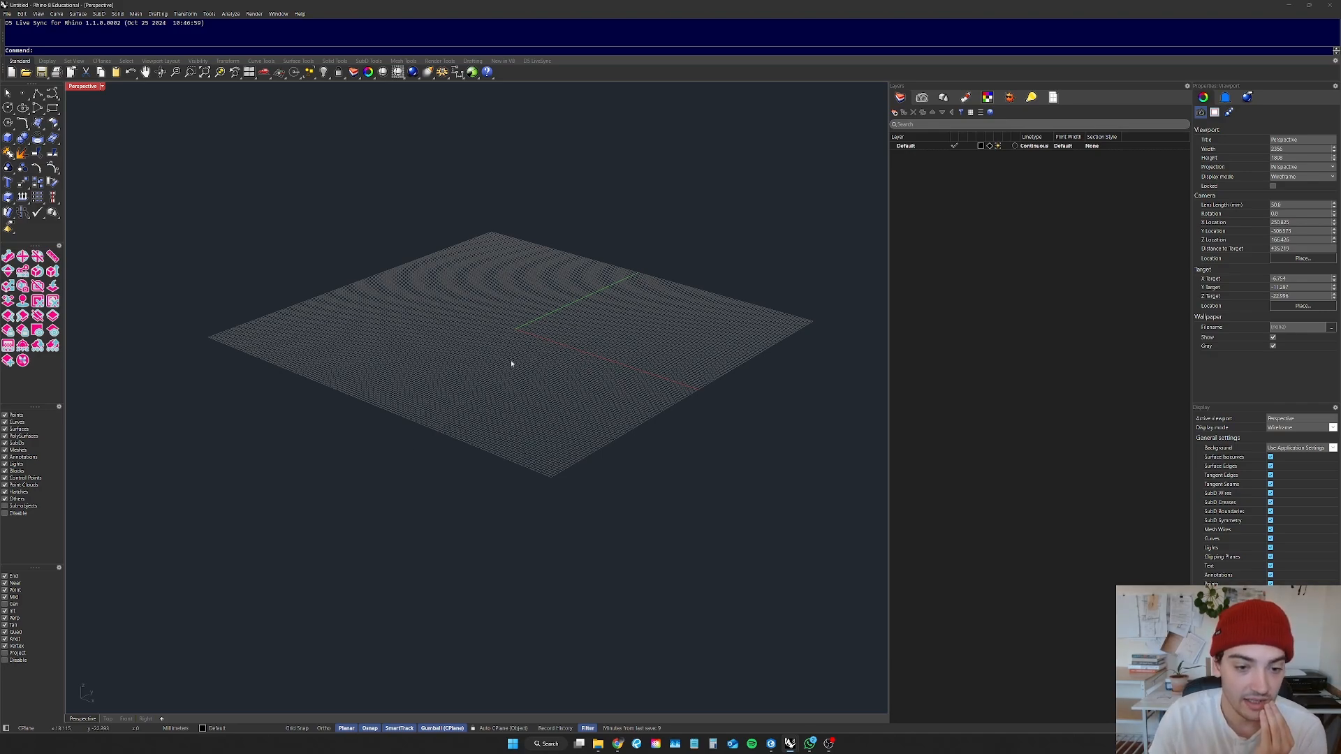
{"action": "right_click_drag", "start_coordinate": [568, 320], "coordinate": [514, 328]}
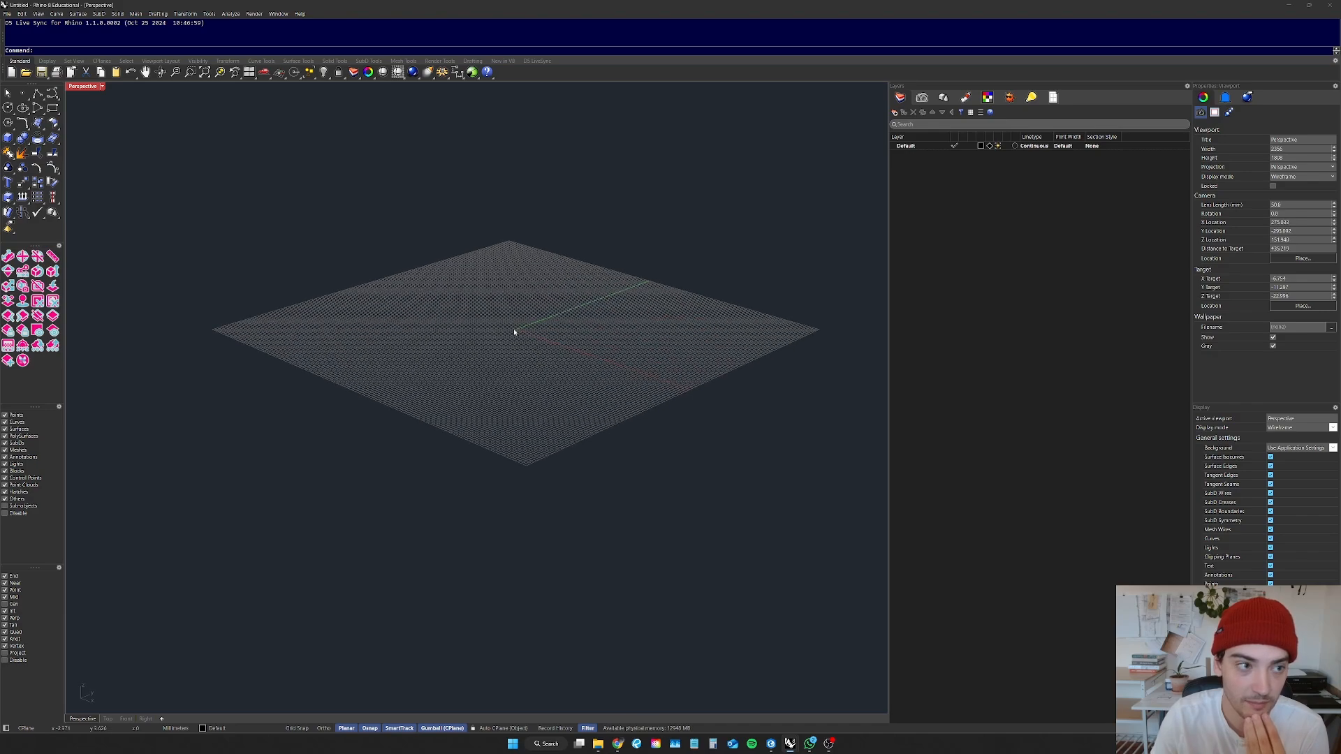
{"action": "scroll", "coordinate": [330, 320], "scroll_direction": "down", "scroll_amount": 2}
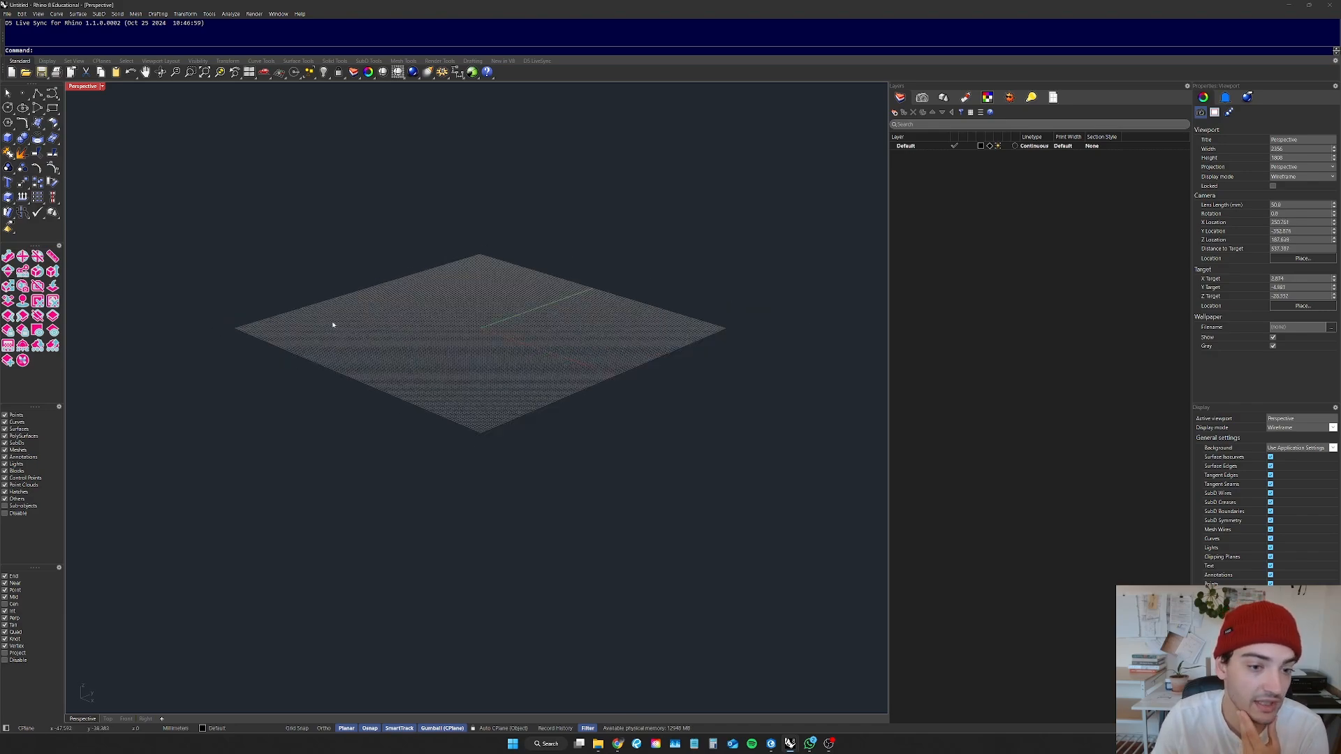
{"action": "scroll", "coordinate": [604, 302], "scroll_direction": "up", "scroll_amount": 2}
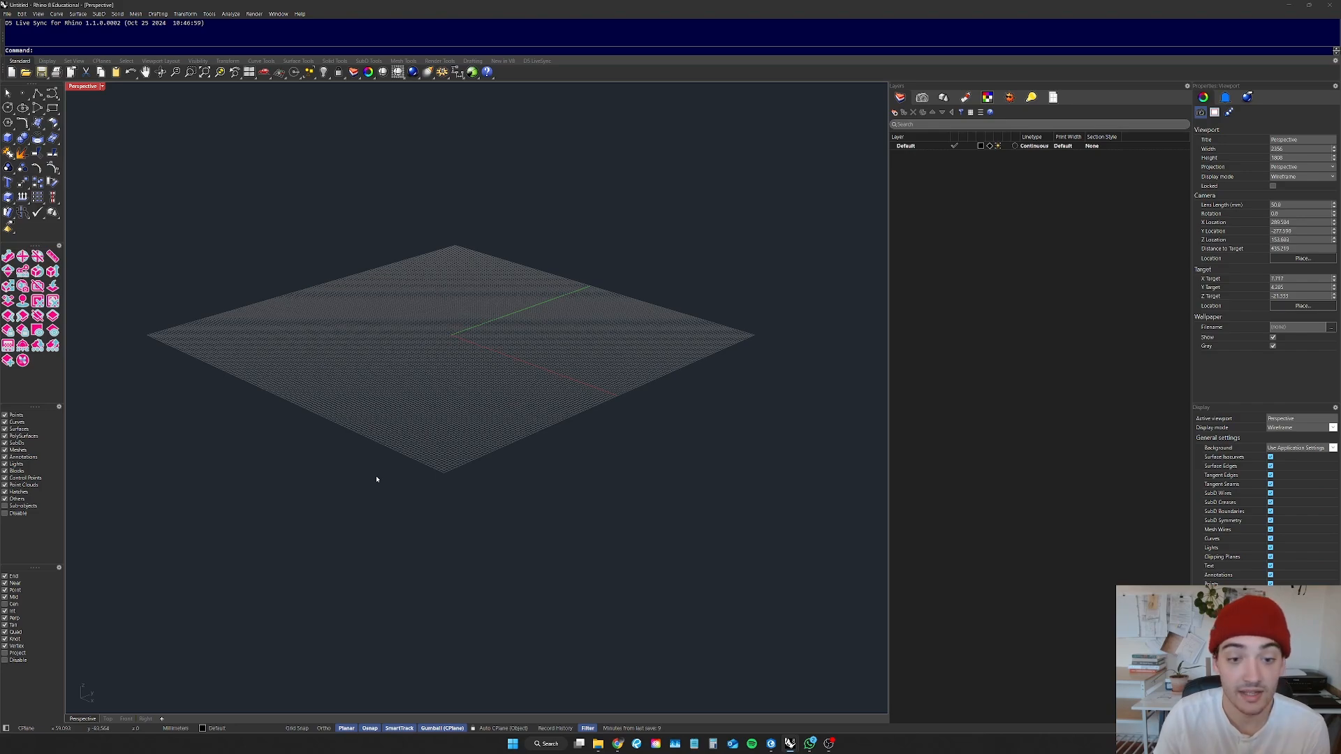
{"action": "right_click_drag", "start_coordinate": [335, 428], "coordinate": [308, 415]}
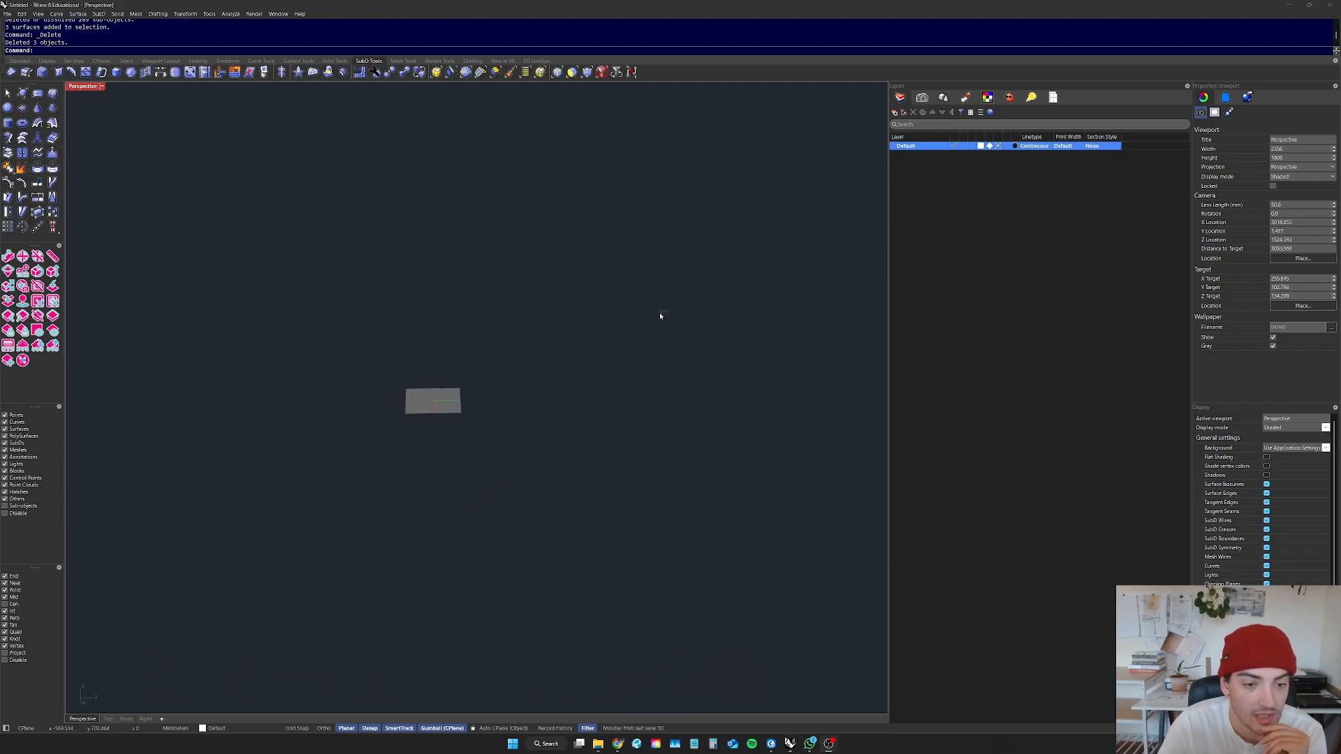
{"action": "scroll", "coordinate": [509, 370], "scroll_direction": "up", "scroll_amount": 3}
{"action": "mouse_move", "coordinate": [505, 382]}
{"action": "right_mouse_down"}
{"action": "mouse_move", "coordinate": [548, 362]}
{"action": "mouse_move", "coordinate": [526, 371]}
{"action": "right_mouse_up"}
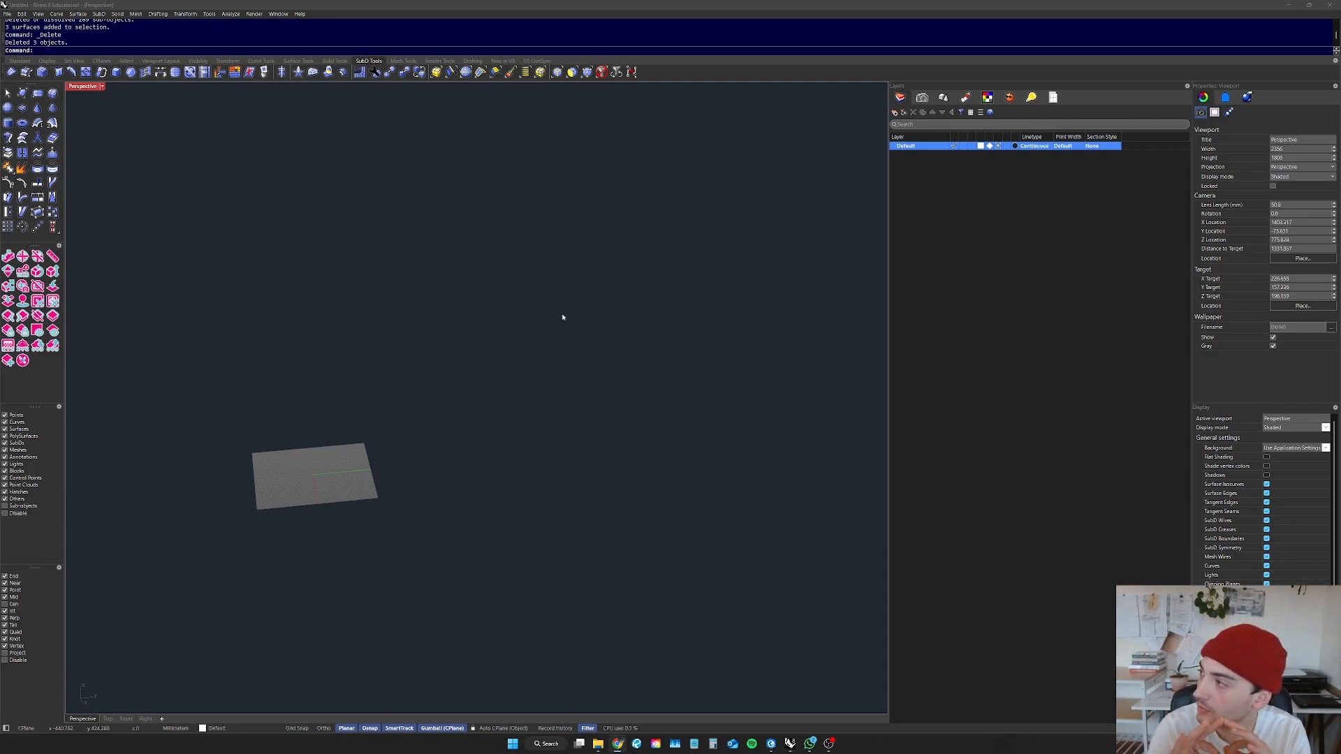
{"action": "left_click_drag", "start_coordinate": [548, 392], "coordinate": [391, 490]}
{"action": "mouse_move", "coordinate": [384, 484]}
{"action": "right_mouse_down"}
{"action": "mouse_move", "coordinate": [440, 440]}
{"action": "mouse_move", "coordinate": [408, 452]}
{"action": "right_mouse_up"}
{"action": "scroll", "coordinate": [395, 439], "scroll_direction": "down", "scroll_amount": 4}
{"action": "right_click_drag", "start_coordinate": [347, 237], "coordinate": [383, 305]}
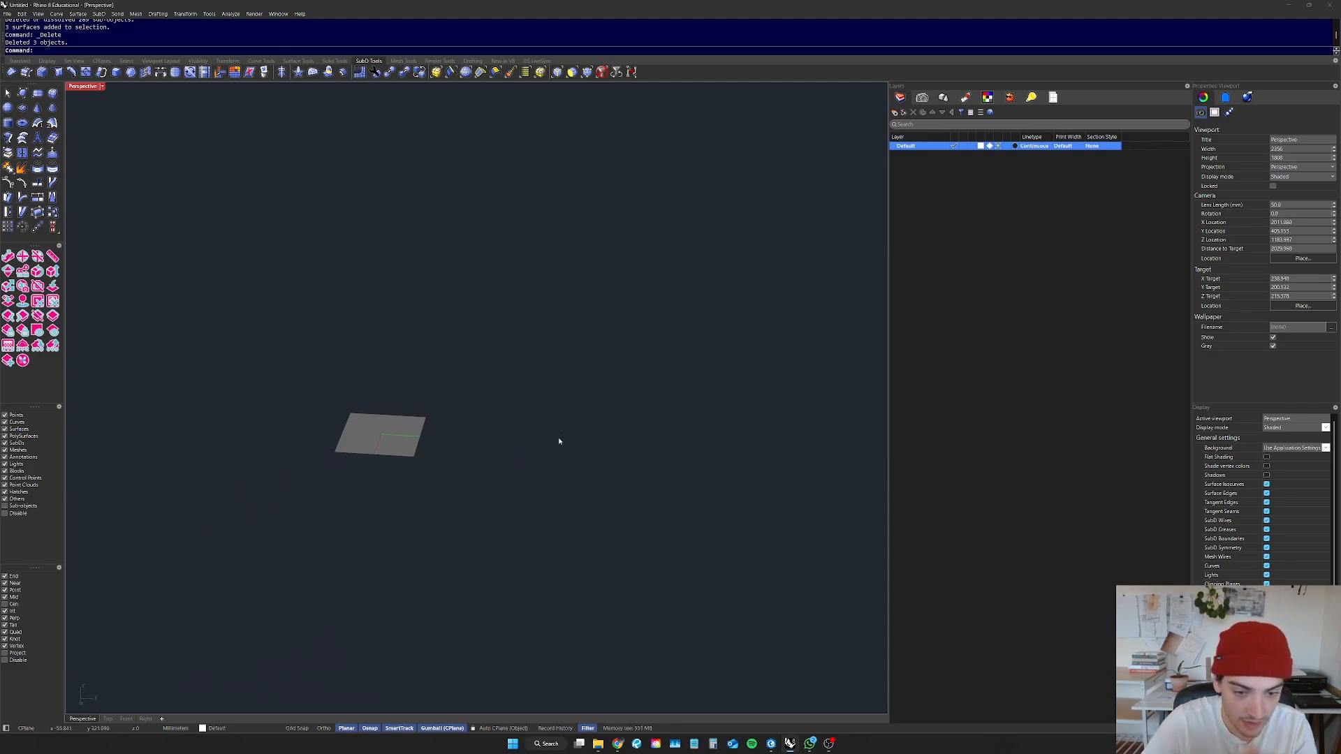
Step: Create a freehand sphere to one side of the construction grid, zoom to it and deselect it
{"action": "type", "text": "sphere"}
{"action": "key", "text": "Return"}
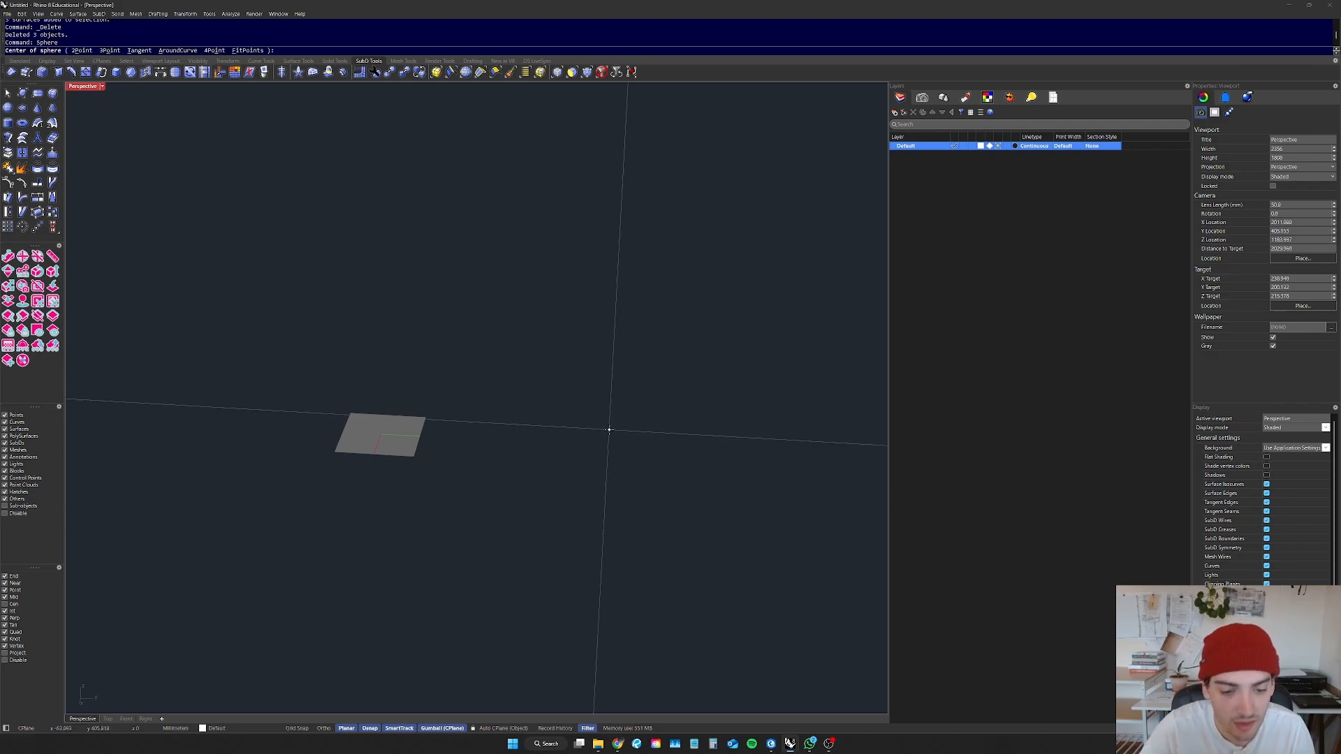
{"action": "left_click", "coordinate": [609, 429]}
{"action": "left_click", "coordinate": [638, 449]}
{"action": "left_click_drag", "start_coordinate": [777, 366], "coordinate": [659, 482]}
{"action": "type", "text": "zs"}
{"action": "key", "text": "Return"}
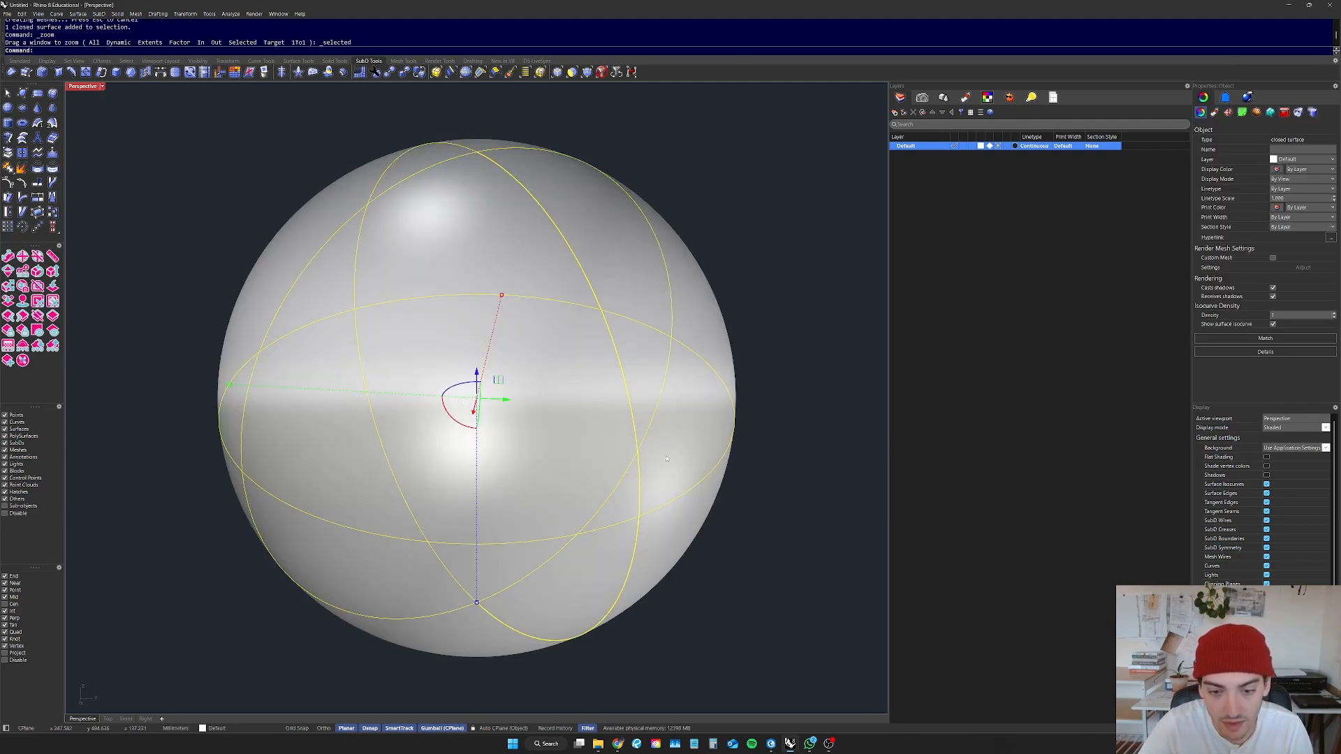
{"action": "right_click_drag", "start_coordinate": [681, 508], "coordinate": [714, 494]}
{"action": "left_click", "coordinate": [796, 503]}
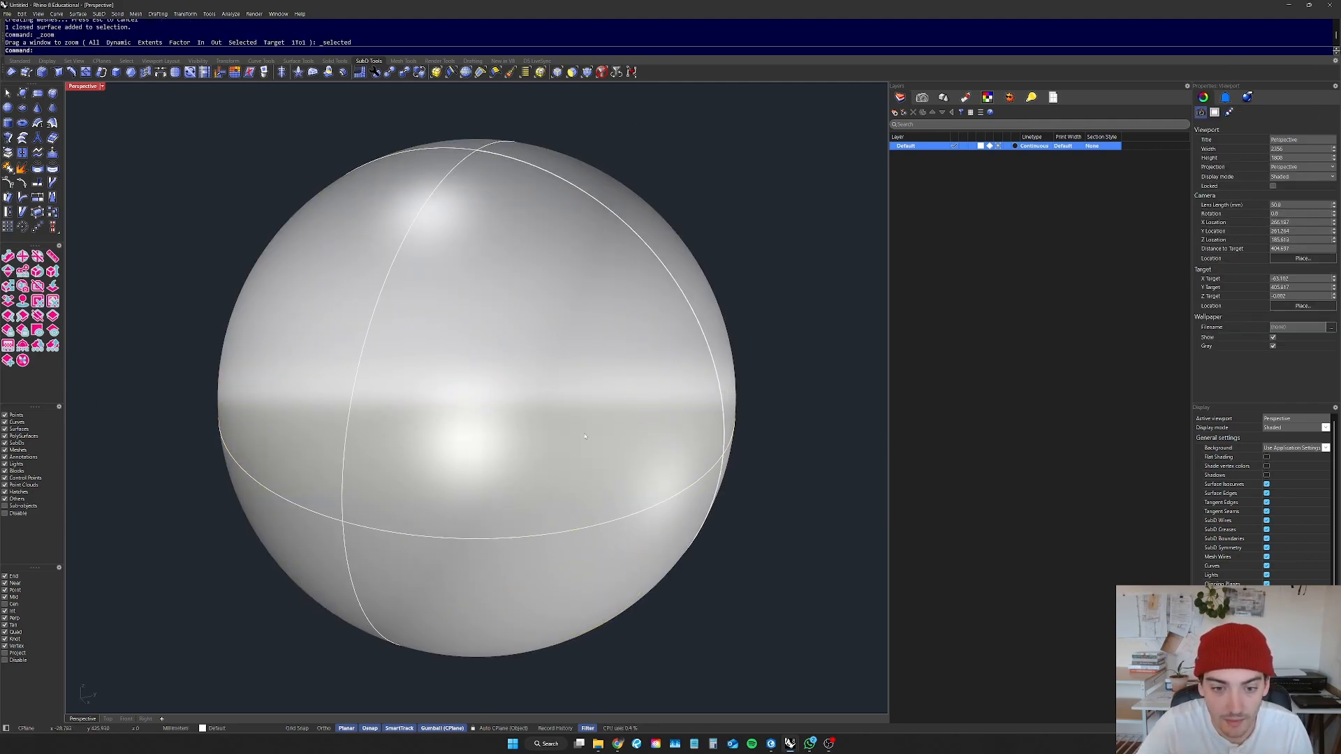
Step: Turn on the control points of the sphere with PointsOn so the whole cage is shown
{"action": "left_click", "coordinate": [614, 428]}
{"action": "type", "text": "Points"}
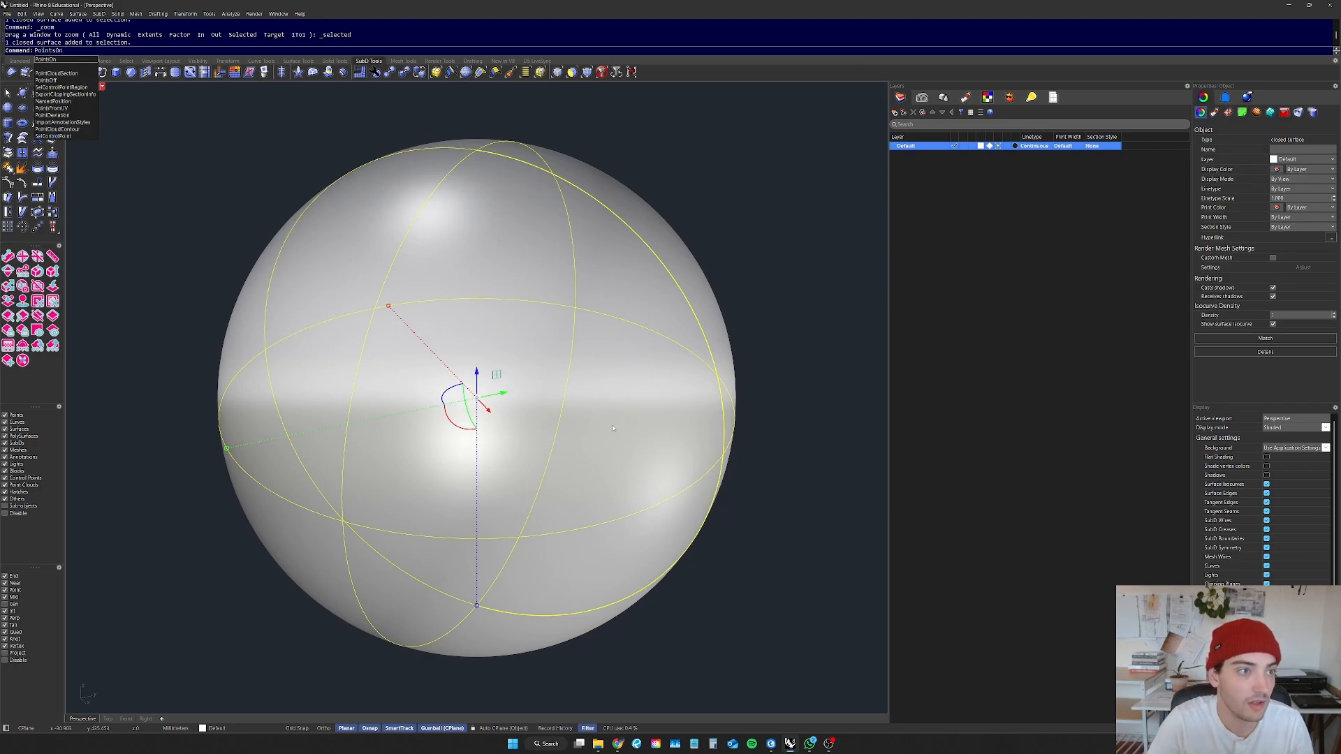
{"action": "type", "text": "On"}
{"action": "key", "text": "Return"}
{"action": "scroll", "coordinate": [746, 392], "scroll_direction": "down", "scroll_amount": 6}
{"action": "right_click_drag", "start_coordinate": [745, 392], "coordinate": [643, 350]}
{"action": "left_click", "coordinate": [614, 286]}
{"action": "left_click", "coordinate": [652, 378]}
{"action": "left_click", "coordinate": [752, 399]}
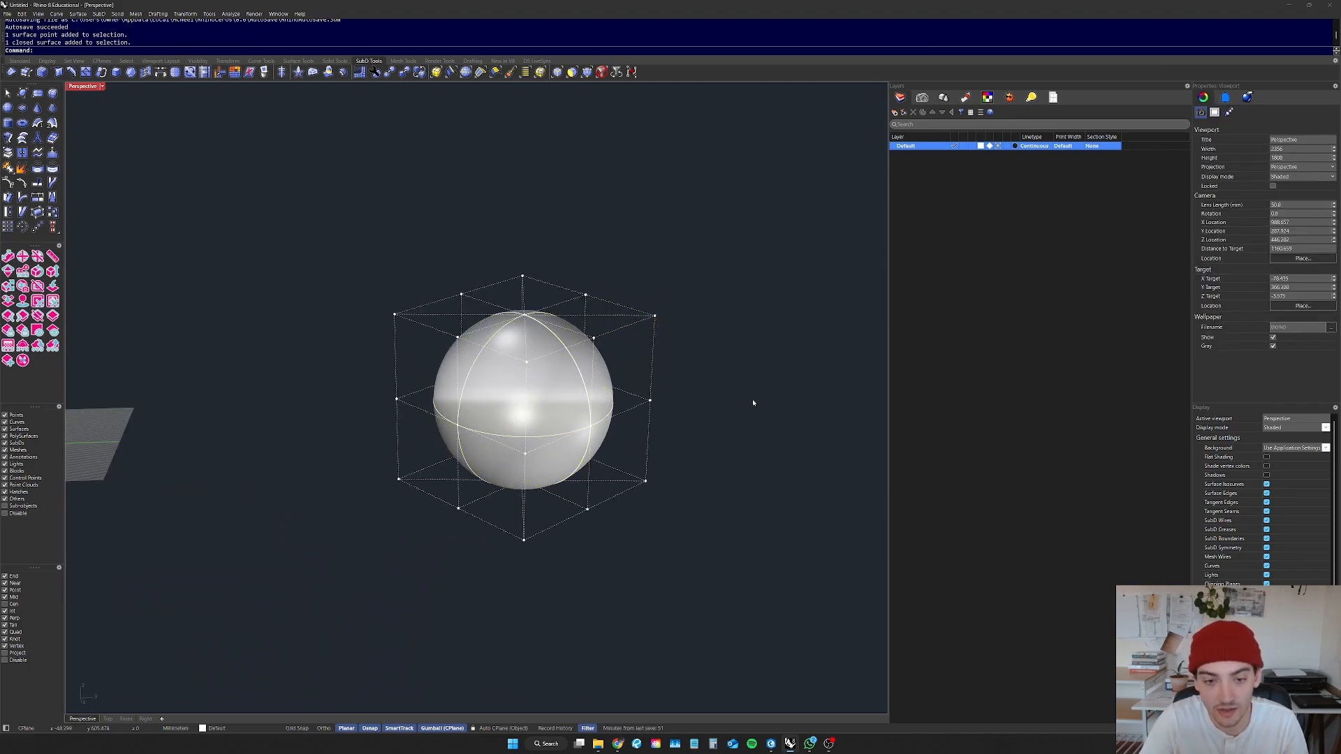
Step: Try pulling an upper corner control point of the sphere outward along the Y axis, and undo the move
{"action": "left_click", "coordinate": [654, 316]}
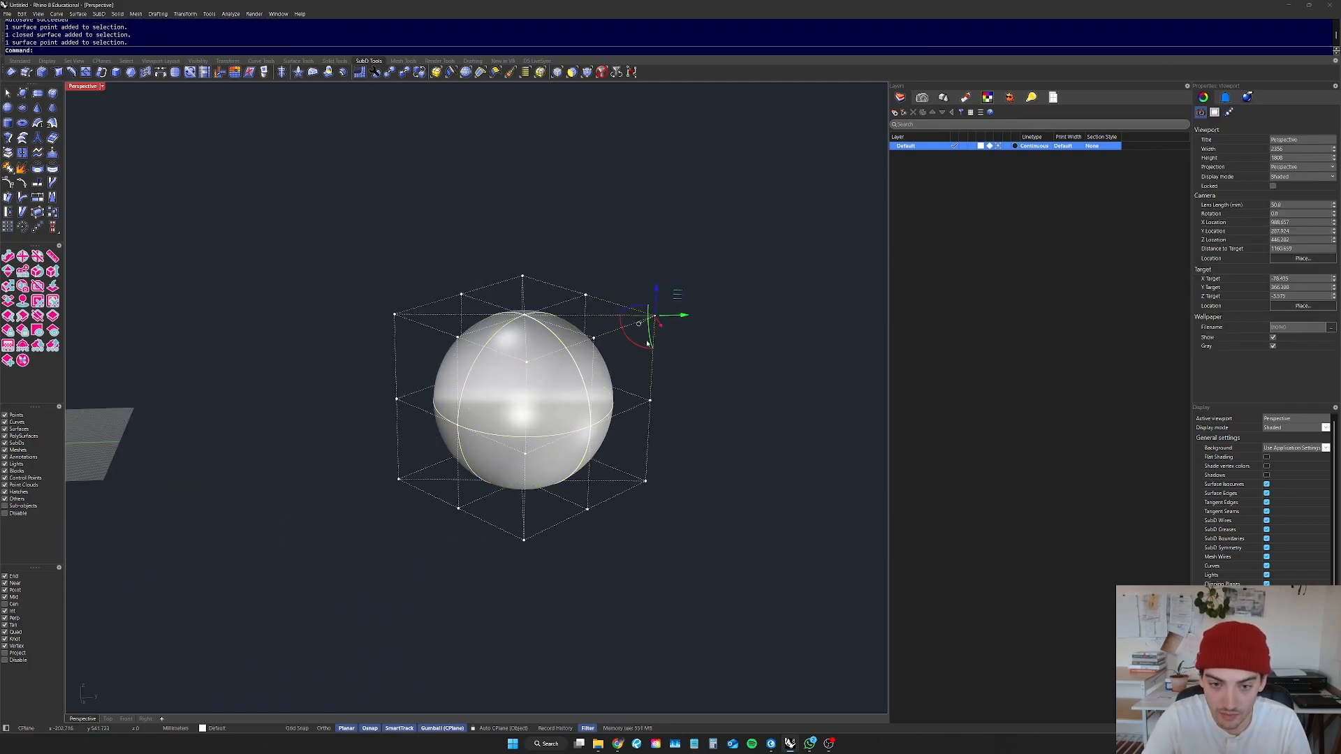
{"action": "left_click_drag", "start_coordinate": [676, 314], "coordinate": [788, 314]}
{"action": "right_click_drag", "start_coordinate": [742, 254], "coordinate": [748, 300]}
{"action": "key", "text": "ctrl+z"}
{"action": "scroll", "coordinate": [577, 296], "scroll_direction": "up", "scroll_amount": 6}
{"action": "right_click_drag", "start_coordinate": [563, 303], "coordinate": [637, 290]}
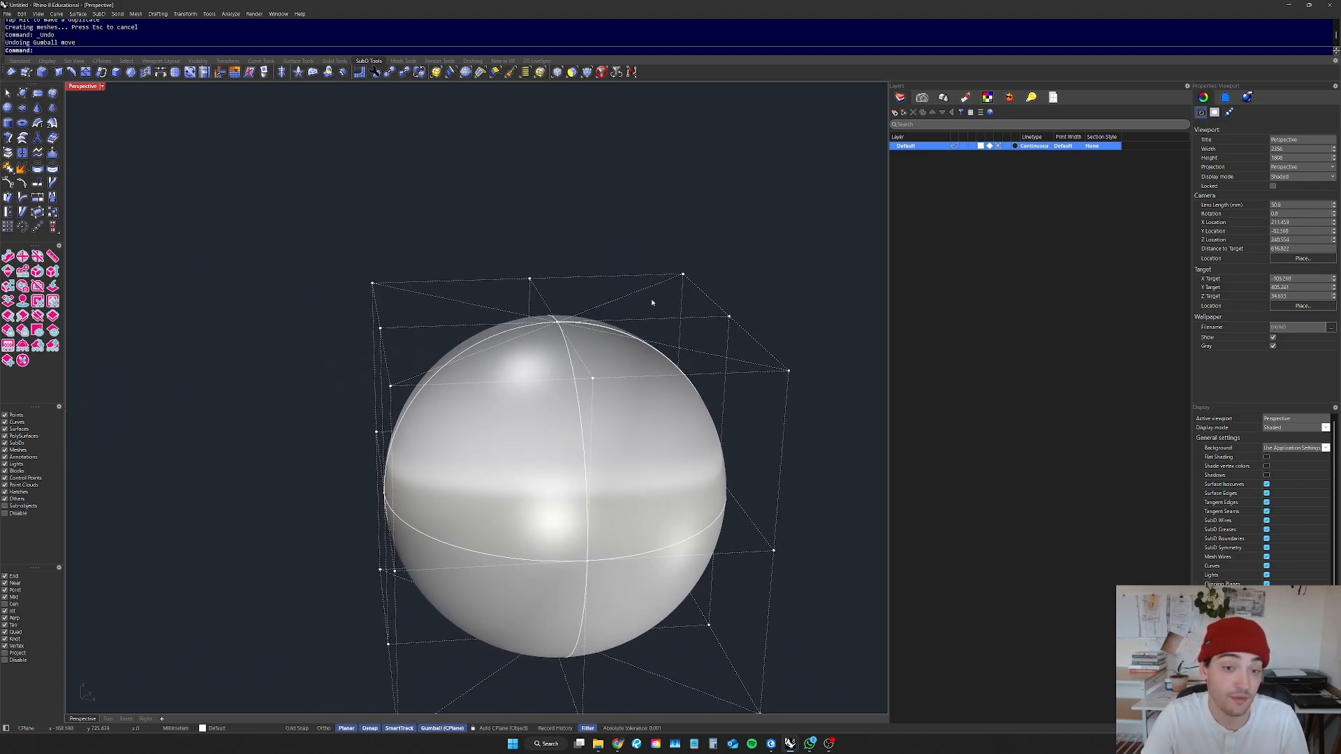
Step: Examine the sphere's control point cage from several angles, checking individual corner points
{"action": "left_click", "coordinate": [683, 273]}
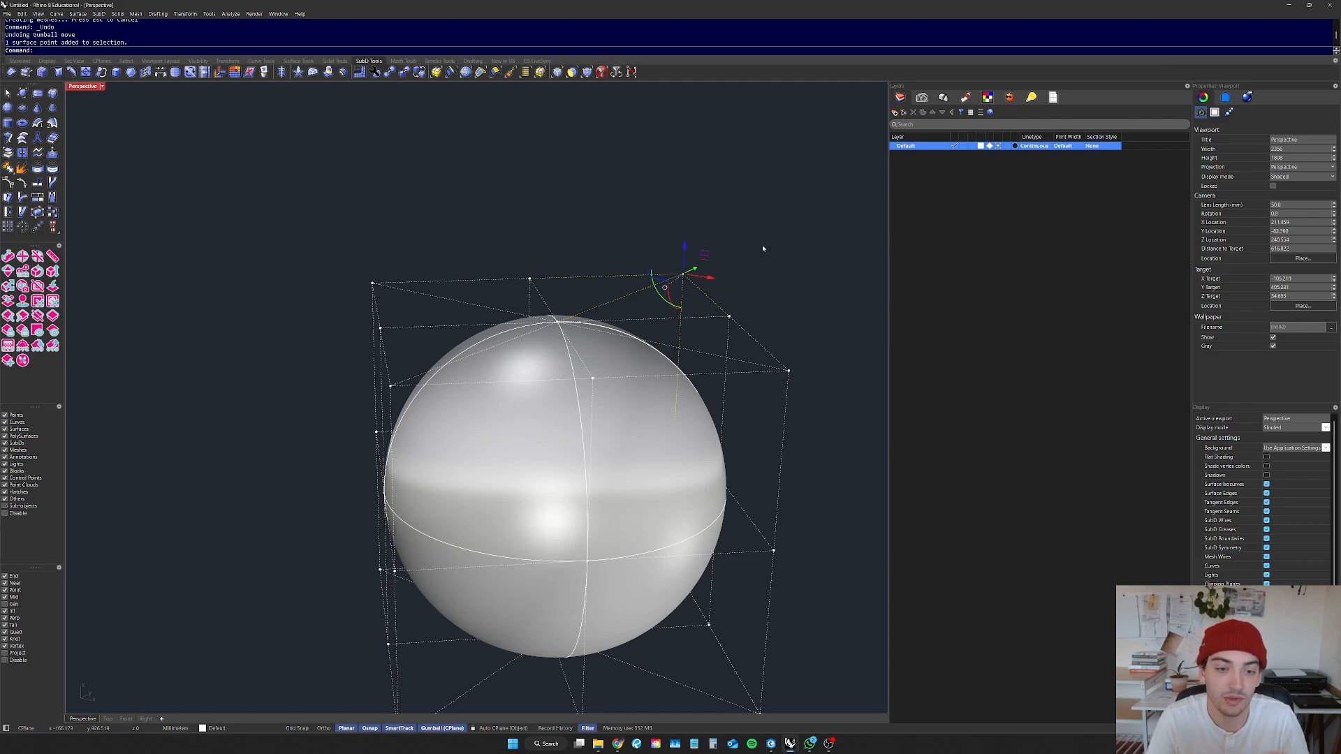
{"action": "key", "text": "Escape"}
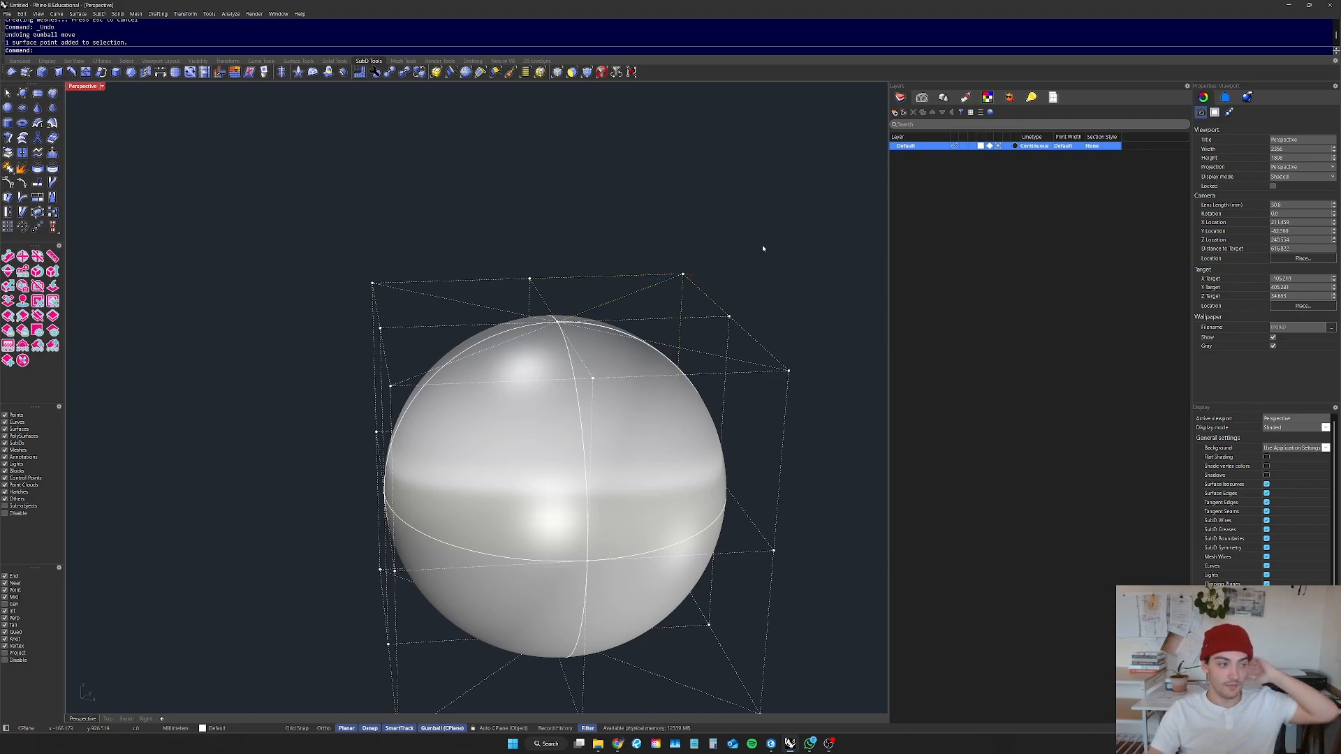
{"action": "left_click_drag", "start_coordinate": [787, 218], "coordinate": [768, 274]}
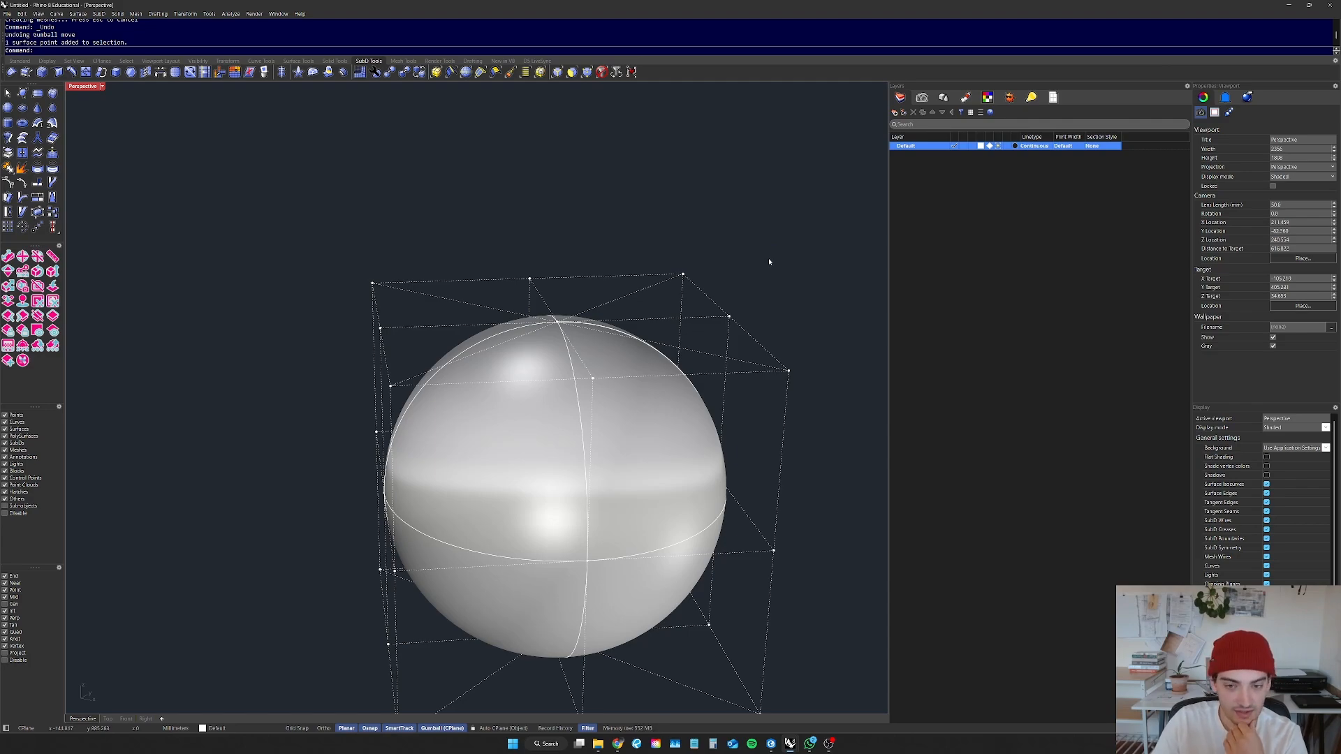
{"action": "right_click_drag", "start_coordinate": [769, 261], "coordinate": [622, 244]}
{"action": "scroll", "coordinate": [615, 248], "scroll_direction": "down", "scroll_amount": 5}
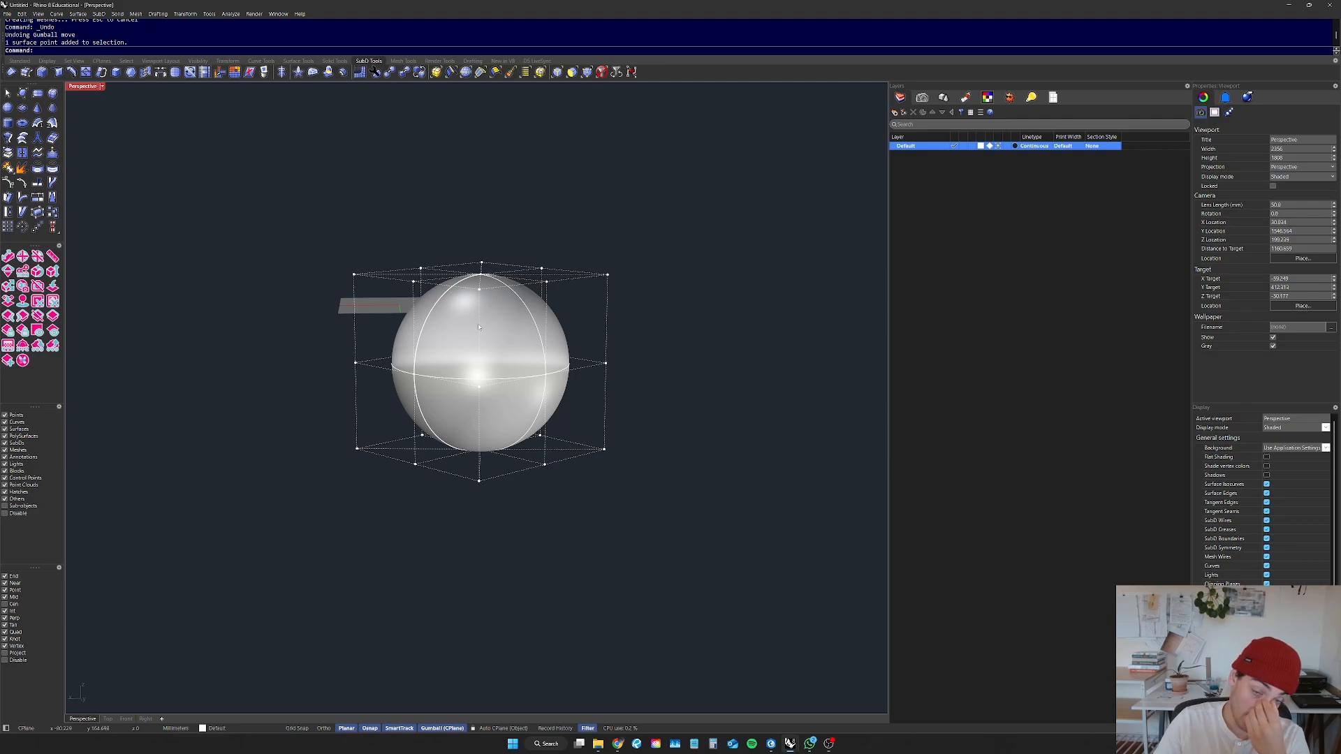
{"action": "scroll", "coordinate": [478, 324], "scroll_direction": "up", "scroll_amount": 2}
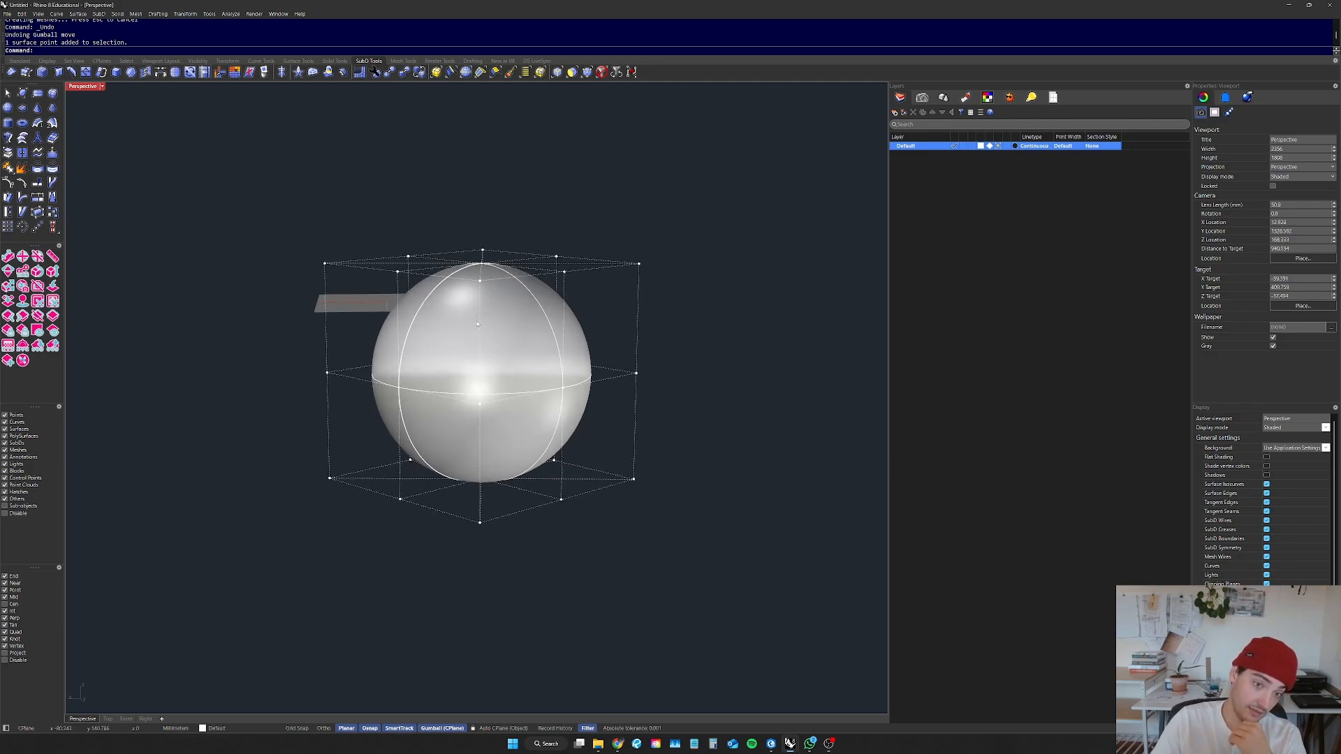
{"action": "right_click_drag", "start_coordinate": [478, 319], "coordinate": [552, 308]}
{"action": "scroll", "coordinate": [483, 318], "scroll_direction": "up", "scroll_amount": 8}
{"action": "scroll", "coordinate": [426, 266], "scroll_direction": "down", "scroll_amount": 8}
{"action": "right_click_drag", "start_coordinate": [426, 267], "coordinate": [398, 275]}
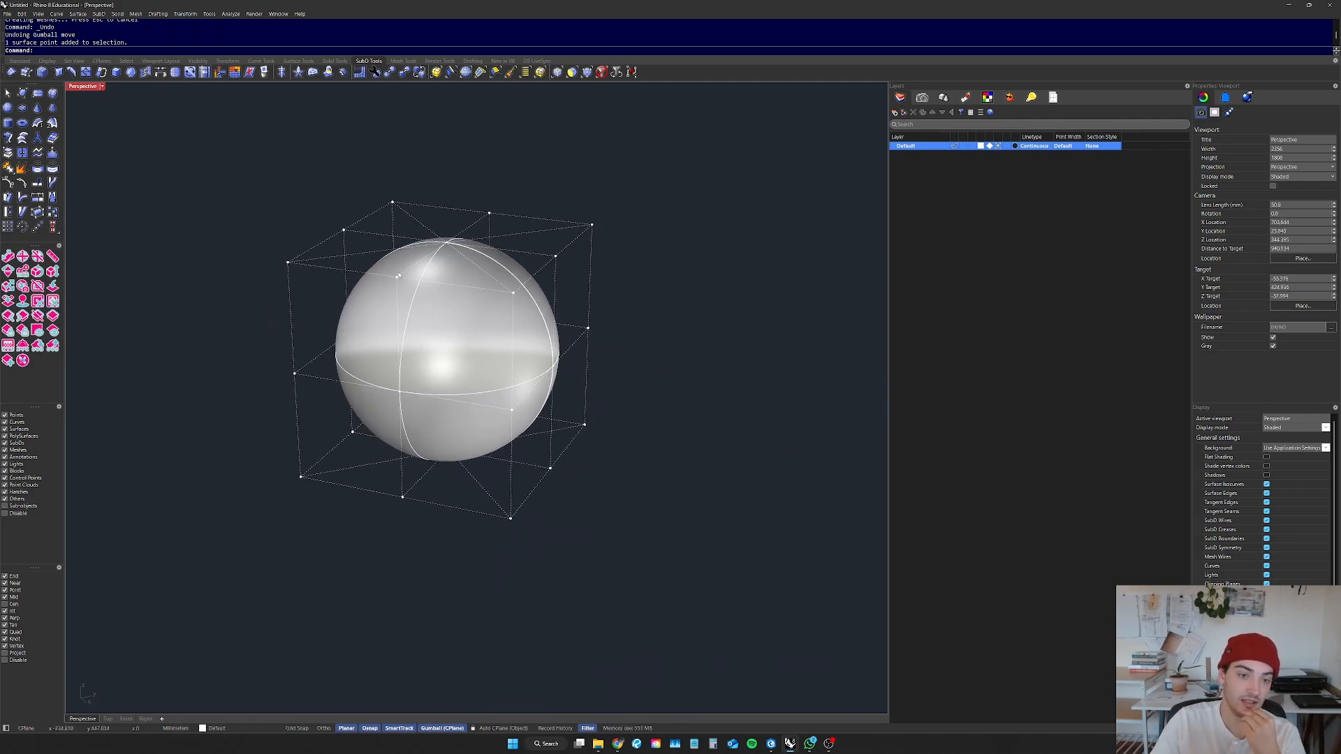
{"action": "scroll", "coordinate": [398, 265], "scroll_direction": "up", "scroll_amount": 4}
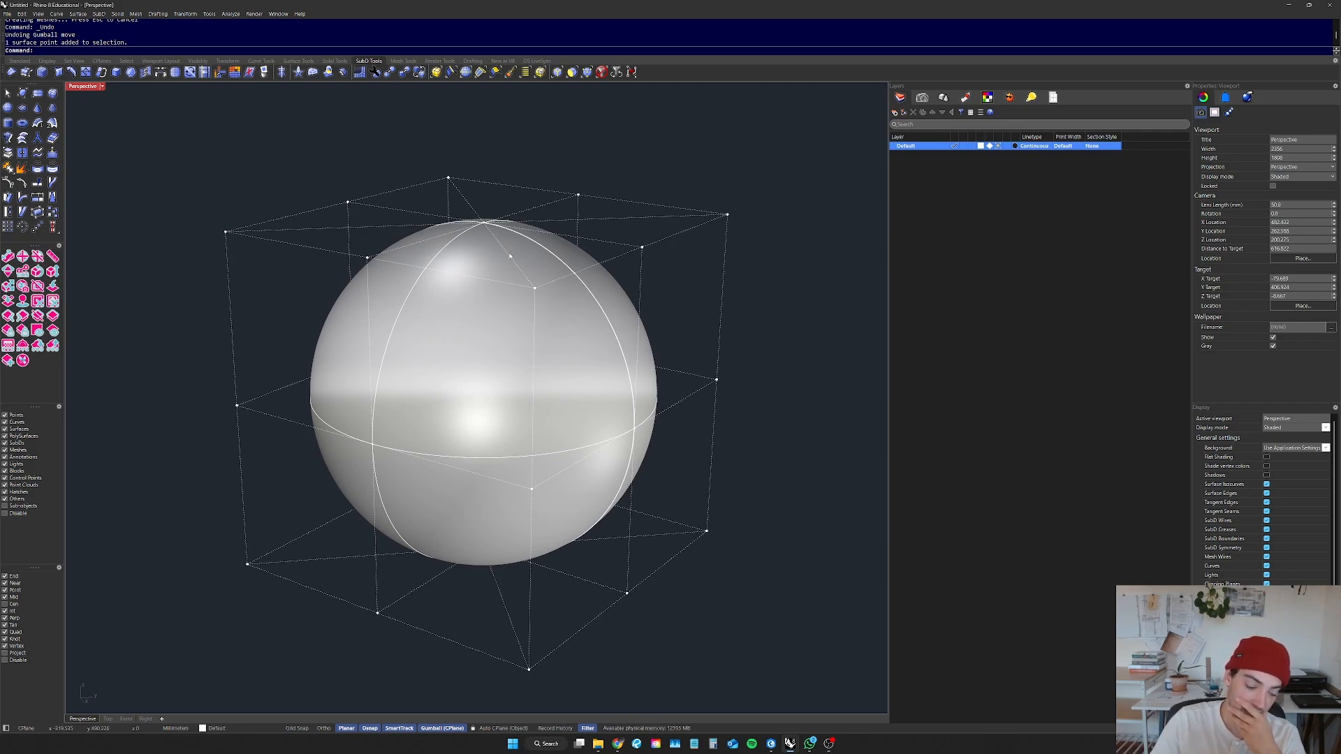
{"action": "left_click", "coordinate": [558, 295]}
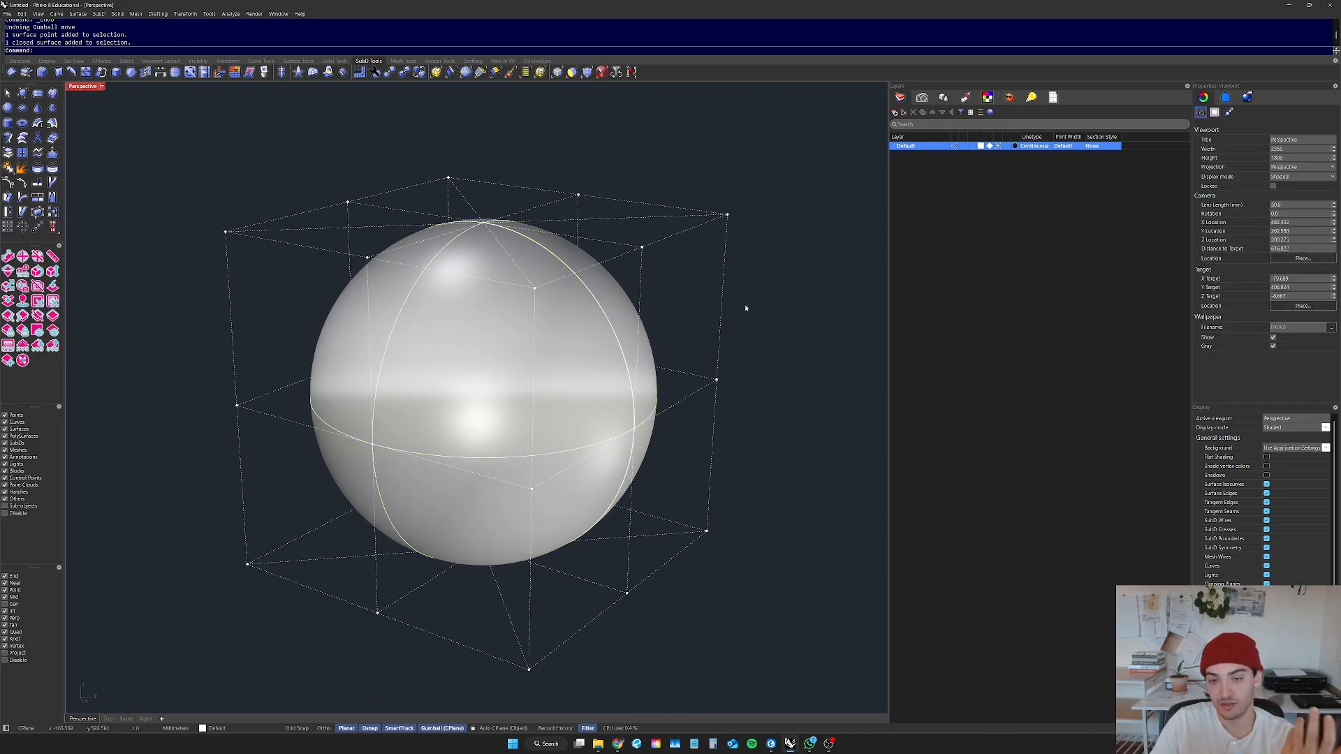
{"action": "left_click_drag", "start_coordinate": [762, 197], "coordinate": [697, 257]}
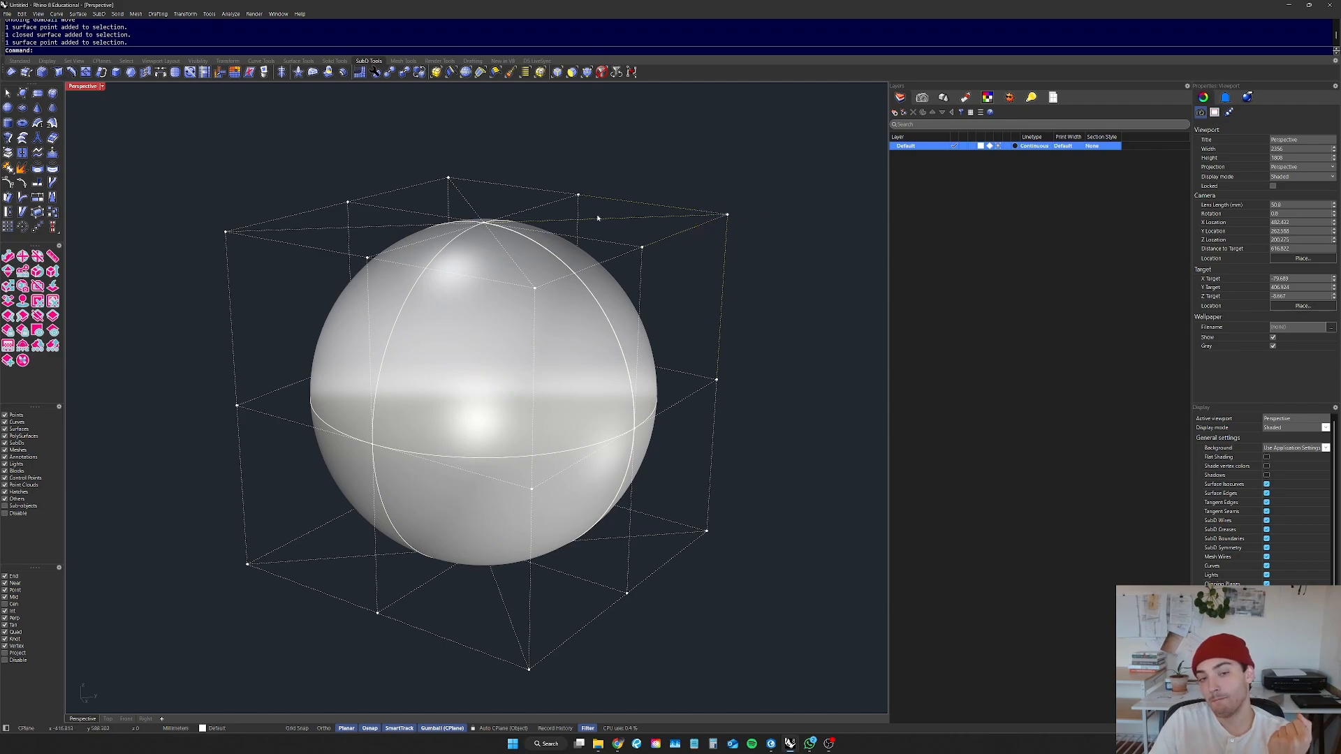
Step: Place a duplicate of the NURBS sphere beside the original and deselect it
{"action": "scroll", "coordinate": [454, 234], "scroll_direction": "down", "scroll_amount": 10}
{"action": "left_click", "coordinate": [464, 283]}
{"action": "scroll", "coordinate": [464, 285], "scroll_direction": "down", "scroll_amount": 4}
{"action": "right_click_drag", "start_coordinate": [473, 269], "coordinate": [490, 313]}
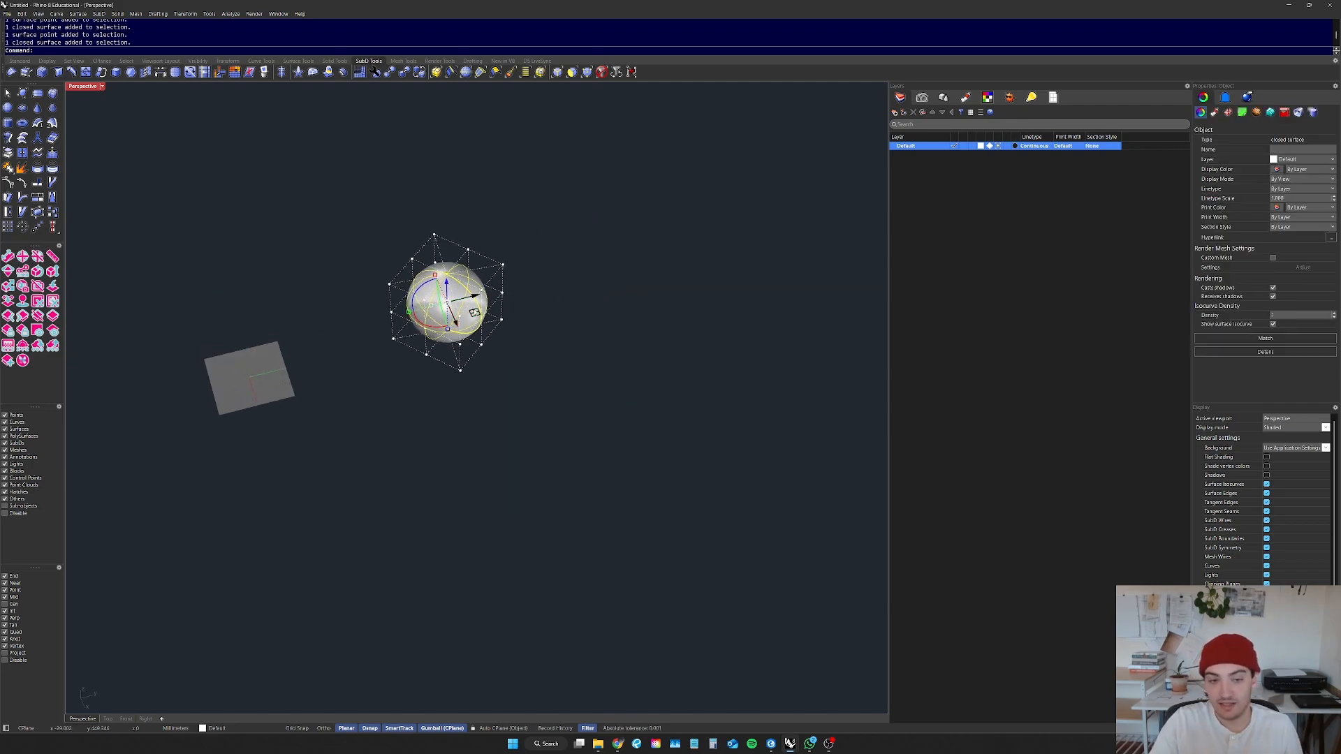
{"action": "left_click_drag", "start_coordinate": [475, 300], "coordinate": [624, 263]}
{"action": "key", "text": "alt"}
{"action": "scroll", "coordinate": [628, 267], "scroll_direction": "up", "scroll_amount": 6}
{"action": "left_click", "coordinate": [708, 213]}
Step: Mesh the duplicated sphere with the Custom - Previously Used preset and move its NURBS surface aside from the mesh
{"action": "left_click", "coordinate": [555, 311]}
{"action": "type", "text": "Mesh"}
{"action": "key", "text": "Return"}
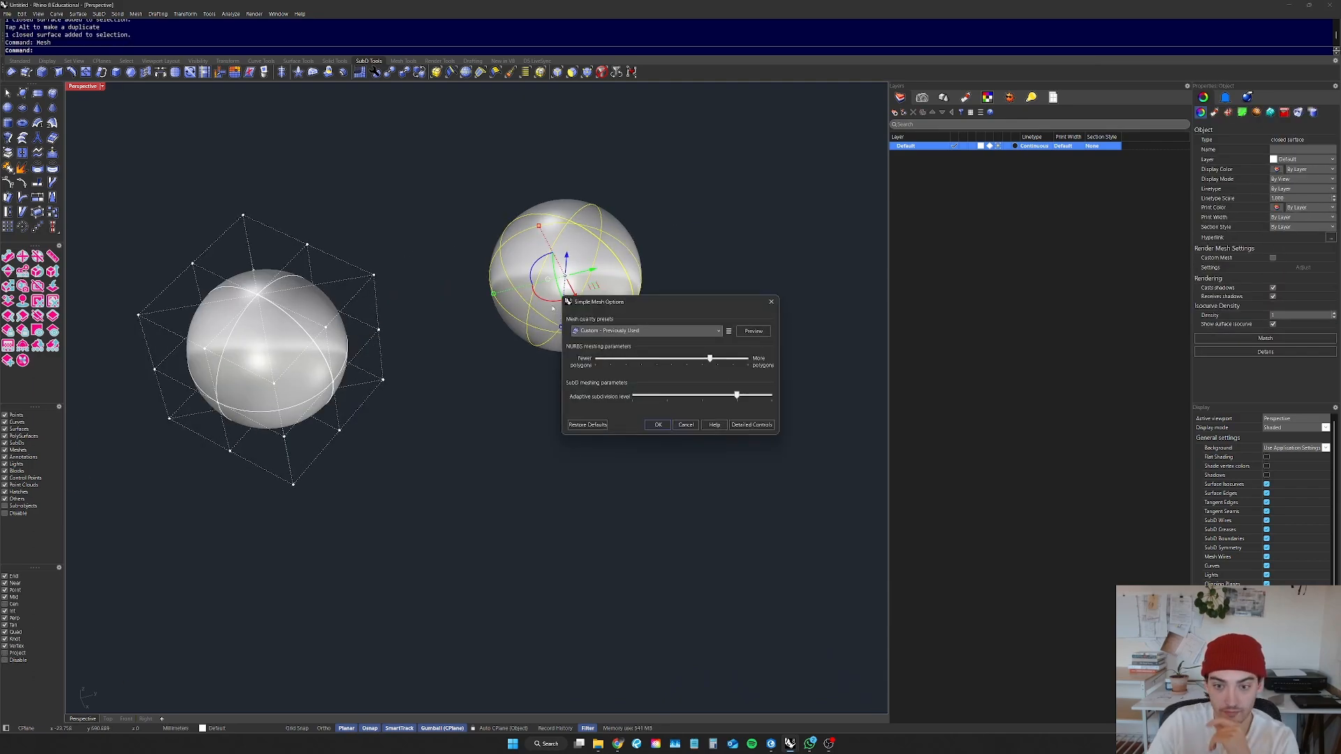
{"action": "left_click", "coordinate": [657, 425]}
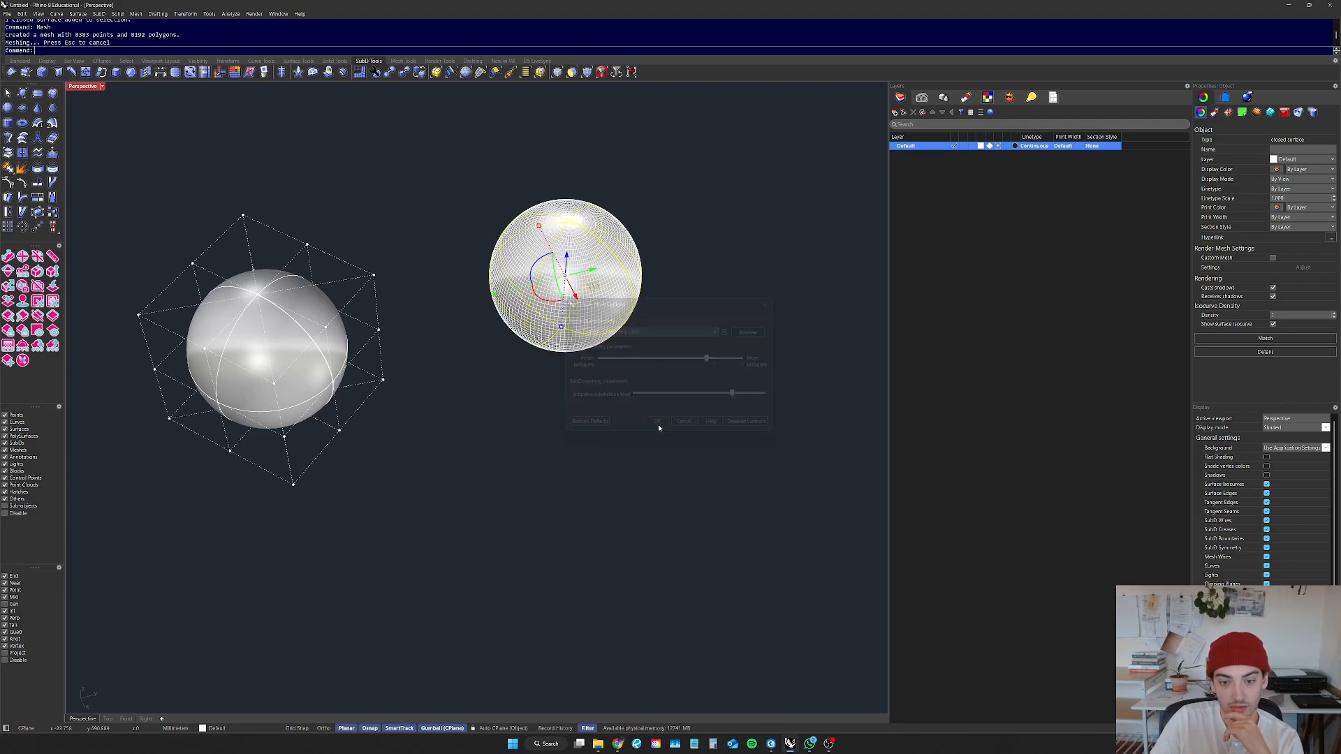
{"action": "left_click", "coordinate": [589, 287]}
{"action": "left_click_drag", "start_coordinate": [589, 287], "coordinate": [824, 227]}
Step: Zoom to the mesh sphere and turn on its mesh points with PointsOn
{"action": "left_click_drag", "start_coordinate": [641, 197], "coordinate": [484, 346]}
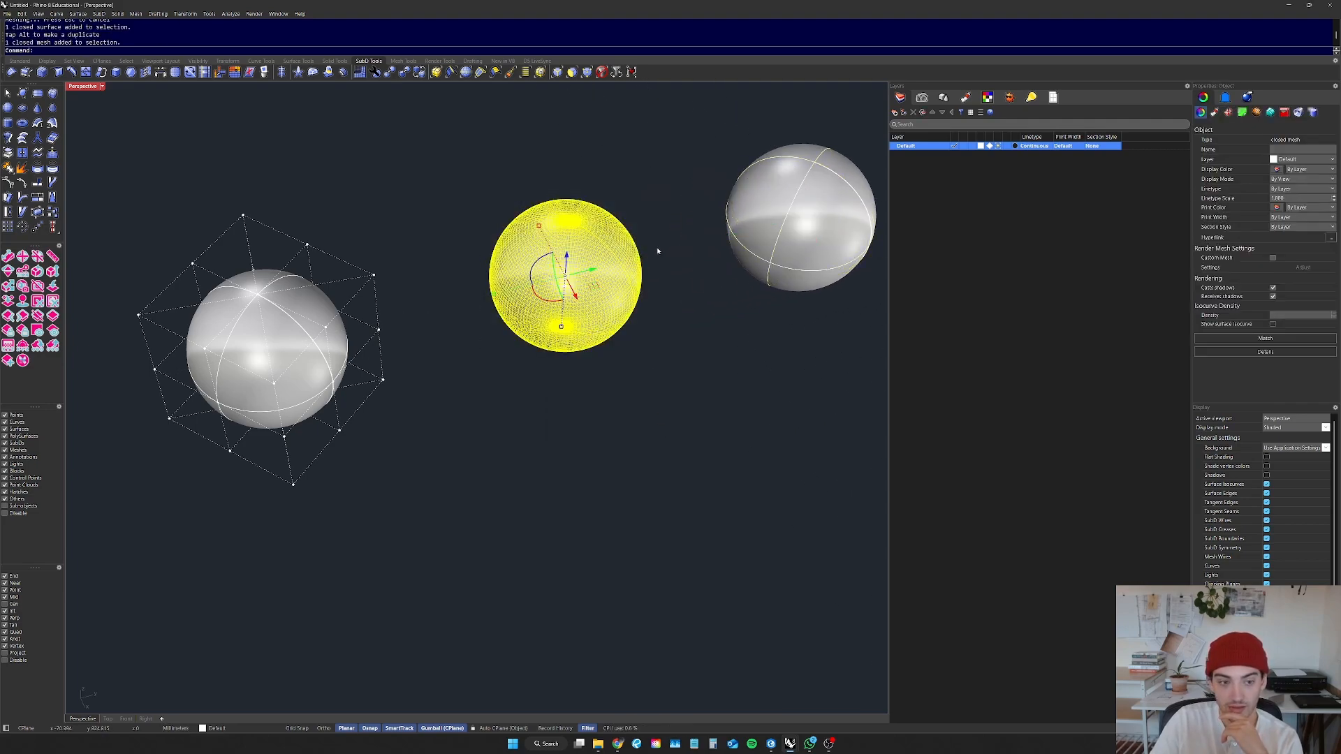
{"action": "type", "text": "zs"}
{"action": "key", "text": "Return"}
{"action": "left_click", "coordinate": [770, 334]}
{"action": "right_click_drag", "start_coordinate": [769, 334], "coordinate": [652, 306]}
{"action": "left_click", "coordinate": [653, 306]}
{"action": "type", "text": "pointson"}
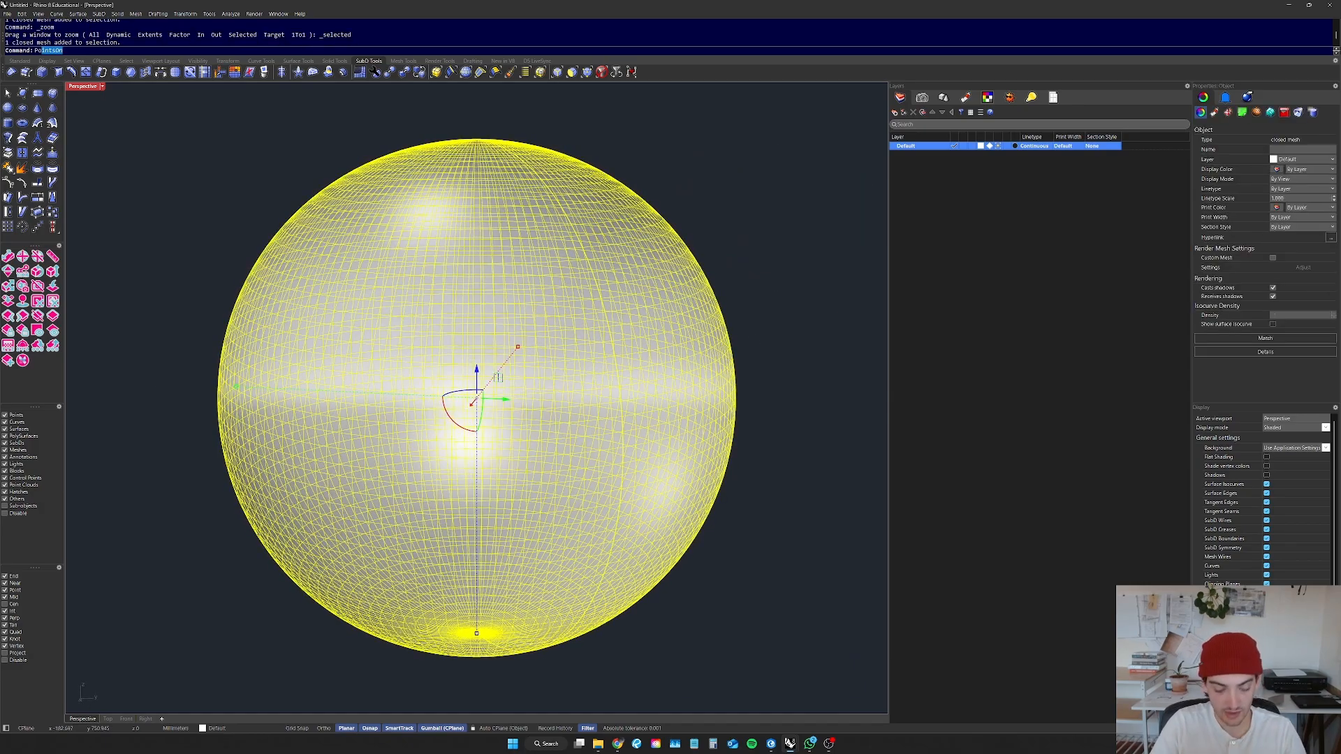
{"action": "key", "text": "Return"}
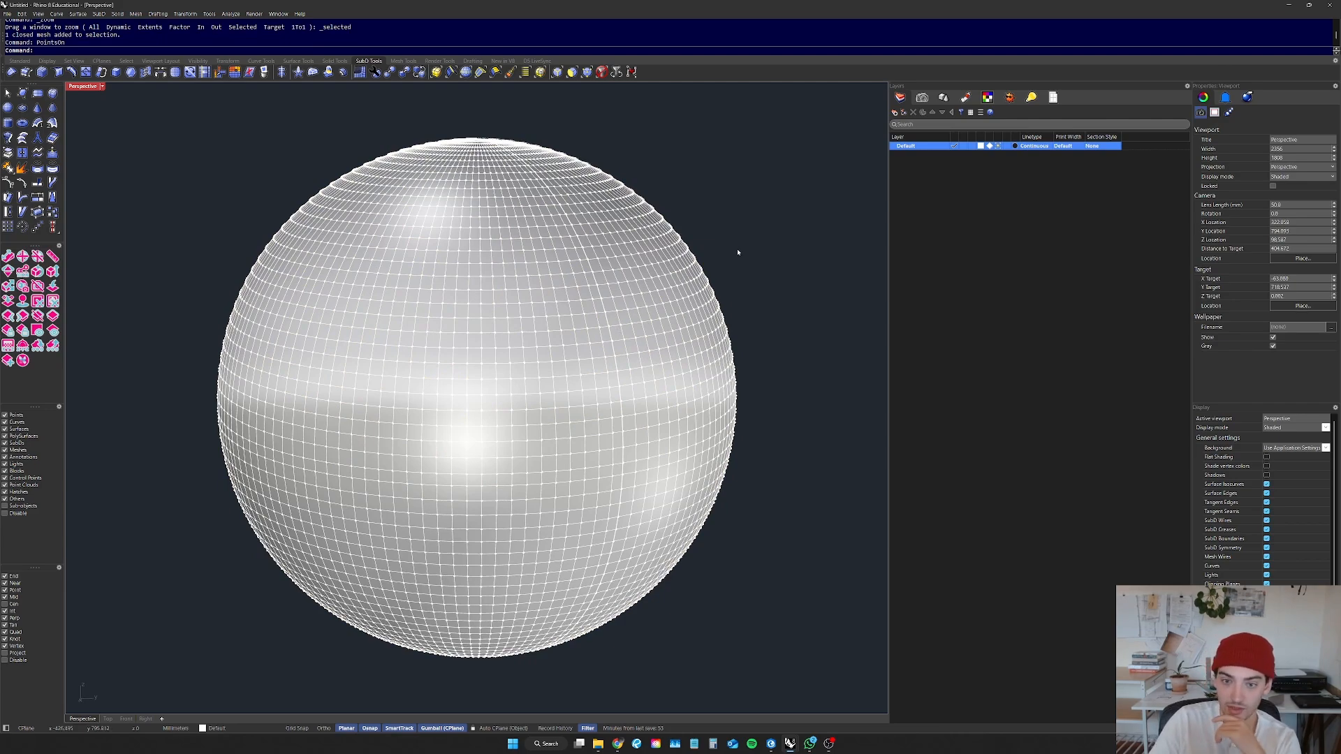
Step: Try pulling one mesh point out of the mesh sphere into a spike, inspect it, and undo the move
{"action": "scroll", "coordinate": [668, 275], "scroll_direction": "up", "scroll_amount": 5}
{"action": "left_click", "coordinate": [669, 285]}
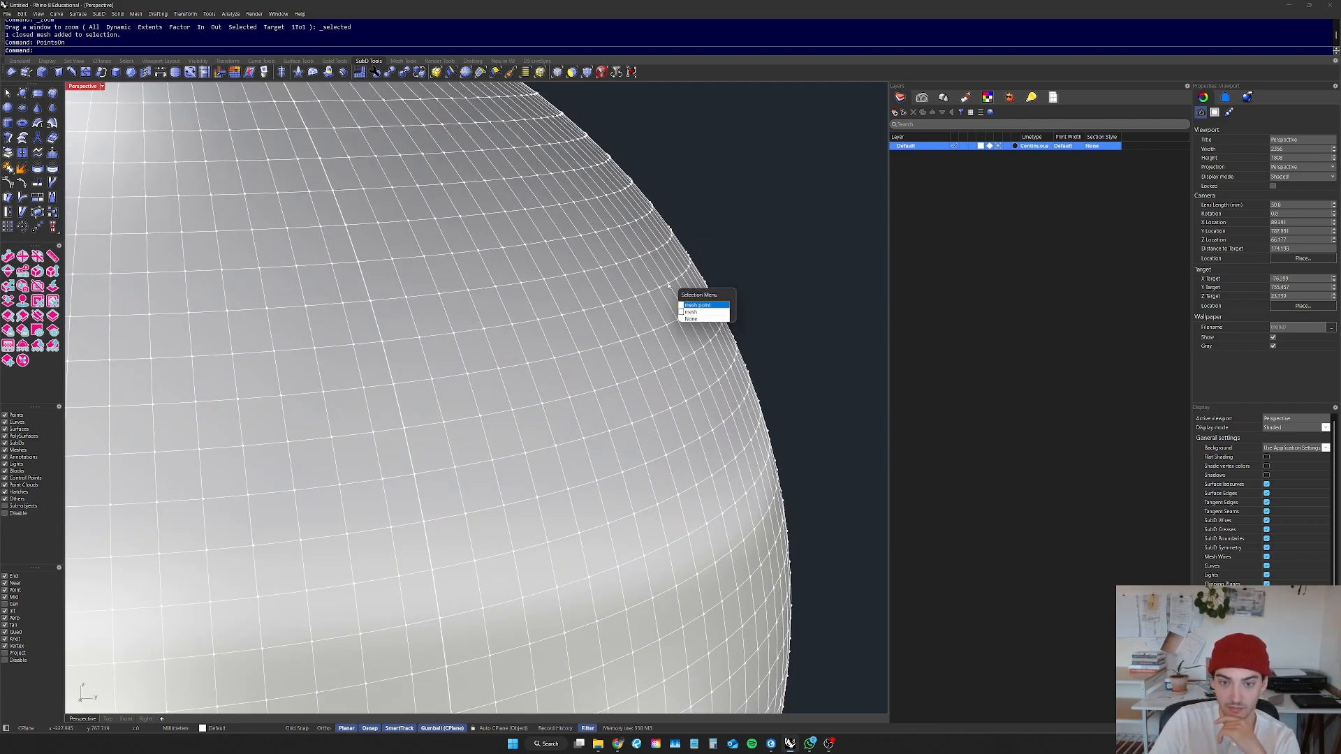
{"action": "left_click", "coordinate": [695, 305]}
{"action": "left_click_drag", "start_coordinate": [698, 284], "coordinate": [772, 284]}
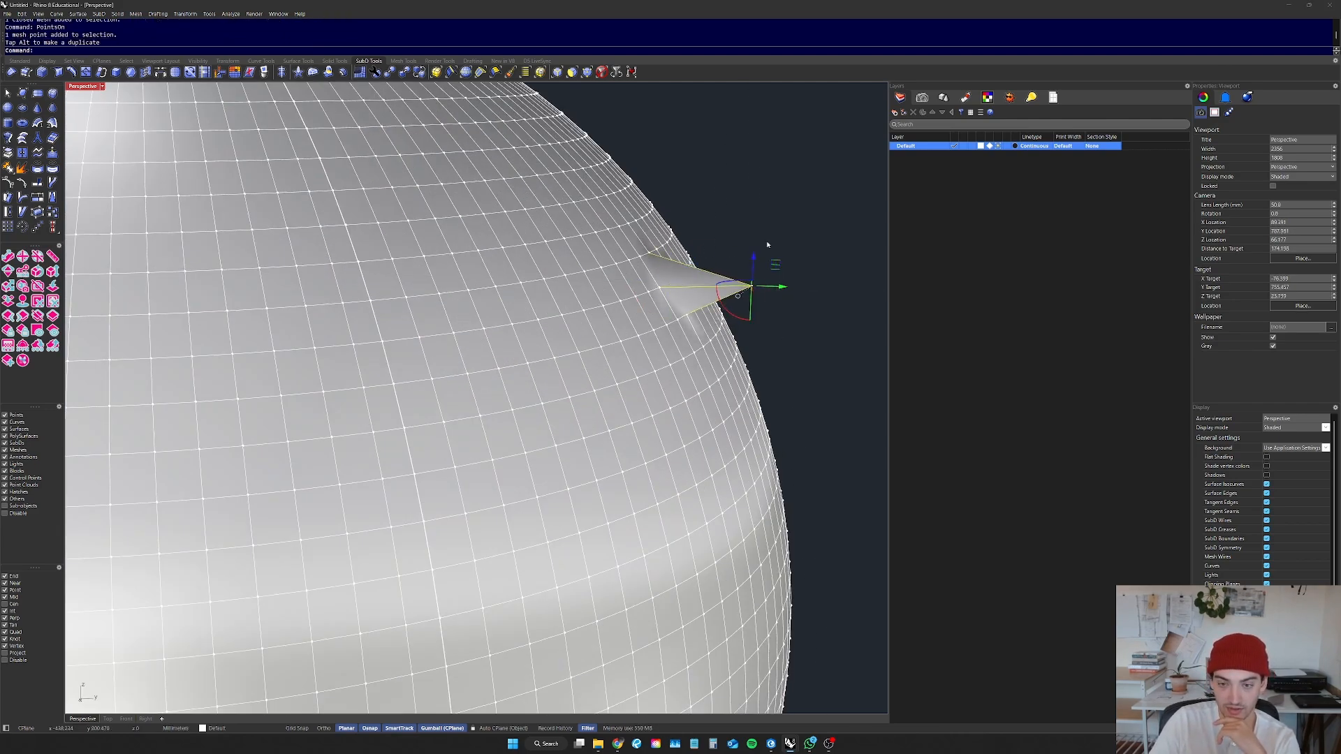
{"action": "scroll", "coordinate": [708, 230], "scroll_direction": "down", "scroll_amount": 5}
{"action": "right_click_drag", "start_coordinate": [671, 243], "coordinate": [507, 255]}
{"action": "scroll", "coordinate": [225, 204], "scroll_direction": "up", "scroll_amount": 10}
{"action": "scroll", "coordinate": [507, 255], "scroll_direction": "down", "scroll_amount": 5}
{"action": "scroll", "coordinate": [593, 189], "scroll_direction": "up", "scroll_amount": 5}
{"action": "right_click_drag", "start_coordinate": [593, 188], "coordinate": [423, 194]}
{"action": "scroll", "coordinate": [382, 187], "scroll_direction": "down", "scroll_amount": 5}
{"action": "key", "text": "ctrl+z"}
{"action": "key", "text": "Escape"}
{"action": "right_click_drag", "start_coordinate": [494, 358], "coordinate": [670, 353]}
{"action": "scroll", "coordinate": [586, 379], "scroll_direction": "down", "scroll_amount": 8}
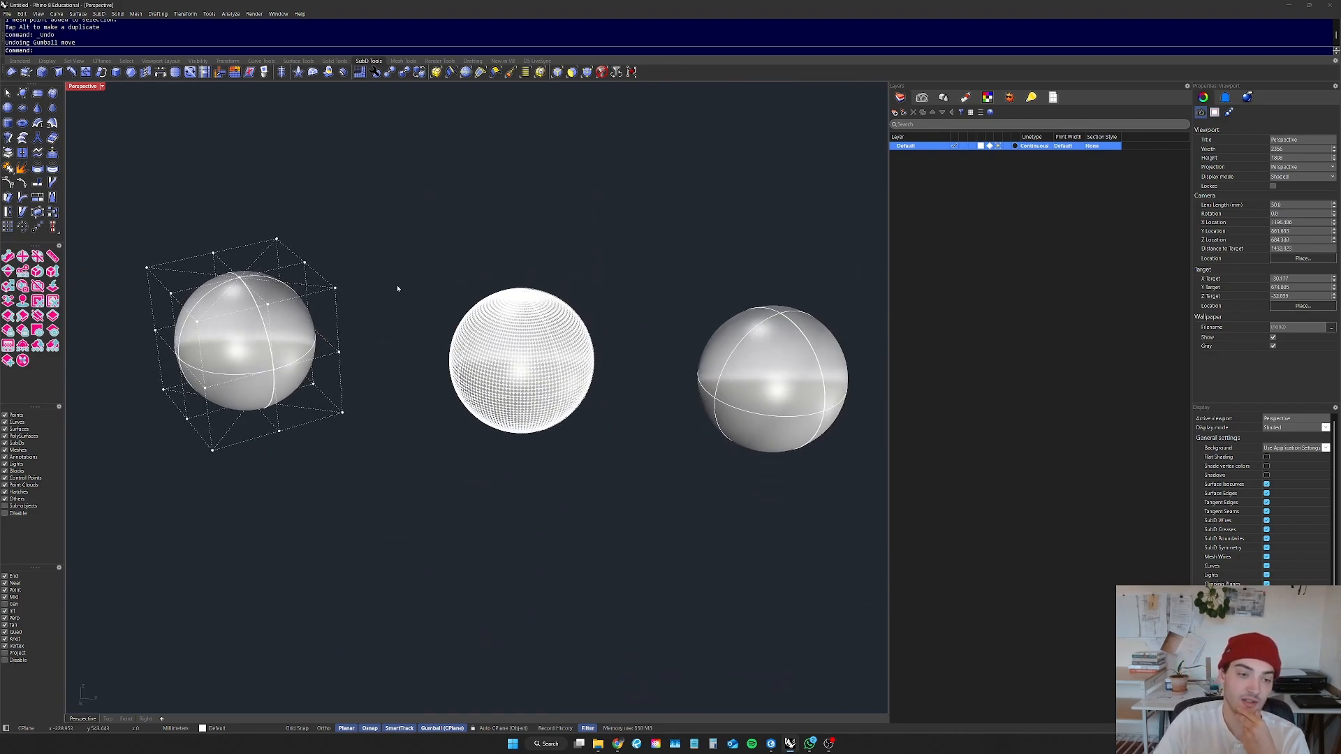
Step: Mesh the spare NURBS sphere with the NURBS meshing parameter lowered close to the fewer-polygons end
{"action": "scroll", "coordinate": [416, 331], "scroll_direction": "up", "scroll_amount": 2}
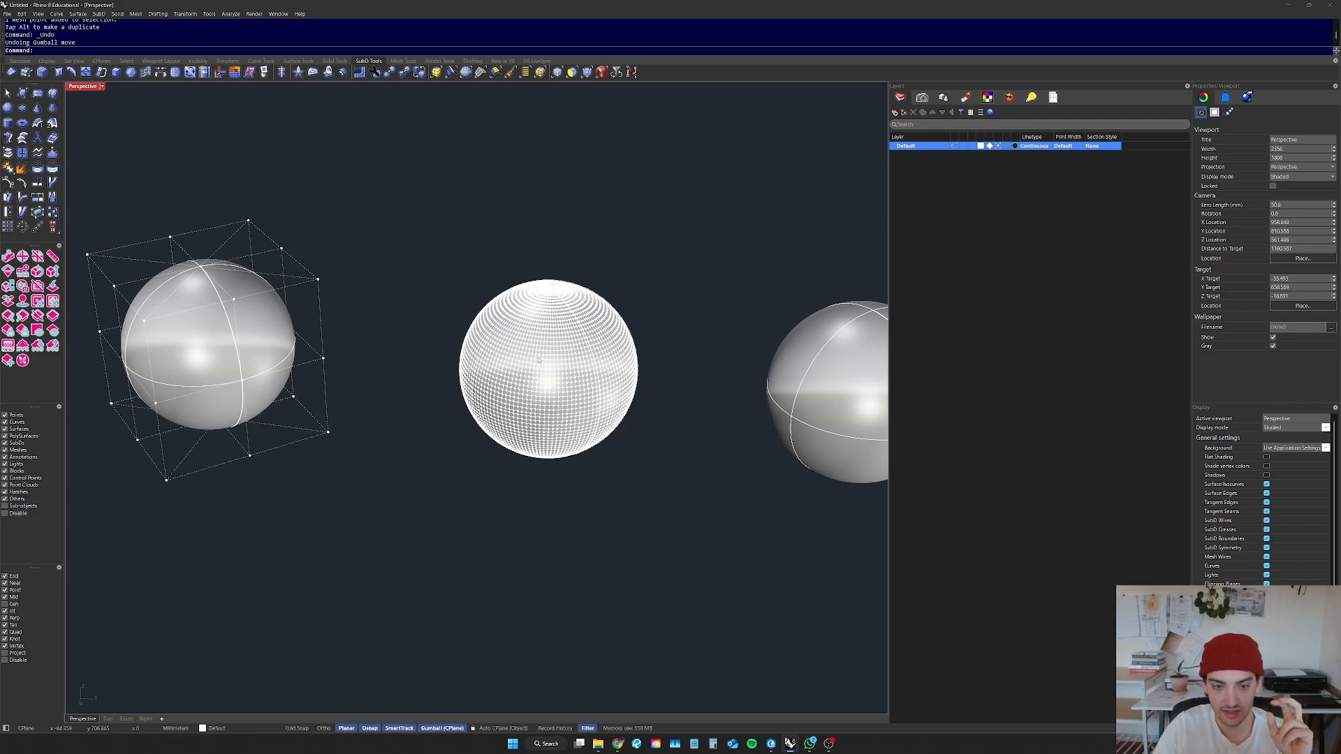
{"action": "scroll", "coordinate": [541, 346], "scroll_direction": "up", "scroll_amount": 12}
{"action": "right_click_drag", "start_coordinate": [549, 346], "coordinate": [738, 170]}
{"action": "scroll", "coordinate": [712, 167], "scroll_direction": "down", "scroll_amount": 10}
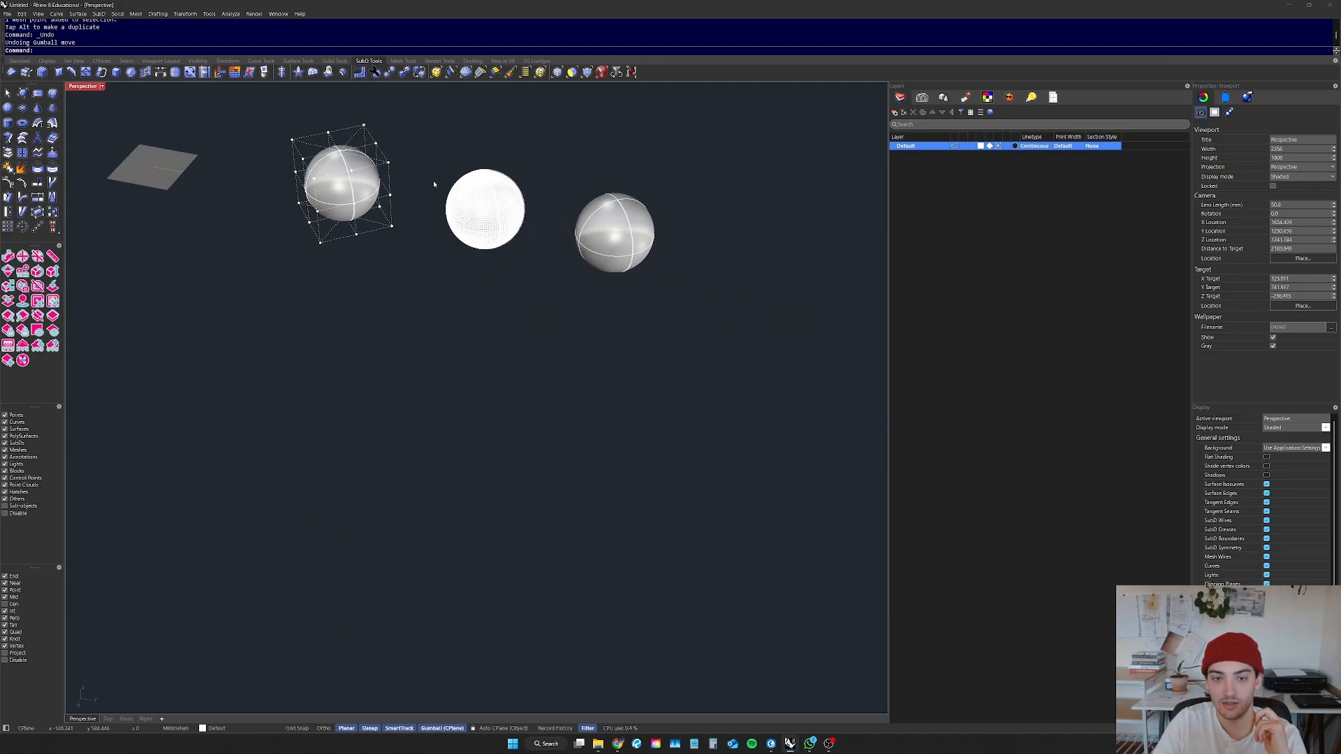
{"action": "left_click", "coordinate": [580, 199]}
{"action": "middle_click", "coordinate": [582, 188]}
{"action": "type", "text": "Mesh"}
{"action": "key", "text": "Return"}
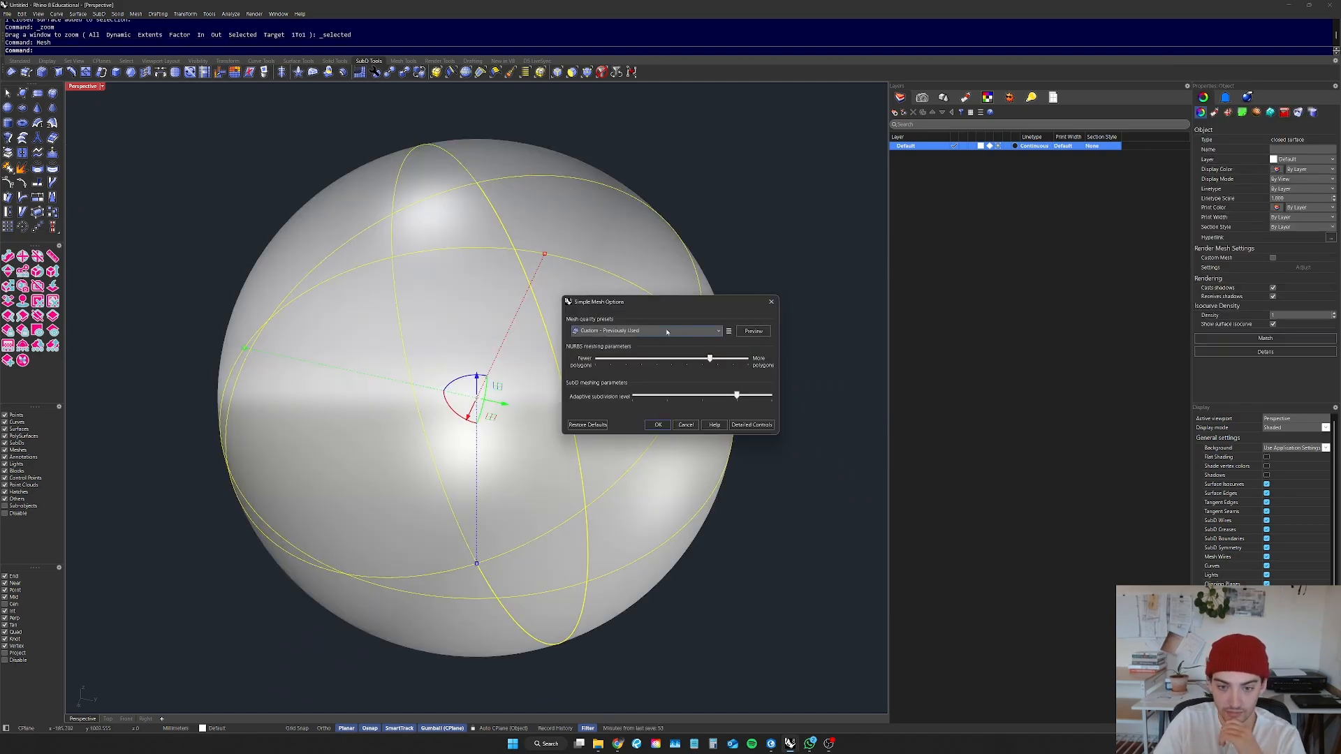
{"action": "left_click_drag", "start_coordinate": [708, 359], "coordinate": [616, 358]}
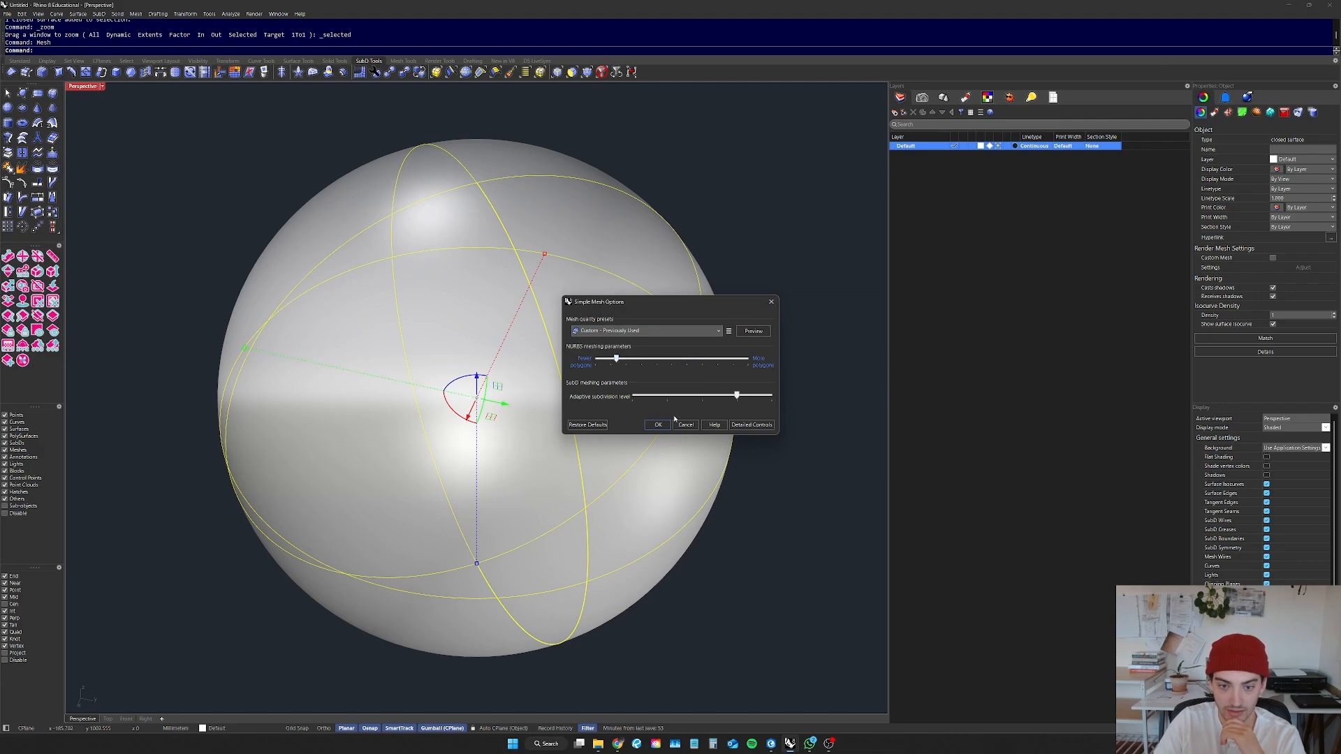
{"action": "left_click", "coordinate": [658, 424]}
Step: Move the source NURBS sphere aside from the new coarse mesh and deselect it
{"action": "scroll", "coordinate": [459, 359], "scroll_direction": "down", "scroll_amount": 5}
{"action": "left_click", "coordinate": [495, 368]}
{"action": "left_click_drag", "start_coordinate": [492, 375], "coordinate": [673, 415]}
{"action": "left_click", "coordinate": [558, 328]}
Step: Zoom to the coarse mesh sphere and examine its facets from several angles
{"action": "left_click", "coordinate": [462, 344]}
{"action": "middle_click", "coordinate": [461, 343]}
{"action": "left_click", "coordinate": [705, 271]}
{"action": "left_click", "coordinate": [684, 292]}
{"action": "left_click", "coordinate": [727, 299]}
{"action": "right_click_drag", "start_coordinate": [489, 363], "coordinate": [586, 323]}
{"action": "scroll", "coordinate": [586, 322], "scroll_direction": "down", "scroll_amount": 6}
{"action": "left_click", "coordinate": [793, 325]}
{"action": "left_click_drag", "start_coordinate": [645, 185], "coordinate": [544, 297]}
{"action": "left_click", "coordinate": [634, 538]}
{"action": "mouse_move", "coordinate": [653, 518]}
{"action": "right_mouse_down"}
{"action": "mouse_move", "coordinate": [656, 497]}
{"action": "mouse_move", "coordinate": [742, 499]}
{"action": "mouse_move", "coordinate": [658, 500]}
{"action": "right_mouse_up"}
{"action": "scroll", "coordinate": [608, 498], "scroll_direction": "down", "scroll_amount": 5}
{"action": "scroll", "coordinate": [520, 478], "scroll_direction": "up", "scroll_amount": 4}
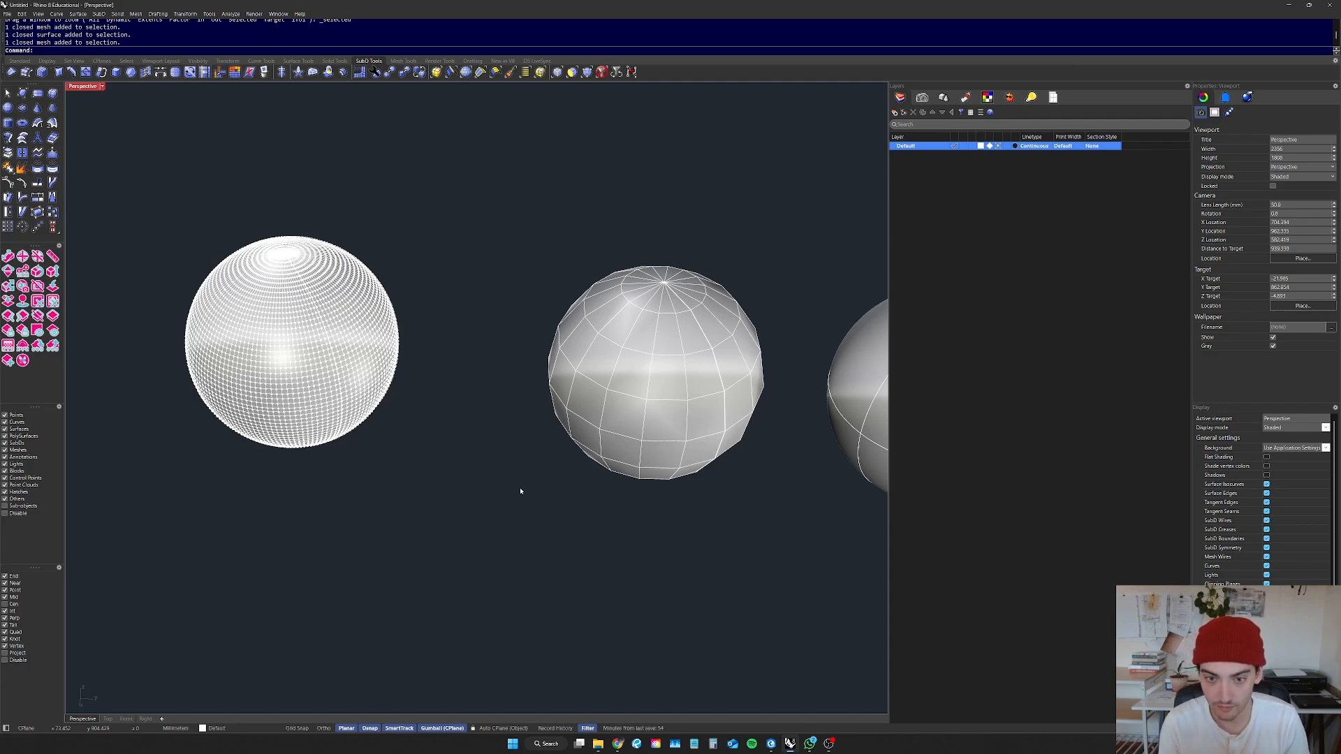
Step: Compare the coarse mesh sphere's polygon density with the dense mesh and the NURBS spheres
{"action": "left_click", "coordinate": [724, 304]}
{"action": "left_click", "coordinate": [718, 534]}
{"action": "right_click_drag", "start_coordinate": [682, 479], "coordinate": [664, 363]}
{"action": "left_click", "coordinate": [665, 377]}
{"action": "left_click", "coordinate": [668, 531]}
{"action": "scroll", "coordinate": [513, 507], "scroll_direction": "down", "scroll_amount": 6}
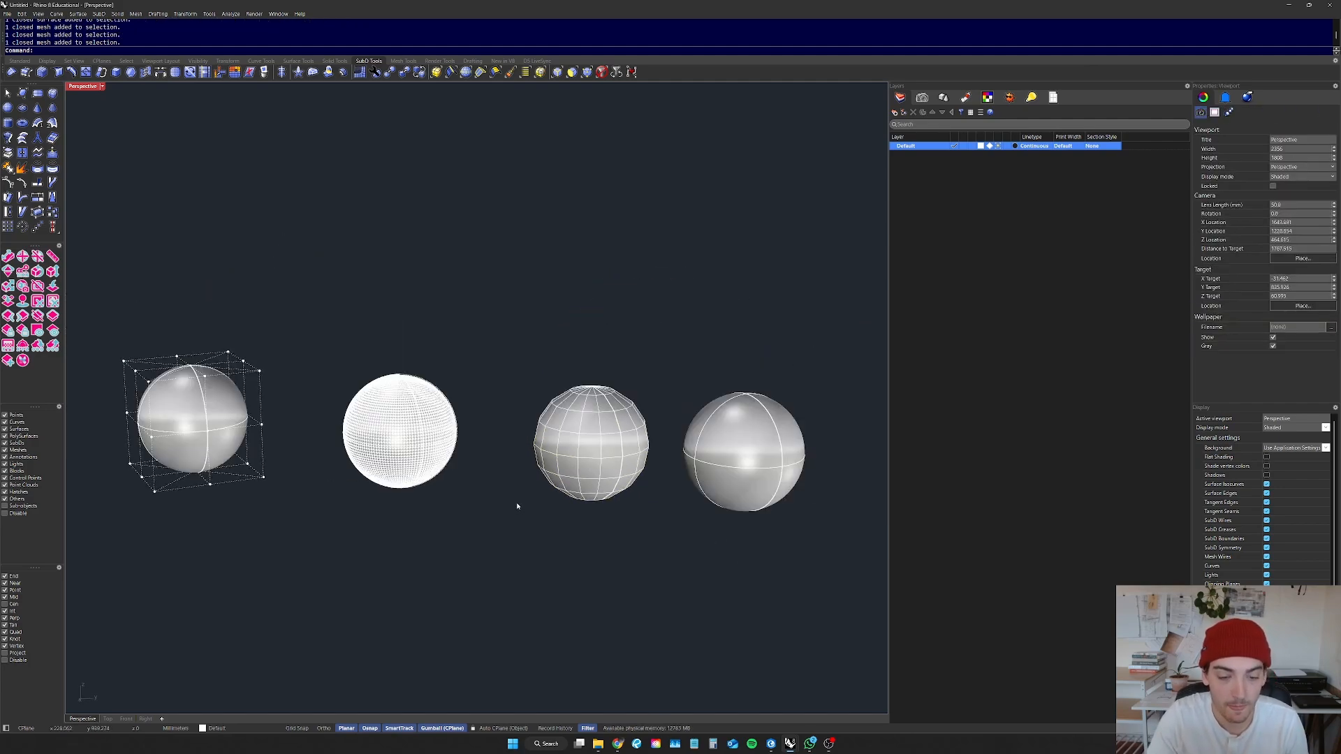
{"action": "right_click_drag", "start_coordinate": [513, 508], "coordinate": [540, 515]}
{"action": "left_click_drag", "start_coordinate": [657, 368], "coordinate": [534, 490]}
{"action": "left_click", "coordinate": [620, 556]}
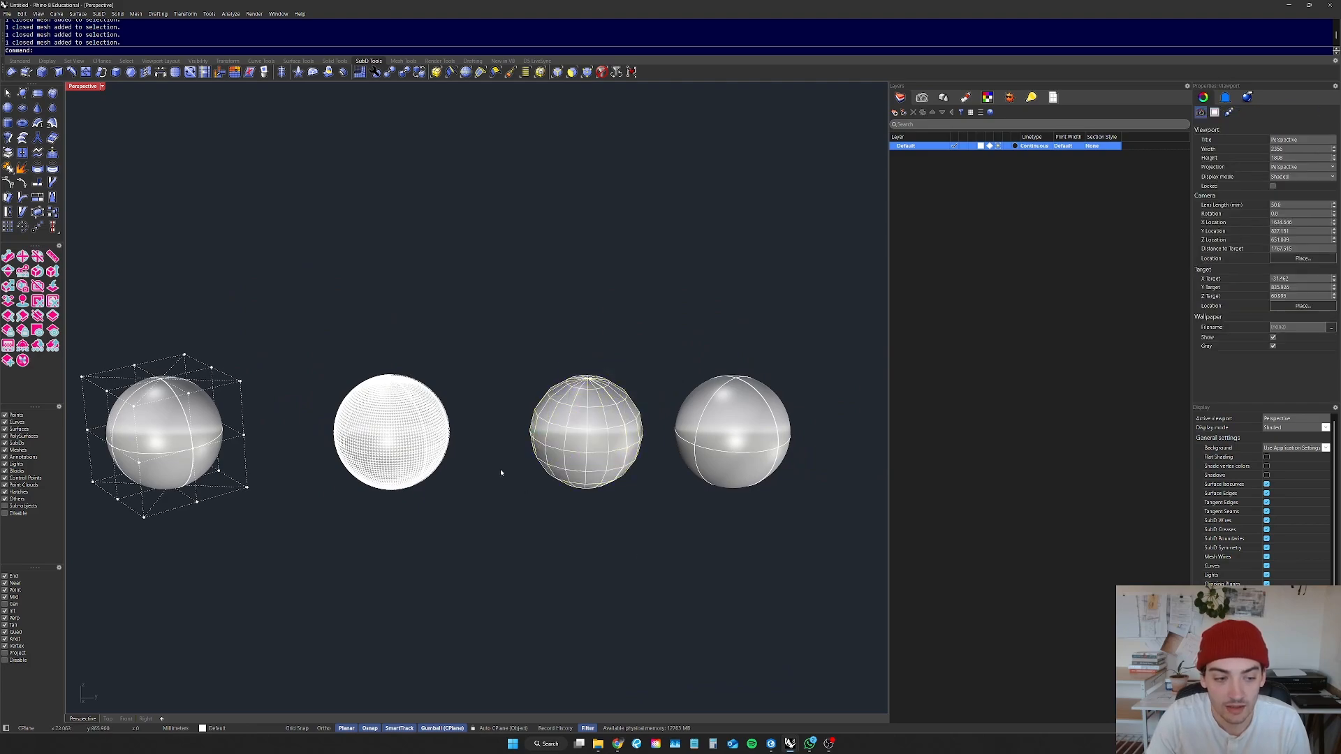
{"action": "scroll", "coordinate": [508, 463], "scroll_direction": "up", "scroll_amount": 5}
{"action": "left_click", "coordinate": [642, 419]}
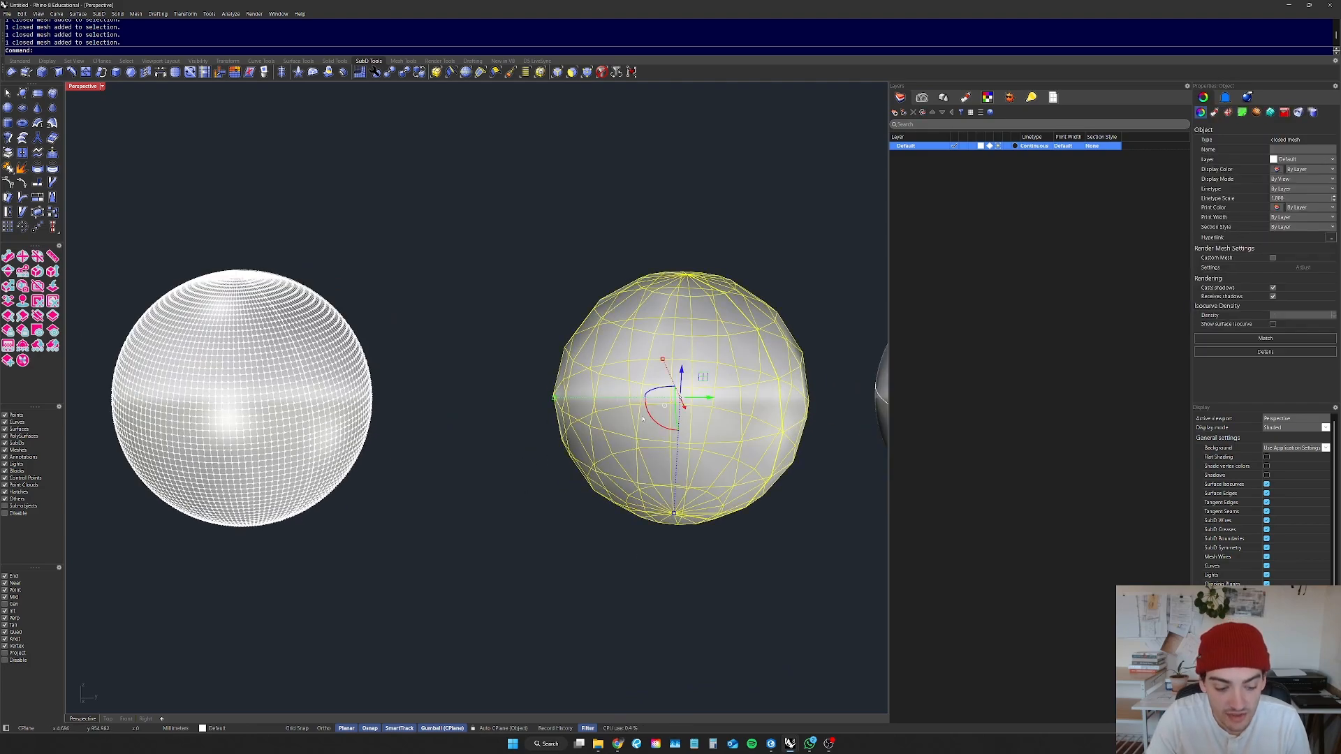
{"action": "scroll", "coordinate": [474, 493], "scroll_direction": "down", "scroll_amount": 4}
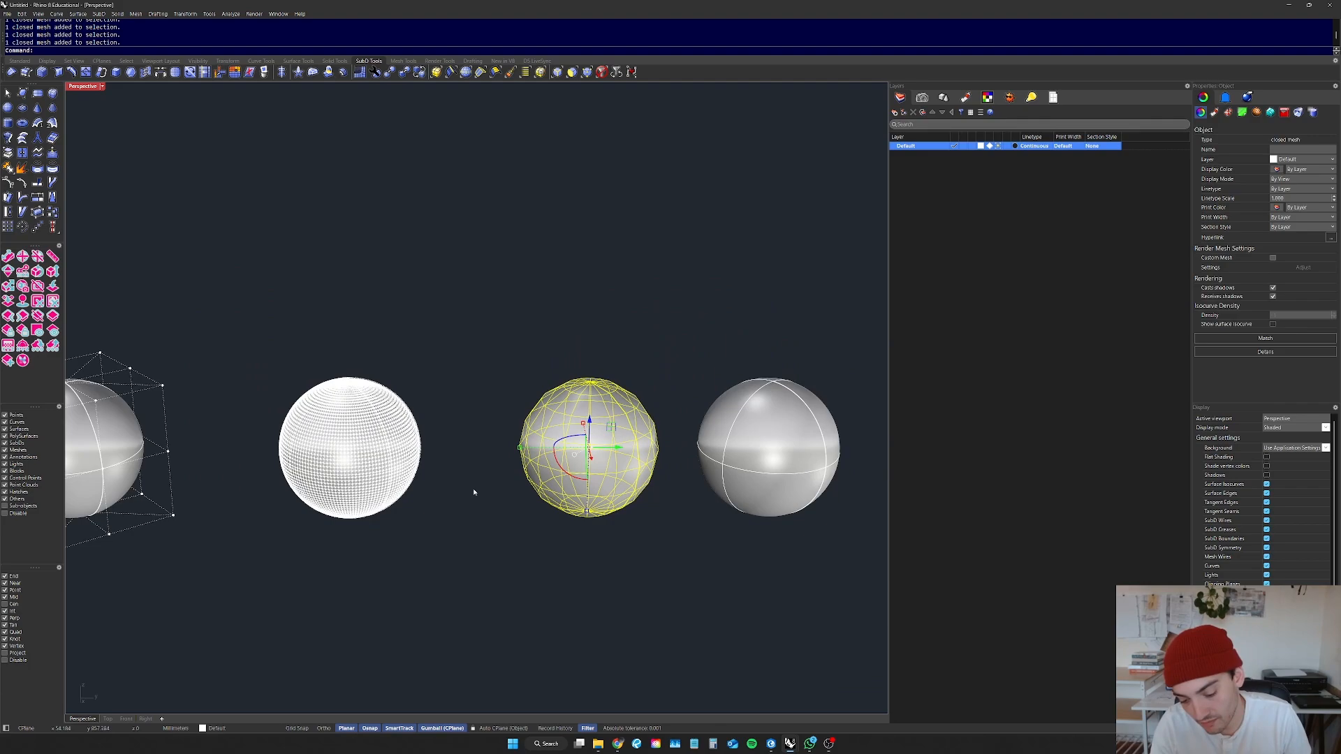
{"action": "left_click_drag", "start_coordinate": [500, 412], "coordinate": [463, 503]}
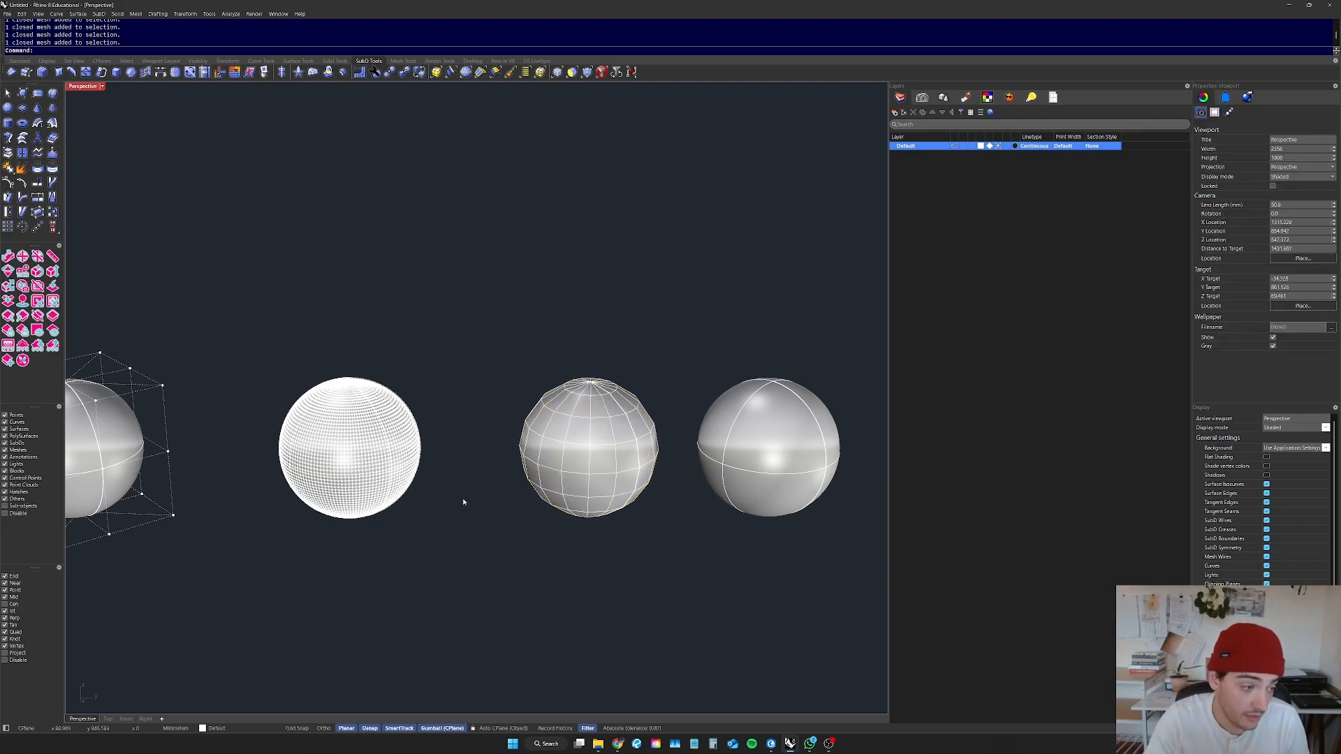
{"action": "scroll", "coordinate": [627, 419], "scroll_direction": "down", "scroll_amount": 3}
{"action": "right_click_drag", "start_coordinate": [659, 437], "coordinate": [651, 434]}
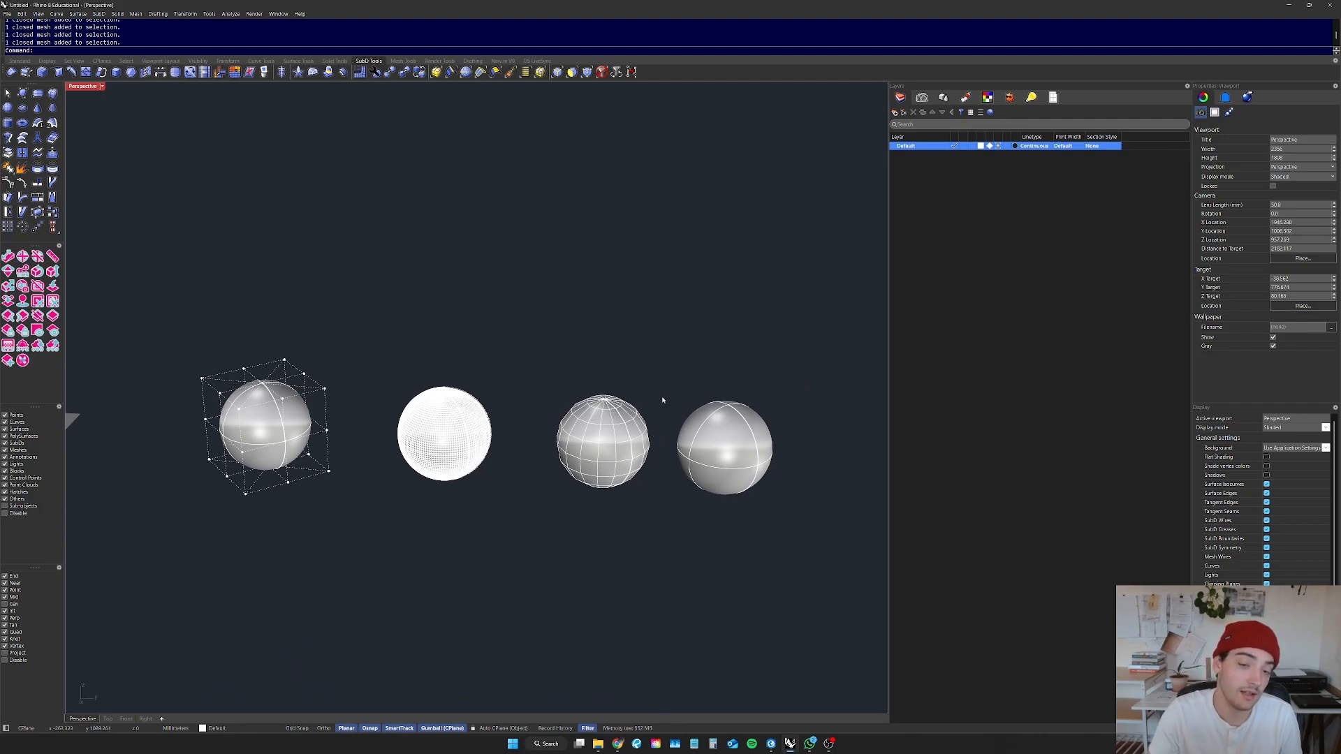
Step: Zoom to the NURBS sphere with visible control points and examine its control cage from all sides
{"action": "left_click", "coordinate": [280, 440]}
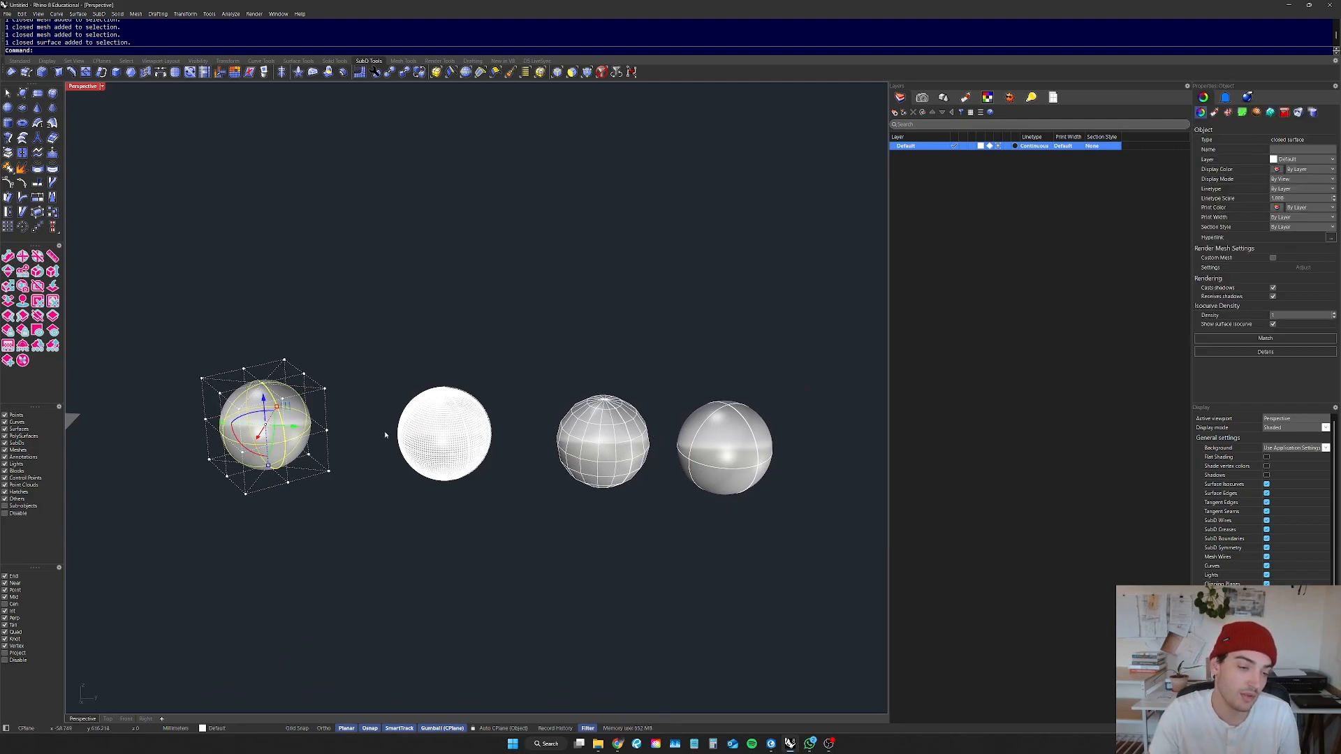
{"action": "type", "text": "zs"}
{"action": "key", "text": "Return"}
{"action": "right_click_drag", "start_coordinate": [643, 508], "coordinate": [457, 480]}
{"action": "left_click", "coordinate": [766, 531]}
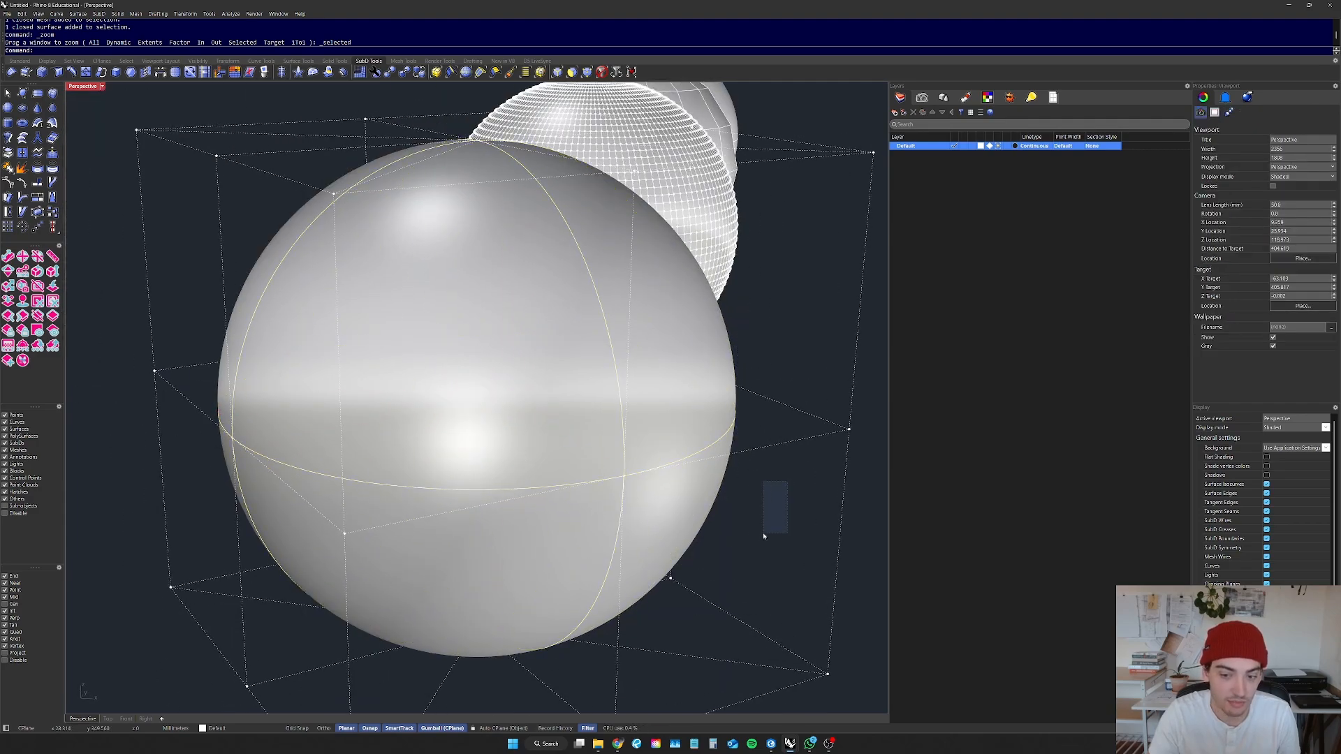
{"action": "right_click_drag", "start_coordinate": [598, 496], "coordinate": [697, 484]}
{"action": "scroll", "coordinate": [660, 482], "scroll_direction": "down", "scroll_amount": 8}
{"action": "scroll", "coordinate": [723, 486], "scroll_direction": "up", "scroll_amount": 6}
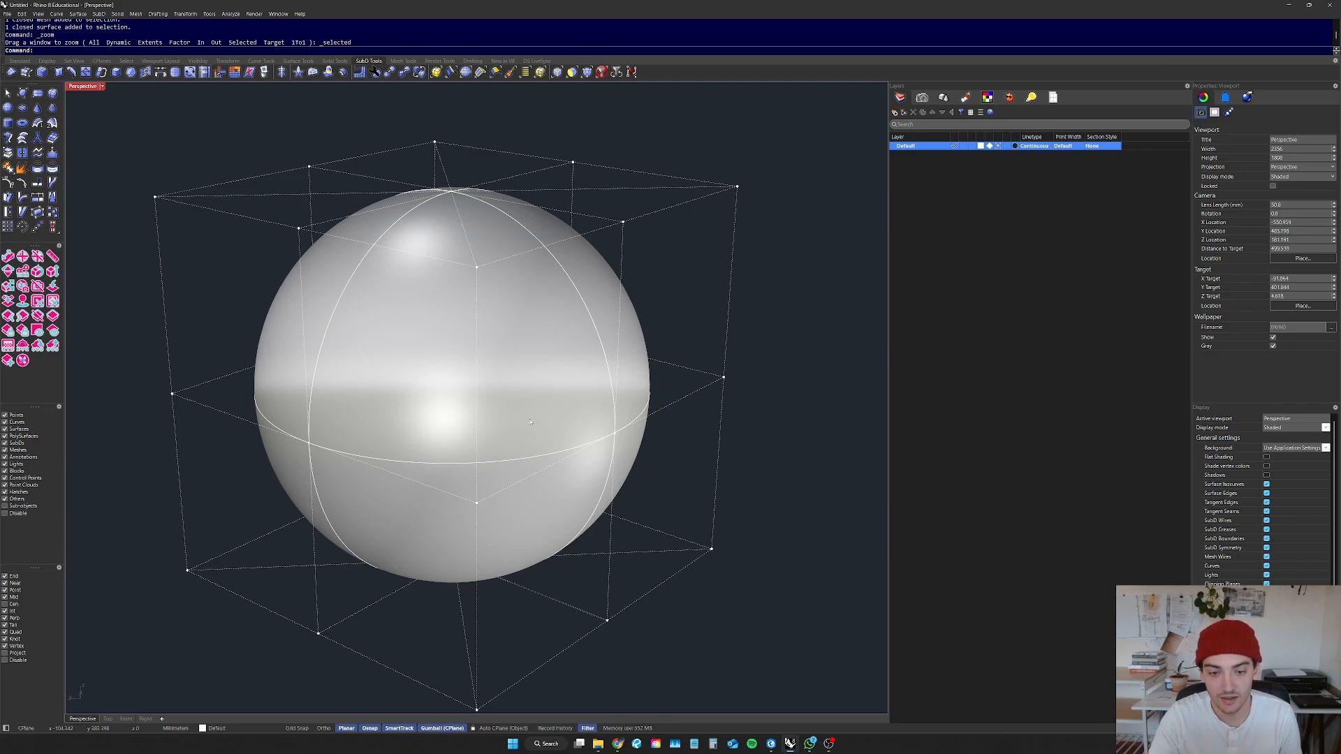
{"action": "scroll", "coordinate": [530, 422], "scroll_direction": "down", "scroll_amount": 5}
{"action": "right_click_drag", "start_coordinate": [530, 422], "coordinate": [524, 428]}
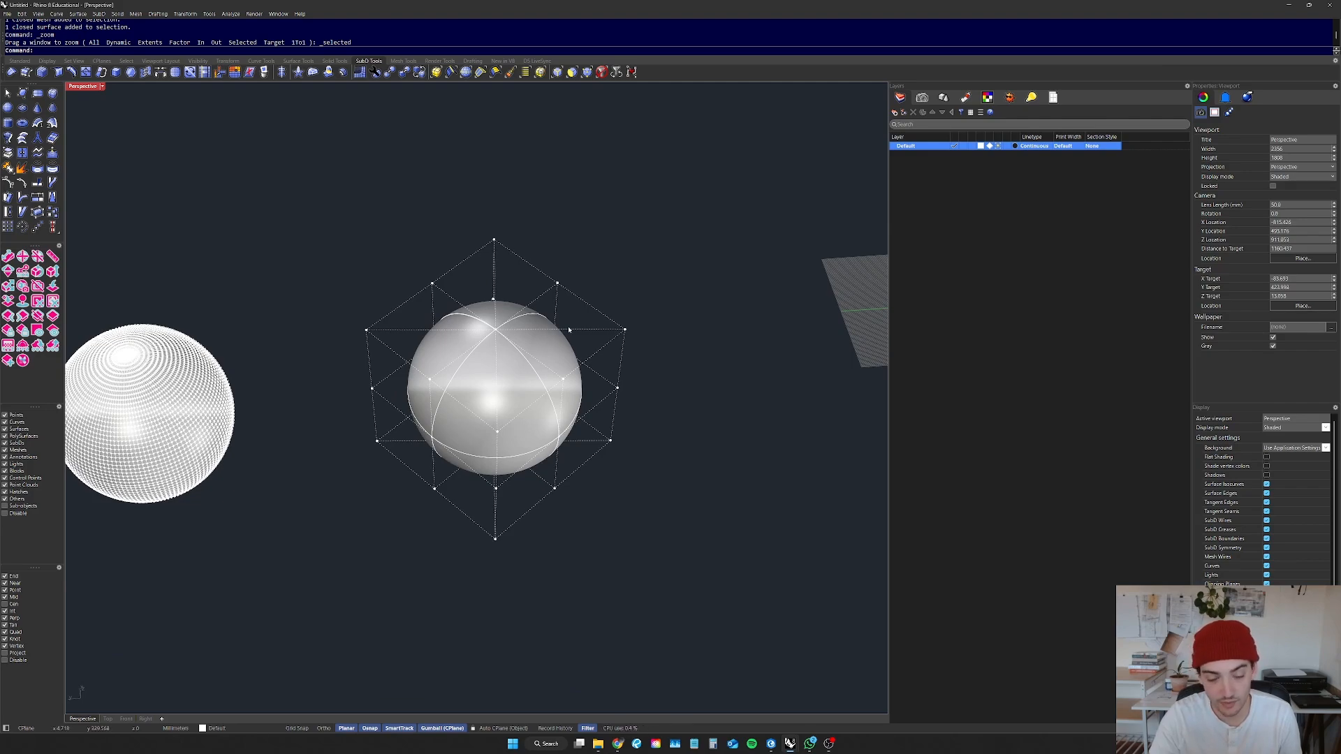
{"action": "scroll", "coordinate": [568, 330], "scroll_direction": "down", "scroll_amount": 4}
{"action": "right_click_drag", "start_coordinate": [568, 329], "coordinate": [561, 284]}
{"action": "scroll", "coordinate": [542, 361], "scroll_direction": "up", "scroll_amount": 4}
{"action": "right_click_drag", "start_coordinate": [542, 361], "coordinate": [559, 370]}
{"action": "scroll", "coordinate": [549, 363], "scroll_direction": "down", "scroll_amount": 5}
{"action": "right_click_drag", "start_coordinate": [407, 365], "coordinate": [538, 380]}
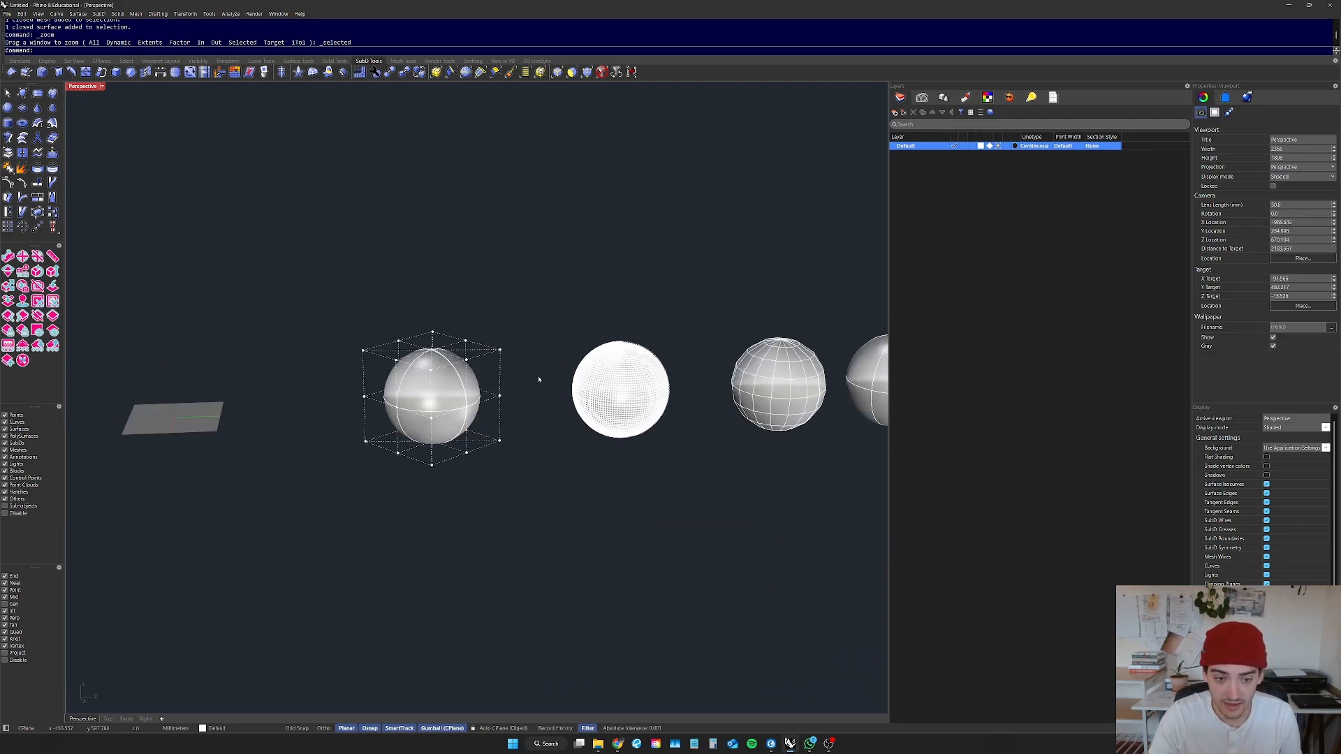
Step: Compare the NURBS sphere's few control points with the dense mesh sphere's many points
{"action": "scroll", "coordinate": [487, 388], "scroll_direction": "up", "scroll_amount": 8}
{"action": "left_click_drag", "start_coordinate": [569, 362], "coordinate": [464, 412]}
{"action": "left_click", "coordinate": [598, 368]}
{"action": "right_click_drag", "start_coordinate": [599, 368], "coordinate": [473, 367]}
{"action": "scroll", "coordinate": [473, 367], "scroll_direction": "down", "scroll_amount": 6}
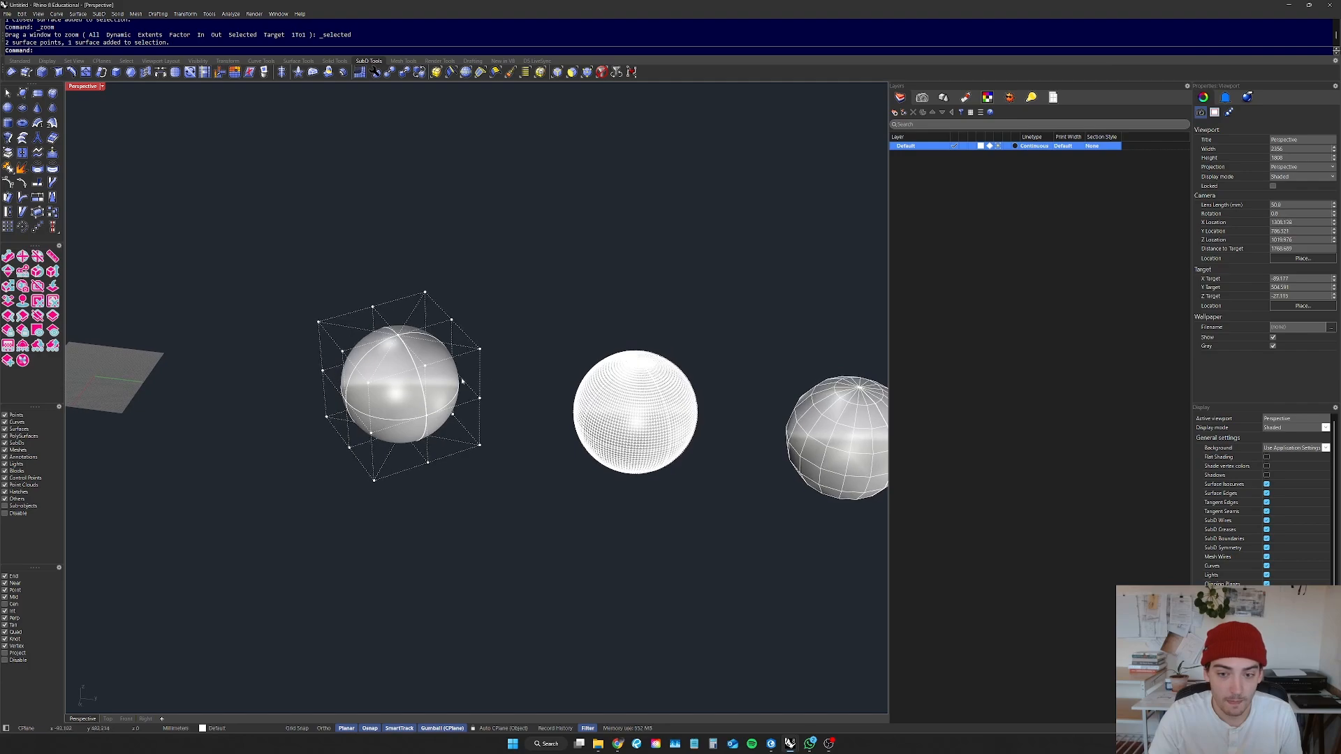
{"action": "scroll", "coordinate": [449, 439], "scroll_direction": "down", "scroll_amount": 4}
{"action": "scroll", "coordinate": [682, 437], "scroll_direction": "up", "scroll_amount": 6}
{"action": "right_click_drag", "start_coordinate": [682, 437], "coordinate": [694, 417]}
Step: Place a duplicate of the plain NURBS sphere beside it and convert the copy with ToSubD, using UseSurface=Location and DeleteInput=No
{"action": "left_click", "coordinate": [601, 366]}
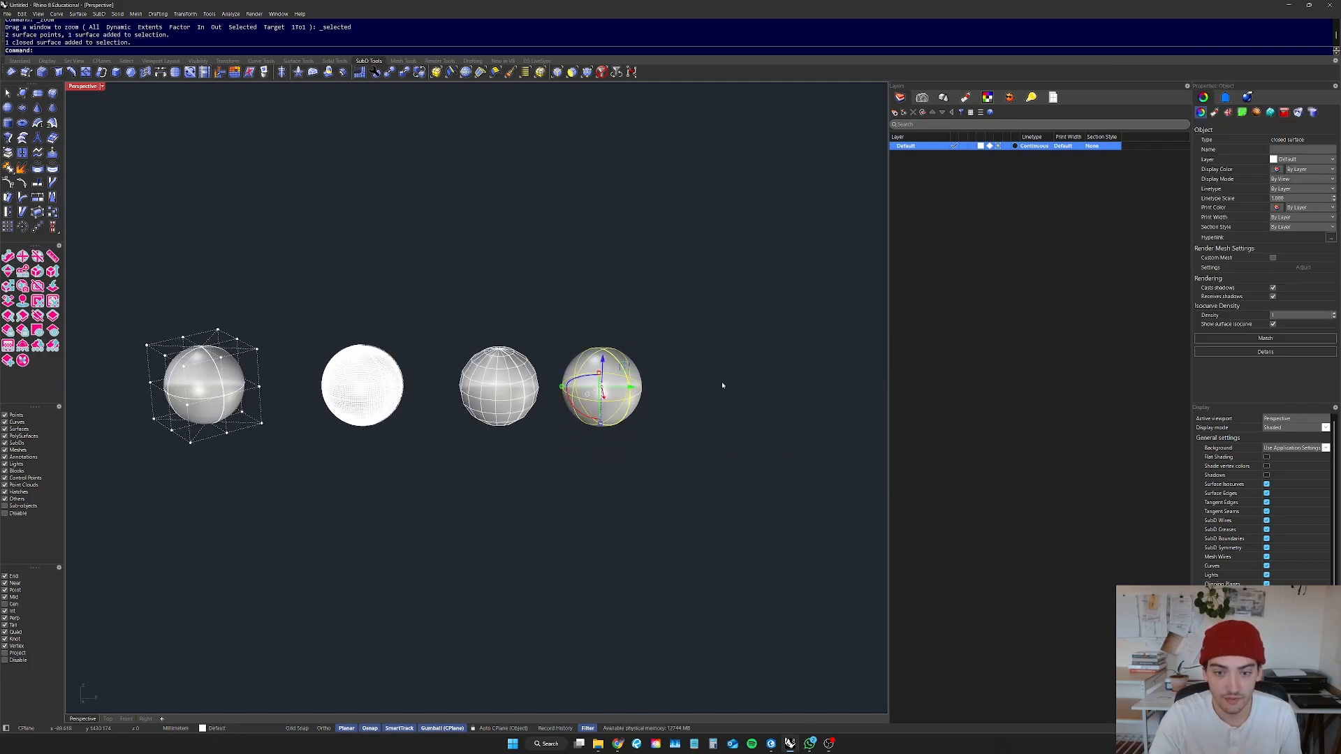
{"action": "scroll", "coordinate": [694, 404], "scroll_direction": "down", "scroll_amount": 3}
{"action": "scroll", "coordinate": [666, 419], "scroll_direction": "up", "scroll_amount": 5}
{"action": "key", "text": "alt"}
{"action": "left_click_drag", "start_coordinate": [623, 403], "coordinate": [788, 407]}
{"action": "type", "text": "ToSubD"}
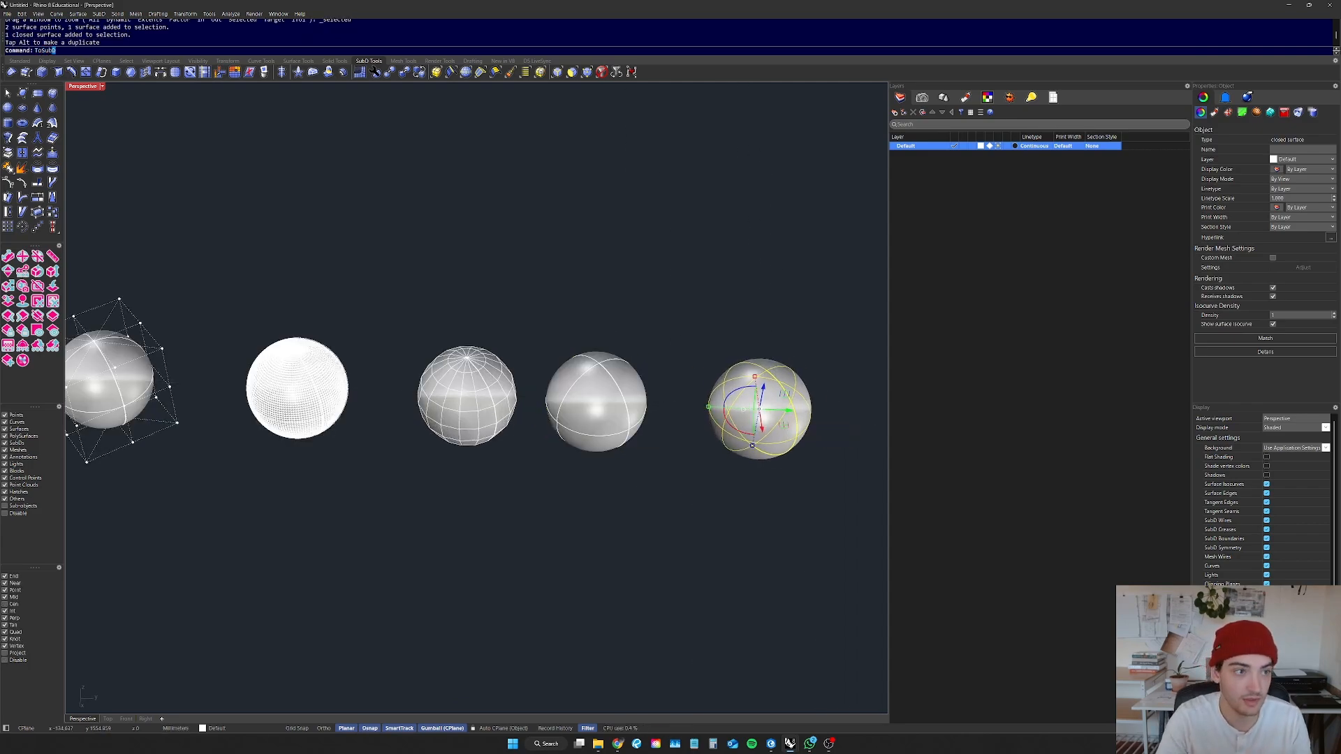
{"action": "key", "text": "Return"}
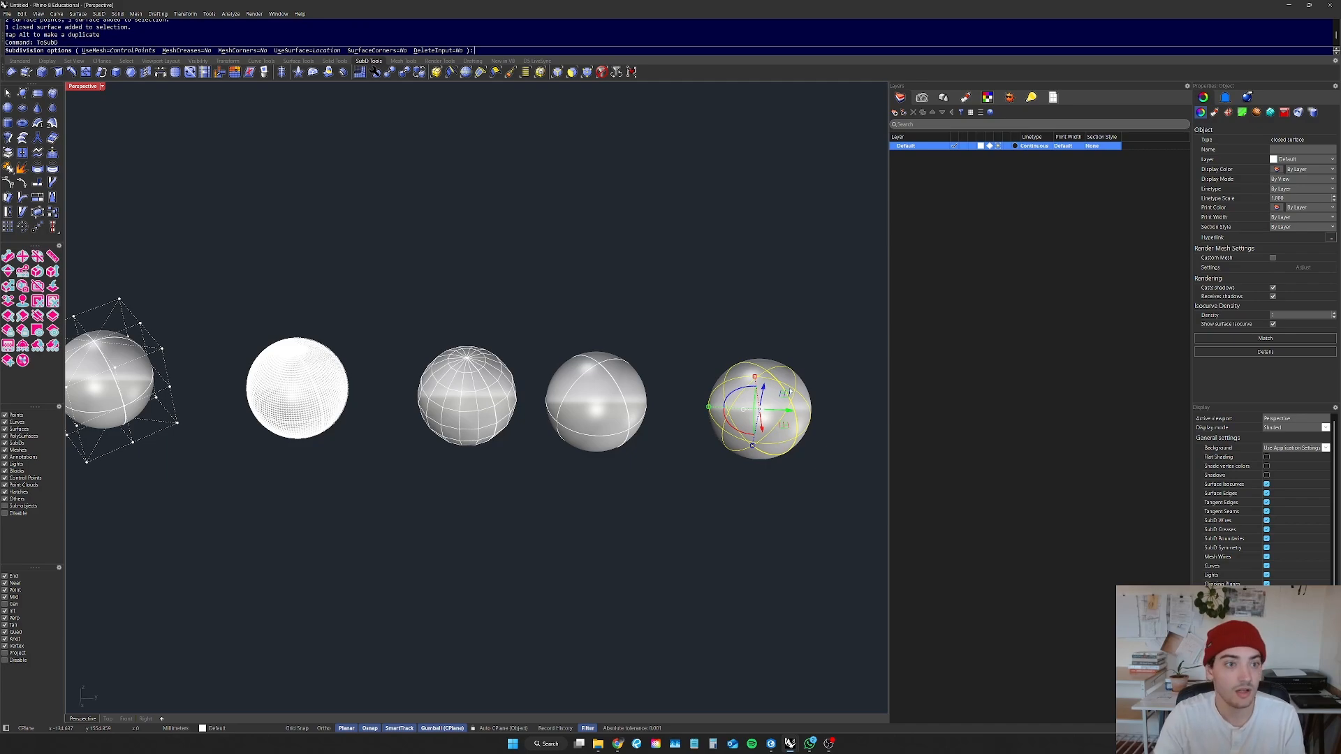
{"action": "key", "text": "Return"}
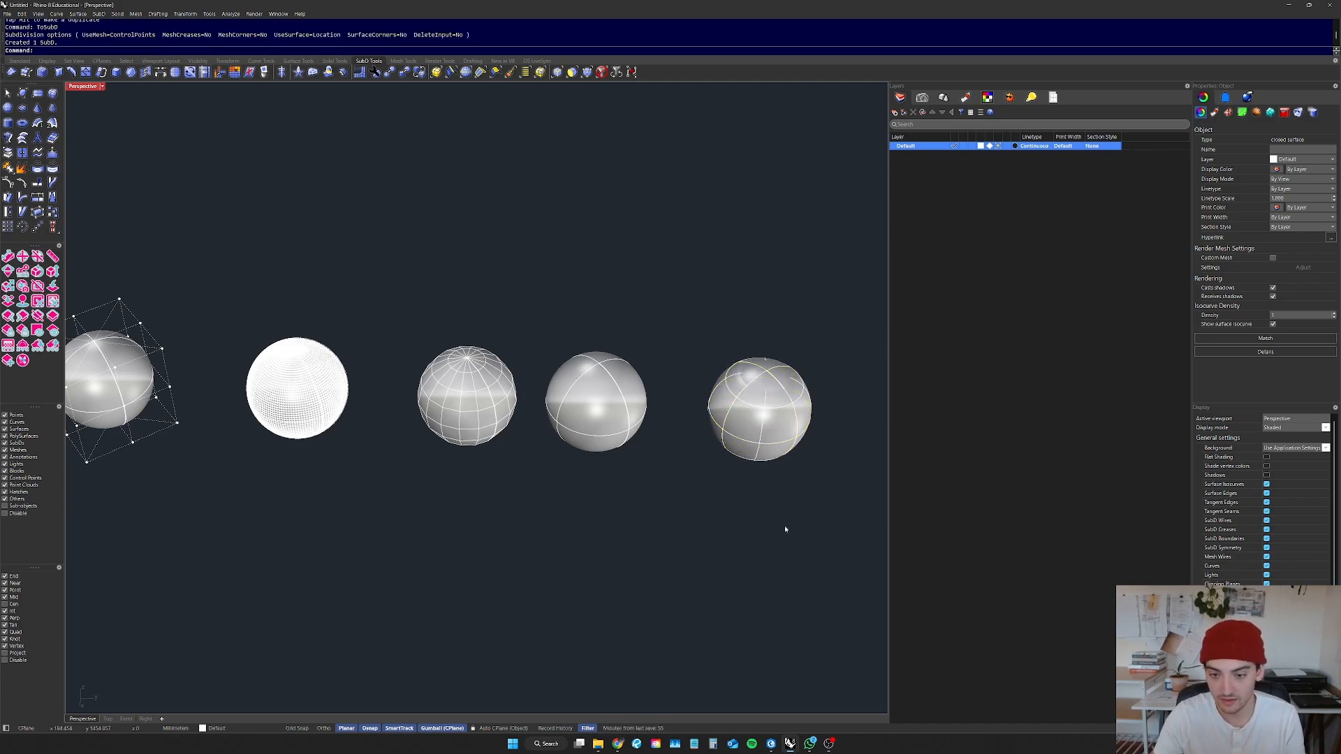
Step: Move the SubD sphere clear of its source surface and delete that surface and the plain NURBS sphere
{"action": "left_click_drag", "start_coordinate": [790, 410], "coordinate": [881, 414]}
{"action": "scroll", "coordinate": [660, 375], "scroll_direction": "down", "scroll_amount": 6}
{"action": "left_click_drag", "start_coordinate": [699, 344], "coordinate": [682, 419]}
{"action": "key", "text": "Delete"}
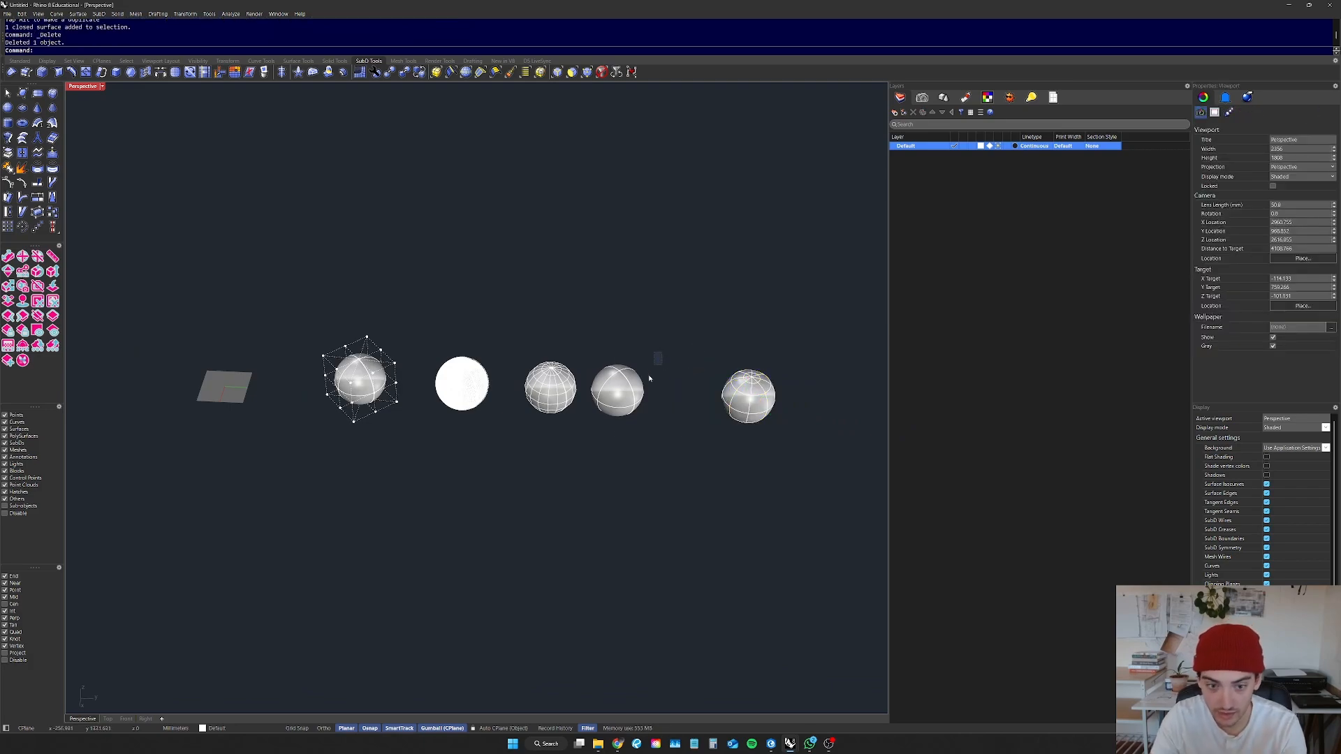
{"action": "left_click", "coordinate": [601, 384]}
{"action": "key", "text": "Delete"}
Step: Rearrange the coarse mesh, the NURBS sphere with control points and the SubD sphere so they sit side by side
{"action": "left_click", "coordinate": [572, 384]}
{"action": "left_click_drag", "start_coordinate": [579, 388], "coordinate": [656, 392]}
{"action": "key", "text": "Escape"}
{"action": "left_click", "coordinate": [386, 373]}
{"action": "left_click_drag", "start_coordinate": [386, 380], "coordinate": [591, 390]}
{"action": "key", "text": "Escape"}
{"action": "scroll", "coordinate": [803, 405], "scroll_direction": "up", "scroll_amount": 3}
{"action": "left_click", "coordinate": [681, 377]}
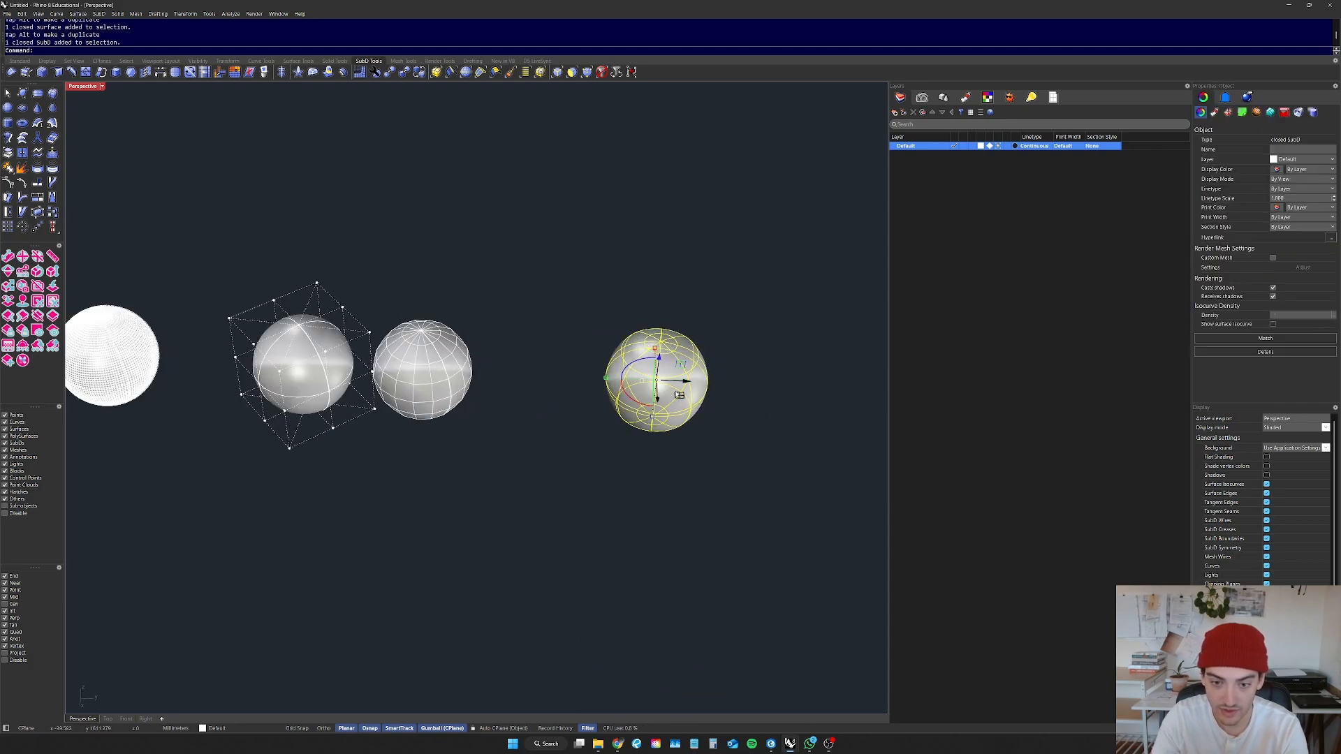
{"action": "left_click_drag", "start_coordinate": [685, 388], "coordinate": [582, 389]}
{"action": "key", "text": "Escape"}
Step: Zoom to the SubD sphere and toggle its display between flat and smooth to compare both forms
{"action": "left_click_drag", "start_coordinate": [686, 312], "coordinate": [590, 381]}
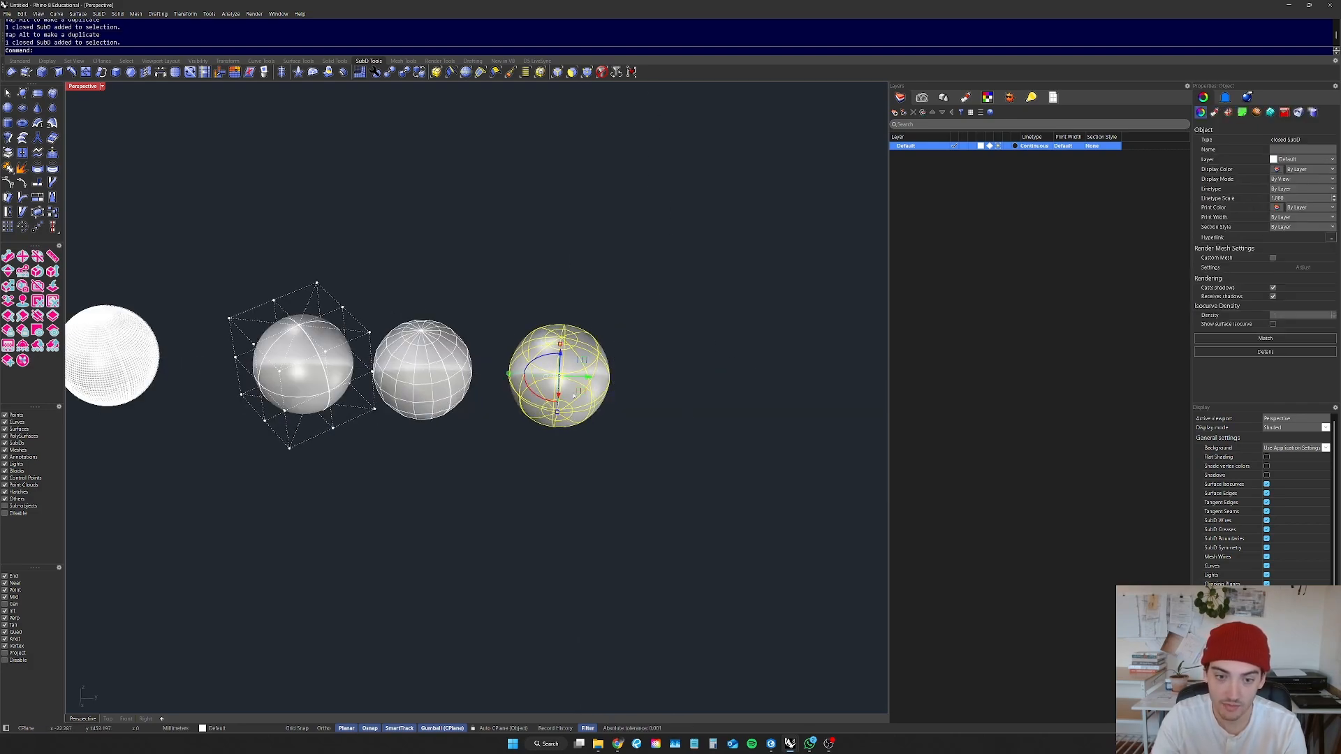
{"action": "type", "text": "zs"}
{"action": "key", "text": "Return"}
{"action": "key", "text": "Escape"}
{"action": "right_click_drag", "start_coordinate": [815, 548], "coordinate": [807, 512]}
{"action": "scroll", "coordinate": [718, 508], "scroll_direction": "down", "scroll_amount": 5}
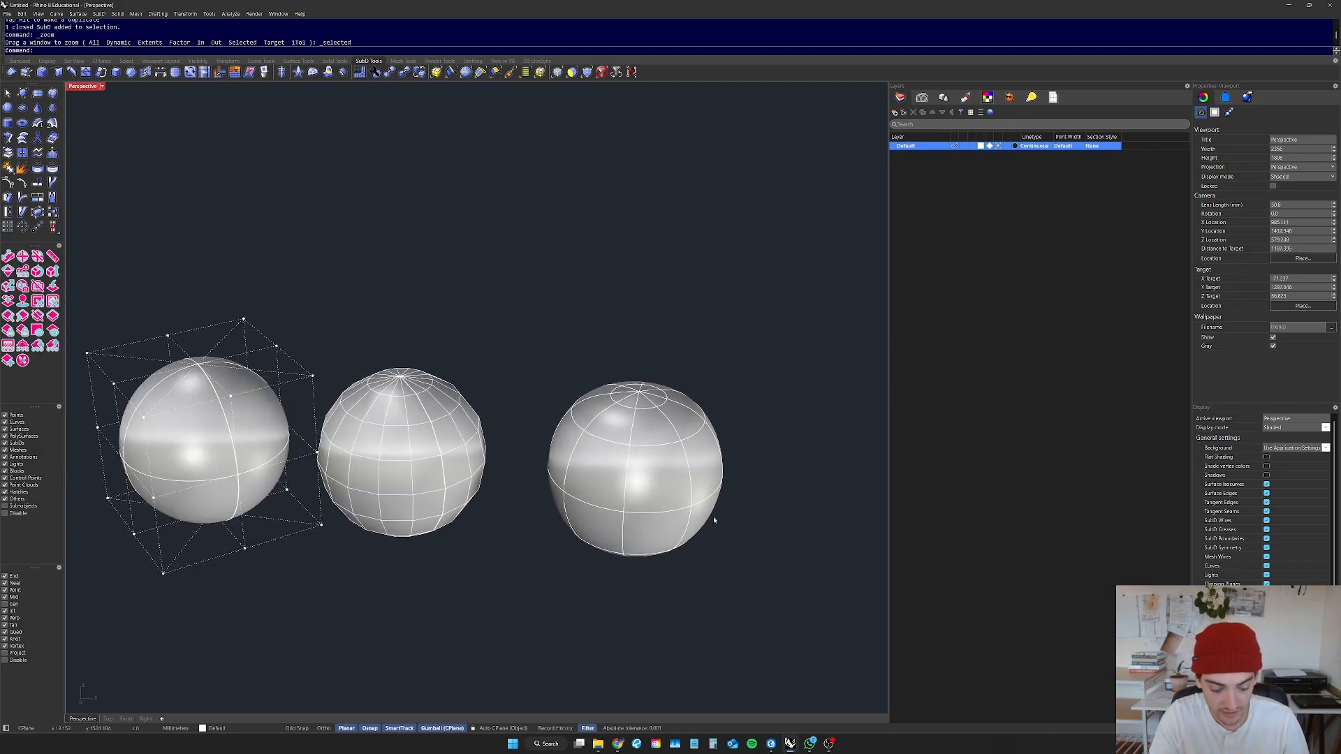
{"action": "key", "text": "Tab"}
{"action": "right_click_drag", "start_coordinate": [715, 518], "coordinate": [643, 497]}
{"action": "key", "text": "Tab"}
{"action": "key", "text": "Tab"}
{"action": "key", "text": "Tab"}
{"action": "key", "text": "Tab"}
{"action": "key", "text": "Tab"}
{"action": "key", "text": "Tab"}
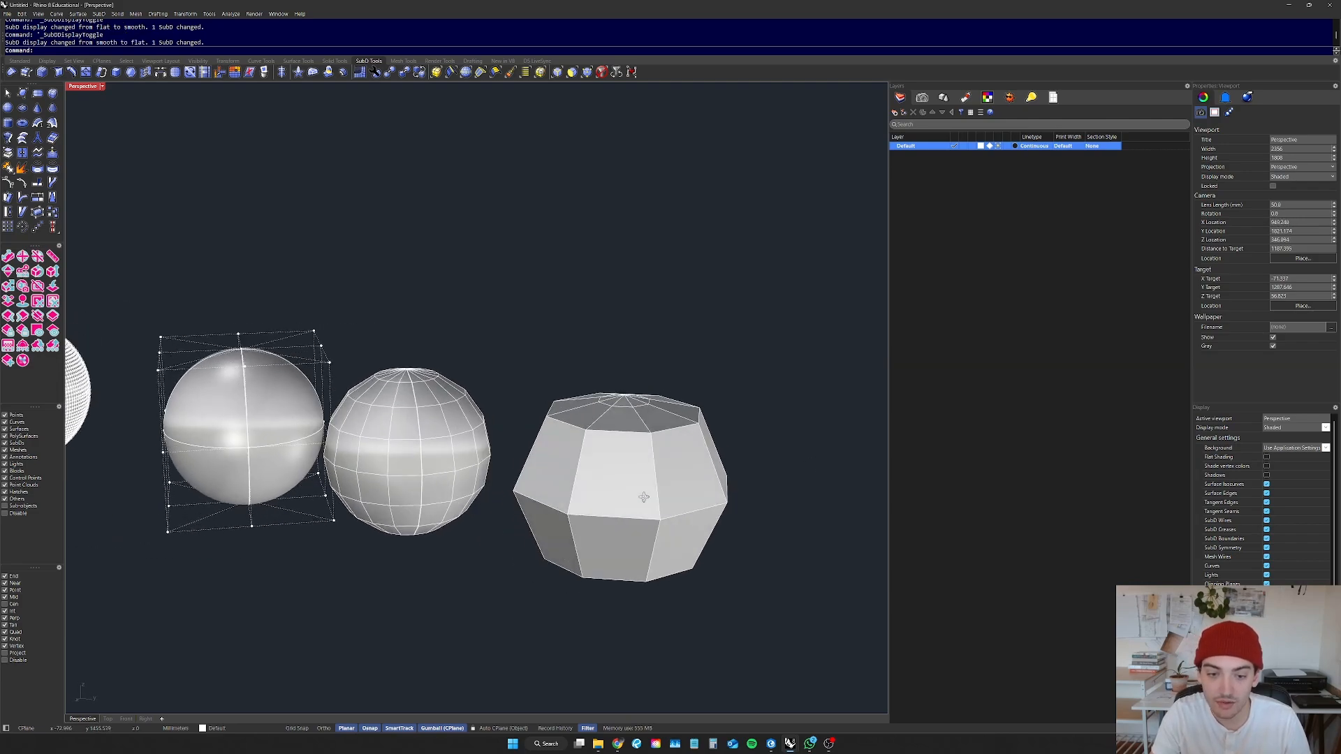
{"action": "key", "text": "Tab"}
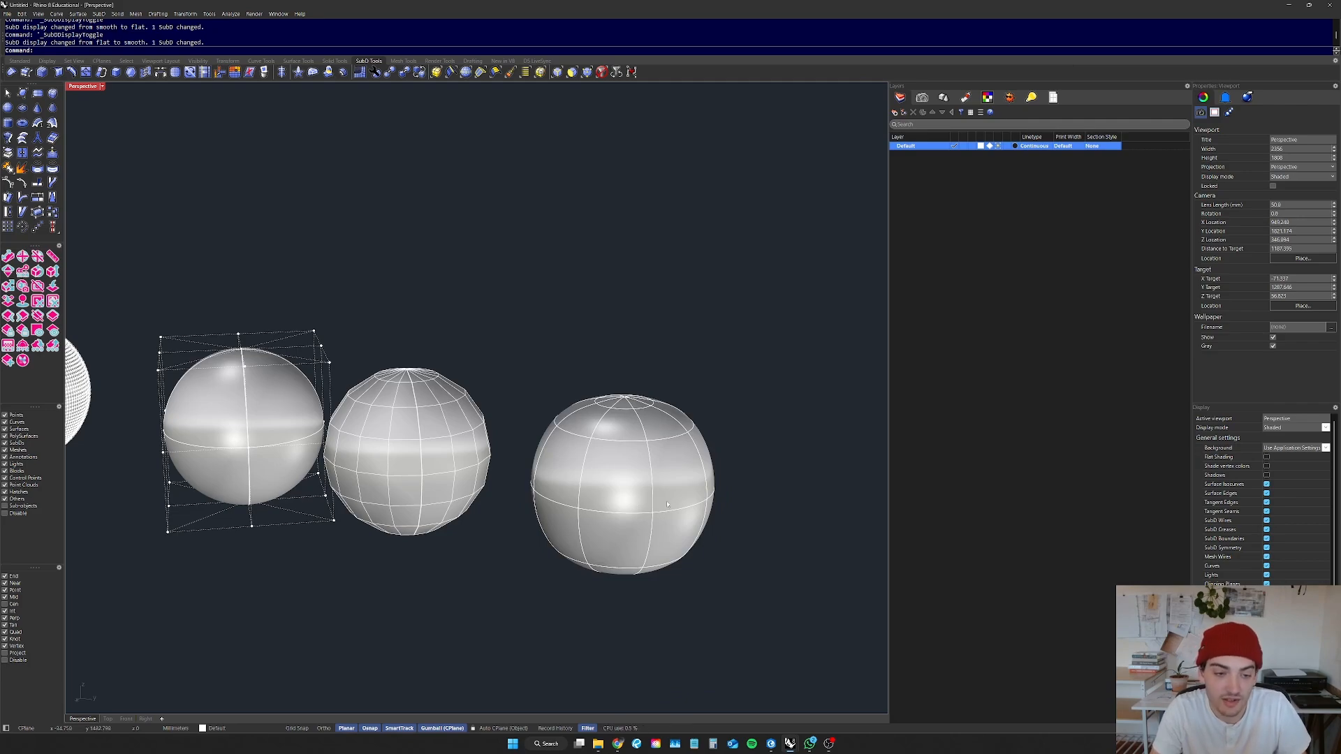
{"action": "mouse_move", "coordinate": [668, 502]}
{"action": "right_mouse_down"}
{"action": "mouse_move", "coordinate": [684, 507]}
{"action": "mouse_move", "coordinate": [517, 500]}
{"action": "mouse_move", "coordinate": [600, 552]}
{"action": "mouse_move", "coordinate": [673, 482]}
{"action": "right_mouse_up"}
{"action": "key", "text": "Tab"}
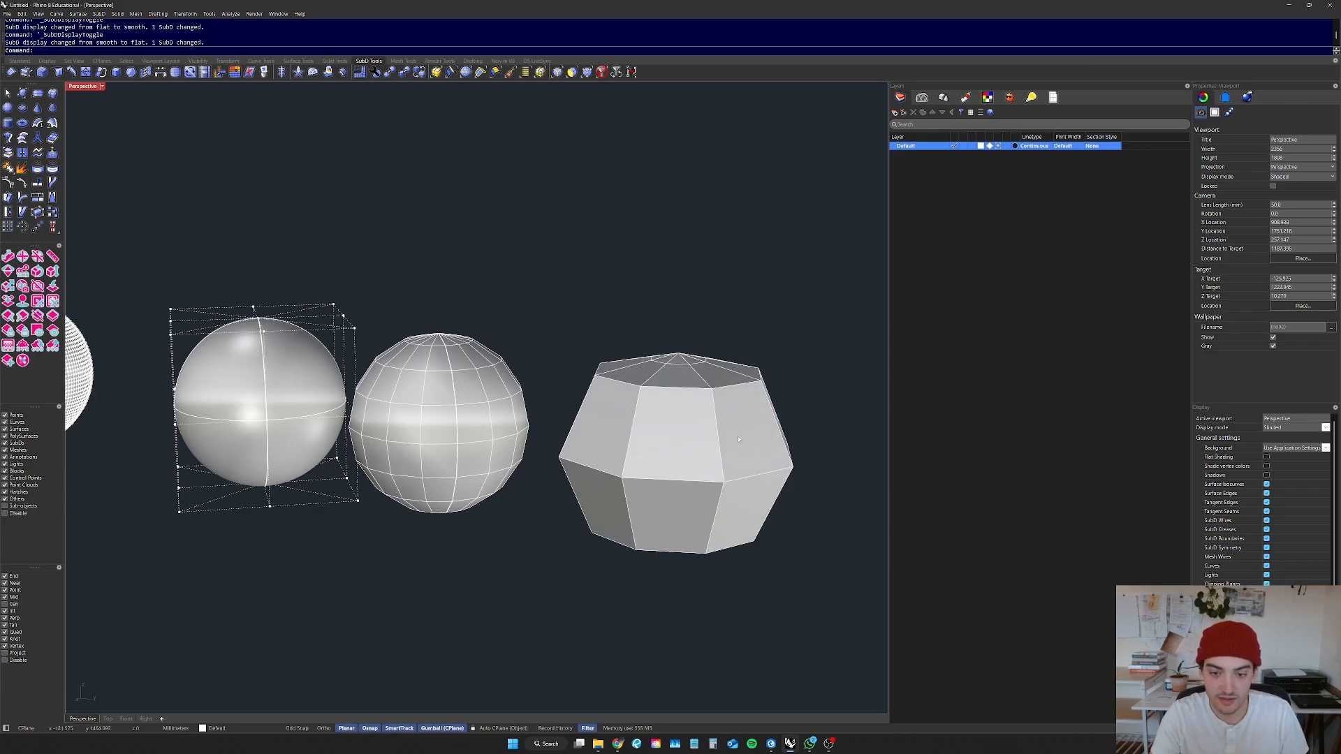
{"action": "key", "text": "Tab"}
Step: Subdivide the whole SubD sphere once with the SubDivide command and deselect it
{"action": "right_click_drag", "start_coordinate": [644, 559], "coordinate": [672, 417]}
{"action": "scroll", "coordinate": [671, 416], "scroll_direction": "down", "scroll_amount": 6}
{"action": "scroll", "coordinate": [793, 389], "scroll_direction": "up", "scroll_amount": 10}
{"action": "right_click_drag", "start_coordinate": [769, 408], "coordinate": [631, 423]}
{"action": "scroll", "coordinate": [730, 416], "scroll_direction": "down", "scroll_amount": 8}
{"action": "left_click", "coordinate": [587, 447]}
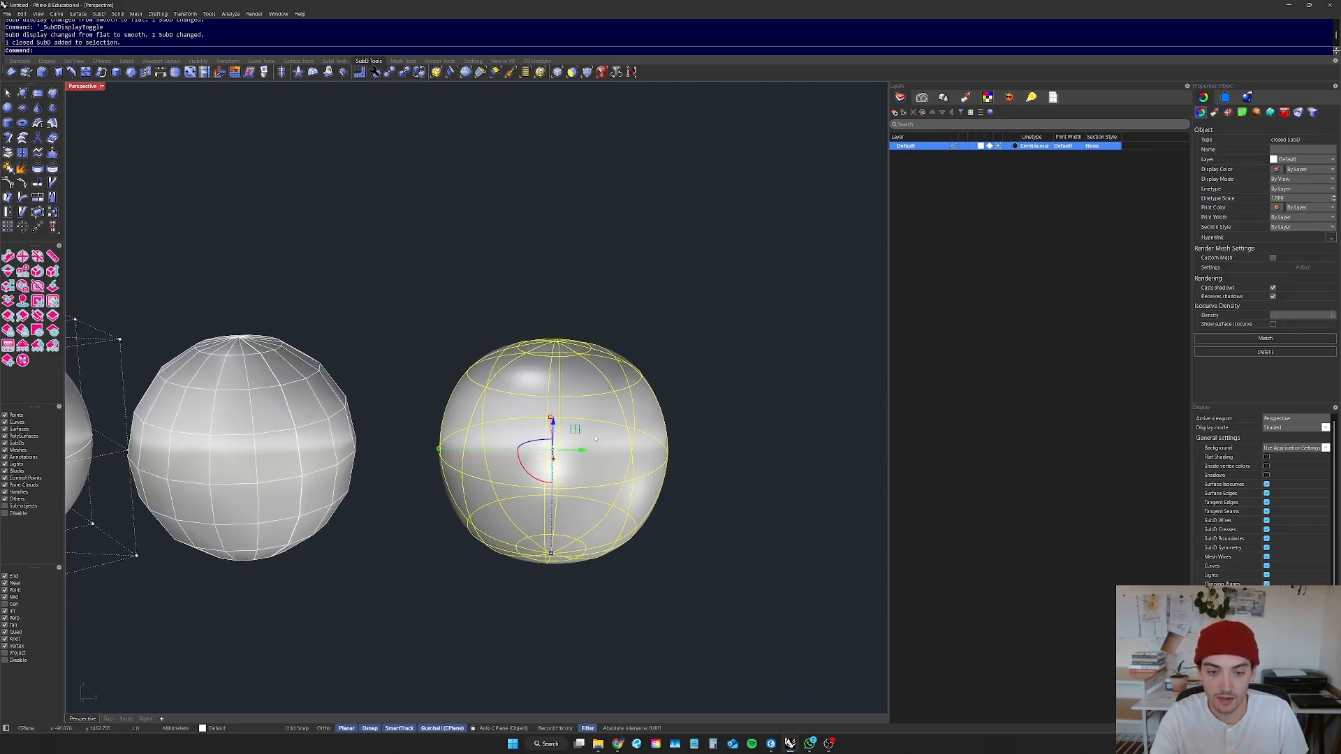
{"action": "left_click", "coordinate": [691, 413]}
{"action": "left_click", "coordinate": [571, 425]}
{"action": "left_click", "coordinate": [677, 419]}
{"action": "left_click", "coordinate": [671, 422]}
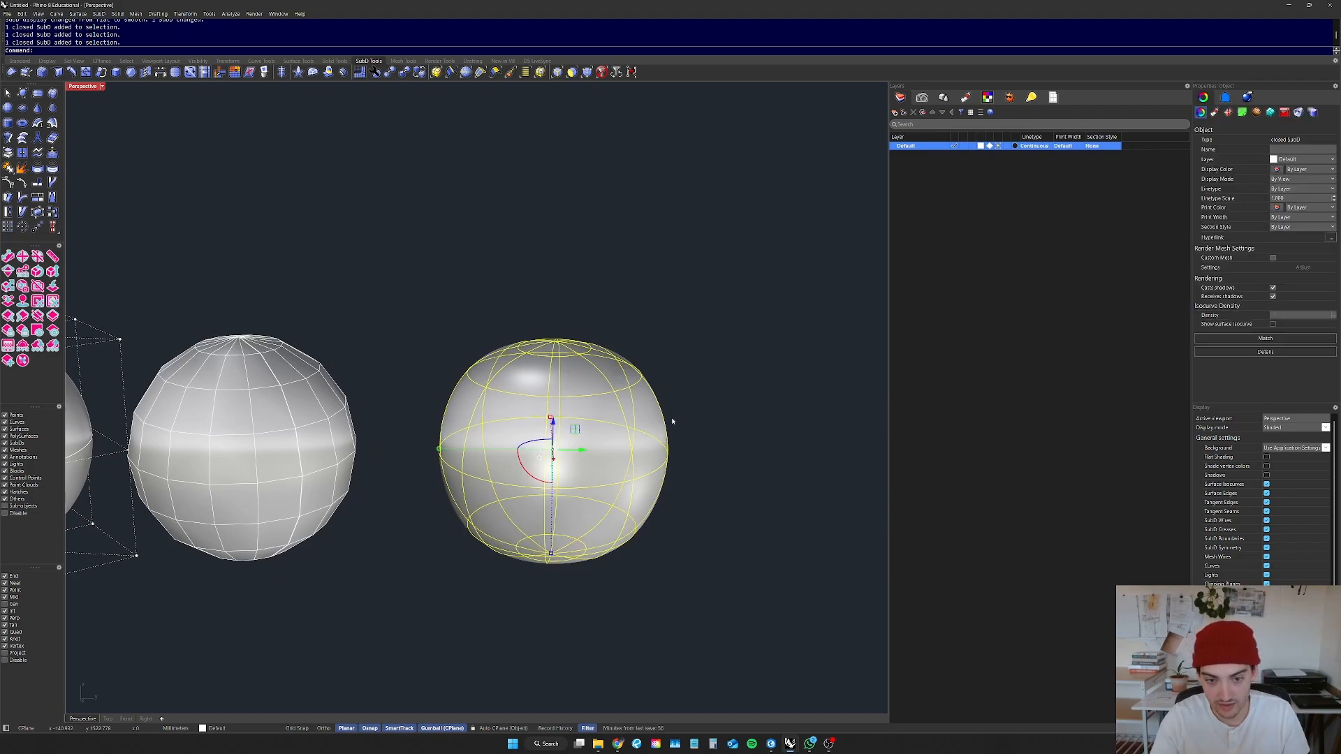
{"action": "type", "text": "Subdivide"}
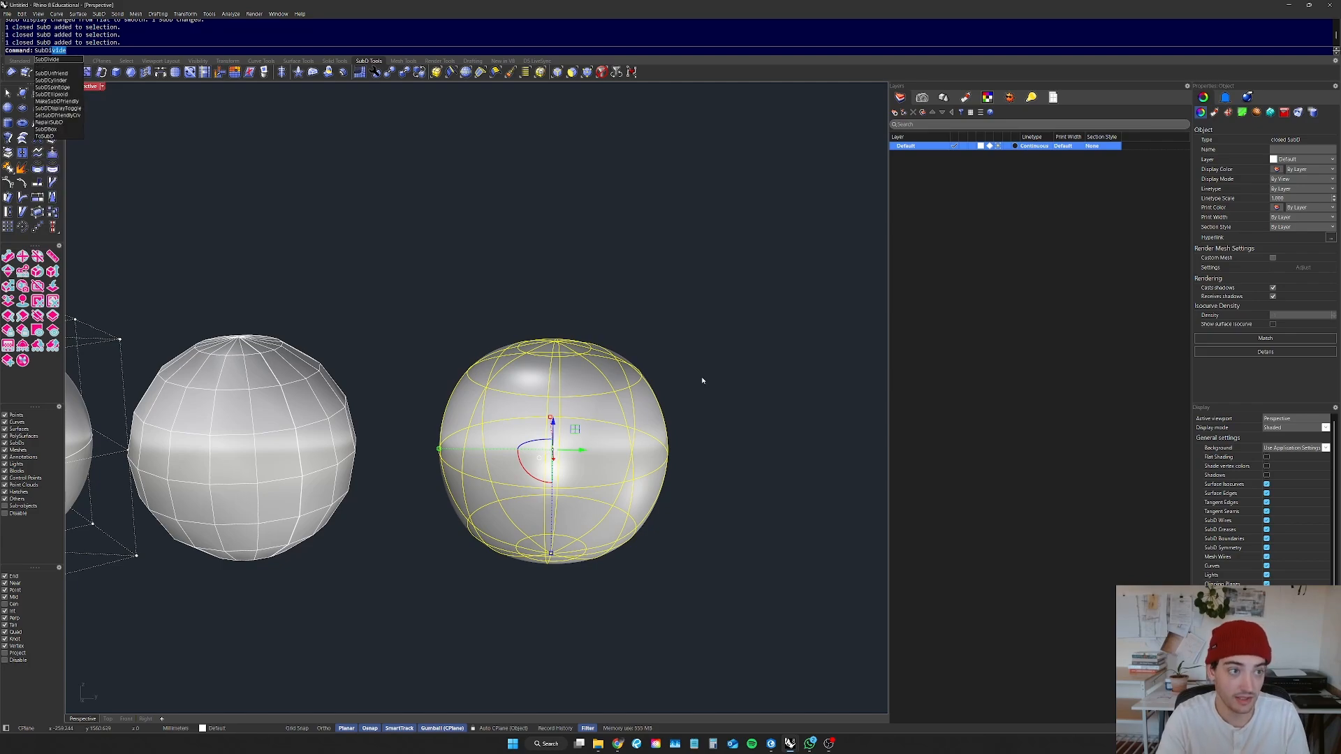
{"action": "key", "text": "Return"}
{"action": "left_click", "coordinate": [551, 454]}
{"action": "left_click", "coordinate": [685, 464]}
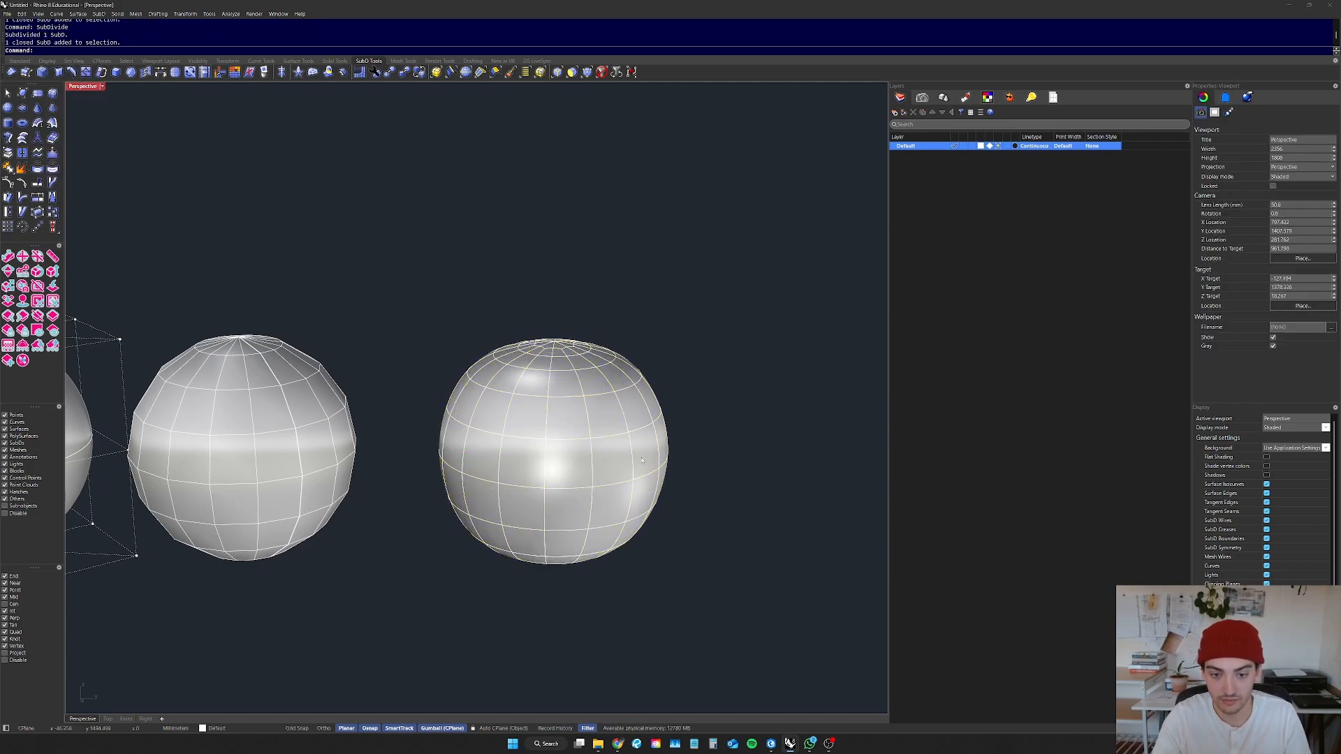
Step: Subdivide the coarse mesh sphere with SubDivide and inspect its faceted outline beside the SubD sphere
{"action": "left_click", "coordinate": [318, 452]}
{"action": "type", "text": "SubDivide"}
{"action": "key", "text": "Return"}
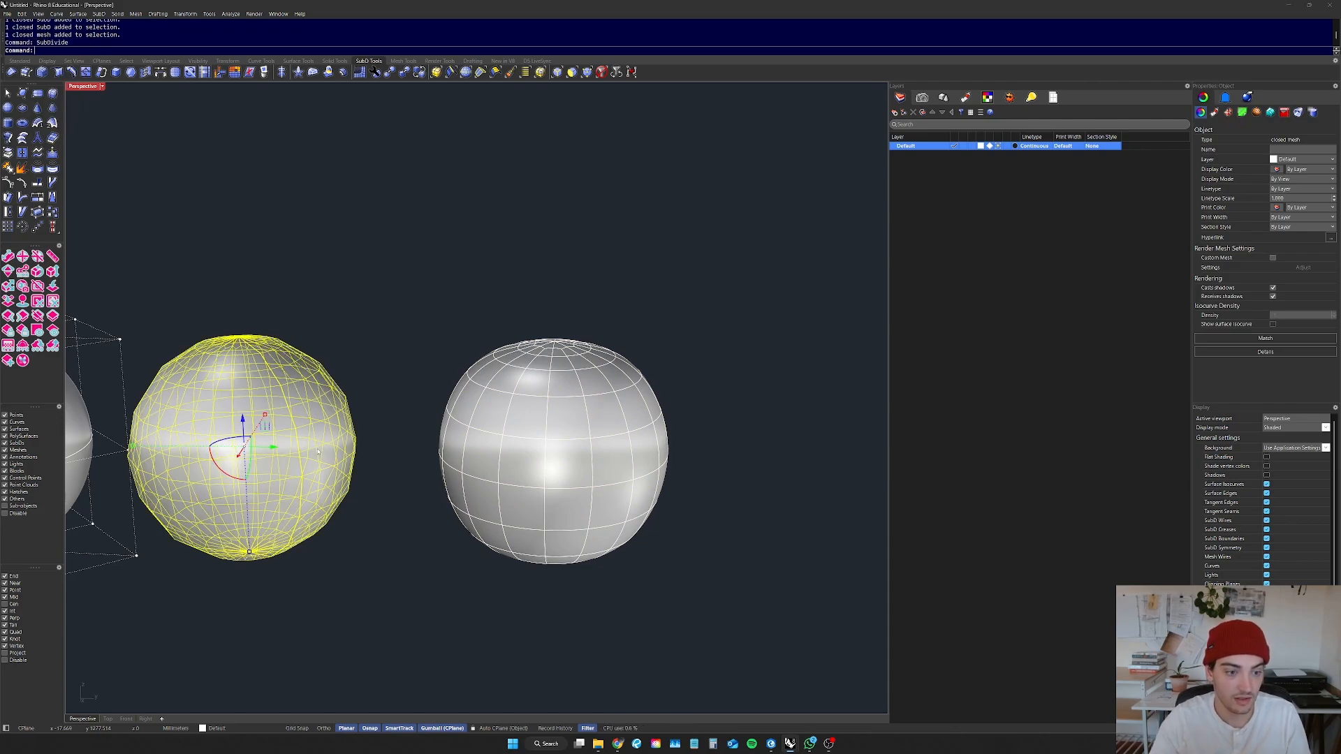
{"action": "scroll", "coordinate": [577, 291], "scroll_direction": "down", "scroll_amount": 3}
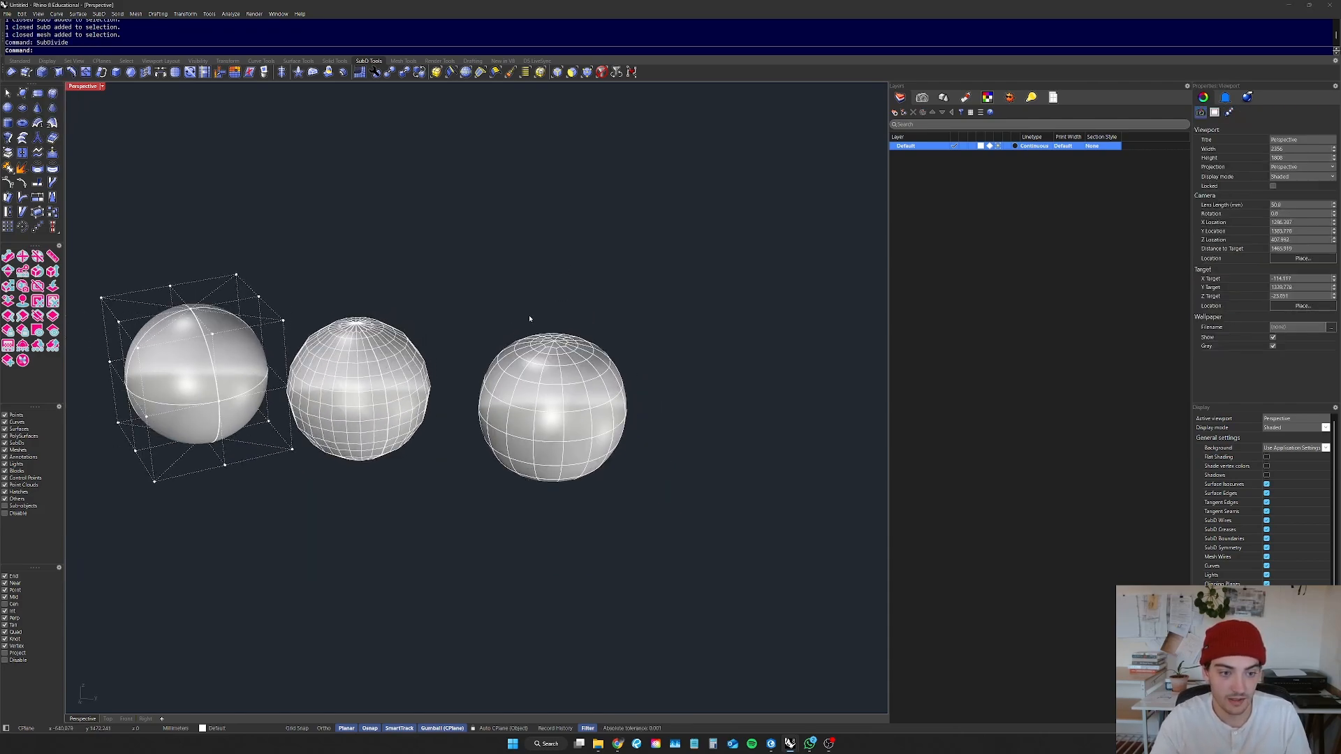
{"action": "scroll", "coordinate": [393, 330], "scroll_direction": "up", "scroll_amount": 5}
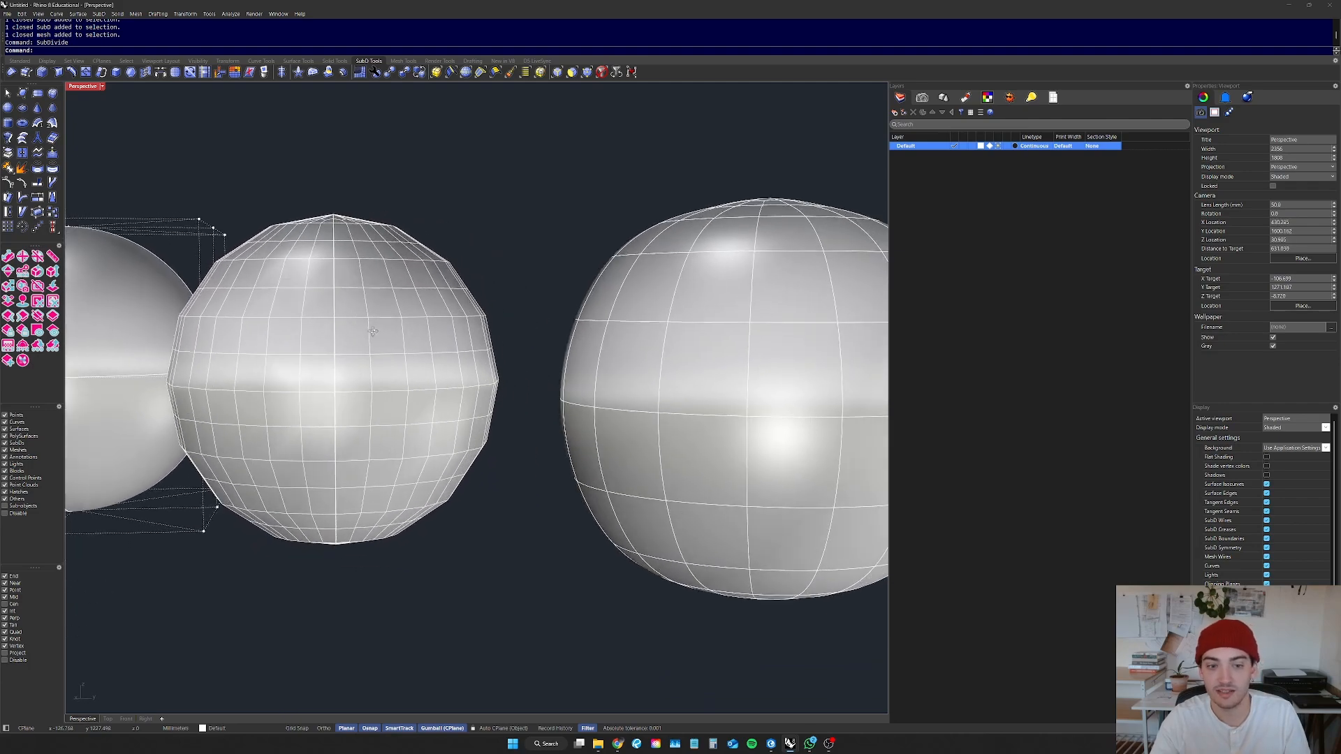
Step: Subdivide the mesh sphere once more with SubDivide and deselect it
{"action": "left_click", "coordinate": [393, 330]}
{"action": "left_click", "coordinate": [472, 301]}
{"action": "key", "text": "Return"}
{"action": "left_click", "coordinate": [548, 204]}
{"action": "scroll", "coordinate": [524, 255], "scroll_direction": "down", "scroll_amount": 4}
{"action": "right_click_drag", "start_coordinate": [524, 255], "coordinate": [744, 287]}
{"action": "scroll", "coordinate": [321, 264], "scroll_direction": "up", "scroll_amount": 6}
{"action": "scroll", "coordinate": [317, 241], "scroll_direction": "down", "scroll_amount": 6}
{"action": "scroll", "coordinate": [411, 280], "scroll_direction": "down", "scroll_amount": 8}
Step: Zoom to the subdivided SubD sphere and toggle its display between flat and smooth
{"action": "left_click", "coordinate": [414, 280]}
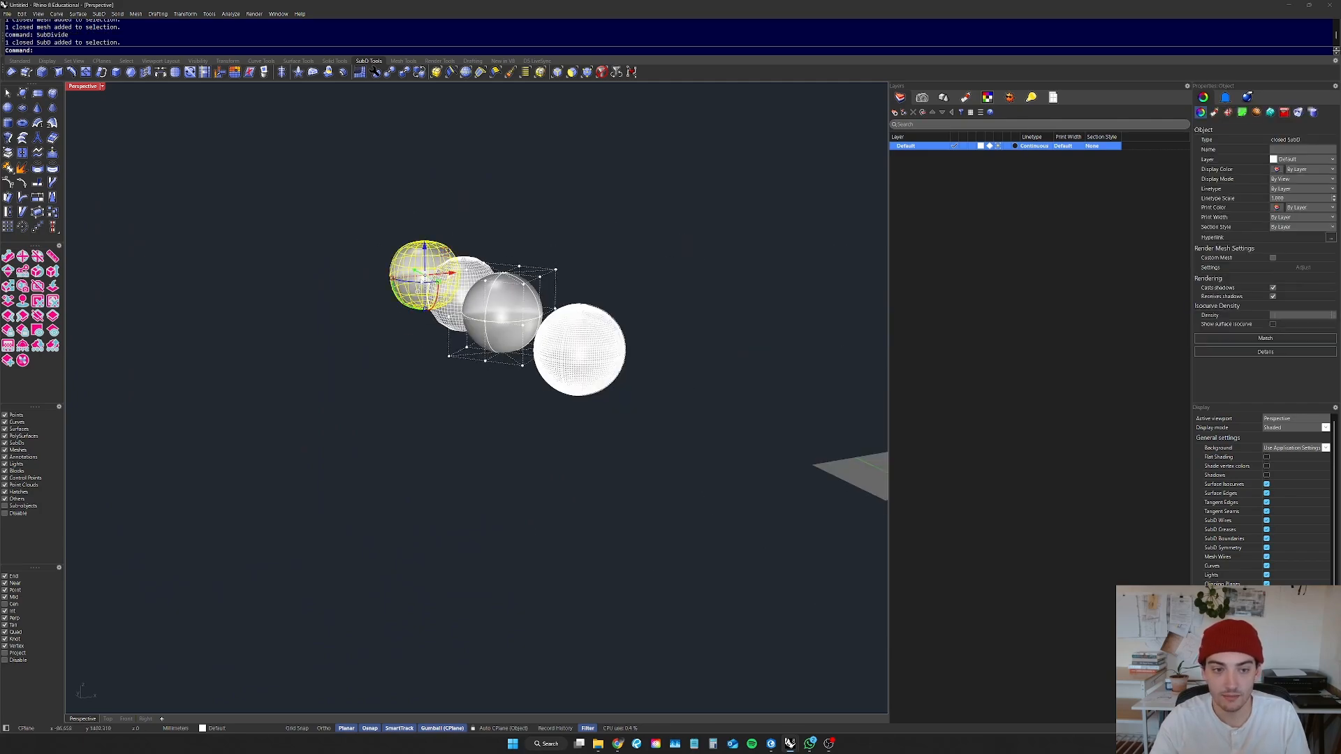
{"action": "key", "text": "F4"}
{"action": "scroll", "coordinate": [586, 305], "scroll_direction": "down", "scroll_amount": 6}
{"action": "right_click_drag", "start_coordinate": [419, 279], "coordinate": [676, 302]}
{"action": "scroll", "coordinate": [586, 305], "scroll_direction": "down", "scroll_amount": 4}
{"action": "left_click", "coordinate": [661, 343]}
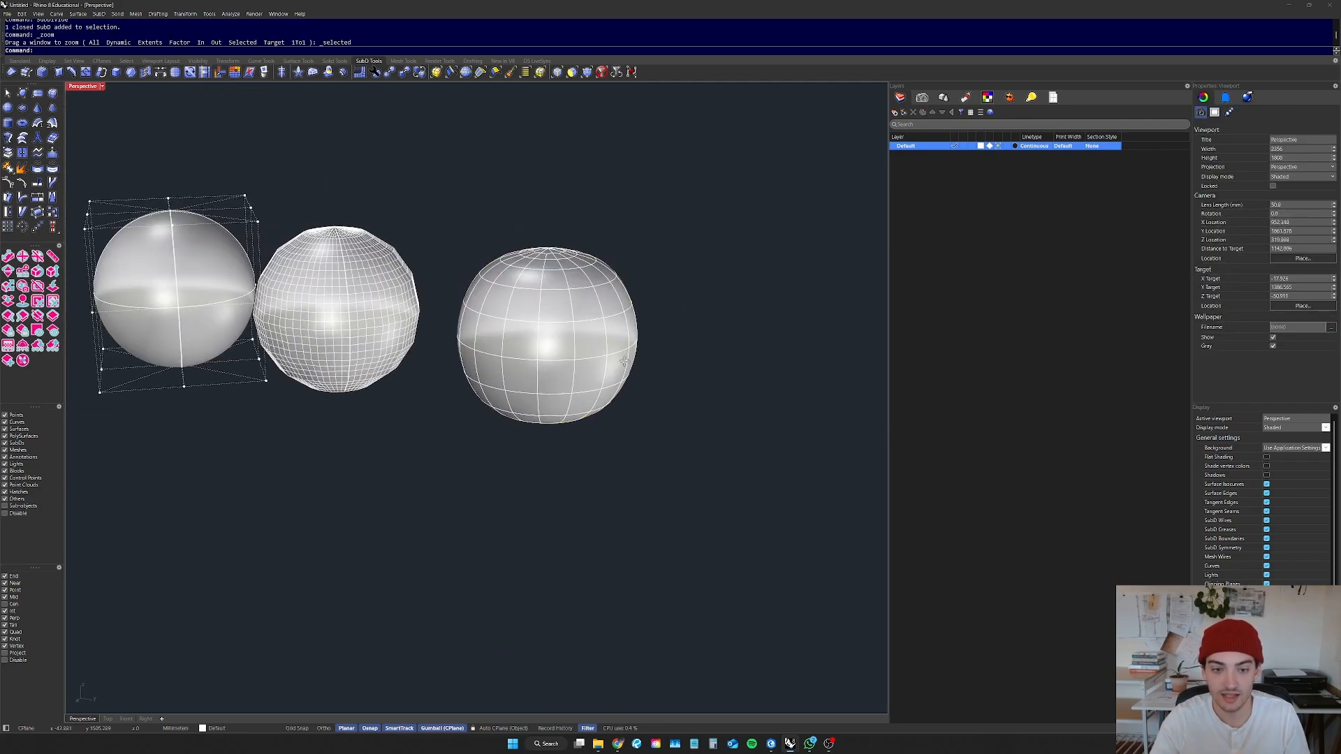
{"action": "key", "text": "Tab"}
{"action": "left_click_drag", "start_coordinate": [677, 301], "coordinate": [536, 387]}
{"action": "key", "text": "Tab"}
{"action": "left_click", "coordinate": [682, 332]}
Step: Examine the SubD sphere's smooth outline and wire structure beside the subdivided mesh and the NURBS sphere
{"action": "right_click_drag", "start_coordinate": [682, 332], "coordinate": [602, 325]}
{"action": "scroll", "coordinate": [597, 325], "scroll_direction": "up", "scroll_amount": 8}
{"action": "left_click", "coordinate": [680, 341]}
{"action": "scroll", "coordinate": [501, 325], "scroll_direction": "down", "scroll_amount": 8}
{"action": "mouse_move", "coordinate": [501, 325]}
{"action": "right_mouse_down"}
{"action": "mouse_move", "coordinate": [529, 301]}
{"action": "mouse_move", "coordinate": [511, 339]}
{"action": "right_mouse_up"}
{"action": "left_click", "coordinate": [663, 282]}
{"action": "left_click_drag", "start_coordinate": [639, 305], "coordinate": [502, 463]}
{"action": "left_click", "coordinate": [628, 417]}
{"action": "right_click_drag", "start_coordinate": [557, 396], "coordinate": [629, 363]}
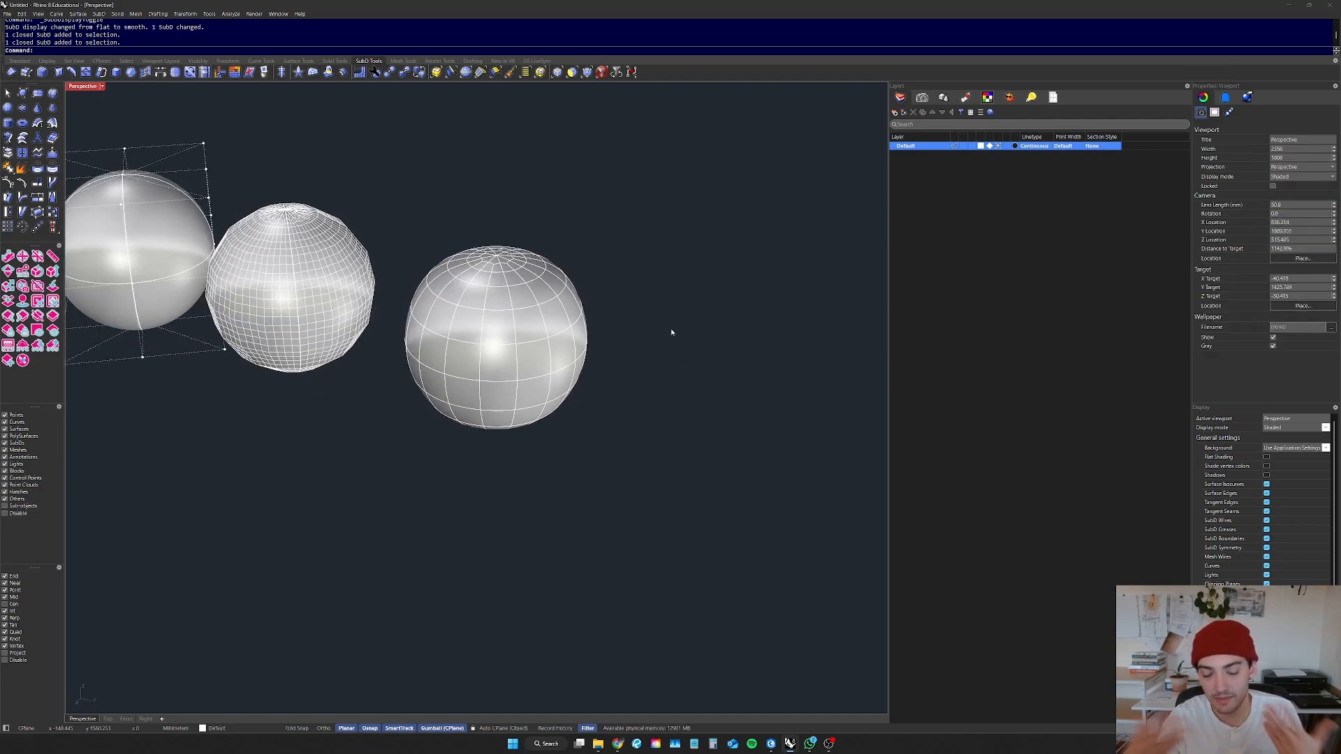
{"action": "scroll", "coordinate": [527, 323], "scroll_direction": "down", "scroll_amount": 8}
{"action": "scroll", "coordinate": [527, 323], "scroll_direction": "up", "scroll_amount": 8}
{"action": "left_click_drag", "start_coordinate": [664, 261], "coordinate": [533, 464]}
{"action": "left_click", "coordinate": [706, 404]}
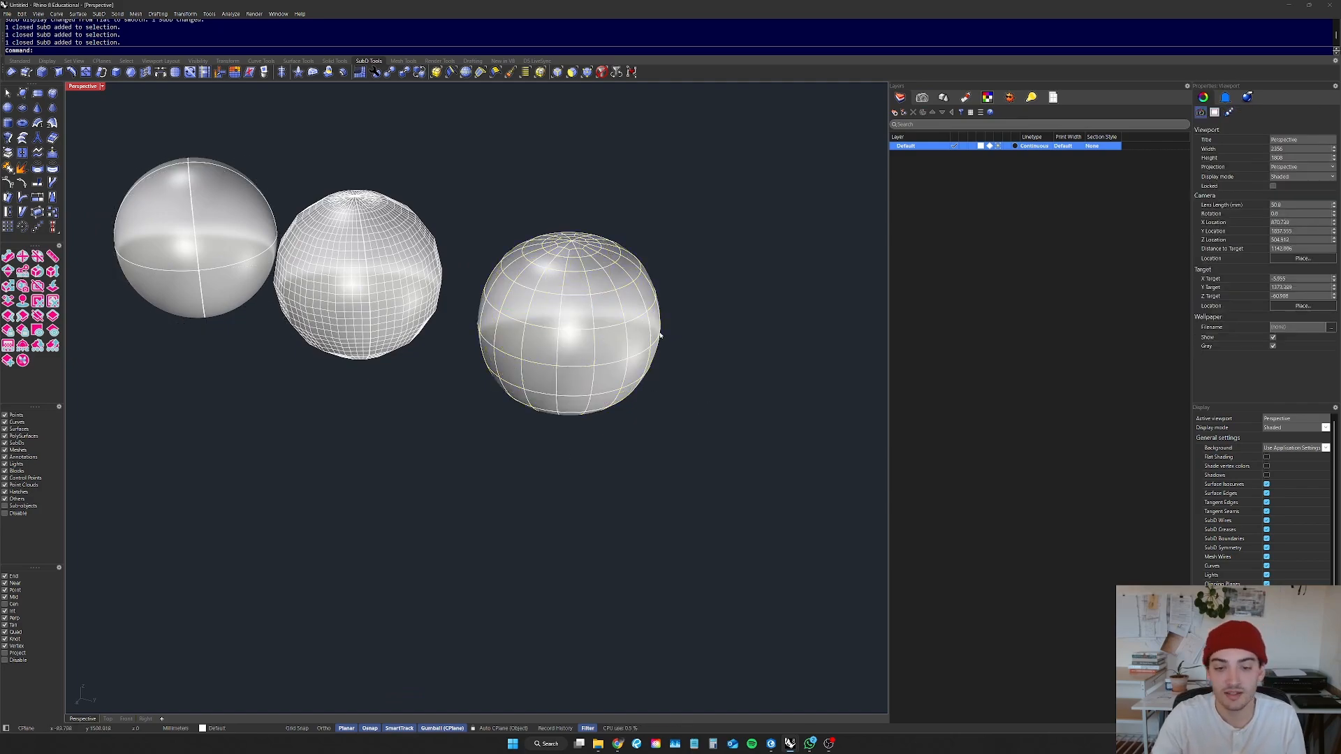
{"action": "left_click", "coordinate": [641, 316]}
{"action": "left_click", "coordinate": [732, 305]}
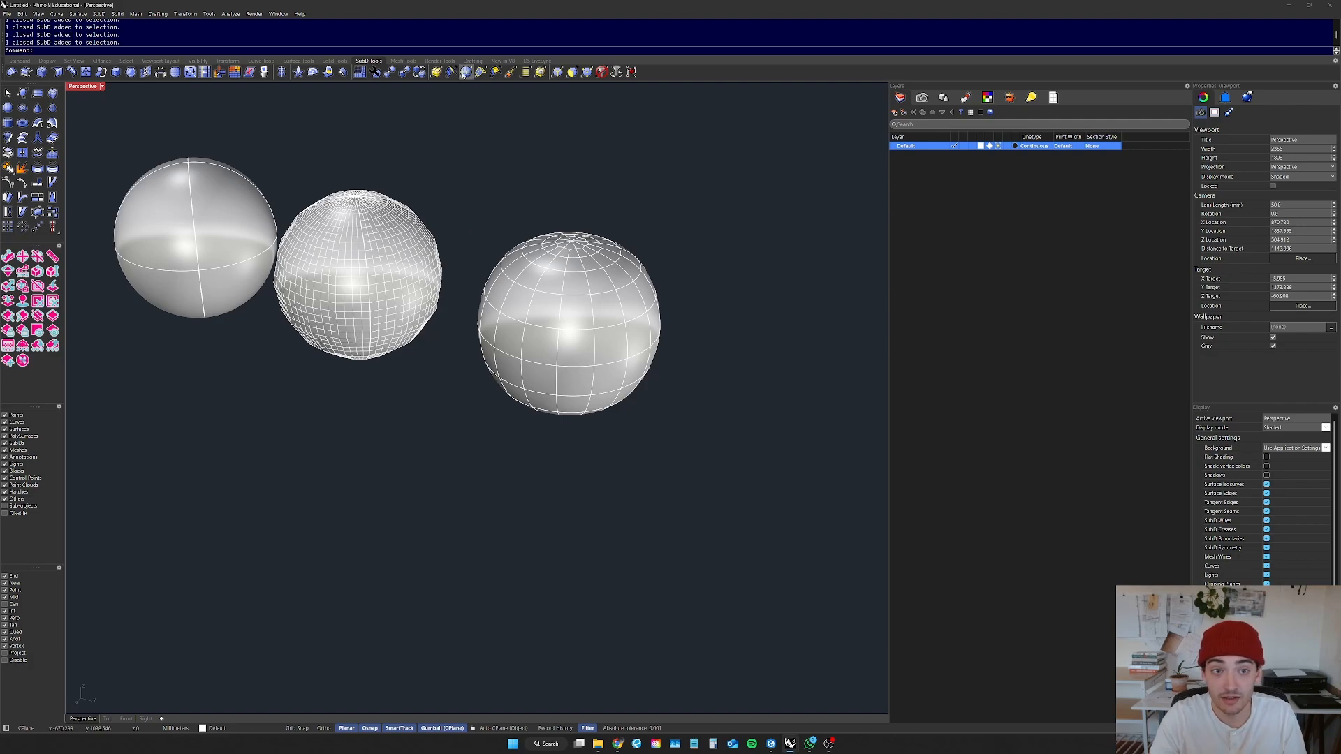
Step: Limit selection to faces and pull one side face of the SubD sphere outward into a long tapered bulge
{"action": "left_click", "coordinate": [571, 72]}
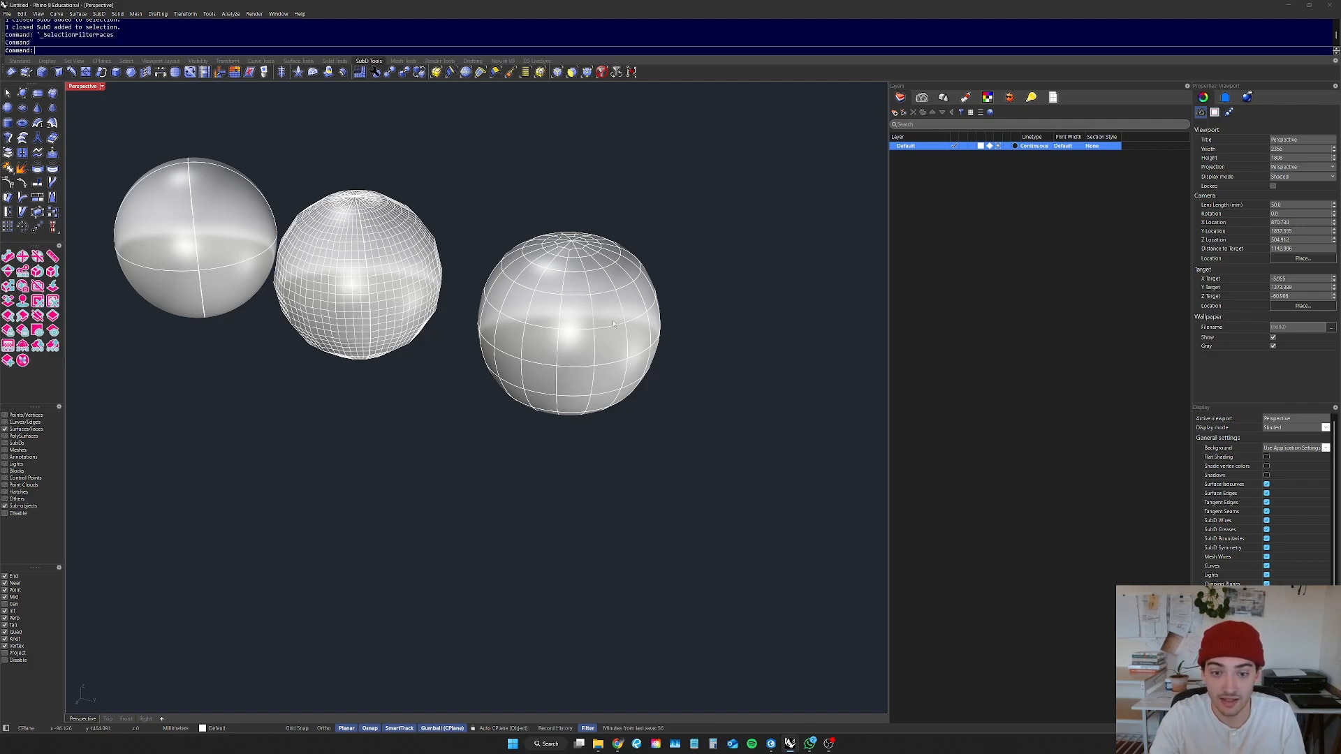
{"action": "left_click", "coordinate": [612, 344]}
{"action": "left_click_drag", "start_coordinate": [613, 343], "coordinate": [789, 387]}
{"action": "right_click_drag", "start_coordinate": [572, 542], "coordinate": [556, 443]}
{"action": "right_click_drag", "start_coordinate": [709, 405], "coordinate": [495, 424]}
{"action": "left_click", "coordinate": [488, 443]}
Step: Zoom to the stretched SubD form and examine its smooth surface beside the mesh and NURBS spheres
{"action": "scroll", "coordinate": [429, 385], "scroll_direction": "down", "scroll_amount": 7}
{"action": "scroll", "coordinate": [447, 377], "scroll_direction": "up", "scroll_amount": 5}
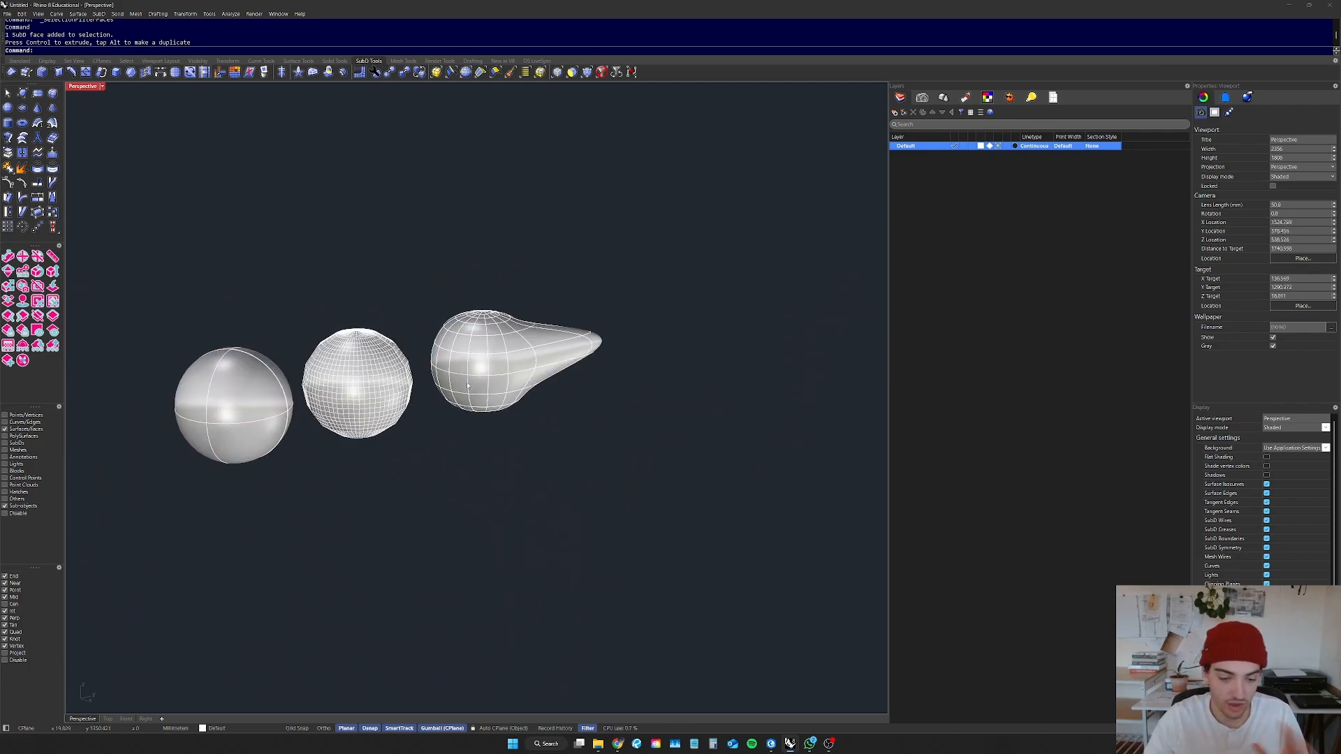
{"action": "left_click_drag", "start_coordinate": [635, 322], "coordinate": [455, 432]}
{"action": "type", "text": "zs"}
{"action": "key", "text": "Return"}
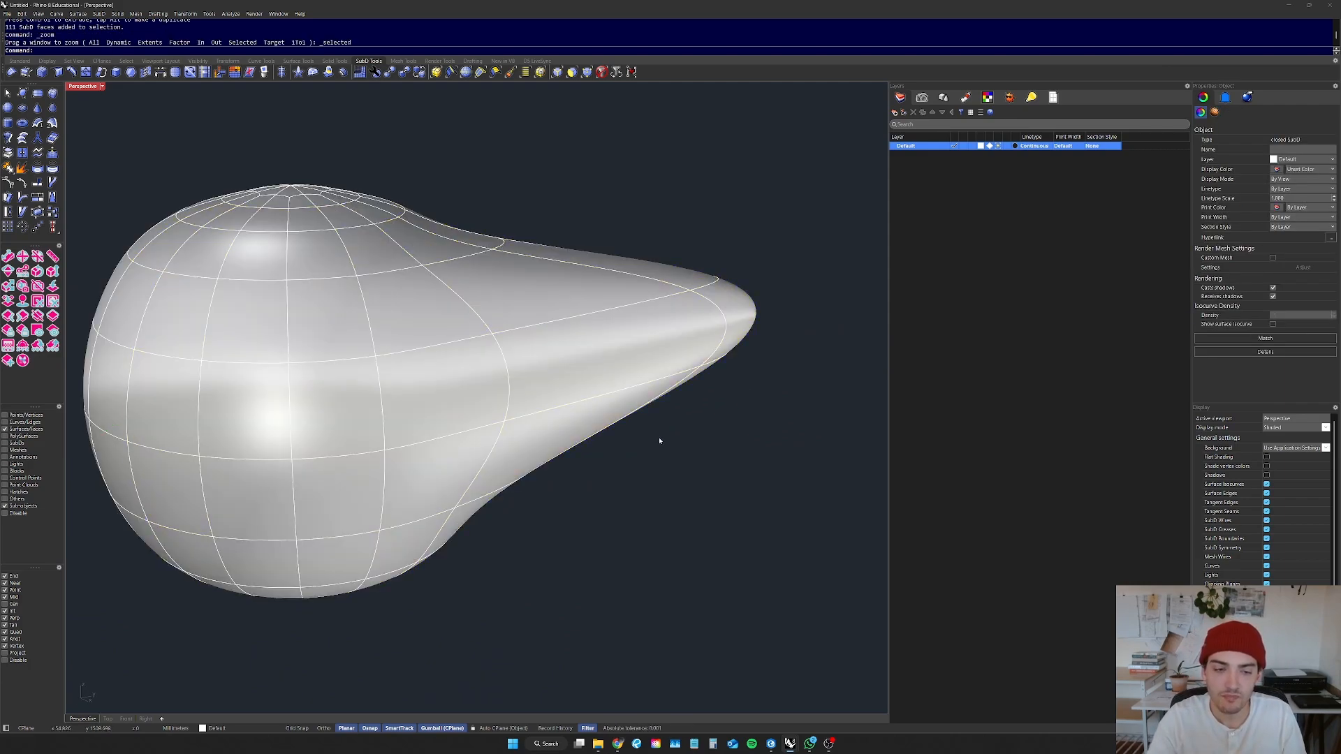
{"action": "left_click", "coordinate": [659, 441]}
{"action": "right_click_drag", "start_coordinate": [659, 441], "coordinate": [583, 469]}
{"action": "scroll", "coordinate": [583, 419], "scroll_direction": "down", "scroll_amount": 8}
{"action": "right_click_drag", "start_coordinate": [482, 433], "coordinate": [546, 397]}
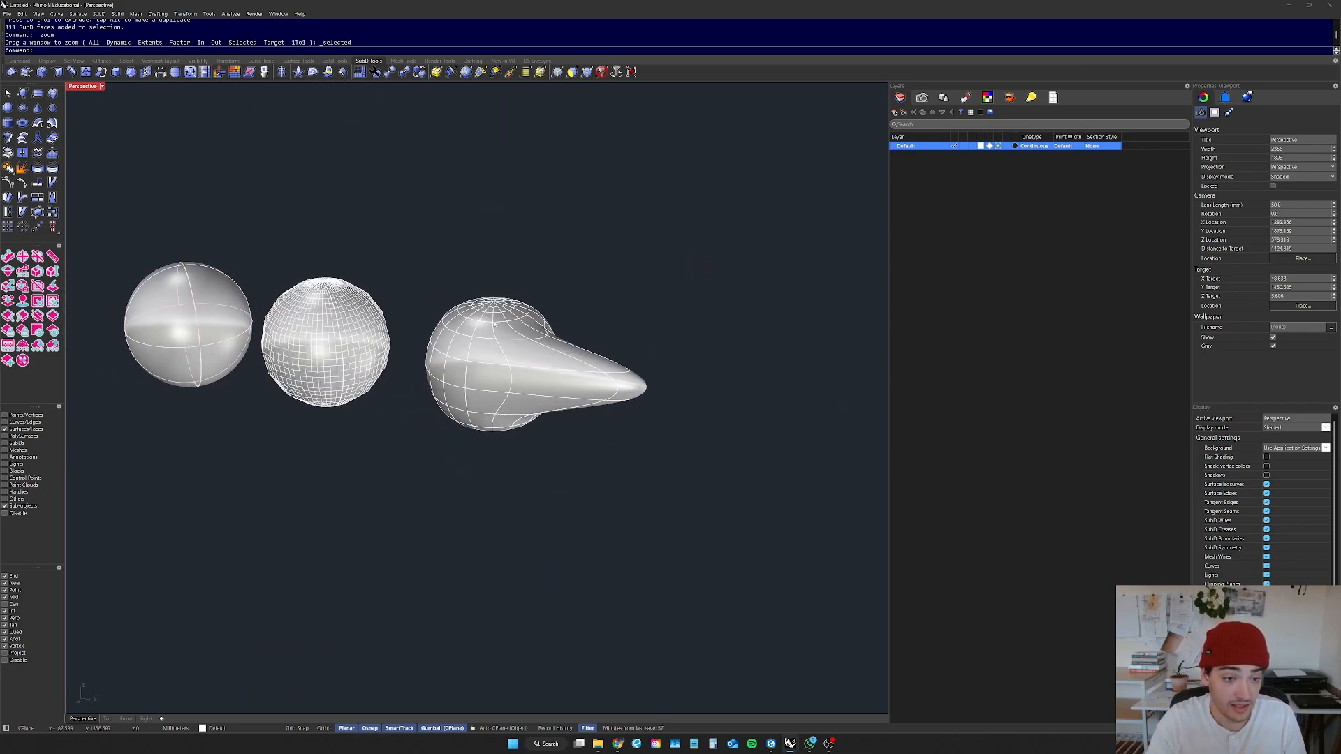
{"action": "scroll", "coordinate": [489, 335], "scroll_direction": "down", "scroll_amount": 4}
{"action": "scroll", "coordinate": [488, 349], "scroll_direction": "up", "scroll_amount": 5}
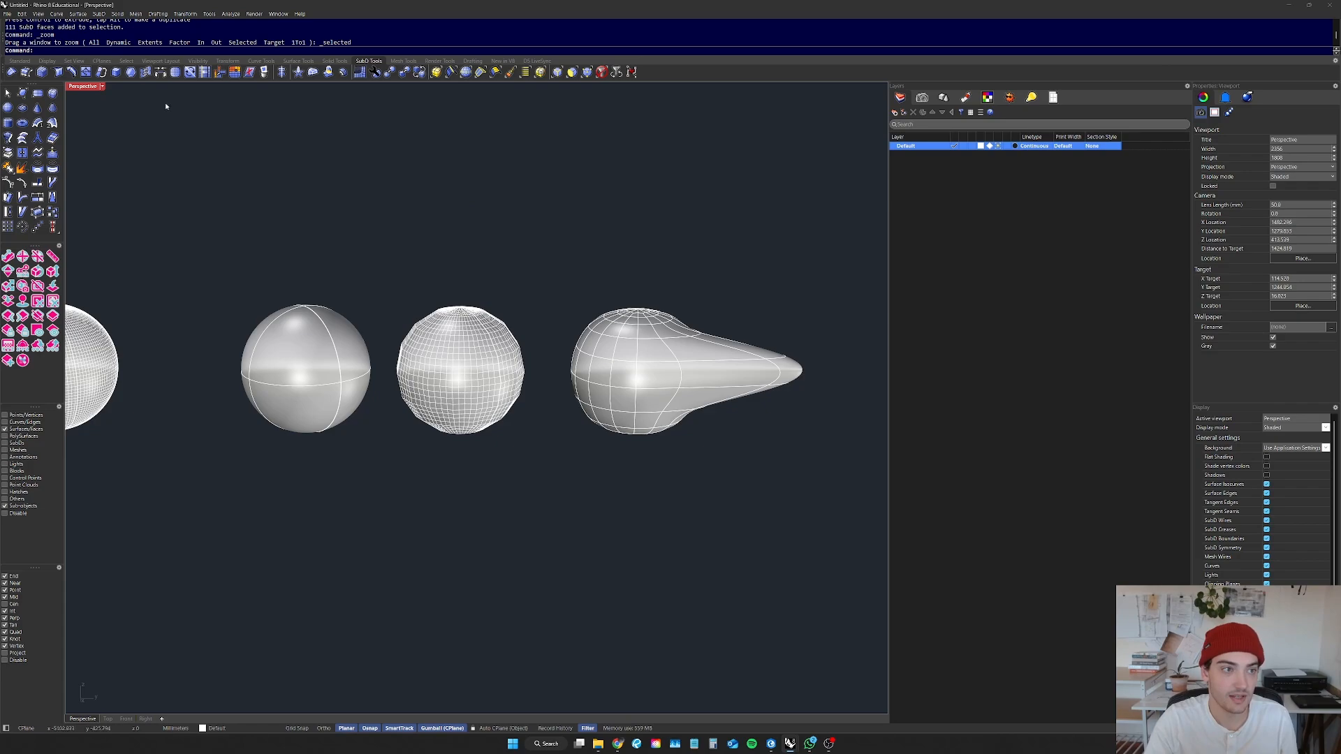
Step: Draw a straight diagonal line in the empty area in front of the spheres
{"action": "type", "text": "Lien"}
{"action": "key", "text": "Return"}
{"action": "type", "text": "Line"}
{"action": "key", "text": "Return"}
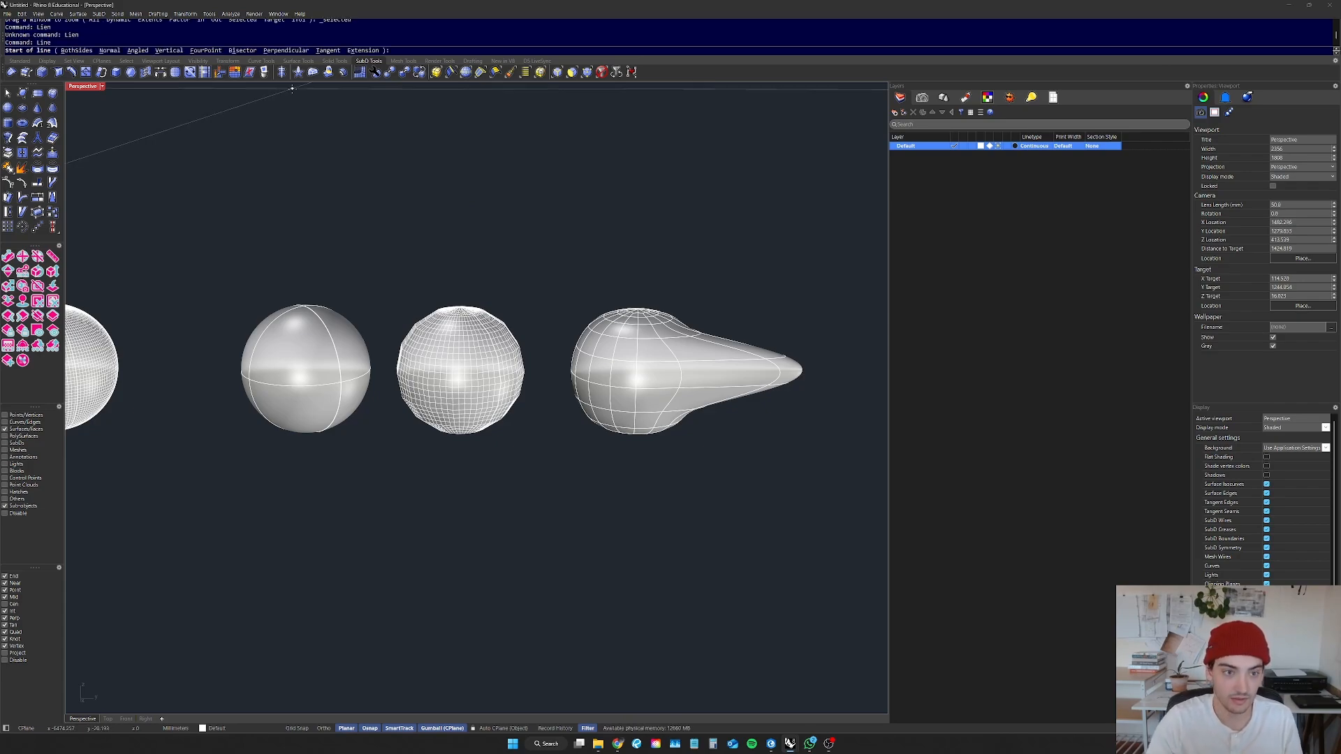
{"action": "left_click", "coordinate": [396, 656]}
{"action": "left_click", "coordinate": [764, 518]}
Step: Re-enable the other object types in the selection filter, select the new line and zoom to it
{"action": "scroll", "coordinate": [481, 615], "scroll_direction": "down", "scroll_amount": 6}
{"action": "right_click_drag", "start_coordinate": [482, 615], "coordinate": [660, 587]}
{"action": "middle_click", "coordinate": [626, 552]}
{"action": "left_click_drag", "start_coordinate": [648, 579], "coordinate": [594, 524]}
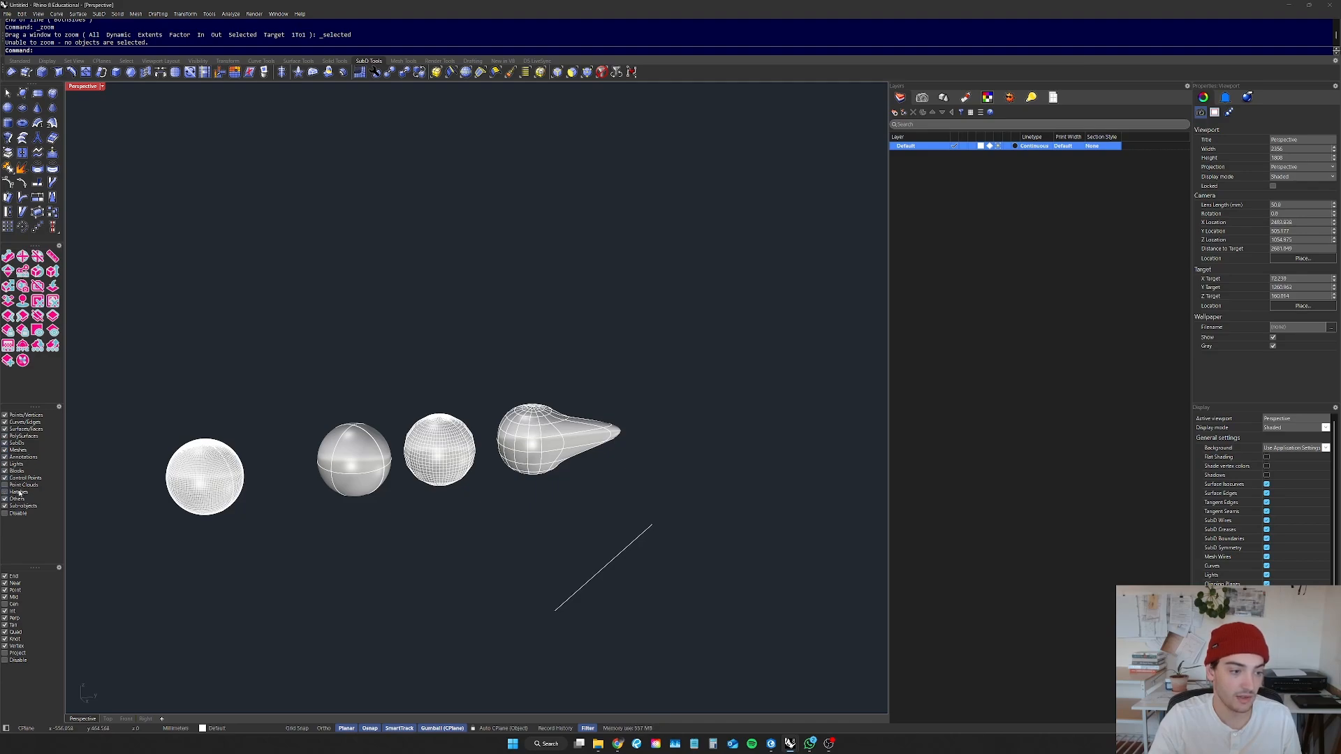
{"action": "left_click_drag", "start_coordinate": [707, 555], "coordinate": [612, 487]}
{"action": "right_click_drag", "start_coordinate": [620, 500], "coordinate": [517, 443]}
{"action": "key", "text": "F4"}
{"action": "scroll", "coordinate": [555, 458], "scroll_direction": "down", "scroll_amount": 7}
{"action": "scroll", "coordinate": [447, 474], "scroll_direction": "down", "scroll_amount": 5}
{"action": "key", "text": "Escape"}
{"action": "scroll", "coordinate": [511, 435], "scroll_direction": "up", "scroll_amount": 5}
{"action": "scroll", "coordinate": [340, 369], "scroll_direction": "down", "scroll_amount": 5}
{"action": "scroll", "coordinate": [344, 363], "scroll_direction": "up", "scroll_amount": 4}
{"action": "right_click_drag", "start_coordinate": [353, 379], "coordinate": [410, 379]}
{"action": "scroll", "coordinate": [532, 356], "scroll_direction": "down", "scroll_amount": 10}
{"action": "scroll", "coordinate": [467, 368], "scroll_direction": "up", "scroll_amount": 4}
{"action": "scroll", "coordinate": [534, 373], "scroll_direction": "up", "scroll_amount": 2}
{"action": "scroll", "coordinate": [535, 383], "scroll_direction": "up", "scroll_amount": 2}
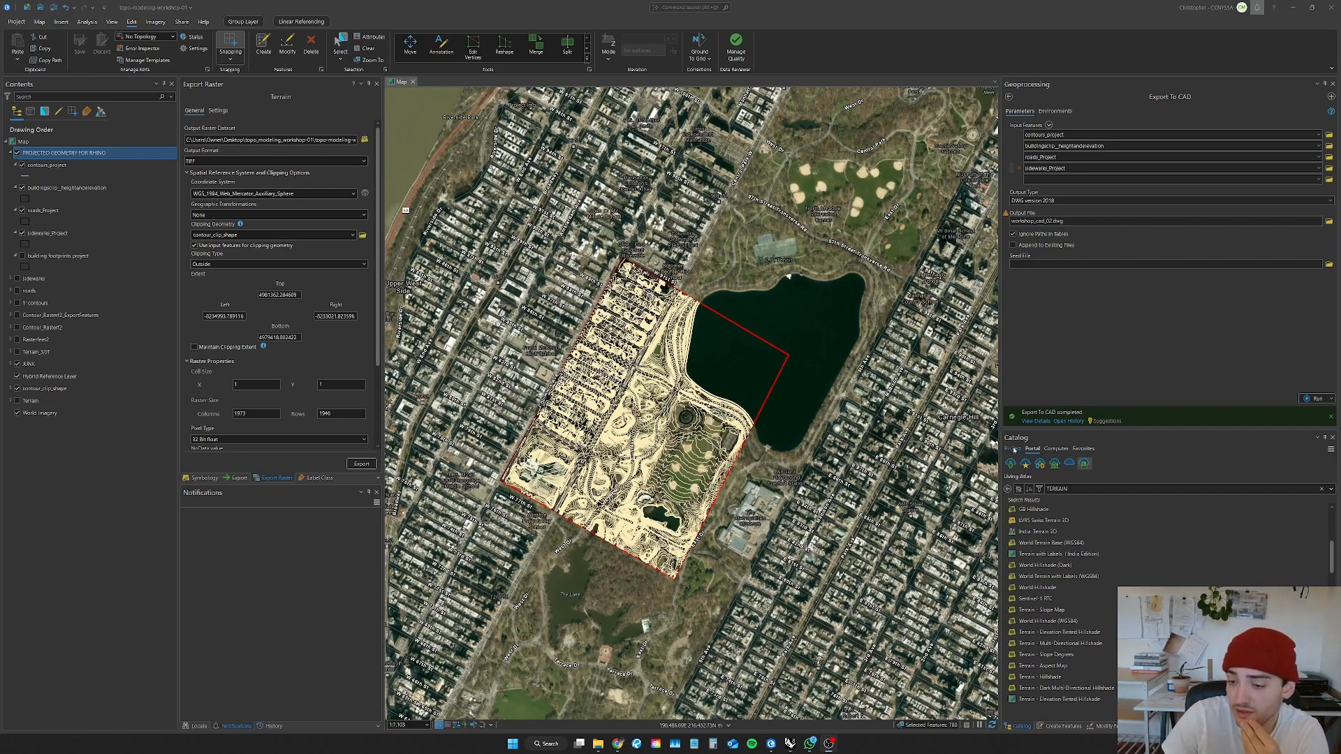
Step: Look through the TERRAIN search results in ArcGIS Pro's catalog for the Terrain layer
{"action": "scroll", "coordinate": [1076, 604], "scroll_direction": "down", "scroll_amount": 3}
{"action": "scroll", "coordinate": [1076, 604], "scroll_direction": "down", "scroll_amount": 3}
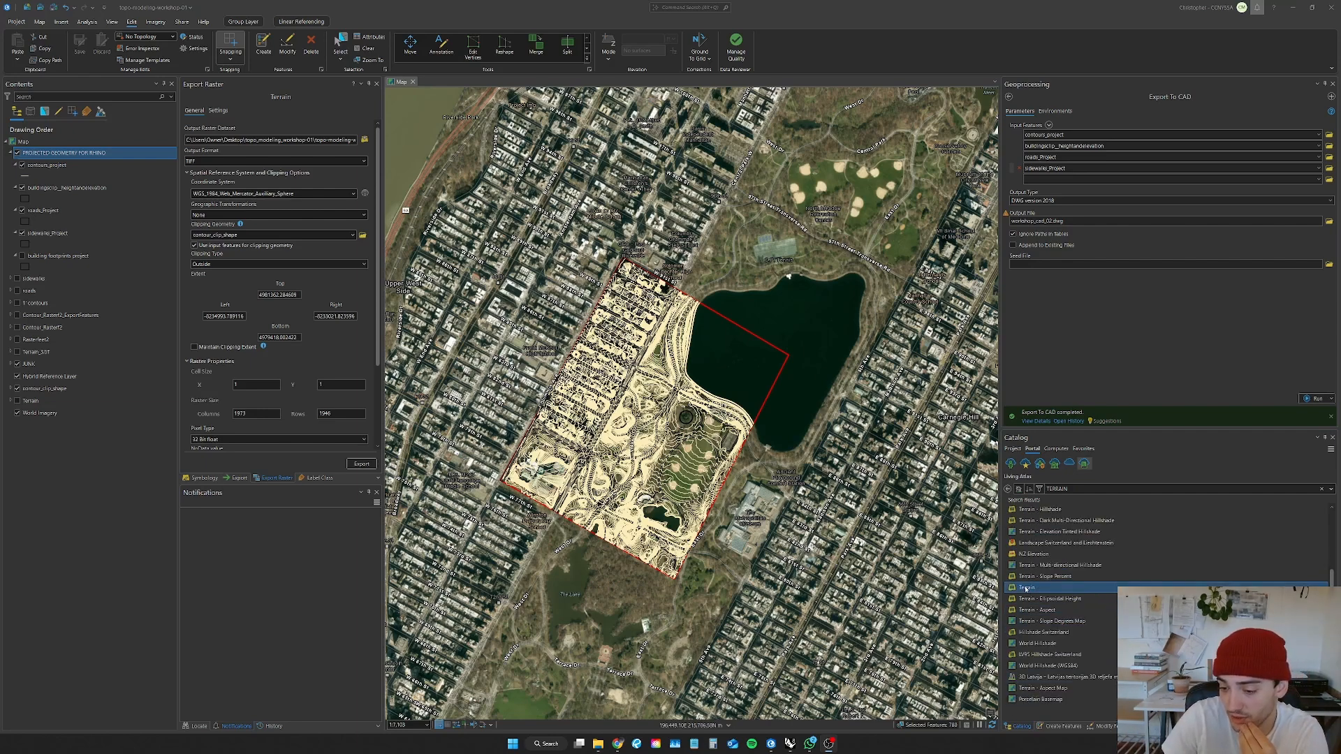
{"action": "mouse_move", "coordinate": [1032, 589]}
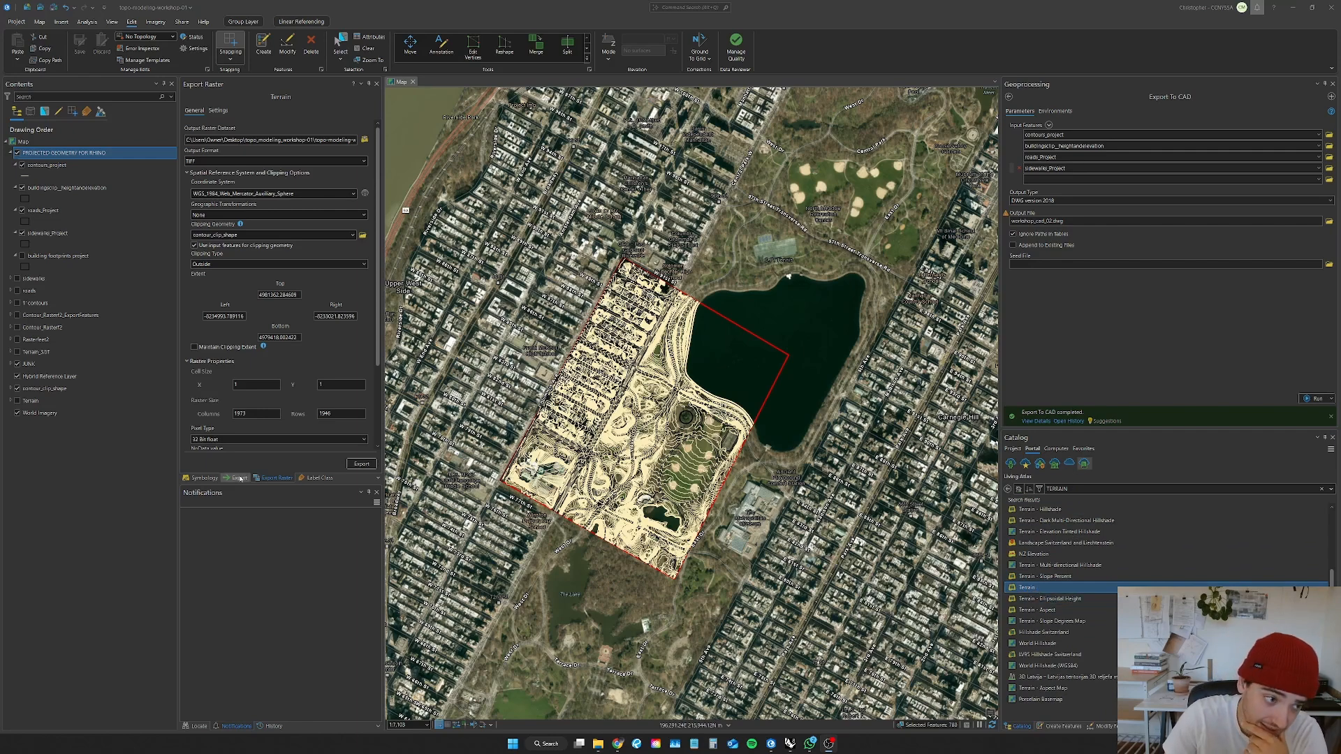
{"action": "left_click", "coordinate": [67, 529]}
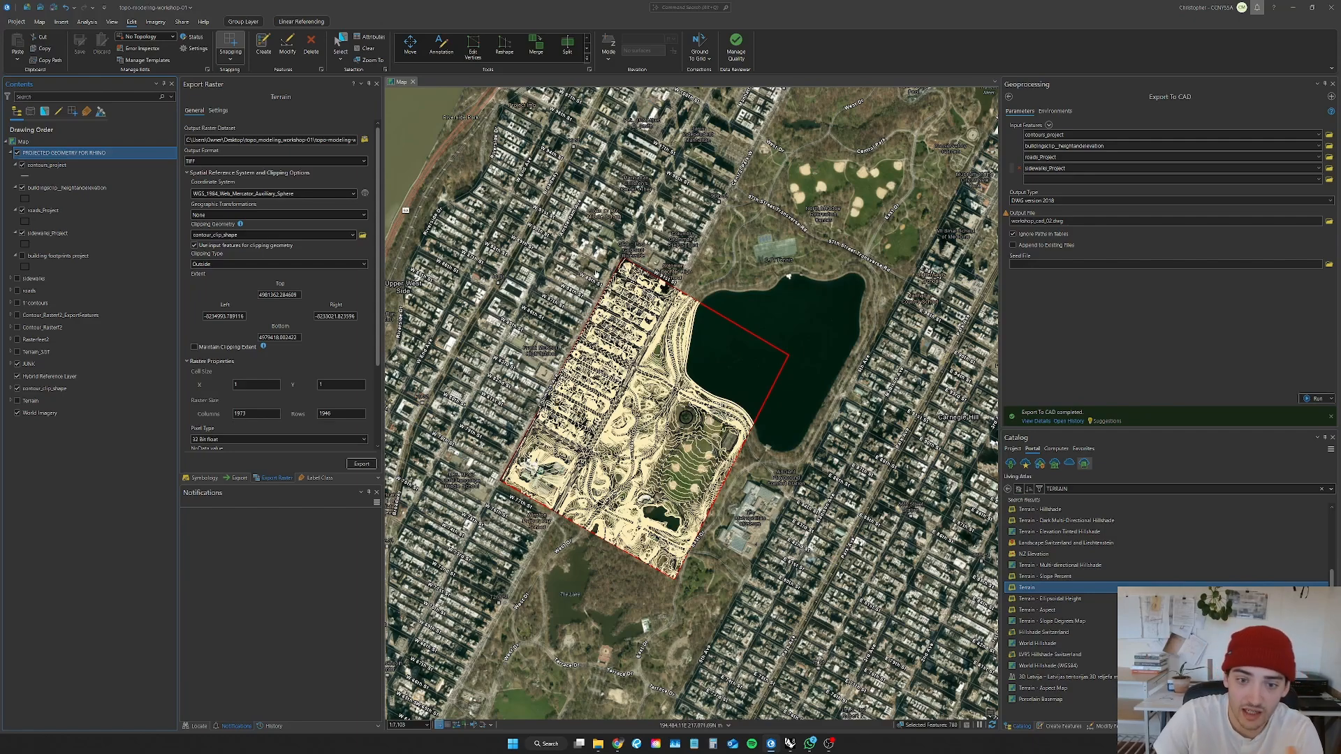
Step: Hide the contours_project layer on the map and move closer to the park paths
{"action": "scroll", "coordinate": [788, 276], "scroll_direction": "down", "scroll_amount": 4}
{"action": "scroll", "coordinate": [705, 327], "scroll_direction": "up", "scroll_amount": 4}
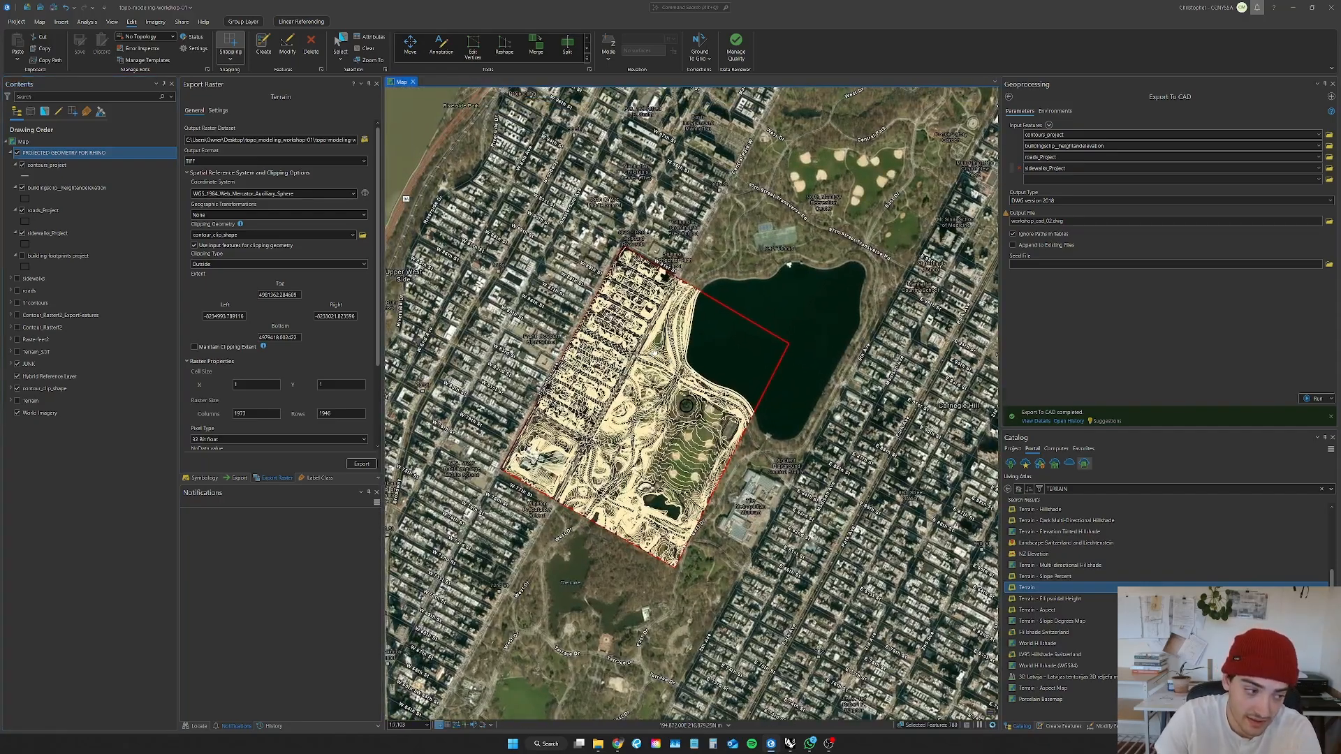
{"action": "scroll", "coordinate": [789, 265], "scroll_direction": "up", "scroll_amount": 1}
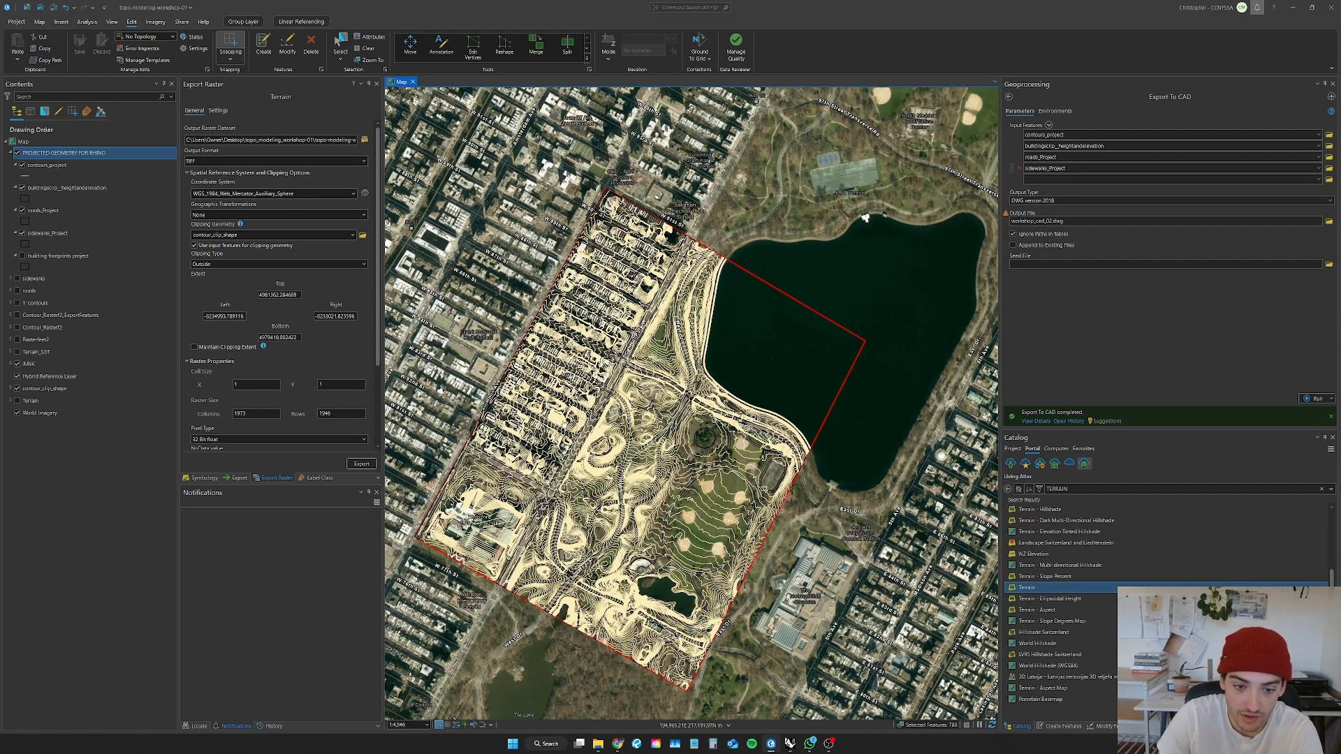
{"action": "left_click", "coordinate": [21, 165]}
{"action": "scroll", "coordinate": [601, 427], "scroll_direction": "up", "scroll_amount": 5}
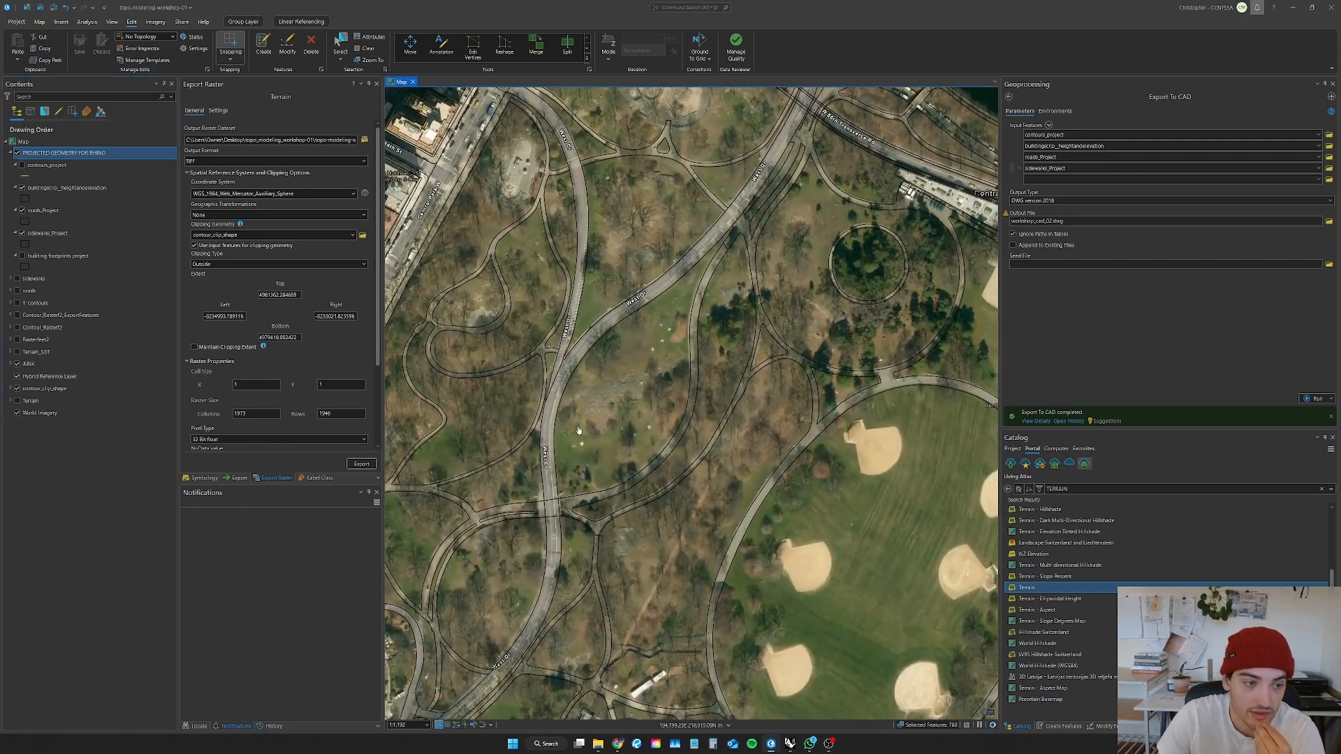
Step: Examine the projected roads, sidewalks and buildings within the red site boundary on the map
{"action": "scroll", "coordinate": [652, 463], "scroll_direction": "down", "scroll_amount": 3}
{"action": "scroll", "coordinate": [652, 462], "scroll_direction": "down", "scroll_amount": 2}
{"action": "mouse_move", "coordinate": [655, 483]}
{"action": "left_mouse_down"}
{"action": "mouse_move", "coordinate": [697, 537]}
{"action": "mouse_move", "coordinate": [715, 495]}
{"action": "mouse_move", "coordinate": [601, 549]}
{"action": "mouse_move", "coordinate": [663, 473]}
{"action": "left_mouse_up"}
{"action": "scroll", "coordinate": [601, 549], "scroll_direction": "down", "scroll_amount": 2}
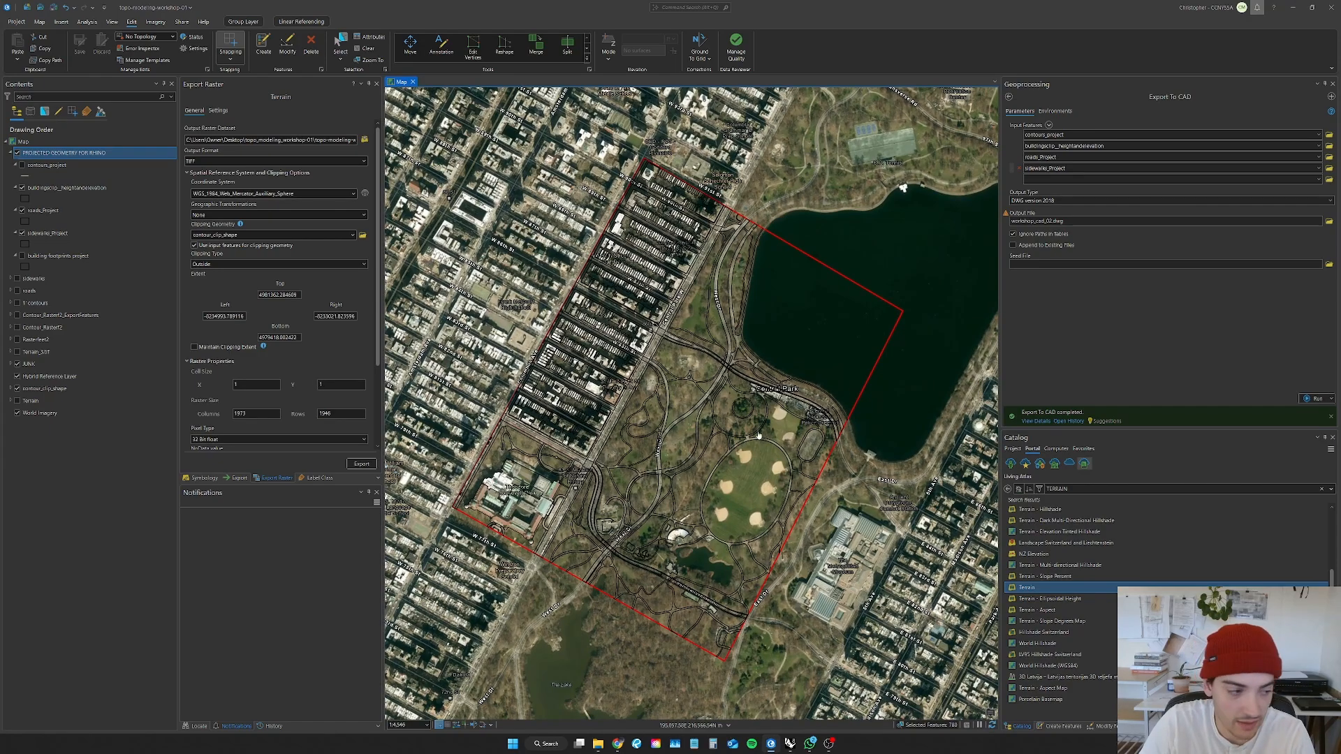
{"action": "left_click_drag", "start_coordinate": [727, 467], "coordinate": [704, 402]}
{"action": "scroll", "coordinate": [704, 402], "scroll_direction": "down", "scroll_amount": 2}
{"action": "scroll", "coordinate": [647, 528], "scroll_direction": "up", "scroll_amount": 2}
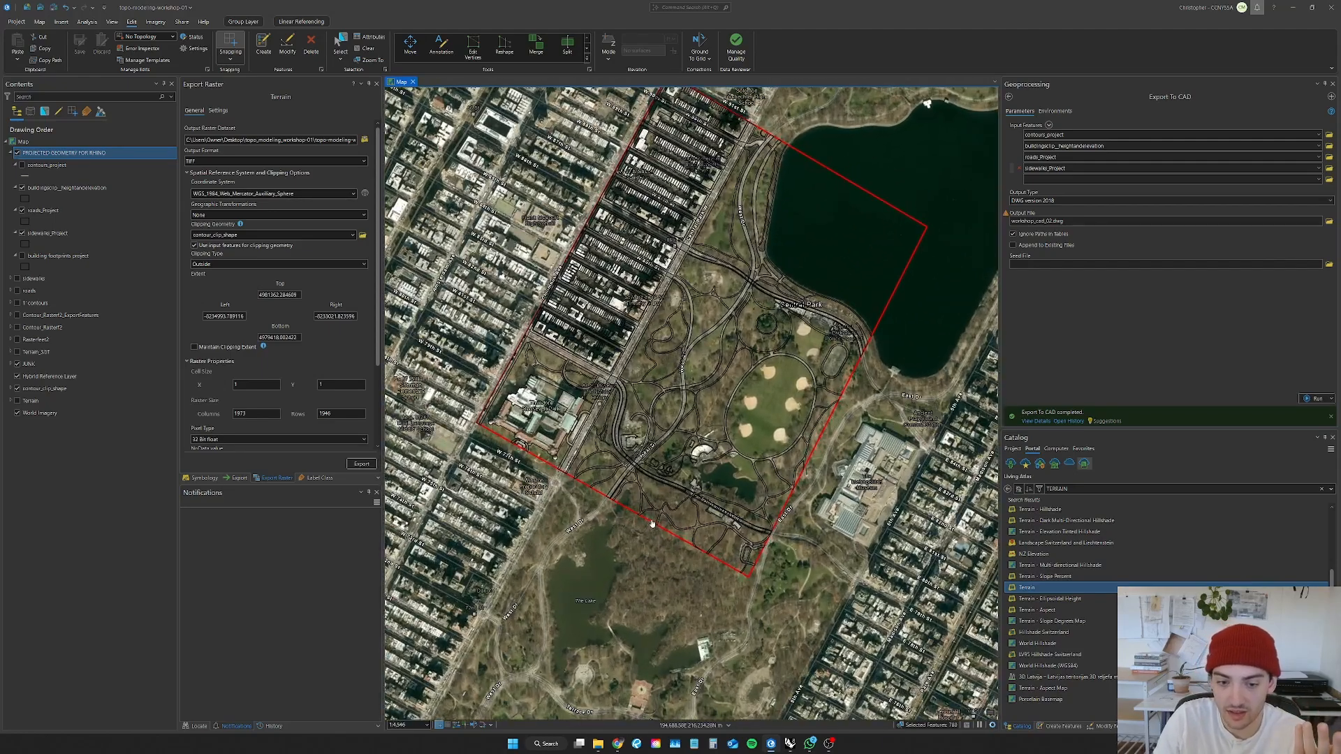
{"action": "scroll", "coordinate": [693, 334], "scroll_direction": "up", "scroll_amount": 1}
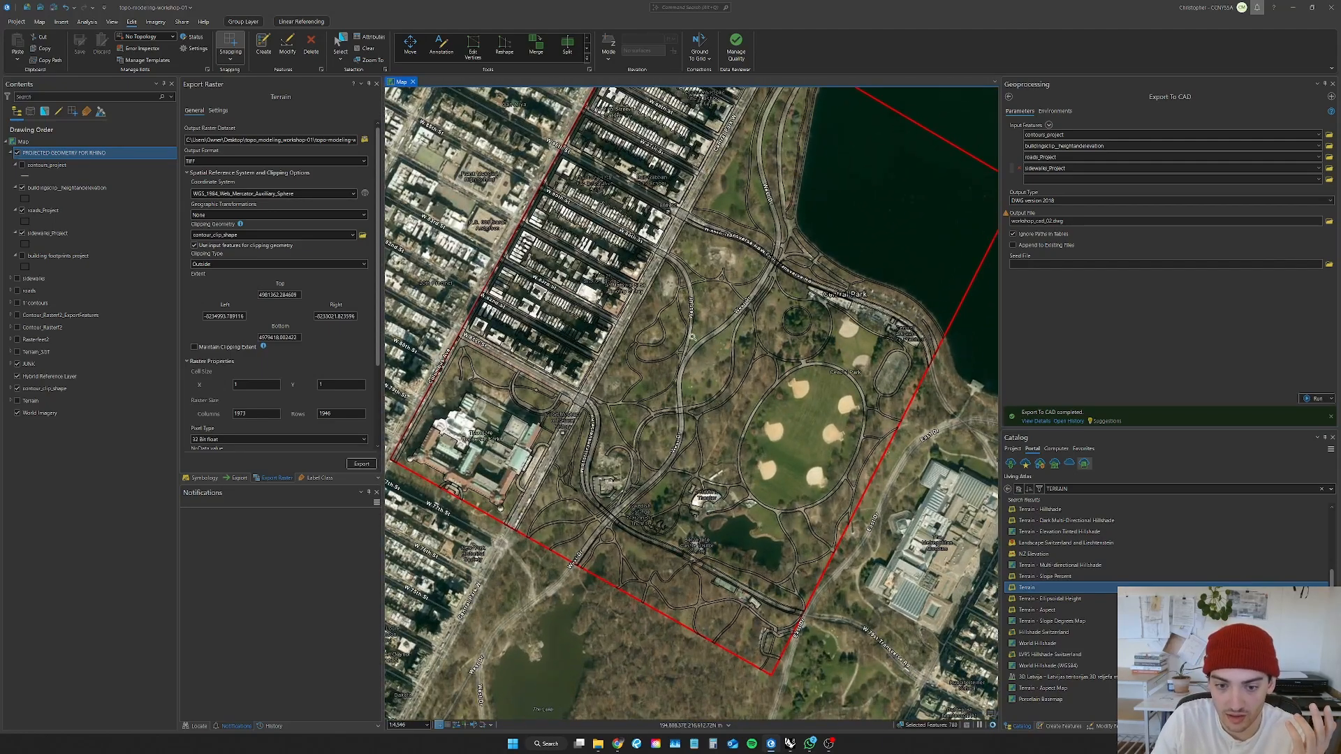
{"action": "scroll", "coordinate": [681, 335], "scroll_direction": "up", "scroll_amount": 1}
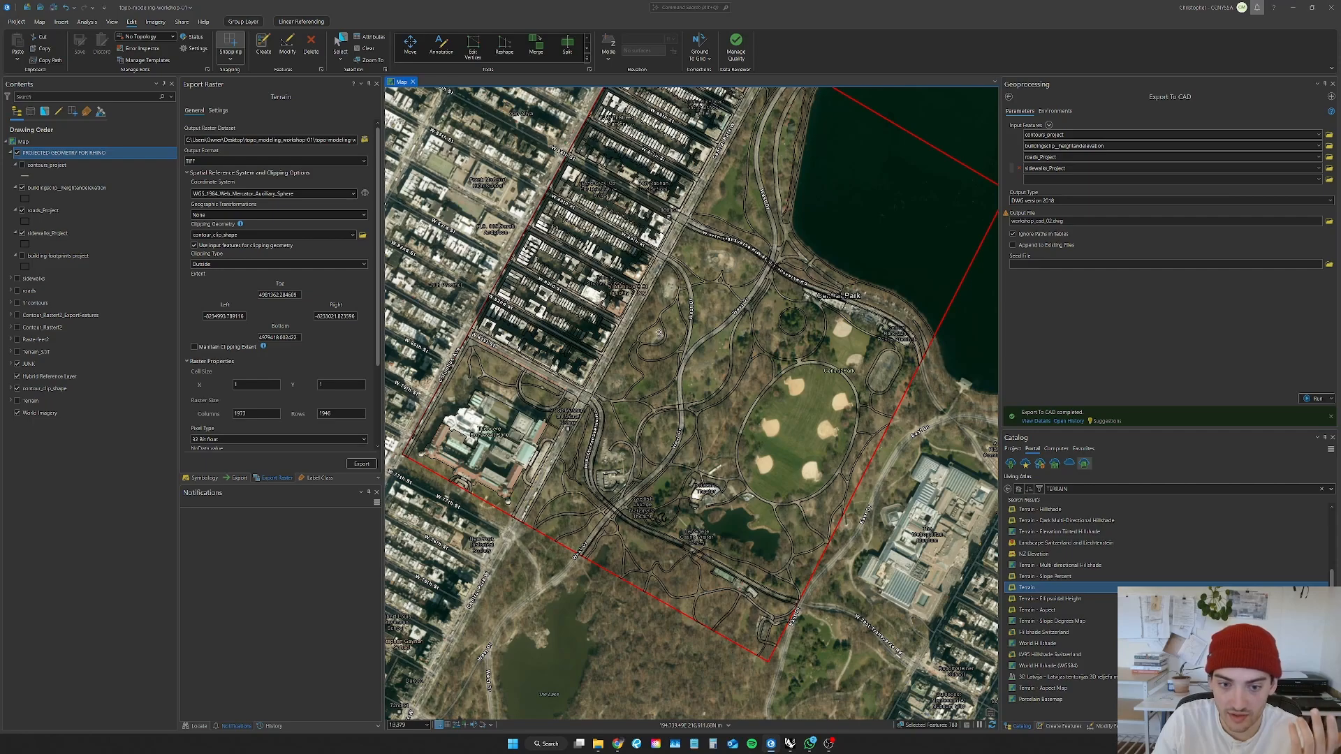
{"action": "scroll", "coordinate": [659, 335], "scroll_direction": "down", "scroll_amount": 3}
{"action": "scroll", "coordinate": [757, 346], "scroll_direction": "up", "scroll_amount": 1}
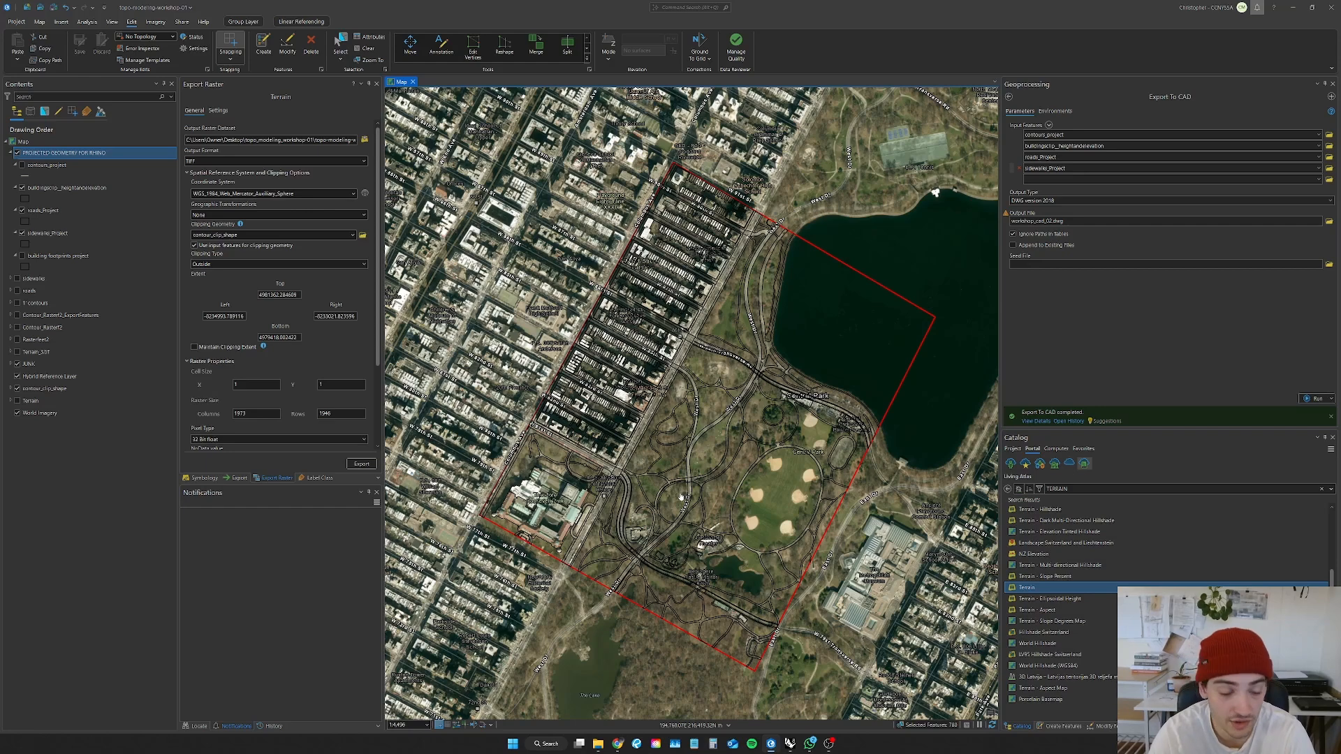
Step: Return to the geoprocessing tool search and open a fresh Export To CAD tool
{"action": "left_click", "coordinate": [1009, 97]}
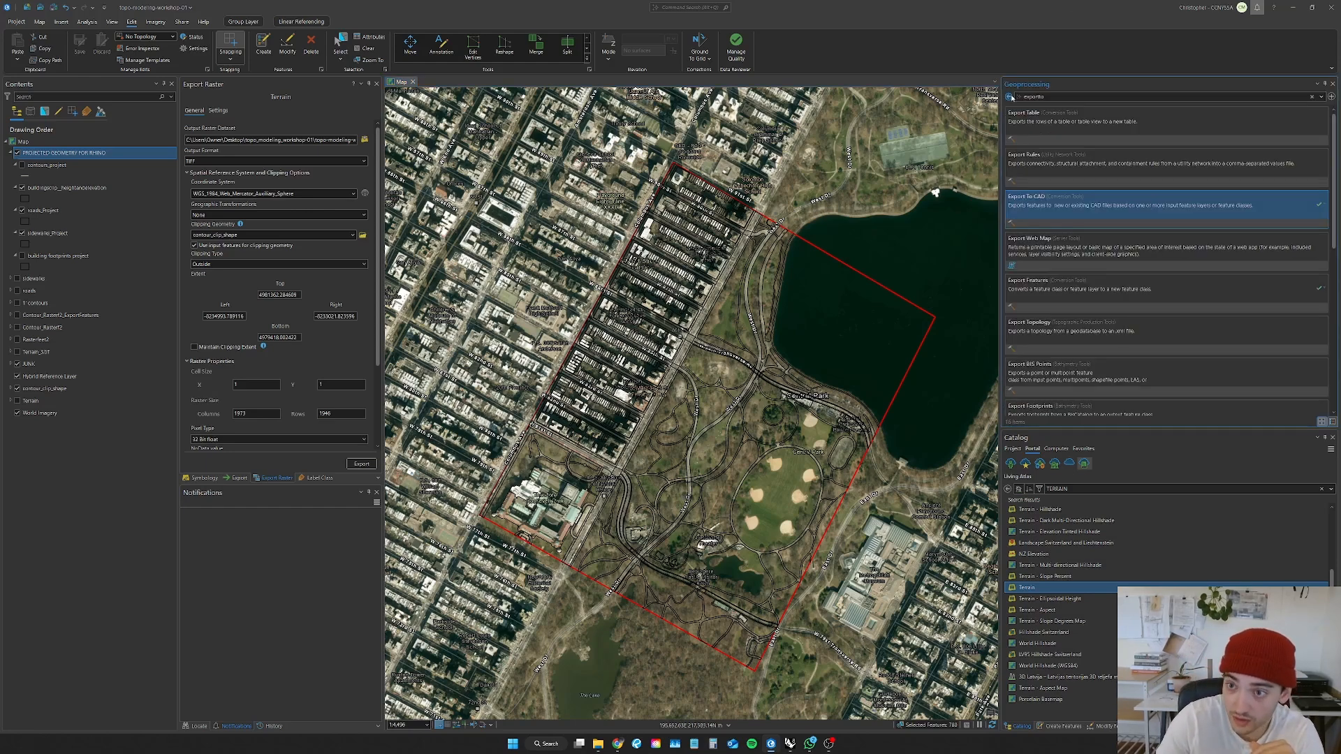
{"action": "double_click", "coordinate": [1121, 95]}
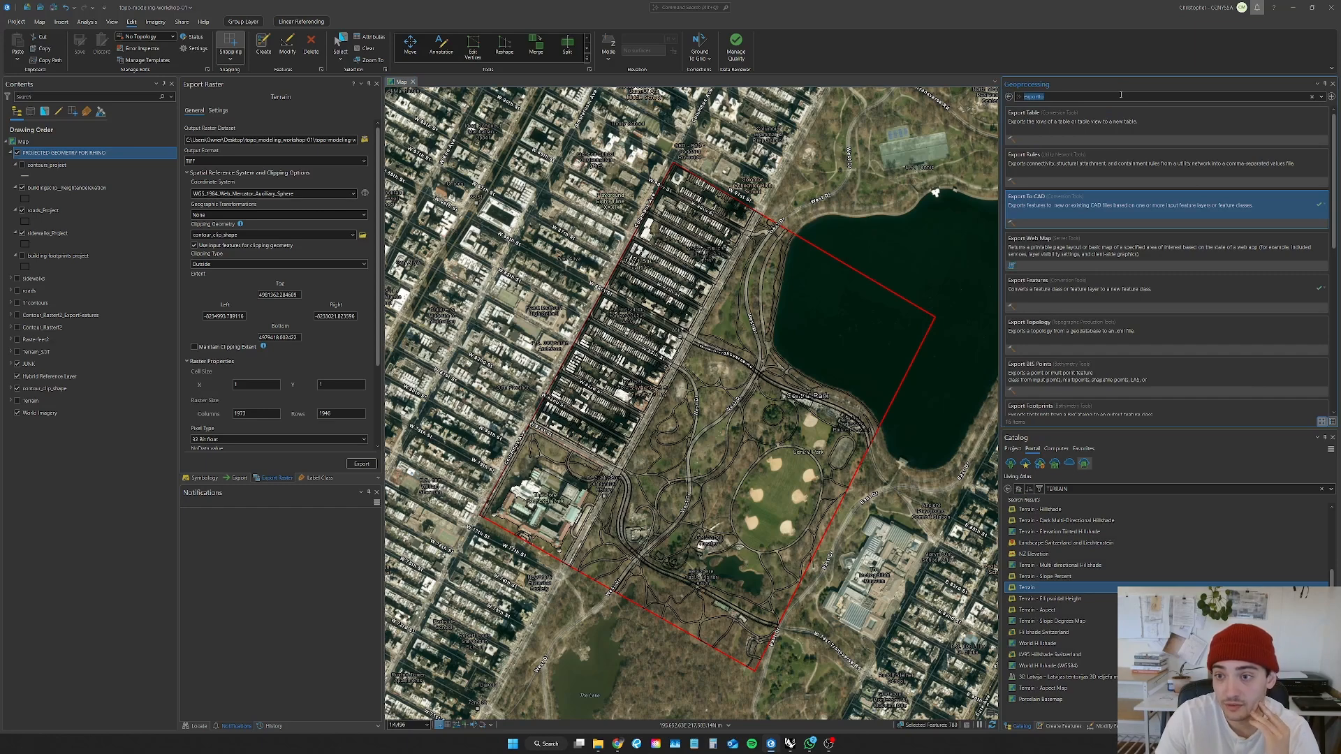
{"action": "left_click", "coordinate": [1049, 206]}
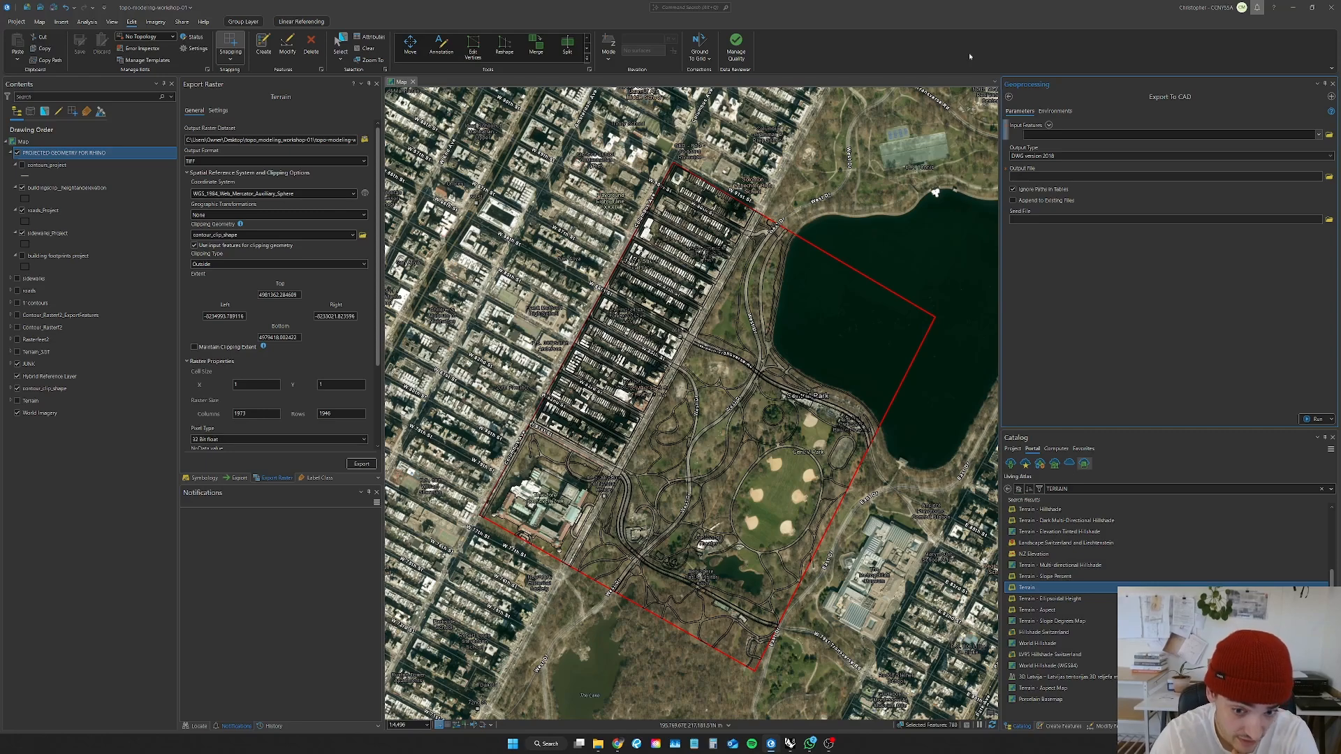
Step: Check the map's coordinate system in the map properties and close them unchanged
{"action": "right_click", "coordinate": [72, 143]}
{"action": "left_click", "coordinate": [100, 347]}
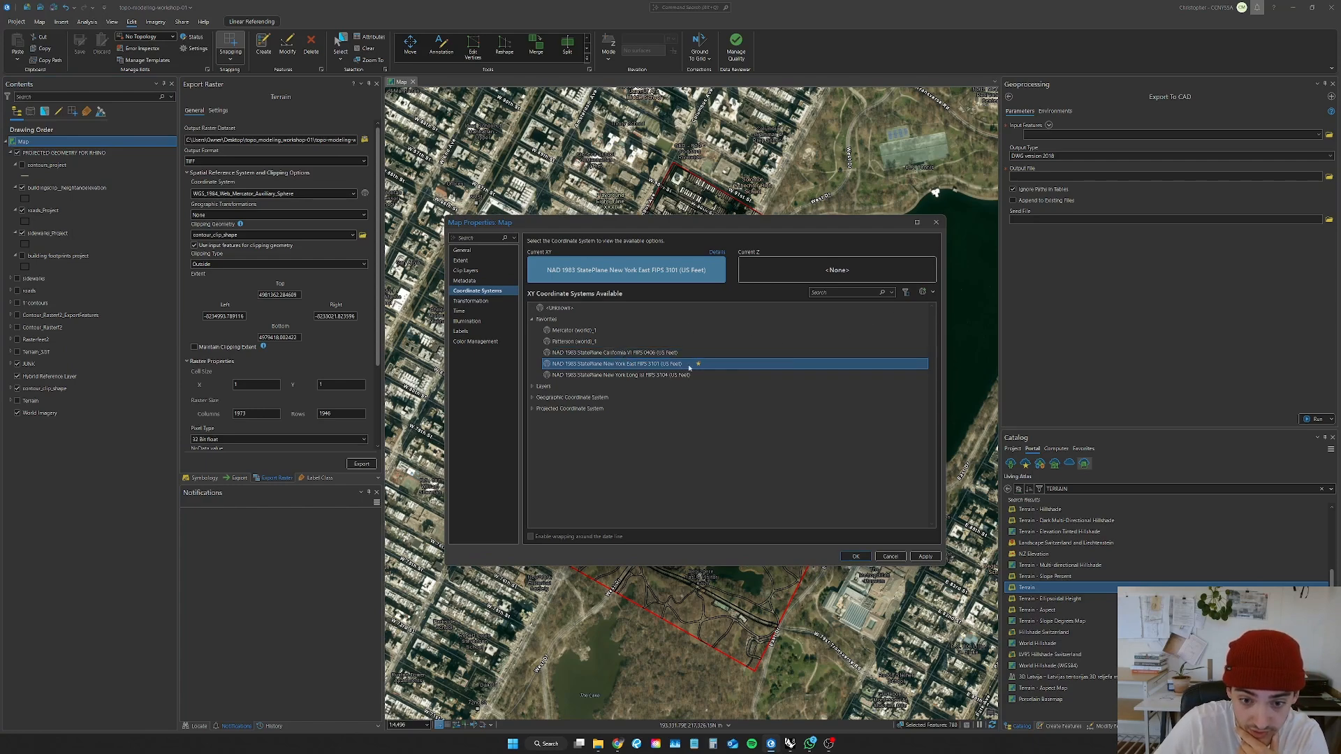
{"action": "left_click", "coordinate": [935, 222]}
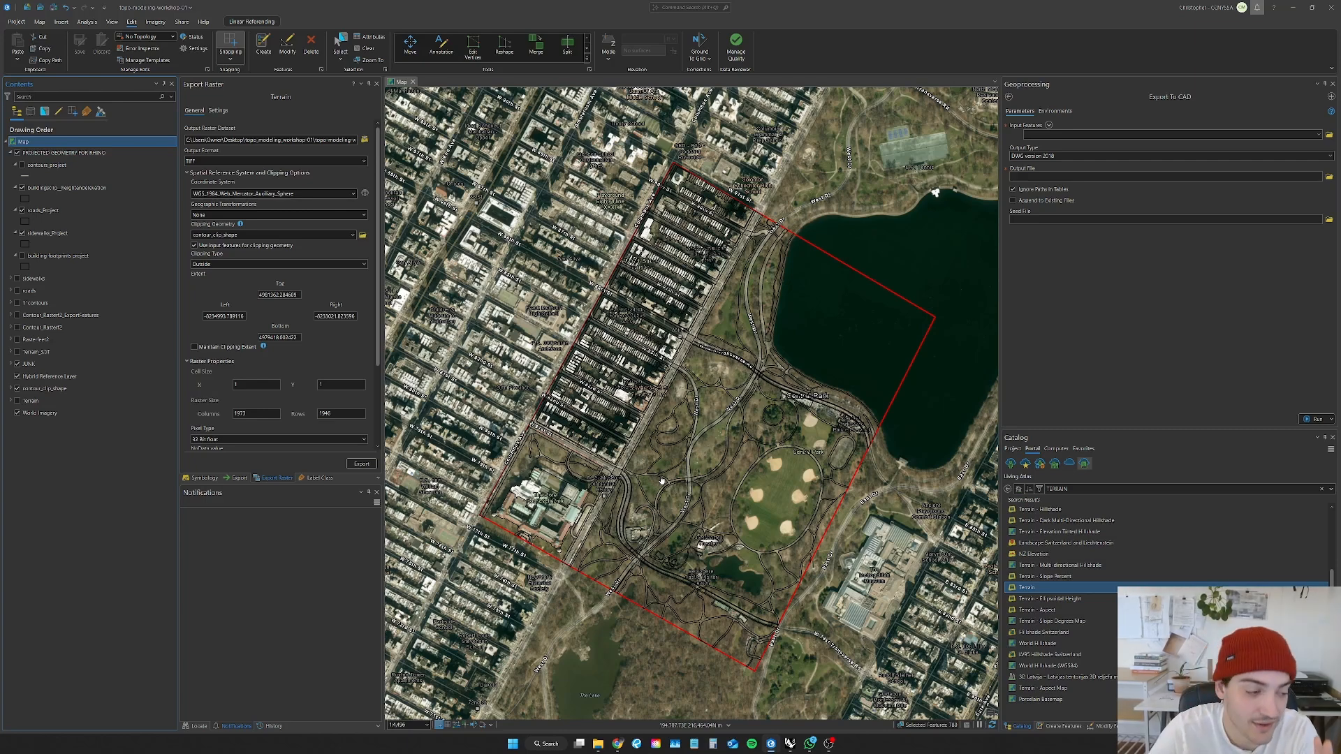
Step: Check the projected coordinate system of the clipped buildings layer in its source properties and close them
{"action": "right_click", "coordinate": [56, 188]}
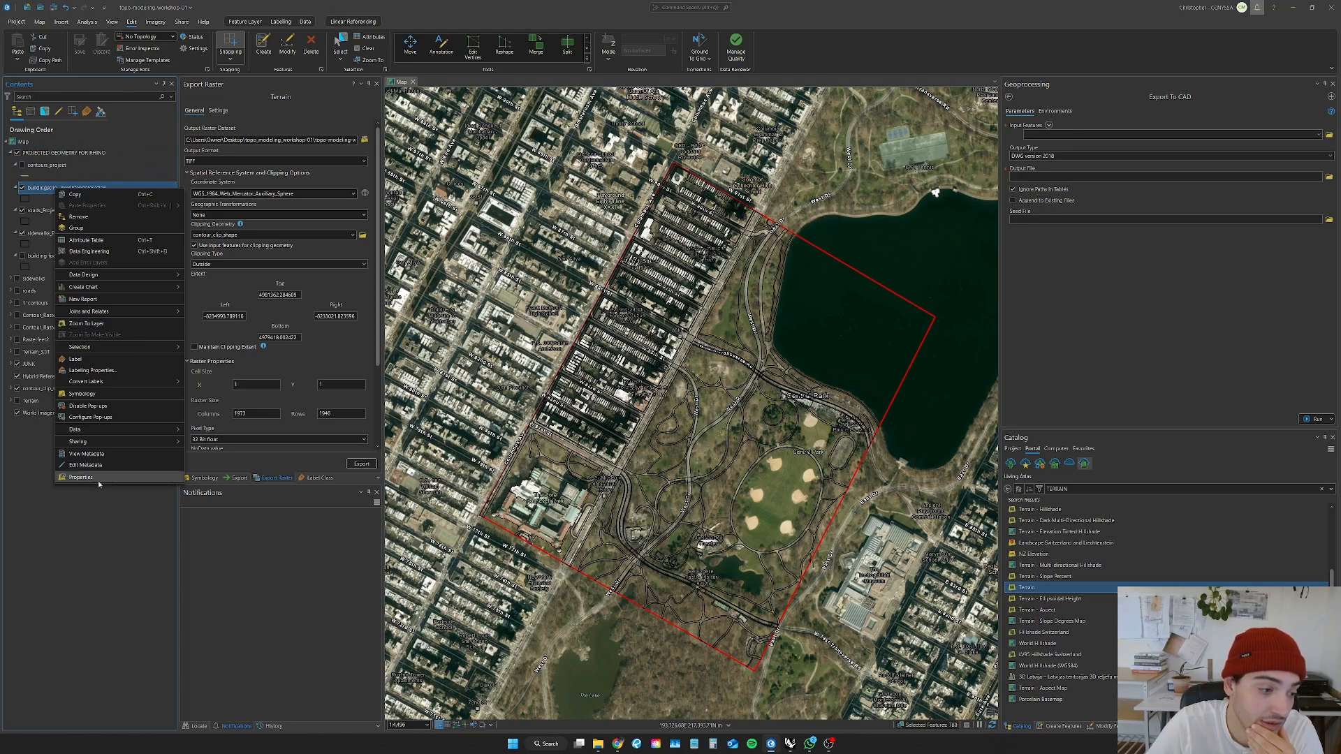
{"action": "left_click", "coordinate": [83, 478]}
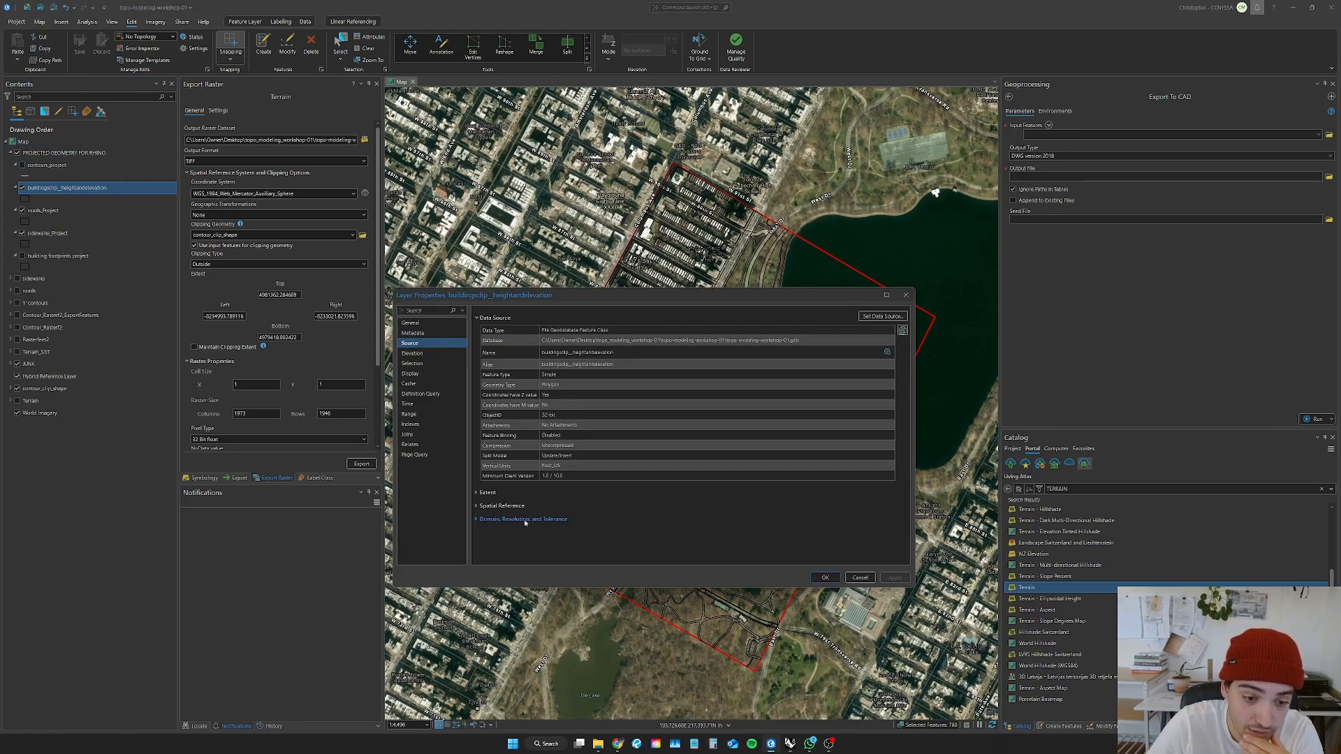
{"action": "left_click", "coordinate": [502, 506]}
{"action": "scroll", "coordinate": [593, 475], "scroll_direction": "down", "scroll_amount": 3}
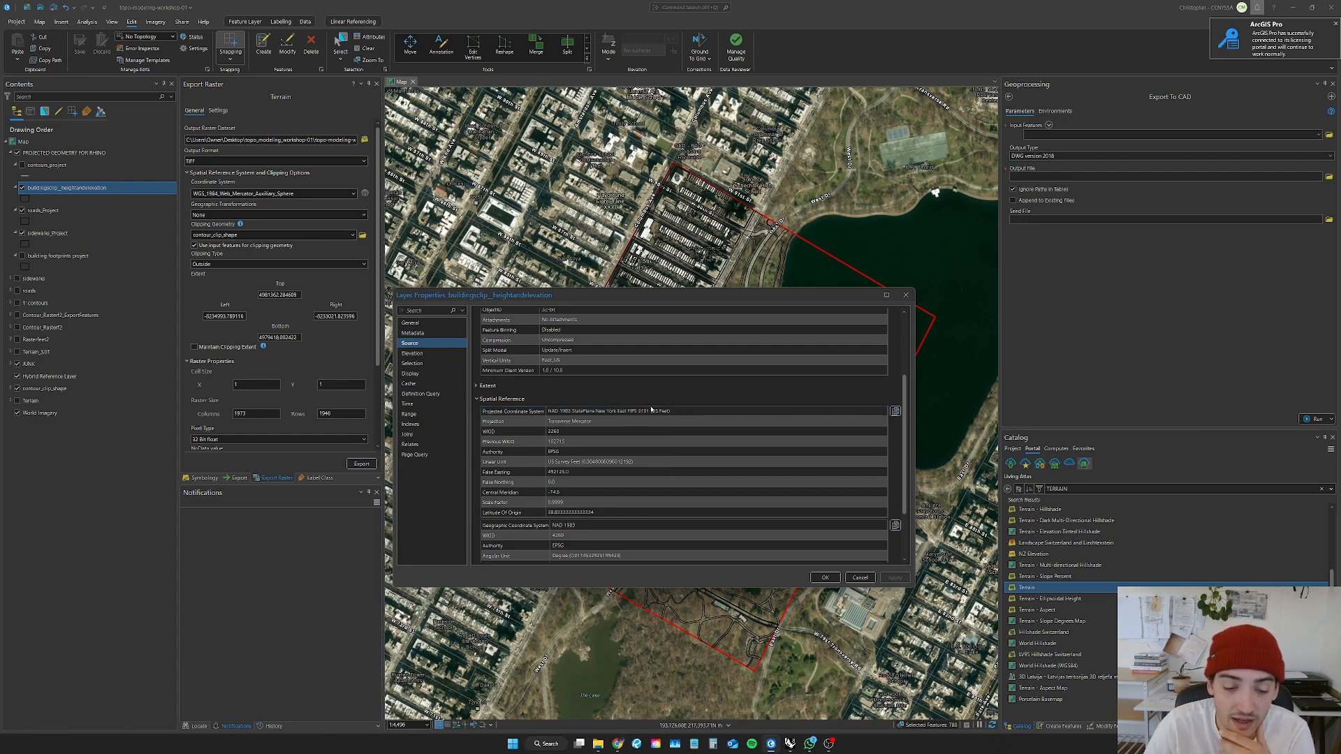
{"action": "left_click", "coordinate": [860, 578]}
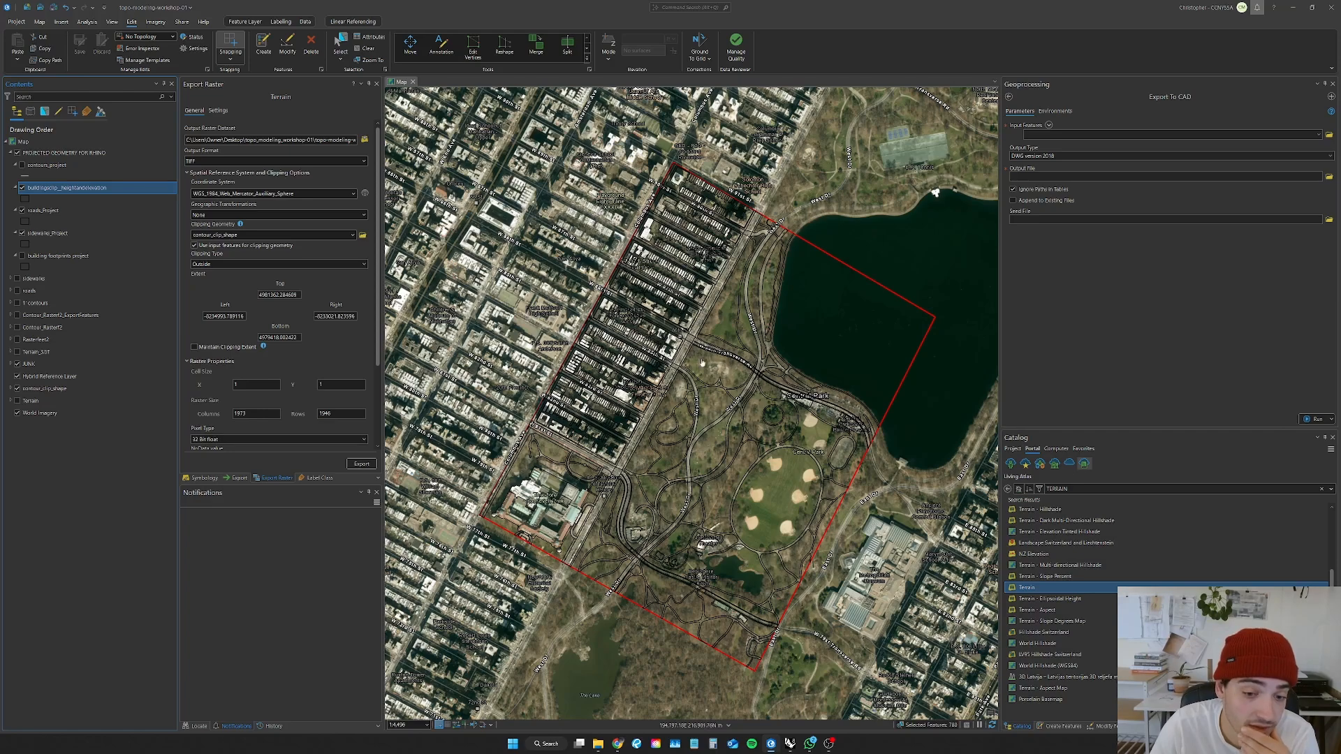
{"action": "left_click_drag", "start_coordinate": [702, 383], "coordinate": [688, 374]}
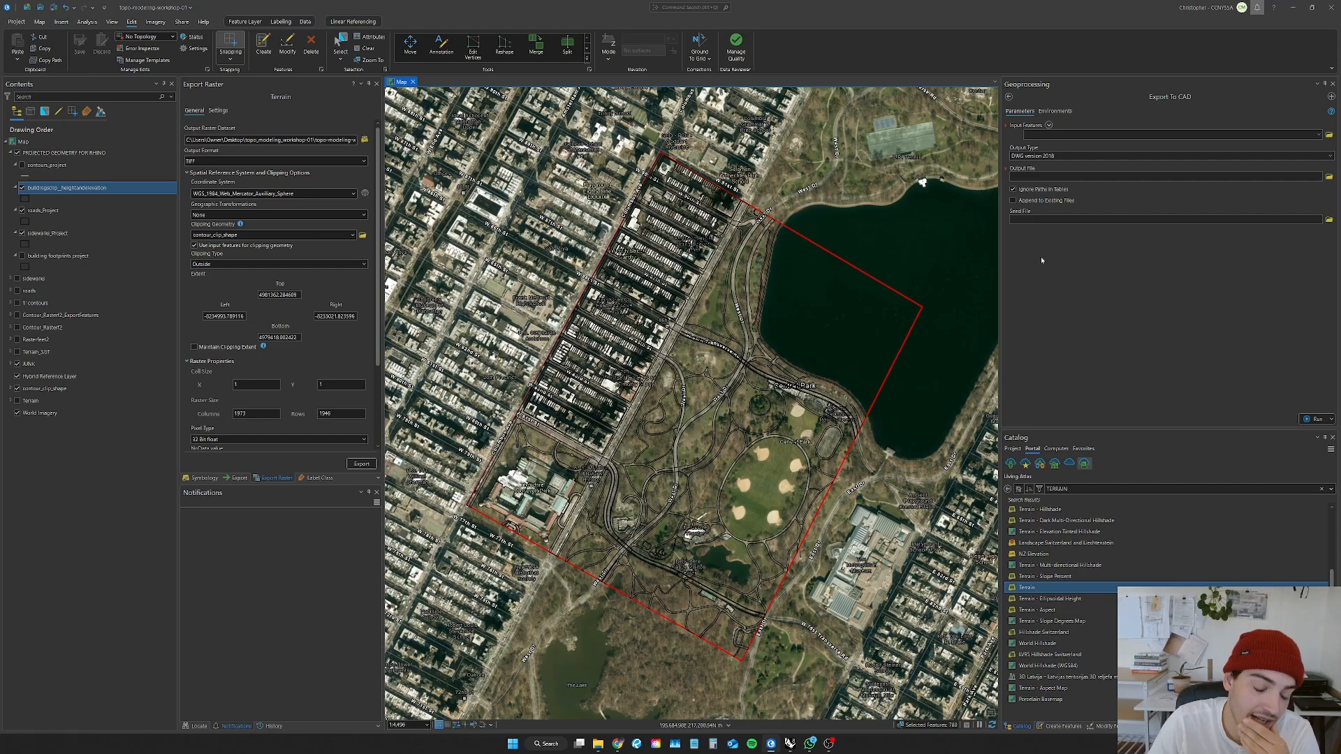
Step: Search the geoprocessing tools for "define proj" and open the Define Projection tool
{"action": "left_click", "coordinate": [1093, 107]}
{"action": "left_click", "coordinate": [1009, 97]}
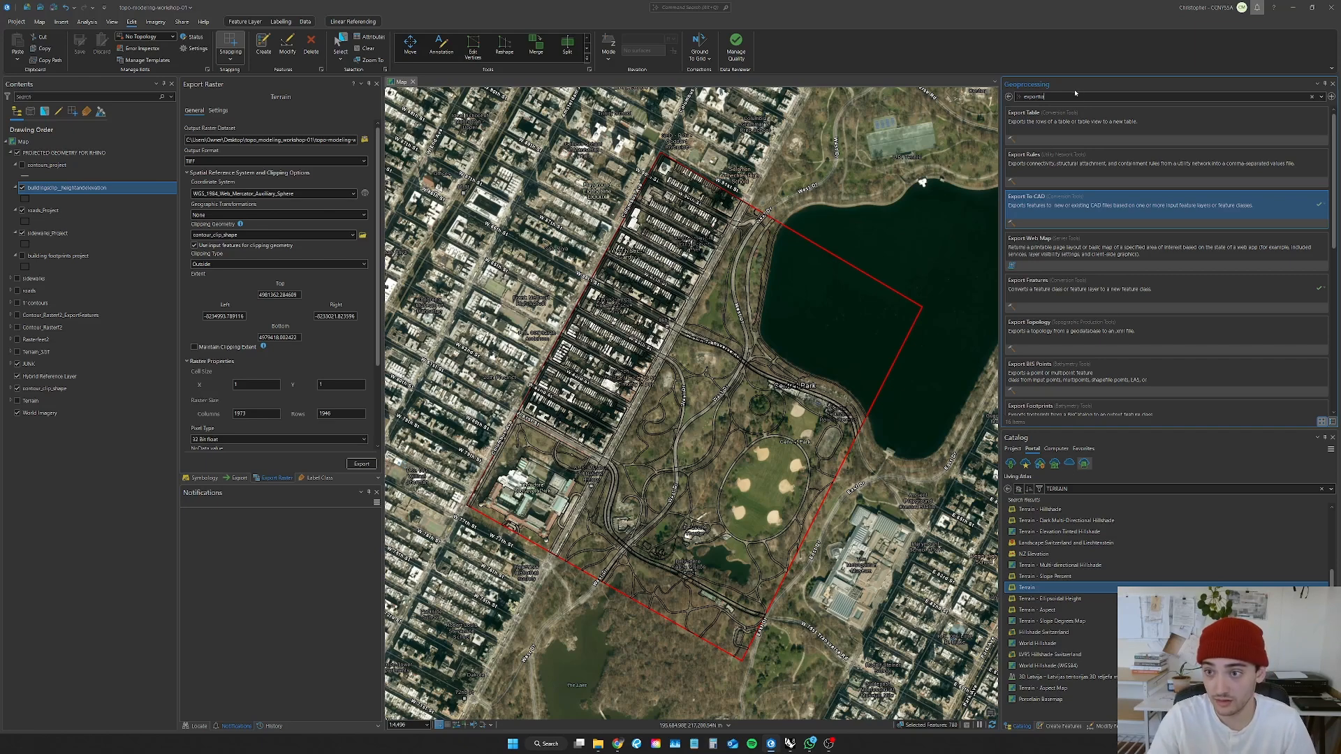
{"action": "double_click", "coordinate": [1073, 94]}
{"action": "type", "text": "define proj"}
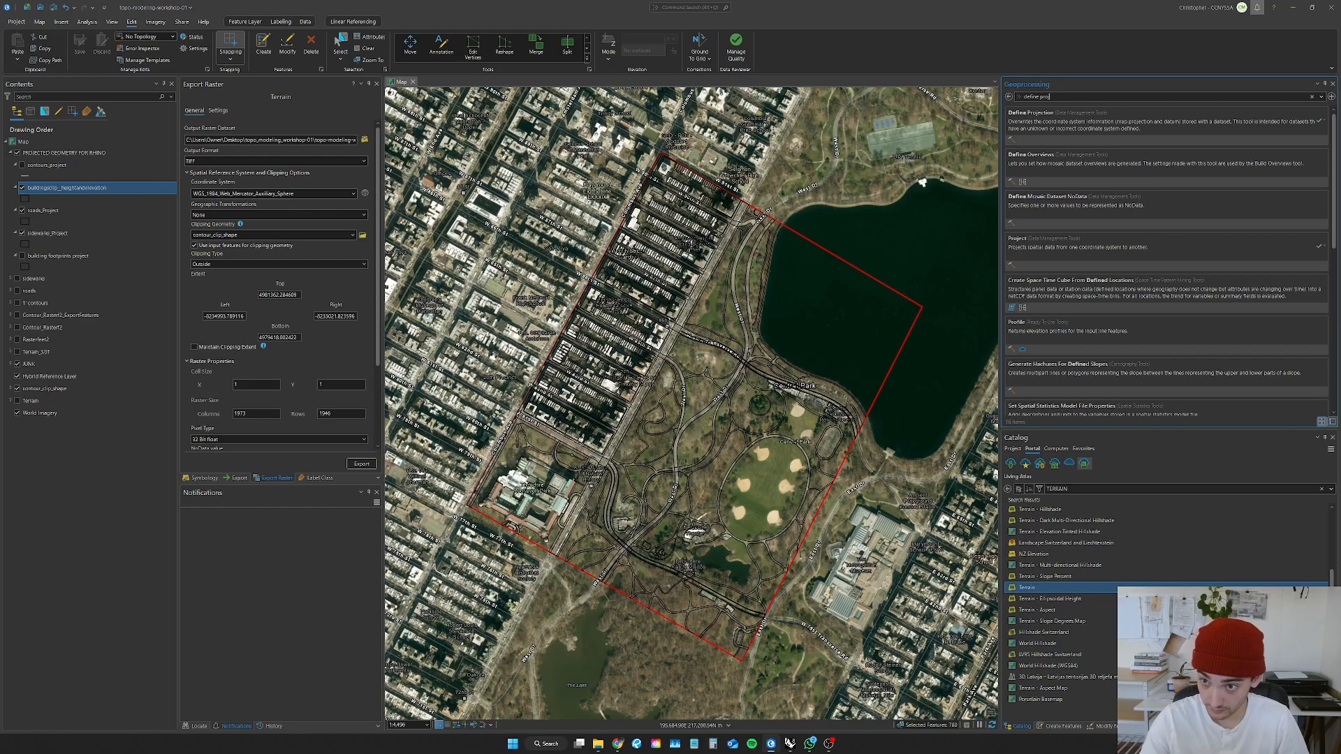
{"action": "left_click", "coordinate": [1243, 126]}
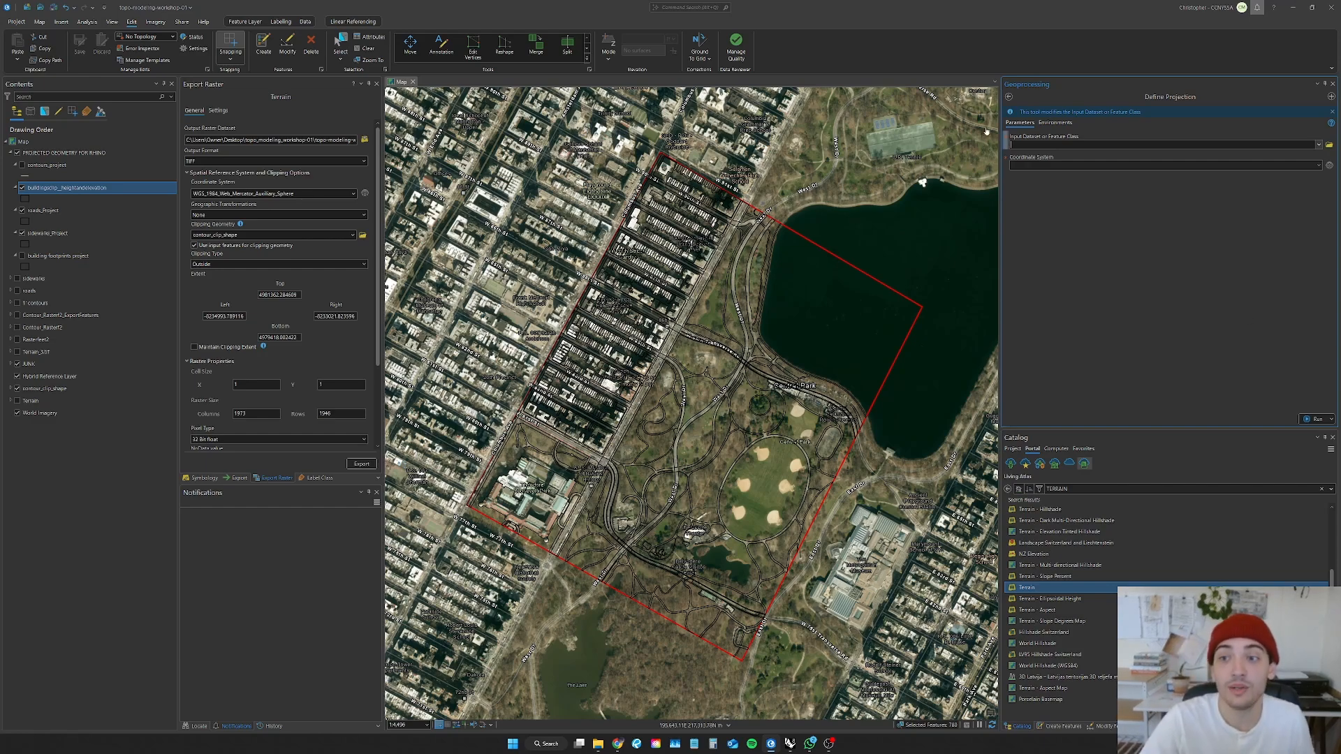
Step: Open the Project tool and review its available input datasets and output coordinate systems
{"action": "left_click", "coordinate": [1008, 96]}
{"action": "left_click", "coordinate": [1082, 97]}
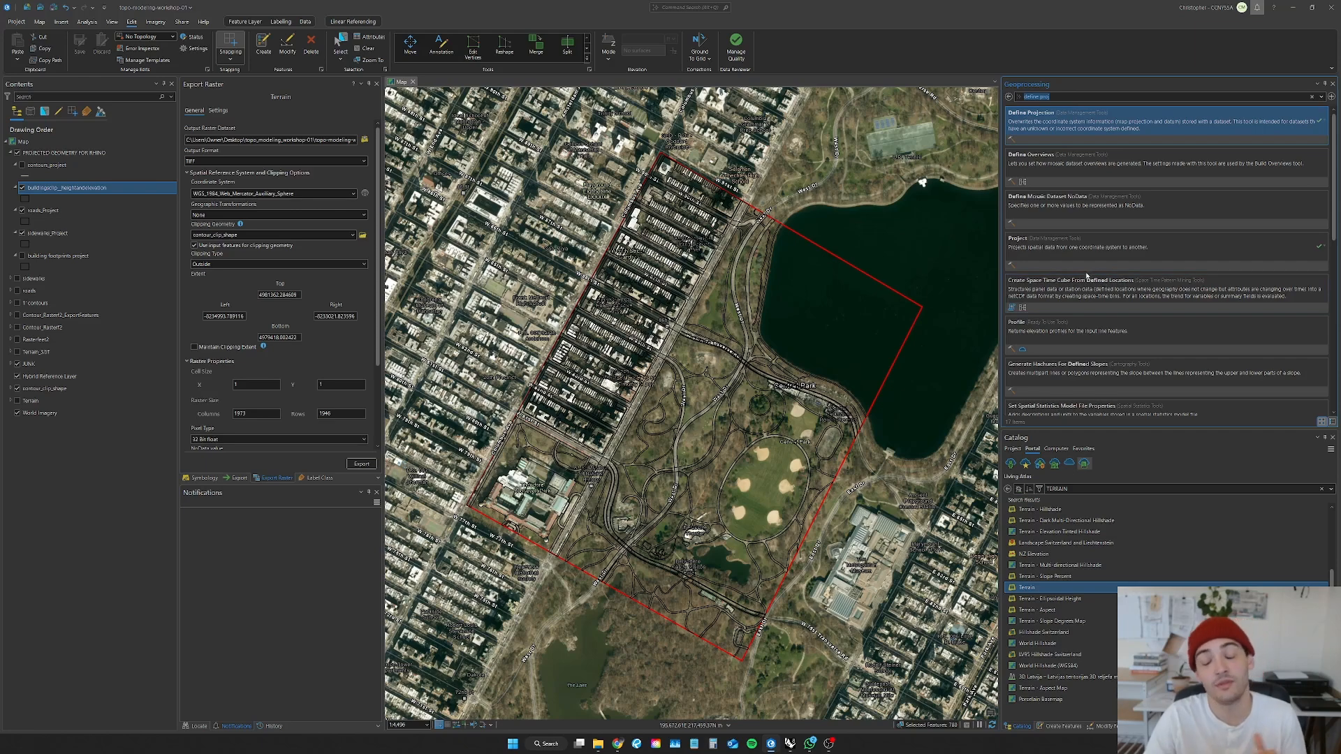
{"action": "left_click", "coordinate": [1030, 251]}
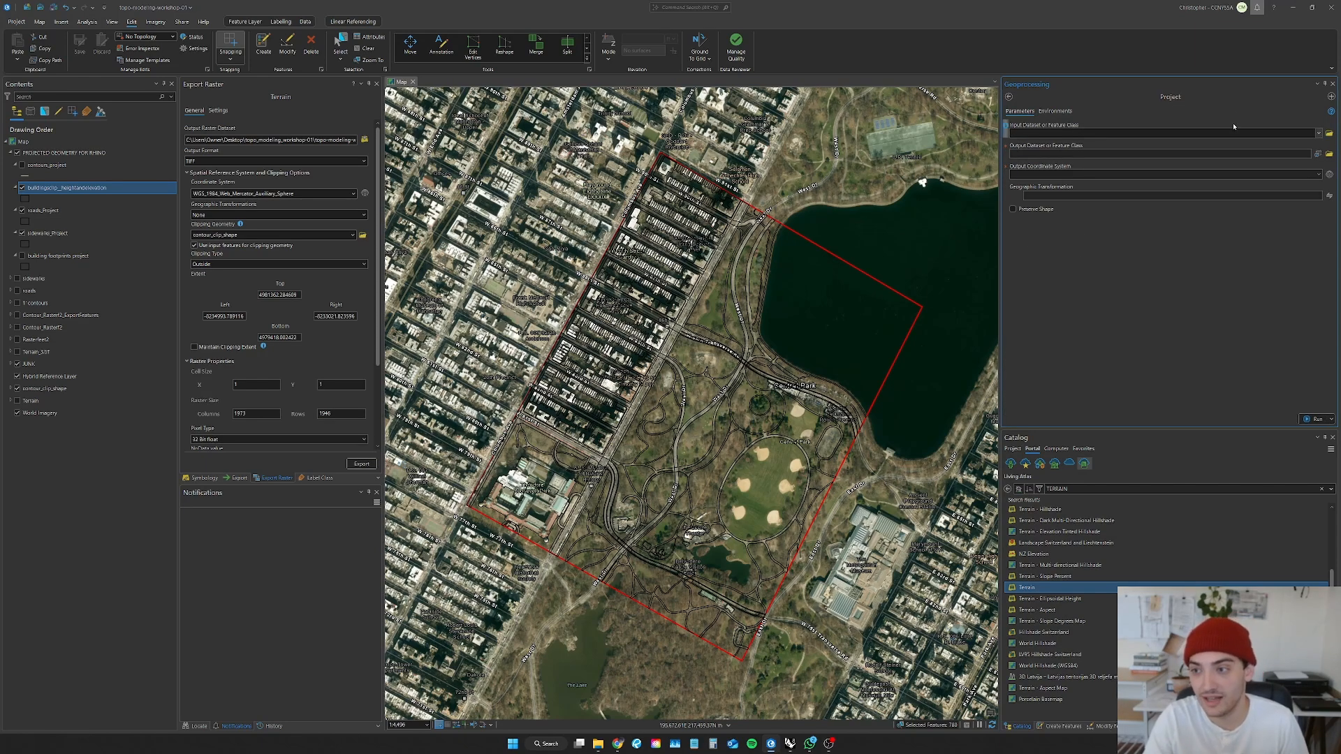
{"action": "left_click", "coordinate": [1319, 133]}
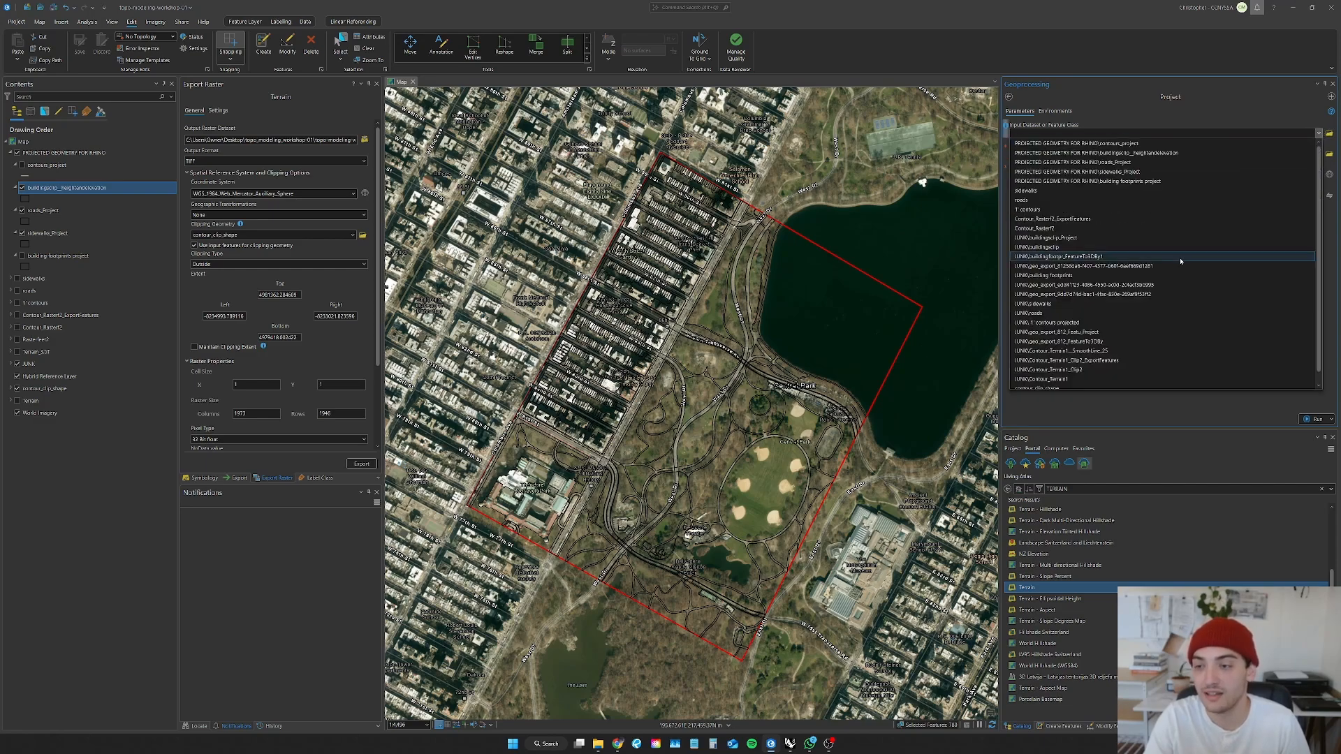
{"action": "left_click", "coordinate": [1162, 407]}
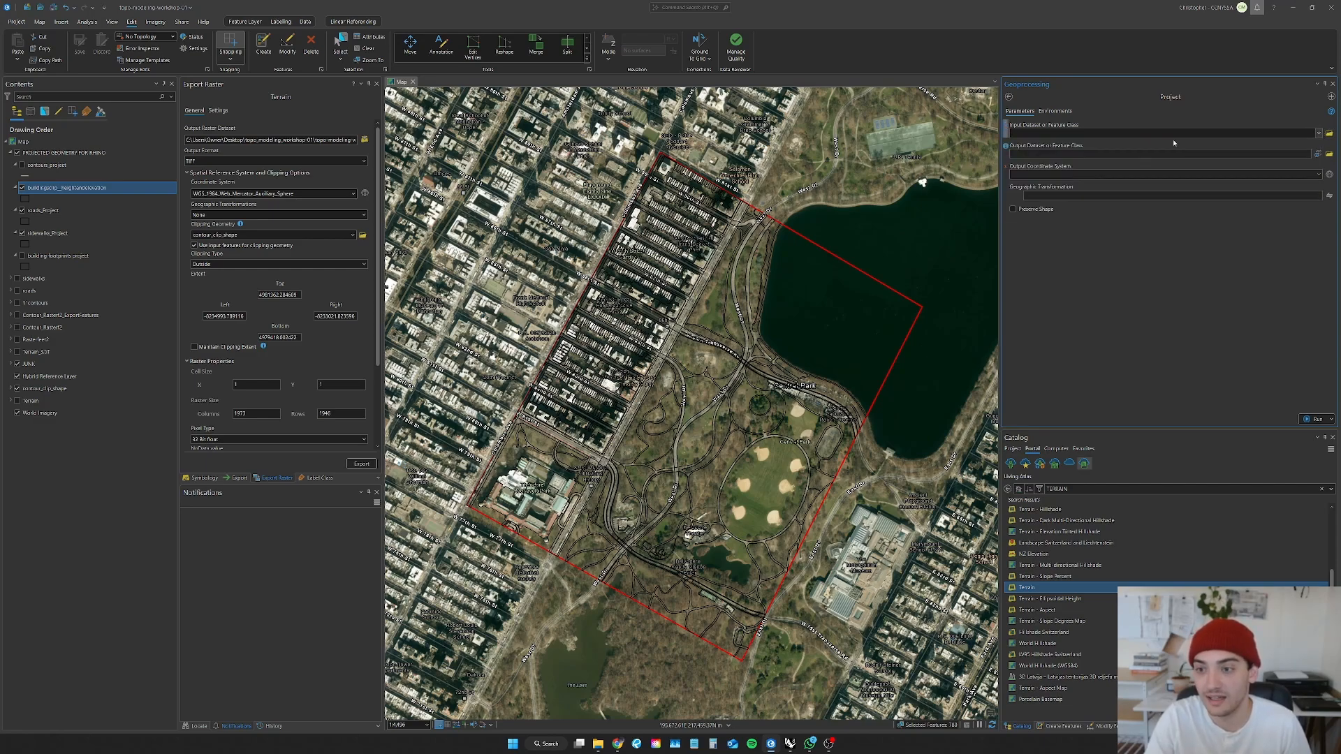
{"action": "left_click", "coordinate": [1319, 175]}
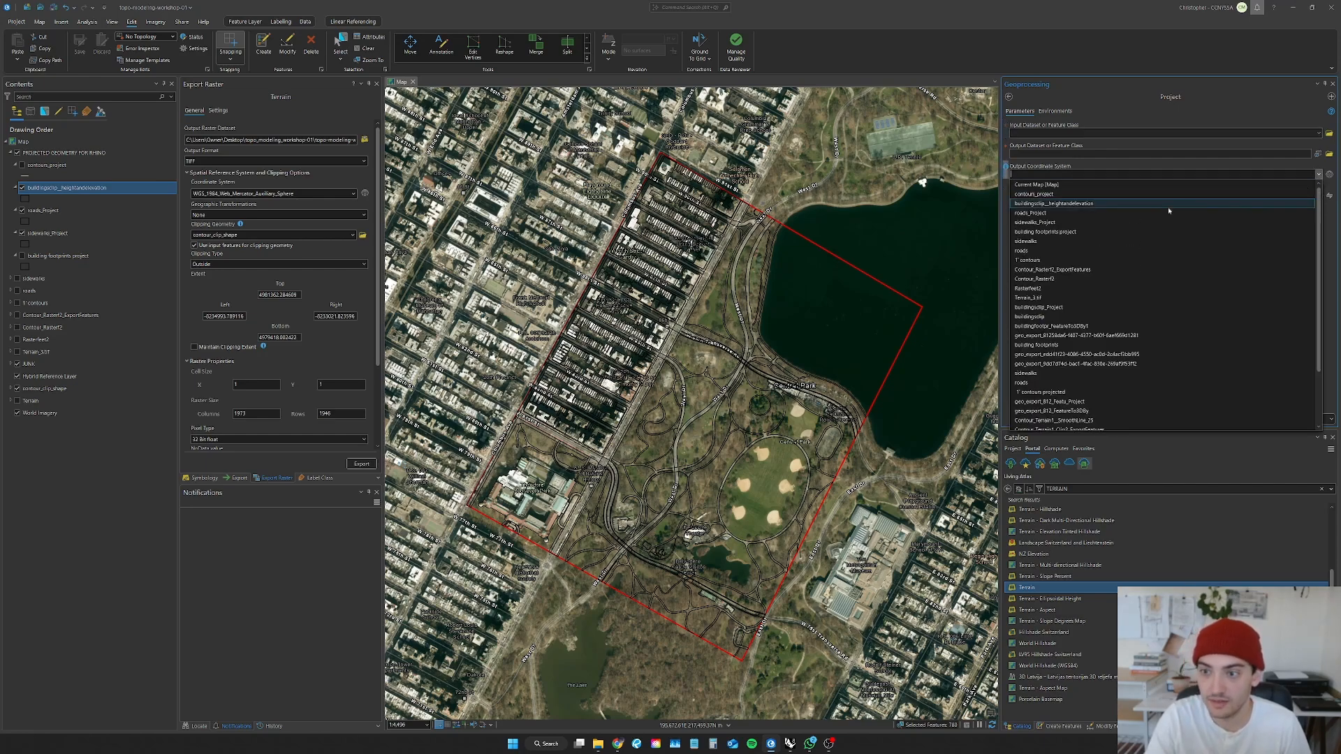
{"action": "left_click", "coordinate": [1104, 169]}
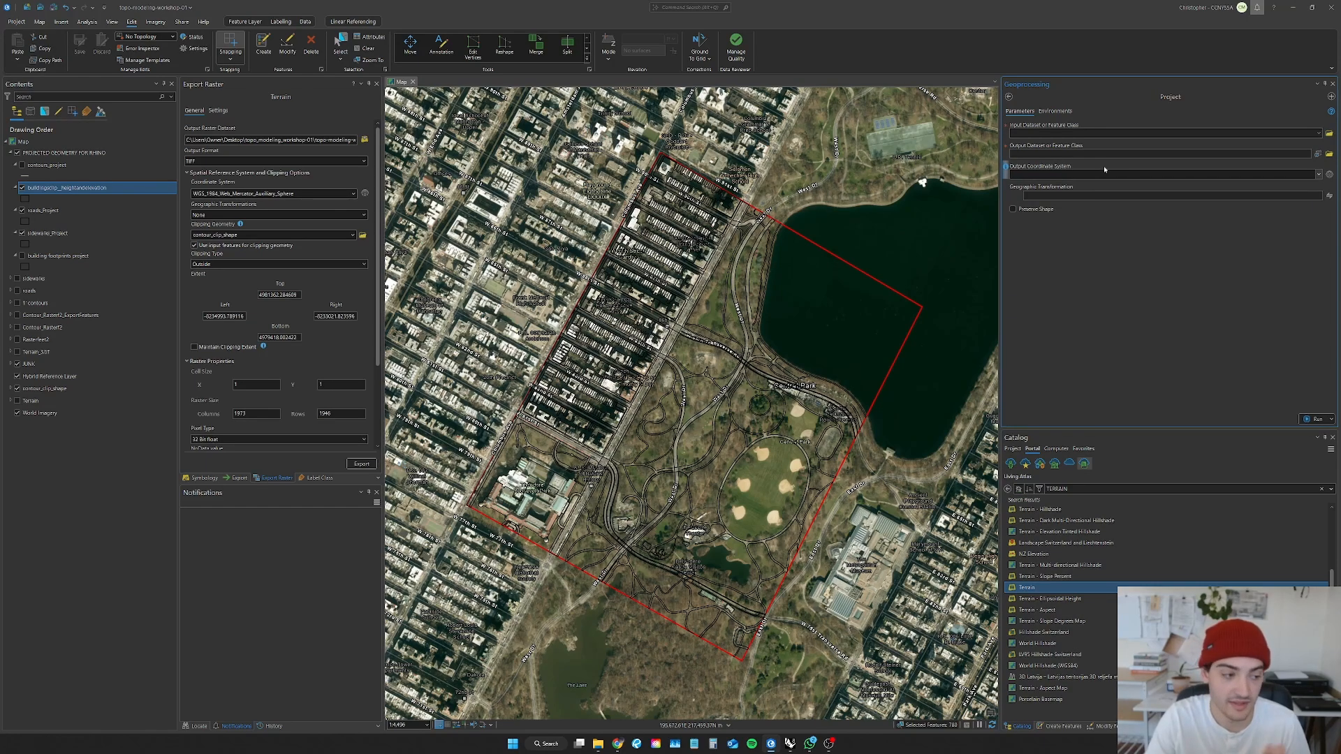
{"action": "left_click", "coordinate": [1080, 224]}
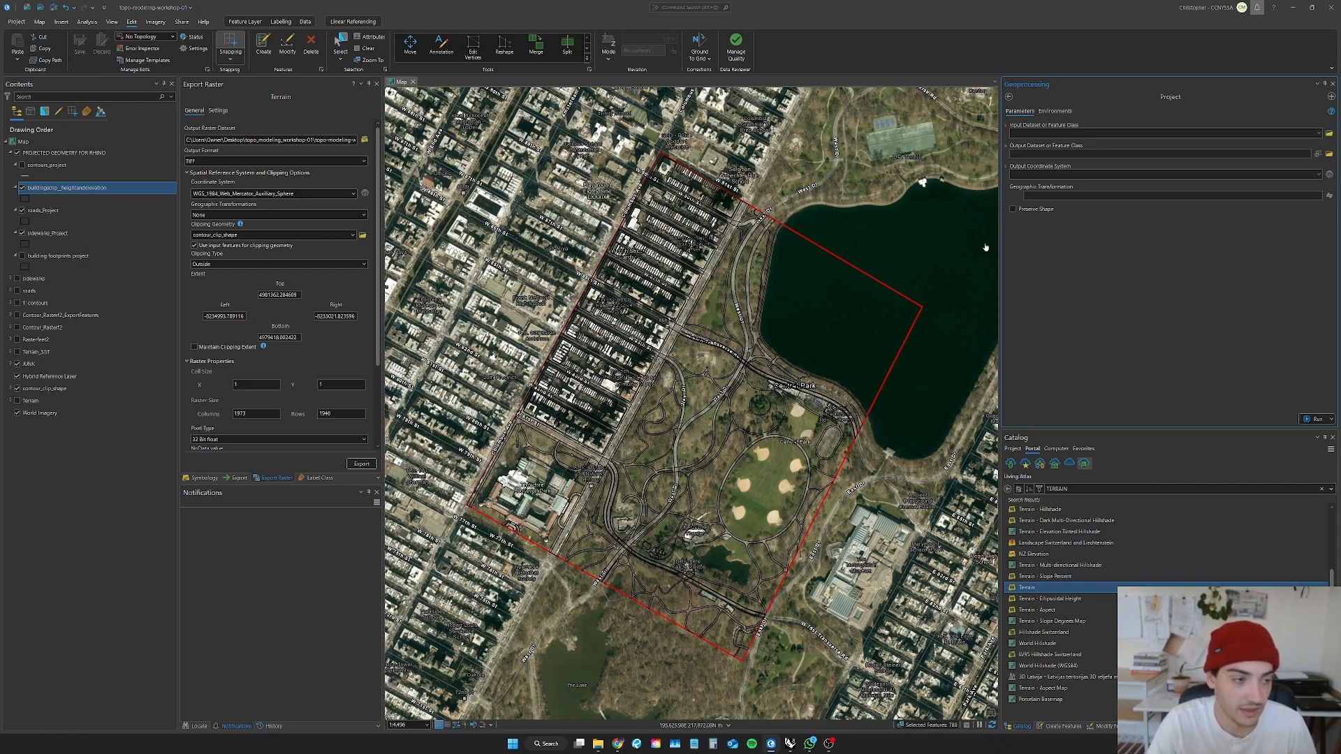
Step: Set up the Project tool with JUNK\building footprints as input and the current map's coordinate system as output
{"action": "left_click", "coordinate": [11, 365]}
{"action": "scroll", "coordinate": [91, 489], "scroll_direction": "down", "scroll_amount": 1}
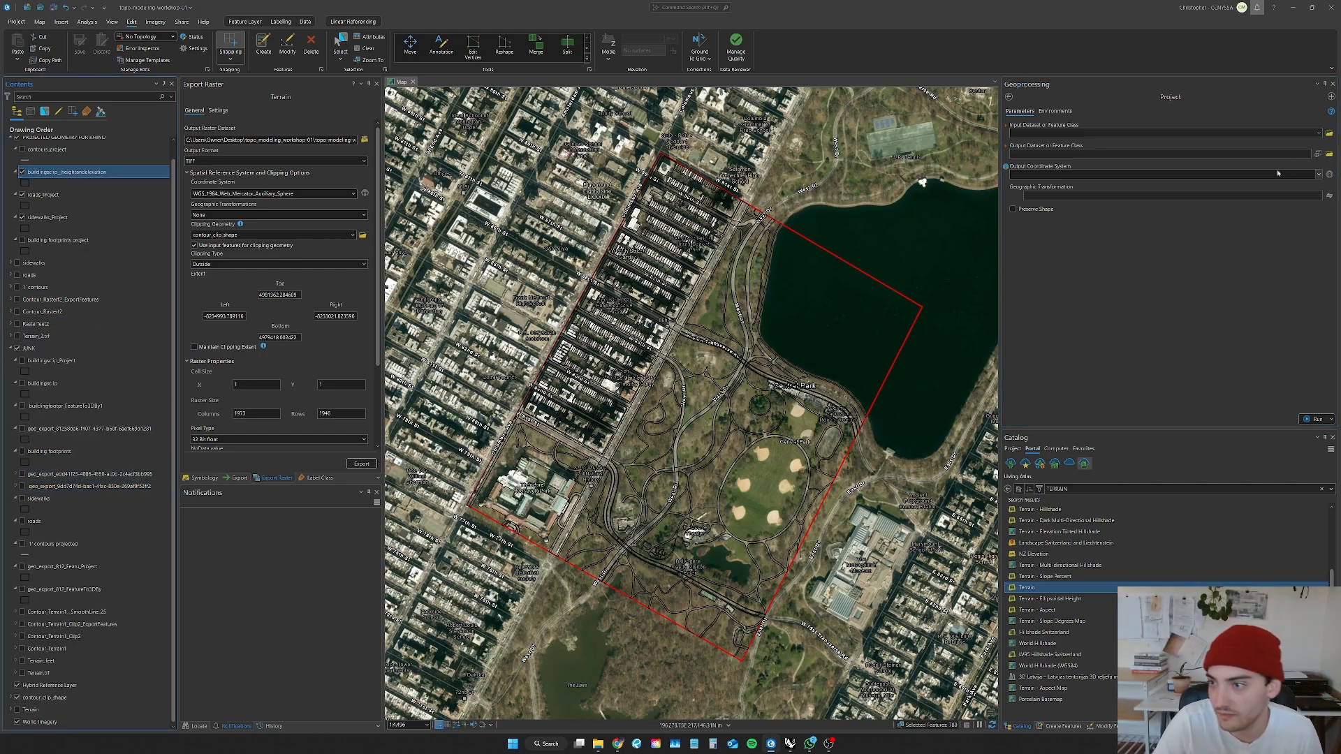
{"action": "left_click", "coordinate": [1317, 133]}
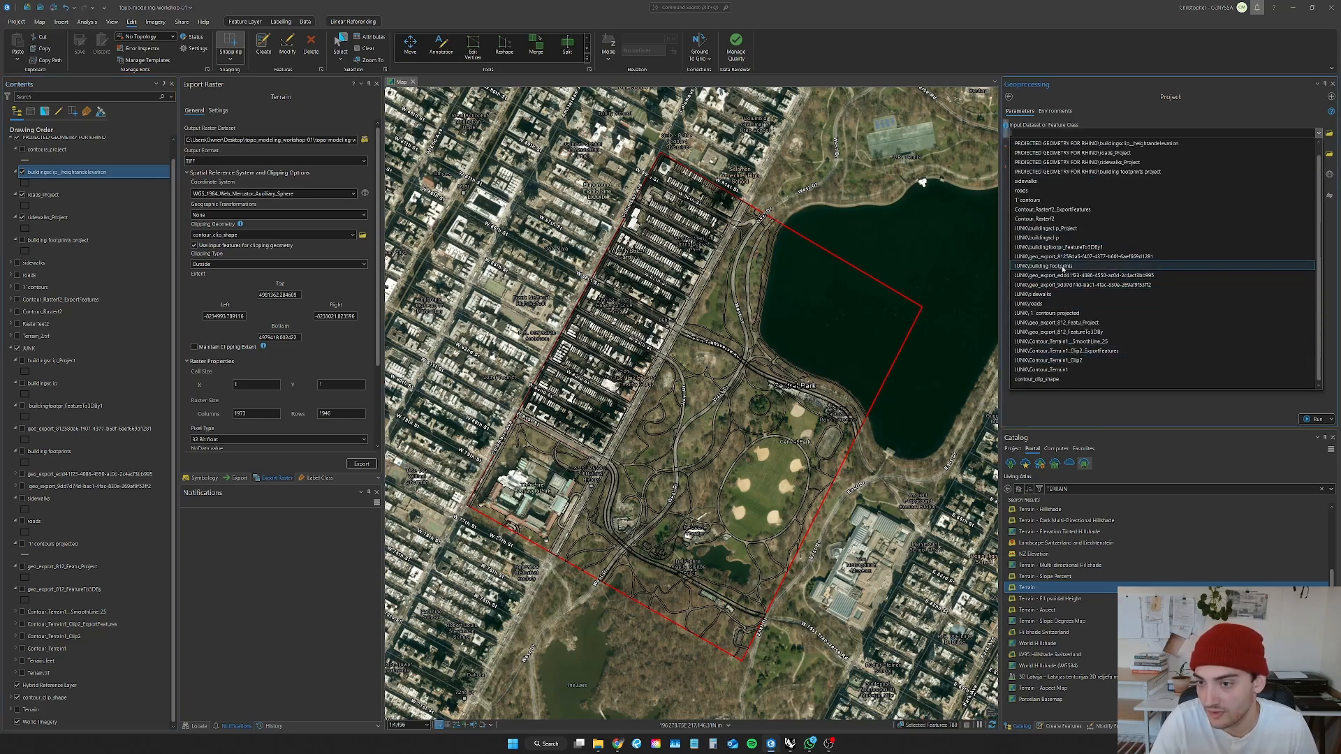
{"action": "left_click", "coordinate": [1062, 267]}
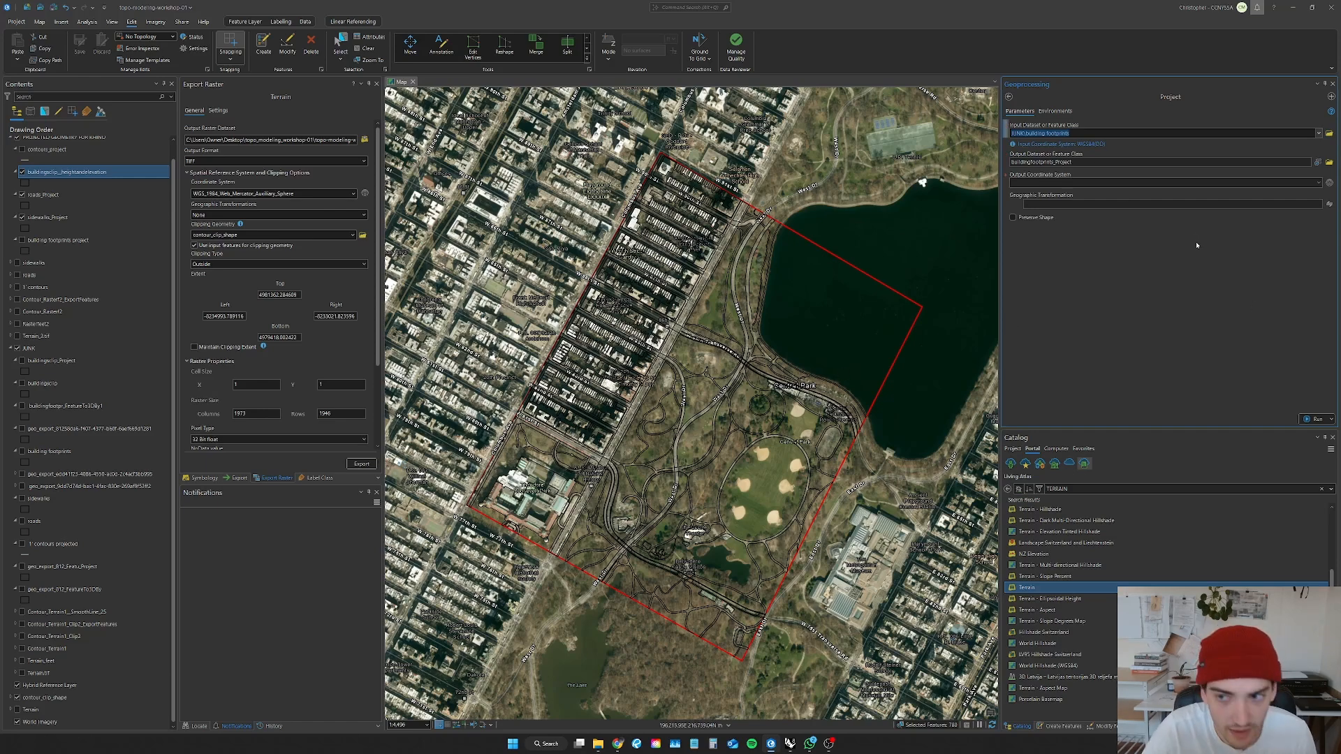
{"action": "left_click", "coordinate": [1318, 182]}
{"action": "left_click", "coordinate": [1042, 193]}
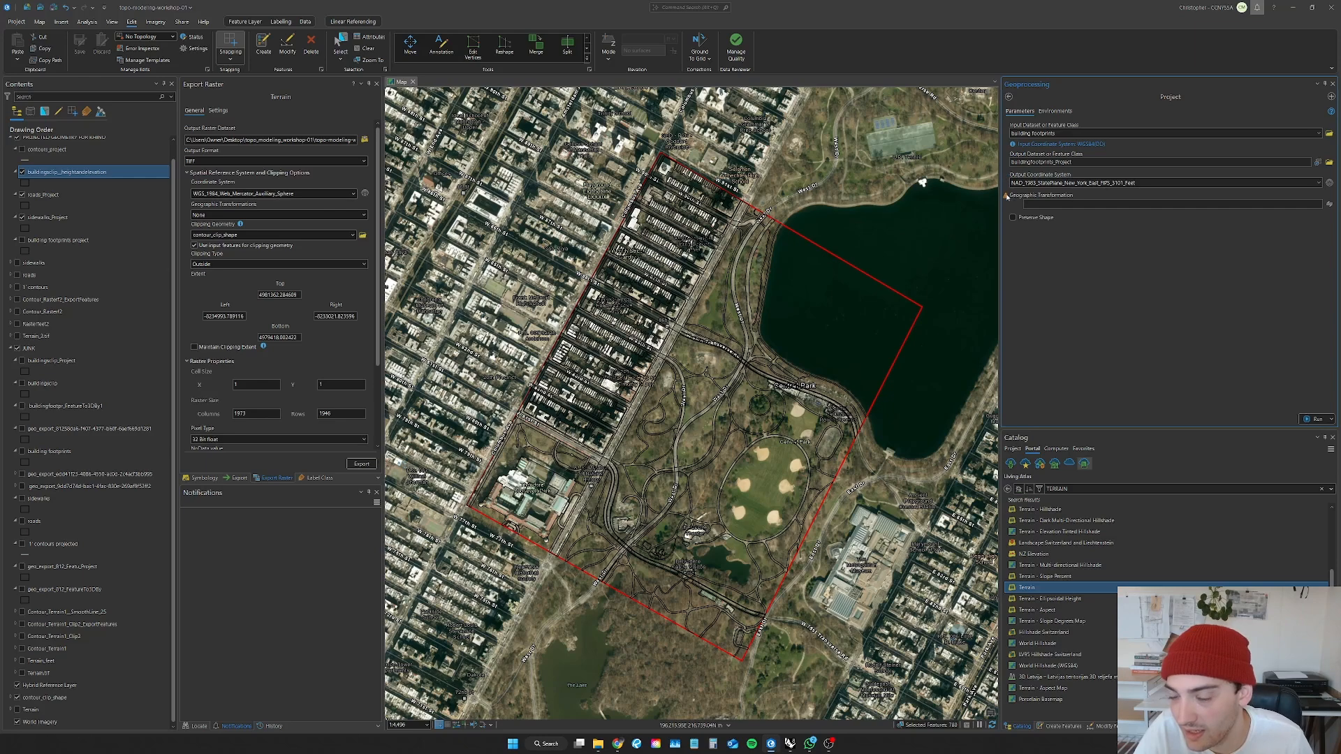
Step: Read the geographic transformation warning and inspect the transformation options for the building footprints projection
{"action": "mouse_move", "coordinate": [1006, 196]}
{"action": "left_click_drag", "start_coordinate": [860, 212], "coordinate": [929, 231]}
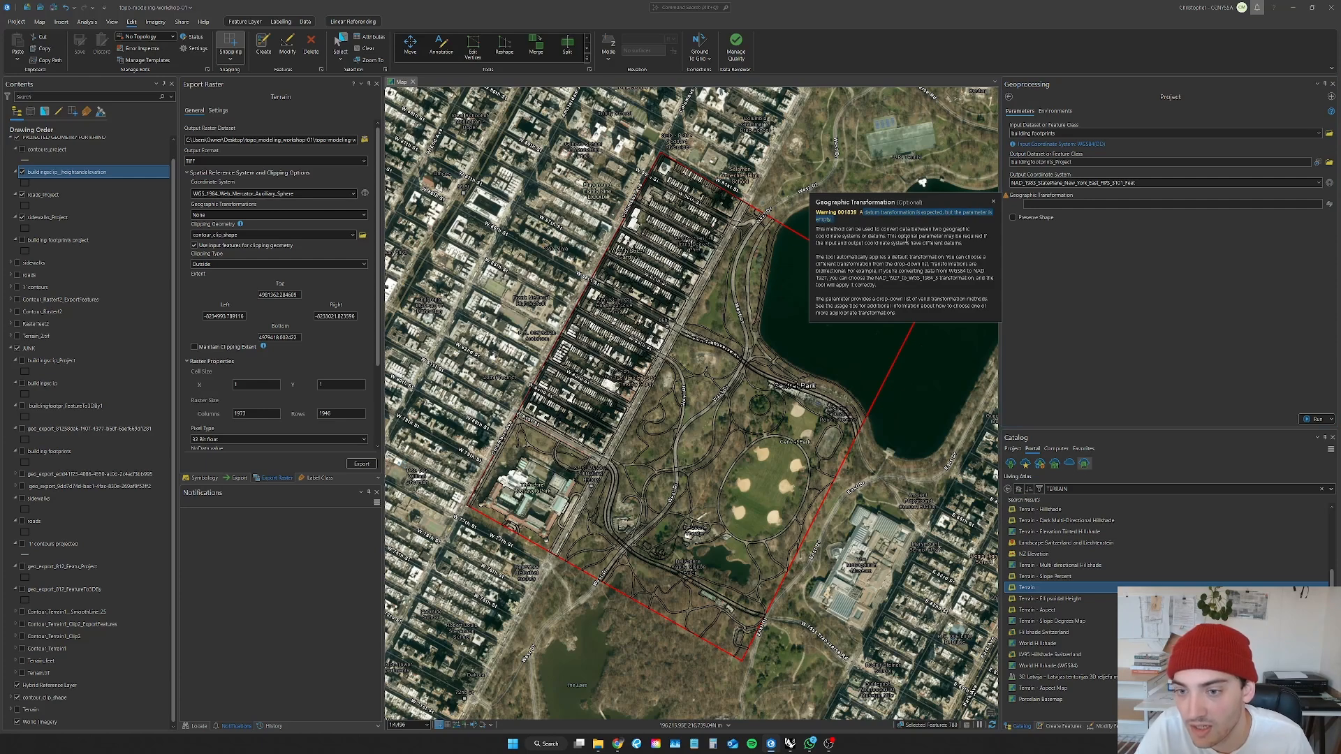
{"action": "left_click", "coordinate": [1296, 232]}
{"action": "left_click", "coordinate": [1329, 203]}
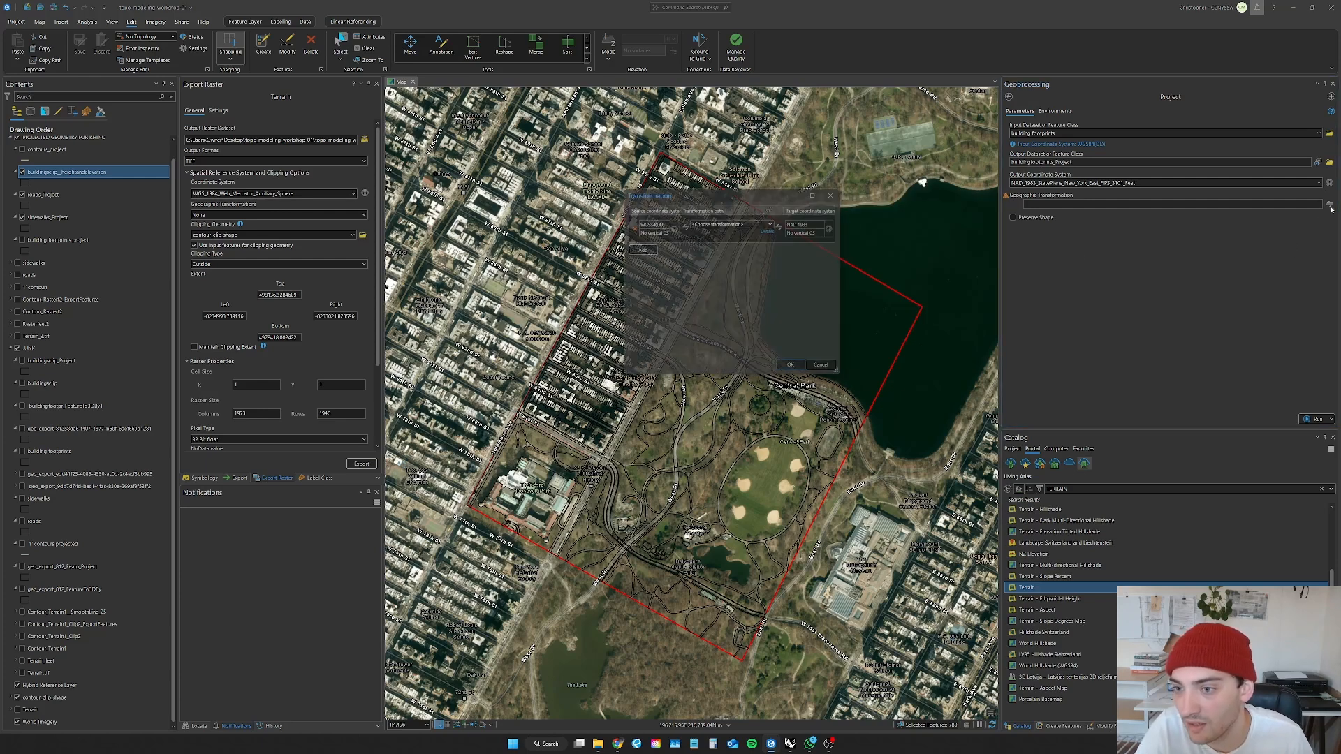
{"action": "left_click", "coordinate": [796, 370]}
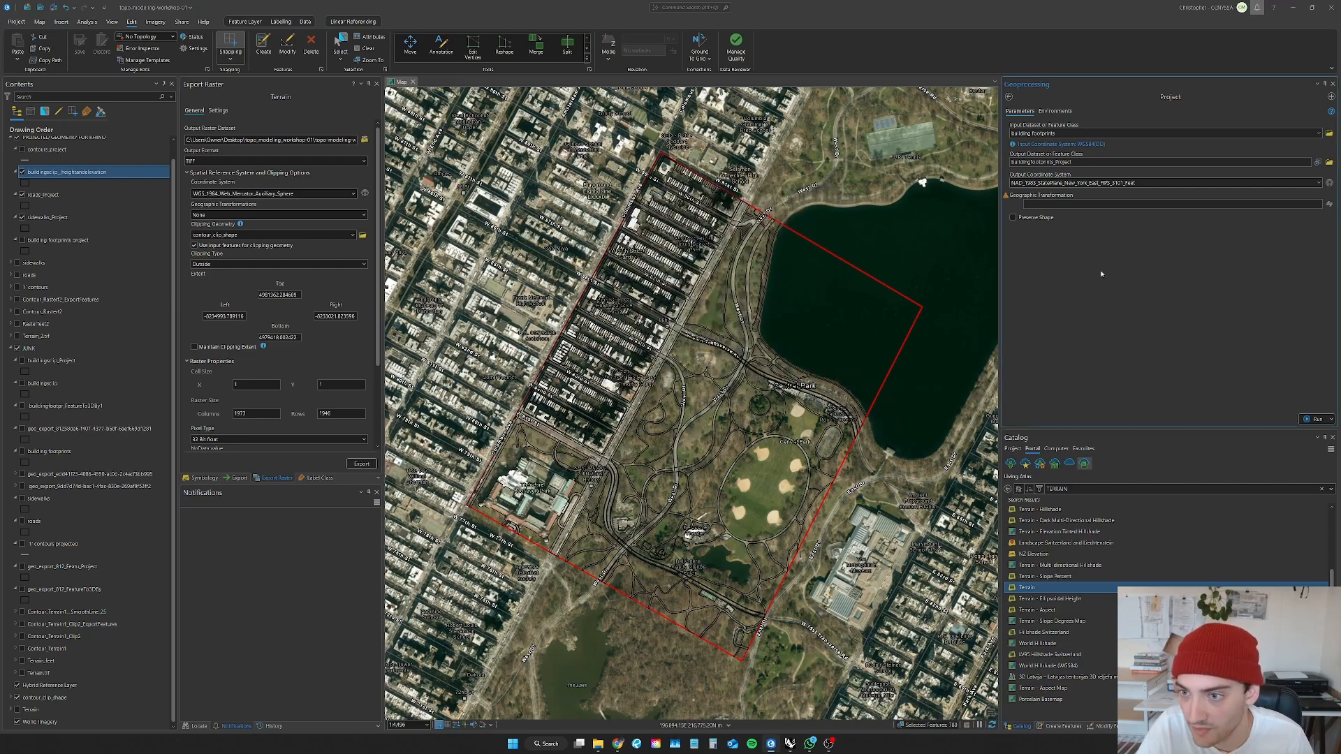
Step: Load JUNK\buildingsclip into the Define Projection tool and inspect its coordinate system selection, keeping WGS 1984
{"action": "left_click", "coordinate": [1009, 97]}
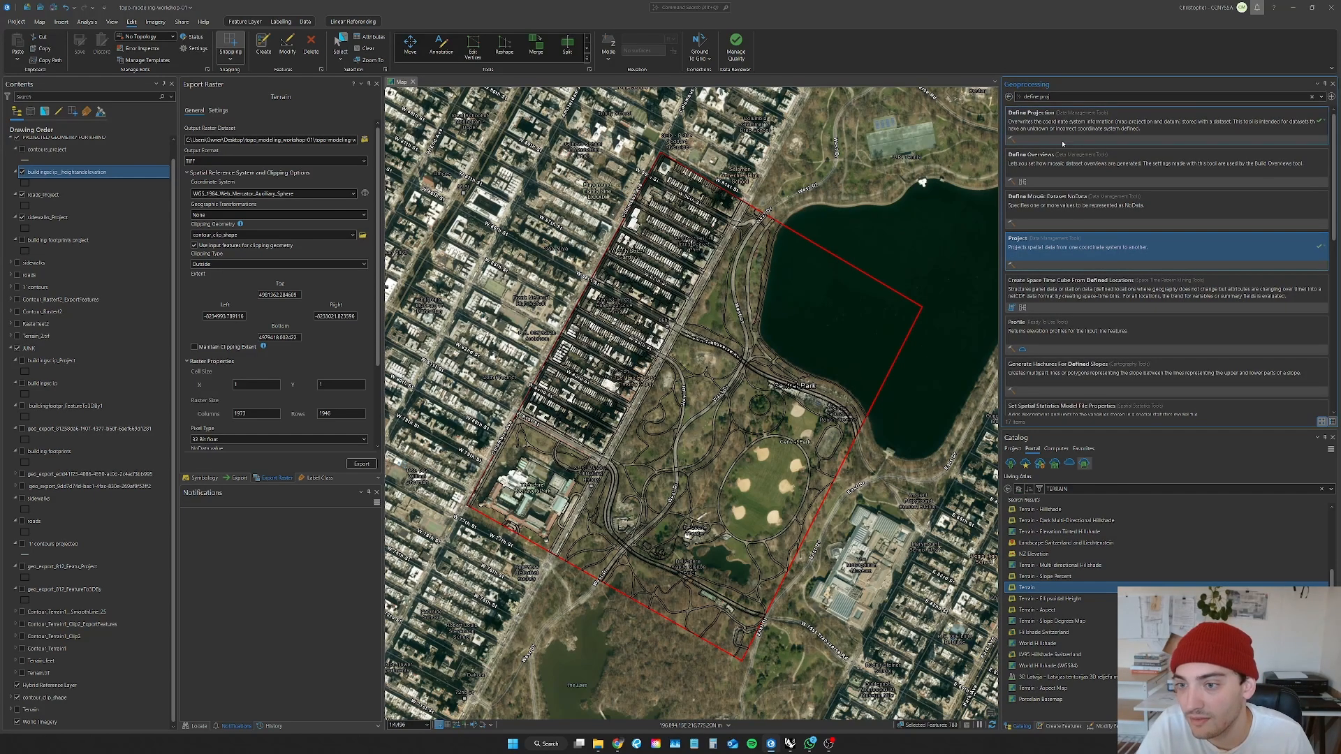
{"action": "left_click", "coordinate": [1322, 145]}
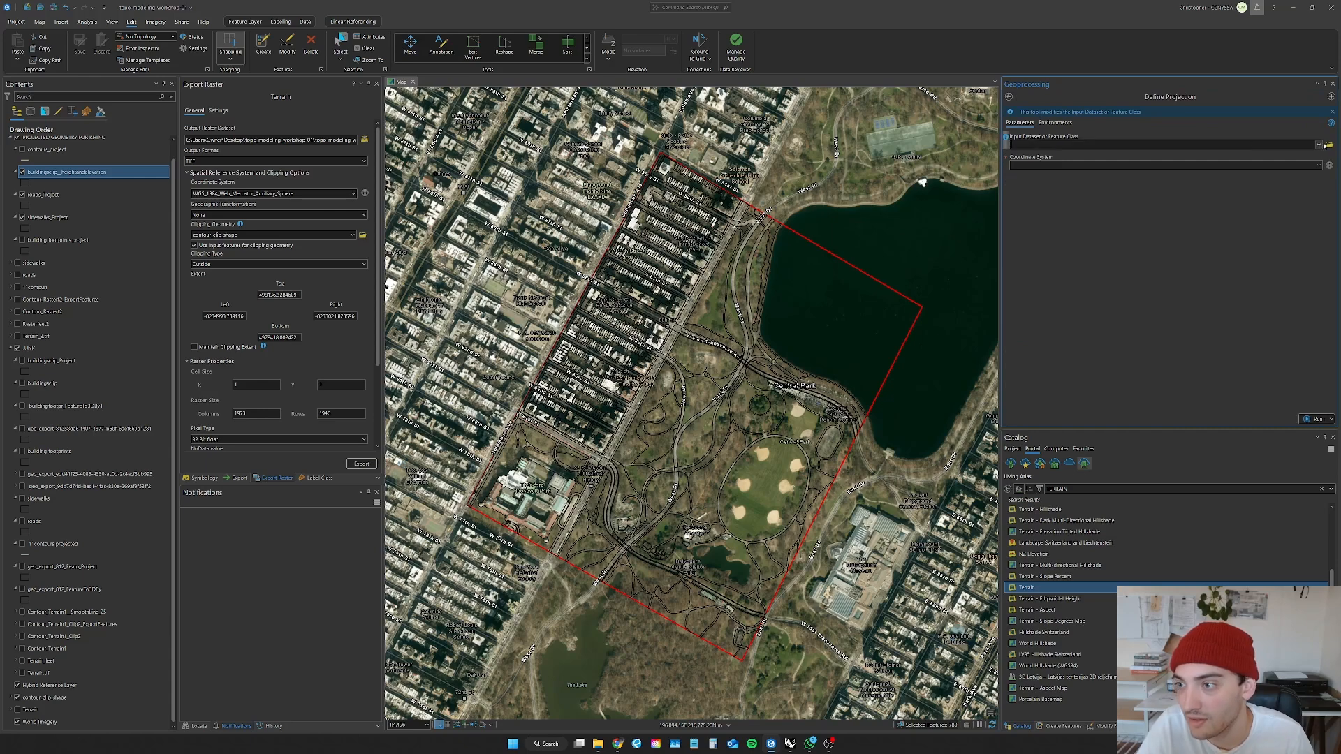
{"action": "left_click", "coordinate": [1320, 145]}
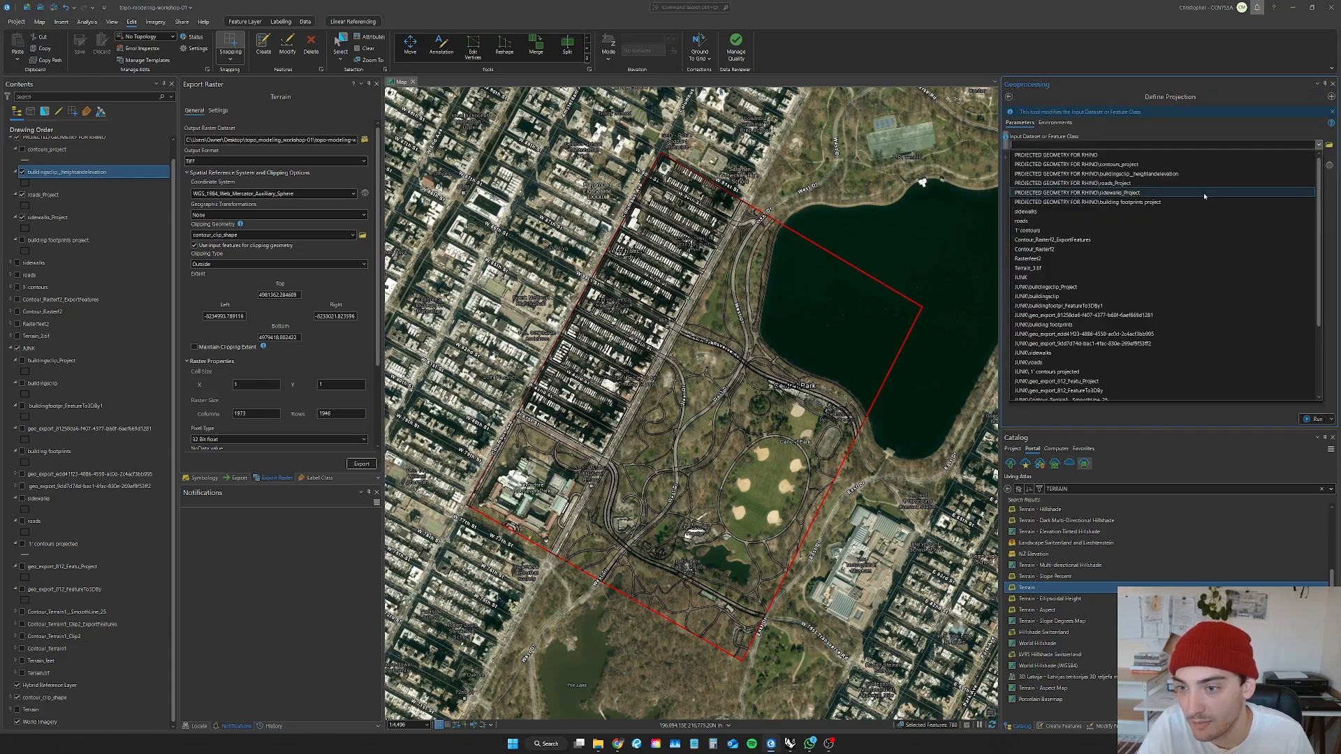
{"action": "left_click", "coordinate": [1107, 296]}
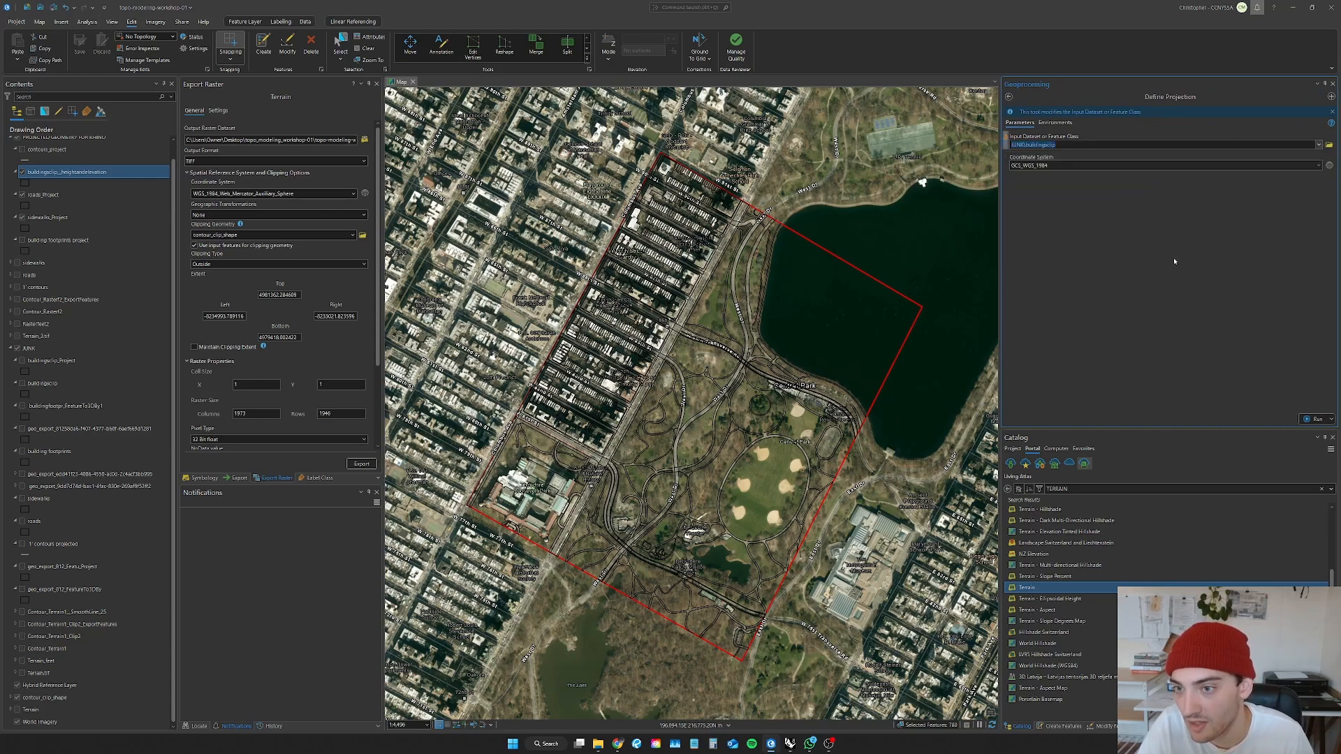
{"action": "left_click", "coordinate": [1319, 165]}
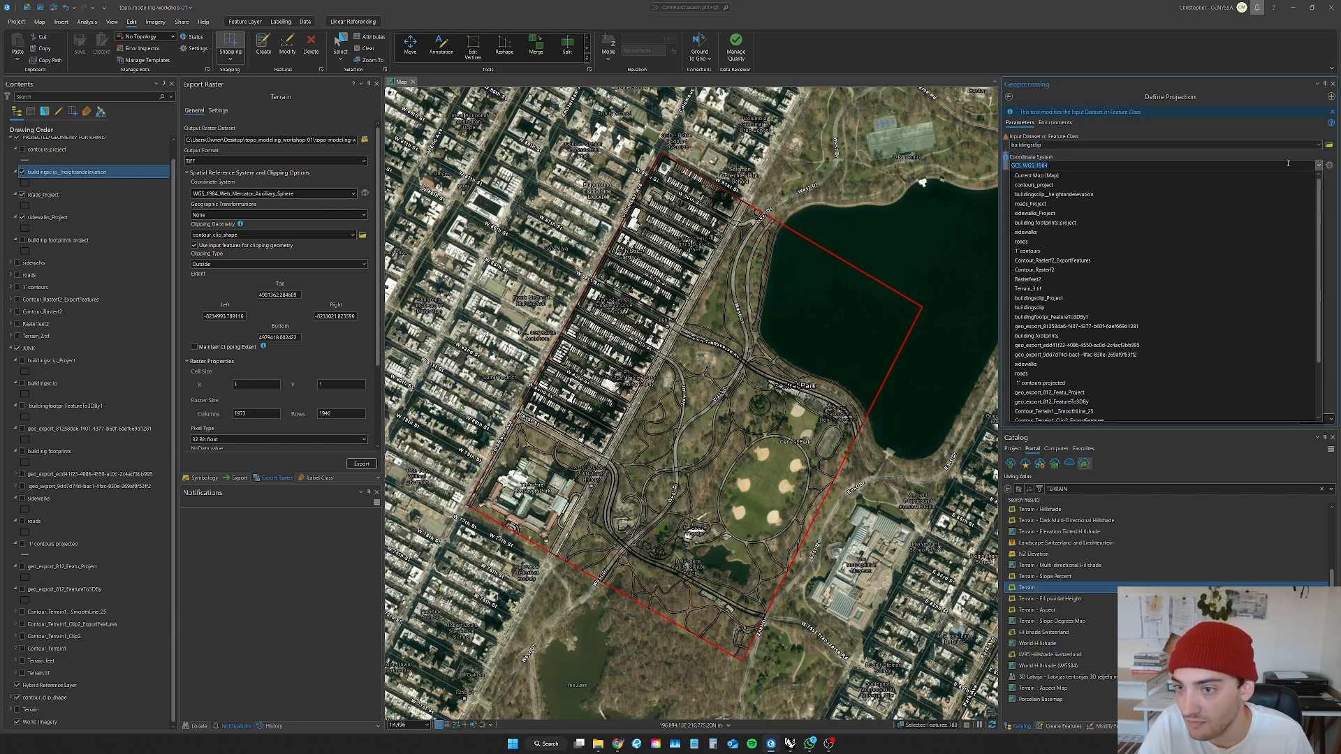
{"action": "left_click", "coordinate": [1292, 164]}
{"action": "left_click", "coordinate": [1329, 165]}
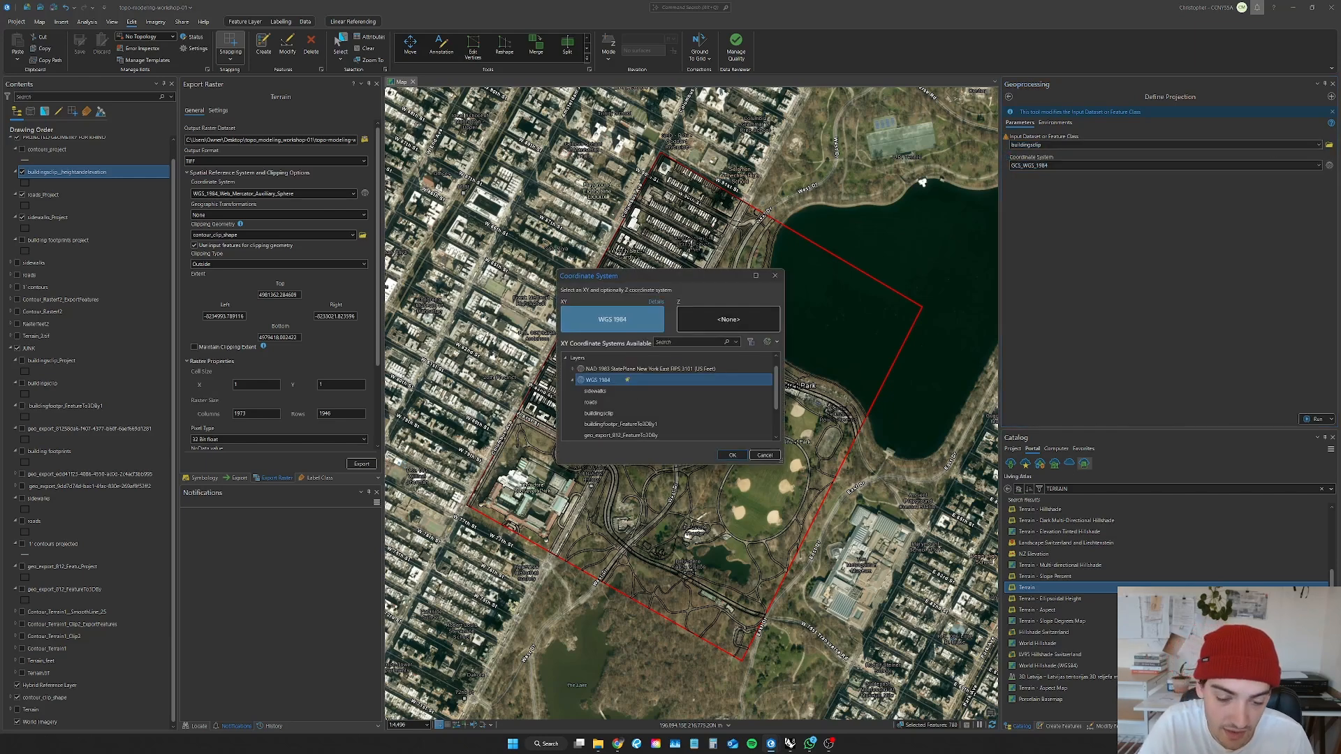
{"action": "left_click", "coordinate": [732, 454]}
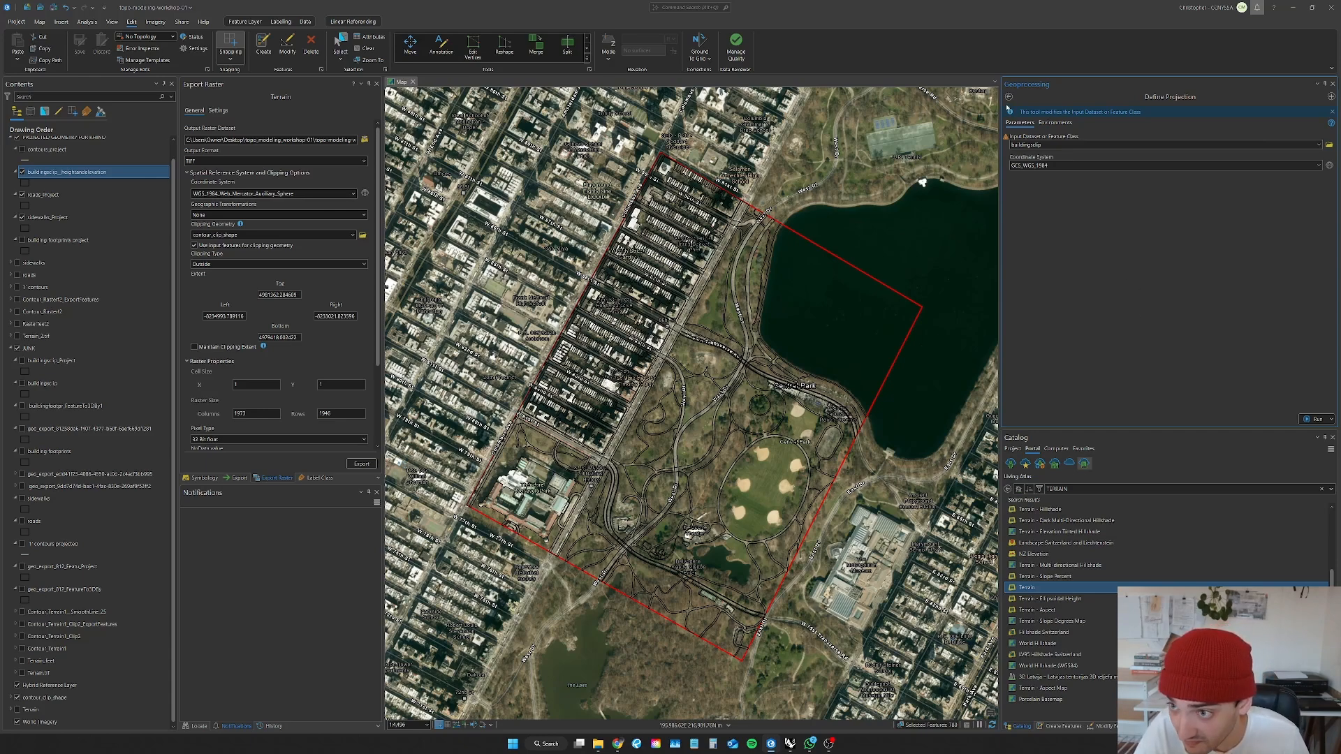
Step: Leave Define Projection, search the geoprocessing tools for "export" and open Export To CAD
{"action": "left_click", "coordinate": [1010, 97]}
{"action": "left_click", "coordinate": [1010, 98]}
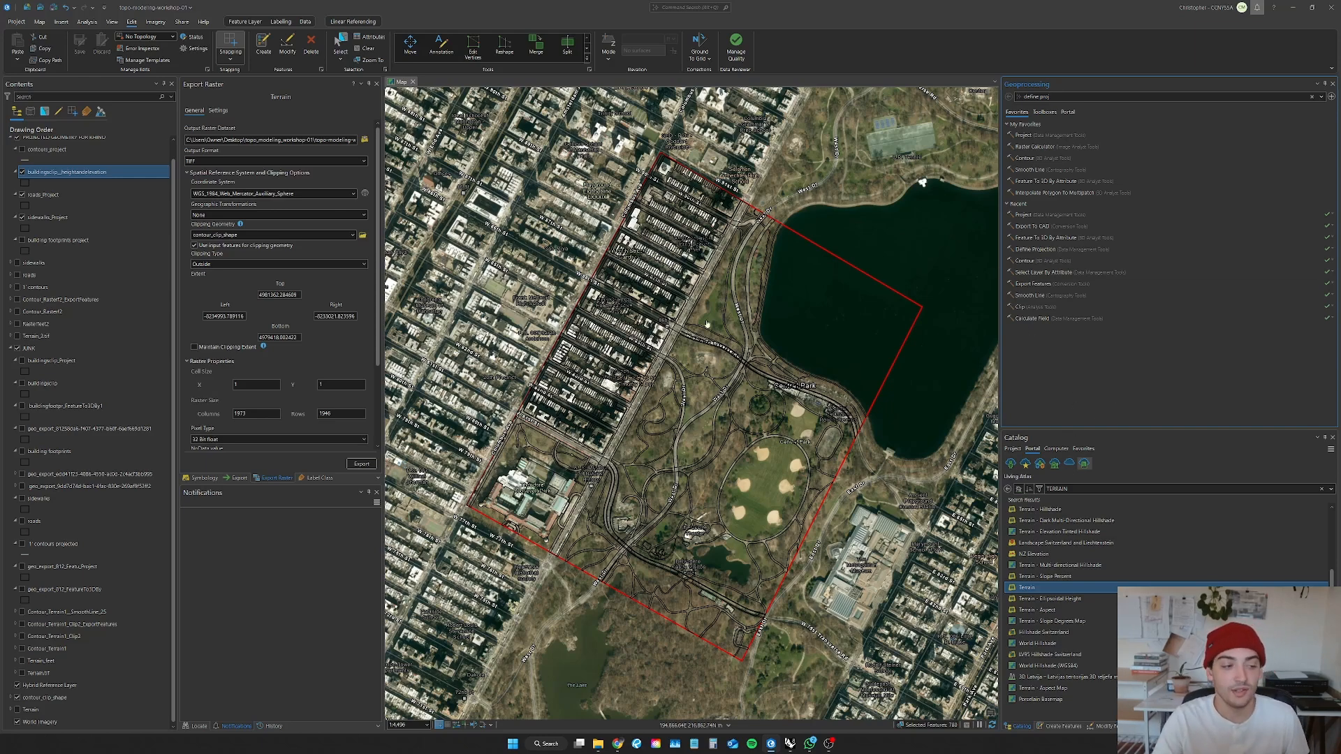
{"action": "key", "text": "ctrl+a"}
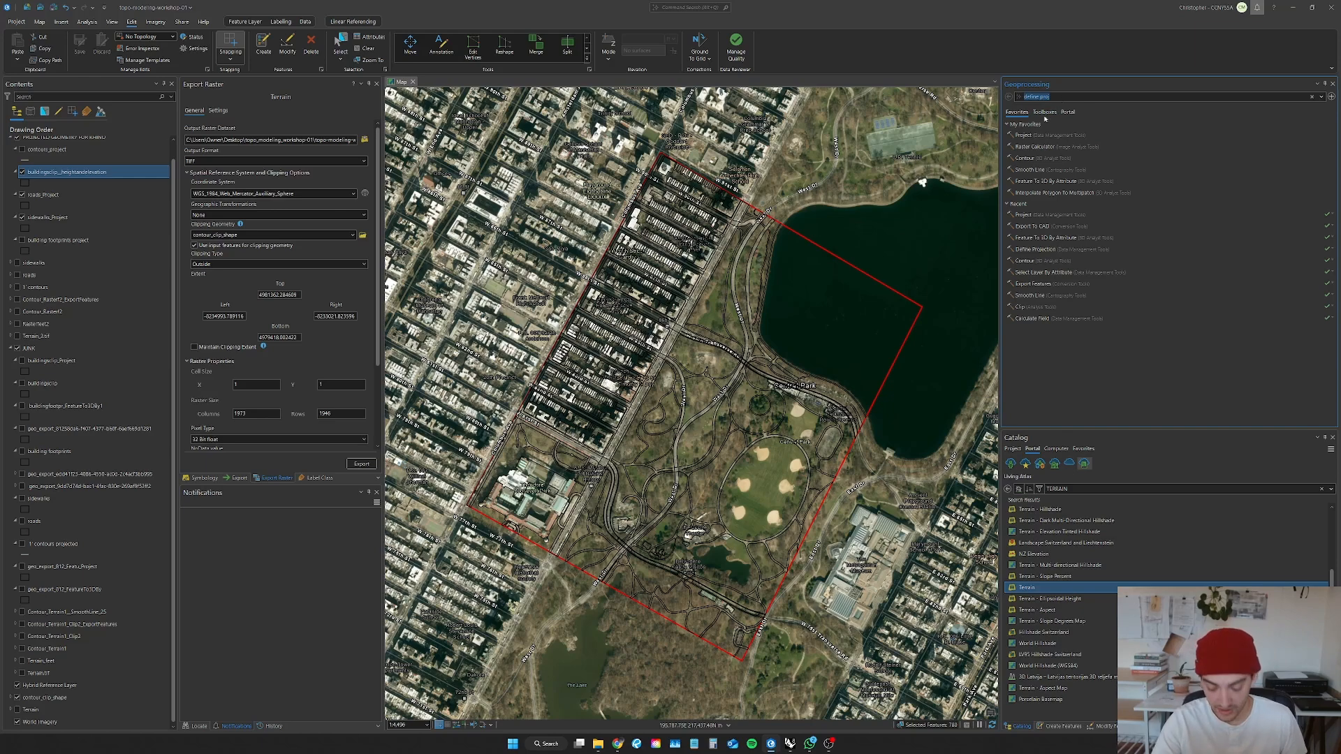
{"action": "type", "text": "dxpo"}
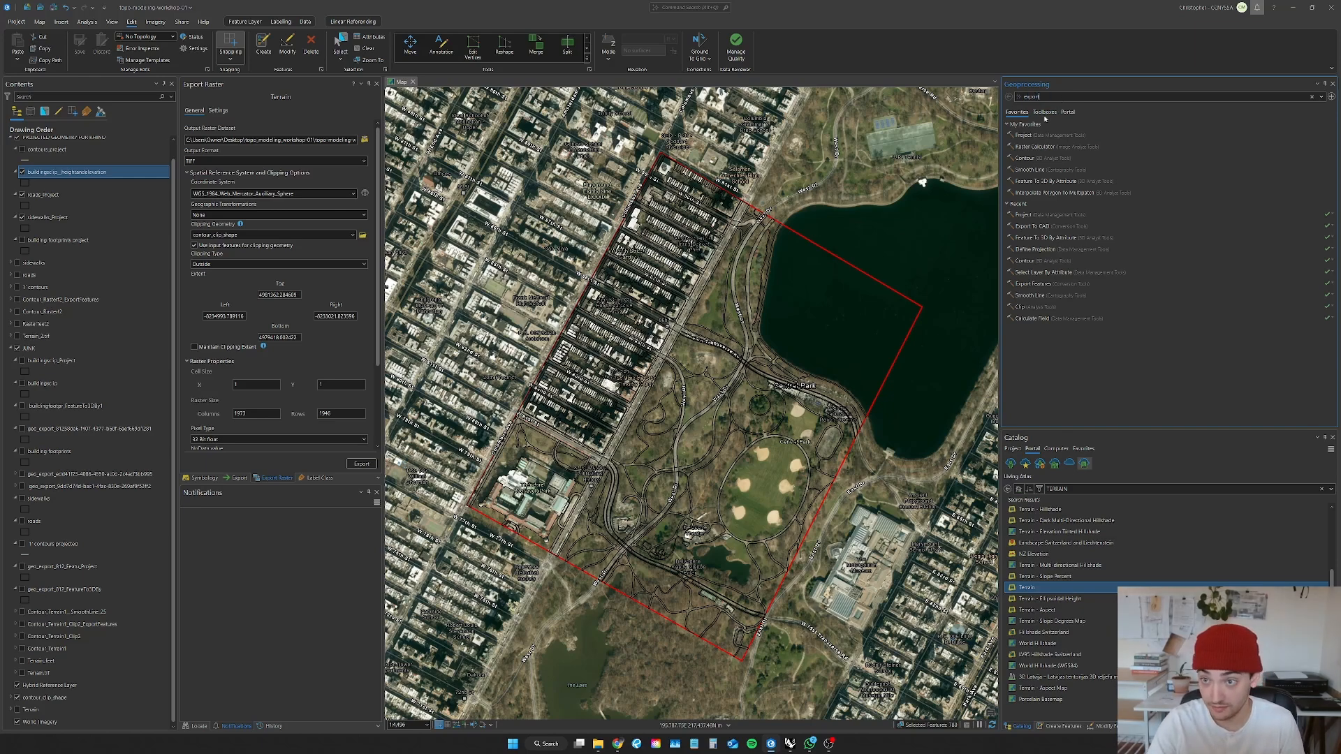
{"action": "left_click", "coordinate": [1068, 211]}
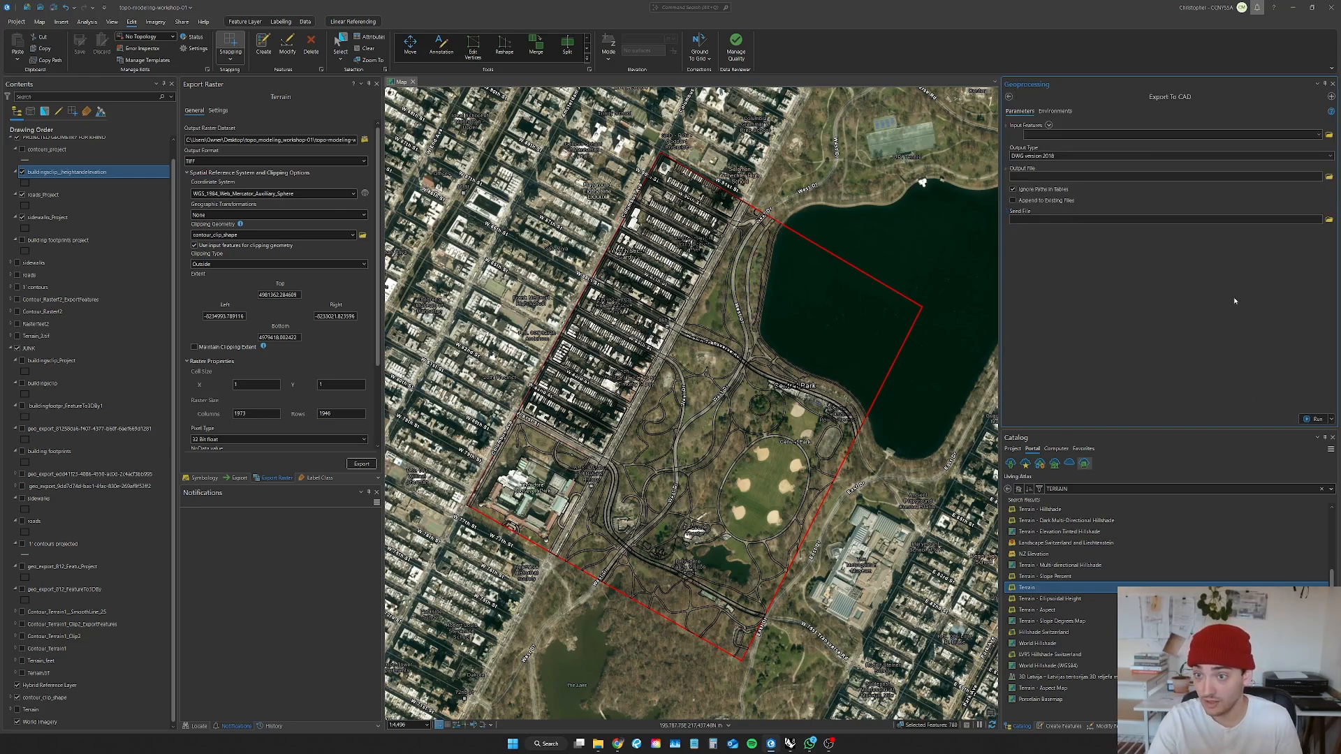
Step: Add contours_project, buildingsclip__heightandelevation and roads_Project as input features for the CAD export
{"action": "left_click", "coordinate": [1317, 134]}
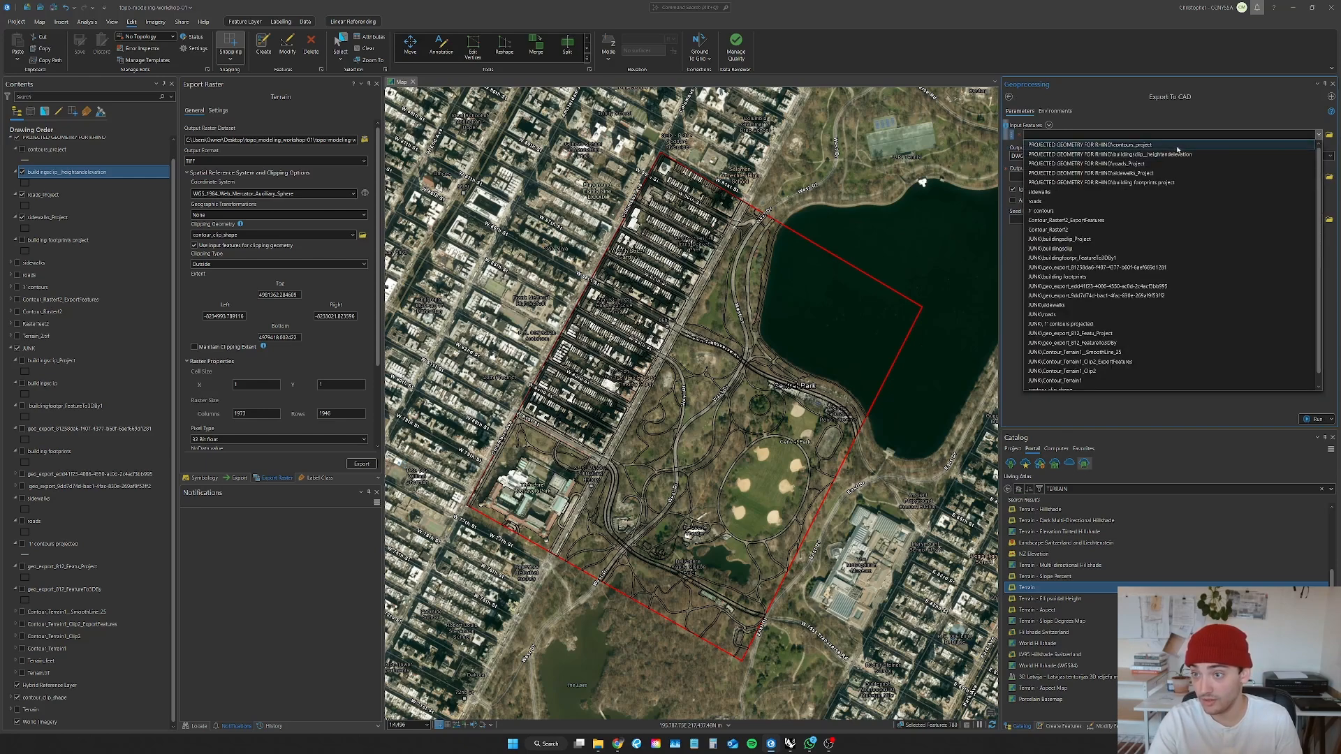
{"action": "left_click", "coordinate": [1176, 140]}
{"action": "left_click", "coordinate": [1318, 146]}
{"action": "left_click", "coordinate": [1299, 159]}
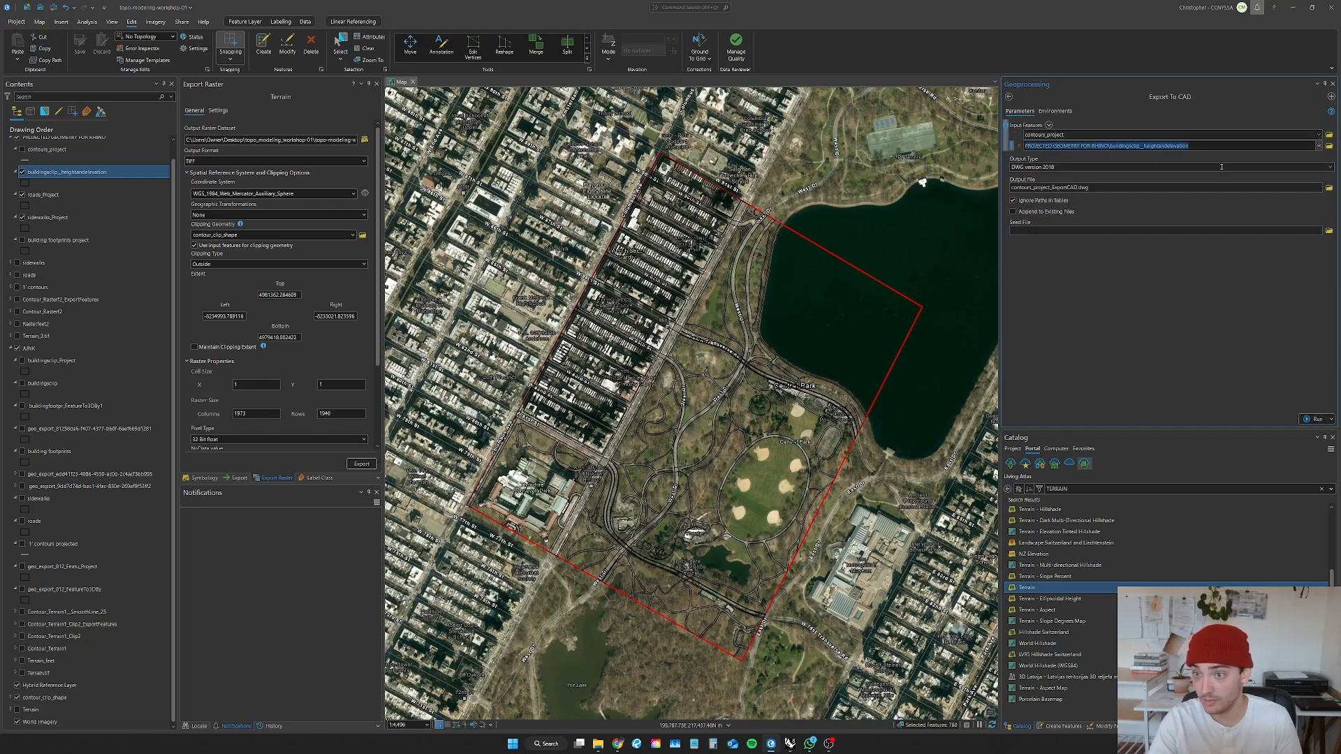
{"action": "left_click", "coordinate": [1317, 157]}
{"action": "scroll", "coordinate": [1117, 209], "scroll_direction": "up", "scroll_amount": 1}
{"action": "left_click", "coordinate": [1061, 174]}
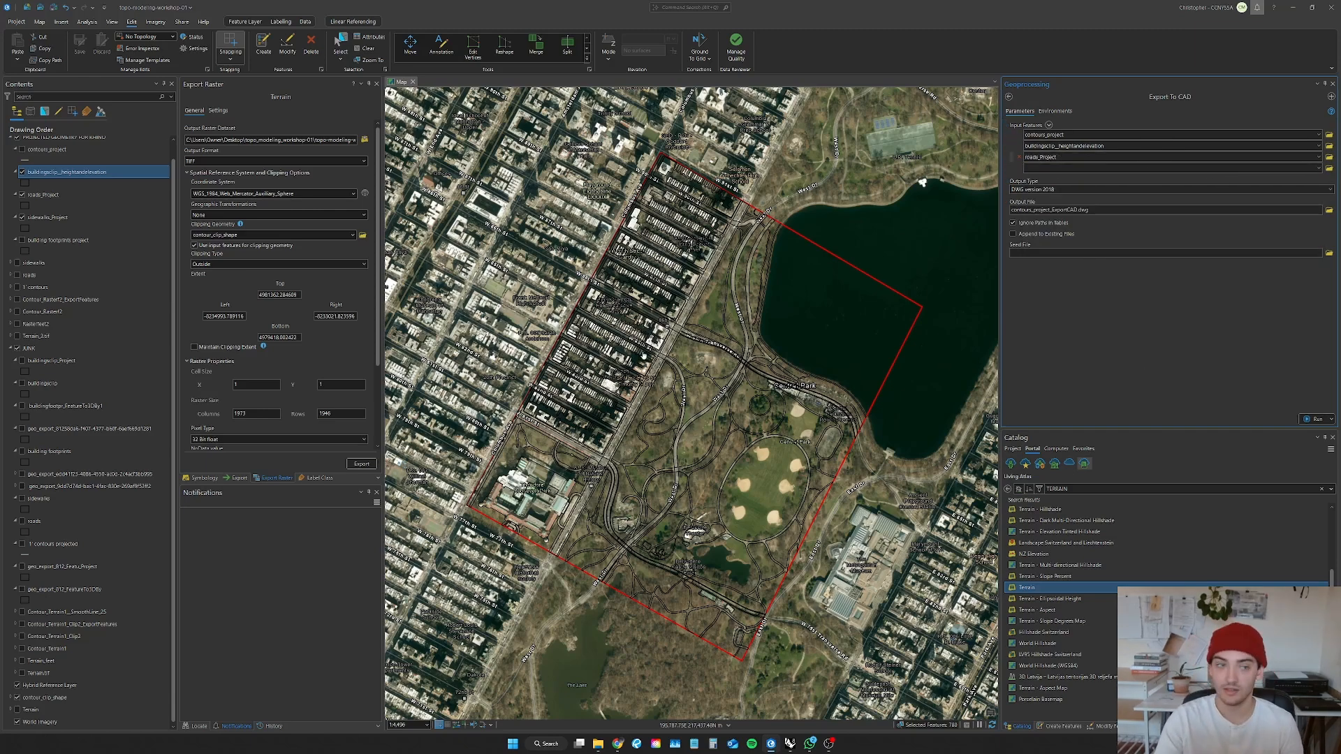
Step: Inspect the projected and geographic coordinate systems of the buildingsclip__heightandelevation layer, close its properties and leave the Export To CAD tool
{"action": "right_click", "coordinate": [104, 178]}
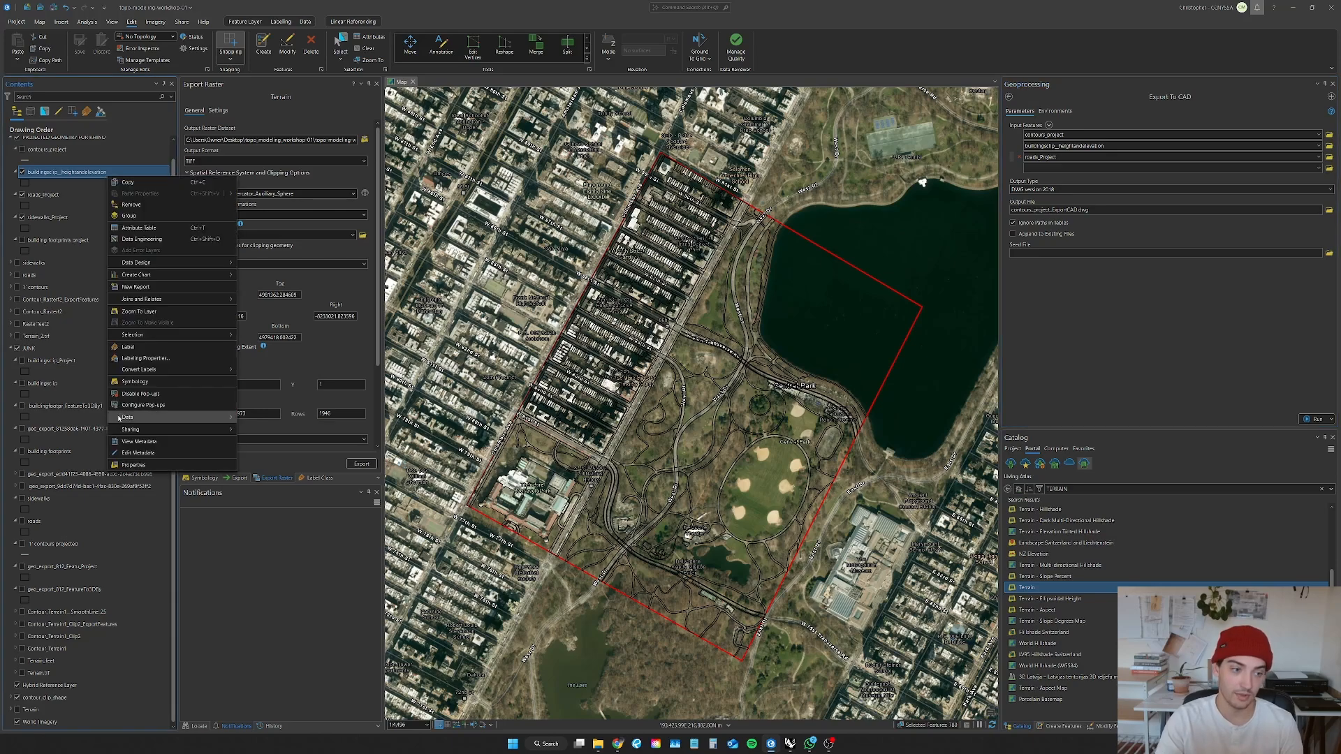
{"action": "left_click", "coordinate": [119, 467]}
{"action": "left_click", "coordinate": [495, 505]}
{"action": "scroll", "coordinate": [559, 419], "scroll_direction": "down", "scroll_amount": 3}
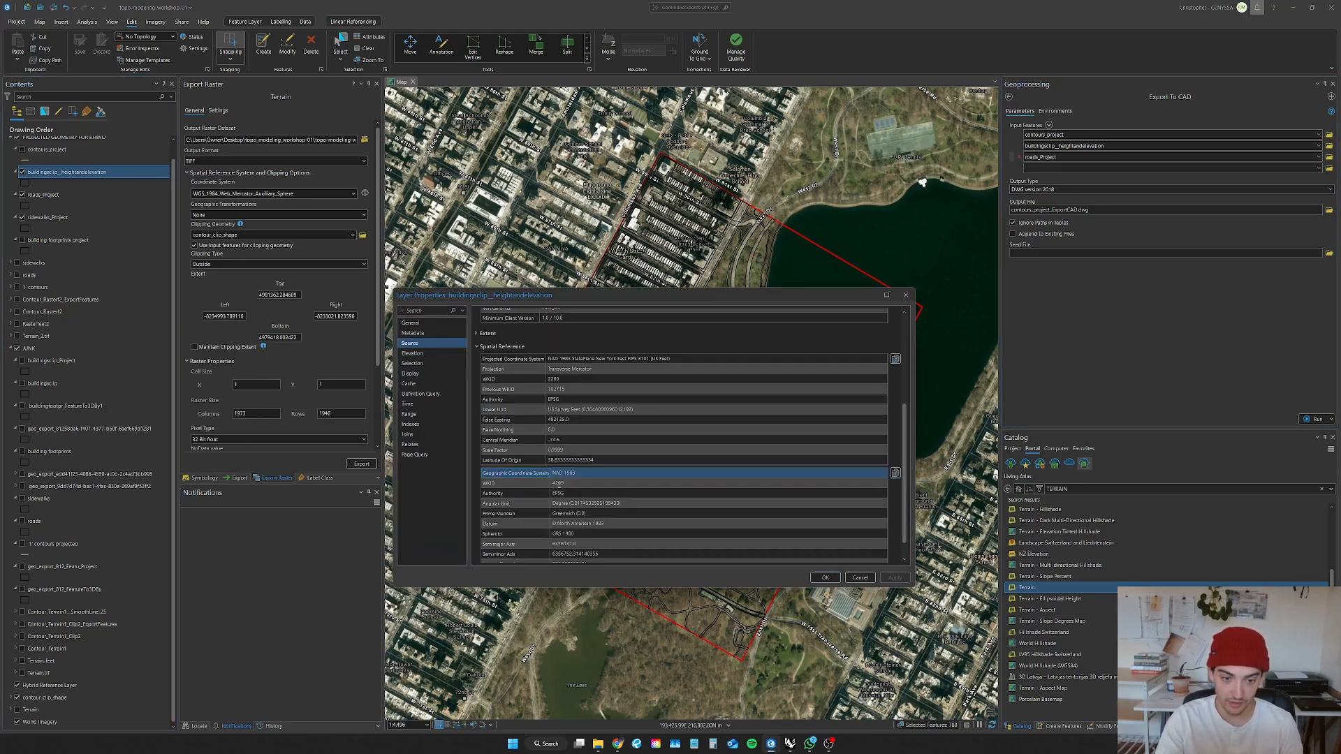
{"action": "left_click", "coordinate": [583, 349]}
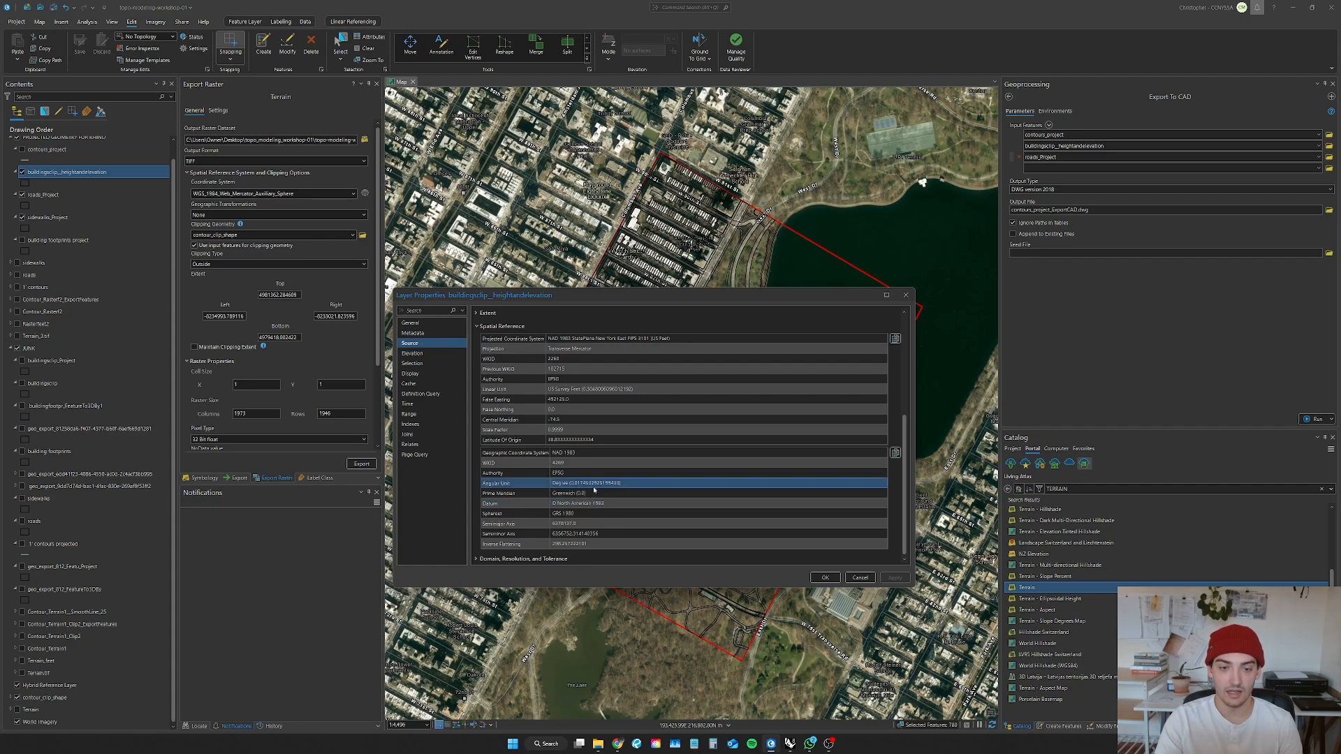
{"action": "left_click", "coordinate": [573, 338]}
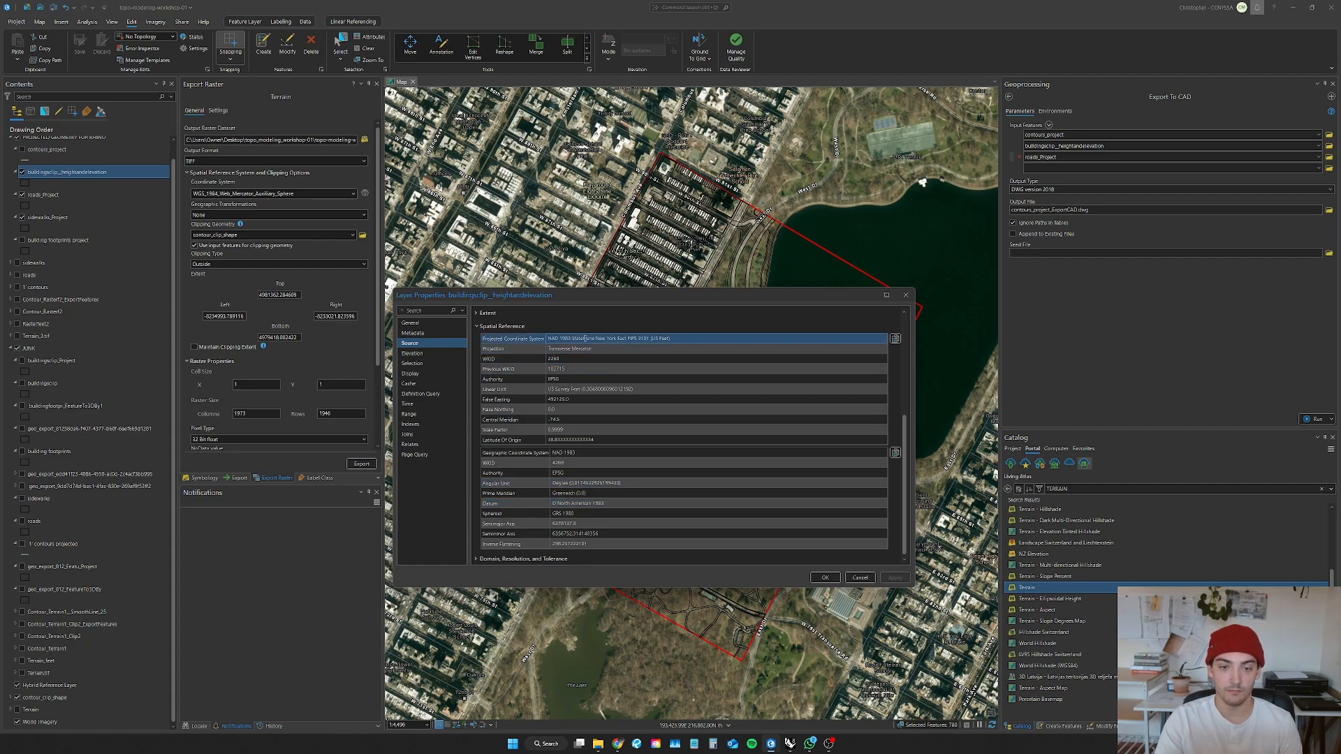
{"action": "left_click", "coordinate": [906, 295]}
{"action": "left_click", "coordinate": [1008, 98]}
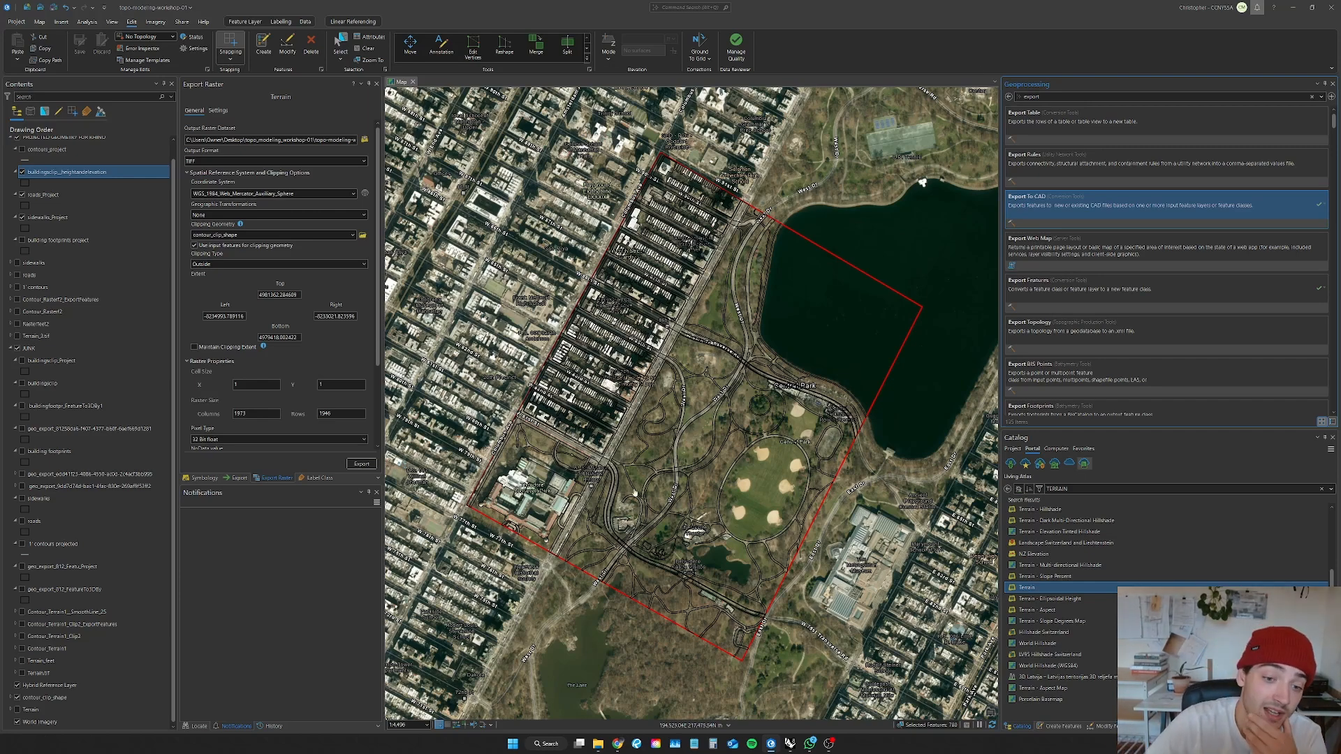
Step: Review the attribute table of the building footprints project layer, widening the ground elevation and roof height columns, and close the table
{"action": "left_click", "coordinate": [245, 572]}
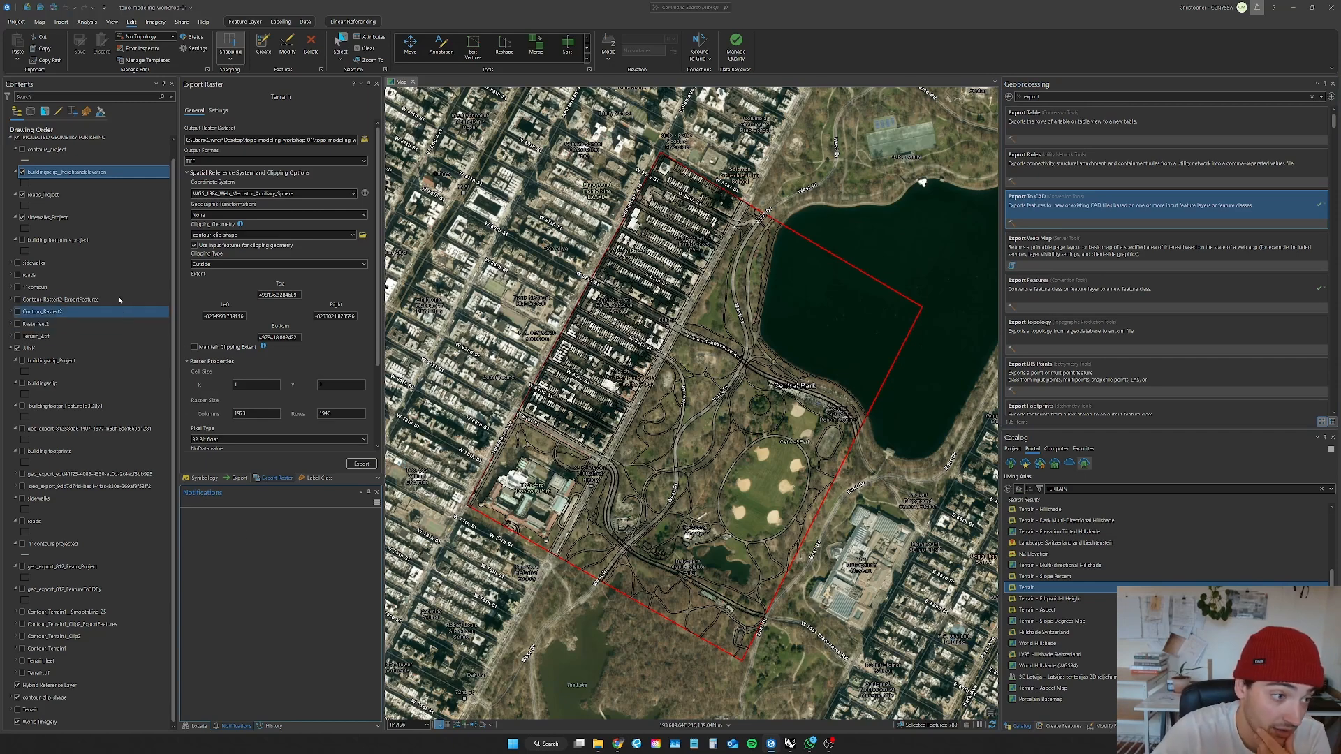
{"action": "right_click", "coordinate": [94, 241]}
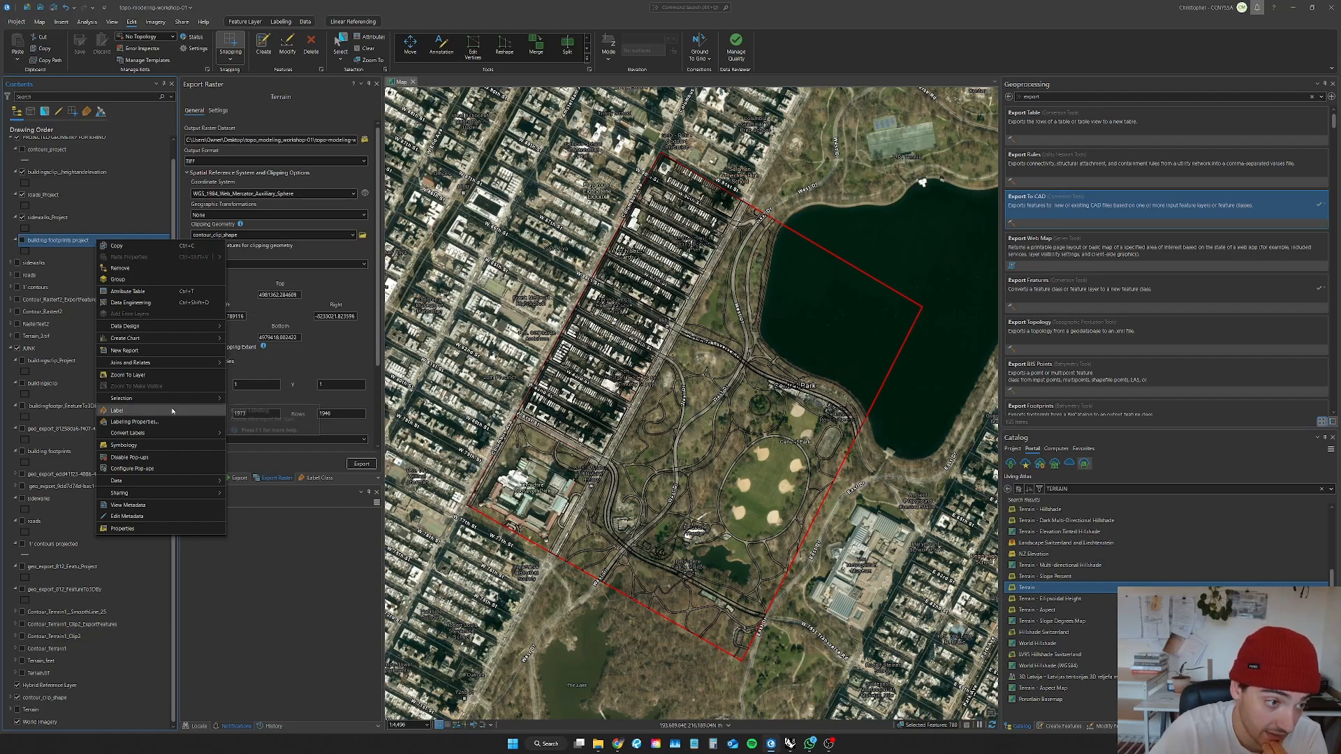
{"action": "left_click", "coordinate": [144, 294]}
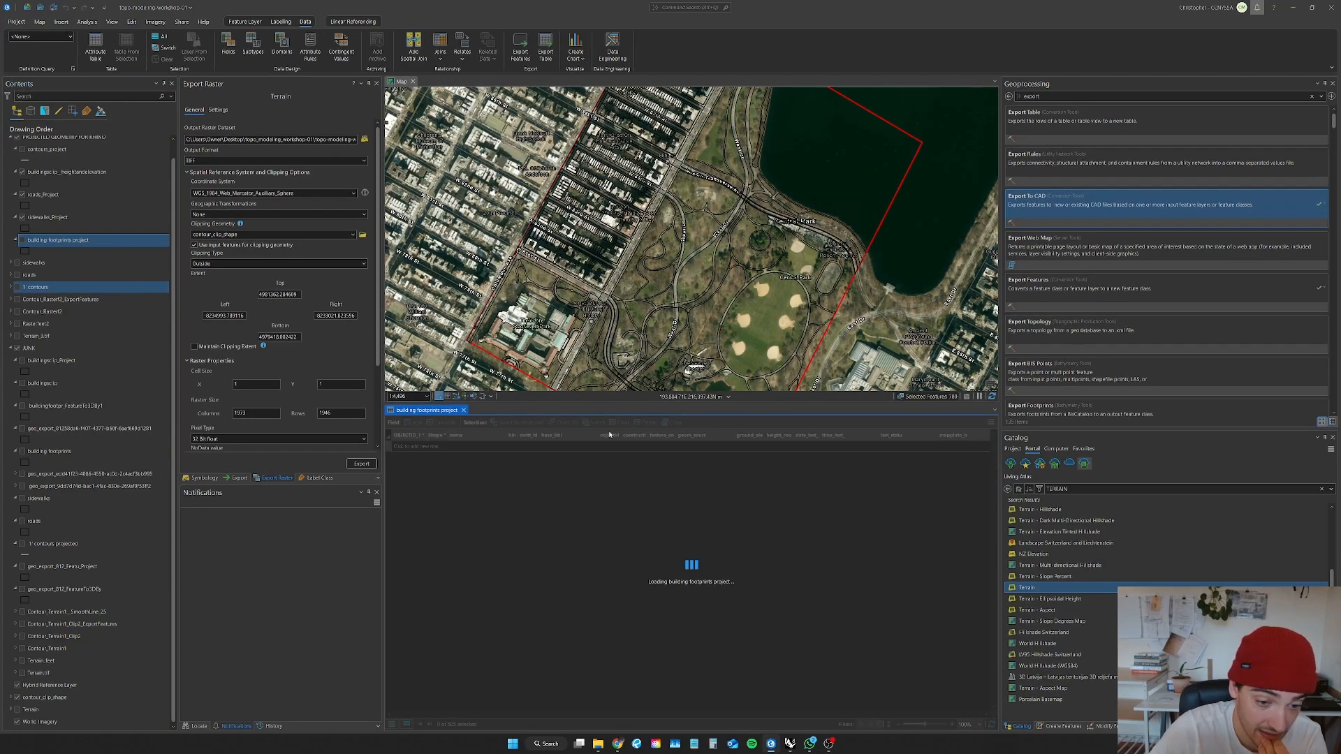
{"action": "scroll", "coordinate": [645, 584], "scroll_direction": "down", "scroll_amount": 10}
{"action": "scroll", "coordinate": [645, 584], "scroll_direction": "up", "scroll_amount": 10}
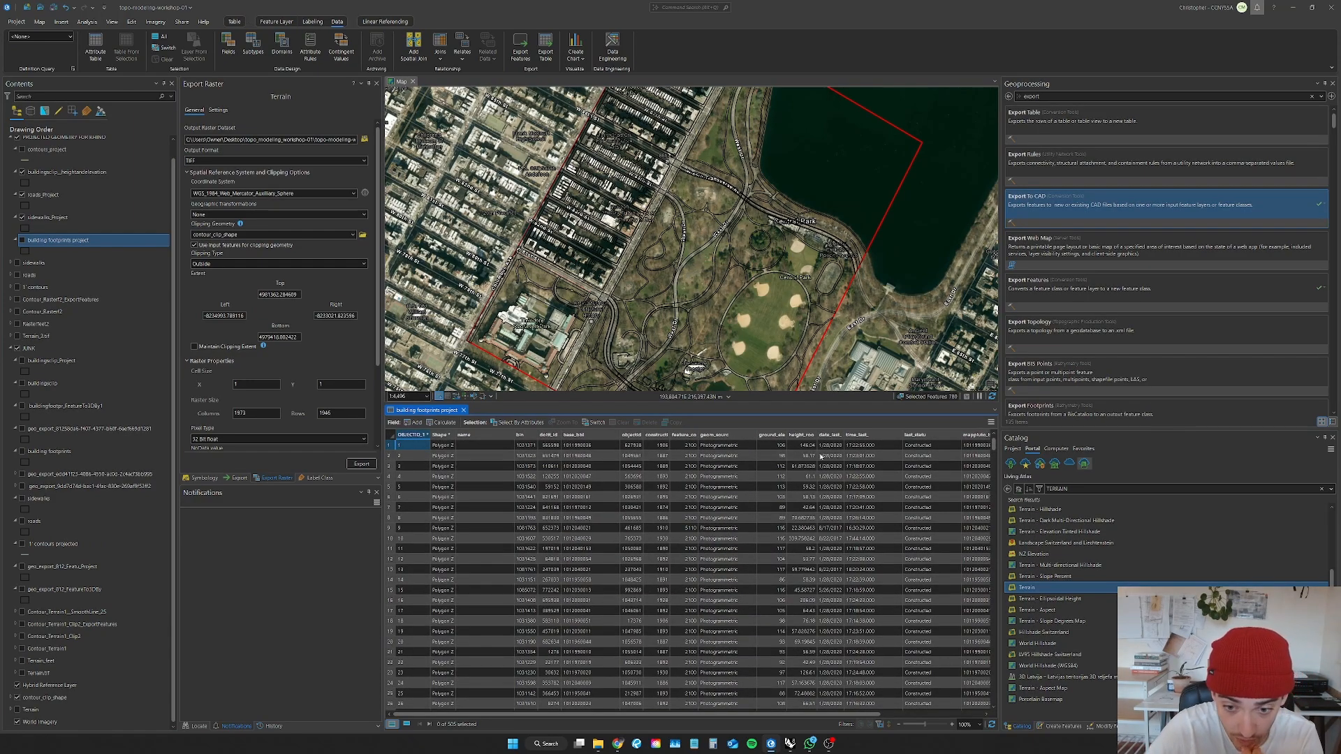
{"action": "double_click", "coordinate": [789, 436]}
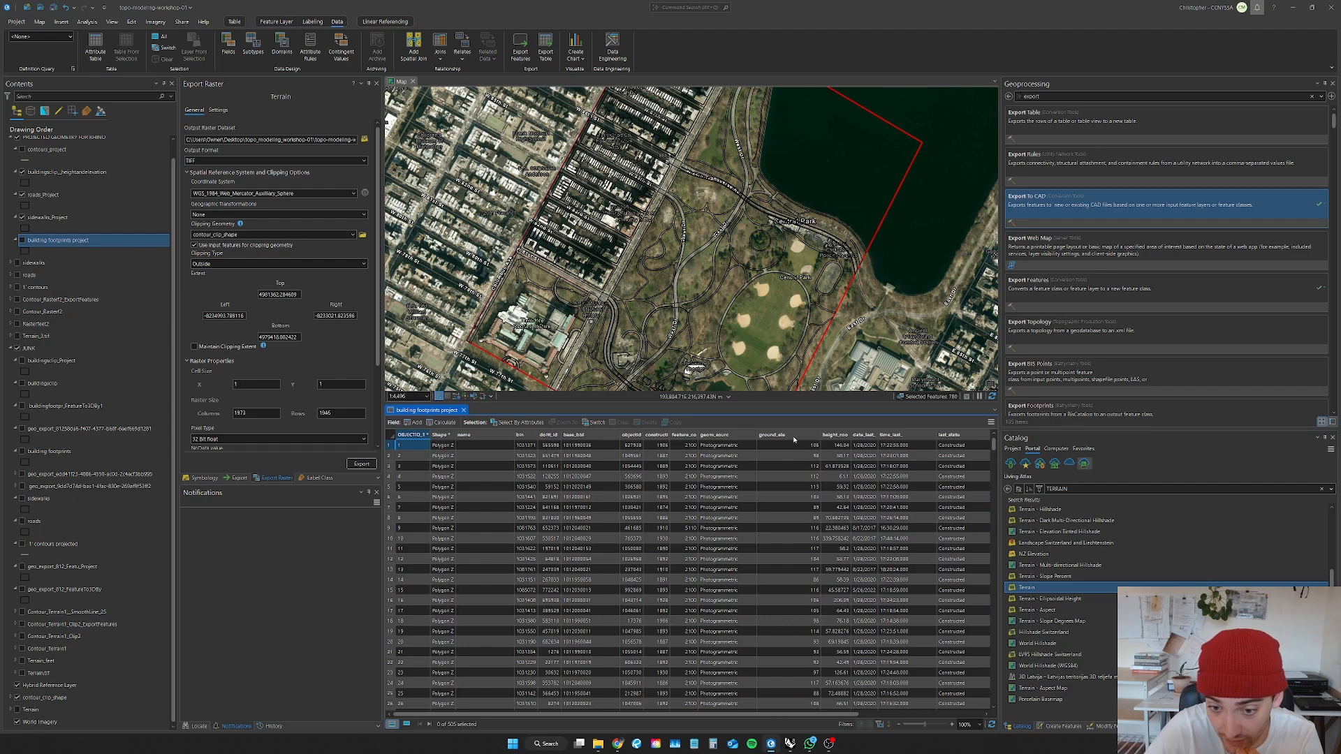
{"action": "double_click", "coordinate": [848, 435]}
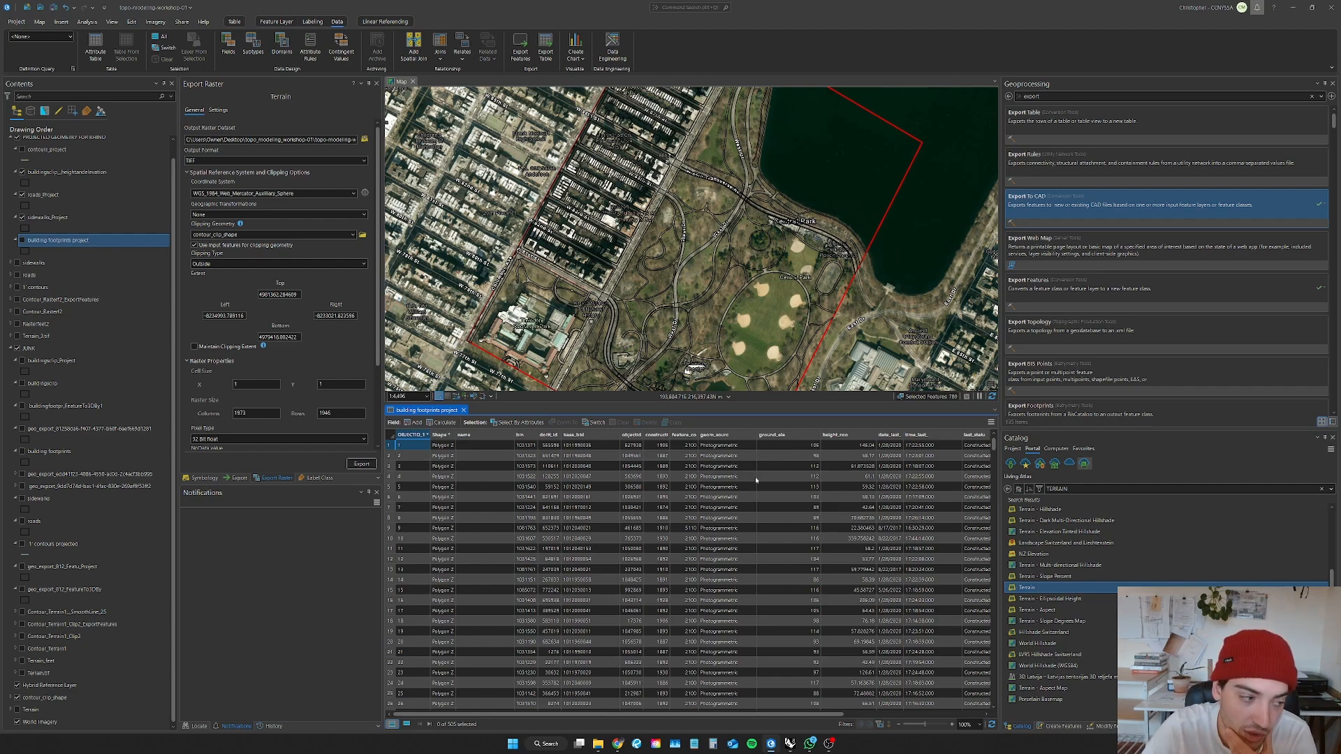
{"action": "scroll", "coordinate": [756, 476], "scroll_direction": "right", "scroll_amount": 3}
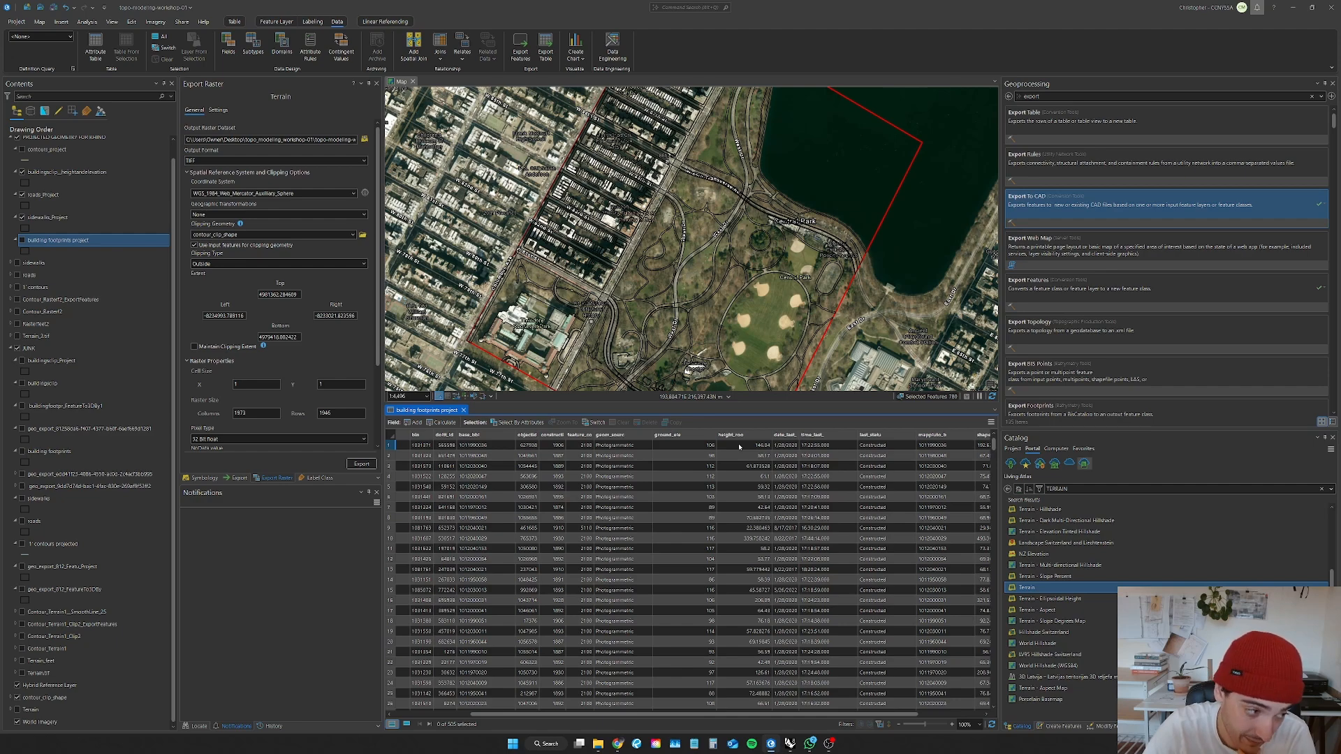
{"action": "scroll", "coordinate": [737, 451], "scroll_direction": "right", "scroll_amount": 3}
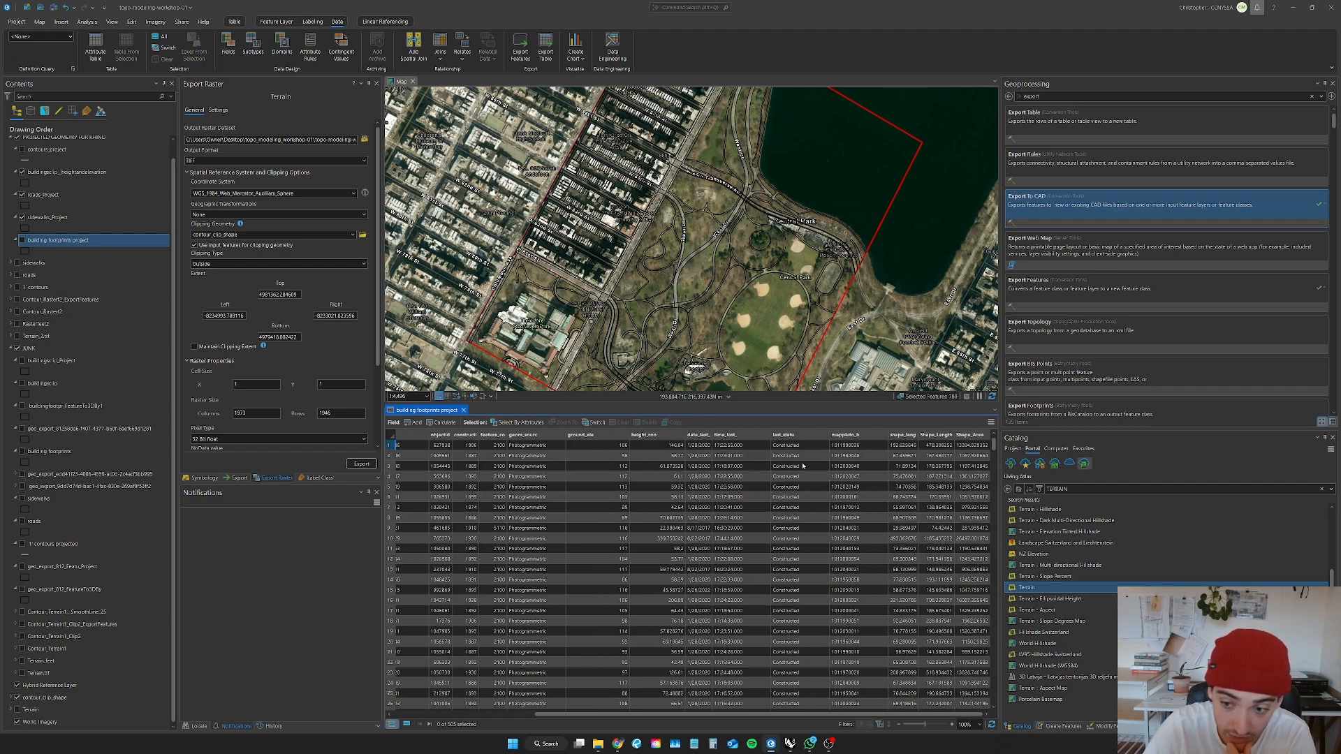
{"action": "scroll", "coordinate": [715, 521], "scroll_direction": "left", "scroll_amount": 3}
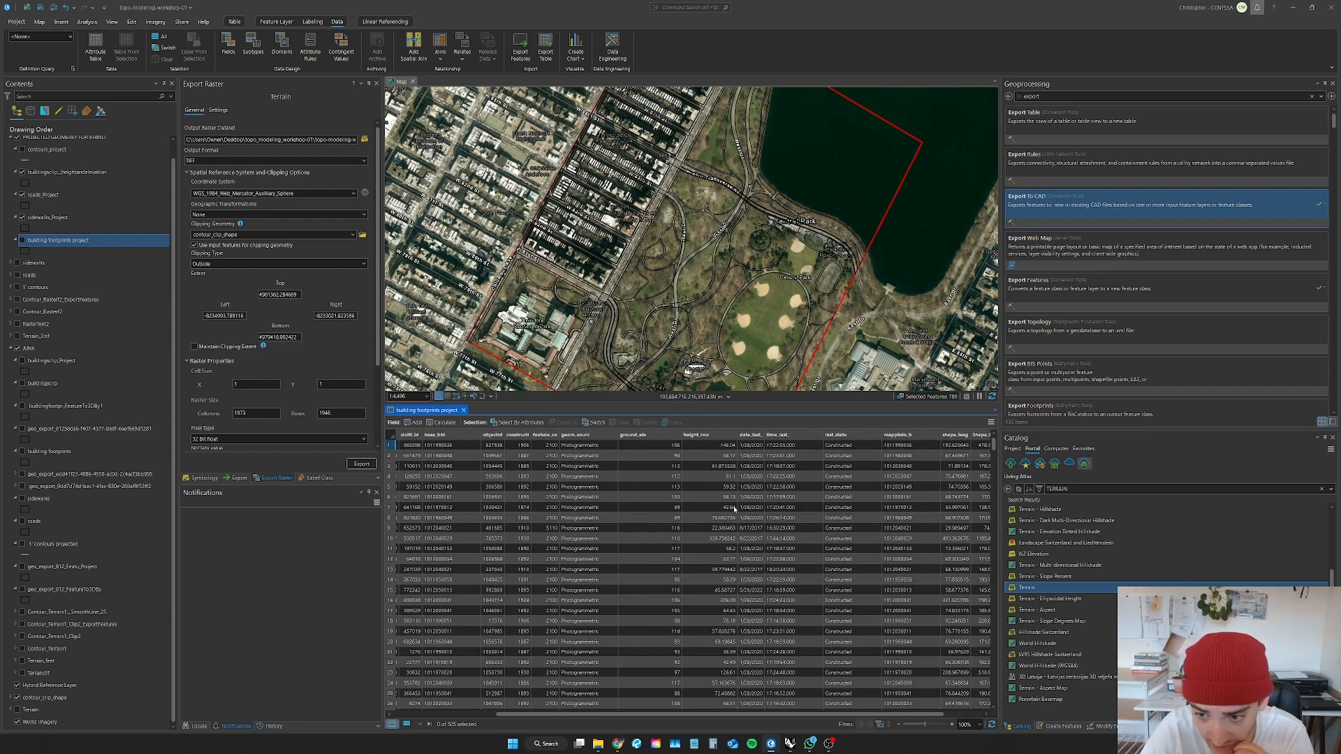
{"action": "scroll", "coordinate": [716, 520], "scroll_direction": "left", "scroll_amount": 1}
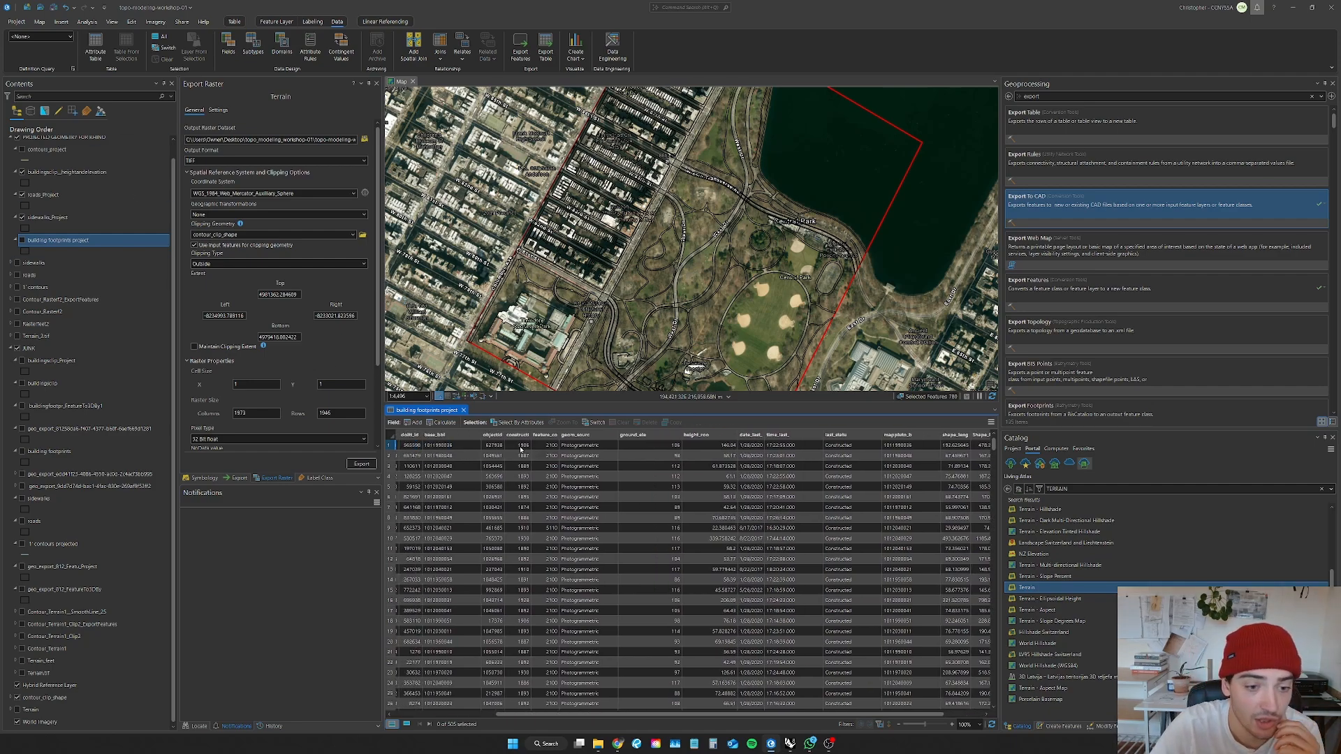
{"action": "left_click", "coordinate": [463, 410]}
Step: Check the data source details in the layer properties of buildingsclip__heightandelevation and close them unchanged
{"action": "left_click", "coordinate": [74, 173]}
{"action": "right_click", "coordinate": [75, 173]}
{"action": "left_click", "coordinate": [98, 374]}
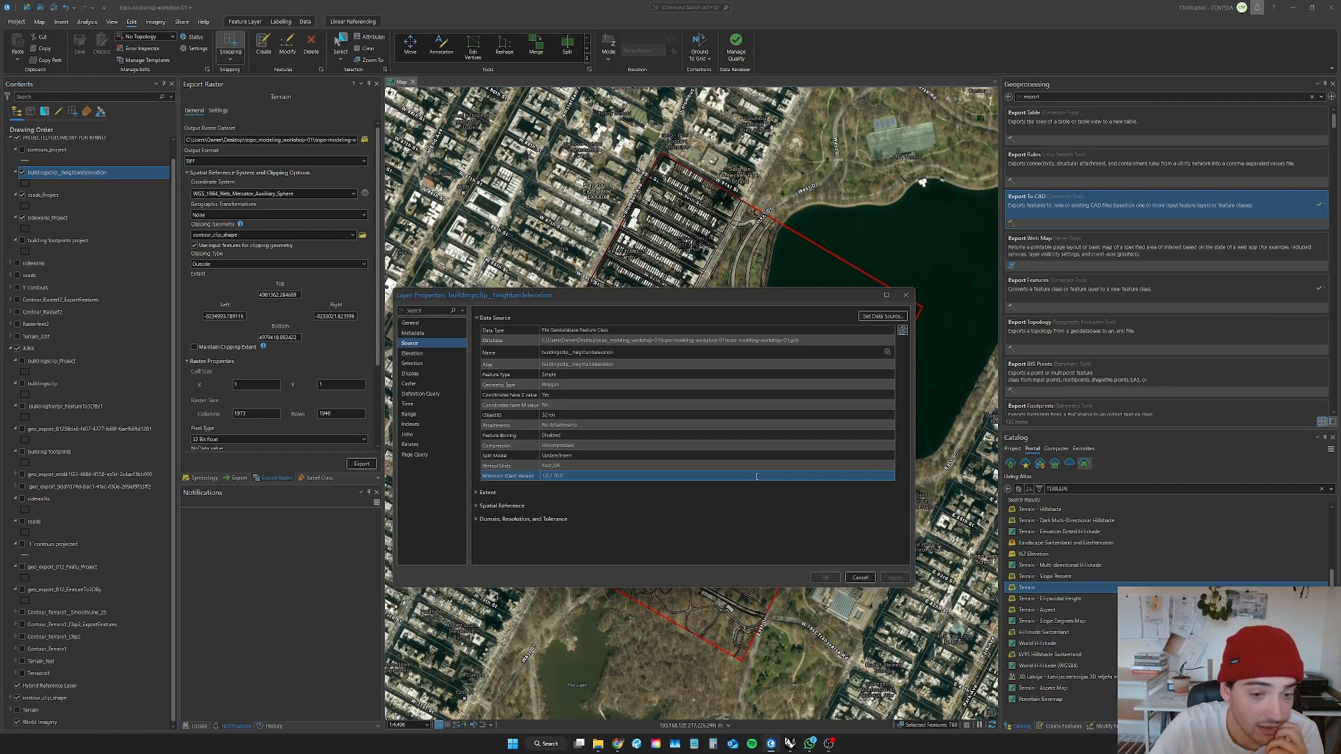
{"action": "left_click", "coordinate": [491, 508]}
{"action": "left_click", "coordinate": [491, 507]}
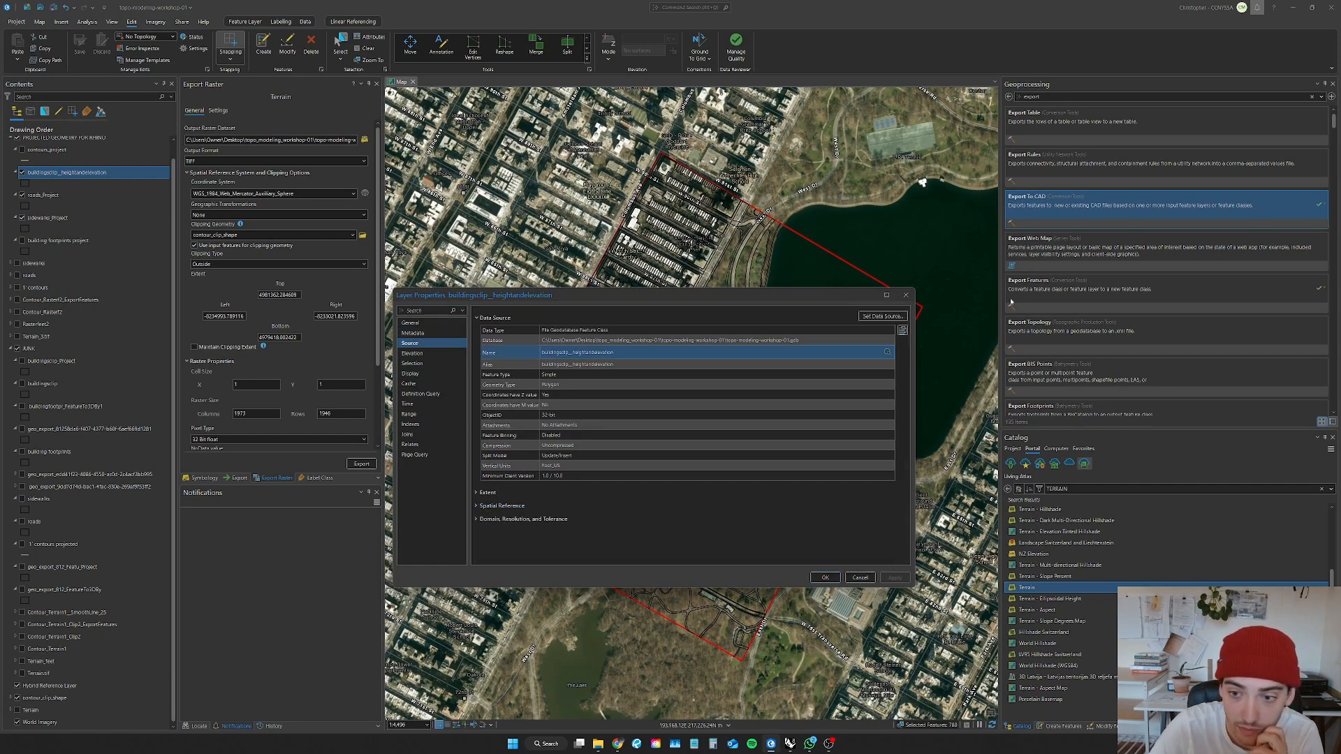
{"action": "left_click", "coordinate": [906, 295]}
Step: Open the attribute table of buildingsclip__heightandelevation and review its fields, including building_height_plus_elevation
{"action": "right_click", "coordinate": [116, 179]}
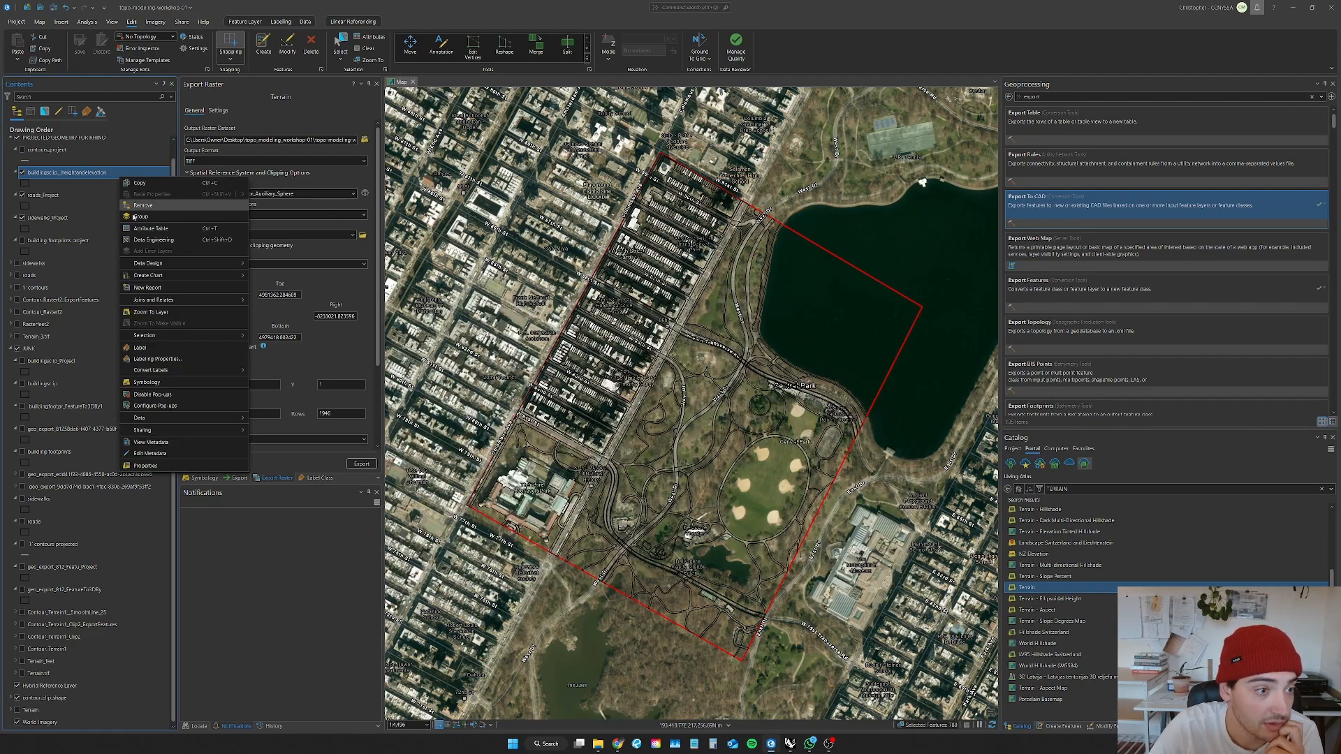
{"action": "left_click", "coordinate": [154, 231]}
{"action": "scroll", "coordinate": [778, 632], "scroll_direction": "right", "scroll_amount": 5}
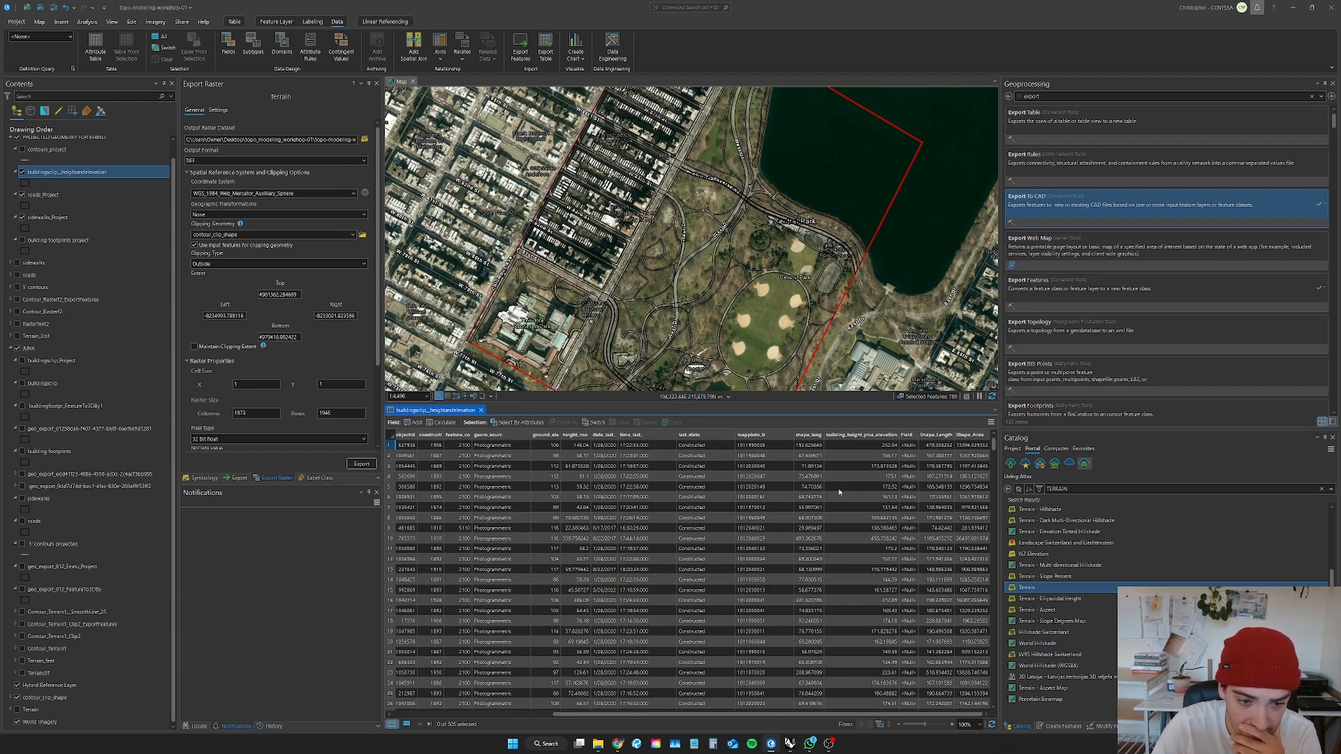
{"action": "scroll", "coordinate": [836, 495], "scroll_direction": "left", "scroll_amount": 5}
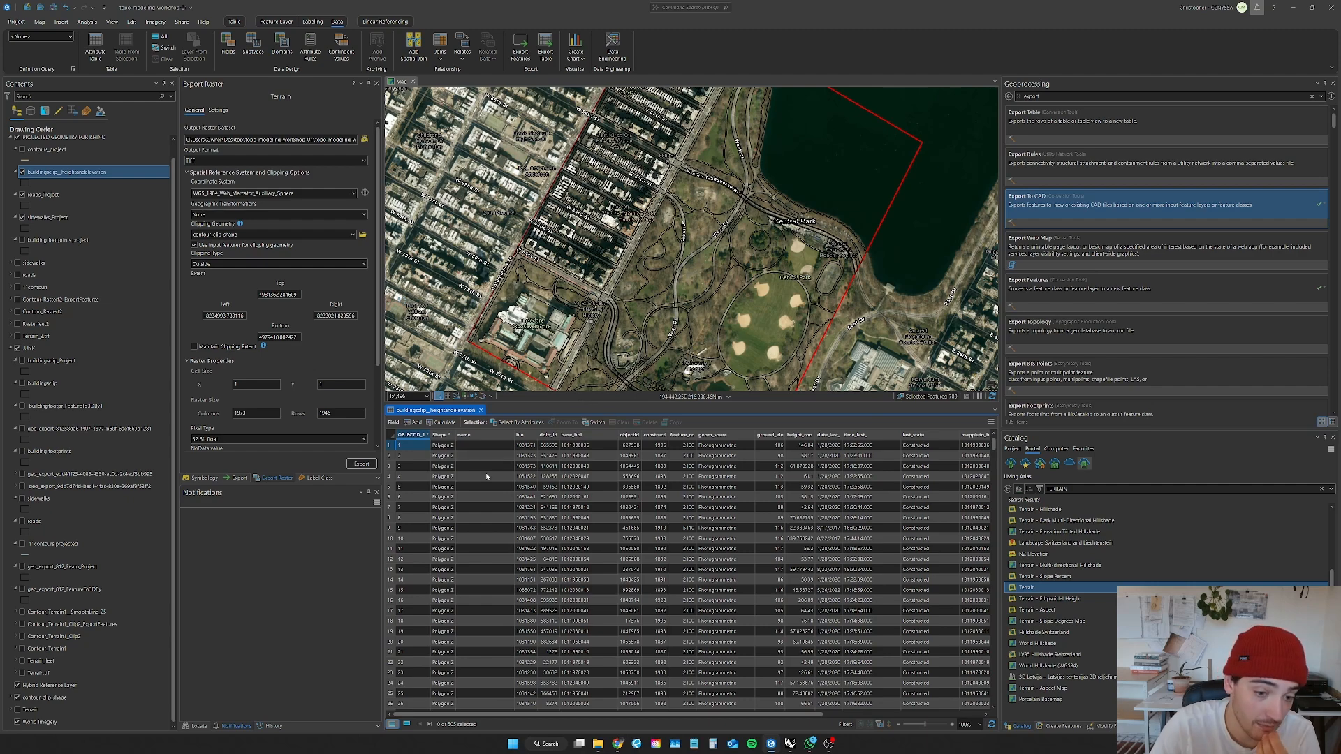
{"action": "scroll", "coordinate": [612, 498], "scroll_direction": "right", "scroll_amount": 5}
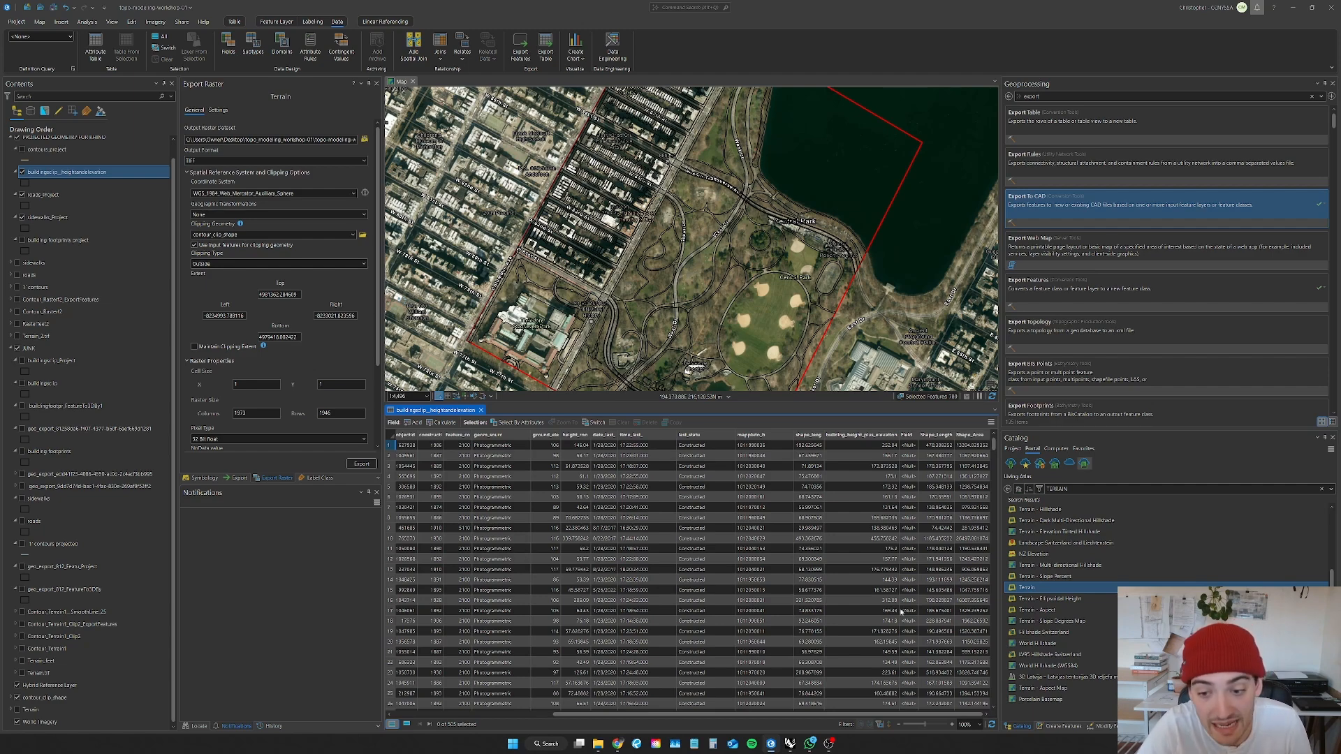
Step: Load buildingsclip__heightandelevation into the Feature To 3D By Attribute tool, inspect the available height fields and leave the tool without running it
{"action": "left_click", "coordinate": [1096, 99]}
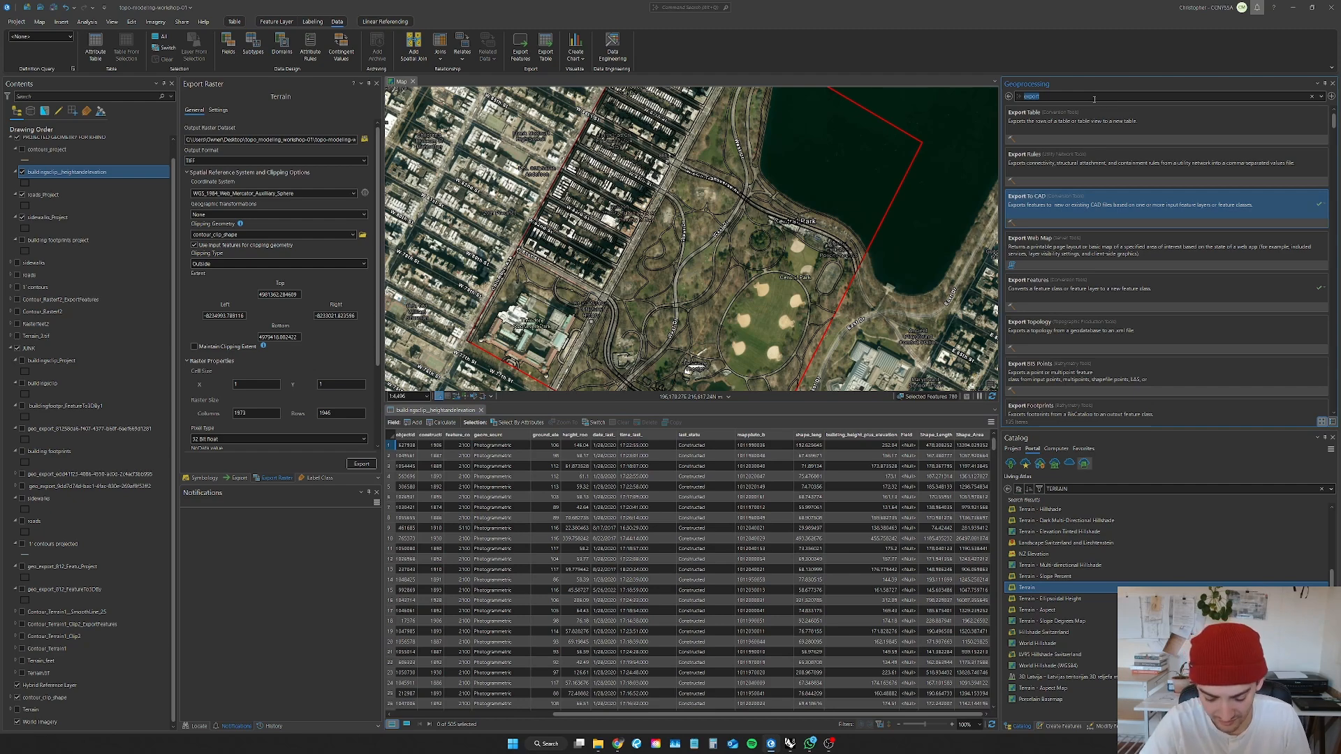
{"action": "type", "text": "ar"}
{"action": "key", "text": "BackSpace"}
{"action": "key", "text": "BackSpace"}
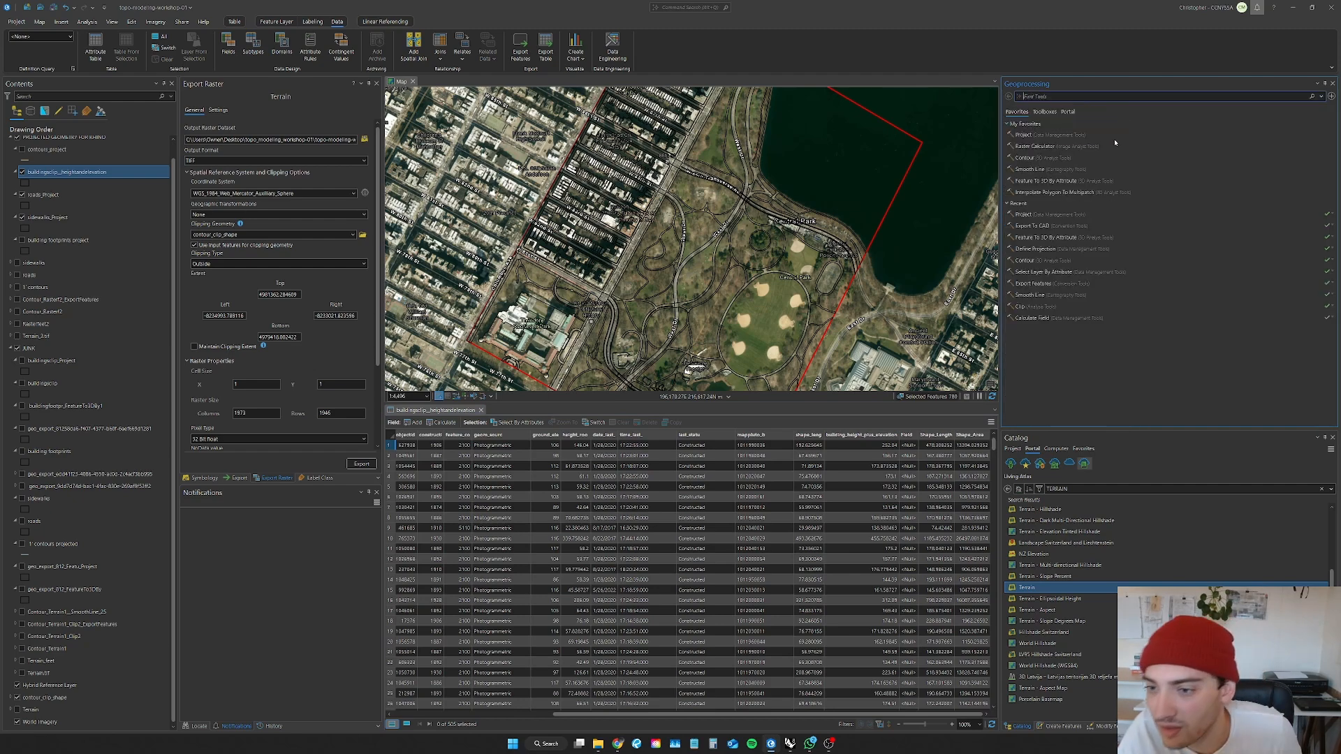
{"action": "left_click", "coordinate": [1040, 237]}
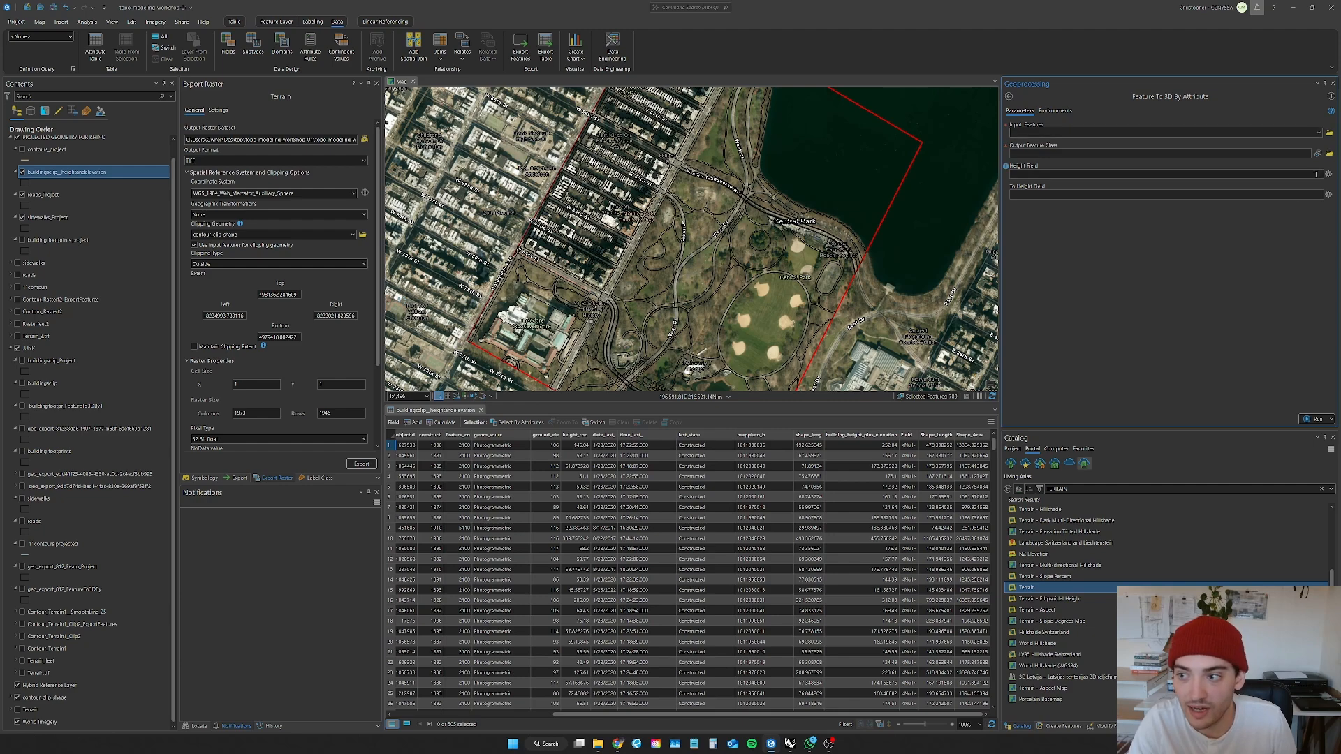
{"action": "left_click", "coordinate": [1318, 133]}
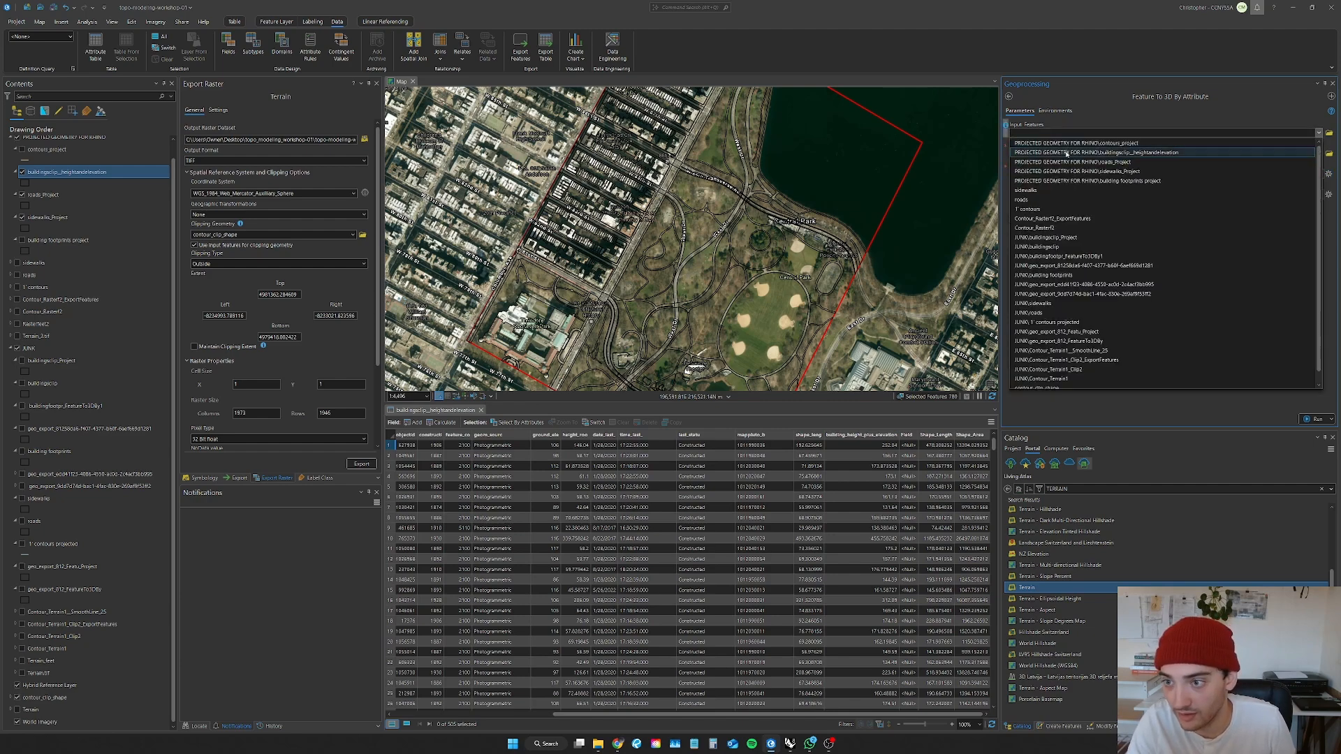
{"action": "left_click", "coordinate": [1153, 152]}
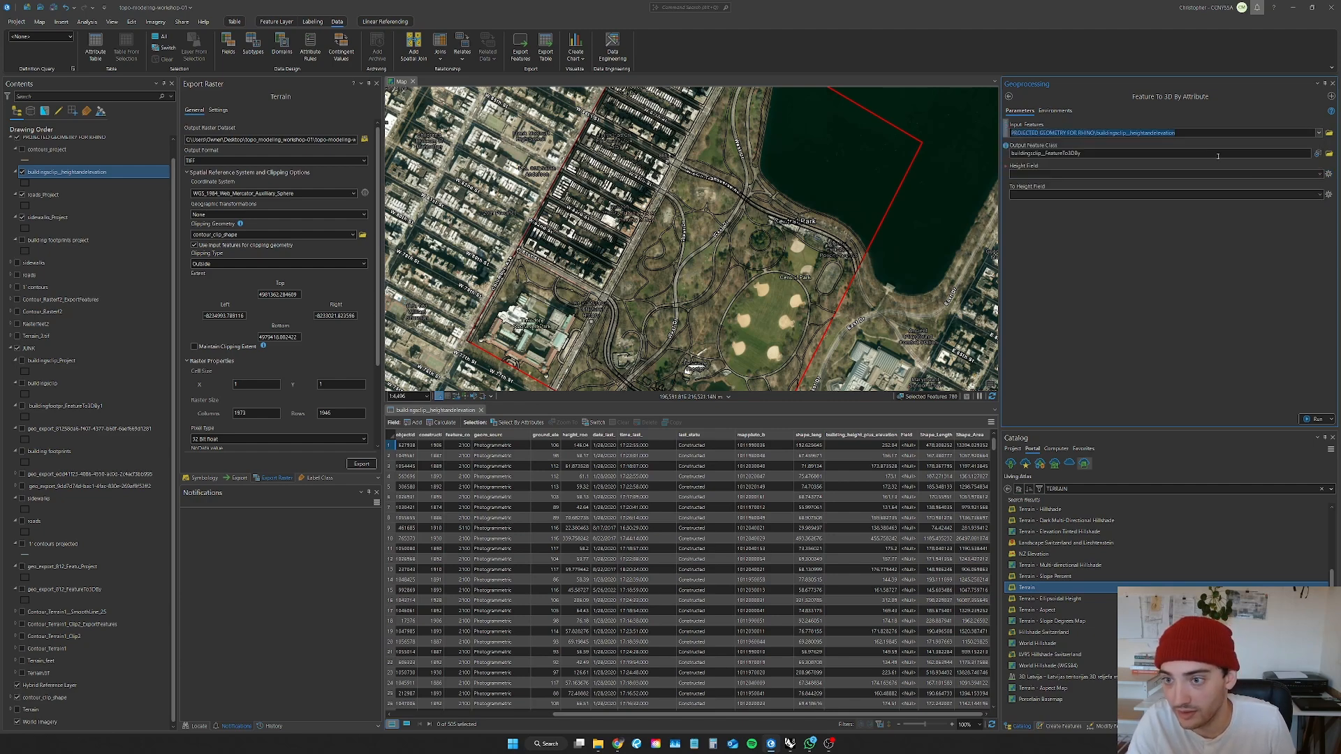
{"action": "left_click", "coordinate": [1319, 173]}
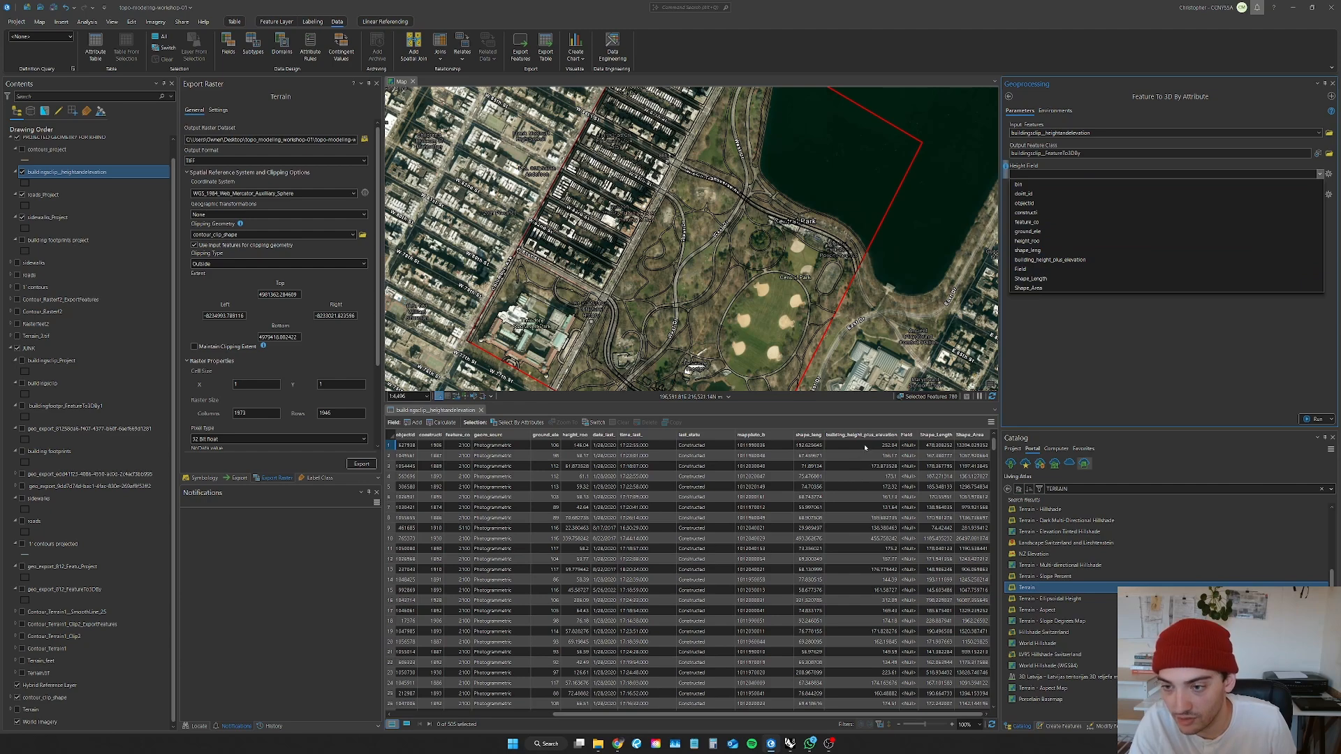
{"action": "left_click", "coordinate": [1082, 384]}
{"action": "left_click", "coordinate": [1008, 98]}
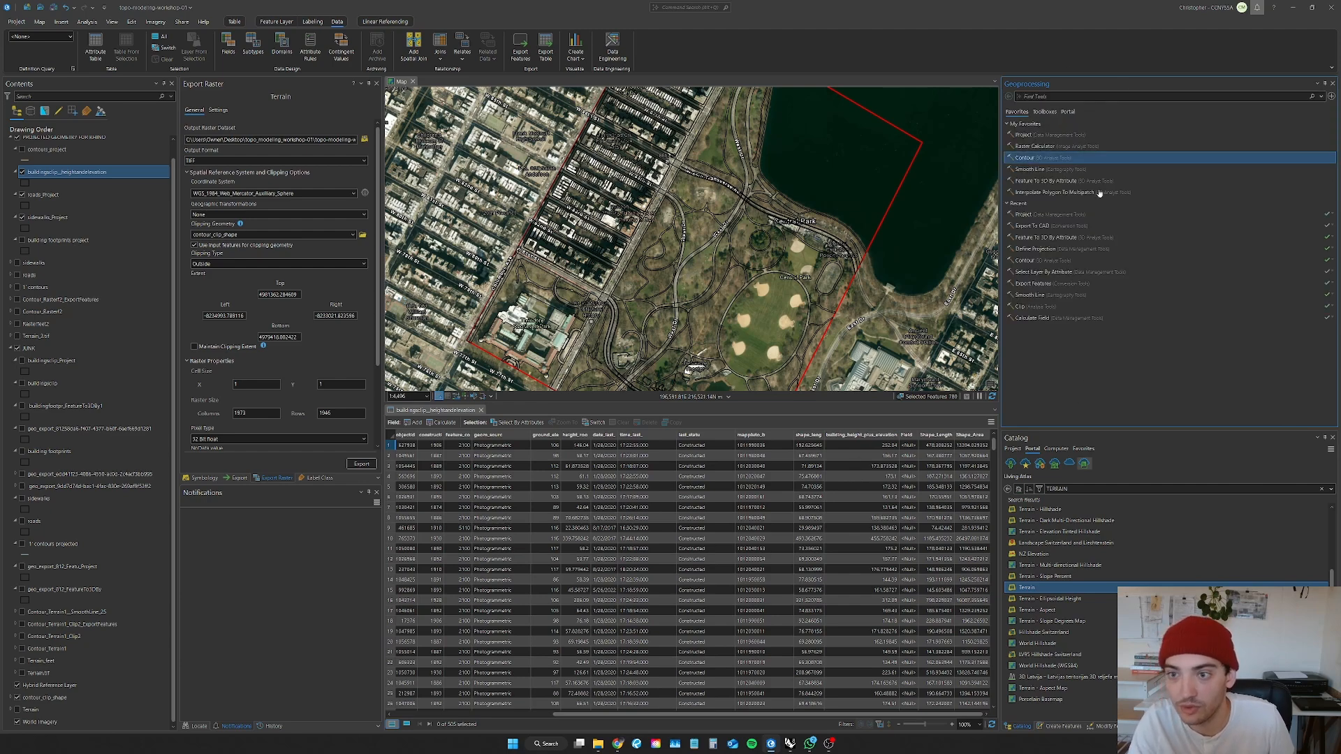
Step: Examine the geometry type, Z value setting and elevation-related properties of buildingsclip__heightandelevation, then close the layer properties
{"action": "right_click", "coordinate": [136, 176]}
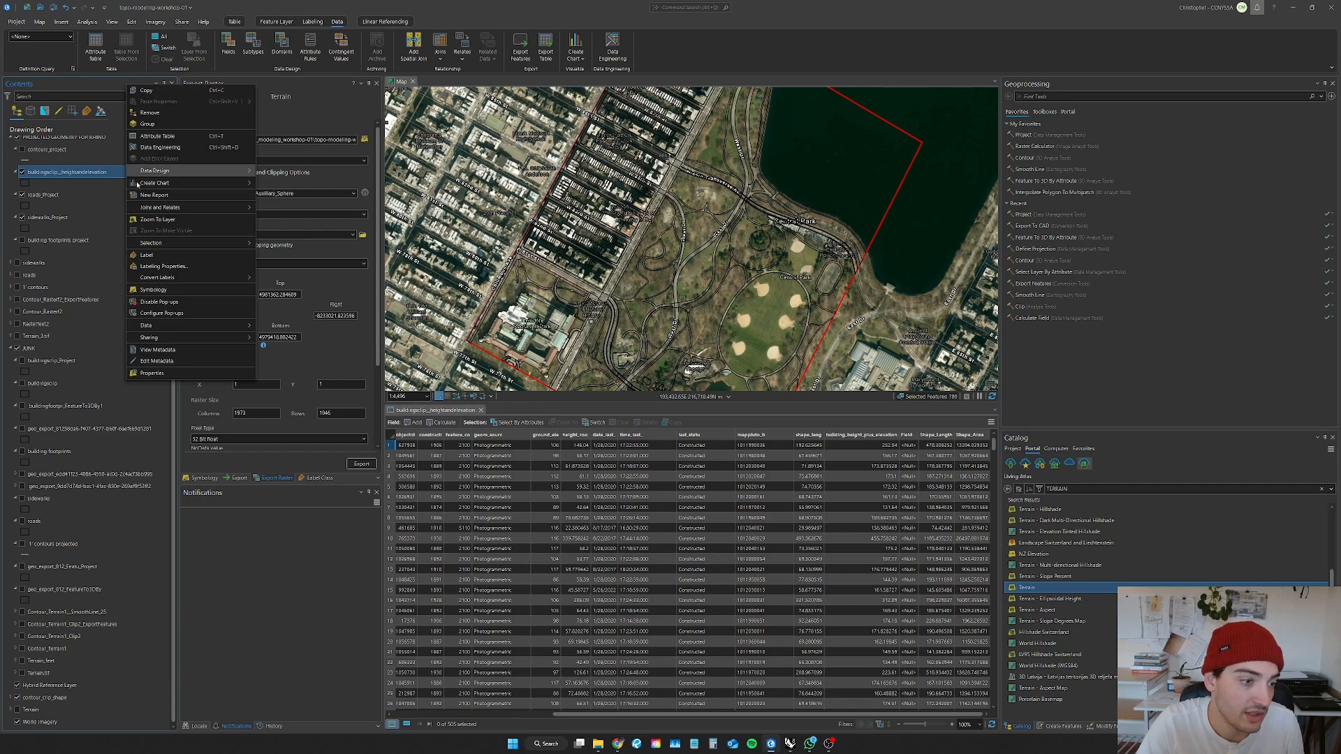
{"action": "left_click", "coordinate": [208, 373]}
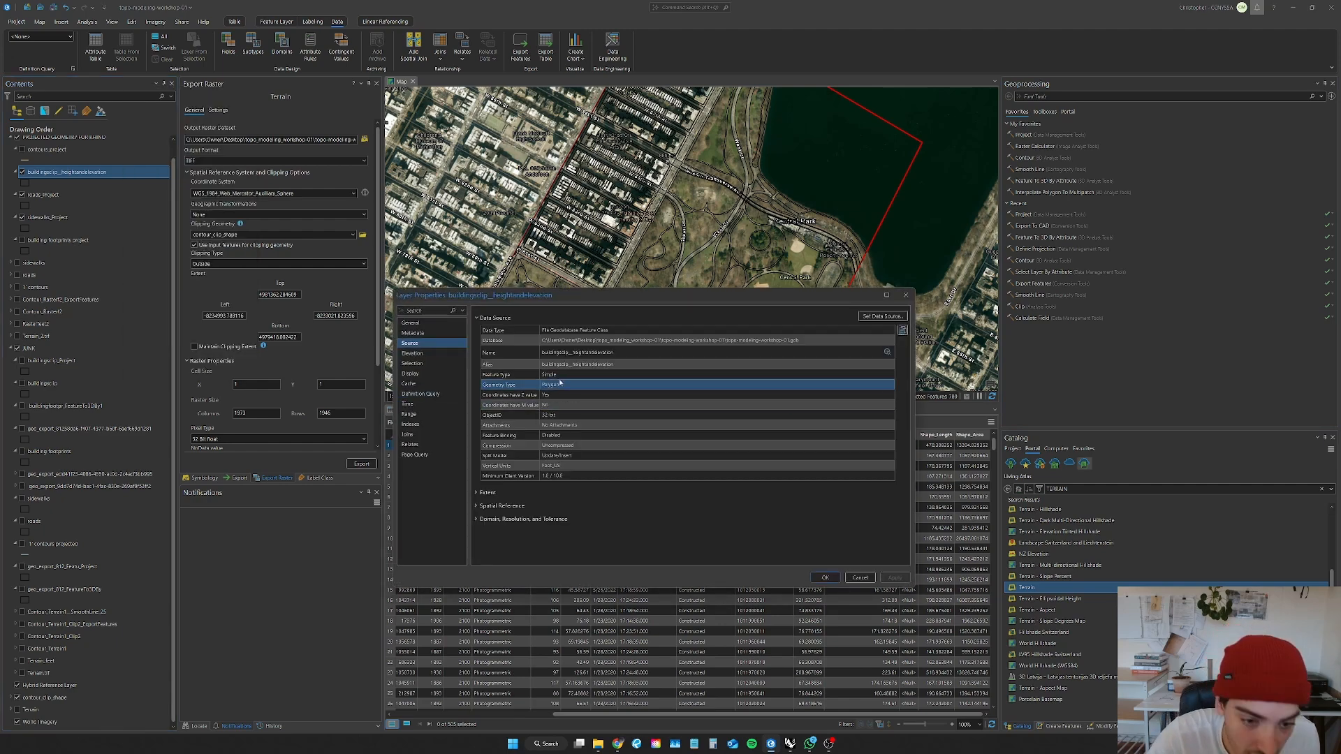
{"action": "left_click", "coordinate": [413, 354]}
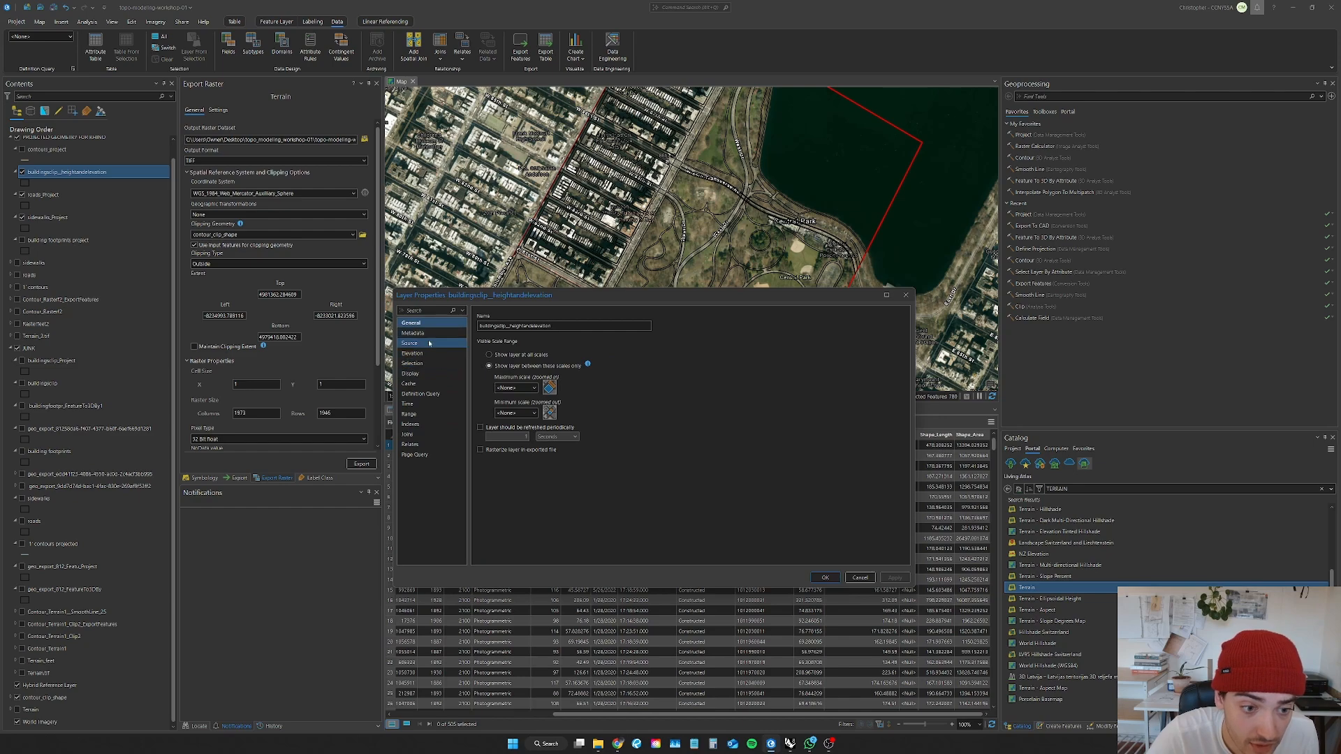
{"action": "left_click", "coordinate": [410, 343]}
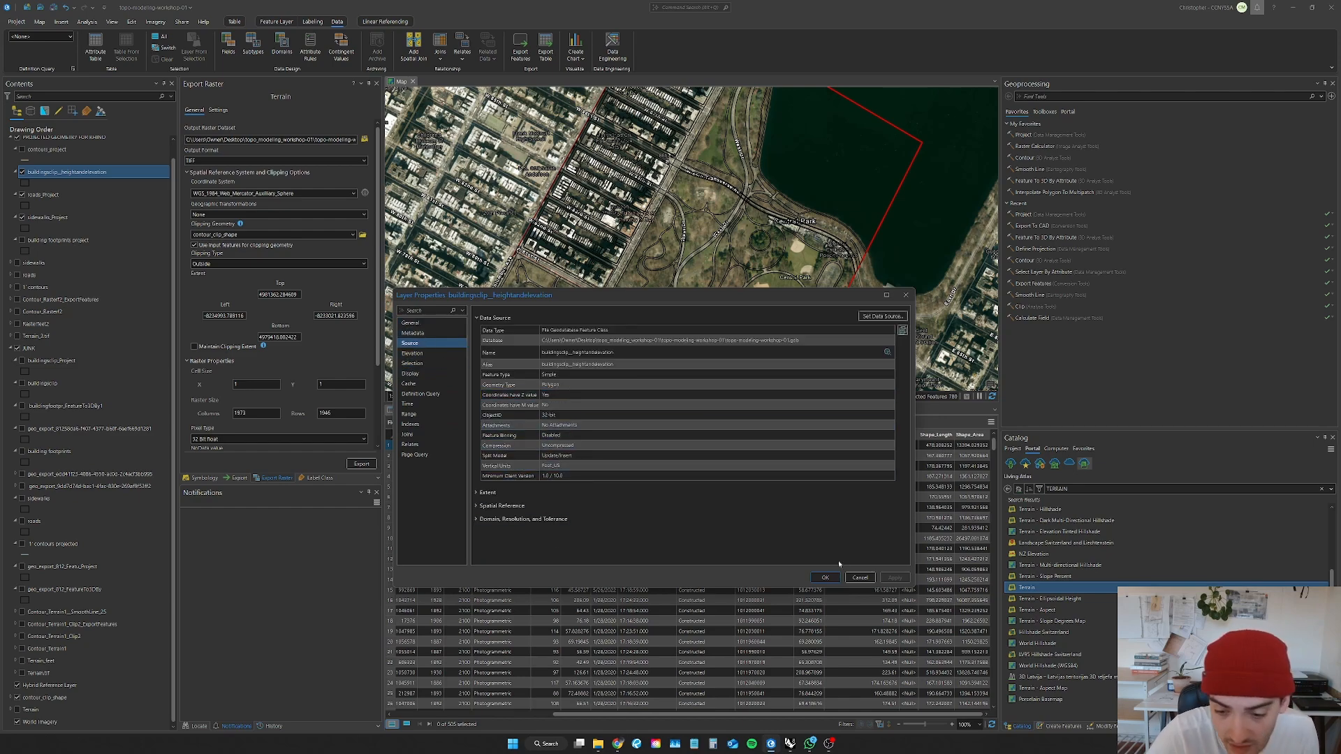
{"action": "left_click", "coordinate": [905, 294]}
Step: Shrink the attribute table to enlarge the map and frame the whole red site boundary in view
{"action": "scroll", "coordinate": [570, 368], "scroll_direction": "down", "scroll_amount": 2}
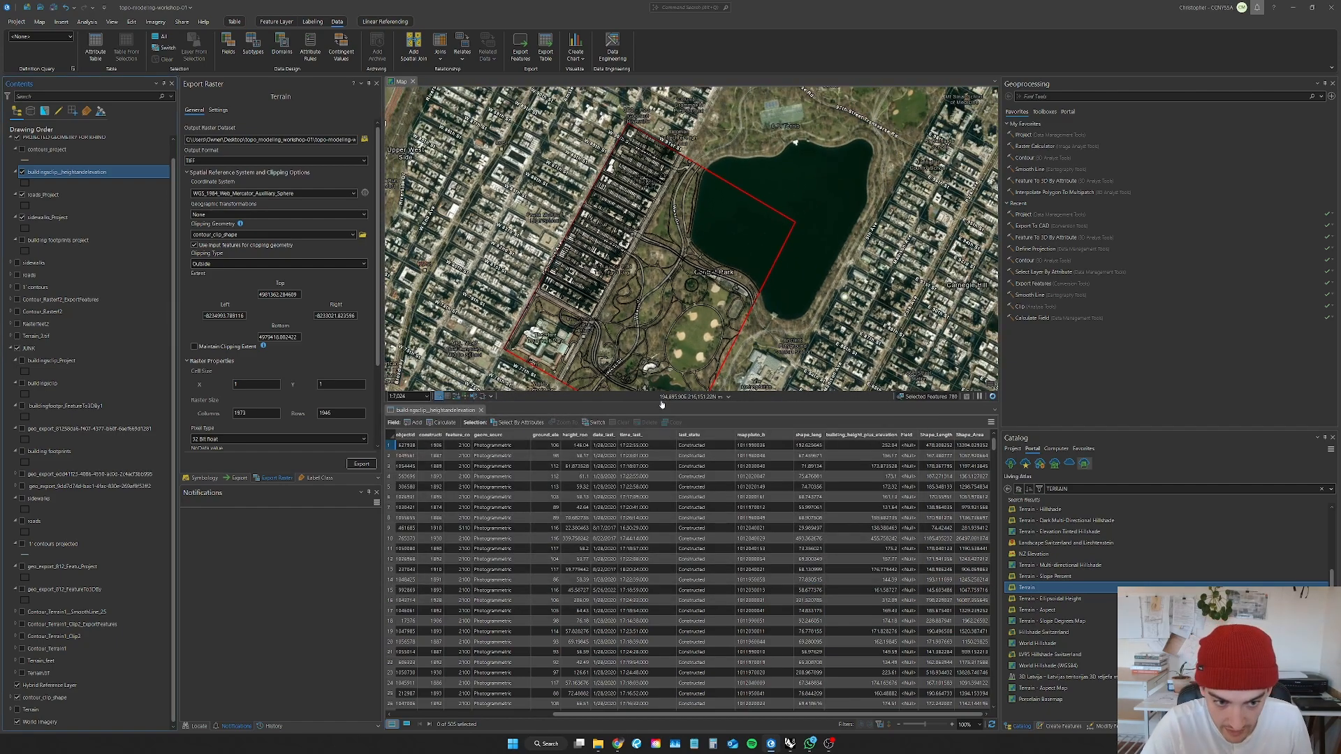
{"action": "left_click_drag", "start_coordinate": [659, 403], "coordinate": [690, 615]}
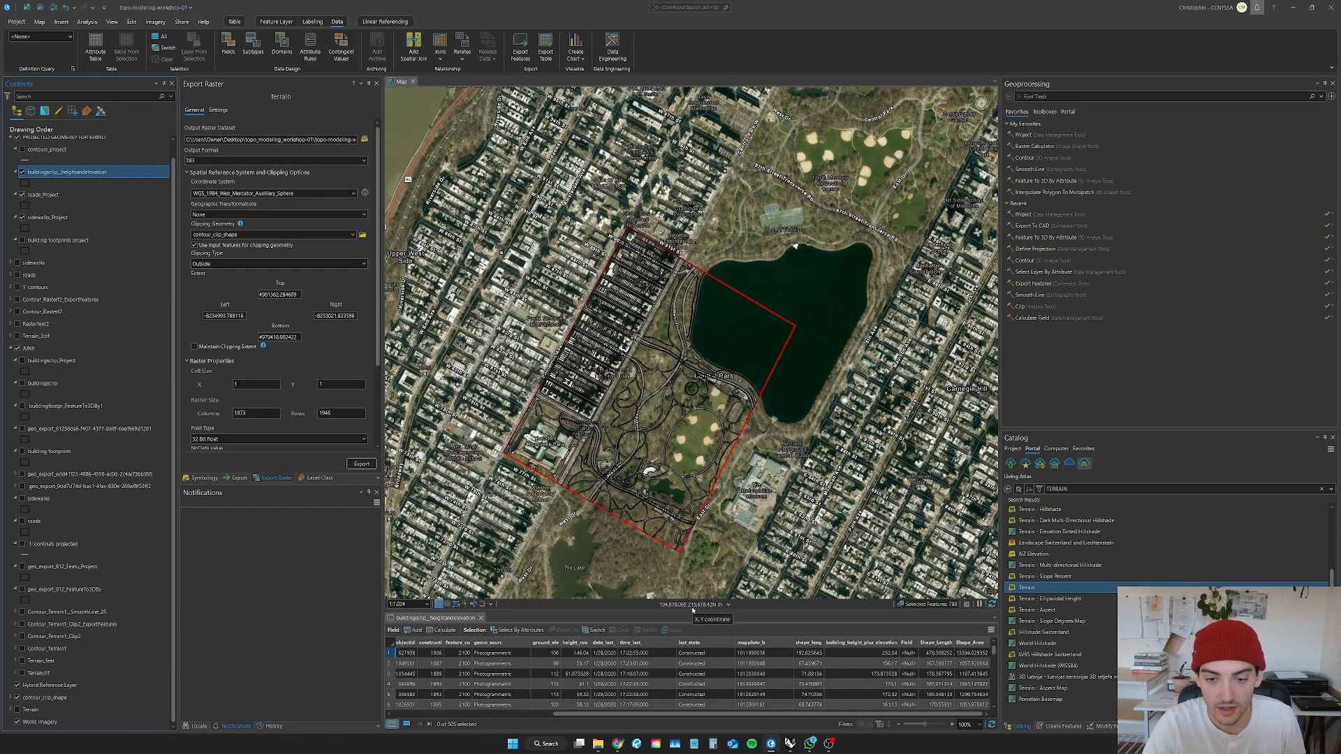
{"action": "left_click_drag", "start_coordinate": [713, 537], "coordinate": [736, 494]}
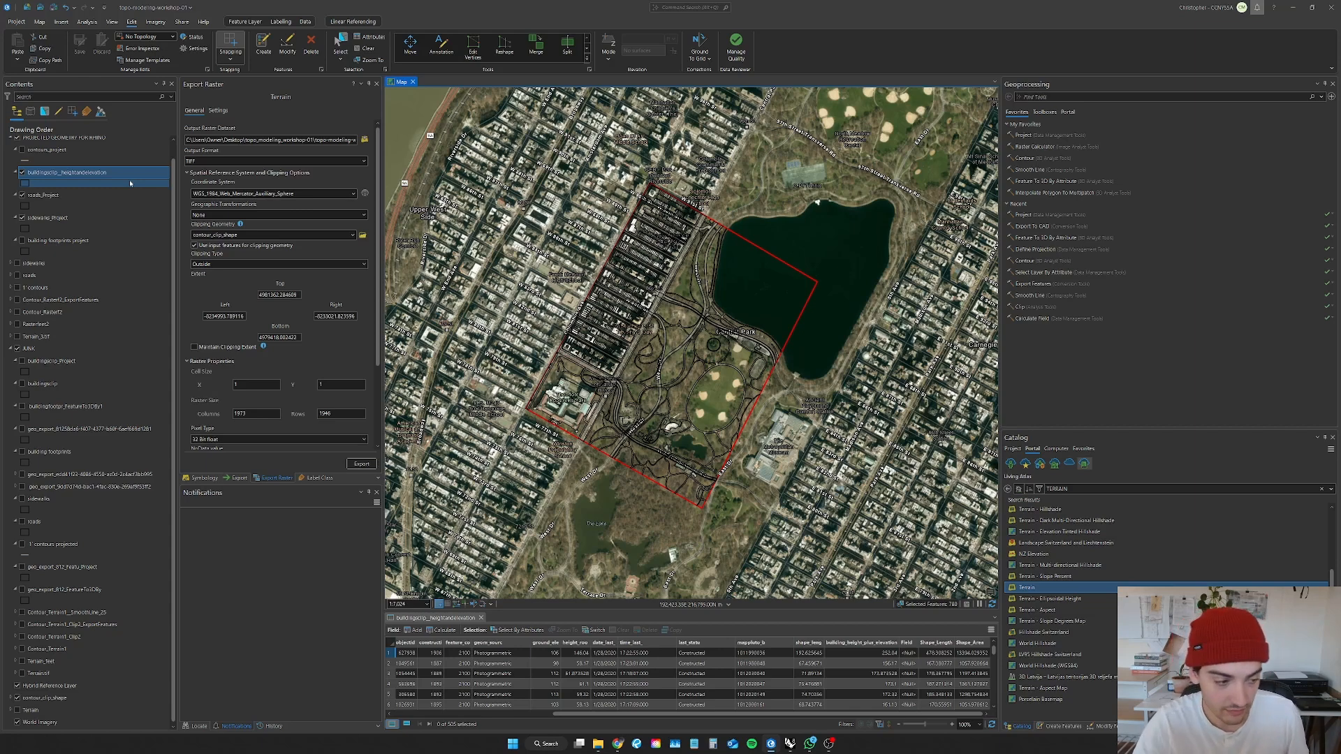
Step: Close the attribute table of buildingsclip__heightandelevation so that the map fills the full view
{"action": "mouse_move", "coordinate": [1036, 590]}
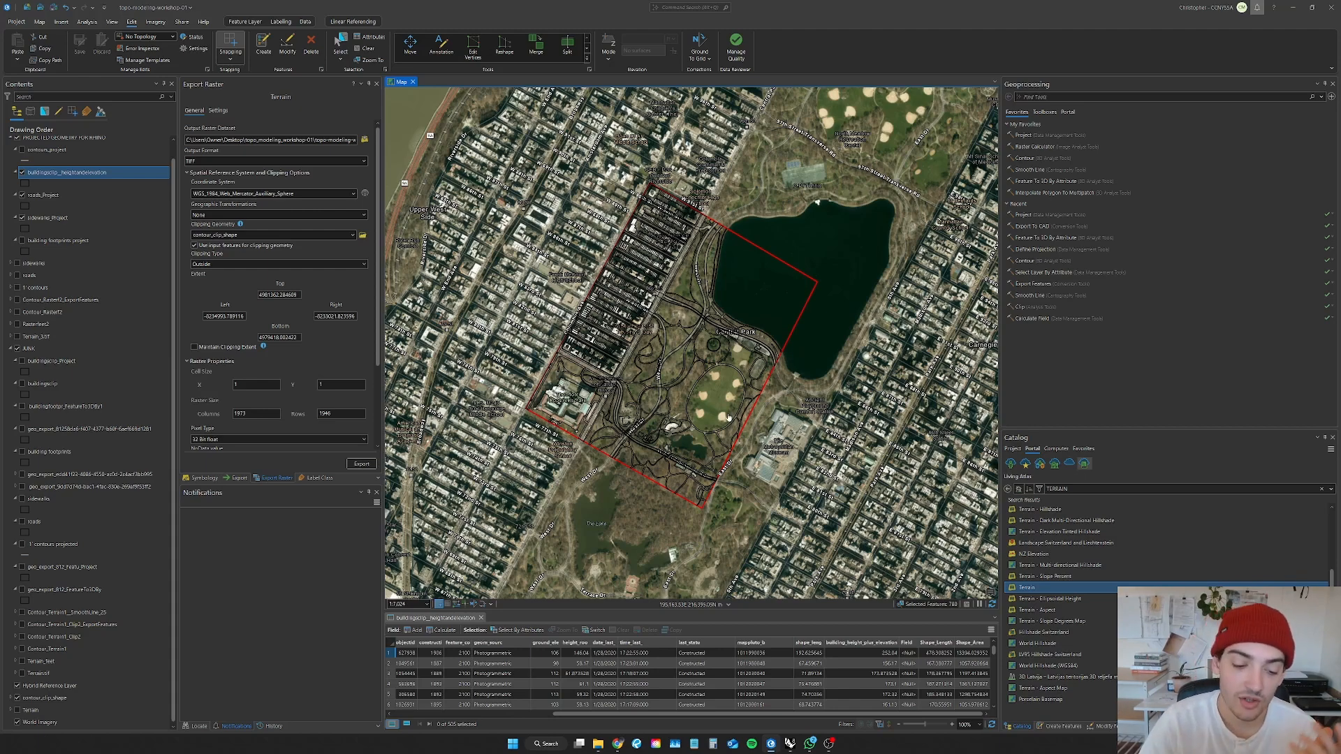
{"action": "left_click", "coordinate": [481, 618]}
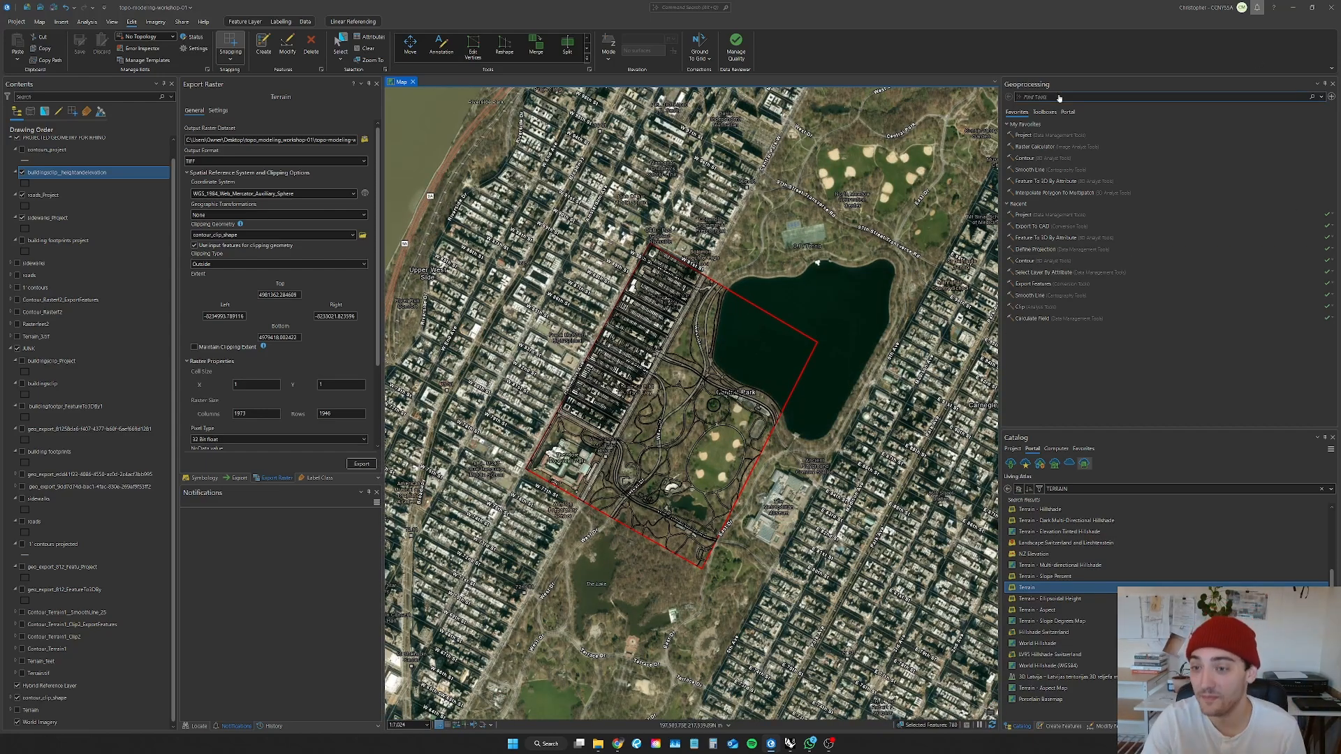
{"action": "left_click", "coordinate": [1009, 98]}
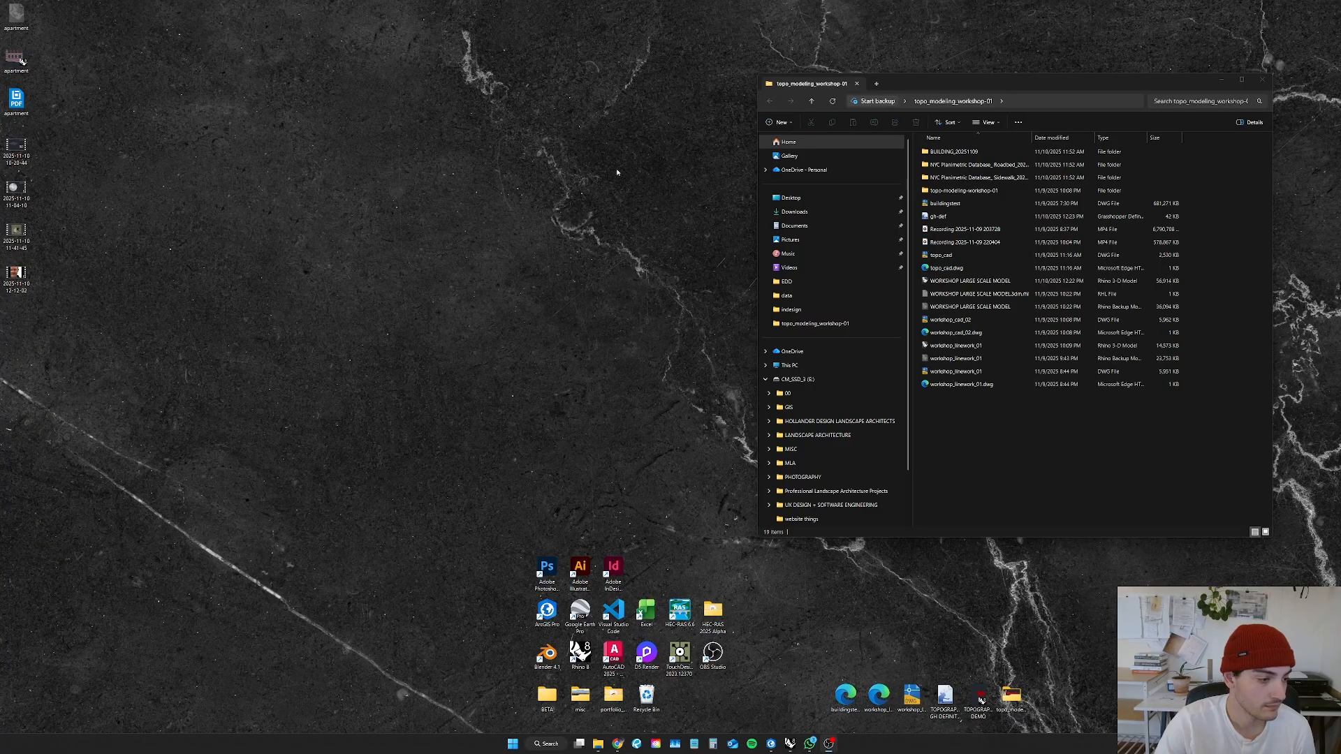
Step: Open the drawing workshop_cad_02 from the topo_modeling_workshop-01 folder in Rhino 8
{"action": "left_click_drag", "start_coordinate": [1037, 84], "coordinate": [737, 118]}
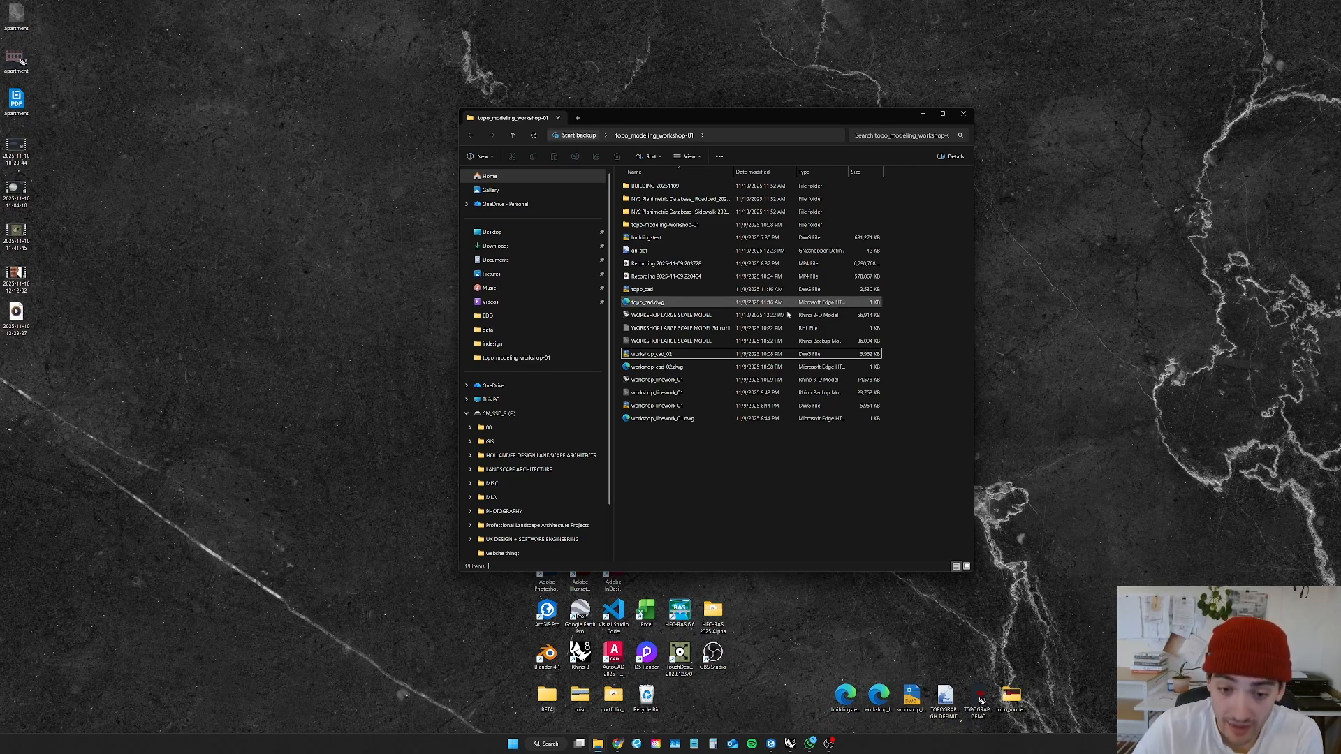
{"action": "left_click", "coordinate": [659, 355]}
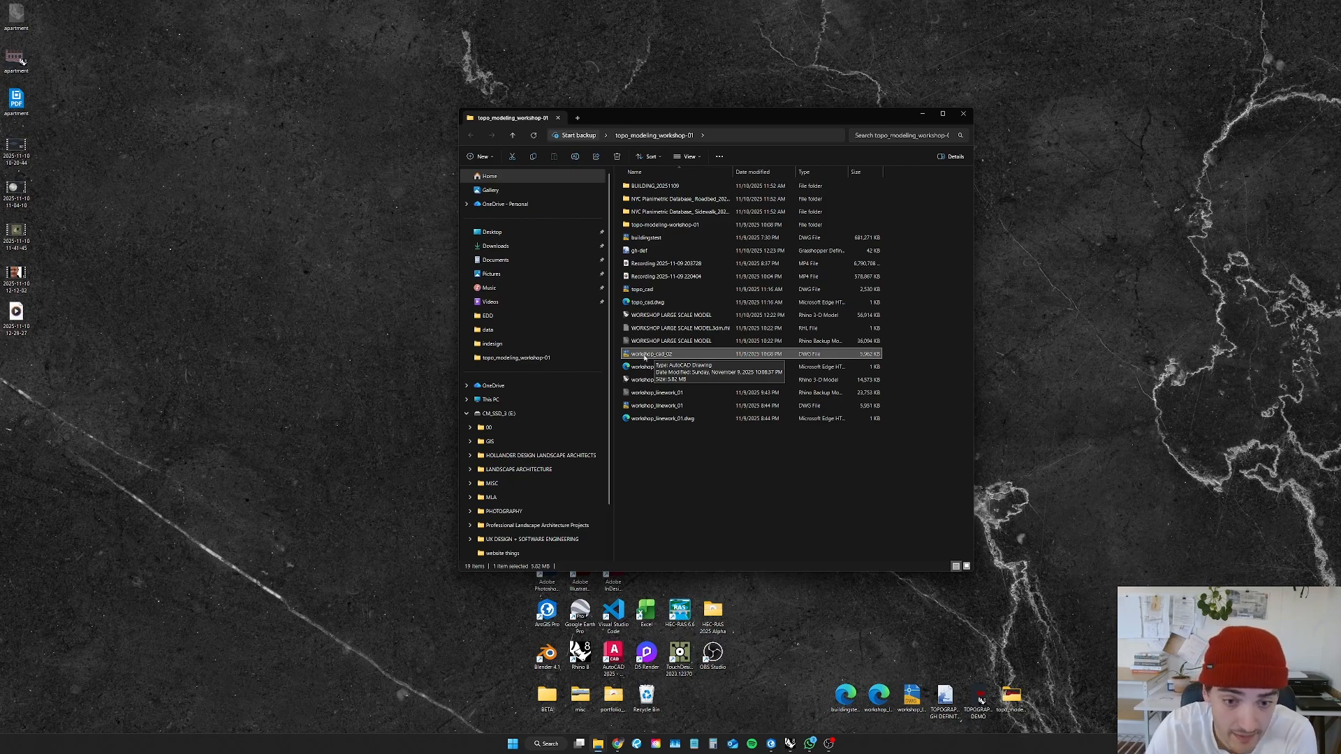
{"action": "right_click", "coordinate": [646, 356]}
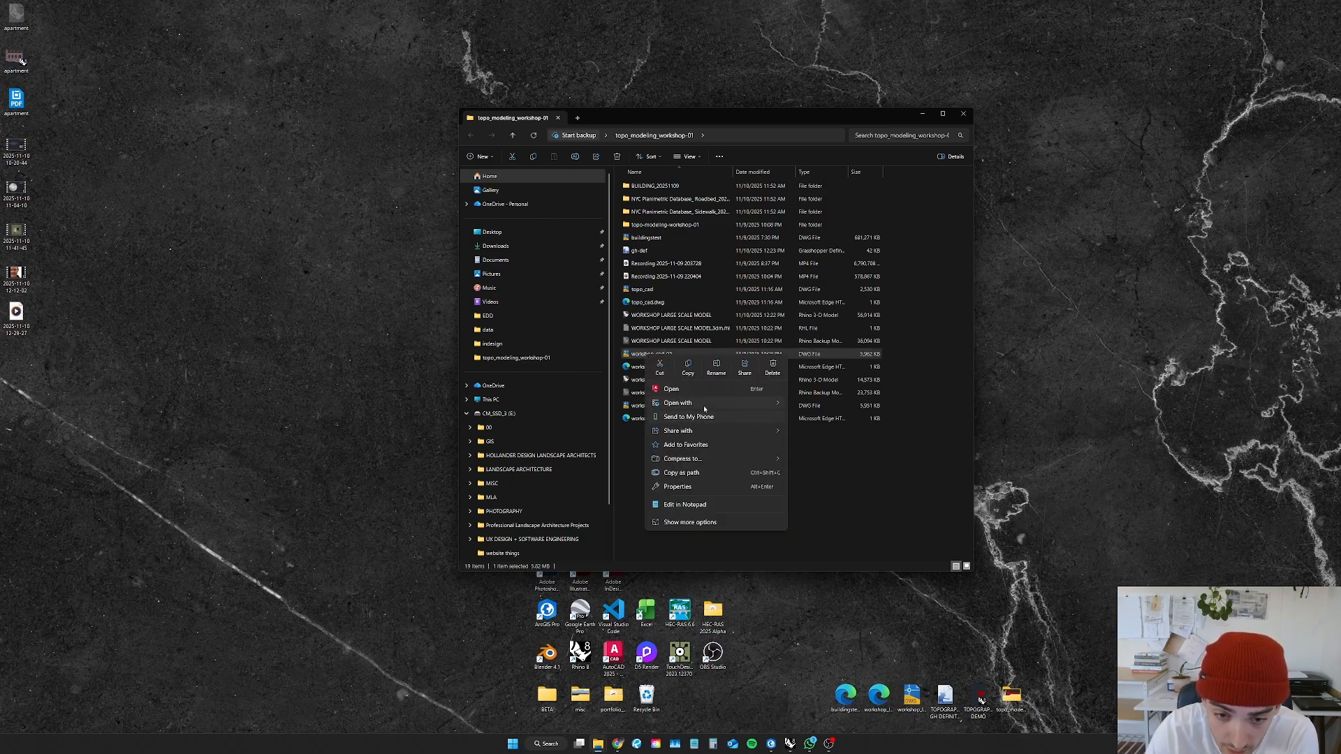
{"action": "mouse_move", "coordinate": [743, 407]}
{"action": "left_click", "coordinate": [812, 449]}
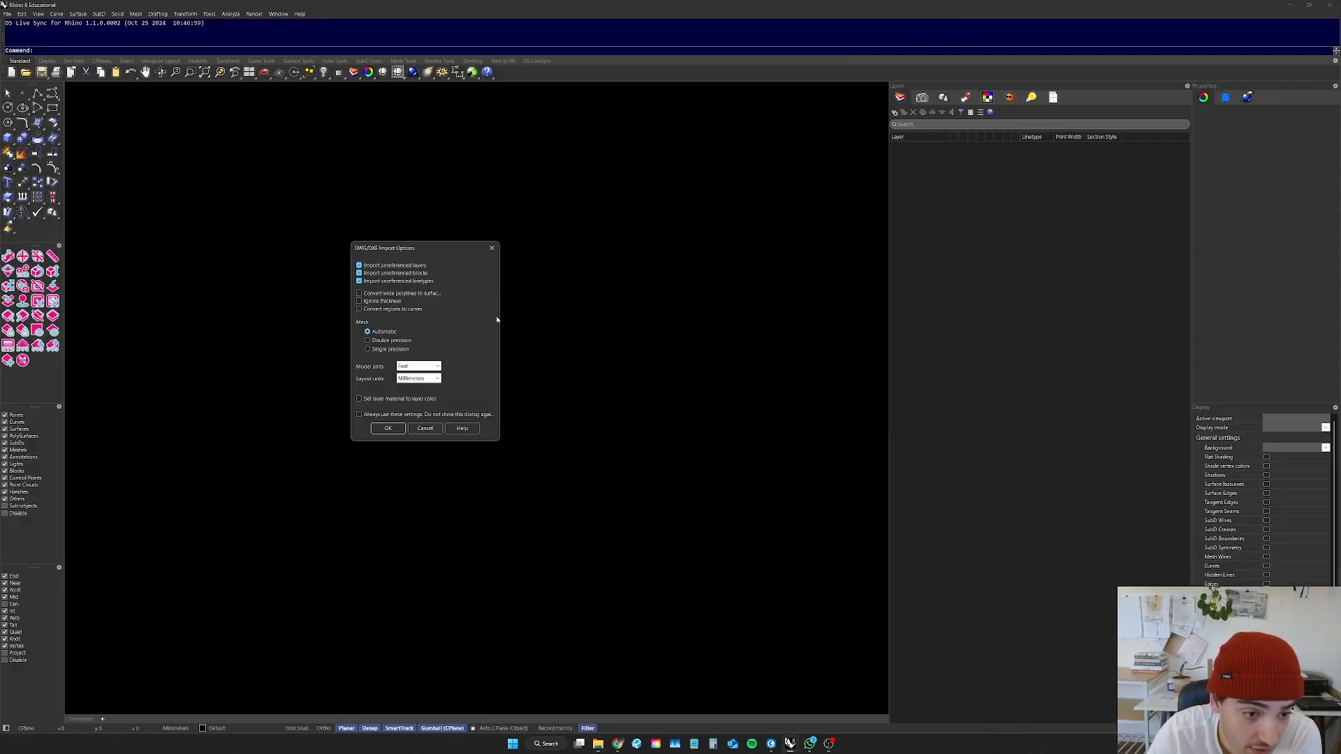
Step: Import the DWG with model units in feet and layout units in millimeters
{"action": "left_click_drag", "start_coordinate": [434, 252], "coordinate": [575, 262]}
{"action": "left_click", "coordinate": [559, 377]}
{"action": "left_click", "coordinate": [559, 376]}
{"action": "left_click", "coordinate": [560, 376]}
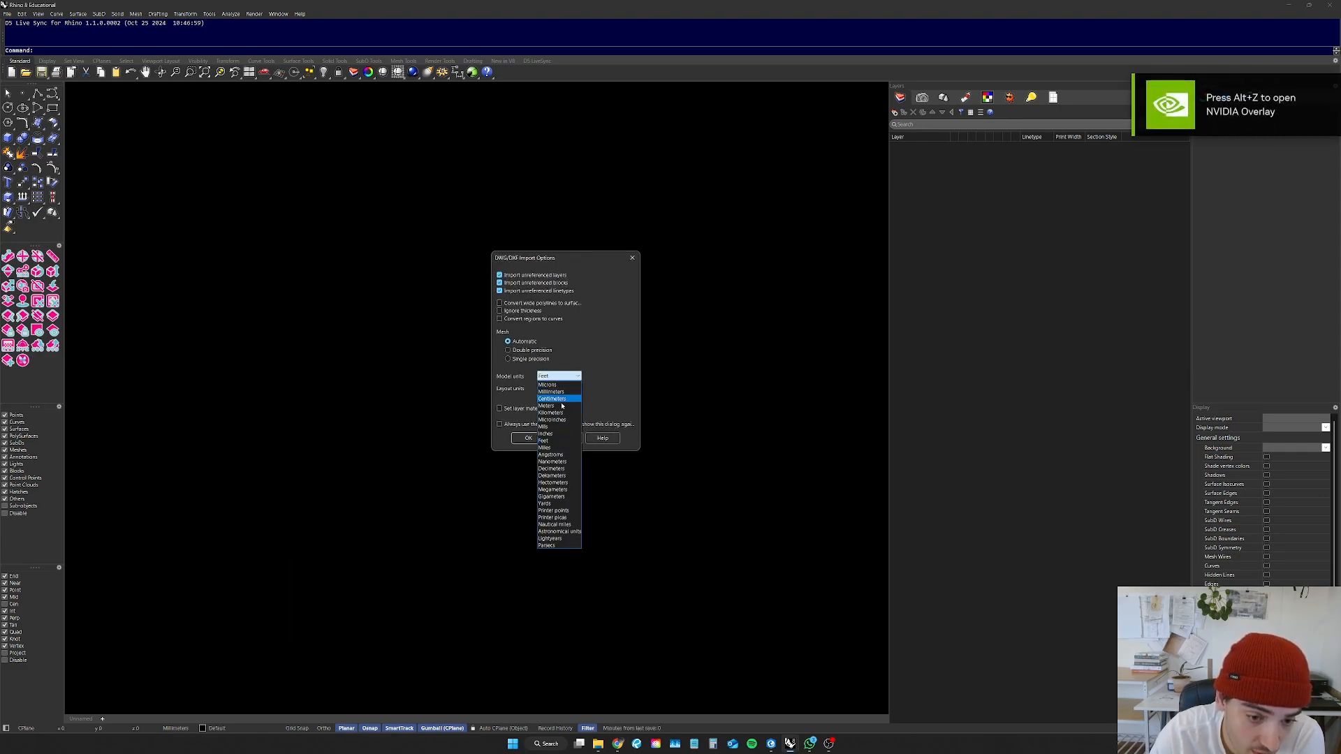
{"action": "left_click", "coordinate": [545, 441]}
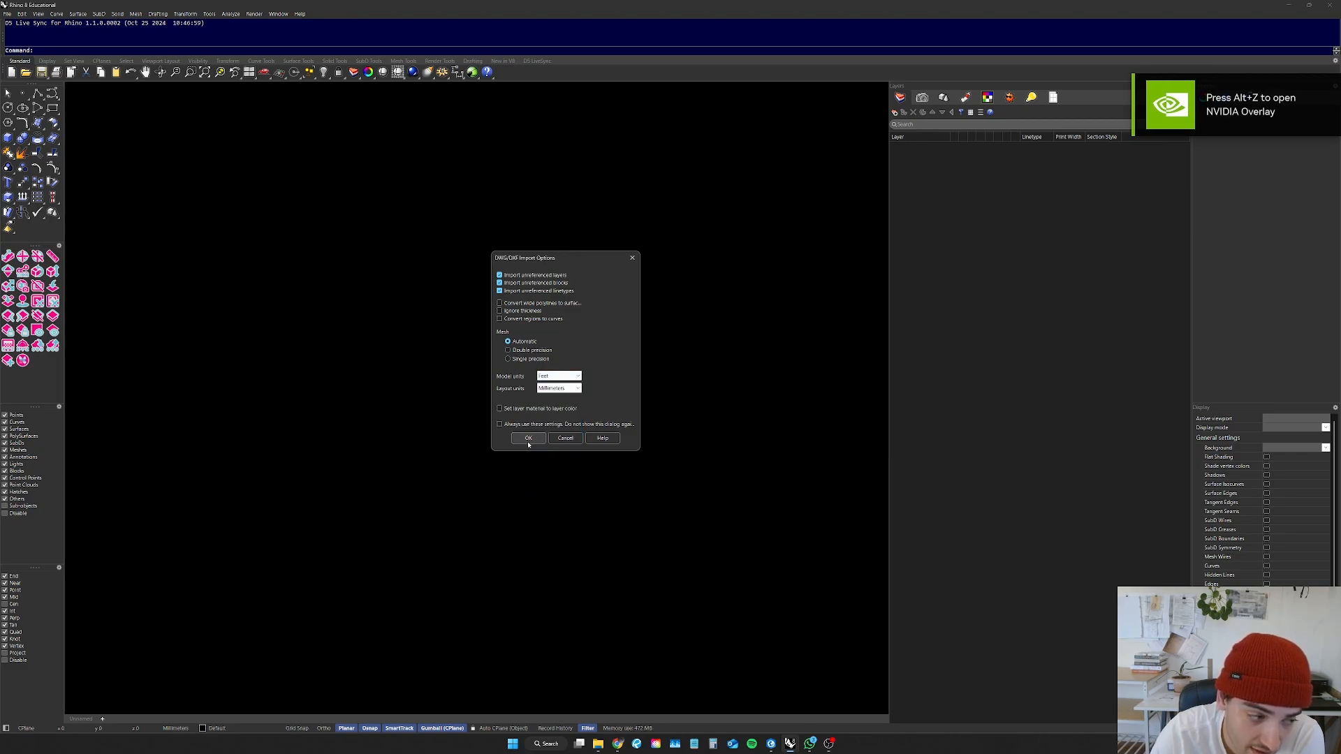
{"action": "left_click", "coordinate": [528, 438]}
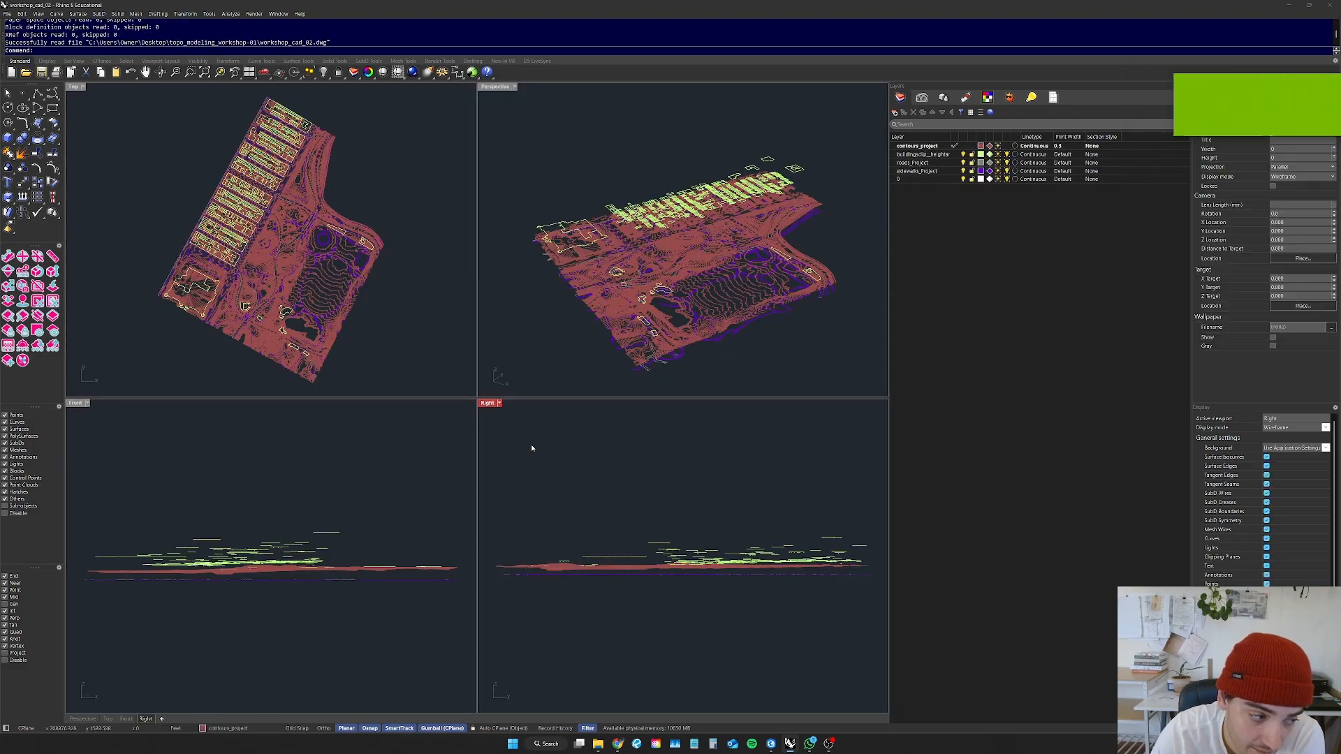
Step: Maximize the Perspective view and examine the imported contours, building footprints, roads and sidewalks from above and from the side
{"action": "double_click", "coordinate": [499, 87]}
{"action": "right_click_drag", "start_coordinate": [518, 314], "coordinate": [617, 326]}
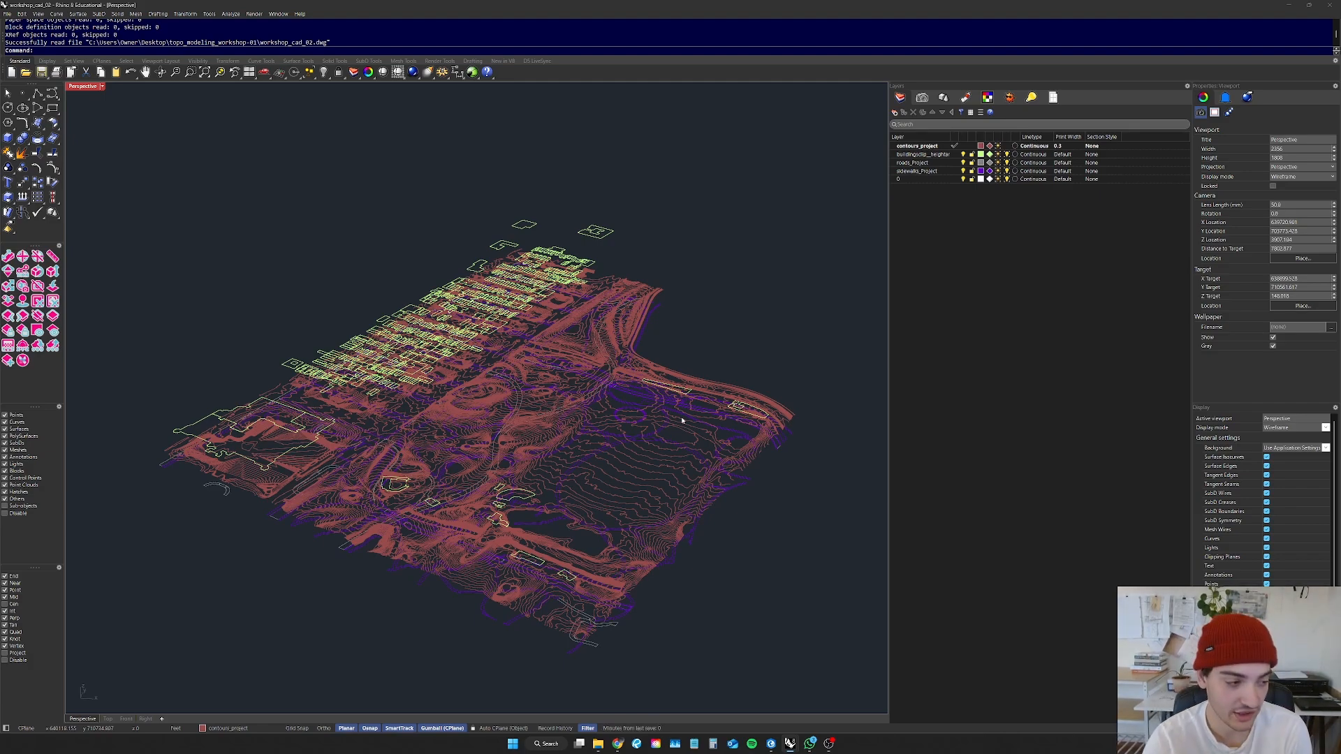
{"action": "scroll", "coordinate": [664, 279], "scroll_direction": "down", "scroll_amount": 5}
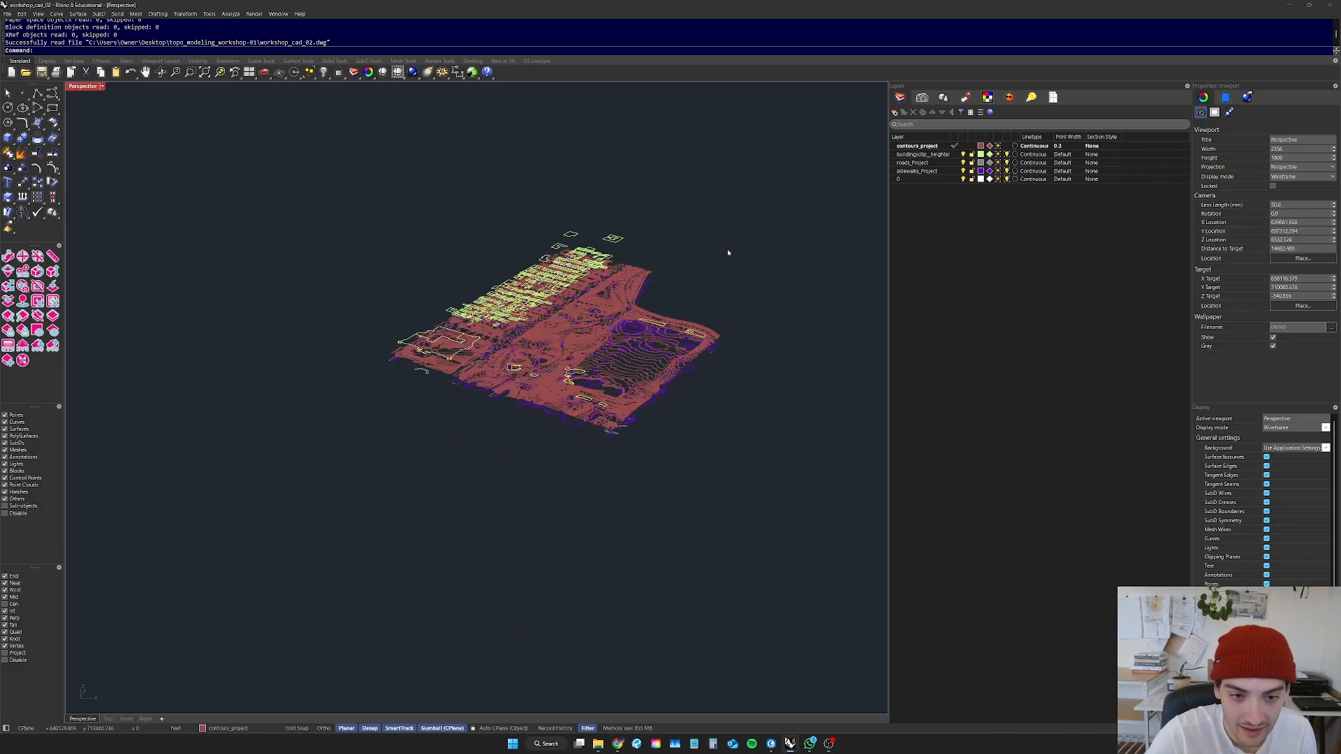
{"action": "scroll", "coordinate": [745, 229], "scroll_direction": "up", "scroll_amount": 5}
{"action": "right_click_drag", "start_coordinate": [752, 222], "coordinate": [706, 258]}
{"action": "scroll", "coordinate": [743, 212], "scroll_direction": "down", "scroll_amount": 4}
{"action": "scroll", "coordinate": [391, 468], "scroll_direction": "up", "scroll_amount": 5}
{"action": "right_click_drag", "start_coordinate": [362, 494], "coordinate": [473, 473]}
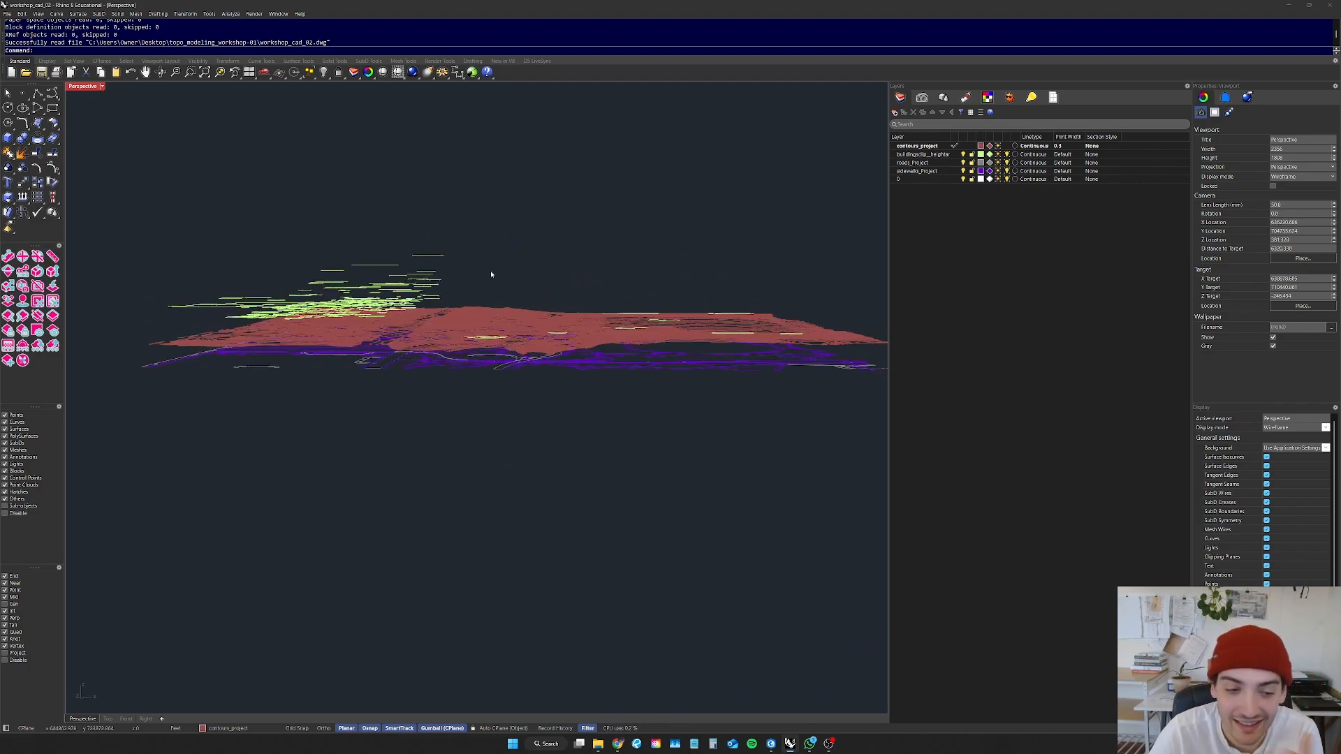
{"action": "scroll", "coordinate": [548, 282], "scroll_direction": "down", "scroll_amount": 4}
{"action": "right_click_drag", "start_coordinate": [548, 282], "coordinate": [497, 312]}
{"action": "scroll", "coordinate": [497, 343], "scroll_direction": "up", "scroll_amount": 4}
{"action": "scroll", "coordinate": [493, 318], "scroll_direction": "down", "scroll_amount": 2}
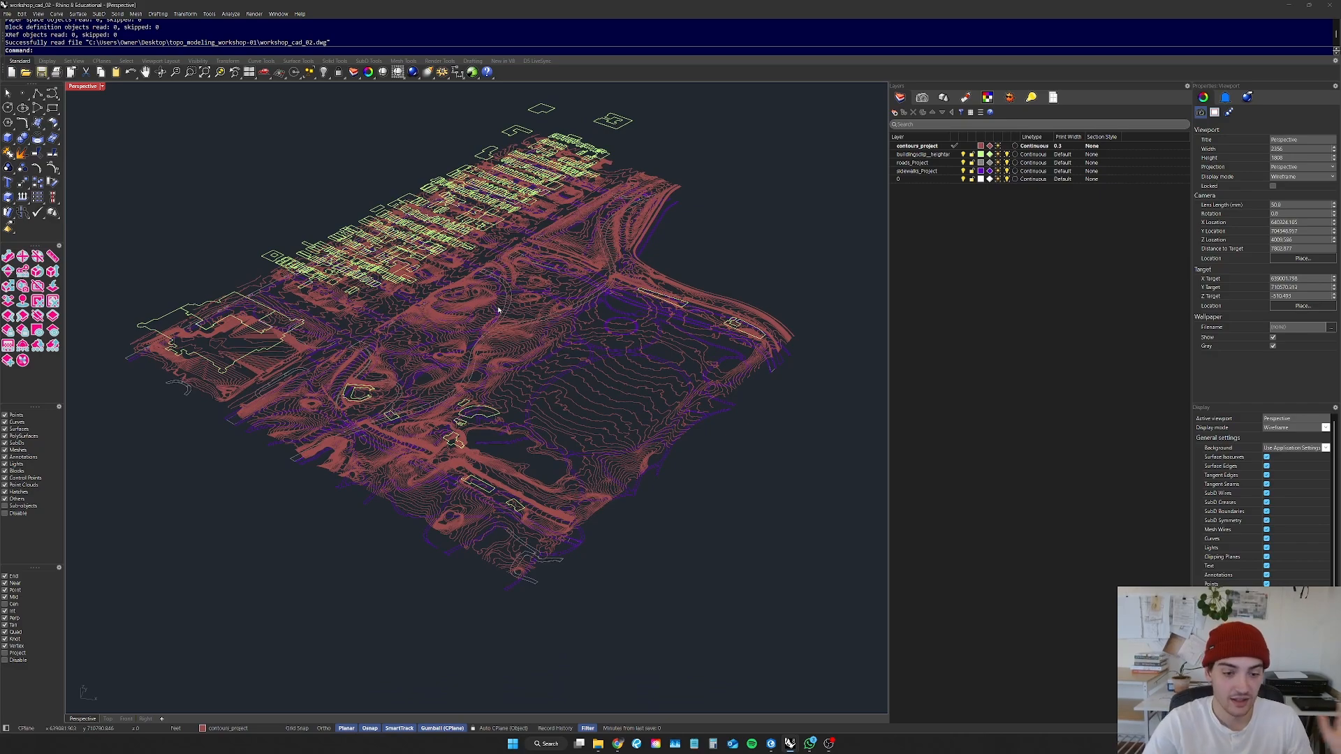
{"action": "right_click_drag", "start_coordinate": [498, 309], "coordinate": [526, 309]}
{"action": "scroll", "coordinate": [529, 305], "scroll_direction": "up", "scroll_amount": 3}
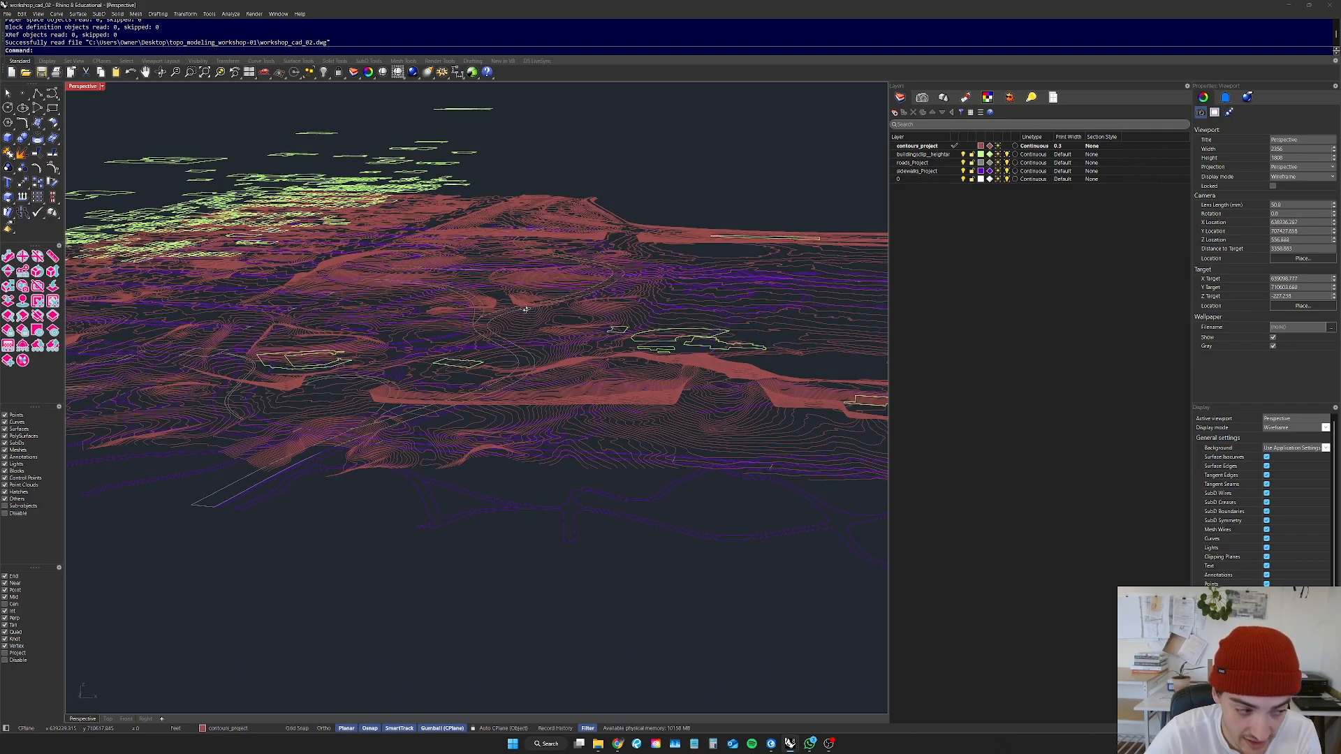
{"action": "scroll", "coordinate": [526, 310], "scroll_direction": "down", "scroll_amount": 4}
{"action": "right_click_drag", "start_coordinate": [526, 311], "coordinate": [523, 298]}
{"action": "scroll", "coordinate": [331, 274], "scroll_direction": "up", "scroll_amount": 4}
{"action": "right_click_drag", "start_coordinate": [331, 275], "coordinate": [330, 221]}
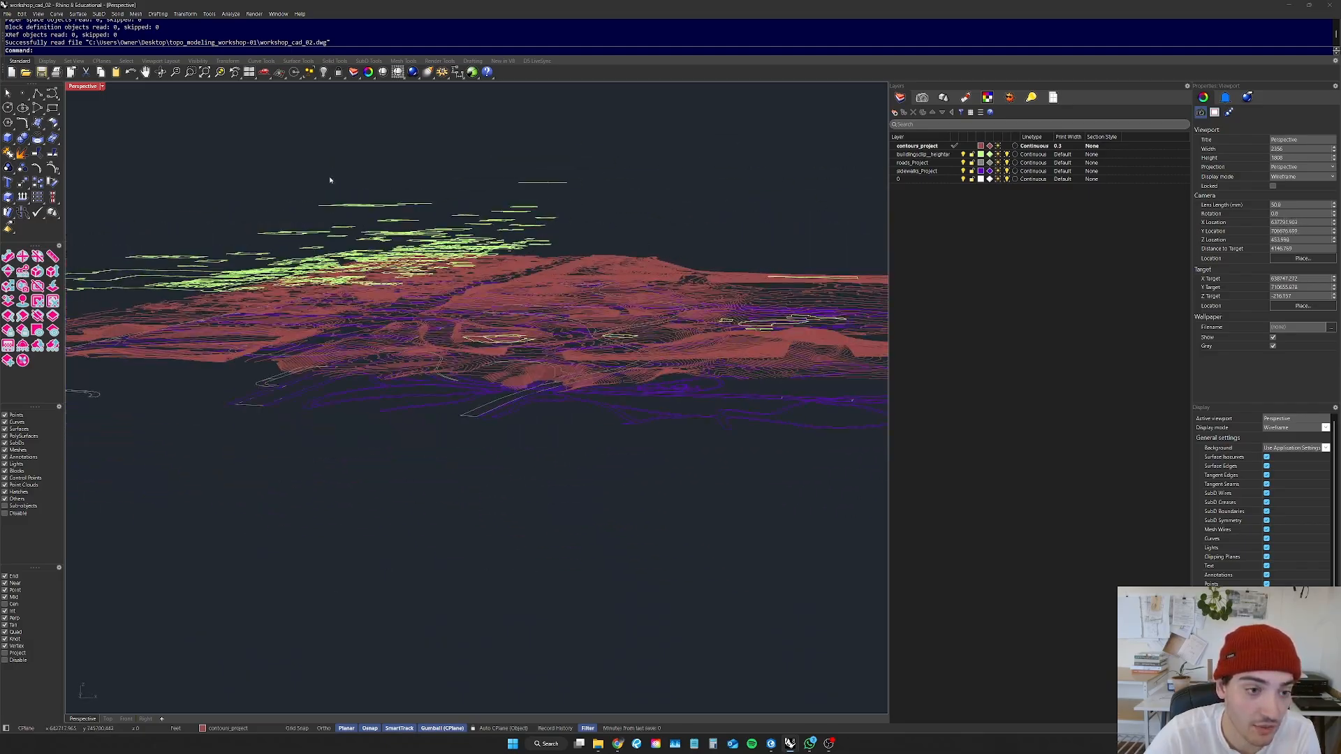
Step: Select one of the elevated building outlines to inspect it, then clear the selection
{"action": "scroll", "coordinate": [395, 198], "scroll_direction": "up", "scroll_amount": 6}
{"action": "left_click", "coordinate": [287, 210]}
{"action": "key", "text": "Escape"}
{"action": "right_click_drag", "start_coordinate": [460, 173], "coordinate": [356, 221]}
{"action": "scroll", "coordinate": [463, 181], "scroll_direction": "down", "scroll_amount": 8}
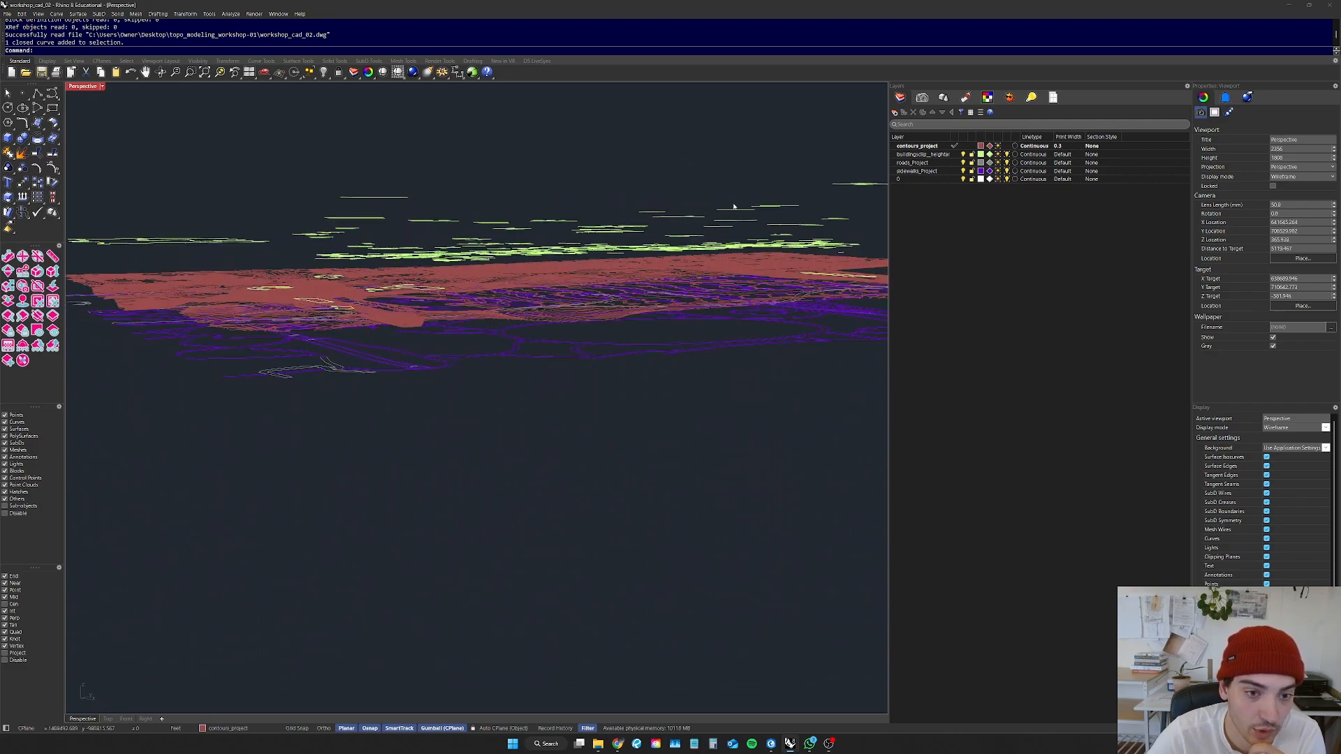
Step: Examine the height of the road and sidewalk linework relative to the terrain contours and building outlines along the site edges
{"action": "scroll", "coordinate": [432, 242], "scroll_direction": "down", "scroll_amount": 4}
{"action": "right_click_drag", "start_coordinate": [431, 244], "coordinate": [505, 244]}
{"action": "right_click_drag", "start_coordinate": [326, 302], "coordinate": [488, 345]}
{"action": "scroll", "coordinate": [355, 306], "scroll_direction": "up", "scroll_amount": 4}
{"action": "scroll", "coordinate": [203, 345], "scroll_direction": "up", "scroll_amount": 3}
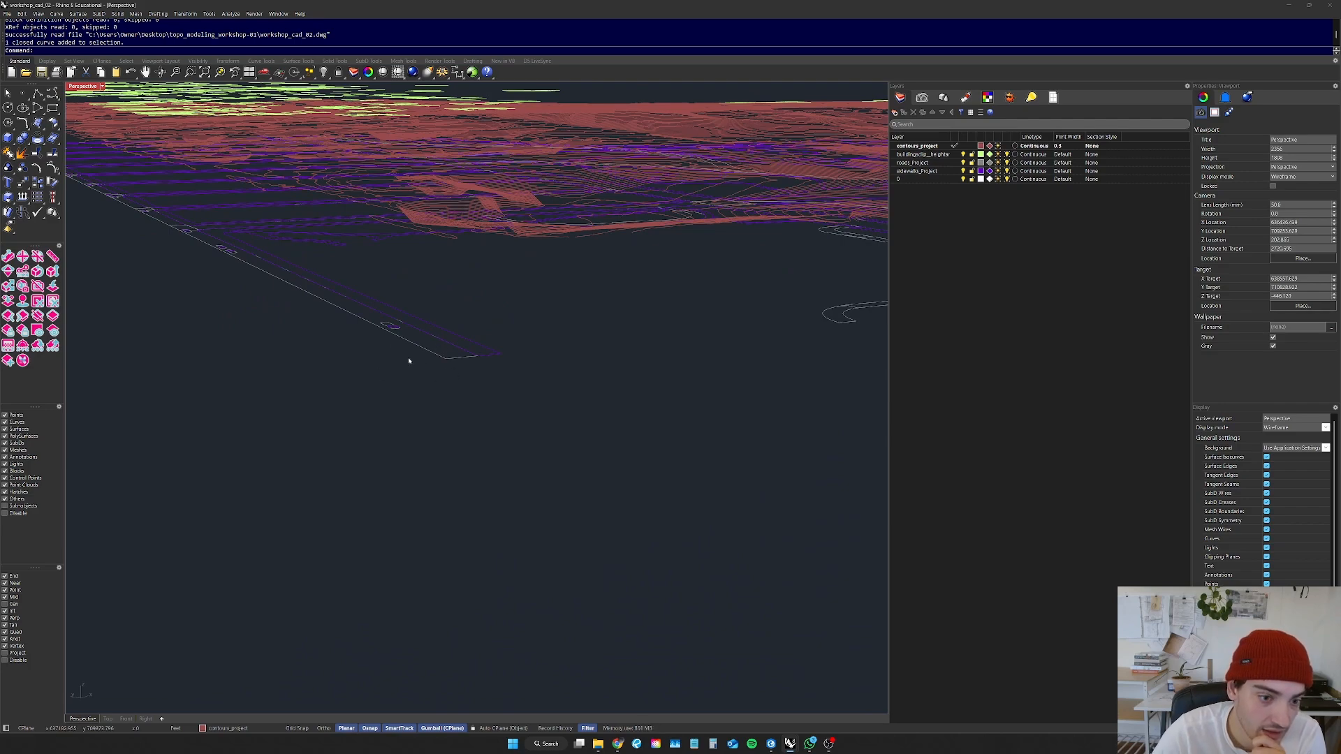
{"action": "scroll", "coordinate": [392, 348], "scroll_direction": "down", "scroll_amount": 8}
{"action": "right_click_drag", "start_coordinate": [398, 350], "coordinate": [573, 313]}
{"action": "scroll", "coordinate": [489, 297], "scroll_direction": "up", "scroll_amount": 6}
{"action": "scroll", "coordinate": [416, 426], "scroll_direction": "down", "scroll_amount": 4}
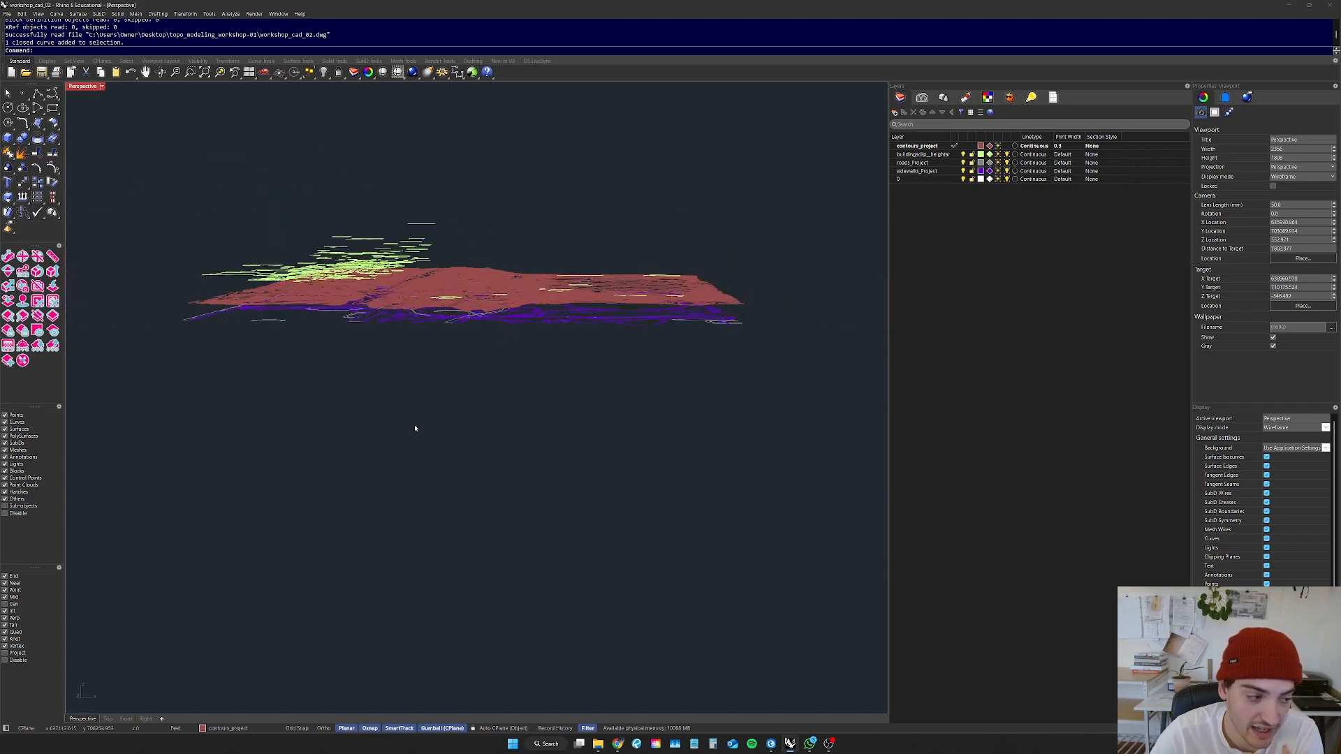
{"action": "right_click_drag", "start_coordinate": [428, 419], "coordinate": [613, 347]}
{"action": "scroll", "coordinate": [493, 317], "scroll_direction": "up", "scroll_amount": 4}
{"action": "right_click_drag", "start_coordinate": [485, 318], "coordinate": [497, 311]}
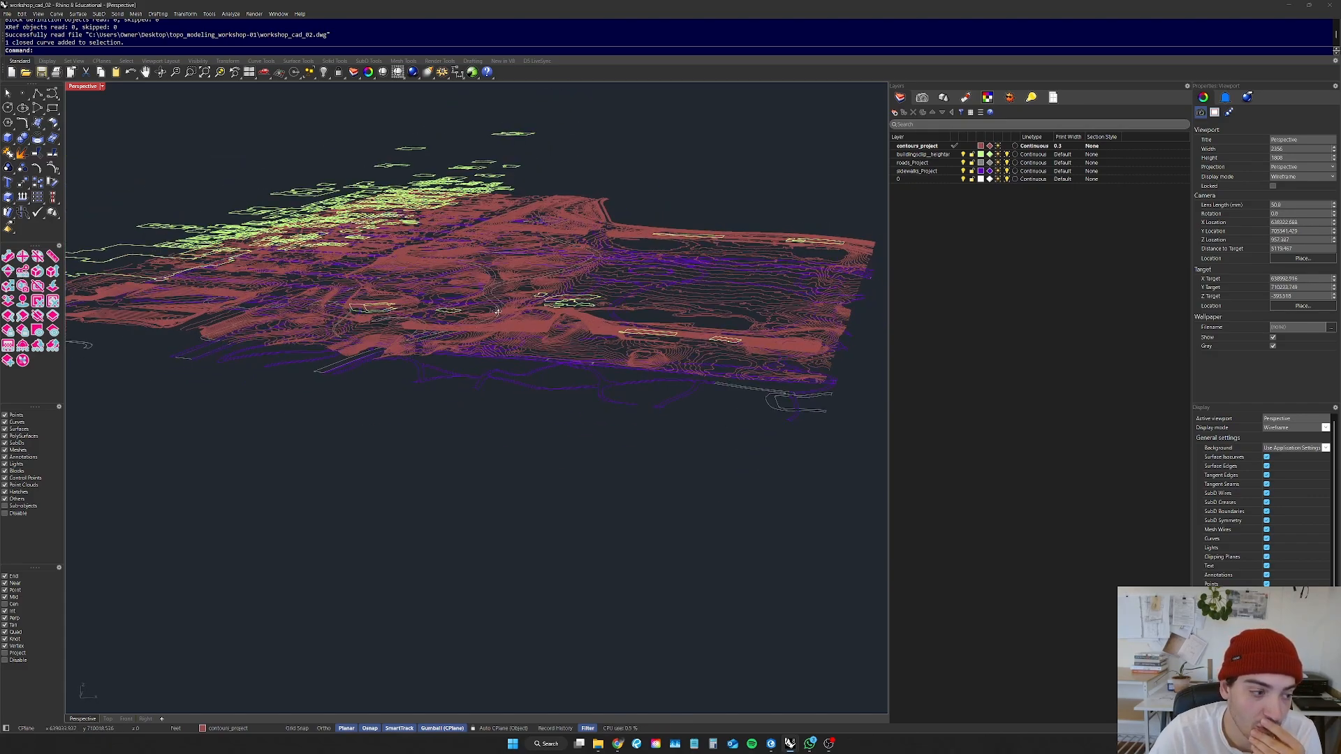
{"action": "scroll", "coordinate": [292, 290], "scroll_direction": "down", "scroll_amount": 5}
{"action": "scroll", "coordinate": [119, 273], "scroll_direction": "up", "scroll_amount": 7}
{"action": "right_click_drag", "start_coordinate": [119, 272], "coordinate": [137, 243]}
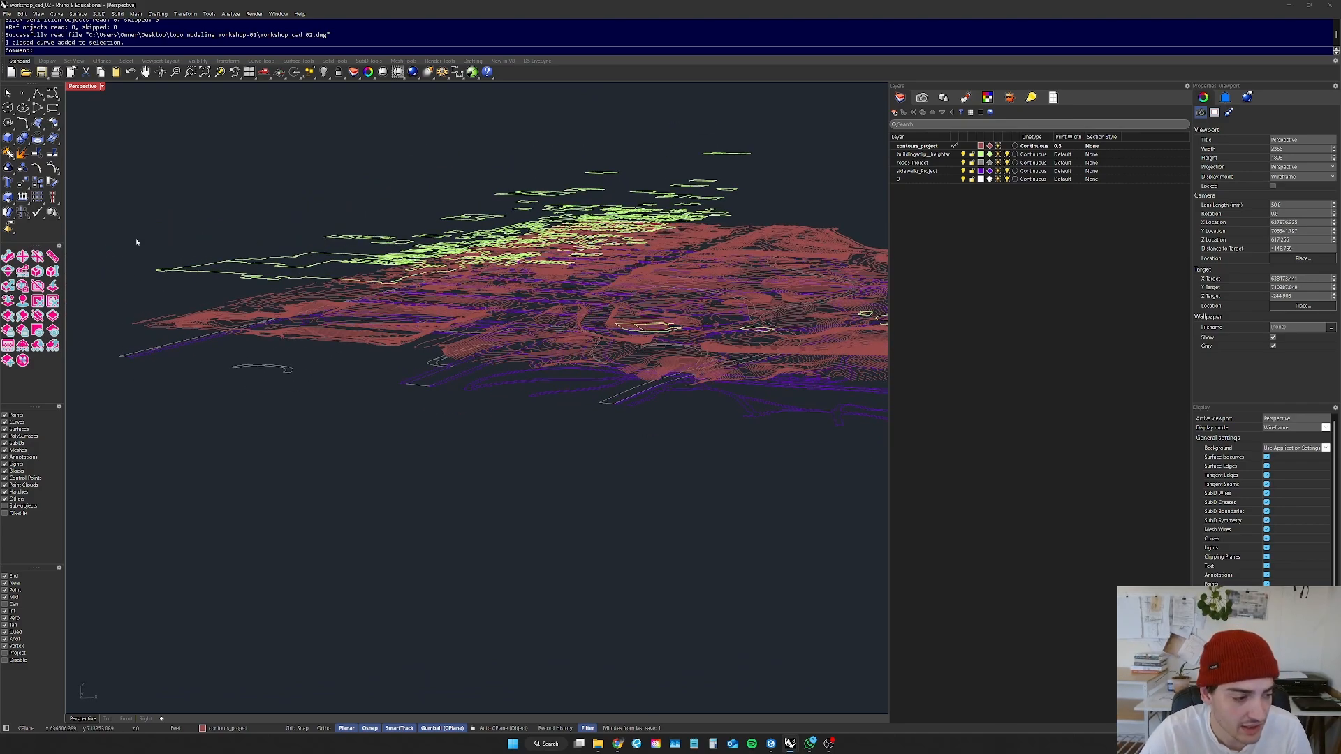
Step: Select the large building outline at the near corner of the site for inspection, then clear the selection
{"action": "left_click_drag", "start_coordinate": [210, 235], "coordinate": [149, 283]}
{"action": "left_click", "coordinate": [195, 232]}
{"action": "scroll", "coordinate": [219, 262], "scroll_direction": "up", "scroll_amount": 4}
{"action": "scroll", "coordinate": [219, 262], "scroll_direction": "down", "scroll_amount": 6}
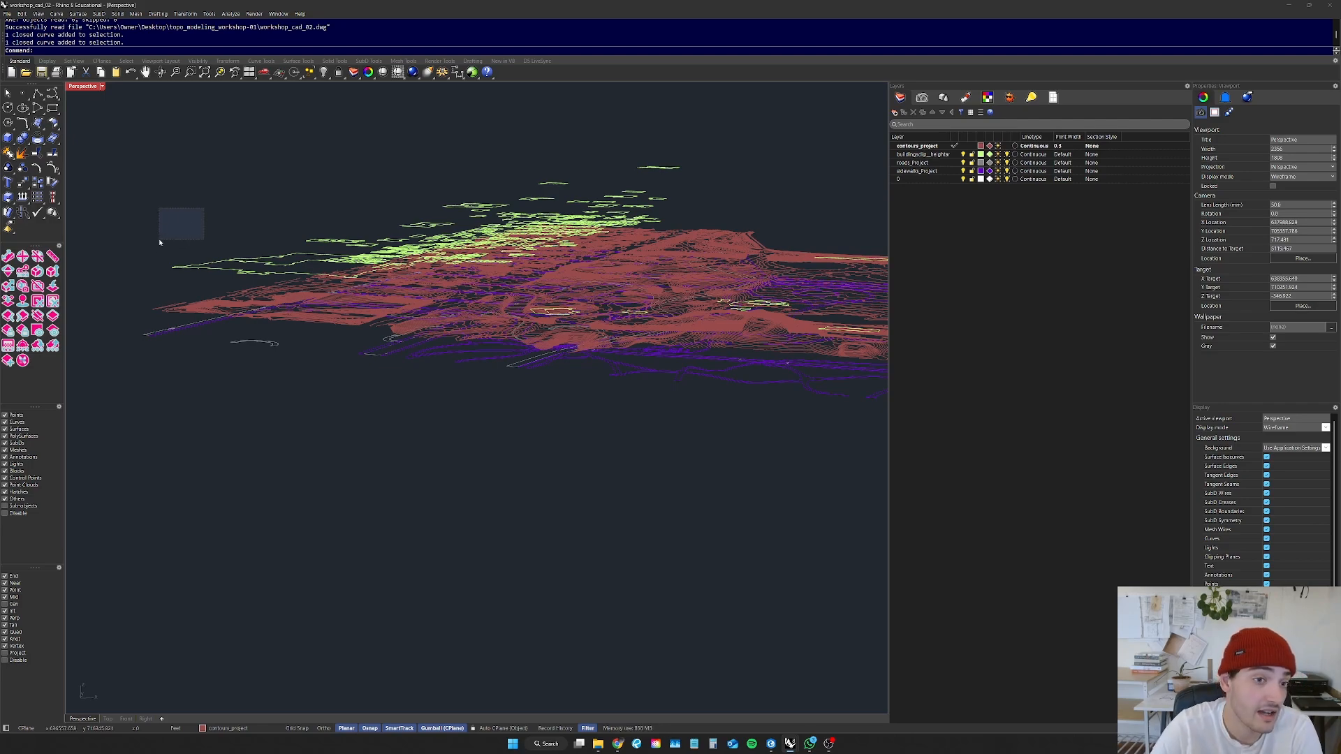
{"action": "left_click_drag", "start_coordinate": [159, 240], "coordinate": [160, 240]}
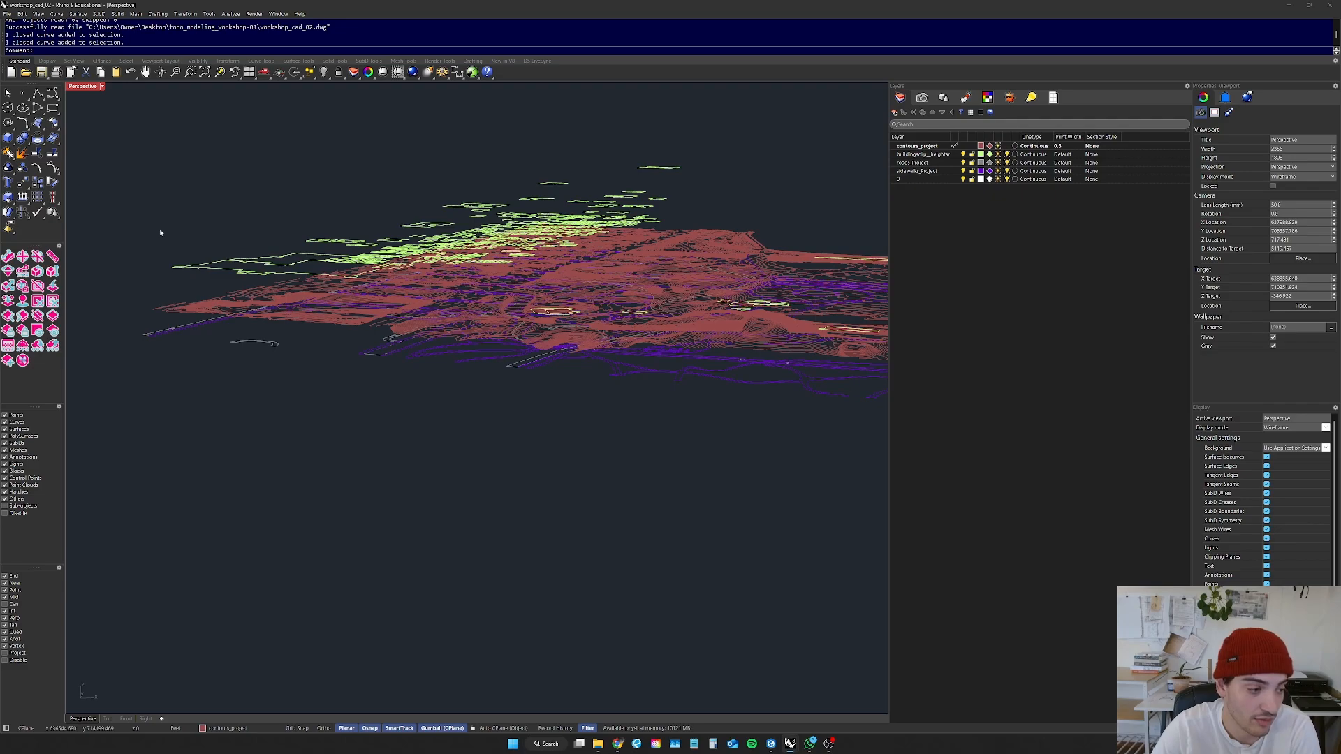
Step: Examine how the roads, sidewalks and building footprints sit against the contours at the near corner of the terrain
{"action": "right_click_drag", "start_coordinate": [207, 226], "coordinate": [242, 319]}
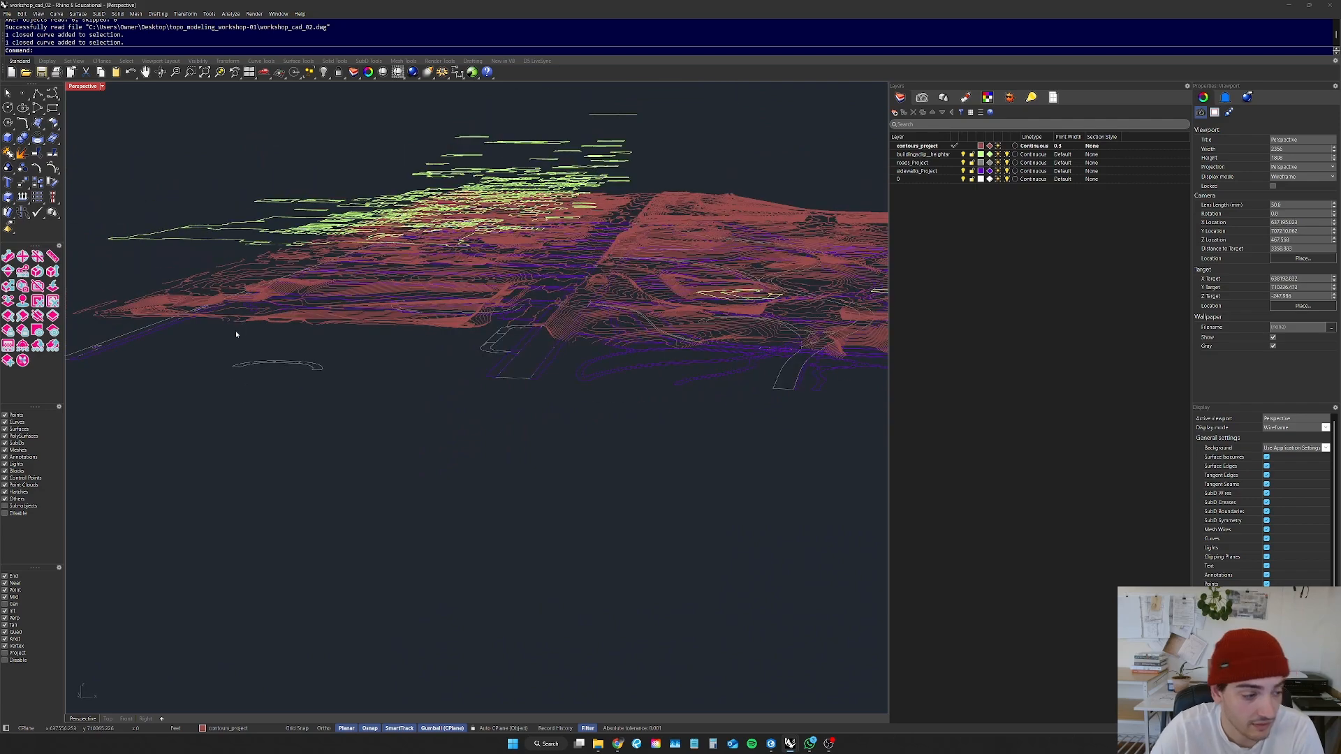
{"action": "scroll", "coordinate": [326, 349], "scroll_direction": "up", "scroll_amount": 3}
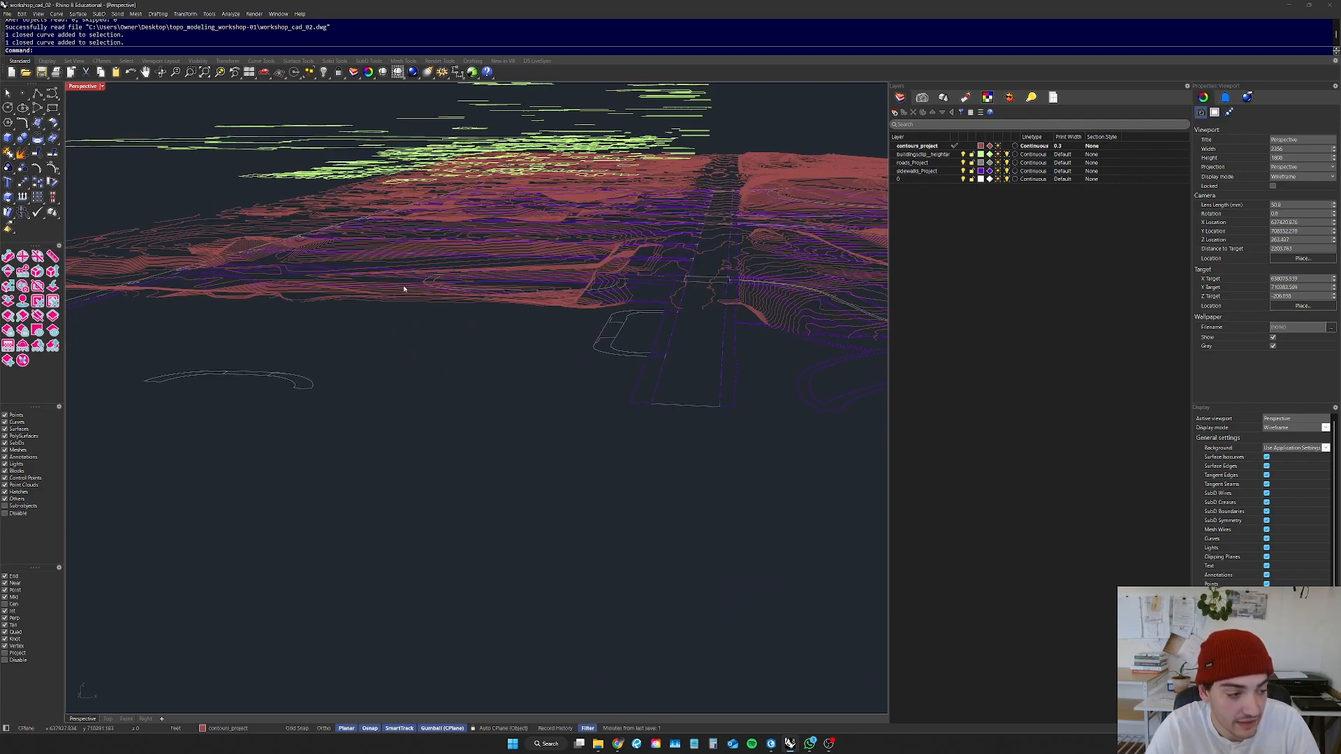
{"action": "scroll", "coordinate": [396, 290], "scroll_direction": "up", "scroll_amount": 2}
{"action": "right_click_drag", "start_coordinate": [396, 290], "coordinate": [342, 318]}
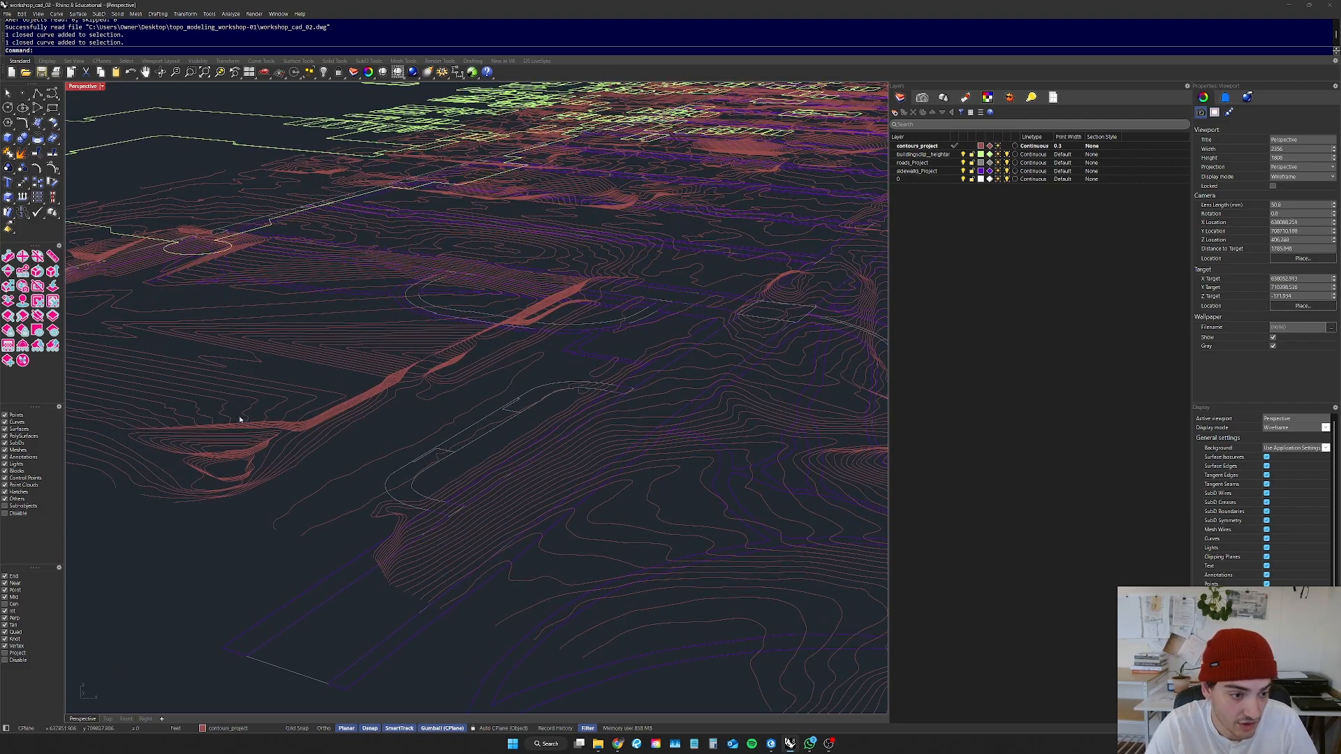
{"action": "scroll", "coordinate": [416, 326], "scroll_direction": "down", "scroll_amount": 3}
{"action": "right_click_drag", "start_coordinate": [258, 308], "coordinate": [224, 316]}
{"action": "right_click_drag", "start_coordinate": [324, 308], "coordinate": [259, 304]}
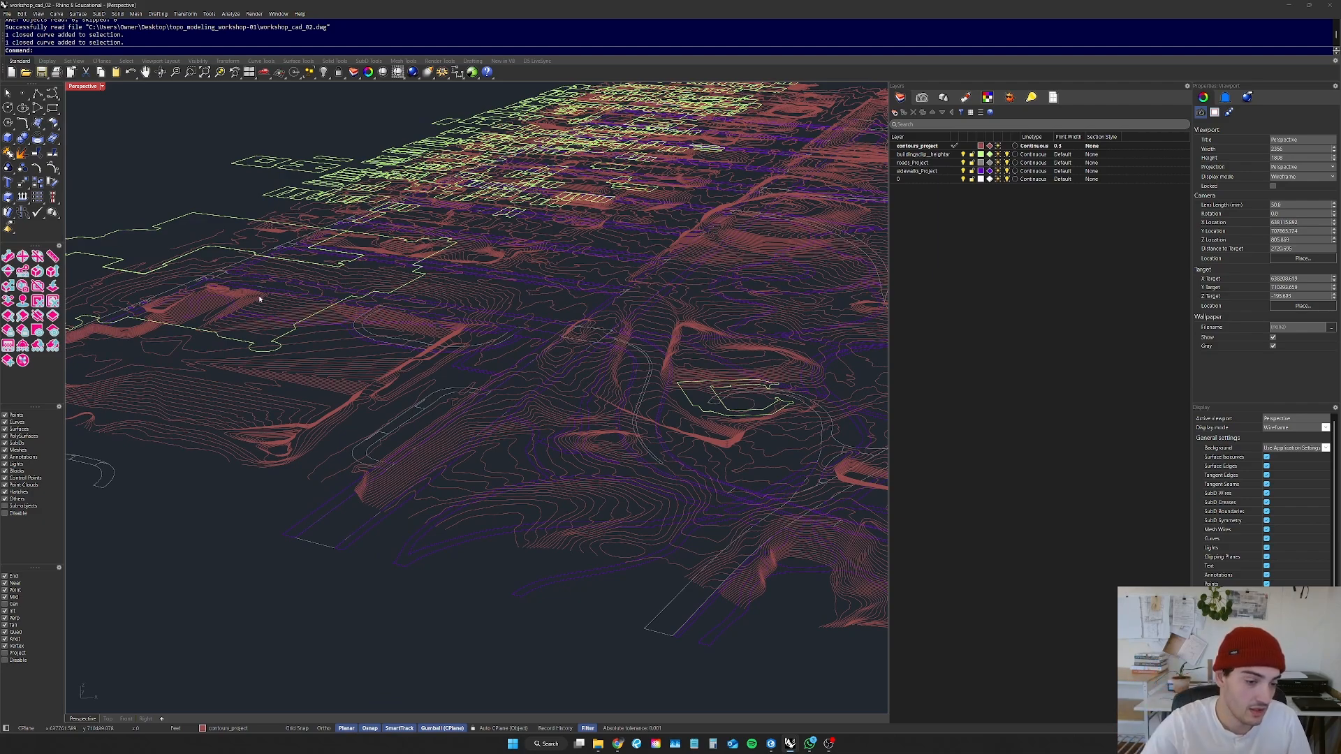
{"action": "mouse_move", "coordinate": [336, 402]}
{"action": "right_mouse_down"}
{"action": "mouse_move", "coordinate": [338, 382]}
{"action": "mouse_move", "coordinate": [326, 395]}
{"action": "right_mouse_up"}
Step: Select the road and sidewalk curves at the terrain's near edge, clear the selection and review the whole site from above
{"action": "left_click_drag", "start_coordinate": [321, 382], "coordinate": [254, 454]}
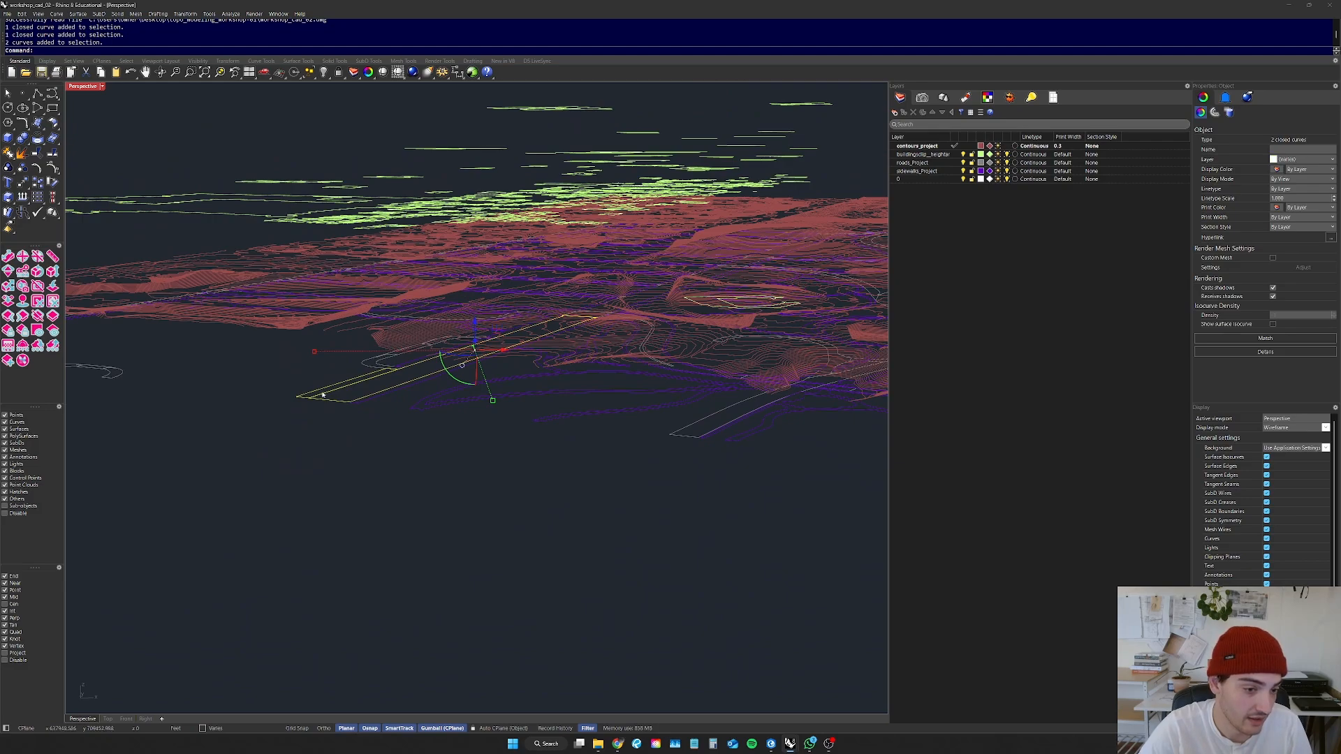
{"action": "scroll", "coordinate": [285, 461], "scroll_direction": "down", "scroll_amount": 2}
{"action": "left_click", "coordinate": [287, 467]}
{"action": "right_click_drag", "start_coordinate": [328, 428], "coordinate": [353, 419]}
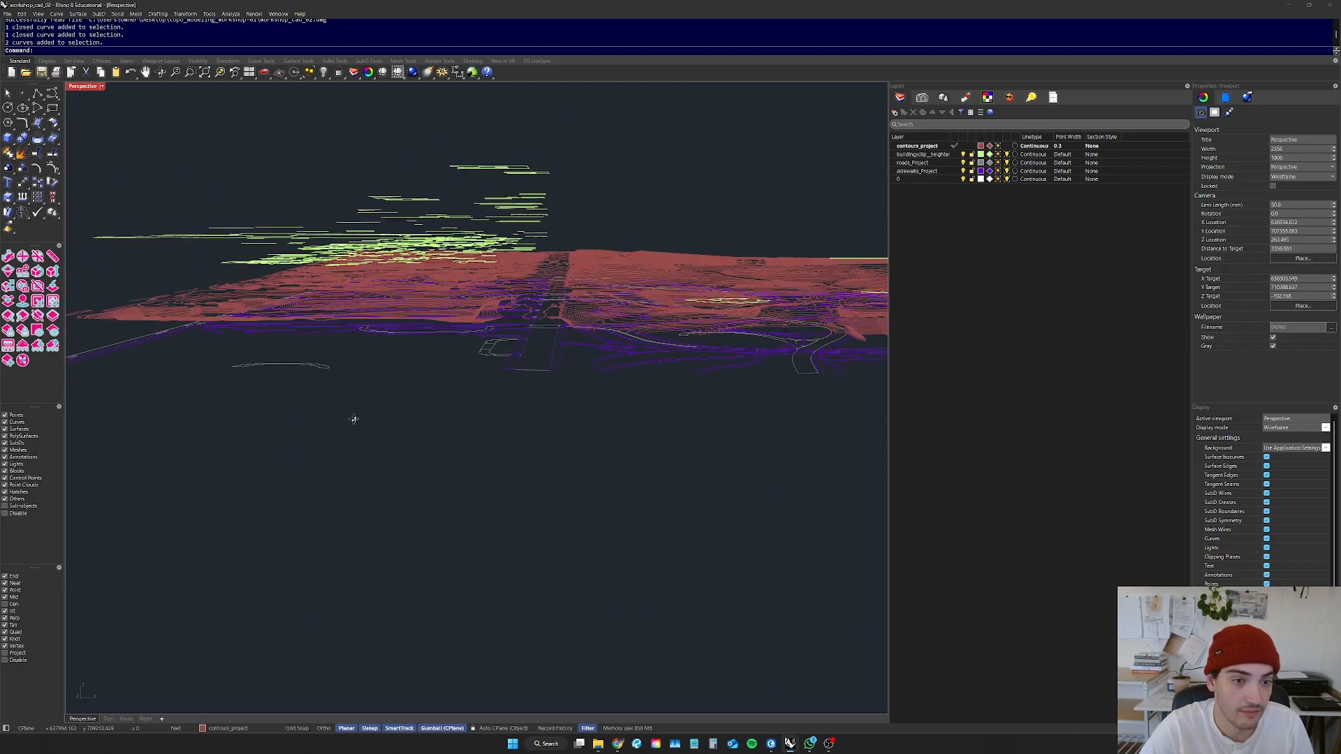
{"action": "right_click_drag", "start_coordinate": [342, 340], "coordinate": [535, 480]}
{"action": "scroll", "coordinate": [537, 446], "scroll_direction": "down", "scroll_amount": 10}
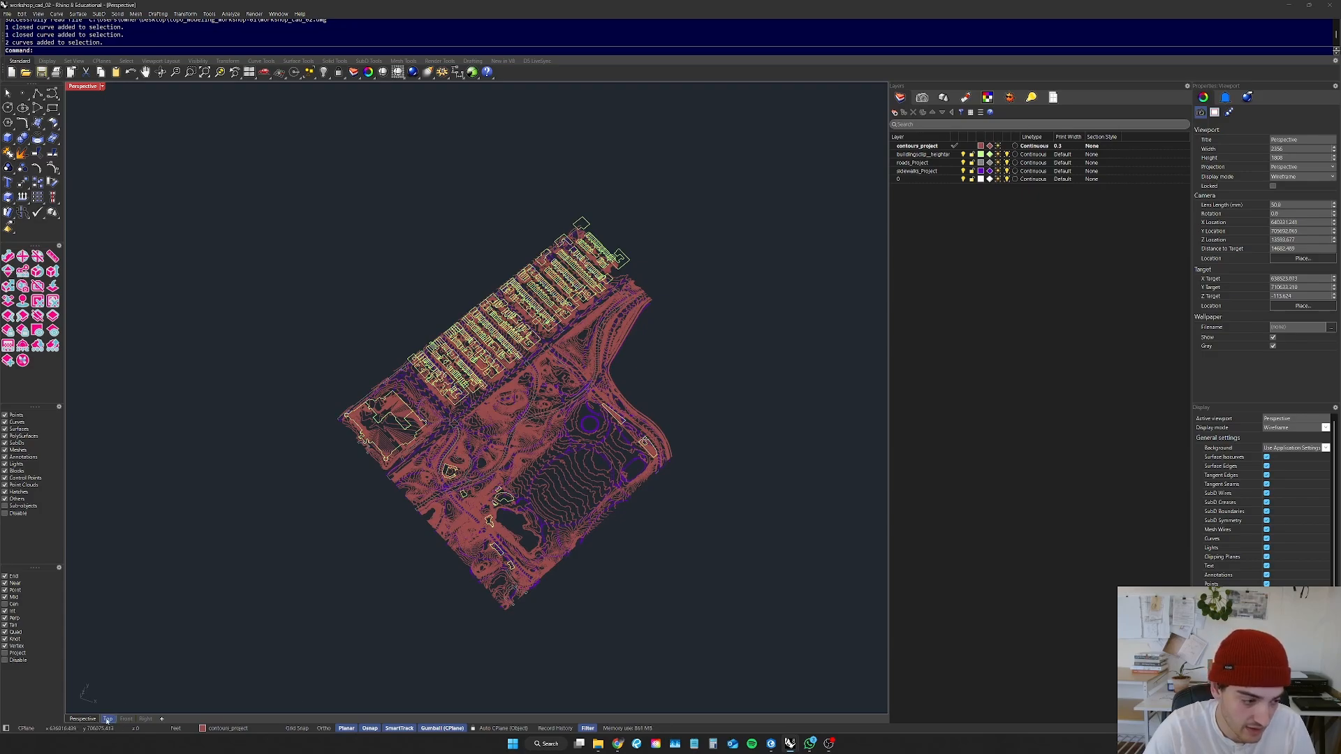
Step: Switch to the Top view and look closely at the contours around the forked path in the park
{"action": "left_click", "coordinate": [109, 721]}
{"action": "scroll", "coordinate": [482, 493], "scroll_direction": "down", "scroll_amount": 2}
{"action": "scroll", "coordinate": [482, 492], "scroll_direction": "up", "scroll_amount": 8}
{"action": "scroll", "coordinate": [482, 492], "scroll_direction": "down", "scroll_amount": 3}
{"action": "scroll", "coordinate": [479, 488], "scroll_direction": "up", "scroll_amount": 3}
{"action": "scroll", "coordinate": [552, 443], "scroll_direction": "up", "scroll_amount": 5}
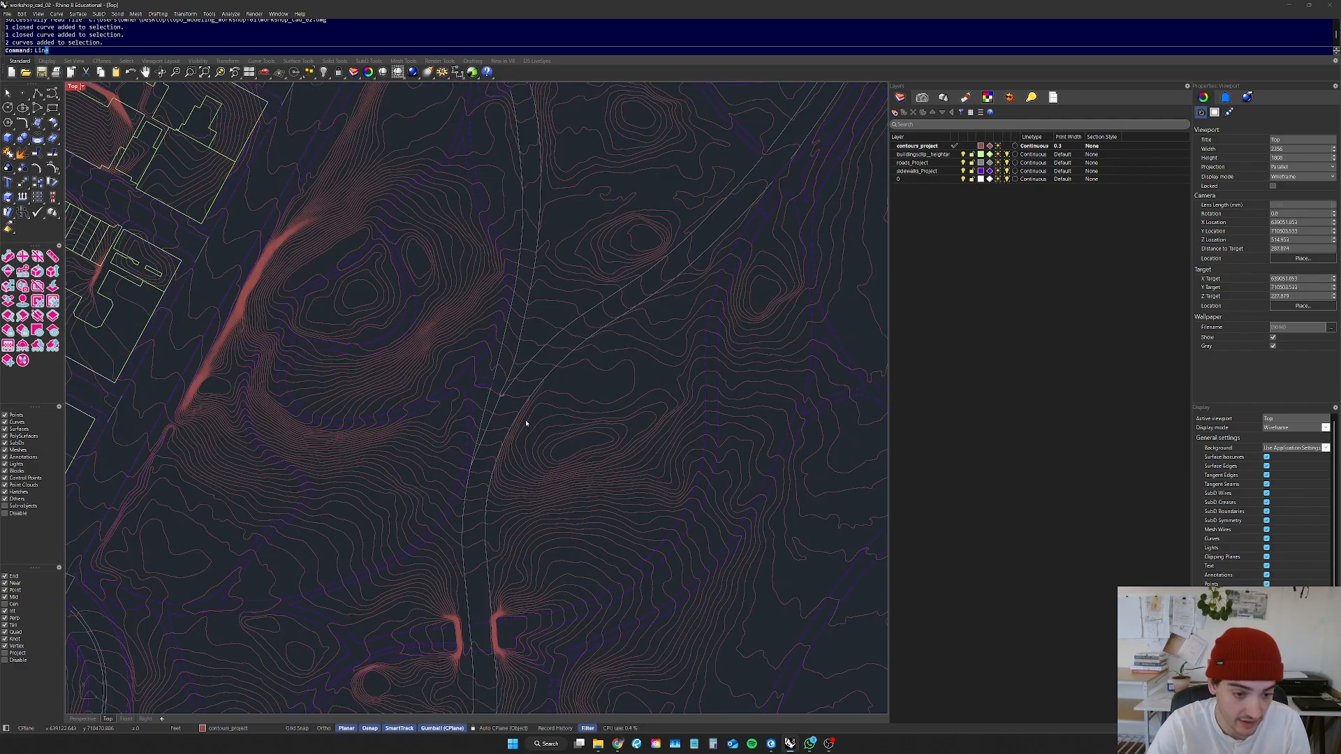
{"action": "key", "text": "Return"}
{"action": "scroll", "coordinate": [482, 401], "scroll_direction": "down", "scroll_amount": 3}
{"action": "scroll", "coordinate": [342, 395], "scroll_direction": "up", "scroll_amount": 3}
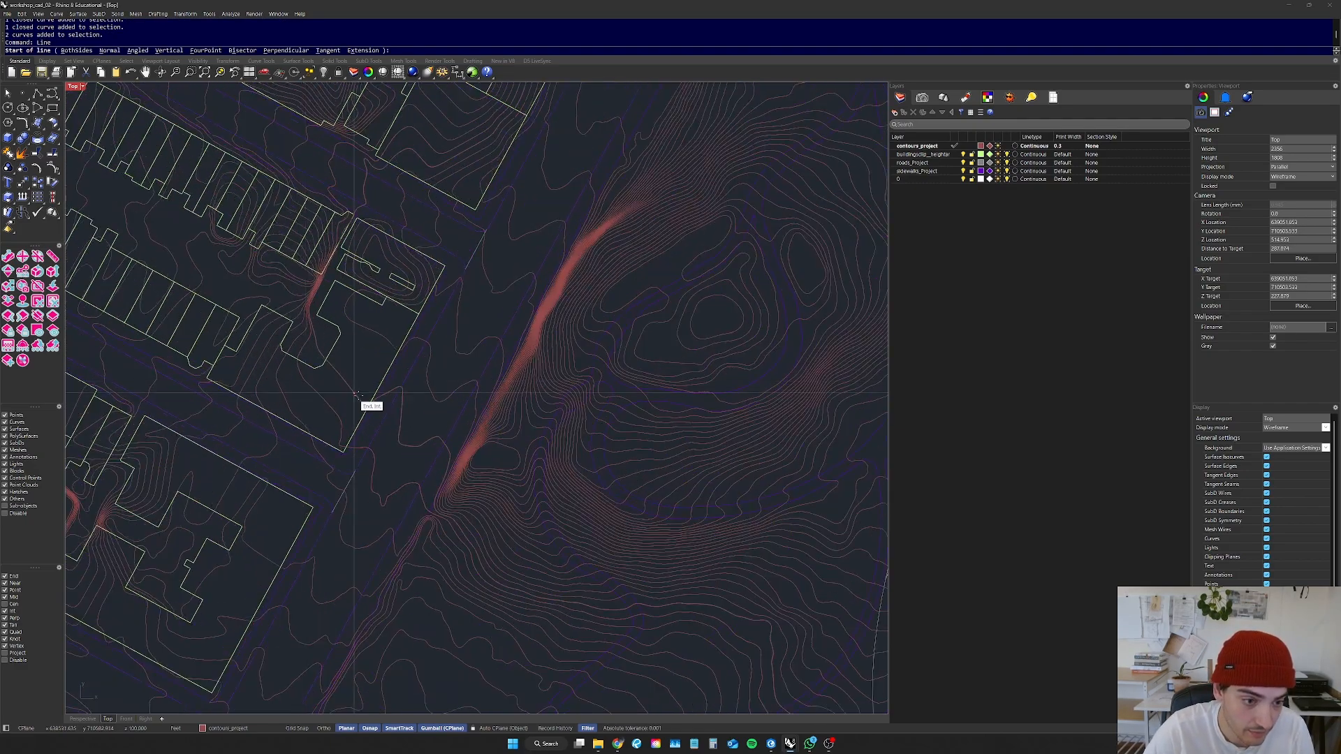
{"action": "left_click", "coordinate": [342, 395]}
{"action": "scroll", "coordinate": [342, 395], "scroll_direction": "up", "scroll_amount": 3}
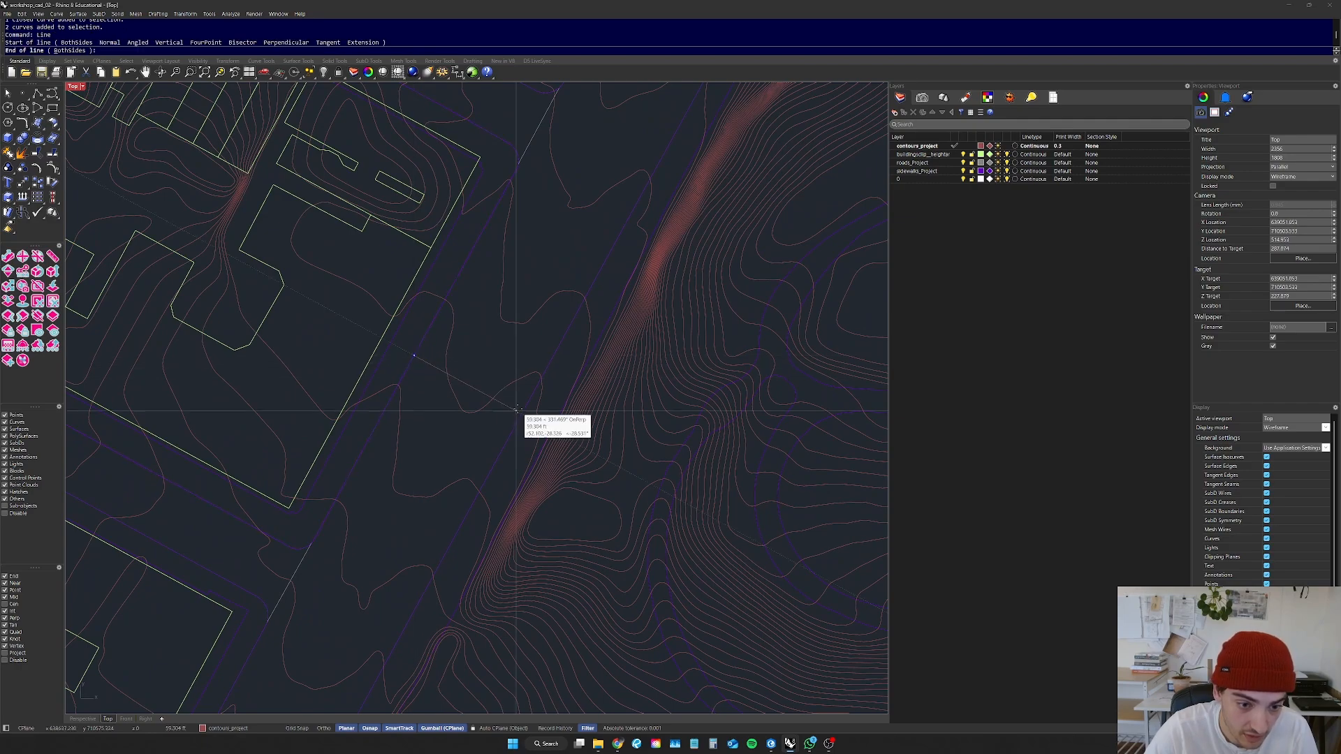
{"action": "key", "text": "Escape"}
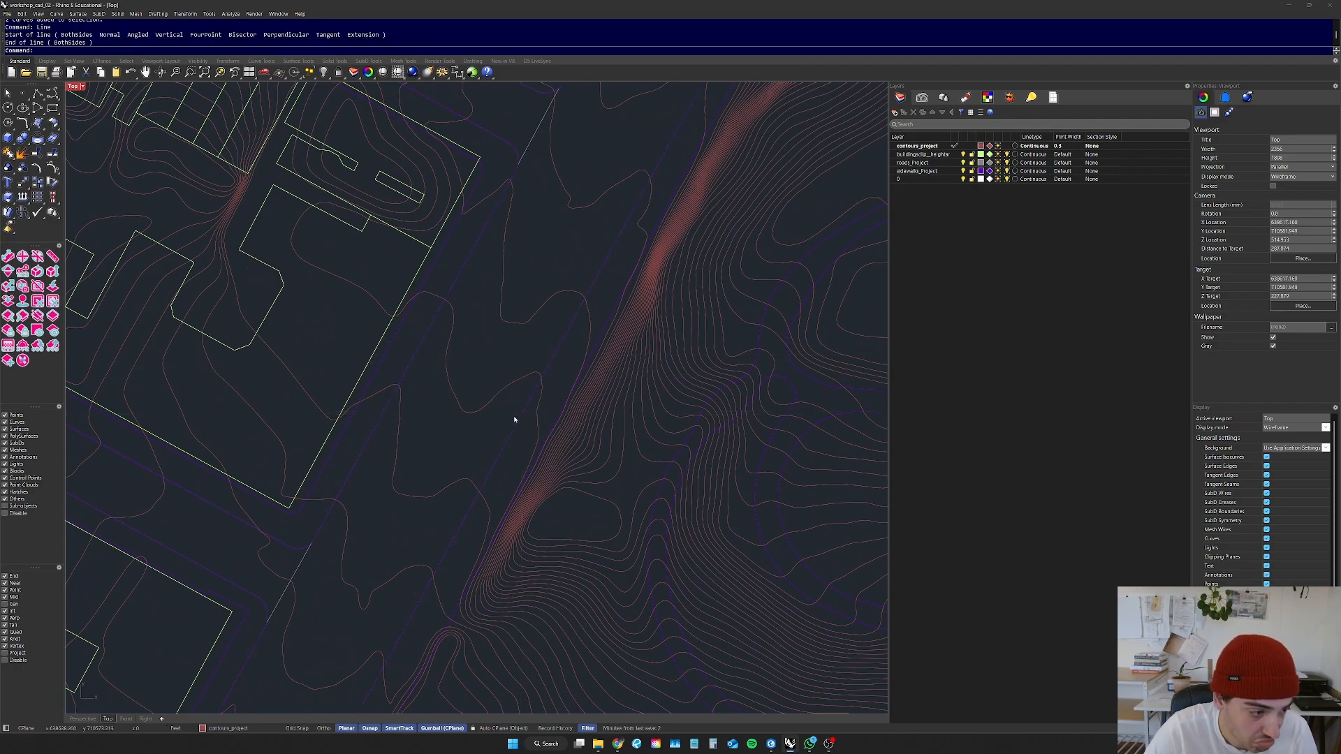
Step: Measure across the narrow park path among the dense contours with a temporary line in the Top view, then cancel the line
{"action": "scroll", "coordinate": [508, 419], "scroll_direction": "down", "scroll_amount": 8}
{"action": "right_click_drag", "start_coordinate": [634, 440], "coordinate": [404, 464]}
{"action": "scroll", "coordinate": [405, 464], "scroll_direction": "up", "scroll_amount": 12}
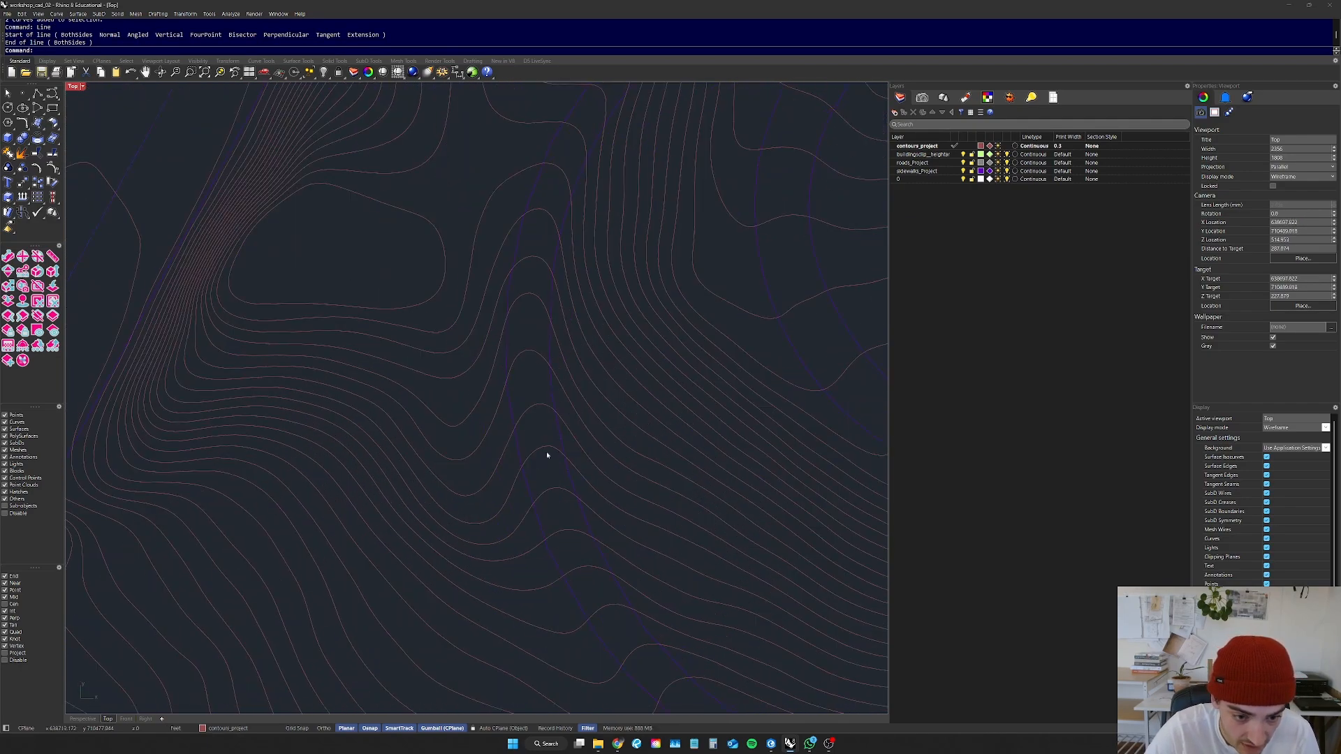
{"action": "key", "text": "Return"}
{"action": "left_click", "coordinate": [515, 443]}
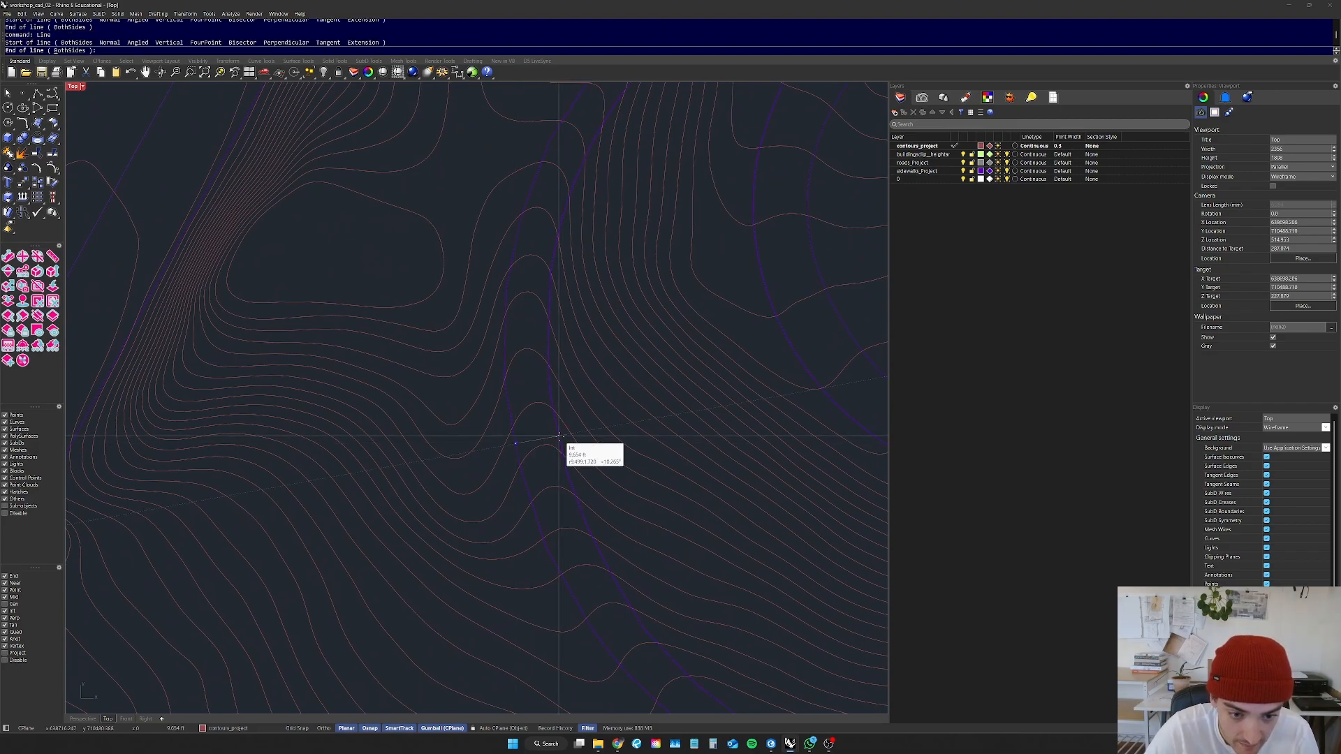
{"action": "key", "text": "Escape"}
{"action": "scroll", "coordinate": [448, 442], "scroll_direction": "down", "scroll_amount": 5}
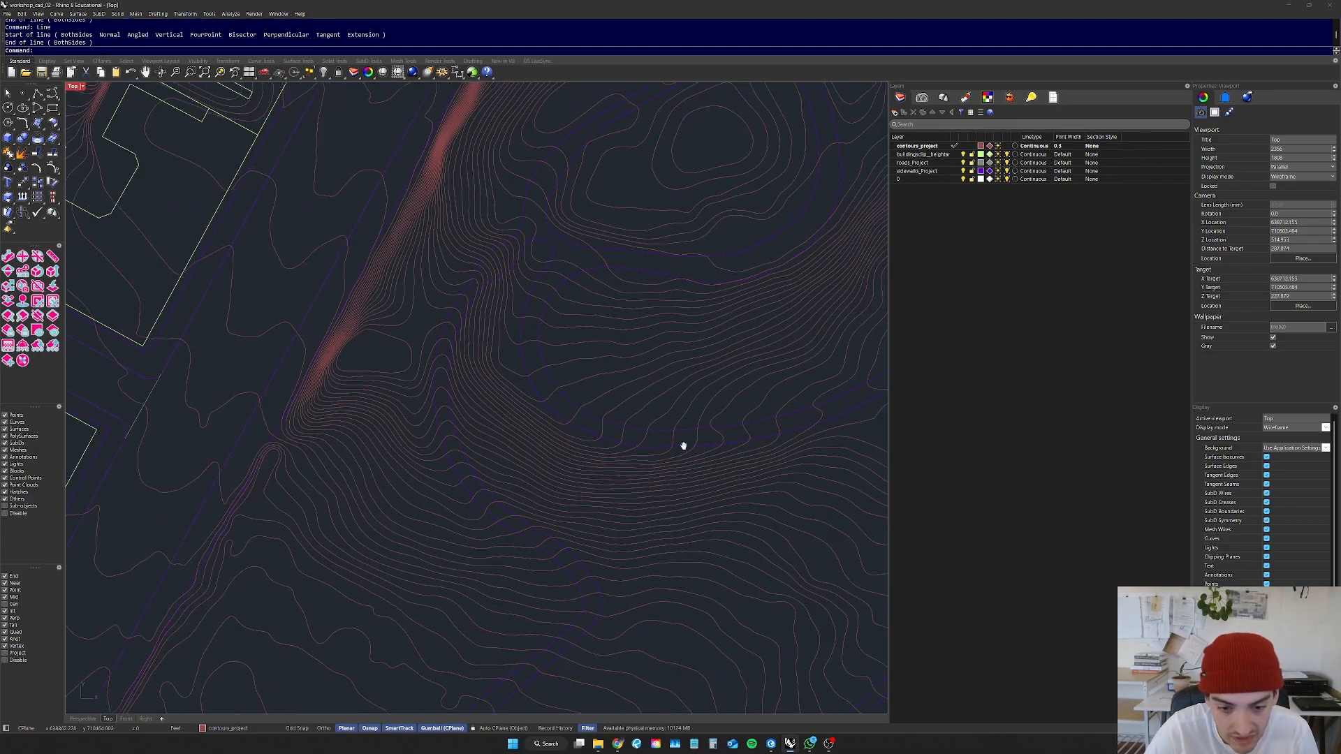
{"action": "scroll", "coordinate": [717, 463], "scroll_direction": "up", "scroll_amount": 5}
Step: In the Perspective view, select the small closed contours beside the steep slope, zoom to the selection and clear it
{"action": "left_click", "coordinate": [81, 718]}
{"action": "scroll", "coordinate": [453, 507], "scroll_direction": "down", "scroll_amount": 5}
{"action": "right_click_drag", "start_coordinate": [458, 513], "coordinate": [420, 469]}
{"action": "scroll", "coordinate": [477, 468], "scroll_direction": "up", "scroll_amount": 10}
{"action": "scroll", "coordinate": [423, 461], "scroll_direction": "up", "scroll_amount": 15}
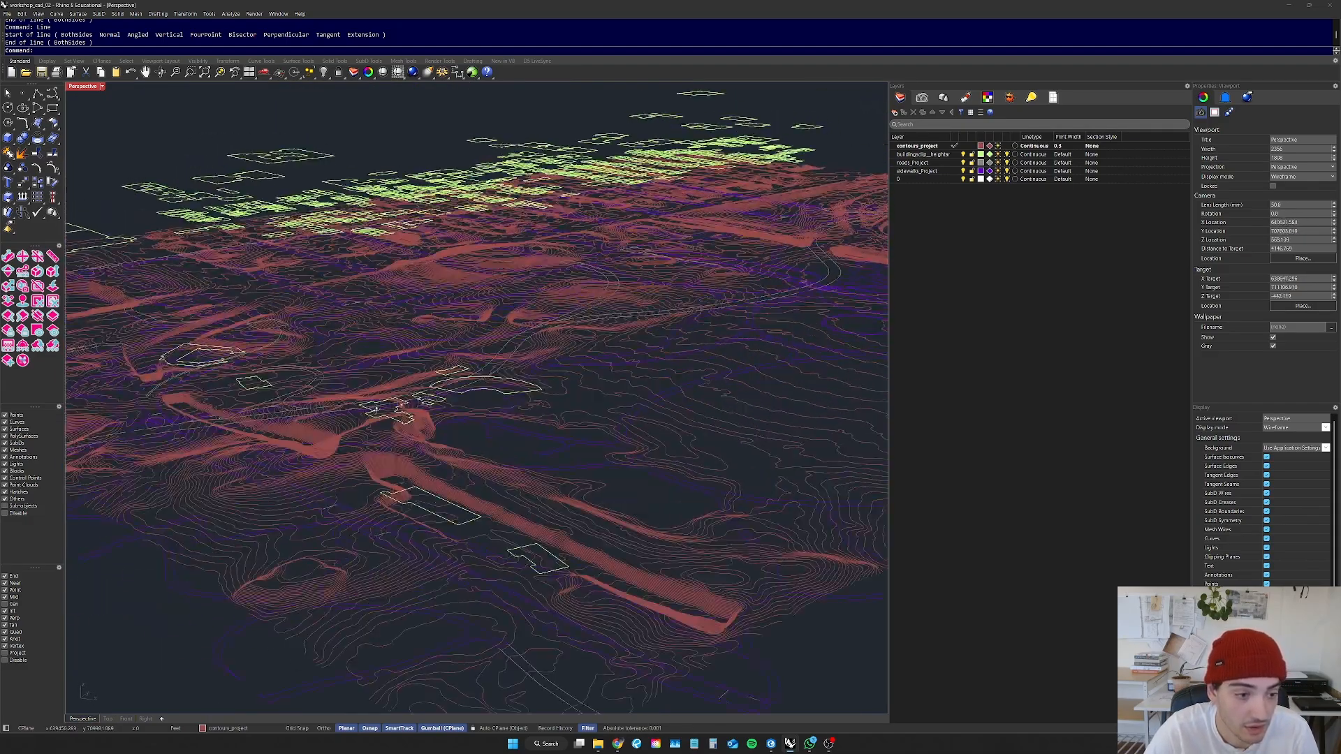
{"action": "right_click_drag", "start_coordinate": [436, 414], "coordinate": [433, 416]}
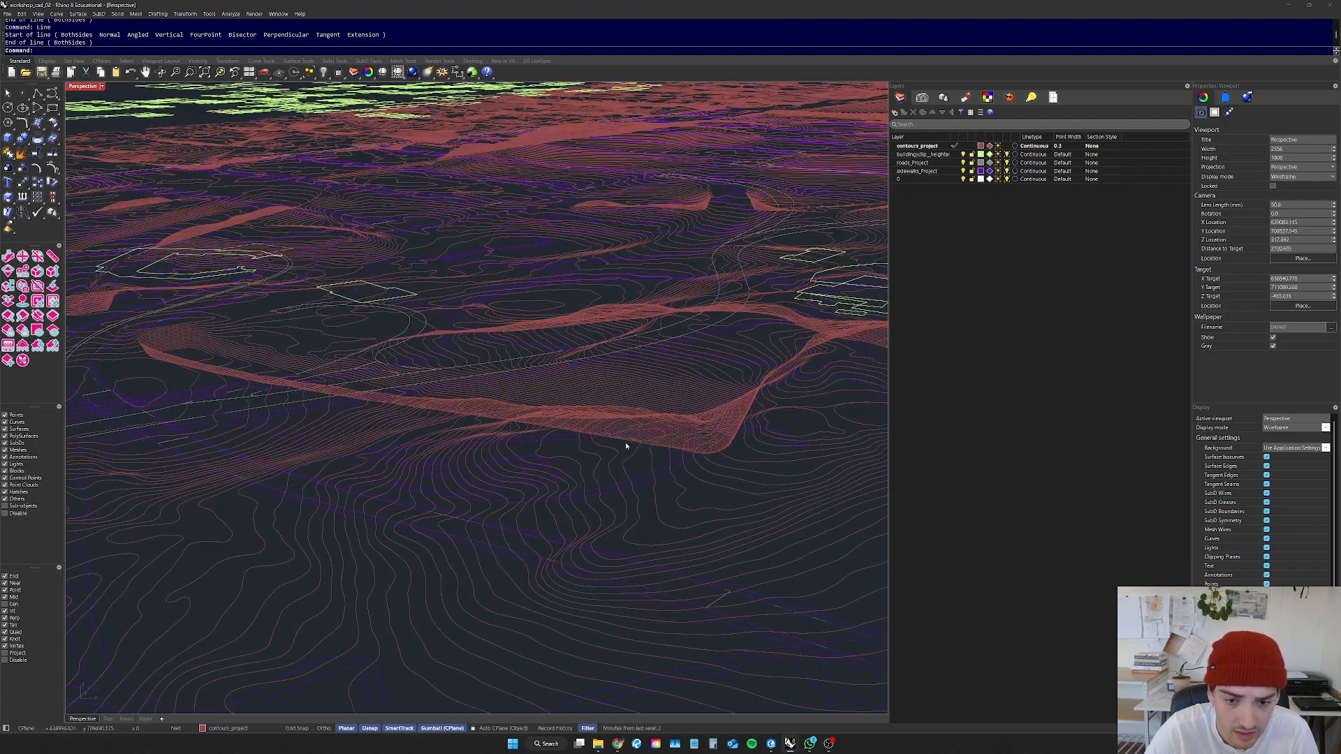
{"action": "left_click", "coordinate": [832, 427]}
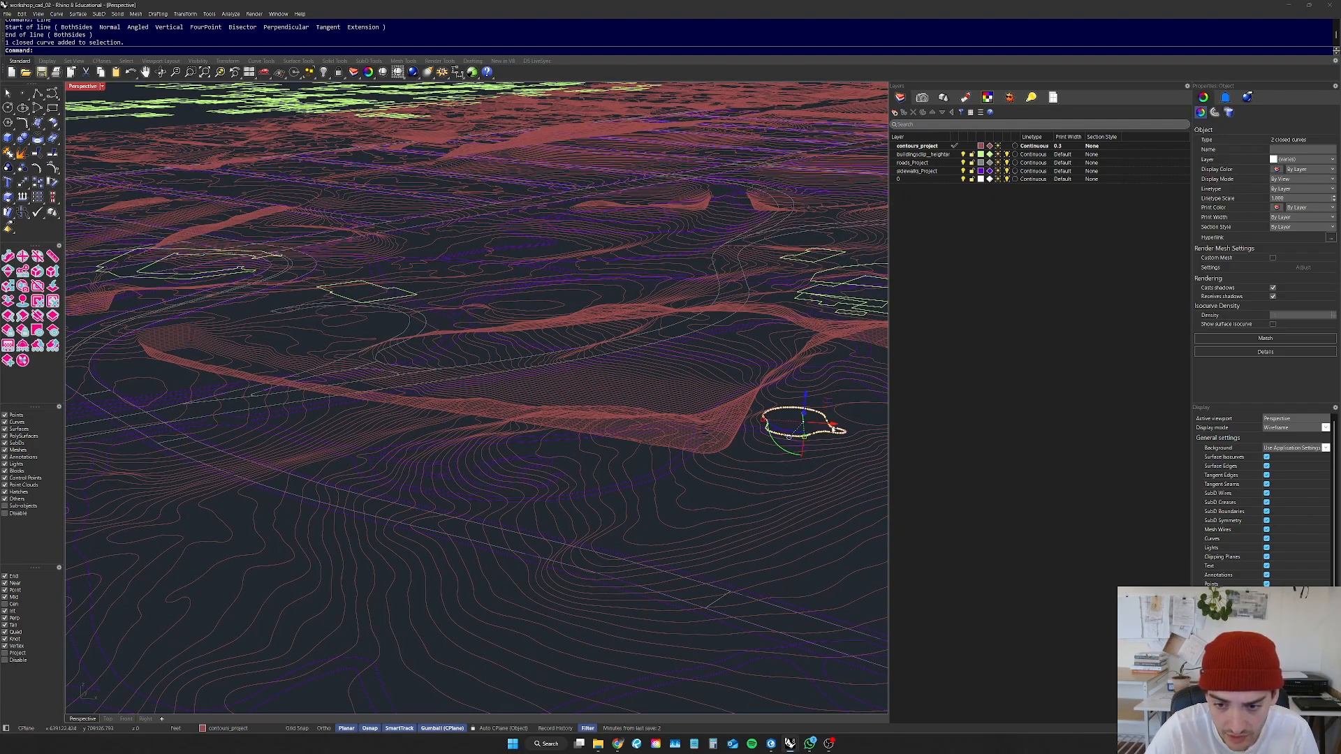
{"action": "type", "text": "zs"}
{"action": "key", "text": "Return"}
{"action": "mouse_move", "coordinate": [769, 428]}
{"action": "right_mouse_down"}
{"action": "mouse_move", "coordinate": [769, 412]}
{"action": "mouse_move", "coordinate": [768, 428]}
{"action": "right_mouse_up"}
{"action": "key", "text": "Escape"}
Step: Draw a vertical line 1 ft tall from the lower contour to the level of the next contour on the flat ground
{"action": "type", "text": "l"}
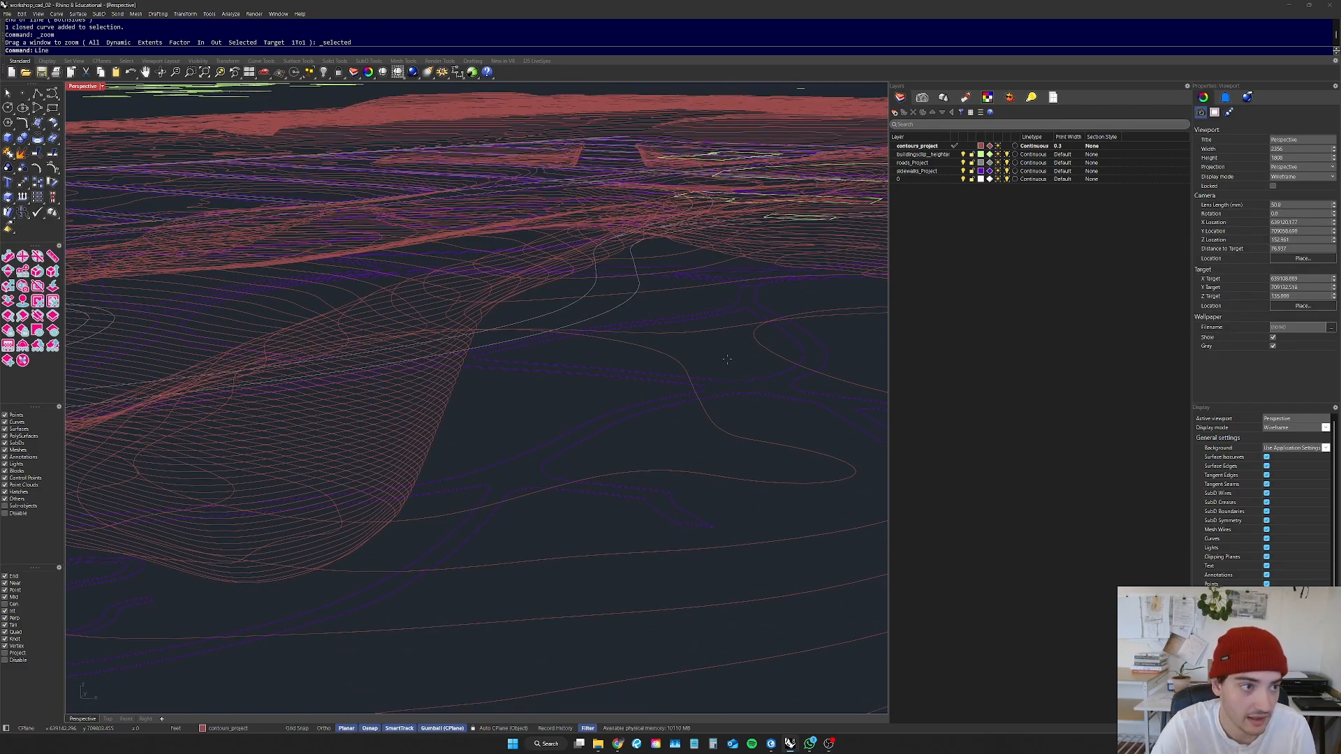
{"action": "key", "text": "Return"}
{"action": "type", "text": "v"}
{"action": "key", "text": "Return"}
{"action": "right_click_drag", "start_coordinate": [643, 428], "coordinate": [551, 503]}
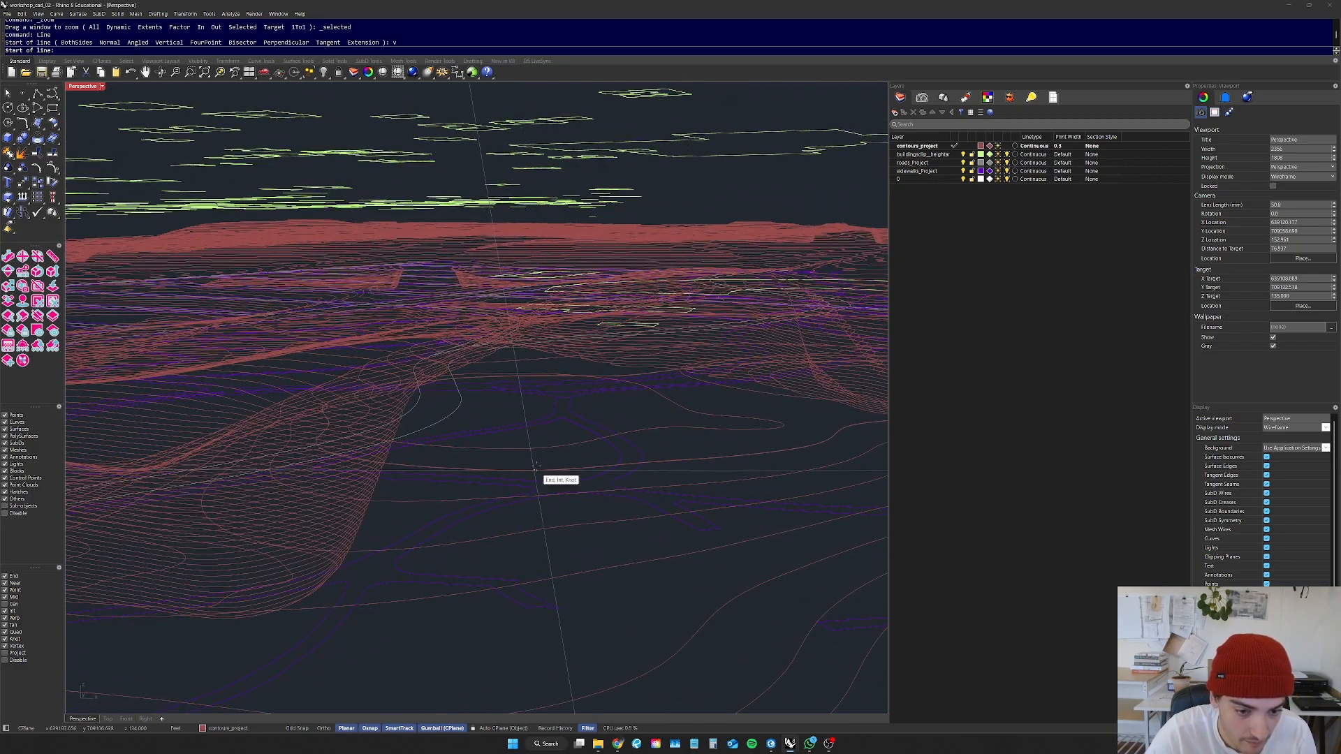
{"action": "right_click_drag", "start_coordinate": [514, 457], "coordinate": [515, 456]}
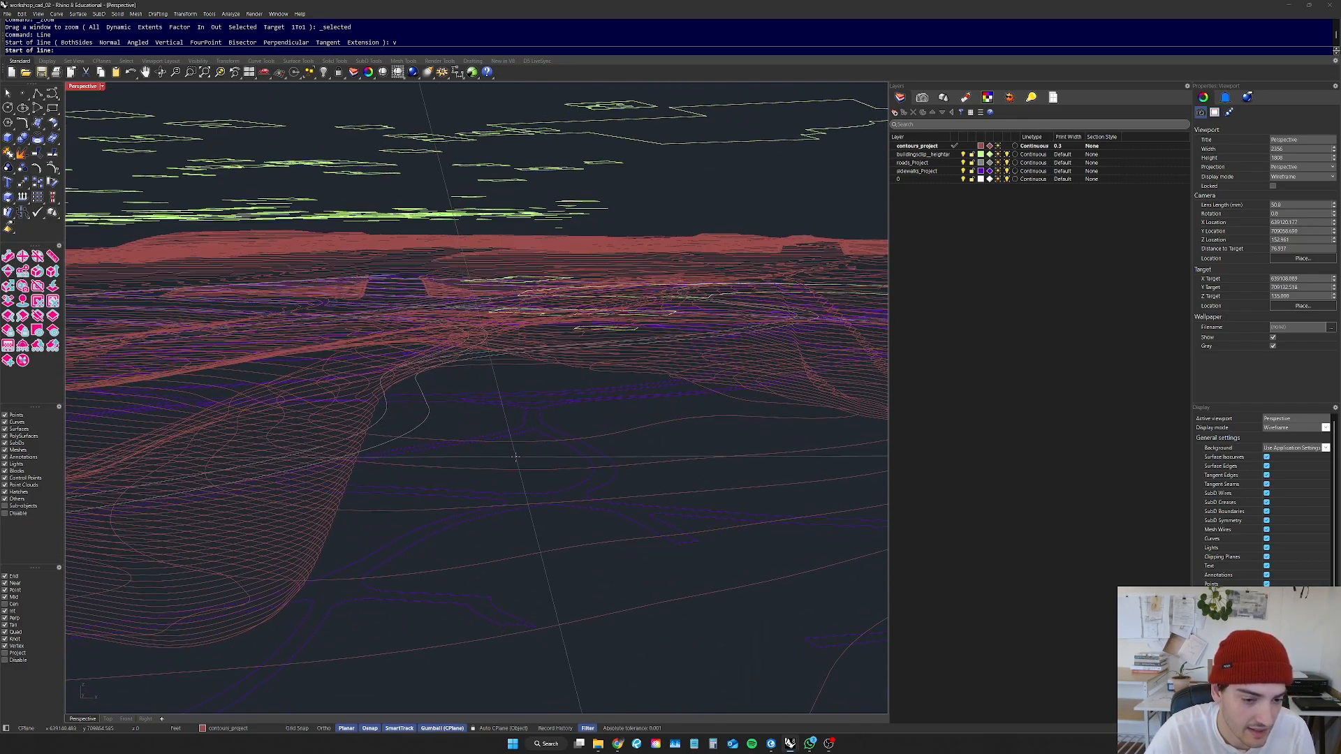
{"action": "left_click", "coordinate": [472, 469]}
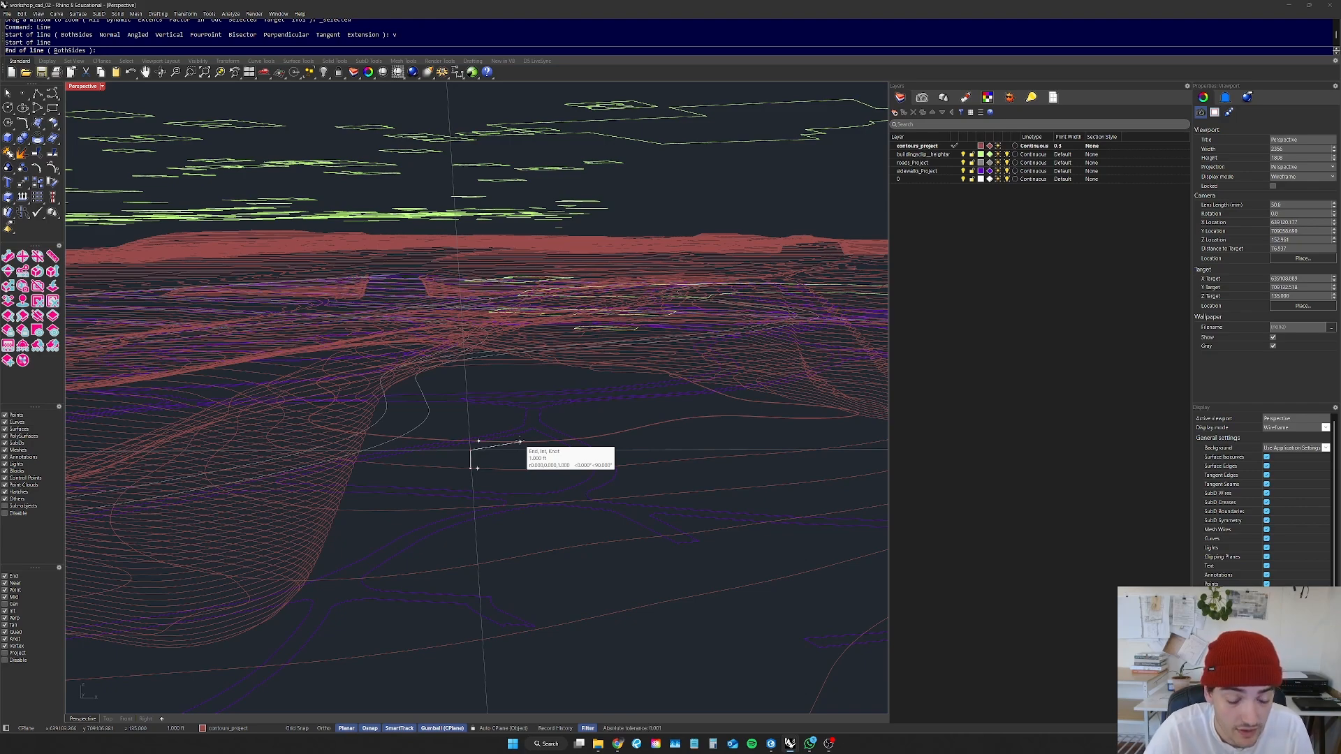
{"action": "left_click", "coordinate": [520, 442]}
Step: Review the entire site from several oblique angles, comparing the park contours, building footprints, roads and sidewalks
{"action": "scroll", "coordinate": [521, 442], "scroll_direction": "down", "scroll_amount": 5}
{"action": "right_click_drag", "start_coordinate": [521, 442], "coordinate": [436, 521]}
{"action": "scroll", "coordinate": [547, 439], "scroll_direction": "down", "scroll_amount": 8}
{"action": "scroll", "coordinate": [499, 489], "scroll_direction": "down", "scroll_amount": 6}
{"action": "scroll", "coordinate": [534, 551], "scroll_direction": "up", "scroll_amount": 6}
{"action": "scroll", "coordinate": [578, 494], "scroll_direction": "down", "scroll_amount": 9}
{"action": "scroll", "coordinate": [646, 670], "scroll_direction": "up", "scroll_amount": 3}
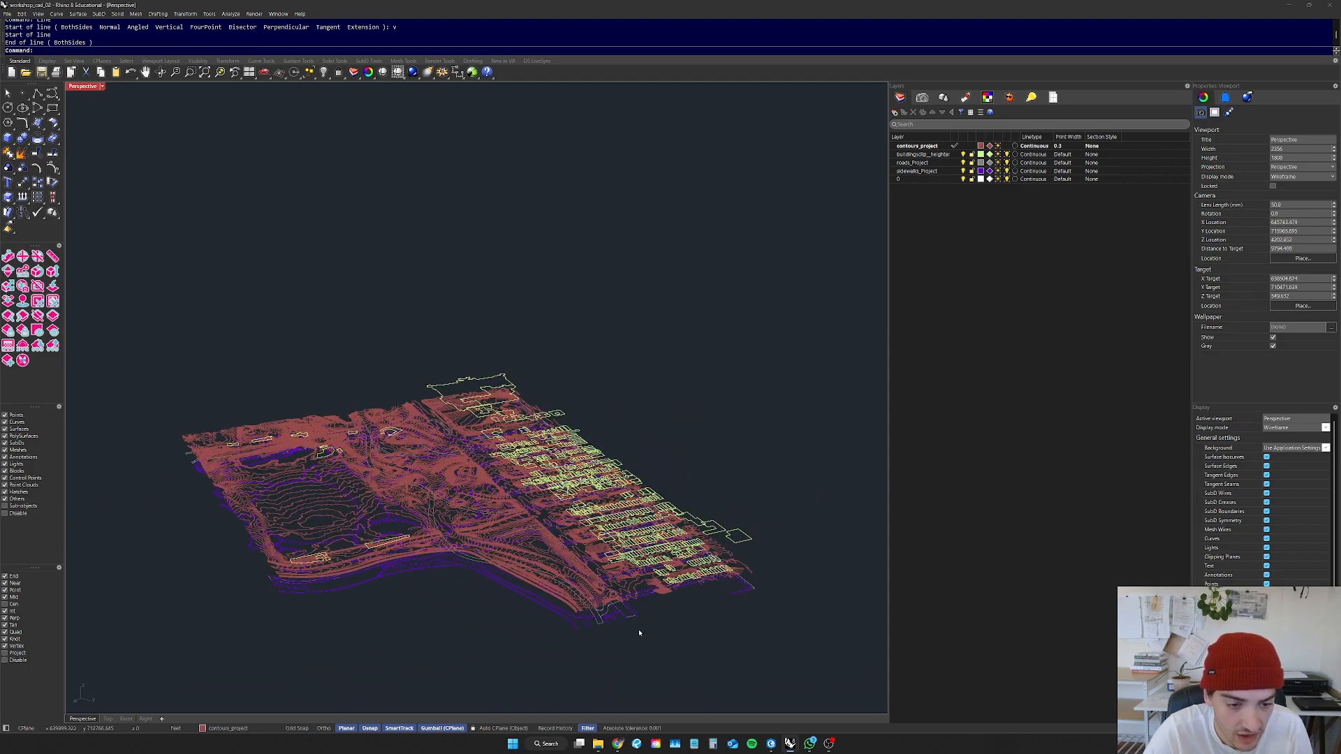
{"action": "right_click_drag", "start_coordinate": [637, 328], "coordinate": [593, 370]}
{"action": "scroll", "coordinate": [593, 371], "scroll_direction": "down", "scroll_amount": 3}
{"action": "scroll", "coordinate": [548, 492], "scroll_direction": "up", "scroll_amount": 5}
{"action": "right_click_drag", "start_coordinate": [556, 504], "coordinate": [561, 482]}
{"action": "scroll", "coordinate": [498, 356], "scroll_direction": "up", "scroll_amount": 3}
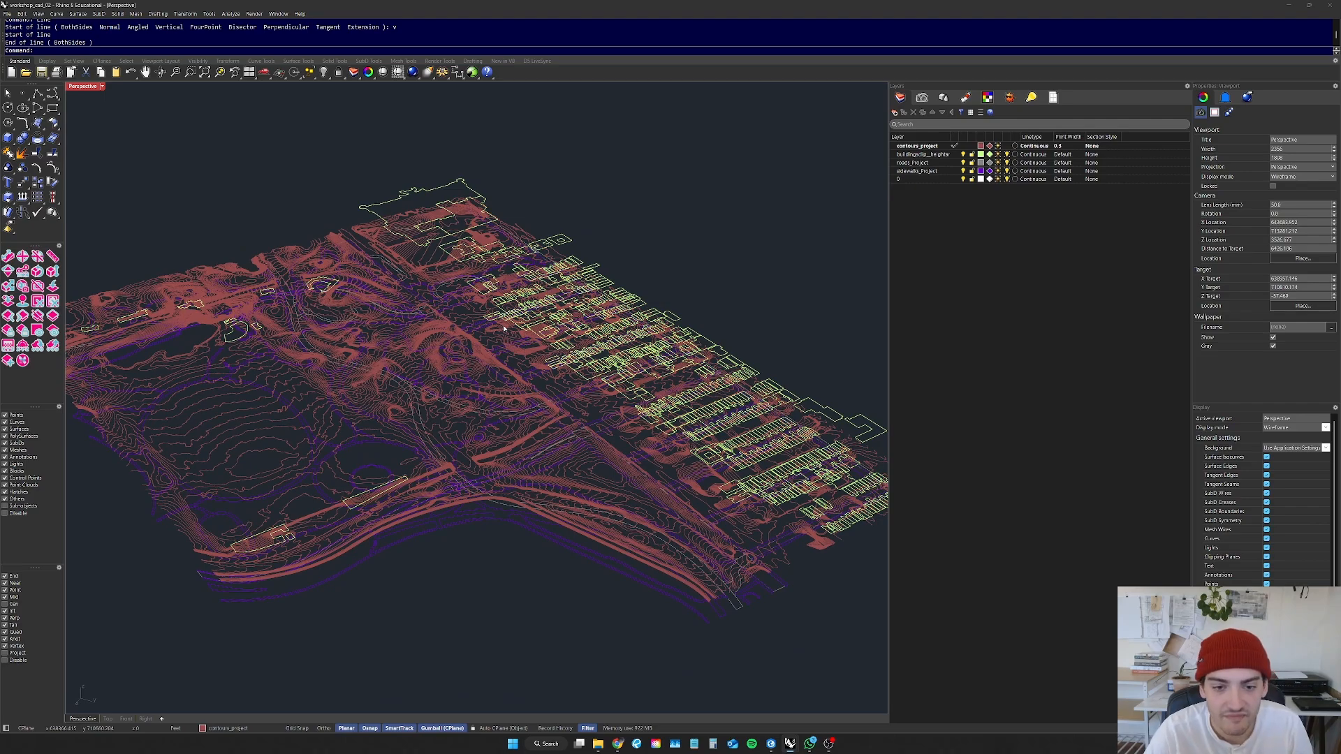
{"action": "right_click_drag", "start_coordinate": [473, 280], "coordinate": [474, 290]}
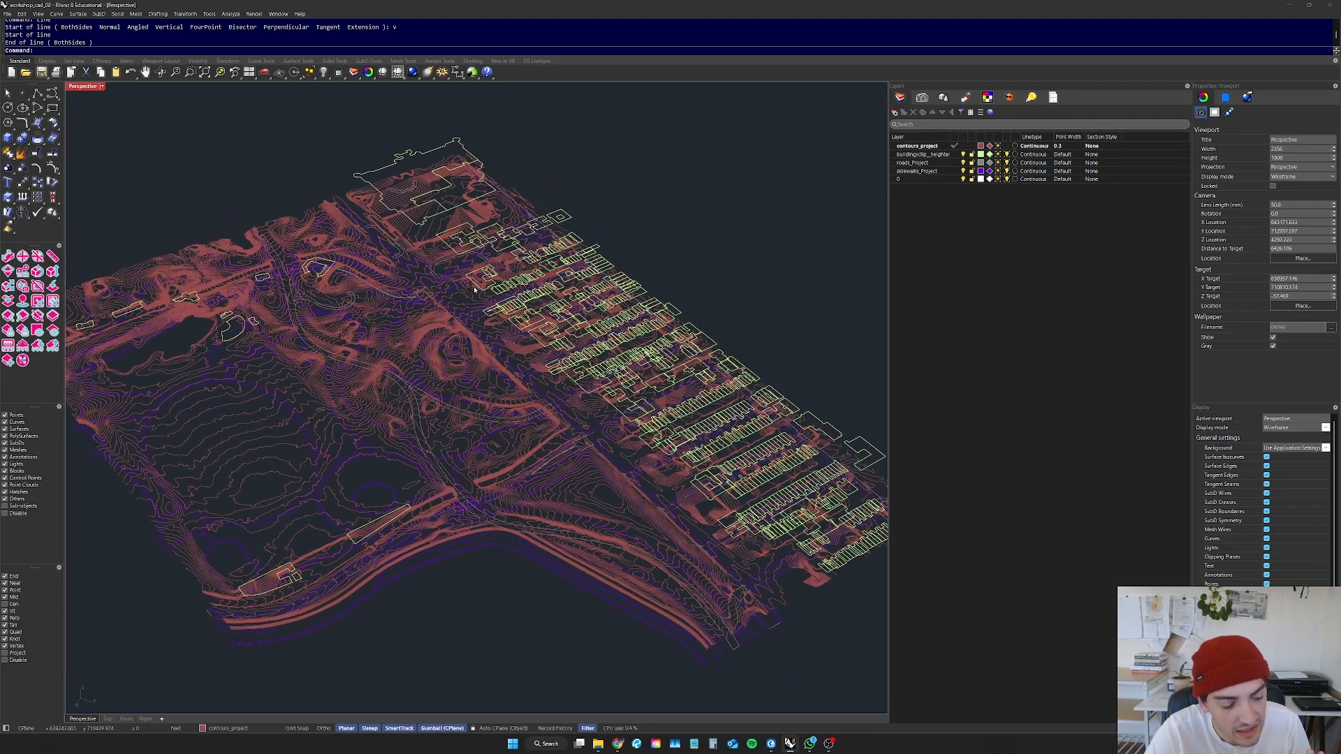
{"action": "scroll", "coordinate": [649, 213], "scroll_direction": "down", "scroll_amount": 4}
{"action": "right_click_drag", "start_coordinate": [635, 212], "coordinate": [591, 224]}
{"action": "scroll", "coordinate": [625, 216], "scroll_direction": "up", "scroll_amount": 2}
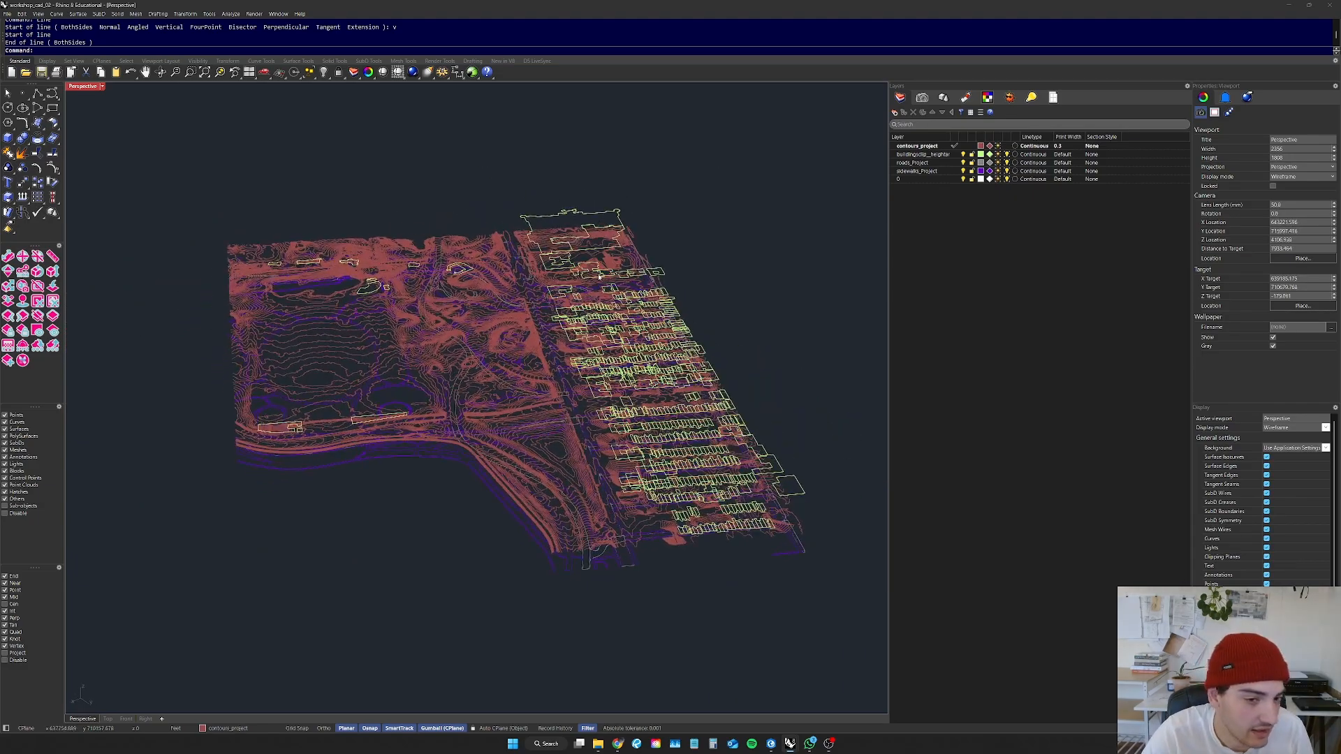
{"action": "scroll", "coordinate": [593, 295], "scroll_direction": "up", "scroll_amount": 4}
{"action": "right_click_drag", "start_coordinate": [593, 296], "coordinate": [591, 334]}
{"action": "scroll", "coordinate": [712, 291], "scroll_direction": "down", "scroll_amount": 4}
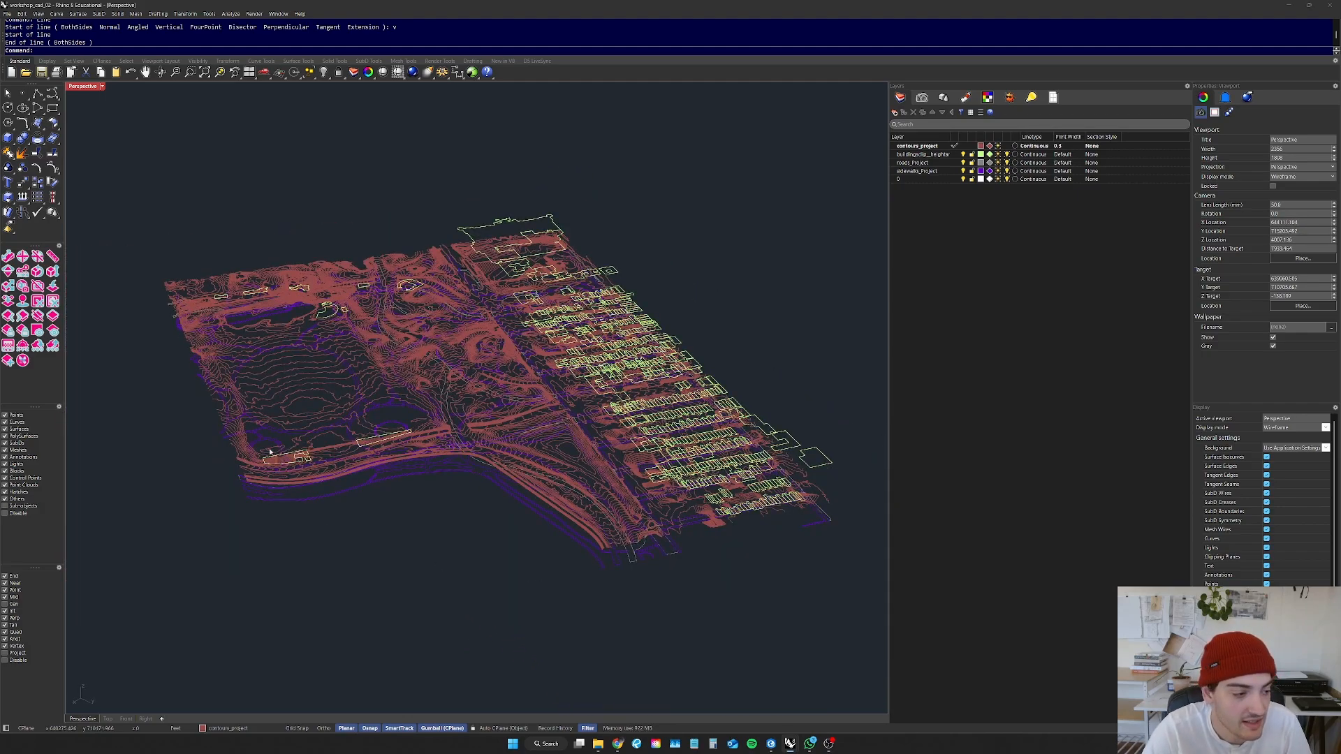
Step: Examine the contours and paths in the middle of the park up close, then the whole site from the opposite side
{"action": "scroll", "coordinate": [542, 392], "scroll_direction": "up", "scroll_amount": 14}
{"action": "right_click_drag", "start_coordinate": [542, 392], "coordinate": [512, 368]}
{"action": "scroll", "coordinate": [514, 246], "scroll_direction": "up", "scroll_amount": 6}
{"action": "right_click_drag", "start_coordinate": [514, 249], "coordinate": [569, 256]}
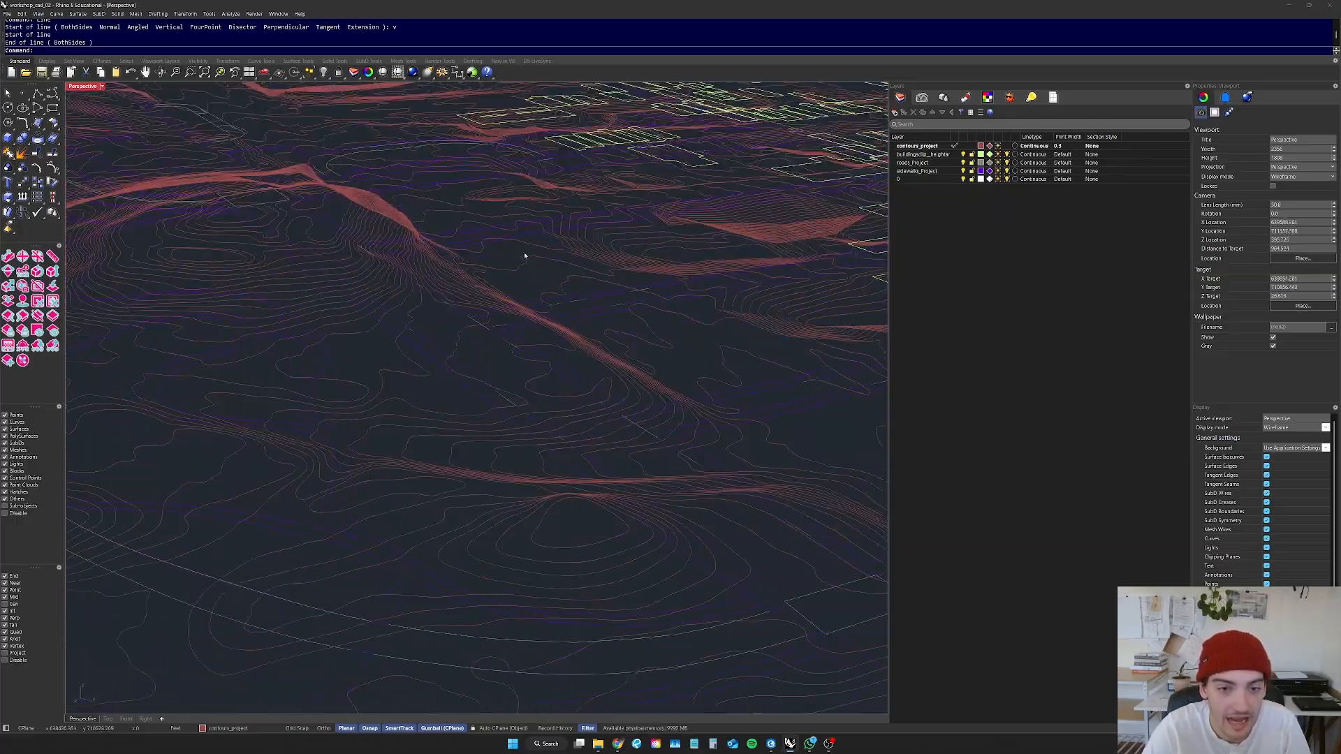
{"action": "scroll", "coordinate": [488, 314], "scroll_direction": "down", "scroll_amount": 12}
{"action": "right_click_drag", "start_coordinate": [468, 318], "coordinate": [602, 347]}
{"action": "scroll", "coordinate": [535, 374], "scroll_direction": "down", "scroll_amount": 8}
{"action": "right_click_drag", "start_coordinate": [532, 373], "coordinate": [614, 351]}
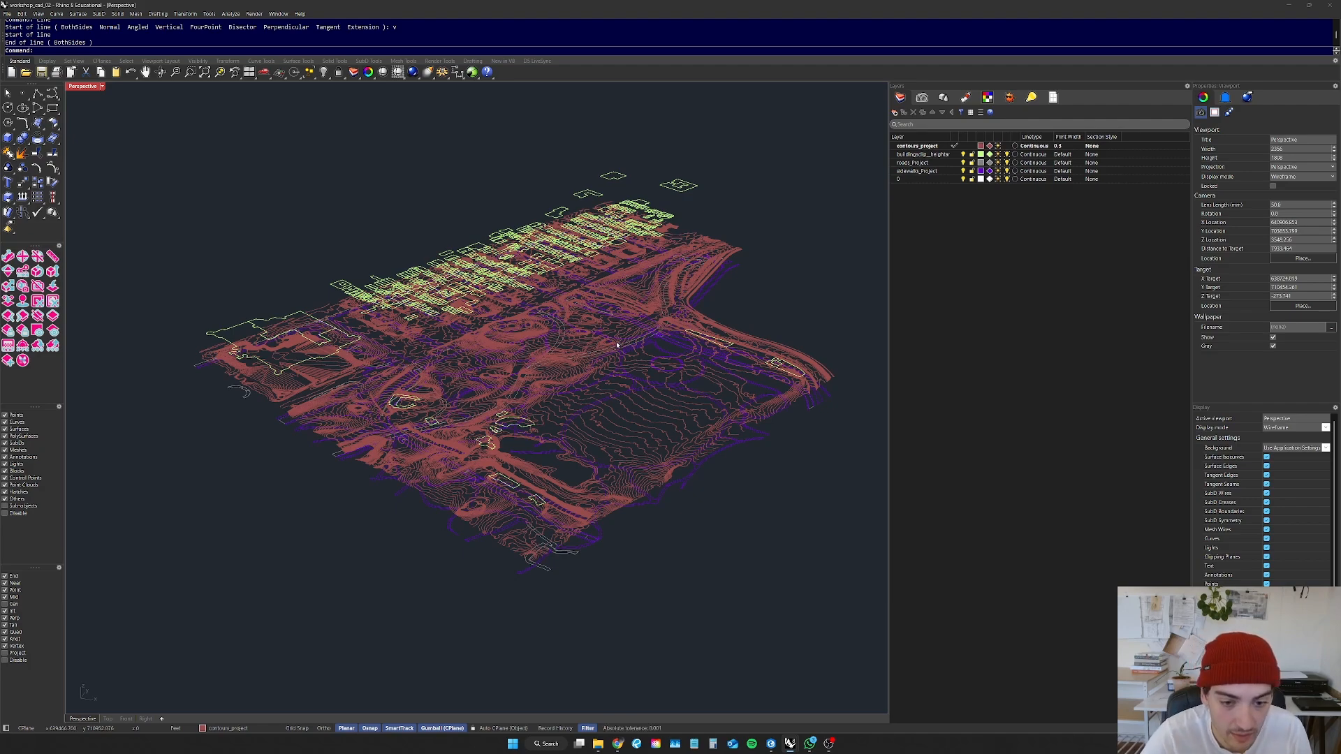
{"action": "scroll", "coordinate": [563, 397], "scroll_direction": "down", "scroll_amount": 4}
{"action": "mouse_move", "coordinate": [563, 397]}
{"action": "right_mouse_down"}
{"action": "mouse_move", "coordinate": [586, 370]}
{"action": "mouse_move", "coordinate": [577, 410]}
{"action": "right_mouse_up"}
{"action": "scroll", "coordinate": [586, 370], "scroll_direction": "up", "scroll_amount": 4}
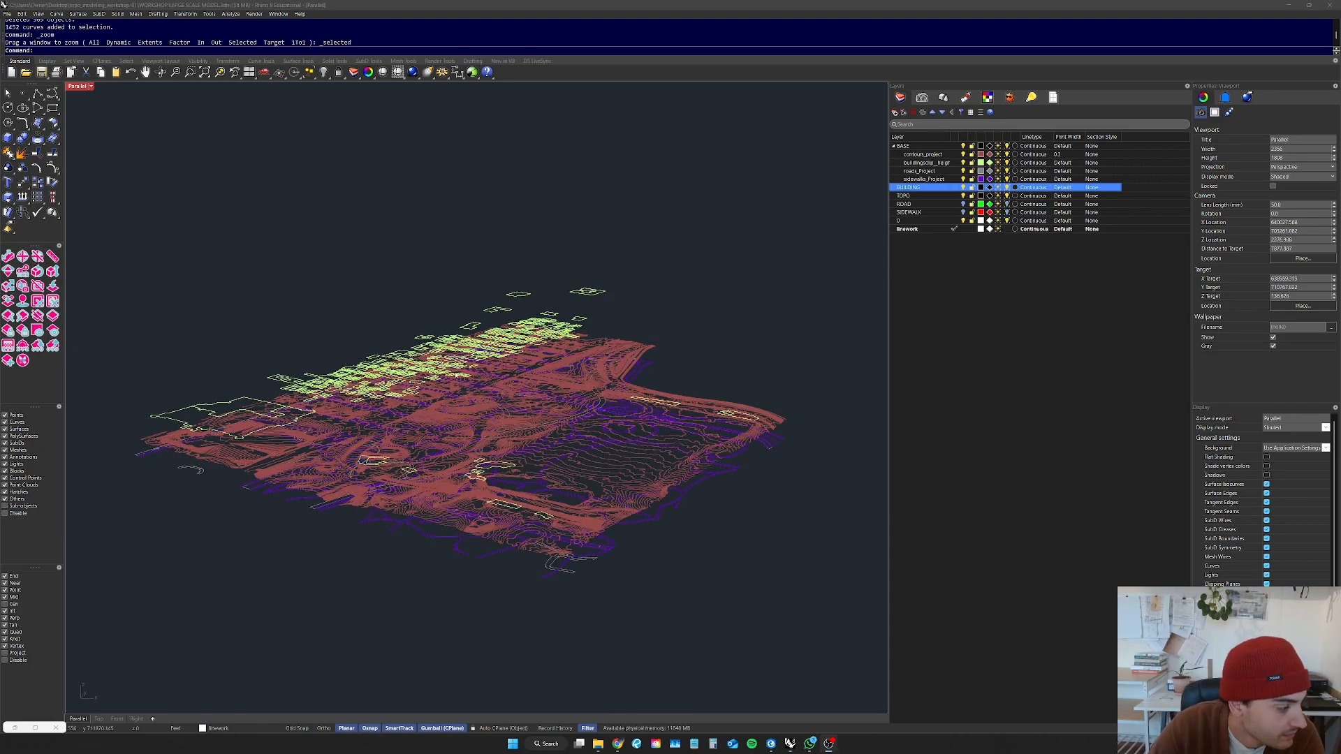
Step: Examine the complete site linework in the large-scale model file from low, oblique and overhead angles in the Parallel view
{"action": "right_click_drag", "start_coordinate": [532, 347], "coordinate": [488, 371]}
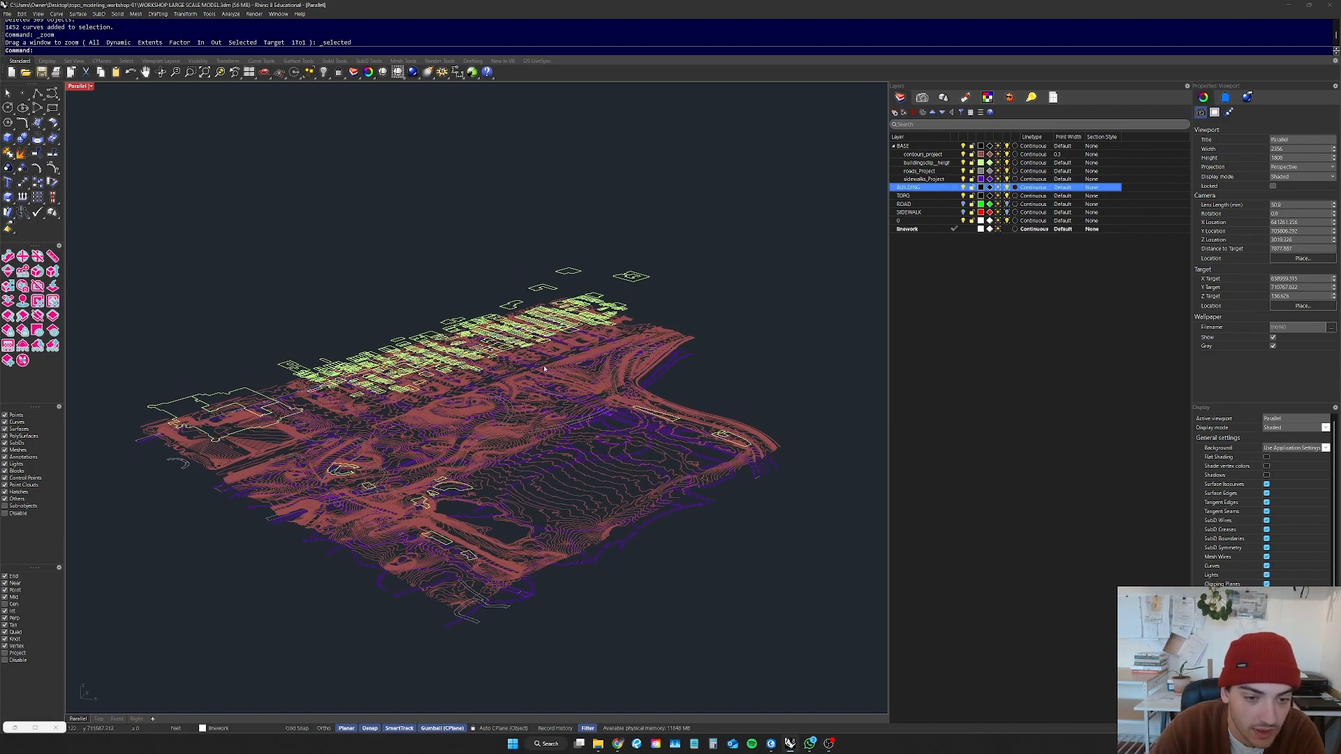
{"action": "scroll", "coordinate": [605, 307], "scroll_direction": "down", "scroll_amount": 5}
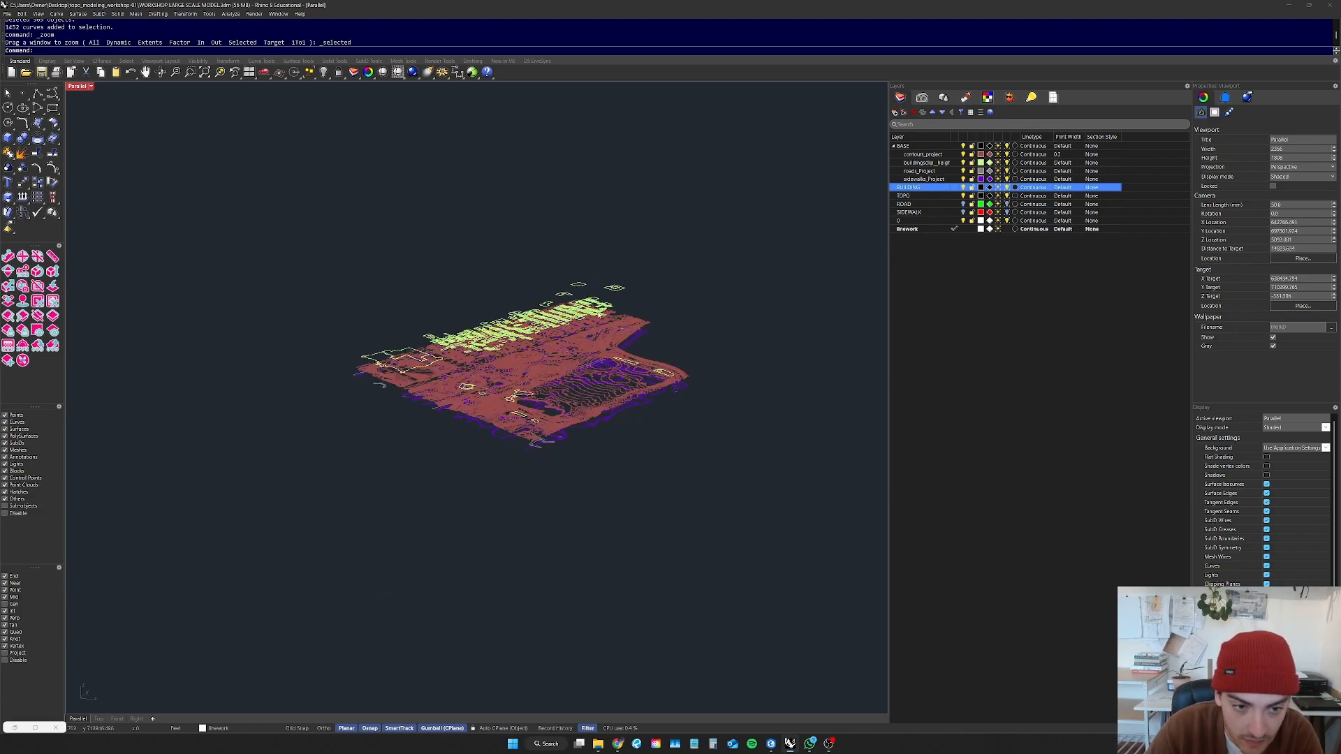
{"action": "scroll", "coordinate": [605, 307], "scroll_direction": "up", "scroll_amount": 3}
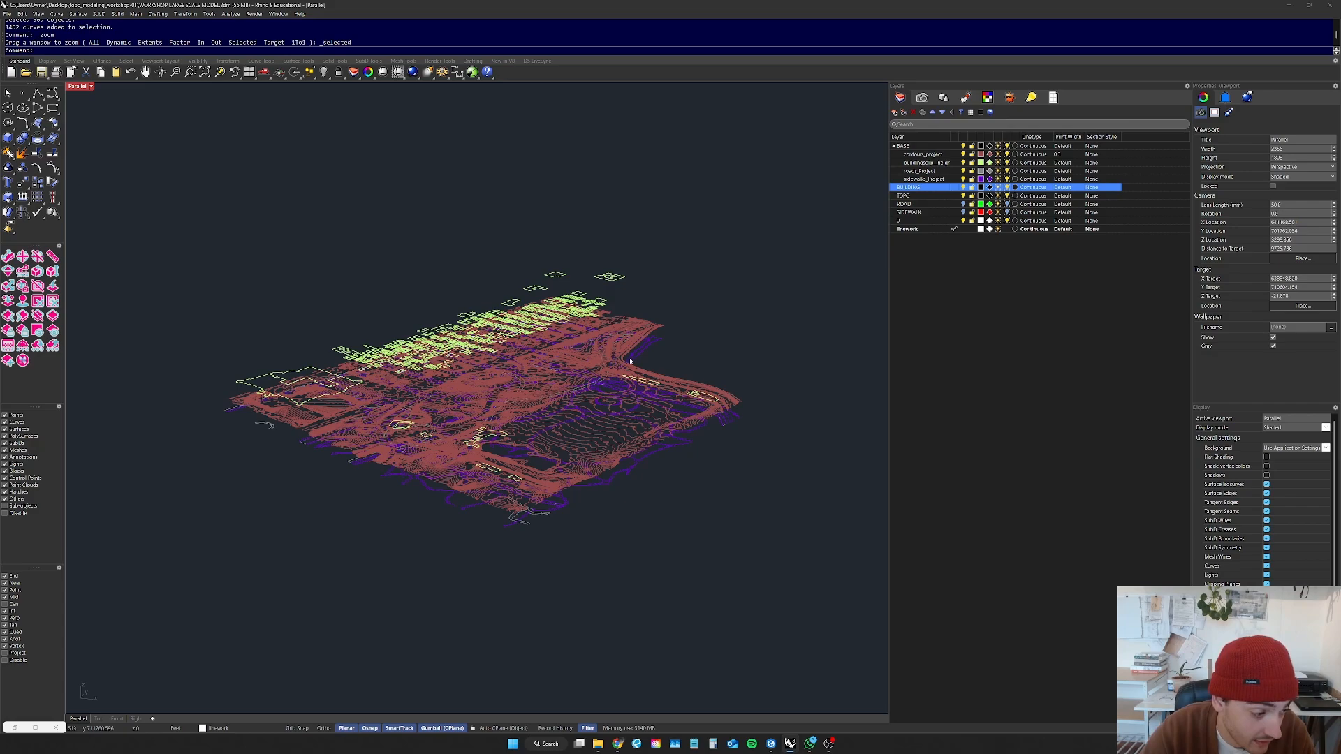
{"action": "scroll", "coordinate": [512, 388], "scroll_direction": "up", "scroll_amount": 5}
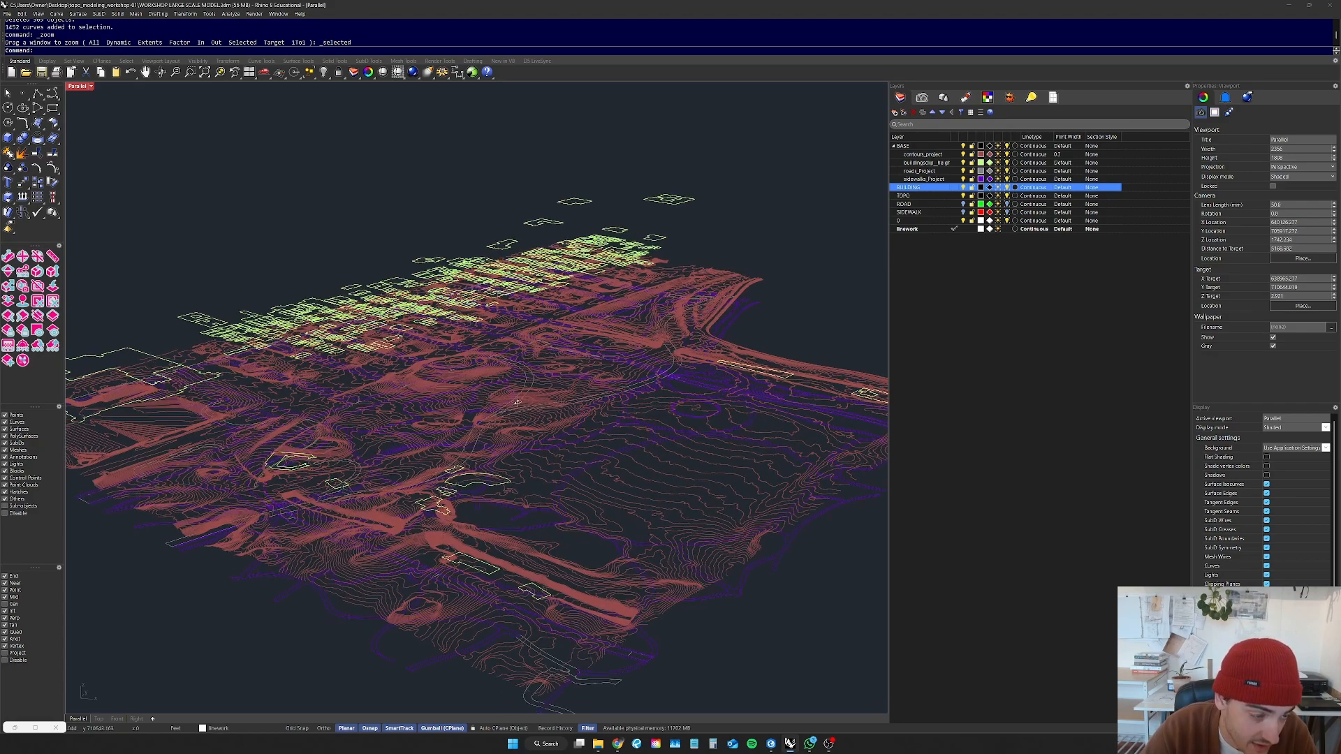
{"action": "scroll", "coordinate": [388, 380], "scroll_direction": "down", "scroll_amount": 8}
{"action": "right_click_drag", "start_coordinate": [495, 391], "coordinate": [488, 380]}
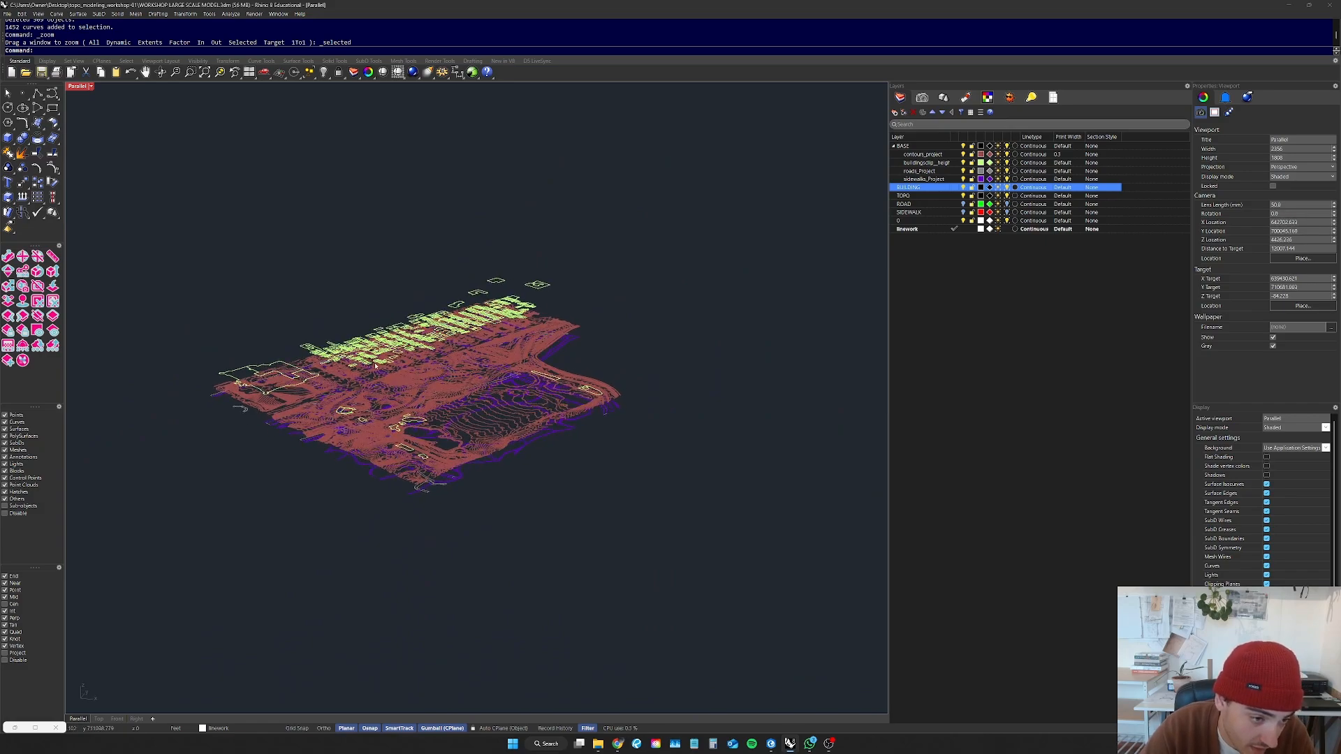
{"action": "scroll", "coordinate": [376, 365], "scroll_direction": "up", "scroll_amount": 3}
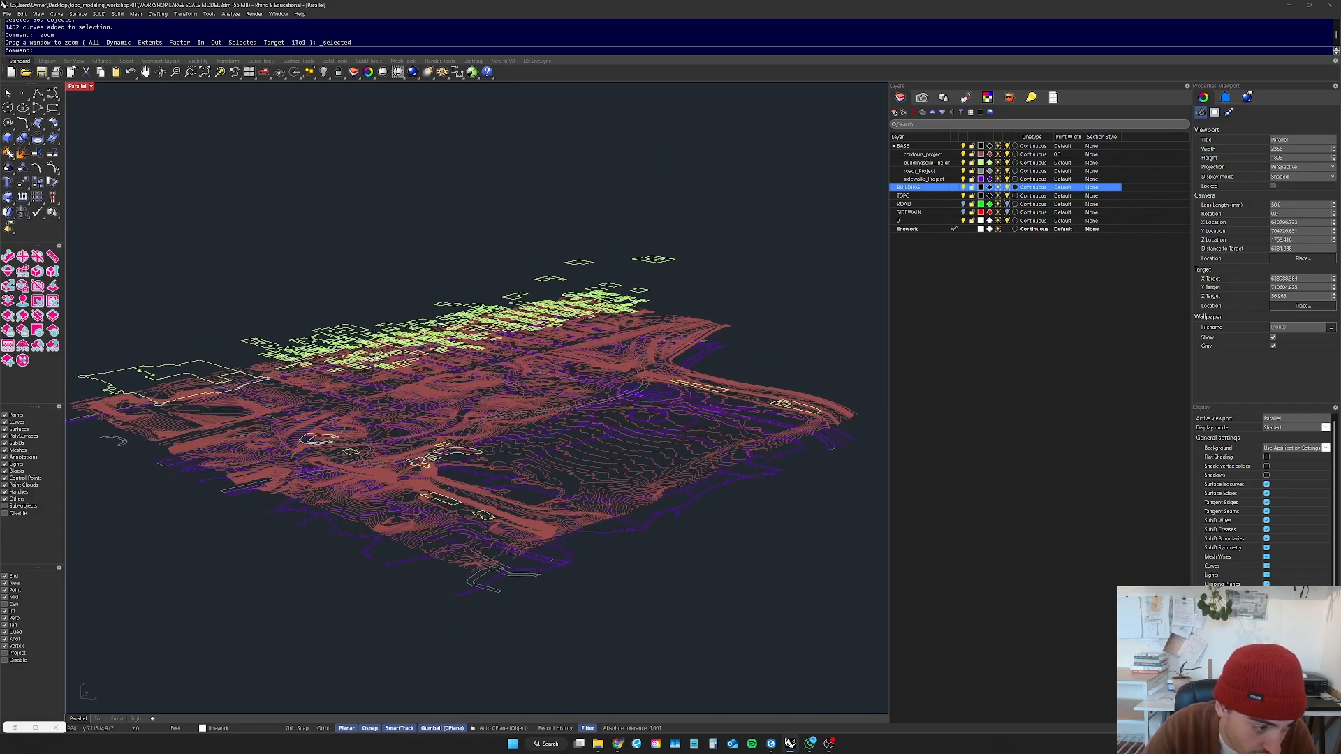
{"action": "right_click_drag", "start_coordinate": [519, 363], "coordinate": [599, 309]}
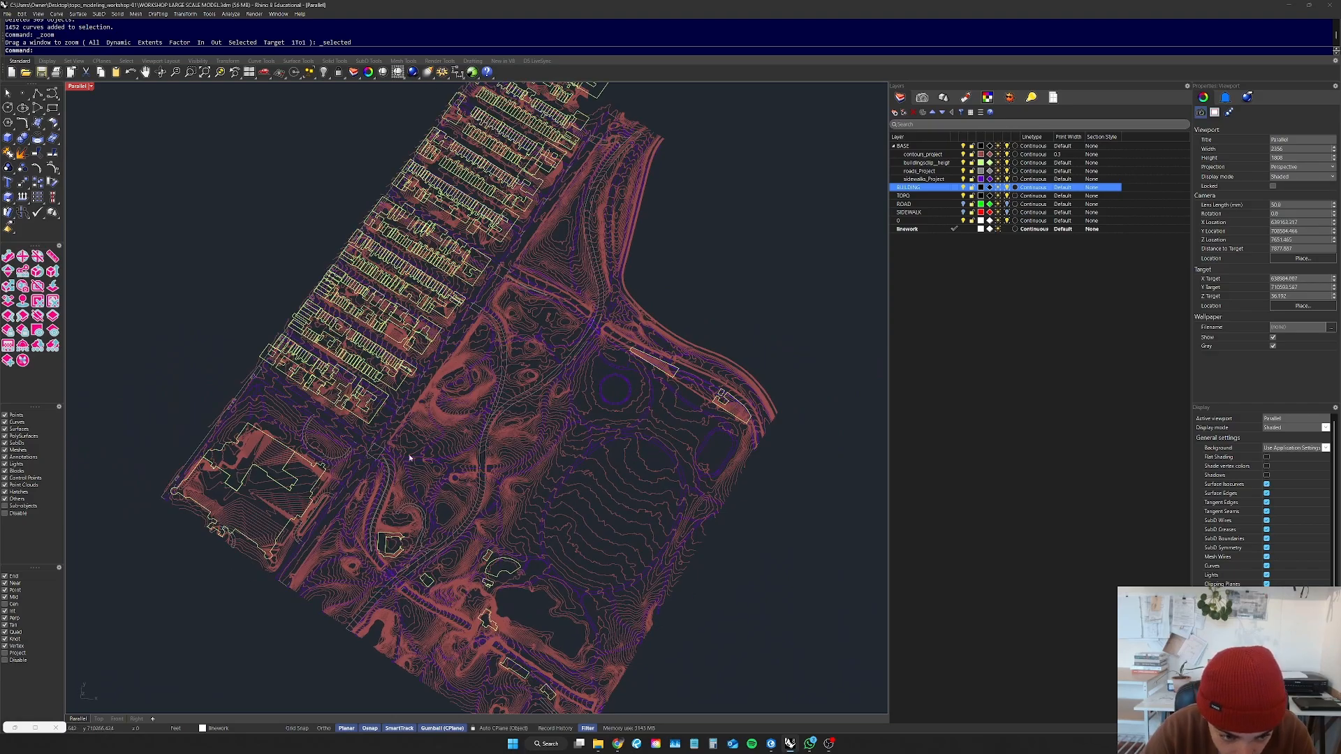
{"action": "scroll", "coordinate": [432, 425], "scroll_direction": "up", "scroll_amount": 8}
{"action": "right_click_drag", "start_coordinate": [513, 337], "coordinate": [540, 277]}
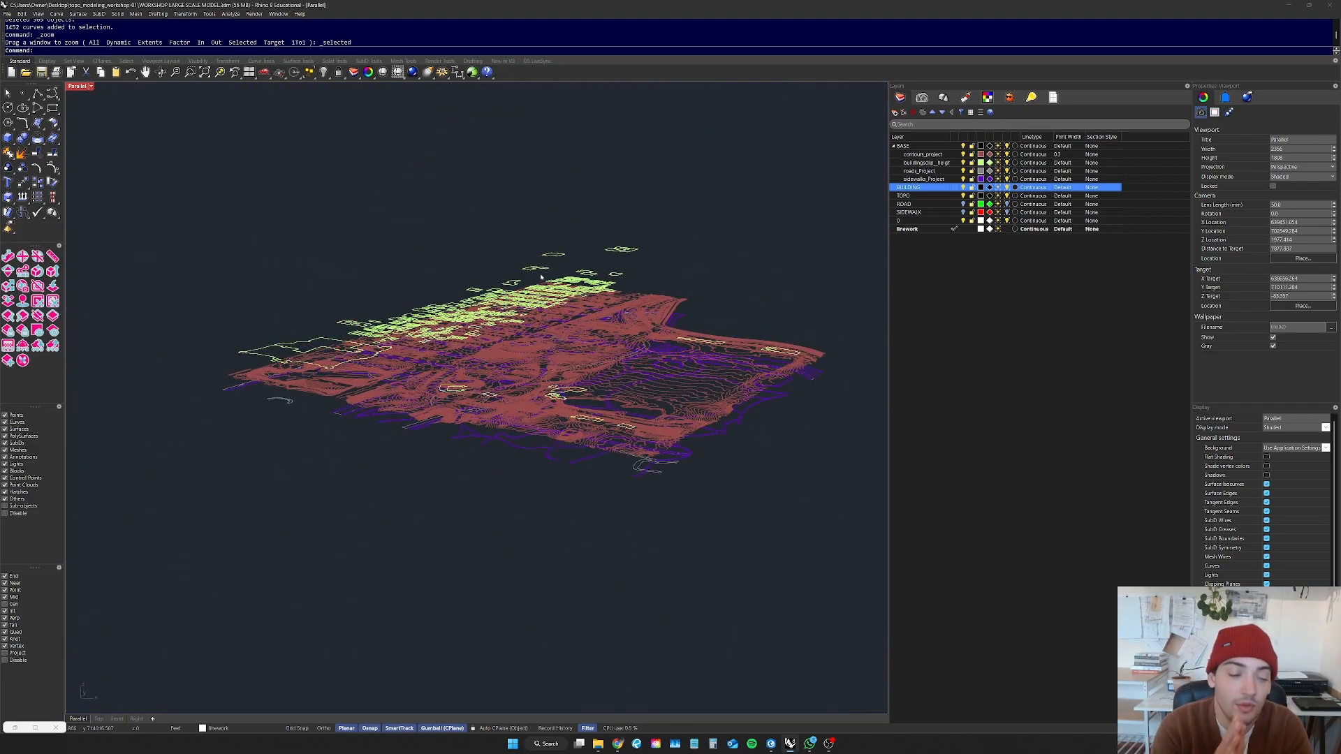
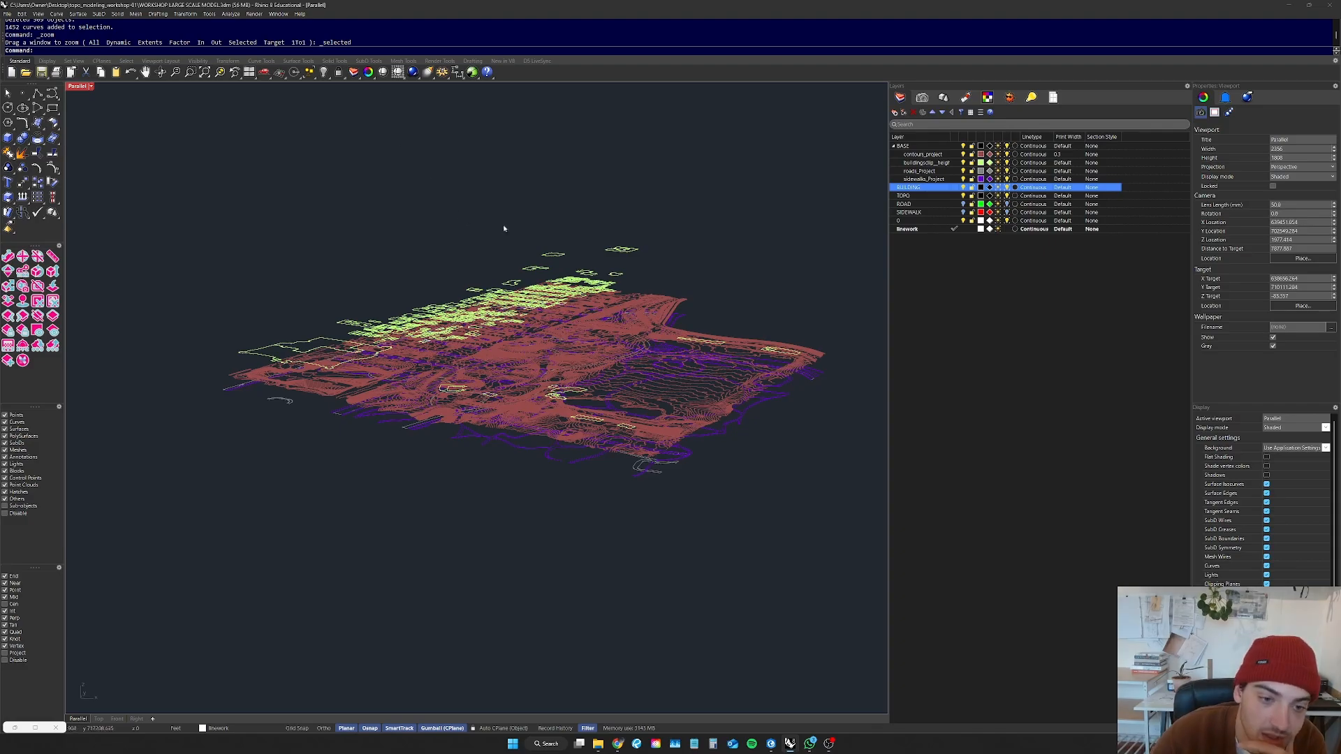
{"action": "right_click_drag", "start_coordinate": [541, 277], "coordinate": [601, 292]}
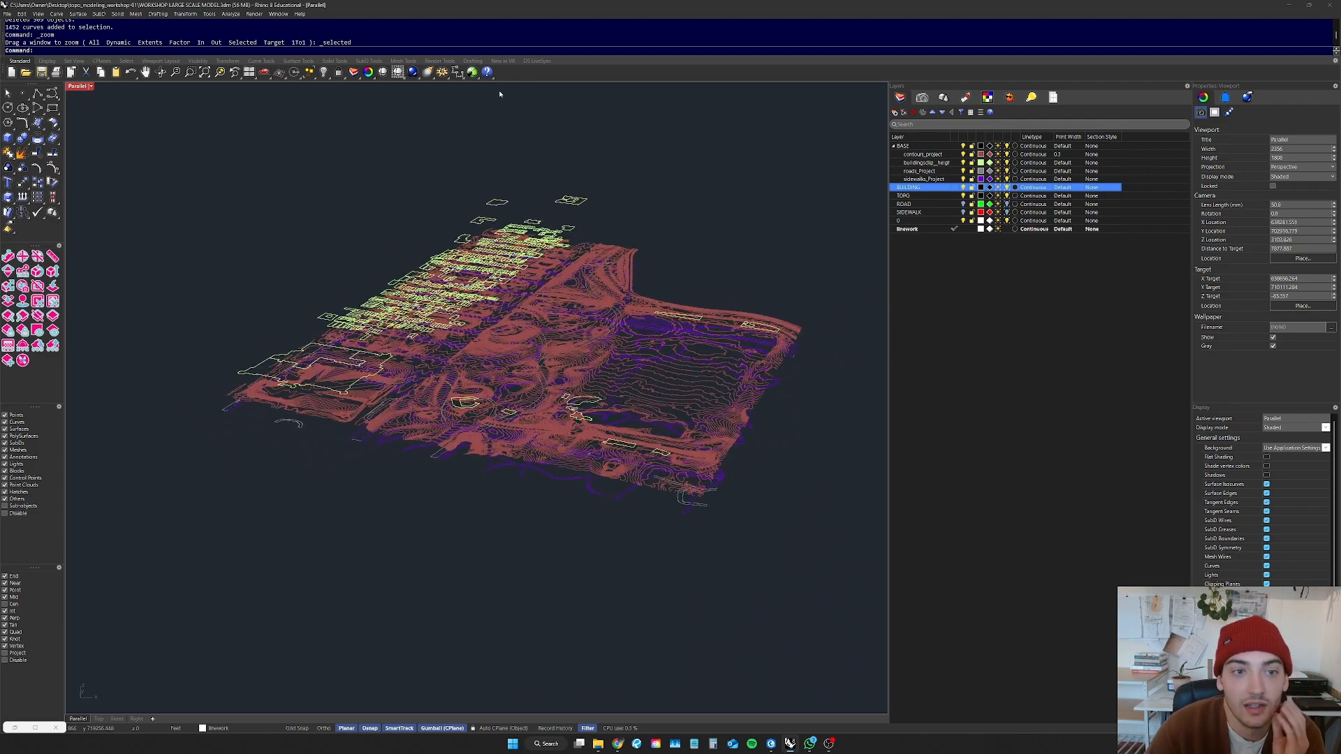
Step: Open Grasshopper, widen its window and frame the curve-extrusion definition ending in Cap Holes
{"action": "left_click", "coordinate": [473, 71]}
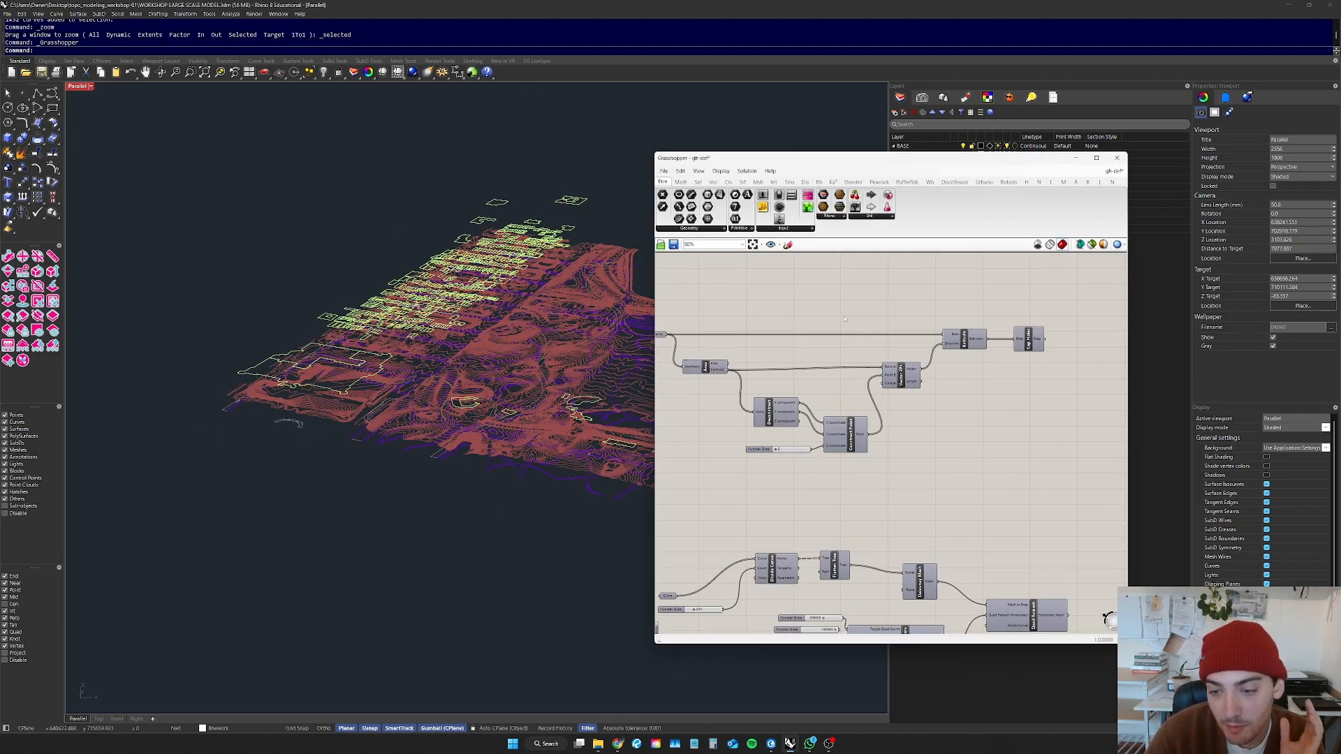
{"action": "scroll", "coordinate": [847, 315], "scroll_direction": "down", "scroll_amount": 4}
{"action": "scroll", "coordinate": [846, 323], "scroll_direction": "up", "scroll_amount": 2}
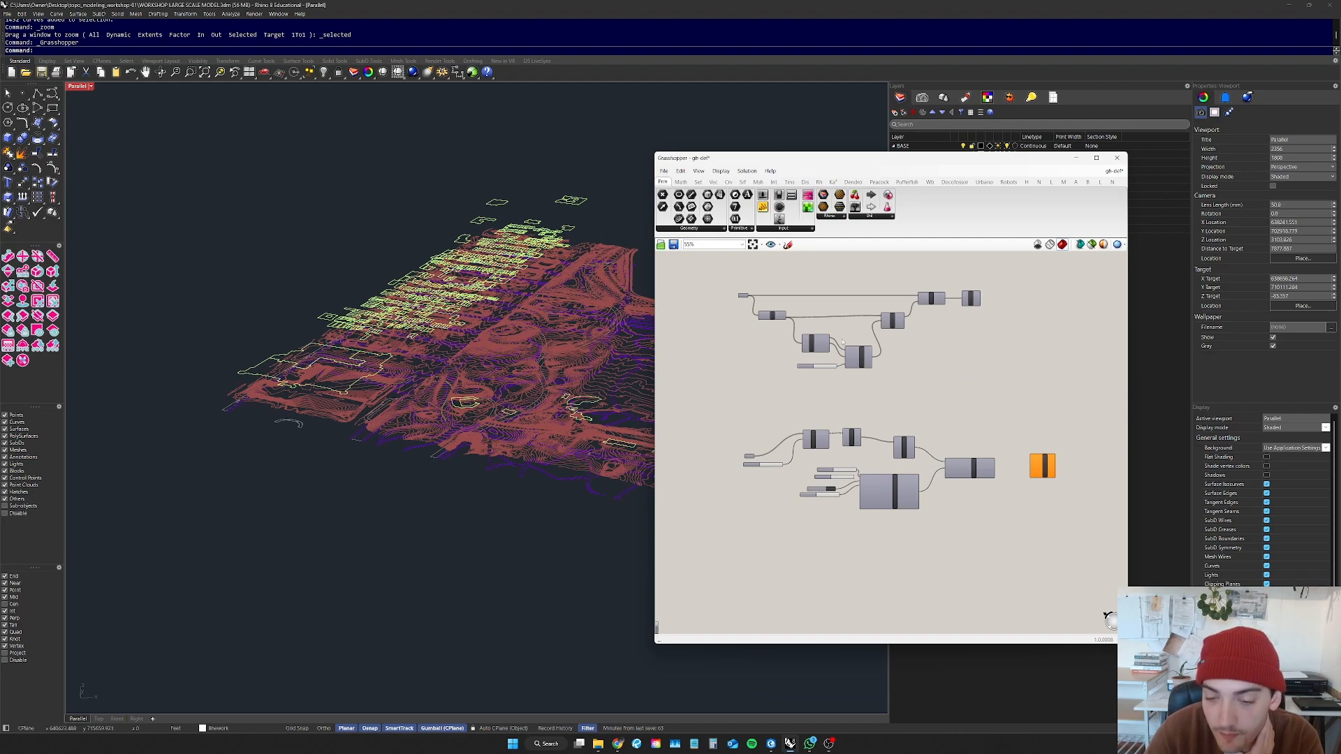
{"action": "scroll", "coordinate": [1005, 282], "scroll_direction": "up", "scroll_amount": 1}
{"action": "left_click_drag", "start_coordinate": [998, 416], "coordinate": [709, 580]}
{"action": "left_click", "coordinate": [709, 579]}
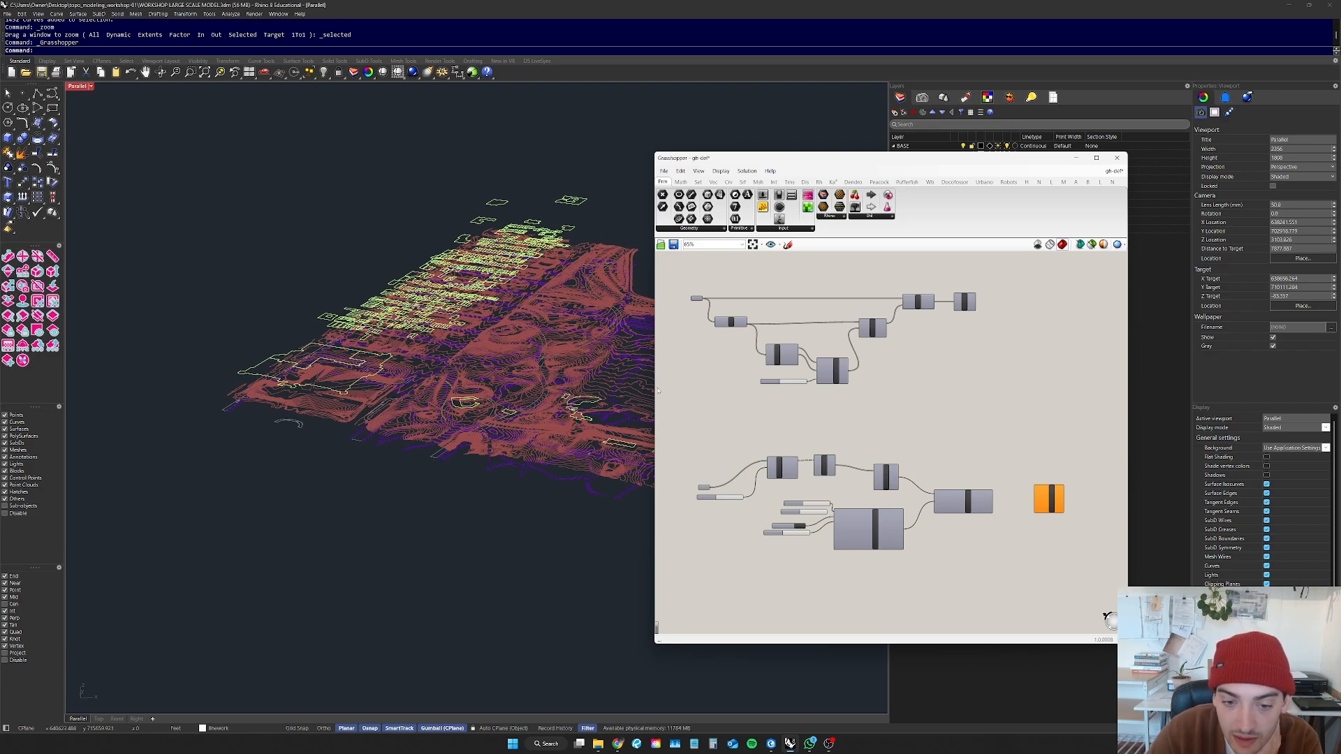
{"action": "left_click_drag", "start_coordinate": [652, 388], "coordinate": [398, 388]}
{"action": "scroll", "coordinate": [900, 342], "scroll_direction": "up", "scroll_amount": 4}
{"action": "mouse_move", "coordinate": [792, 367]}
{"action": "right_mouse_down"}
{"action": "mouse_move", "coordinate": [758, 353]}
{"action": "mouse_move", "coordinate": [792, 366]}
{"action": "mouse_move", "coordinate": [838, 356]}
{"action": "mouse_move", "coordinate": [816, 359]}
{"action": "right_mouse_up"}
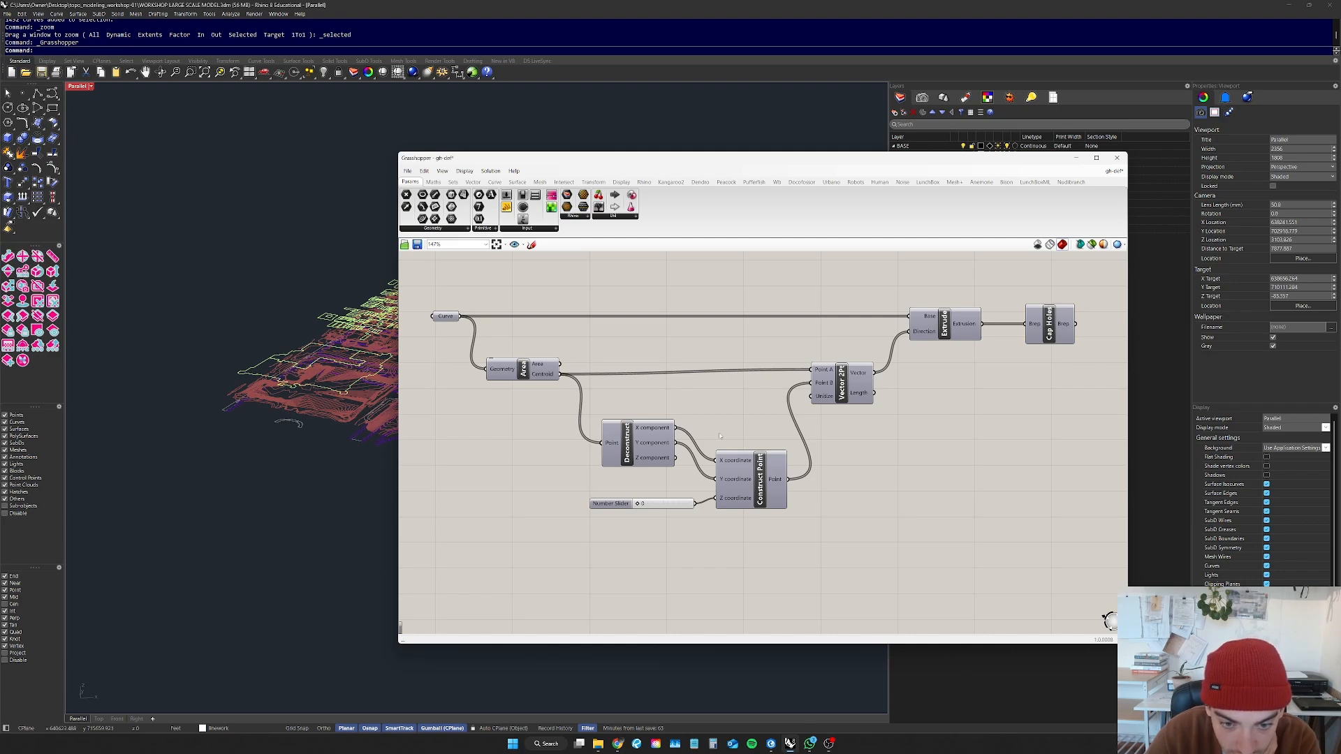
Step: Examine the terrain-mesh definition from Divide Curve through Delaunay Mesh, and select the Quad Remesh component
{"action": "right_click_drag", "start_coordinate": [856, 573], "coordinate": [865, 343]}
{"action": "right_click_drag", "start_coordinate": [915, 473], "coordinate": [899, 341]}
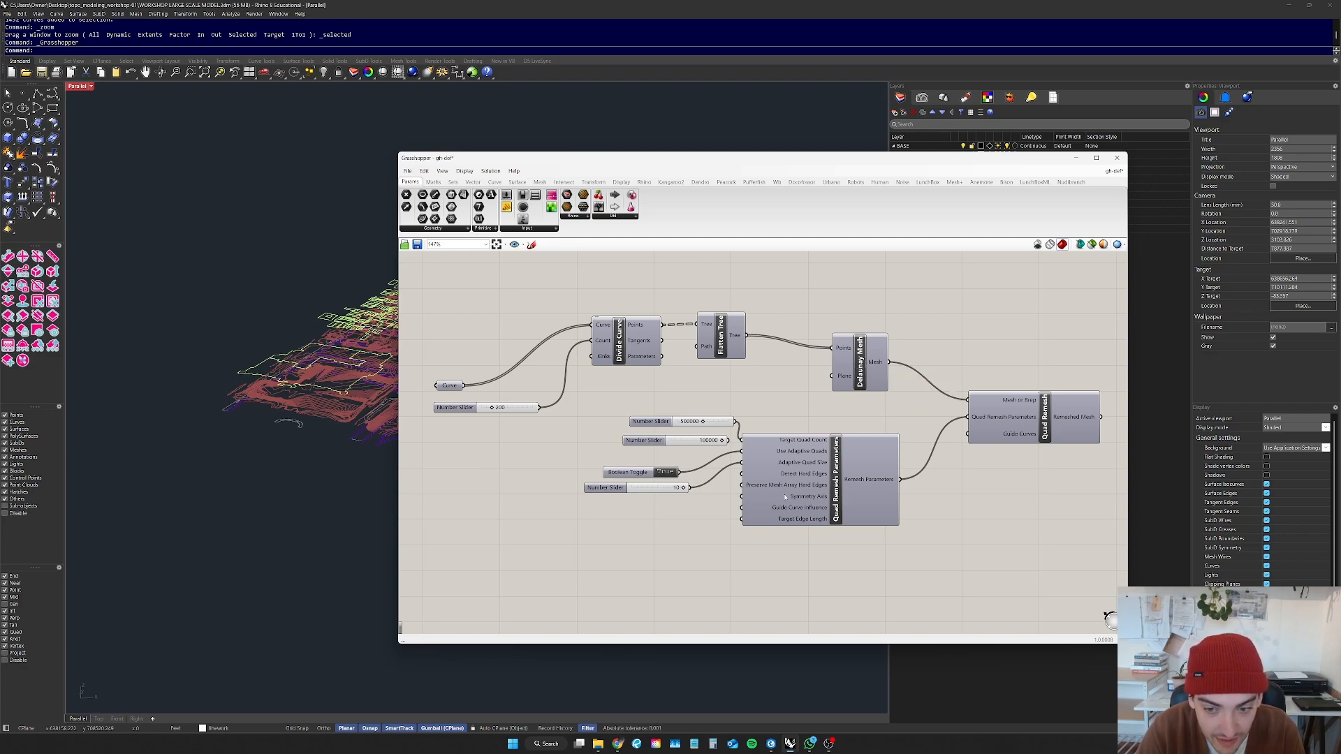
{"action": "left_click", "coordinate": [866, 489]}
{"action": "left_click", "coordinate": [1045, 402]}
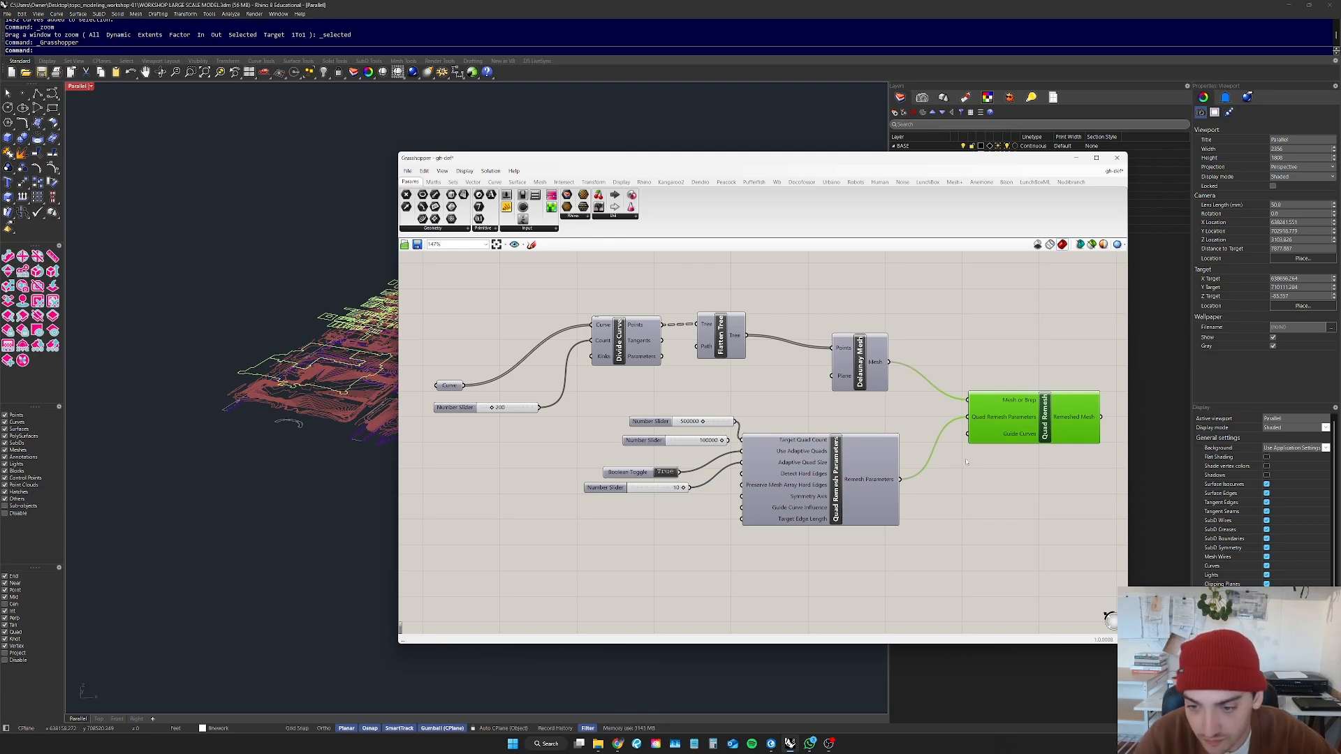
{"action": "right_click_drag", "start_coordinate": [958, 468], "coordinate": [872, 478]}
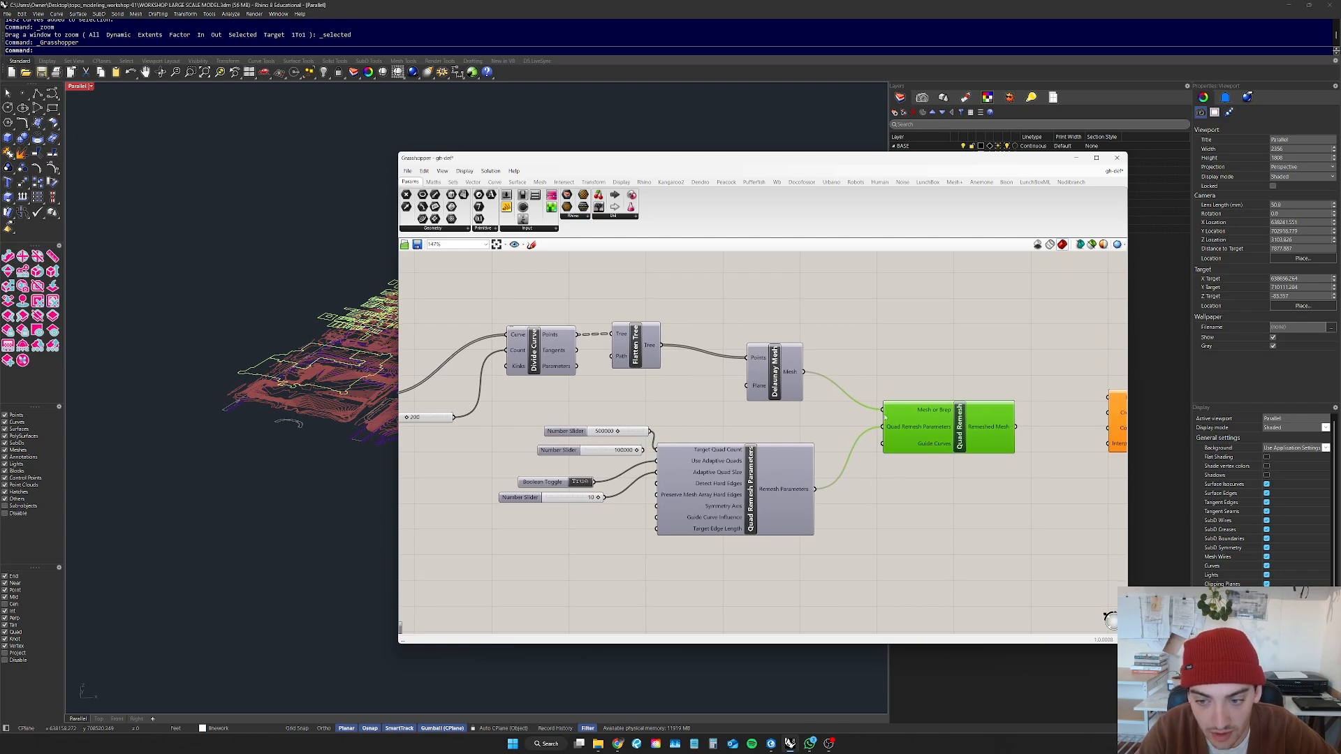
Step: Examine the terrain definition from the Curve input and division count through Flatten Tree and Delaunay Mesh to the Quad Remesh parameters
{"action": "right_click_drag", "start_coordinate": [831, 424], "coordinate": [853, 407]}
{"action": "left_click_drag", "start_coordinate": [867, 393], "coordinate": [850, 400]}
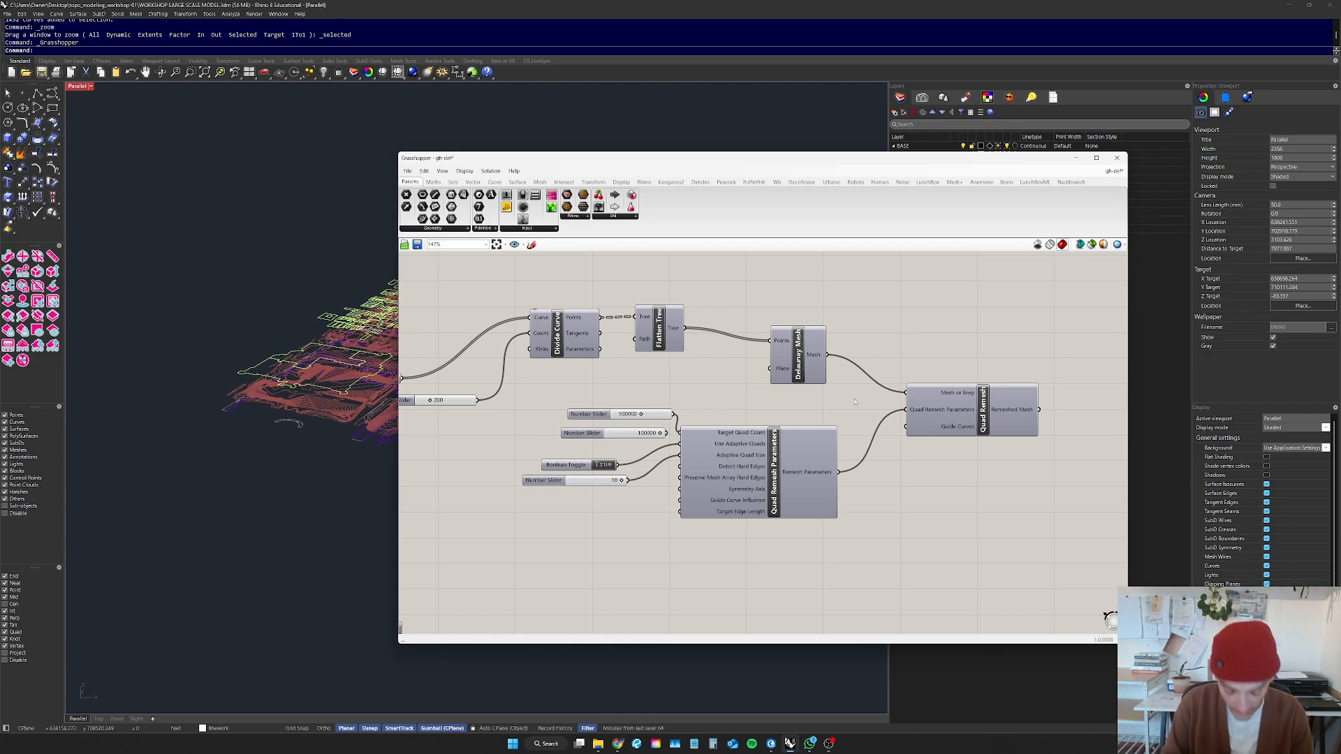
{"action": "left_click_drag", "start_coordinate": [833, 290], "coordinate": [778, 364]}
{"action": "left_click", "coordinate": [817, 304]}
{"action": "left_click", "coordinate": [804, 343]}
{"action": "left_click", "coordinate": [803, 310]}
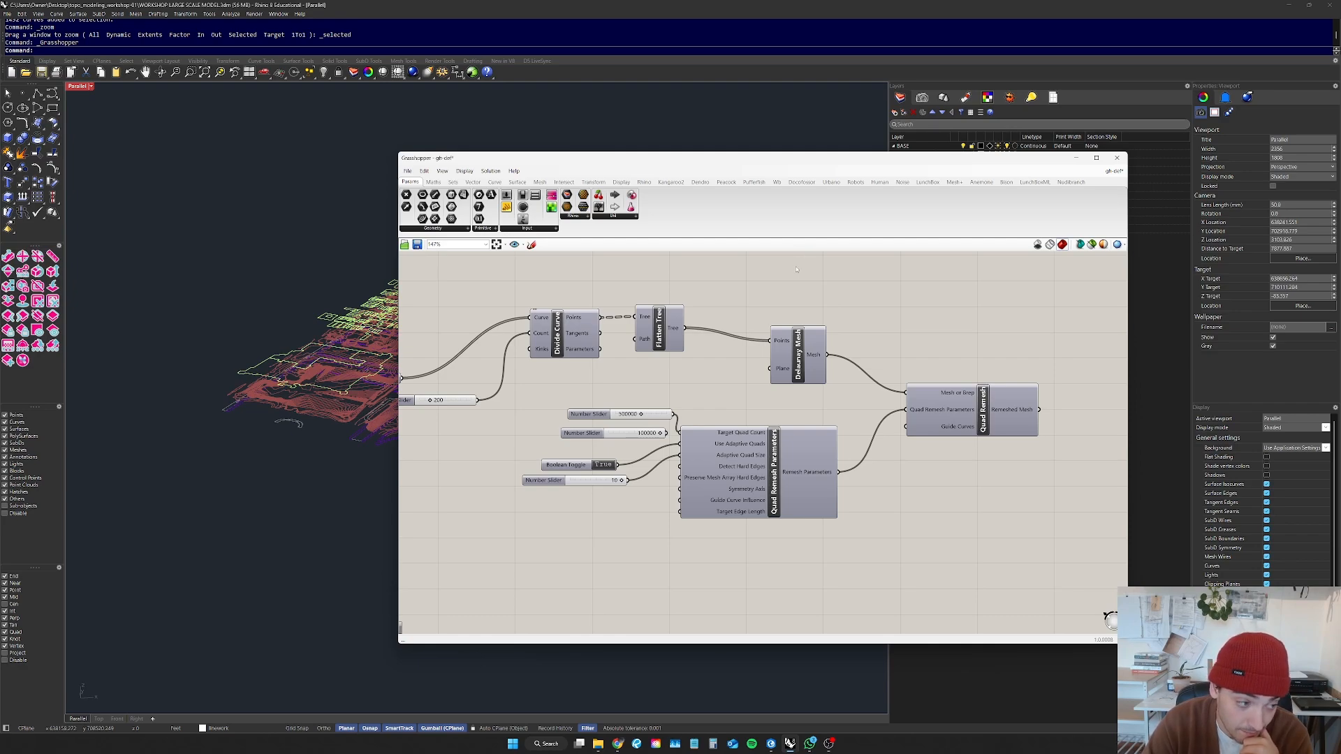
{"action": "scroll", "coordinate": [733, 294], "scroll_direction": "down", "scroll_amount": 3}
{"action": "scroll", "coordinate": [470, 331], "scroll_direction": "up", "scroll_amount": 4}
{"action": "left_click_drag", "start_coordinate": [535, 325], "coordinate": [440, 470]}
{"action": "left_click", "coordinate": [554, 454]}
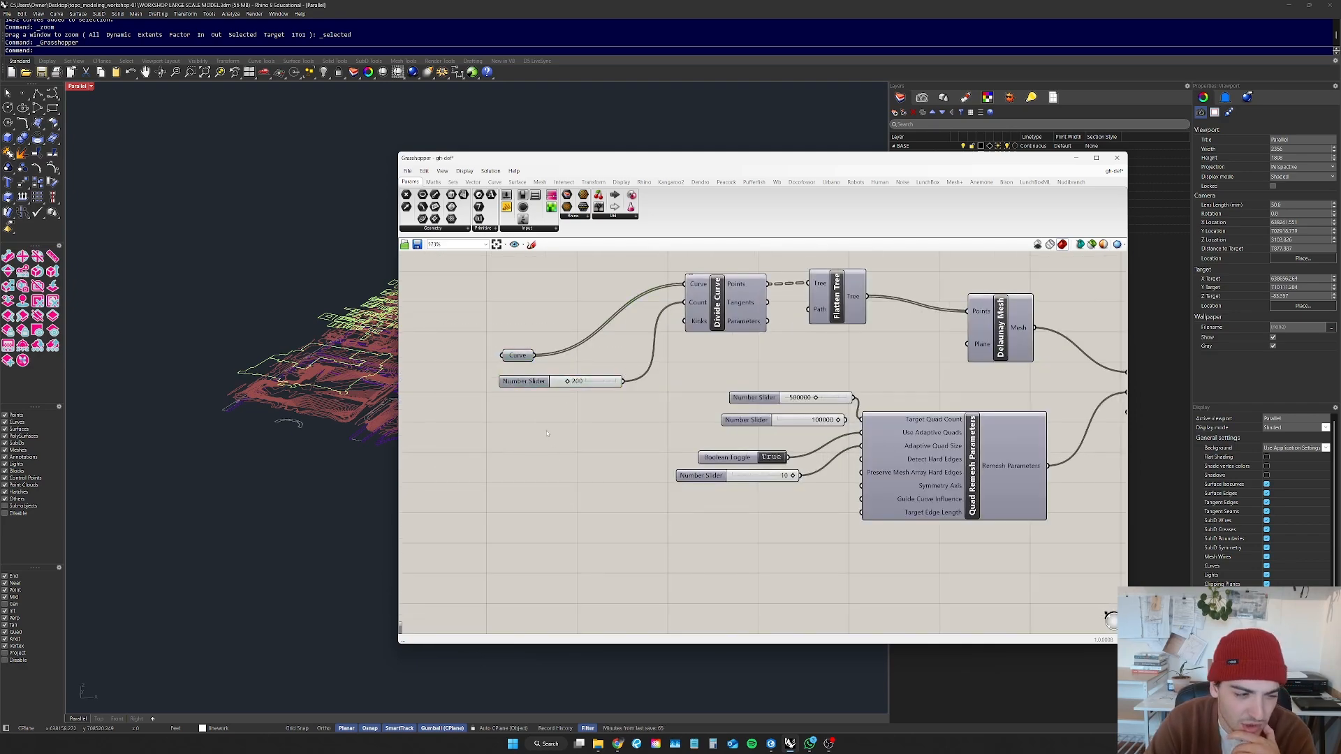
{"action": "scroll", "coordinate": [547, 434], "scroll_direction": "down", "scroll_amount": 2}
{"action": "mouse_move", "coordinate": [694, 414]}
{"action": "right_mouse_down"}
{"action": "mouse_move", "coordinate": [636, 438]}
{"action": "mouse_move", "coordinate": [684, 430]}
{"action": "right_mouse_up"}
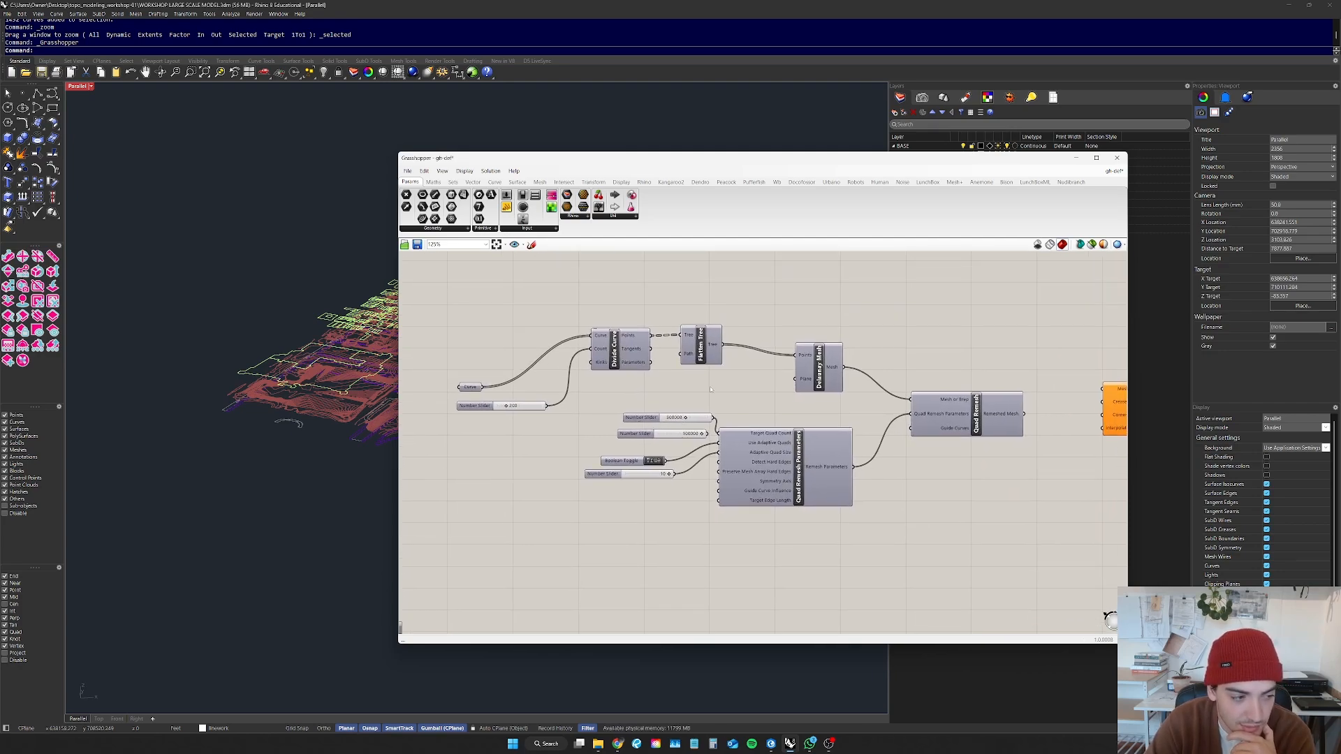
{"action": "scroll", "coordinate": [707, 361], "scroll_direction": "up", "scroll_amount": 2}
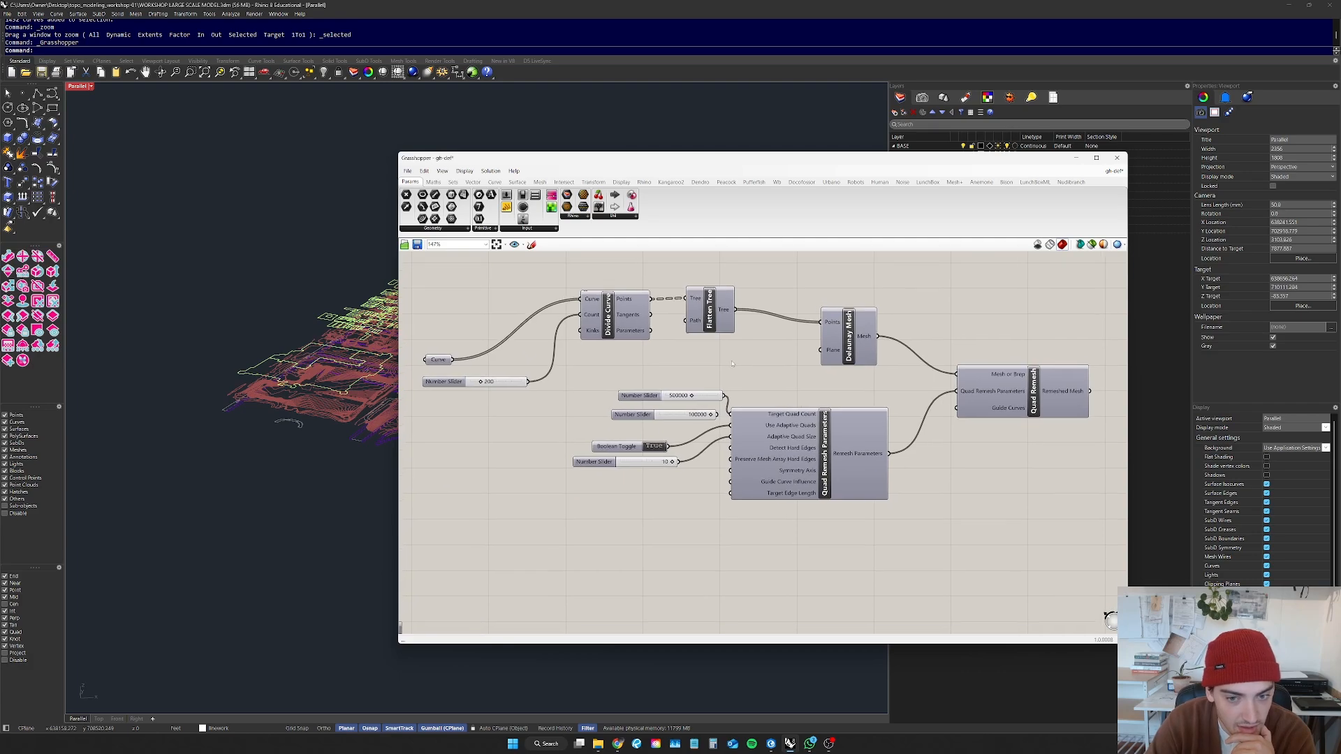
{"action": "left_click_drag", "start_coordinate": [780, 375], "coordinate": [748, 391]}
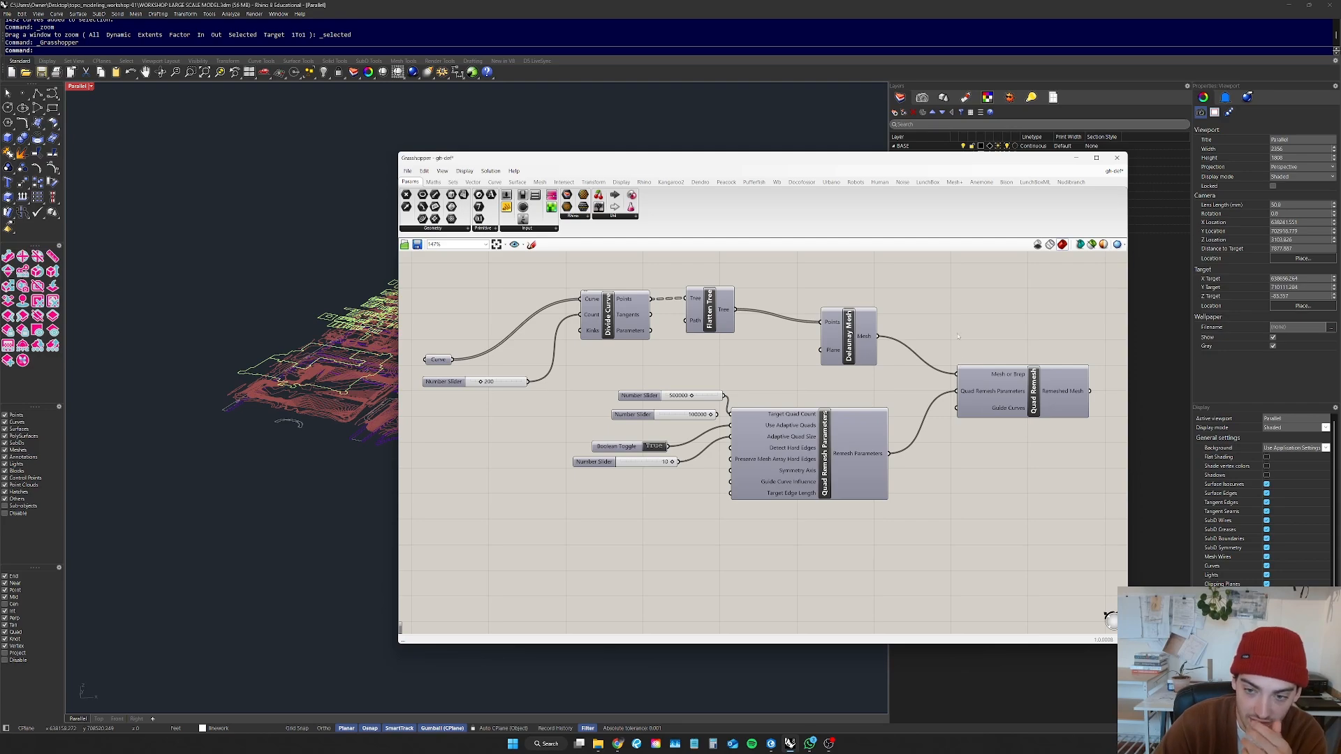
{"action": "left_click", "coordinate": [850, 339]}
{"action": "left_click_drag", "start_coordinate": [901, 298], "coordinate": [853, 336]}
{"action": "left_click", "coordinate": [897, 301]}
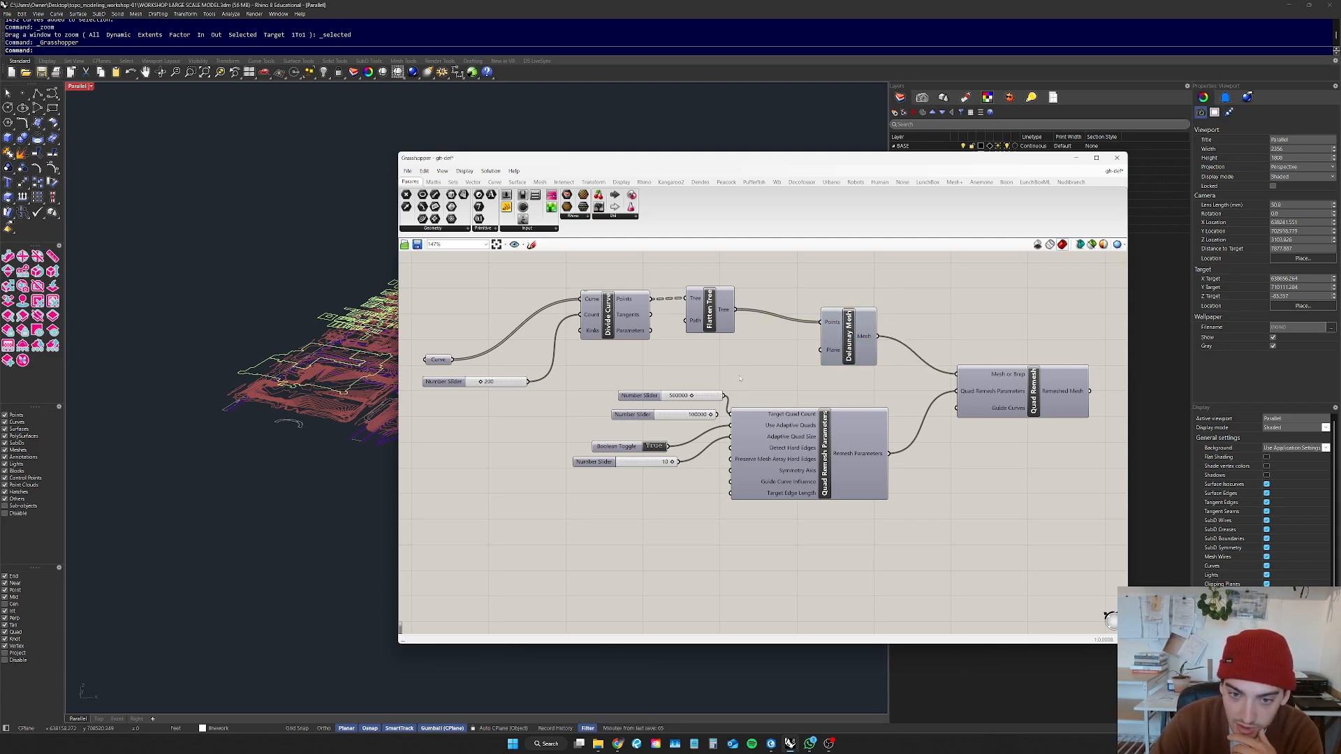
{"action": "scroll", "coordinate": [751, 369], "scroll_direction": "down", "scroll_amount": 4}
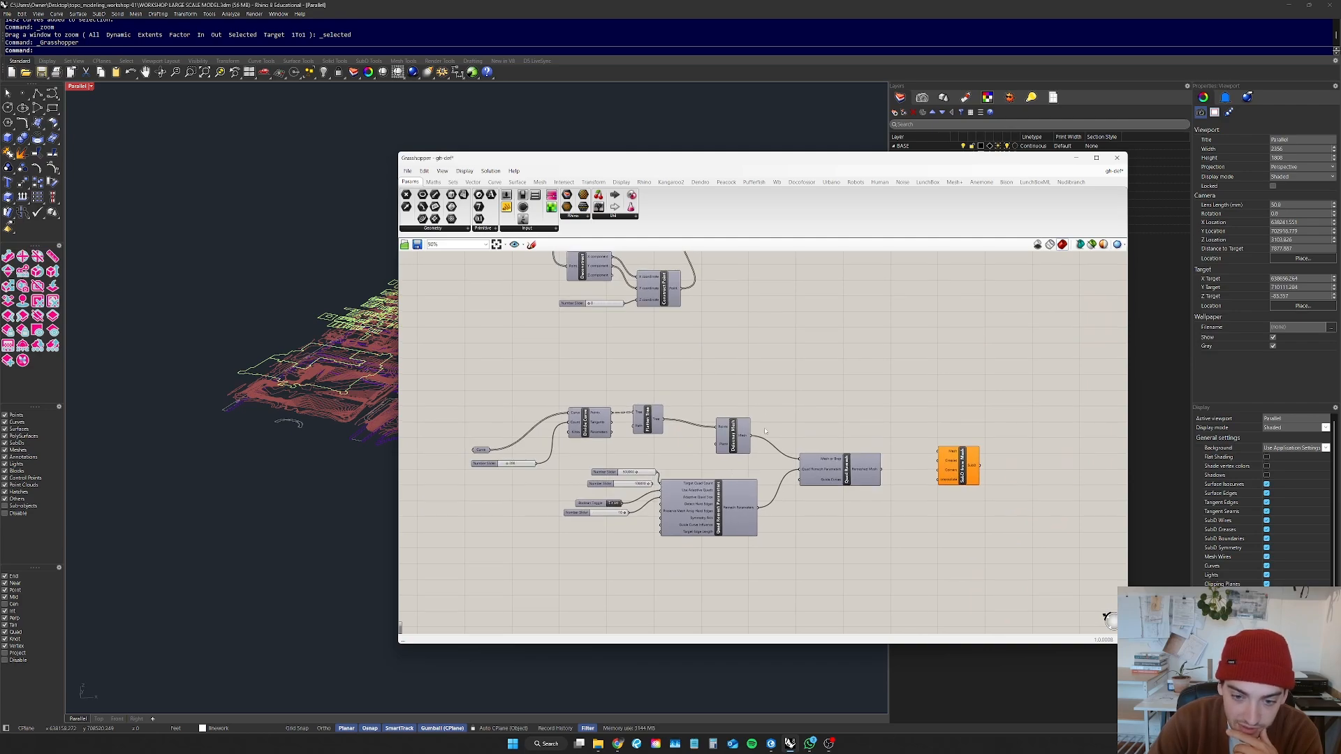
{"action": "scroll", "coordinate": [757, 420], "scroll_direction": "up", "scroll_amount": 4}
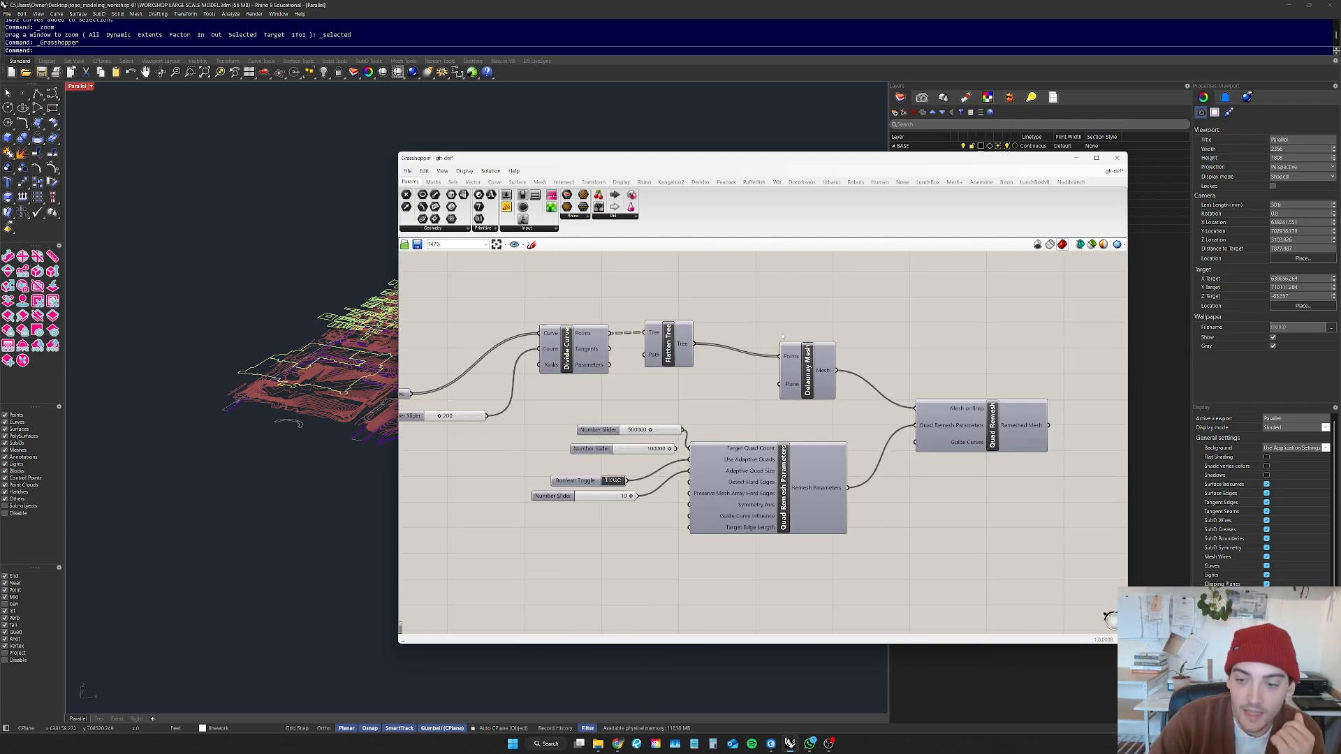
{"action": "scroll", "coordinate": [832, 308], "scroll_direction": "down", "scroll_amount": 2}
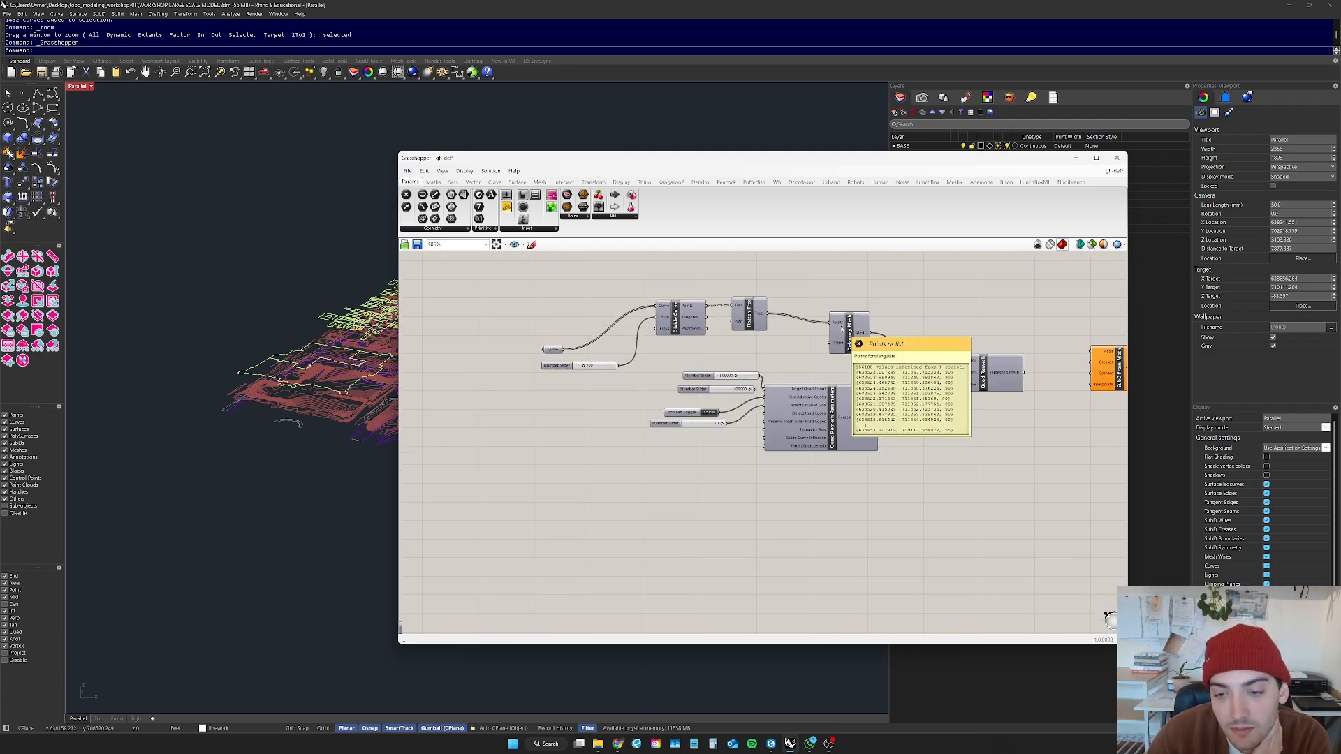
Step: Narrow the Grasshopper window and move it clear of the layer list
{"action": "right_click_drag", "start_coordinate": [850, 294], "coordinate": [839, 345]}
{"action": "left_click_drag", "start_coordinate": [862, 157], "coordinate": [955, 203]}
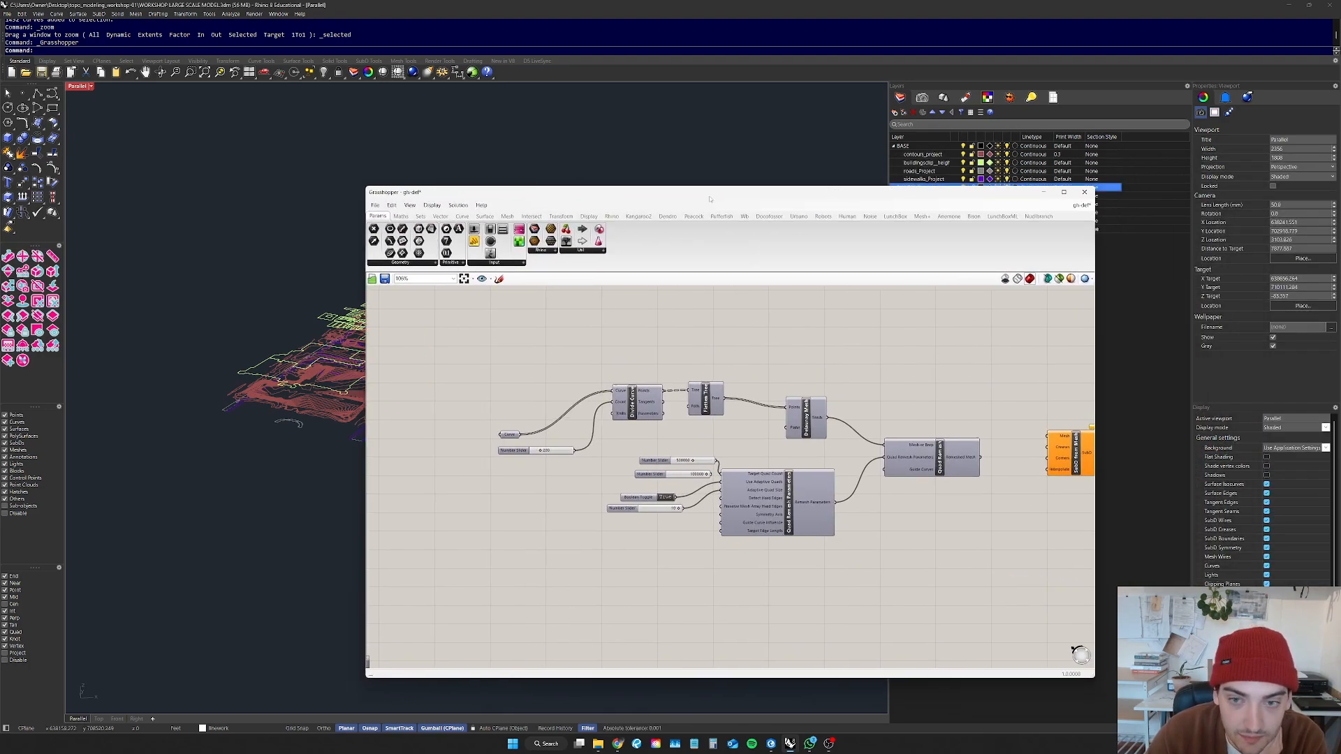
{"action": "left_click_drag", "start_coordinate": [817, 193], "coordinate": [1023, 112]}
{"action": "left_click_drag", "start_coordinate": [570, 104], "coordinate": [876, 85]}
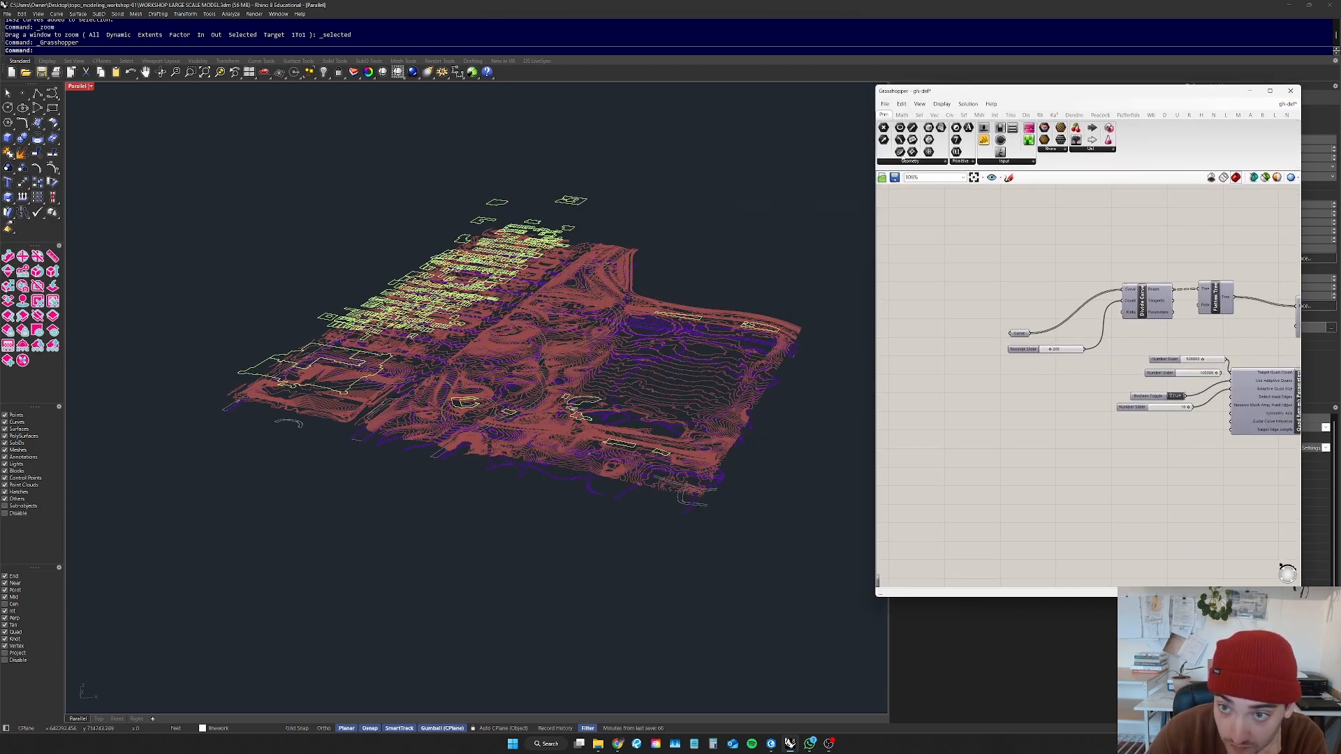
{"action": "left_click_drag", "start_coordinate": [1076, 101], "coordinate": [203, 365]}
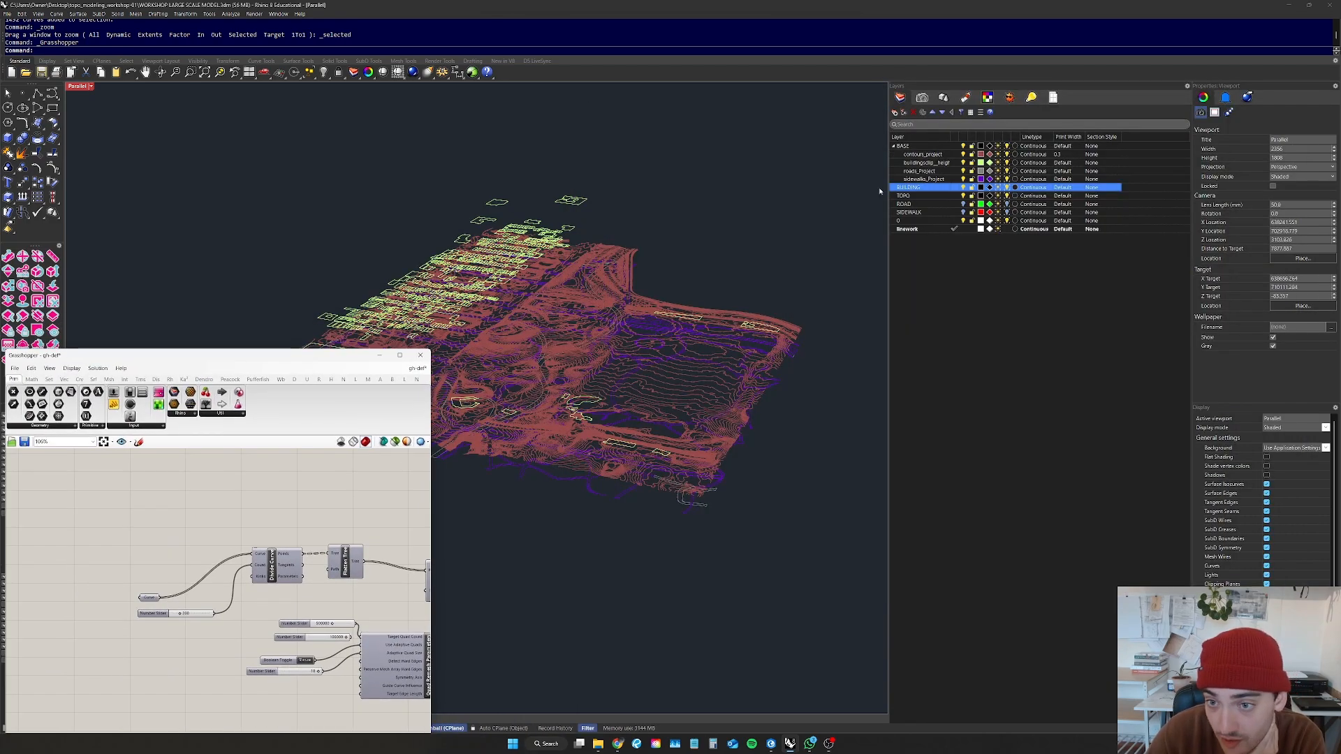
Step: Hide the contours_project layer and show it again to check which linework it holds
{"action": "left_click", "coordinate": [920, 154]}
{"action": "left_click", "coordinate": [963, 154]}
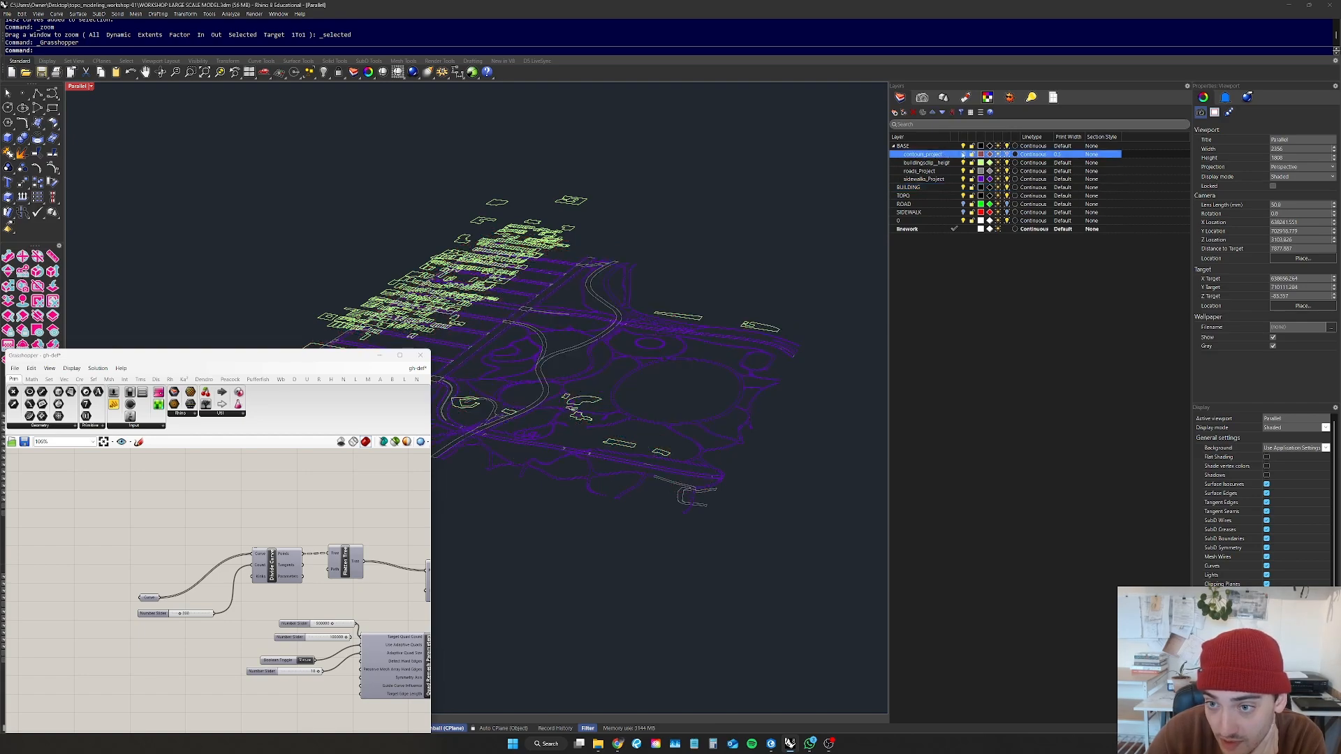
{"action": "left_click", "coordinate": [963, 155]}
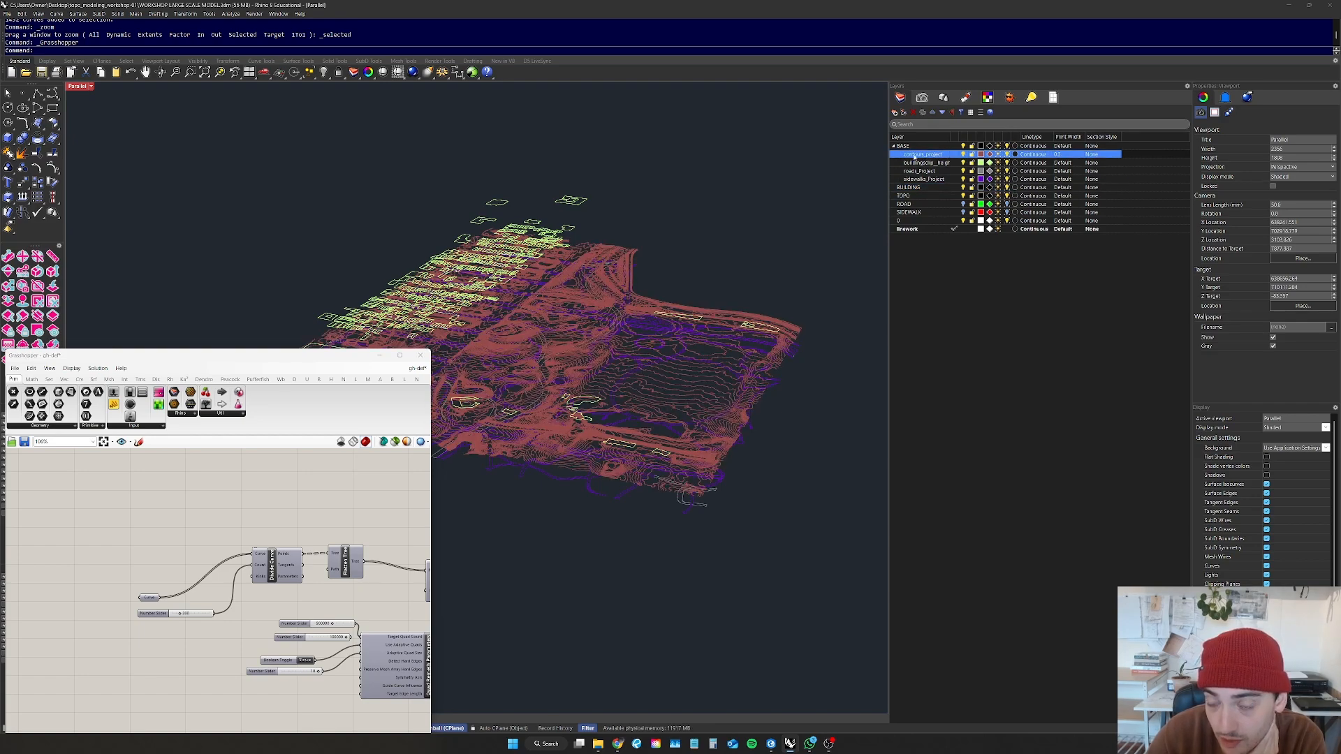
Step: Select all curves on the contours_project layer and assign them as multiple curves to the terrain definition's Curve parameter
{"action": "right_click", "coordinate": [915, 156]}
{"action": "left_click", "coordinate": [961, 172]}
{"action": "left_click_drag", "start_coordinate": [268, 361], "coordinate": [961, 151]}
{"action": "scroll", "coordinate": [845, 393], "scroll_direction": "up", "scroll_amount": 4}
{"action": "right_click", "coordinate": [843, 388]}
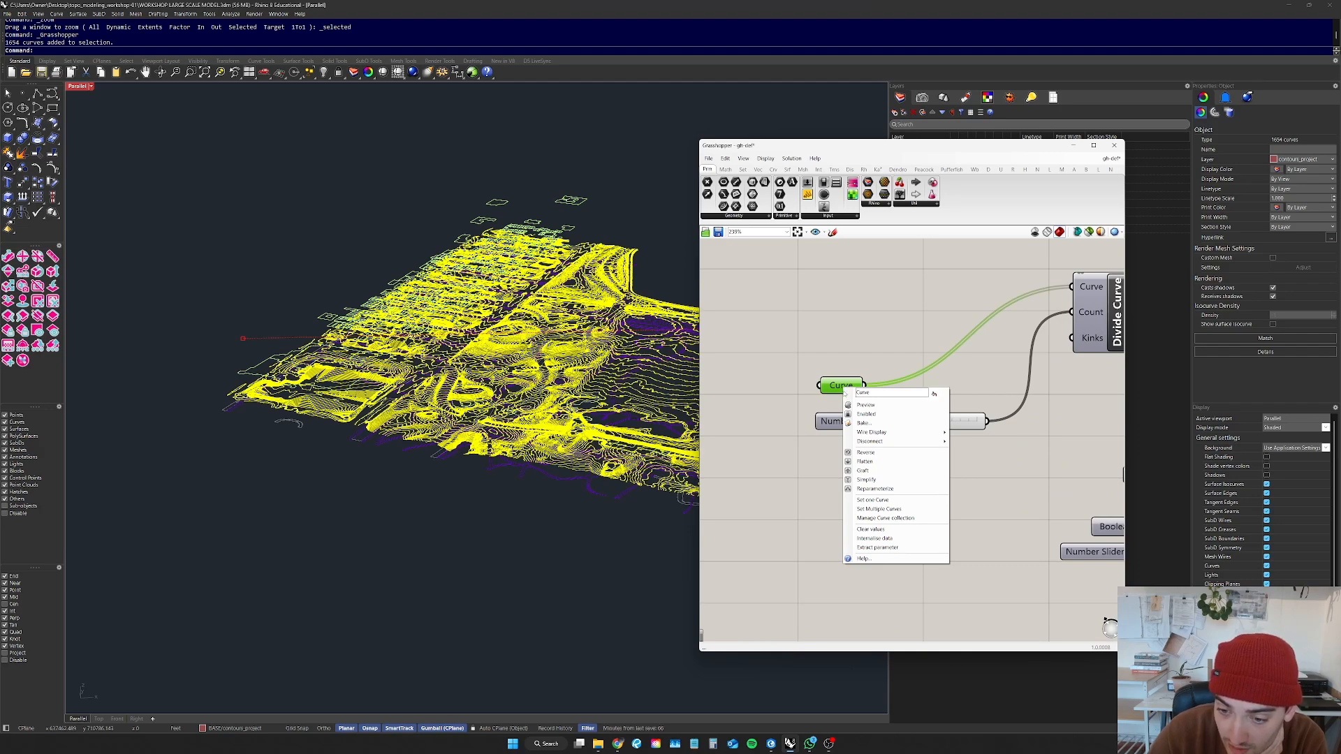
{"action": "left_click", "coordinate": [878, 509]}
Step: Turn on the preview of the Quad Remesh component
{"action": "scroll", "coordinate": [880, 419], "scroll_direction": "down", "scroll_amount": 5}
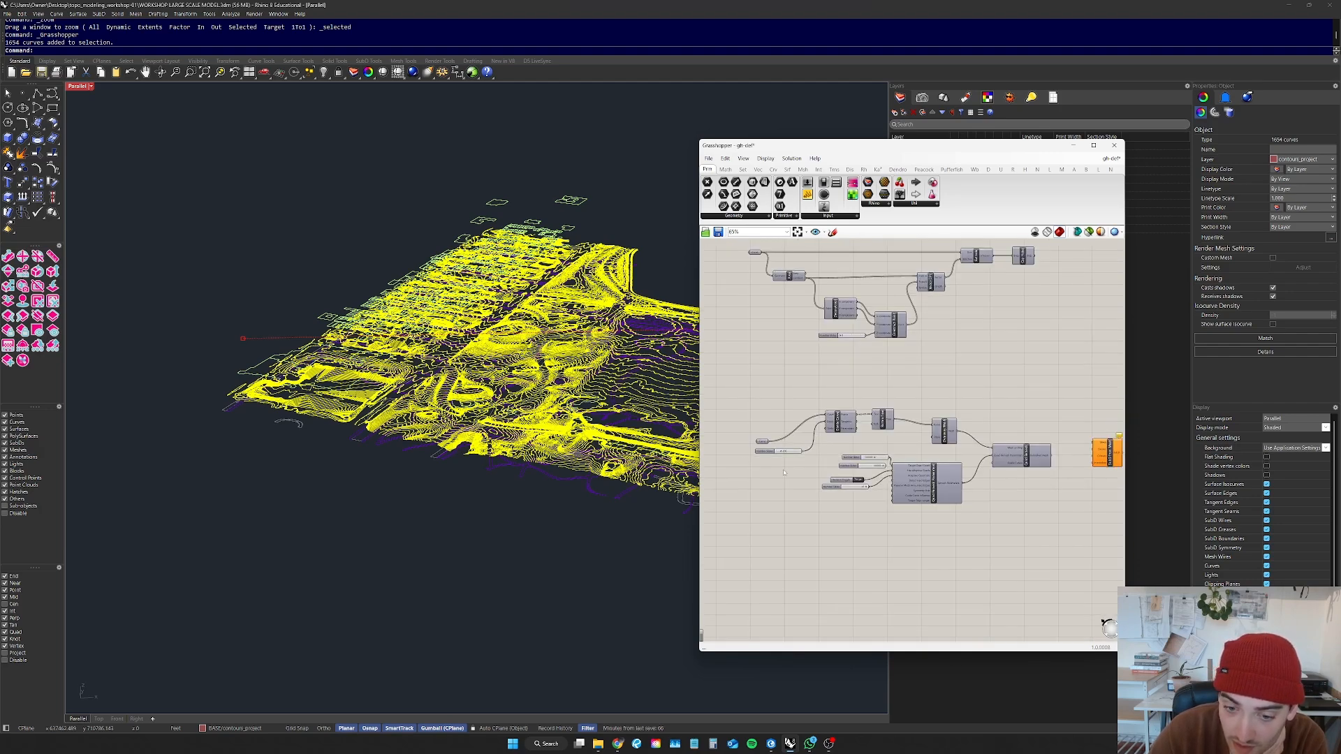
{"action": "scroll", "coordinate": [828, 473], "scroll_direction": "down", "scroll_amount": 2}
{"action": "scroll", "coordinate": [930, 427], "scroll_direction": "up", "scroll_amount": 4}
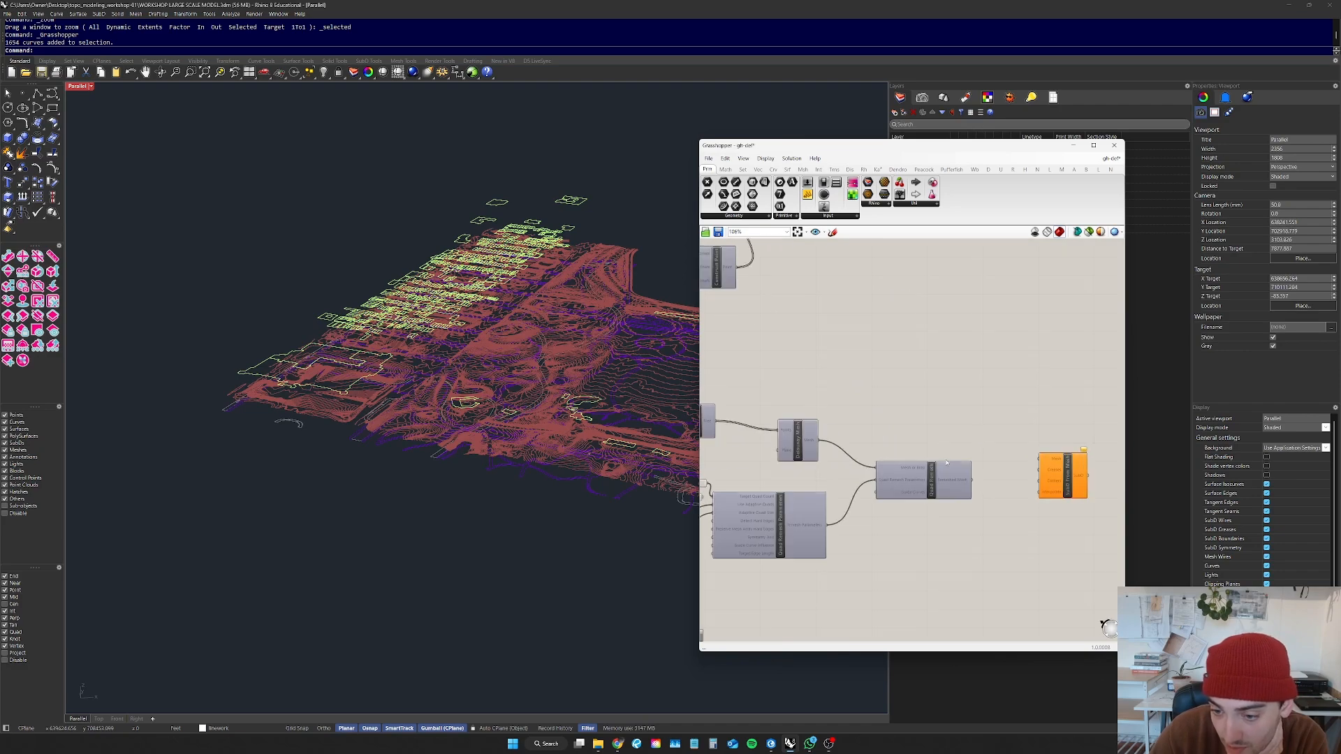
{"action": "left_click", "coordinate": [962, 466]}
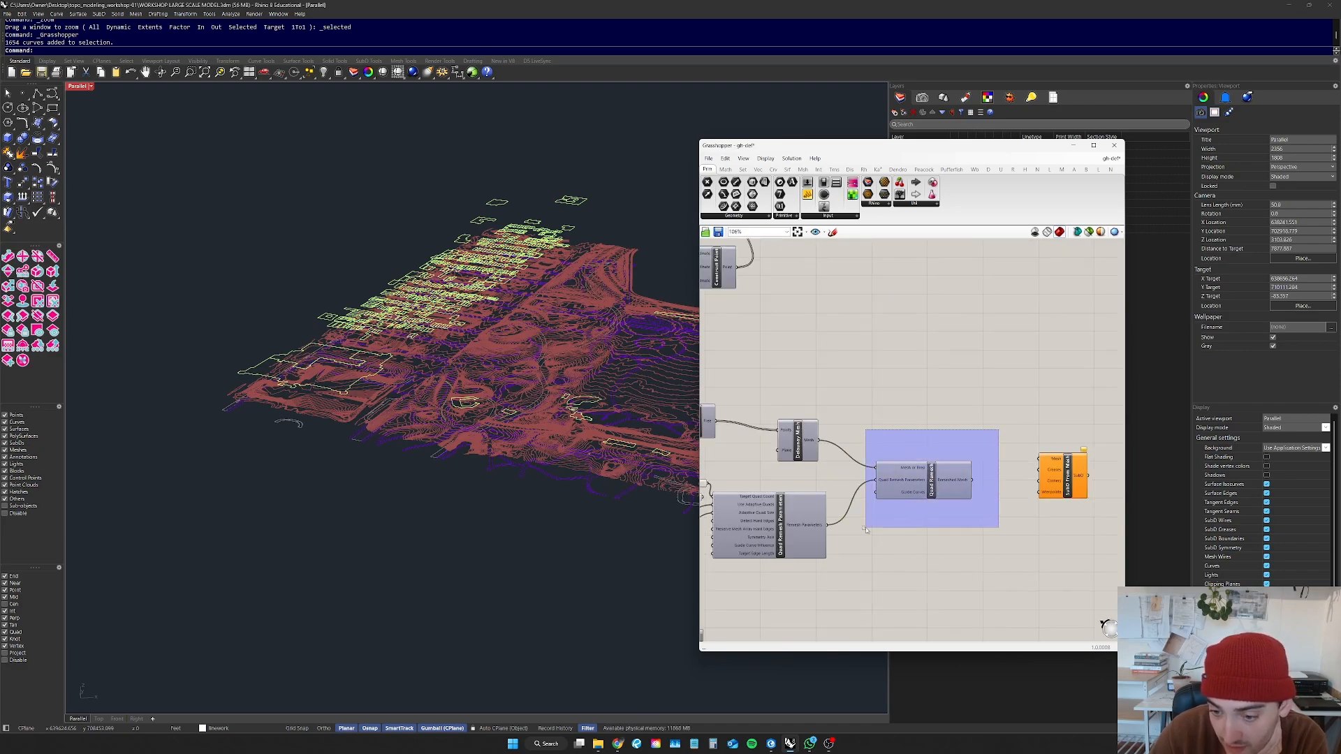
{"action": "right_click", "coordinate": [942, 475]}
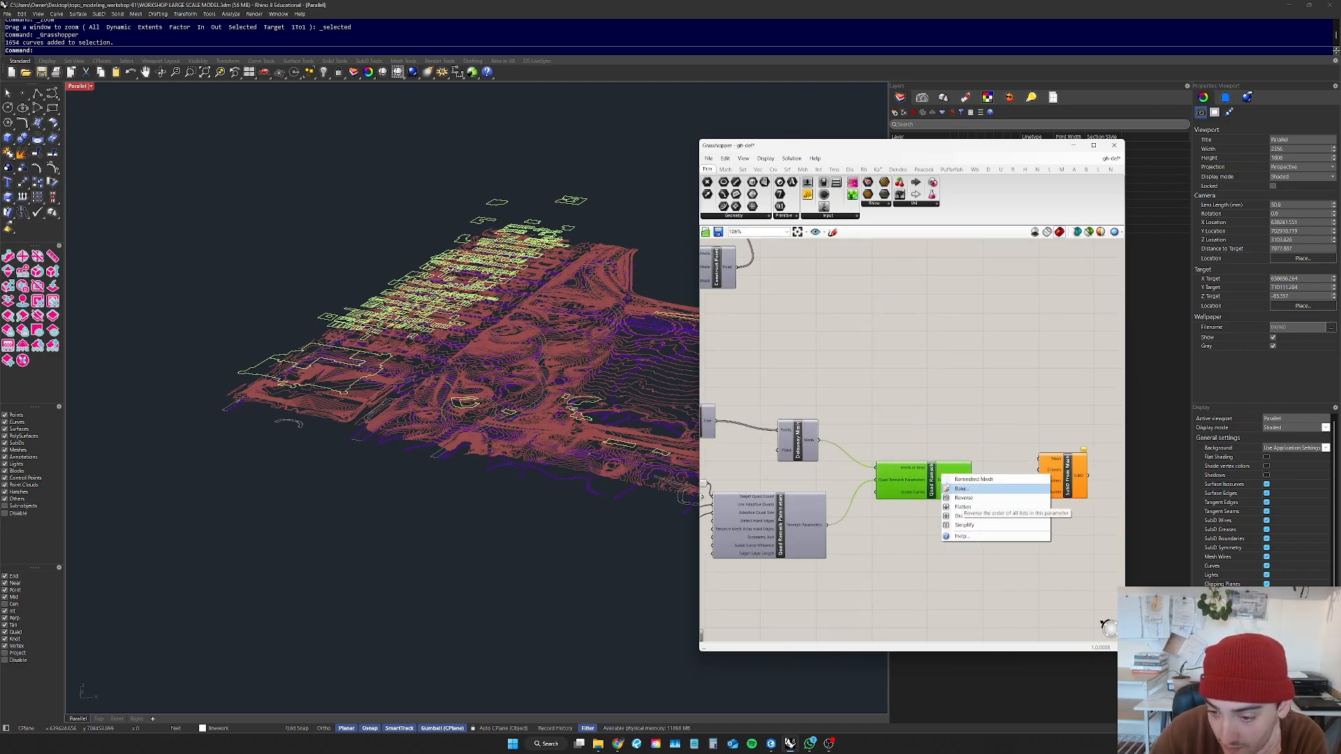
{"action": "middle_click", "coordinate": [924, 474]}
{"action": "left_click", "coordinate": [945, 456]}
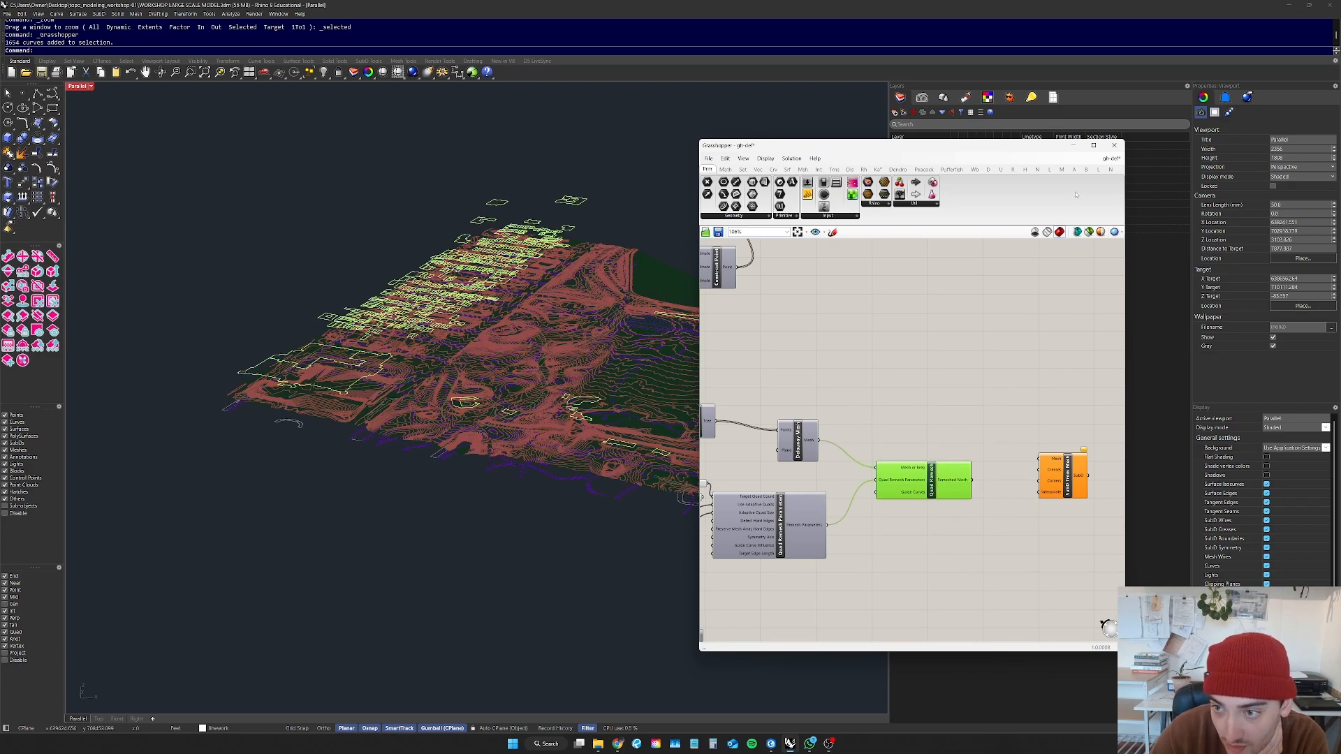
{"action": "left_click", "coordinate": [995, 388]}
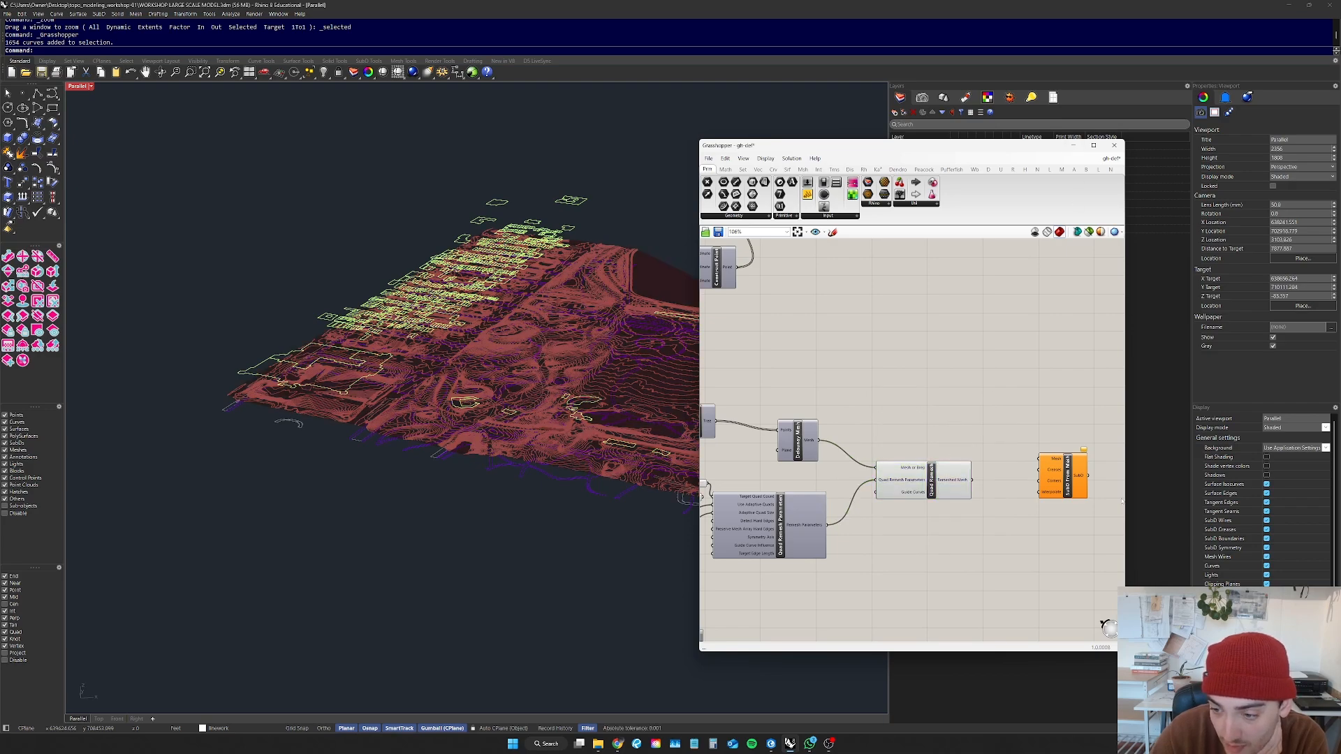
Step: Check the SubD from Mesh component after Quad Remesh, and examine the previewed terrain with its contours up close
{"action": "scroll", "coordinate": [1119, 499], "scroll_direction": "up", "scroll_amount": 4}
{"action": "left_click_drag", "start_coordinate": [1076, 325], "coordinate": [853, 563]}
{"action": "left_click", "coordinate": [947, 548]}
{"action": "scroll", "coordinate": [989, 534], "scroll_direction": "down", "scroll_amount": 6}
{"action": "left_click_drag", "start_coordinate": [963, 523], "coordinate": [928, 585]}
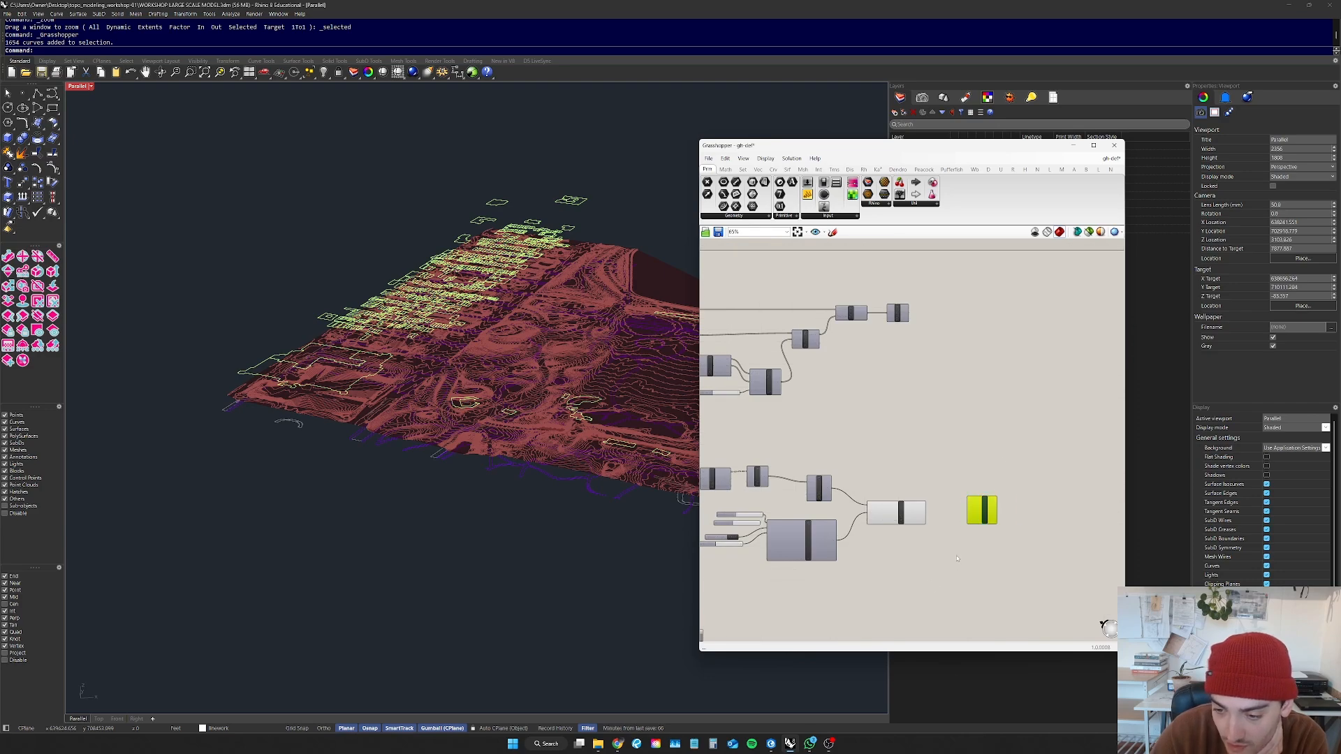
{"action": "left_click", "coordinate": [897, 567]}
{"action": "right_click_drag", "start_coordinate": [878, 546], "coordinate": [990, 485]}
{"action": "scroll", "coordinate": [989, 491], "scroll_direction": "up", "scroll_amount": 1}
{"action": "right_click_drag", "start_coordinate": [482, 409], "coordinate": [470, 329]}
{"action": "scroll", "coordinate": [482, 342], "scroll_direction": "up", "scroll_amount": 10}
{"action": "right_click_drag", "start_coordinate": [533, 398], "coordinate": [618, 421]}
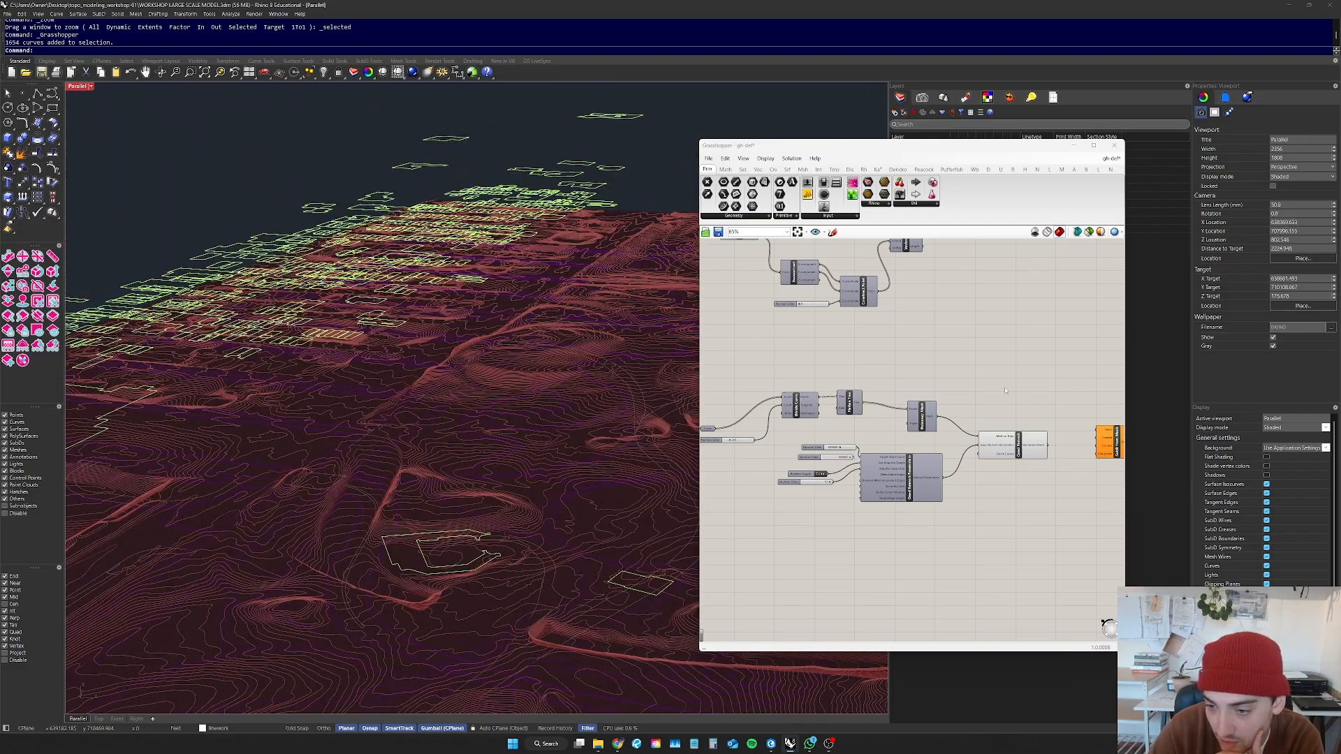
Step: Turn on the preview for all components of the terrain definition from the Curve input through Quad Remesh
{"action": "scroll", "coordinate": [1006, 387], "scroll_direction": "down", "scroll_amount": 2}
{"action": "left_click_drag", "start_coordinate": [1018, 373], "coordinate": [739, 517]}
{"action": "middle_click", "coordinate": [964, 416]}
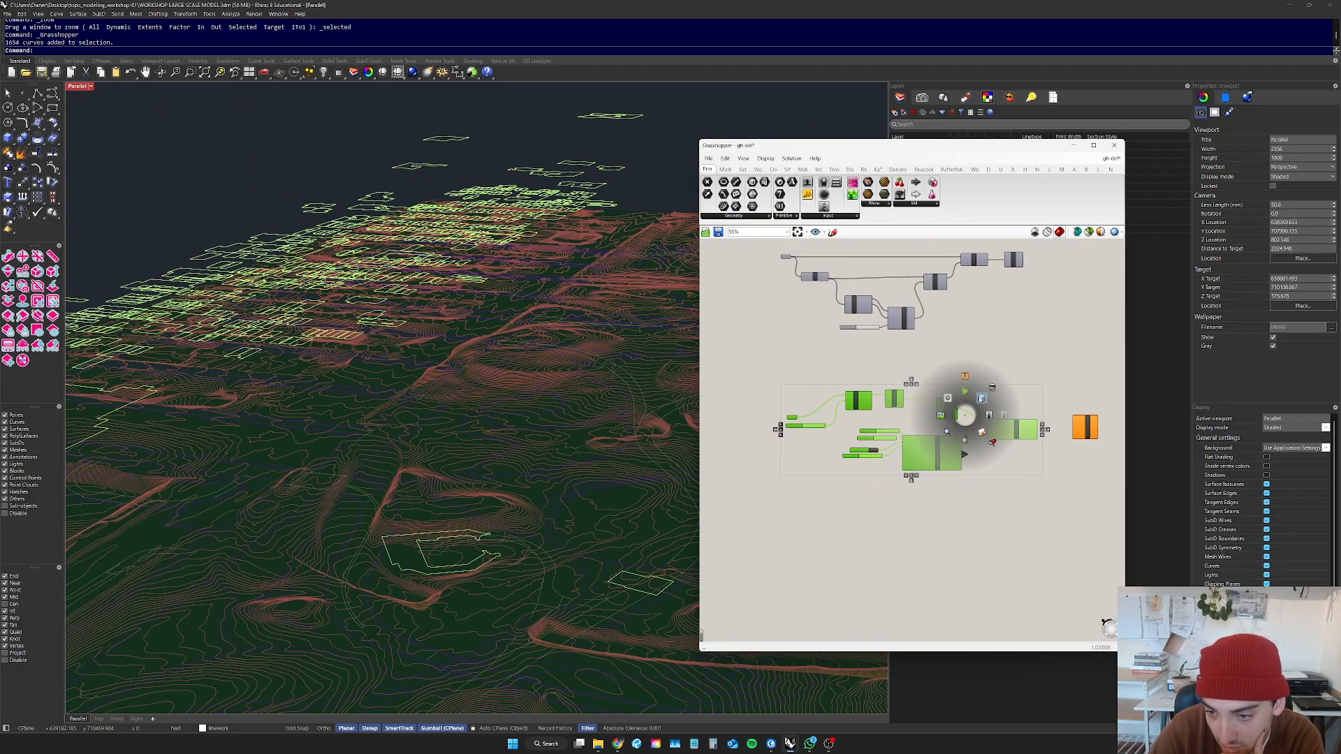
{"action": "left_click", "coordinate": [981, 399]}
{"action": "left_click", "coordinate": [831, 366]}
Step: Bake the Delaunay Mesh output onto the TOPO layer
{"action": "scroll", "coordinate": [390, 385], "scroll_direction": "down", "scroll_amount": 8}
{"action": "right_click_drag", "start_coordinate": [391, 384], "coordinate": [469, 440]}
{"action": "scroll", "coordinate": [334, 444], "scroll_direction": "up", "scroll_amount": 10}
{"action": "scroll", "coordinate": [991, 440], "scroll_direction": "up", "scroll_amount": 4}
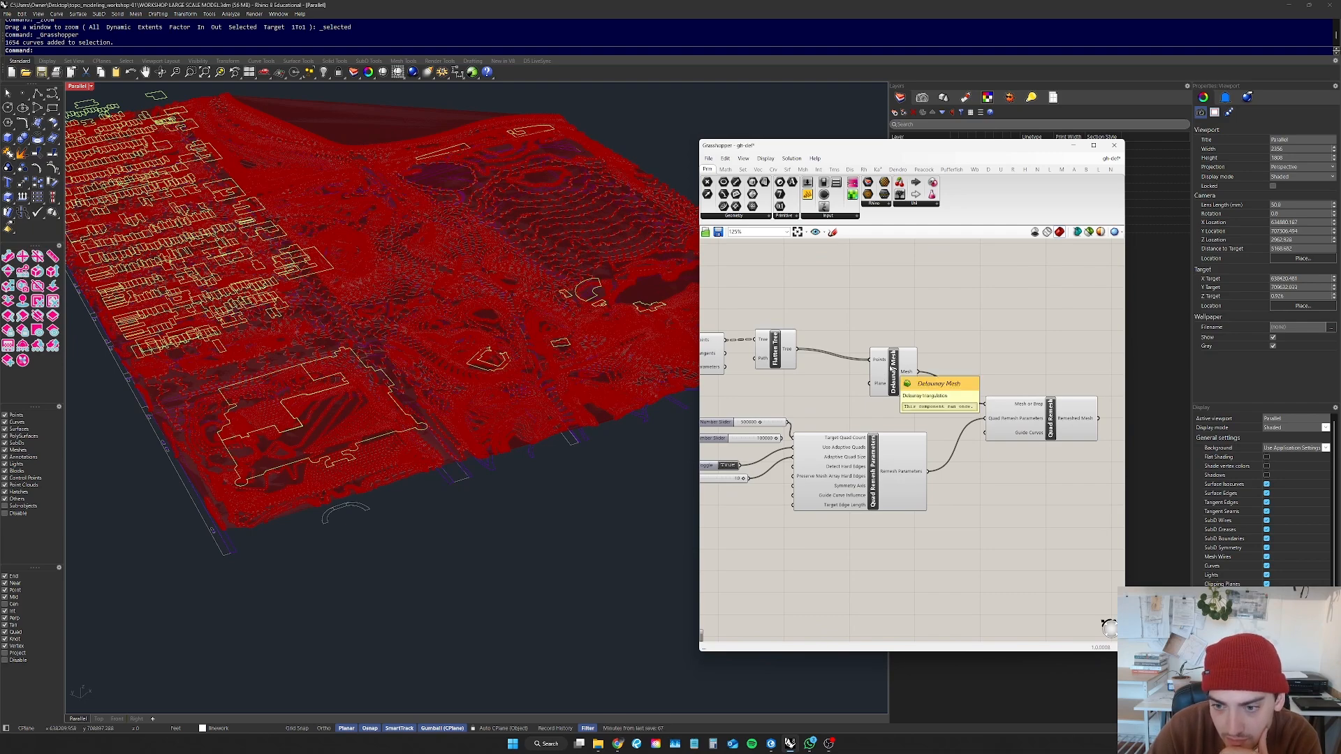
{"action": "left_click", "coordinate": [908, 374]}
{"action": "scroll", "coordinate": [900, 375], "scroll_direction": "up", "scroll_amount": 3}
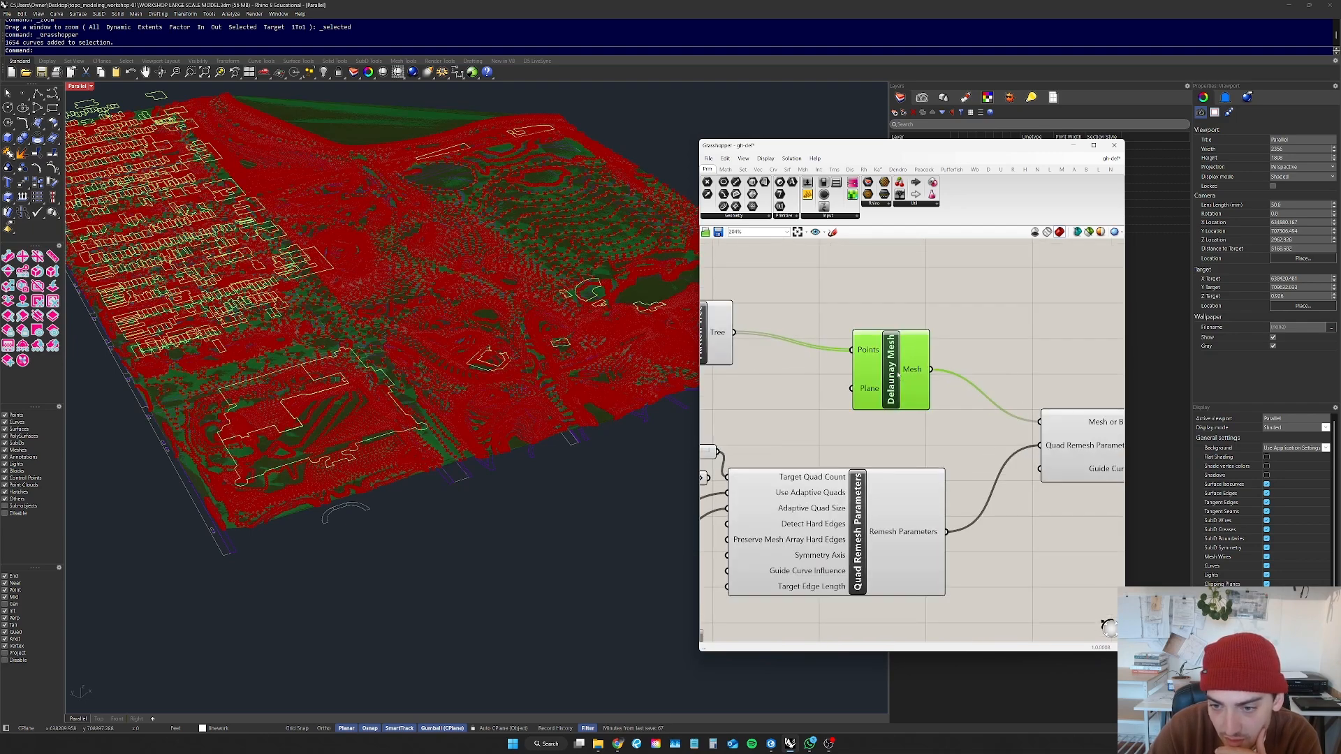
{"action": "right_click", "coordinate": [896, 373]}
{"action": "left_click", "coordinate": [916, 406]}
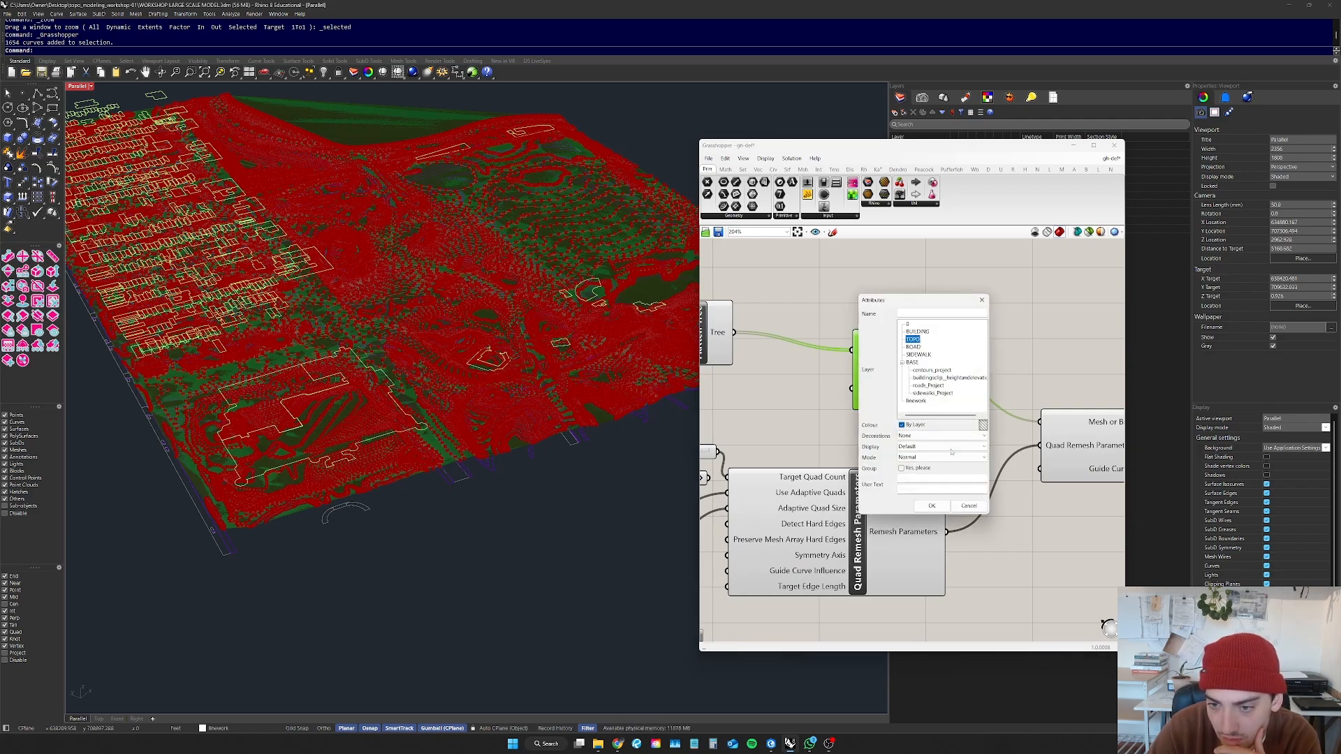
{"action": "left_click", "coordinate": [943, 508]}
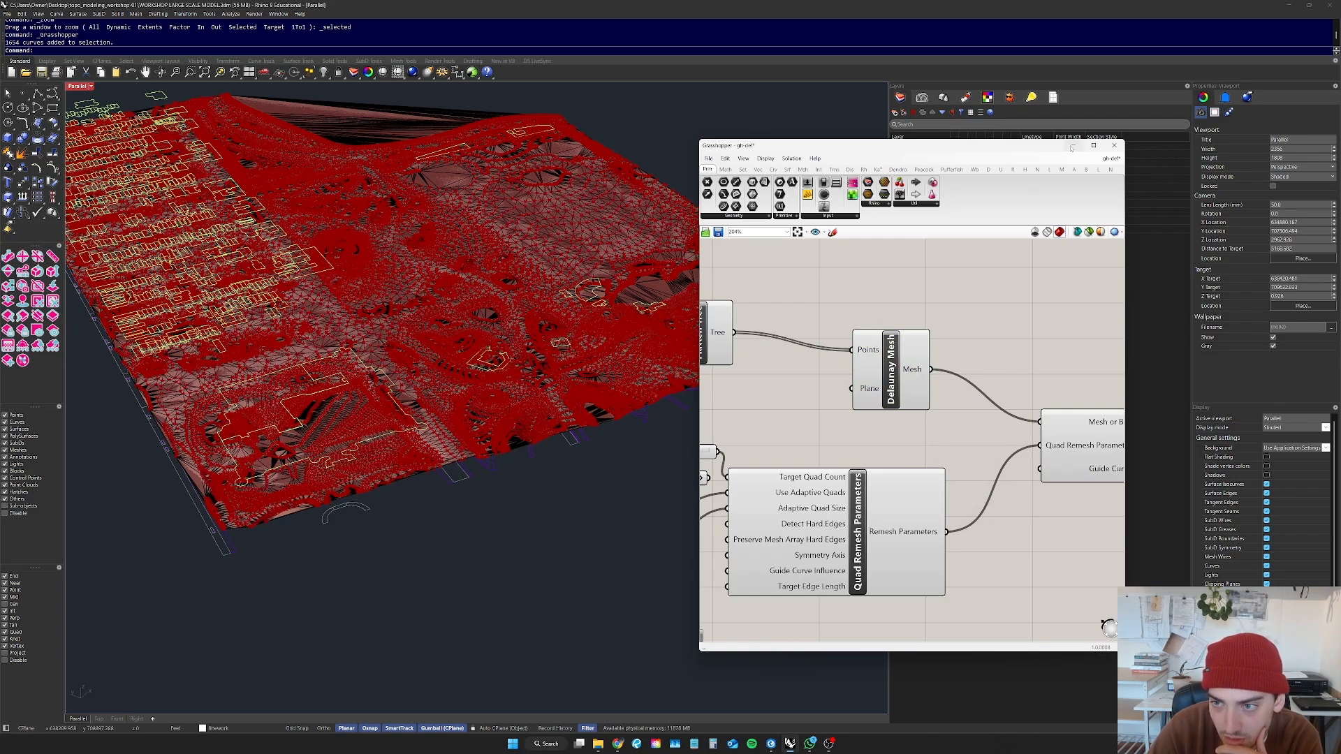
Step: Minimize Grasshopper to view the whole baked terrain, and restore its window
{"action": "left_click", "coordinate": [1072, 147]}
{"action": "left_click", "coordinate": [906, 299]}
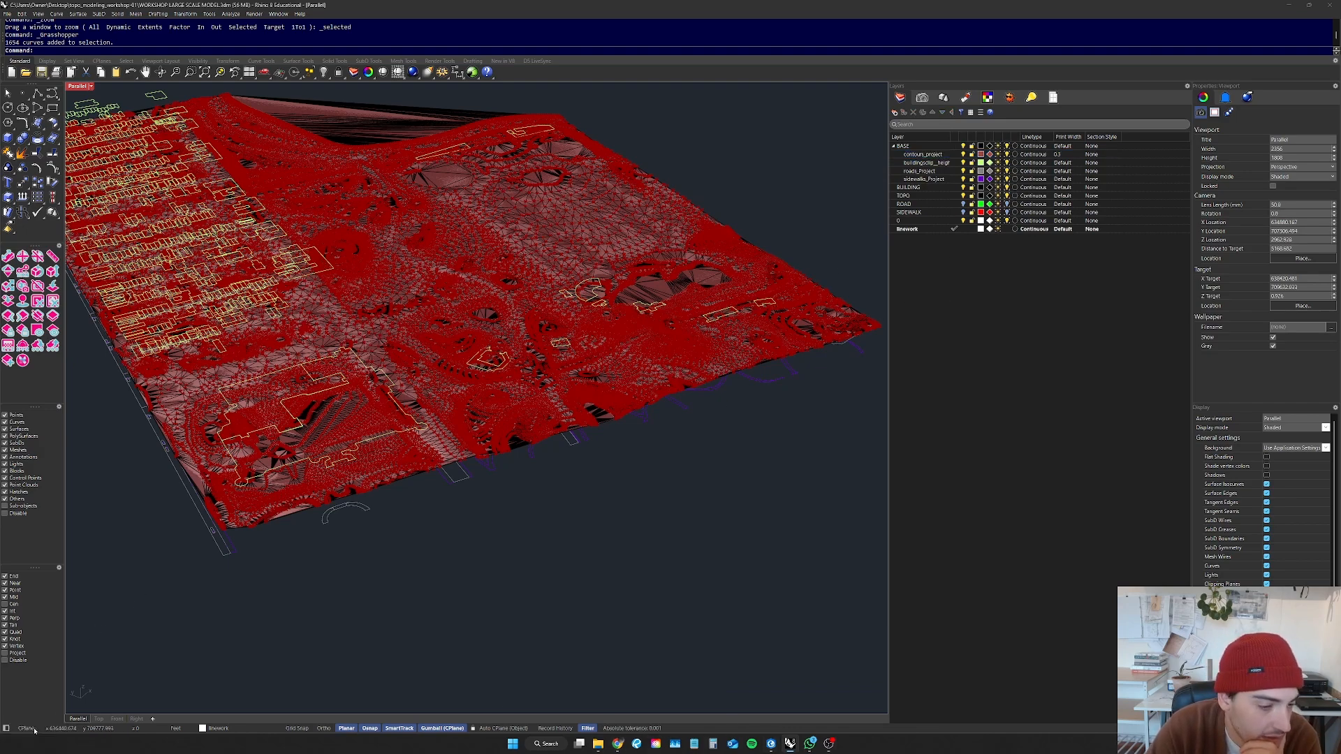
{"action": "left_click", "coordinate": [35, 729]}
{"action": "scroll", "coordinate": [938, 364], "scroll_direction": "down", "scroll_amount": 6}
{"action": "scroll", "coordinate": [938, 364], "scroll_direction": "up", "scroll_amount": 2}
{"action": "left_click_drag", "start_coordinate": [906, 4], "coordinate": [904, 121]}
Step: Turn off the preview for all components of the terrain definition
{"action": "scroll", "coordinate": [779, 386], "scroll_direction": "down", "scroll_amount": 3}
{"action": "right_click_drag", "start_coordinate": [914, 397], "coordinate": [722, 392]}
{"action": "left_click_drag", "start_coordinate": [944, 370], "coordinate": [684, 506]}
{"action": "middle_click", "coordinate": [818, 448]}
{"action": "left_click", "coordinate": [843, 420]}
{"action": "left_click", "coordinate": [783, 353]}
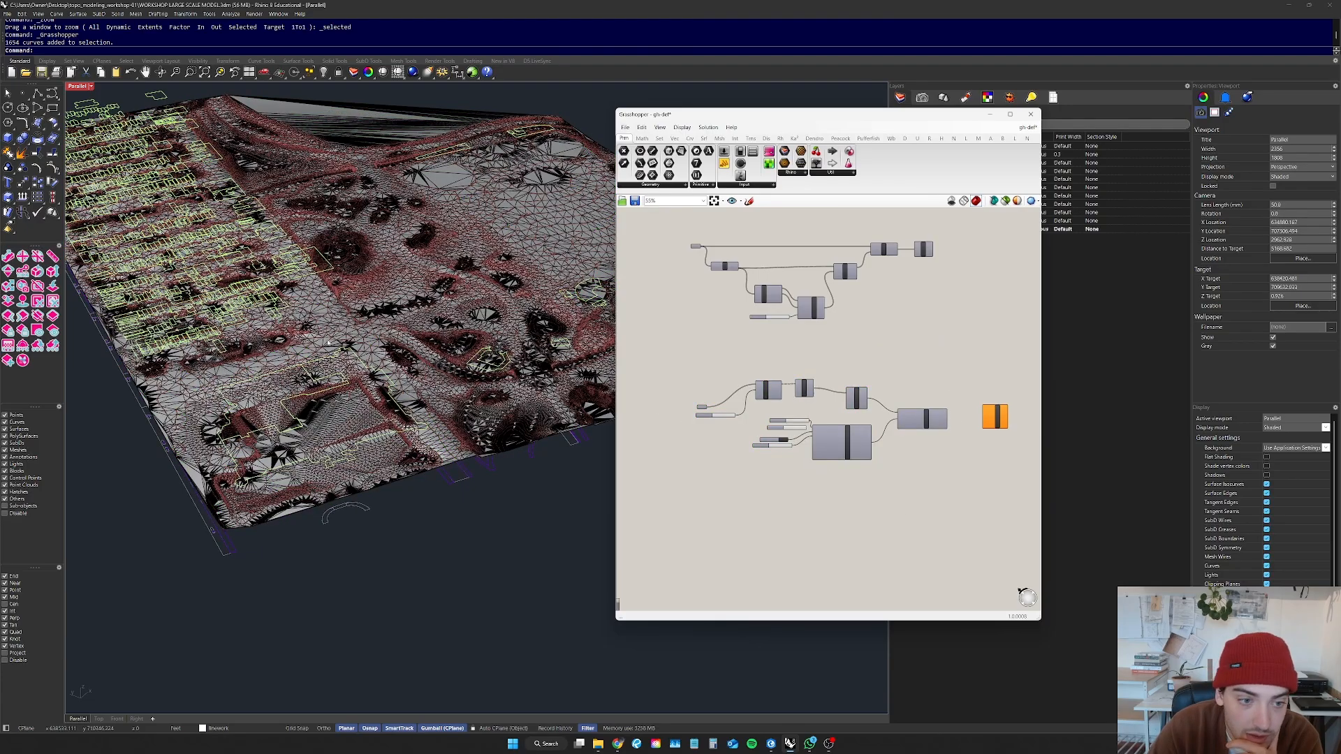
Step: Orbit around the baked terrain mesh, select it, zoom to the selection and clear the selection
{"action": "scroll", "coordinate": [314, 338], "scroll_direction": "down", "scroll_amount": 8}
{"action": "right_click_drag", "start_coordinate": [330, 363], "coordinate": [311, 290]}
{"action": "scroll", "coordinate": [419, 328], "scroll_direction": "up", "scroll_amount": 5}
{"action": "right_click_drag", "start_coordinate": [440, 302], "coordinate": [318, 370]}
{"action": "scroll", "coordinate": [395, 237], "scroll_direction": "up", "scroll_amount": 4}
{"action": "left_click", "coordinate": [398, 231]}
{"action": "type", "text": "zs"}
{"action": "key", "text": "Return"}
{"action": "scroll", "coordinate": [398, 328], "scroll_direction": "up", "scroll_amount": 10}
{"action": "key", "text": "Escape"}
Step: Examine the baked mesh's triangulation up close around the steep mounds and beside the building blocks
{"action": "scroll", "coordinate": [409, 382], "scroll_direction": "up", "scroll_amount": 8}
{"action": "scroll", "coordinate": [556, 360], "scroll_direction": "up", "scroll_amount": 6}
{"action": "right_click_drag", "start_coordinate": [487, 511], "coordinate": [483, 443]}
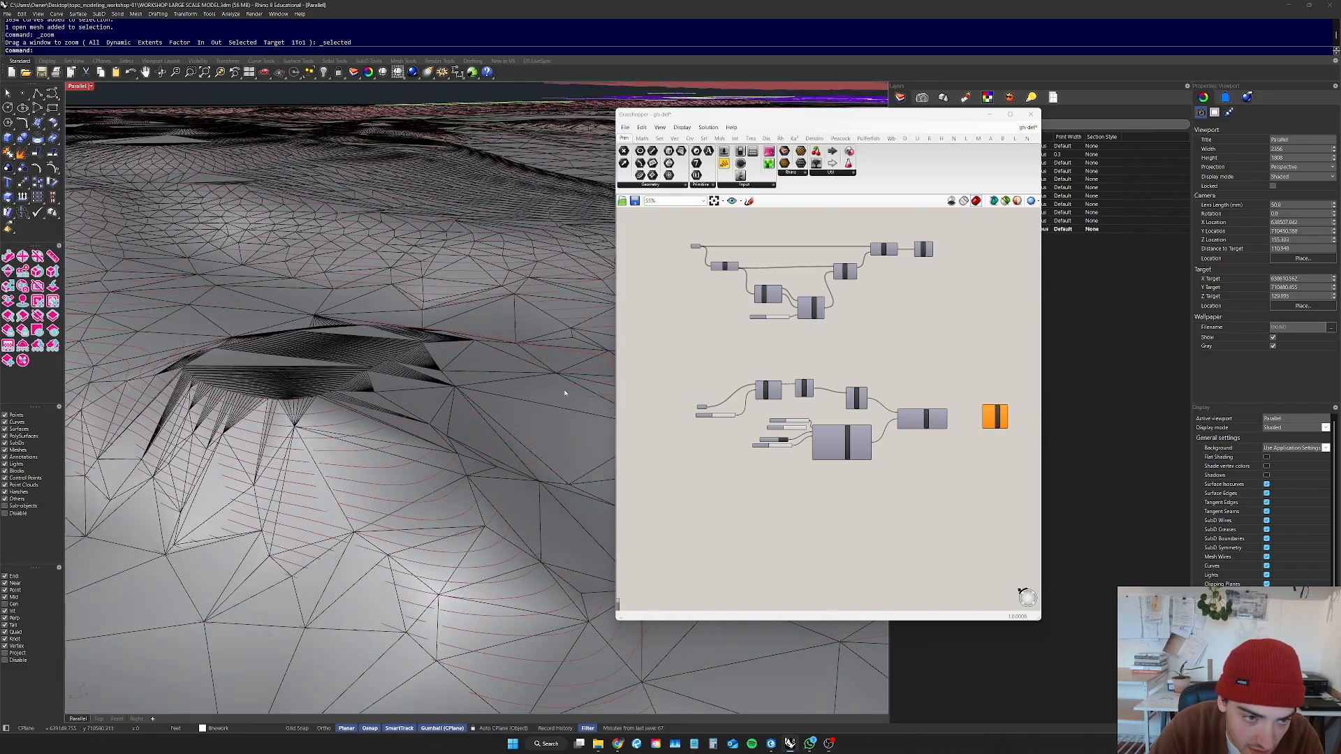
{"action": "scroll", "coordinate": [565, 393], "scroll_direction": "down", "scroll_amount": 10}
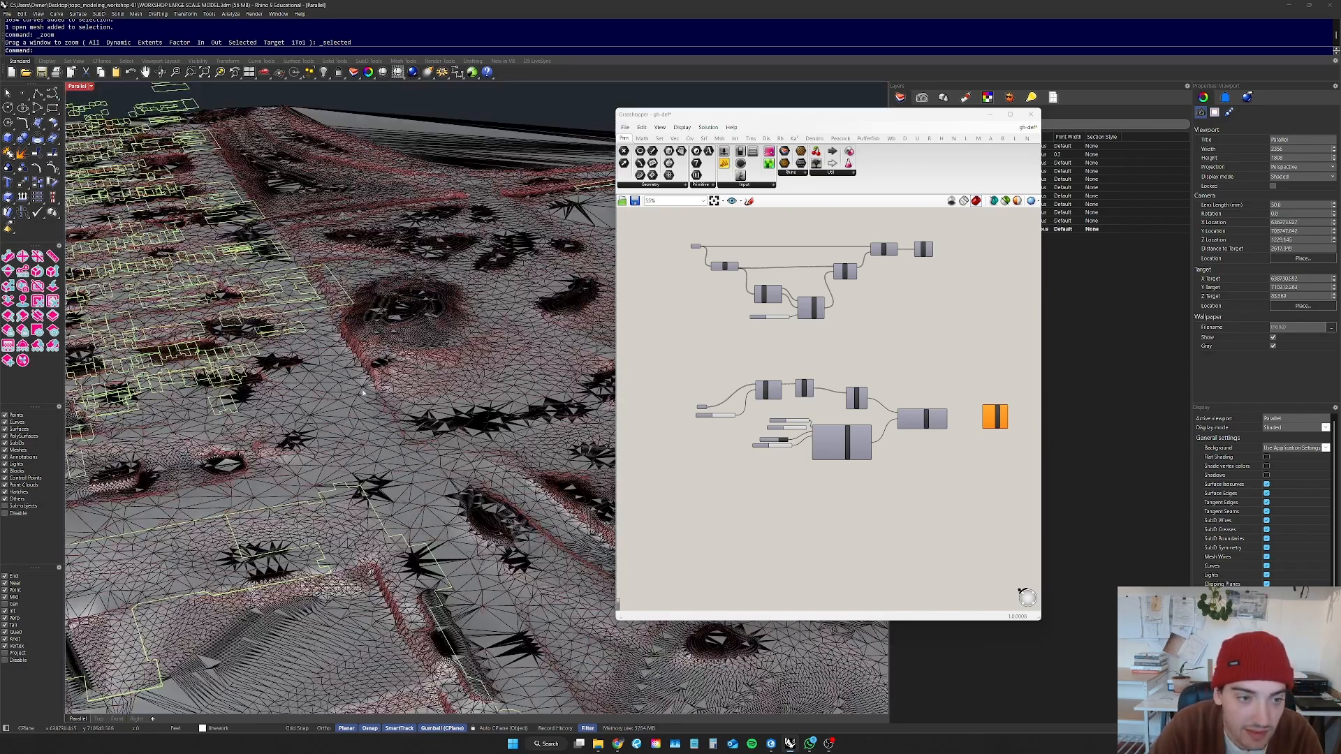
{"action": "right_click_drag", "start_coordinate": [355, 395], "coordinate": [279, 475]}
{"action": "scroll", "coordinate": [335, 447], "scroll_direction": "down", "scroll_amount": 6}
{"action": "right_click_drag", "start_coordinate": [583, 489], "coordinate": [470, 427]}
{"action": "scroll", "coordinate": [516, 442], "scroll_direction": "up", "scroll_amount": 4}
{"action": "scroll", "coordinate": [516, 442], "scroll_direction": "up", "scroll_amount": 4}
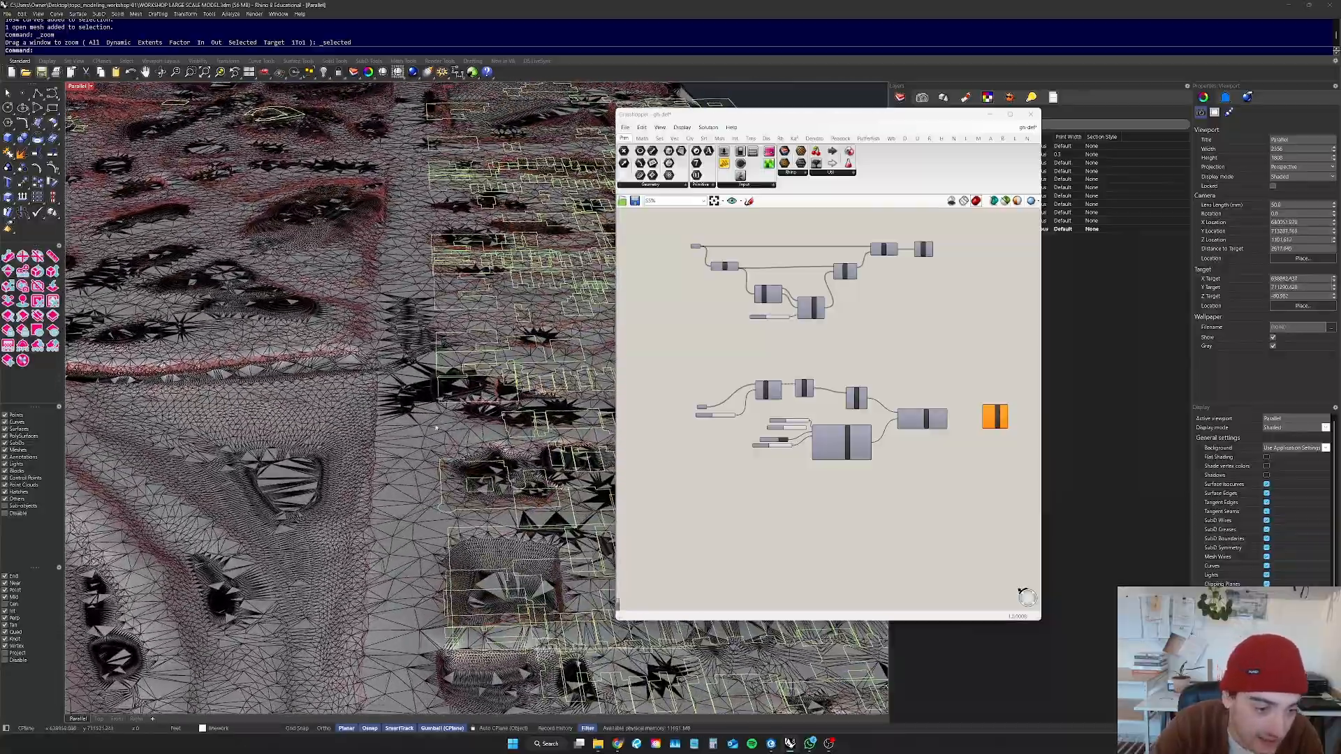
{"action": "scroll", "coordinate": [419, 431], "scroll_direction": "up", "scroll_amount": 4}
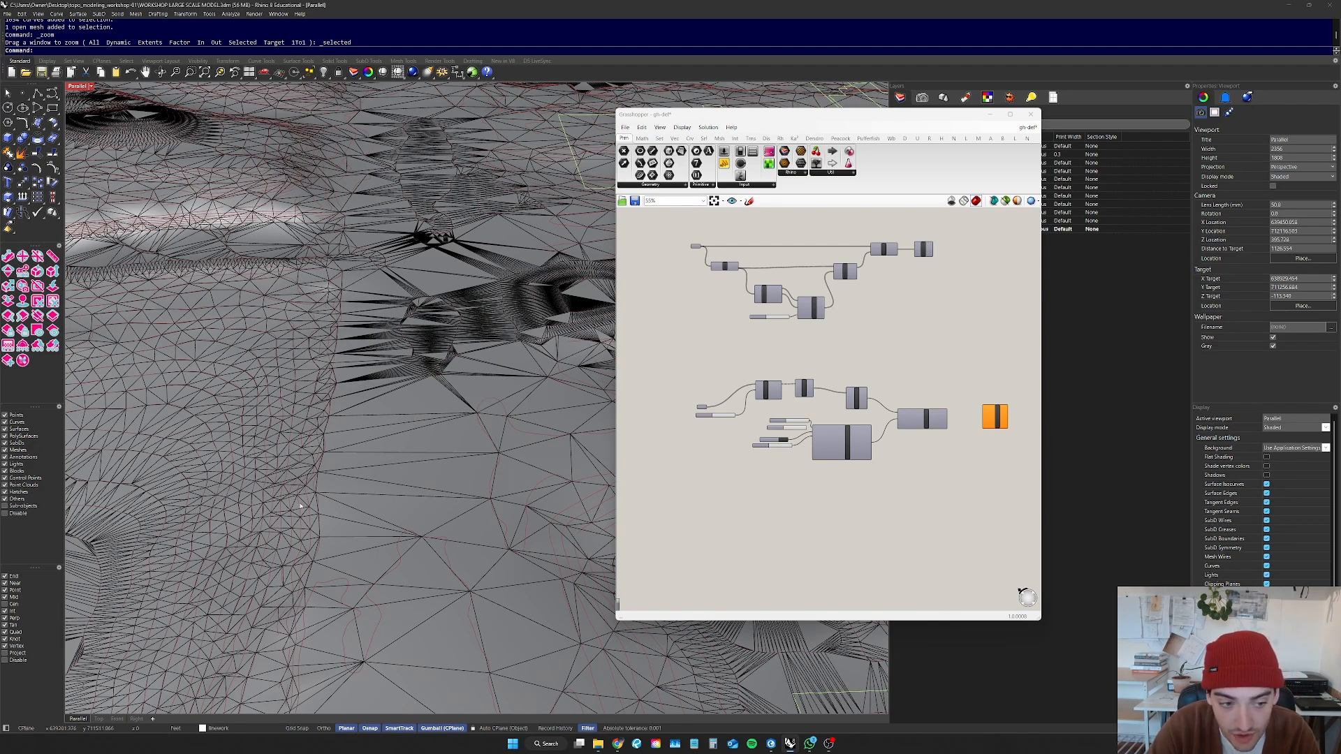
Step: Inspect the baked Delaunay mesh's triangulation across the whole terrain and up close around the mounds and steep hollows
{"action": "scroll", "coordinate": [310, 505], "scroll_direction": "down", "scroll_amount": 7}
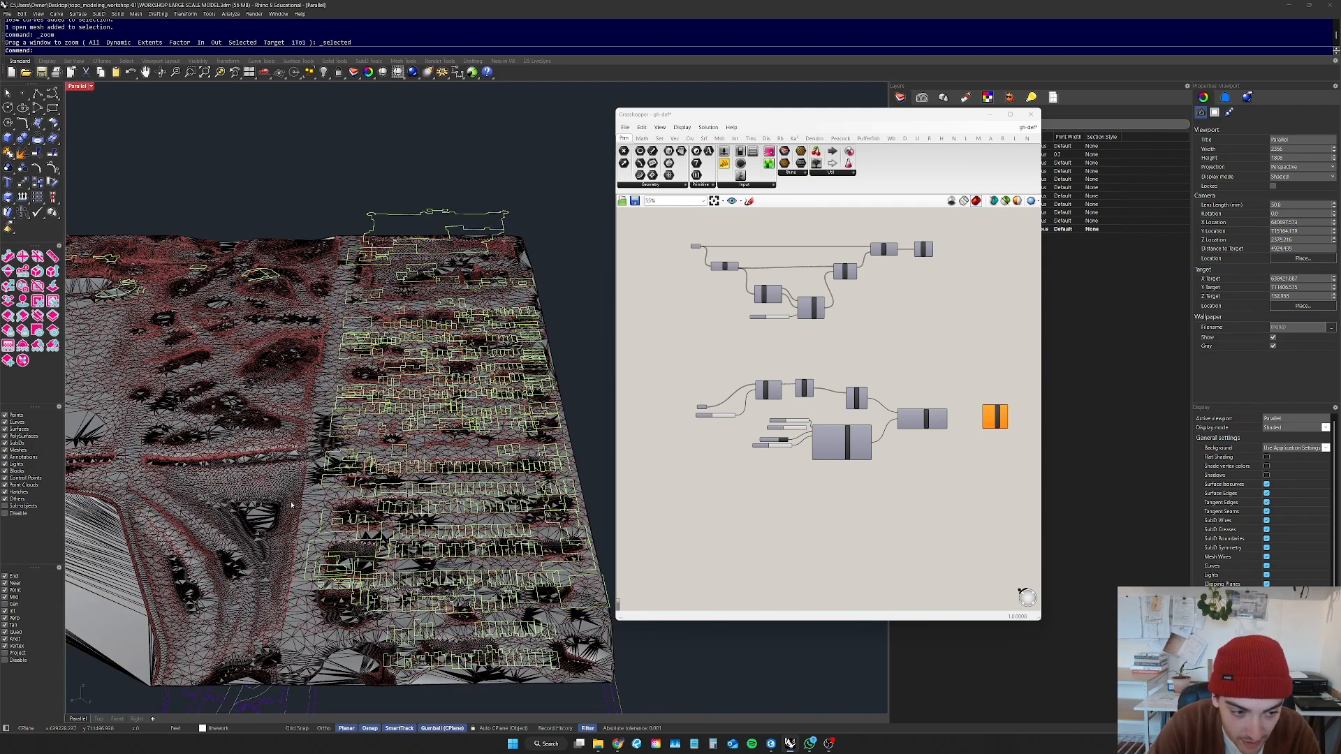
{"action": "scroll", "coordinate": [291, 506], "scroll_direction": "down", "scroll_amount": 3}
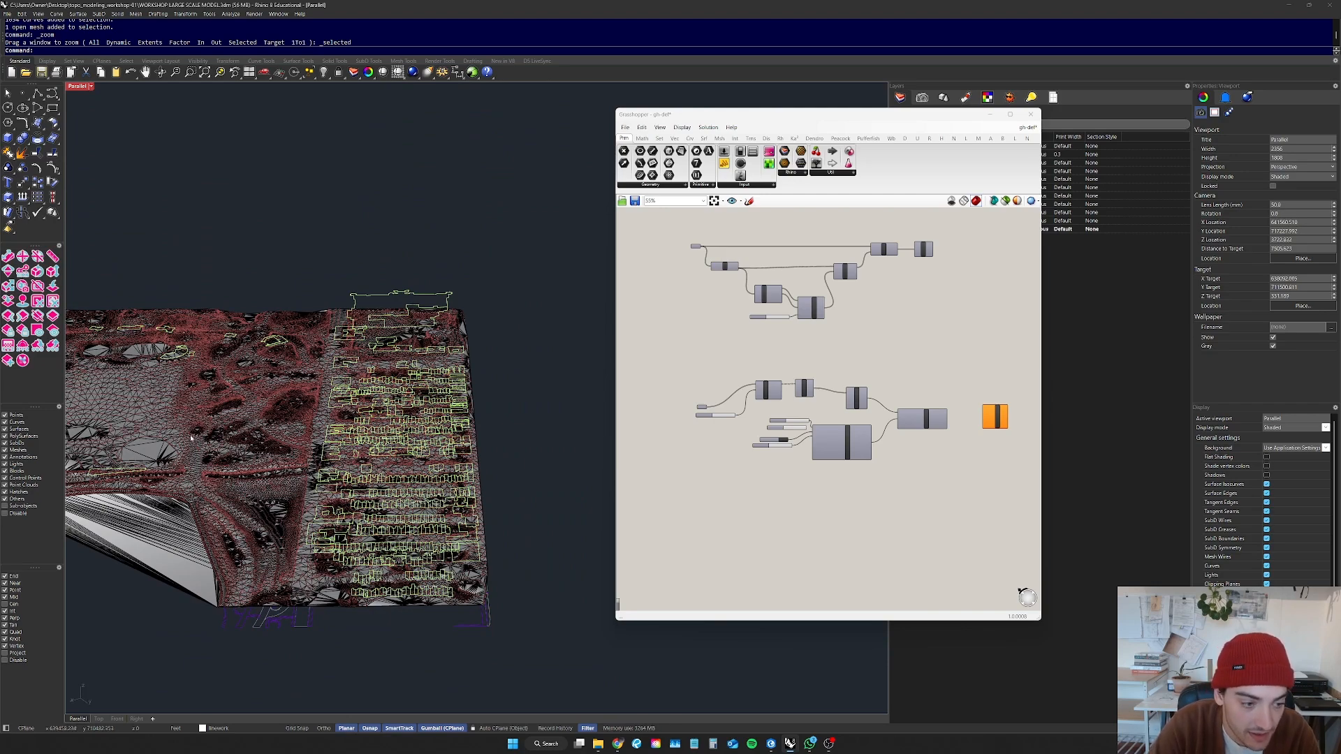
{"action": "scroll", "coordinate": [202, 430], "scroll_direction": "up", "scroll_amount": 2}
{"action": "scroll", "coordinate": [293, 405], "scroll_direction": "up", "scroll_amount": 7}
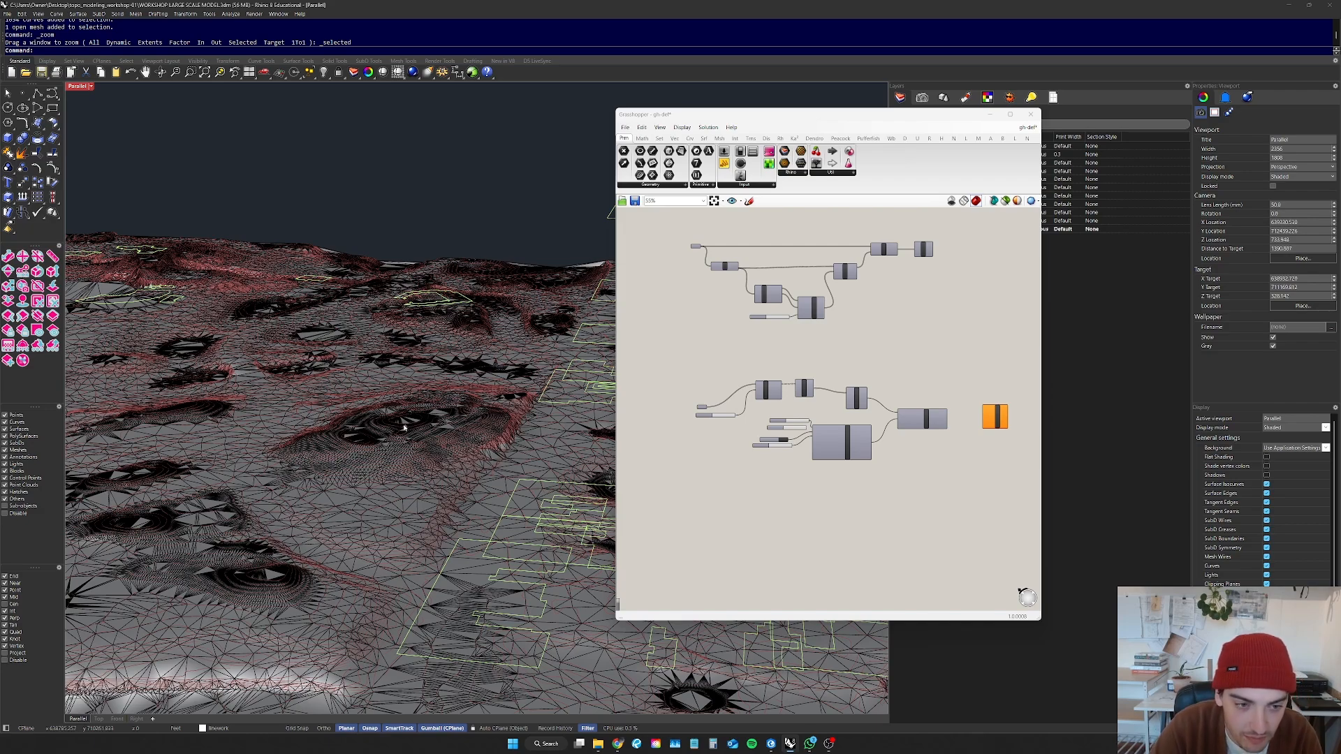
{"action": "scroll", "coordinate": [403, 428], "scroll_direction": "down", "scroll_amount": 2}
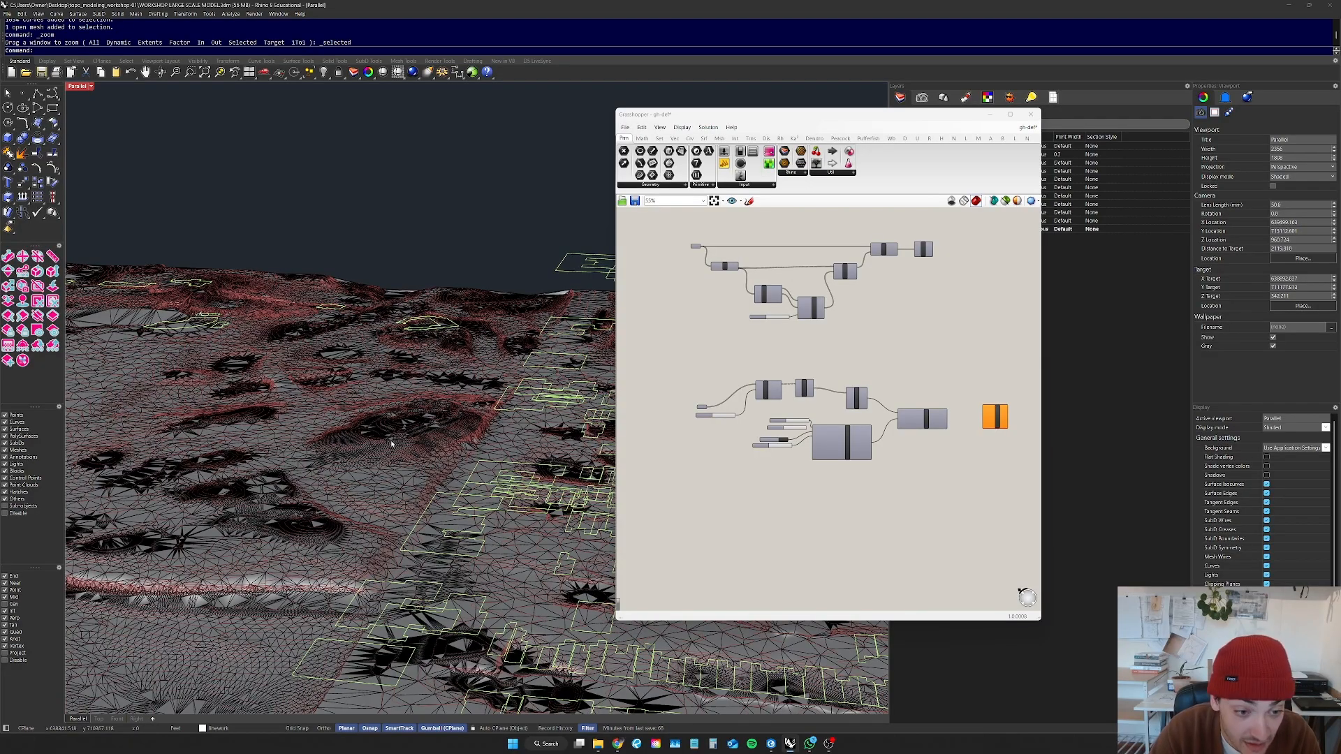
{"action": "scroll", "coordinate": [391, 443], "scroll_direction": "down", "scroll_amount": 5}
{"action": "right_click_drag", "start_coordinate": [362, 437], "coordinate": [283, 500]}
{"action": "scroll", "coordinate": [397, 414], "scroll_direction": "up", "scroll_amount": 4}
{"action": "scroll", "coordinate": [398, 415], "scroll_direction": "up", "scroll_amount": 4}
{"action": "scroll", "coordinate": [413, 456], "scroll_direction": "down", "scroll_amount": 4}
{"action": "scroll", "coordinate": [286, 506], "scroll_direction": "down", "scroll_amount": 5}
{"action": "scroll", "coordinate": [300, 535], "scroll_direction": "up", "scroll_amount": 6}
{"action": "right_click_drag", "start_coordinate": [300, 559], "coordinate": [221, 431]}
{"action": "scroll", "coordinate": [256, 436], "scroll_direction": "up", "scroll_amount": 5}
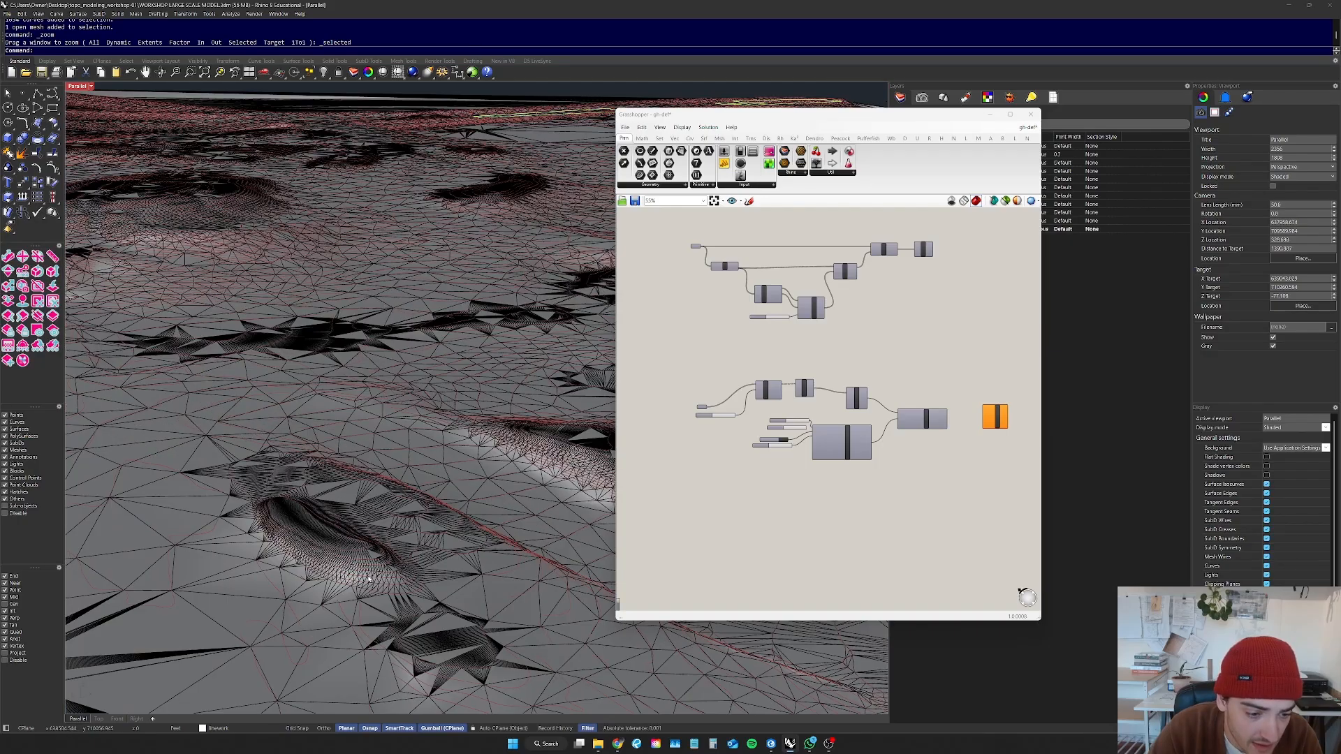
{"action": "scroll", "coordinate": [389, 518], "scroll_direction": "down", "scroll_amount": 6}
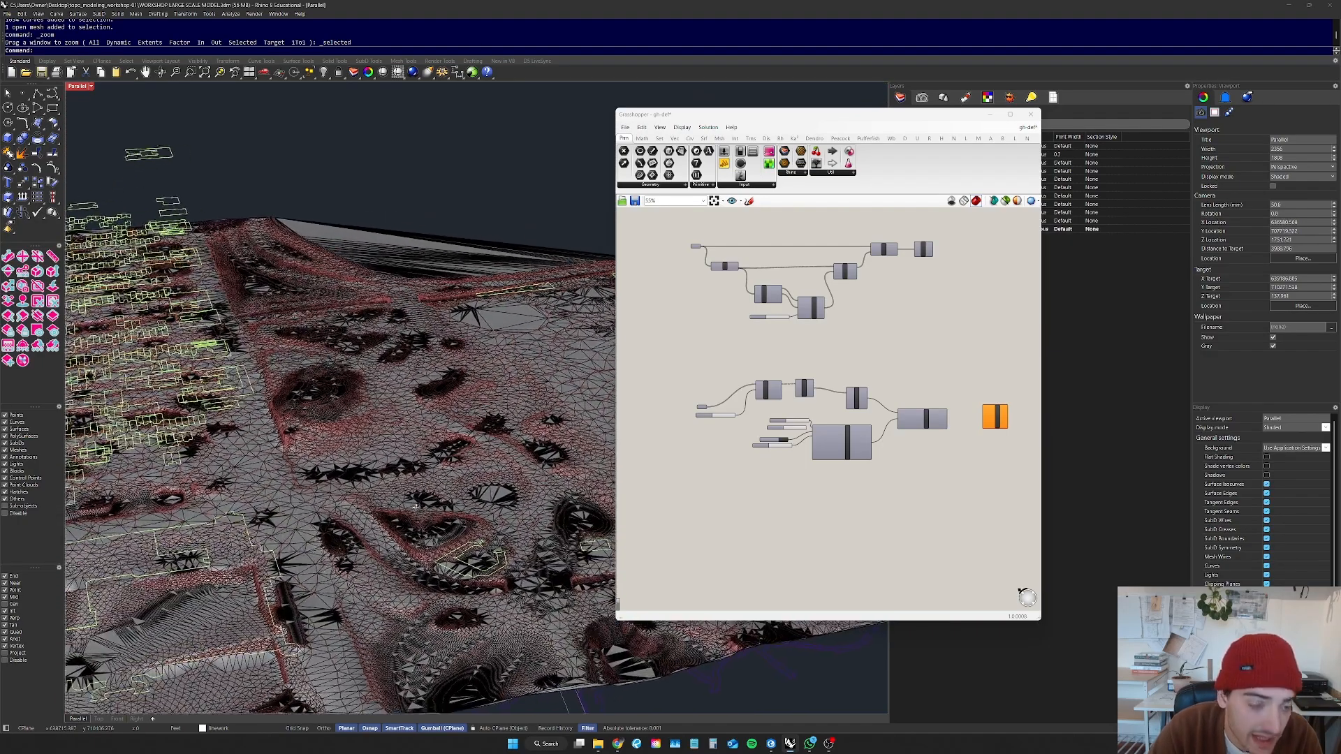
Step: Review the Quad Remesh component and its connections to the Delaunay Mesh and Quad Remesh Parameters in the definition
{"action": "left_click", "coordinate": [931, 422]}
{"action": "scroll", "coordinate": [932, 433], "scroll_direction": "up", "scroll_amount": 3}
{"action": "scroll", "coordinate": [887, 414], "scroll_direction": "down", "scroll_amount": 4}
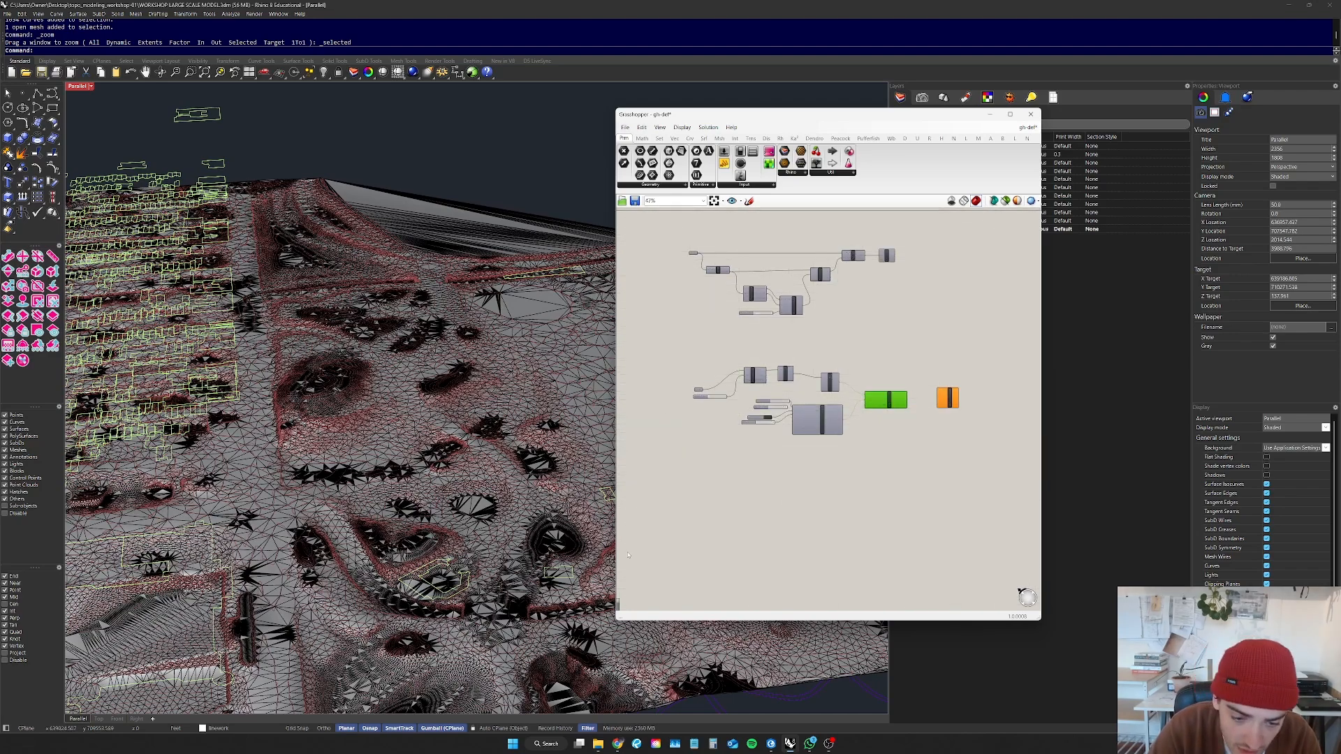
{"action": "scroll", "coordinate": [792, 405], "scroll_direction": "up", "scroll_amount": 4}
{"action": "scroll", "coordinate": [400, 584], "scroll_direction": "down", "scroll_amount": 4}
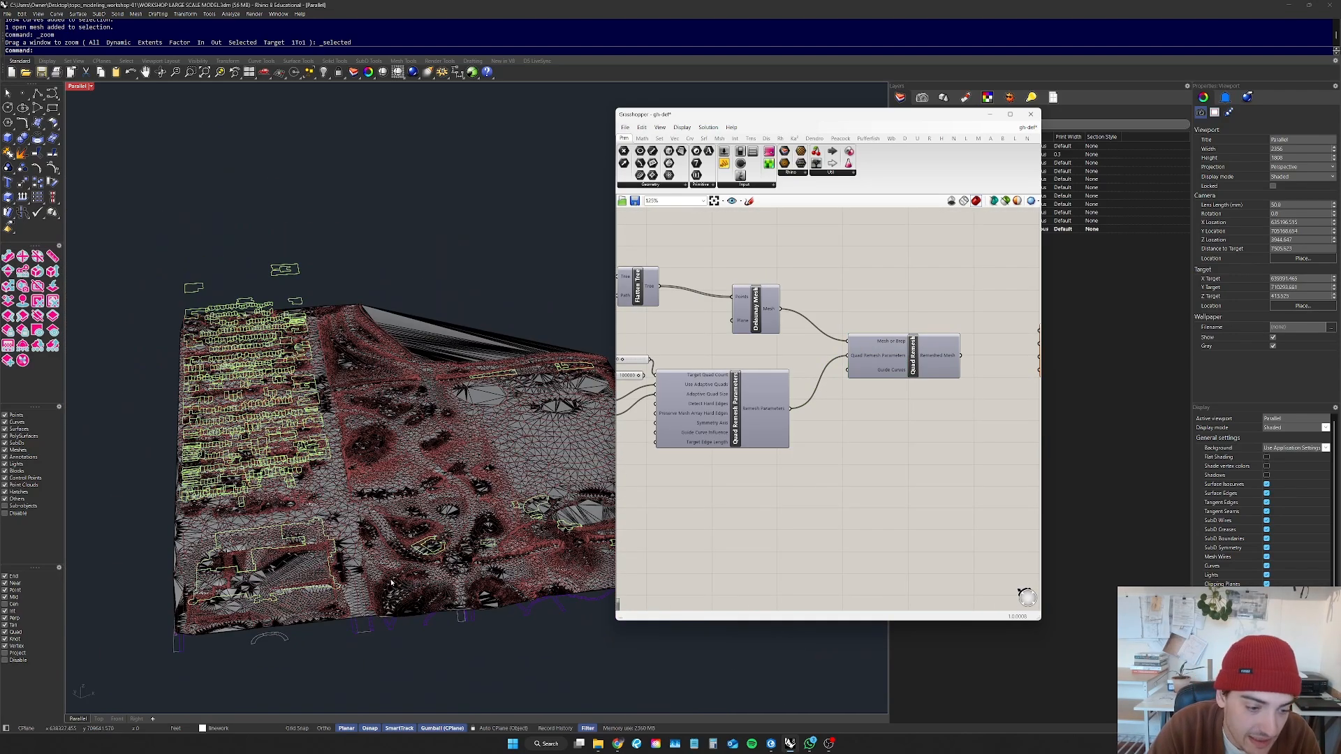
Step: Select the baked Delaunay terrain mesh in the model and delete it
{"action": "scroll", "coordinate": [418, 627], "scroll_direction": "up", "scroll_amount": 6}
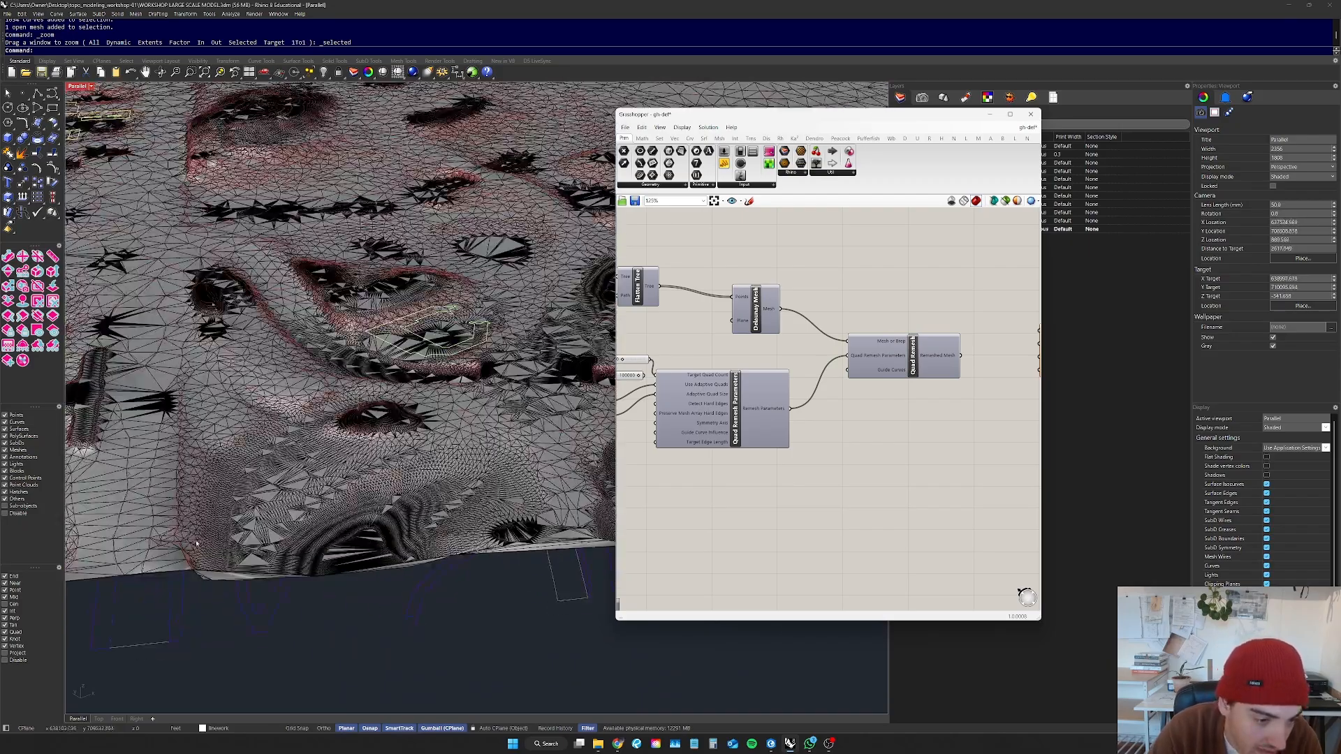
{"action": "scroll", "coordinate": [476, 493], "scroll_direction": "down", "scroll_amount": 5}
{"action": "scroll", "coordinate": [309, 545], "scroll_direction": "up", "scroll_amount": 6}
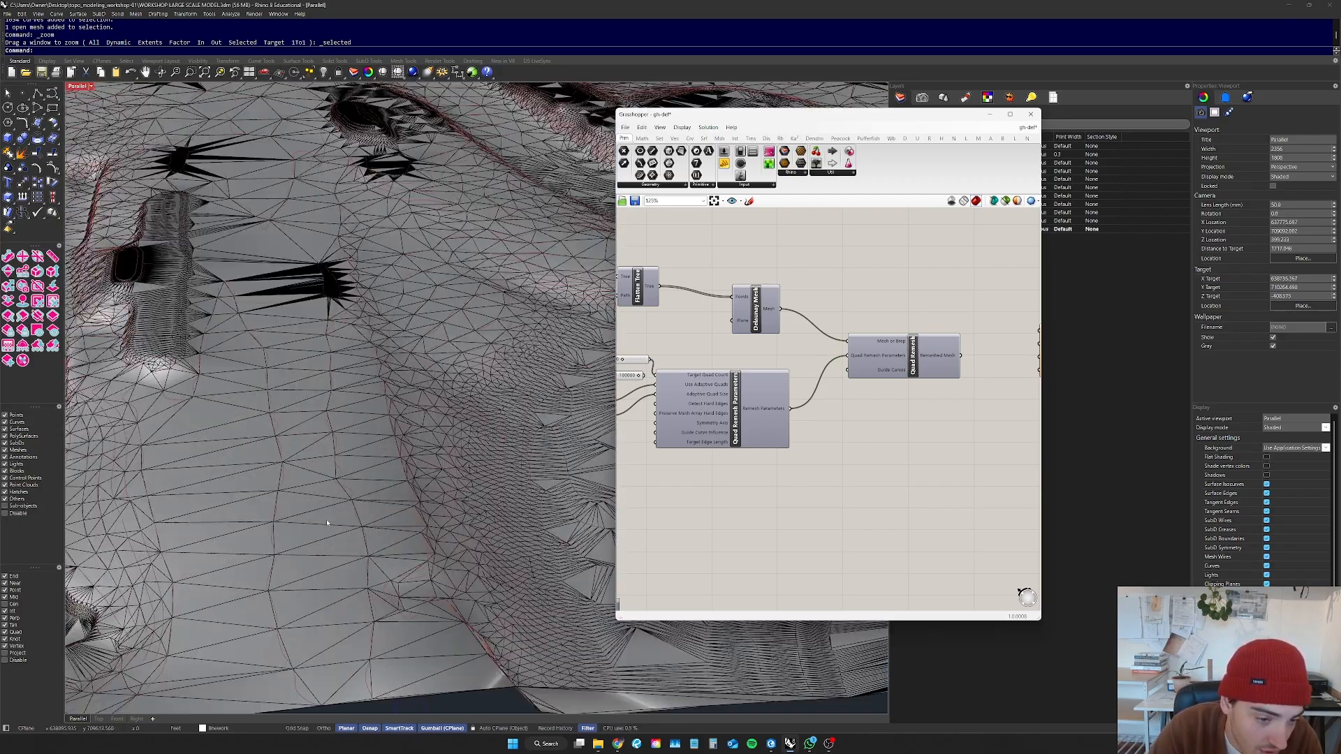
{"action": "scroll", "coordinate": [327, 523], "scroll_direction": "down", "scroll_amount": 3}
{"action": "left_click", "coordinate": [327, 522]}
{"action": "key", "text": "Delete"}
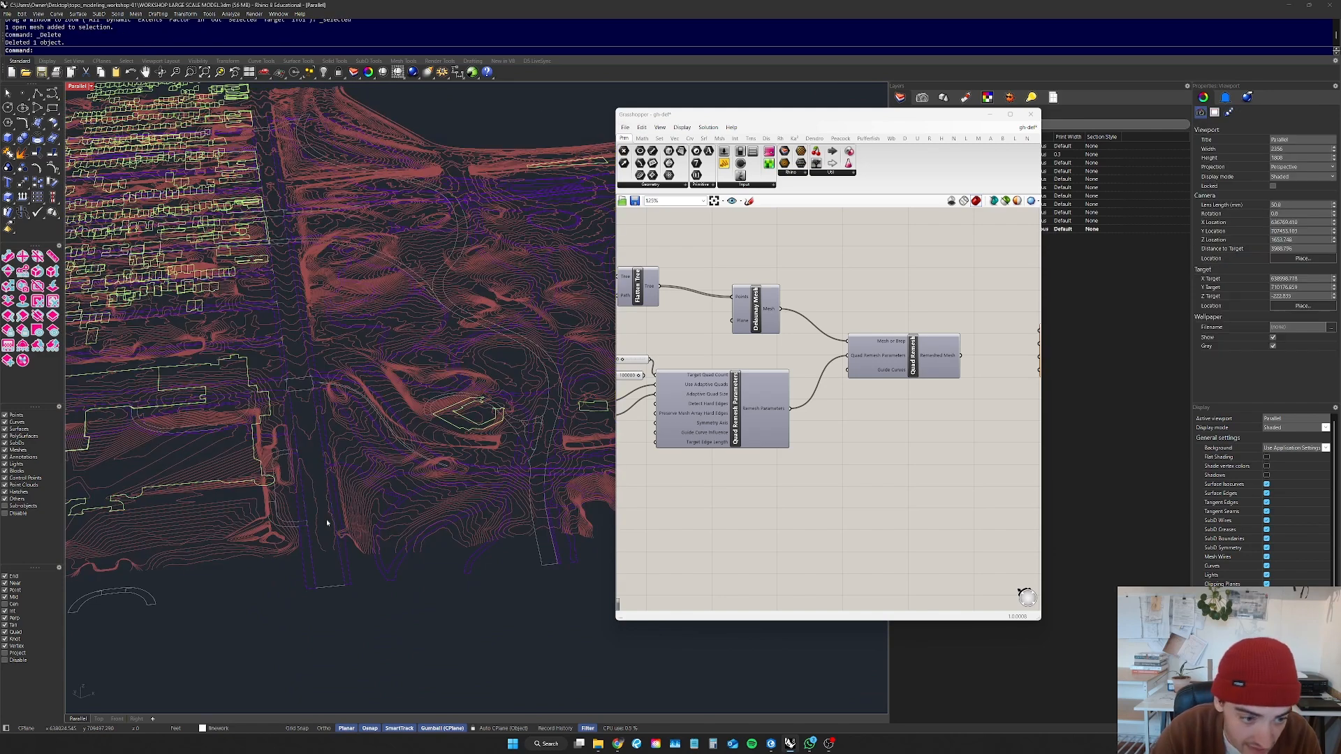
Step: Bake the Quad Remesh component's terrain mesh onto the TOPO layer
{"action": "scroll", "coordinate": [713, 443], "scroll_direction": "down", "scroll_amount": 4}
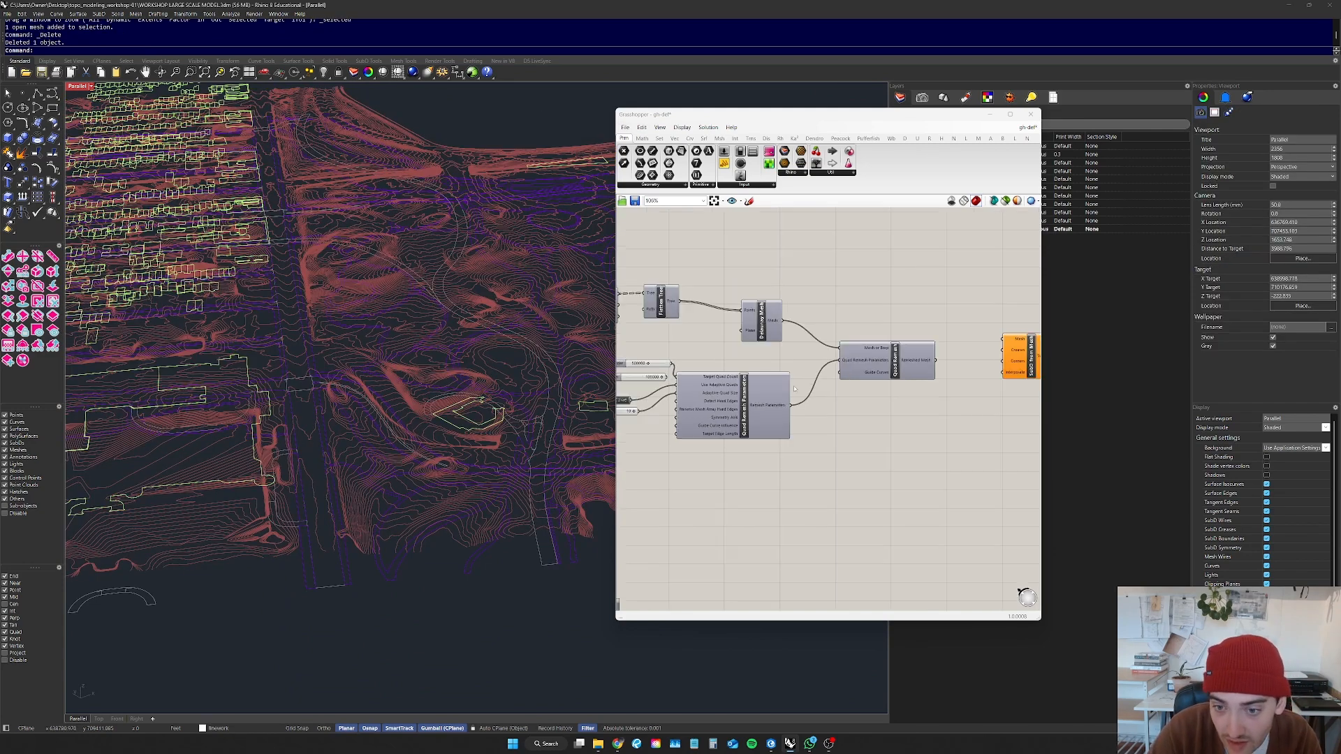
{"action": "middle_click", "coordinate": [868, 373]}
{"action": "left_click", "coordinate": [901, 338]}
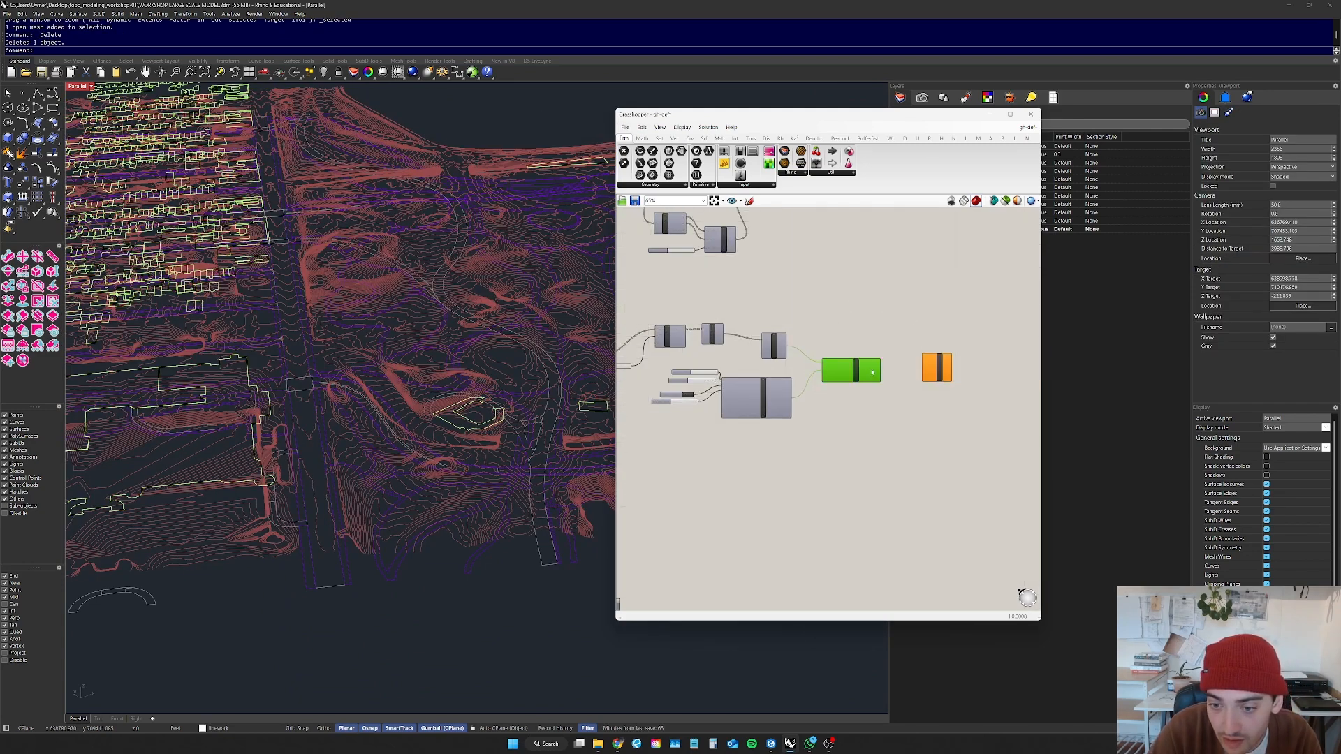
{"action": "scroll", "coordinate": [872, 373], "scroll_direction": "up", "scroll_amount": 3}
{"action": "right_click", "coordinate": [870, 372]}
{"action": "left_click", "coordinate": [880, 385]}
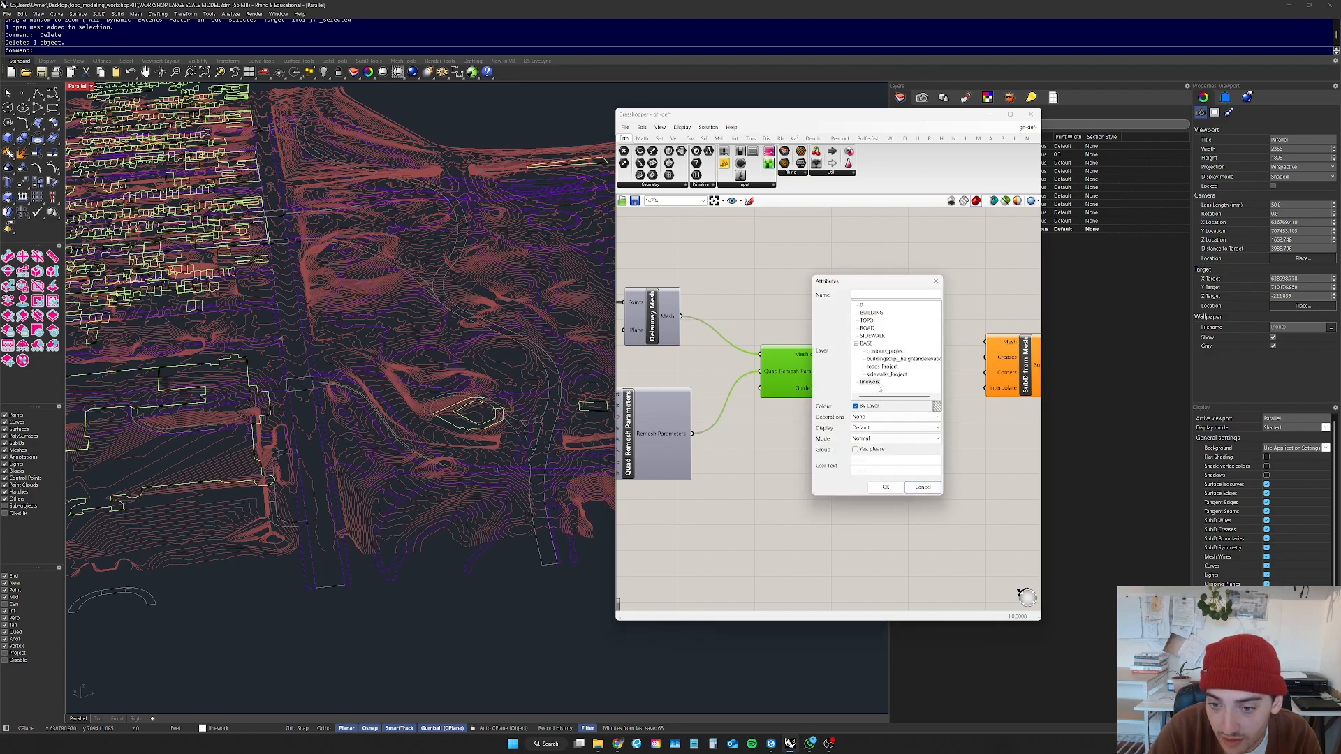
{"action": "left_click", "coordinate": [885, 487]}
Step: Examine the baked quad mesh up close, select it to view its extent, and clear the selection
{"action": "scroll", "coordinate": [305, 443], "scroll_direction": "down", "scroll_amount": 3}
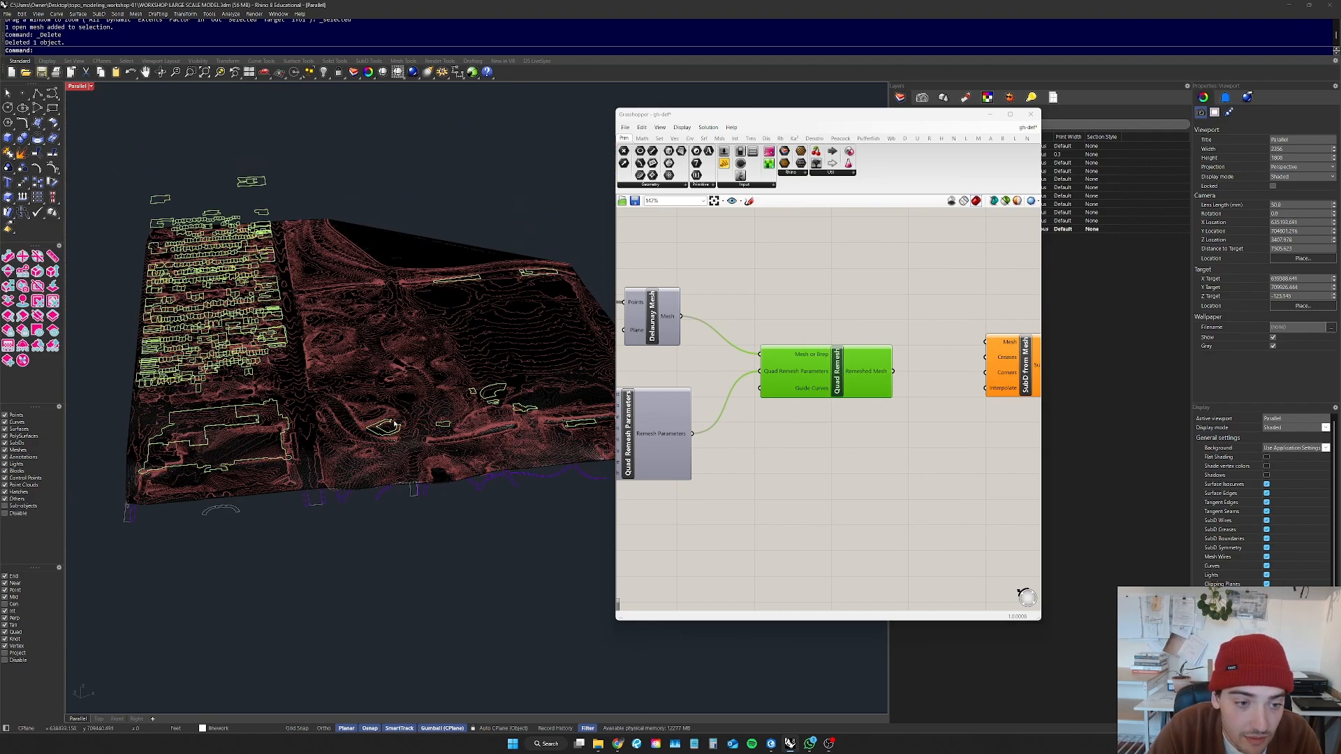
{"action": "scroll", "coordinate": [384, 384], "scroll_direction": "up", "scroll_amount": 8}
{"action": "right_click_drag", "start_coordinate": [372, 392], "coordinate": [407, 334]}
{"action": "scroll", "coordinate": [387, 340], "scroll_direction": "up", "scroll_amount": 5}
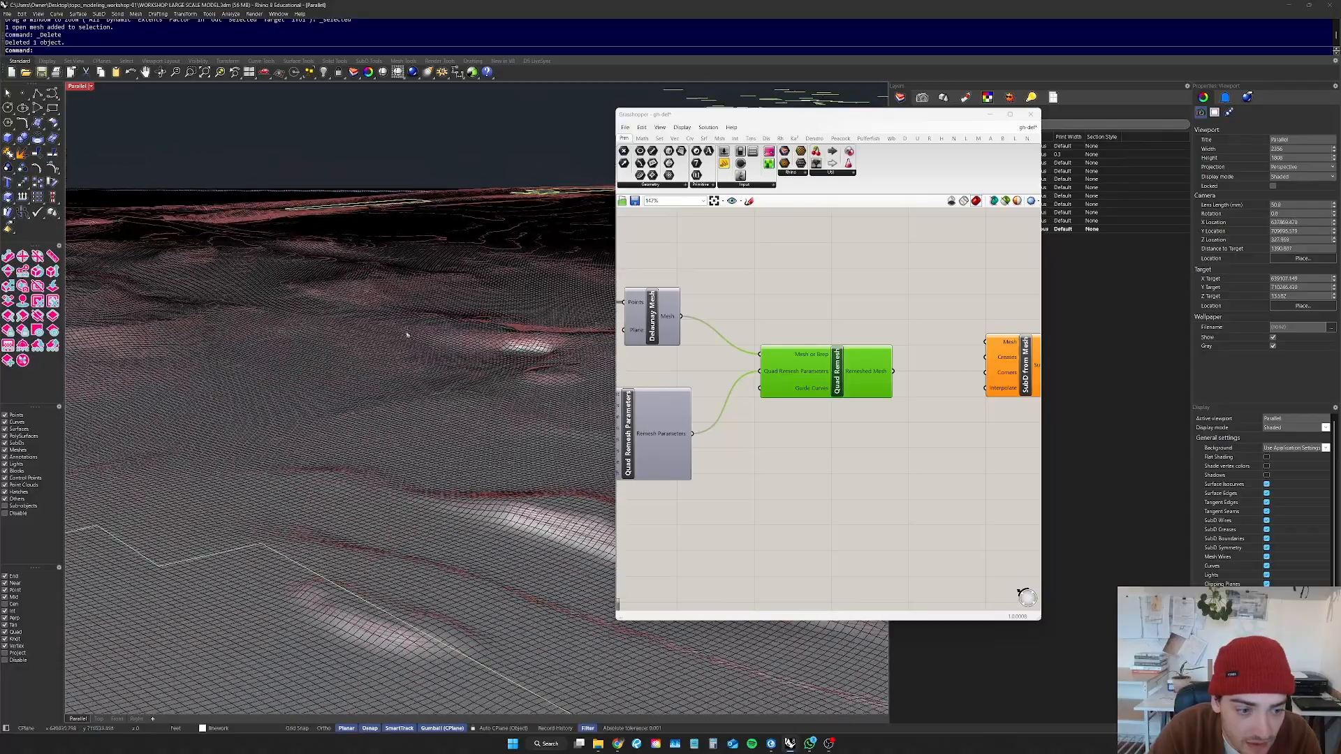
{"action": "left_click", "coordinate": [379, 499]}
{"action": "scroll", "coordinate": [370, 482], "scroll_direction": "down", "scroll_amount": 3}
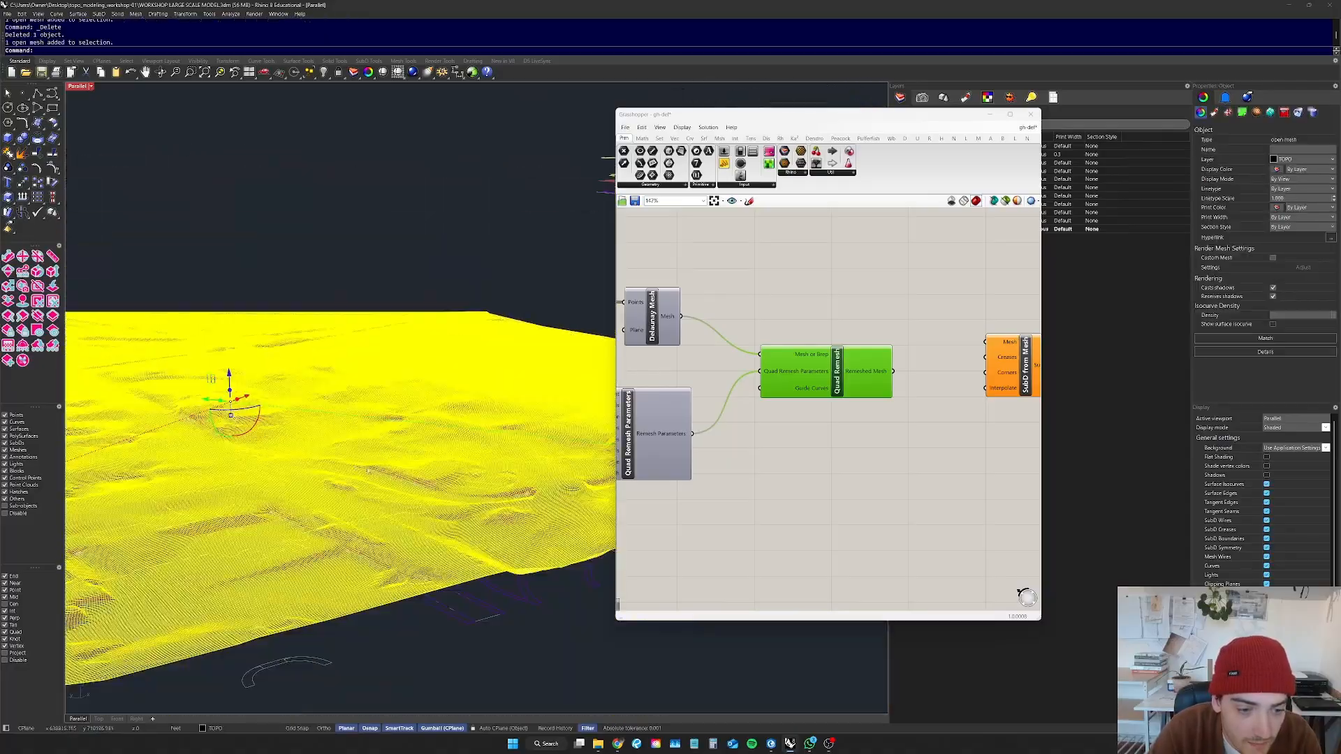
{"action": "left_click", "coordinate": [493, 638]}
{"action": "right_click_drag", "start_coordinate": [482, 628], "coordinate": [391, 489]}
{"action": "scroll", "coordinate": [209, 391], "scroll_direction": "up", "scroll_amount": 5}
{"action": "right_click_drag", "start_coordinate": [209, 384], "coordinate": [291, 421]}
Step: Reposition the Quad Remesh and SubD from Mesh components closer together on the canvas and deselect them
{"action": "left_click_drag", "start_coordinate": [1010, 367], "coordinate": [984, 404]}
{"action": "left_click", "coordinate": [907, 354]}
{"action": "mouse_move", "coordinate": [826, 376]}
{"action": "left_mouse_down"}
{"action": "mouse_move", "coordinate": [770, 485]}
{"action": "mouse_move", "coordinate": [822, 372]}
{"action": "left_mouse_up"}
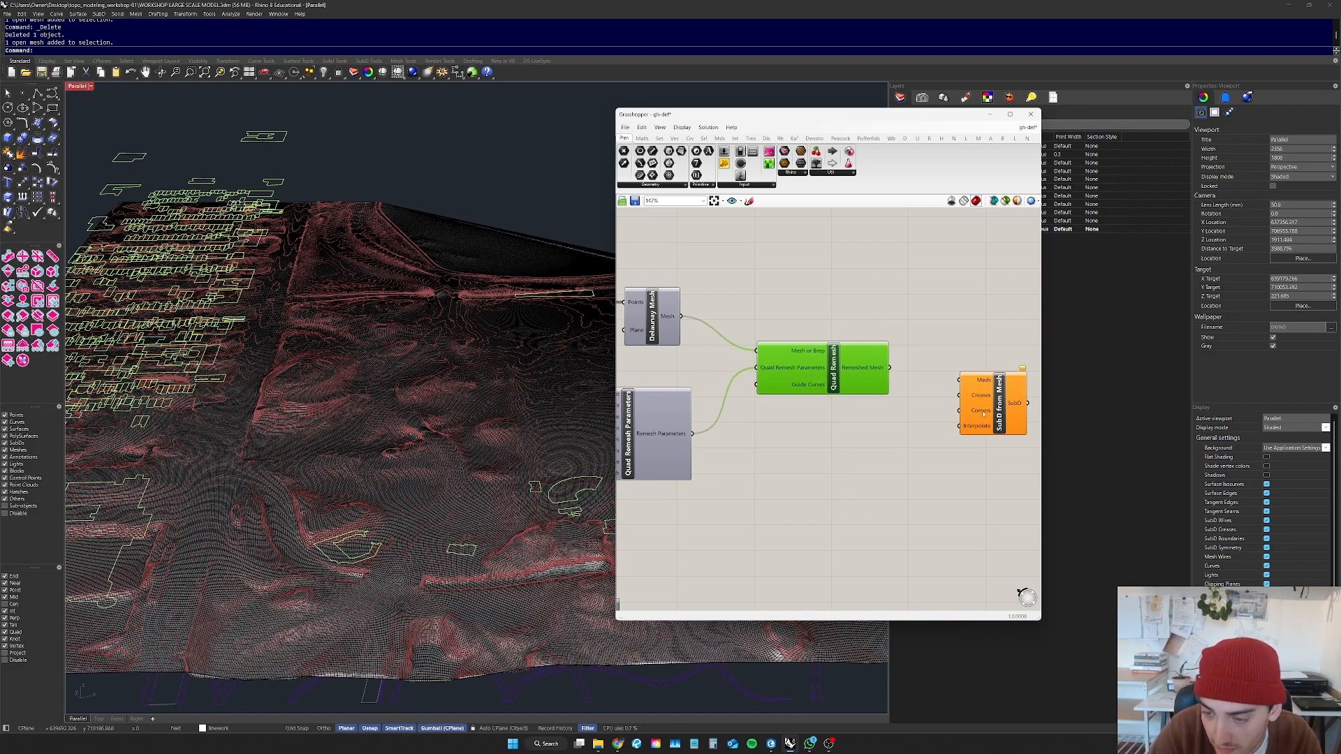
{"action": "left_click_drag", "start_coordinate": [973, 421], "coordinate": [953, 424]}
{"action": "left_click", "coordinate": [912, 438]}
Step: Orbit around the baked quad mesh to view the terrain together with the building footprints
{"action": "scroll", "coordinate": [363, 439], "scroll_direction": "down", "scroll_amount": 6}
{"action": "right_click_drag", "start_coordinate": [357, 440], "coordinate": [346, 396]}
{"action": "scroll", "coordinate": [318, 422], "scroll_direction": "up", "scroll_amount": 10}
{"action": "scroll", "coordinate": [317, 420], "scroll_direction": "down", "scroll_amount": 10}
{"action": "scroll", "coordinate": [345, 395], "scroll_direction": "up", "scroll_amount": 6}
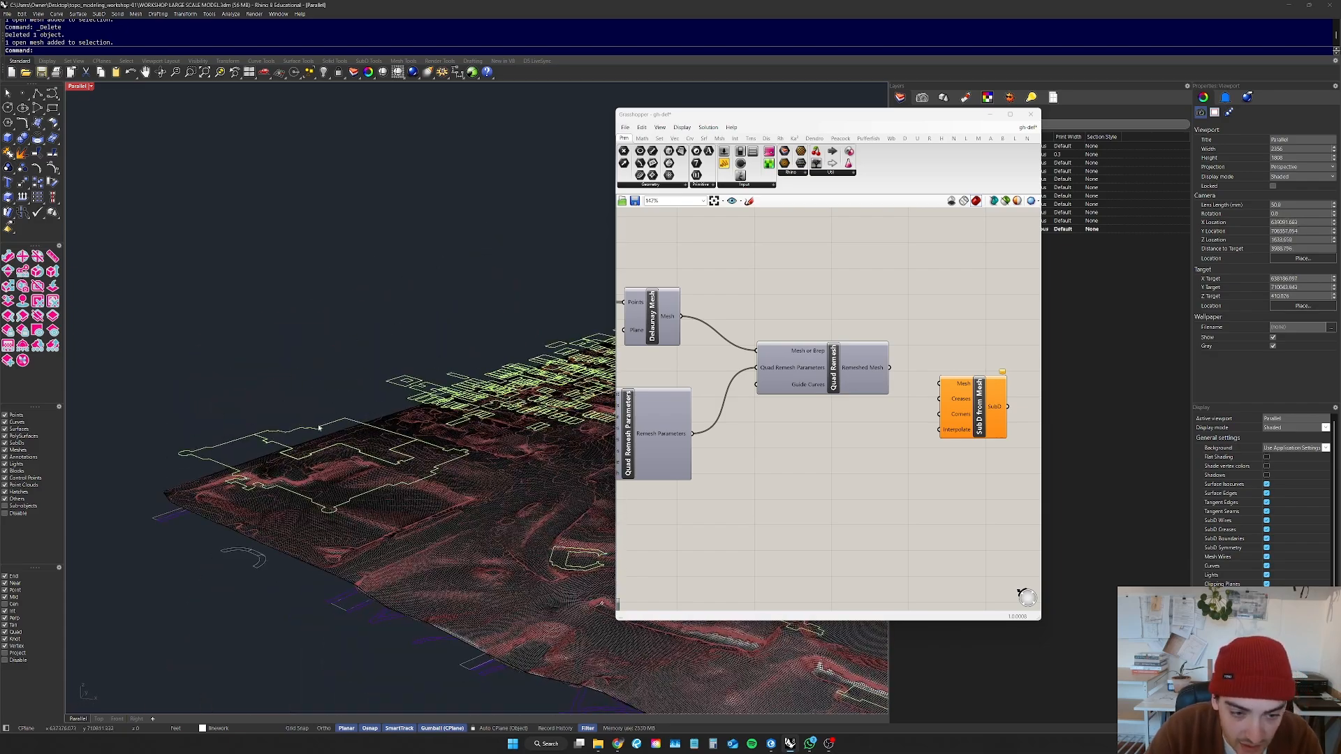
{"action": "scroll", "coordinate": [739, 361], "scroll_direction": "down", "scroll_amount": 5}
Step: Move the Grasshopper window clear of the layer list and select all footprint curves on the BASE buildings layer
{"action": "right_click_drag", "start_coordinate": [795, 295], "coordinate": [933, 467]}
{"action": "left_click_drag", "start_coordinate": [872, 123], "coordinate": [1105, 317]}
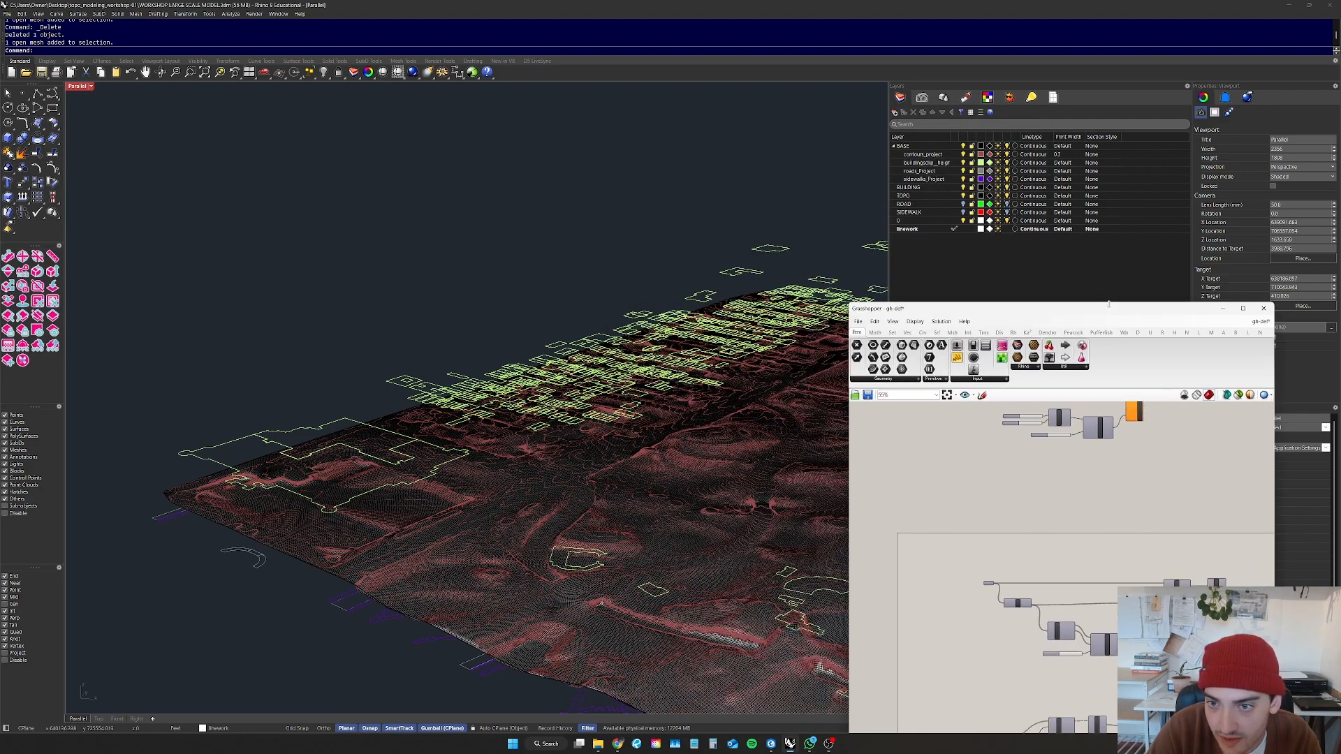
{"action": "right_click", "coordinate": [920, 188]}
{"action": "right_click", "coordinate": [921, 163]}
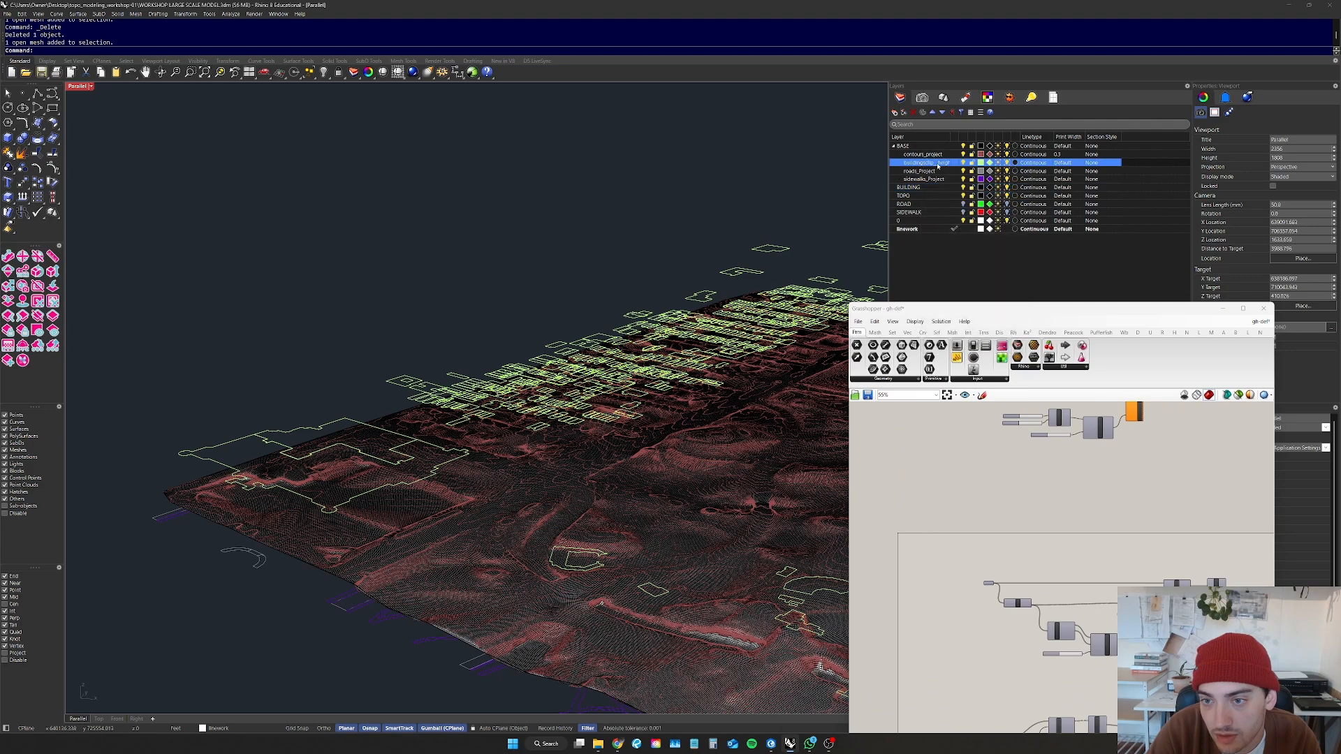
{"action": "right_click", "coordinate": [936, 165]}
{"action": "left_click", "coordinate": [991, 183]}
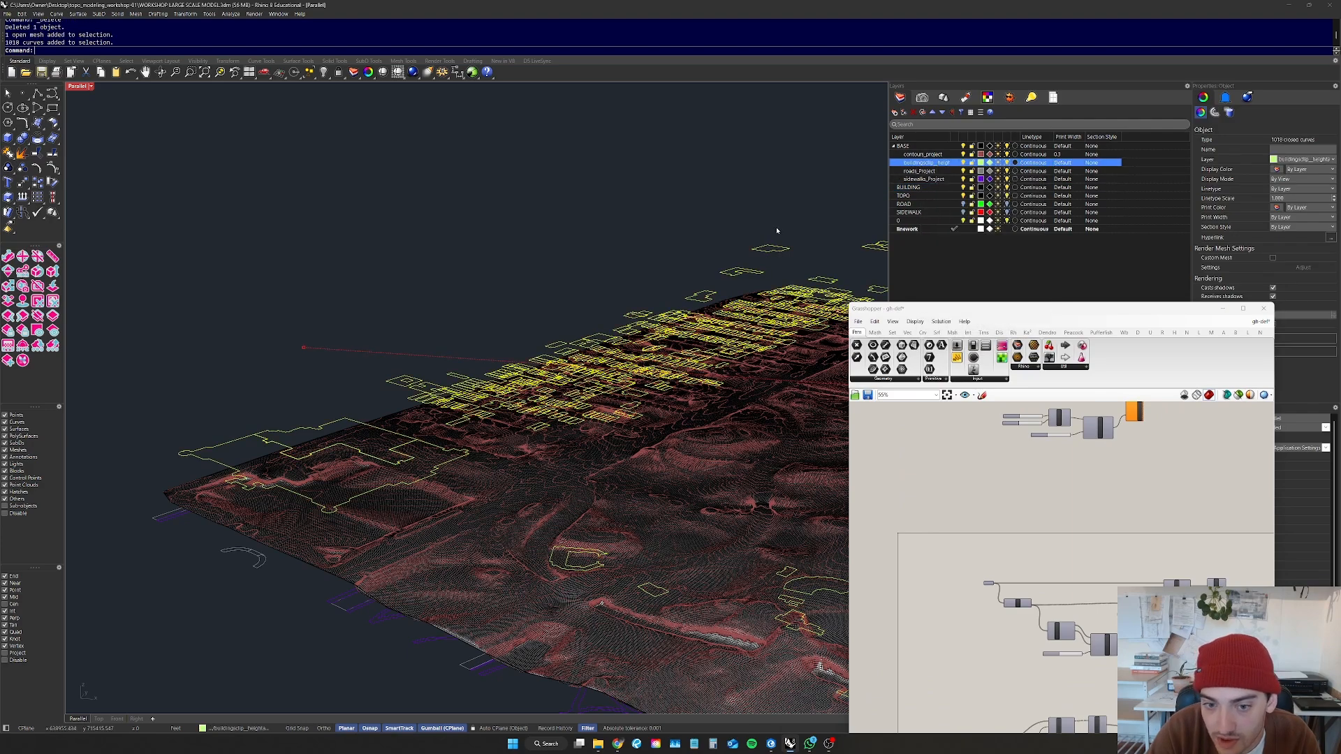
Step: Check the options of the Curve parameter feeding the Area component, and clear the footprint selection
{"action": "scroll", "coordinate": [1041, 445], "scroll_direction": "down", "scroll_amount": 3}
{"action": "scroll", "coordinate": [983, 492], "scroll_direction": "up", "scroll_amount": 5}
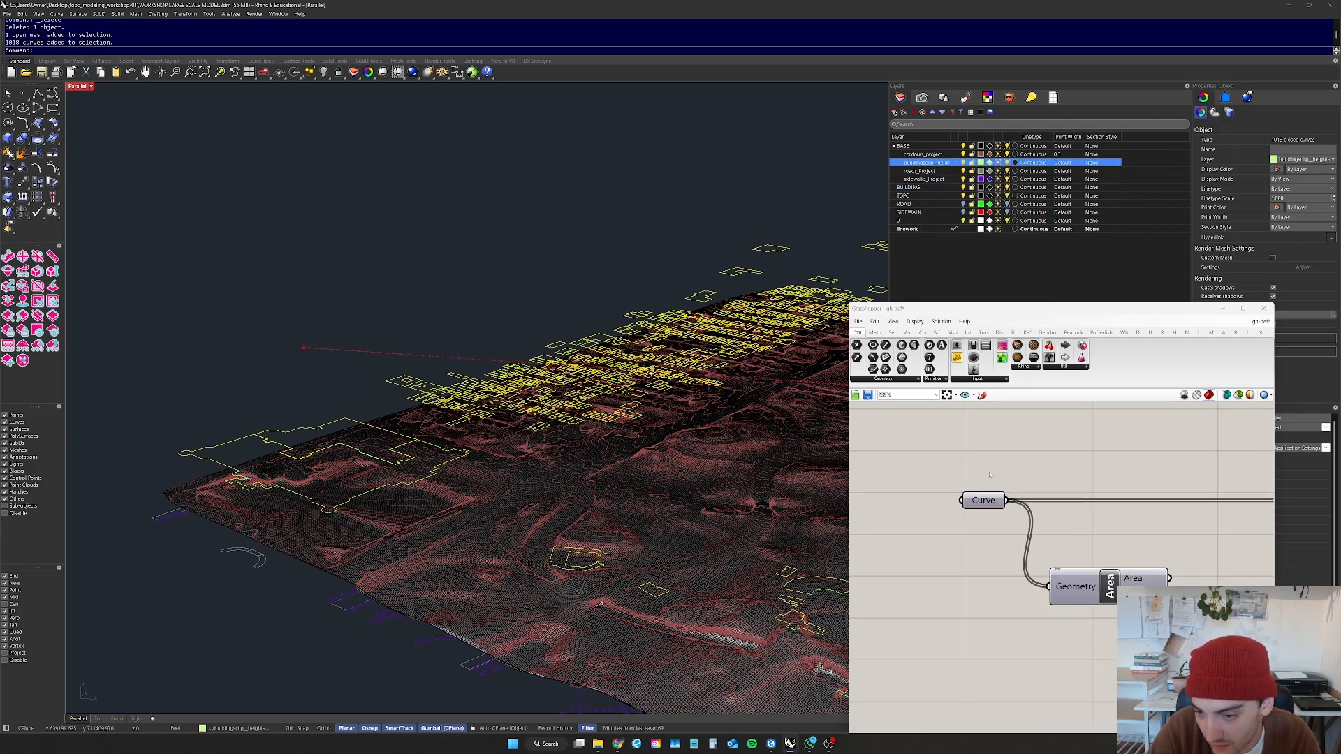
{"action": "right_click", "coordinate": [983, 500]}
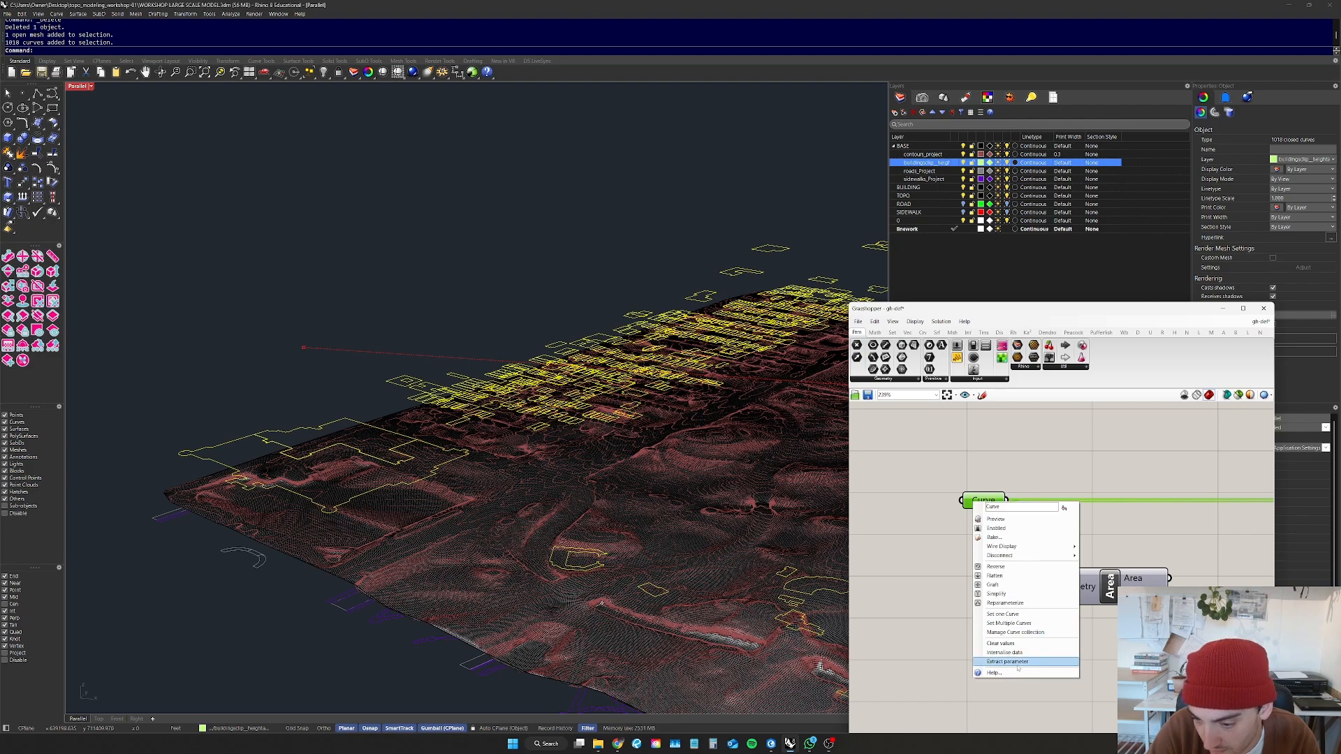
{"action": "left_click", "coordinate": [919, 533]}
{"action": "scroll", "coordinate": [910, 531], "scroll_direction": "down", "scroll_amount": 6}
{"action": "left_click", "coordinate": [657, 220]}
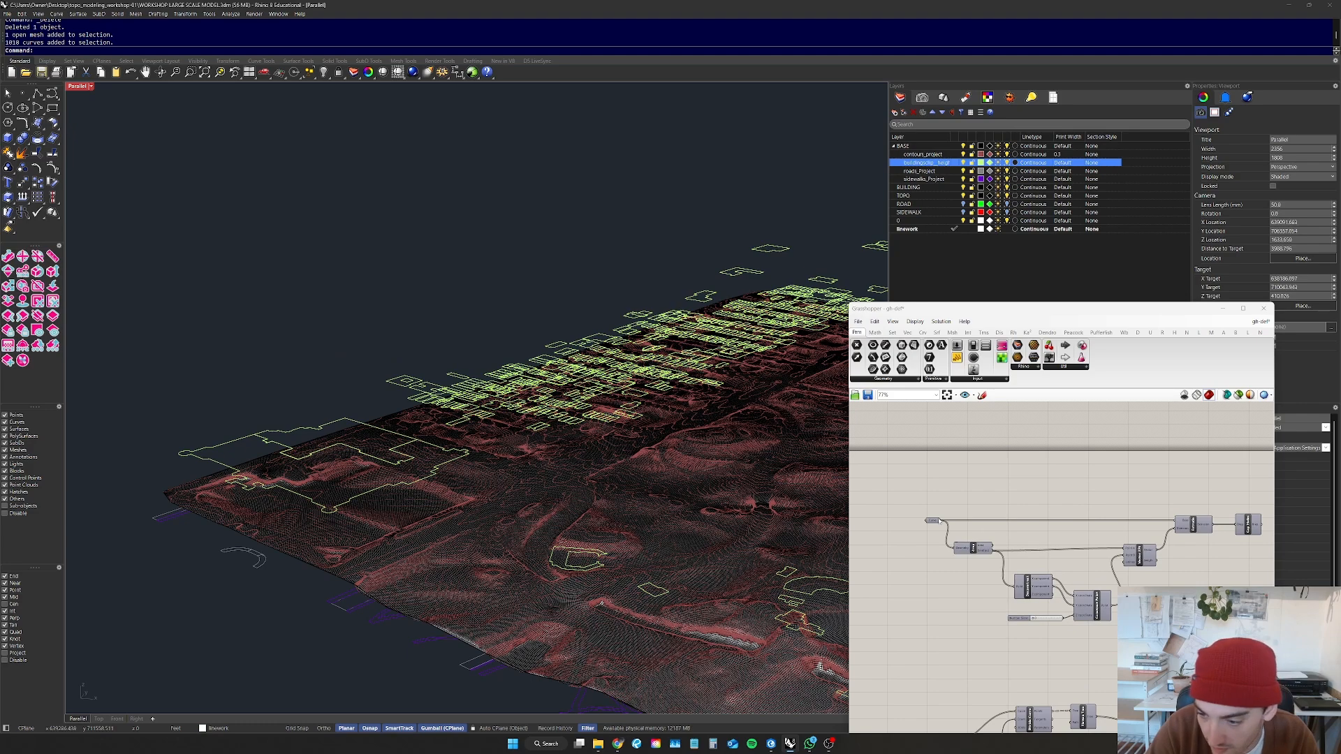
Step: Turn on the preview for all components of the building extrusion definition, from the Curve parameter to Cap Holes
{"action": "scroll", "coordinate": [1061, 517], "scroll_direction": "up", "scroll_amount": 6}
{"action": "left_click", "coordinate": [1063, 495]}
{"action": "scroll", "coordinate": [1054, 496], "scroll_direction": "up", "scroll_amount": 1}
{"action": "left_click", "coordinate": [1174, 509]}
{"action": "scroll", "coordinate": [1169, 508], "scroll_direction": "down", "scroll_amount": 5}
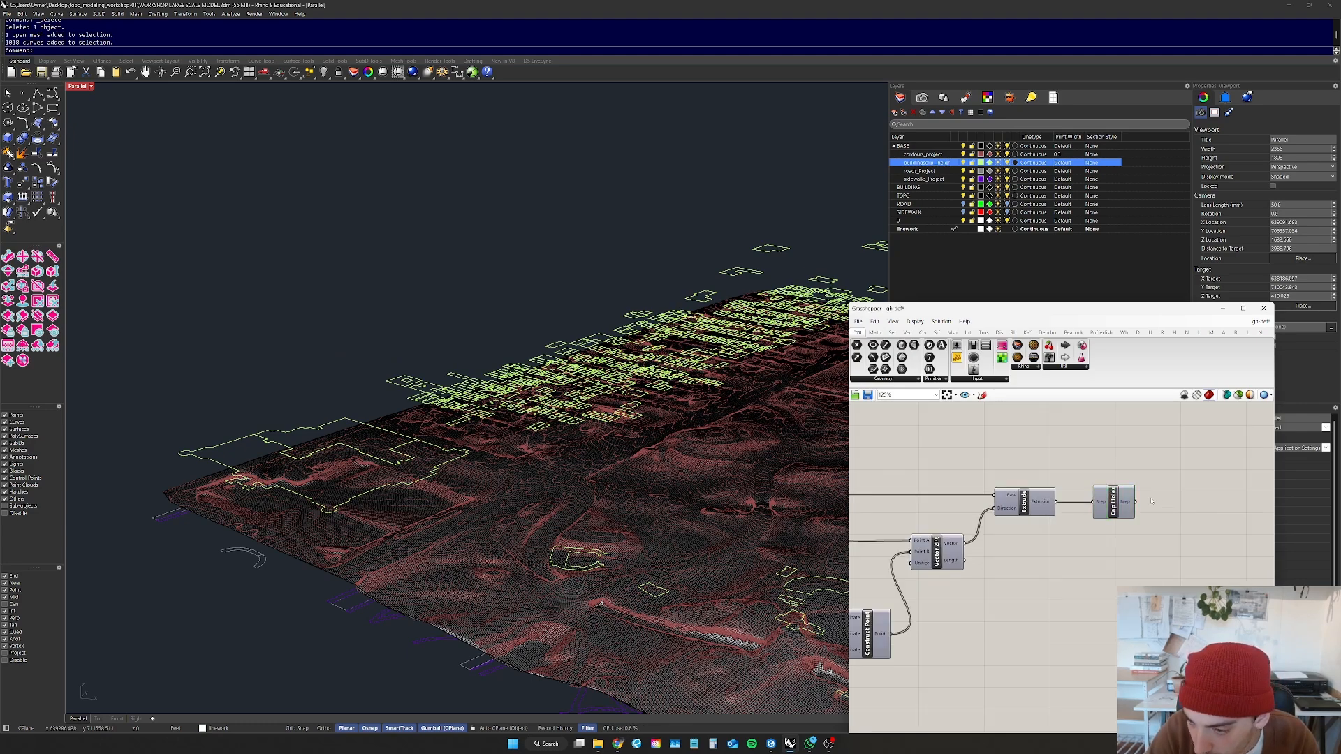
{"action": "middle_click", "coordinate": [1096, 506]}
{"action": "scroll", "coordinate": [1171, 471], "scroll_direction": "down", "scroll_amount": 5}
{"action": "left_click_drag", "start_coordinate": [1183, 458], "coordinate": [882, 590]}
{"action": "middle_click", "coordinate": [1012, 547]}
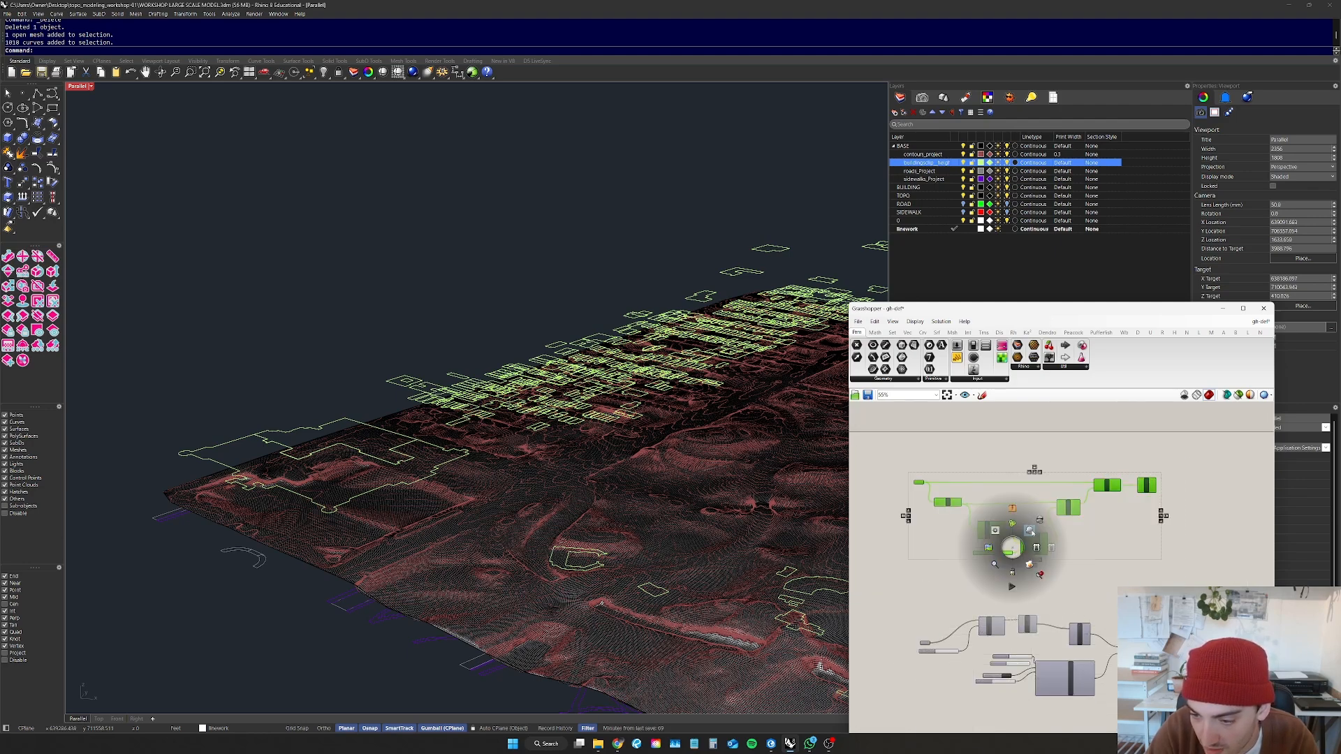
{"action": "left_click", "coordinate": [1045, 536]}
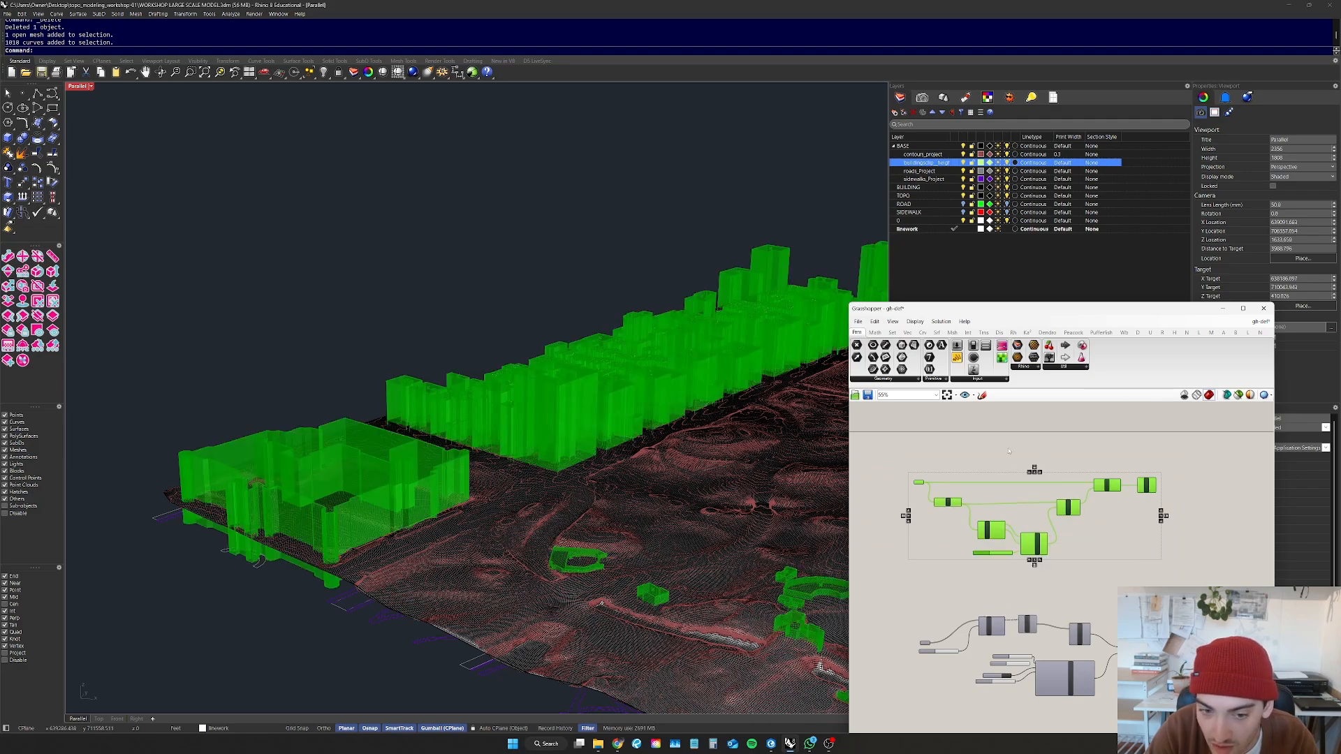
Step: Examine how the previewed building extrusions sit on the terrain mesh, from the overall view to individual blocks
{"action": "scroll", "coordinate": [495, 349], "scroll_direction": "down", "scroll_amount": 6}
{"action": "right_click_drag", "start_coordinate": [447, 426], "coordinate": [559, 422]}
{"action": "scroll", "coordinate": [1034, 513], "scroll_direction": "up", "scroll_amount": 5}
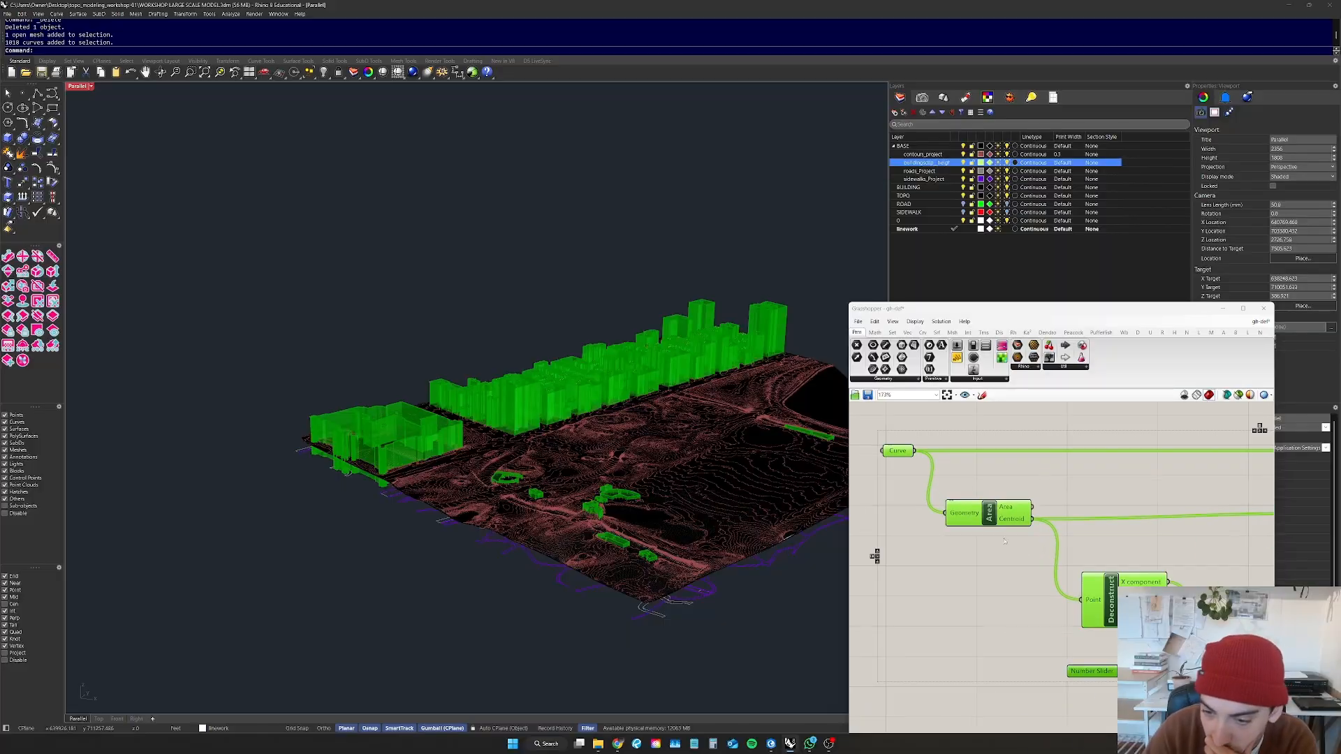
{"action": "right_click_drag", "start_coordinate": [1034, 514], "coordinate": [1058, 510]}
{"action": "scroll", "coordinate": [422, 475], "scroll_direction": "up", "scroll_amount": 8}
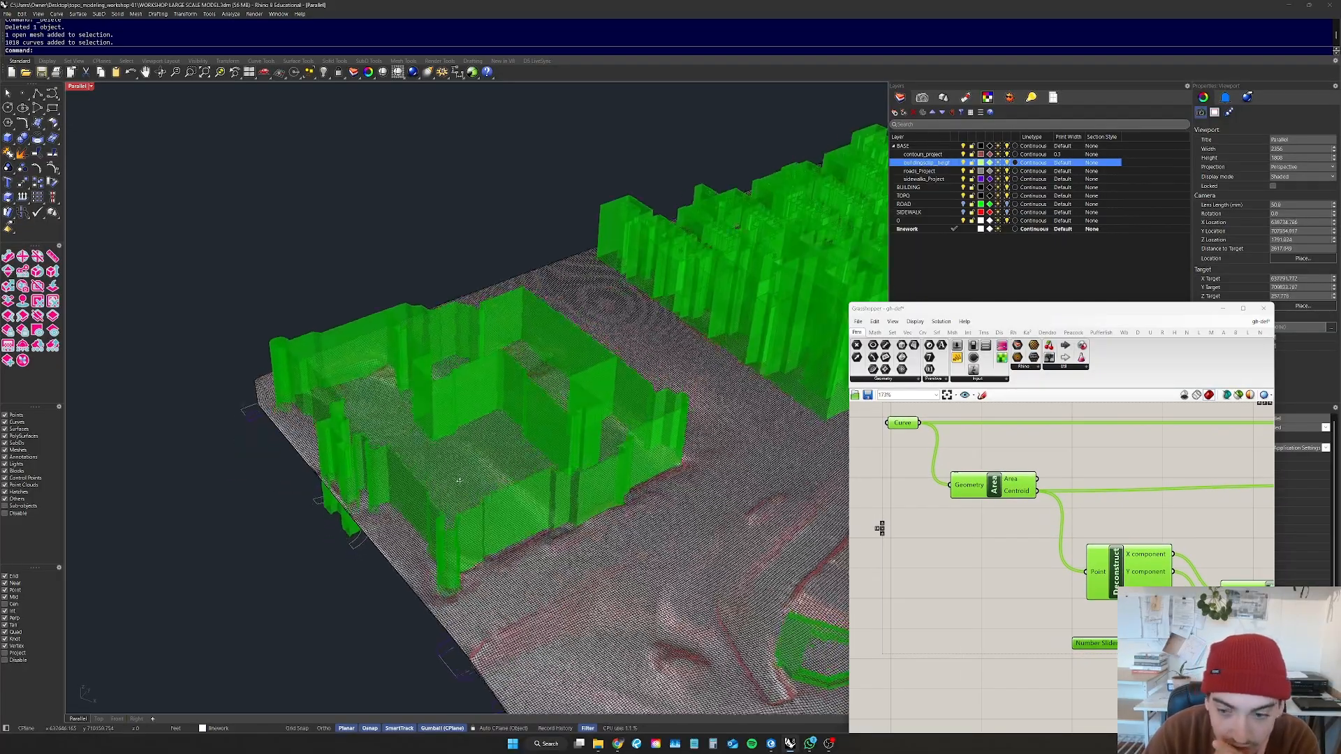
{"action": "right_click_drag", "start_coordinate": [421, 475], "coordinate": [625, 357]}
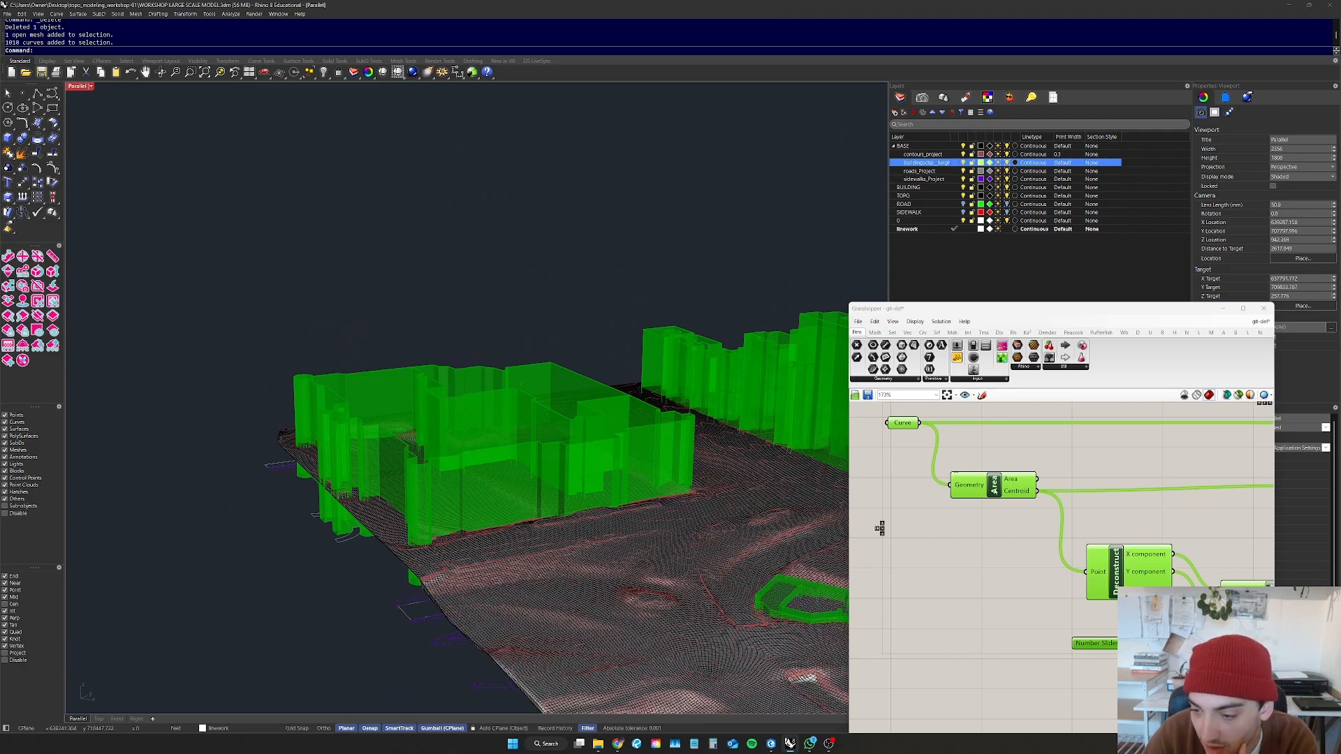
{"action": "scroll", "coordinate": [887, 524], "scroll_direction": "down", "scroll_amount": 3}
{"action": "right_click_drag", "start_coordinate": [1054, 510], "coordinate": [971, 519]}
{"action": "scroll", "coordinate": [1036, 492], "scroll_direction": "up", "scroll_amount": 3}
{"action": "right_click_drag", "start_coordinate": [486, 441], "coordinate": [426, 492]}
{"action": "scroll", "coordinate": [336, 464], "scroll_direction": "up", "scroll_amount": 6}
{"action": "right_click_drag", "start_coordinate": [335, 464], "coordinate": [442, 395]}
Step: Deselect the components and compare the extruded roof outlines with the Deconstruct, Construct Point and Number Slider setup
{"action": "left_click", "coordinate": [899, 525]}
{"action": "scroll", "coordinate": [433, 363], "scroll_direction": "up", "scroll_amount": 2}
{"action": "scroll", "coordinate": [433, 362], "scroll_direction": "up", "scroll_amount": 3}
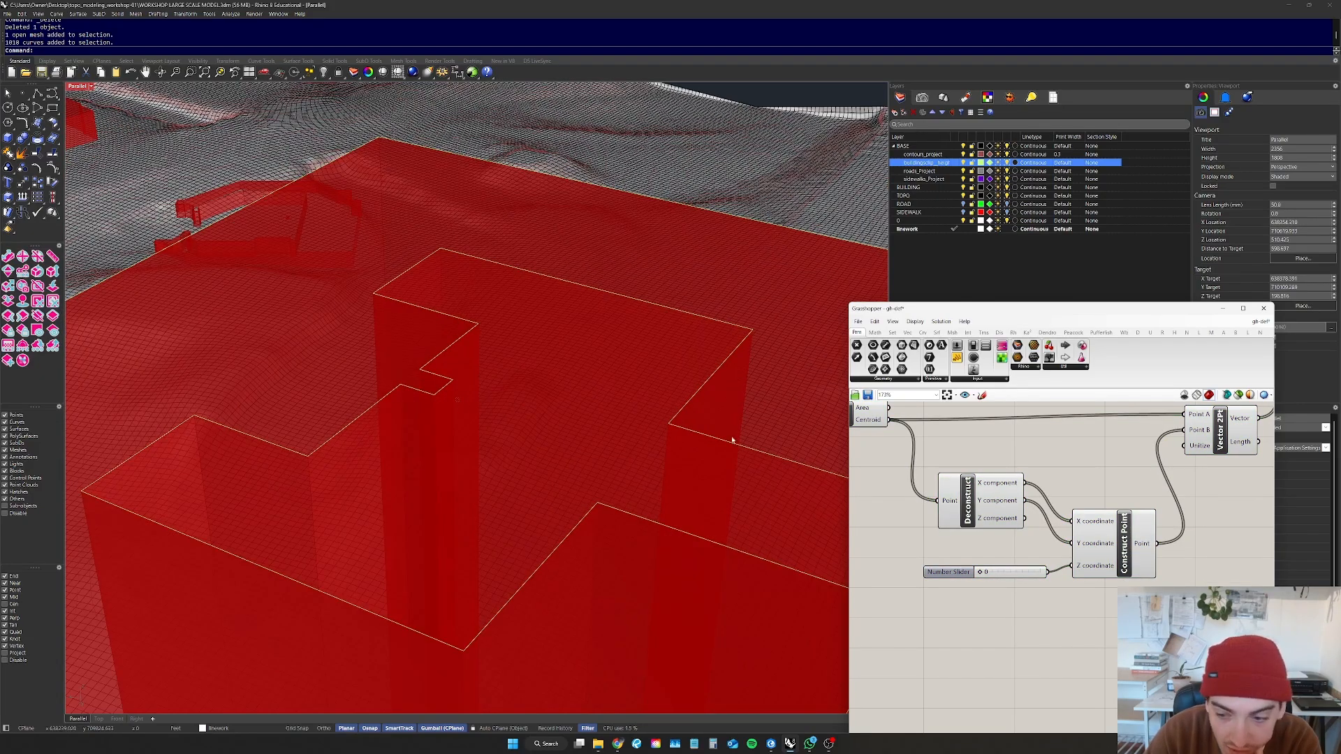
{"action": "scroll", "coordinate": [579, 421], "scroll_direction": "down", "scroll_amount": 5}
{"action": "right_click_drag", "start_coordinate": [665, 495], "coordinate": [683, 333]}
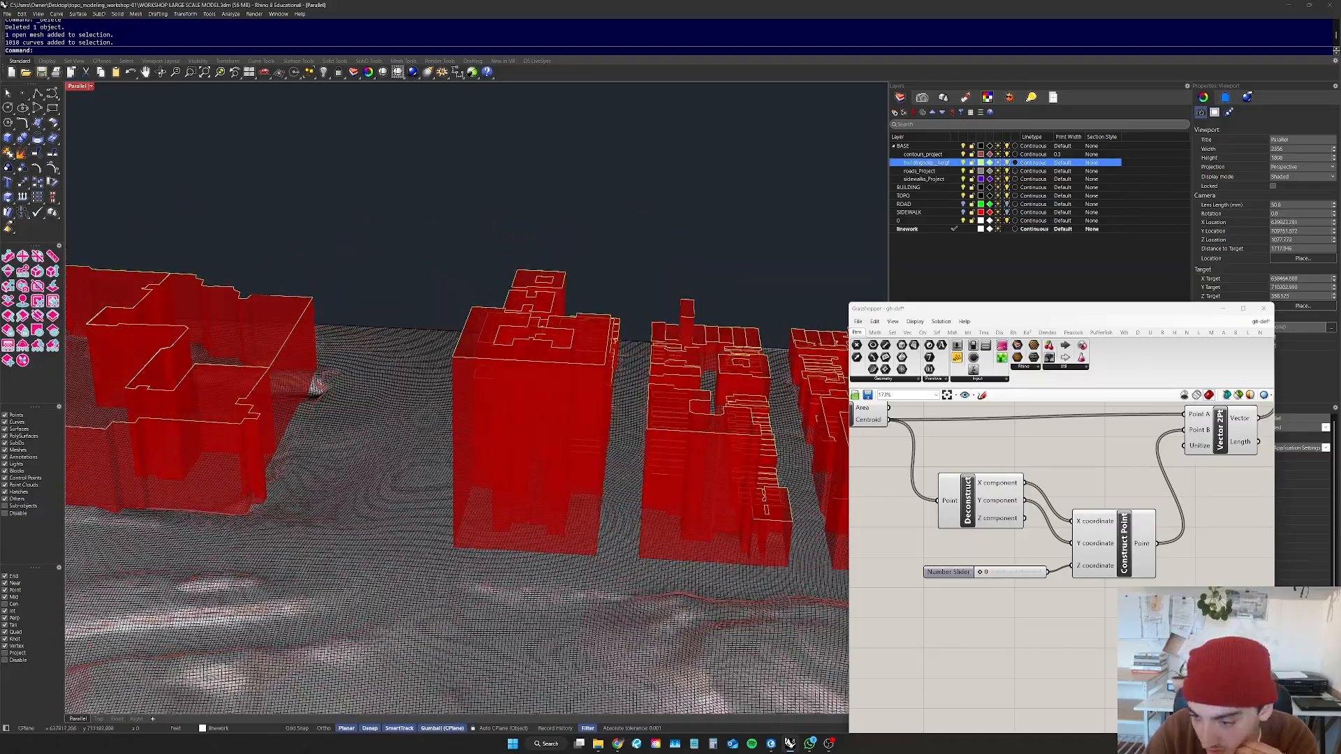
{"action": "scroll", "coordinate": [1011, 562], "scroll_direction": "down", "scroll_amount": 5}
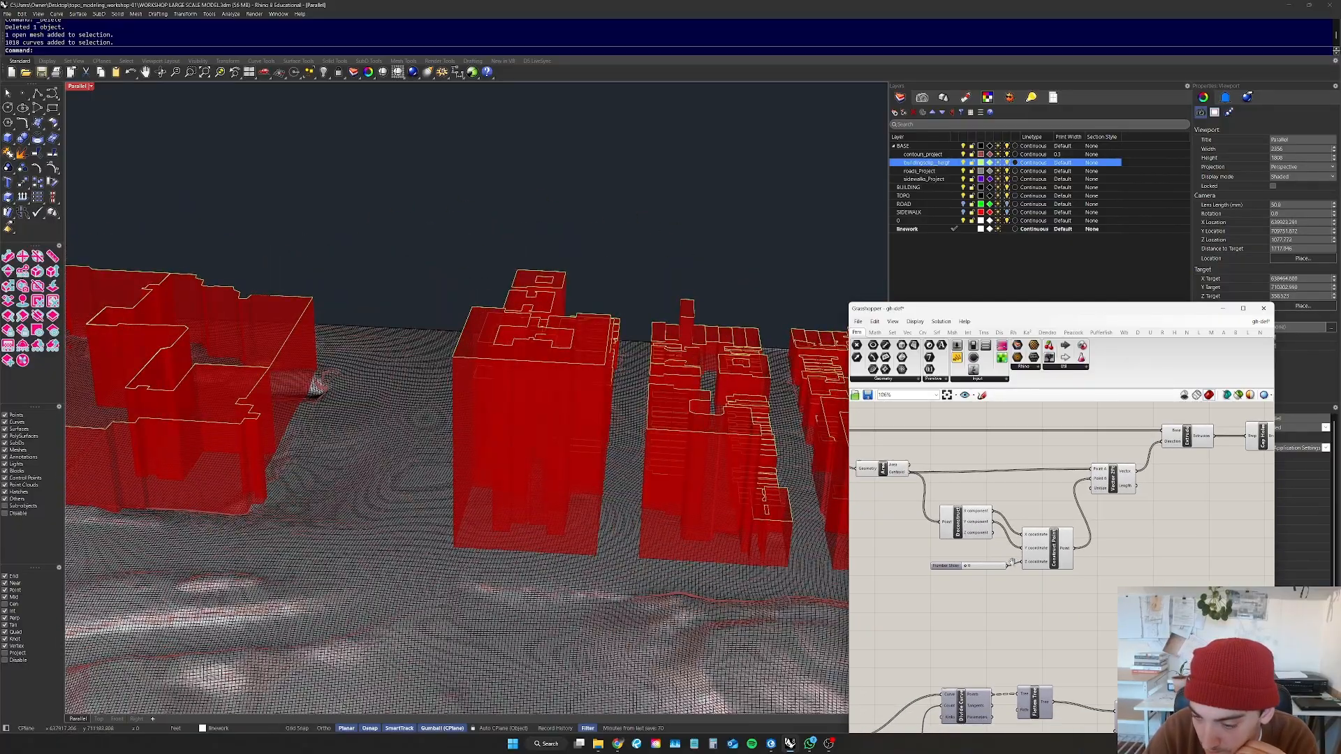
{"action": "scroll", "coordinate": [1010, 562], "scroll_direction": "up", "scroll_amount": 5}
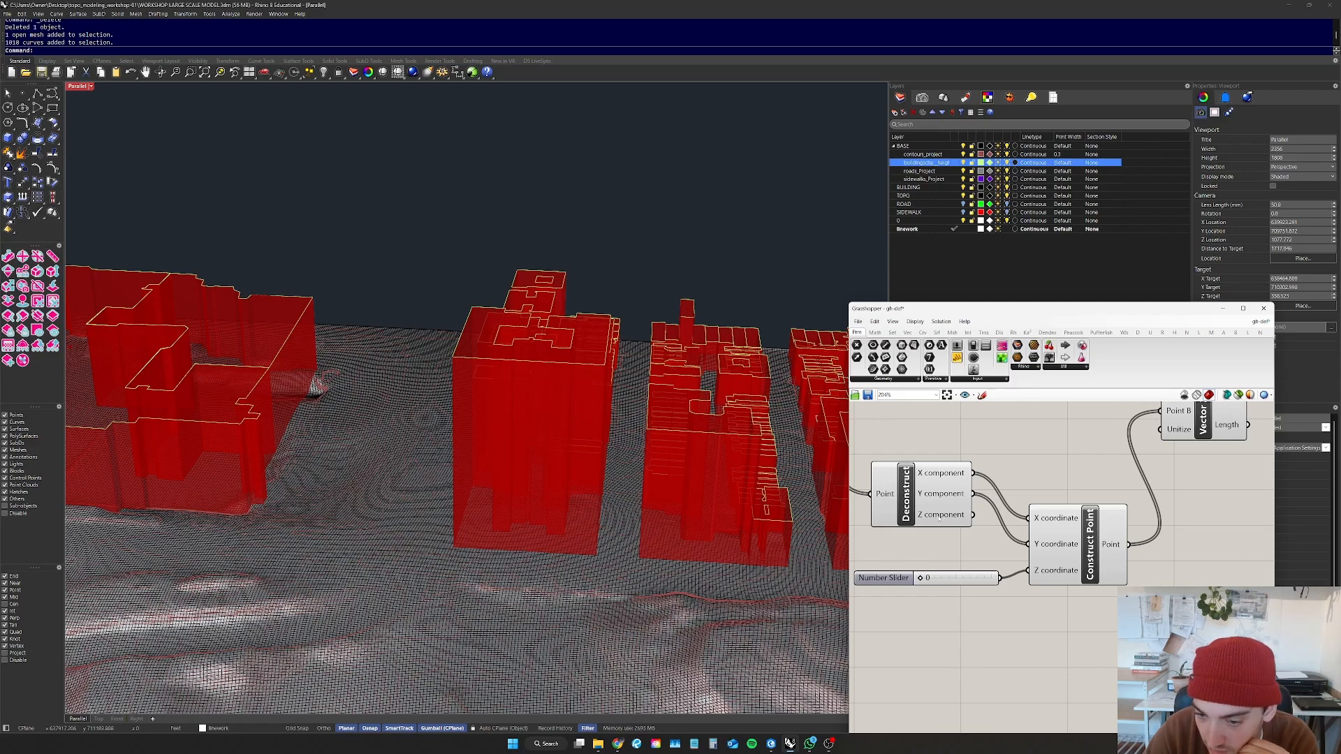
Step: Tidy the canvas by repositioning the Deconstruct component and moving Construct Point together with its Number Slider
{"action": "left_click_drag", "start_coordinate": [936, 506], "coordinate": [931, 499]}
{"action": "left_click_drag", "start_coordinate": [1211, 655], "coordinate": [981, 558]}
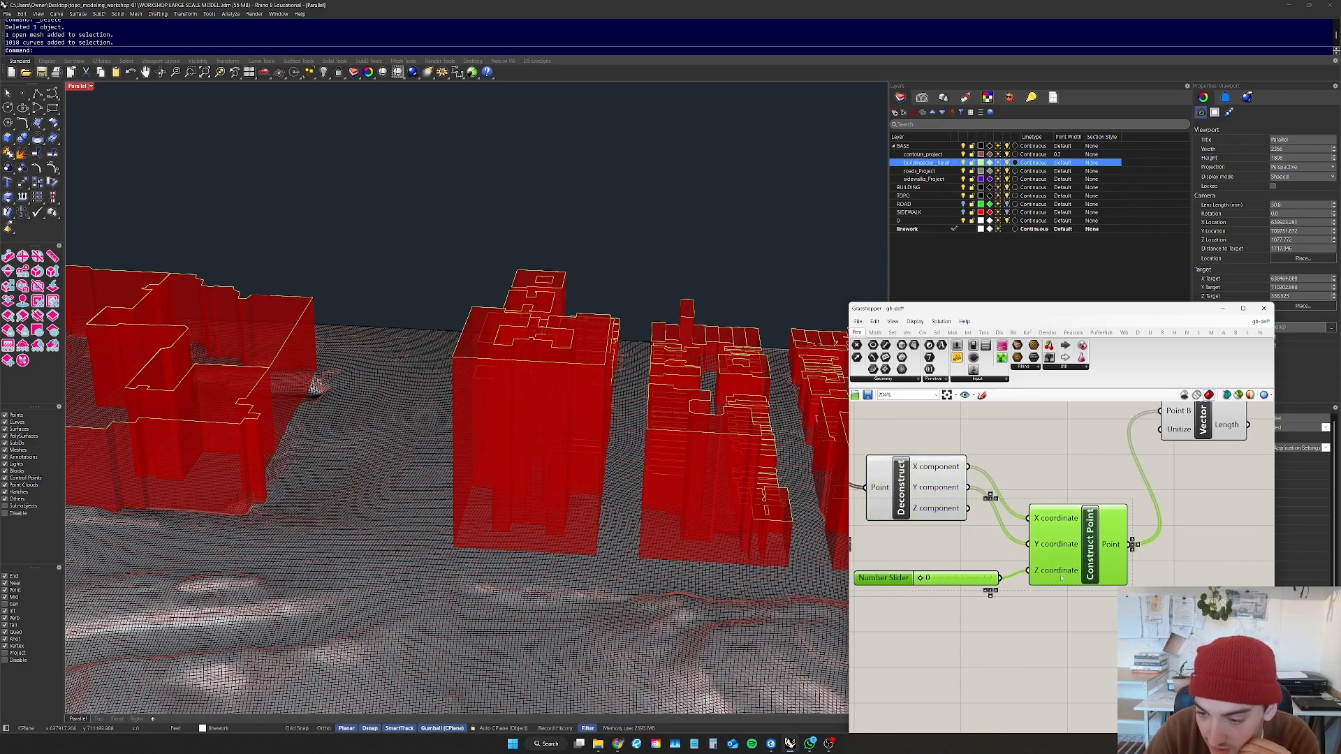
{"action": "left_click_drag", "start_coordinate": [1061, 558], "coordinate": [1082, 552]}
{"action": "left_click", "coordinate": [1077, 626]}
Step: Move the Vector 2Pt component slightly so it sits closer in line with the Extrude component
{"action": "scroll", "coordinate": [495, 518], "scroll_direction": "up", "scroll_amount": 5}
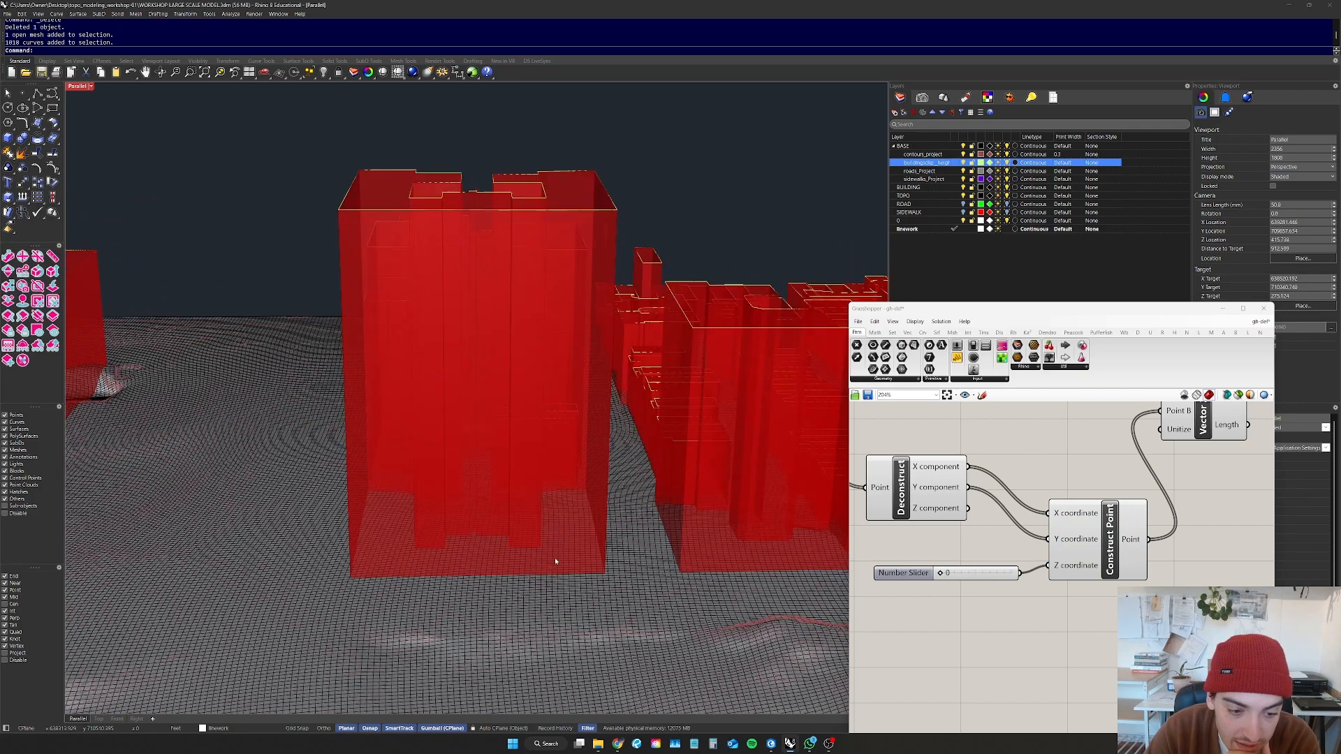
{"action": "scroll", "coordinate": [479, 534], "scroll_direction": "down", "scroll_amount": 4}
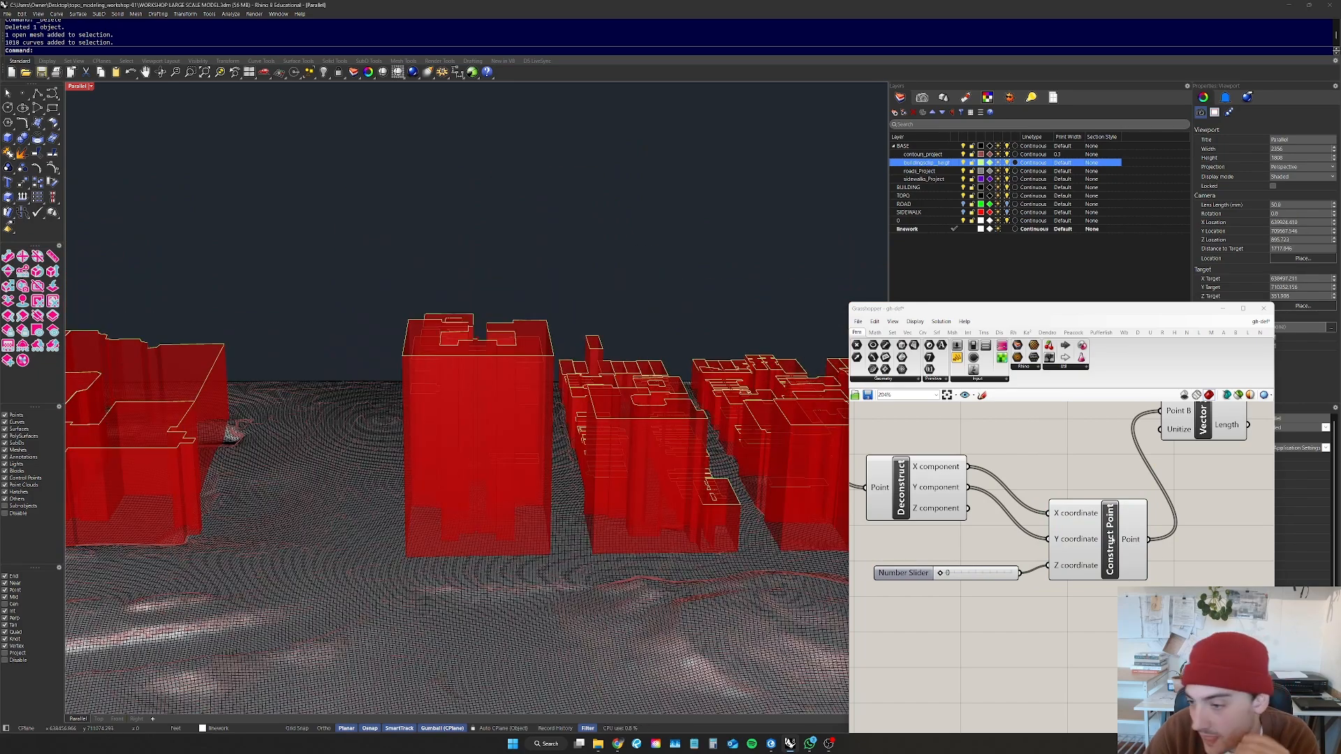
{"action": "scroll", "coordinate": [1166, 553], "scroll_direction": "down", "scroll_amount": 4}
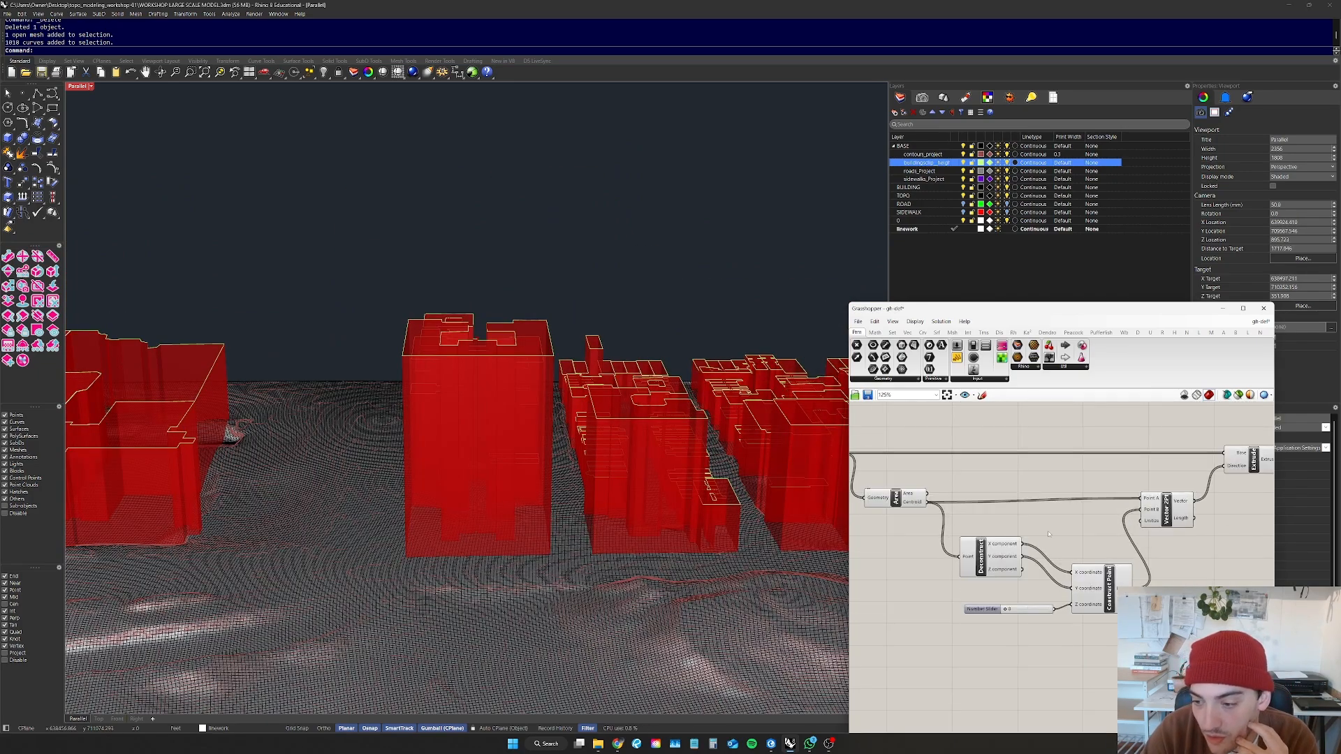
{"action": "left_click_drag", "start_coordinate": [1198, 548], "coordinate": [931, 675]}
{"action": "left_click", "coordinate": [1213, 526]}
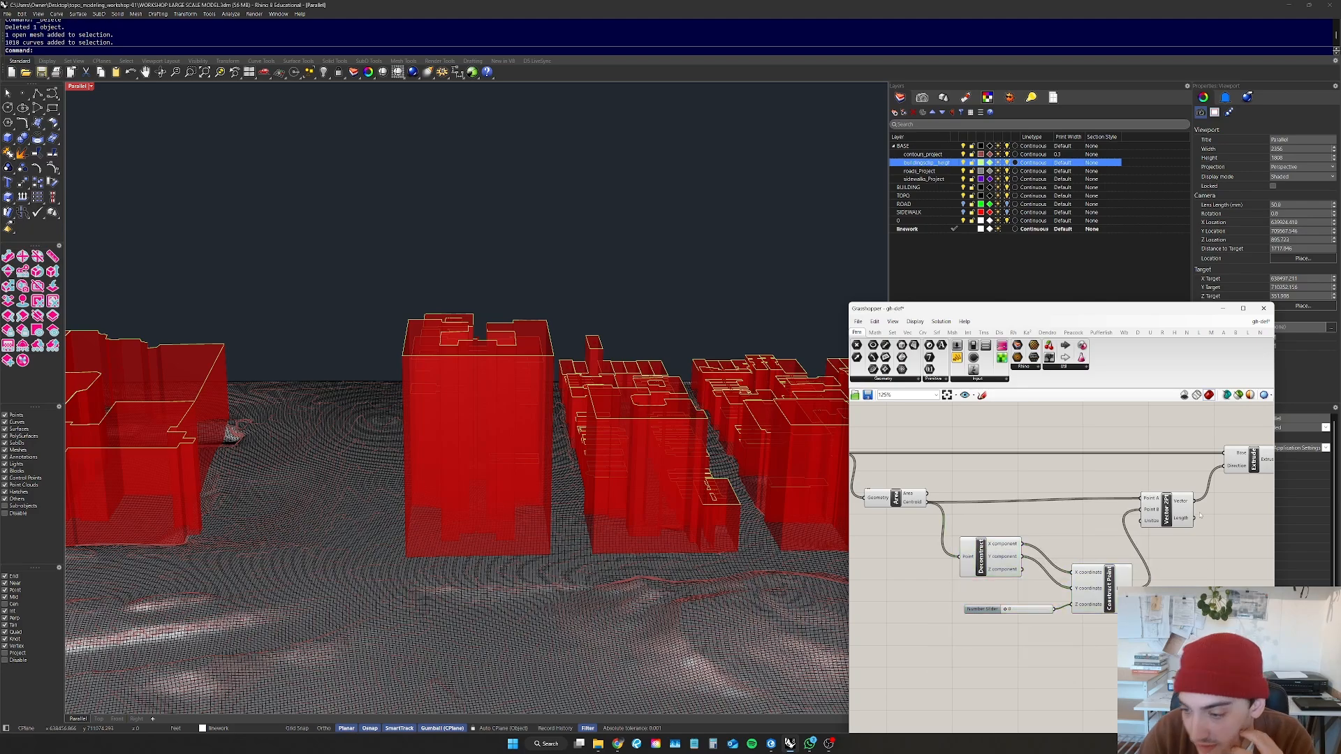
{"action": "left_click_drag", "start_coordinate": [1168, 516], "coordinate": [1172, 504]}
{"action": "left_click", "coordinate": [1125, 479]}
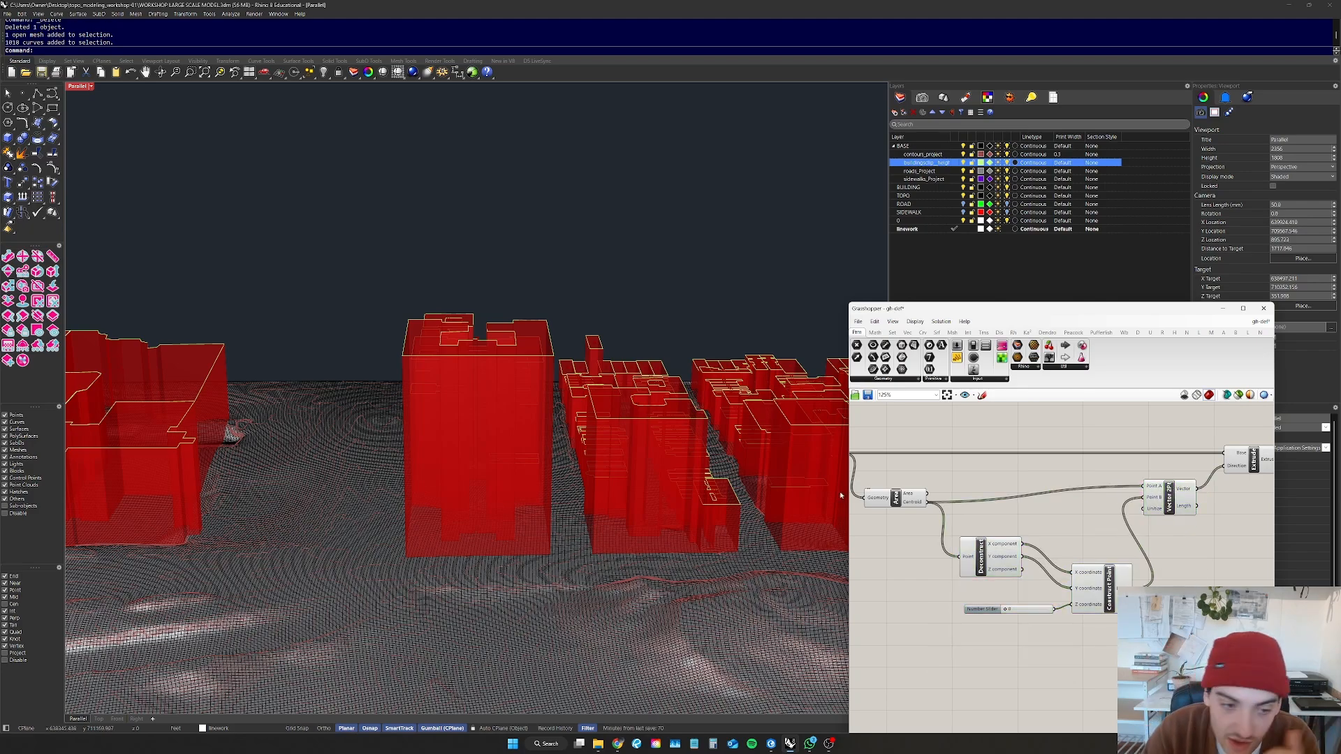
Step: Examine the previewed extrusions against the terrain and trace the definition from Construct Point through Vector 2Pt to Cap Holes
{"action": "mouse_move", "coordinate": [438, 412]}
{"action": "right_mouse_down"}
{"action": "mouse_move", "coordinate": [488, 403]}
{"action": "mouse_move", "coordinate": [439, 395]}
{"action": "right_mouse_up"}
{"action": "scroll", "coordinate": [403, 400], "scroll_direction": "up", "scroll_amount": 4}
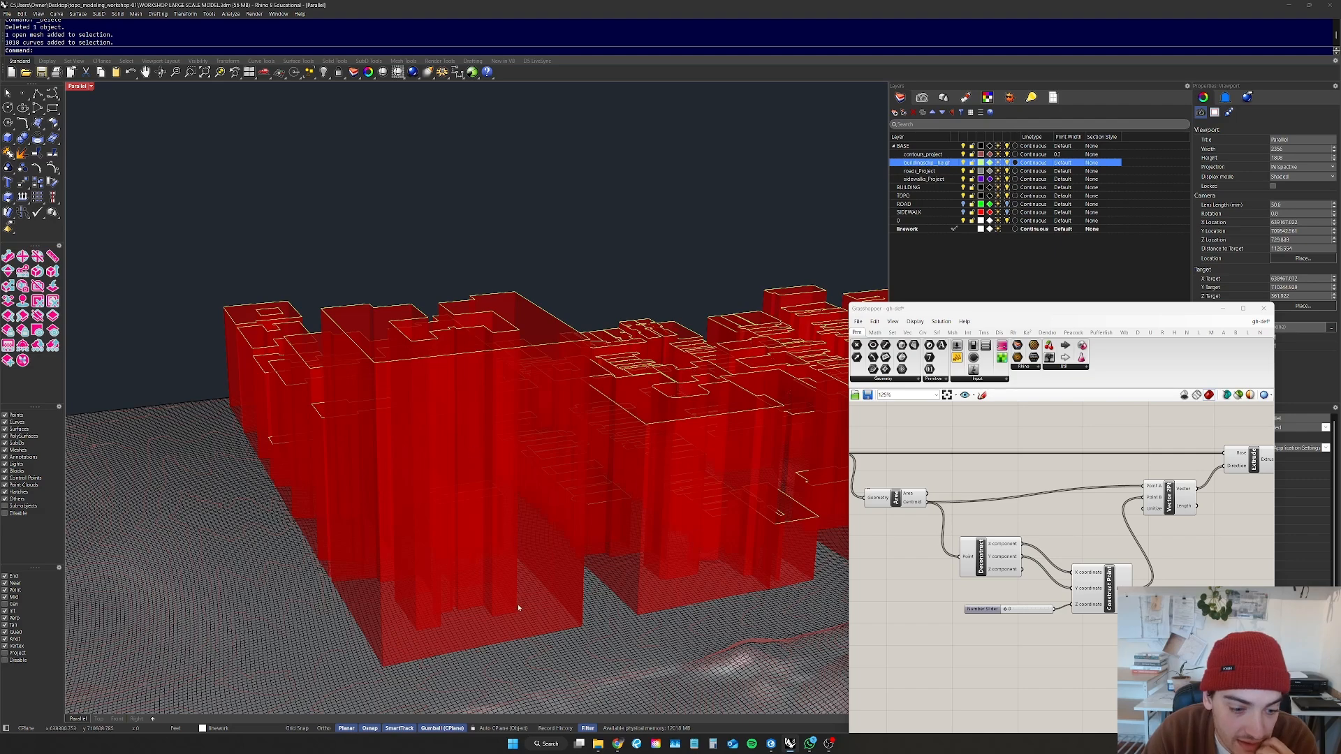
{"action": "scroll", "coordinate": [1126, 572], "scroll_direction": "up", "scroll_amount": 2}
{"action": "left_click_drag", "start_coordinate": [1109, 514], "coordinate": [859, 687]}
{"action": "left_click", "coordinate": [1061, 649]}
{"action": "scroll", "coordinate": [1047, 636], "scroll_direction": "down", "scroll_amount": 3}
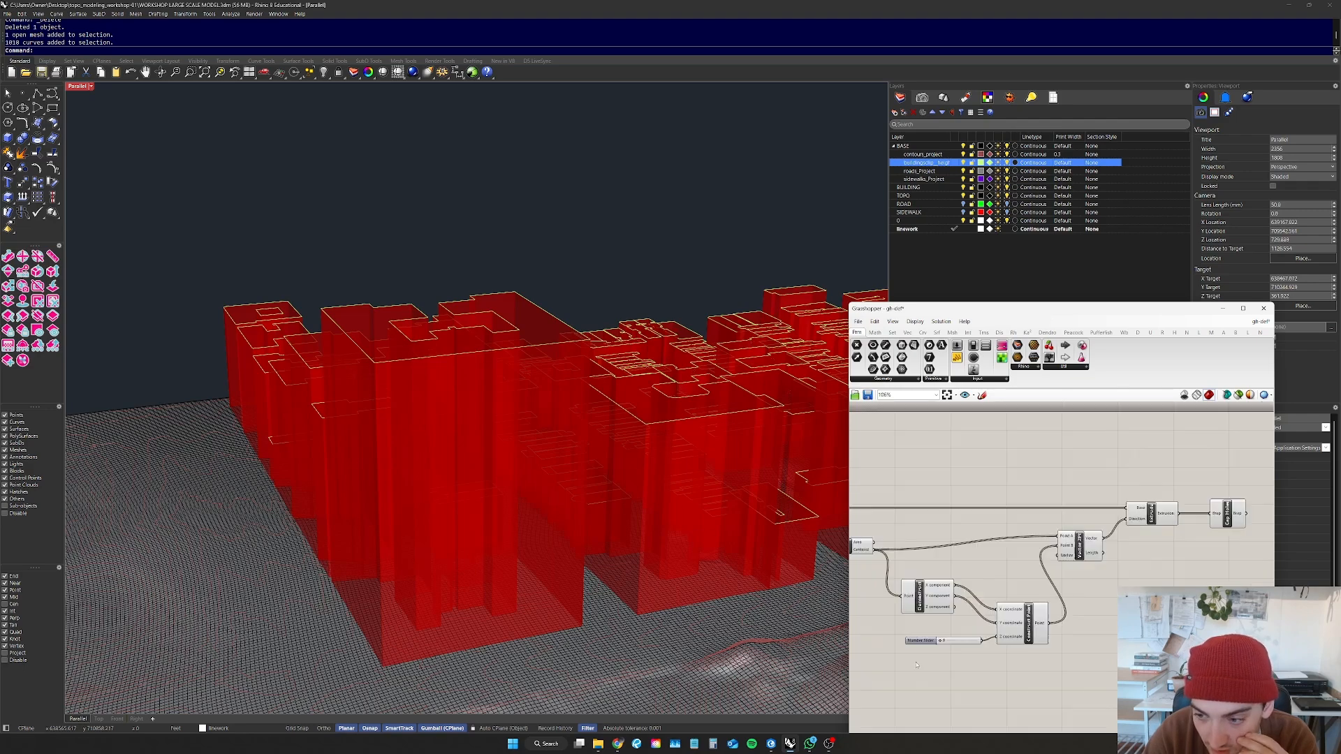
{"action": "scroll", "coordinate": [1159, 510], "scroll_direction": "up", "scroll_amount": 4}
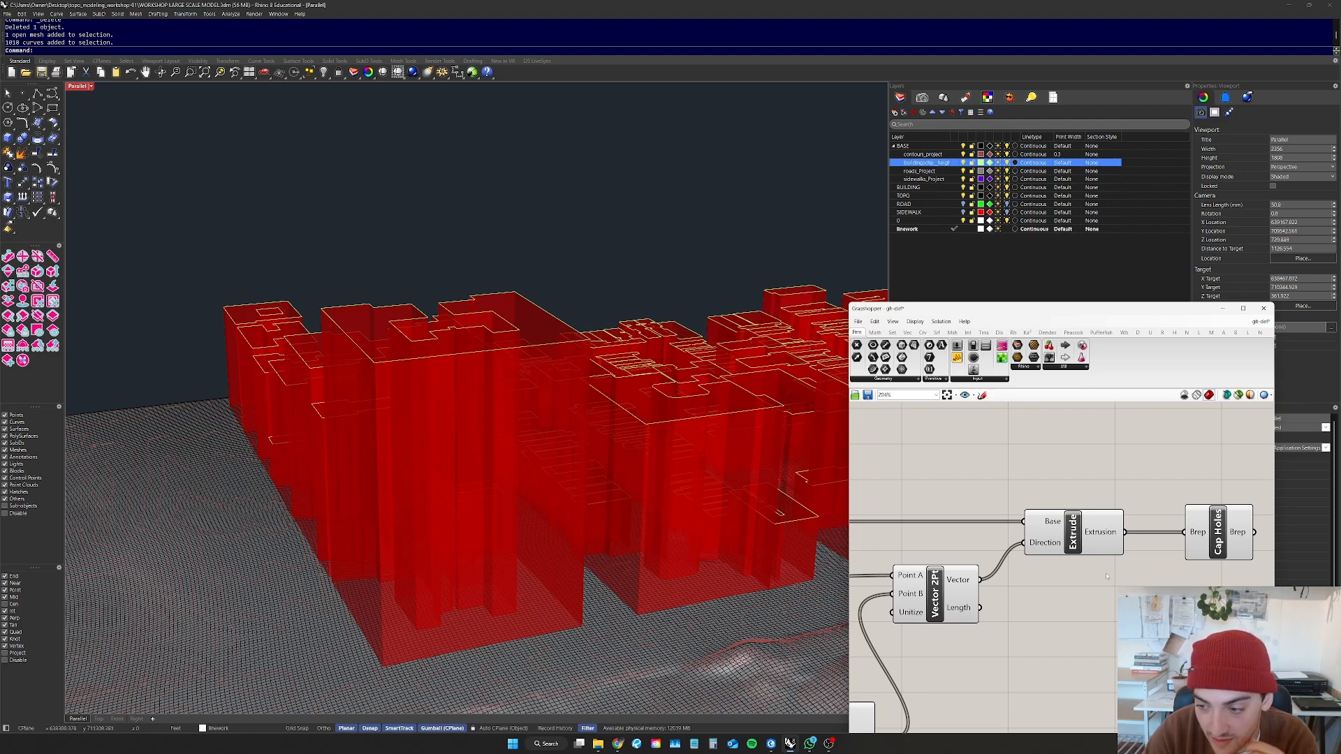
{"action": "scroll", "coordinate": [415, 523], "scroll_direction": "down", "scroll_amount": 8}
{"action": "right_click_drag", "start_coordinate": [428, 536], "coordinate": [481, 525]}
{"action": "scroll", "coordinate": [1099, 529], "scroll_direction": "down", "scroll_amount": 3}
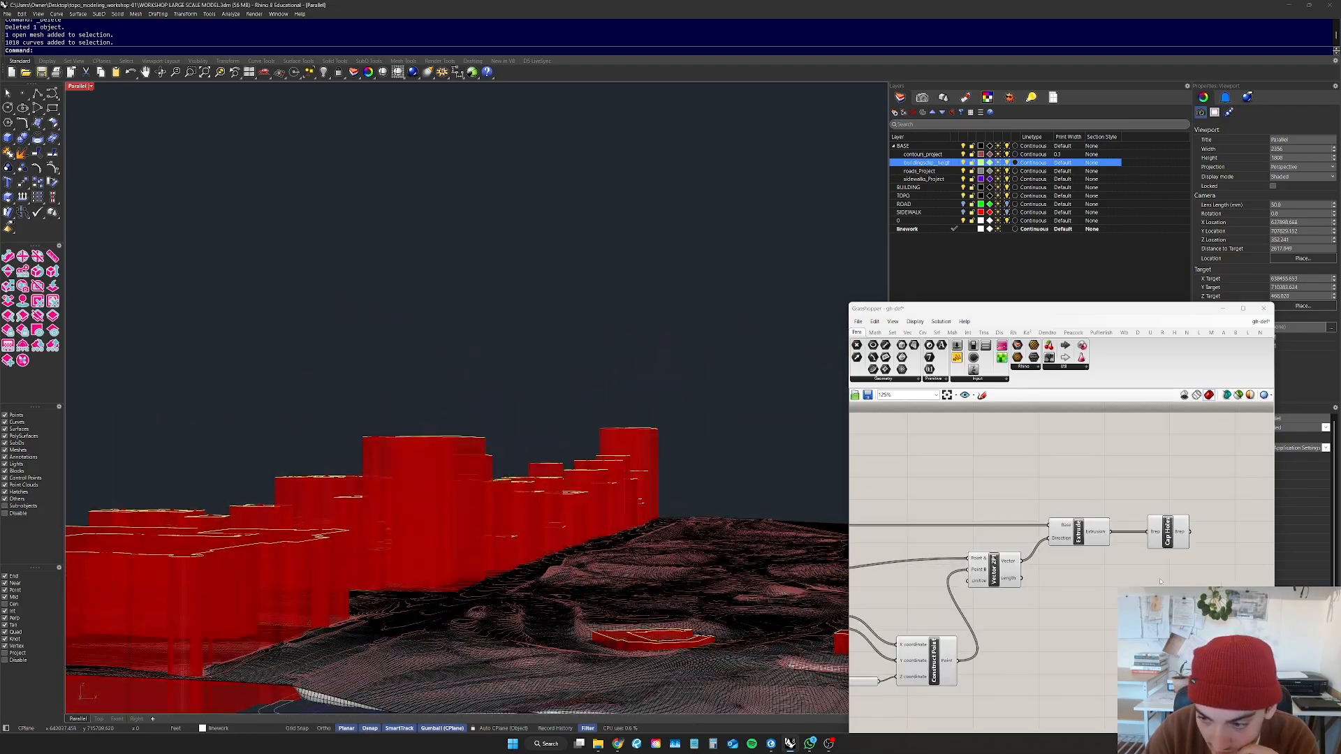
Step: Compare the uncapped preview of the Extrude component with the closed preview of Cap Holes on the building blocks
{"action": "left_click", "coordinate": [1090, 532]}
{"action": "right_click_drag", "start_coordinate": [580, 463], "coordinate": [472, 458]}
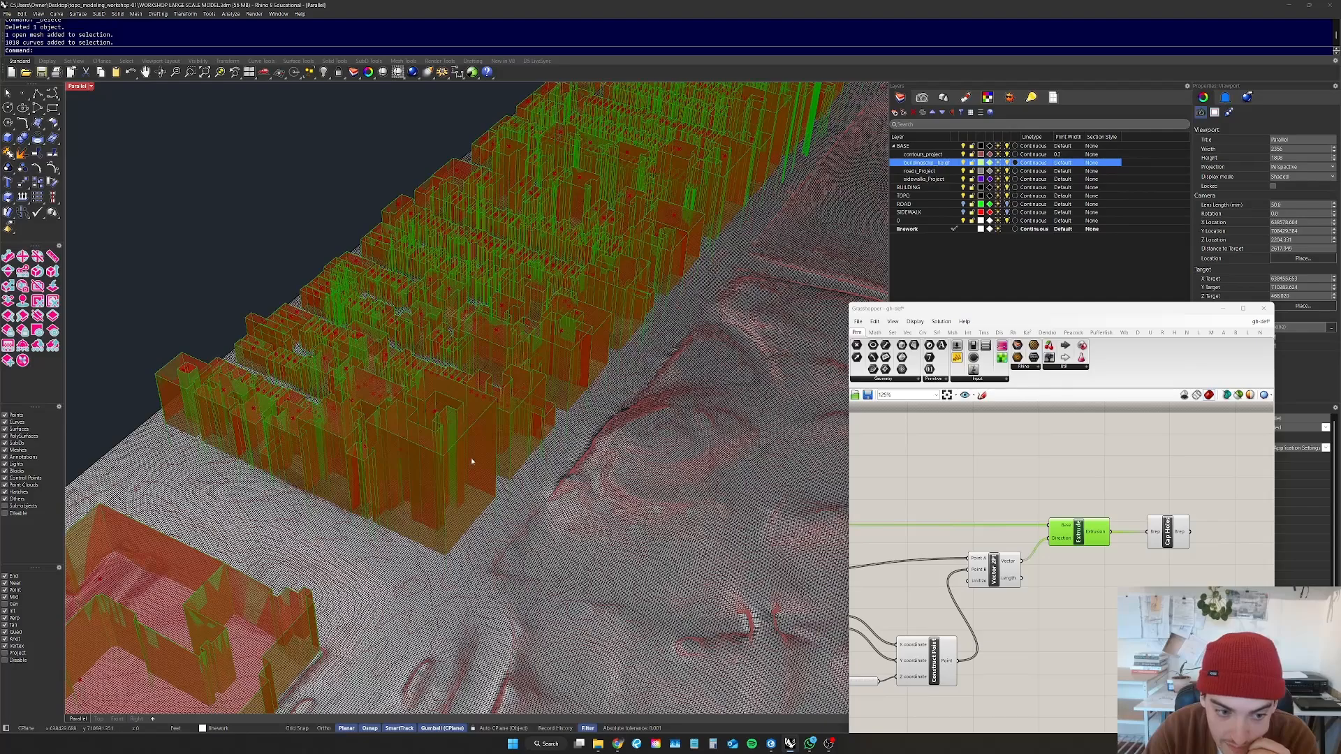
{"action": "scroll", "coordinate": [472, 458], "scroll_direction": "up", "scroll_amount": 5}
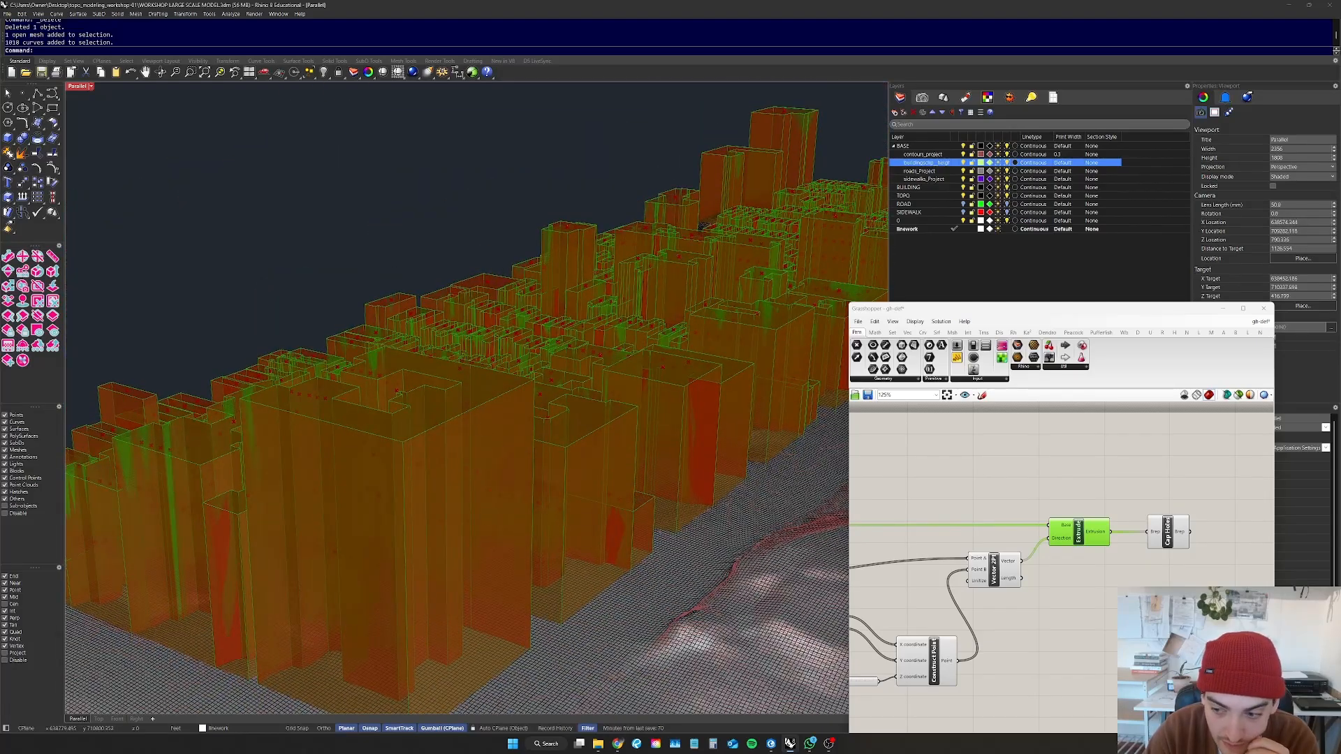
{"action": "left_click", "coordinate": [1168, 533]}
{"action": "left_click", "coordinate": [1044, 558]}
{"action": "scroll", "coordinate": [1044, 557], "scroll_direction": "down", "scroll_amount": 5}
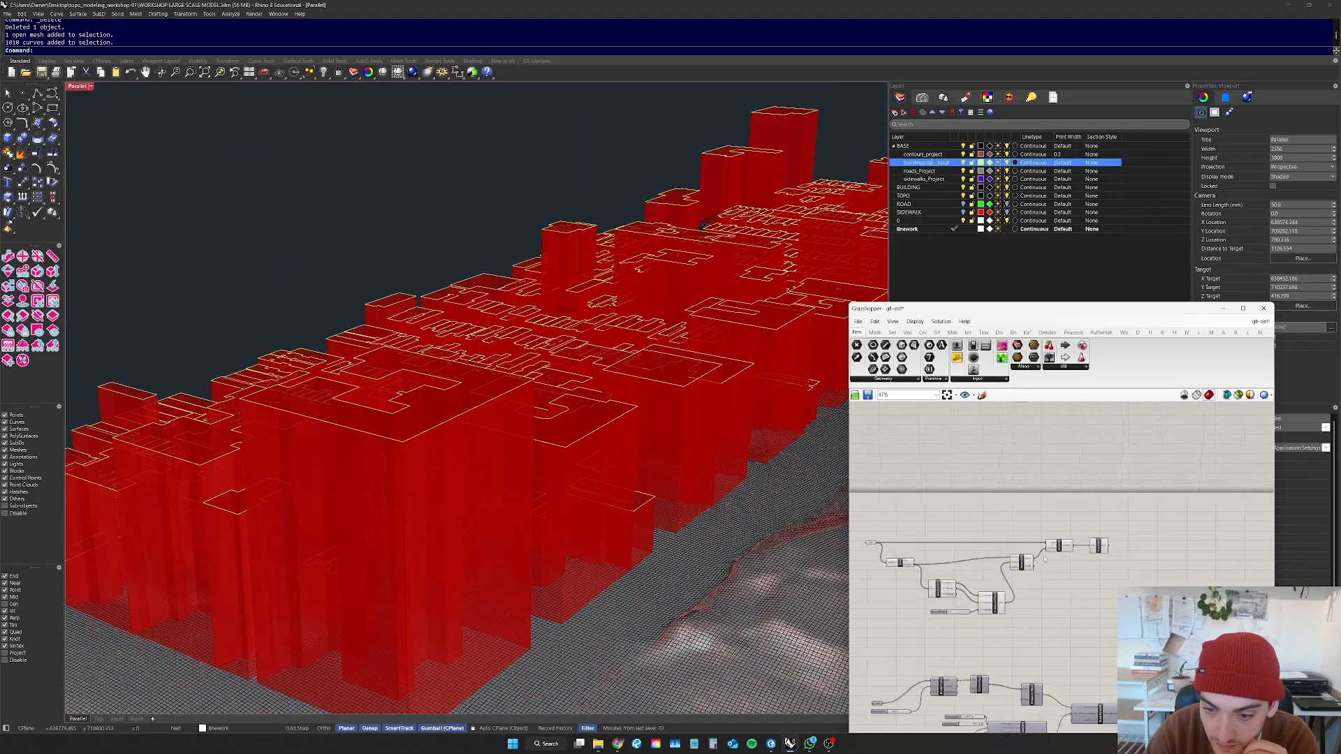
Step: Bake the Cap Holes output to the BUILDING layer
{"action": "left_click", "coordinate": [1090, 546]}
{"action": "scroll", "coordinate": [1089, 546], "scroll_direction": "up", "scroll_amount": 4}
{"action": "right_click", "coordinate": [1090, 546]}
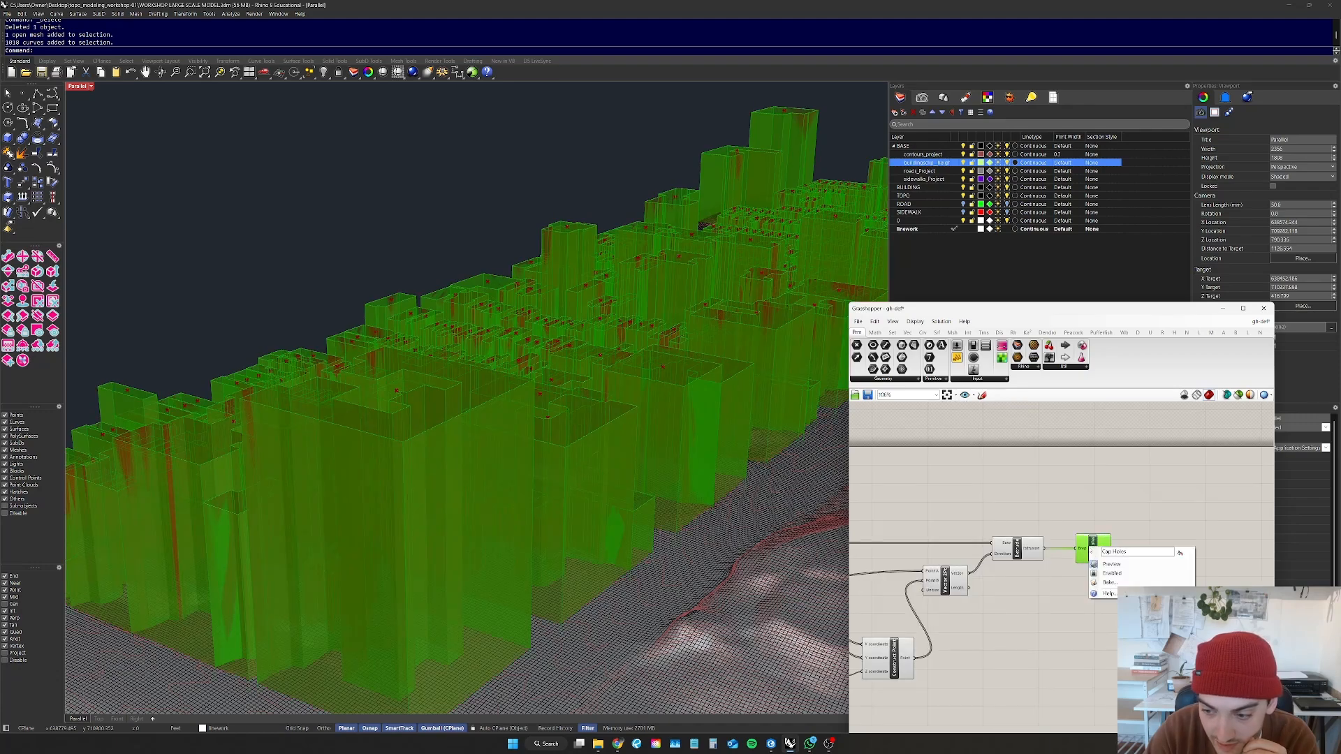
{"action": "left_click", "coordinate": [1109, 583]}
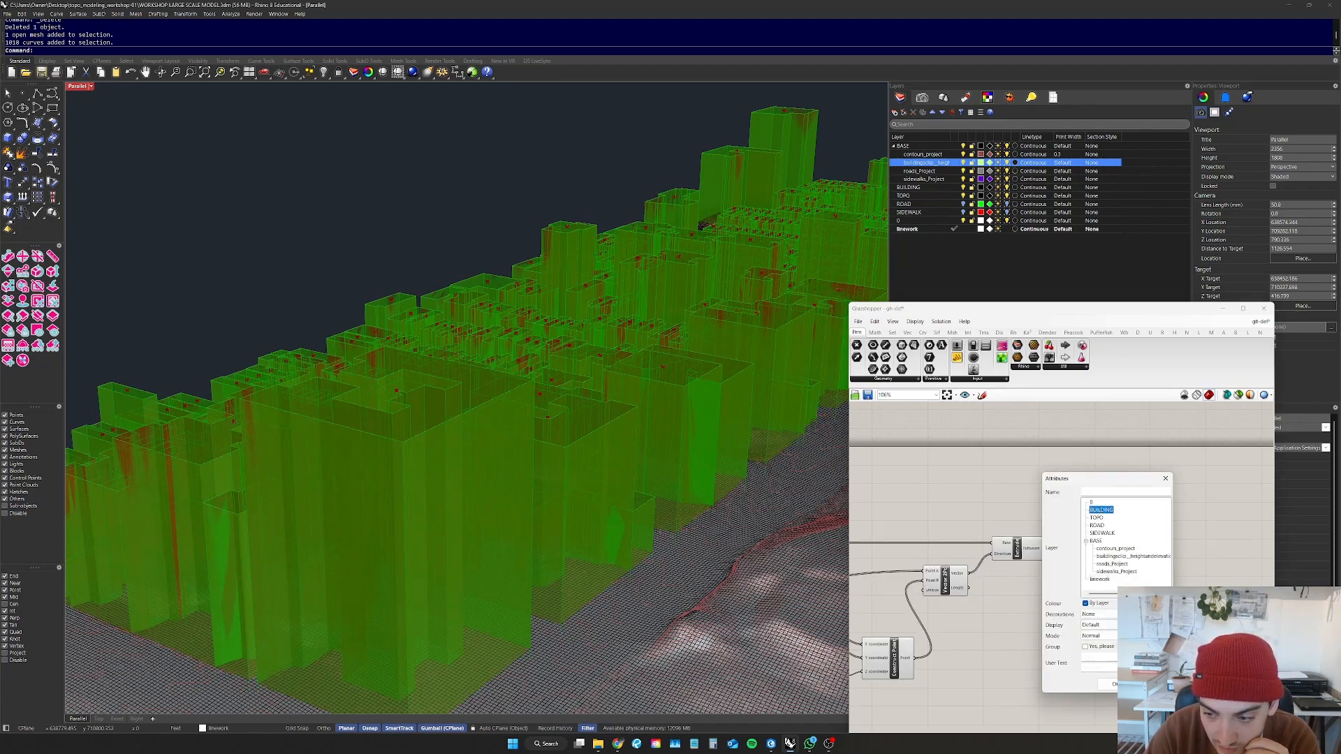
{"action": "left_click", "coordinate": [1111, 684]}
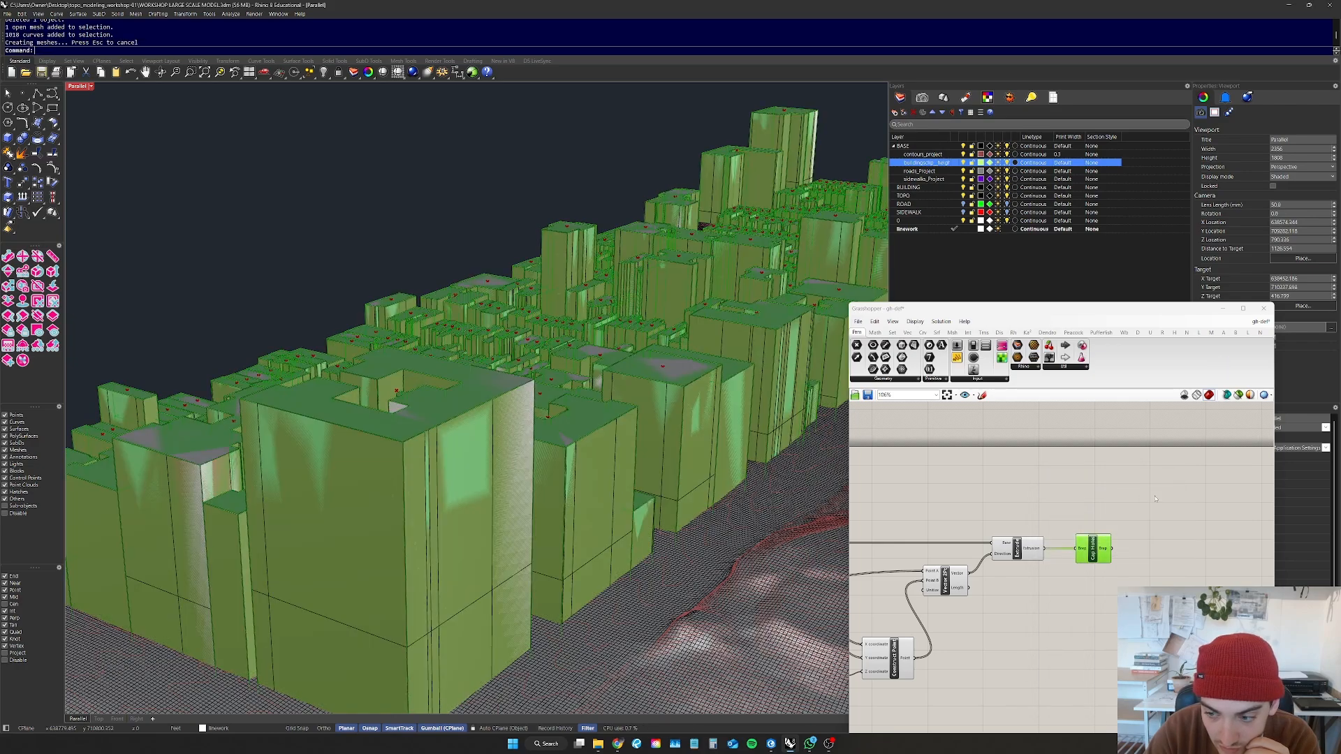
Step: Turn off the preview for all components of the building extrusion definition and minimize the Grasshopper window
{"action": "scroll", "coordinate": [1135, 521], "scroll_direction": "down", "scroll_amount": 5}
{"action": "left_click_drag", "start_coordinate": [1145, 512], "coordinate": [898, 611]}
{"action": "middle_click", "coordinate": [1036, 564]}
{"action": "left_click", "coordinate": [1063, 543]}
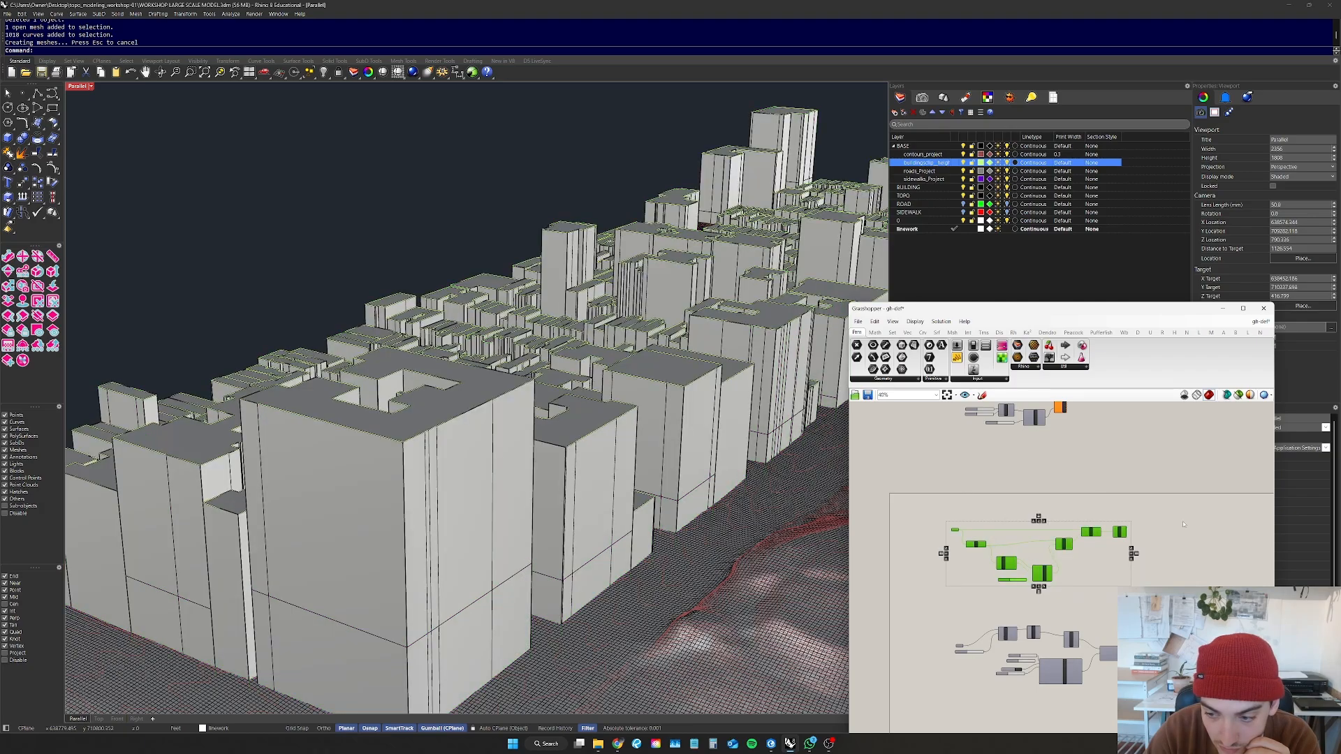
{"action": "left_click", "coordinate": [1220, 308]}
Step: Examine the baked buildings across the whole site, from the large corner block to the rows of towers
{"action": "scroll", "coordinate": [365, 561], "scroll_direction": "down", "scroll_amount": 10}
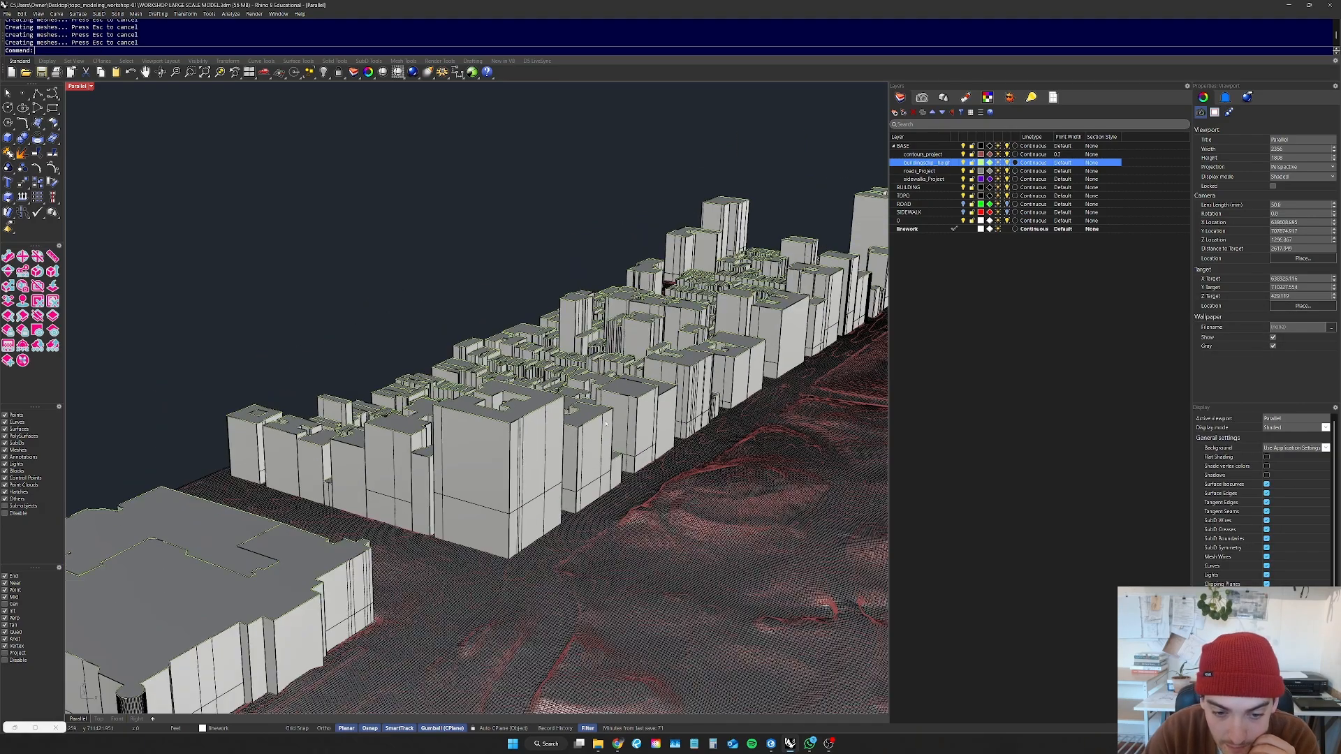
{"action": "right_click_drag", "start_coordinate": [365, 560], "coordinate": [531, 570]}
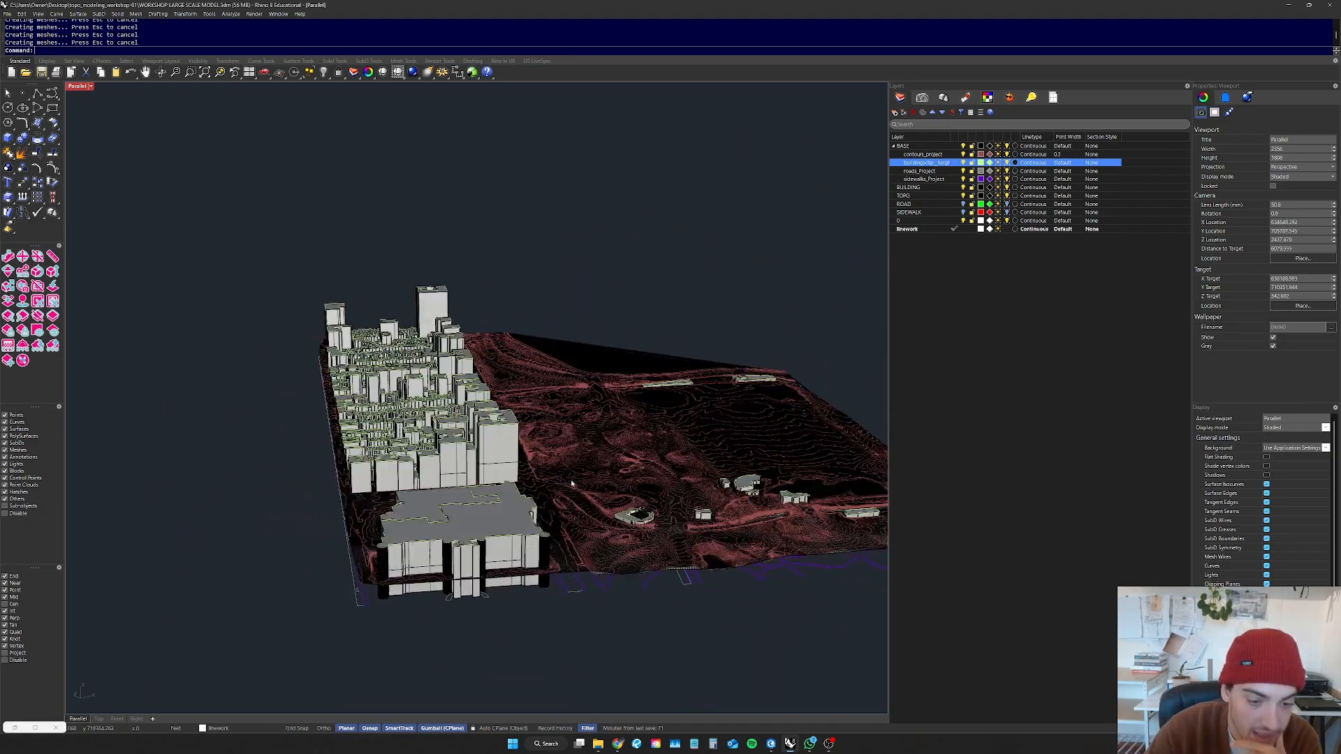
{"action": "scroll", "coordinate": [563, 509], "scroll_direction": "up", "scroll_amount": 6}
{"action": "right_click_drag", "start_coordinate": [563, 509], "coordinate": [389, 477]}
{"action": "right_click_drag", "start_coordinate": [529, 695], "coordinate": [653, 498]}
{"action": "scroll", "coordinate": [566, 421], "scroll_direction": "up", "scroll_amount": 4}
{"action": "scroll", "coordinate": [518, 442], "scroll_direction": "down", "scroll_amount": 7}
{"action": "scroll", "coordinate": [691, 556], "scroll_direction": "up", "scroll_amount": 5}
{"action": "scroll", "coordinate": [673, 481], "scroll_direction": "down", "scroll_amount": 6}
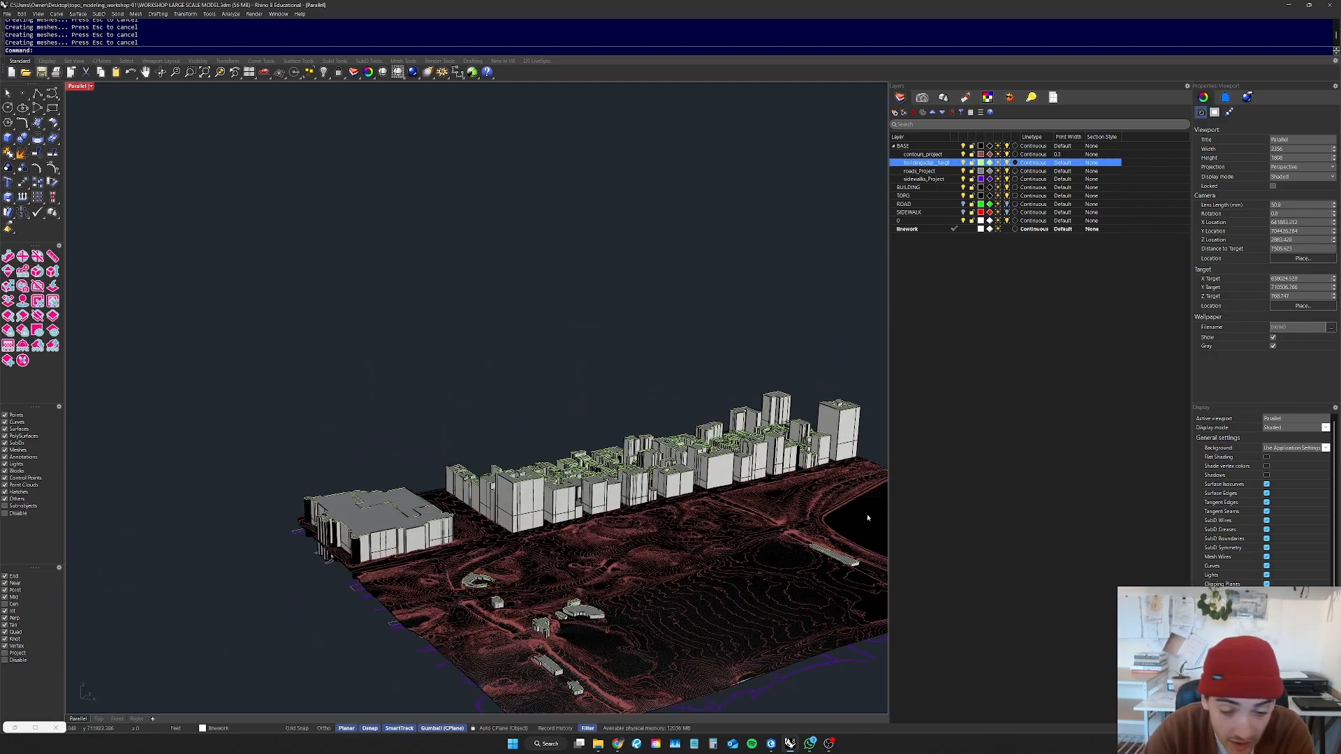
Step: Inspect close up where the bases of the tower row meet the terrain mesh, including at the terrain's edge
{"action": "scroll", "coordinate": [870, 522], "scroll_direction": "up", "scroll_amount": 8}
{"action": "right_click_drag", "start_coordinate": [757, 482], "coordinate": [545, 514]}
{"action": "scroll", "coordinate": [593, 482], "scroll_direction": "down", "scroll_amount": 4}
{"action": "scroll", "coordinate": [808, 550], "scroll_direction": "up", "scroll_amount": 2}
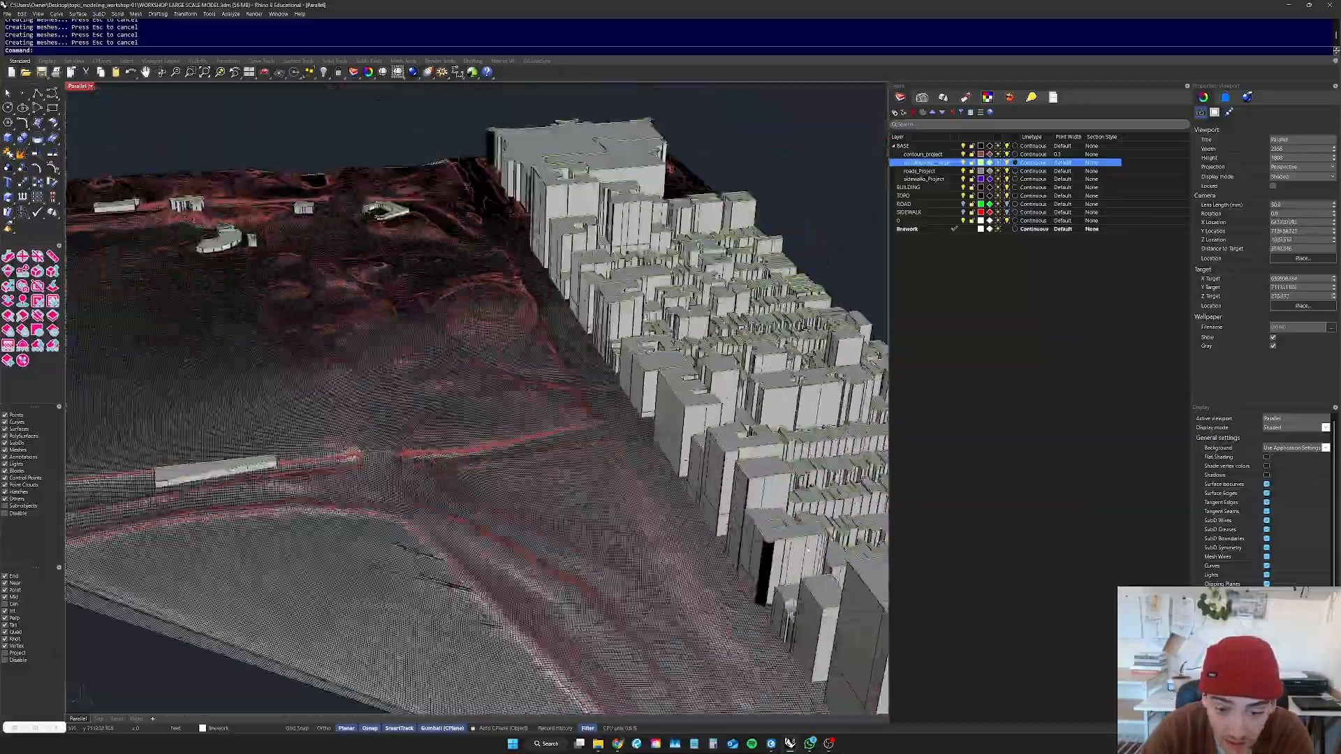
{"action": "scroll", "coordinate": [808, 551], "scroll_direction": "up", "scroll_amount": 5}
{"action": "right_click_drag", "start_coordinate": [808, 550], "coordinate": [727, 500]}
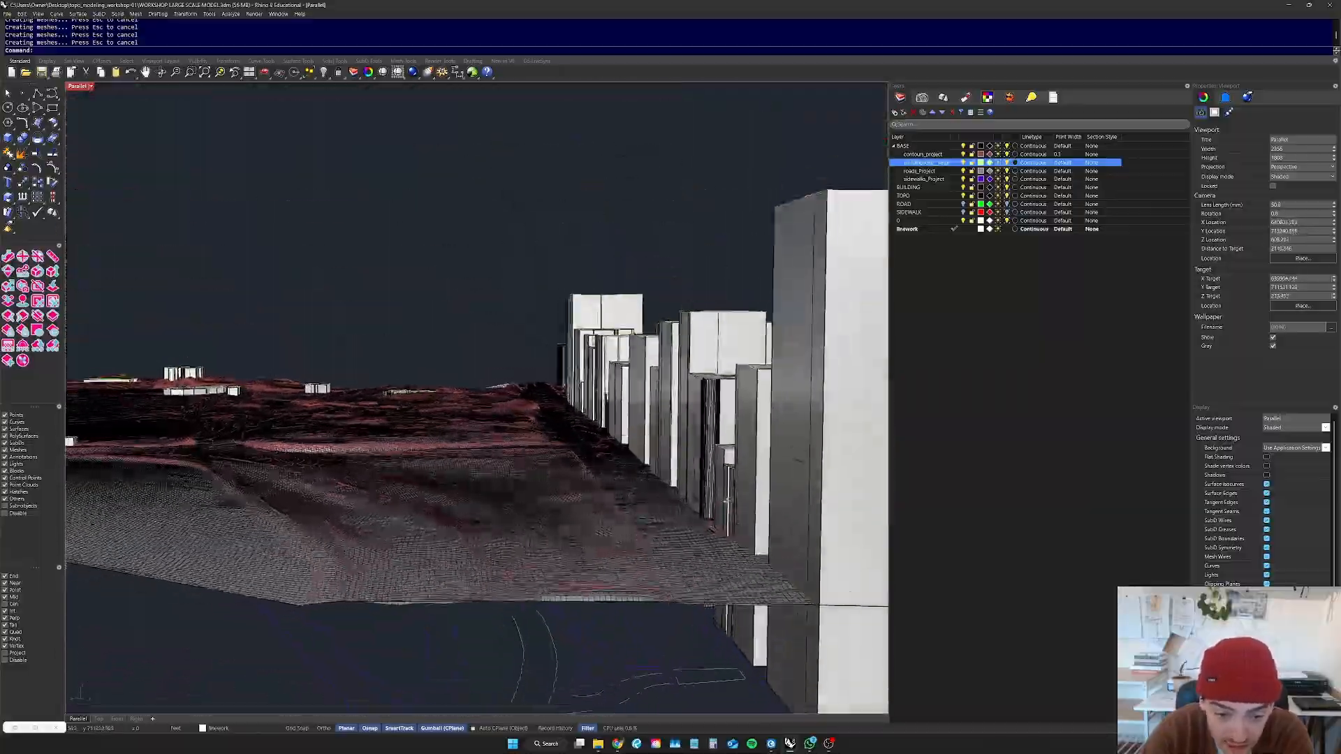
{"action": "scroll", "coordinate": [614, 470], "scroll_direction": "up", "scroll_amount": 8}
{"action": "right_click_drag", "start_coordinate": [614, 470], "coordinate": [811, 474]}
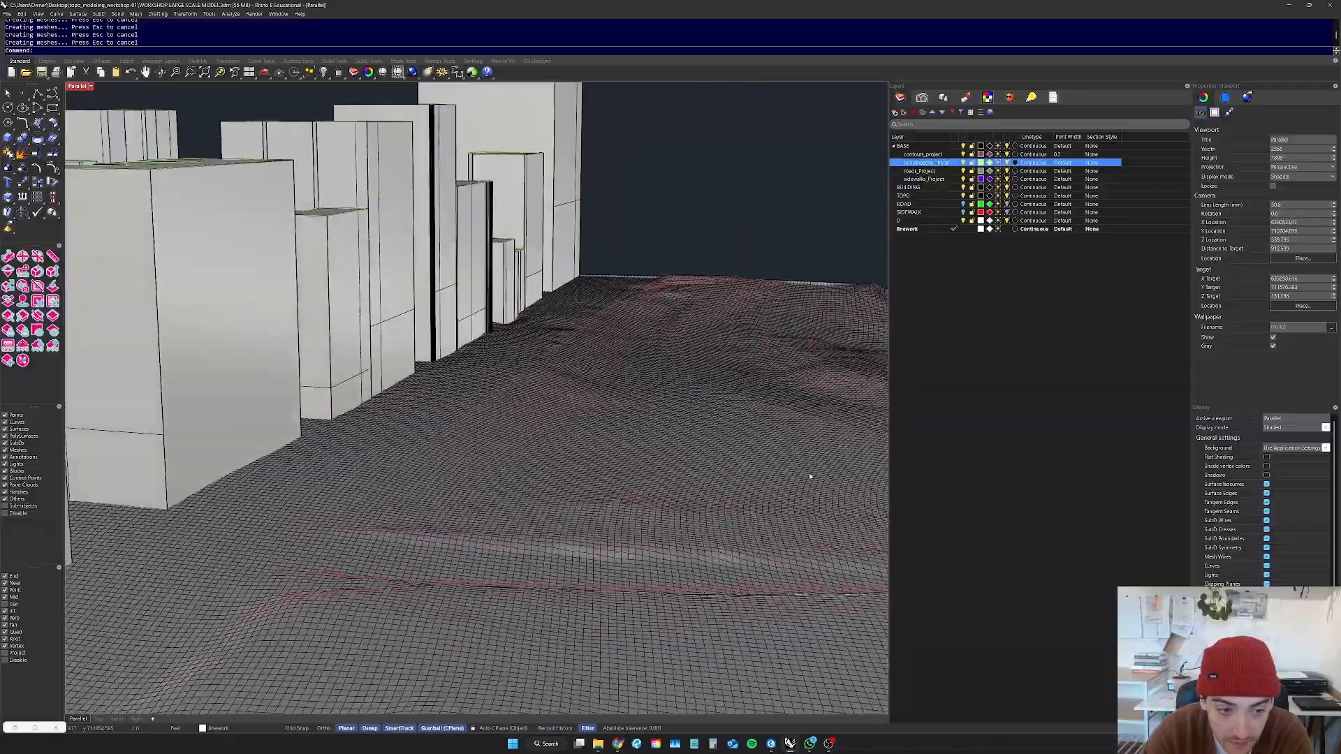
{"action": "scroll", "coordinate": [538, 437], "scroll_direction": "down", "scroll_amount": 9}
{"action": "right_click_drag", "start_coordinate": [539, 437], "coordinate": [312, 478]}
{"action": "scroll", "coordinate": [463, 493], "scroll_direction": "down", "scroll_amount": 2}
{"action": "right_click_drag", "start_coordinate": [195, 479], "coordinate": [261, 489]}
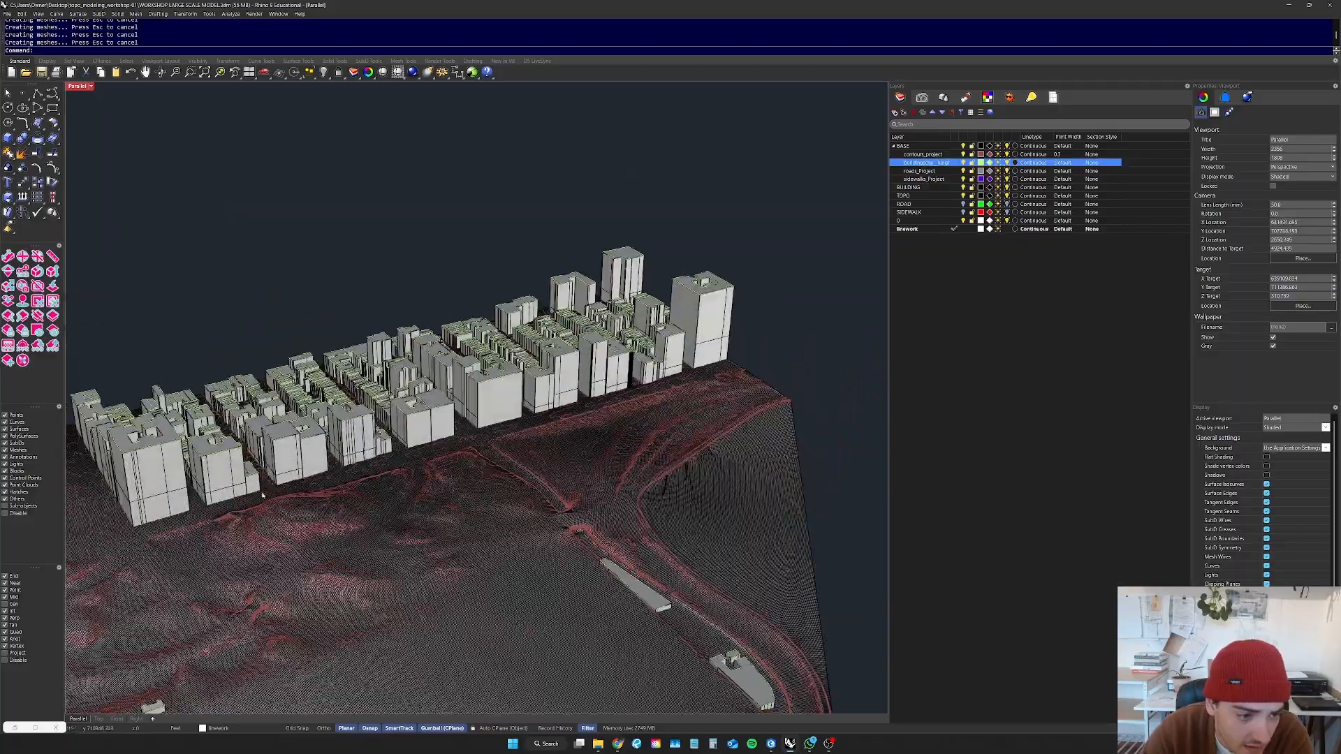
Step: Check the small park buildings and how their extrusions pass below the terrain, leaving no curves selected
{"action": "scroll", "coordinate": [331, 544], "scroll_direction": "down", "scroll_amount": 3}
{"action": "scroll", "coordinate": [331, 559], "scroll_direction": "up", "scroll_amount": 8}
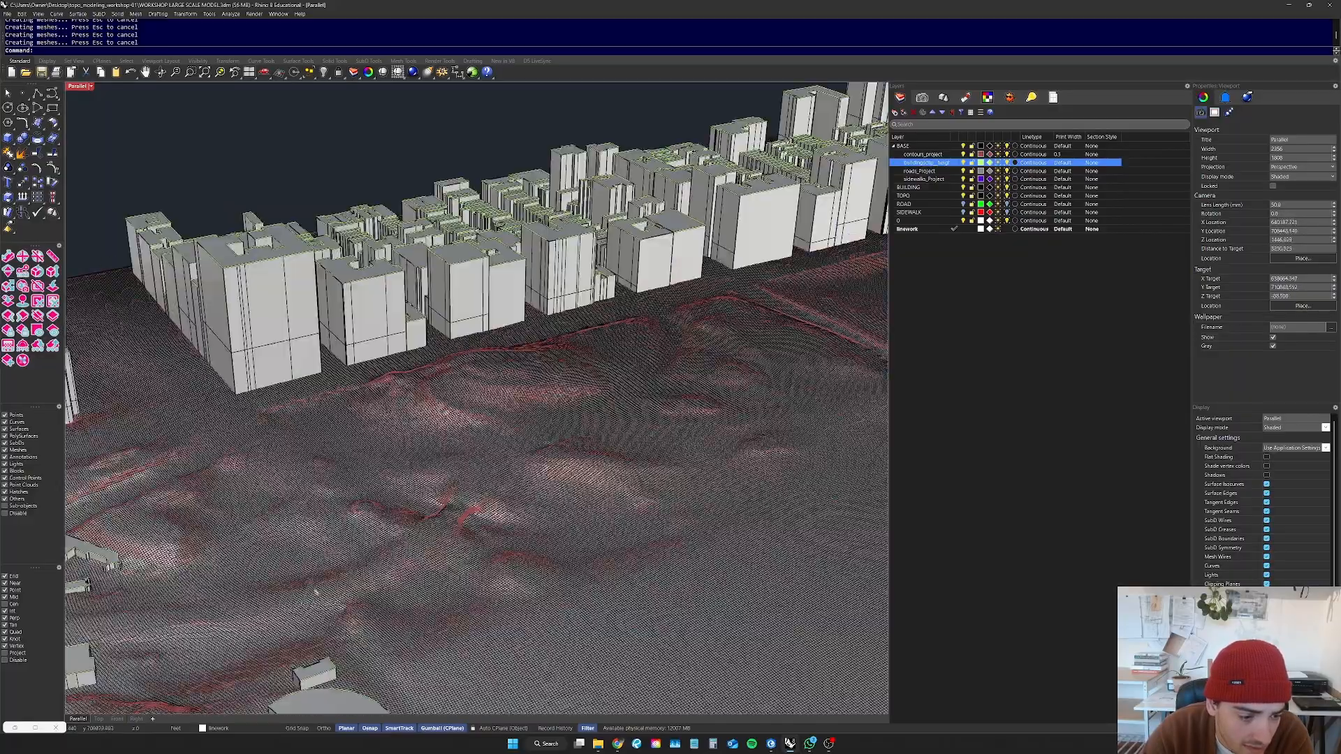
{"action": "scroll", "coordinate": [331, 581], "scroll_direction": "down", "scroll_amount": 6}
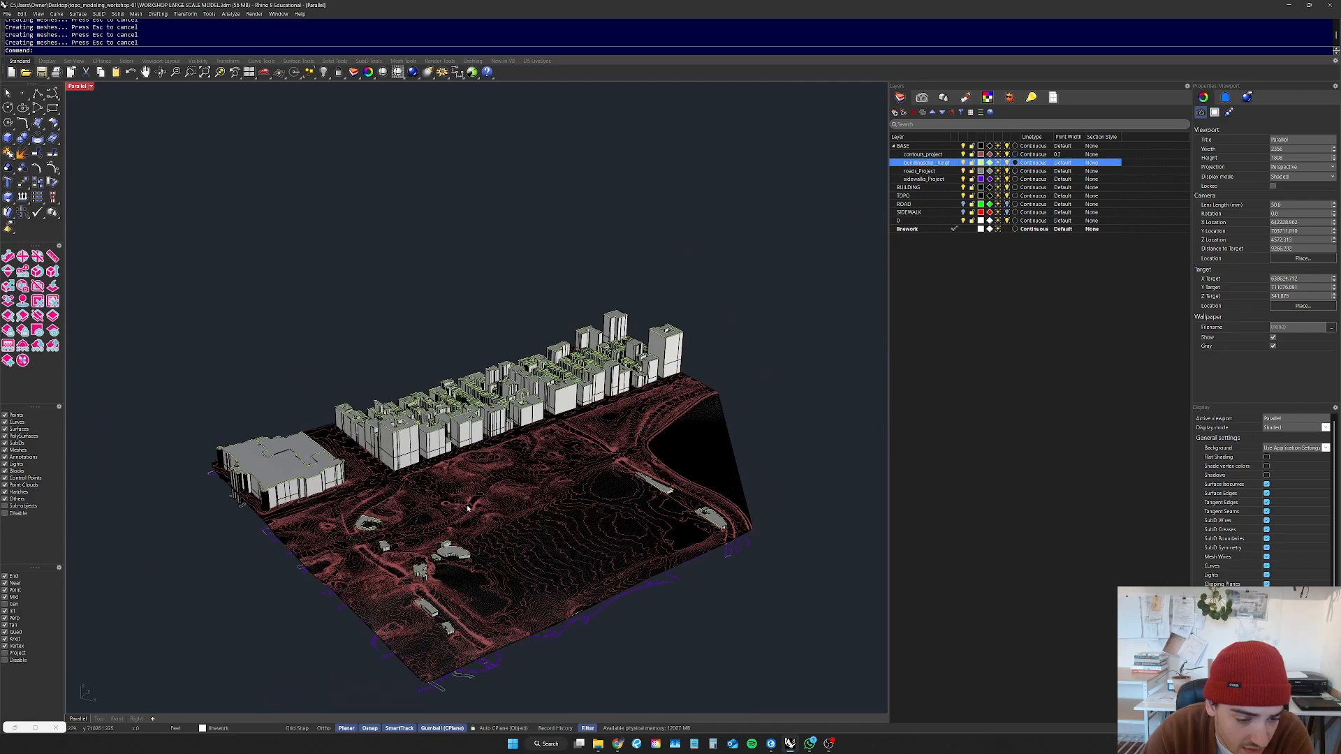
{"action": "right_click_drag", "start_coordinate": [464, 522], "coordinate": [469, 491]}
{"action": "scroll", "coordinate": [485, 495], "scroll_direction": "up", "scroll_amount": 4}
{"action": "left_click_drag", "start_coordinate": [615, 542], "coordinate": [489, 485]}
{"action": "left_click", "coordinate": [543, 565]}
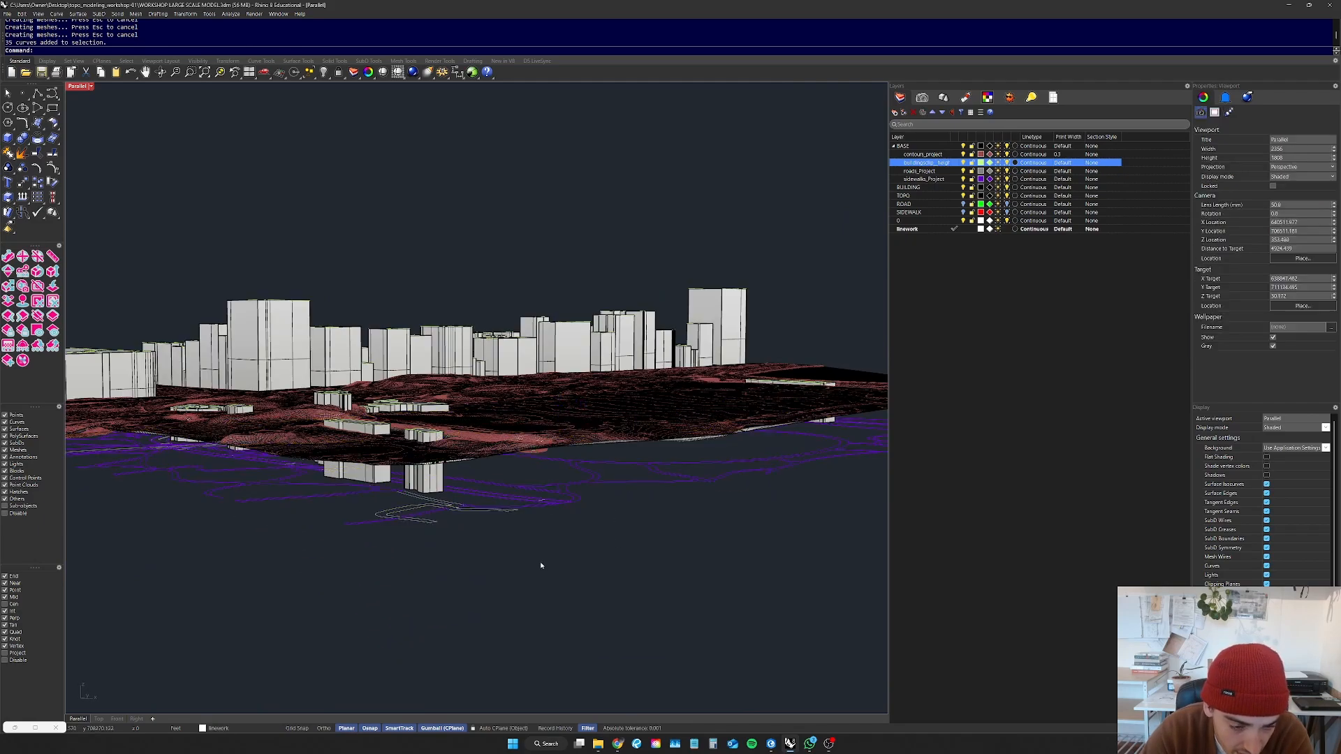
{"action": "right_click_drag", "start_coordinate": [508, 563], "coordinate": [513, 522]}
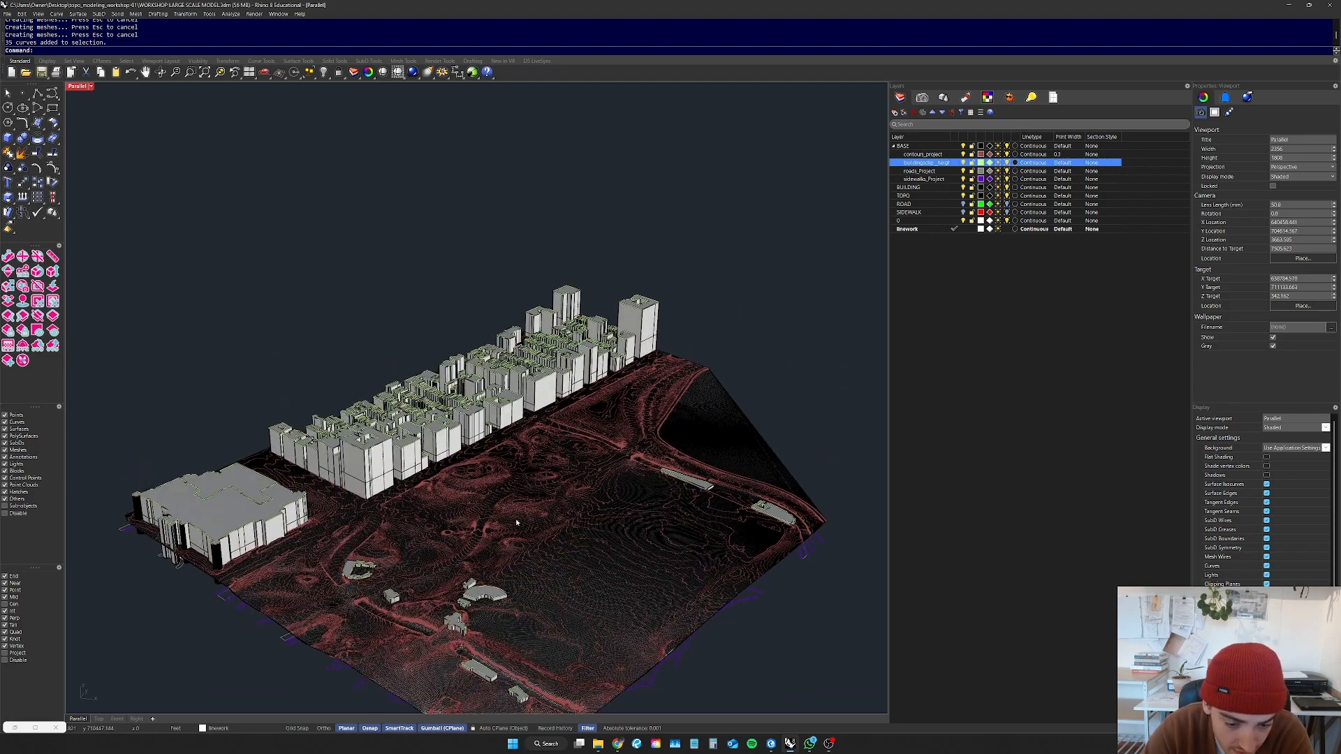
{"action": "scroll", "coordinate": [671, 542], "scroll_direction": "down", "scroll_amount": 2}
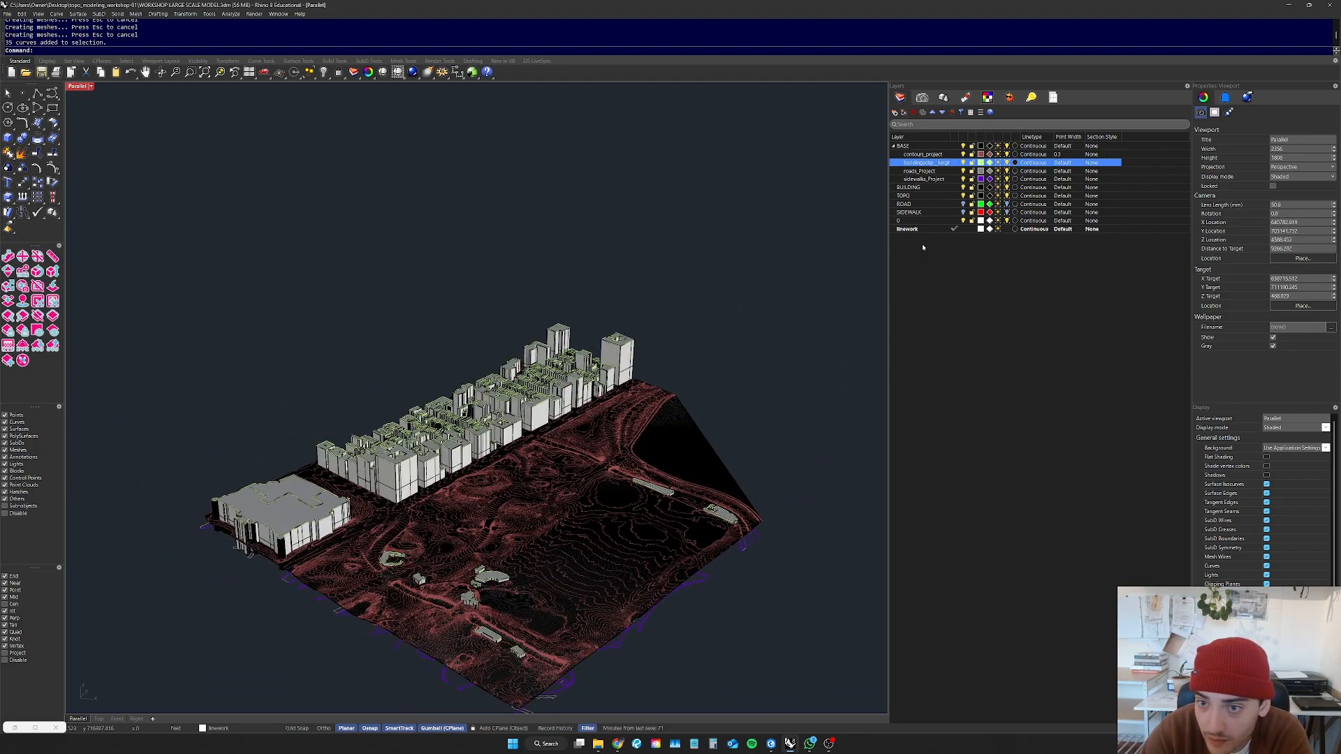
Step: Hide the contours_project layer and the building footprint layer under BASE
{"action": "left_click", "coordinate": [896, 241]}
{"action": "left_click", "coordinate": [963, 155]}
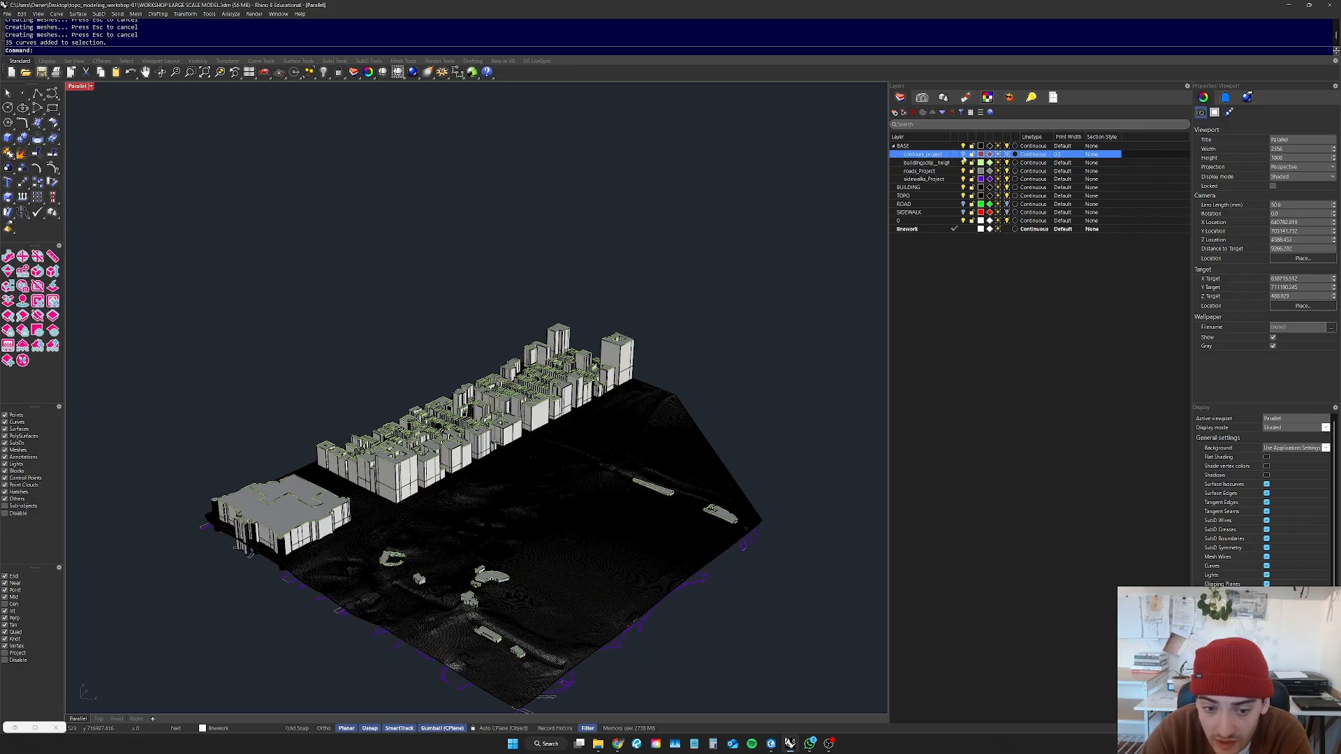
{"action": "scroll", "coordinate": [545, 504], "scroll_direction": "up", "scroll_amount": 5}
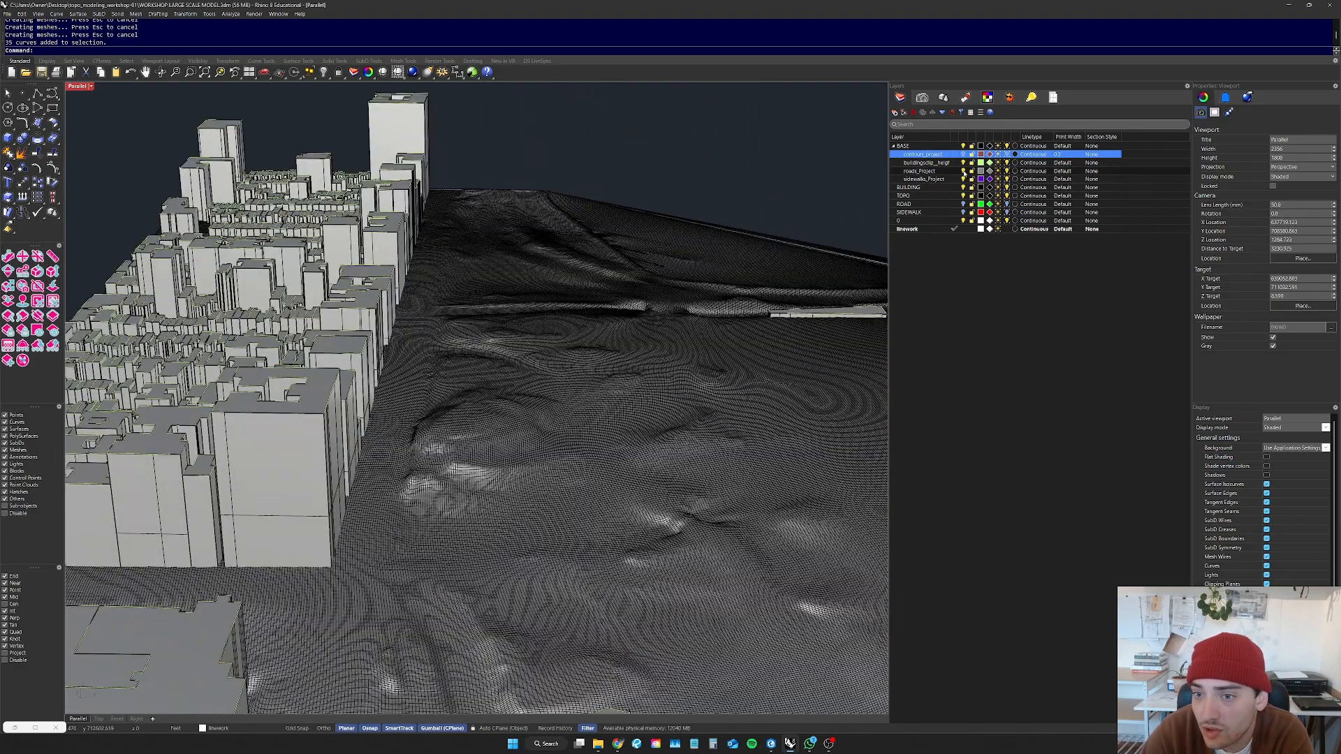
{"action": "left_click", "coordinate": [963, 163]}
{"action": "scroll", "coordinate": [356, 364], "scroll_direction": "down", "scroll_amount": 8}
{"action": "right_click_drag", "start_coordinate": [356, 364], "coordinate": [314, 341]}
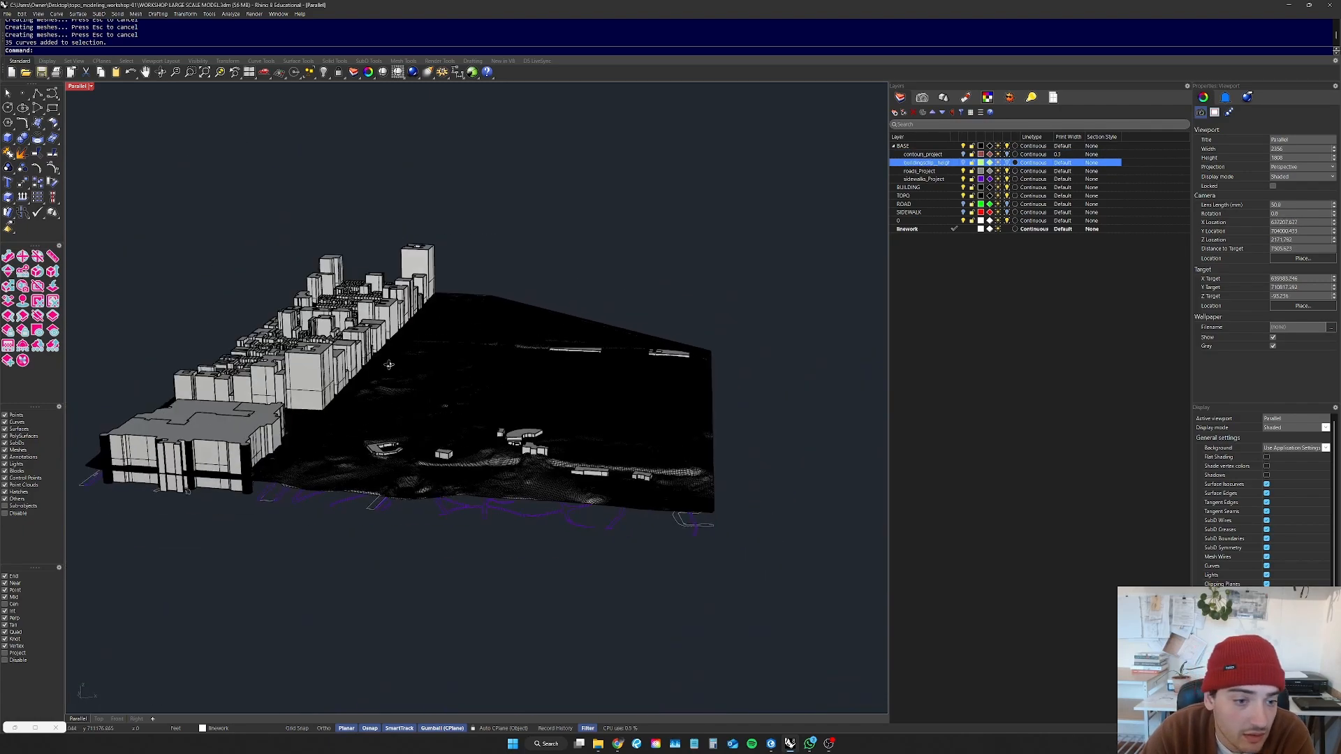
Step: Switch the Parallel viewport's display mode to Arctic
{"action": "left_click", "coordinate": [91, 86]}
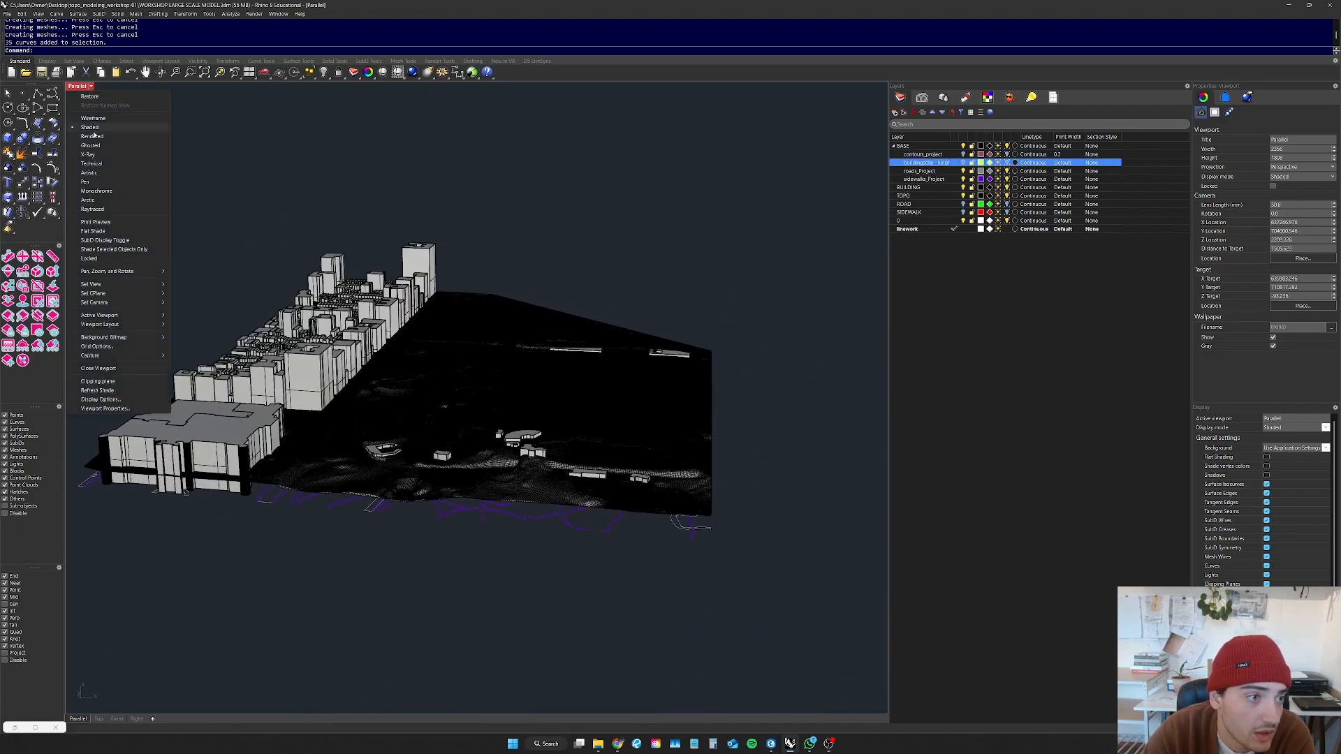
{"action": "left_click", "coordinate": [87, 199]}
{"action": "scroll", "coordinate": [417, 415], "scroll_direction": "up", "scroll_amount": 8}
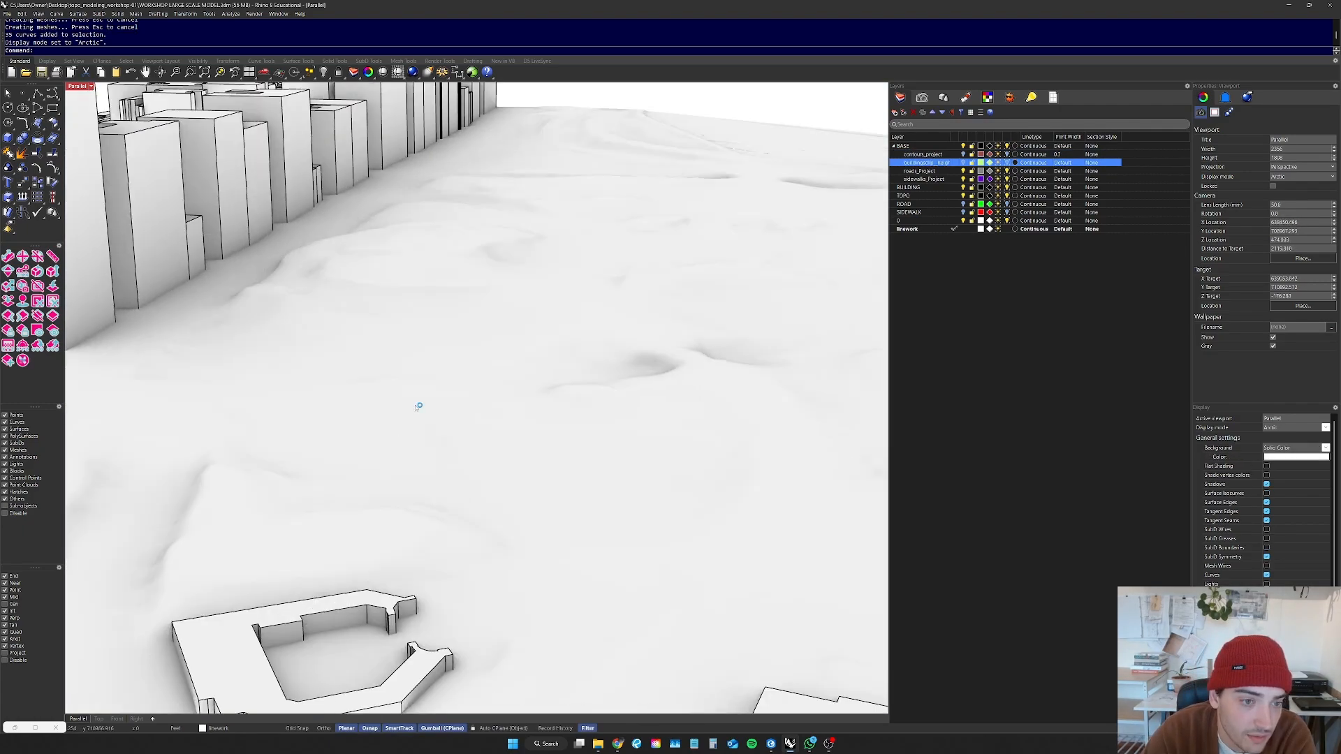
Step: Examine the terrain relief and building masses in the Arctic display, from the overall site to the street edge
{"action": "scroll", "coordinate": [417, 415], "scroll_direction": "down", "scroll_amount": 7}
{"action": "right_click_drag", "start_coordinate": [418, 414], "coordinate": [426, 342]}
{"action": "scroll", "coordinate": [594, 391], "scroll_direction": "up", "scroll_amount": 6}
{"action": "right_click_drag", "start_coordinate": [684, 335], "coordinate": [489, 364]}
{"action": "scroll", "coordinate": [490, 364], "scroll_direction": "down", "scroll_amount": 7}
{"action": "right_click_drag", "start_coordinate": [646, 398], "coordinate": [555, 443]}
{"action": "scroll", "coordinate": [542, 462], "scroll_direction": "up", "scroll_amount": 8}
{"action": "scroll", "coordinate": [439, 327], "scroll_direction": "down", "scroll_amount": 7}
{"action": "right_click_drag", "start_coordinate": [438, 327], "coordinate": [518, 402]}
{"action": "scroll", "coordinate": [471, 383], "scroll_direction": "up", "scroll_amount": 8}
{"action": "scroll", "coordinate": [512, 381], "scroll_direction": "down", "scroll_amount": 4}
{"action": "scroll", "coordinate": [426, 339], "scroll_direction": "up", "scroll_amount": 6}
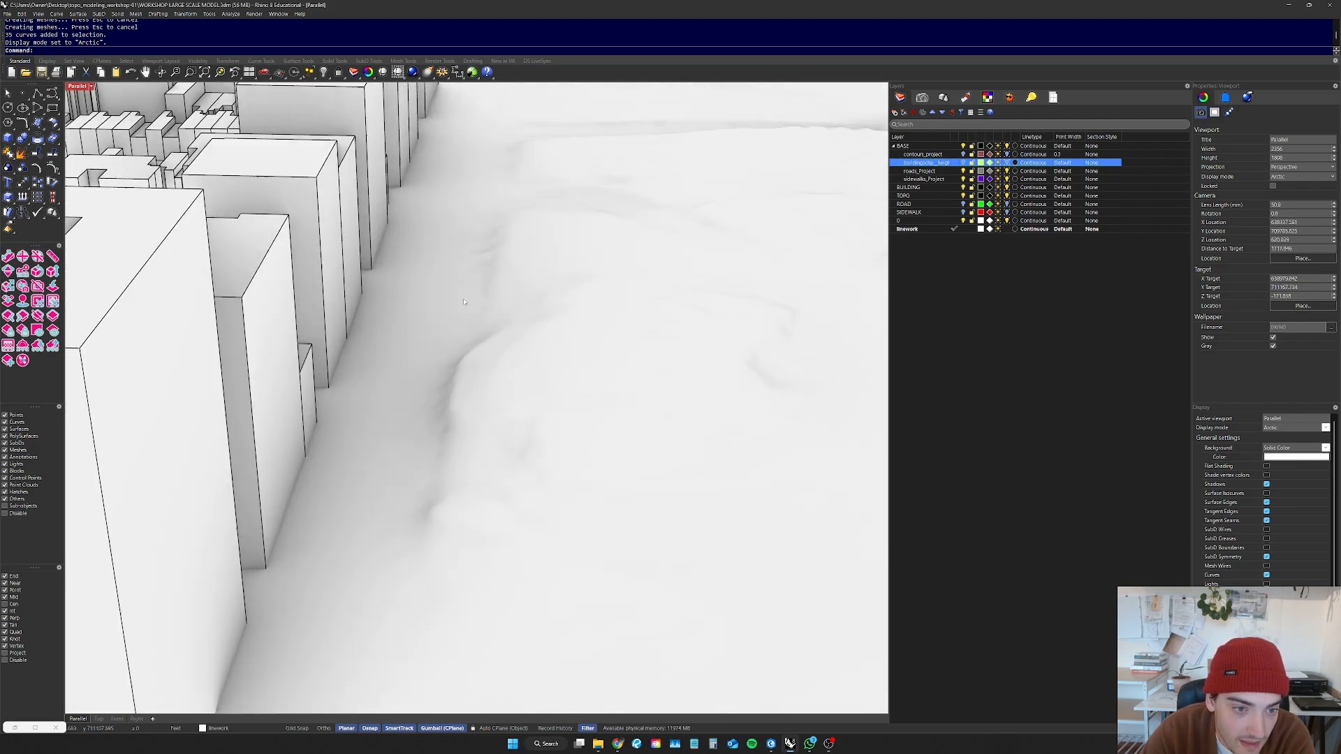
Step: Inspect the terrain relief beside the street-edge buildings up close in the Arctic display
{"action": "scroll", "coordinate": [474, 317], "scroll_direction": "down", "scroll_amount": 5}
{"action": "right_click_drag", "start_coordinate": [489, 341], "coordinate": [495, 311]}
{"action": "scroll", "coordinate": [495, 311], "scroll_direction": "up", "scroll_amount": 3}
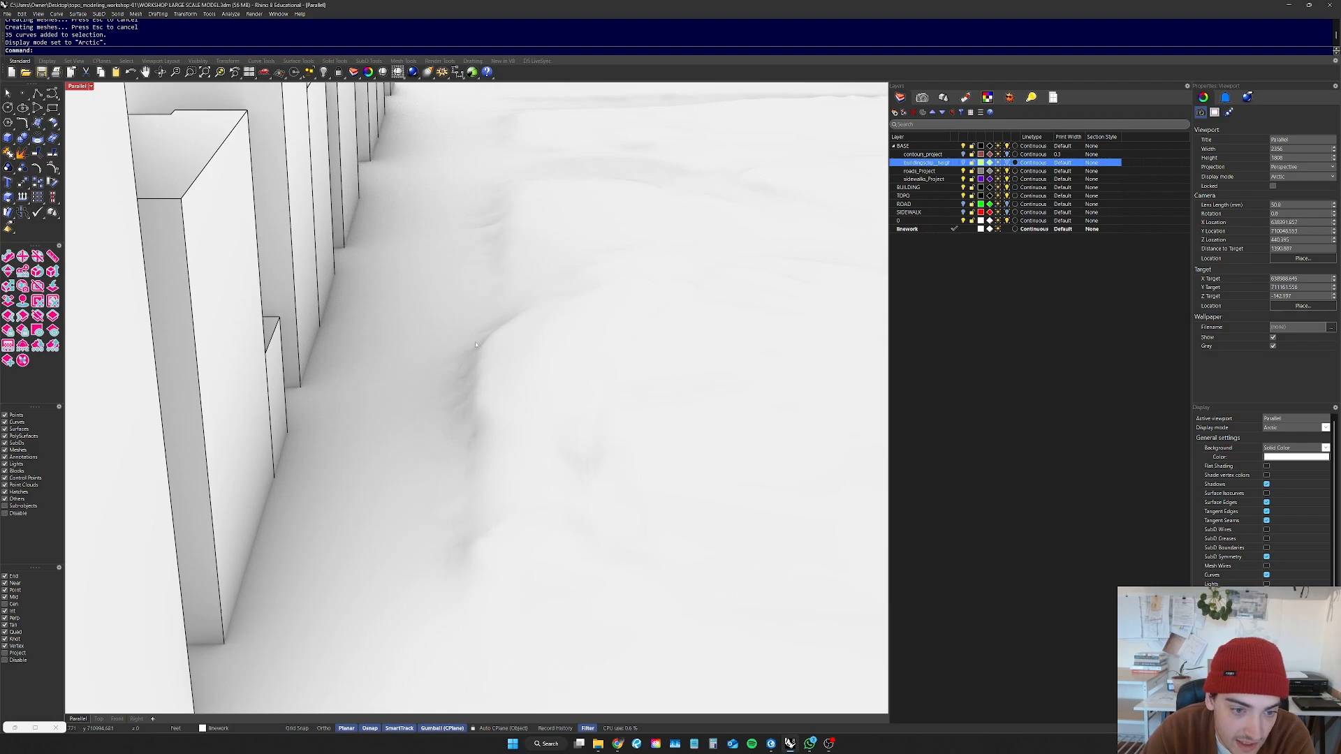
{"action": "scroll", "coordinate": [479, 354], "scroll_direction": "down", "scroll_amount": 5}
{"action": "scroll", "coordinate": [518, 351], "scroll_direction": "up", "scroll_amount": 4}
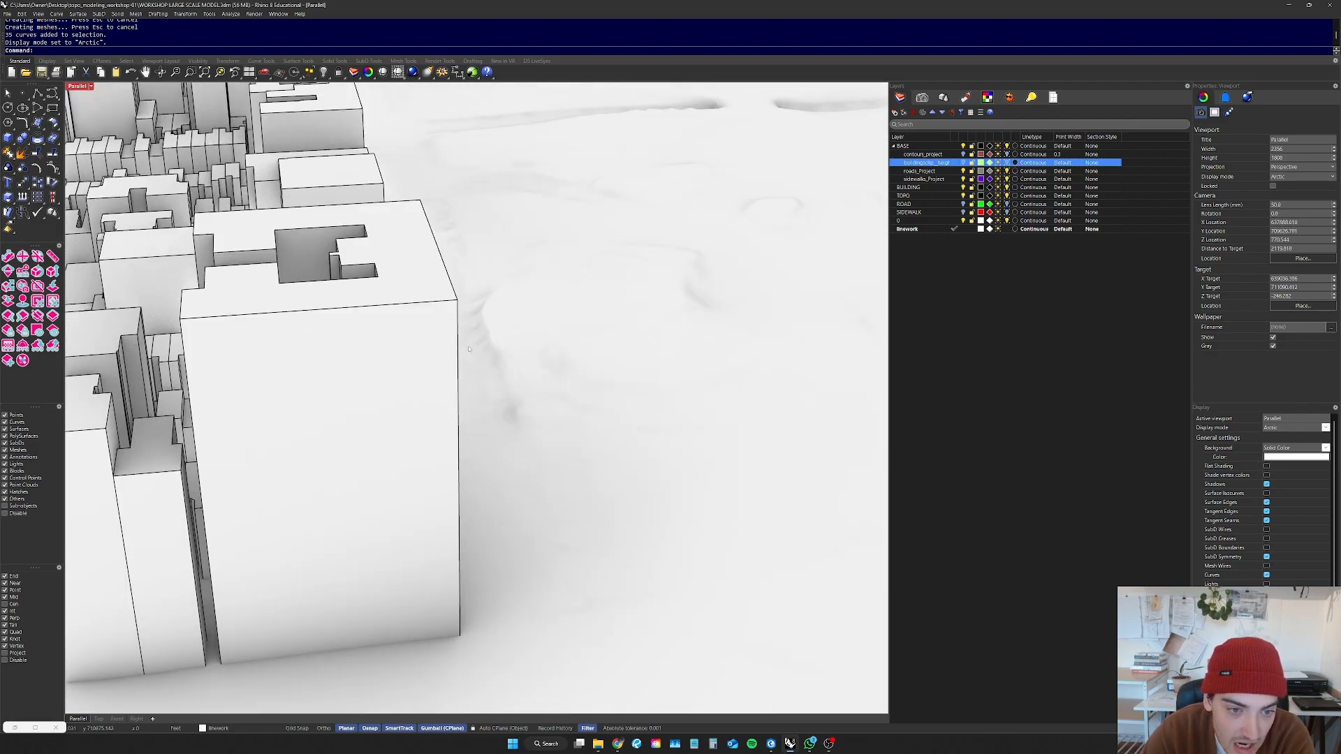
{"action": "scroll", "coordinate": [499, 313], "scroll_direction": "up", "scroll_amount": 6}
{"action": "right_click_drag", "start_coordinate": [480, 283], "coordinate": [482, 248]}
{"action": "scroll", "coordinate": [447, 188], "scroll_direction": "down", "scroll_amount": 10}
{"action": "scroll", "coordinate": [428, 171], "scroll_direction": "up", "scroll_amount": 10}
{"action": "right_click_drag", "start_coordinate": [428, 171], "coordinate": [364, 136]}
Step: Switch the Parallel viewport's display mode to Shaded so the terrain mesh wires are drawn
{"action": "left_click", "coordinate": [92, 87]}
{"action": "left_click", "coordinate": [96, 128]}
{"action": "scroll", "coordinate": [519, 364], "scroll_direction": "up", "scroll_amount": 2}
{"action": "right_click_drag", "start_coordinate": [519, 367], "coordinate": [519, 343]}
{"action": "scroll", "coordinate": [520, 343], "scroll_direction": "down", "scroll_amount": 5}
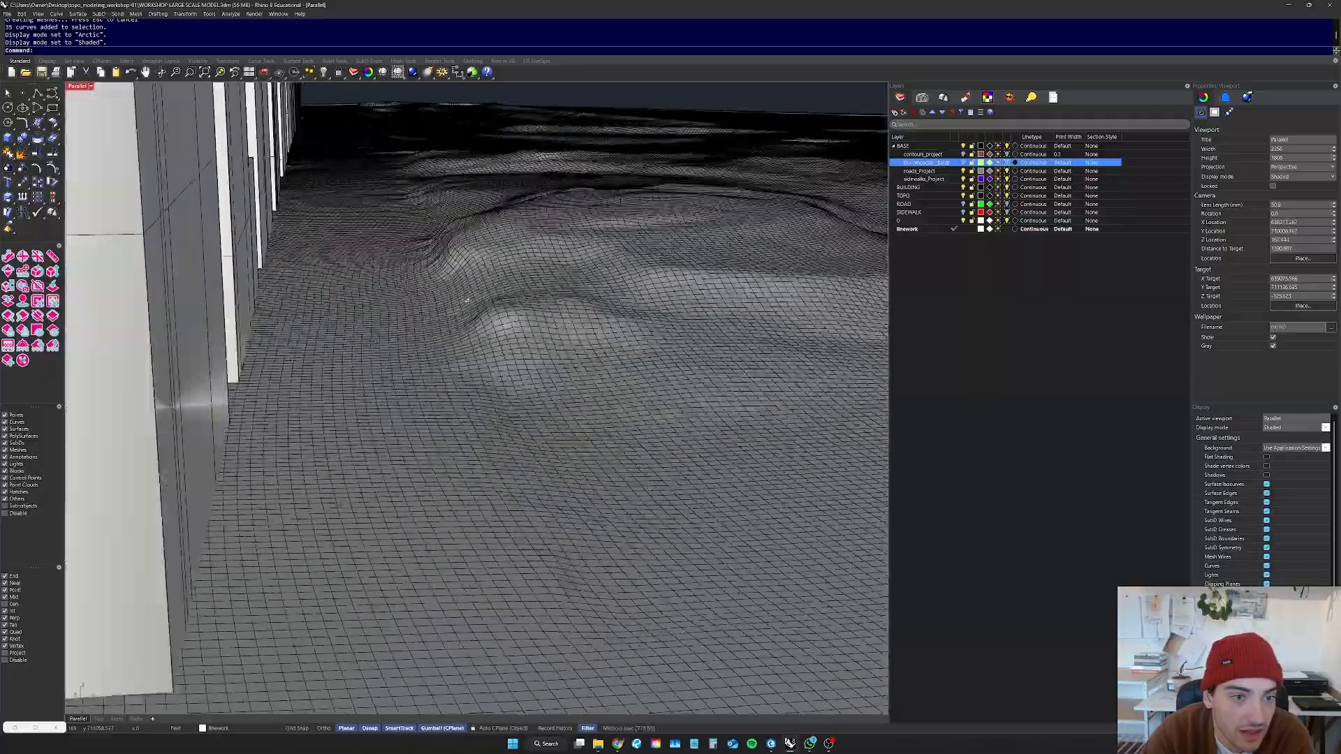
Step: Examine the shaded terrain mesh and how the buildings meet the ground along a street corridor
{"action": "right_click_drag", "start_coordinate": [467, 300], "coordinate": [449, 445]}
{"action": "scroll", "coordinate": [431, 289], "scroll_direction": "down", "scroll_amount": 12}
{"action": "right_click_drag", "start_coordinate": [632, 280], "coordinate": [499, 472]}
{"action": "scroll", "coordinate": [500, 472], "scroll_direction": "down", "scroll_amount": 10}
{"action": "scroll", "coordinate": [336, 466], "scroll_direction": "up", "scroll_amount": 8}
{"action": "right_click_drag", "start_coordinate": [342, 461], "coordinate": [482, 294]}
{"action": "scroll", "coordinate": [670, 349], "scroll_direction": "up", "scroll_amount": 10}
{"action": "right_click_drag", "start_coordinate": [694, 368], "coordinate": [632, 315]}
{"action": "scroll", "coordinate": [542, 365], "scroll_direction": "up", "scroll_amount": 10}
{"action": "right_click_drag", "start_coordinate": [542, 365], "coordinate": [262, 415]}
{"action": "scroll", "coordinate": [555, 379], "scroll_direction": "up", "scroll_amount": 7}
{"action": "right_click_drag", "start_coordinate": [558, 370], "coordinate": [571, 376]}
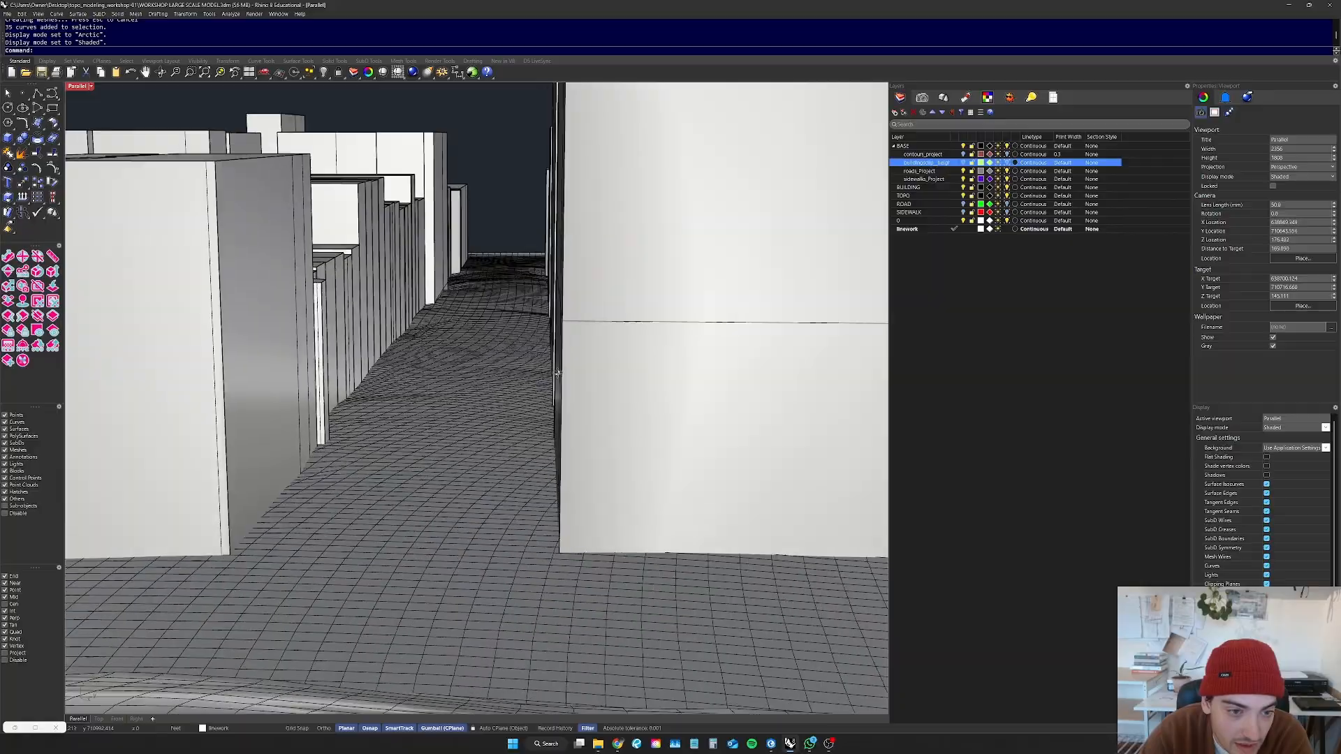
Step: Review the whole shaded site, comparing the park terrain relief with the adjoining row of building blocks
{"action": "scroll", "coordinate": [458, 417], "scroll_direction": "down", "scroll_amount": 16}
{"action": "right_click_drag", "start_coordinate": [428, 419], "coordinate": [402, 442]}
{"action": "scroll", "coordinate": [396, 478], "scroll_direction": "down", "scroll_amount": 8}
{"action": "scroll", "coordinate": [401, 441], "scroll_direction": "down", "scroll_amount": 4}
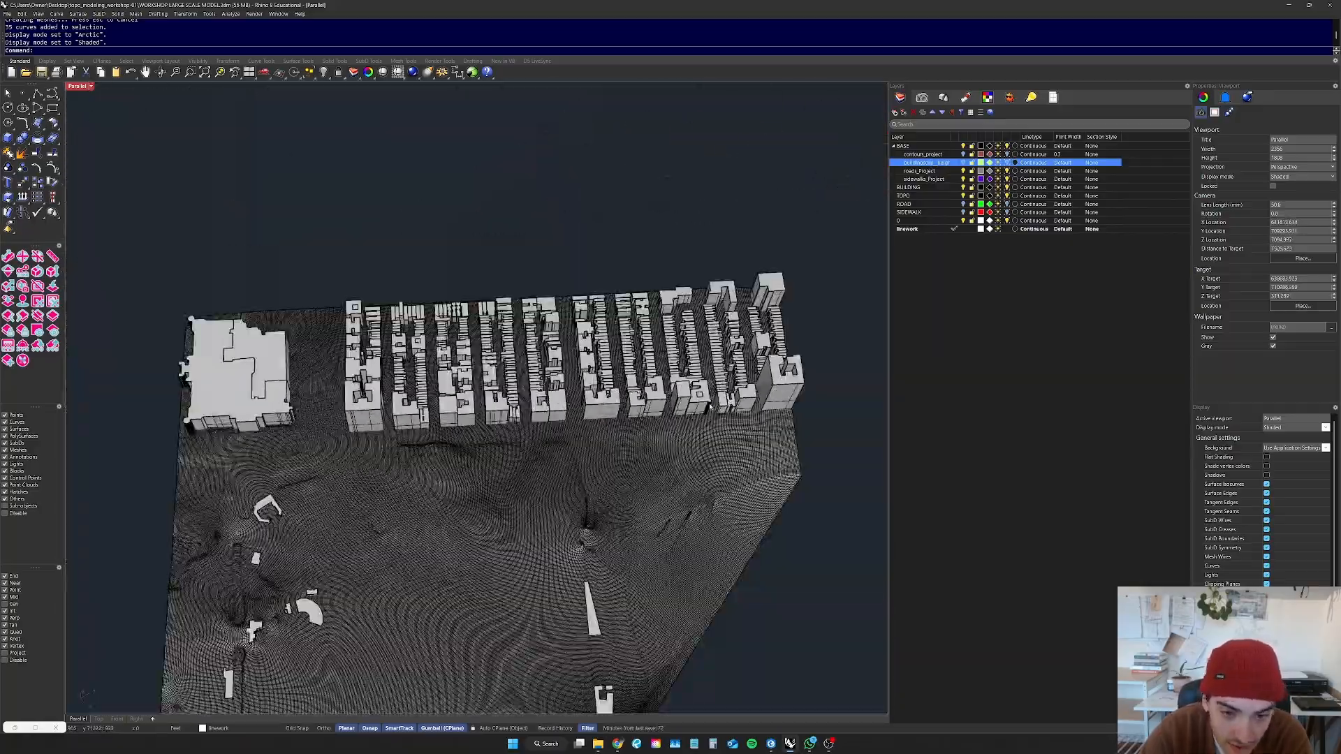
{"action": "scroll", "coordinate": [398, 420], "scroll_direction": "up", "scroll_amount": 8}
{"action": "scroll", "coordinate": [380, 441], "scroll_direction": "down", "scroll_amount": 10}
{"action": "right_click_drag", "start_coordinate": [377, 497], "coordinate": [440, 516]}
{"action": "scroll", "coordinate": [448, 485], "scroll_direction": "up", "scroll_amount": 6}
{"action": "scroll", "coordinate": [434, 526], "scroll_direction": "up", "scroll_amount": 3}
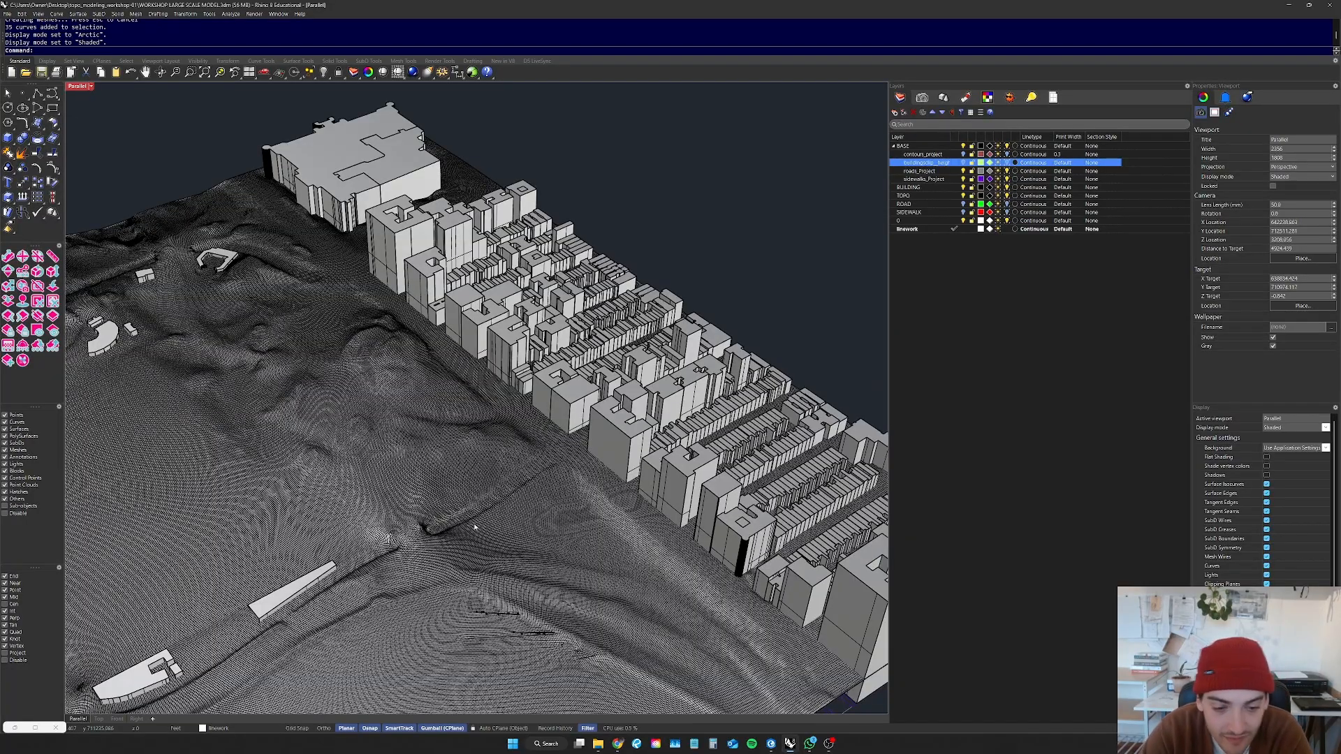
{"action": "scroll", "coordinate": [478, 524], "scroll_direction": "down", "scroll_amount": 8}
{"action": "scroll", "coordinate": [478, 523], "scroll_direction": "up", "scroll_amount": 8}
{"action": "right_click_drag", "start_coordinate": [478, 522], "coordinate": [390, 370]}
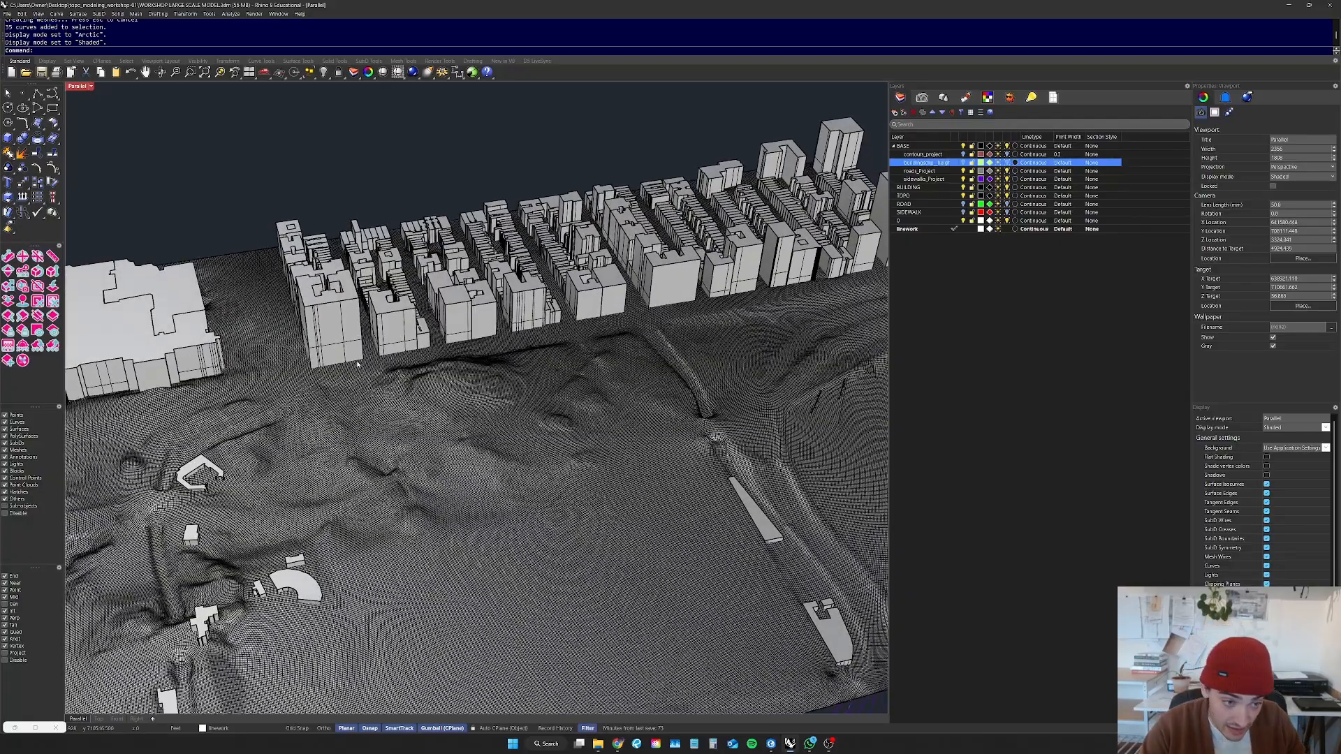
{"action": "scroll", "coordinate": [489, 393], "scroll_direction": "up", "scroll_amount": 5}
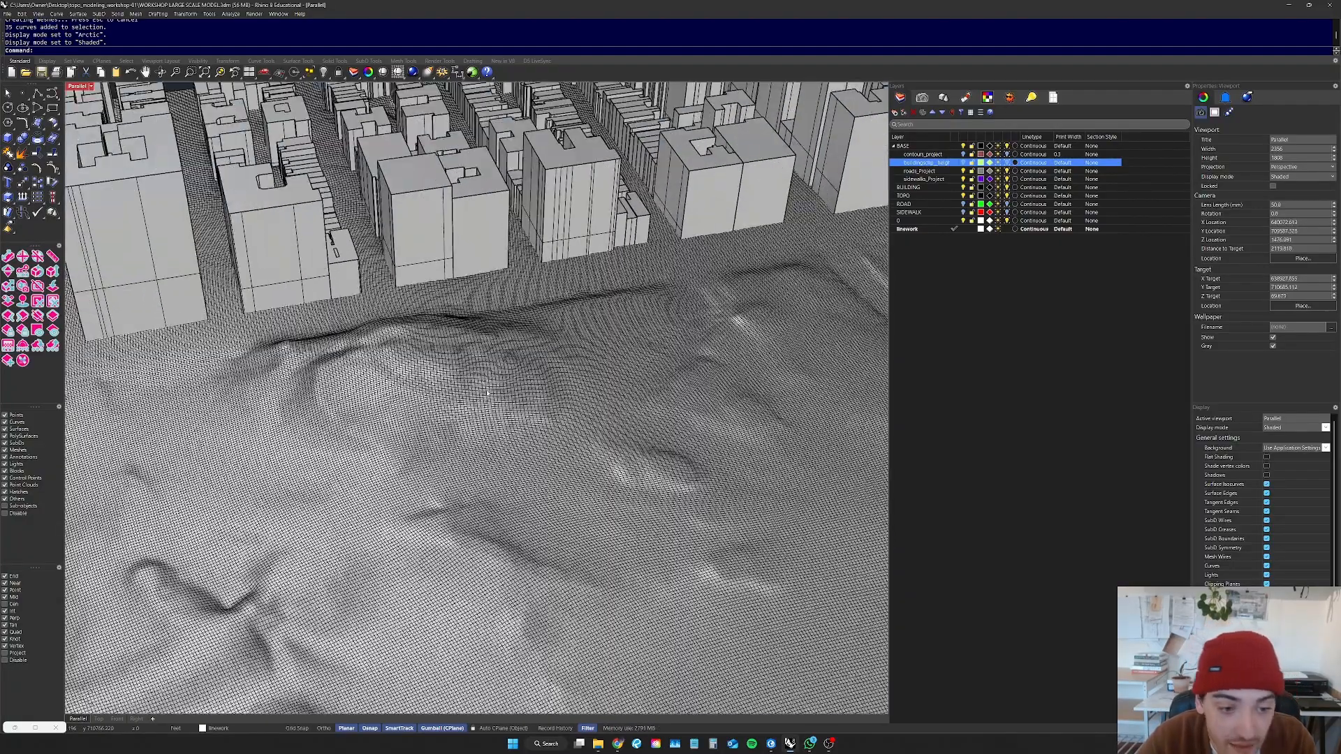
{"action": "right_click_drag", "start_coordinate": [489, 393], "coordinate": [427, 433]}
{"action": "scroll", "coordinate": [428, 433], "scroll_direction": "down", "scroll_amount": 3}
{"action": "scroll", "coordinate": [428, 433], "scroll_direction": "down", "scroll_amount": 7}
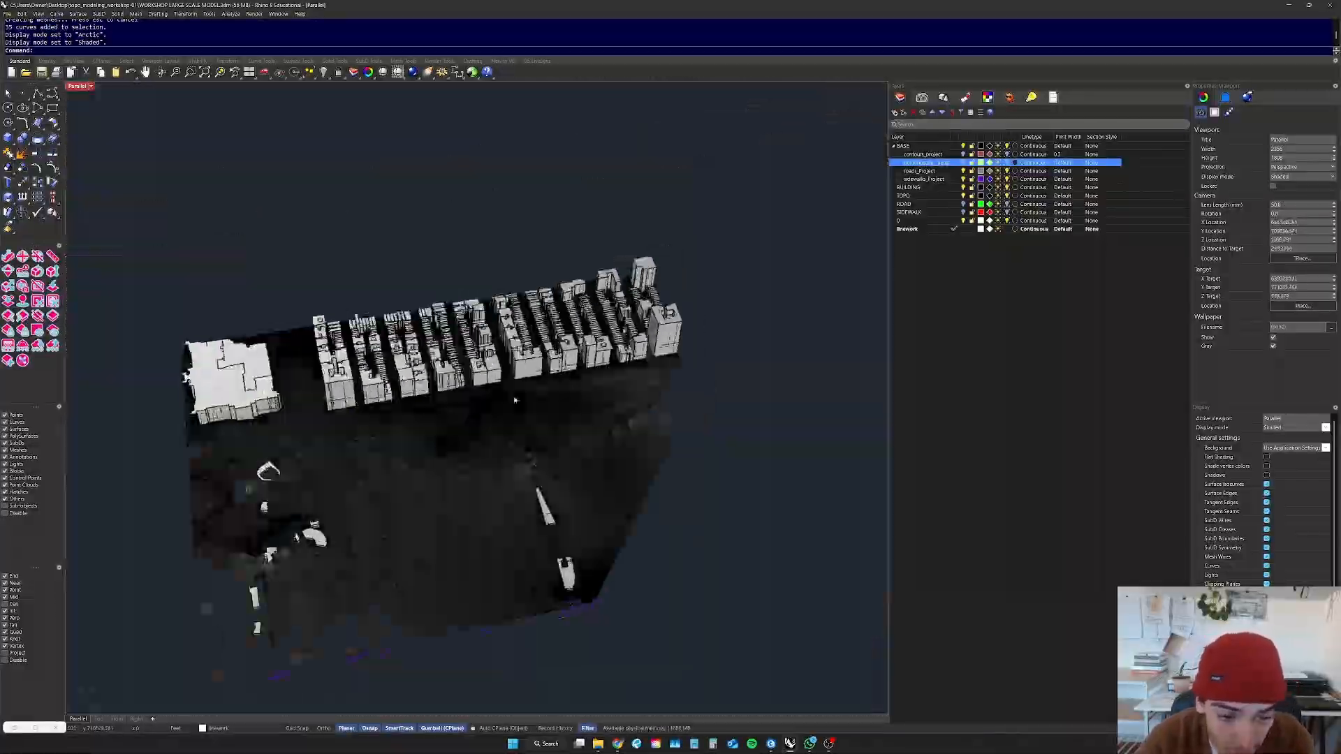
Step: Examine the building blocks and the sloping terrain at the far corner of the park from several angles
{"action": "scroll", "coordinate": [535, 395], "scroll_direction": "up", "scroll_amount": 9}
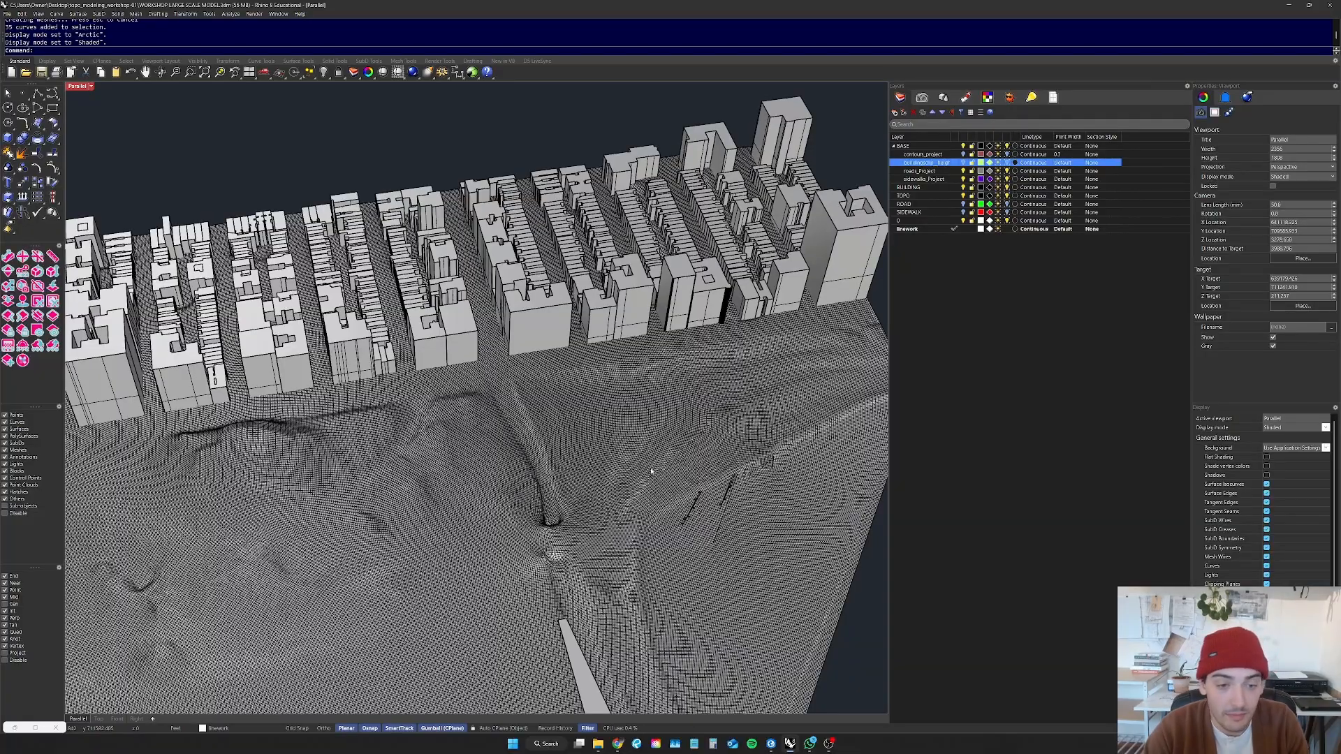
{"action": "scroll", "coordinate": [597, 460], "scroll_direction": "down", "scroll_amount": 5}
{"action": "right_click_drag", "start_coordinate": [597, 460], "coordinate": [417, 515]}
{"action": "scroll", "coordinate": [520, 501], "scroll_direction": "down", "scroll_amount": 6}
{"action": "scroll", "coordinate": [481, 509], "scroll_direction": "up", "scroll_amount": 2}
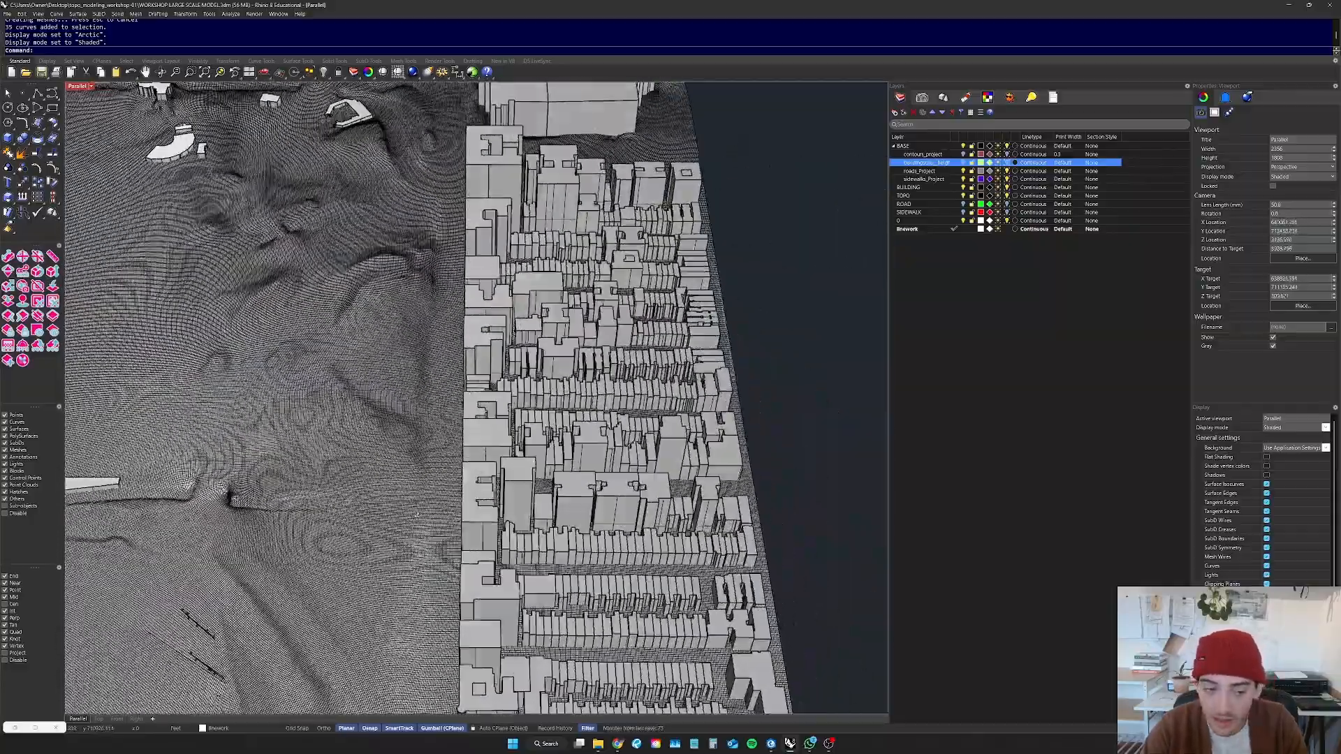
{"action": "right_click_drag", "start_coordinate": [592, 400], "coordinate": [590, 365]}
{"action": "scroll", "coordinate": [628, 368], "scroll_direction": "down", "scroll_amount": 8}
{"action": "scroll", "coordinate": [539, 408], "scroll_direction": "up", "scroll_amount": 7}
Step: Select the terrain mesh and a building solid to check them, and clear the selection
{"action": "left_click", "coordinate": [542, 411]}
{"action": "scroll", "coordinate": [559, 461], "scroll_direction": "down", "scroll_amount": 6}
{"action": "left_click", "coordinate": [803, 398]}
{"action": "key", "text": "Escape"}
{"action": "scroll", "coordinate": [632, 419], "scroll_direction": "up", "scroll_amount": 4}
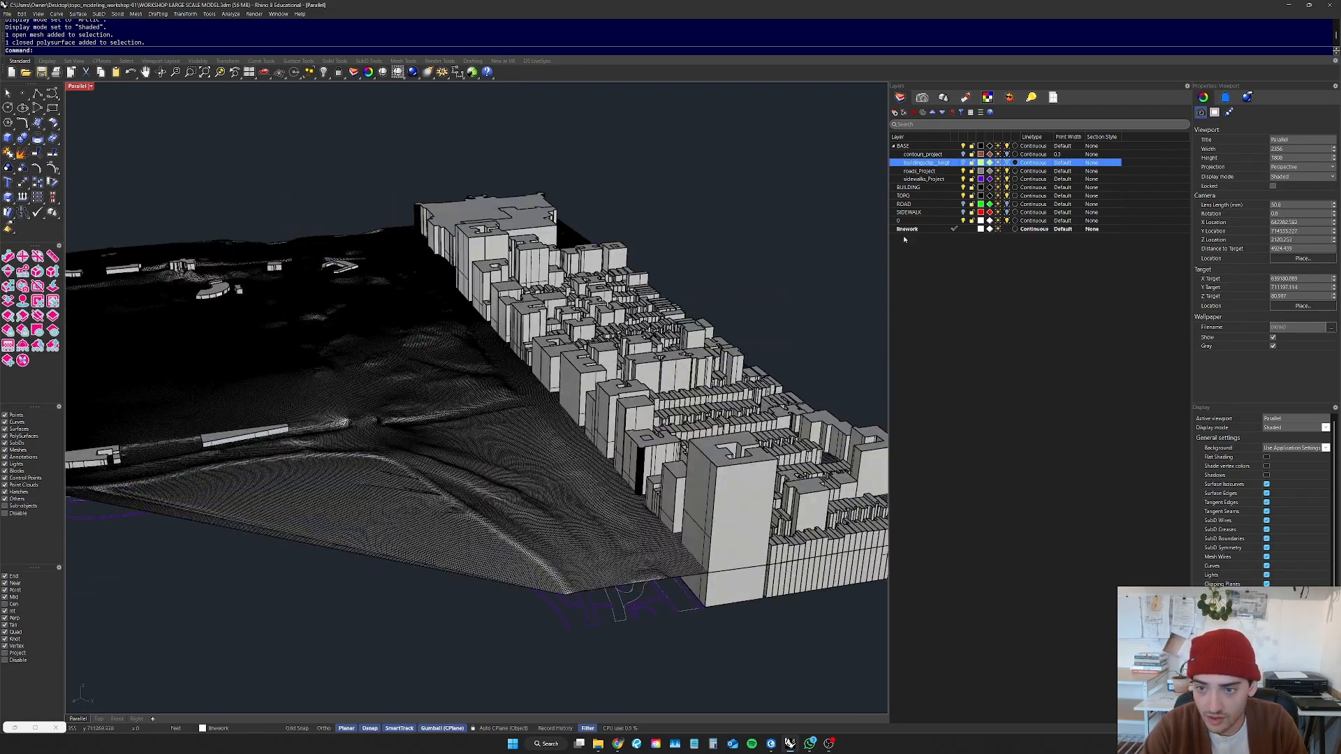
Step: Select all objects on the sidewalks_Project layer to see where its curves lie, and clear the selection
{"action": "left_click", "coordinate": [922, 179]}
{"action": "right_click", "coordinate": [922, 179]}
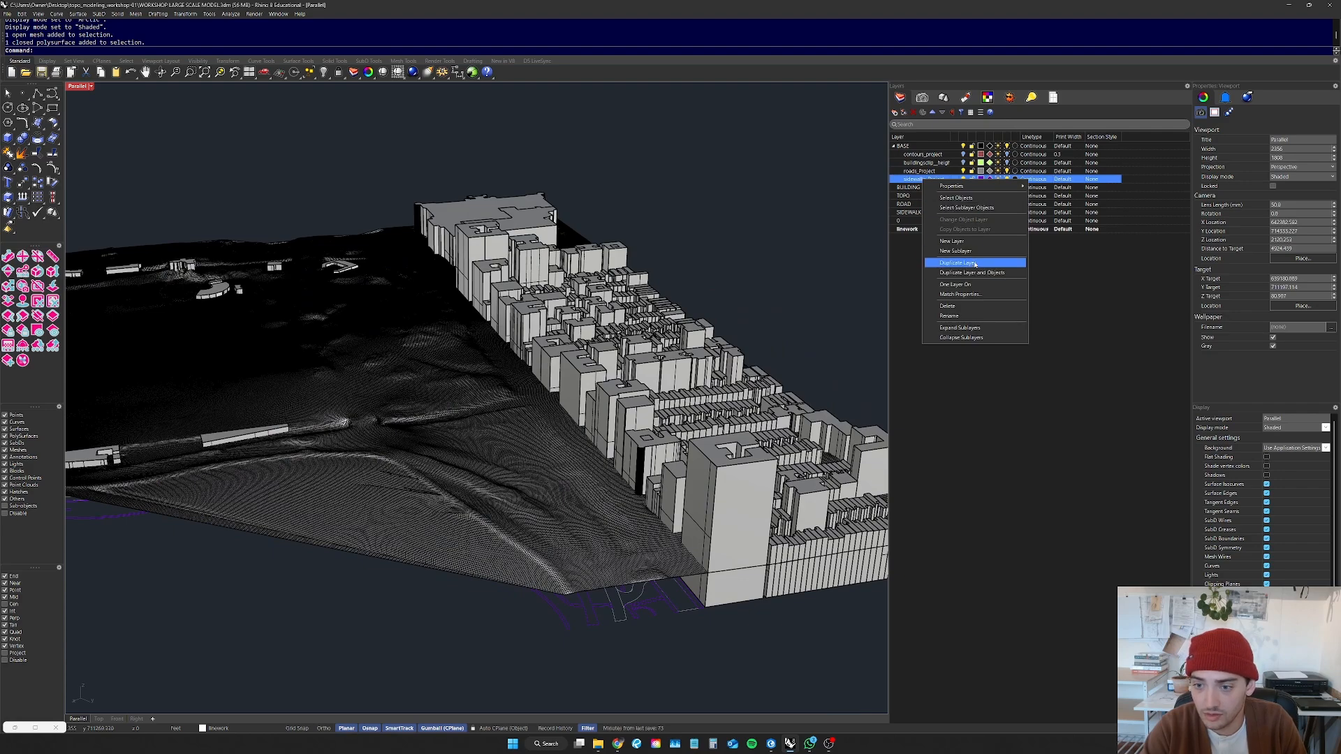
{"action": "left_click", "coordinate": [955, 198]}
{"action": "scroll", "coordinate": [521, 327], "scroll_direction": "down", "scroll_amount": 3}
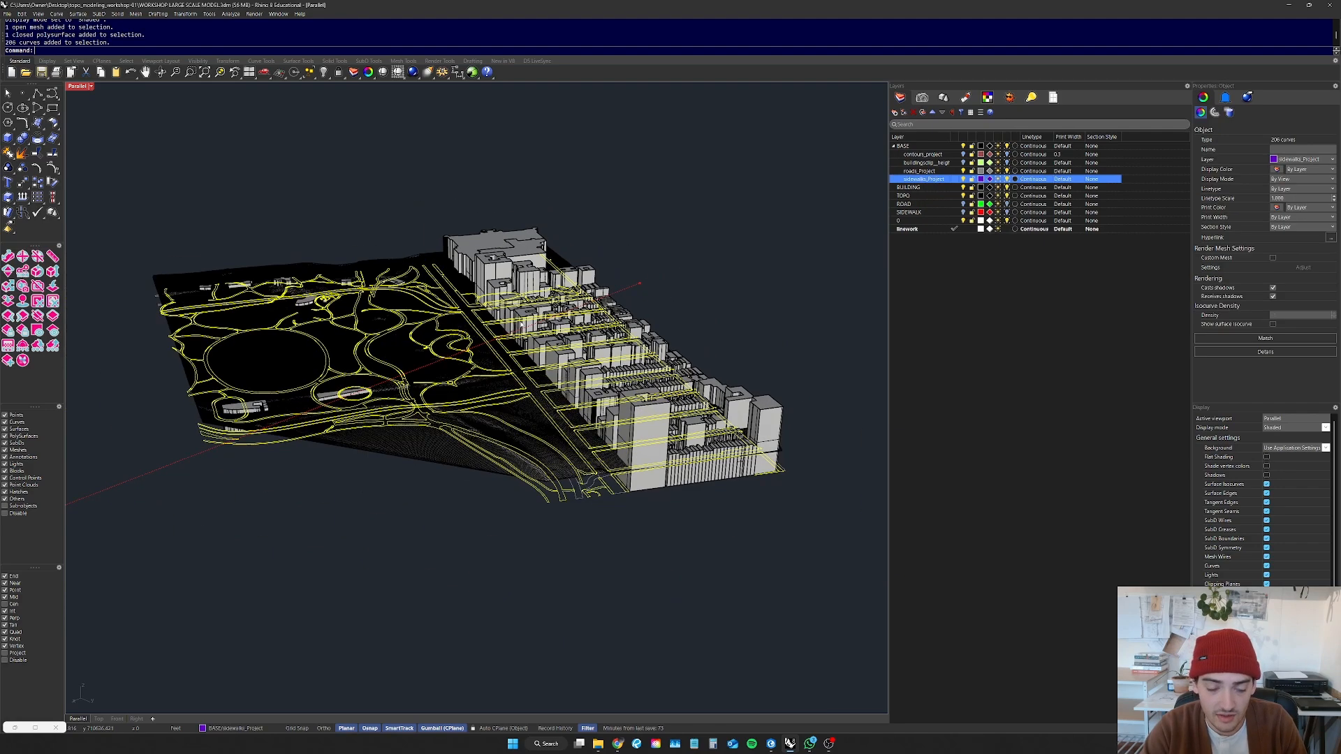
{"action": "scroll", "coordinate": [373, 341], "scroll_direction": "up", "scroll_amount": 2}
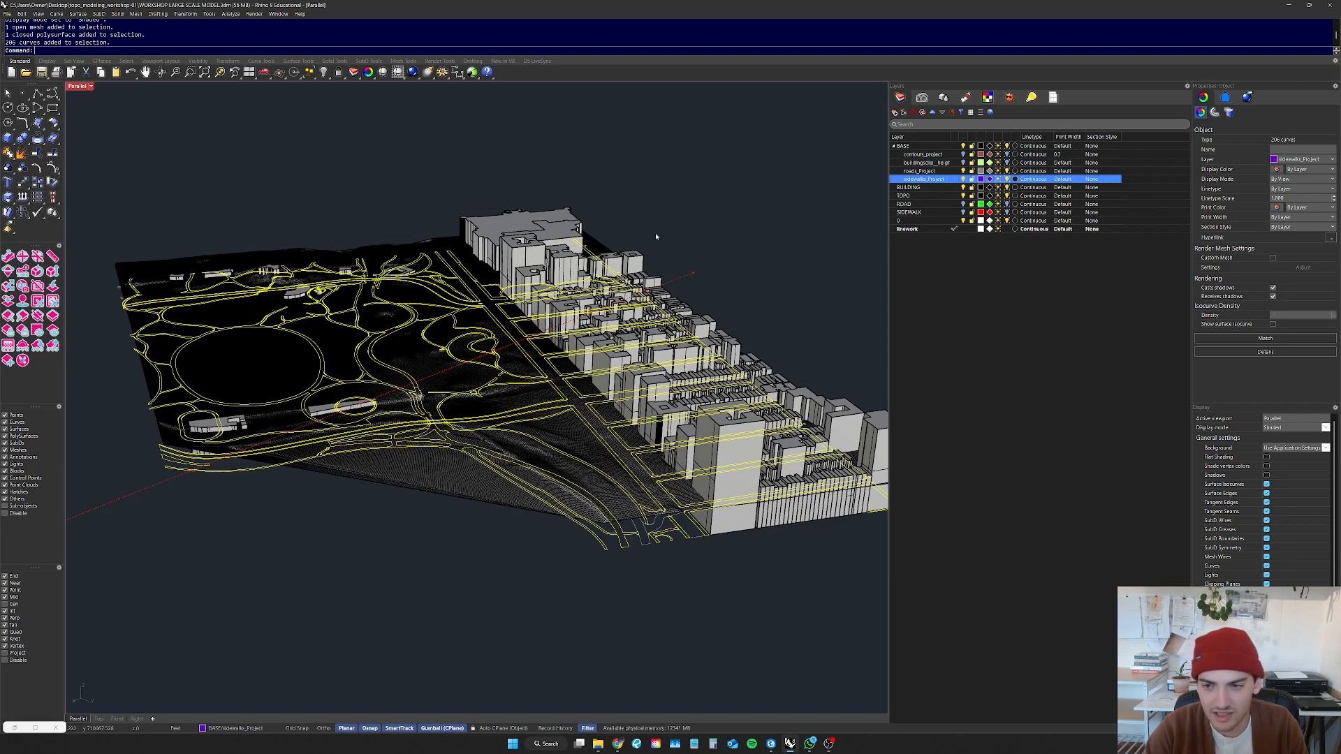
{"action": "left_click", "coordinate": [652, 568]}
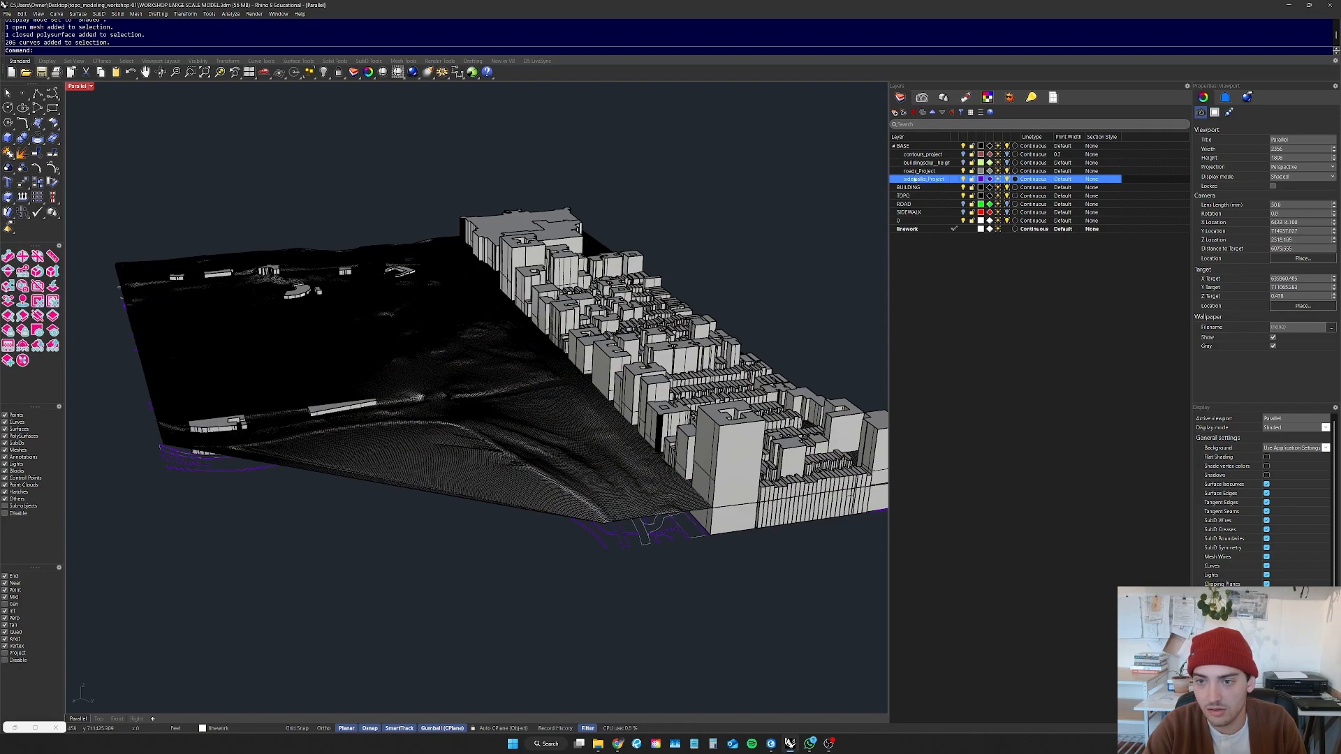
Step: Duplicate the sidewalks_Project and roads_Project layers together with their objects
{"action": "right_click", "coordinate": [913, 182]}
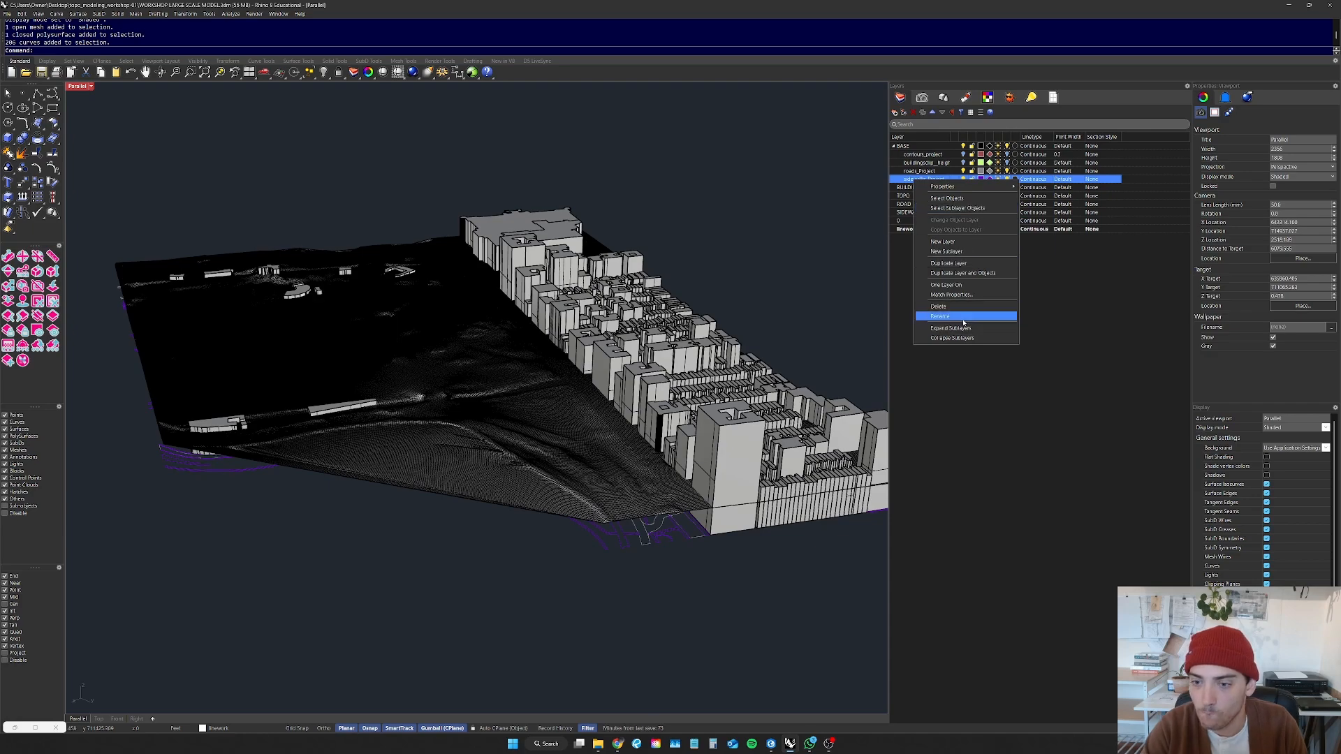
{"action": "left_click", "coordinate": [962, 273]}
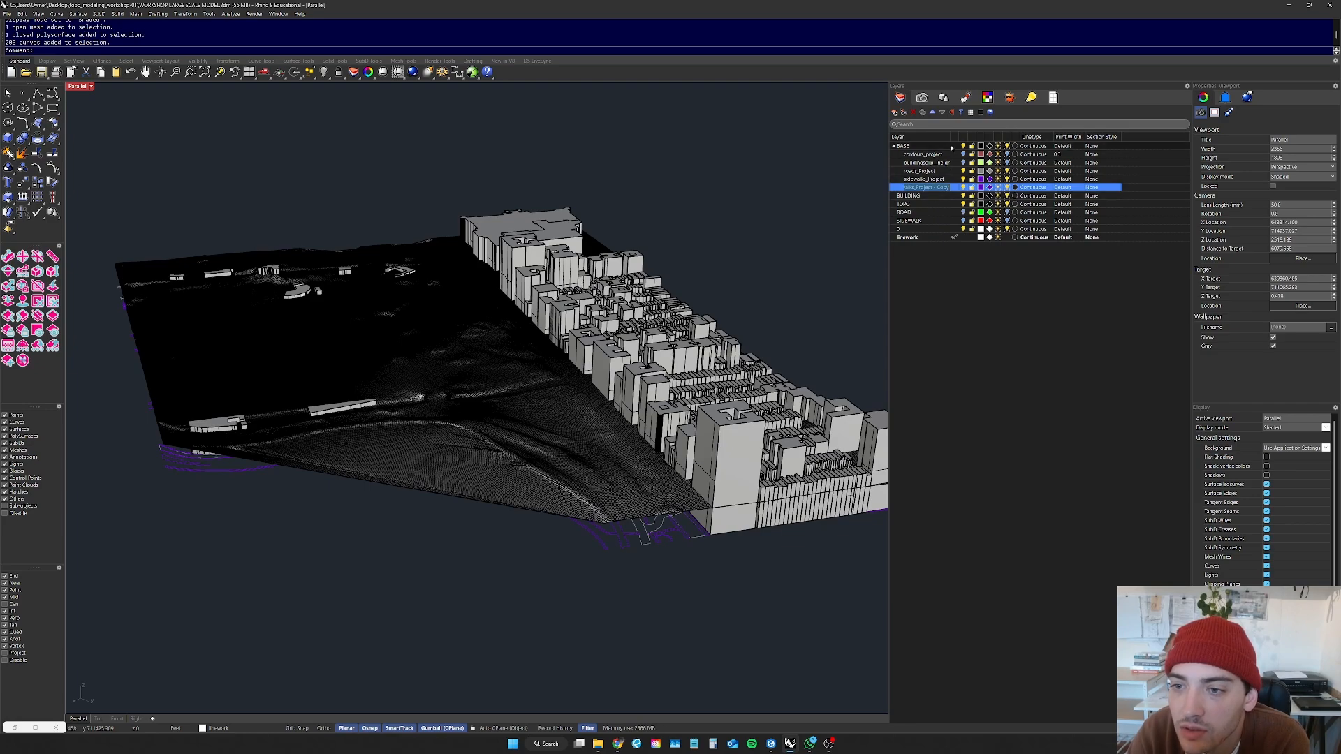
{"action": "left_click", "coordinate": [926, 171]}
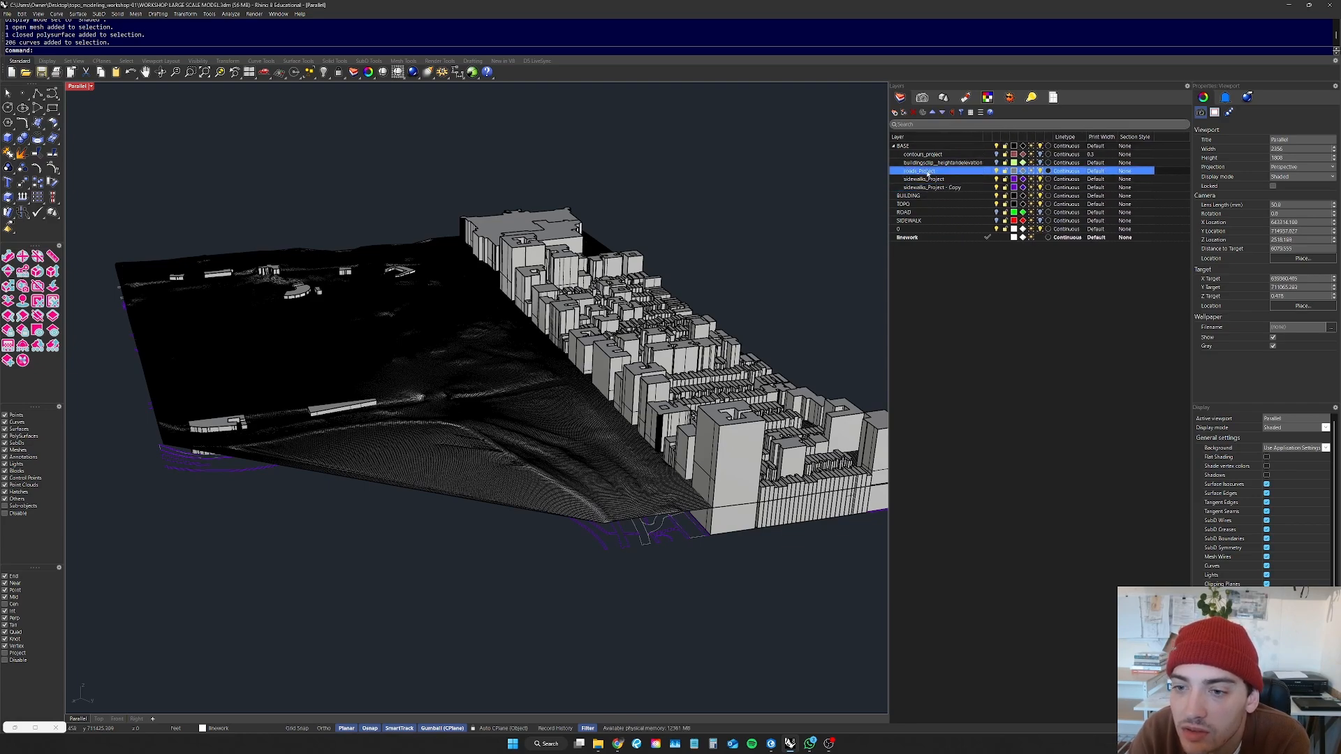
{"action": "right_click", "coordinate": [926, 172]}
{"action": "left_click", "coordinate": [971, 265]}
{"action": "left_click", "coordinate": [954, 242]}
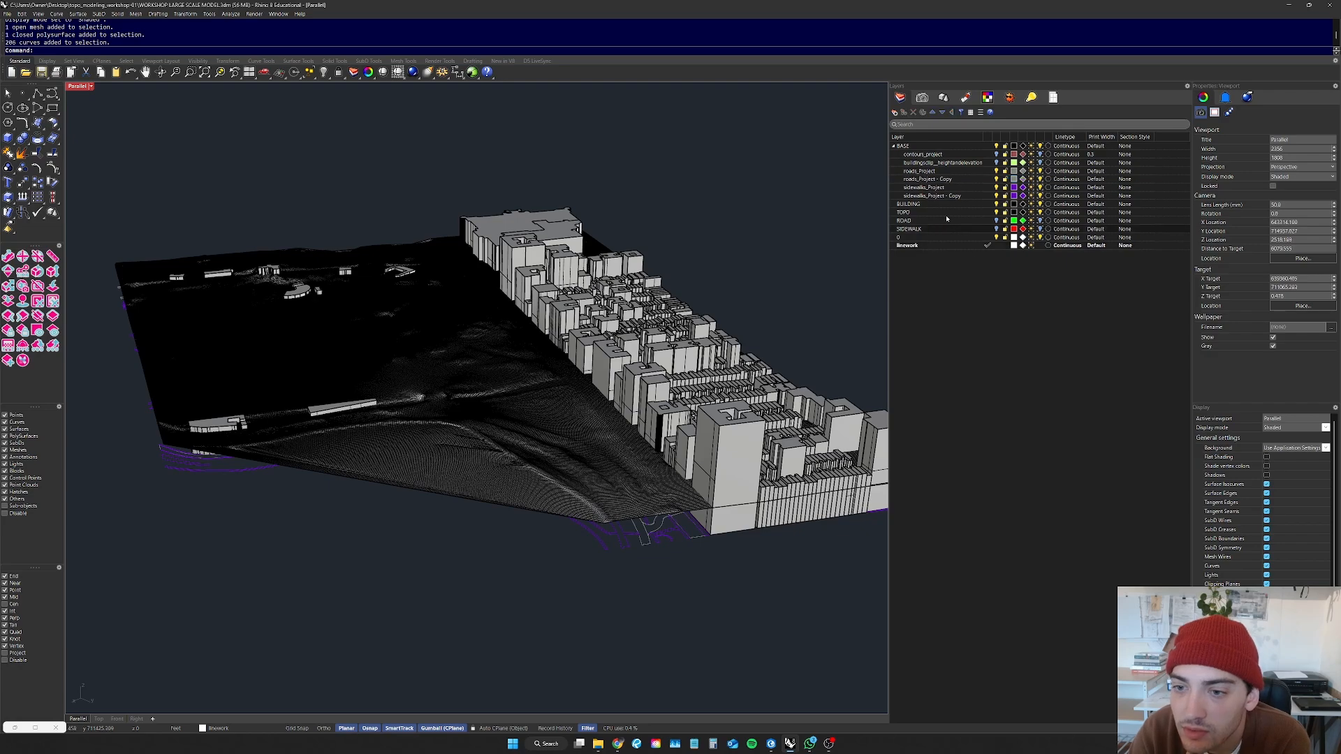
Step: Move the roads_Project - Copy and sidewalks_Project - Copy layers out of BASE to the top level, below linework
{"action": "left_click", "coordinate": [946, 196]}
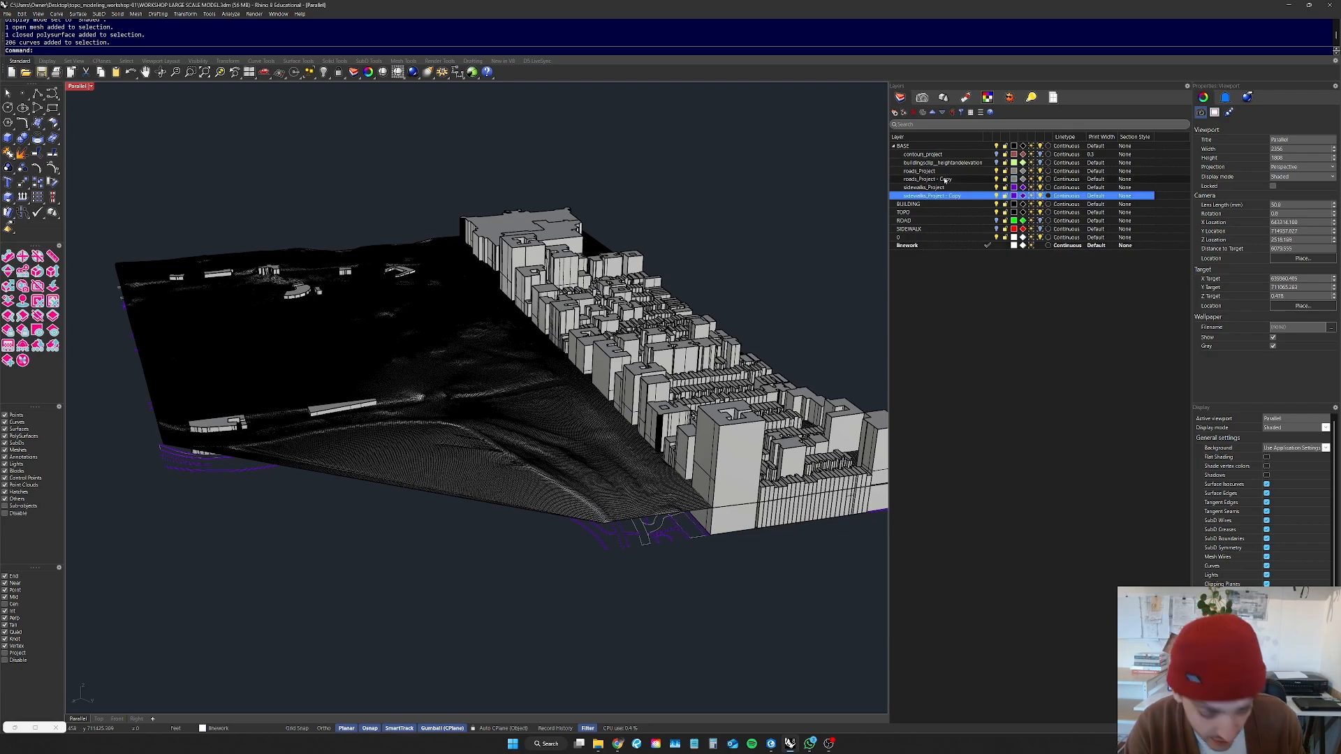
{"action": "left_click", "coordinate": [945, 180], "text": "shift"}
{"action": "left_click", "coordinate": [940, 229]}
{"action": "left_click", "coordinate": [943, 196]}
{"action": "left_click", "coordinate": [944, 181], "text": "ctrl"}
{"action": "left_click_drag", "start_coordinate": [942, 199], "coordinate": [937, 253]}
{"action": "left_click", "coordinate": [891, 321]}
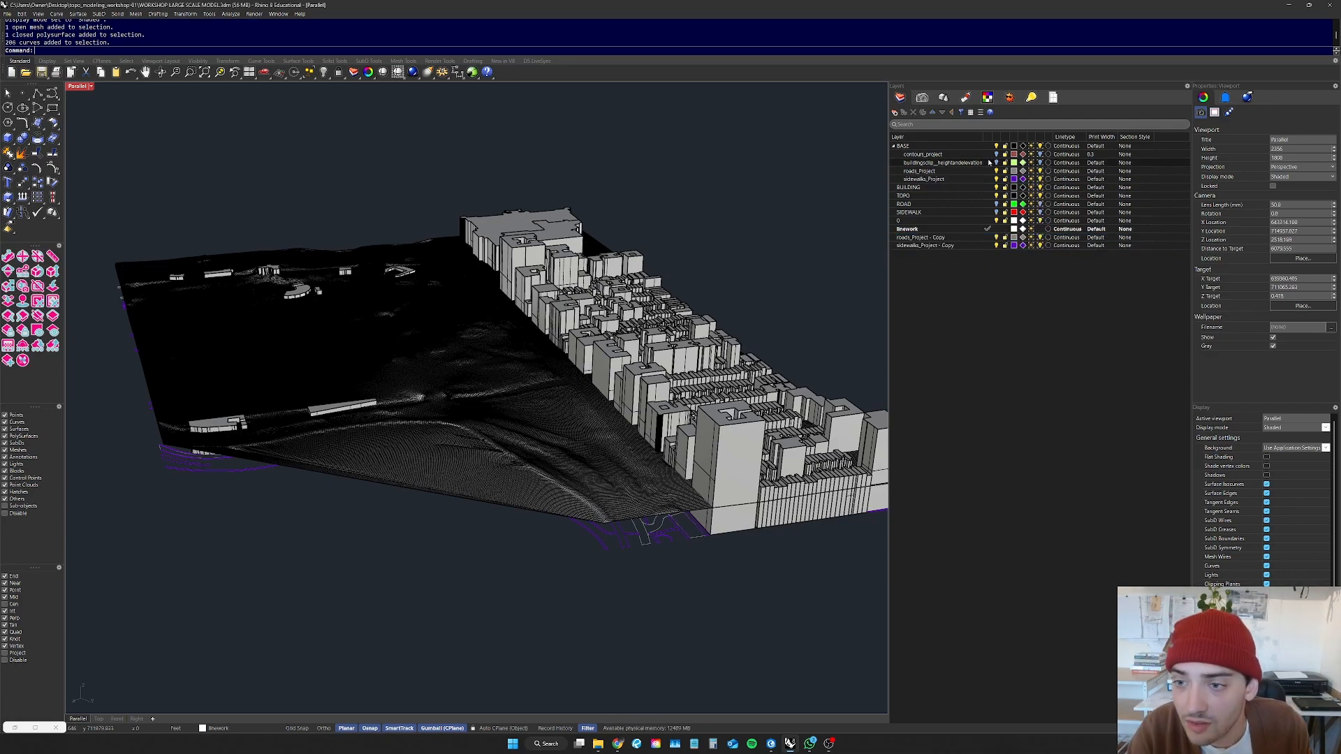
Step: Hide the original sidewalks_Project layer and show the roads_Project - Copy and sidewalks_Project - Copy layers
{"action": "left_click", "coordinate": [929, 171]}
{"action": "left_click", "coordinate": [996, 180]}
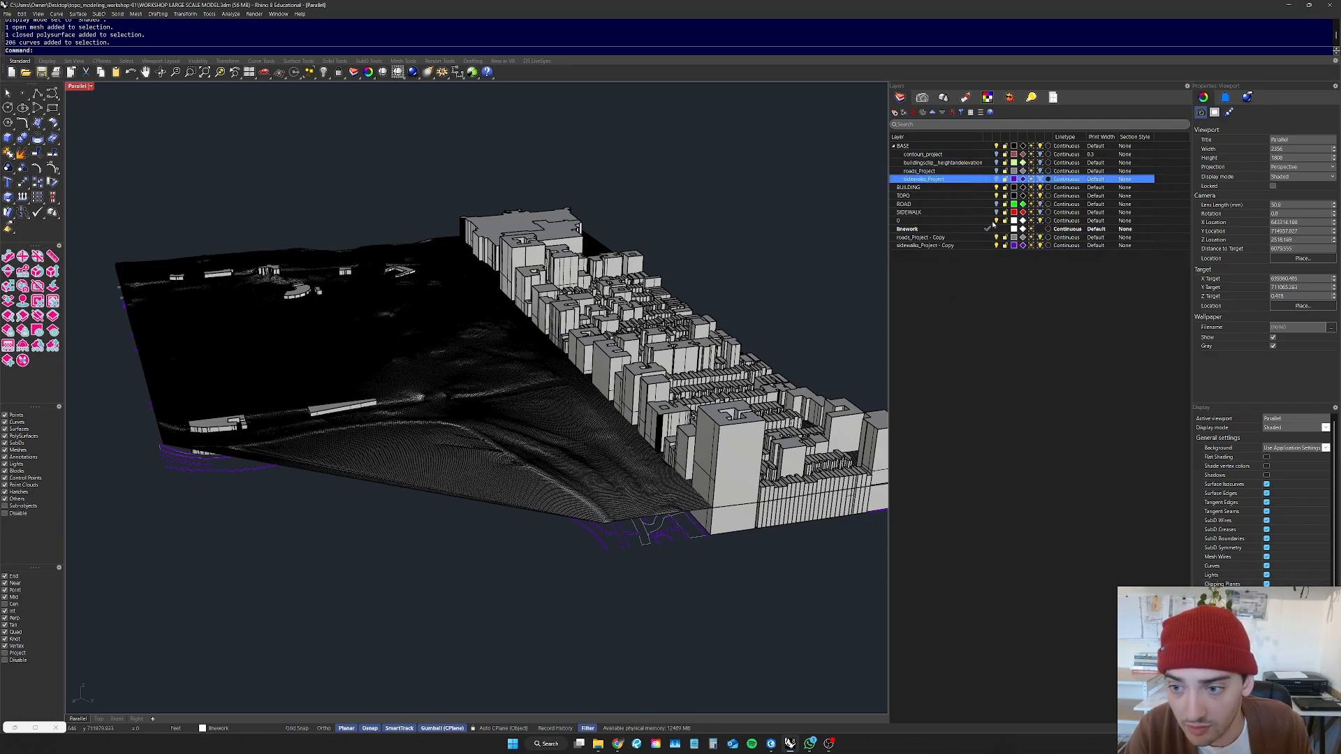
{"action": "left_click", "coordinate": [996, 245]}
{"action": "left_click", "coordinate": [996, 238]}
{"action": "scroll", "coordinate": [544, 411], "scroll_direction": "down", "scroll_amount": 6}
{"action": "right_click_drag", "start_coordinate": [563, 420], "coordinate": [570, 420]}
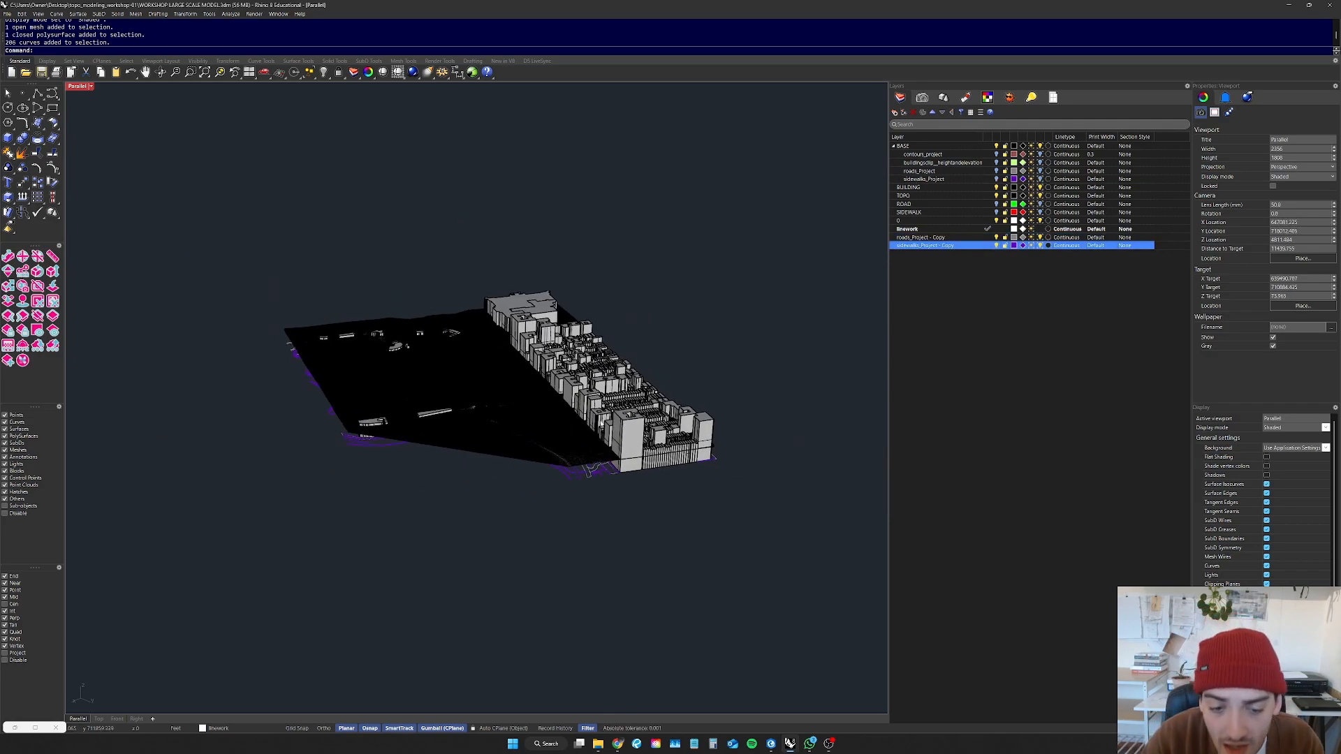
Step: Select all curves on the sidewalks_Project - Copy layer and project them onto the terrain mesh
{"action": "scroll", "coordinate": [704, 424], "scroll_direction": "up", "scroll_amount": 10}
{"action": "scroll", "coordinate": [618, 413], "scroll_direction": "down", "scroll_amount": 3}
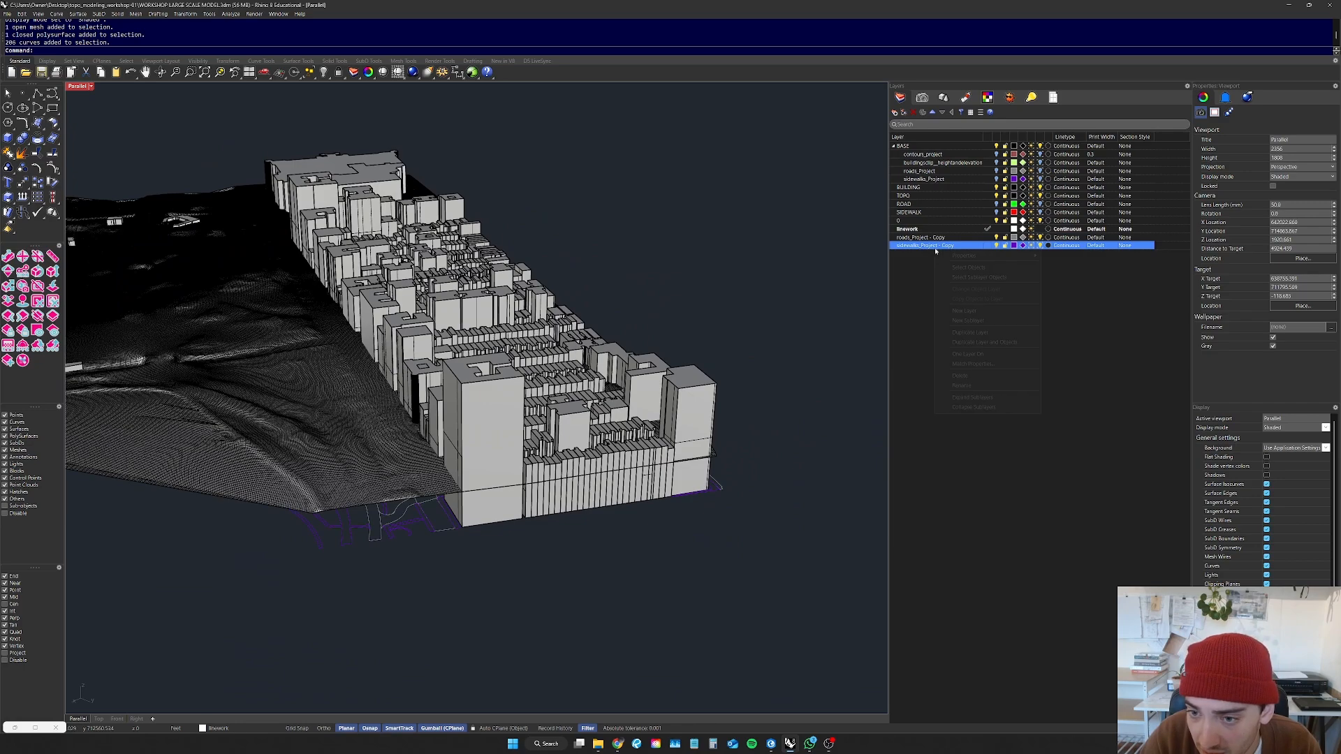
{"action": "right_click", "coordinate": [935, 251]}
{"action": "left_click", "coordinate": [970, 266]}
{"action": "scroll", "coordinate": [495, 427], "scroll_direction": "down", "scroll_amount": 3}
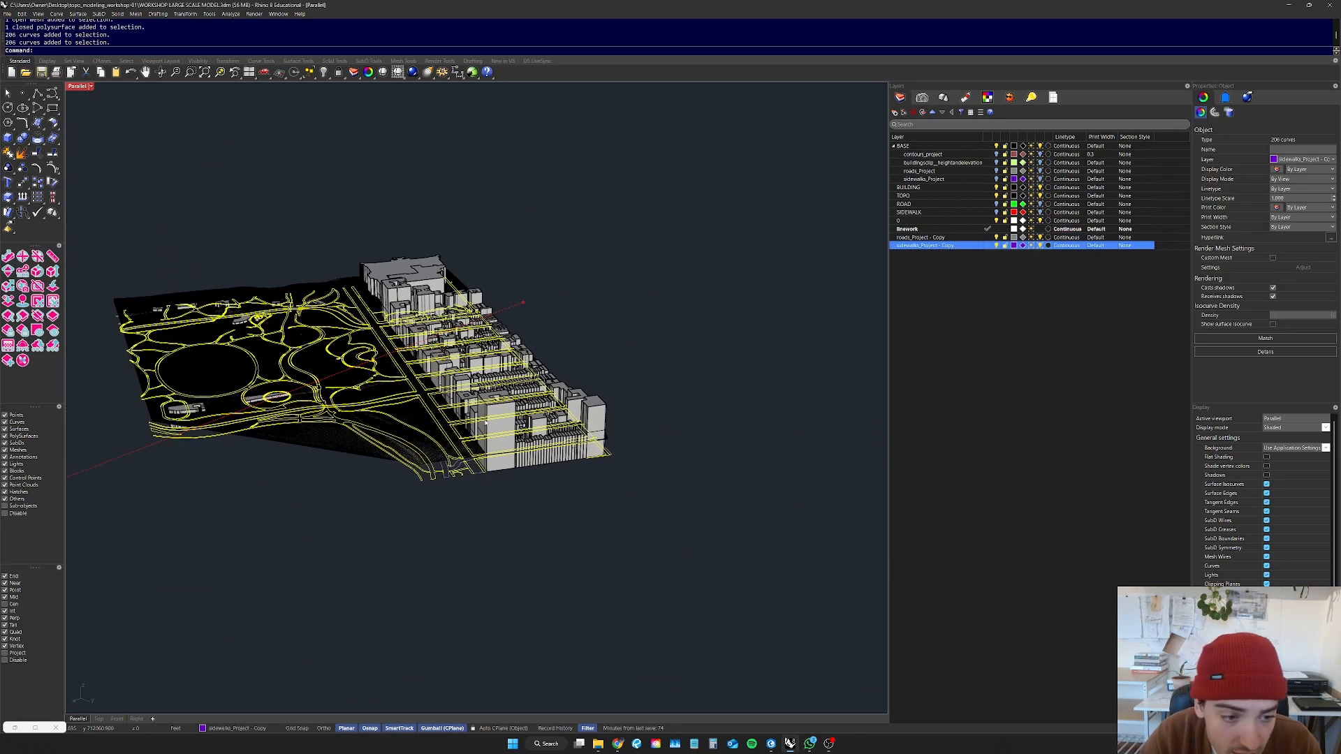
{"action": "type", "text": "zs"}
{"action": "key", "text": "Return"}
{"action": "scroll", "coordinate": [736, 239], "scroll_direction": "up", "scroll_amount": 10}
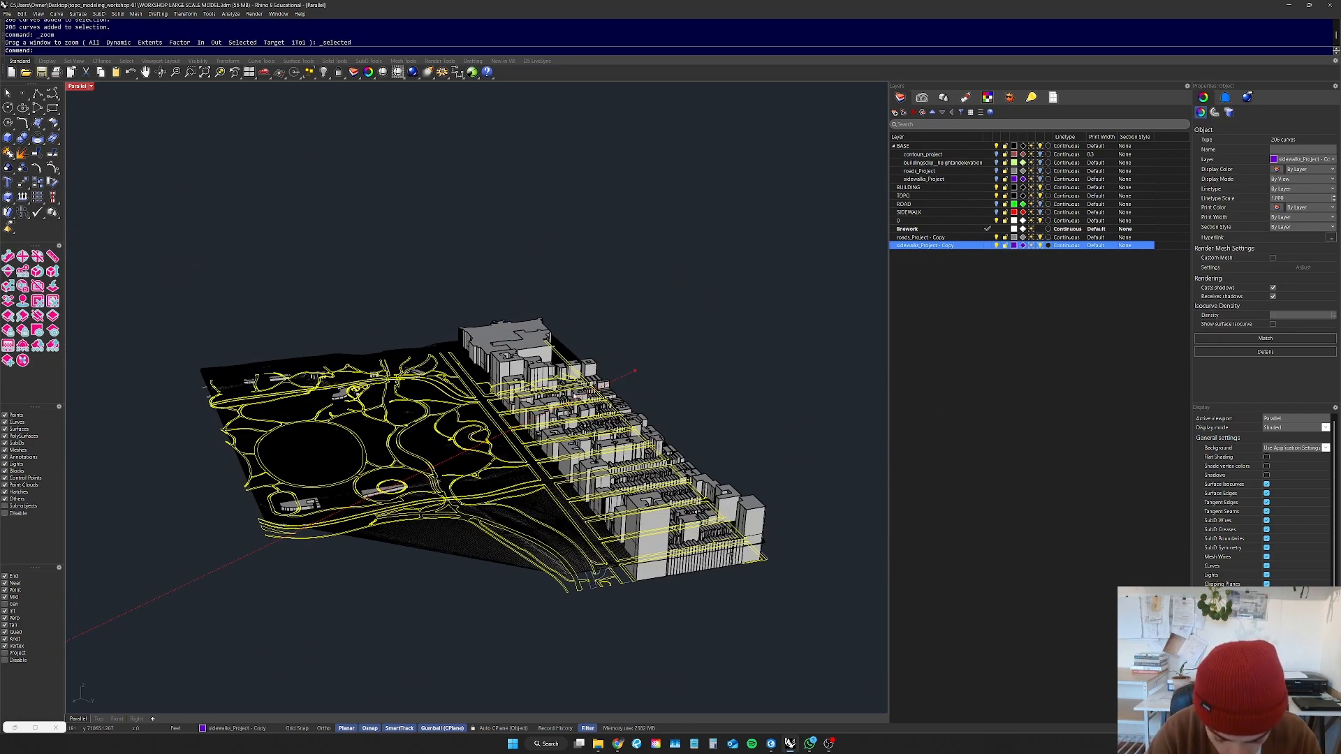
{"action": "type", "text": "Pro"}
{"action": "key", "text": "Return"}
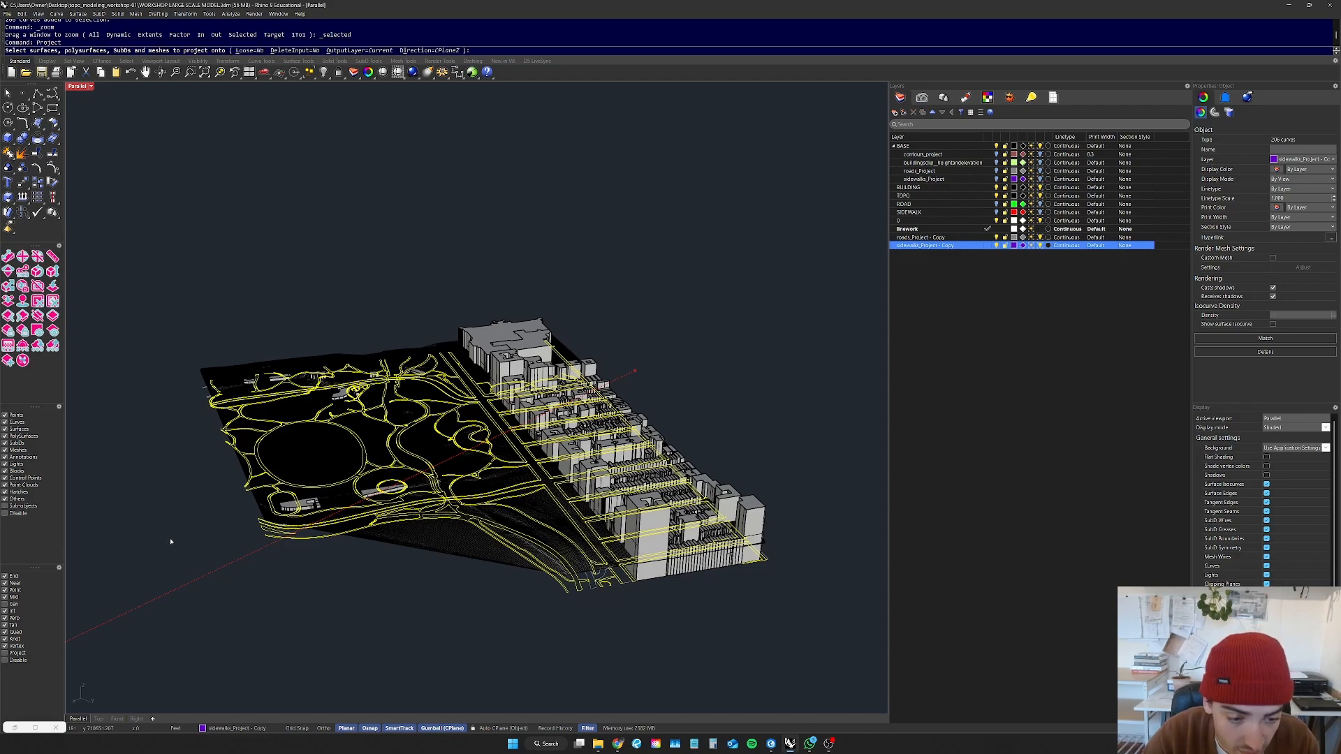
{"action": "scroll", "coordinate": [219, 493], "scroll_direction": "up", "scroll_amount": 3}
{"action": "left_click", "coordinate": [445, 535]}
{"action": "key", "text": "Return"}
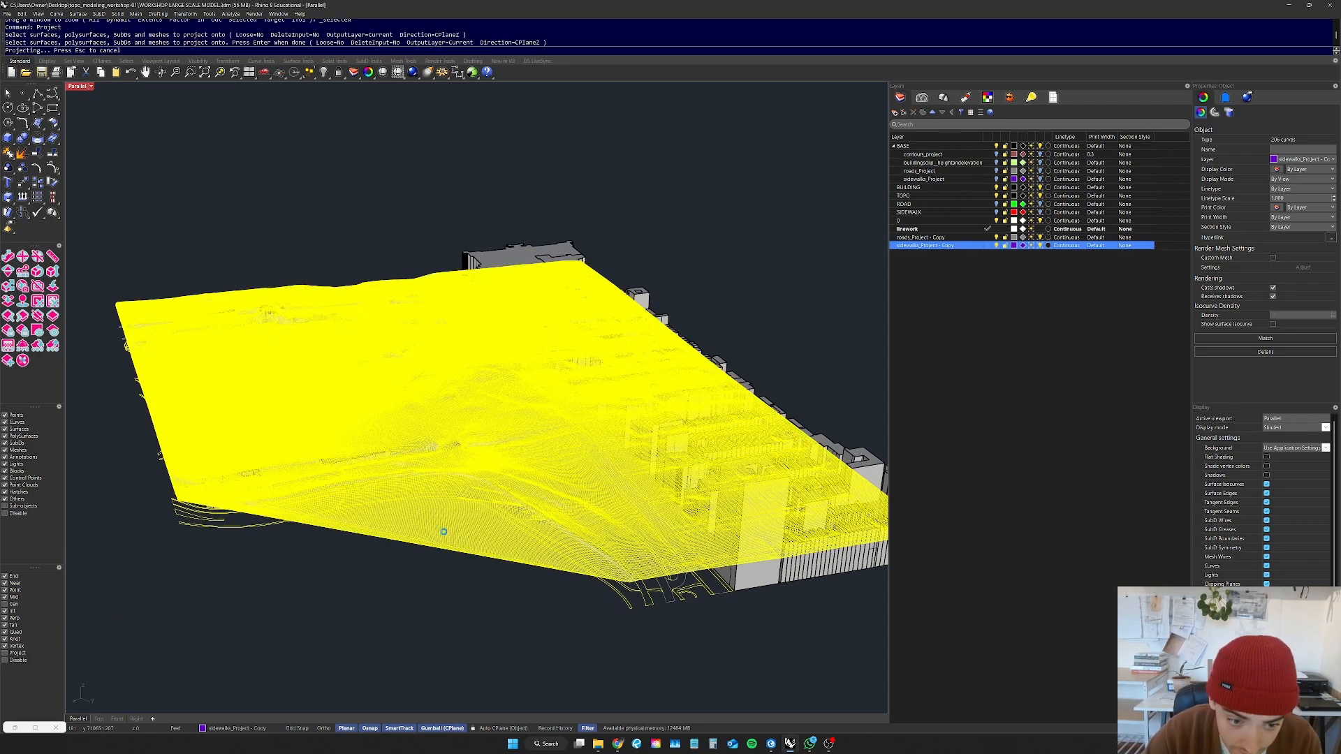
Step: Select the terrain mesh and zoom the view to it
{"action": "left_click", "coordinate": [425, 581]}
{"action": "right_click_drag", "start_coordinate": [425, 581], "coordinate": [497, 536]}
{"action": "left_click", "coordinate": [300, 617]}
{"action": "type", "text": "zs"}
{"action": "key", "text": "Return"}
{"action": "left_click", "coordinate": [431, 517]}
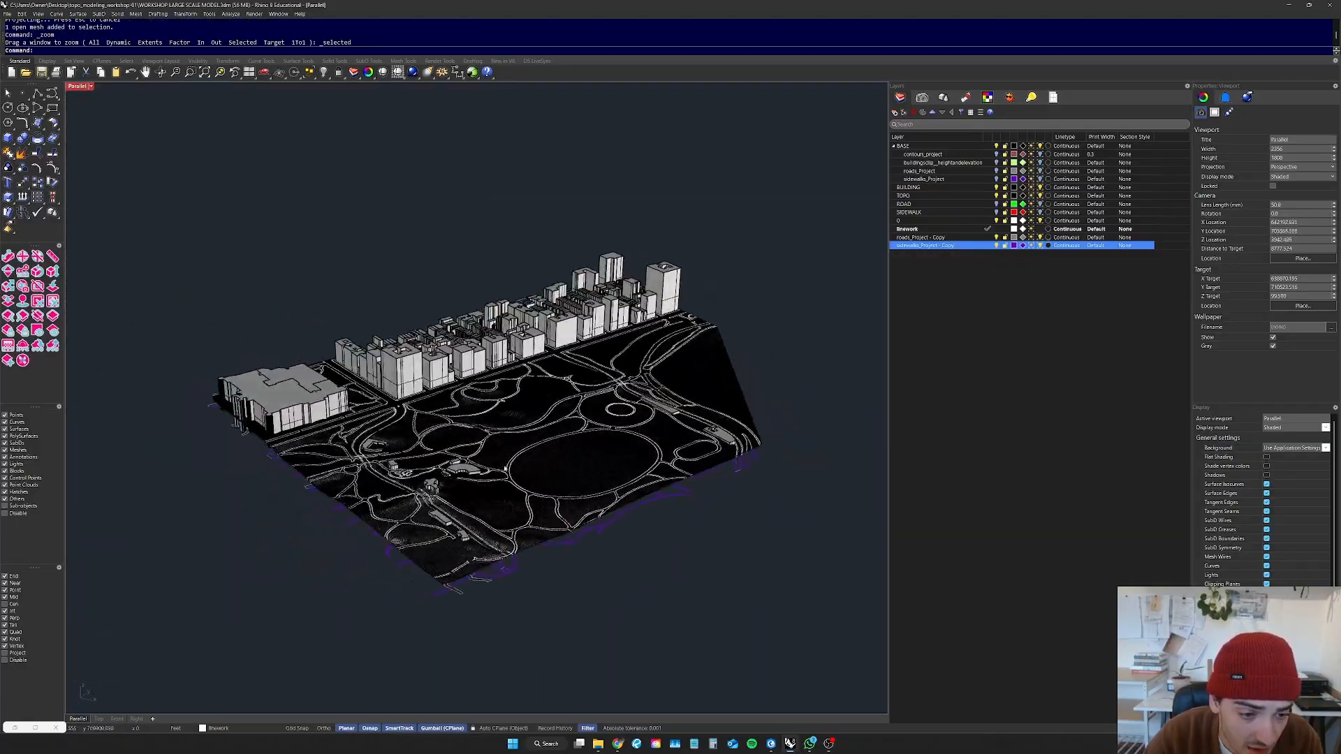
Step: Examine how the projected sidewalk lines follow the terrain mesh around the park paths and buildings
{"action": "scroll", "coordinate": [493, 451], "scroll_direction": "up", "scroll_amount": 8}
{"action": "right_click_drag", "start_coordinate": [492, 451], "coordinate": [361, 338]}
{"action": "scroll", "coordinate": [308, 299], "scroll_direction": "up", "scroll_amount": 8}
{"action": "scroll", "coordinate": [279, 301], "scroll_direction": "down", "scroll_amount": 10}
{"action": "scroll", "coordinate": [217, 349], "scroll_direction": "up", "scroll_amount": 10}
{"action": "right_click_drag", "start_coordinate": [224, 367], "coordinate": [461, 388]}
{"action": "scroll", "coordinate": [401, 342], "scroll_direction": "down", "scroll_amount": 6}
{"action": "scroll", "coordinate": [401, 343], "scroll_direction": "down", "scroll_amount": 6}
{"action": "scroll", "coordinate": [290, 377], "scroll_direction": "down", "scroll_amount": 8}
{"action": "scroll", "coordinate": [304, 408], "scroll_direction": "up", "scroll_amount": 8}
{"action": "scroll", "coordinate": [475, 398], "scroll_direction": "up", "scroll_amount": 8}
{"action": "scroll", "coordinate": [475, 422], "scroll_direction": "down", "scroll_amount": 10}
{"action": "scroll", "coordinate": [503, 405], "scroll_direction": "up", "scroll_amount": 10}
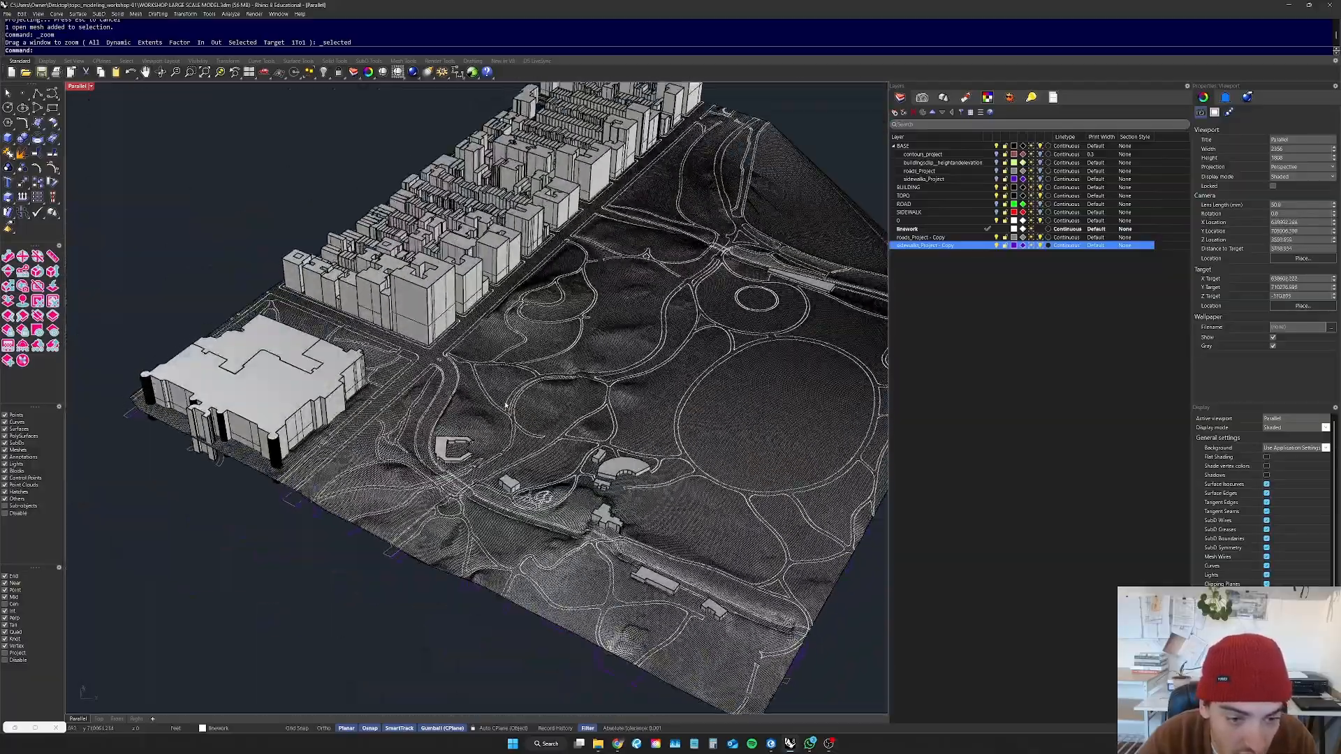
{"action": "scroll", "coordinate": [494, 398], "scroll_direction": "down", "scroll_amount": 10}
{"action": "right_click_drag", "start_coordinate": [494, 396], "coordinate": [454, 347]}
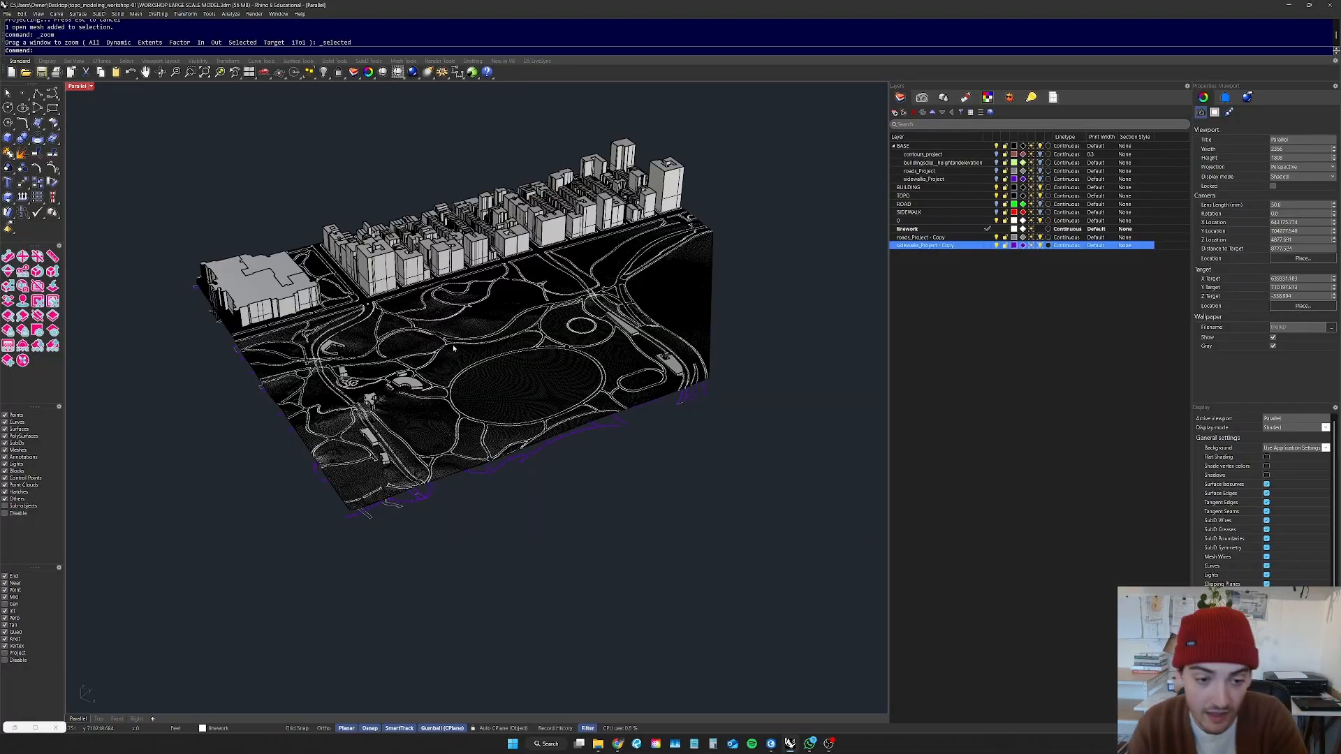
{"action": "scroll", "coordinate": [374, 384], "scroll_direction": "up", "scroll_amount": 8}
{"action": "right_click_drag", "start_coordinate": [374, 383], "coordinate": [396, 377]}
{"action": "scroll", "coordinate": [270, 379], "scroll_direction": "down", "scroll_amount": 8}
{"action": "right_click_drag", "start_coordinate": [269, 379], "coordinate": [447, 422]}
{"action": "scroll", "coordinate": [356, 405], "scroll_direction": "up", "scroll_amount": 10}
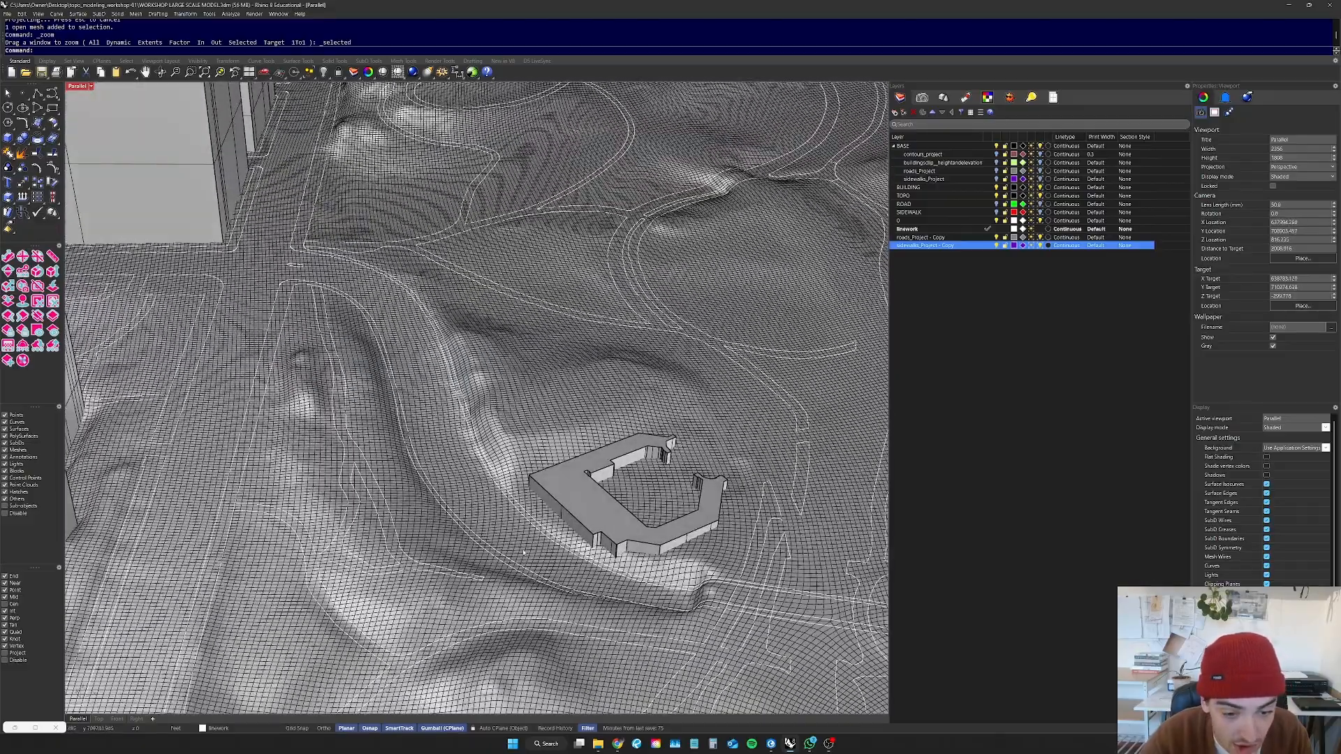
{"action": "scroll", "coordinate": [261, 335], "scroll_direction": "down", "scroll_amount": 15}
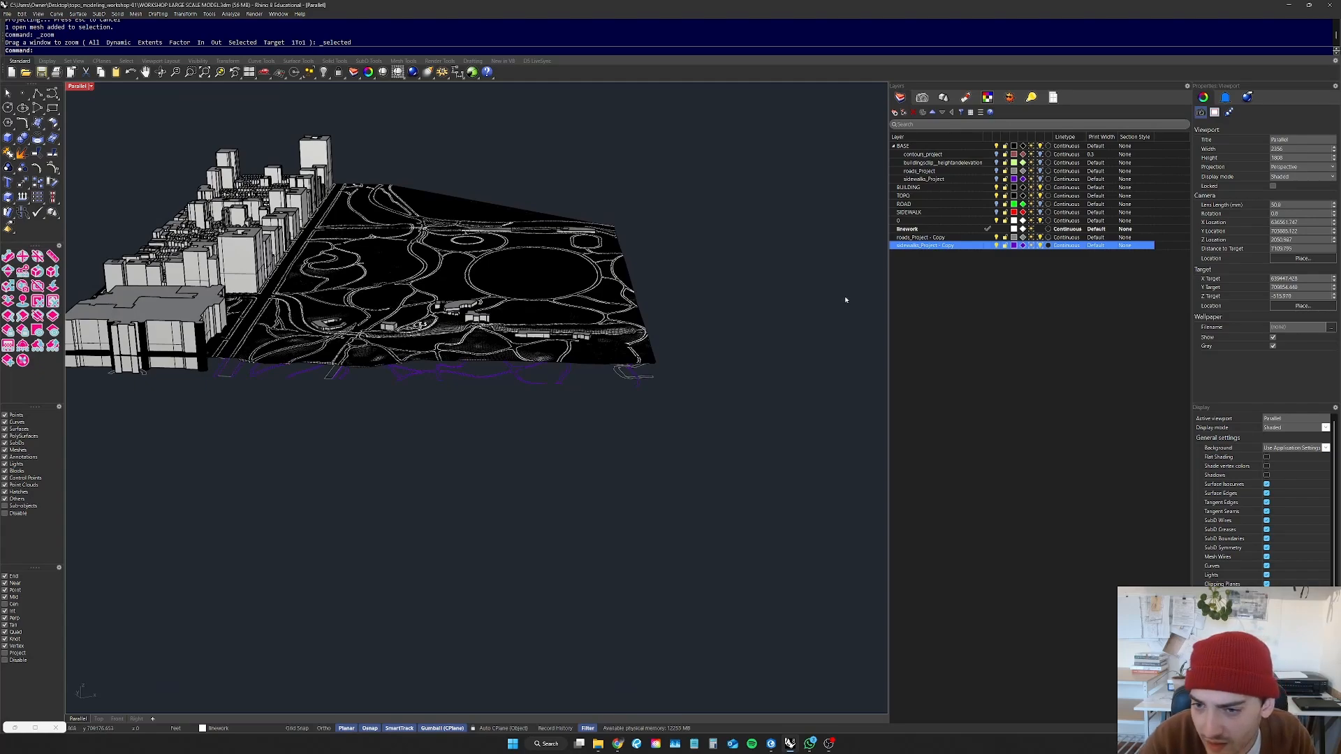
Step: Reselect the sidewalks_Project - Copy curves and project them onto the terrain mesh a second time
{"action": "right_click", "coordinate": [922, 247]}
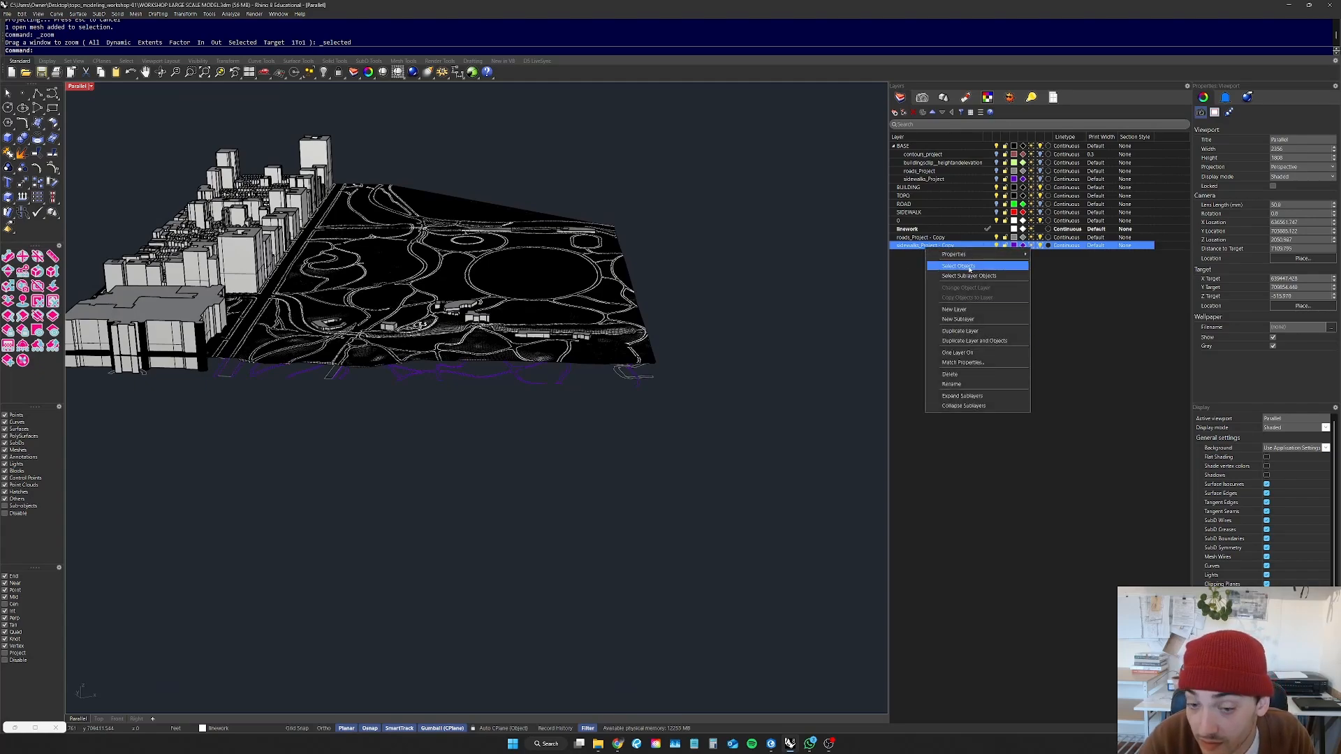
{"action": "left_click", "coordinate": [953, 269]}
{"action": "type", "text": "Por"}
{"action": "key", "text": "BackSpace"}
{"action": "key", "text": "BackSpace"}
{"action": "key", "text": "BackSpace"}
{"action": "type", "text": "Pro"}
{"action": "key", "text": "Return"}
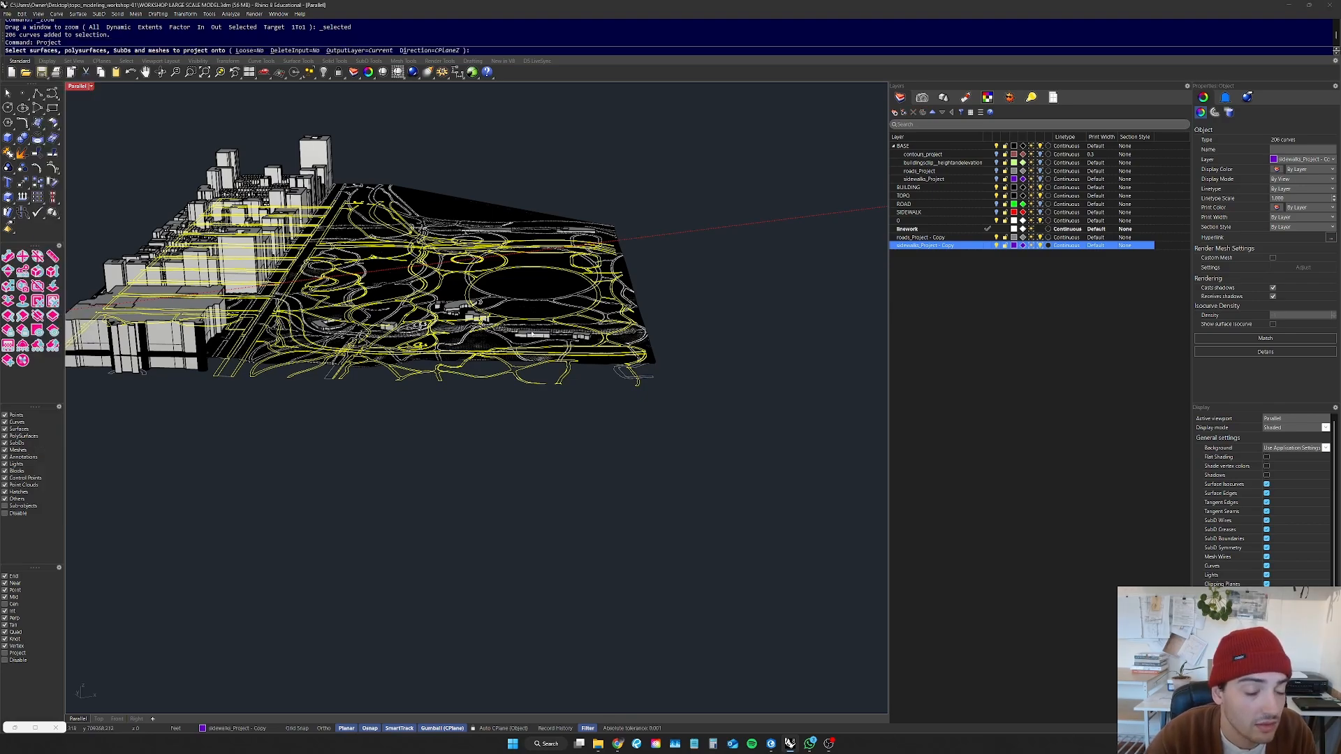
{"action": "scroll", "coordinate": [520, 279], "scroll_direction": "up", "scroll_amount": 3}
{"action": "left_click", "coordinate": [522, 283]}
{"action": "key", "text": "Return"}
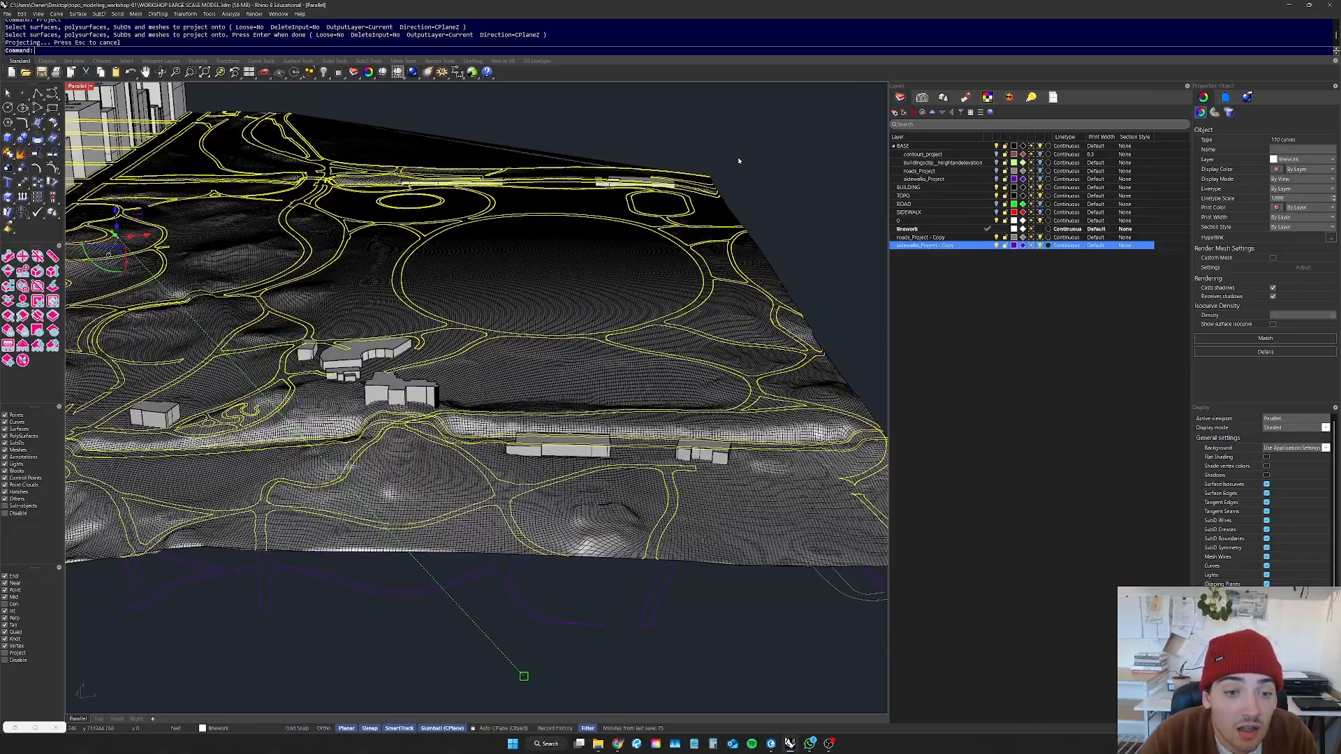
Step: Deselect the projected curves and undo the repeated sidewalk projection
{"action": "left_click", "coordinate": [729, 164]}
{"action": "scroll", "coordinate": [723, 167], "scroll_direction": "down", "scroll_amount": 5}
{"action": "right_click_drag", "start_coordinate": [674, 172], "coordinate": [628, 301]}
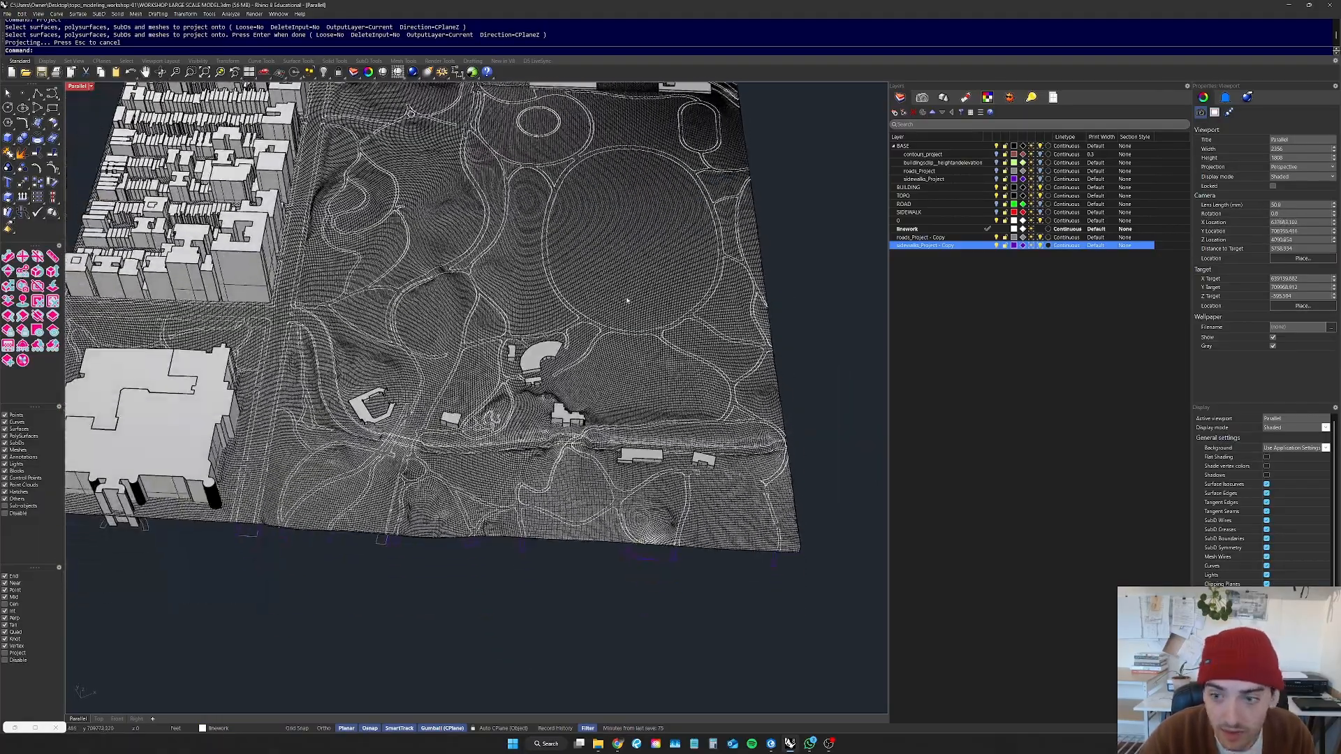
{"action": "key", "text": "ctrl+z"}
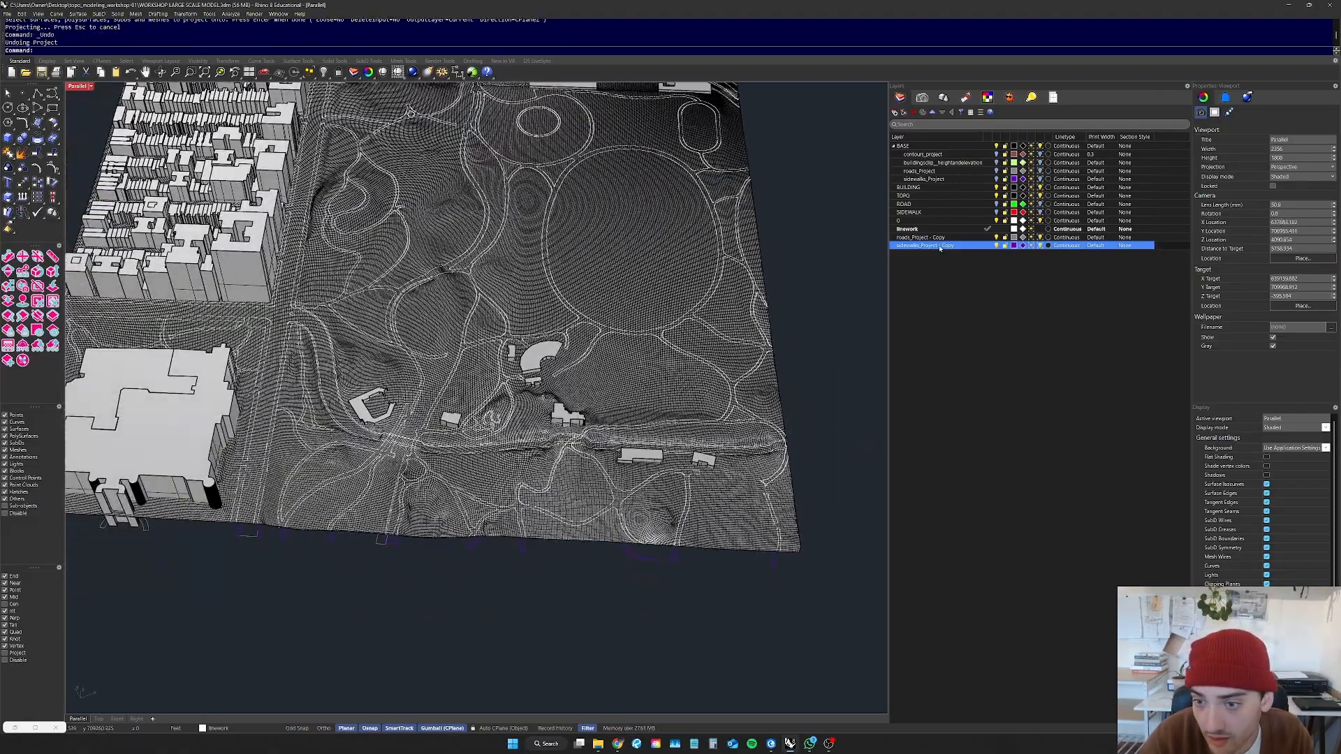
Step: Try once more to project the sidewalks_Project - Copy curves onto the terrain mesh
{"action": "right_click", "coordinate": [939, 248]}
{"action": "left_click", "coordinate": [981, 268]}
{"action": "right_click_drag", "start_coordinate": [676, 395], "coordinate": [664, 286]}
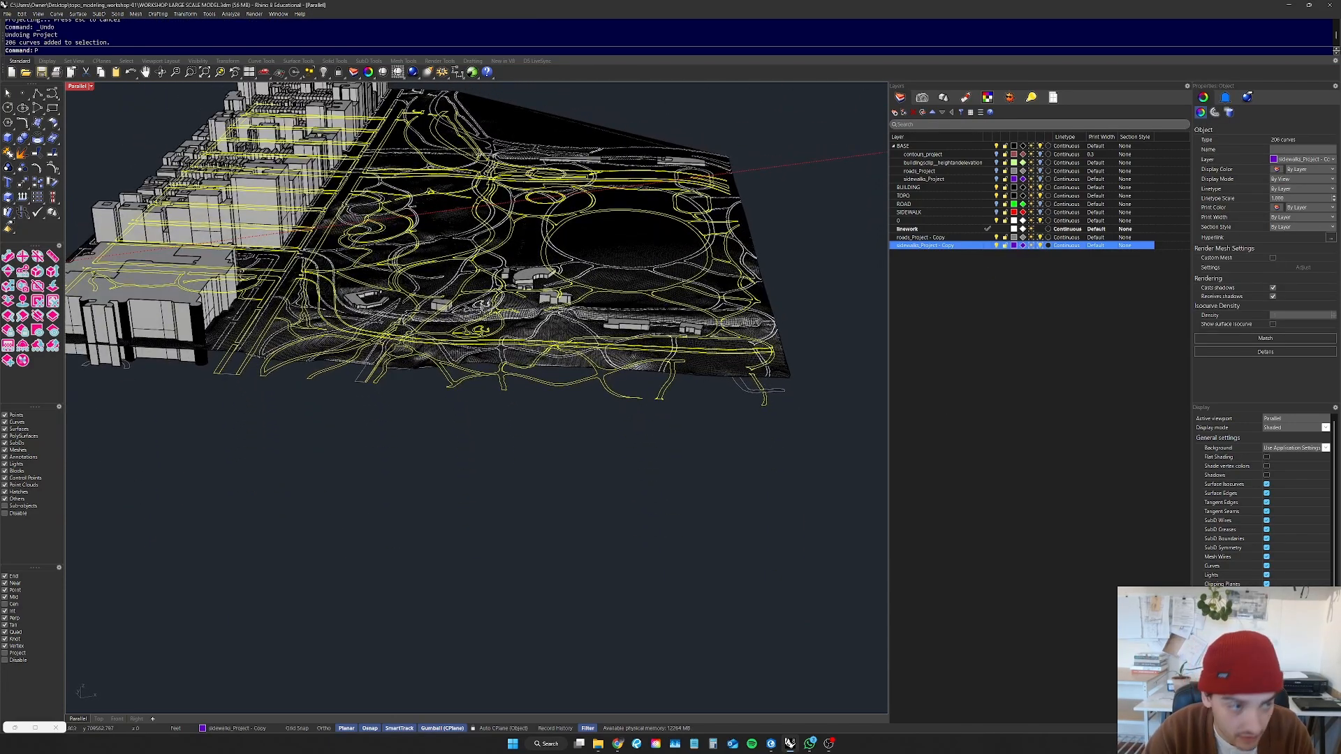
{"action": "key", "text": "Return"}
{"action": "left_click", "coordinate": [660, 238]}
{"action": "key", "text": "Return"}
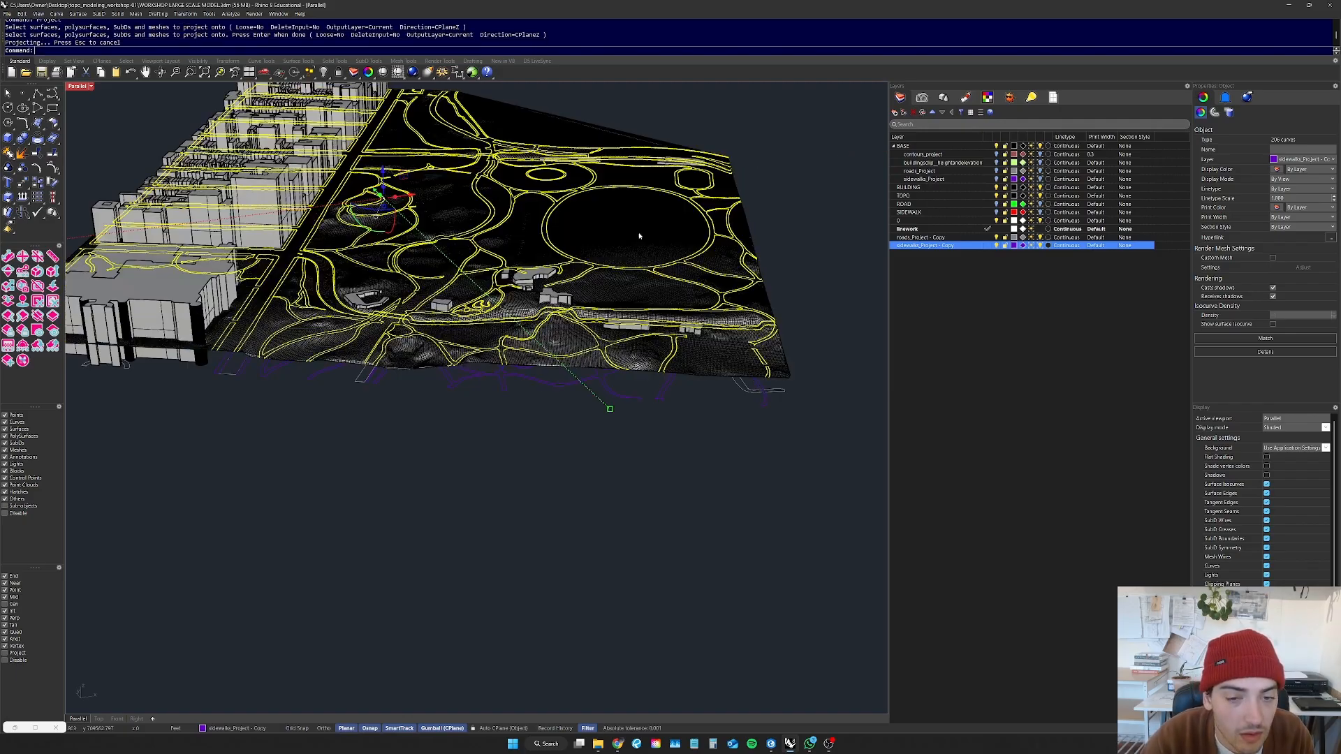
Step: Undo the latest sidewalk projection and clear the layer selection
{"action": "left_click", "coordinate": [819, 279]}
{"action": "right_click_drag", "start_coordinate": [811, 277], "coordinate": [524, 188]}
{"action": "right_click_drag", "start_coordinate": [539, 280], "coordinate": [477, 277]}
{"action": "key", "text": "ctrl+z"}
{"action": "scroll", "coordinate": [379, 274], "scroll_direction": "up", "scroll_amount": 7}
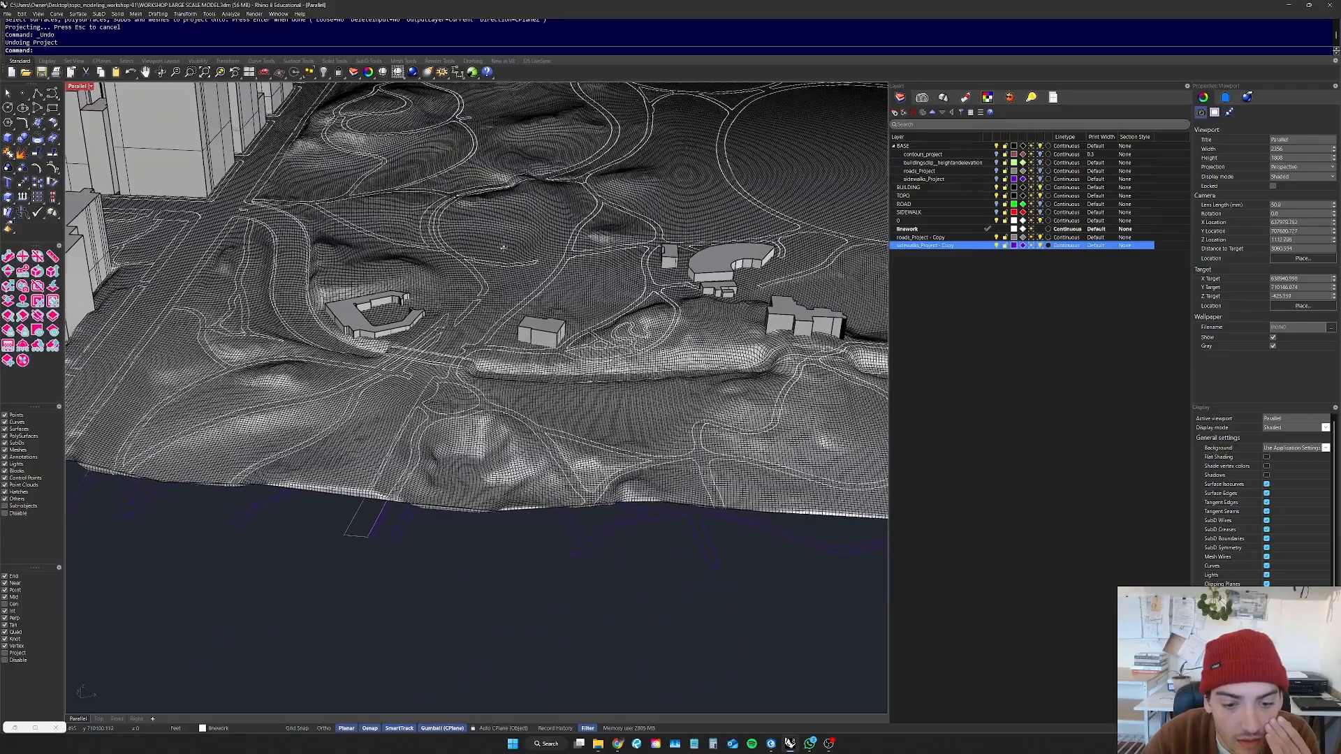
{"action": "right_click_drag", "start_coordinate": [503, 247], "coordinate": [562, 479]}
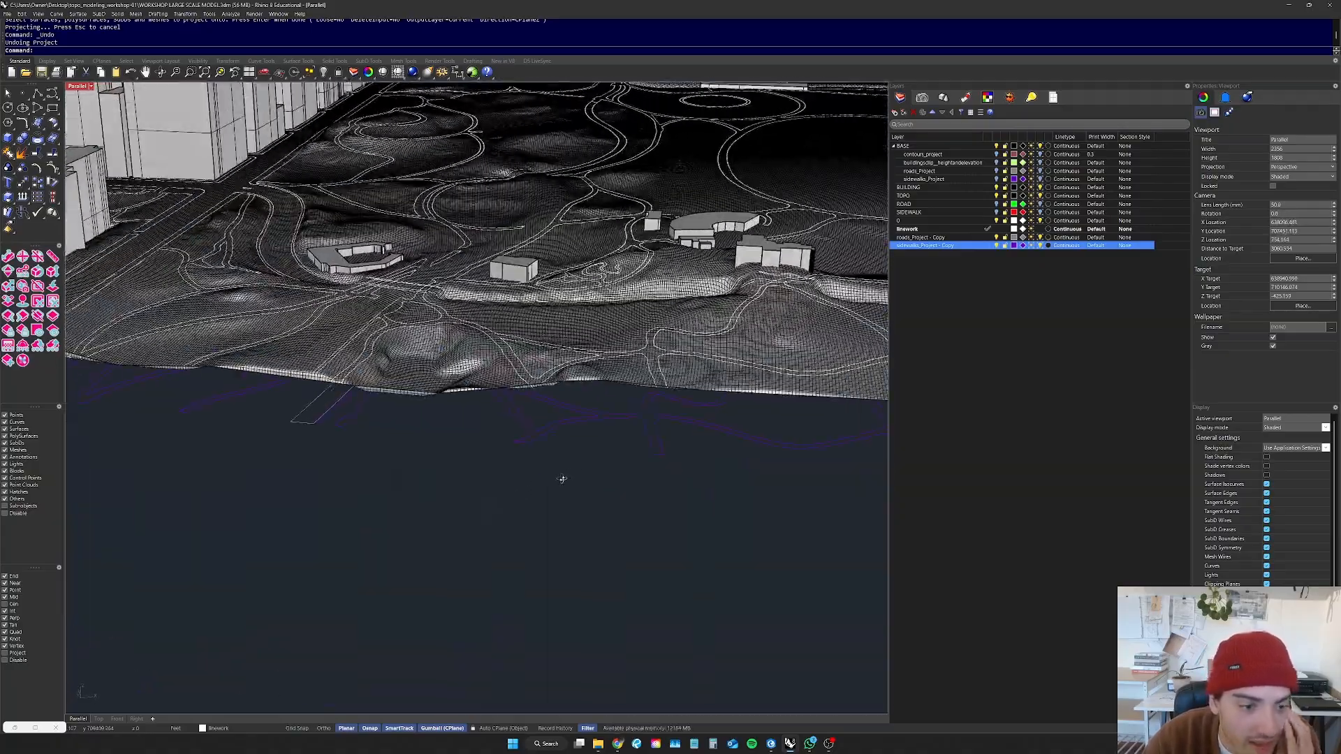
{"action": "left_click", "coordinate": [1014, 264]}
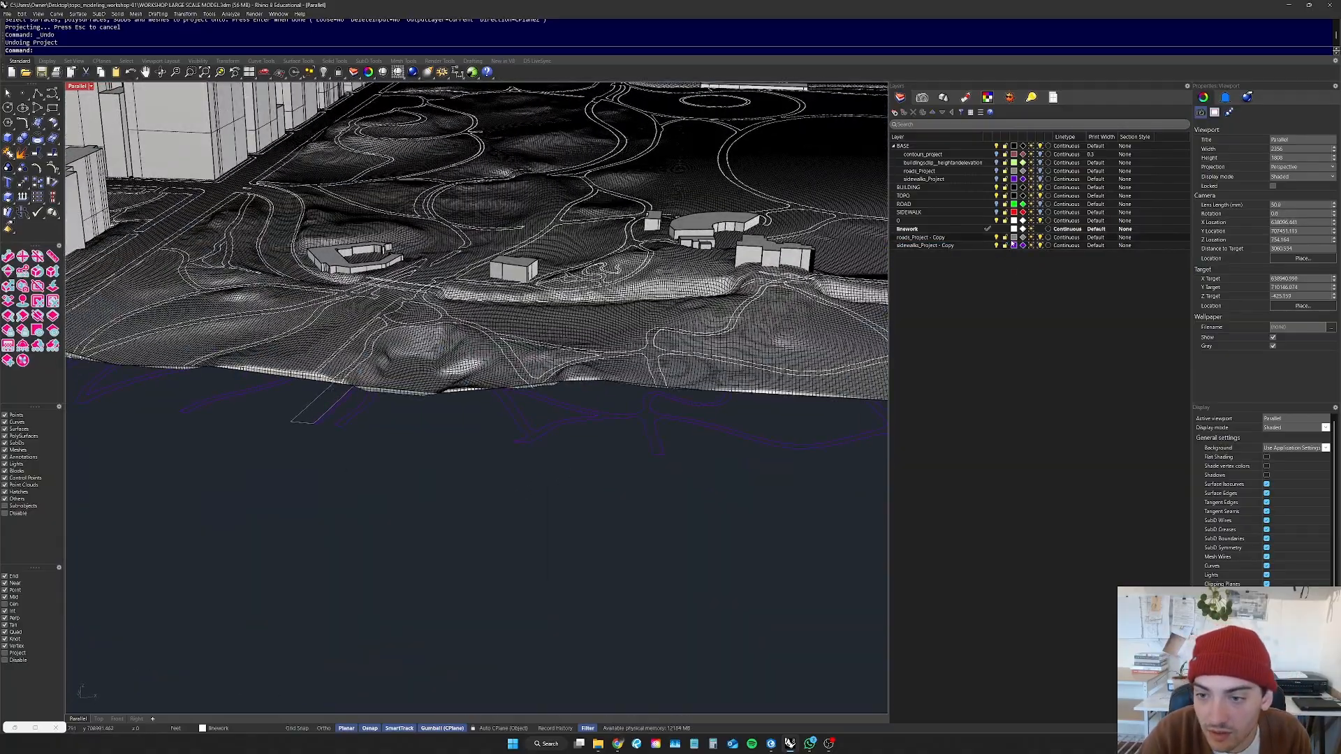
Step: Undo the first sidewalk projection and make sidewalks_Project - Copy the current layer
{"action": "right_click_drag", "start_coordinate": [325, 419], "coordinate": [331, 385]}
{"action": "scroll", "coordinate": [330, 436], "scroll_direction": "down", "scroll_amount": 4}
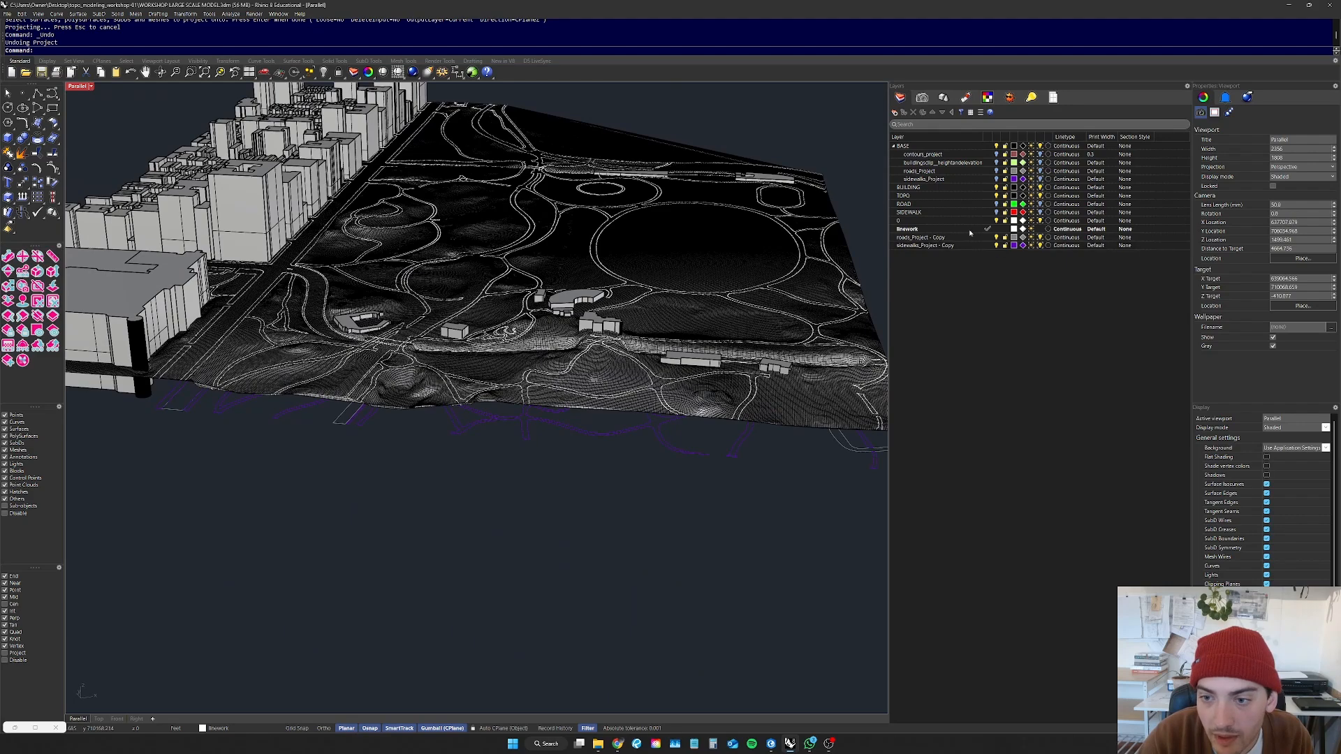
{"action": "left_click", "coordinate": [962, 230]}
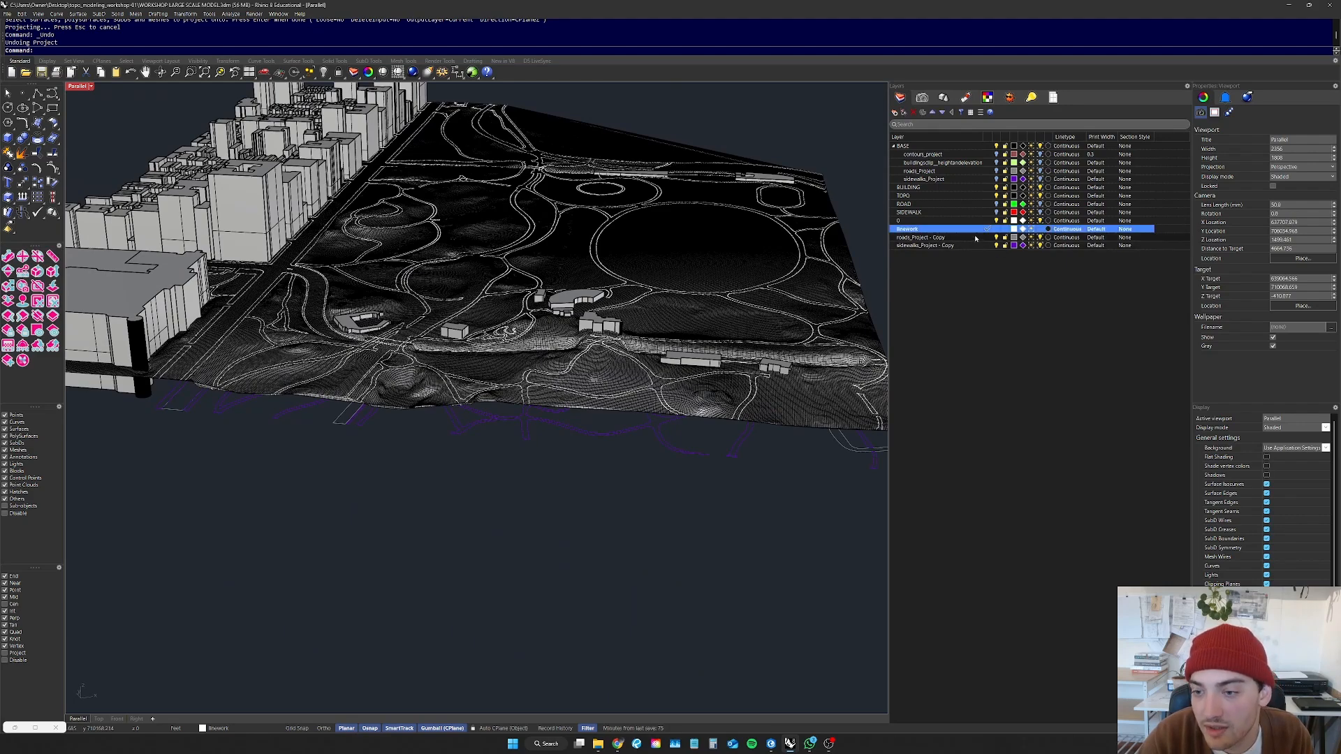
{"action": "key", "text": "ctrl+z"}
{"action": "right_click_drag", "start_coordinate": [609, 489], "coordinate": [524, 454]}
{"action": "left_click", "coordinate": [983, 246]}
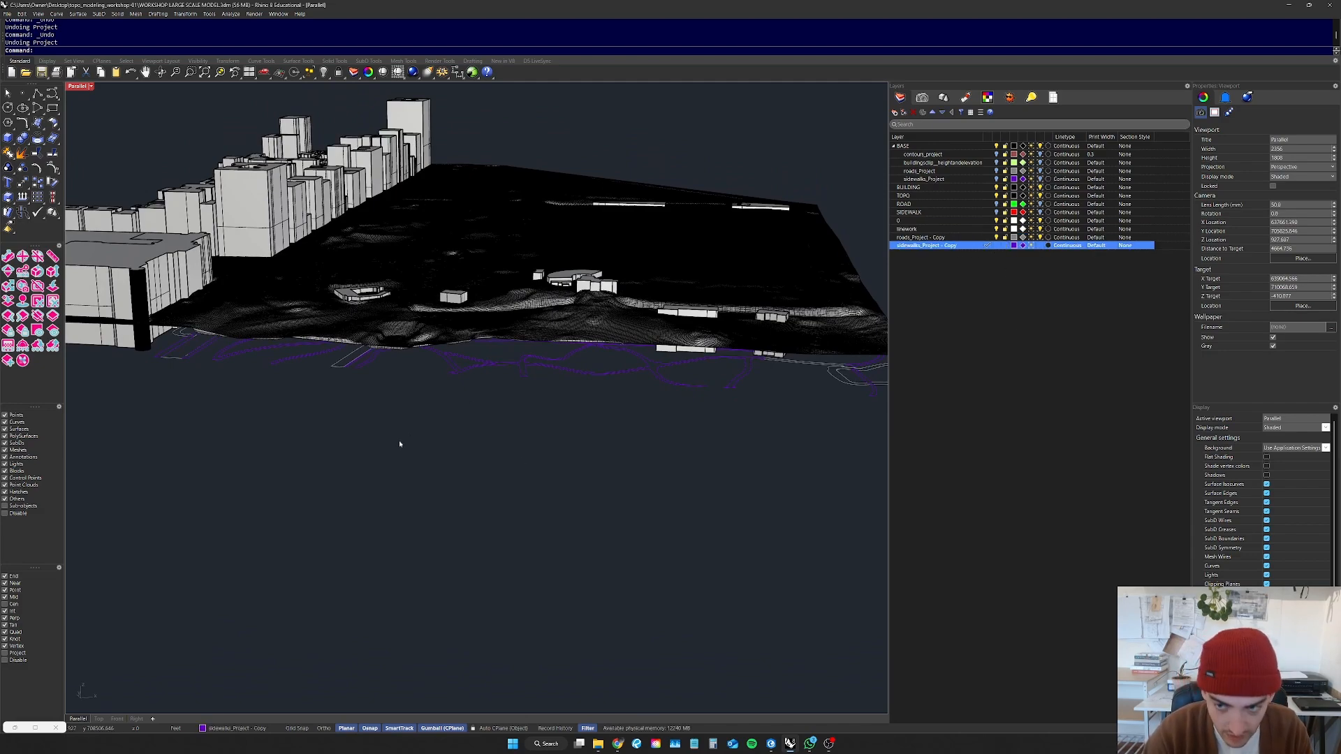
Step: Project all sidewalks_Project - Copy curves onto the terrain mesh, with the output on the current sidewalk copy layer
{"action": "right_click", "coordinate": [905, 251]}
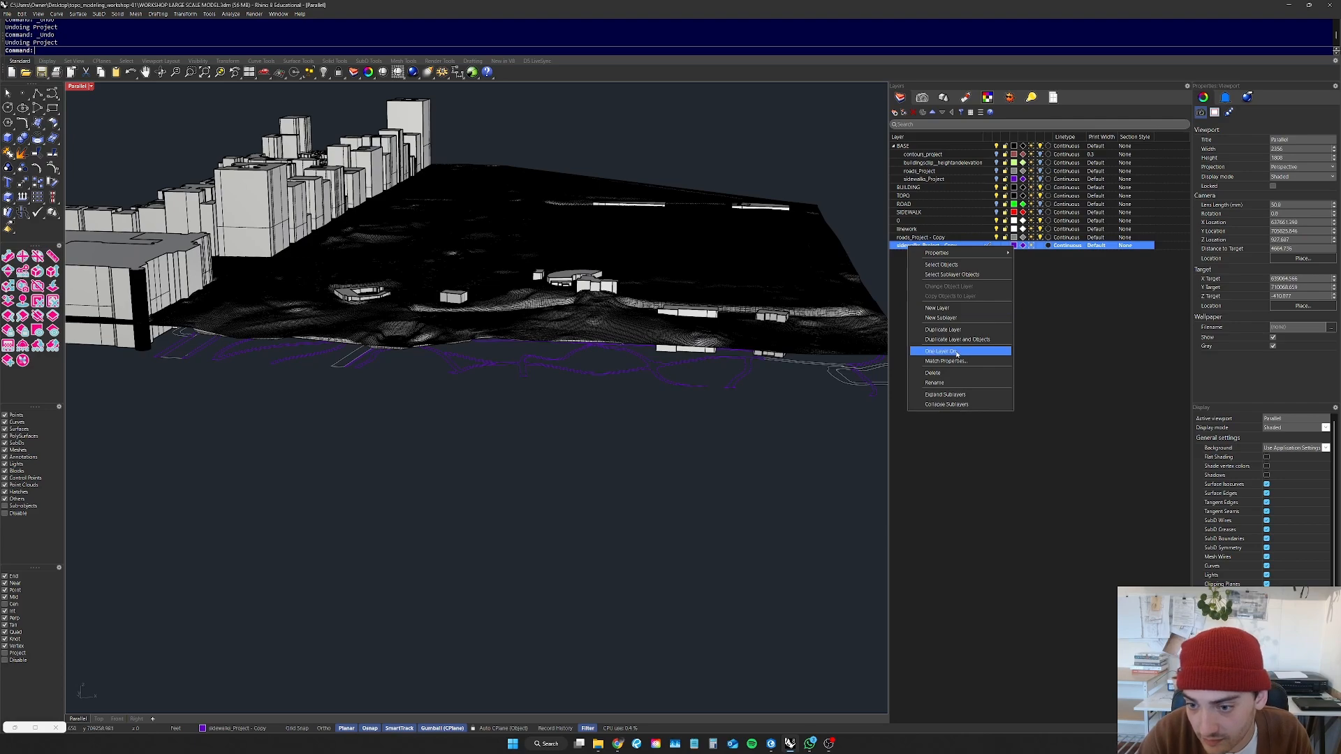
{"action": "left_click", "coordinate": [941, 265]}
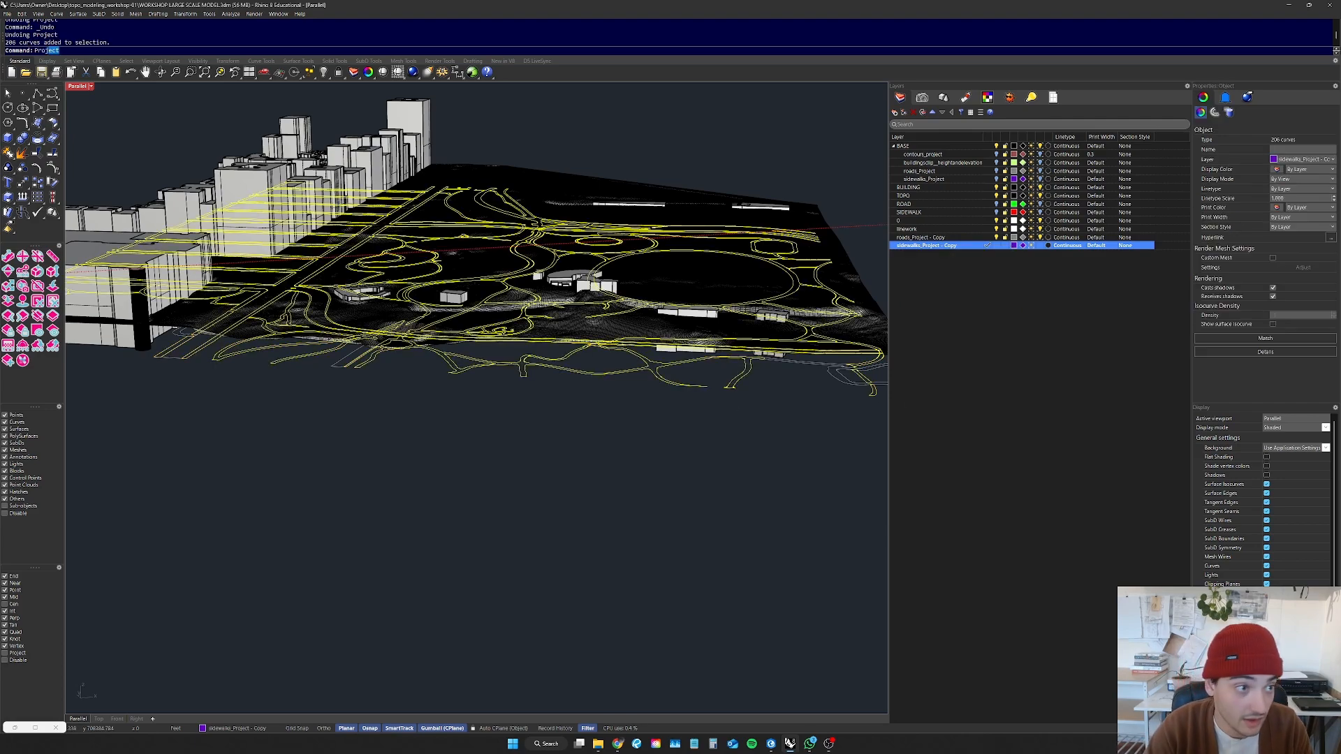
{"action": "type", "text": "Pro"}
{"action": "key", "text": "Return"}
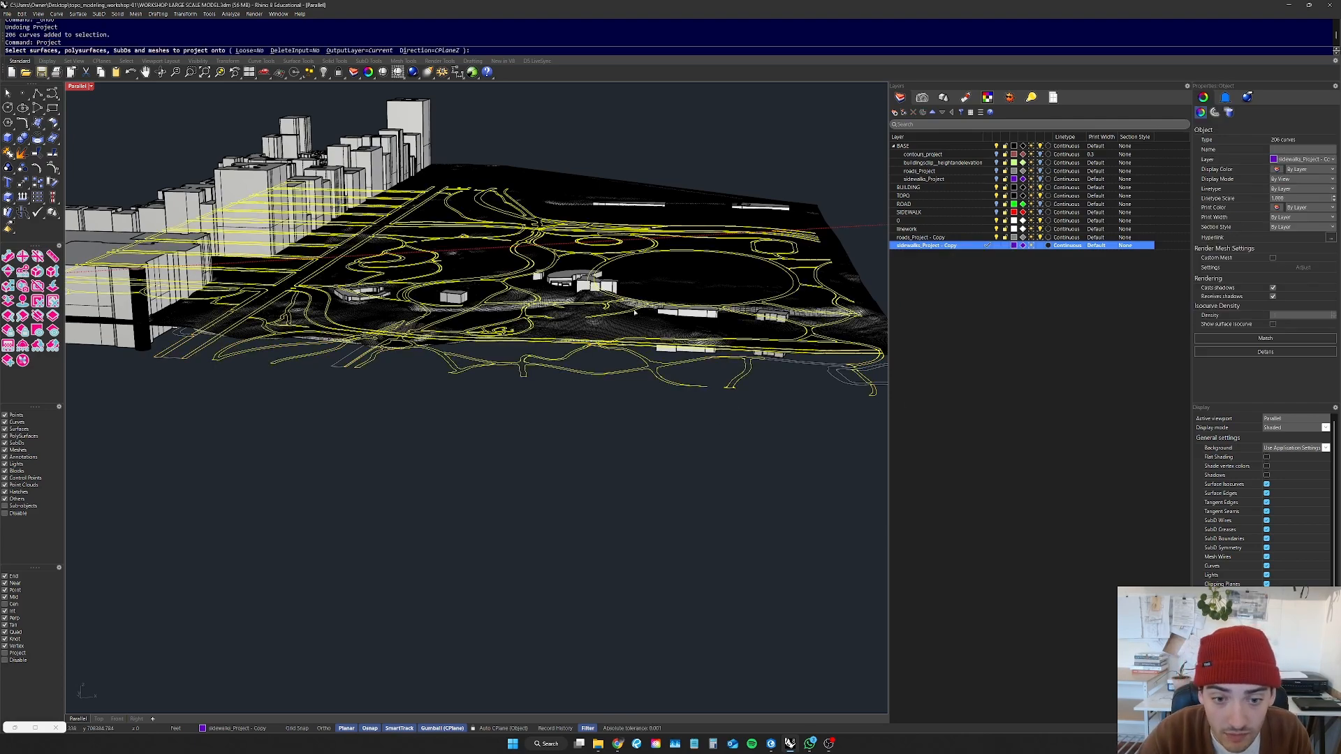
{"action": "left_click", "coordinate": [629, 325]}
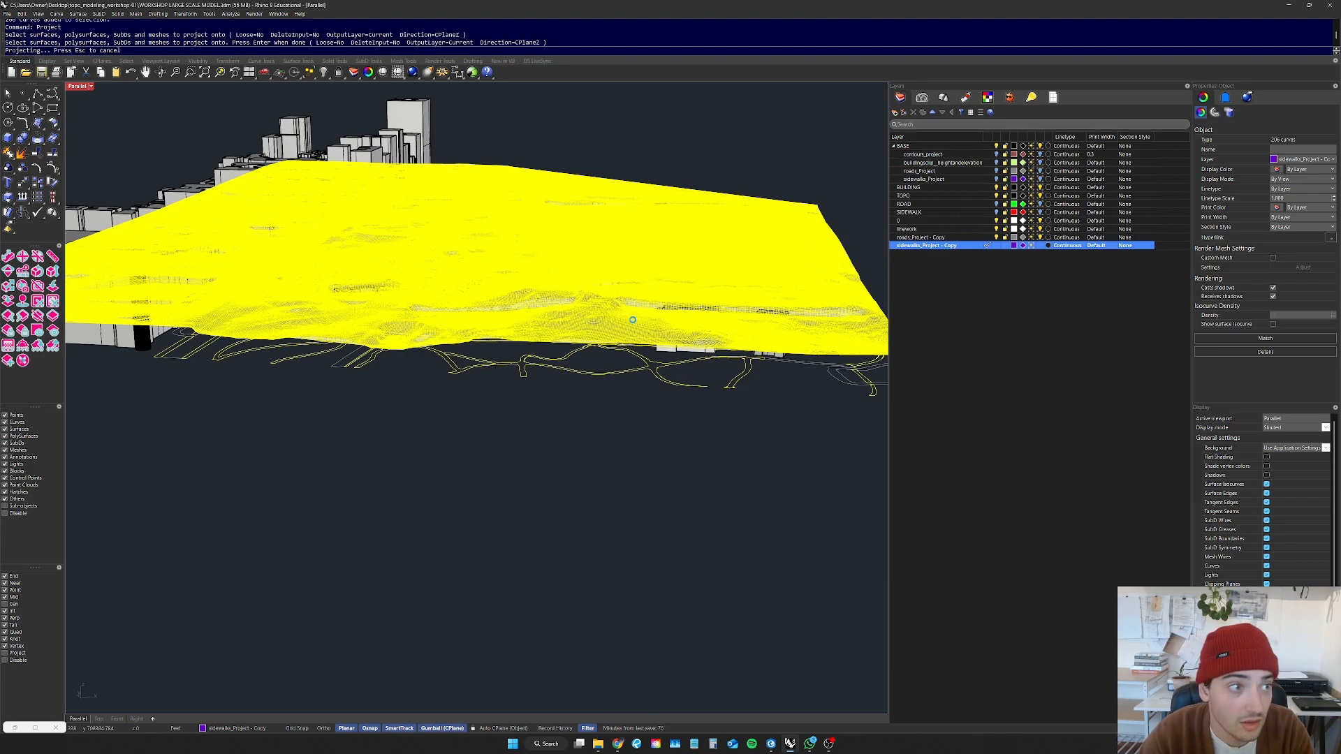
{"action": "right_click_drag", "start_coordinate": [533, 428], "coordinate": [398, 361]}
{"action": "scroll", "coordinate": [398, 362], "scroll_direction": "up", "scroll_amount": 3}
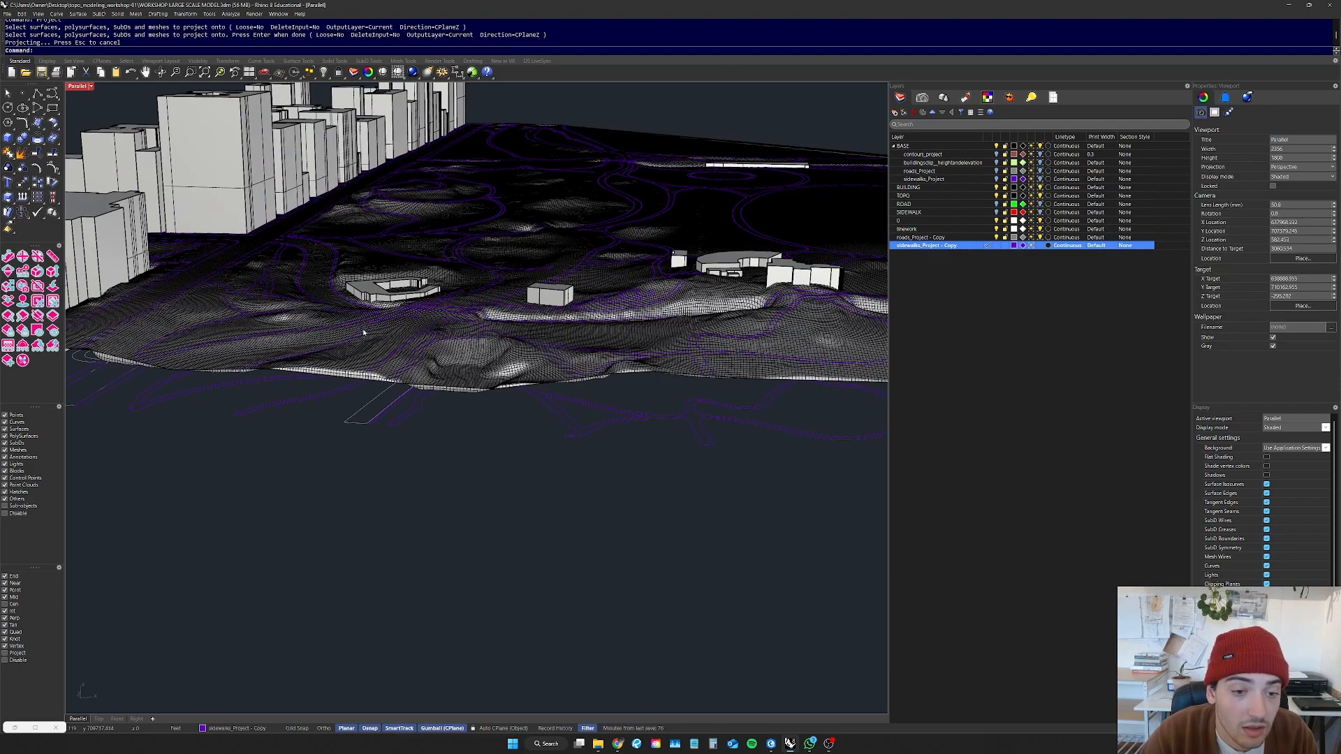
Step: Make roads_Project - Copy the current layer and project all of its curves onto the terrain mesh
{"action": "left_click", "coordinate": [988, 236]}
{"action": "right_click", "coordinate": [949, 243]}
{"action": "left_click", "coordinate": [978, 261]}
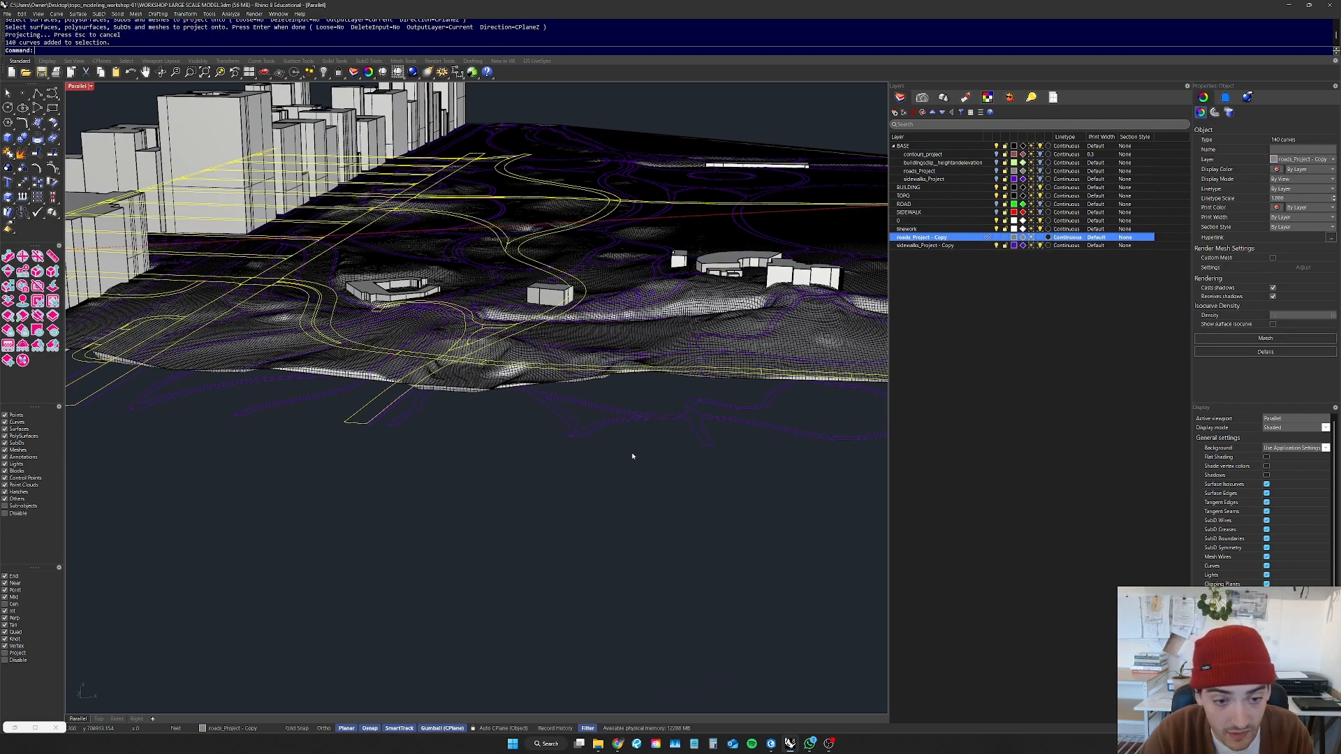
{"action": "scroll", "coordinate": [632, 456], "scroll_direction": "down", "scroll_amount": 7}
{"action": "type", "text": "Project"}
{"action": "key", "text": "Return"}
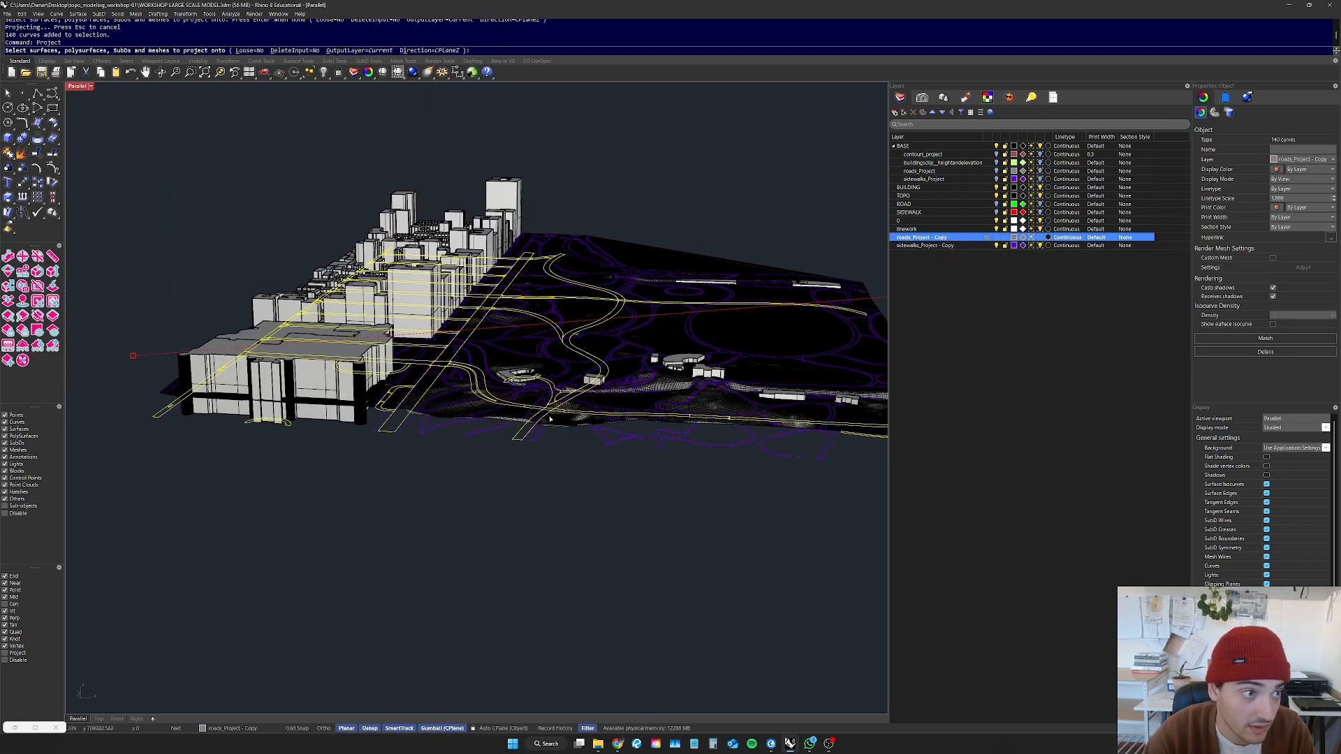
{"action": "scroll", "coordinate": [747, 326], "scroll_direction": "up", "scroll_amount": 3}
{"action": "left_click", "coordinate": [747, 326]}
{"action": "key", "text": "Return"}
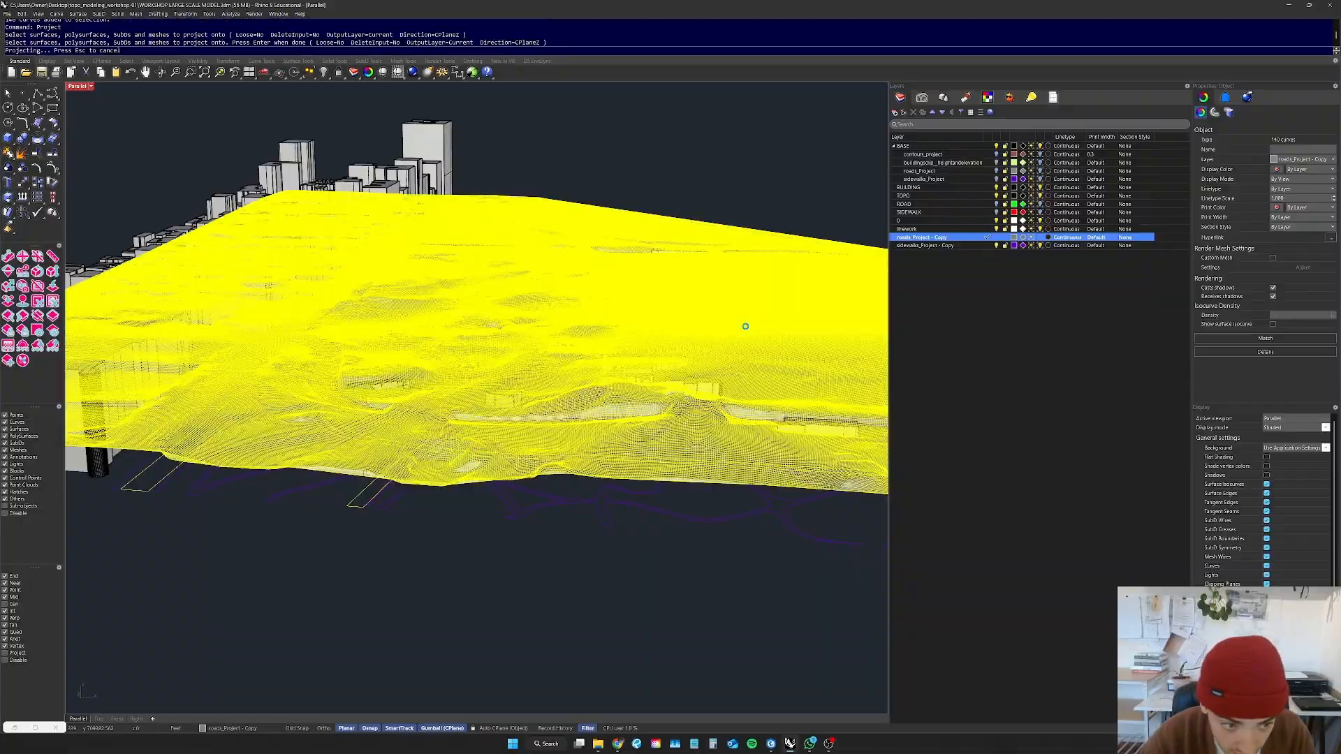
{"action": "left_click", "coordinate": [431, 593]}
Step: Set the display color of the roads_Project - Copy layer to Cyan
{"action": "right_click_drag", "start_coordinate": [542, 503], "coordinate": [505, 315]}
{"action": "scroll", "coordinate": [504, 273], "scroll_direction": "up", "scroll_amount": 6}
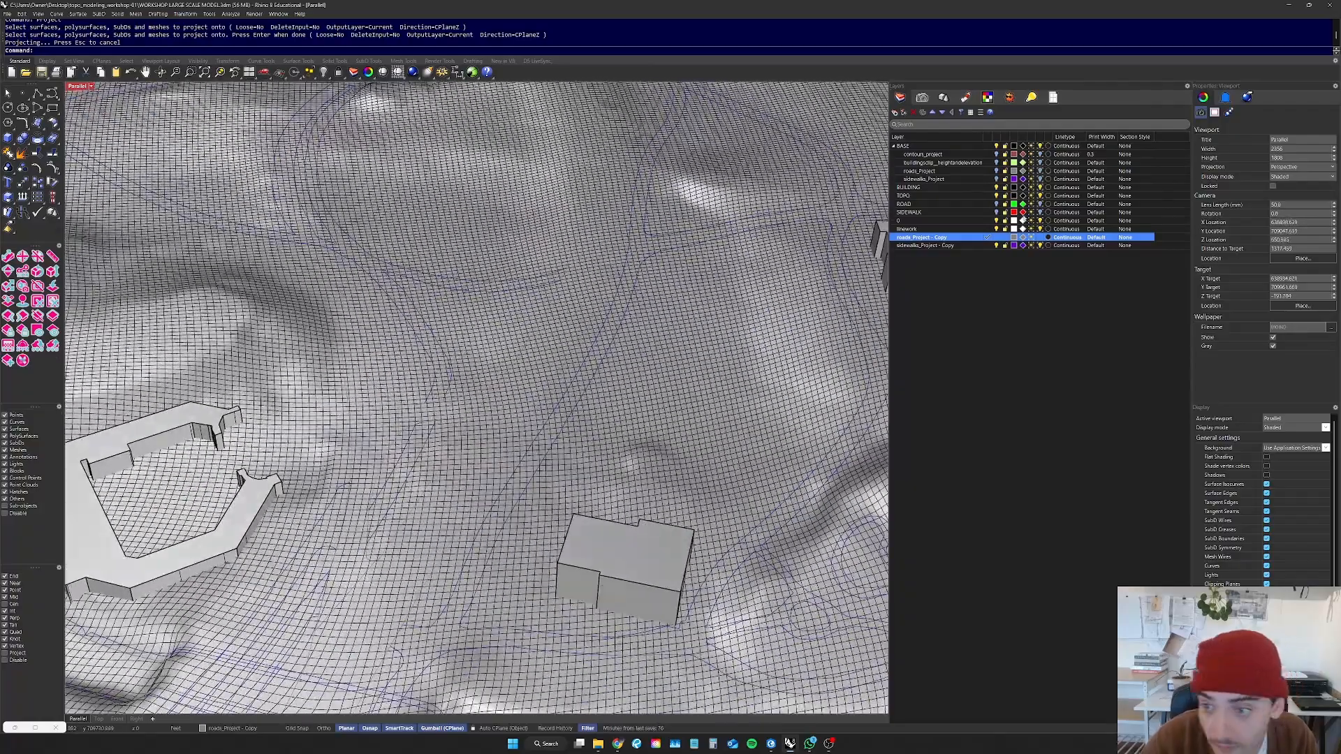
{"action": "left_click", "coordinate": [1013, 238]}
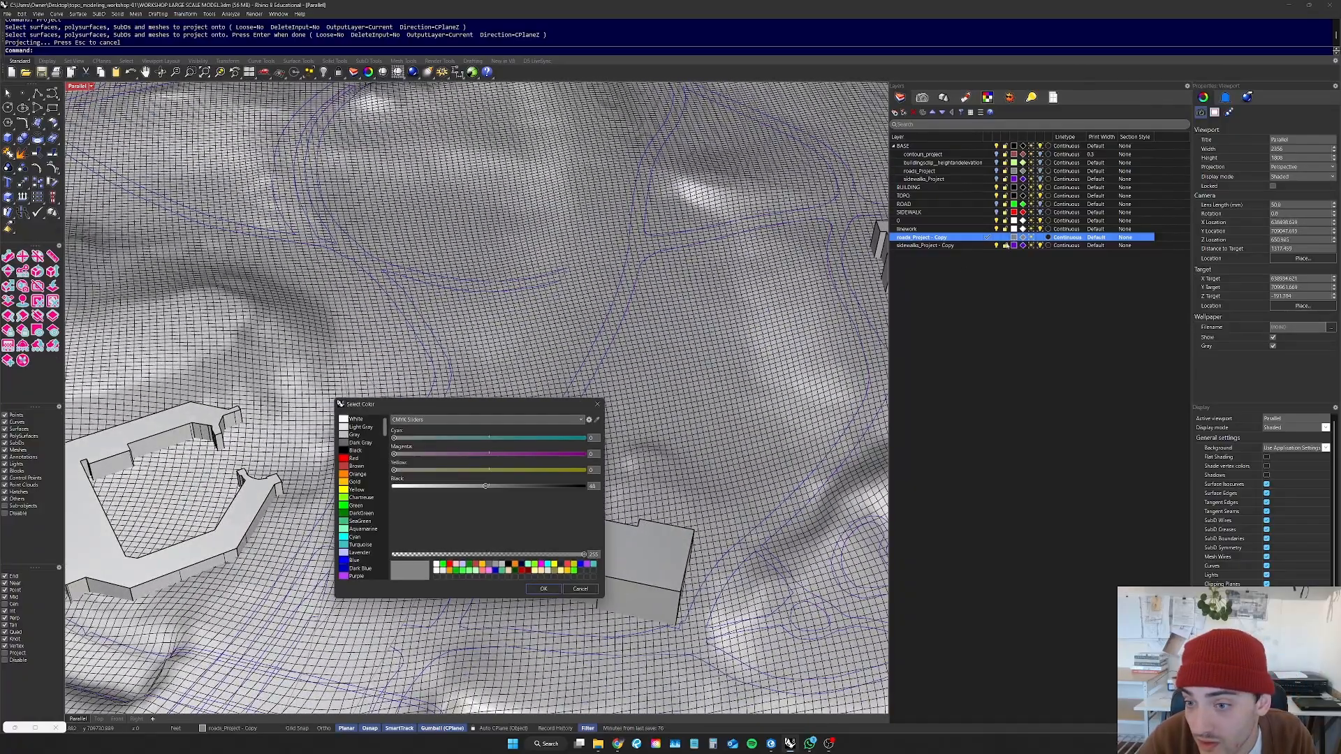
{"action": "left_click", "coordinate": [358, 490]}
{"action": "left_click", "coordinate": [357, 505]}
{"action": "left_click", "coordinate": [363, 536]}
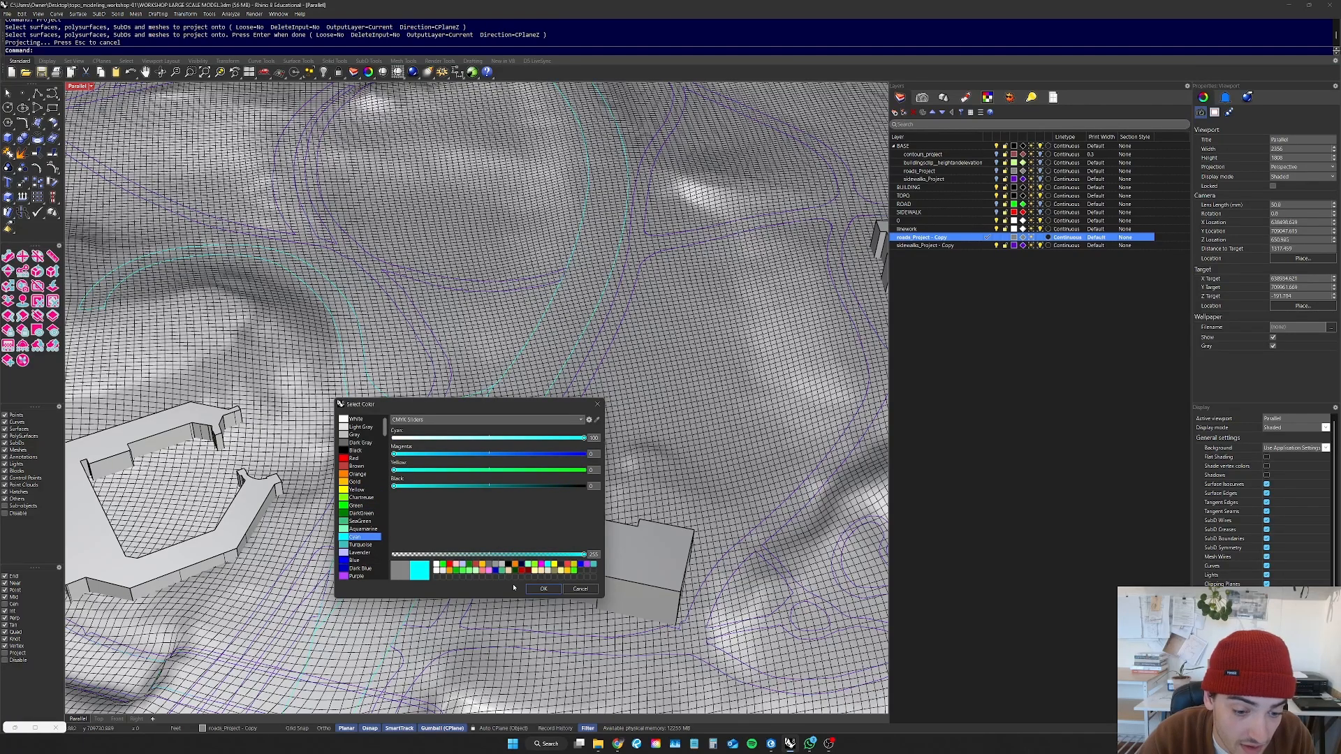
{"action": "left_click", "coordinate": [543, 589]}
Step: Inspect the projected road and sidewalk curves against the terrain mesh from low side views
{"action": "scroll", "coordinate": [625, 315], "scroll_direction": "down", "scroll_amount": 12}
{"action": "right_click_drag", "start_coordinate": [628, 312], "coordinate": [607, 359]}
{"action": "scroll", "coordinate": [579, 314], "scroll_direction": "up", "scroll_amount": 5}
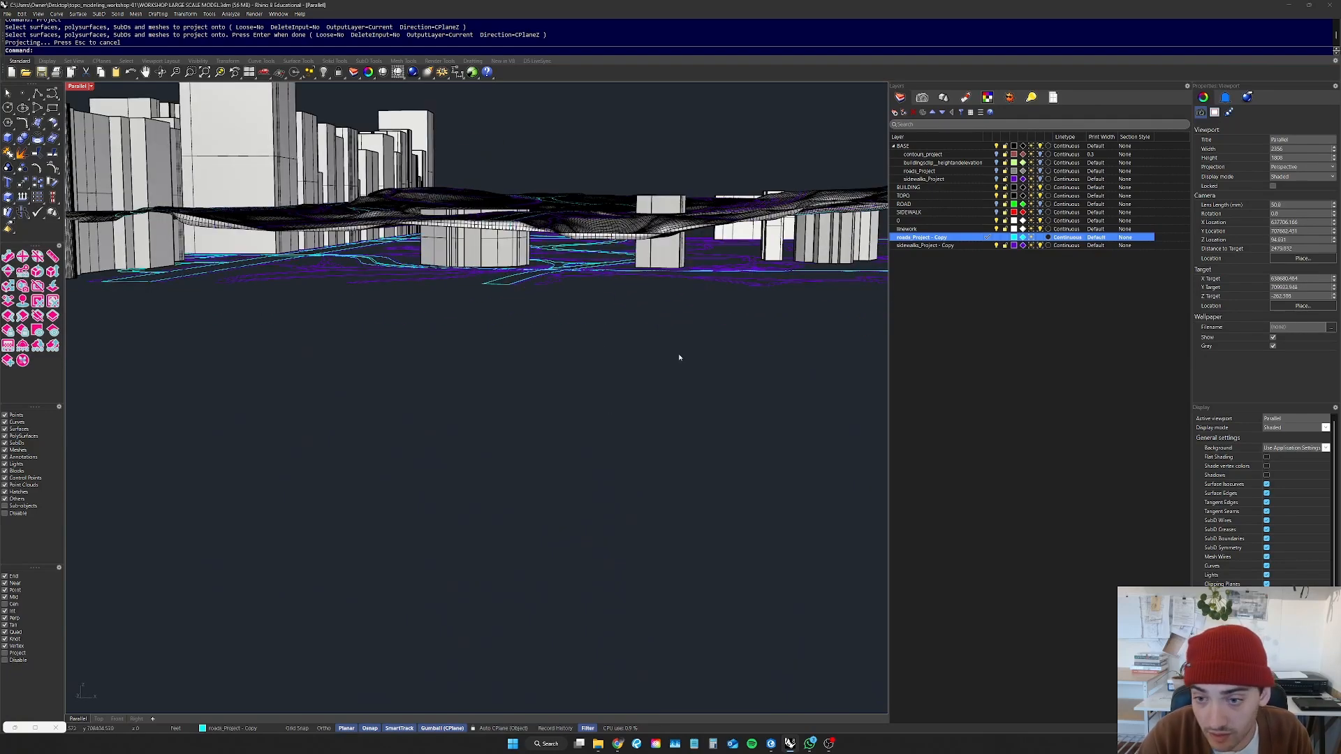
{"action": "scroll", "coordinate": [496, 298], "scroll_direction": "down", "scroll_amount": 5}
{"action": "right_click_drag", "start_coordinate": [778, 299], "coordinate": [645, 303]}
{"action": "scroll", "coordinate": [645, 303], "scroll_direction": "down", "scroll_amount": 8}
{"action": "scroll", "coordinate": [821, 307], "scroll_direction": "down", "scroll_amount": 4}
{"action": "scroll", "coordinate": [866, 297], "scroll_direction": "up", "scroll_amount": 9}
{"action": "scroll", "coordinate": [597, 292], "scroll_direction": "down", "scroll_amount": 12}
{"action": "right_click_drag", "start_coordinate": [775, 295], "coordinate": [785, 389]}
{"action": "scroll", "coordinate": [784, 389], "scroll_direction": "down", "scroll_amount": 6}
Step: Select and delete the flat source curves lying beneath the terrain mesh
{"action": "scroll", "coordinate": [669, 336], "scroll_direction": "up", "scroll_amount": 10}
{"action": "right_click_drag", "start_coordinate": [668, 336], "coordinate": [574, 329]}
{"action": "scroll", "coordinate": [689, 345], "scroll_direction": "up", "scroll_amount": 2}
{"action": "left_click_drag", "start_coordinate": [409, 367], "coordinate": [885, 427]}
{"action": "key", "text": "ctrl+alt+e"}
{"action": "right_click_drag", "start_coordinate": [688, 403], "coordinate": [519, 412]}
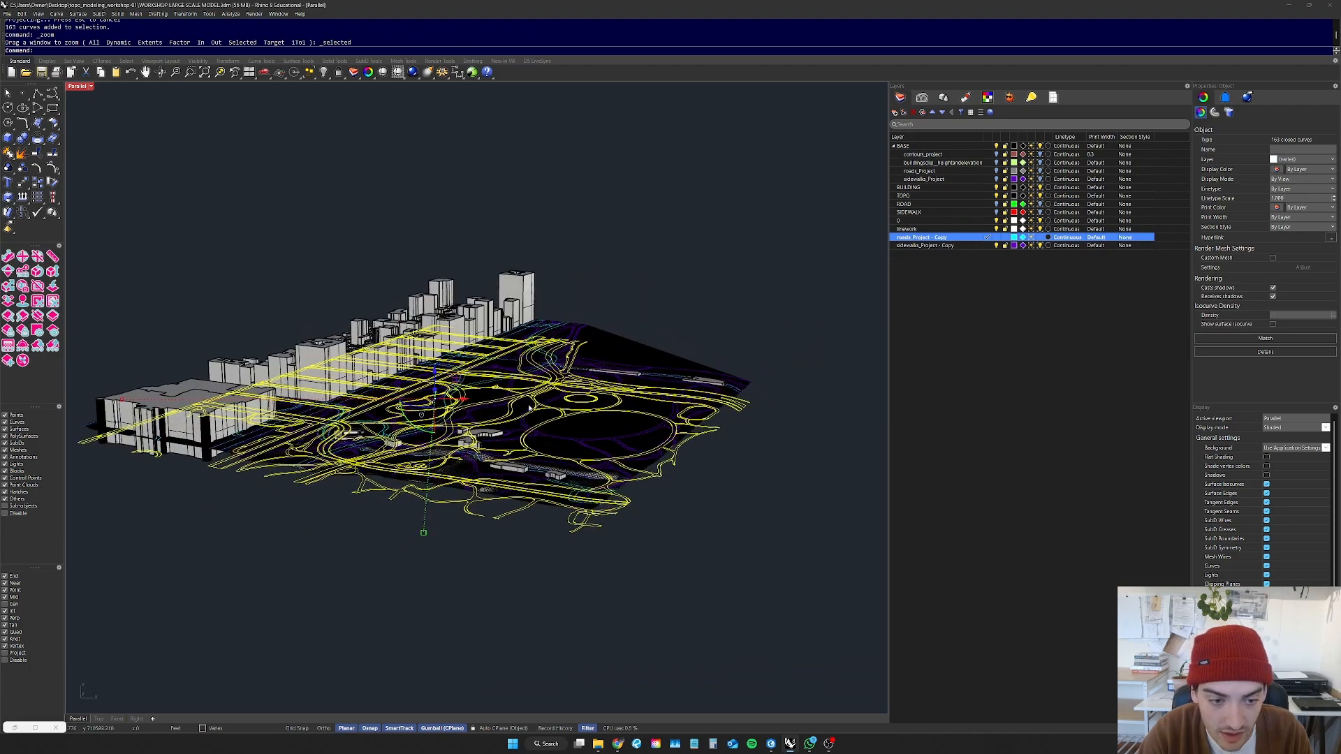
{"action": "key", "text": "Delete"}
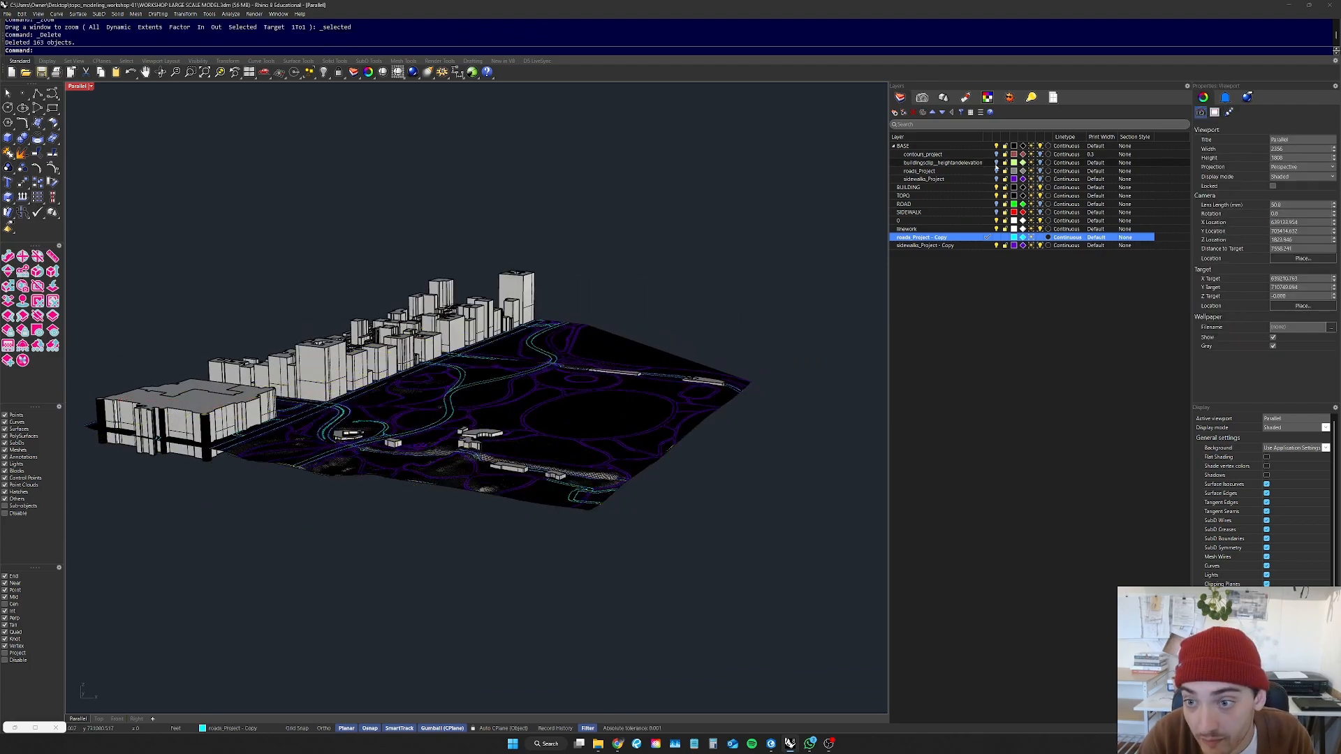
Step: Check the roads_Project layer's curves against the model by toggling the layer's visibility
{"action": "left_click", "coordinate": [990, 171]}
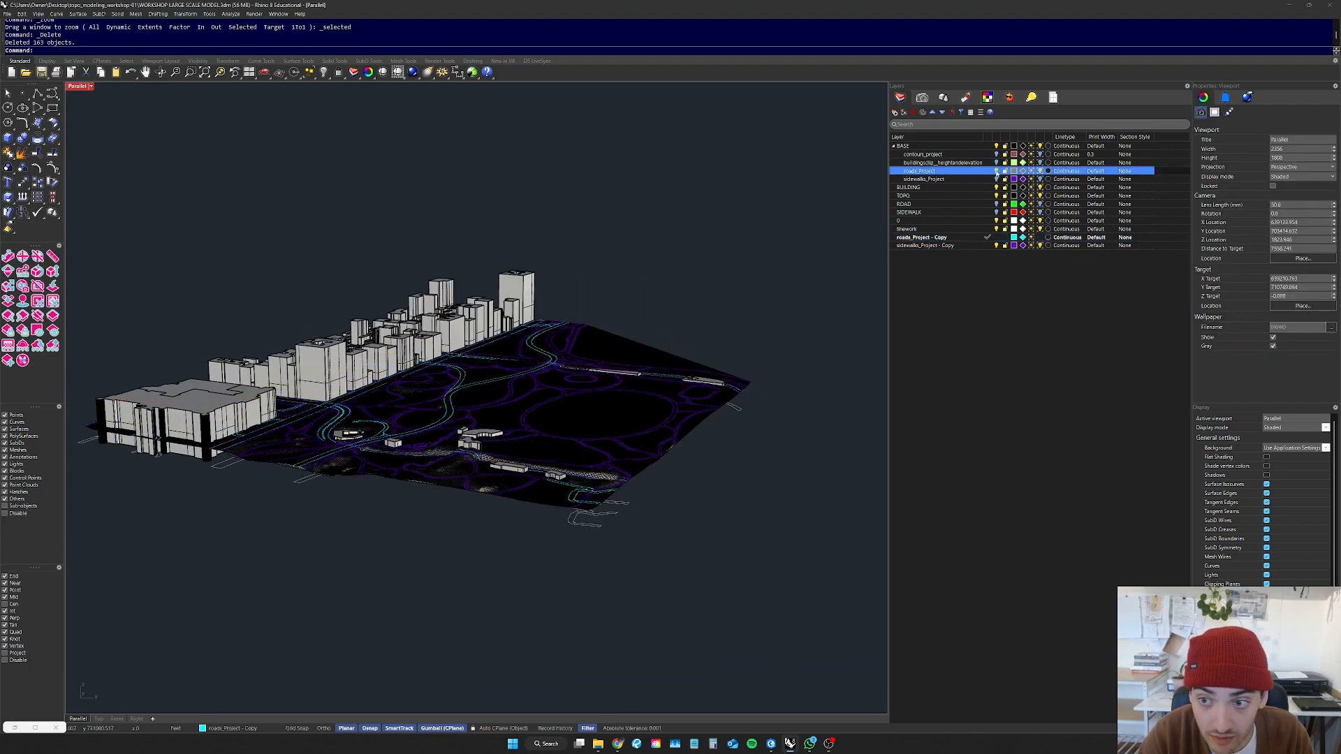
{"action": "right_click_drag", "start_coordinate": [727, 266], "coordinate": [688, 315]}
{"action": "scroll", "coordinate": [689, 315], "scroll_direction": "down", "scroll_amount": 6}
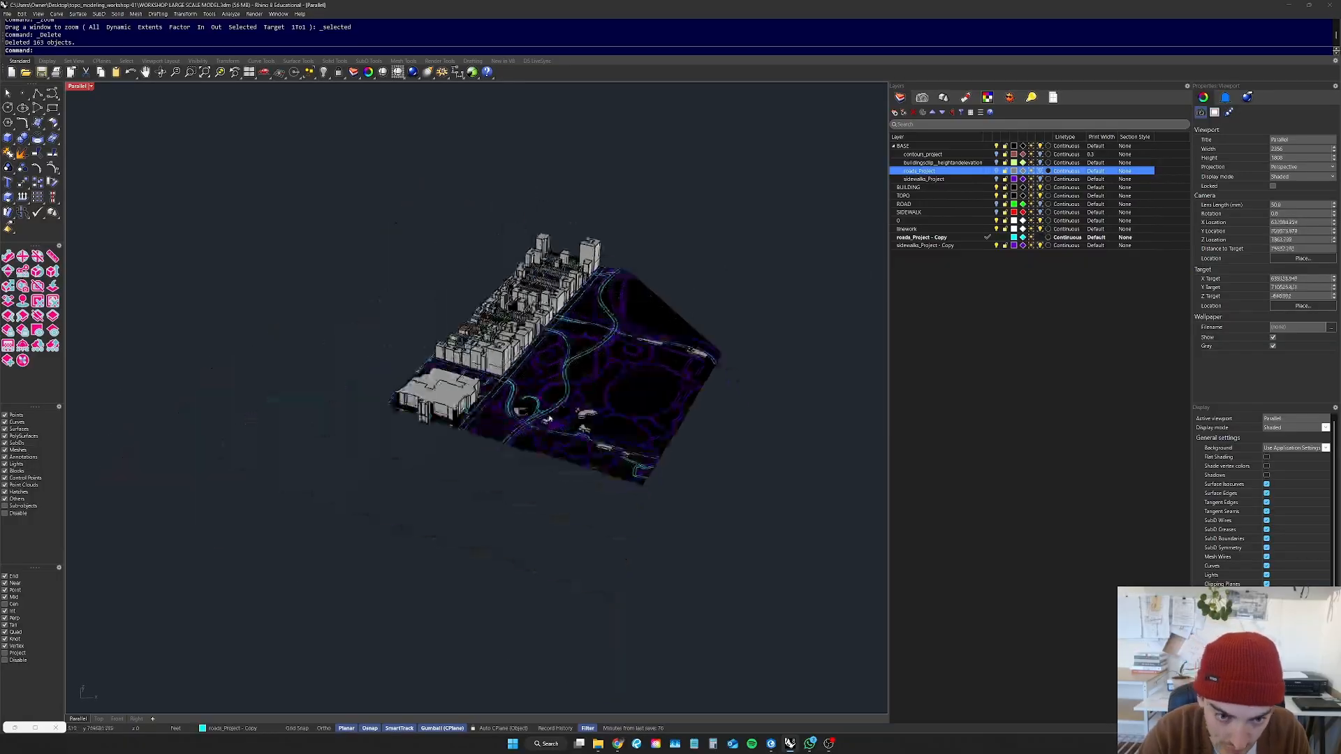
Step: Examine how the projected road and sidewalk curves follow the terrain across the park and along the building blocks
{"action": "scroll", "coordinate": [586, 412], "scroll_direction": "up", "scroll_amount": 12}
{"action": "right_click_drag", "start_coordinate": [599, 399], "coordinate": [402, 278]}
{"action": "scroll", "coordinate": [417, 326], "scroll_direction": "down", "scroll_amount": 10}
{"action": "scroll", "coordinate": [417, 326], "scroll_direction": "up", "scroll_amount": 10}
{"action": "scroll", "coordinate": [412, 269], "scroll_direction": "up", "scroll_amount": 5}
{"action": "scroll", "coordinate": [440, 262], "scroll_direction": "up", "scroll_amount": 6}
{"action": "scroll", "coordinate": [615, 248], "scroll_direction": "down", "scroll_amount": 8}
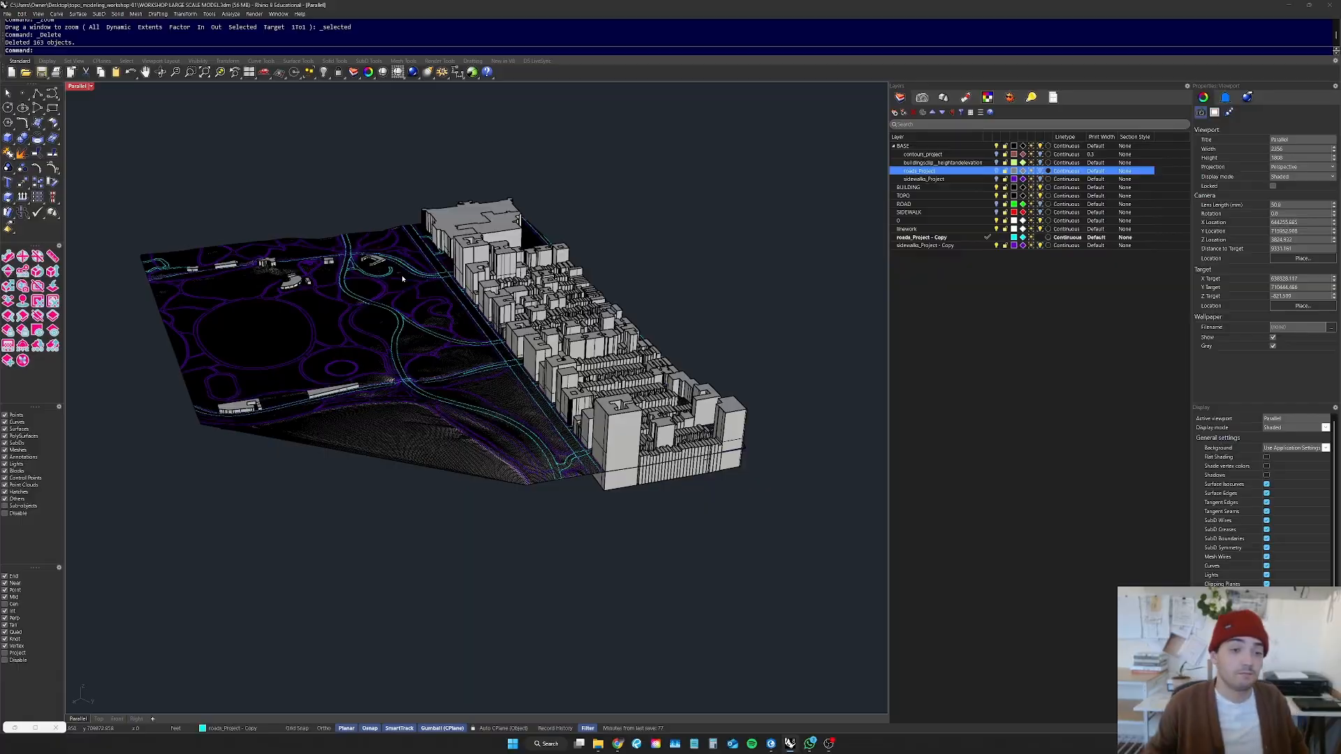
{"action": "scroll", "coordinate": [402, 278], "scroll_direction": "up", "scroll_amount": 6}
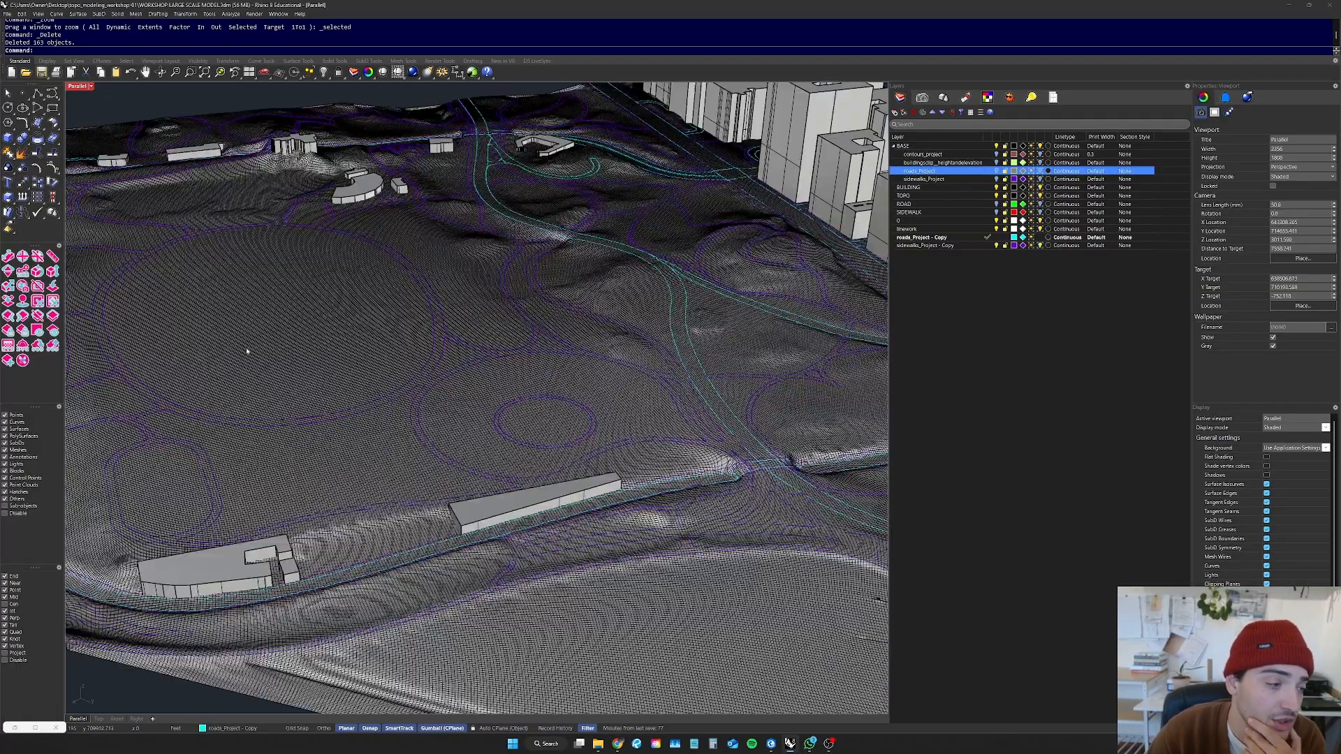
{"action": "scroll", "coordinate": [249, 350], "scroll_direction": "down", "scroll_amount": 5}
{"action": "scroll", "coordinate": [300, 338], "scroll_direction": "up", "scroll_amount": 2}
{"action": "right_click_drag", "start_coordinate": [364, 326], "coordinate": [350, 322]}
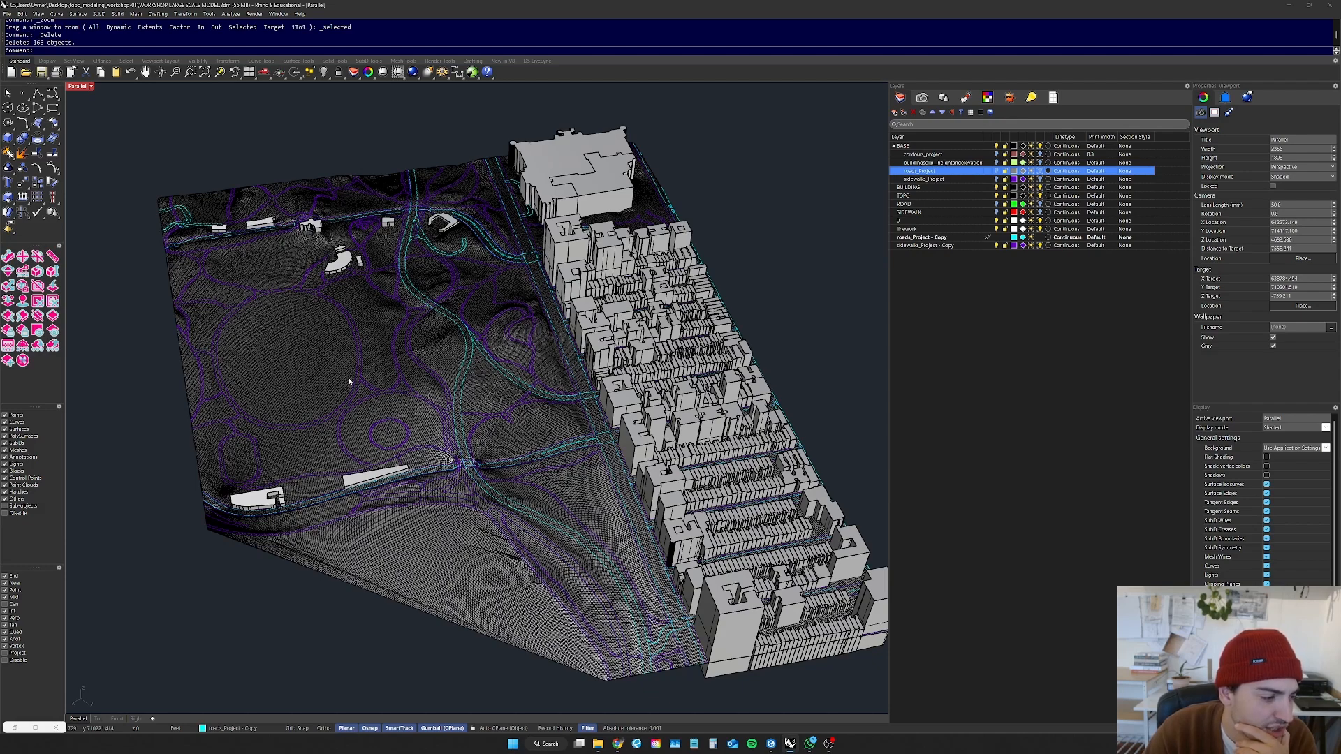
{"action": "scroll", "coordinate": [363, 244], "scroll_direction": "down", "scroll_amount": 3}
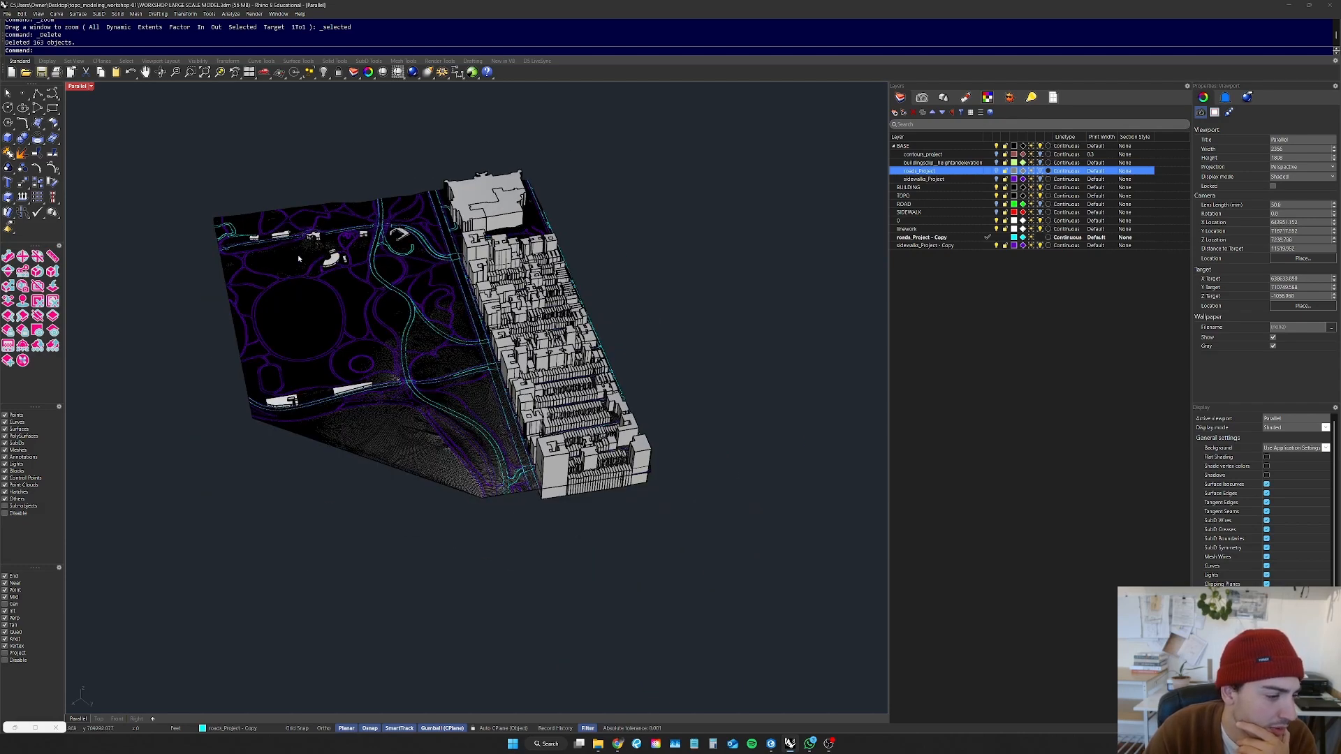
{"action": "scroll", "coordinate": [346, 315], "scroll_direction": "up", "scroll_amount": 5}
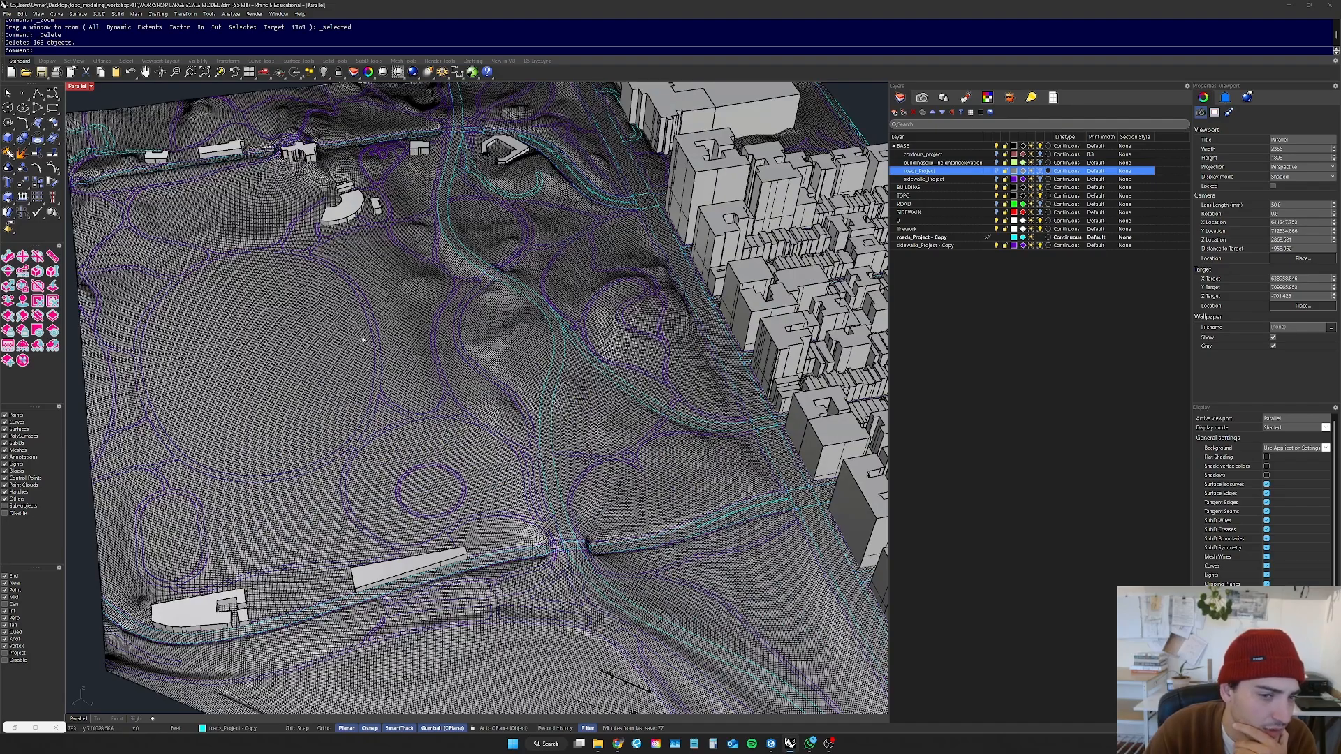
{"action": "scroll", "coordinate": [432, 490], "scroll_direction": "down", "scroll_amount": 5}
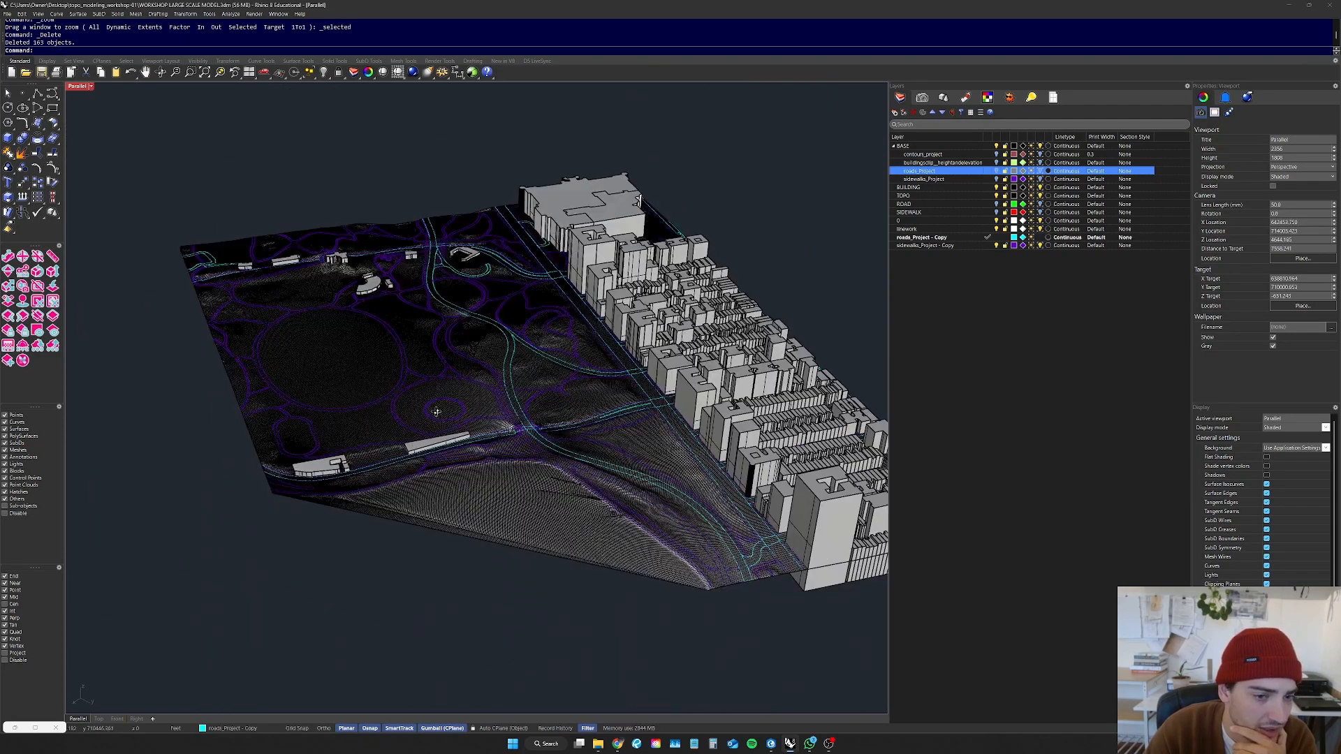
{"action": "scroll", "coordinate": [409, 318], "scroll_direction": "up", "scroll_amount": 5}
{"action": "scroll", "coordinate": [330, 336], "scroll_direction": "down", "scroll_amount": 2}
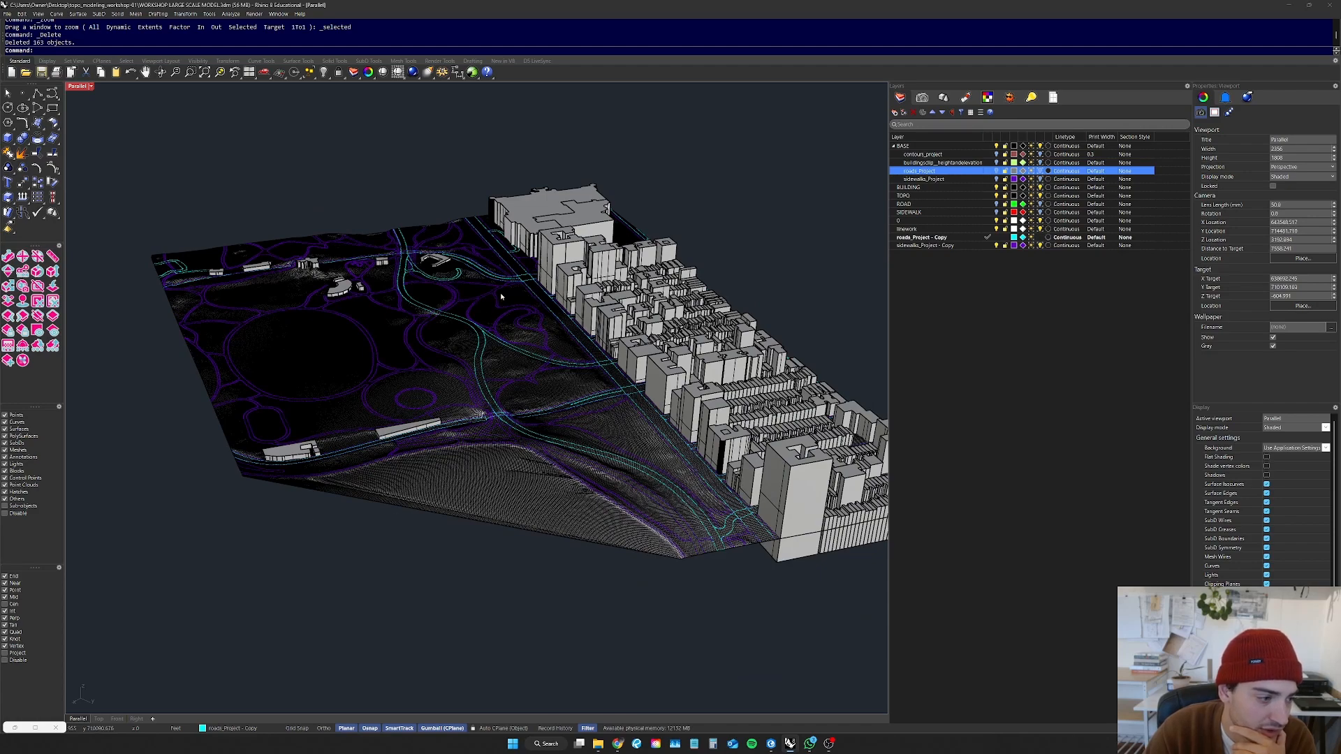
{"action": "right_click_drag", "start_coordinate": [295, 345], "coordinate": [450, 335]}
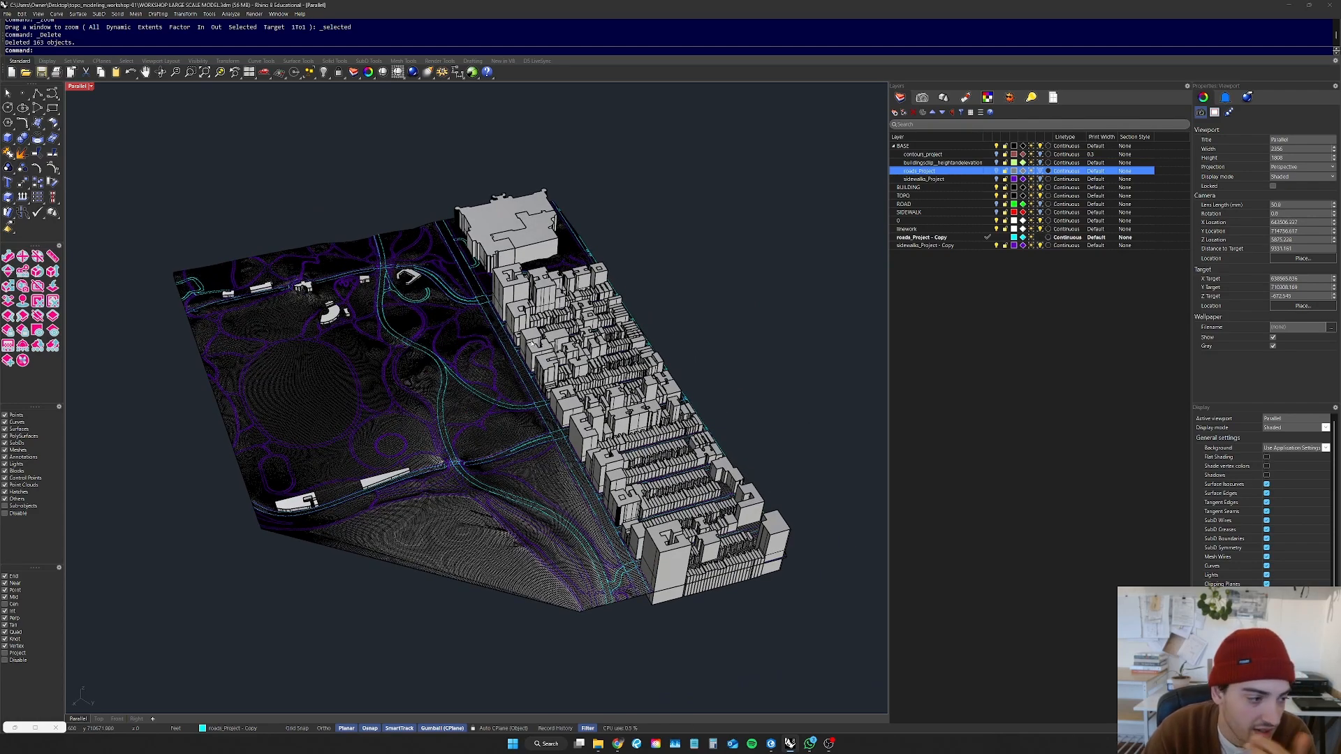
{"action": "scroll", "coordinate": [470, 376], "scroll_direction": "down", "scroll_amount": 2}
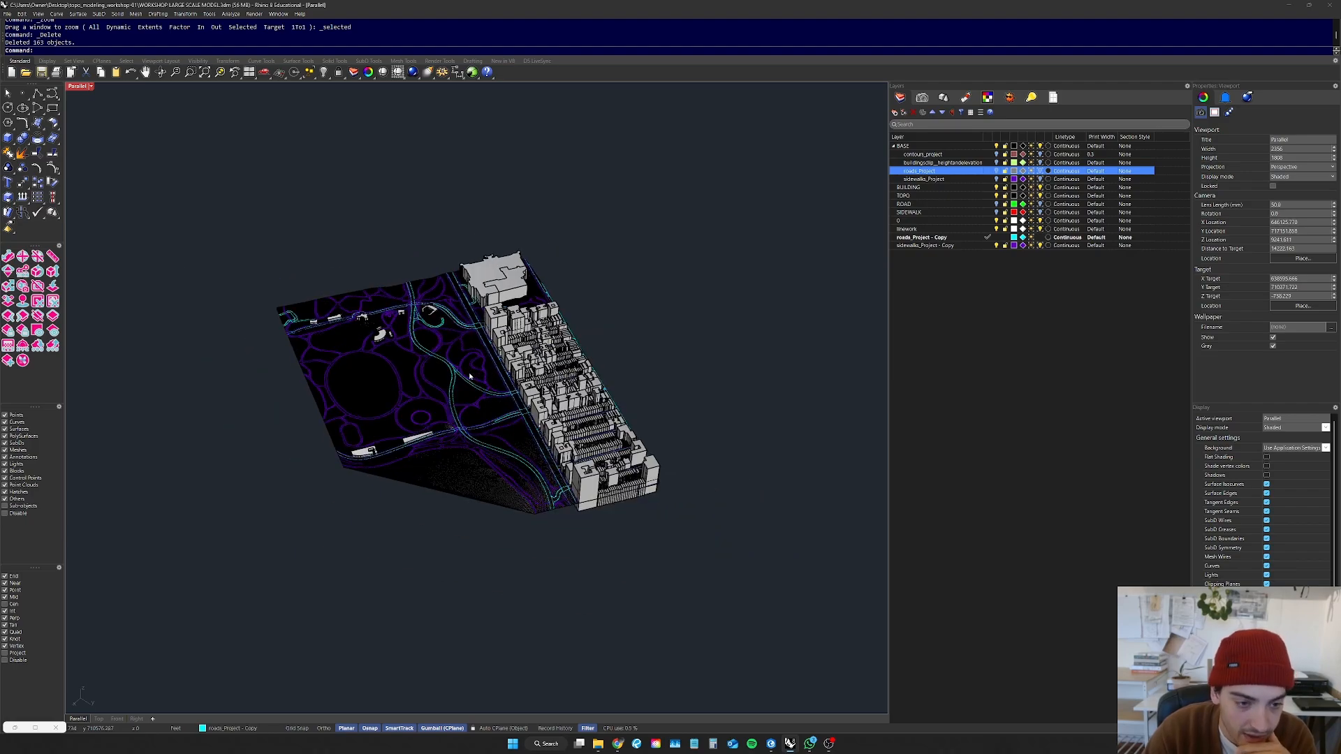
{"action": "scroll", "coordinate": [473, 367], "scroll_direction": "up", "scroll_amount": 6}
{"action": "mouse_move", "coordinate": [471, 368]}
{"action": "right_mouse_down"}
{"action": "mouse_move", "coordinate": [533, 347]}
{"action": "mouse_move", "coordinate": [441, 359]}
{"action": "mouse_move", "coordinate": [462, 359]}
{"action": "right_mouse_up"}
{"action": "scroll", "coordinate": [441, 358], "scroll_direction": "down", "scroll_amount": 2}
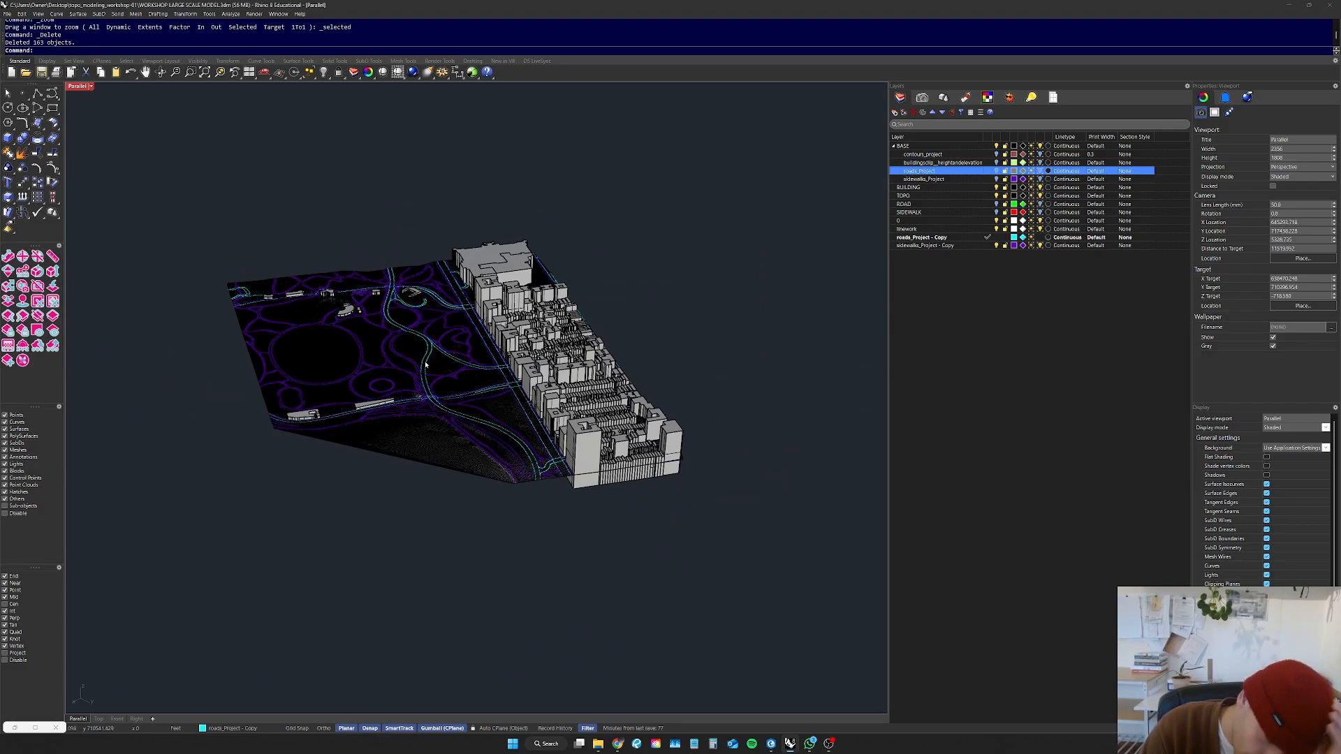
{"action": "scroll", "coordinate": [402, 347], "scroll_direction": "up", "scroll_amount": 5}
{"action": "scroll", "coordinate": [398, 360], "scroll_direction": "down", "scroll_amount": 5}
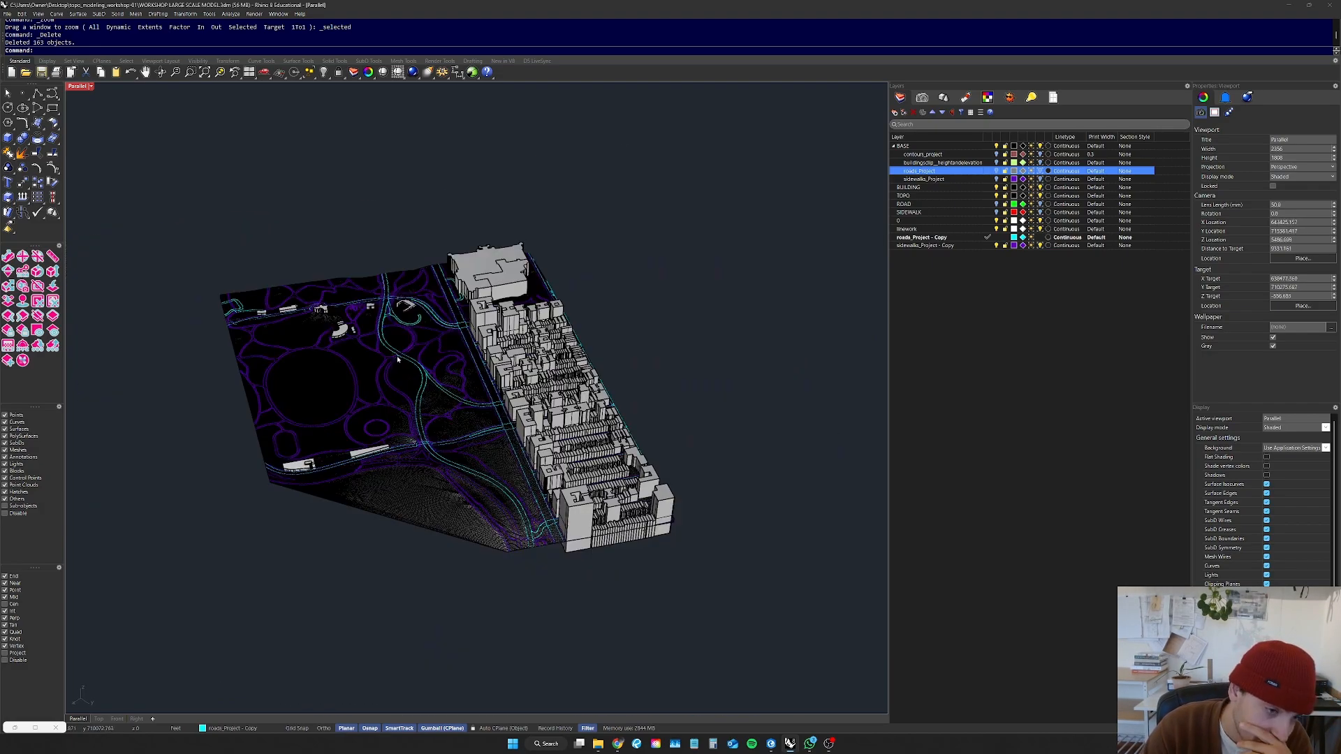
{"action": "right_click_drag", "start_coordinate": [401, 363], "coordinate": [454, 389]}
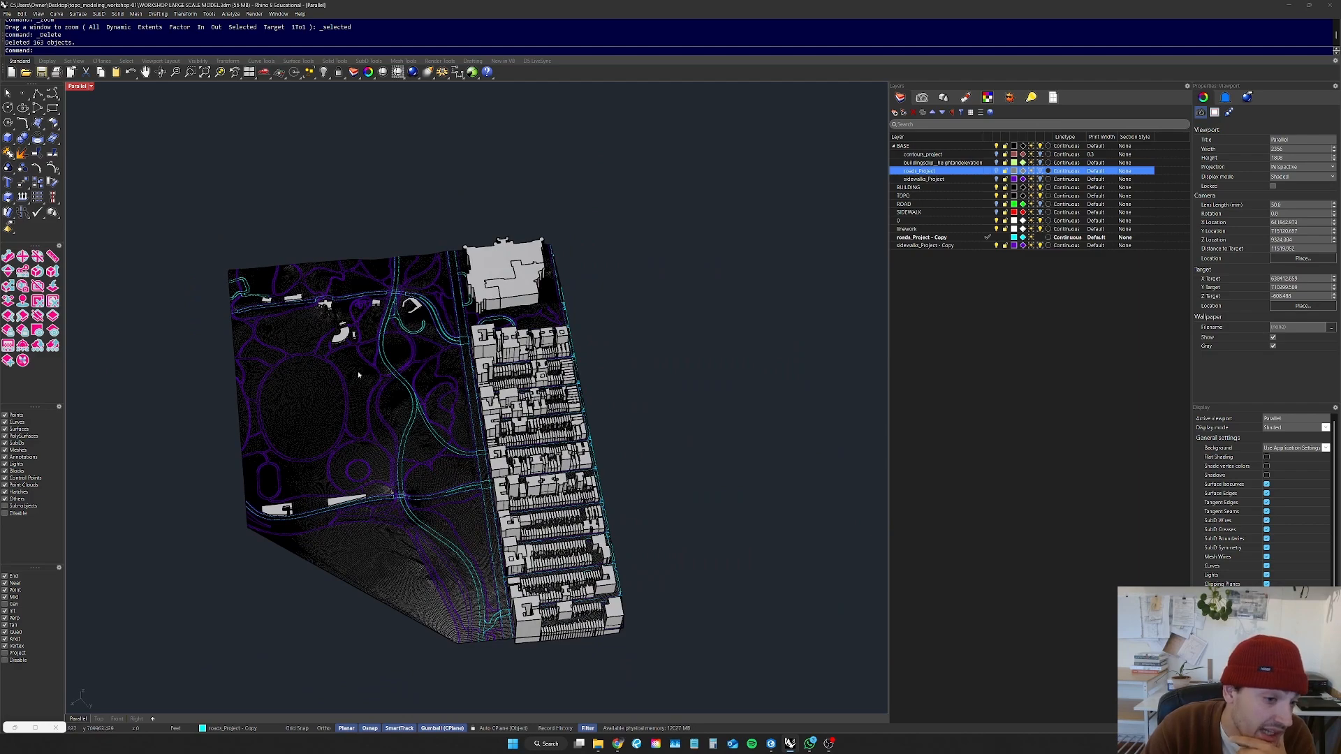
{"action": "right_click_drag", "start_coordinate": [347, 388], "coordinate": [360, 378]}
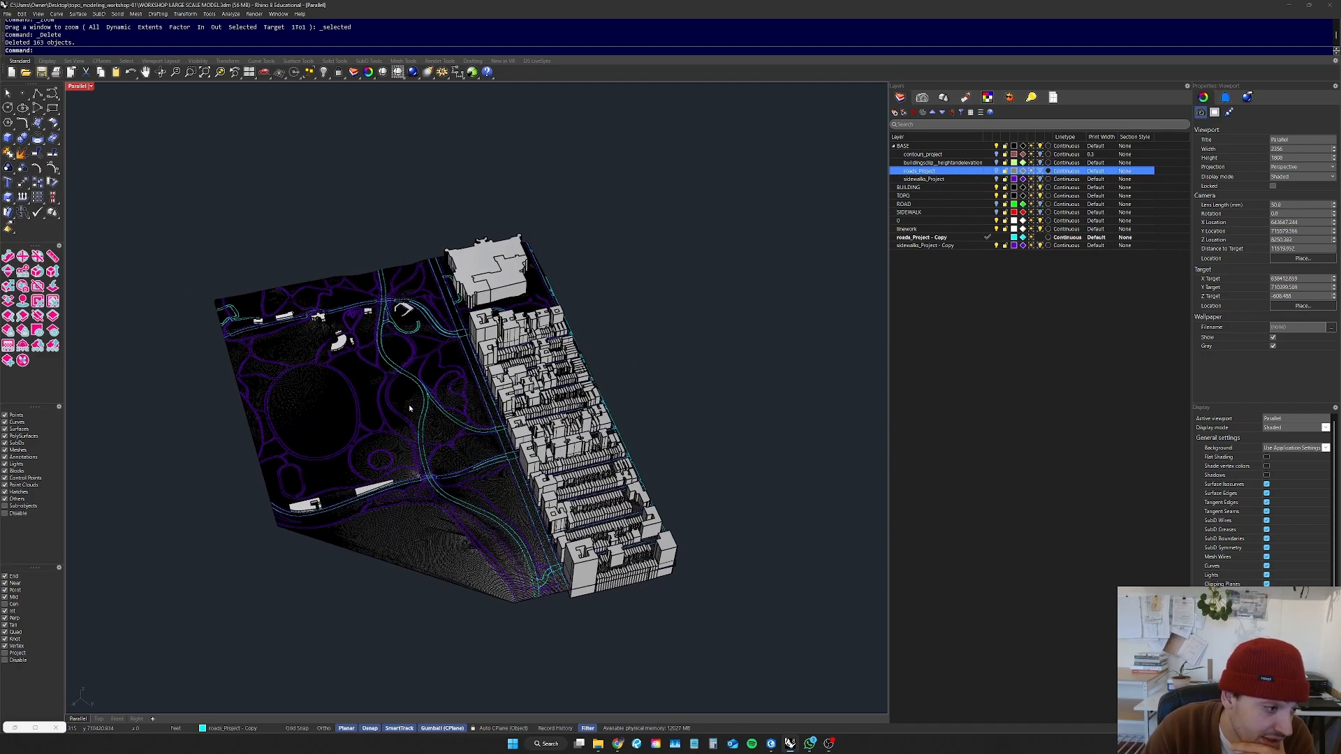
Step: Examine the projected paths and park buildings from the opposite side of the site
{"action": "scroll", "coordinate": [412, 404], "scroll_direction": "down", "scroll_amount": 4}
{"action": "right_click_drag", "start_coordinate": [354, 391], "coordinate": [664, 383]}
{"action": "scroll", "coordinate": [529, 411], "scroll_direction": "up", "scroll_amount": 9}
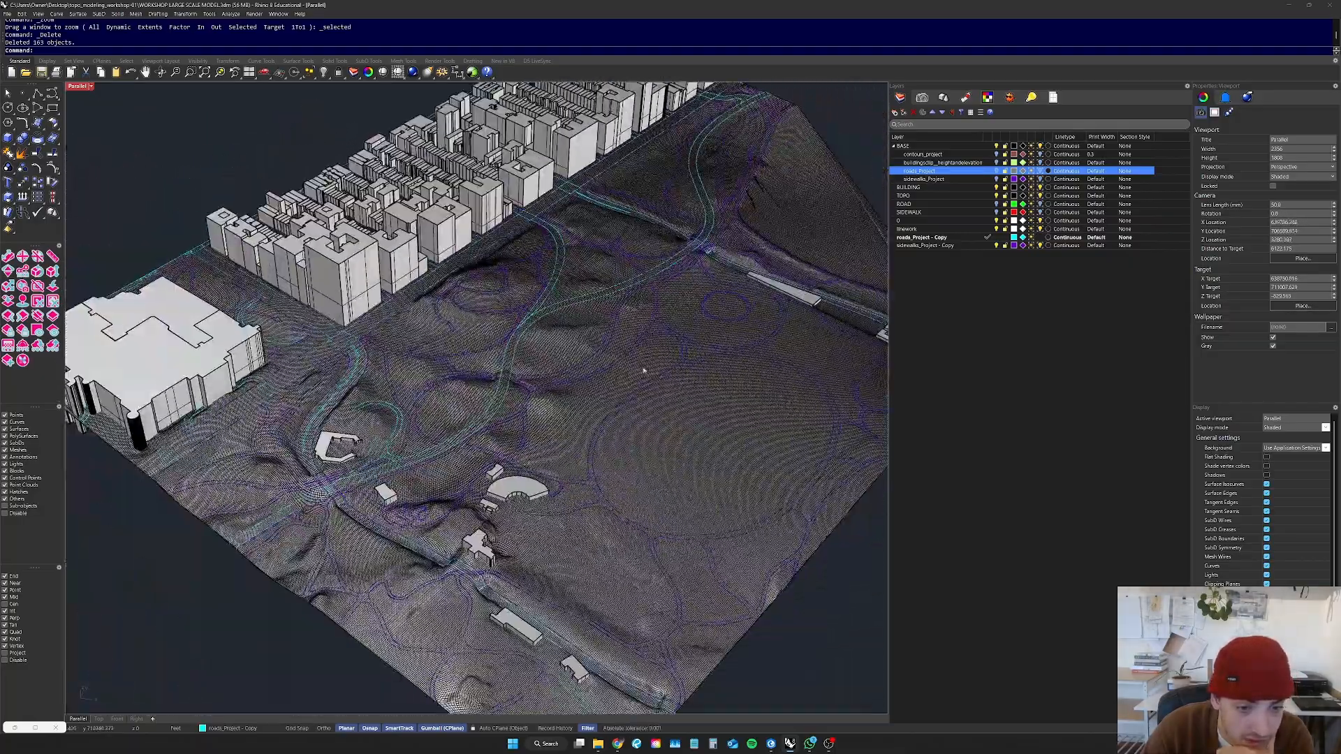
{"action": "scroll", "coordinate": [664, 383], "scroll_direction": "up", "scroll_amount": 5}
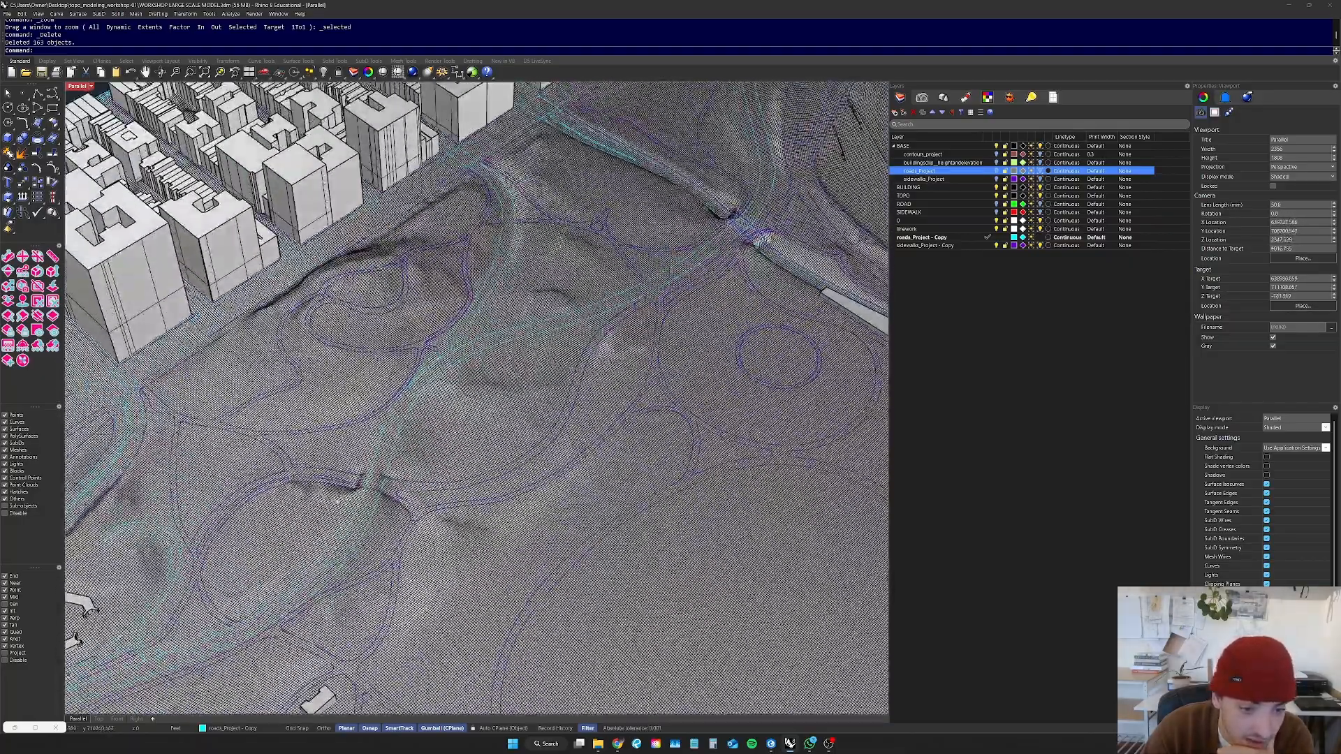
{"action": "scroll", "coordinate": [480, 419], "scroll_direction": "down", "scroll_amount": 6}
{"action": "right_click_drag", "start_coordinate": [609, 409], "coordinate": [292, 367]}
{"action": "scroll", "coordinate": [475, 418], "scroll_direction": "down", "scroll_amount": 2}
{"action": "scroll", "coordinate": [475, 417], "scroll_direction": "down", "scroll_amount": 6}
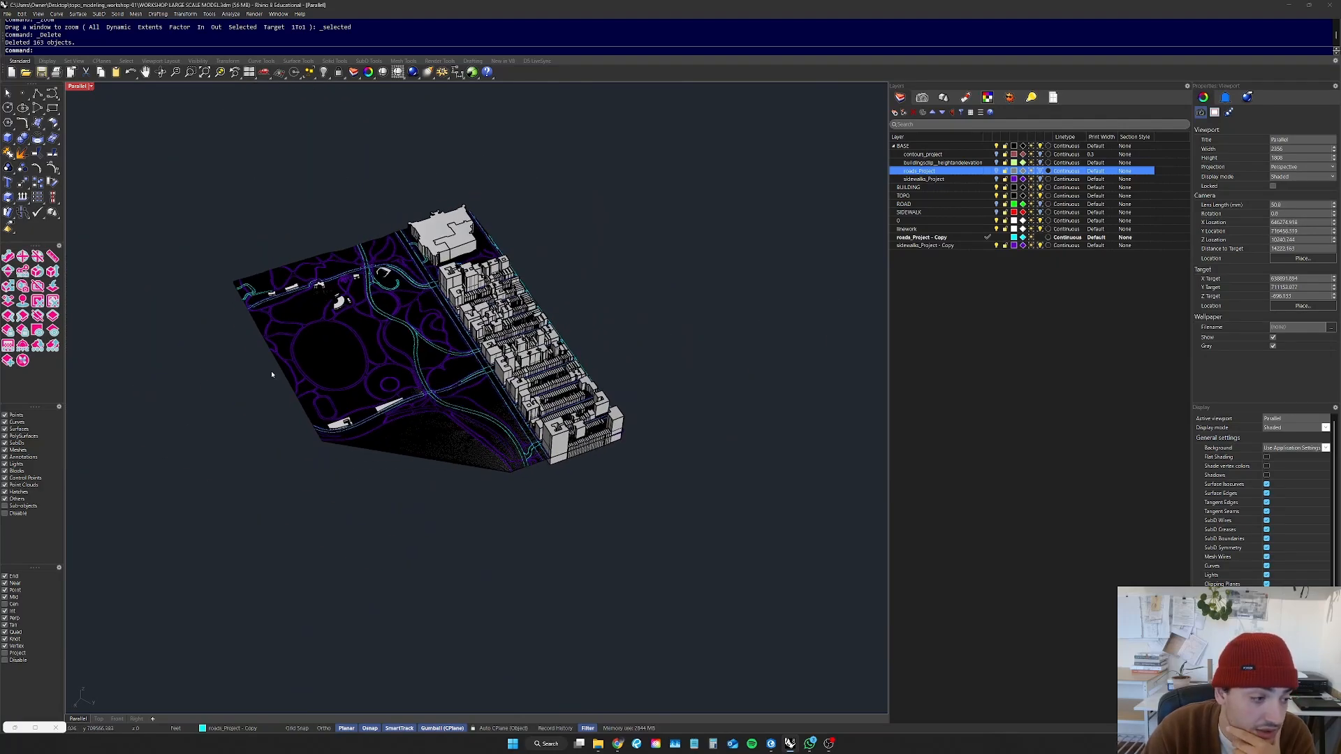
Step: Set a northeast isometric view and zoom it to the buildings, curves and terrain mesh of the site model
{"action": "left_click_drag", "start_coordinate": [725, 167], "coordinate": [145, 611]}
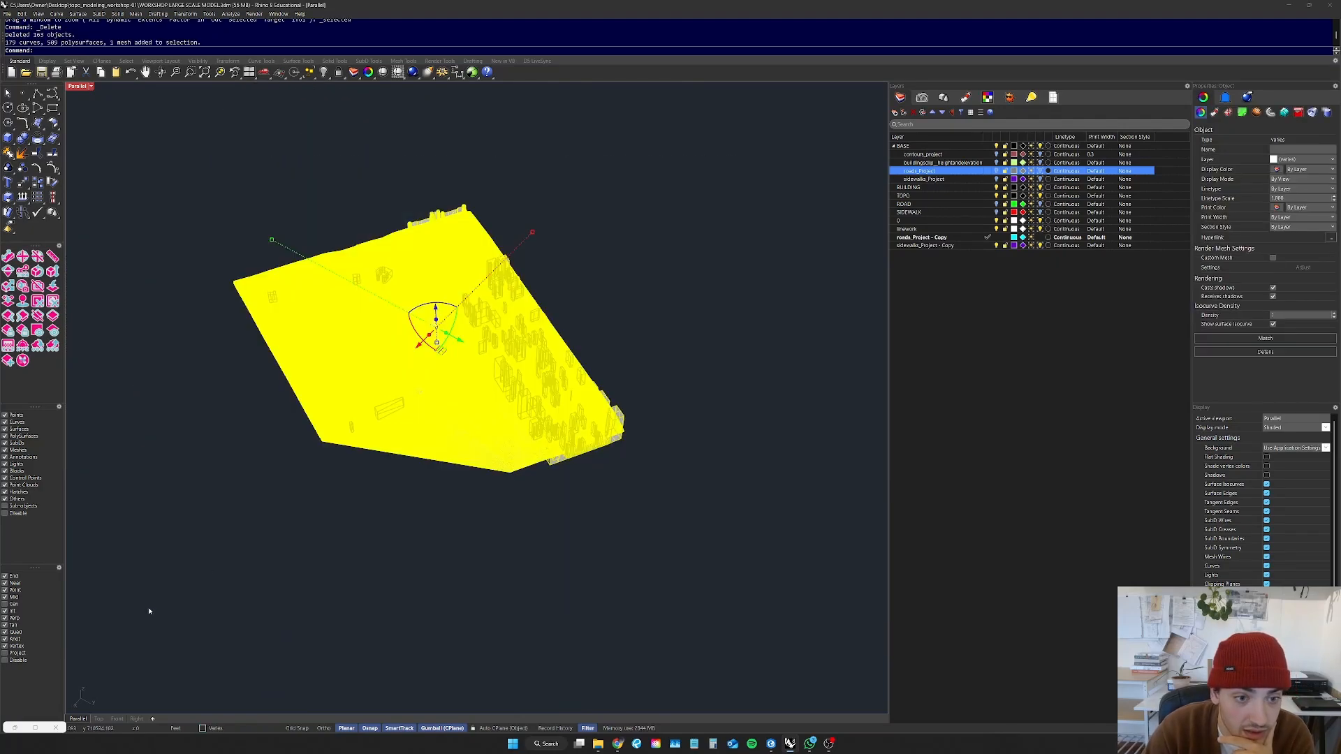
{"action": "type", "text": "ic"}
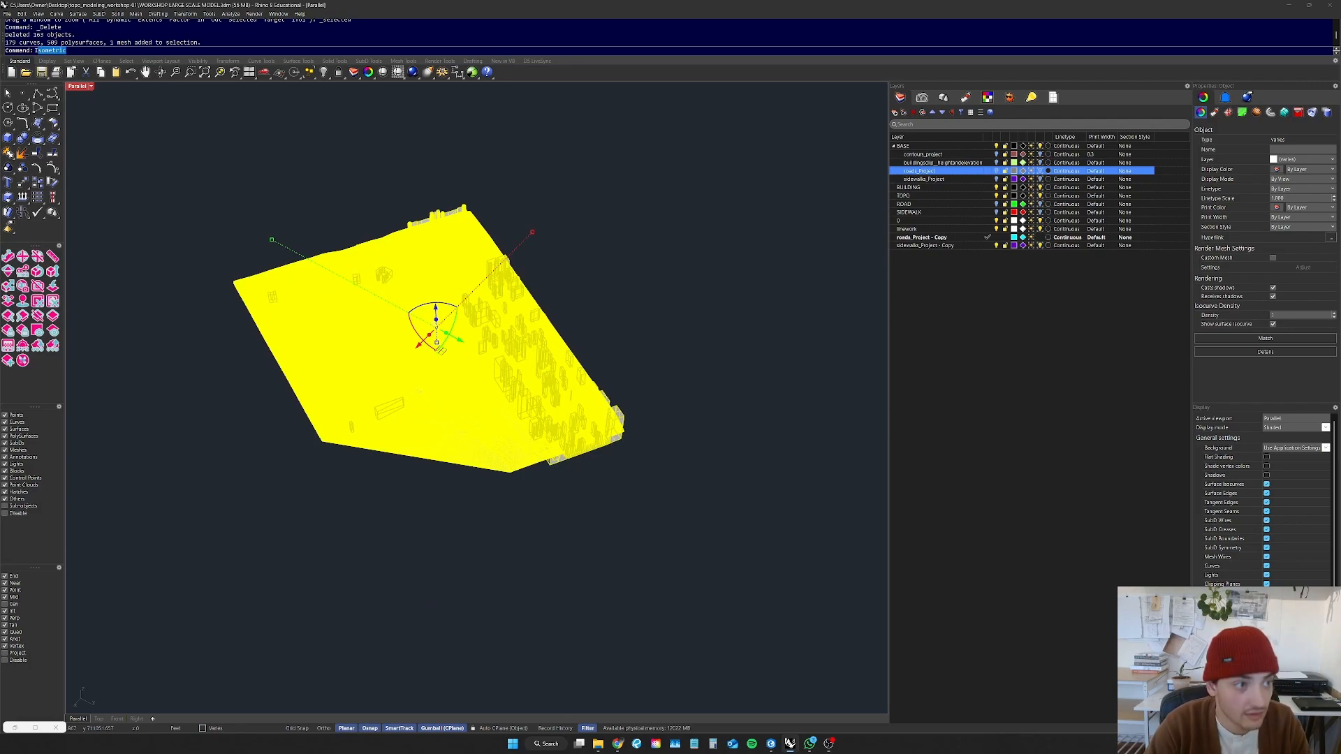
{"action": "type", "text": "s"}
{"action": "key", "text": "Return"}
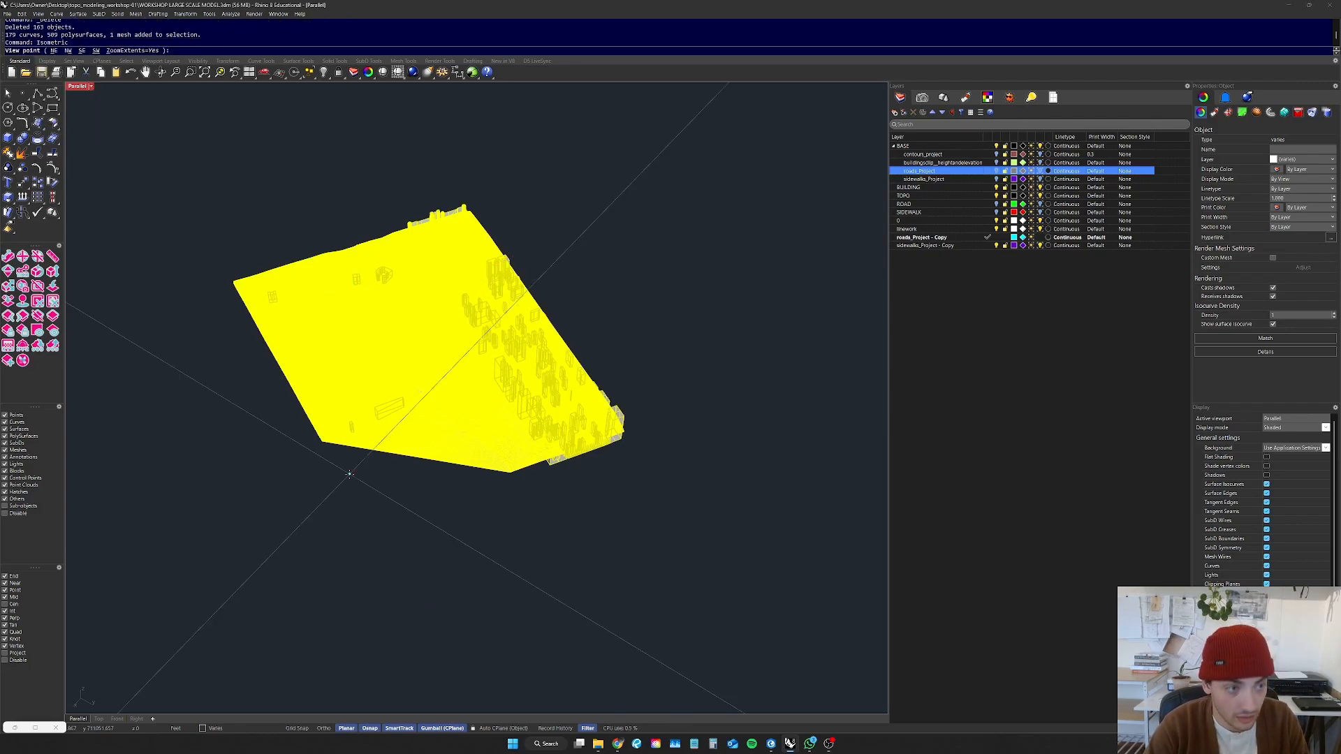
{"action": "type", "text": "ne"}
{"action": "key", "text": "Return"}
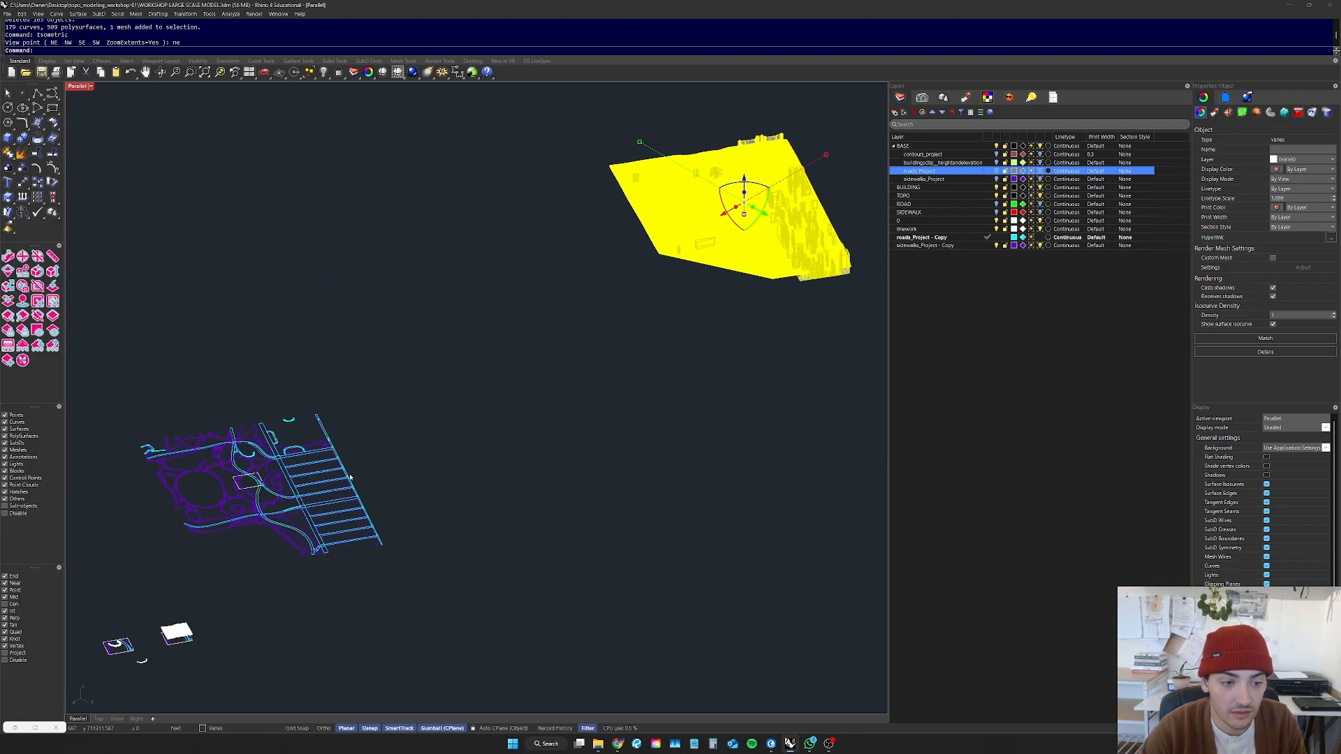
{"action": "type", "text": "zs"}
{"action": "key", "text": "Return"}
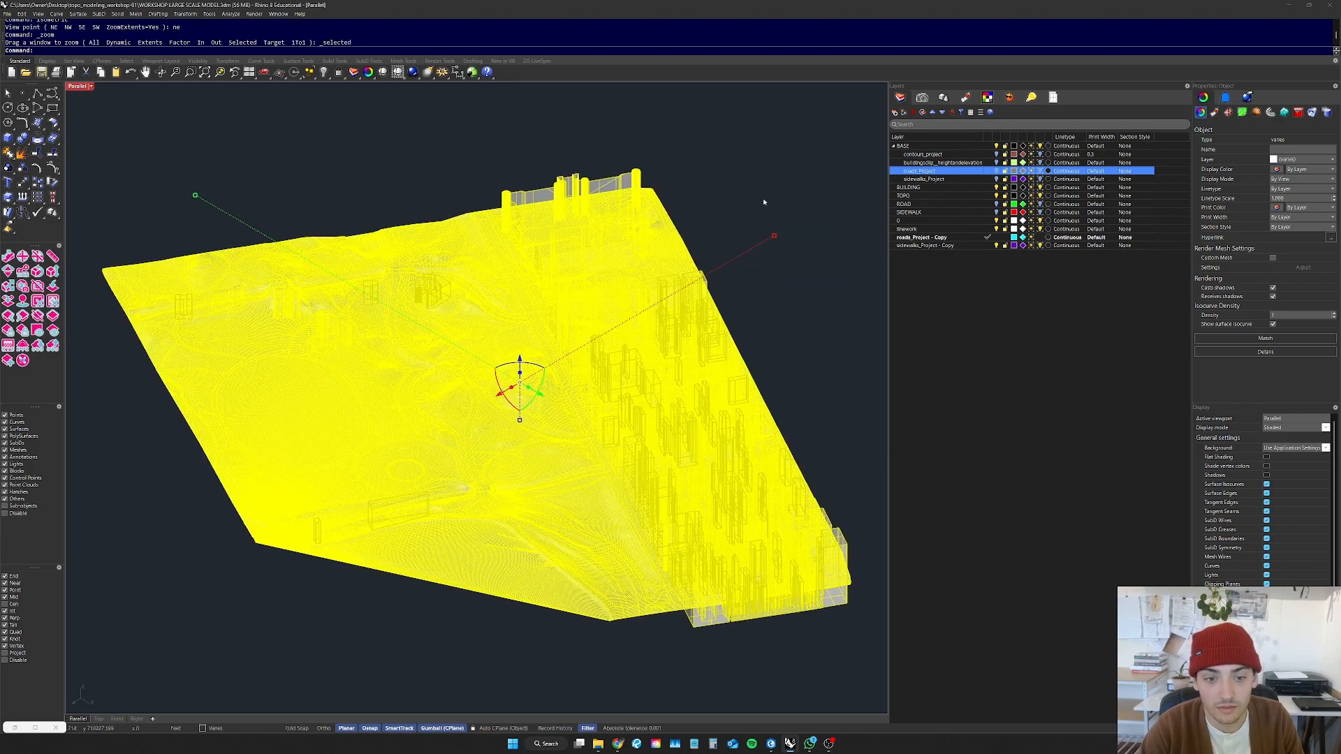
{"action": "key", "text": "Escape"}
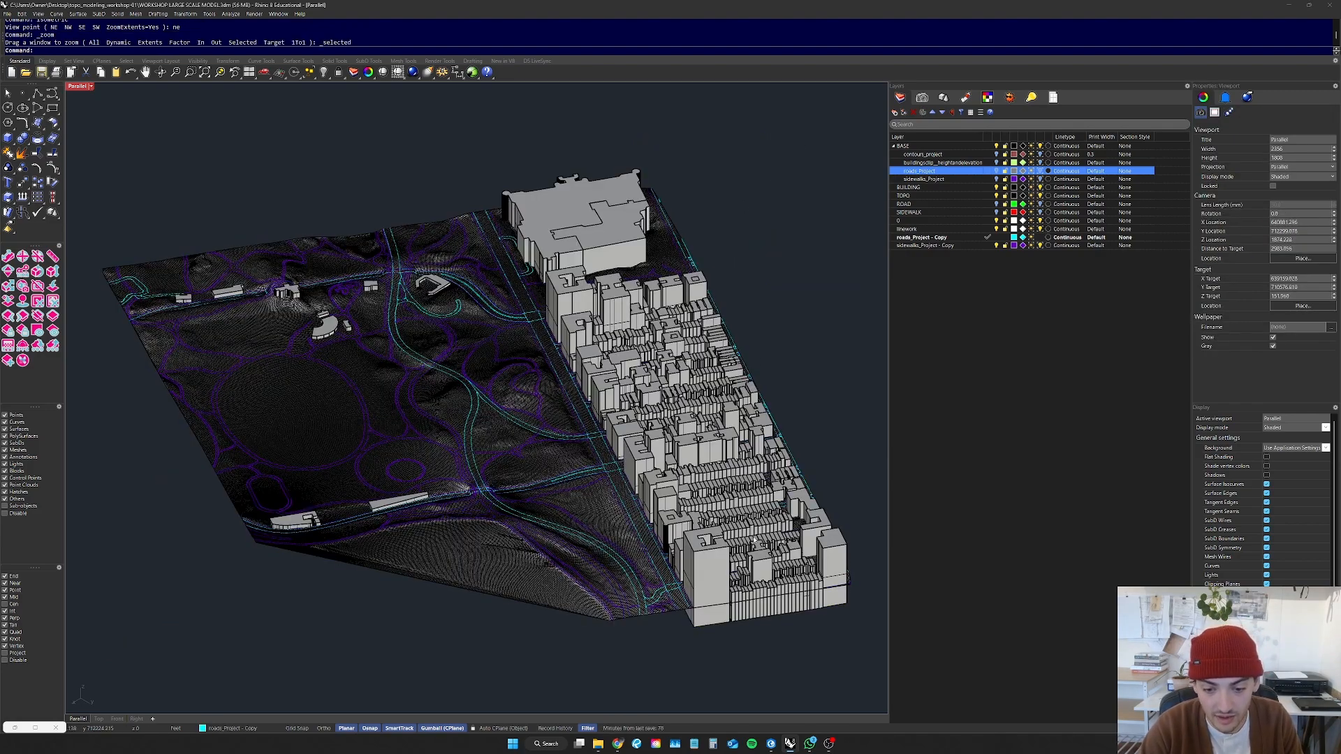
Step: Examine the corner building and the bases of the buildings along the terrain's edge from a low side view
{"action": "left_click", "coordinate": [711, 623]}
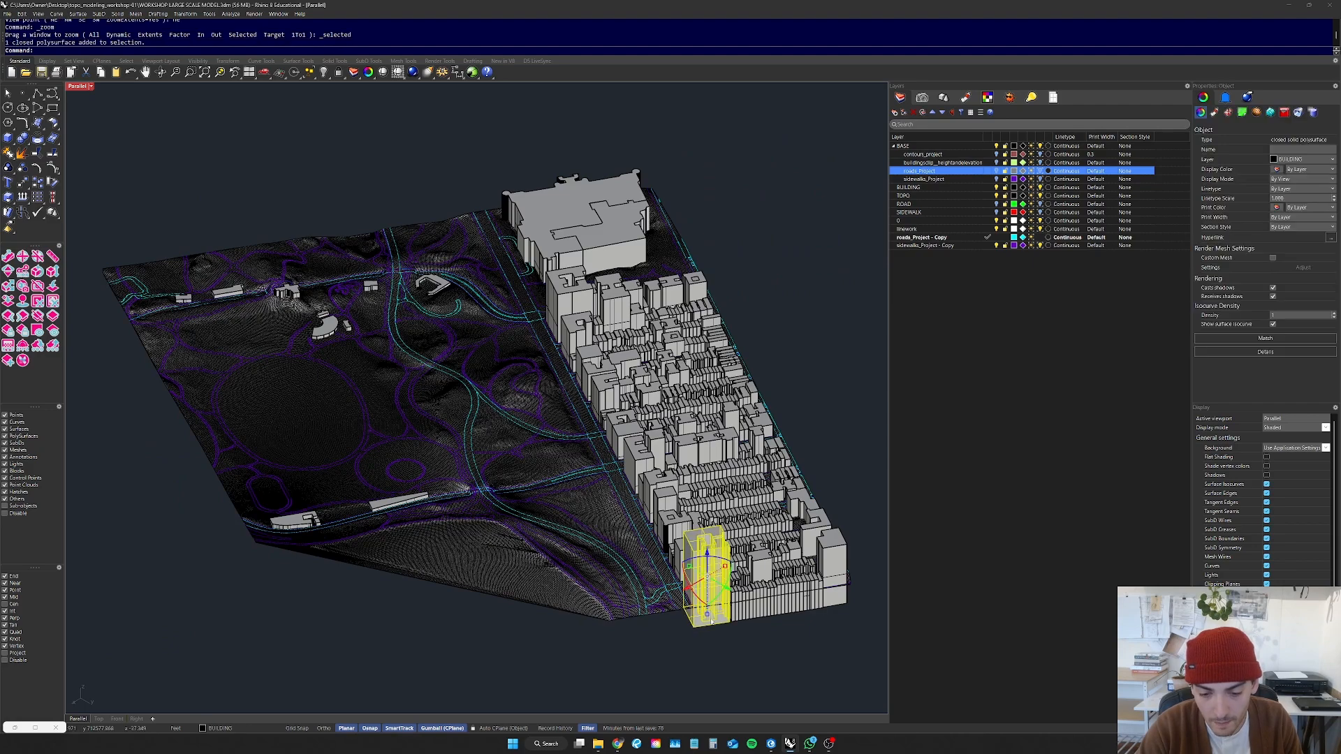
{"action": "left_click", "coordinate": [759, 615]}
{"action": "left_click", "coordinate": [746, 645]}
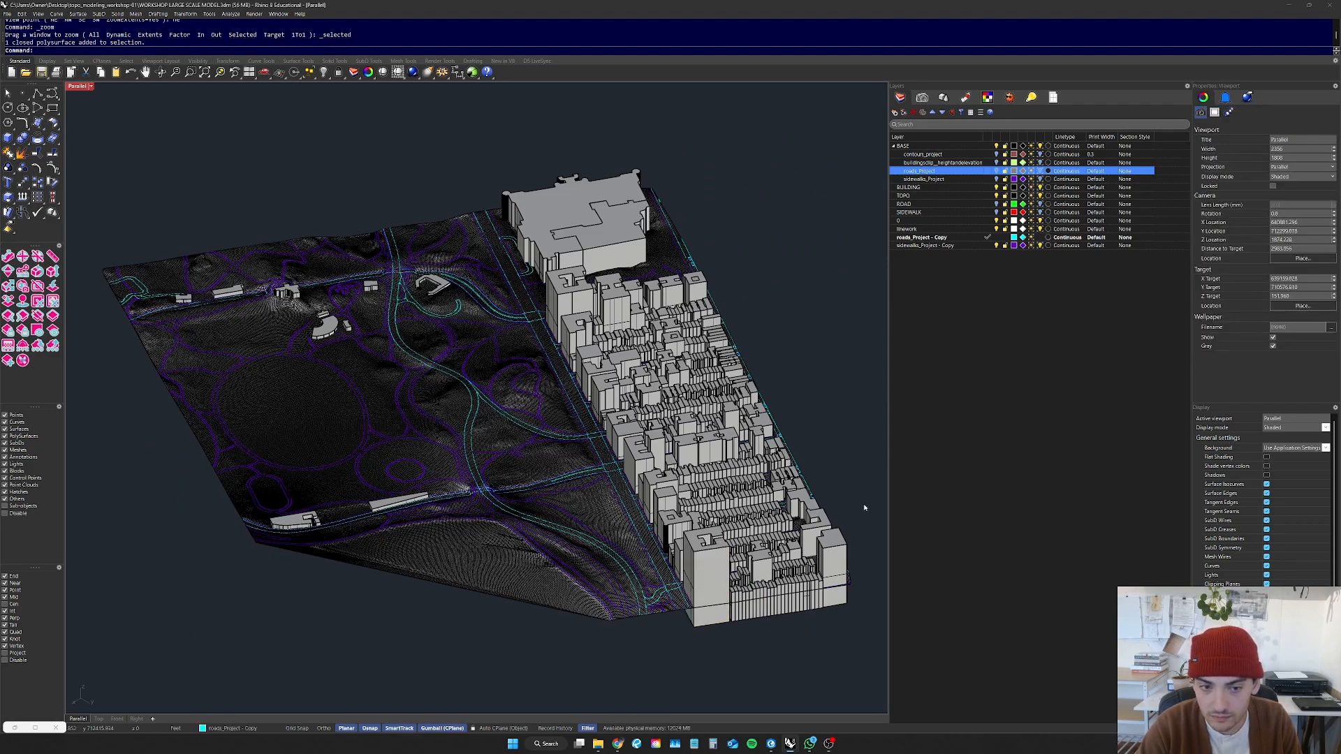
{"action": "right_click_drag", "start_coordinate": [857, 509], "coordinate": [592, 468]}
{"action": "scroll", "coordinate": [594, 471], "scroll_direction": "up", "scroll_amount": 8}
{"action": "right_click_drag", "start_coordinate": [606, 559], "coordinate": [536, 560]}
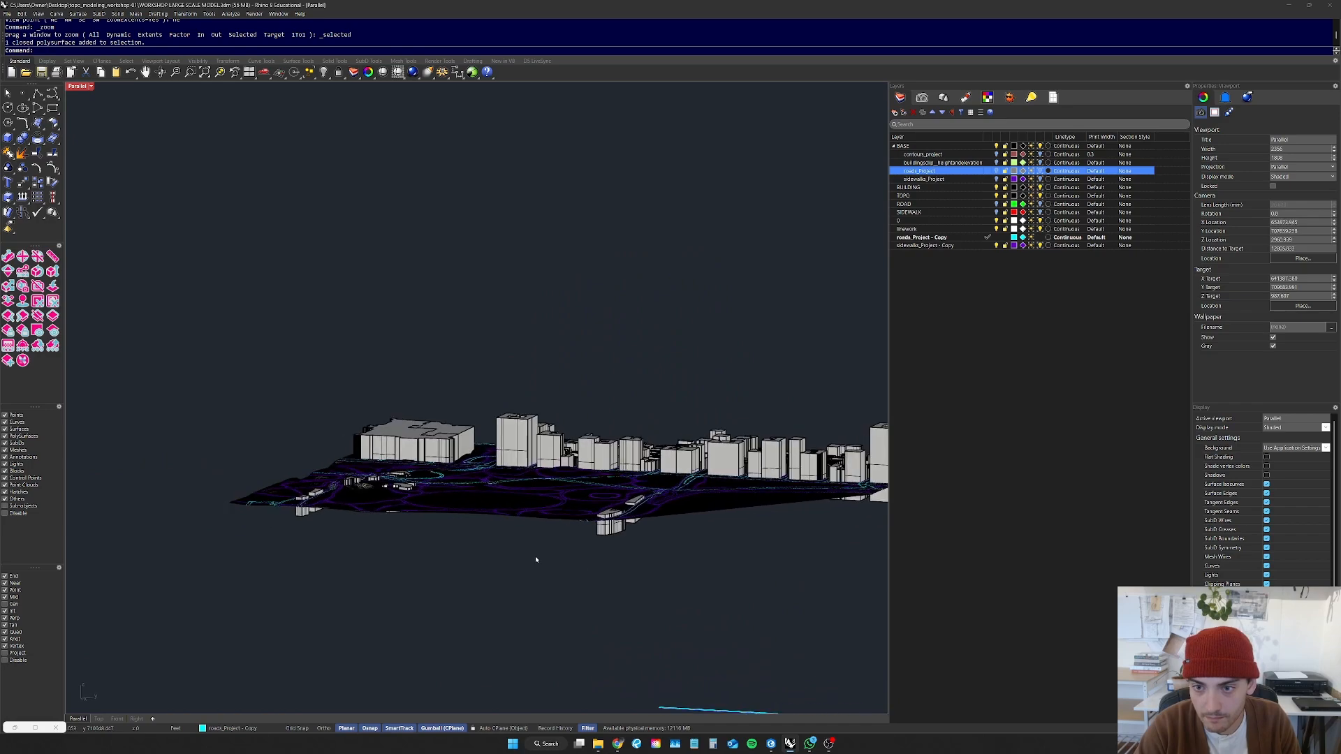
Step: Select the ROAD layer in the layer list
{"action": "left_click", "coordinate": [932, 188]}
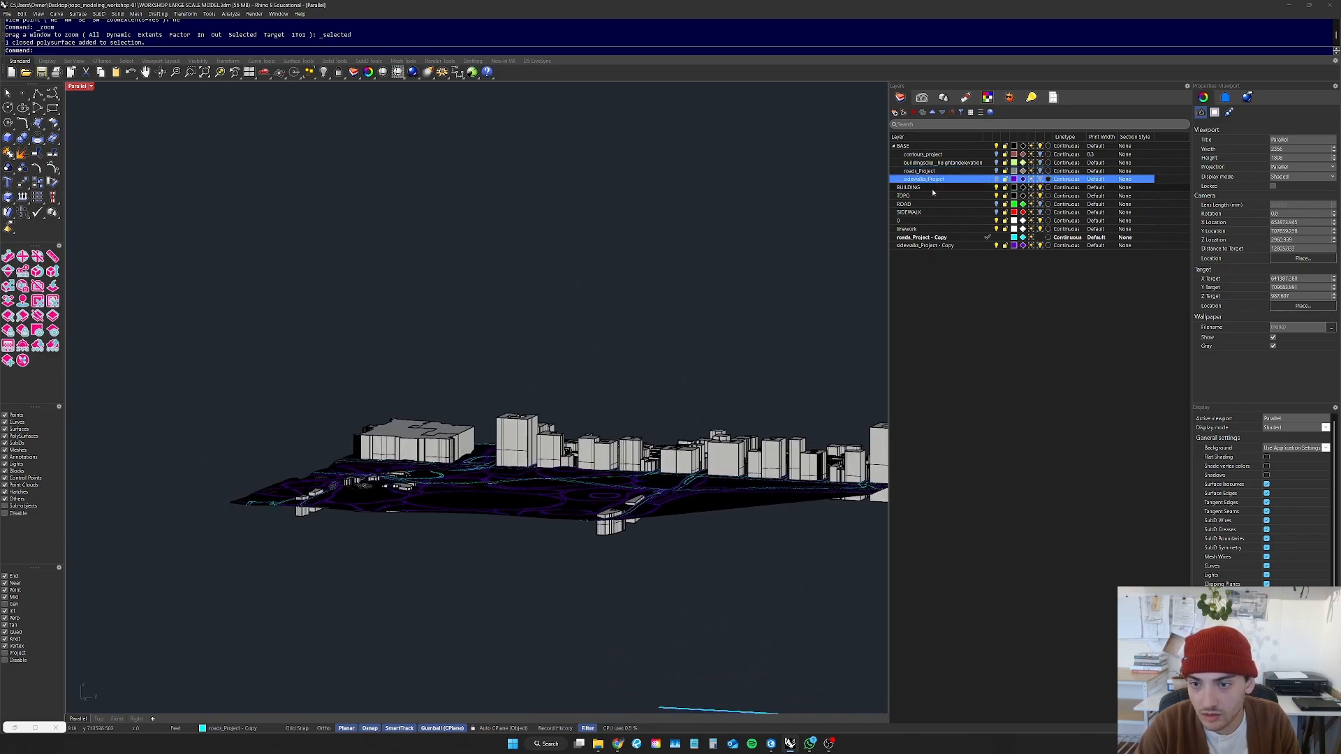
{"action": "left_click", "coordinate": [923, 212]}
{"action": "left_click", "coordinate": [914, 205]}
{"action": "right_click_drag", "start_coordinate": [676, 431], "coordinate": [641, 532]}
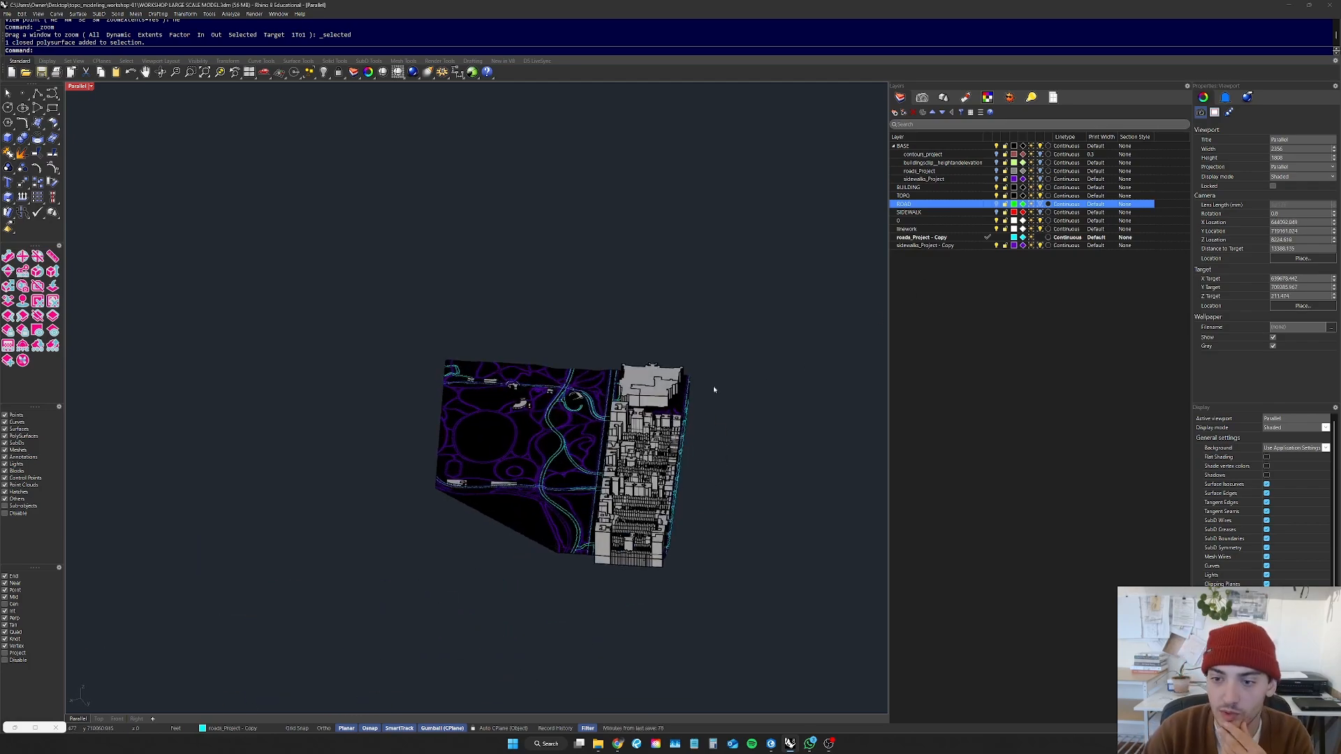
Step: Examine the site model from above and from a low angle, checking how the terrain meets the bases of the buildings
{"action": "right_click_drag", "start_coordinate": [718, 388], "coordinate": [719, 366]}
{"action": "scroll", "coordinate": [534, 420], "scroll_direction": "up", "scroll_amount": 4}
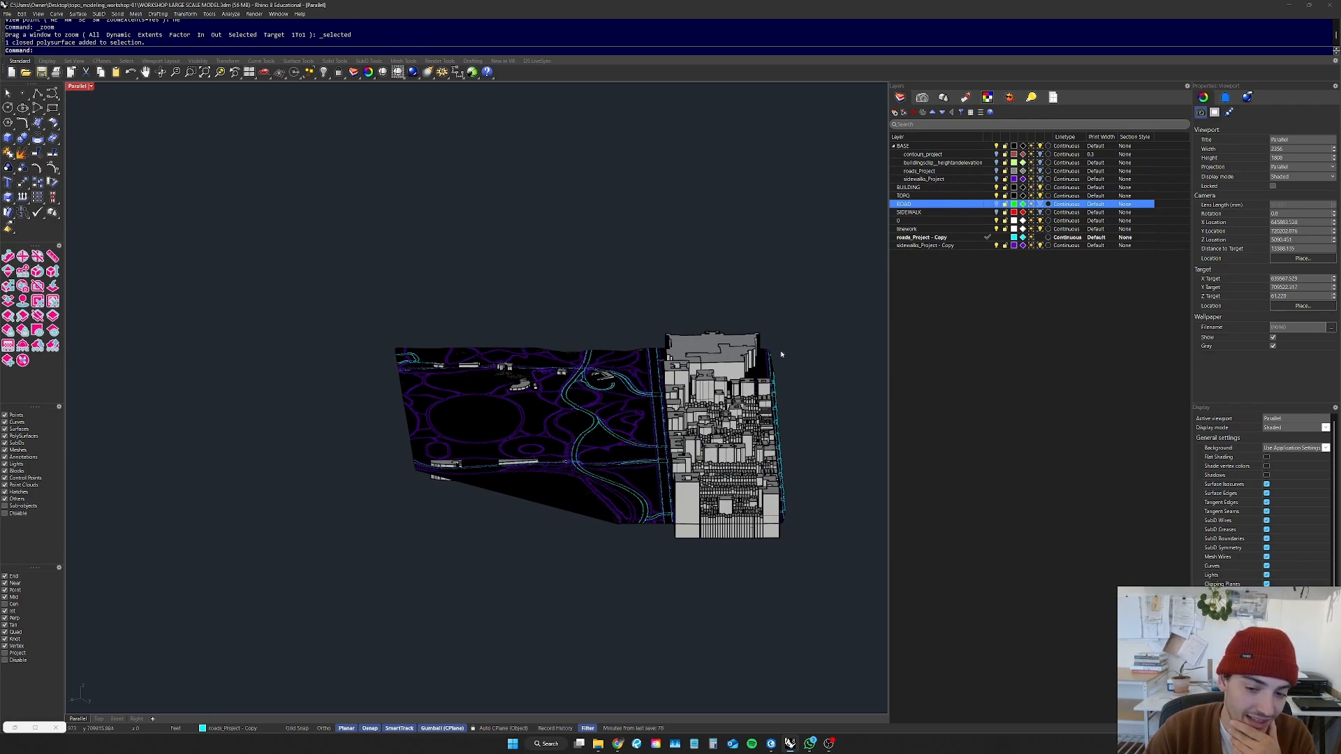
{"action": "scroll", "coordinate": [629, 440], "scroll_direction": "down", "scroll_amount": 4}
{"action": "mouse_move", "coordinate": [623, 434]}
{"action": "right_mouse_down"}
{"action": "mouse_move", "coordinate": [606, 454]}
{"action": "mouse_move", "coordinate": [613, 441]}
{"action": "right_mouse_up"}
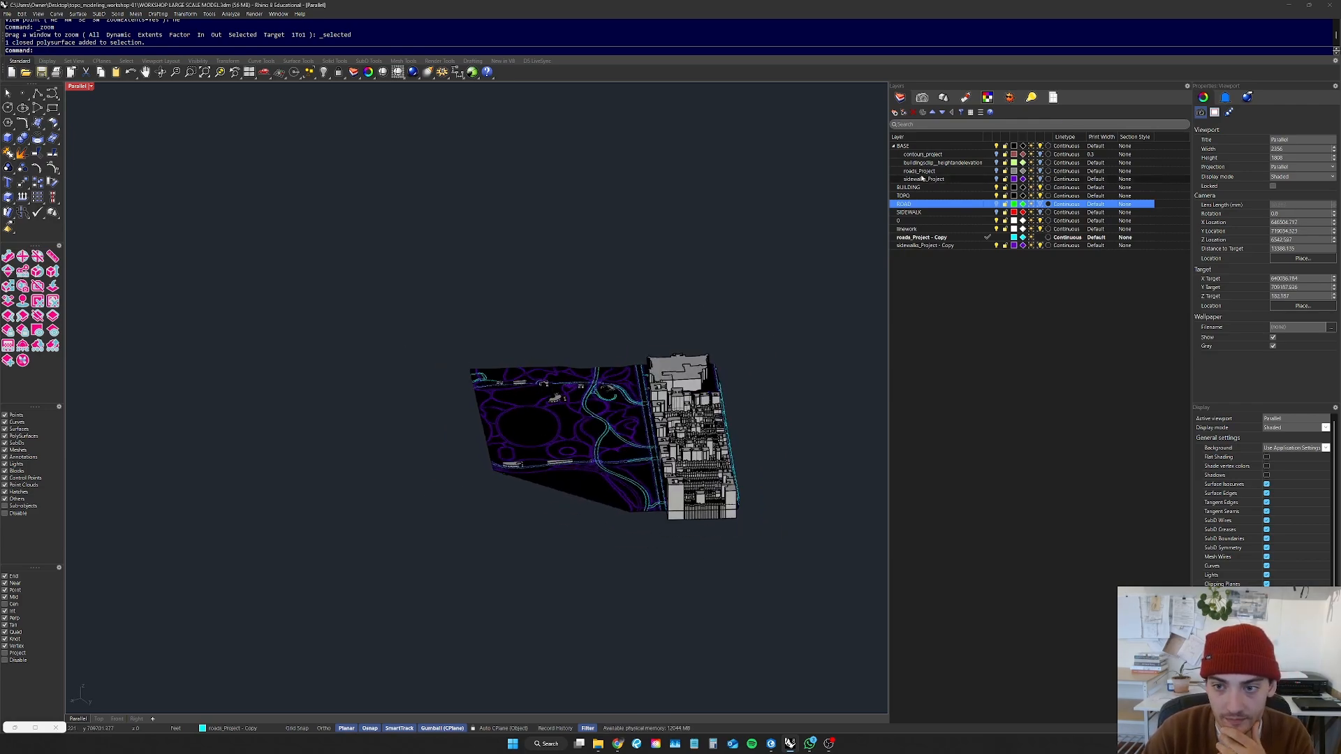
{"action": "scroll", "coordinate": [599, 457], "scroll_direction": "up", "scroll_amount": 5}
{"action": "right_click_drag", "start_coordinate": [599, 457], "coordinate": [583, 414]}
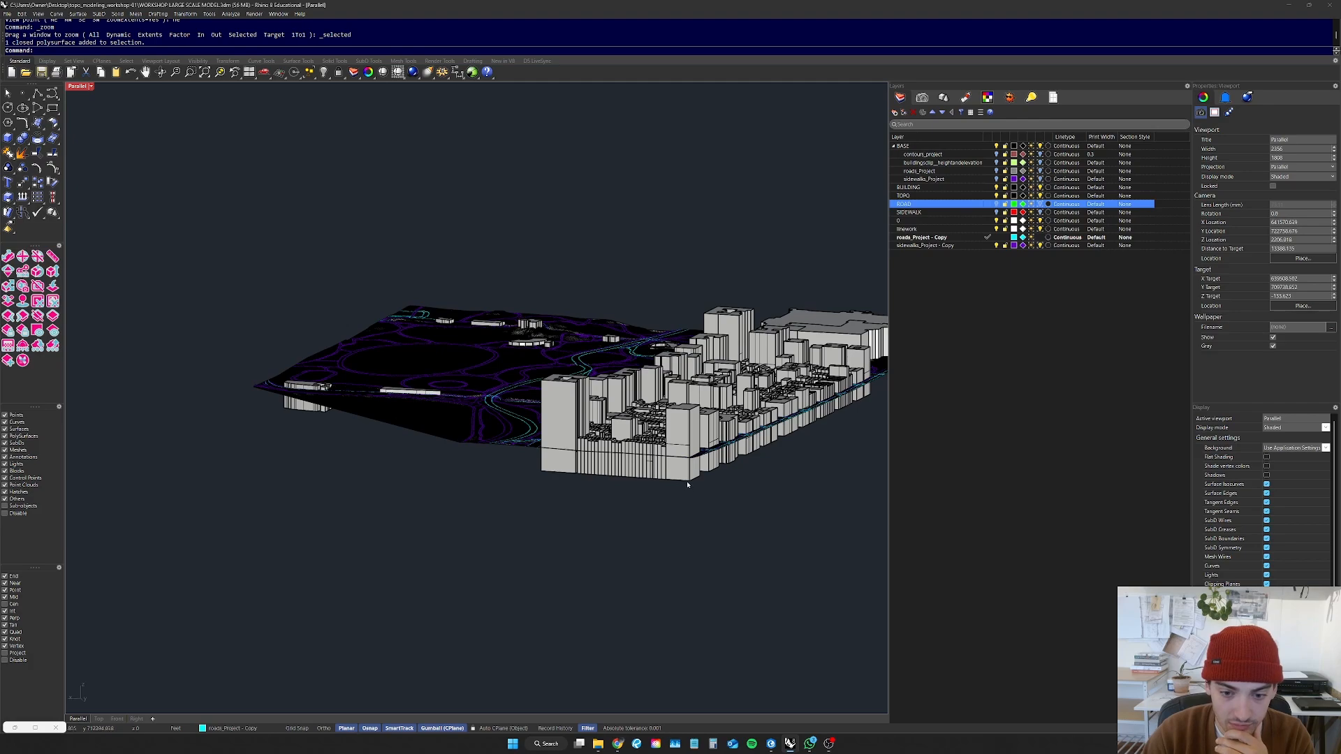
{"action": "scroll", "coordinate": [675, 456], "scroll_direction": "up", "scroll_amount": 3}
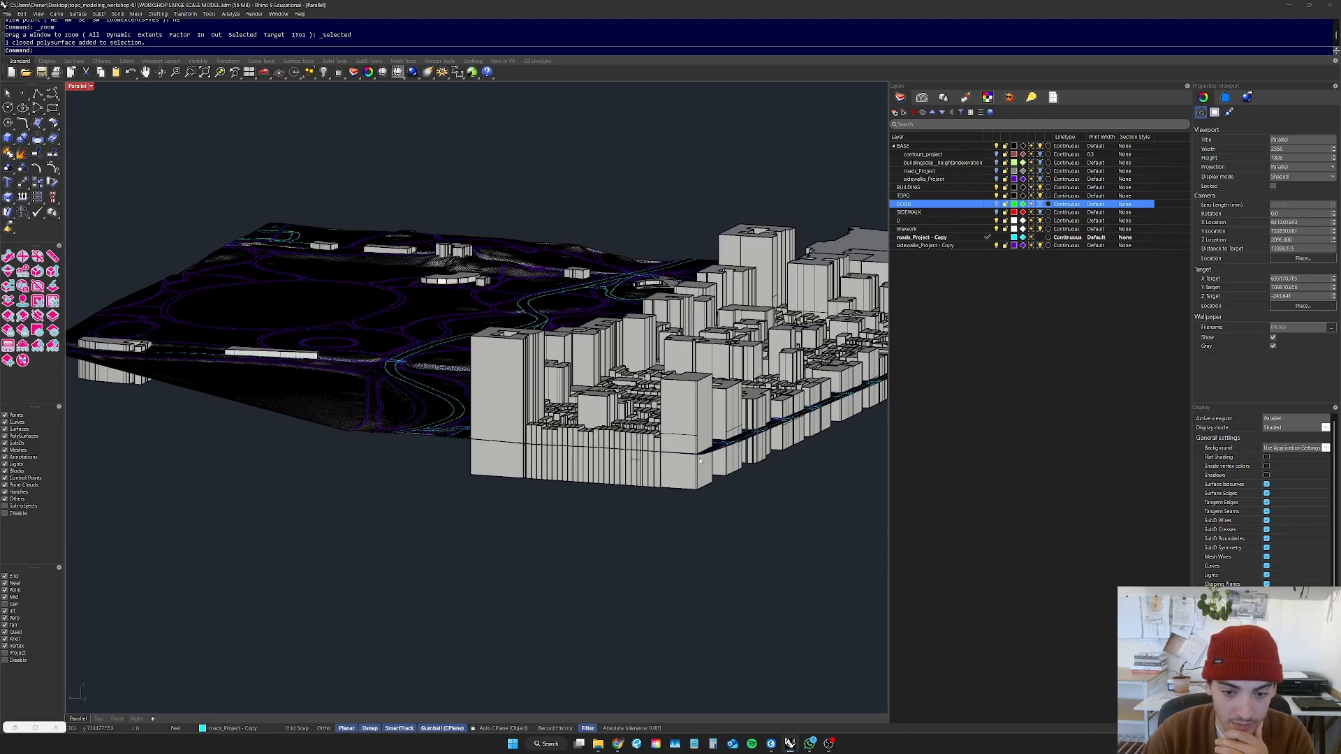
{"action": "right_click_drag", "start_coordinate": [537, 446], "coordinate": [585, 429]}
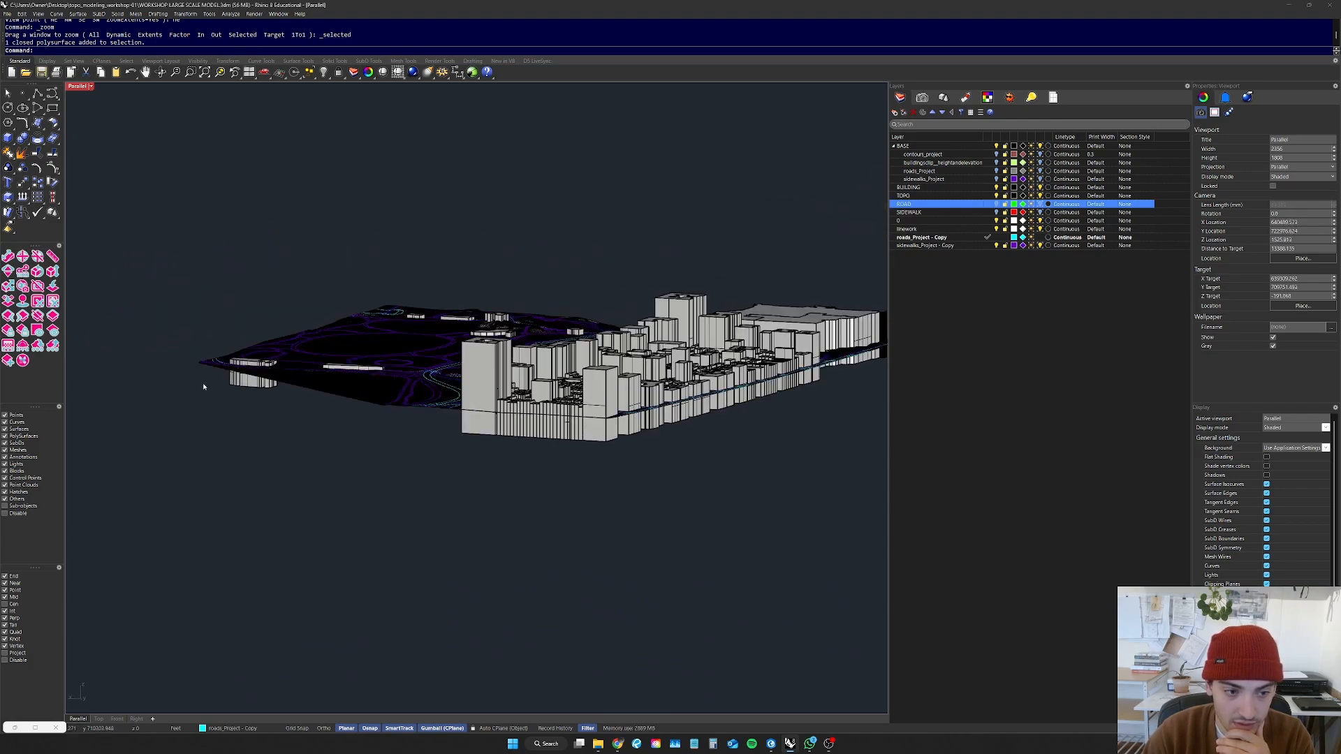
Step: Try to thicken the terrain mesh with ExtrudeMesh and check the extruded sides
{"action": "right_click_drag", "start_coordinate": [471, 412], "coordinate": [252, 306]}
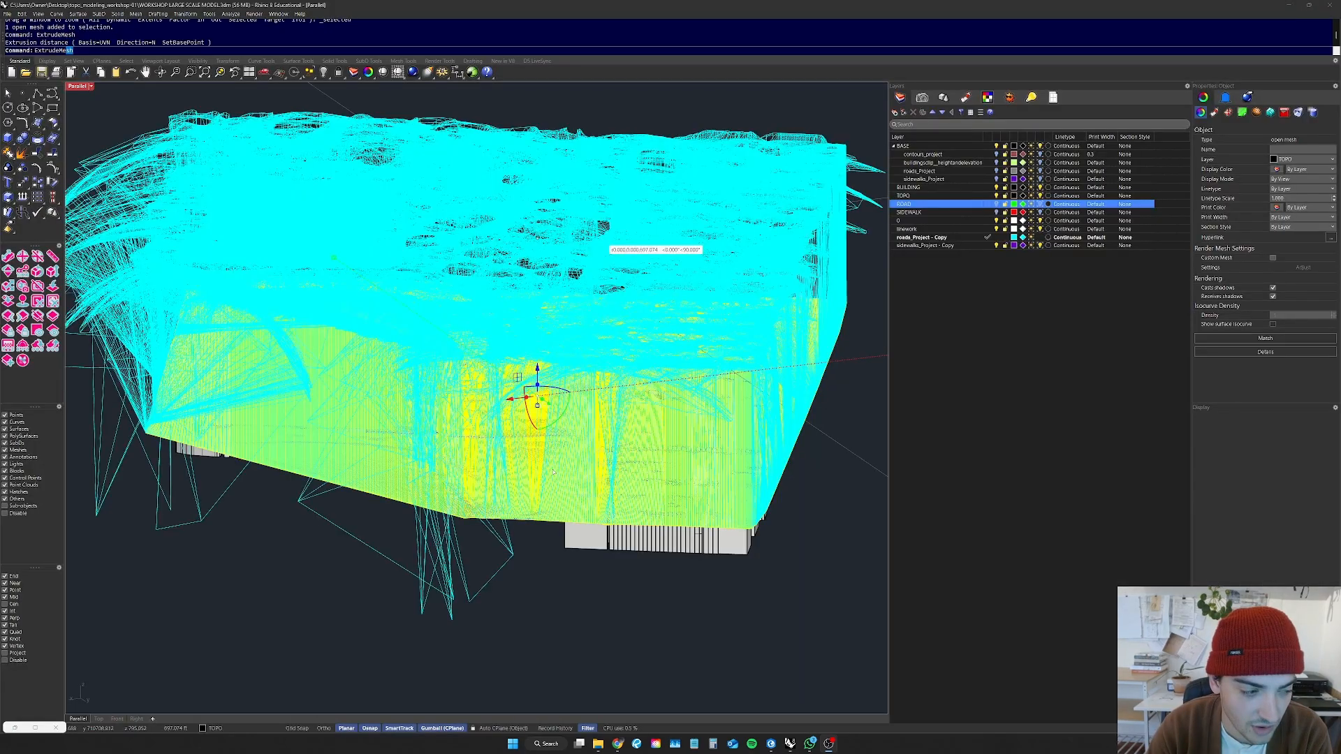
{"action": "left_click", "coordinate": [600, 233]}
{"action": "scroll", "coordinate": [325, 447], "scroll_direction": "down", "scroll_amount": 5}
{"action": "right_click_drag", "start_coordinate": [353, 466], "coordinate": [399, 435]}
{"action": "left_click", "coordinate": [478, 536]}
{"action": "right_click_drag", "start_coordinate": [316, 391], "coordinate": [487, 387]}
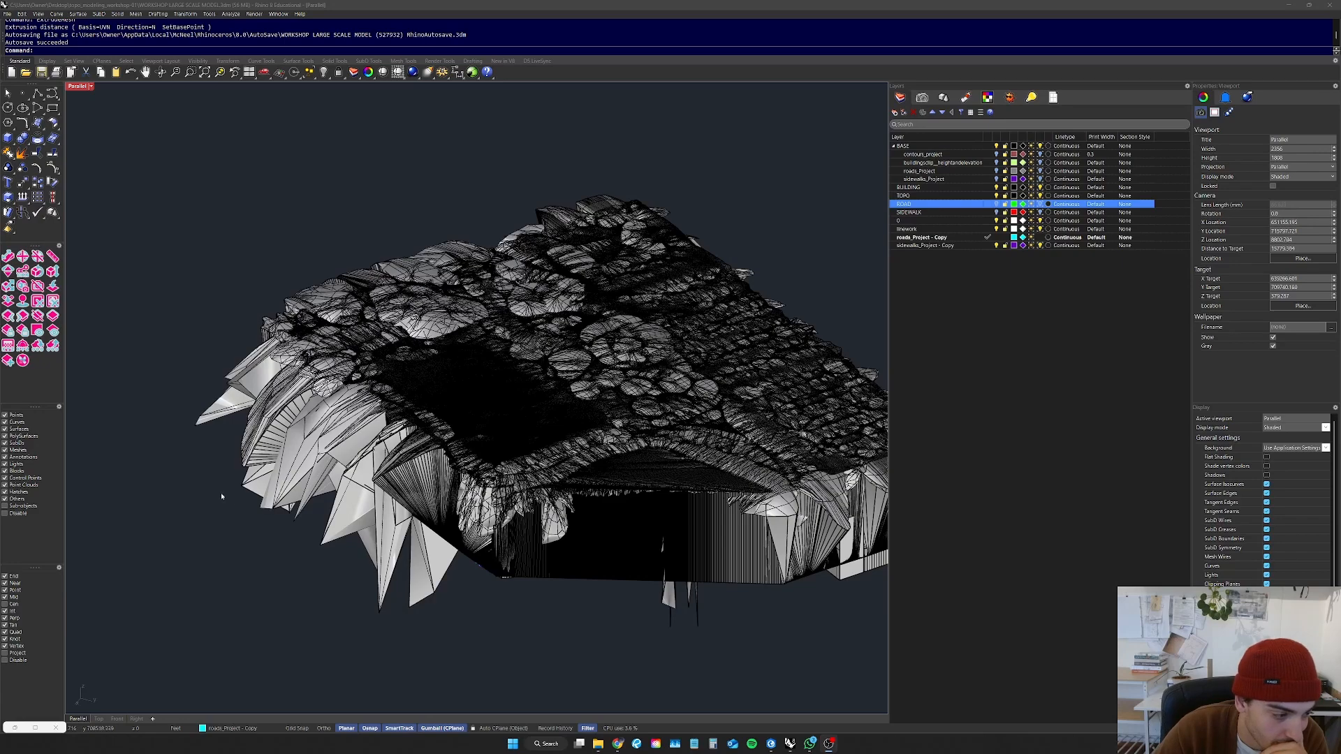
Step: Undo the terrain mesh extrusion to restore the original terrain surface
{"action": "scroll", "coordinate": [220, 493], "scroll_direction": "down", "scroll_amount": 3}
{"action": "left_click", "coordinate": [324, 531]}
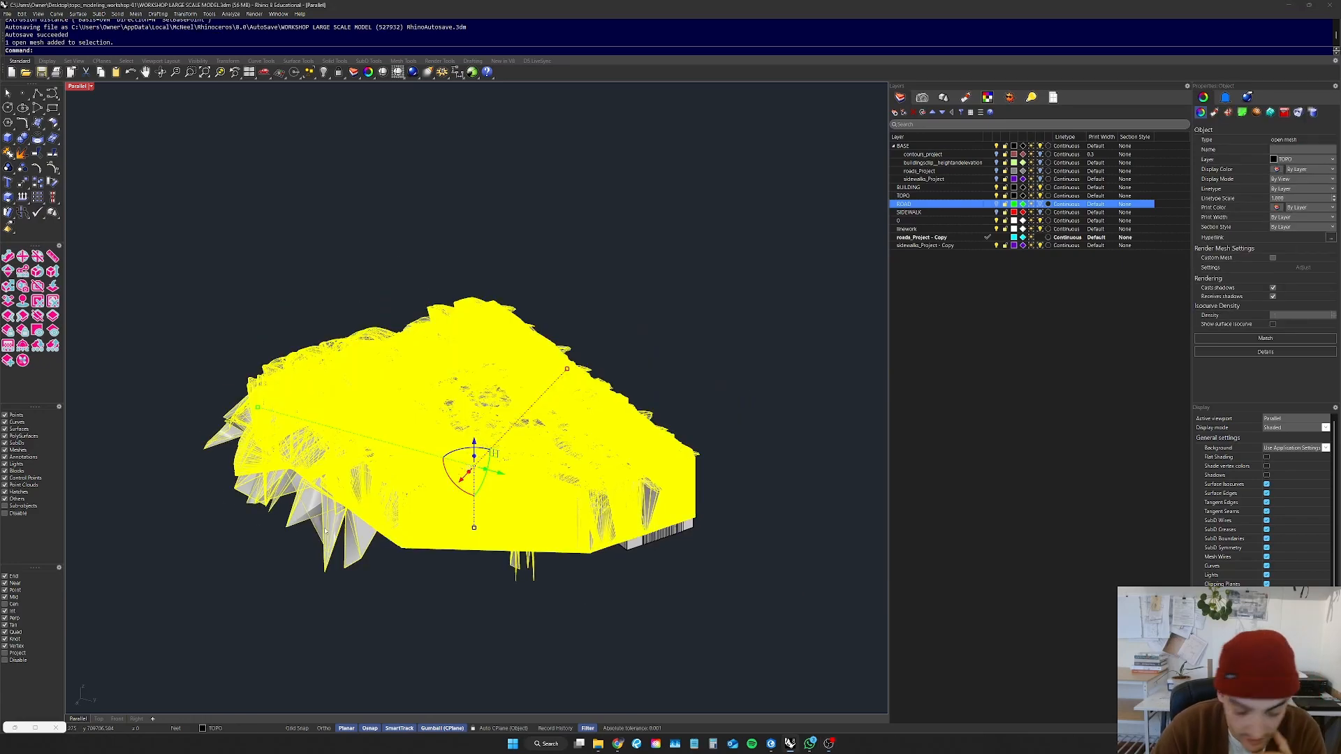
{"action": "key", "text": "Delete"}
{"action": "key", "text": "ctrl+z"}
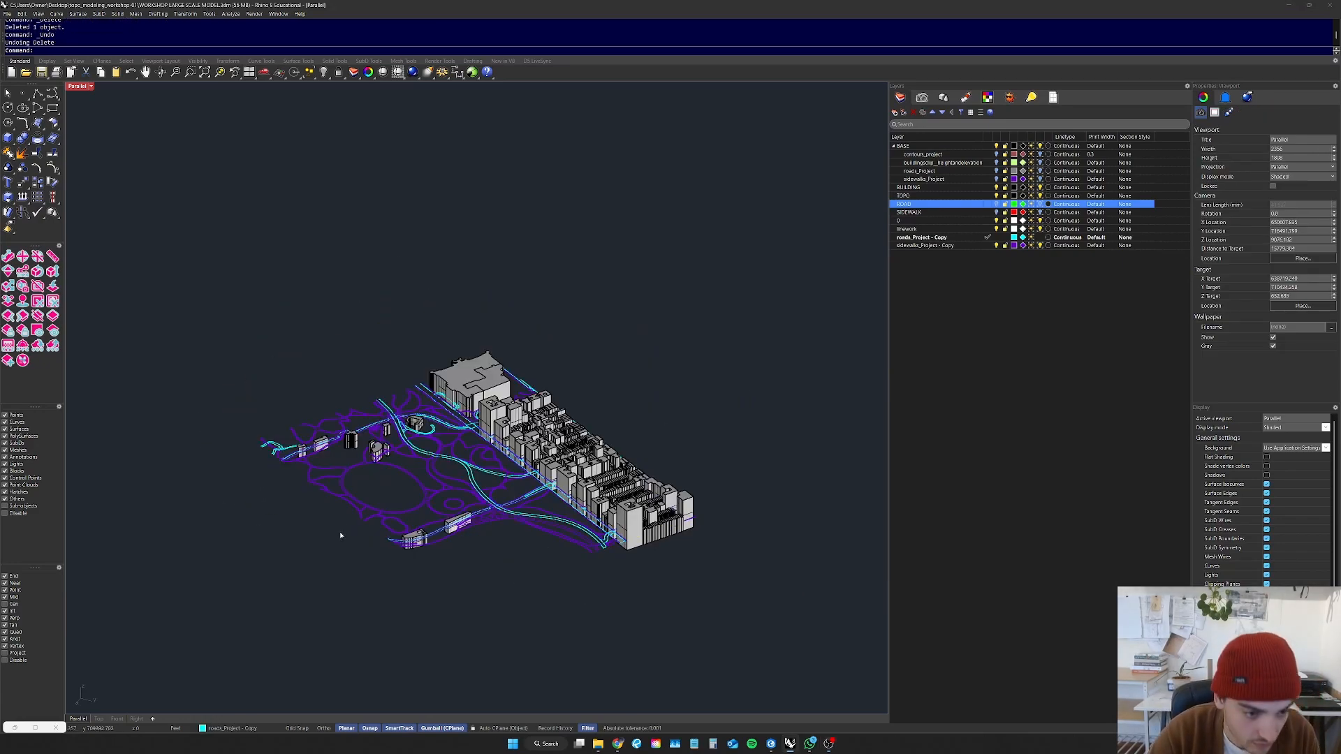
{"action": "key", "text": "ctrl+z"}
{"action": "left_click", "coordinate": [702, 361]}
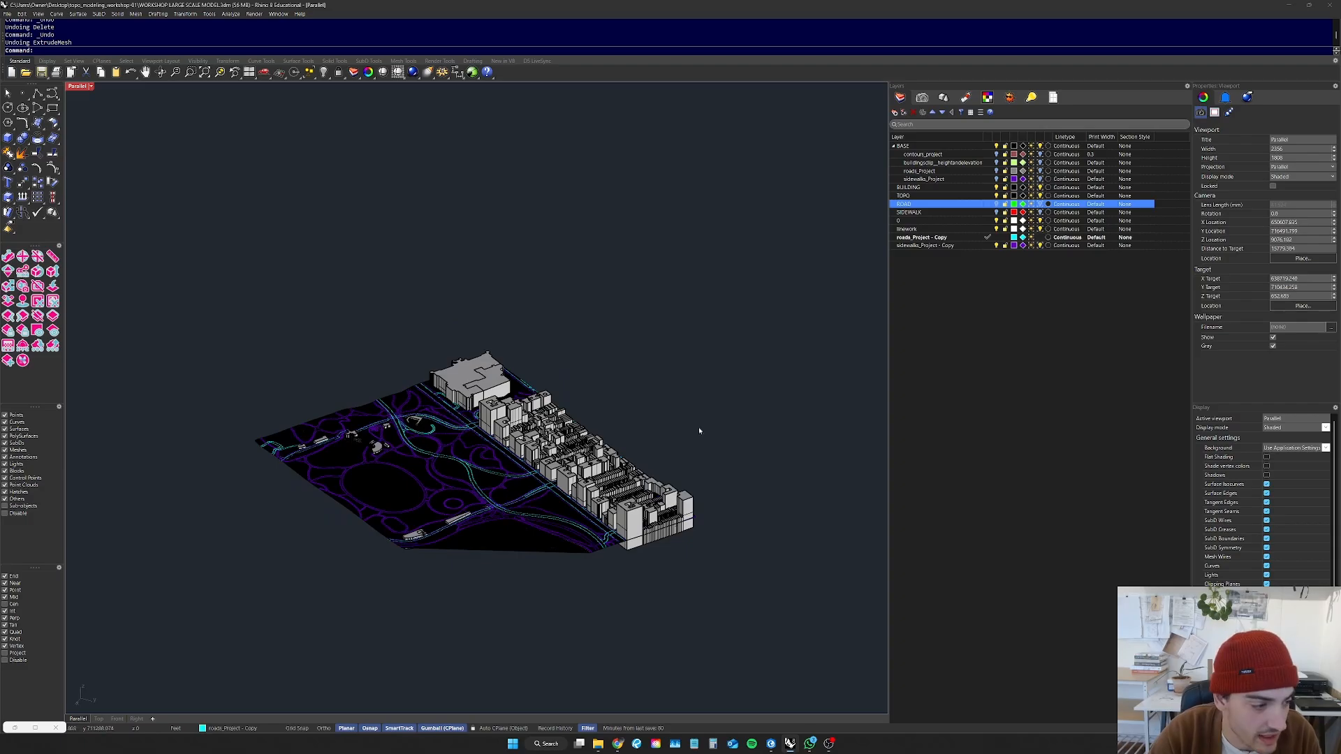
Step: Zoom to the terrain mesh and examine its surface and edges around the park and buildings
{"action": "scroll", "coordinate": [617, 462], "scroll_direction": "up", "scroll_amount": 5}
{"action": "right_click_drag", "start_coordinate": [391, 442], "coordinate": [614, 499]}
{"action": "scroll", "coordinate": [559, 461], "scroll_direction": "down", "scroll_amount": 5}
{"action": "scroll", "coordinate": [614, 499], "scroll_direction": "up", "scroll_amount": 8}
{"action": "left_click", "coordinate": [634, 479]}
{"action": "type", "text": "zs"}
{"action": "key", "text": "Return"}
{"action": "left_click", "coordinate": [721, 597]}
{"action": "right_click_drag", "start_coordinate": [721, 597], "coordinate": [689, 523]}
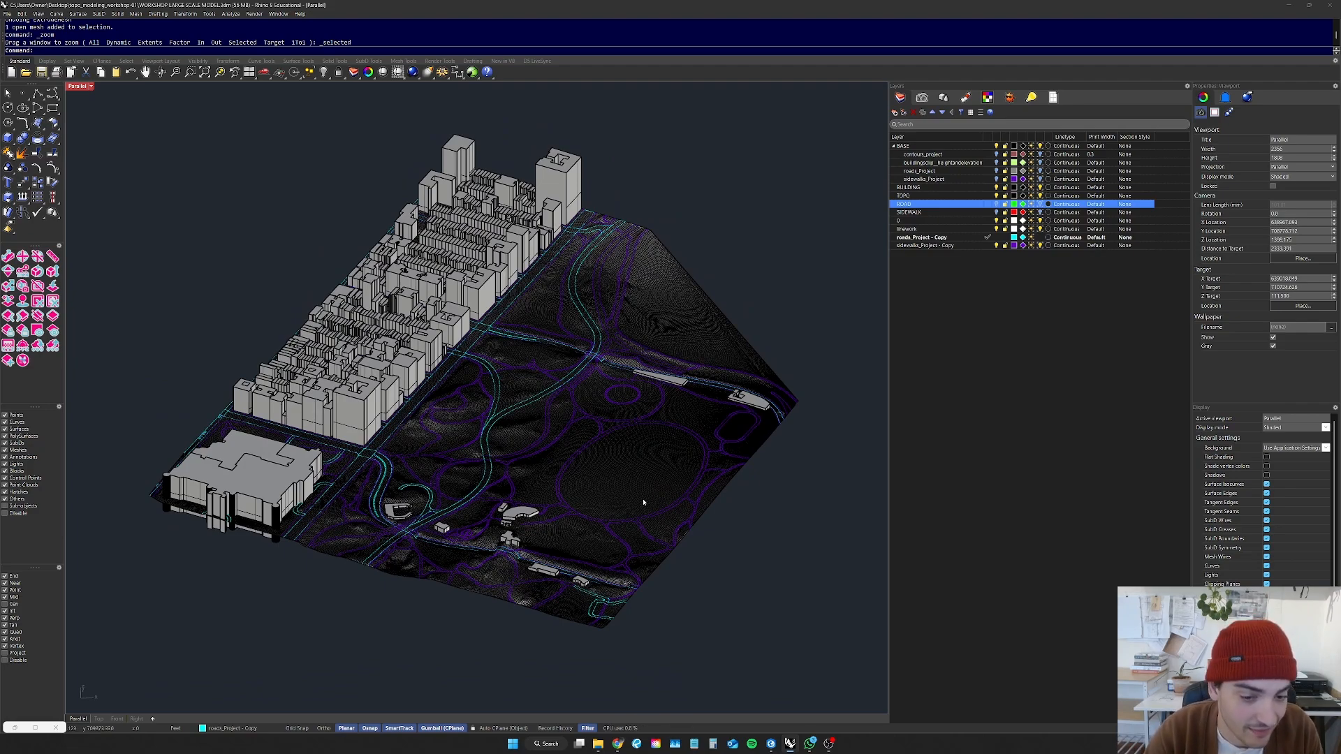
Step: Duplicate the terrain mesh's borders with DupBorder on the roads_Project - Copy layer
{"action": "mouse_move", "coordinate": [656, 451]}
{"action": "right_mouse_down"}
{"action": "mouse_move", "coordinate": [635, 440]}
{"action": "mouse_move", "coordinate": [637, 419]}
{"action": "mouse_move", "coordinate": [634, 450]}
{"action": "right_mouse_up"}
{"action": "scroll", "coordinate": [633, 454], "scroll_direction": "up", "scroll_amount": 3}
{"action": "left_click", "coordinate": [633, 455]}
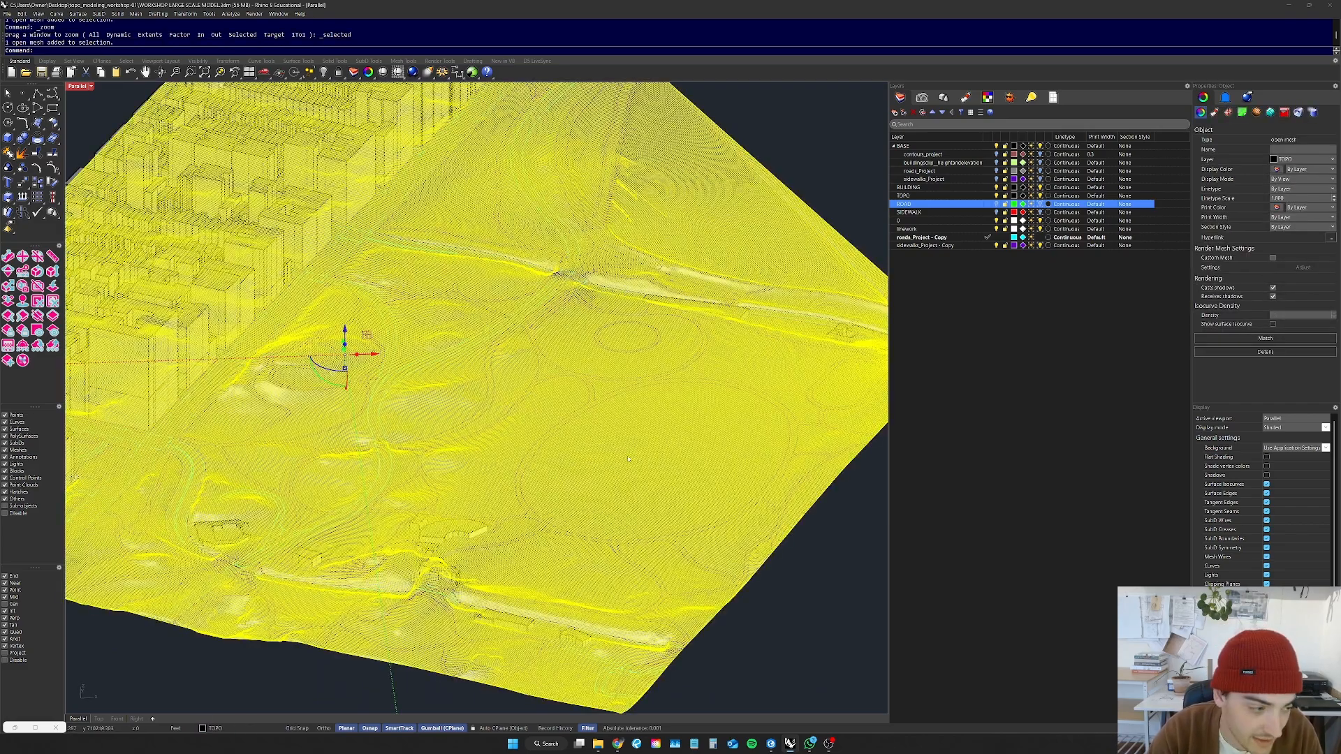
{"action": "left_click", "coordinate": [795, 587]}
{"action": "left_click", "coordinate": [672, 481]}
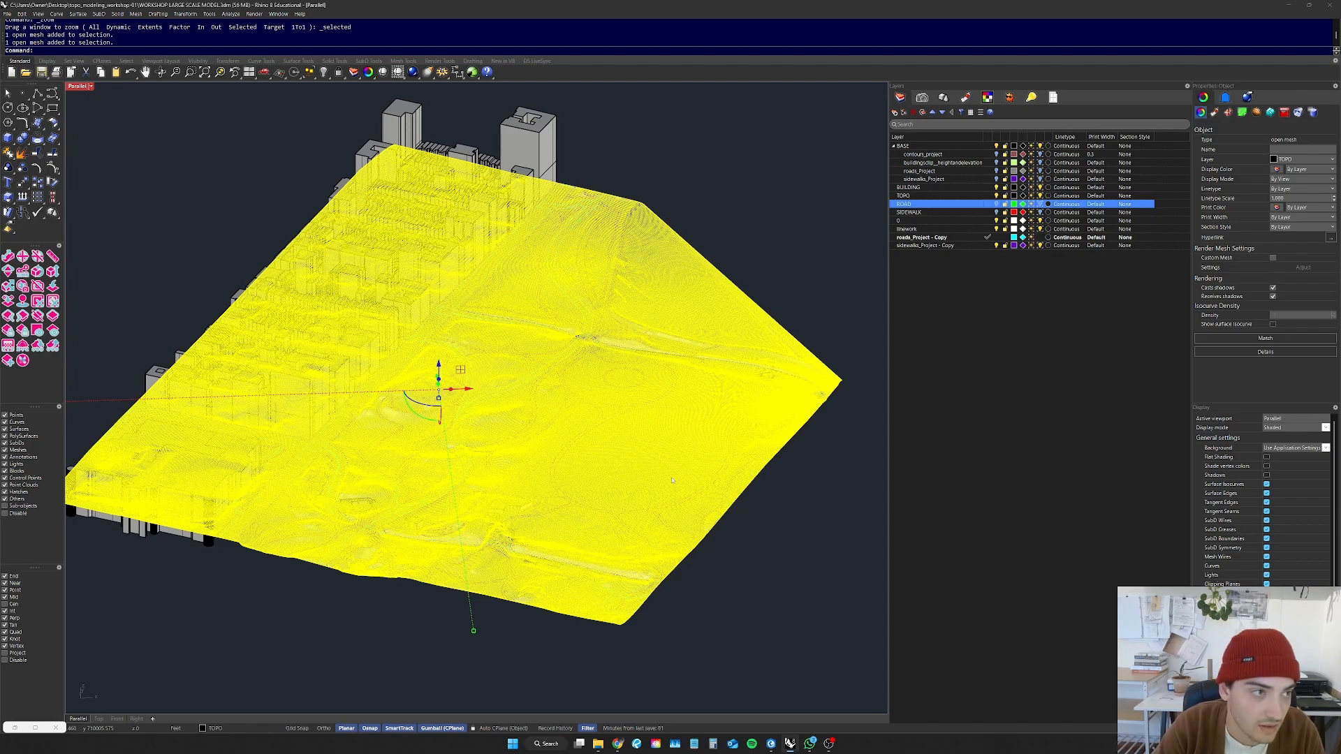
{"action": "type", "text": "up"}
{"action": "key", "text": "Return"}
Step: Abandon copying the duplicated borders and undo the border duplication
{"action": "scroll", "coordinate": [647, 556], "scroll_direction": "down", "scroll_amount": 4}
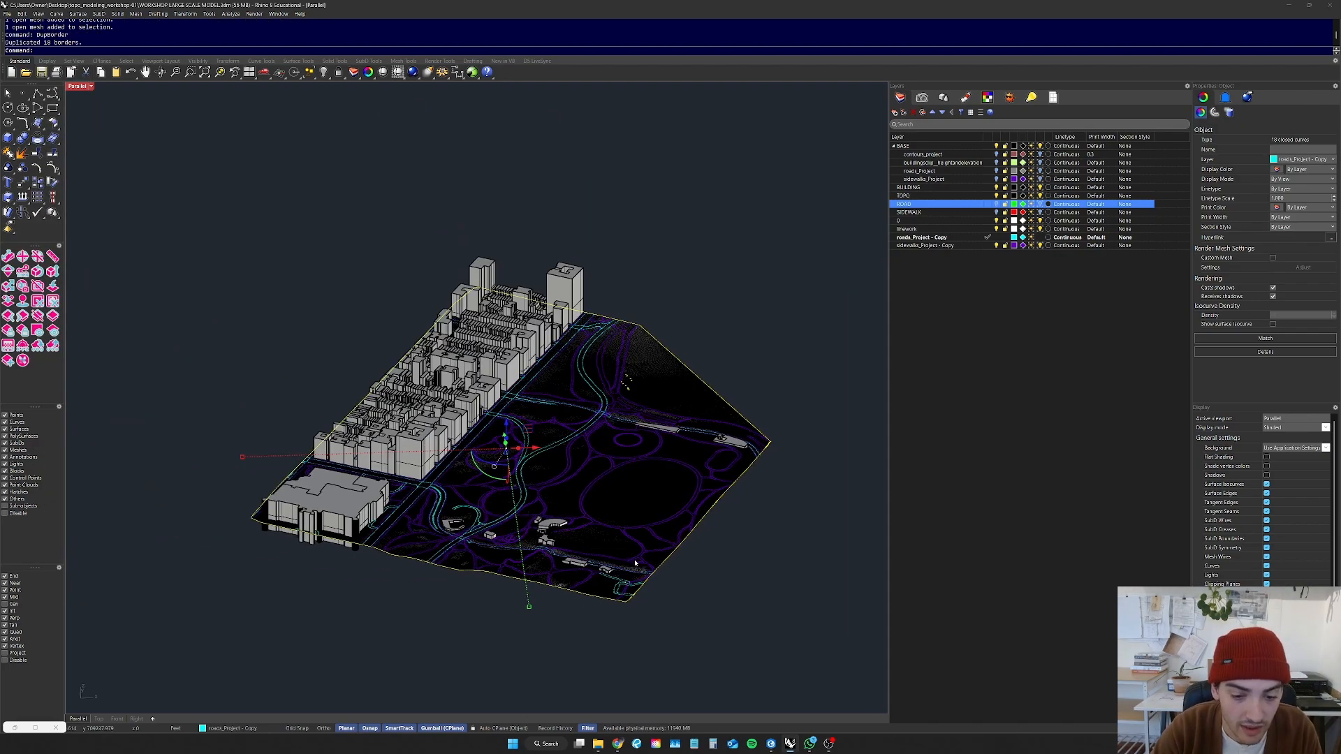
{"action": "type", "text": "zs"}
{"action": "key", "text": "Return"}
{"action": "right_click_drag", "start_coordinate": [647, 555], "coordinate": [486, 496]}
{"action": "scroll", "coordinate": [476, 584], "scroll_direction": "up", "scroll_amount": 5}
{"action": "scroll", "coordinate": [476, 584], "scroll_direction": "down", "scroll_amount": 6}
{"action": "key", "text": "Return"}
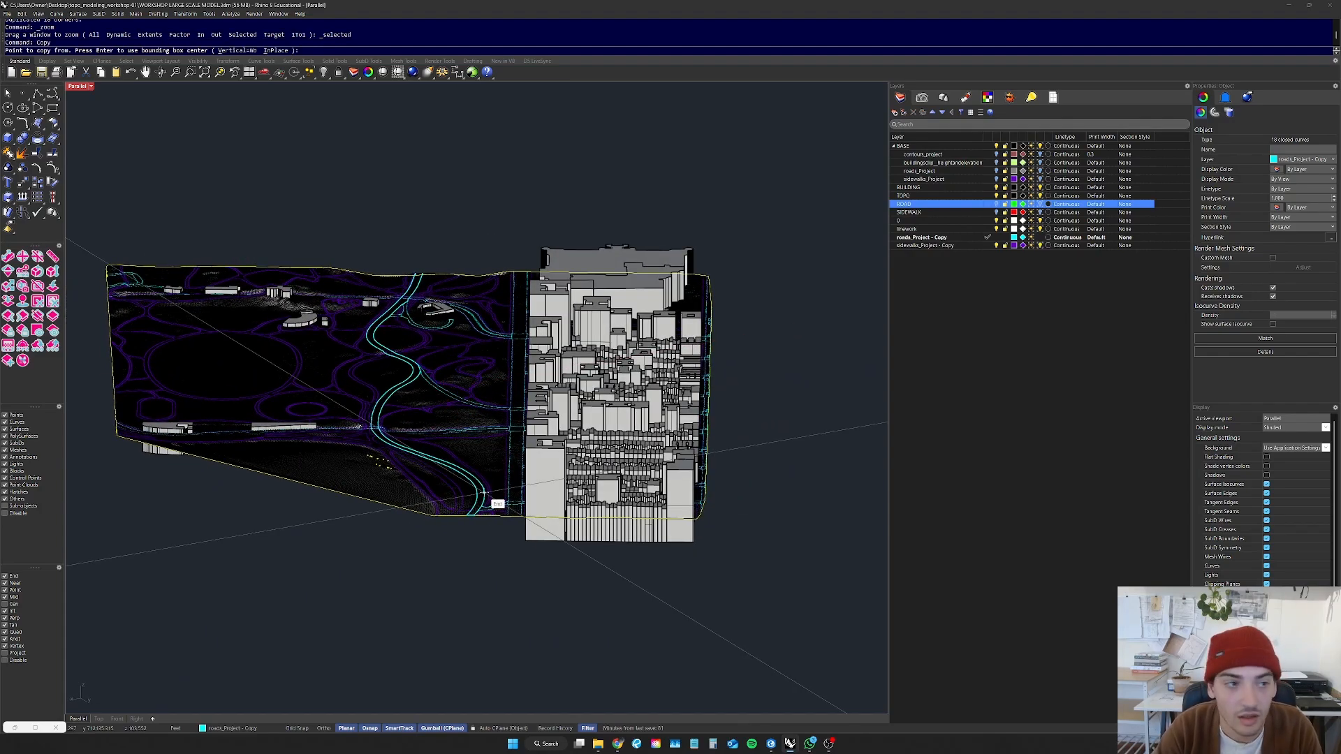
{"action": "key", "text": "ctrl+z"}
{"action": "key", "text": "Escape"}
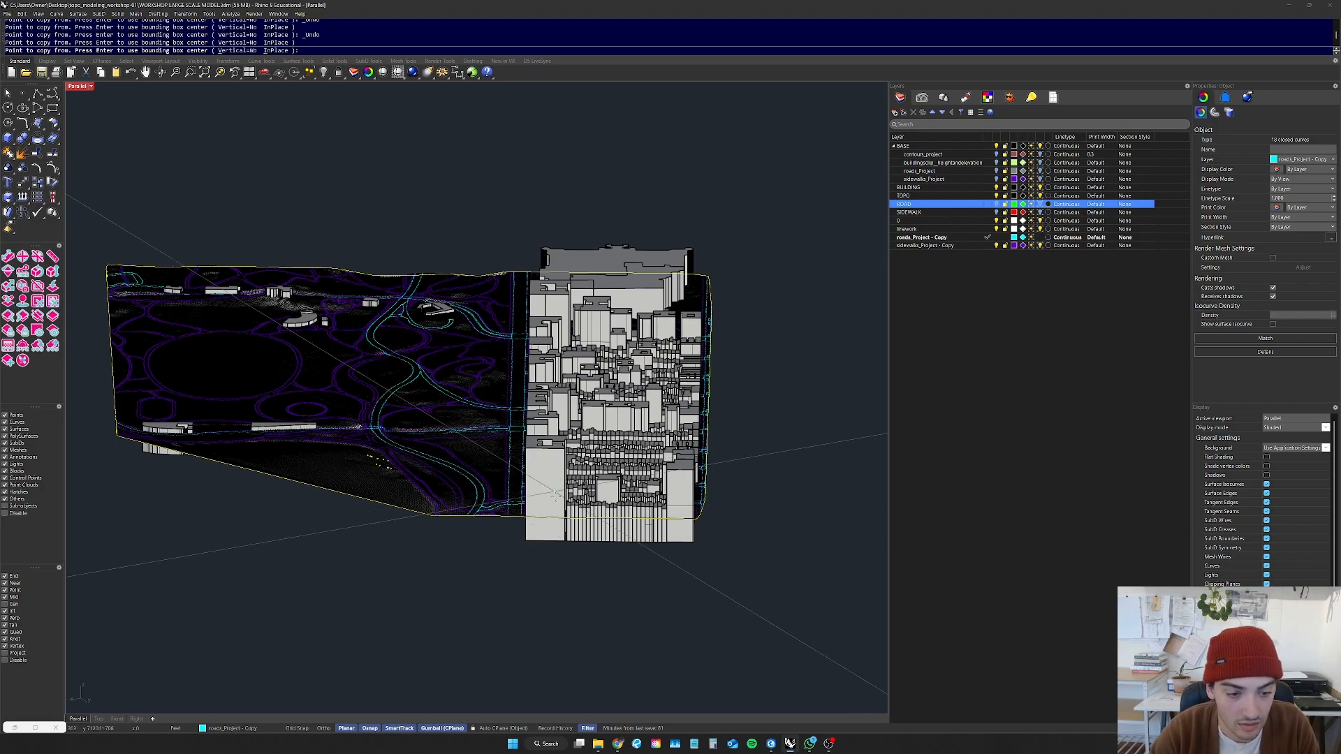
{"action": "key", "text": "ctrl+z"}
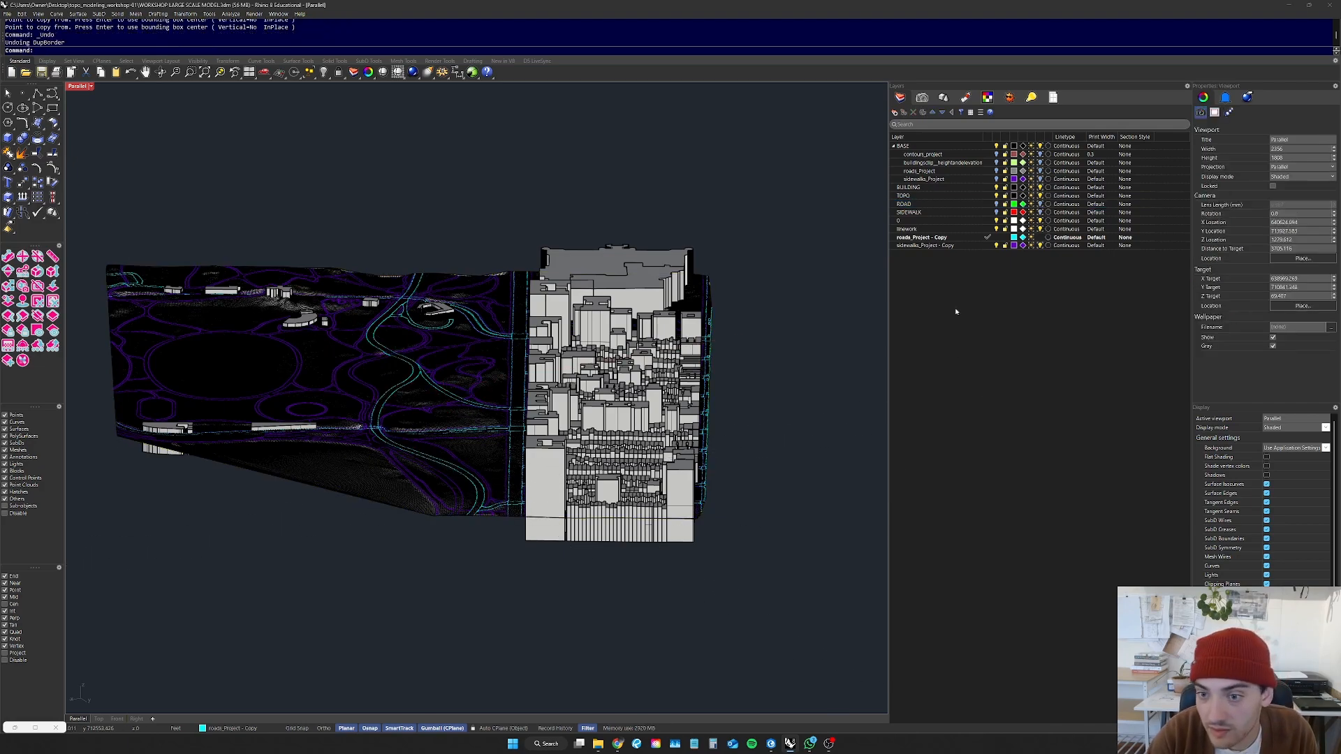
Step: Add a layer named border with an orange colour and make it the current layer
{"action": "left_click", "coordinate": [894, 112]}
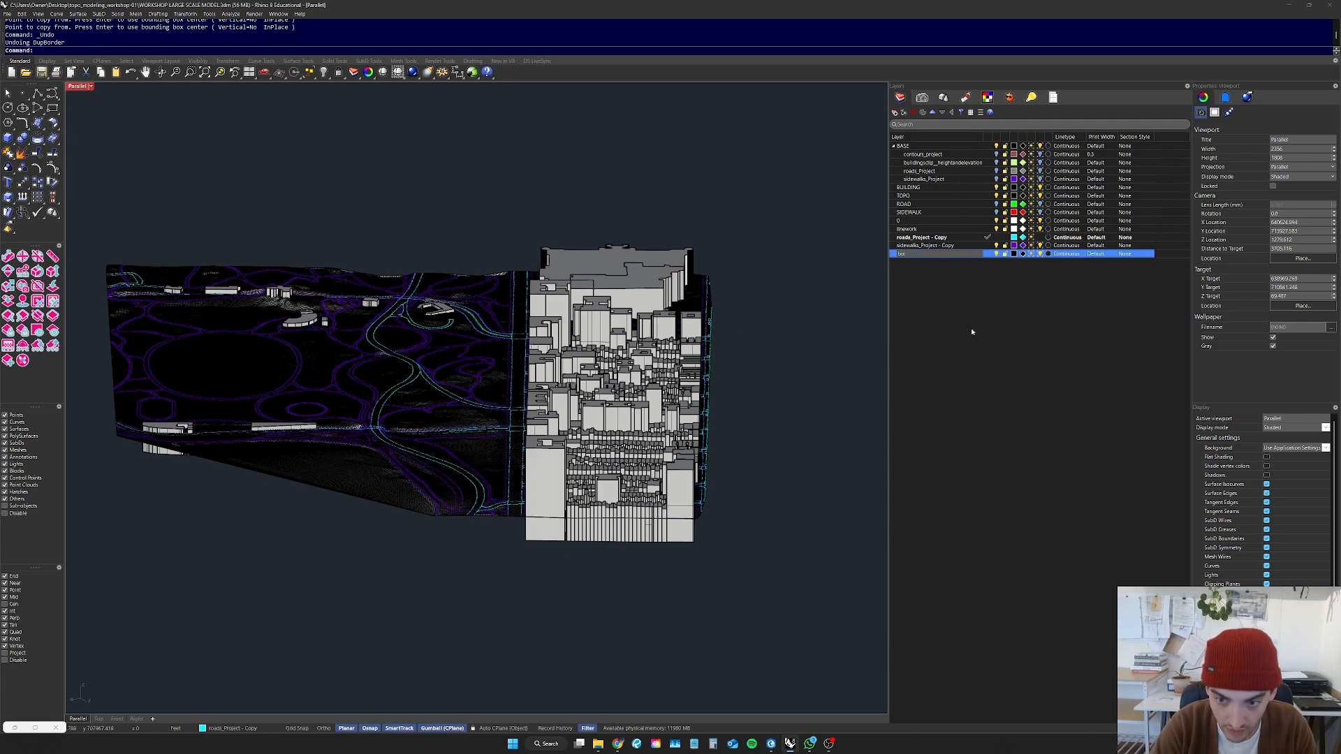
{"action": "key", "text": "Return"}
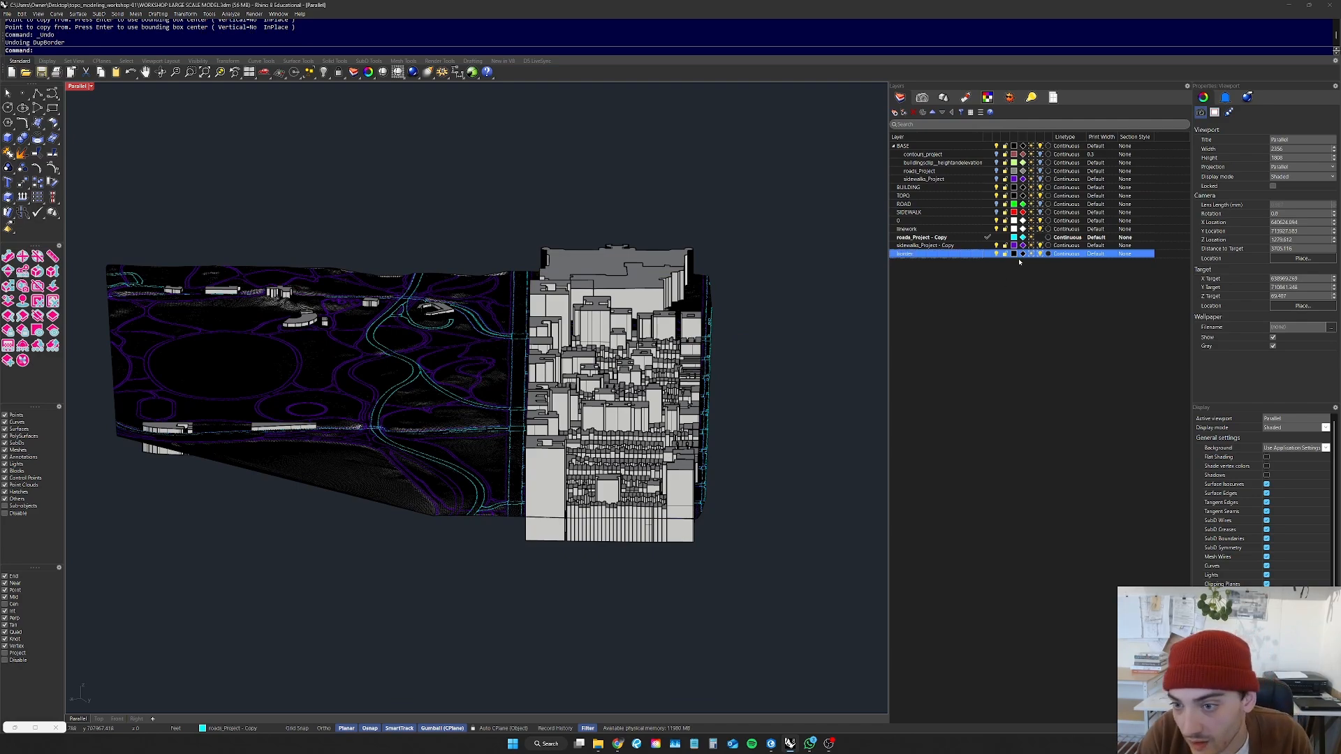
{"action": "left_click", "coordinate": [1013, 253]}
{"action": "left_click", "coordinate": [356, 475]}
{"action": "left_click", "coordinate": [544, 588]}
{"action": "left_click", "coordinate": [986, 254]}
Step: Duplicate the terrain mesh's borders with DupBorder on the border layer
{"action": "left_click", "coordinate": [363, 470]}
{"action": "type", "text": "DupBorder"}
{"action": "key", "text": "Return"}
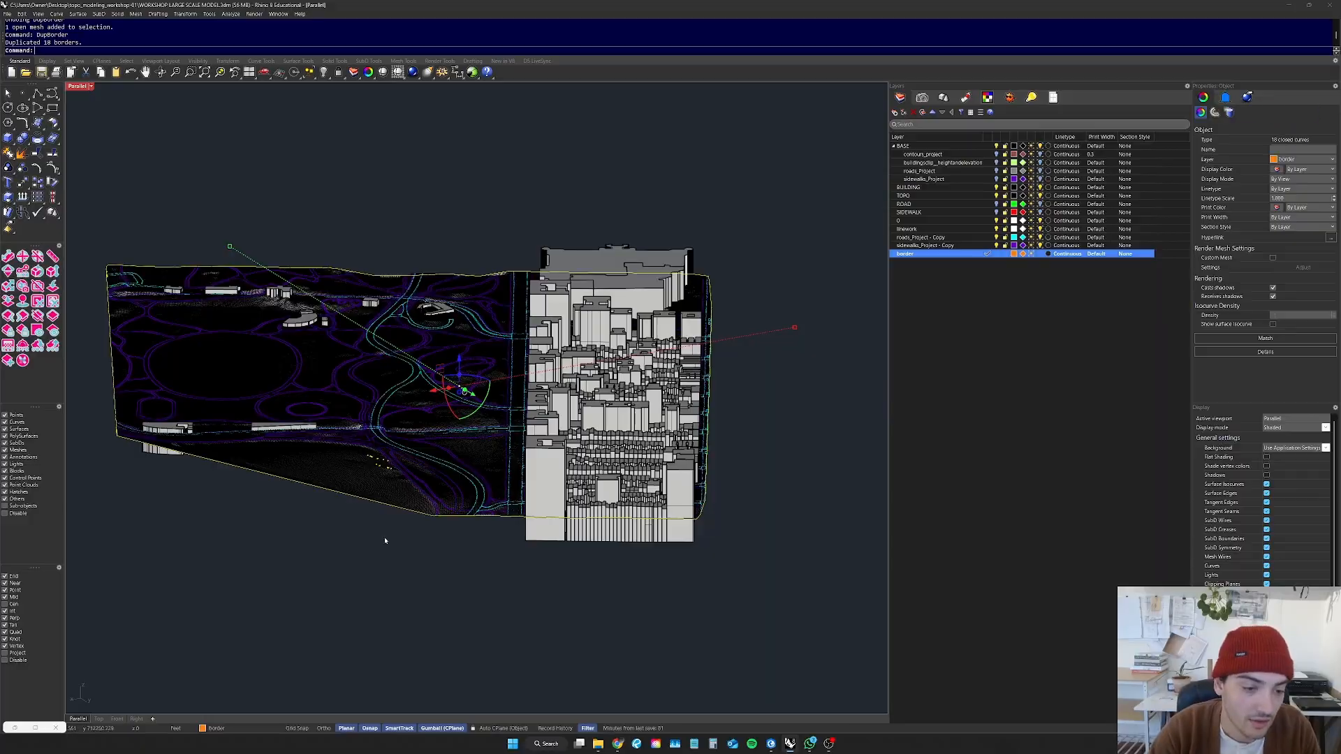
Step: Check the small interior border curves on the terrain and lock every layer except border
{"action": "scroll", "coordinate": [374, 462], "scroll_direction": "up", "scroll_amount": 10}
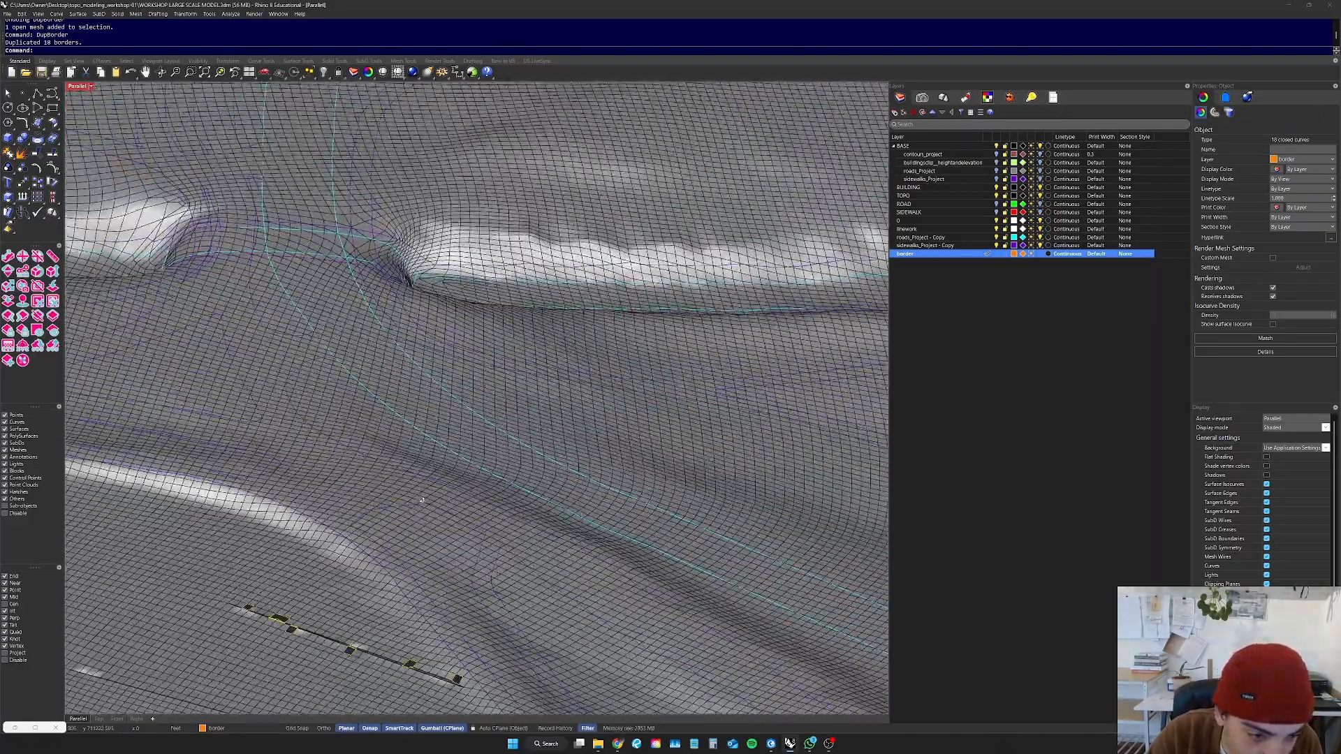
{"action": "right_click_drag", "start_coordinate": [422, 500], "coordinate": [425, 496]}
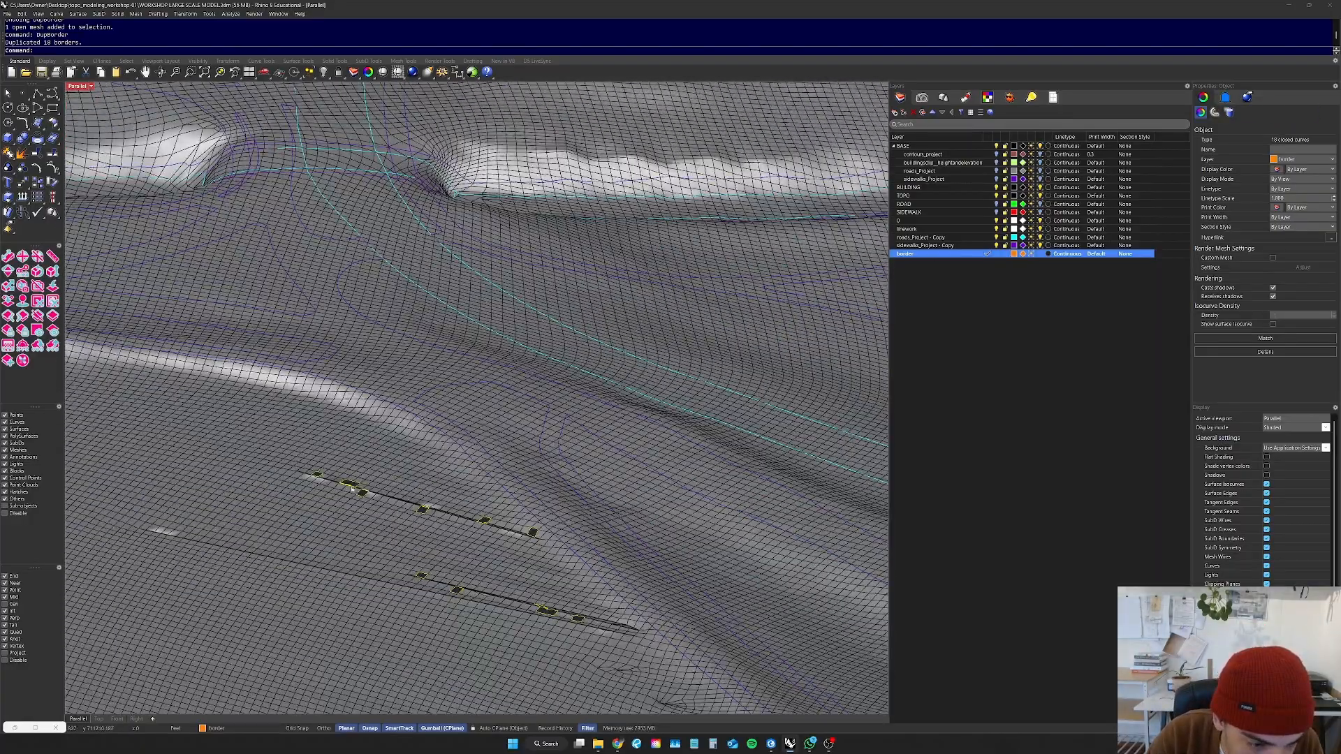
{"action": "scroll", "coordinate": [349, 488], "scroll_direction": "down", "scroll_amount": 10}
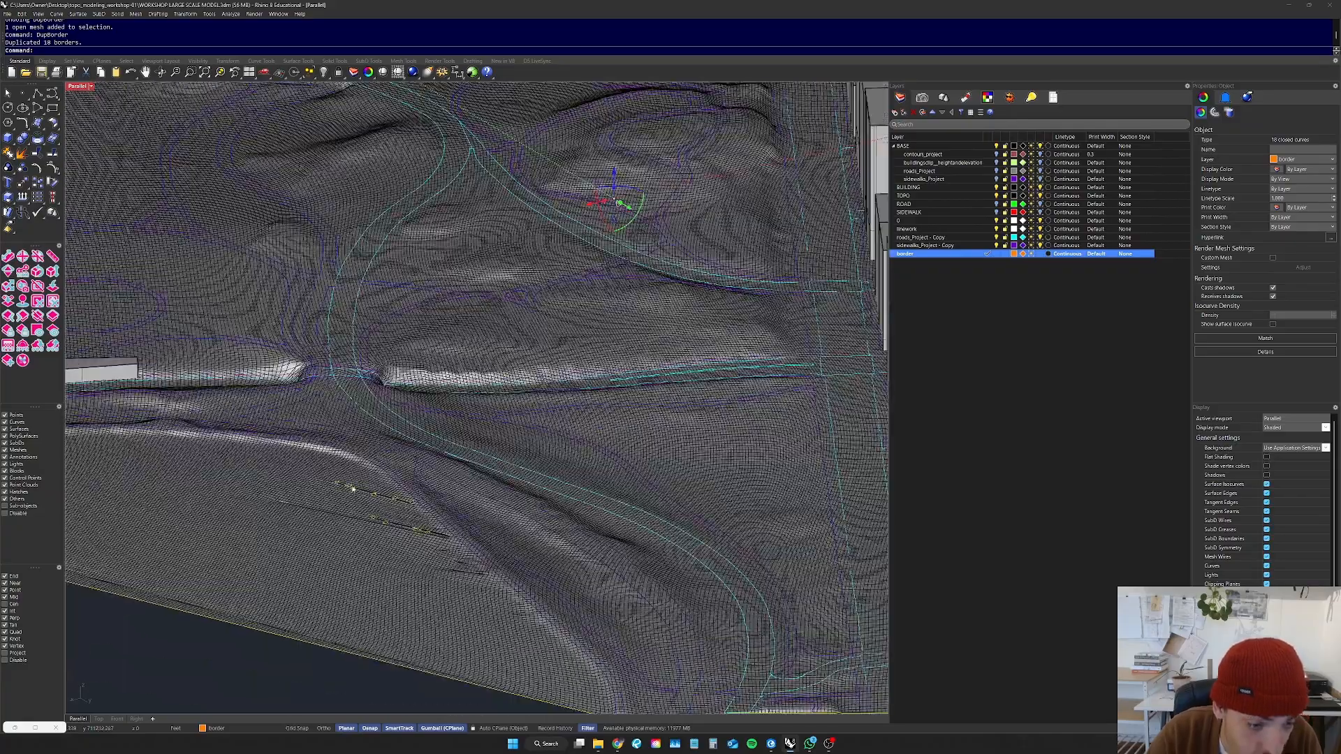
{"action": "scroll", "coordinate": [335, 531], "scroll_direction": "down", "scroll_amount": 3}
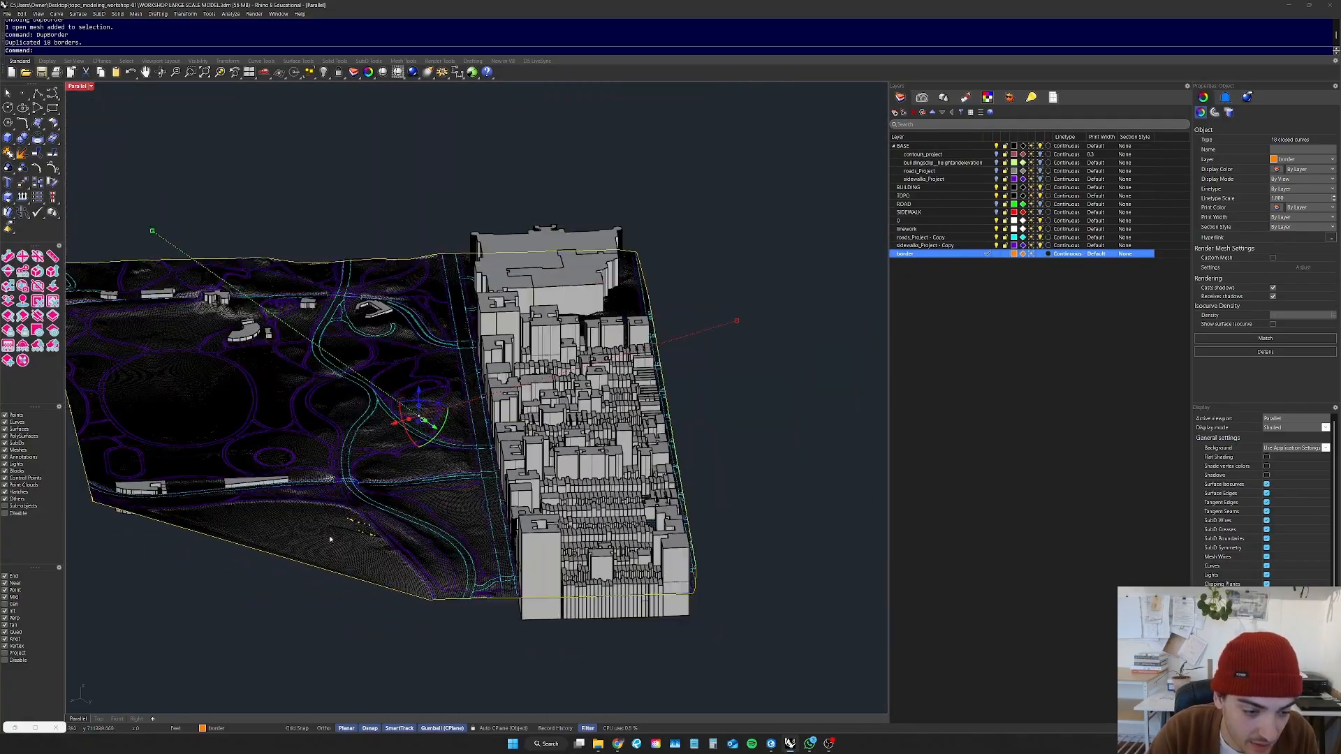
{"action": "right_click_drag", "start_coordinate": [657, 602], "coordinate": [399, 568]}
{"action": "scroll", "coordinate": [351, 521], "scroll_direction": "up", "scroll_amount": 3}
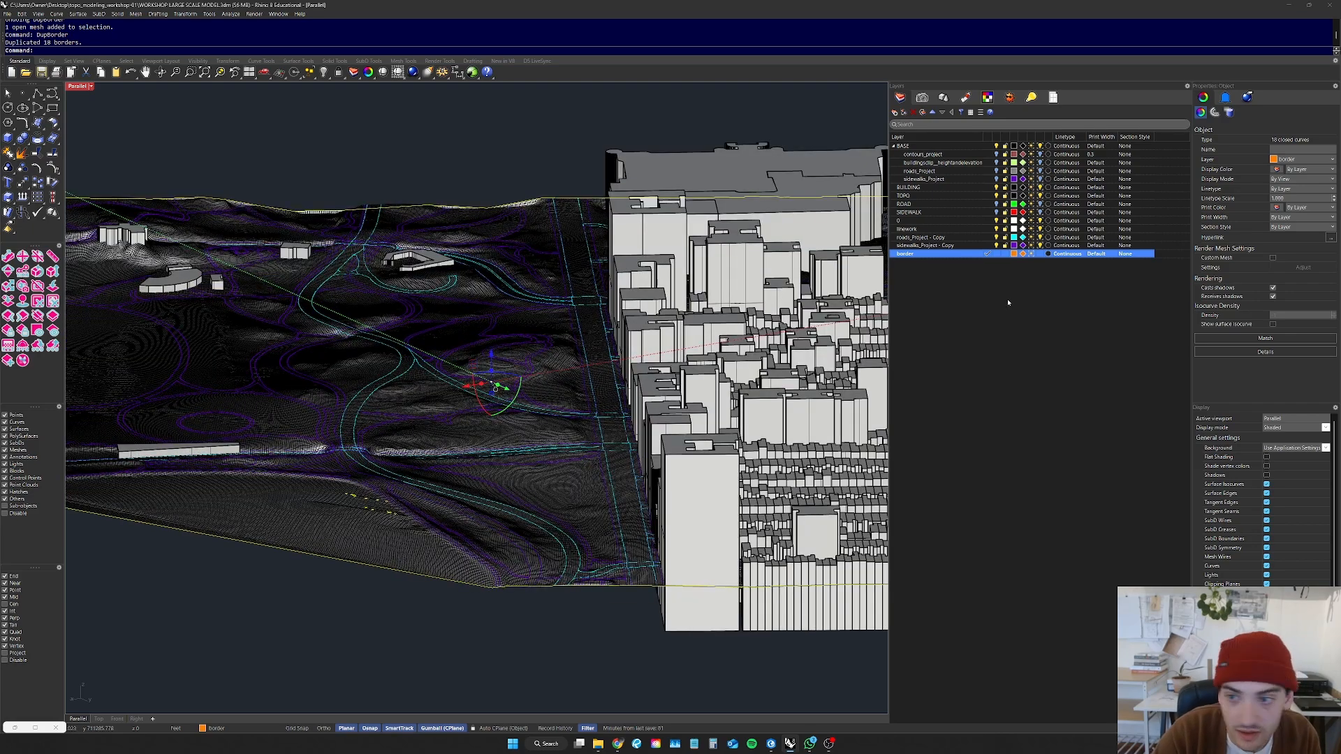
{"action": "left_click", "coordinate": [967, 246]}
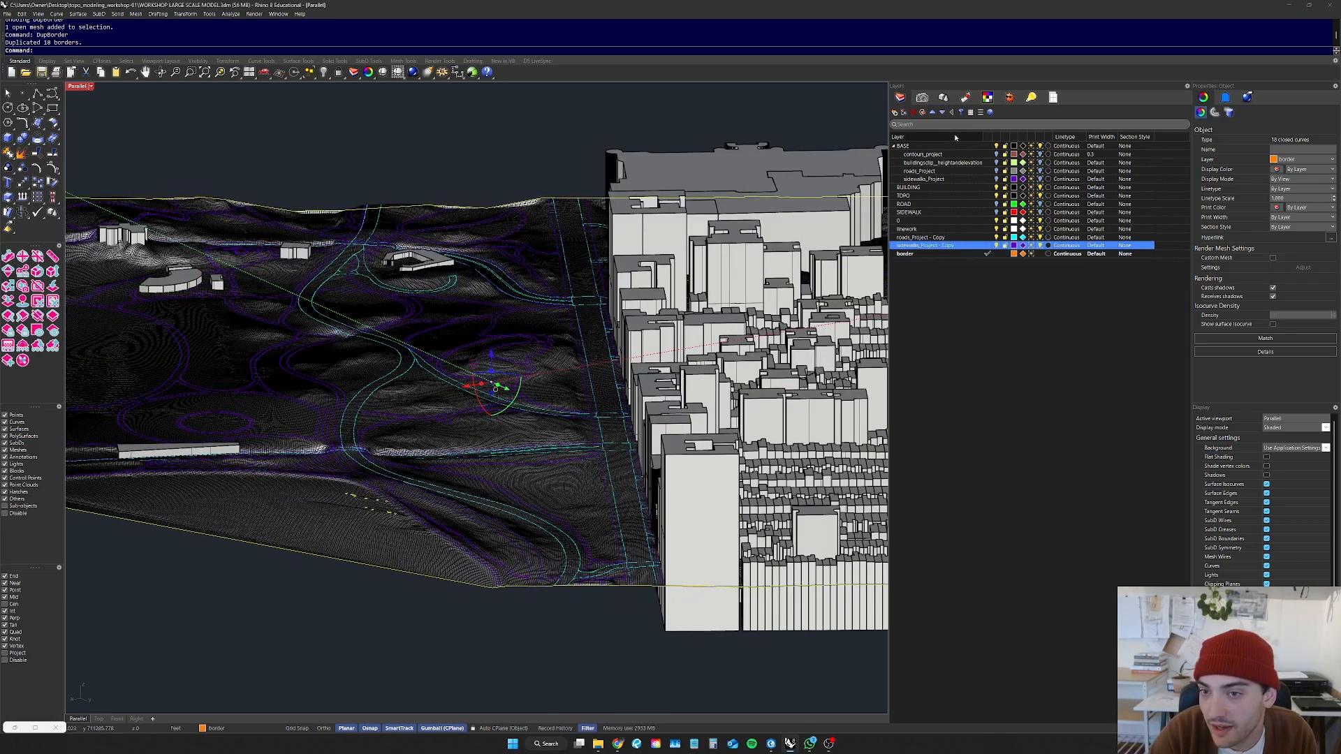
{"action": "left_click", "coordinate": [945, 146], "text": "shift"}
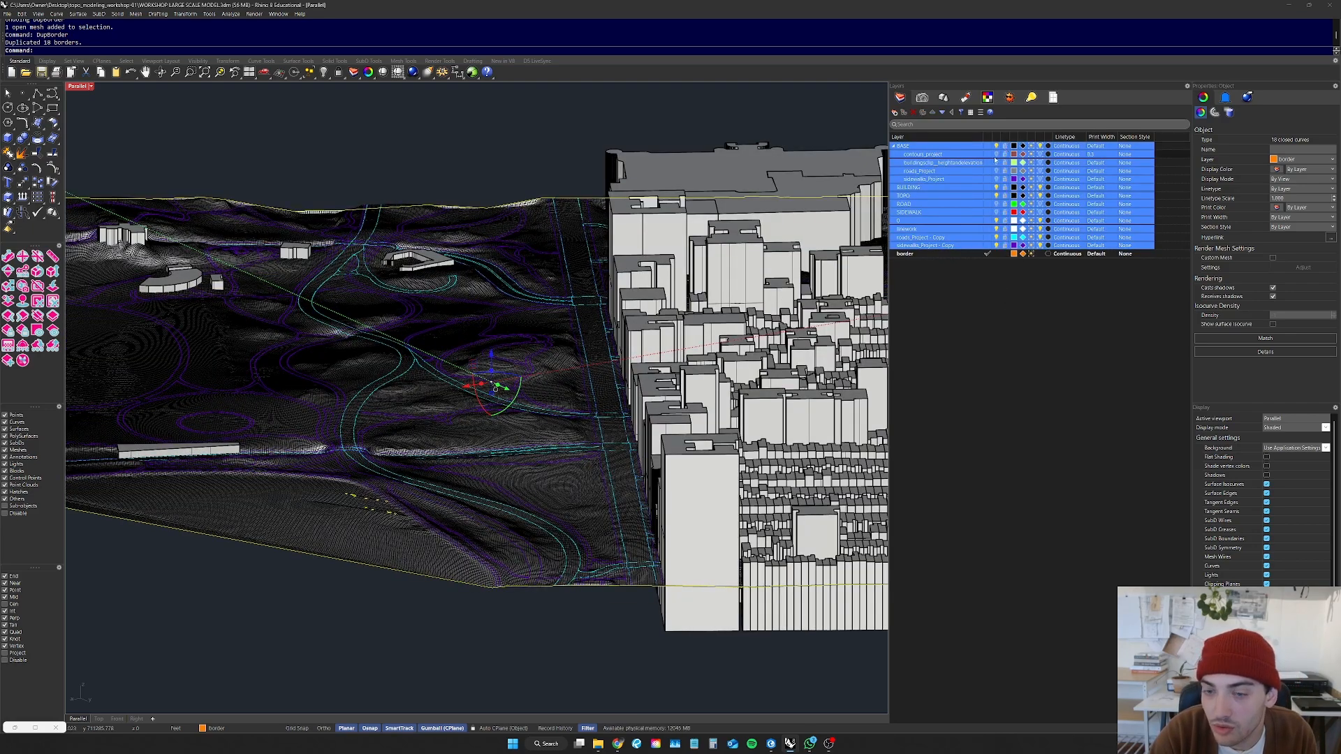
Step: Delete the small interior border curves on the terrain, keeping the outer border
{"action": "left_click", "coordinate": [329, 613]}
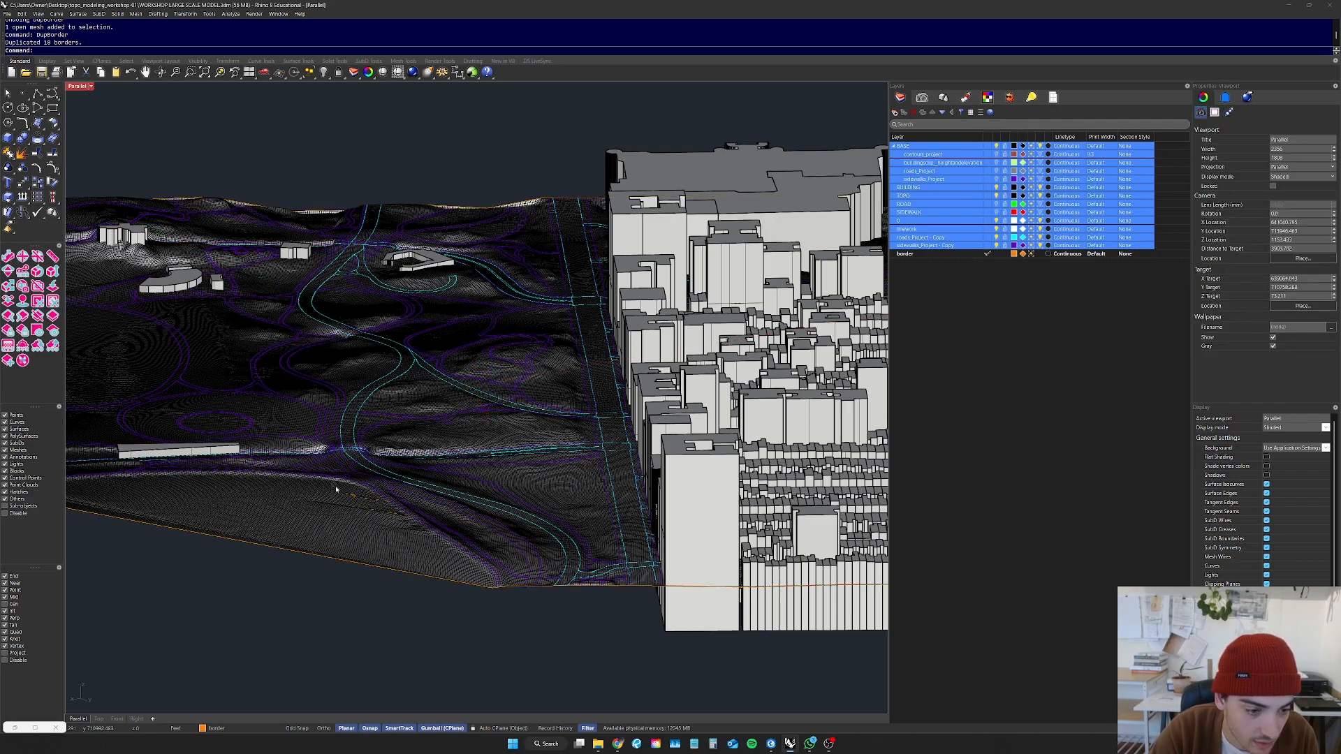
{"action": "left_click_drag", "start_coordinate": [332, 484], "coordinate": [451, 552]}
{"action": "key", "text": "Delete"}
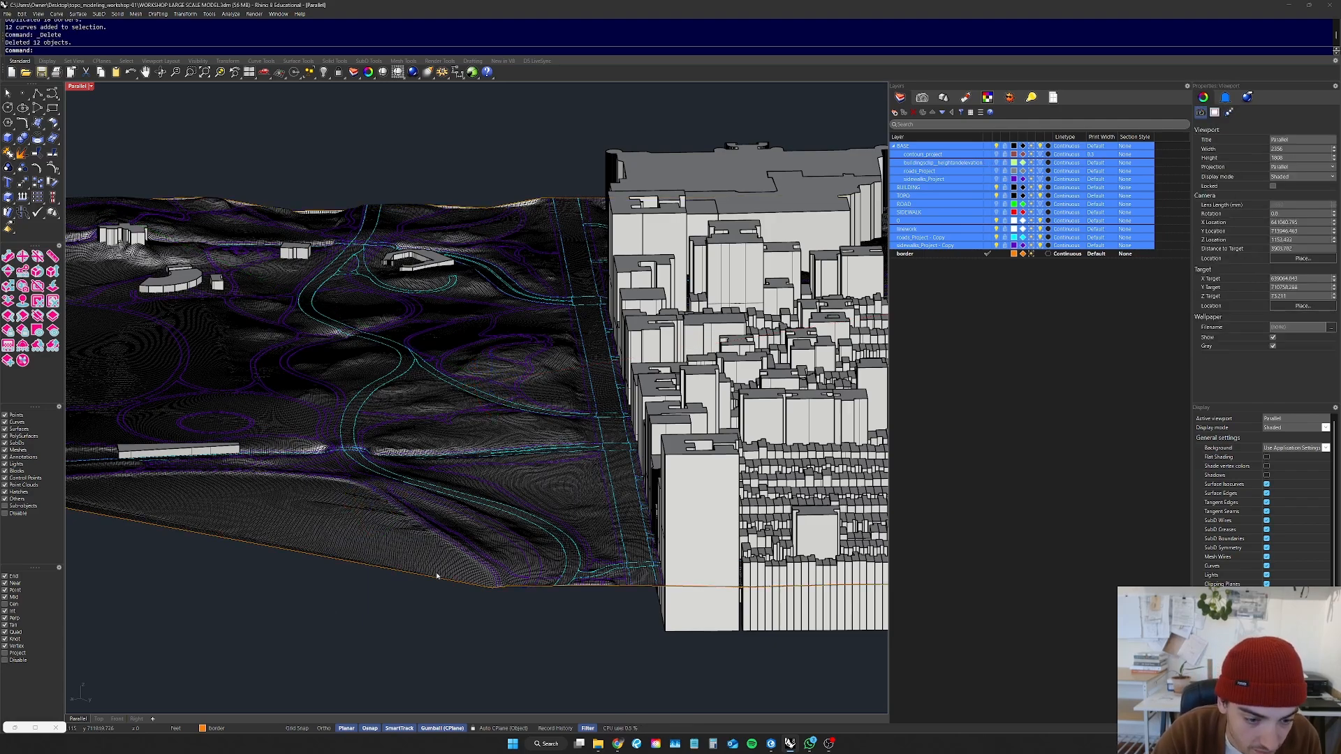
Step: Copy the terrain's outer border curve vertically, about 116 ft straight down from the original
{"action": "left_click", "coordinate": [437, 577]}
{"action": "scroll", "coordinate": [321, 522], "scroll_direction": "down", "scroll_amount": 6}
{"action": "right_click_drag", "start_coordinate": [321, 522], "coordinate": [361, 496]}
{"action": "type", "text": "e"}
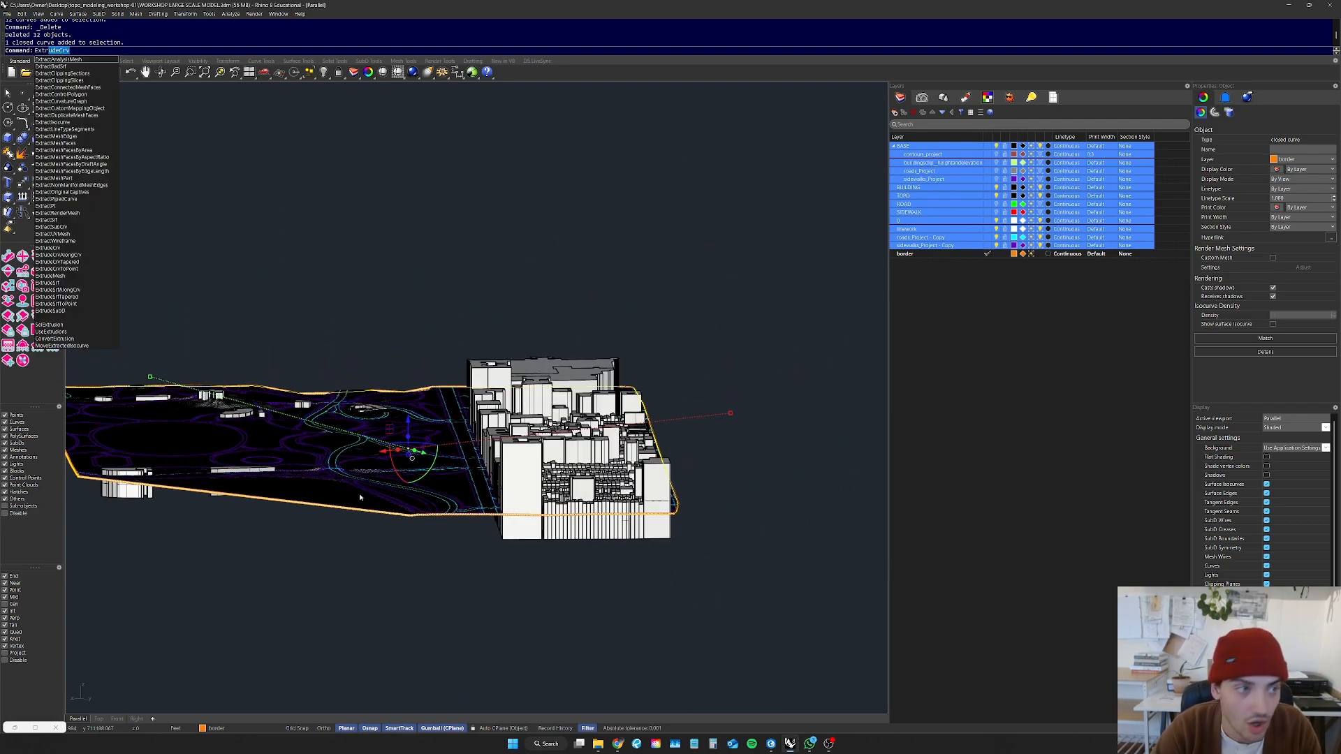
{"action": "key", "text": "Escape"}
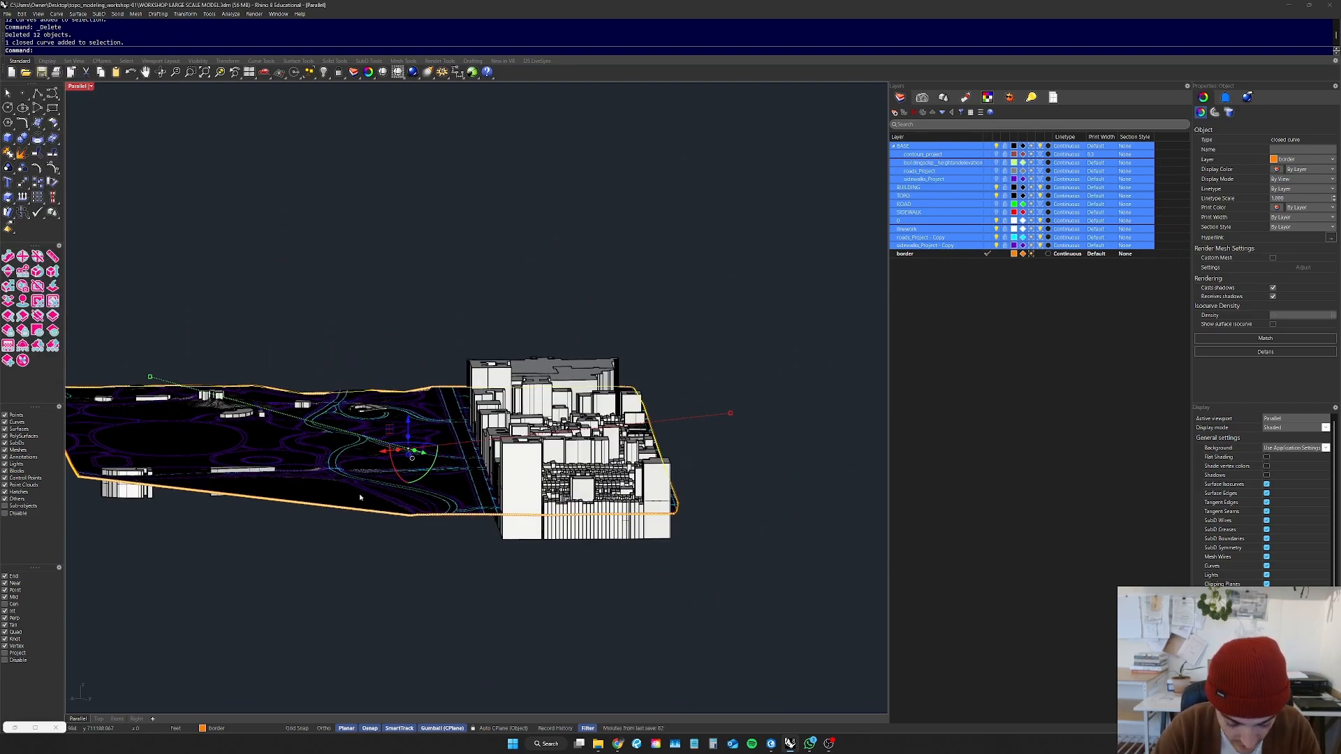
{"action": "type", "text": "Copy"}
{"action": "key", "text": "Return"}
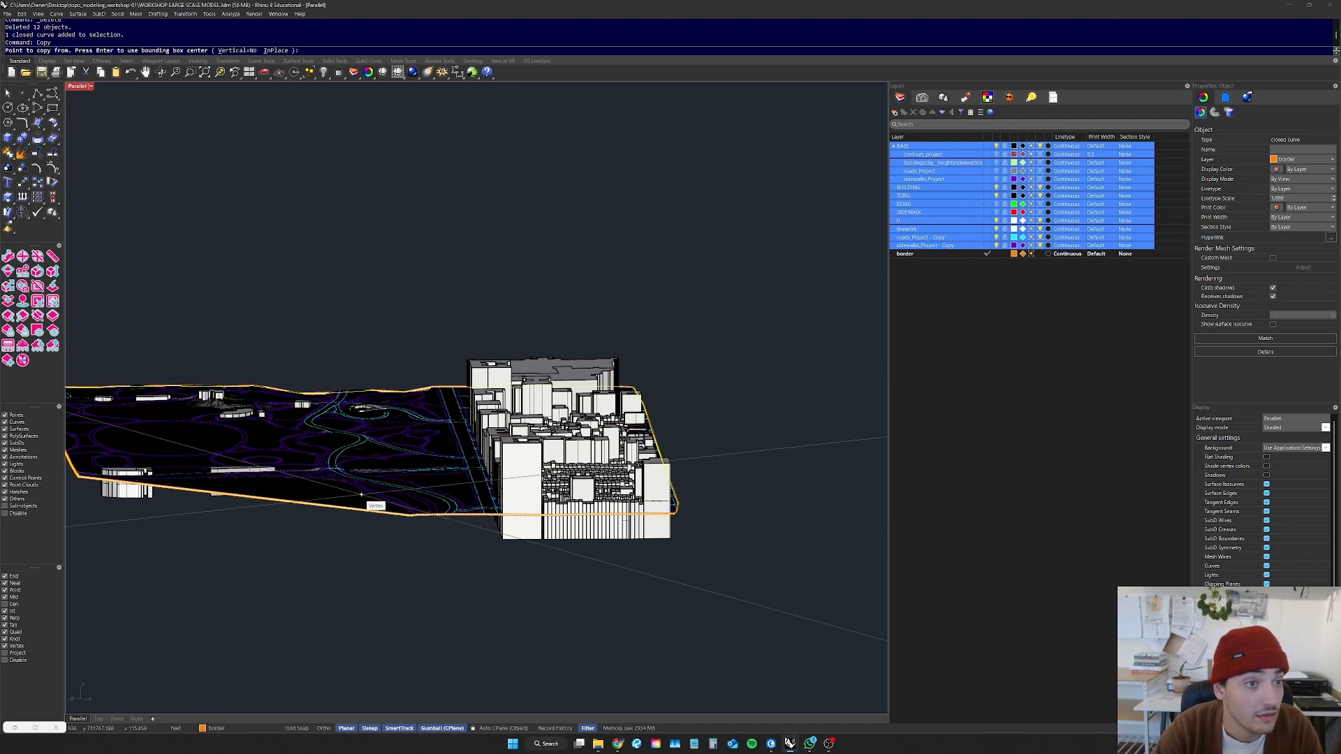
{"action": "type", "text": "v"}
{"action": "key", "text": "Return"}
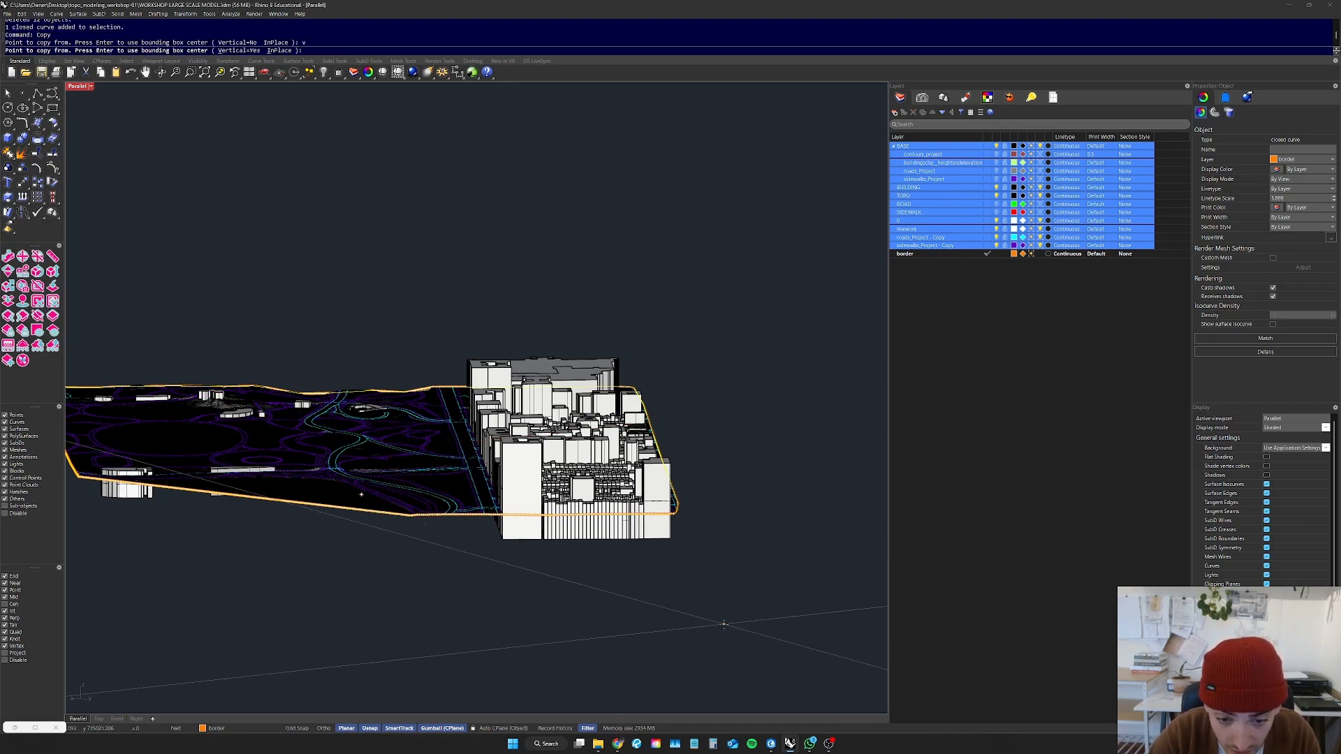
{"action": "scroll", "coordinate": [680, 516], "scroll_direction": "up", "scroll_amount": 8}
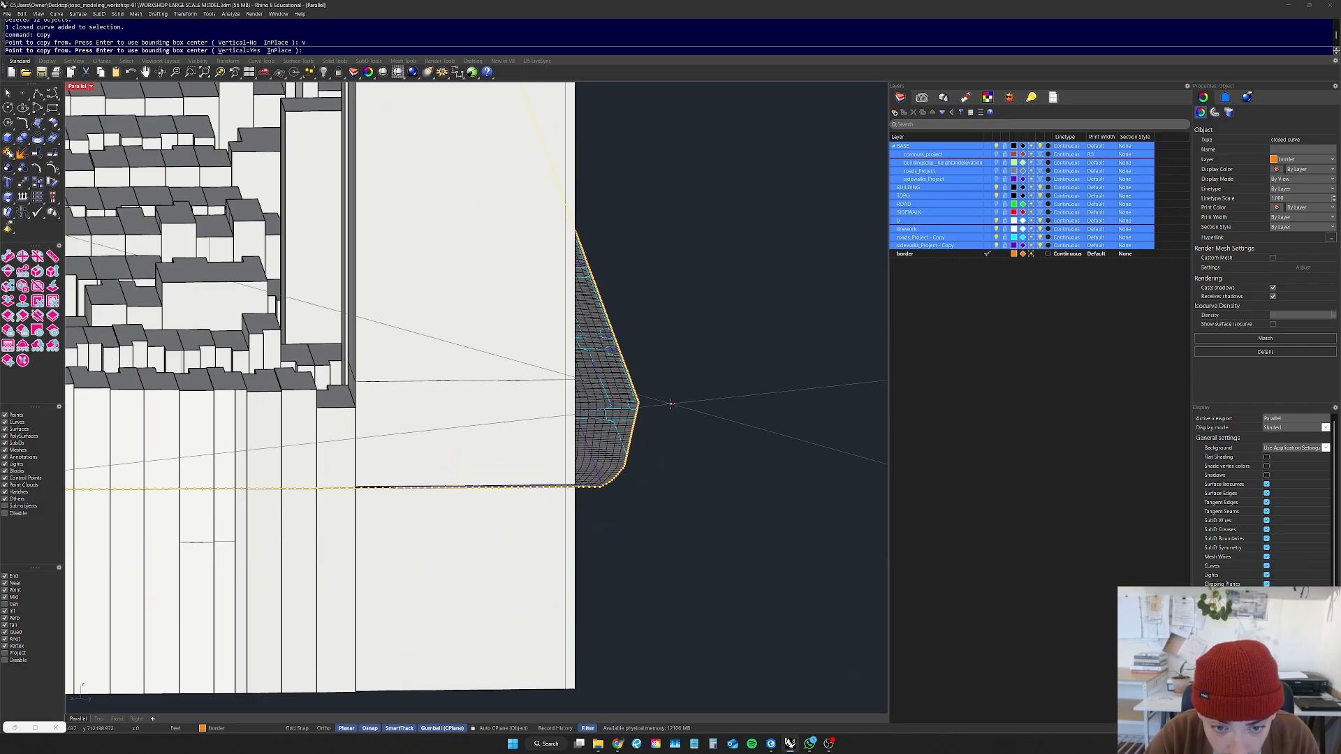
{"action": "scroll", "coordinate": [576, 482], "scroll_direction": "down", "scroll_amount": 12}
{"action": "right_click_drag", "start_coordinate": [765, 447], "coordinate": [502, 453]}
{"action": "scroll", "coordinate": [308, 461], "scroll_direction": "up", "scroll_amount": 7}
{"action": "right_click_drag", "start_coordinate": [307, 462], "coordinate": [323, 511]}
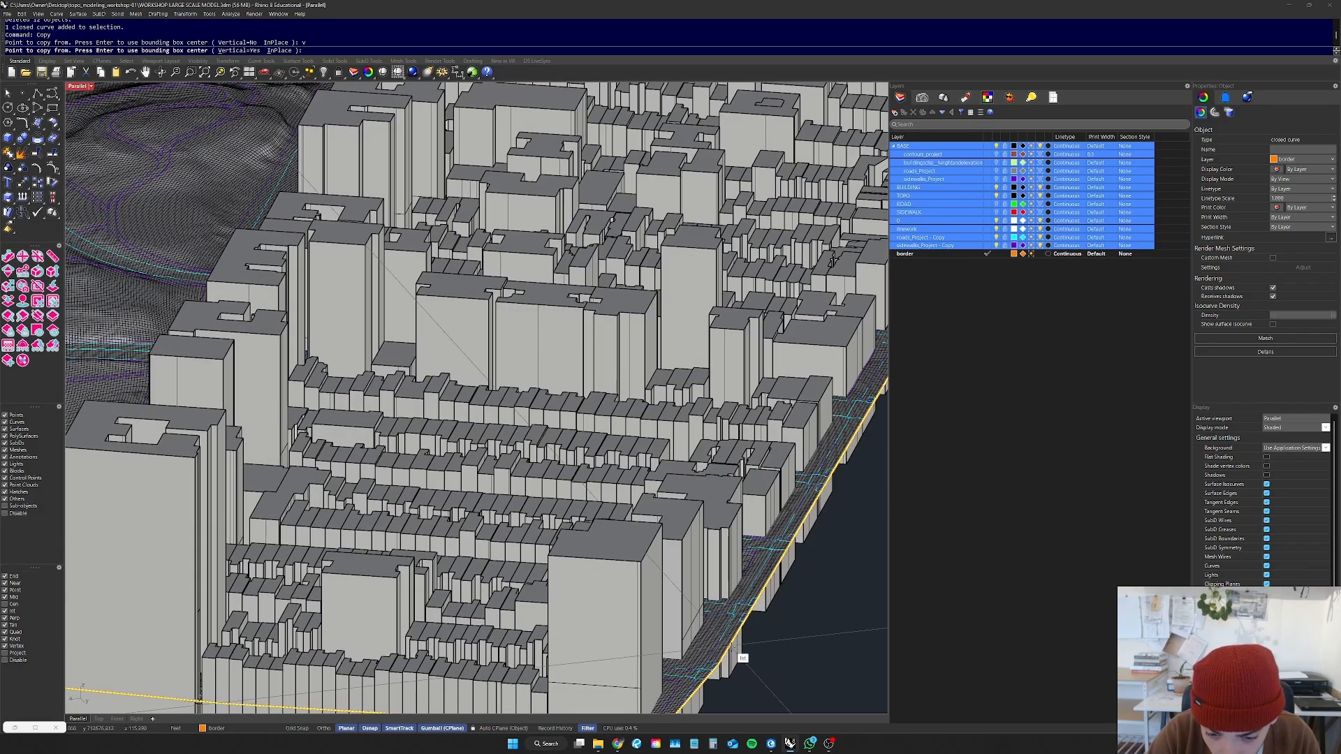
{"action": "scroll", "coordinate": [723, 657], "scroll_direction": "up", "scroll_amount": 4}
{"action": "scroll", "coordinate": [707, 690], "scroll_direction": "up", "scroll_amount": 2}
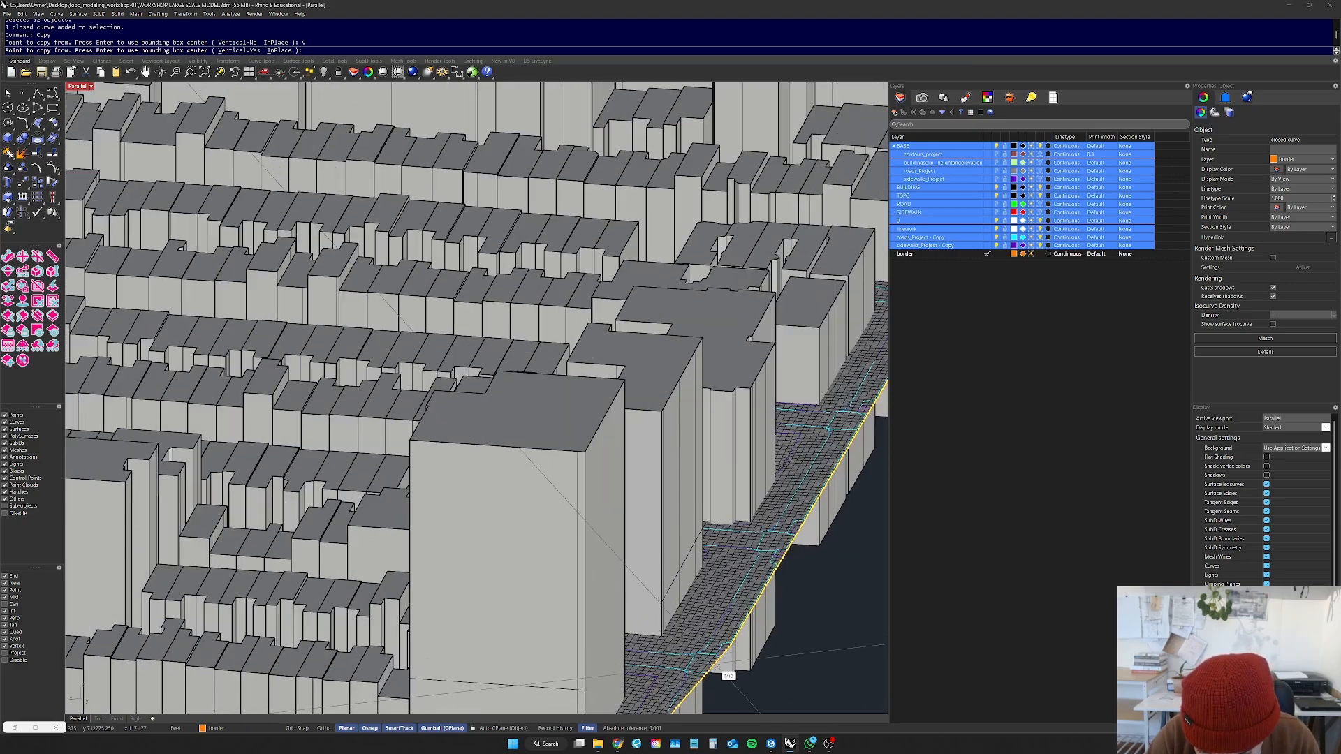
{"action": "left_click", "coordinate": [714, 670]}
{"action": "scroll", "coordinate": [719, 660], "scroll_direction": "down", "scroll_amount": 5}
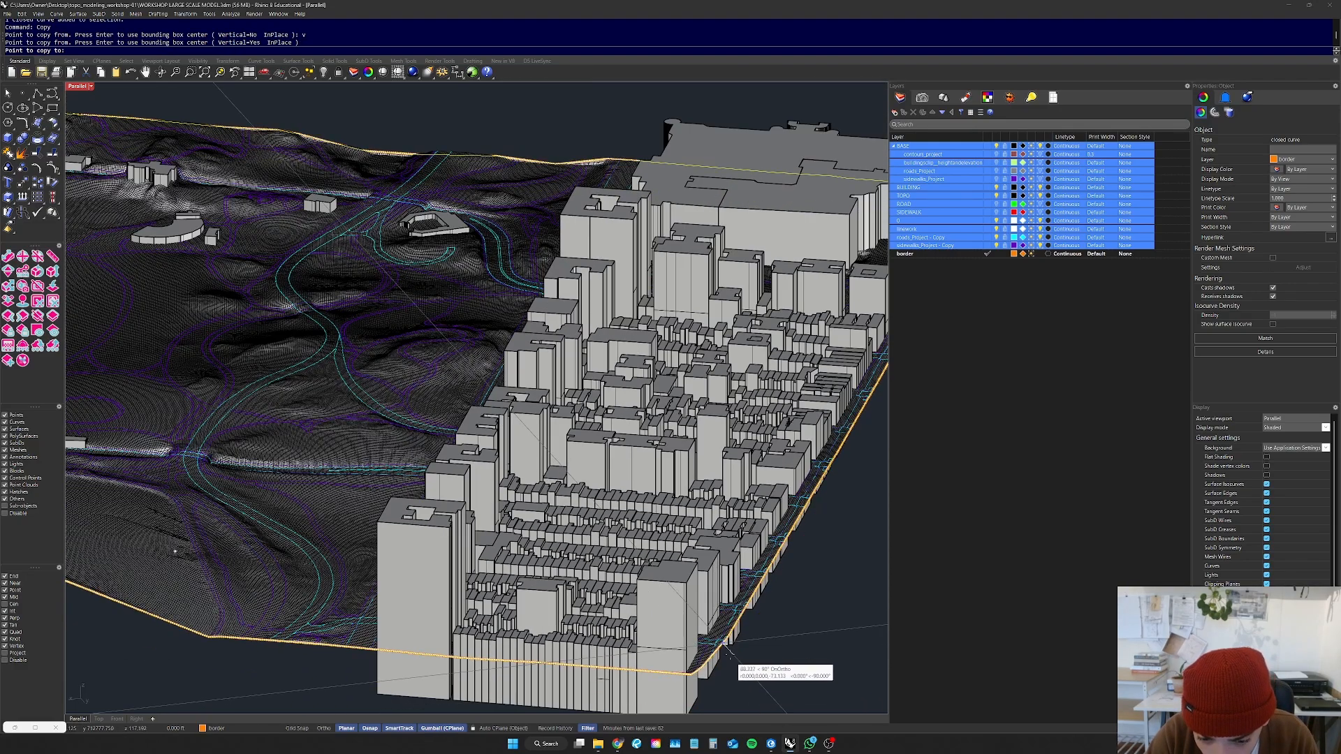
{"action": "scroll", "coordinate": [726, 649], "scroll_direction": "down", "scroll_amount": 1}
{"action": "left_click", "coordinate": [711, 690]}
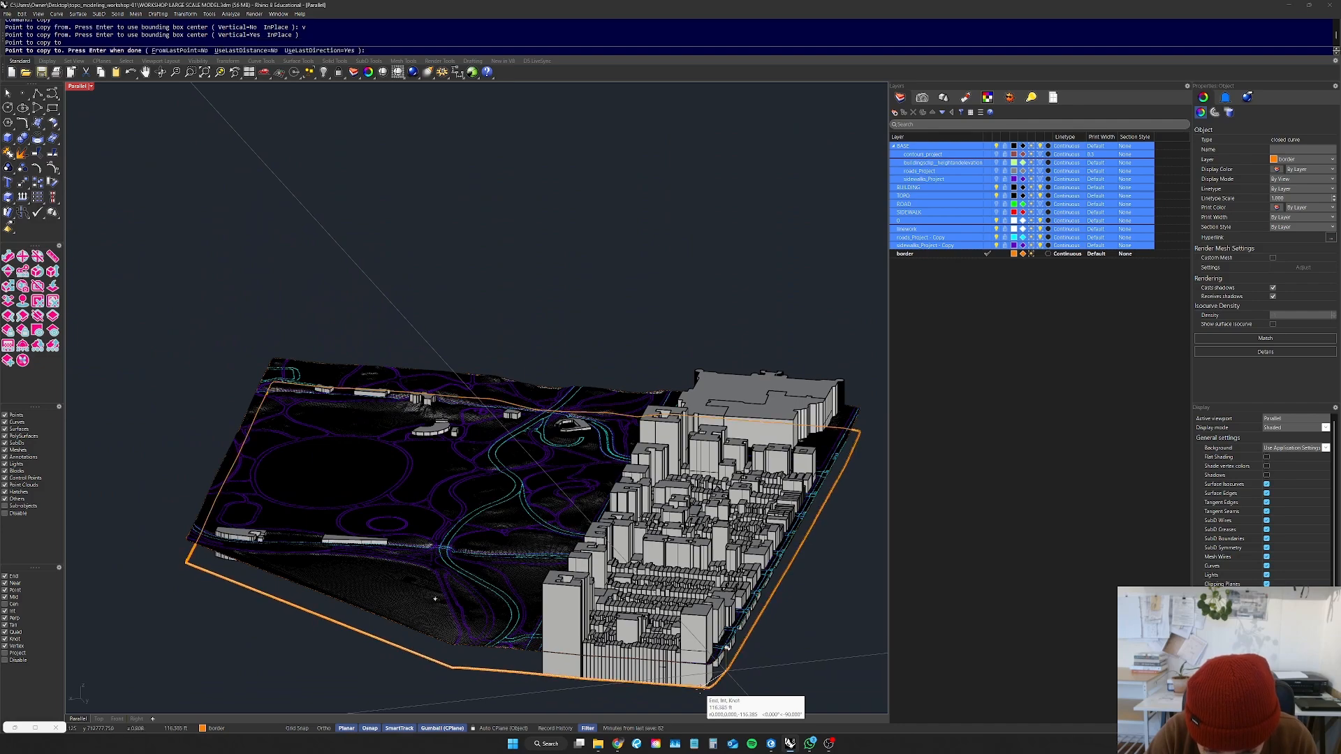
{"action": "key", "text": "Return"}
{"action": "left_click", "coordinate": [761, 686]}
Step: Loft the outer border and its lowered copy into a side wall, using Normal style without simplifying the curves
{"action": "scroll", "coordinate": [542, 634], "scroll_direction": "down", "scroll_amount": 6}
{"action": "right_click_drag", "start_coordinate": [395, 641], "coordinate": [369, 619]}
{"action": "scroll", "coordinate": [369, 619], "scroll_direction": "up", "scroll_amount": 5}
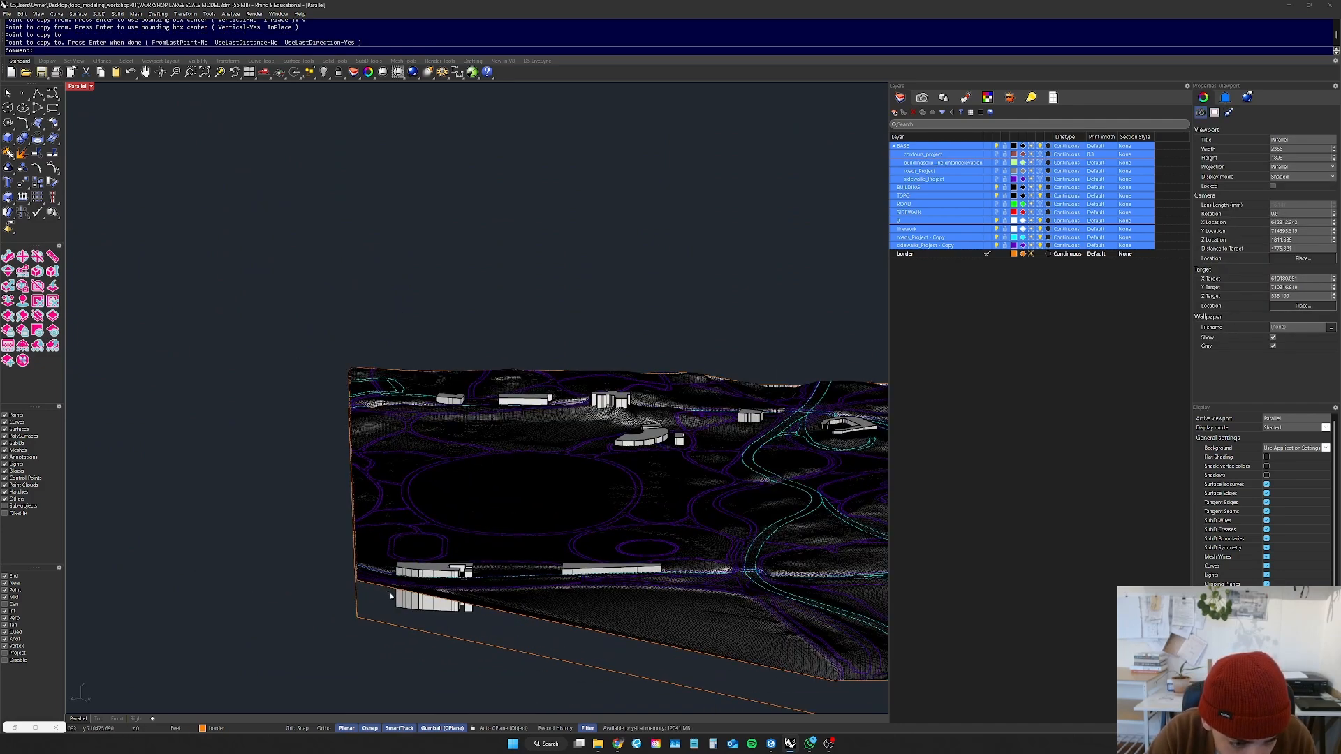
{"action": "left_click", "coordinate": [363, 611]}
{"action": "left_click", "coordinate": [366, 622]}
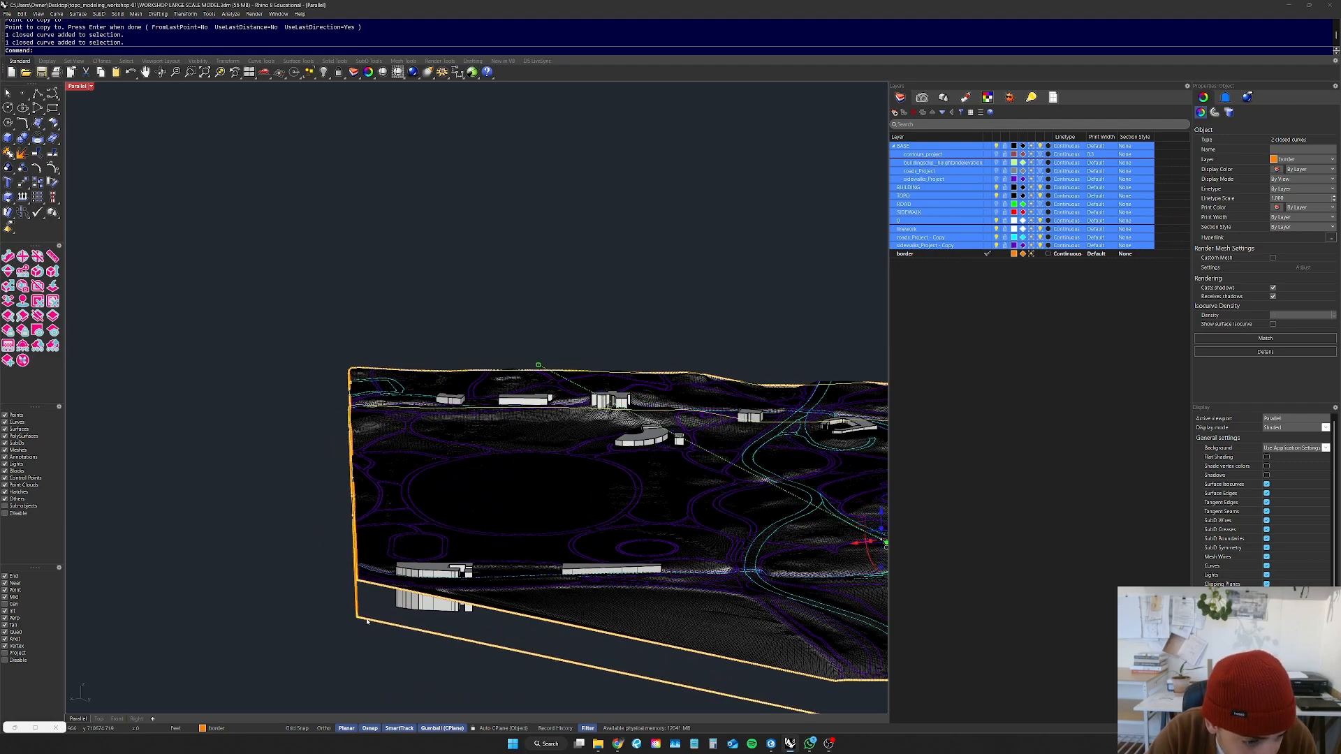
{"action": "type", "text": "loft"}
{"action": "key", "text": "Return"}
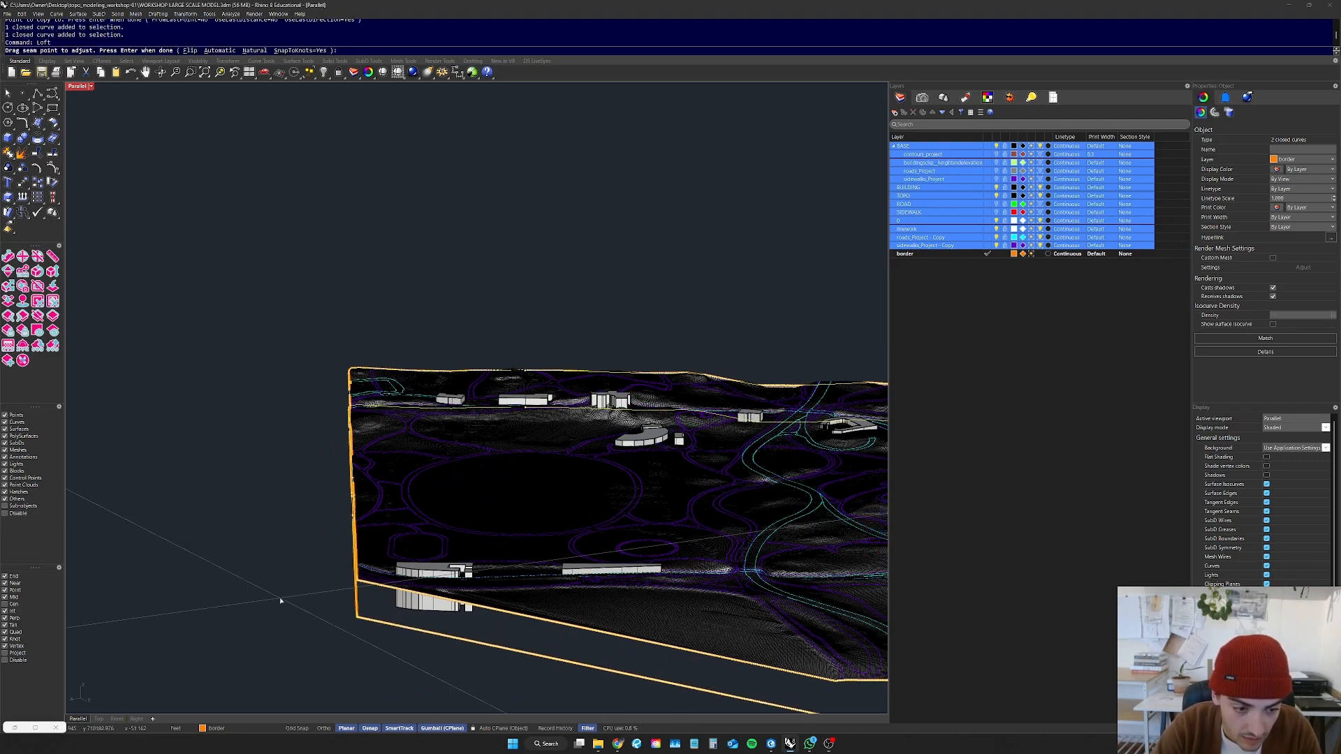
{"action": "key", "text": "Return"}
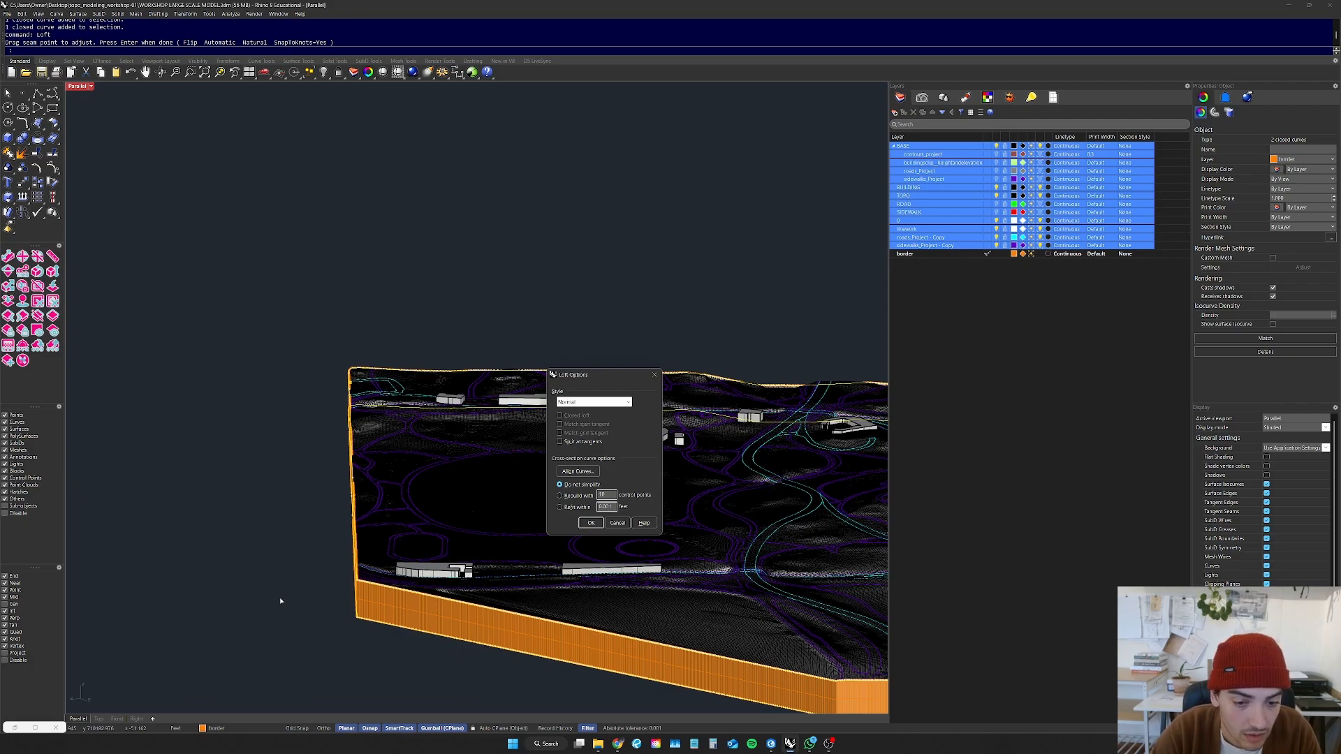
{"action": "scroll", "coordinate": [308, 573], "scroll_direction": "down", "scroll_amount": 3}
{"action": "left_click", "coordinate": [591, 523]}
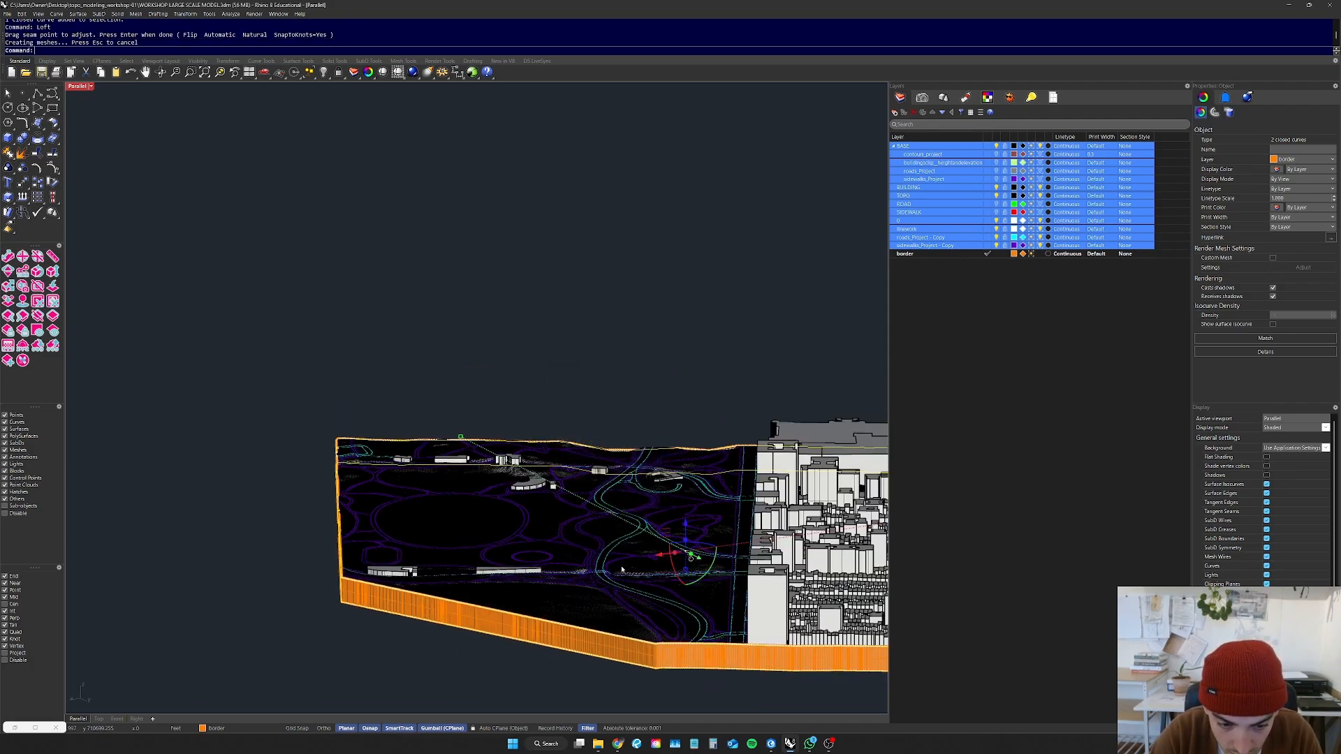
{"action": "right_click_drag", "start_coordinate": [689, 558], "coordinate": [777, 628]}
{"action": "key", "text": "Escape"}
Step: Set the viewport's display mode to Rendered
{"action": "scroll", "coordinate": [548, 550], "scroll_direction": "down", "scroll_amount": 8}
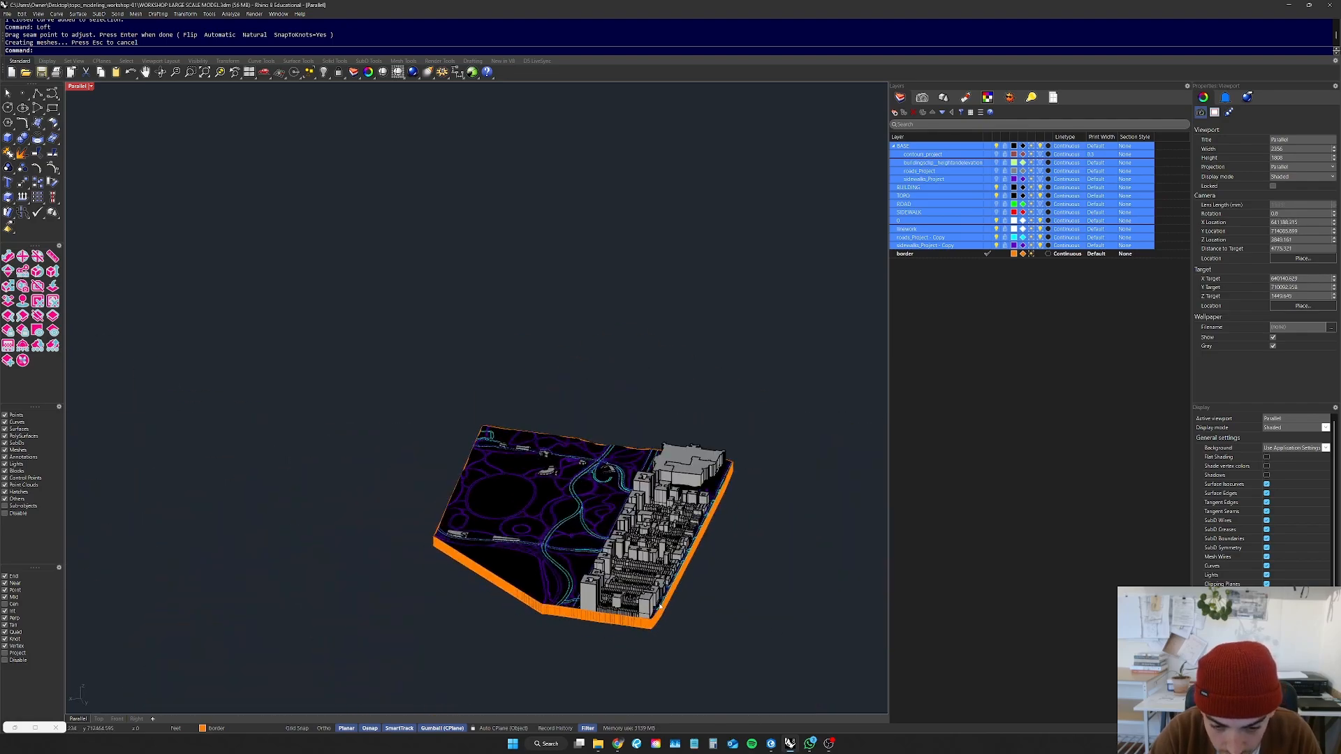
{"action": "scroll", "coordinate": [676, 599], "scroll_direction": "up", "scroll_amount": 5}
{"action": "right_click_drag", "start_coordinate": [676, 599], "coordinate": [722, 587]}
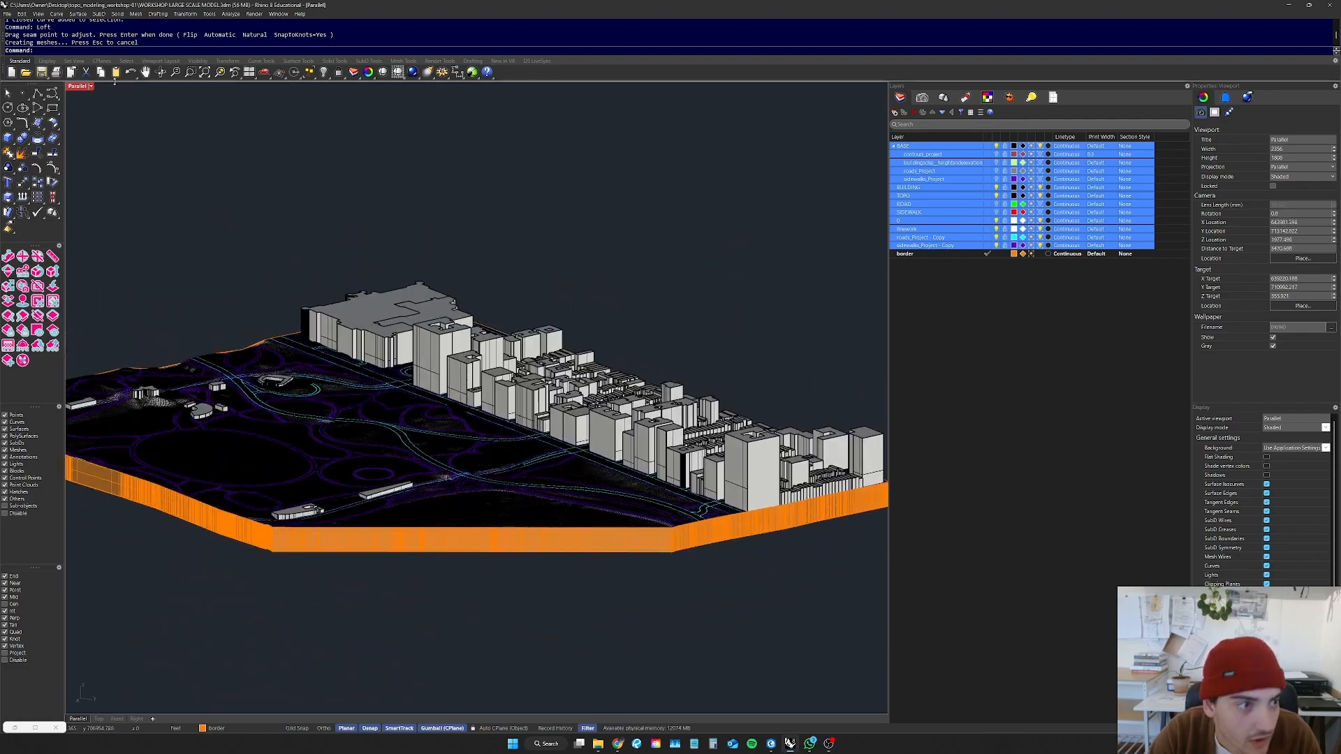
{"action": "left_click", "coordinate": [83, 86]}
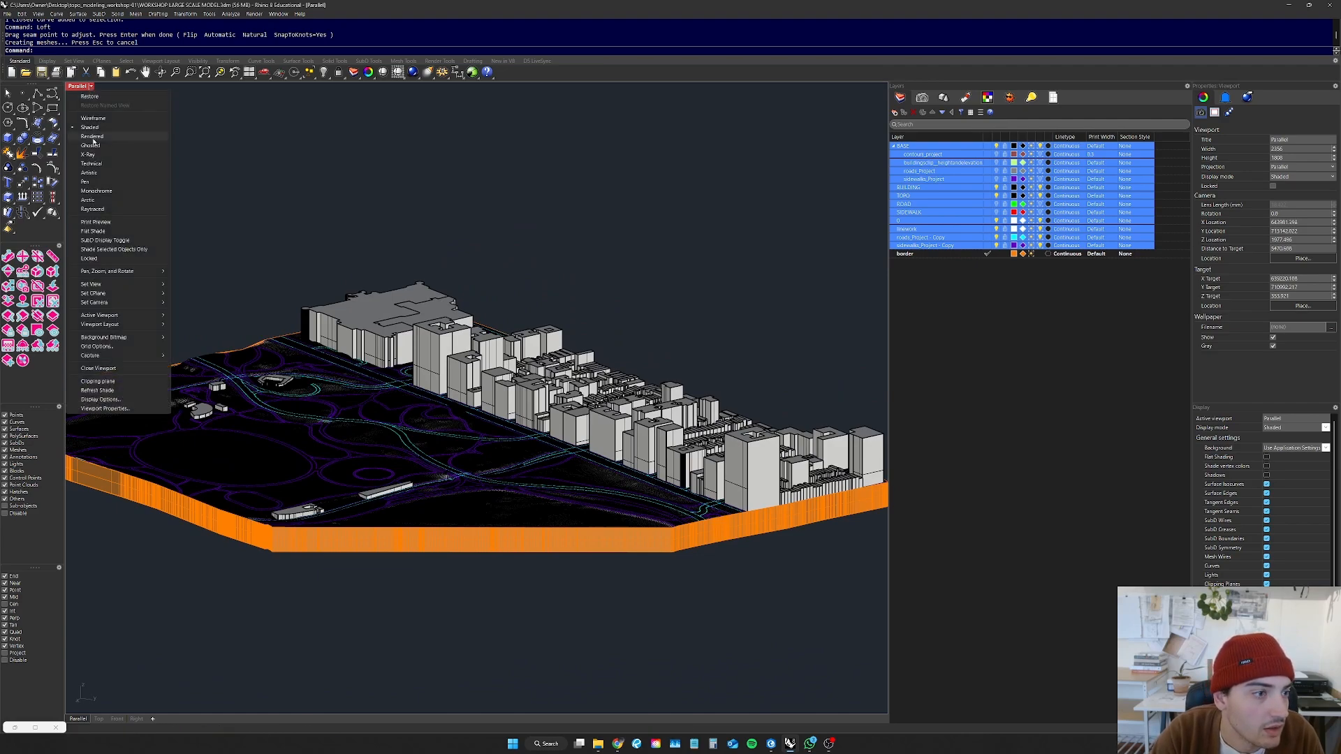
{"action": "left_click", "coordinate": [95, 138]}
Step: Examine the terrain, its base wall, the projected roads and the buildings from several angles and distances
{"action": "scroll", "coordinate": [529, 361], "scroll_direction": "down", "scroll_amount": 4}
{"action": "right_click_drag", "start_coordinate": [528, 362], "coordinate": [531, 394]}
{"action": "scroll", "coordinate": [526, 526], "scroll_direction": "up", "scroll_amount": 6}
{"action": "right_click_drag", "start_coordinate": [740, 464], "coordinate": [672, 478]}
{"action": "left_click", "coordinate": [997, 356]}
{"action": "scroll", "coordinate": [413, 335], "scroll_direction": "down", "scroll_amount": 8}
{"action": "right_click_drag", "start_coordinate": [414, 334], "coordinate": [353, 349]}
{"action": "scroll", "coordinate": [511, 447], "scroll_direction": "up", "scroll_amount": 9}
{"action": "scroll", "coordinate": [506, 454], "scroll_direction": "down", "scroll_amount": 12}
{"action": "right_click_drag", "start_coordinate": [504, 453], "coordinate": [563, 508], "text": "shift"}
{"action": "scroll", "coordinate": [440, 384], "scroll_direction": "up", "scroll_amount": 4}
{"action": "scroll", "coordinate": [473, 315], "scroll_direction": "down", "scroll_amount": 4}
Step: Set a north-east isometric view and zoom it to the border objects
{"action": "left_click_drag", "start_coordinate": [714, 171], "coordinate": [218, 524]}
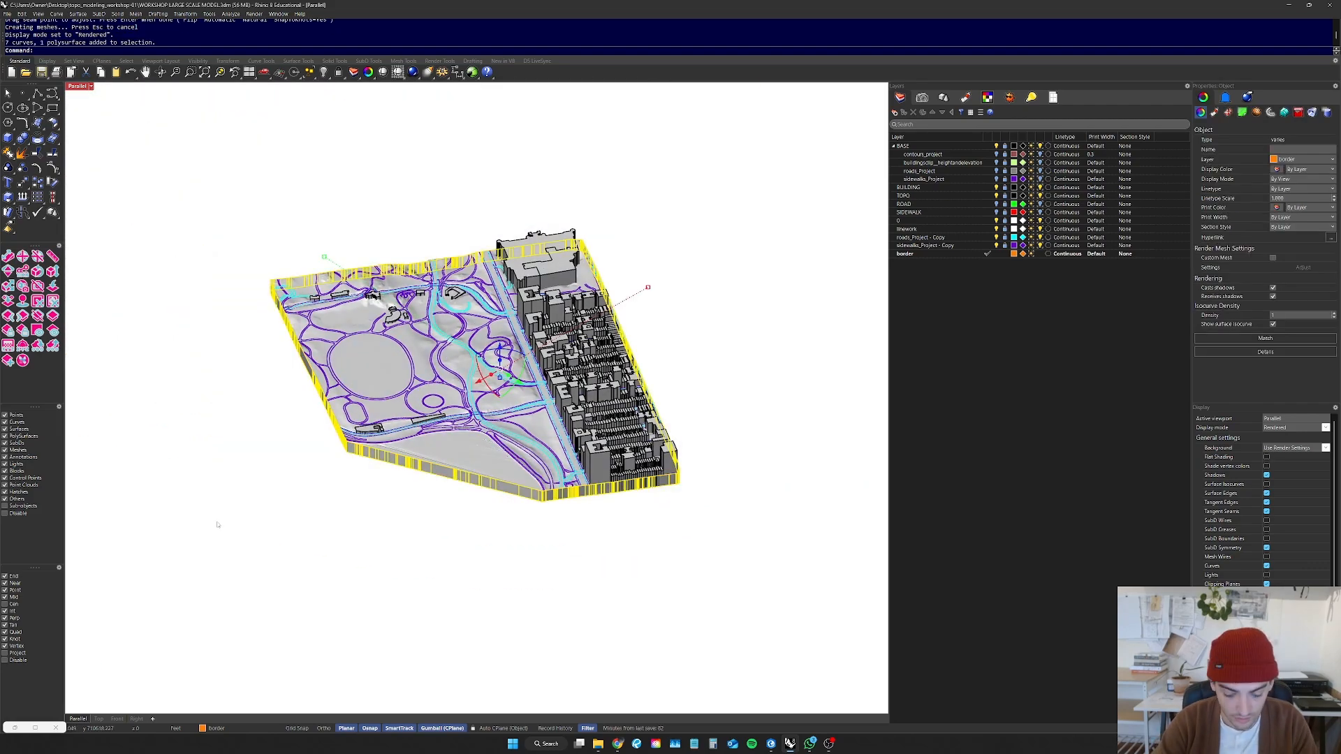
{"action": "type", "text": "Isometric"}
{"action": "key", "text": "Return"}
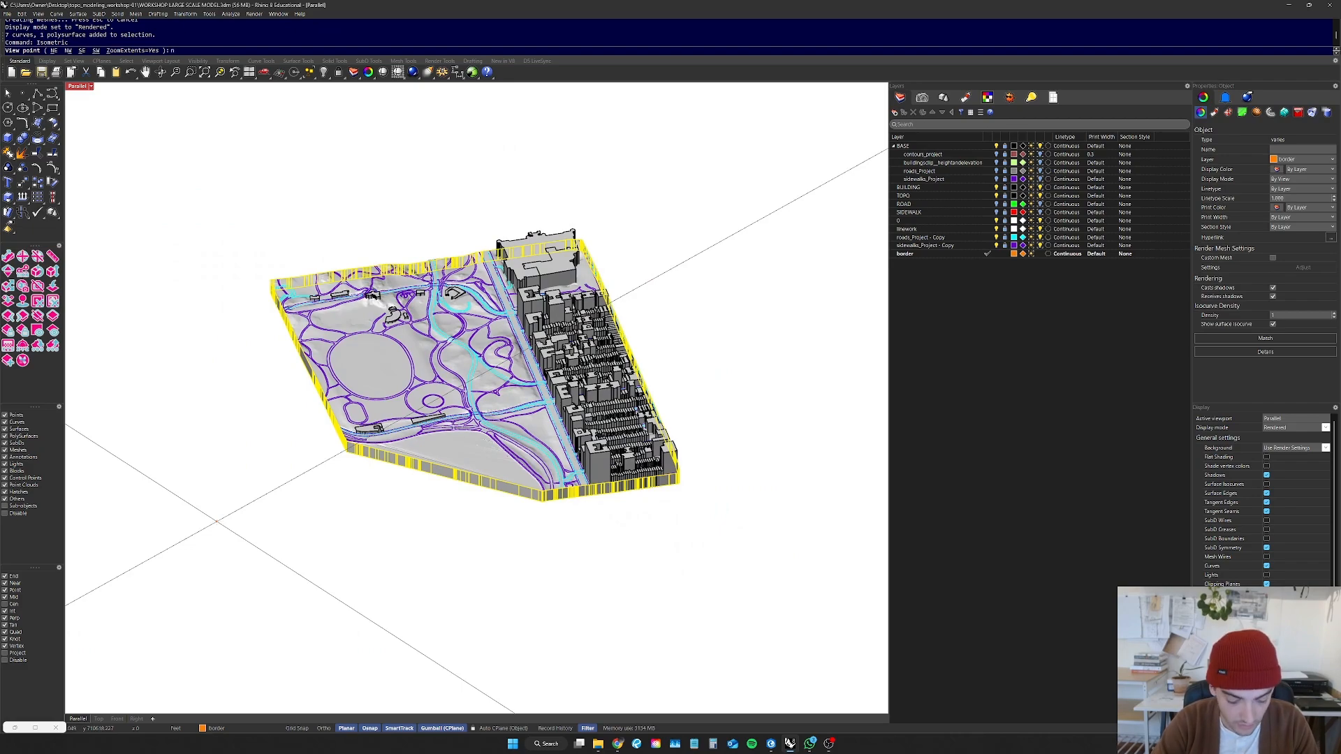
{"action": "type", "text": "ne"}
{"action": "key", "text": "Return"}
{"action": "type", "text": "zs"}
{"action": "key", "text": "Return"}
{"action": "key", "text": "Escape"}
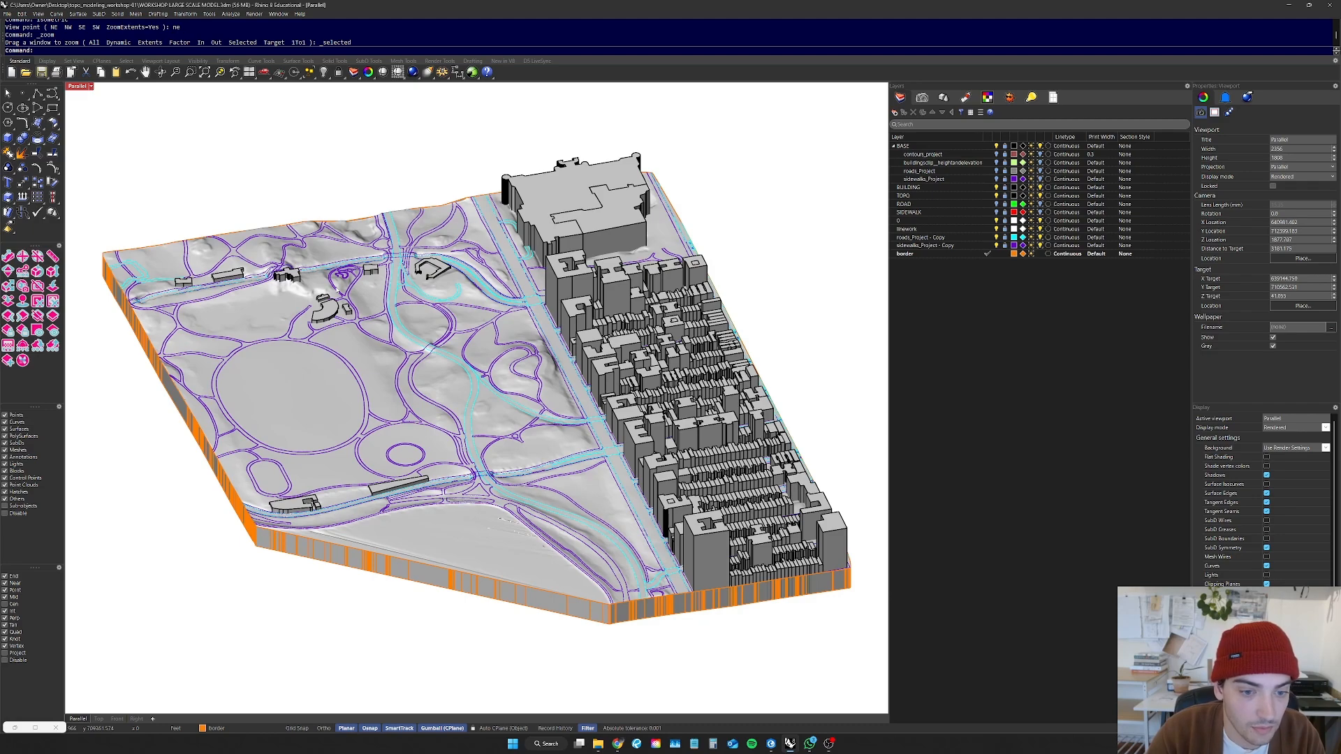
Step: Set the viewport's display mode to Arctic
{"action": "left_click", "coordinate": [91, 86]}
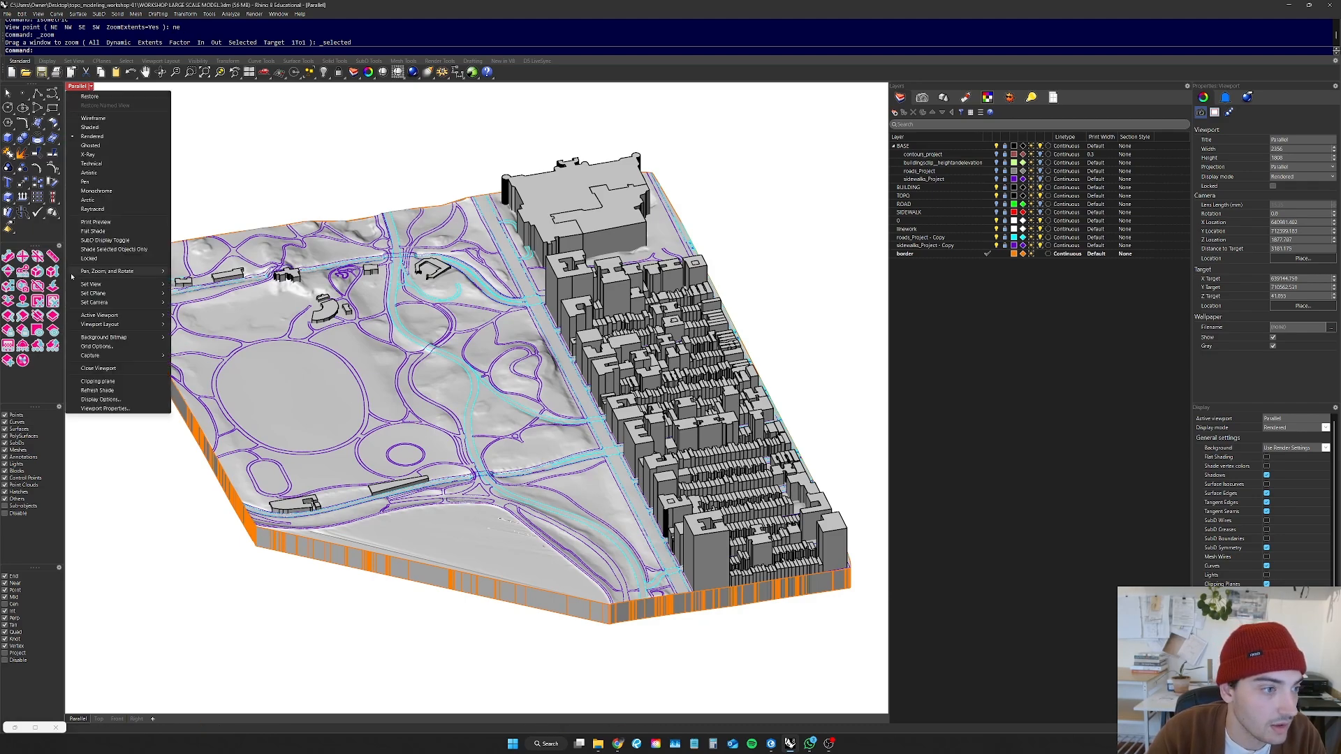
{"action": "left_click", "coordinate": [97, 201]}
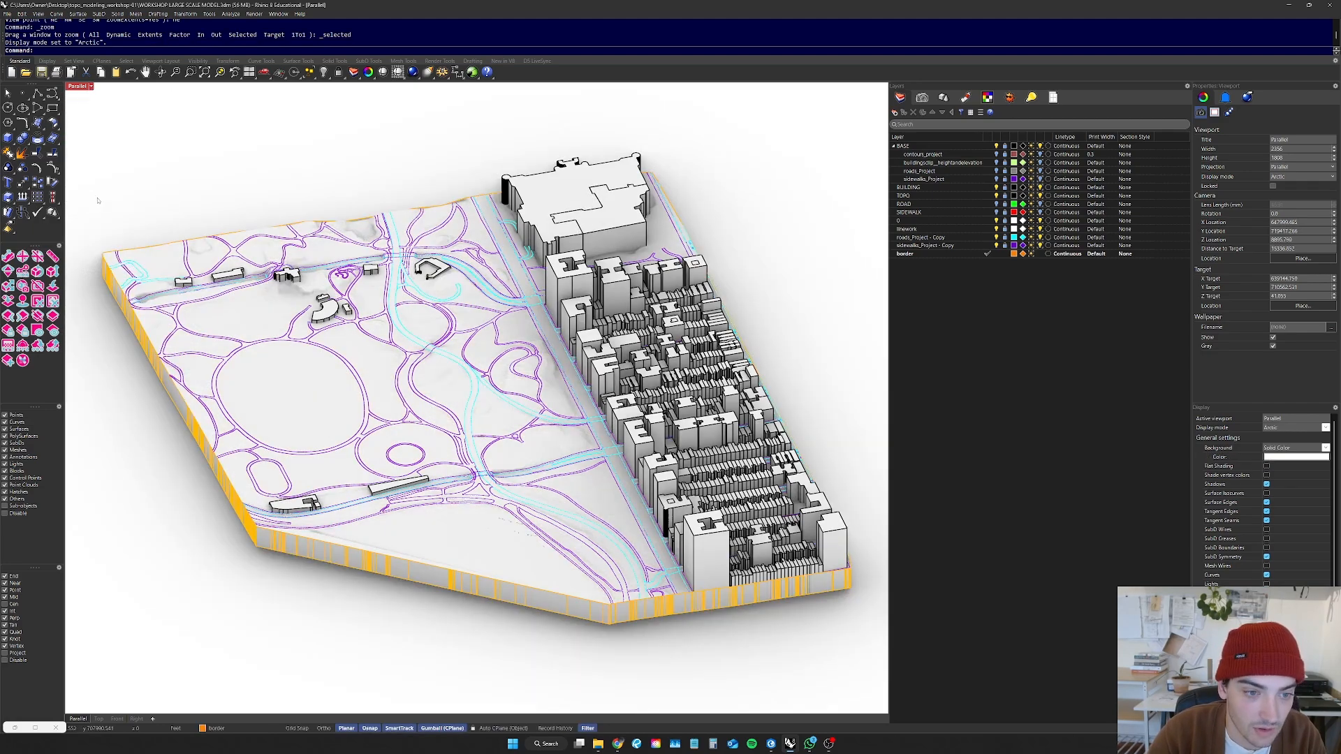
{"action": "left_click", "coordinate": [90, 86]}
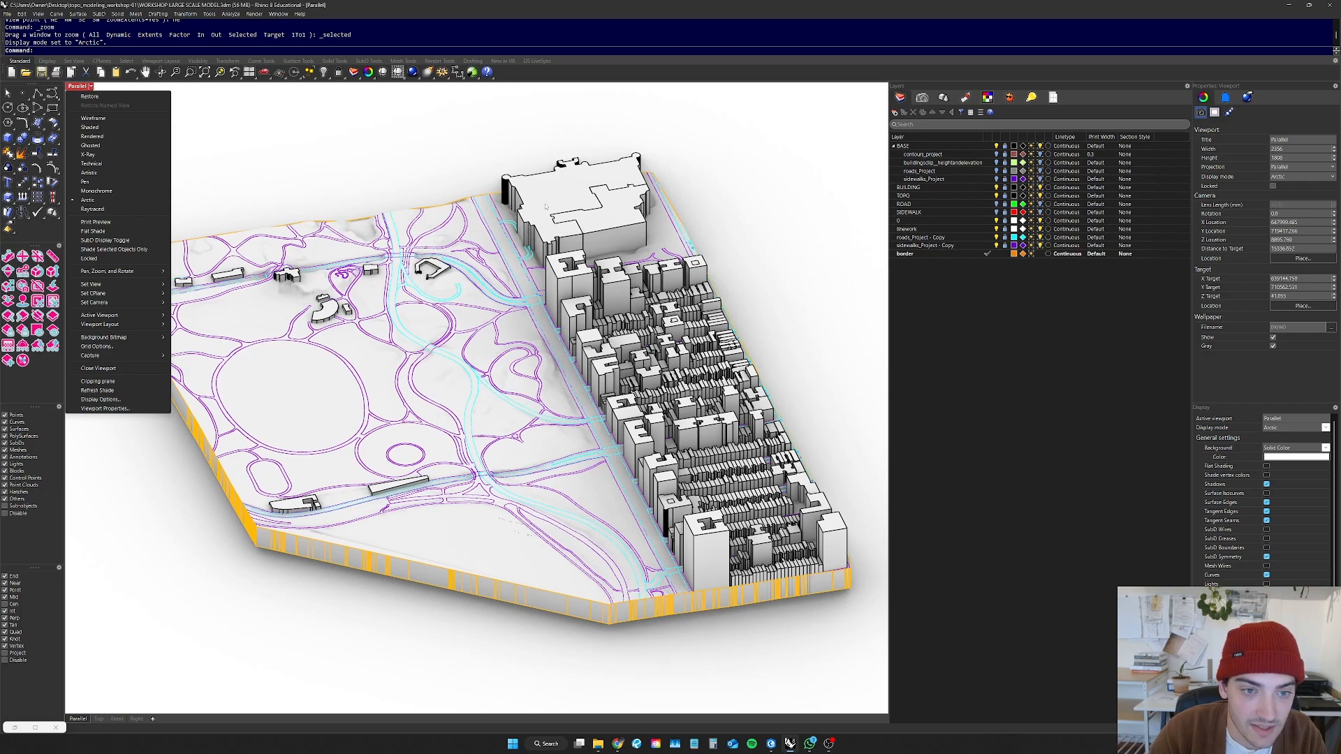
{"action": "left_click", "coordinate": [460, 161]}
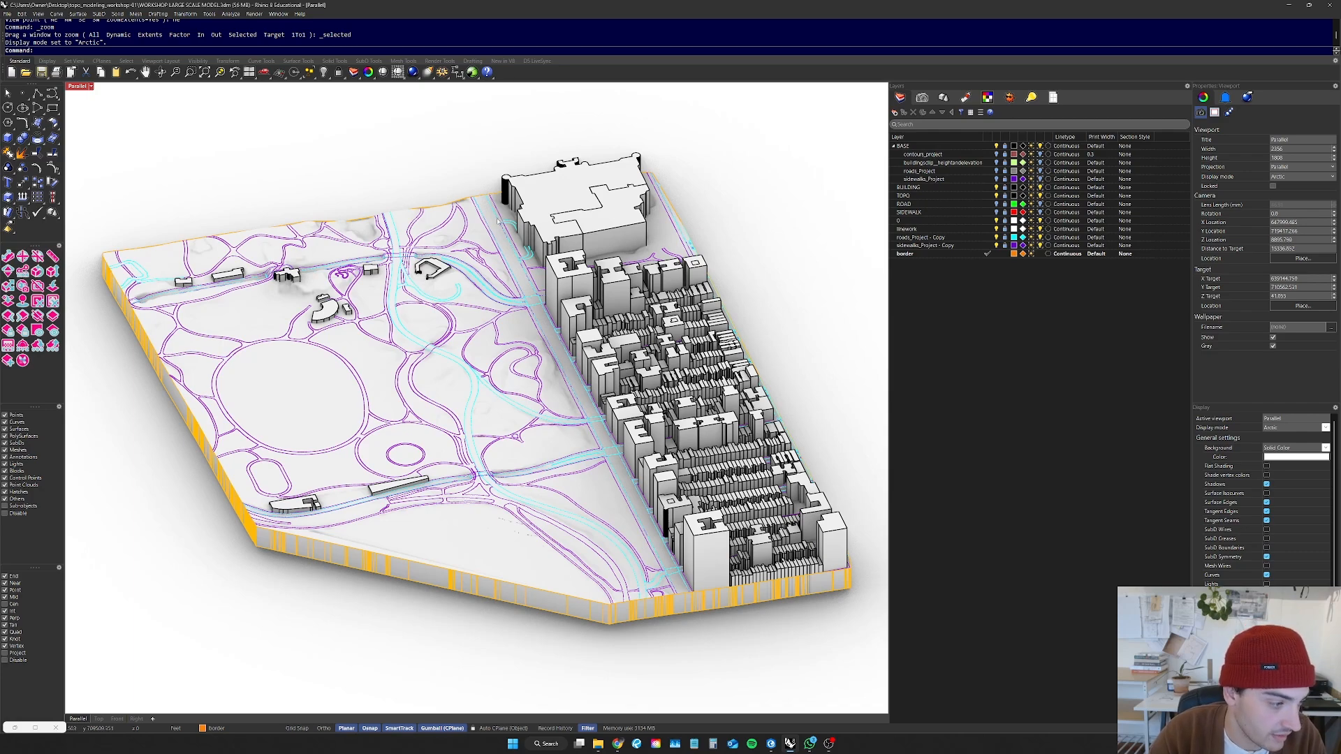
Step: Unlock every layer other than border so the whole model can be selected
{"action": "left_click_drag", "start_coordinate": [870, 122], "coordinate": [91, 634]}
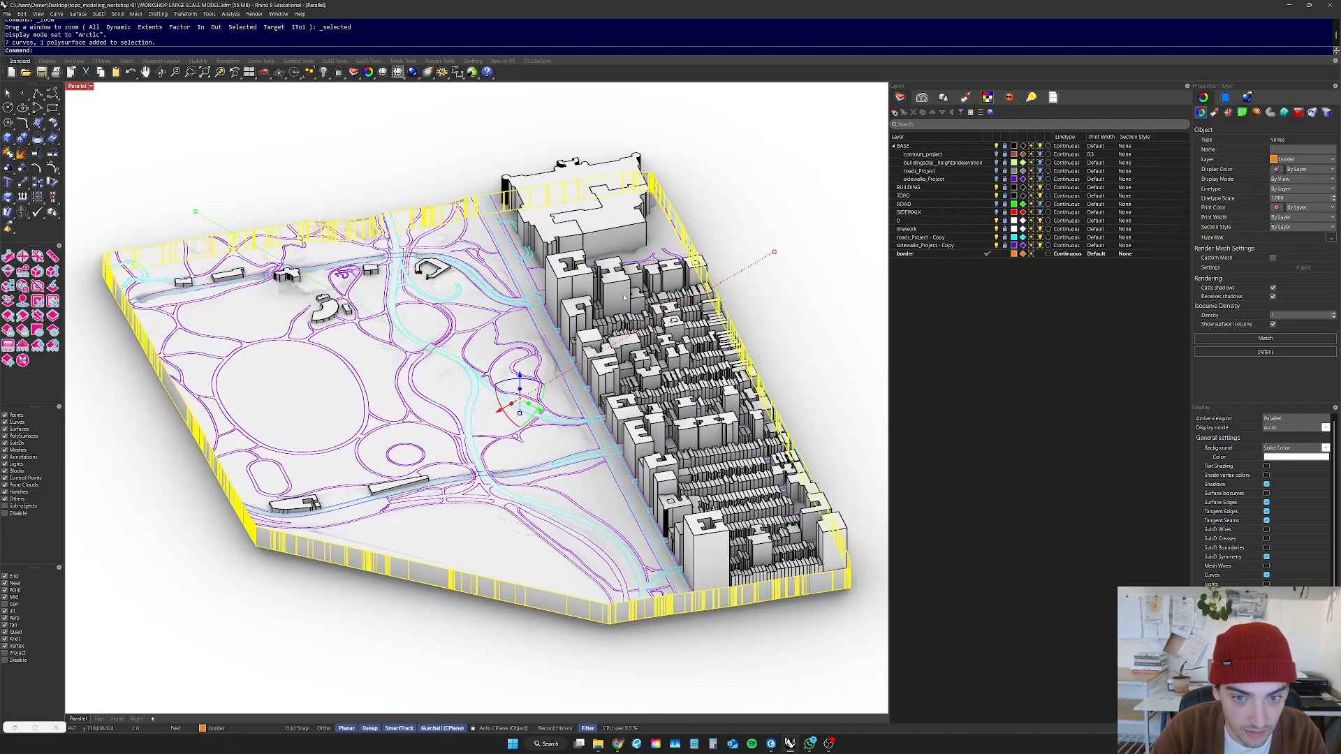
{"action": "left_click", "coordinate": [837, 190]}
{"action": "left_click", "coordinate": [971, 246]}
{"action": "left_click", "coordinate": [959, 147], "text": "shift"}
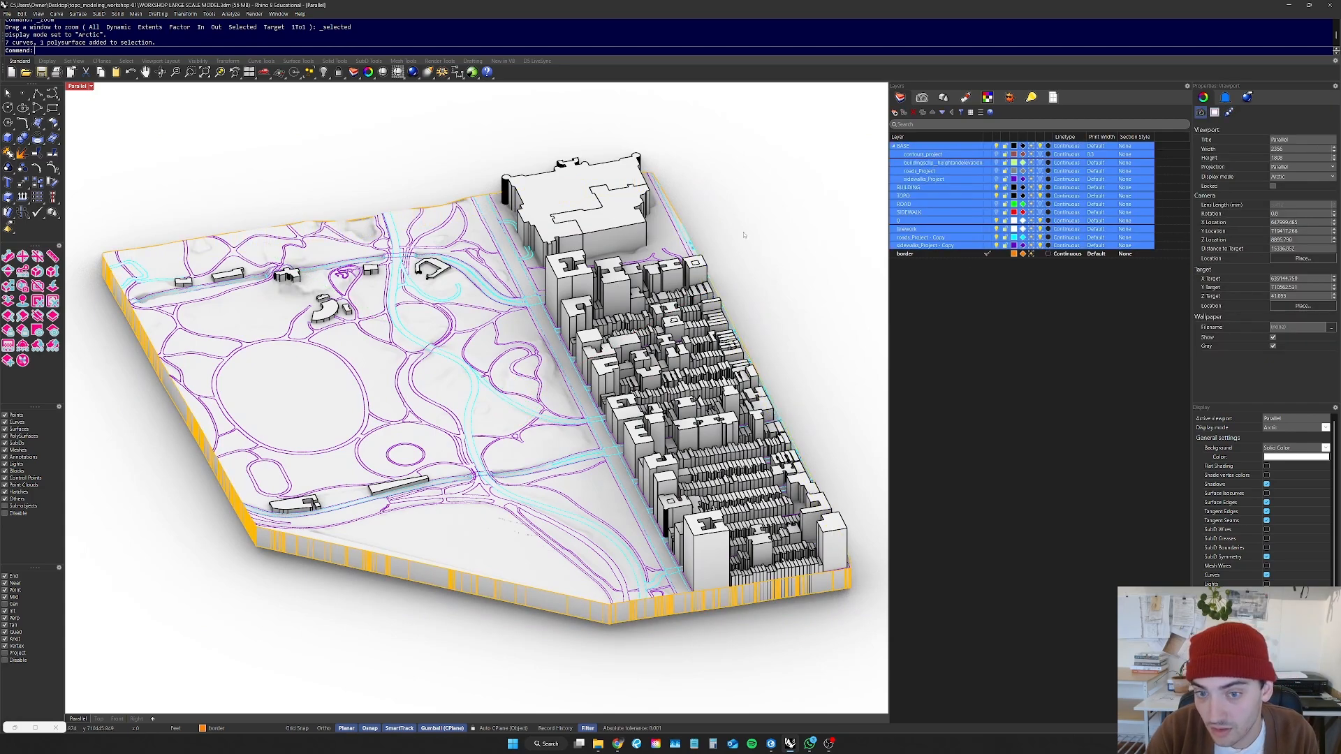
{"action": "left_click_drag", "start_coordinate": [870, 127], "coordinate": [106, 663]}
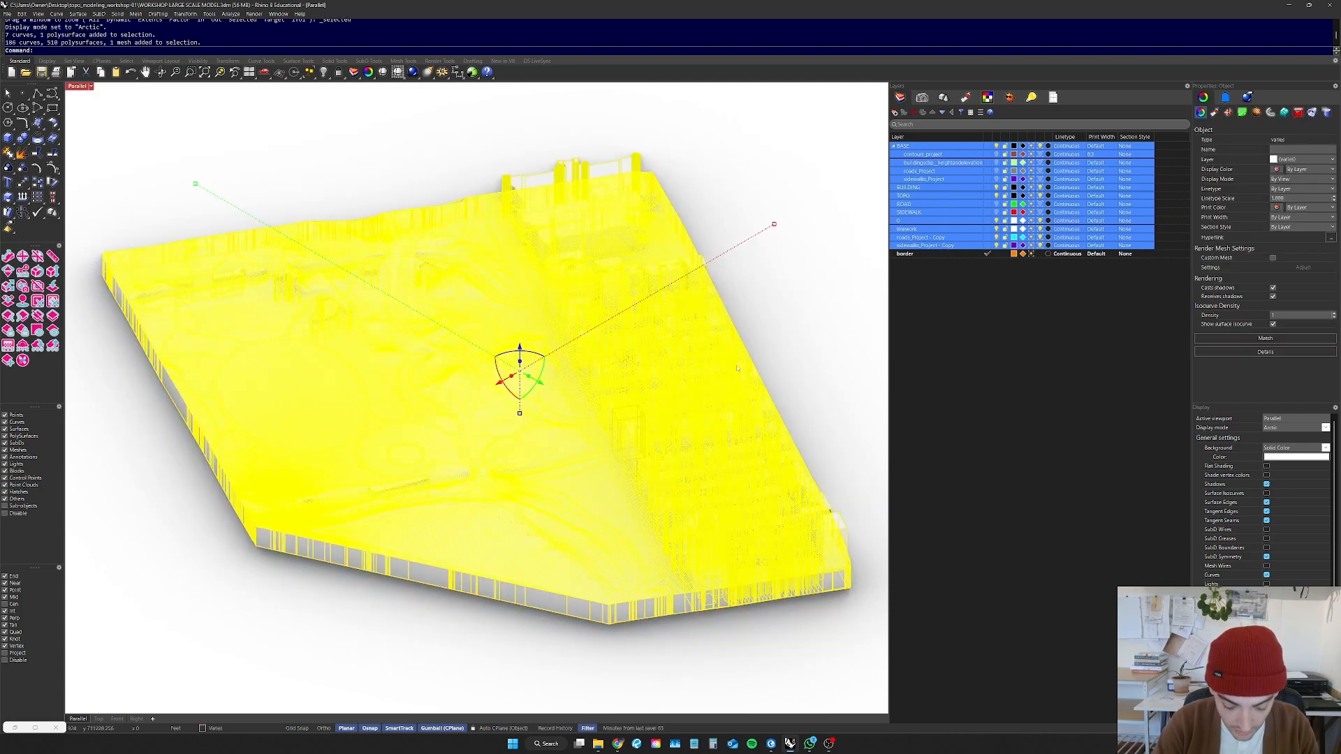
{"action": "type", "text": "Make2D"}
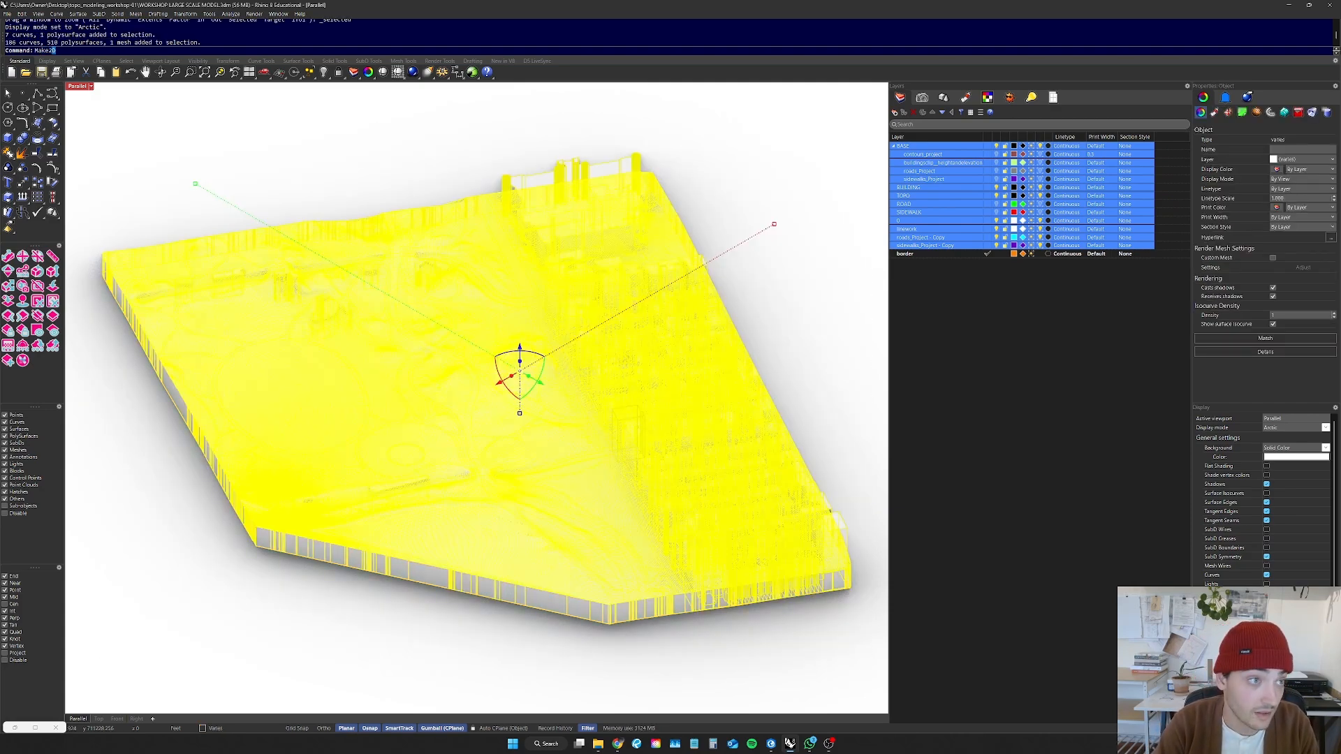
{"action": "key", "text": "Return"}
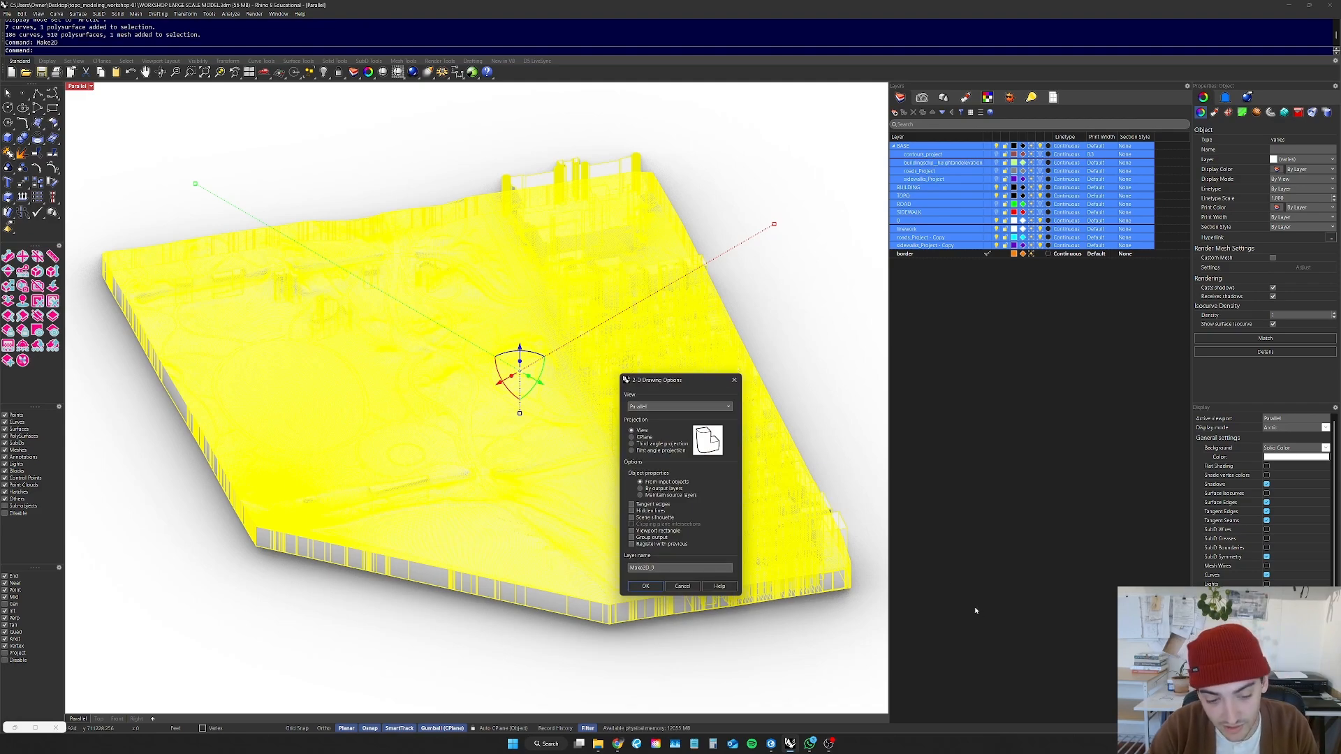
{"action": "left_click", "coordinate": [682, 585]}
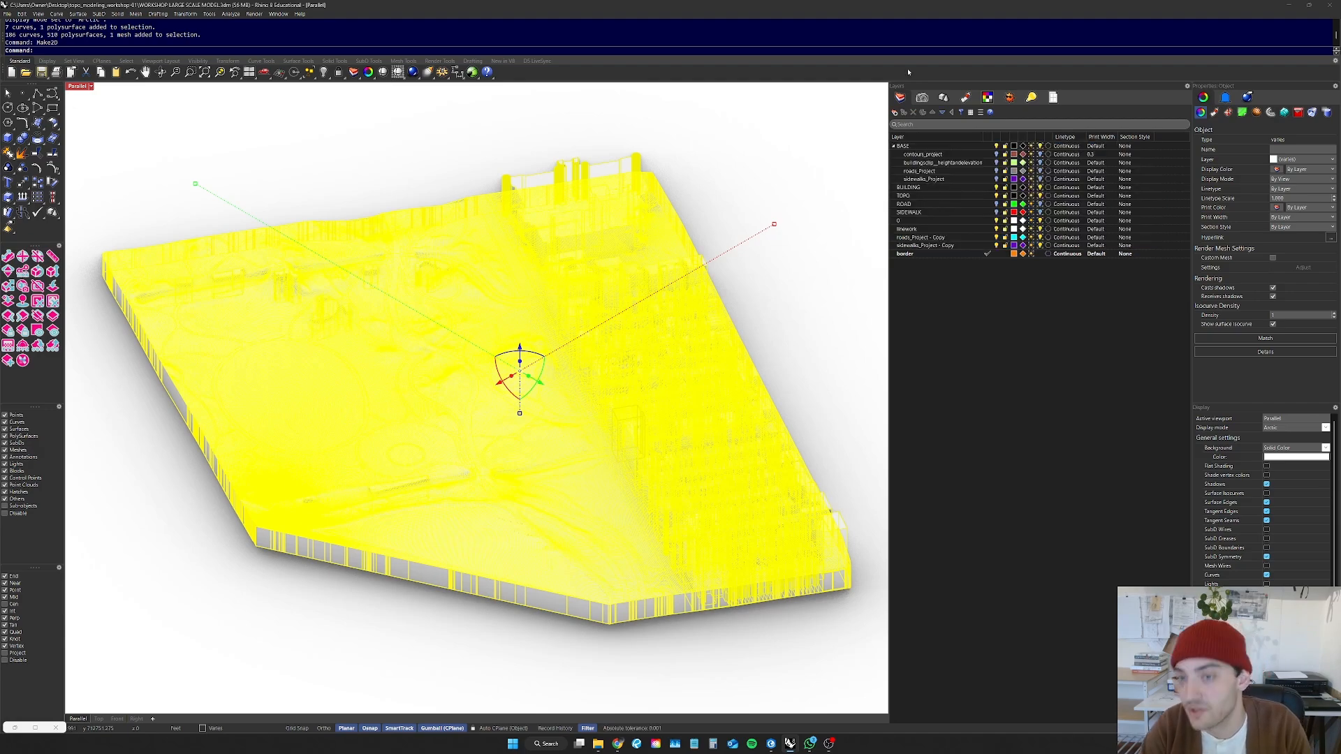
Step: Save the isometric view as a named view called Parallel, orbit away and restore the saved view
{"action": "left_click", "coordinate": [925, 100]}
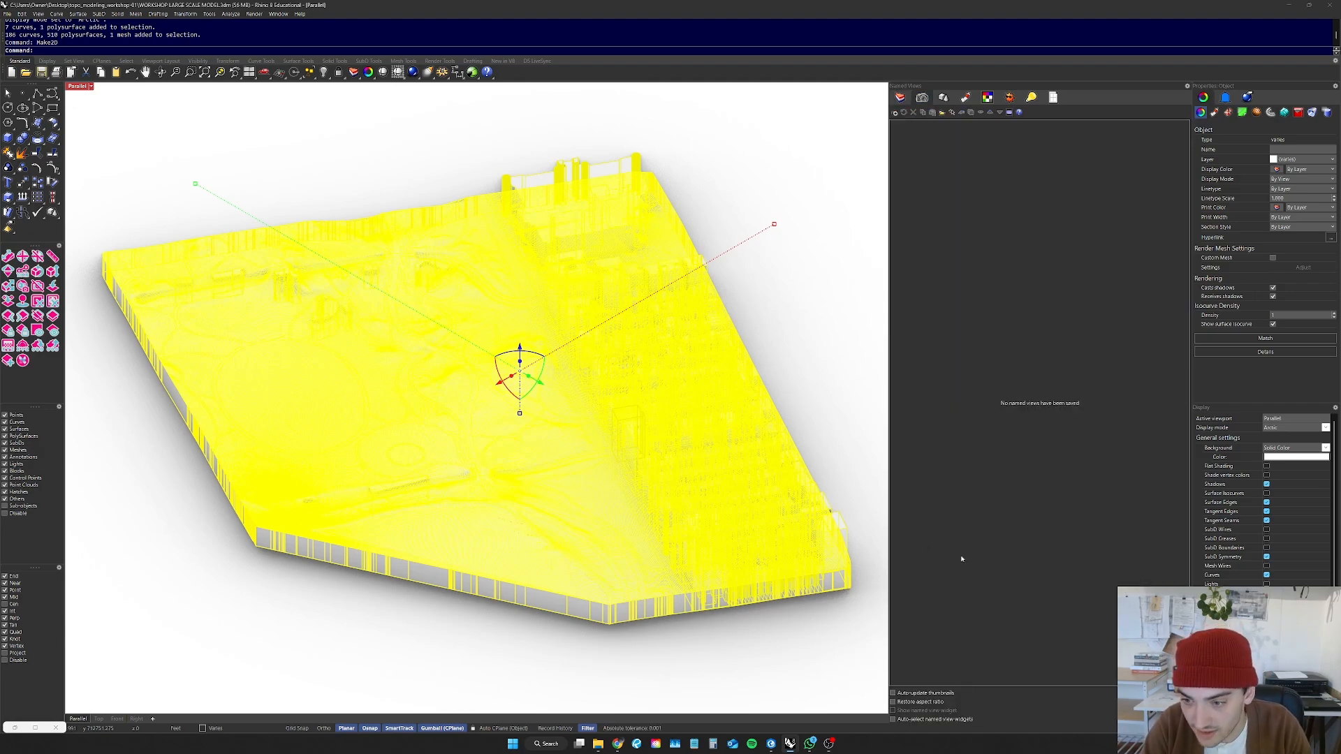
{"action": "left_click", "coordinate": [895, 112]}
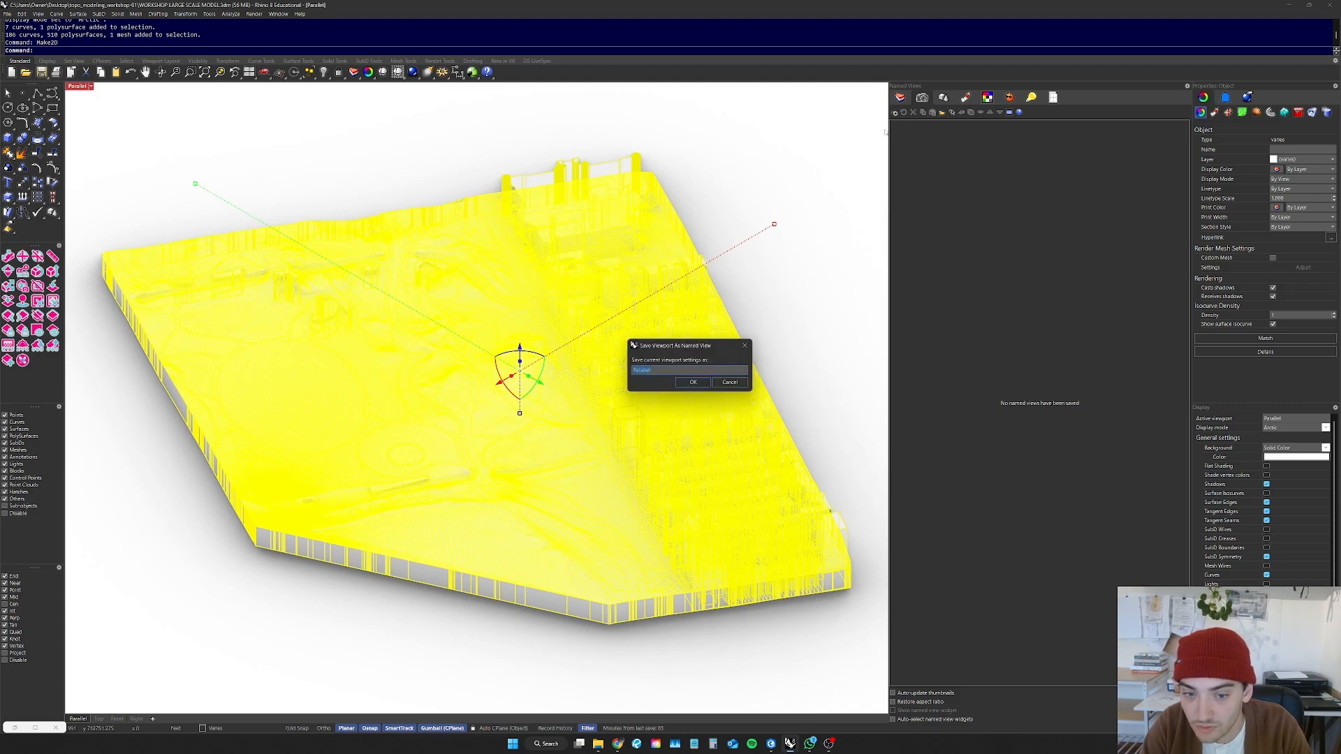
{"action": "left_click", "coordinate": [693, 382]}
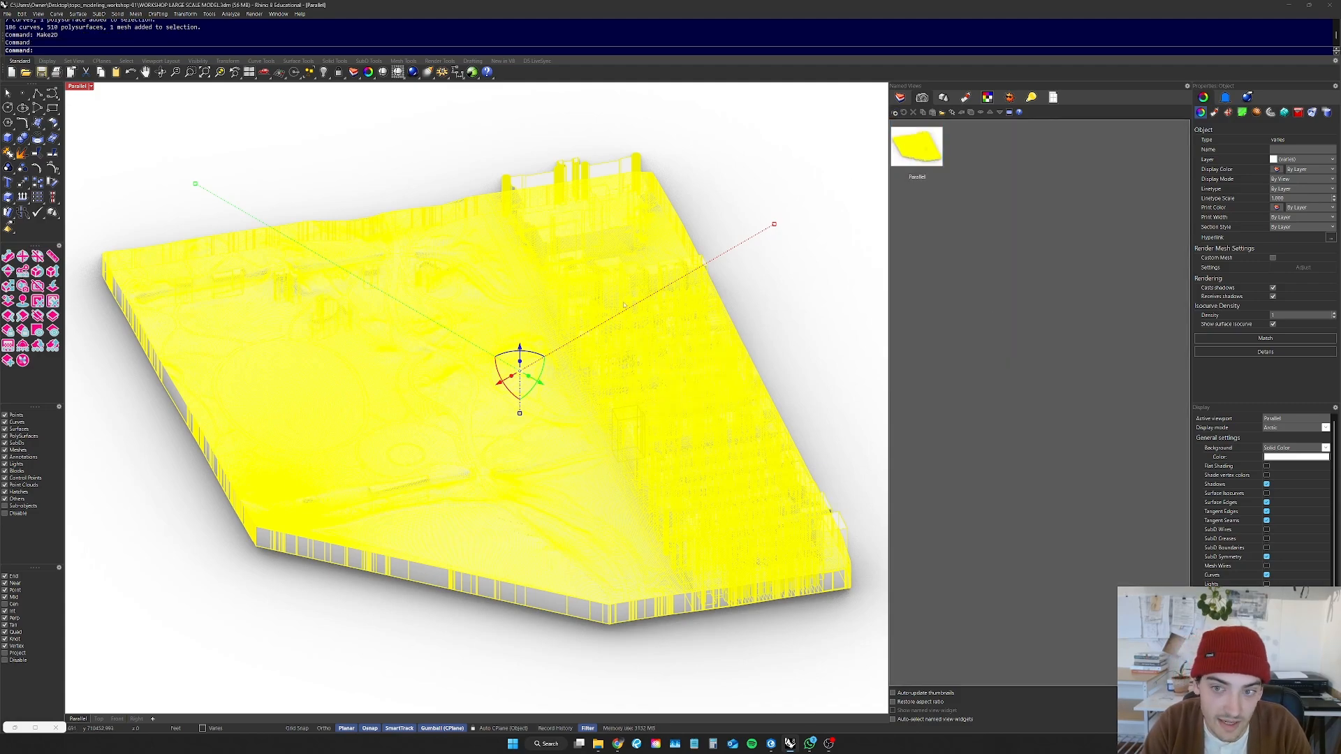
{"action": "key", "text": "Escape"}
{"action": "right_click_drag", "start_coordinate": [789, 226], "coordinate": [643, 210]}
{"action": "double_click", "coordinate": [902, 155]}
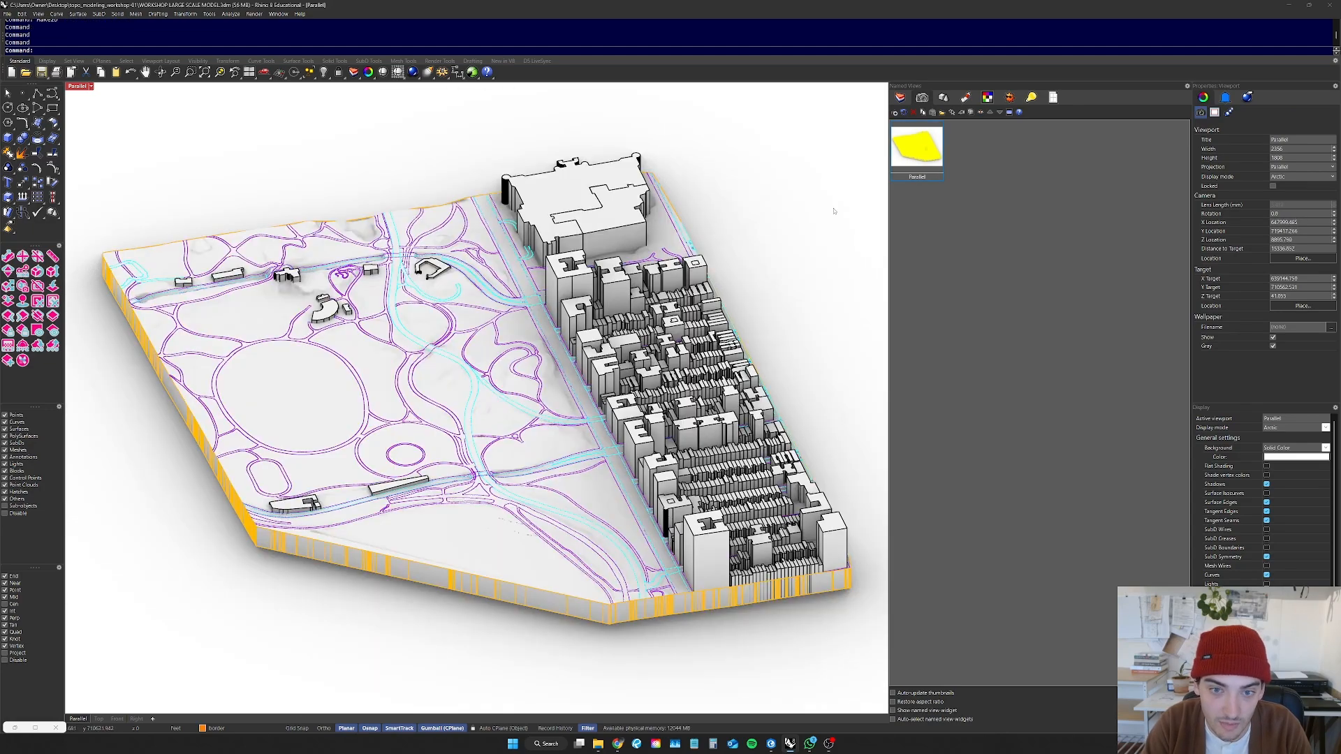
Step: Try a Make2D drawing of the whole model from the Parallel view, with properties from input objects, and undo it
{"action": "left_click_drag", "start_coordinate": [878, 112], "coordinate": [94, 671]}
{"action": "type", "text": "Maek2"}
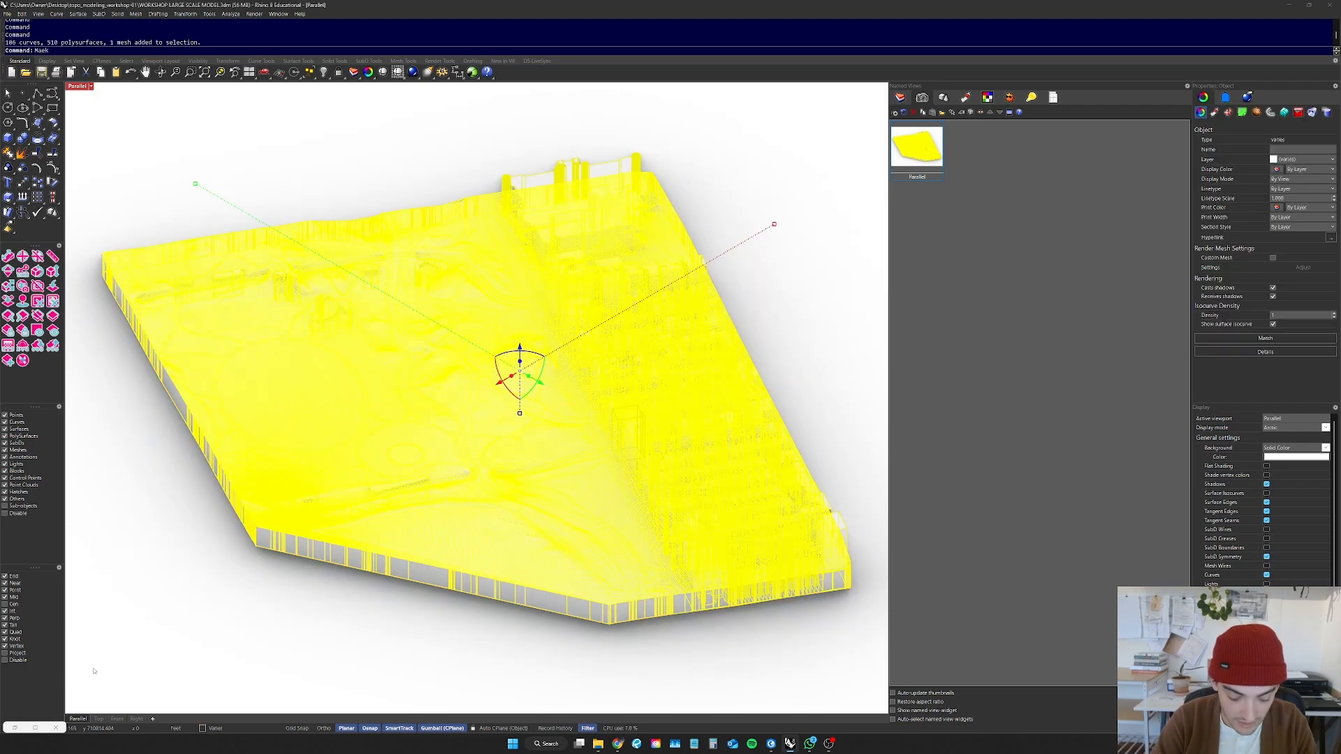
{"action": "key", "text": "Return"}
{"action": "type", "text": "Make2D"}
{"action": "key", "text": "Return"}
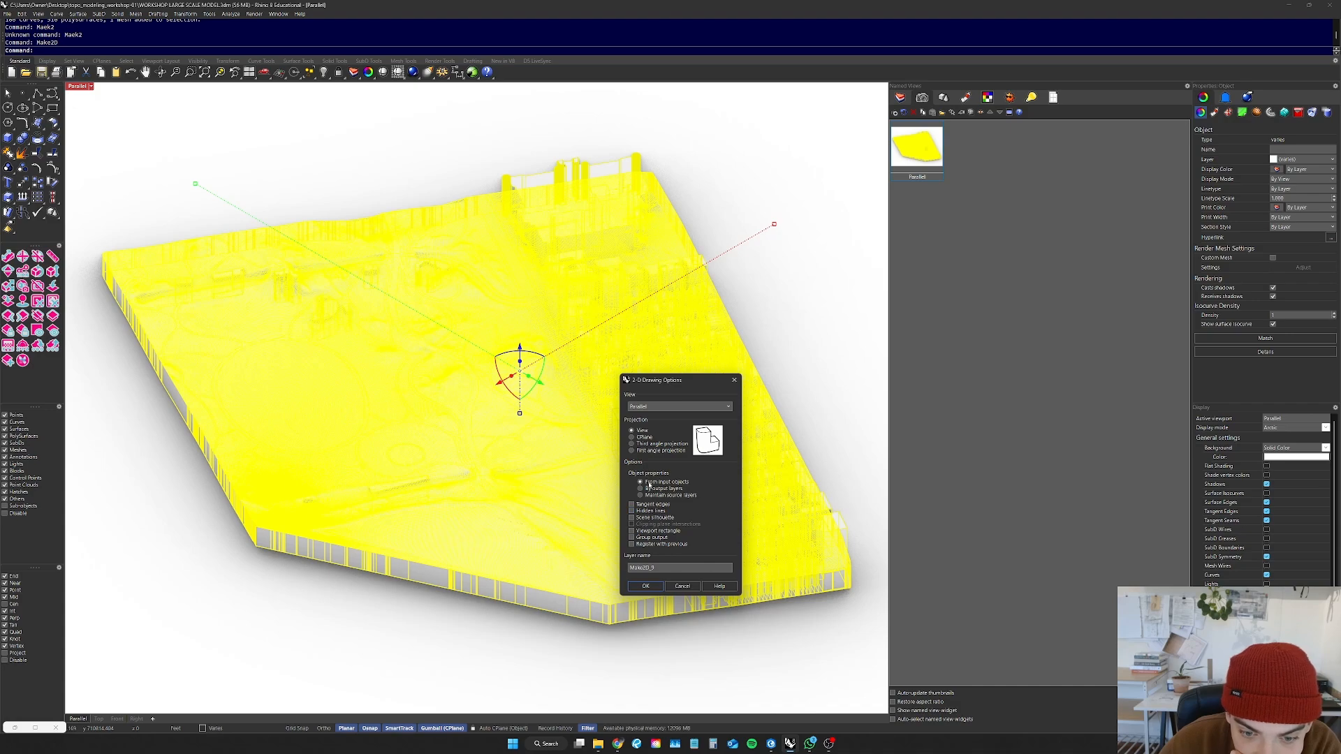
{"action": "left_click", "coordinate": [645, 587]}
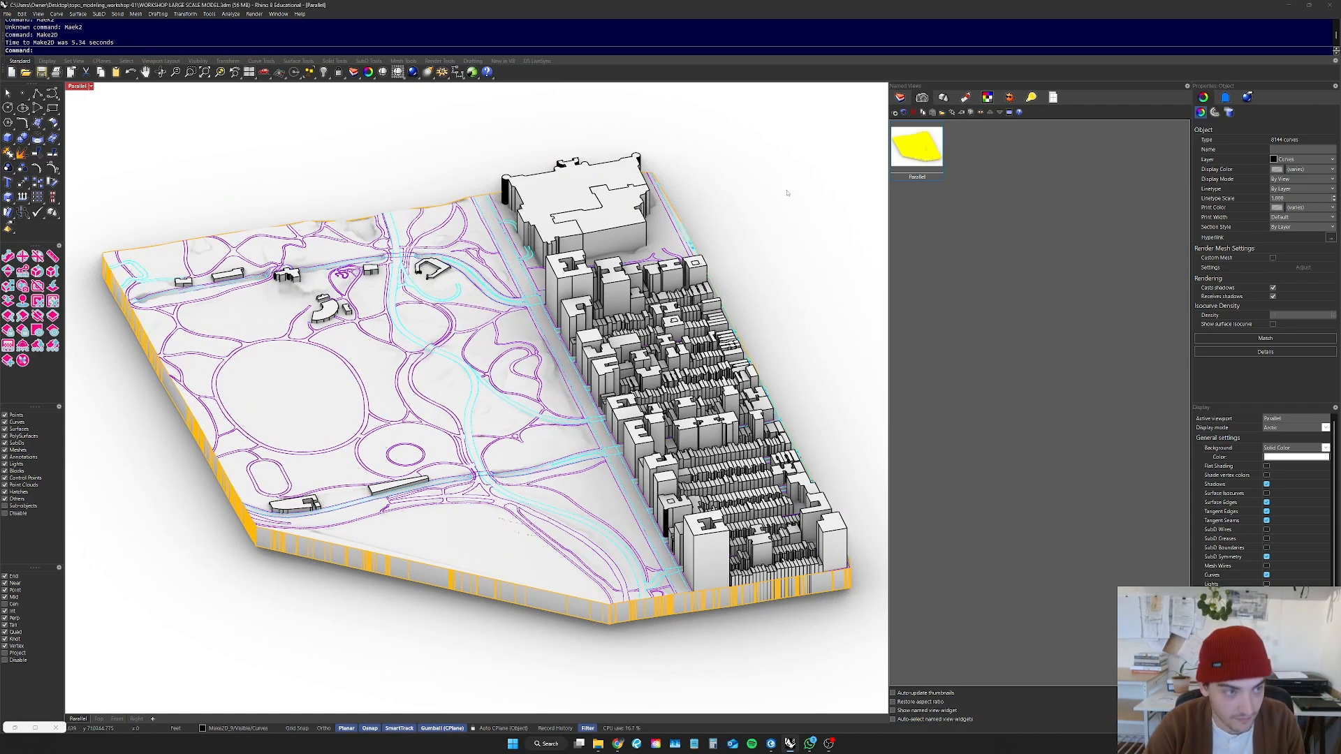
{"action": "key", "text": "ctrl+z"}
Step: Turn on the contours_project layer and toggle the TOPO layer off and on to check its geometry
{"action": "left_click", "coordinate": [901, 97]}
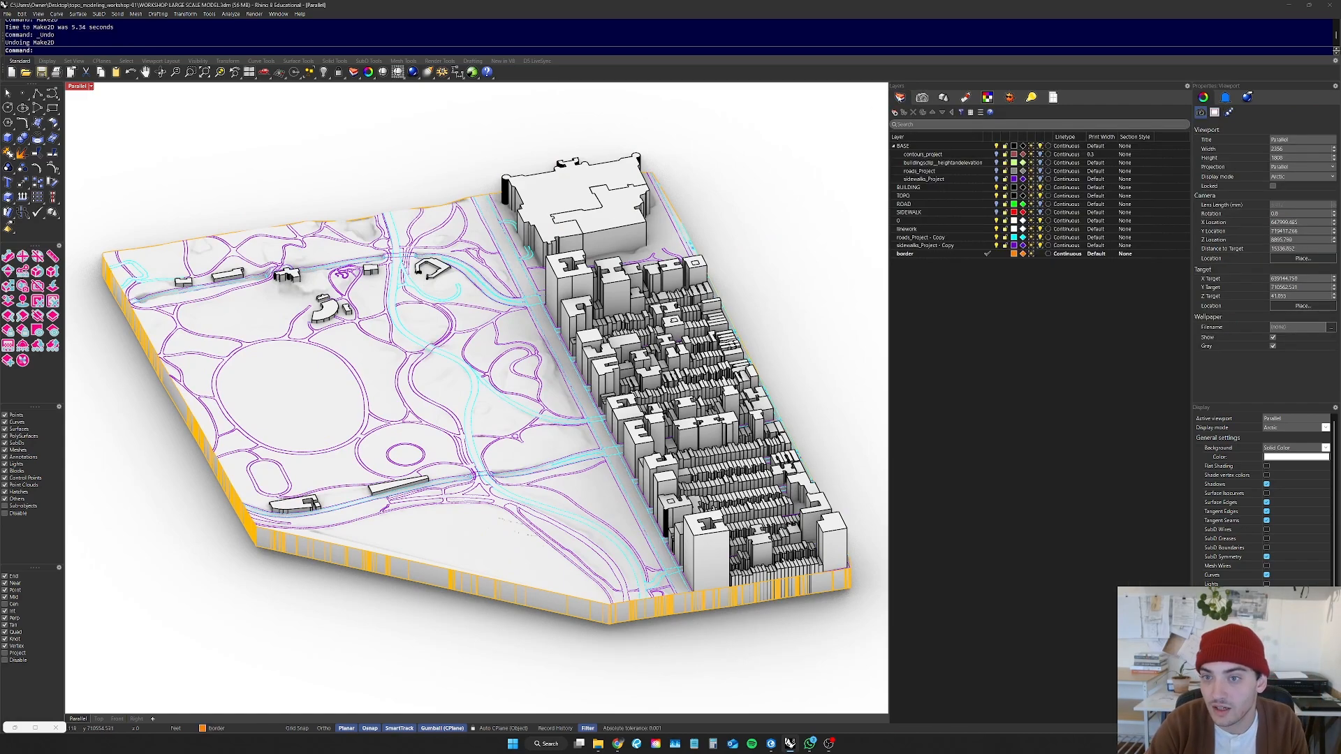
{"action": "left_click", "coordinate": [996, 155]}
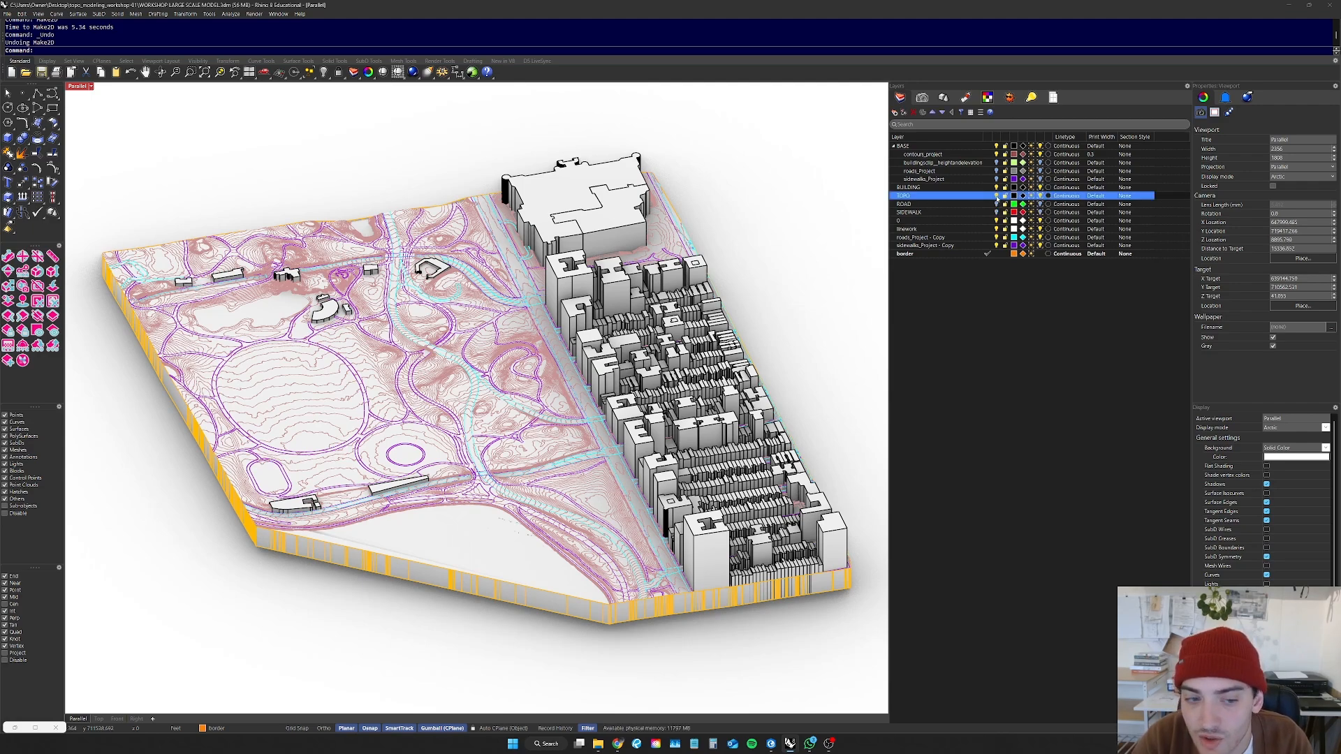
{"action": "left_click", "coordinate": [996, 196]}
{"action": "left_click", "coordinate": [997, 196]}
{"action": "left_click", "coordinate": [997, 196]}
{"action": "left_click", "coordinate": [997, 196]}
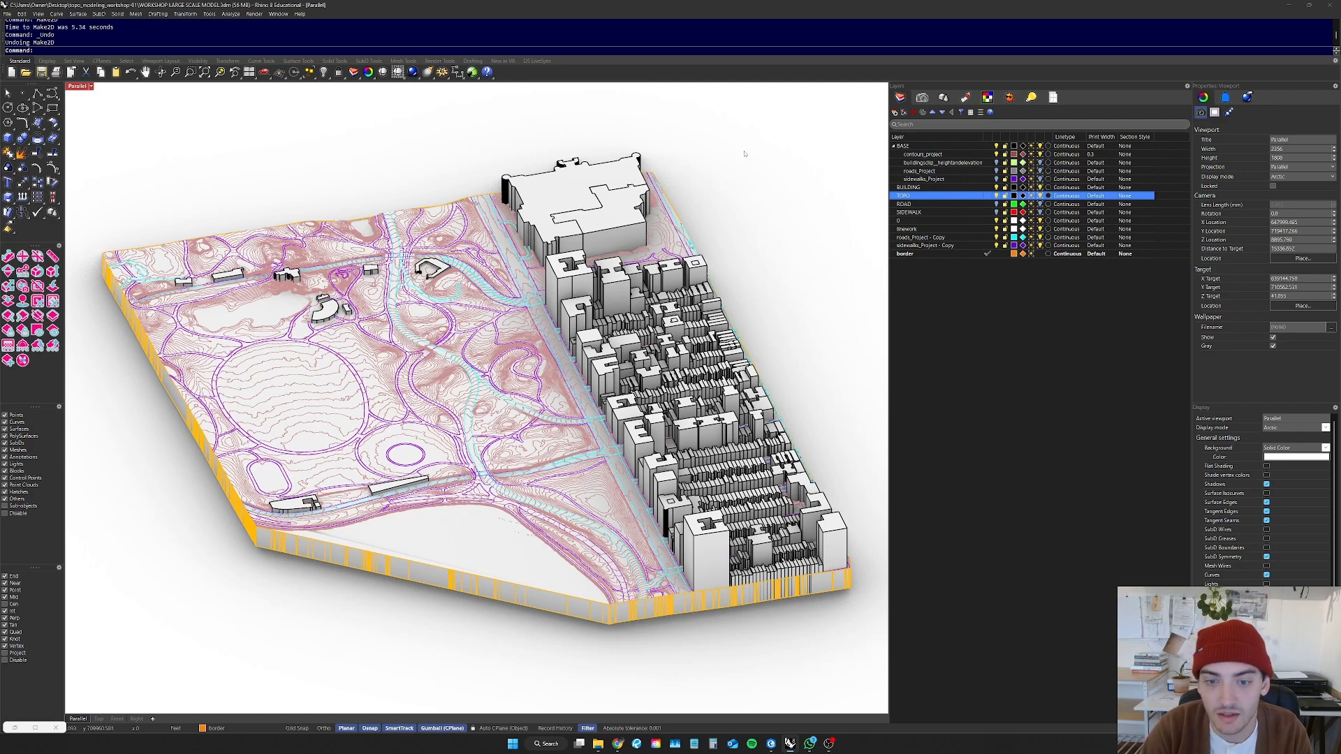
Step: Run Make2D on the whole model including the contours, using the Parallel view and properties from input objects
{"action": "left_click_drag", "start_coordinate": [868, 130], "coordinate": [96, 701]}
{"action": "type", "text": "ake2D"}
{"action": "key", "text": "Return"}
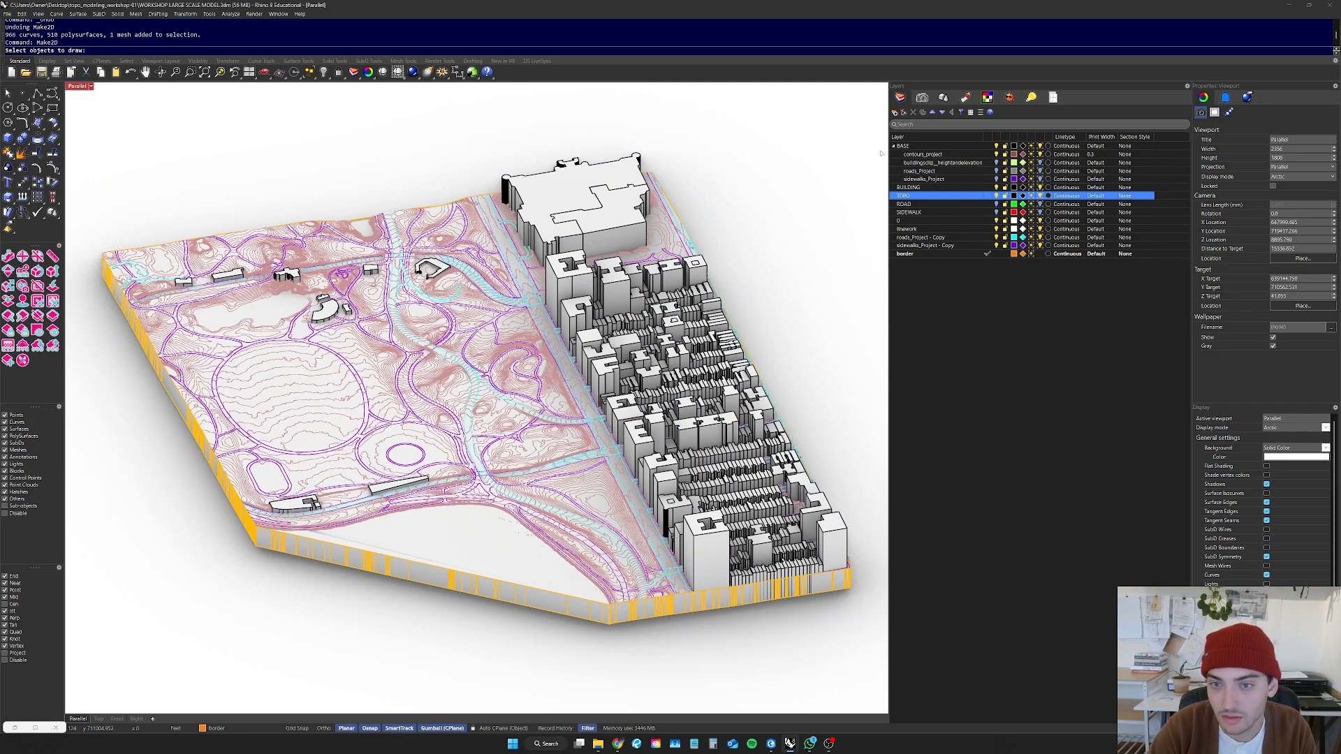
{"action": "left_click_drag", "start_coordinate": [876, 125], "coordinate": [87, 641]}
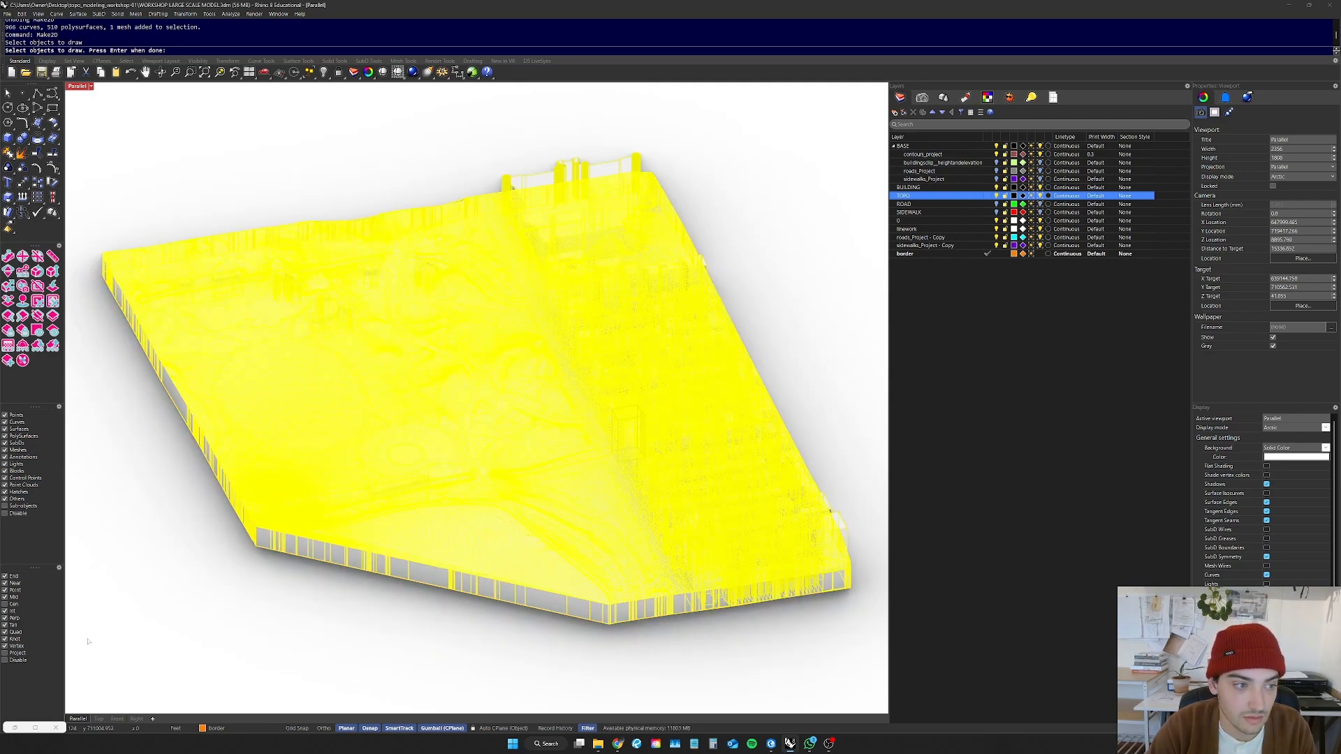
{"action": "key", "text": "Return"}
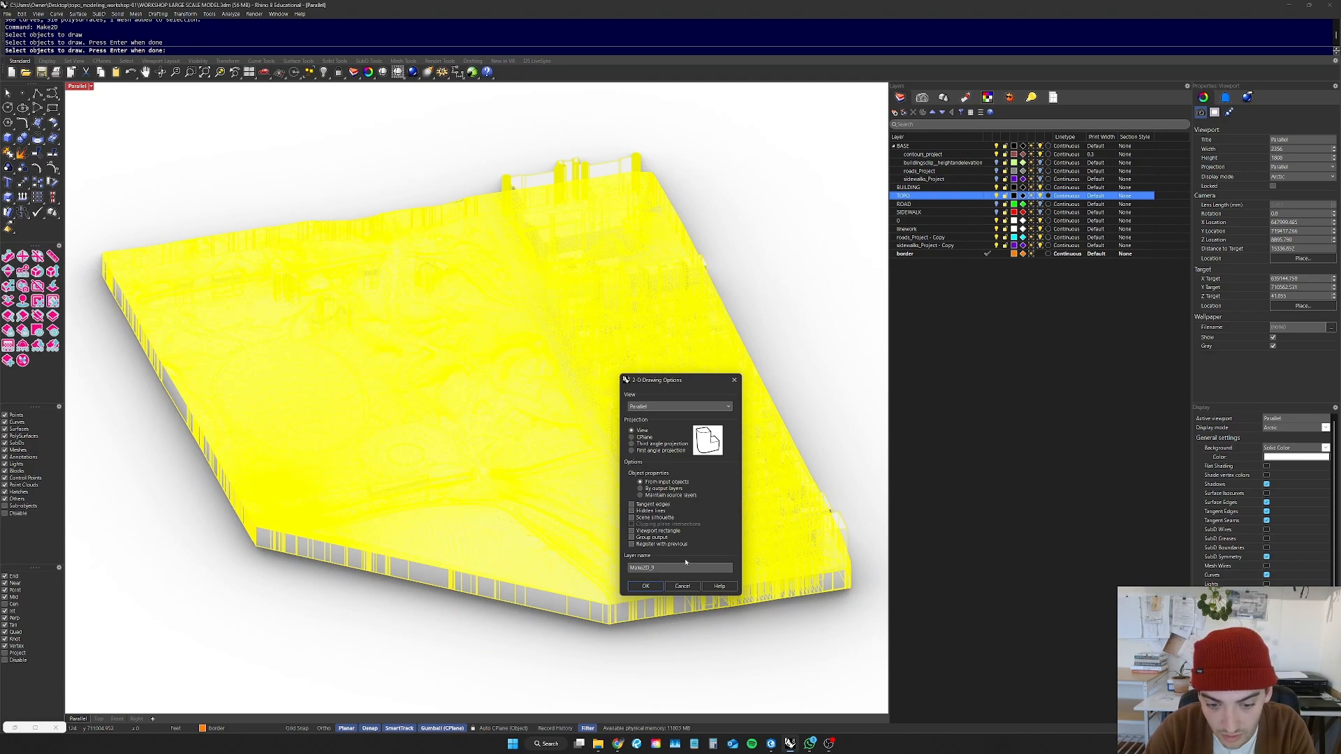
{"action": "left_click", "coordinate": [645, 586]}
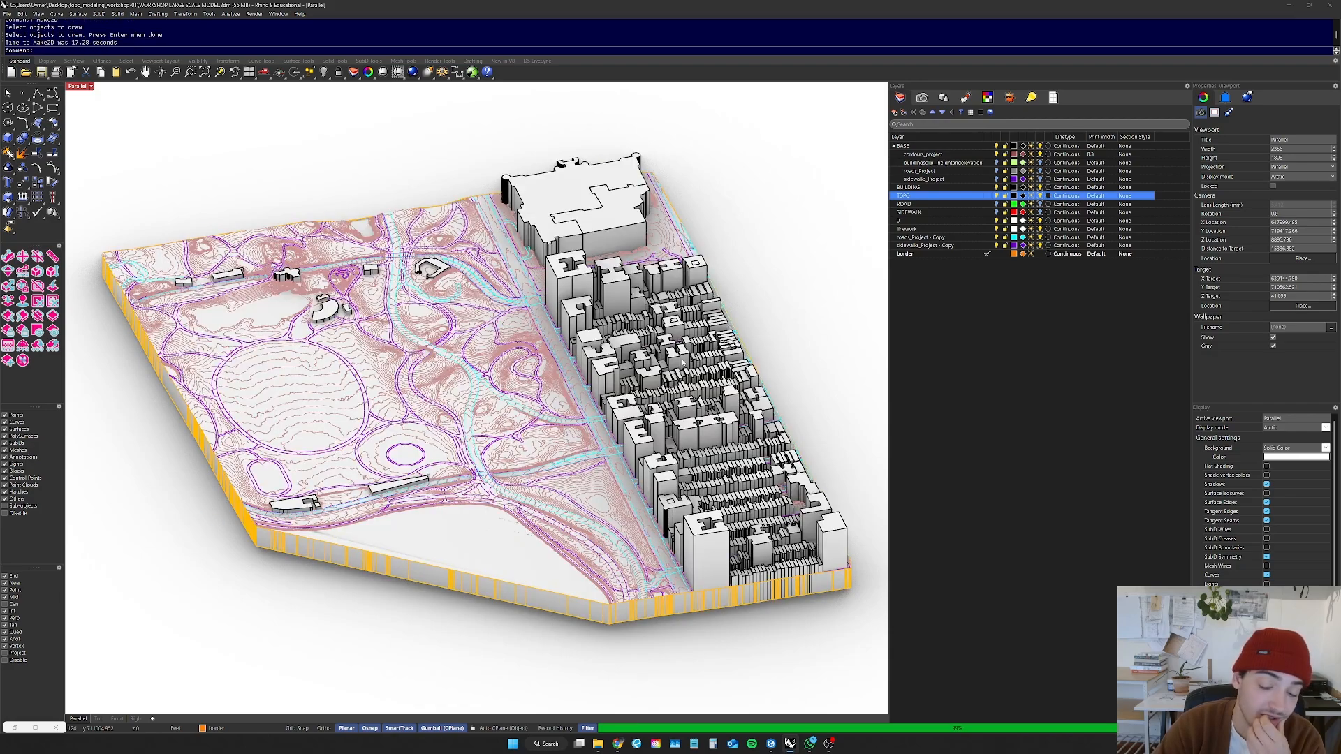
Step: In the Top view, move the Make2D curves away from the origin to above the site models and zoom to them
{"action": "left_click", "coordinate": [98, 719]}
{"action": "scroll", "coordinate": [586, 475], "scroll_direction": "down", "scroll_amount": 10}
{"action": "scroll", "coordinate": [602, 488], "scroll_direction": "down", "scroll_amount": 3}
{"action": "scroll", "coordinate": [594, 469], "scroll_direction": "down", "scroll_amount": 3}
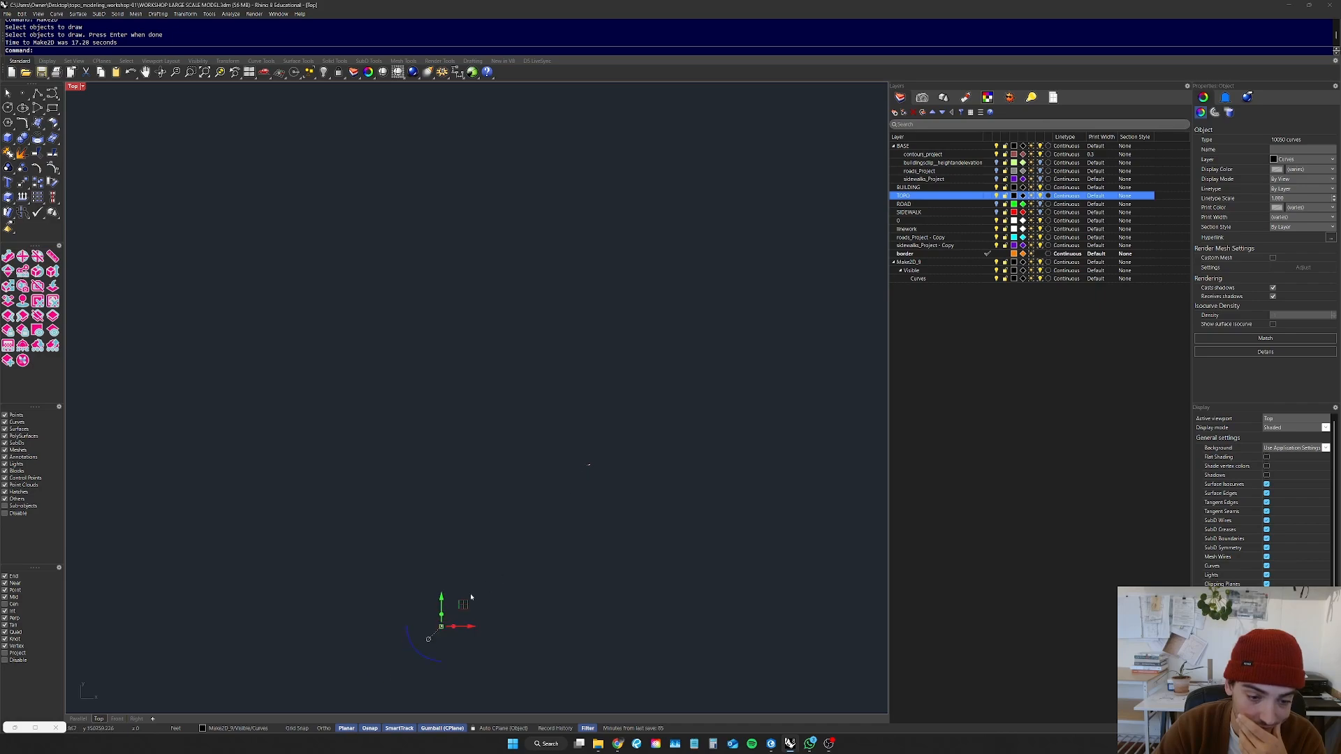
{"action": "left_click_drag", "start_coordinate": [464, 605], "coordinate": [603, 462]}
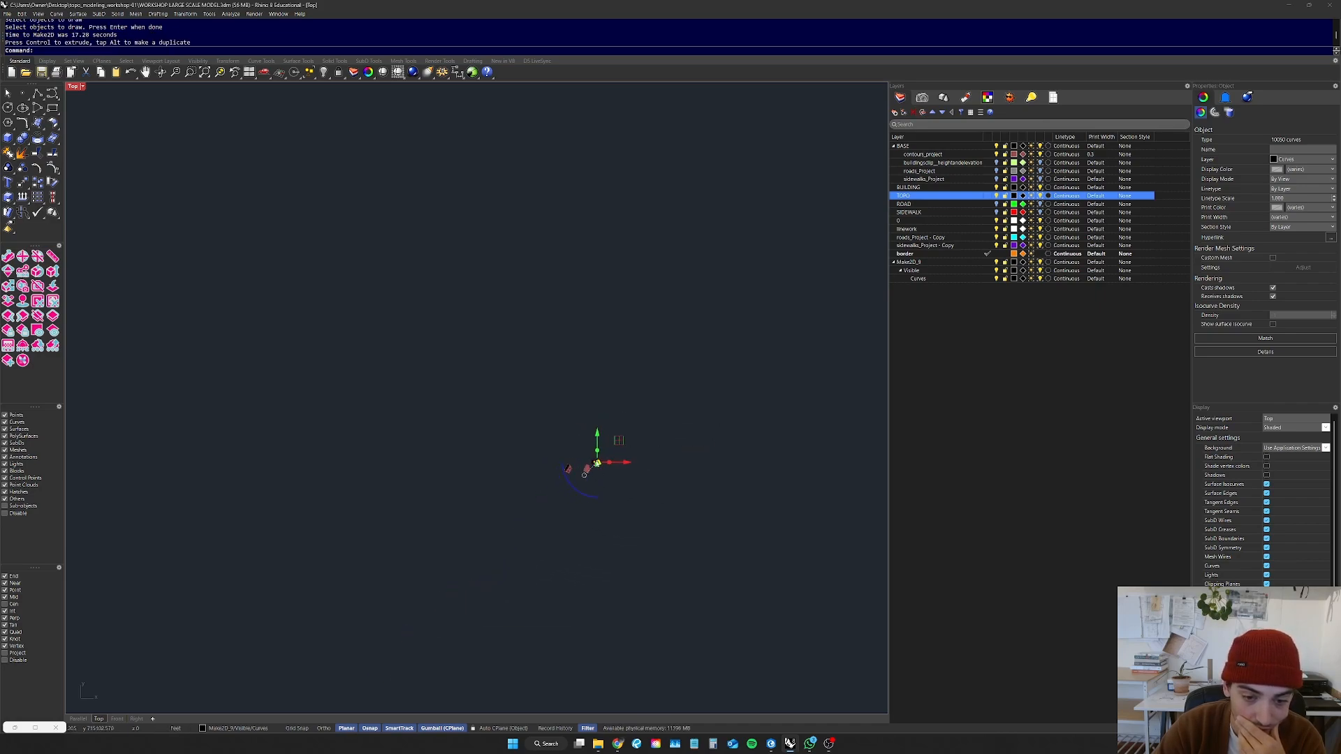
{"action": "scroll", "coordinate": [590, 480], "scroll_direction": "up", "scroll_amount": 3}
{"action": "left_click_drag", "start_coordinate": [682, 386], "coordinate": [527, 327]}
{"action": "type", "text": "zs"}
{"action": "key", "text": "Return"}
{"action": "left_click", "coordinate": [813, 236]}
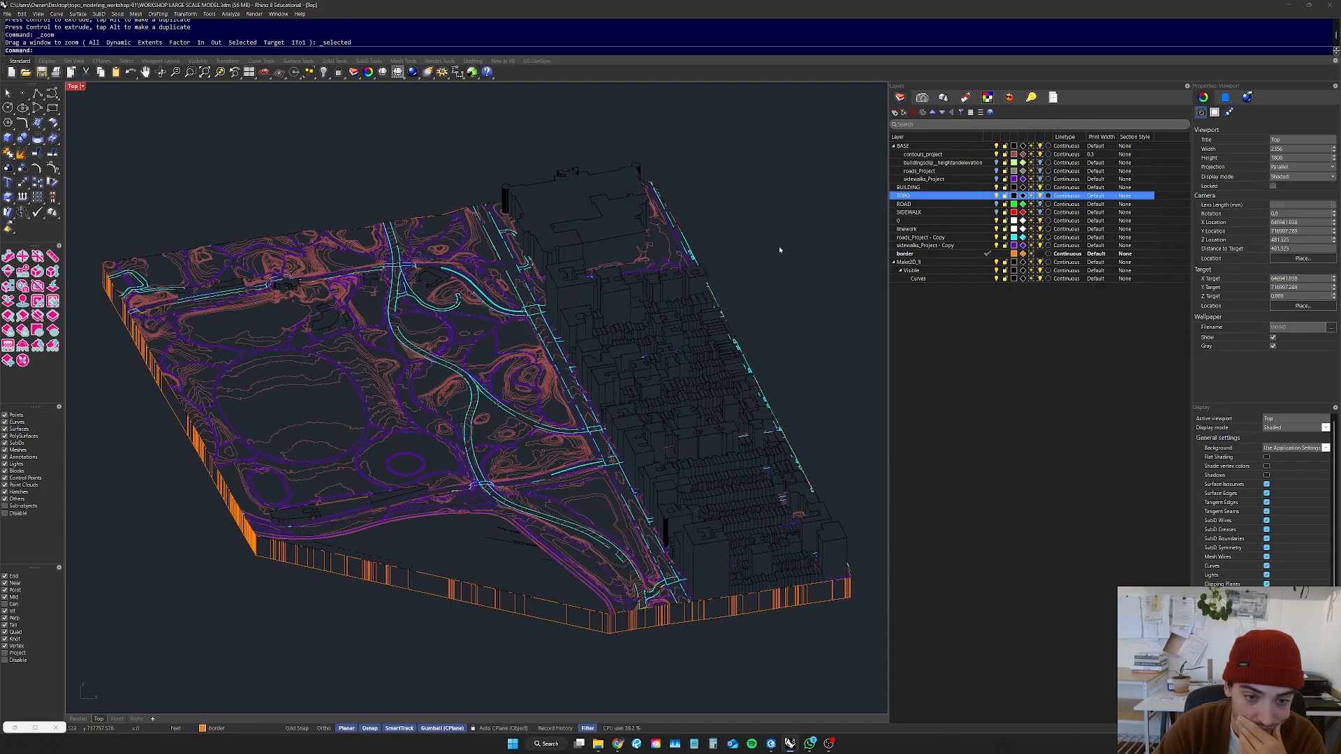
Step: Delete the vertical lines along the base's front face below the buildings in the 2D drawing
{"action": "right_click_drag", "start_coordinate": [536, 354], "coordinate": [512, 362]}
{"action": "scroll", "coordinate": [727, 617], "scroll_direction": "up", "scroll_amount": 5}
{"action": "left_click", "coordinate": [695, 605]}
{"action": "left_click", "coordinate": [799, 589]}
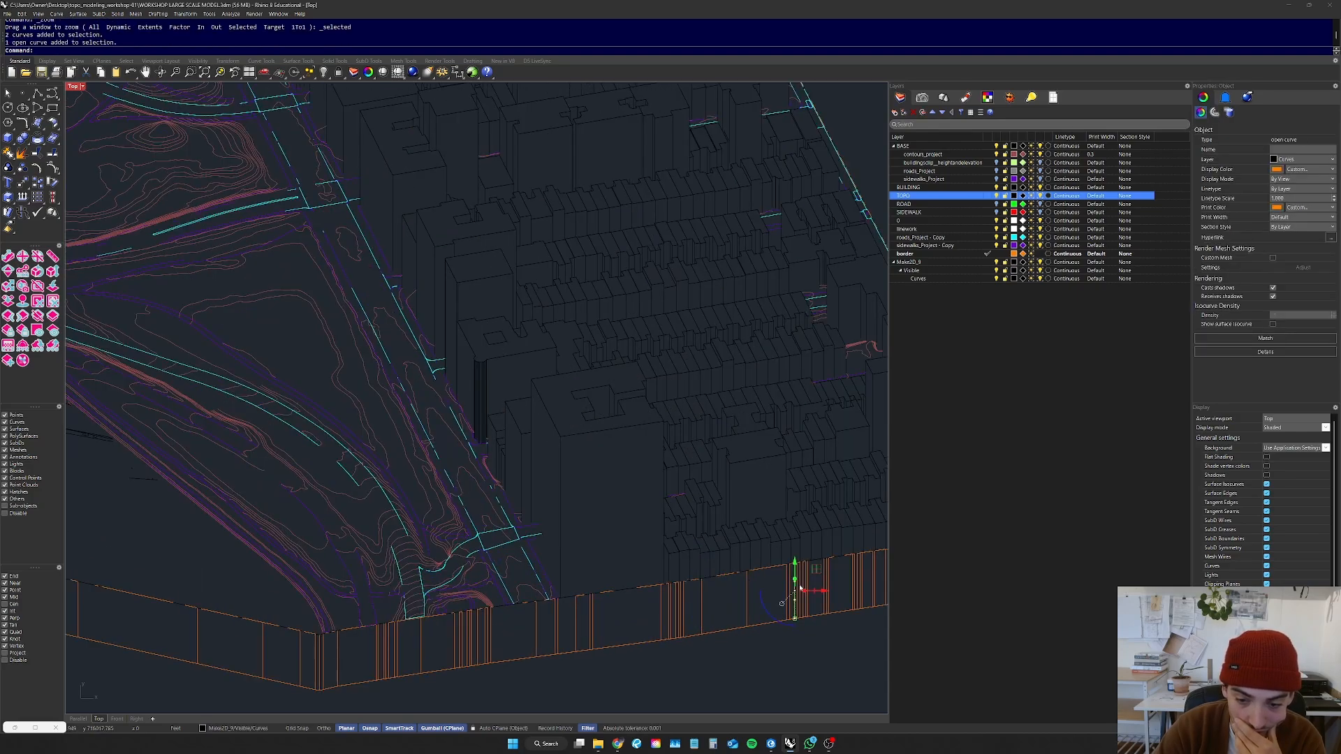
{"action": "right_click_drag", "start_coordinate": [800, 588], "coordinate": [600, 564]}
{"action": "left_click", "coordinate": [624, 563]}
{"action": "scroll", "coordinate": [625, 562], "scroll_direction": "up", "scroll_amount": 8}
{"action": "left_click_drag", "start_coordinate": [776, 531], "coordinate": [217, 617]}
{"action": "key", "text": "Delete"}
{"action": "key", "text": "Delete"}
{"action": "scroll", "coordinate": [391, 560], "scroll_direction": "down", "scroll_amount": 6}
{"action": "left_click_drag", "start_coordinate": [463, 574], "coordinate": [220, 599]}
{"action": "key", "text": "Delete"}
Step: Delete the remaining vertical lines around the lower front corner of the drawn base
{"action": "right_click_drag", "start_coordinate": [350, 581], "coordinate": [446, 581]}
{"action": "left_click_drag", "start_coordinate": [447, 581], "coordinate": [274, 584]}
{"action": "key", "text": "Delete"}
{"action": "key", "text": "Delete"}
{"action": "right_click_drag", "start_coordinate": [274, 583], "coordinate": [489, 576]}
{"action": "left_click_drag", "start_coordinate": [489, 576], "coordinate": [400, 594]}
{"action": "right_click_drag", "start_coordinate": [400, 594], "coordinate": [474, 600]}
{"action": "key", "text": "Delete"}
{"action": "left_click_drag", "start_coordinate": [423, 583], "coordinate": [424, 583]}
{"action": "key", "text": "Delete"}
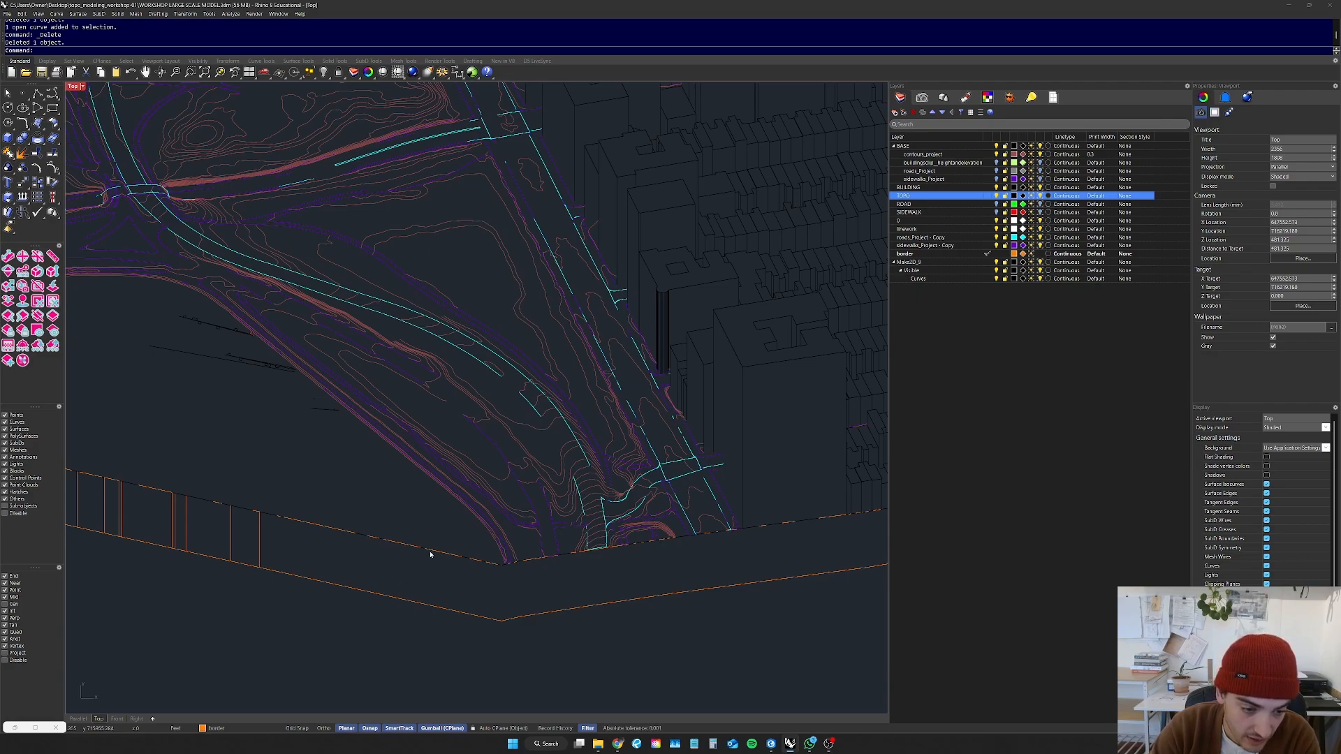
Step: Examine the border's upper edge near the lower corner of the 2D drawing for broken or overlapping segments
{"action": "left_click", "coordinate": [430, 554]}
{"action": "scroll", "coordinate": [433, 552], "scroll_direction": "up", "scroll_amount": 5}
{"action": "left_click", "coordinate": [485, 560]}
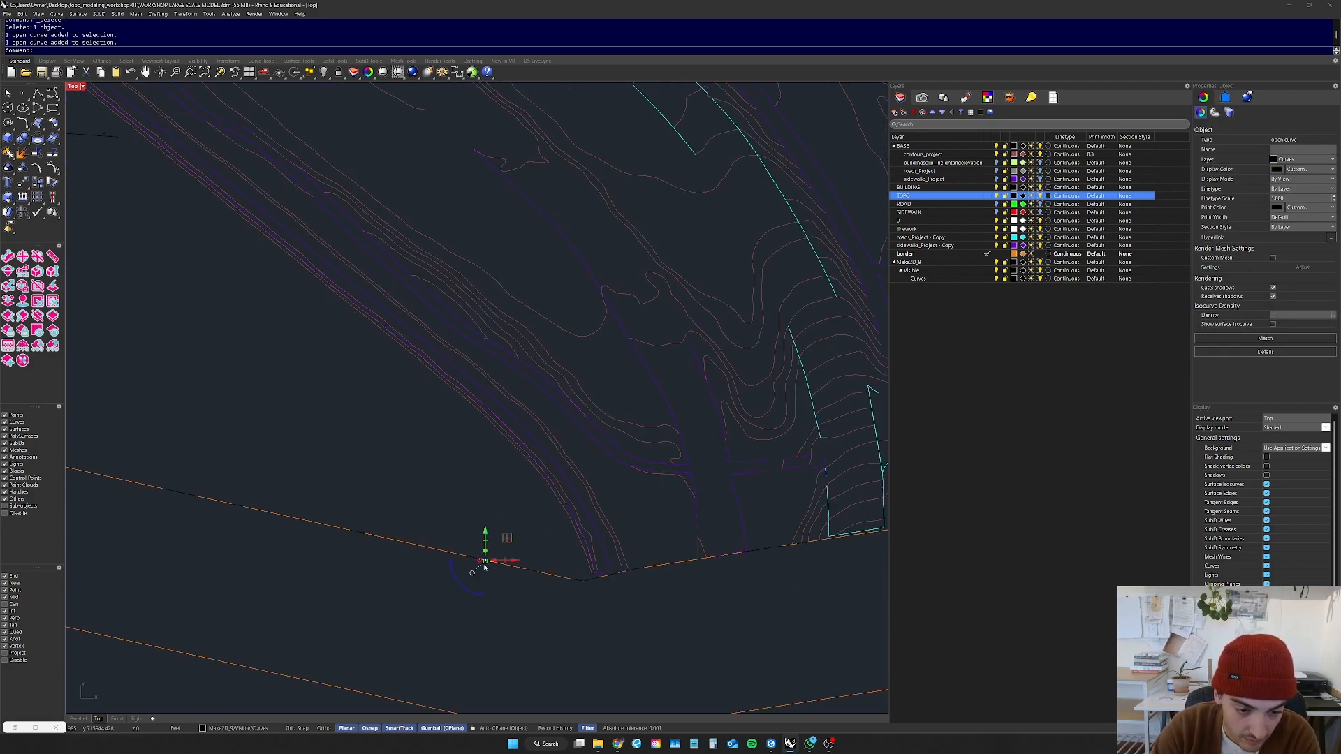
{"action": "left_click", "coordinate": [514, 599]}
{"action": "scroll", "coordinate": [491, 567], "scroll_direction": "down", "scroll_amount": 12}
{"action": "scroll", "coordinate": [236, 389], "scroll_direction": "up", "scroll_amount": 10}
{"action": "left_click", "coordinate": [238, 359]}
{"action": "left_click", "coordinate": [249, 397]}
{"action": "scroll", "coordinate": [228, 395], "scroll_direction": "down", "scroll_amount": 10}
{"action": "scroll", "coordinate": [527, 380], "scroll_direction": "up", "scroll_amount": 5}
{"action": "scroll", "coordinate": [560, 428], "scroll_direction": "up", "scroll_amount": 3}
{"action": "scroll", "coordinate": [563, 428], "scroll_direction": "down", "scroll_amount": 8}
{"action": "scroll", "coordinate": [463, 472], "scroll_direction": "up", "scroll_amount": 8}
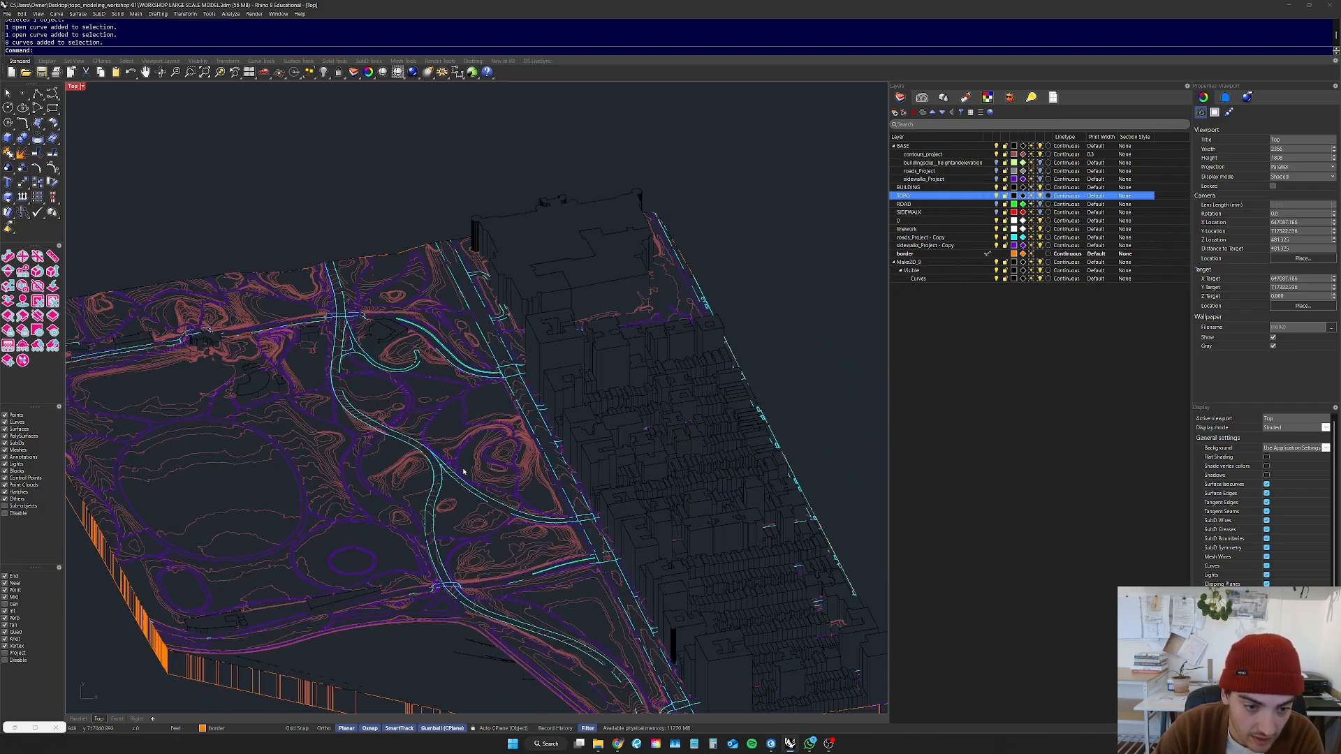
Step: Examine the contour, path and road linework across the park area of the 2D drawing for gaps
{"action": "scroll", "coordinate": [463, 472], "scroll_direction": "down", "scroll_amount": 5}
{"action": "scroll", "coordinate": [325, 544], "scroll_direction": "up", "scroll_amount": 5}
{"action": "scroll", "coordinate": [512, 536], "scroll_direction": "up", "scroll_amount": 5}
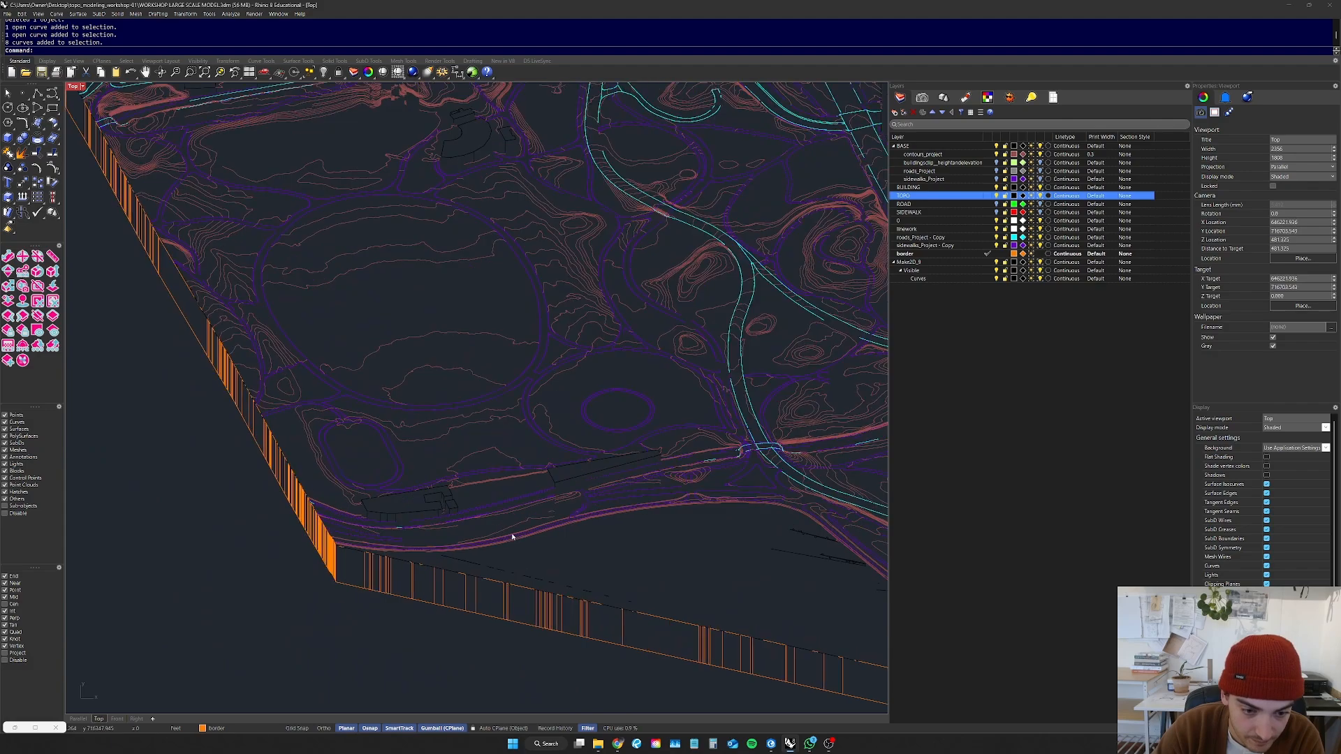
{"action": "left_click", "coordinate": [668, 442]}
{"action": "scroll", "coordinate": [451, 442], "scroll_direction": "down", "scroll_amount": 4}
{"action": "scroll", "coordinate": [509, 473], "scroll_direction": "up", "scroll_amount": 4}
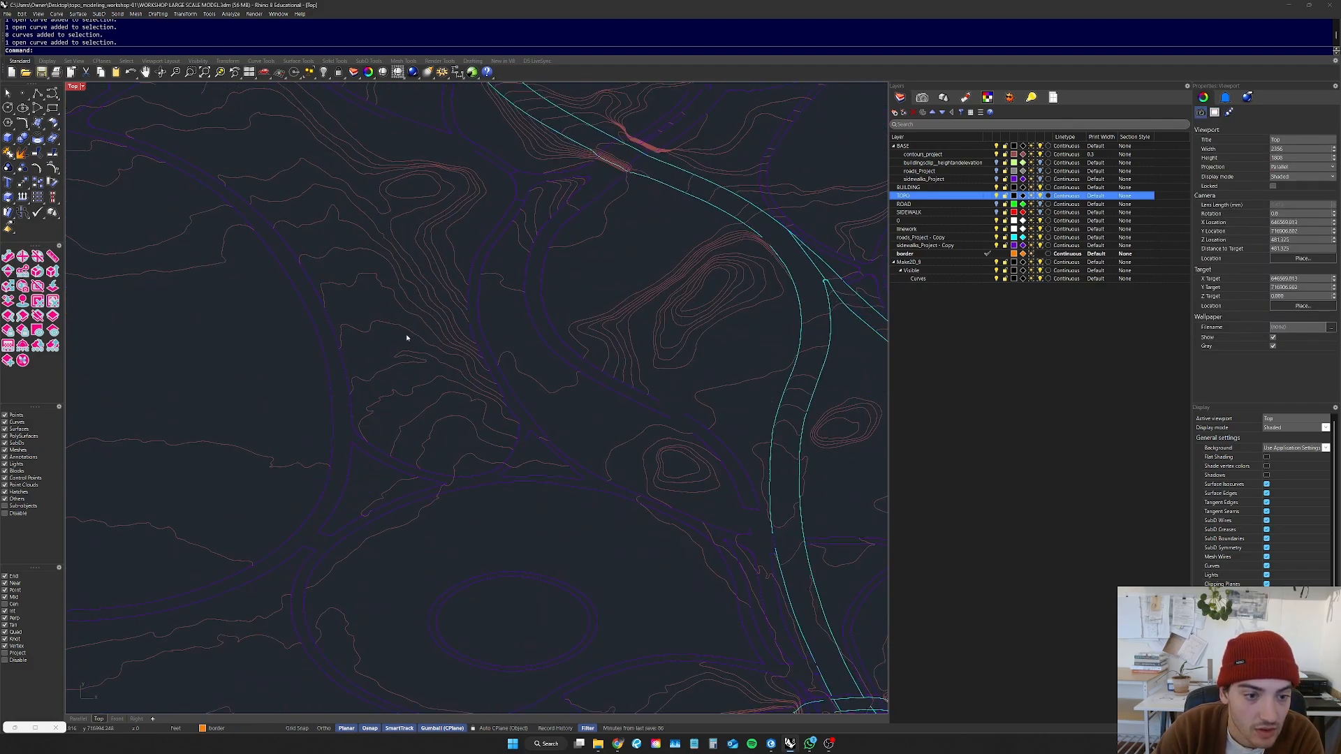
{"action": "scroll", "coordinate": [405, 338], "scroll_direction": "up", "scroll_amount": 2}
{"action": "left_click", "coordinate": [435, 325]}
{"action": "scroll", "coordinate": [481, 382], "scroll_direction": "down", "scroll_amount": 7}
{"action": "scroll", "coordinate": [338, 357], "scroll_direction": "down", "scroll_amount": 7}
{"action": "left_click", "coordinate": [673, 431]}
{"action": "scroll", "coordinate": [430, 386], "scroll_direction": "up", "scroll_amount": 6}
{"action": "scroll", "coordinate": [447, 483], "scroll_direction": "up", "scroll_amount": 2}
{"action": "scroll", "coordinate": [446, 485], "scroll_direction": "down", "scroll_amount": 7}
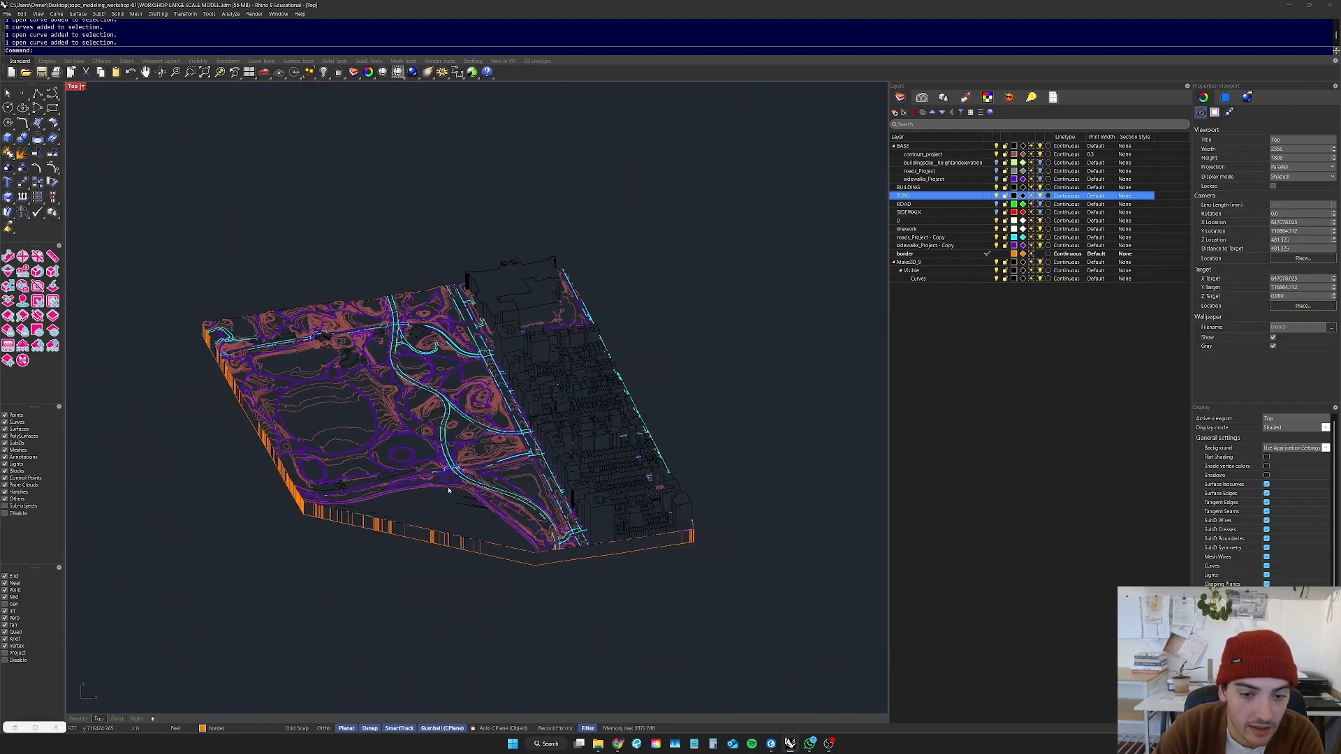
Step: Compare the 2D drawing with the neighbouring site models and return to the Parallel view of the 3D model
{"action": "right_click_drag", "start_coordinate": [493, 524], "coordinate": [607, 494]}
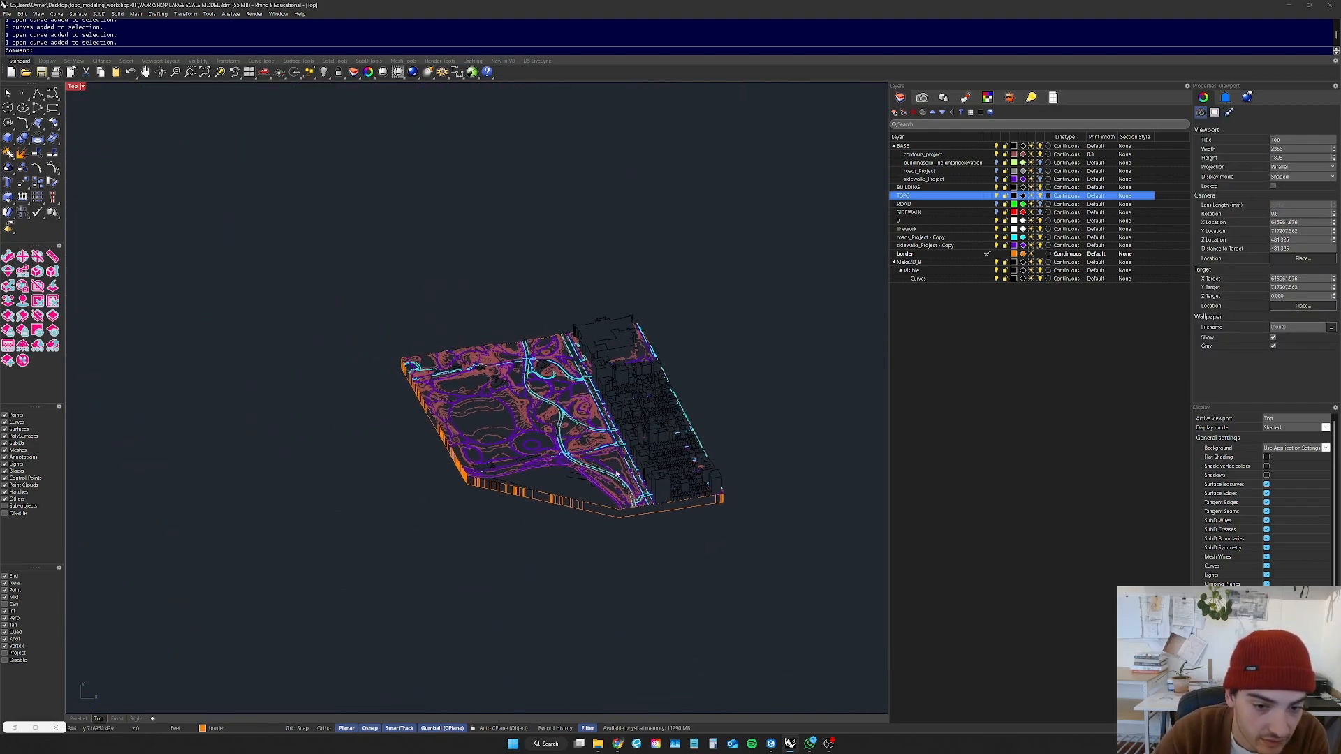
{"action": "scroll", "coordinate": [489, 524], "scroll_direction": "down", "scroll_amount": 6}
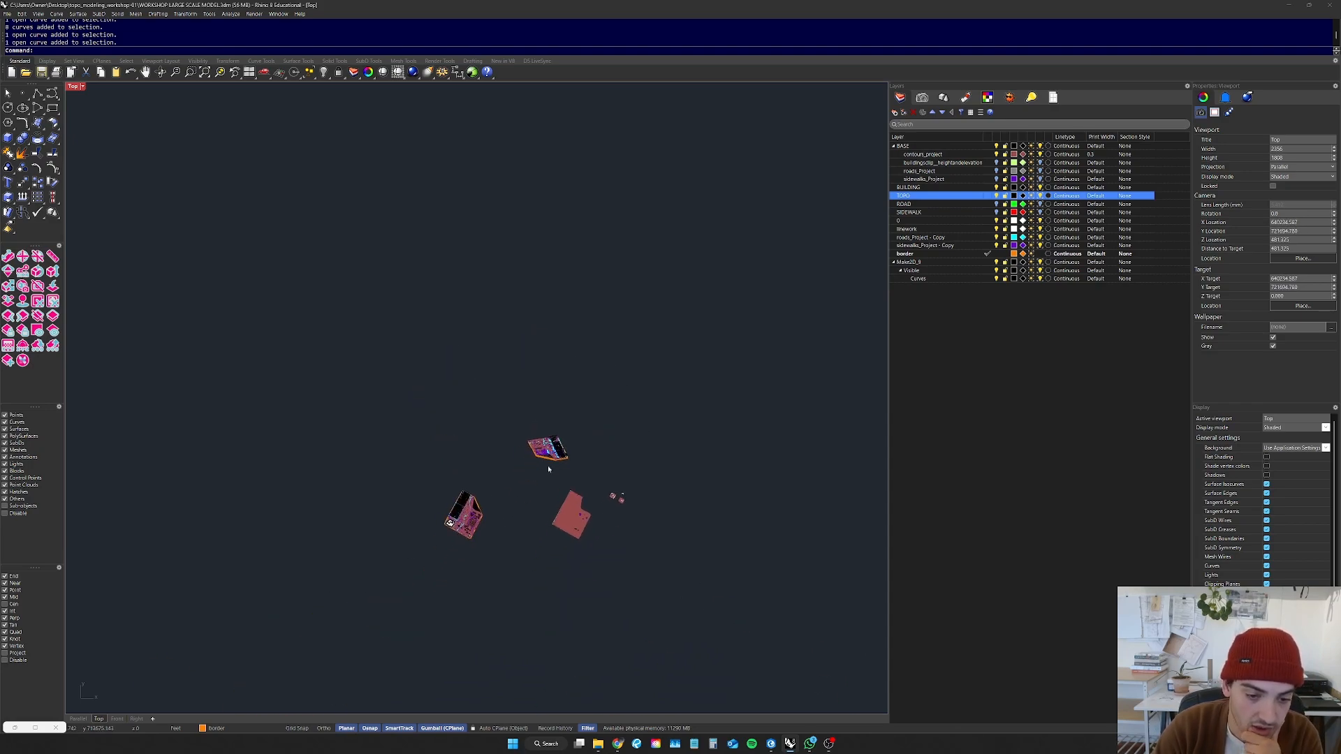
{"action": "scroll", "coordinate": [552, 461], "scroll_direction": "up", "scroll_amount": 4}
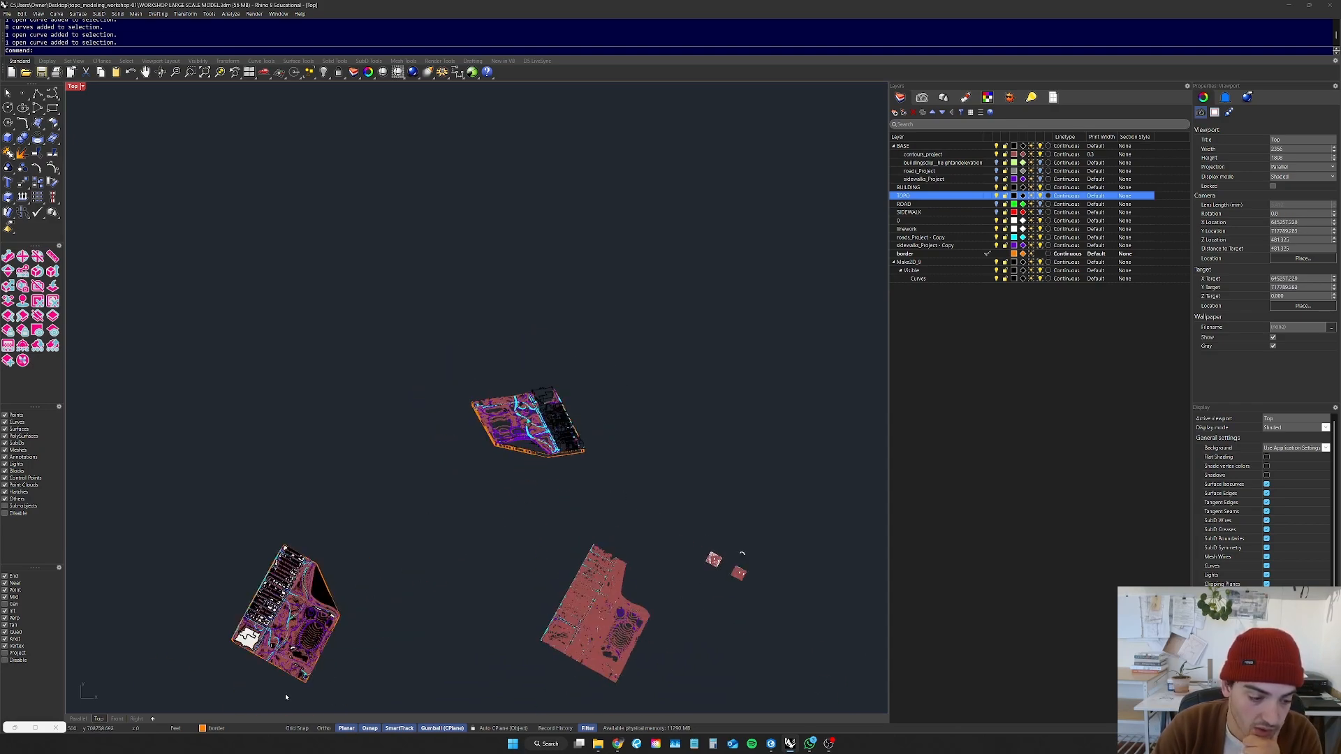
{"action": "left_click", "coordinate": [86, 720]}
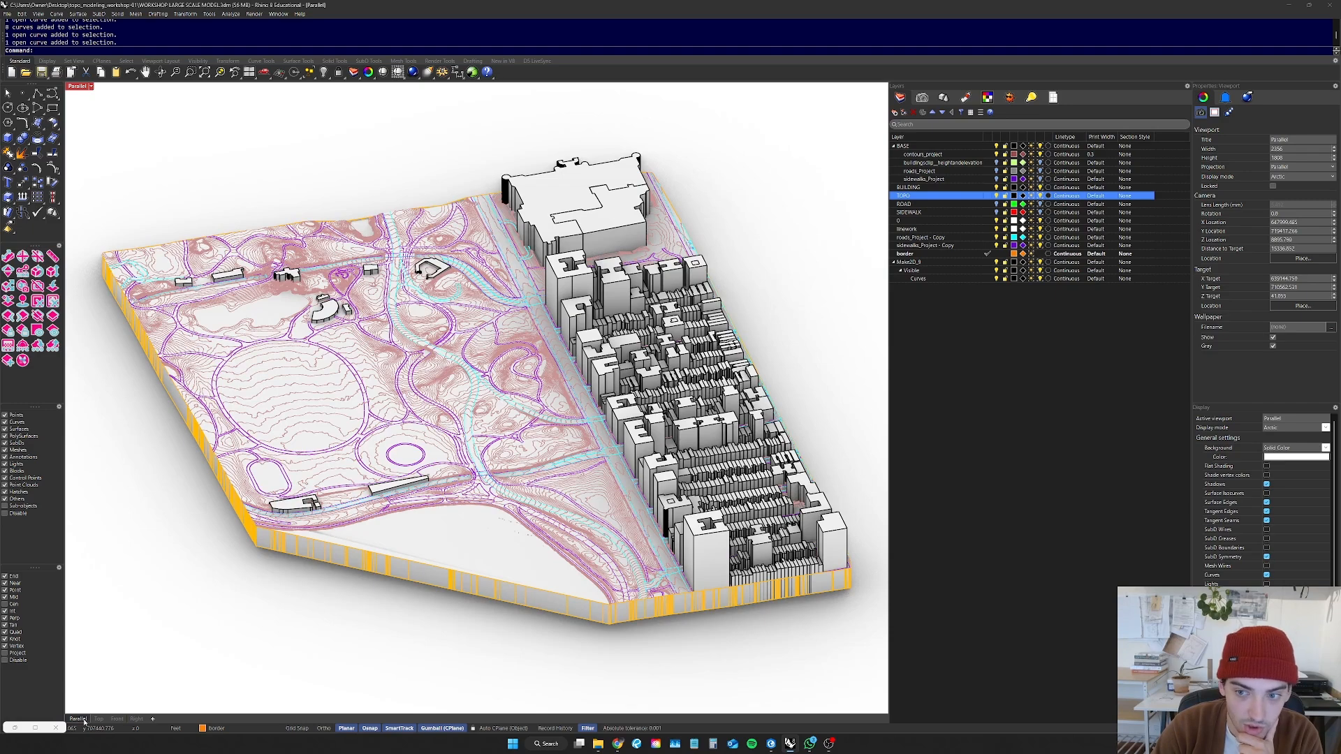
{"action": "left_click", "coordinate": [955, 349]}
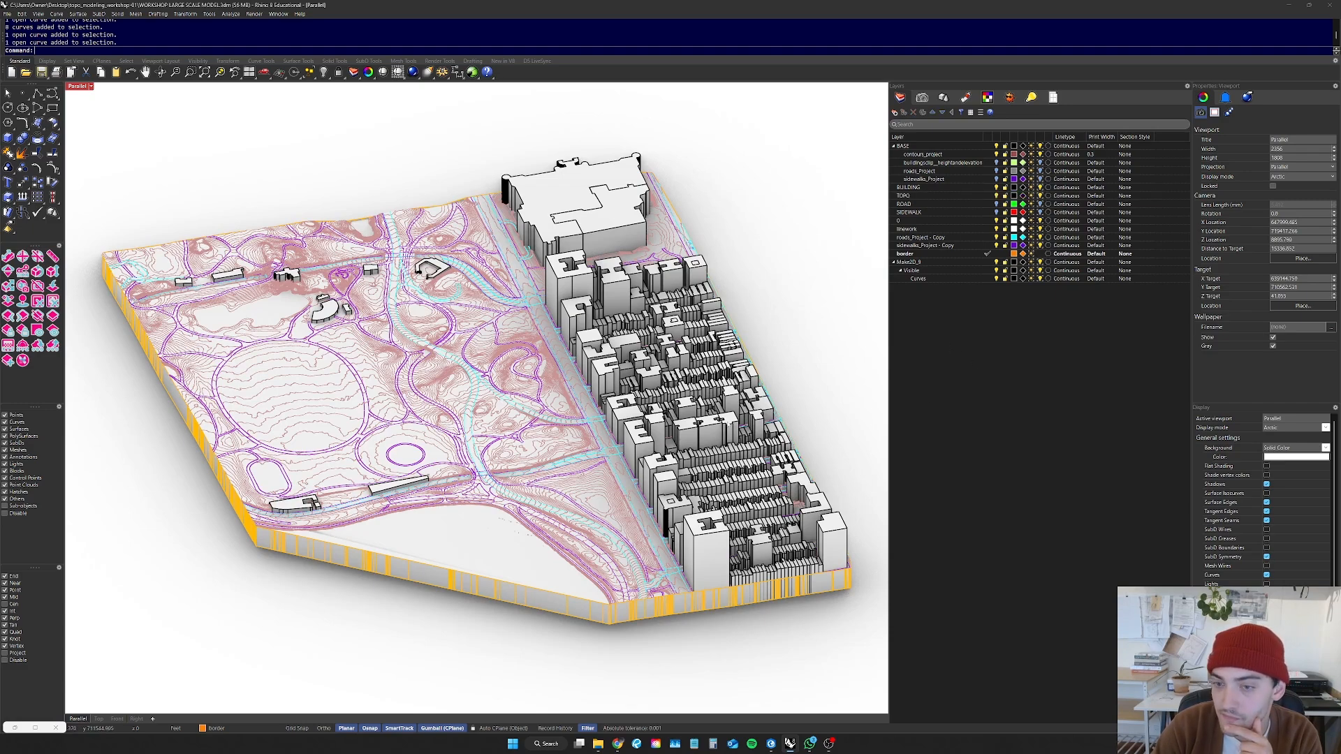
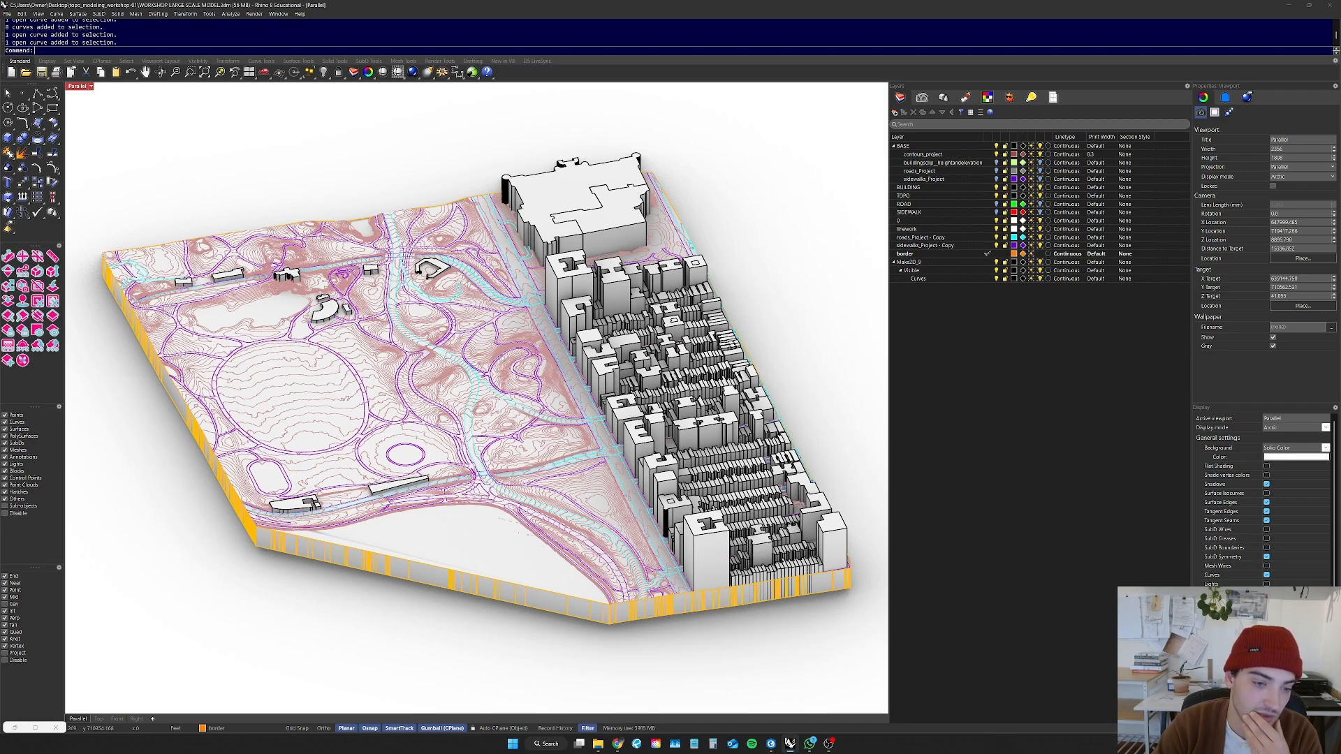
Step: Delete the Make2D drawing in the Top view together with its Make2D layer
{"action": "left_click", "coordinate": [99, 719]}
{"action": "left_click_drag", "start_coordinate": [664, 325], "coordinate": [395, 513]}
{"action": "key", "text": "Delete"}
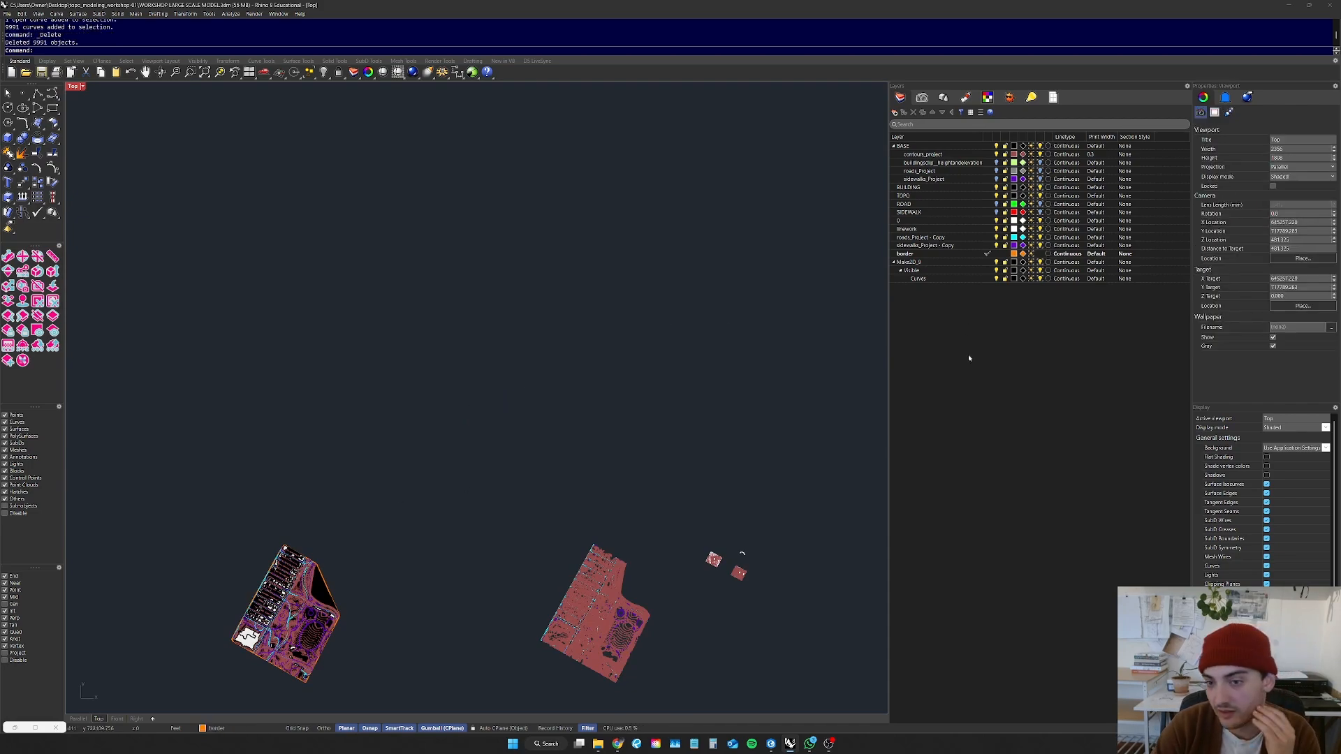
{"action": "left_click", "coordinate": [951, 264]}
{"action": "right_click", "coordinate": [951, 263]}
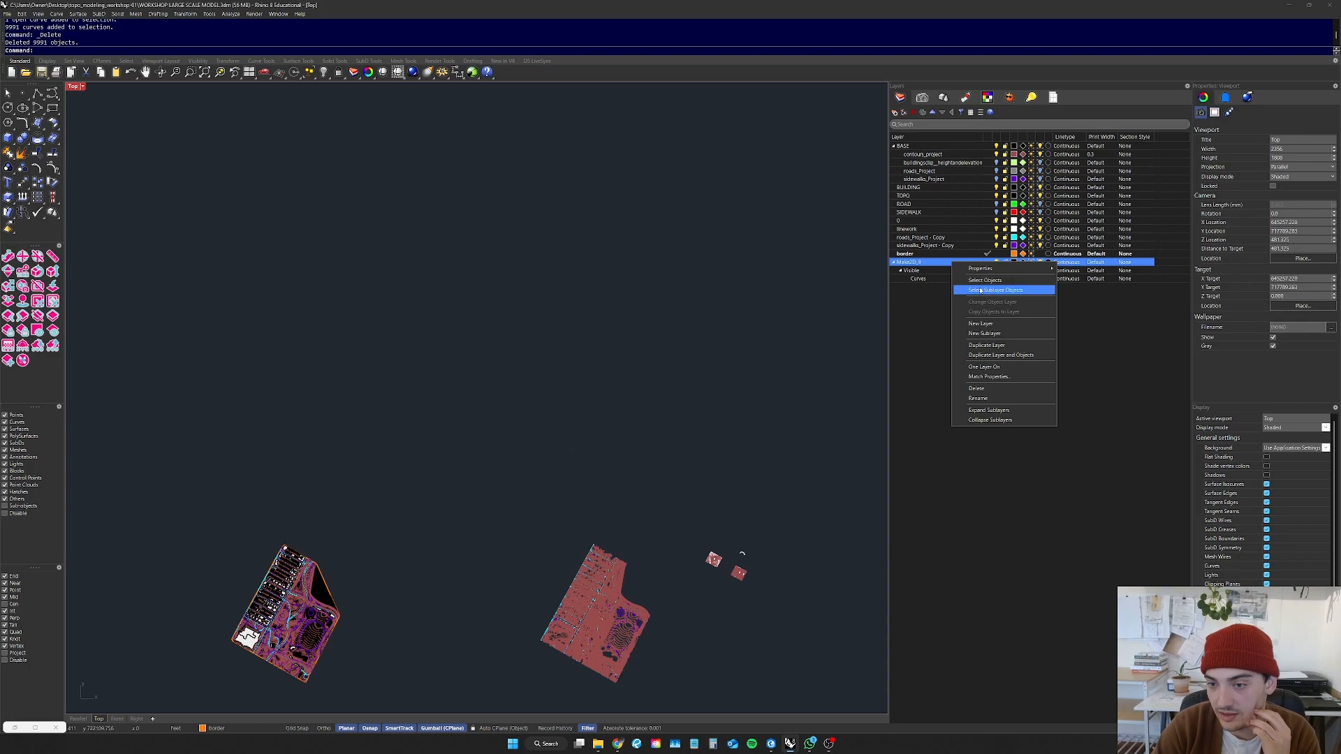
{"action": "left_click", "coordinate": [994, 390]}
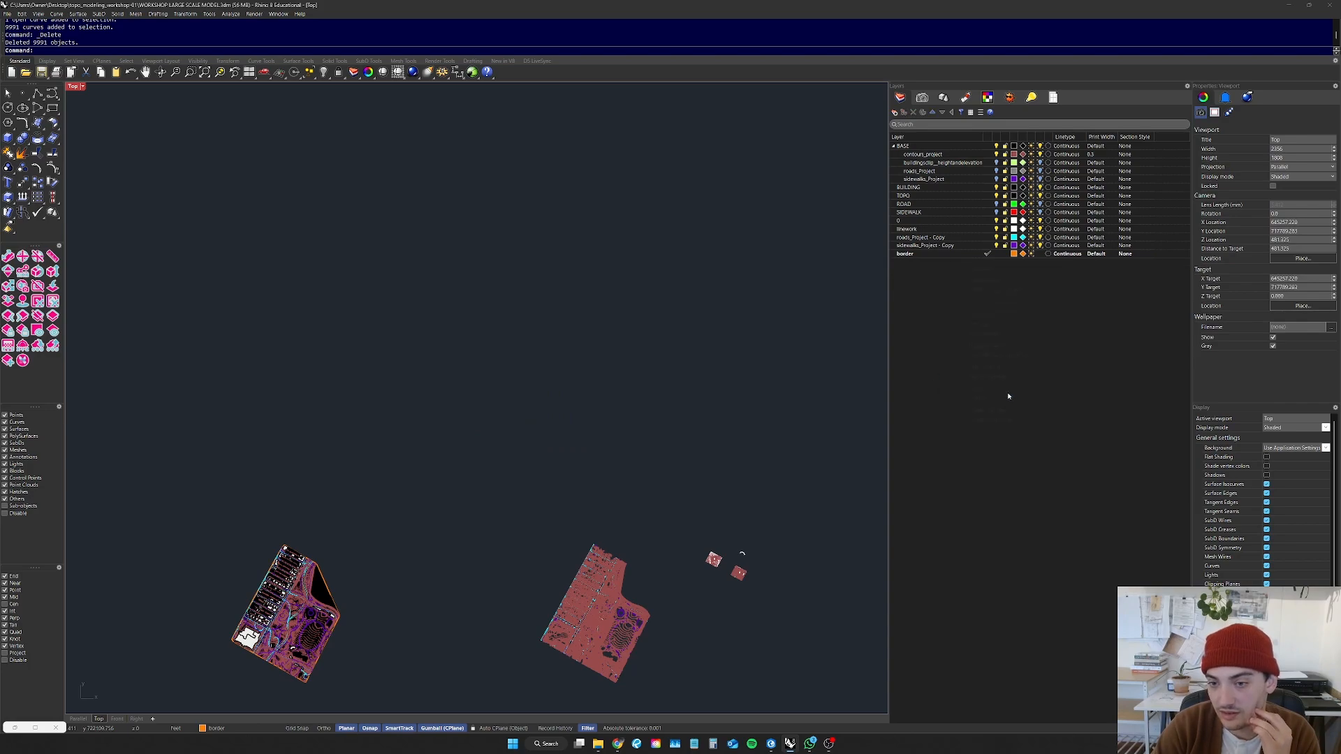
Step: In the Parallel view, turn off the roads_Project - Copy, sidewalks_Project - Copy, TOPO and BUILDING layers
{"action": "right_click_drag", "start_coordinate": [484, 443], "coordinate": [546, 368]}
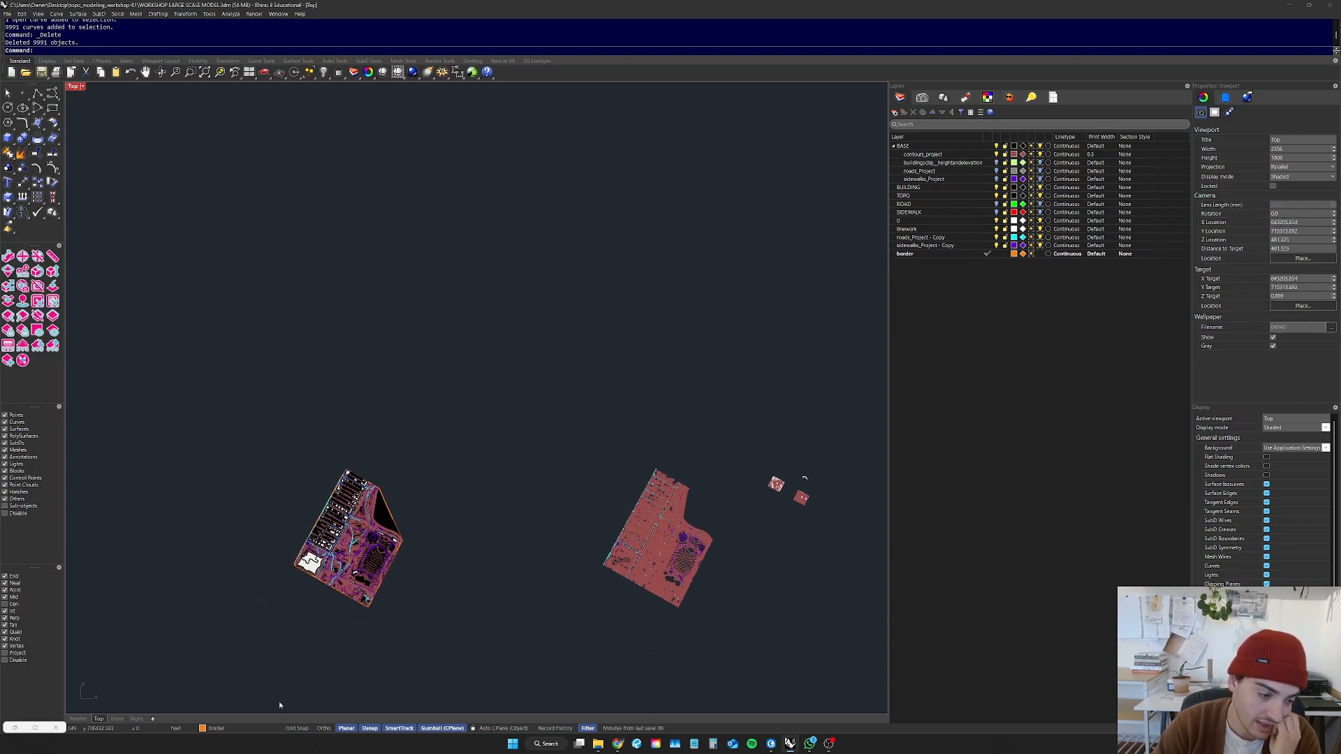
{"action": "left_click", "coordinate": [79, 719]}
{"action": "scroll", "coordinate": [523, 514], "scroll_direction": "down", "scroll_amount": 4}
{"action": "scroll", "coordinate": [506, 514], "scroll_direction": "up", "scroll_amount": 2}
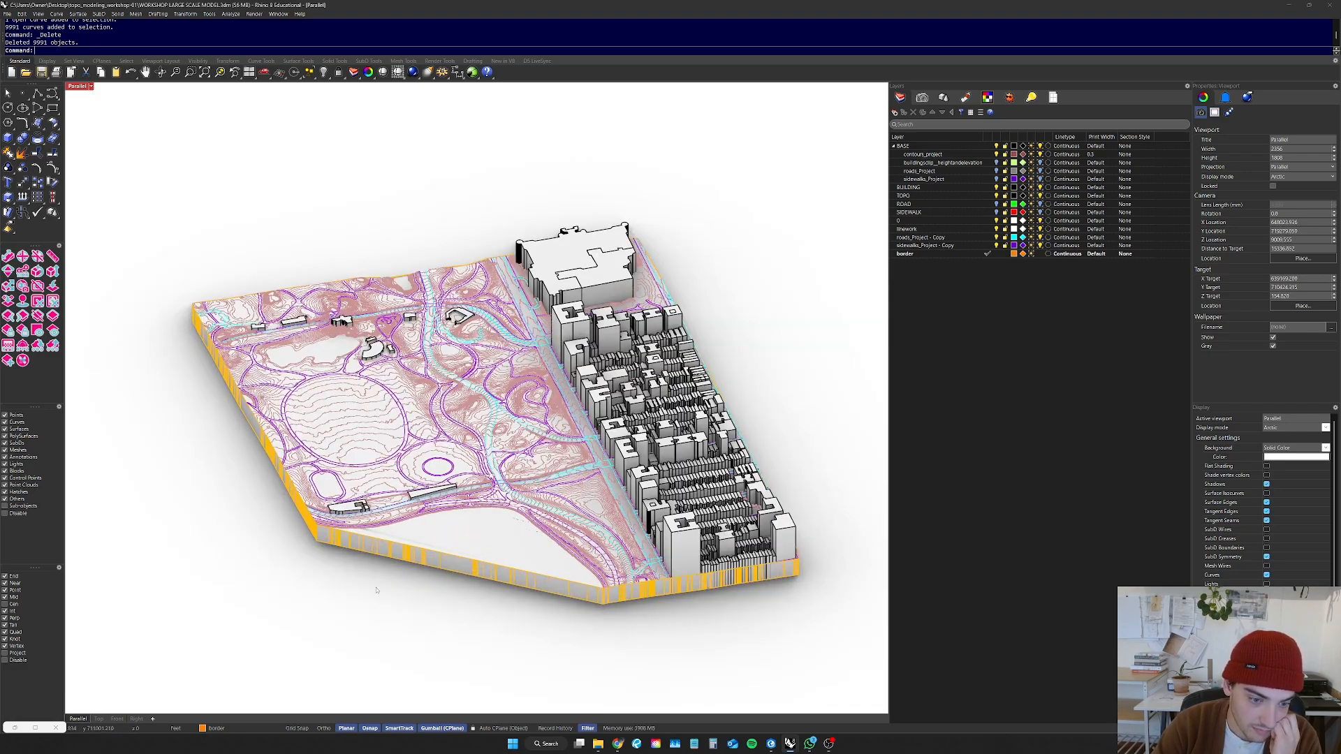
{"action": "left_click", "coordinate": [419, 524]}
{"action": "left_click", "coordinate": [785, 367]}
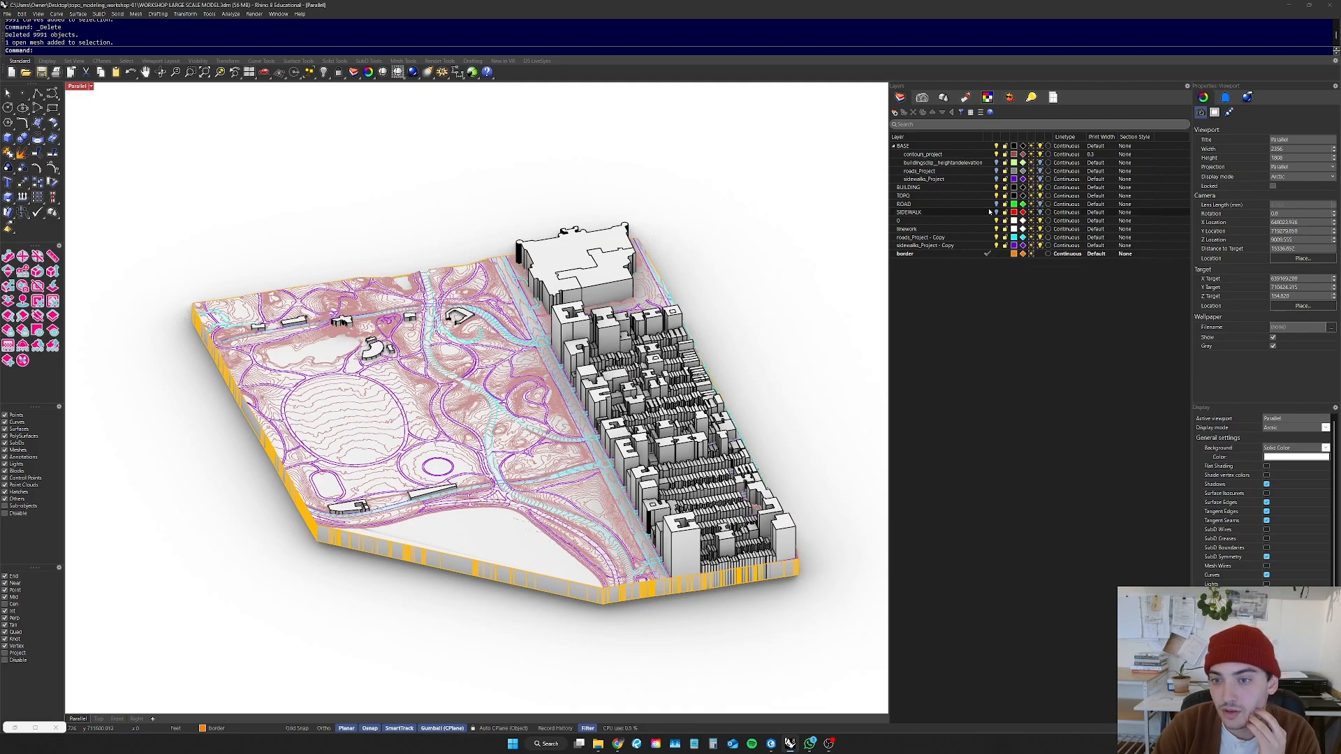
{"action": "left_click", "coordinate": [995, 238]}
{"action": "left_click", "coordinate": [995, 245]}
{"action": "left_click", "coordinate": [997, 196]}
{"action": "left_click", "coordinate": [996, 187]}
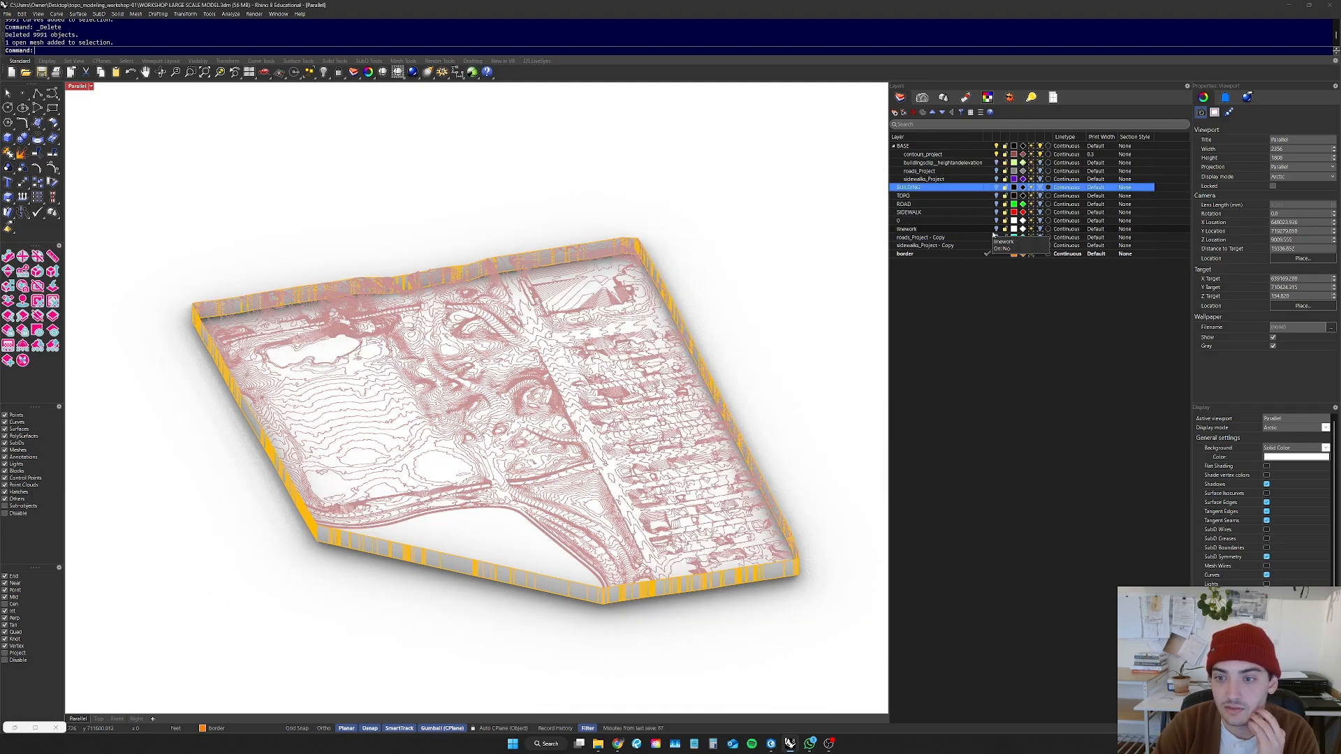
{"action": "left_click", "coordinate": [979, 308]}
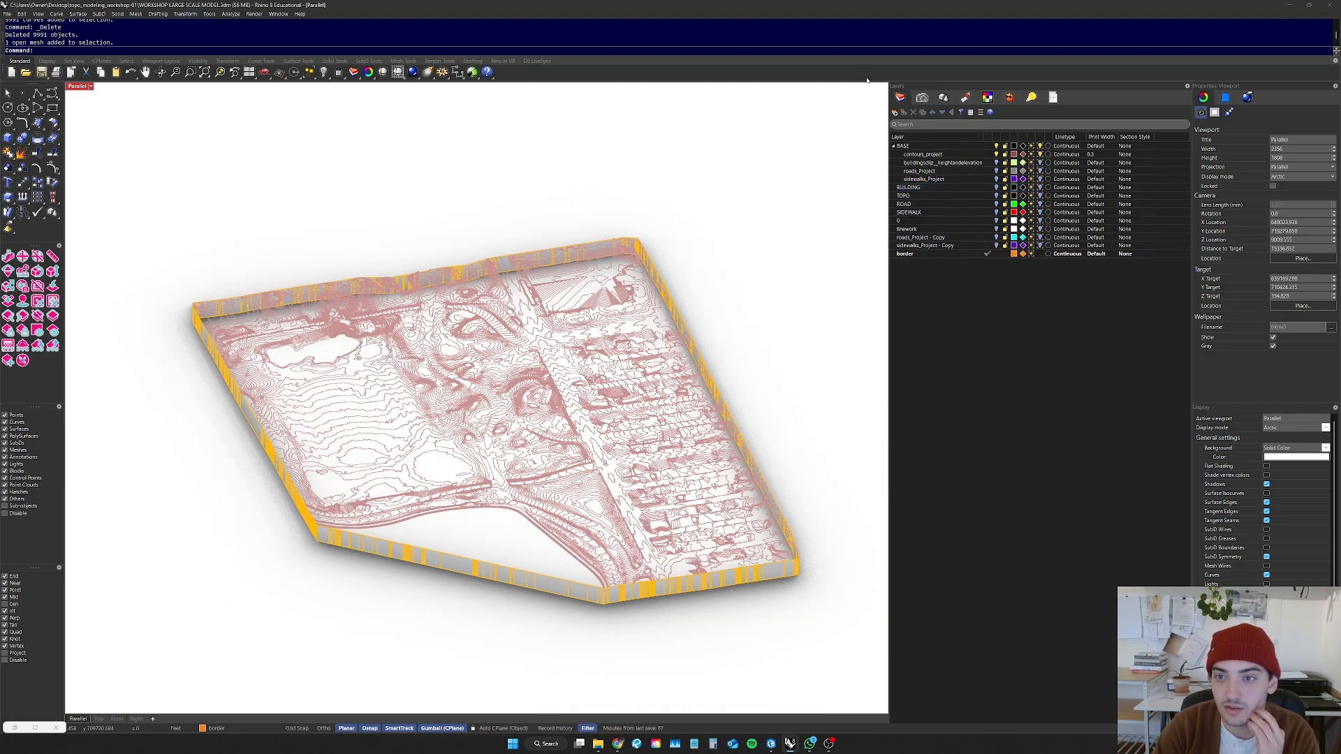
Step: Add a new layer, make it current and turn off the border layer
{"action": "left_click", "coordinate": [895, 113]}
{"action": "left_click", "coordinate": [988, 262]}
{"action": "left_click", "coordinate": [996, 254]}
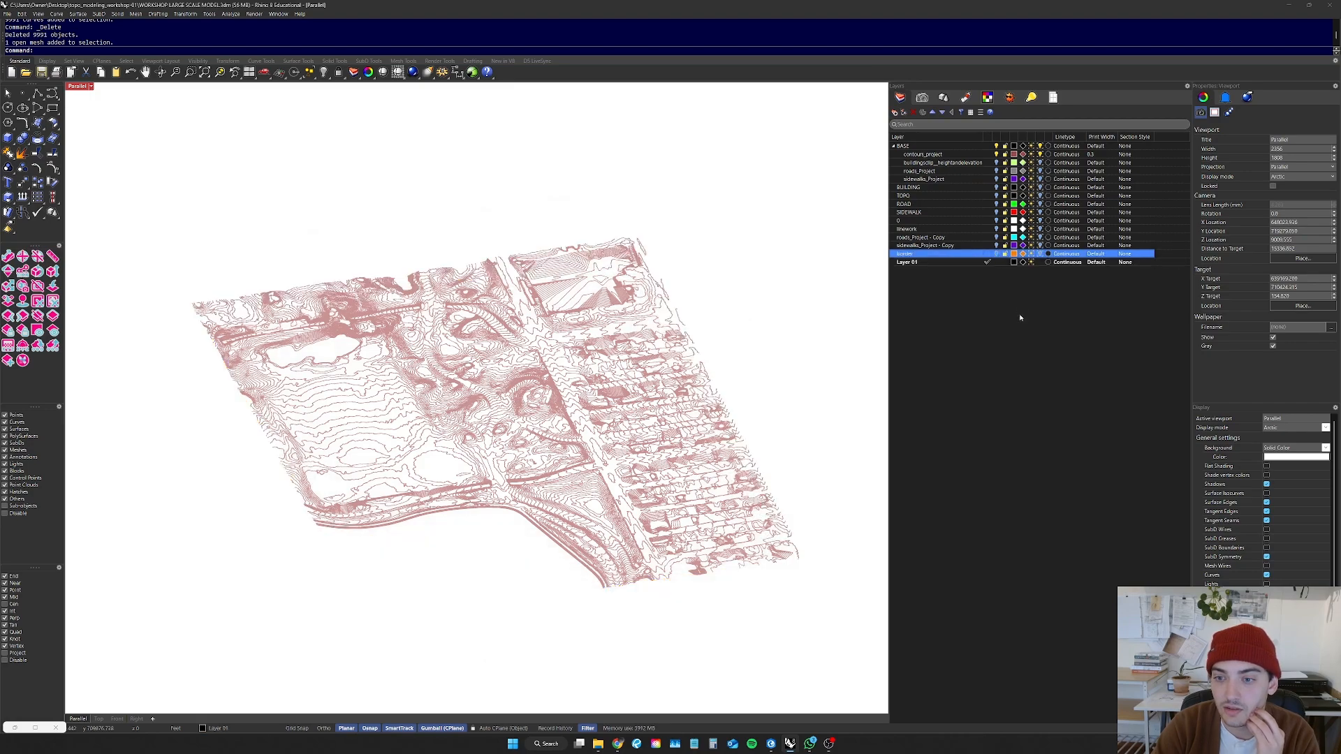
{"action": "left_click", "coordinate": [1014, 294]}
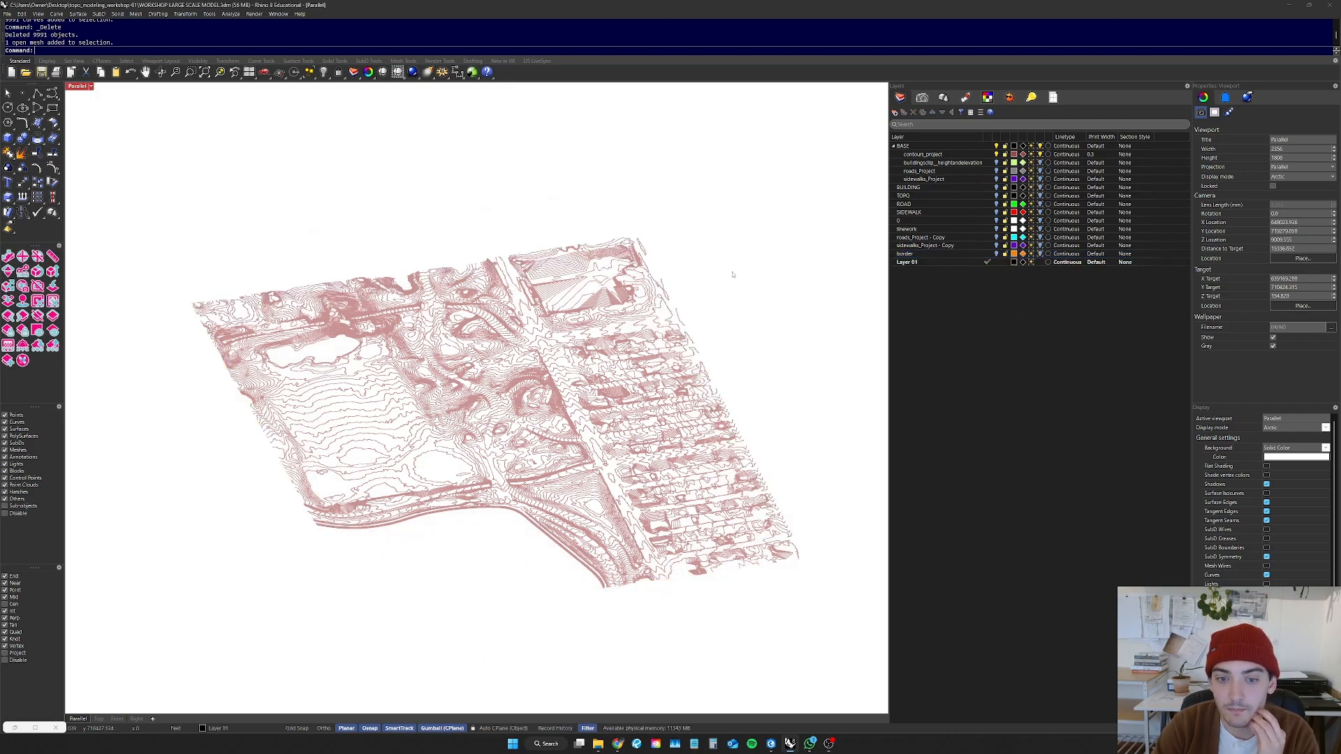
{"action": "right_click_drag", "start_coordinate": [738, 279], "coordinate": [753, 250]}
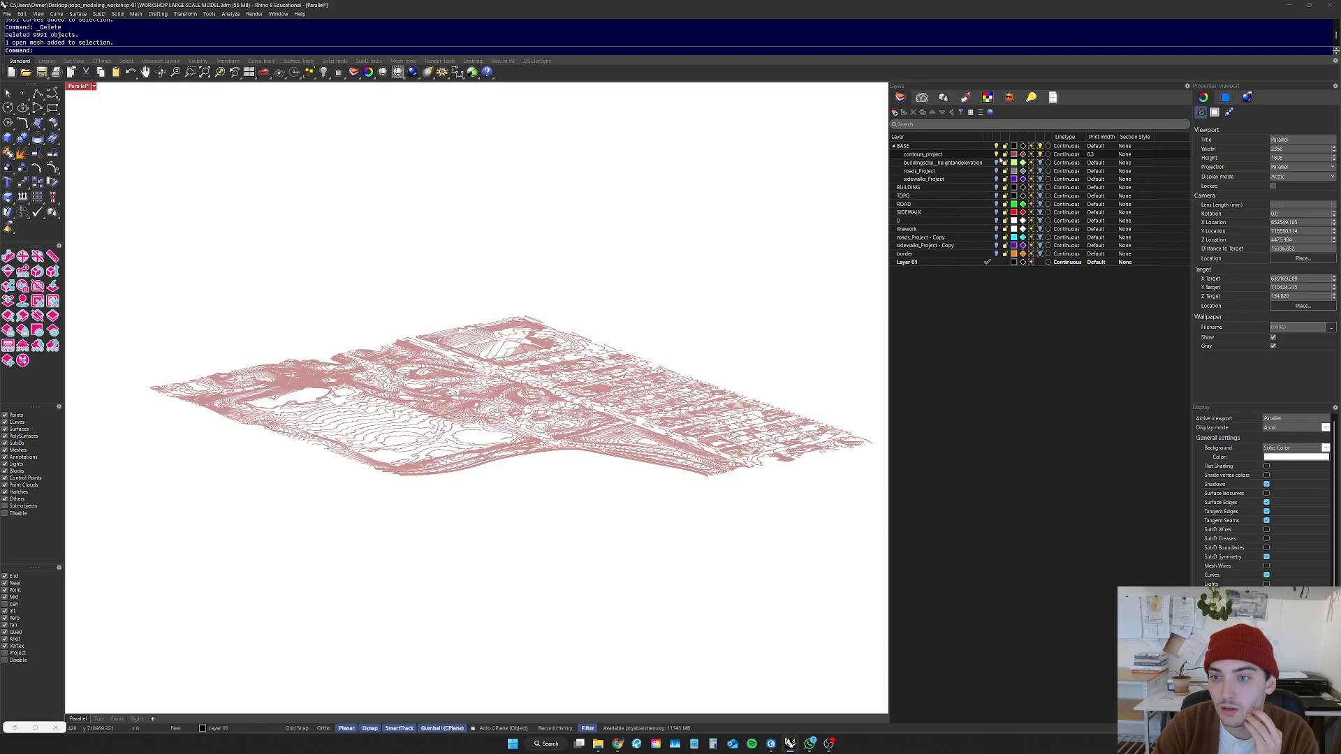
{"action": "left_click", "coordinate": [996, 154]}
{"action": "left_click", "coordinate": [996, 156]}
{"action": "left_click", "coordinate": [997, 156]}
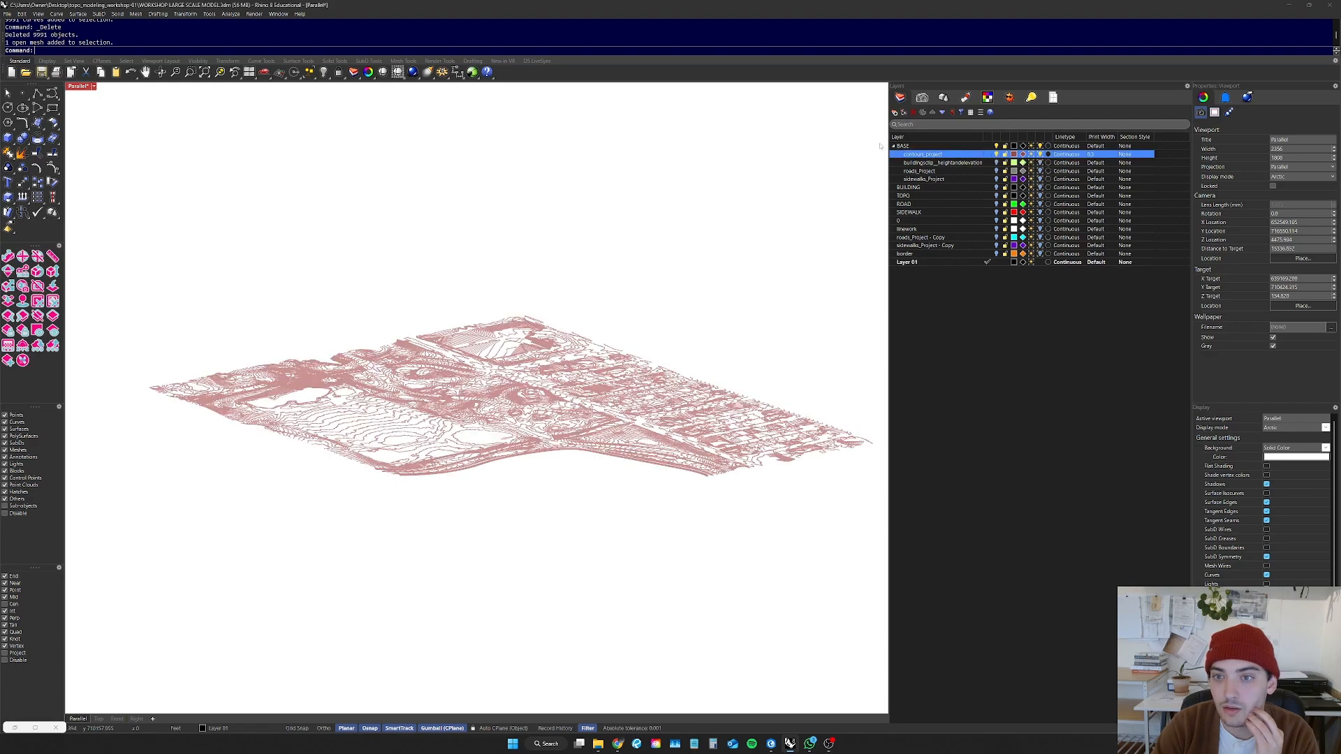
{"action": "left_click", "coordinate": [894, 113]}
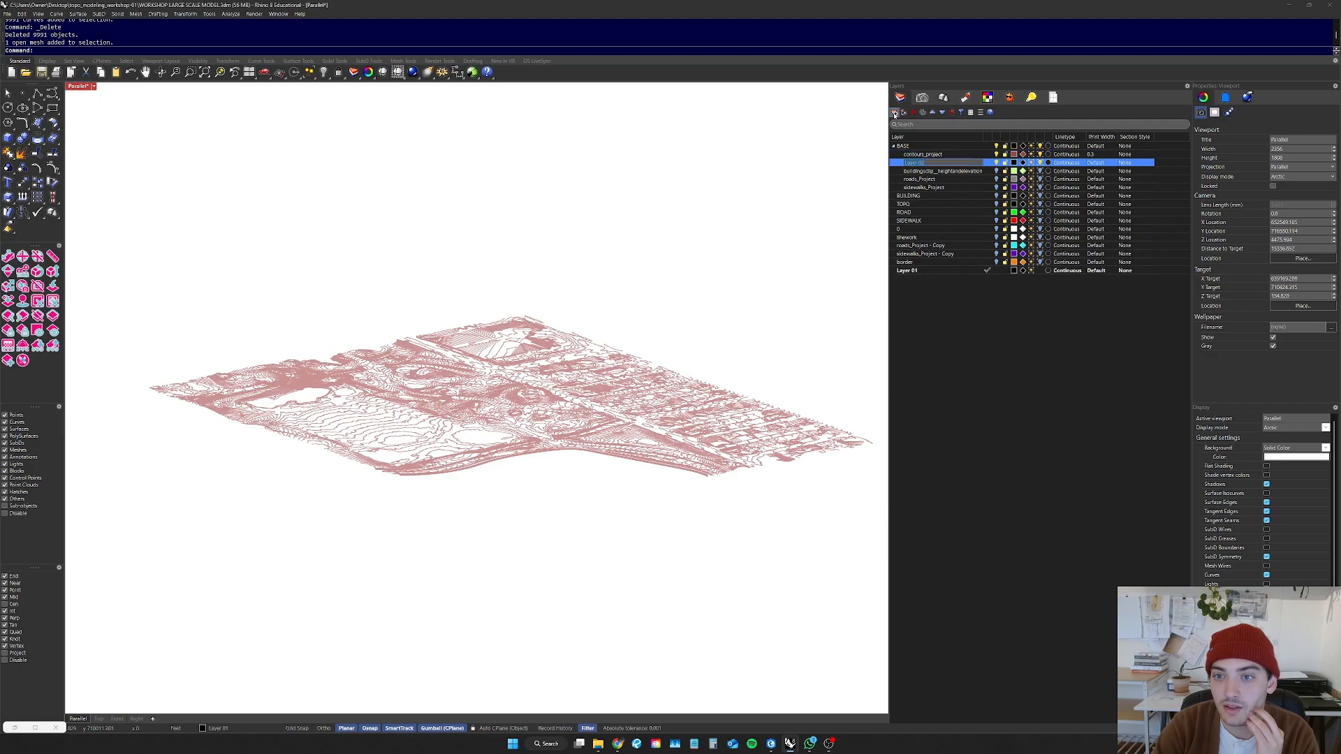
{"action": "left_click", "coordinate": [972, 455]}
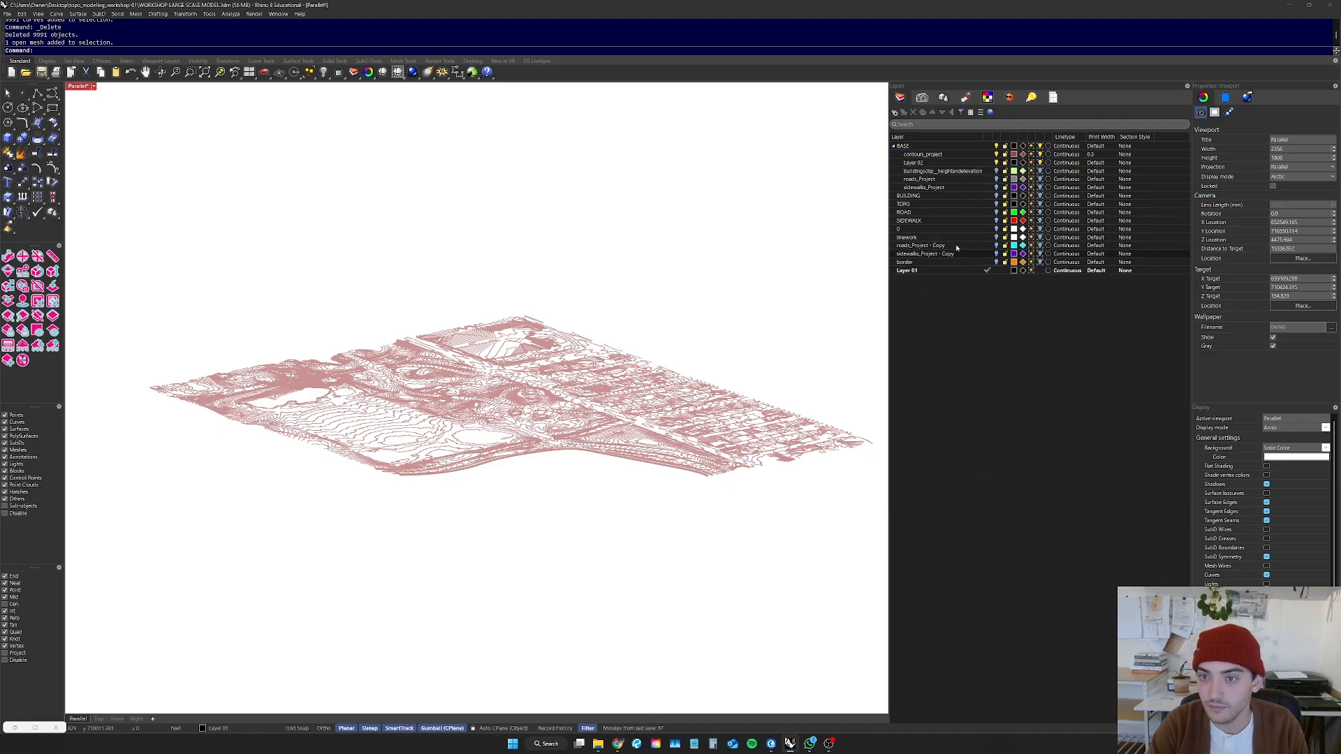
{"action": "left_click", "coordinate": [955, 163]}
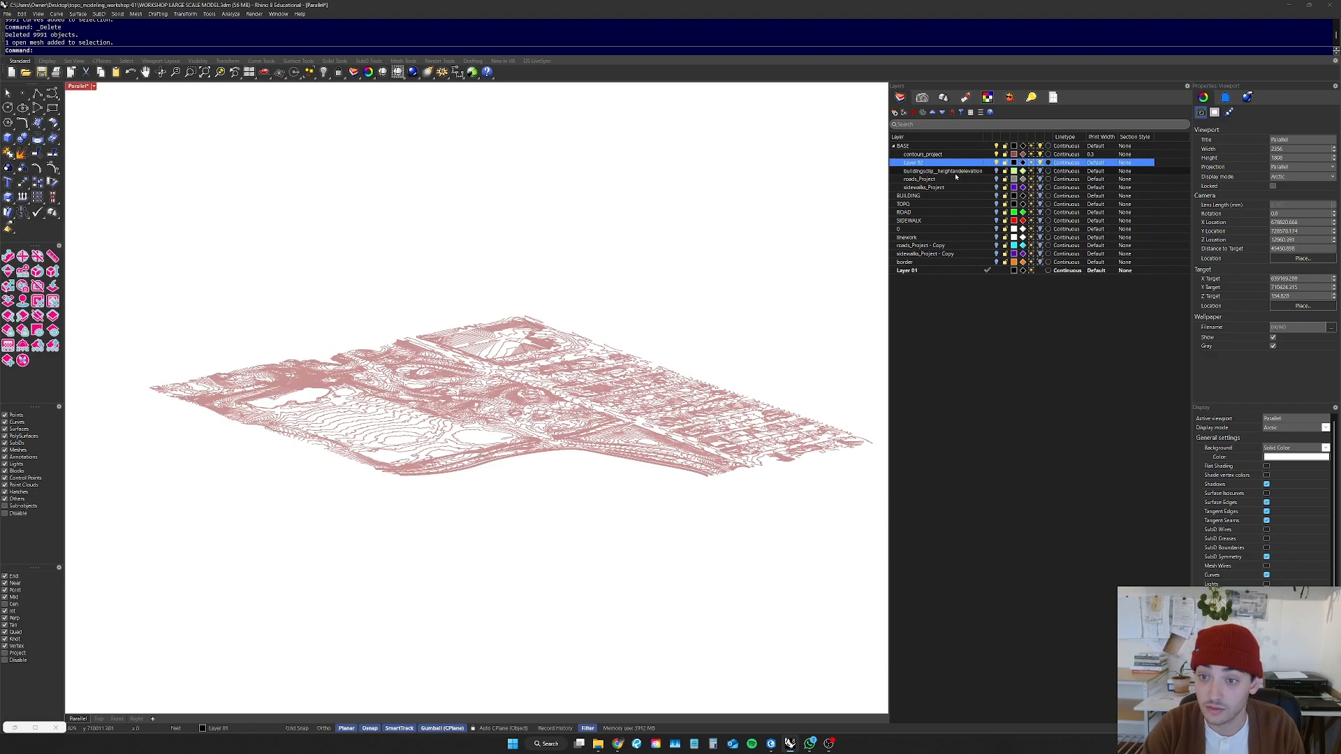
{"action": "left_click", "coordinate": [913, 112]}
Step: Restore the saved Parallel named view and return to the layer list
{"action": "right_click_drag", "start_coordinate": [805, 283], "coordinate": [762, 345]}
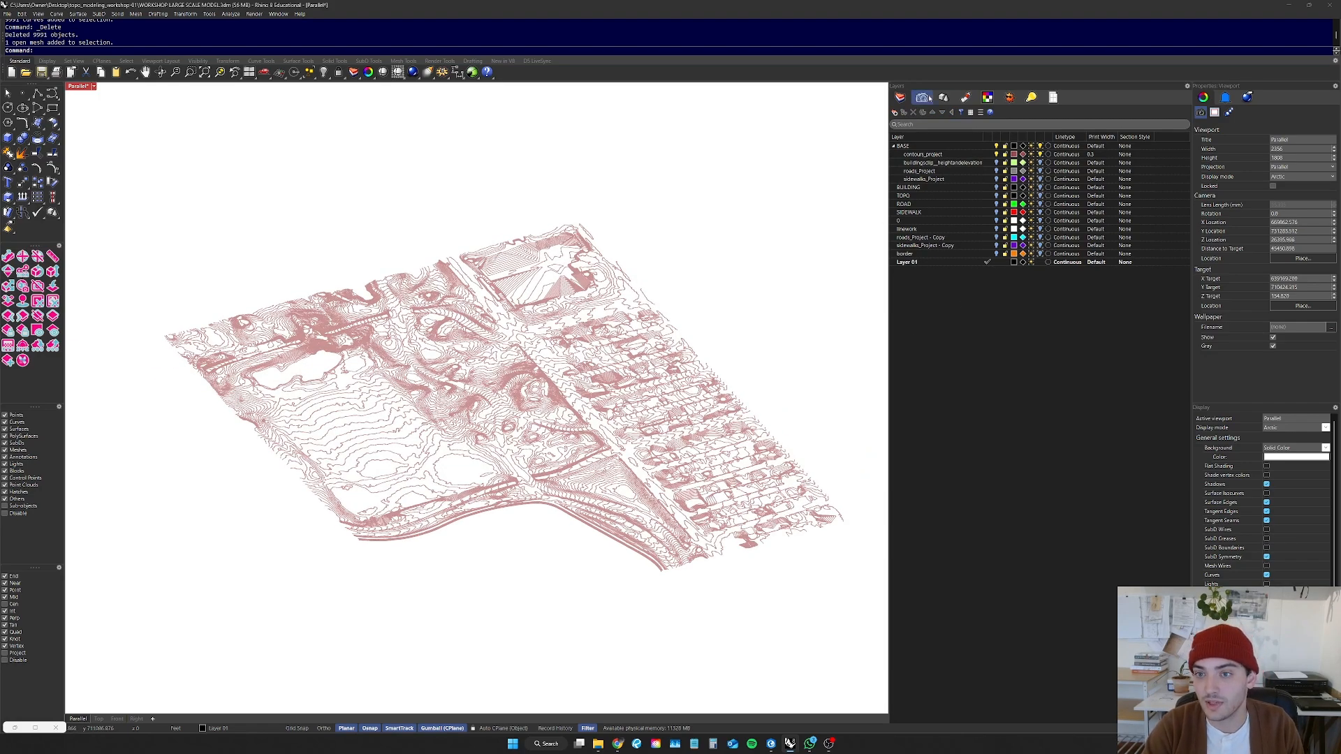
{"action": "left_click", "coordinate": [922, 97]}
{"action": "double_click", "coordinate": [916, 146]}
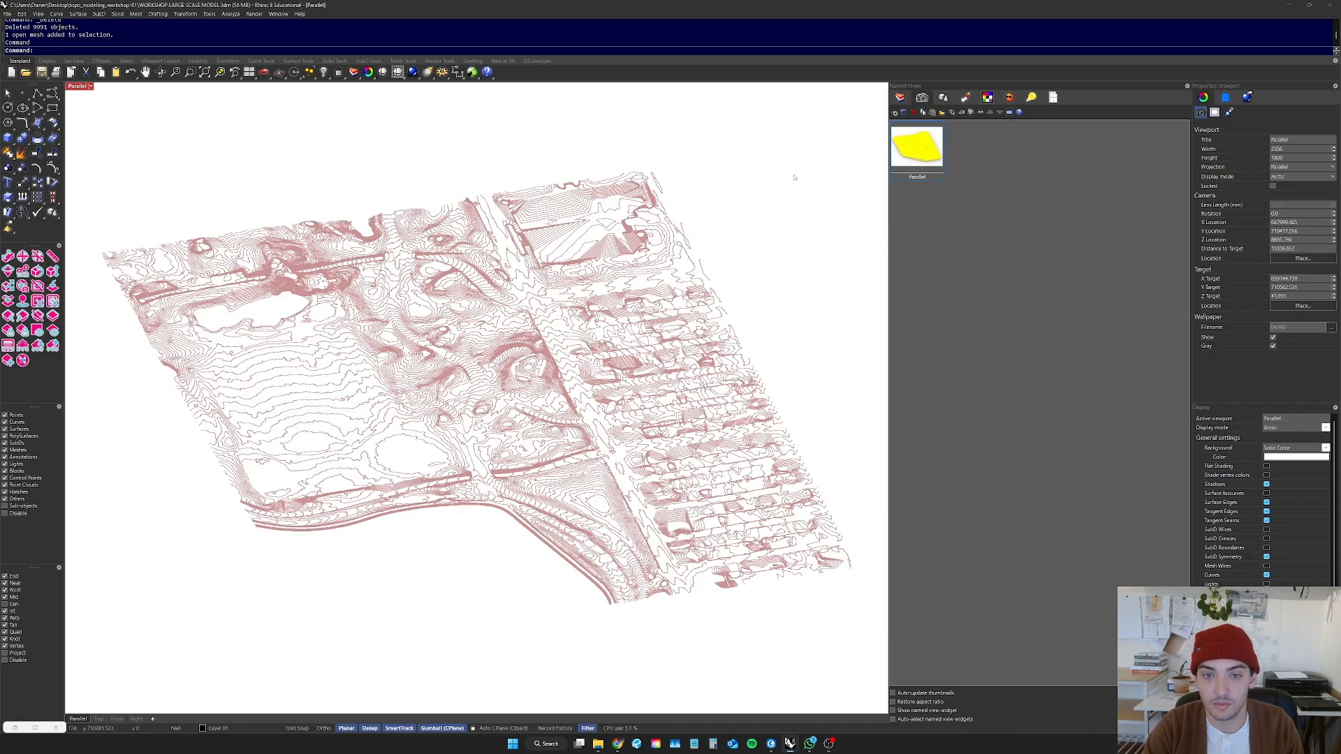
{"action": "left_click", "coordinate": [1001, 248]}
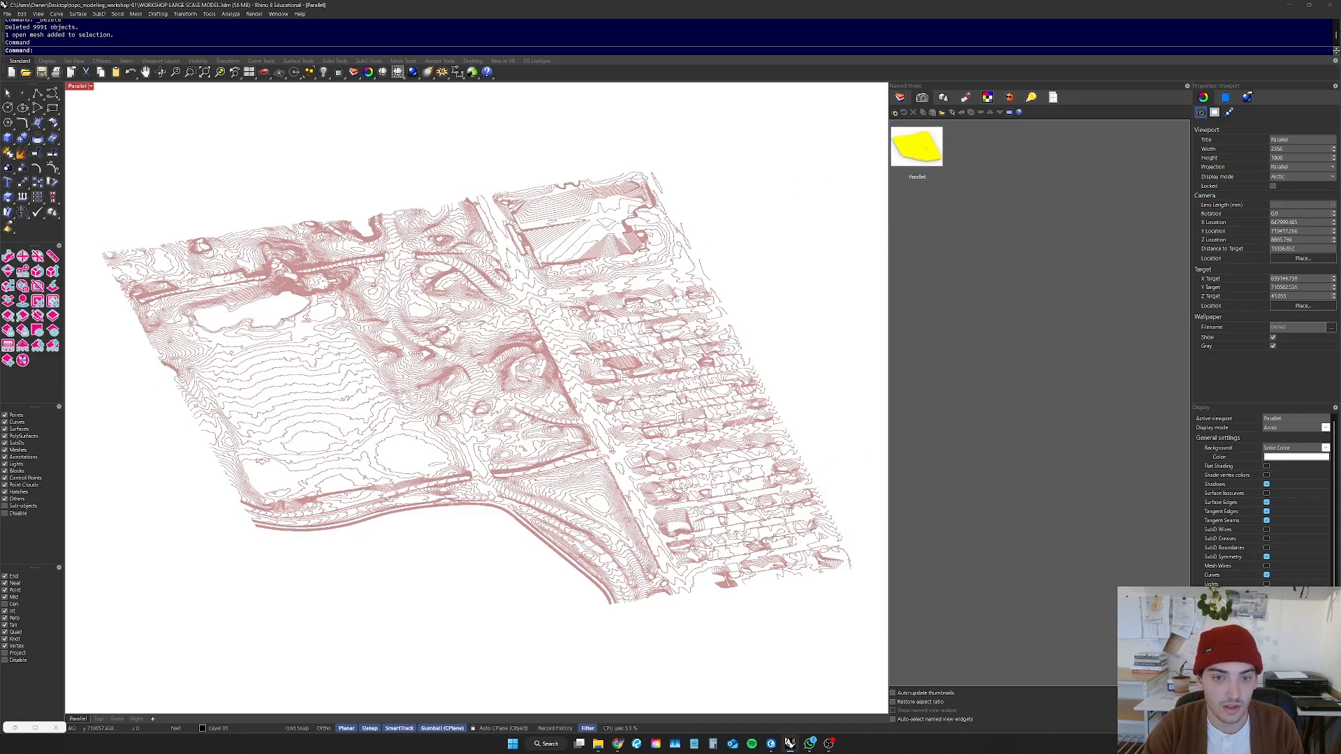
{"action": "left_click_drag", "start_coordinate": [857, 130], "coordinate": [83, 627]}
{"action": "left_click", "coordinate": [838, 202]}
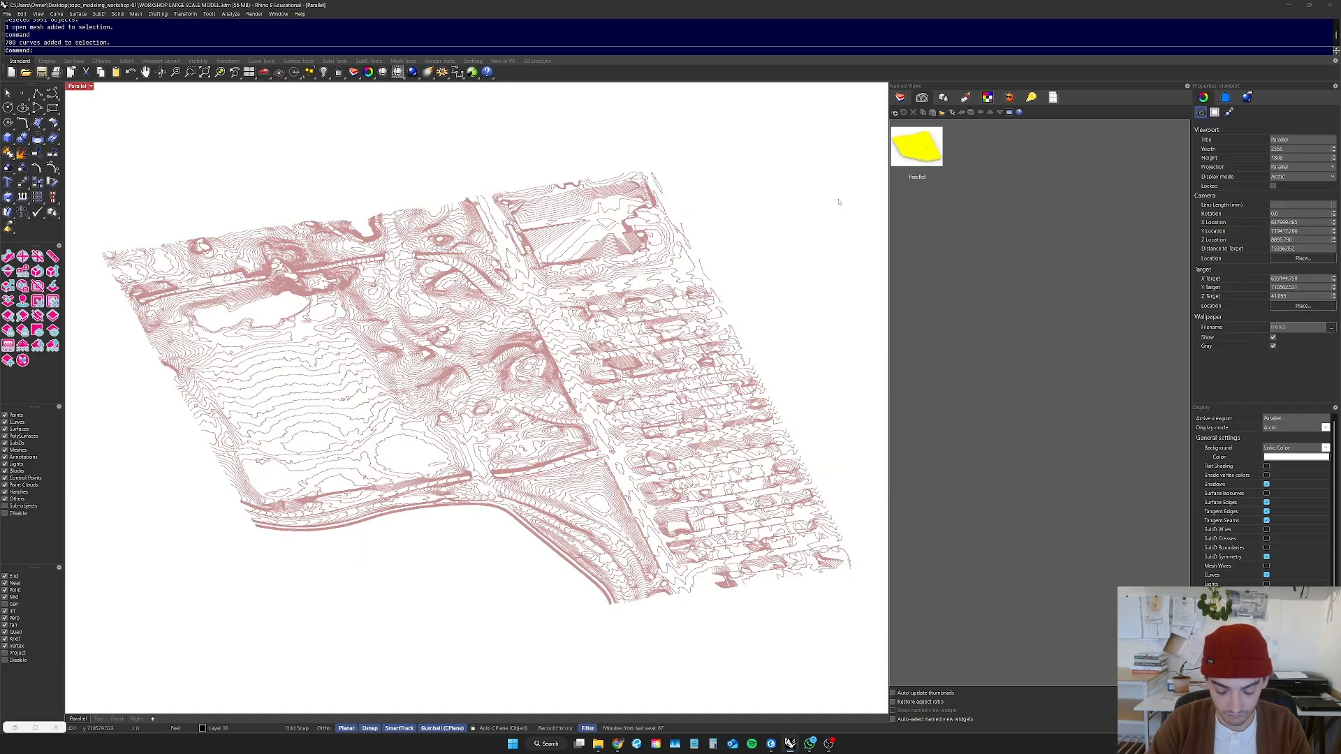
{"action": "left_click", "coordinate": [900, 97]}
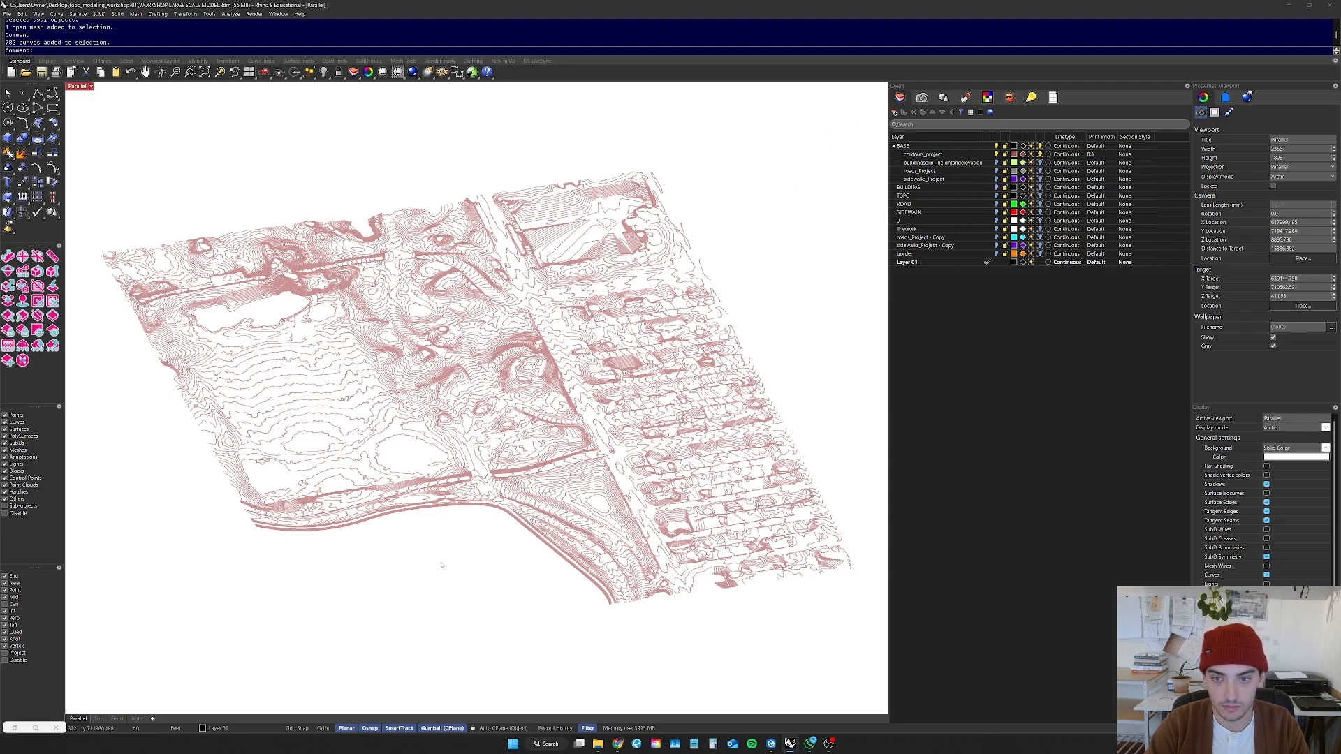
Step: Select all the contour curves and create a Make2D drawing of them from the Parallel view with the View projection
{"action": "left_click_drag", "start_coordinate": [853, 121], "coordinate": [93, 645]}
{"action": "type", "text": "Make2D"}
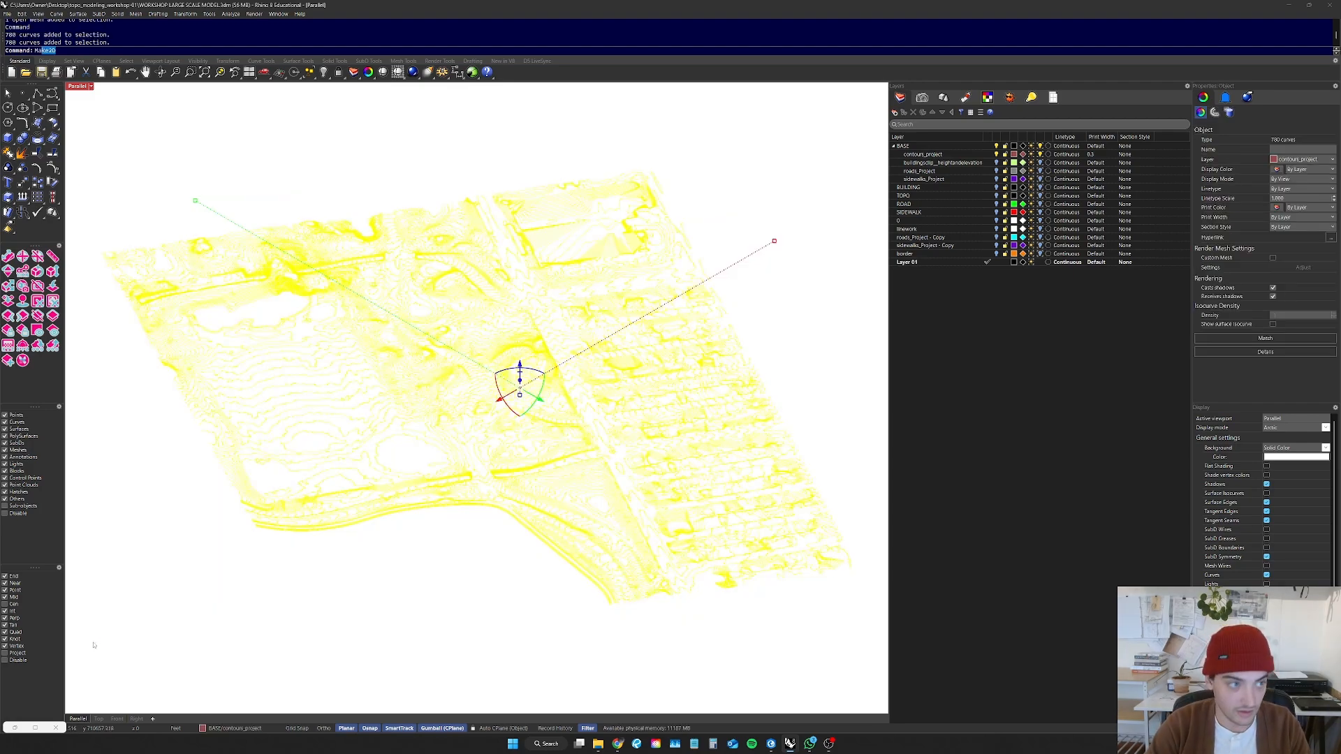
{"action": "key", "text": "Return"}
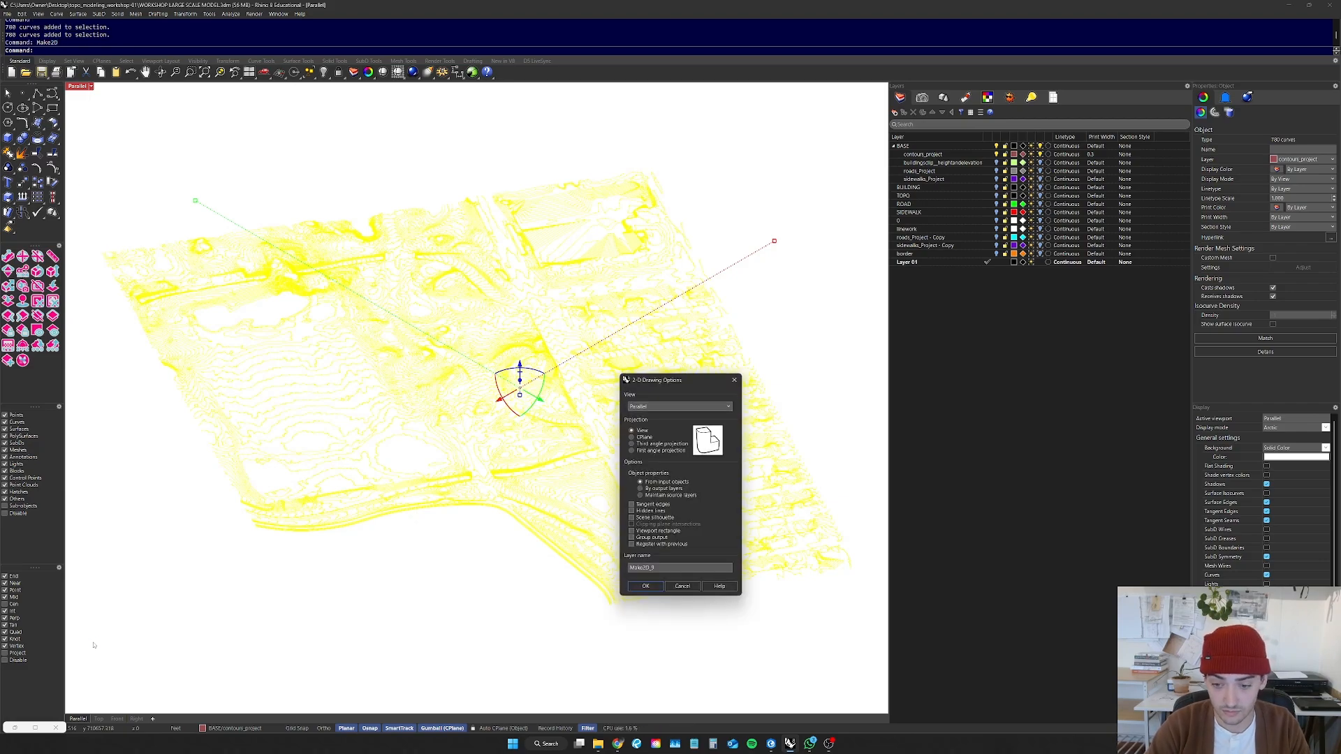
{"action": "key", "text": "Return"}
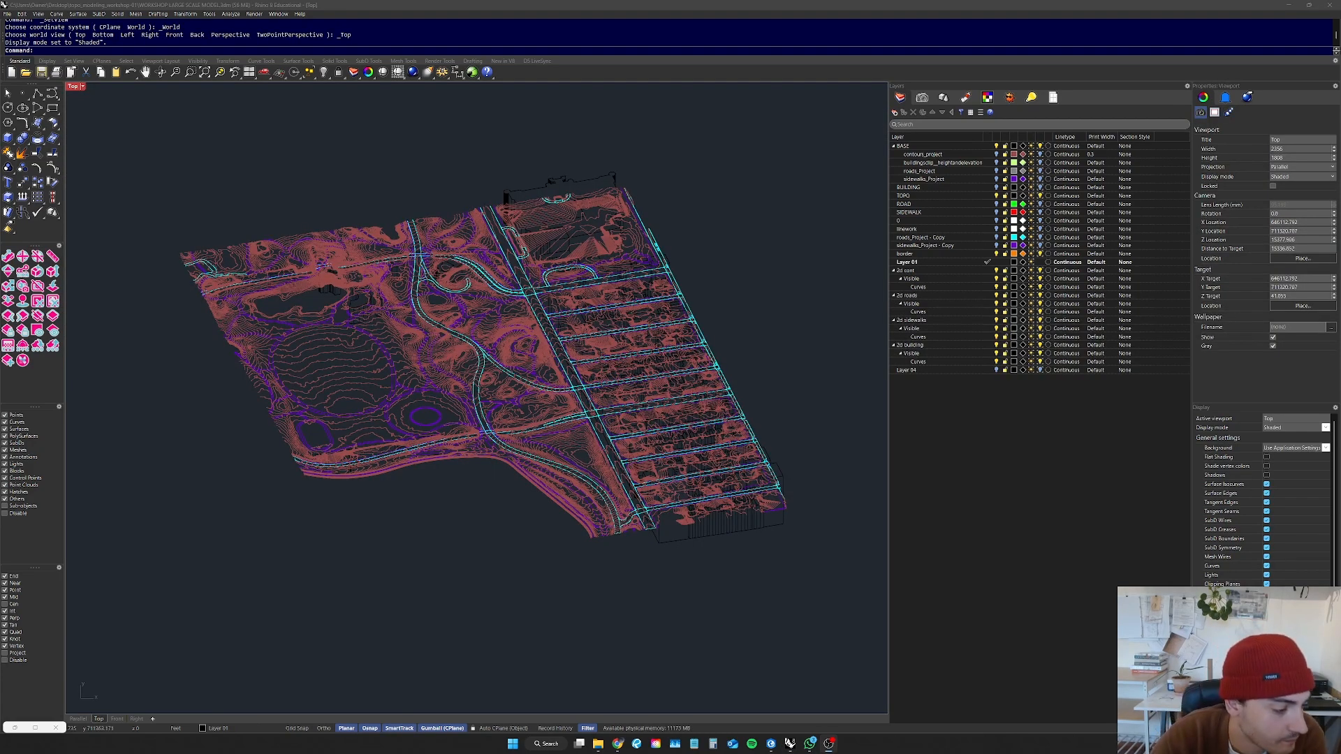
Step: Examine the 2D contour, road, sidewalk and building linework in the Top view and its position beside the site model
{"action": "scroll", "coordinate": [662, 506], "scroll_direction": "down", "scroll_amount": 8}
{"action": "right_click_drag", "start_coordinate": [674, 498], "coordinate": [713, 515]}
{"action": "scroll", "coordinate": [699, 442], "scroll_direction": "up", "scroll_amount": 8}
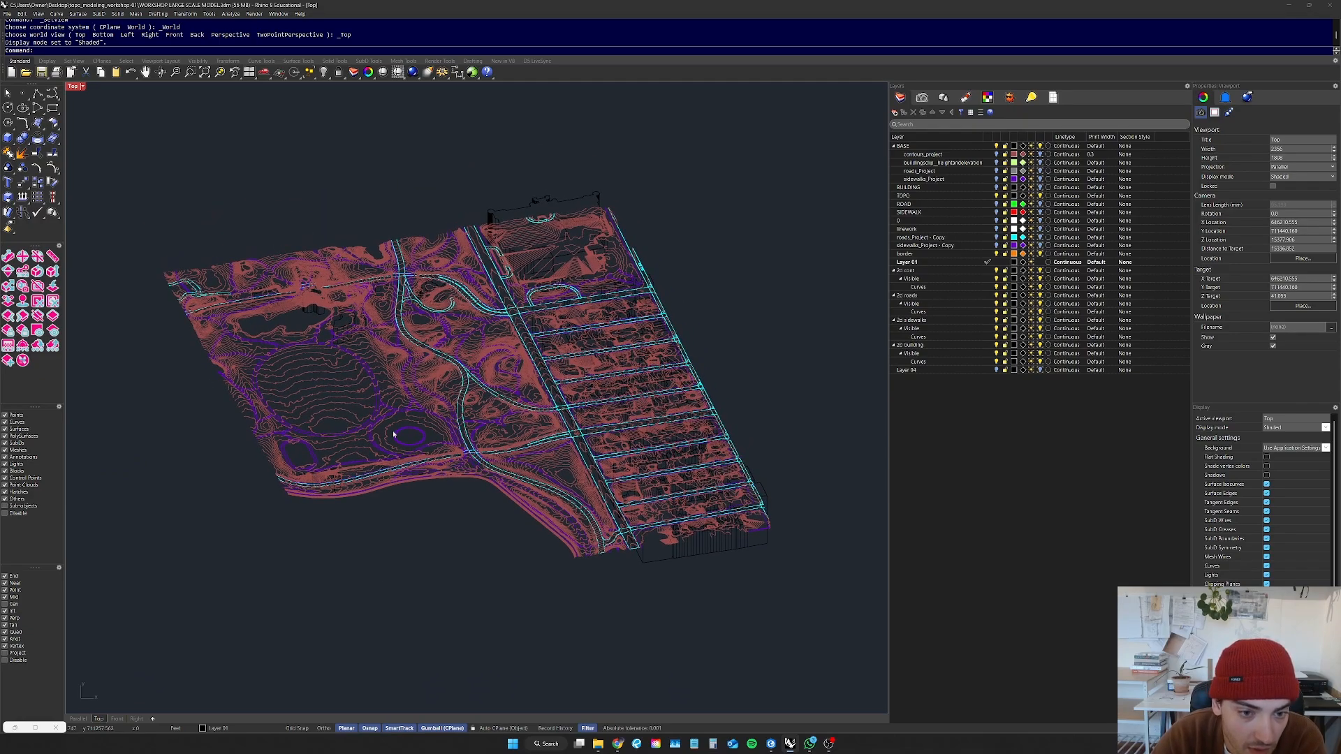
{"action": "scroll", "coordinate": [567, 250], "scroll_direction": "up", "scroll_amount": 10}
{"action": "scroll", "coordinate": [544, 305], "scroll_direction": "down", "scroll_amount": 12}
{"action": "right_click_drag", "start_coordinate": [492, 413], "coordinate": [517, 442]}
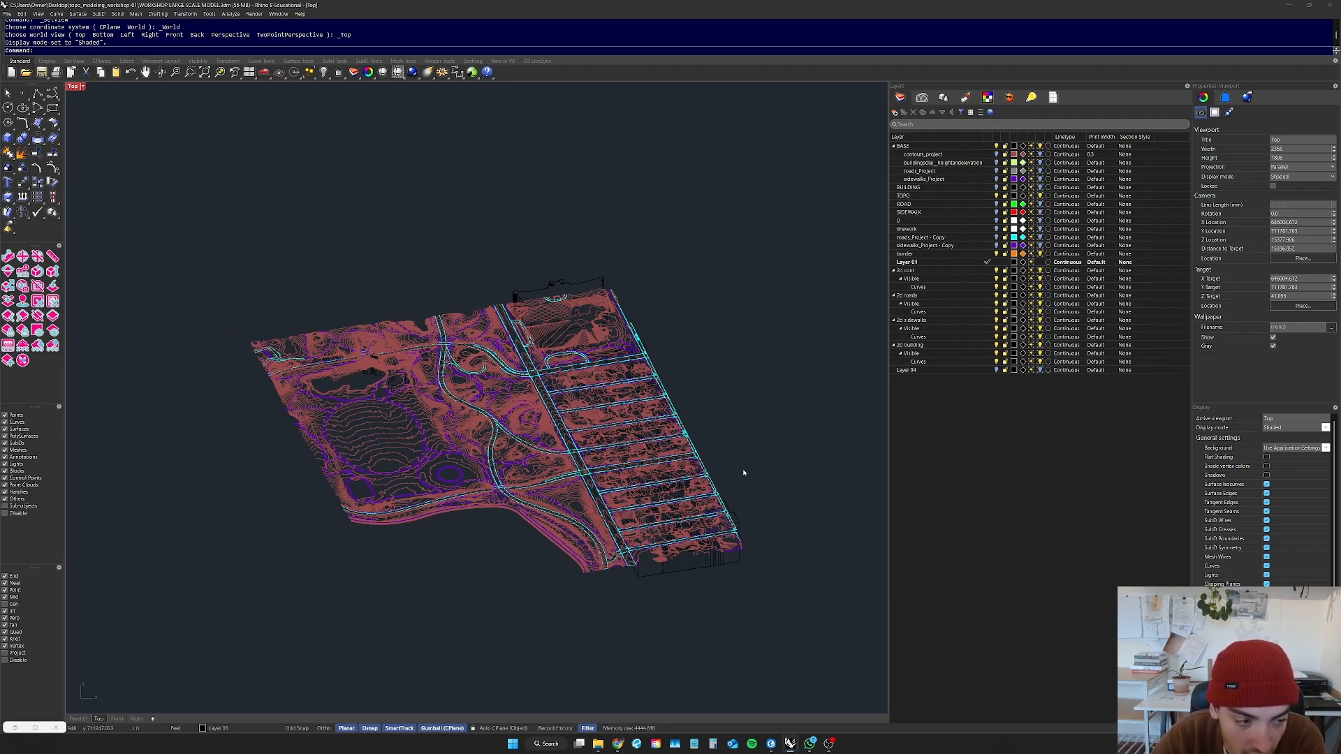
{"action": "right_click_drag", "start_coordinate": [688, 483], "coordinate": [720, 456]}
{"action": "scroll", "coordinate": [655, 439], "scroll_direction": "down", "scroll_amount": 10}
{"action": "right_click_drag", "start_coordinate": [464, 500], "coordinate": [507, 479]}
{"action": "right_click_drag", "start_coordinate": [619, 481], "coordinate": [577, 495]}
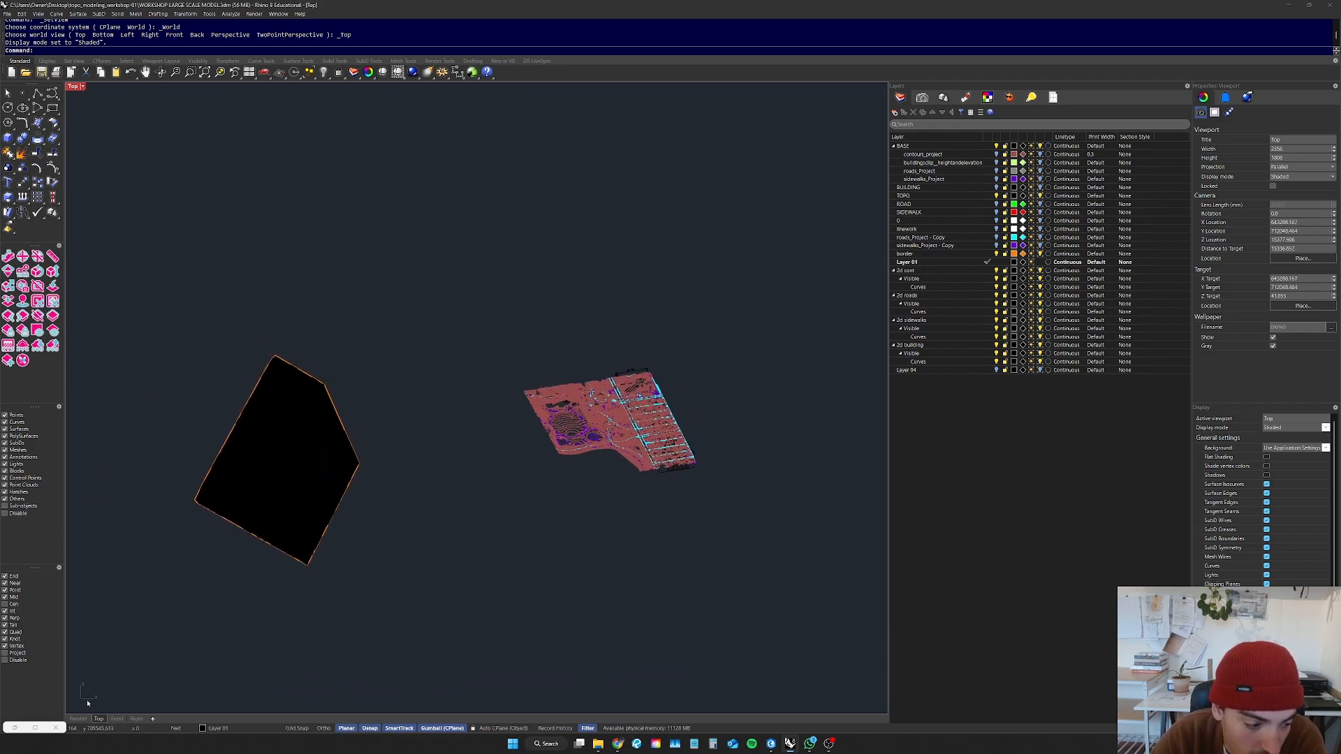
Step: Check the ViewCaptureToFile settings for the shaded base in the Parallel view and close them without capturing
{"action": "left_click", "coordinate": [78, 719]}
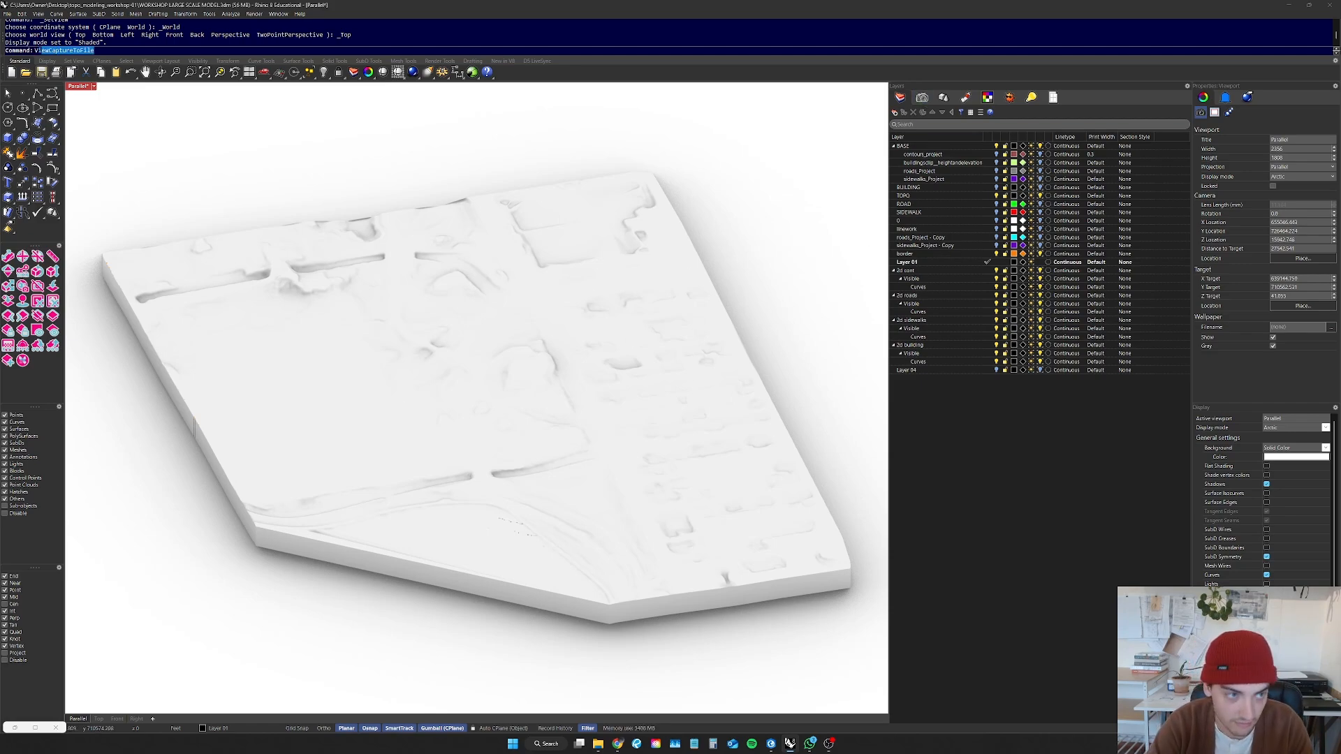
{"action": "type", "text": "V"}
{"action": "key", "text": "BackSpace"}
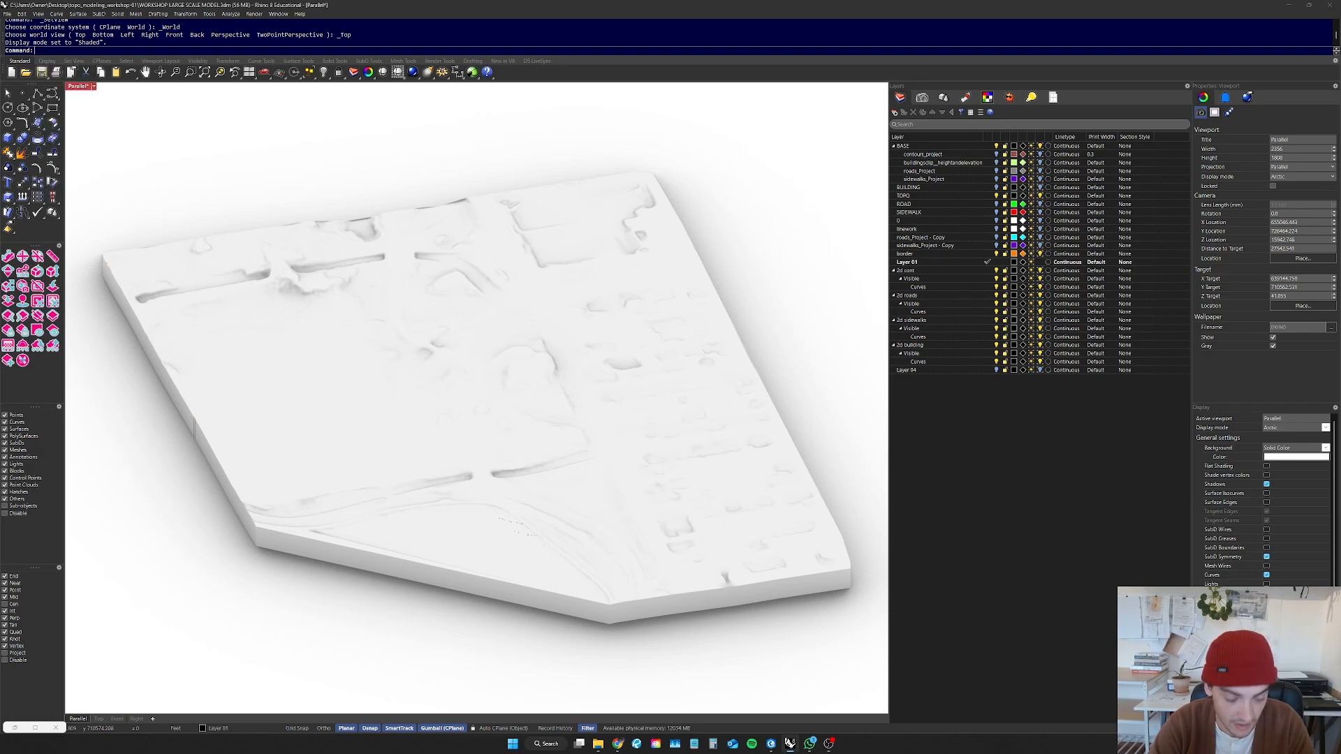
{"action": "type", "text": "ViewCaptureToFile"}
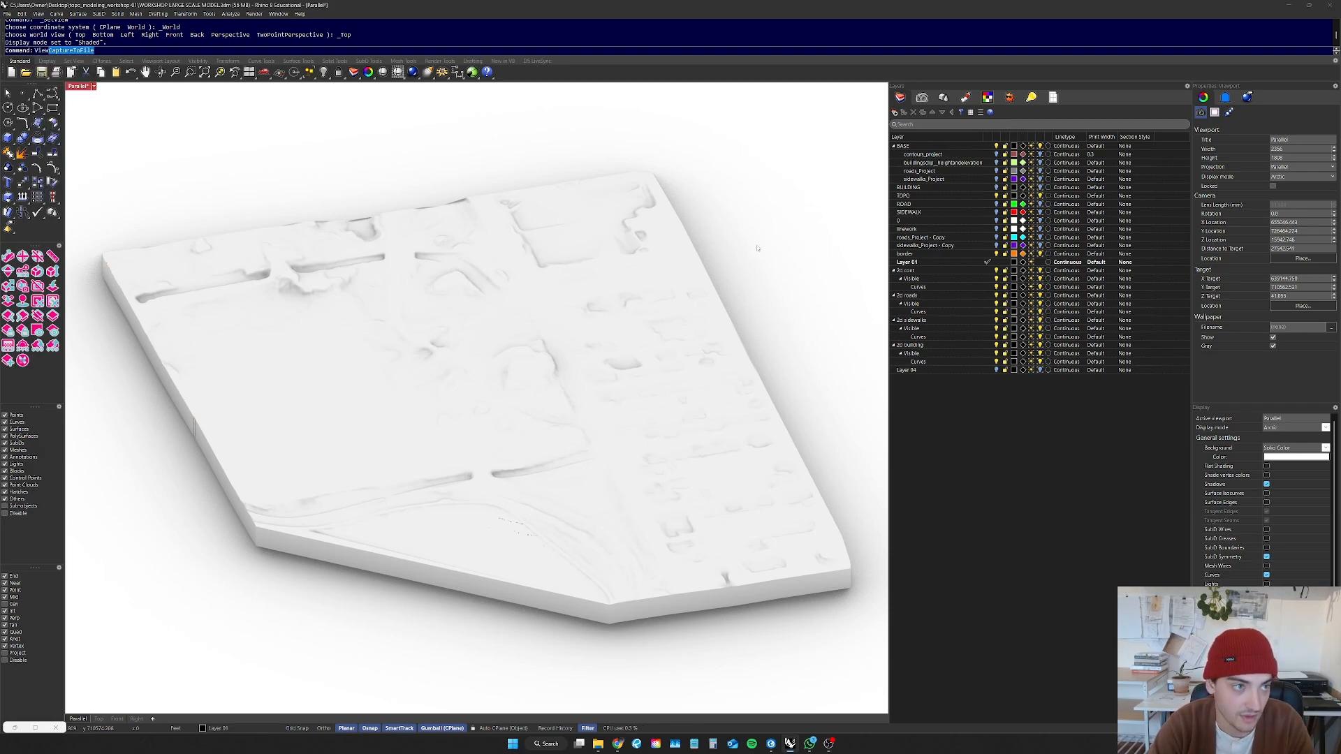
{"action": "key", "text": "Return"}
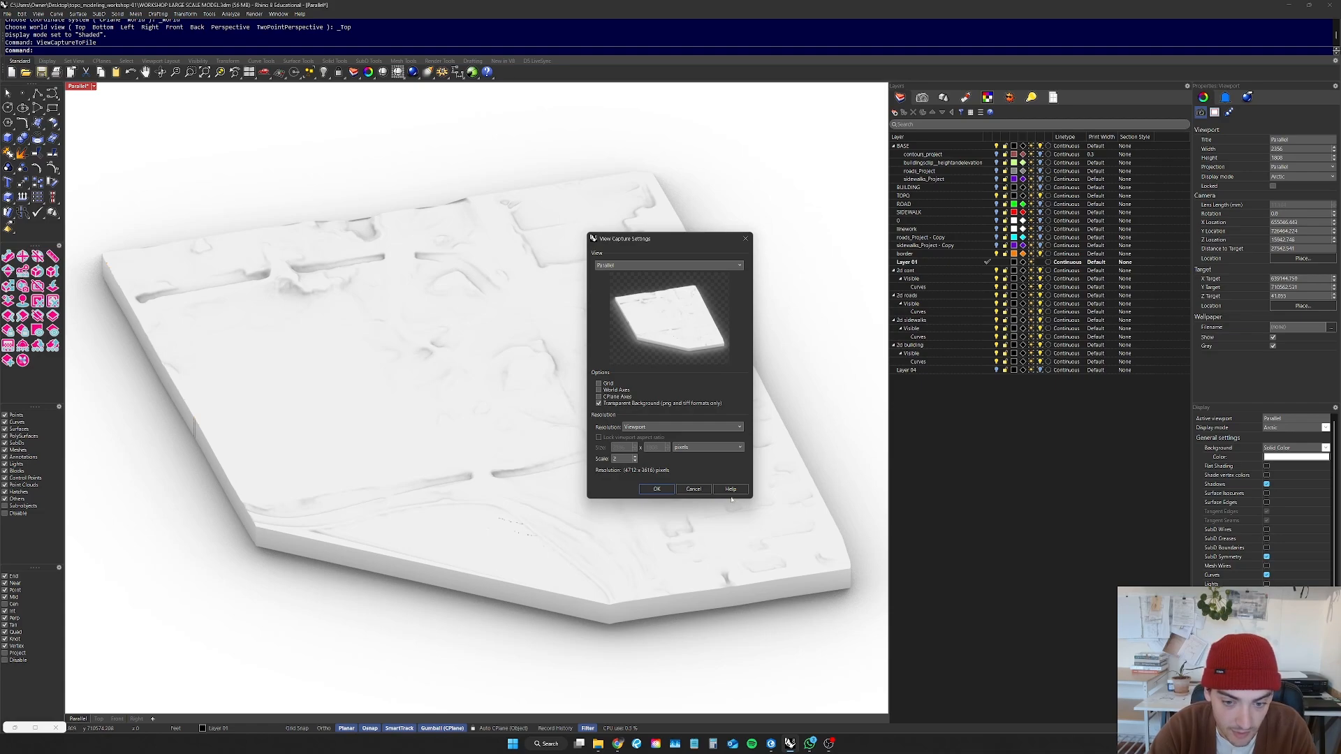
{"action": "left_click", "coordinate": [694, 490]}
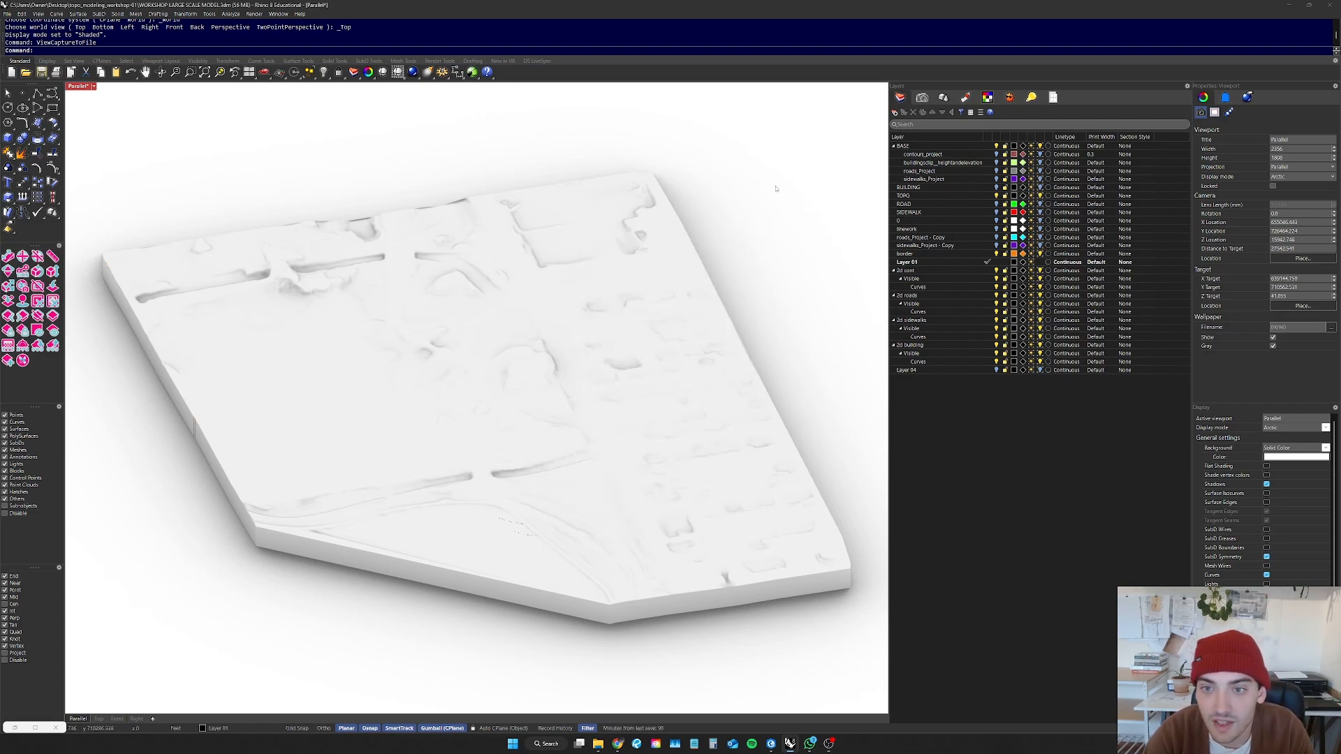
Step: Select all the 2D linework in the Top view and start exporting it to the Desktop
{"action": "left_click", "coordinate": [99, 718]}
{"action": "left_click_drag", "start_coordinate": [782, 307], "coordinate": [444, 568]}
{"action": "type", "text": "Export"}
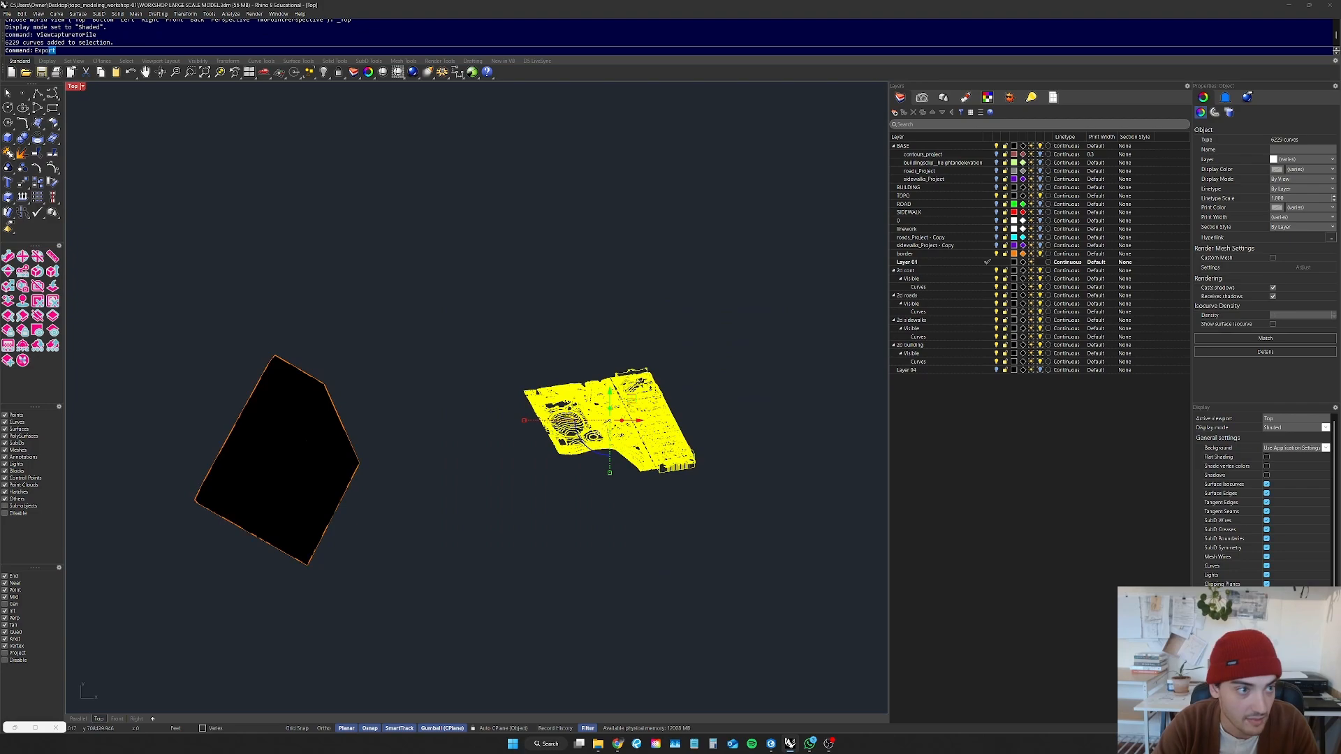
{"action": "type", "text": "selected"}
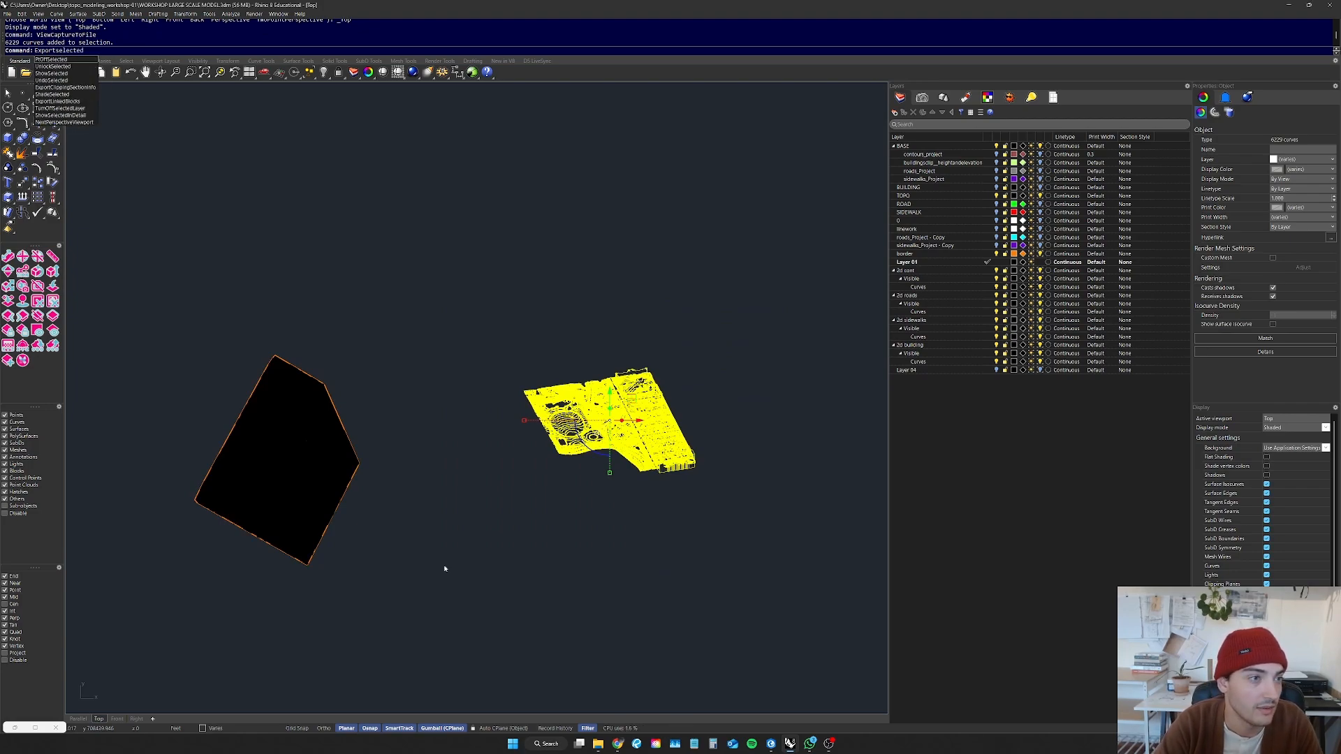
{"action": "key", "text": "Return"}
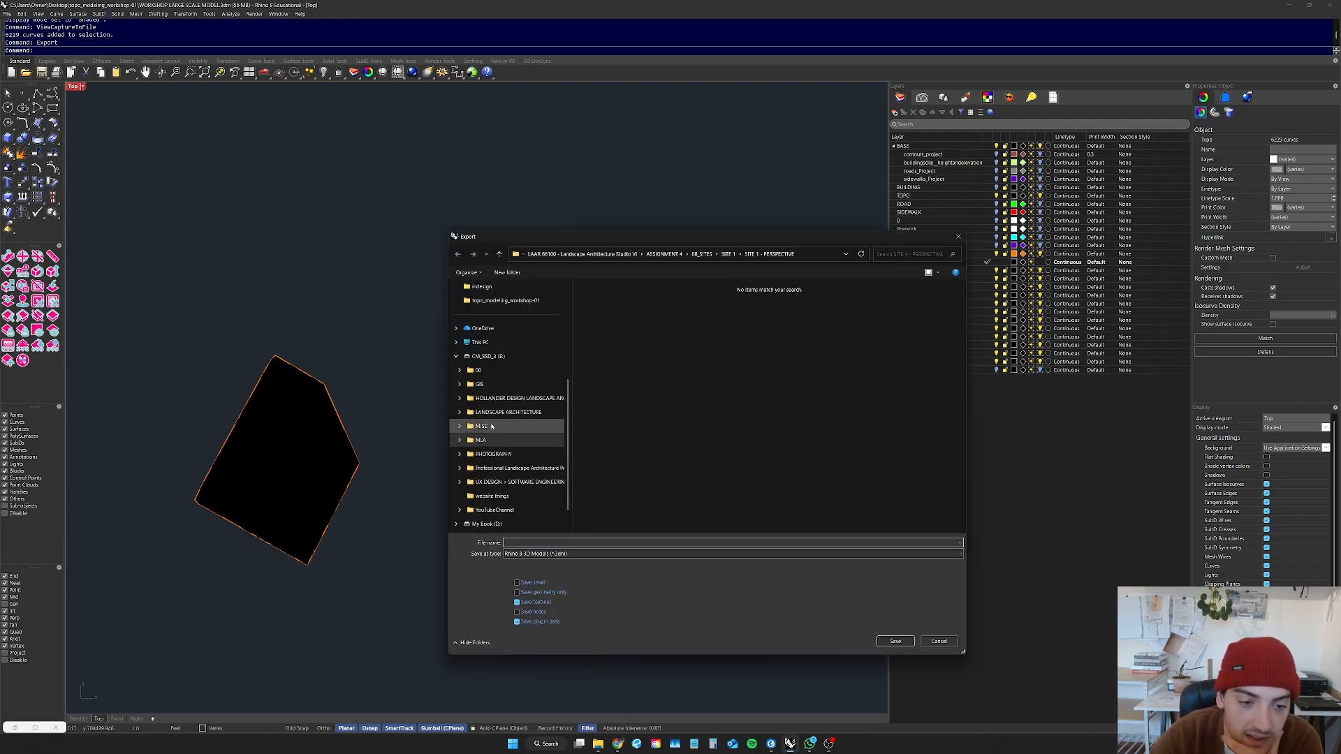
{"action": "scroll", "coordinate": [475, 382], "scroll_direction": "up", "scroll_amount": 4}
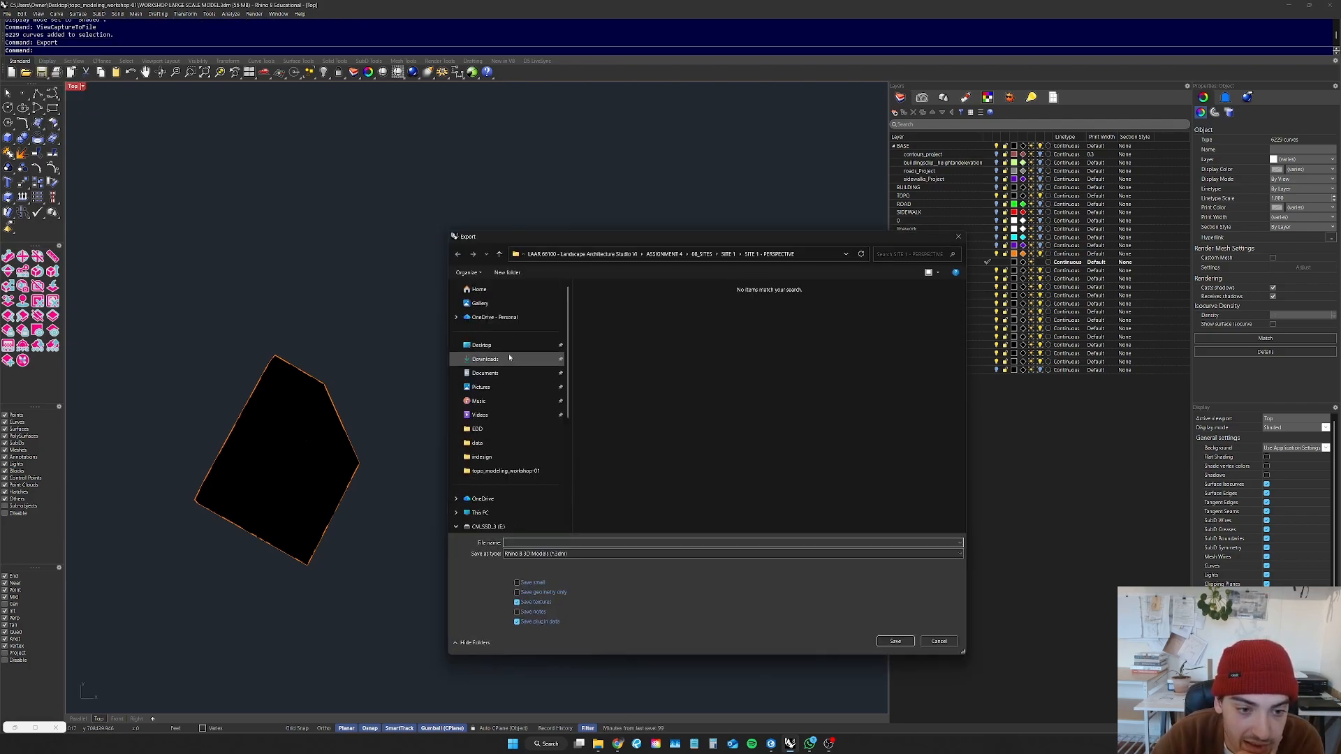
{"action": "left_click", "coordinate": [508, 352]}
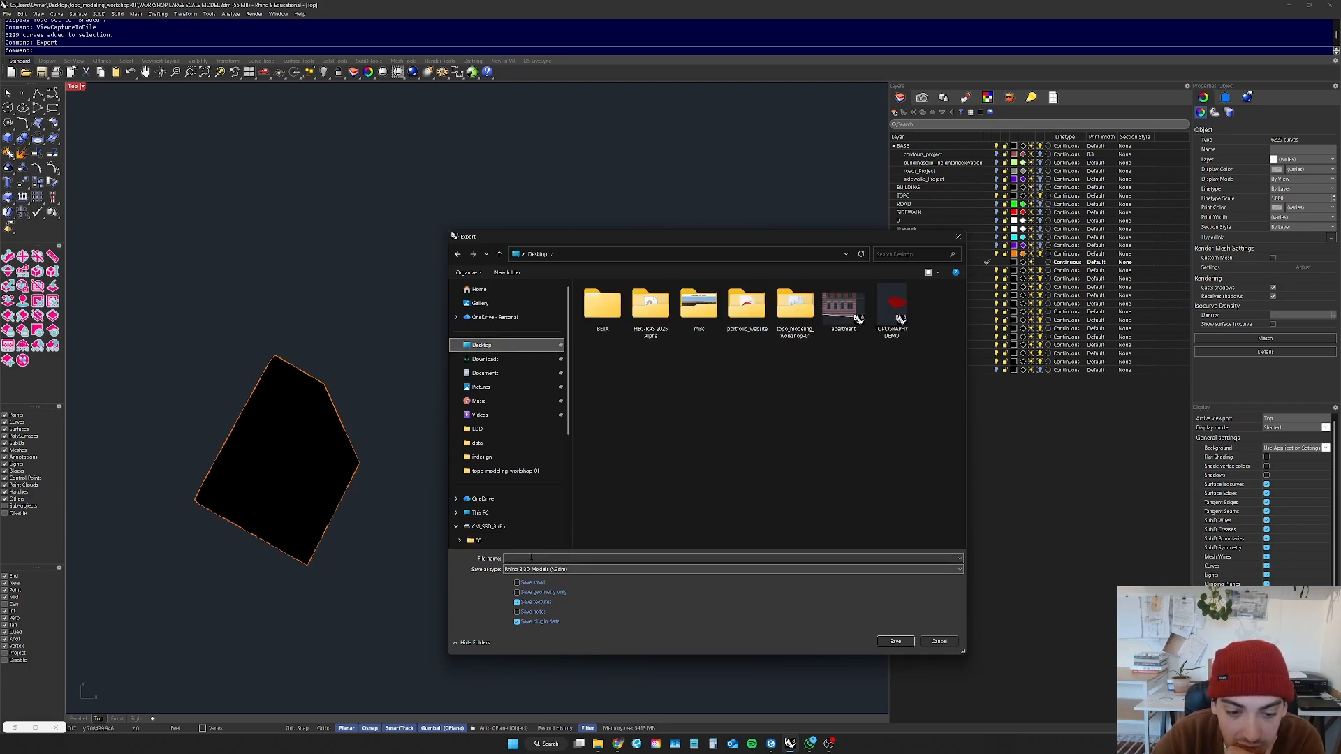
Step: Set the export file type for the selected linework to Adobe Illustrator (*.ai)
{"action": "left_click", "coordinate": [551, 570]}
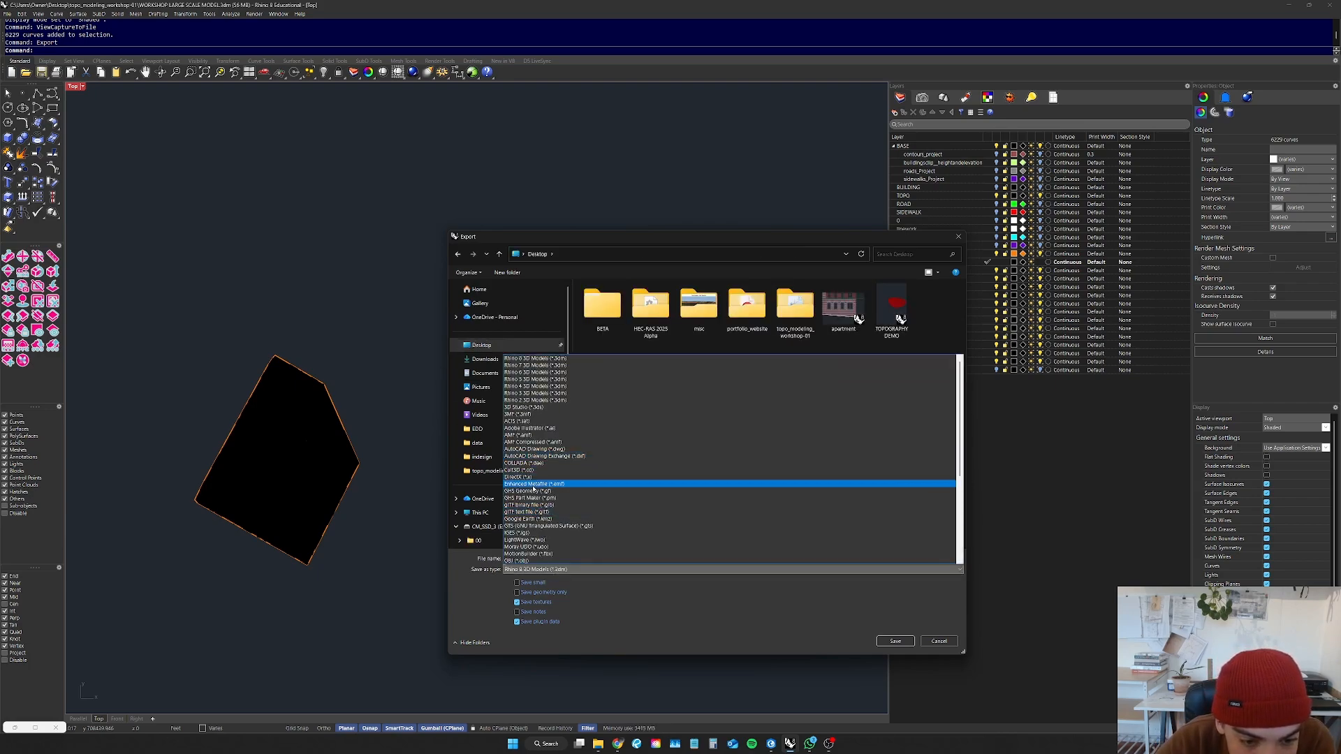
{"action": "scroll", "coordinate": [531, 514], "scroll_direction": "down", "scroll_amount": 7}
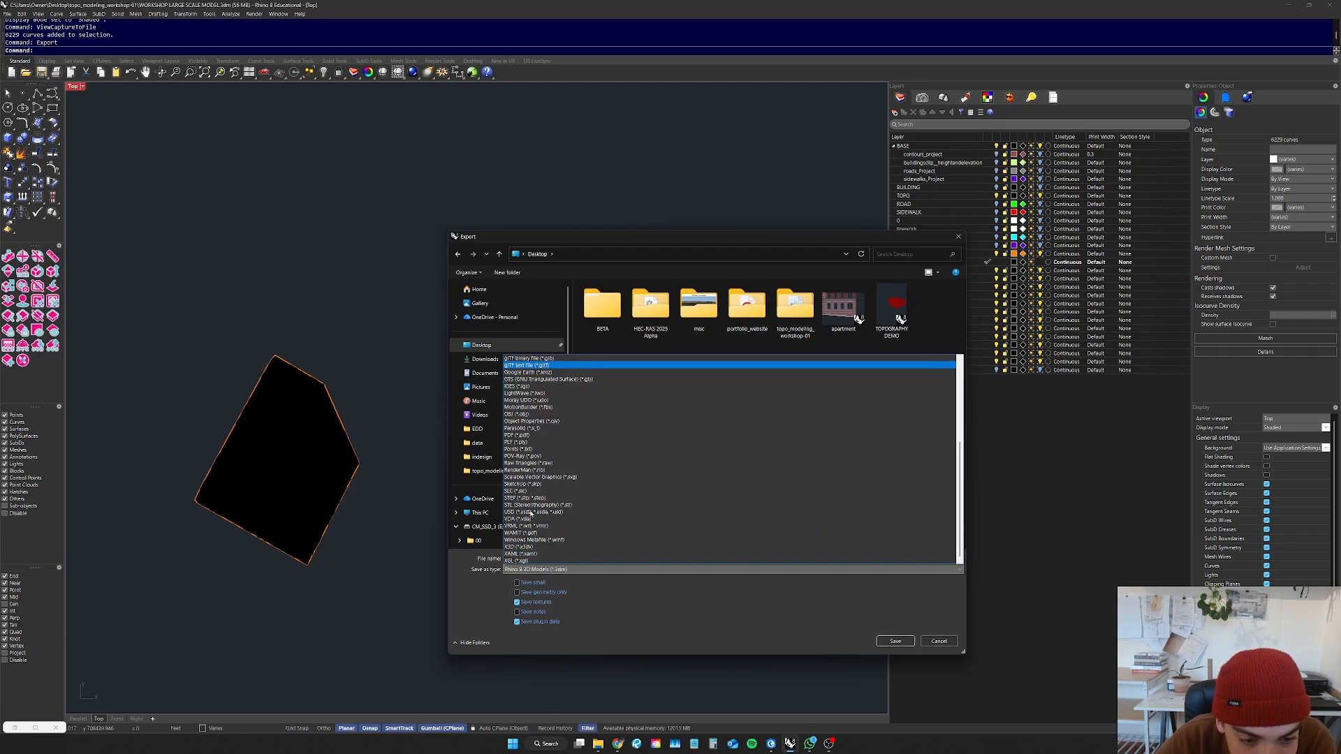
{"action": "scroll", "coordinate": [534, 548], "scroll_direction": "up", "scroll_amount": 7}
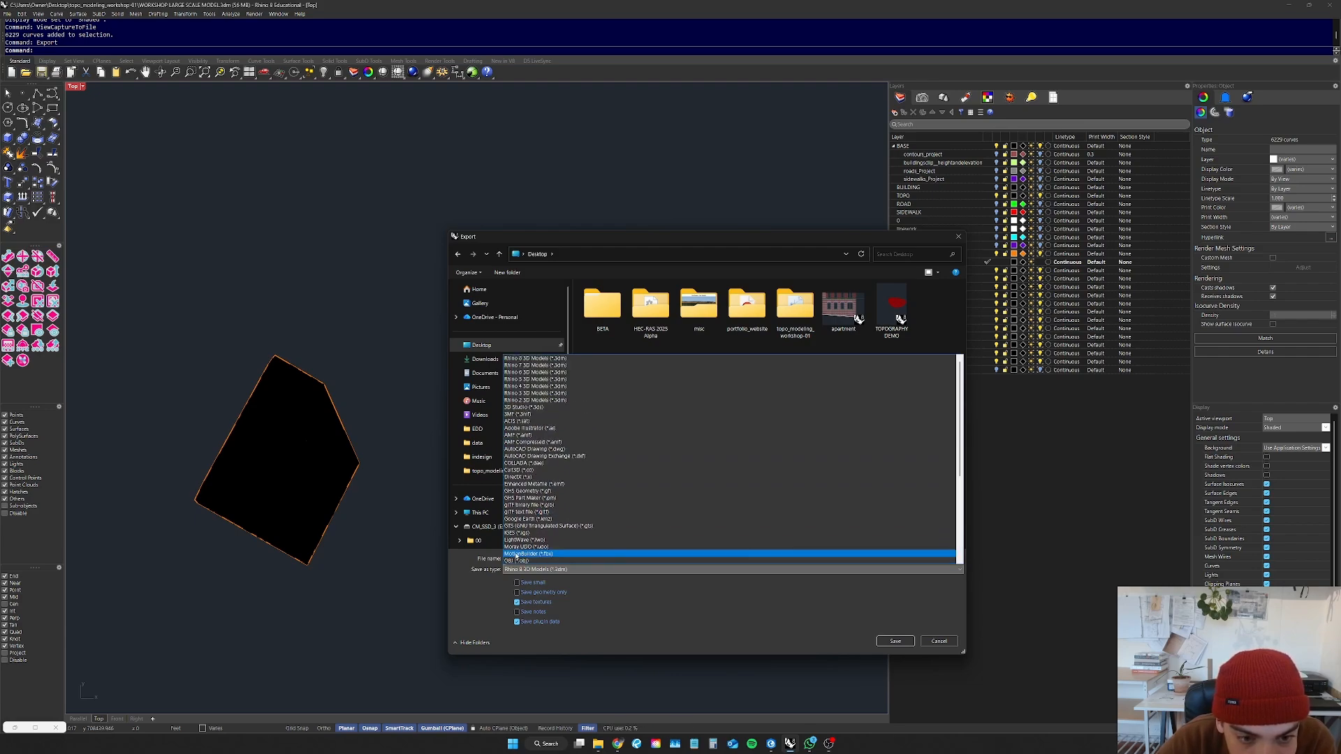
{"action": "left_click", "coordinate": [555, 435]}
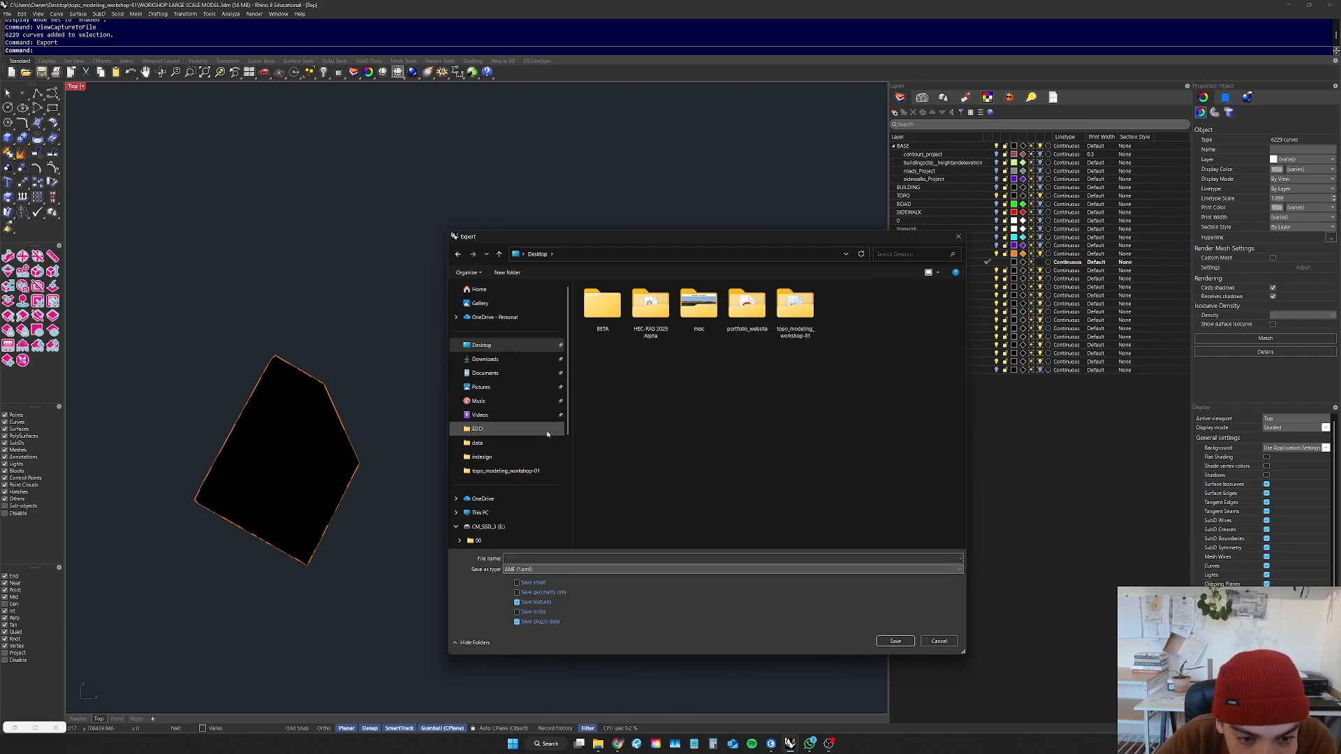
{"action": "left_click", "coordinate": [536, 569]}
{"action": "scroll", "coordinate": [551, 447], "scroll_direction": "up", "scroll_amount": 1}
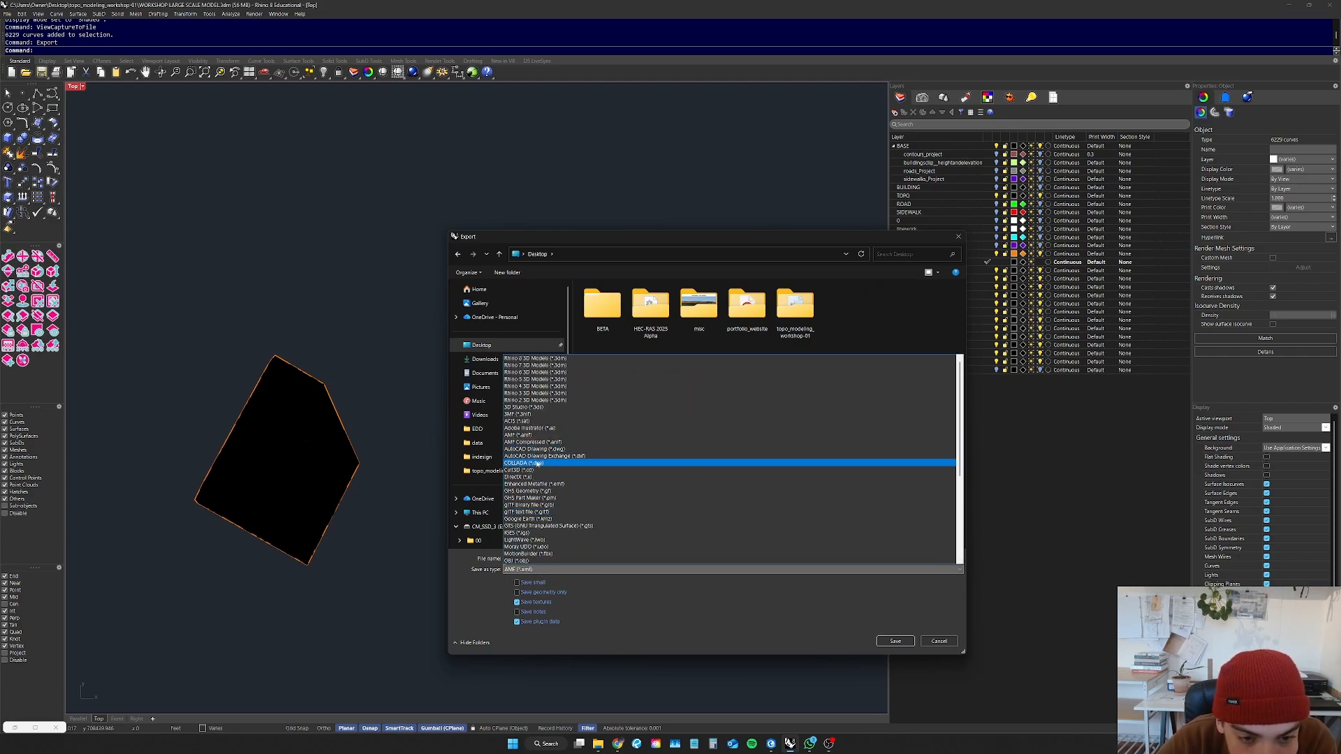
{"action": "left_click", "coordinate": [556, 427]}
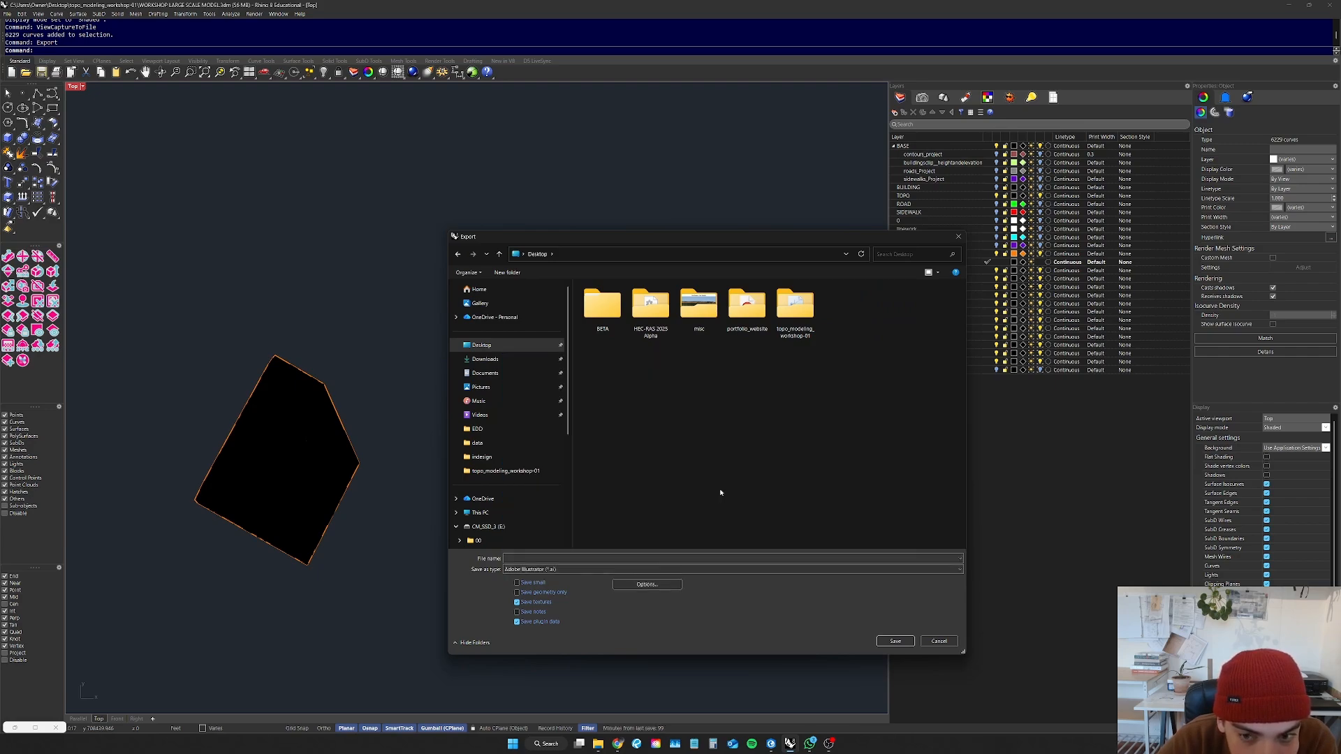
Step: Name the export file "workshop-linework", check the AI export options with Snapshot of current view, and cancel the export
{"action": "left_click", "coordinate": [621, 556]}
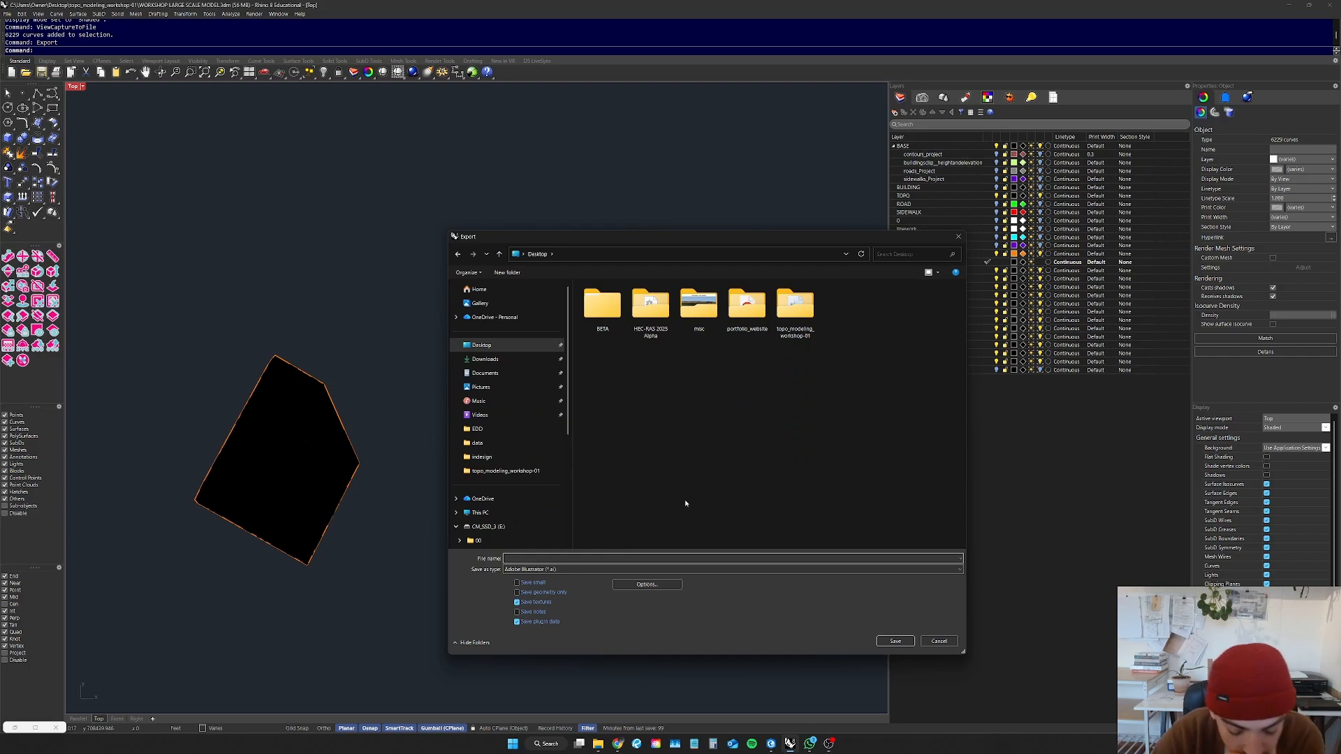
{"action": "type", "text": "worksho"}
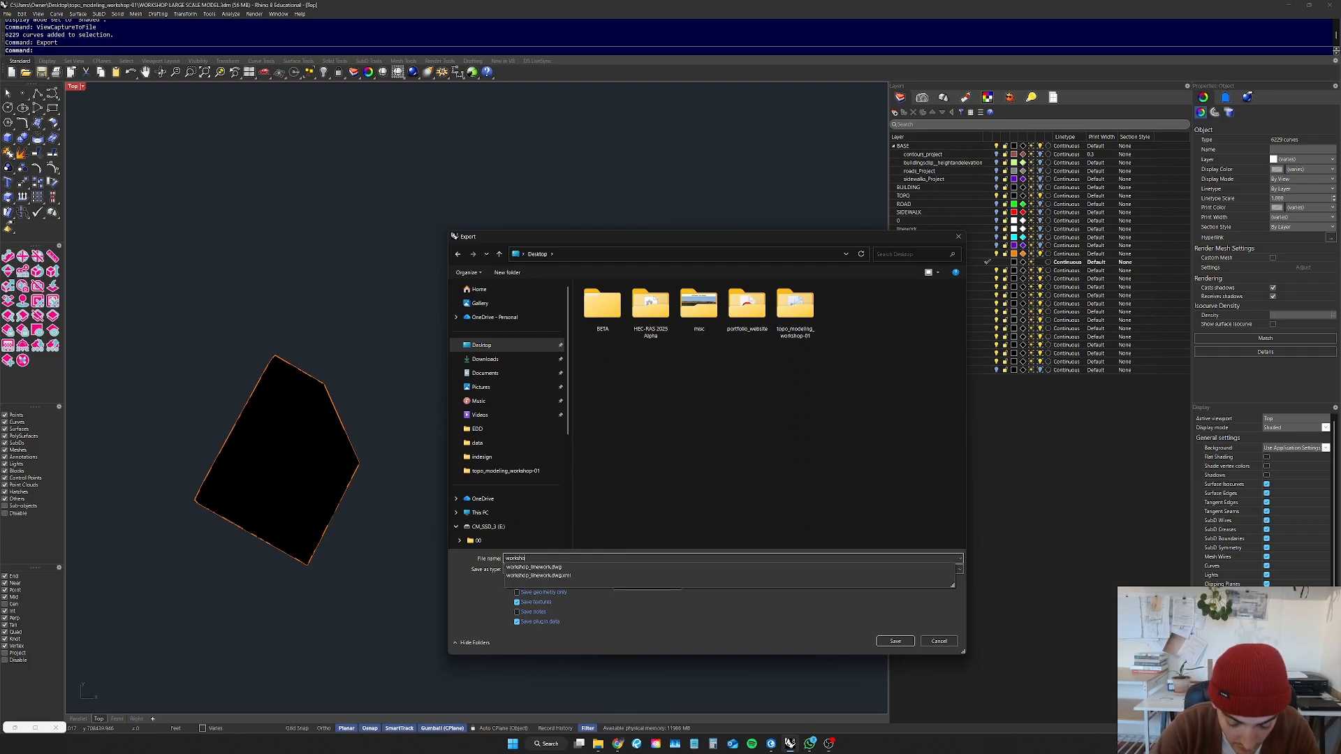
{"action": "type", "text": "p-linework"}
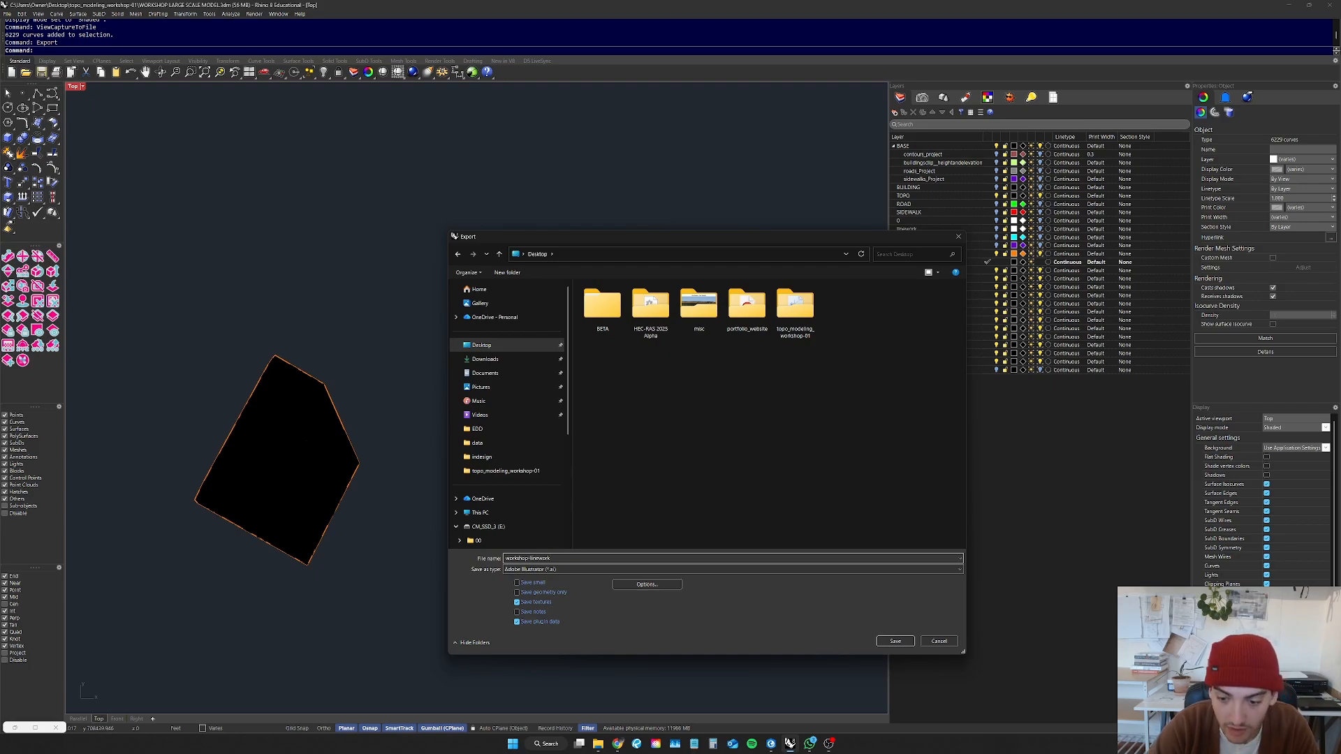
{"action": "key", "text": "Return"}
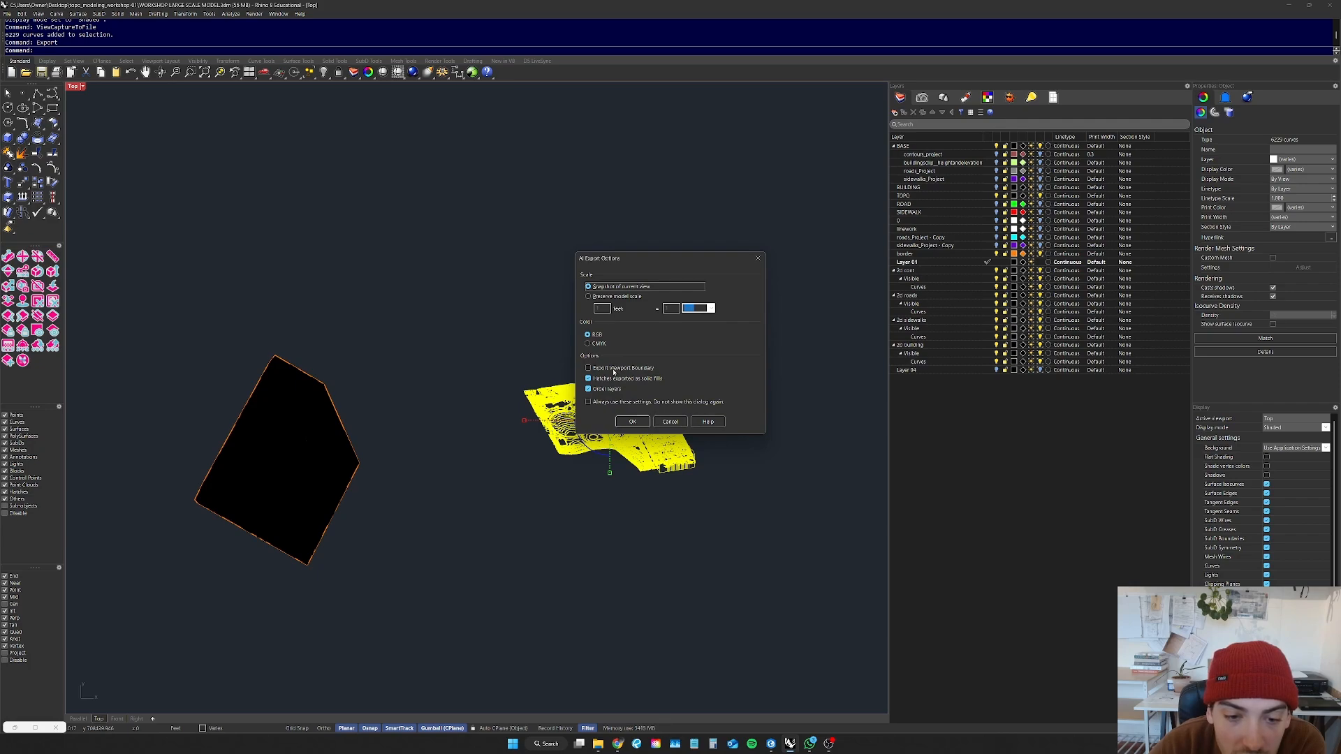
{"action": "left_click_drag", "start_coordinate": [676, 262], "coordinate": [749, 196]}
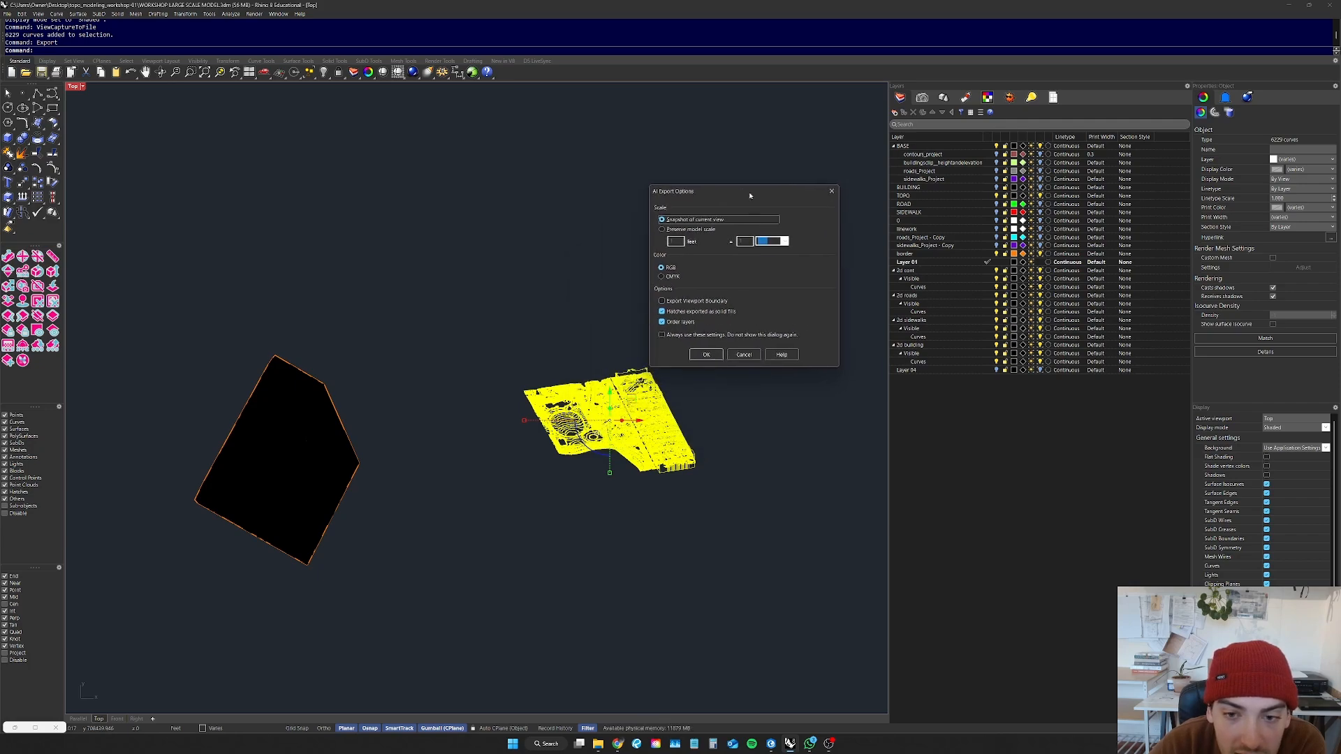
{"action": "left_click", "coordinate": [706, 354]}
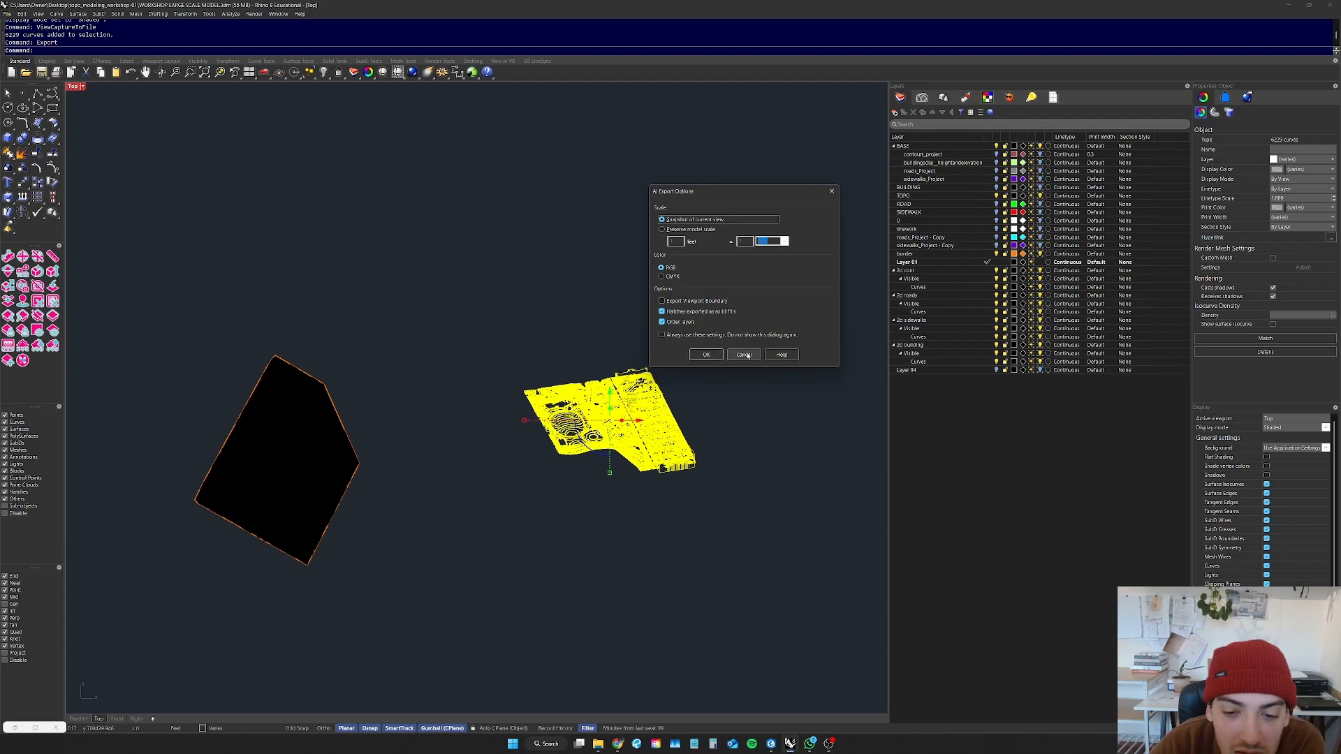
Step: Examine the extent of the combined 2D linework in the Top view and its placement relative to the site model
{"action": "scroll", "coordinate": [669, 390], "scroll_direction": "up", "scroll_amount": 2}
{"action": "right_click_drag", "start_coordinate": [632, 403], "coordinate": [656, 368]}
{"action": "left_click", "coordinate": [821, 160]}
{"action": "left_click_drag", "start_coordinate": [832, 147], "coordinate": [176, 637]}
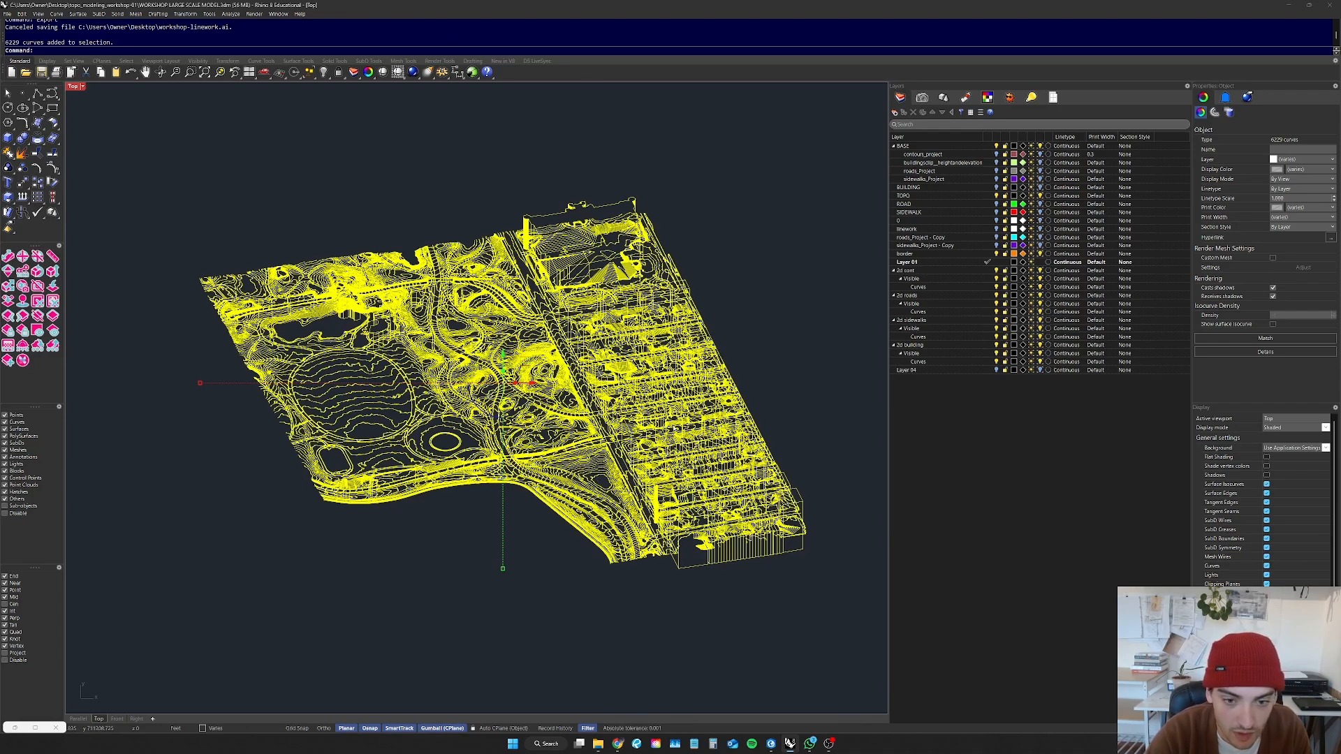
{"action": "left_click", "coordinate": [792, 331]}
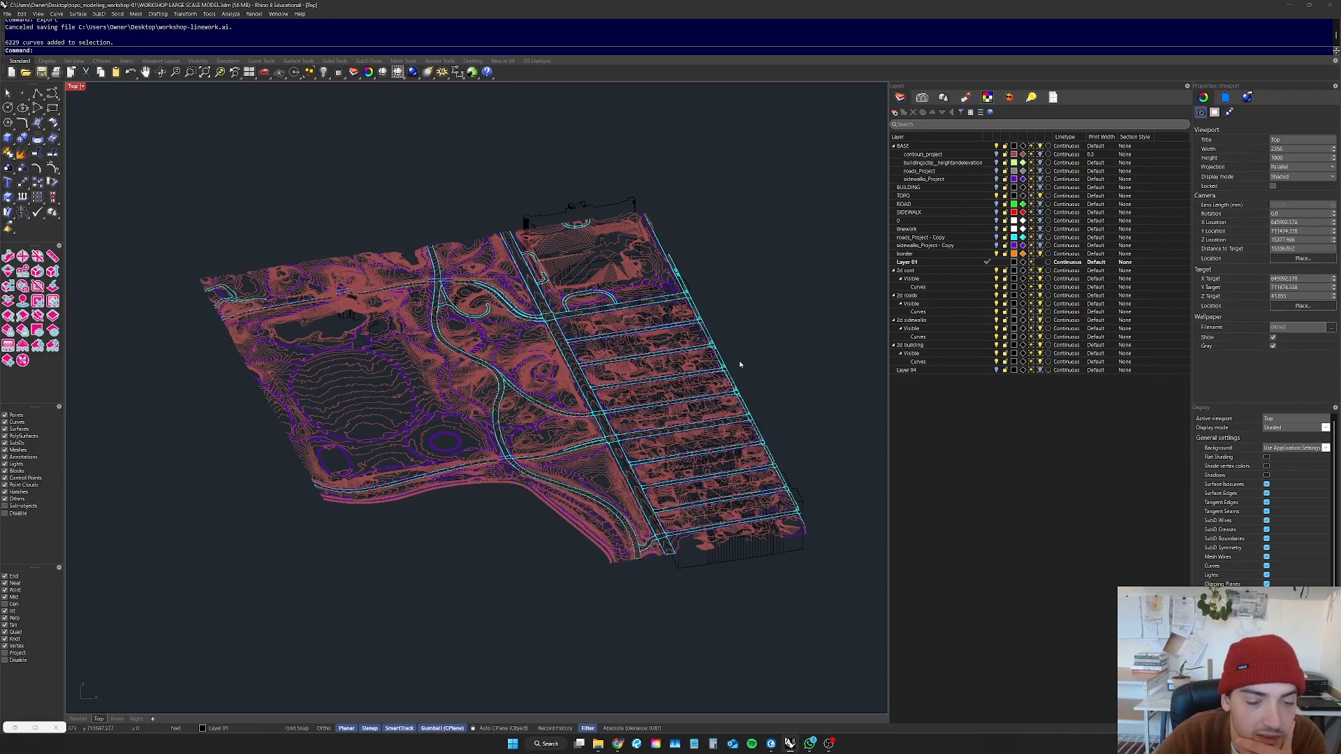
{"action": "scroll", "coordinate": [740, 364], "scroll_direction": "down", "scroll_amount": 4}
{"action": "left_click_drag", "start_coordinate": [783, 280], "coordinate": [527, 479]}
{"action": "left_click", "coordinate": [776, 279]}
{"action": "scroll", "coordinate": [772, 292], "scroll_direction": "up", "scroll_amount": 3}
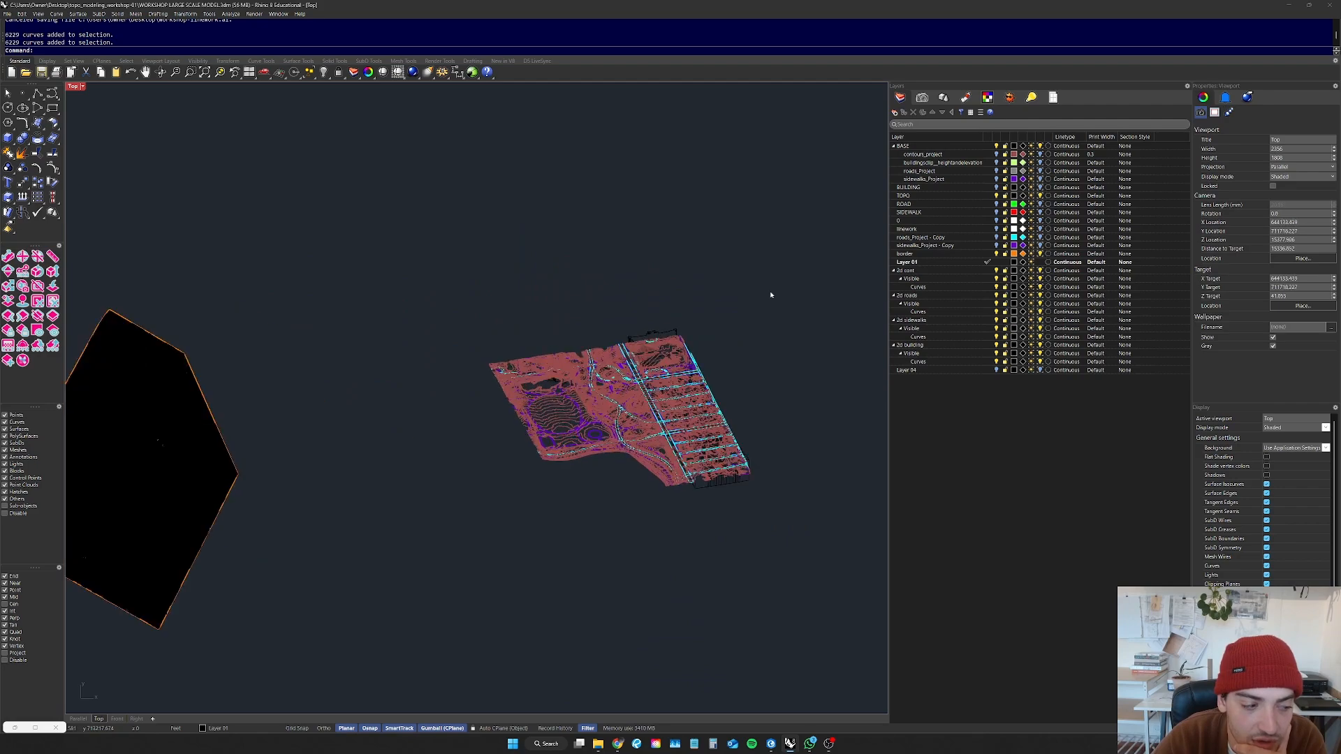
{"action": "left_click_drag", "start_coordinate": [801, 286], "coordinate": [452, 532]}
{"action": "left_click", "coordinate": [500, 532]}
{"action": "scroll", "coordinate": [502, 532], "scroll_direction": "down", "scroll_amount": 4}
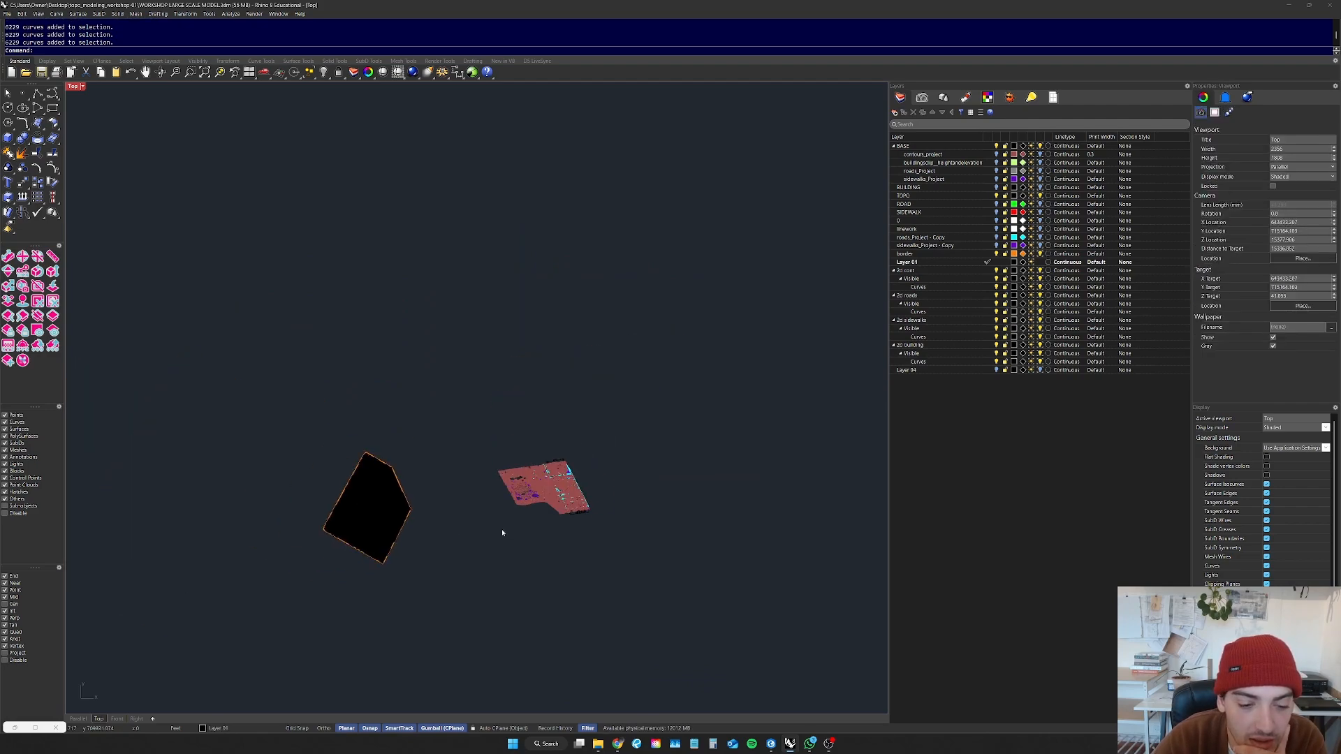
{"action": "right_click_drag", "start_coordinate": [502, 532], "coordinate": [586, 456]}
Step: Return to the Parallel view of the site model and set its display mode to Shaded
{"action": "left_click", "coordinate": [77, 719]}
{"action": "scroll", "coordinate": [521, 483], "scroll_direction": "down", "scroll_amount": 3}
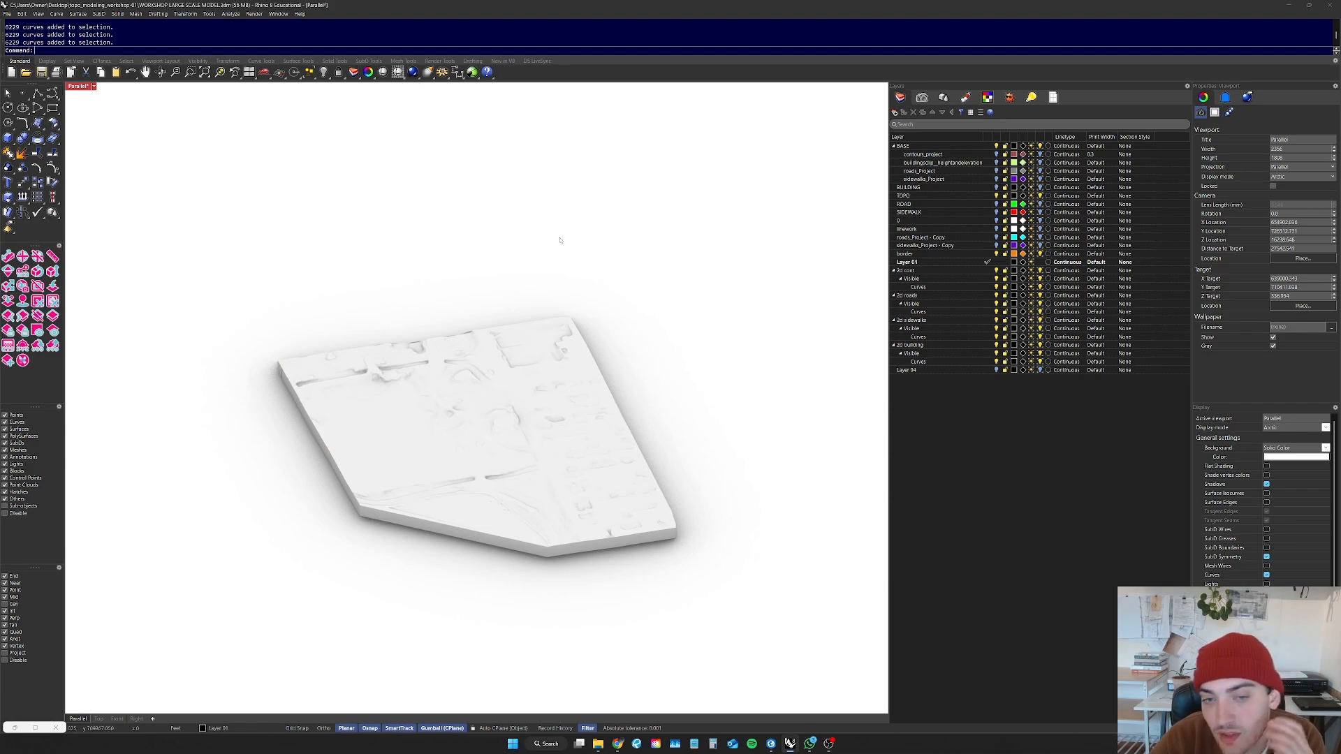
{"action": "left_click", "coordinate": [95, 86]}
{"action": "left_click", "coordinate": [119, 126]}
{"action": "scroll", "coordinate": [800, 493], "scroll_direction": "up", "scroll_amount": 5}
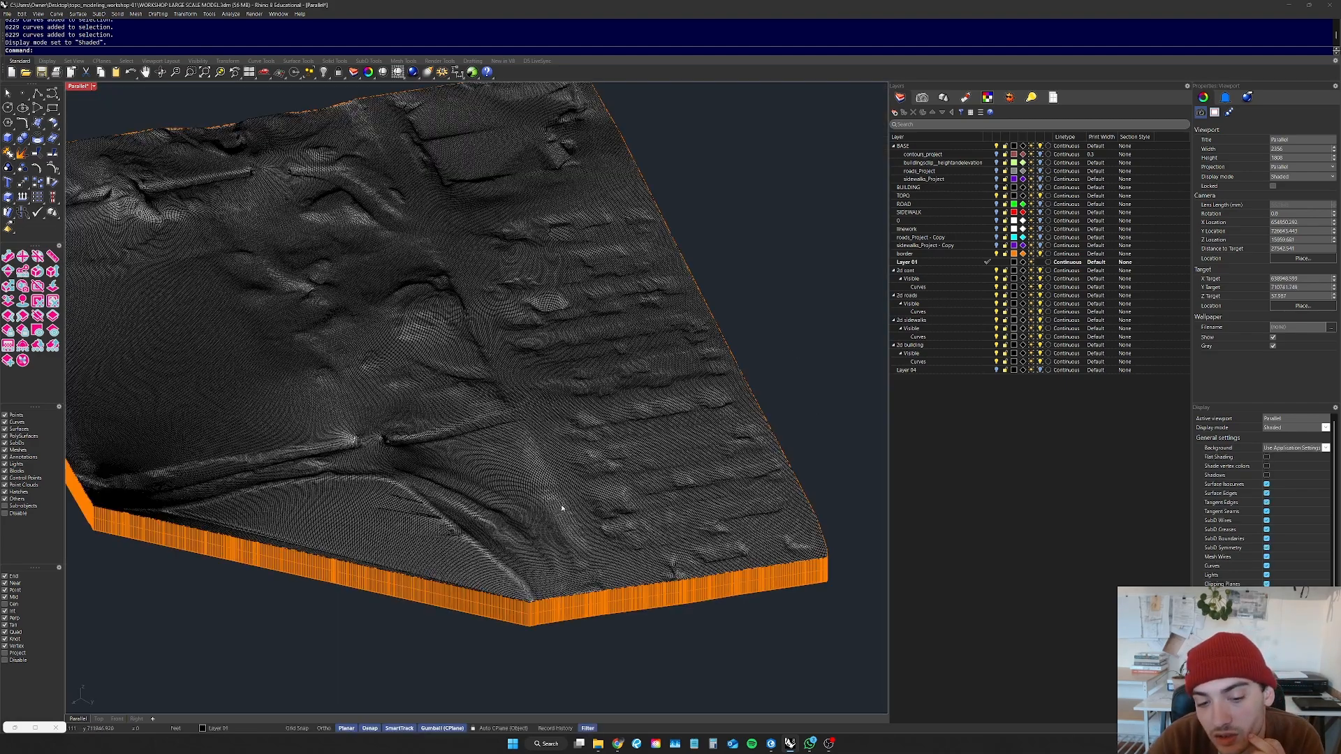
Step: Hide the border and TOPO layers in favour of contours_project, and restore the saved Parallel named view
{"action": "left_click", "coordinate": [997, 254]}
{"action": "left_click", "coordinate": [996, 196]}
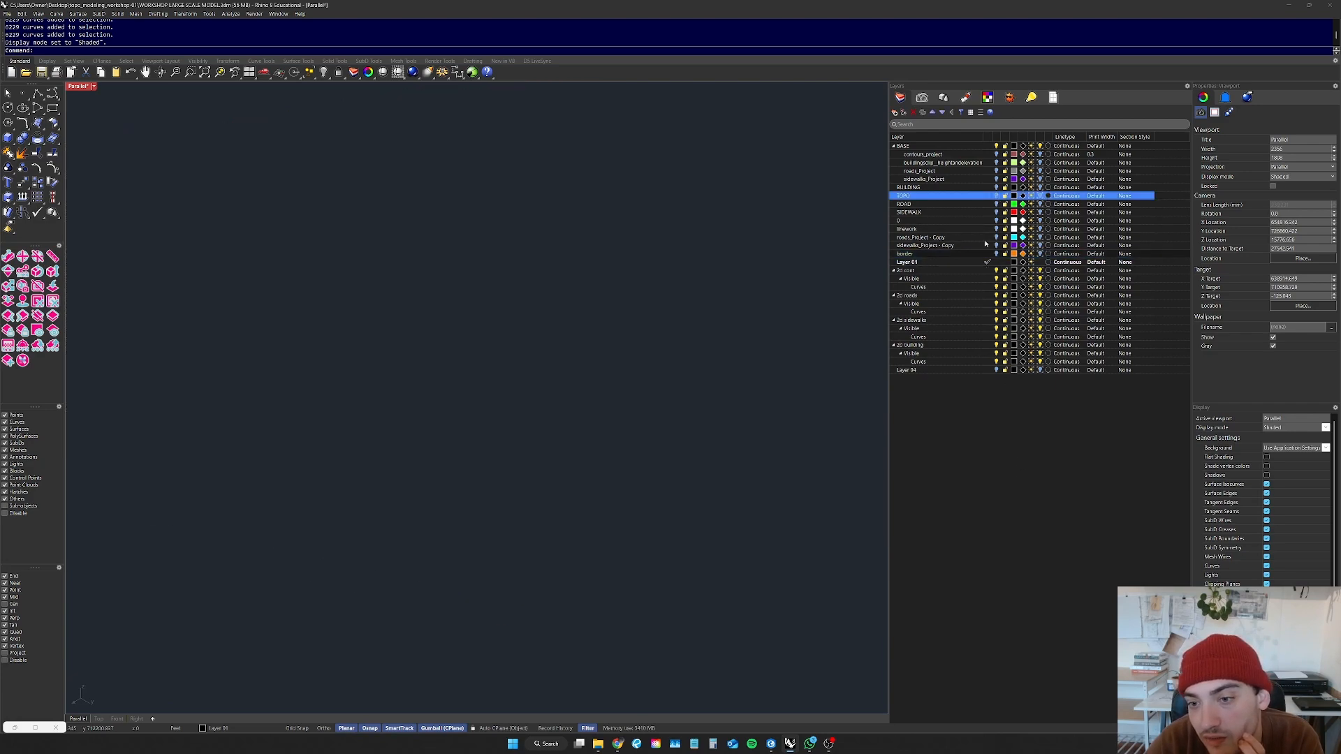
{"action": "left_click", "coordinate": [997, 163]}
{"action": "left_click", "coordinate": [996, 164]}
{"action": "left_click", "coordinate": [996, 154]}
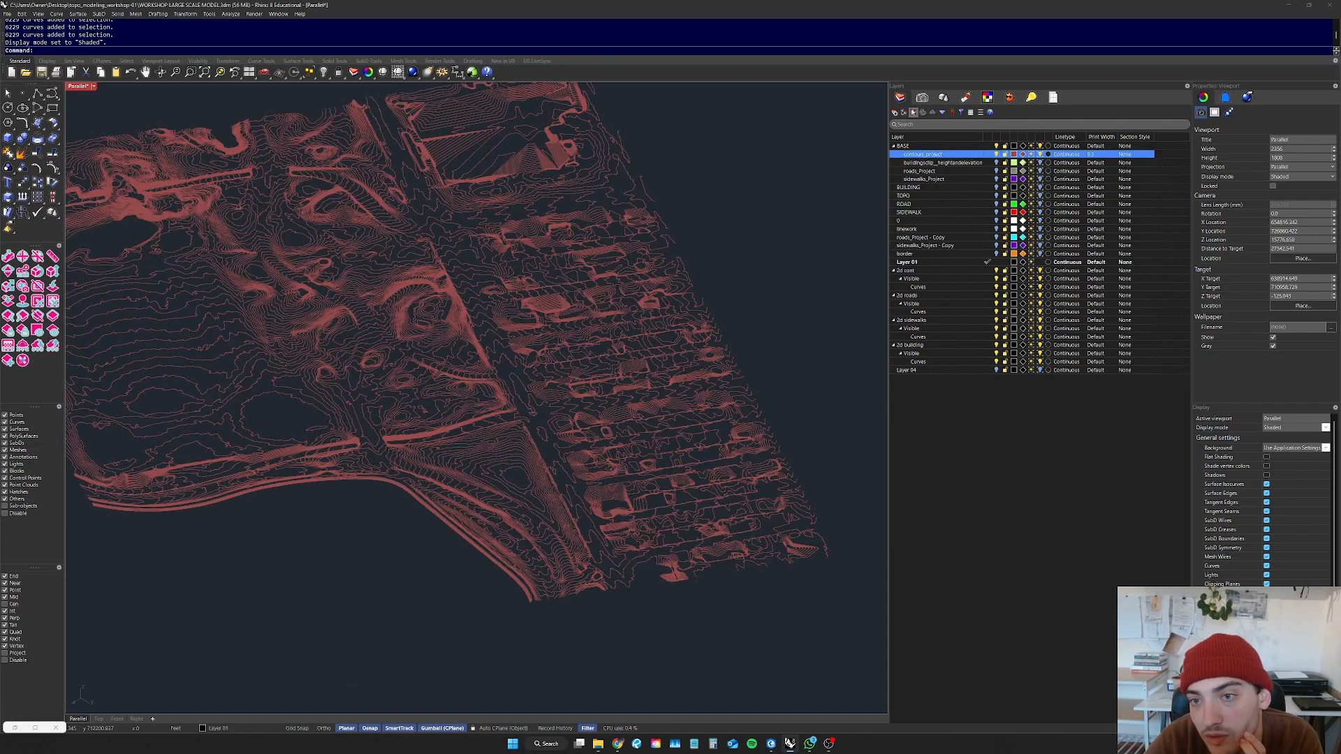
{"action": "left_click", "coordinate": [921, 98]}
{"action": "double_click", "coordinate": [912, 132]}
Step: Try a Make2D drawing of all the contour curves from the Parallel view with the Viewport rectangle option enabled
{"action": "left_click_drag", "start_coordinate": [874, 114], "coordinate": [87, 640]}
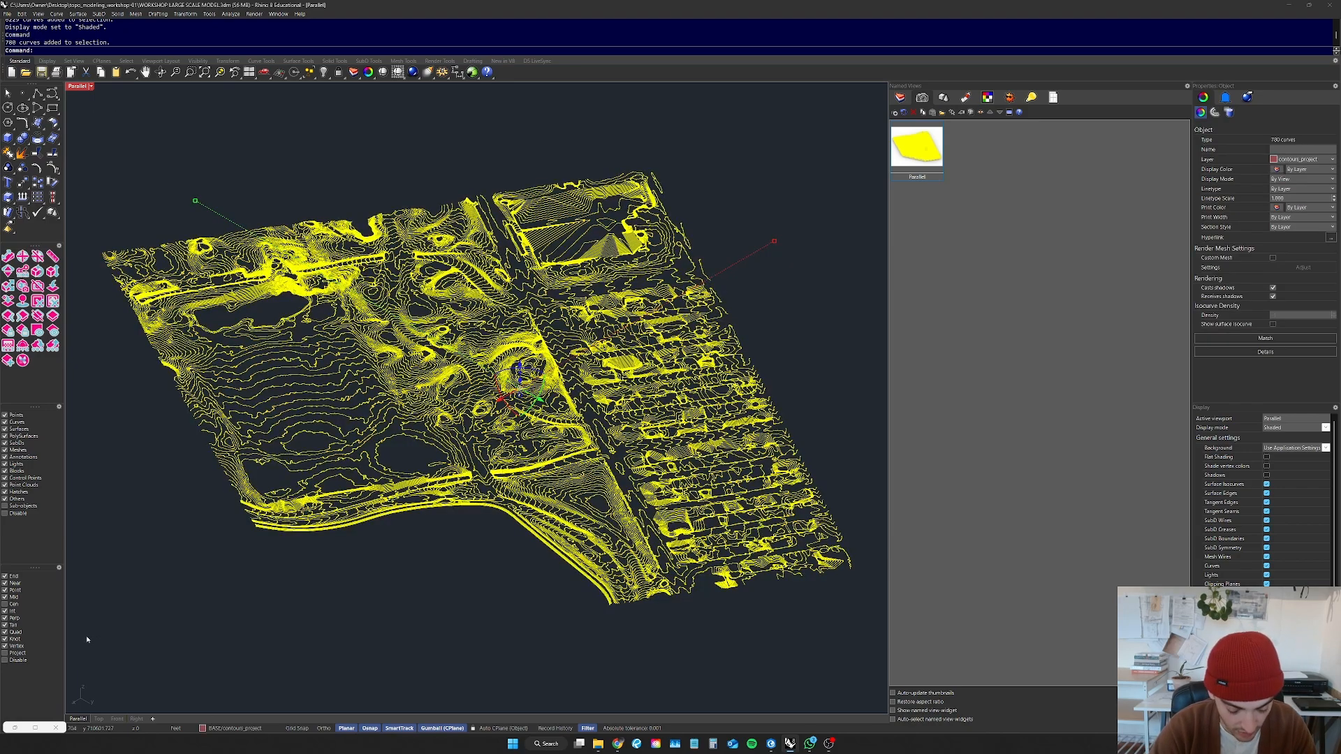
{"action": "type", "text": "Make2D"}
{"action": "key", "text": "Return"}
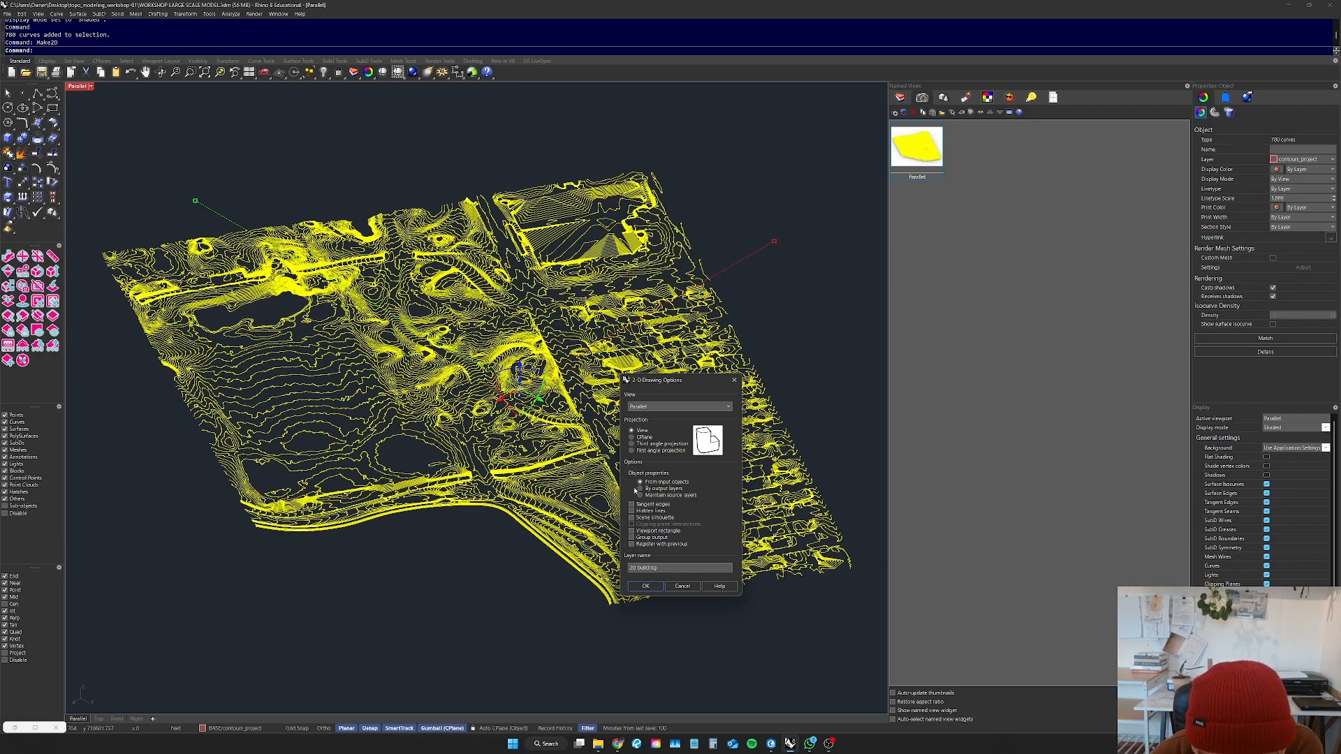
{"action": "left_click", "coordinate": [632, 531]}
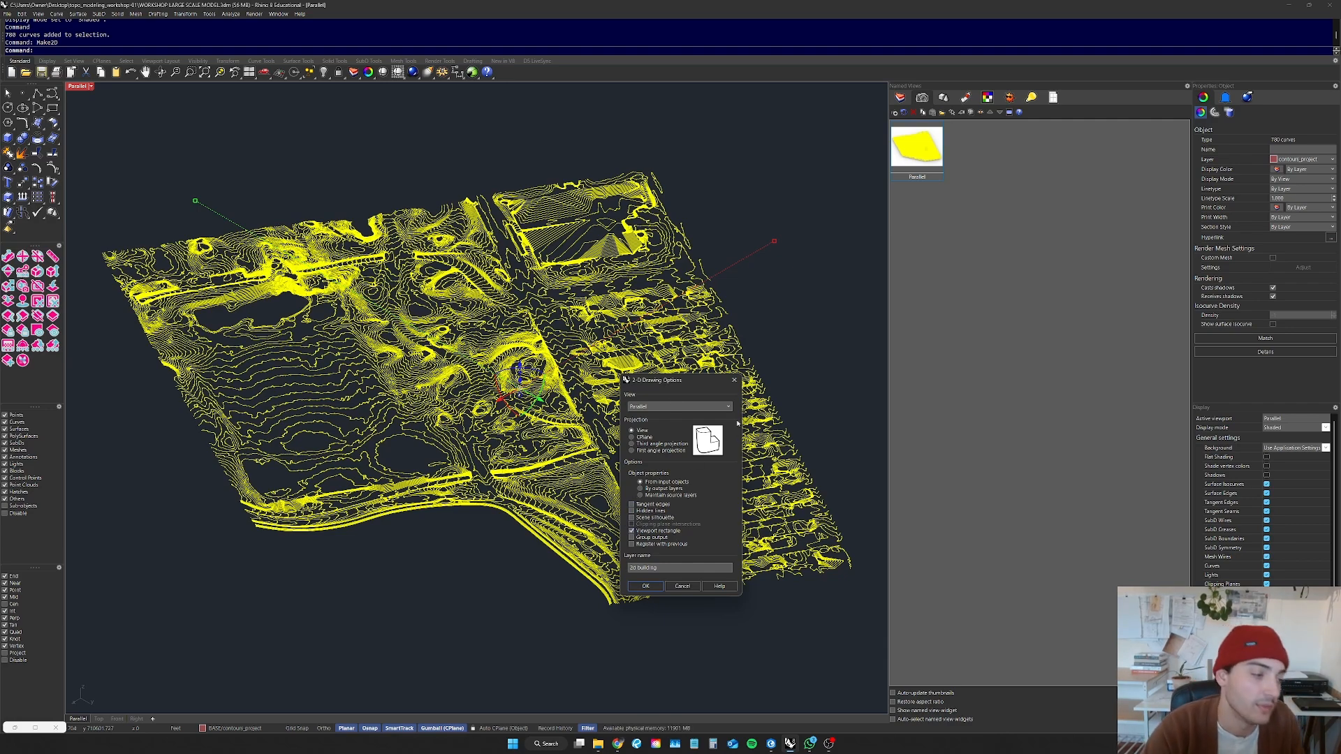
{"action": "left_click", "coordinate": [647, 586]}
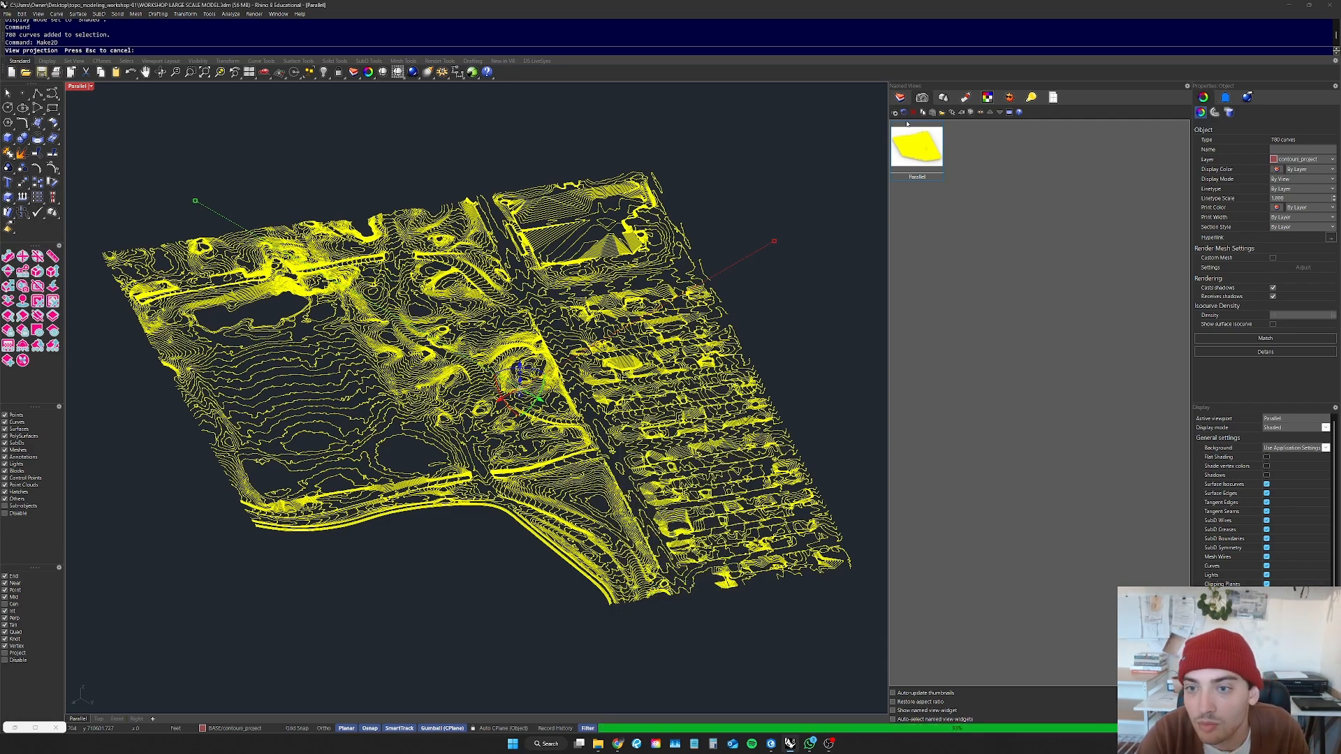
{"action": "left_click", "coordinate": [900, 97]}
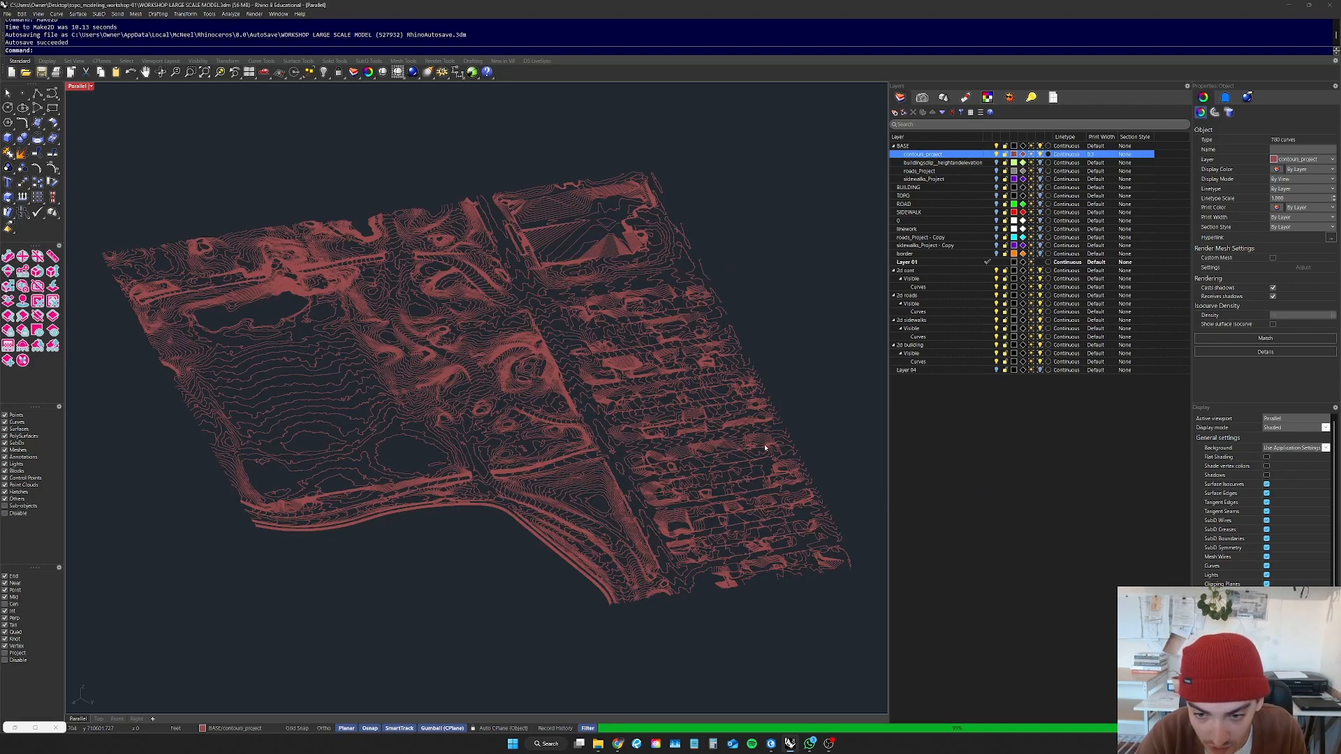
{"action": "key", "text": "ctrl+z"}
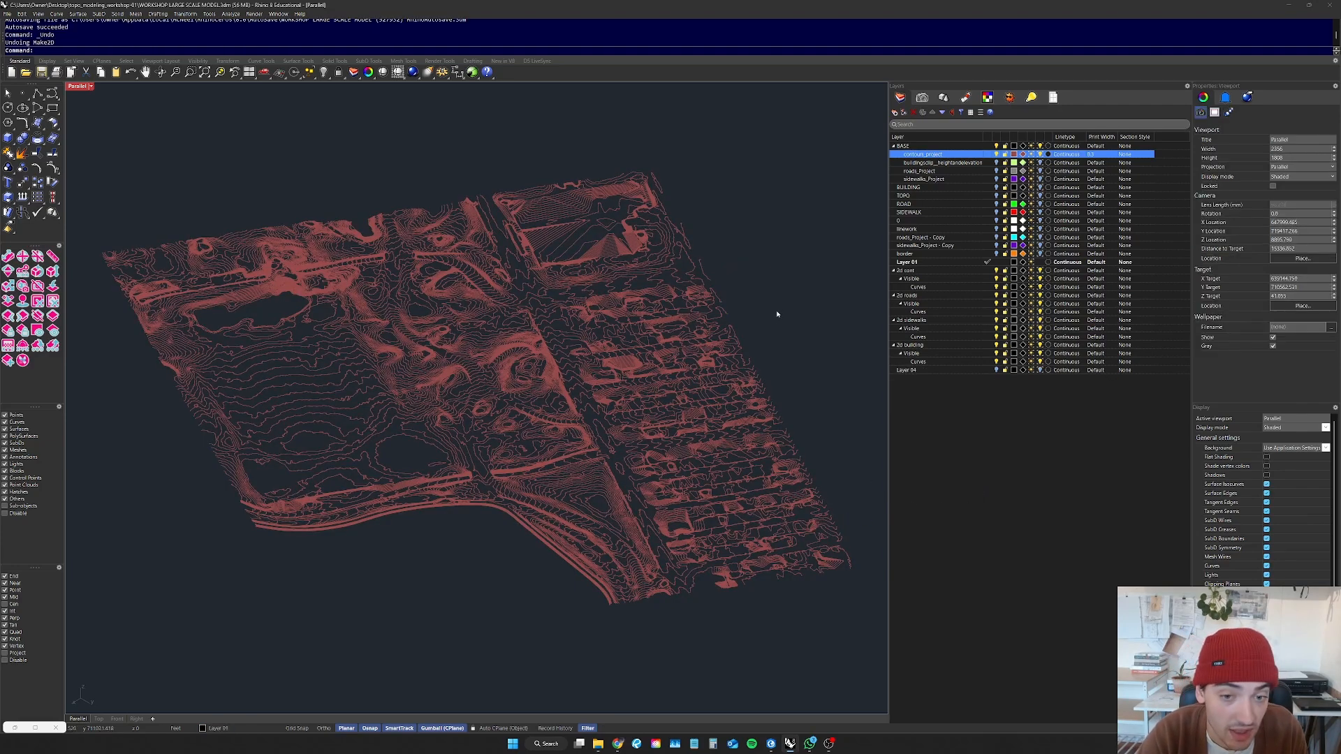
Step: Create a Make2D drawing of all the contour curves with the Viewport rectangle included, using the layer name "2d rect"
{"action": "left_click_drag", "start_coordinate": [876, 124], "coordinate": [84, 655]}
{"action": "type", "text": "Make2D"}
{"action": "key", "text": "Return"}
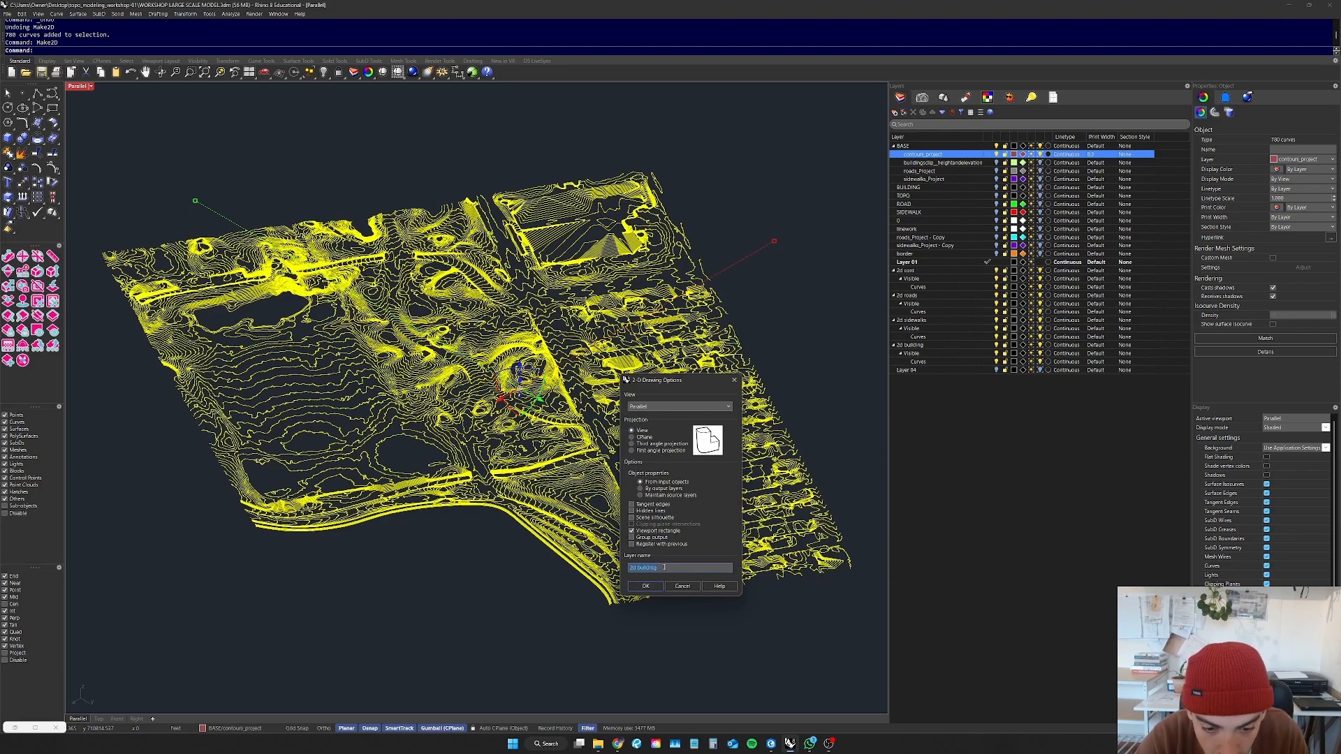
{"action": "type", "text": "rect"}
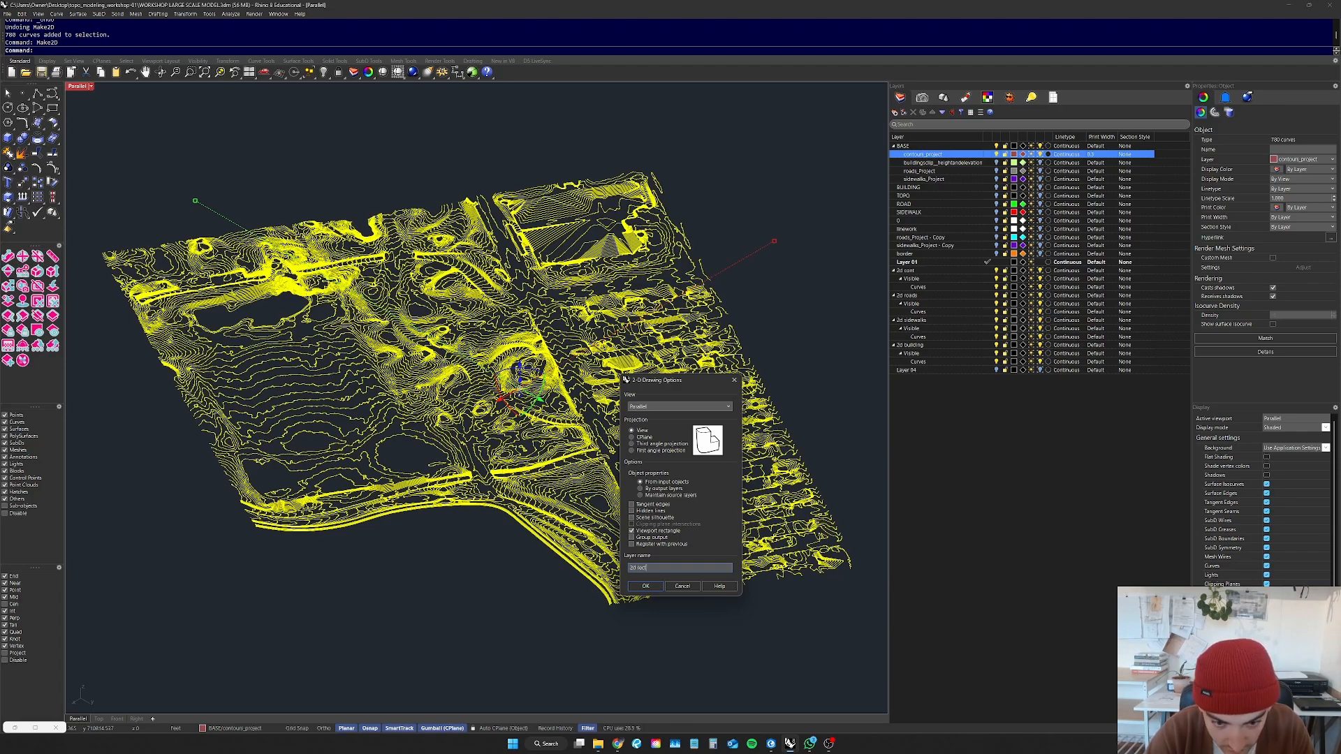
{"action": "key", "text": "Return"}
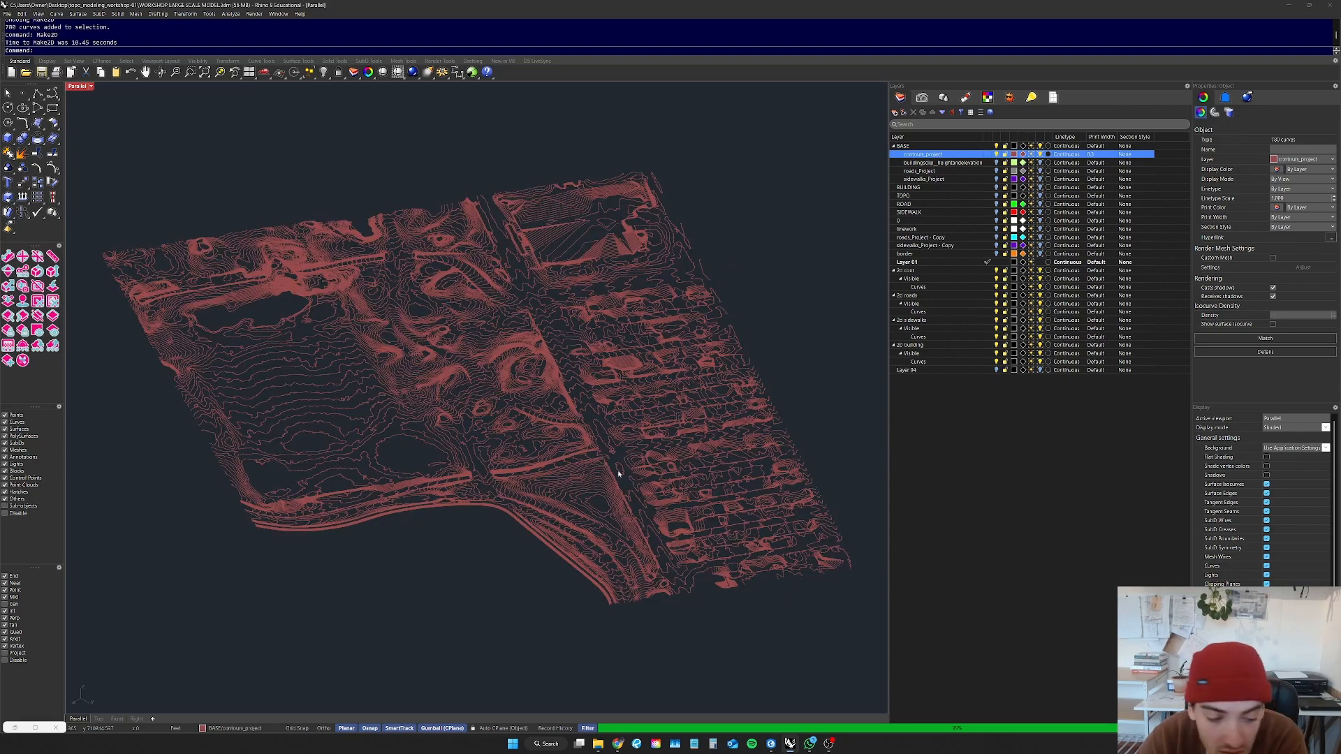
Step: Locate the new contour drawing with its viewport rectangle in the Top view and move it just above the existing 2D linework
{"action": "left_click", "coordinate": [99, 719]}
{"action": "scroll", "coordinate": [609, 381], "scroll_direction": "down", "scroll_amount": 8}
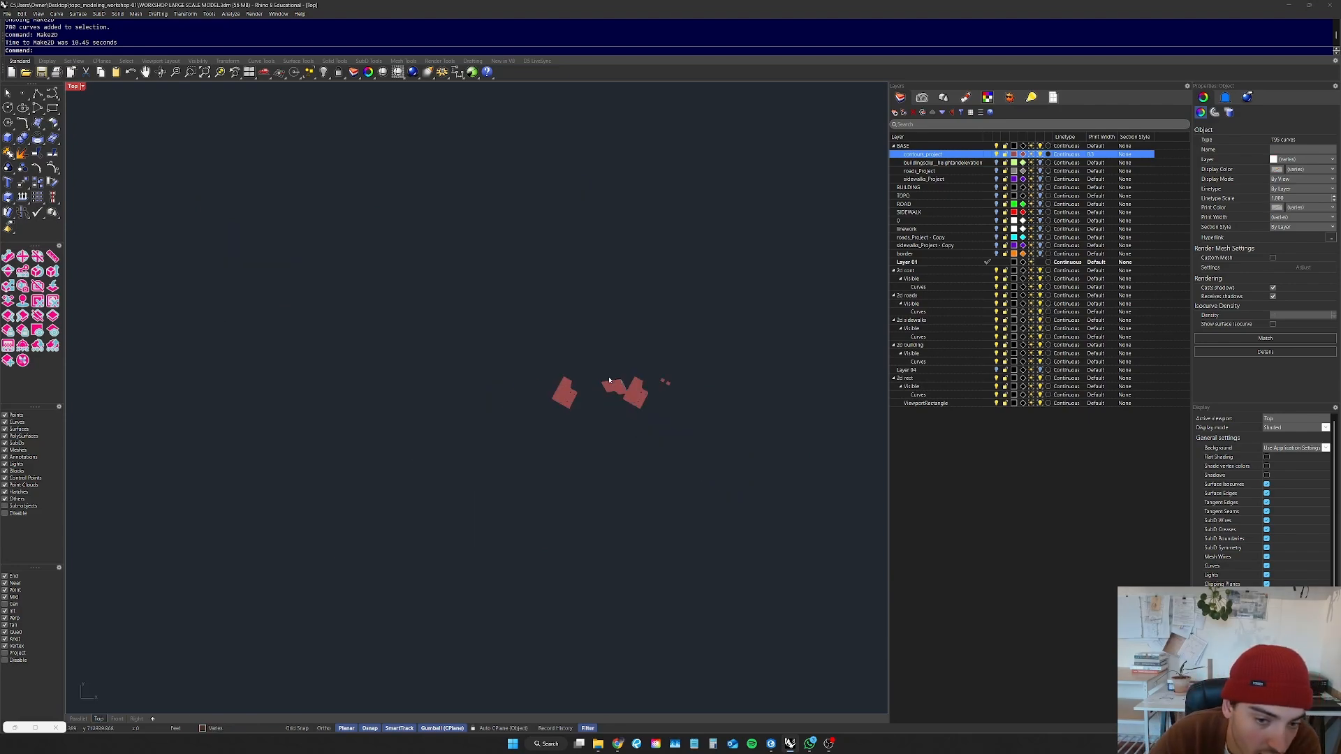
{"action": "scroll", "coordinate": [609, 381], "scroll_direction": "up", "scroll_amount": 10}
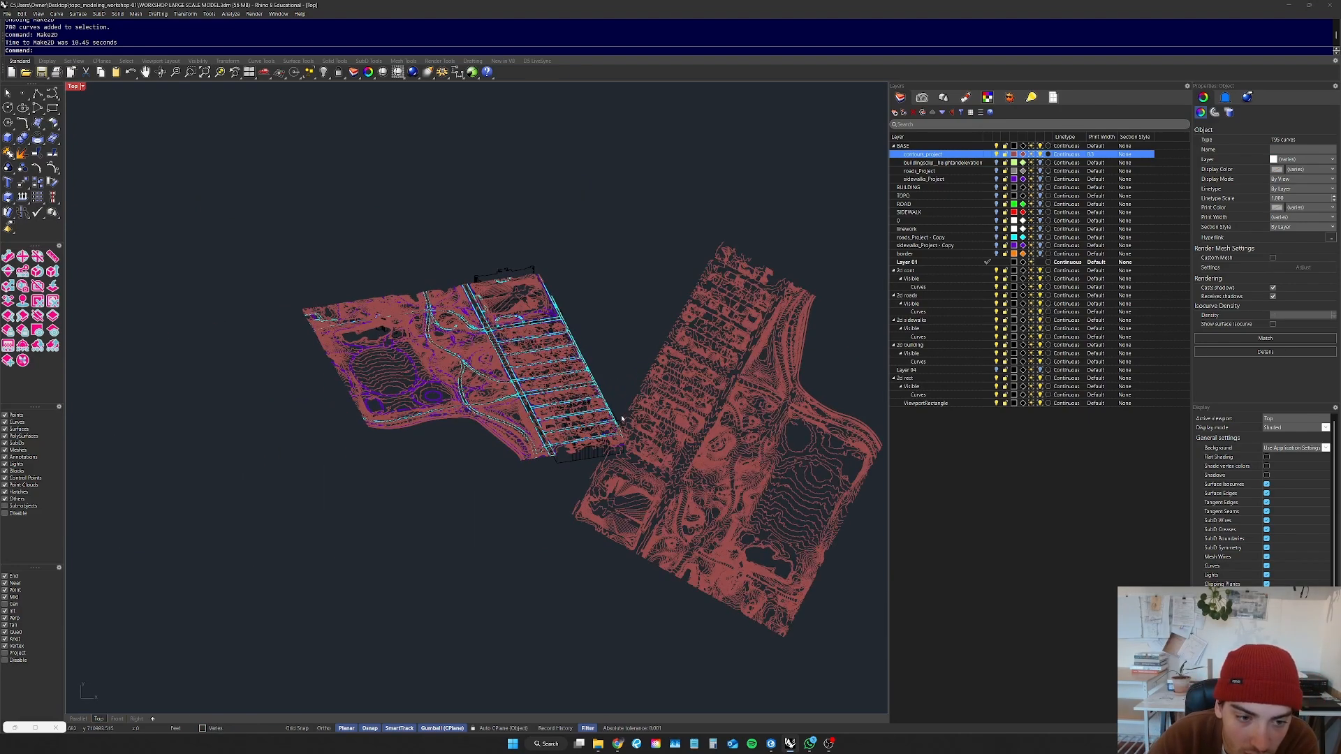
{"action": "scroll", "coordinate": [621, 419], "scroll_direction": "down", "scroll_amount": 10}
{"action": "scroll", "coordinate": [567, 404], "scroll_direction": "up", "scroll_amount": 12}
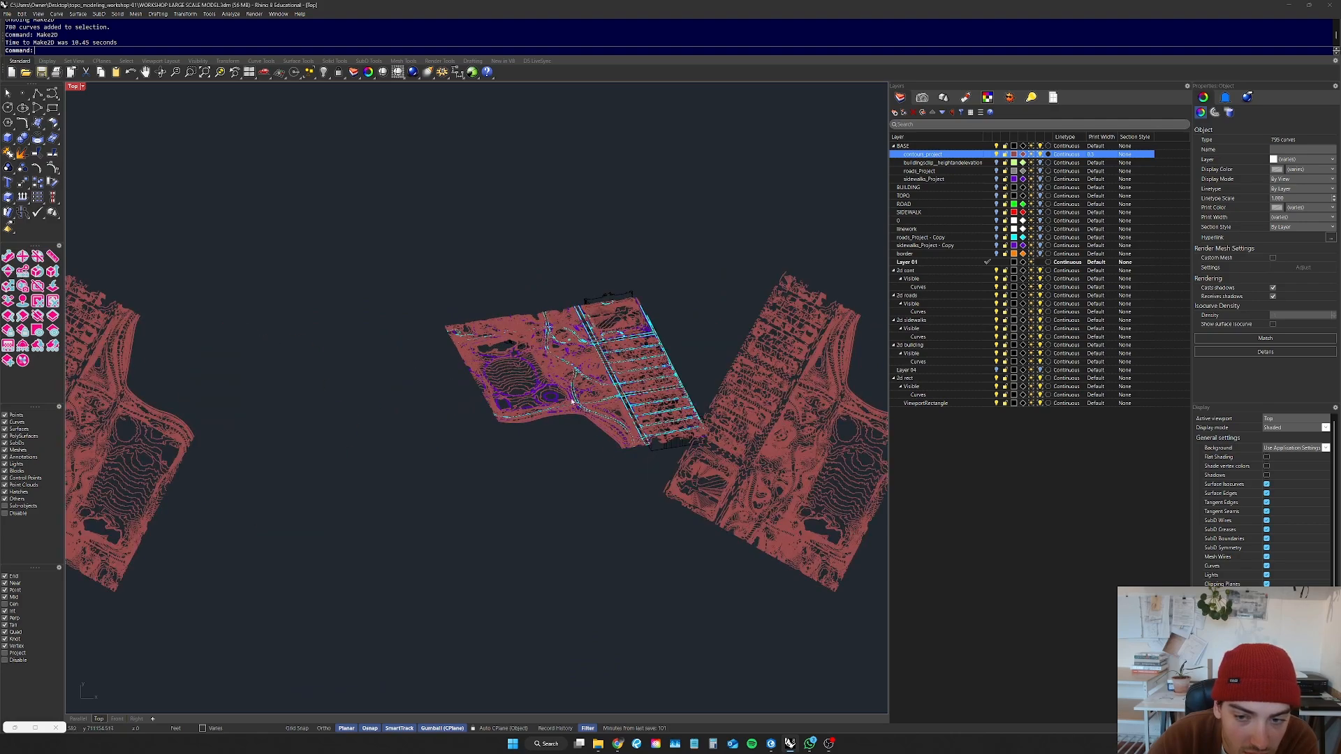
{"action": "scroll", "coordinate": [515, 343], "scroll_direction": "down", "scroll_amount": 10}
{"action": "scroll", "coordinate": [520, 347], "scroll_direction": "up", "scroll_amount": 6}
{"action": "scroll", "coordinate": [531, 346], "scroll_direction": "down", "scroll_amount": 8}
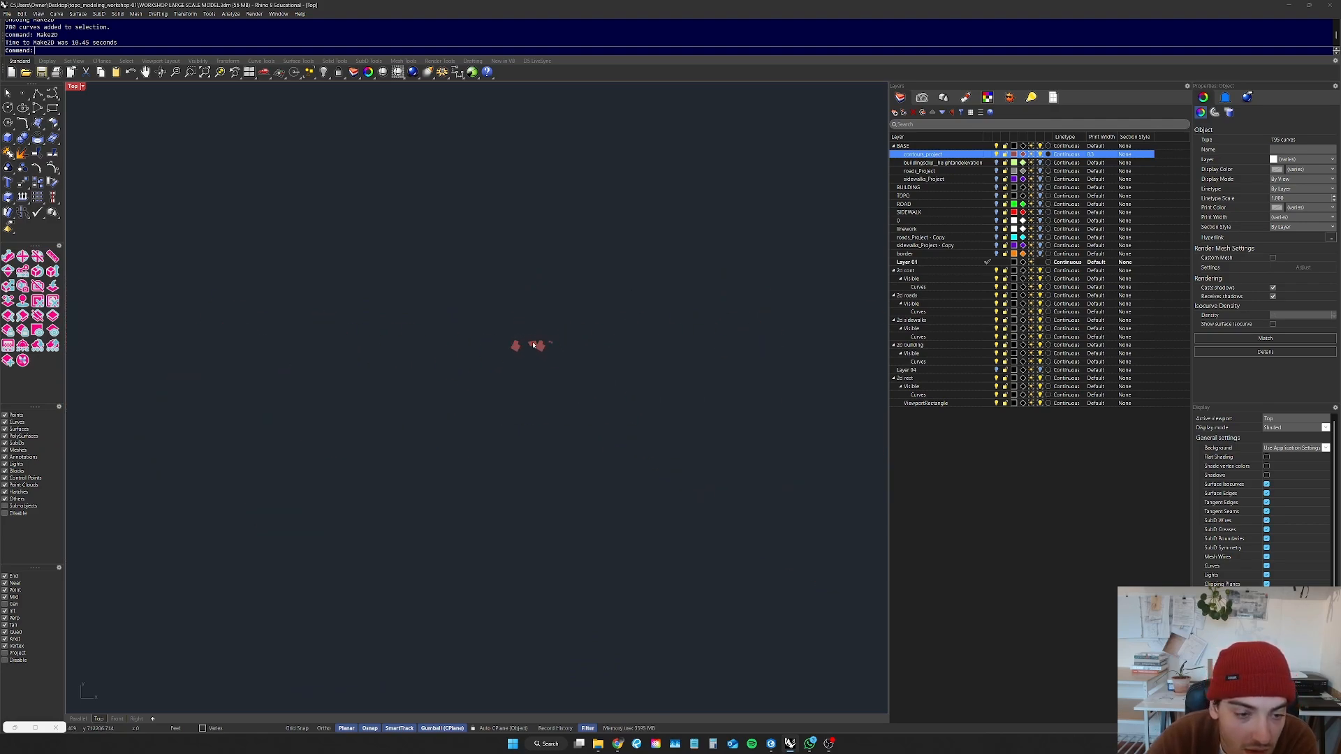
{"action": "scroll", "coordinate": [461, 387], "scroll_direction": "down", "scroll_amount": 4}
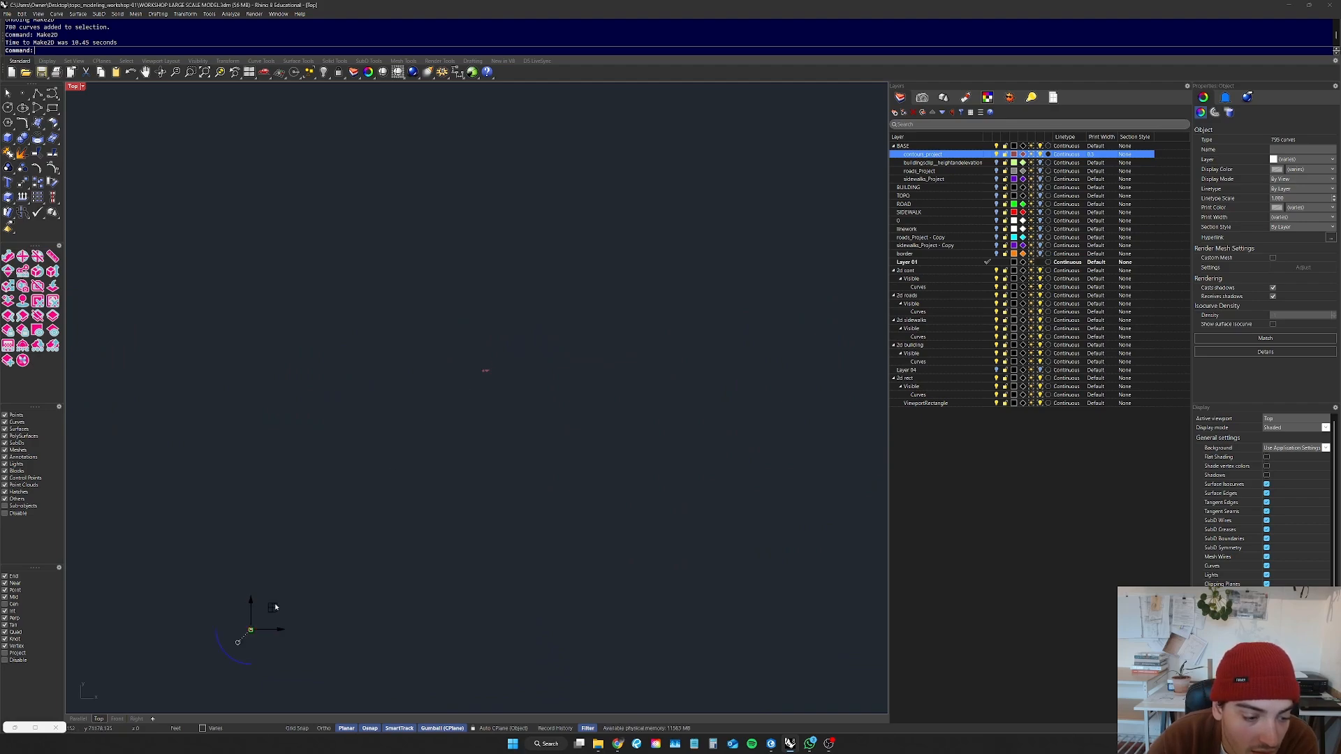
{"action": "left_click_drag", "start_coordinate": [272, 606], "coordinate": [515, 351]}
{"action": "scroll", "coordinate": [515, 437], "scroll_direction": "up", "scroll_amount": 5}
{"action": "scroll", "coordinate": [503, 489], "scroll_direction": "down", "scroll_amount": 1}
{"action": "left_click_drag", "start_coordinate": [477, 211], "coordinate": [523, 316]}
{"action": "key", "text": "Escape"}
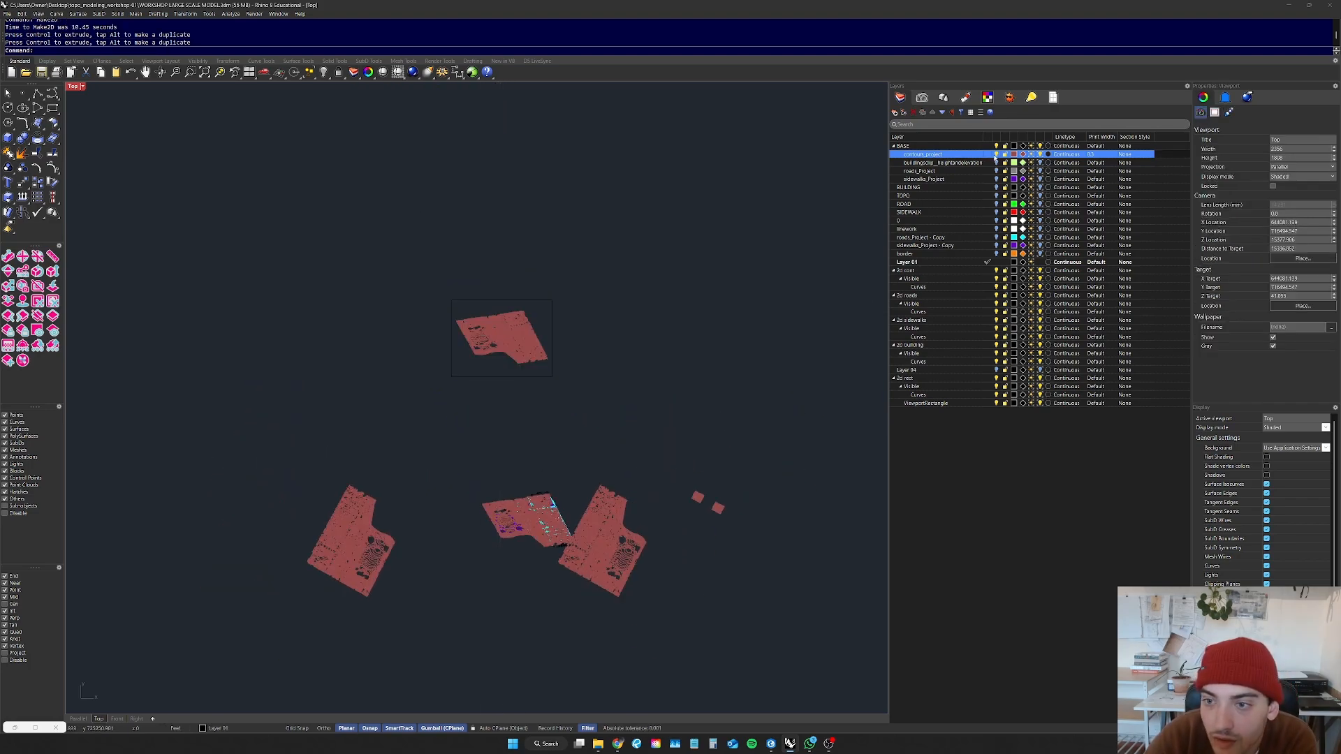
Step: Hide the contours_project layer and select the new contour drawing together with its viewport rectangle
{"action": "left_click", "coordinate": [996, 155]}
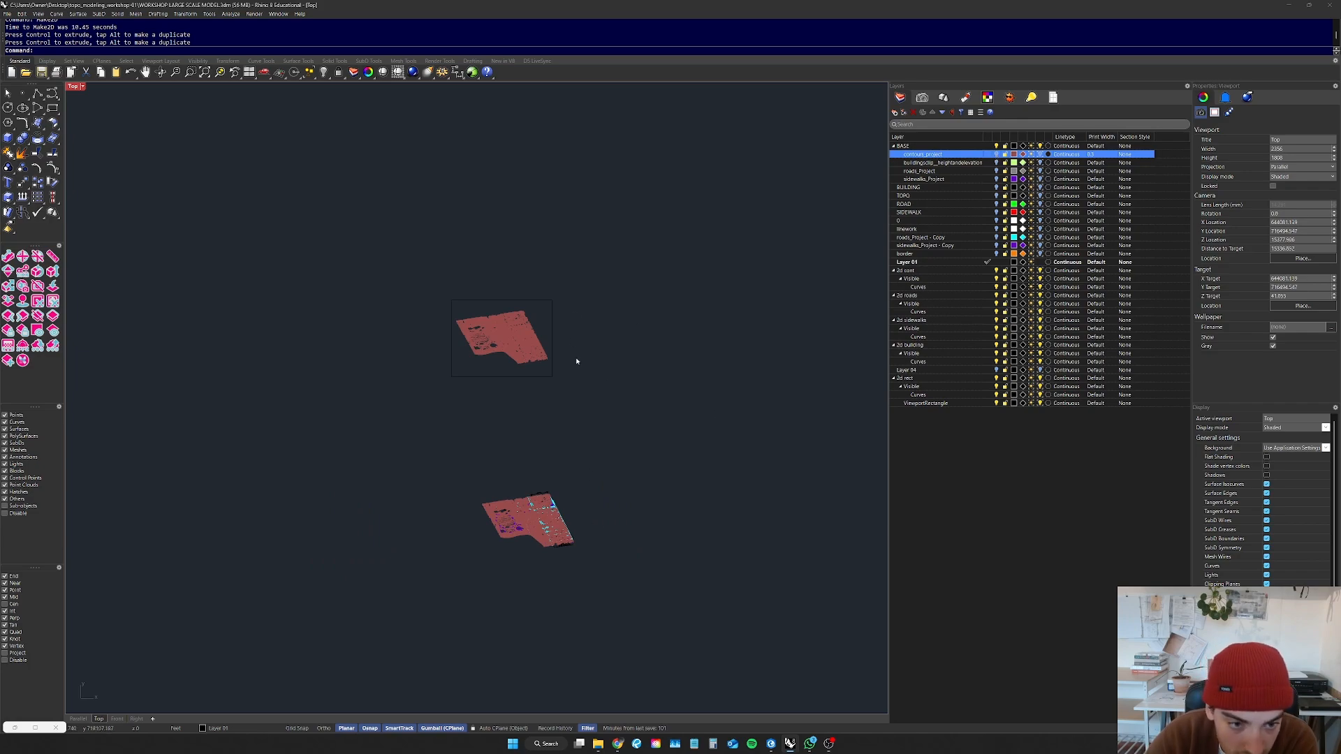
{"action": "left_click_drag", "start_coordinate": [601, 253], "coordinate": [386, 420]}
{"action": "scroll", "coordinate": [543, 383], "scroll_direction": "up", "scroll_amount": 3}
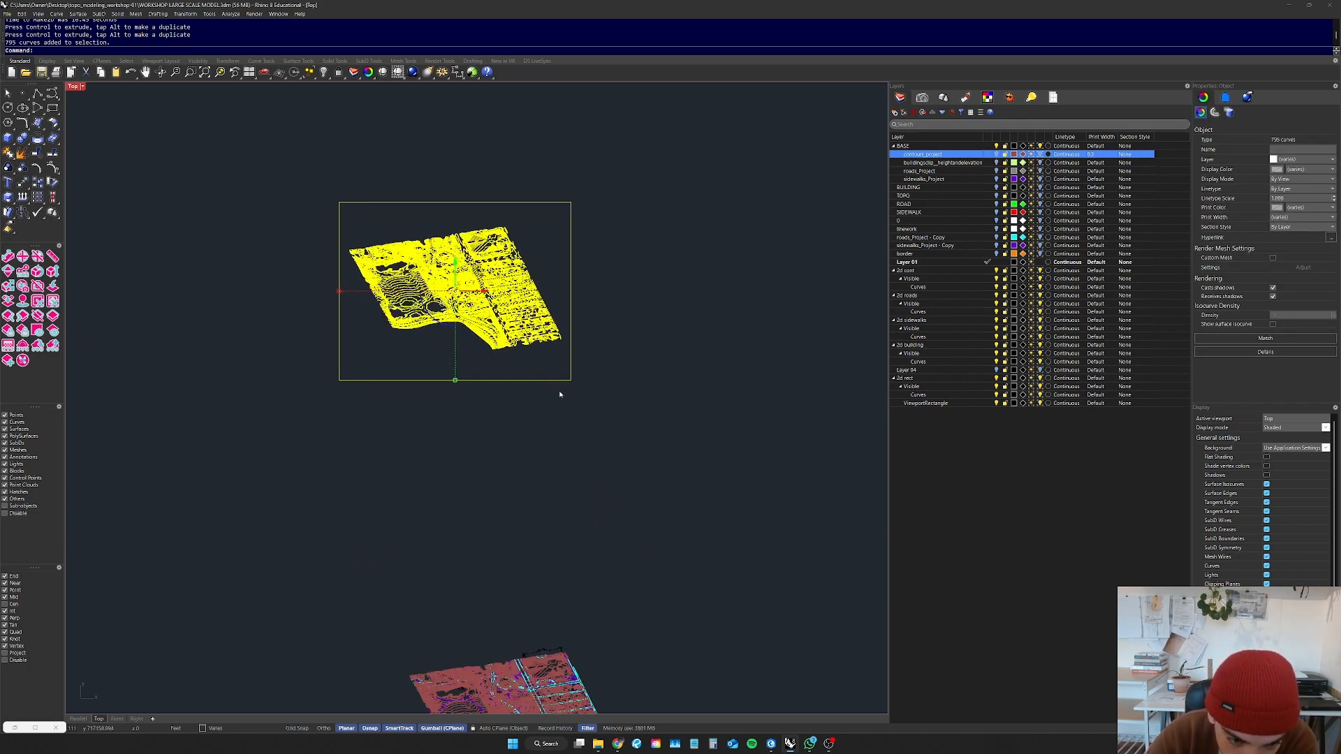
{"action": "scroll", "coordinate": [589, 404], "scroll_direction": "down", "scroll_amount": 3}
{"action": "key", "text": "Escape"}
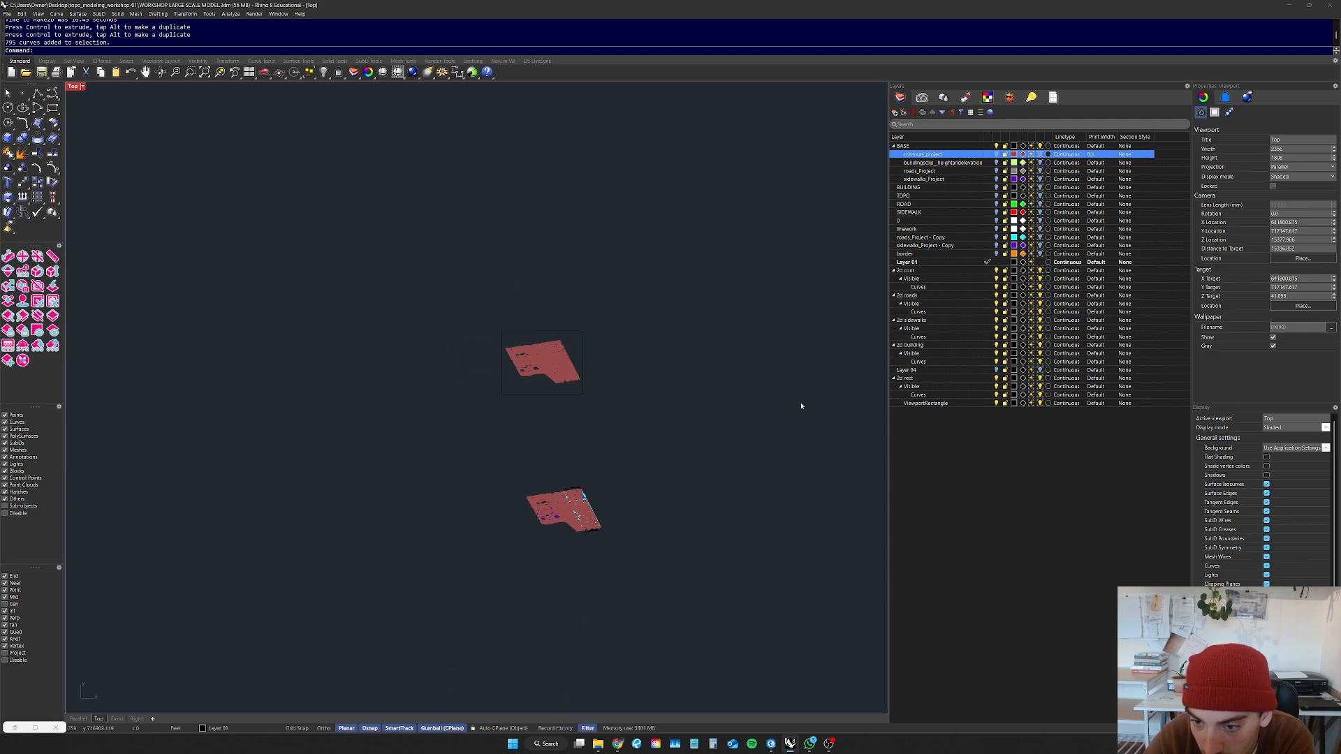
{"action": "left_click", "coordinate": [997, 395]}
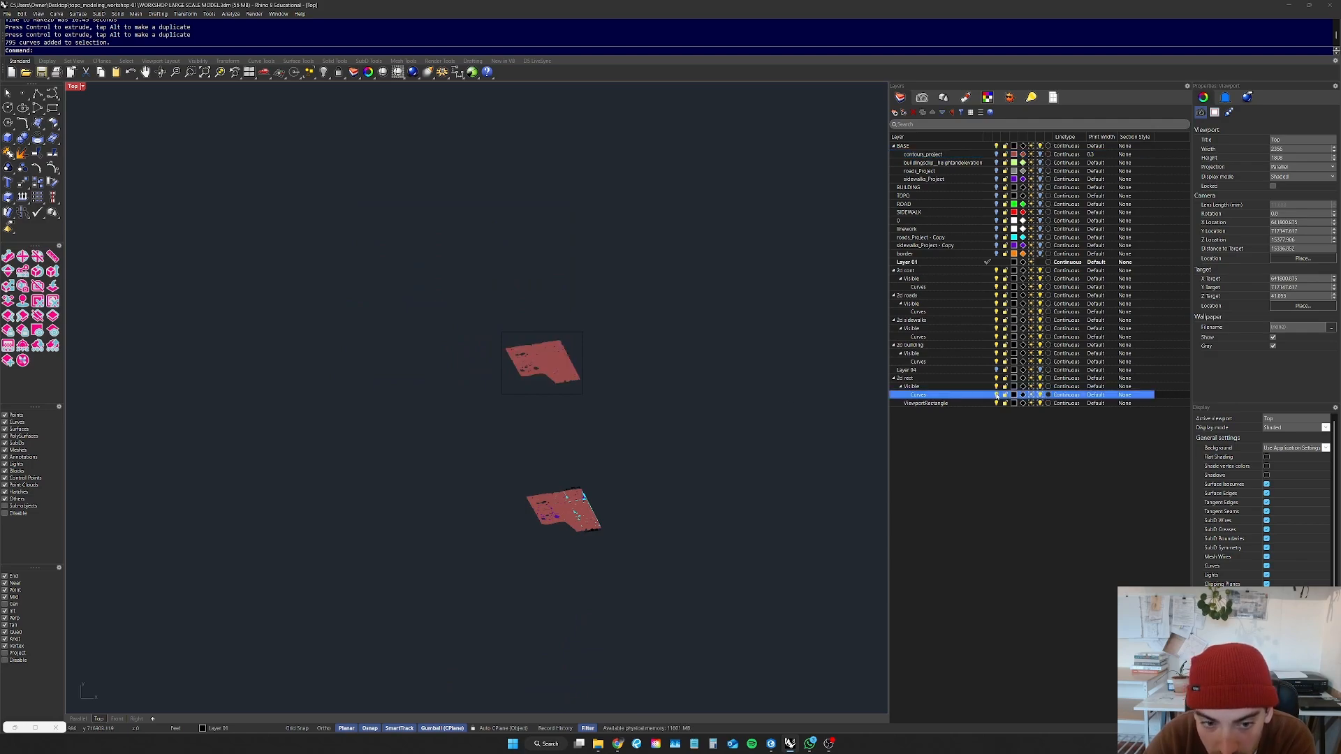
{"action": "scroll", "coordinate": [581, 391], "scroll_direction": "up", "scroll_amount": 3}
{"action": "left_click_drag", "start_coordinate": [641, 268], "coordinate": [338, 442]}
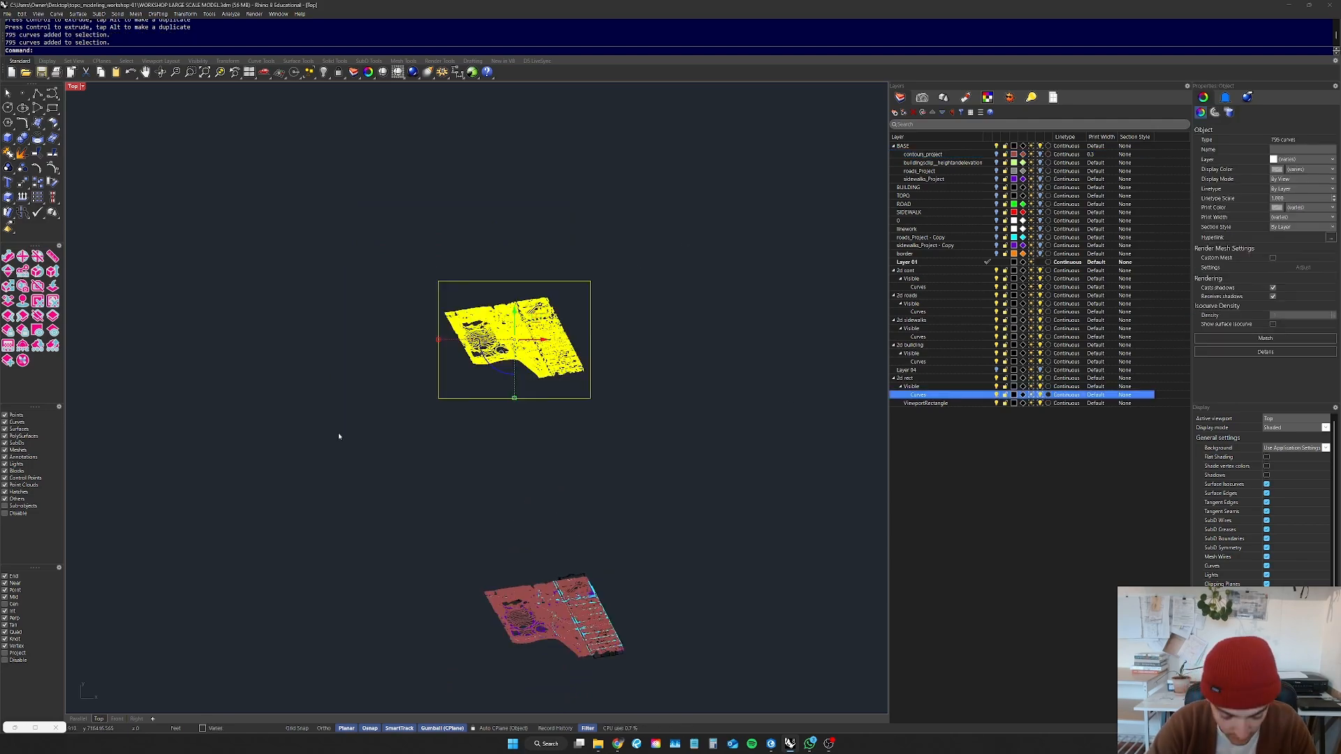
{"action": "type", "text": "move"}
{"action": "key", "text": "Return"}
{"action": "scroll", "coordinate": [601, 336], "scroll_direction": "up", "scroll_amount": 8}
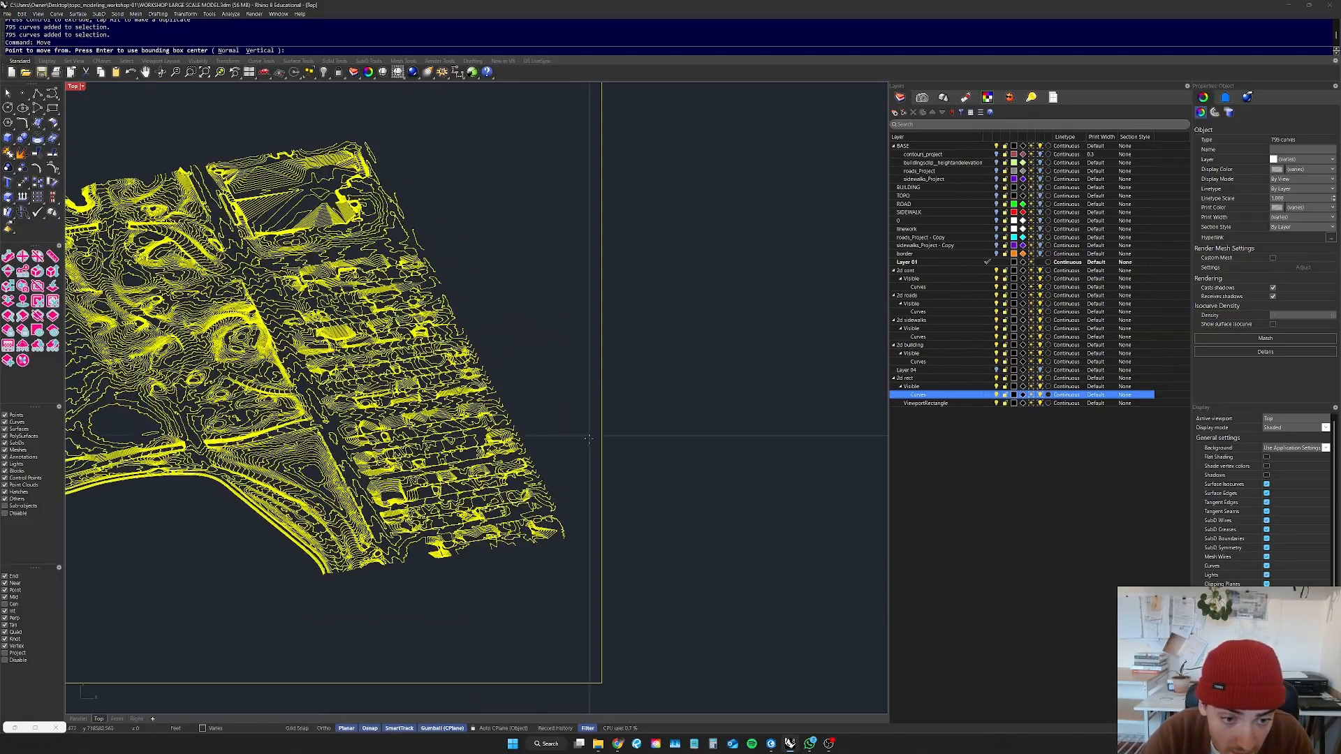
{"action": "scroll", "coordinate": [539, 424], "scroll_direction": "up", "scroll_amount": 2}
{"action": "left_click", "coordinate": [509, 450]}
{"action": "scroll", "coordinate": [525, 462], "scroll_direction": "down", "scroll_amount": 10}
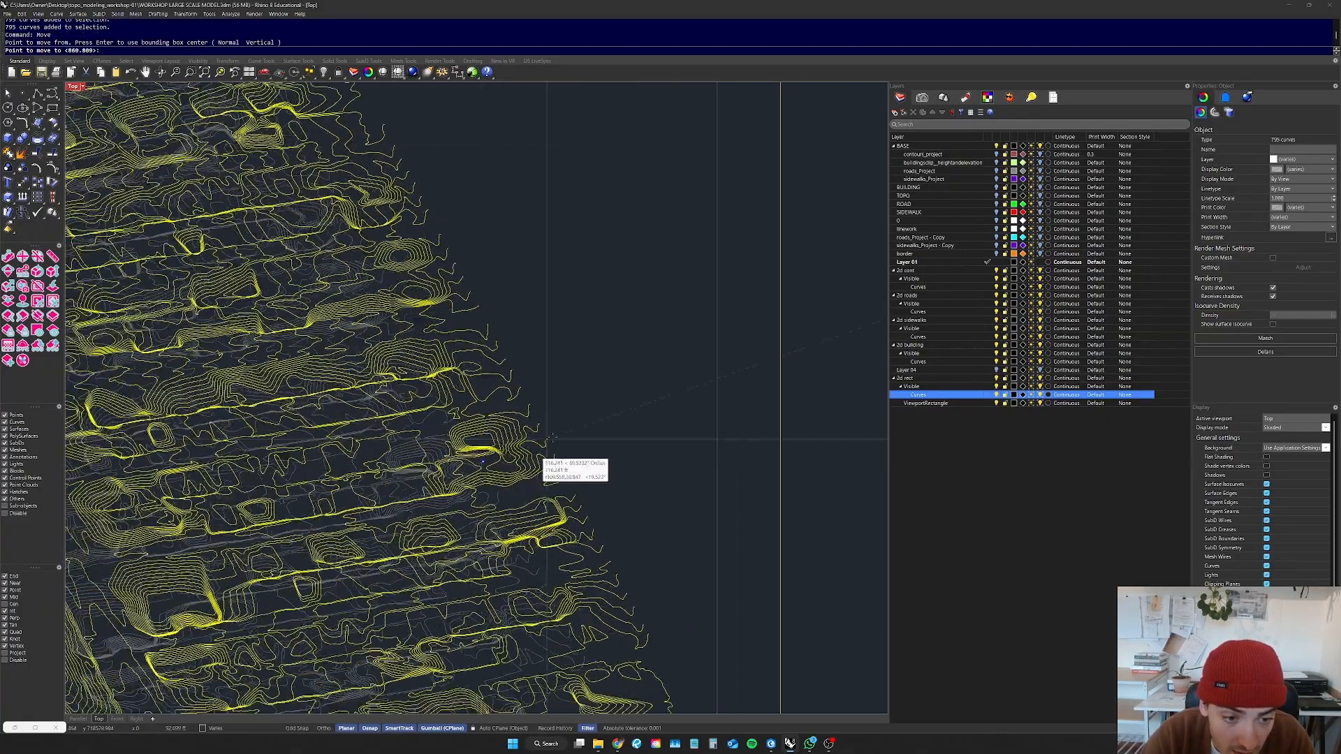
{"action": "left_click", "coordinate": [561, 412]}
Step: Move the new contour drawing and its viewport rectangle onto the existing 2D linework, aligning them at a matching contour line endpoint
{"action": "key", "text": "Return"}
{"action": "scroll", "coordinate": [579, 468], "scroll_direction": "up", "scroll_amount": 8}
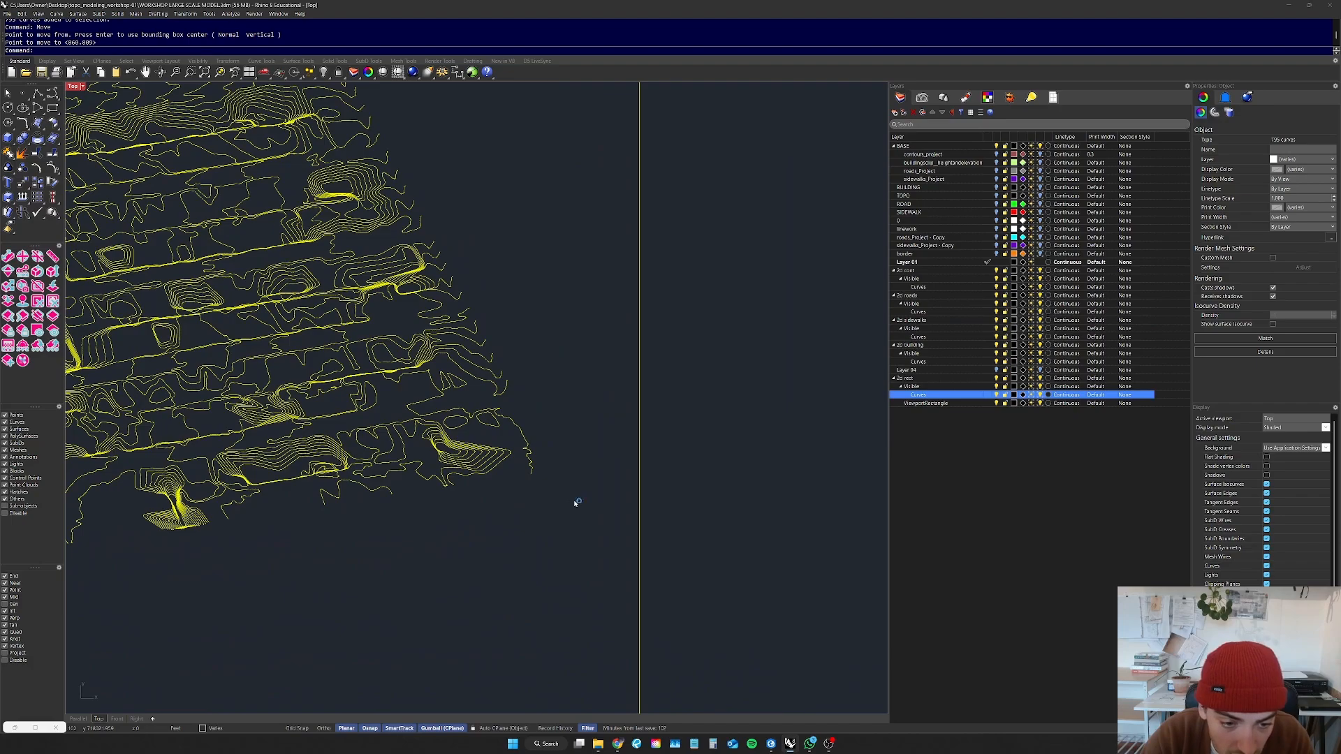
{"action": "scroll", "coordinate": [428, 465], "scroll_direction": "up", "scroll_amount": 10}
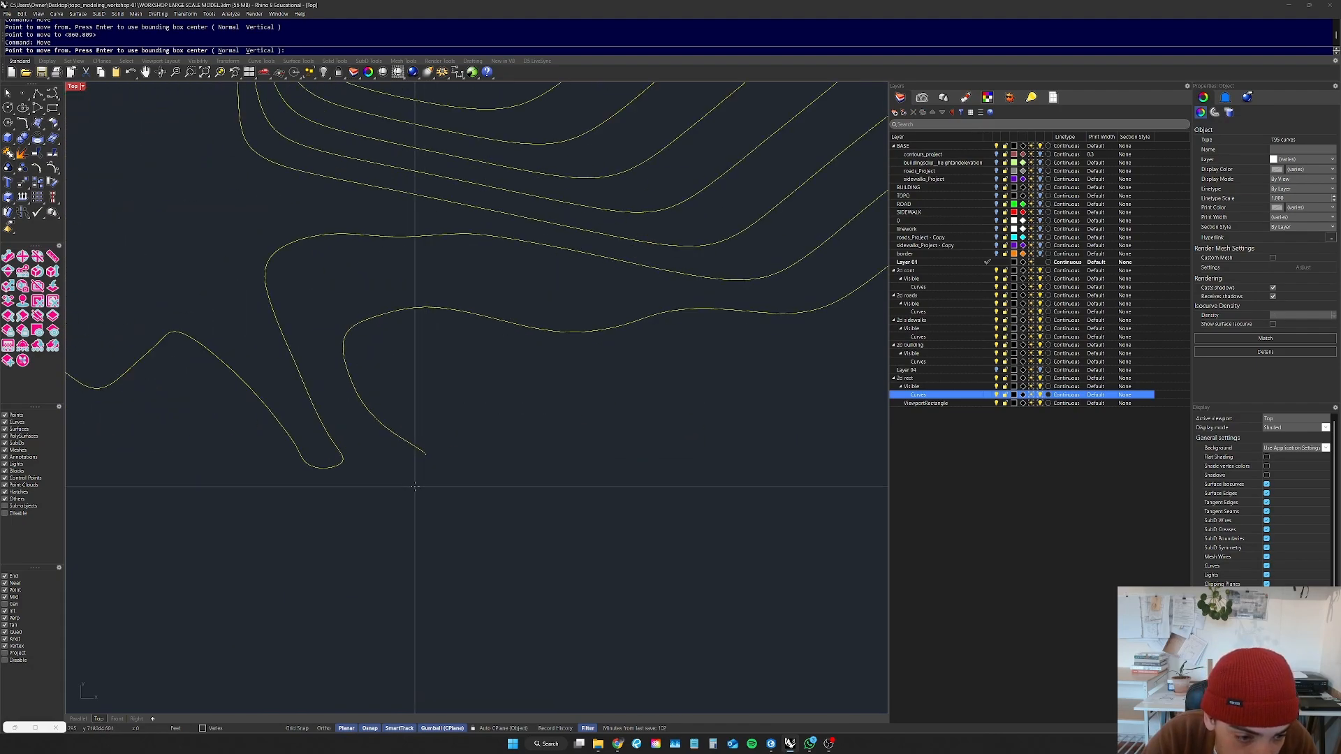
{"action": "left_click", "coordinate": [428, 460]}
{"action": "scroll", "coordinate": [581, 461], "scroll_direction": "down", "scroll_amount": 10}
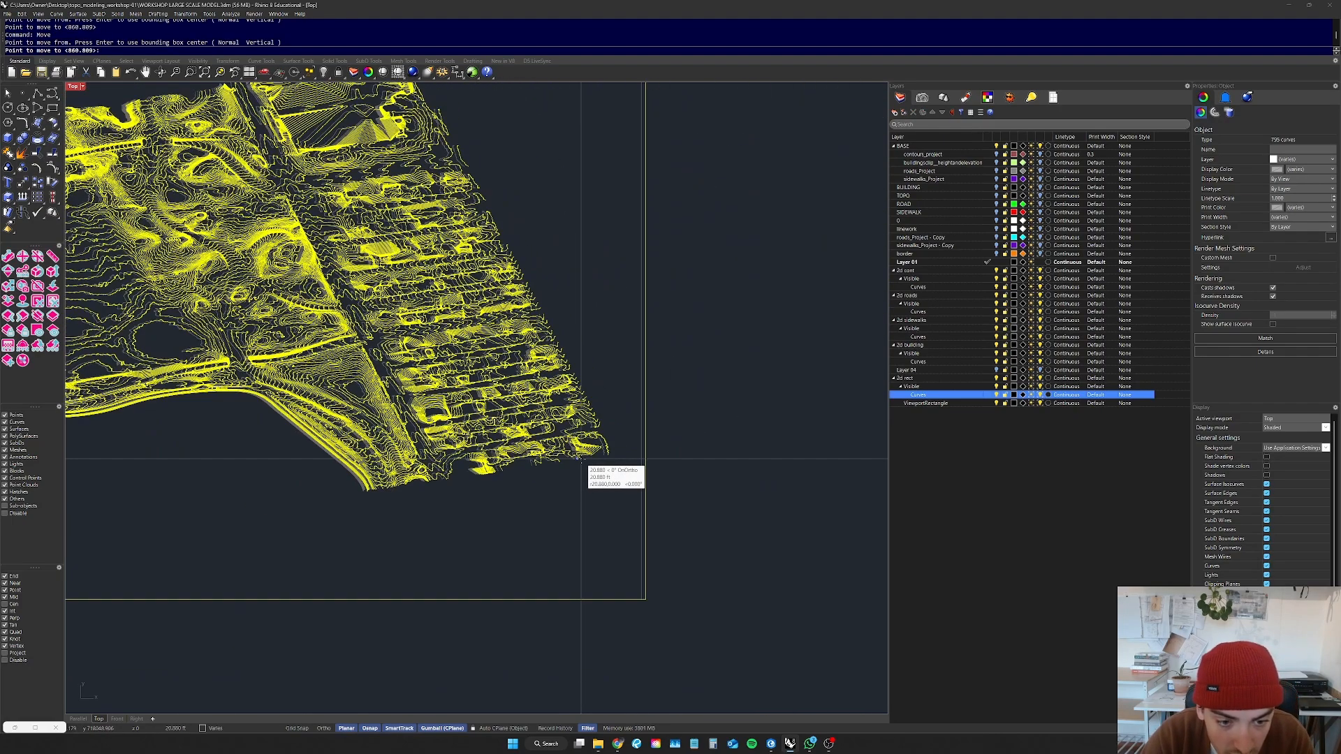
{"action": "scroll", "coordinate": [567, 511], "scroll_direction": "down", "scroll_amount": 2}
{"action": "scroll", "coordinate": [587, 609], "scroll_direction": "up", "scroll_amount": 10}
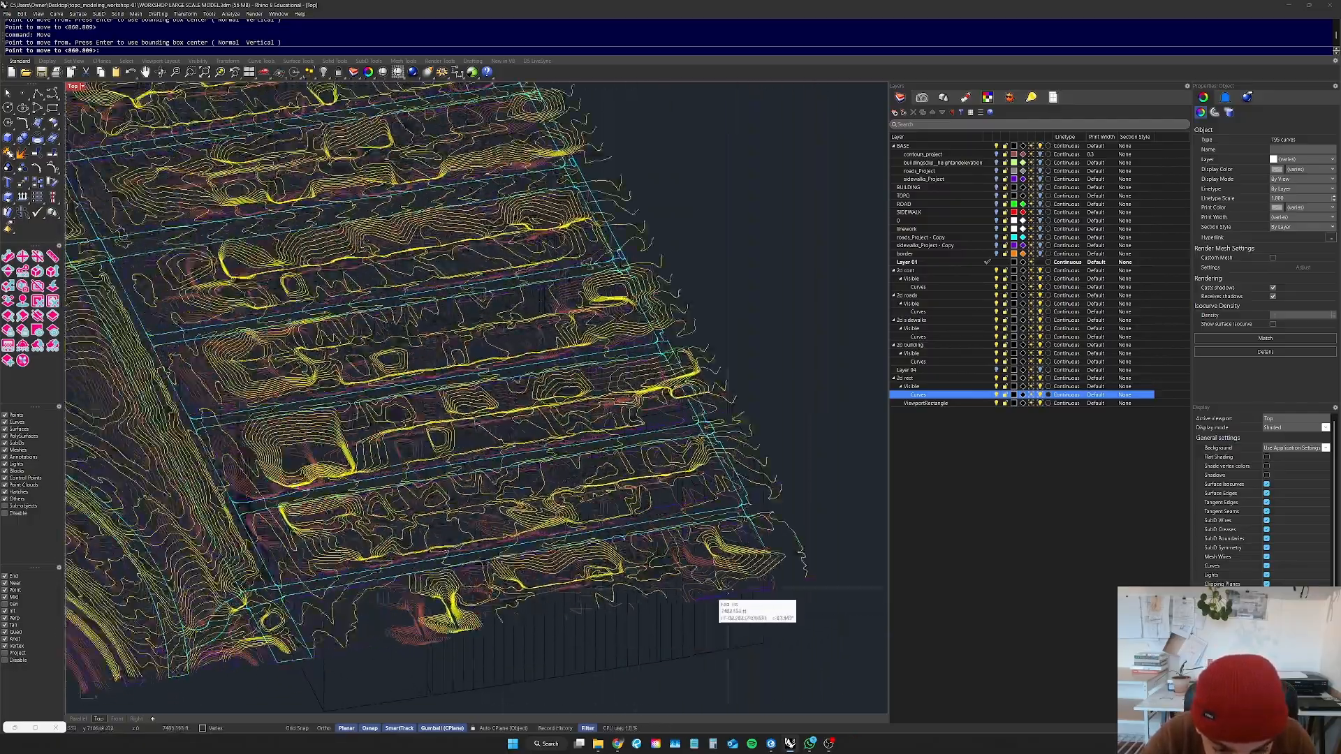
{"action": "scroll", "coordinate": [696, 599], "scroll_direction": "up", "scroll_amount": 6}
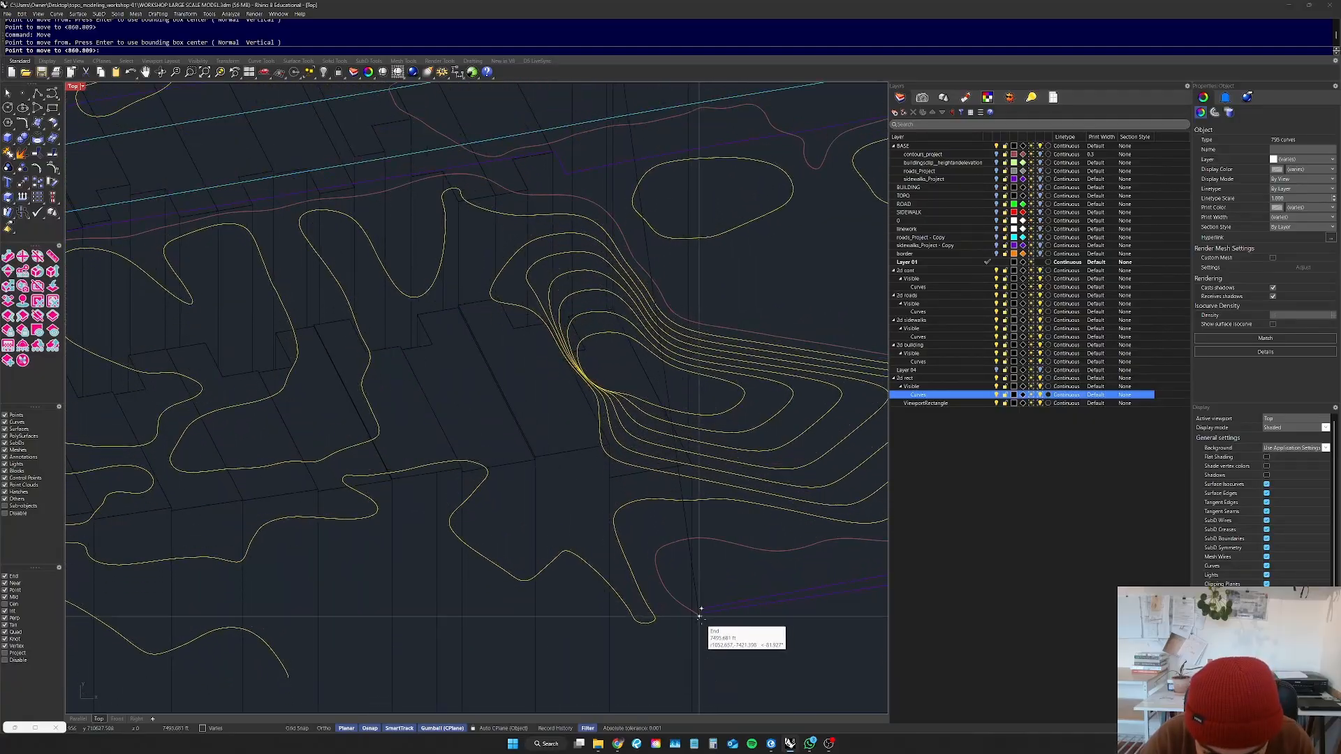
{"action": "left_click", "coordinate": [701, 621]}
Step: Delete the duplicate contour curves just moved onto the linework, keeping only their viewport rectangle as the frame
{"action": "scroll", "coordinate": [701, 621], "scroll_direction": "down", "scroll_amount": 10}
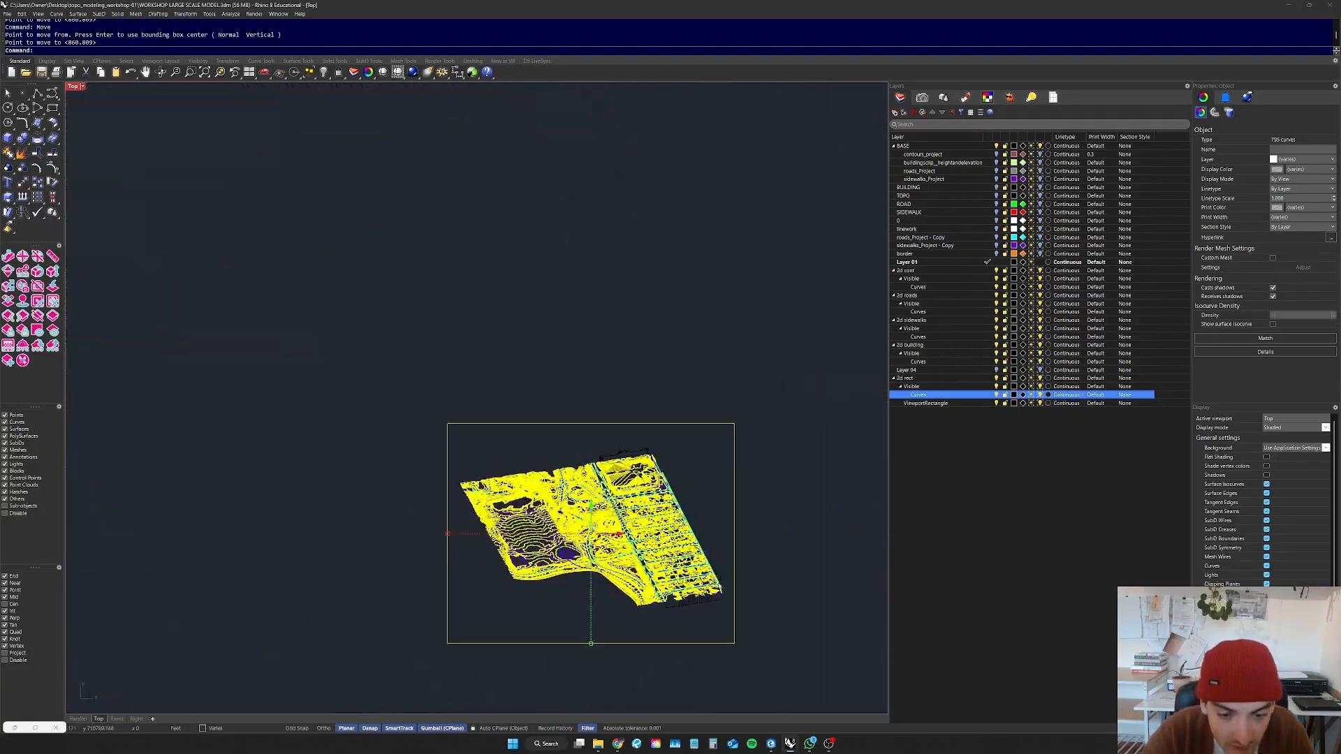
{"action": "left_click_drag", "start_coordinate": [757, 443], "coordinate": [696, 502], "text": "ctrl"}
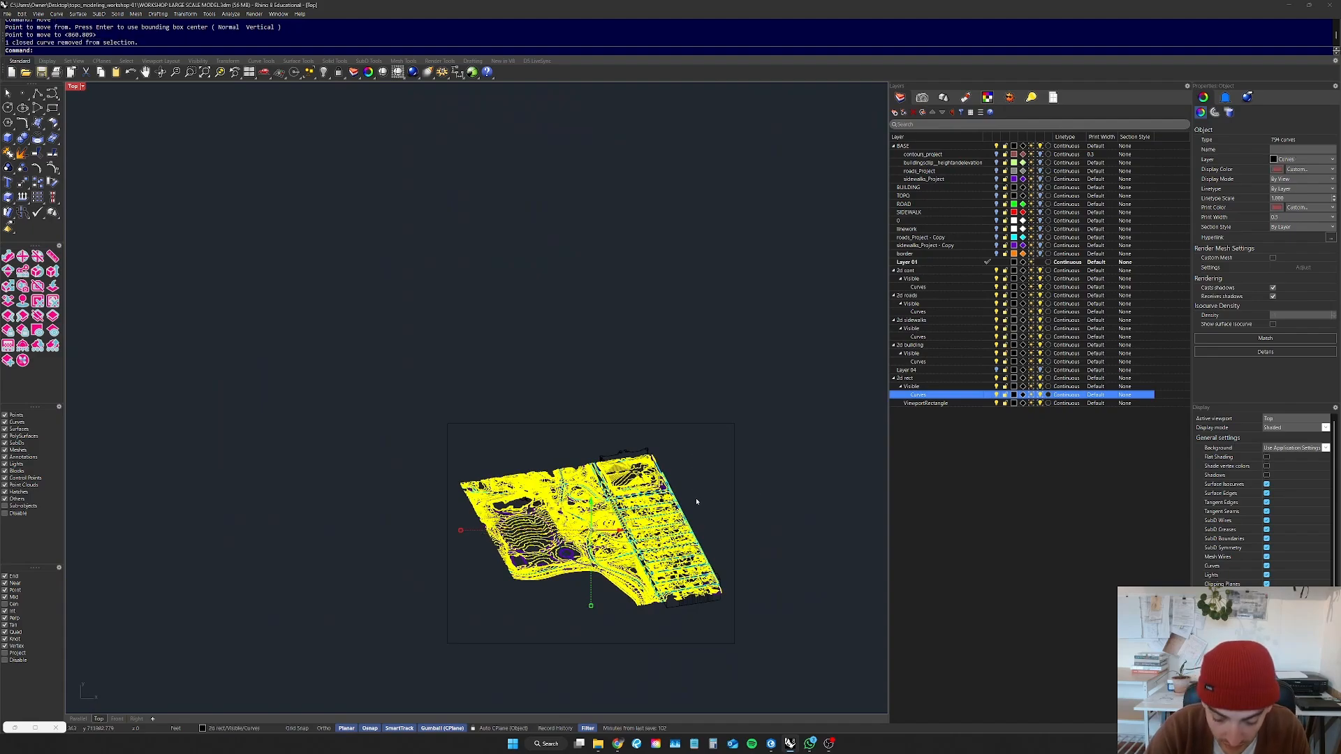
{"action": "key", "text": "Delete"}
{"action": "left_click_drag", "start_coordinate": [775, 382], "coordinate": [368, 695]}
{"action": "scroll", "coordinate": [694, 496], "scroll_direction": "up", "scroll_amount": 4}
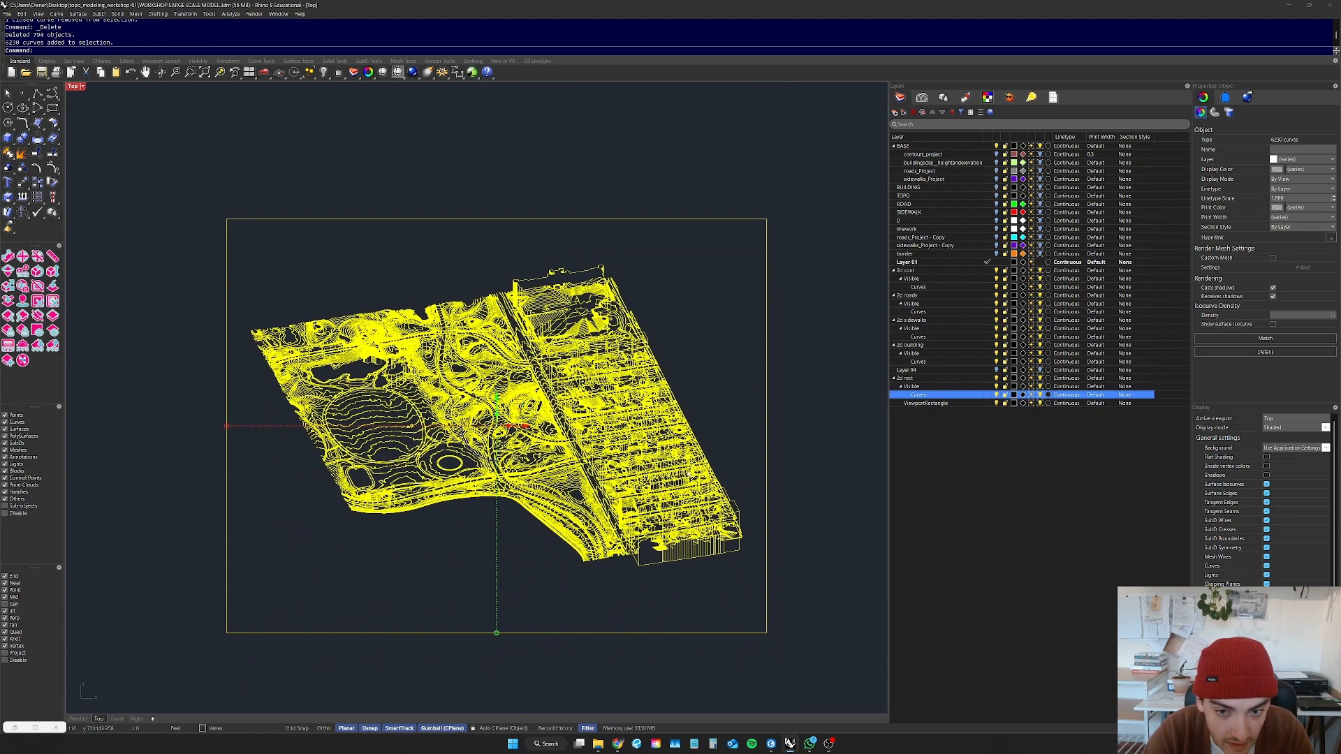
{"action": "key", "text": "Escape"}
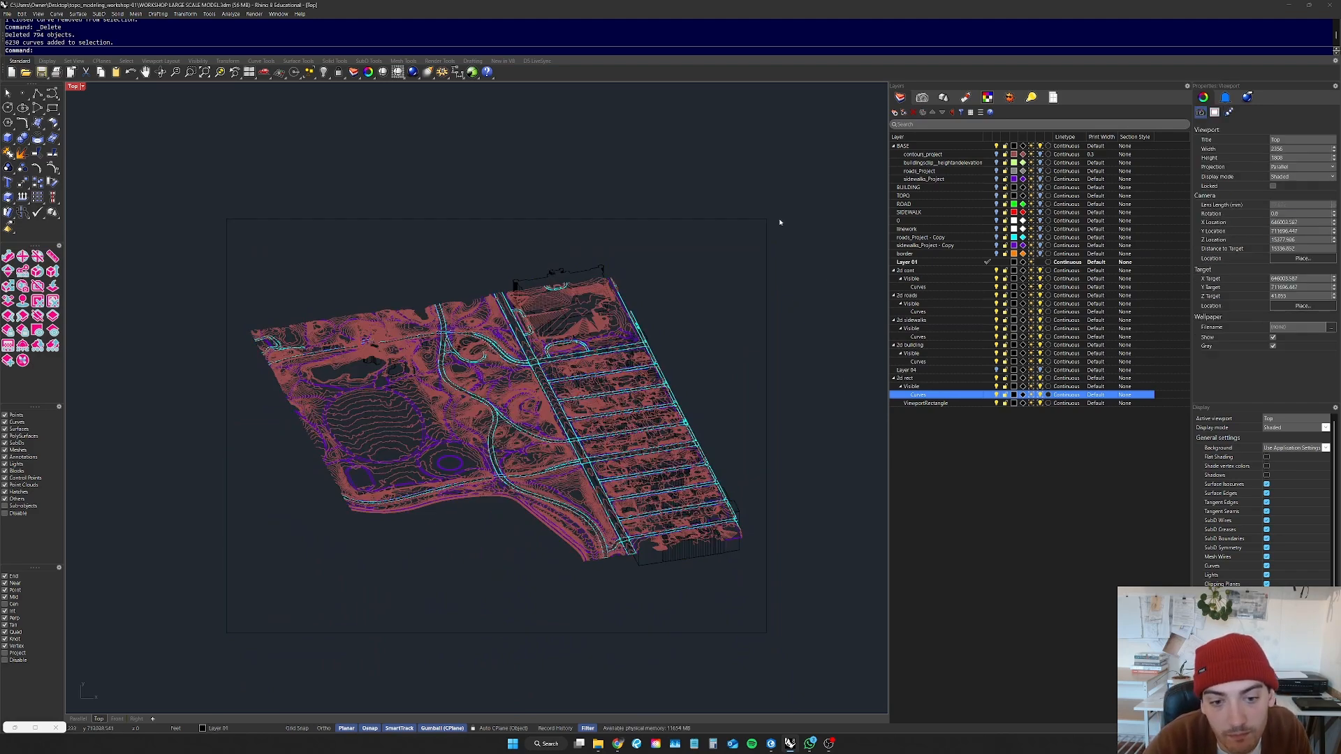
Step: Select all the 2D linework with its viewport rectangle and start exporting the selection
{"action": "scroll", "coordinate": [777, 220], "scroll_direction": "down", "scroll_amount": 8}
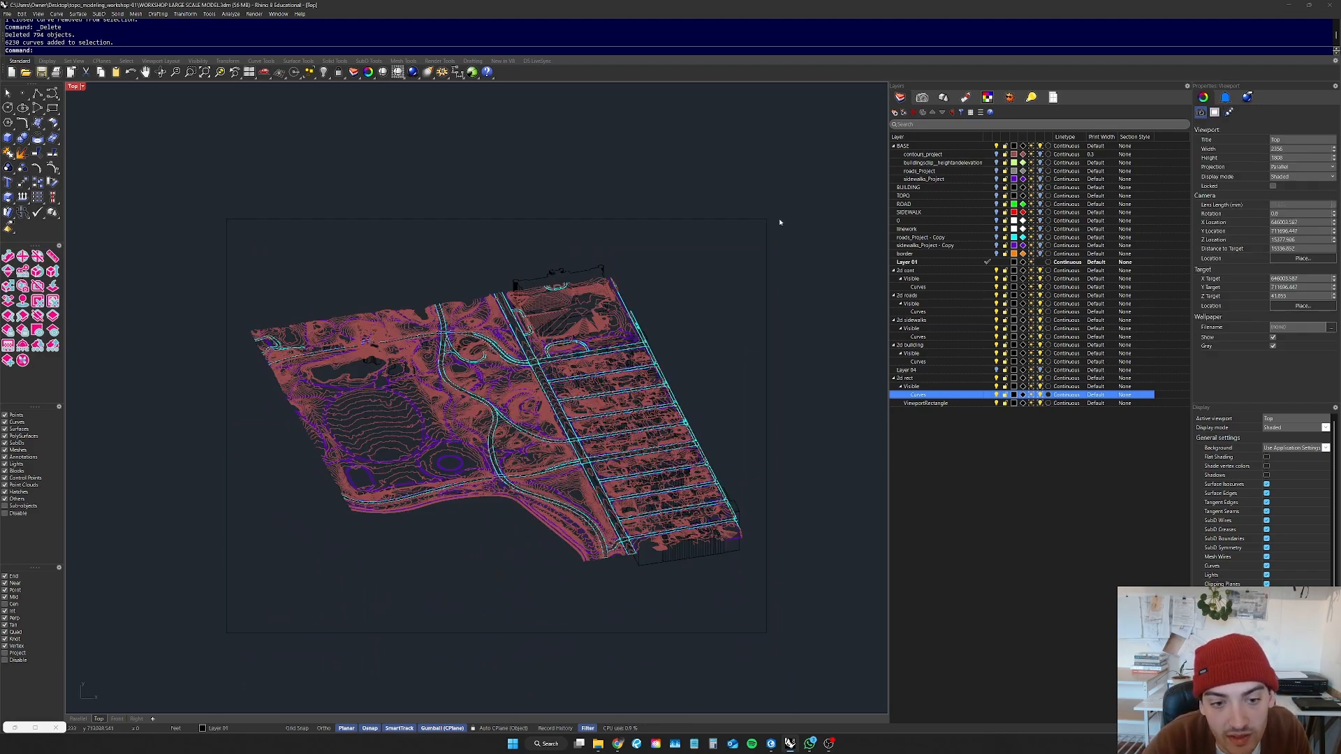
{"action": "right_click_drag", "start_coordinate": [777, 220], "coordinate": [610, 290]}
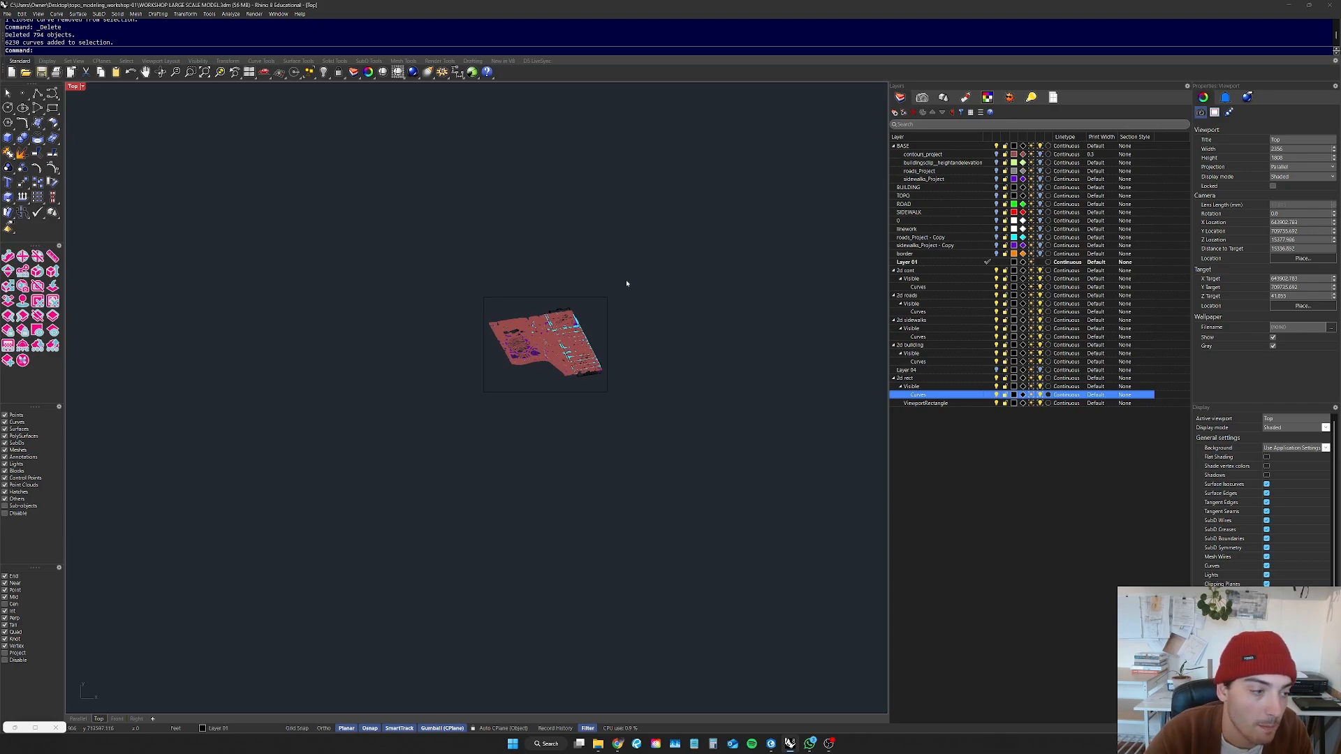
{"action": "scroll", "coordinate": [626, 284], "scroll_direction": "up", "scroll_amount": 3}
{"action": "left_click_drag", "start_coordinate": [704, 255], "coordinate": [207, 536]}
{"action": "right_click_drag", "start_coordinate": [340, 516], "coordinate": [350, 510]}
{"action": "type", "text": "Export"}
{"action": "key", "text": "Return"}
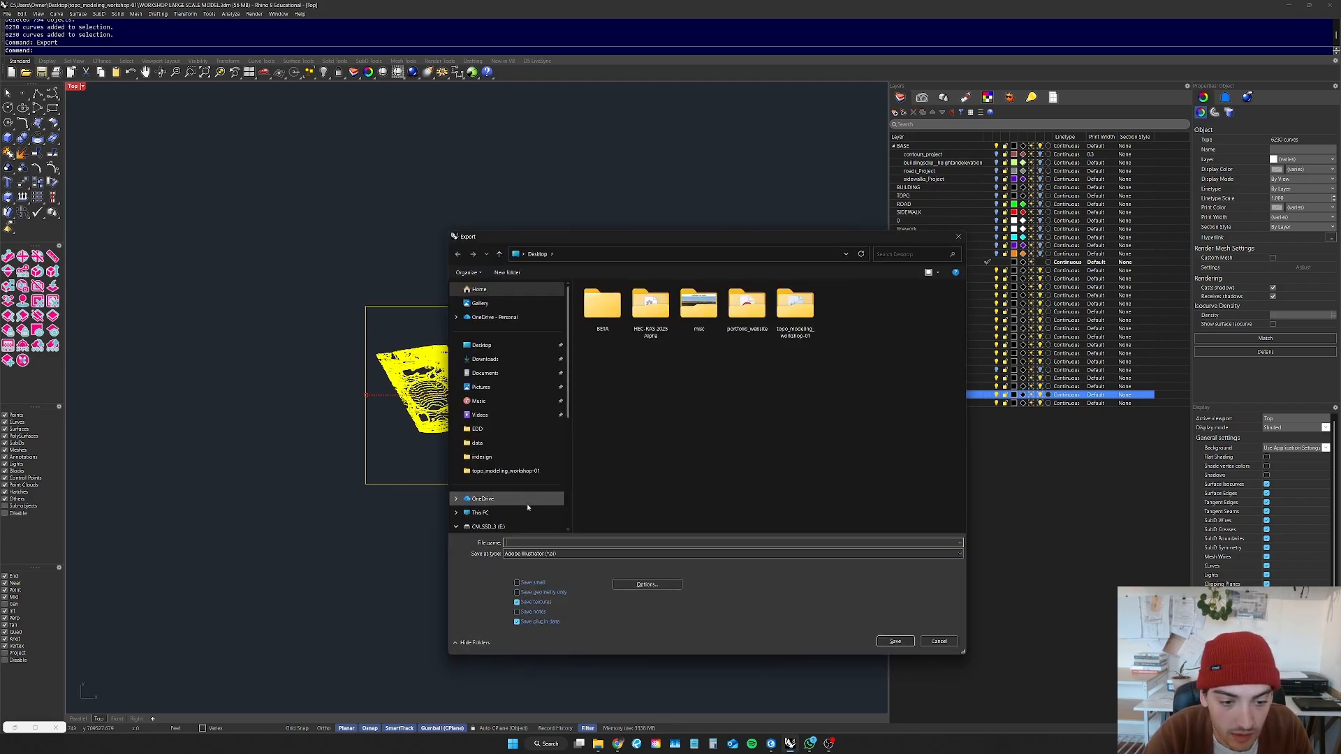
Step: Export the selection to the Desktop as the Adobe Illustrator file workshop-ai, using a snapshot of the current view in RGB
{"action": "left_click", "coordinate": [505, 350]}
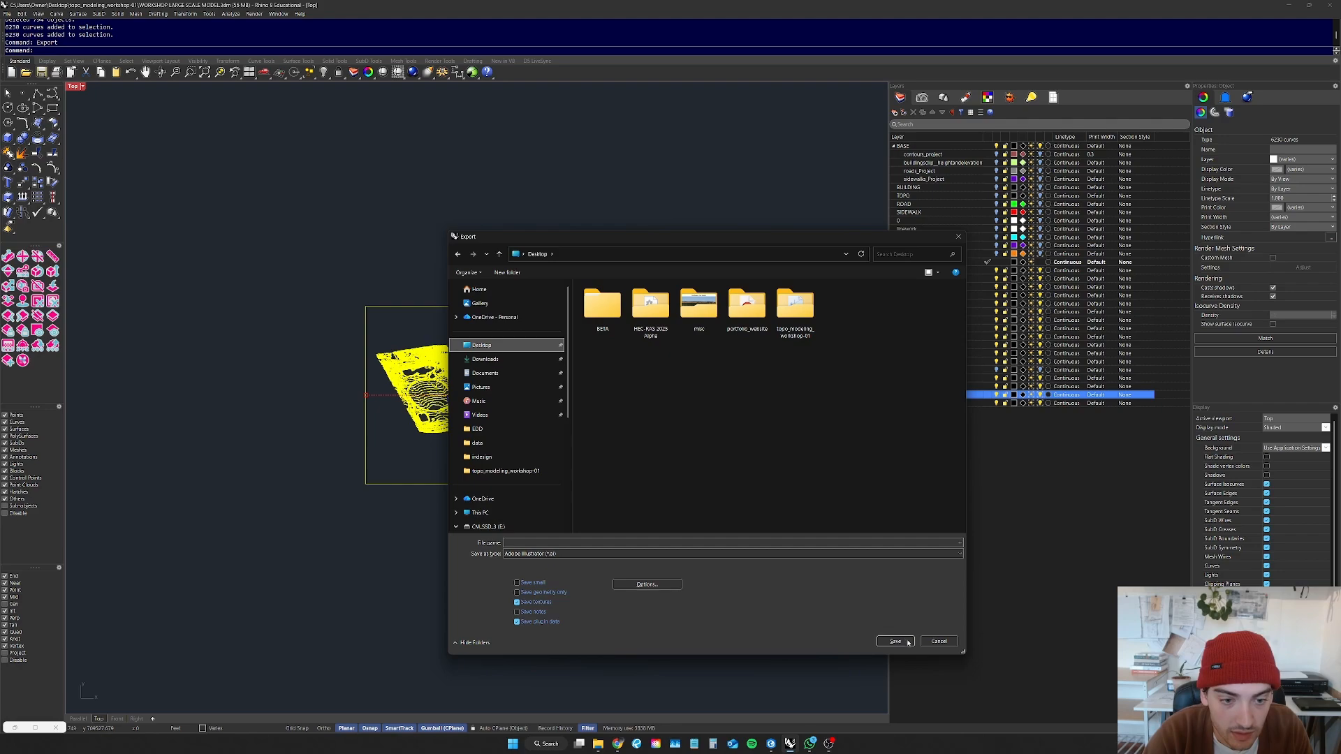
{"action": "left_click", "coordinate": [654, 543]}
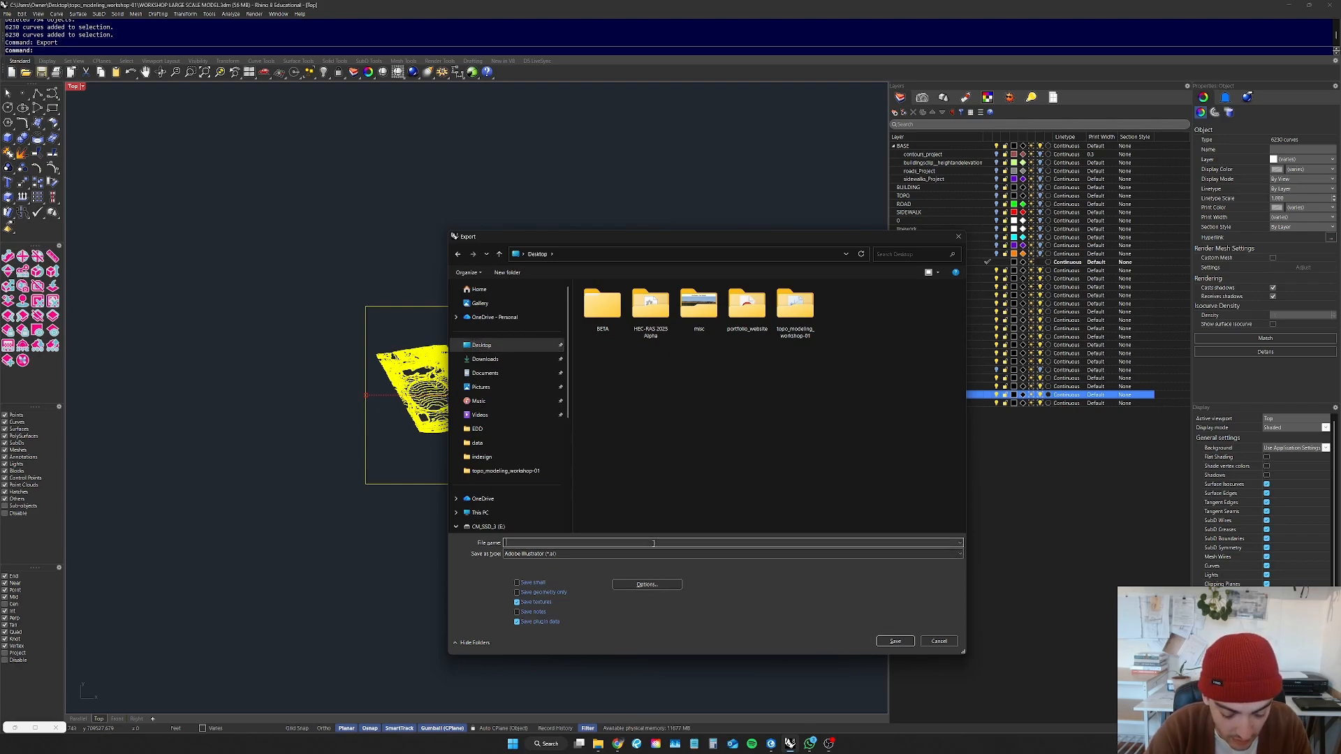
{"action": "type", "text": "worksho"}
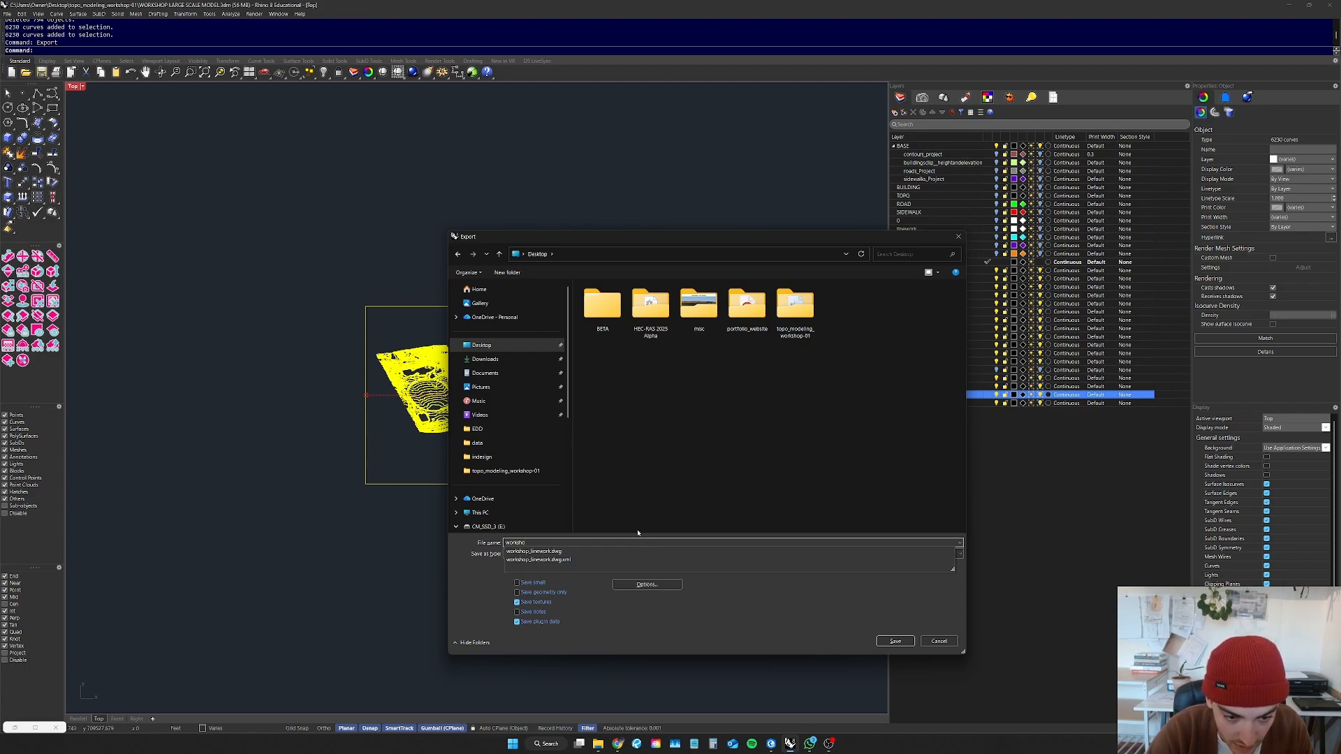
{"action": "type", "text": "p-"}
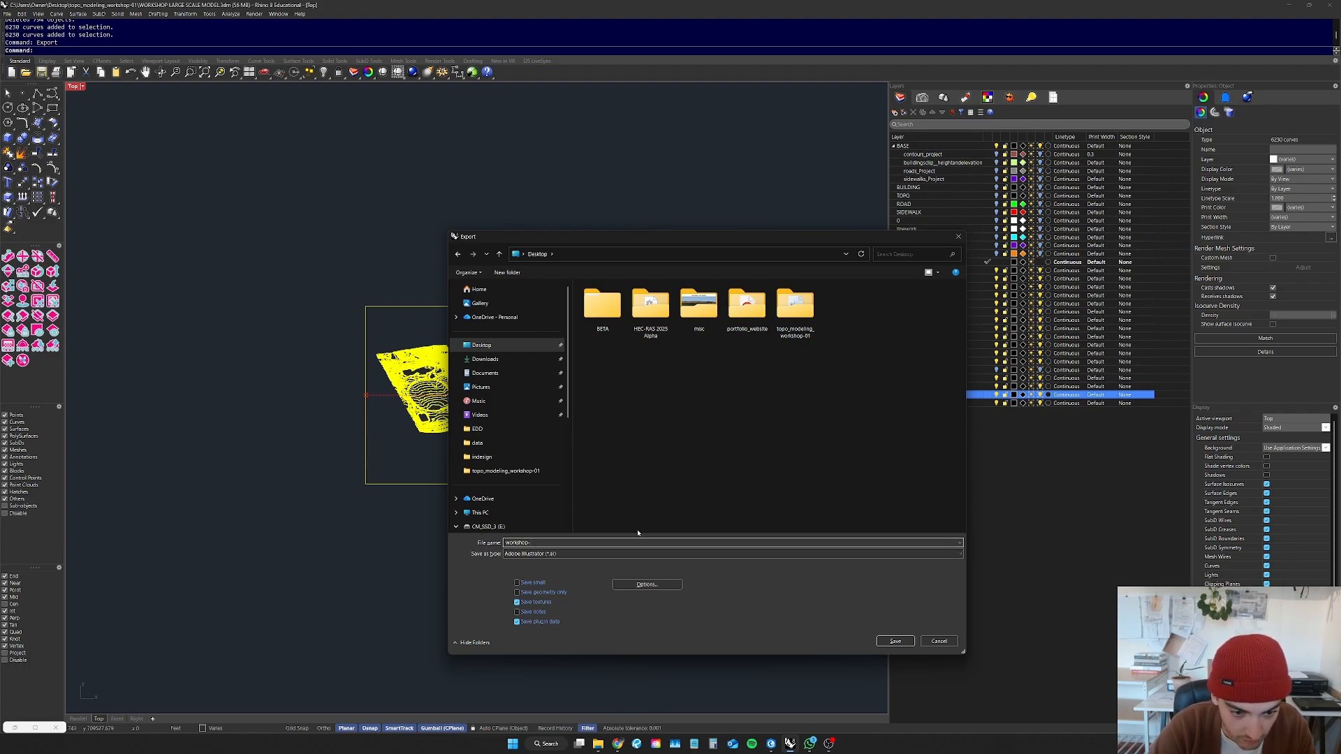
{"action": "type", "text": "ai"}
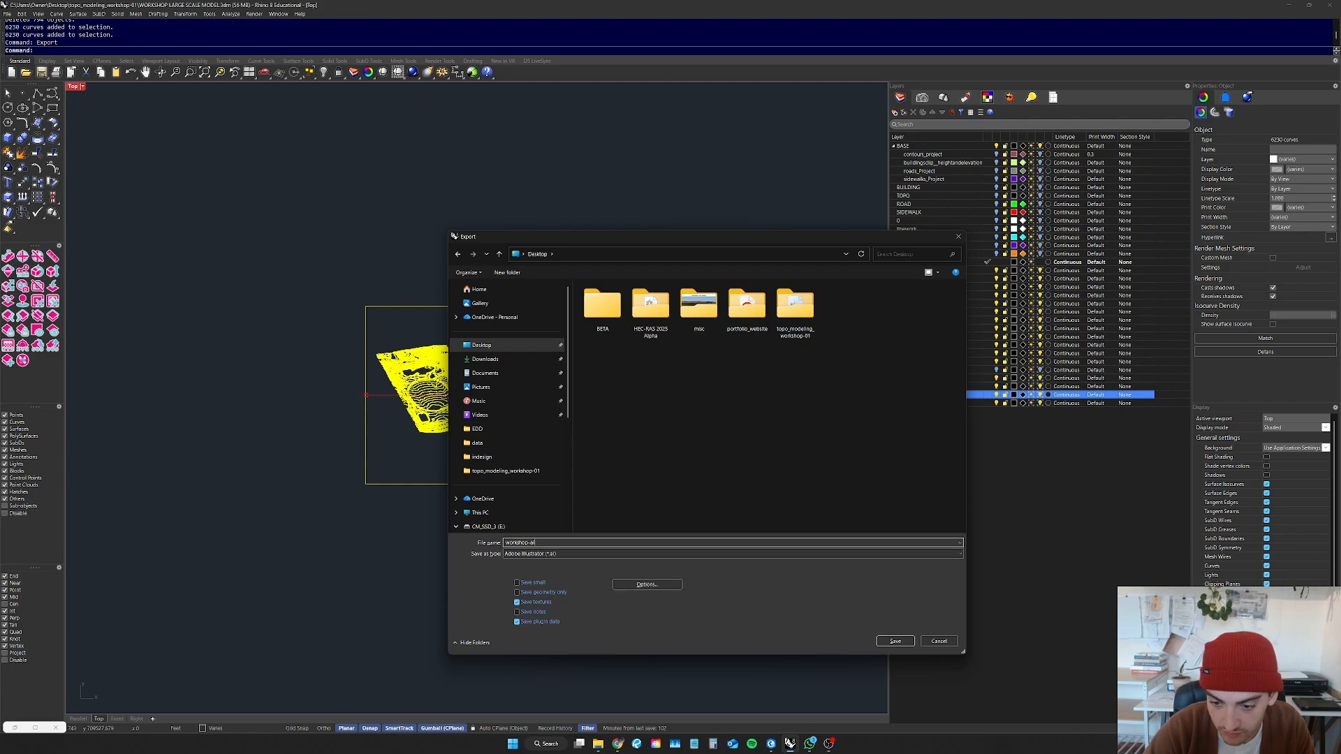
{"action": "key", "text": "Return"}
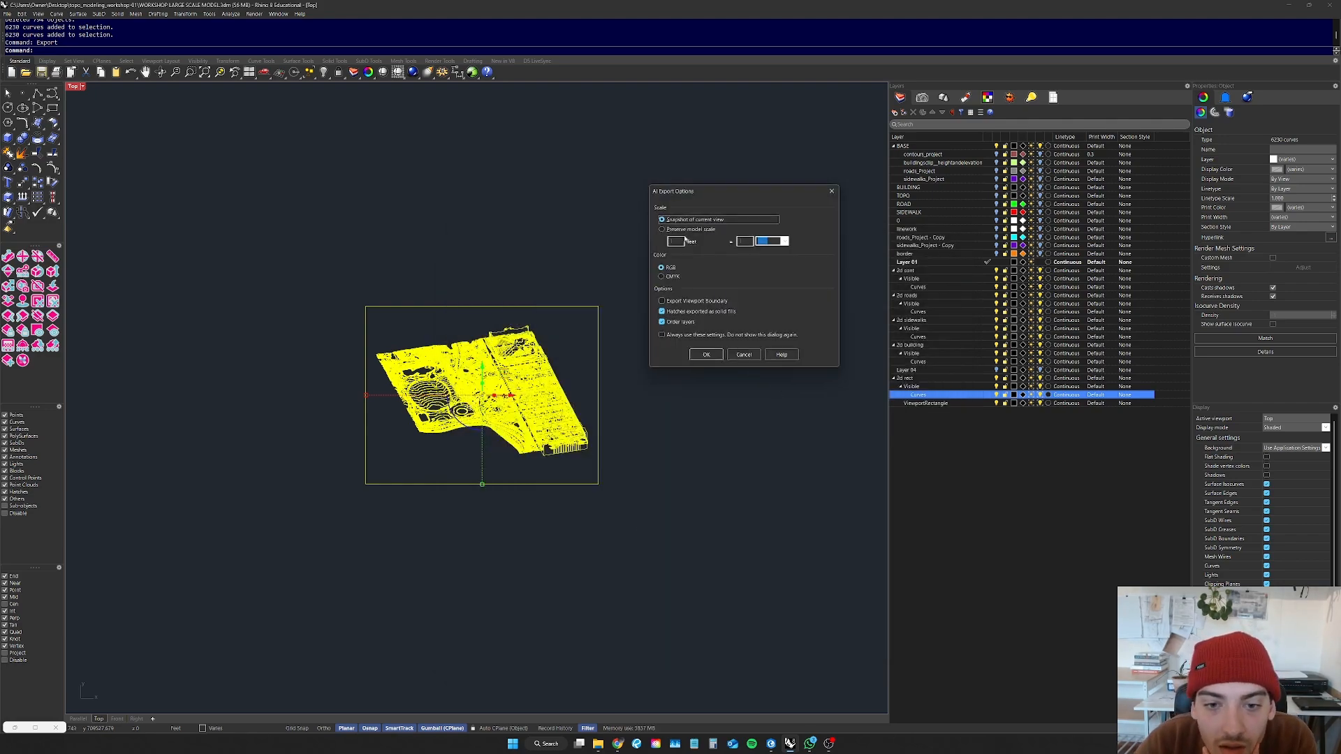
{"action": "left_click", "coordinate": [705, 355]}
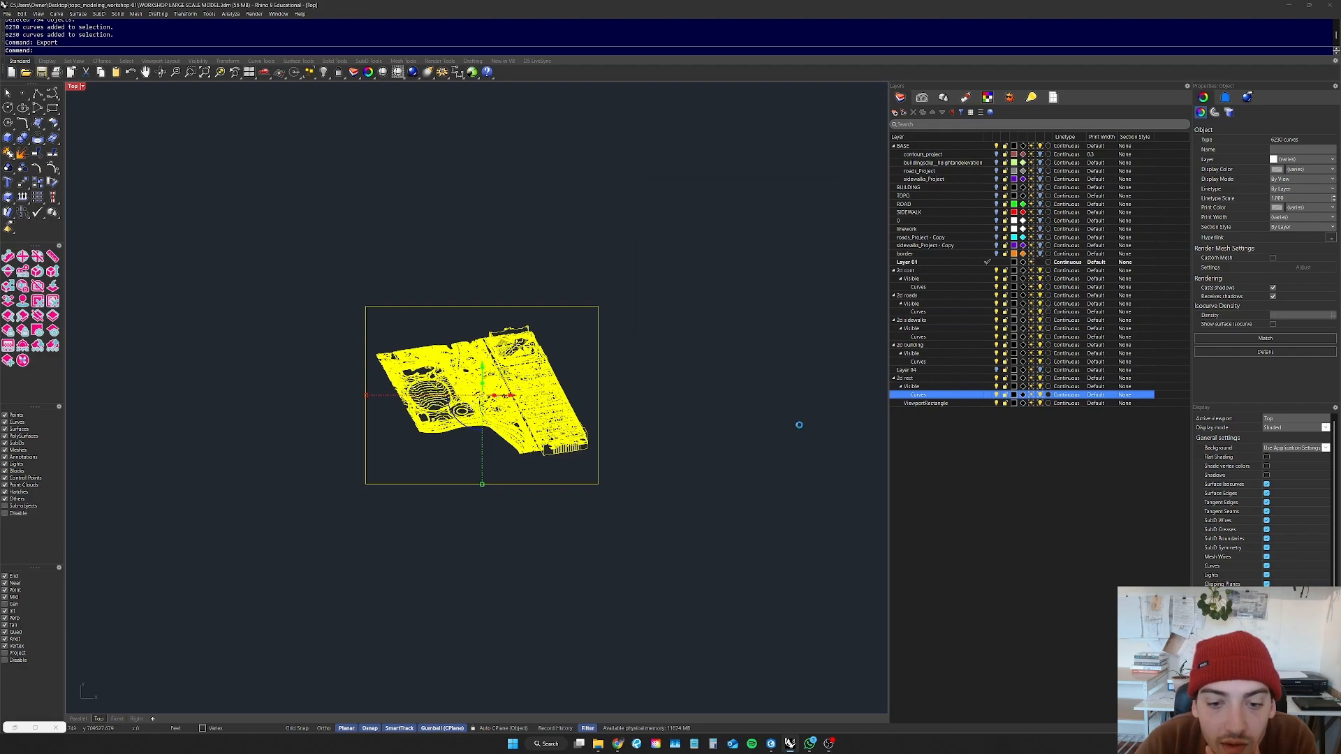
Step: Switch to the desktop, move the exported workshop-ai file to an open area, and open it in Adobe Illustrator
{"action": "left_click", "coordinate": [1287, 8]}
{"action": "left_click_drag", "start_coordinate": [49, 14], "coordinate": [547, 229]}
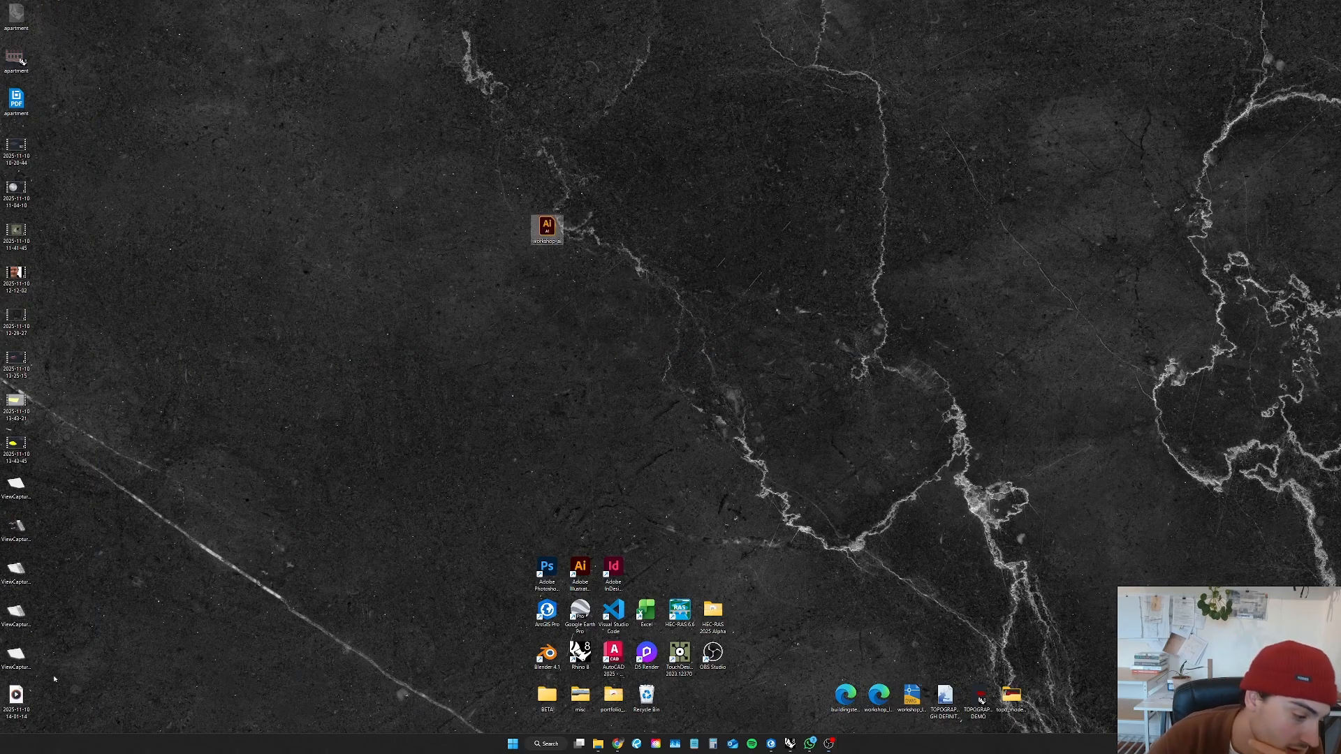
{"action": "left_click_drag", "start_coordinate": [46, 668], "coordinate": [6, 472]}
{"action": "left_click_drag", "start_coordinate": [17, 529], "coordinate": [599, 218]}
{"action": "left_click_drag", "start_coordinate": [16, 694], "coordinate": [30, 494]}
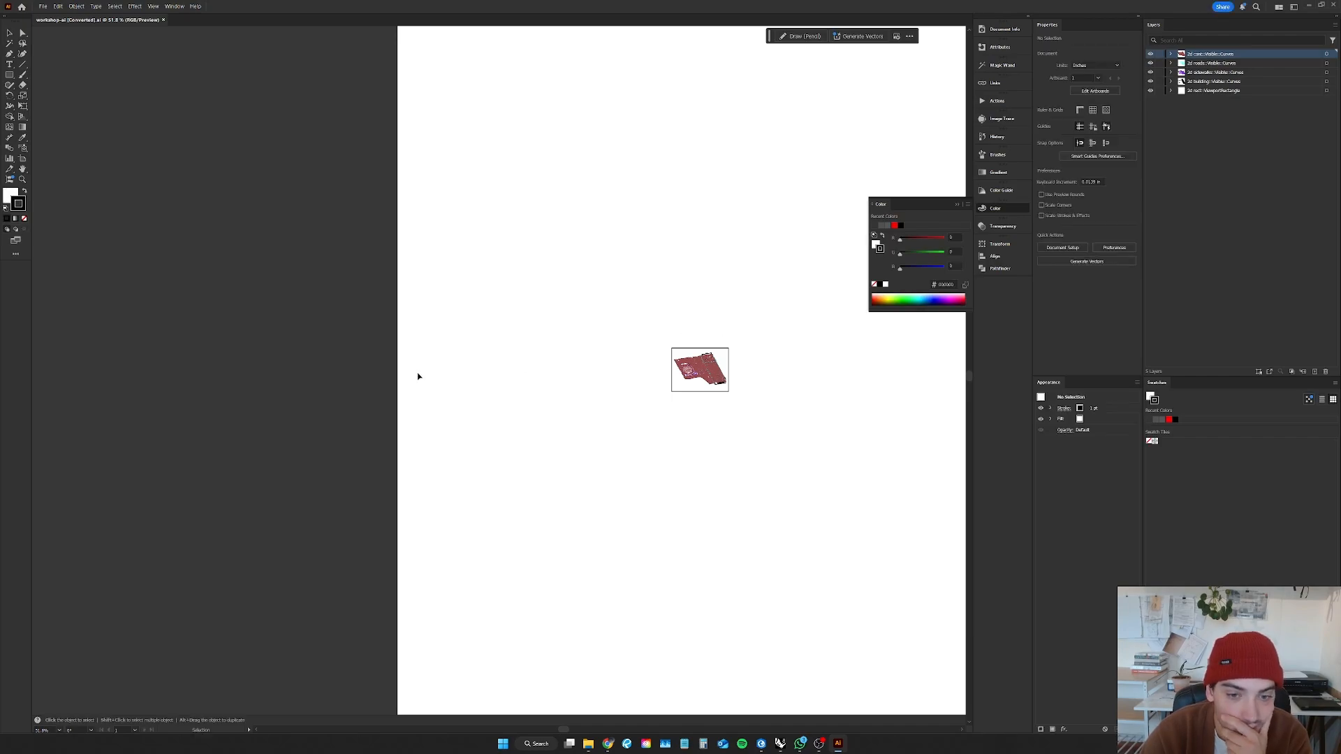
Step: Select all the imported linework, enlarge it from the frame's corner, and reposition it within the artboard
{"action": "scroll", "coordinate": [418, 376], "scroll_direction": "down", "scroll_amount": 1}
{"action": "scroll", "coordinate": [472, 392], "scroll_direction": "down", "scroll_amount": 4, "text": "alt"}
{"action": "scroll", "coordinate": [490, 396], "scroll_direction": "up", "scroll_amount": 1, "text": "alt"}
{"action": "scroll", "coordinate": [491, 395], "scroll_direction": "up", "scroll_amount": 3, "text": "alt"}
{"action": "left_click_drag", "start_coordinate": [396, 431], "coordinate": [395, 432]}
{"action": "scroll", "coordinate": [579, 342], "scroll_direction": "down", "scroll_amount": 1}
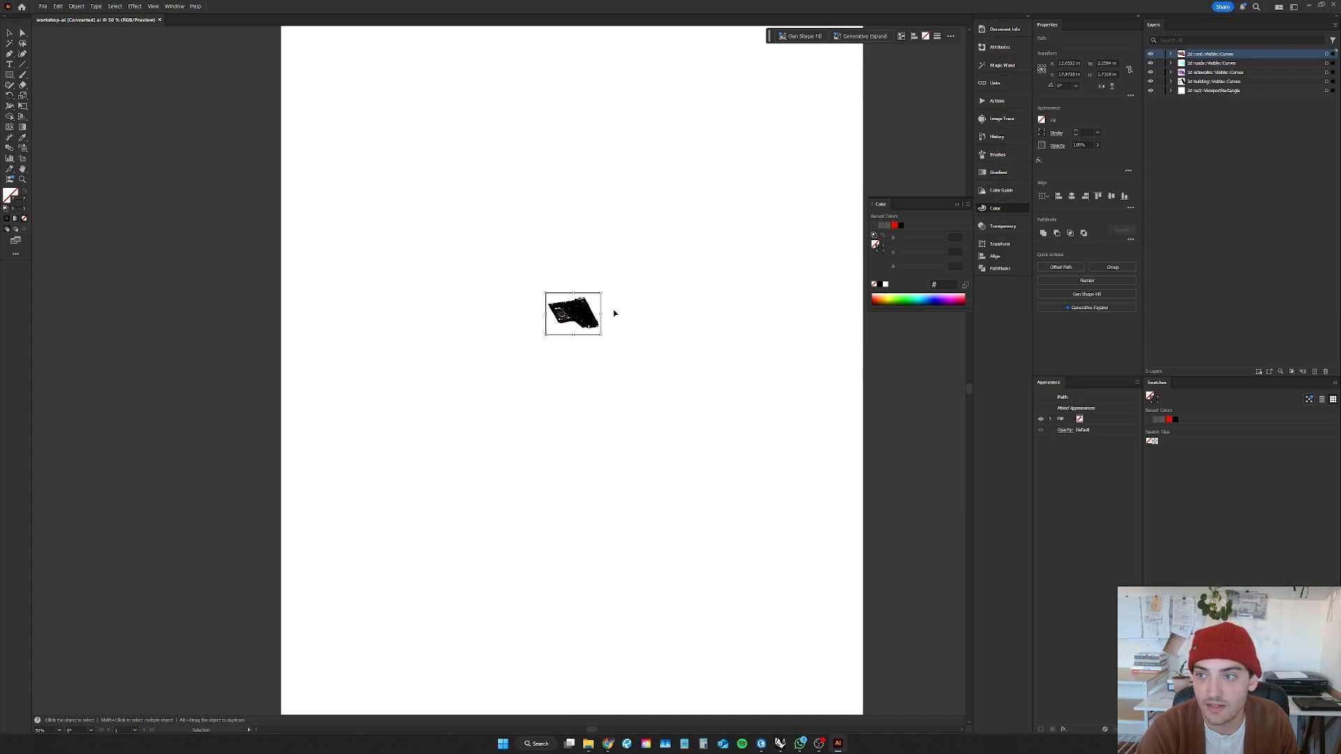
{"action": "scroll", "coordinate": [589, 306], "scroll_direction": "down", "scroll_amount": 1, "text": "alt"}
{"action": "scroll", "coordinate": [590, 307], "scroll_direction": "up", "scroll_amount": 1}
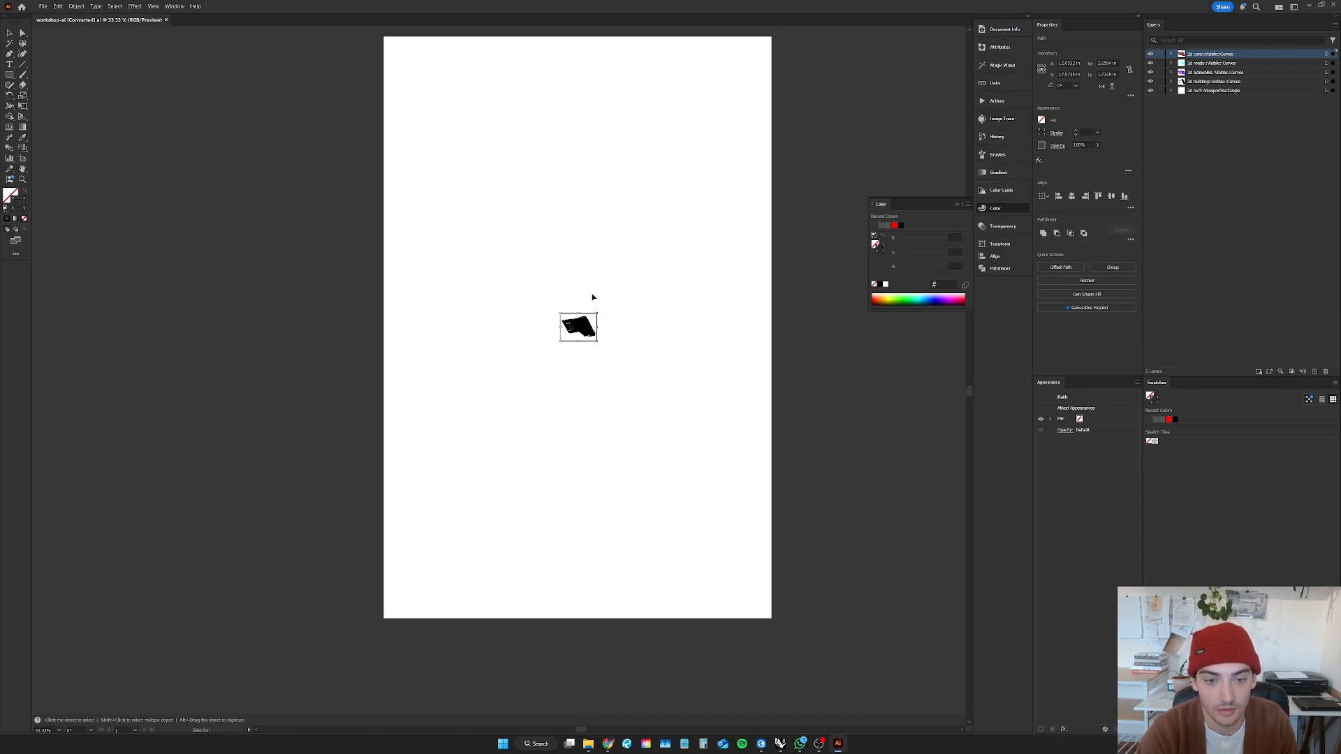
{"action": "left_click_drag", "start_coordinate": [597, 312], "coordinate": [800, 122]}
{"action": "left_click_drag", "start_coordinate": [732, 244], "coordinate": [592, 423]}
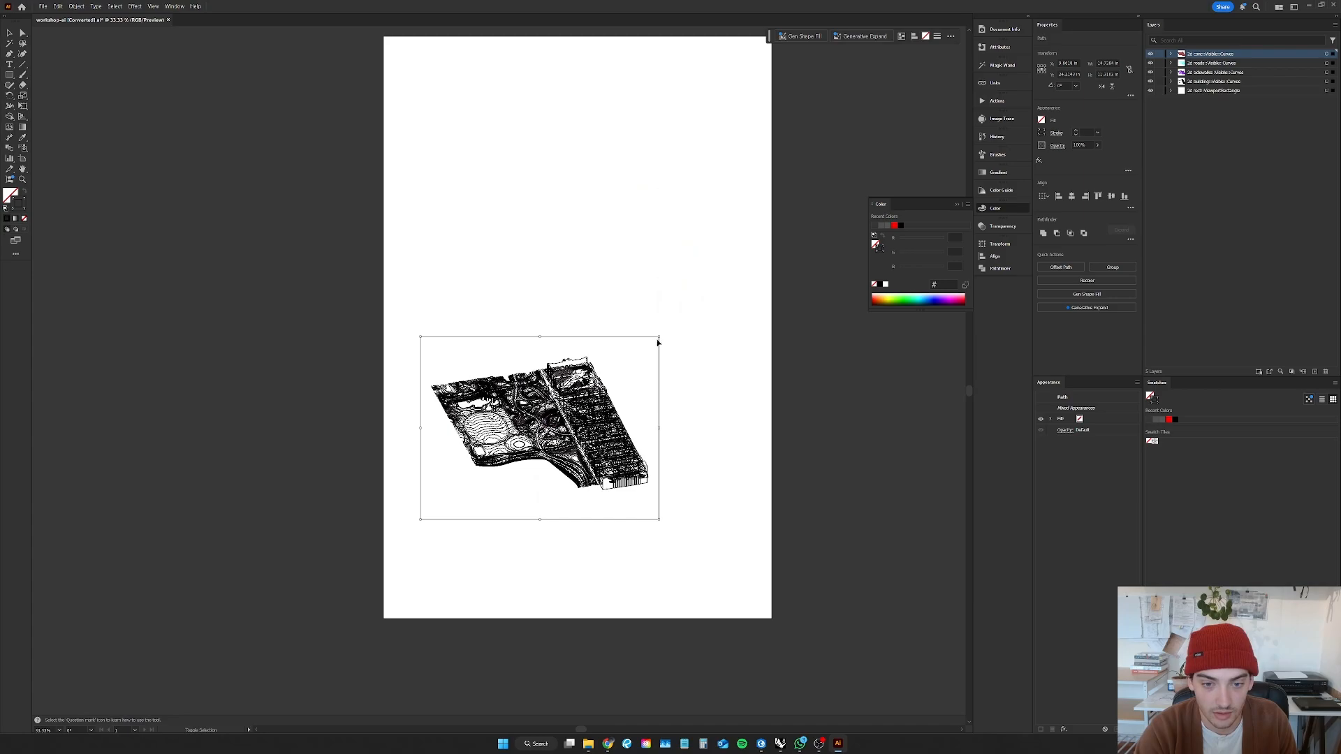
Step: Scale the framed linework proportionally to the artboard's full width and shift it into the upper half of the artboard
{"action": "left_click_drag", "start_coordinate": [660, 336], "coordinate": [812, 219], "text": "shift"}
{"action": "left_click_drag", "start_coordinate": [704, 334], "coordinate": [664, 274]}
{"action": "left_click", "coordinate": [844, 296]}
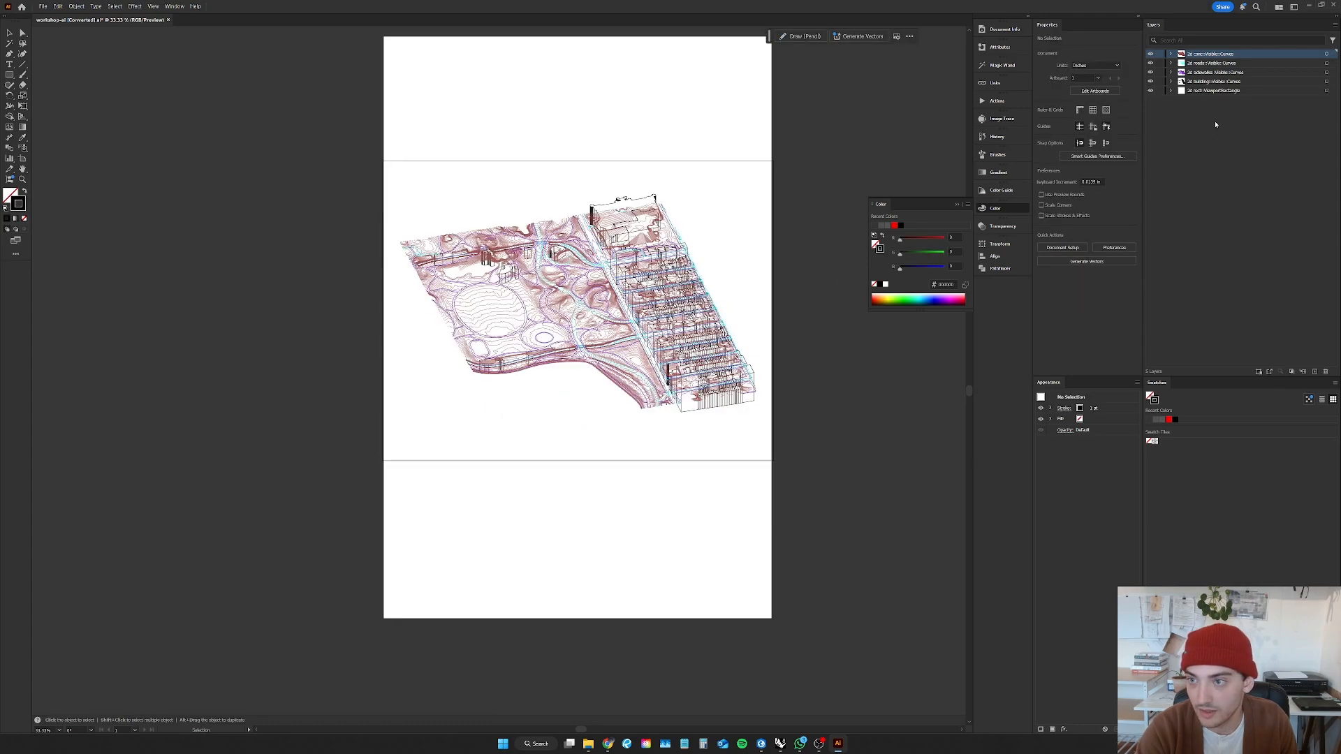
Step: Check the contents of the contour, road, sidewalk, building and viewport rectangle layers by toggling their visibility, and show them all again
{"action": "left_click", "coordinate": [1150, 54]}
{"action": "left_click", "coordinate": [1151, 63]}
{"action": "left_click", "coordinate": [1150, 72]}
{"action": "left_click", "coordinate": [1150, 90]}
{"action": "left_click", "coordinate": [1150, 81]}
{"action": "left_click", "coordinate": [1150, 81]}
{"action": "left_click", "coordinate": [1150, 90]}
{"action": "left_click", "coordinate": [1150, 91]}
{"action": "left_click", "coordinate": [1150, 90]}
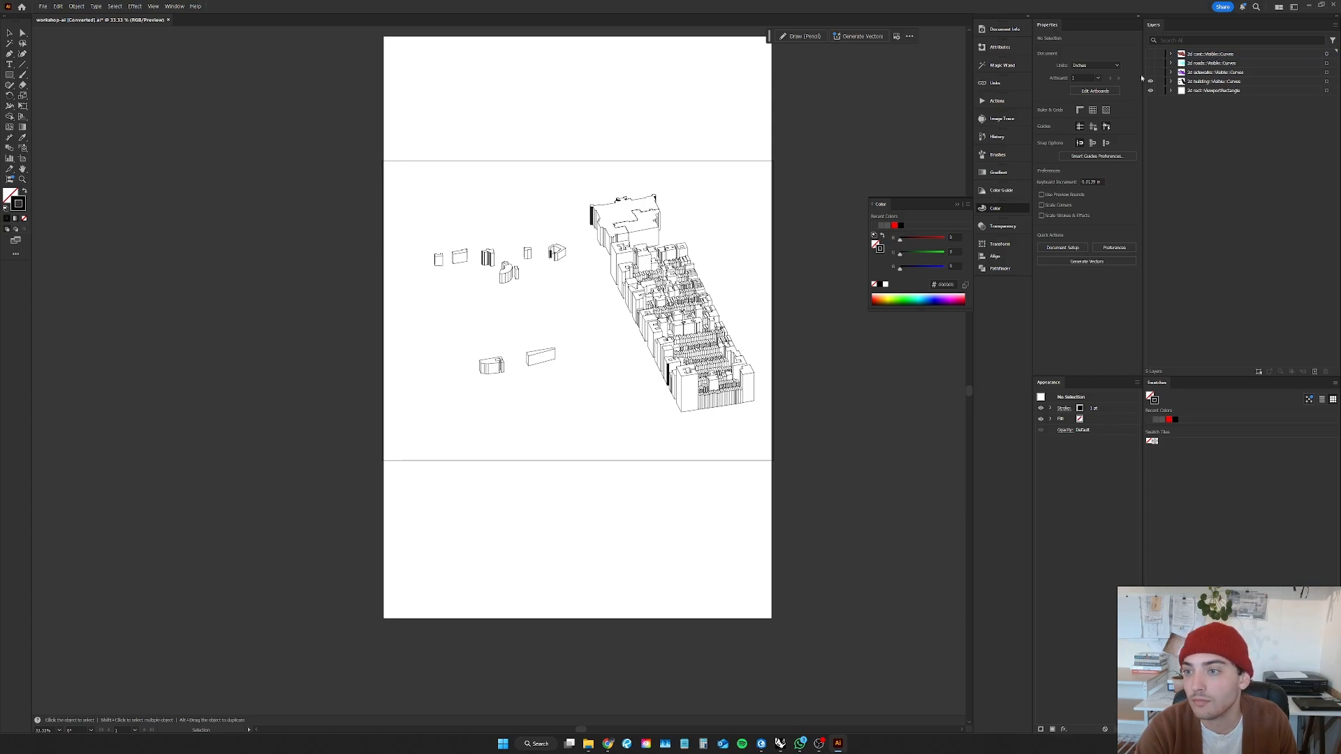
{"action": "left_click", "coordinate": [1150, 72]}
{"action": "left_click", "coordinate": [1150, 63]}
{"action": "left_click", "coordinate": [1150, 54]}
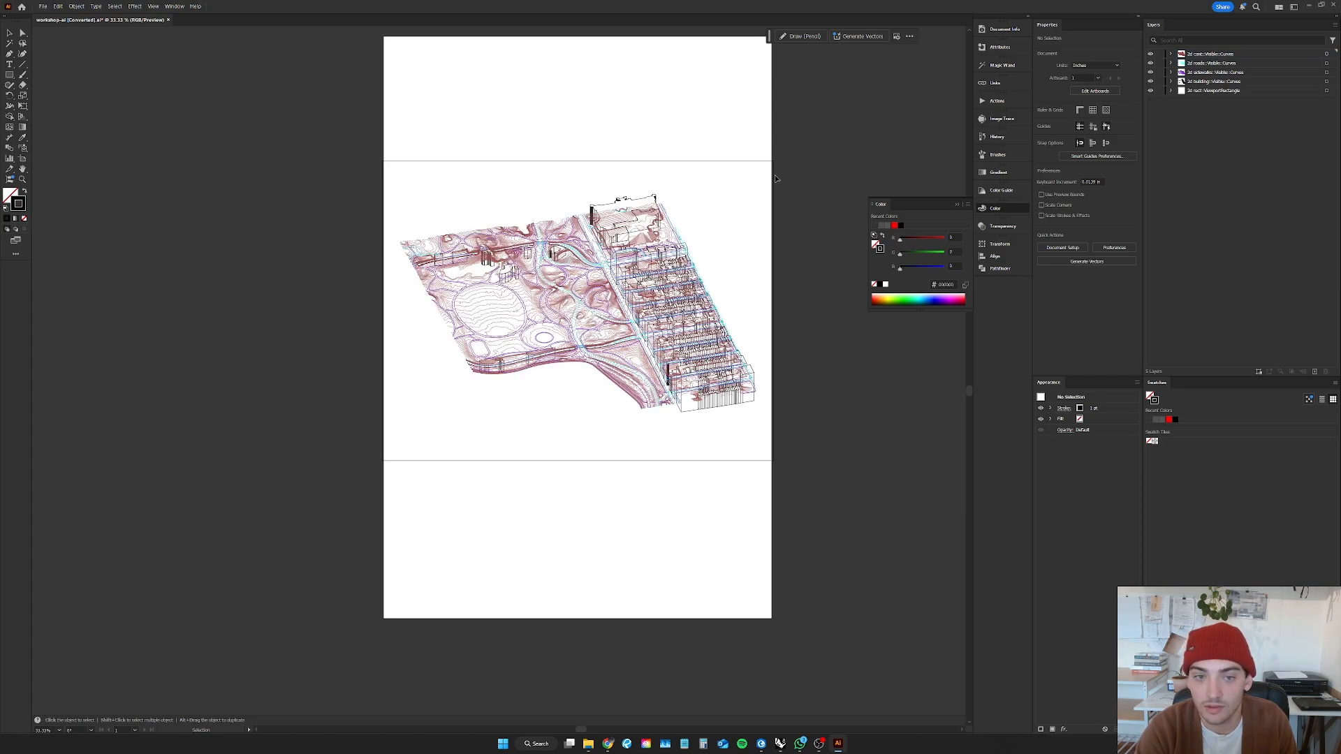
Step: Shrink all the framed linework slightly to leave narrow side margins and center it across the artboard's width
{"action": "left_click_drag", "start_coordinate": [291, 505], "coordinate": [291, 500]}
{"action": "left_click_drag", "start_coordinate": [385, 460], "coordinate": [409, 439]}
{"action": "left_click_drag", "start_coordinate": [639, 290], "coordinate": [624, 284]}
{"action": "left_click", "coordinate": [793, 308]}
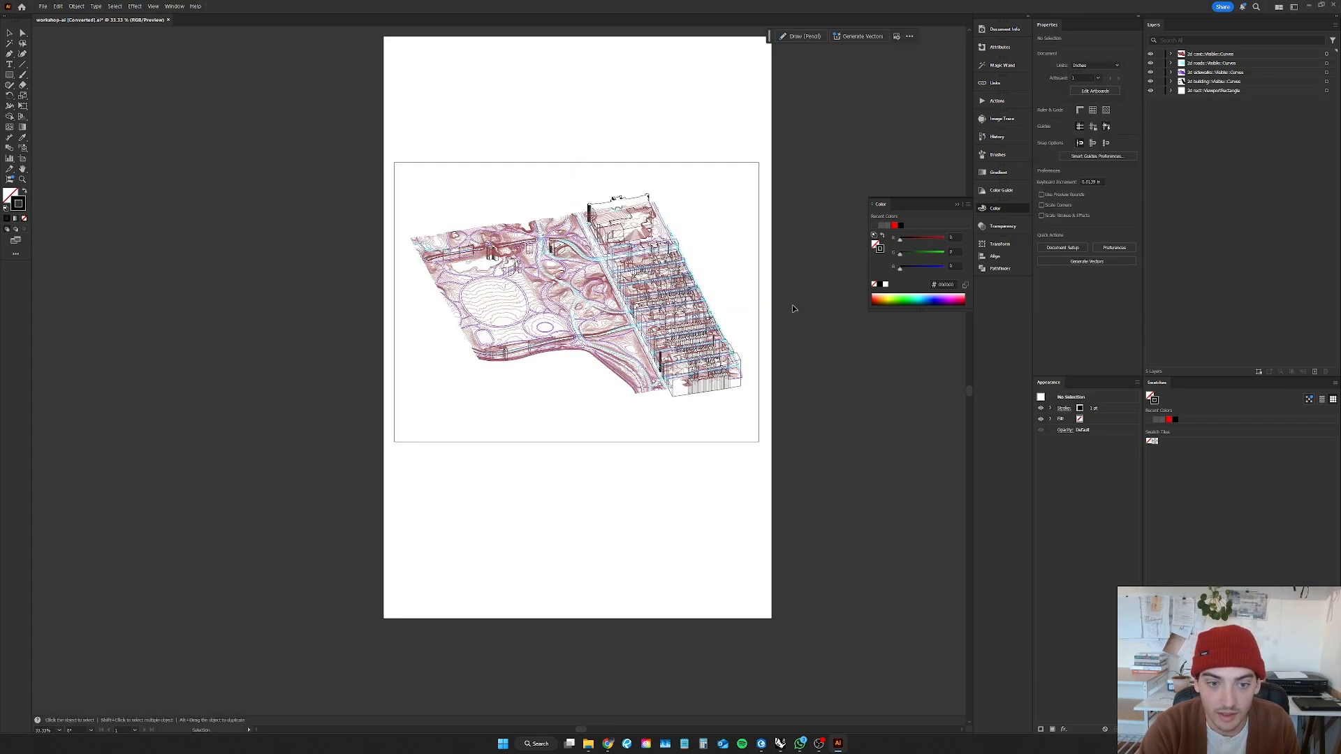
Step: Select the artwork on all five layers, including the viewport rectangle, and set its stroke weight to 0.25 pt
{"action": "scroll", "coordinate": [545, 104], "scroll_direction": "up", "scroll_amount": 2}
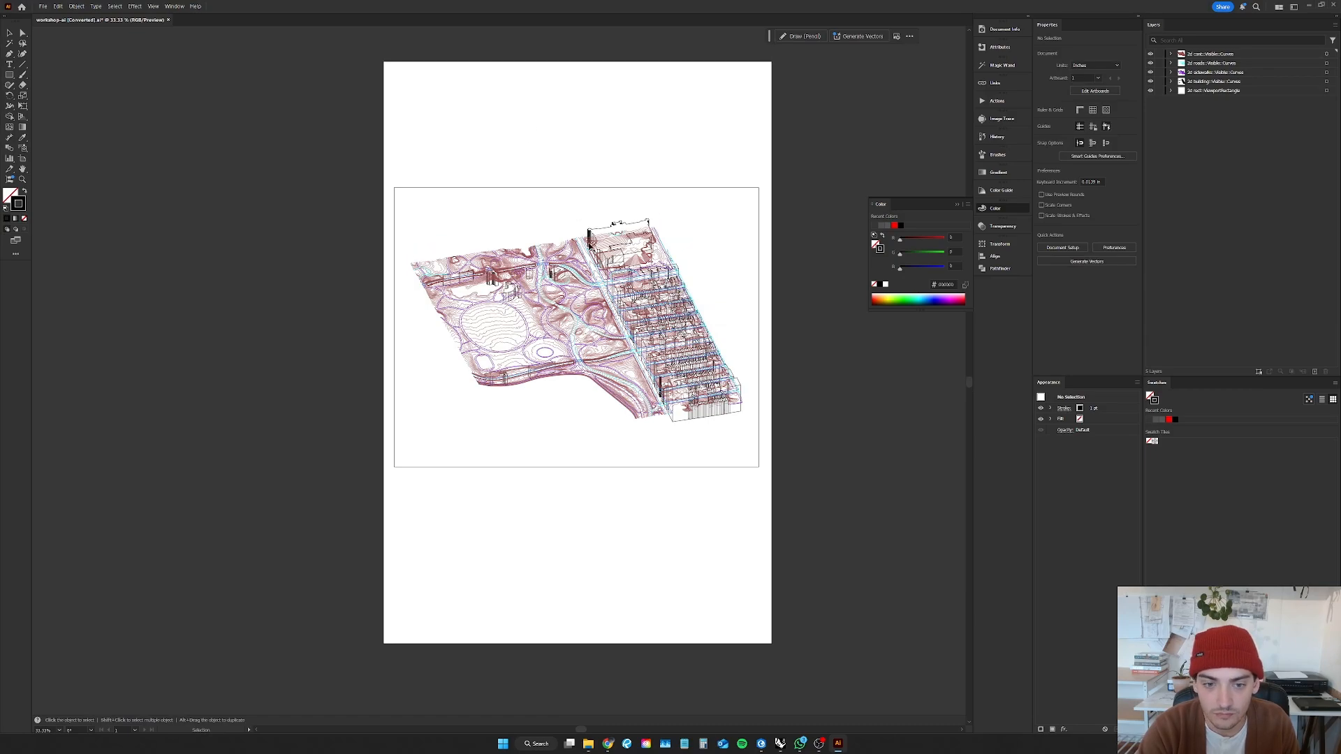
{"action": "scroll", "coordinate": [551, 282], "scroll_direction": "up", "scroll_amount": 3, "text": "alt"}
{"action": "scroll", "coordinate": [541, 321], "scroll_direction": "down", "scroll_amount": 2, "text": "alt"}
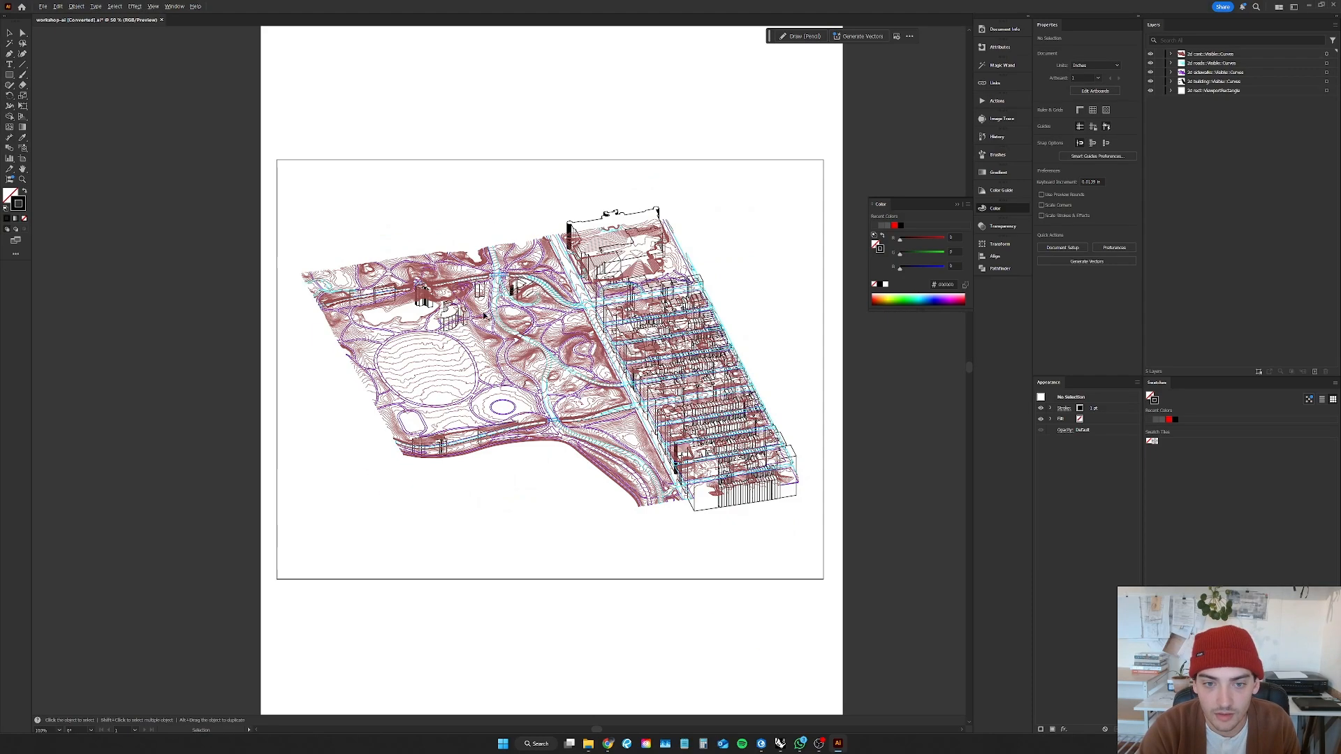
{"action": "left_click", "coordinate": [1247, 91]}
{"action": "left_click", "coordinate": [1272, 56], "text": "shift"}
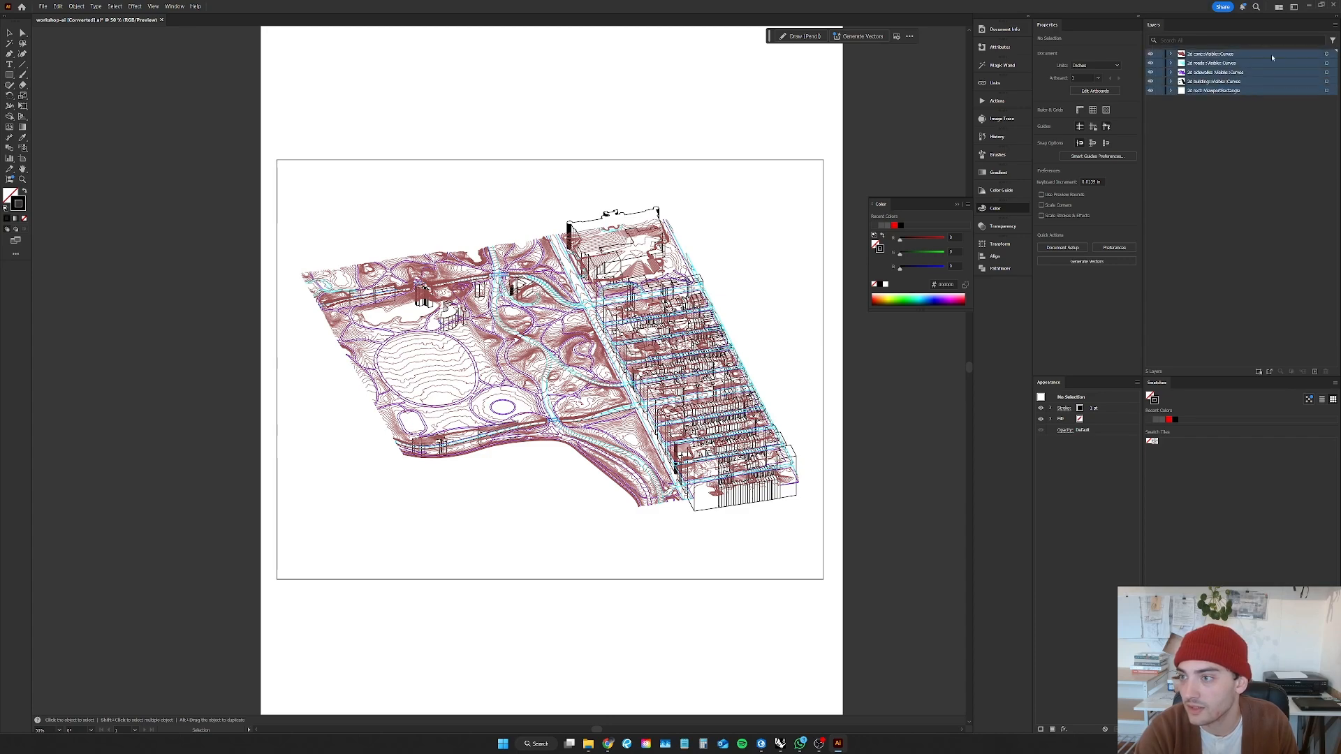
{"action": "left_click", "coordinate": [1326, 63]}
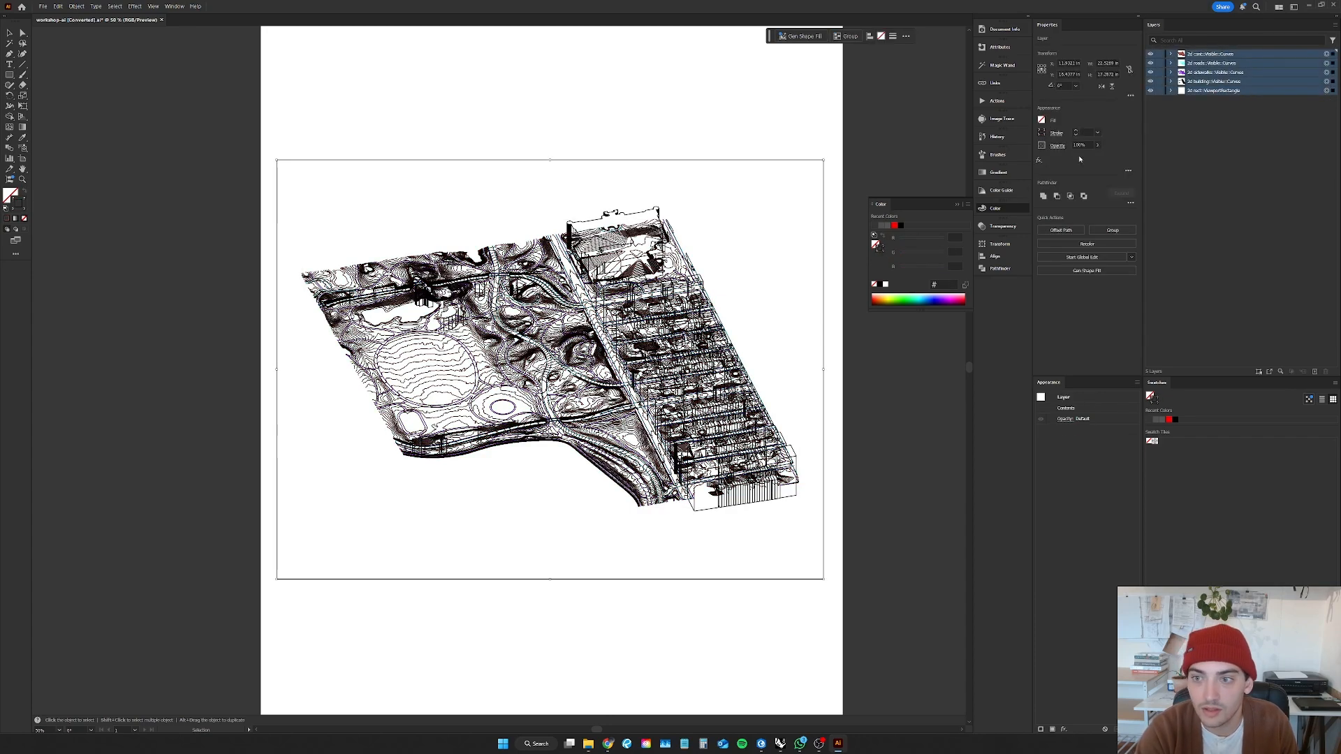
{"action": "left_click", "coordinate": [1098, 133]}
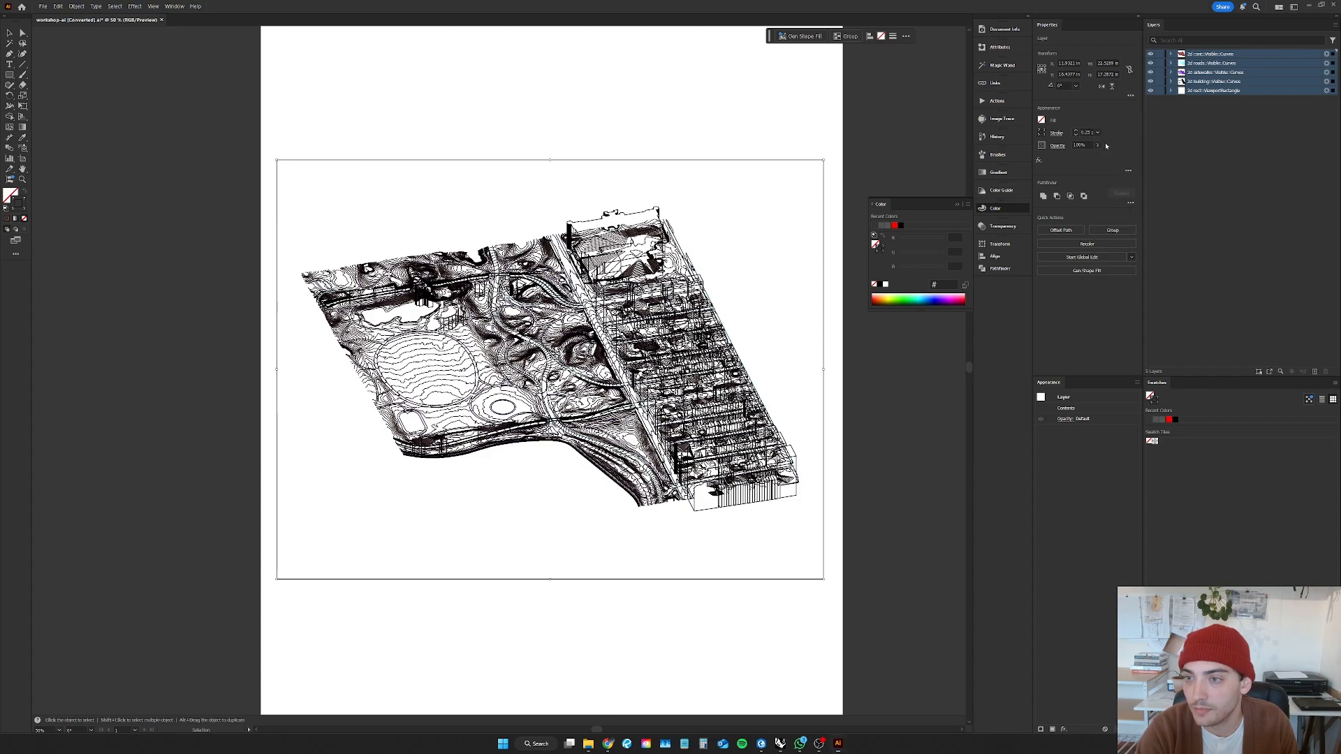
{"action": "left_click", "coordinate": [1110, 142]}
{"action": "left_click", "coordinate": [1042, 137]}
{"action": "left_click", "coordinate": [884, 285]}
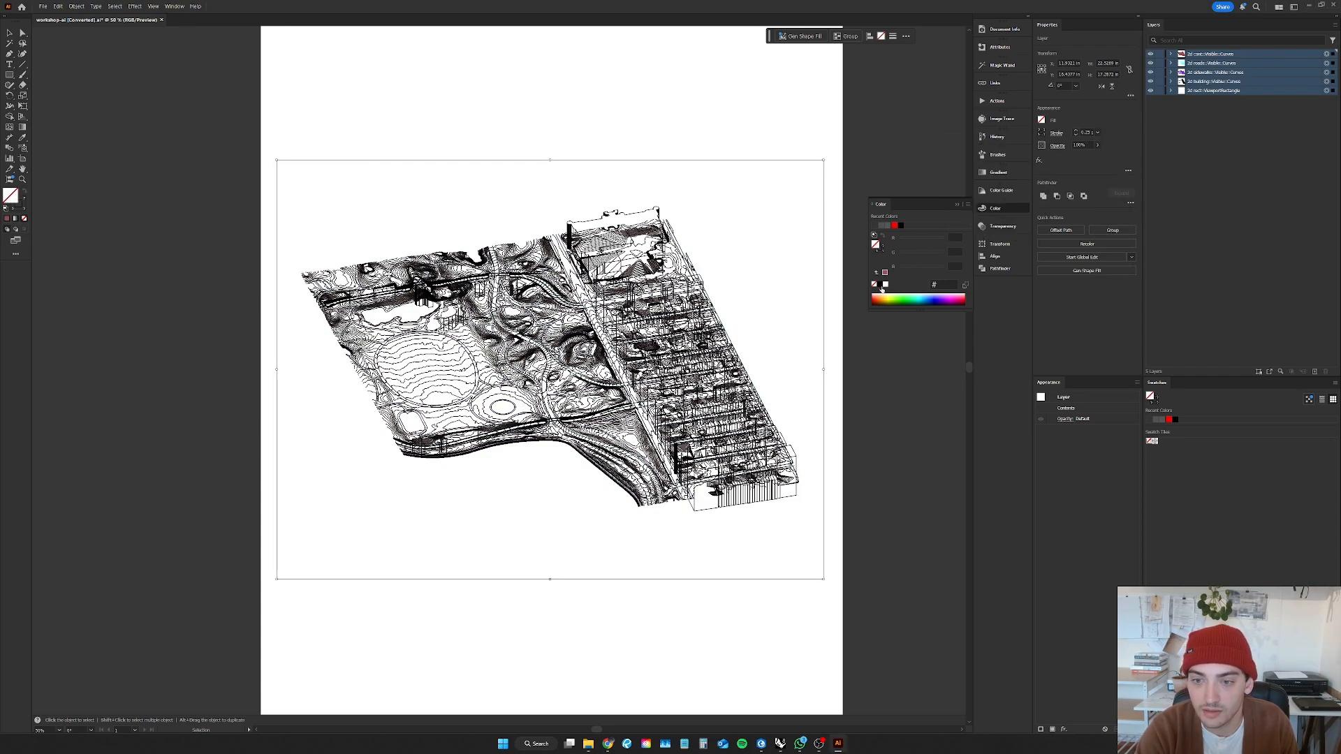
{"action": "left_click", "coordinate": [881, 285]}
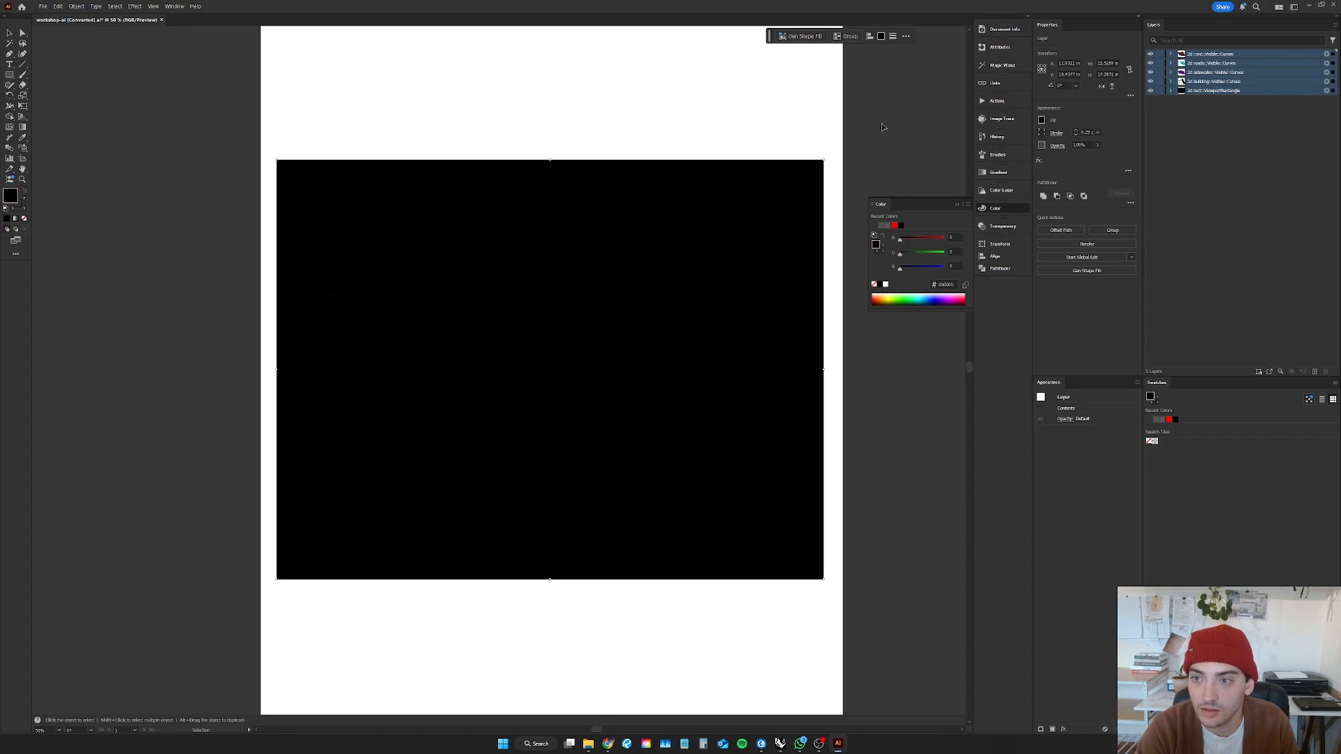
{"action": "key", "text": "slash"}
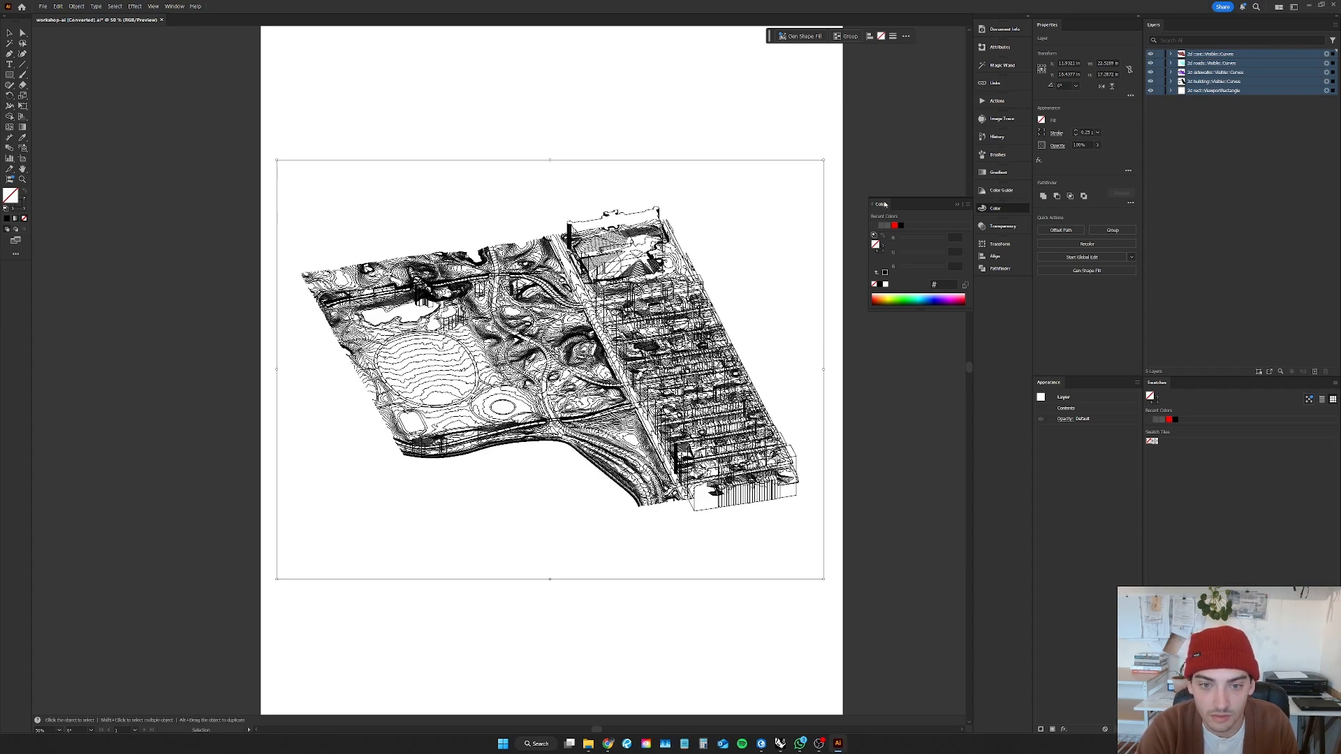
Step: Check the contents of the viewport rectangle, building and sidewalk layers, and clear the artwork selection
{"action": "left_click", "coordinate": [1158, 96]}
{"action": "left_click", "coordinate": [1170, 91]}
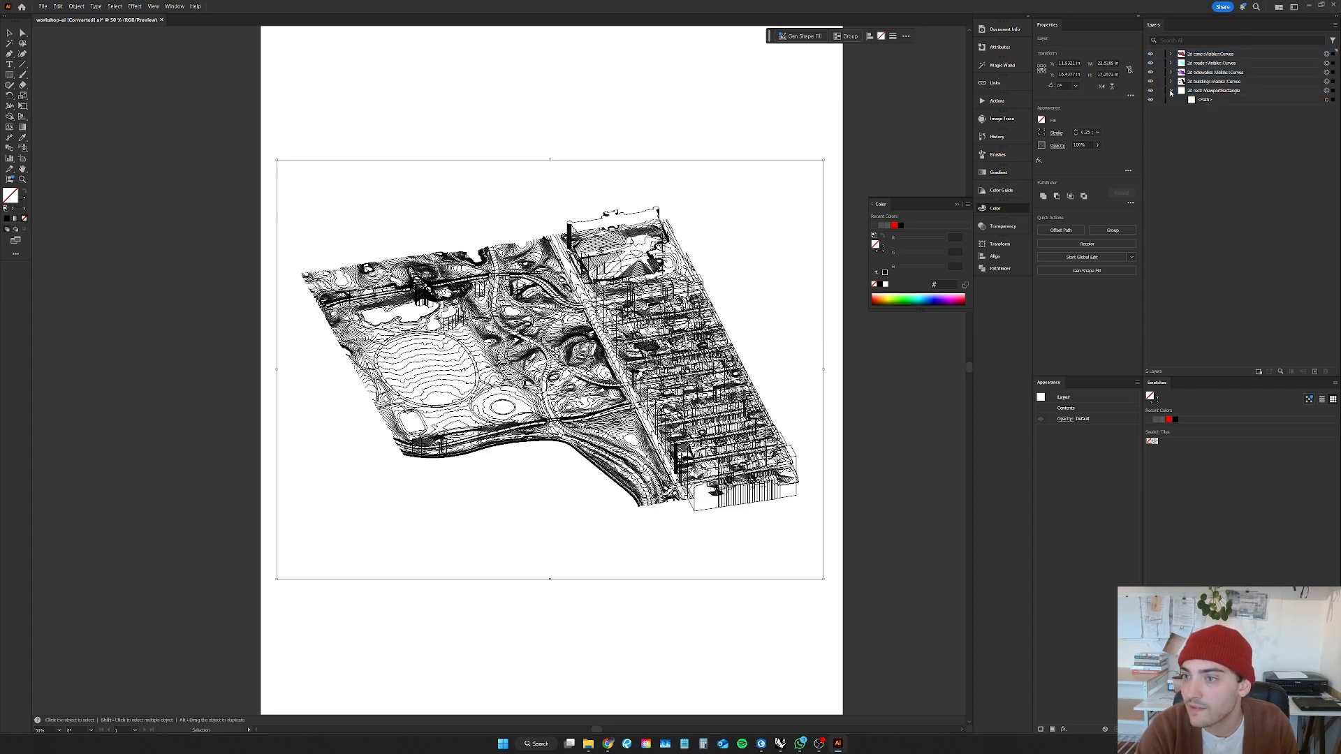
{"action": "left_click", "coordinate": [1171, 81]}
{"action": "left_click", "coordinate": [1171, 73]}
{"action": "left_click", "coordinate": [1171, 72]}
{"action": "left_click", "coordinate": [1171, 82]}
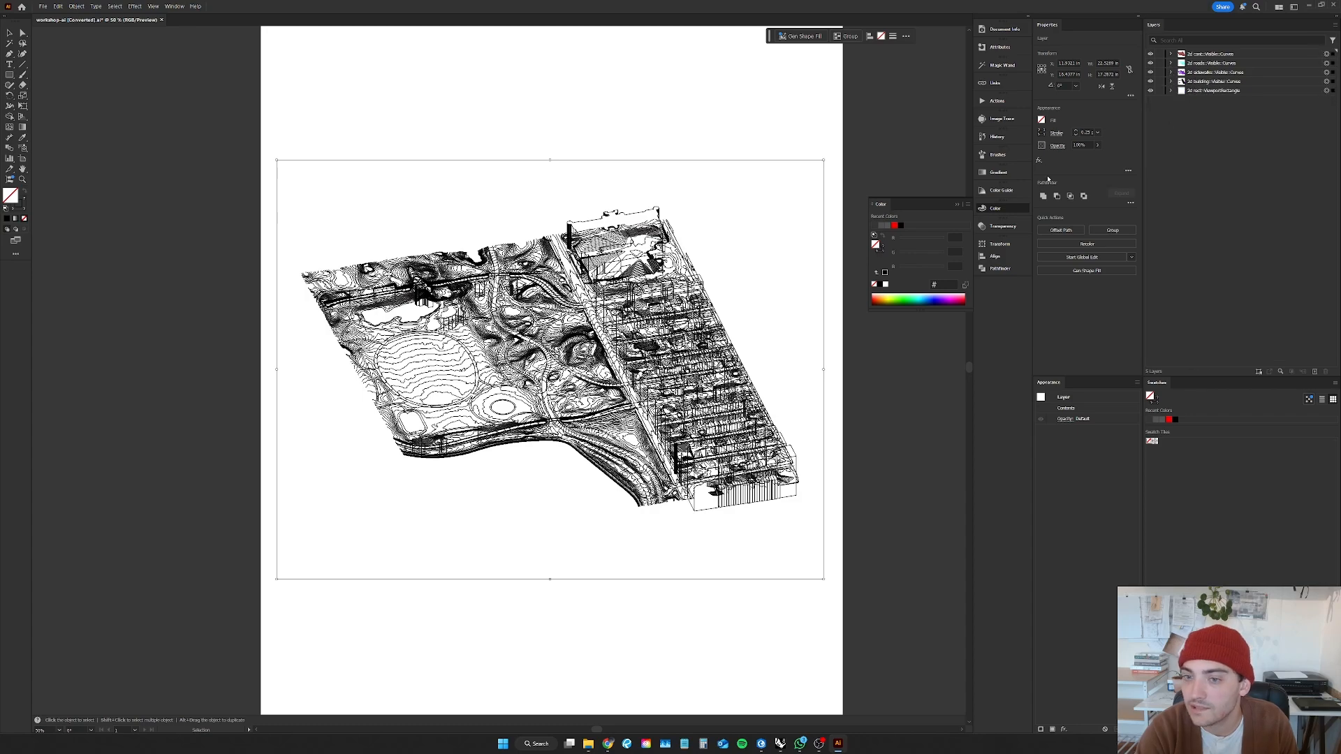
{"action": "left_click", "coordinate": [937, 148]}
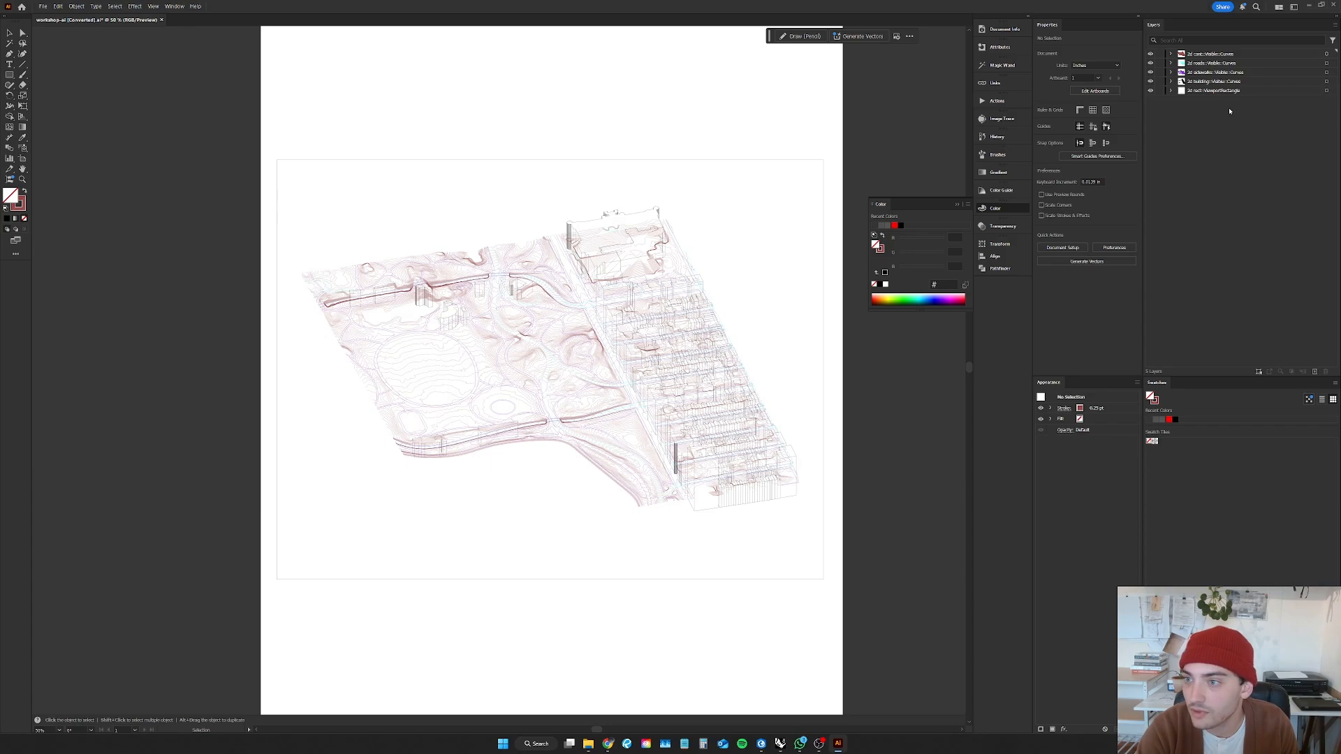
Step: Check the viewport rectangle's stroke color, and give all the building linework a black fill
{"action": "left_click", "coordinate": [1326, 90]}
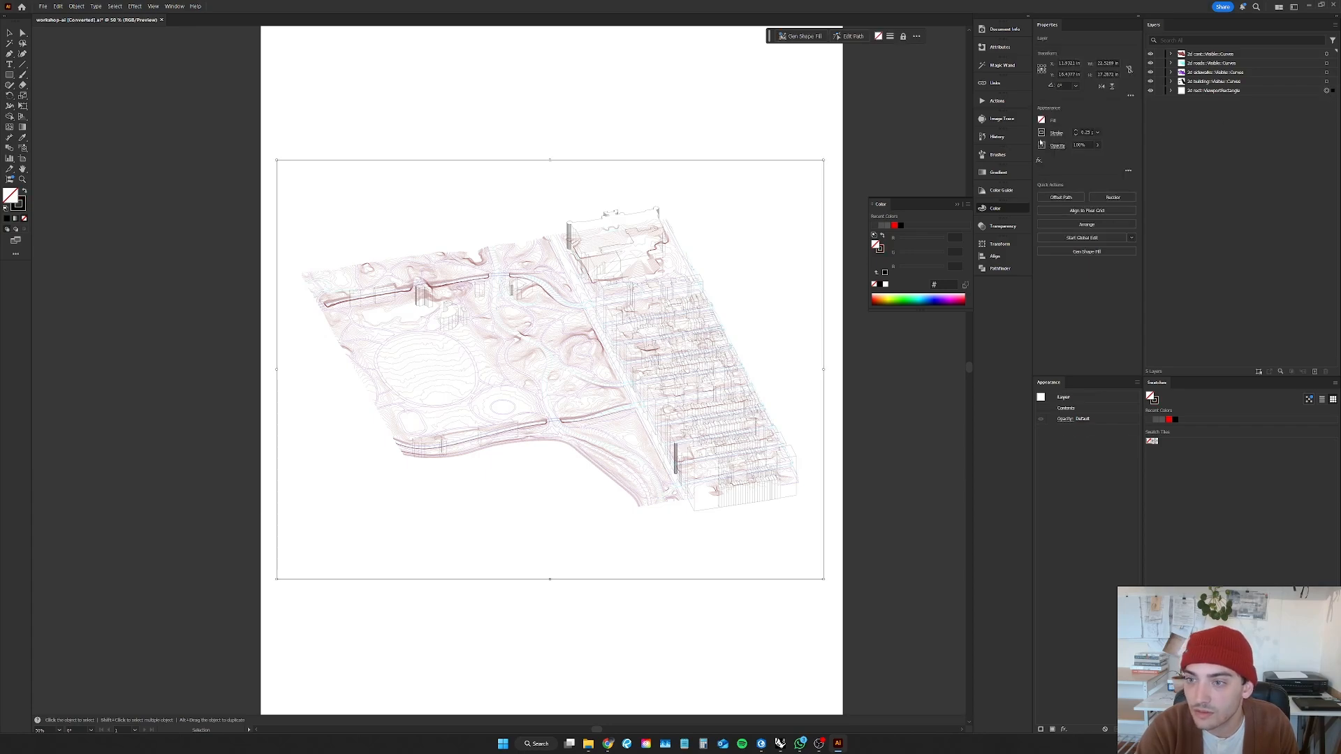
{"action": "left_click", "coordinate": [1041, 133]}
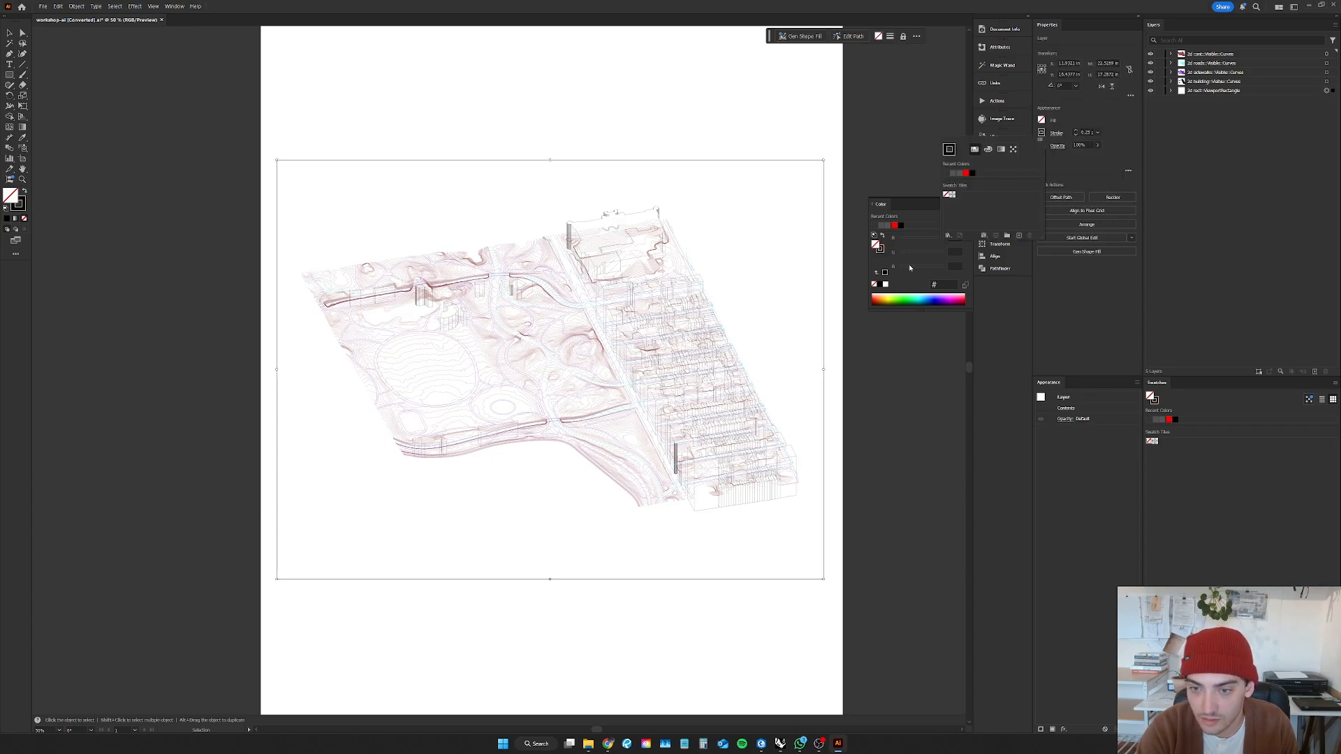
{"action": "left_click", "coordinate": [881, 286]}
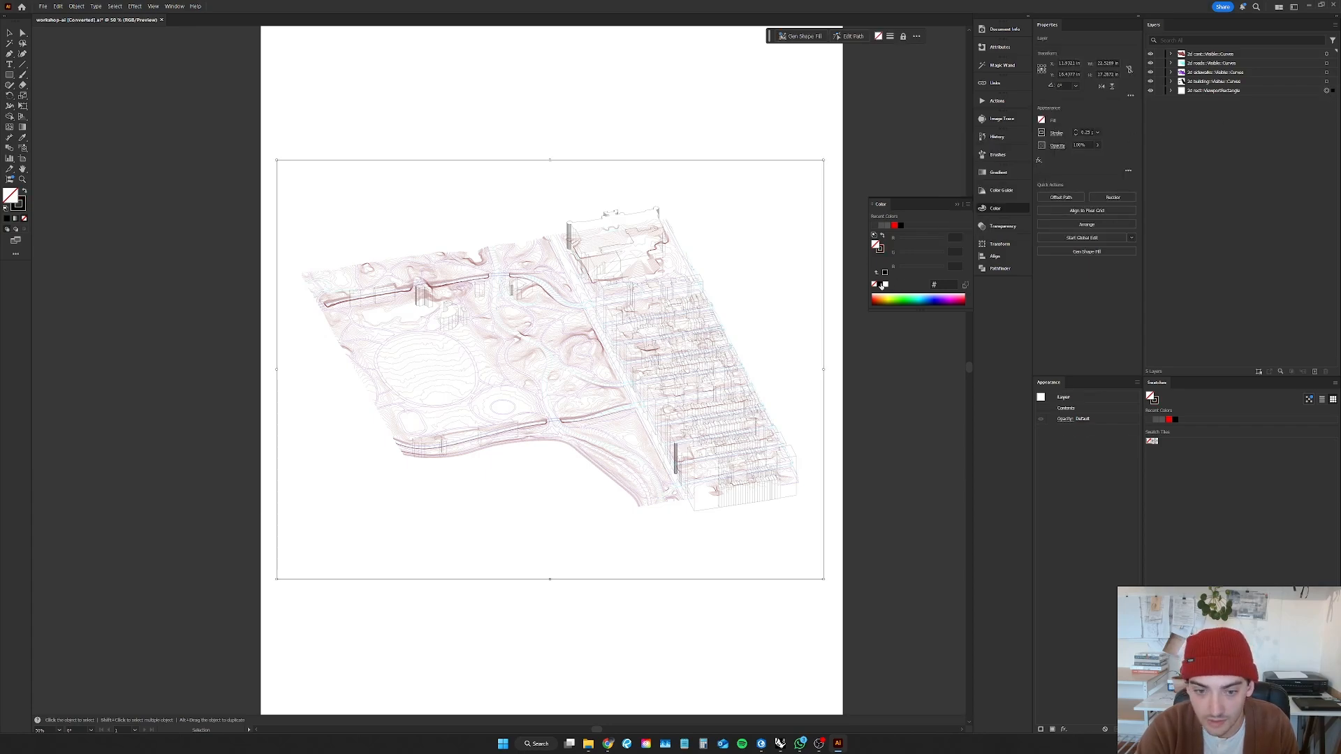
{"action": "left_click", "coordinate": [1326, 81]}
{"action": "left_click", "coordinate": [881, 285]}
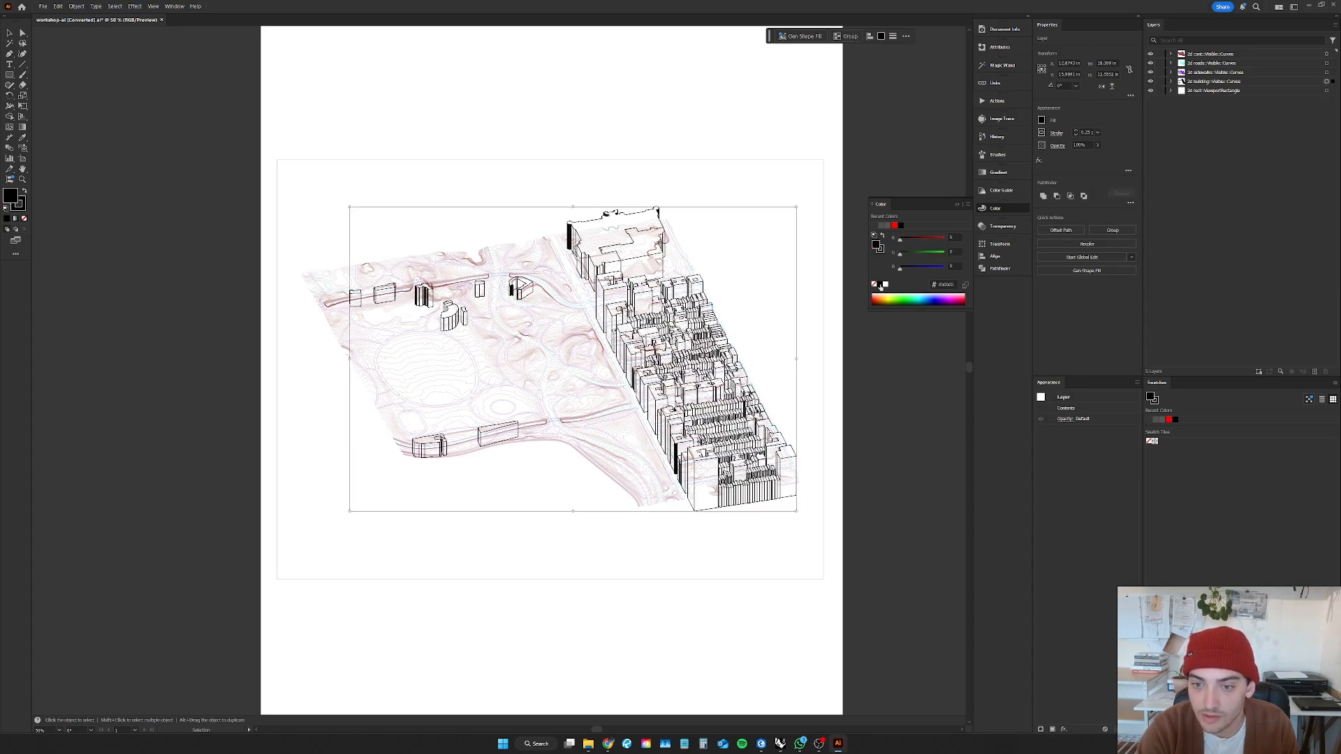
{"action": "left_click", "coordinate": [780, 204]}
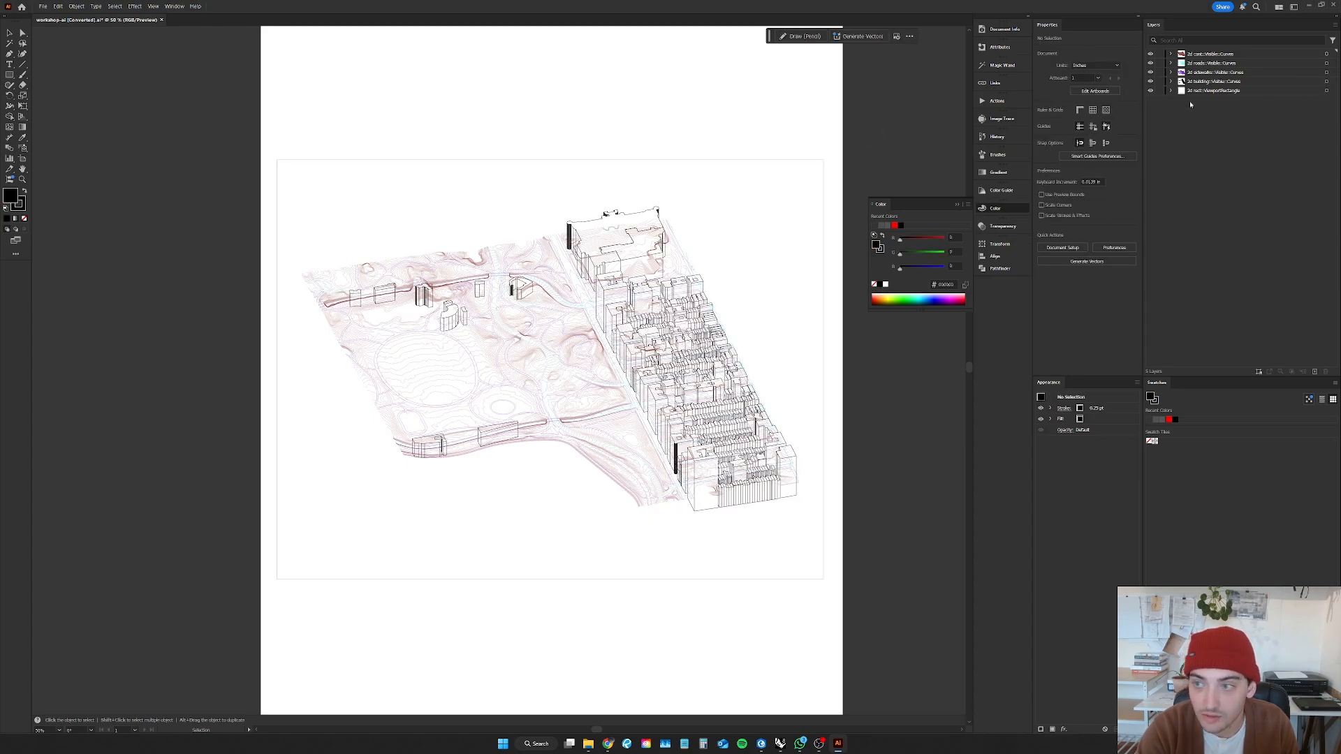
{"action": "left_click", "coordinate": [1326, 72]}
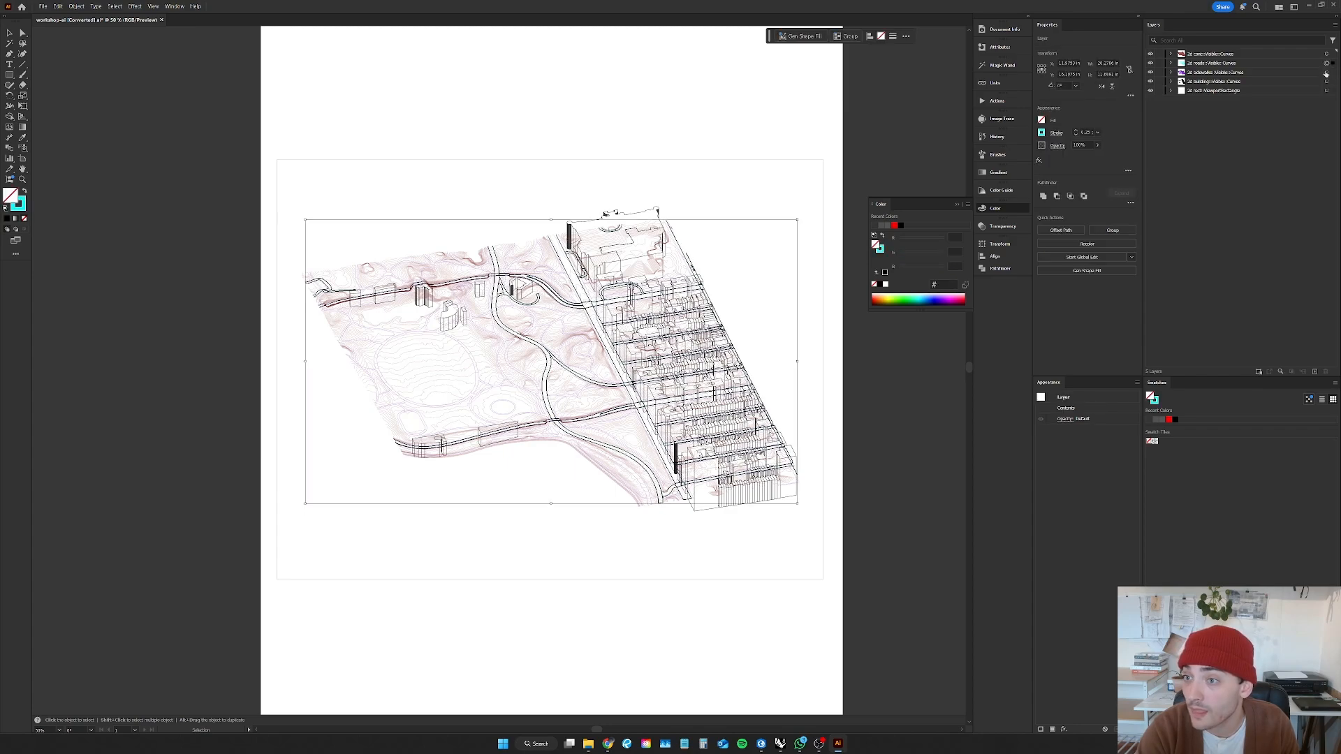
{"action": "left_click", "coordinate": [880, 285]}
{"action": "key", "text": "a"}
{"action": "key", "text": "slash"}
{"action": "key", "text": "v"}
{"action": "left_click", "coordinate": [829, 243]}
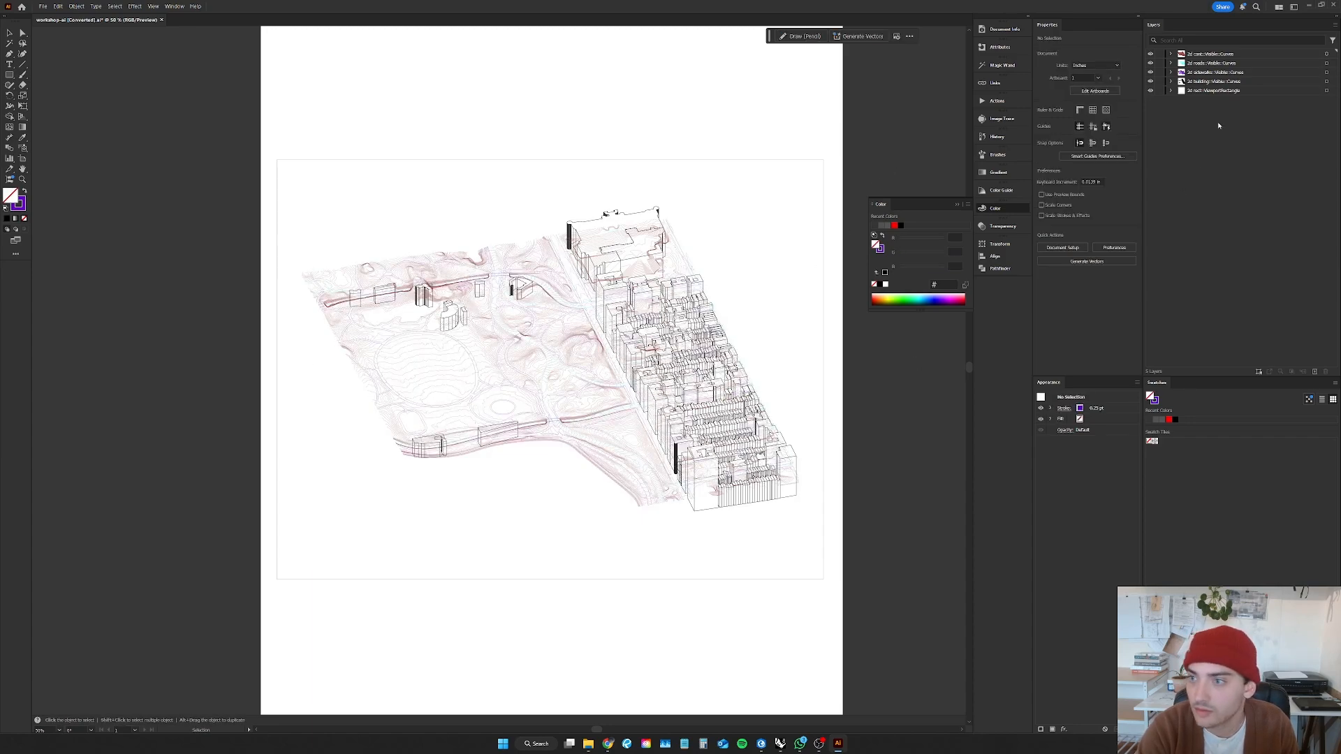
Step: Select all the sidewalk layer's curves and set their stroke color to black
{"action": "left_click", "coordinate": [1249, 73]}
{"action": "left_click", "coordinate": [1327, 73]}
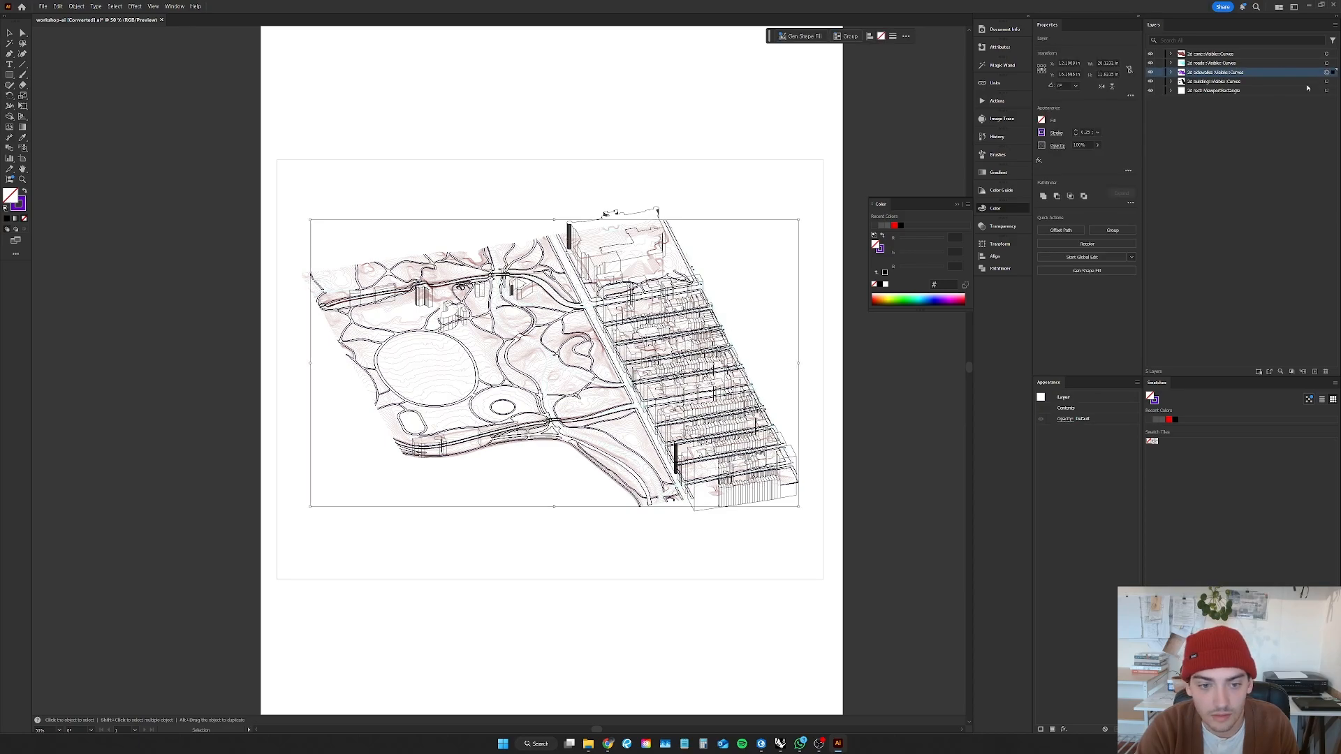
{"action": "scroll", "coordinate": [419, 463], "scroll_direction": "up", "scroll_amount": 10, "text": "alt"}
{"action": "scroll", "coordinate": [416, 457], "scroll_direction": "down", "scroll_amount": 8, "text": "alt"}
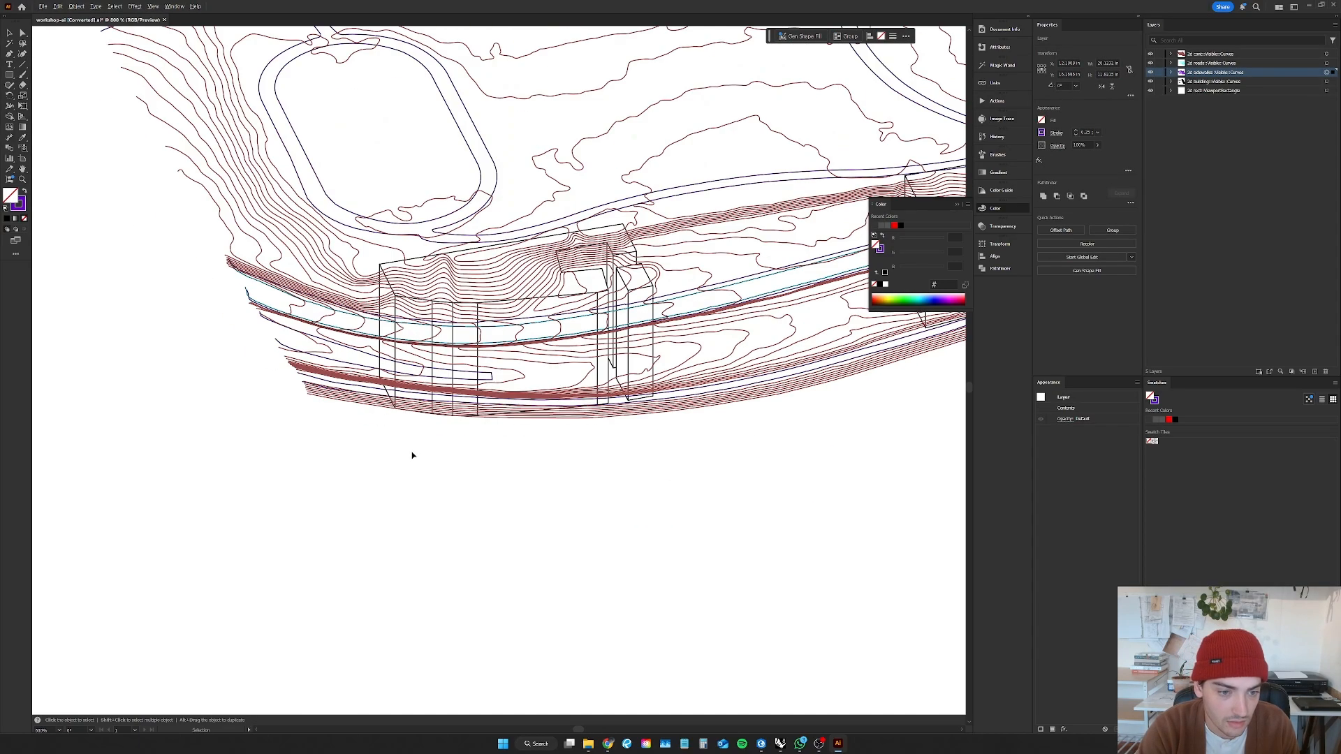
{"action": "scroll", "coordinate": [410, 441], "scroll_direction": "down", "scroll_amount": 3, "text": "alt"}
{"action": "scroll", "coordinate": [494, 317], "scroll_direction": "up", "scroll_amount": 3, "text": "alt"}
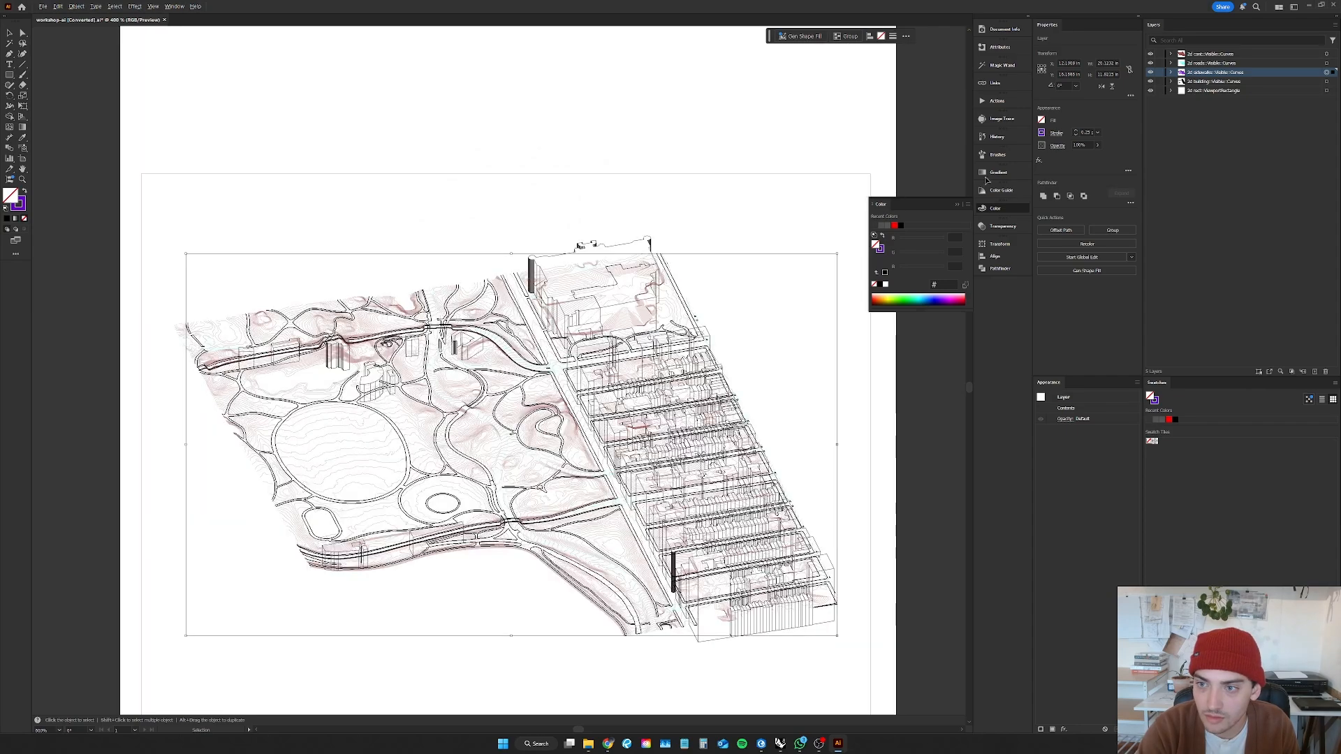
{"action": "left_click", "coordinate": [1041, 133]}
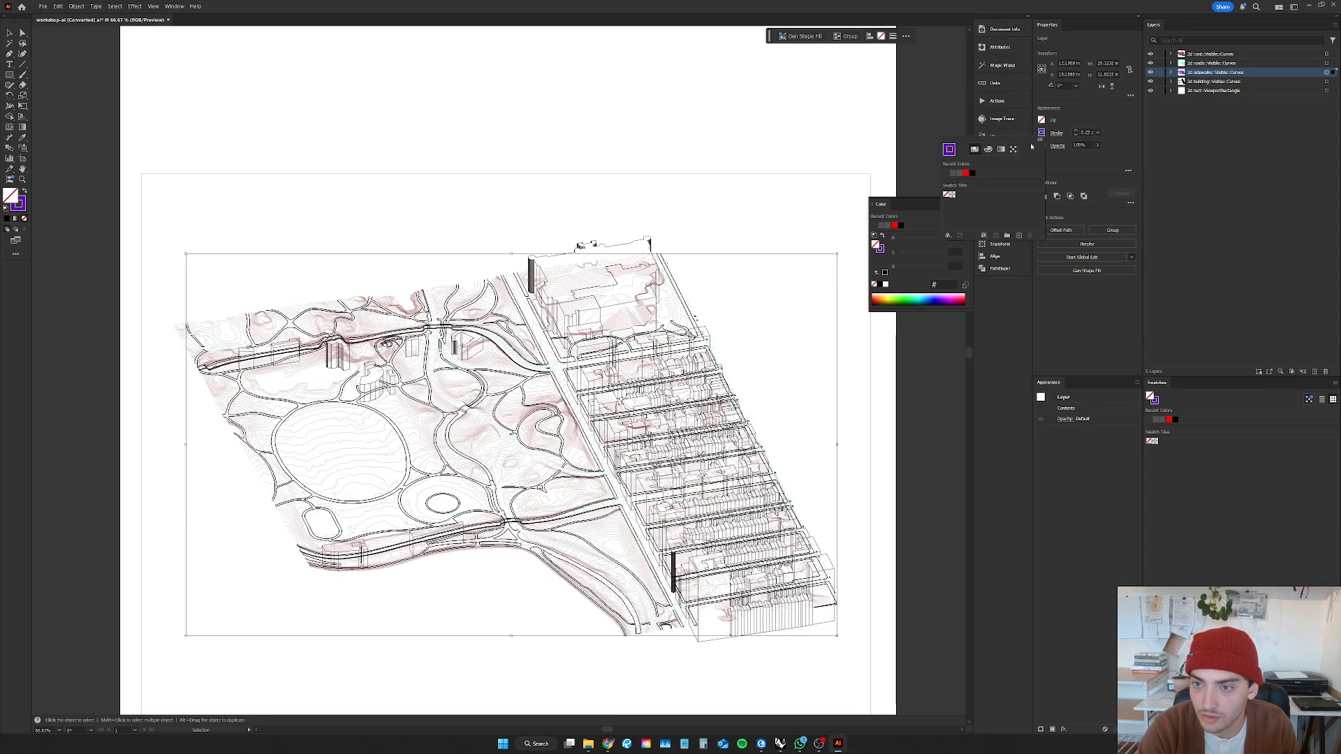
{"action": "left_click", "coordinate": [971, 173]}
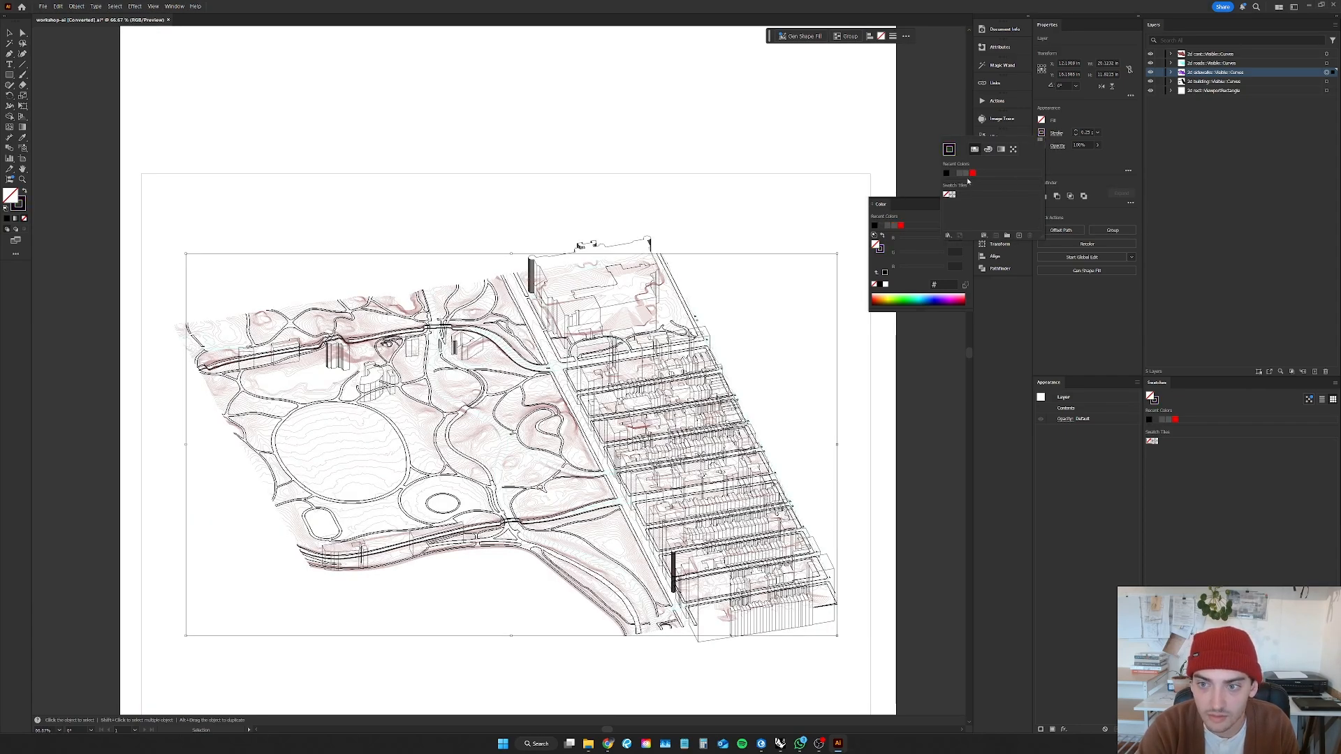
{"action": "left_click", "coordinate": [798, 183]}
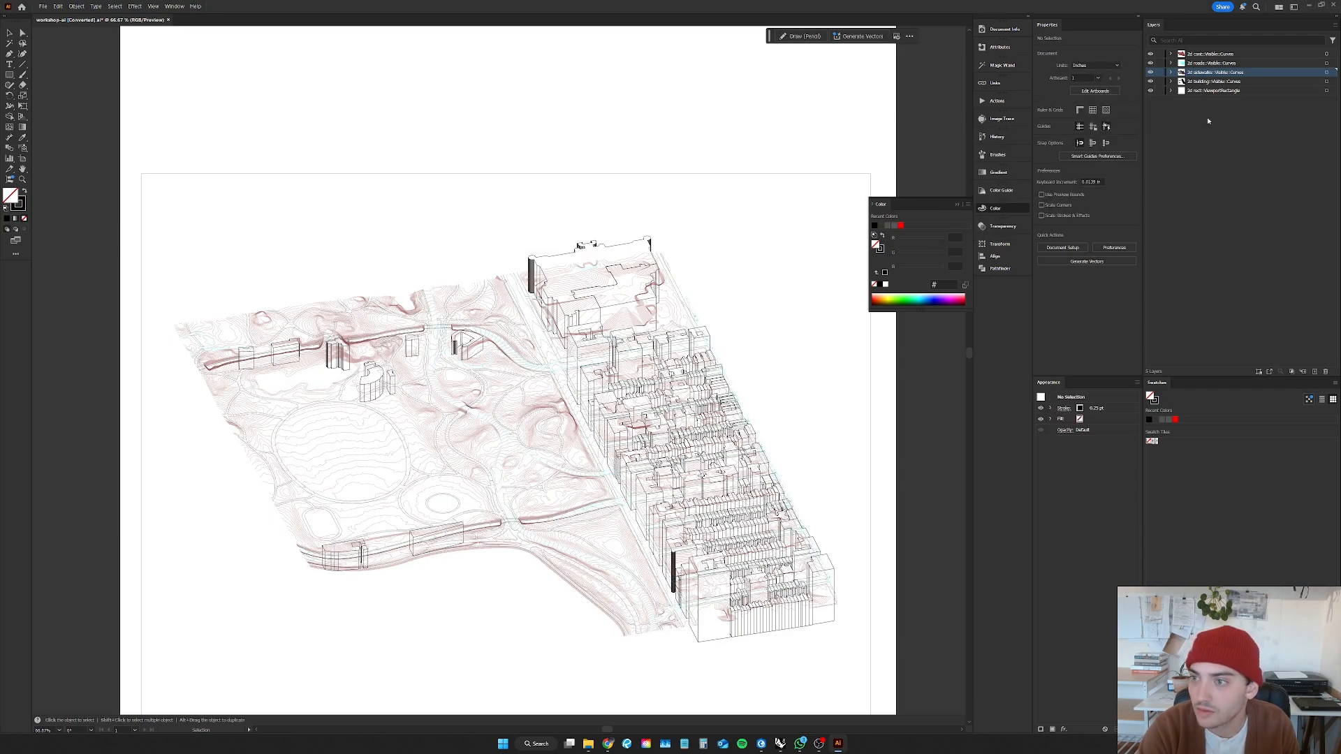
Step: Select all the road layer's curves and recolor their stroke black
{"action": "left_click", "coordinate": [1327, 72]}
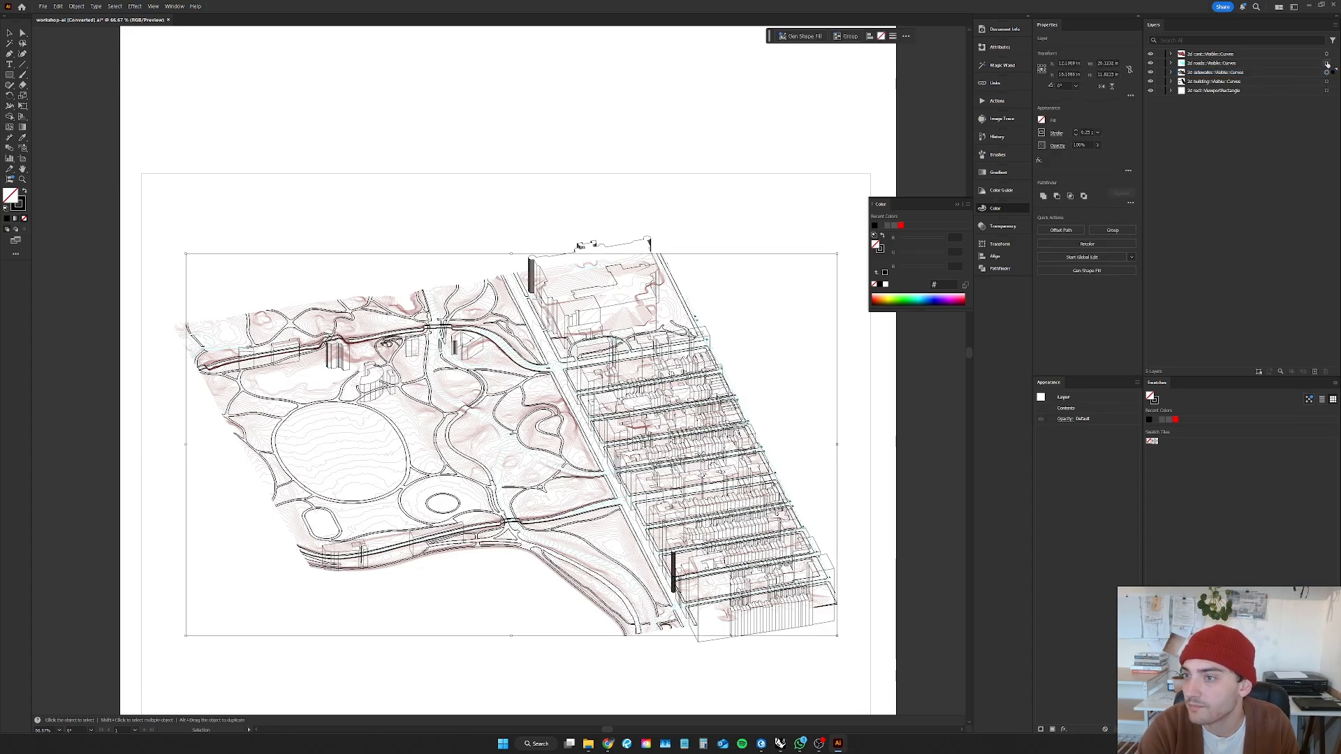
{"action": "left_click", "coordinate": [1326, 63]}
{"action": "left_click", "coordinate": [1042, 133]}
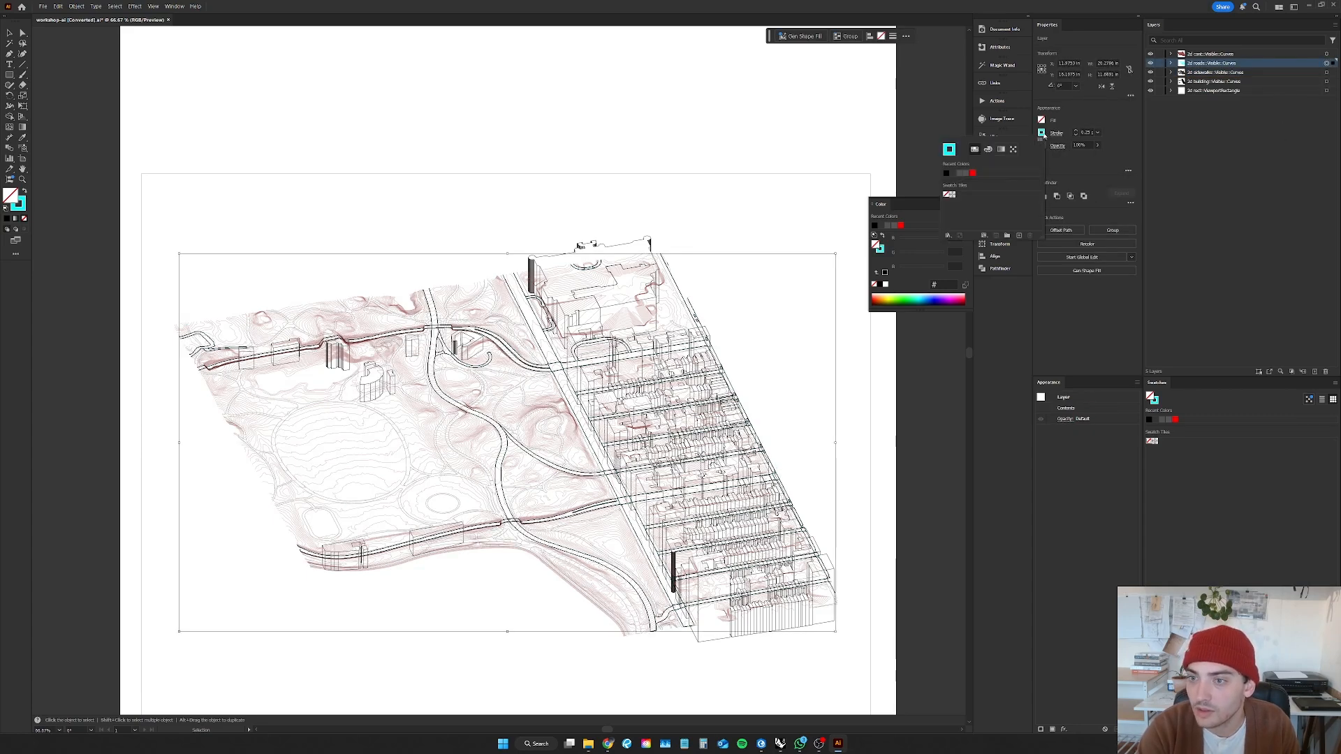
{"action": "left_click", "coordinate": [946, 173]}
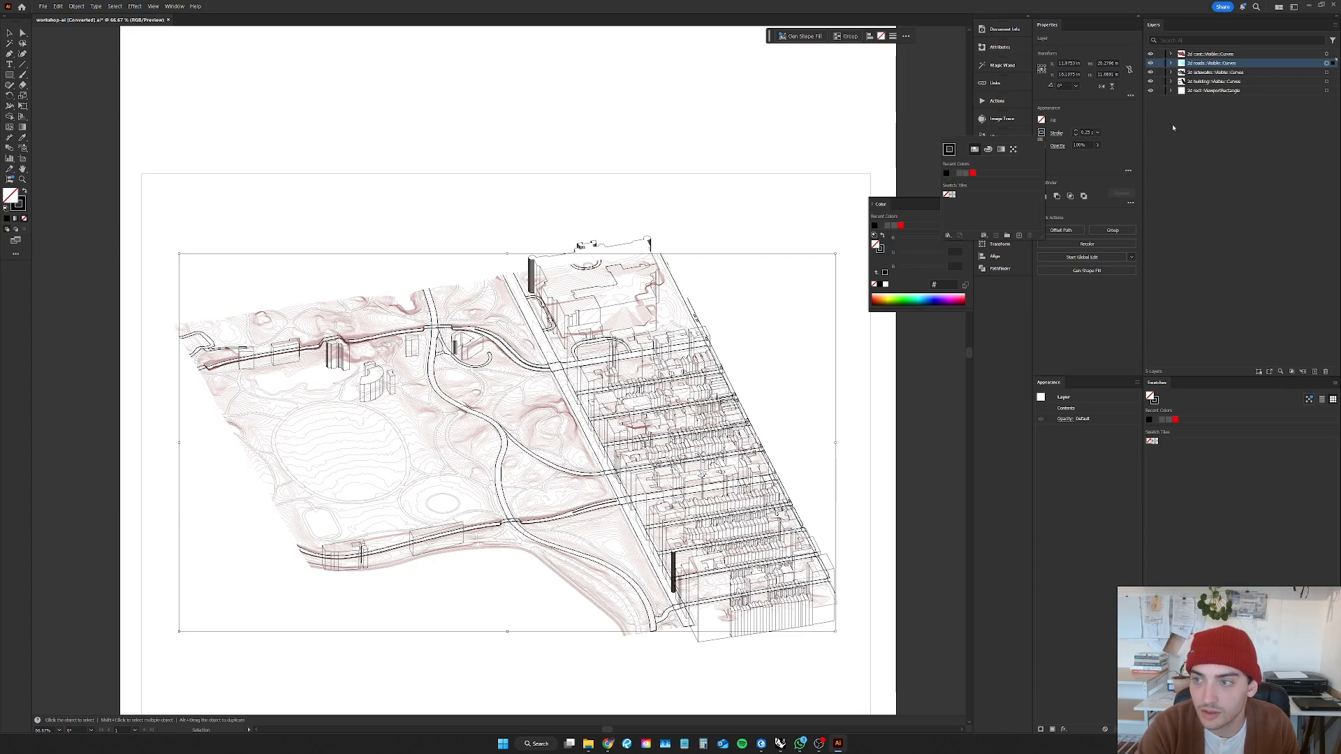
Step: Change the stroke color of the contour layer's curves to black and deselect them
{"action": "left_click", "coordinate": [1326, 55]}
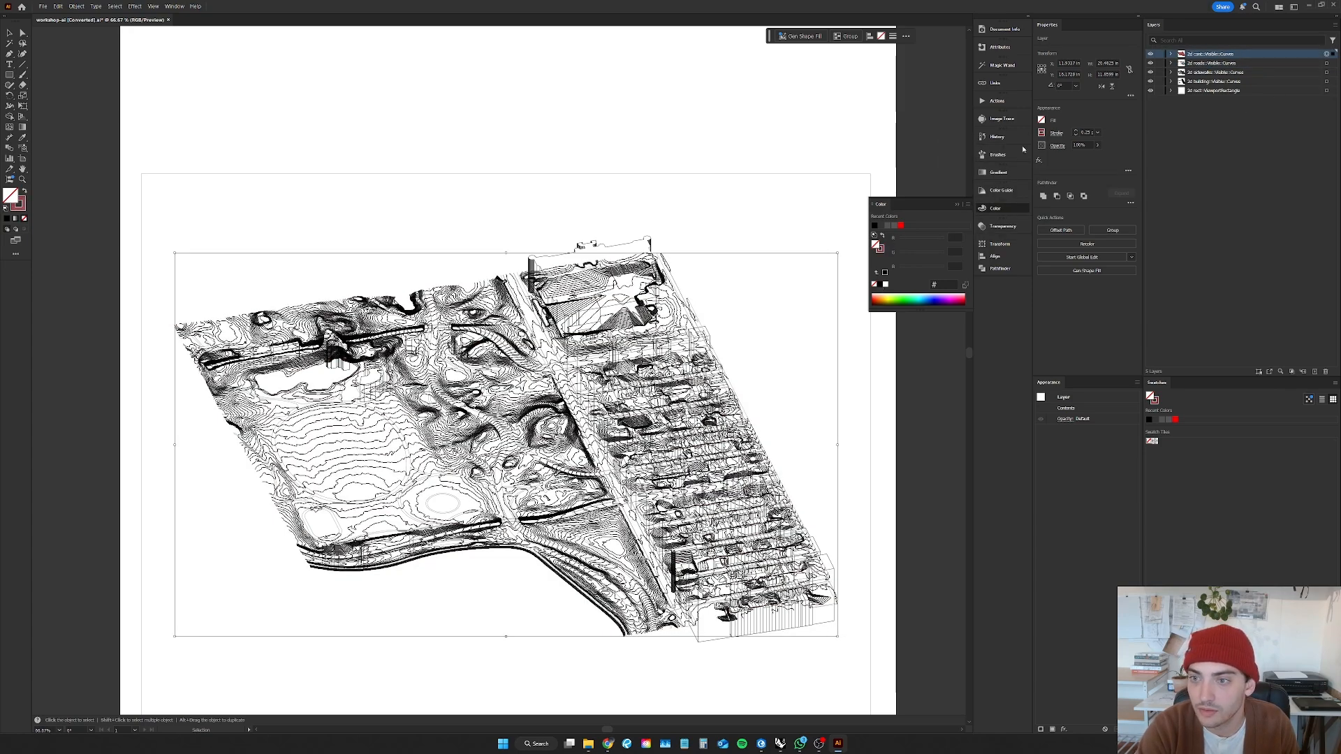
{"action": "left_click", "coordinate": [1041, 132]}
{"action": "left_click", "coordinate": [948, 175]}
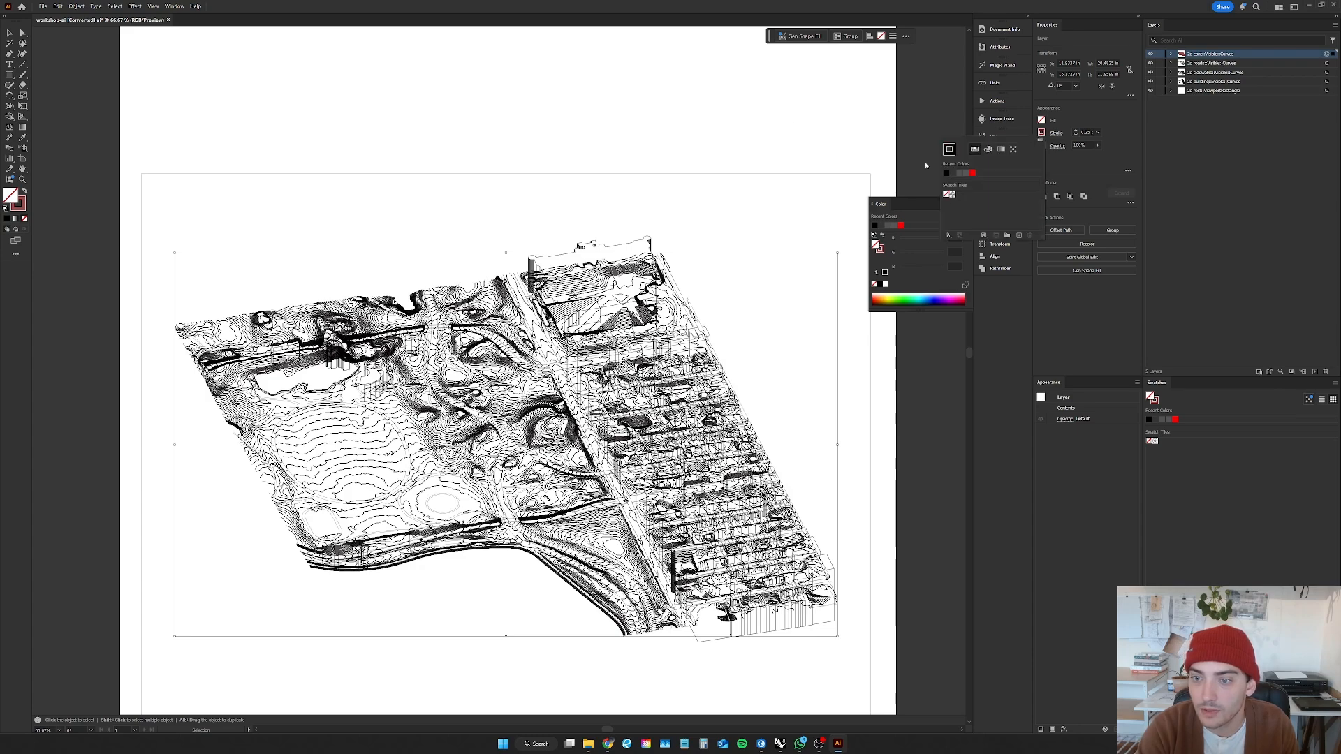
{"action": "left_click", "coordinate": [646, 137]}
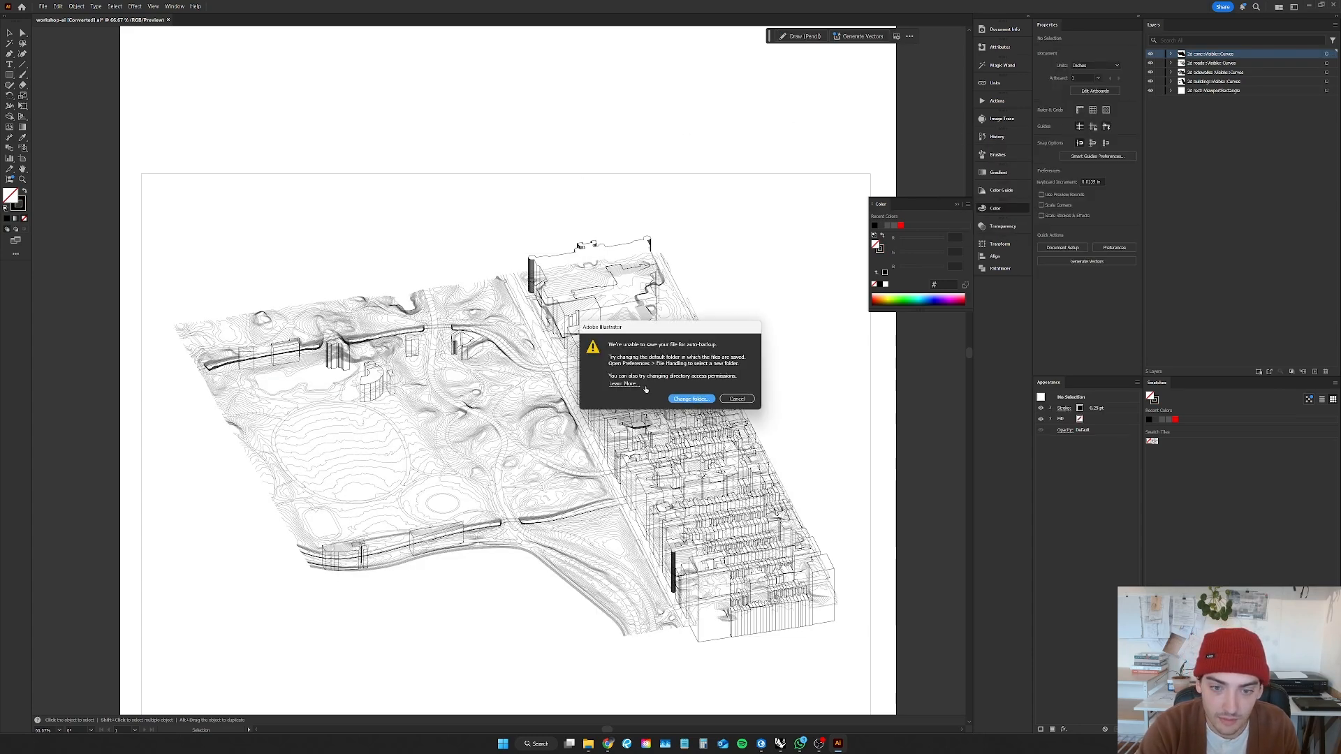
Step: Dismiss the auto-backup warning and examine the linework both up close and across the framed drawing
{"action": "left_click_drag", "start_coordinate": [690, 328], "coordinate": [665, 348]}
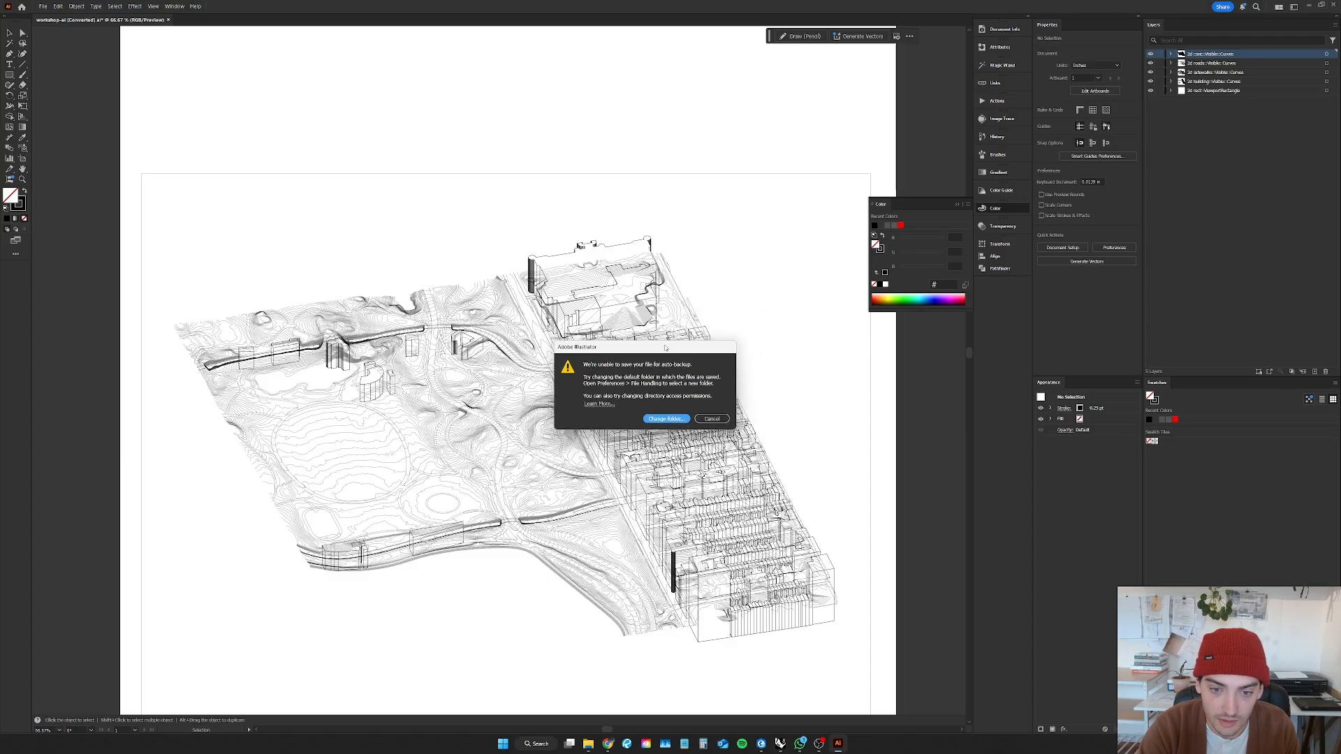
{"action": "left_click", "coordinate": [710, 419]}
{"action": "scroll", "coordinate": [520, 302], "scroll_direction": "down", "scroll_amount": 2, "text": "alt"}
{"action": "scroll", "coordinate": [531, 412], "scroll_direction": "up", "scroll_amount": 5, "text": "alt"}
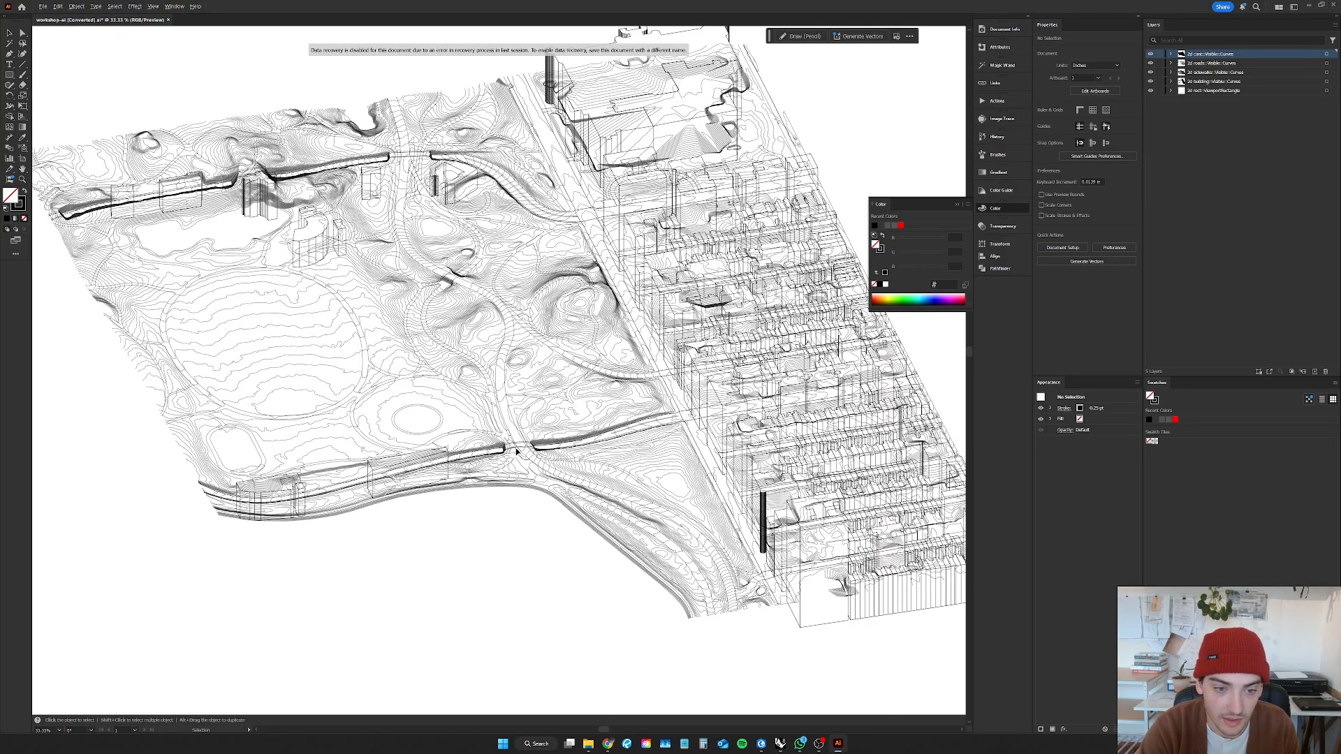
{"action": "scroll", "coordinate": [573, 438], "scroll_direction": "up", "scroll_amount": 2, "text": "alt"}
{"action": "scroll", "coordinate": [572, 438], "scroll_direction": "down", "scroll_amount": 6, "text": "alt"}
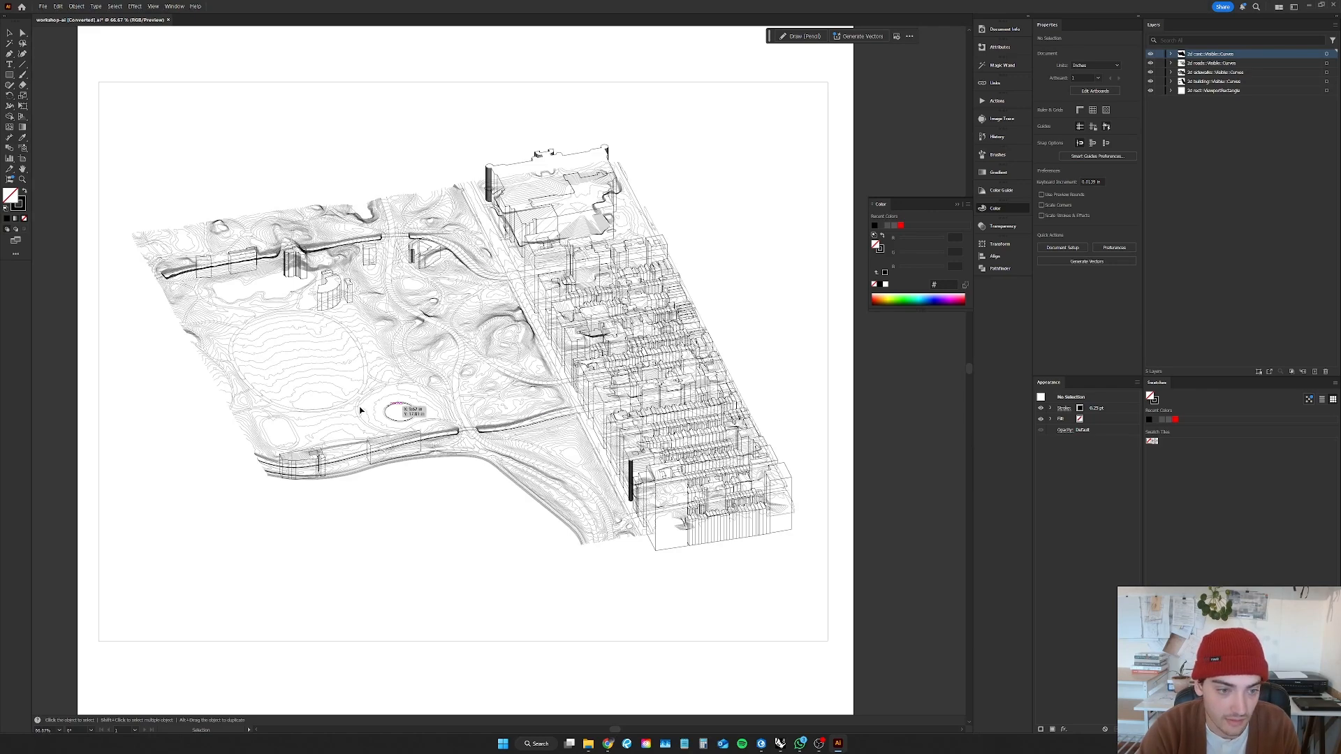
{"action": "scroll", "coordinate": [527, 377], "scroll_direction": "down", "scroll_amount": 4, "text": "alt"}
{"action": "scroll", "coordinate": [520, 370], "scroll_direction": "up", "scroll_amount": 4, "text": "alt"}
{"action": "scroll", "coordinate": [517, 364], "scroll_direction": "down", "scroll_amount": 2, "text": "alt"}
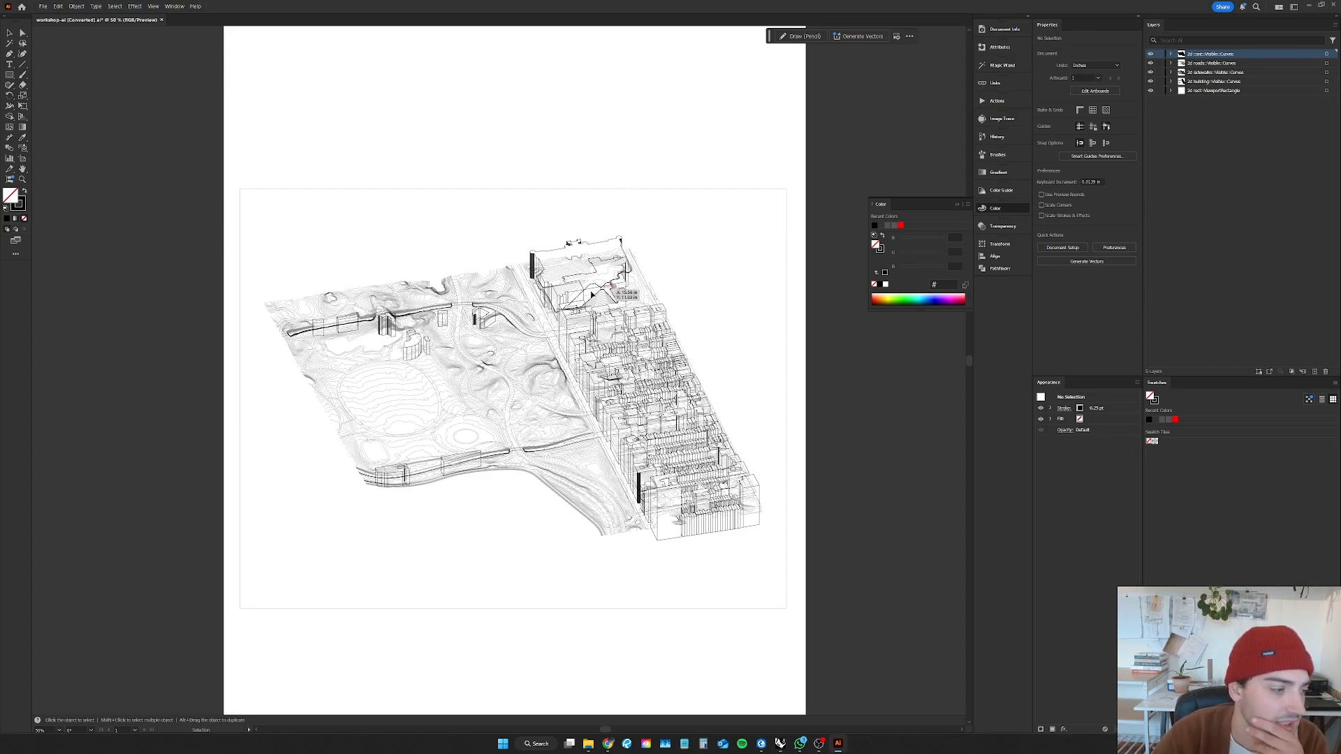
Step: Restore the application window to a floating size and reposition it to expose the ViewCapture images on the desktop
{"action": "left_click", "coordinate": [1320, 5]}
{"action": "left_click_drag", "start_coordinate": [850, 6], "coordinate": [990, 477]}
{"action": "left_click_drag", "start_coordinate": [666, 140], "coordinate": [453, 390]}
{"action": "left_click_drag", "start_coordinate": [577, 299], "coordinate": [178, 129]}
{"action": "left_click_drag", "start_coordinate": [492, 478], "coordinate": [582, 33]}
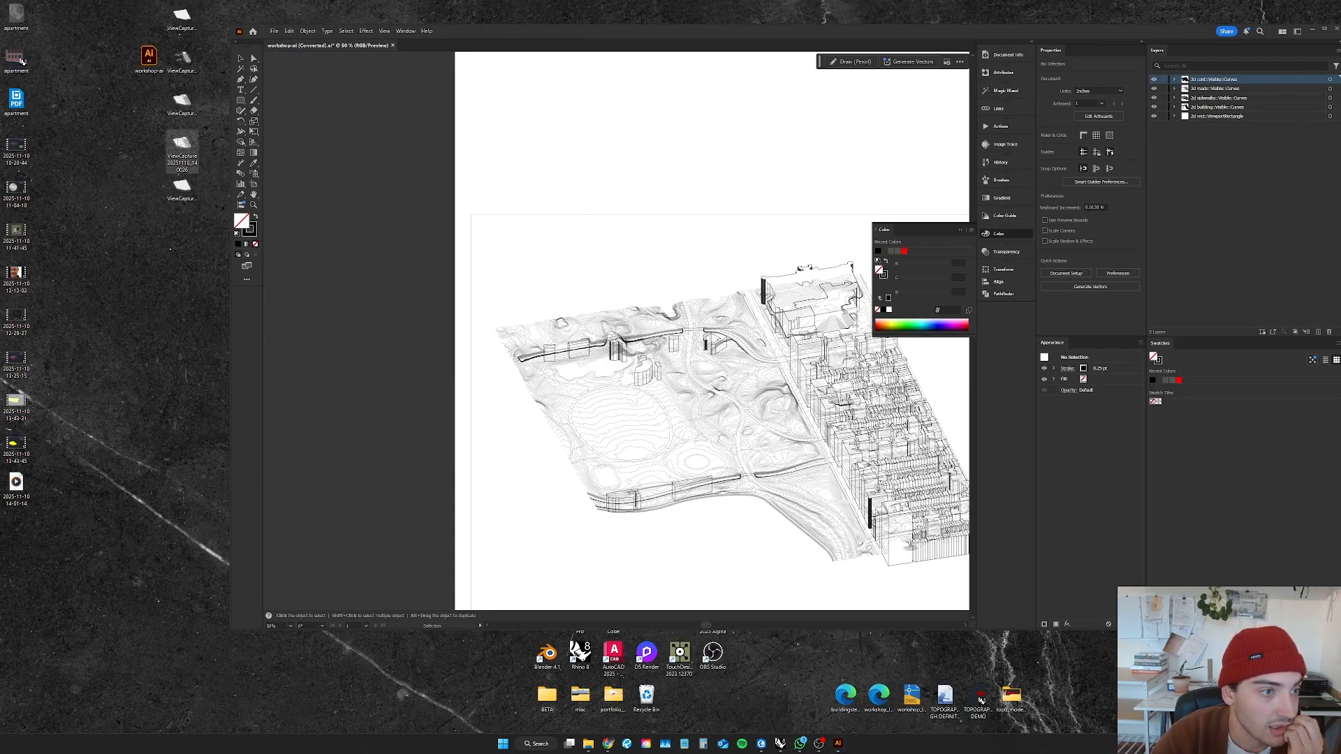
Step: Open the ViewCapture images from the desktop and compare the terrain-only, buildings-only and combined renders
{"action": "left_click", "coordinate": [177, 196]}
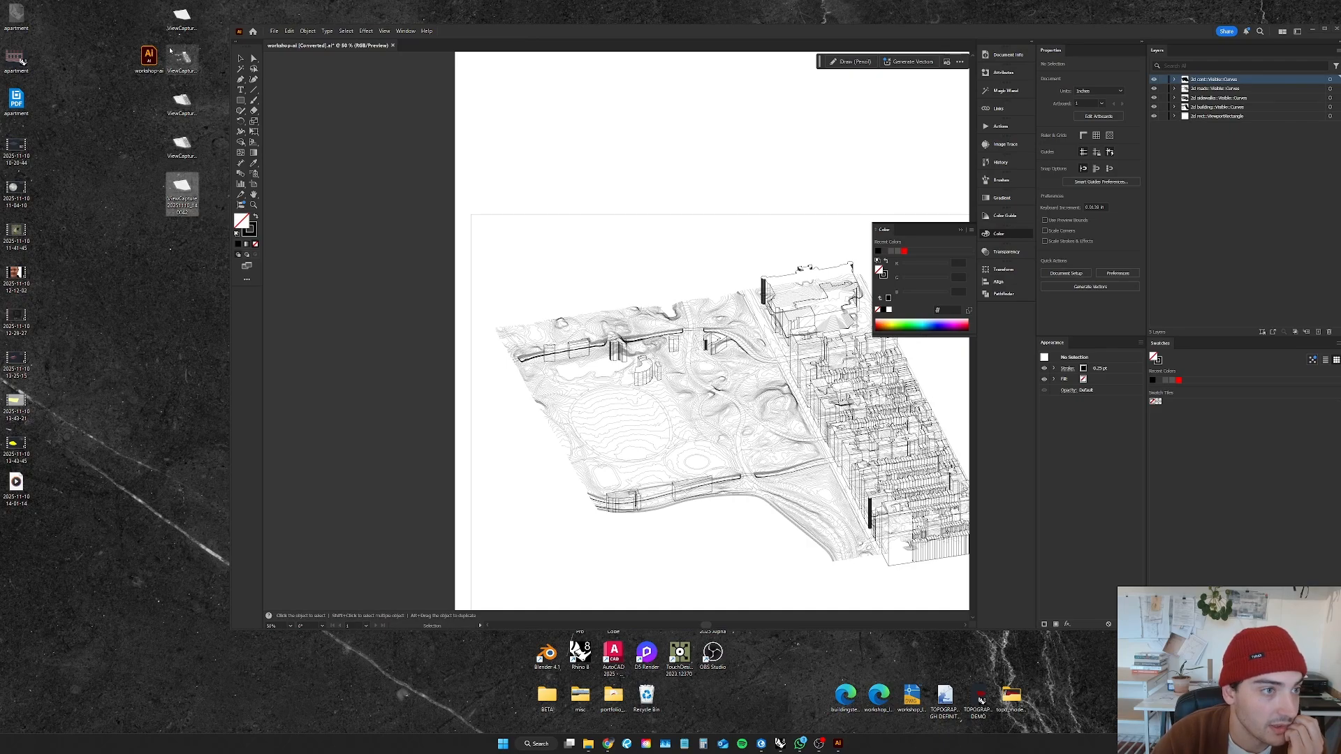
{"action": "left_click", "coordinate": [180, 15]}
{"action": "double_click", "coordinate": [180, 15]}
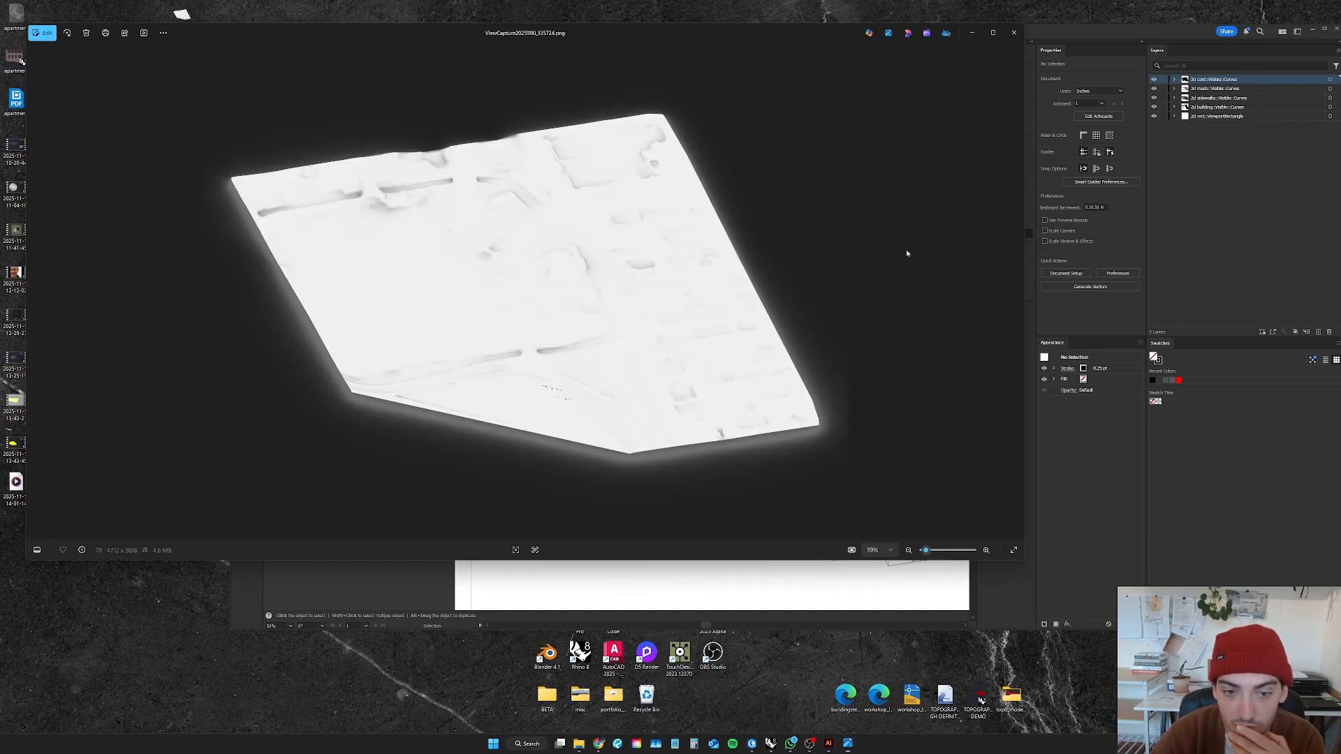
{"action": "left_click", "coordinate": [1016, 290]}
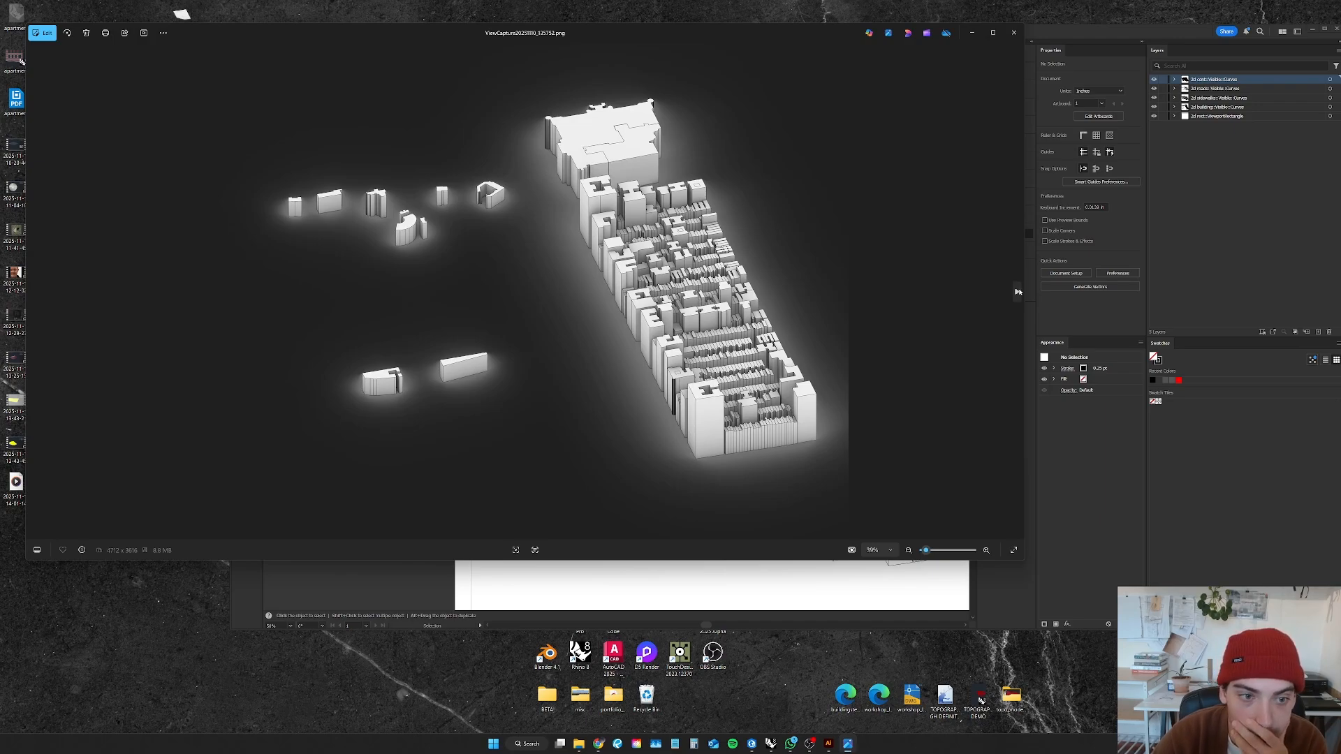
{"action": "left_click", "coordinate": [1017, 291]}
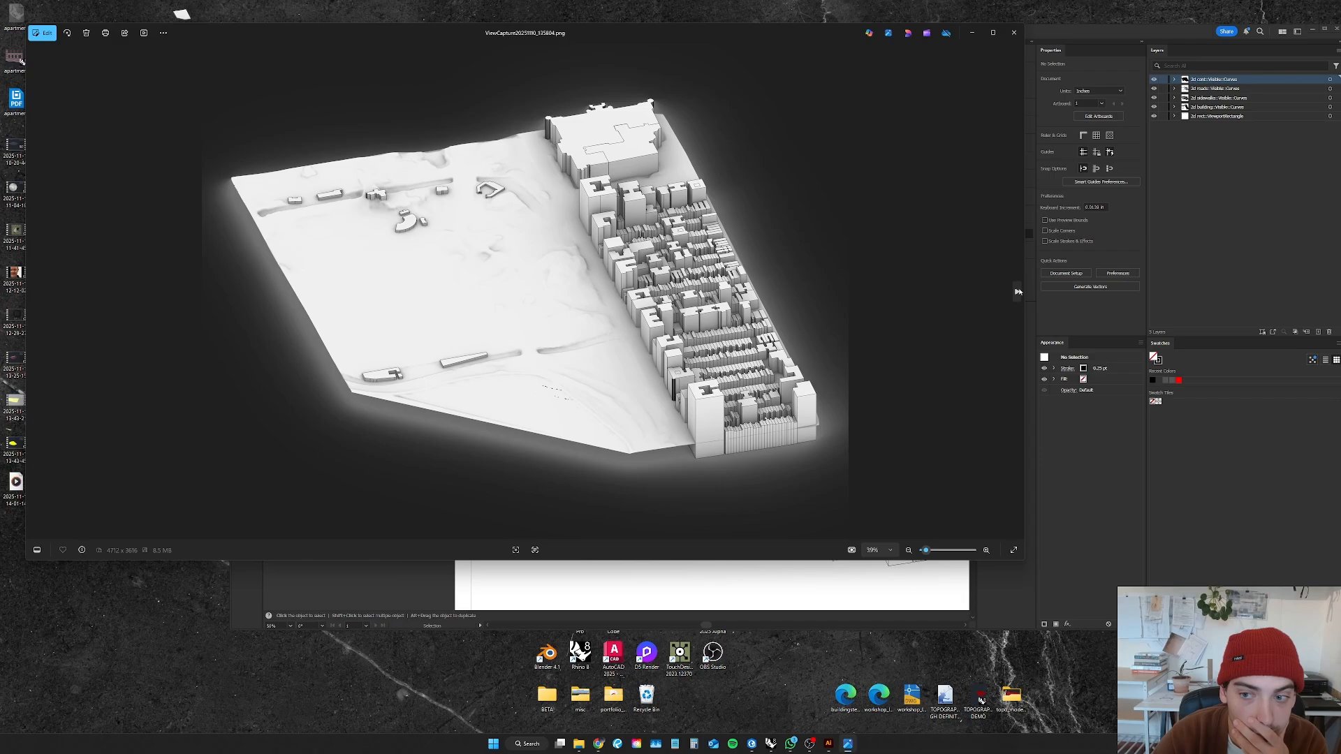
{"action": "left_click", "coordinate": [1017, 291]}
{"action": "left_click", "coordinate": [1017, 291]}
{"action": "left_click", "coordinate": [1014, 33]}
{"action": "double_click", "coordinate": [182, 186]}
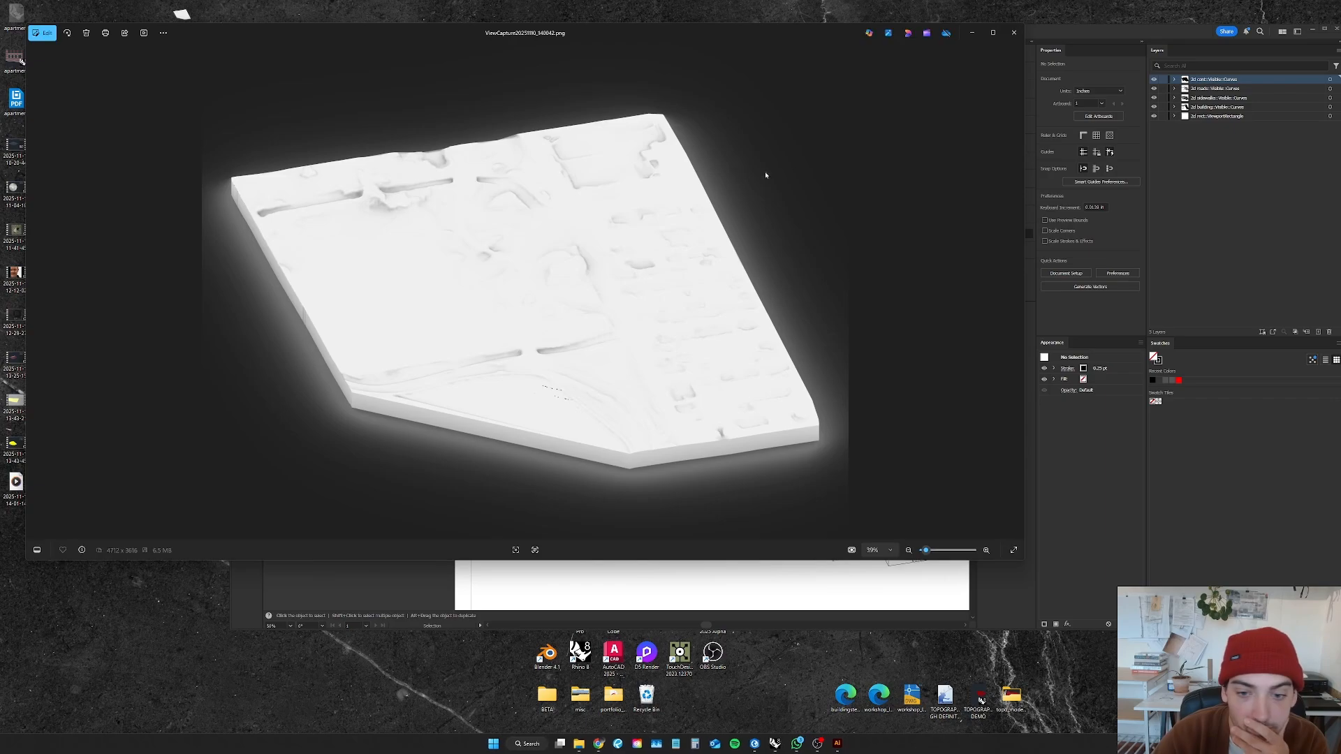
{"action": "left_click", "coordinate": [1014, 33]}
Step: Place the thick terrain-base ViewCapture image in the drawing, scale it down, and move it over the artboard
{"action": "left_click_drag", "start_coordinate": [182, 186], "coordinate": [575, 179]}
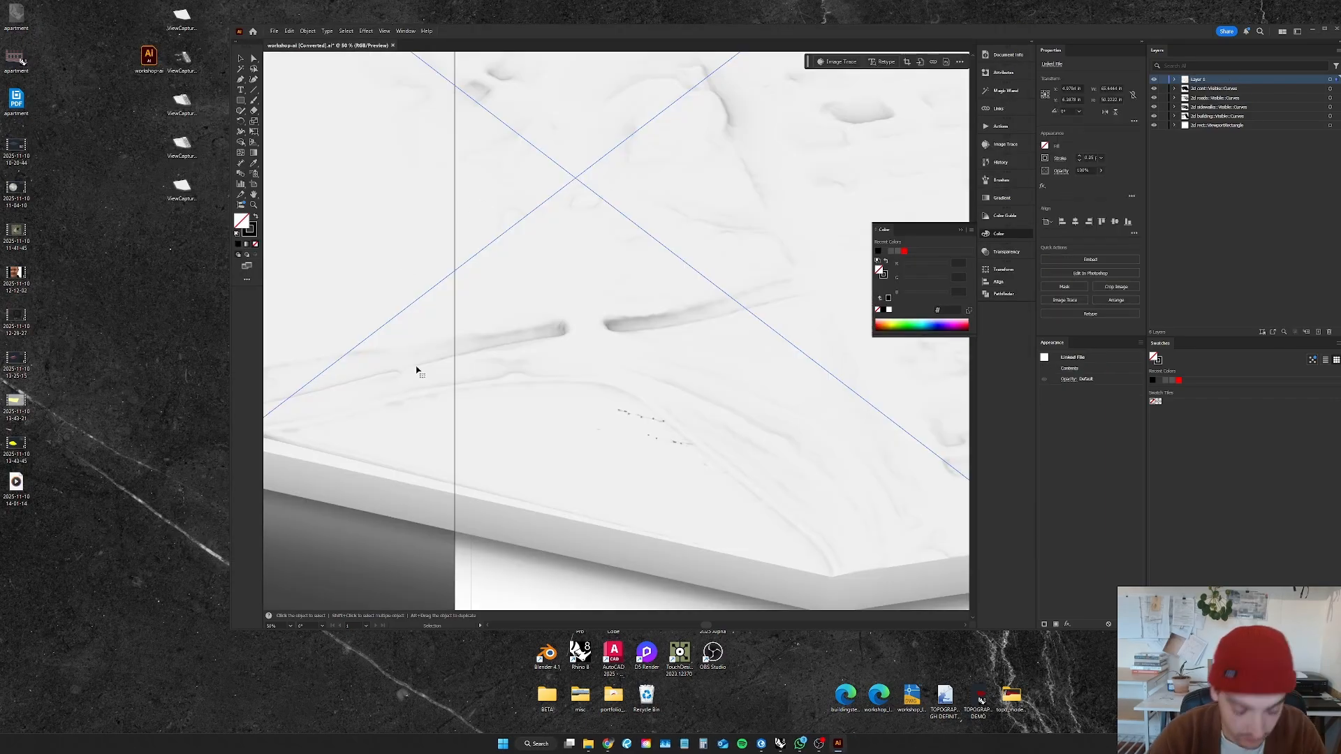
{"action": "scroll", "coordinate": [415, 373], "scroll_direction": "down", "scroll_amount": 3, "text": "alt"}
{"action": "left_click_drag", "start_coordinate": [436, 233], "coordinate": [624, 342]}
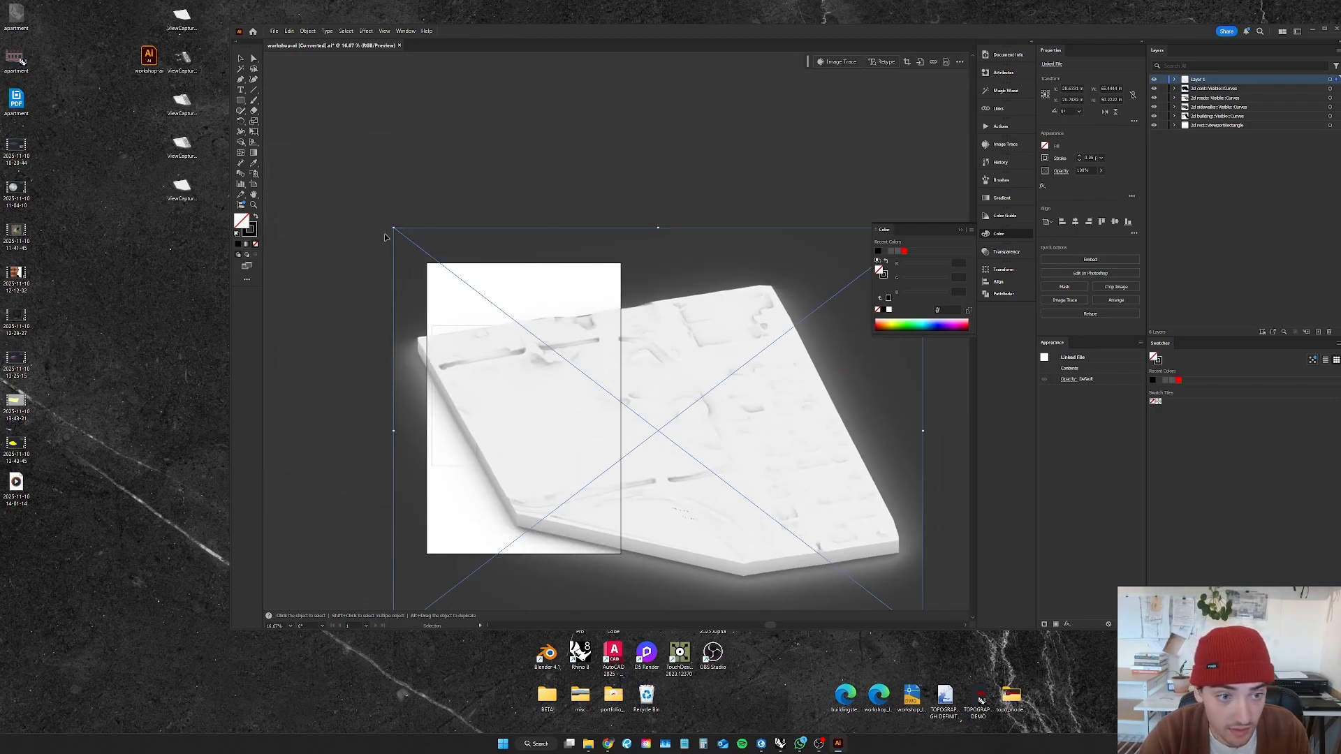
{"action": "left_click_drag", "start_coordinate": [393, 228], "coordinate": [787, 532], "text": "shift"}
{"action": "mouse_move", "coordinate": [834, 581]}
{"action": "left_mouse_down"}
{"action": "mouse_move", "coordinate": [657, 492]}
{"action": "mouse_move", "coordinate": [485, 376]}
{"action": "left_mouse_up"}
Step: Align the terrain image's upper-left corner with the viewport frame and scale the image up to fill the frame
{"action": "scroll", "coordinate": [468, 369], "scroll_direction": "up", "scroll_amount": 4, "text": "alt"}
{"action": "left_click_drag", "start_coordinate": [447, 285], "coordinate": [401, 261]}
{"action": "scroll", "coordinate": [311, 176], "scroll_direction": "up", "scroll_amount": 3, "text": "alt"}
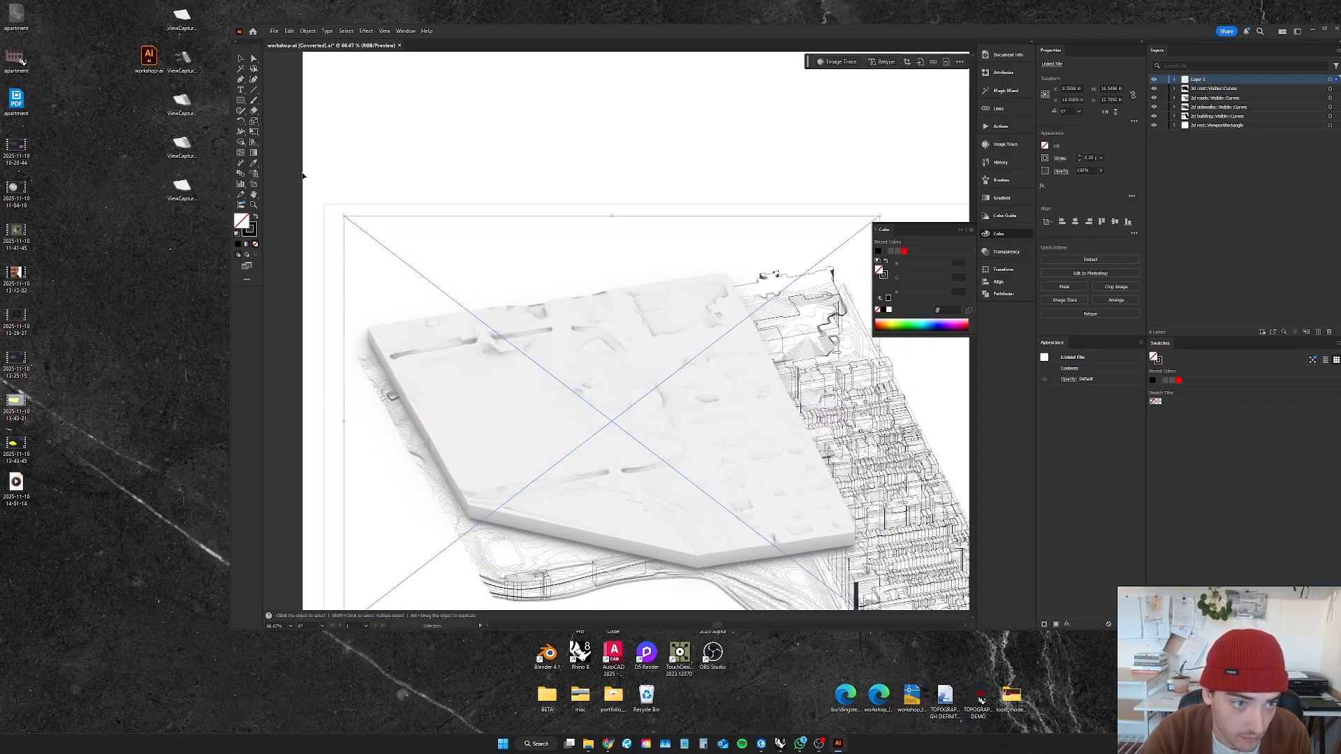
{"action": "scroll", "coordinate": [337, 209], "scroll_direction": "up", "scroll_amount": 1, "text": "alt"}
{"action": "left_click_drag", "start_coordinate": [455, 334], "coordinate": [365, 281]}
{"action": "scroll", "coordinate": [296, 262], "scroll_direction": "down", "scroll_amount": 8, "text": "alt"}
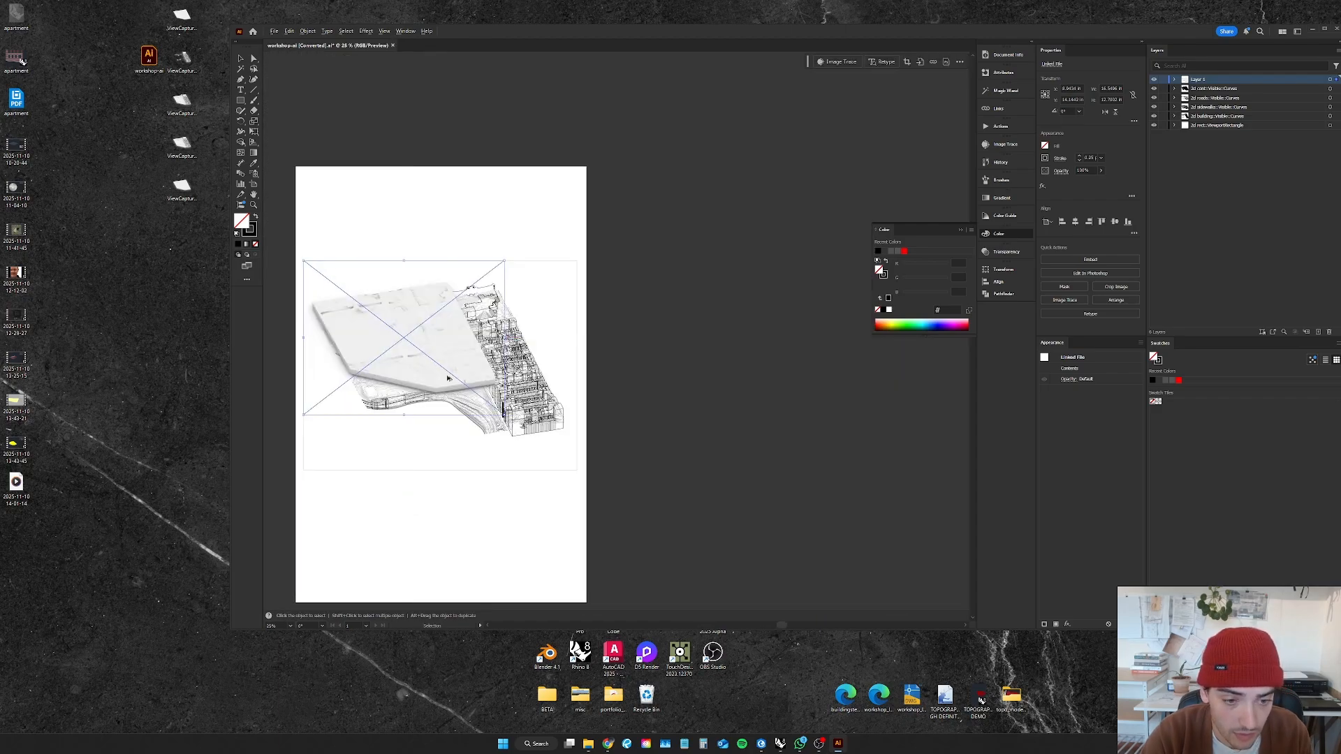
{"action": "scroll", "coordinate": [501, 434], "scroll_direction": "up", "scroll_amount": 2, "text": "alt"}
{"action": "left_click_drag", "start_coordinate": [515, 398], "coordinate": [661, 508]}
{"action": "scroll", "coordinate": [785, 479], "scroll_direction": "down", "scroll_amount": 2, "text": "alt"}
{"action": "scroll", "coordinate": [566, 393], "scroll_direction": "up", "scroll_amount": 1, "text": "alt"}
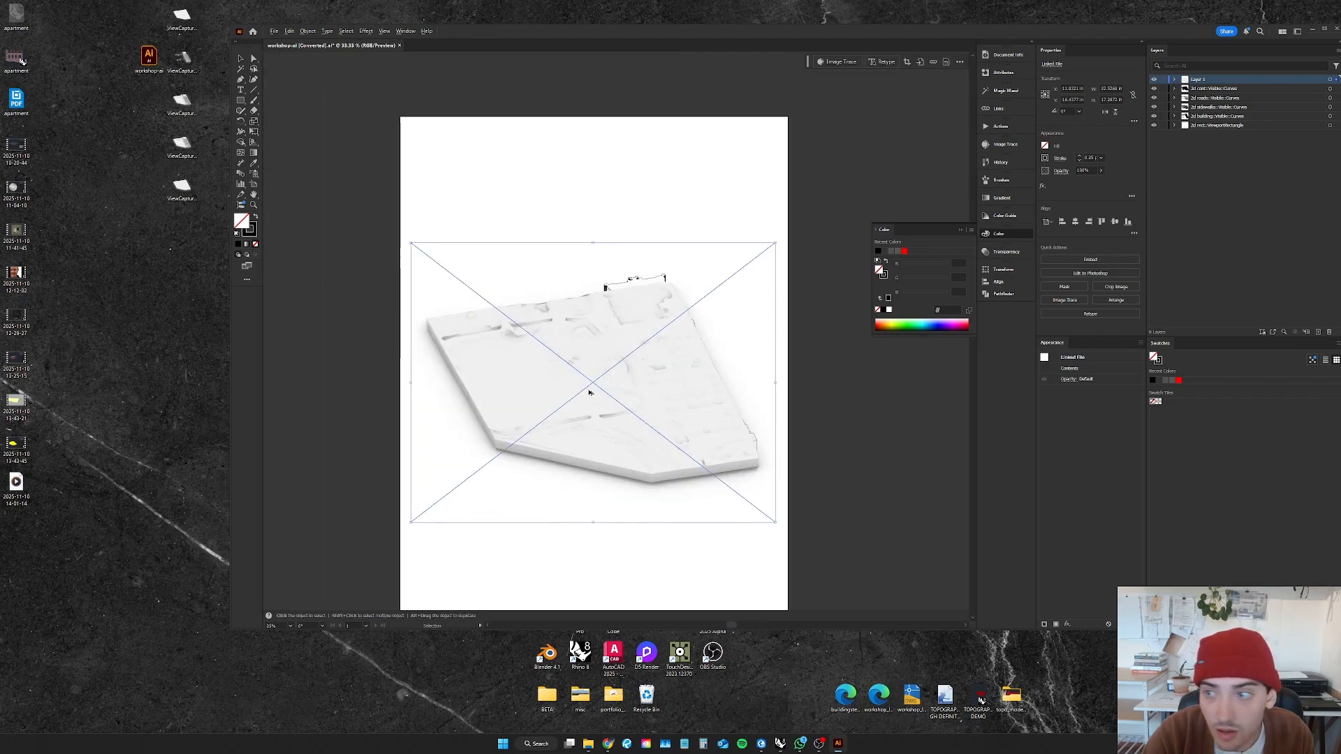
Step: Send the terrain image's layer to the bottom of the layer stack and check how the linework sits over it
{"action": "left_click_drag", "start_coordinate": [1229, 83], "coordinate": [1226, 133]}
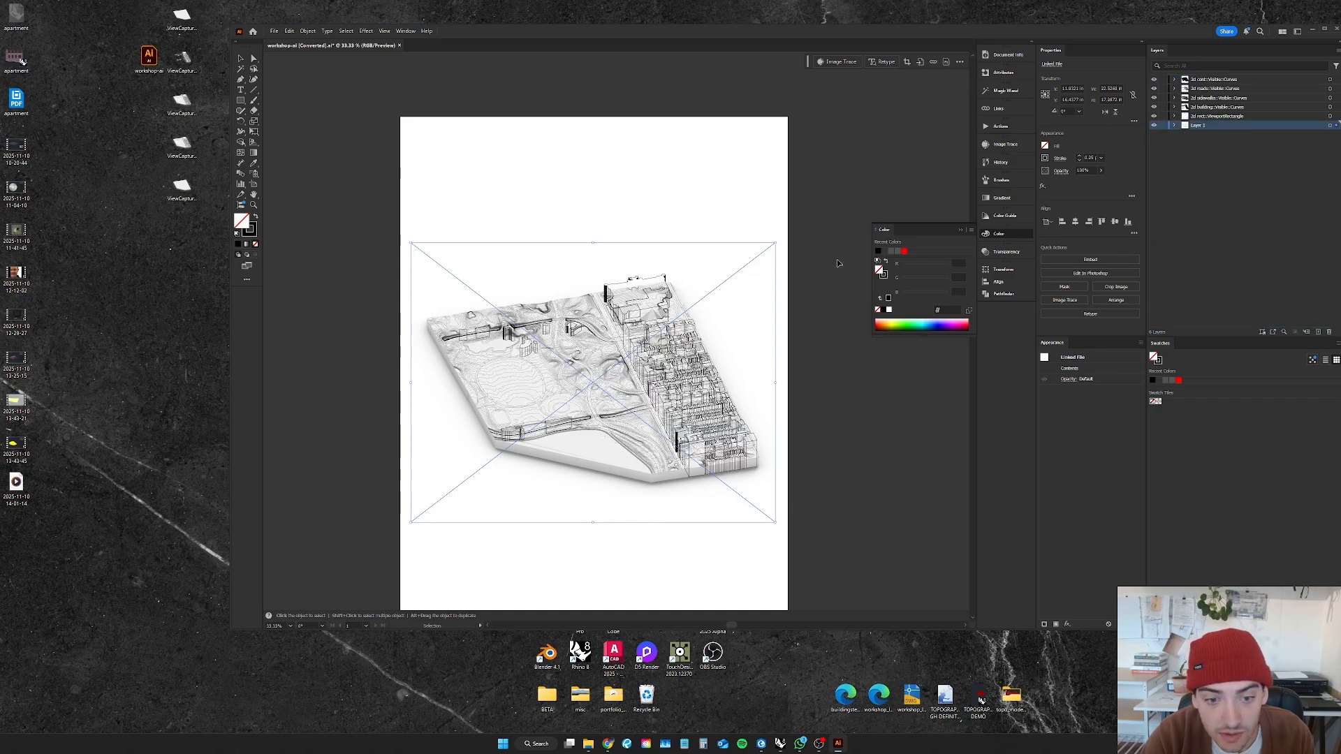
{"action": "scroll", "coordinate": [541, 418], "scroll_direction": "up", "scroll_amount": 3, "text": "alt"}
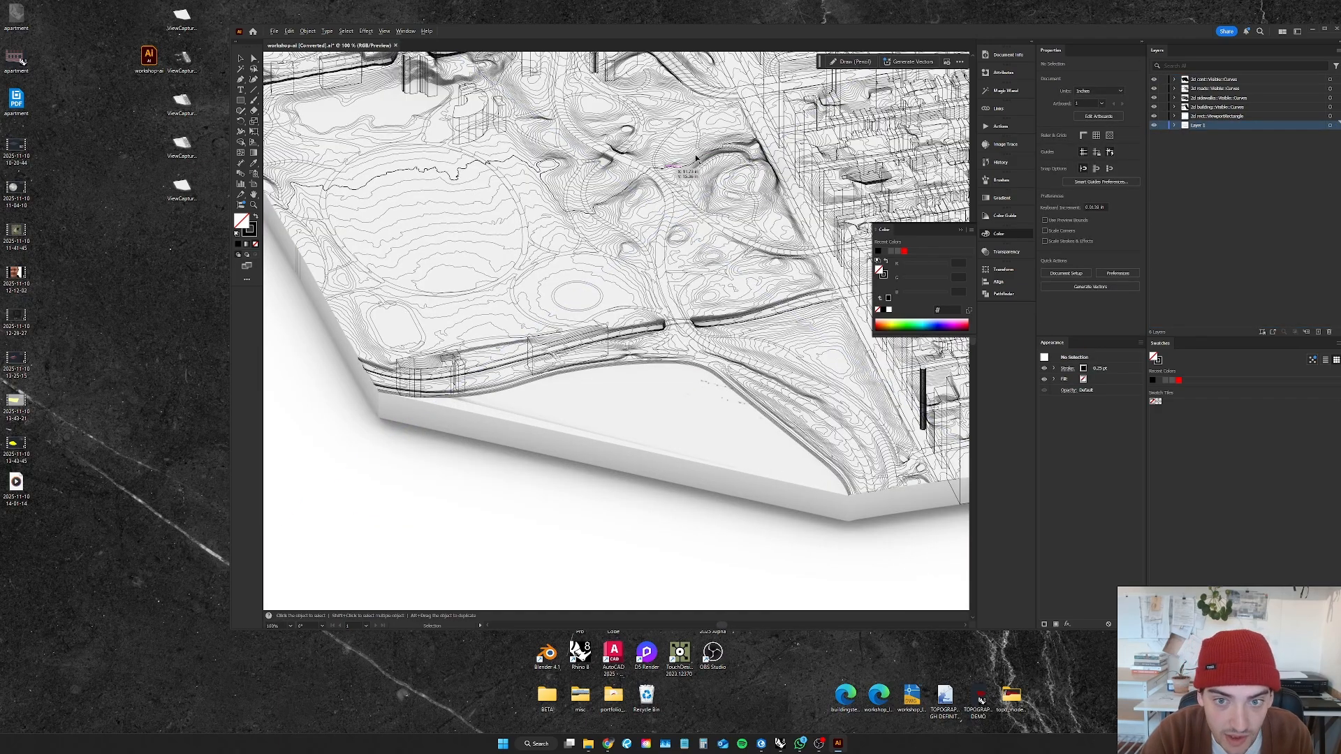
{"action": "scroll", "coordinate": [750, 325], "scroll_direction": "down", "scroll_amount": 4, "text": "alt"}
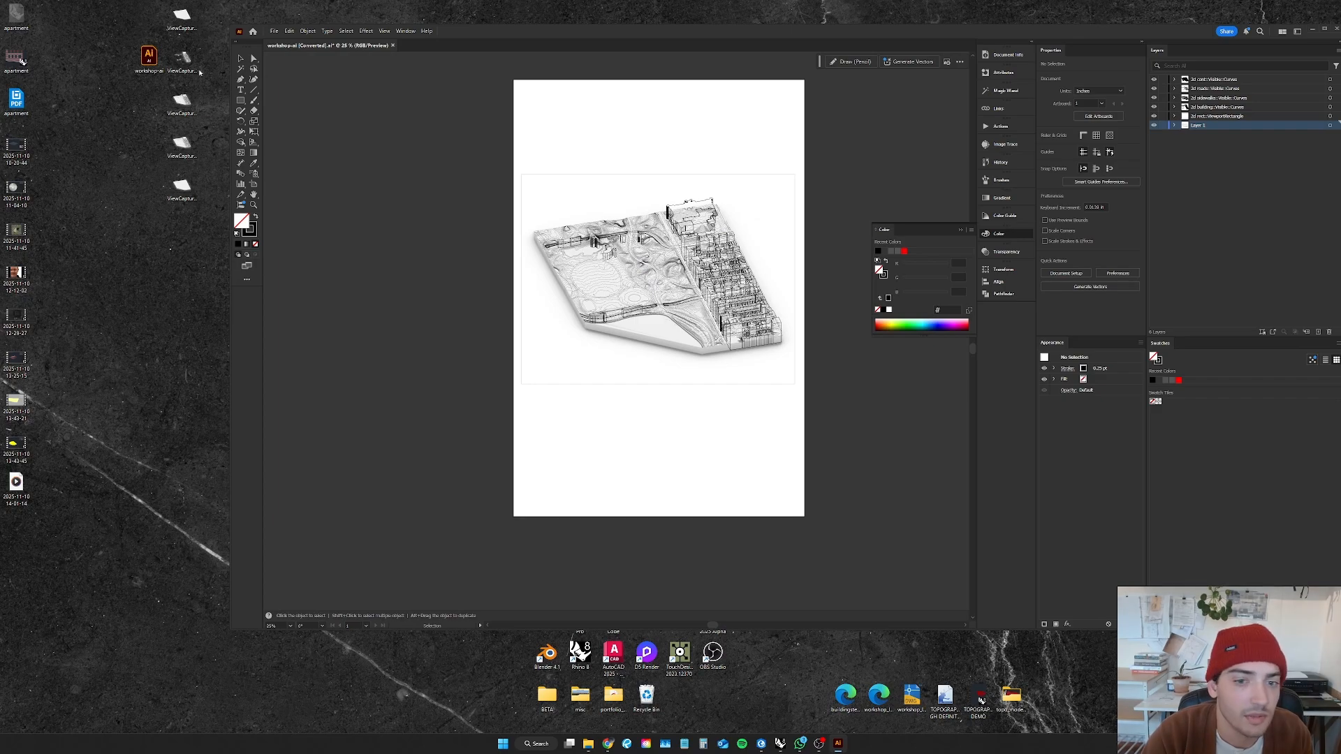
Step: Preview the ViewCapture renders again to identify the image that contains only the buildings
{"action": "double_click", "coordinate": [181, 143]}
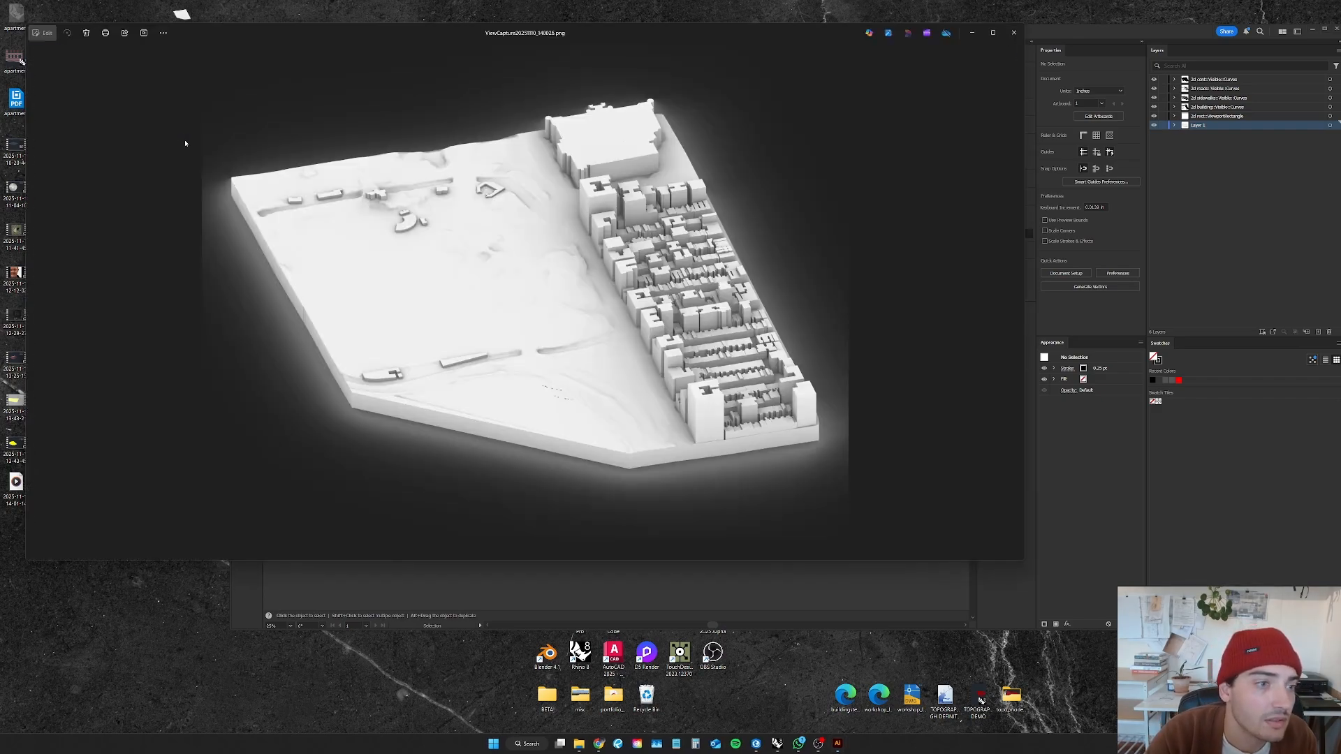
{"action": "left_click", "coordinate": [1016, 291]}
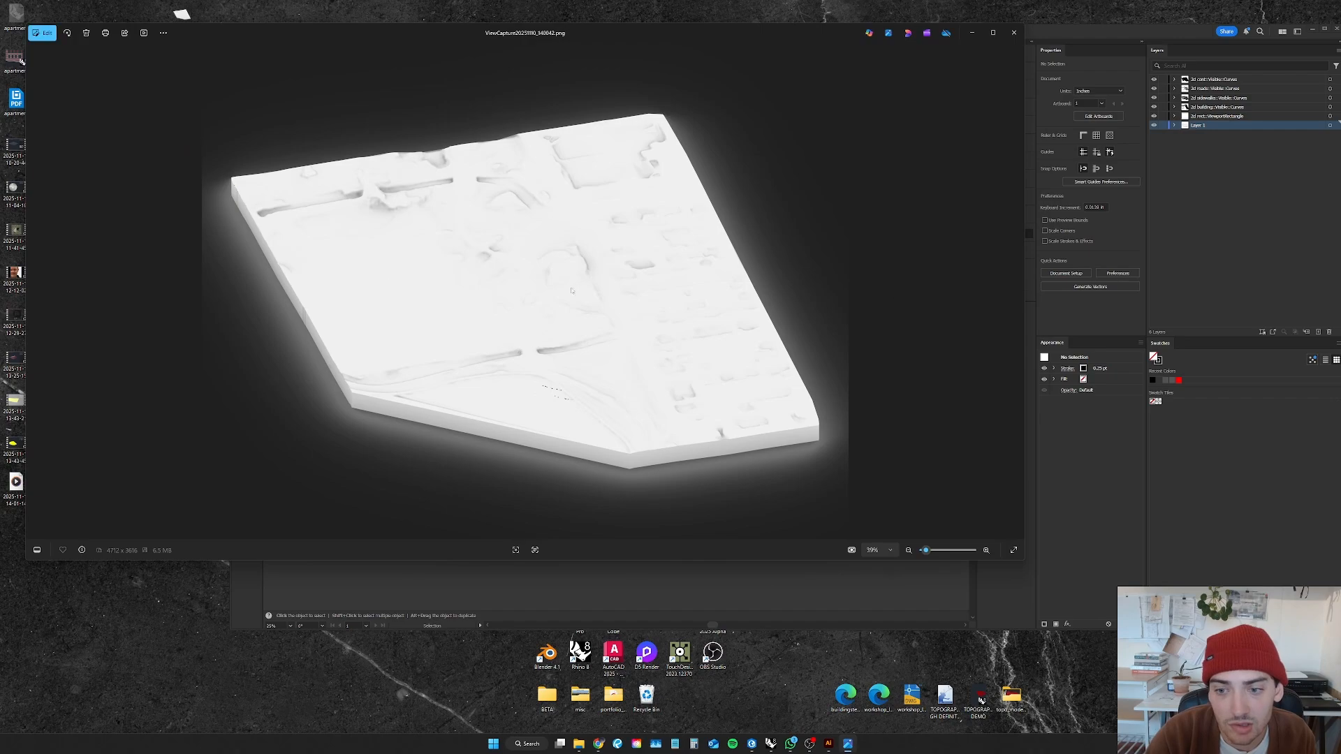
{"action": "left_click", "coordinate": [45, 286]}
{"action": "left_click", "coordinate": [45, 286]}
{"action": "left_click", "coordinate": [45, 287]}
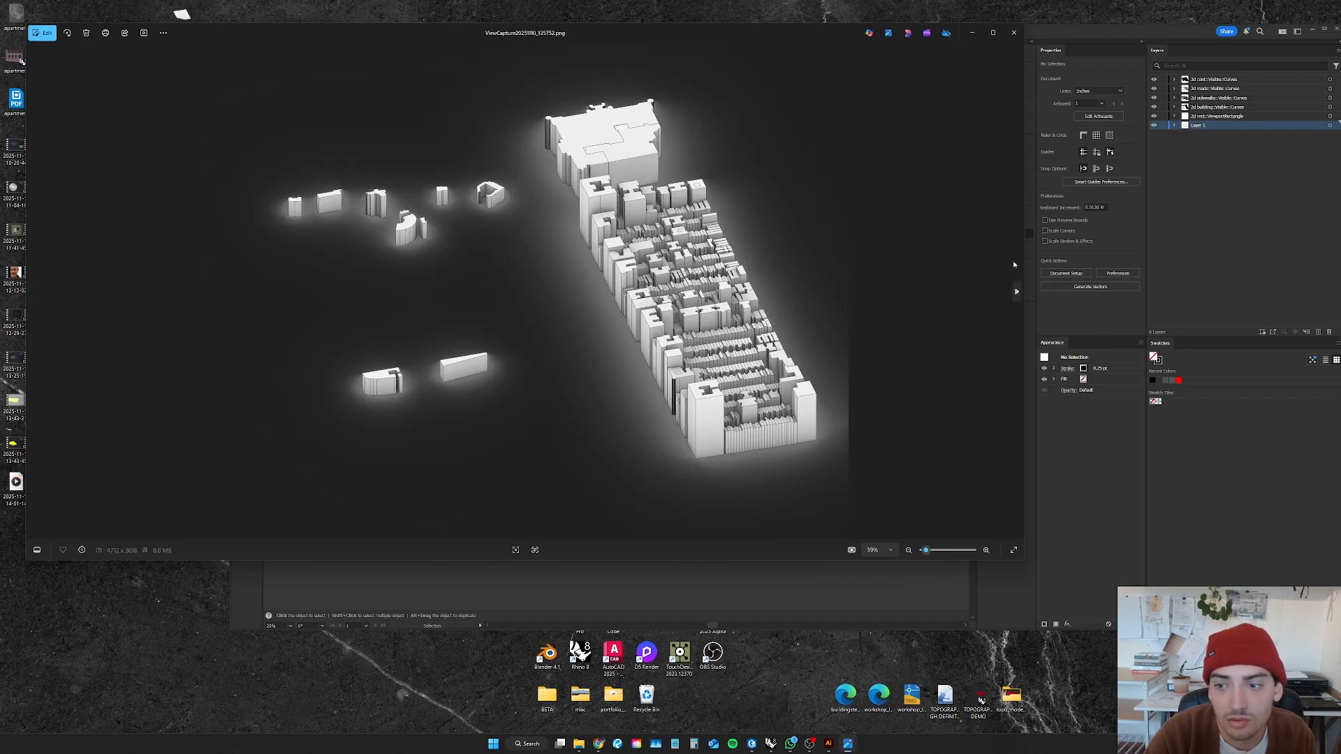
{"action": "key", "text": "Right"}
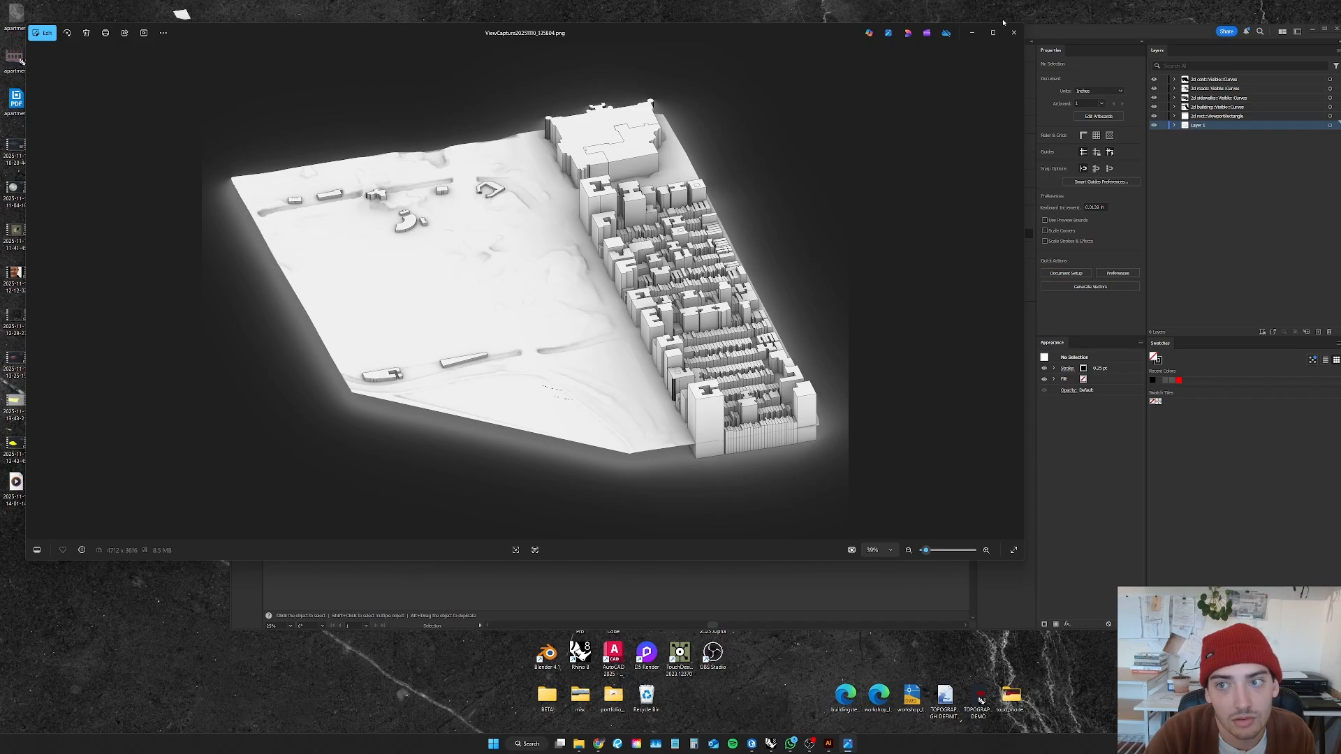
{"action": "left_click", "coordinate": [1014, 32]}
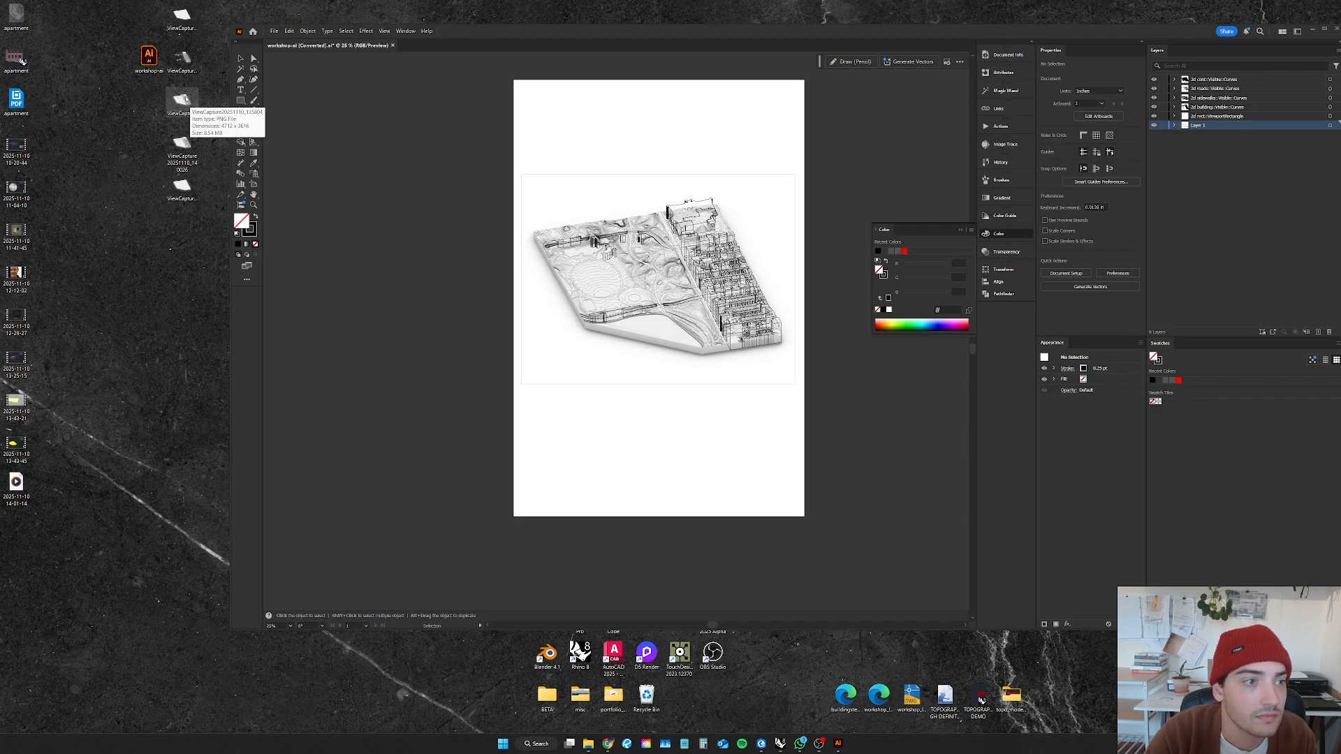
{"action": "double_click", "coordinate": [181, 58]}
{"action": "left_click", "coordinate": [1014, 32]}
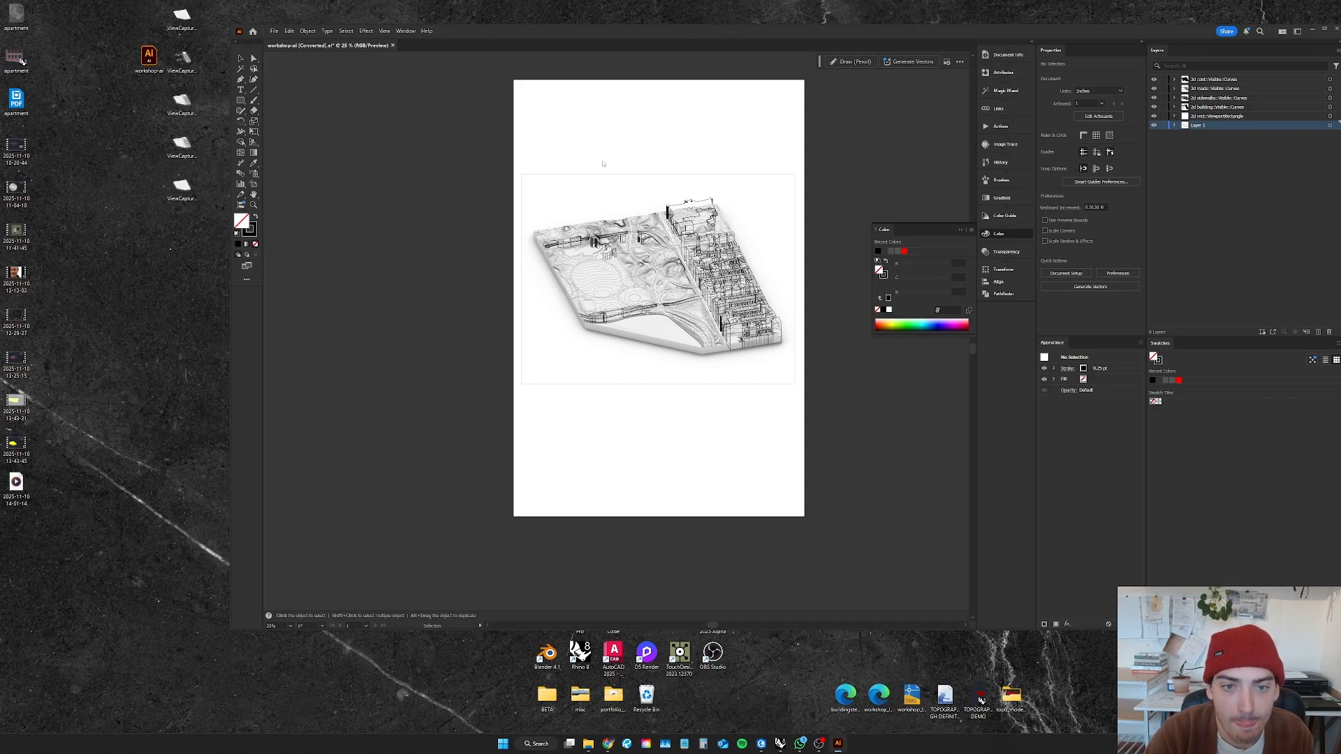
Step: Place the buildings-only ViewCapture image in the drawing and scale it down inside the viewport frame
{"action": "left_click_drag", "start_coordinate": [682, 150], "coordinate": [420, 259]}
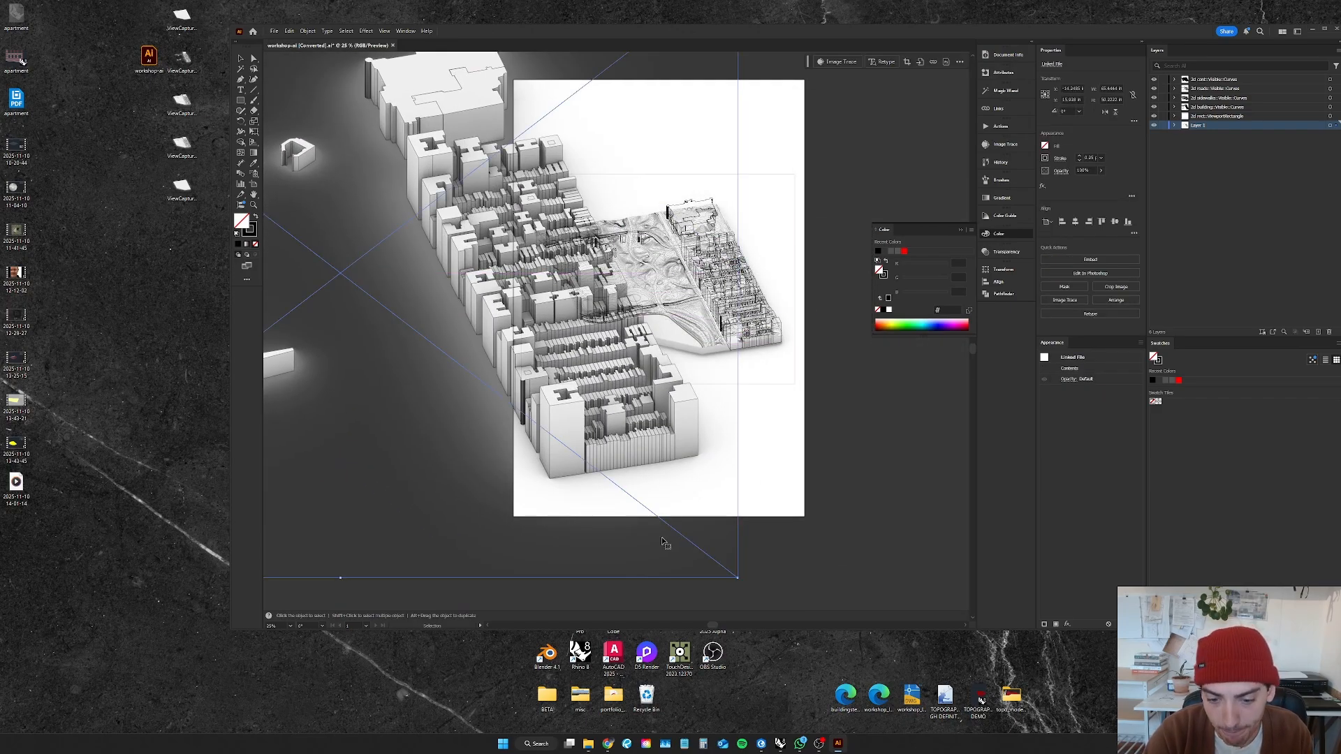
{"action": "left_click_drag", "start_coordinate": [737, 577], "coordinate": [561, 233]}
{"action": "left_click_drag", "start_coordinate": [526, 156], "coordinate": [660, 240]}
{"action": "scroll", "coordinate": [644, 247], "scroll_direction": "up", "scroll_amount": 3, "text": "alt"}
{"action": "scroll", "coordinate": [668, 273], "scroll_direction": "down", "scroll_amount": 1, "text": "alt"}
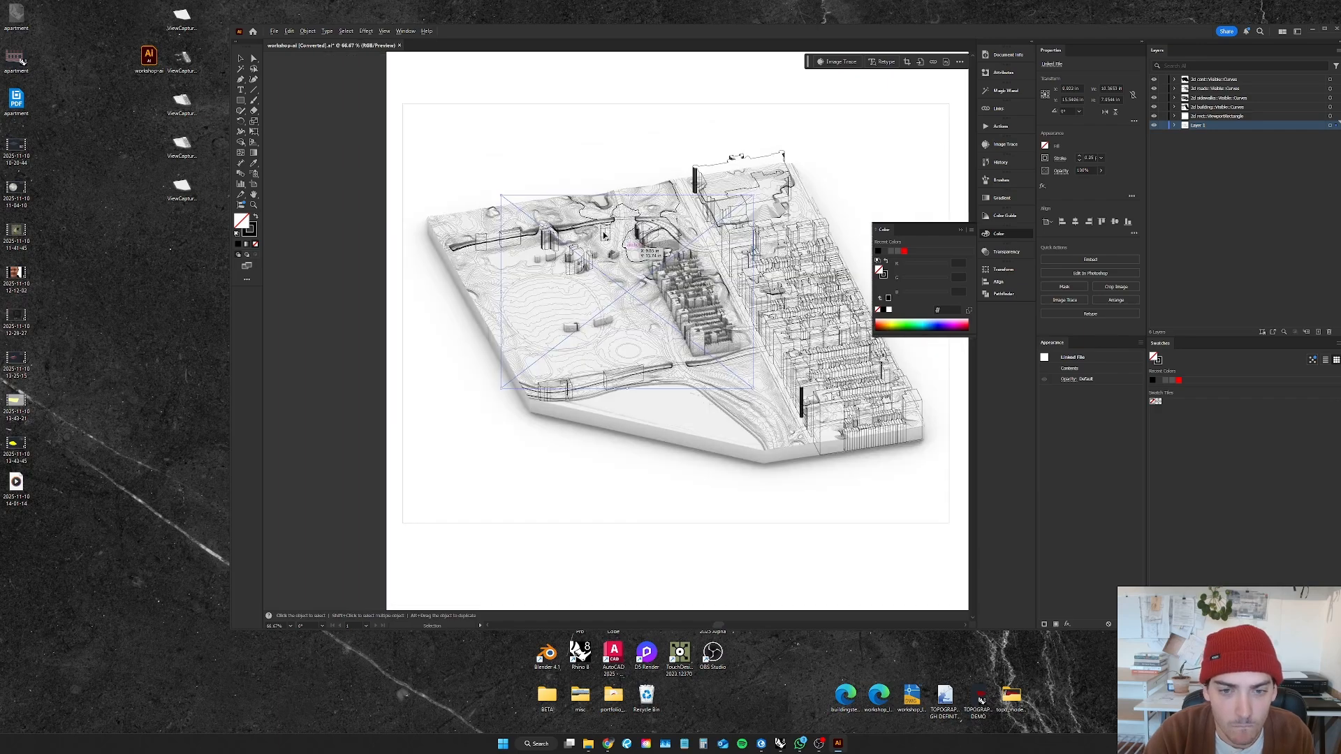
{"action": "scroll", "coordinate": [439, 97], "scroll_direction": "up", "scroll_amount": 1, "text": "alt"}
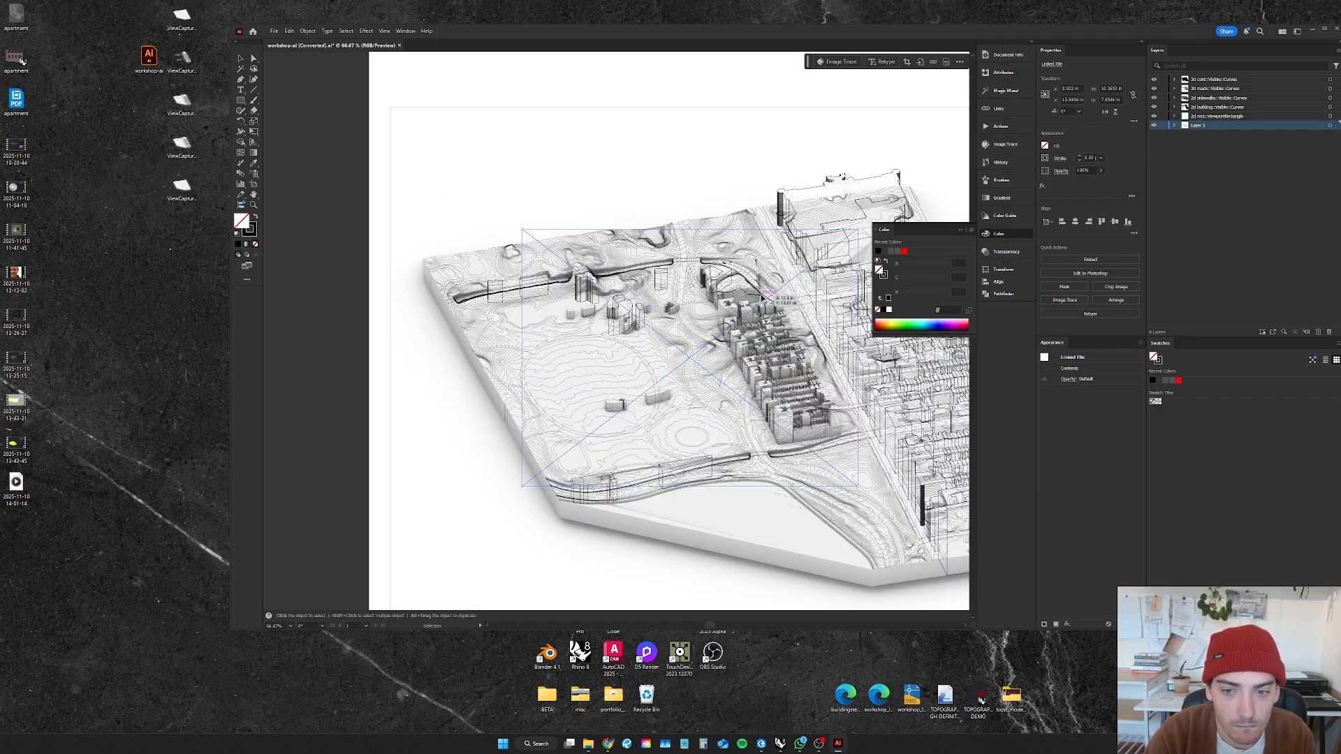
Step: Align the buildings image's upper-left corner with the viewport frame, scale it to fill the frame, and deselect it
{"action": "left_click_drag", "start_coordinate": [766, 226], "coordinate": [620, 98]}
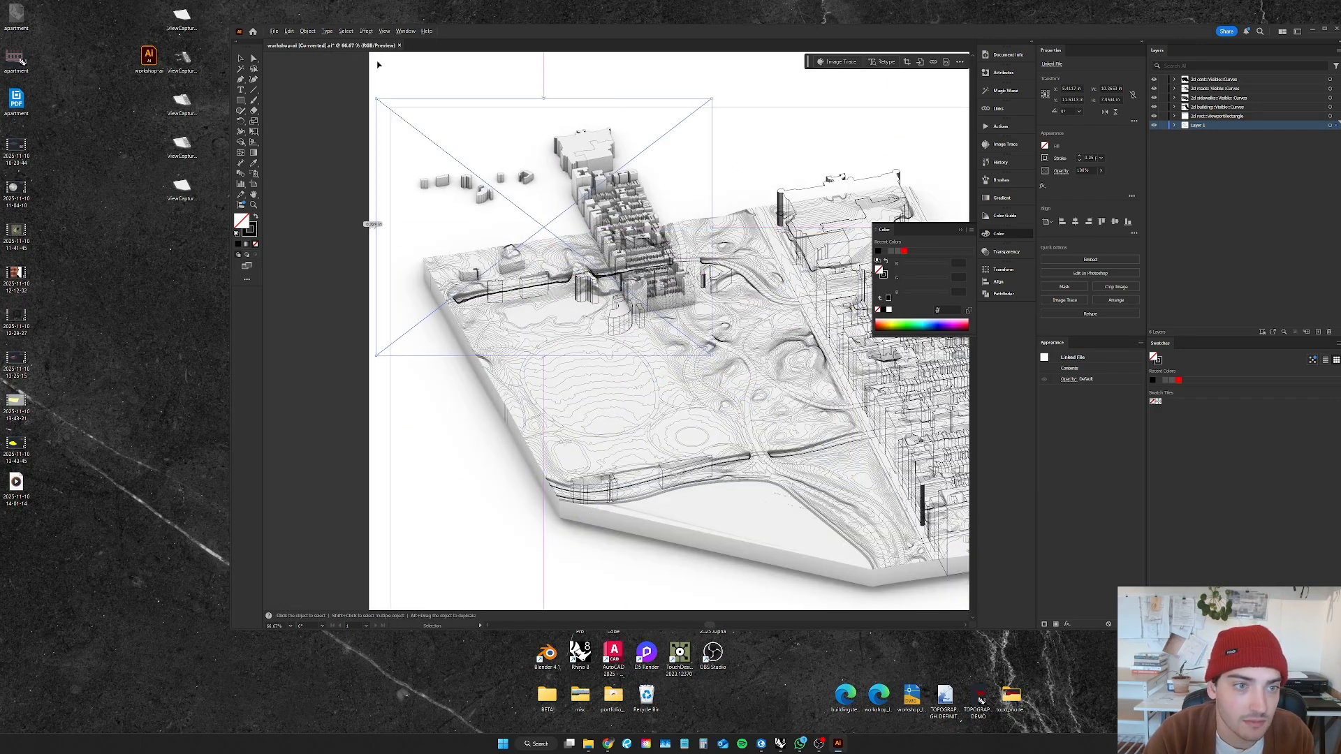
{"action": "scroll", "coordinate": [412, 144], "scroll_direction": "up", "scroll_amount": 4, "text": "alt"}
{"action": "left_click_drag", "start_coordinate": [496, 270], "coordinate": [794, 532]}
{"action": "scroll", "coordinate": [392, 223], "scroll_direction": "down", "scroll_amount": 7, "text": "alt"}
{"action": "scroll", "coordinate": [544, 337], "scroll_direction": "up", "scroll_amount": 2, "text": "alt"}
{"action": "left_click", "coordinate": [877, 490]}
{"action": "scroll", "coordinate": [878, 491], "scroll_direction": "down", "scroll_amount": 1, "text": "alt"}
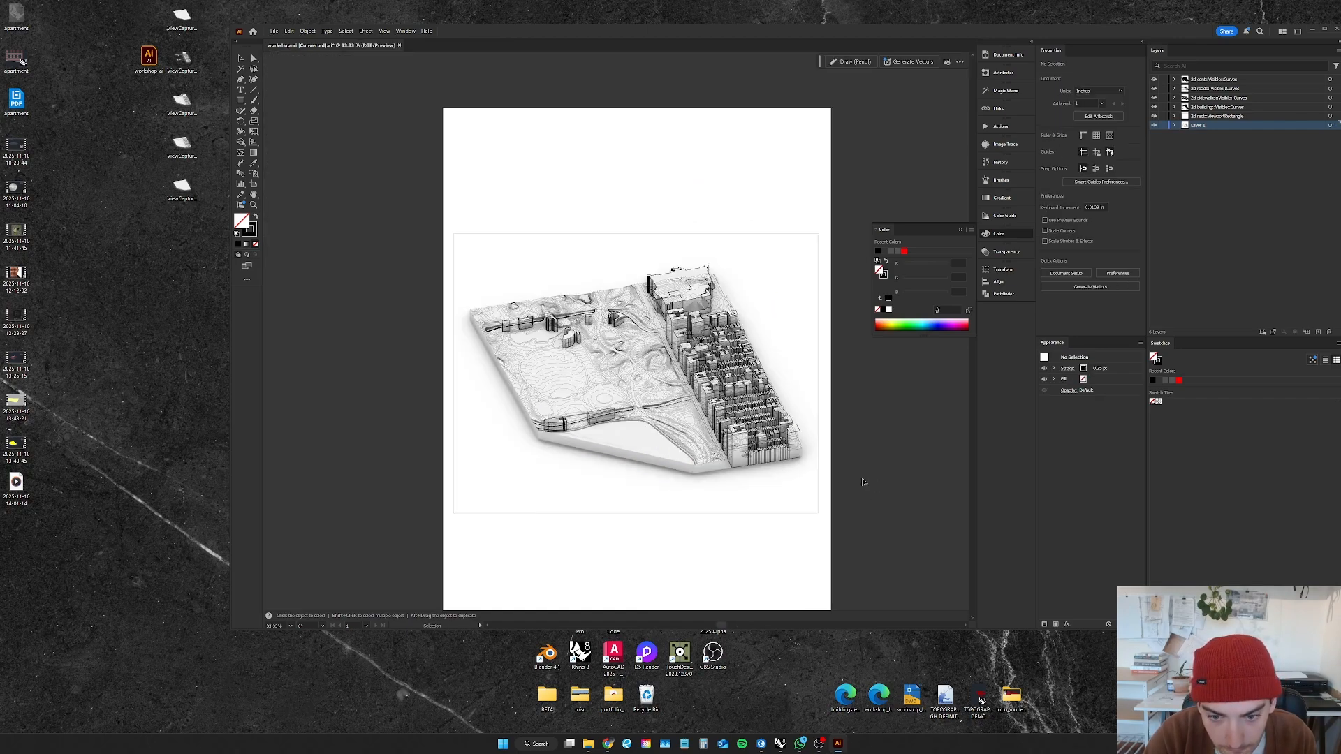
Step: Move the layer holding both images to the top of the stack and toggle its visibility to compare it with the linework
{"action": "scroll", "coordinate": [693, 389], "scroll_direction": "up", "scroll_amount": 2, "text": "alt"}
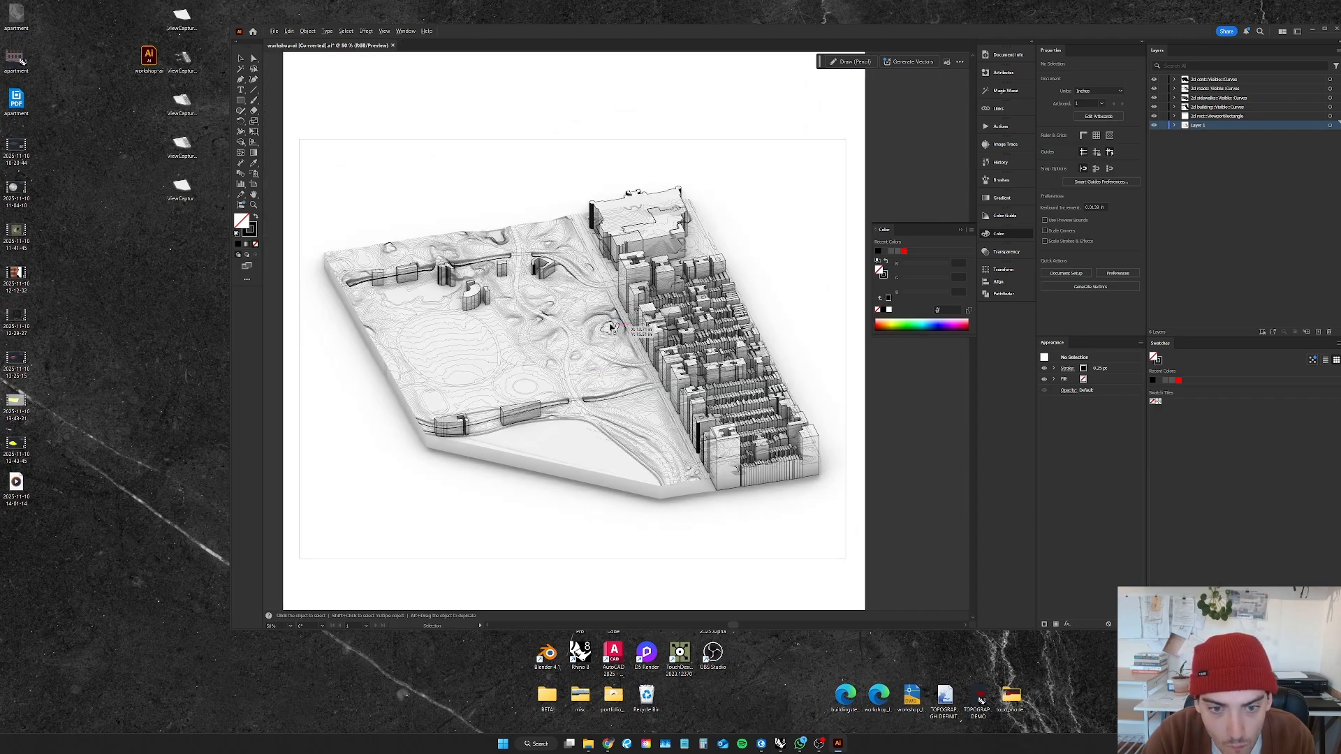
{"action": "left_click", "coordinate": [1278, 151]}
{"action": "left_click_drag", "start_coordinate": [1222, 129], "coordinate": [1215, 77]}
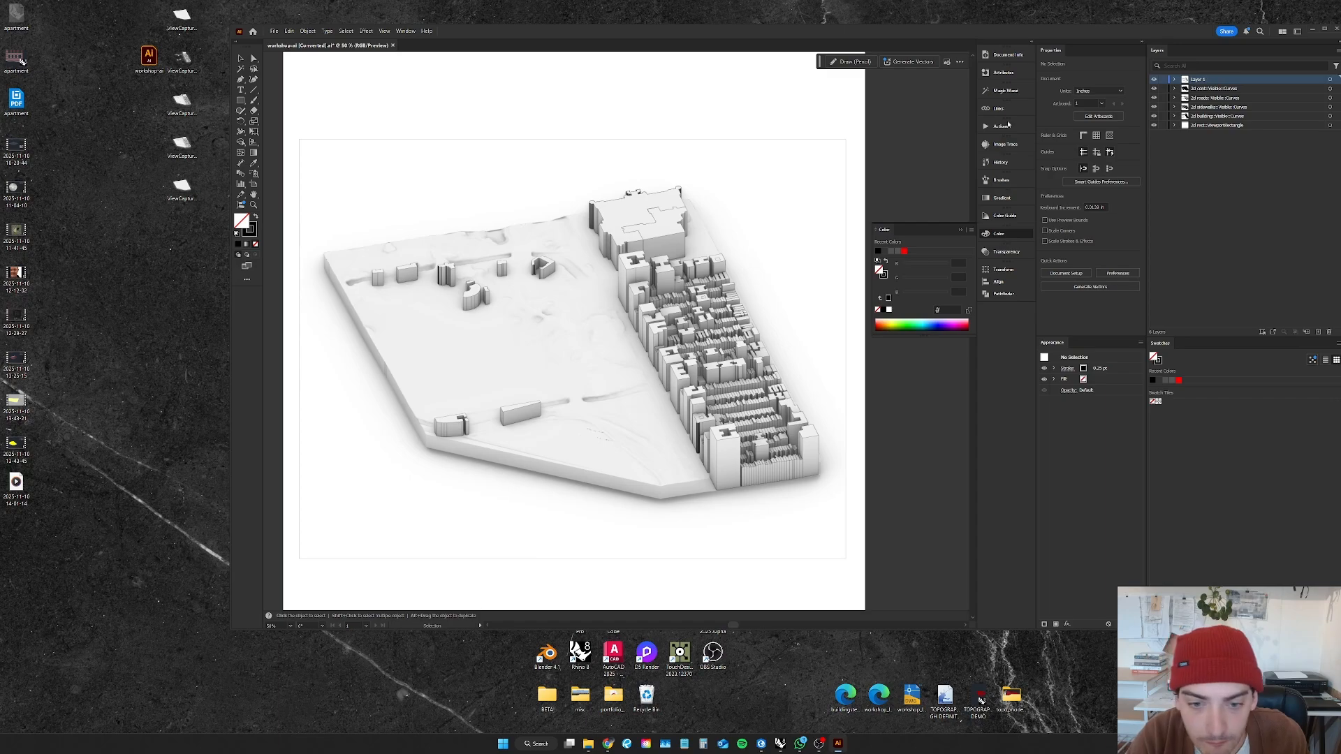
{"action": "left_click", "coordinate": [1154, 80]}
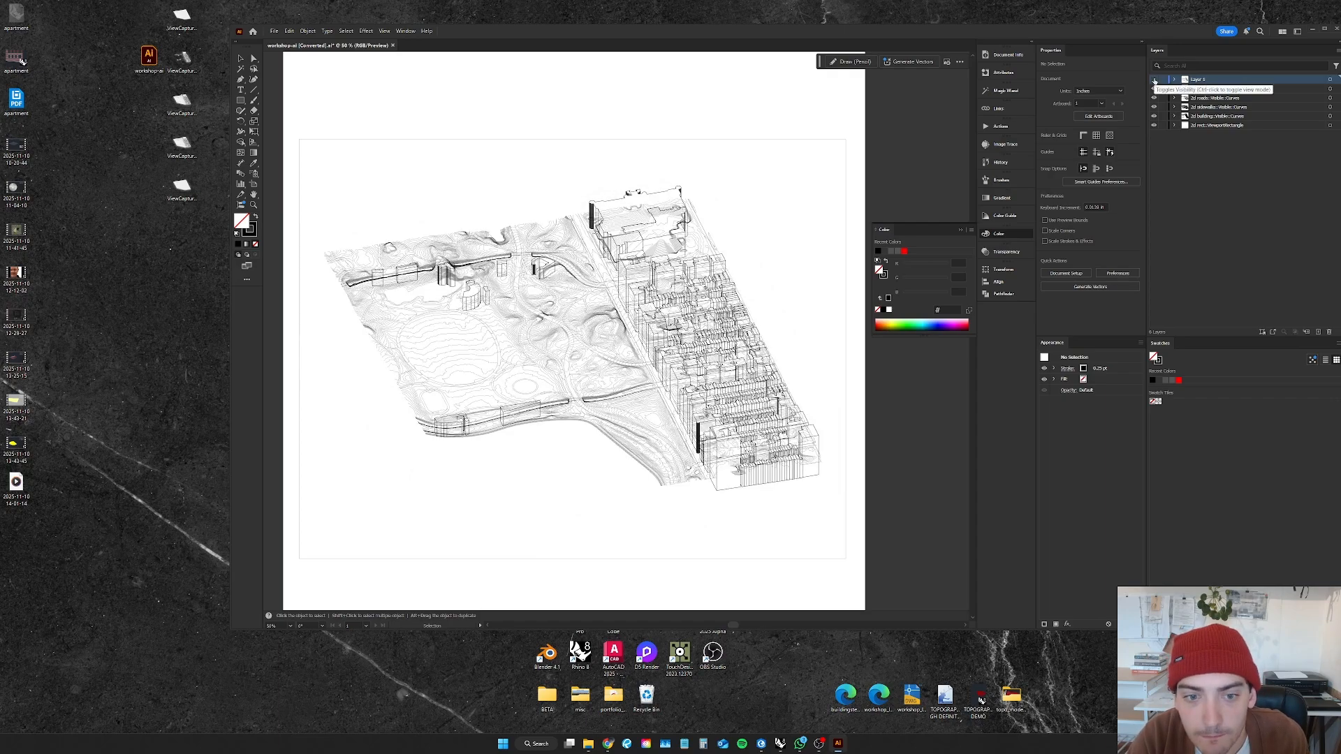
{"action": "left_click", "coordinate": [1154, 80]}
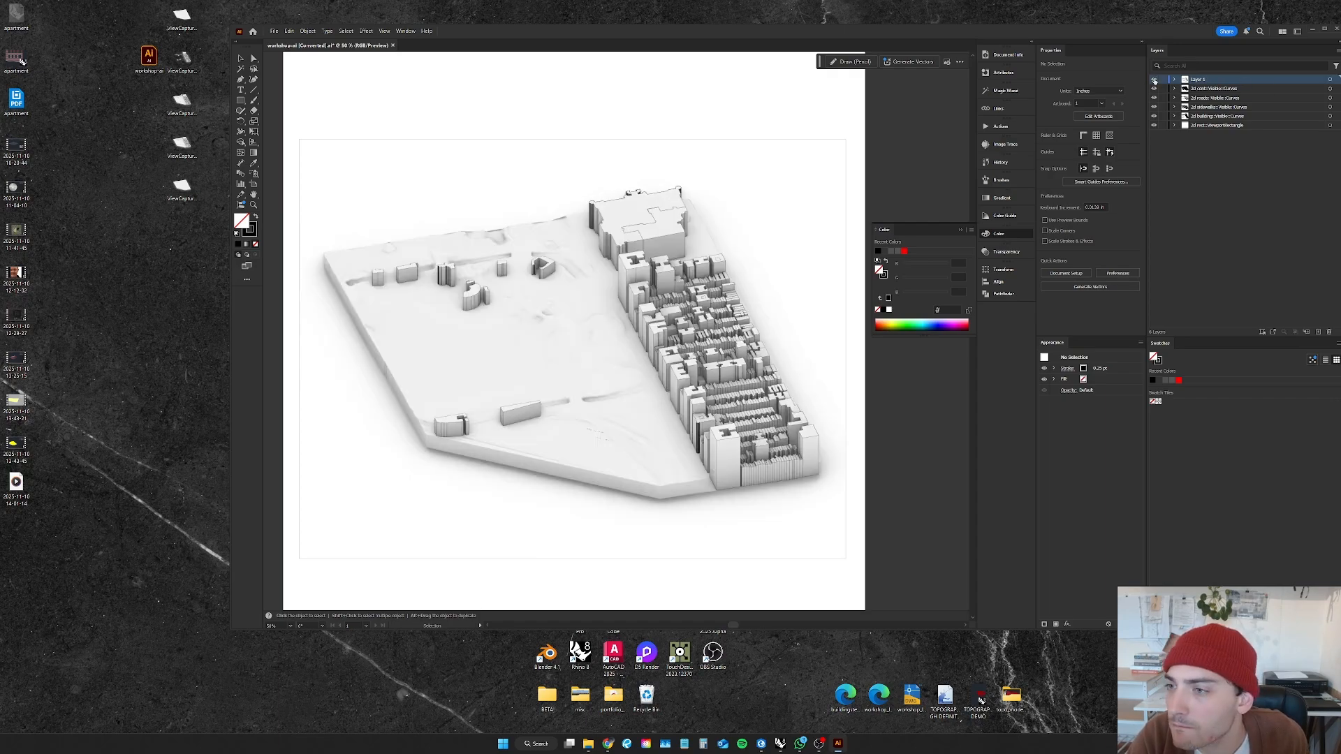
Step: Put the buildings image on its own new layer above the linework and send the terrain image's layer to the bottom
{"action": "left_click", "coordinate": [723, 295]}
{"action": "left_click", "coordinate": [1318, 331]}
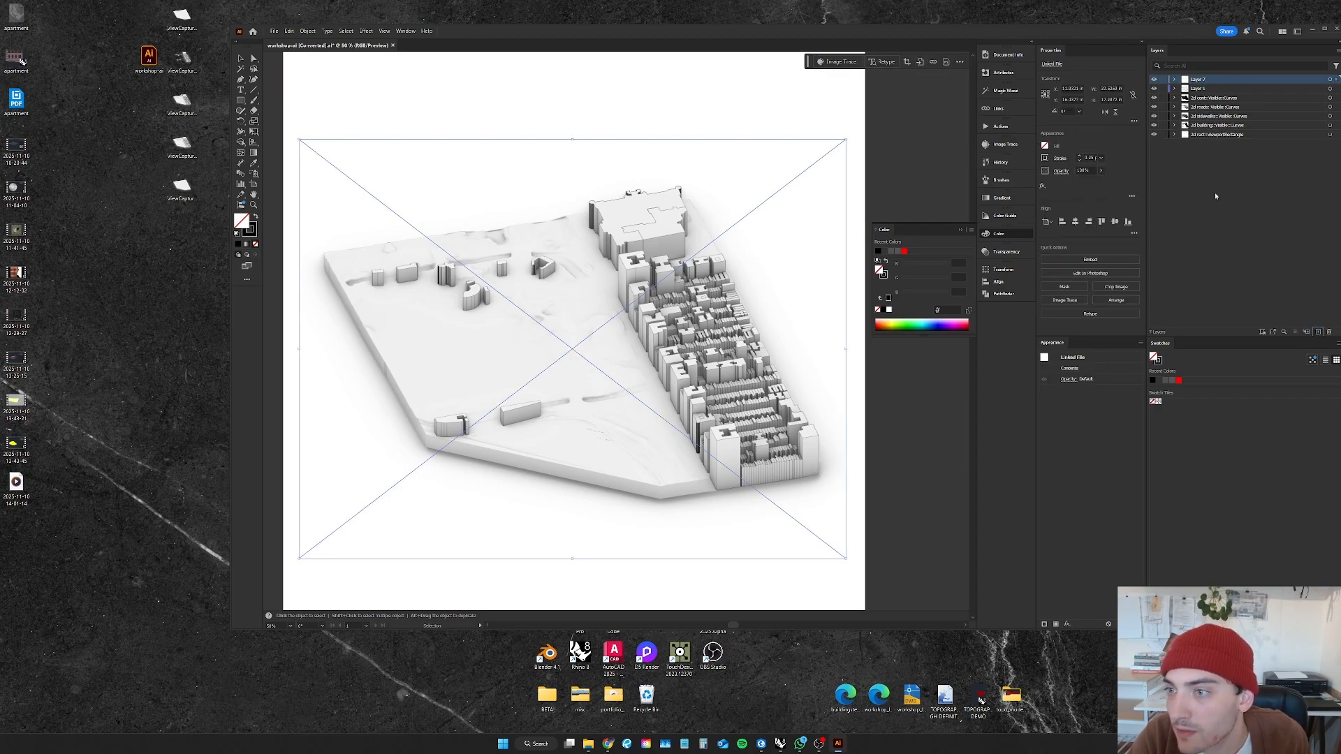
{"action": "left_click_drag", "start_coordinate": [1196, 88], "coordinate": [1194, 143]}
{"action": "left_click", "coordinate": [690, 95]}
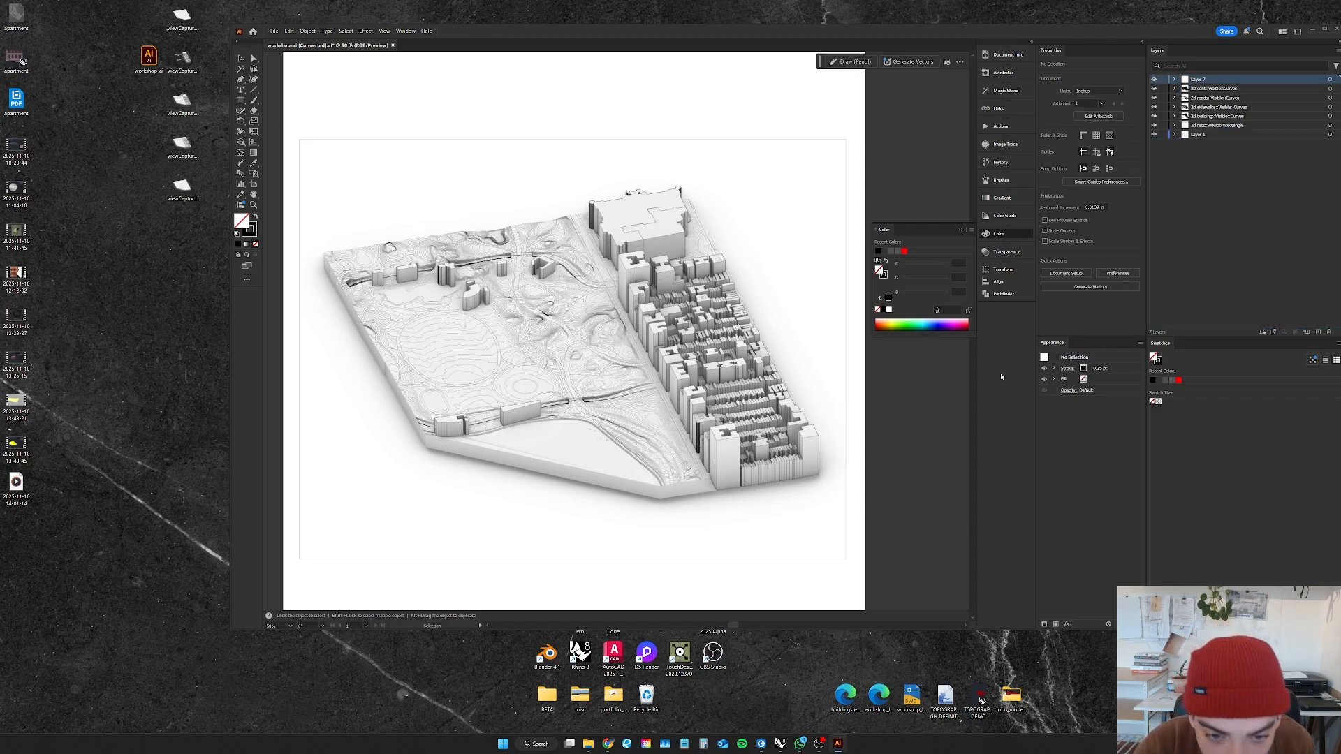
Step: Toggle the buildings and terrain image layers off and on, and examine the rendered buildings against the linework up close
{"action": "left_click", "coordinate": [1153, 81]}
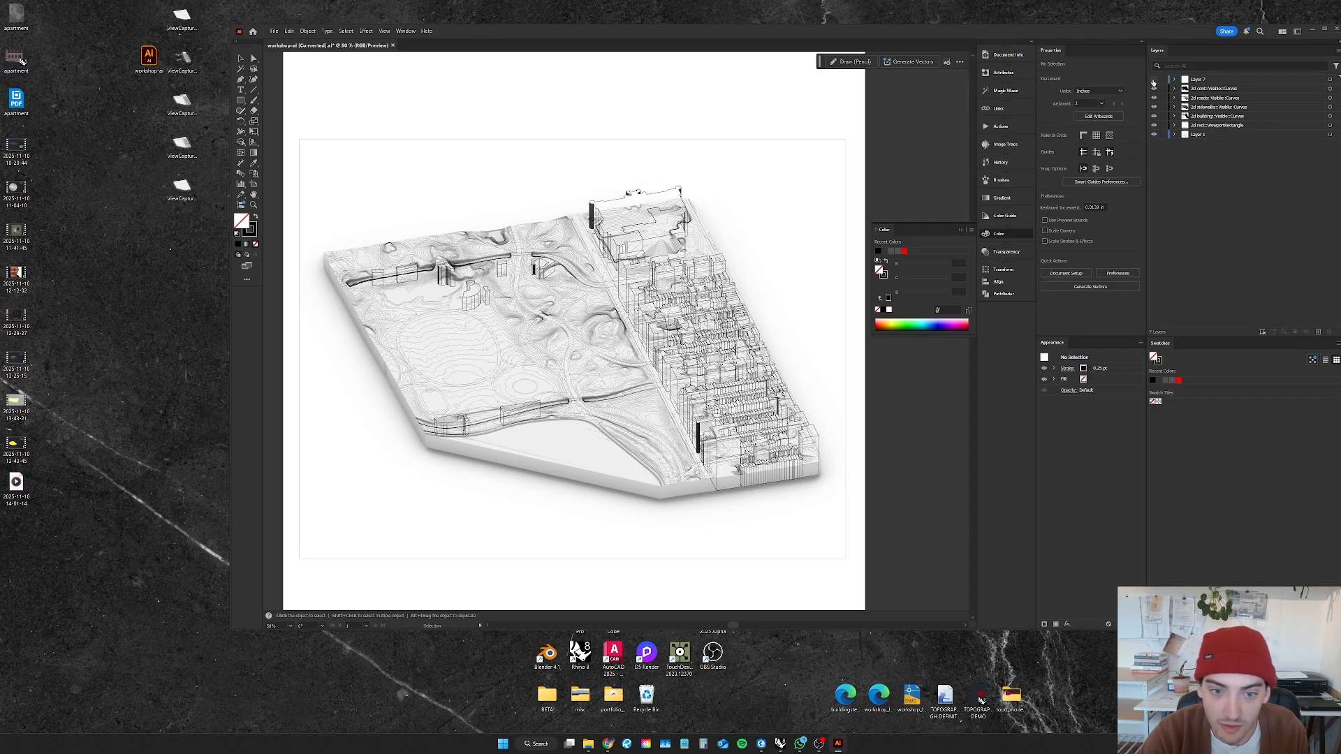
{"action": "left_click", "coordinate": [1153, 80]}
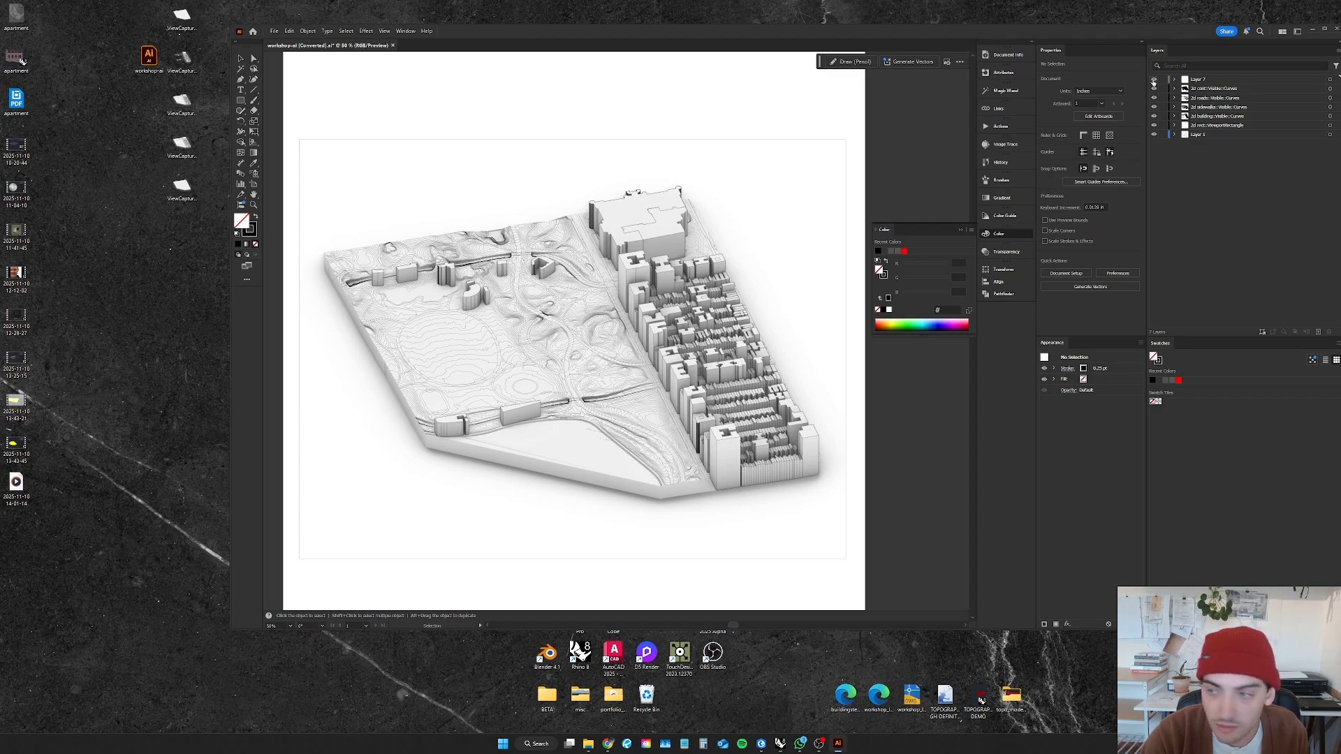
{"action": "left_click", "coordinate": [1153, 135]}
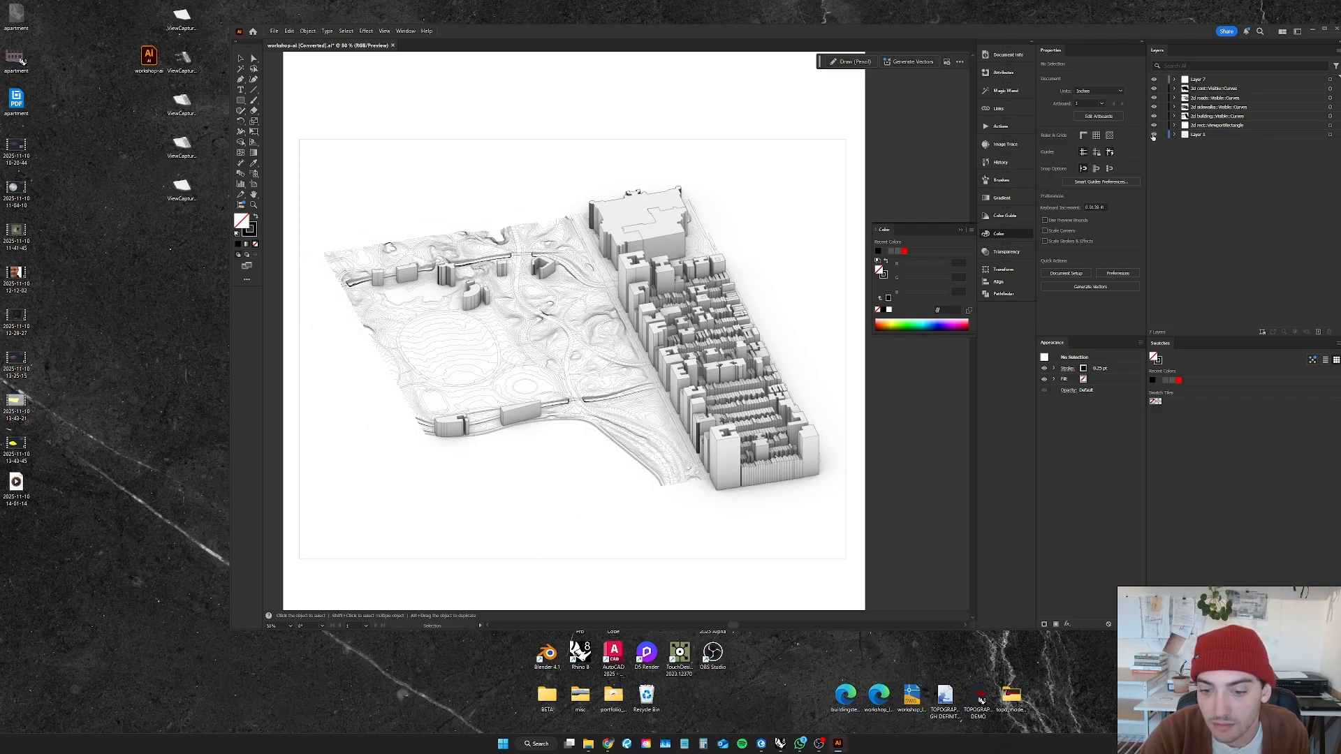
{"action": "left_click", "coordinate": [1153, 135]}
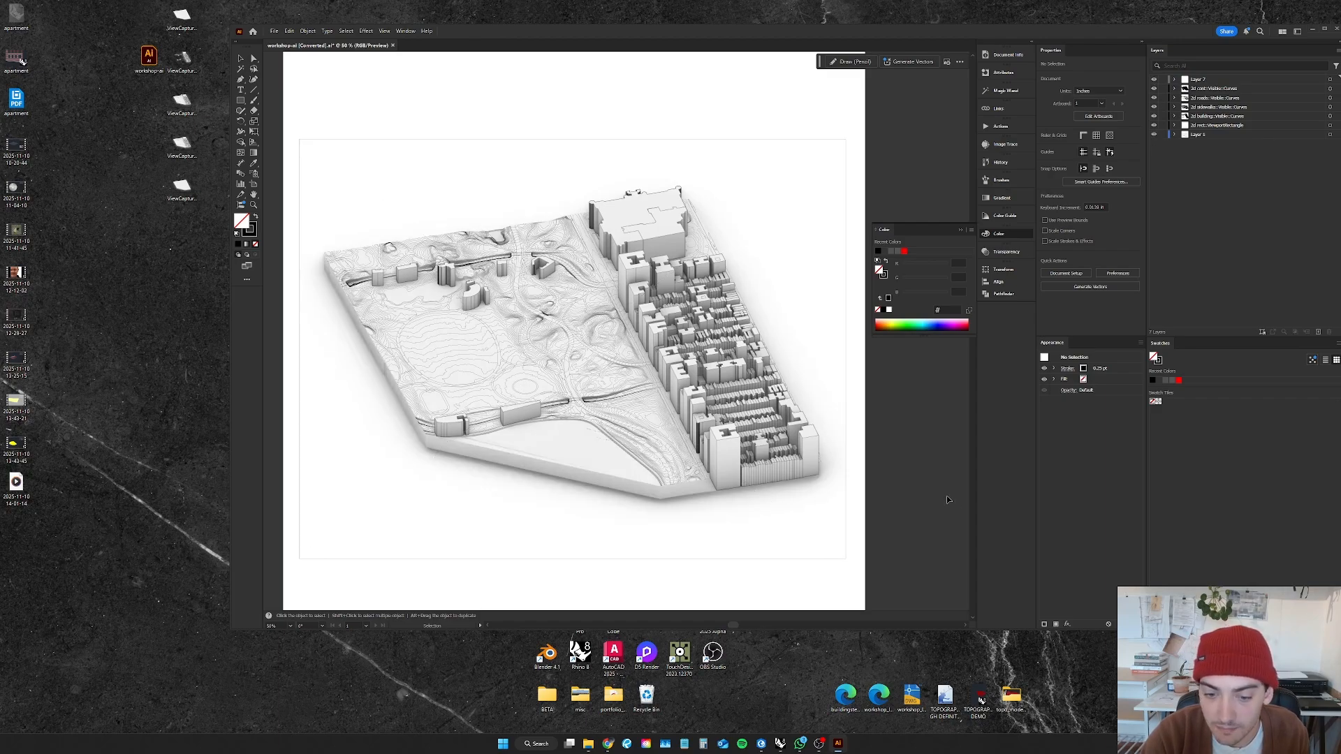
{"action": "scroll", "coordinate": [805, 503], "scroll_direction": "up", "scroll_amount": 1, "text": "alt"}
{"action": "scroll", "coordinate": [787, 503], "scroll_direction": "up", "scroll_amount": 1, "text": "alt"}
{"action": "scroll", "coordinate": [634, 488], "scroll_direction": "down", "scroll_amount": 3, "text": "alt"}
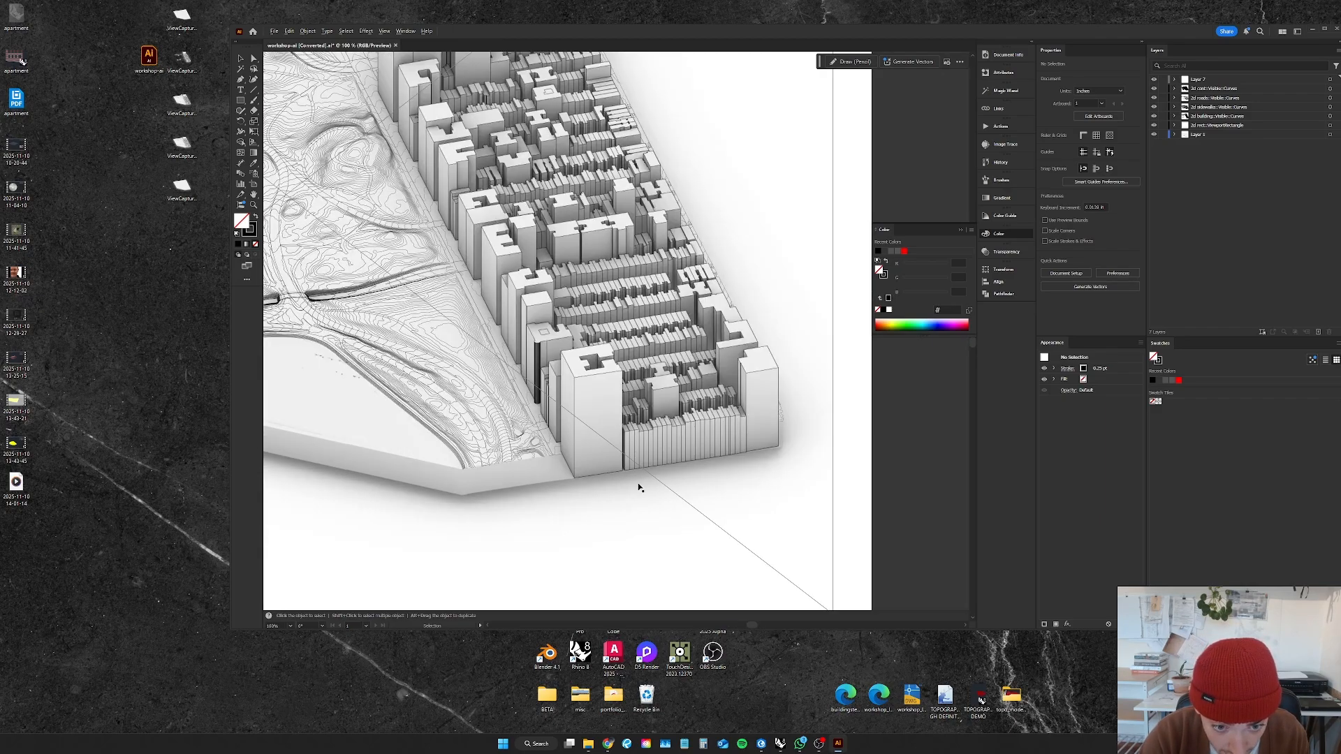
{"action": "scroll", "coordinate": [625, 471], "scroll_direction": "up", "scroll_amount": 3, "text": "alt"}
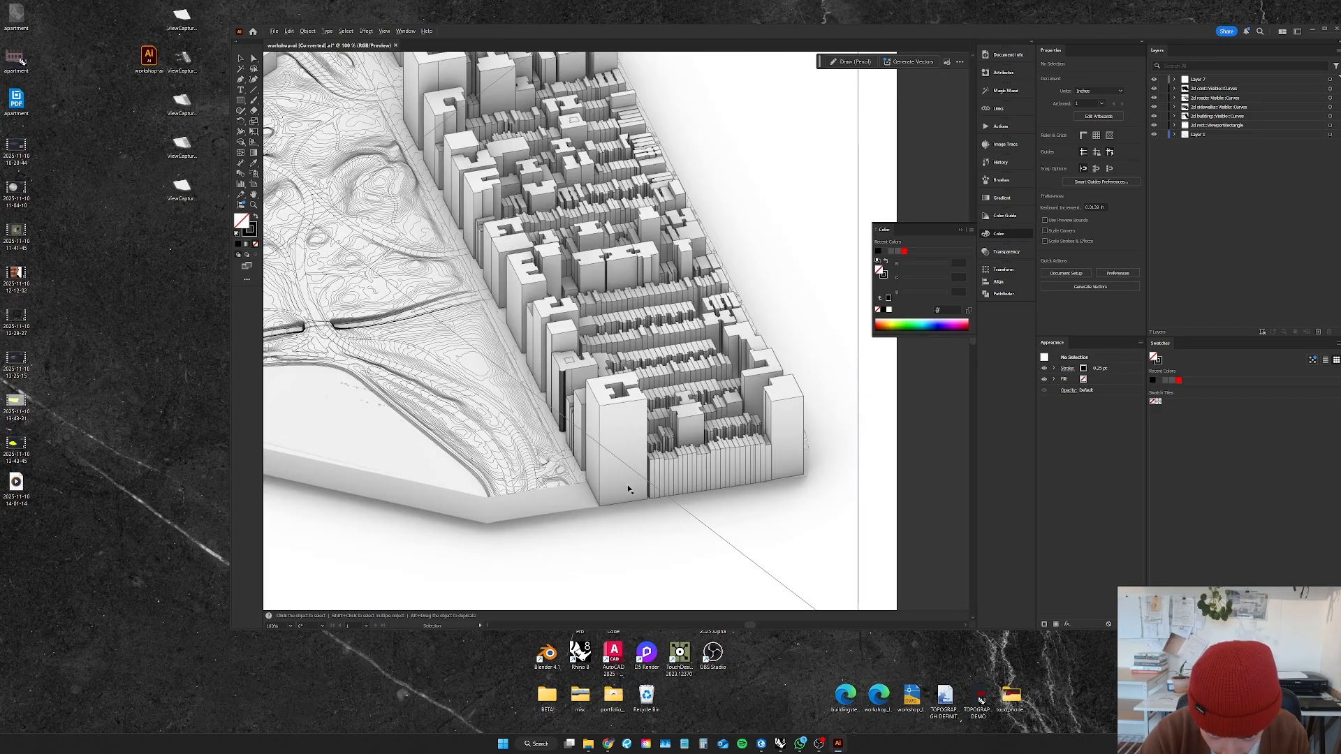
{"action": "scroll", "coordinate": [726, 468], "scroll_direction": "down", "scroll_amount": 3, "text": "alt"}
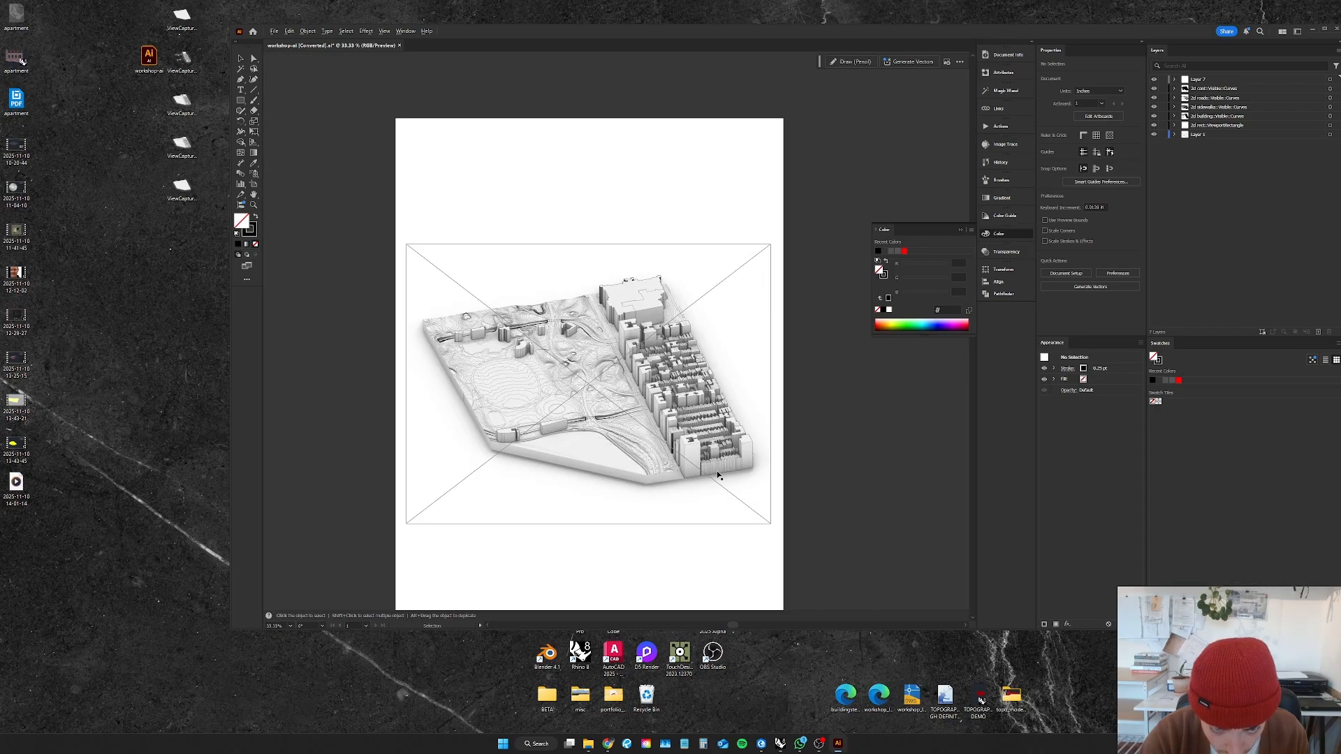
{"action": "scroll", "coordinate": [726, 468], "scroll_direction": "up", "scroll_amount": 1, "text": "alt"}
{"action": "scroll", "coordinate": [831, 531], "scroll_direction": "down", "scroll_amount": 1, "text": "alt"}
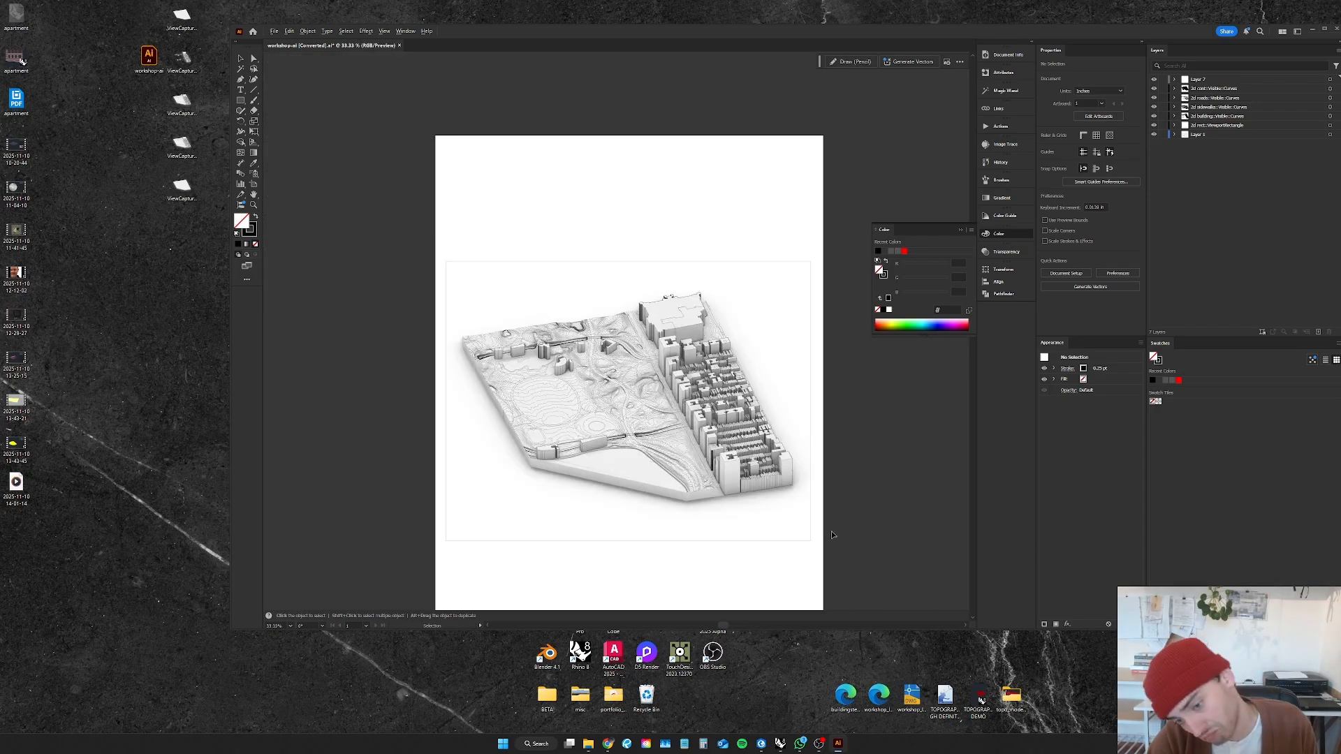
{"action": "scroll", "coordinate": [726, 510], "scroll_direction": "up", "scroll_amount": 4, "text": "alt"}
{"action": "scroll", "coordinate": [623, 481], "scroll_direction": "down", "scroll_amount": 3, "text": "alt"}
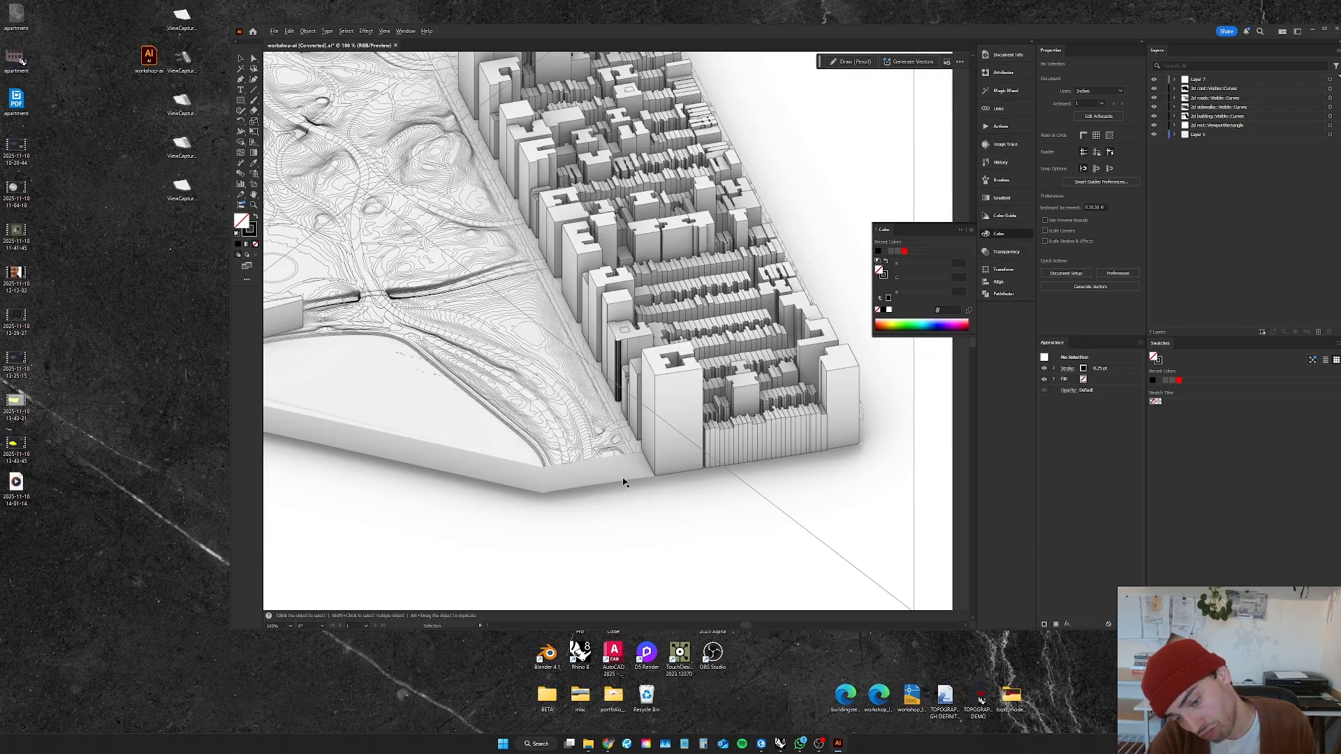
Step: Try swapping the terrain and buildings image layers in the stacking order, and undo the change
{"action": "left_click", "coordinate": [1199, 136]}
{"action": "mouse_move", "coordinate": [1200, 79]}
{"action": "left_mouse_down"}
{"action": "mouse_move", "coordinate": [1179, 130]}
{"action": "mouse_move", "coordinate": [1220, 104]}
{"action": "mouse_move", "coordinate": [1223, 80]}
{"action": "left_mouse_up"}
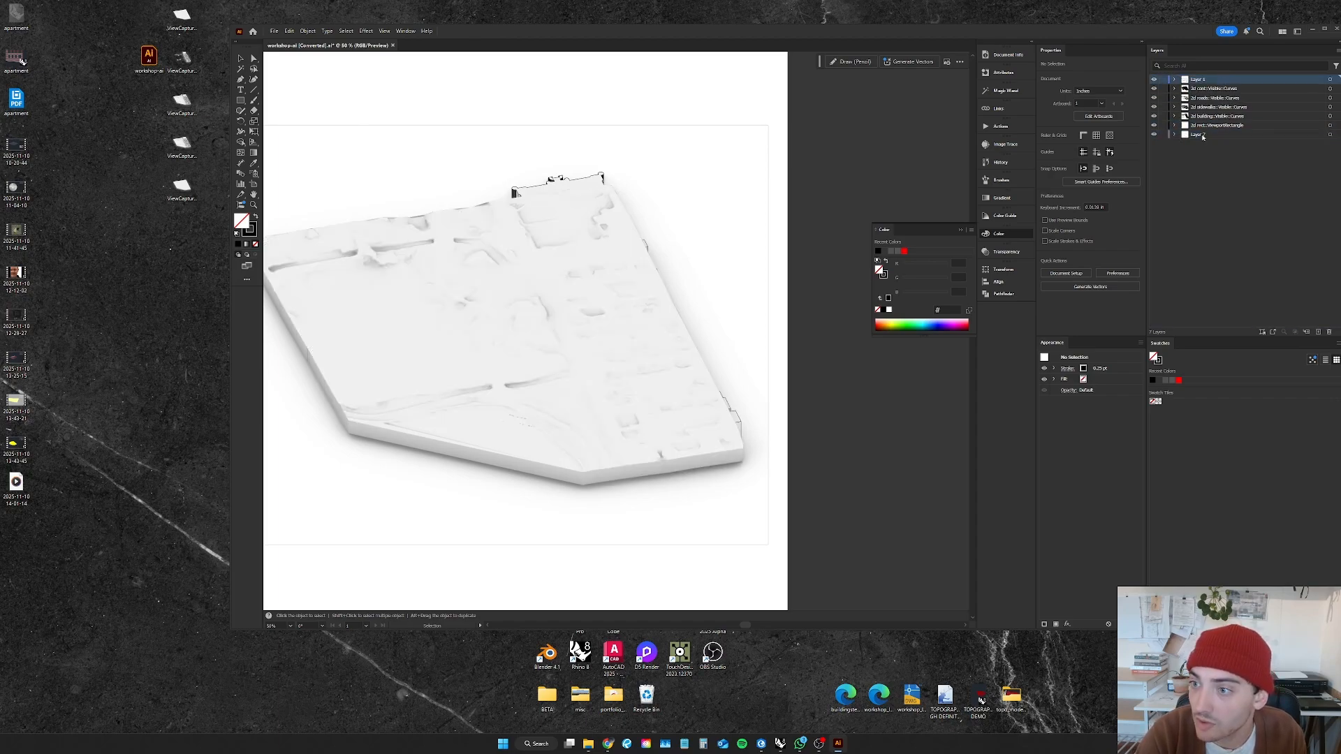
{"action": "key", "text": "ctrl+z"}
{"action": "key", "text": "ctrl+z"}
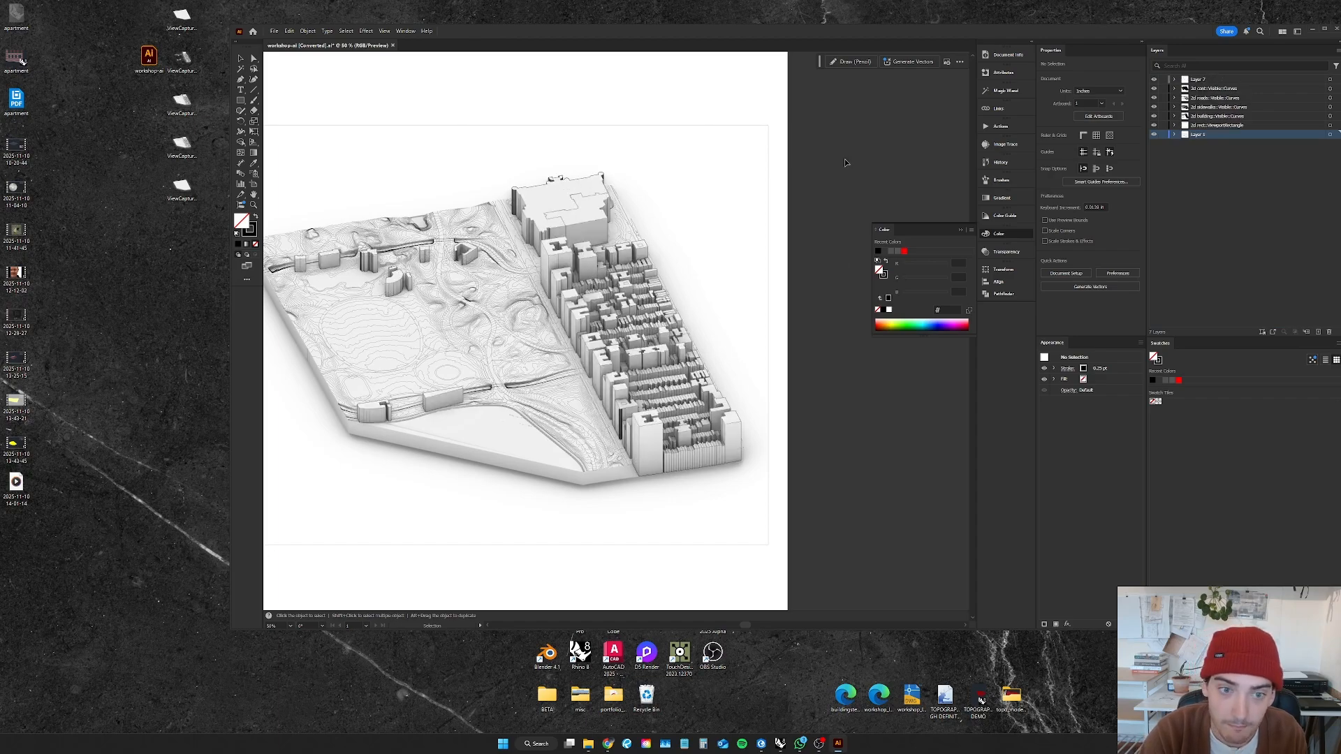
Step: Examine the whole drawing and the building blocks near its lower corner, comparing the linework with the shaded renders
{"action": "key", "text": "ctrl+minus"}
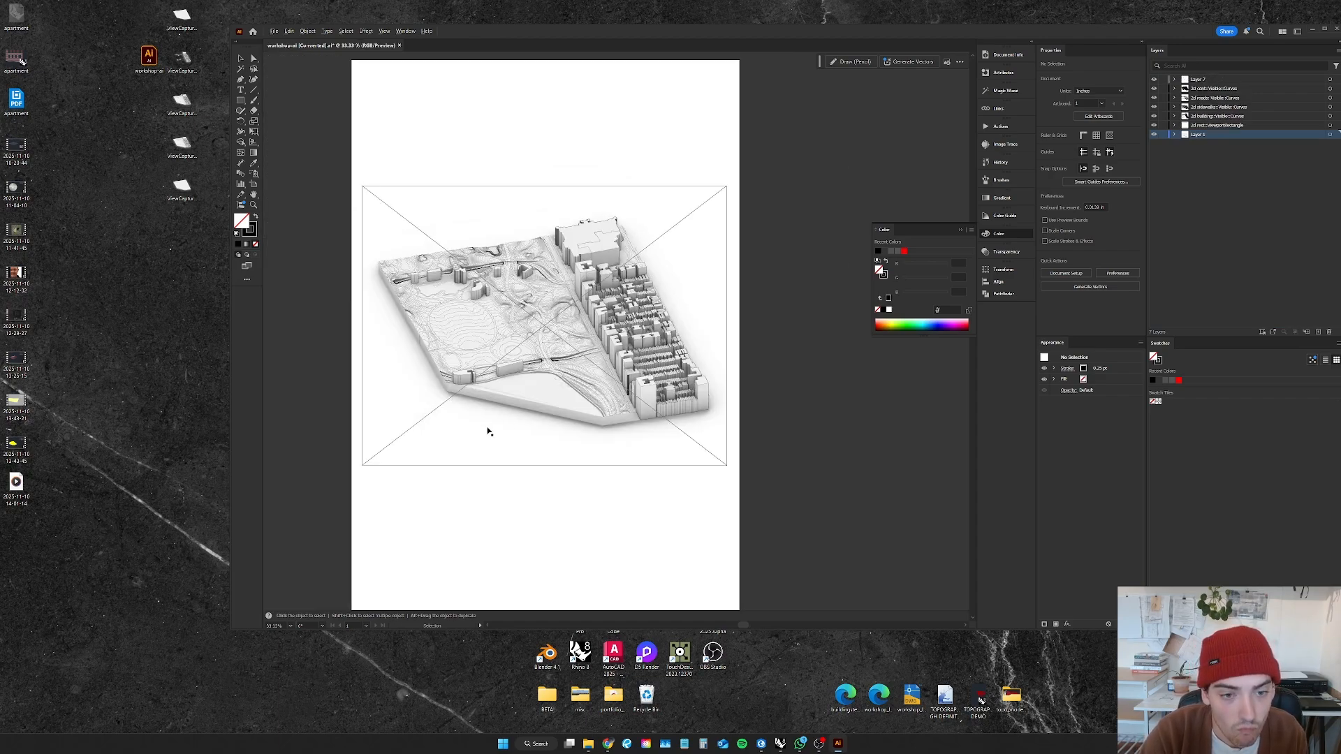
{"action": "scroll", "coordinate": [556, 352], "scroll_direction": "up", "scroll_amount": 3, "text": "alt"}
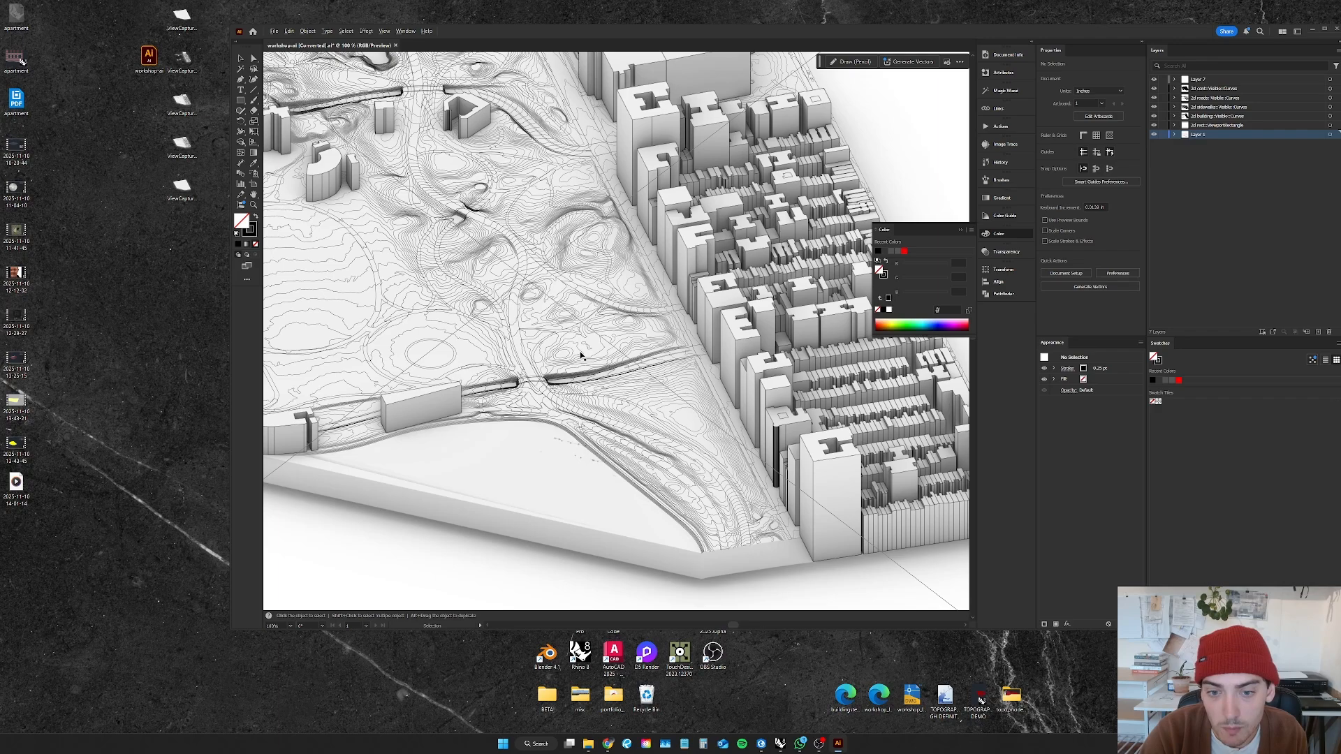
{"action": "scroll", "coordinate": [580, 355], "scroll_direction": "down", "scroll_amount": 2, "text": "alt"}
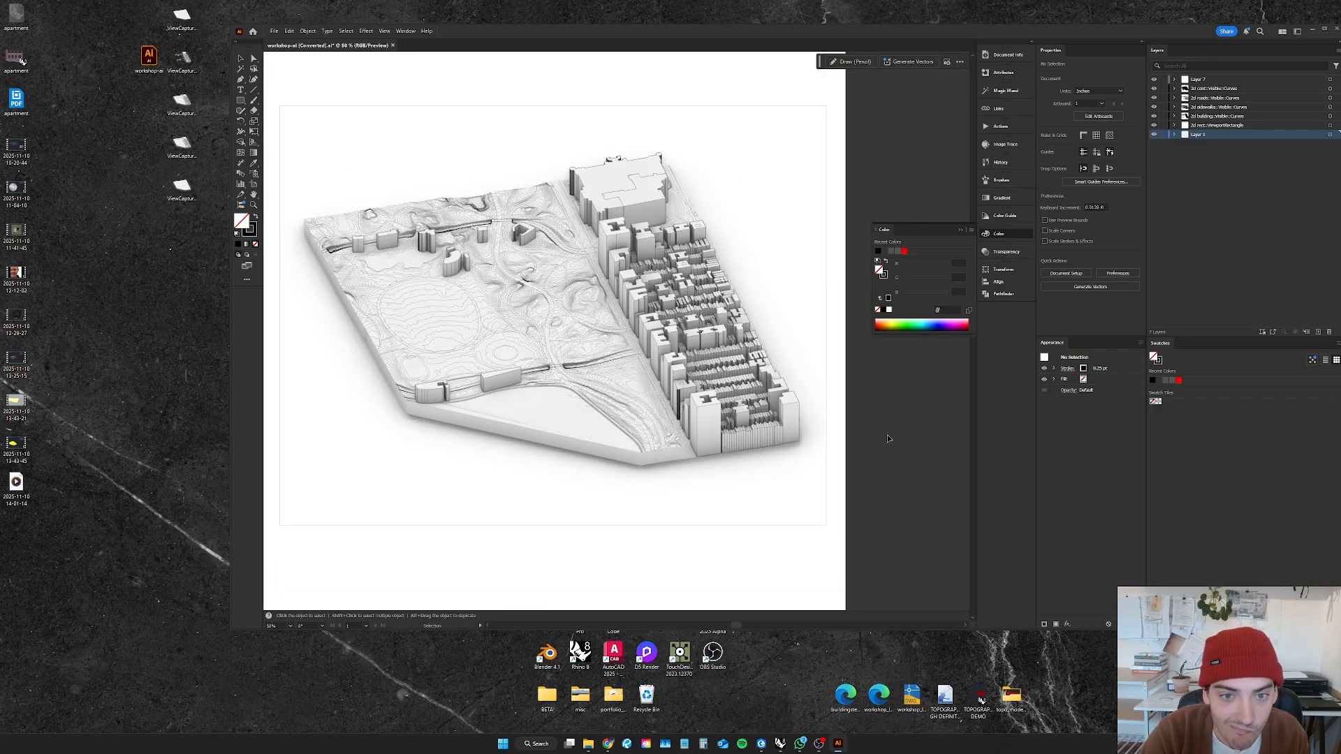
{"action": "scroll", "coordinate": [768, 454], "scroll_direction": "up", "scroll_amount": 3, "text": "alt"}
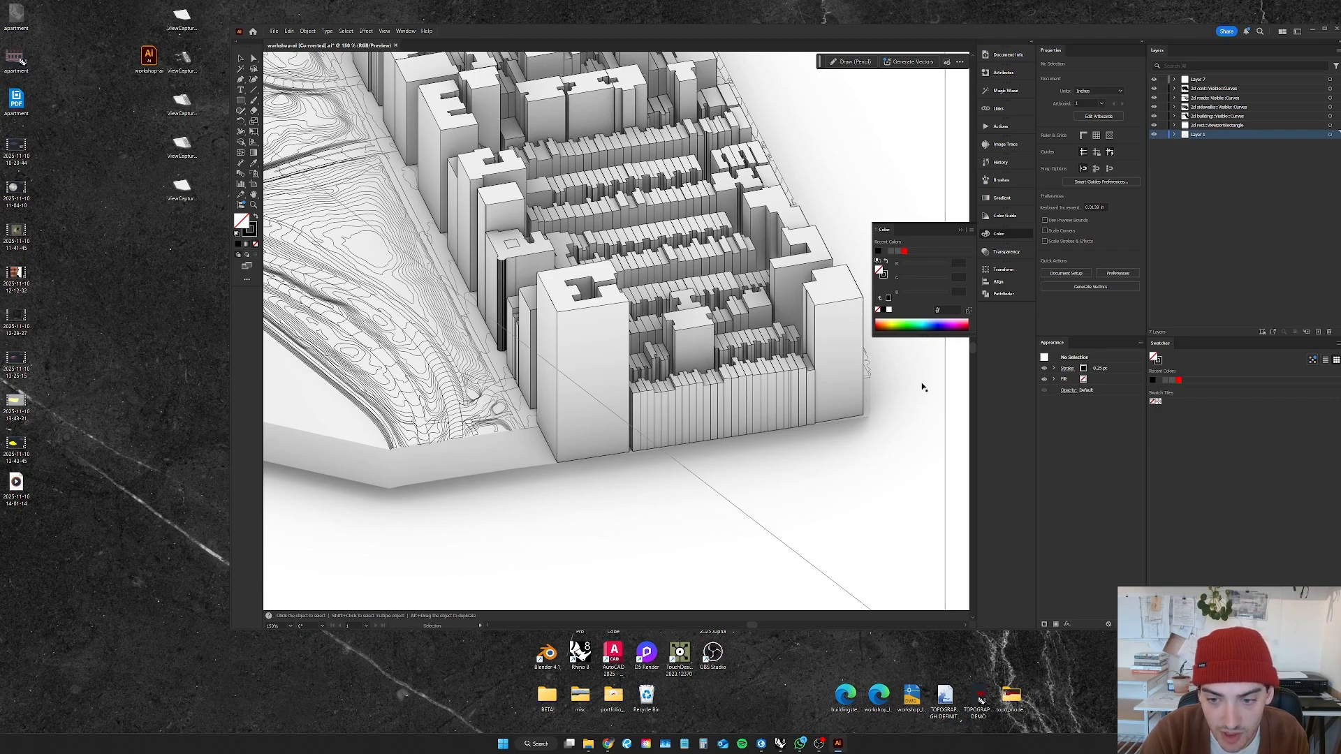
{"action": "scroll", "coordinate": [787, 416], "scroll_direction": "up", "scroll_amount": 1, "text": "alt"}
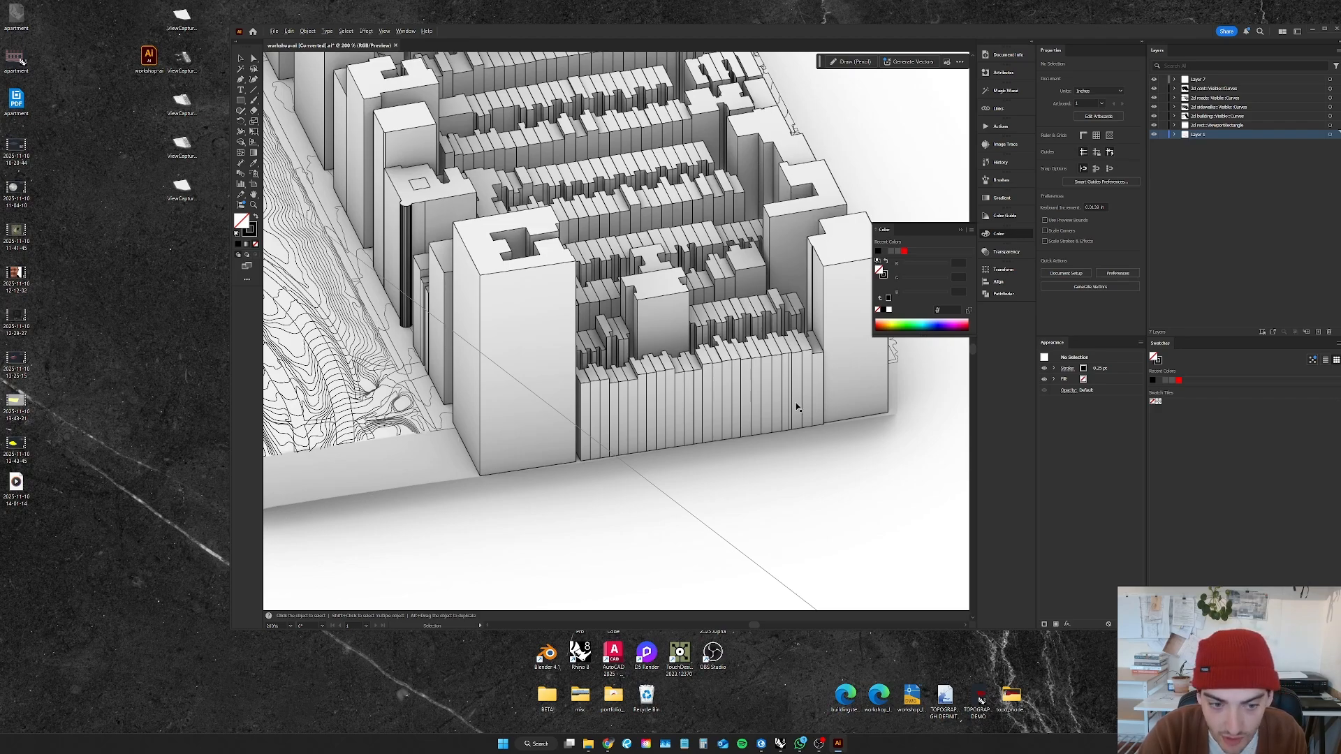
{"action": "key", "text": "ctrl+0"}
{"action": "scroll", "coordinate": [802, 381], "scroll_direction": "up", "scroll_amount": 3, "text": "alt"}
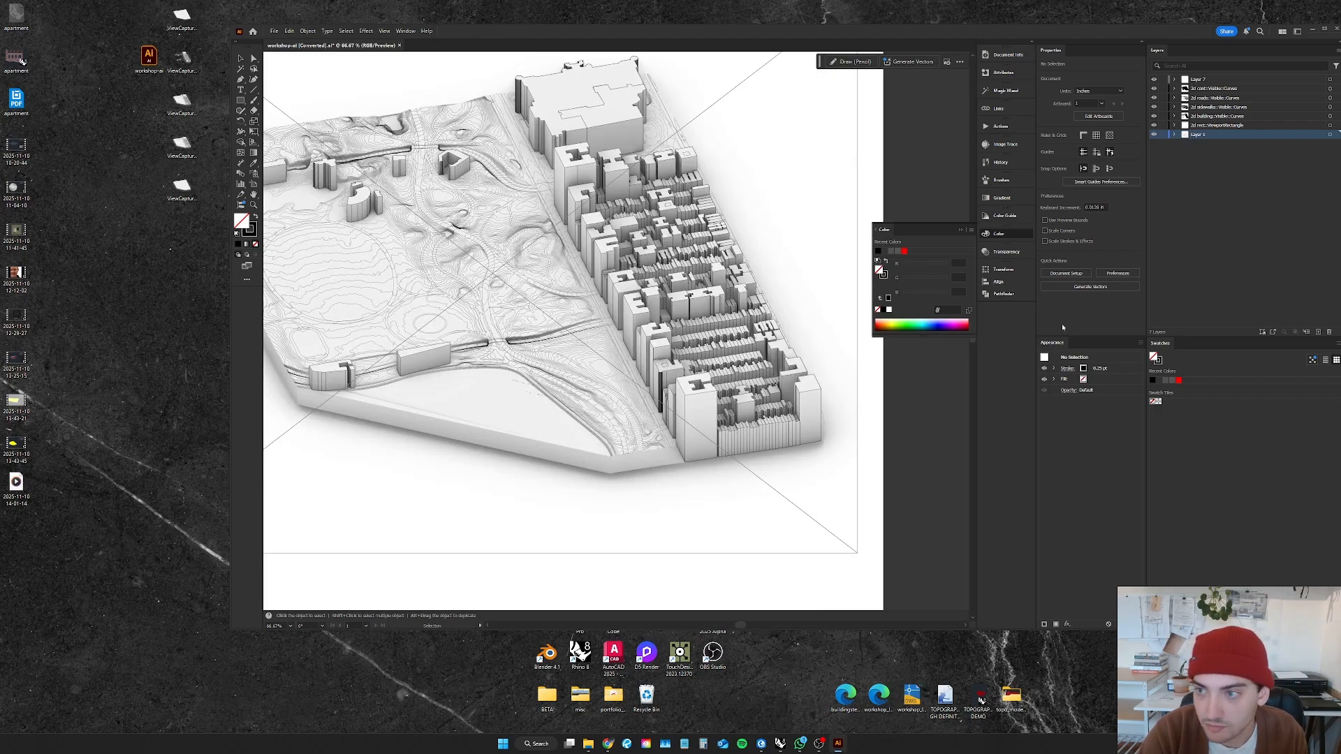
{"action": "scroll", "coordinate": [740, 382], "scroll_direction": "down", "scroll_amount": 1, "text": "alt"}
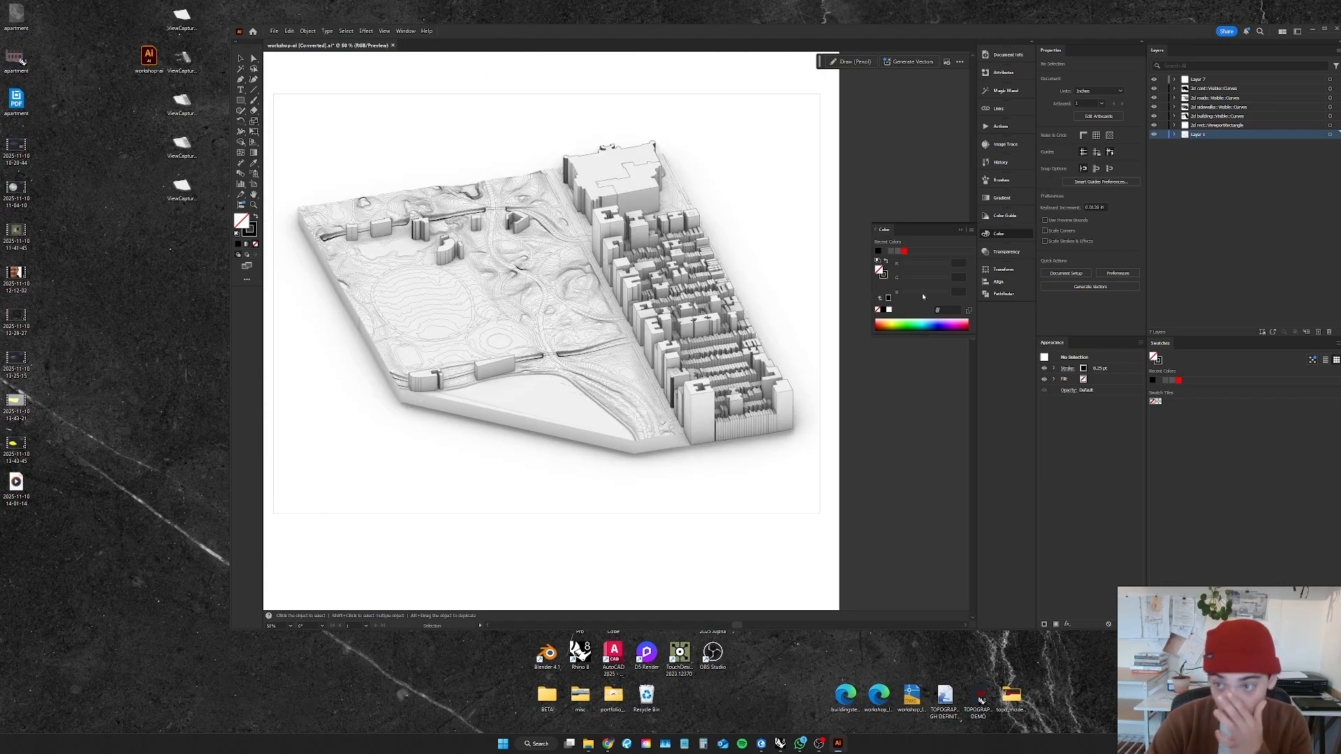
Step: Deselect the terrain image layer and toggle the viewport frame, terrain image and roads layers to check their content
{"action": "left_click", "coordinate": [1175, 182]}
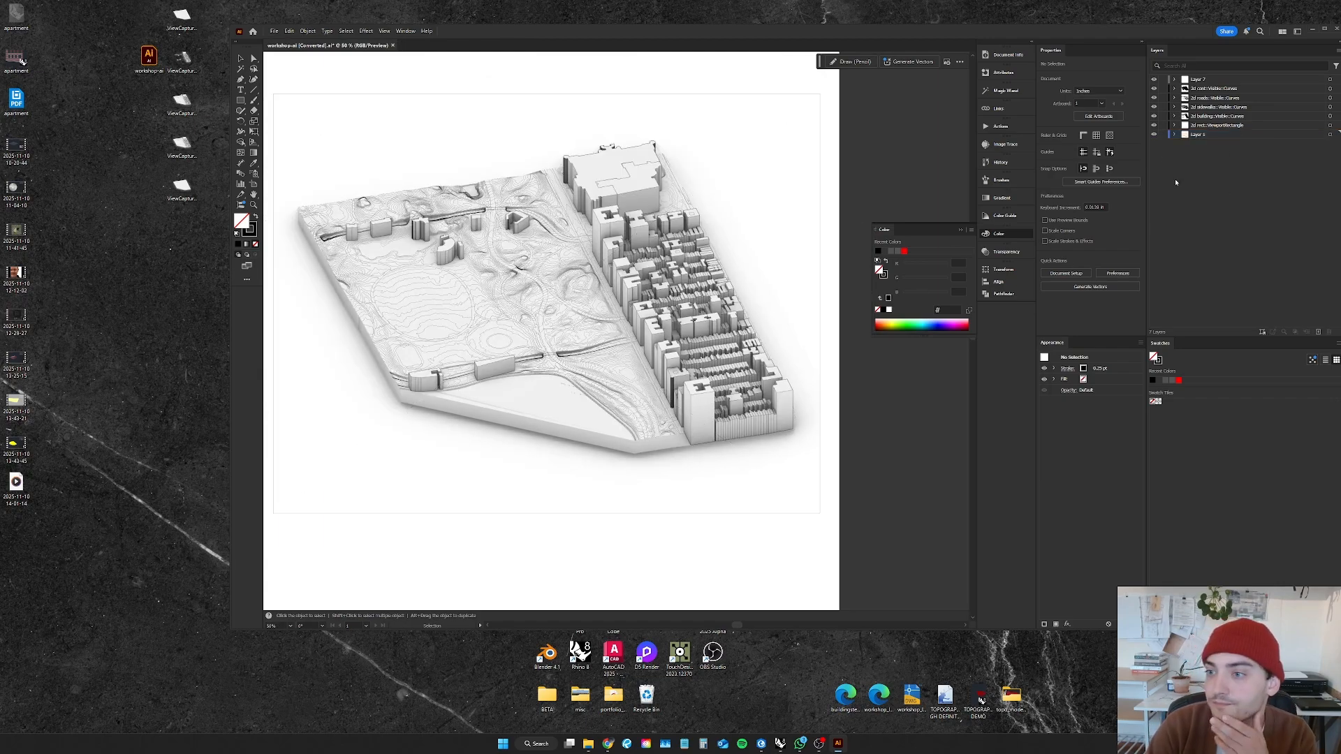
{"action": "left_click", "coordinate": [1155, 126]}
{"action": "left_click", "coordinate": [1153, 134]}
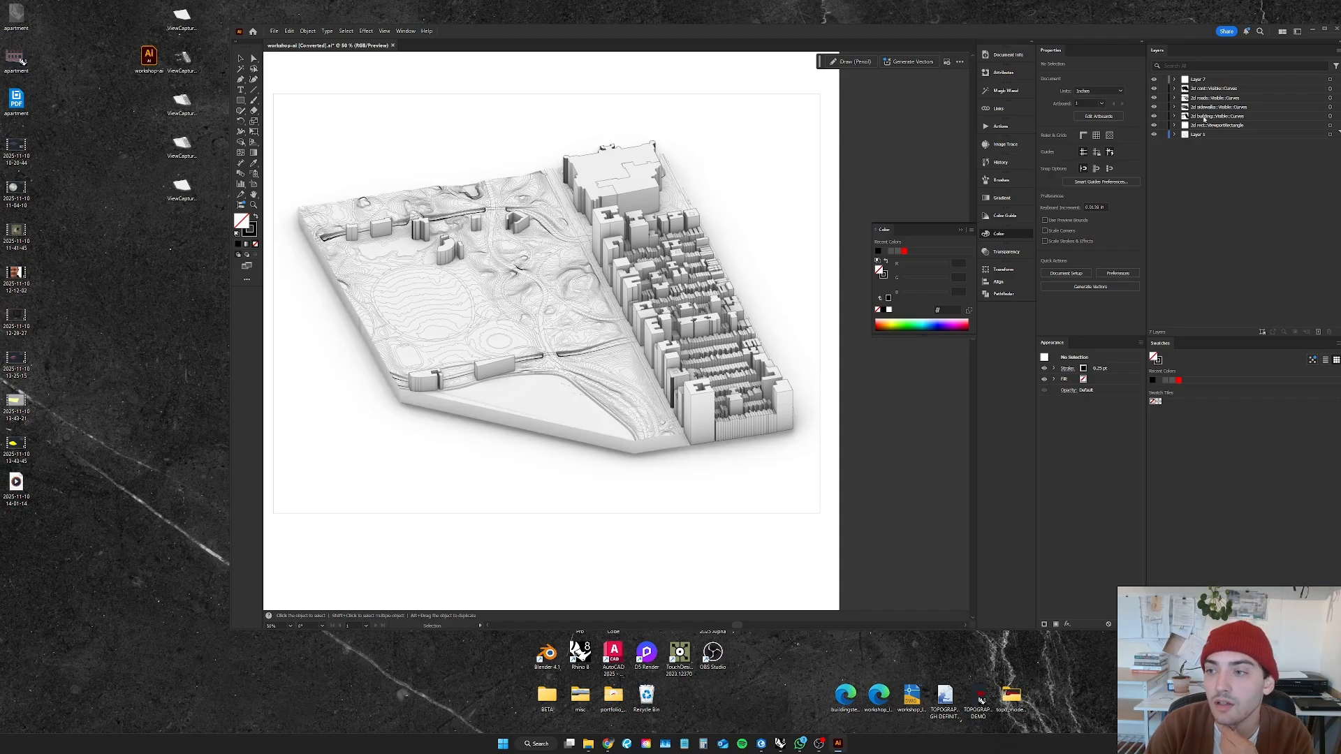
{"action": "left_click", "coordinate": [1154, 98]}
{"action": "left_click", "coordinate": [1153, 97]}
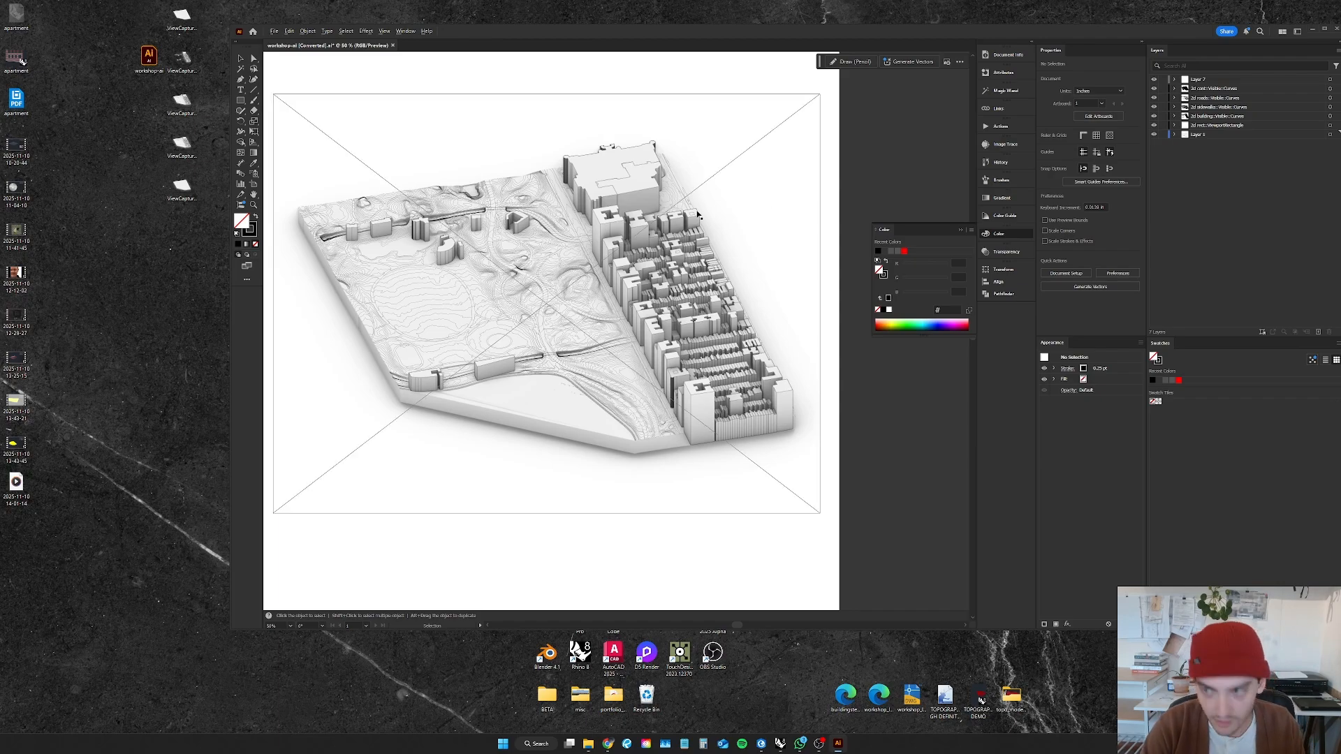
Step: Hide the terrain and buildings image layers and toggle the building linework layer to isolate its curves
{"action": "scroll", "coordinate": [698, 215], "scroll_direction": "up", "scroll_amount": 1, "text": "alt"}
{"action": "left_click", "coordinate": [1155, 135]}
{"action": "left_click", "coordinate": [1154, 80]}
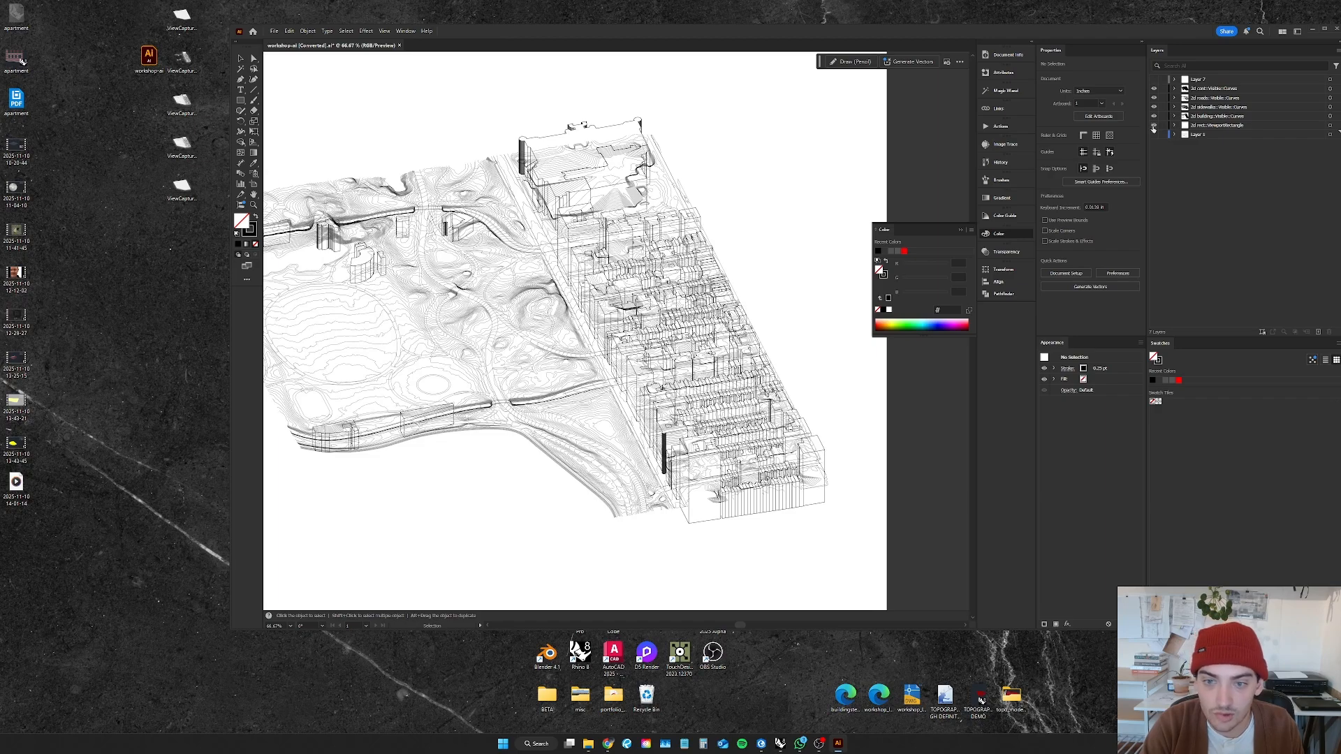
{"action": "left_click", "coordinate": [1154, 116]}
{"action": "left_click", "coordinate": [1154, 116]}
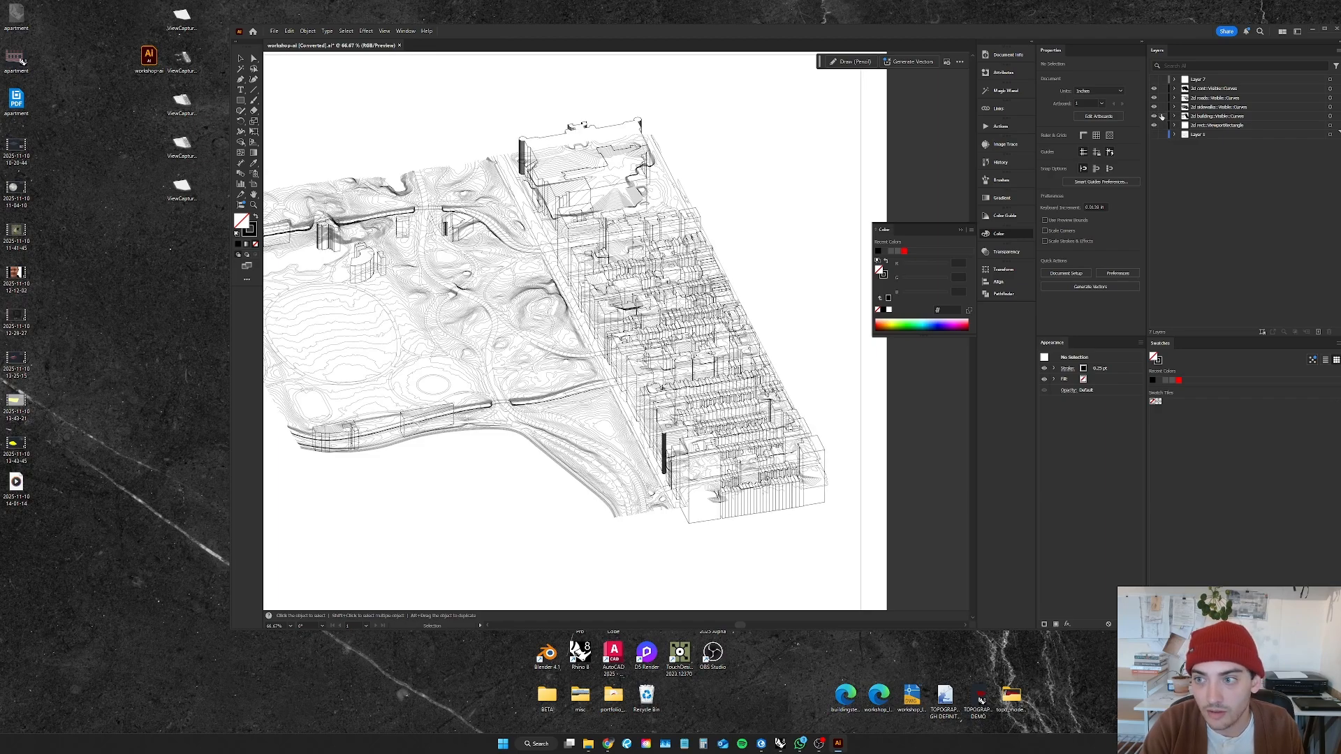
Step: Select all curves on the building linework layer and set their stroke weight to 0.5 pt
{"action": "left_click", "coordinate": [1266, 118]}
{"action": "left_click", "coordinate": [1329, 117]}
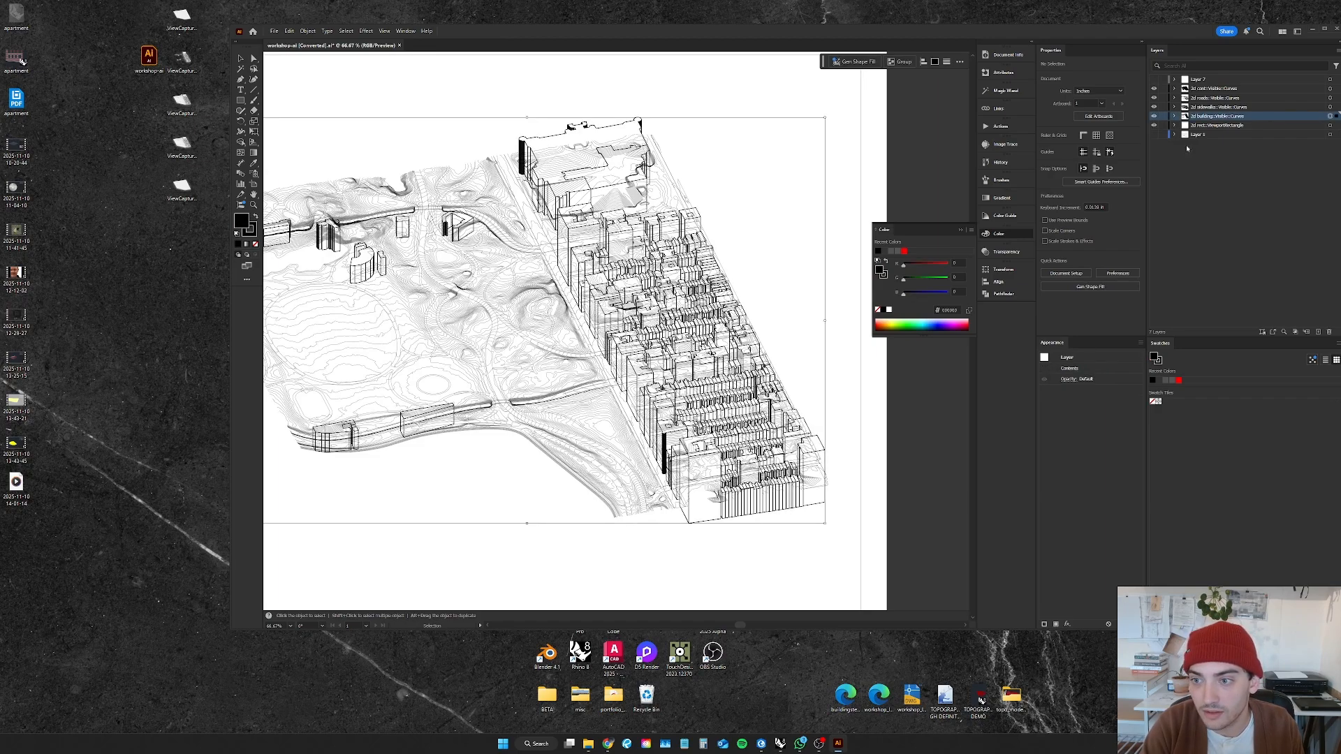
{"action": "left_click", "coordinate": [1101, 158]}
{"action": "left_click", "coordinate": [1110, 180]}
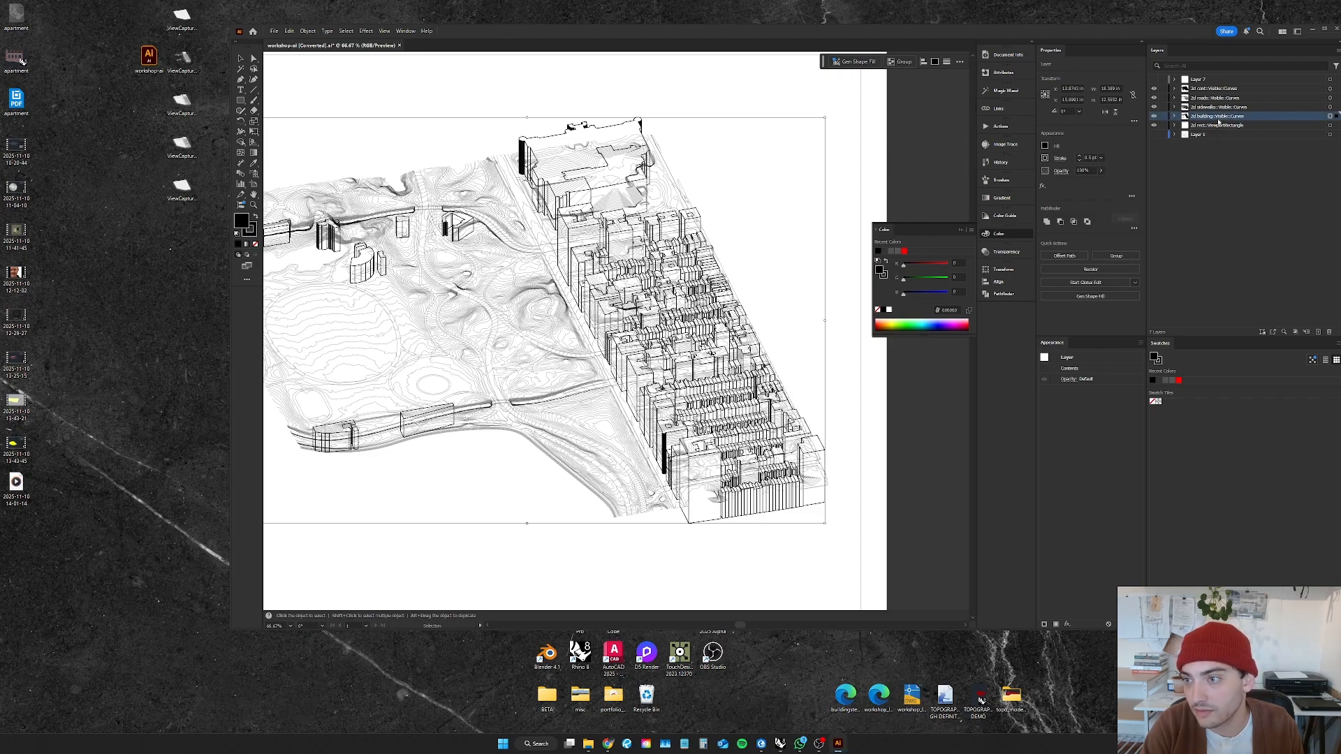
Step: Move the building linework layer to the top of the stack and show the buildings image layer beneath it
{"action": "left_click_drag", "start_coordinate": [1219, 118], "coordinate": [1221, 76]}
{"action": "left_click", "coordinate": [1152, 90]}
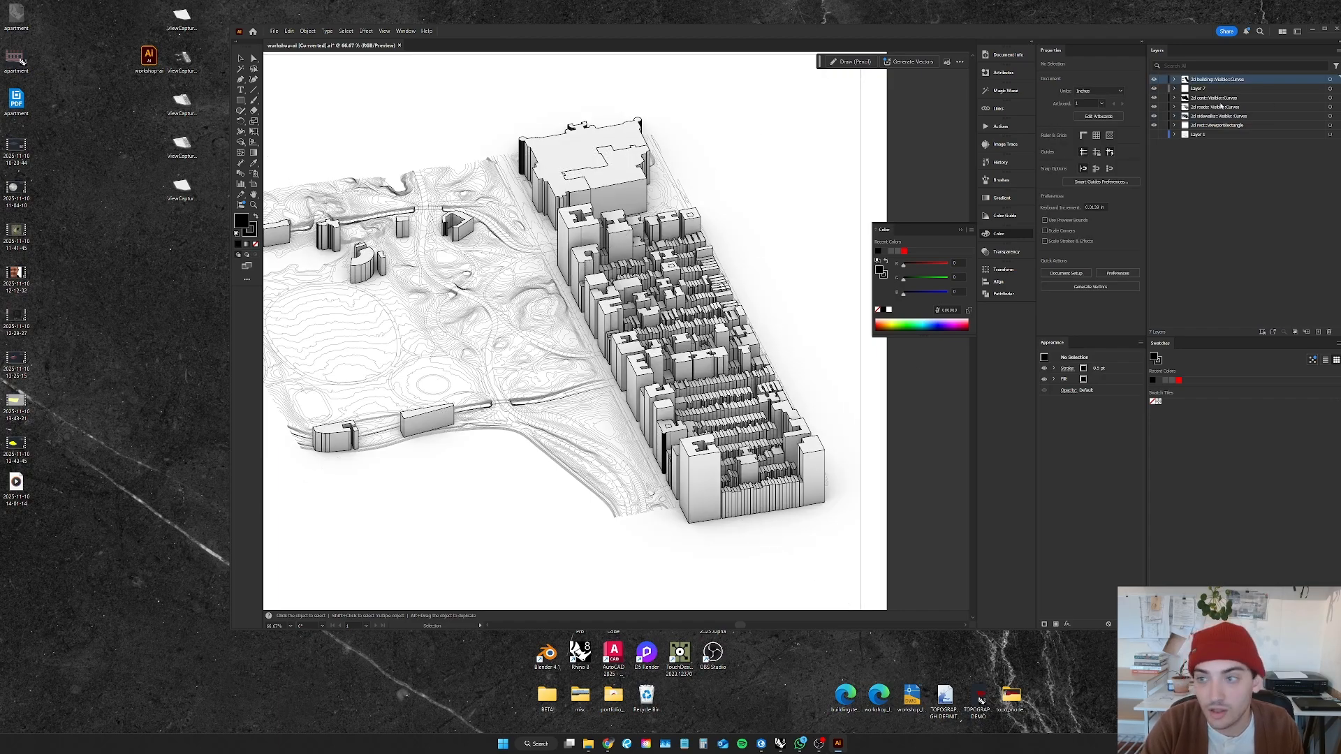
{"action": "left_click", "coordinate": [1220, 181]}
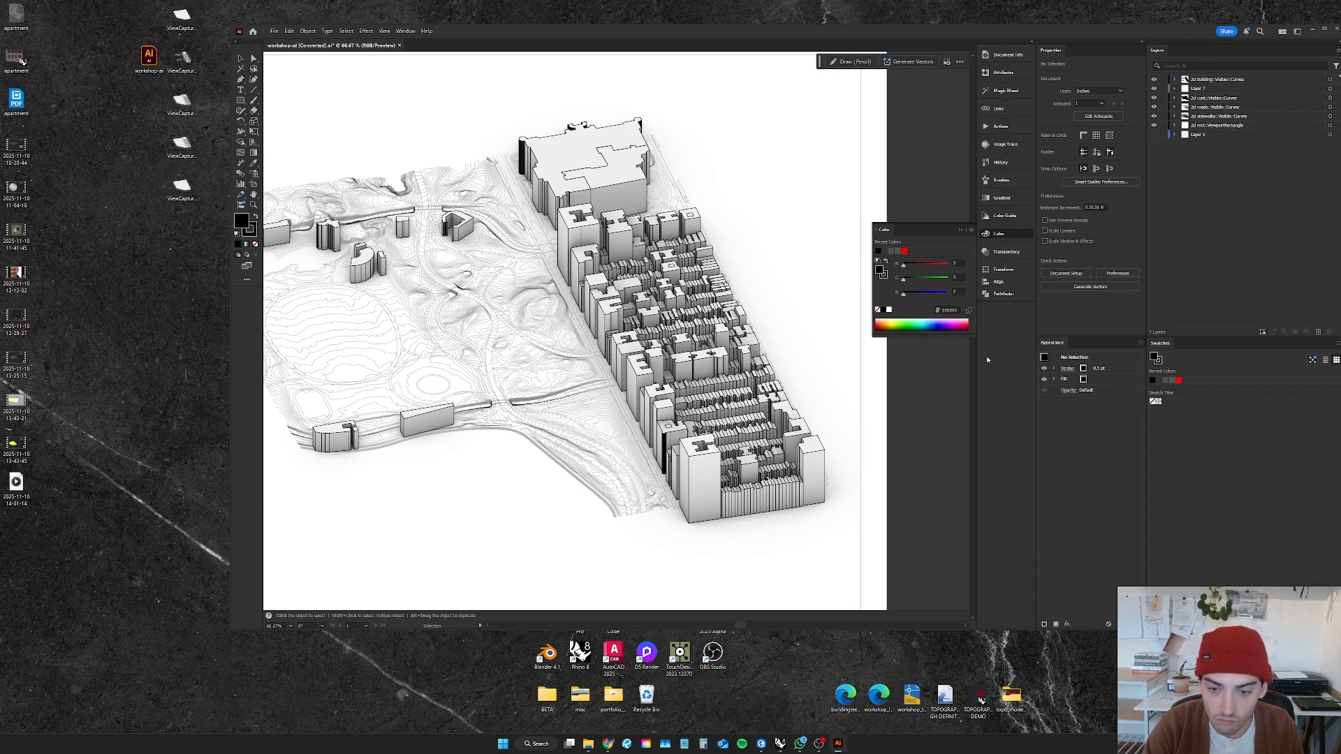
Step: Toggle the buildings image and contour linework layers off and on to check what each one contributes to the drawing
{"action": "left_click", "coordinate": [1154, 89]}
{"action": "left_click", "coordinate": [1154, 89]}
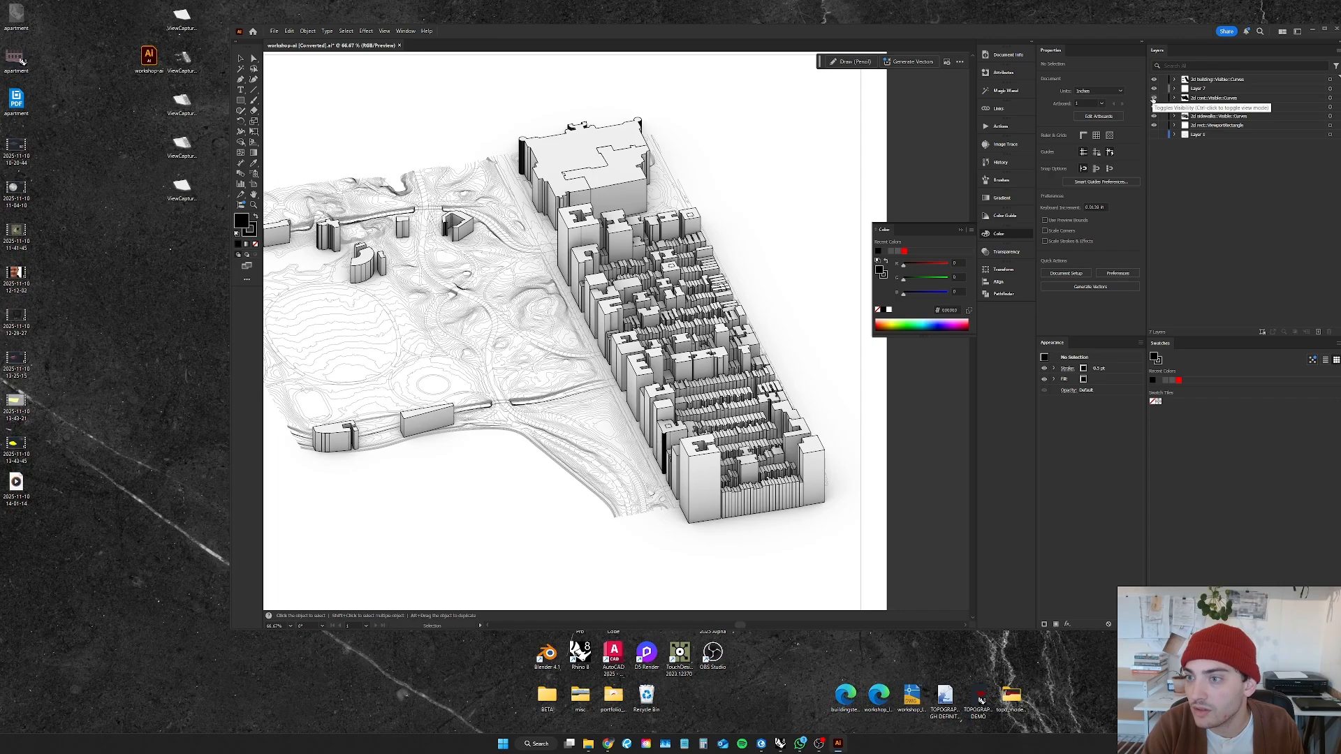
{"action": "left_click", "coordinate": [1154, 99]}
{"action": "left_click", "coordinate": [1153, 98]}
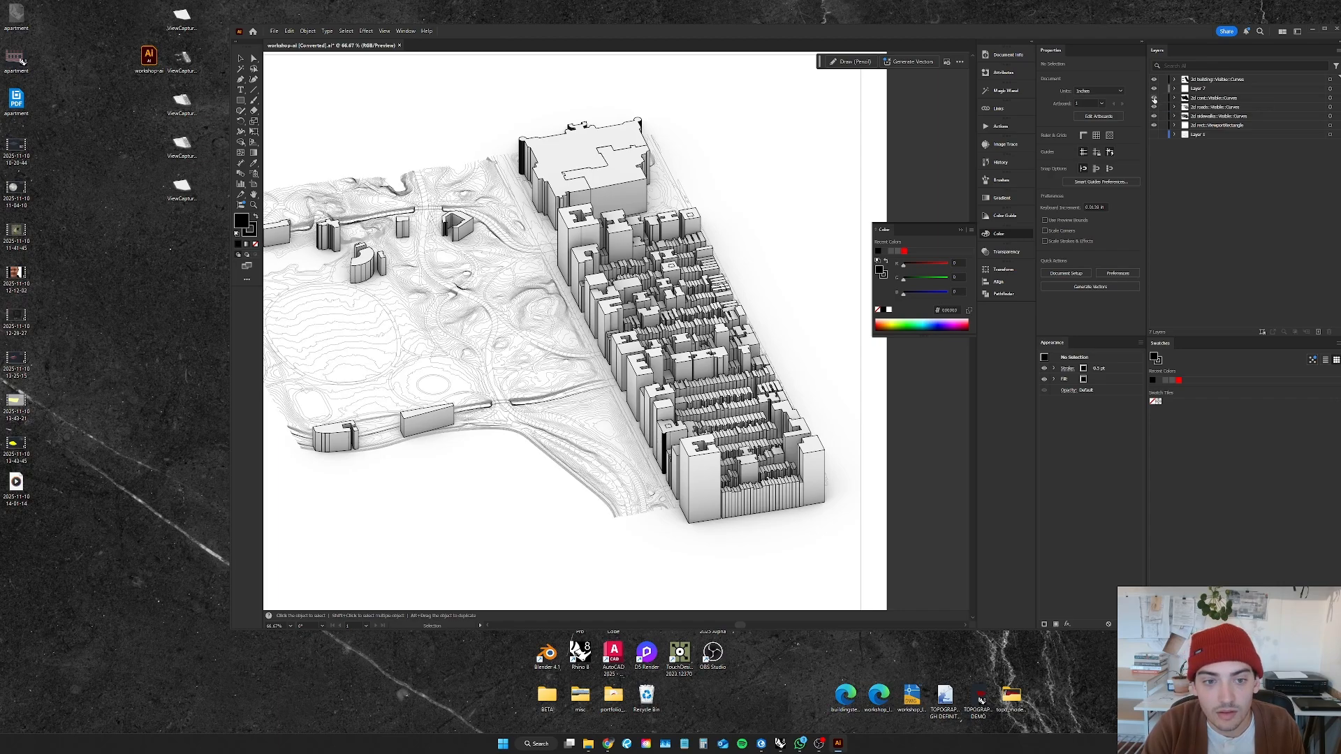
{"action": "scroll", "coordinate": [685, 338], "scroll_direction": "down", "scroll_amount": 1, "text": "alt"}
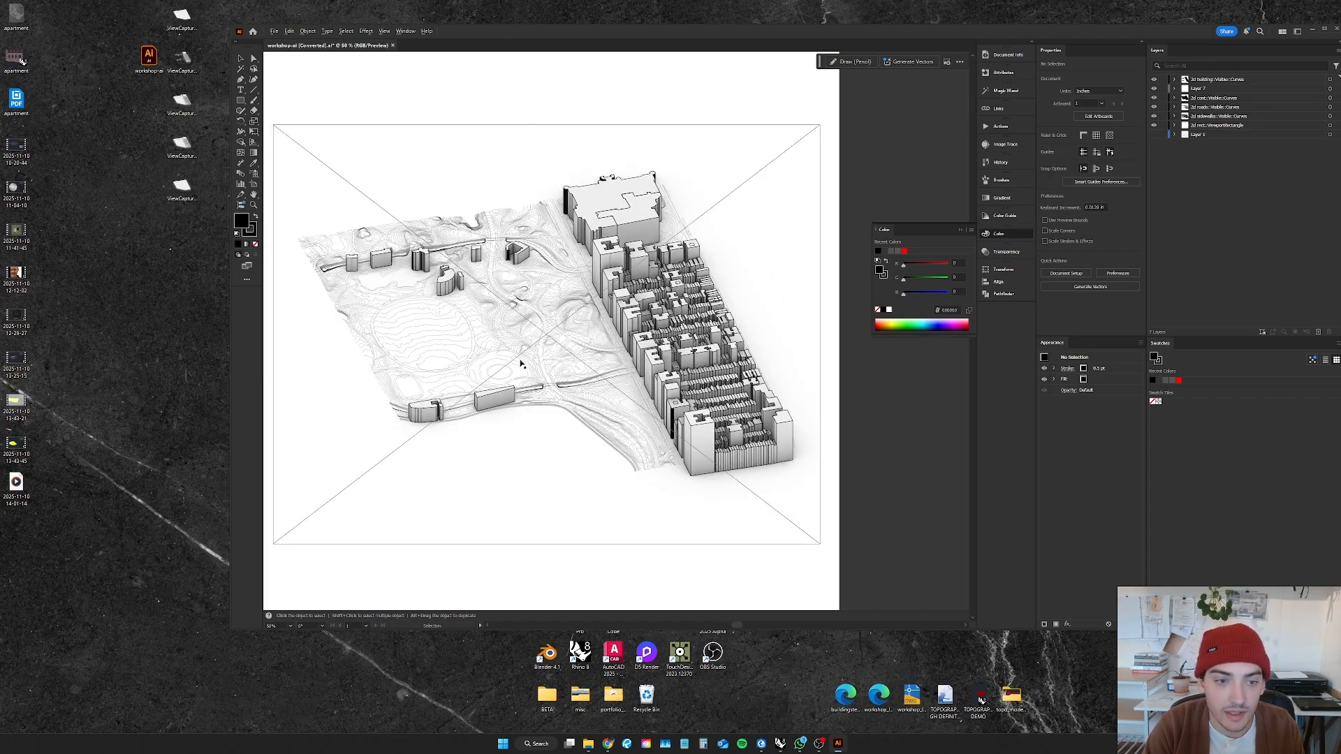
{"action": "scroll", "coordinate": [591, 294], "scroll_direction": "up", "scroll_amount": 1, "text": "alt"}
Step: Select all curves on the contour linework layer and open their stroke options
{"action": "left_click", "coordinate": [1200, 99]}
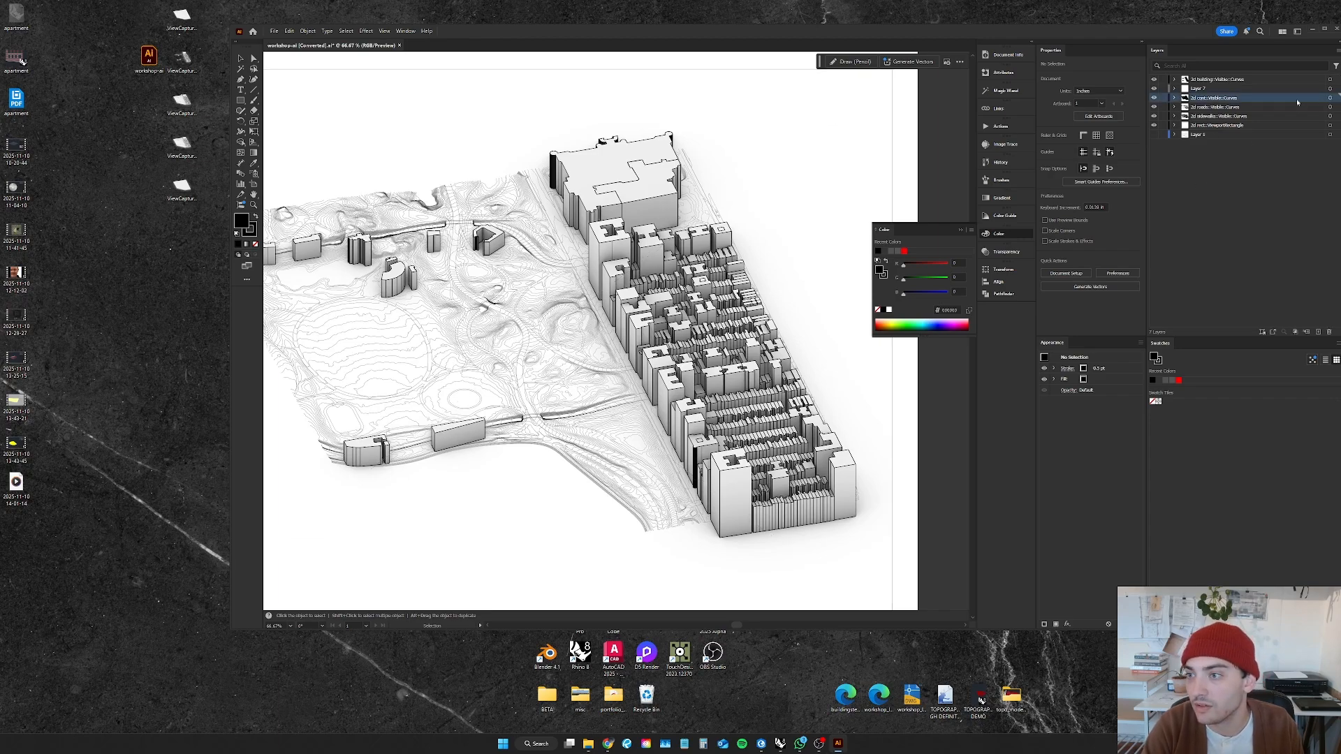
{"action": "left_click", "coordinate": [1329, 97]}
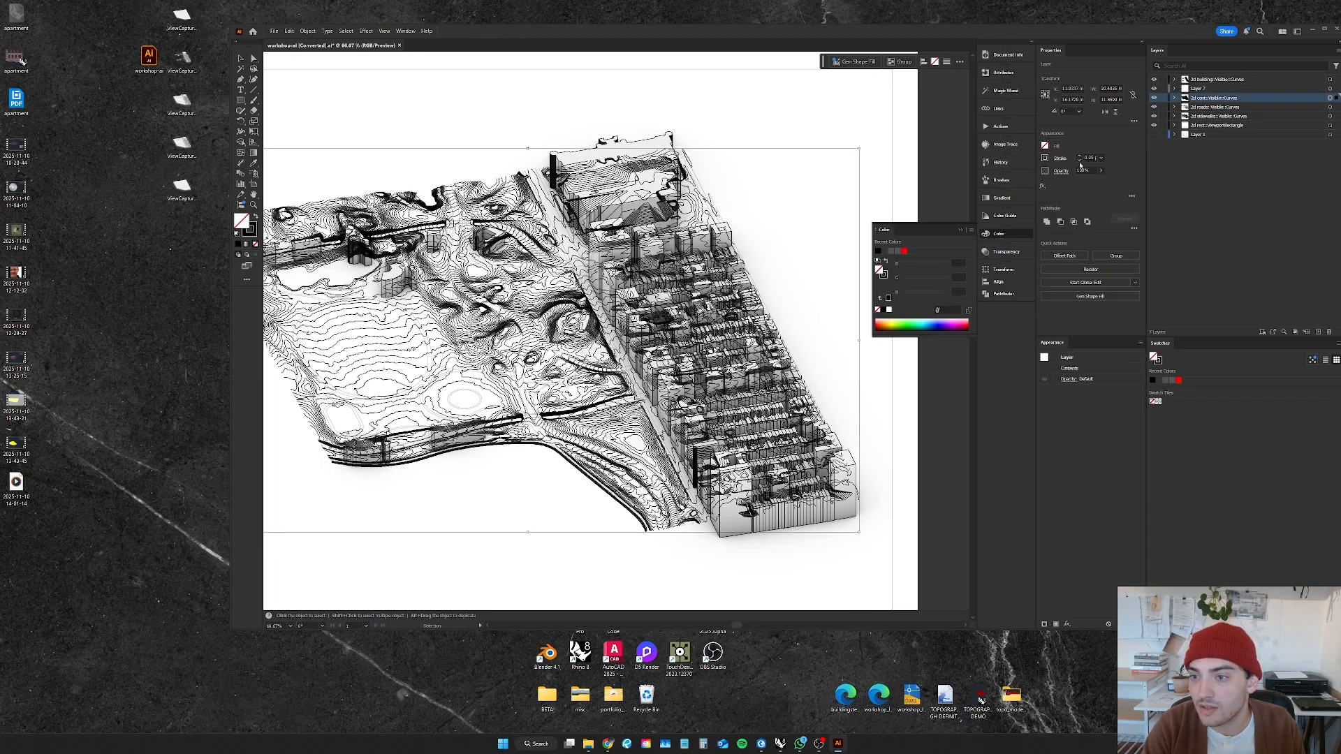
{"action": "left_click", "coordinate": [1059, 159]}
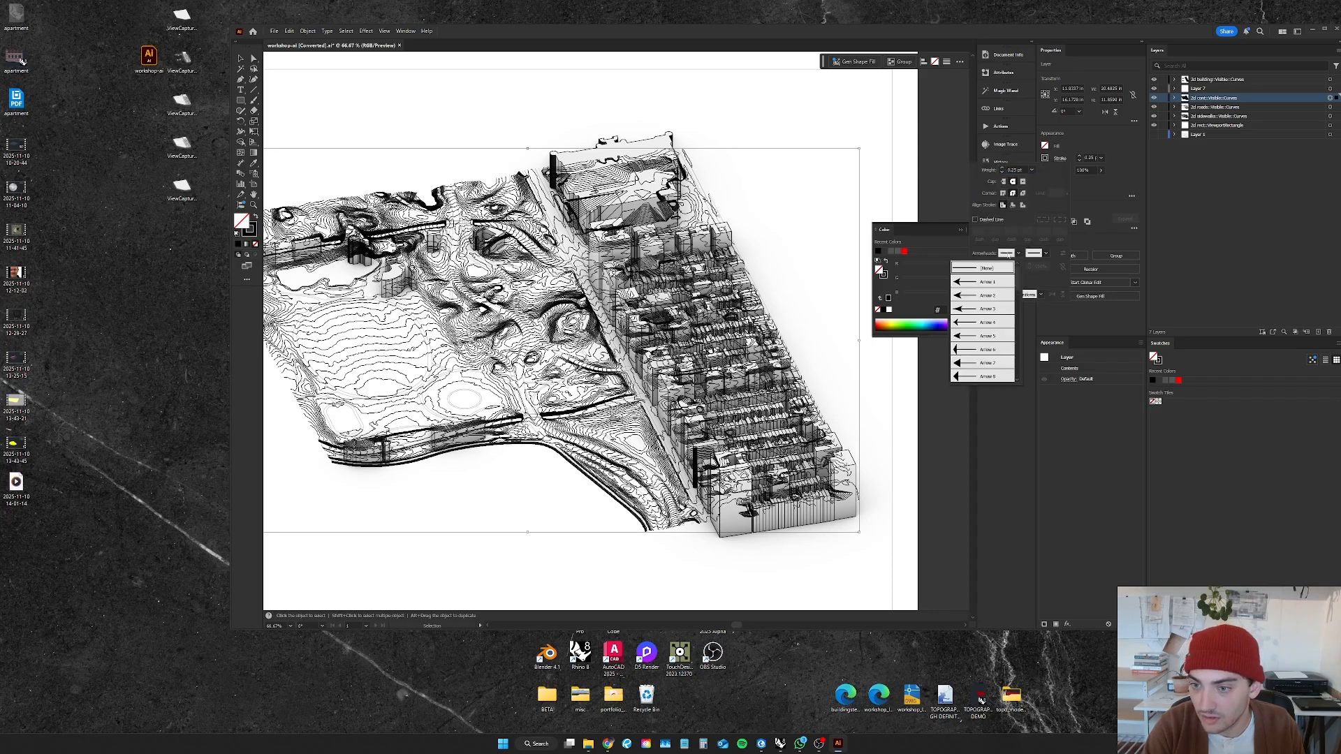
Step: Turn on Dashed Line for the stroke of the contour curves layer and deselect it to check the lines
{"action": "left_click", "coordinate": [1026, 294]}
{"action": "left_click", "coordinate": [1028, 297]}
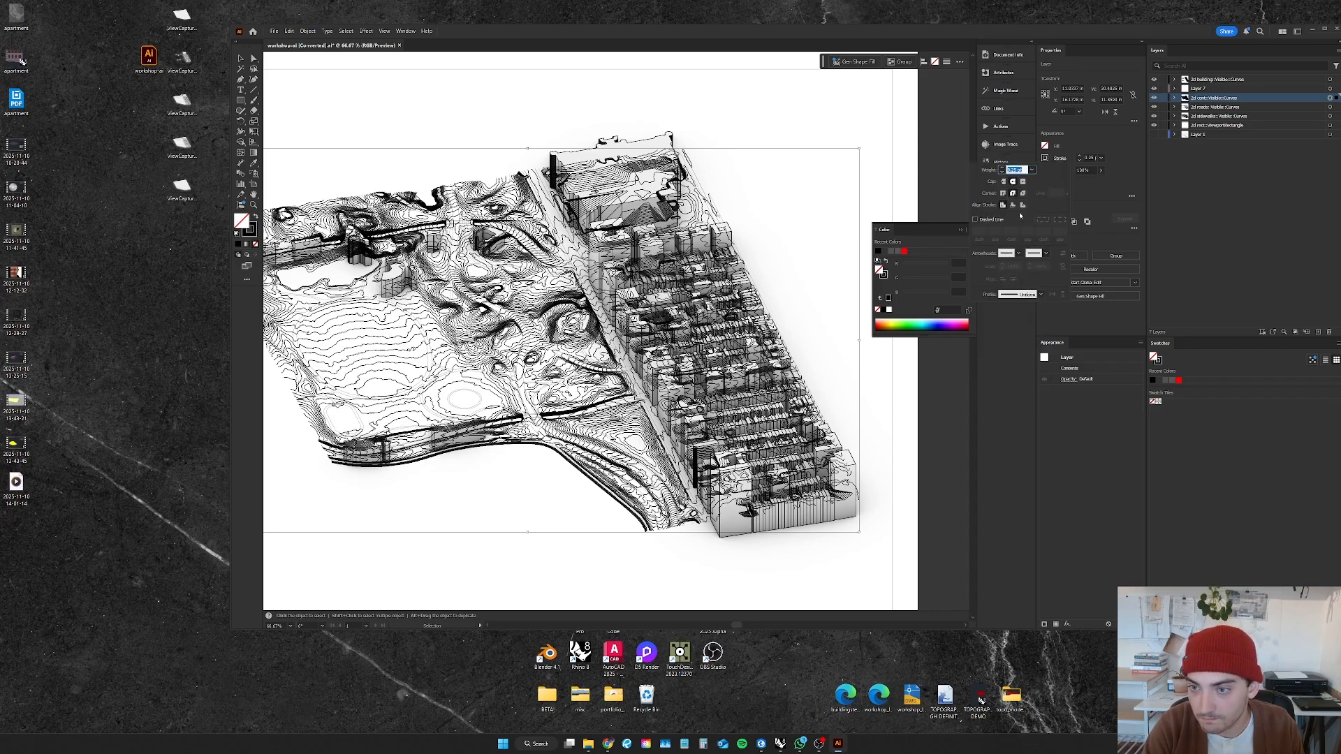
{"action": "left_click", "coordinate": [975, 219]}
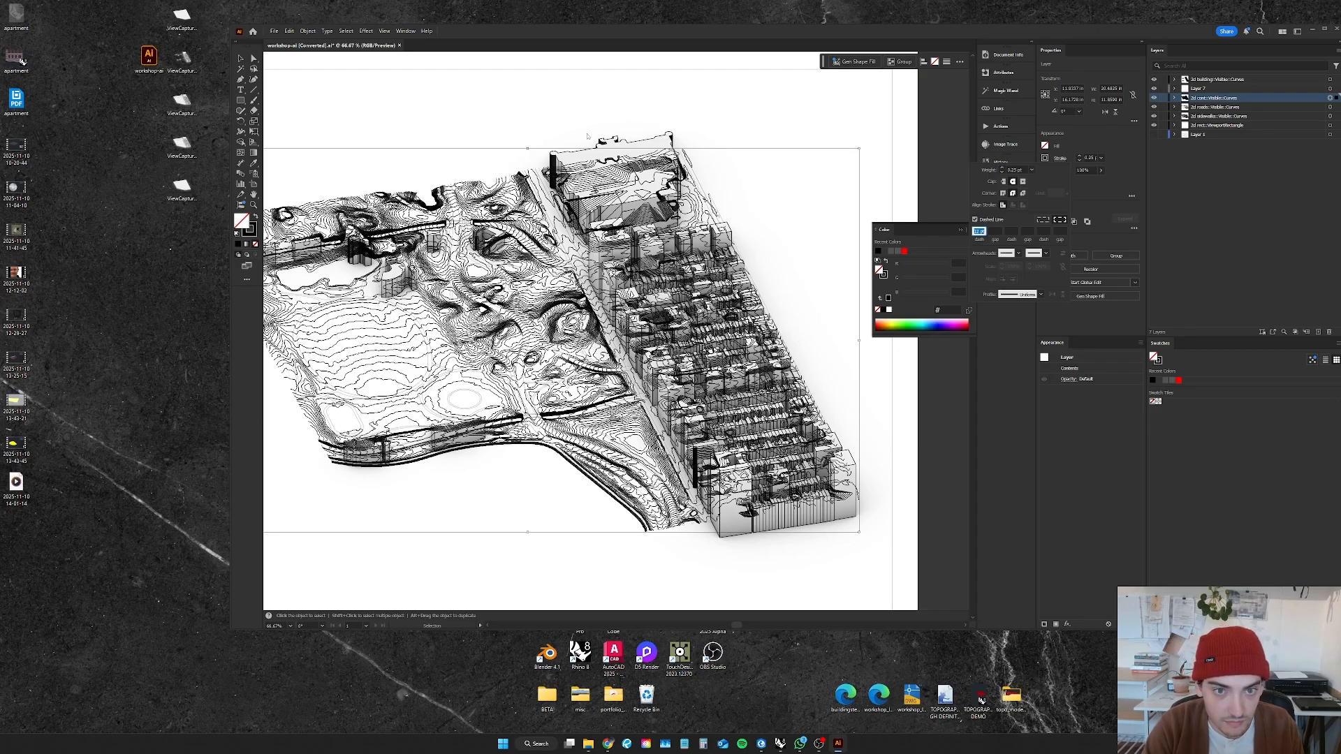
{"action": "left_click", "coordinate": [499, 348]}
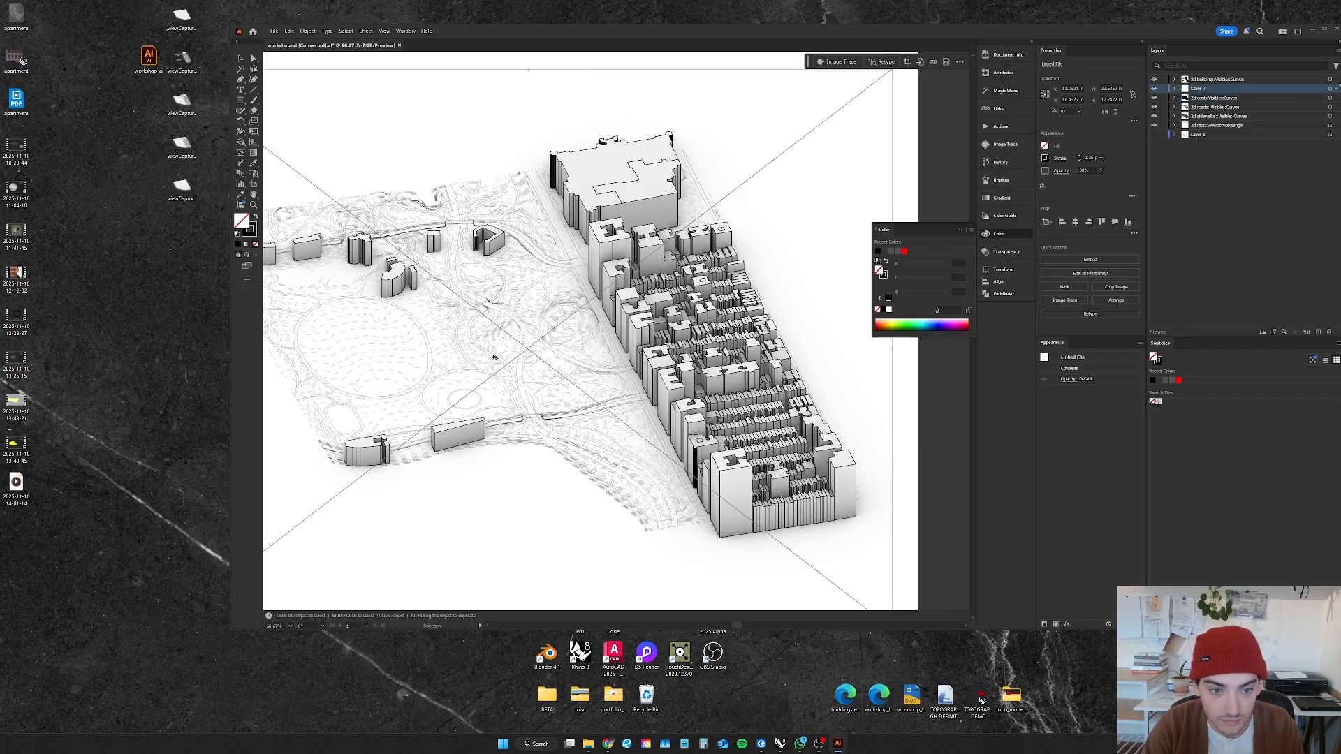
{"action": "scroll", "coordinate": [493, 380], "scroll_direction": "up", "scroll_amount": 1, "text": "alt"}
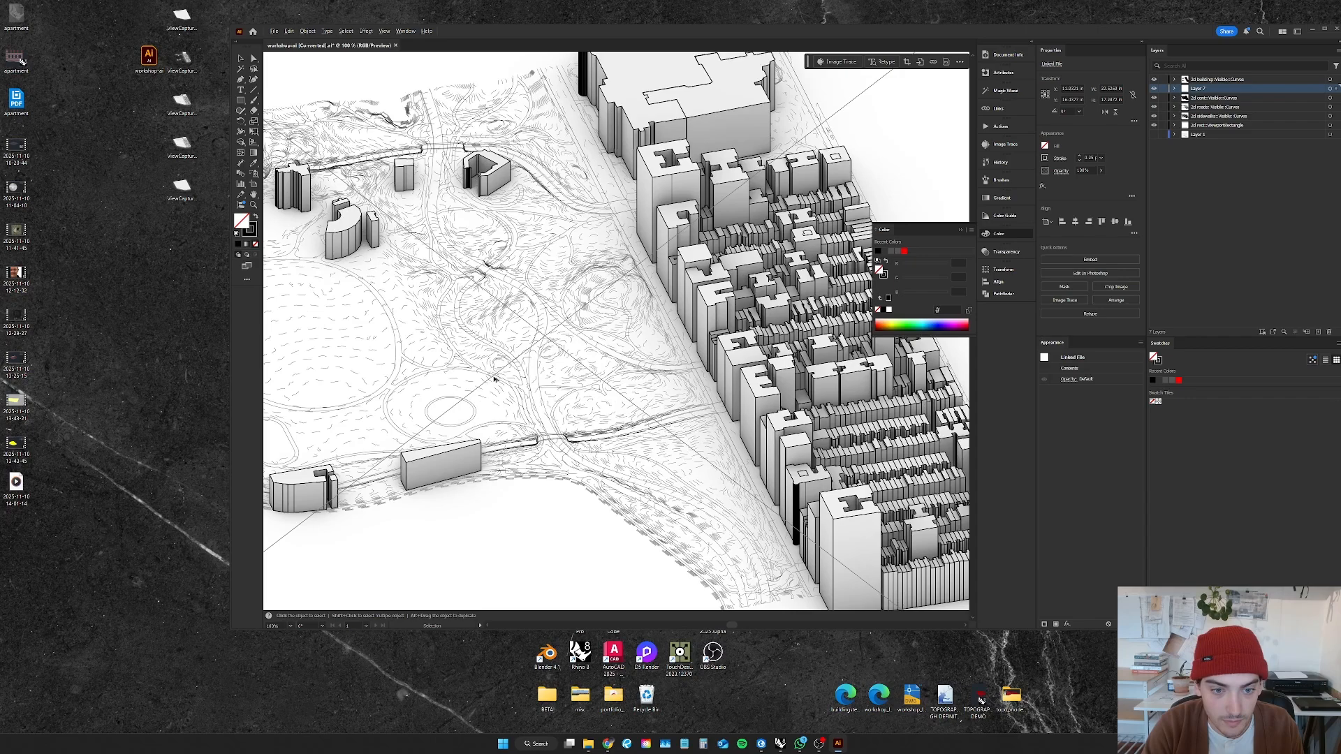
Step: Target the contour curves layer again and enter smaller dash and gap lengths for its dashed stroke
{"action": "left_click", "coordinate": [1330, 97]}
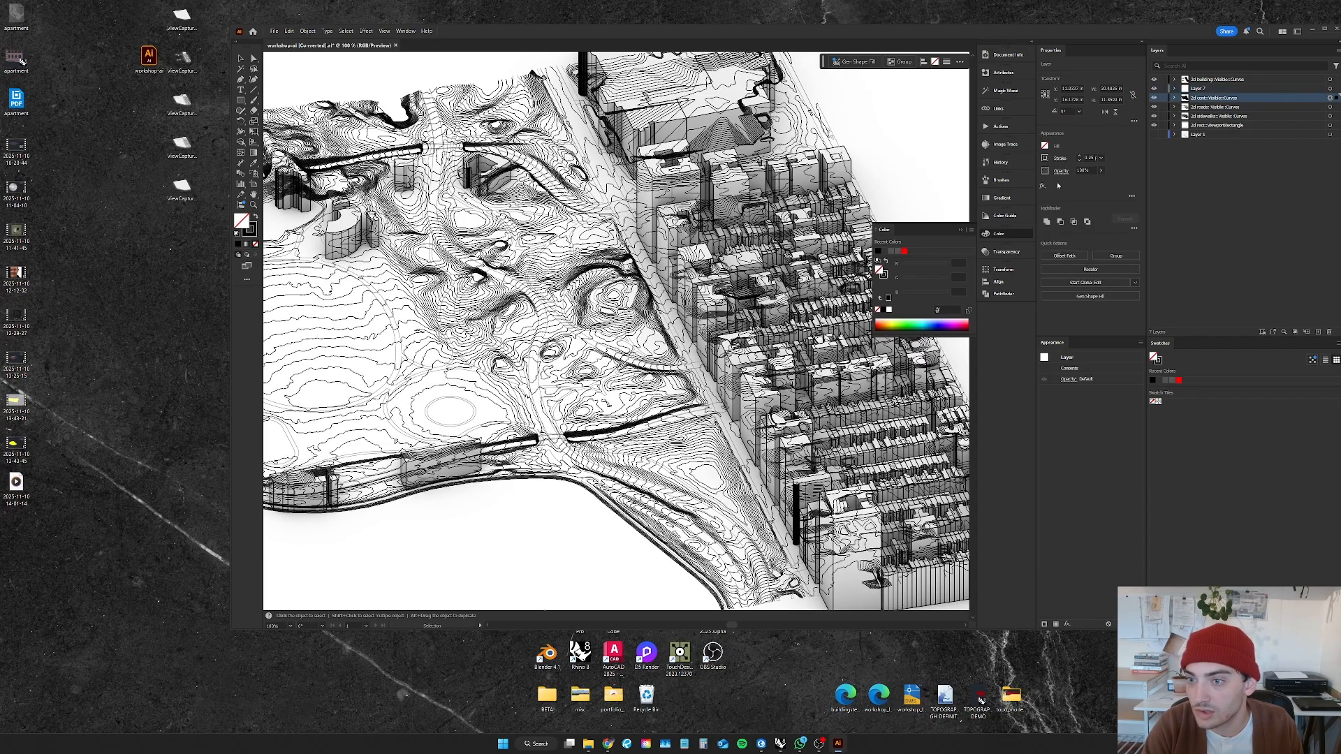
{"action": "left_click", "coordinate": [1060, 159]}
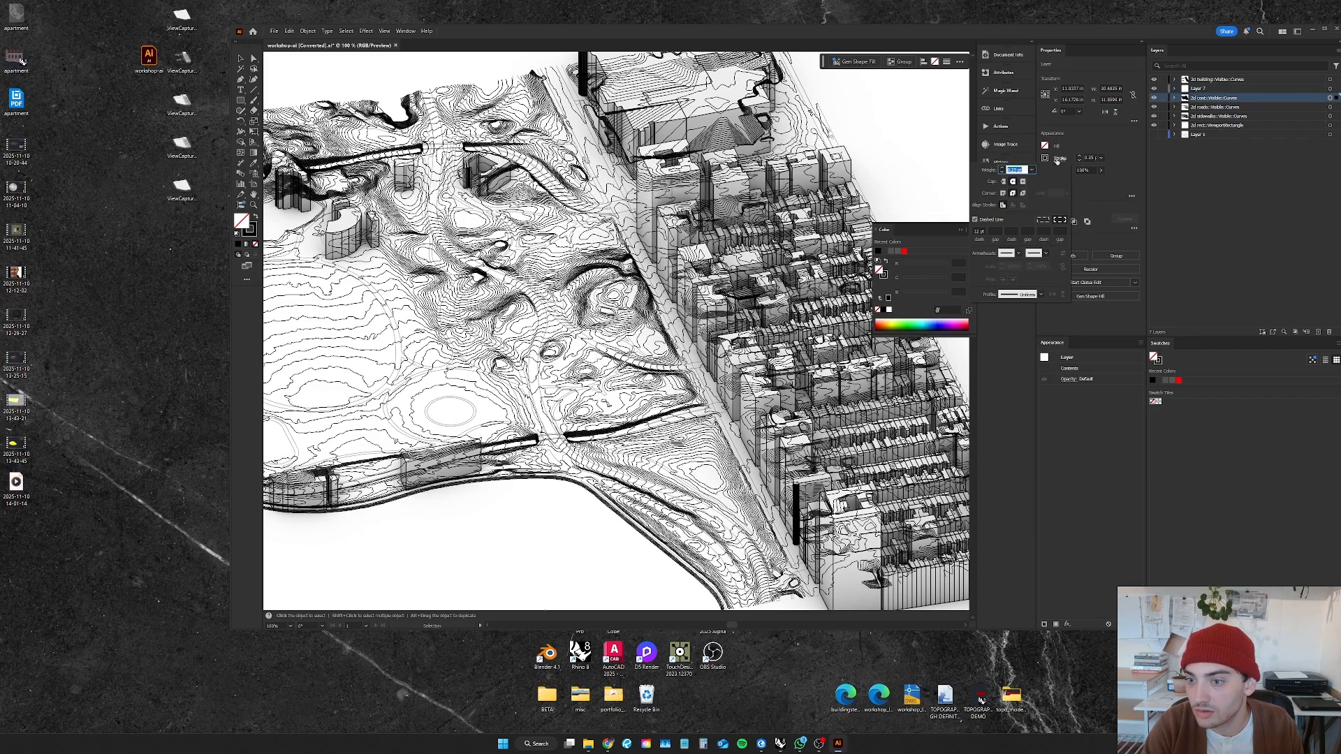
{"action": "left_click", "coordinate": [979, 232]}
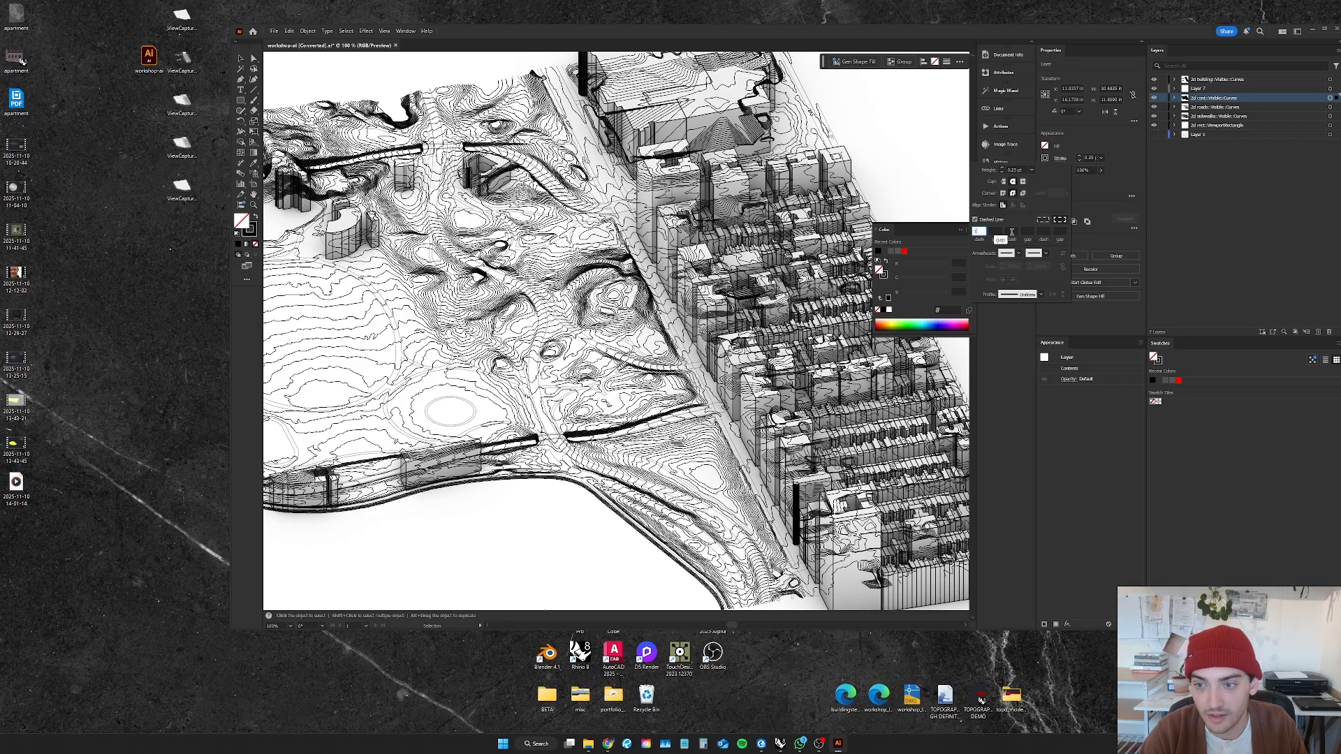
{"action": "left_click", "coordinate": [996, 231]}
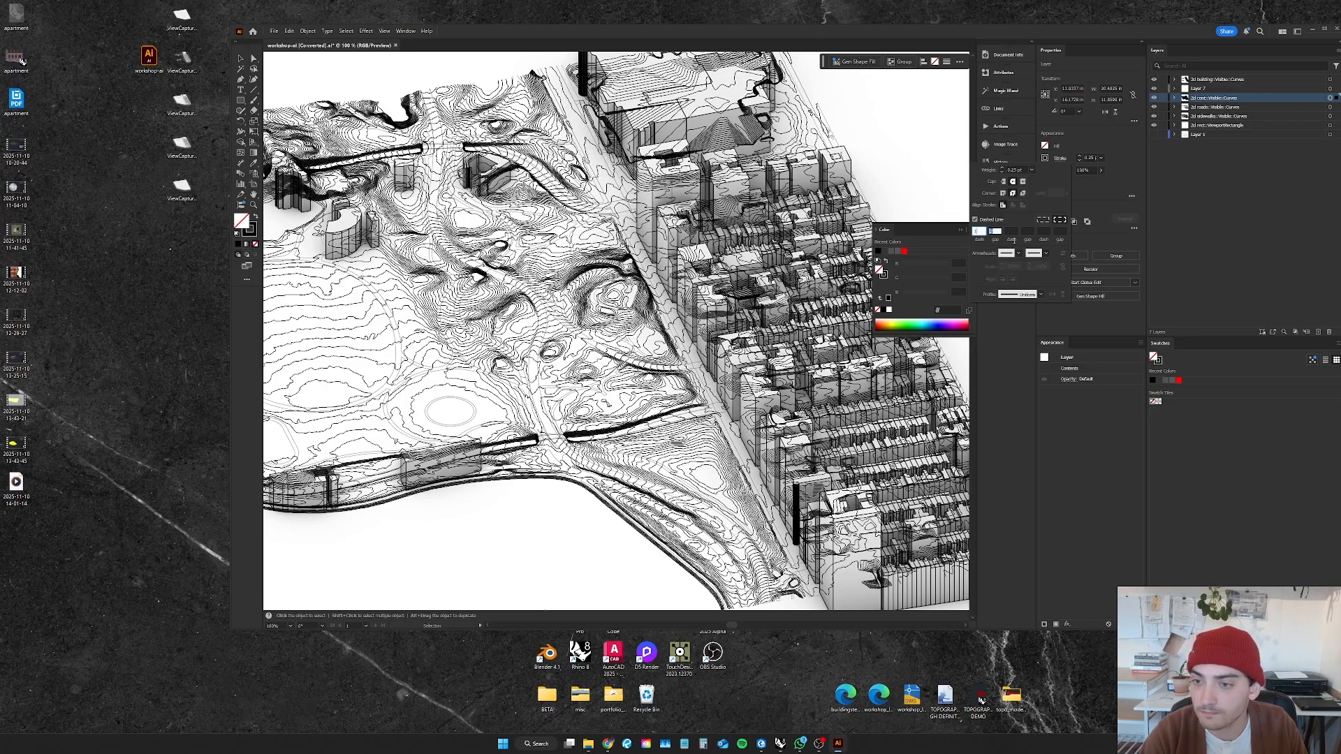
{"action": "left_click", "coordinate": [1171, 229]}
{"action": "left_click", "coordinate": [1242, 235]}
{"action": "left_click", "coordinate": [540, 507]}
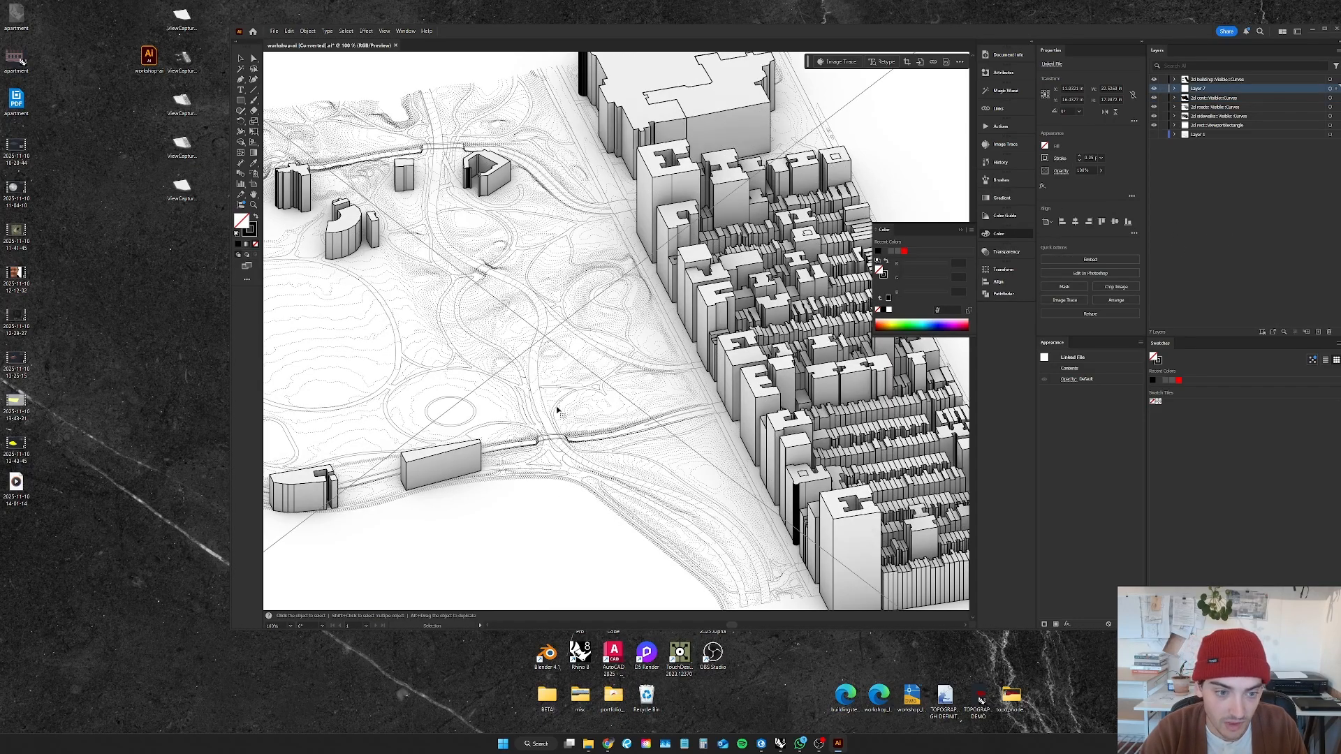
Step: Examine the dashed contour lines across the park, both up close and at full-drawing scale
{"action": "scroll", "coordinate": [542, 401], "scroll_direction": "down", "scroll_amount": 2, "text": "alt"}
{"action": "scroll", "coordinate": [412, 384], "scroll_direction": "up", "scroll_amount": 6, "text": "alt"}
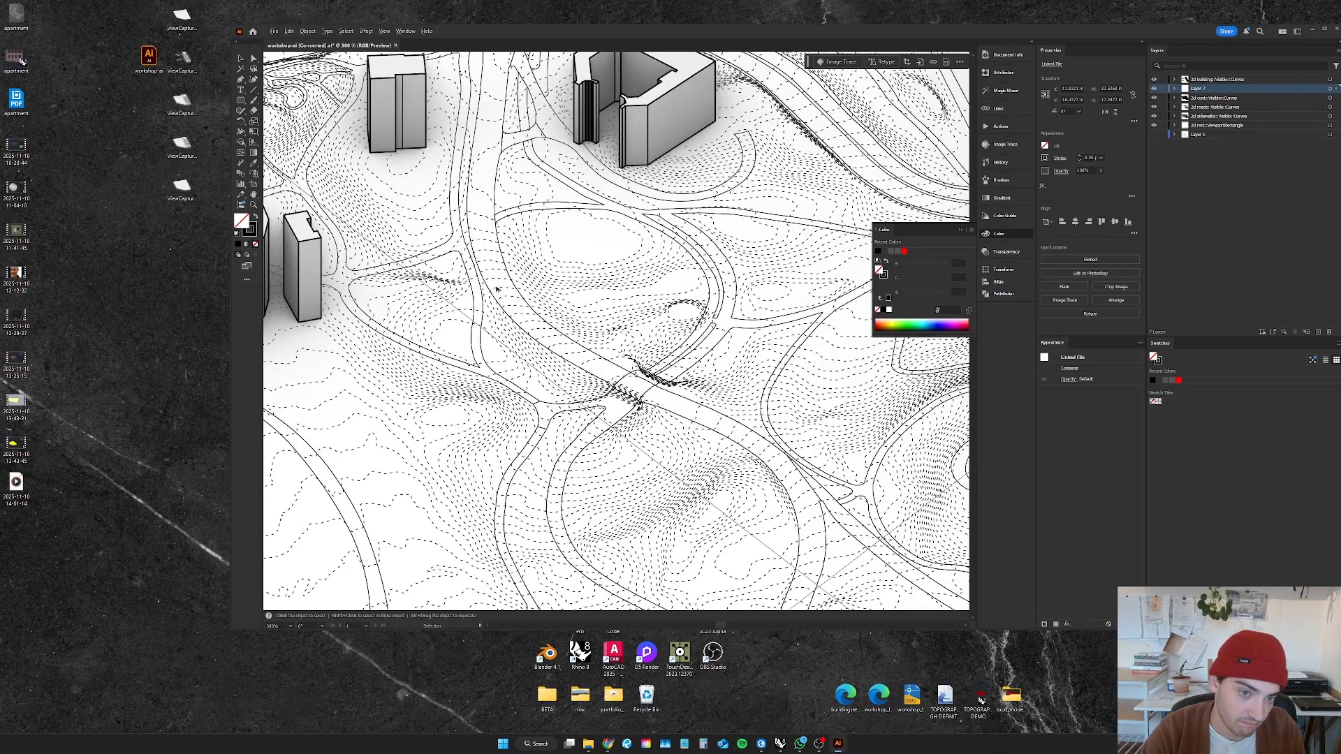
{"action": "scroll", "coordinate": [499, 289], "scroll_direction": "down", "scroll_amount": 4, "text": "alt"}
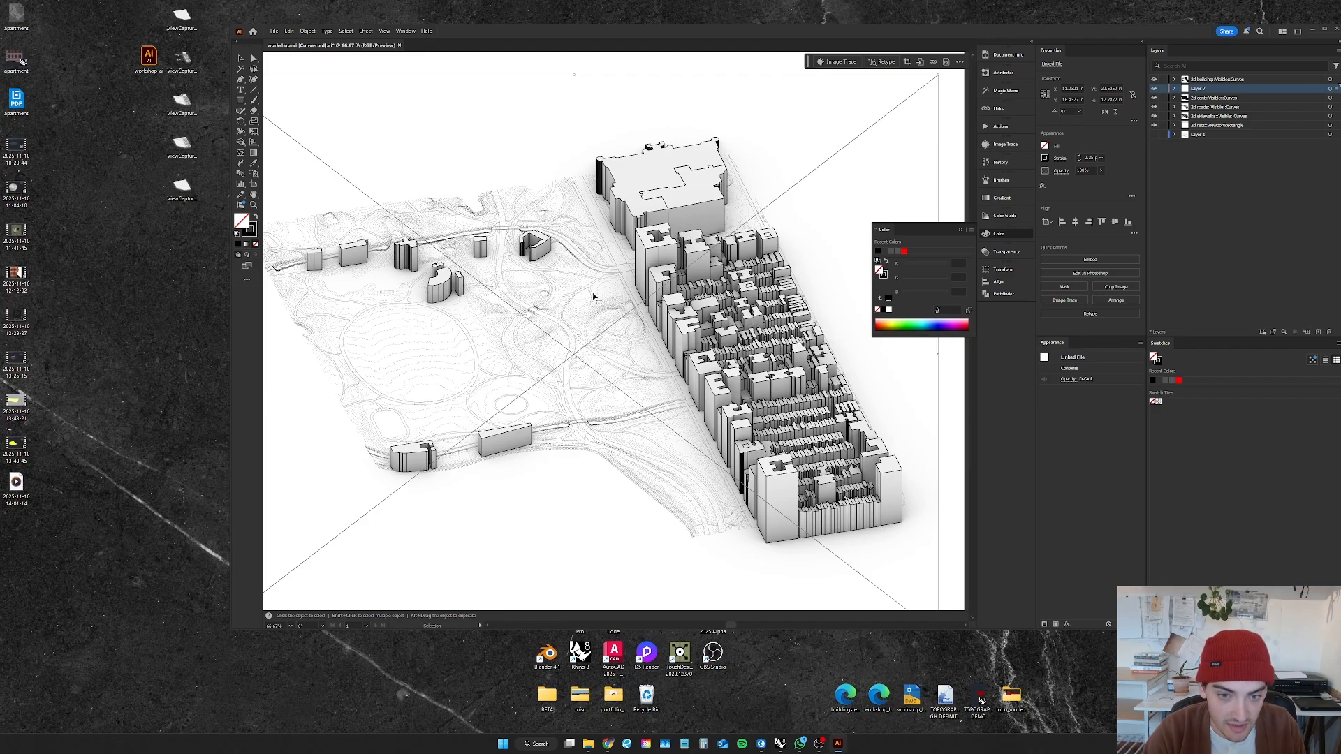
{"action": "scroll", "coordinate": [458, 356], "scroll_direction": "up", "scroll_amount": 4, "text": "alt"}
{"action": "scroll", "coordinate": [528, 328], "scroll_direction": "down", "scroll_amount": 4, "text": "alt"}
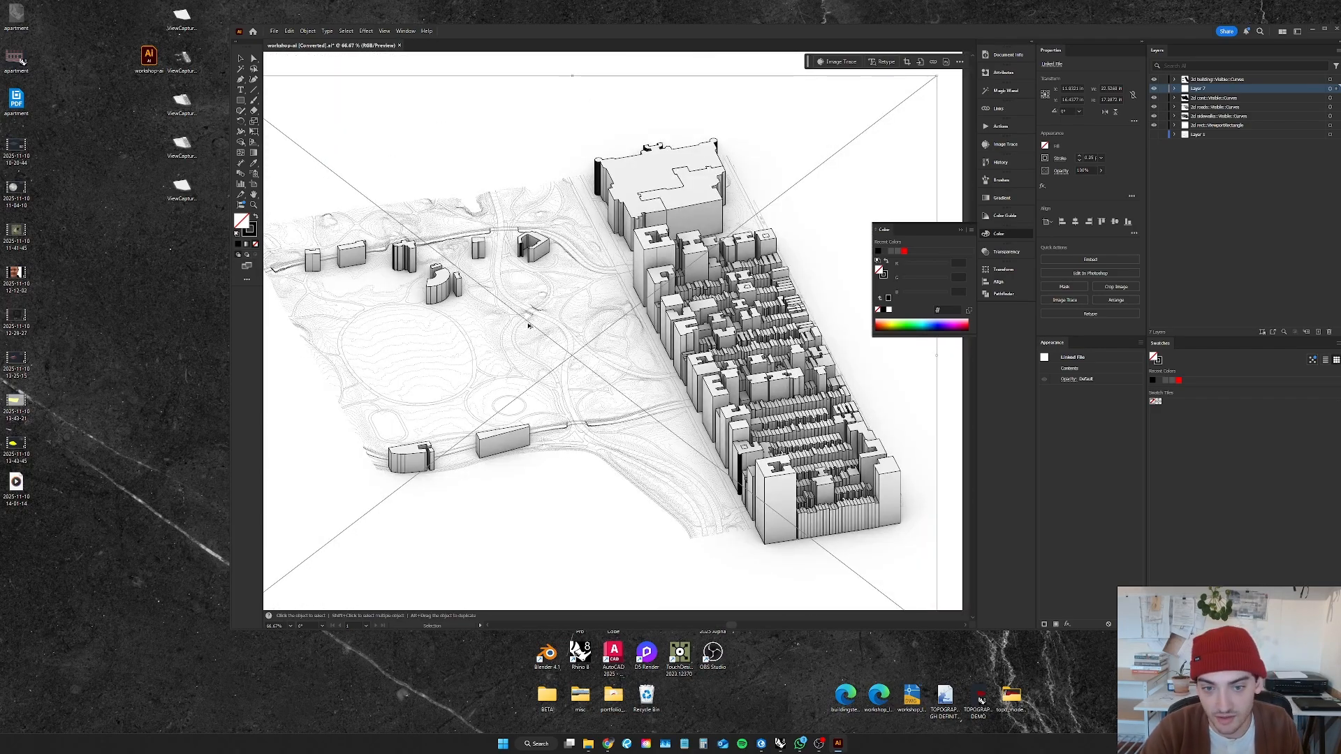
{"action": "scroll", "coordinate": [527, 327], "scroll_direction": "down", "scroll_amount": 2, "text": "alt"}
{"action": "left_click", "coordinate": [877, 355]}
{"action": "scroll", "coordinate": [533, 338], "scroll_direction": "up", "scroll_amount": 2, "text": "alt"}
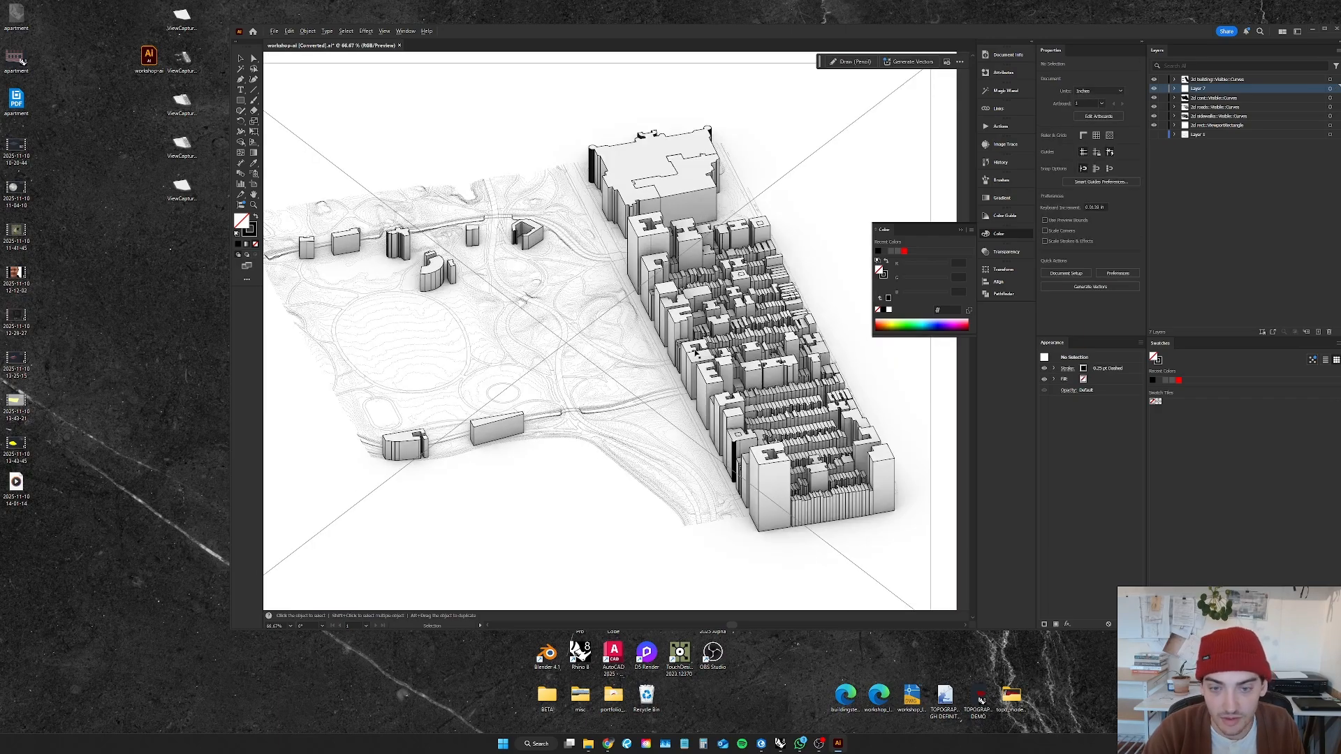
Step: Hide the contour curves layer to compare the drawing without it, and show it again
{"action": "left_click", "coordinate": [1211, 140]}
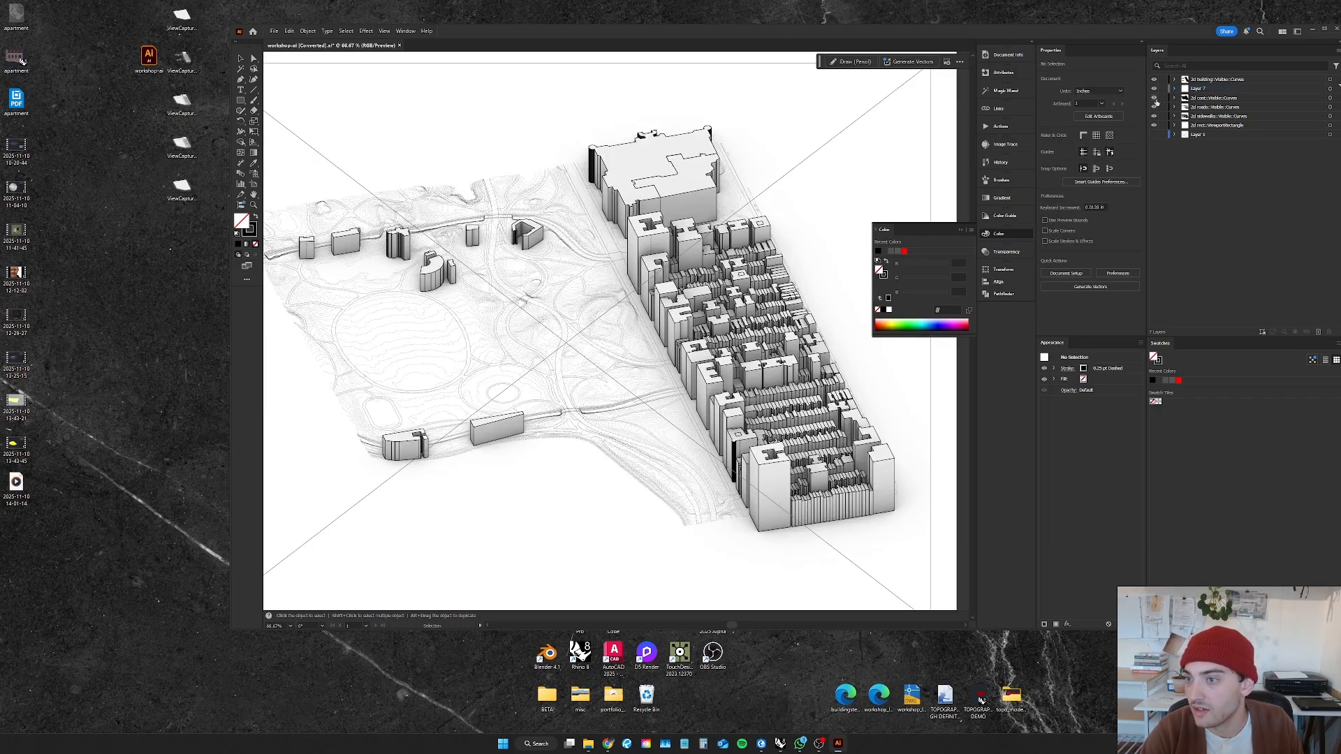
{"action": "left_click", "coordinate": [1154, 98]}
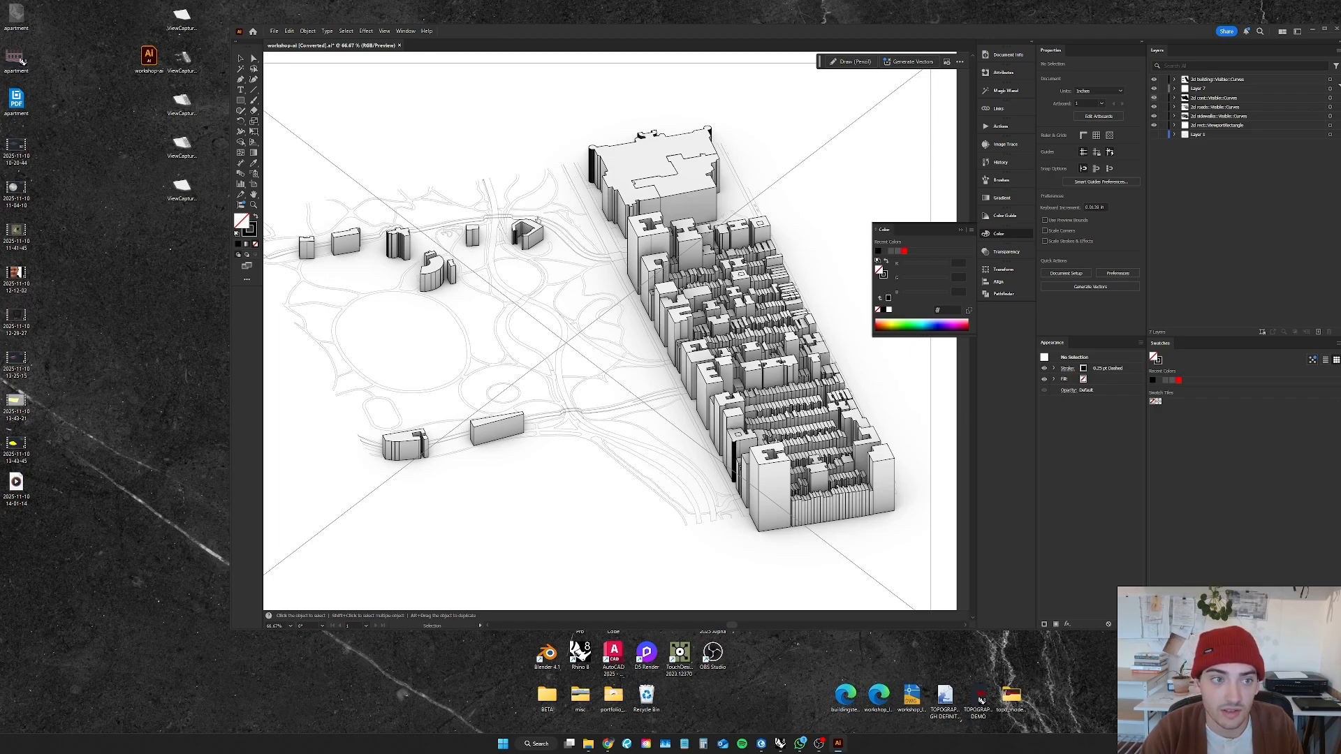
{"action": "scroll", "coordinate": [559, 230], "scroll_direction": "down", "scroll_amount": 5, "text": "alt"}
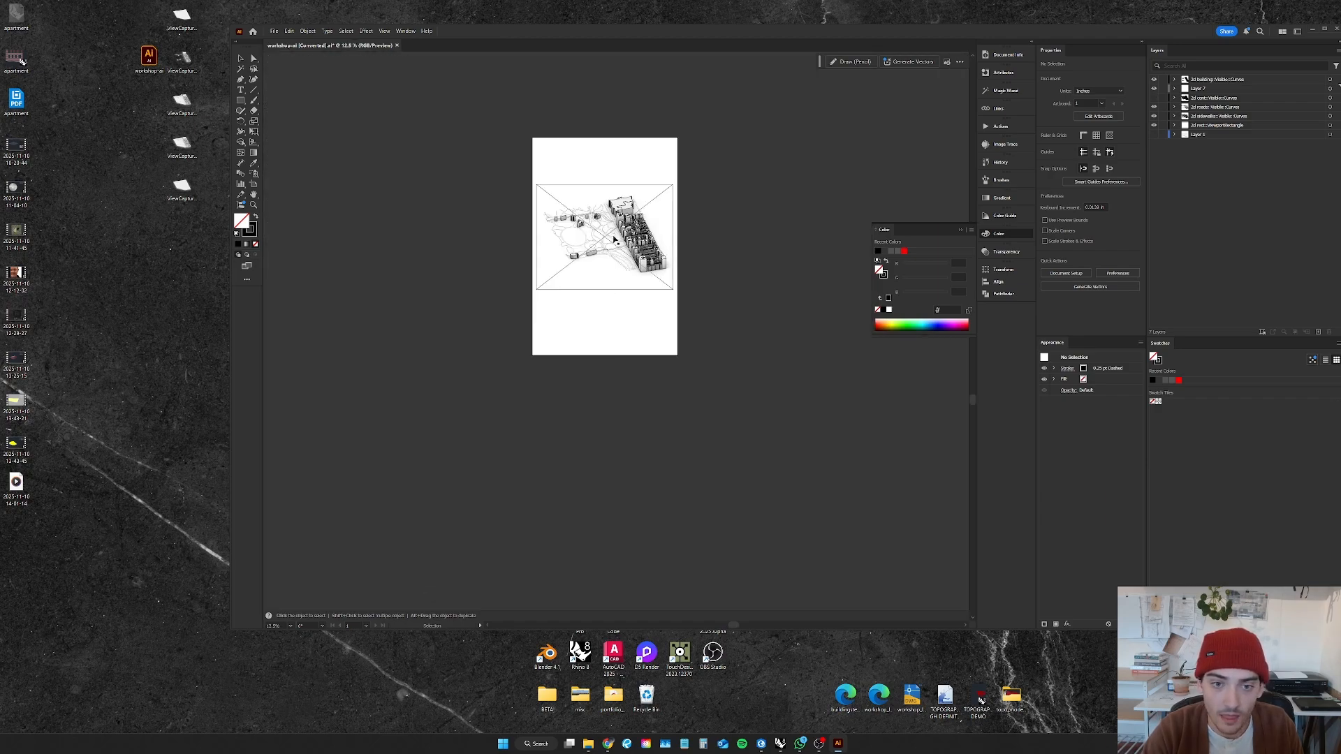
{"action": "scroll", "coordinate": [614, 235], "scroll_direction": "up", "scroll_amount": 4, "text": "alt"}
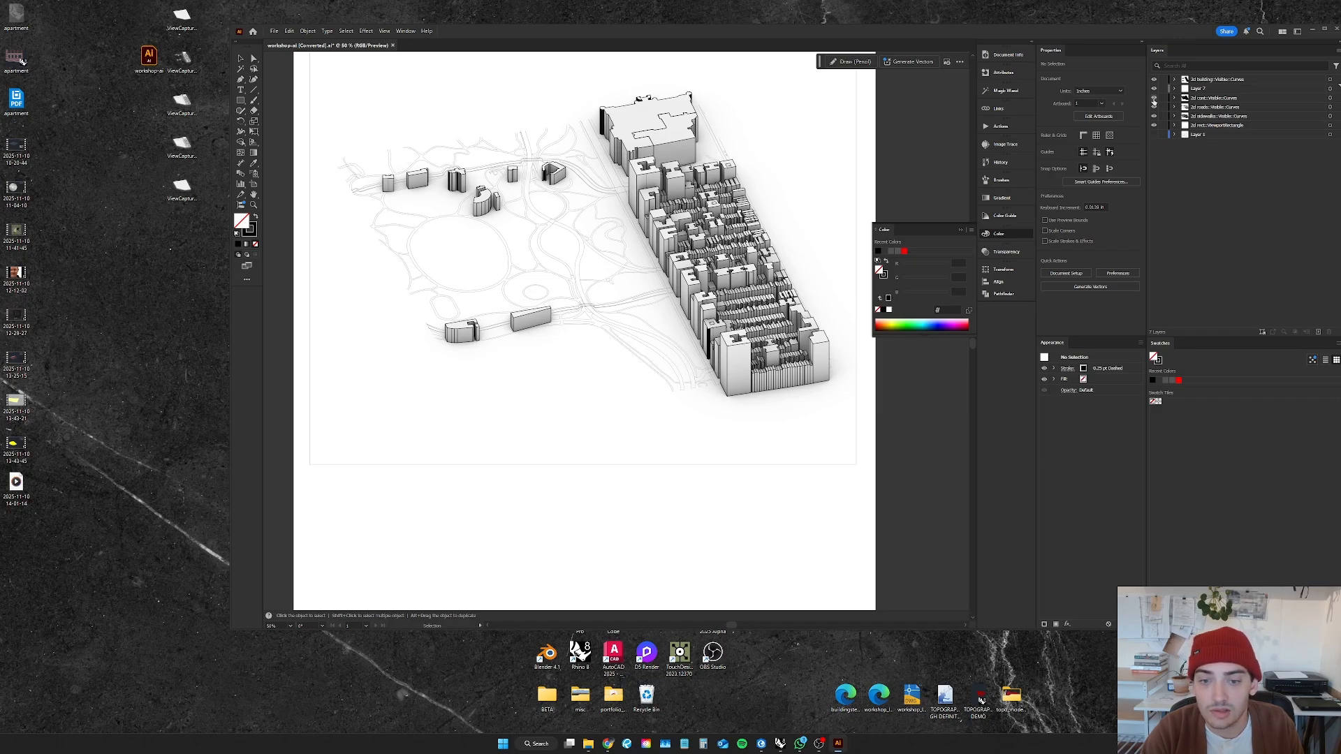
{"action": "left_click", "coordinate": [1154, 98]}
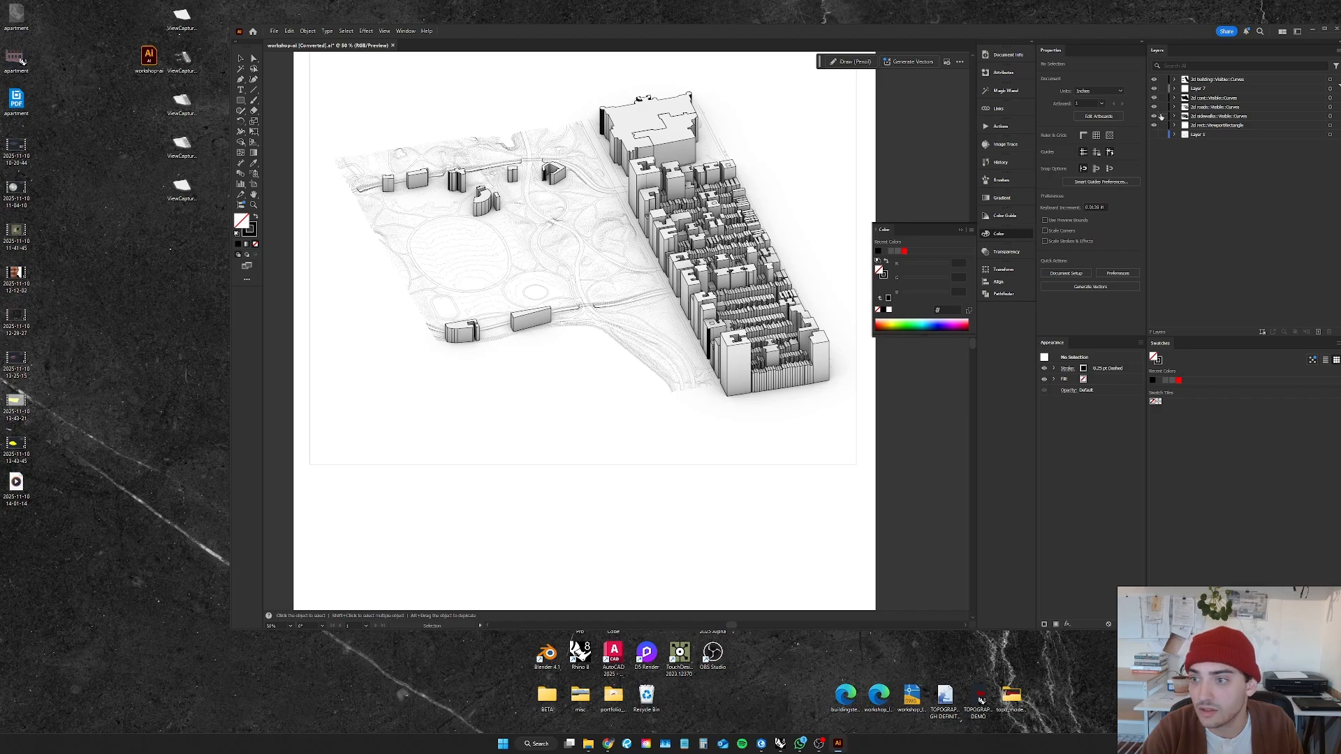
Step: Try a red fill on the roads curves layer, and undo that fill
{"action": "left_click", "coordinate": [1197, 108]}
{"action": "left_click", "coordinate": [1201, 117], "text": "shift"}
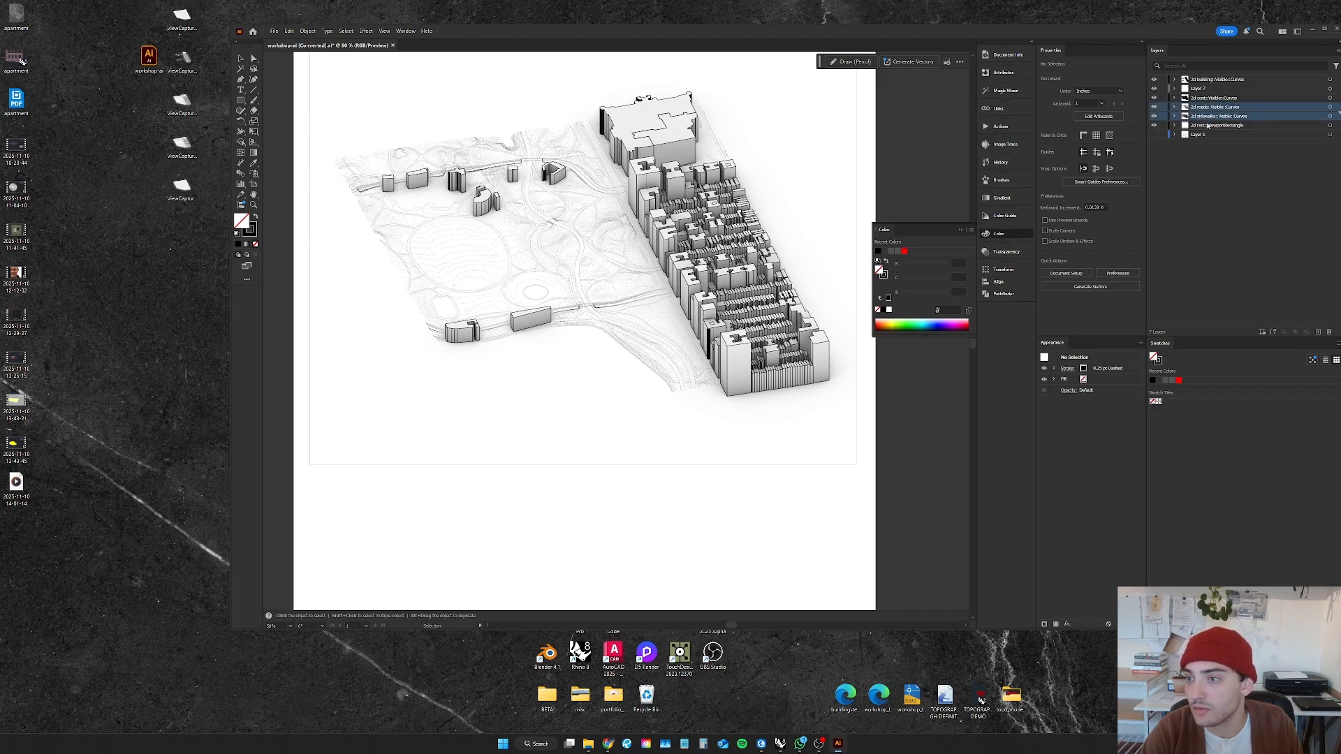
{"action": "left_click", "coordinate": [1329, 108]}
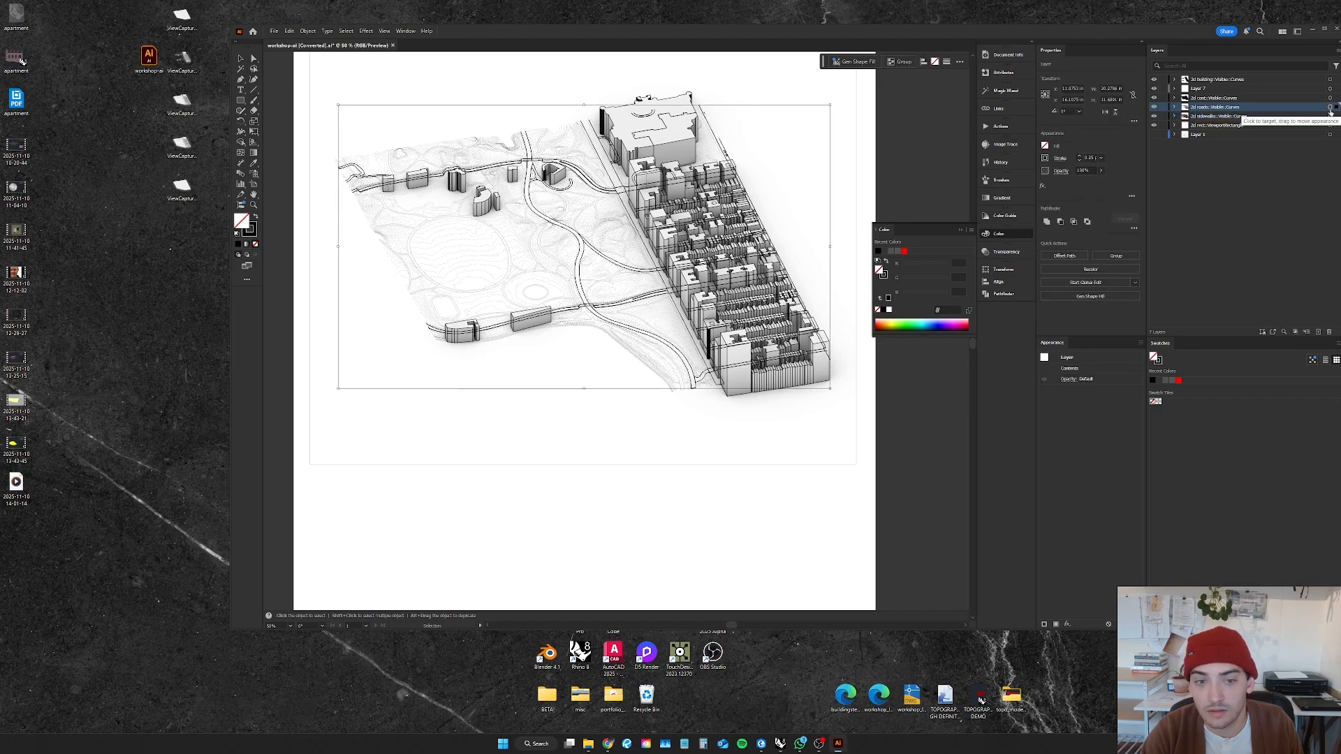
{"action": "left_click", "coordinate": [1045, 147]}
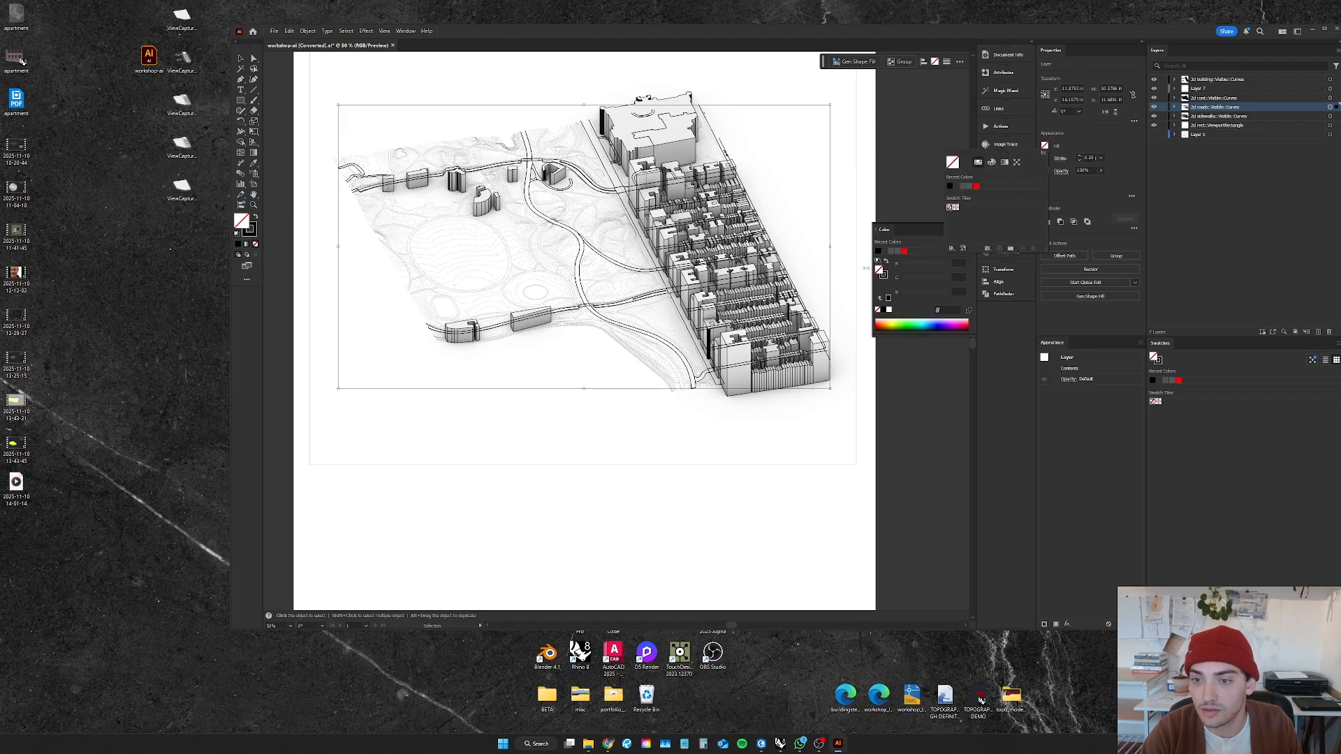
{"action": "left_click", "coordinate": [977, 186]}
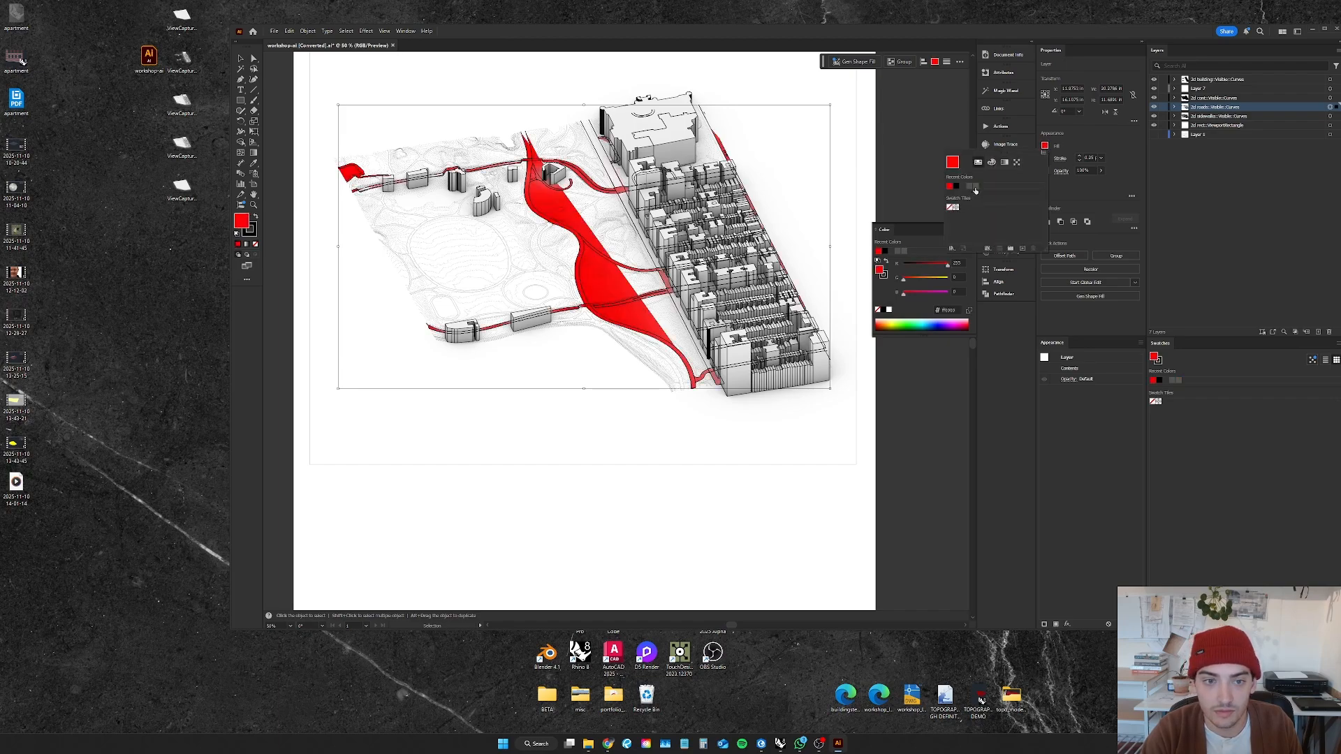
{"action": "left_click", "coordinate": [640, 521]}
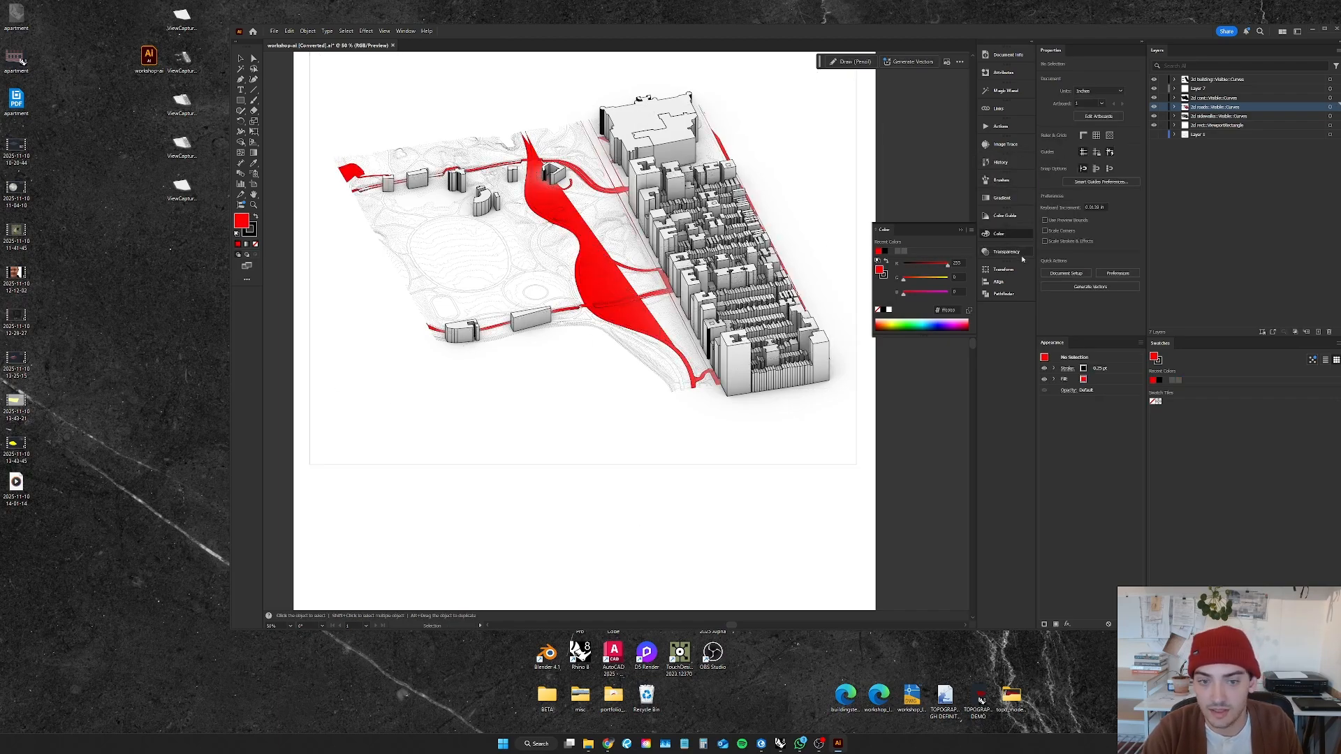
{"action": "key", "text": "ctrl+z"}
{"action": "key", "text": "v"}
{"action": "left_click", "coordinate": [623, 495]}
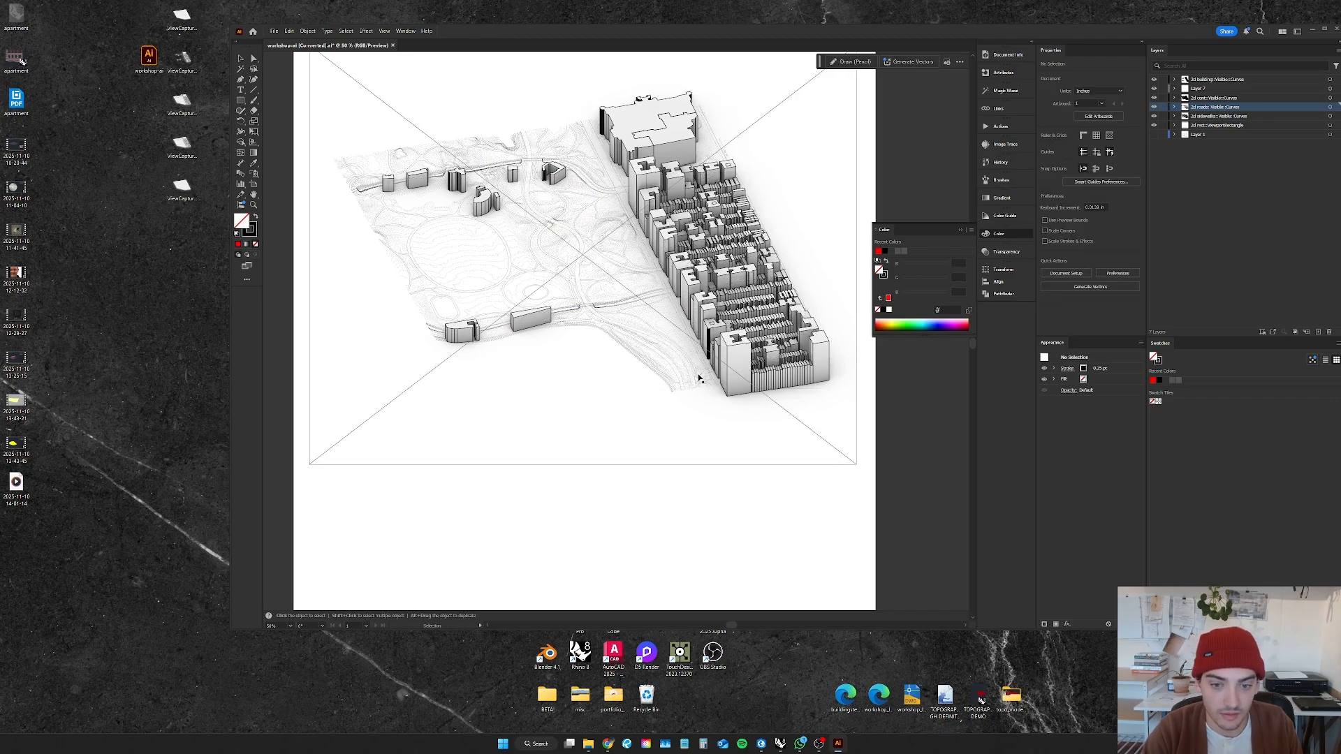
Step: Set the stroke weight of the sidewalks curves layer to 0.5 pt
{"action": "scroll", "coordinate": [696, 379], "scroll_direction": "up", "scroll_amount": 5, "text": "alt"}
{"action": "scroll", "coordinate": [615, 224], "scroll_direction": "down", "scroll_amount": 3, "text": "alt"}
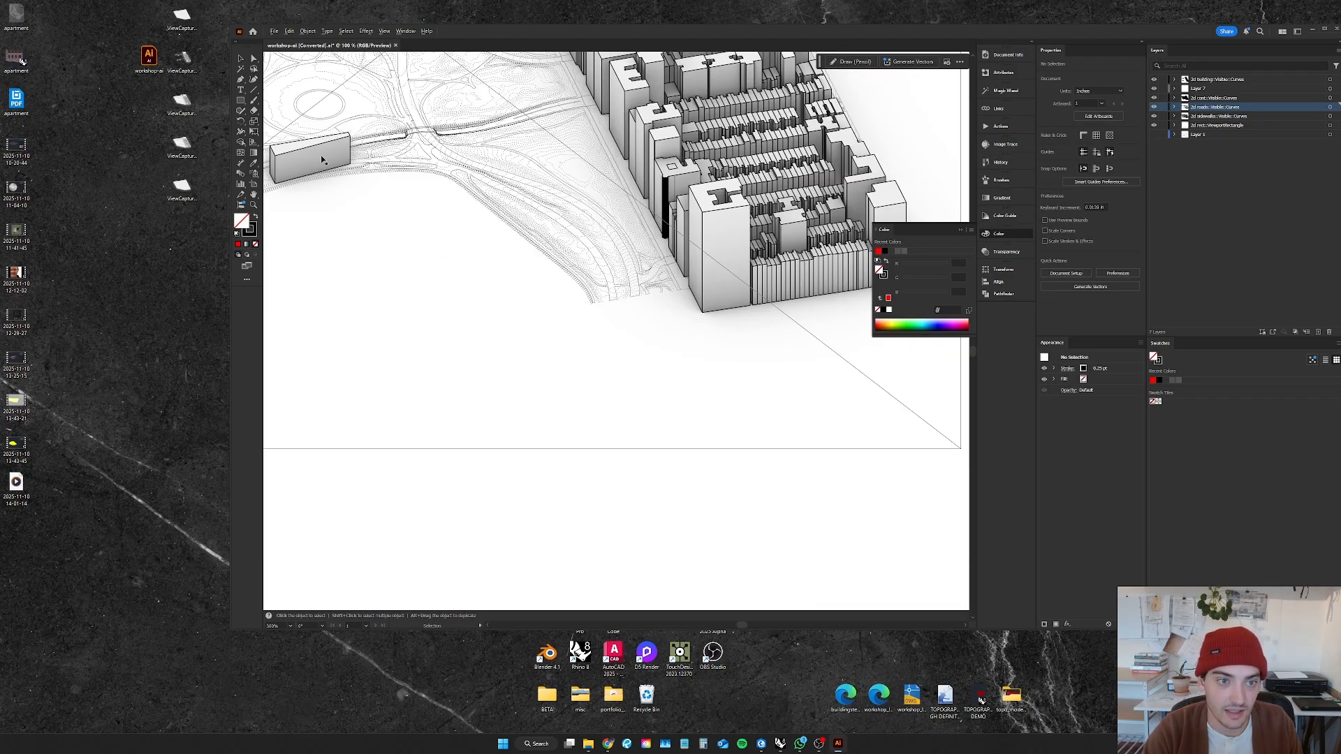
{"action": "left_click_drag", "start_coordinate": [405, 162], "coordinate": [486, 374]}
{"action": "scroll", "coordinate": [602, 256], "scroll_direction": "down", "scroll_amount": 1, "text": "alt"}
{"action": "left_click", "coordinate": [1222, 201]}
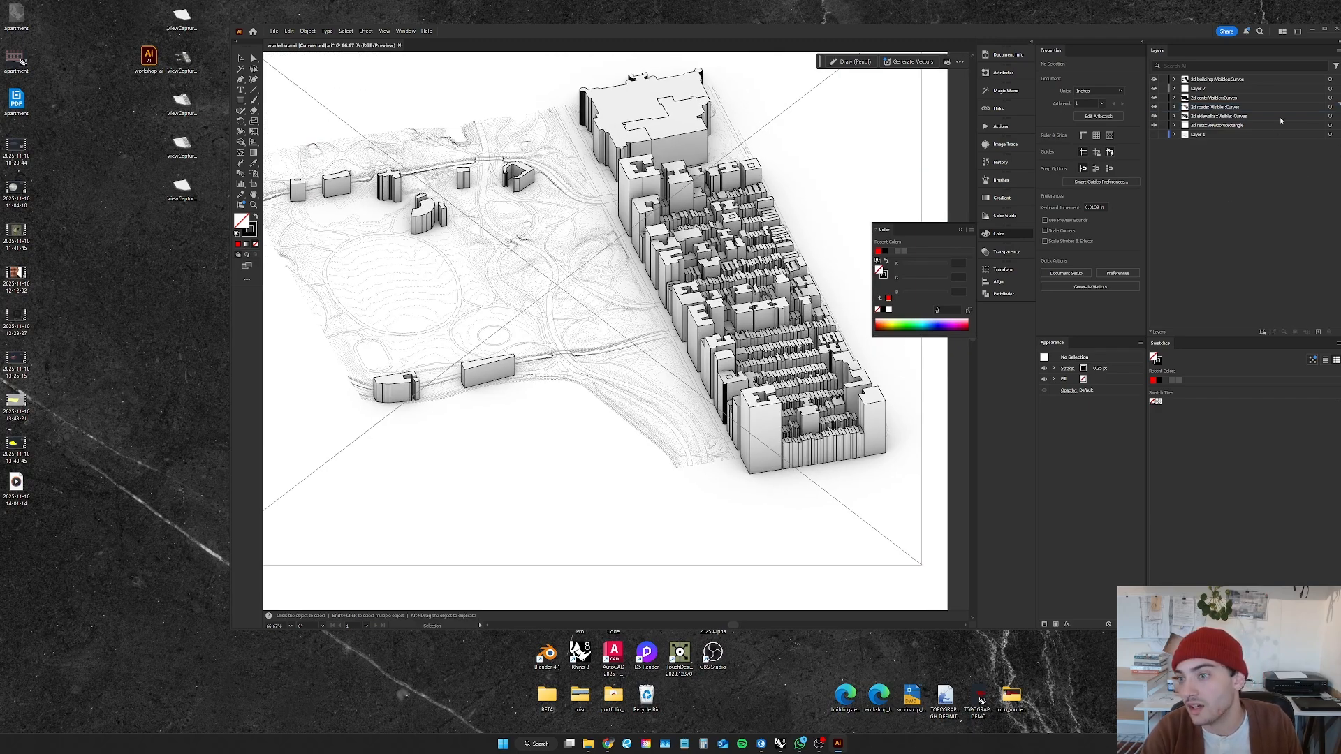
{"action": "left_click", "coordinate": [1331, 118]}
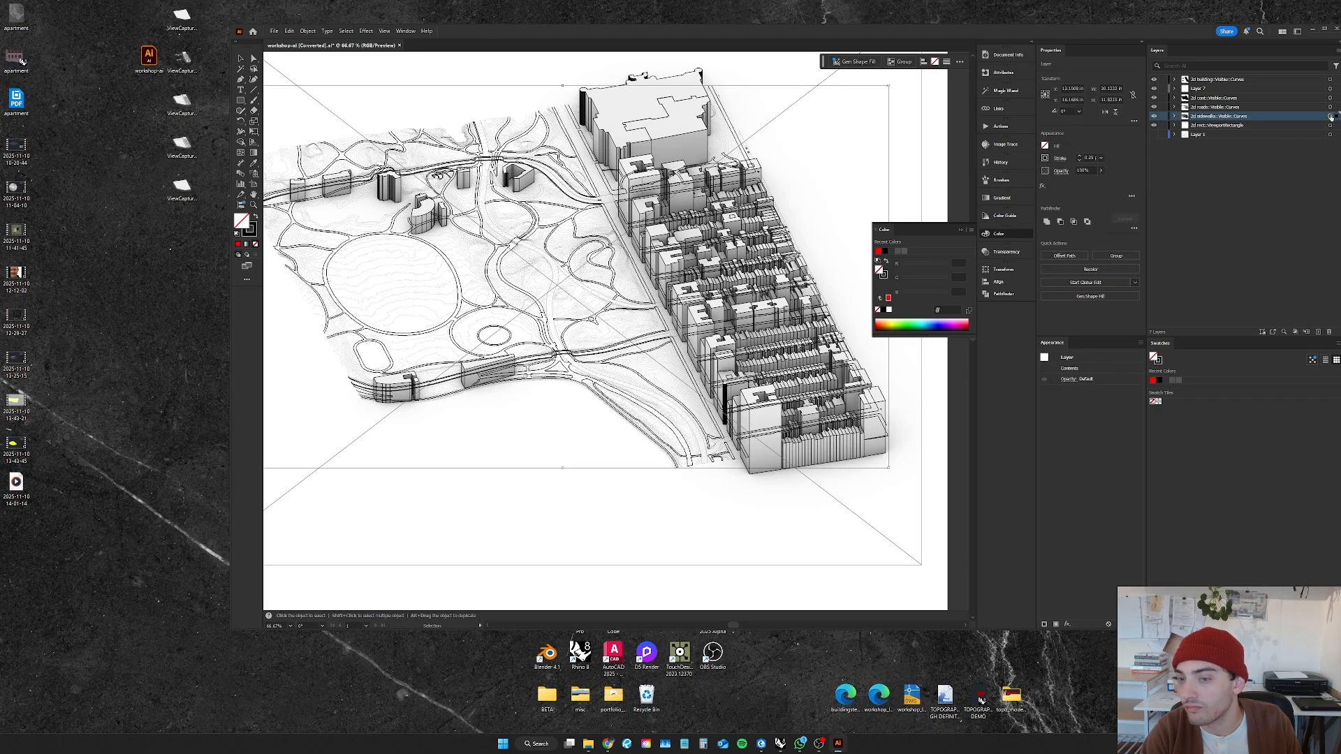
{"action": "left_click", "coordinate": [1101, 158]}
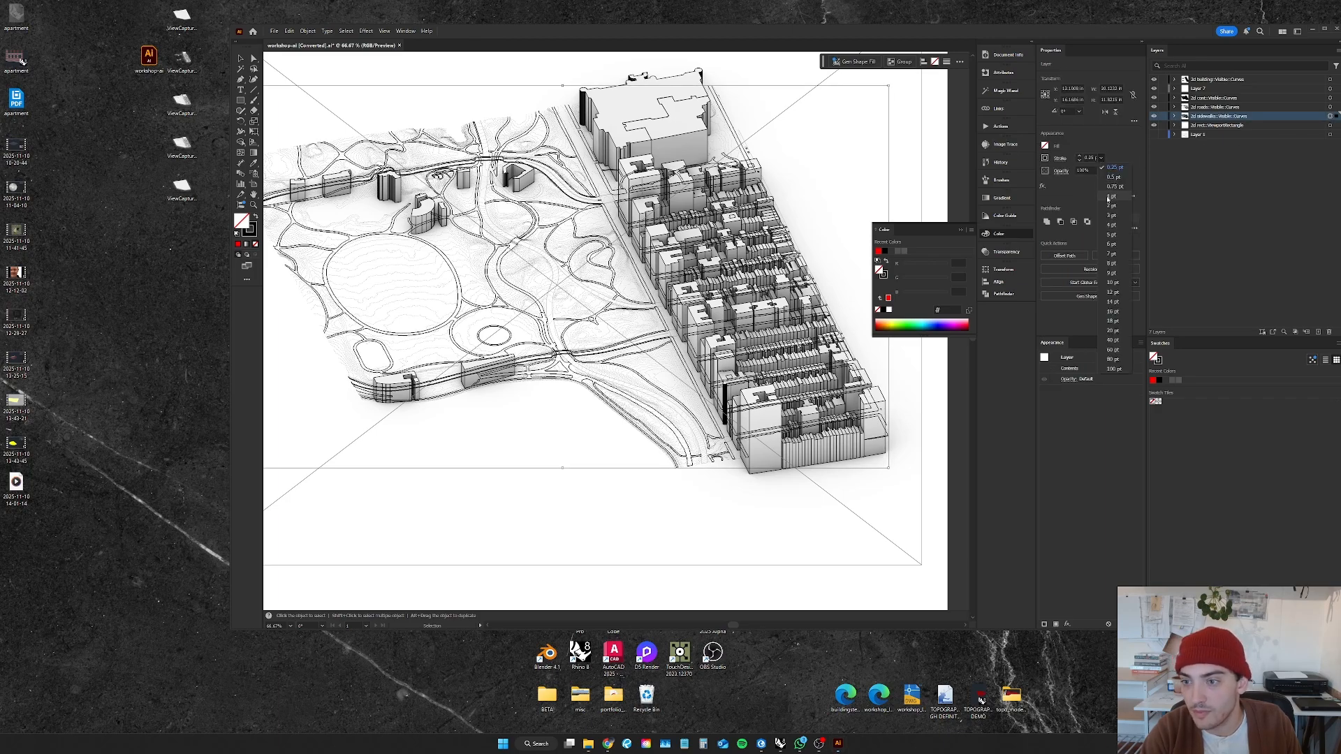
{"action": "left_click", "coordinate": [1112, 178]}
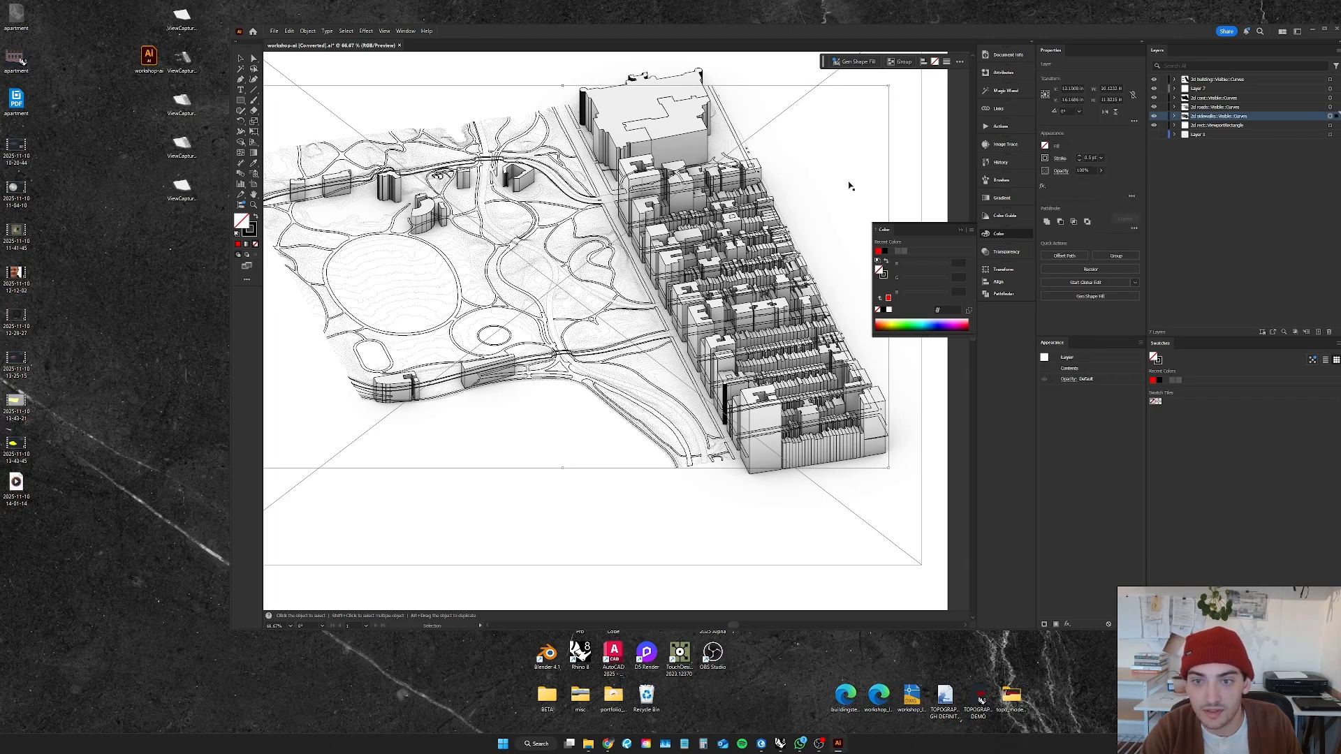
{"action": "left_click", "coordinate": [914, 152]}
{"action": "left_click", "coordinate": [1197, 166]}
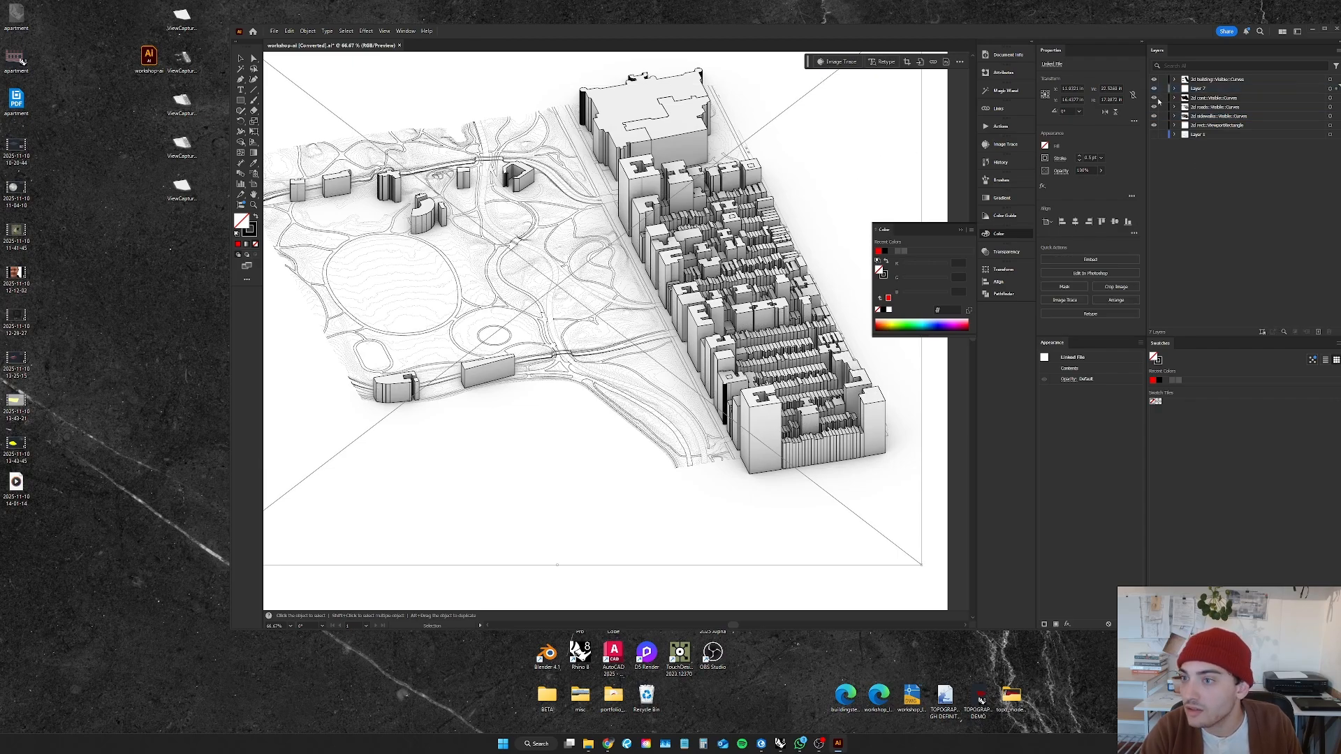
Step: Set the stroke weight of the roads curves layer to 0.75 pt
{"action": "left_click", "coordinate": [1314, 107]}
{"action": "left_click", "coordinate": [1329, 108]}
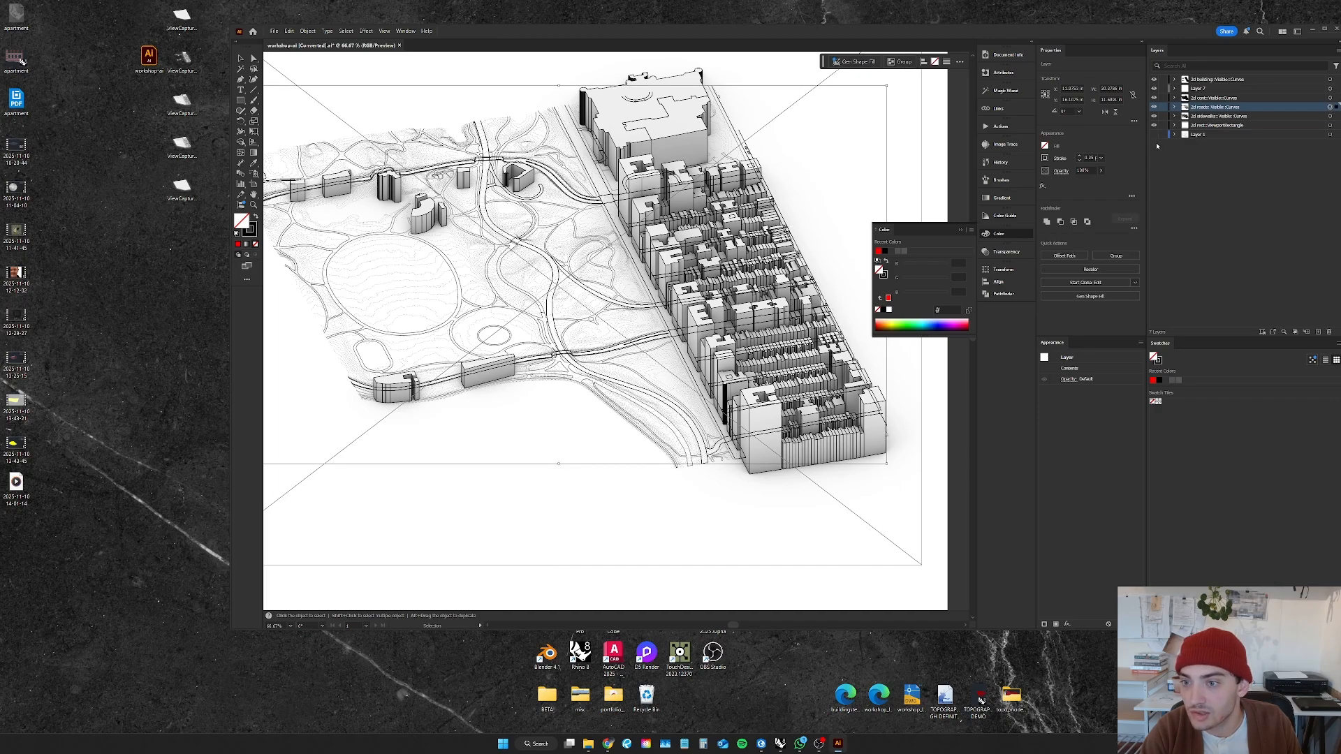
{"action": "left_click", "coordinate": [1099, 158]}
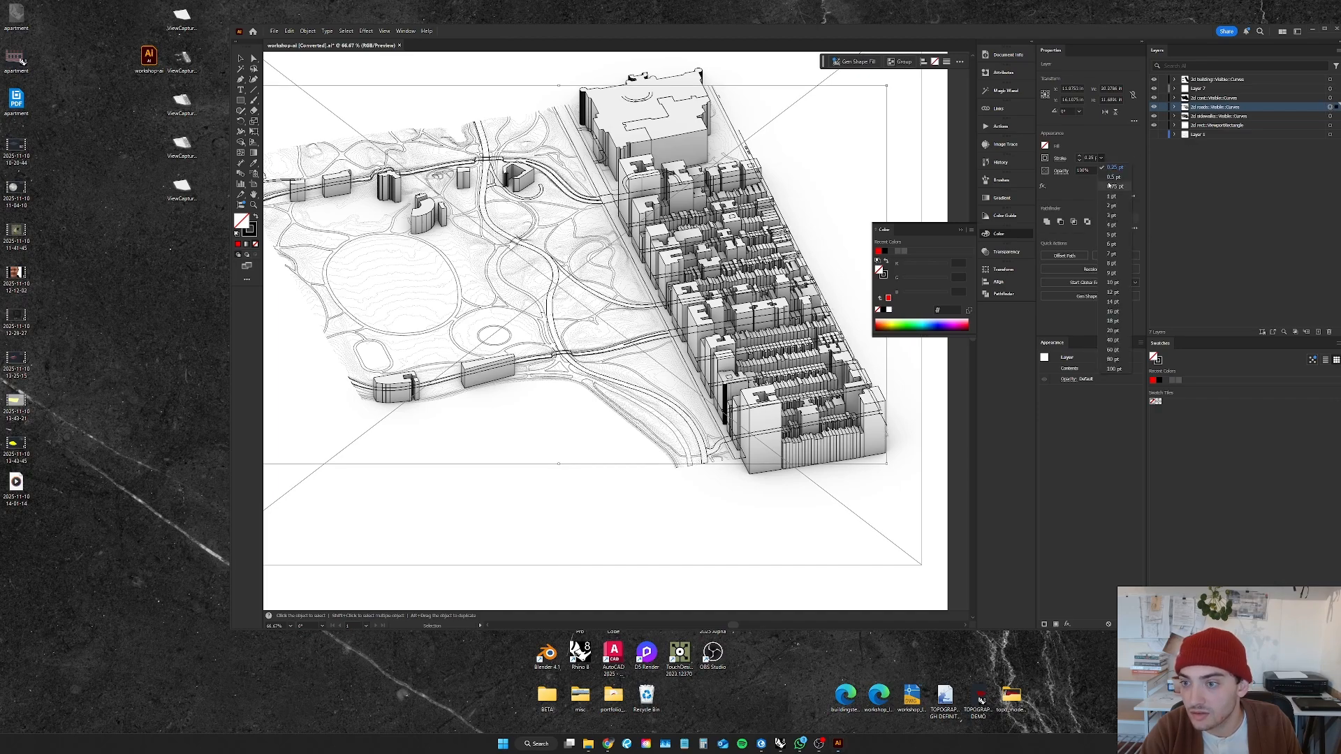
{"action": "left_click", "coordinate": [1110, 177]}
{"action": "left_click", "coordinate": [1234, 171]}
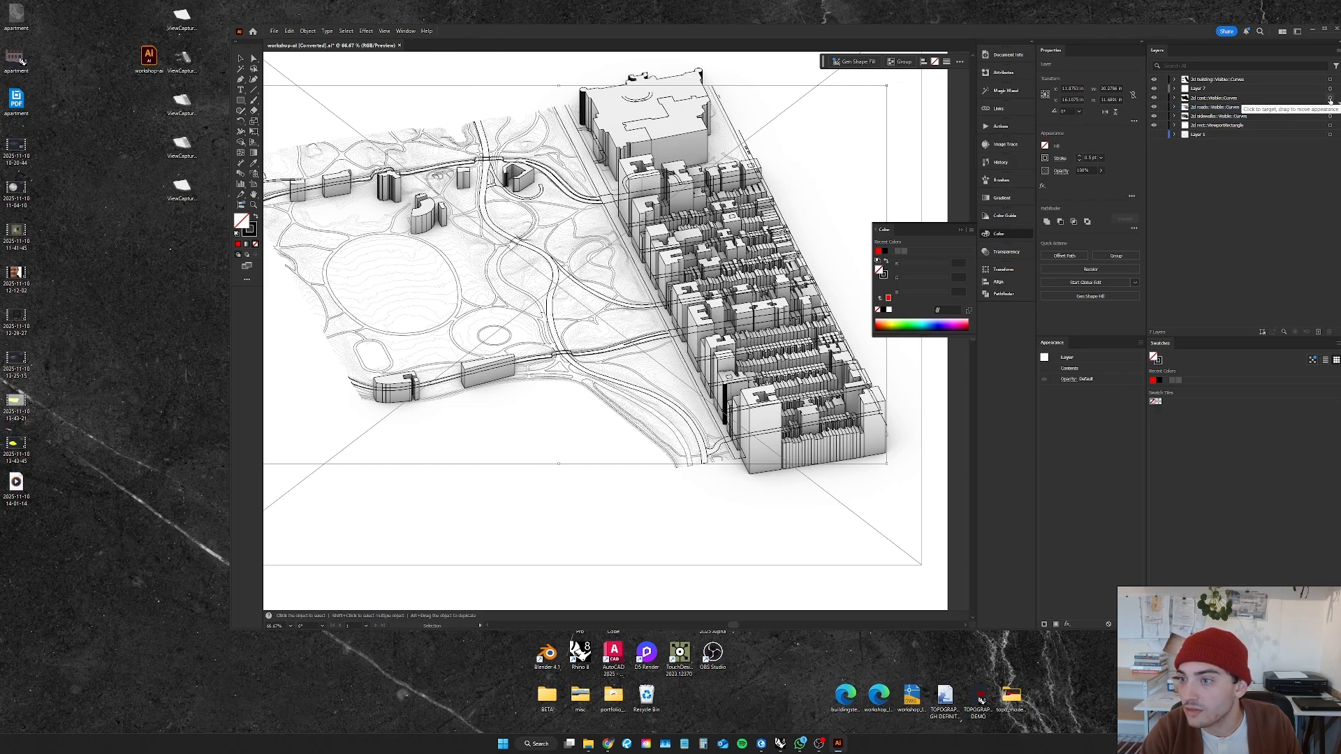
{"action": "left_click", "coordinate": [1101, 158]}
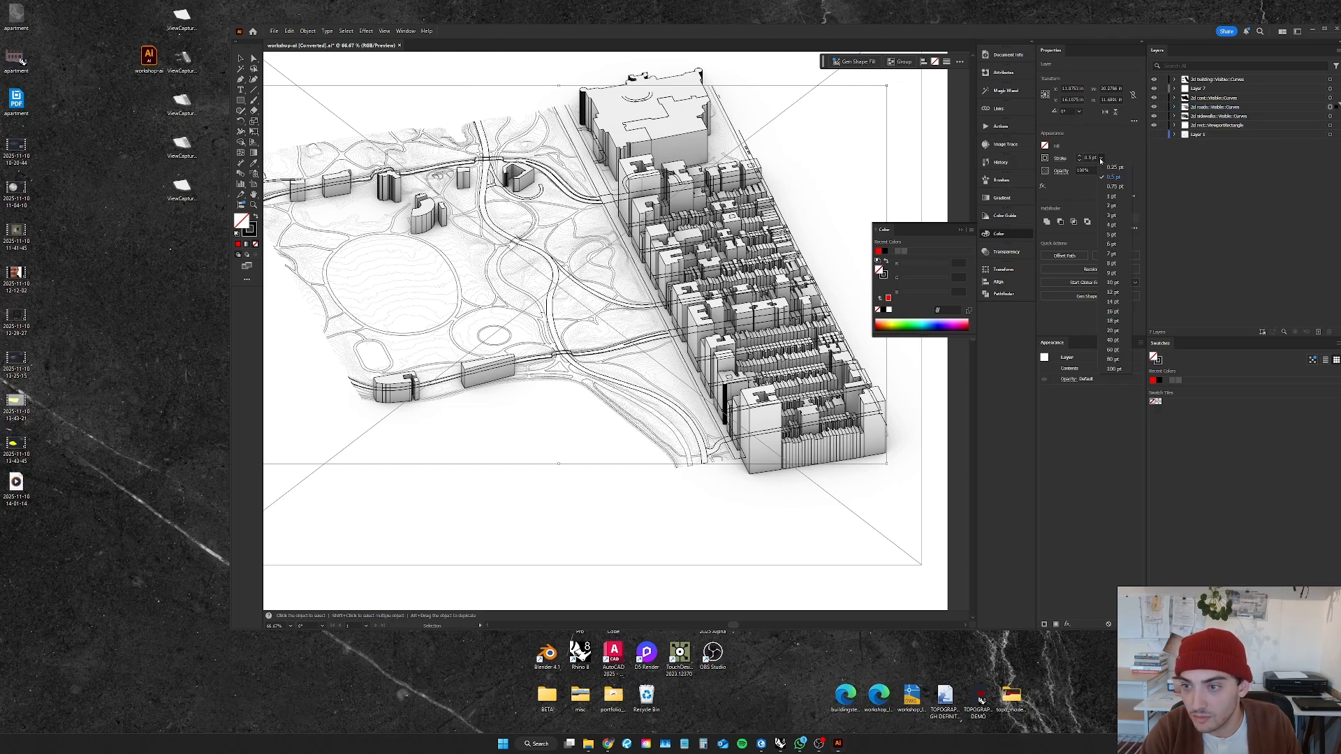
{"action": "left_click", "coordinate": [1113, 187]}
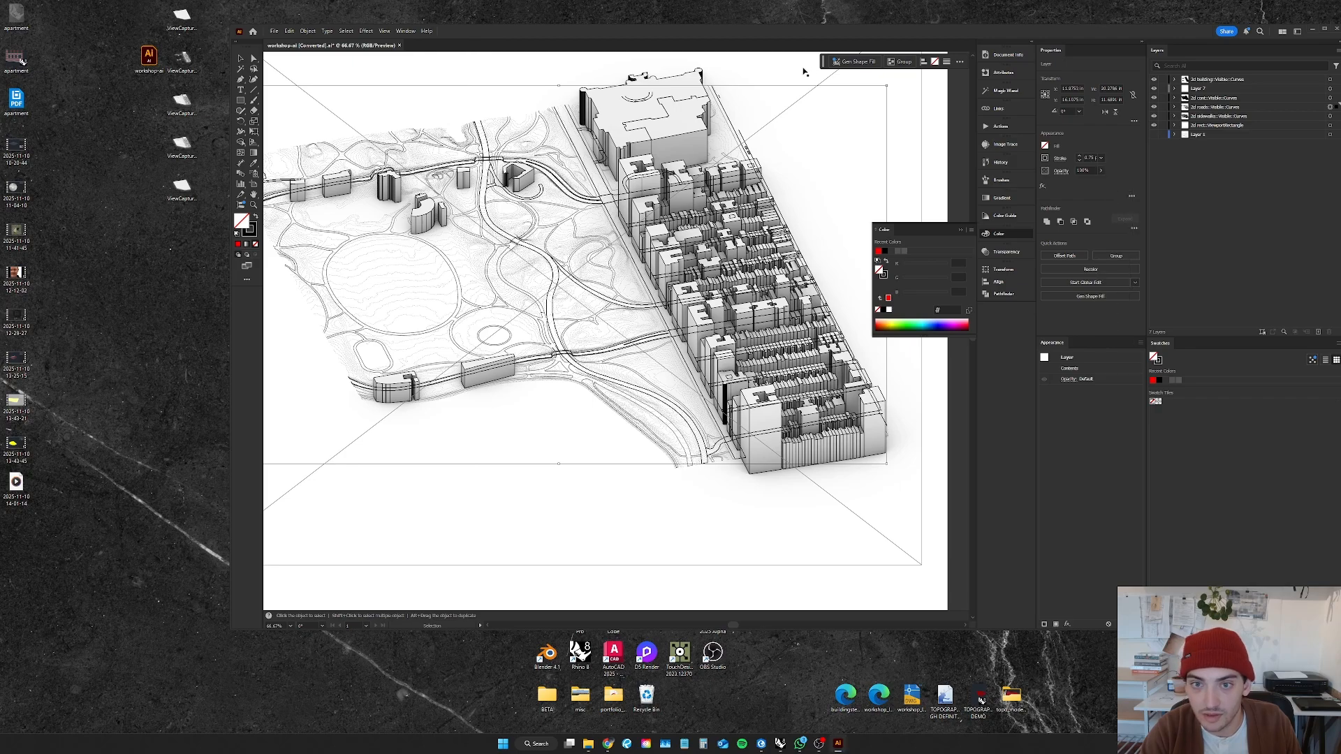
Step: Clear the selection and examine the road, sidewalk and contour linework both up close and across the whole drawing
{"action": "left_click", "coordinate": [761, 101]}
{"action": "left_click", "coordinate": [595, 578]}
{"action": "left_click", "coordinate": [593, 317]}
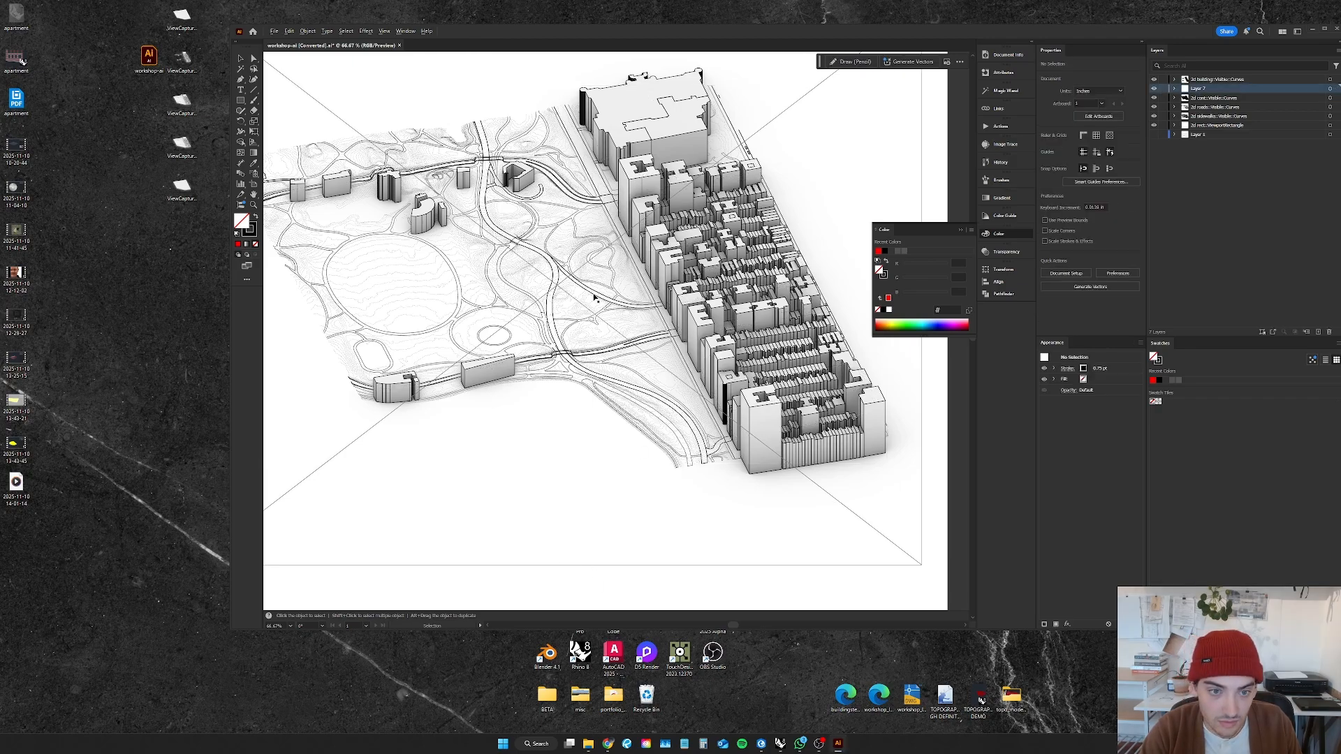
{"action": "scroll", "coordinate": [591, 294], "scroll_direction": "down", "scroll_amount": 1, "text": "alt"}
{"action": "left_click", "coordinate": [928, 479]}
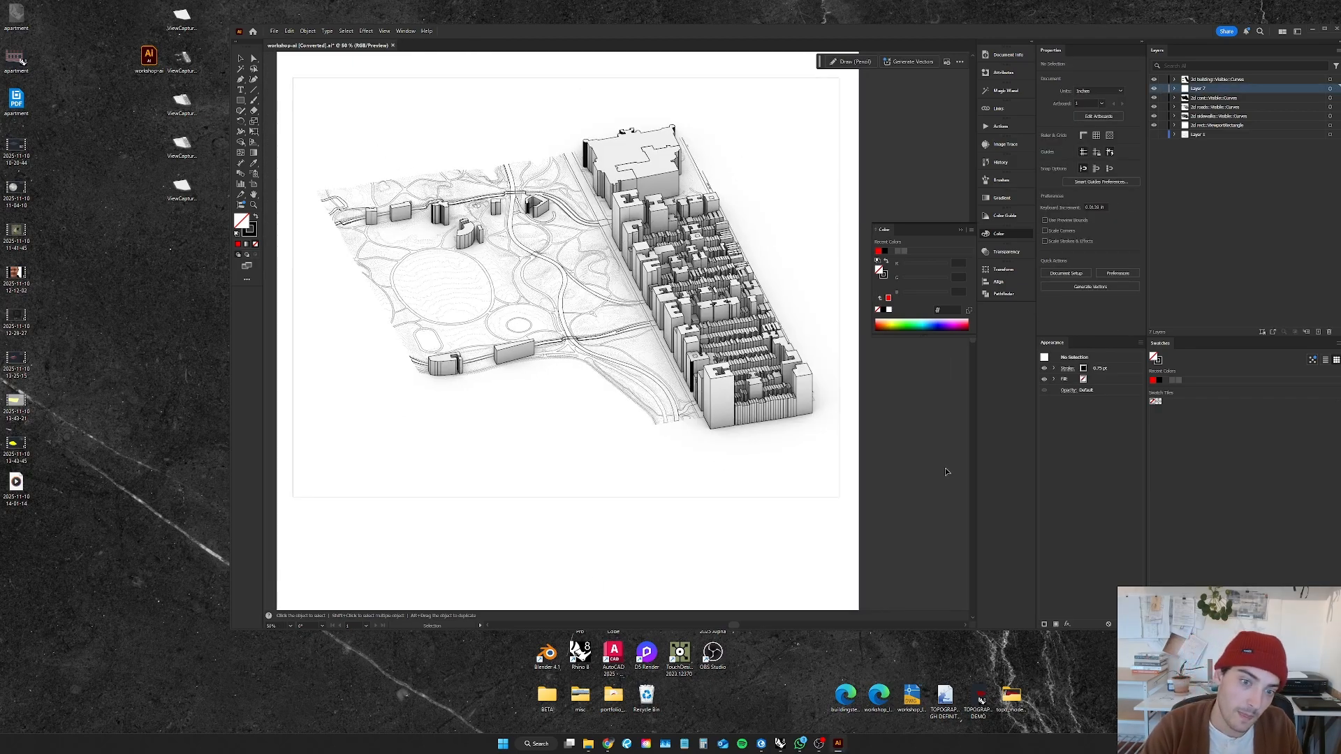
{"action": "scroll", "coordinate": [629, 224], "scroll_direction": "up", "scroll_amount": 3, "text": "alt"}
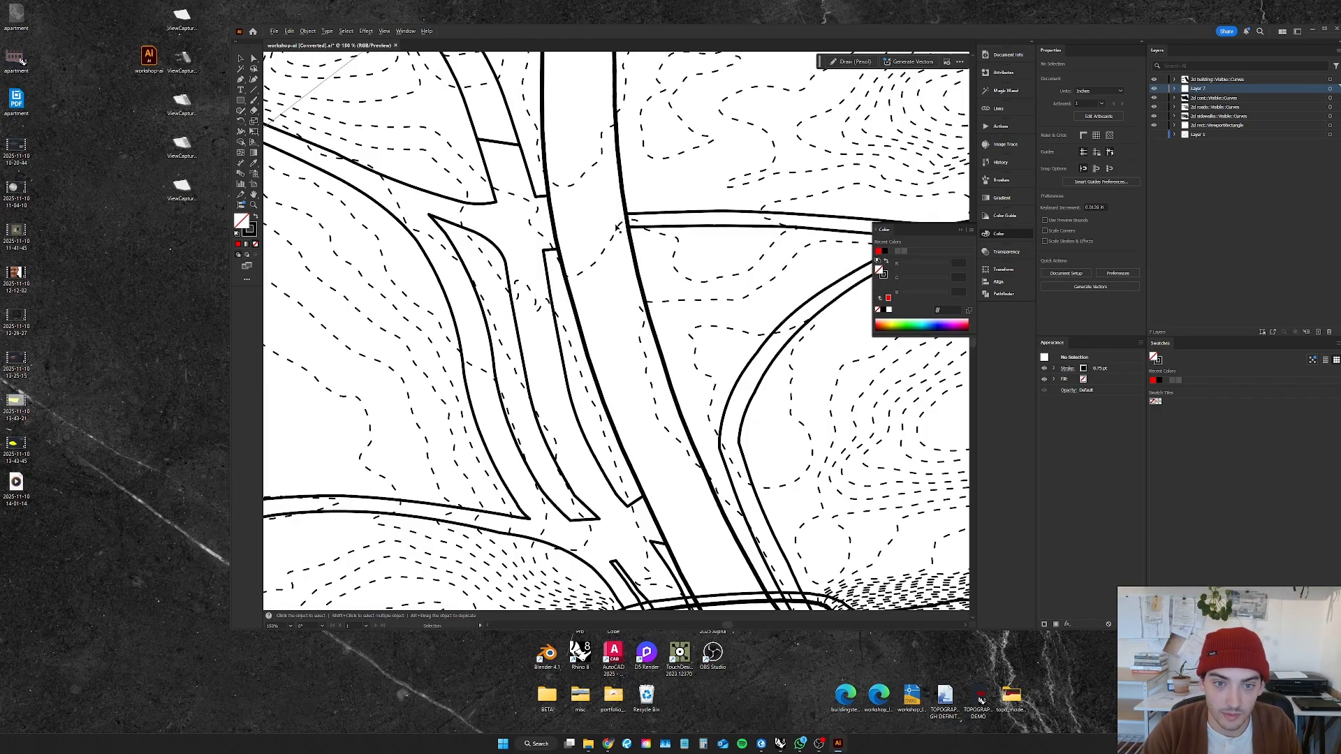
{"action": "scroll", "coordinate": [670, 216], "scroll_direction": "down", "scroll_amount": 3, "text": "alt"}
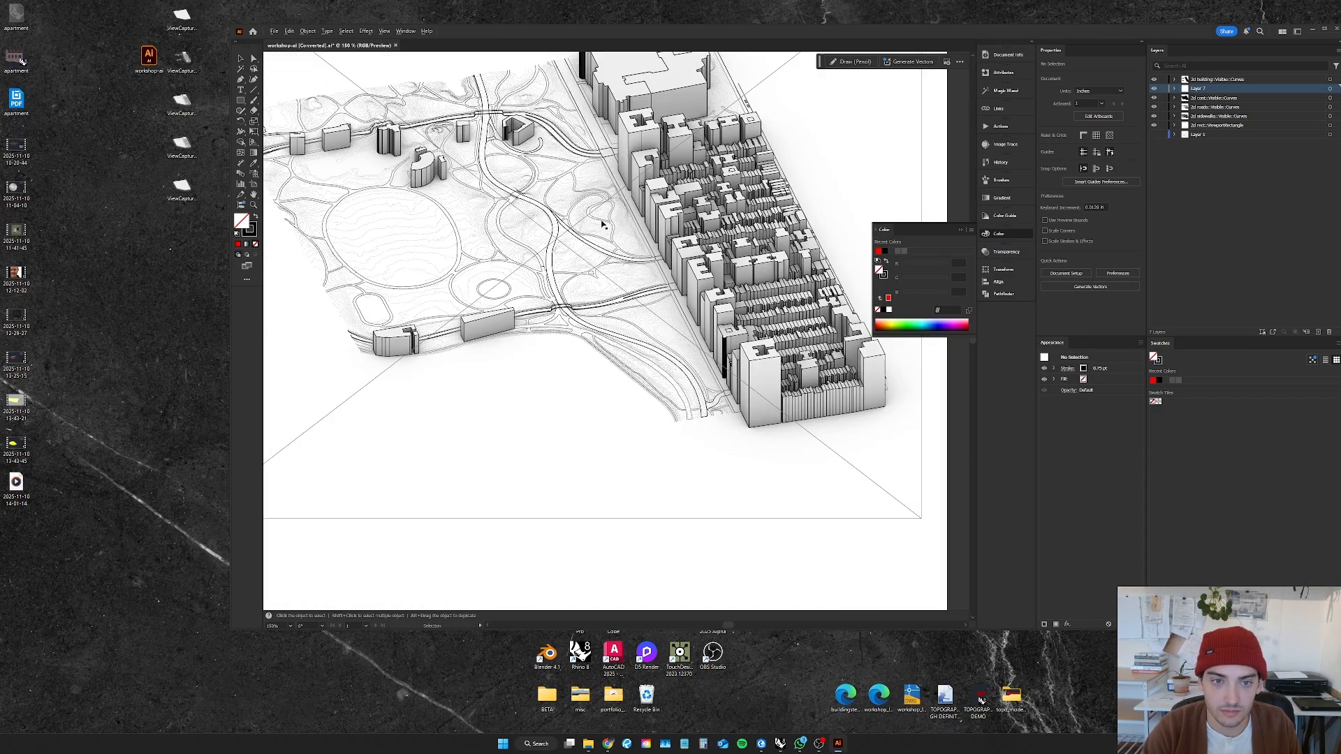
Step: Set the stroke weight of the sidewalks curves layer to 0.25 pt and review the whole drawing
{"action": "left_click", "coordinate": [1330, 107]}
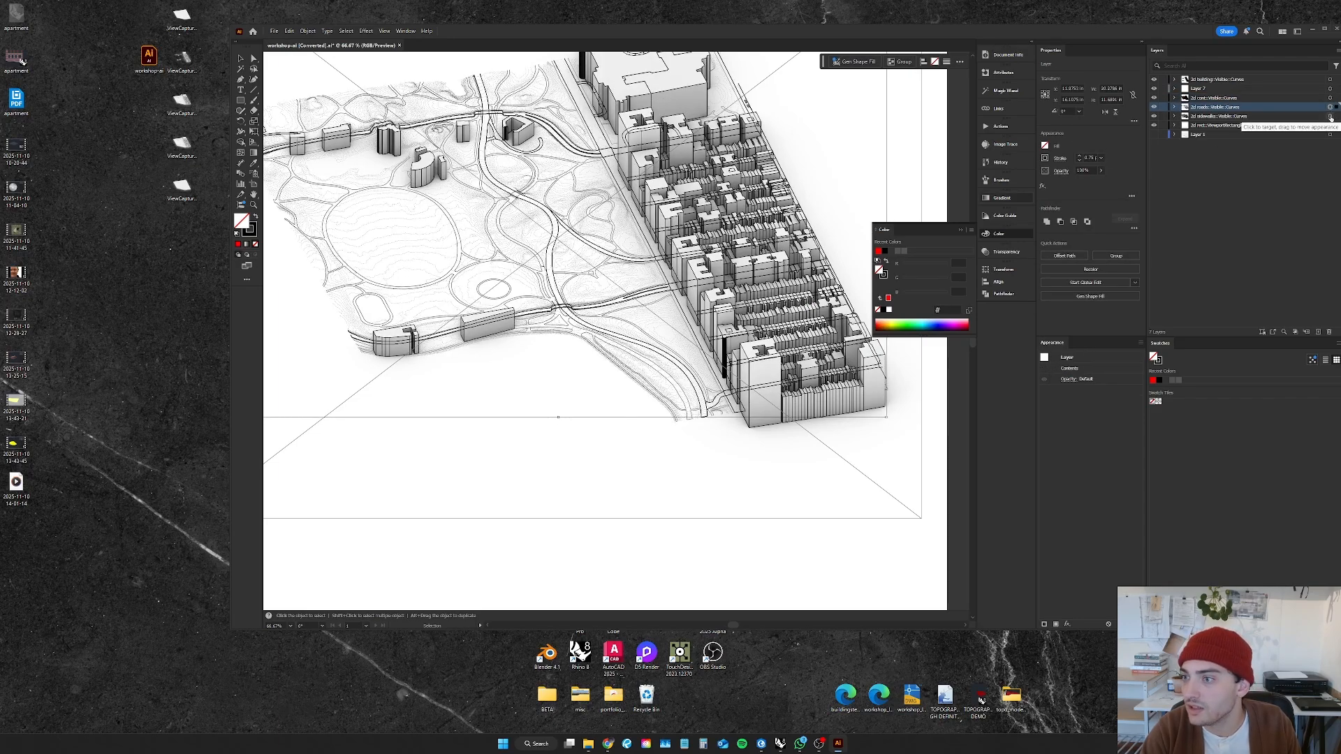
{"action": "left_click", "coordinate": [1330, 116]}
{"action": "left_click", "coordinate": [1101, 158]}
{"action": "left_click", "coordinate": [1110, 168]}
{"action": "left_click", "coordinate": [928, 384]}
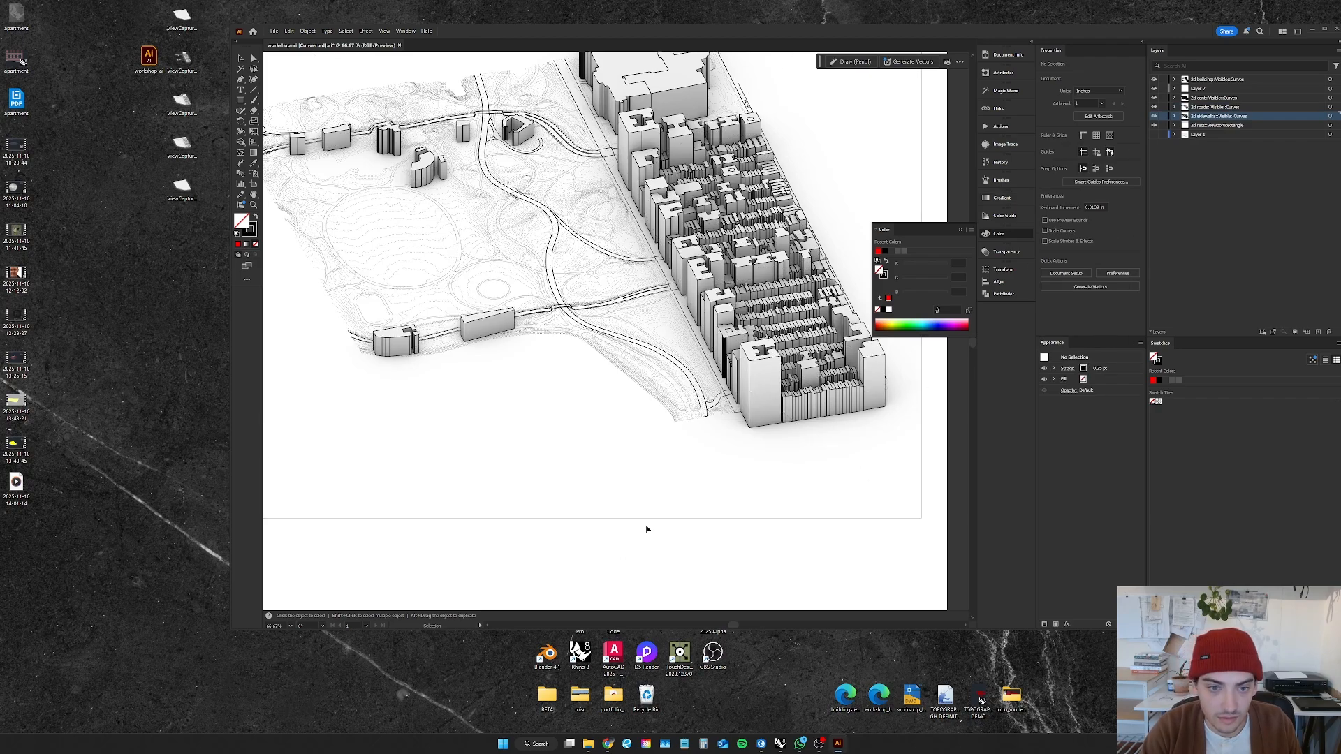
{"action": "key", "text": "ctrl+0"}
{"action": "scroll", "coordinate": [521, 297], "scroll_direction": "up", "scroll_amount": 1, "text": "alt"}
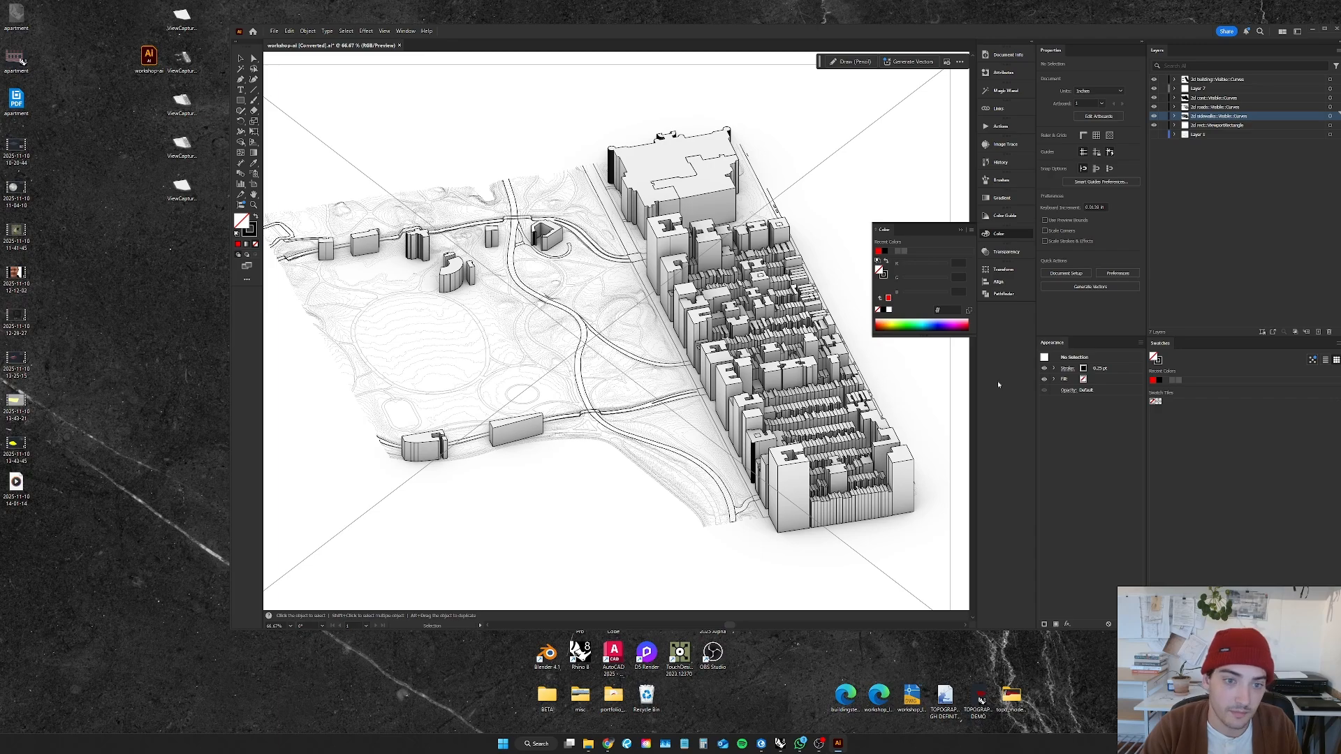
{"action": "key", "text": "ctrl+0"}
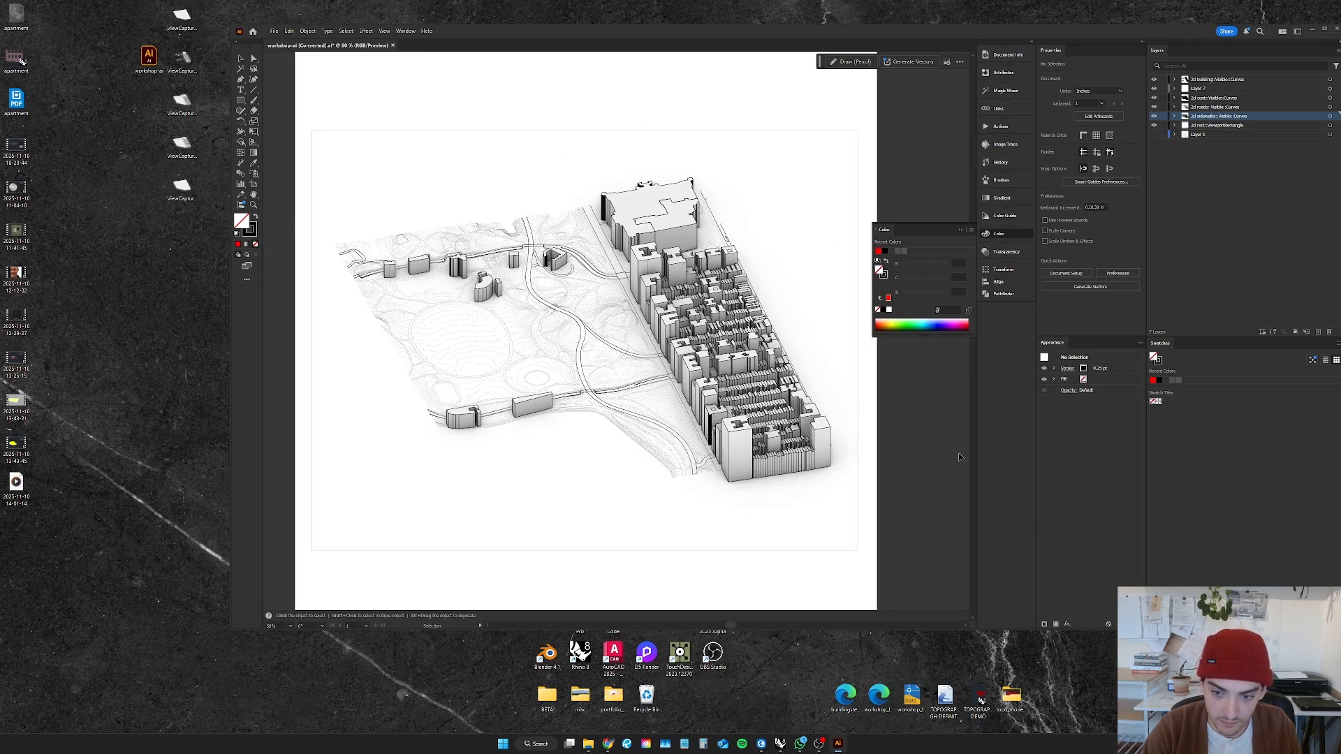
{"action": "scroll", "coordinate": [908, 444], "scroll_direction": "down", "scroll_amount": 1}
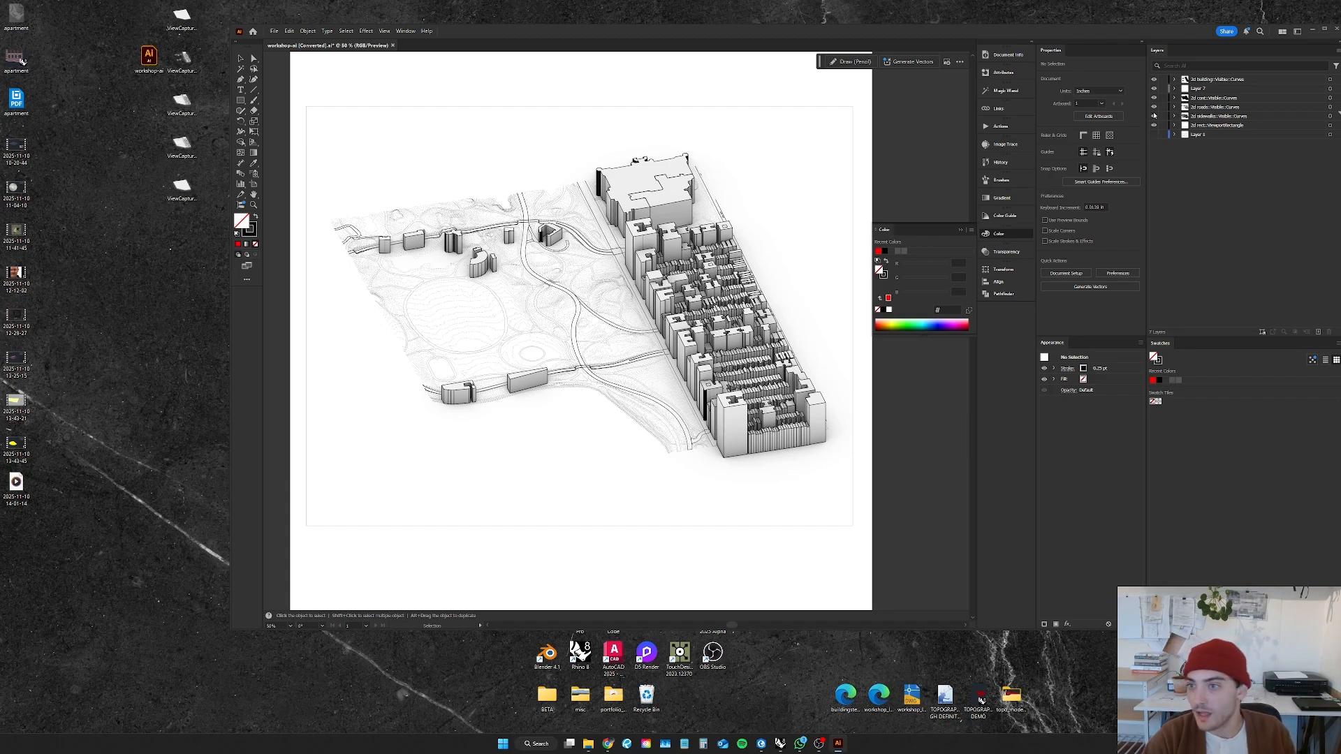
Step: Toggle the visibility of the building curves layer and Layer 7 to compare what each contributes to the drawing
{"action": "left_click", "coordinate": [1154, 80]}
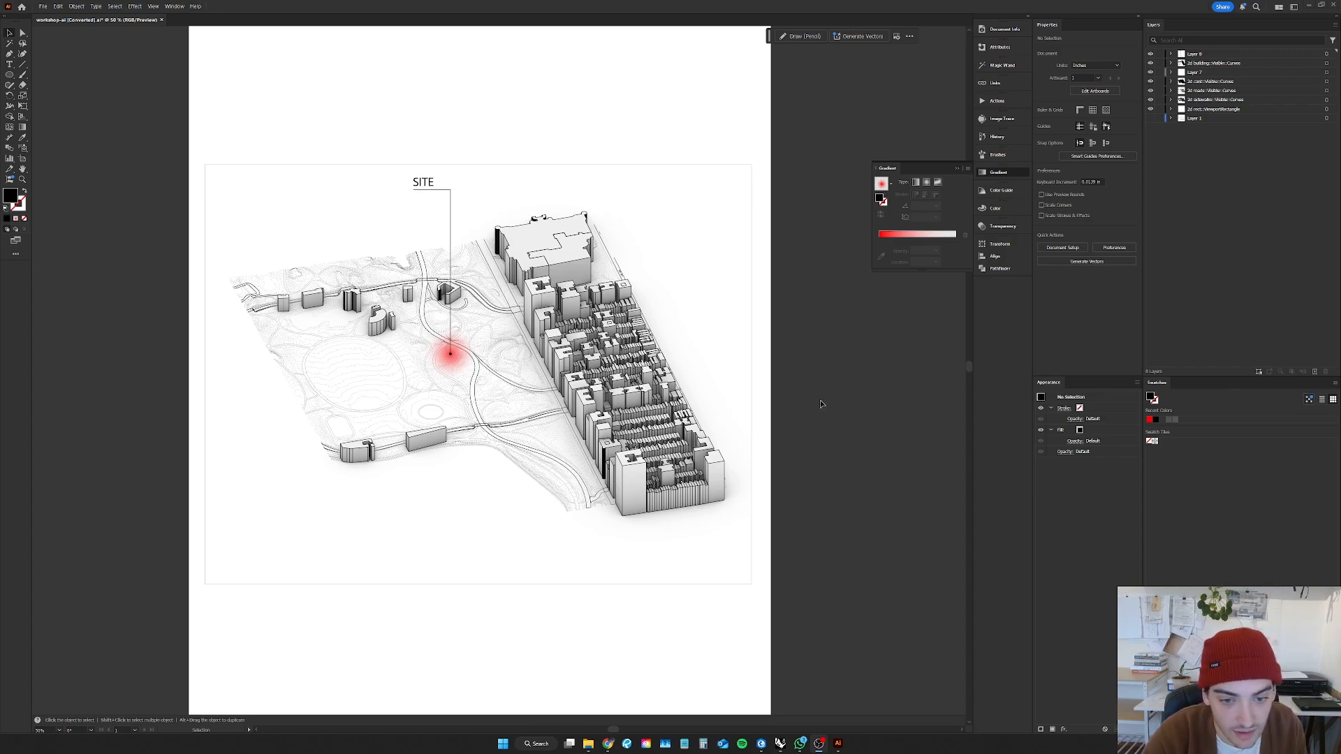
{"action": "scroll", "coordinate": [823, 403], "scroll_direction": "down", "scroll_amount": 1, "text": "alt"}
{"action": "scroll", "coordinate": [828, 396], "scroll_direction": "up", "scroll_amount": 1, "text": "alt"}
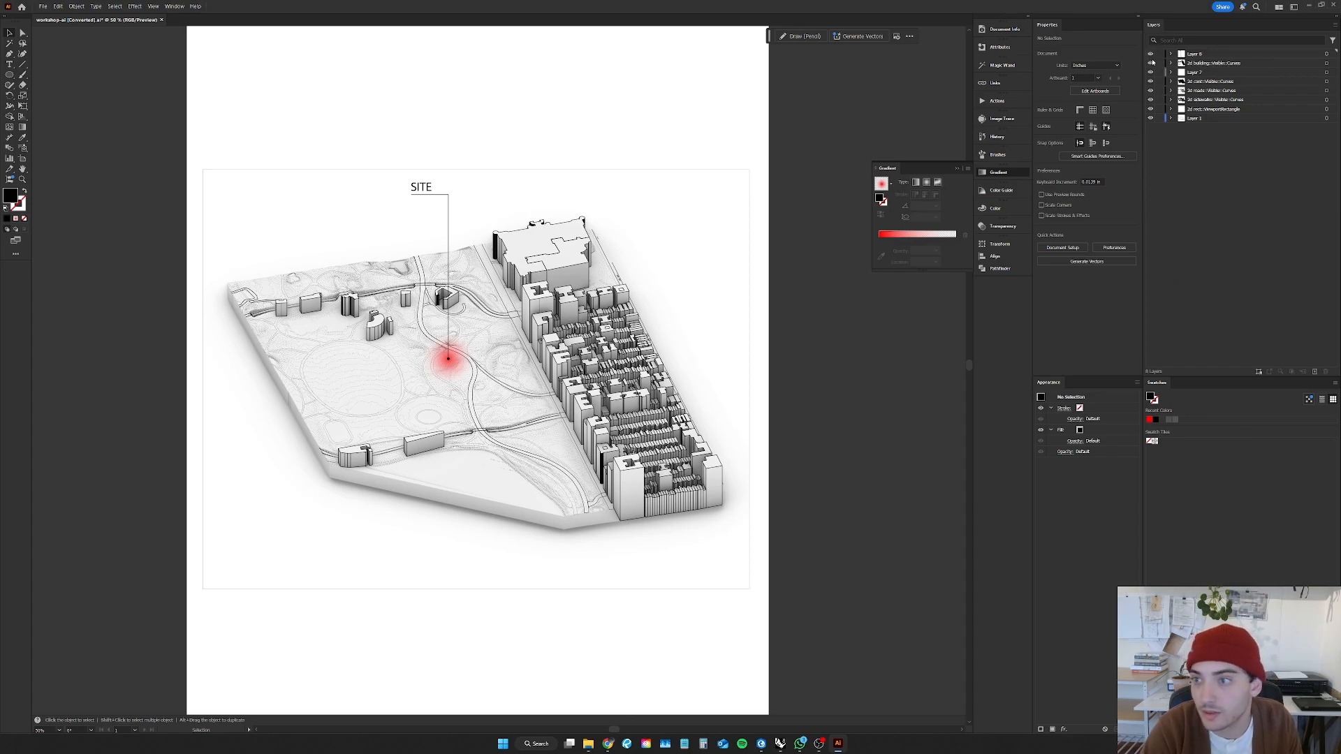
{"action": "left_click", "coordinate": [1151, 65]}
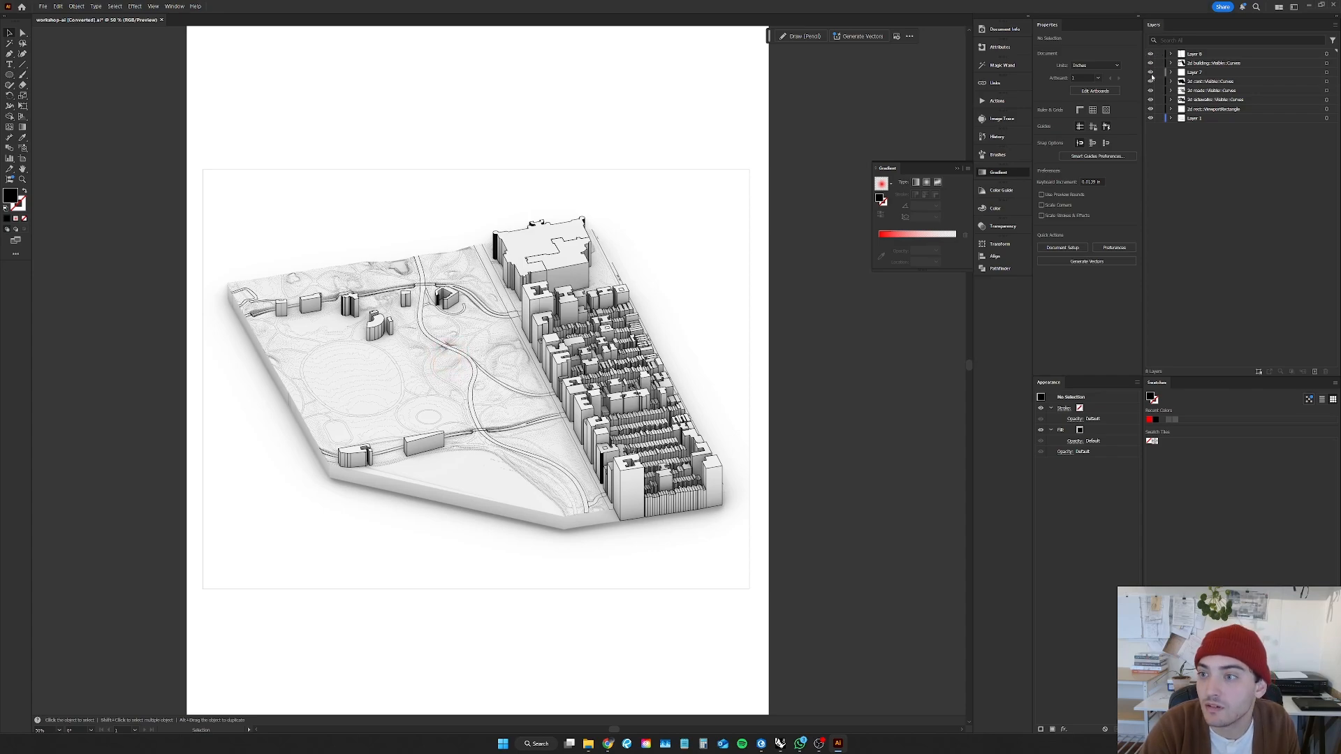
{"action": "left_click", "coordinate": [1151, 74]}
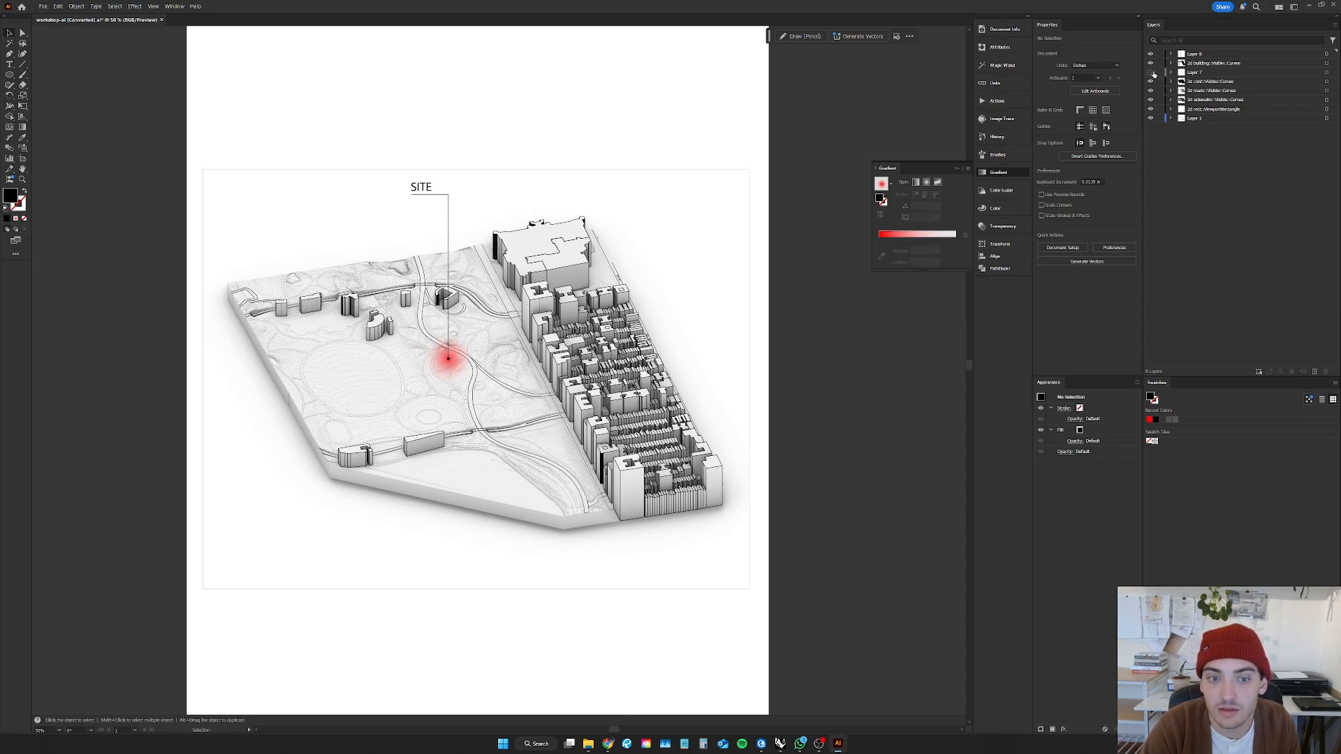
{"action": "left_click", "coordinate": [1151, 73]}
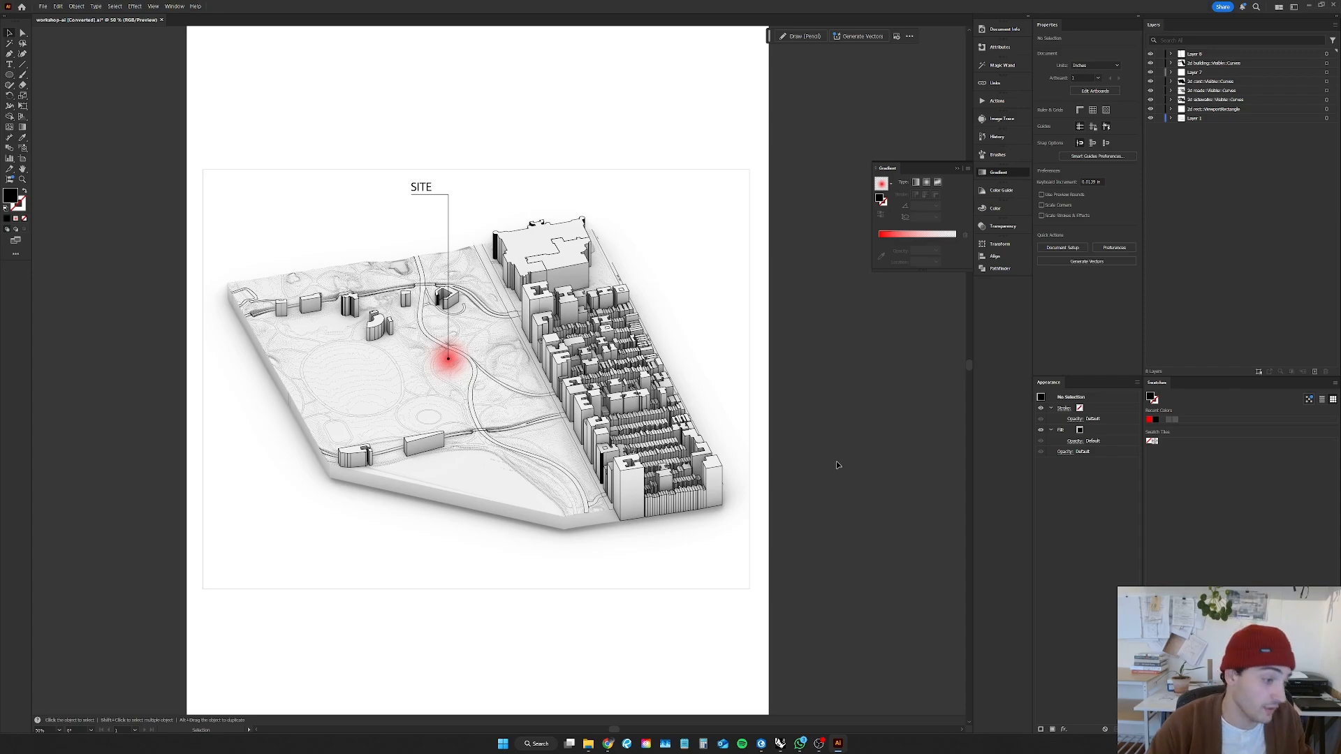
{"action": "scroll", "coordinate": [794, 454], "scroll_direction": "down", "scroll_amount": 1, "text": "alt"}
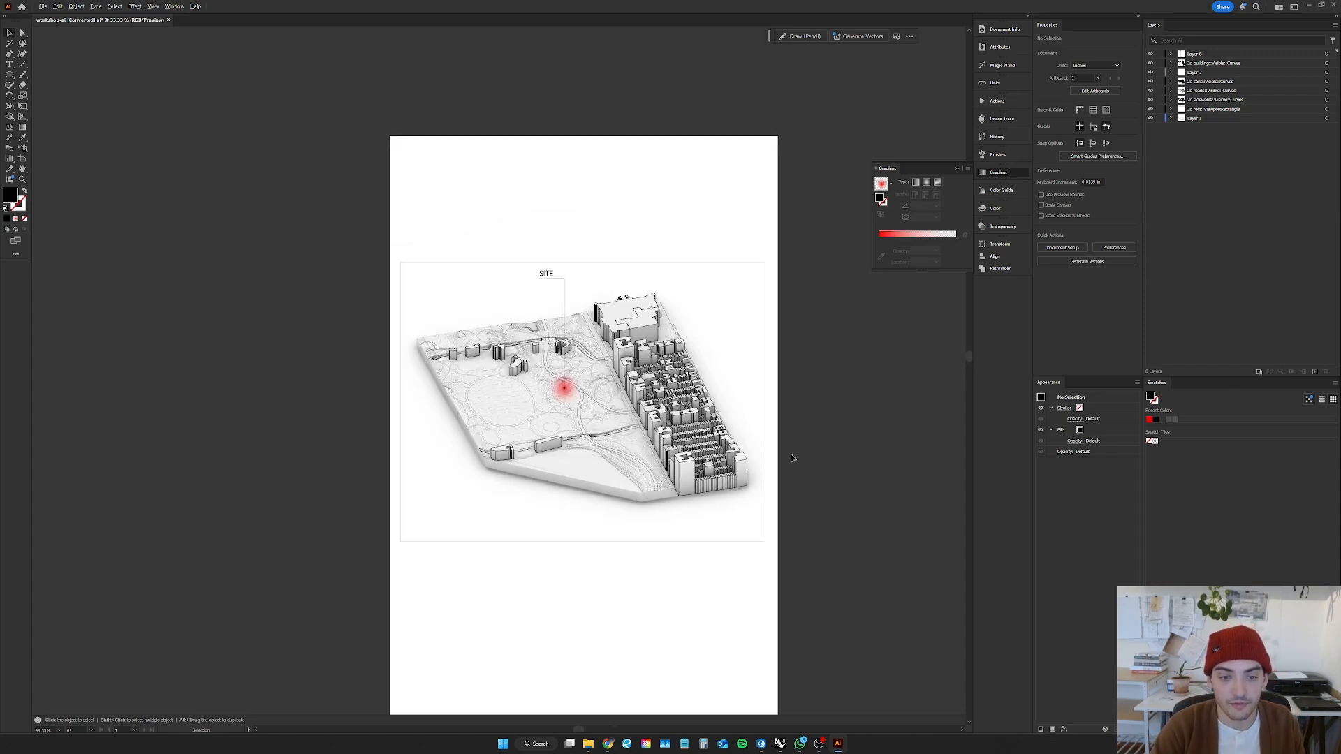
{"action": "scroll", "coordinate": [770, 435], "scroll_direction": "up", "scroll_amount": 1, "text": "alt"}
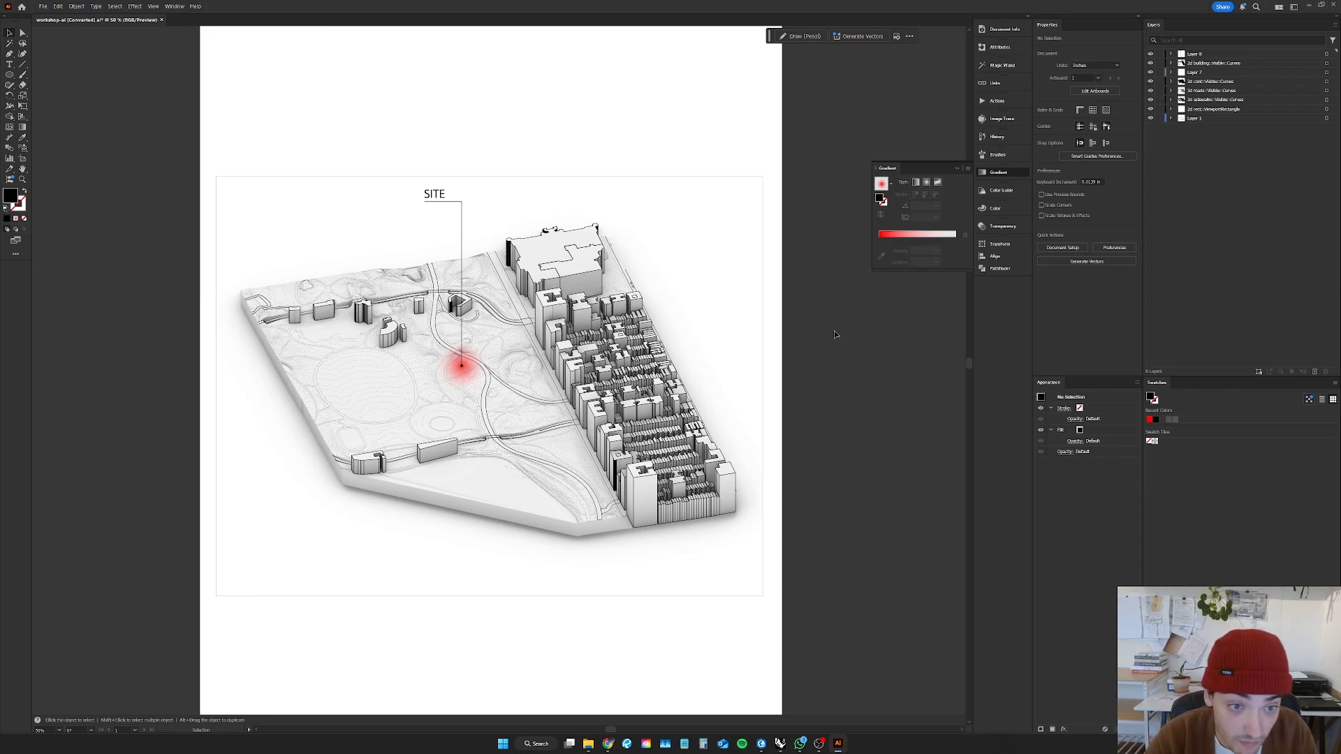
{"action": "key", "text": "ctrl+minus"}
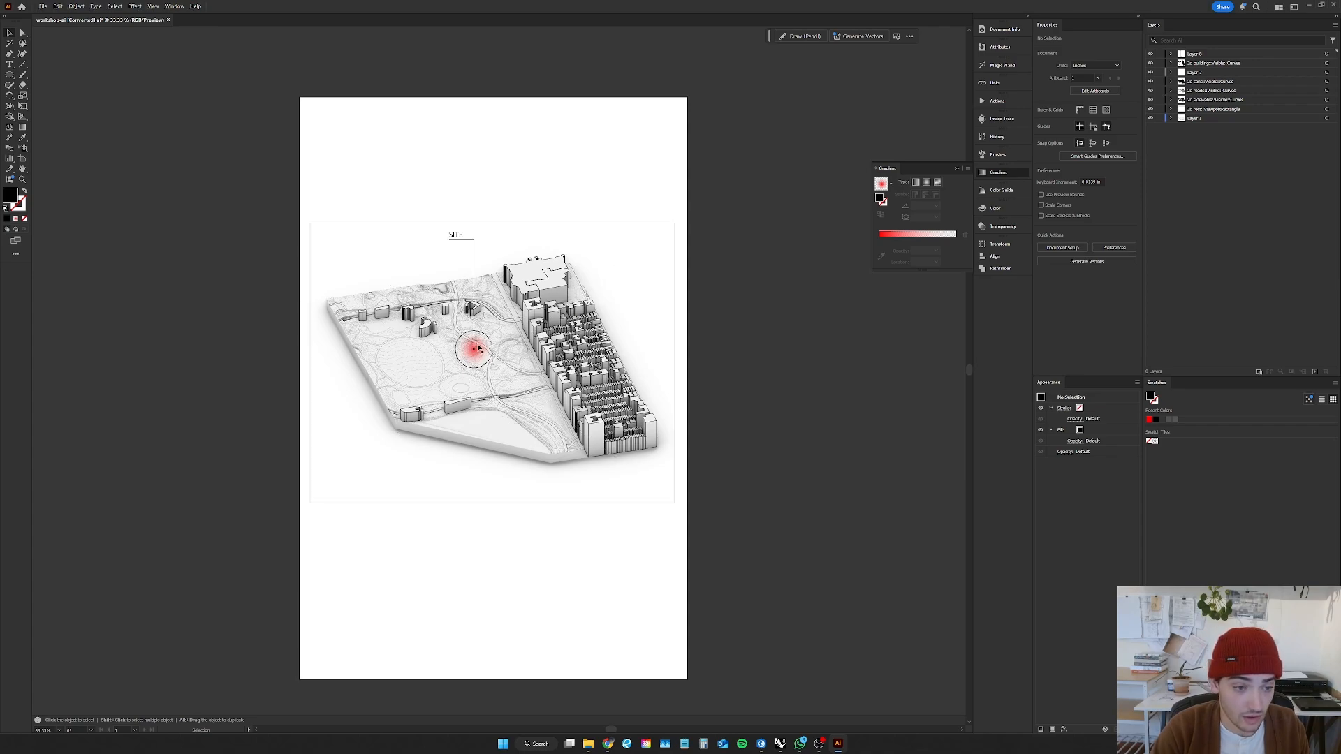
{"action": "scroll", "coordinate": [473, 349], "scroll_direction": "up", "scroll_amount": 1, "text": "alt"}
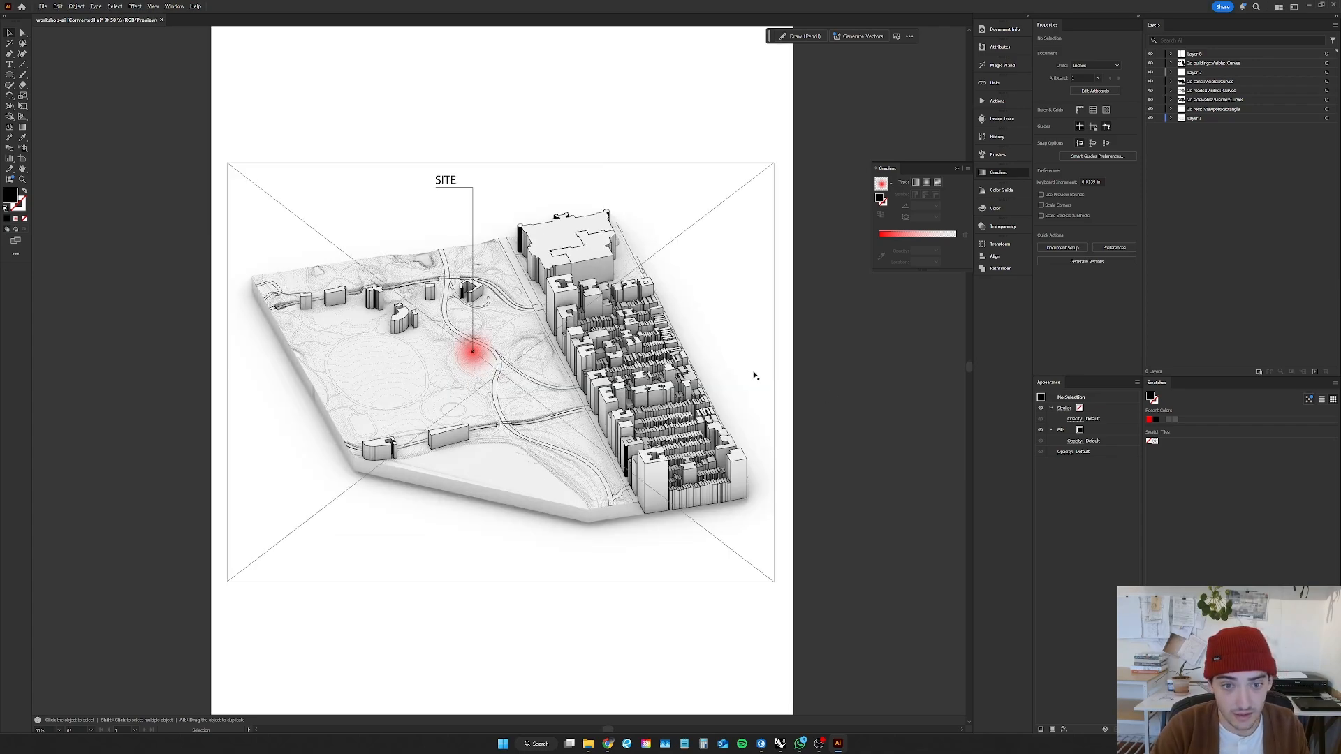
{"action": "scroll", "coordinate": [843, 382], "scroll_direction": "down", "scroll_amount": 1, "text": "alt"}
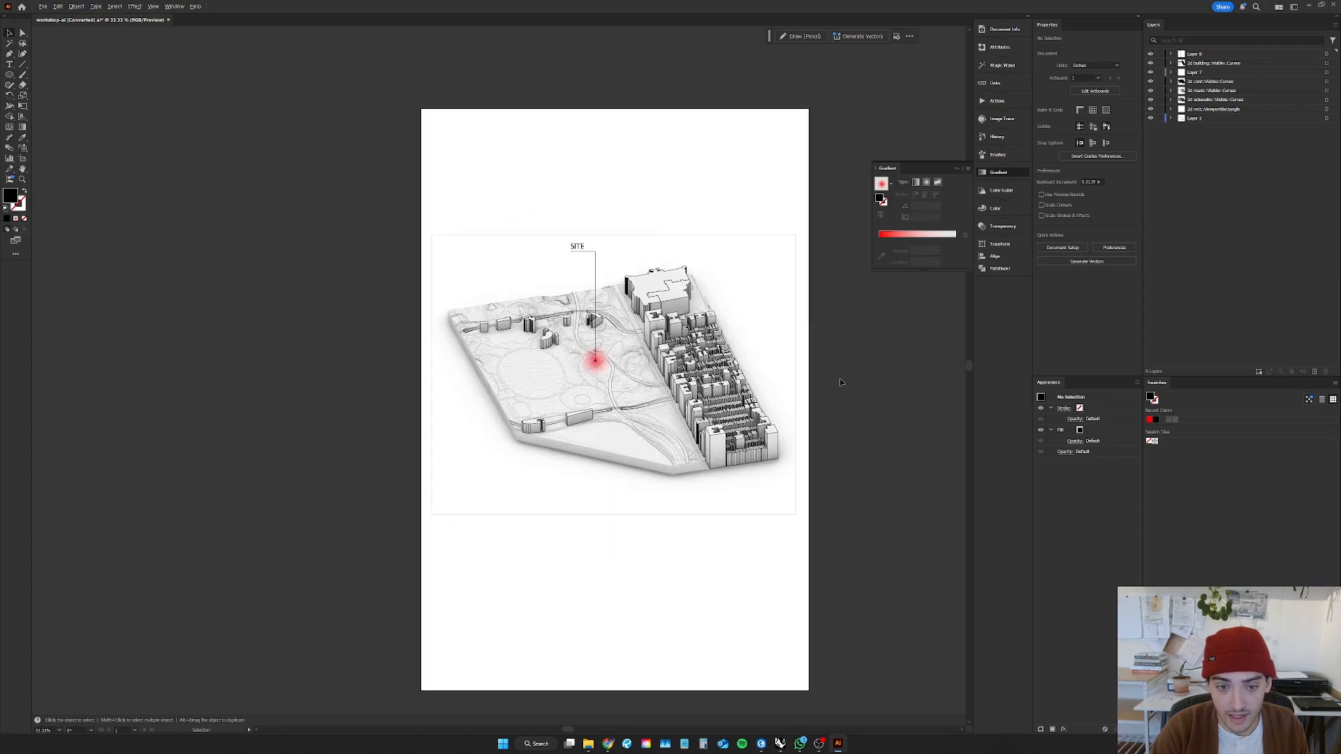
{"action": "scroll", "coordinate": [930, 402], "scroll_direction": "up", "scroll_amount": 1, "text": "alt"}
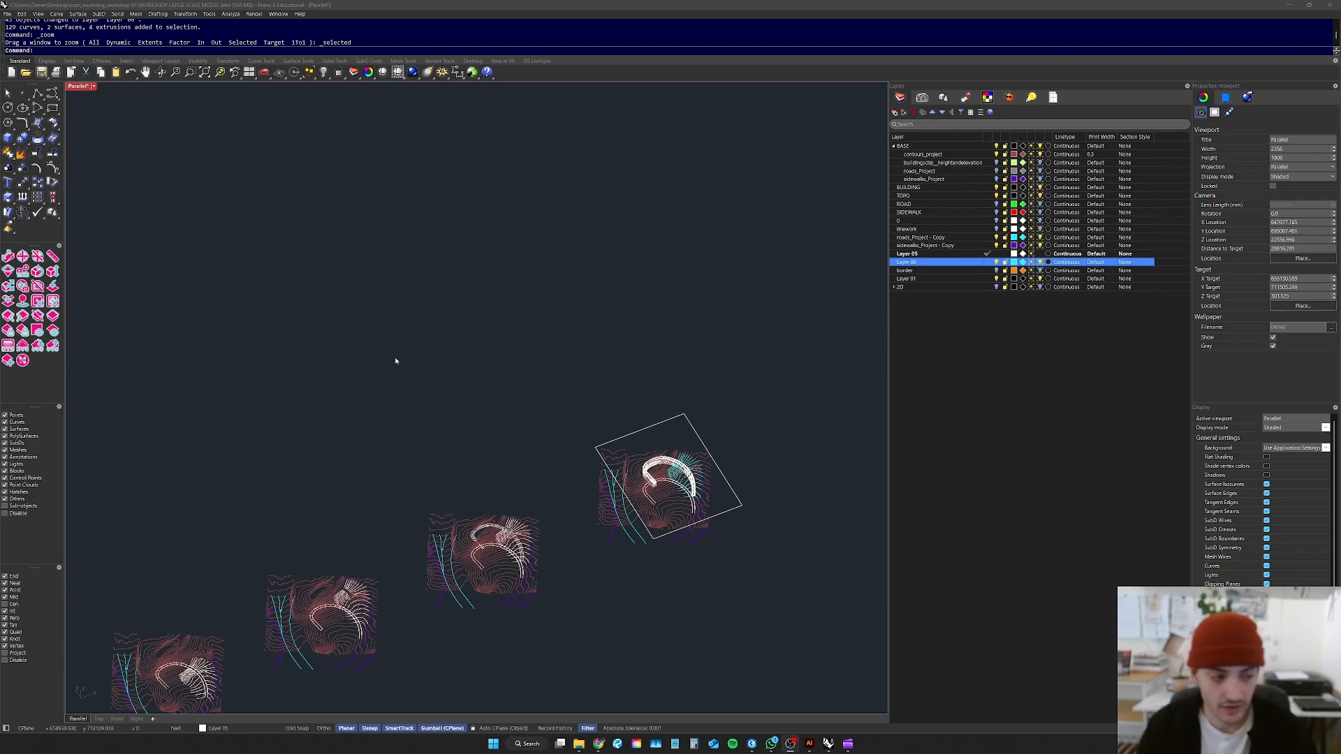
Step: Examine the full site model and the row of cropped terrain studies beside it in Rhino's parallel view
{"action": "scroll", "coordinate": [714, 490], "scroll_direction": "down", "scroll_amount": 5}
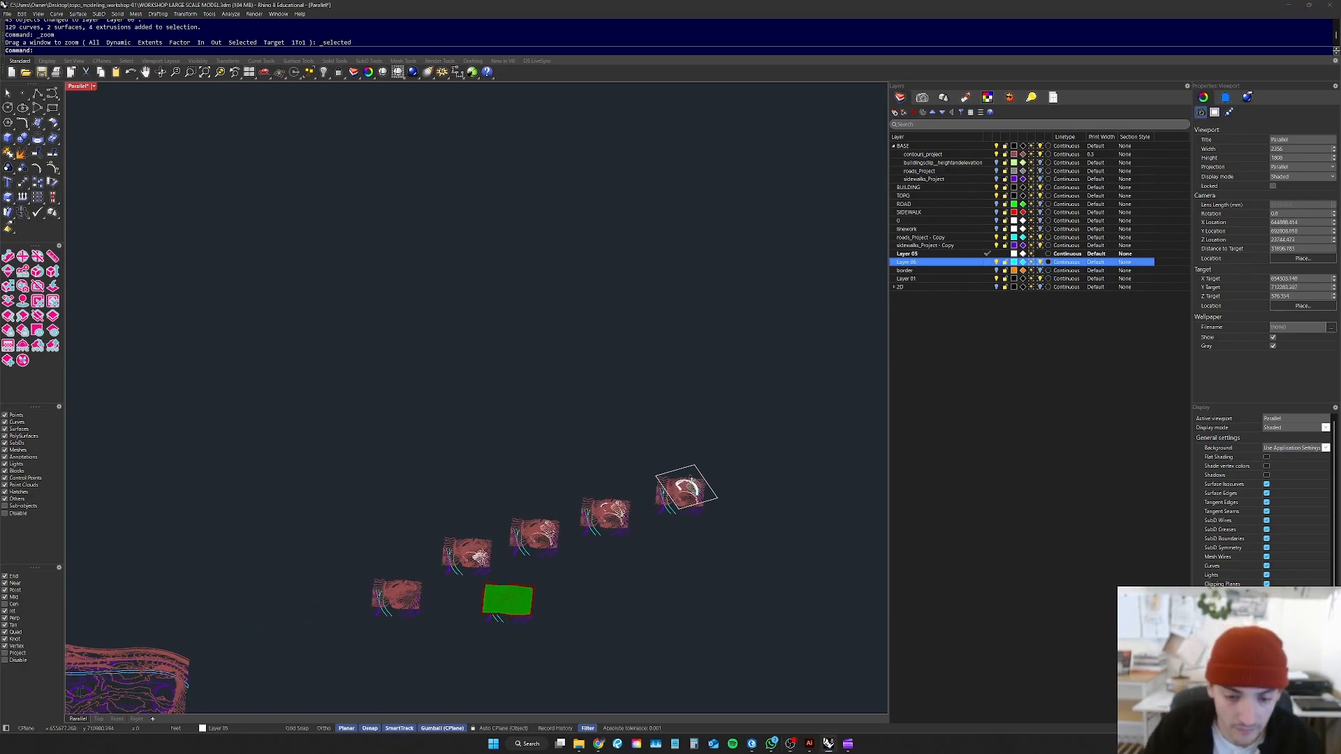
{"action": "right_click_drag", "start_coordinate": [706, 490], "coordinate": [642, 493]}
{"action": "left_click_drag", "start_coordinate": [0, 209], "coordinate": [1123, 114]}
{"action": "left_click", "coordinate": [1163, 114]}
{"action": "scroll", "coordinate": [602, 468], "scroll_direction": "down", "scroll_amount": 5}
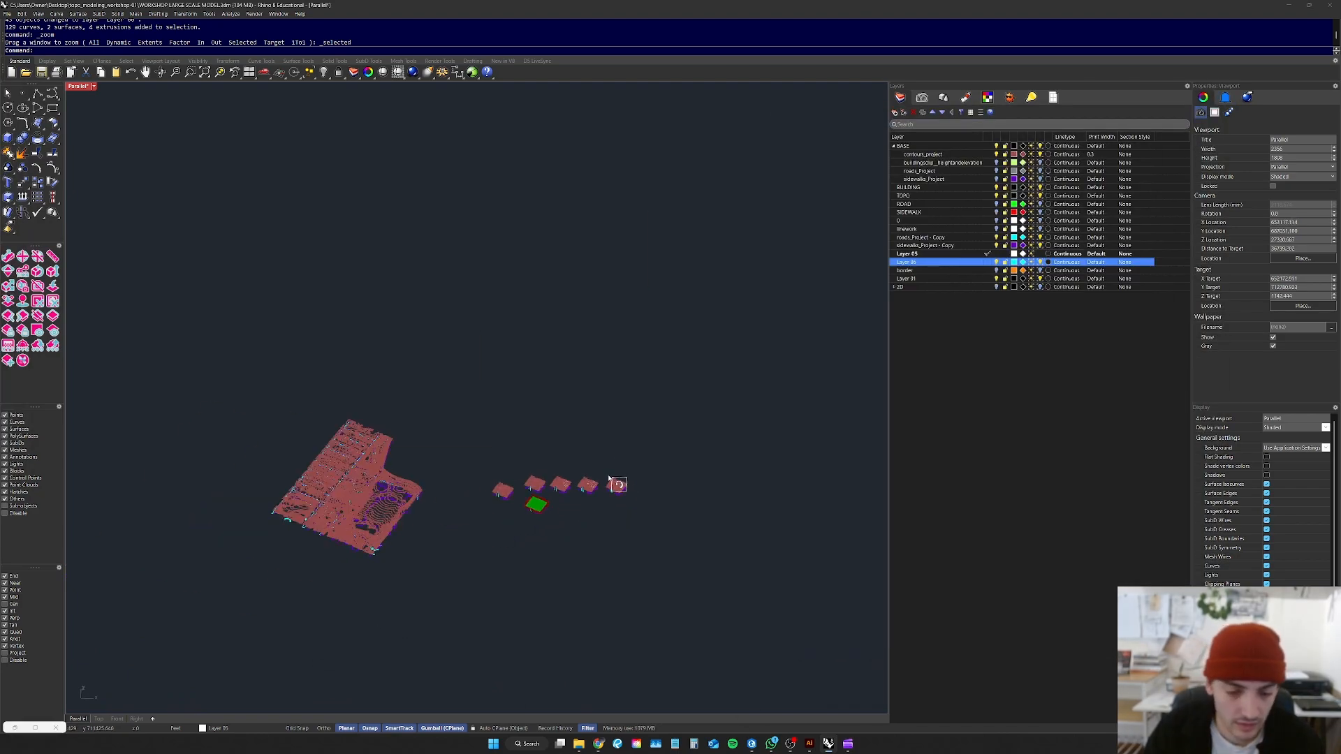
{"action": "scroll", "coordinate": [606, 482], "scroll_direction": "up", "scroll_amount": 3}
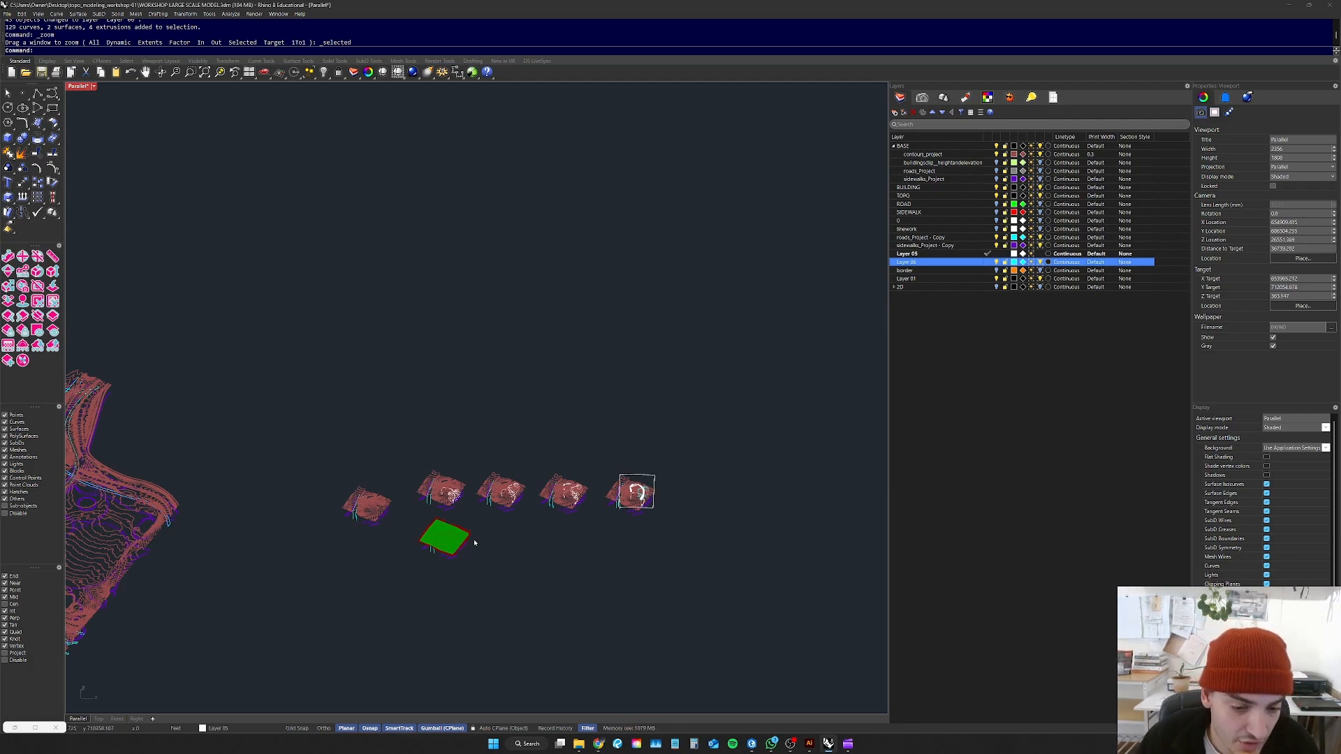
{"action": "right_click_drag", "start_coordinate": [477, 542], "coordinate": [496, 514]}
{"action": "scroll", "coordinate": [493, 515], "scroll_direction": "down", "scroll_amount": 10}
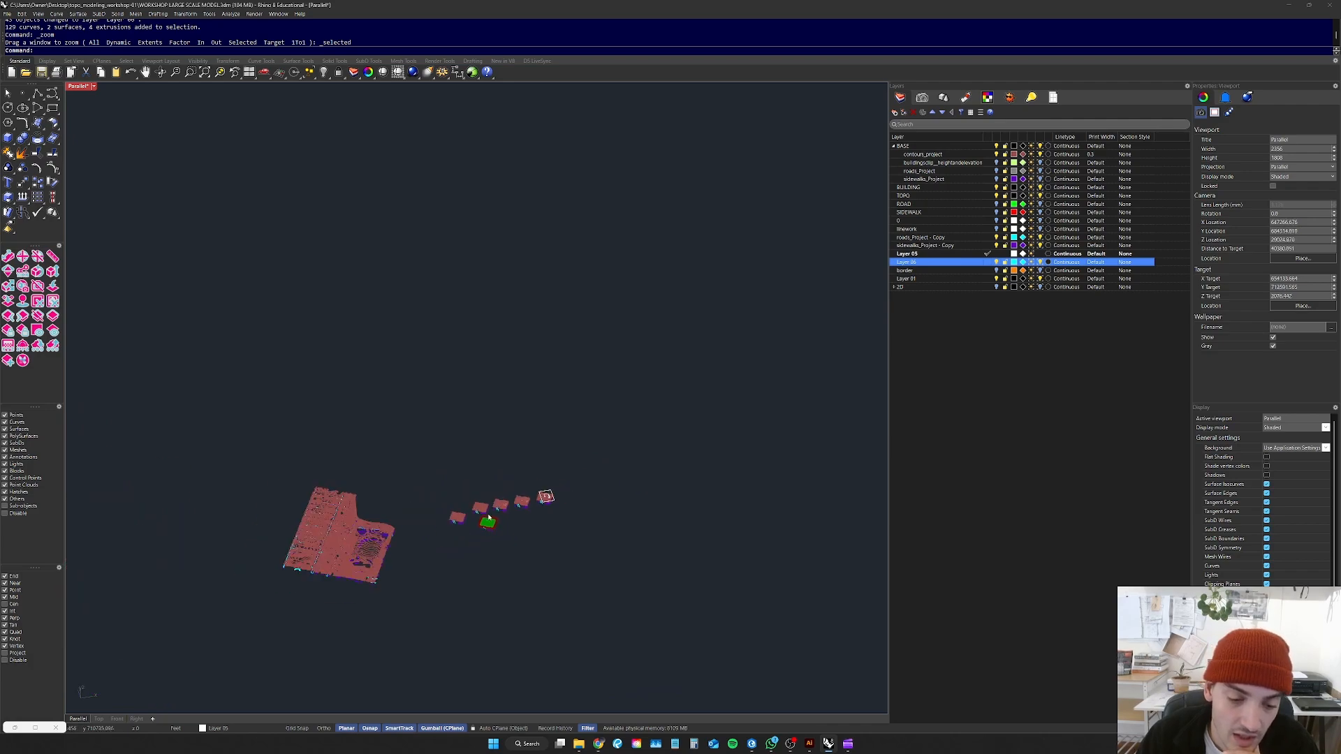
{"action": "scroll", "coordinate": [495, 514], "scroll_direction": "up", "scroll_amount": 11}
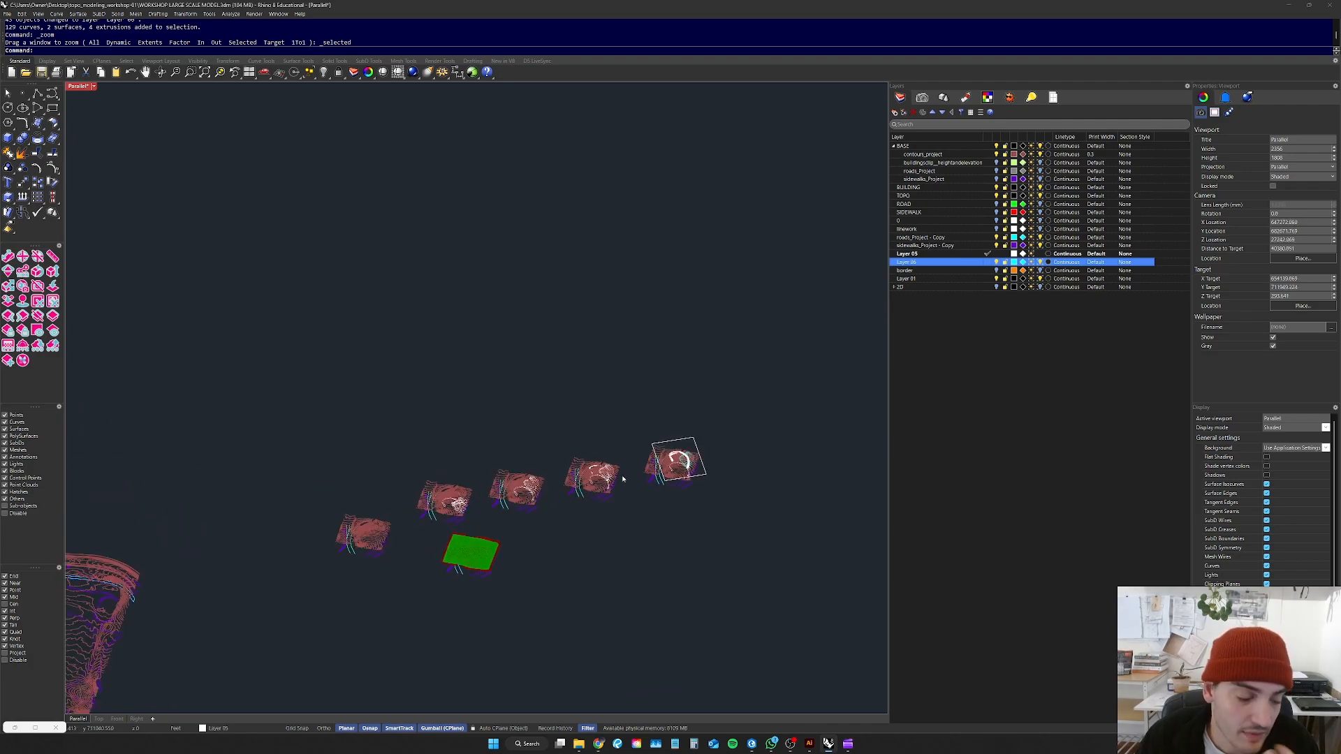
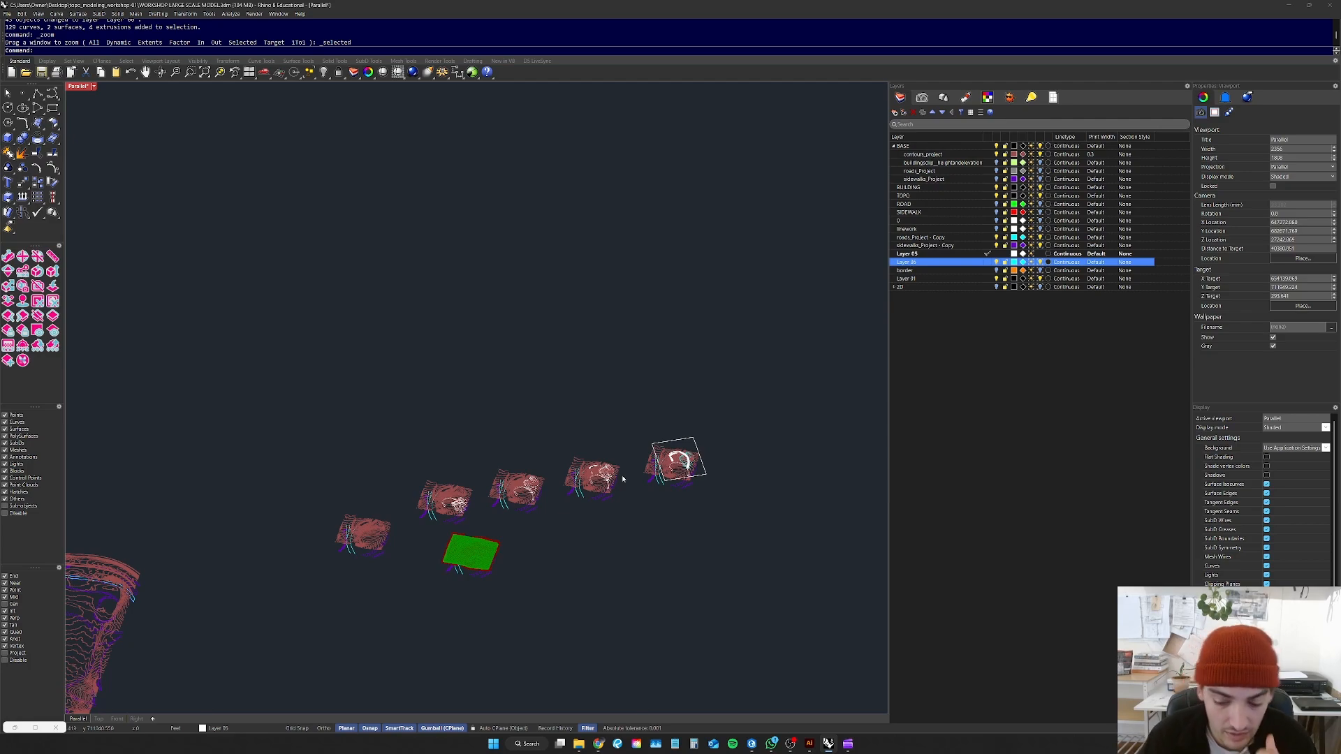
{"action": "scroll", "coordinate": [335, 526], "scroll_direction": "down", "scroll_amount": 5}
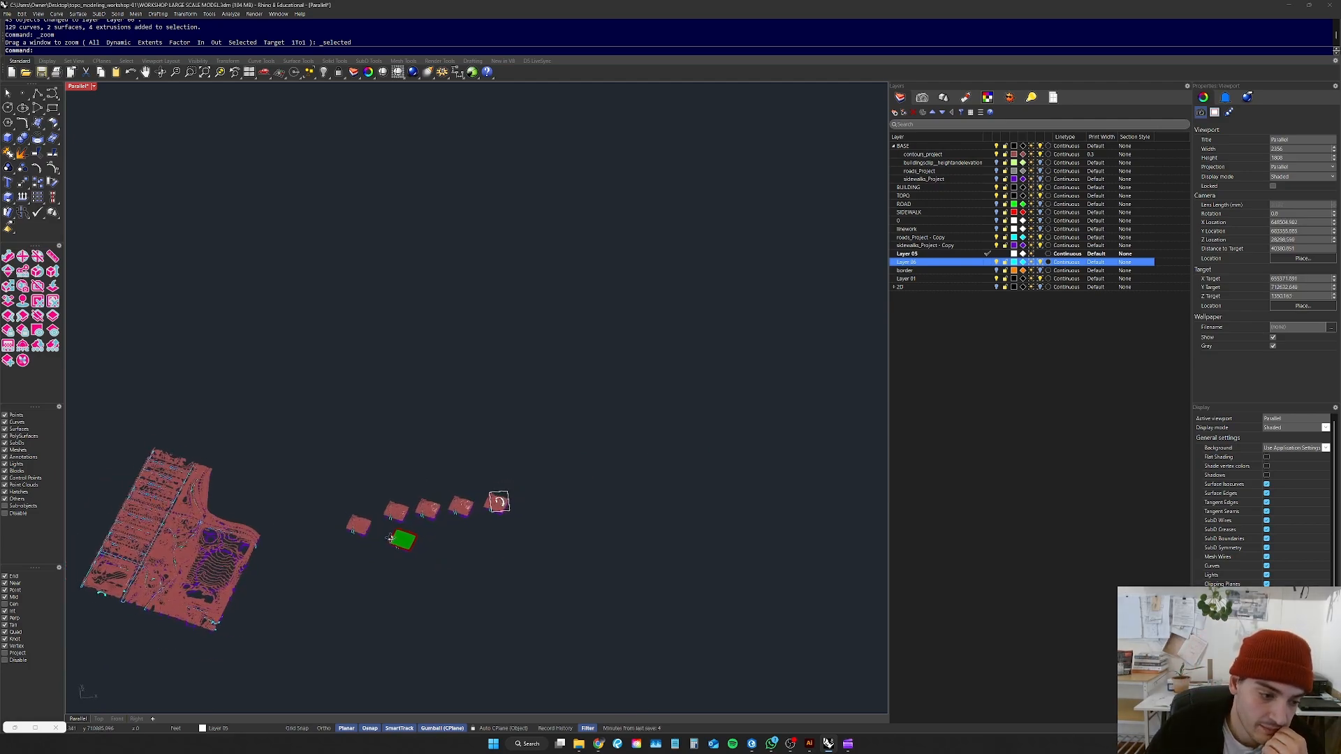
{"action": "scroll", "coordinate": [331, 533], "scroll_direction": "up", "scroll_amount": 3}
{"action": "scroll", "coordinate": [394, 513], "scroll_direction": "down", "scroll_amount": 5}
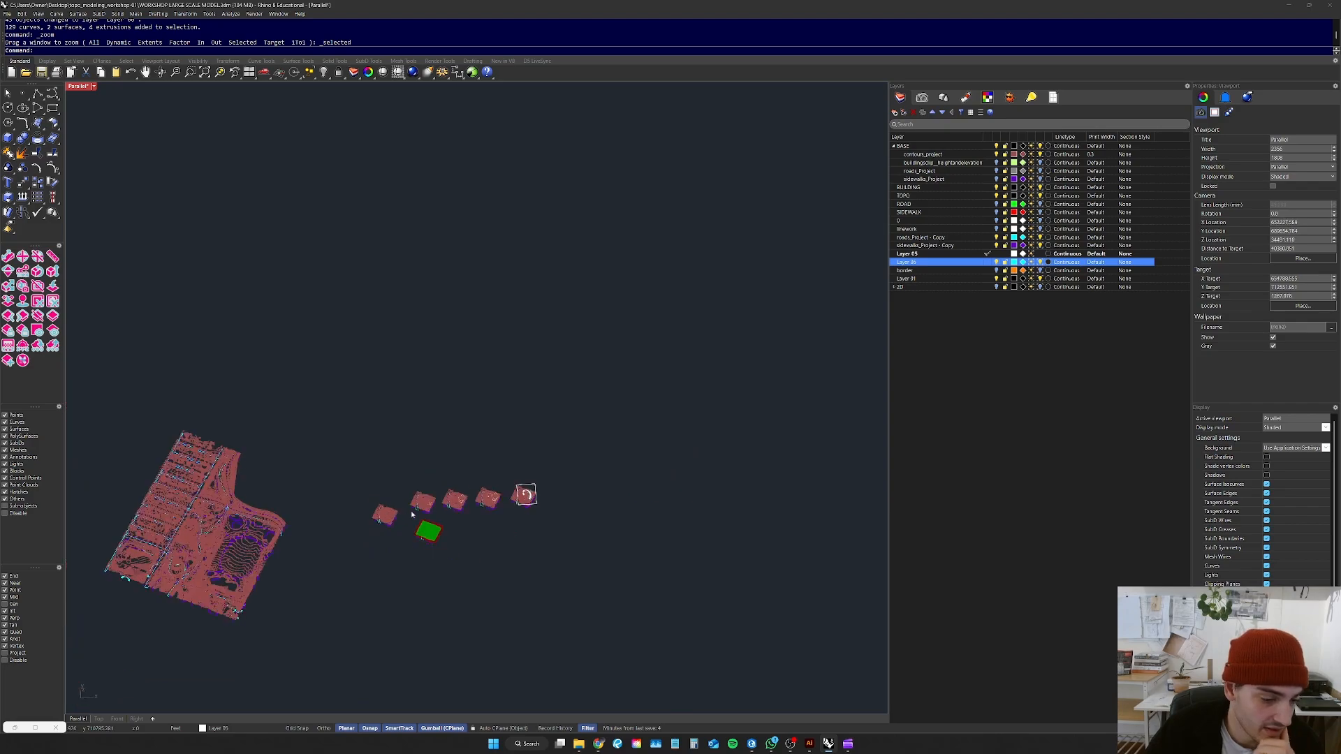
{"action": "scroll", "coordinate": [299, 522], "scroll_direction": "up", "scroll_amount": 6}
{"action": "scroll", "coordinate": [349, 531], "scroll_direction": "up", "scroll_amount": 6}
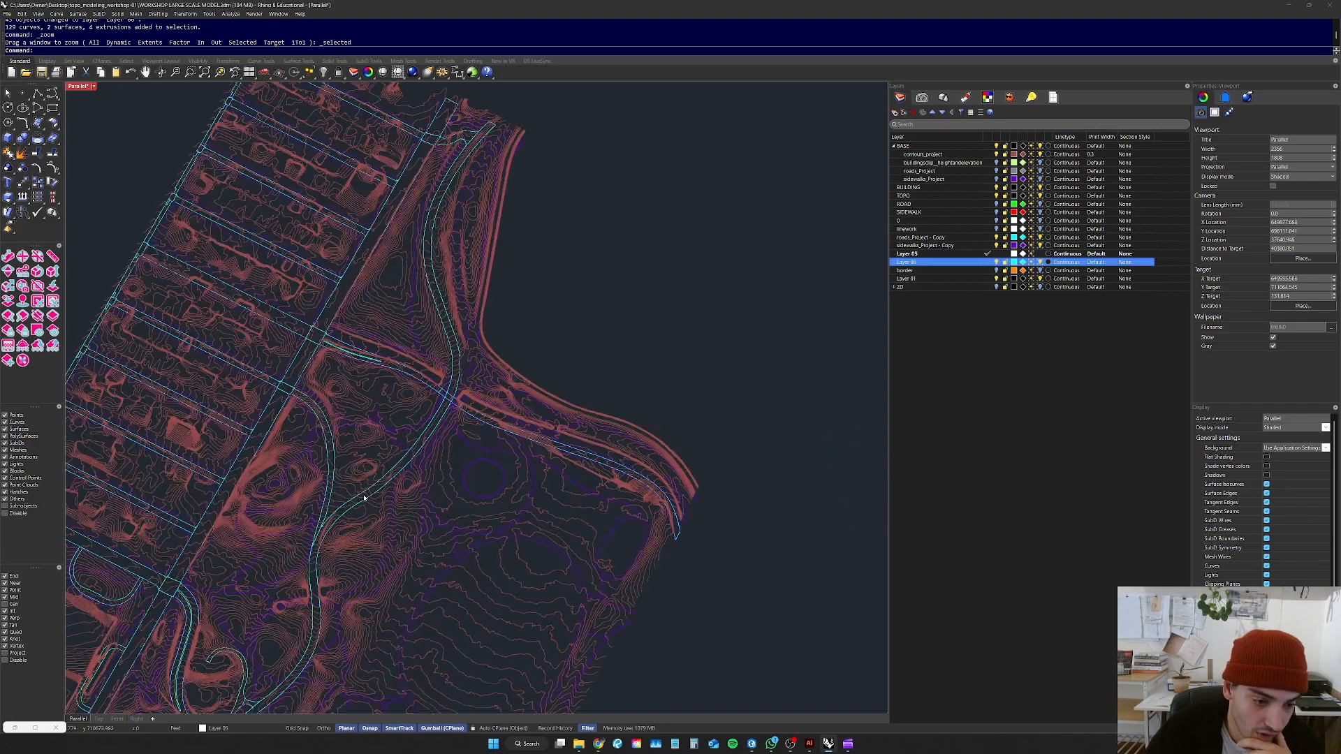
{"action": "scroll", "coordinate": [386, 557], "scroll_direction": "down", "scroll_amount": 8}
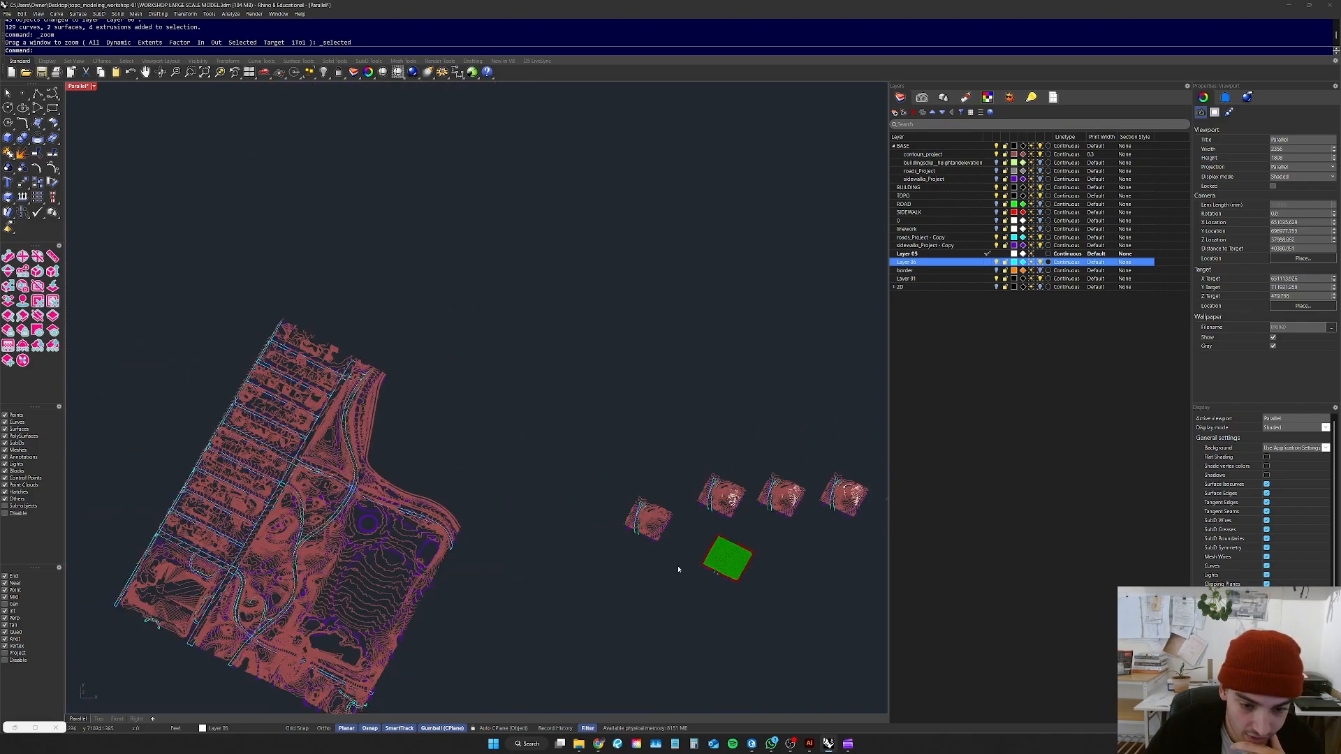
Step: Select the contour curves of the first cropped terrain study, zoom to them, inspect them from another angle, and clear the selection
{"action": "scroll", "coordinate": [663, 505], "scroll_direction": "up", "scroll_amount": 5}
{"action": "left_click_drag", "start_coordinate": [712, 474], "coordinate": [560, 620]}
{"action": "type", "text": "zs"}
{"action": "key", "text": "Return"}
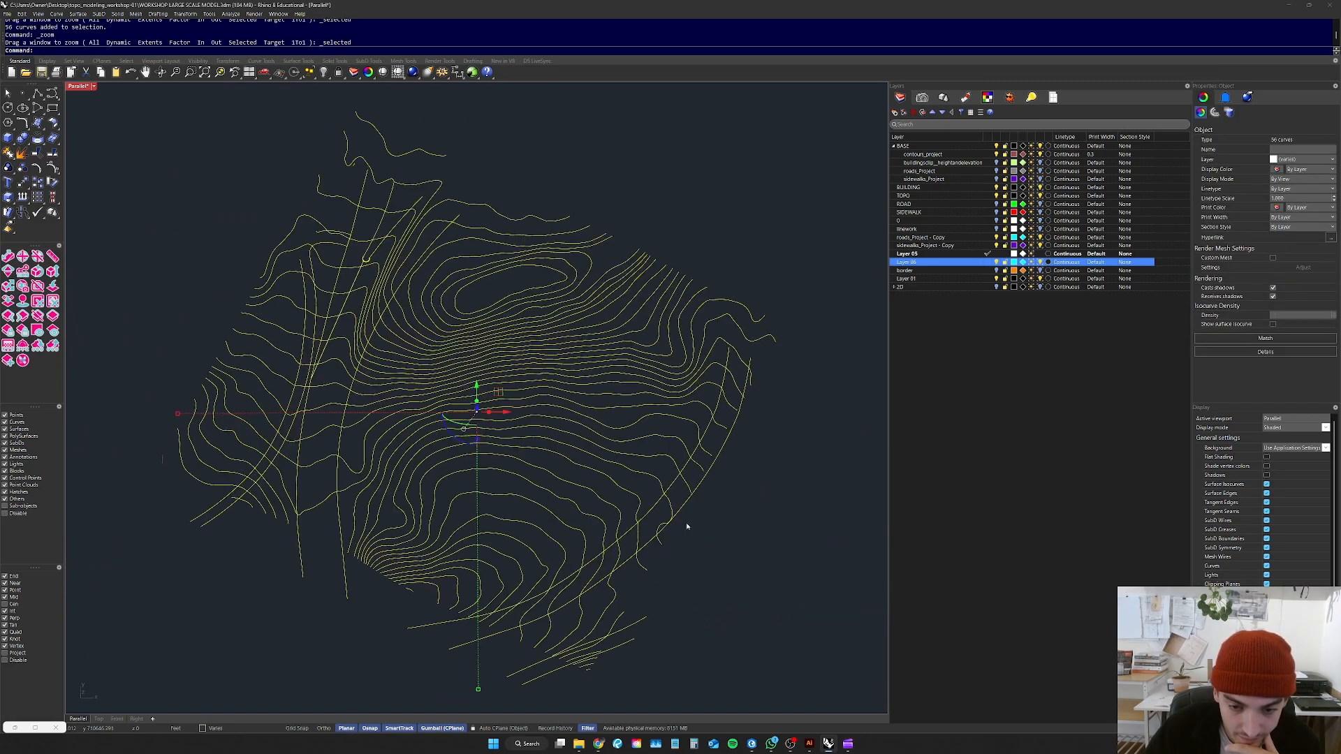
{"action": "right_click_drag", "start_coordinate": [793, 473], "coordinate": [554, 515]}
{"action": "key", "text": "Escape"}
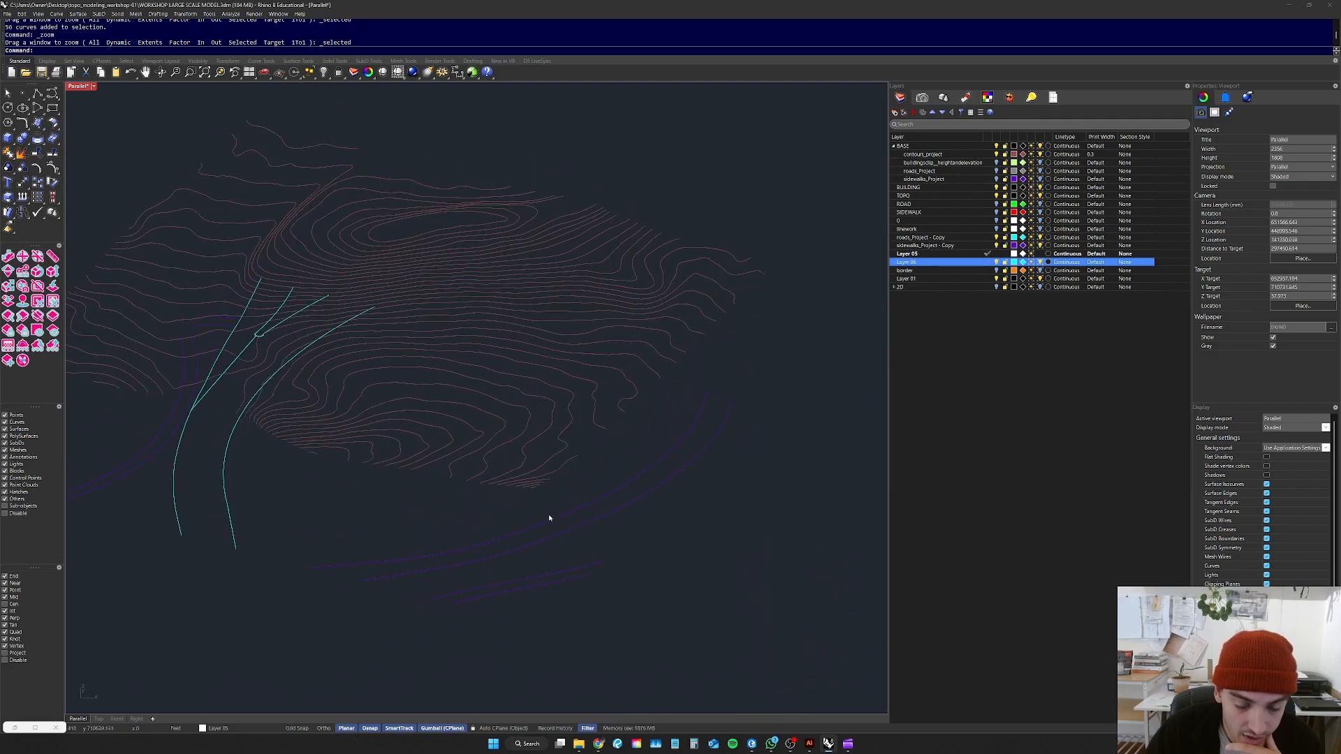
Step: Switch to the Top view and compare the plain terrain study with the neighbouring study containing the curved path and regraded contours
{"action": "left_click", "coordinate": [98, 719]}
{"action": "scroll", "coordinate": [469, 424], "scroll_direction": "down", "scroll_amount": 15}
{"action": "right_click_drag", "start_coordinate": [254, 447], "coordinate": [510, 457]}
{"action": "scroll", "coordinate": [388, 477], "scroll_direction": "up", "scroll_amount": 10}
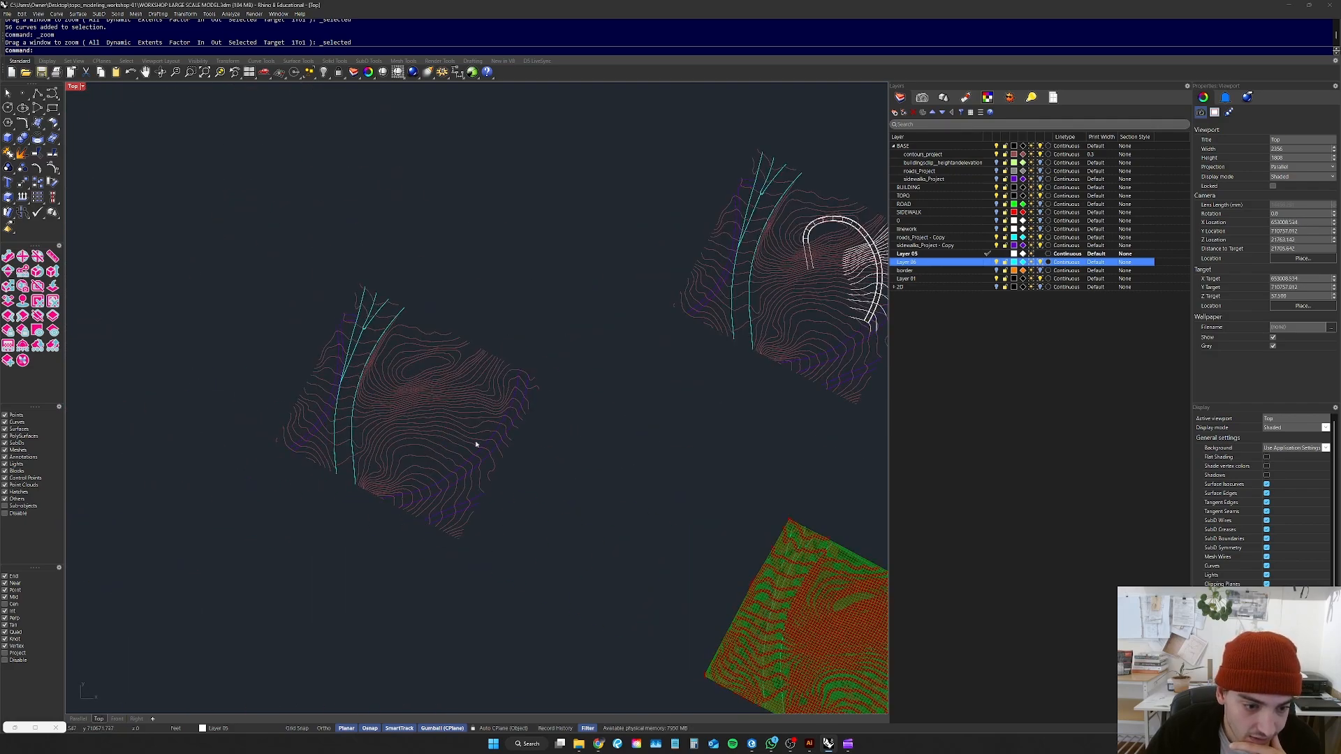
{"action": "scroll", "coordinate": [481, 458], "scroll_direction": "up", "scroll_amount": 10}
{"action": "scroll", "coordinate": [492, 472], "scroll_direction": "down", "scroll_amount": 8}
{"action": "right_click_drag", "start_coordinate": [838, 378], "coordinate": [579, 440]}
{"action": "scroll", "coordinate": [578, 442], "scroll_direction": "up", "scroll_amount": 10}
{"action": "right_click_drag", "start_coordinate": [775, 257], "coordinate": [615, 489]}
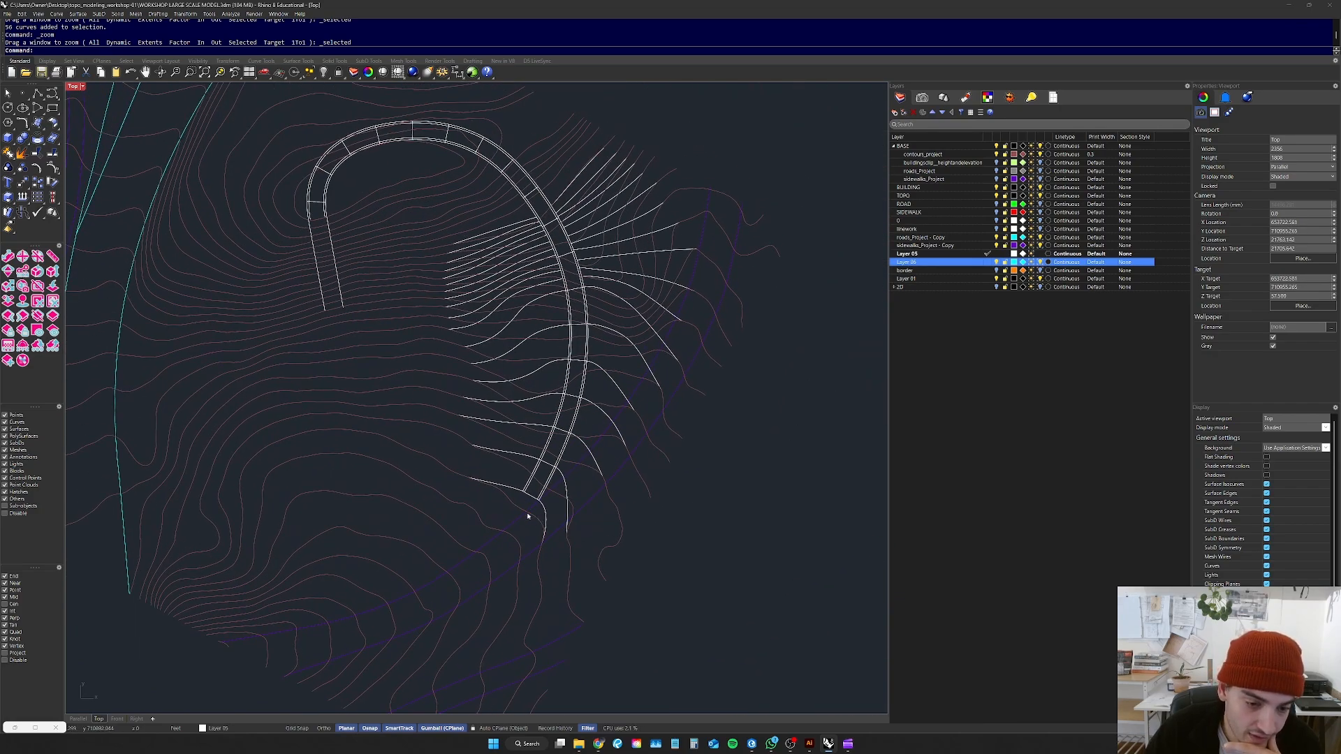
{"action": "scroll", "coordinate": [634, 469], "scroll_direction": "down", "scroll_amount": 8}
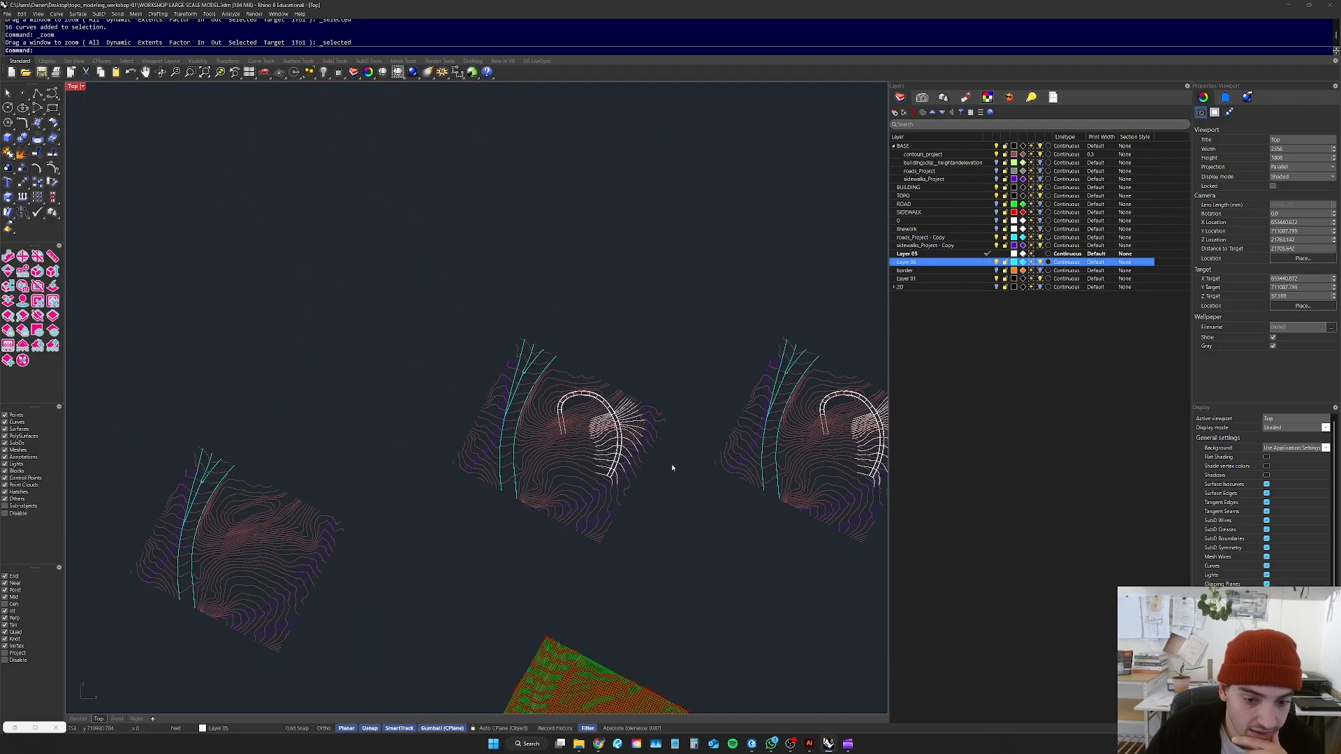
Step: Examine the curved path and regraded contours of the second terrain study and compare them with the adjacent studies in the row
{"action": "scroll", "coordinate": [586, 470], "scroll_direction": "up", "scroll_amount": 8}
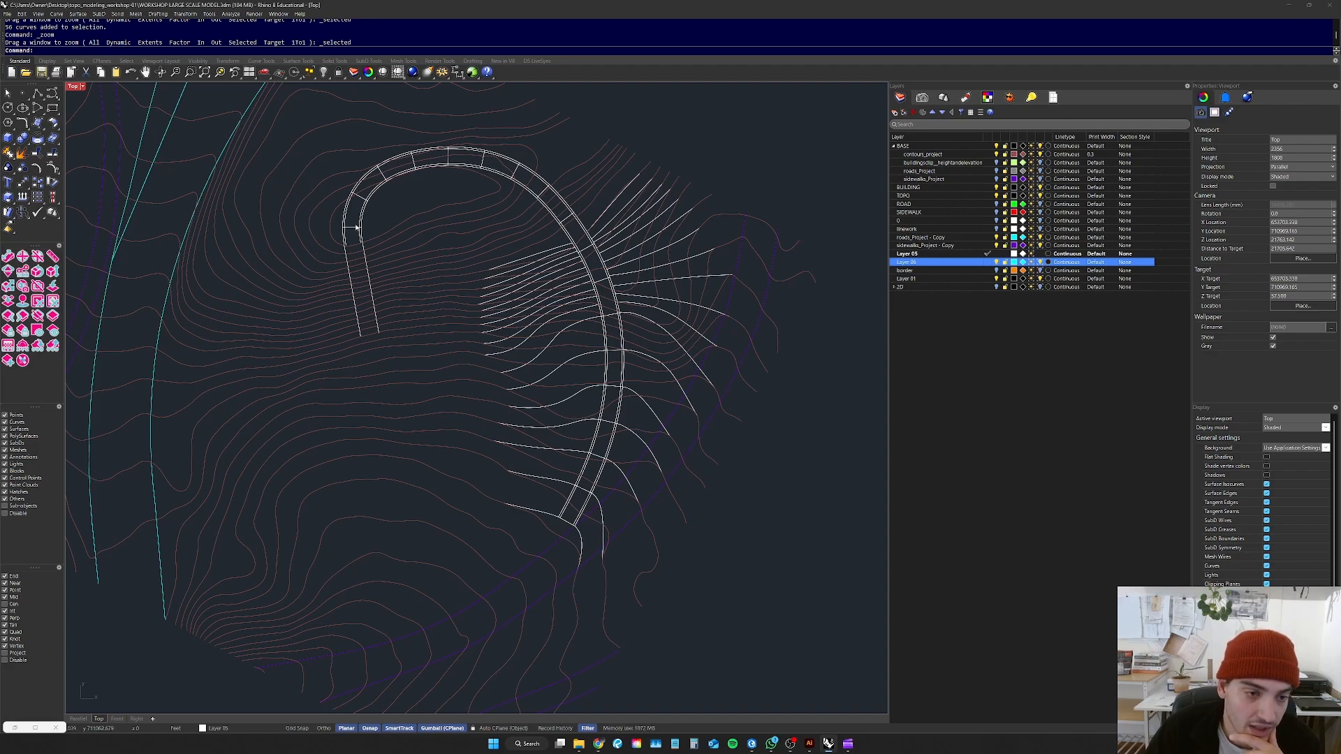
{"action": "scroll", "coordinate": [657, 315], "scroll_direction": "down", "scroll_amount": 5}
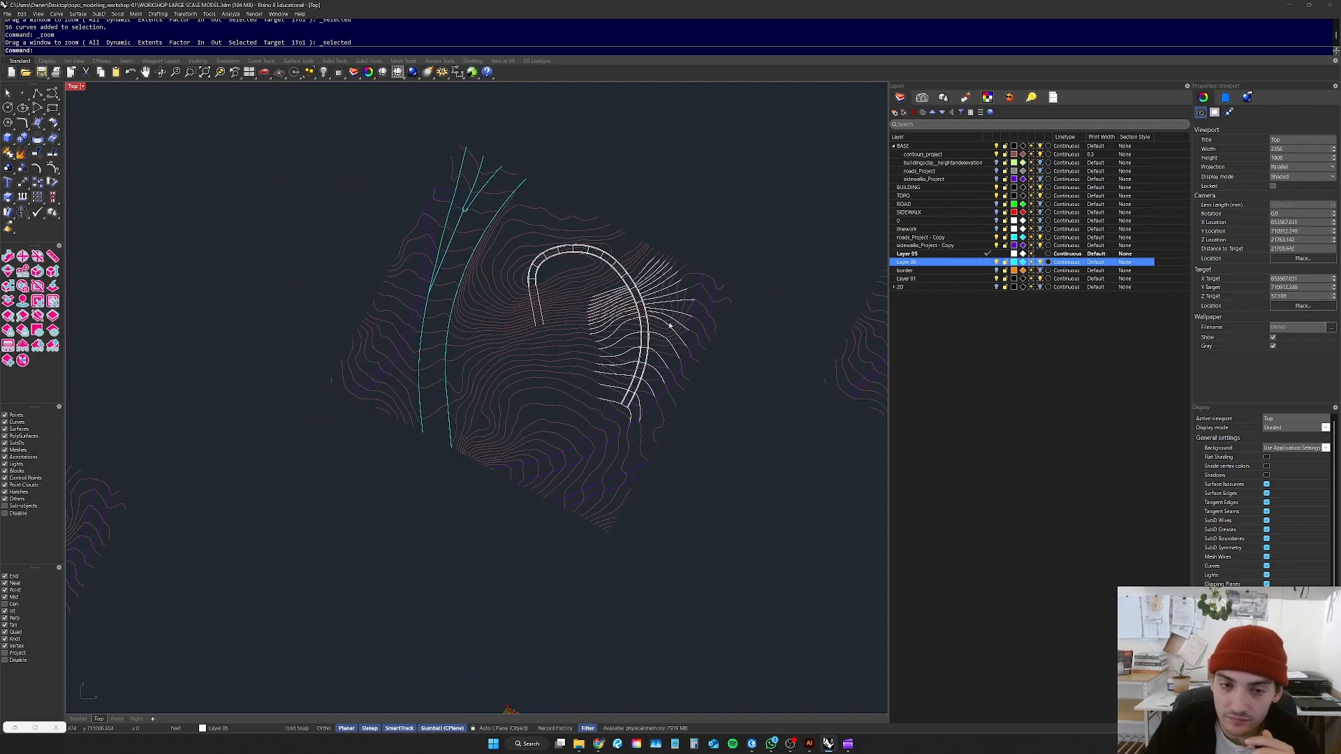
{"action": "scroll", "coordinate": [641, 383], "scroll_direction": "up", "scroll_amount": 5}
{"action": "scroll", "coordinate": [644, 382], "scroll_direction": "down", "scroll_amount": 3}
{"action": "right_click_drag", "start_coordinate": [686, 453], "coordinate": [494, 393]}
{"action": "scroll", "coordinate": [637, 391], "scroll_direction": "down", "scroll_amount": 8}
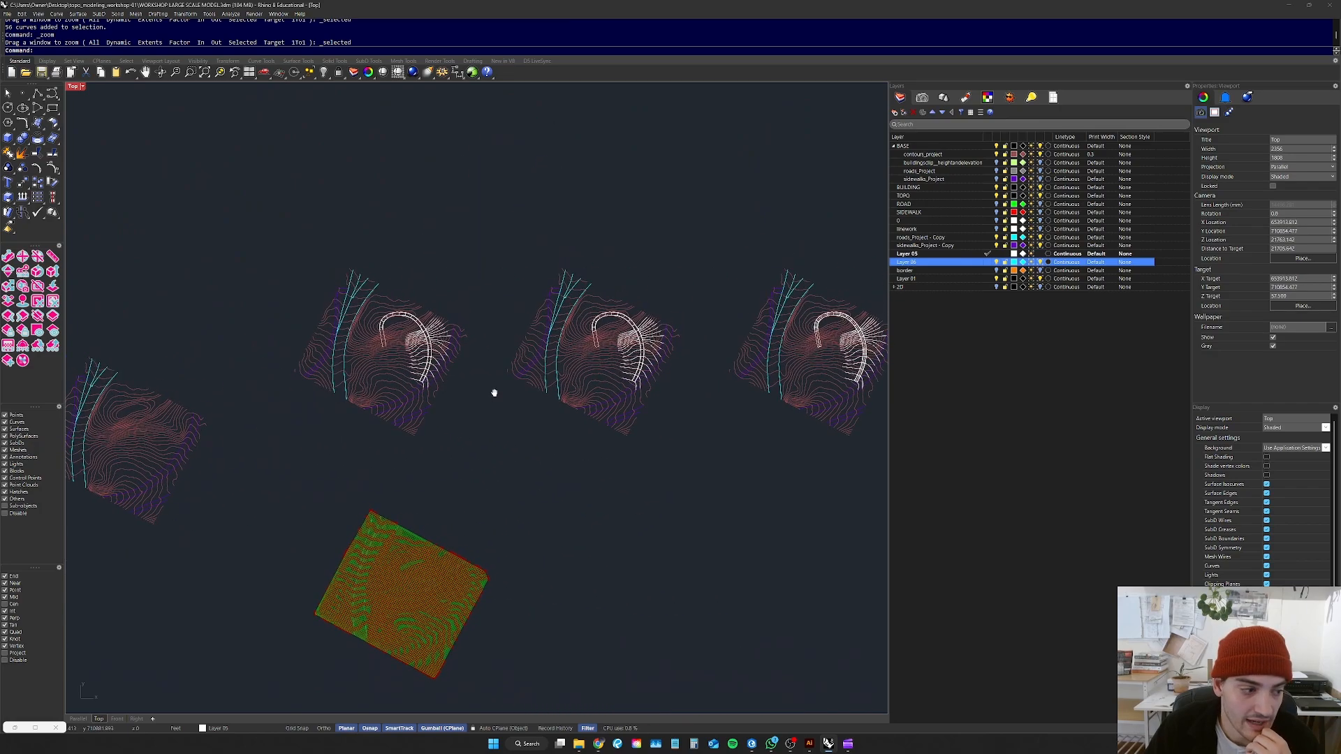
{"action": "scroll", "coordinate": [418, 342], "scroll_direction": "up", "scroll_amount": 16}
{"action": "scroll", "coordinate": [467, 347], "scroll_direction": "down", "scroll_amount": 6}
{"action": "right_click_drag", "start_coordinate": [560, 354], "coordinate": [597, 361]}
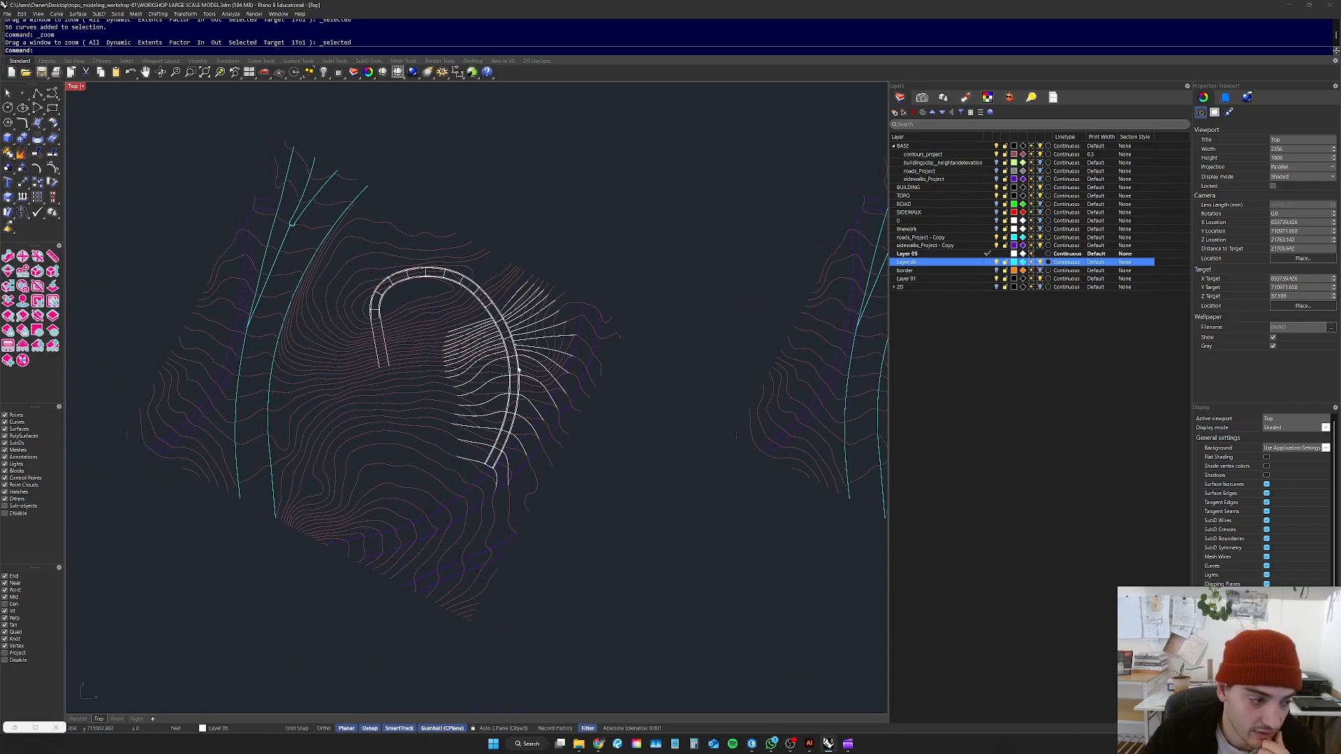
Step: Inspect how the regraded contours meet the inner and outer edges of the curved path along its full length
{"action": "scroll", "coordinate": [558, 405], "scroll_direction": "up", "scroll_amount": 4}
{"action": "scroll", "coordinate": [601, 453], "scroll_direction": "up", "scroll_amount": 4}
{"action": "scroll", "coordinate": [524, 556], "scroll_direction": "down", "scroll_amount": 4}
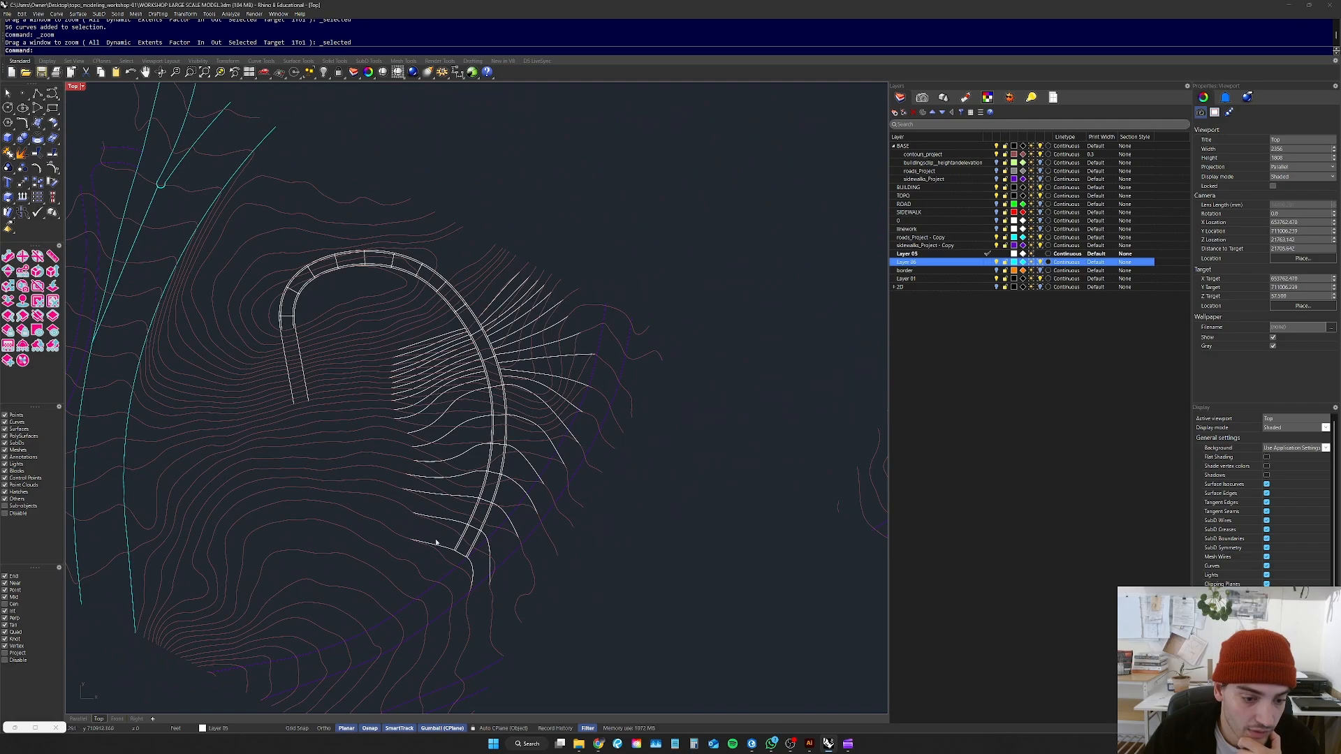
{"action": "scroll", "coordinate": [457, 553], "scroll_direction": "up", "scroll_amount": 3}
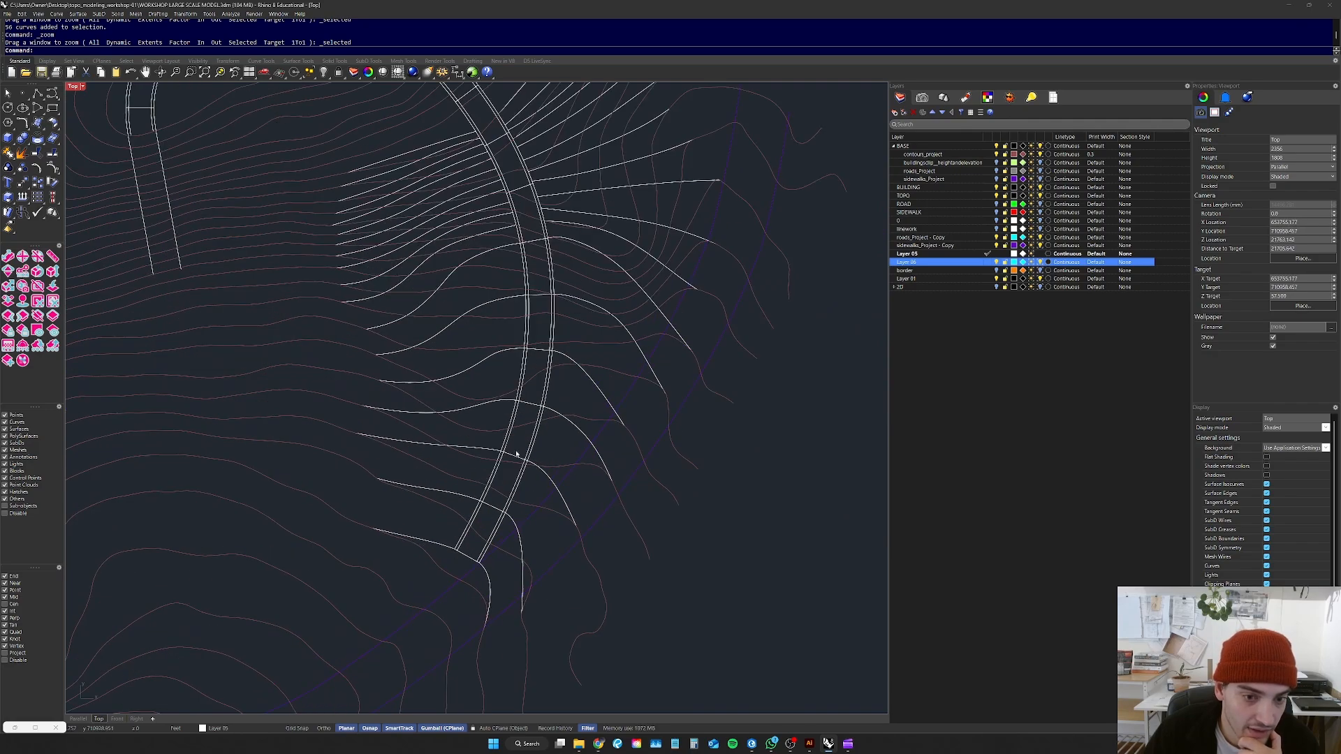
{"action": "right_click_drag", "start_coordinate": [535, 247], "coordinate": [595, 398]}
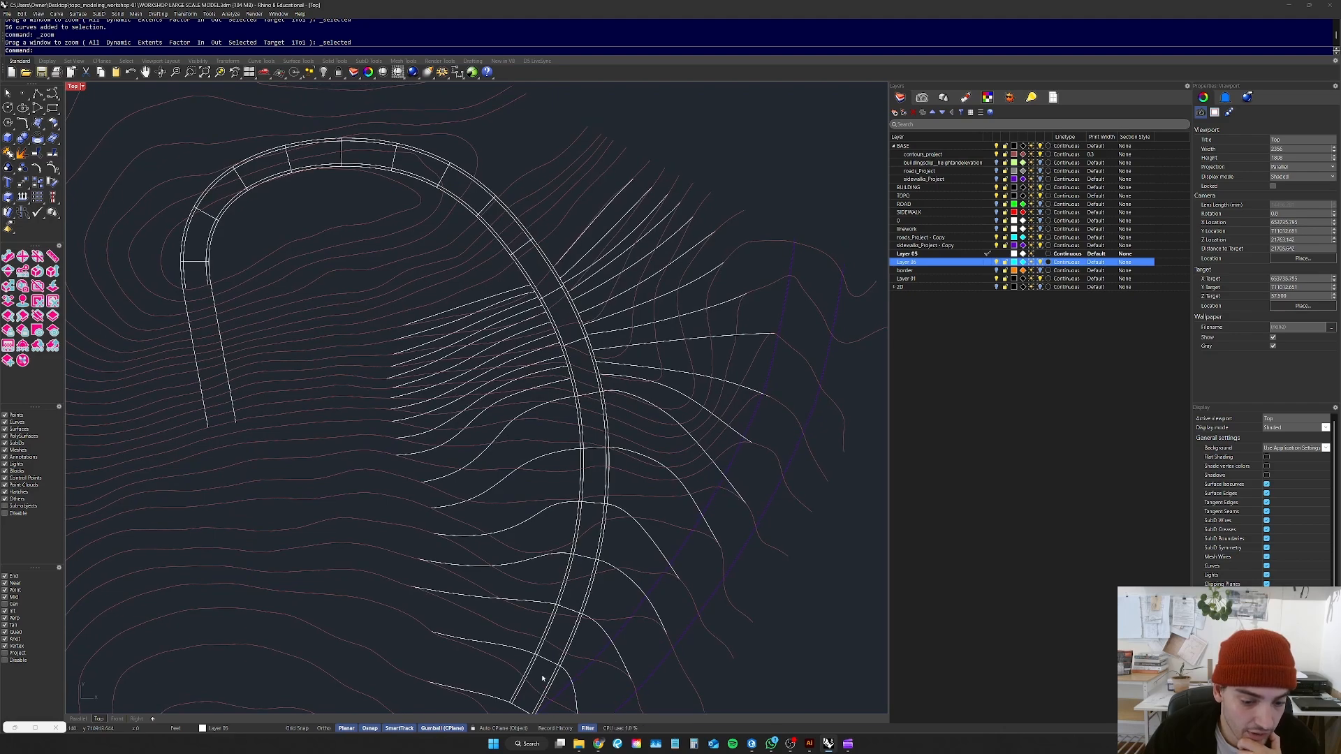
{"action": "right_click_drag", "start_coordinate": [588, 395], "coordinate": [607, 449]}
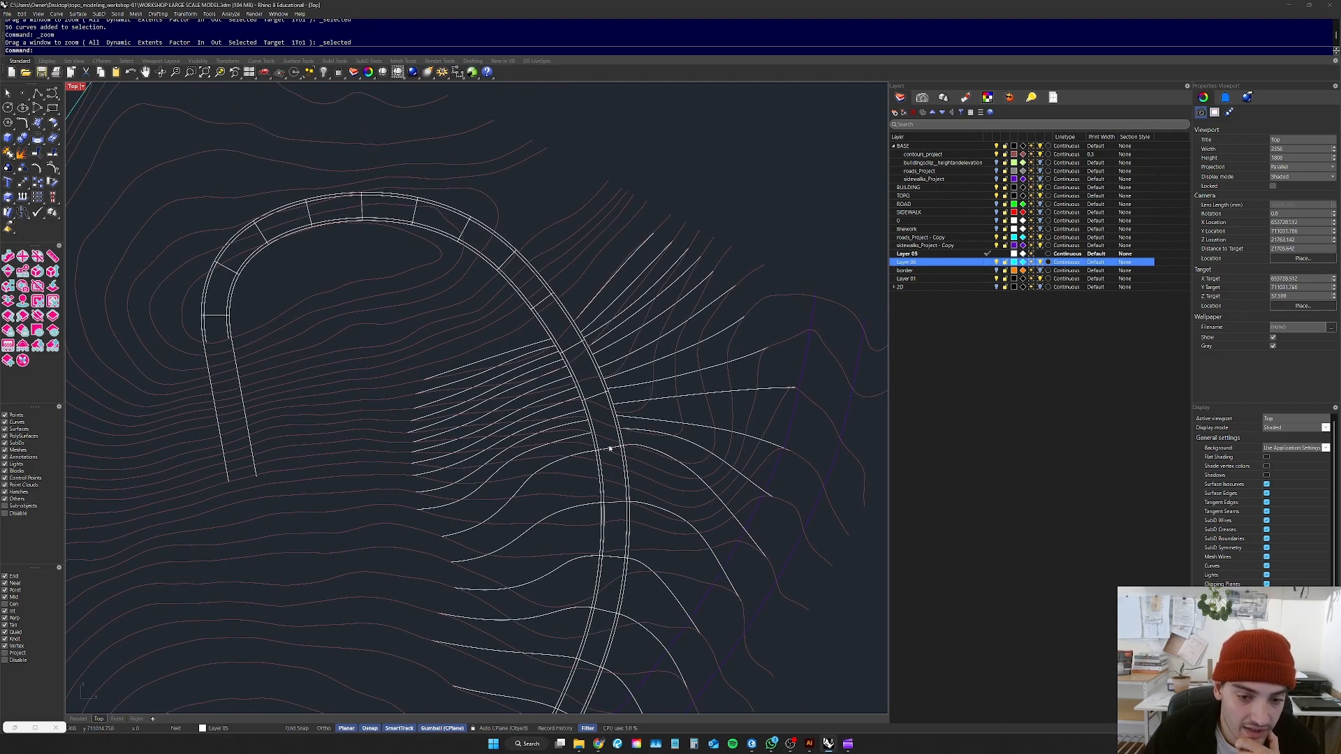
{"action": "scroll", "coordinate": [608, 449], "scroll_direction": "up", "scroll_amount": 6}
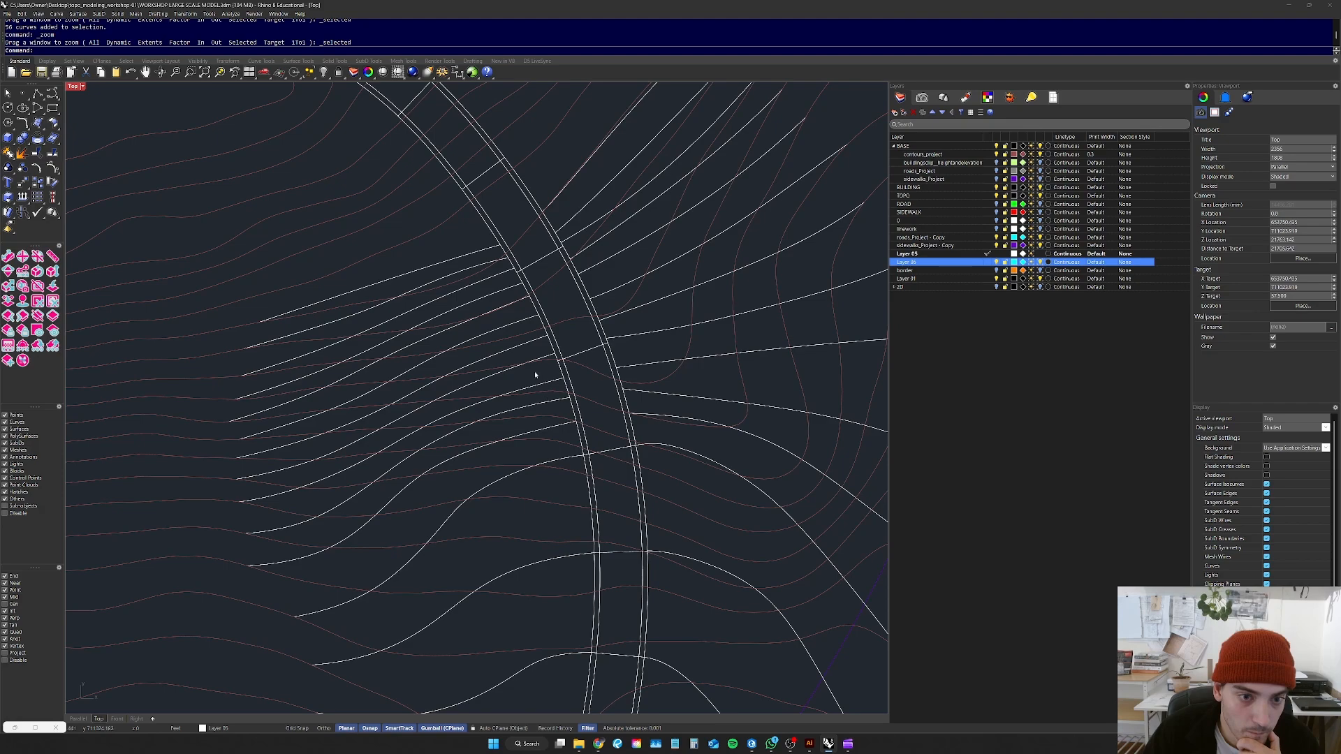
{"action": "scroll", "coordinate": [533, 439], "scroll_direction": "down", "scroll_amount": 6}
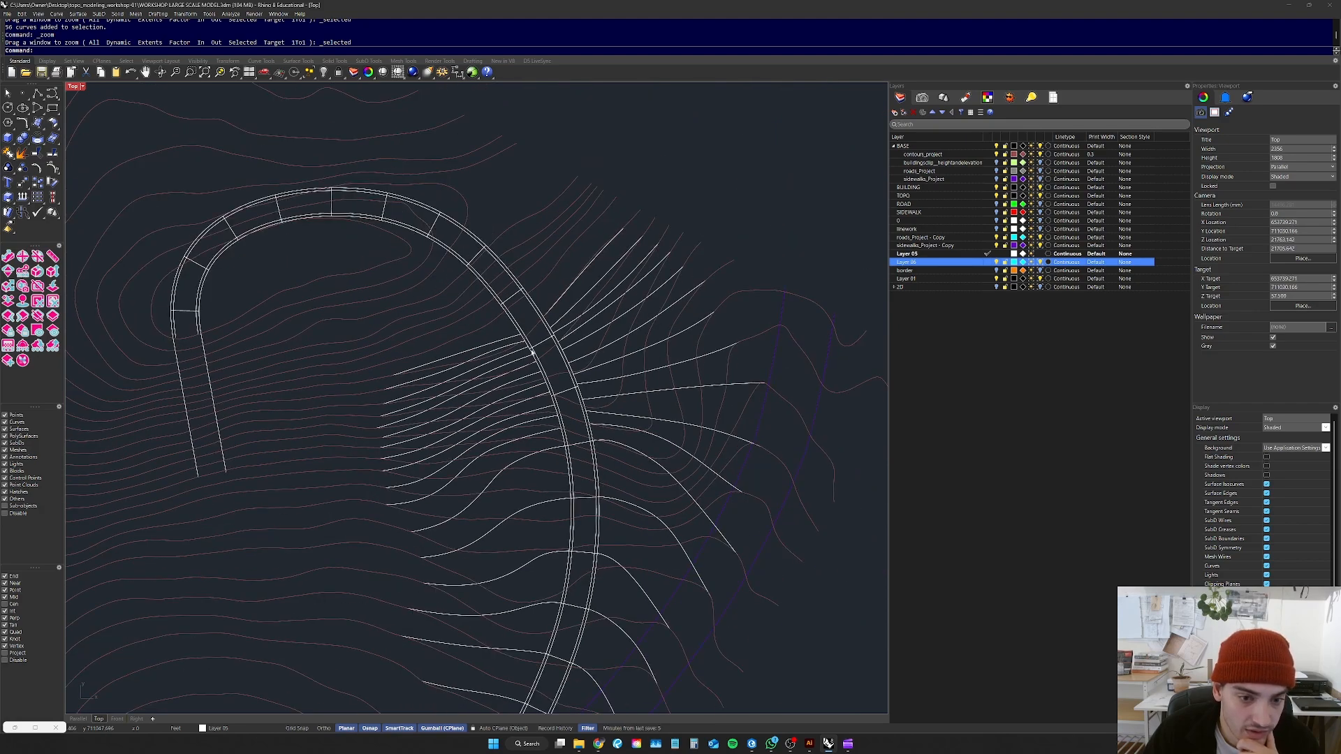
{"action": "scroll", "coordinate": [459, 259], "scroll_direction": "up", "scroll_amount": 5}
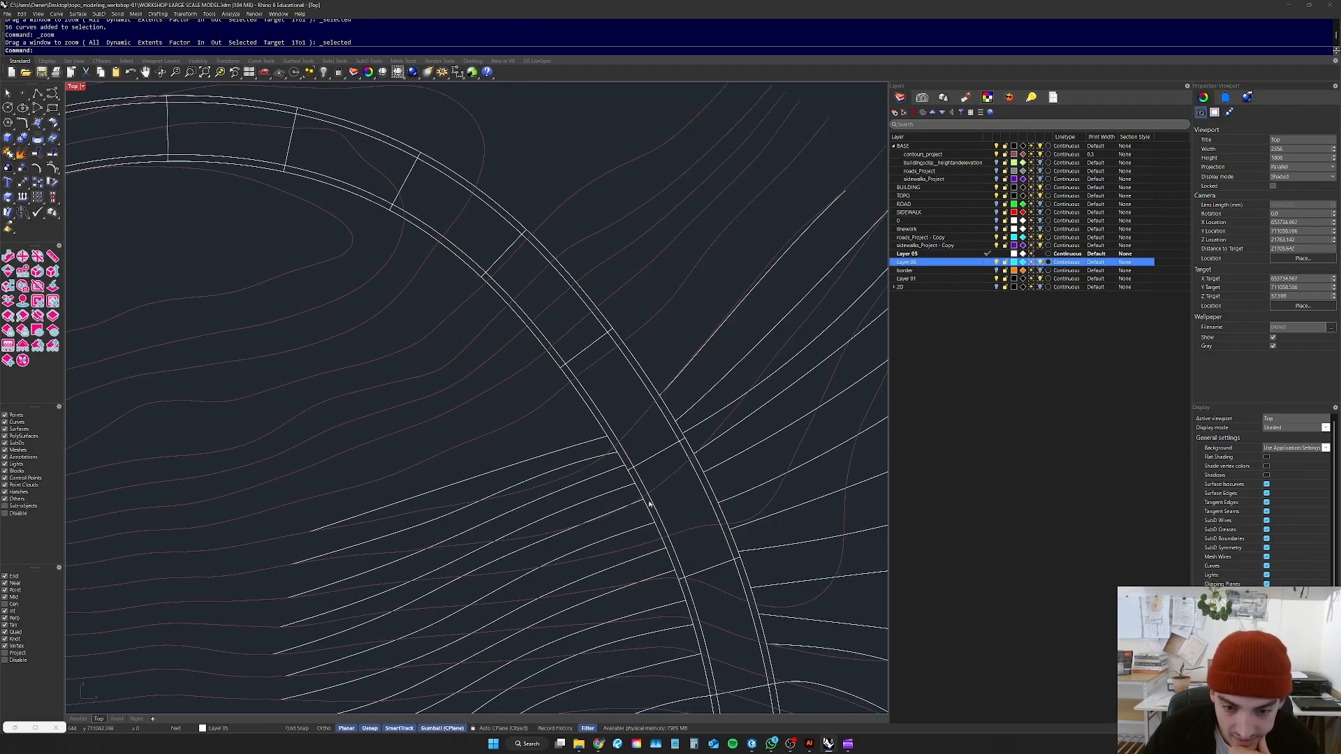
{"action": "scroll", "coordinate": [652, 509], "scroll_direction": "down", "scroll_amount": 4}
{"action": "scroll", "coordinate": [625, 479], "scroll_direction": "up", "scroll_amount": 7}
{"action": "scroll", "coordinate": [567, 500], "scroll_direction": "down", "scroll_amount": 5}
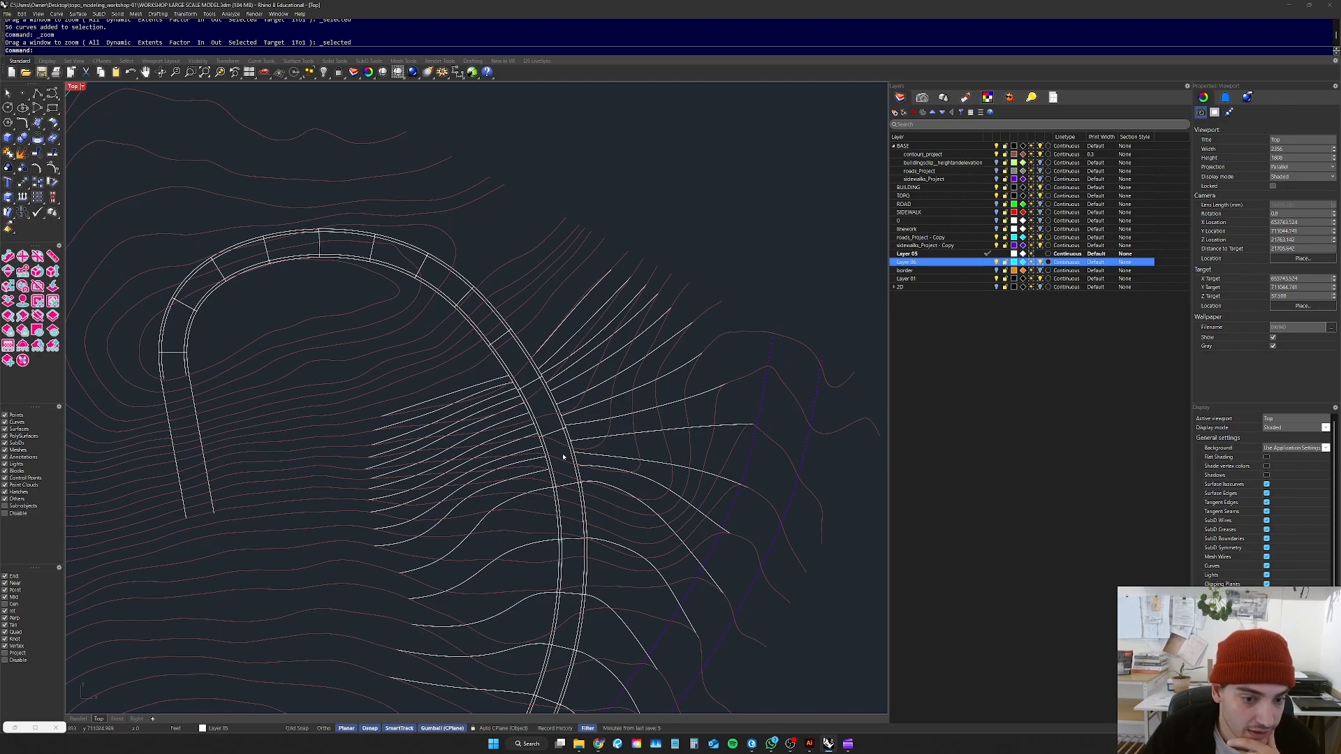
Step: Compare the third and fourth terrain studies in plan, checking the curved path's straight end section
{"action": "scroll", "coordinate": [276, 318], "scroll_direction": "down", "scroll_amount": 12}
{"action": "scroll", "coordinate": [461, 447], "scroll_direction": "down", "scroll_amount": 5}
{"action": "scroll", "coordinate": [628, 403], "scroll_direction": "up", "scroll_amount": 11}
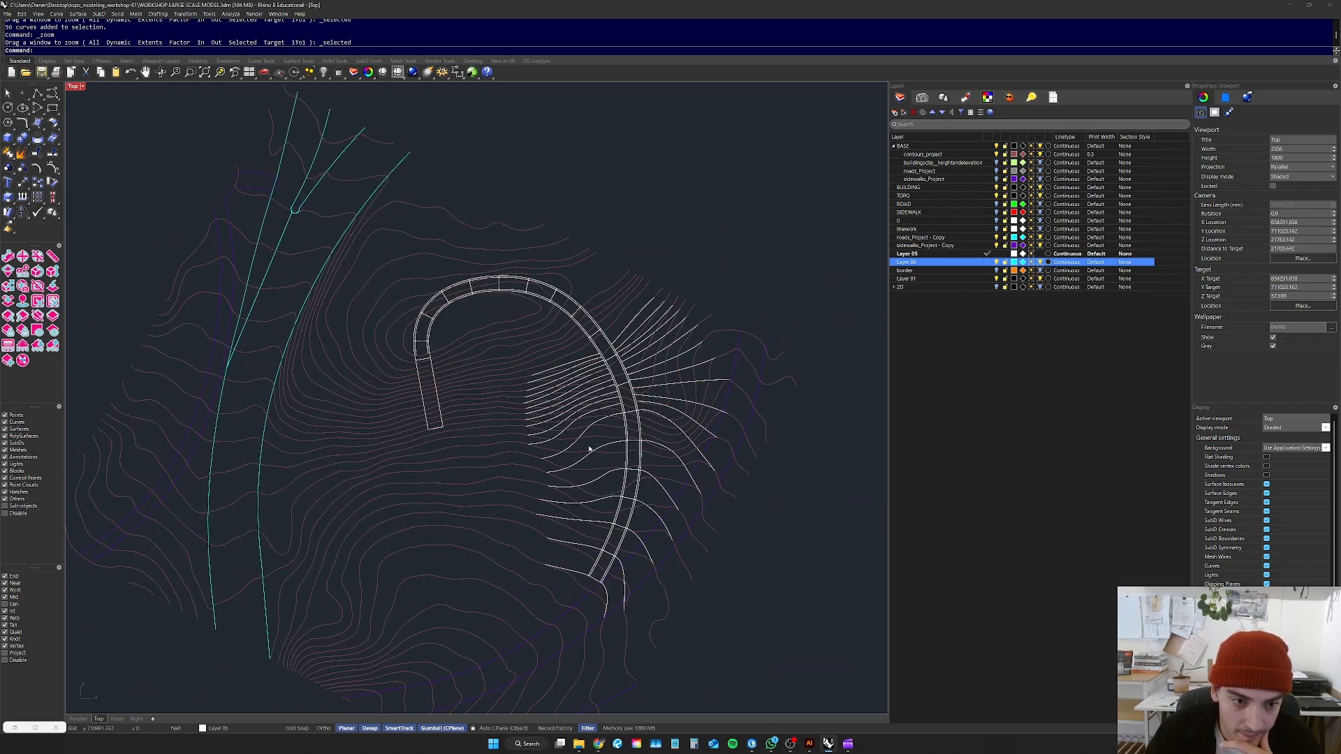
{"action": "scroll", "coordinate": [589, 449], "scroll_direction": "down", "scroll_amount": 8}
{"action": "scroll", "coordinate": [347, 441], "scroll_direction": "up", "scroll_amount": 7}
{"action": "scroll", "coordinate": [348, 443], "scroll_direction": "down", "scroll_amount": 8}
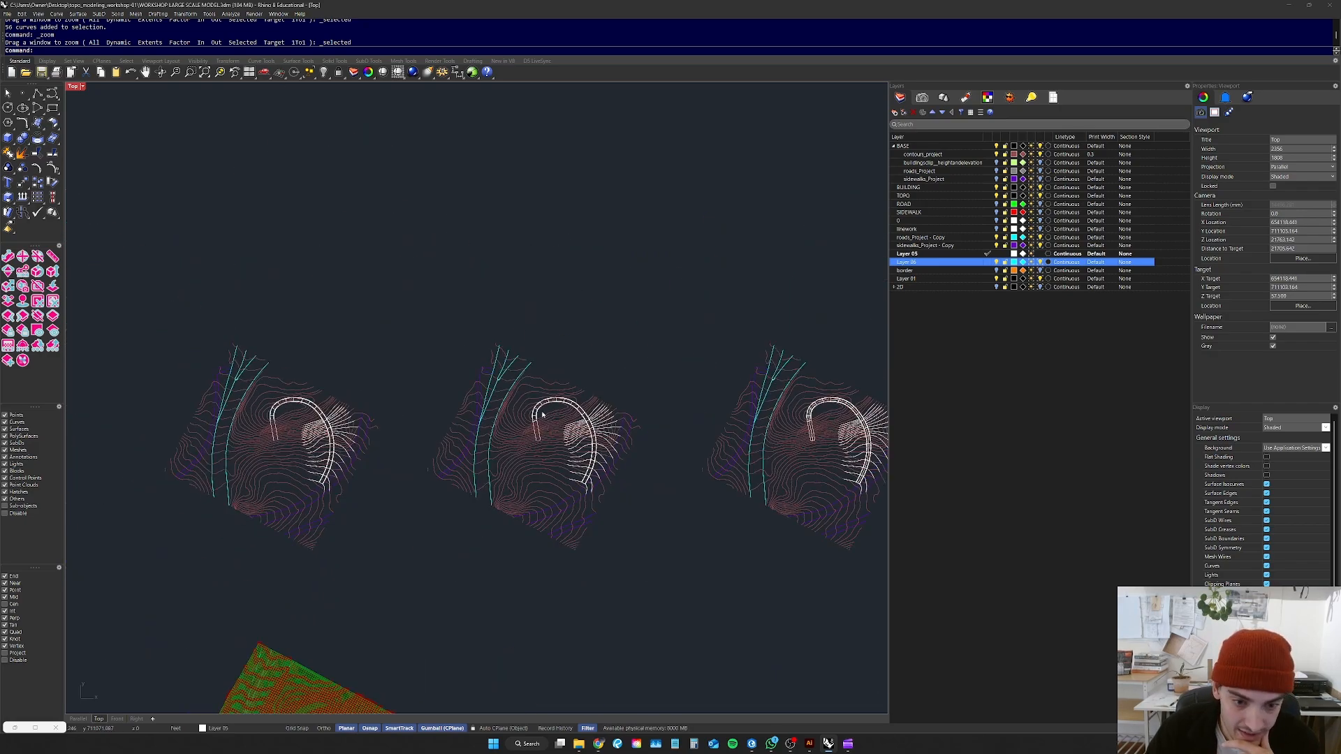
{"action": "scroll", "coordinate": [578, 380], "scroll_direction": "up", "scroll_amount": 7}
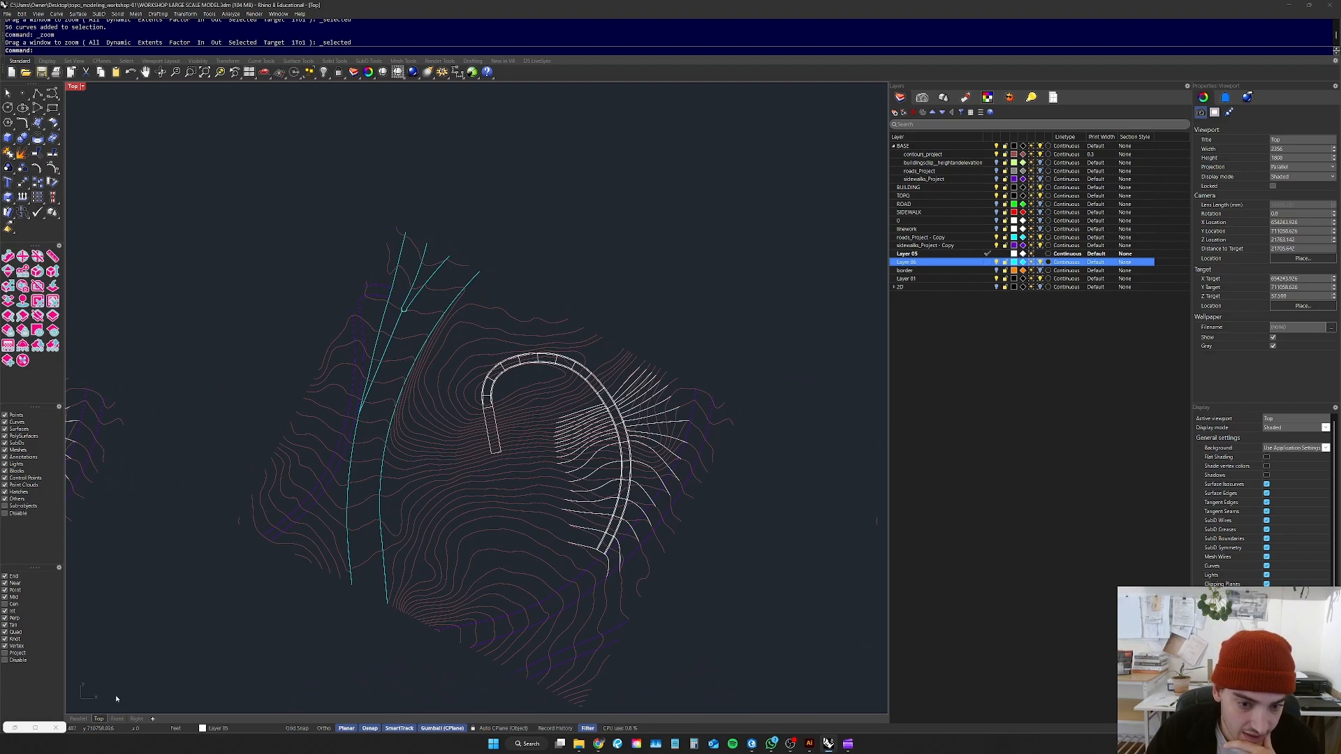
Step: Switch to the Parallel view and examine the regraded contours of the third terrain study in relation to its curved path below
{"action": "left_click", "coordinate": [78, 719]}
{"action": "scroll", "coordinate": [428, 556], "scroll_direction": "down", "scroll_amount": 6}
{"action": "scroll", "coordinate": [725, 510], "scroll_direction": "up", "scroll_amount": 6}
{"action": "scroll", "coordinate": [535, 526], "scroll_direction": "down", "scroll_amount": 6}
{"action": "right_click_drag", "start_coordinate": [536, 524], "coordinate": [616, 529]}
{"action": "scroll", "coordinate": [616, 529], "scroll_direction": "up", "scroll_amount": 5}
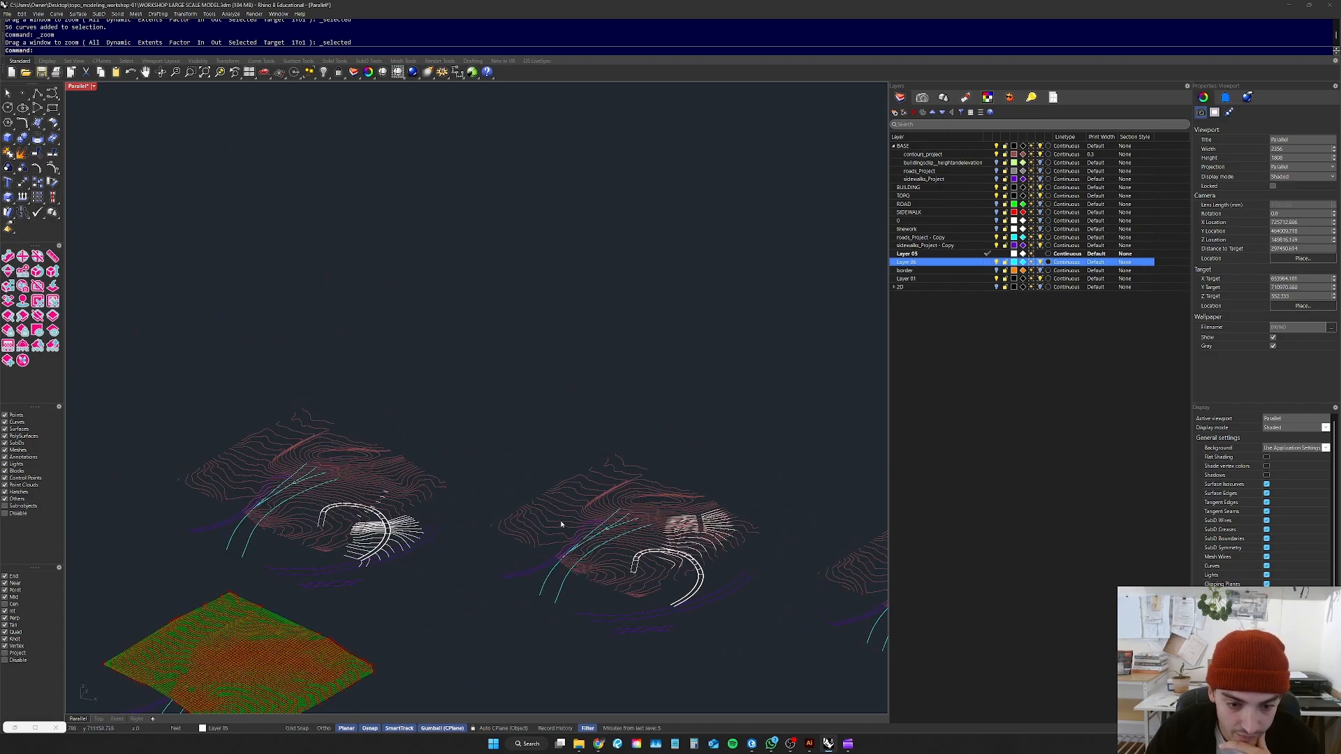
{"action": "right_click_drag", "start_coordinate": [739, 531], "coordinate": [683, 530]}
{"action": "scroll", "coordinate": [629, 548], "scroll_direction": "up", "scroll_amount": 5}
{"action": "scroll", "coordinate": [681, 537], "scroll_direction": "up", "scroll_amount": 3}
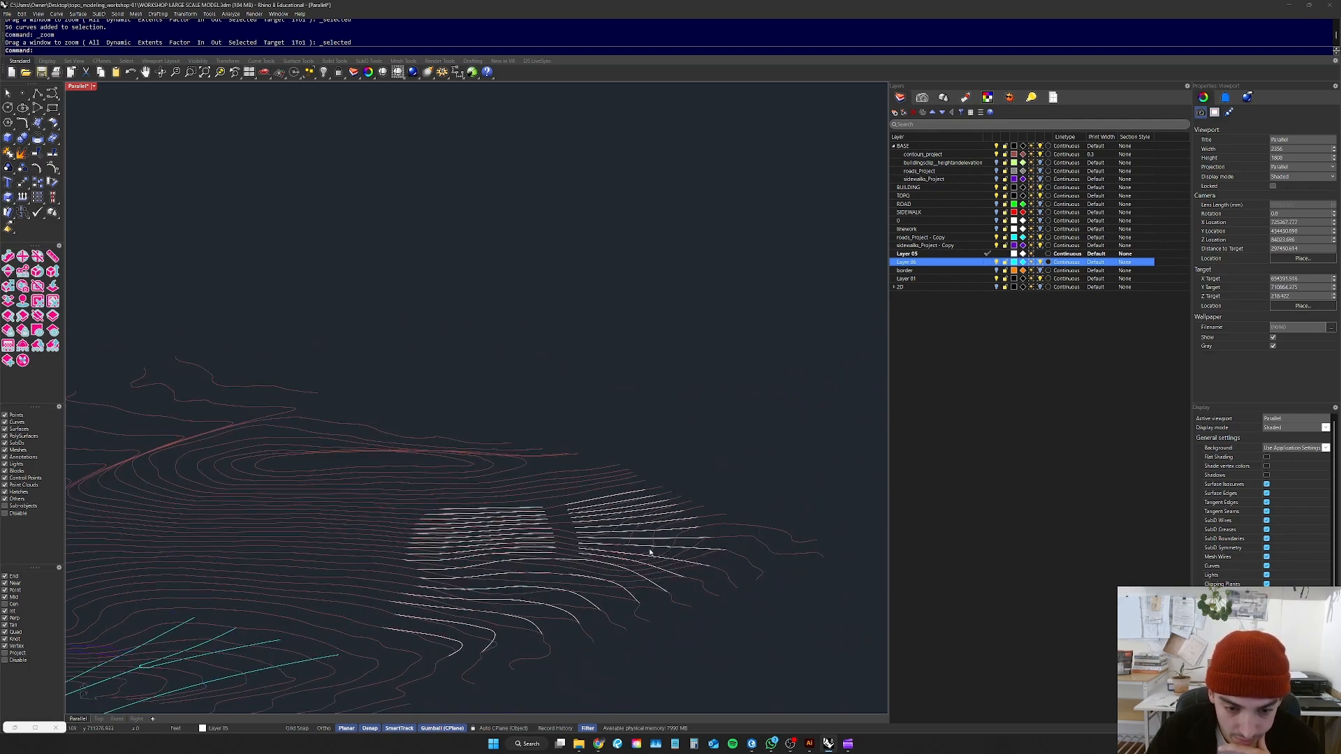
Step: Orbit around the third and fourth terrain studies to compare the single flat path with the version that adds a raised path
{"action": "scroll", "coordinate": [629, 506], "scroll_direction": "down", "scroll_amount": 8}
{"action": "right_click_drag", "start_coordinate": [616, 496], "coordinate": [726, 508]}
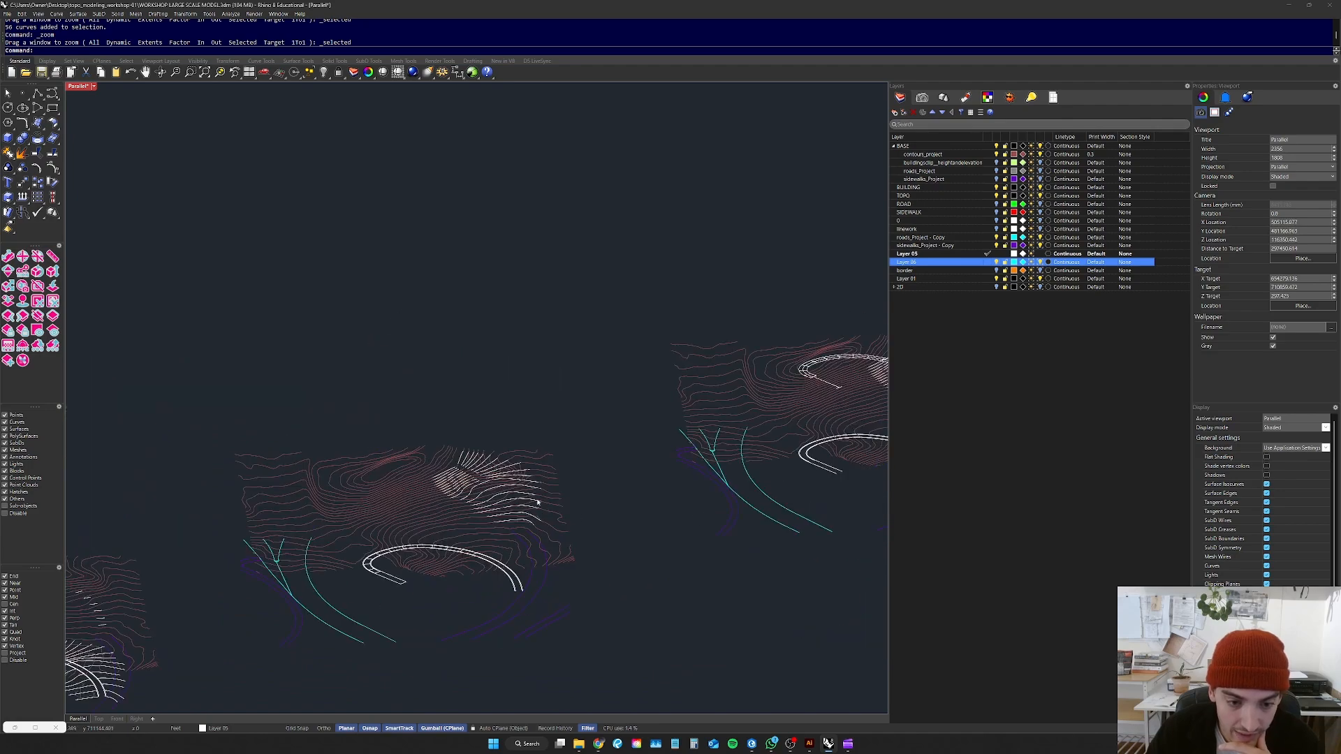
{"action": "scroll", "coordinate": [479, 458], "scroll_direction": "down", "scroll_amount": 3}
{"action": "scroll", "coordinate": [461, 412], "scroll_direction": "up", "scroll_amount": 5}
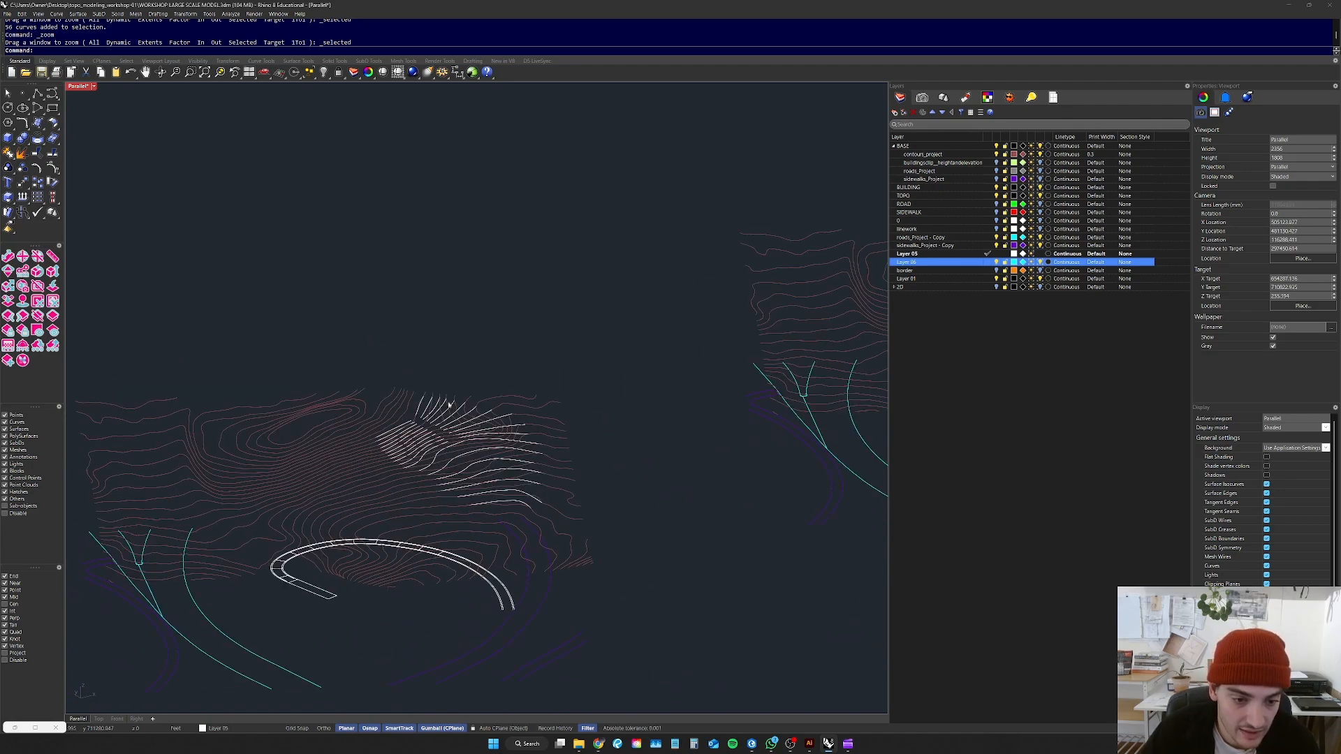
{"action": "scroll", "coordinate": [529, 497], "scroll_direction": "down", "scroll_amount": 7}
{"action": "right_click_drag", "start_coordinate": [525, 520], "coordinate": [421, 546]}
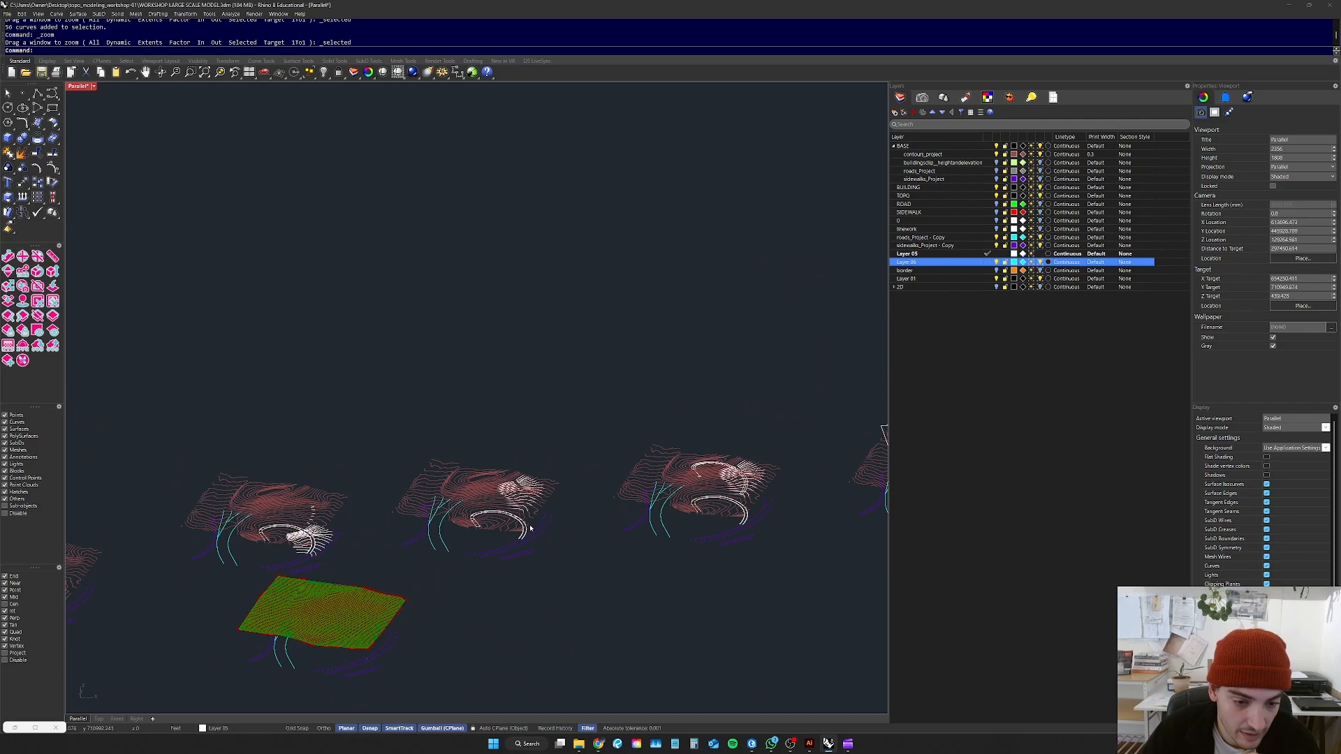
{"action": "scroll", "coordinate": [645, 532], "scroll_direction": "up", "scroll_amount": 6}
{"action": "scroll", "coordinate": [660, 523], "scroll_direction": "down", "scroll_amount": 5}
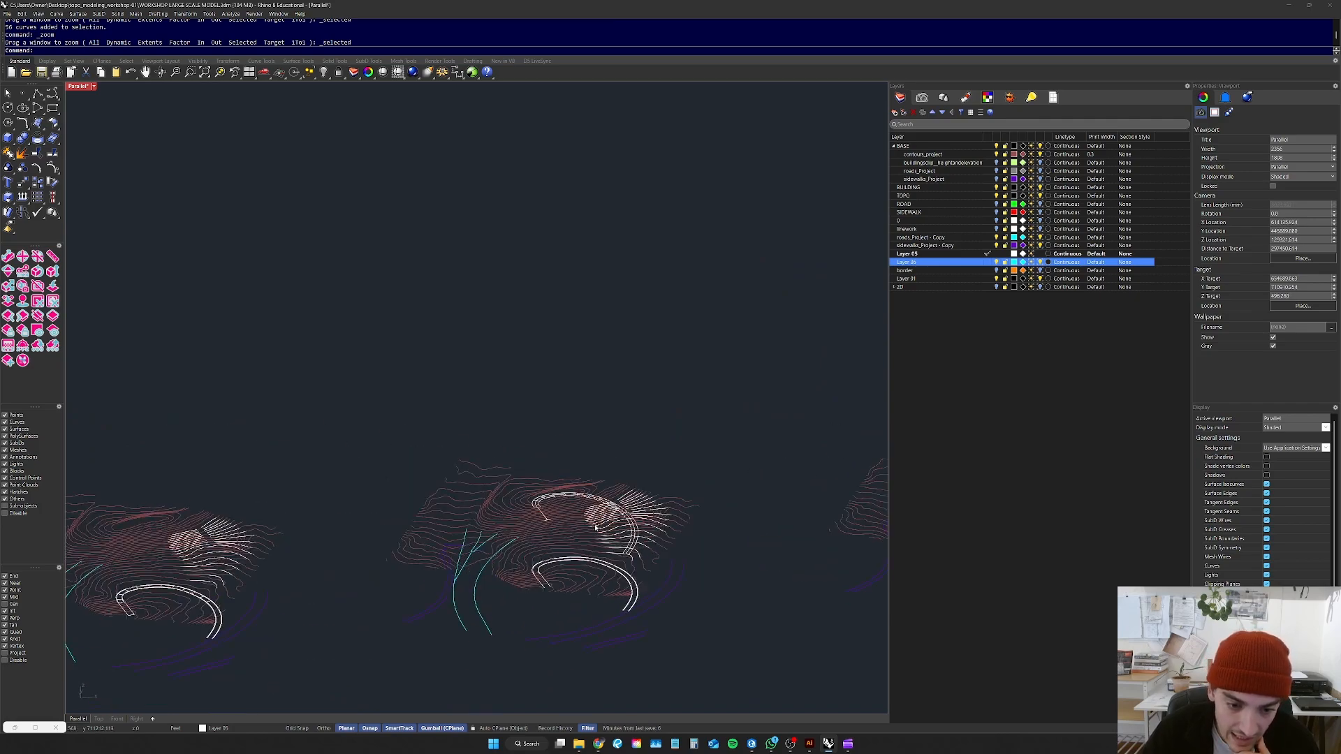
{"action": "scroll", "coordinate": [726, 544], "scroll_direction": "up", "scroll_amount": 6}
{"action": "scroll", "coordinate": [730, 550], "scroll_direction": "down", "scroll_amount": 2}
{"action": "scroll", "coordinate": [727, 580], "scroll_direction": "down", "scroll_amount": 4}
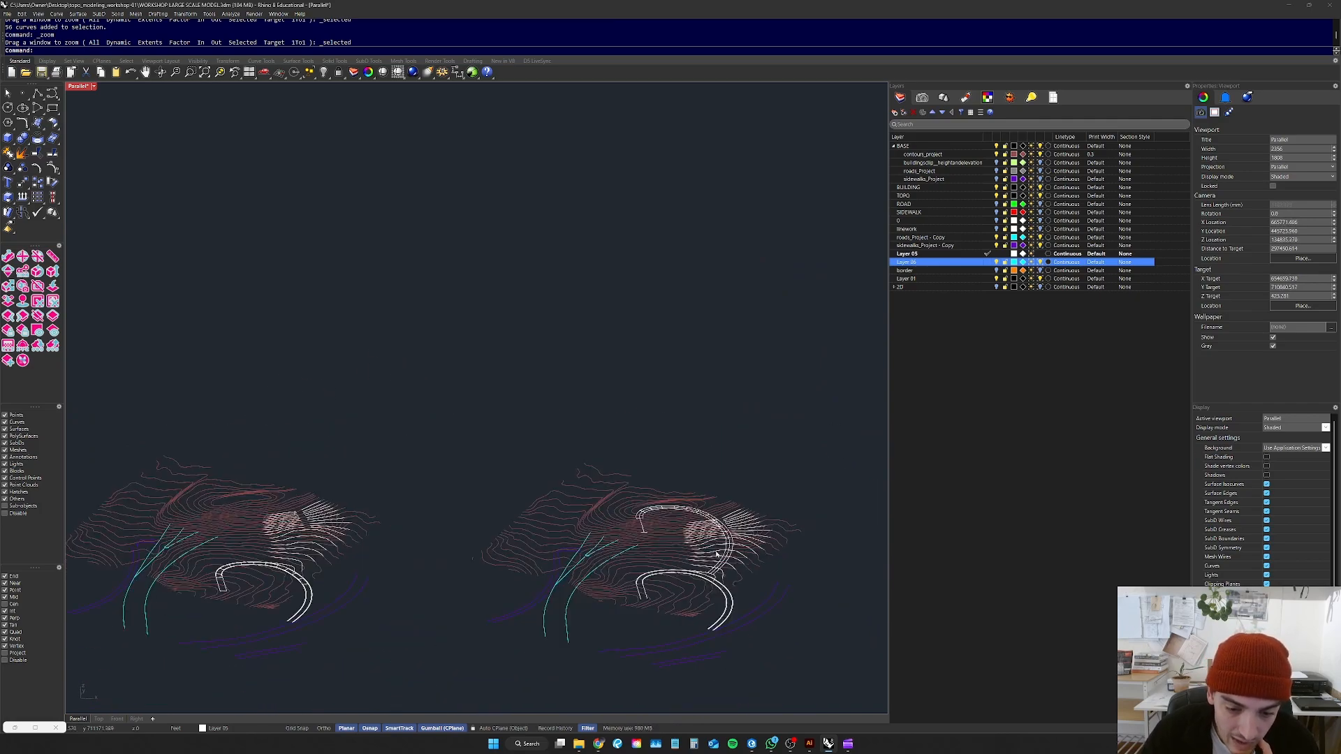
{"action": "right_click_drag", "start_coordinate": [720, 594], "coordinate": [735, 611]}
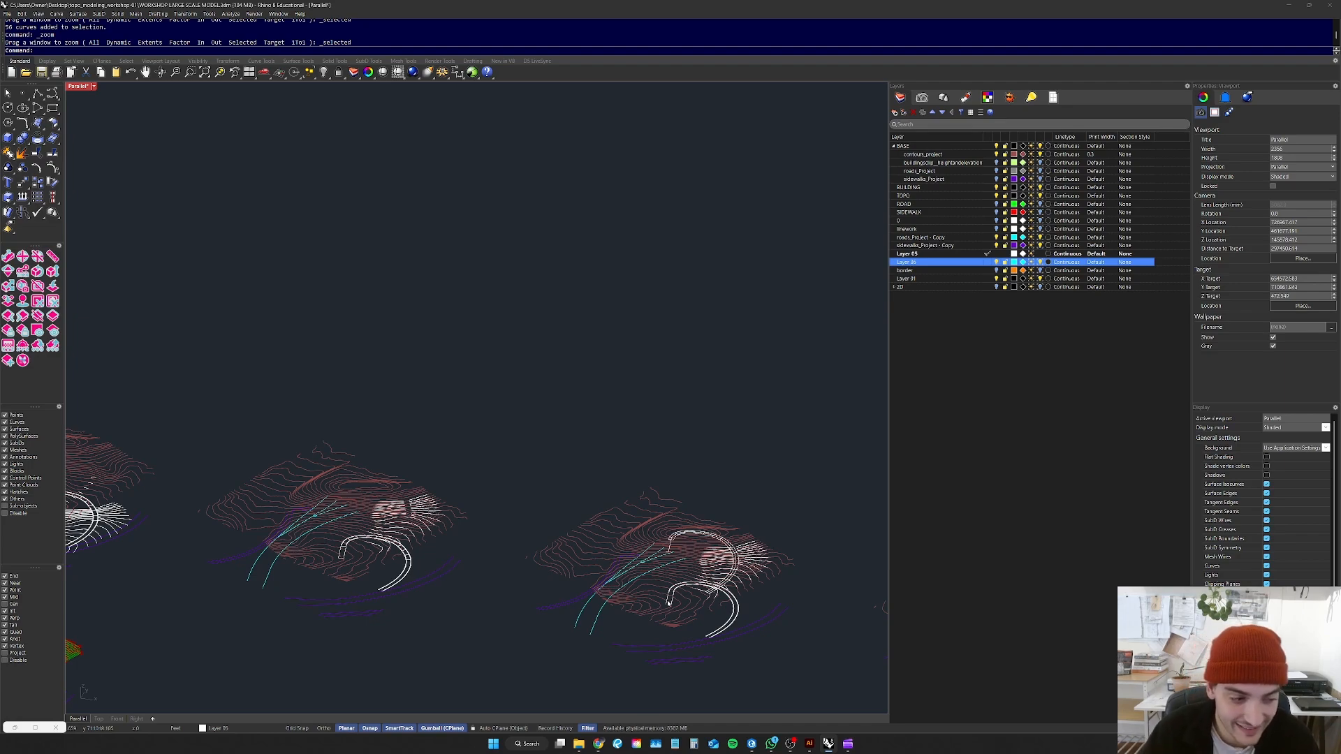
Step: View the whole row of terrain studies, and examine the raised path above its flat counterpart in the fourth one
{"action": "scroll", "coordinate": [507, 536], "scroll_direction": "down", "scroll_amount": 12}
{"action": "right_click_drag", "start_coordinate": [506, 537], "coordinate": [468, 552]}
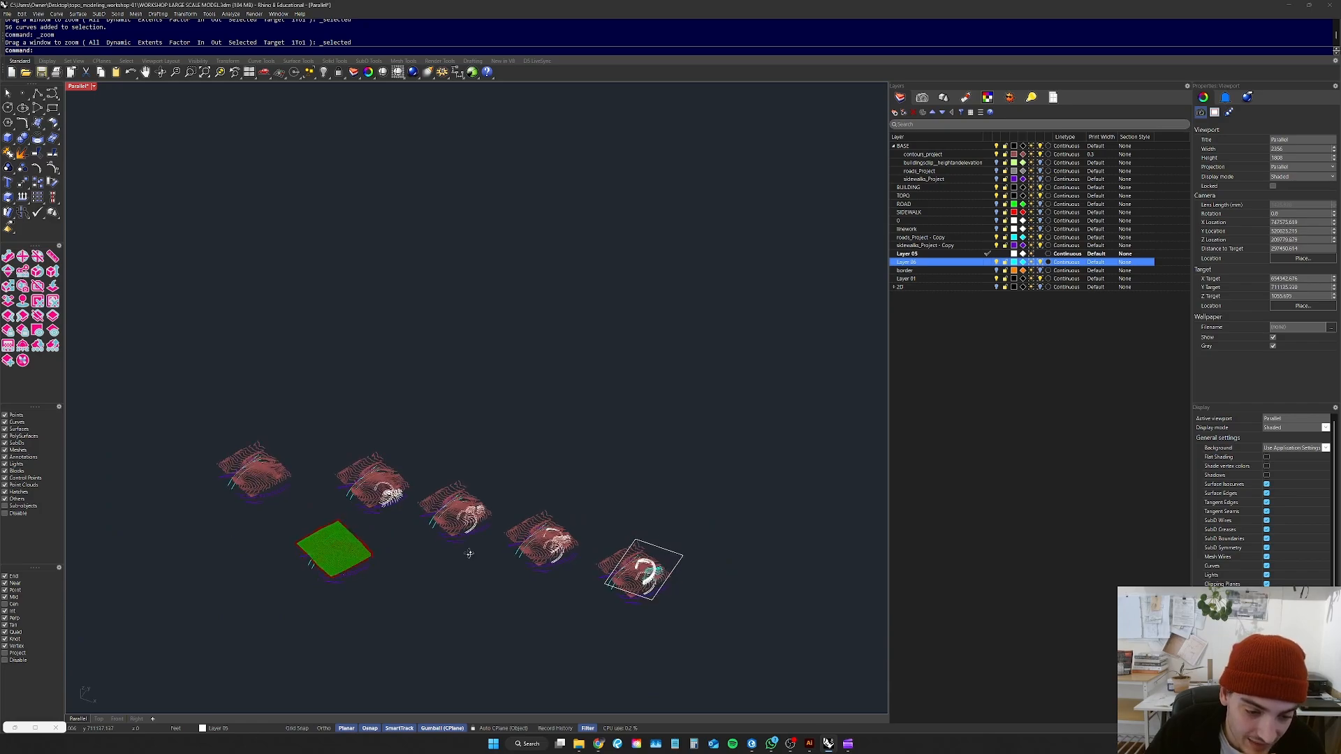
{"action": "scroll", "coordinate": [412, 534], "scroll_direction": "up", "scroll_amount": 8}
{"action": "scroll", "coordinate": [446, 552], "scroll_direction": "down", "scroll_amount": 6}
{"action": "scroll", "coordinate": [497, 549], "scroll_direction": "up", "scroll_amount": 8}
{"action": "scroll", "coordinate": [604, 570], "scroll_direction": "down", "scroll_amount": 3}
{"action": "scroll", "coordinate": [603, 570], "scroll_direction": "up", "scroll_amount": 8}
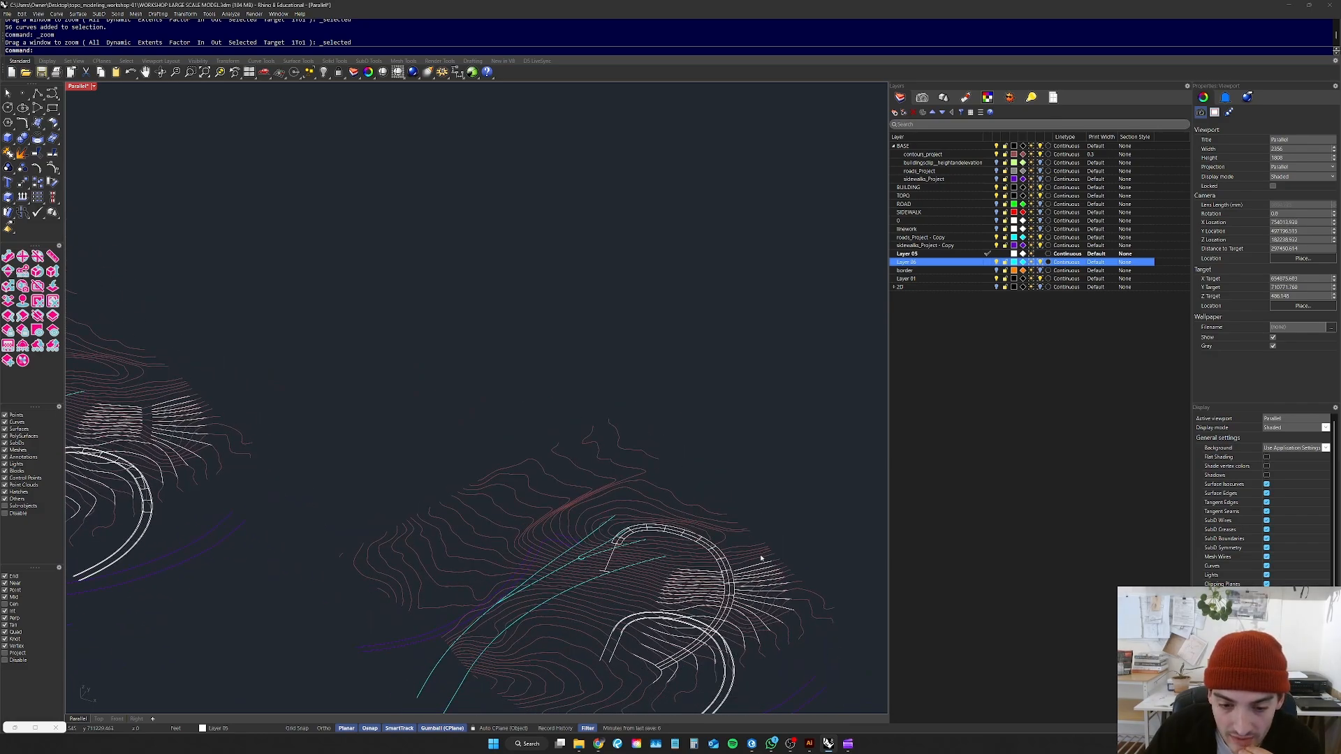
{"action": "scroll", "coordinate": [762, 558], "scroll_direction": "down", "scroll_amount": 3}
{"action": "scroll", "coordinate": [731, 611], "scroll_direction": "up", "scroll_amount": 5}
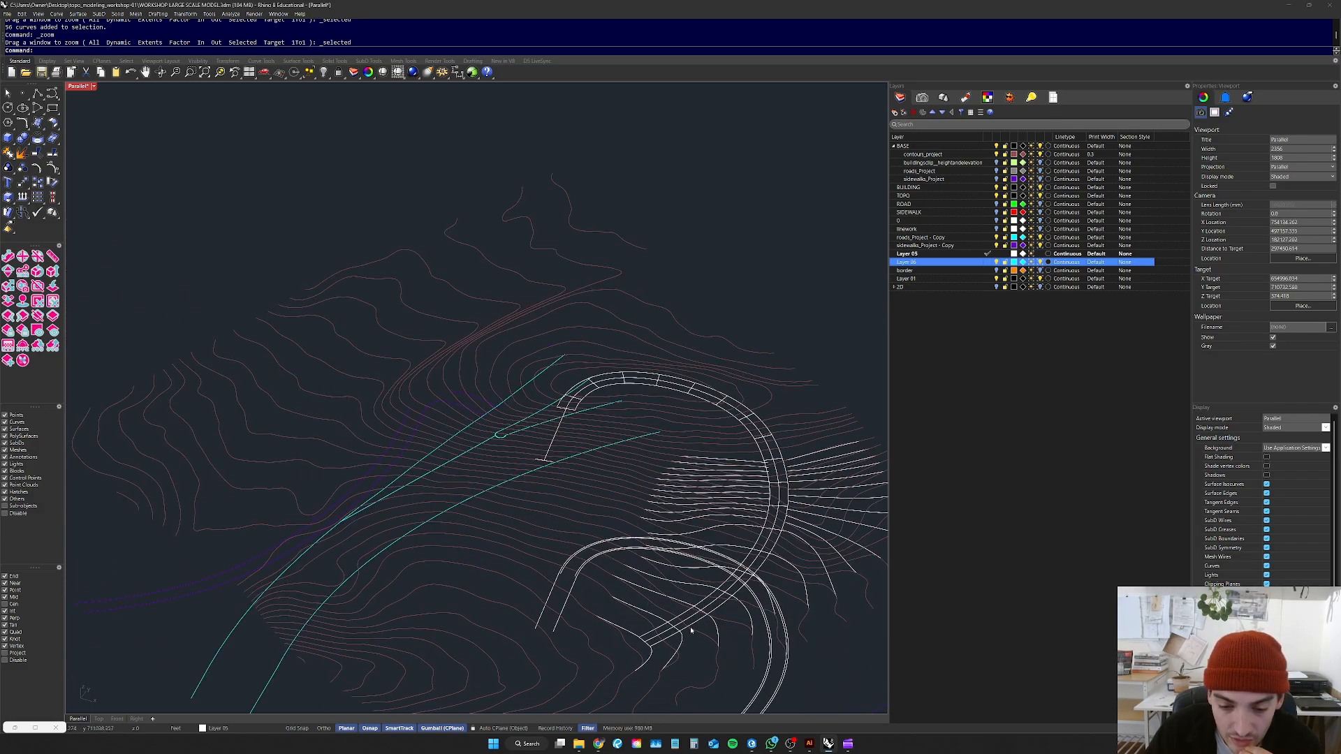
{"action": "scroll", "coordinate": [691, 631], "scroll_direction": "down", "scroll_amount": 5}
{"action": "scroll", "coordinate": [653, 663], "scroll_direction": "up", "scroll_amount": 5}
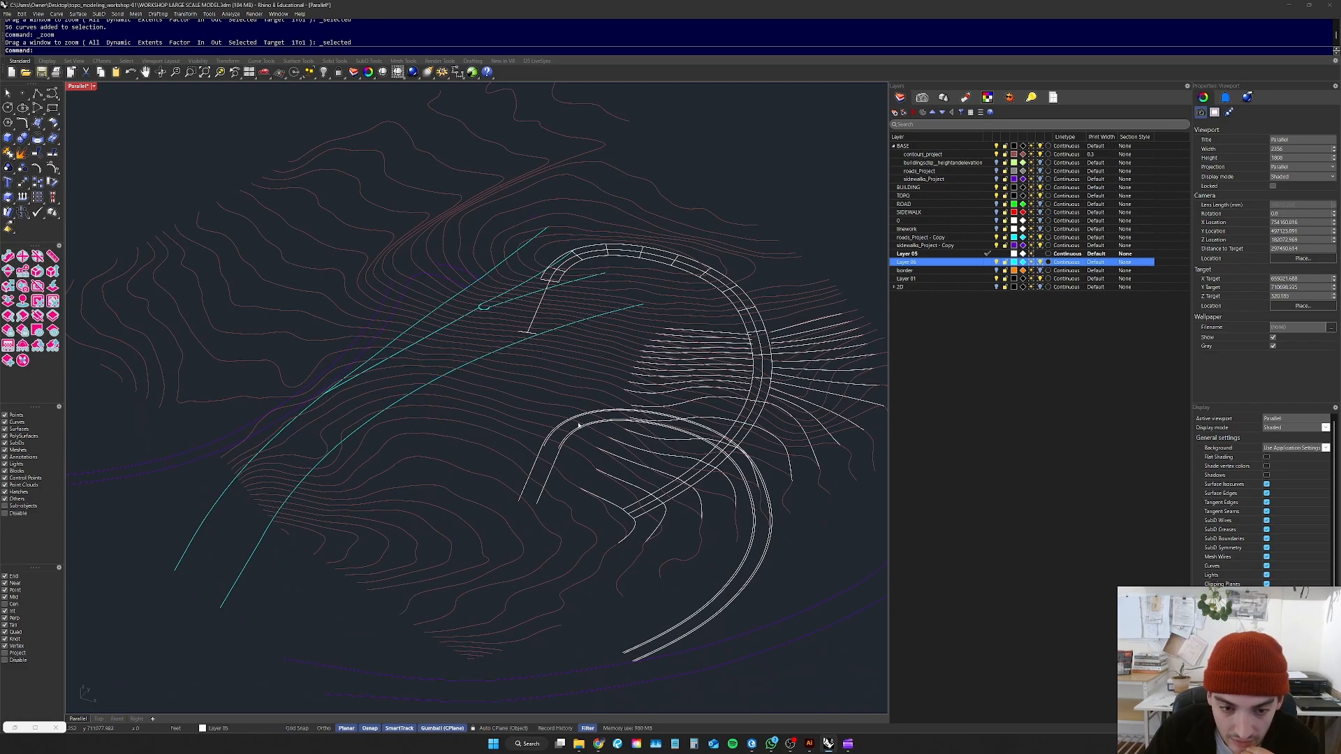
Step: Inspect the flat and raised path curves of the fourth study from other angles and compare them with the third study's path
{"action": "scroll", "coordinate": [755, 471], "scroll_direction": "down", "scroll_amount": 6}
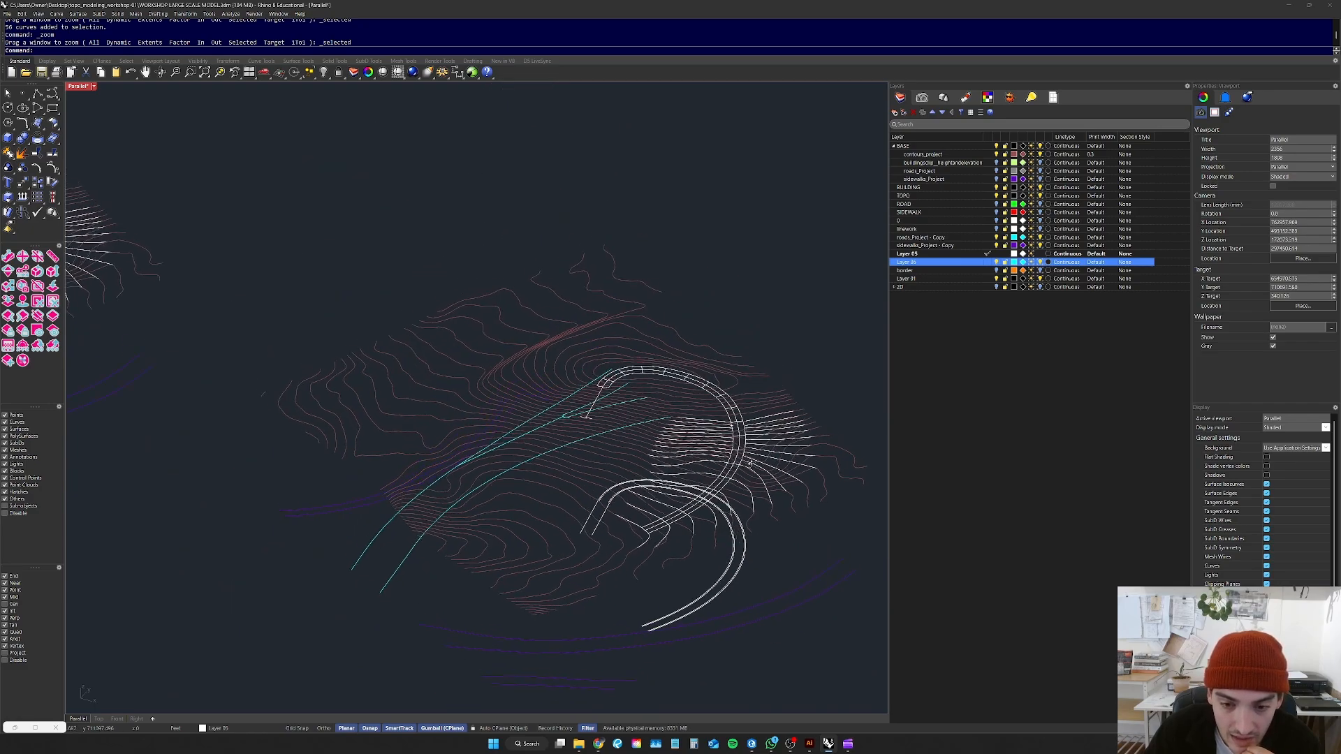
{"action": "scroll", "coordinate": [755, 489], "scroll_direction": "up", "scroll_amount": 6}
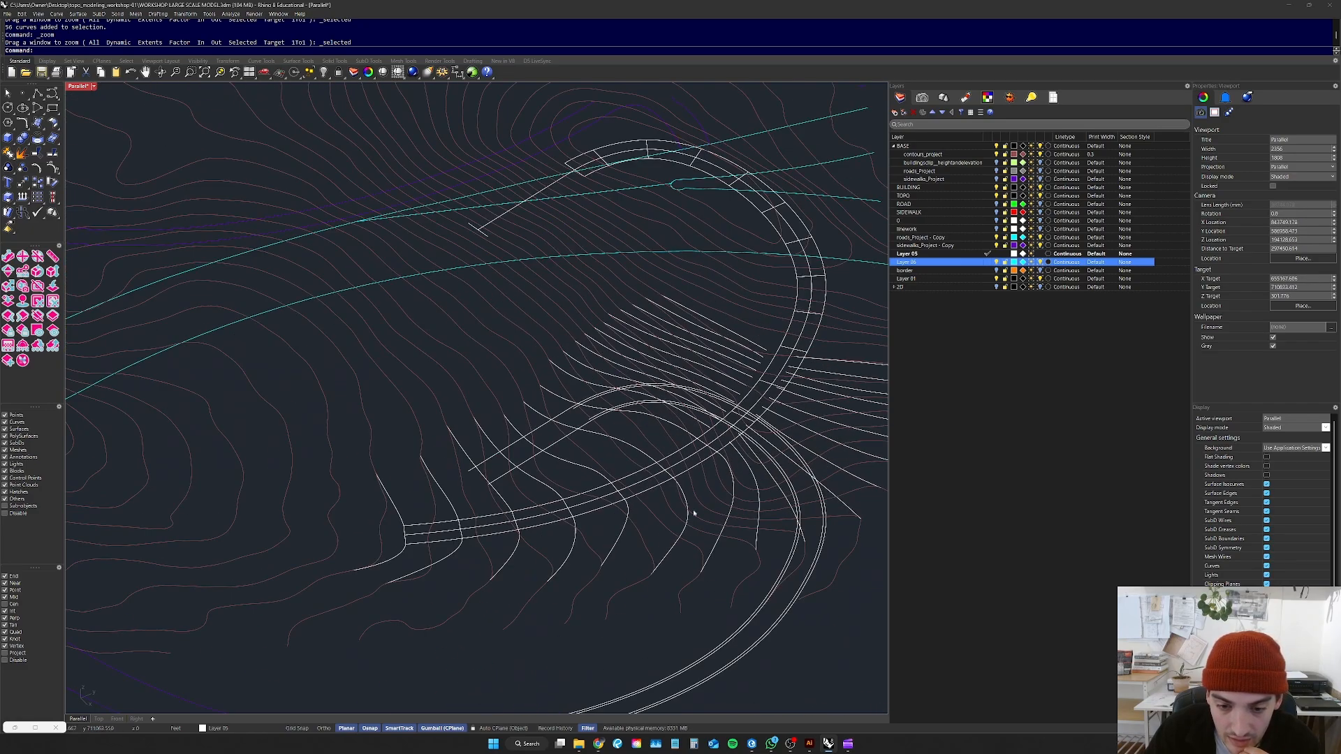
{"action": "scroll", "coordinate": [605, 508], "scroll_direction": "down", "scroll_amount": 3}
{"action": "scroll", "coordinate": [605, 509], "scroll_direction": "up", "scroll_amount": 5}
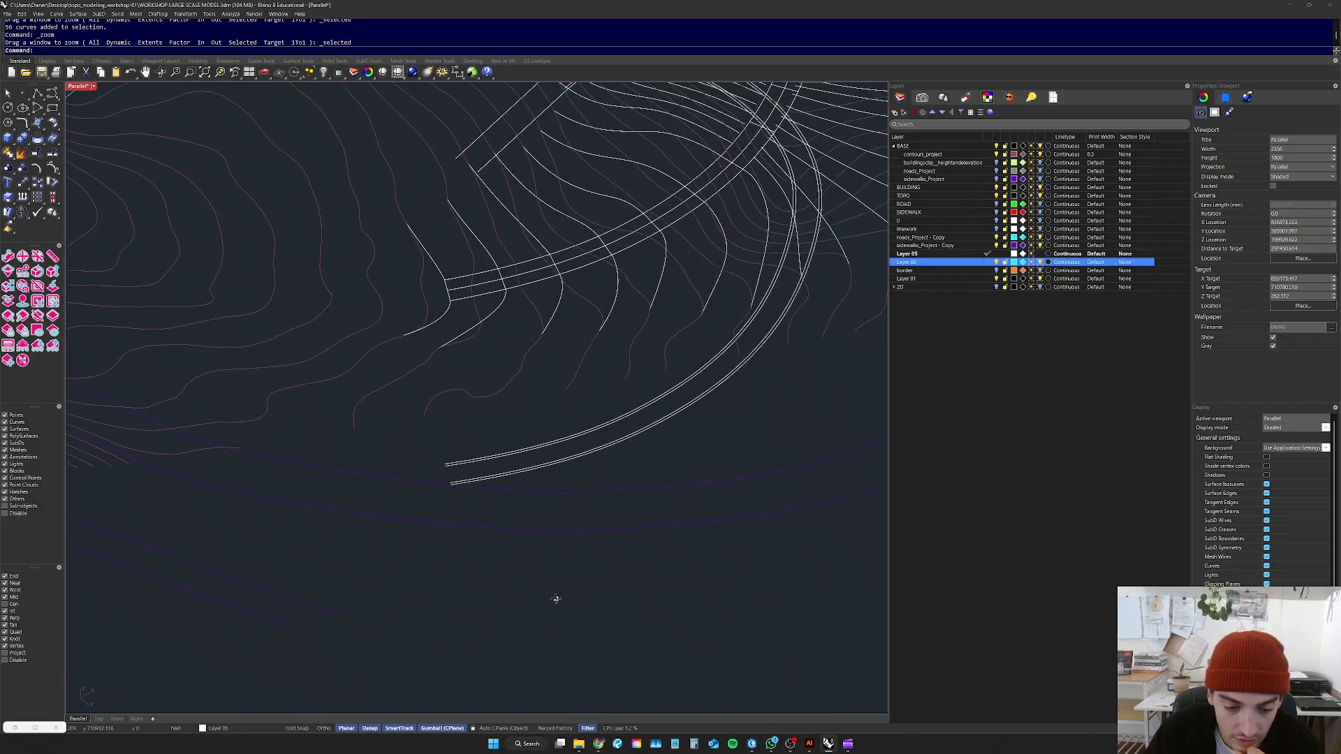
{"action": "scroll", "coordinate": [628, 578], "scroll_direction": "down", "scroll_amount": 5}
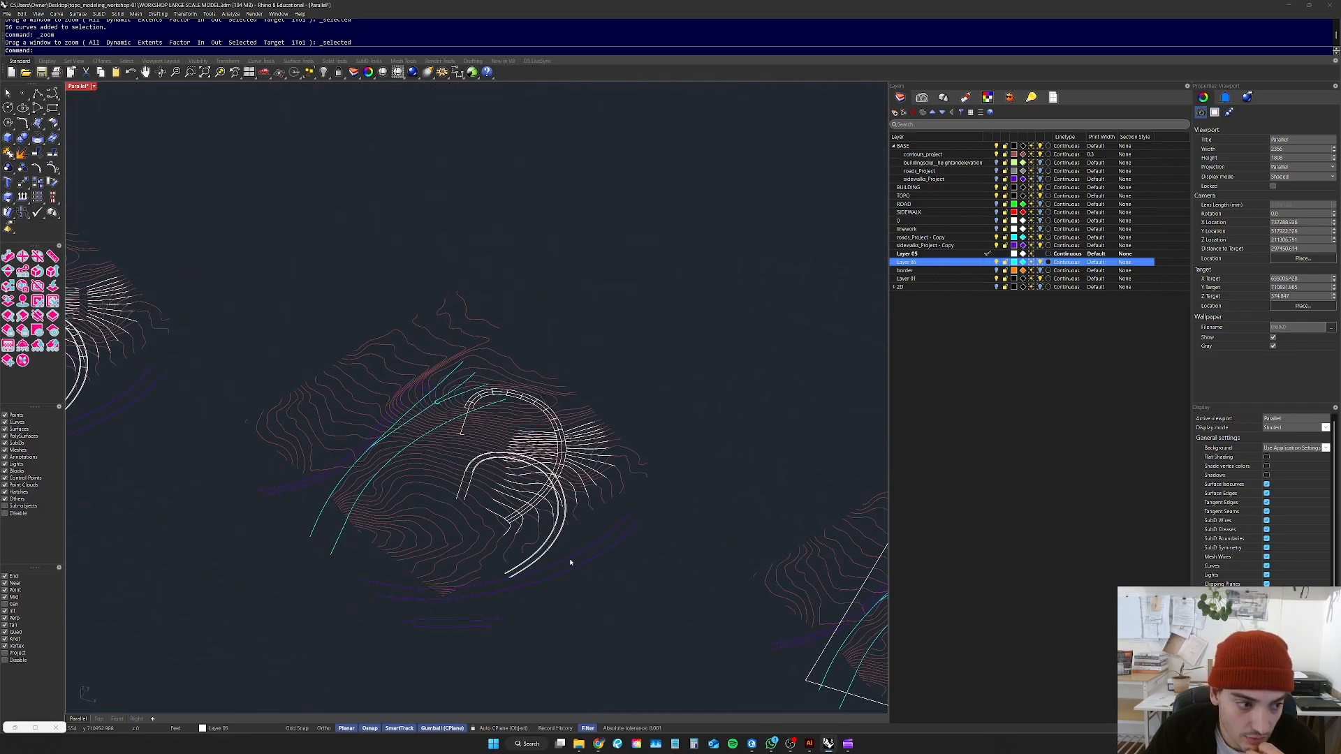
{"action": "scroll", "coordinate": [556, 562], "scroll_direction": "down", "scroll_amount": 3}
{"action": "scroll", "coordinate": [246, 459], "scroll_direction": "up", "scroll_amount": 5}
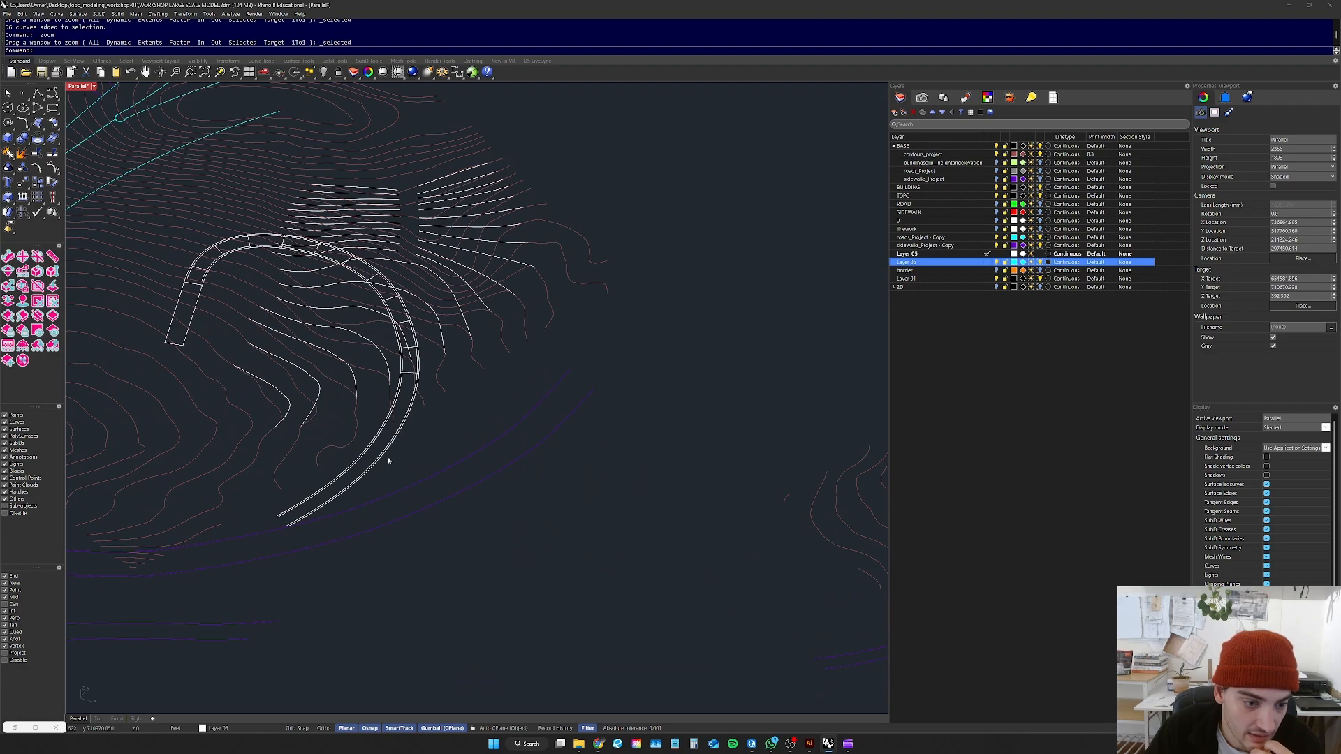
Step: Select the flat path's edge curves in the third terrain study, zoom to them, and clear the selection
{"action": "left_click_drag", "start_coordinate": [373, 468], "coordinate": [361, 446]}
{"action": "type", "text": "zs"}
{"action": "key", "text": "Return"}
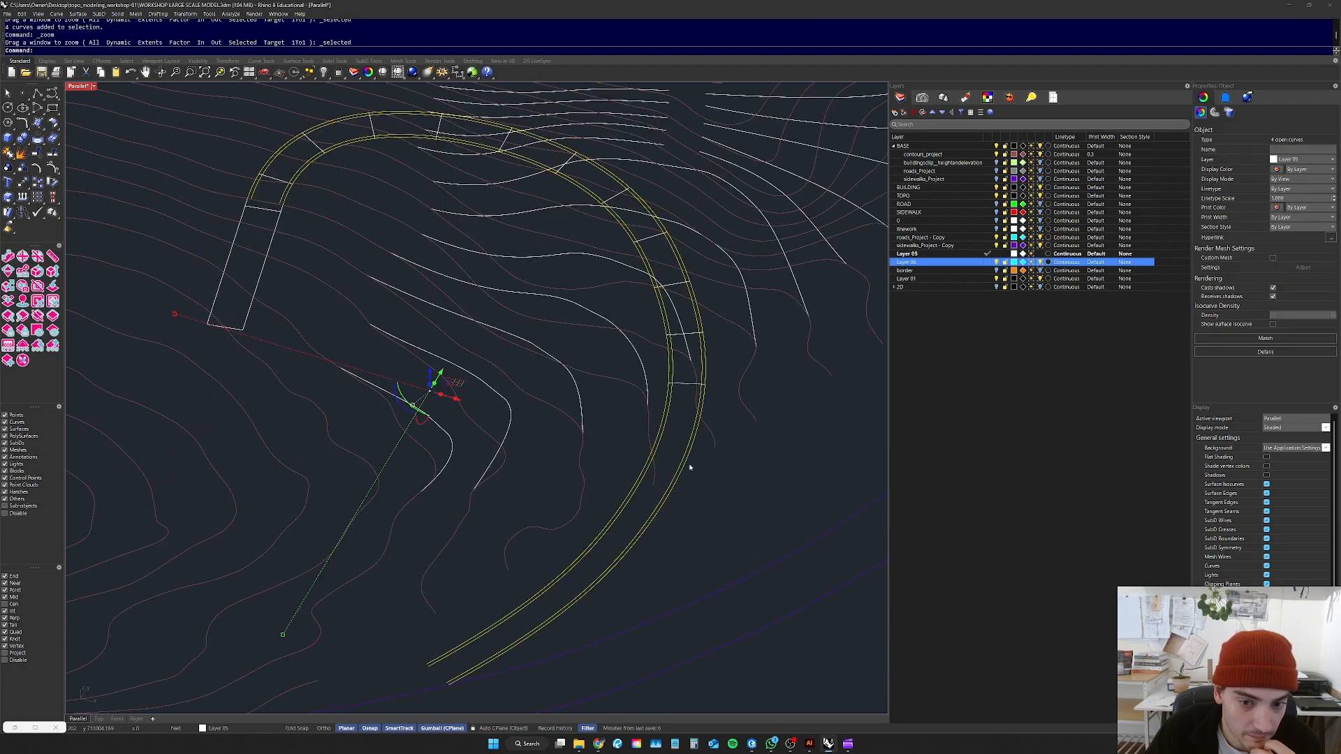
{"action": "key", "text": "Escape"}
Step: Duplicate an edge curve of the third study's path into the empty space in front of the terrain studies
{"action": "scroll", "coordinate": [646, 438], "scroll_direction": "down", "scroll_amount": 5}
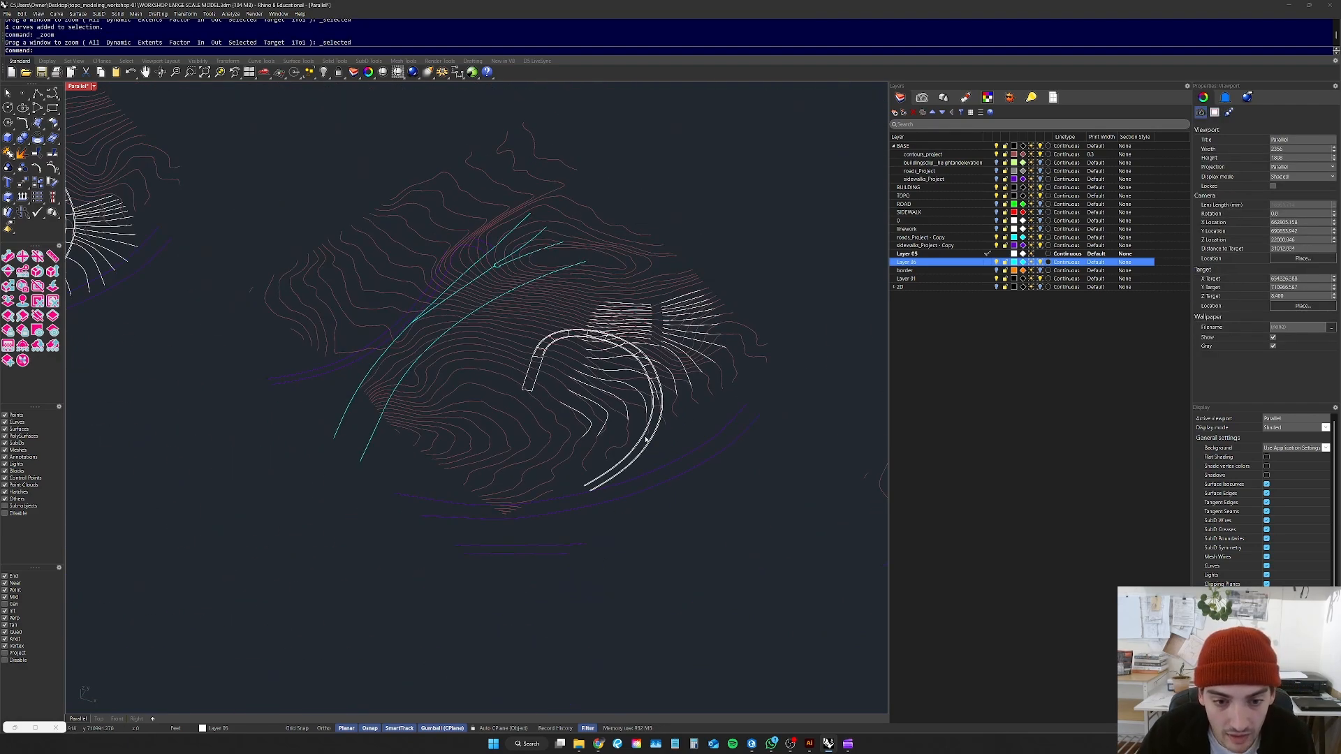
{"action": "left_click", "coordinate": [640, 463]}
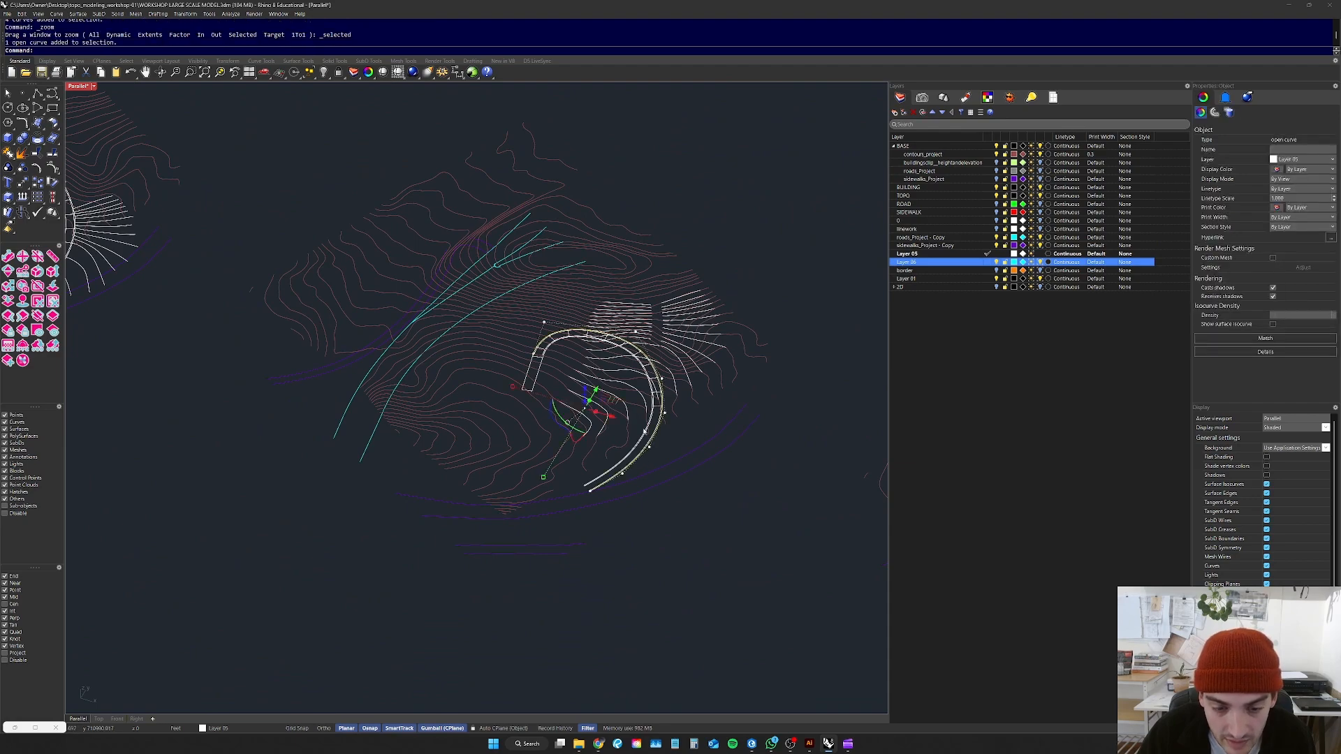
{"action": "scroll", "coordinate": [569, 386], "scroll_direction": "down", "scroll_amount": 4}
{"action": "left_click_drag", "start_coordinate": [569, 386], "coordinate": [607, 594]}
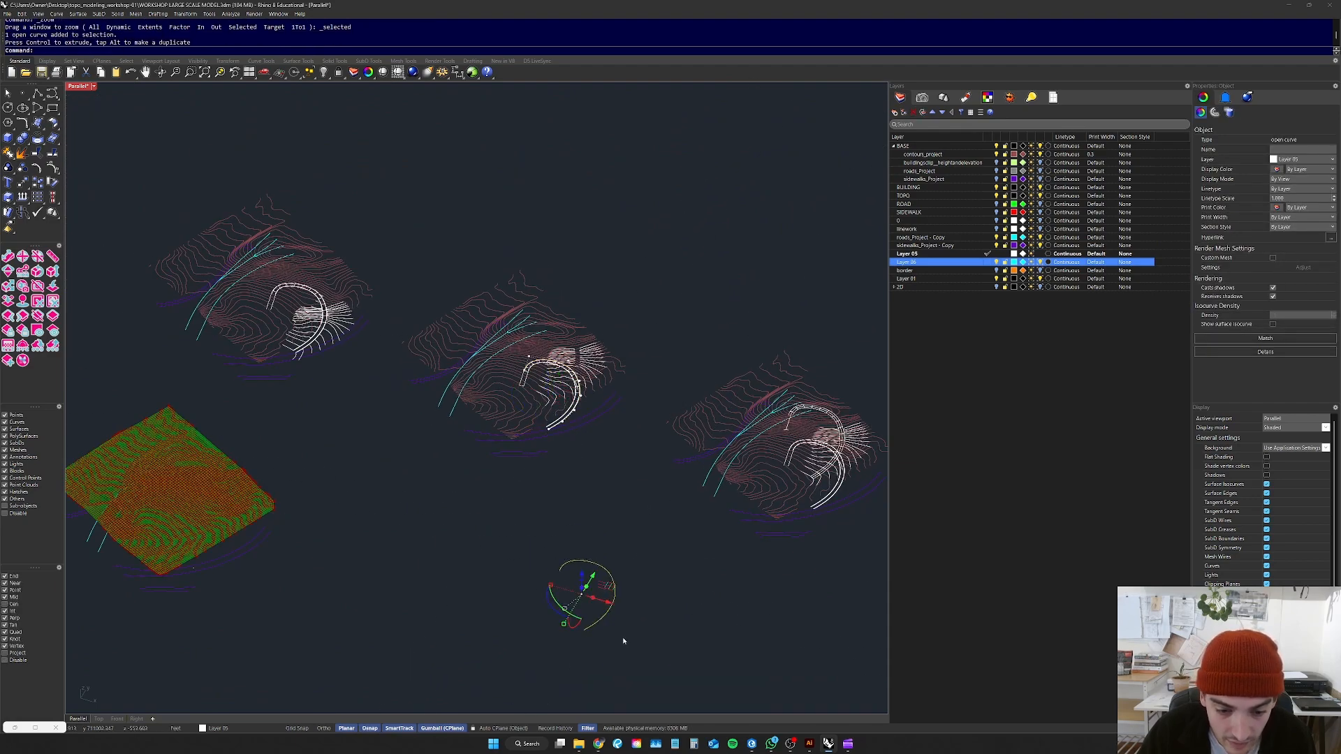
{"action": "scroll", "coordinate": [618, 628], "scroll_direction": "up", "scroll_amount": 4}
{"action": "key", "text": "Escape"}
Step: Draw a 10' line from the lower end of the copied path curve toward its inner side
{"action": "type", "text": "line"}
{"action": "key", "text": "Return"}
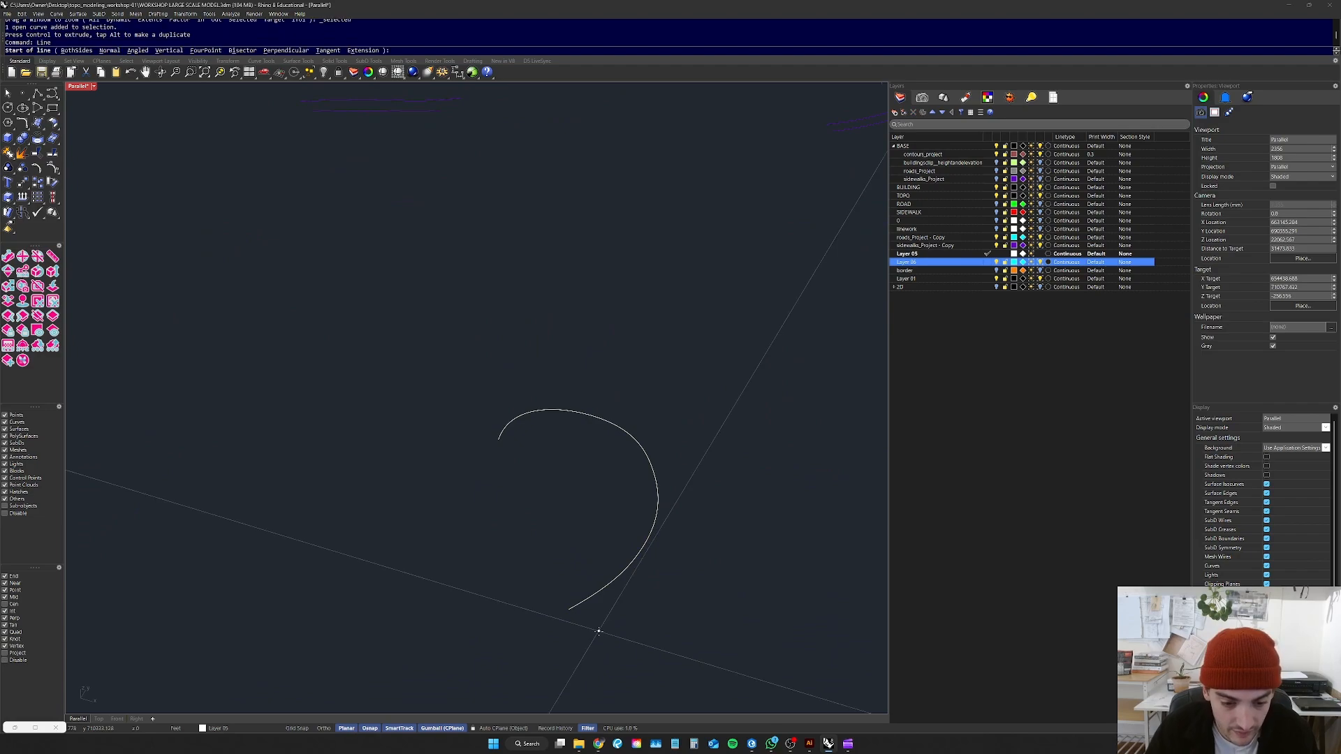
{"action": "scroll", "coordinate": [599, 631], "scroll_direction": "up", "scroll_amount": 3}
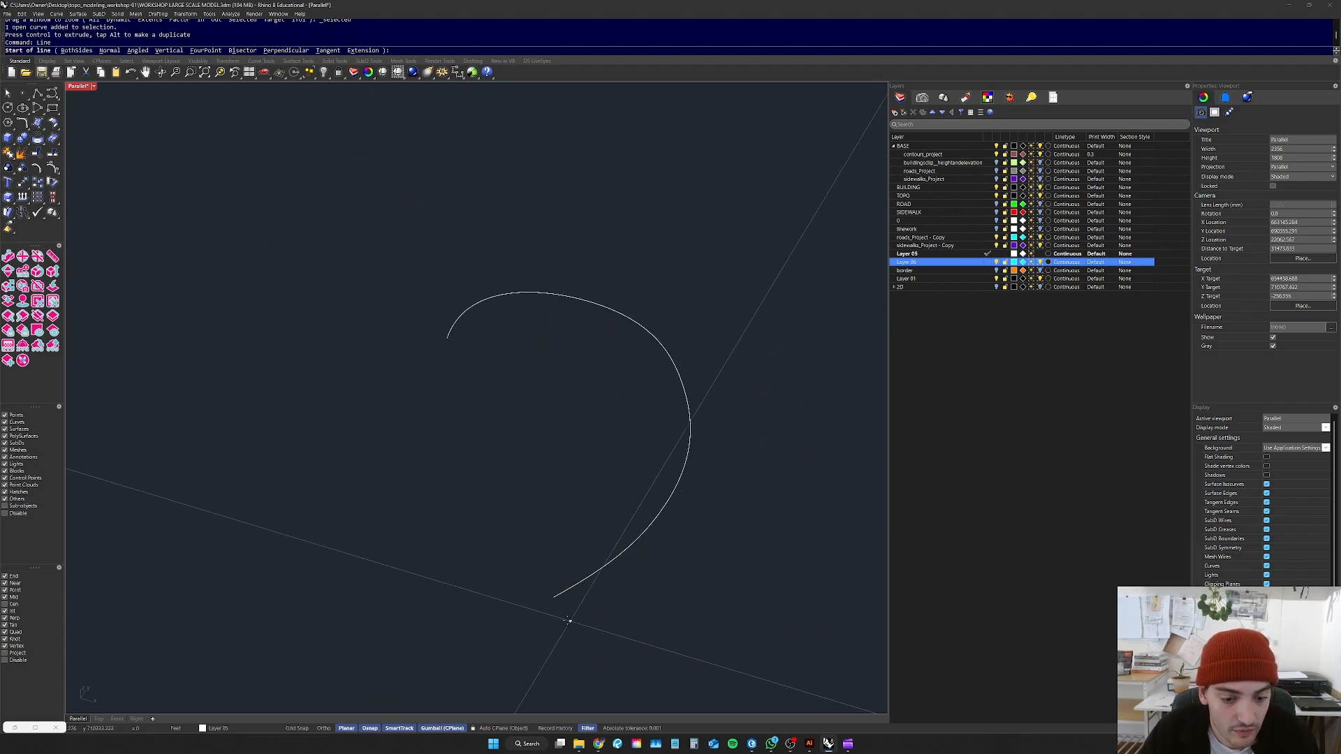
{"action": "left_click", "coordinate": [559, 598]}
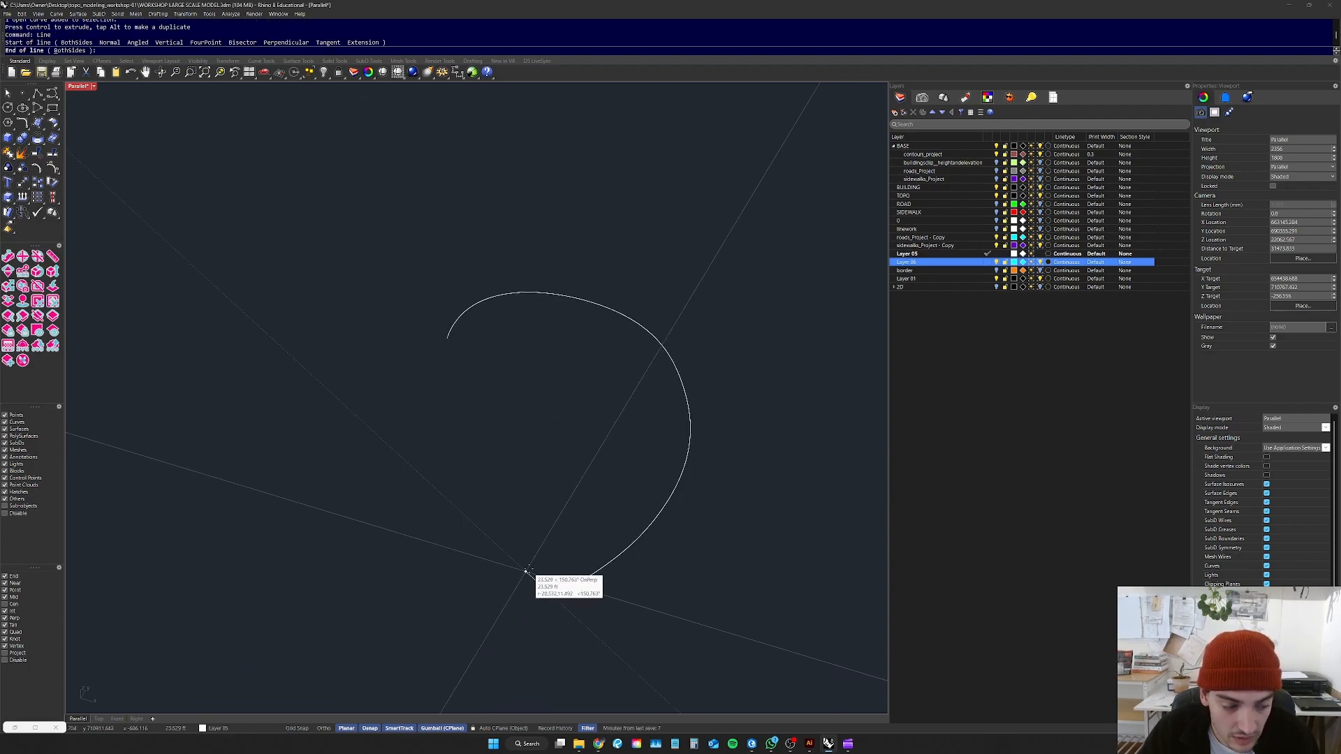
{"action": "type", "text": "10"}
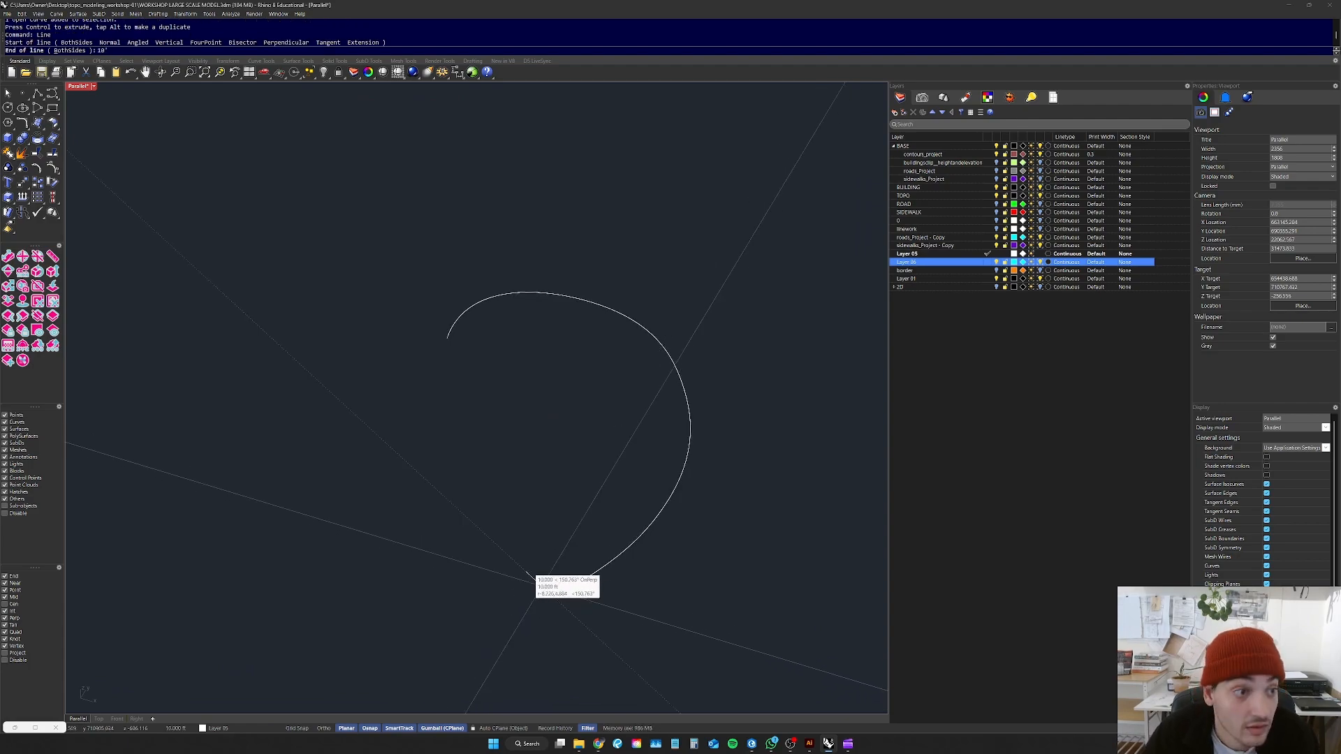
{"action": "key", "text": "Return"}
{"action": "scroll", "coordinate": [543, 585], "scroll_direction": "up", "scroll_amount": 5}
{"action": "key", "text": "Return"}
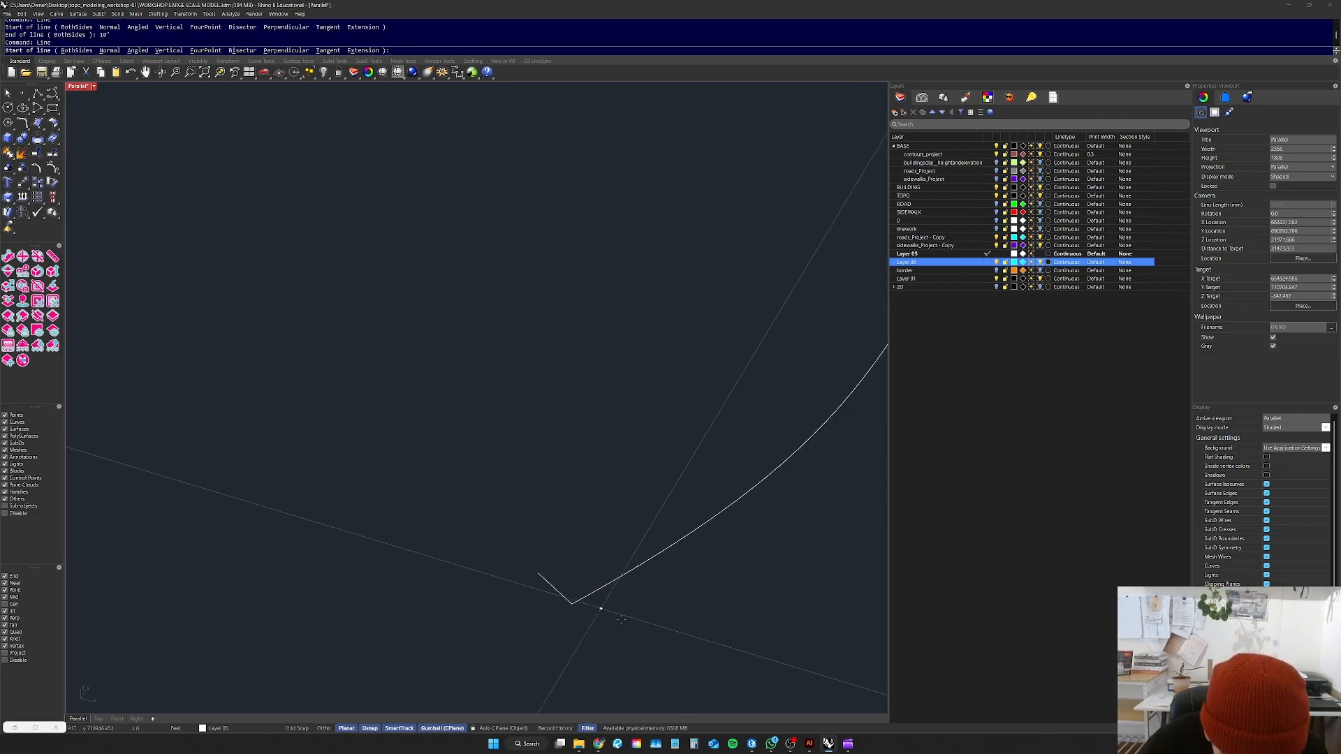
{"action": "left_click", "coordinate": [571, 602]}
{"action": "scroll", "coordinate": [538, 573], "scroll_direction": "down", "scroll_amount": 5}
{"action": "left_click", "coordinate": [545, 571]}
{"action": "scroll", "coordinate": [533, 580], "scroll_direction": "up", "scroll_amount": 1}
{"action": "scroll", "coordinate": [552, 569], "scroll_direction": "up", "scroll_amount": 2}
{"action": "scroll", "coordinate": [573, 579], "scroll_direction": "down", "scroll_amount": 4}
{"action": "scroll", "coordinate": [558, 434], "scroll_direction": "down", "scroll_amount": 6}
Step: Project the copied curve and the short line onto the construction plane, deleting the input objects
{"action": "right_click_drag", "start_coordinate": [617, 428], "coordinate": [685, 377]}
{"action": "left_click_drag", "start_coordinate": [666, 383], "coordinate": [308, 611]}
{"action": "type", "text": "zs"}
{"action": "key", "text": "Return"}
{"action": "right_click_drag", "start_coordinate": [495, 590], "coordinate": [526, 567]}
{"action": "scroll", "coordinate": [526, 567], "scroll_direction": "down", "scroll_amount": 3}
{"action": "type", "text": "ProjectToC"}
{"action": "key", "text": "Return"}
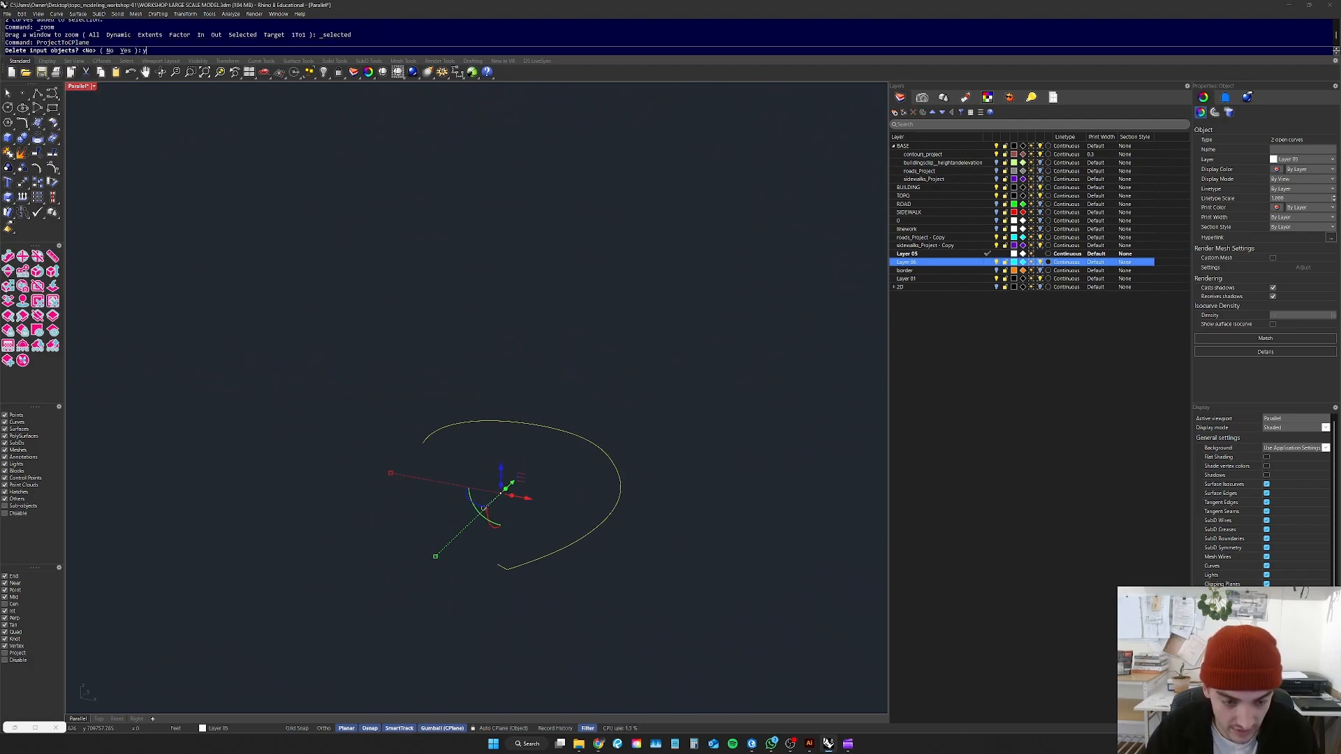
{"action": "type", "text": "y"}
{"action": "key", "text": "Return"}
Step: Move the flattened curve and its short line to clear space beside the terrain studies
{"action": "scroll", "coordinate": [534, 543], "scroll_direction": "down", "scroll_amount": 10}
{"action": "type", "text": "zs"}
{"action": "key", "text": "Return"}
{"action": "scroll", "coordinate": [557, 507], "scroll_direction": "down", "scroll_amount": 2}
{"action": "right_click_drag", "start_coordinate": [556, 507], "coordinate": [564, 491]}
{"action": "scroll", "coordinate": [530, 496], "scroll_direction": "down", "scroll_amount": 5}
{"action": "left_click_drag", "start_coordinate": [525, 502], "coordinate": [763, 442]}
{"action": "scroll", "coordinate": [793, 454], "scroll_direction": "up", "scroll_amount": 10}
{"action": "right_click_drag", "start_coordinate": [793, 460], "coordinate": [787, 459]}
{"action": "scroll", "coordinate": [787, 458], "scroll_direction": "down", "scroll_amount": 3}
{"action": "scroll", "coordinate": [494, 530], "scroll_direction": "up", "scroll_amount": 6}
{"action": "left_click", "coordinate": [646, 457]}
{"action": "scroll", "coordinate": [555, 489], "scroll_direction": "up", "scroll_amount": 4}
{"action": "right_click_drag", "start_coordinate": [562, 484], "coordinate": [603, 465]}
{"action": "scroll", "coordinate": [604, 472], "scroll_direction": "down", "scroll_amount": 7}
{"action": "scroll", "coordinate": [488, 505], "scroll_direction": "up", "scroll_amount": 8}
{"action": "scroll", "coordinate": [489, 505], "scroll_direction": "down", "scroll_amount": 8}
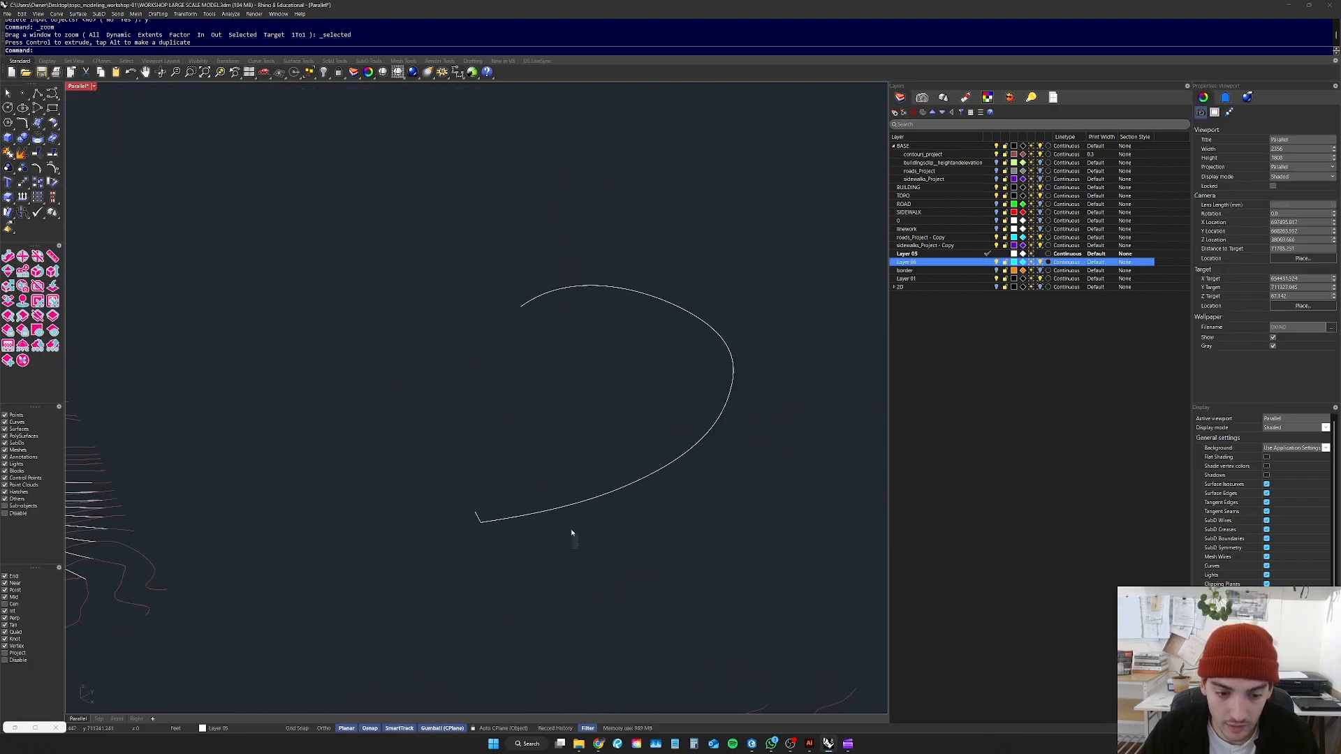
Step: Array the short line along the flattened path curve at a distance of 20 with freeform orientation
{"action": "left_click", "coordinate": [560, 507]}
{"action": "key", "text": "Escape"}
{"action": "type", "text": "ArrayCrv"}
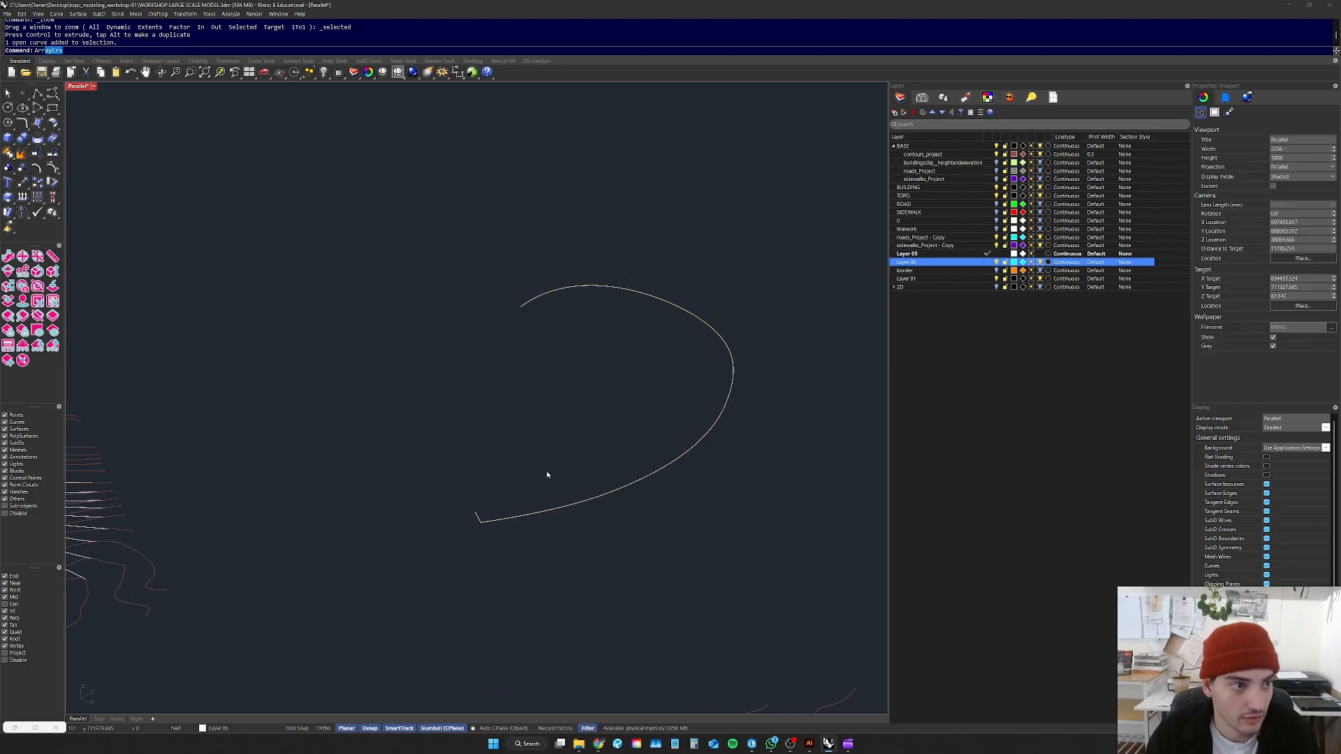
{"action": "key", "text": "Return"}
{"action": "scroll", "coordinate": [482, 513], "scroll_direction": "up", "scroll_amount": 3}
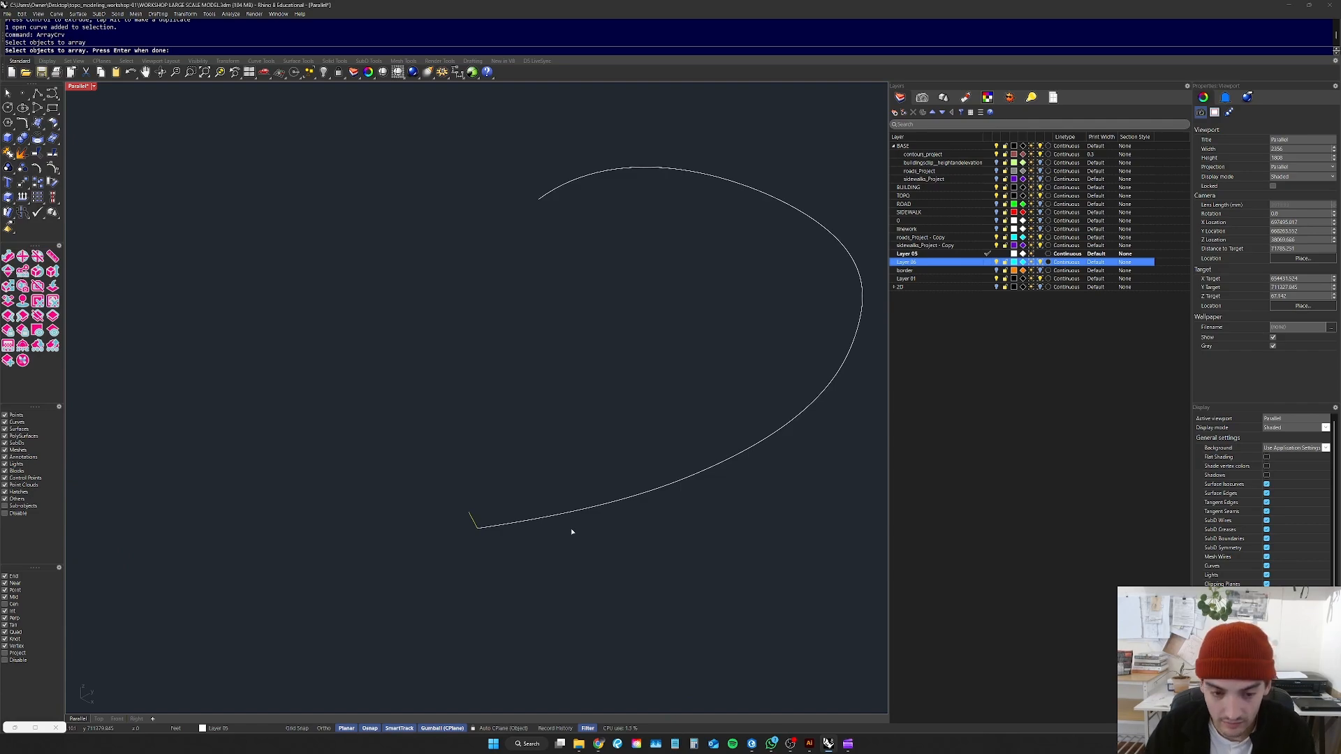
{"action": "key", "text": "Return"}
{"action": "left_click_drag", "start_coordinate": [608, 535], "coordinate": [587, 468]}
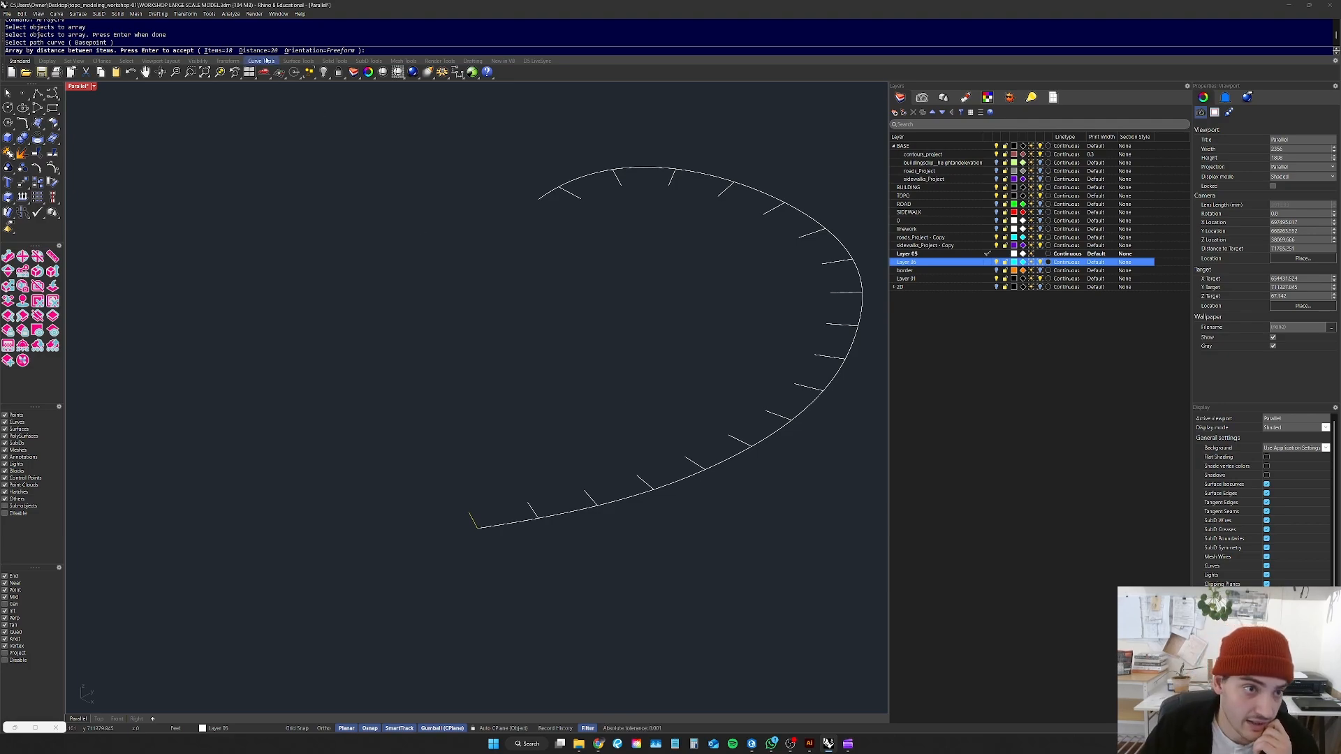
{"action": "key", "text": "Return"}
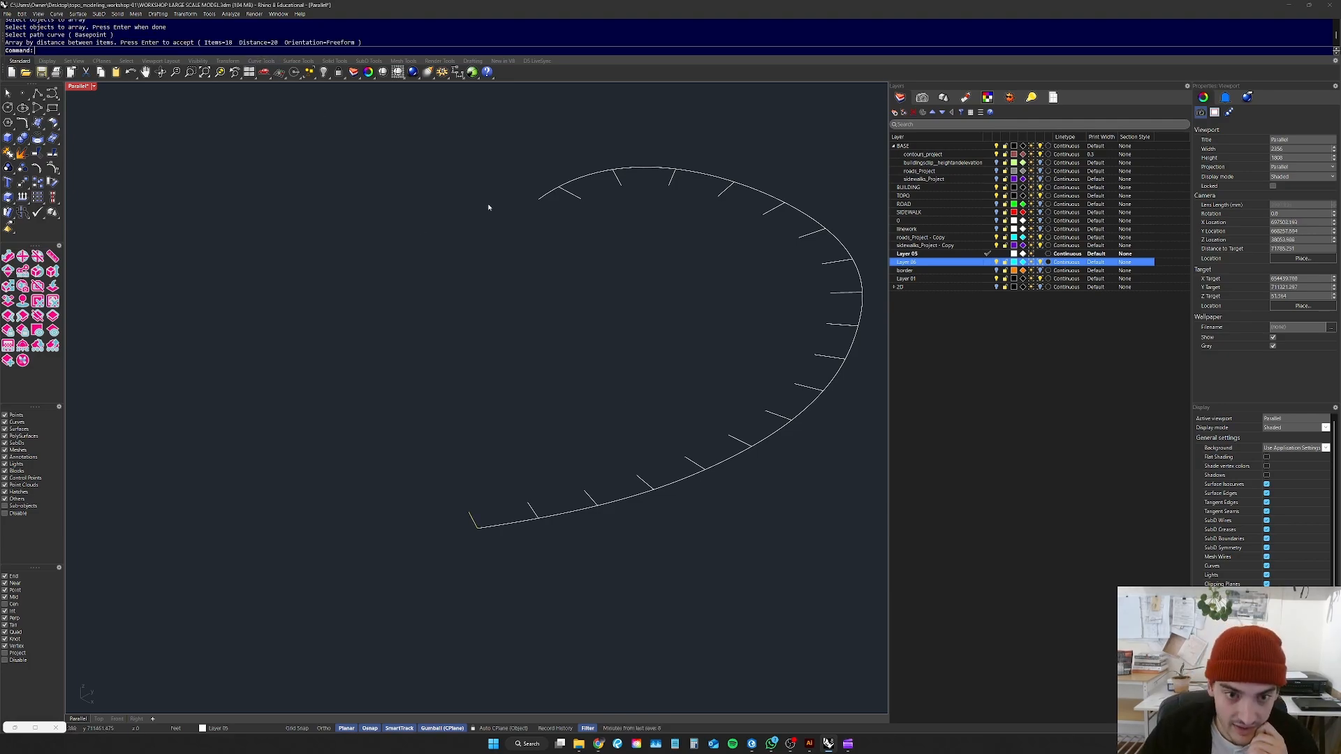
Step: Examine the cross lines arrayed along the flattened path curve from other angles, picking out several of them in sequence
{"action": "scroll", "coordinate": [591, 320], "scroll_direction": "down", "scroll_amount": 5}
{"action": "right_click_drag", "start_coordinate": [611, 320], "coordinate": [757, 354]}
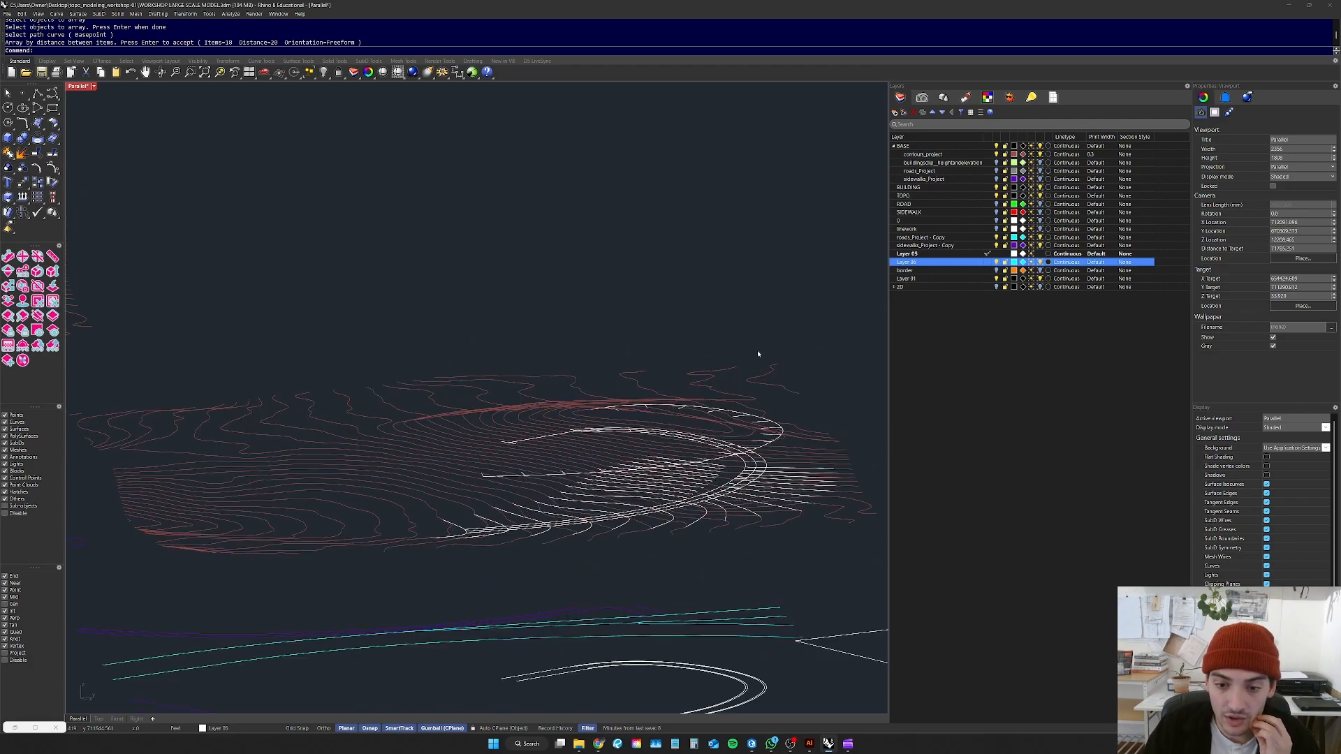
{"action": "left_click_drag", "start_coordinate": [632, 268], "coordinate": [564, 312]}
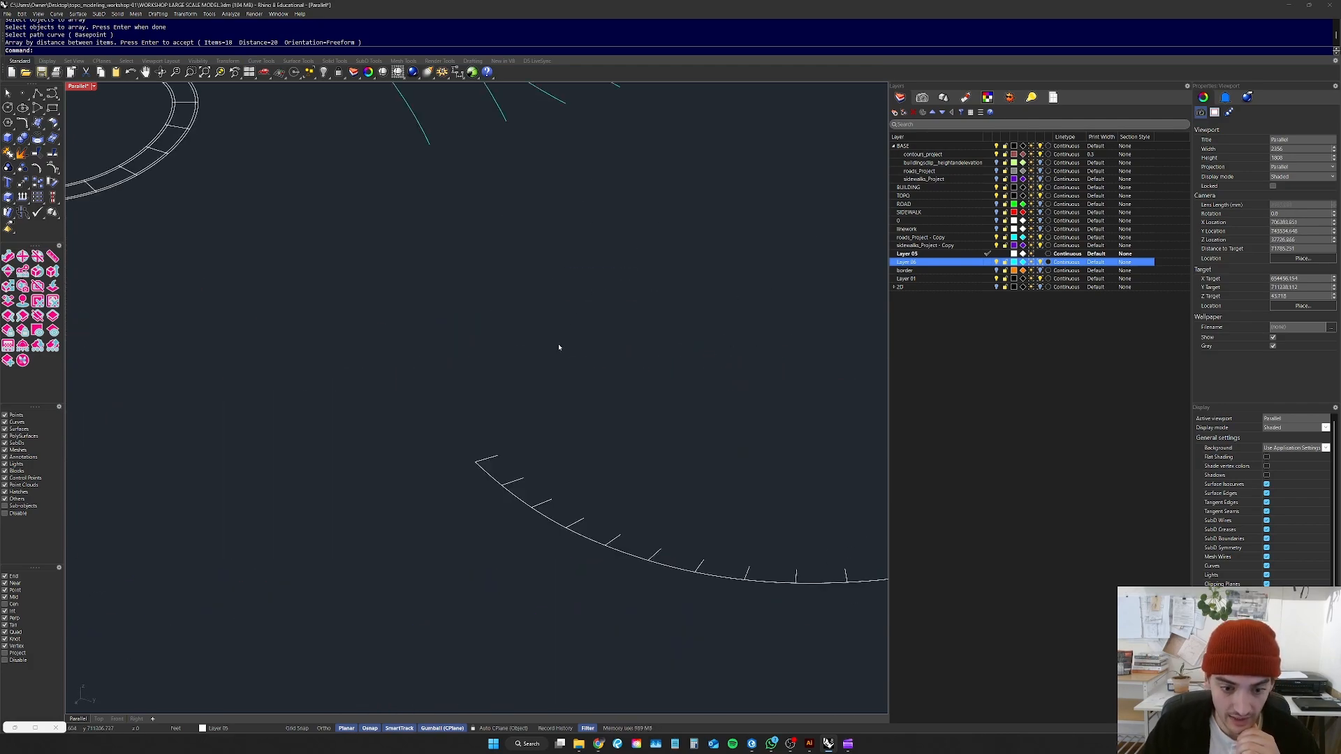
{"action": "scroll", "coordinate": [560, 347], "scroll_direction": "down", "scroll_amount": 4}
{"action": "right_click_drag", "start_coordinate": [561, 348], "coordinate": [549, 410]}
{"action": "scroll", "coordinate": [544, 407], "scroll_direction": "up", "scroll_amount": 6}
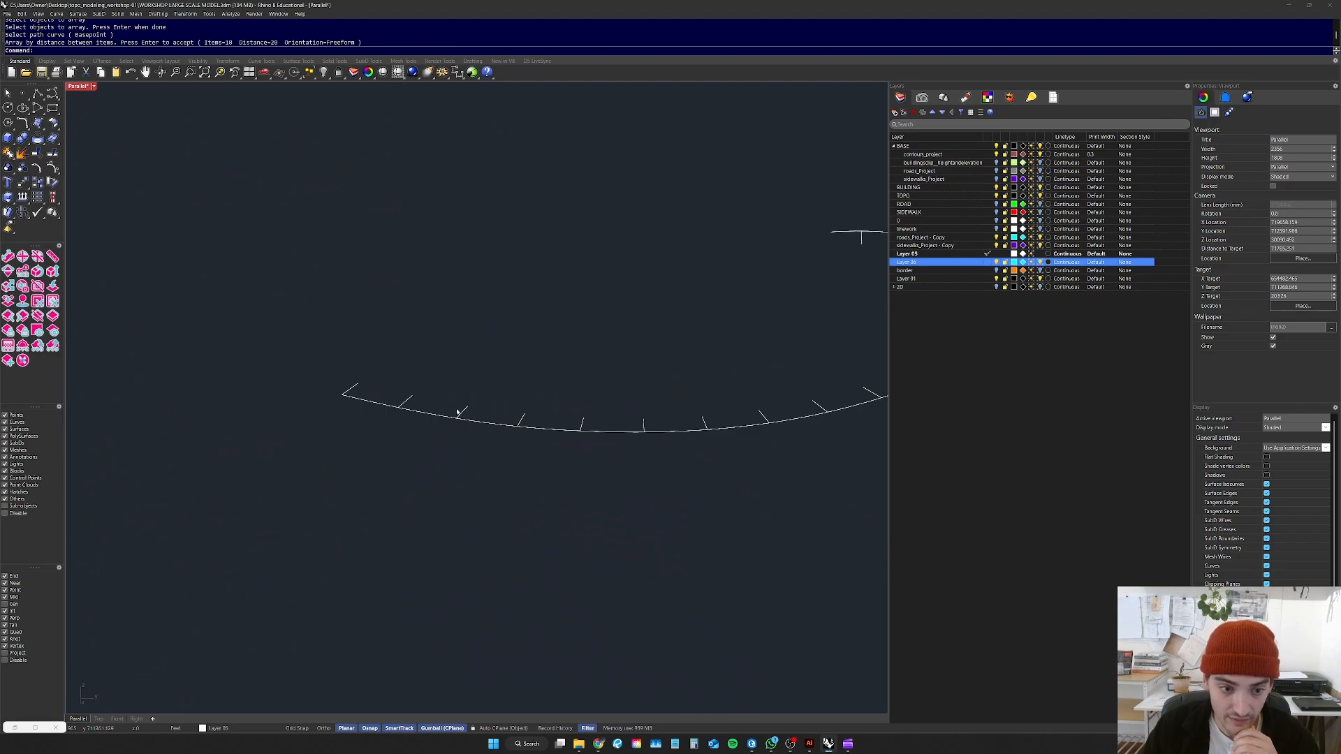
{"action": "left_click", "coordinate": [461, 414]}
{"action": "left_click", "coordinate": [520, 422]}
{"action": "left_click", "coordinate": [586, 416]}
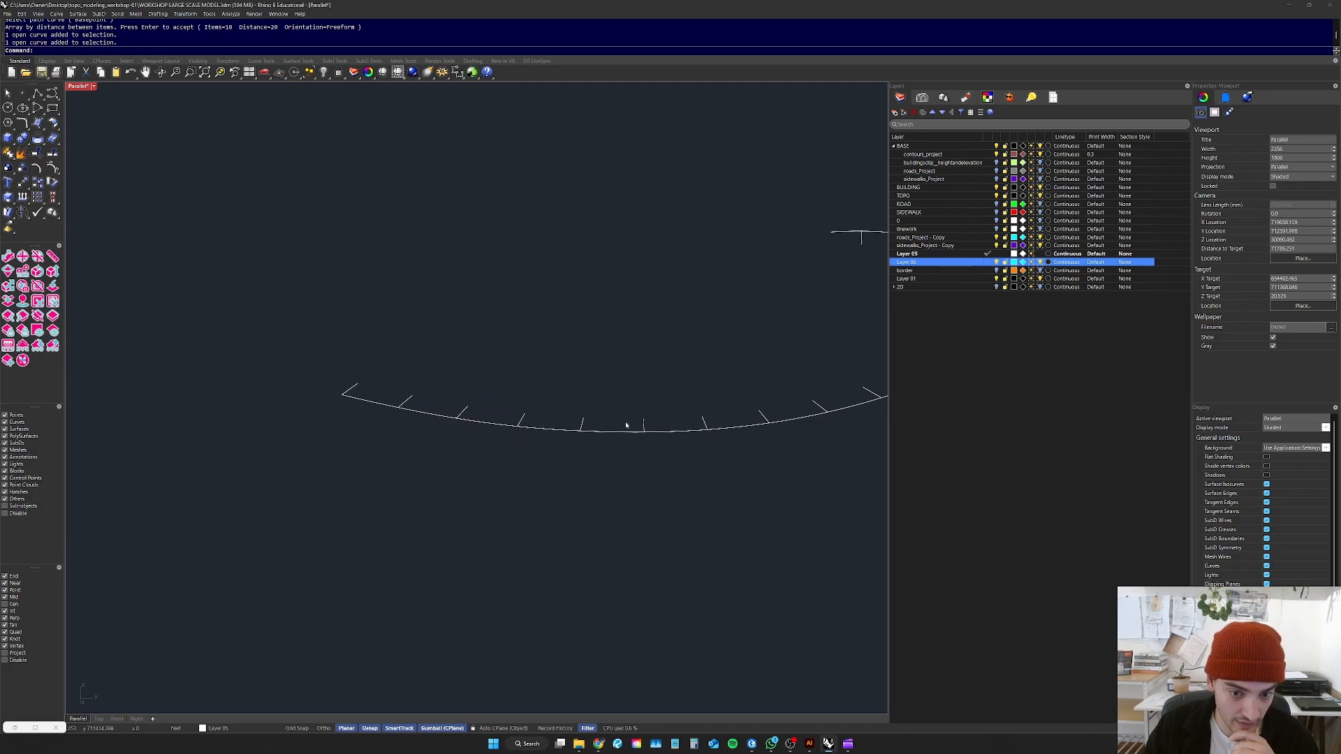
Step: Select a curve of the raised path in the fourth terrain study, zoom to it, and clear the selection
{"action": "scroll", "coordinate": [627, 425], "scroll_direction": "down", "scroll_amount": 10}
{"action": "scroll", "coordinate": [556, 339], "scroll_direction": "up", "scroll_amount": 5}
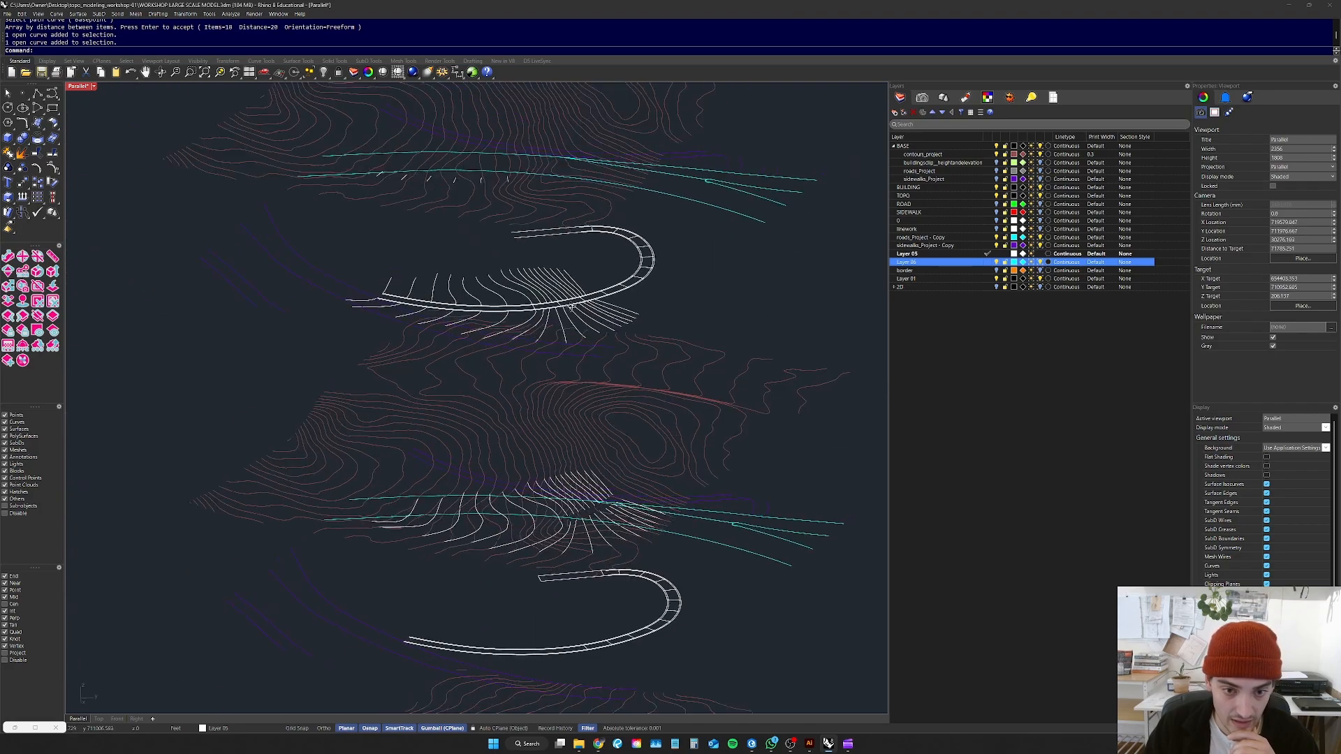
{"action": "right_click_drag", "start_coordinate": [607, 412], "coordinate": [715, 444]}
{"action": "scroll", "coordinate": [715, 444], "scroll_direction": "up", "scroll_amount": 10}
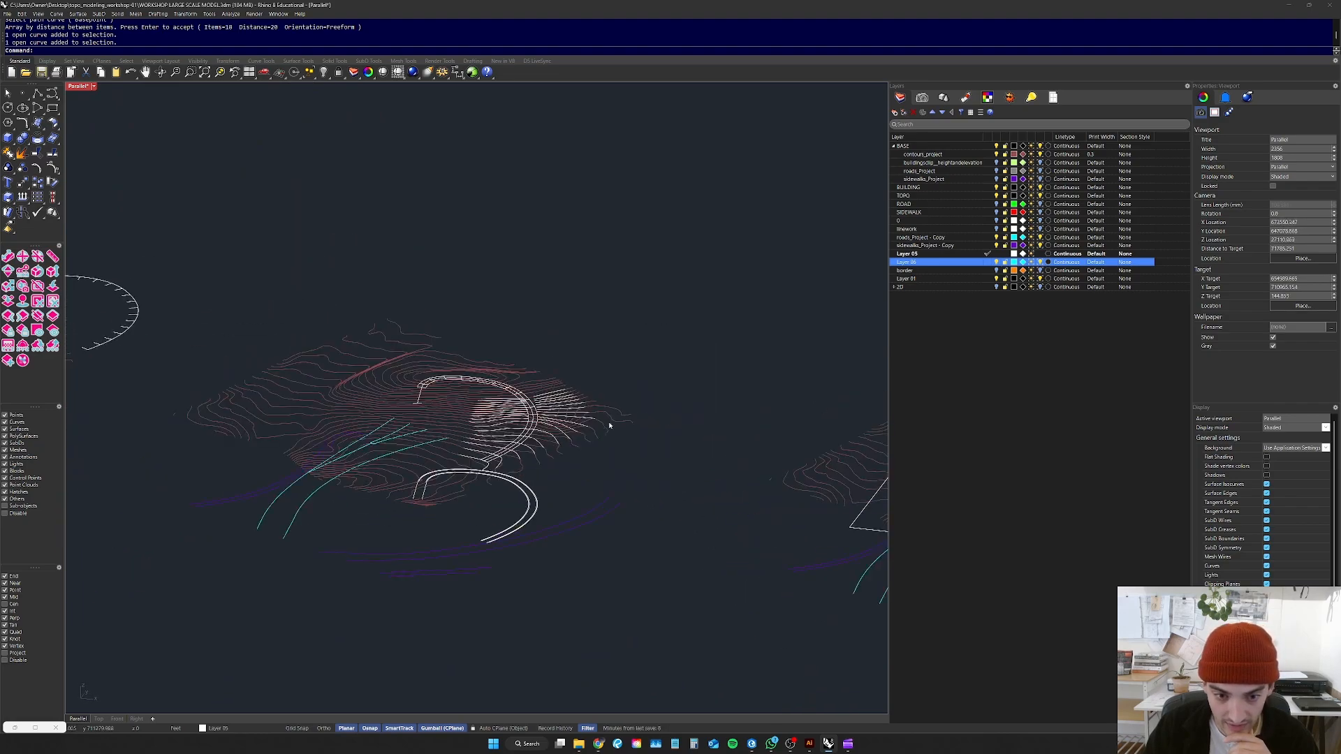
{"action": "left_click", "coordinate": [503, 440]}
{"action": "type", "text": "zs"}
{"action": "key", "text": "Return"}
{"action": "right_click_drag", "start_coordinate": [502, 439], "coordinate": [538, 433]}
{"action": "key", "text": "Escape"}
{"action": "scroll", "coordinate": [598, 475], "scroll_direction": "down", "scroll_amount": 5}
{"action": "right_click_drag", "start_coordinate": [599, 479], "coordinate": [553, 551]}
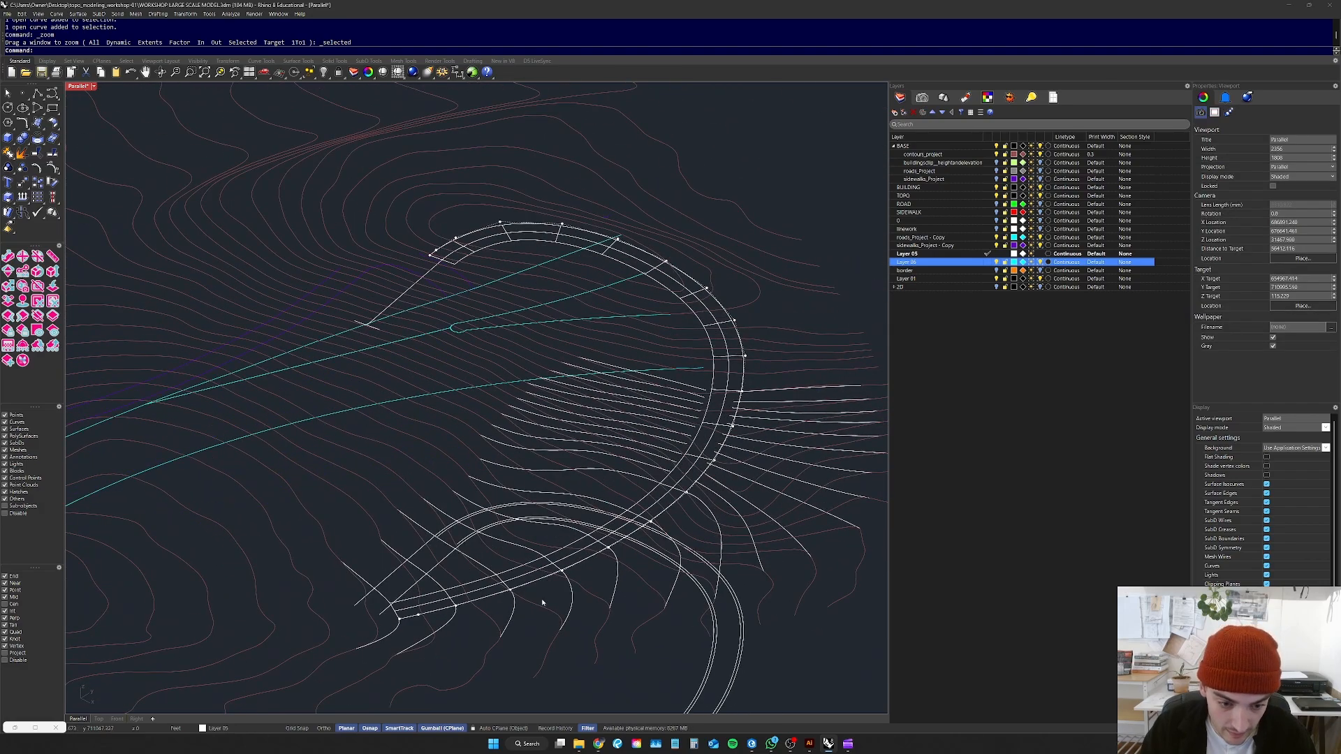
Step: Inspect the raised path's curves in the fourth study from above and from the side against the flat path and contours
{"action": "scroll", "coordinate": [551, 551], "scroll_direction": "up", "scroll_amount": 5}
{"action": "left_click", "coordinate": [480, 577]}
{"action": "key", "text": "Escape"}
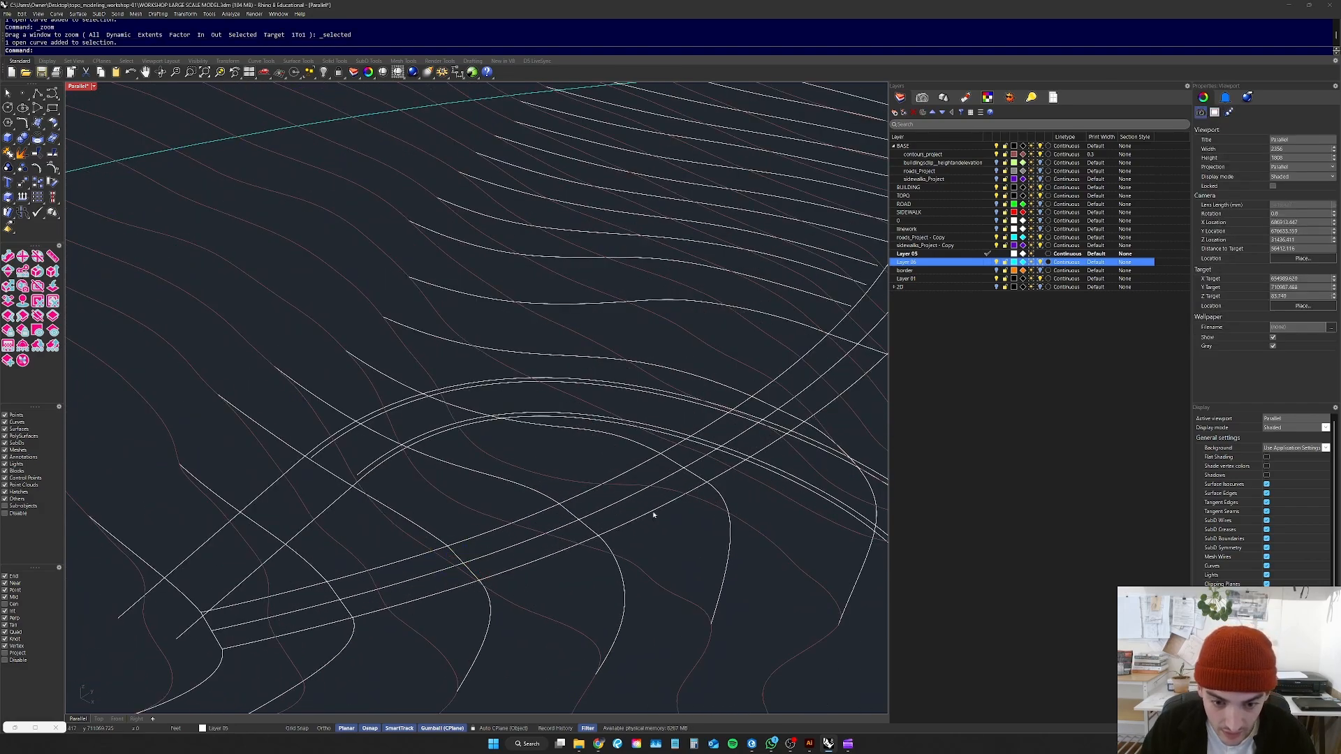
{"action": "left_click", "coordinate": [700, 479]}
{"action": "scroll", "coordinate": [573, 490], "scroll_direction": "down", "scroll_amount": 6}
{"action": "right_click_drag", "start_coordinate": [569, 494], "coordinate": [516, 402]}
{"action": "scroll", "coordinate": [723, 420], "scroll_direction": "up", "scroll_amount": 6}
{"action": "right_click_drag", "start_coordinate": [723, 420], "coordinate": [383, 437]}
{"action": "left_click", "coordinate": [635, 456]}
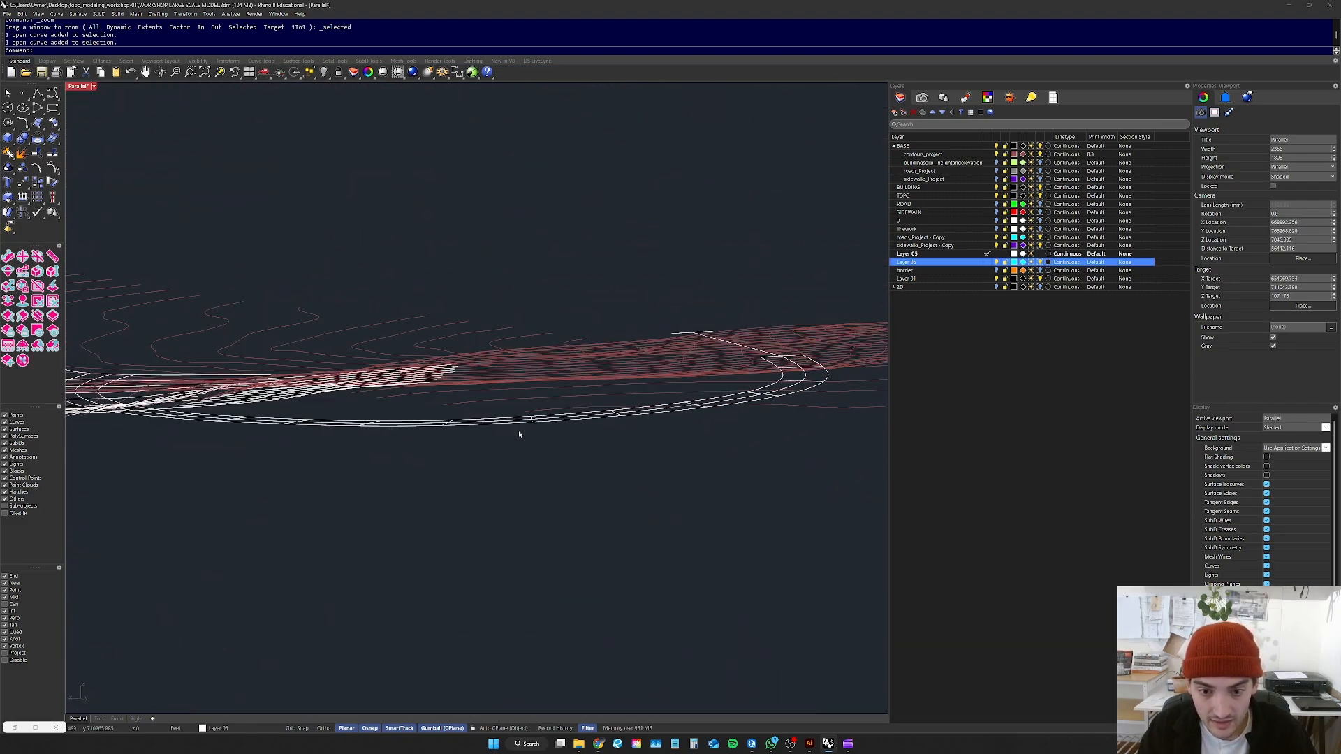
{"action": "right_click_drag", "start_coordinate": [765, 388], "coordinate": [353, 358]}
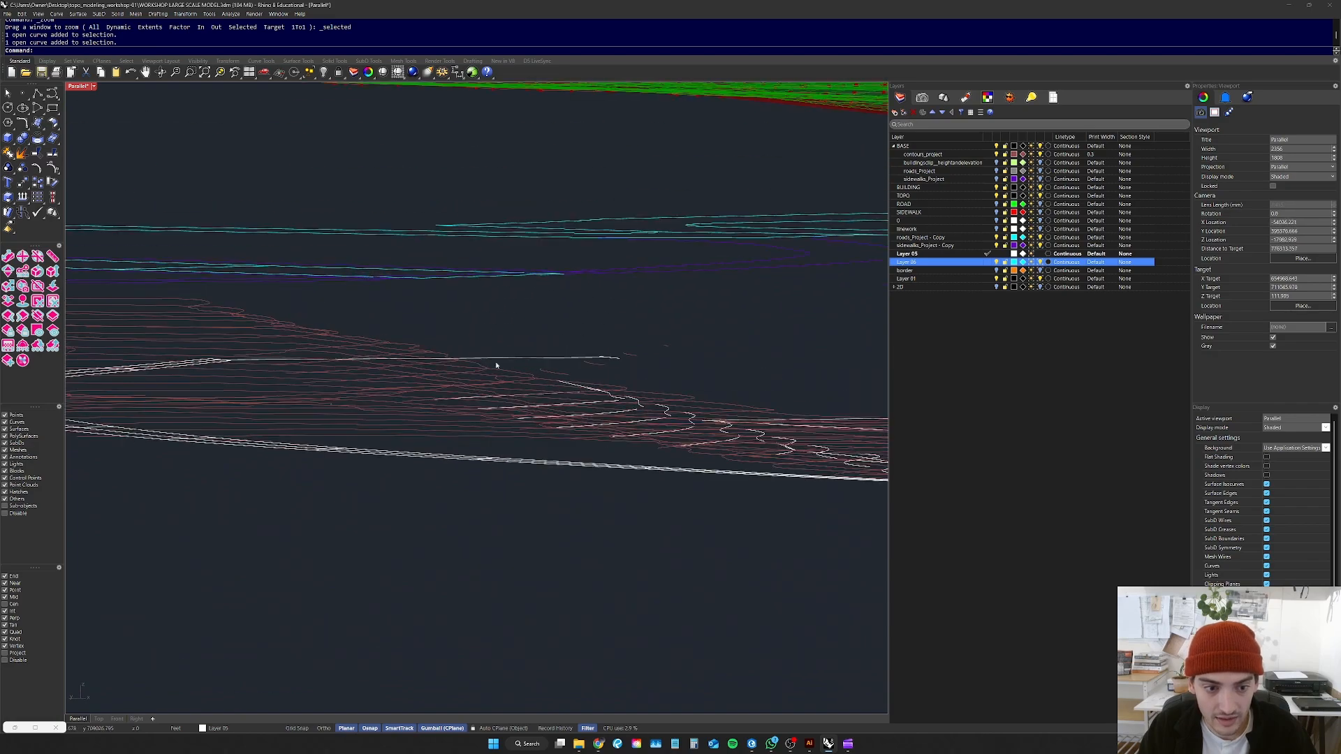
{"action": "right_click_drag", "start_coordinate": [460, 361], "coordinate": [774, 384]}
{"action": "mouse_move", "coordinate": [688, 372]}
{"action": "right_mouse_down"}
{"action": "mouse_move", "coordinate": [619, 383]}
{"action": "mouse_move", "coordinate": [645, 360]}
{"action": "mouse_move", "coordinate": [668, 390]}
{"action": "right_mouse_up"}
Step: Examine the raised path's lower end, where the regraded contours cross its edges and centreline
{"action": "scroll", "coordinate": [632, 383], "scroll_direction": "down", "scroll_amount": 6}
{"action": "scroll", "coordinate": [643, 341], "scroll_direction": "up", "scroll_amount": 6}
{"action": "right_click_drag", "start_coordinate": [643, 342], "coordinate": [512, 427]}
{"action": "scroll", "coordinate": [416, 510], "scroll_direction": "down", "scroll_amount": 5}
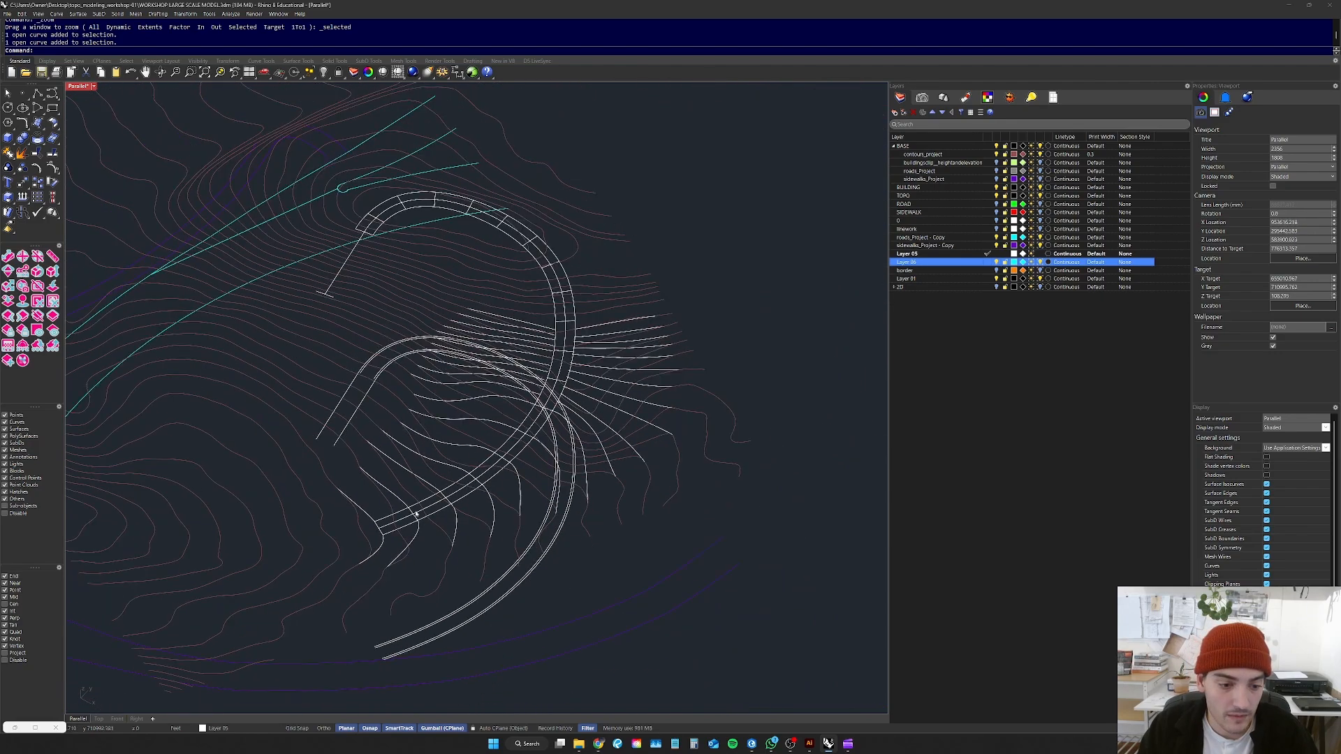
{"action": "scroll", "coordinate": [415, 518], "scroll_direction": "up", "scroll_amount": 7}
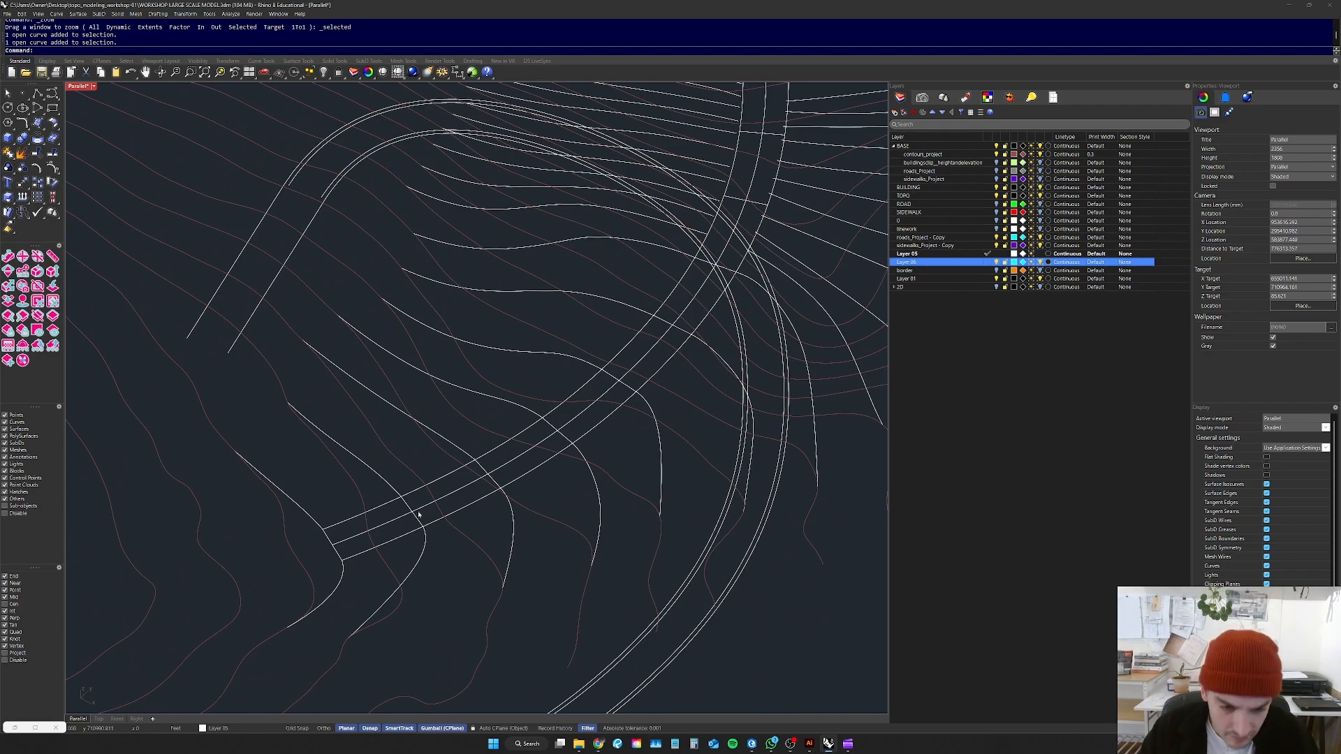
{"action": "scroll", "coordinate": [348, 536], "scroll_direction": "up", "scroll_amount": 2}
{"action": "scroll", "coordinate": [433, 538], "scroll_direction": "down", "scroll_amount": 3}
{"action": "scroll", "coordinate": [356, 524], "scroll_direction": "up", "scroll_amount": 3}
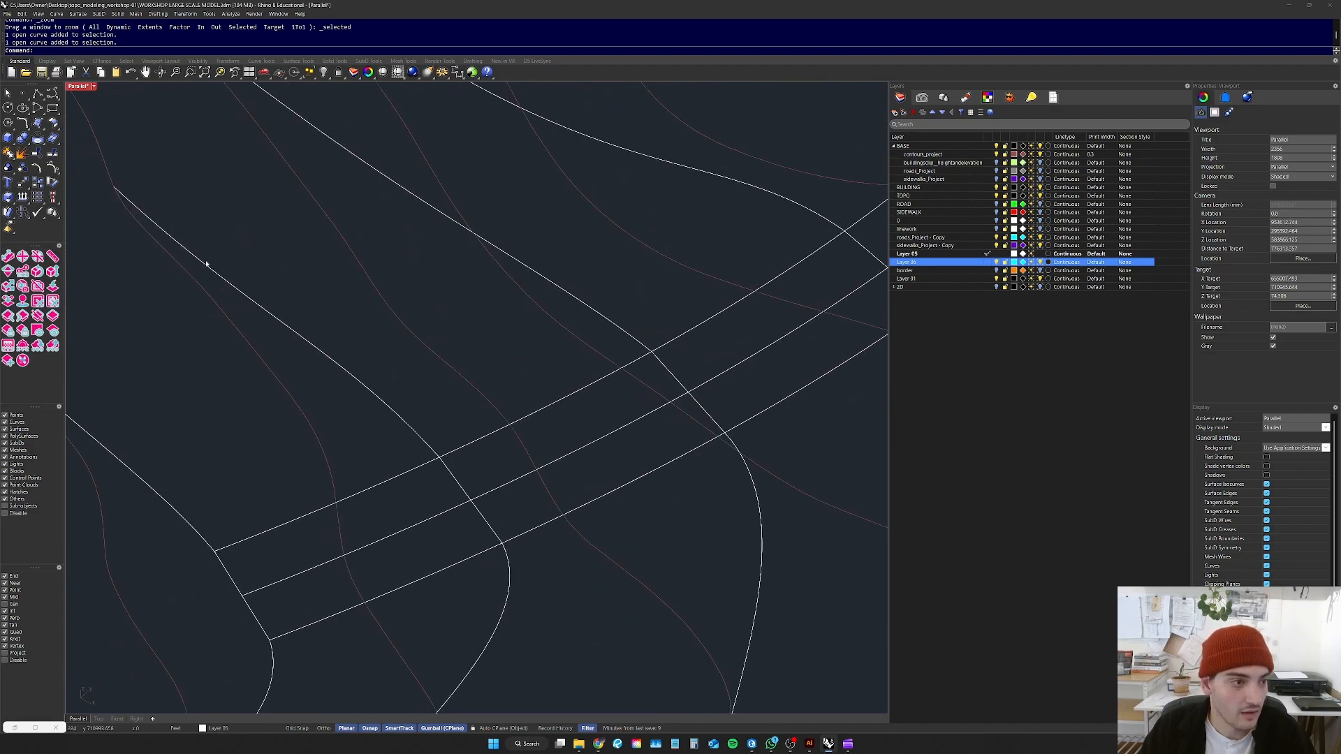
Step: Try to draw an interpolated curve along the raised path's centreline through its end point and the next two contour crossings
{"action": "left_click", "coordinate": [58, 99]}
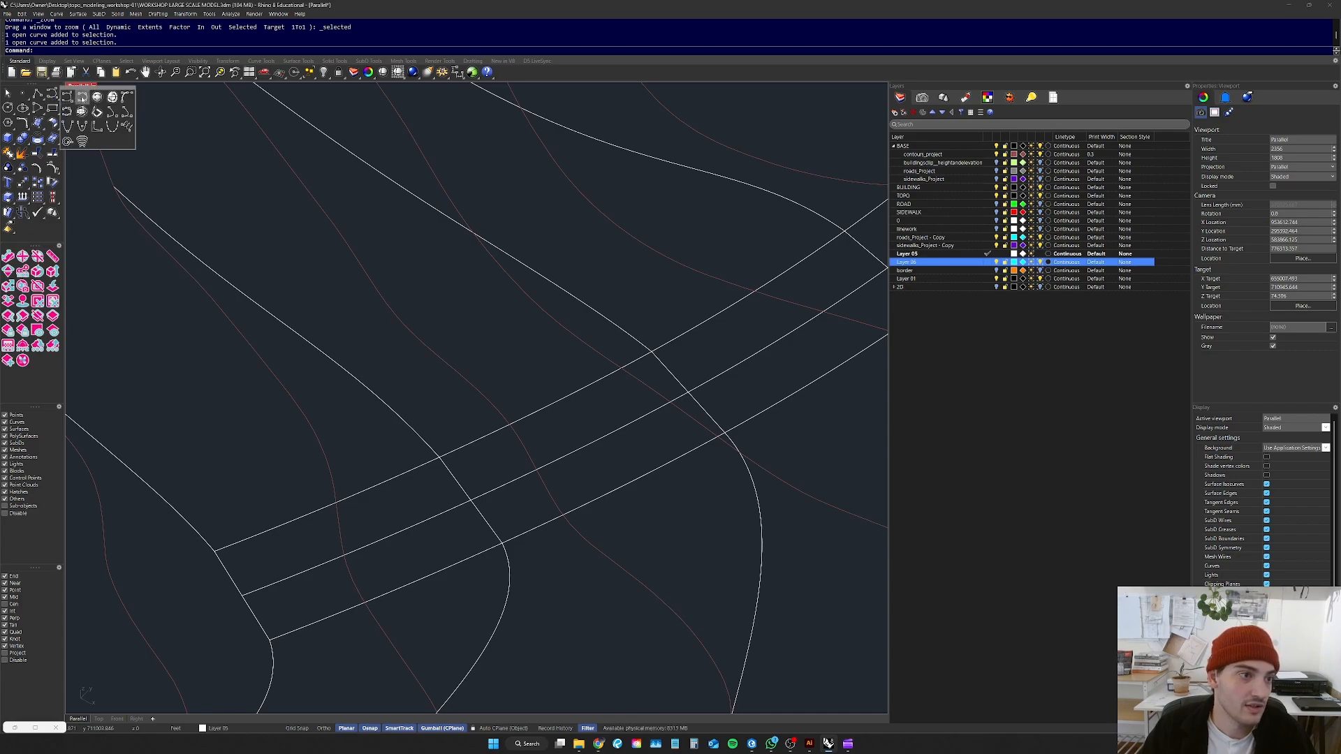
{"action": "left_click", "coordinate": [75, 99]}
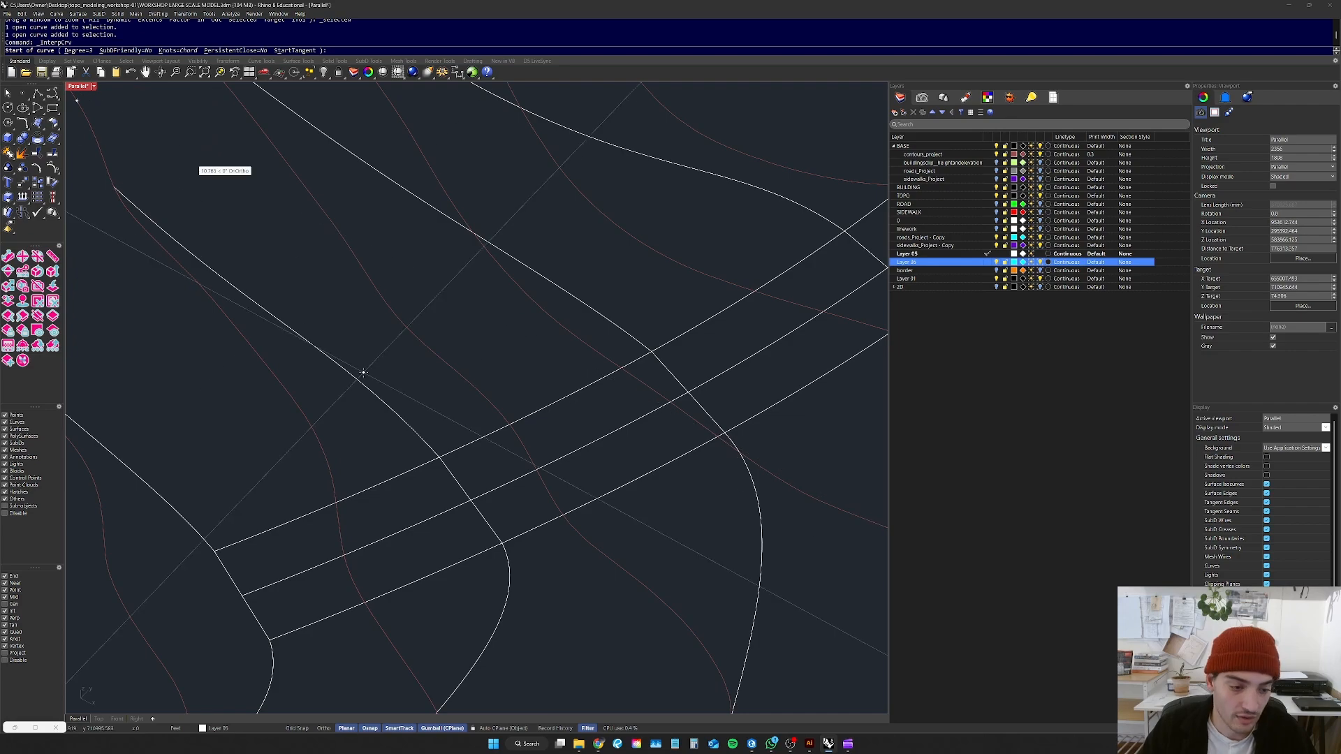
{"action": "left_click", "coordinate": [243, 596]}
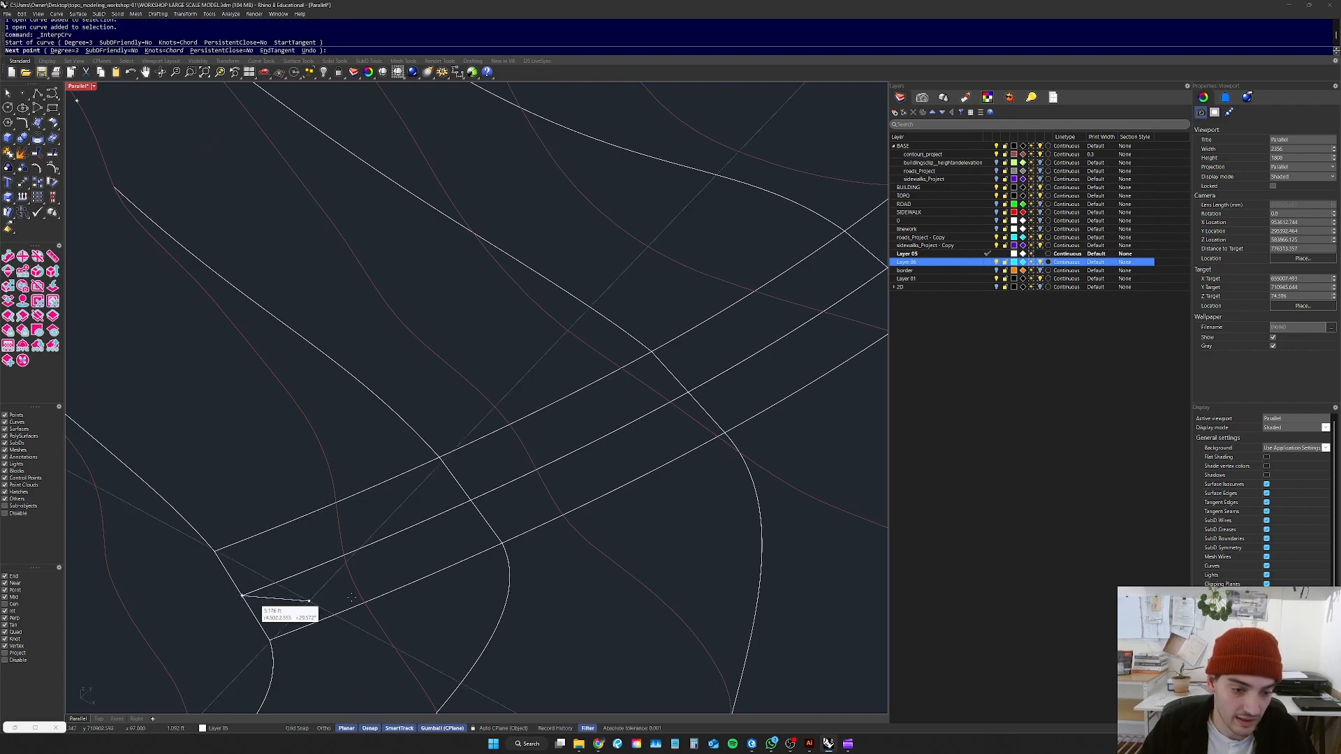
{"action": "left_click", "coordinate": [471, 500]}
{"action": "left_click", "coordinate": [686, 389]}
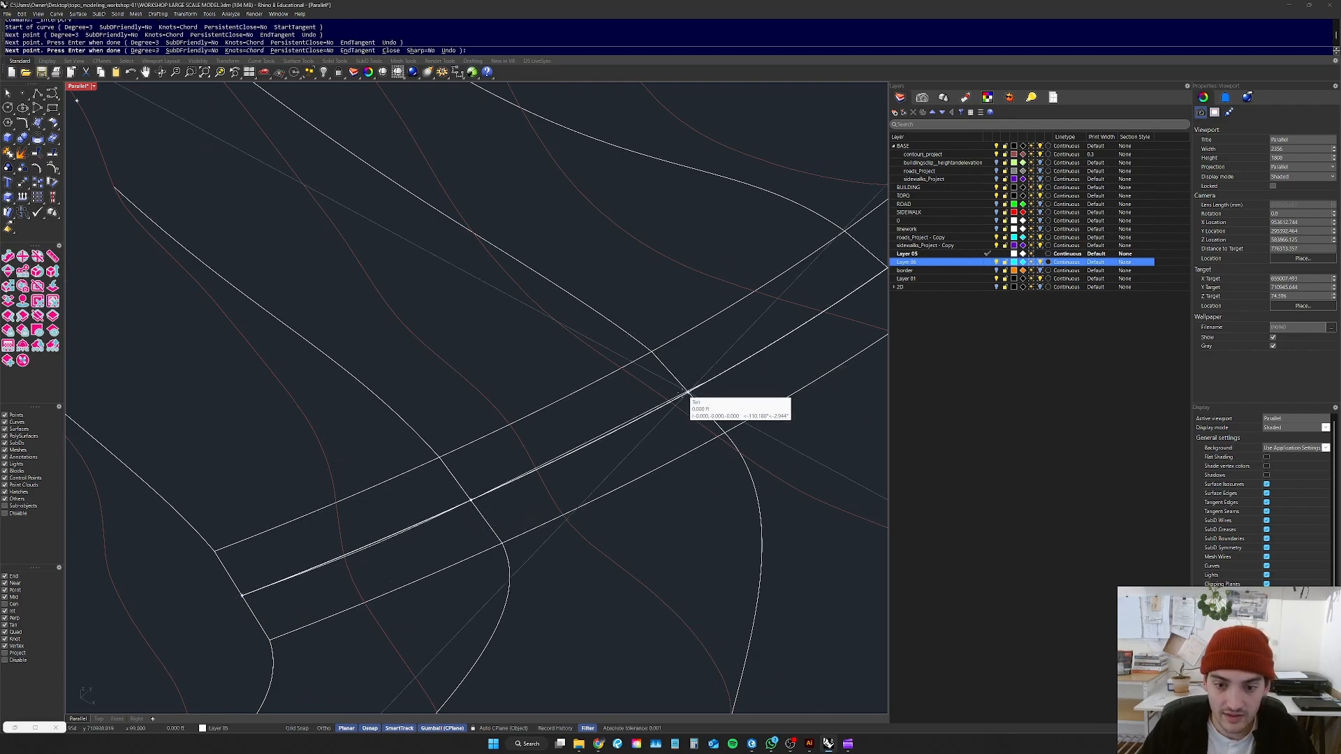
{"action": "scroll", "coordinate": [687, 389], "scroll_direction": "down", "scroll_amount": 3}
{"action": "key", "text": "Escape"}
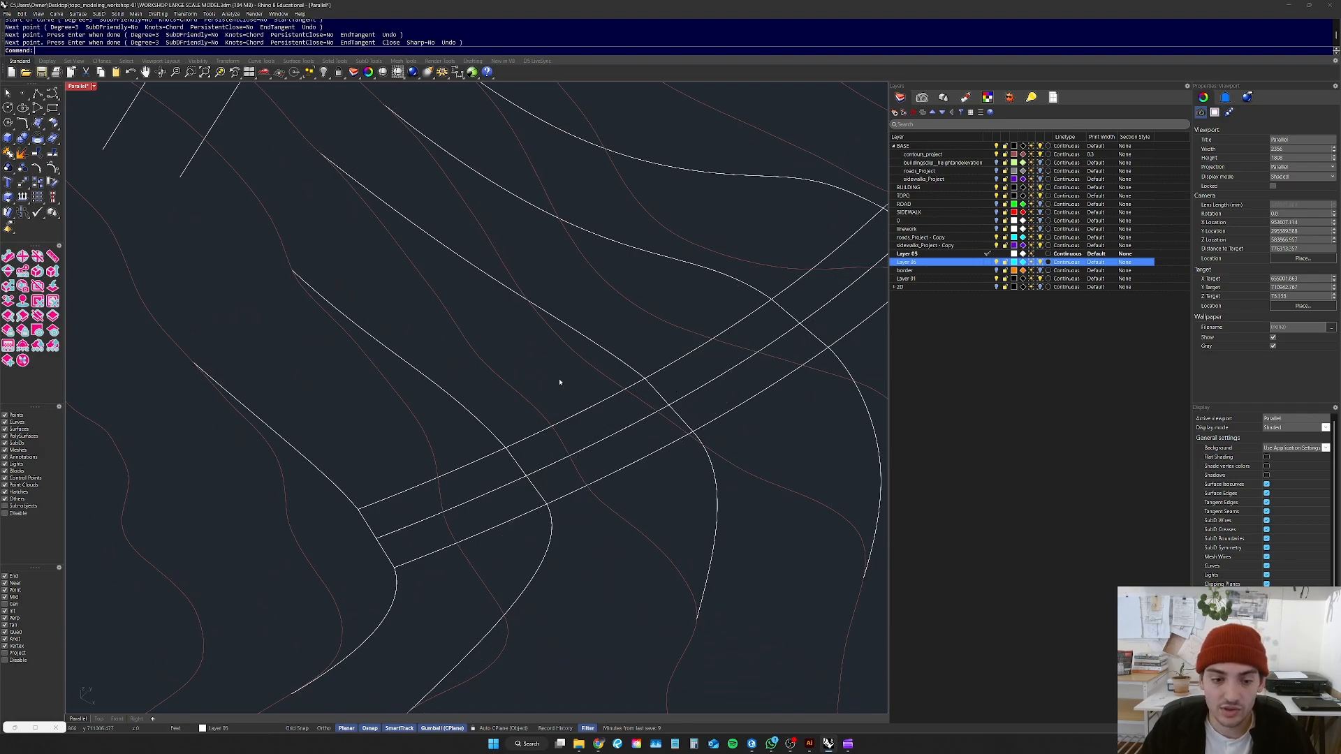
{"action": "scroll", "coordinate": [383, 436], "scroll_direction": "down", "scroll_amount": 5}
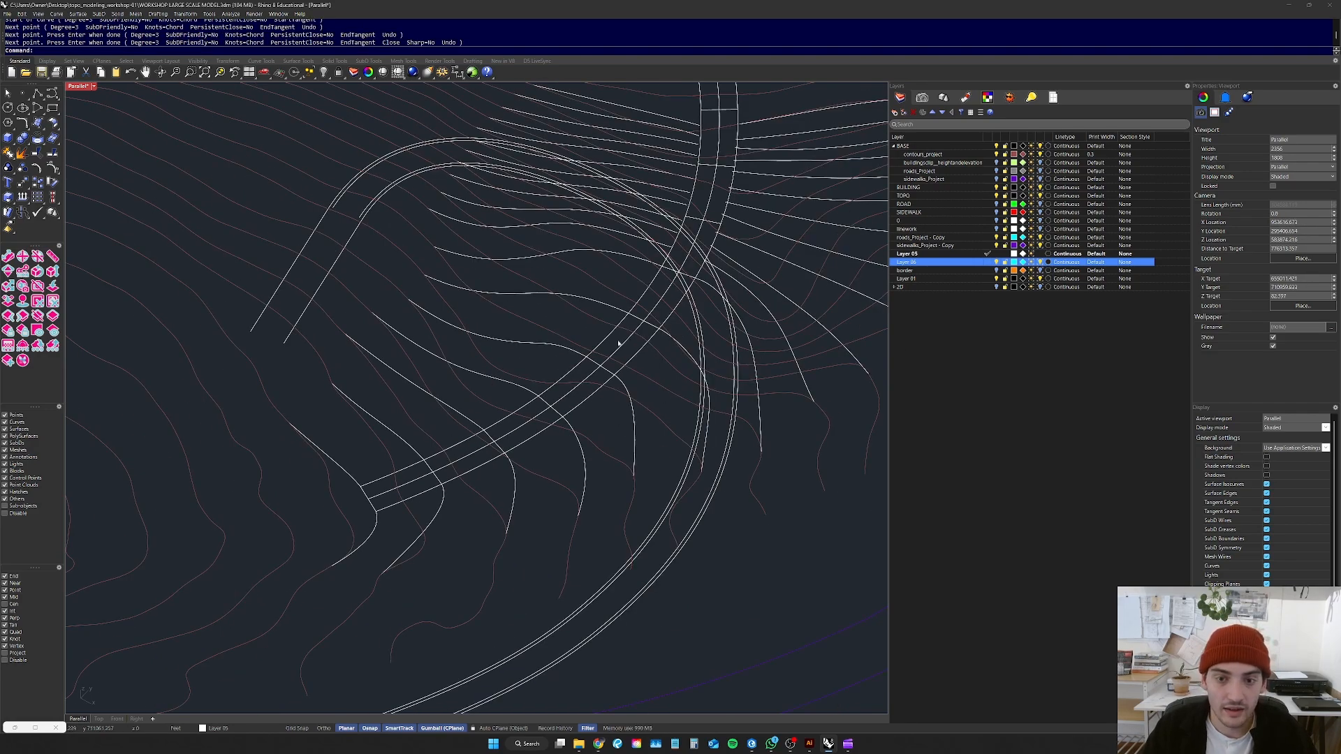
{"action": "scroll", "coordinate": [496, 401], "scroll_direction": "down", "scroll_amount": 3}
{"action": "scroll", "coordinate": [612, 283], "scroll_direction": "down", "scroll_amount": 3}
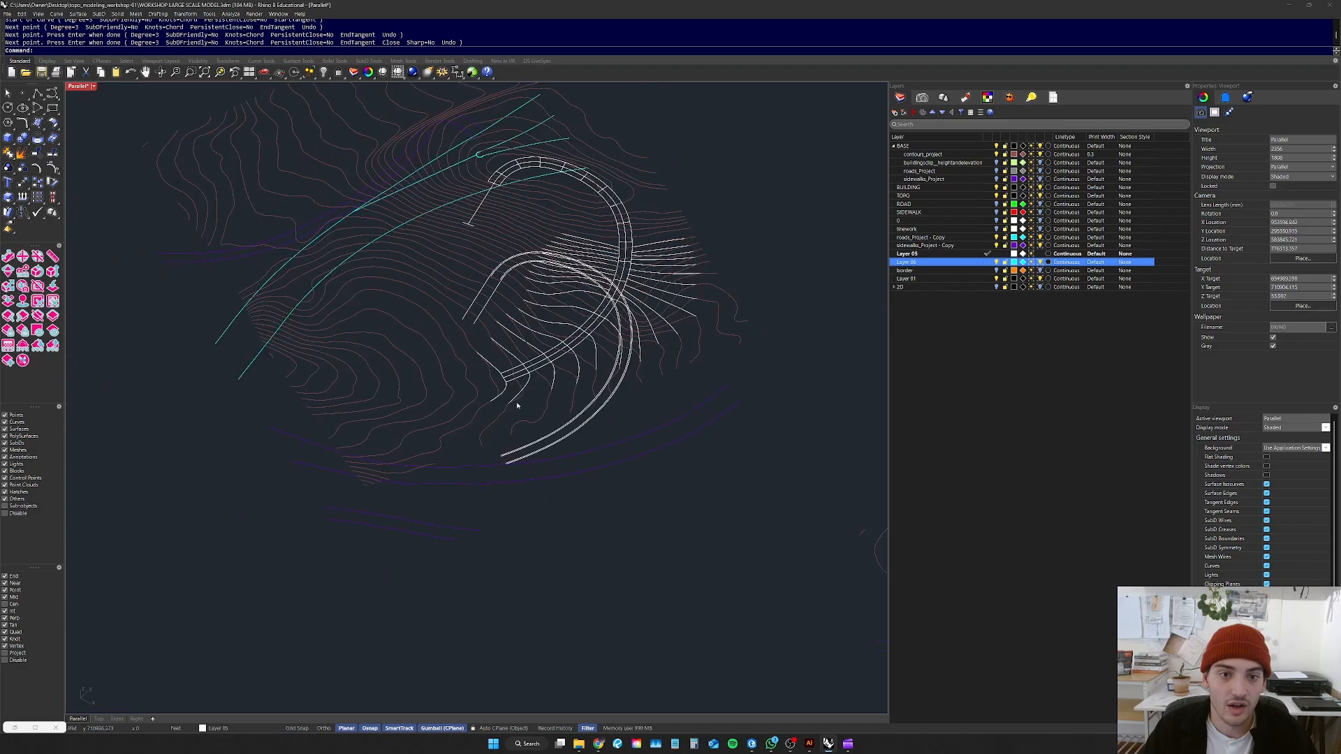
{"action": "scroll", "coordinate": [605, 170], "scroll_direction": "up", "scroll_amount": 4}
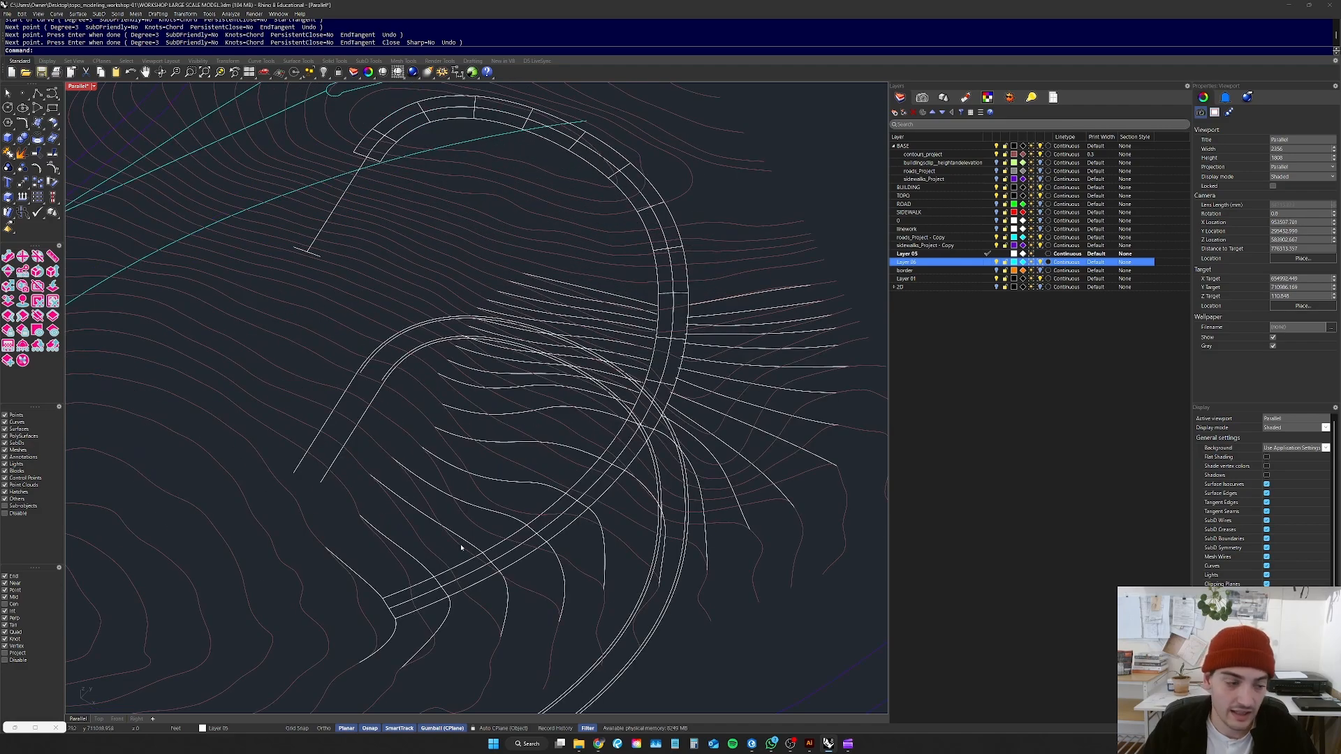
Step: Inspect the fourth study's raised path and the regraded contours crossing it, from overall views down to its lower end
{"action": "scroll", "coordinate": [522, 423], "scroll_direction": "down", "scroll_amount": 8}
{"action": "mouse_move", "coordinate": [524, 472]}
{"action": "right_mouse_down"}
{"action": "mouse_move", "coordinate": [530, 447]}
{"action": "mouse_move", "coordinate": [512, 469]}
{"action": "right_mouse_up"}
{"action": "scroll", "coordinate": [512, 468], "scroll_direction": "up", "scroll_amount": 4}
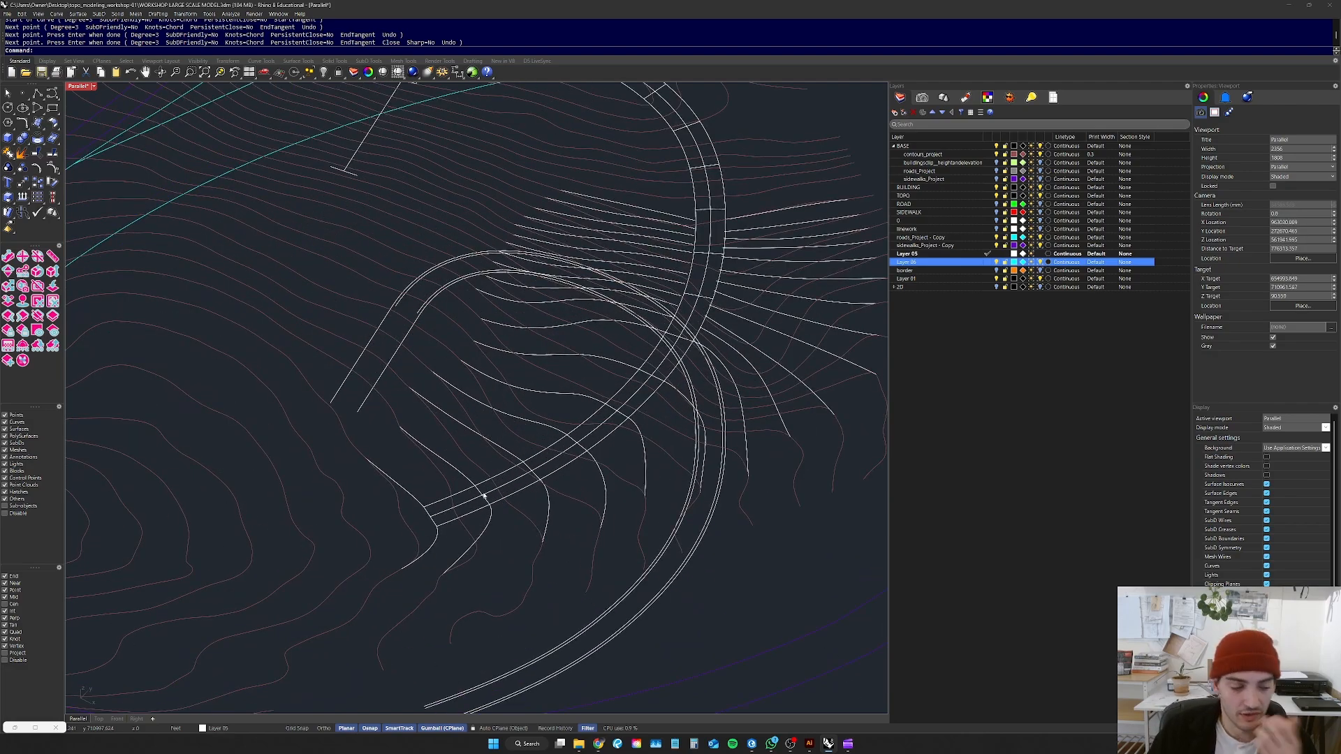
{"action": "right_click_drag", "start_coordinate": [651, 532], "coordinate": [570, 465]}
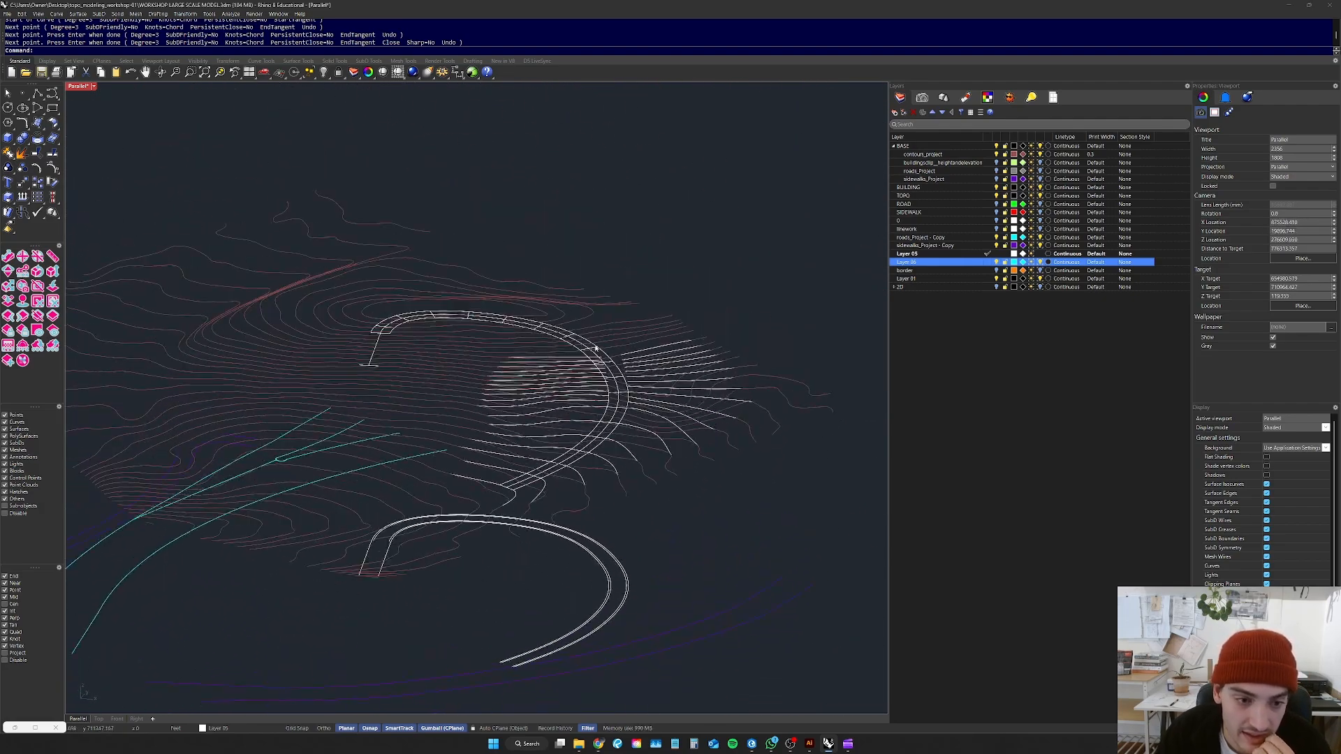
{"action": "scroll", "coordinate": [579, 404], "scroll_direction": "up", "scroll_amount": 10}
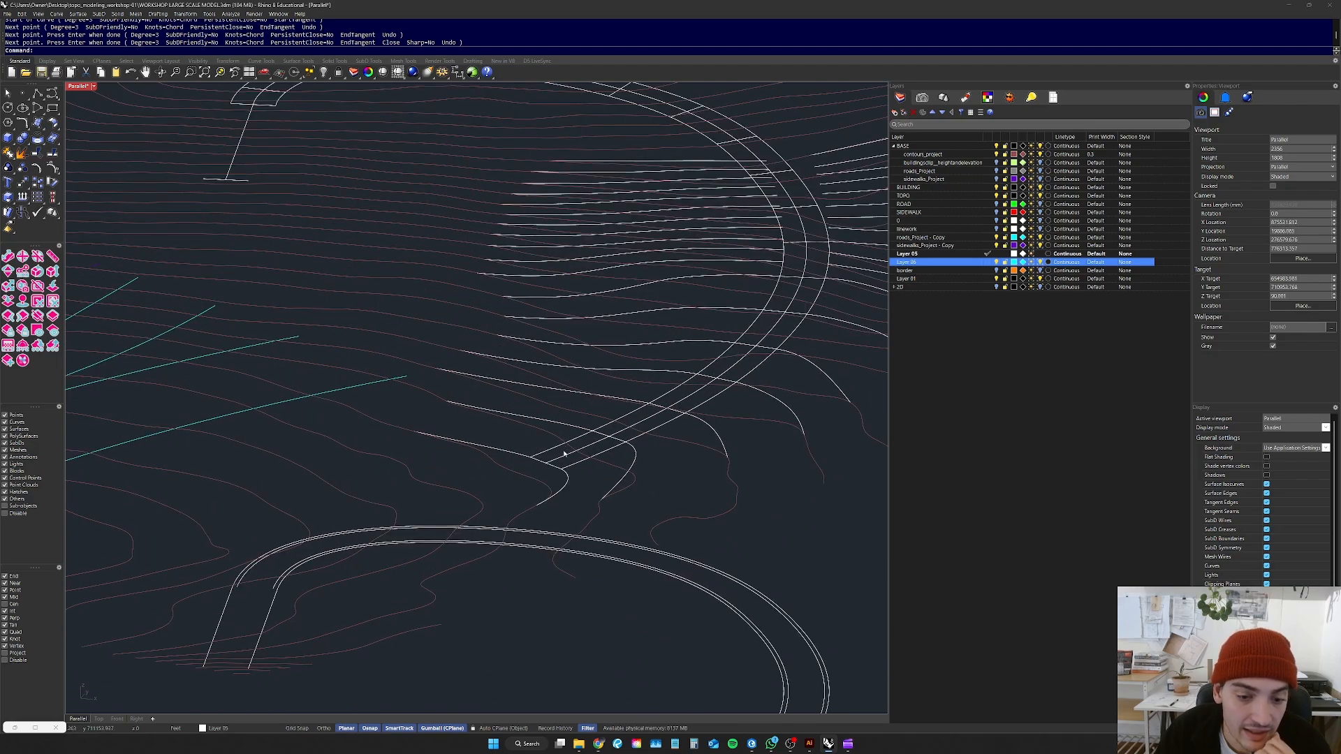
{"action": "scroll", "coordinate": [659, 548], "scroll_direction": "down", "scroll_amount": 5}
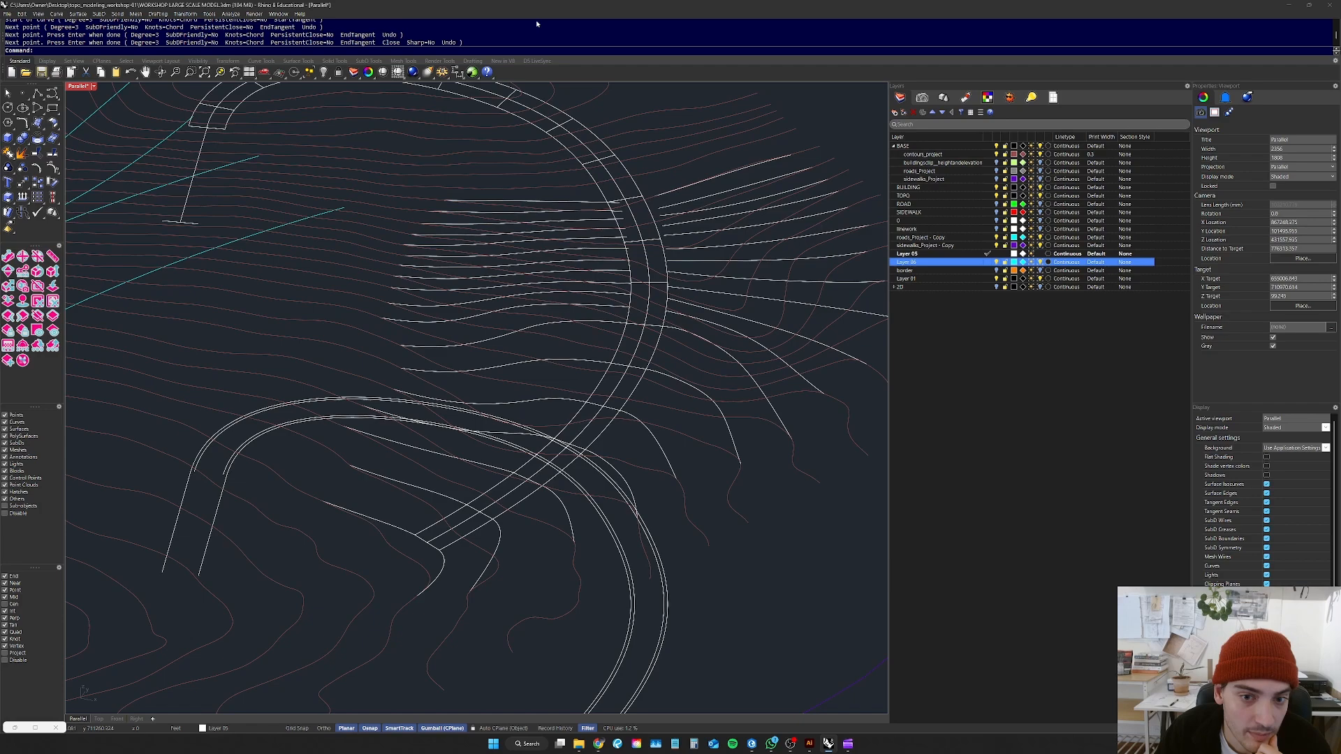
Step: Try a Normal-style loft through the three lowest cross-lines of the fourth study's raised path
{"action": "scroll", "coordinate": [468, 559], "scroll_direction": "up", "scroll_amount": 5}
{"action": "left_click", "coordinate": [527, 444]}
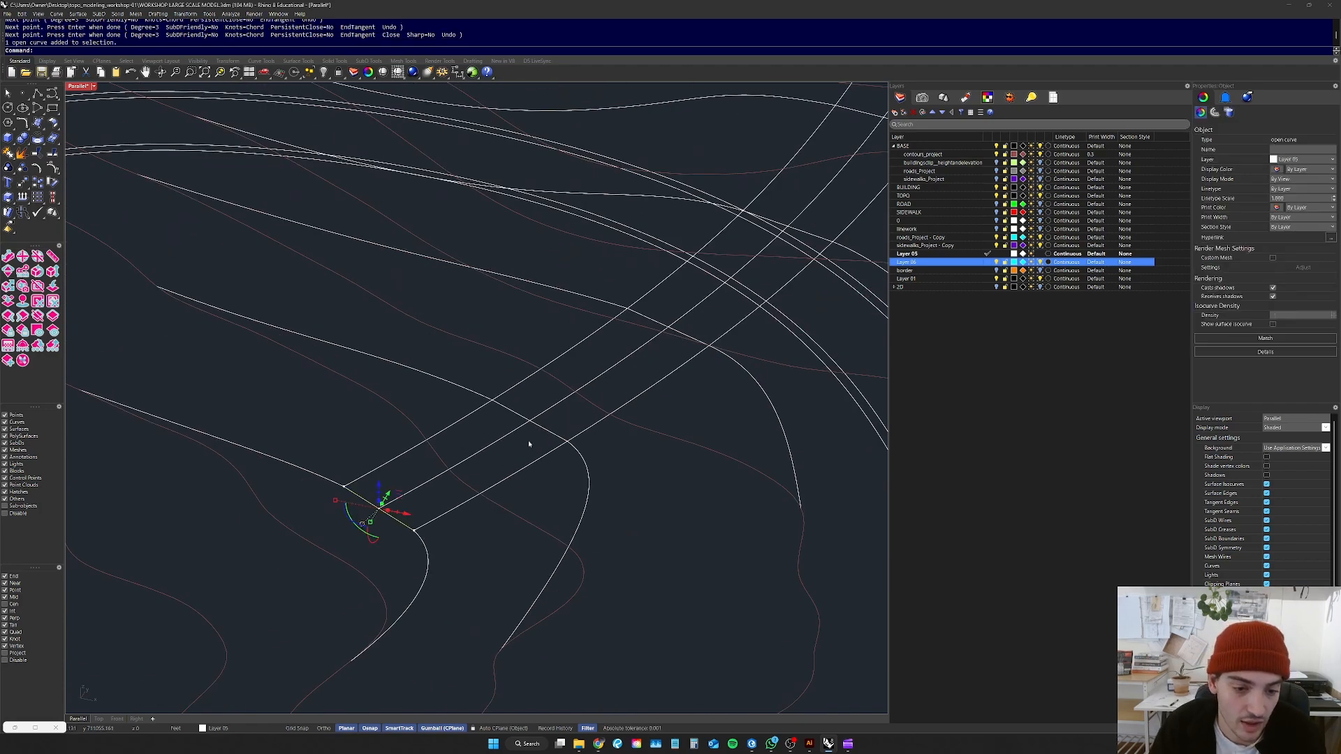
{"action": "left_click", "coordinate": [549, 431], "text": "shift"}
{"action": "left_click", "coordinate": [681, 336], "text": "shift"}
{"action": "type", "text": "loft"}
{"action": "key", "text": "Return"}
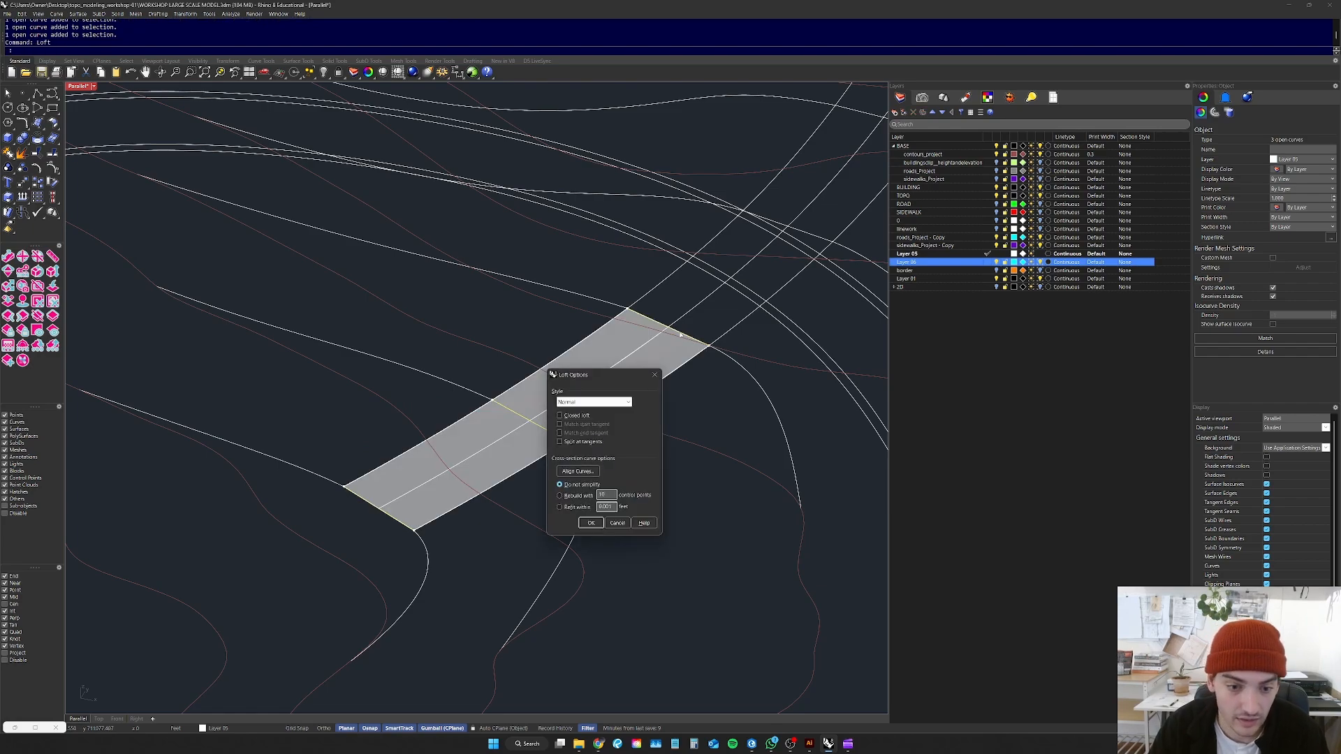
{"action": "left_click", "coordinate": [617, 523]}
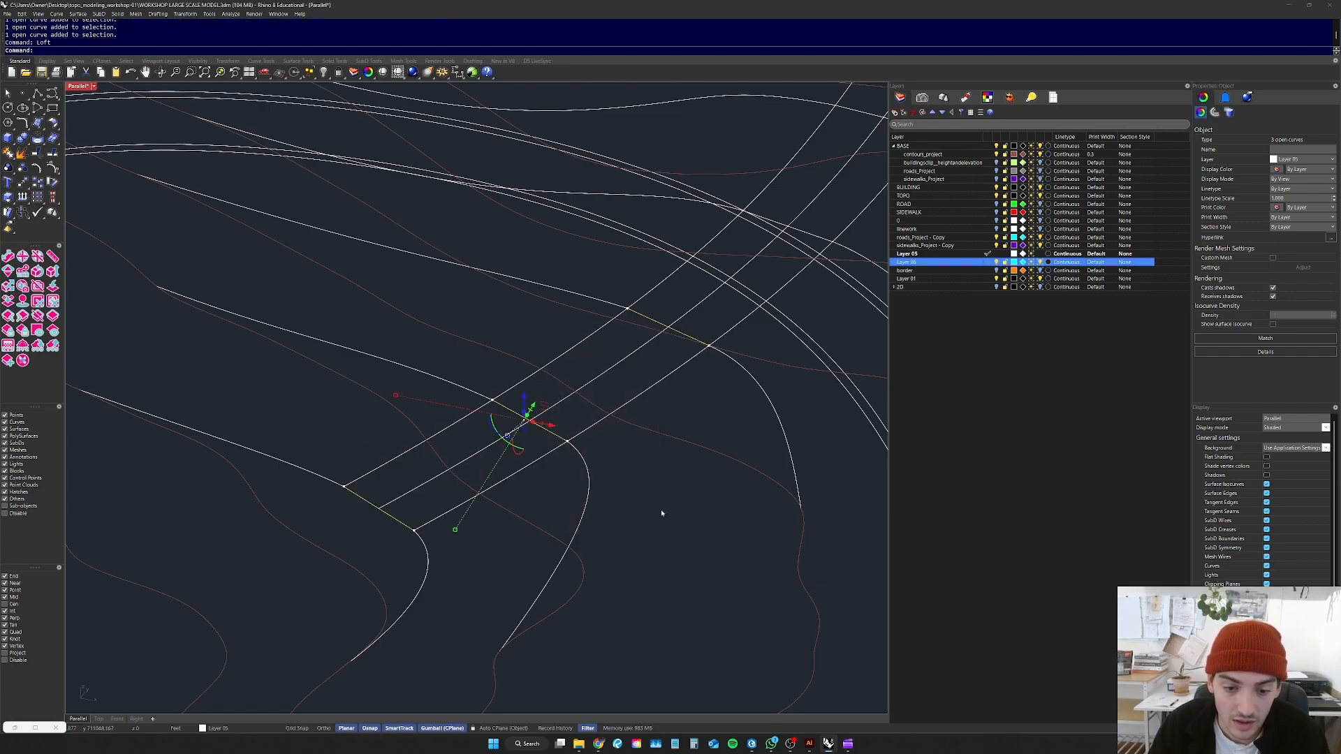
{"action": "key", "text": "Escape"}
Step: Select the path surface between the walls in the fifth study, examine its slope and lower end, and clear the selection
{"action": "scroll", "coordinate": [350, 349], "scroll_direction": "down", "scroll_amount": 8}
{"action": "scroll", "coordinate": [468, 359], "scroll_direction": "down", "scroll_amount": 5}
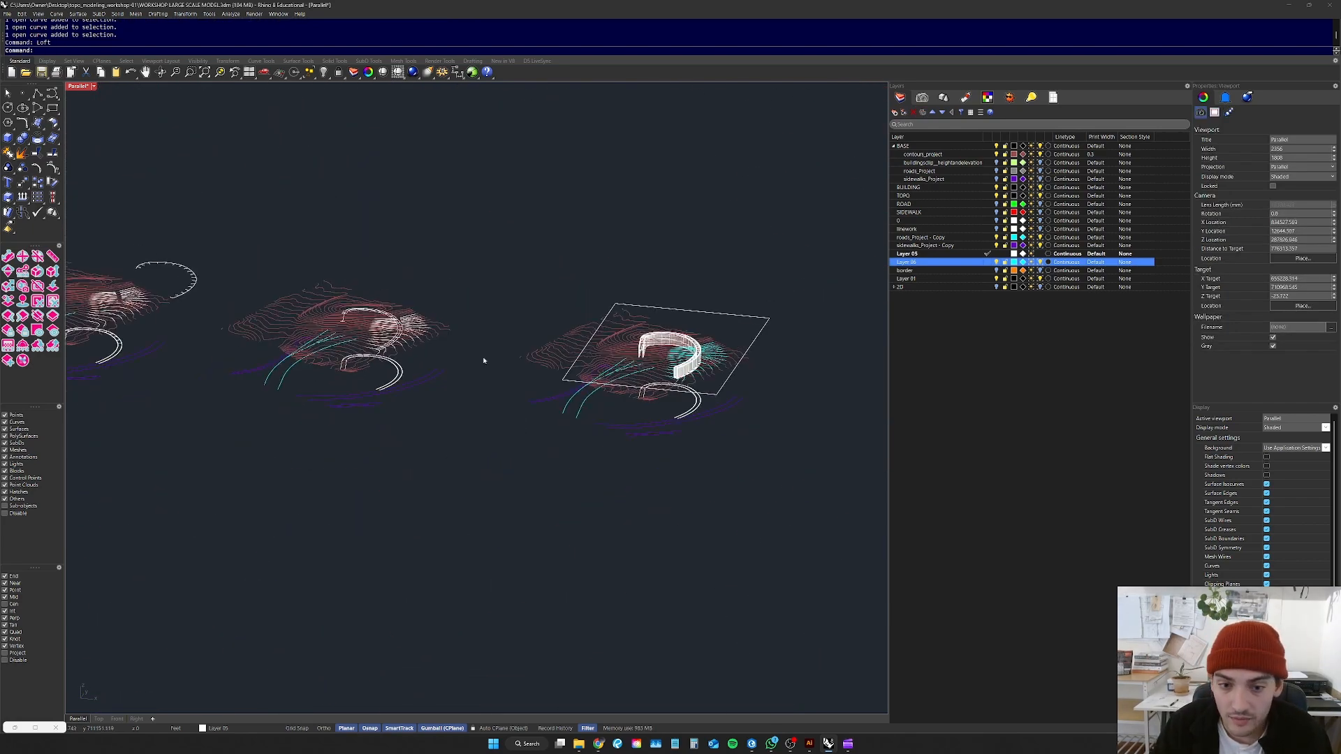
{"action": "scroll", "coordinate": [725, 370], "scroll_direction": "up", "scroll_amount": 12}
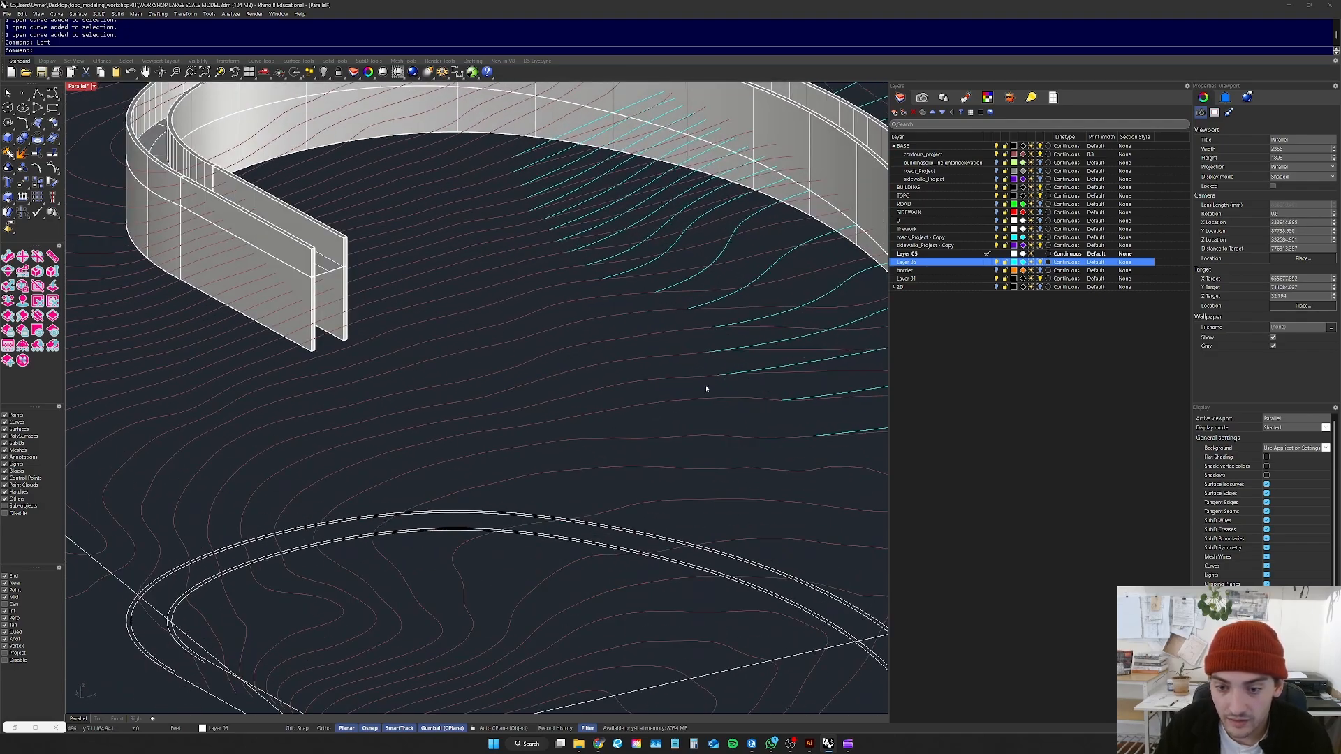
{"action": "scroll", "coordinate": [401, 331], "scroll_direction": "down", "scroll_amount": 4}
{"action": "scroll", "coordinate": [755, 307], "scroll_direction": "up", "scroll_amount": 8}
{"action": "left_click", "coordinate": [773, 343]}
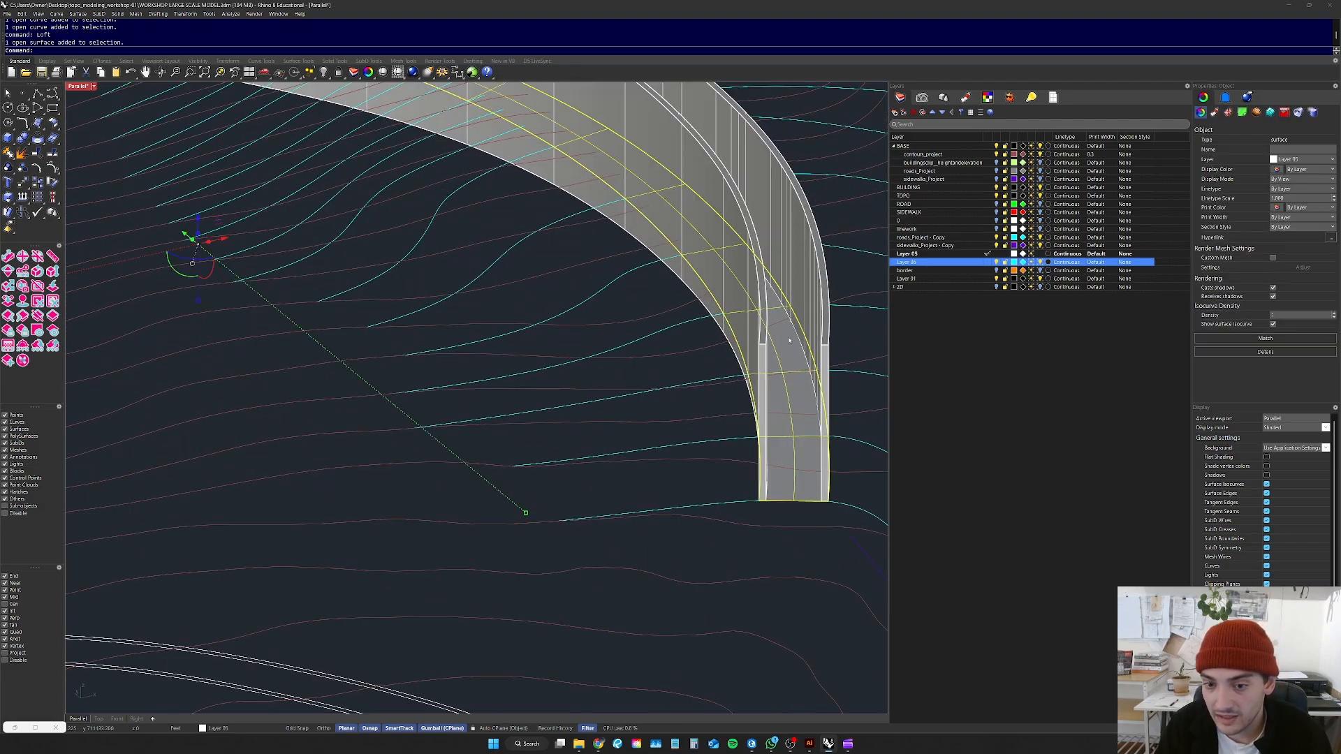
{"action": "scroll", "coordinate": [752, 345], "scroll_direction": "down", "scroll_amount": 6}
{"action": "right_click_drag", "start_coordinate": [752, 345], "coordinate": [723, 310]}
{"action": "scroll", "coordinate": [733, 312], "scroll_direction": "down", "scroll_amount": 7}
{"action": "scroll", "coordinate": [731, 204], "scroll_direction": "up", "scroll_amount": 7}
{"action": "scroll", "coordinate": [723, 310], "scroll_direction": "down", "scroll_amount": 8}
{"action": "scroll", "coordinate": [723, 309], "scroll_direction": "up", "scroll_amount": 10}
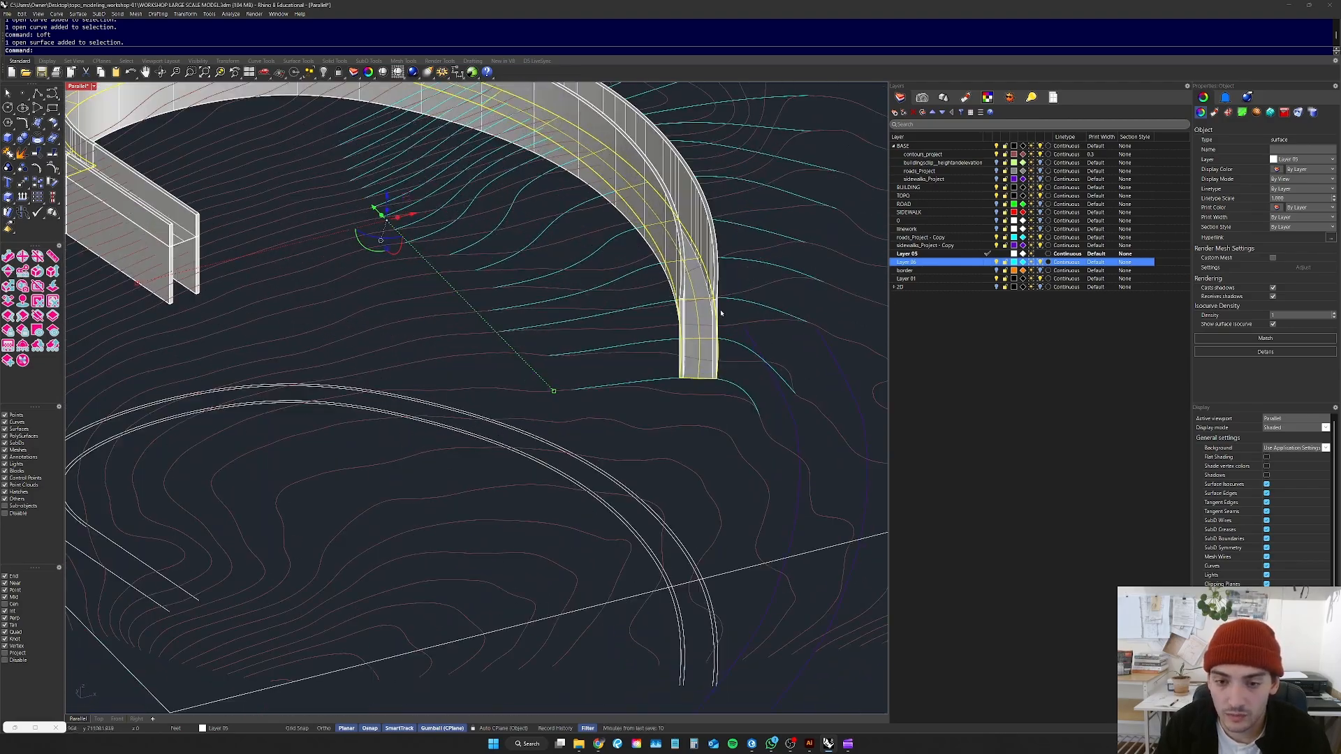
{"action": "scroll", "coordinate": [653, 358], "scroll_direction": "down", "scroll_amount": 8}
{"action": "right_click_drag", "start_coordinate": [653, 358], "coordinate": [722, 178]}
{"action": "scroll", "coordinate": [559, 300], "scroll_direction": "up", "scroll_amount": 7}
{"action": "scroll", "coordinate": [550, 278], "scroll_direction": "down", "scroll_amount": 8}
{"action": "scroll", "coordinate": [722, 178], "scroll_direction": "up", "scroll_amount": 10}
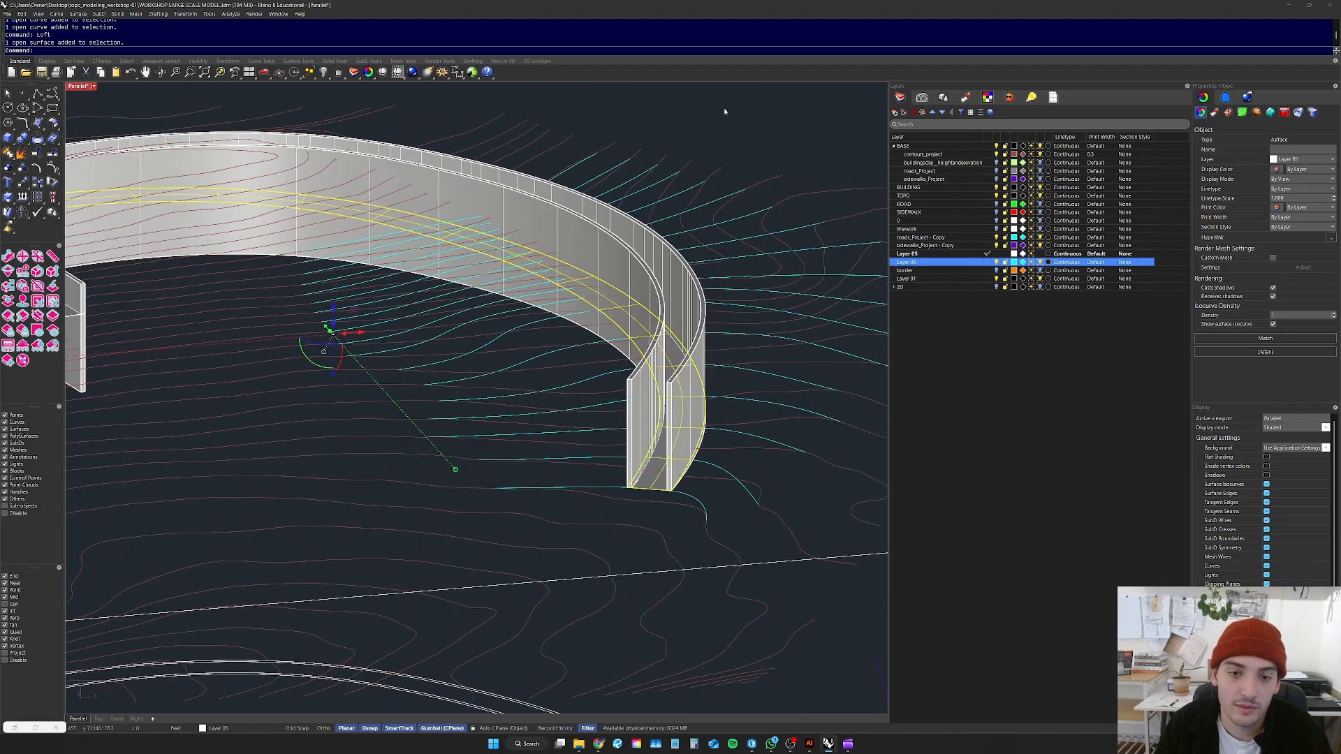
{"action": "left_click", "coordinate": [723, 114]}
Step: Inspect the fifth study's walls from low angles and in side elevation against the sloping path and terrain contours
{"action": "scroll", "coordinate": [628, 230], "scroll_direction": "down", "scroll_amount": 6}
{"action": "right_click_drag", "start_coordinate": [629, 241], "coordinate": [701, 213]}
{"action": "scroll", "coordinate": [713, 294], "scroll_direction": "up", "scroll_amount": 6}
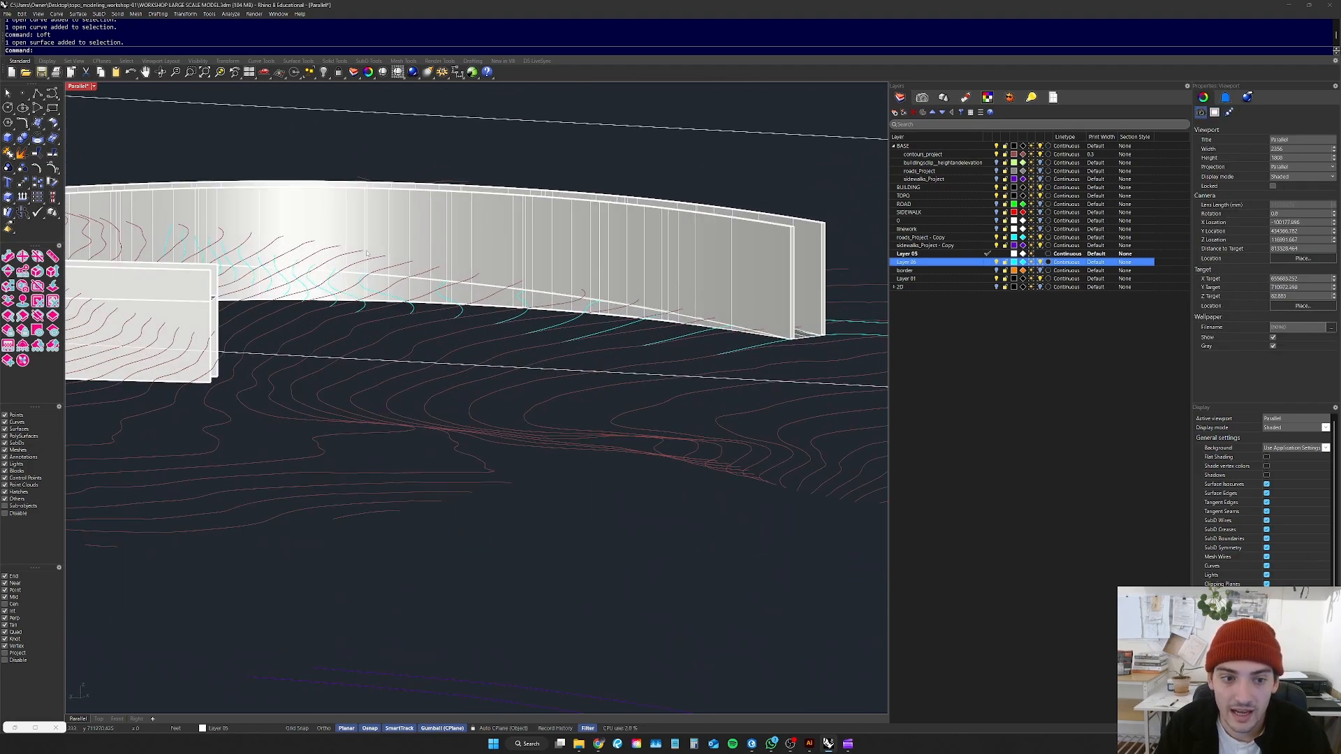
{"action": "scroll", "coordinate": [425, 264], "scroll_direction": "down", "scroll_amount": 4}
{"action": "right_click_drag", "start_coordinate": [424, 264], "coordinate": [631, 257]}
{"action": "scroll", "coordinate": [706, 255], "scroll_direction": "up", "scroll_amount": 5}
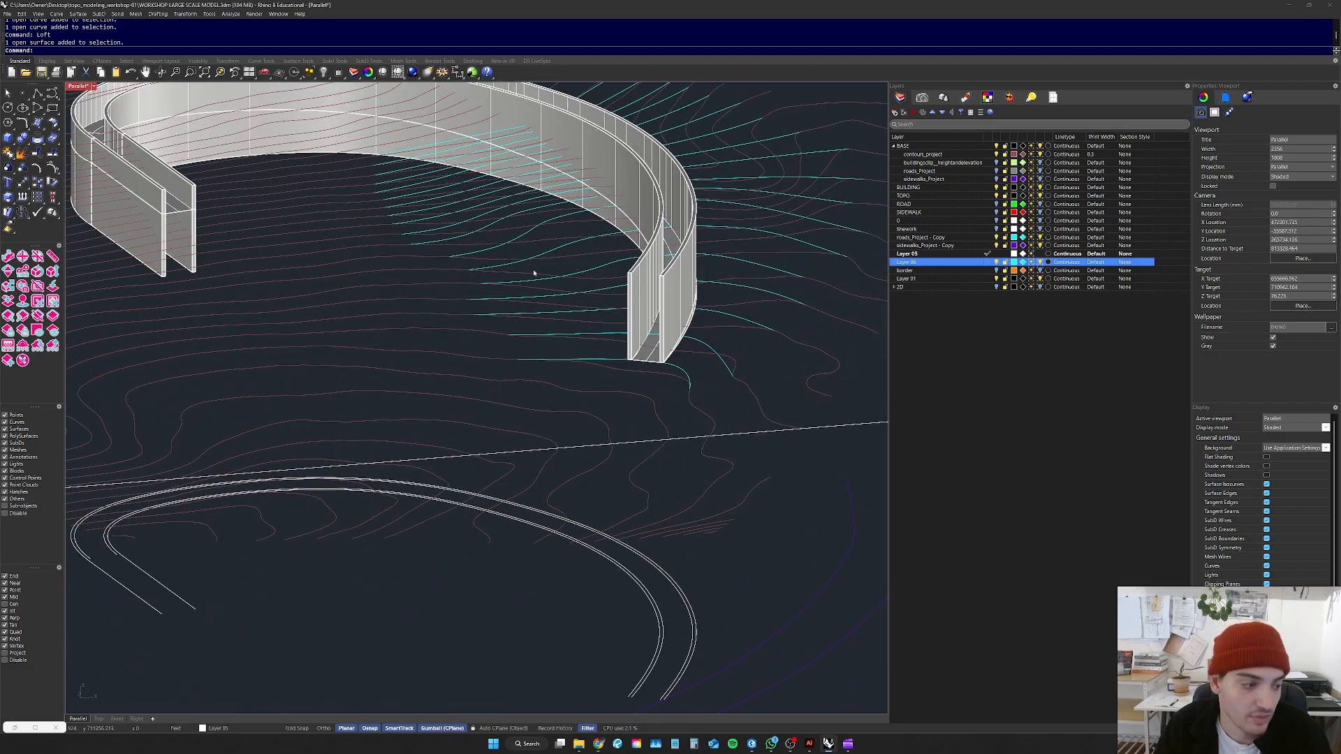
{"action": "scroll", "coordinate": [533, 273], "scroll_direction": "down", "scroll_amount": 6}
{"action": "right_click_drag", "start_coordinate": [533, 273], "coordinate": [595, 218]}
{"action": "scroll", "coordinate": [565, 227], "scroll_direction": "up", "scroll_amount": 5}
{"action": "scroll", "coordinate": [562, 232], "scroll_direction": "down", "scroll_amount": 4}
{"action": "scroll", "coordinate": [383, 273], "scroll_direction": "up", "scroll_amount": 2}
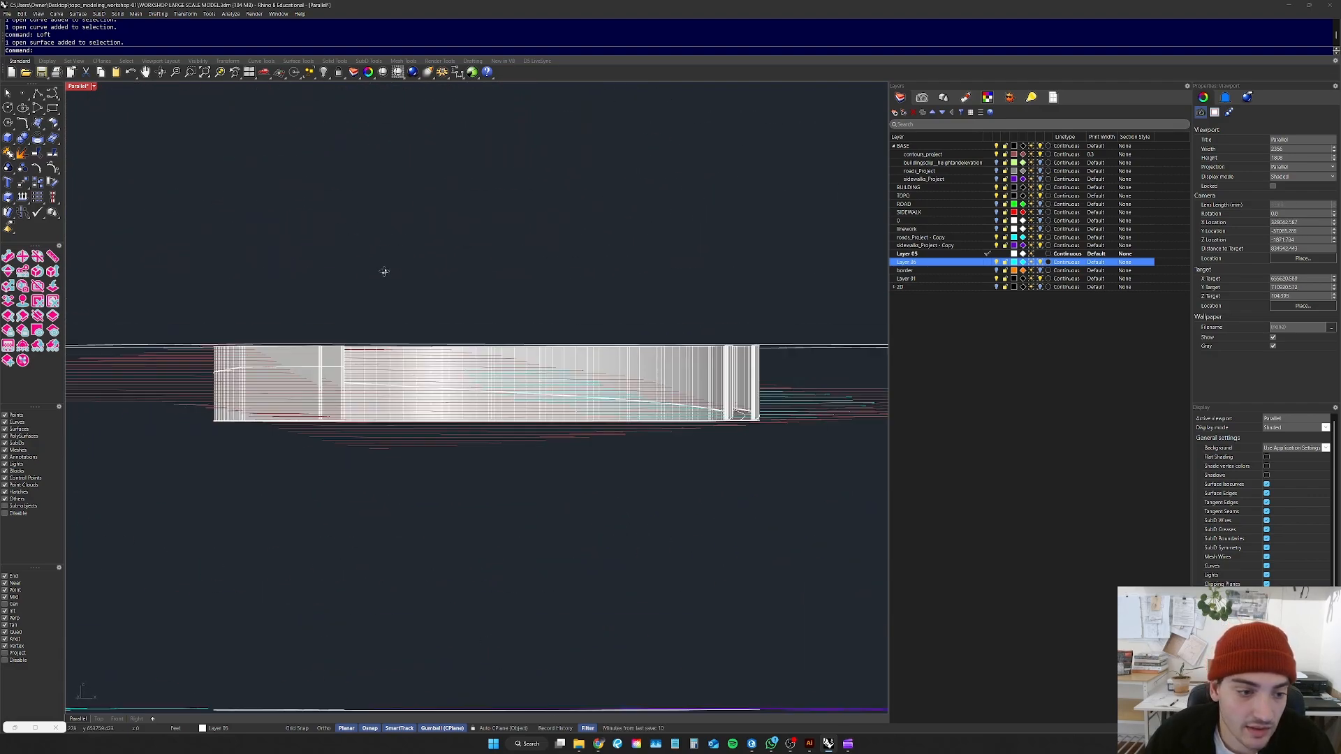
{"action": "right_click_drag", "start_coordinate": [383, 273], "coordinate": [386, 294]}
{"action": "left_click", "coordinate": [302, 304]}
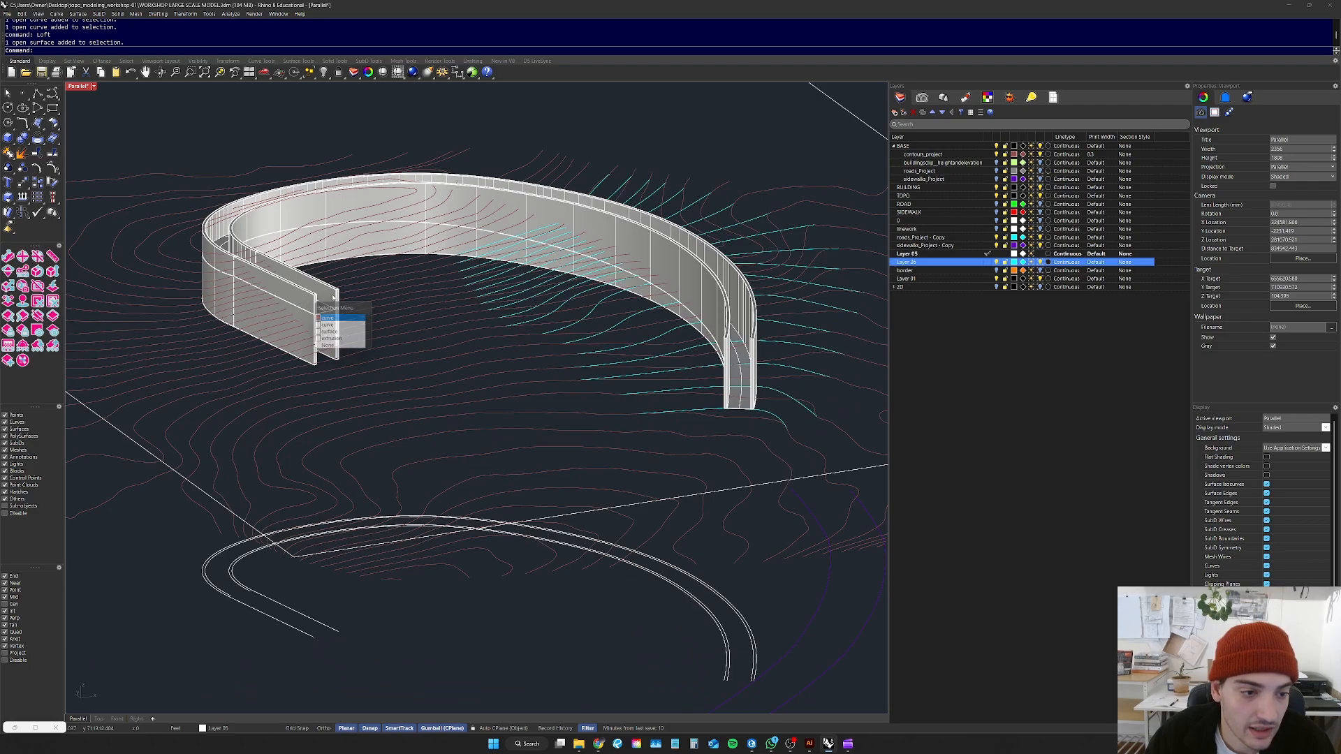
{"action": "left_click", "coordinate": [520, 557]}
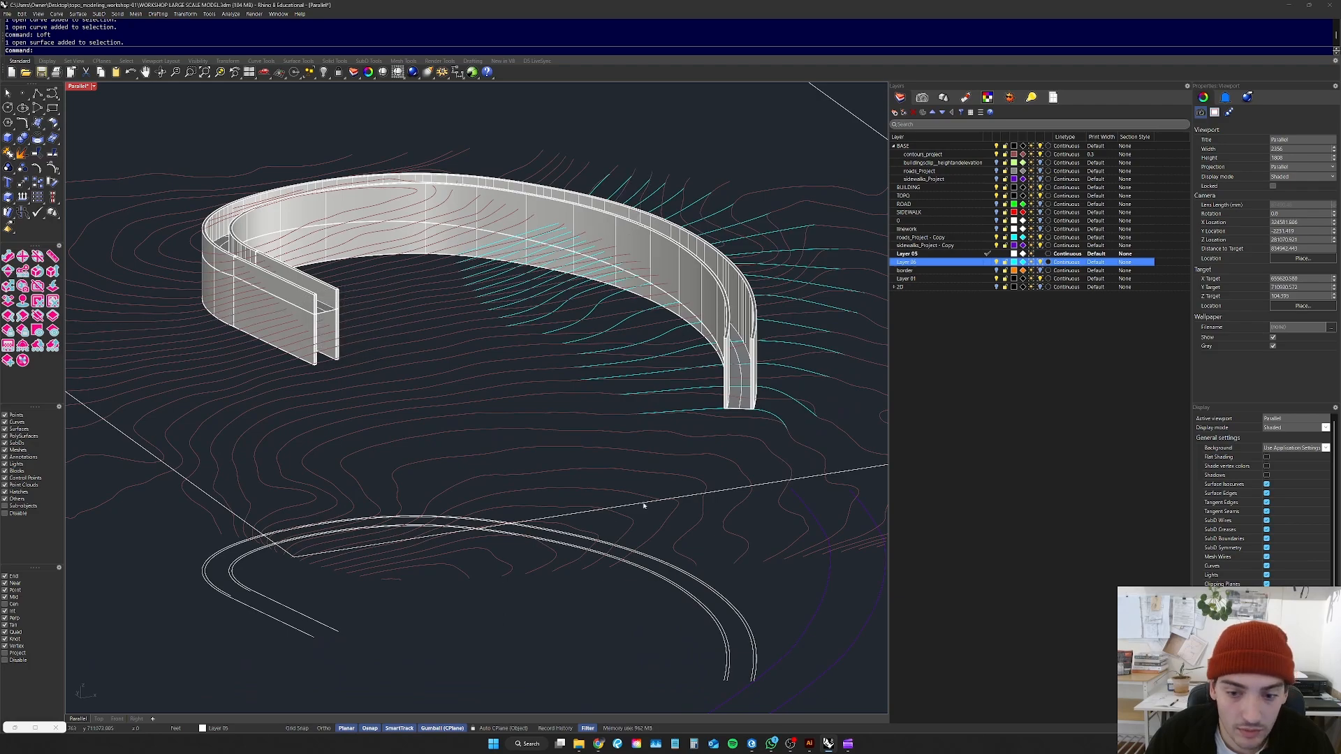
Step: Examine both ends of the walled path and compare it with the flat path curves below, briefly selecting those curves
{"action": "scroll", "coordinate": [770, 418], "scroll_direction": "down", "scroll_amount": 6}
{"action": "scroll", "coordinate": [599, 392], "scroll_direction": "up", "scroll_amount": 8}
{"action": "mouse_move", "coordinate": [596, 392]}
{"action": "right_mouse_down"}
{"action": "mouse_move", "coordinate": [695, 372]}
{"action": "mouse_move", "coordinate": [608, 371]}
{"action": "right_mouse_up"}
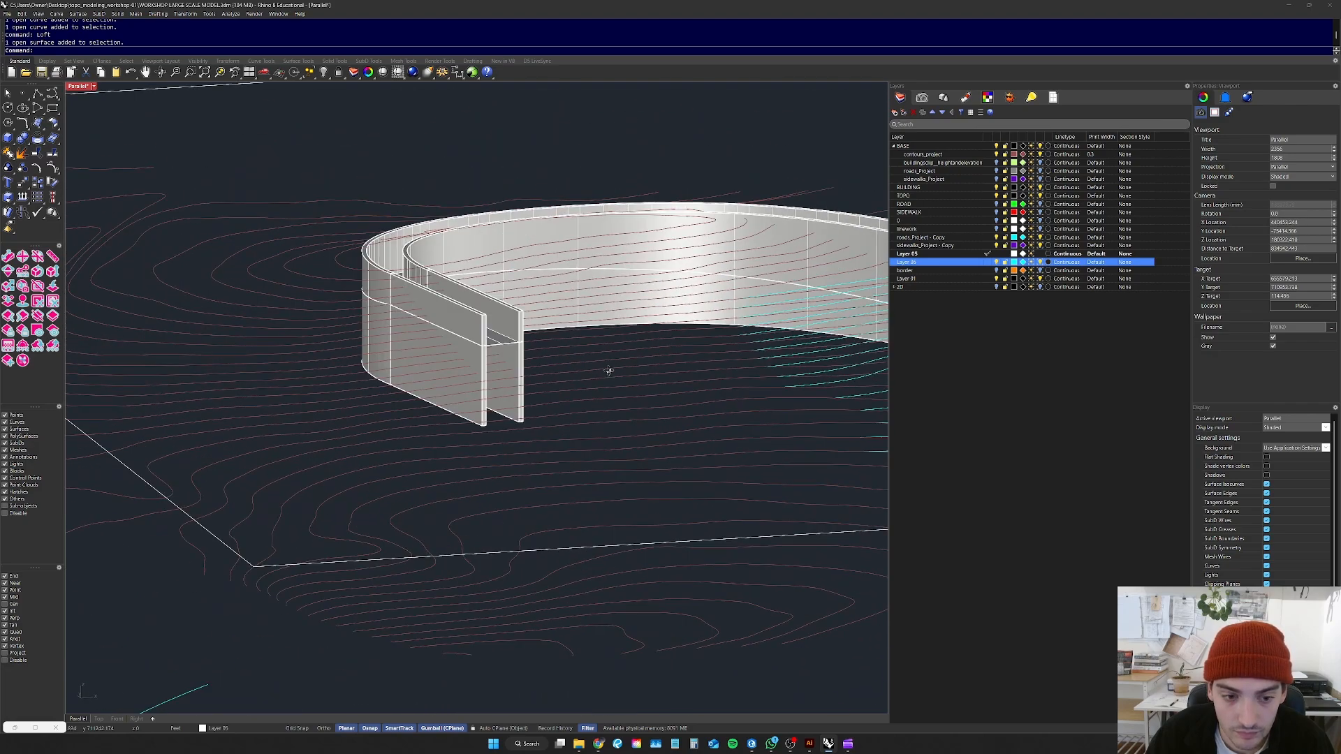
{"action": "scroll", "coordinate": [602, 374], "scroll_direction": "down", "scroll_amount": 5}
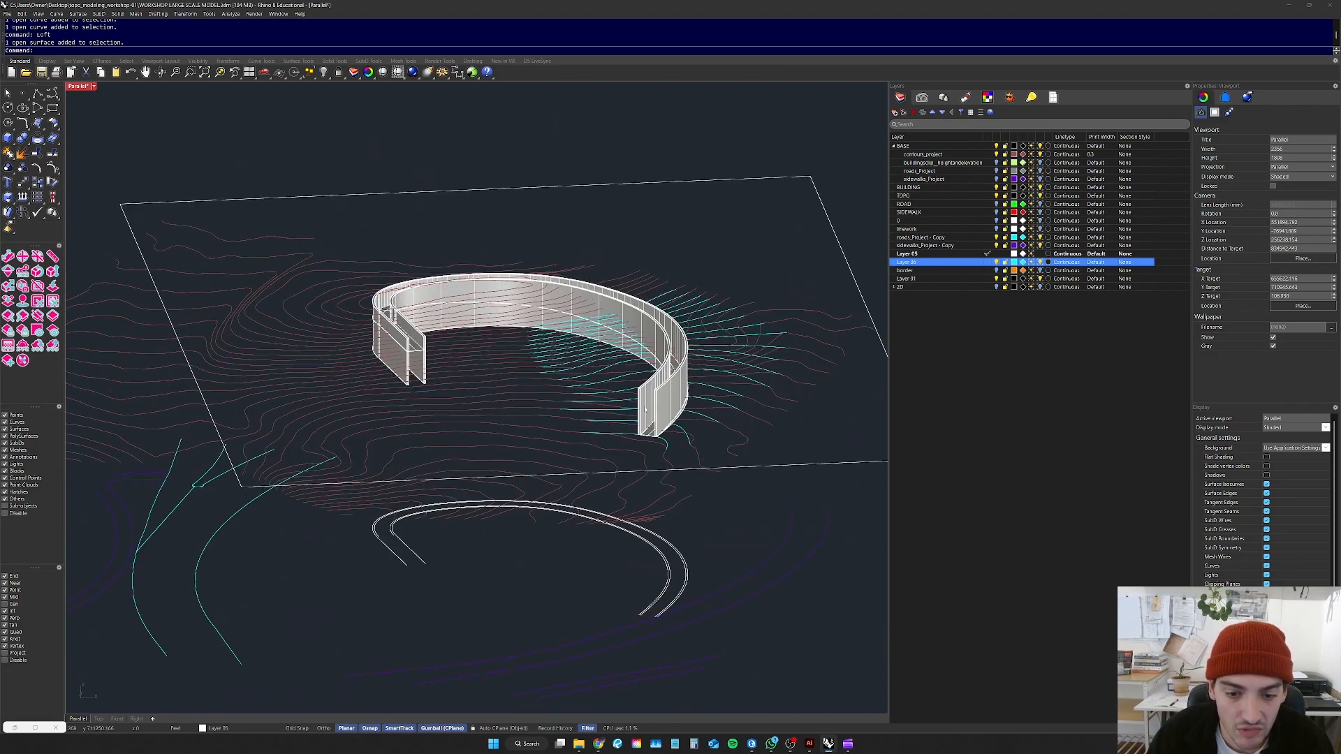
{"action": "right_click_drag", "start_coordinate": [676, 431], "coordinate": [681, 504]}
{"action": "scroll", "coordinate": [666, 421], "scroll_direction": "up", "scroll_amount": 7}
{"action": "scroll", "coordinate": [665, 423], "scroll_direction": "down", "scroll_amount": 9}
{"action": "left_click", "coordinate": [680, 556]}
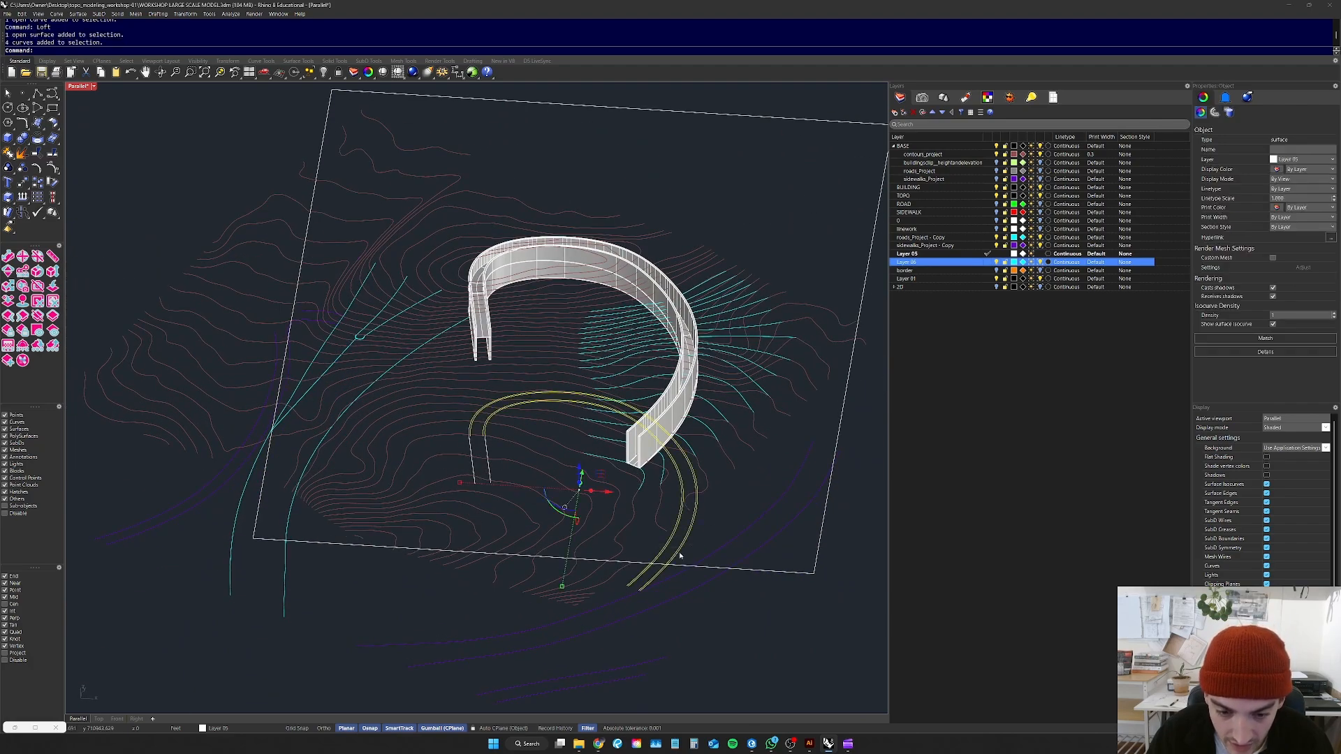
{"action": "left_click", "coordinate": [727, 525]}
{"action": "scroll", "coordinate": [691, 515], "scroll_direction": "down", "scroll_amount": 10}
{"action": "scroll", "coordinate": [701, 520], "scroll_direction": "up", "scroll_amount": 12}
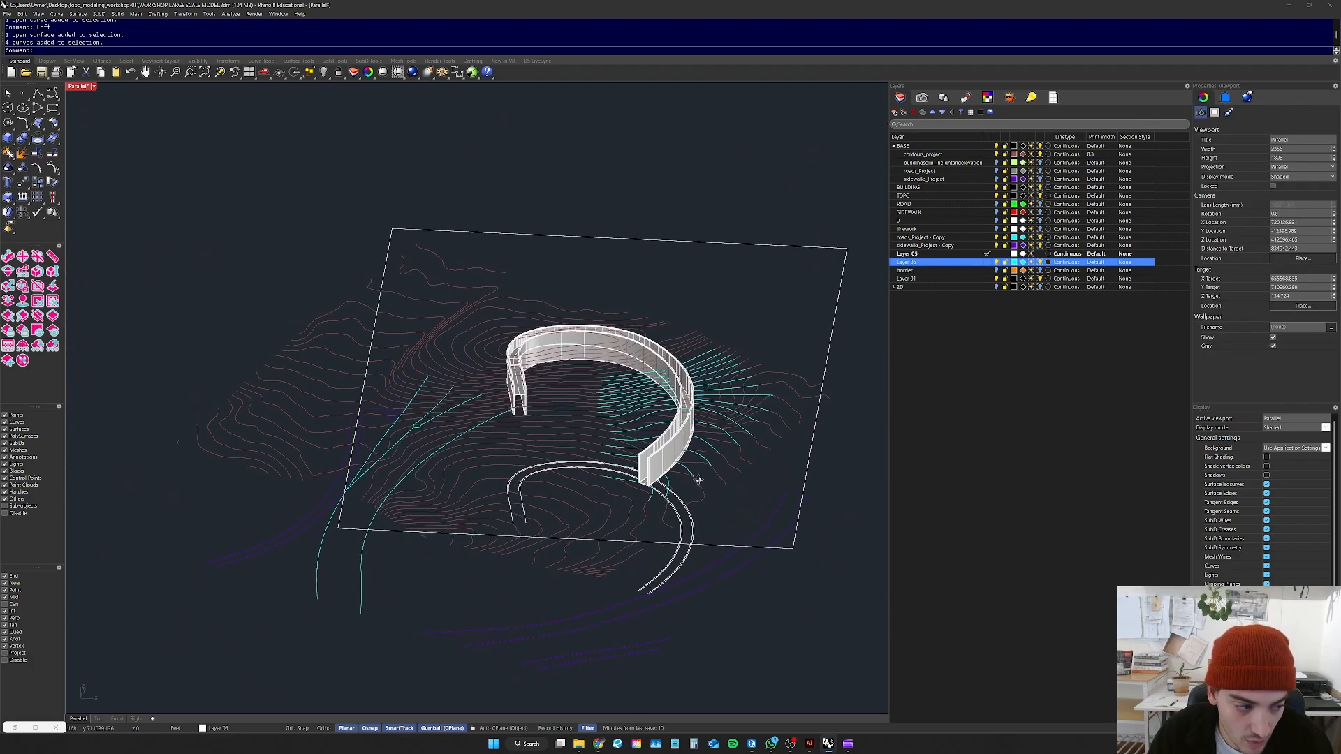
{"action": "right_click_drag", "start_coordinate": [709, 500], "coordinate": [637, 466]}
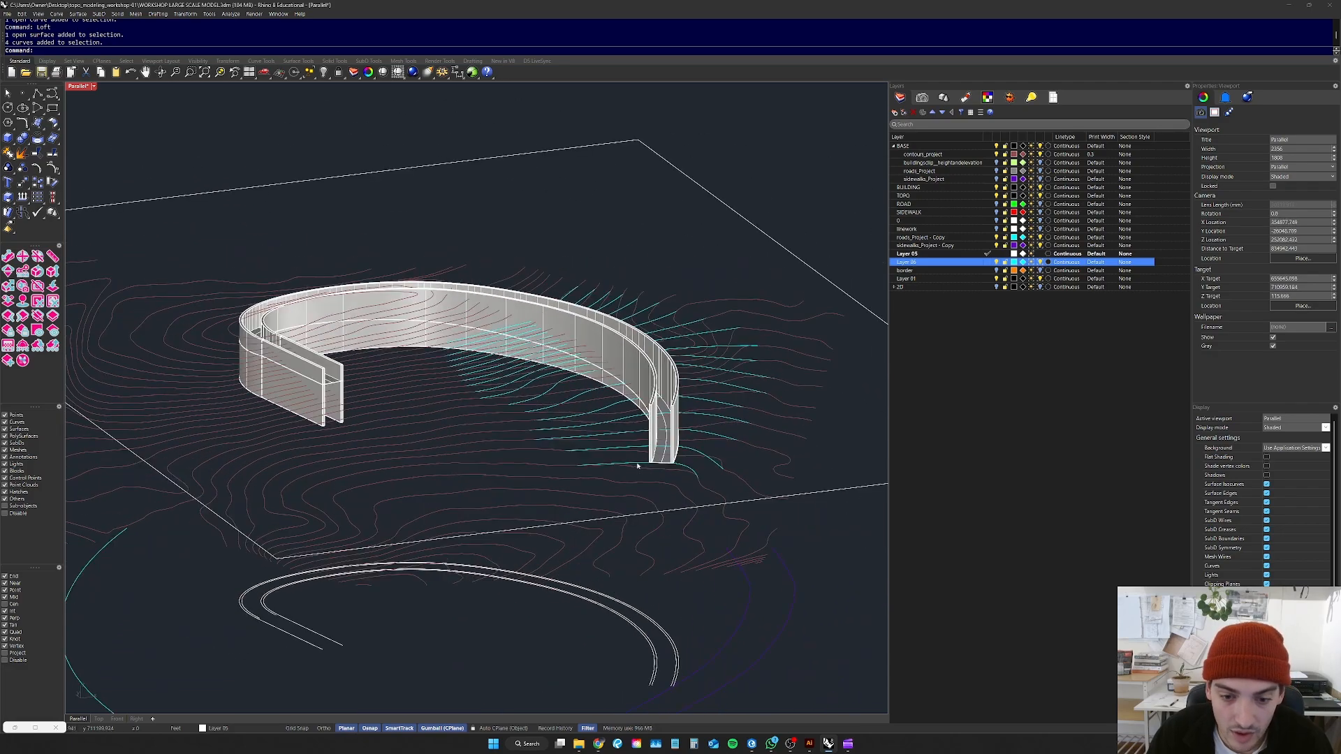
{"action": "scroll", "coordinate": [637, 466], "scroll_direction": "up", "scroll_amount": 6}
{"action": "scroll", "coordinate": [634, 458], "scroll_direction": "down", "scroll_amount": 10}
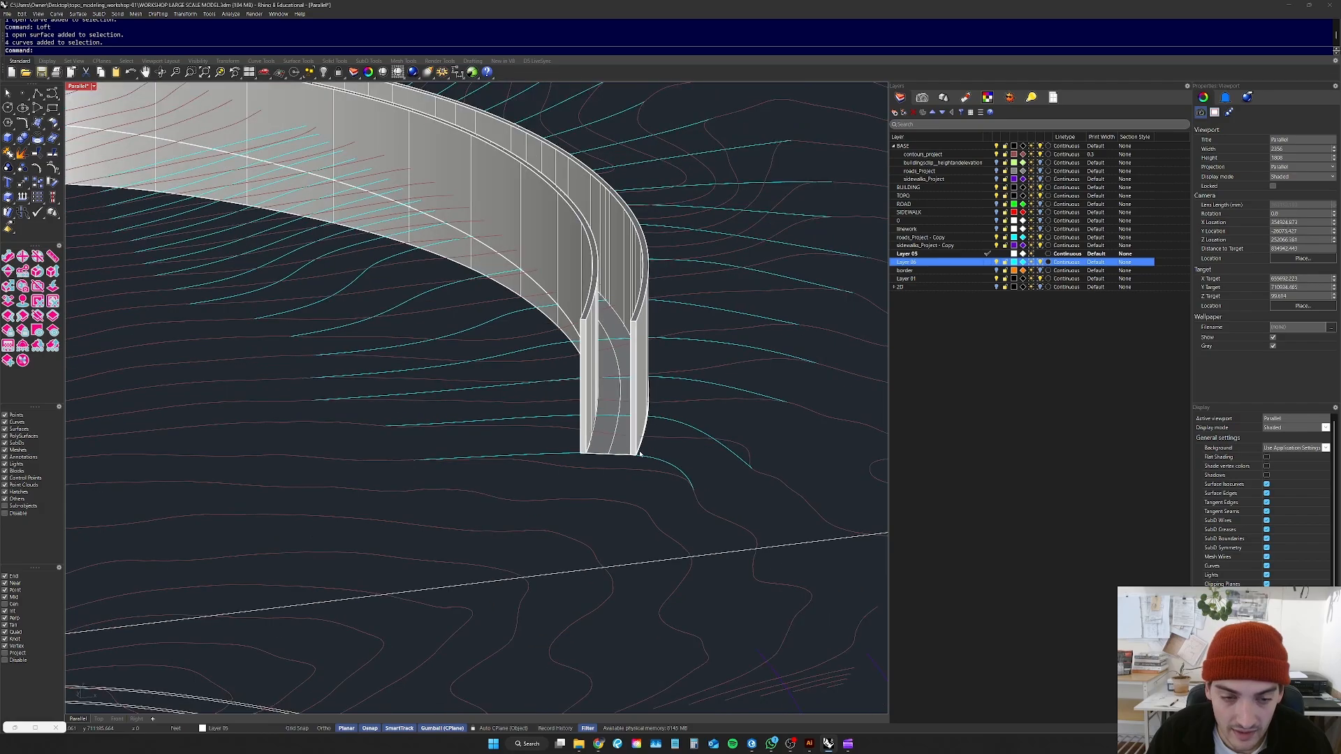
{"action": "right_click_drag", "start_coordinate": [634, 459], "coordinate": [589, 398]}
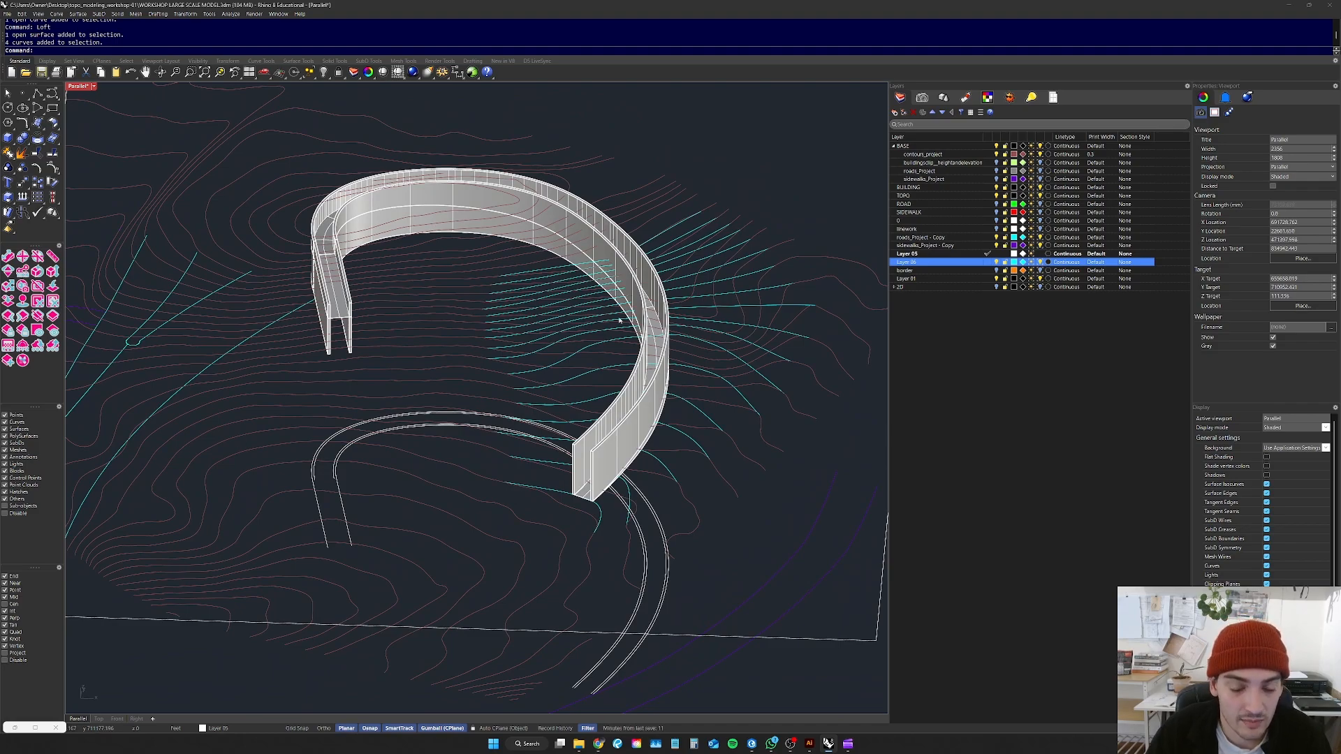
Step: Review the walled path from above, including how the regraded contours meet the outer side of its lower end
{"action": "scroll", "coordinate": [605, 322], "scroll_direction": "down", "scroll_amount": 10}
{"action": "mouse_move", "coordinate": [713, 308]}
{"action": "right_mouse_down"}
{"action": "mouse_move", "coordinate": [787, 284]}
{"action": "mouse_move", "coordinate": [712, 294]}
{"action": "mouse_move", "coordinate": [729, 327]}
{"action": "right_mouse_up"}
{"action": "scroll", "coordinate": [743, 330], "scroll_direction": "up", "scroll_amount": 10}
{"action": "scroll", "coordinate": [559, 323], "scroll_direction": "down", "scroll_amount": 4}
{"action": "right_click_drag", "start_coordinate": [618, 296], "coordinate": [628, 316]}
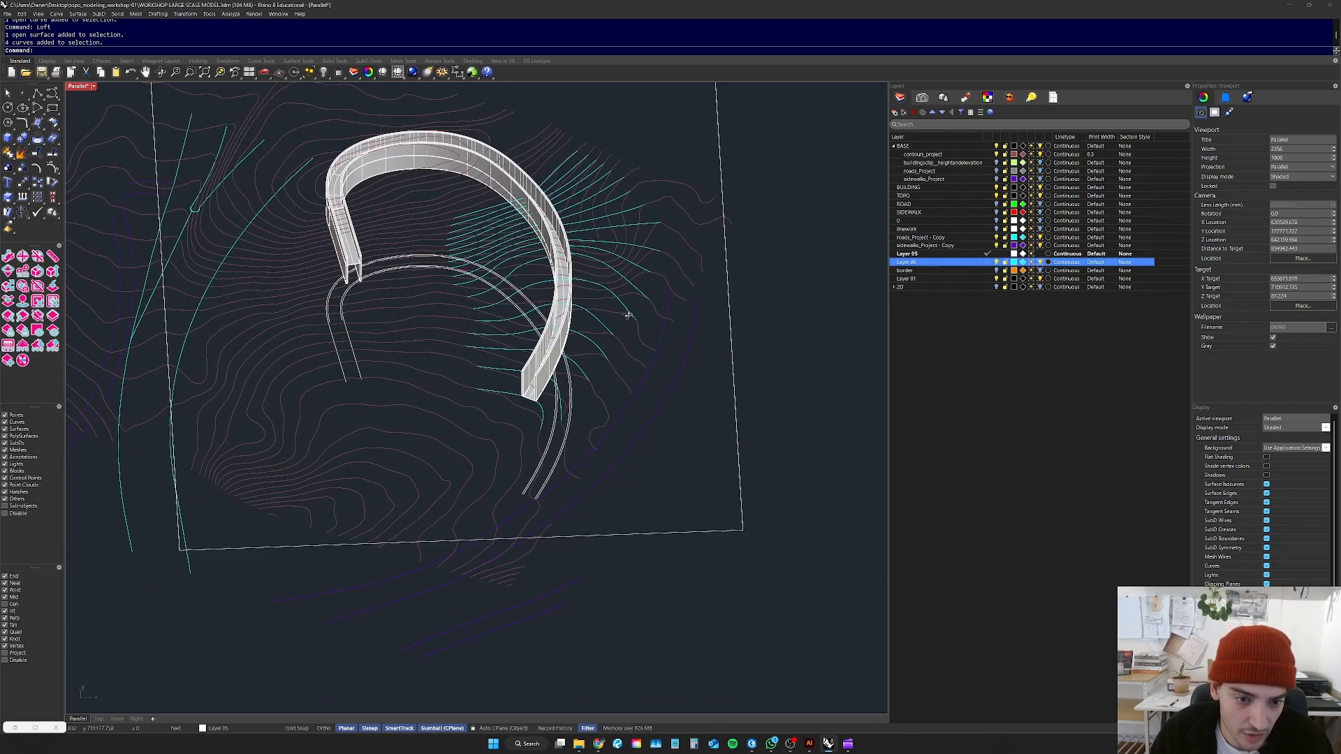
{"action": "scroll", "coordinate": [576, 350], "scroll_direction": "up", "scroll_amount": 6}
{"action": "mouse_move", "coordinate": [576, 351]}
{"action": "right_mouse_down"}
{"action": "mouse_move", "coordinate": [586, 332]}
{"action": "mouse_move", "coordinate": [572, 339]}
{"action": "right_mouse_up"}
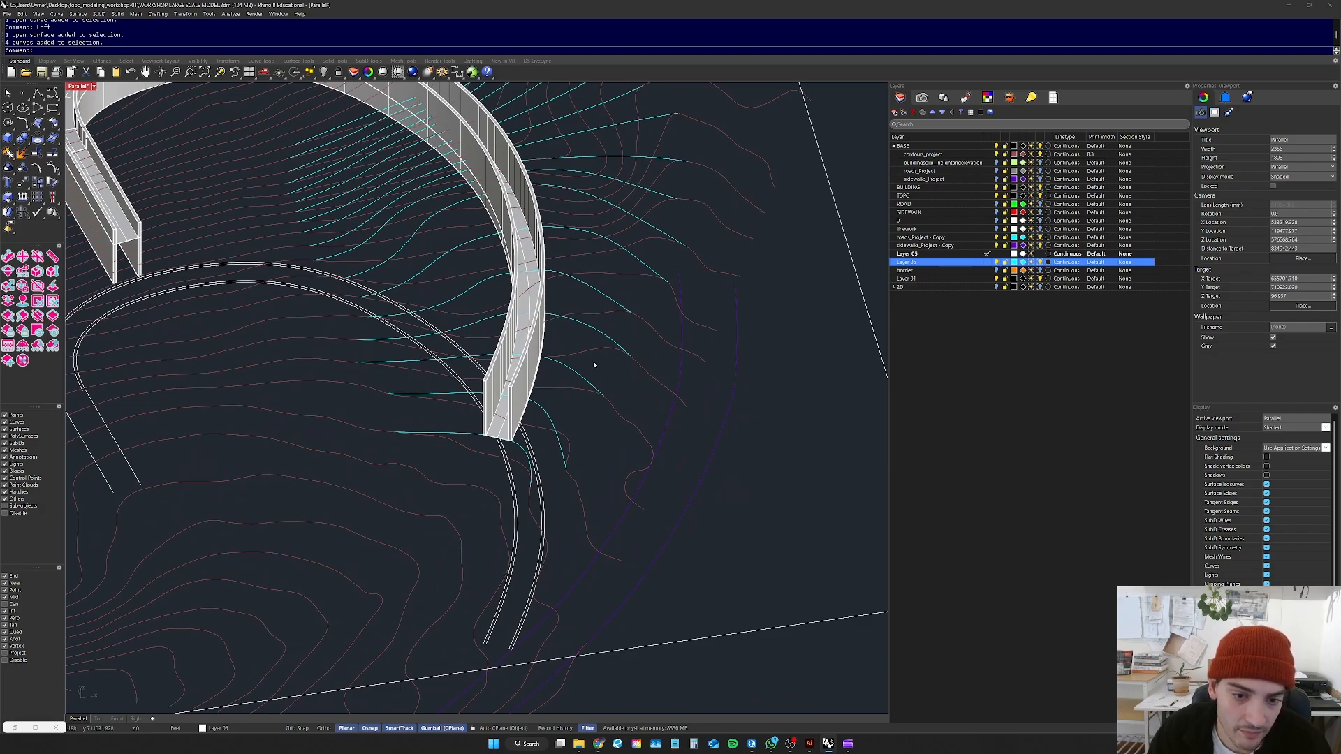
{"action": "scroll", "coordinate": [594, 364], "scroll_direction": "down", "scroll_amount": 5}
{"action": "right_click_drag", "start_coordinate": [594, 364], "coordinate": [590, 321]}
{"action": "scroll", "coordinate": [590, 320], "scroll_direction": "down", "scroll_amount": 3}
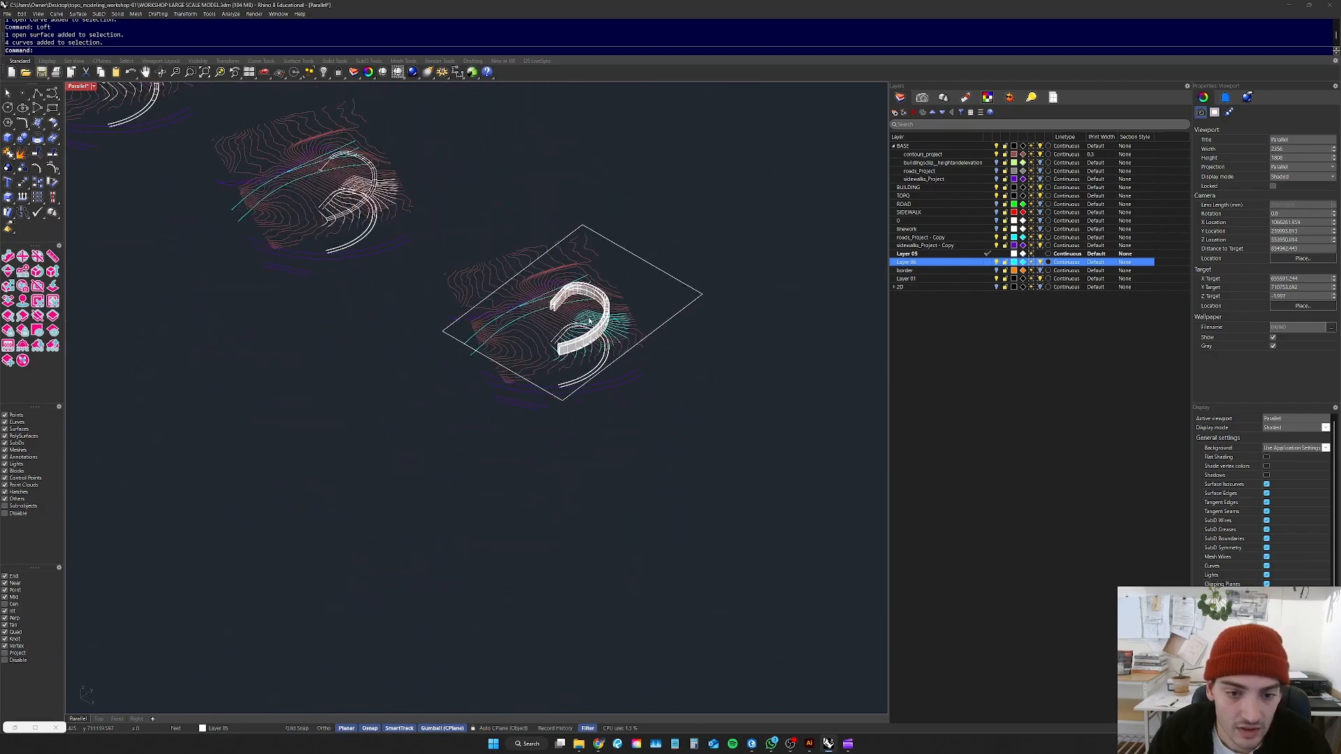
Step: Delete the rectangular border around the fifth terrain study and place a copy of the whole study beside it
{"action": "scroll", "coordinate": [590, 321], "scroll_direction": "down", "scroll_amount": 5}
{"action": "scroll", "coordinate": [505, 300], "scroll_direction": "up", "scroll_amount": 7}
{"action": "right_click_drag", "start_coordinate": [504, 299], "coordinate": [619, 278]}
{"action": "scroll", "coordinate": [619, 278], "scroll_direction": "down", "scroll_amount": 8}
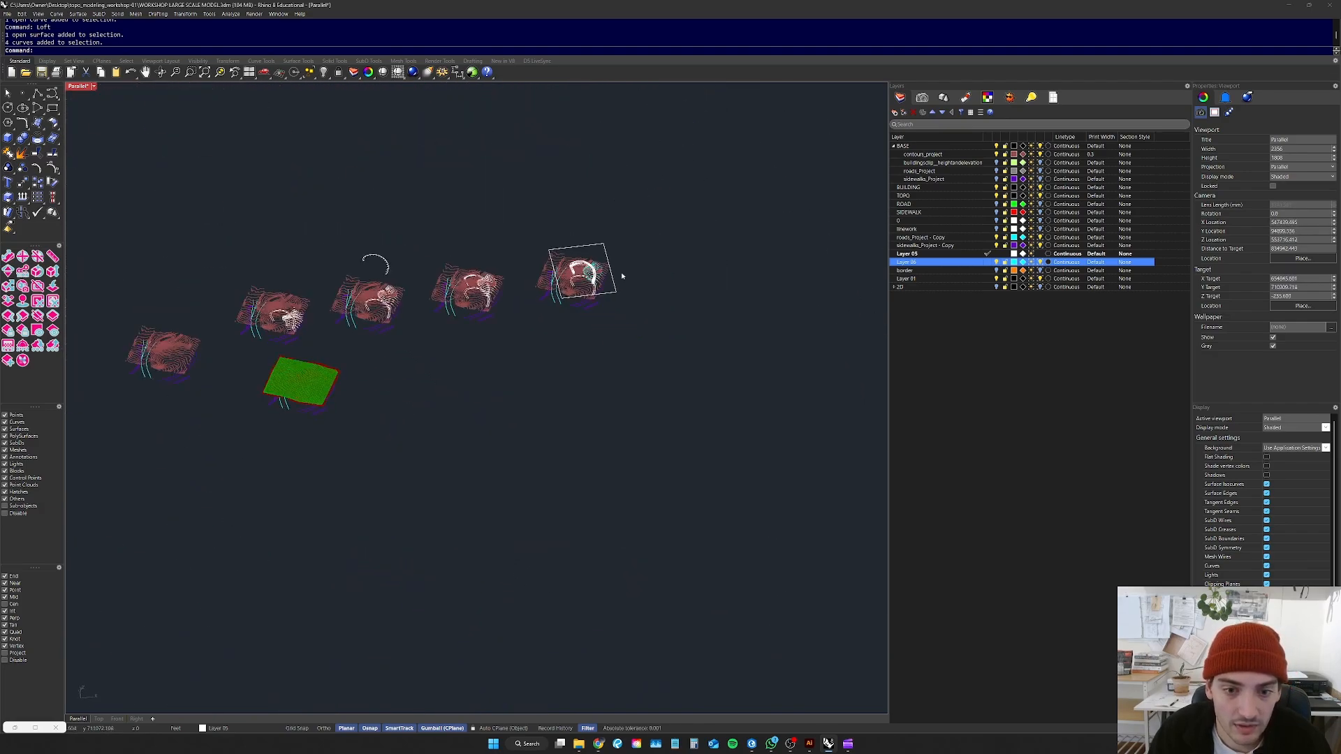
{"action": "scroll", "coordinate": [619, 258], "scroll_direction": "up", "scroll_amount": 6}
{"action": "left_click_drag", "start_coordinate": [584, 235], "coordinate": [562, 264]}
{"action": "key", "text": "Delete"}
{"action": "left_click_drag", "start_coordinate": [649, 213], "coordinate": [384, 447]}
{"action": "scroll", "coordinate": [433, 402], "scroll_direction": "down", "scroll_amount": 2}
{"action": "left_click_drag", "start_coordinate": [517, 348], "coordinate": [755, 321], "text": "alt"}
{"action": "key", "text": "Escape"}
Step: Select the entire copied terrain study, zoom to it, and clear the selection
{"action": "scroll", "coordinate": [527, 336], "scroll_direction": "down", "scroll_amount": 3}
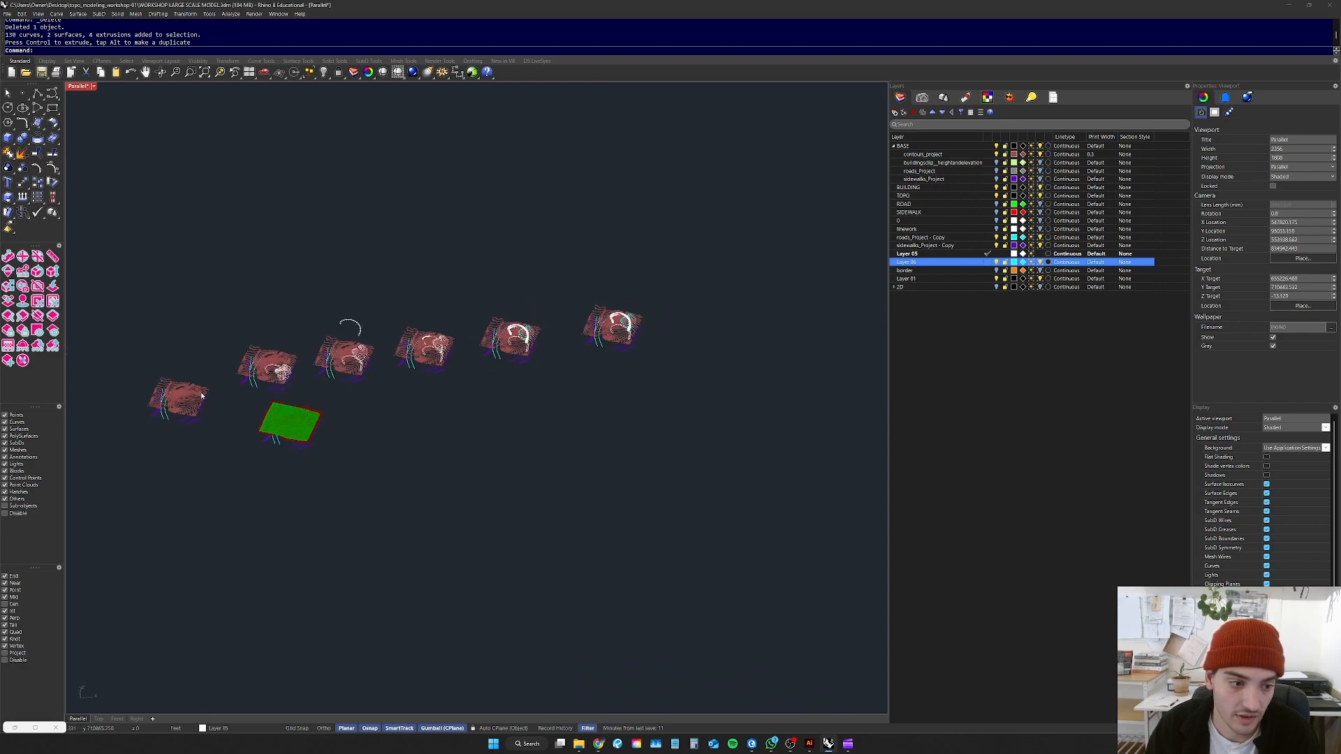
{"action": "scroll", "coordinate": [620, 325], "scroll_direction": "up", "scroll_amount": 5}
{"action": "left_click_drag", "start_coordinate": [727, 247], "coordinate": [495, 436]}
{"action": "type", "text": "zs"}
{"action": "key", "text": "Return"}
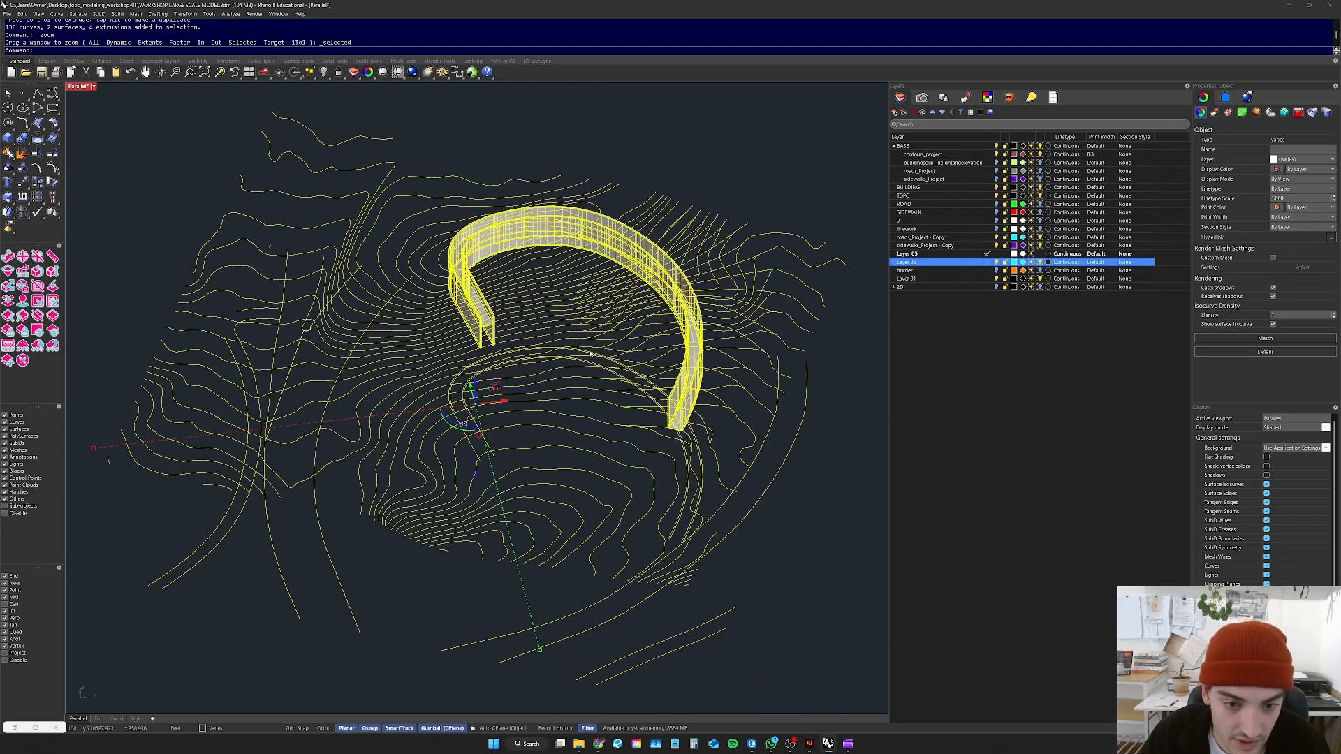
{"action": "left_click", "coordinate": [842, 480]}
{"action": "right_click_drag", "start_coordinate": [599, 381], "coordinate": [707, 429]}
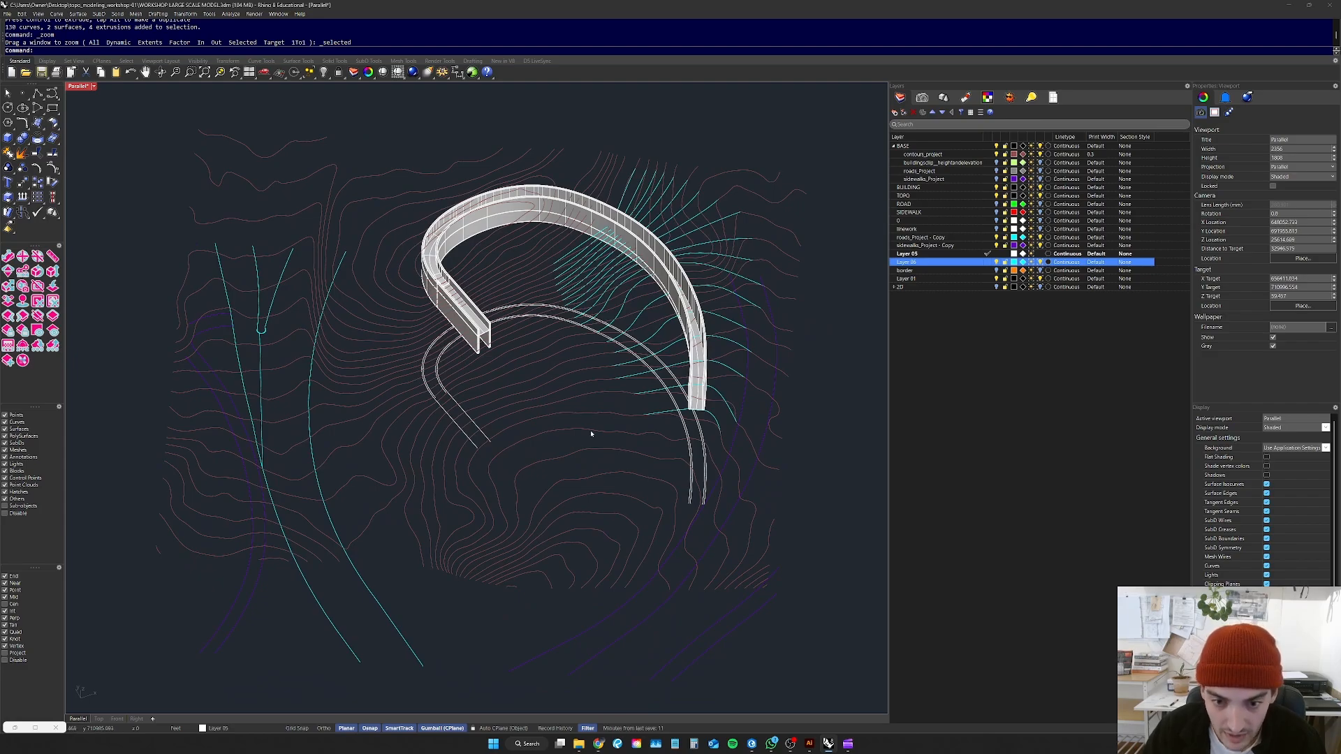
Step: Examine the regraded contours at the lower end of the copied study's walled path, picking two of them individually
{"action": "scroll", "coordinate": [731, 389], "scroll_direction": "up", "scroll_amount": 6}
{"action": "right_click_drag", "start_coordinate": [732, 388], "coordinate": [628, 375]}
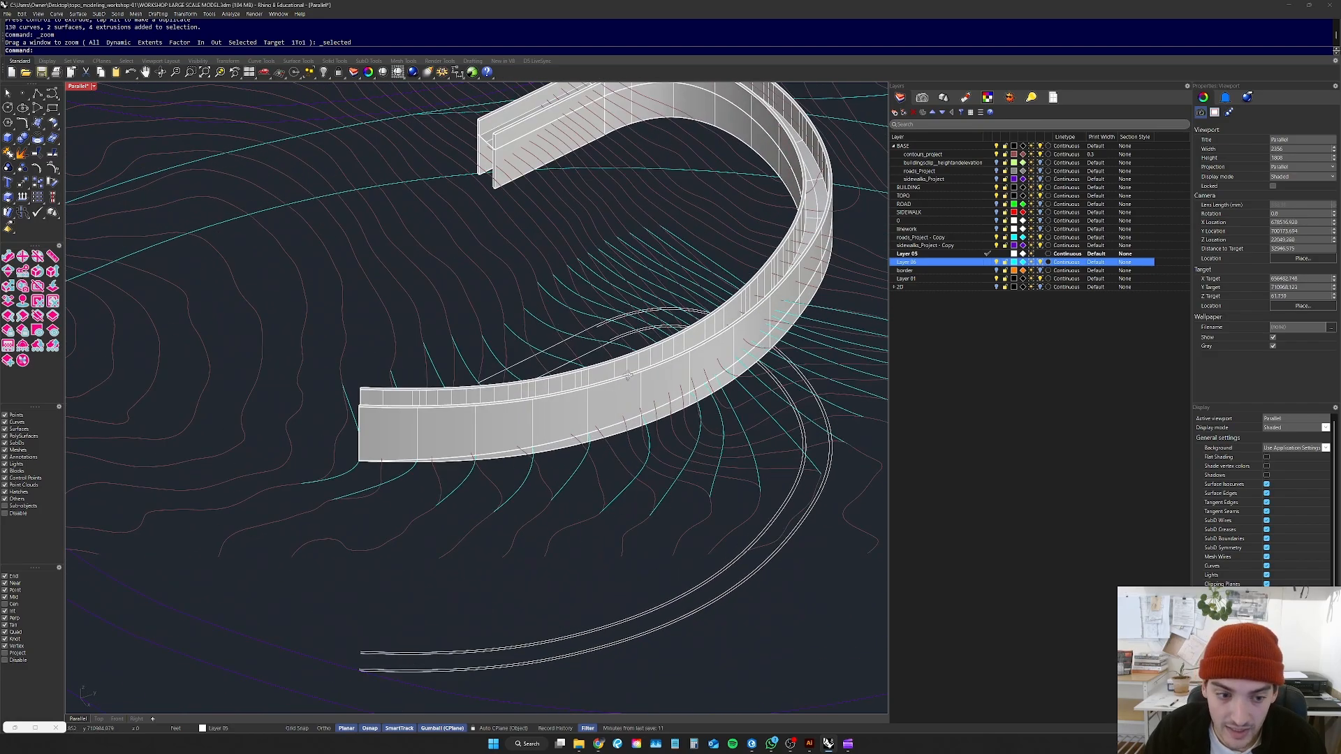
{"action": "left_click", "coordinate": [355, 482]}
{"action": "left_click", "coordinate": [388, 483]}
{"action": "left_click", "coordinate": [380, 512]}
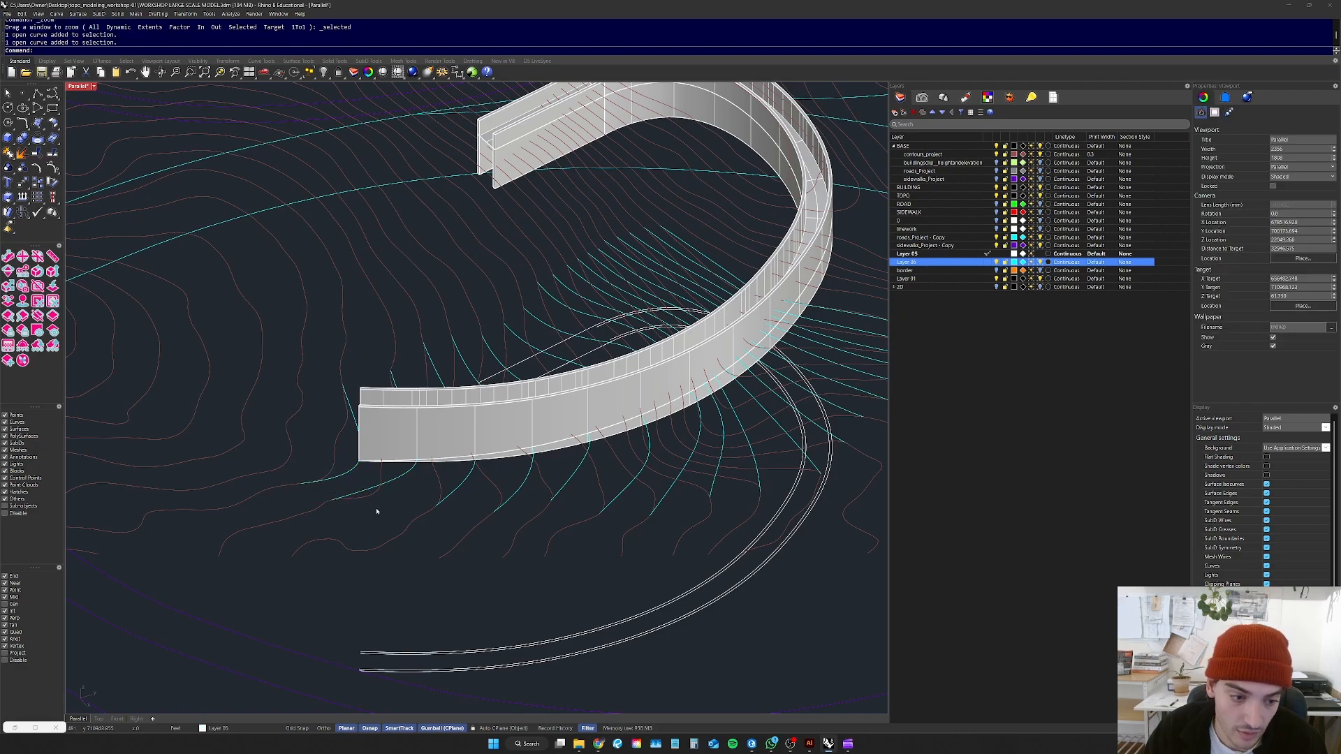
{"action": "scroll", "coordinate": [434, 464], "scroll_direction": "down", "scroll_amount": 3}
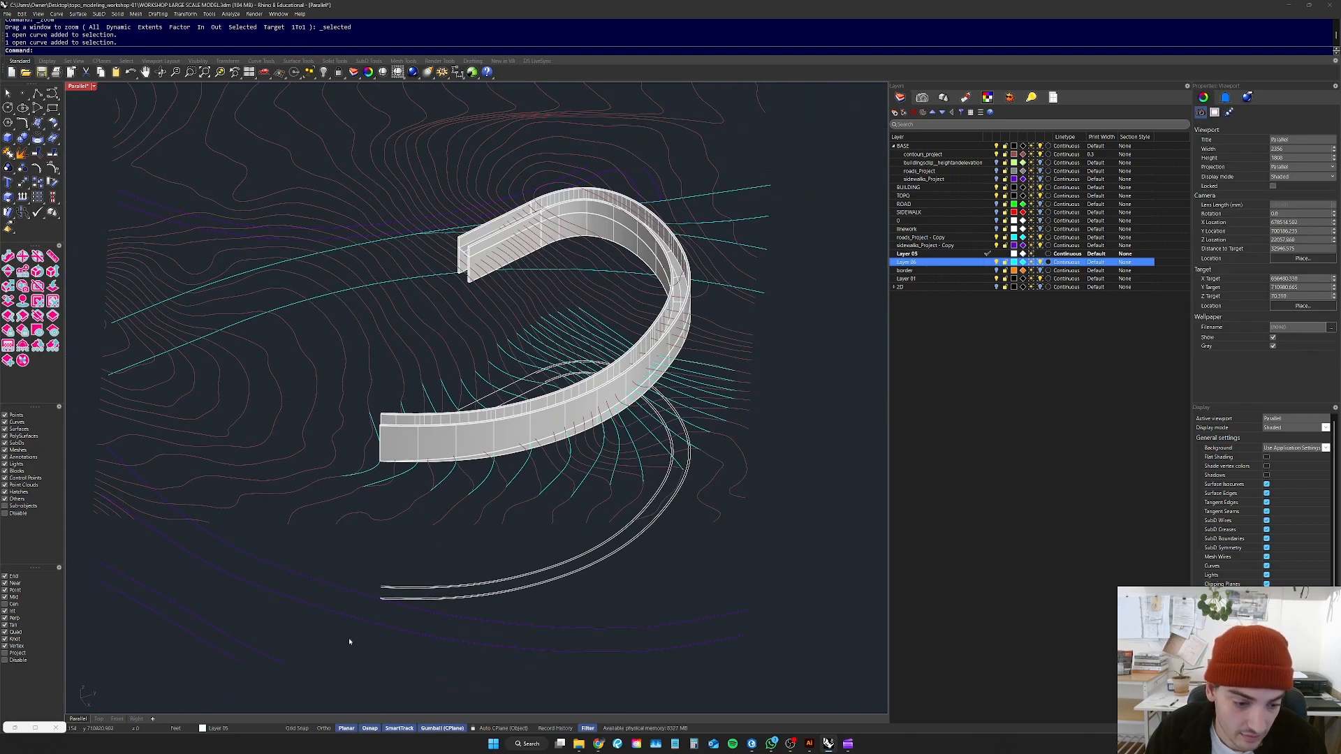
{"action": "scroll", "coordinate": [393, 618], "scroll_direction": "down", "scroll_amount": 6}
{"action": "right_click_drag", "start_coordinate": [395, 619], "coordinate": [509, 599]}
{"action": "right_click_drag", "start_coordinate": [650, 571], "coordinate": [689, 500]}
{"action": "scroll", "coordinate": [622, 532], "scroll_direction": "up", "scroll_amount": 5}
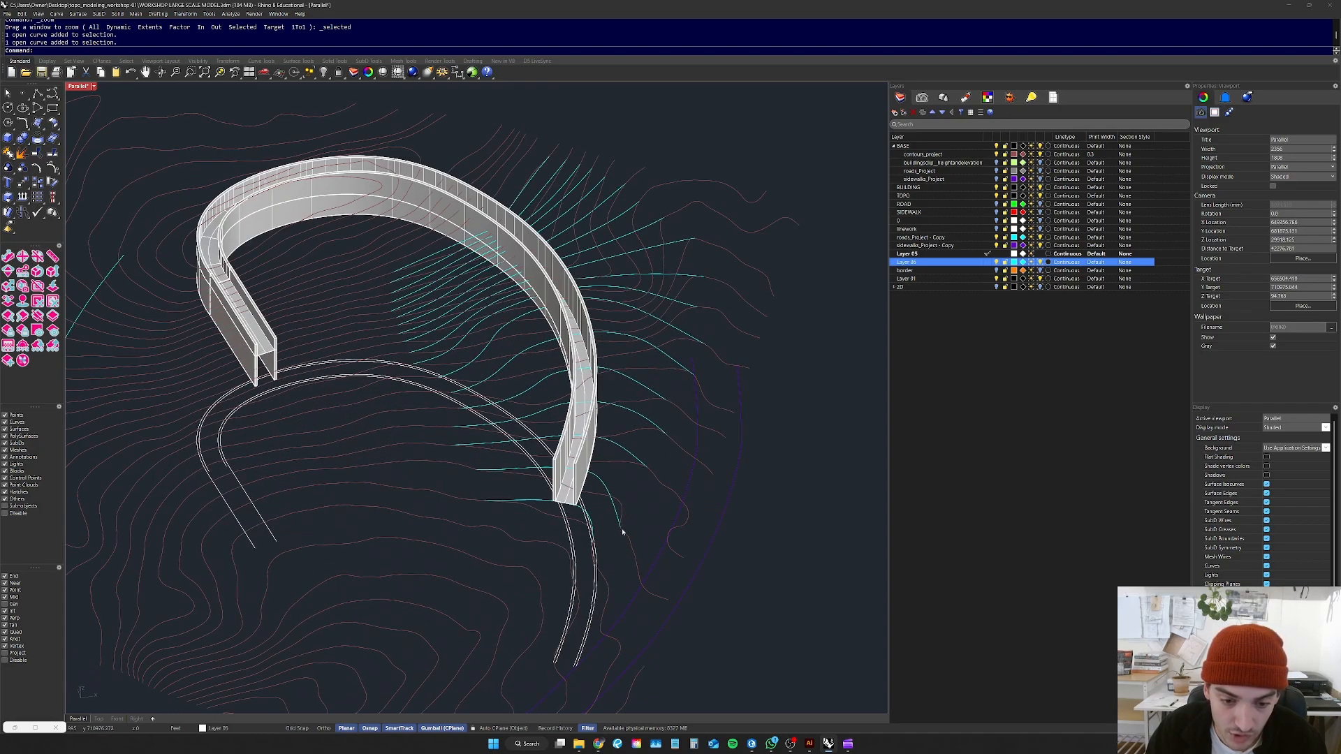
Step: Examine the lower end of the copied study's walled path and its regraded contours in the Top view
{"action": "left_click", "coordinate": [100, 720]}
{"action": "scroll", "coordinate": [457, 521], "scroll_direction": "down", "scroll_amount": 8}
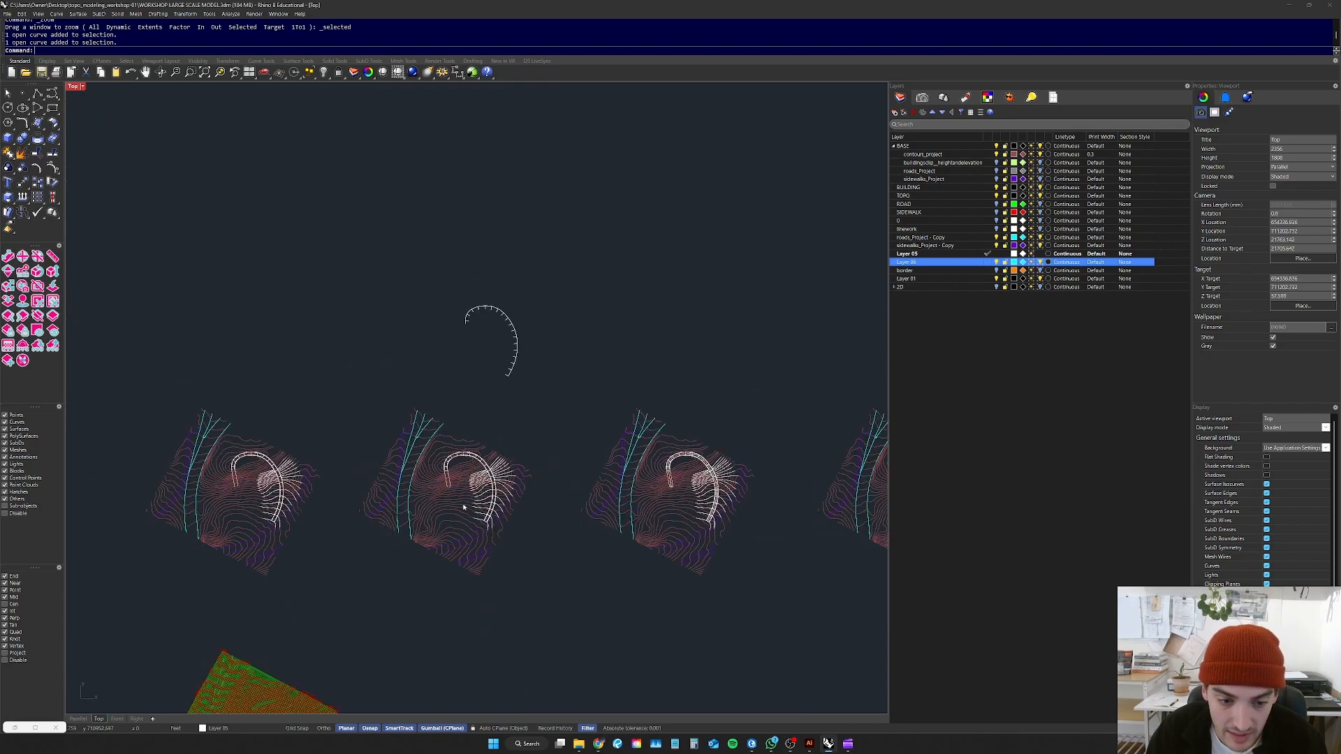
{"action": "scroll", "coordinate": [831, 492], "scroll_direction": "up", "scroll_amount": 10}
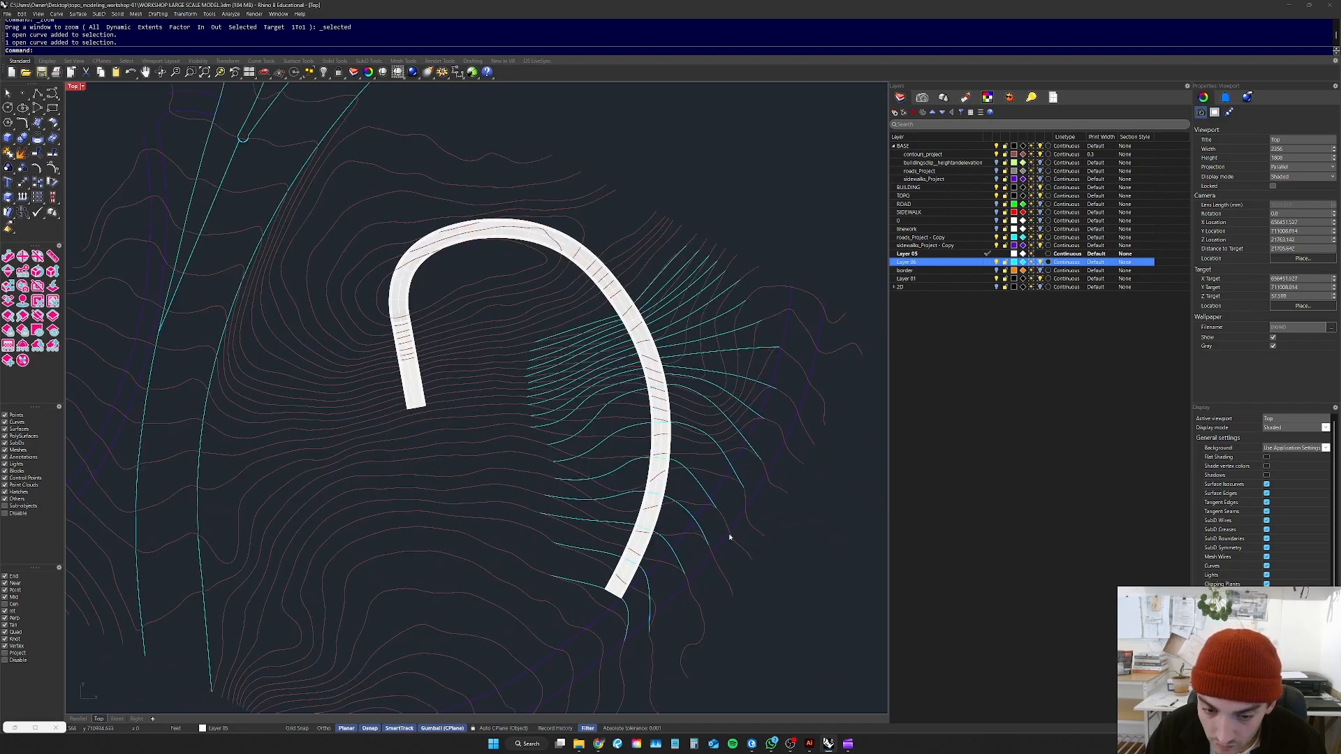
{"action": "scroll", "coordinate": [629, 503], "scroll_direction": "up", "scroll_amount": 3}
{"action": "scroll", "coordinate": [599, 511], "scroll_direction": "down", "scroll_amount": 2}
{"action": "scroll", "coordinate": [544, 498], "scroll_direction": "up", "scroll_amount": 1}
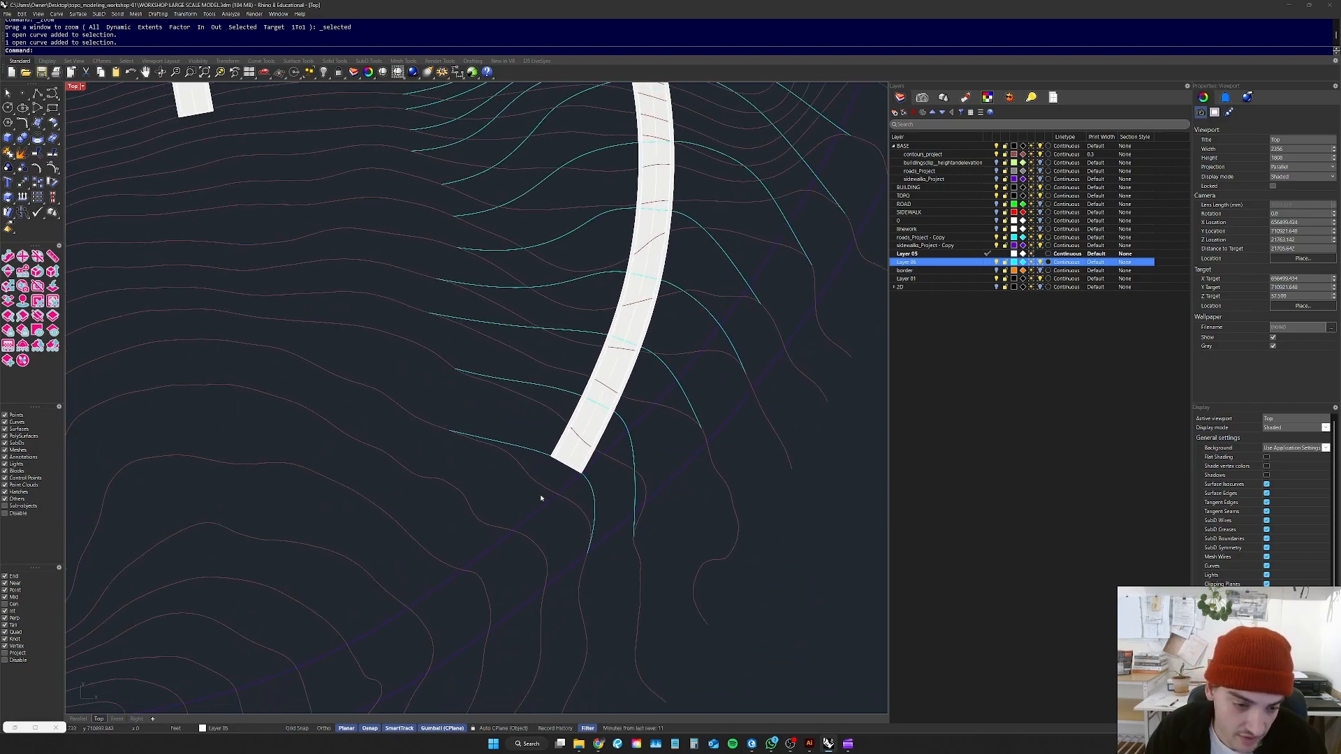
{"action": "scroll", "coordinate": [531, 489], "scroll_direction": "up", "scroll_amount": 2}
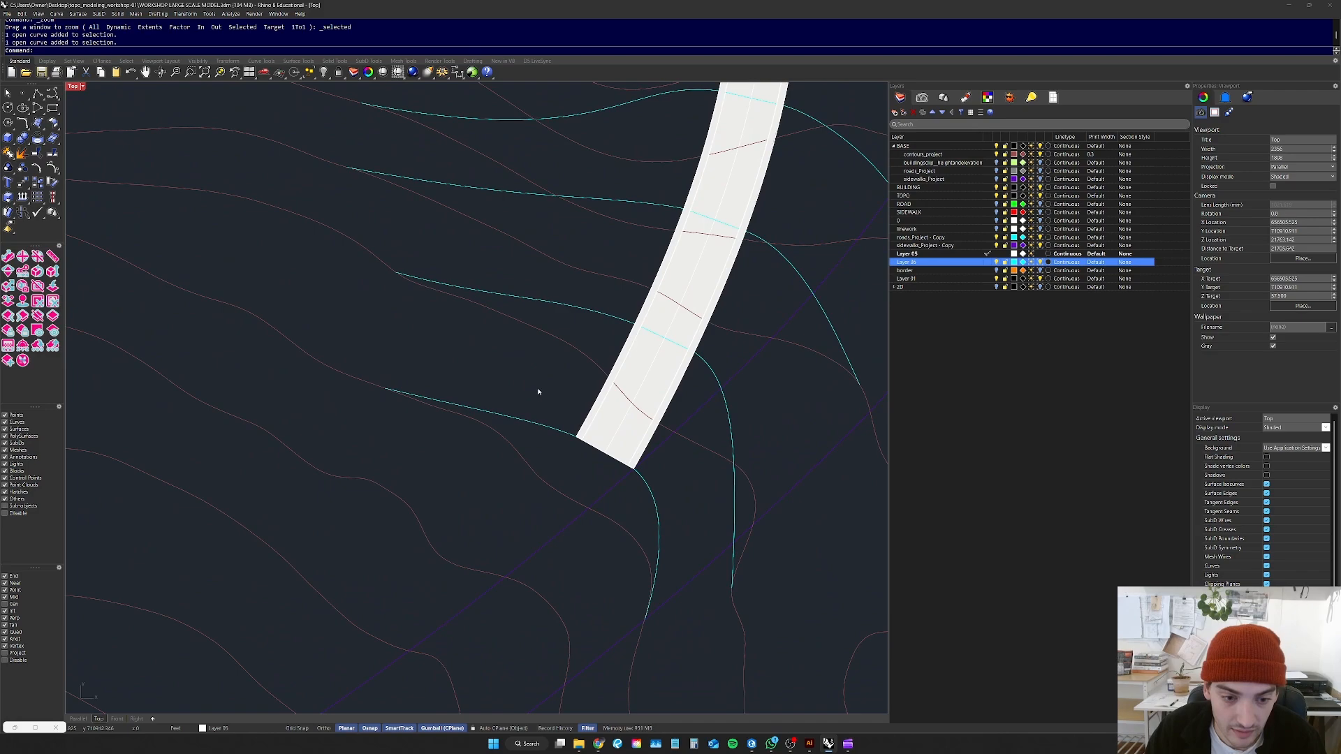
Step: Try to trim the original contour at the path's lower end using the two regraded contours and the path's end edge
{"action": "type", "text": "trim"}
{"action": "key", "text": "Return"}
{"action": "left_click", "coordinate": [548, 428]}
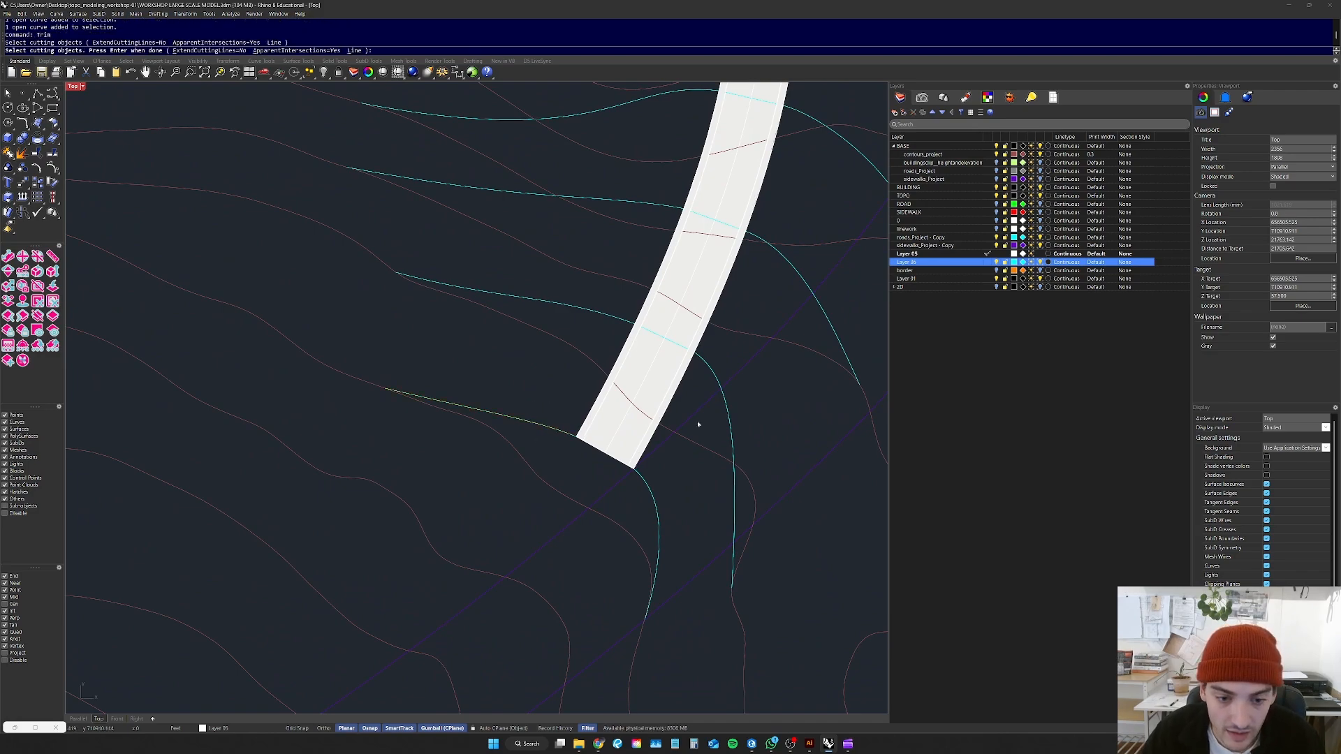
{"action": "scroll", "coordinate": [653, 475], "scroll_direction": "up", "scroll_amount": 2}
{"action": "left_click", "coordinate": [590, 450]}
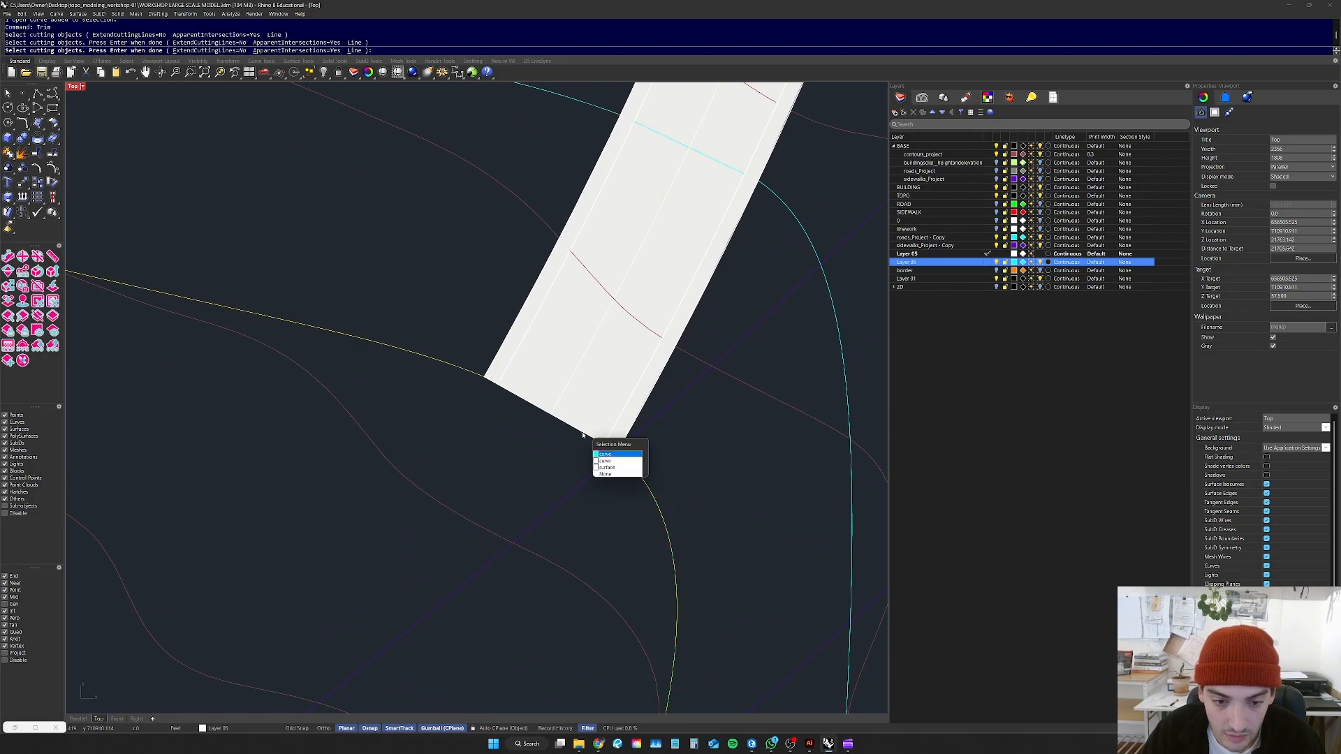
{"action": "left_click", "coordinate": [608, 460]}
{"action": "scroll", "coordinate": [521, 377], "scroll_direction": "down", "scroll_amount": 3}
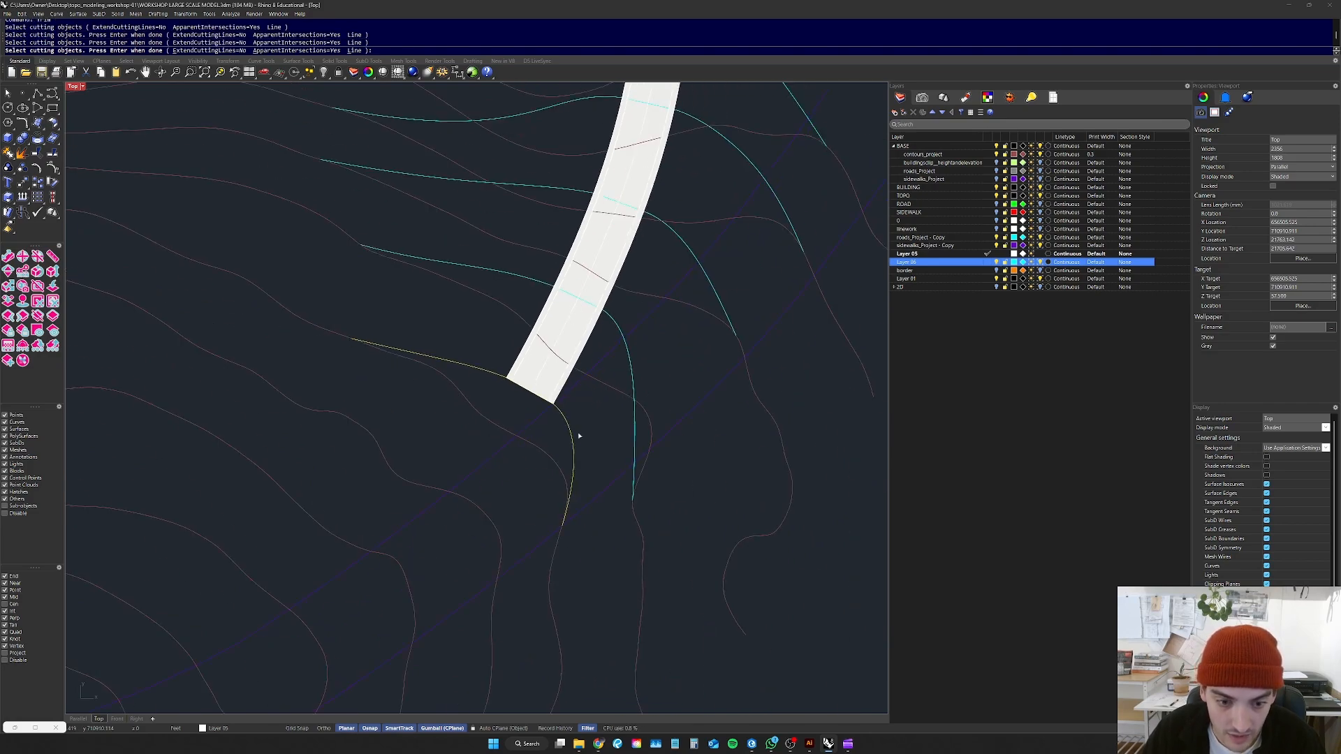
{"action": "key", "text": "Return"}
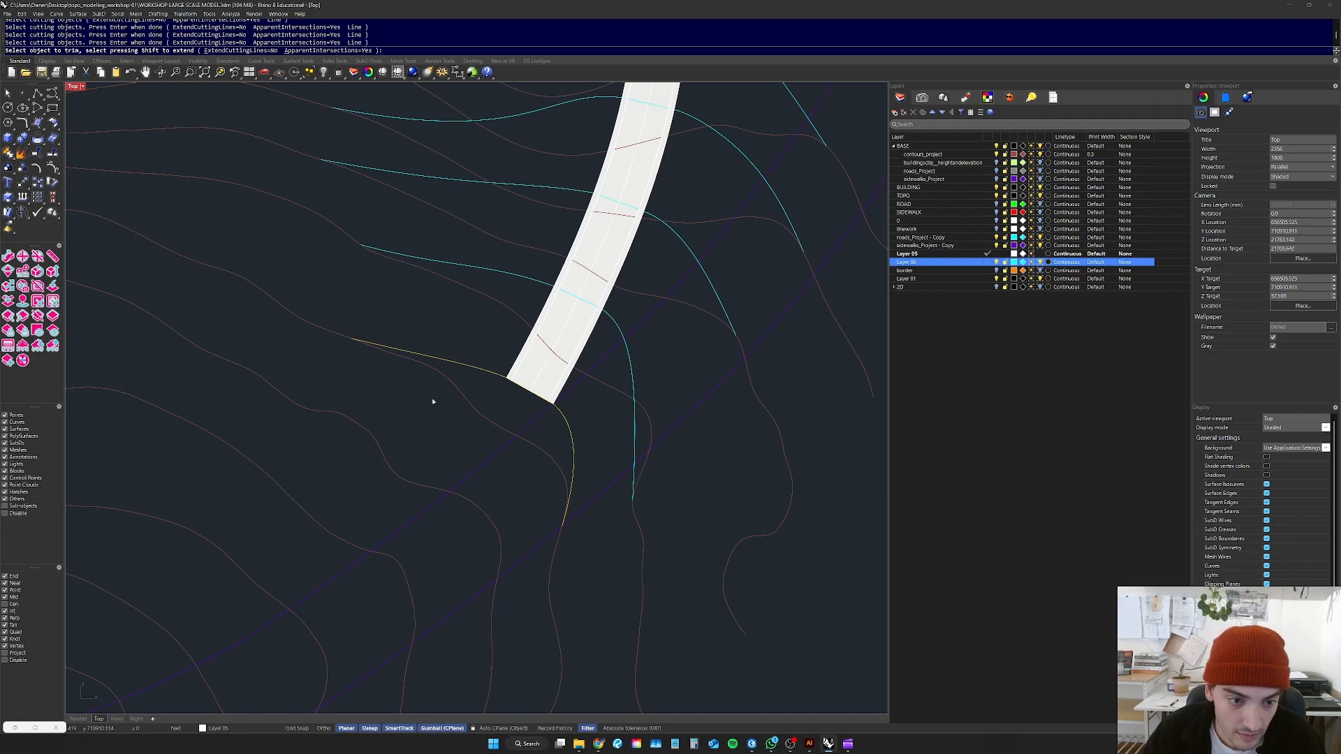
{"action": "left_click", "coordinate": [494, 401]}
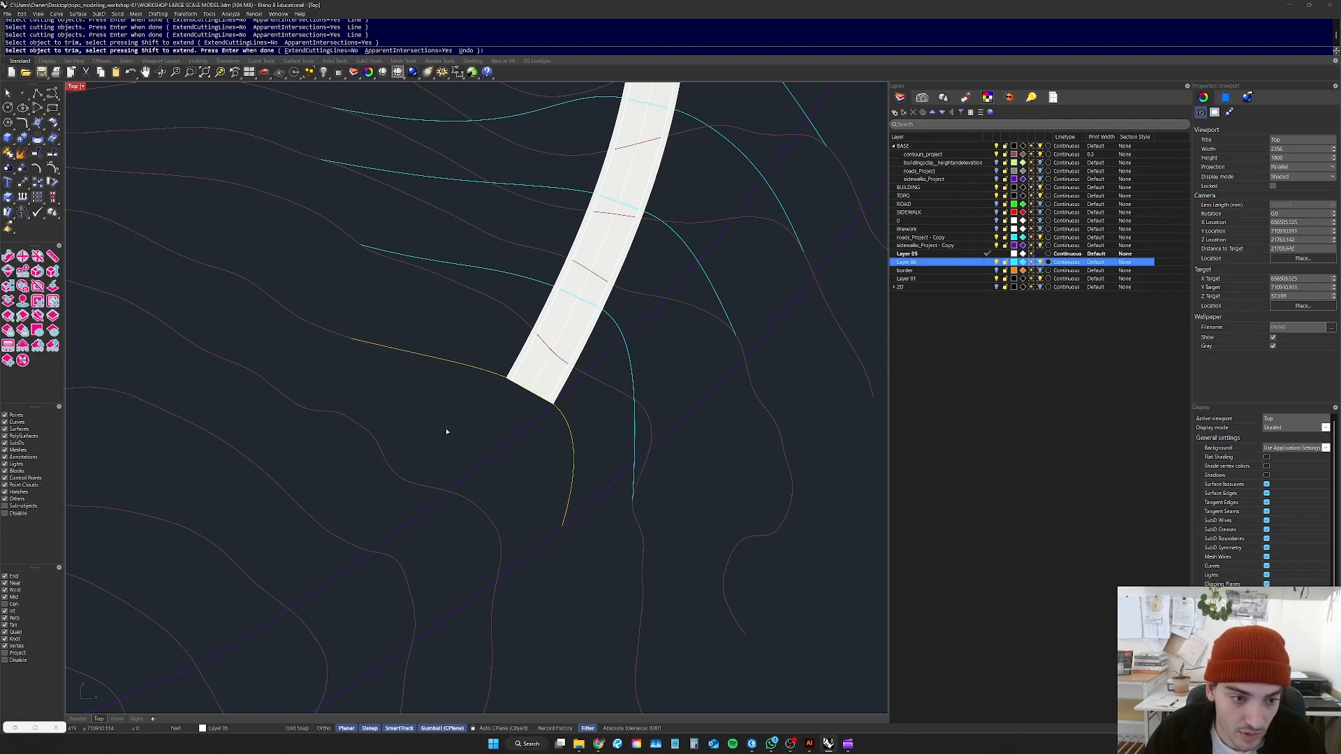
{"action": "scroll", "coordinate": [426, 506], "scroll_direction": "down", "scroll_amount": 2}
{"action": "key", "text": "ctrl+z"}
{"action": "scroll", "coordinate": [529, 532], "scroll_direction": "up", "scroll_amount": 3}
{"action": "key", "text": "Return"}
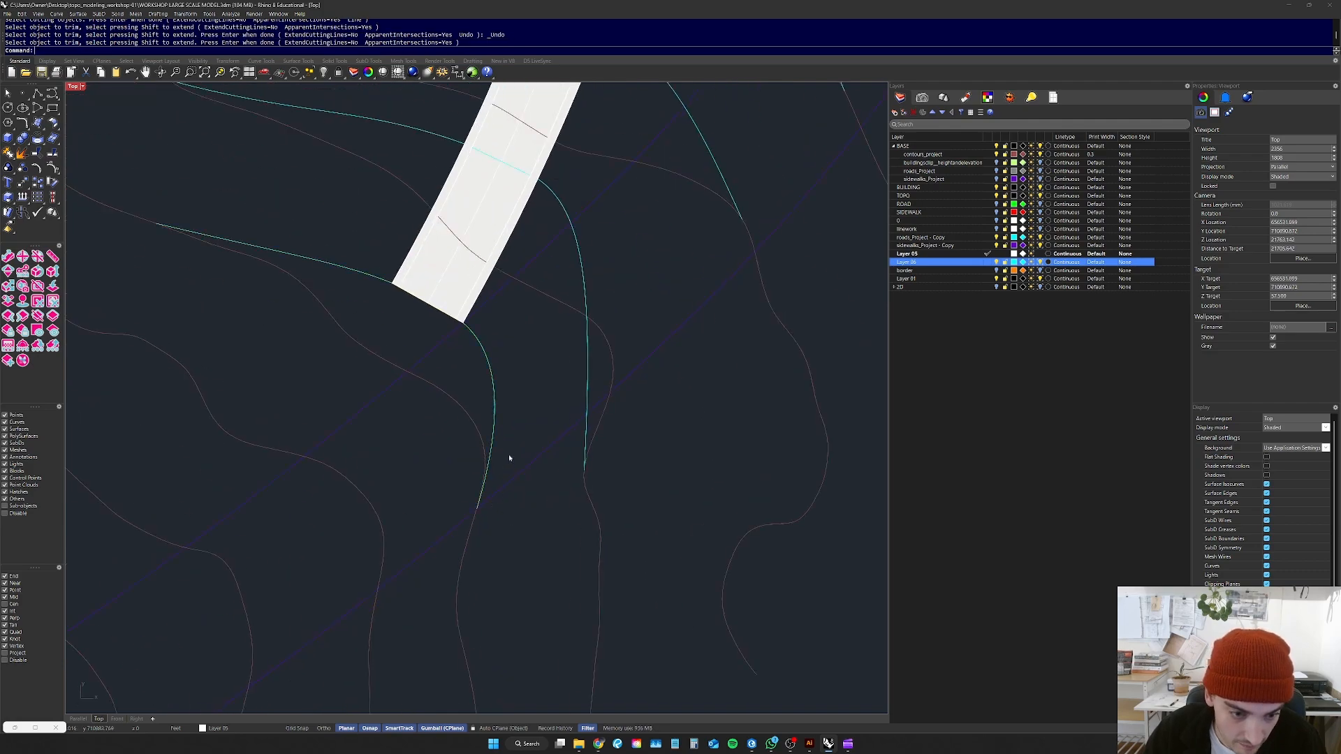
Step: Move the free end point of the outer regraded contour at the path's lower end onto the original contour
{"action": "left_click", "coordinate": [488, 436]}
{"action": "scroll", "coordinate": [492, 454], "scroll_direction": "up", "scroll_amount": 6}
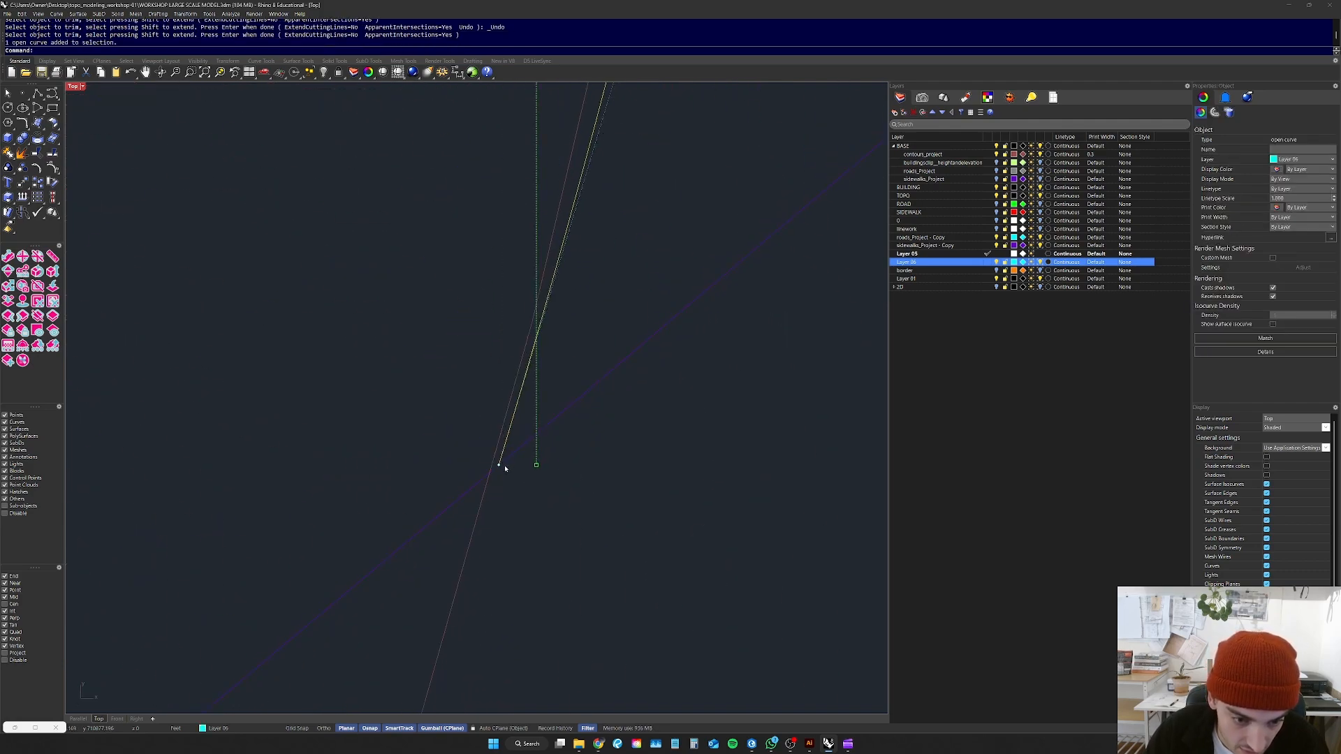
{"action": "left_click", "coordinate": [495, 467]}
{"action": "left_click_drag", "start_coordinate": [496, 466], "coordinate": [485, 462]}
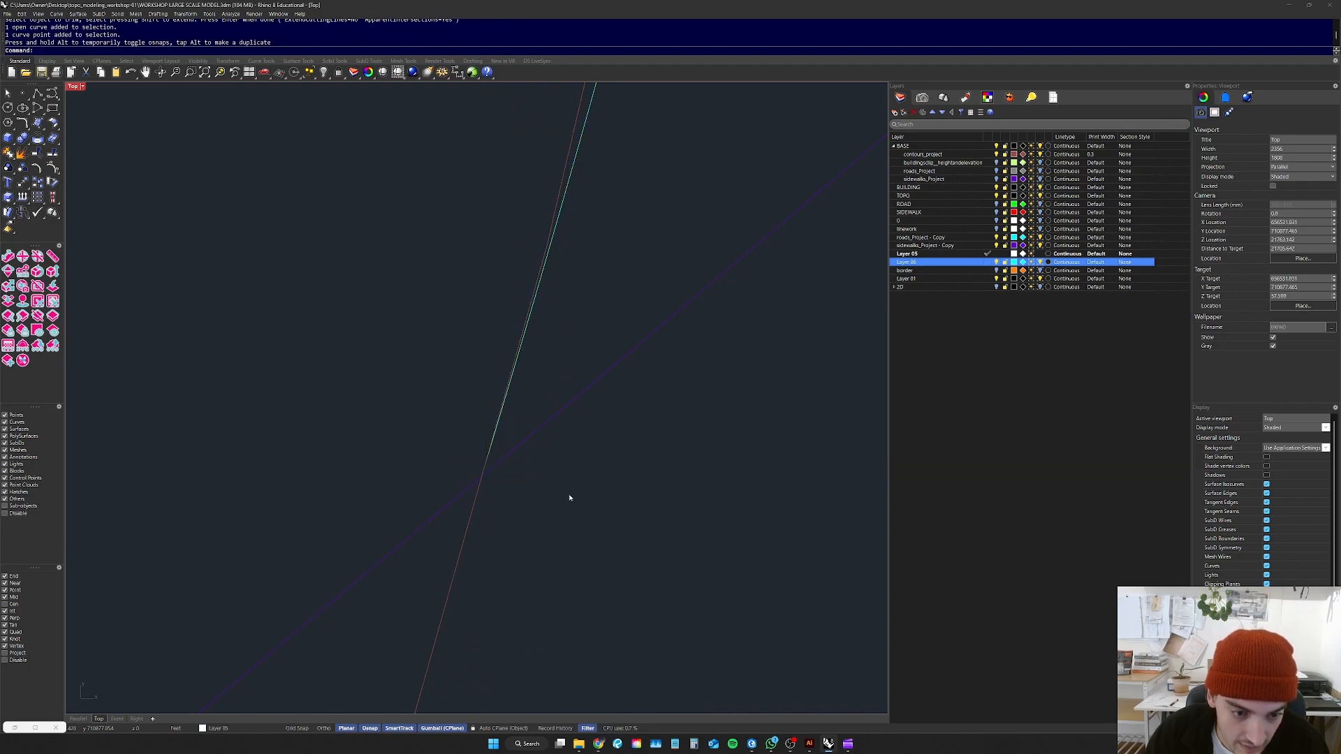
{"action": "scroll", "coordinate": [567, 492], "scroll_direction": "down", "scroll_amount": 5}
Step: Trim away the original contour's section between the two lowest regraded contours, using both and the path's end edge as cutters
{"action": "left_click", "coordinate": [564, 416]}
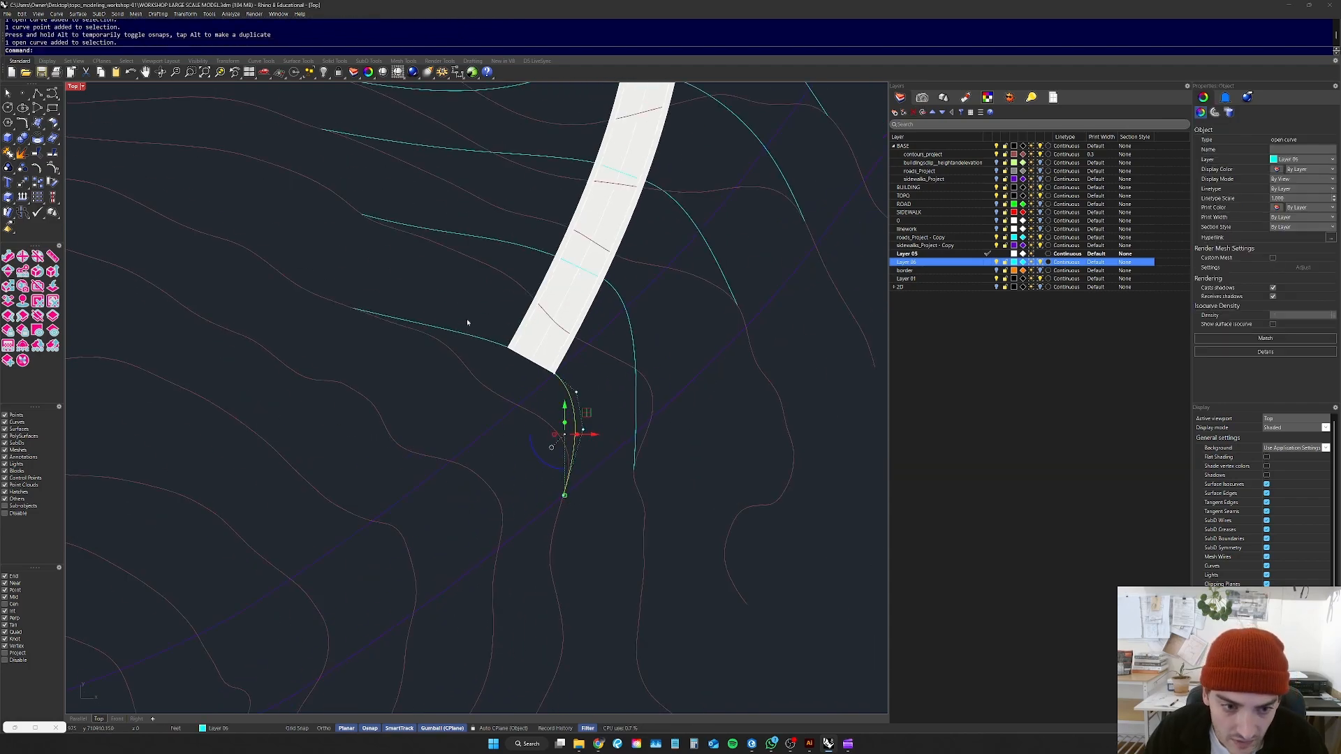
{"action": "left_click", "coordinate": [465, 338], "text": "shift"}
{"action": "scroll", "coordinate": [516, 359], "scroll_direction": "up", "scroll_amount": 6}
{"action": "left_click", "coordinate": [526, 352], "text": "shift"}
{"action": "left_click", "coordinate": [545, 375]}
{"action": "scroll", "coordinate": [557, 388], "scroll_direction": "down", "scroll_amount": 6}
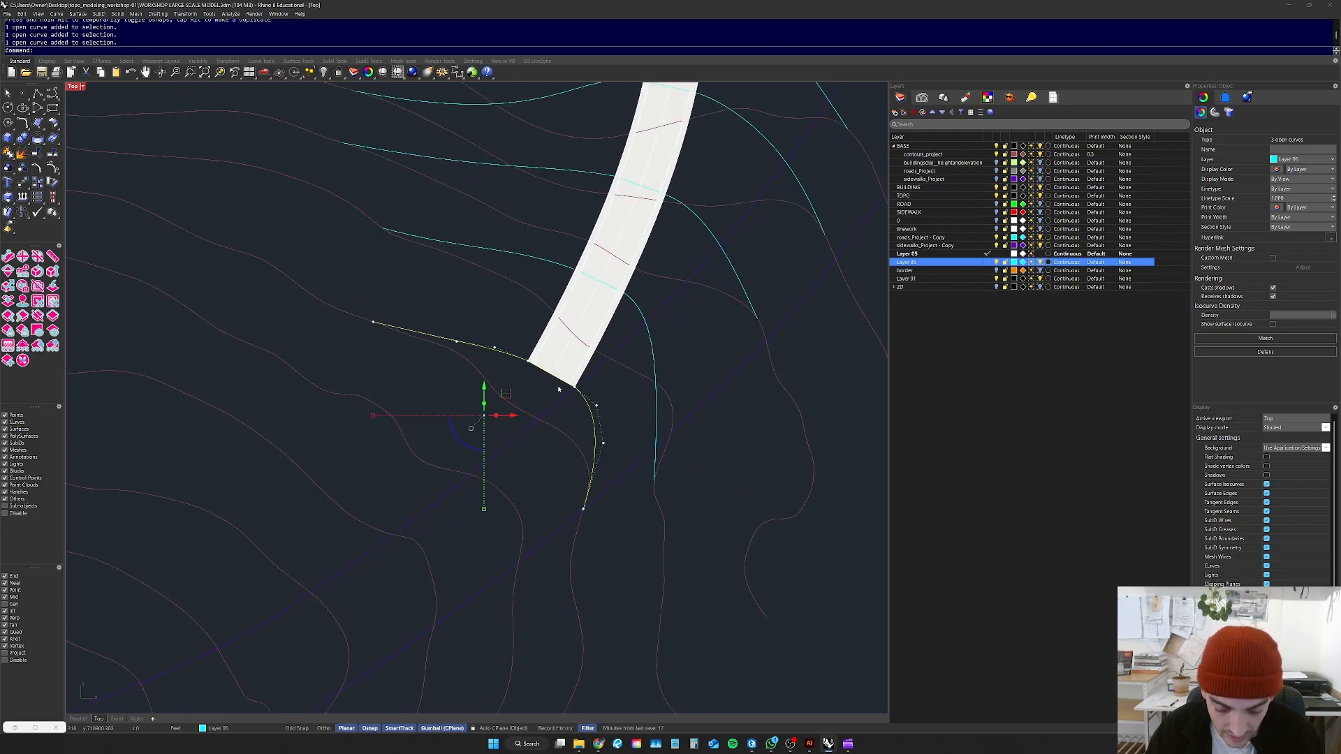
{"action": "type", "text": "trim"}
{"action": "key", "text": "Return"}
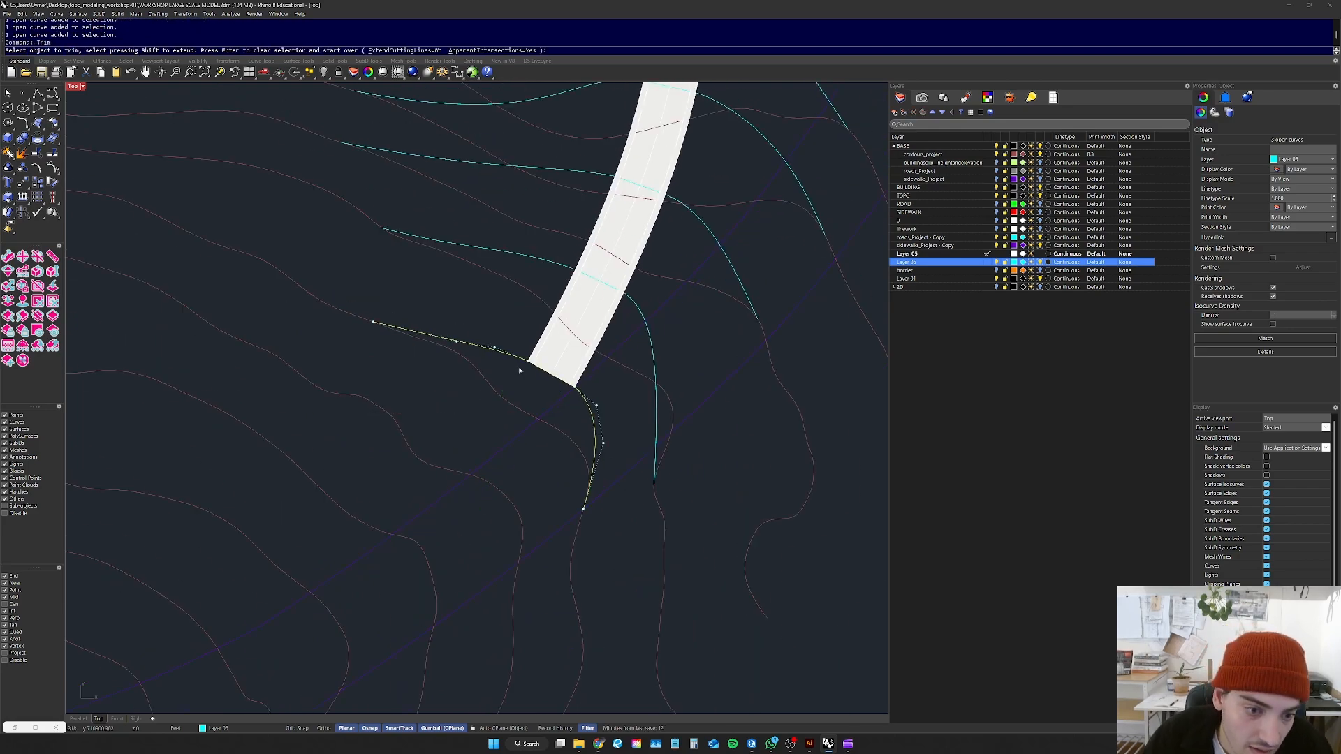
{"action": "left_click", "coordinate": [485, 383]}
{"action": "scroll", "coordinate": [545, 354], "scroll_direction": "down", "scroll_amount": 4}
{"action": "scroll", "coordinate": [510, 343], "scroll_direction": "up", "scroll_amount": 8}
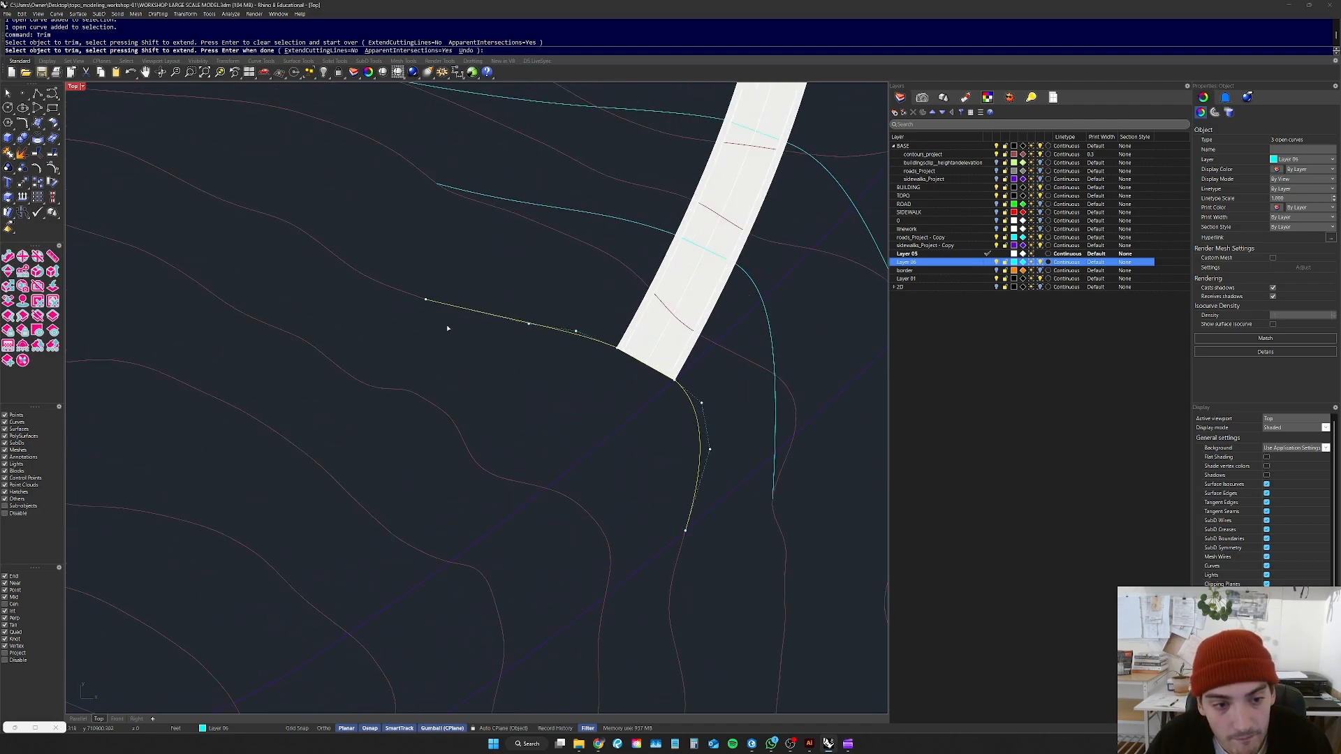
{"action": "key", "text": "Return"}
{"action": "key", "text": "Escape"}
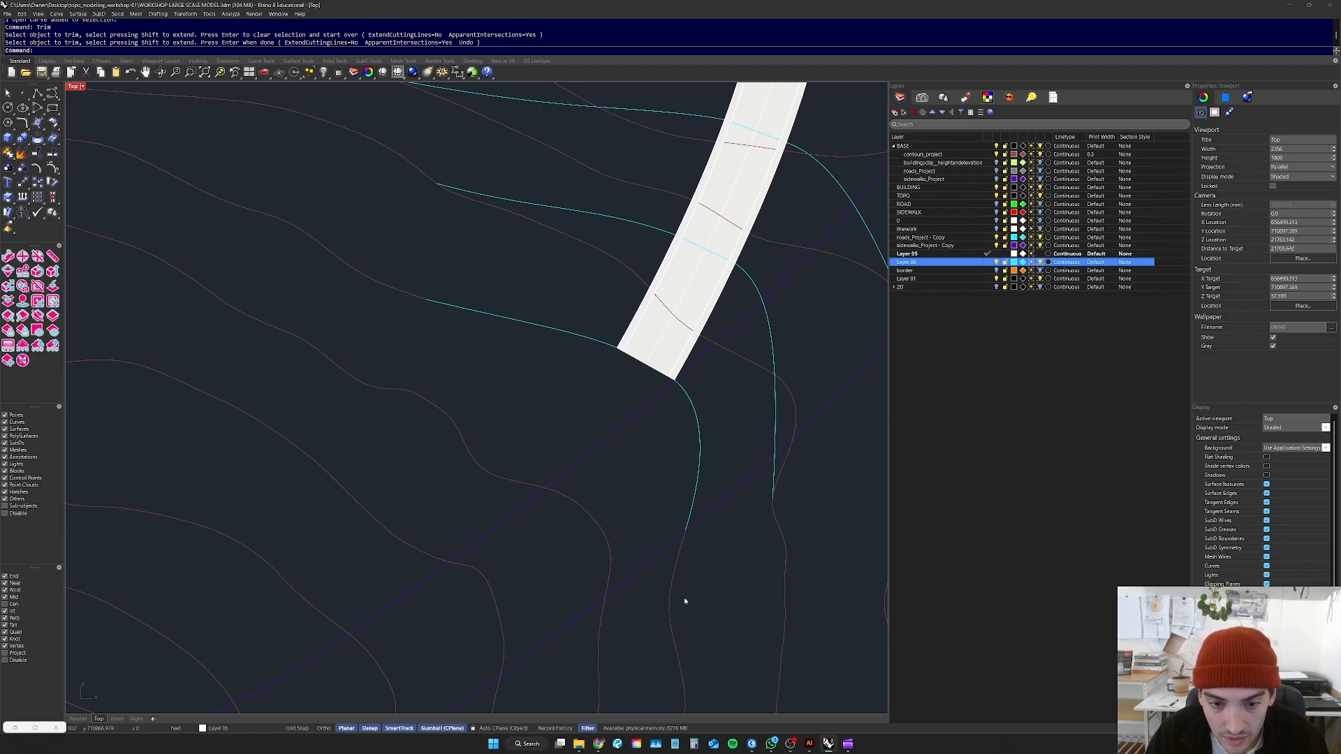
Step: Join the remaining original contour pieces, the two regraded contours and the path's end edge into one continuous contour
{"action": "left_click_drag", "start_coordinate": [455, 282], "coordinate": [410, 320]}
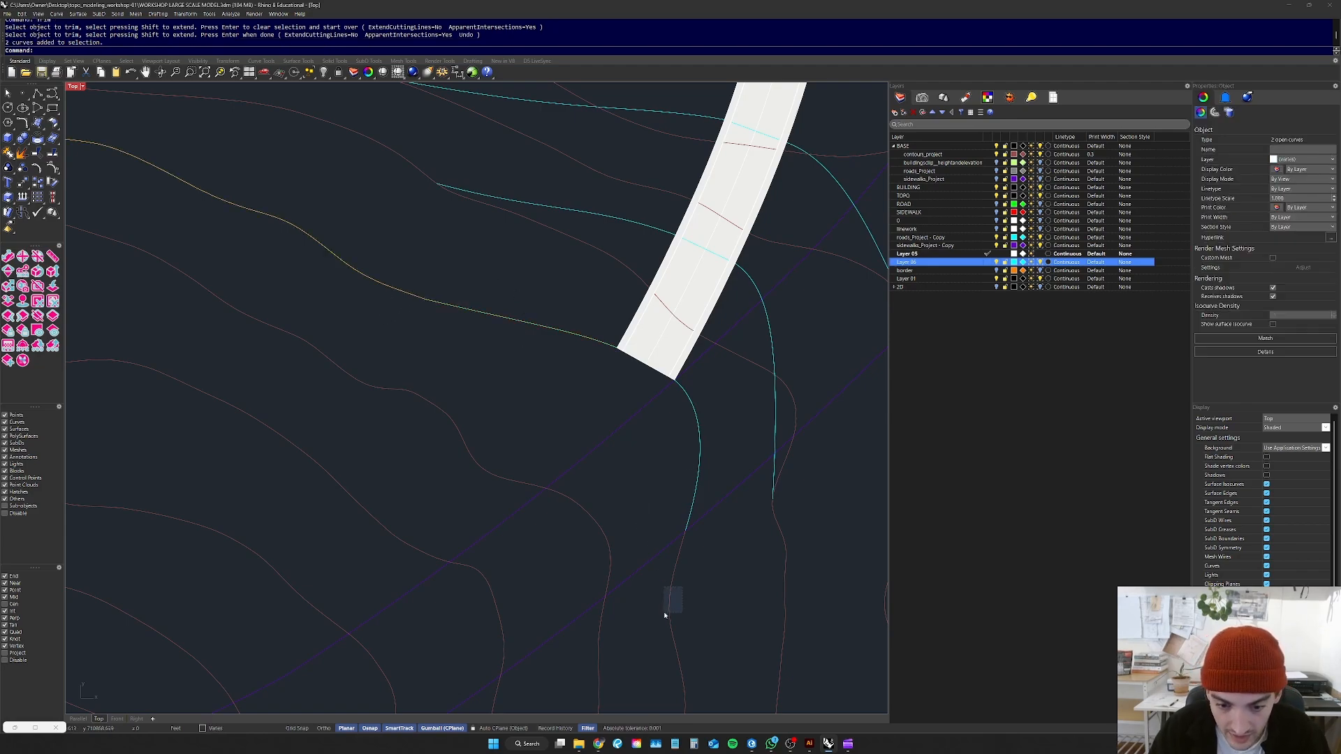
{"action": "left_click_drag", "start_coordinate": [665, 614], "coordinate": [664, 617]}
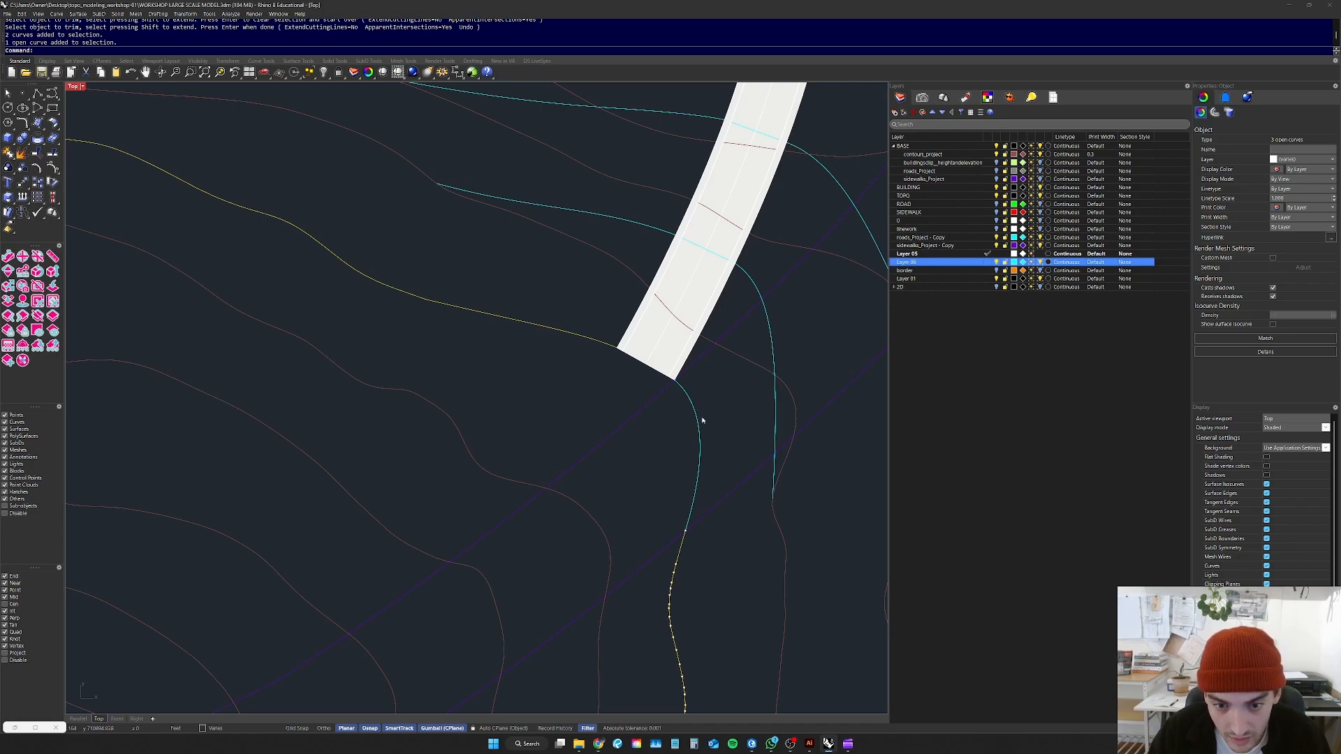
{"action": "left_click", "coordinate": [688, 393], "text": "shift"}
{"action": "left_click", "coordinate": [668, 377], "text": "shift"}
{"action": "left_click", "coordinate": [690, 397]}
{"action": "type", "text": "Join"}
{"action": "key", "text": "Return"}
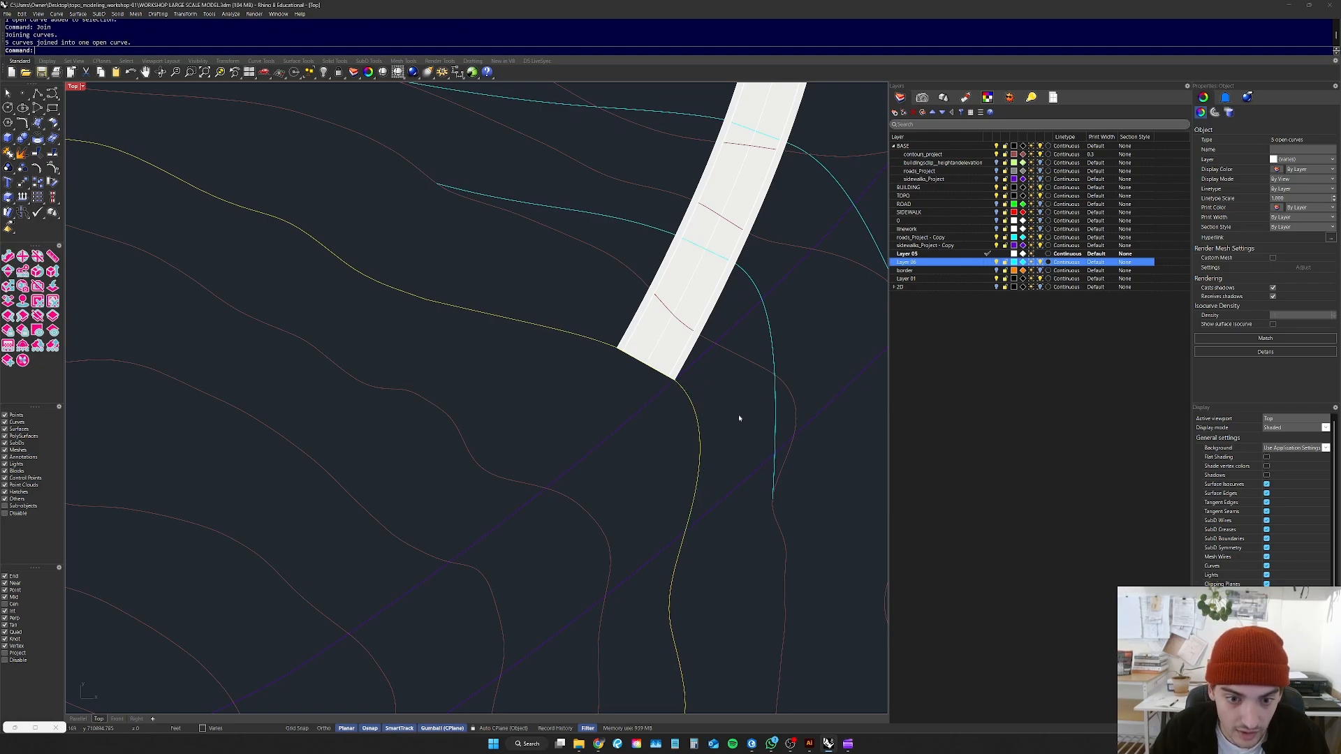
{"action": "key", "text": "Escape"}
Step: Assign the joined contour to the cyan Layer 06 and review it within the whole terrain study
{"action": "left_click_drag", "start_coordinate": [544, 315], "coordinate": [519, 340]}
{"action": "scroll", "coordinate": [509, 364], "scroll_direction": "down", "scroll_amount": 12}
{"action": "left_click", "coordinate": [642, 514]}
{"action": "right_click_drag", "start_coordinate": [648, 394], "coordinate": [645, 495]}
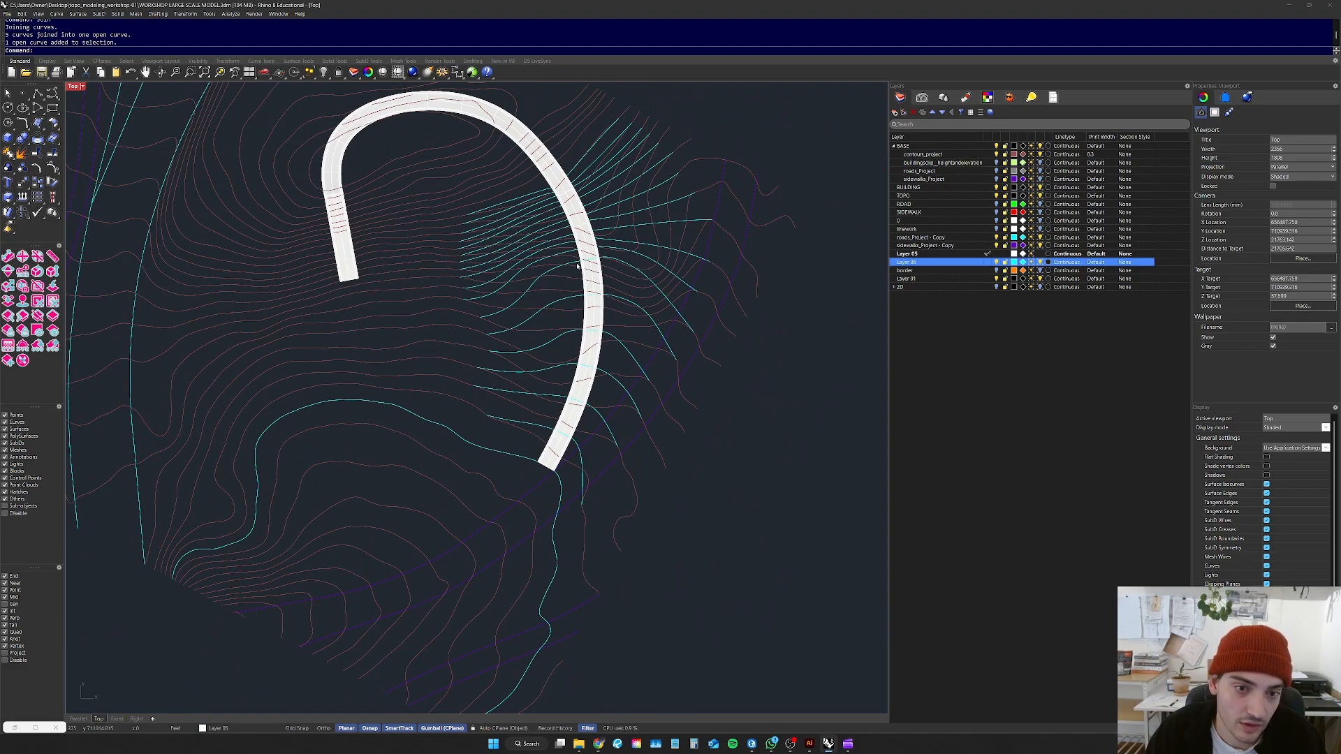
{"action": "scroll", "coordinate": [538, 479], "scroll_direction": "down", "scroll_amount": 5}
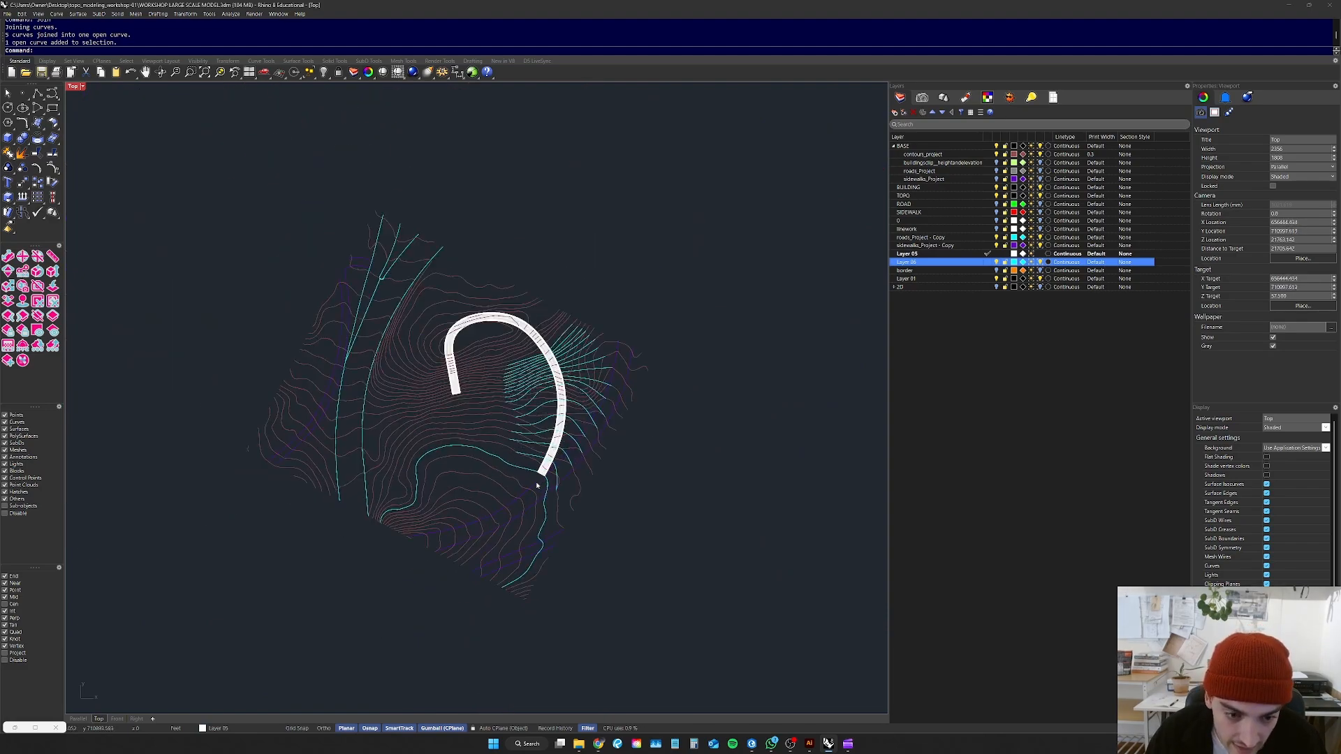
{"action": "scroll", "coordinate": [531, 494], "scroll_direction": "up", "scroll_amount": 7}
{"action": "right_click_drag", "start_coordinate": [536, 497], "coordinate": [520, 512]}
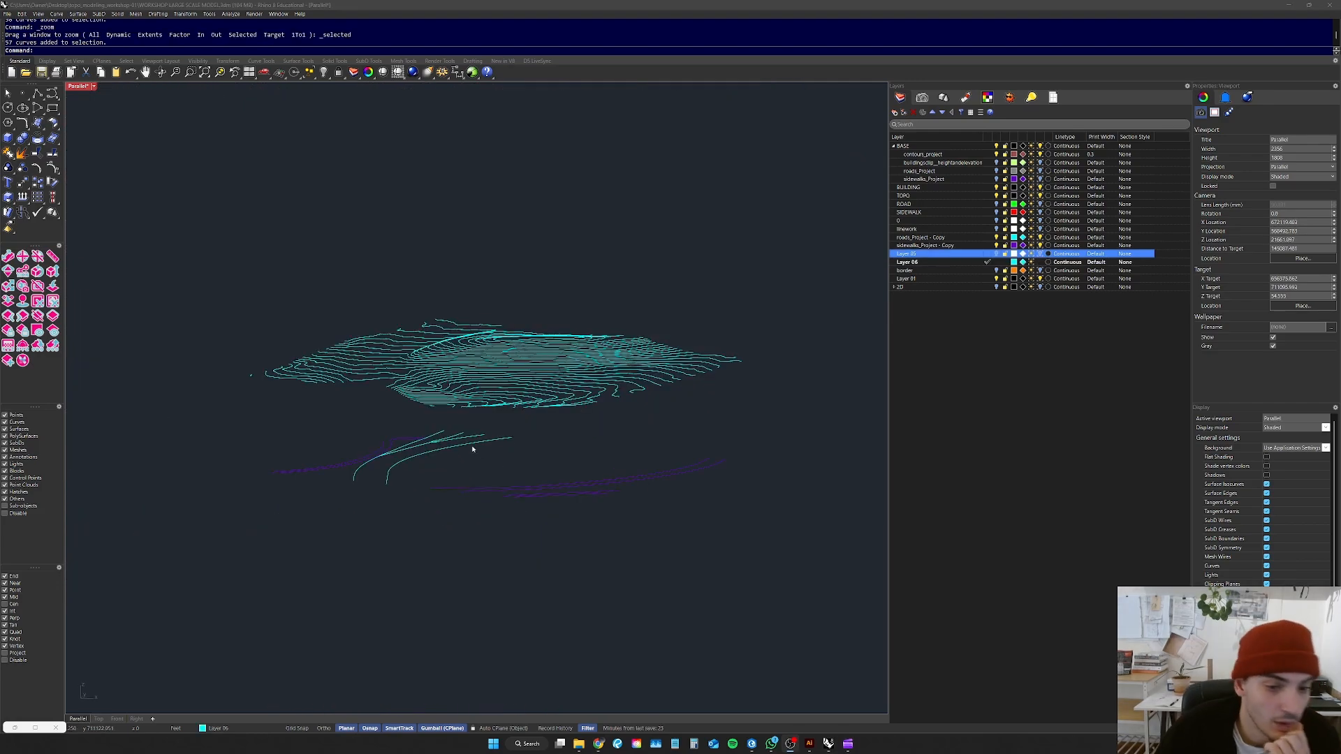
Step: Review the completed cyan contours from an oblique angle and open the existing Grasshopper definition
{"action": "right_click_drag", "start_coordinate": [482, 449], "coordinate": [592, 342]}
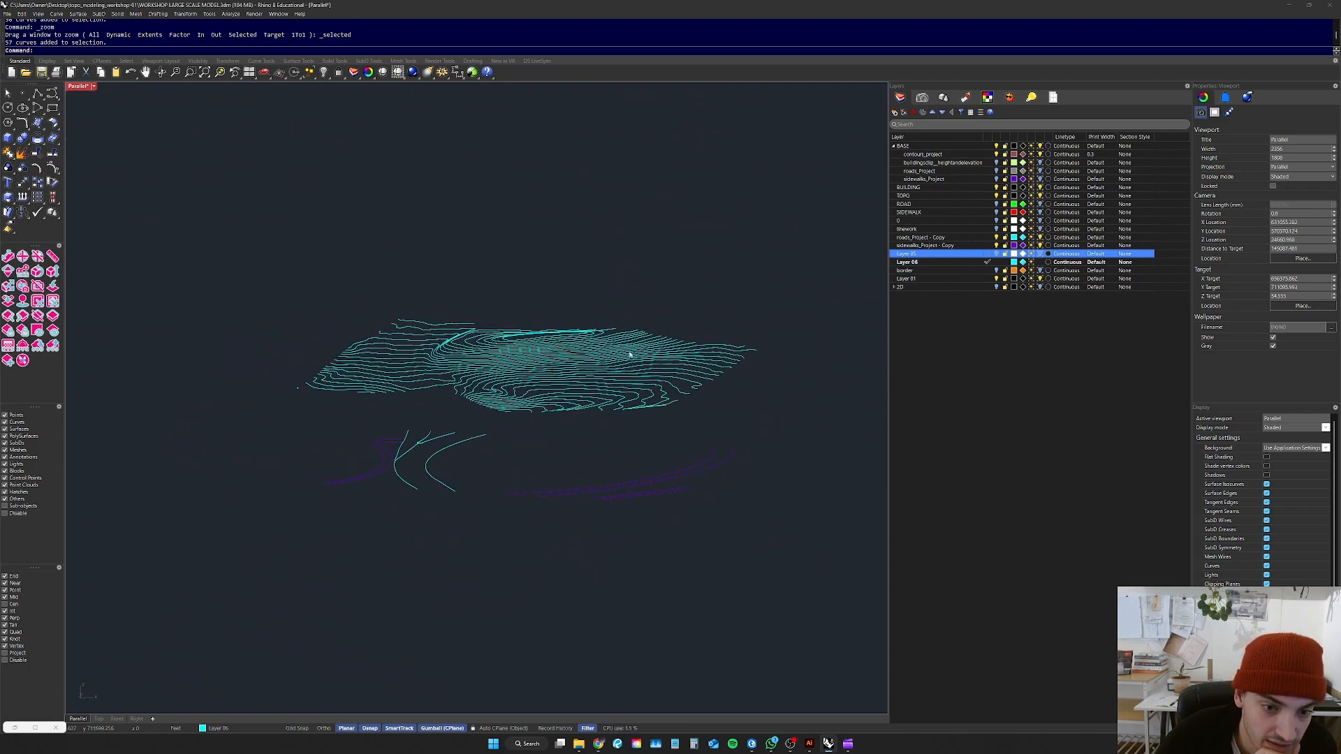
{"action": "scroll", "coordinate": [407, 395], "scroll_direction": "down", "scroll_amount": 8}
{"action": "right_click_drag", "start_coordinate": [412, 386], "coordinate": [478, 352]}
{"action": "scroll", "coordinate": [462, 400], "scroll_direction": "up", "scroll_amount": 8}
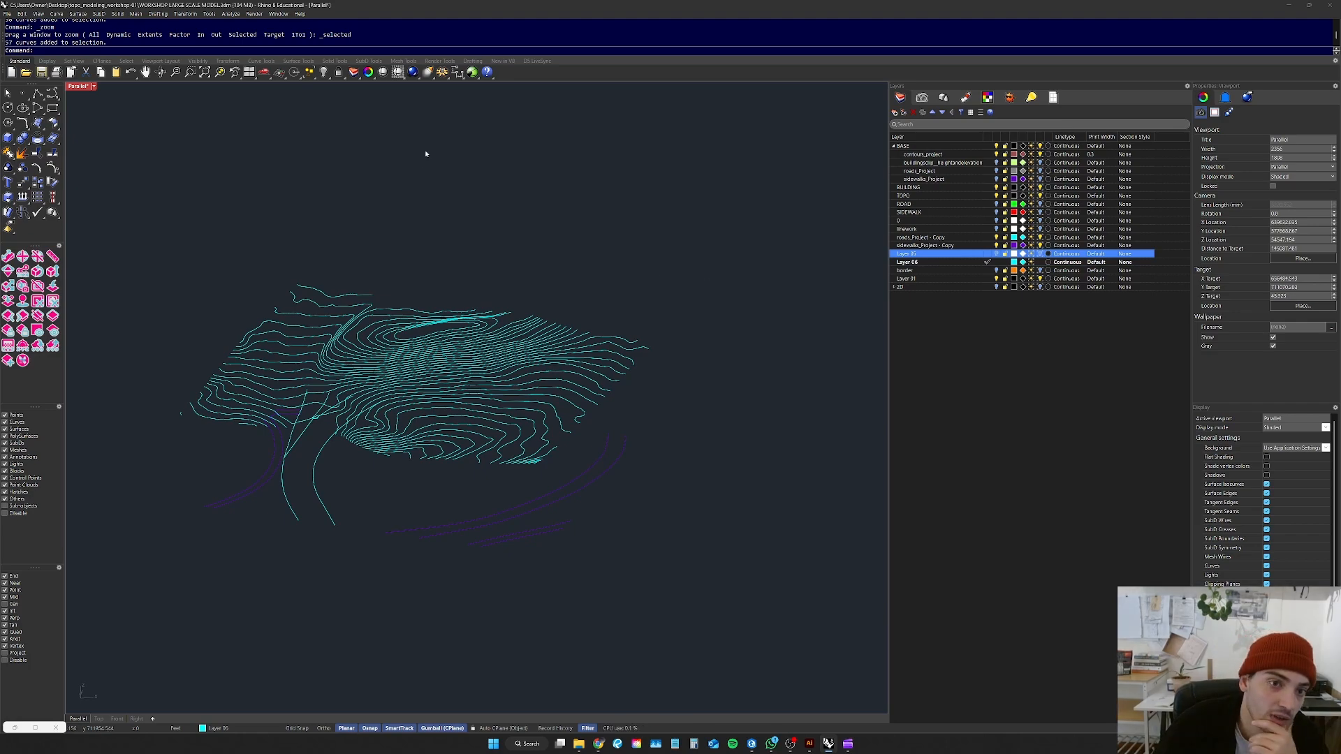
{"action": "left_click", "coordinate": [469, 72]}
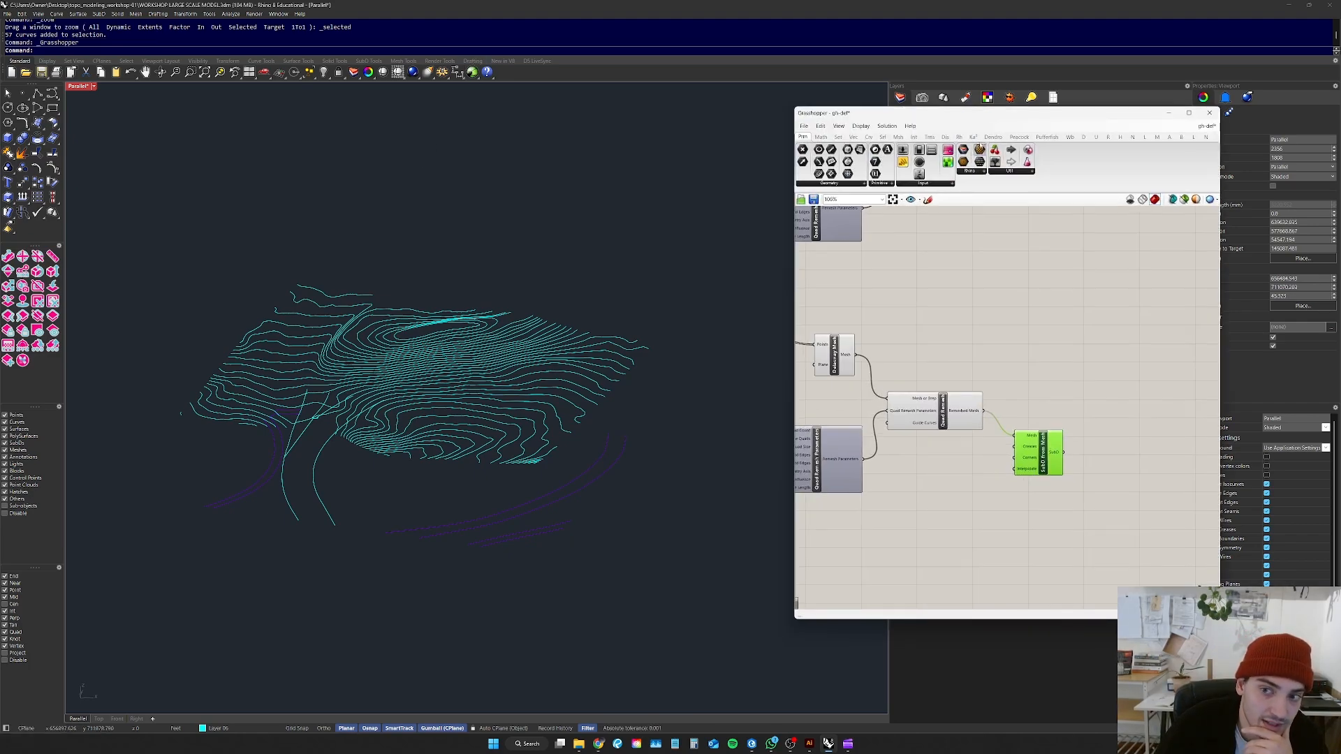
{"action": "scroll", "coordinate": [836, 343], "scroll_direction": "down", "scroll_amount": 5}
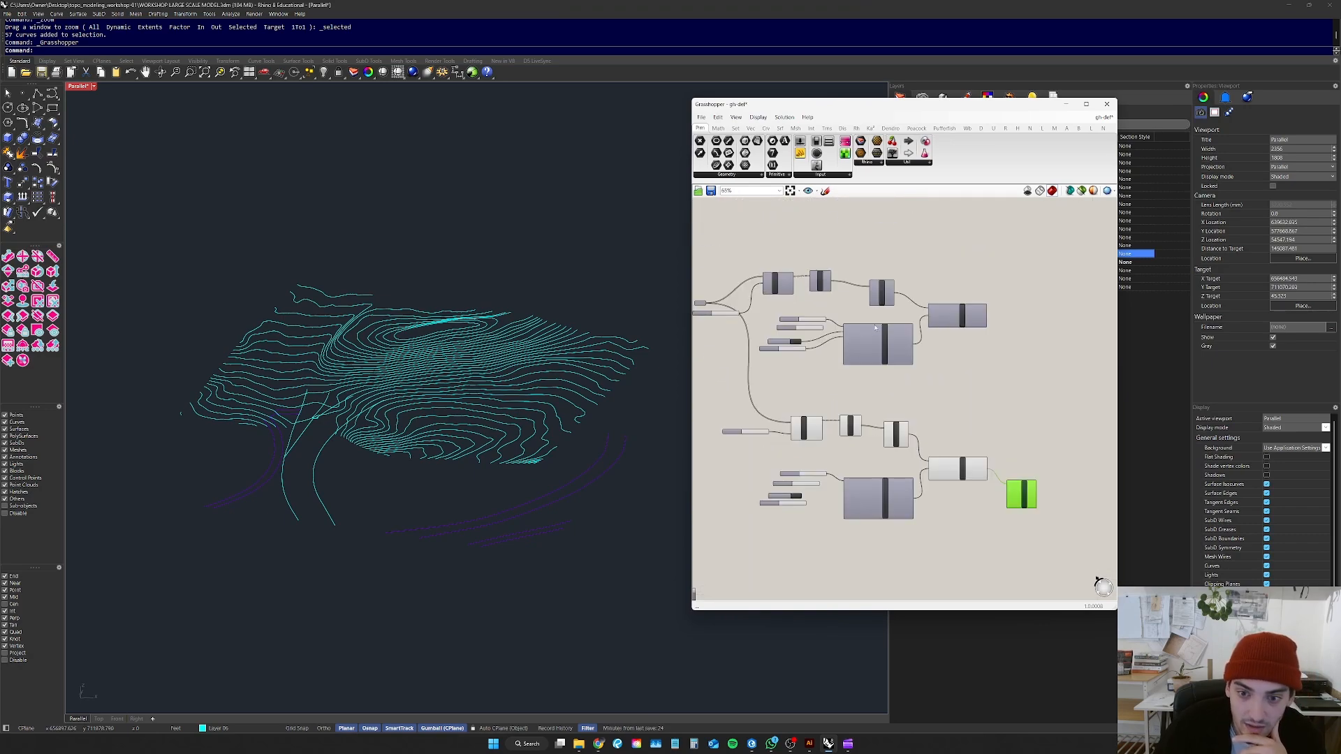
Step: Delete the upper branch of the Grasshopper definition, keeping the Curve input and the lower remeshing branch
{"action": "scroll", "coordinate": [923, 311], "scroll_direction": "down", "scroll_amount": 2}
{"action": "scroll", "coordinate": [950, 276], "scroll_direction": "up", "scroll_amount": 2}
{"action": "left_click_drag", "start_coordinate": [1007, 277], "coordinate": [762, 412]}
{"action": "scroll", "coordinate": [795, 328], "scroll_direction": "down", "scroll_amount": 1}
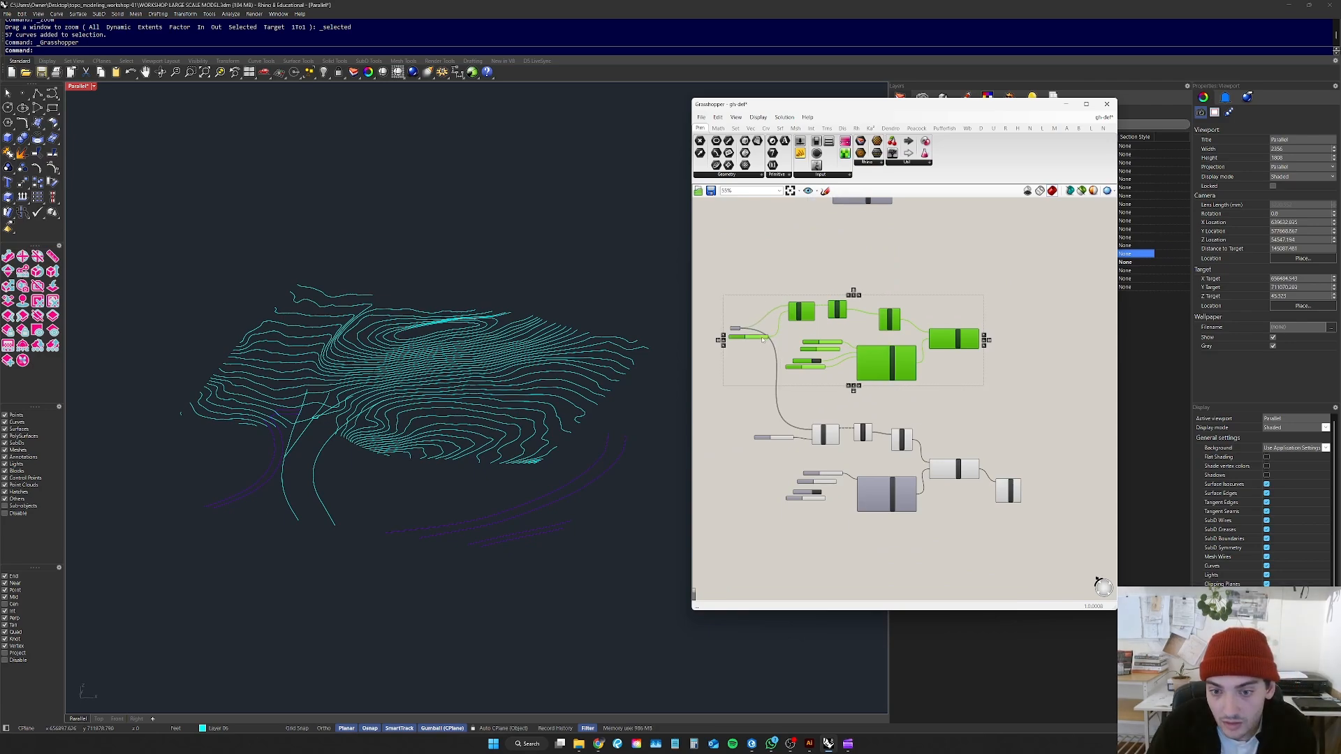
{"action": "key", "text": "Delete"}
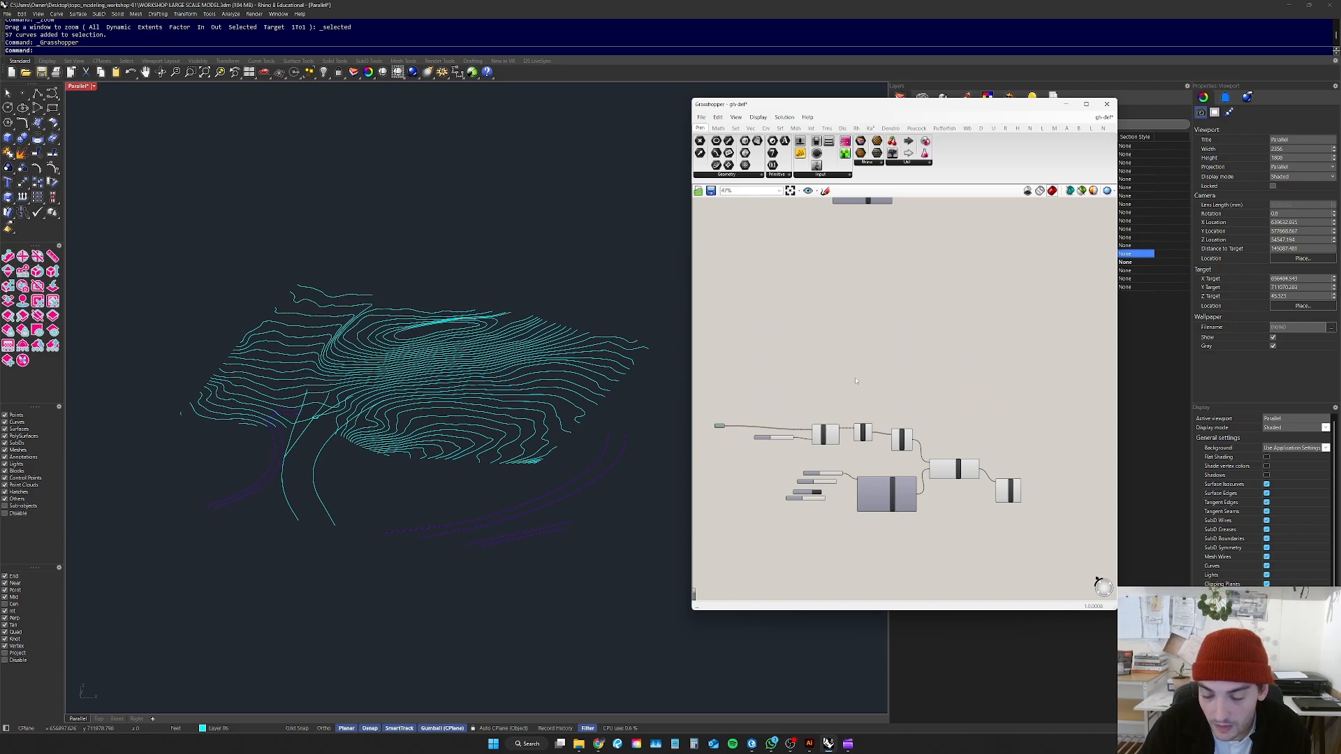
{"action": "scroll", "coordinate": [855, 381], "scroll_direction": "down", "scroll_amount": 3}
{"action": "scroll", "coordinate": [855, 381], "scroll_direction": "up", "scroll_amount": 4}
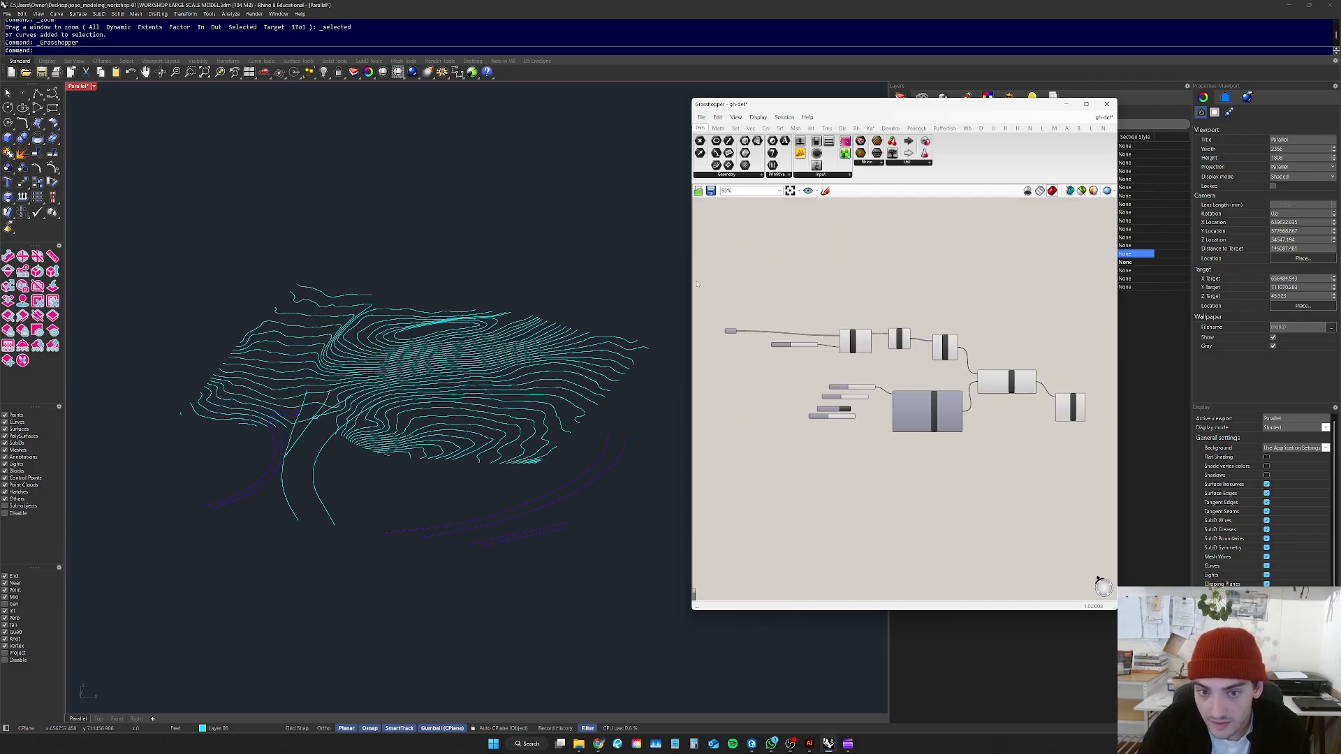
Step: Widen the Grasshopper window and delete the three unconnected number sliders beside the Quad Remesh settings
{"action": "left_click_drag", "start_coordinate": [689, 279], "coordinate": [399, 279]}
{"action": "scroll", "coordinate": [766, 361], "scroll_direction": "up", "scroll_amount": 3}
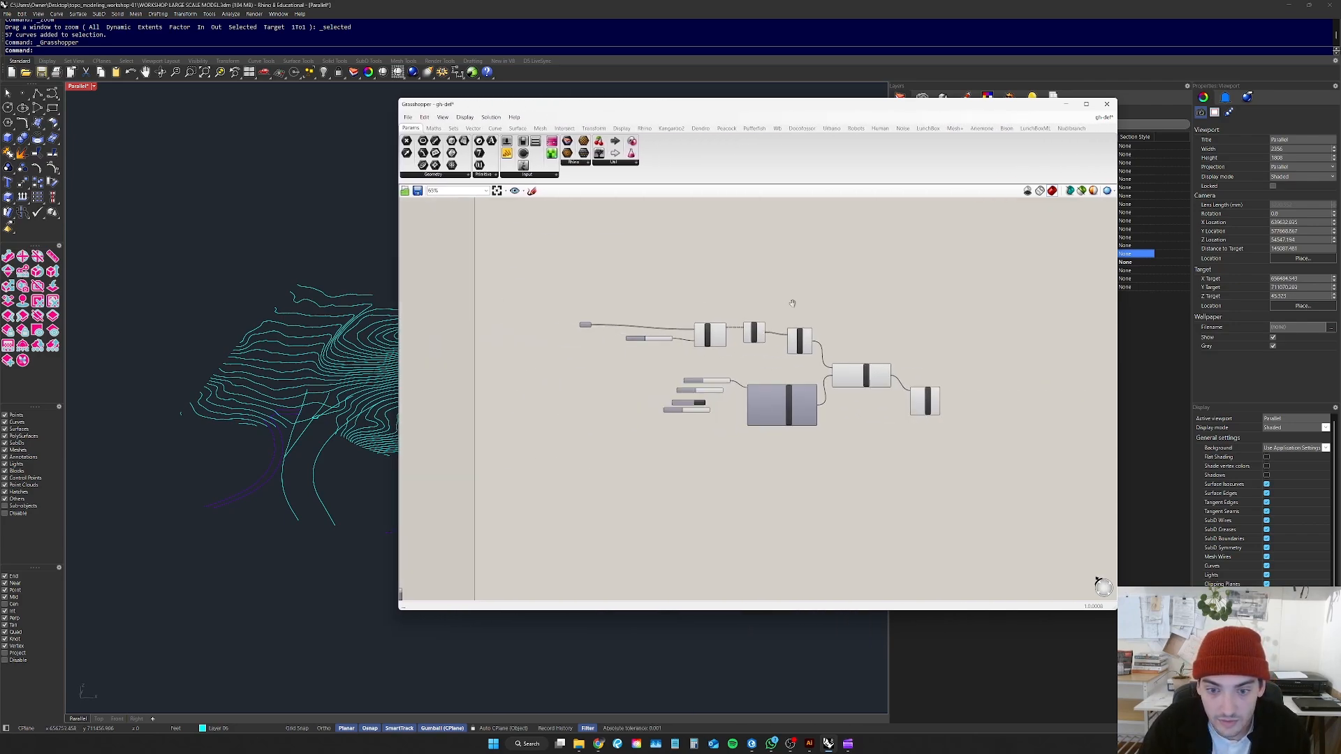
{"action": "right_click_drag", "start_coordinate": [766, 362], "coordinate": [779, 347]}
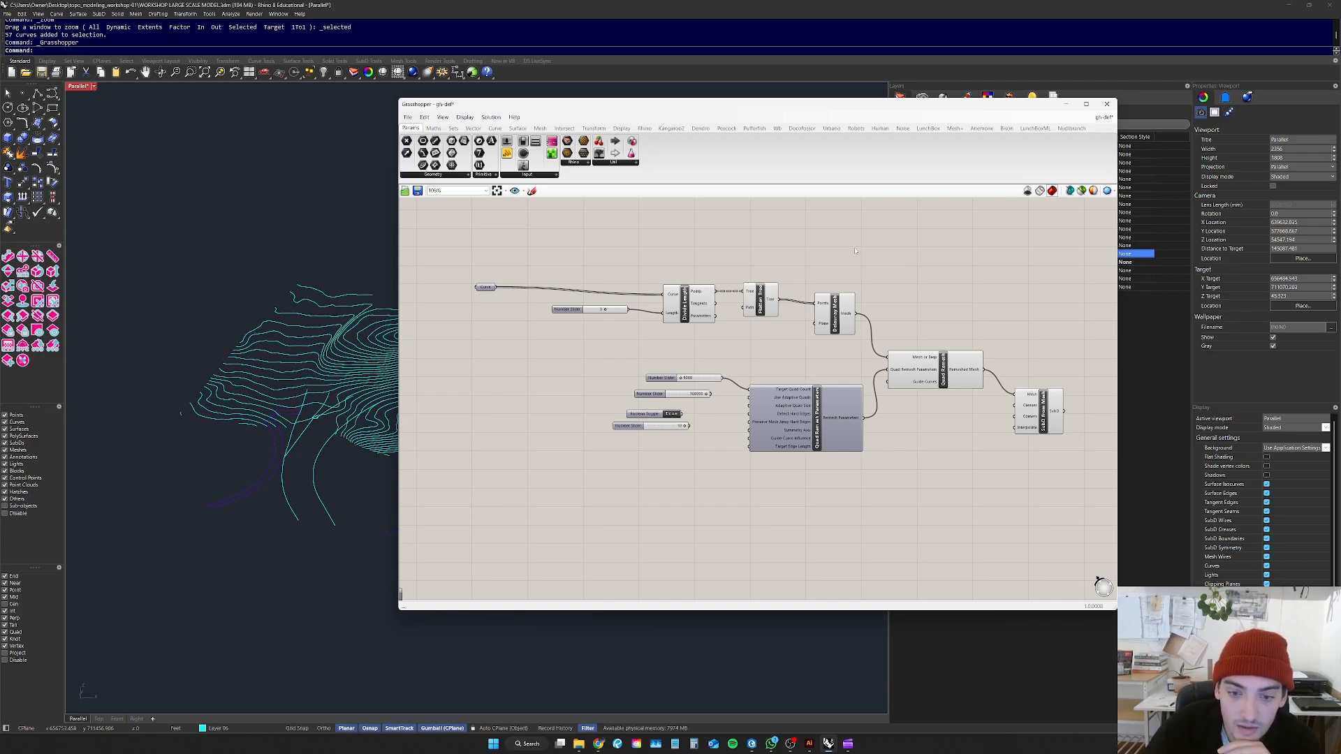
{"action": "left_click_drag", "start_coordinate": [672, 456], "coordinate": [650, 393]}
{"action": "key", "text": "Delete"}
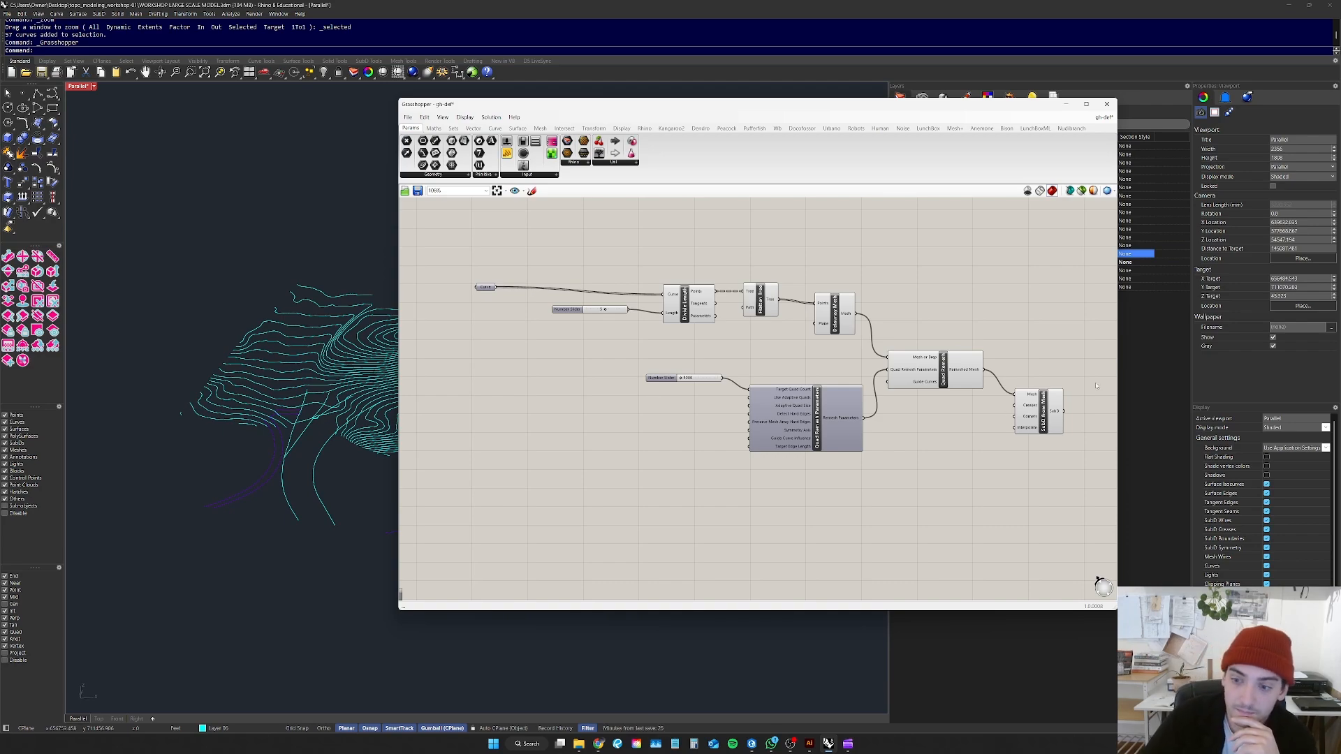
Step: Tidy the definition by placing the Curve input and the length slider close to the curve division component
{"action": "left_click_drag", "start_coordinate": [1043, 422], "coordinate": [1039, 424]}
{"action": "left_click_drag", "start_coordinate": [575, 309], "coordinate": [580, 323]}
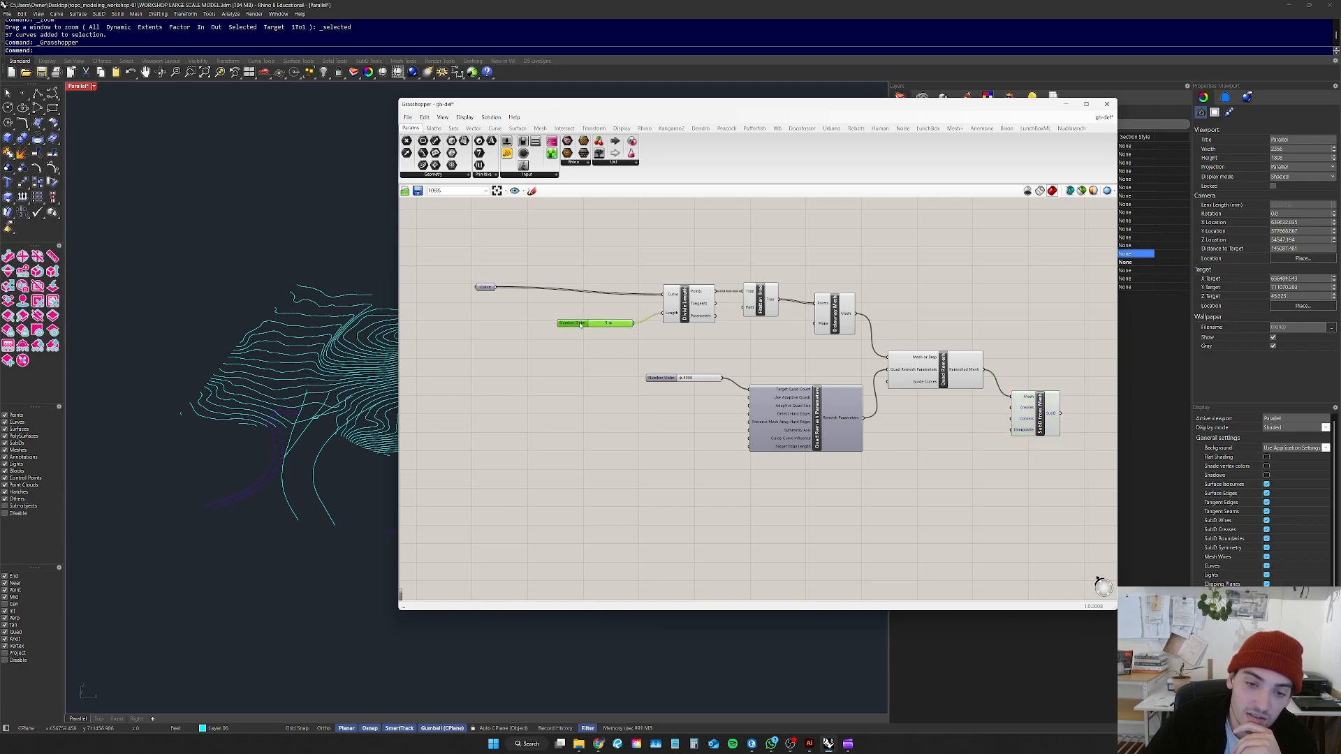
{"action": "left_click_drag", "start_coordinate": [484, 288], "coordinate": [588, 295]}
{"action": "left_click", "coordinate": [610, 271]}
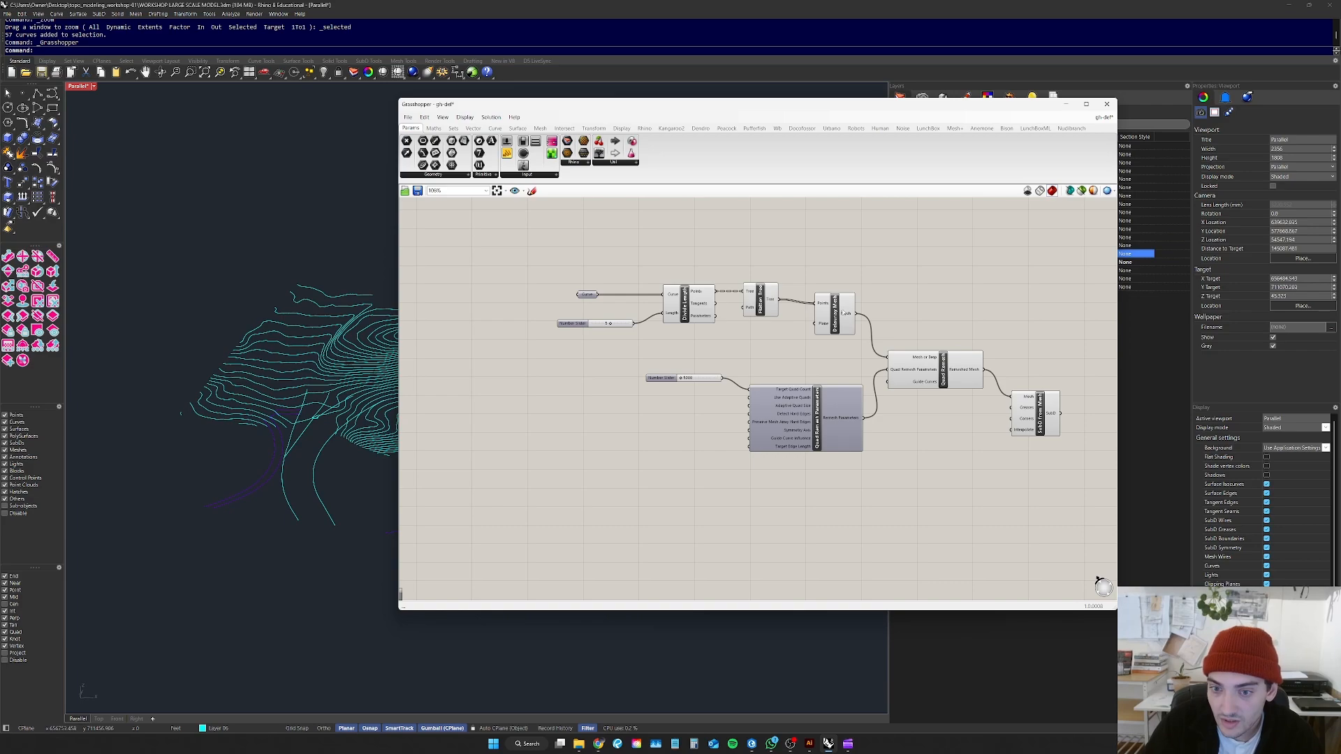
Step: Move the Delaunay Mesh, Quad Remesh and SubD from Mesh components into a more compact row along the definition
{"action": "left_click_drag", "start_coordinate": [843, 313], "coordinate": [831, 308]}
{"action": "left_click_drag", "start_coordinate": [933, 365], "coordinate": [924, 318]}
{"action": "left_click_drag", "start_coordinate": [1022, 407], "coordinate": [1008, 333]}
{"action": "left_click", "coordinate": [949, 381]}
Step: Move and narrow the Grasshopper window so it sits beside the terrain contours, with the whole definition in view
{"action": "scroll", "coordinate": [500, 370], "scroll_direction": "down", "scroll_amount": 1}
{"action": "right_click_drag", "start_coordinate": [289, 361], "coordinate": [394, 204]}
{"action": "left_click_drag", "start_coordinate": [485, 105], "coordinate": [604, 93]}
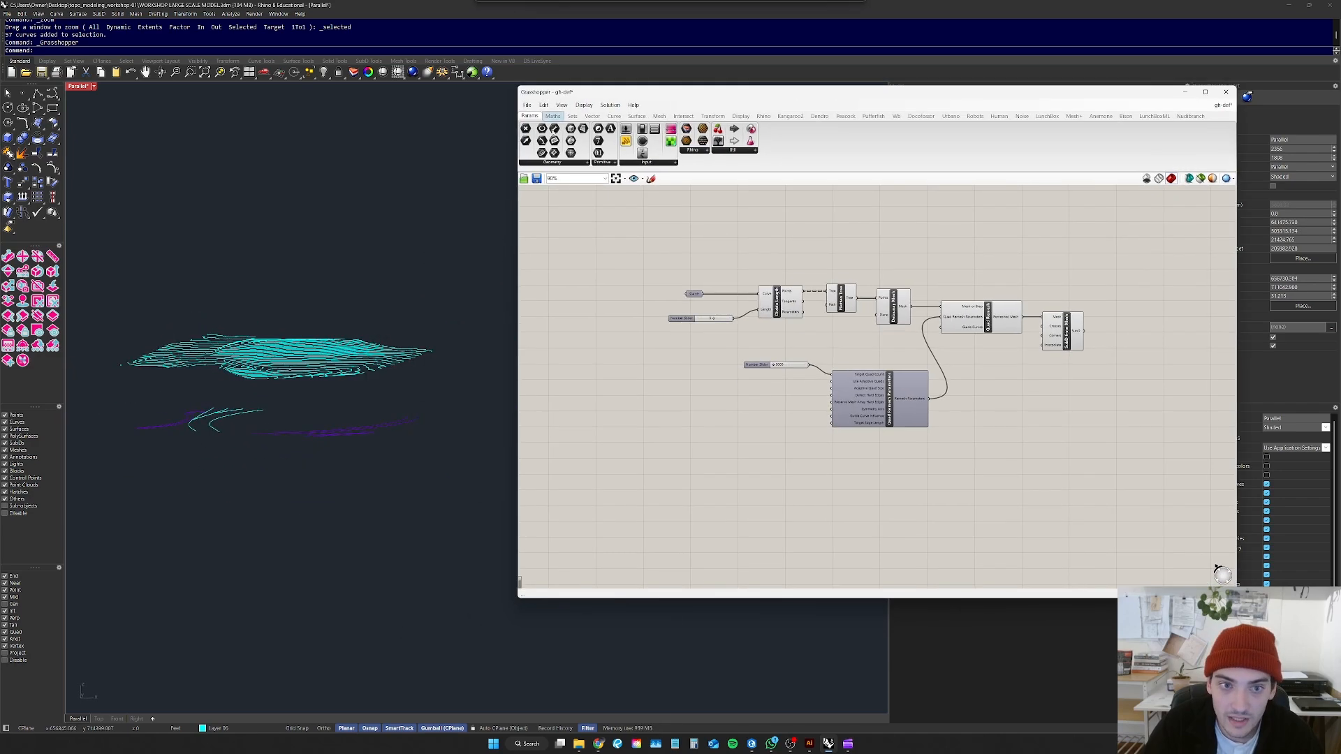
{"action": "left_click_drag", "start_coordinate": [514, 150], "coordinate": [609, 149]}
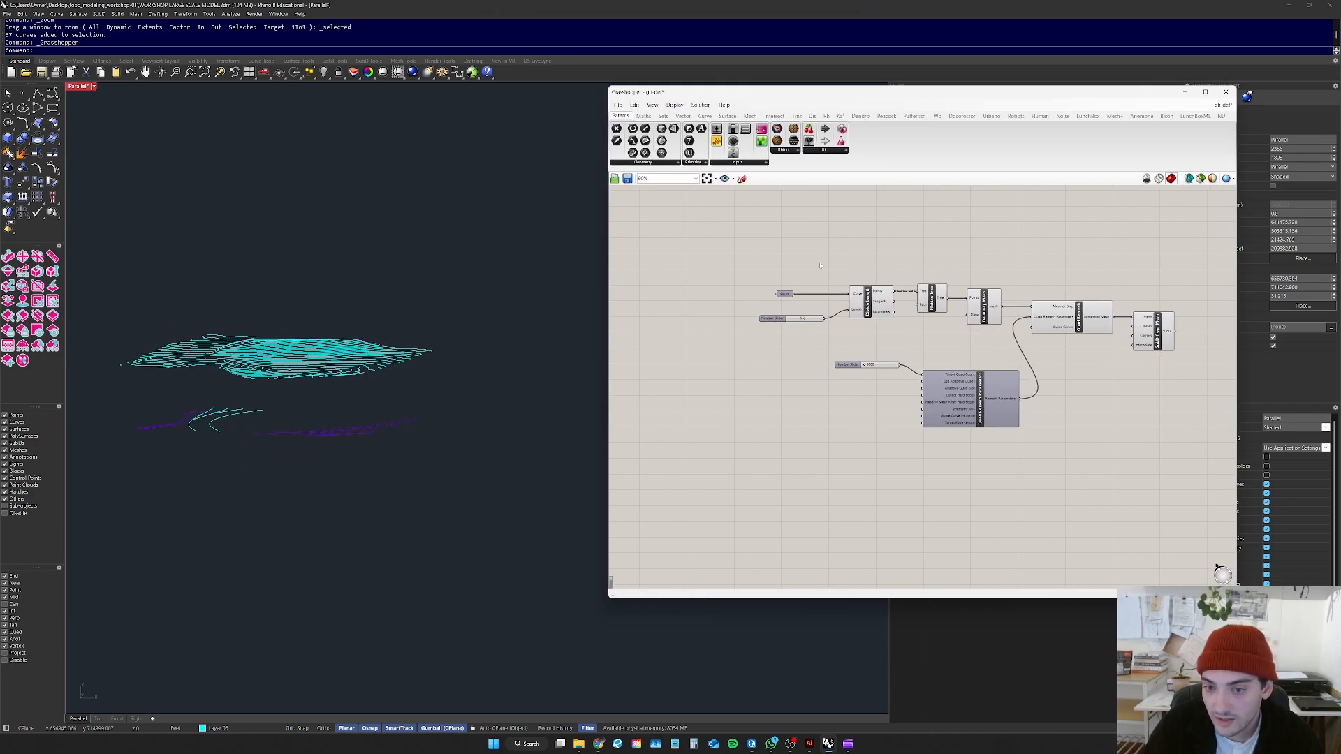
{"action": "right_click_drag", "start_coordinate": [949, 308], "coordinate": [883, 293]}
{"action": "mouse_move", "coordinate": [883, 293]}
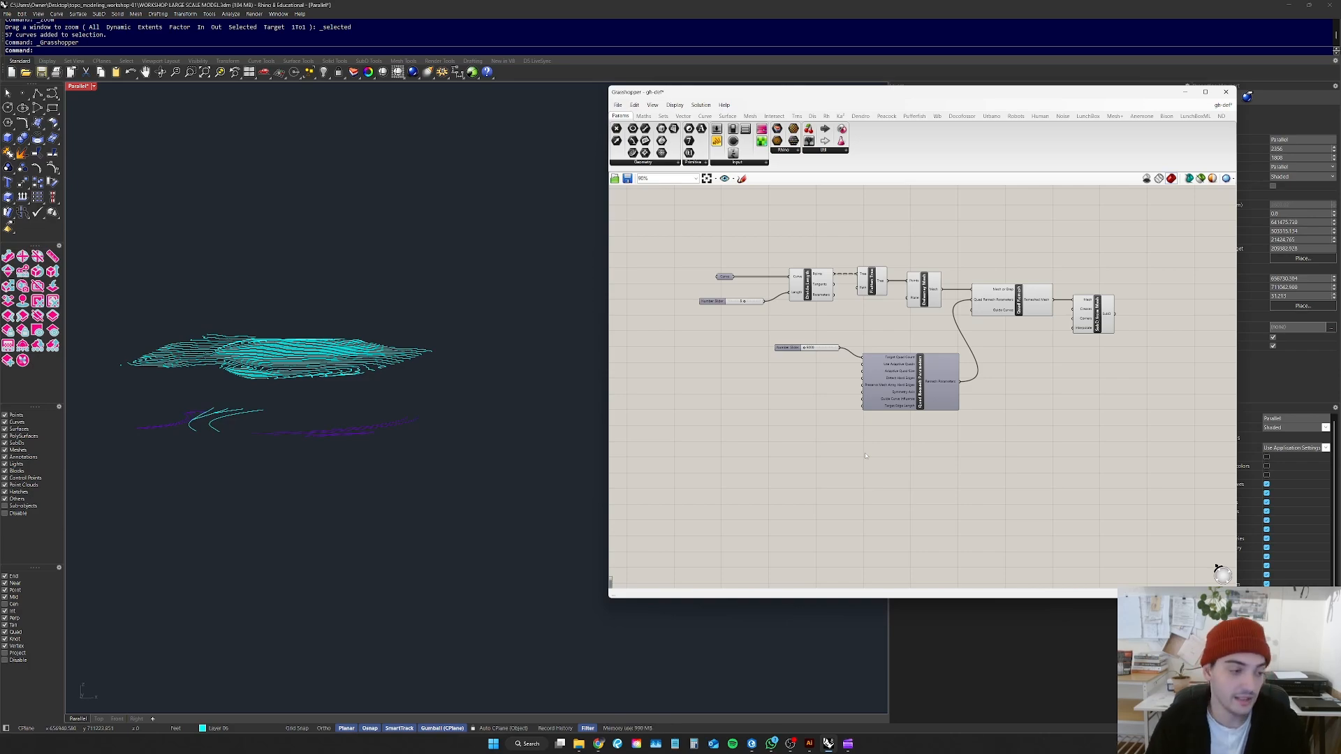
Step: Select the cyan terrain contours from a side view, excluding the path and purple curves below, and zoom to the selection
{"action": "right_click_drag", "start_coordinate": [175, 440], "coordinate": [178, 477]}
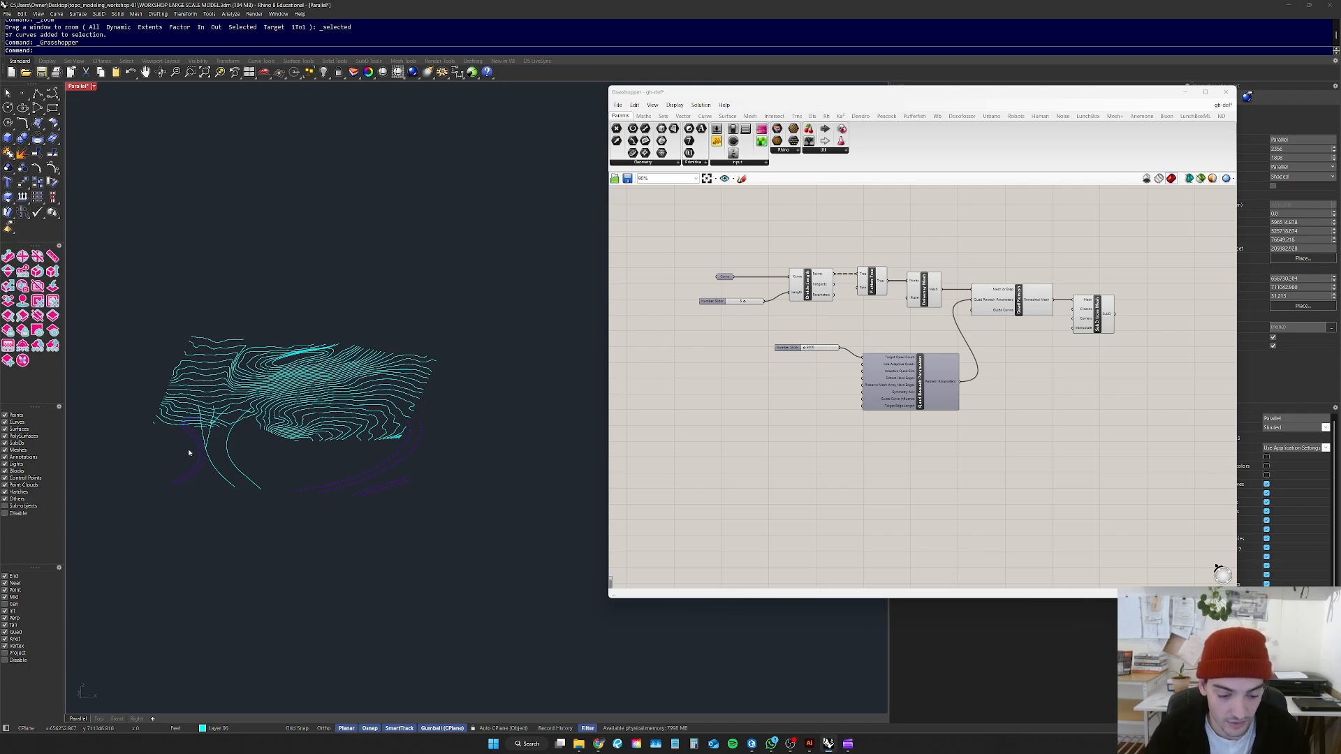
{"action": "right_click_drag", "start_coordinate": [217, 401], "coordinate": [344, 349]}
{"action": "left_click_drag", "start_coordinate": [384, 324], "coordinate": [287, 417]}
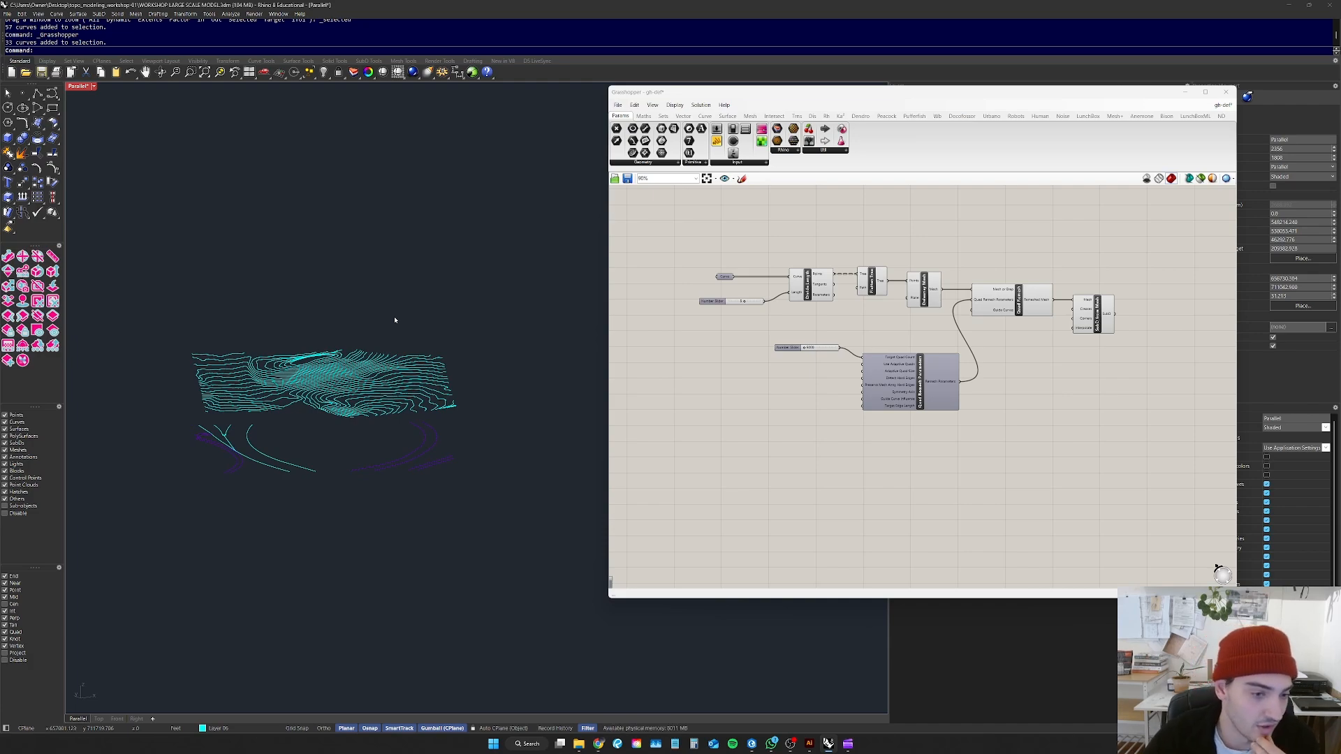
{"action": "mouse_move", "coordinate": [380, 342]}
{"action": "right_mouse_down"}
{"action": "mouse_move", "coordinate": [357, 349]}
{"action": "mouse_move", "coordinate": [372, 332]}
{"action": "right_mouse_up"}
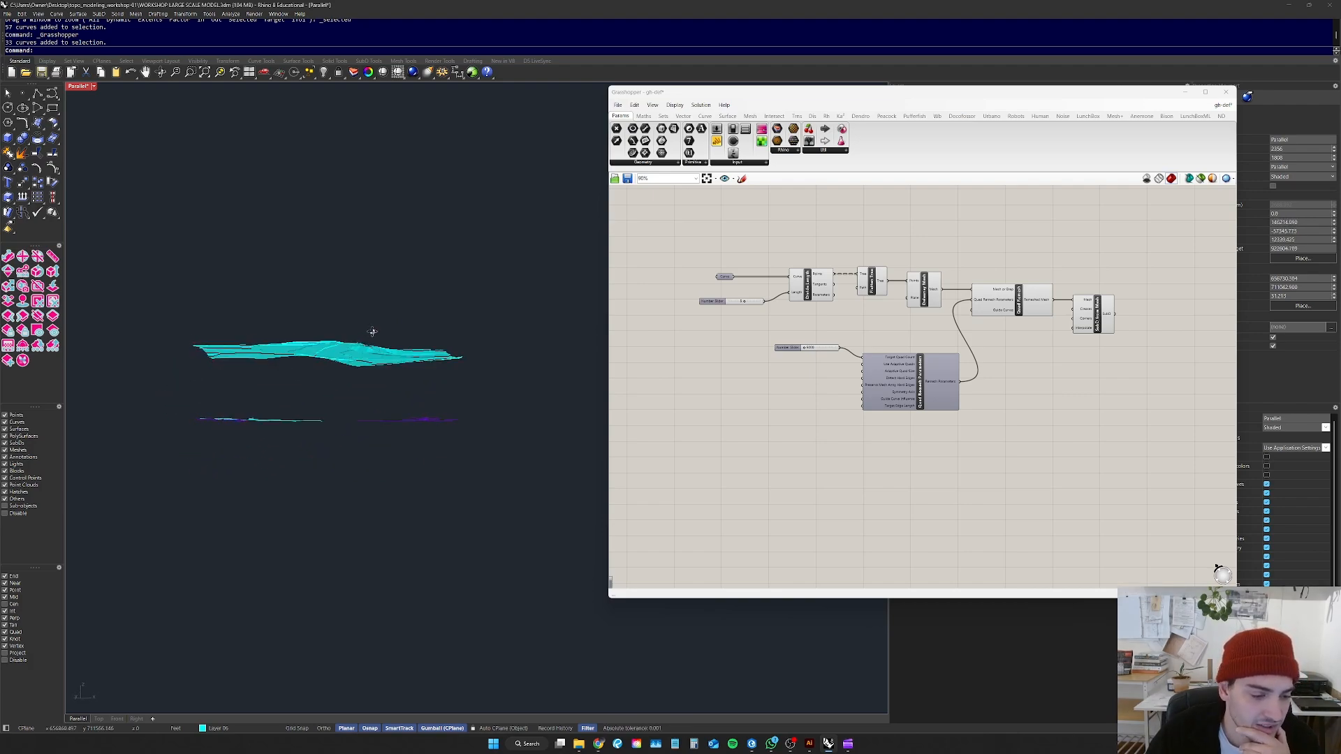
{"action": "left_click_drag", "start_coordinate": [504, 300], "coordinate": [169, 379]}
{"action": "type", "text": "zs"}
{"action": "key", "text": "Return"}
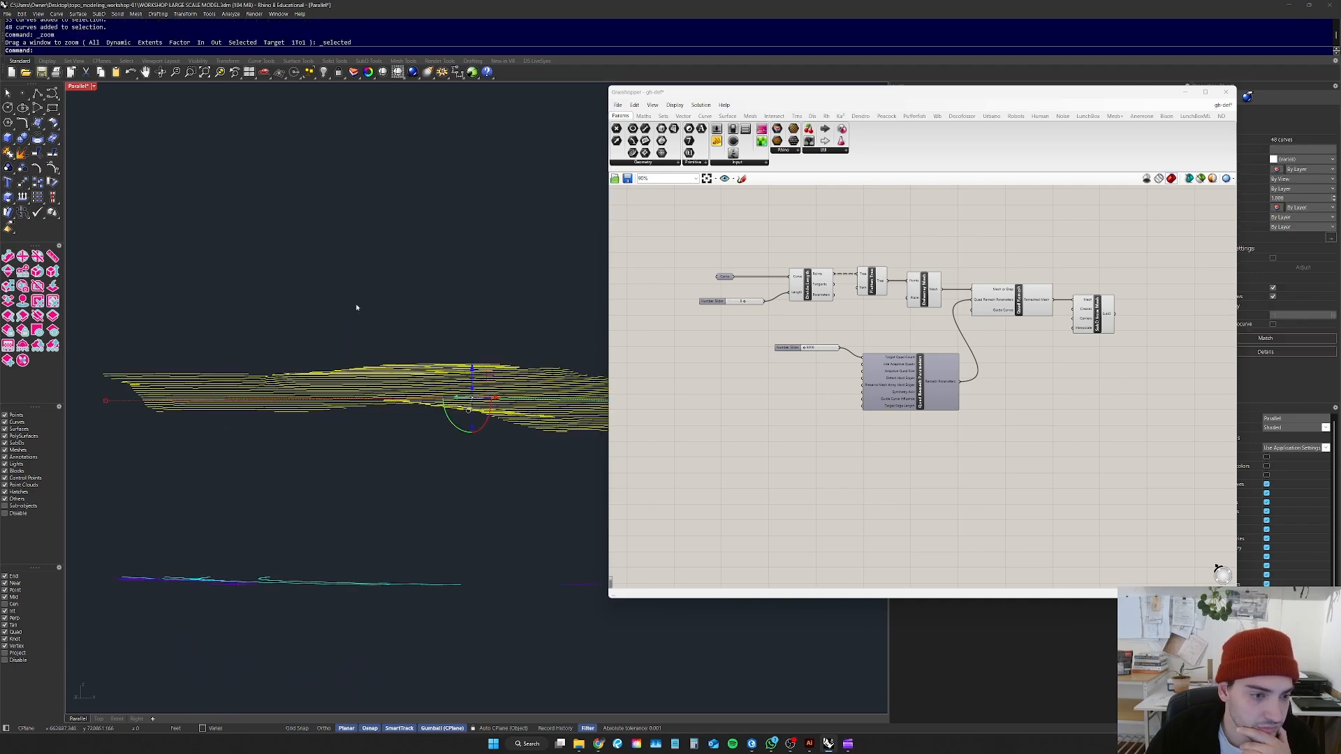
{"action": "right_click_drag", "start_coordinate": [367, 314], "coordinate": [302, 329]}
{"action": "scroll", "coordinate": [301, 329], "scroll_direction": "down", "scroll_amount": 8}
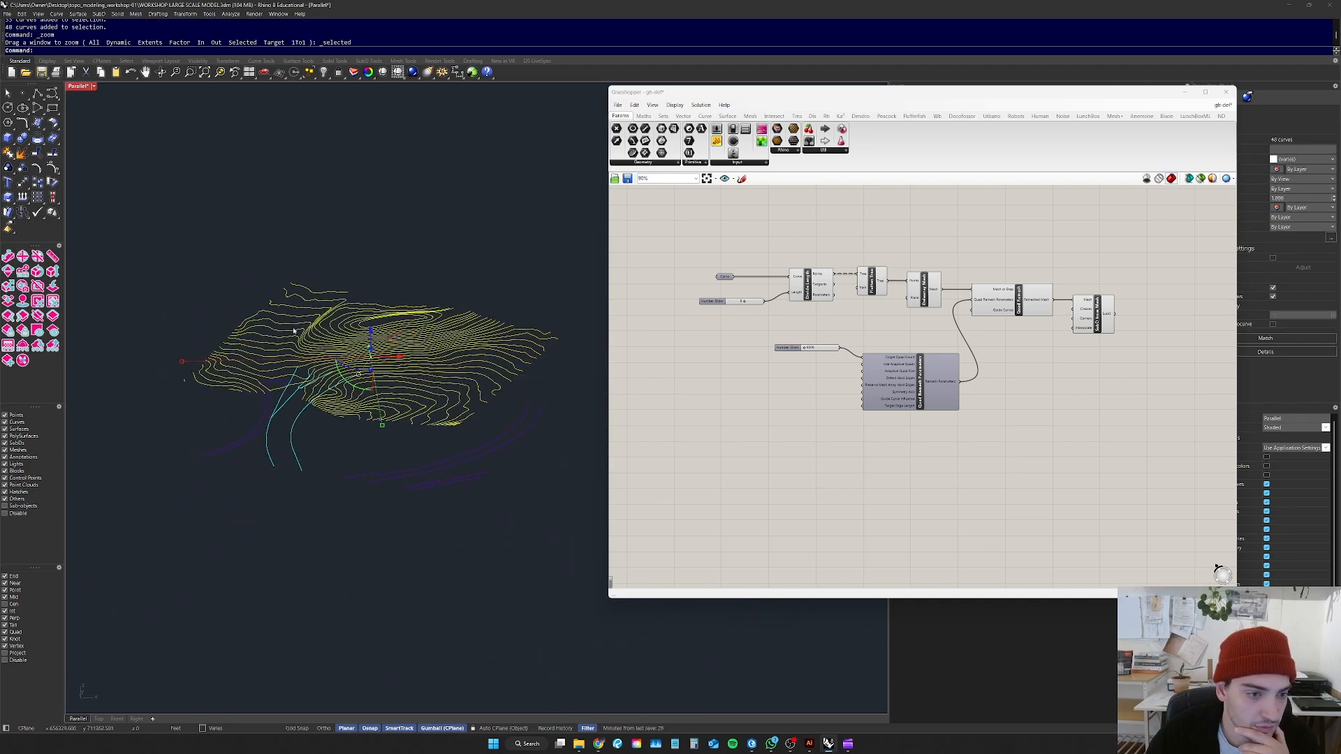
{"action": "right_click_drag", "start_coordinate": [400, 329], "coordinate": [440, 318]}
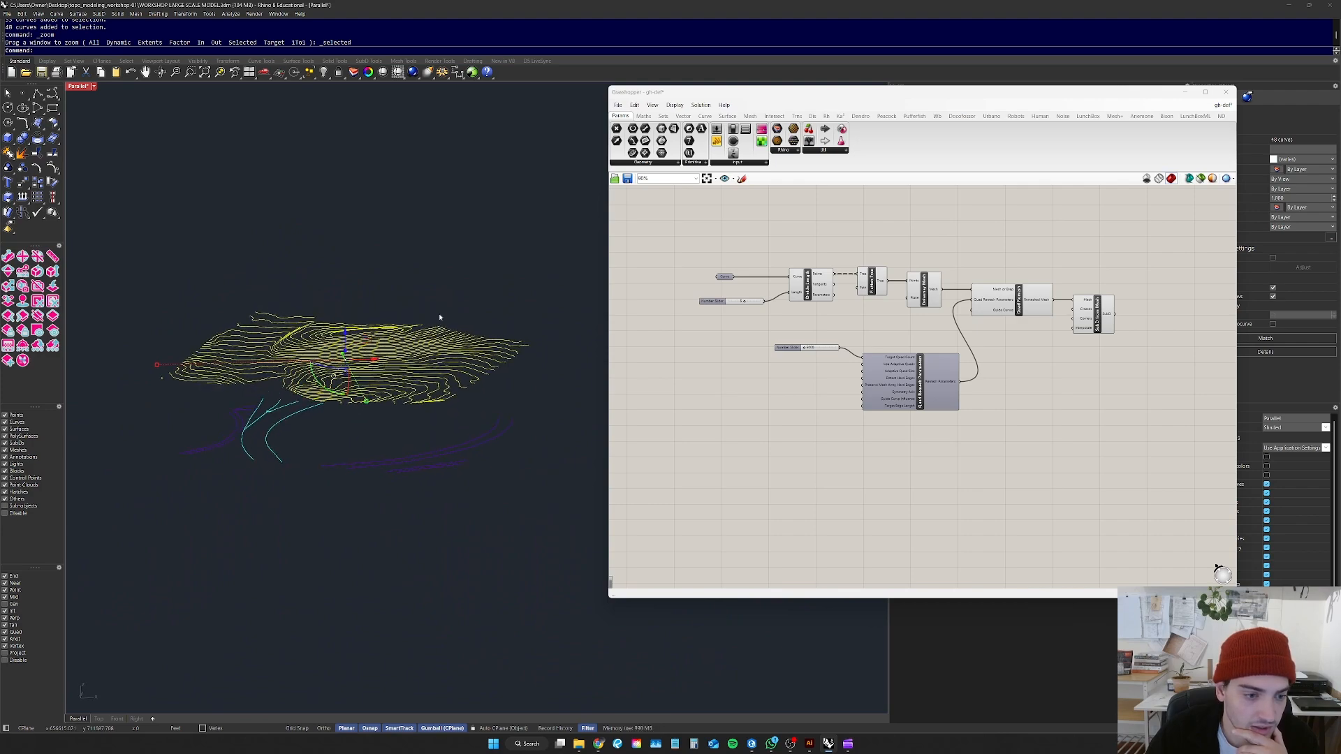
{"action": "right_click_drag", "start_coordinate": [461, 264], "coordinate": [476, 329]}
Step: Reselect only the terrain contours and assign them to the Grasshopper Curve input as multiple curves
{"action": "left_click", "coordinate": [471, 289]}
{"action": "left_click_drag", "start_coordinate": [553, 308], "coordinate": [107, 404]}
{"action": "scroll", "coordinate": [266, 299], "scroll_direction": "up", "scroll_amount": 3}
{"action": "right_click_drag", "start_coordinate": [266, 299], "coordinate": [305, 335]}
{"action": "scroll", "coordinate": [305, 335], "scroll_direction": "down", "scroll_amount": 7}
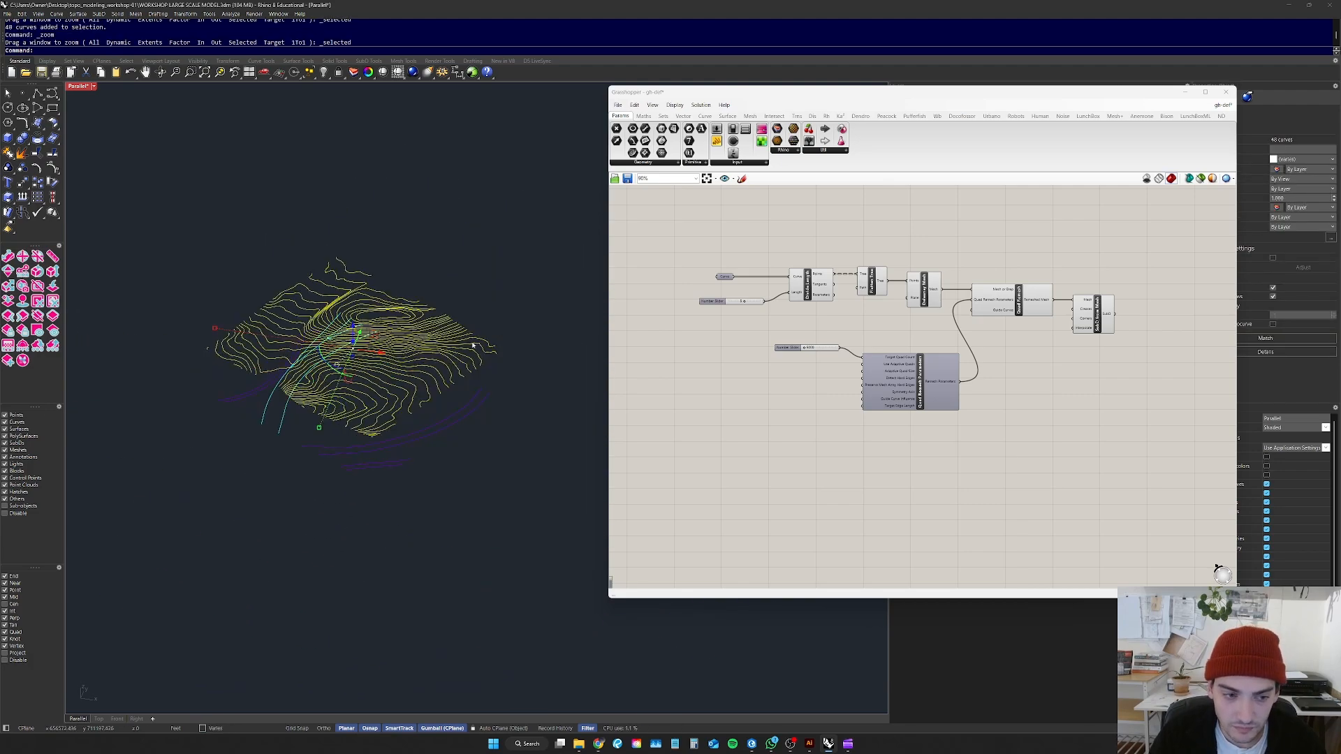
{"action": "scroll", "coordinate": [512, 305], "scroll_direction": "up", "scroll_amount": 5}
{"action": "left_click", "coordinate": [726, 277]}
{"action": "right_click", "coordinate": [728, 278]}
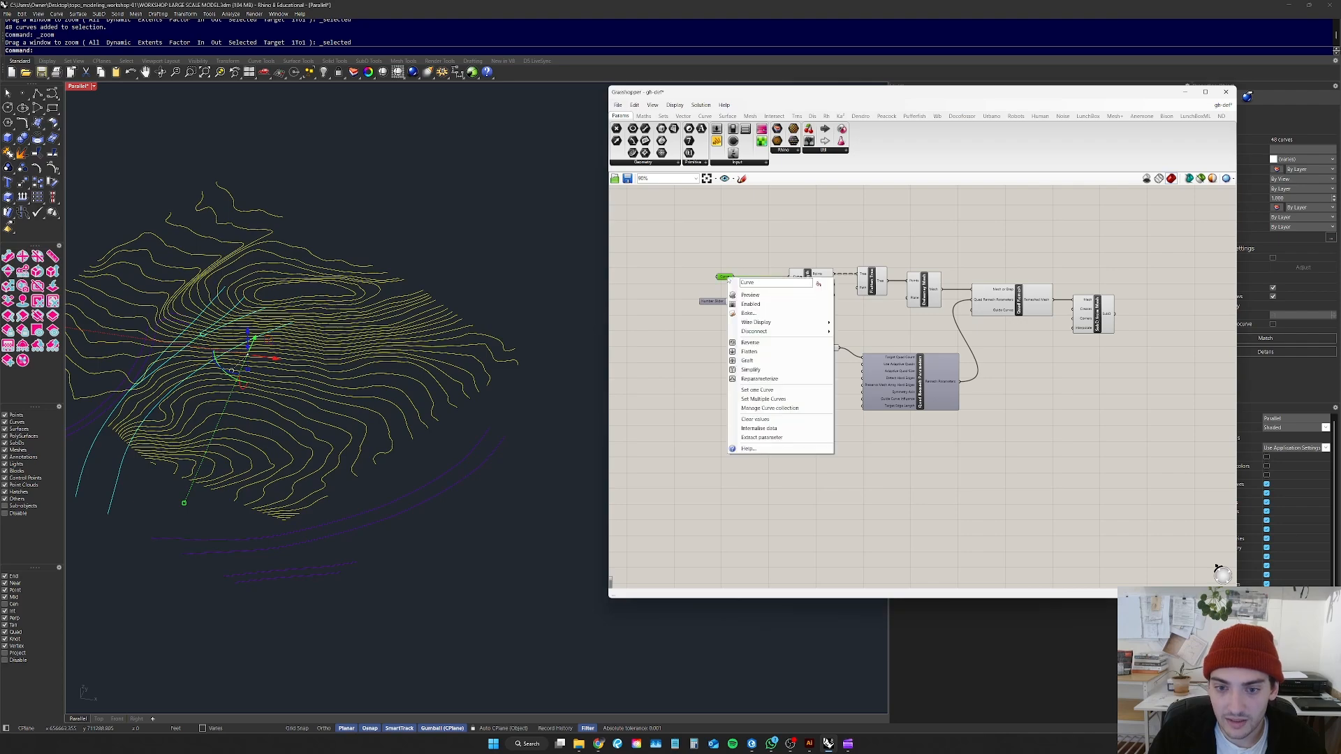
{"action": "left_click", "coordinate": [780, 399]}
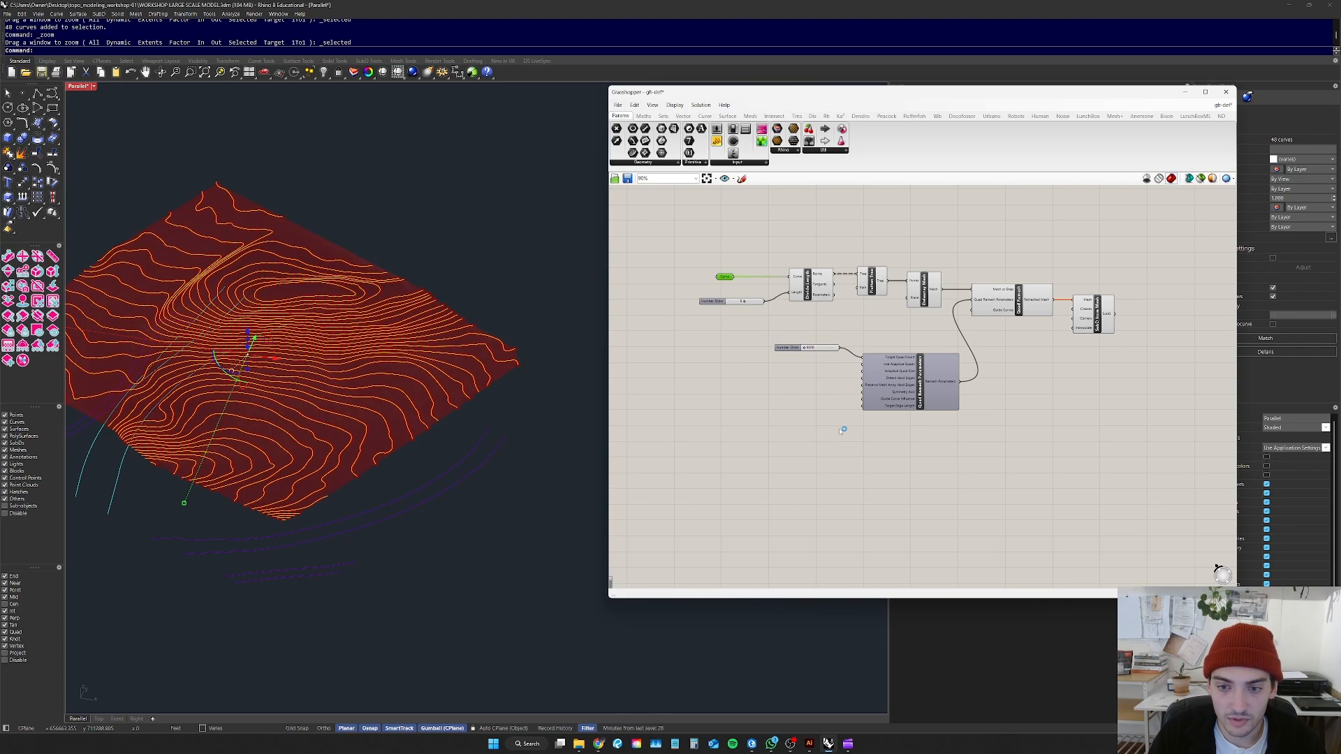
{"action": "left_click", "coordinate": [835, 430]}
Step: Examine the generated red terrain preview against the contour lines, from the whole site down to a close-up
{"action": "left_click", "coordinate": [458, 210]}
{"action": "scroll", "coordinate": [411, 321], "scroll_direction": "up", "scroll_amount": 2}
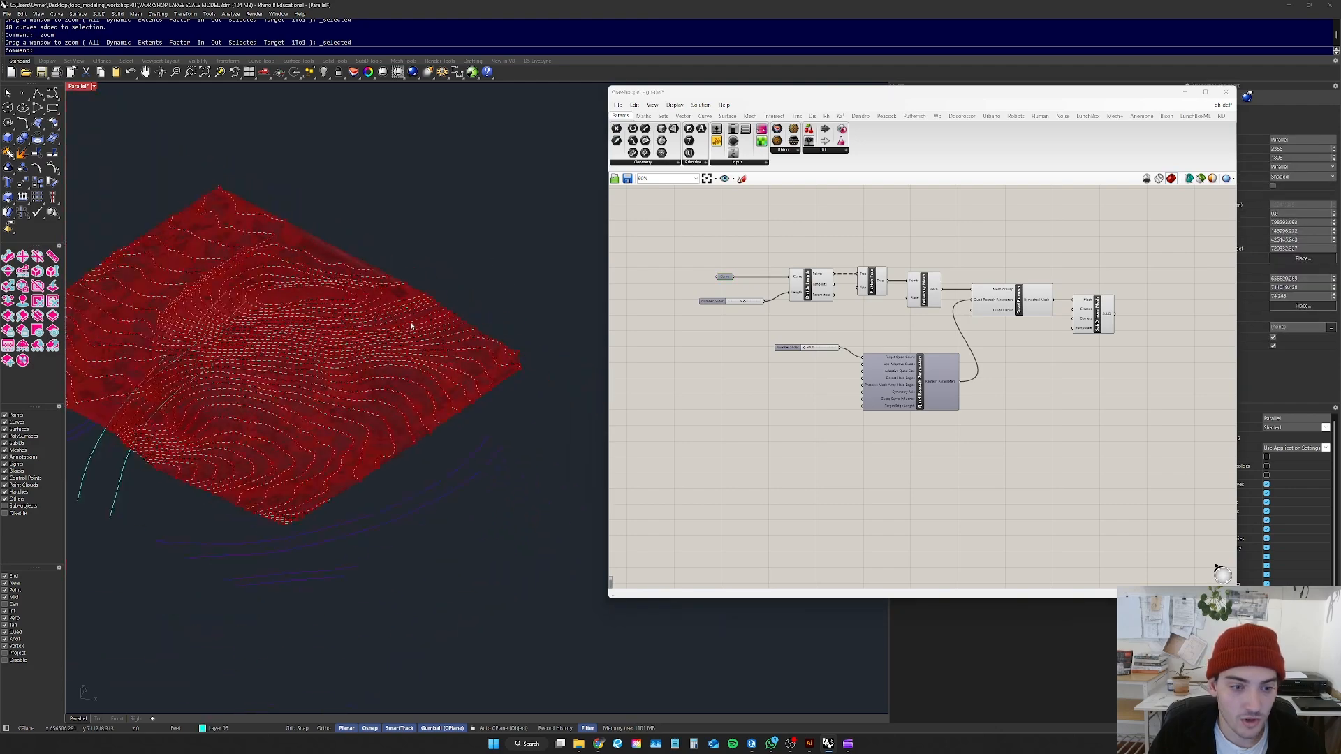
{"action": "scroll", "coordinate": [413, 326], "scroll_direction": "down", "scroll_amount": 4}
{"action": "scroll", "coordinate": [901, 357], "scroll_direction": "up", "scroll_amount": 3}
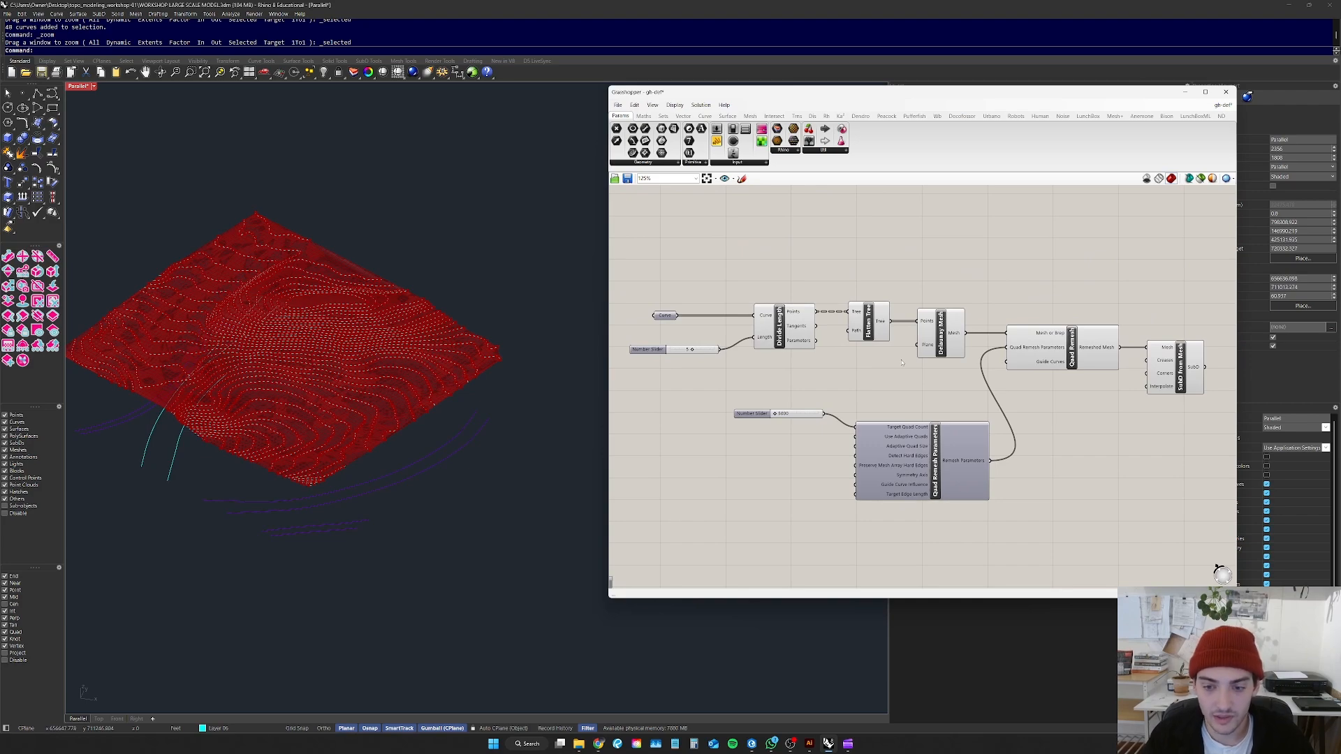
{"action": "left_click_drag", "start_coordinate": [932, 427], "coordinate": [932, 414]}
{"action": "left_click", "coordinate": [1007, 454]}
{"action": "scroll", "coordinate": [1007, 453], "scroll_direction": "down", "scroll_amount": 5}
{"action": "scroll", "coordinate": [892, 434], "scroll_direction": "up", "scroll_amount": 3}
{"action": "right_click_drag", "start_coordinate": [449, 399], "coordinate": [461, 378]}
{"action": "scroll", "coordinate": [269, 356], "scroll_direction": "up", "scroll_amount": 8}
{"action": "mouse_move", "coordinate": [270, 356]}
{"action": "right_mouse_down"}
{"action": "mouse_move", "coordinate": [440, 340]}
{"action": "mouse_move", "coordinate": [333, 353]}
{"action": "mouse_move", "coordinate": [306, 416]}
{"action": "mouse_move", "coordinate": [287, 370]}
{"action": "right_mouse_up"}
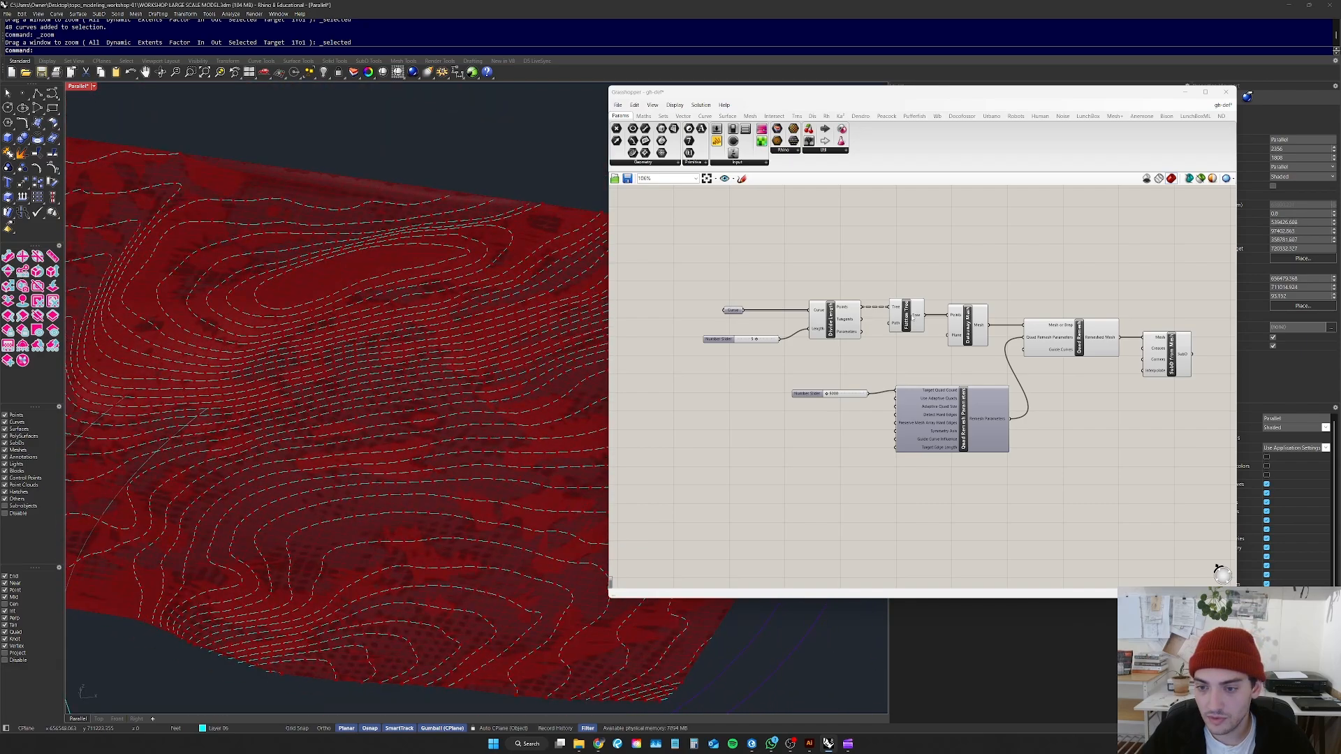
Step: Highlight the Divide Length component to inspect its division points along the contours, then view the whole terrain again
{"action": "left_click", "coordinate": [908, 316]}
{"action": "left_click", "coordinate": [975, 329]}
{"action": "left_click", "coordinate": [972, 361]}
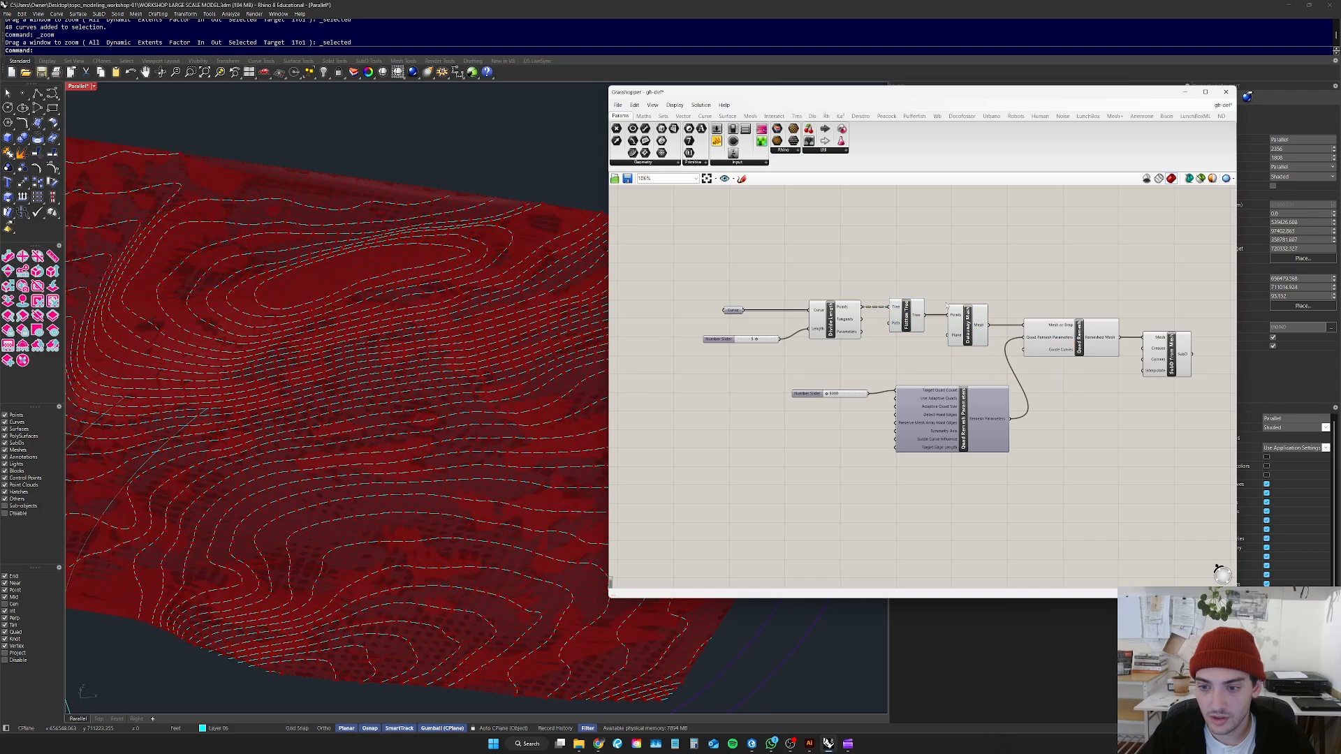
{"action": "left_click", "coordinate": [838, 323]}
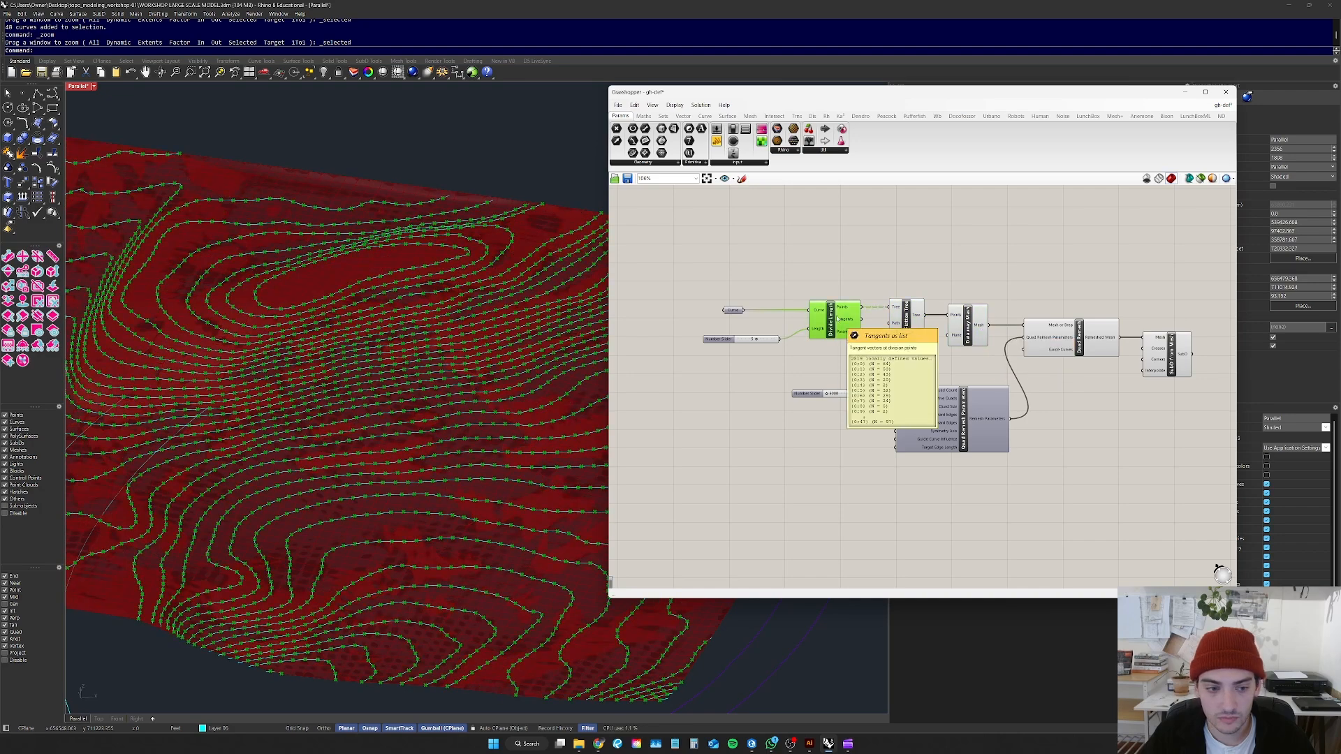
{"action": "left_click", "coordinate": [842, 262]}
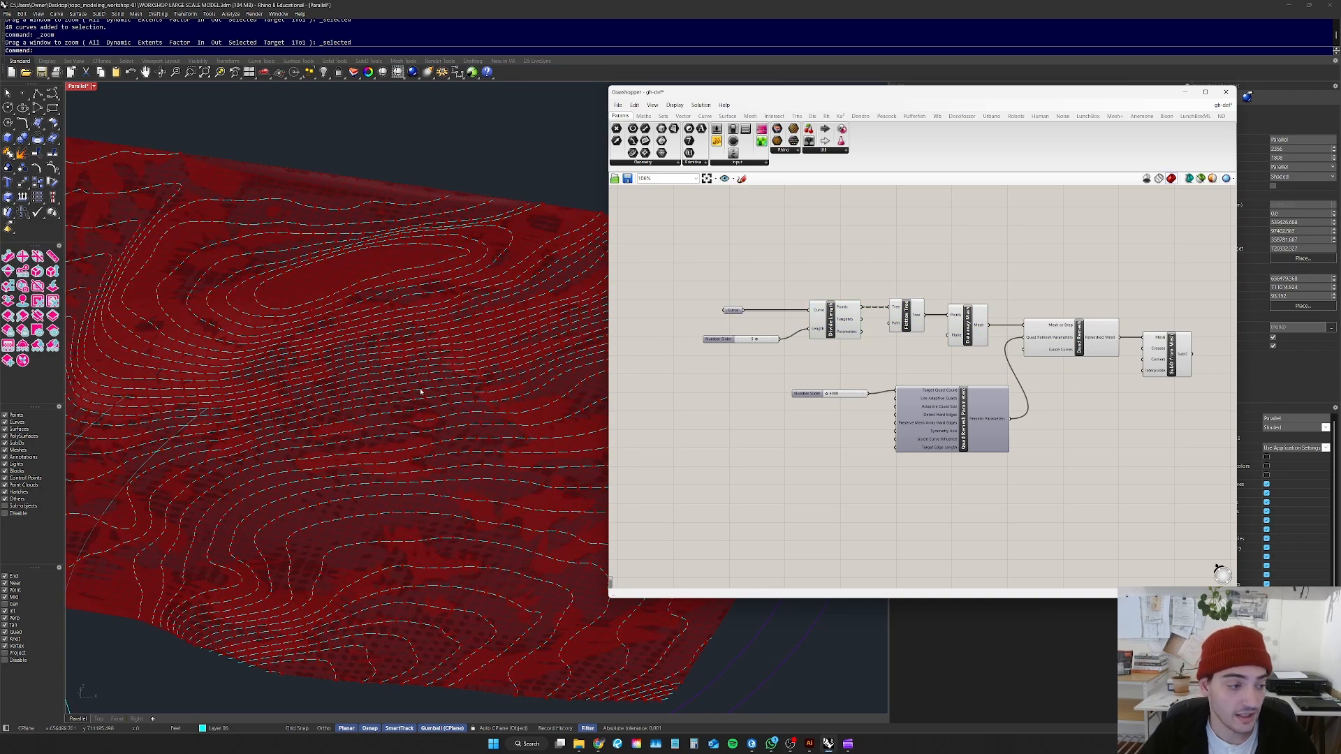
{"action": "scroll", "coordinate": [323, 380], "scroll_direction": "down", "scroll_amount": 8}
{"action": "mouse_move", "coordinate": [323, 380]}
{"action": "right_mouse_down"}
{"action": "mouse_move", "coordinate": [308, 395]}
{"action": "mouse_move", "coordinate": [314, 386]}
{"action": "right_mouse_up"}
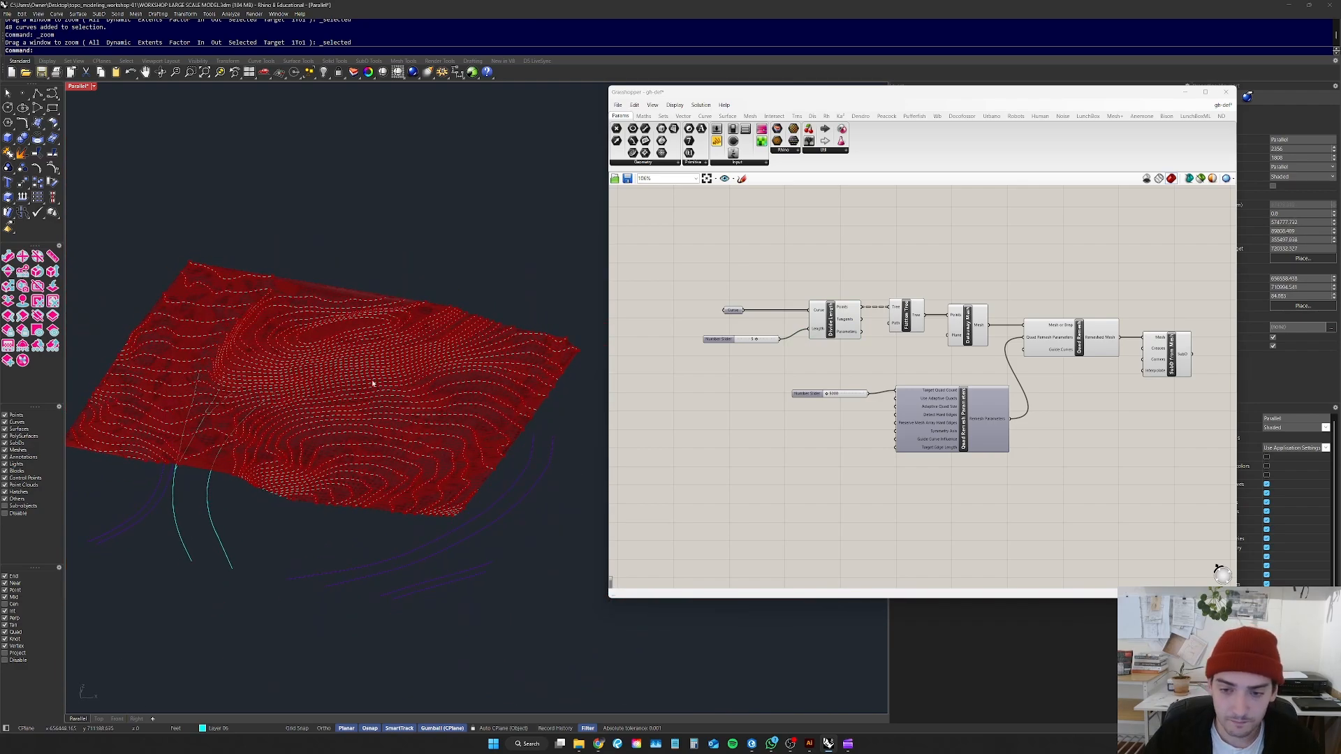
Step: Select the Curve input to inspect the contours it references and its quick component options
{"action": "scroll", "coordinate": [723, 323], "scroll_direction": "up", "scroll_amount": 4}
{"action": "left_click", "coordinate": [741, 298]}
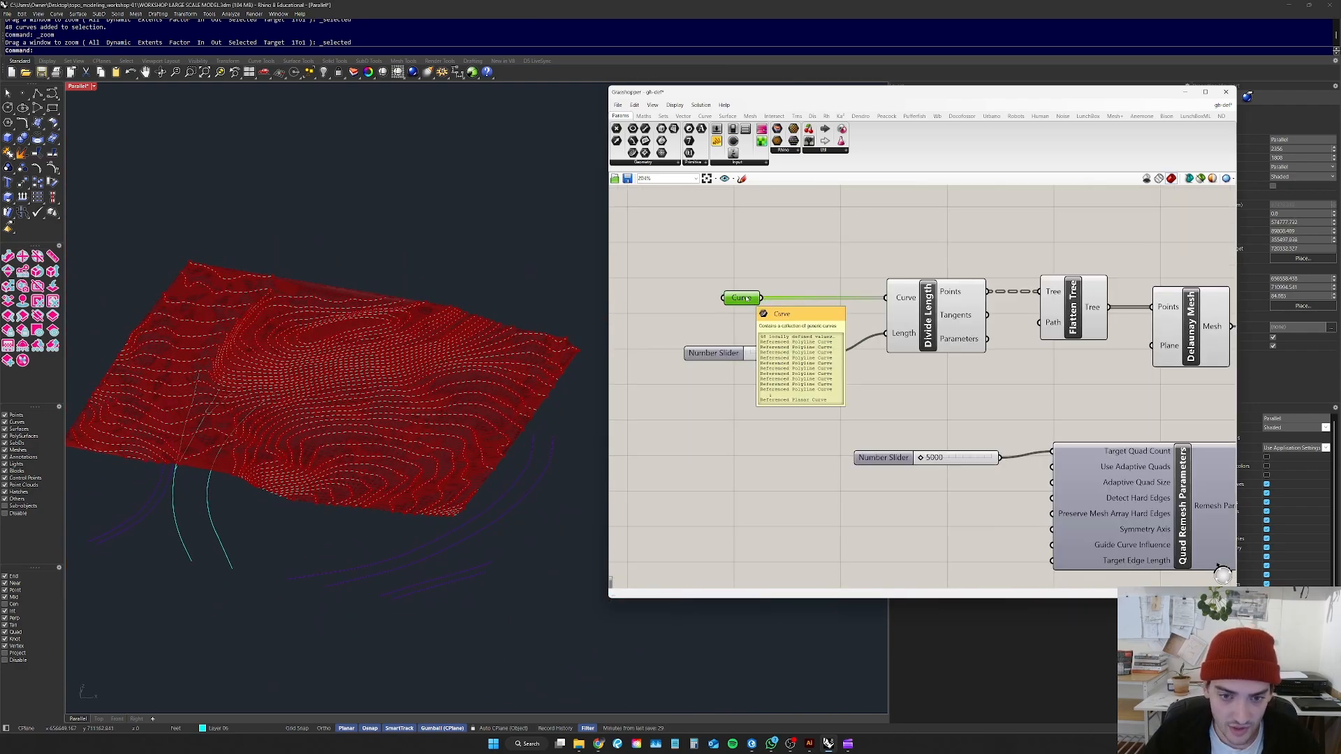
{"action": "middle_click", "coordinate": [751, 303]}
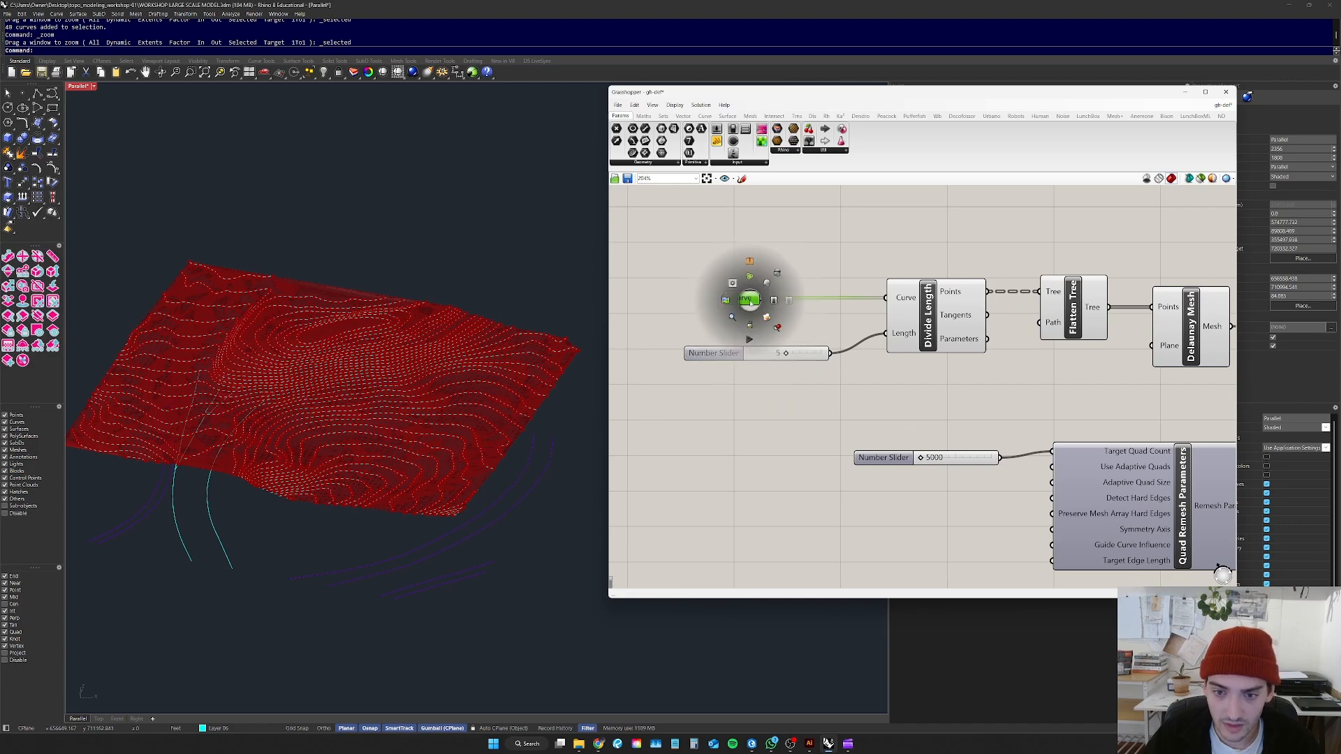
{"action": "left_click", "coordinate": [769, 287]}
{"action": "left_click", "coordinate": [753, 280]}
{"action": "left_click", "coordinate": [734, 300]}
{"action": "mouse_move", "coordinate": [452, 363]}
{"action": "right_mouse_down"}
{"action": "mouse_move", "coordinate": [461, 384]}
{"action": "mouse_move", "coordinate": [470, 365]}
{"action": "right_mouse_up"}
{"action": "left_click", "coordinate": [744, 256]}
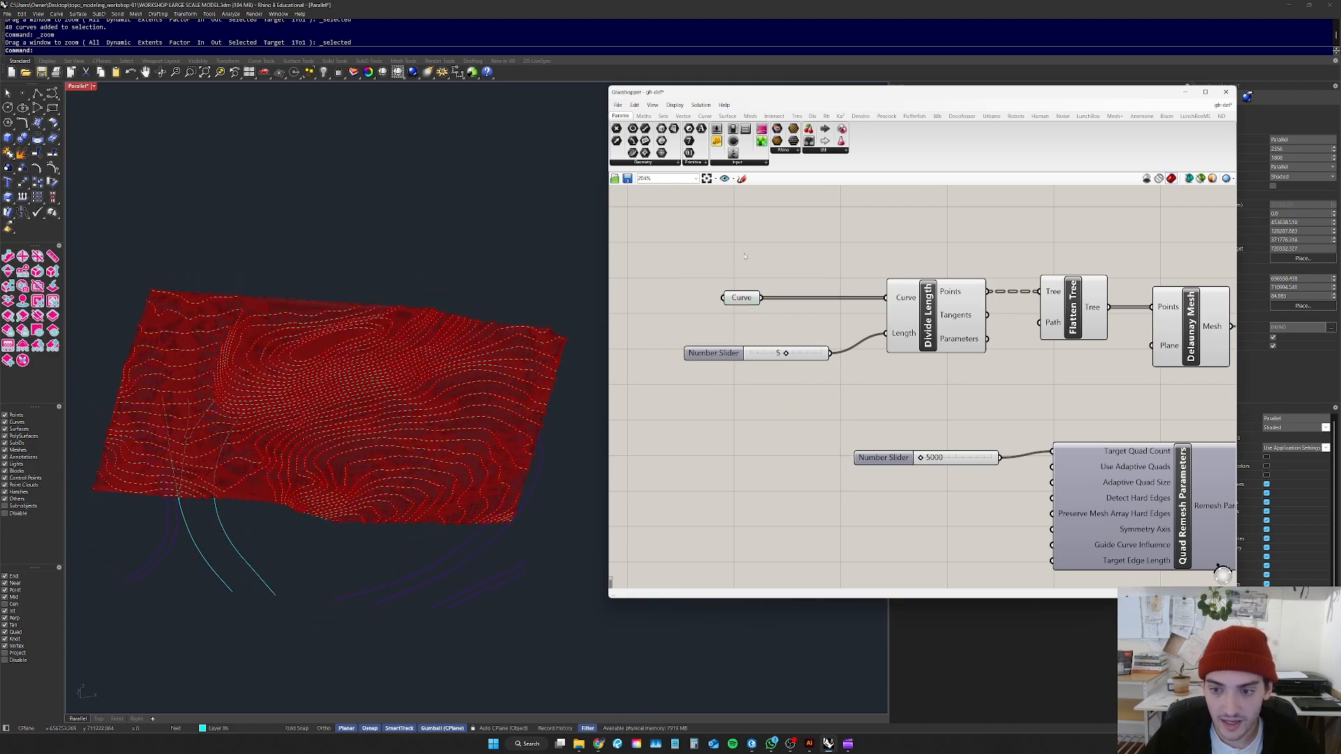
Step: Move the length slider closer to the Curve input and highlight the Divide Length points on the contours up close
{"action": "left_click_drag", "start_coordinate": [732, 353], "coordinate": [732, 337]}
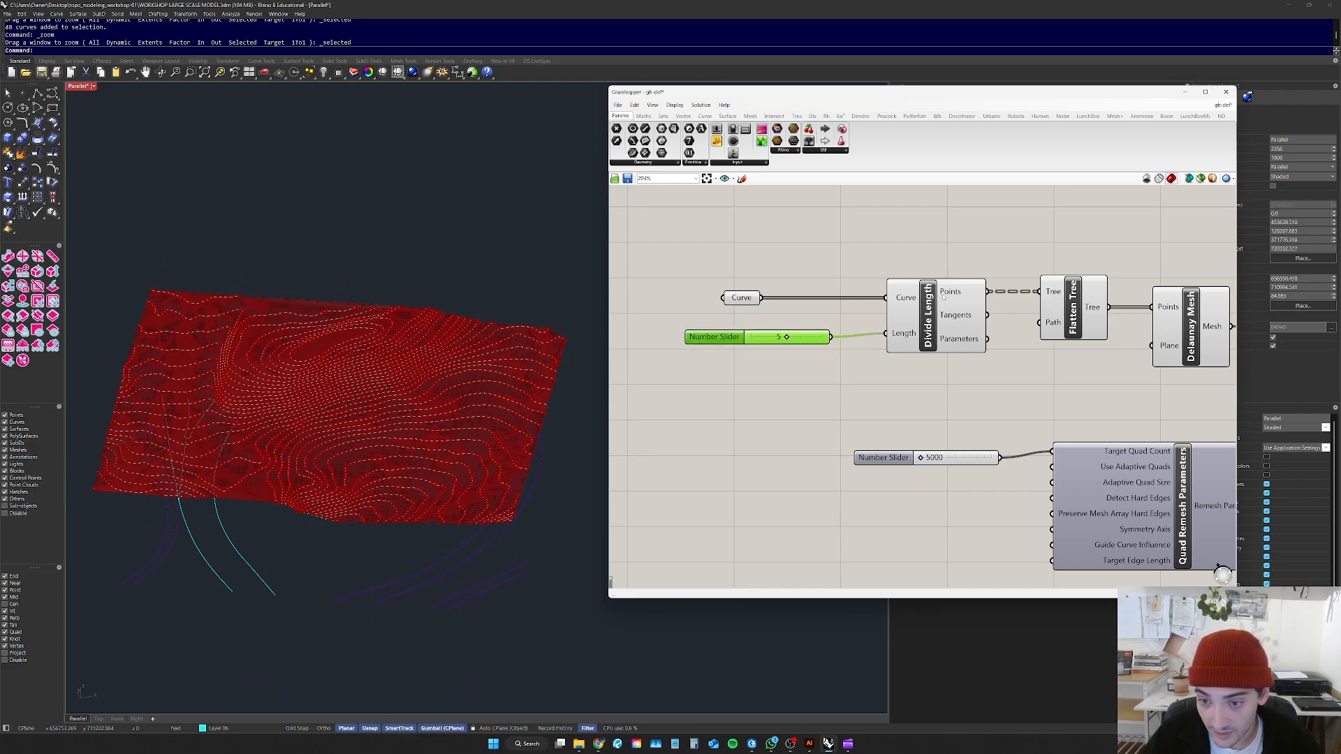
{"action": "left_click", "coordinate": [939, 309]}
{"action": "scroll", "coordinate": [426, 408], "scroll_direction": "up", "scroll_amount": 6}
{"action": "right_click_drag", "start_coordinate": [426, 409], "coordinate": [255, 388]}
{"action": "scroll", "coordinate": [451, 356], "scroll_direction": "up", "scroll_amount": 8}
{"action": "right_click_drag", "start_coordinate": [452, 356], "coordinate": [342, 380]}
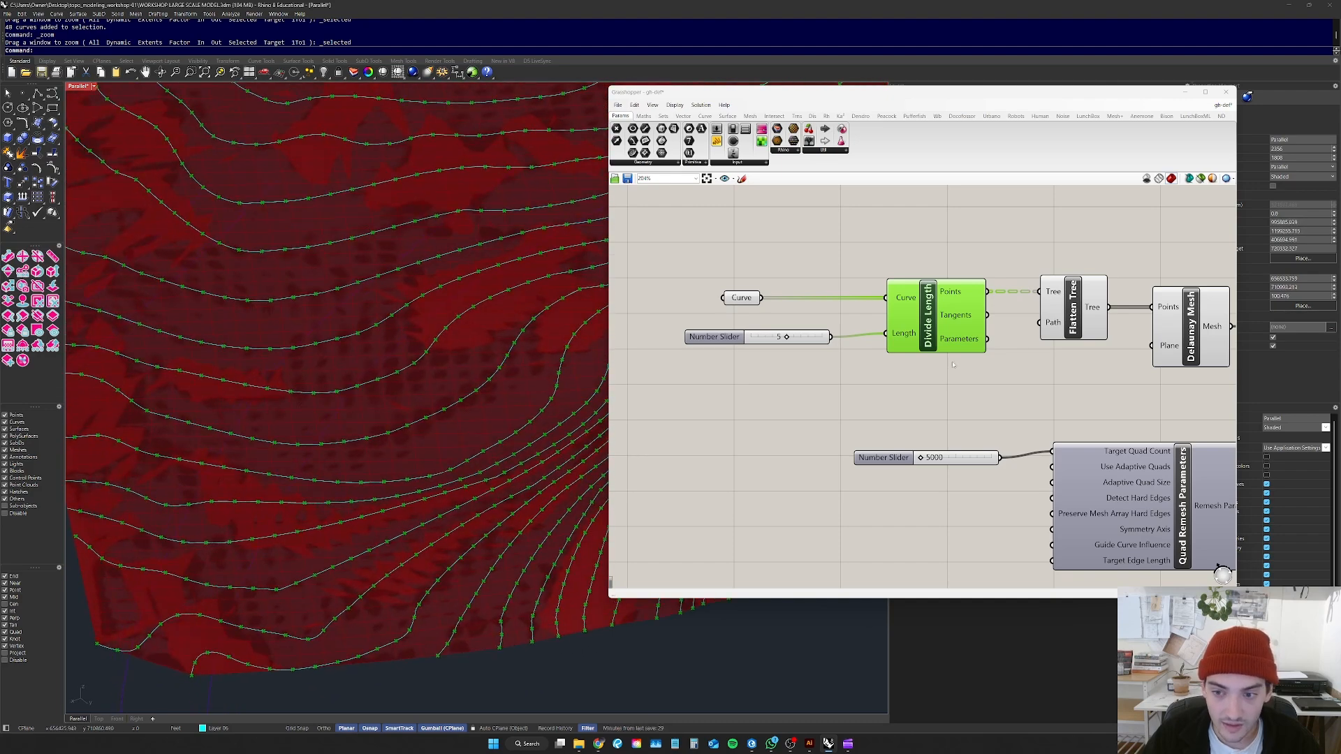
Step: Clear the component selection and align the length slider with the Length input of Divide Length
{"action": "scroll", "coordinate": [943, 350], "scroll_direction": "up", "scroll_amount": 3}
{"action": "right_click_drag", "start_coordinate": [858, 335], "coordinate": [1022, 333]}
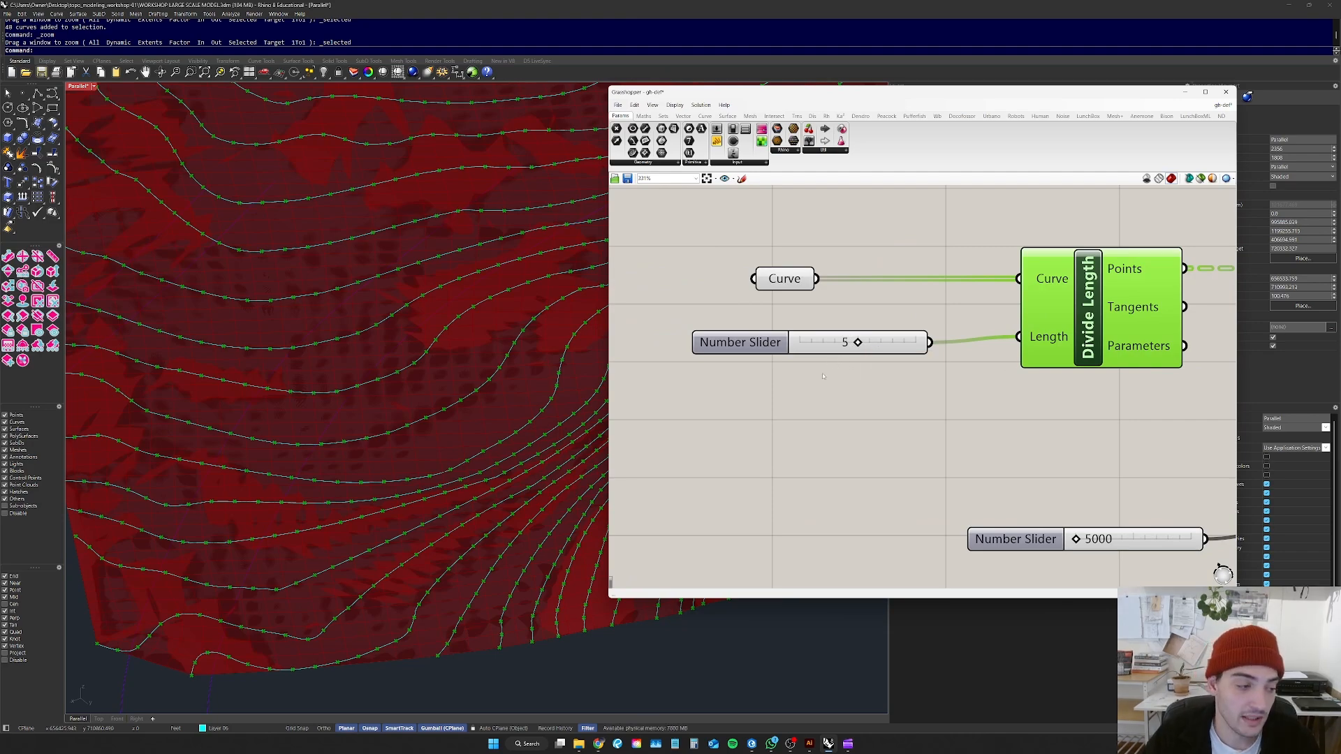
{"action": "left_click_drag", "start_coordinate": [913, 300], "coordinate": [878, 343]}
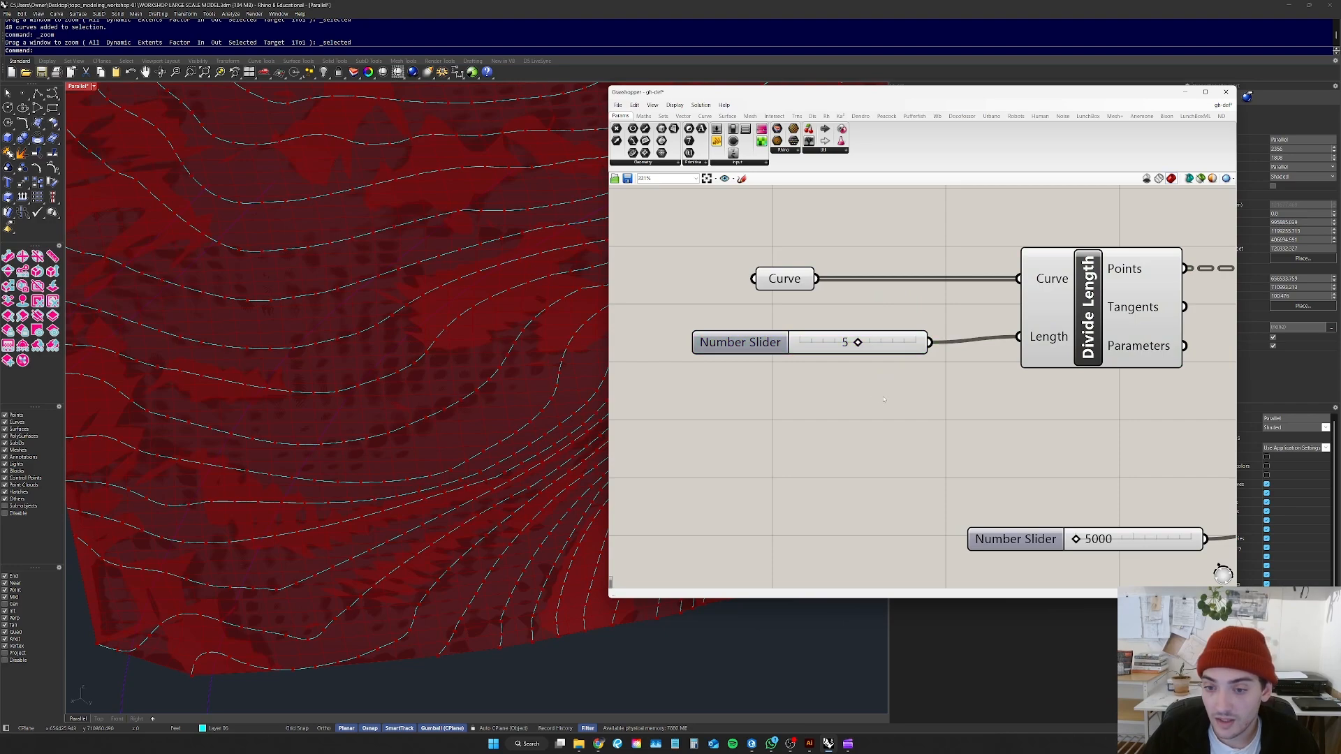
{"action": "scroll", "coordinate": [668, 371], "scroll_direction": "down", "scroll_amount": 3}
{"action": "mouse_move", "coordinate": [696, 358]}
{"action": "left_mouse_down"}
{"action": "mouse_move", "coordinate": [712, 351]}
{"action": "mouse_move", "coordinate": [685, 368]}
{"action": "mouse_move", "coordinate": [706, 356]}
{"action": "left_mouse_up"}
{"action": "left_click", "coordinate": [787, 391]}
Step: Orbit around the previewed terrain surface to check how it follows the steep banks and the path
{"action": "scroll", "coordinate": [305, 353], "scroll_direction": "down", "scroll_amount": 8}
{"action": "right_click_drag", "start_coordinate": [306, 347], "coordinate": [407, 376]}
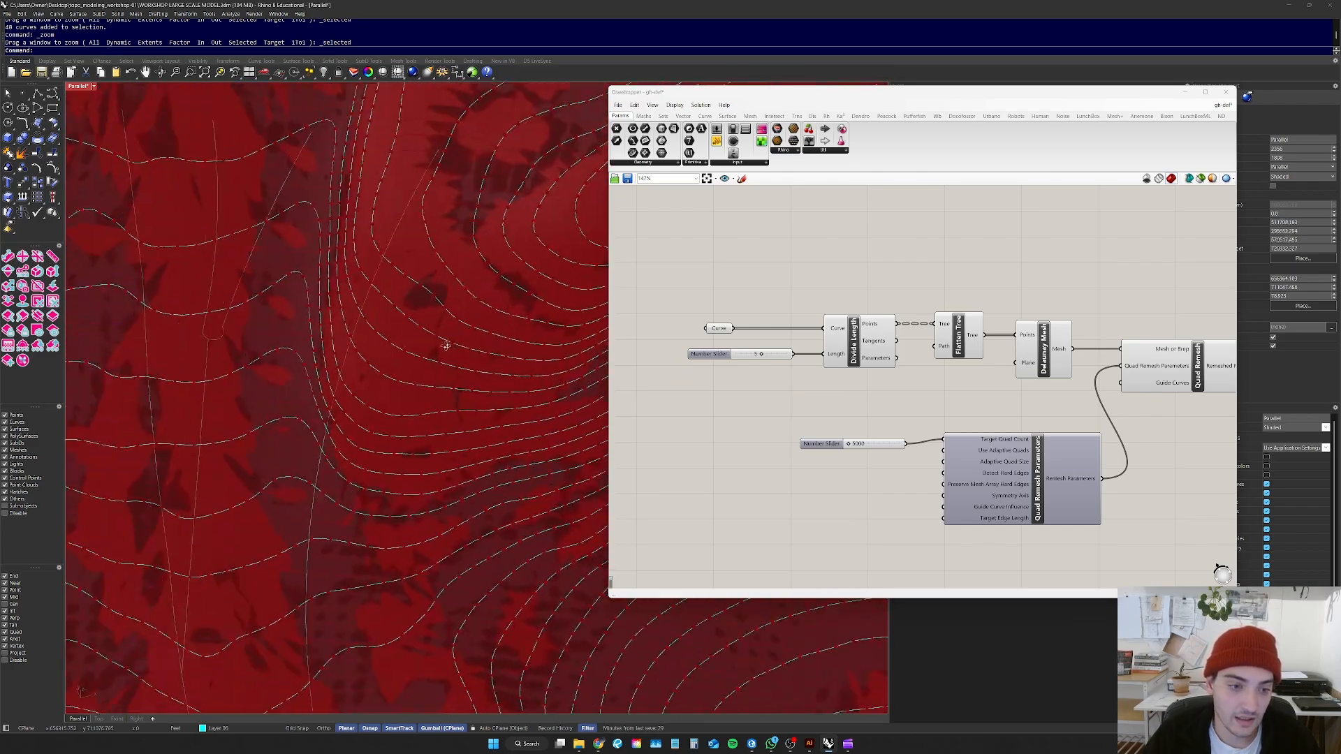
{"action": "scroll", "coordinate": [331, 311], "scroll_direction": "down", "scroll_amount": 5}
{"action": "right_click_drag", "start_coordinate": [328, 328], "coordinate": [538, 383]}
{"action": "scroll", "coordinate": [361, 375], "scroll_direction": "down", "scroll_amount": 3}
{"action": "scroll", "coordinate": [500, 412], "scroll_direction": "up", "scroll_amount": 5}
{"action": "scroll", "coordinate": [519, 396], "scroll_direction": "down", "scroll_amount": 3}
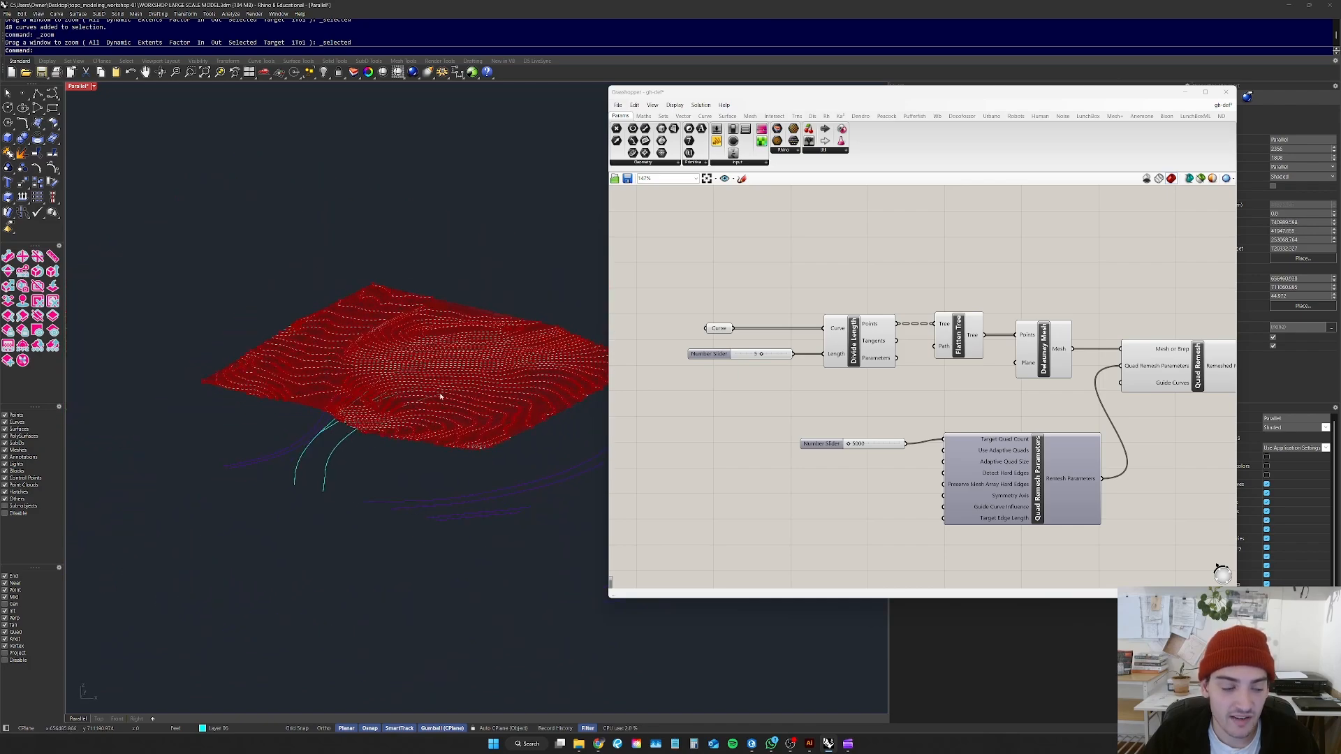
{"action": "scroll", "coordinate": [419, 389], "scroll_direction": "down", "scroll_amount": 3}
{"action": "scroll", "coordinate": [494, 377], "scroll_direction": "up", "scroll_amount": 6}
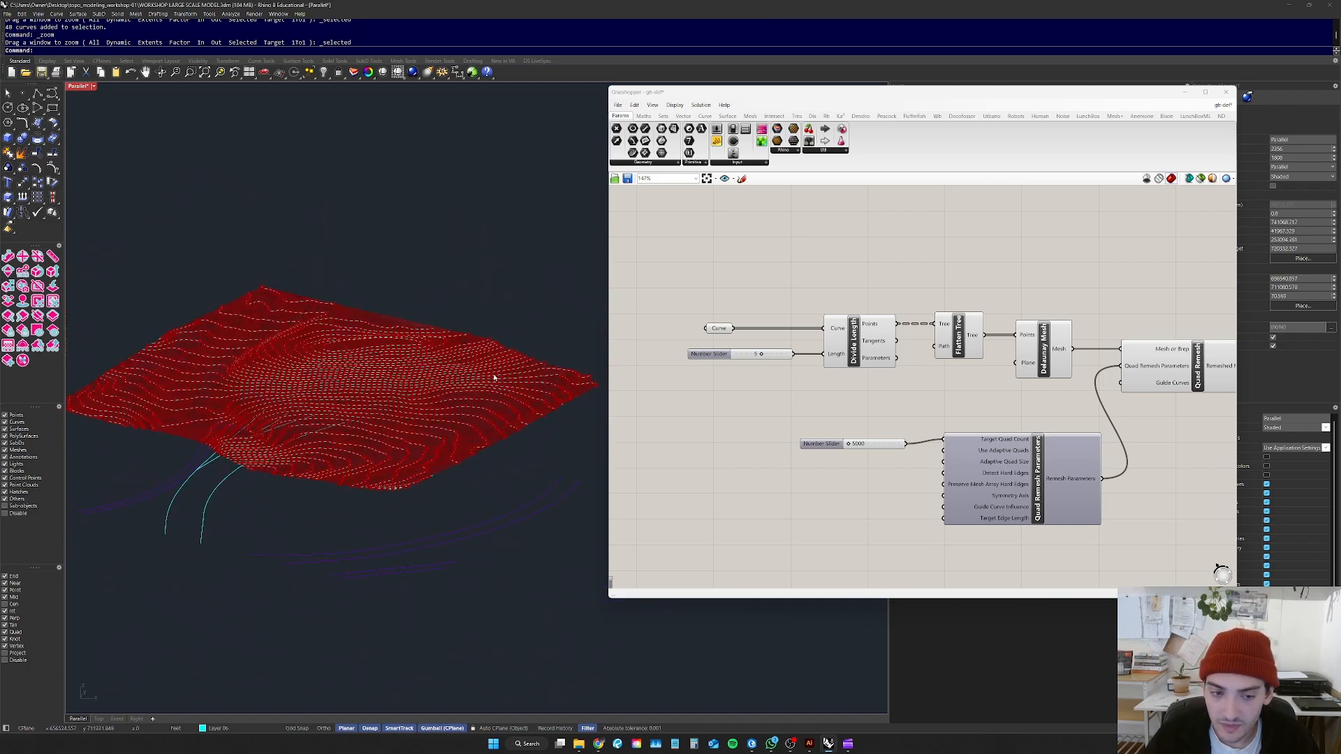
{"action": "right_click_drag", "start_coordinate": [507, 376], "coordinate": [448, 380]}
{"action": "scroll", "coordinate": [423, 383], "scroll_direction": "down", "scroll_amount": 5}
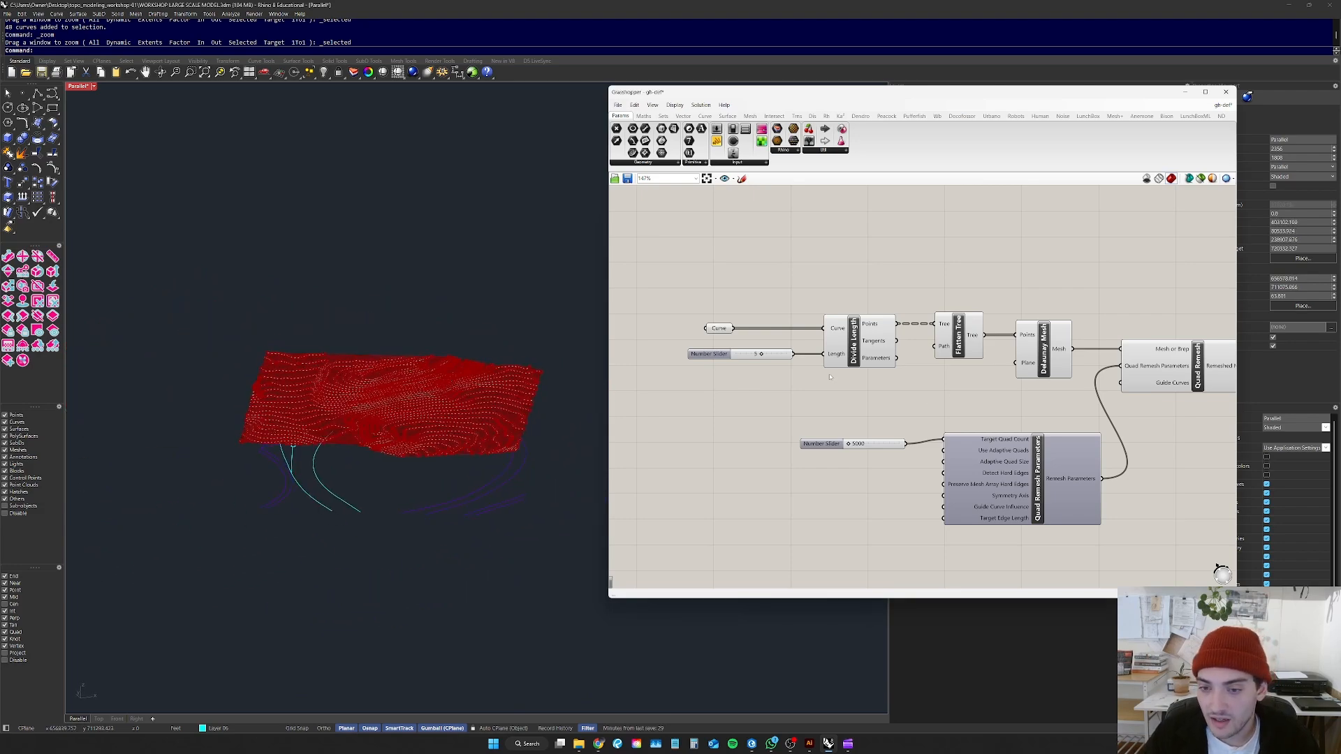
Step: Highlight the Divide Length and Flatten Tree components in turn to compare their points in the viewport
{"action": "left_click", "coordinate": [879, 350]}
{"action": "left_click", "coordinate": [975, 354]}
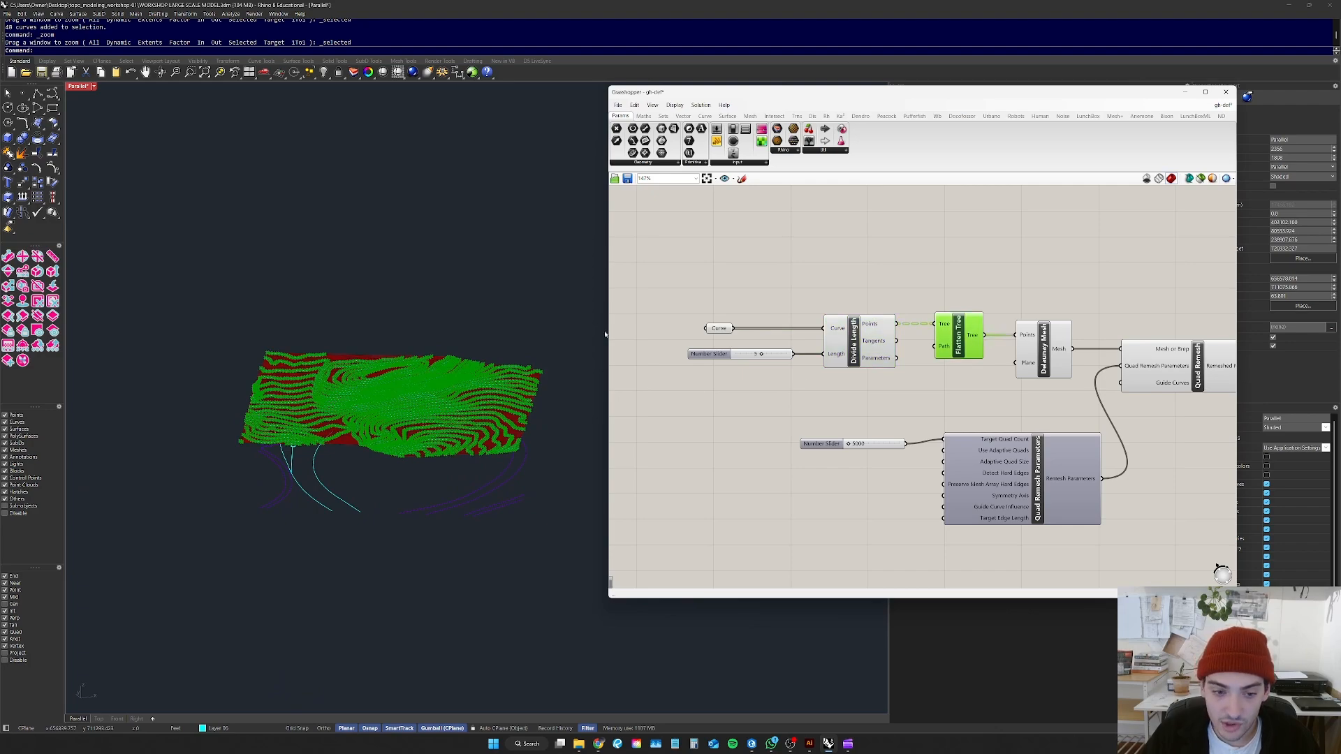
{"action": "left_click", "coordinate": [627, 347]}
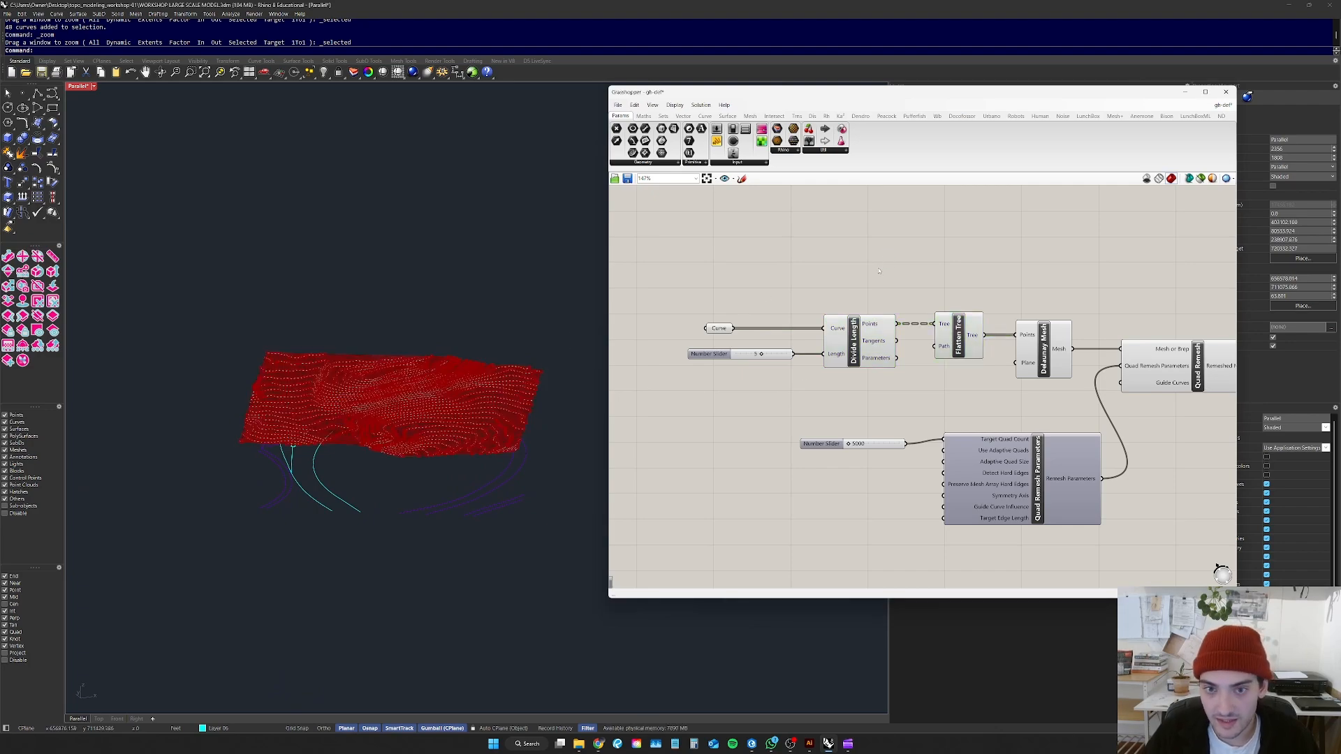
Step: Add a Panel above the definition and connect it to the Points output of Divide Length
{"action": "left_click_drag", "start_coordinate": [717, 141], "coordinate": [934, 210]}
{"action": "right_click_drag", "start_coordinate": [987, 261], "coordinate": [881, 346]}
{"action": "left_click_drag", "start_coordinate": [795, 414], "coordinate": [786, 295]}
{"action": "left_click_drag", "start_coordinate": [869, 322], "coordinate": [929, 440]}
{"action": "left_click_drag", "start_coordinate": [894, 391], "coordinate": [963, 317]}
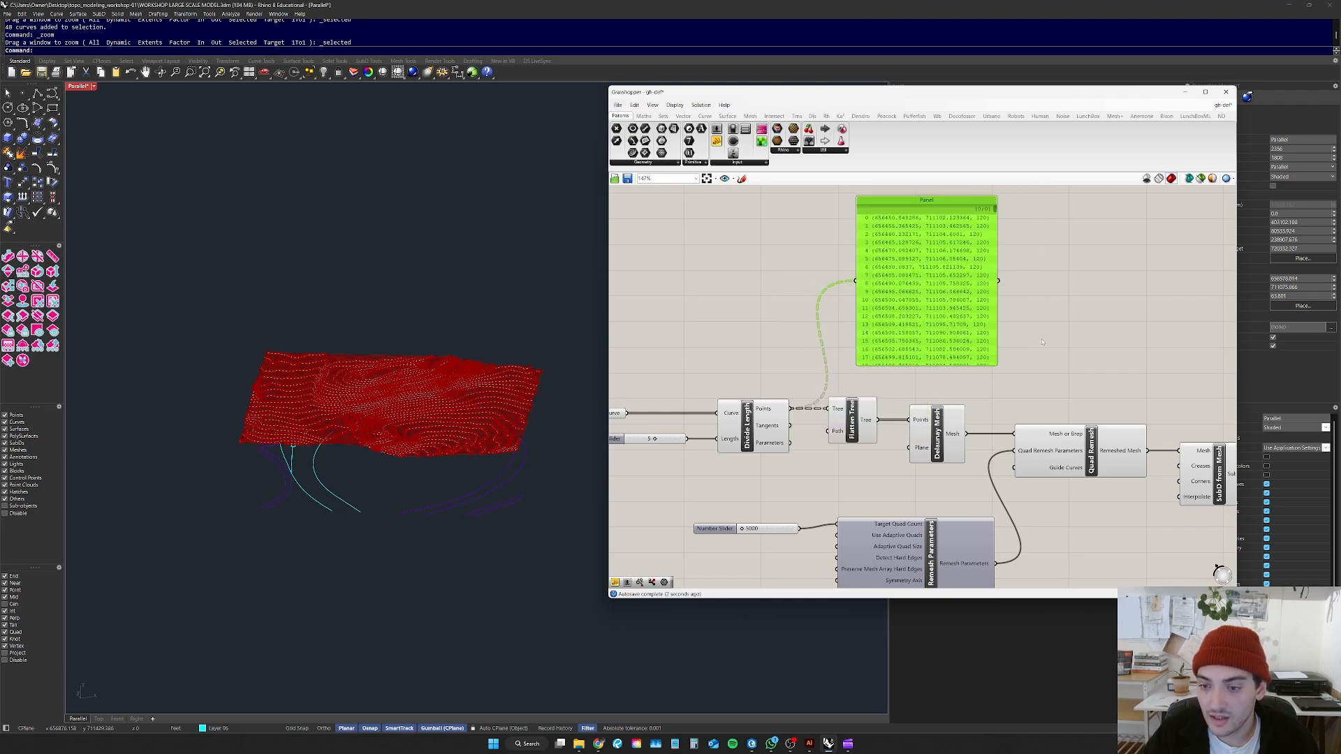
Step: Copy the Panel beside the first one and connect it to the Tree output of Flatten Tree to compare both point lists
{"action": "left_click_drag", "start_coordinate": [883, 330], "coordinate": [1062, 358]}
{"action": "left_click", "coordinate": [1001, 365]}
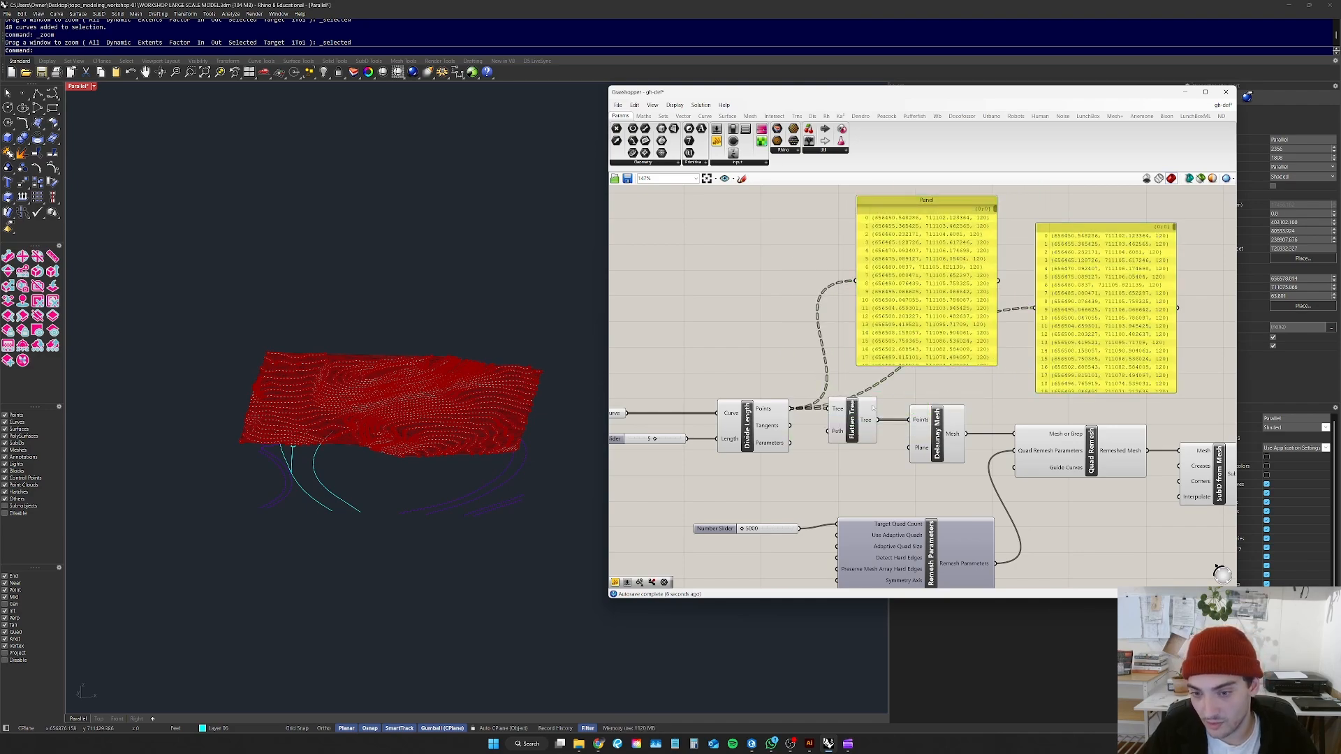
{"action": "left_click_drag", "start_coordinate": [877, 419], "coordinate": [1058, 297]}
{"action": "scroll", "coordinate": [1092, 316], "scroll_direction": "down", "scroll_amount": 5}
{"action": "scroll", "coordinate": [1092, 315], "scroll_direction": "up", "scroll_amount": 6}
{"action": "scroll", "coordinate": [919, 331], "scroll_direction": "down", "scroll_amount": 1}
{"action": "left_click_drag", "start_coordinate": [917, 330], "coordinate": [880, 319]}
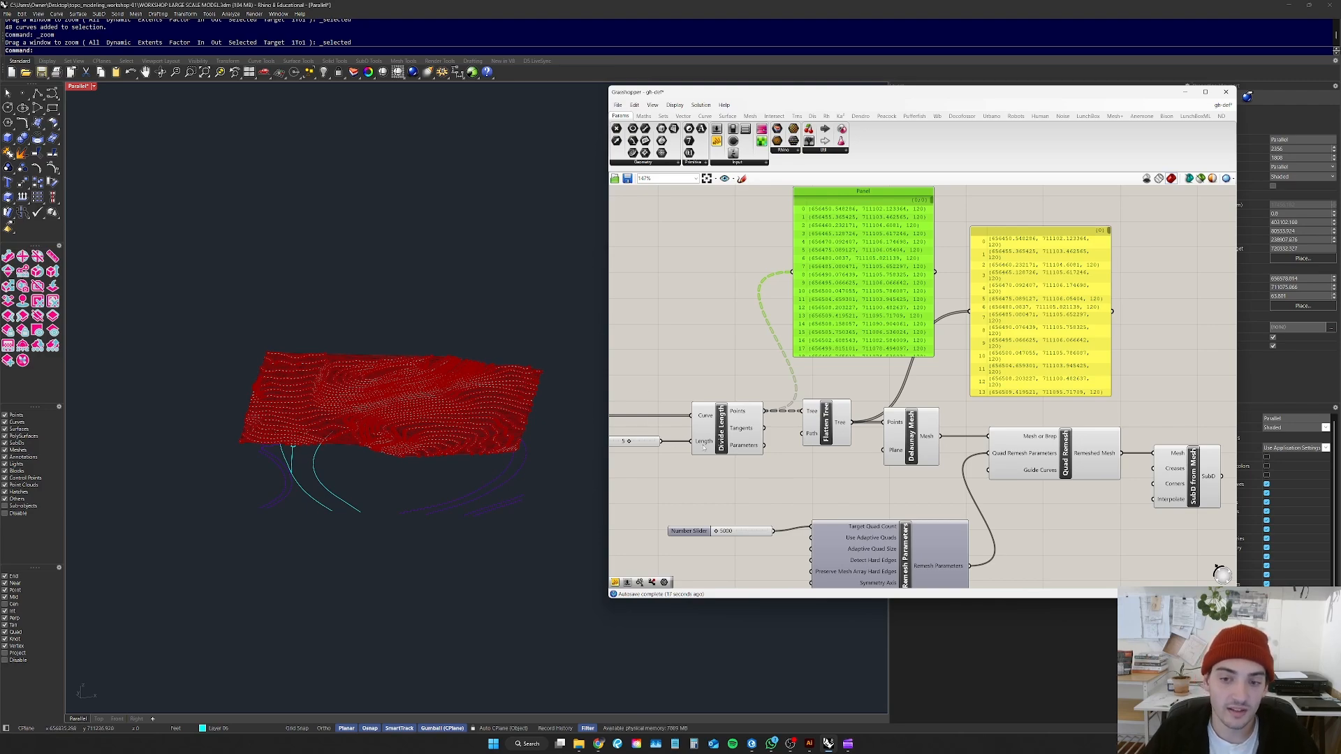
Step: Delete both Panels attached to the Divide Length and Flatten Tree outputs
{"action": "left_click_drag", "start_coordinate": [1133, 261], "coordinate": [815, 301]}
{"action": "key", "text": "Delete"}
{"action": "right_click_drag", "start_coordinate": [814, 301], "coordinate": [814, 347]}
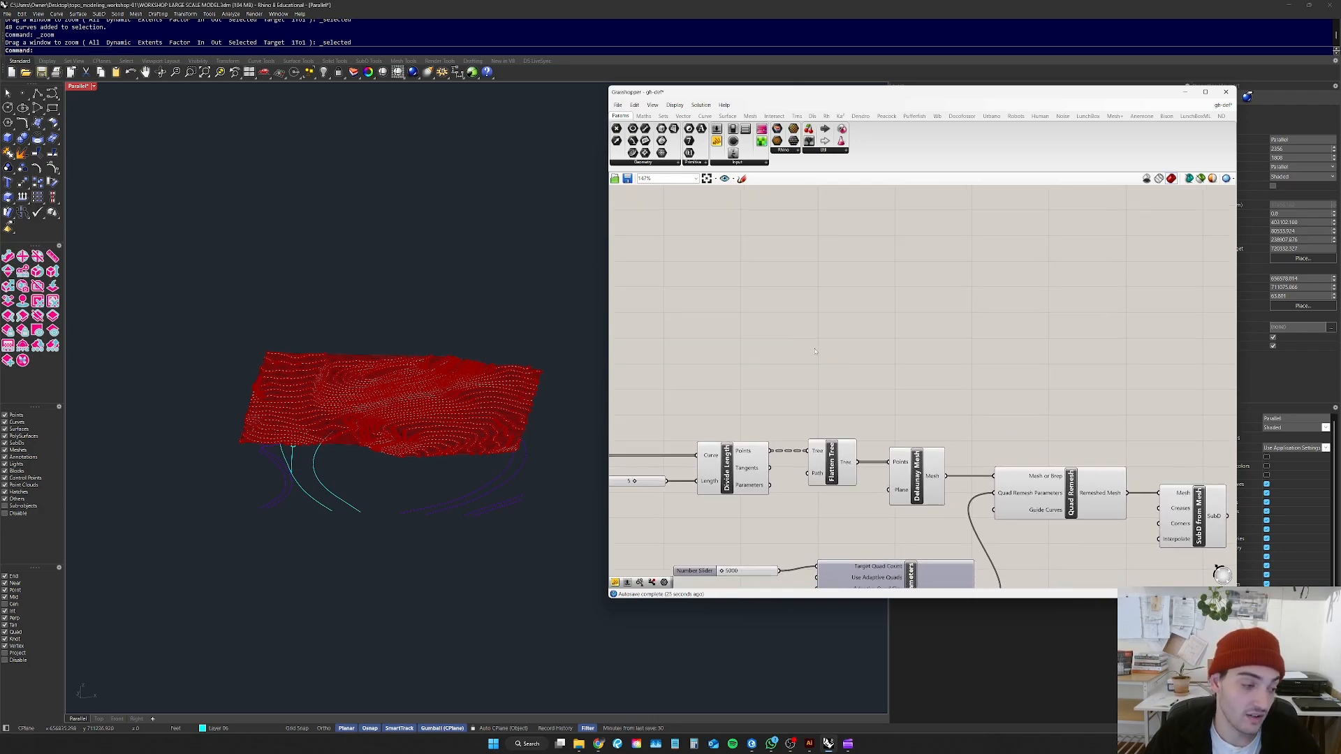
Step: Highlight the Delaunay Mesh component and examine its triangulated mesh up close in the viewport
{"action": "scroll", "coordinate": [842, 374], "scroll_direction": "up", "scroll_amount": 2}
{"action": "left_click", "coordinate": [896, 427]}
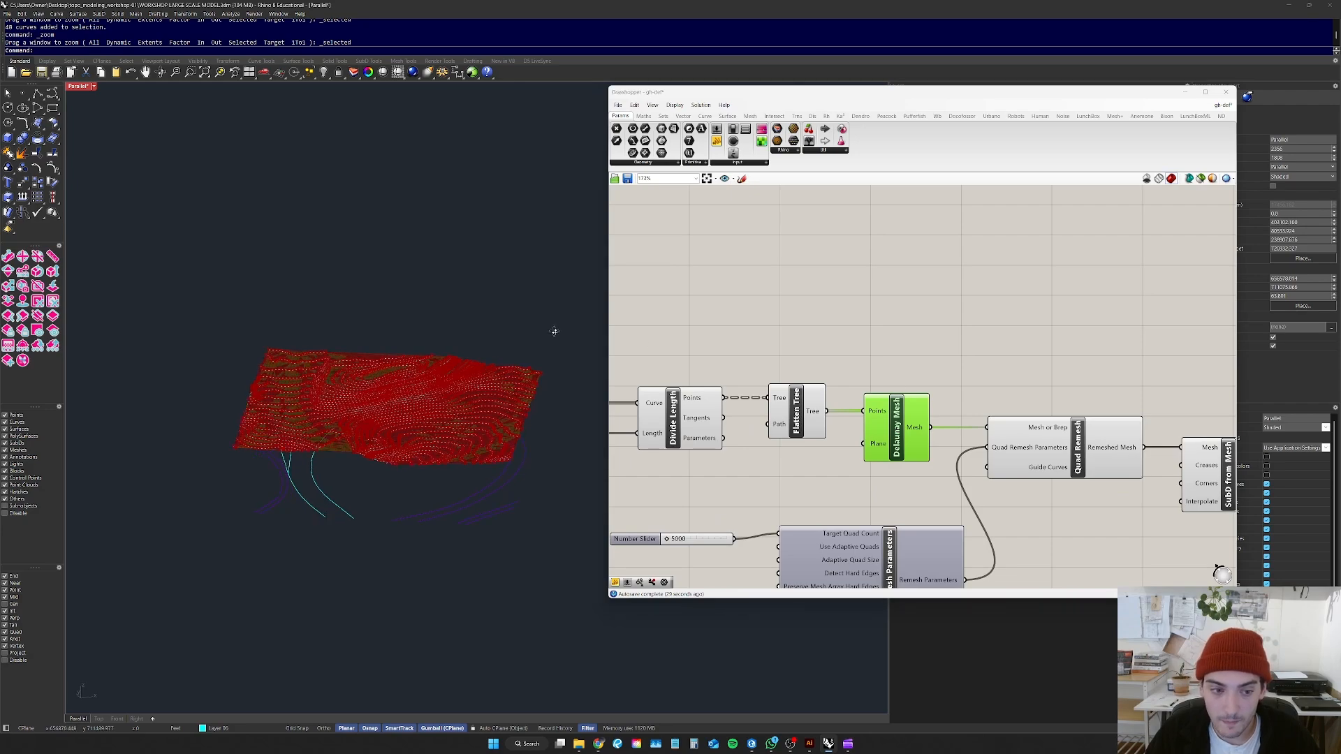
{"action": "right_click_drag", "start_coordinate": [556, 329], "coordinate": [539, 344]}
{"action": "scroll", "coordinate": [371, 450], "scroll_direction": "up", "scroll_amount": 3}
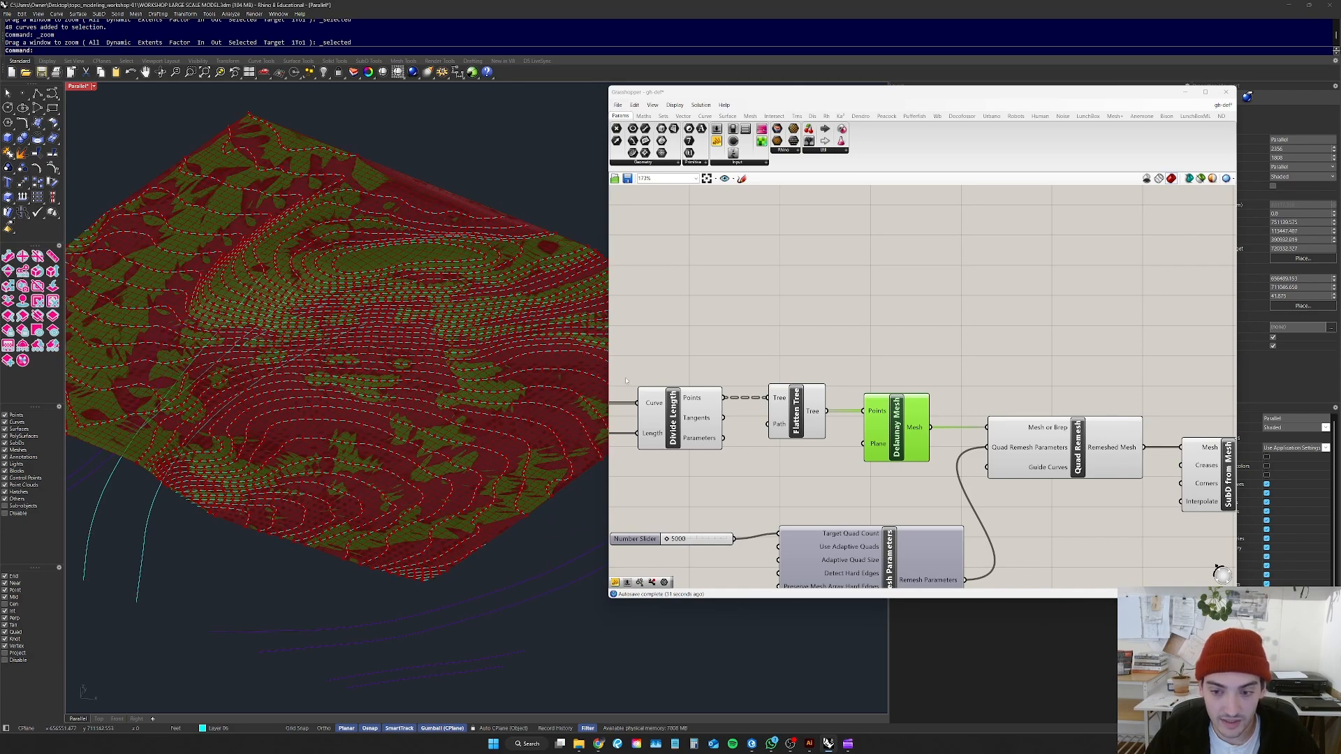
{"action": "left_click", "coordinate": [768, 266]}
{"action": "scroll", "coordinate": [765, 260], "scroll_direction": "down", "scroll_amount": 4}
Step: Highlight the Quad Remesh and SubD from Mesh components in turn to compare their previews, and view the surface from a lower angle
{"action": "left_click", "coordinate": [924, 369]}
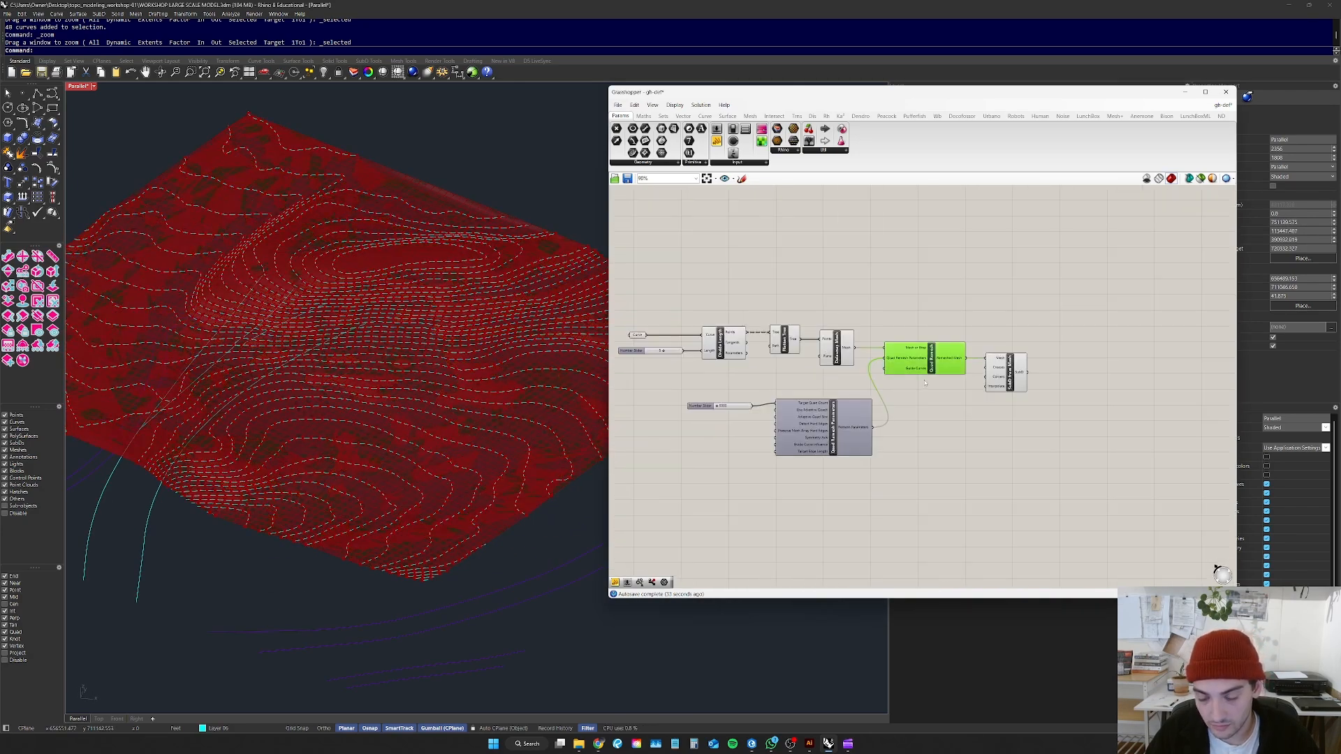
{"action": "scroll", "coordinate": [924, 383], "scroll_direction": "up", "scroll_amount": 5}
{"action": "left_click_drag", "start_coordinate": [940, 349], "coordinate": [942, 352]}
{"action": "left_click", "coordinate": [1104, 415]}
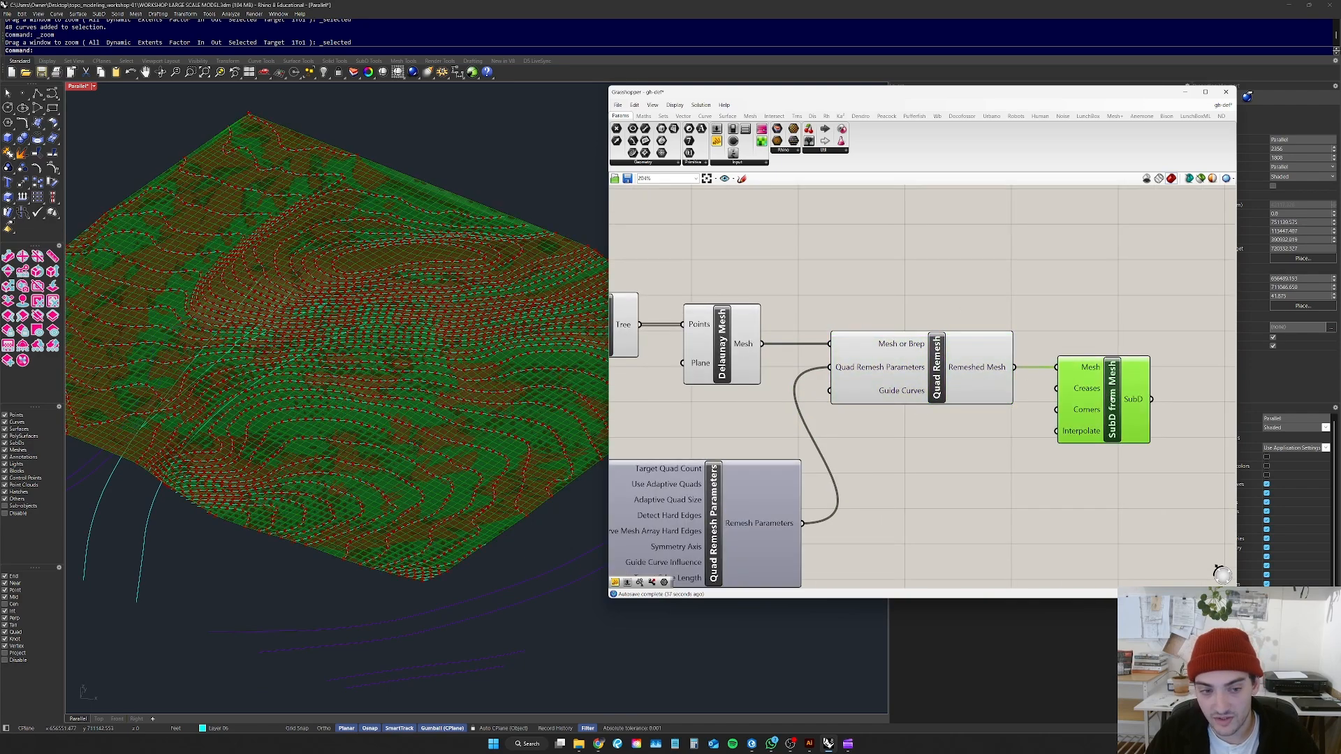
{"action": "left_click", "coordinate": [994, 322]}
{"action": "scroll", "coordinate": [994, 323], "scroll_direction": "down", "scroll_amount": 5}
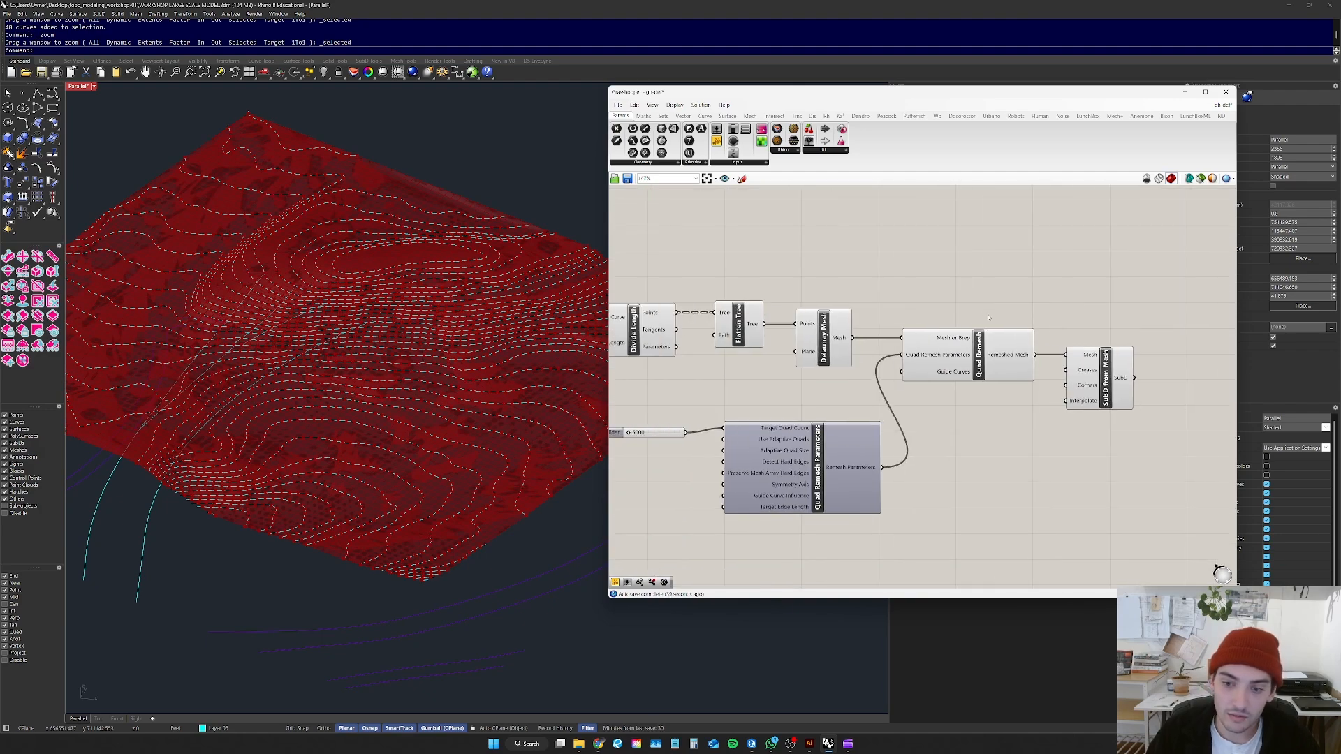
{"action": "left_click_drag", "start_coordinate": [1131, 302], "coordinate": [997, 417]}
{"action": "left_click", "coordinate": [1085, 308]}
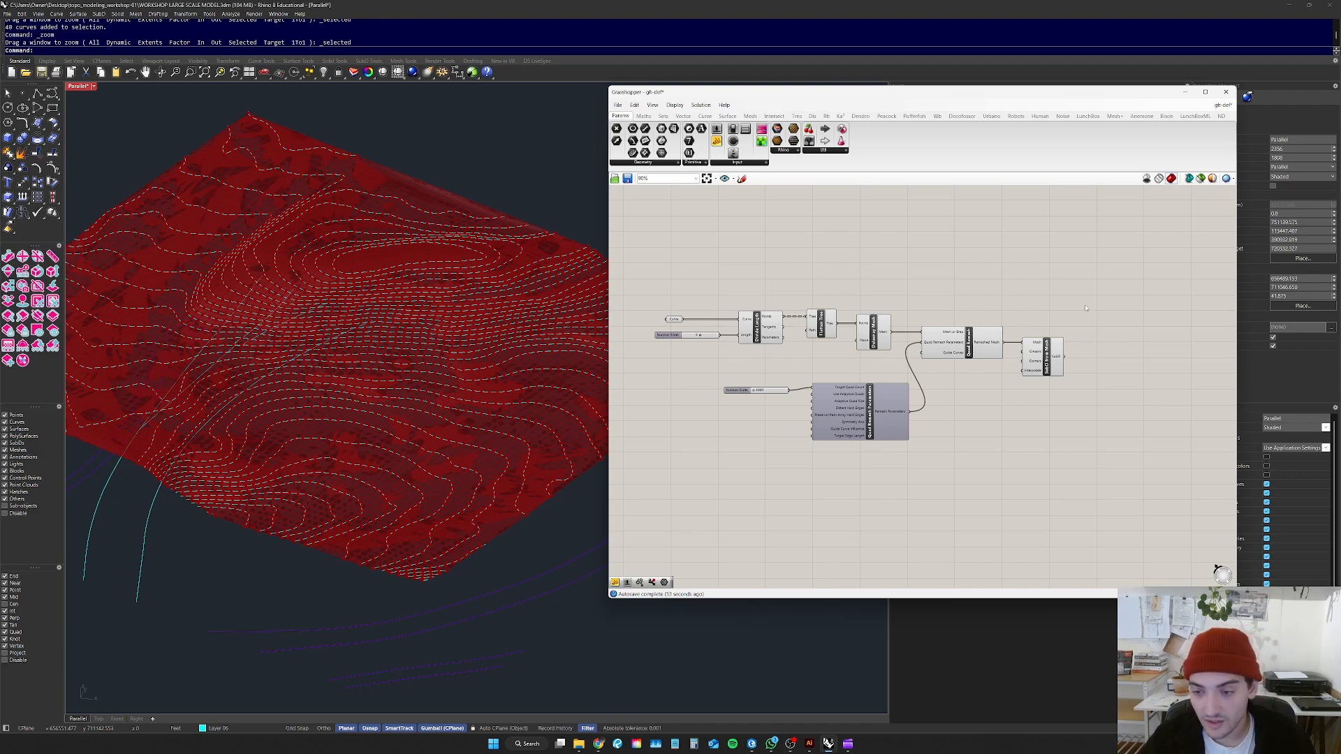
{"action": "scroll", "coordinate": [369, 272], "scroll_direction": "down", "scroll_amount": 8}
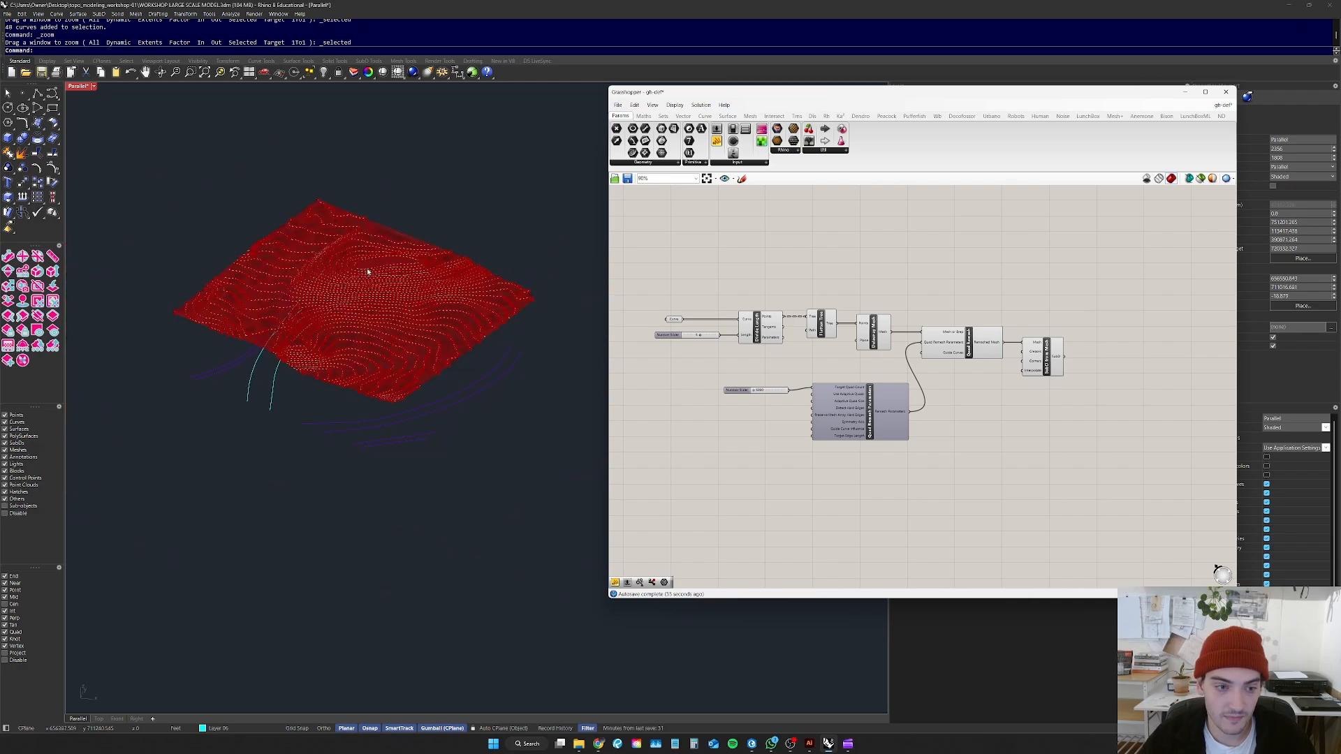
{"action": "scroll", "coordinate": [384, 268], "scroll_direction": "up", "scroll_amount": 6}
{"action": "mouse_move", "coordinate": [389, 266]}
{"action": "right_mouse_down"}
{"action": "mouse_move", "coordinate": [371, 239]}
{"action": "mouse_move", "coordinate": [389, 249]}
{"action": "right_mouse_up"}
{"action": "scroll", "coordinate": [375, 263], "scroll_direction": "down", "scroll_amount": 3}
{"action": "scroll", "coordinate": [375, 263], "scroll_direction": "up", "scroll_amount": 3}
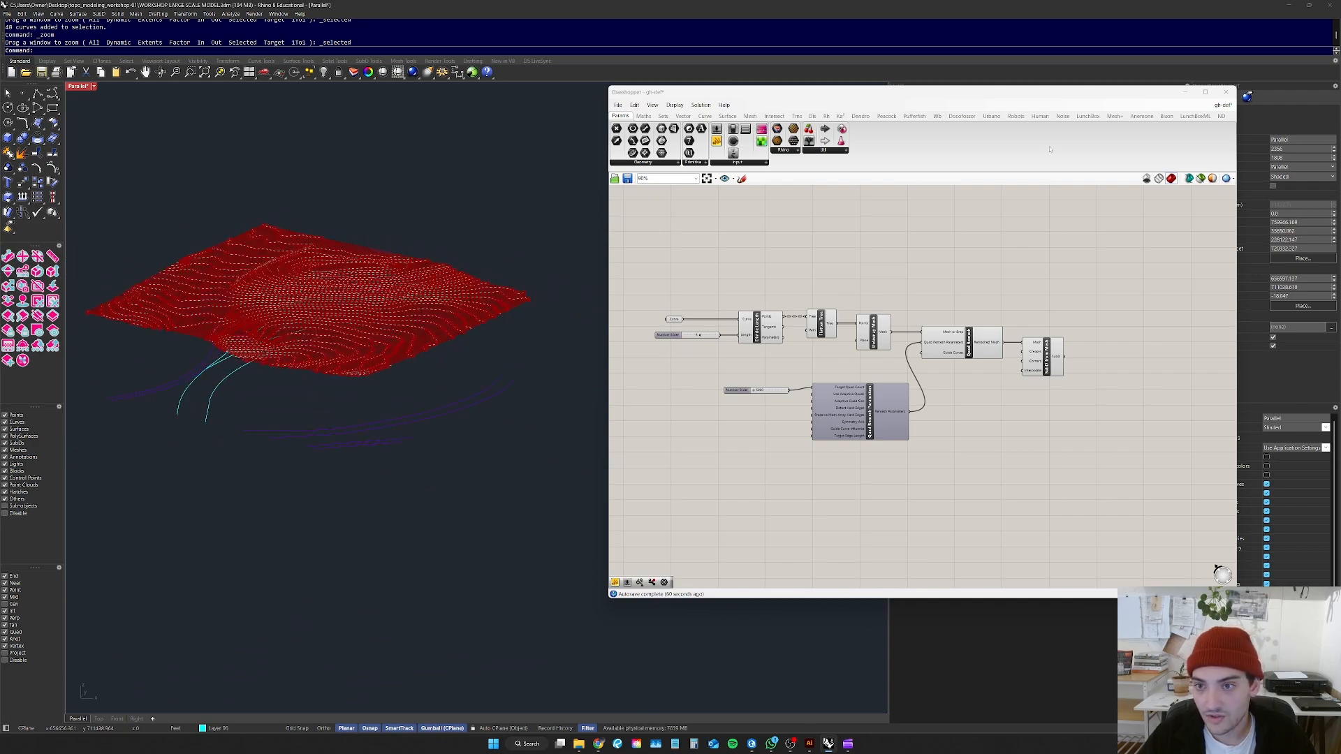
Step: Bake the SubD output of SubD from Mesh onto the TOPO layer
{"action": "left_click_drag", "start_coordinate": [1048, 92], "coordinate": [995, 103]}
{"action": "left_click", "coordinate": [990, 374]}
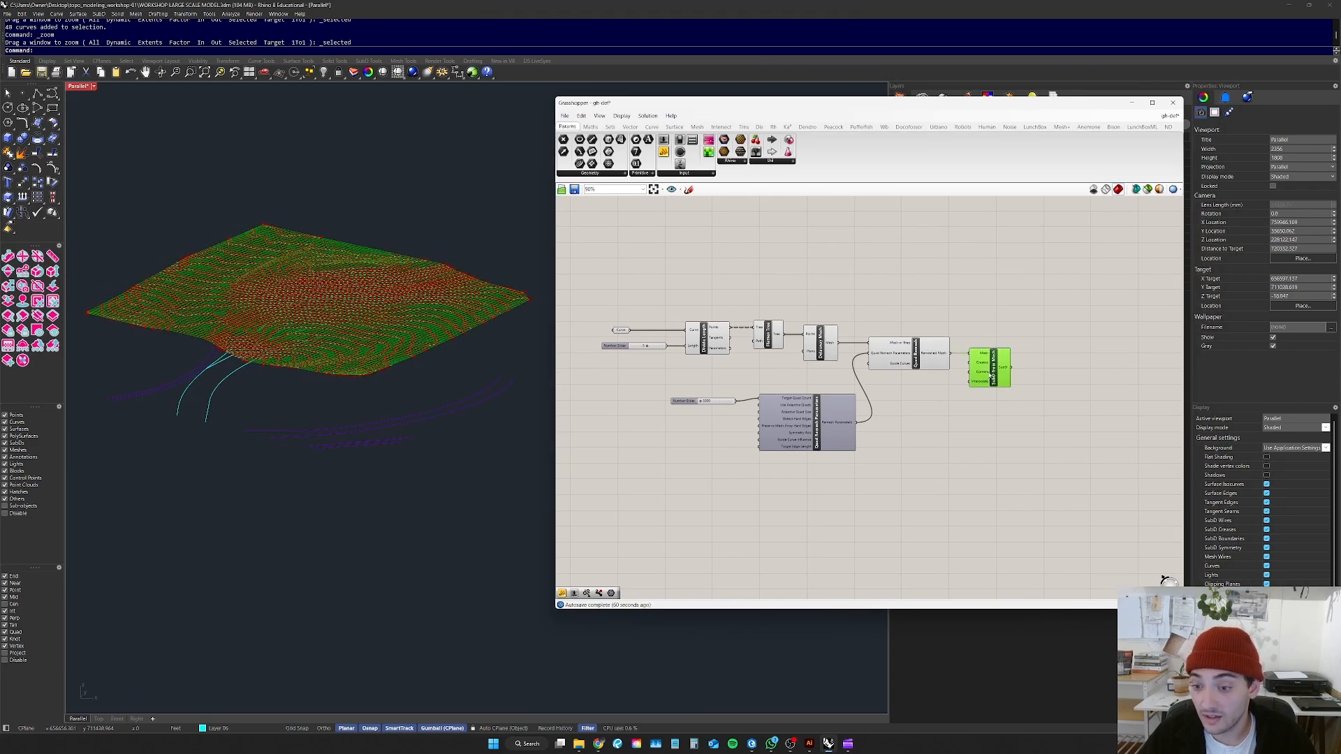
{"action": "right_click", "coordinate": [991, 366]}
{"action": "left_click", "coordinate": [986, 396]}
{"action": "scroll", "coordinate": [999, 372], "scroll_direction": "up", "scroll_amount": 5}
{"action": "left_click", "coordinate": [1014, 360]}
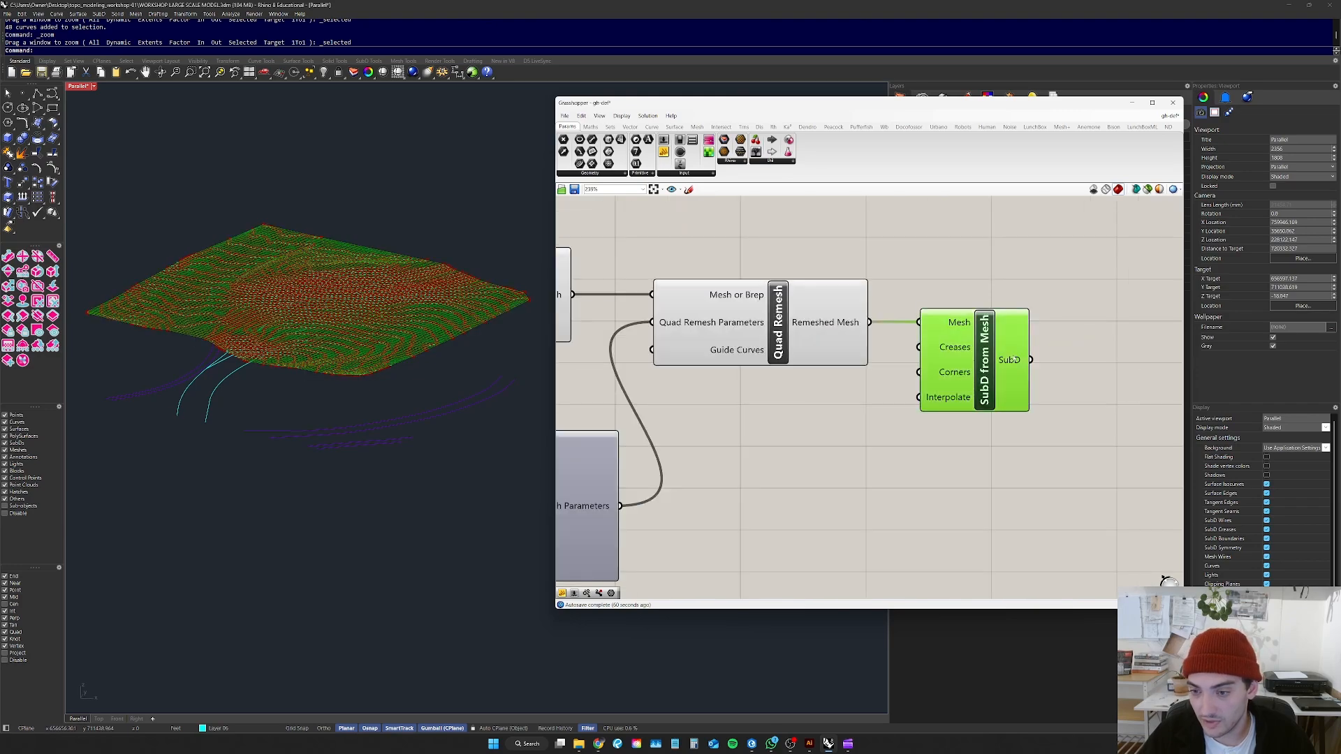
{"action": "right_click", "coordinate": [1010, 359]}
{"action": "left_click", "coordinate": [1057, 375]}
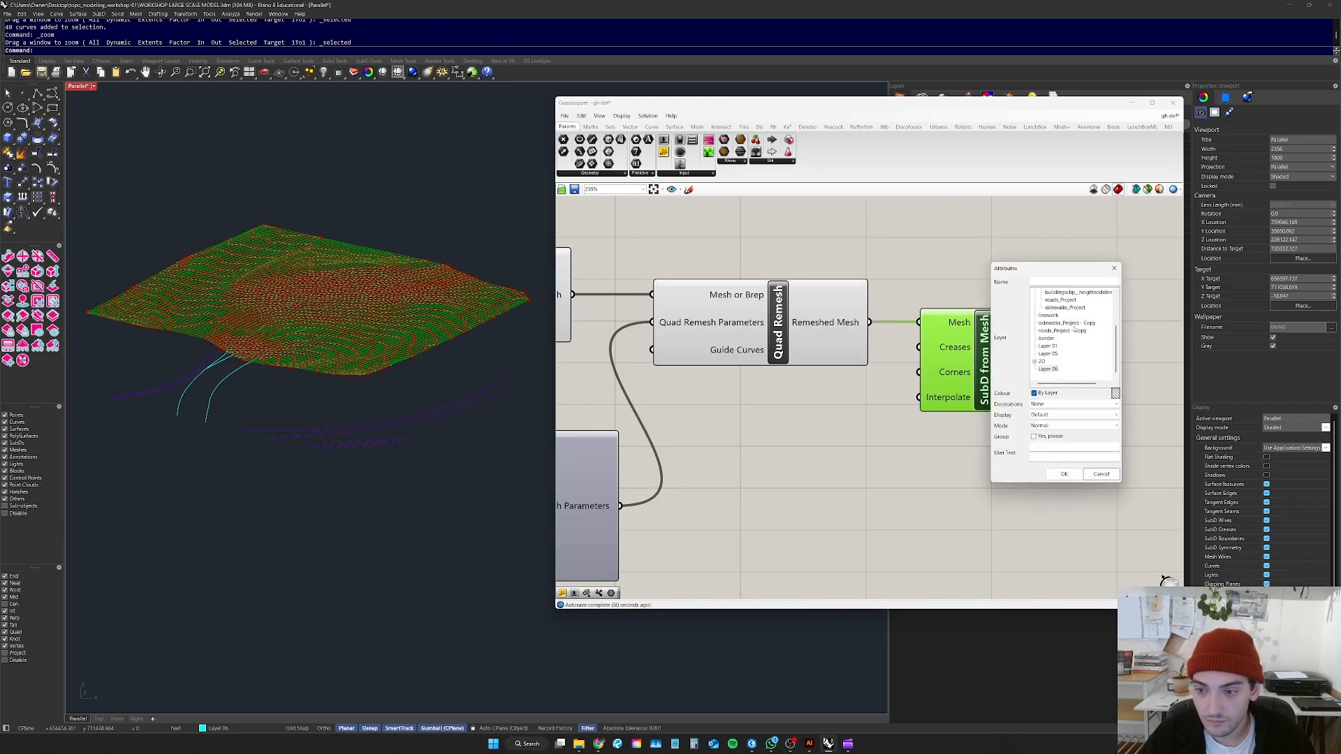
{"action": "scroll", "coordinate": [1068, 318], "scroll_direction": "up", "scroll_amount": 3}
{"action": "left_click", "coordinate": [1046, 315]}
{"action": "left_click", "coordinate": [1068, 473]}
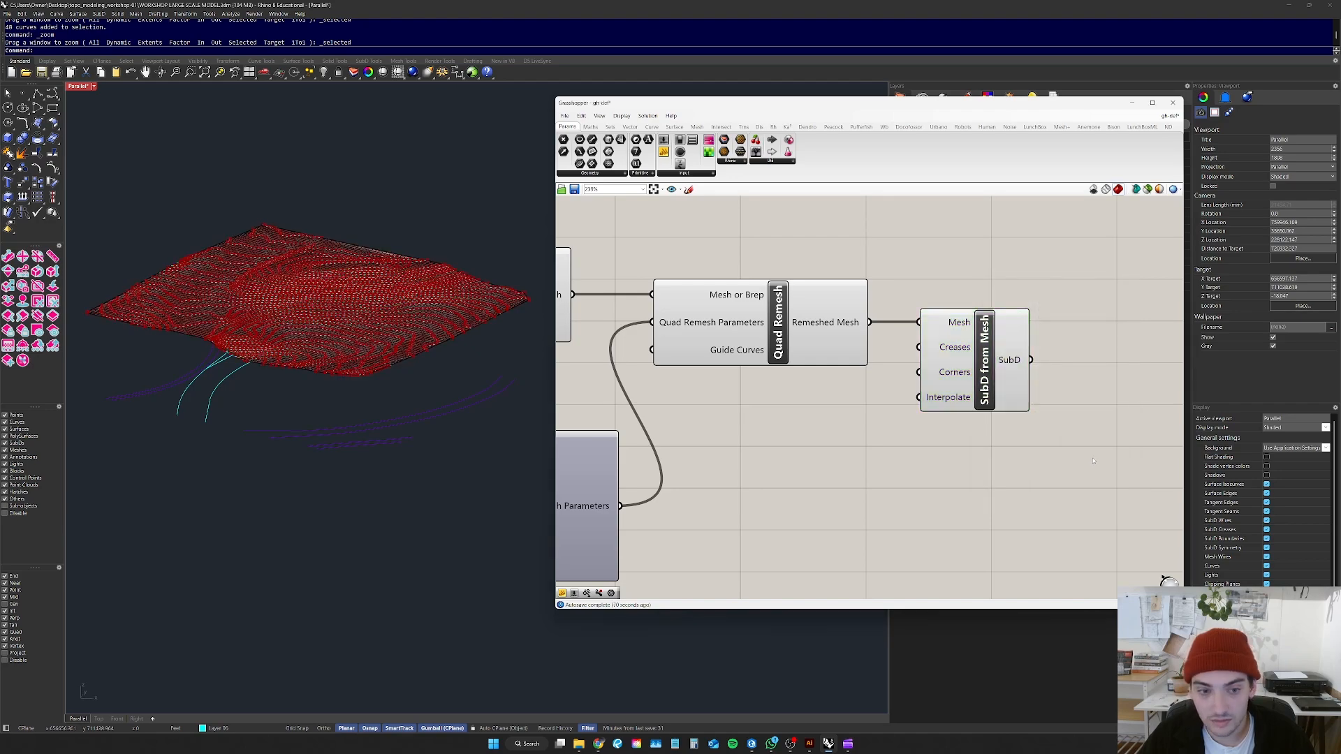
Step: Turn off the preview of all components in the definition and minimize Grasshopper
{"action": "scroll", "coordinate": [1046, 323], "scroll_direction": "down", "scroll_amount": 5}
{"action": "scroll", "coordinate": [1046, 323], "scroll_direction": "up", "scroll_amount": 2}
{"action": "left_click_drag", "start_coordinate": [1084, 260], "coordinate": [695, 493]}
{"action": "middle_click", "coordinate": [830, 312]}
{"action": "left_click", "coordinate": [858, 286]}
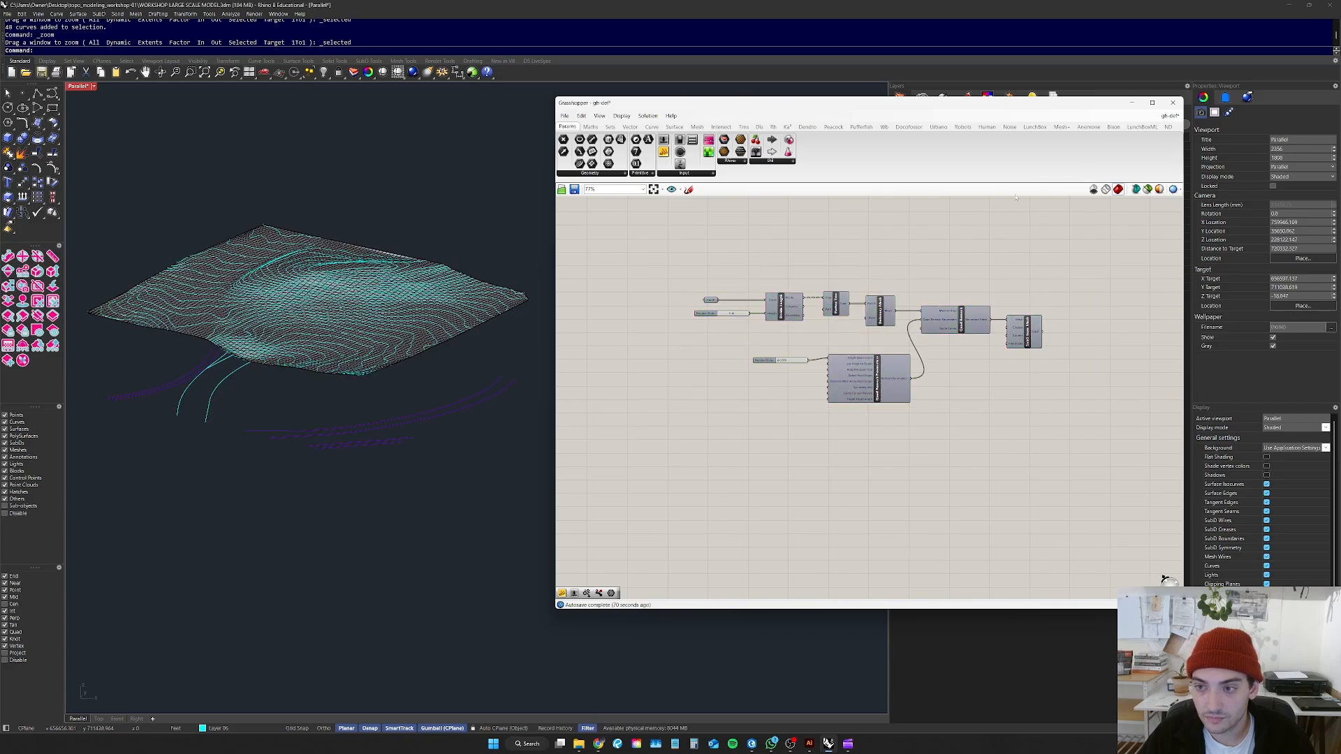
{"action": "left_click", "coordinate": [1131, 103]}
Step: Zoom to the baked SubD terrain and orbit around it to check its shape against the contours and path
{"action": "right_click_drag", "start_coordinate": [505, 279], "coordinate": [412, 323]}
{"action": "scroll", "coordinate": [394, 327], "scroll_direction": "up", "scroll_amount": 8}
{"action": "left_click", "coordinate": [451, 316]}
{"action": "type", "text": "zs"}
{"action": "key", "text": "space"}
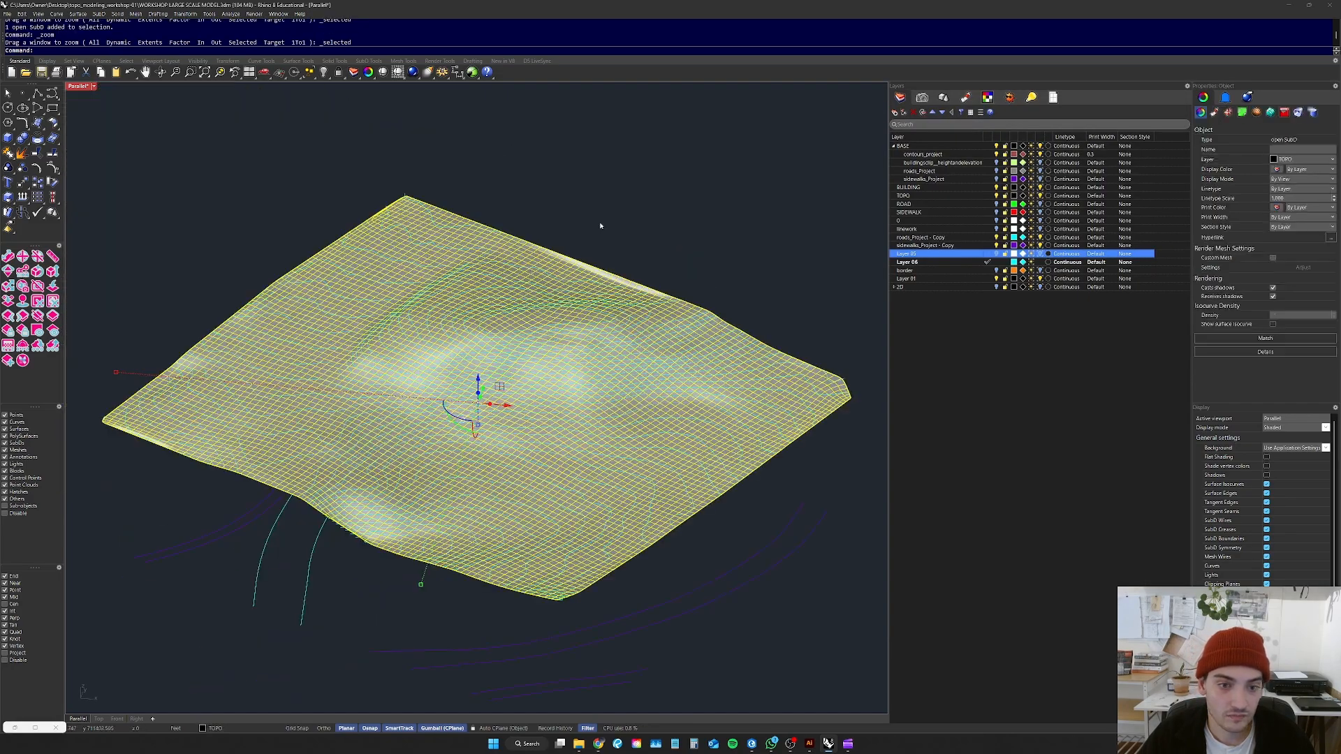
{"action": "left_click", "coordinate": [640, 268]}
{"action": "right_click_drag", "start_coordinate": [641, 270], "coordinate": [590, 243]}
{"action": "scroll", "coordinate": [442, 372], "scroll_direction": "up", "scroll_amount": 6}
{"action": "right_click_drag", "start_coordinate": [442, 373], "coordinate": [329, 421]}
{"action": "right_click_drag", "start_coordinate": [564, 356], "coordinate": [443, 368]}
{"action": "right_click_drag", "start_coordinate": [226, 407], "coordinate": [627, 380]}
{"action": "scroll", "coordinate": [543, 385], "scroll_direction": "down", "scroll_amount": 6}
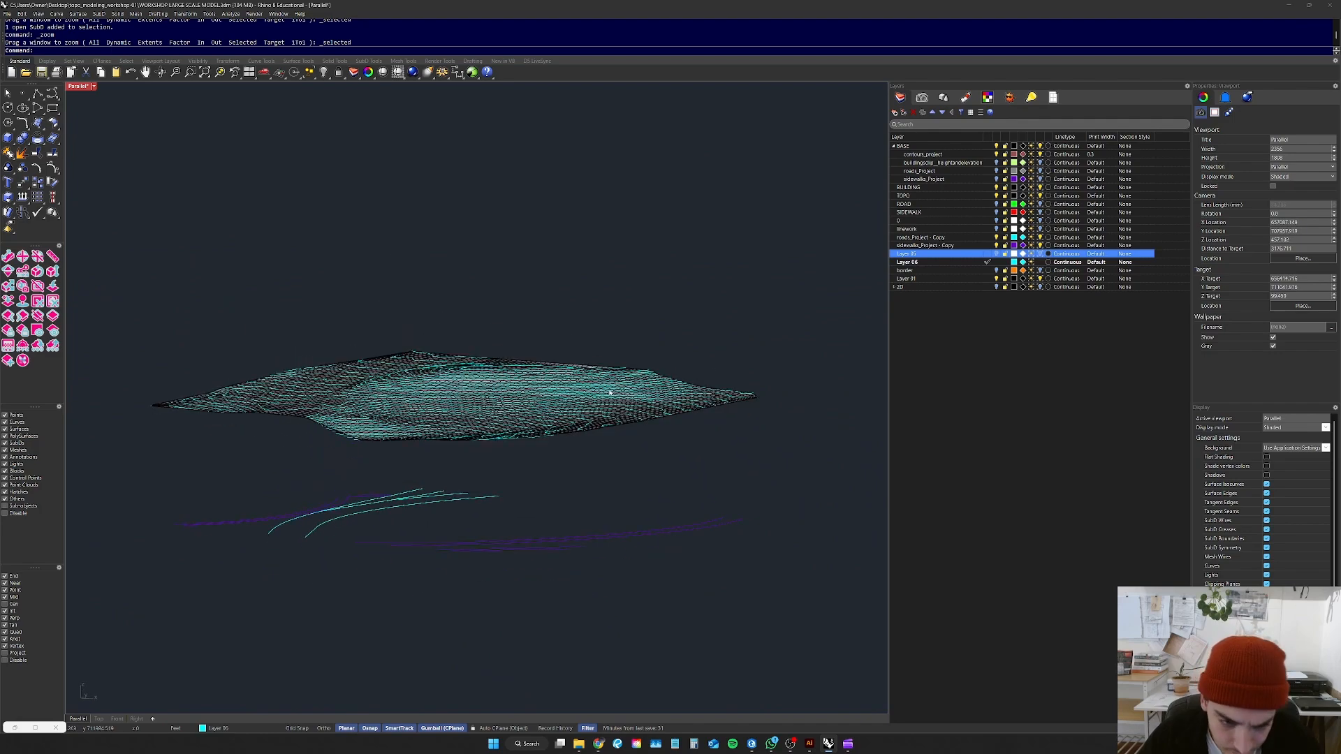
{"action": "left_click_drag", "start_coordinate": [725, 300], "coordinate": [526, 389]}
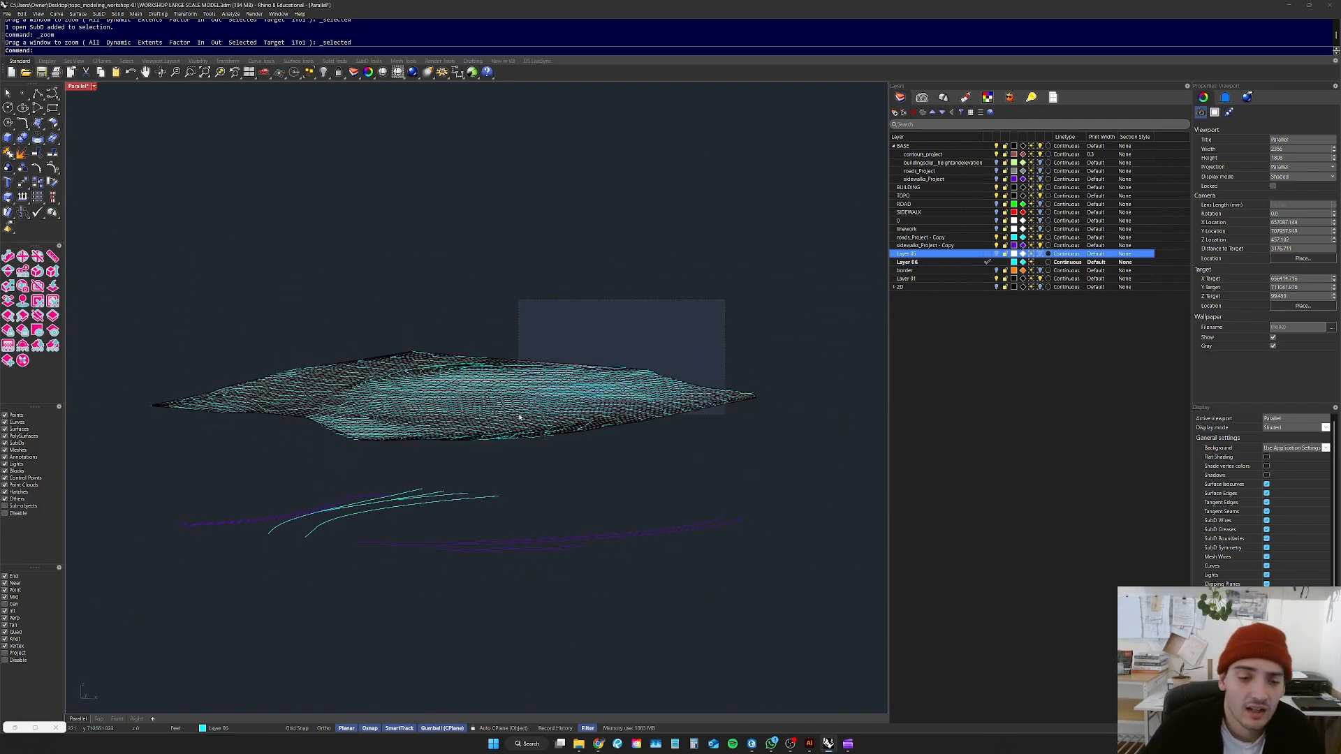
{"action": "left_click", "coordinate": [620, 279]}
{"action": "right_click_drag", "start_coordinate": [620, 279], "coordinate": [602, 296]}
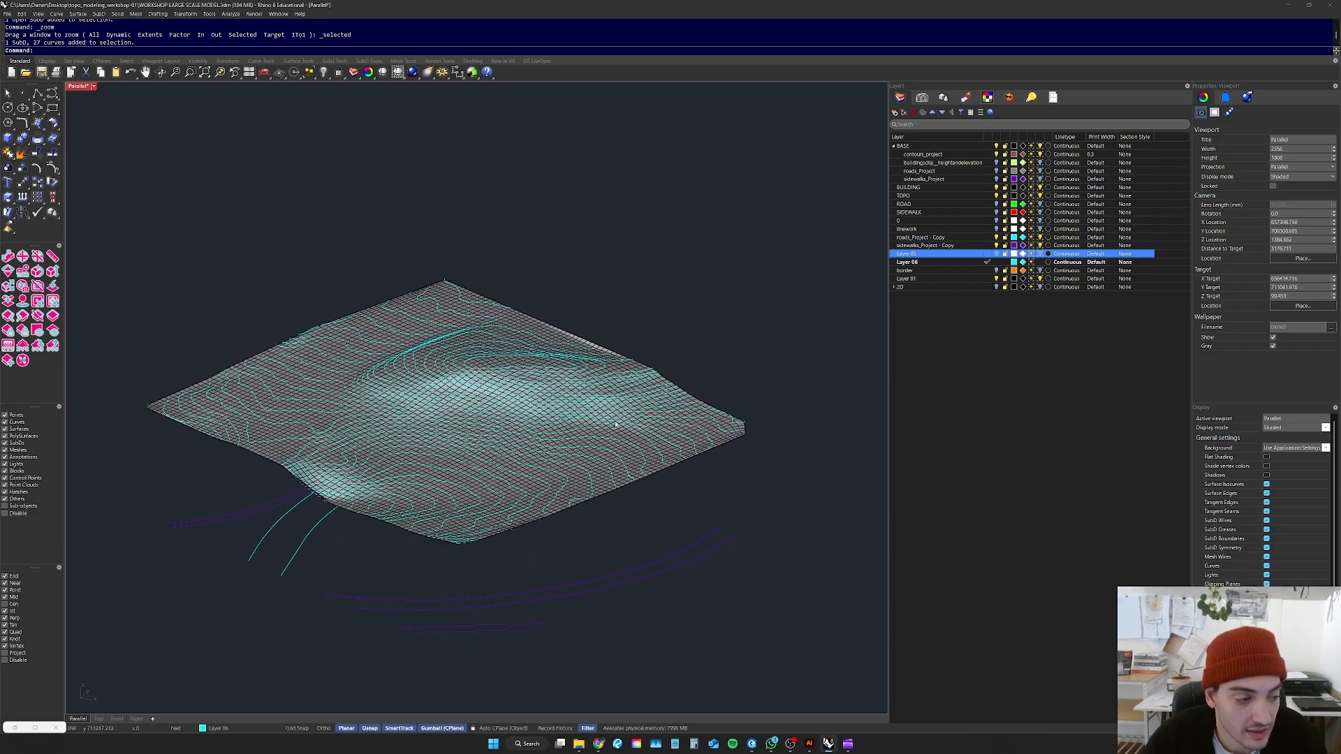
{"action": "scroll", "coordinate": [648, 412], "scroll_direction": "up", "scroll_amount": 5}
{"action": "scroll", "coordinate": [603, 415], "scroll_direction": "down", "scroll_amount": 7}
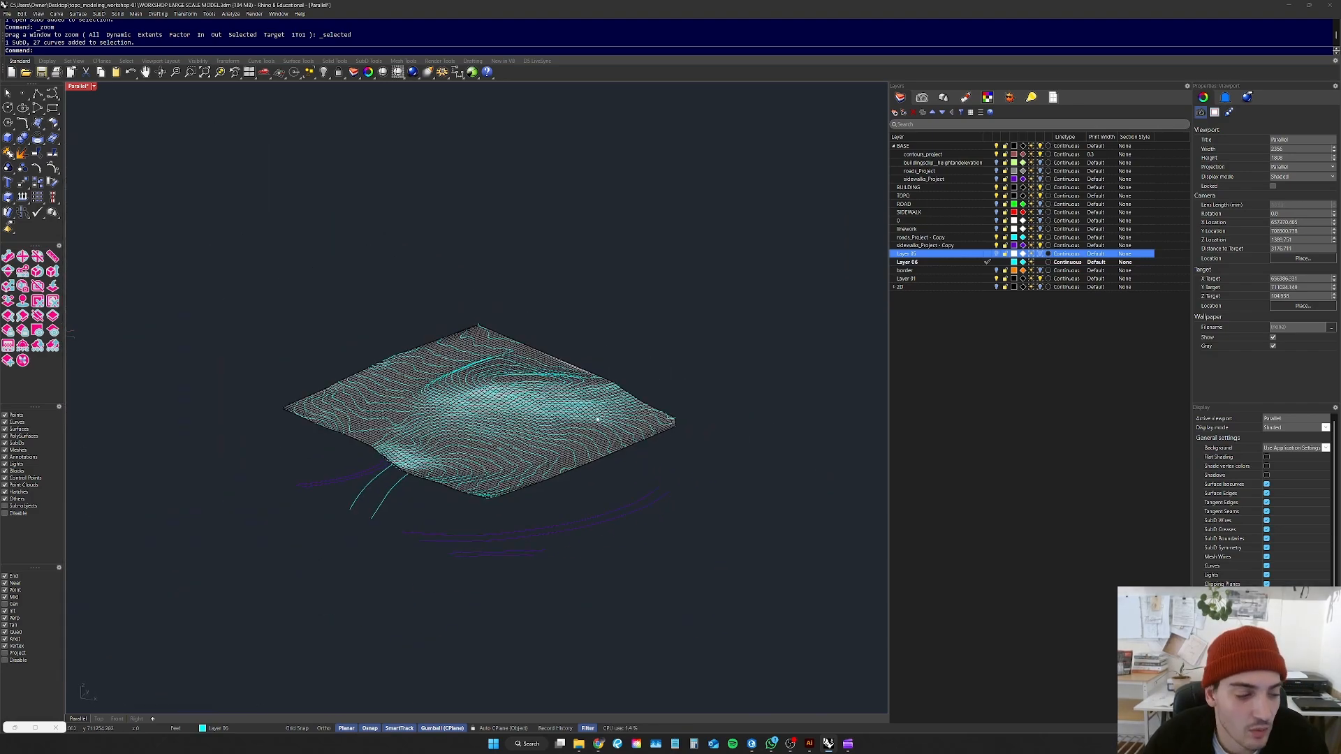
{"action": "scroll", "coordinate": [582, 393], "scroll_direction": "up", "scroll_amount": 10}
{"action": "scroll", "coordinate": [528, 382], "scroll_direction": "down", "scroll_amount": 10}
{"action": "scroll", "coordinate": [465, 380], "scroll_direction": "up", "scroll_amount": 7}
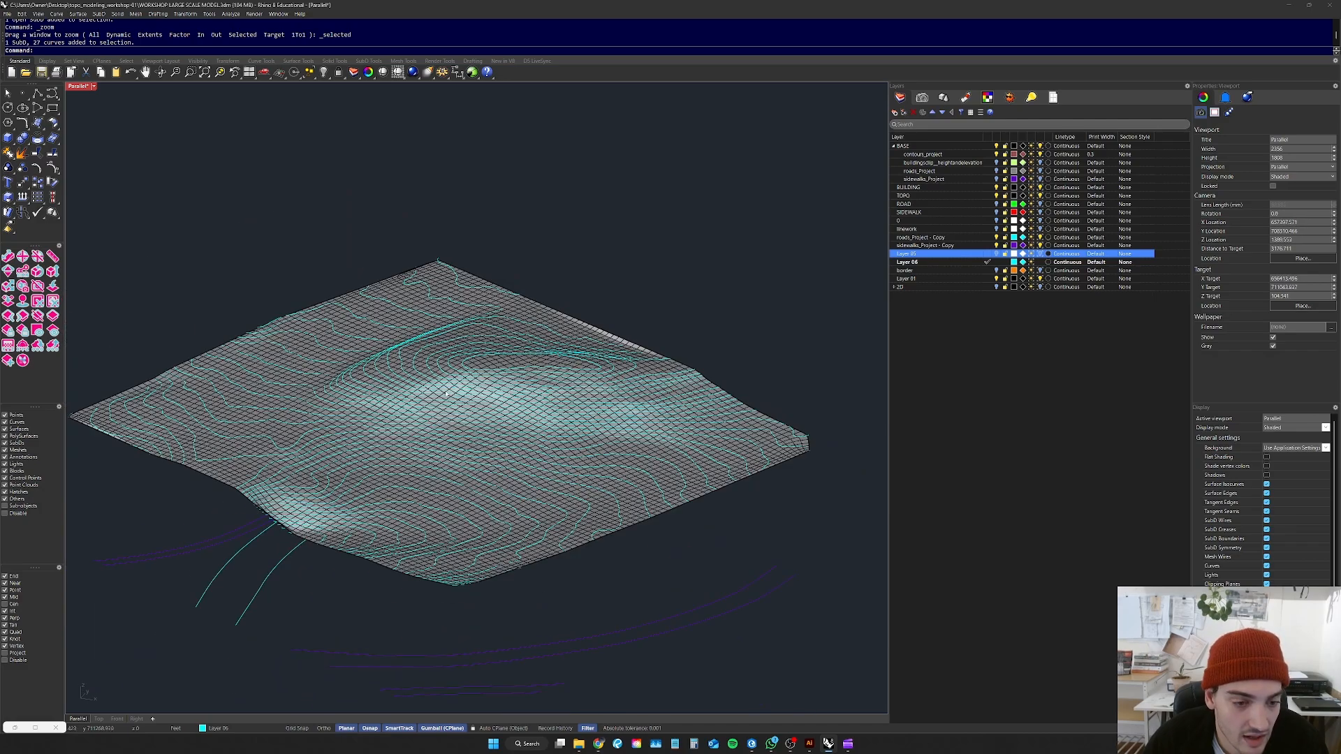
{"action": "scroll", "coordinate": [300, 373], "scroll_direction": "down", "scroll_amount": 6}
{"action": "scroll", "coordinate": [300, 374], "scroll_direction": "up", "scroll_amount": 8}
{"action": "scroll", "coordinate": [299, 372], "scroll_direction": "down", "scroll_amount": 9}
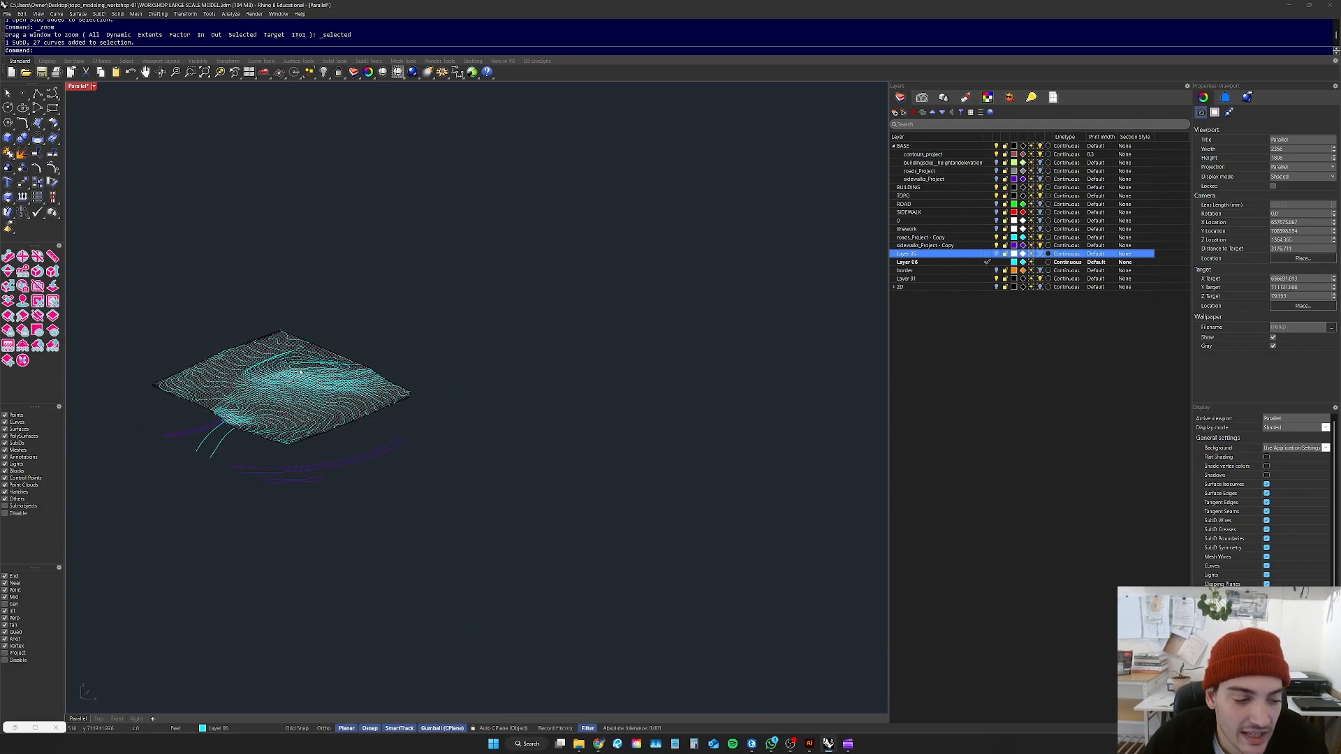
{"action": "scroll", "coordinate": [298, 375], "scroll_direction": "up", "scroll_amount": 8}
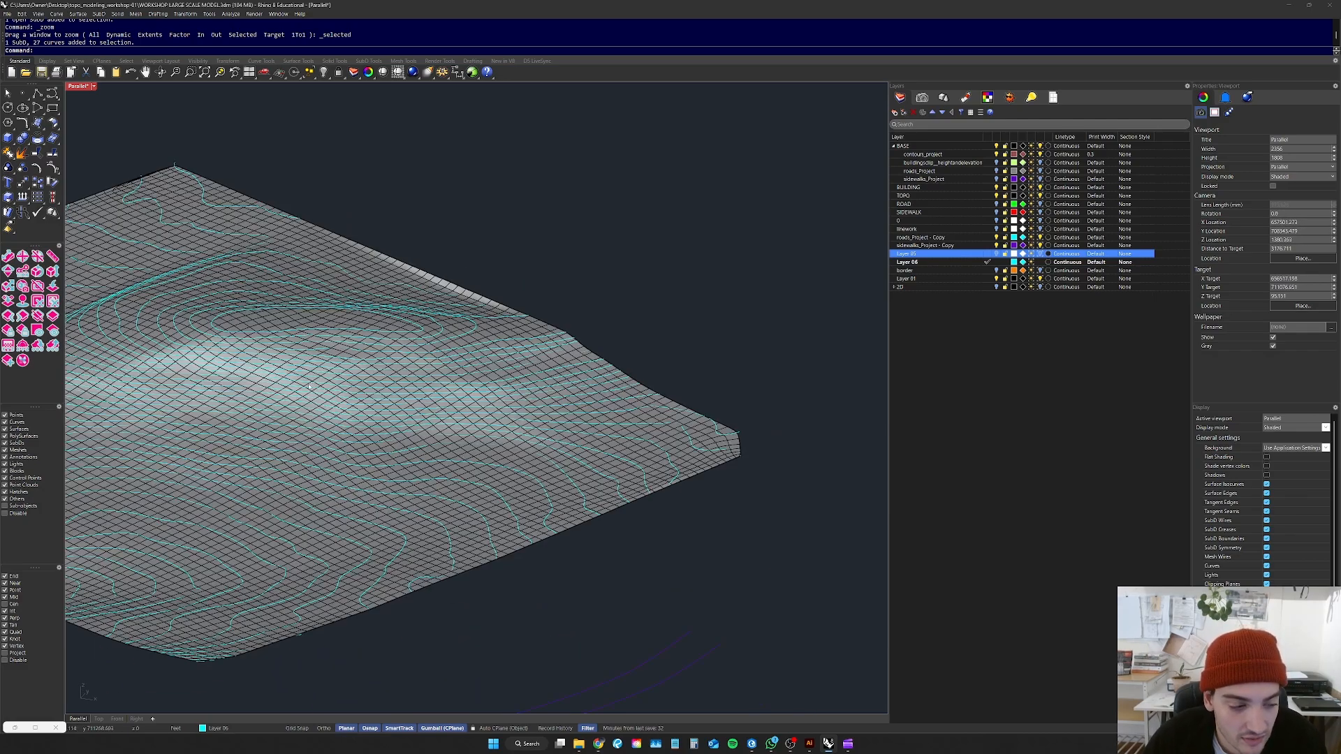
{"action": "scroll", "coordinate": [422, 266], "scroll_direction": "down", "scroll_amount": 7}
{"action": "scroll", "coordinate": [450, 263], "scroll_direction": "up", "scroll_amount": 8}
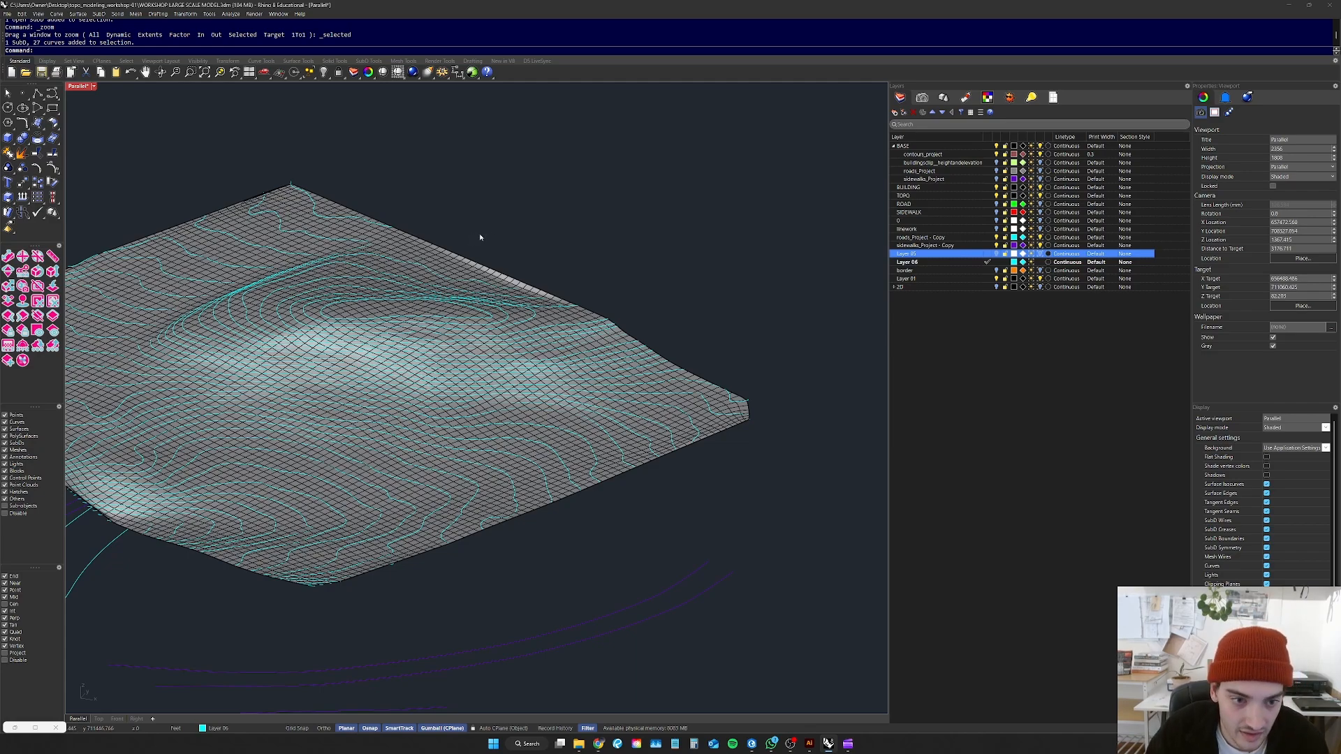
Step: Copy the SubD terrain with all its contour, road and sidewalk curves to an empty area beside the original
{"action": "left_click", "coordinate": [440, 253]}
{"action": "key", "text": "Escape"}
{"action": "left_click", "coordinate": [449, 251]}
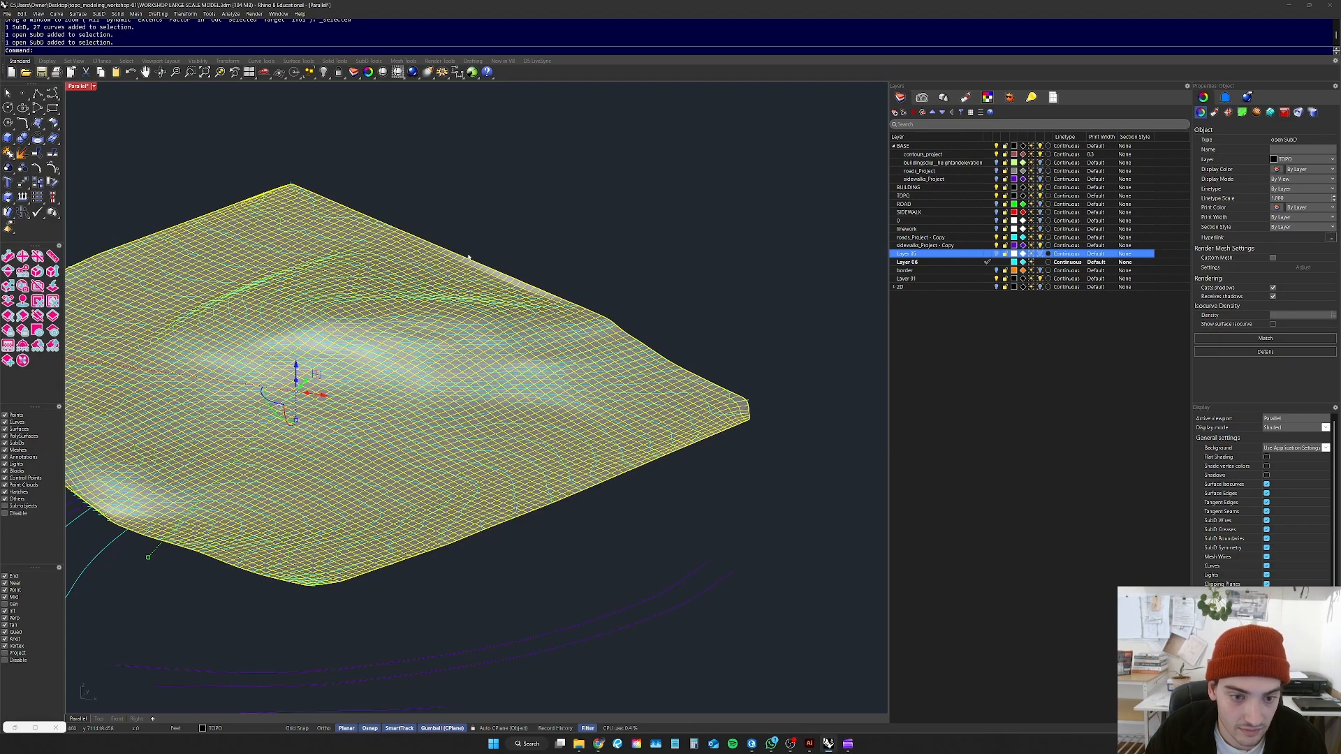
{"action": "scroll", "coordinate": [489, 242], "scroll_direction": "down", "scroll_amount": 5}
{"action": "left_click_drag", "start_coordinate": [615, 197], "coordinate": [204, 476]}
{"action": "scroll", "coordinate": [413, 340], "scroll_direction": "down", "scroll_amount": 3}
{"action": "left_click_drag", "start_coordinate": [414, 333], "coordinate": [682, 373], "text": "alt"}
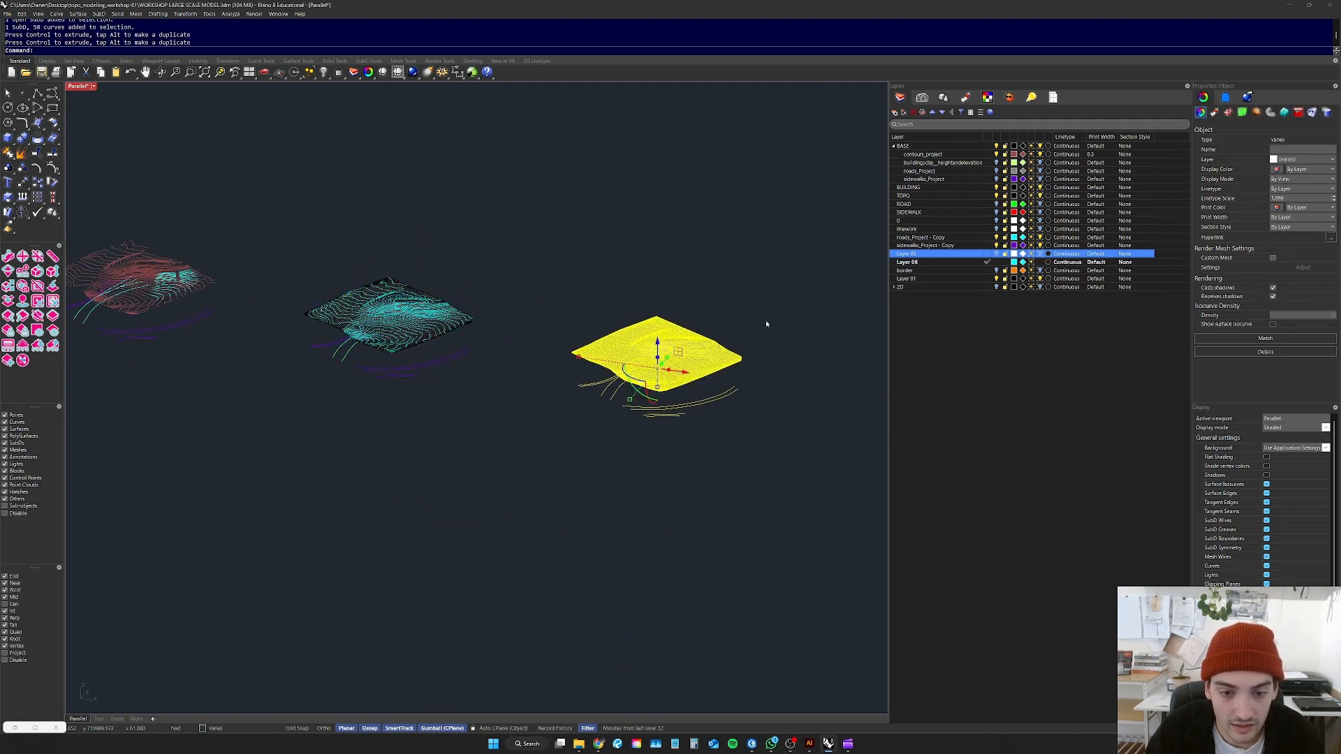
Step: Delete the SubD surface from the copied set, keeping only its curves
{"action": "key", "text": "Escape"}
{"action": "scroll", "coordinate": [747, 350], "scroll_direction": "up", "scroll_amount": 6}
{"action": "left_click", "coordinate": [710, 377]}
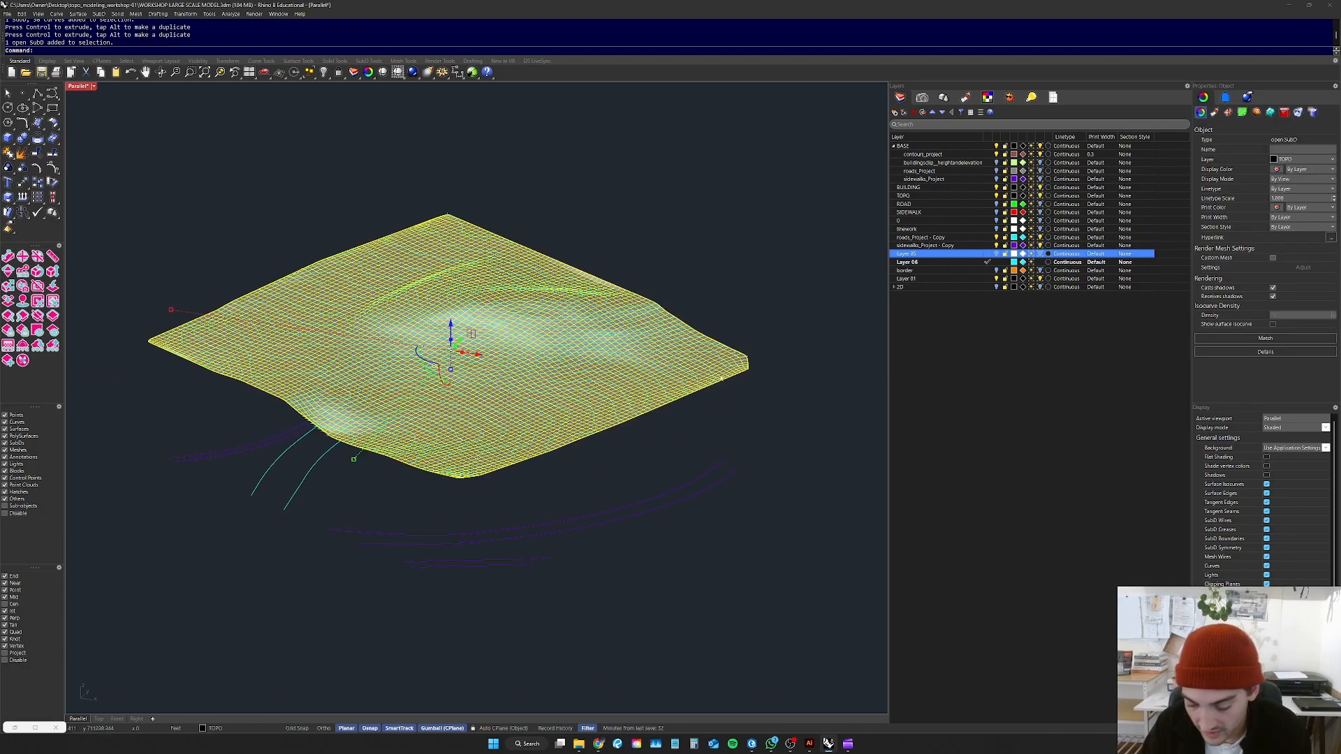
{"action": "key", "text": "Delete"}
Step: Draw a line joining the ends of two neighbouring contours at the edge of the copied terrain
{"action": "type", "text": "Lien"}
{"action": "key", "text": "Return"}
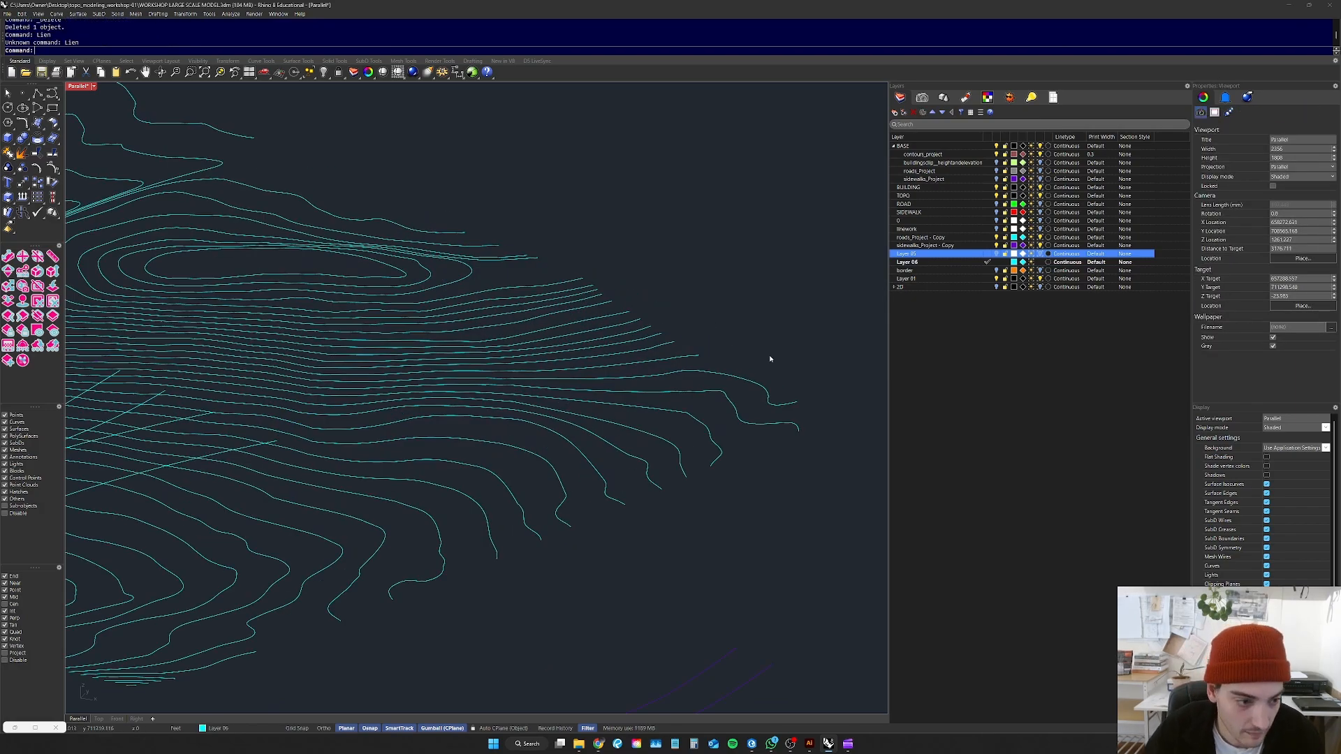
{"action": "scroll", "coordinate": [799, 362], "scroll_direction": "down", "scroll_amount": 8}
{"action": "right_click_drag", "start_coordinate": [799, 358], "coordinate": [634, 391]}
{"action": "scroll", "coordinate": [467, 511], "scroll_direction": "up", "scroll_amount": 8}
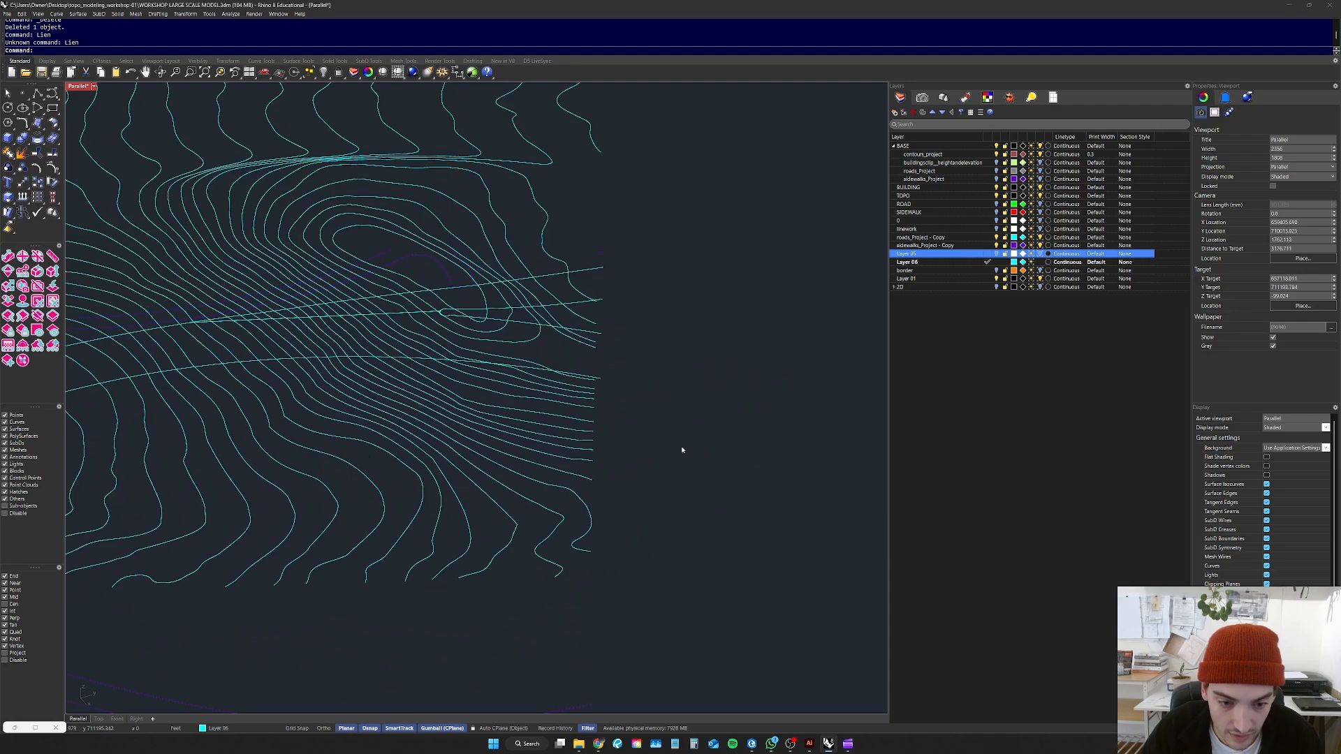
{"action": "type", "text": "Line"}
{"action": "key", "text": "Return"}
{"action": "scroll", "coordinate": [593, 454], "scroll_direction": "up", "scroll_amount": 5}
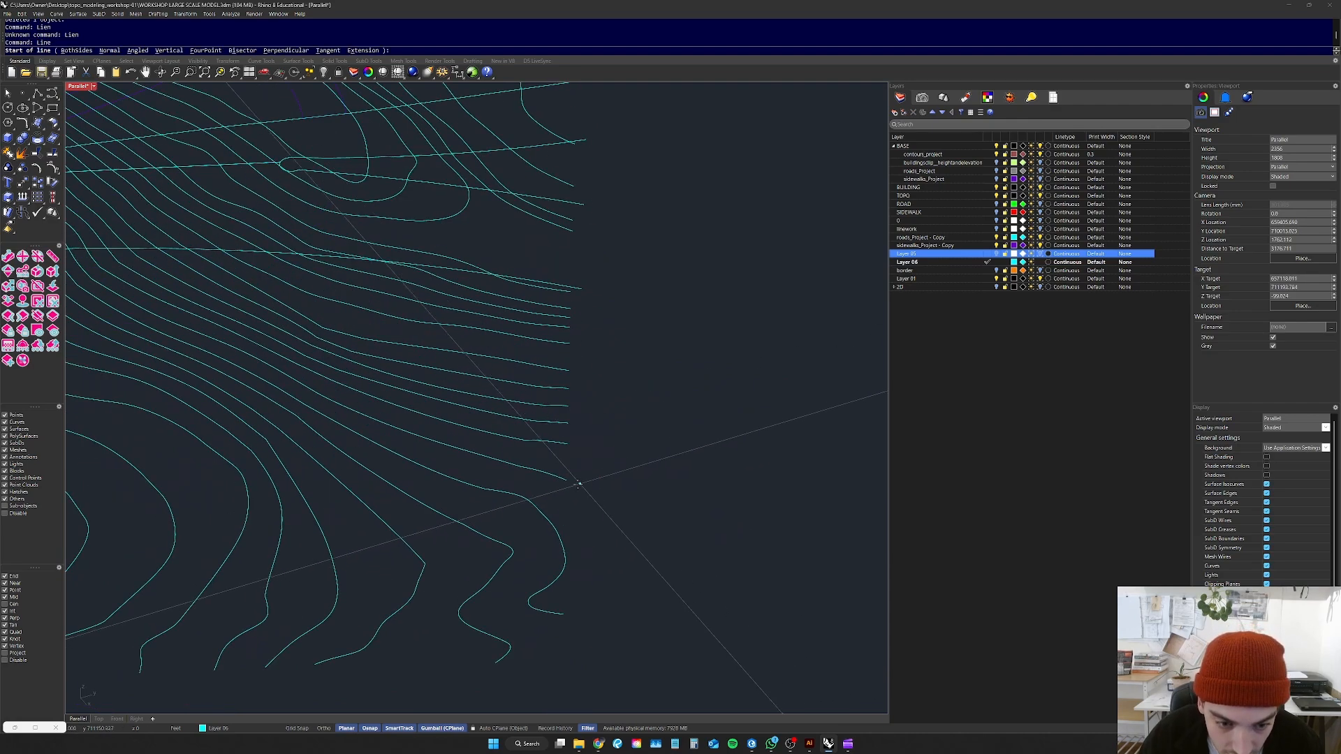
{"action": "left_click", "coordinate": [567, 480]}
{"action": "left_click", "coordinate": [568, 444]}
Step: Set up a Sweep2 with the two joined contours as rails and the connecting line as the cross-section
{"action": "type", "text": "Sweep2"}
{"action": "key", "text": "Return"}
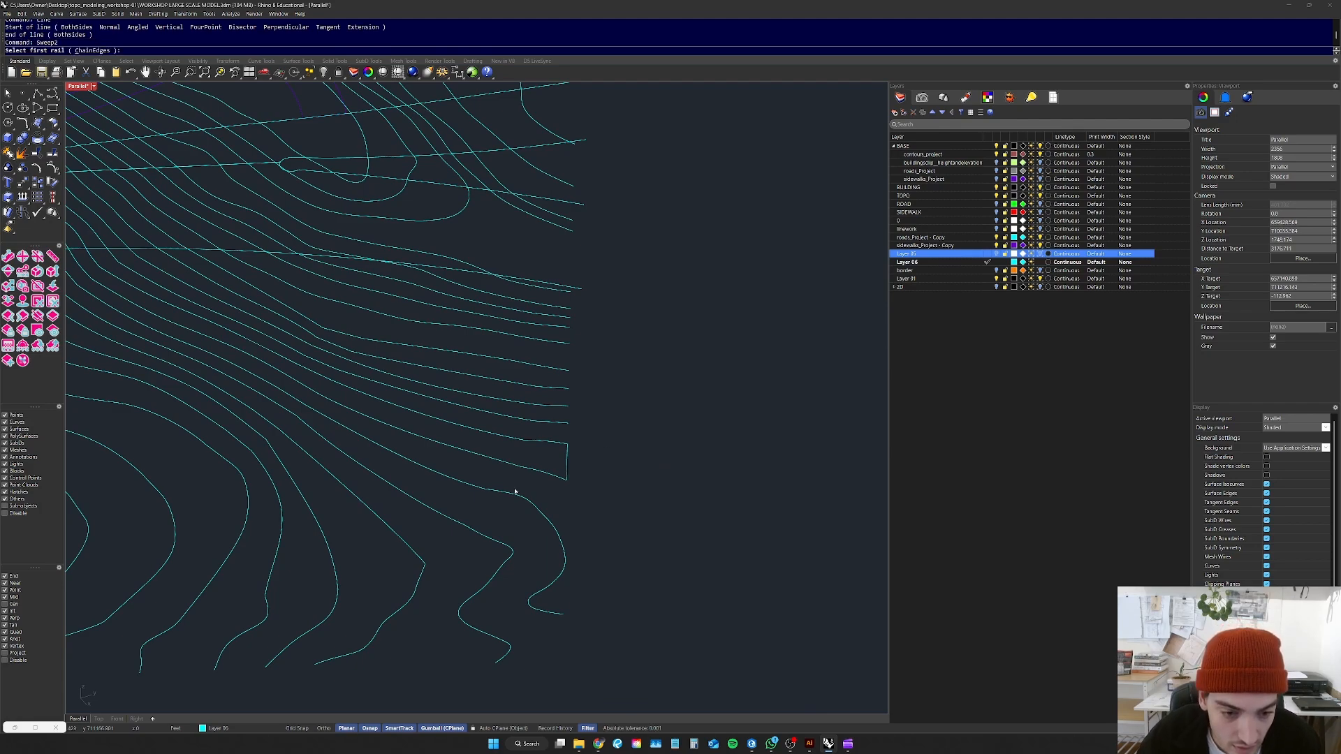
{"action": "left_click", "coordinate": [528, 471]}
{"action": "left_click", "coordinate": [540, 449]}
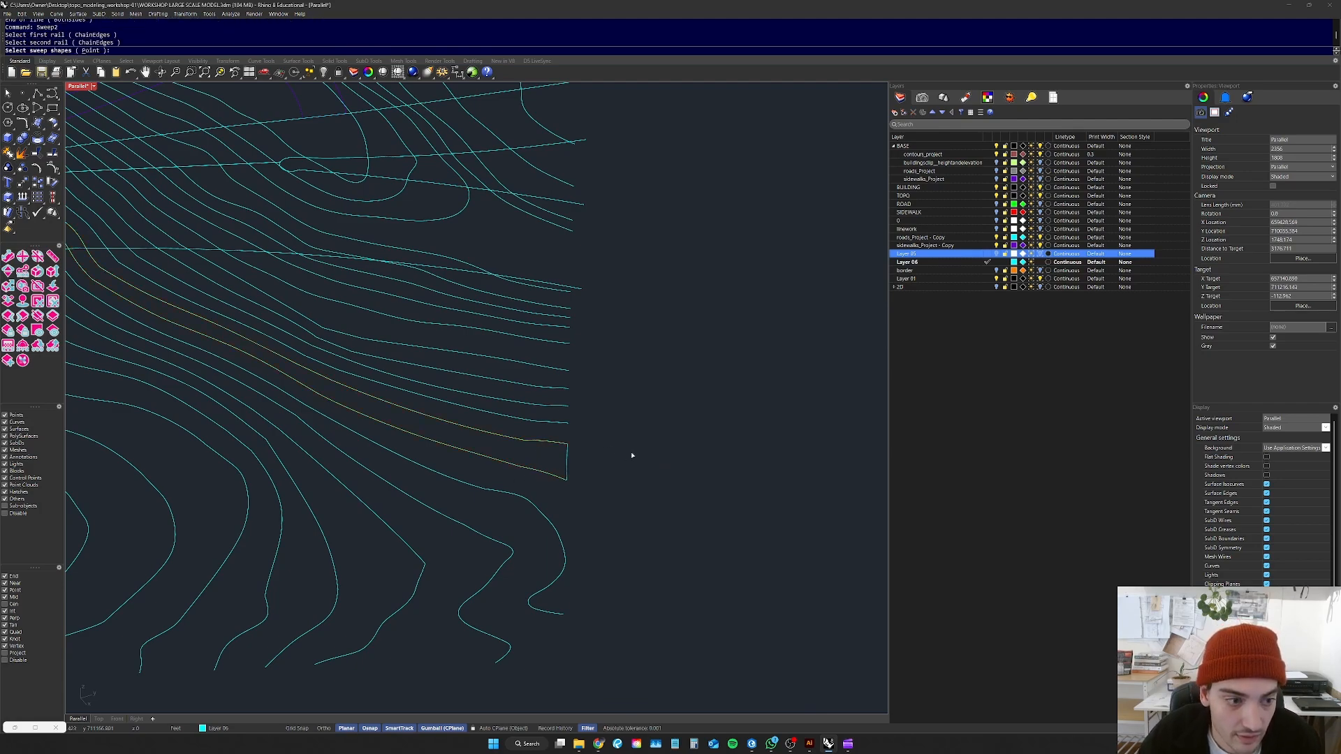
{"action": "scroll", "coordinate": [626, 454], "scroll_direction": "down", "scroll_amount": 5}
{"action": "scroll", "coordinate": [485, 408], "scroll_direction": "up", "scroll_amount": 2}
{"action": "scroll", "coordinate": [615, 461], "scroll_direction": "up", "scroll_amount": 3}
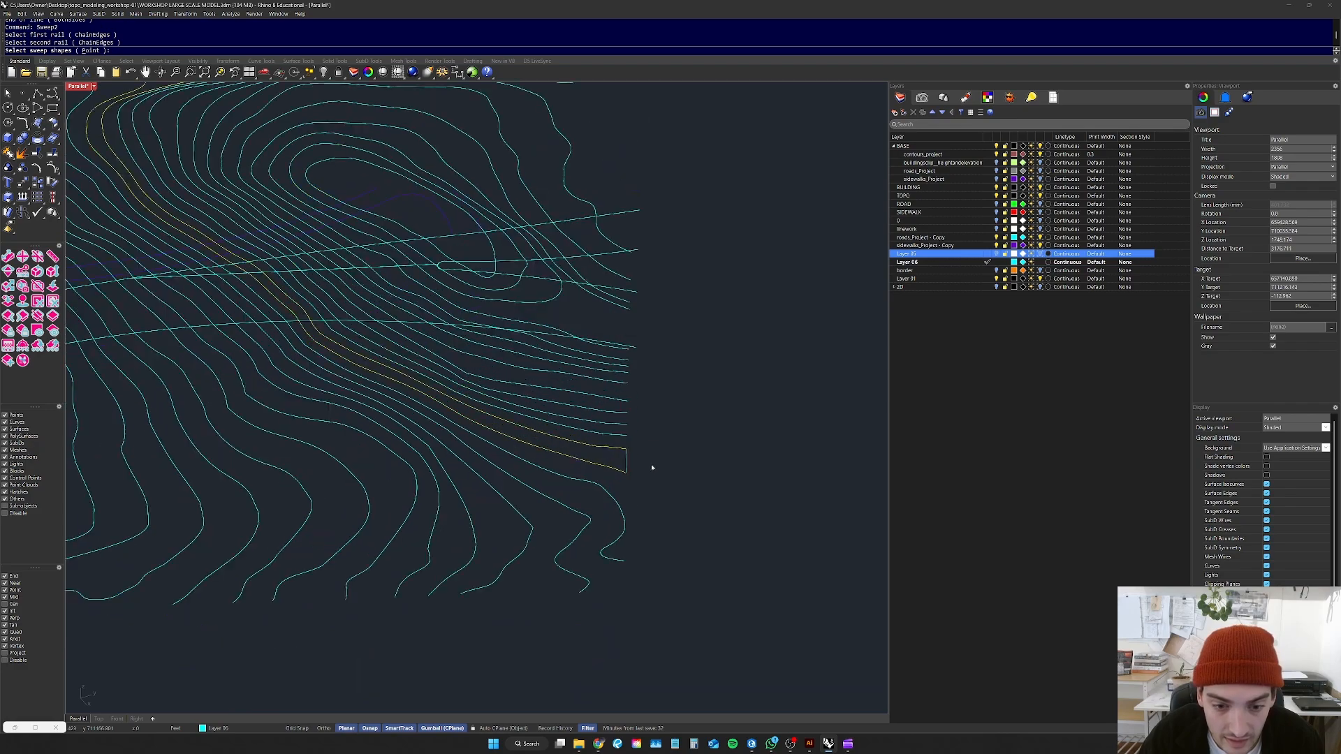
{"action": "left_click", "coordinate": [617, 462]}
{"action": "key", "text": "Return"}
Step: Preview the Sweep2 surface and examine how its isocurves run between the two contours along the whole strip
{"action": "scroll", "coordinate": [616, 454], "scroll_direction": "down", "scroll_amount": 6}
{"action": "right_click_drag", "start_coordinate": [433, 363], "coordinate": [538, 418]}
{"action": "scroll", "coordinate": [538, 418], "scroll_direction": "up", "scroll_amount": 3}
{"action": "right_click_drag", "start_coordinate": [505, 376], "coordinate": [491, 322]}
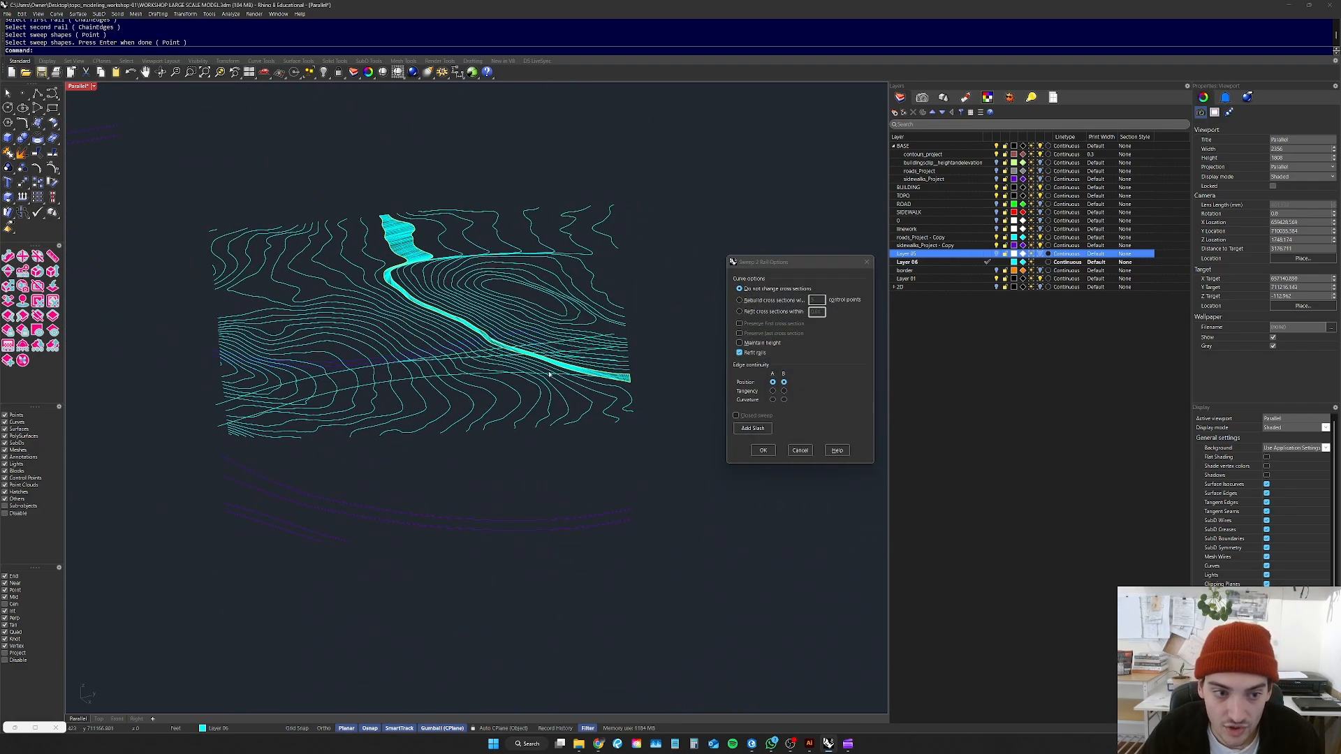
{"action": "scroll", "coordinate": [350, 262], "scroll_direction": "down", "scroll_amount": 3}
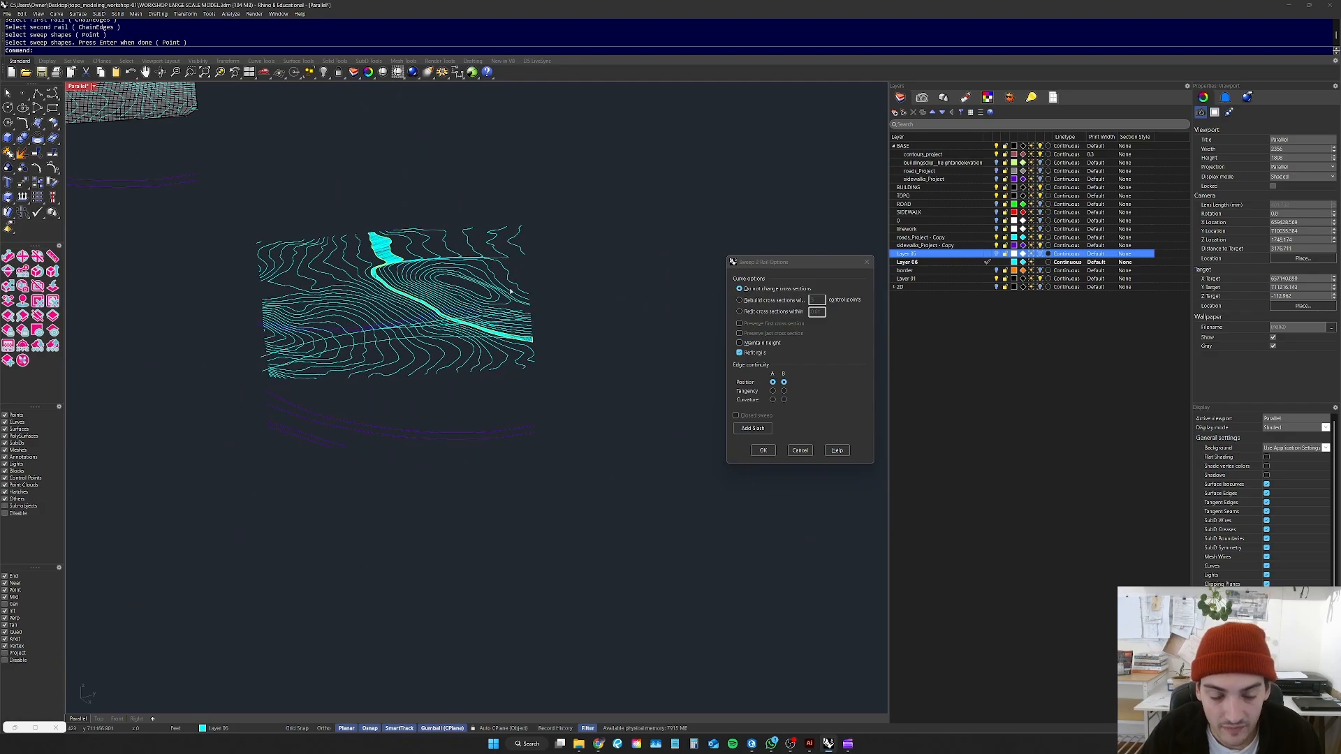
{"action": "scroll", "coordinate": [511, 291], "scroll_direction": "up", "scroll_amount": 10}
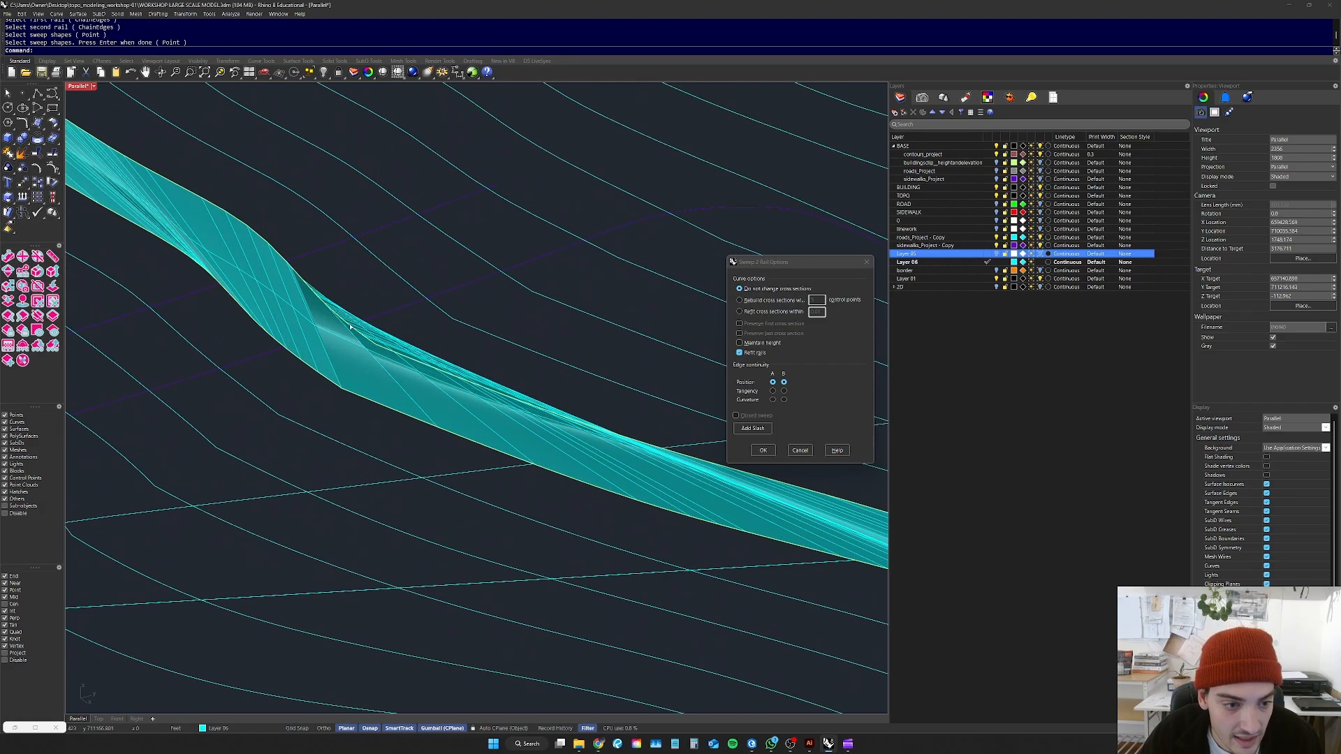
{"action": "scroll", "coordinate": [344, 332], "scroll_direction": "up", "scroll_amount": 4}
{"action": "middle_click", "coordinate": [341, 332]}
{"action": "scroll", "coordinate": [342, 332], "scroll_direction": "up", "scroll_amount": 3}
{"action": "right_click_drag", "start_coordinate": [342, 333], "coordinate": [480, 339]}
{"action": "scroll", "coordinate": [479, 340], "scroll_direction": "up", "scroll_amount": 10}
{"action": "right_click_drag", "start_coordinate": [551, 378], "coordinate": [535, 403]}
{"action": "scroll", "coordinate": [500, 378], "scroll_direction": "down", "scroll_amount": 5}
{"action": "scroll", "coordinate": [527, 398], "scroll_direction": "down", "scroll_amount": 5}
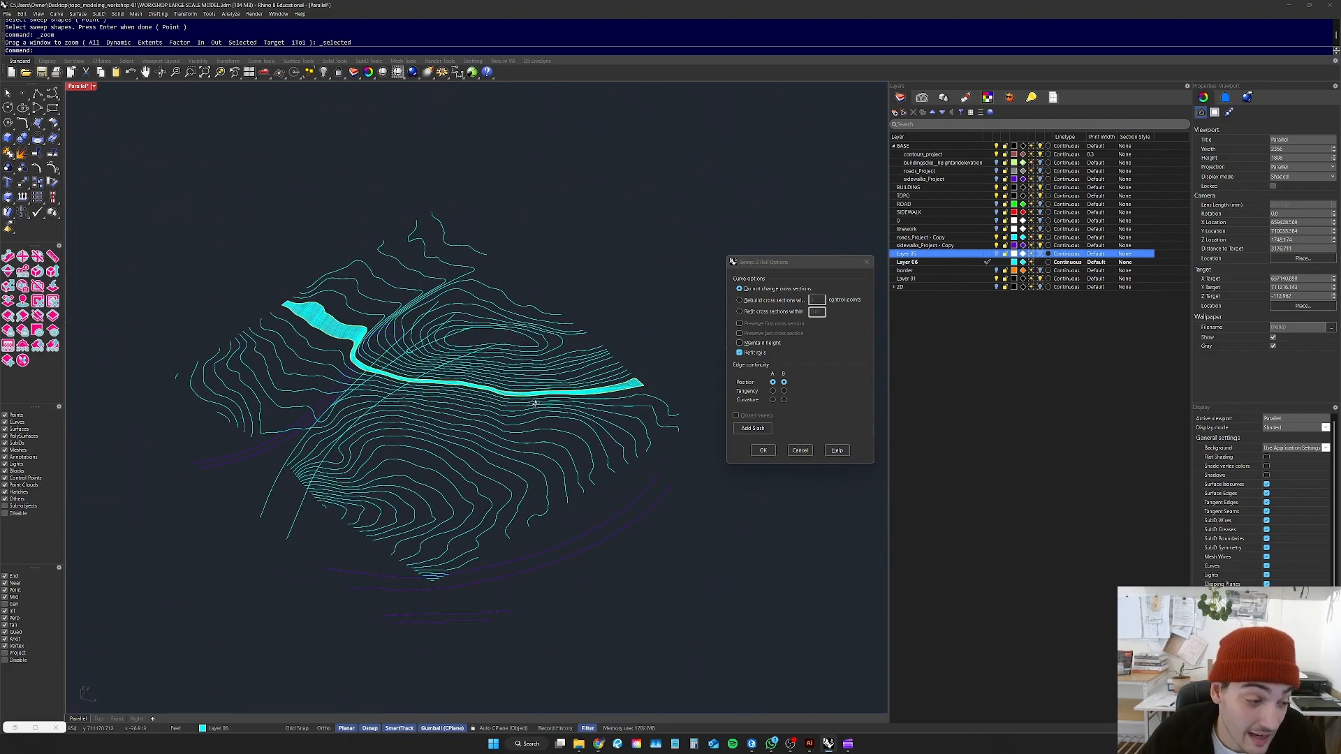
{"action": "scroll", "coordinate": [419, 377], "scroll_direction": "up", "scroll_amount": 5}
{"action": "scroll", "coordinate": [416, 374], "scroll_direction": "down", "scroll_amount": 3}
{"action": "scroll", "coordinate": [431, 377], "scroll_direction": "down", "scroll_amount": 3}
{"action": "right_click_drag", "start_coordinate": [431, 377], "coordinate": [429, 380]}
{"action": "scroll", "coordinate": [498, 372], "scroll_direction": "up", "scroll_amount": 3}
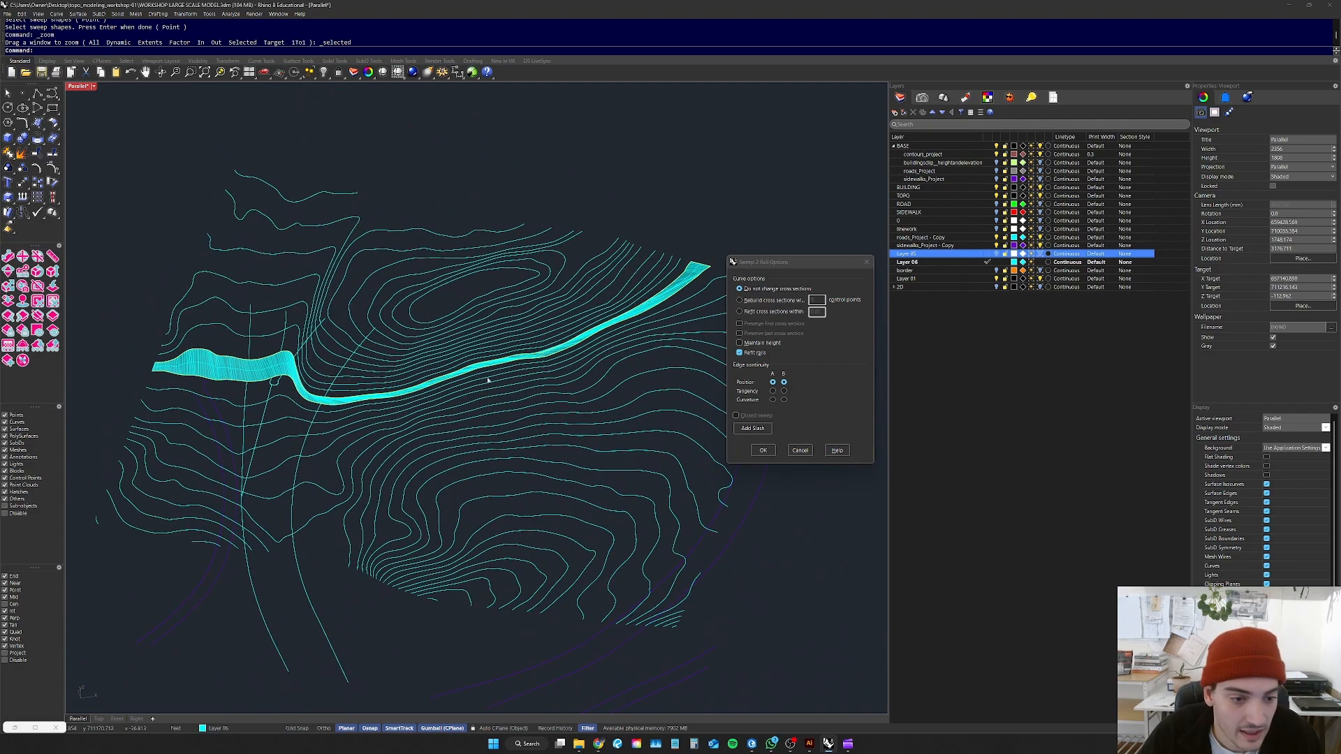
{"action": "scroll", "coordinate": [468, 378], "scroll_direction": "up", "scroll_amount": 3}
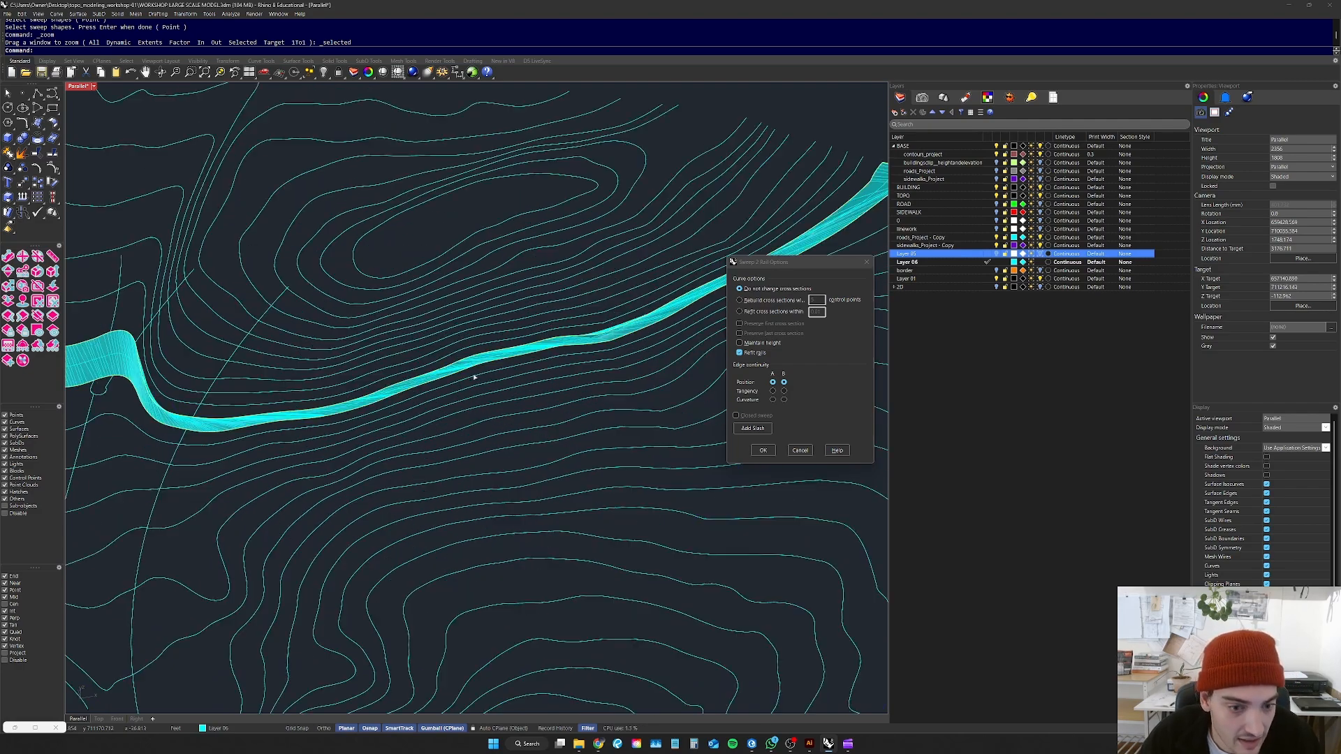
{"action": "scroll", "coordinate": [463, 380], "scroll_direction": "down", "scroll_amount": 4}
{"action": "scroll", "coordinate": [419, 391], "scroll_direction": "up", "scroll_amount": 5}
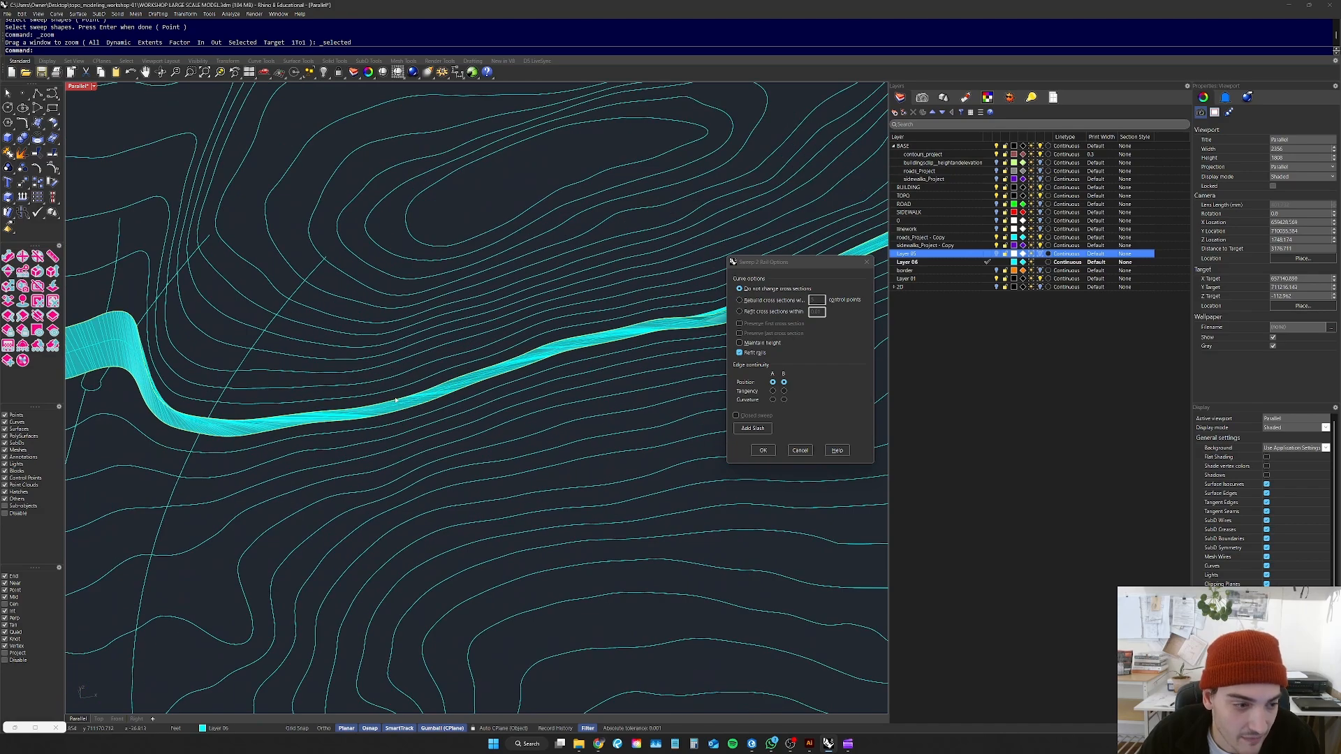
{"action": "scroll", "coordinate": [395, 400], "scroll_direction": "down", "scroll_amount": 4}
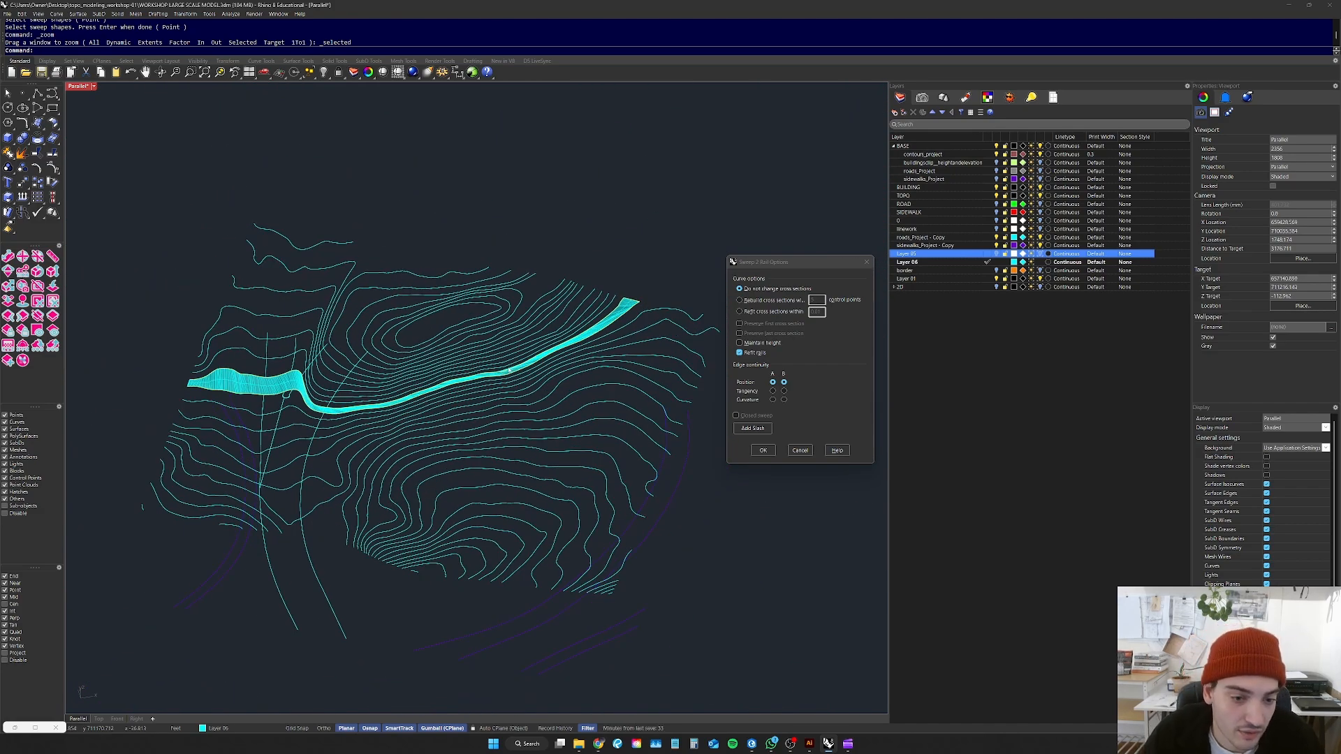
{"action": "scroll", "coordinate": [510, 369], "scroll_direction": "up", "scroll_amount": 5}
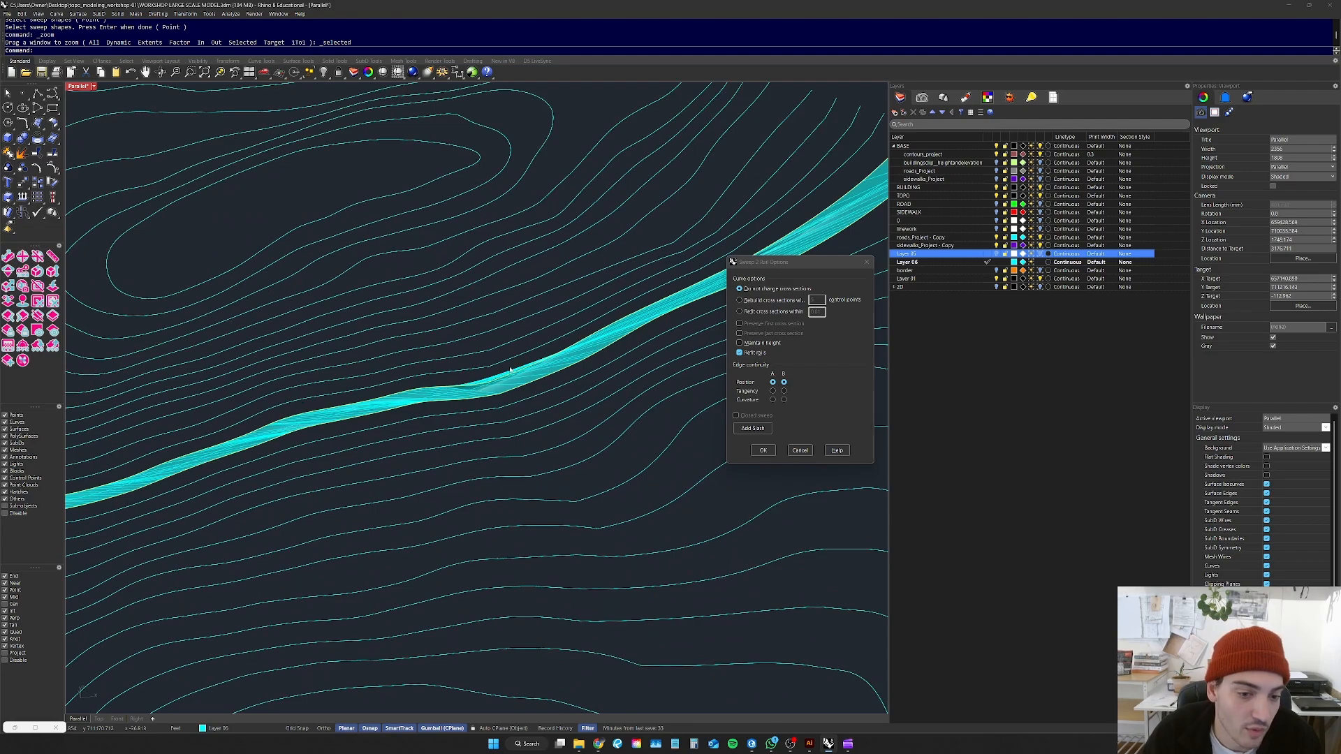
Step: Add two slashes to the sweep, each joining opposite points on the two contour rails along the narrow part of the strip
{"action": "left_click", "coordinate": [752, 428]}
{"action": "scroll", "coordinate": [389, 398], "scroll_direction": "down", "scroll_amount": 4}
{"action": "scroll", "coordinate": [461, 389], "scroll_direction": "up", "scroll_amount": 6}
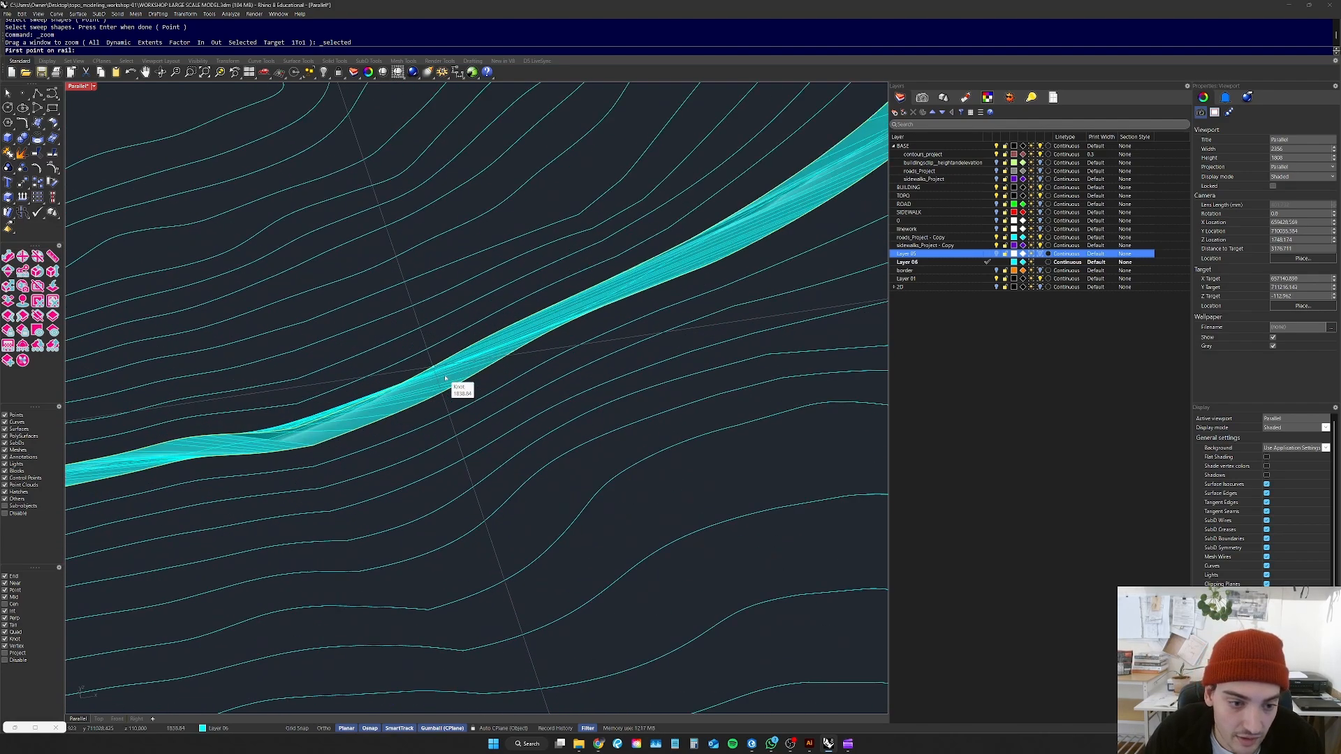
{"action": "scroll", "coordinate": [500, 368], "scroll_direction": "up", "scroll_amount": 1}
{"action": "left_click", "coordinate": [450, 285]}
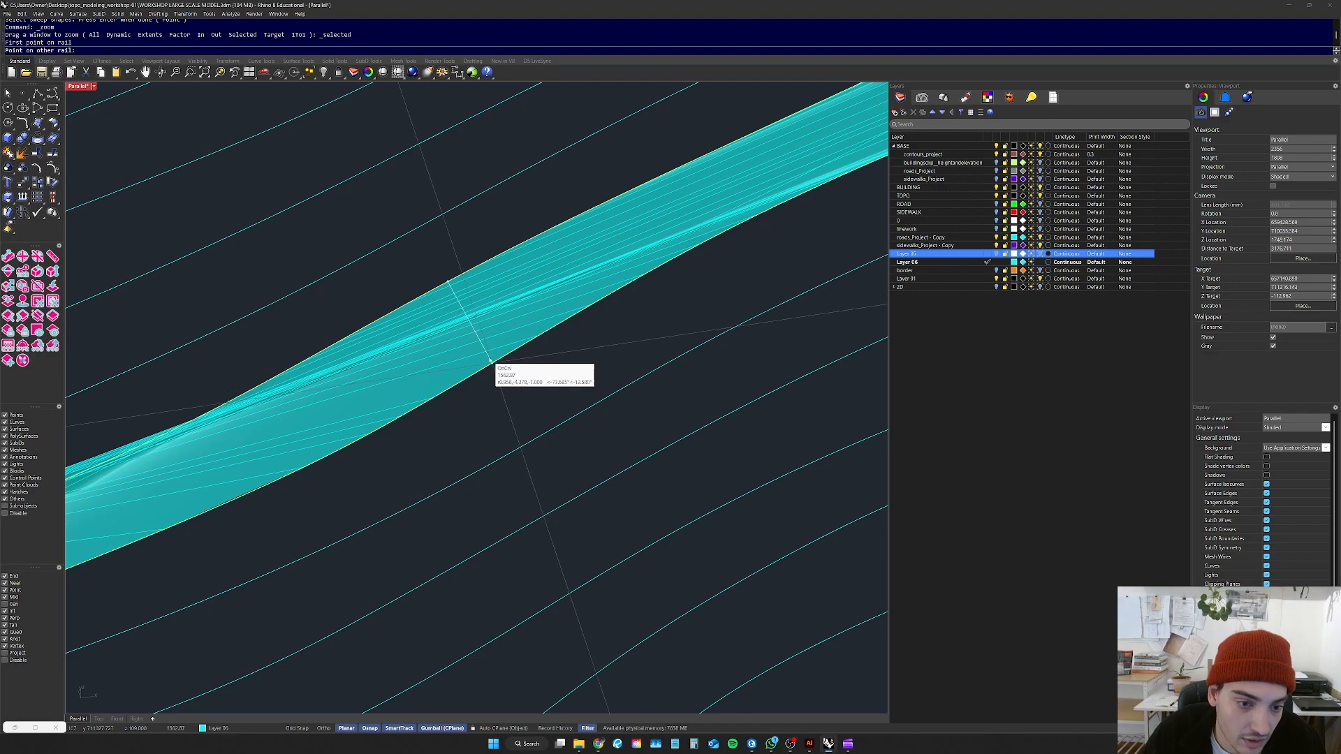
{"action": "left_click", "coordinate": [490, 368]}
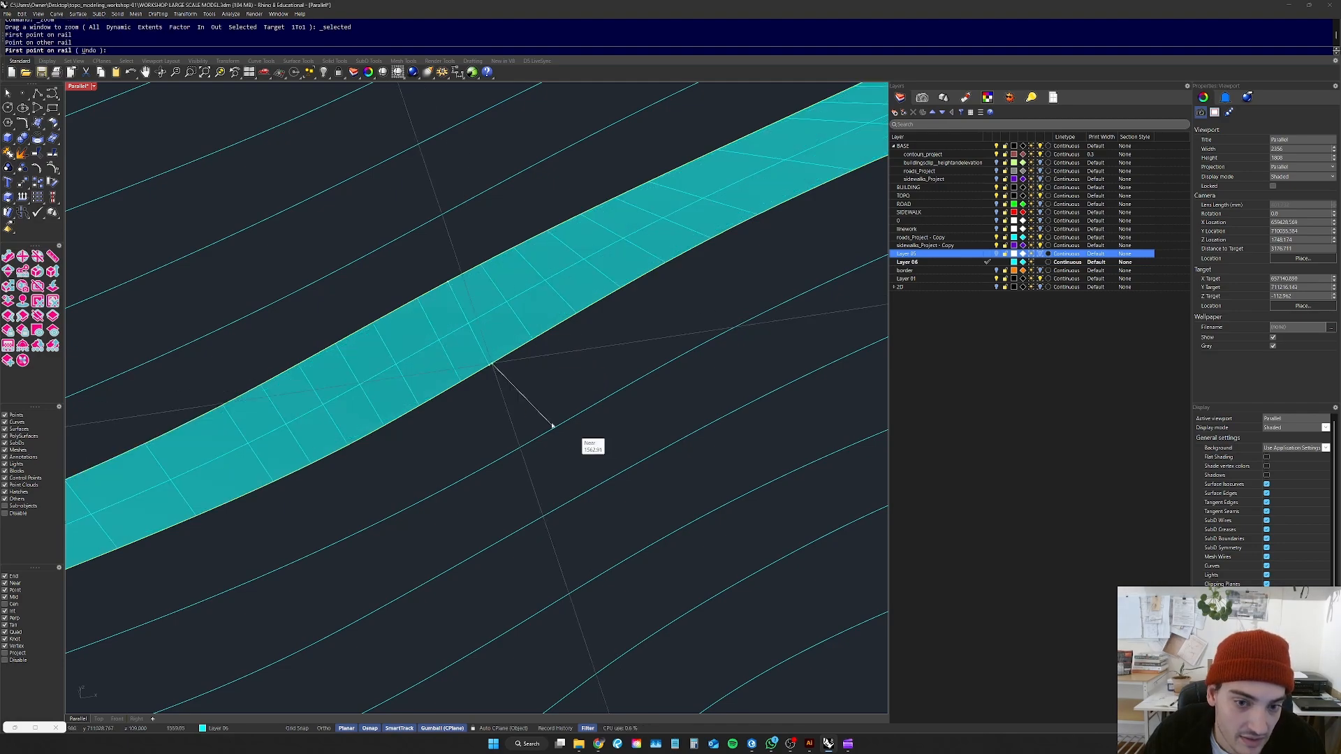
{"action": "scroll", "coordinate": [581, 434], "scroll_direction": "down", "scroll_amount": 4}
{"action": "scroll", "coordinate": [831, 231], "scroll_direction": "up", "scroll_amount": 4}
{"action": "left_click", "coordinate": [624, 203]}
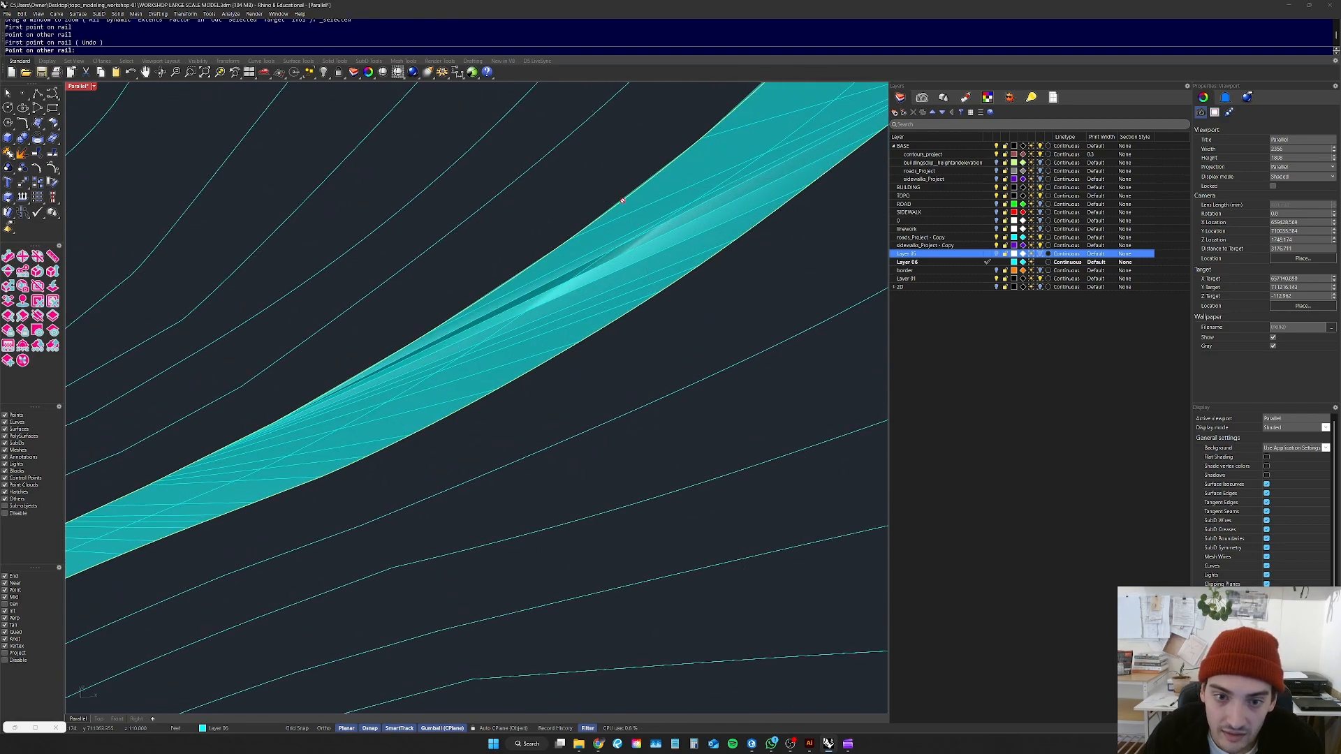
{"action": "left_click", "coordinate": [655, 305]}
Step: Add a third slash across the two rails where the narrow strip's isocurves still run slanted
{"action": "scroll", "coordinate": [579, 272], "scroll_direction": "down", "scroll_amount": 5}
{"action": "scroll", "coordinate": [670, 416], "scroll_direction": "down", "scroll_amount": 3}
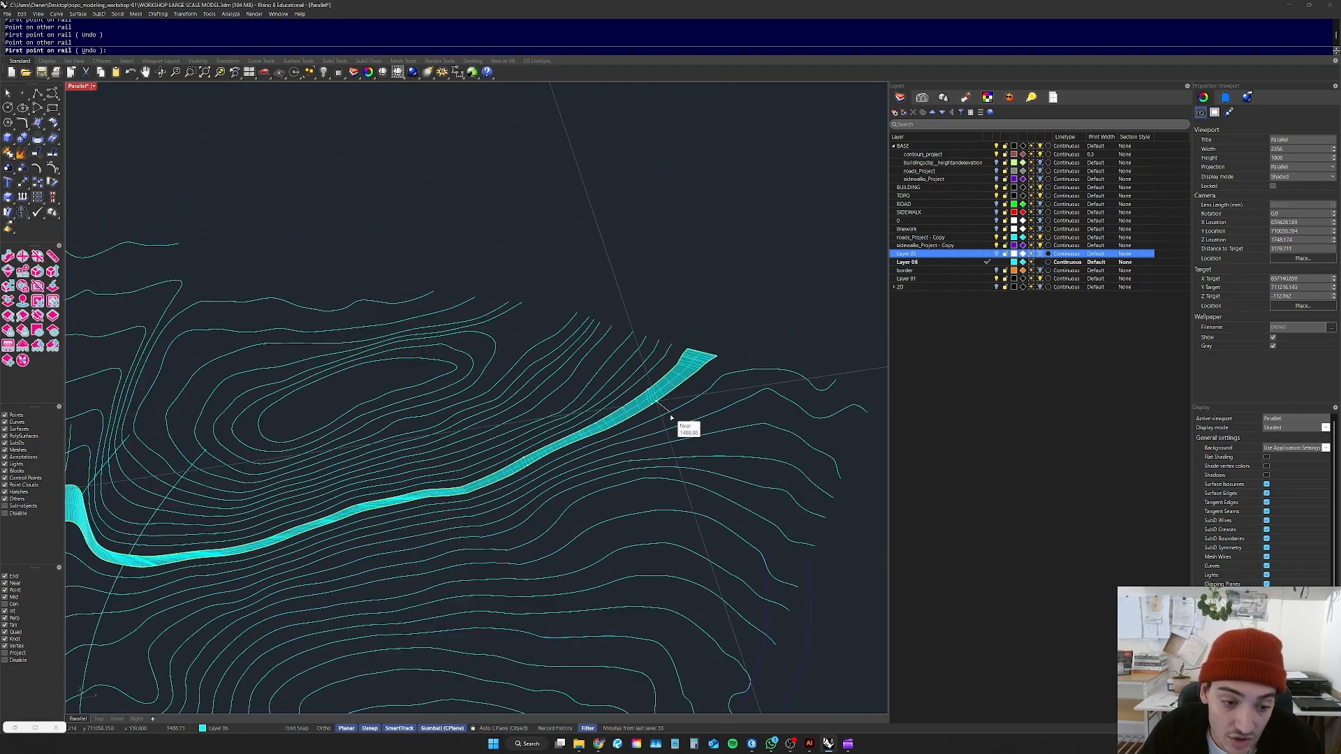
{"action": "scroll", "coordinate": [548, 474], "scroll_direction": "up", "scroll_amount": 4}
{"action": "scroll", "coordinate": [713, 399], "scroll_direction": "down", "scroll_amount": 2}
{"action": "scroll", "coordinate": [713, 398], "scroll_direction": "up", "scroll_amount": 4}
{"action": "left_click", "coordinate": [579, 343]}
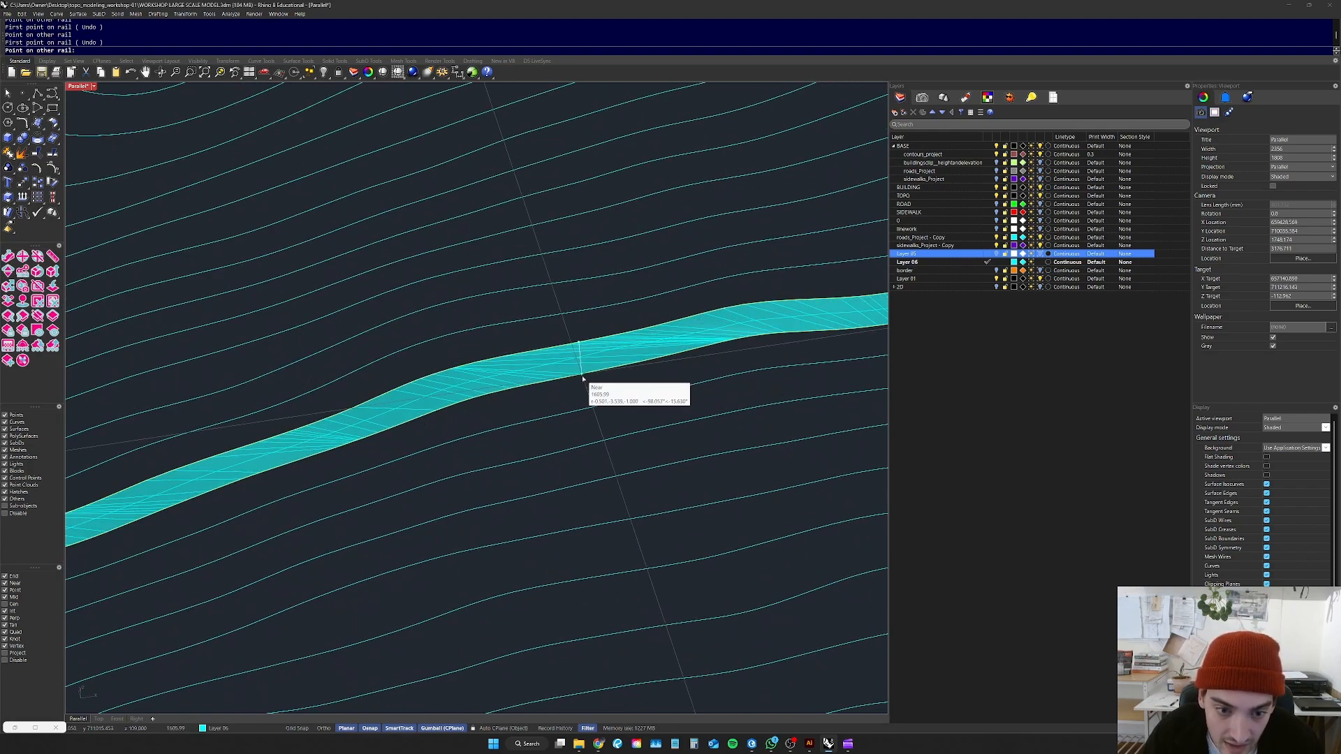
{"action": "left_click", "coordinate": [582, 377]}
Step: Add a slash across the rails at the strip's sharp bend and create the swept surface
{"action": "scroll", "coordinate": [590, 381], "scroll_direction": "down", "scroll_amount": 4}
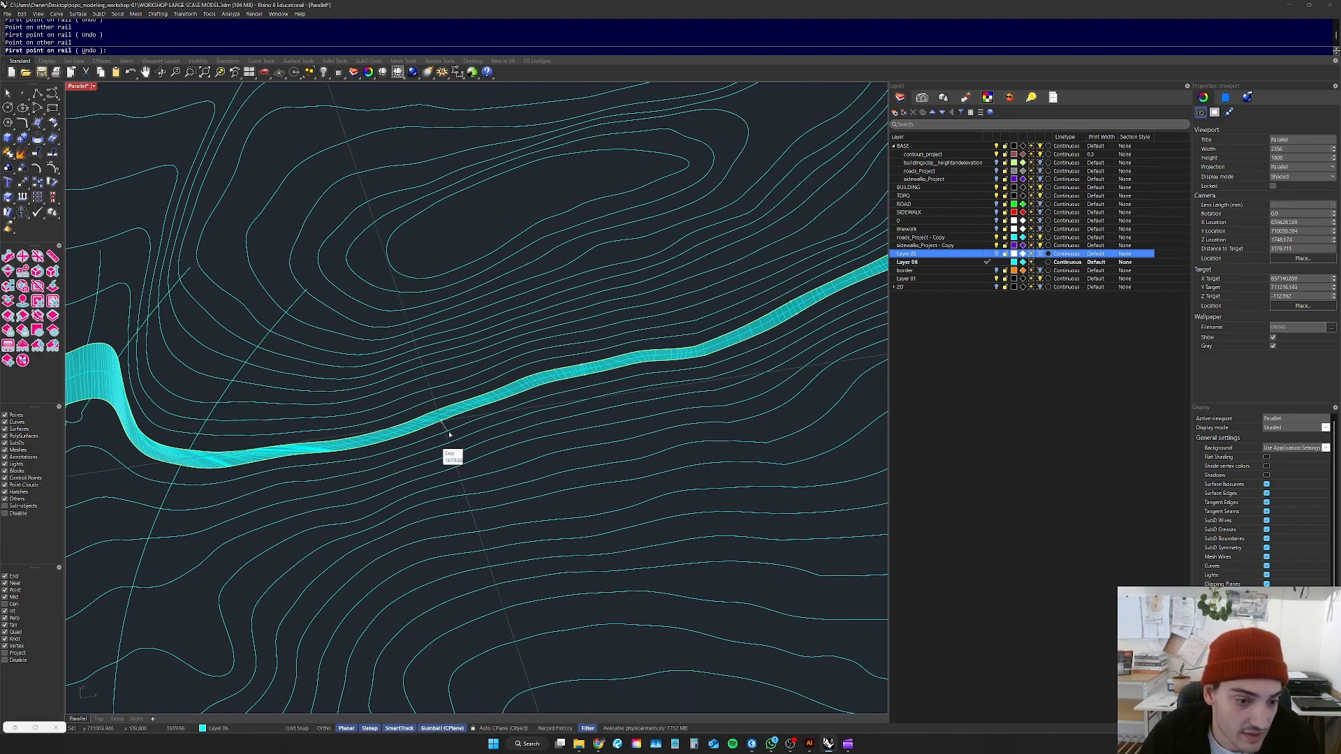
{"action": "scroll", "coordinate": [435, 444], "scroll_direction": "down", "scroll_amount": 5}
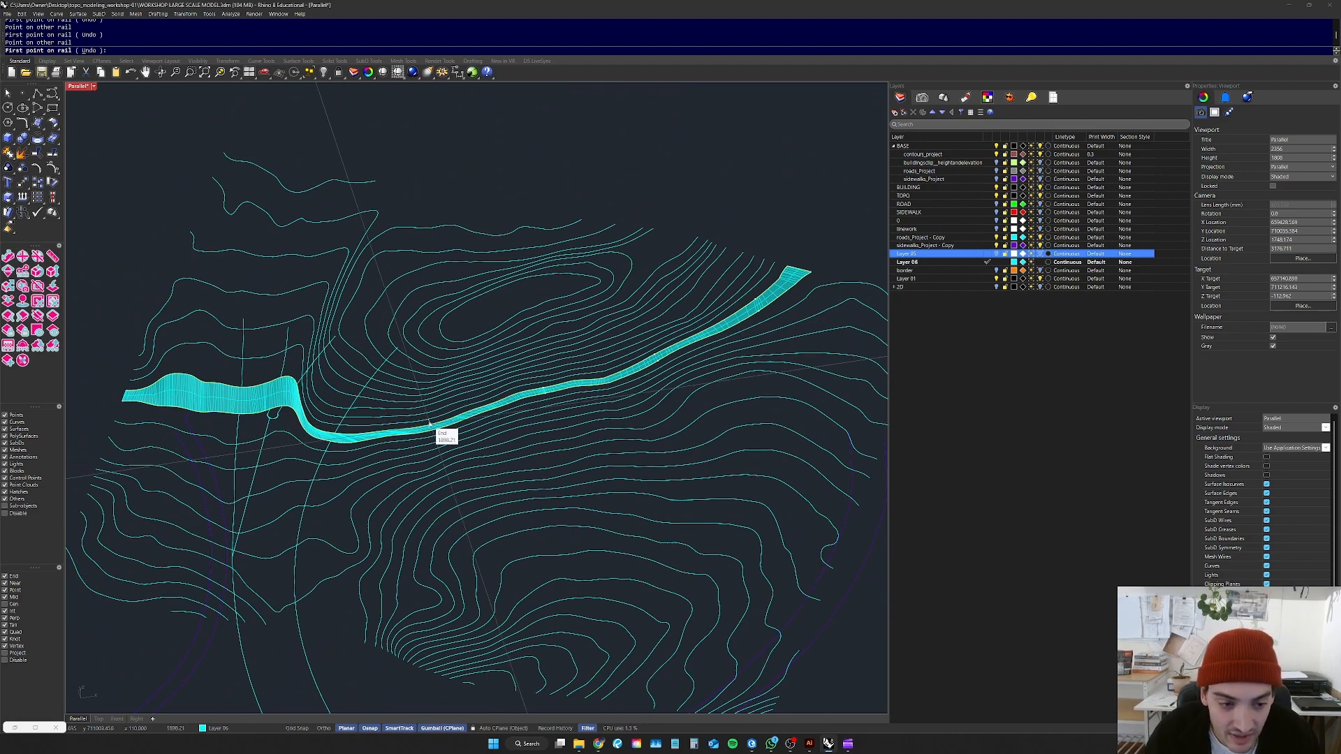
{"action": "scroll", "coordinate": [429, 423], "scroll_direction": "up", "scroll_amount": 5}
{"action": "scroll", "coordinate": [477, 406], "scroll_direction": "up", "scroll_amount": 3}
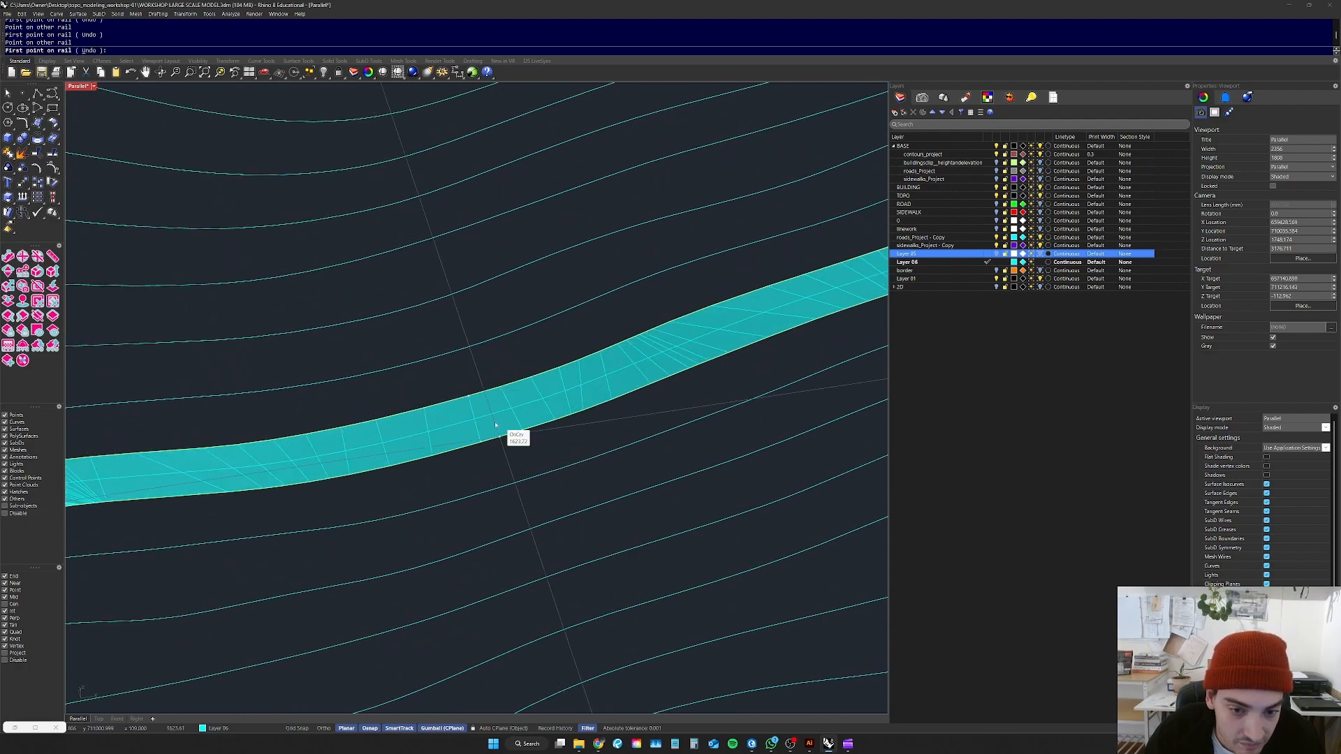
{"action": "scroll", "coordinate": [607, 433], "scroll_direction": "down", "scroll_amount": 5}
{"action": "scroll", "coordinate": [363, 419], "scroll_direction": "up", "scroll_amount": 6}
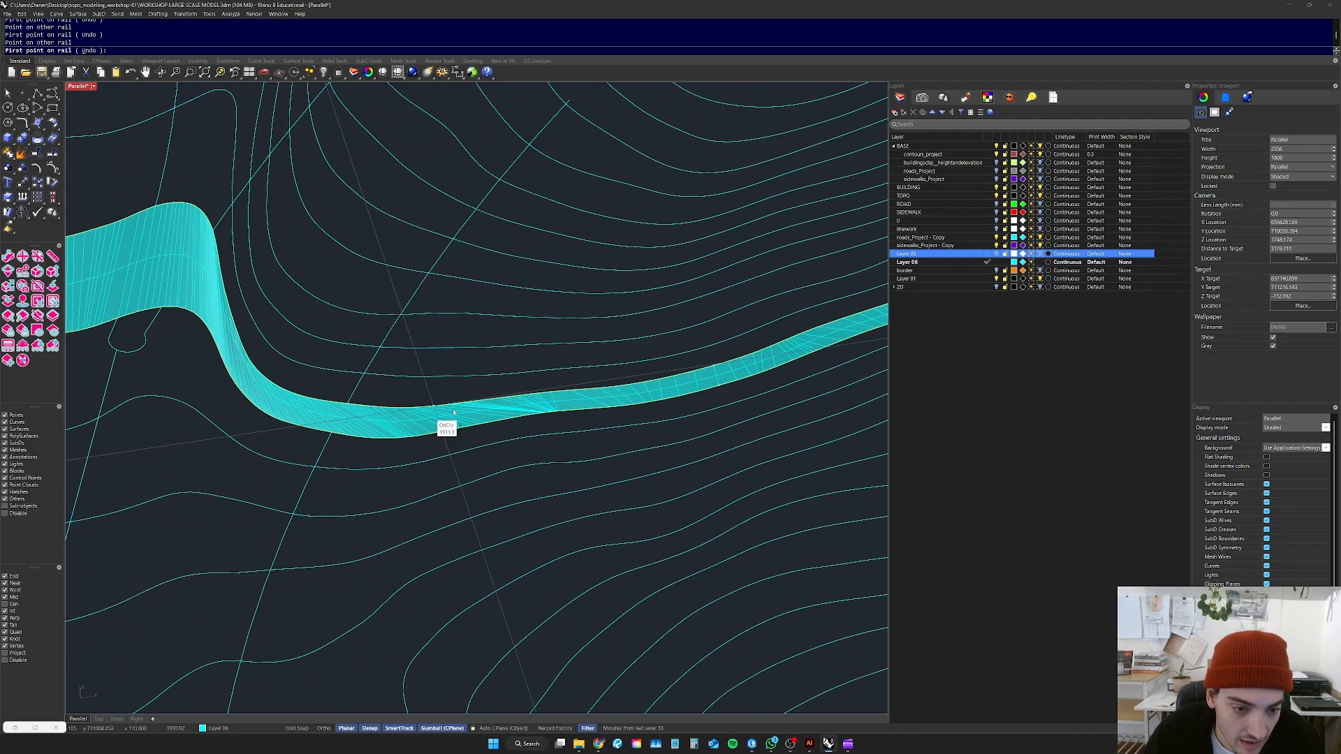
{"action": "scroll", "coordinate": [427, 417], "scroll_direction": "up", "scroll_amount": 3}
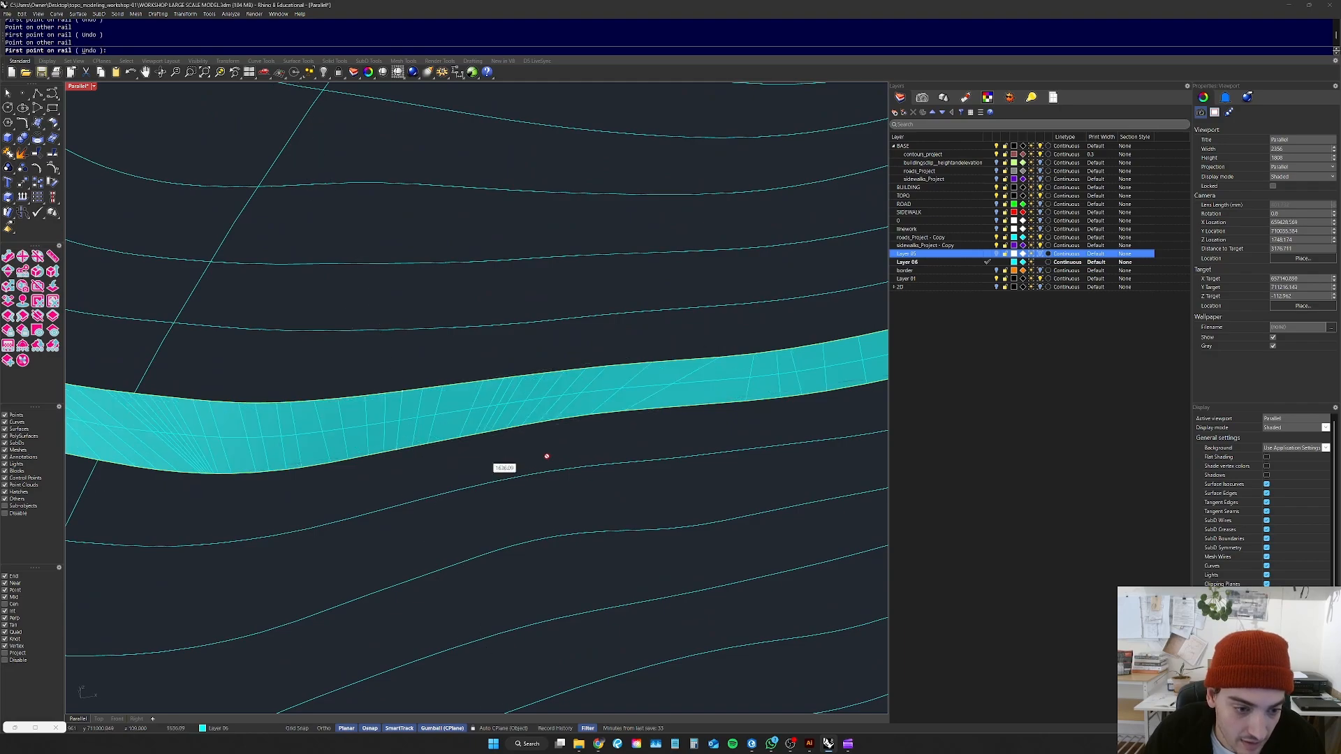
{"action": "scroll", "coordinate": [555, 452], "scroll_direction": "down", "scroll_amount": 6}
{"action": "scroll", "coordinate": [458, 446], "scroll_direction": "up", "scroll_amount": 5}
{"action": "left_click", "coordinate": [456, 430]}
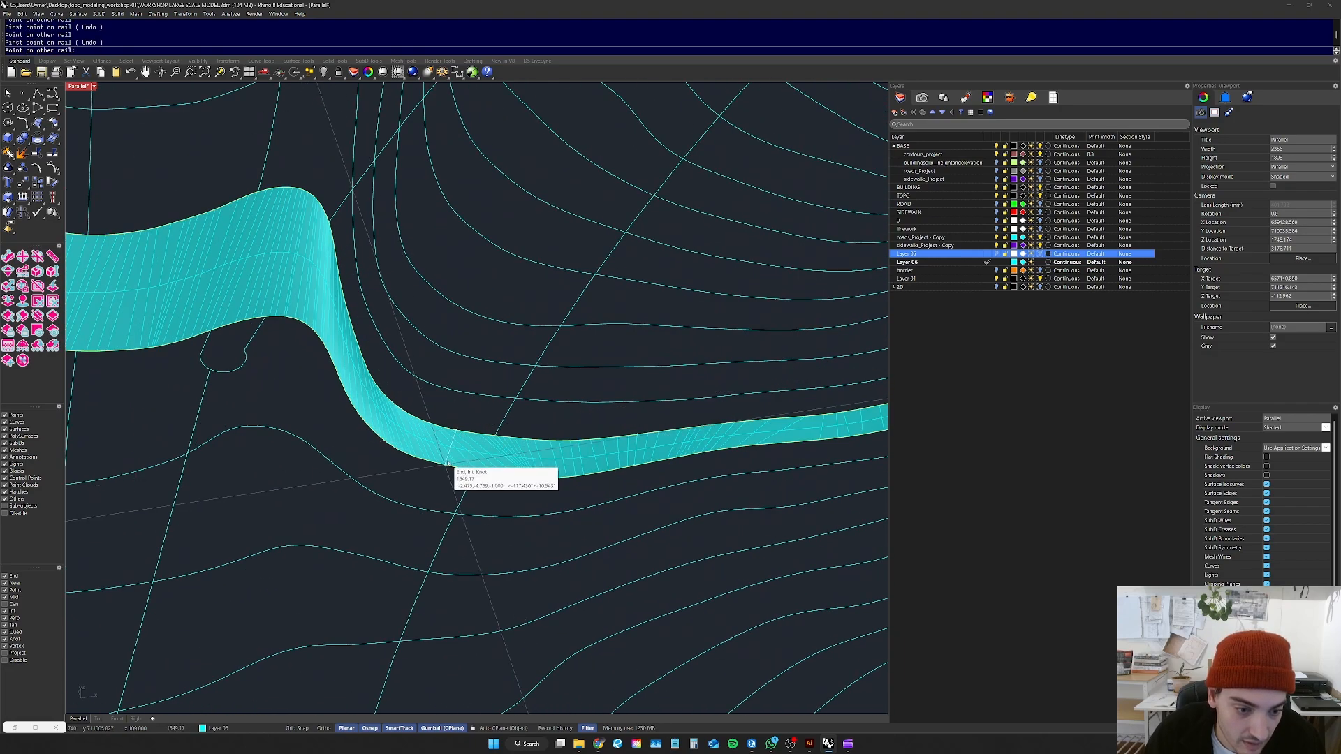
{"action": "left_click", "coordinate": [448, 463]}
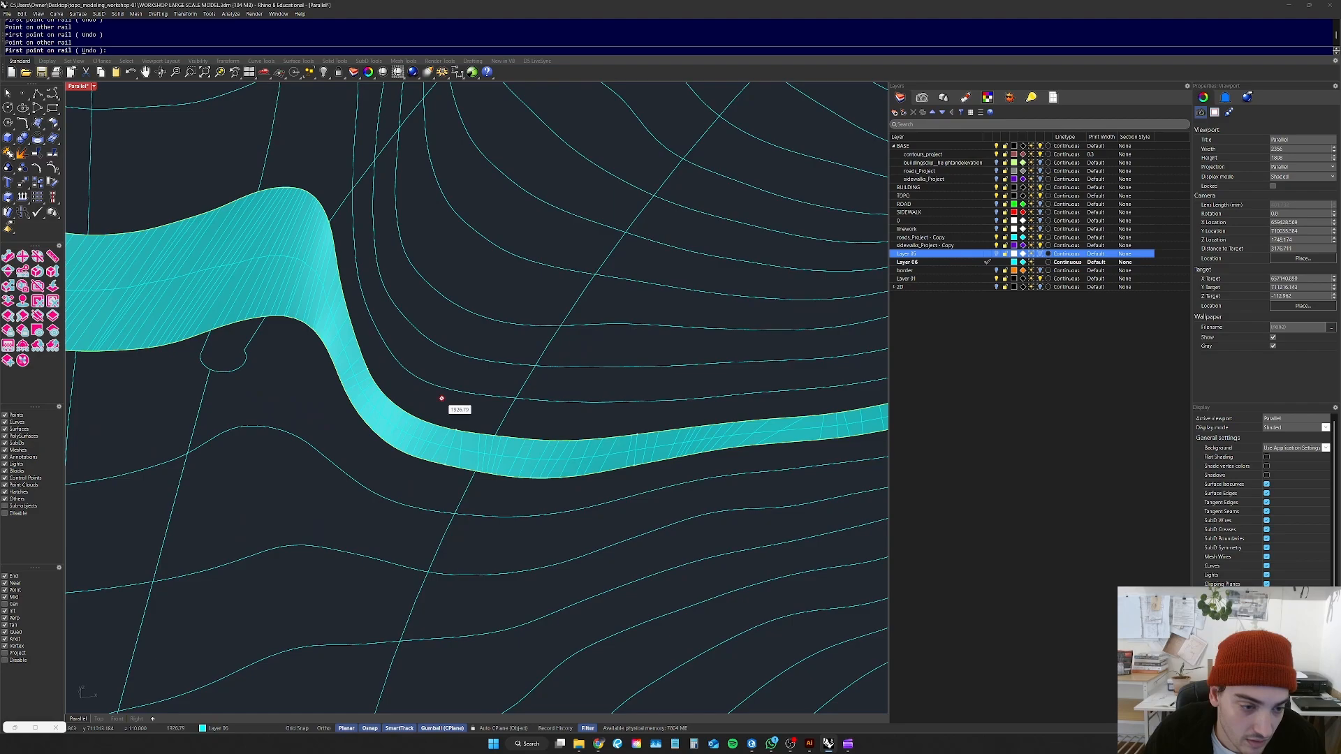
{"action": "scroll", "coordinate": [440, 398], "scroll_direction": "down", "scroll_amount": 3}
{"action": "scroll", "coordinate": [311, 352], "scroll_direction": "down", "scroll_amount": 3}
{"action": "key", "text": "Return"}
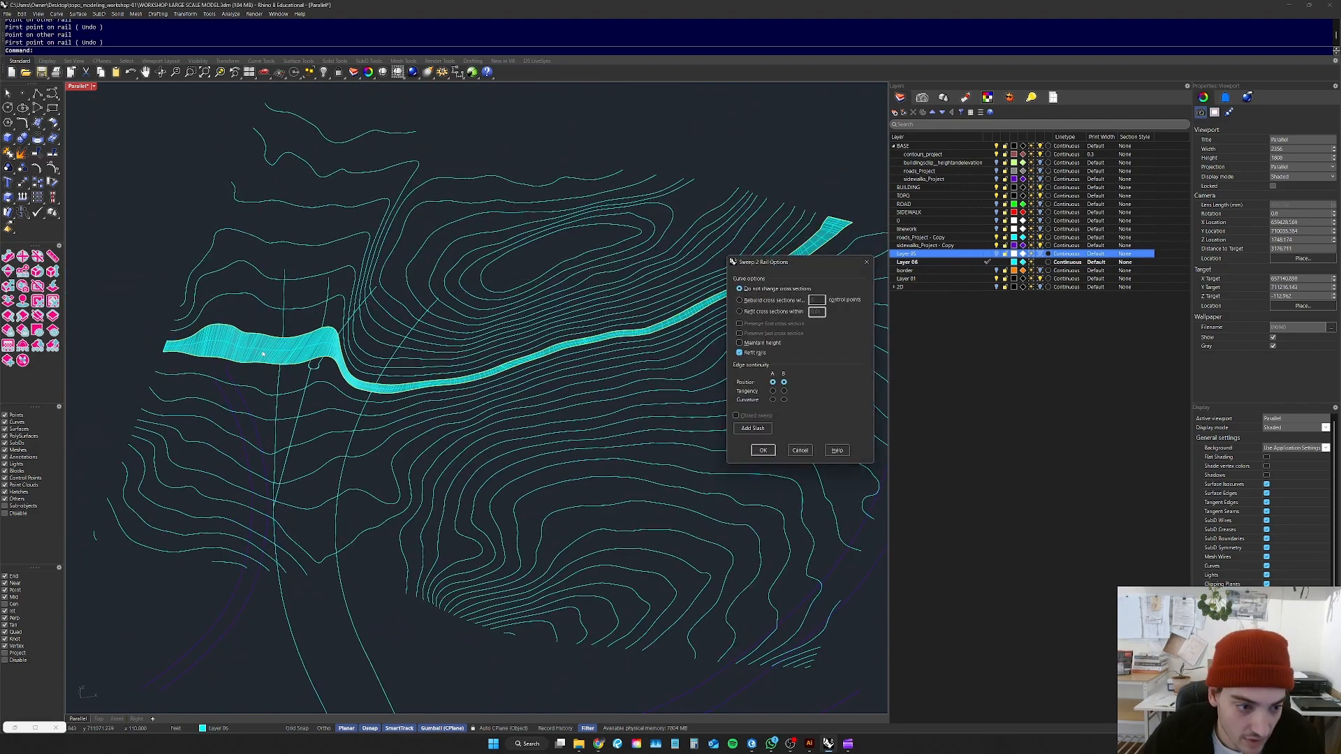
{"action": "left_click", "coordinate": [763, 451]}
Step: Zoom to the swept surface and examine its narrow end and wide end against the neighbouring contours
{"action": "scroll", "coordinate": [688, 261], "scroll_direction": "down", "scroll_amount": 3}
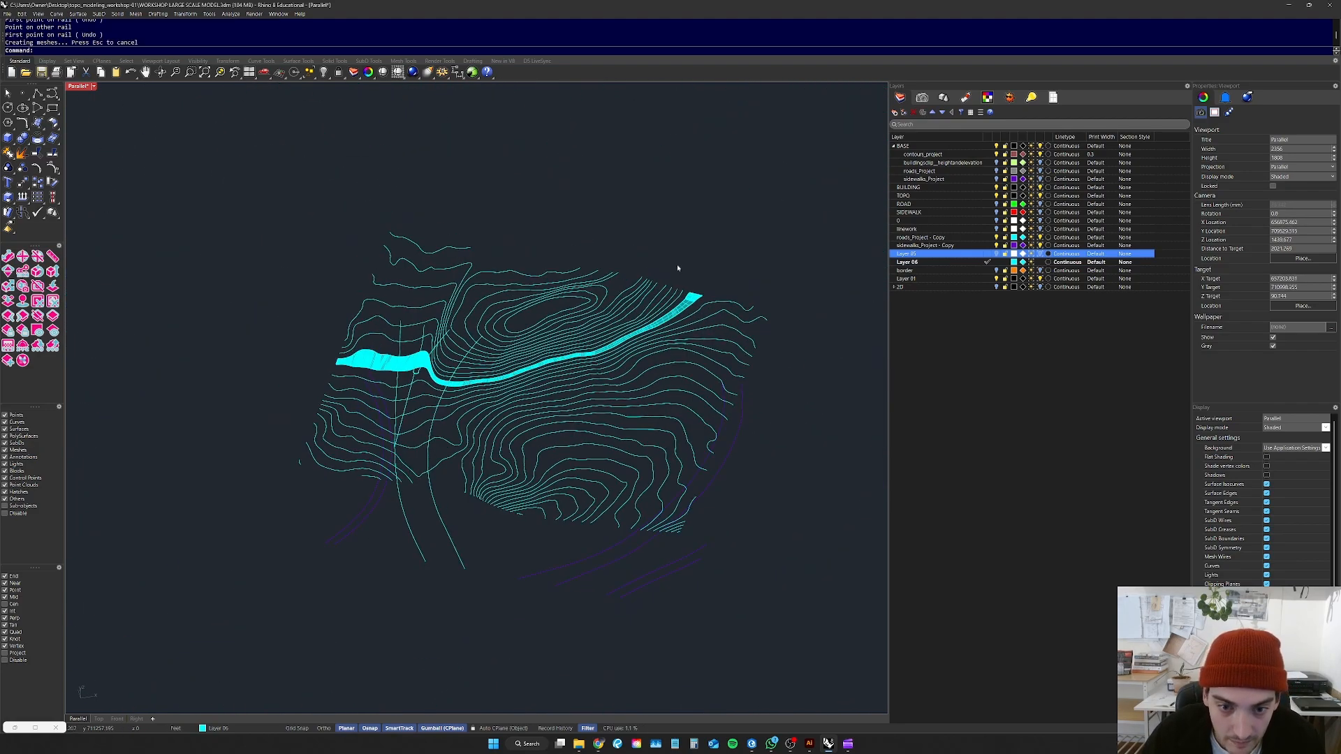
{"action": "scroll", "coordinate": [691, 272], "scroll_direction": "up", "scroll_amount": 7}
{"action": "type", "text": "zs"}
{"action": "key", "text": "Return"}
{"action": "right_click_drag", "start_coordinate": [725, 279], "coordinate": [619, 267]}
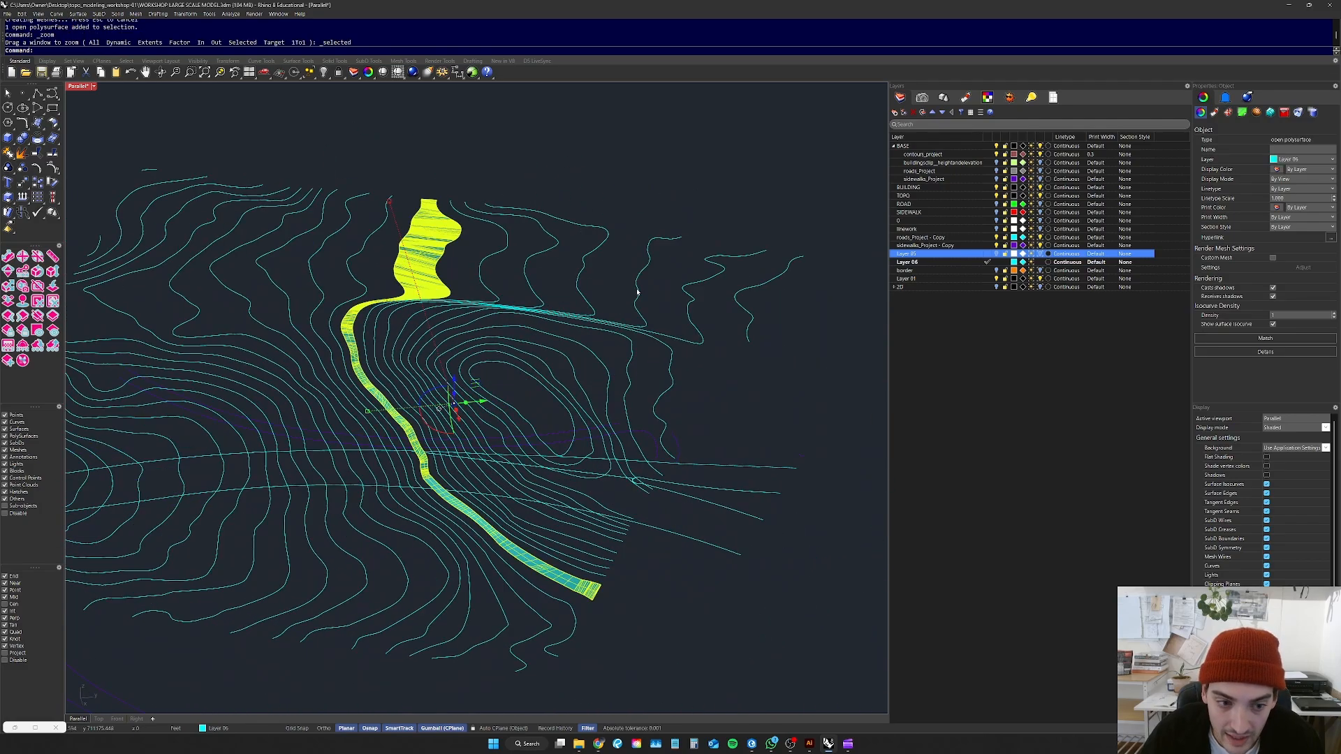
{"action": "left_click", "coordinate": [716, 545]}
{"action": "right_click_drag", "start_coordinate": [717, 544], "coordinate": [691, 477]}
{"action": "scroll", "coordinate": [651, 456], "scroll_direction": "up", "scroll_amount": 4}
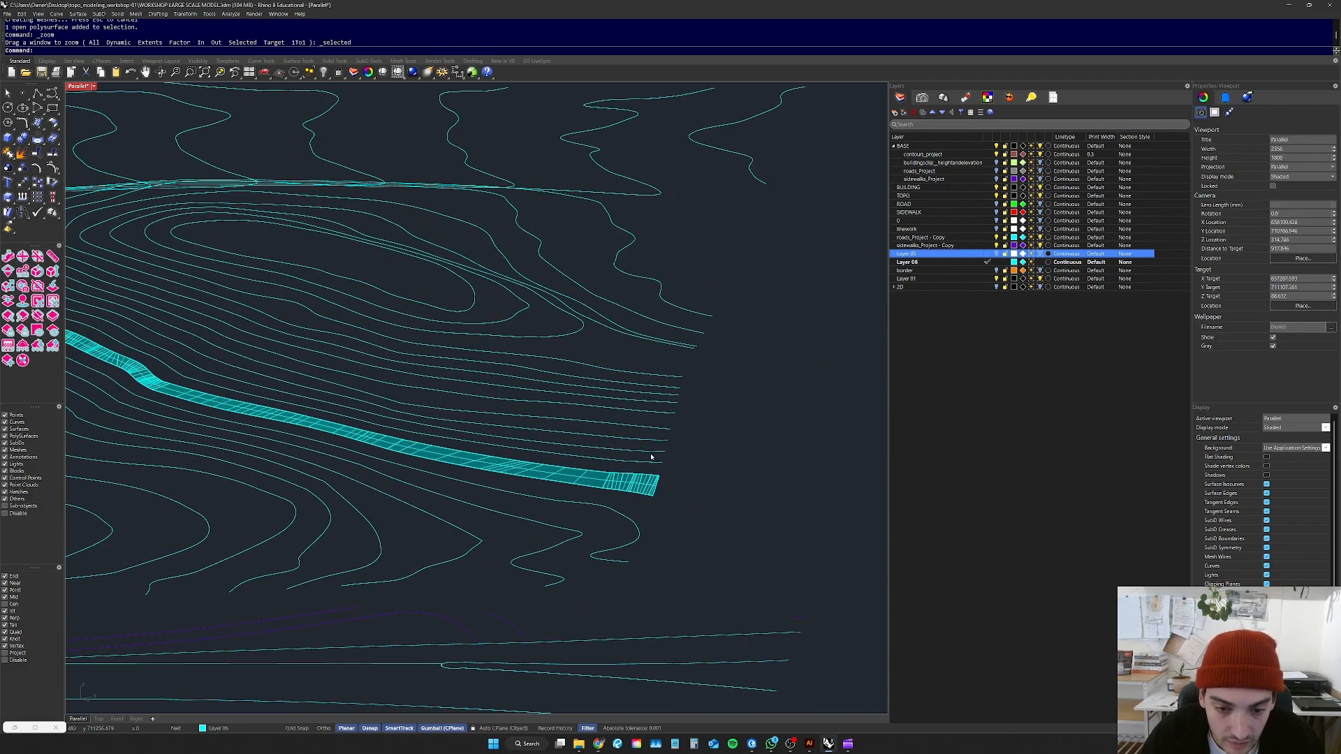
{"action": "scroll", "coordinate": [632, 415], "scroll_direction": "down", "scroll_amount": 6}
{"action": "right_click_drag", "start_coordinate": [619, 422], "coordinate": [626, 455]}
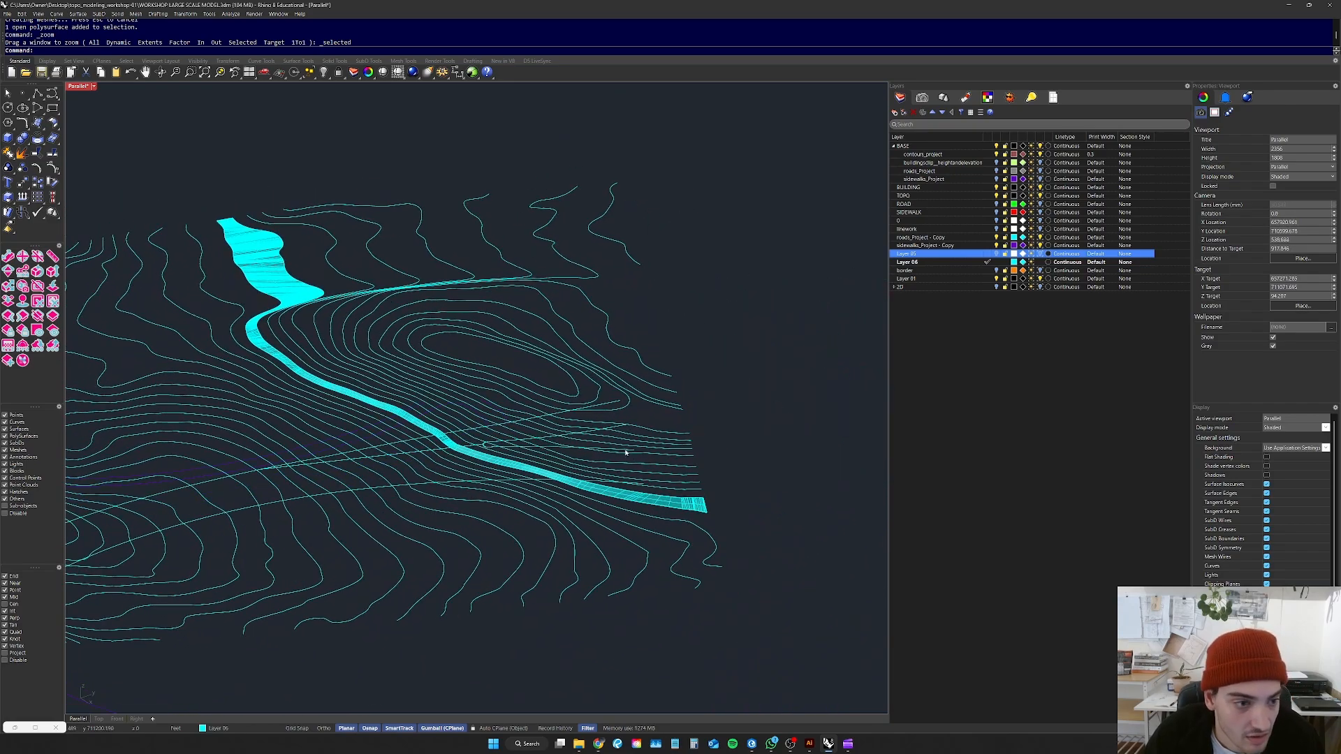
{"action": "scroll", "coordinate": [624, 455], "scroll_direction": "down", "scroll_amount": 5}
{"action": "scroll", "coordinate": [527, 423], "scroll_direction": "up", "scroll_amount": 4}
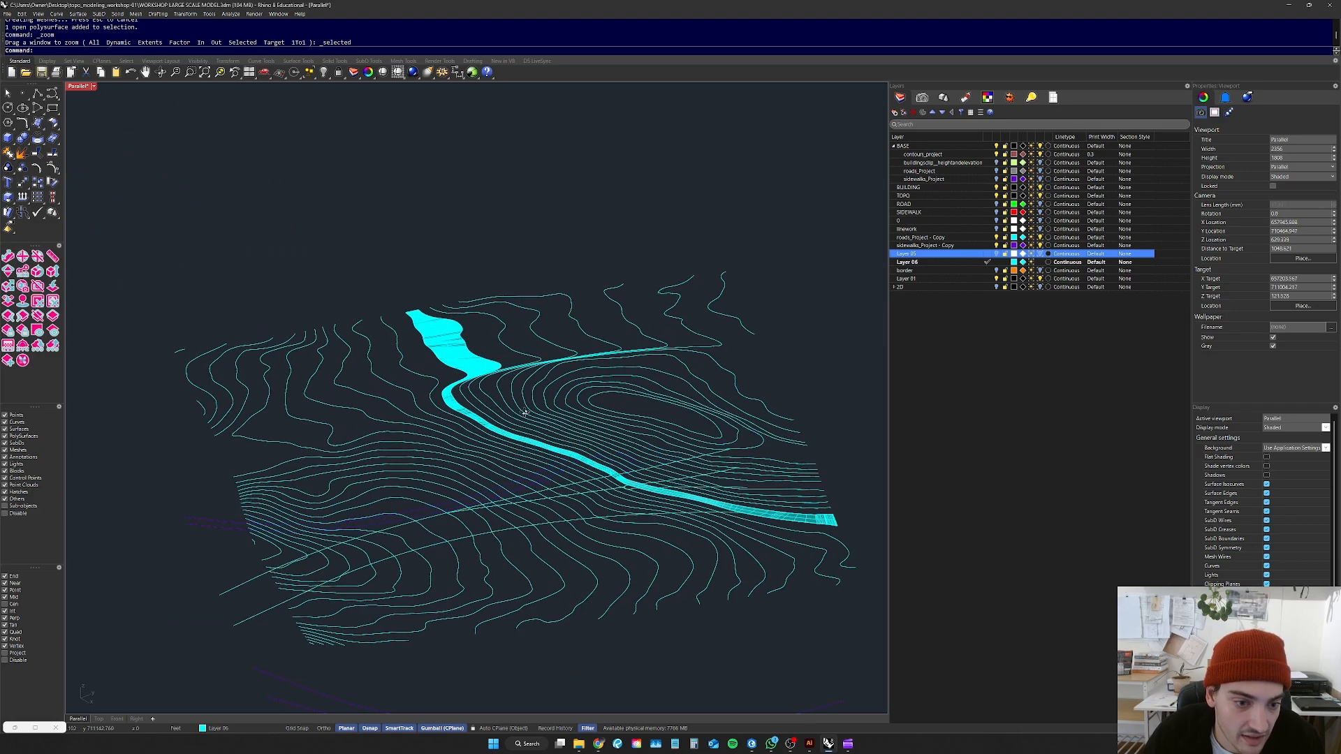
{"action": "left_click", "coordinate": [441, 337]}
{"action": "scroll", "coordinate": [452, 360], "scroll_direction": "up", "scroll_amount": 5}
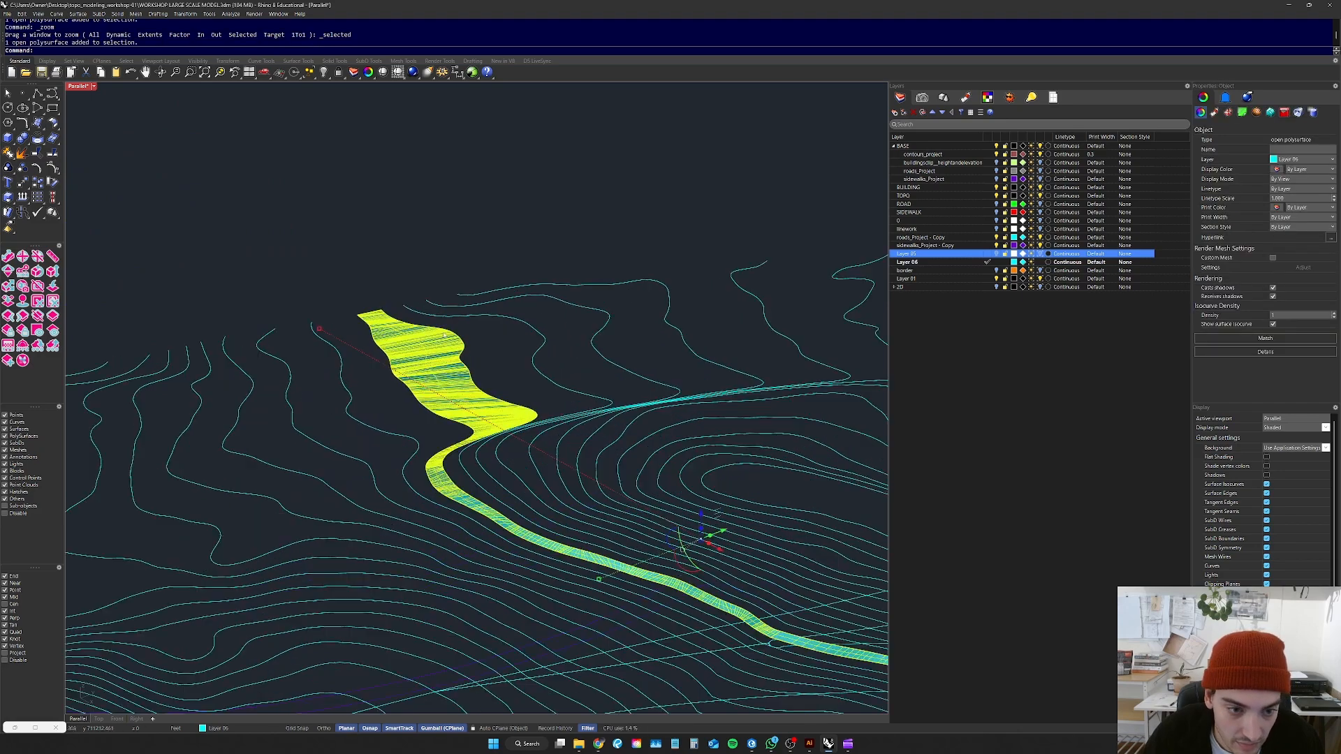
{"action": "left_click", "coordinate": [487, 365]}
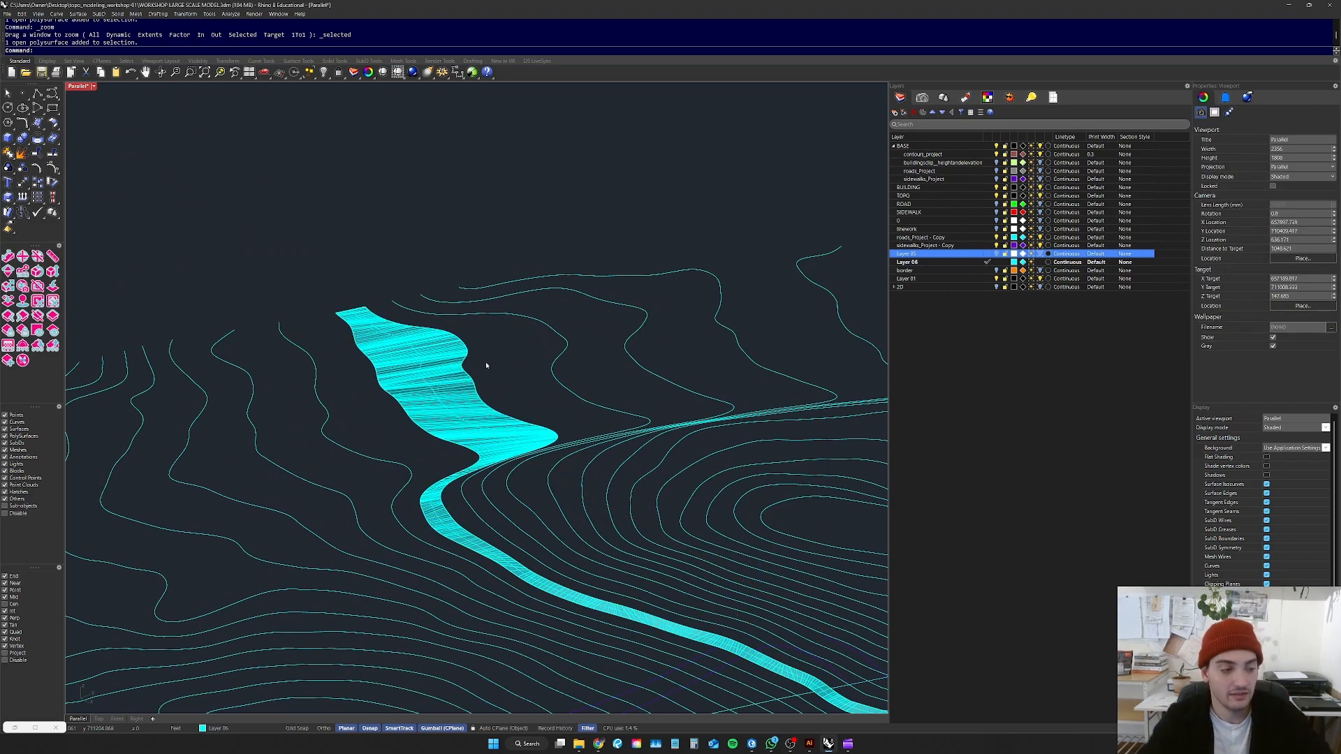
{"action": "scroll", "coordinate": [487, 365], "scroll_direction": "down", "scroll_amount": 8}
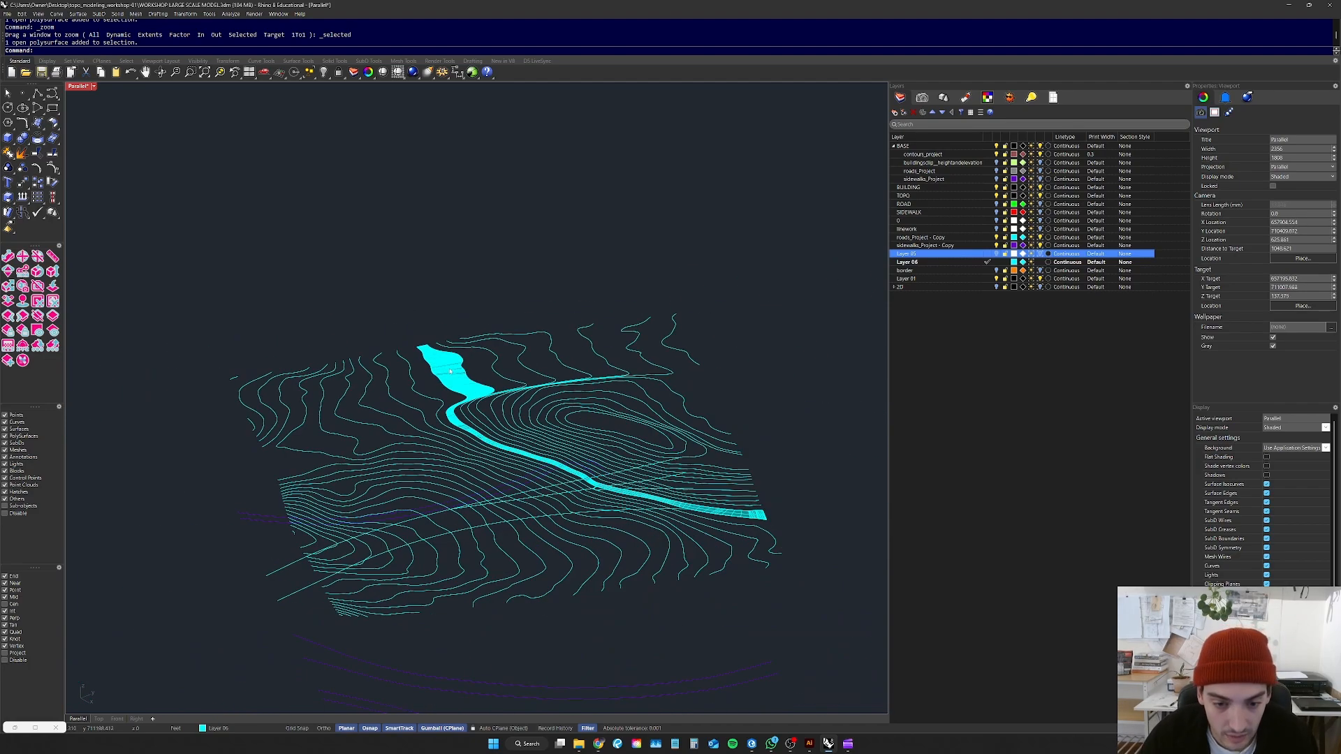
Step: Delete the copied set of curves together with its swept surface
{"action": "right_click_drag", "start_coordinate": [389, 462], "coordinate": [482, 531]}
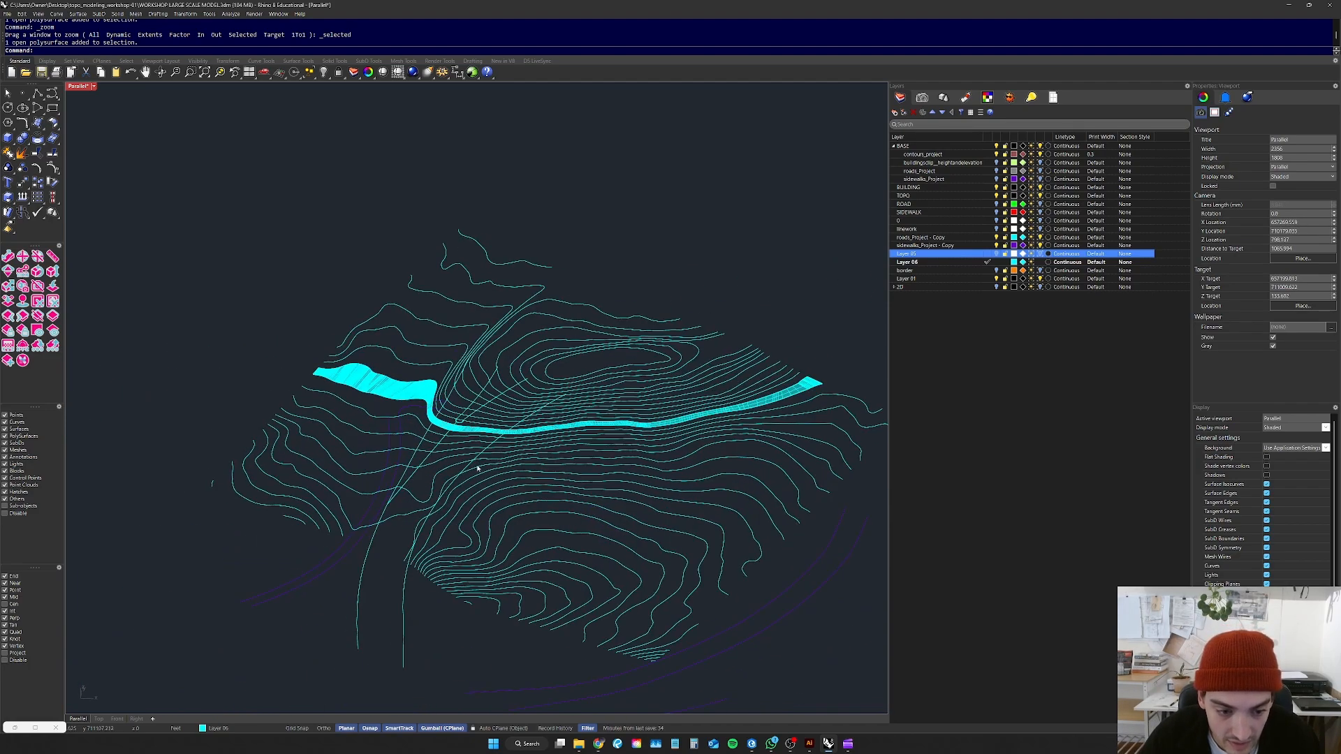
{"action": "scroll", "coordinate": [389, 465], "scroll_direction": "down", "scroll_amount": 6}
{"action": "right_click_drag", "start_coordinate": [613, 422], "coordinate": [537, 380]}
{"action": "scroll", "coordinate": [620, 427], "scroll_direction": "up", "scroll_amount": 6}
{"action": "scroll", "coordinate": [571, 405], "scroll_direction": "down", "scroll_amount": 6}
{"action": "scroll", "coordinate": [534, 388], "scroll_direction": "up", "scroll_amount": 6}
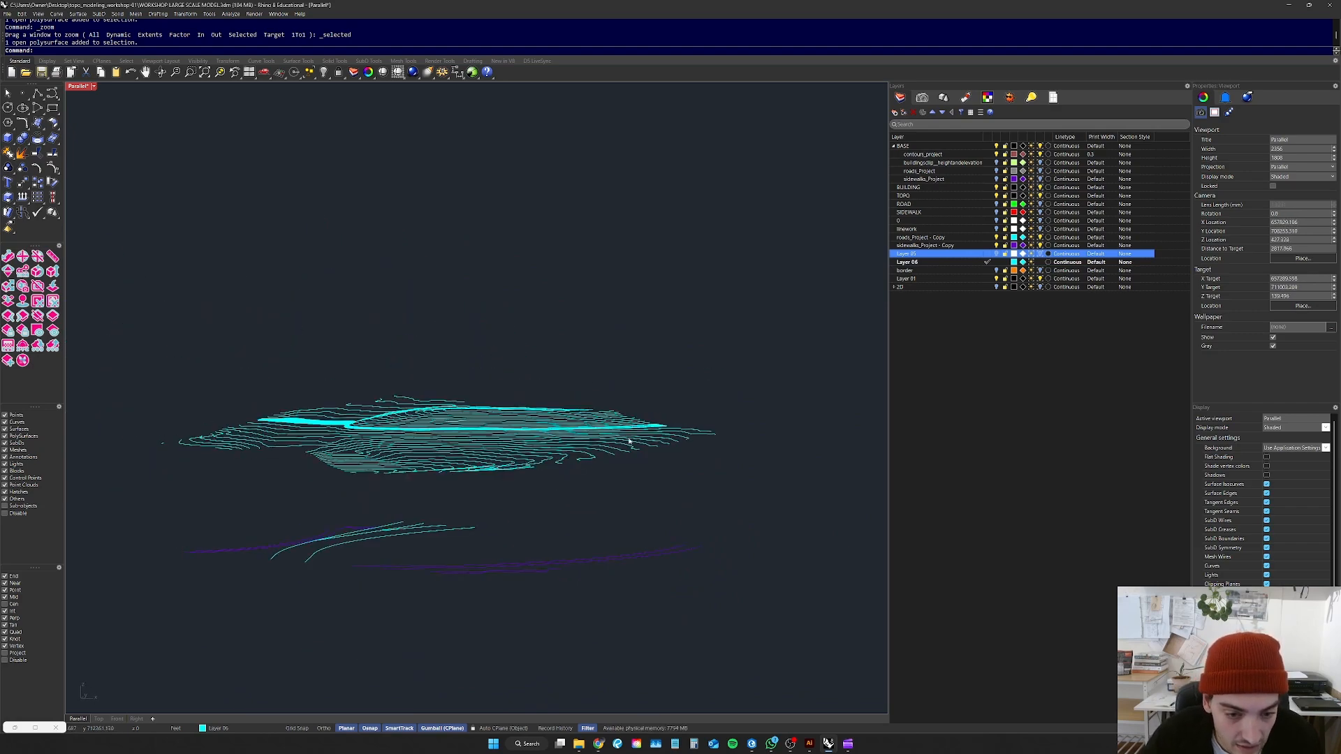
{"action": "scroll", "coordinate": [698, 380], "scroll_direction": "down", "scroll_amount": 4}
{"action": "left_click_drag", "start_coordinate": [775, 340], "coordinate": [381, 567]}
{"action": "key", "text": "Delete"}
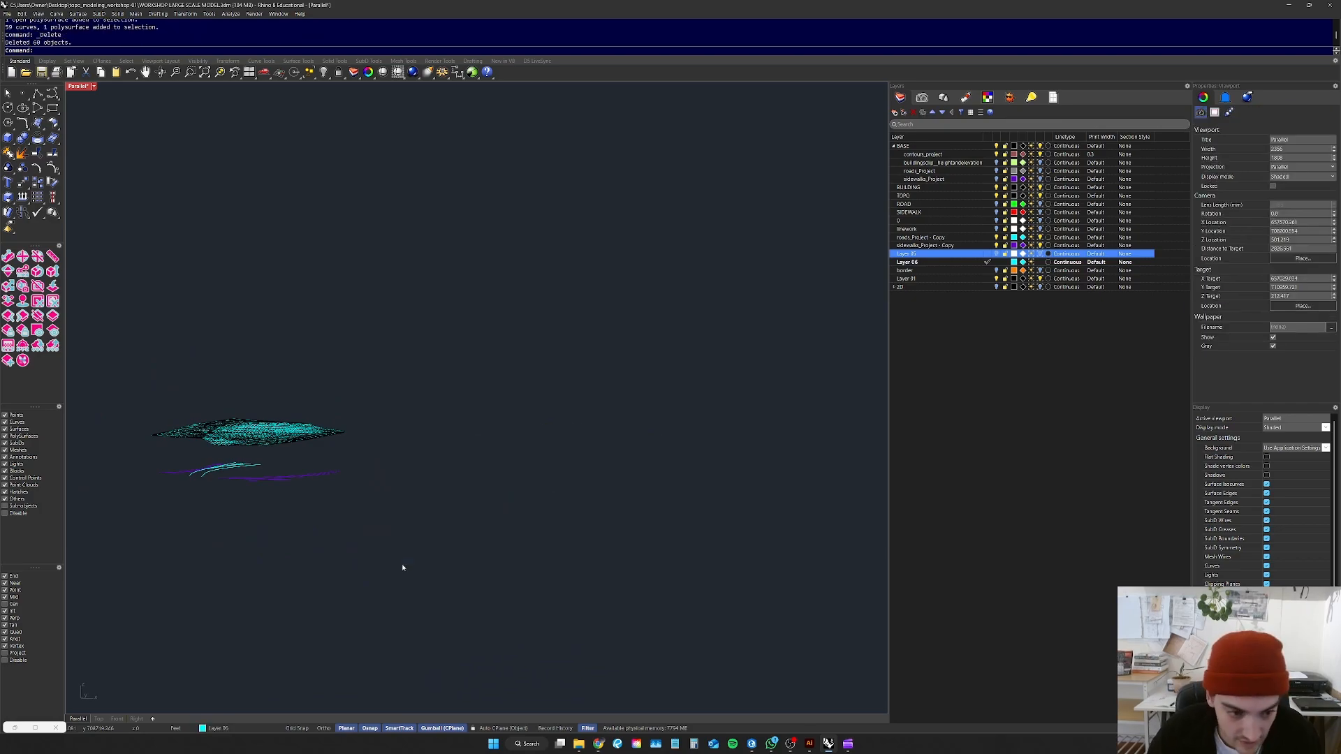
Step: Zoom to the SubD terrain set and examine the terrain surface together with its contours
{"action": "scroll", "coordinate": [447, 461], "scroll_direction": "down", "scroll_amount": 6}
{"action": "scroll", "coordinate": [279, 410], "scroll_direction": "up", "scroll_amount": 7}
{"action": "left_click_drag", "start_coordinate": [572, 394], "coordinate": [309, 602]}
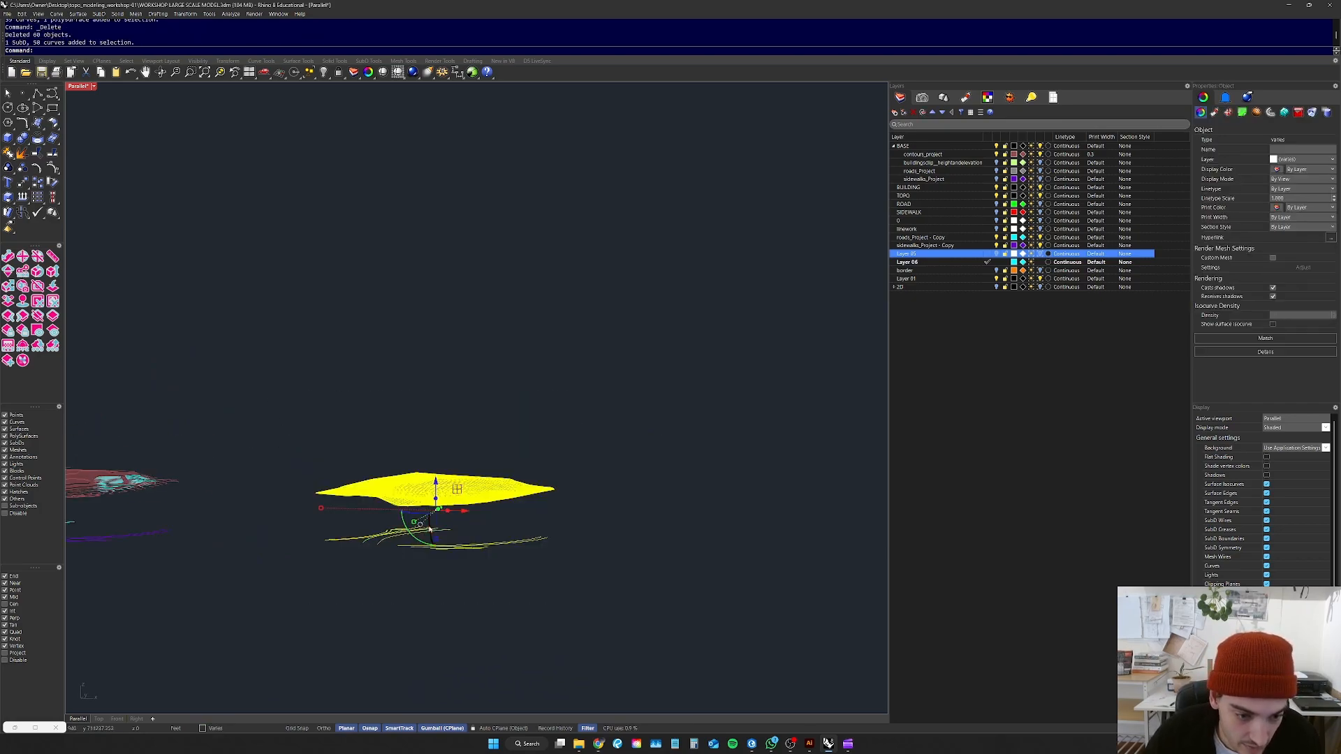
{"action": "type", "text": "zs"}
{"action": "key", "text": "Return"}
{"action": "left_click", "coordinate": [614, 463]}
{"action": "right_click_drag", "start_coordinate": [625, 402], "coordinate": [632, 437]}
{"action": "scroll", "coordinate": [618, 412], "scroll_direction": "down", "scroll_amount": 7}
{"action": "right_click_drag", "start_coordinate": [598, 338], "coordinate": [561, 375]}
{"action": "scroll", "coordinate": [596, 345], "scroll_direction": "up", "scroll_amount": 6}
{"action": "scroll", "coordinate": [576, 378], "scroll_direction": "down", "scroll_amount": 5}
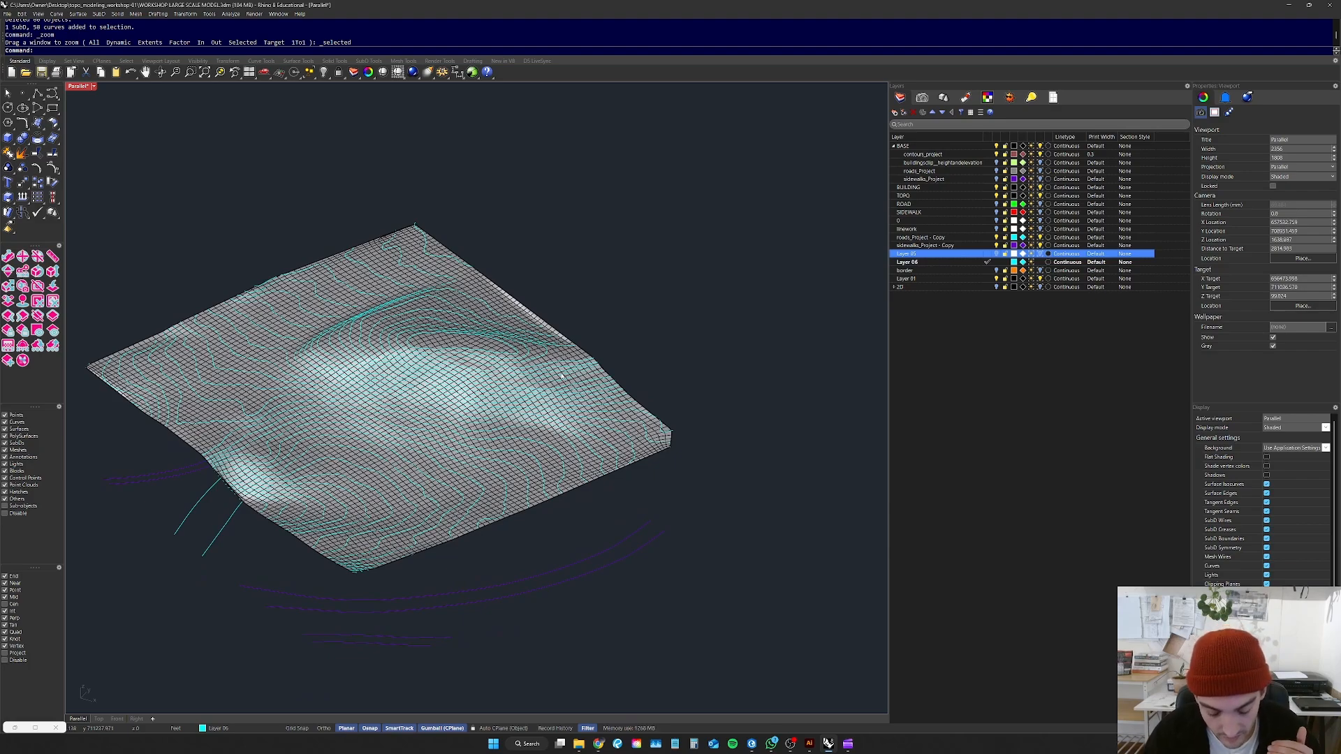
Step: Convert the SubD terrain to NURBS with ToNURBS, setting DeleteInputObjects to Yes
{"action": "scroll", "coordinate": [562, 376], "scroll_direction": "up", "scroll_amount": 4}
{"action": "left_click", "coordinate": [551, 347]}
{"action": "type", "text": "ToNURBS"}
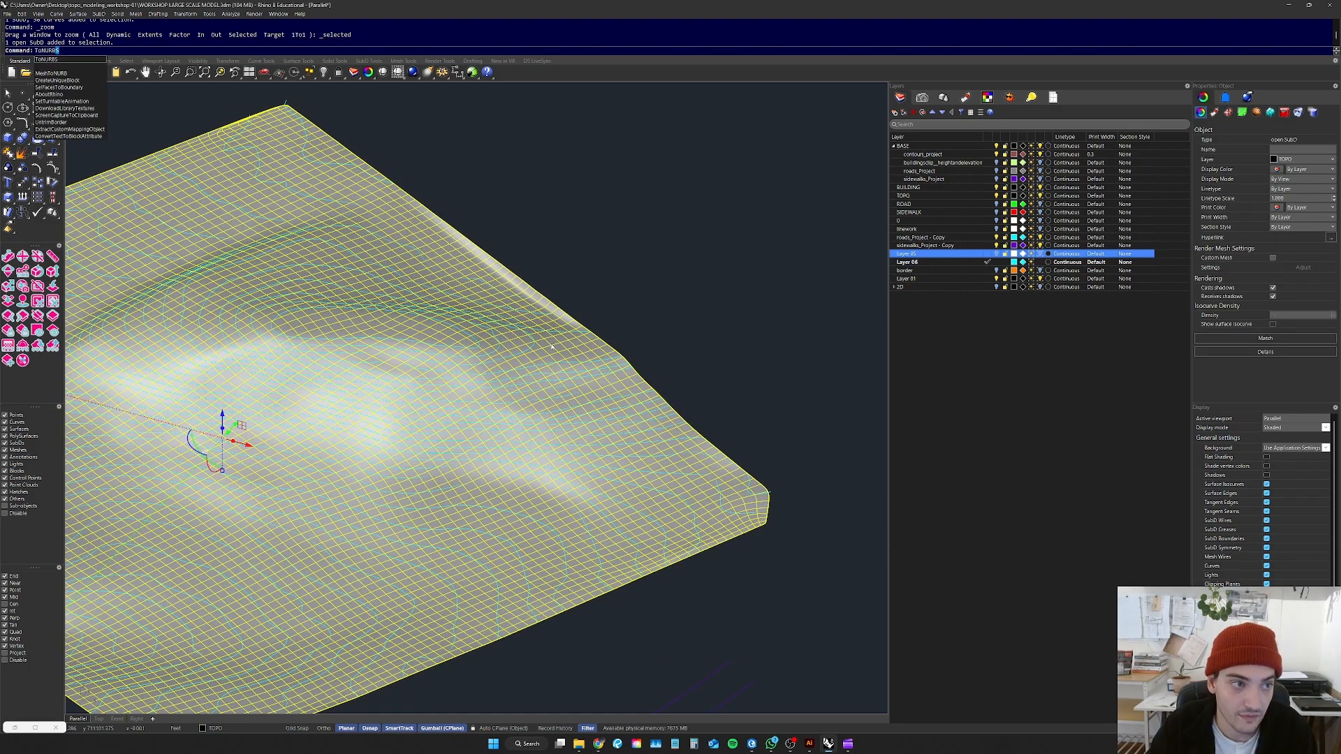
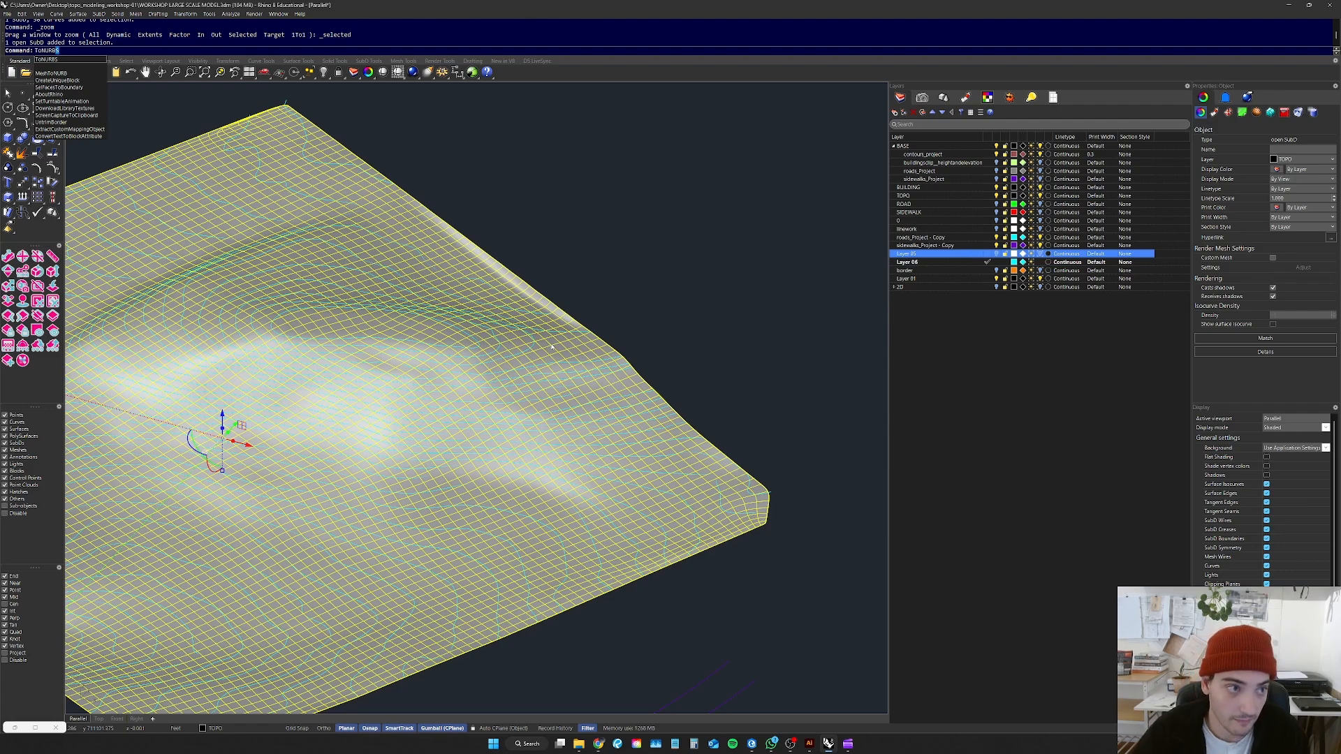
{"action": "key", "text": "Return"}
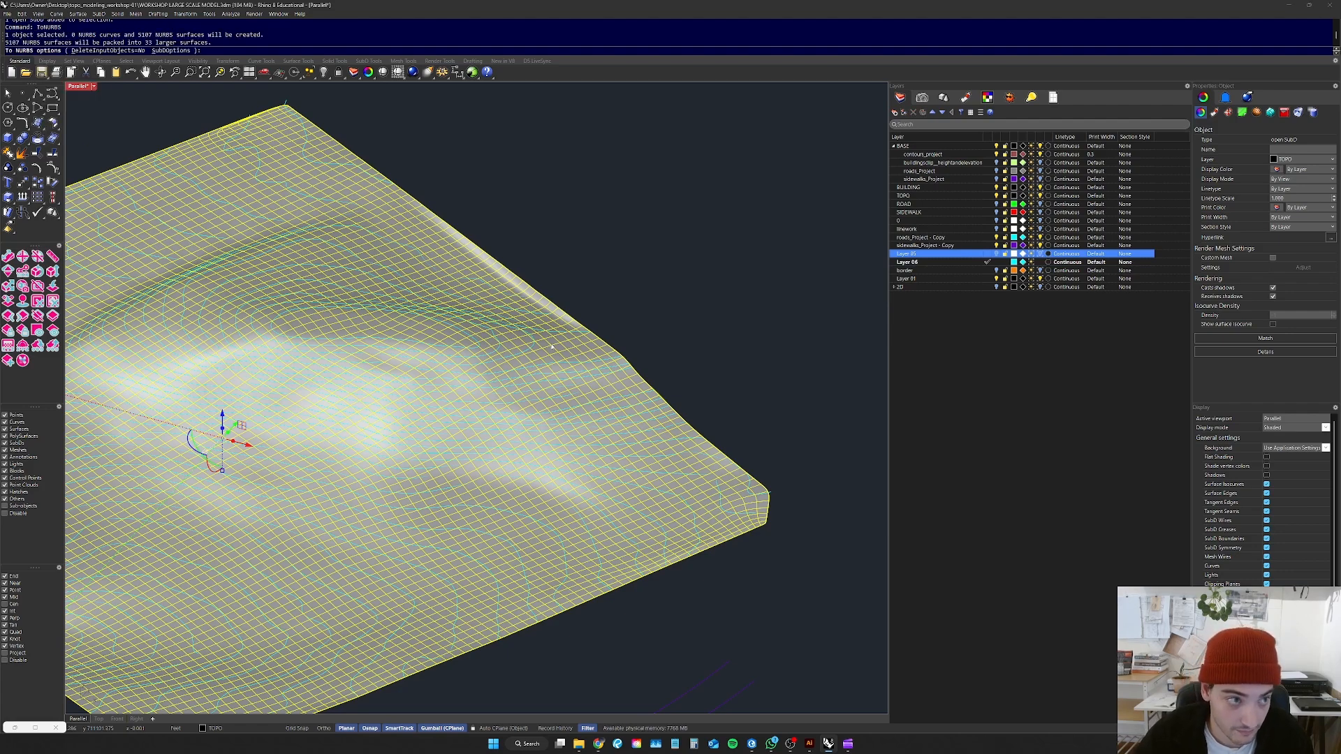
{"action": "left_click", "coordinate": [126, 51]}
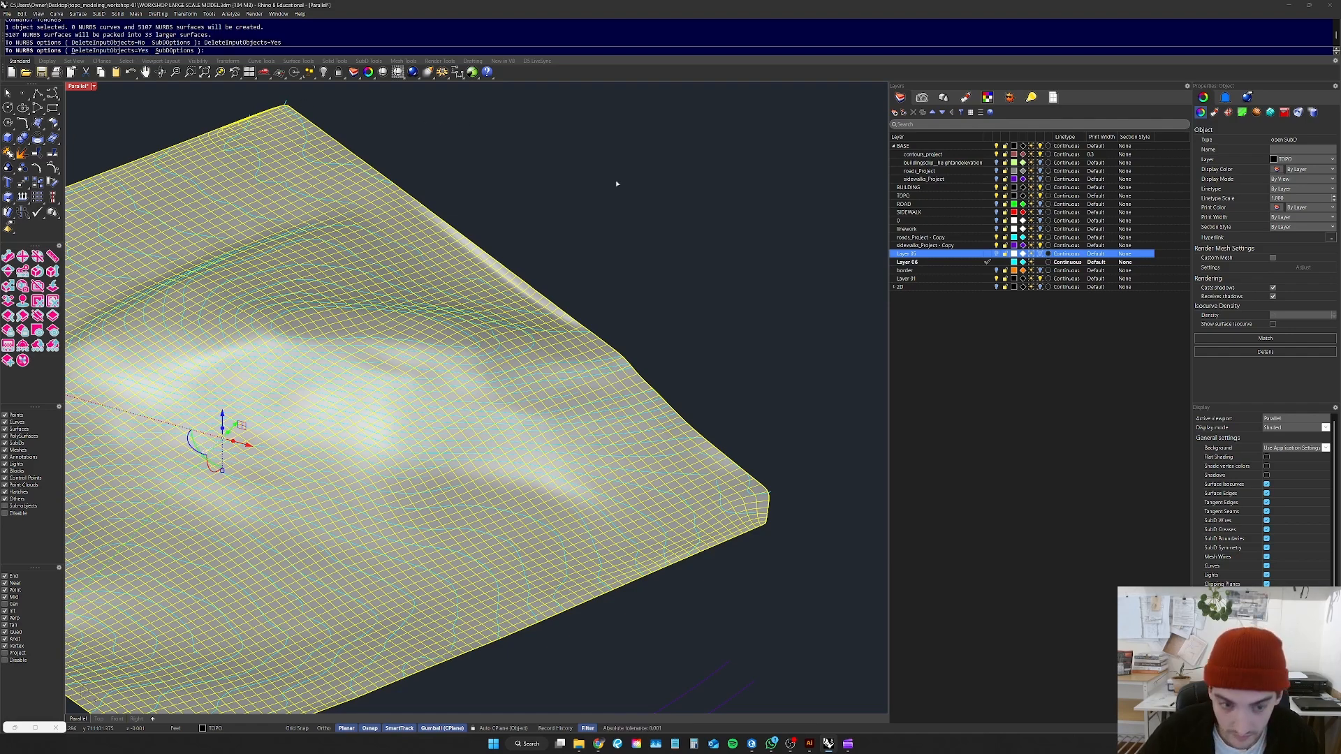
{"action": "key", "text": "Return"}
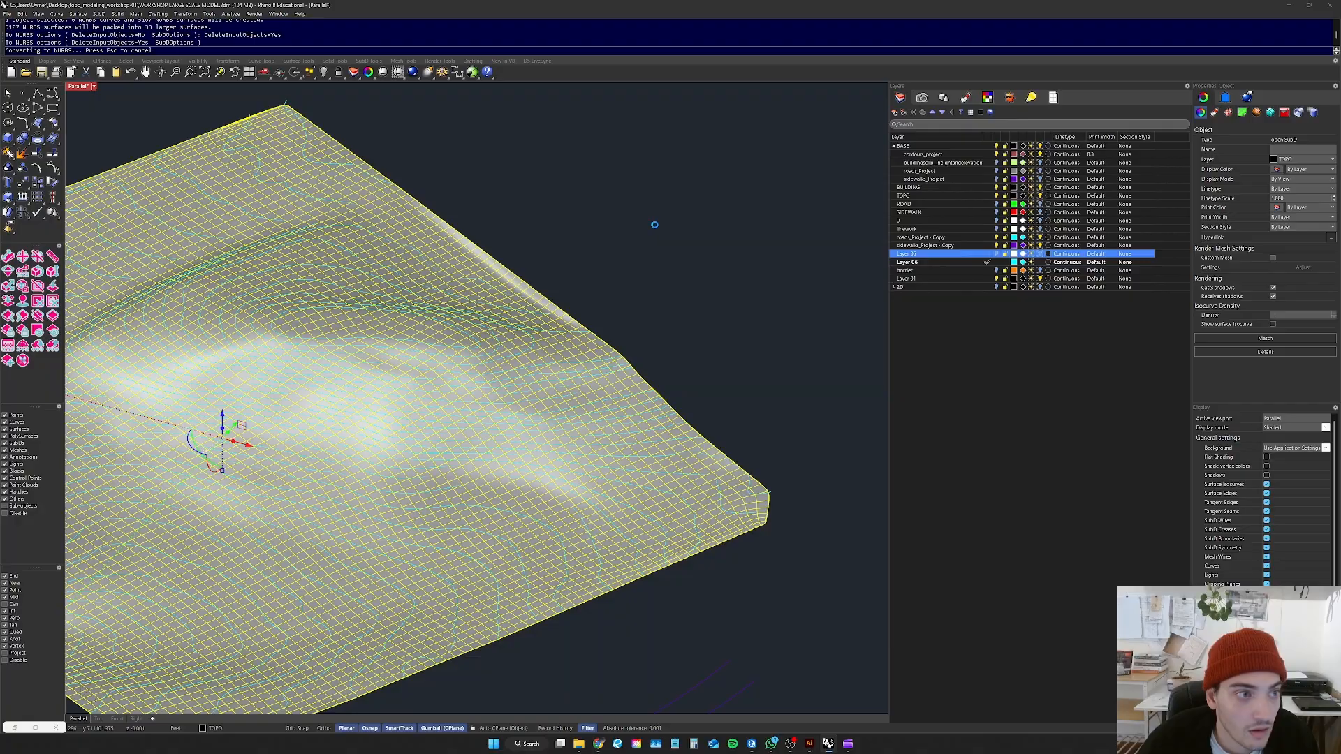
Step: Zoom to the converted terrain polysurface and examine its surface grid up to the corner
{"action": "scroll", "coordinate": [655, 224], "scroll_direction": "down", "scroll_amount": 6}
{"action": "left_click", "coordinate": [655, 227]}
{"action": "right_click_drag", "start_coordinate": [655, 226], "coordinate": [559, 290]}
{"action": "scroll", "coordinate": [602, 400], "scroll_direction": "up", "scroll_amount": 9}
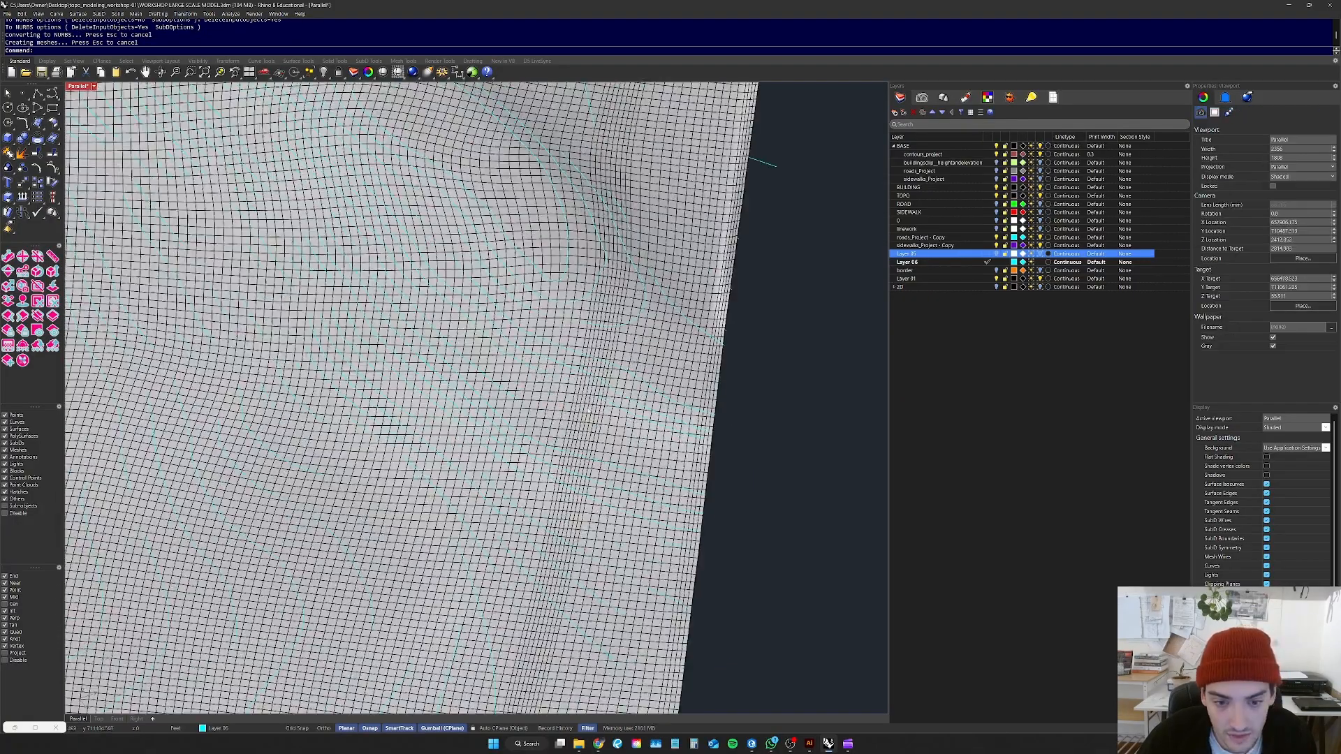
{"action": "left_click", "coordinate": [572, 438]}
{"action": "scroll", "coordinate": [572, 438], "scroll_direction": "down", "scroll_amount": 5}
{"action": "type", "text": "zs"}
{"action": "key", "text": "Return"}
{"action": "right_click_drag", "start_coordinate": [666, 388], "coordinate": [593, 414]}
{"action": "scroll", "coordinate": [596, 529], "scroll_direction": "up", "scroll_amount": 5}
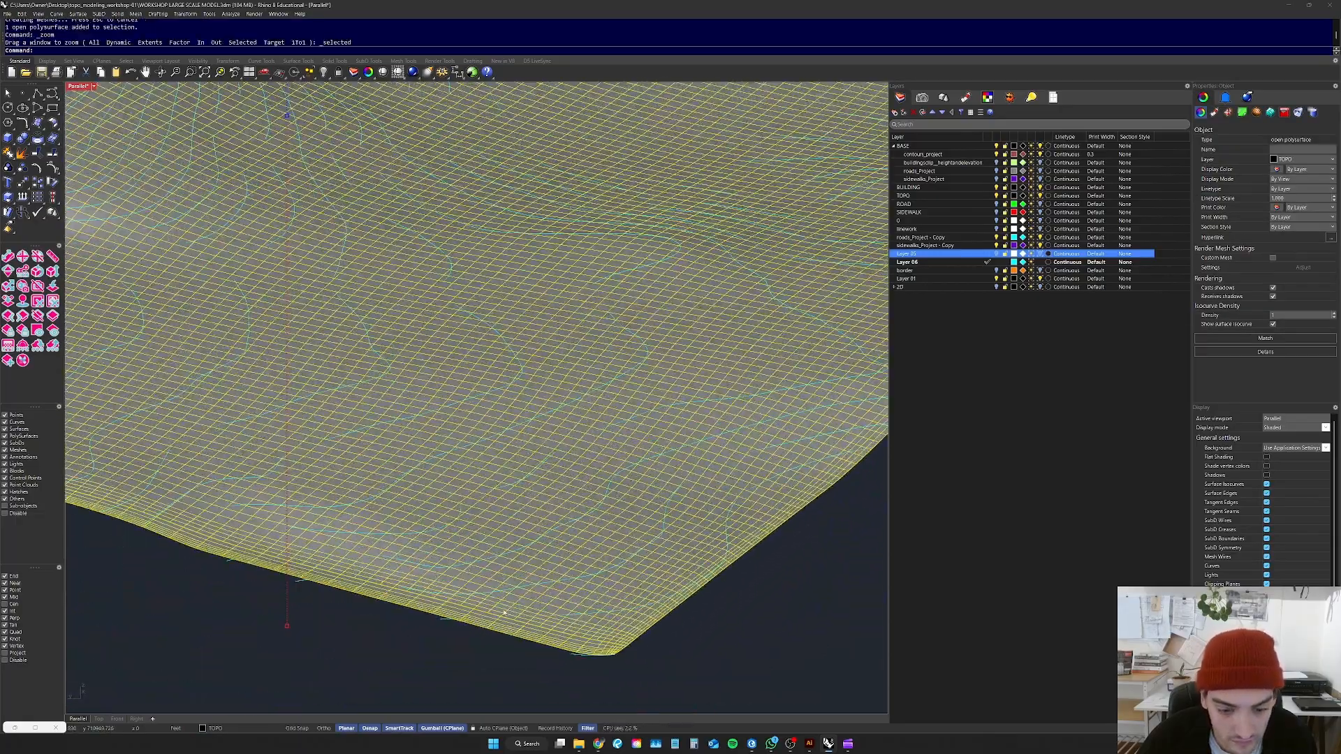
Step: Examine how the isocurves run across the converted terrain, from the whole surface to the hillside's outer edge
{"action": "scroll", "coordinate": [506, 610], "scroll_direction": "down", "scroll_amount": 7}
{"action": "scroll", "coordinate": [272, 463], "scroll_direction": "up", "scroll_amount": 5}
{"action": "scroll", "coordinate": [378, 451], "scroll_direction": "down", "scroll_amount": 6}
{"action": "scroll", "coordinate": [264, 415], "scroll_direction": "up", "scroll_amount": 7}
{"action": "left_click", "coordinate": [264, 415]}
{"action": "right_click_drag", "start_coordinate": [294, 412], "coordinate": [332, 409]}
{"action": "scroll", "coordinate": [333, 402], "scroll_direction": "down", "scroll_amount": 8}
{"action": "right_click_drag", "start_coordinate": [579, 356], "coordinate": [458, 377]}
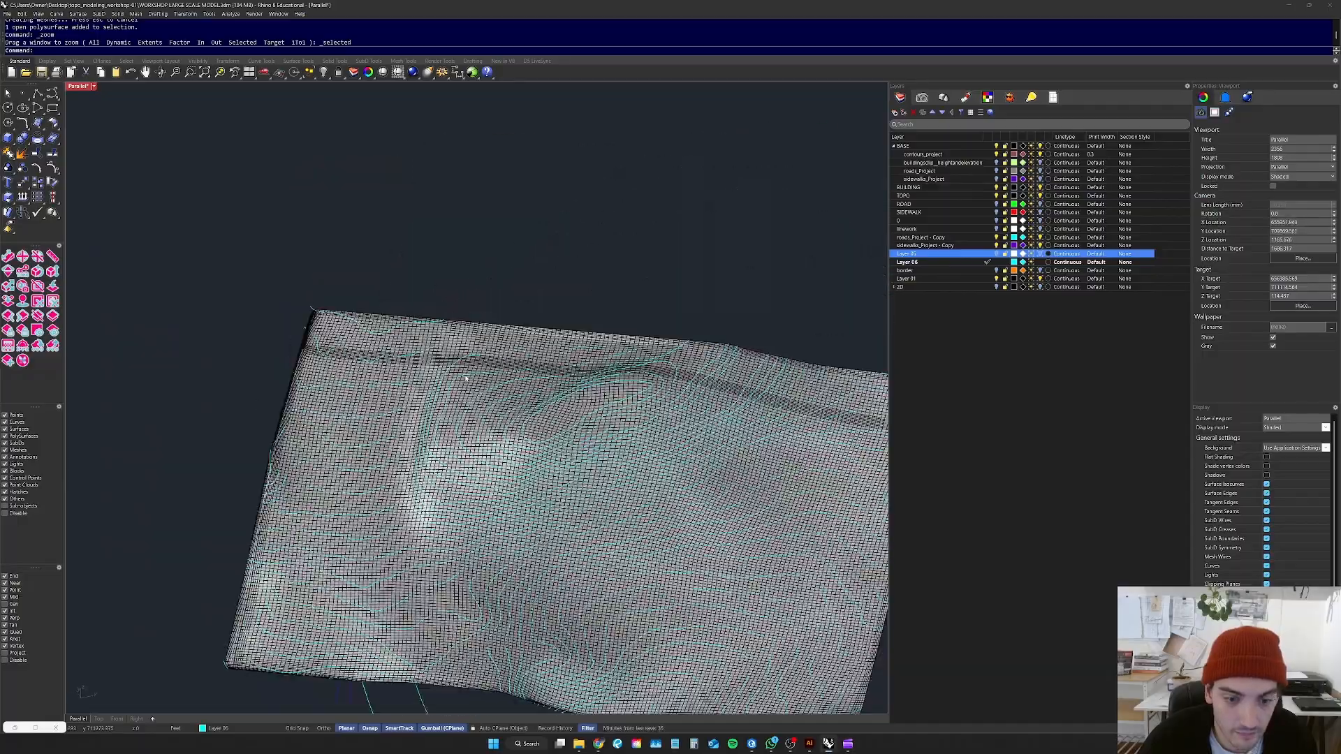
{"action": "scroll", "coordinate": [458, 377], "scroll_direction": "down", "scroll_amount": 6}
{"action": "right_click_drag", "start_coordinate": [555, 420], "coordinate": [482, 422]}
{"action": "scroll", "coordinate": [691, 482], "scroll_direction": "up", "scroll_amount": 8}
{"action": "right_click_drag", "start_coordinate": [737, 485], "coordinate": [558, 434]}
{"action": "scroll", "coordinate": [567, 454], "scroll_direction": "up", "scroll_amount": 5}
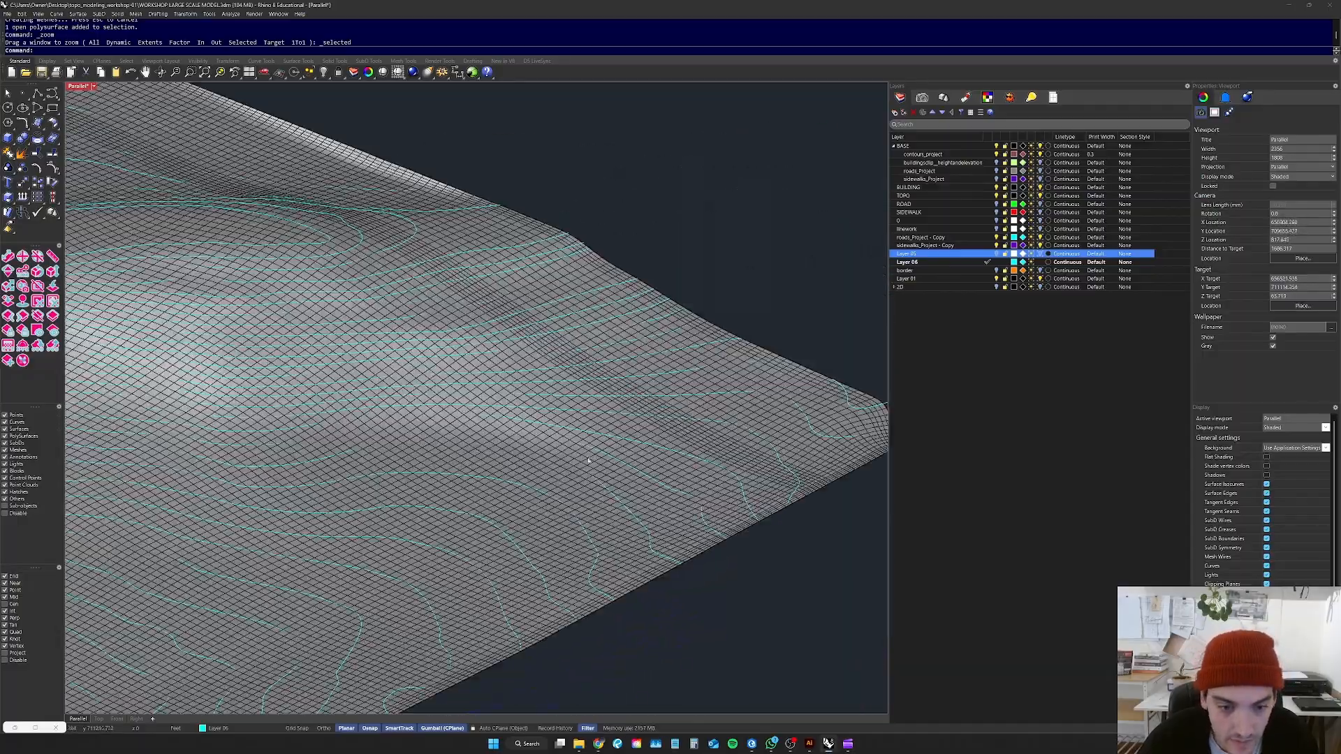
Step: Try to rebuild the converted terrain polysurface with the Rebuild command
{"action": "left_click", "coordinate": [567, 454]}
{"action": "type", "text": "Rebui"}
{"action": "key", "text": "Return"}
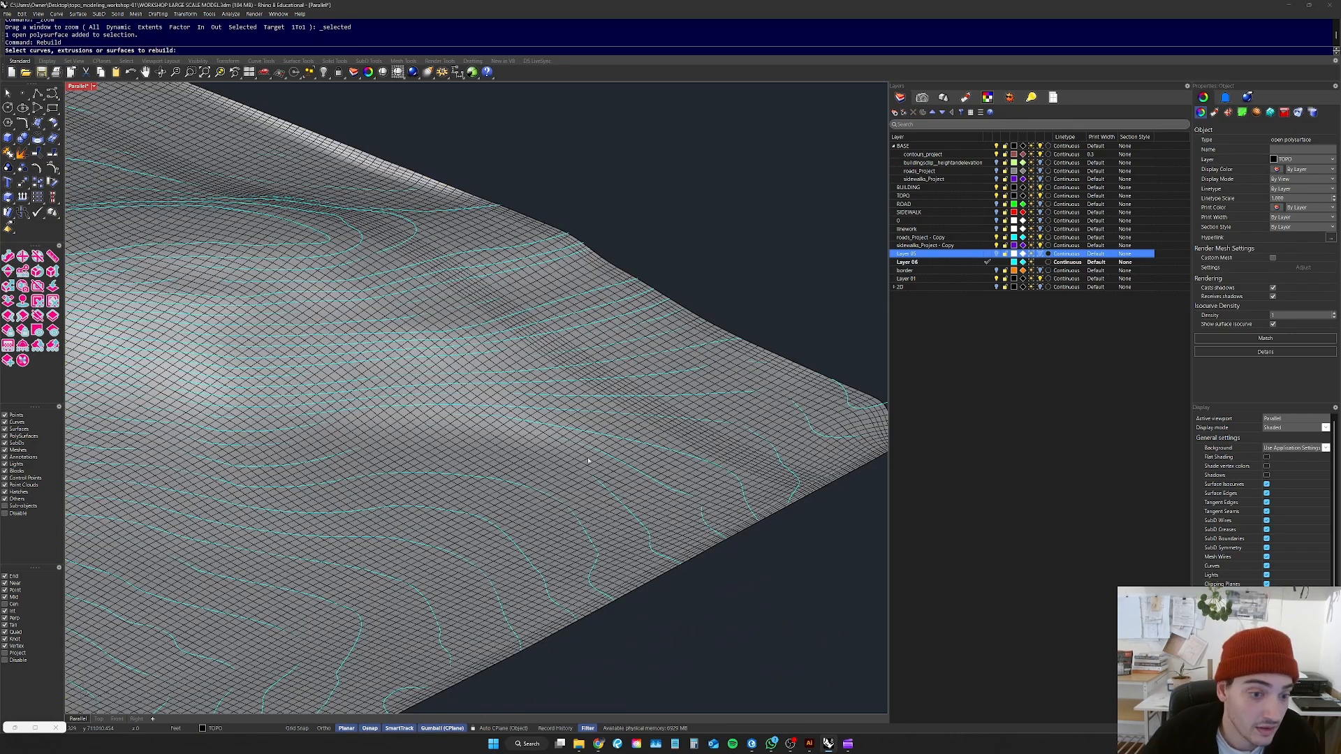
{"action": "key", "text": "Escape"}
{"action": "left_click", "coordinate": [652, 500]}
{"action": "type", "text": "Rebuil"}
{"action": "key", "text": "Return"}
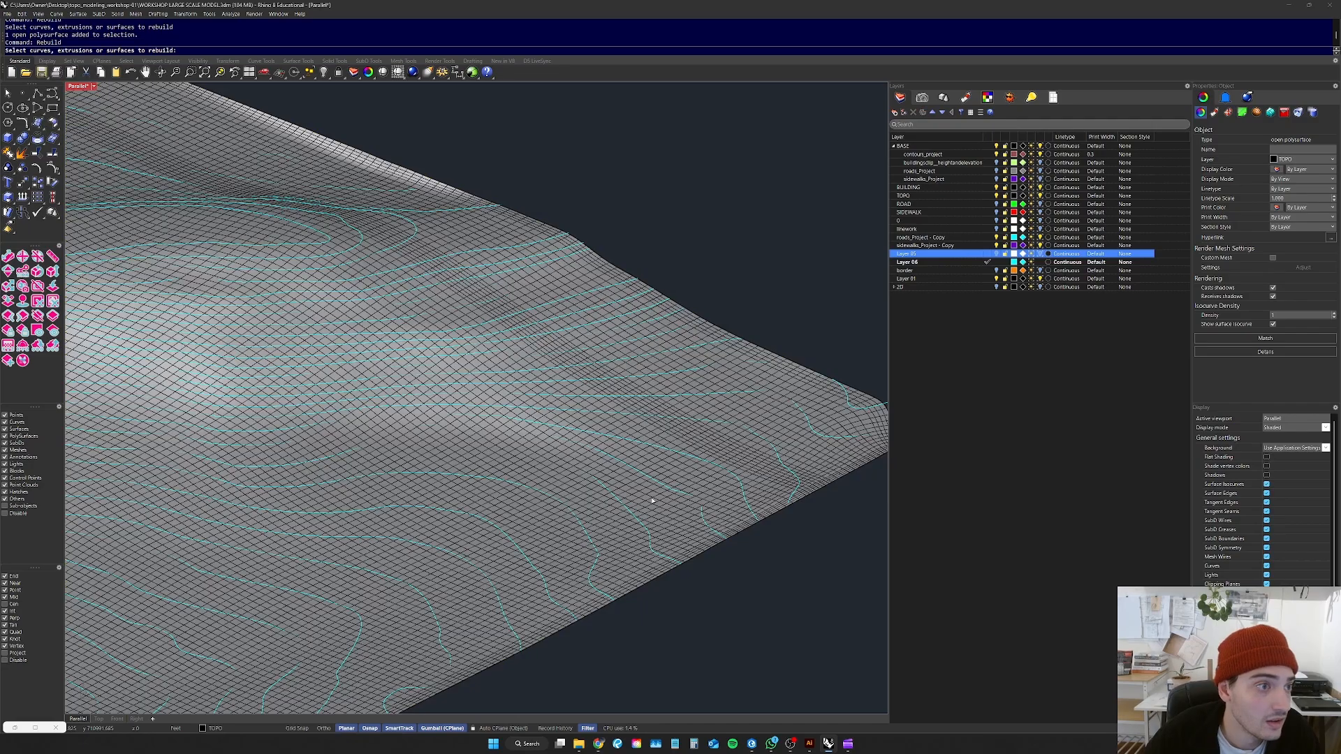
{"action": "scroll", "coordinate": [658, 440], "scroll_direction": "down", "scroll_amount": 5}
{"action": "scroll", "coordinate": [564, 401], "scroll_direction": "up", "scroll_amount": 7}
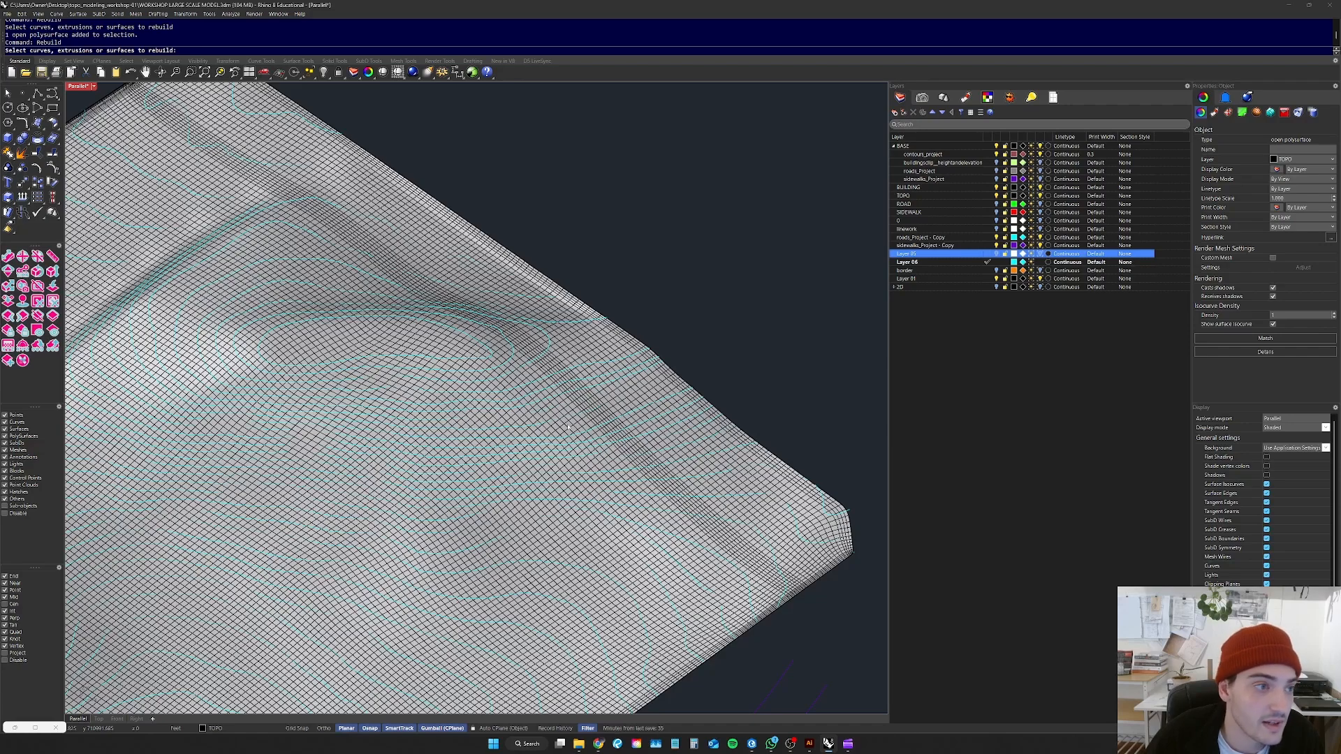
{"action": "left_click", "coordinate": [568, 427]}
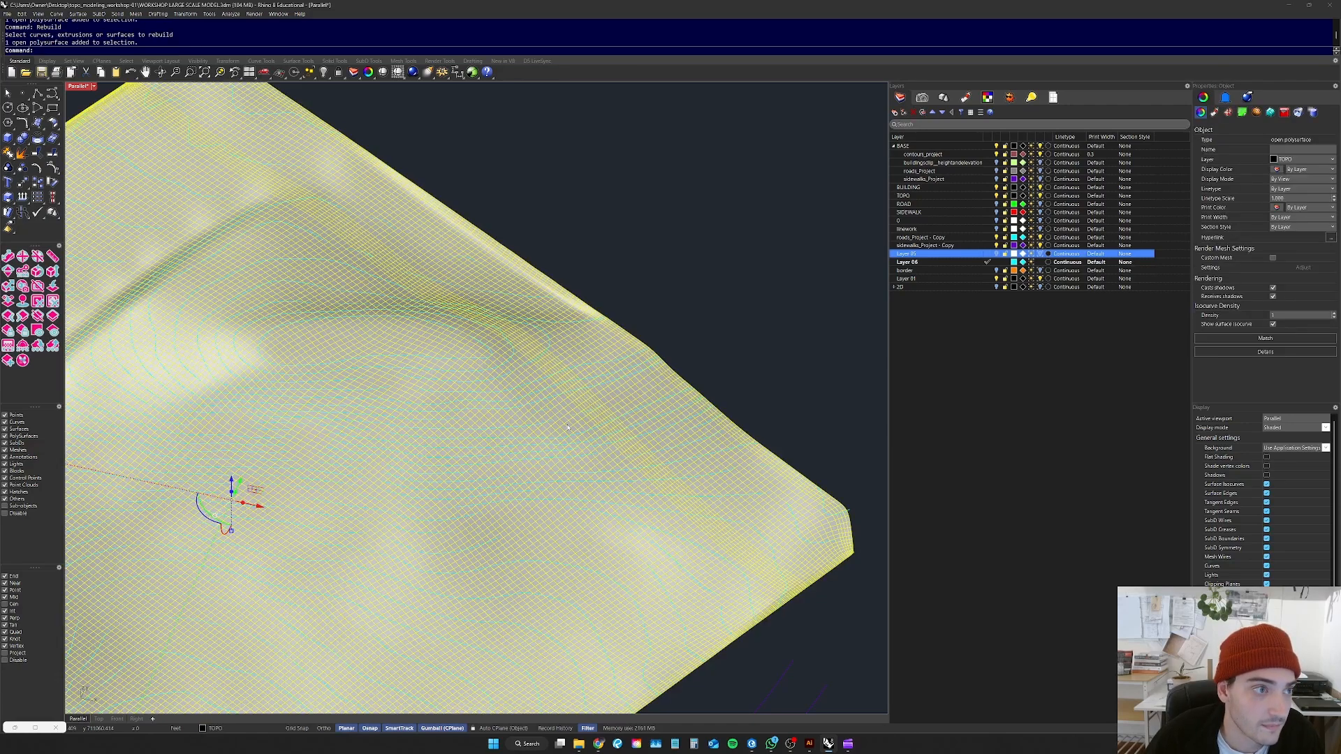
Step: Check the terrain polysurface and its contour curves by selecting them and viewing the hillside from several angles
{"action": "scroll", "coordinate": [568, 427], "scroll_direction": "down", "scroll_amount": 12}
{"action": "left_click", "coordinate": [618, 379]}
{"action": "right_click_drag", "start_coordinate": [620, 377], "coordinate": [596, 361]}
{"action": "scroll", "coordinate": [596, 362], "scroll_direction": "up", "scroll_amount": 10}
{"action": "left_click", "coordinate": [440, 395]}
{"action": "left_click", "coordinate": [605, 363]}
{"action": "left_click_drag", "start_coordinate": [601, 388], "coordinate": [480, 202]}
{"action": "left_click", "coordinate": [616, 302]}
{"action": "right_click_drag", "start_coordinate": [617, 303], "coordinate": [578, 428]}
{"action": "scroll", "coordinate": [656, 321], "scroll_direction": "down", "scroll_amount": 6}
{"action": "scroll", "coordinate": [614, 457], "scroll_direction": "up", "scroll_amount": 5}
{"action": "right_click_drag", "start_coordinate": [470, 416], "coordinate": [470, 398]}
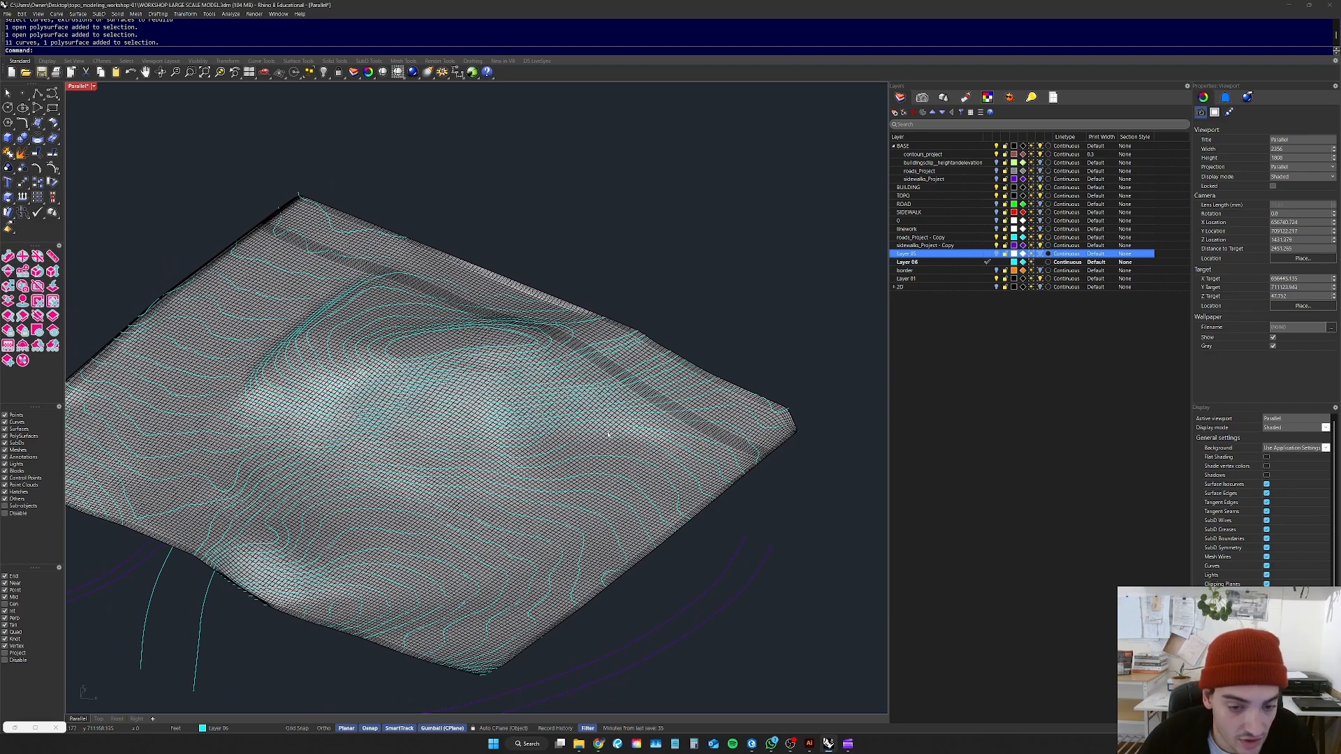
Step: Examine the whole terrain polysurface at a low angle, comparing its shape with the overlaid contours
{"action": "scroll", "coordinate": [602, 356], "scroll_direction": "down", "scroll_amount": 10}
{"action": "right_click_drag", "start_coordinate": [559, 377], "coordinate": [568, 346]}
{"action": "scroll", "coordinate": [563, 347], "scroll_direction": "down", "scroll_amount": 6}
{"action": "scroll", "coordinate": [441, 351], "scroll_direction": "up", "scroll_amount": 6}
{"action": "scroll", "coordinate": [536, 364], "scroll_direction": "up", "scroll_amount": 5}
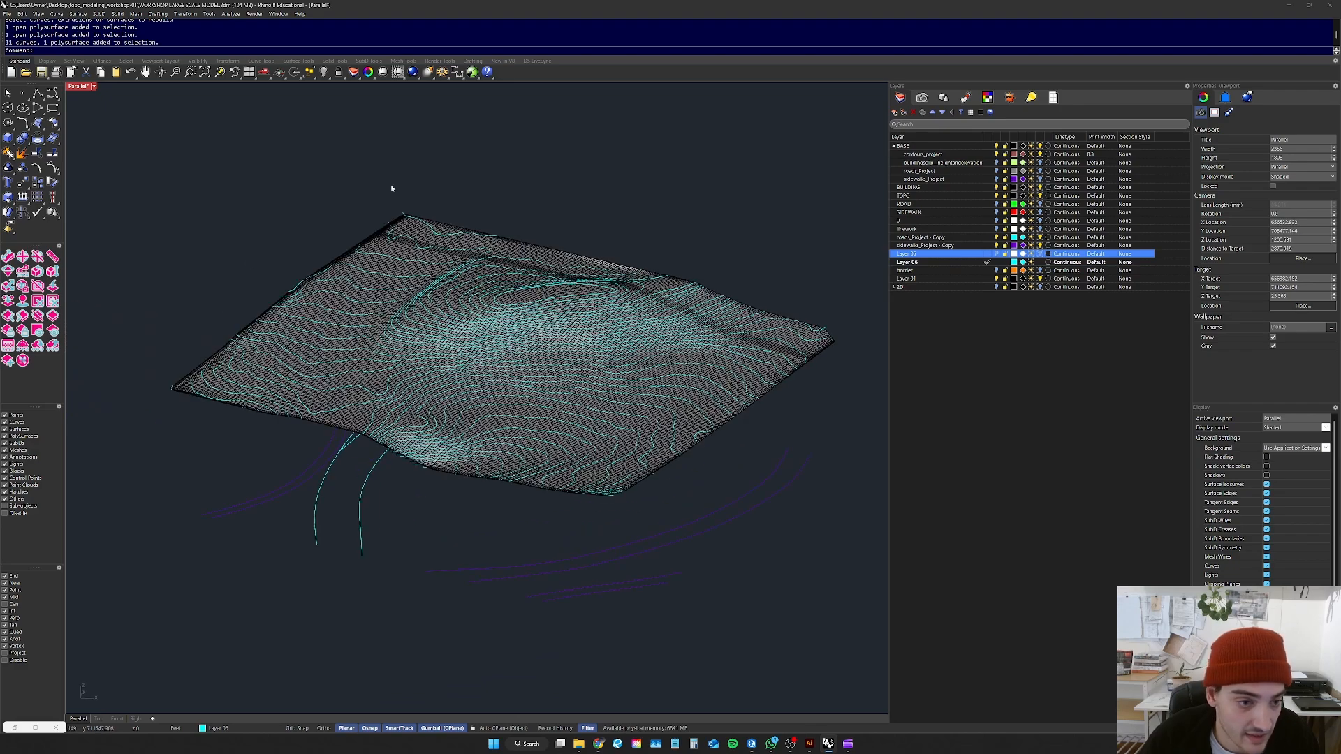
{"action": "scroll", "coordinate": [475, 313], "scroll_direction": "down", "scroll_amount": 3}
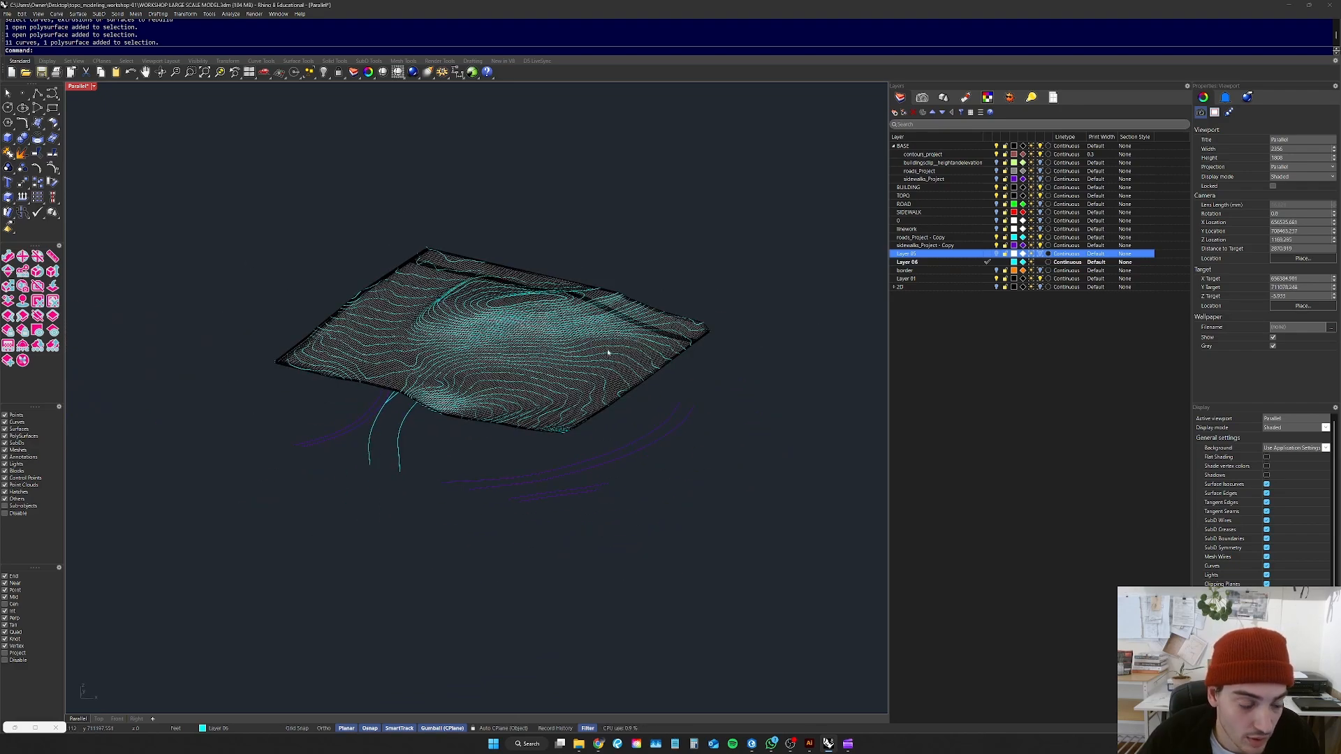
{"action": "scroll", "coordinate": [609, 354], "scroll_direction": "up", "scroll_amount": 4}
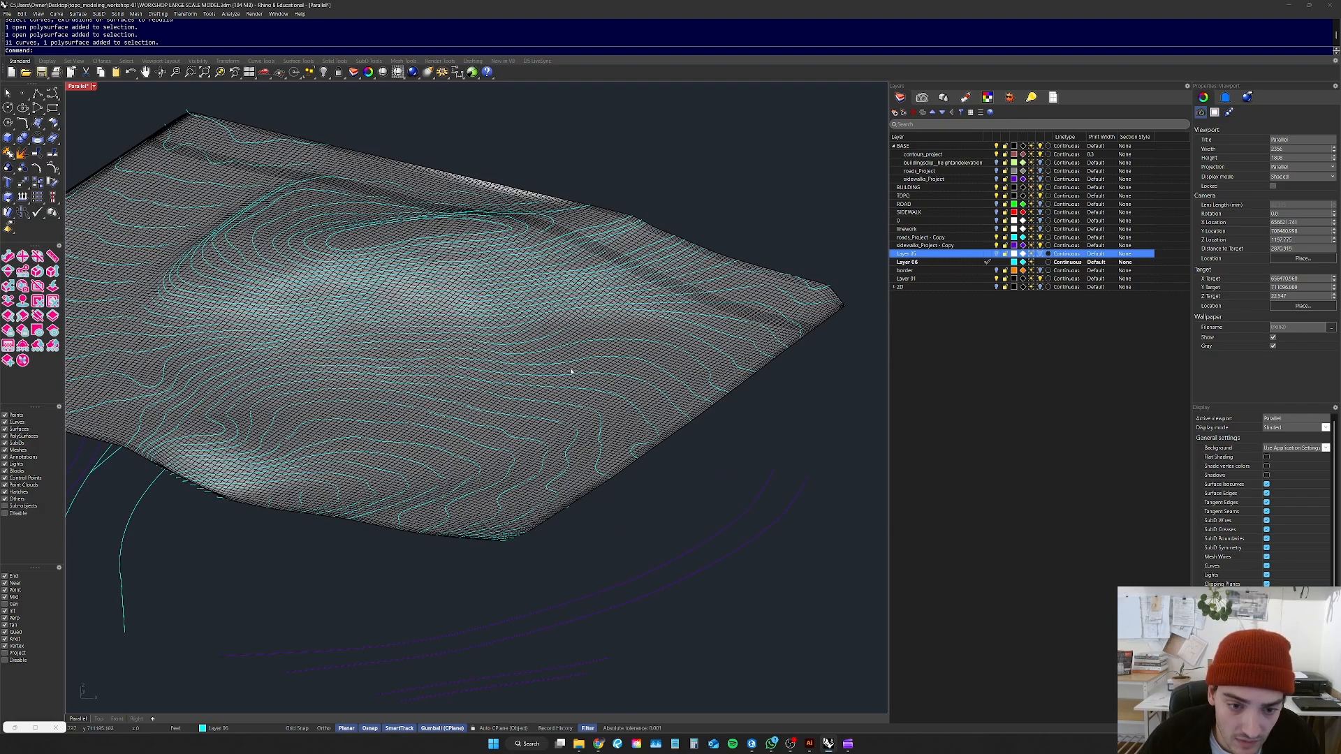
{"action": "scroll", "coordinate": [356, 289], "scroll_direction": "down", "scroll_amount": 5}
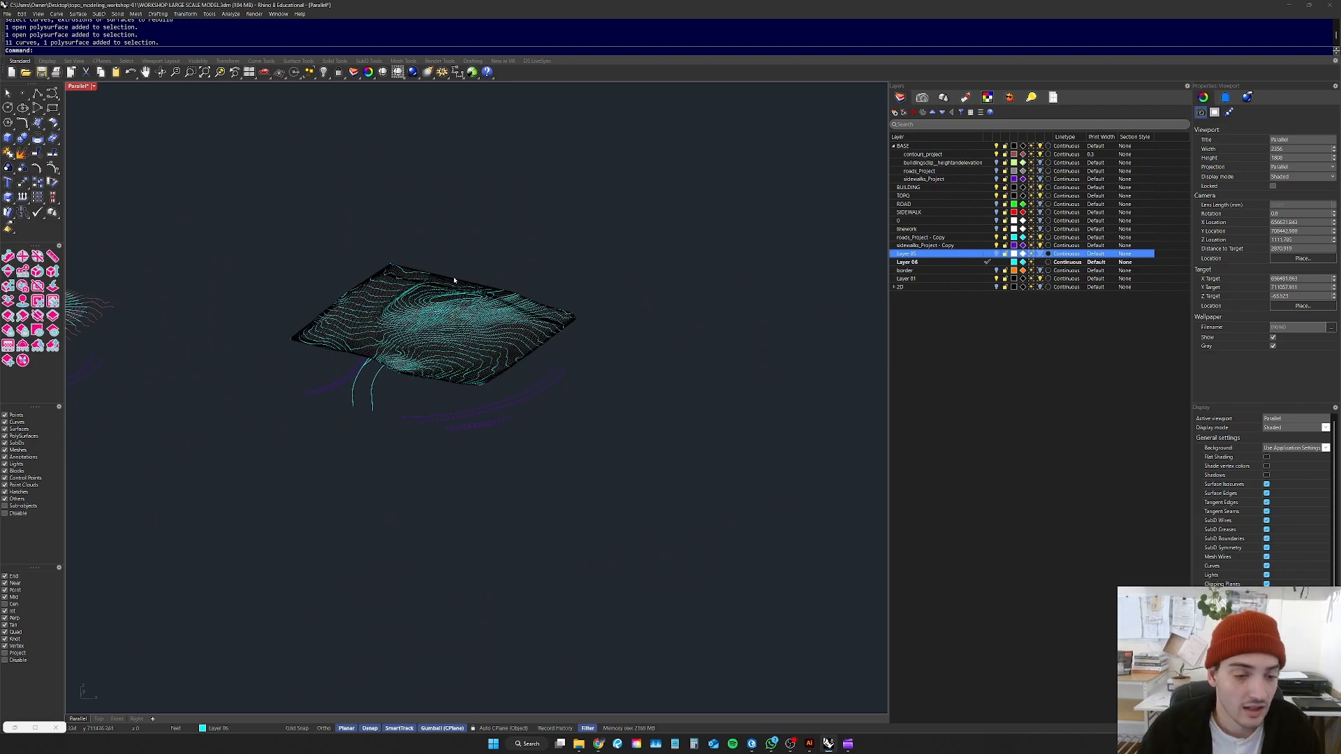
{"action": "scroll", "coordinate": [475, 307], "scroll_direction": "up", "scroll_amount": 3}
{"action": "scroll", "coordinate": [360, 300], "scroll_direction": "up", "scroll_amount": 2}
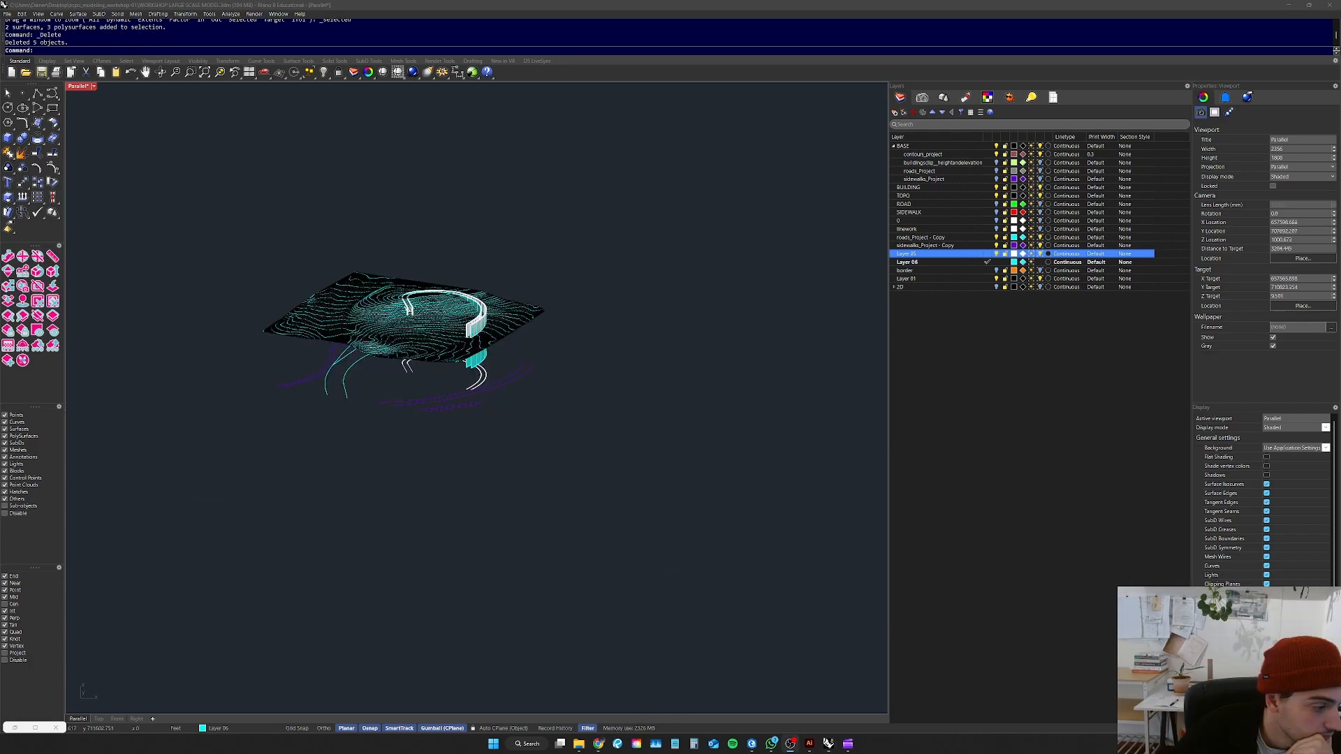
Step: Delete the cyan open extrusion that overlaps the outer curved retaining wall on the terrain
{"action": "scroll", "coordinate": [534, 269], "scroll_direction": "down", "scroll_amount": 4}
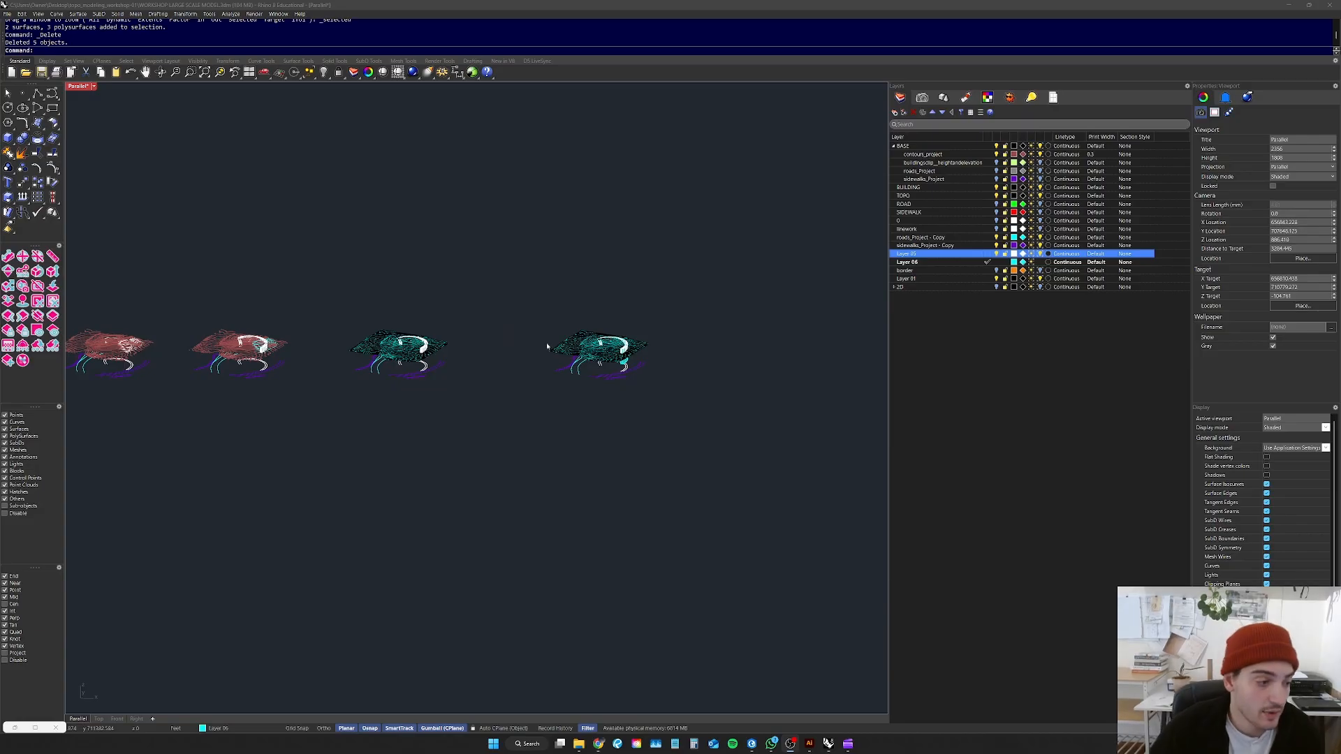
{"action": "scroll", "coordinate": [463, 313], "scroll_direction": "up", "scroll_amount": 3}
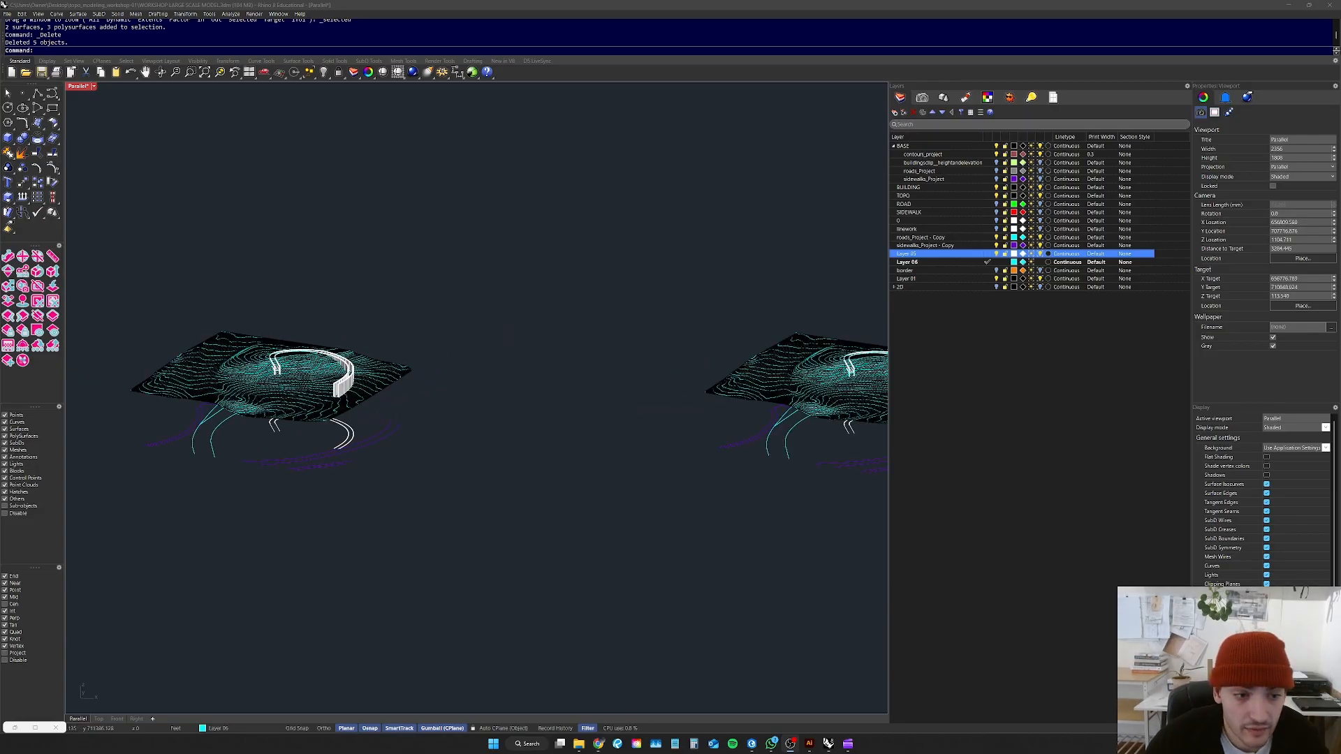
{"action": "scroll", "coordinate": [363, 370], "scroll_direction": "down", "scroll_amount": 2}
{"action": "scroll", "coordinate": [756, 434], "scroll_direction": "up", "scroll_amount": 6}
{"action": "right_click_drag", "start_coordinate": [756, 433], "coordinate": [638, 382]}
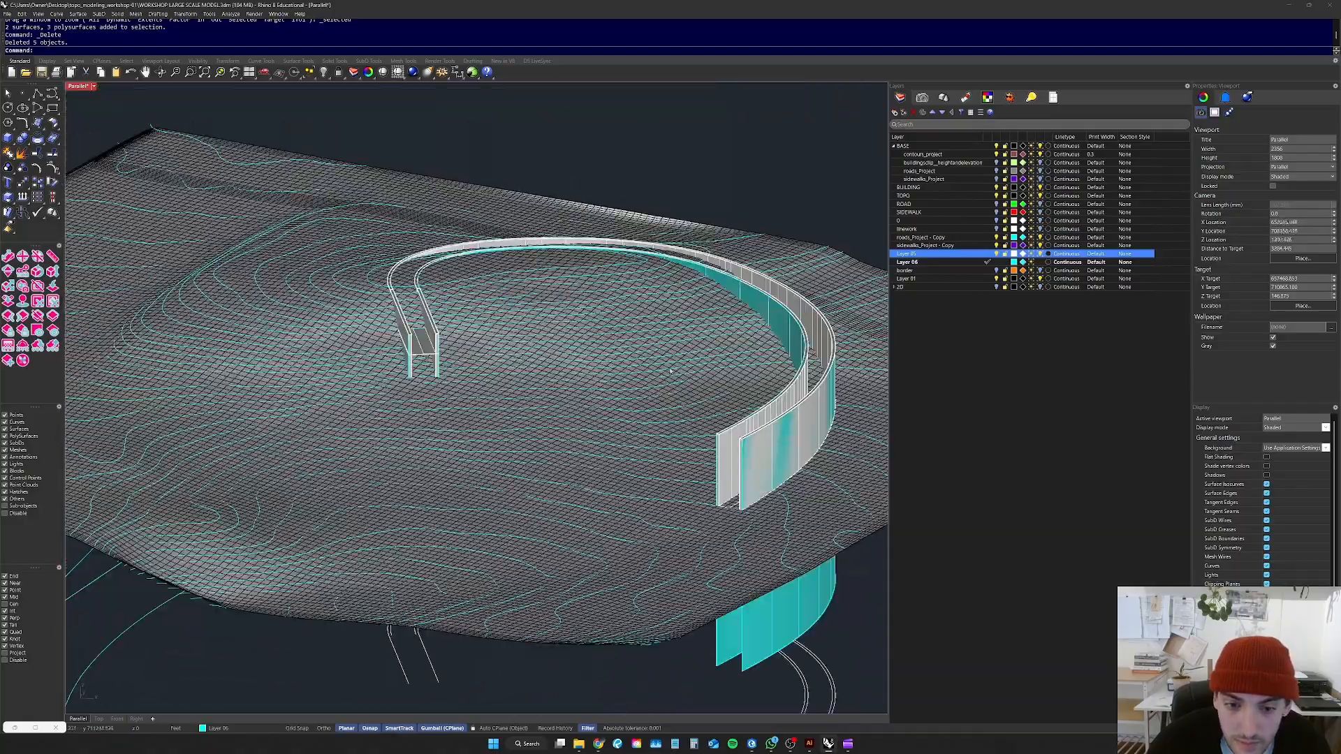
{"action": "scroll", "coordinate": [775, 454], "scroll_direction": "up", "scroll_amount": 4}
{"action": "left_click", "coordinate": [750, 450]}
{"action": "left_click", "coordinate": [775, 471]}
{"action": "scroll", "coordinate": [642, 459], "scroll_direction": "down", "scroll_amount": 6}
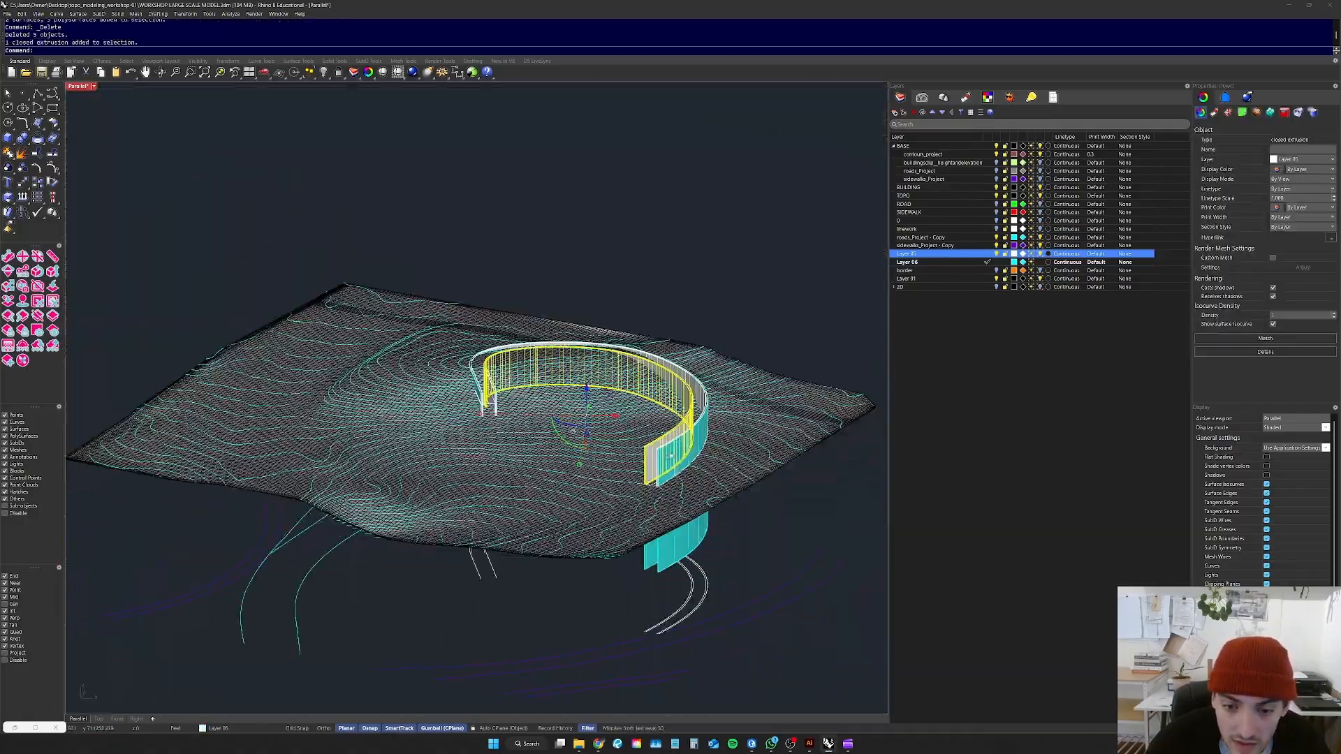
{"action": "scroll", "coordinate": [671, 468], "scroll_direction": "up", "scroll_amount": 6}
{"action": "left_click", "coordinate": [670, 468]}
{"action": "left_click", "coordinate": [691, 481]}
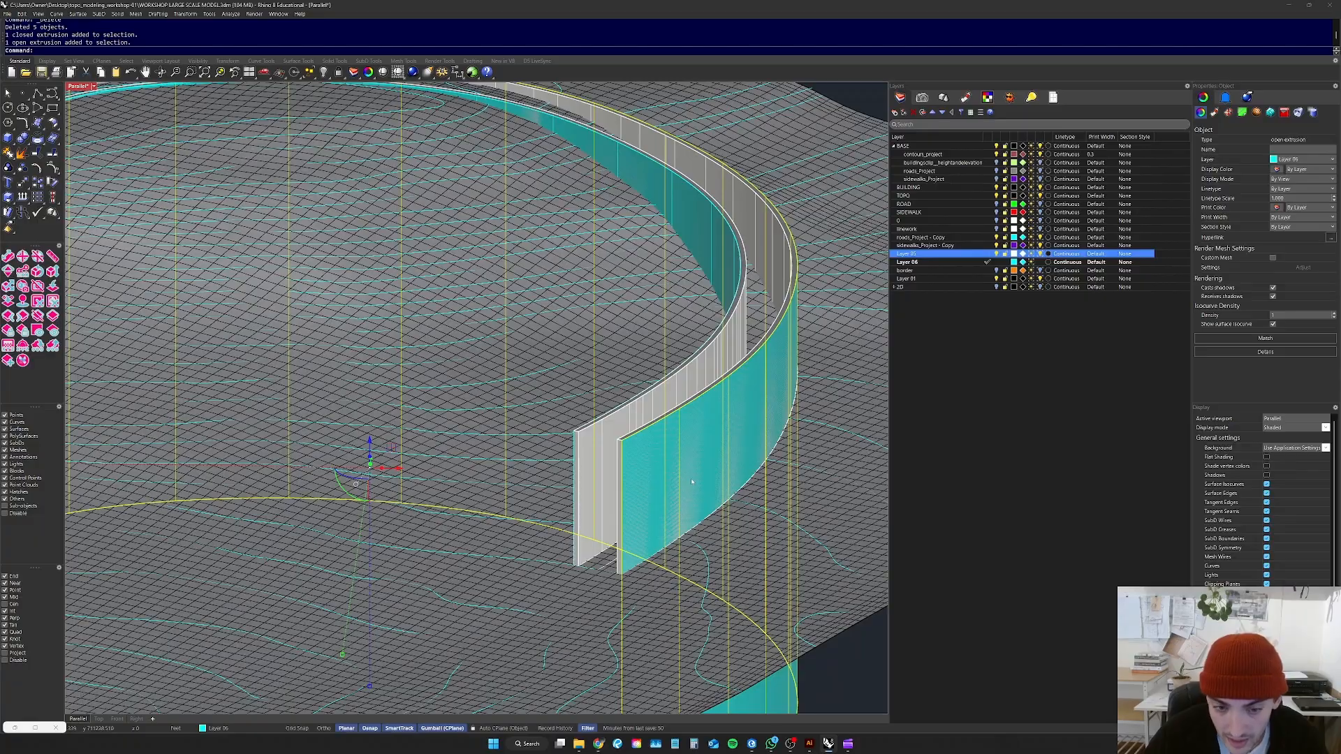
{"action": "key", "text": "Delete"}
Step: Delete the remaining cyan open extrusion that overlaps the other curved retaining wall
{"action": "right_click_drag", "start_coordinate": [691, 482], "coordinate": [449, 467]}
{"action": "left_click", "coordinate": [230, 507]}
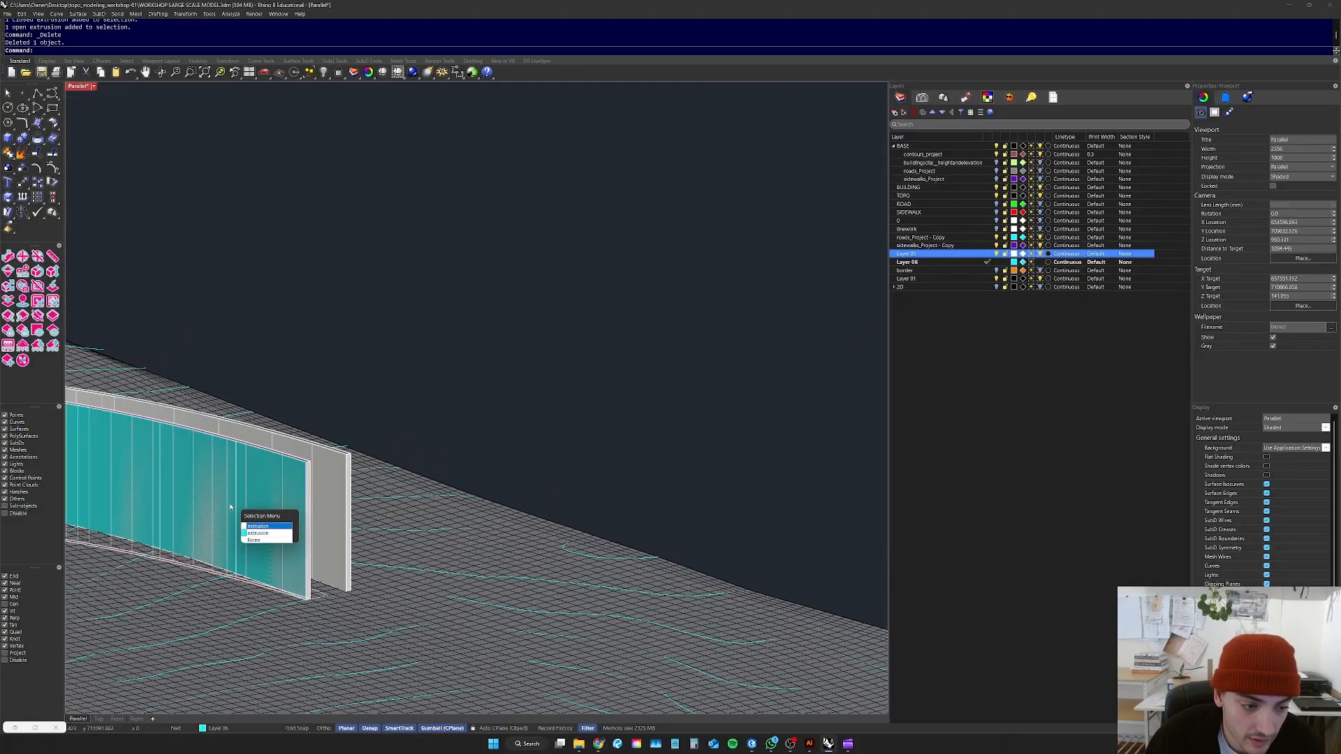
{"action": "left_click", "coordinate": [258, 525]}
{"action": "key", "text": "Delete"}
Step: Examine the two curved walls and the path between them, checking which object is the path polysurface
{"action": "scroll", "coordinate": [601, 368], "scroll_direction": "down", "scroll_amount": 5}
{"action": "right_click_drag", "start_coordinate": [695, 342], "coordinate": [602, 377]}
{"action": "scroll", "coordinate": [609, 338], "scroll_direction": "up", "scroll_amount": 6}
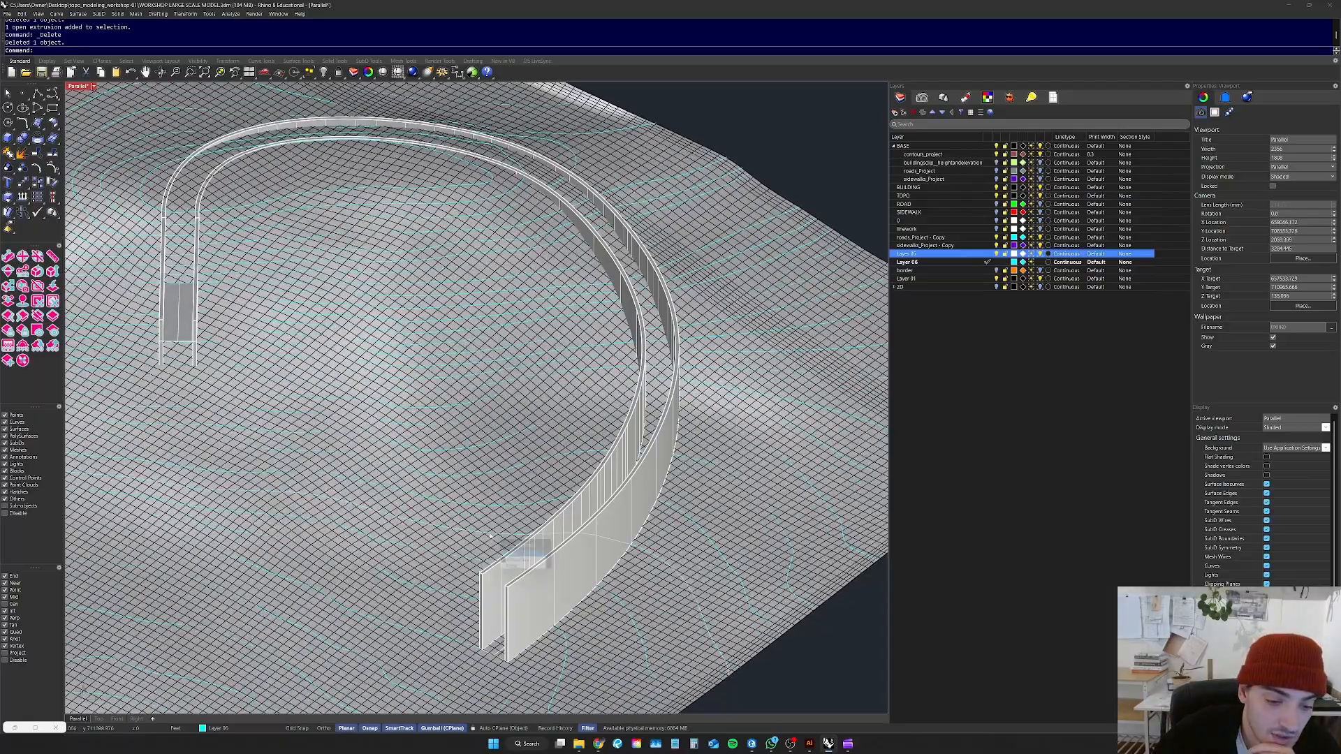
{"action": "left_click", "coordinate": [491, 537]}
{"action": "left_click", "coordinate": [513, 560]}
{"action": "scroll", "coordinate": [494, 514], "scroll_direction": "down", "scroll_amount": 9}
{"action": "left_click", "coordinate": [613, 590]}
{"action": "mouse_move", "coordinate": [613, 590]}
{"action": "right_mouse_down"}
{"action": "mouse_move", "coordinate": [651, 556]}
{"action": "mouse_move", "coordinate": [721, 568]}
{"action": "mouse_move", "coordinate": [713, 617]}
{"action": "mouse_move", "coordinate": [635, 577]}
{"action": "mouse_move", "coordinate": [607, 601]}
{"action": "mouse_move", "coordinate": [617, 568]}
{"action": "right_mouse_up"}
{"action": "scroll", "coordinate": [616, 568], "scroll_direction": "up", "scroll_amount": 6}
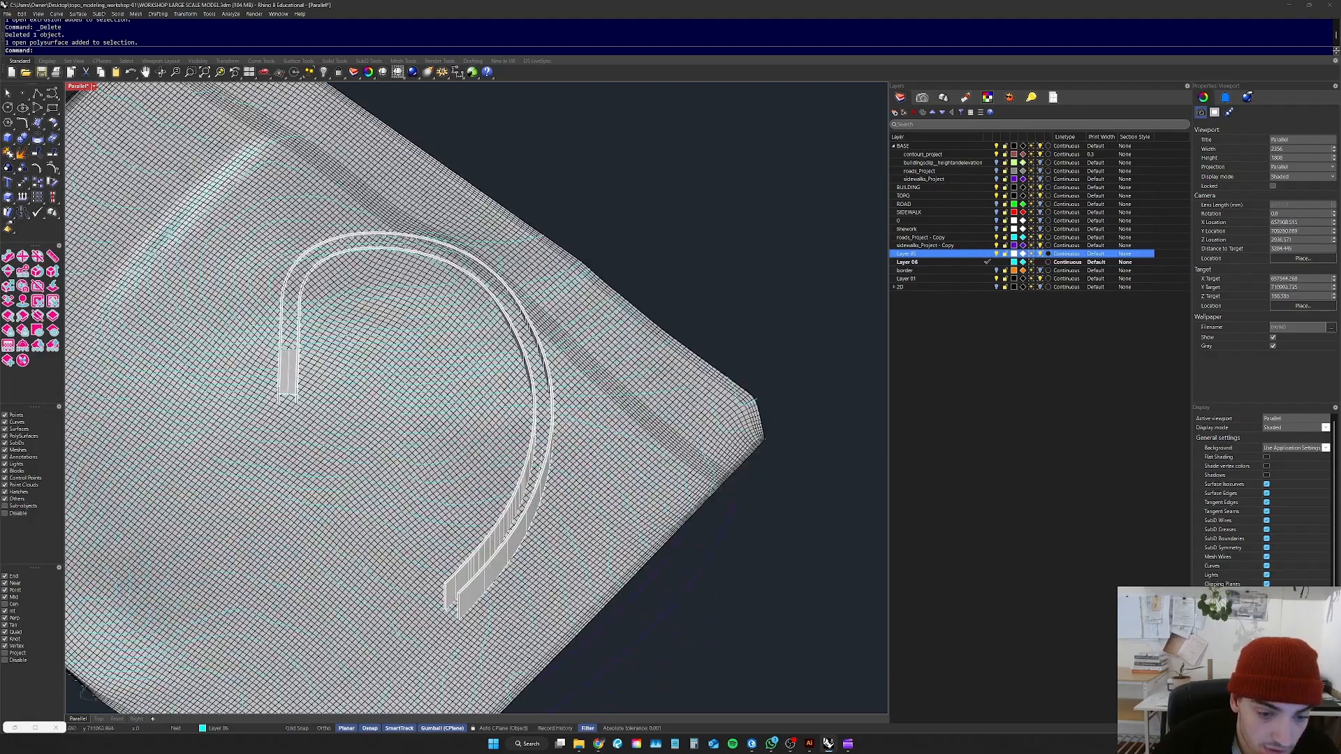
Step: Examine how the curved walls sit in the terrain from above and from low angles
{"action": "scroll", "coordinate": [640, 310], "scroll_direction": "down", "scroll_amount": 3}
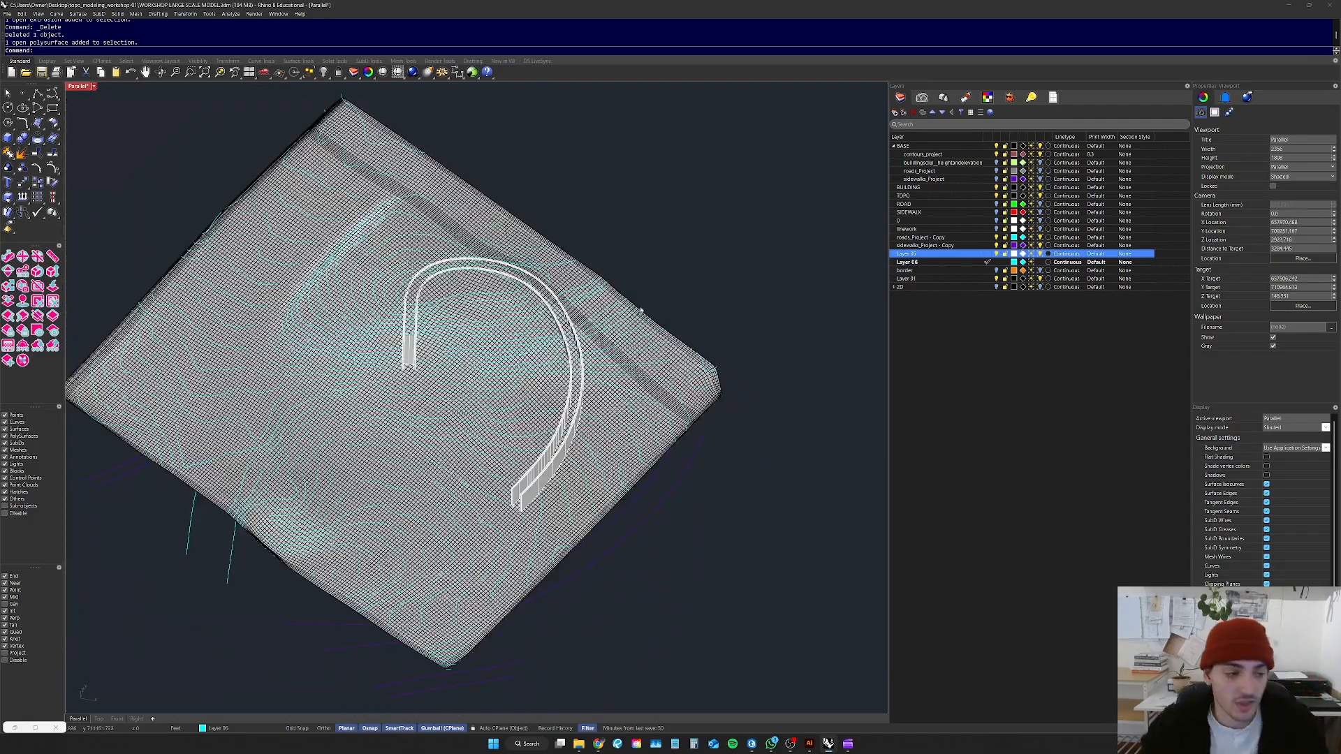
{"action": "right_click_drag", "start_coordinate": [641, 309], "coordinate": [706, 282]}
{"action": "scroll", "coordinate": [589, 412], "scroll_direction": "up", "scroll_amount": 5}
{"action": "scroll", "coordinate": [590, 398], "scroll_direction": "down", "scroll_amount": 6}
{"action": "right_click_drag", "start_coordinate": [590, 395], "coordinate": [466, 461]}
{"action": "scroll", "coordinate": [544, 517], "scroll_direction": "up", "scroll_amount": 7}
{"action": "scroll", "coordinate": [422, 482], "scroll_direction": "down", "scroll_amount": 7}
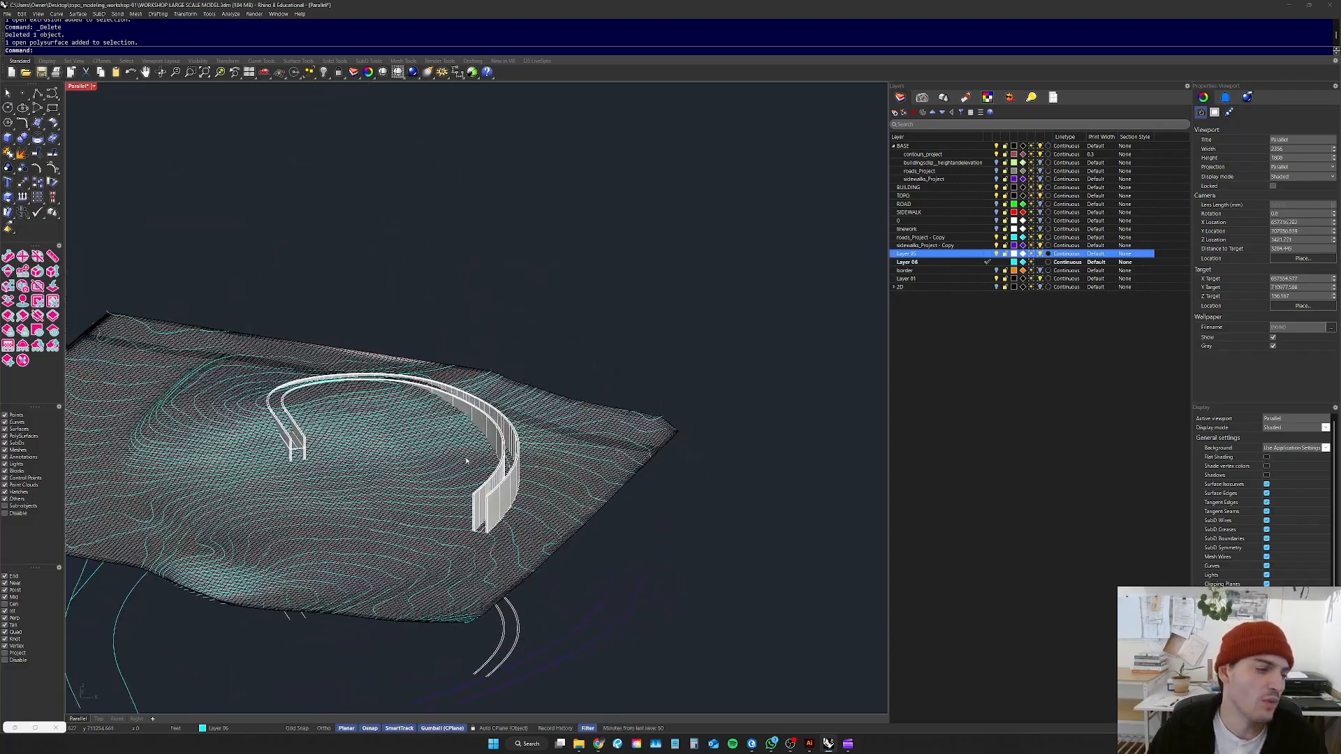
{"action": "right_click_drag", "start_coordinate": [612, 495], "coordinate": [615, 481]}
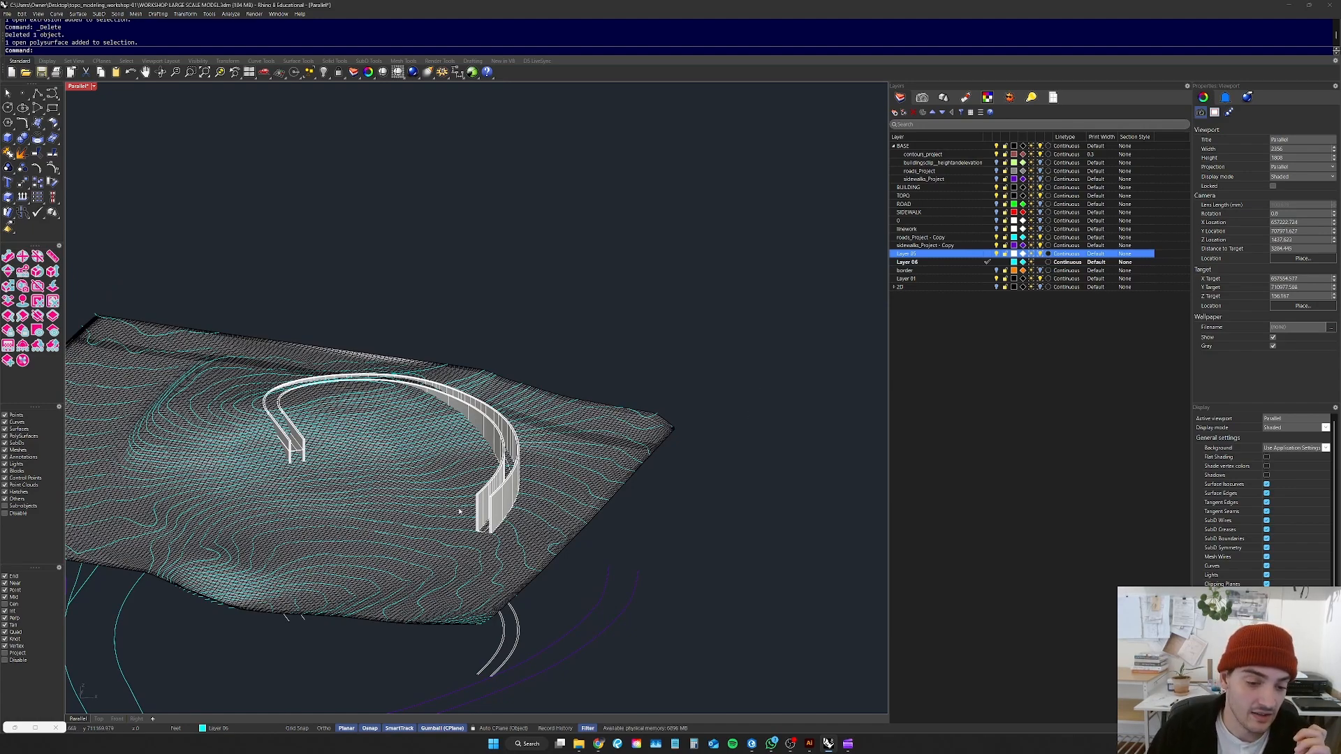
{"action": "scroll", "coordinate": [427, 498], "scroll_direction": "down", "scroll_amount": 4}
{"action": "scroll", "coordinate": [427, 497], "scroll_direction": "up", "scroll_amount": 7}
{"action": "right_click_drag", "start_coordinate": [428, 497], "coordinate": [465, 457]}
{"action": "scroll", "coordinate": [557, 448], "scroll_direction": "down", "scroll_amount": 5}
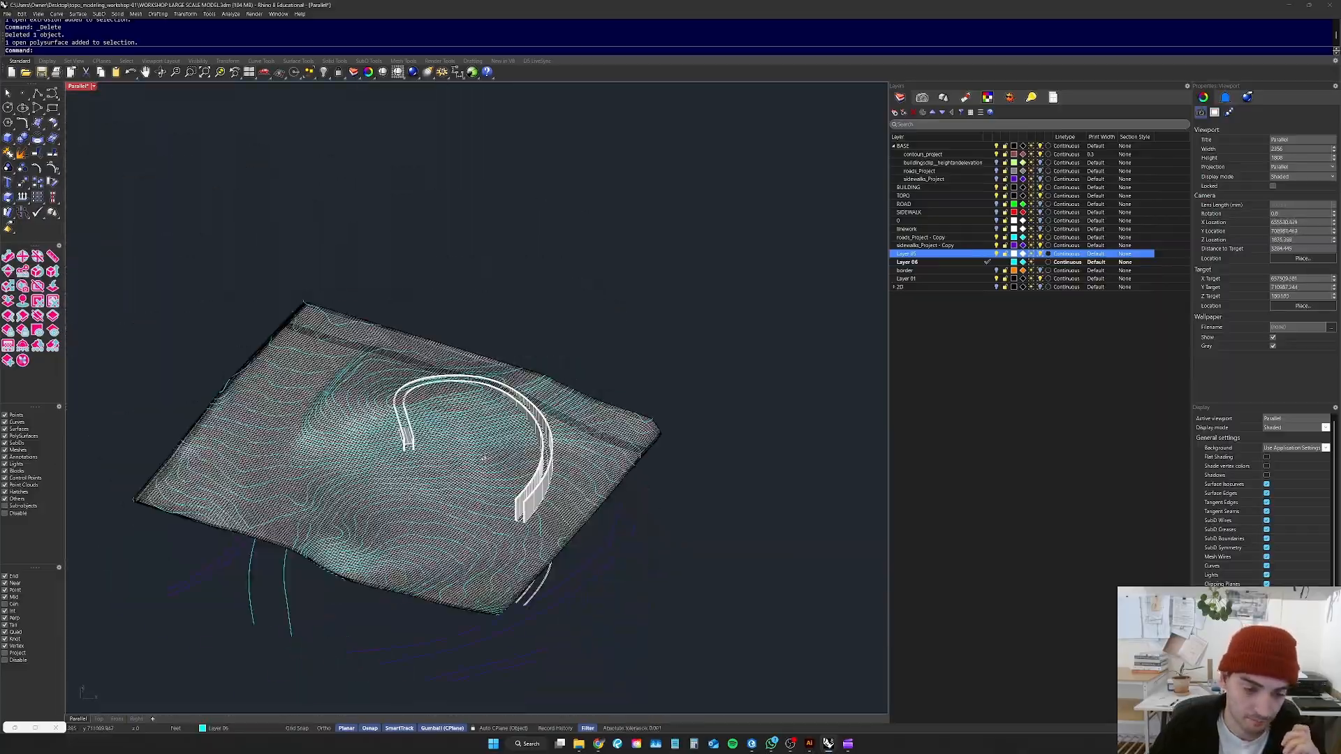
Step: Duplicate the complete set of terrain, contours and curved walls beside the existing sets, along the X direction
{"action": "scroll", "coordinate": [482, 449], "scroll_direction": "down", "scroll_amount": 4}
{"action": "left_click_drag", "start_coordinate": [611, 312], "coordinate": [283, 617]}
{"action": "scroll", "coordinate": [282, 619], "scroll_direction": "down", "scroll_amount": 4}
{"action": "left_click_drag", "start_coordinate": [400, 538], "coordinate": [539, 532]}
{"action": "scroll", "coordinate": [622, 557], "scroll_direction": "down", "scroll_amount": 5}
{"action": "scroll", "coordinate": [463, 585], "scroll_direction": "up", "scroll_amount": 4}
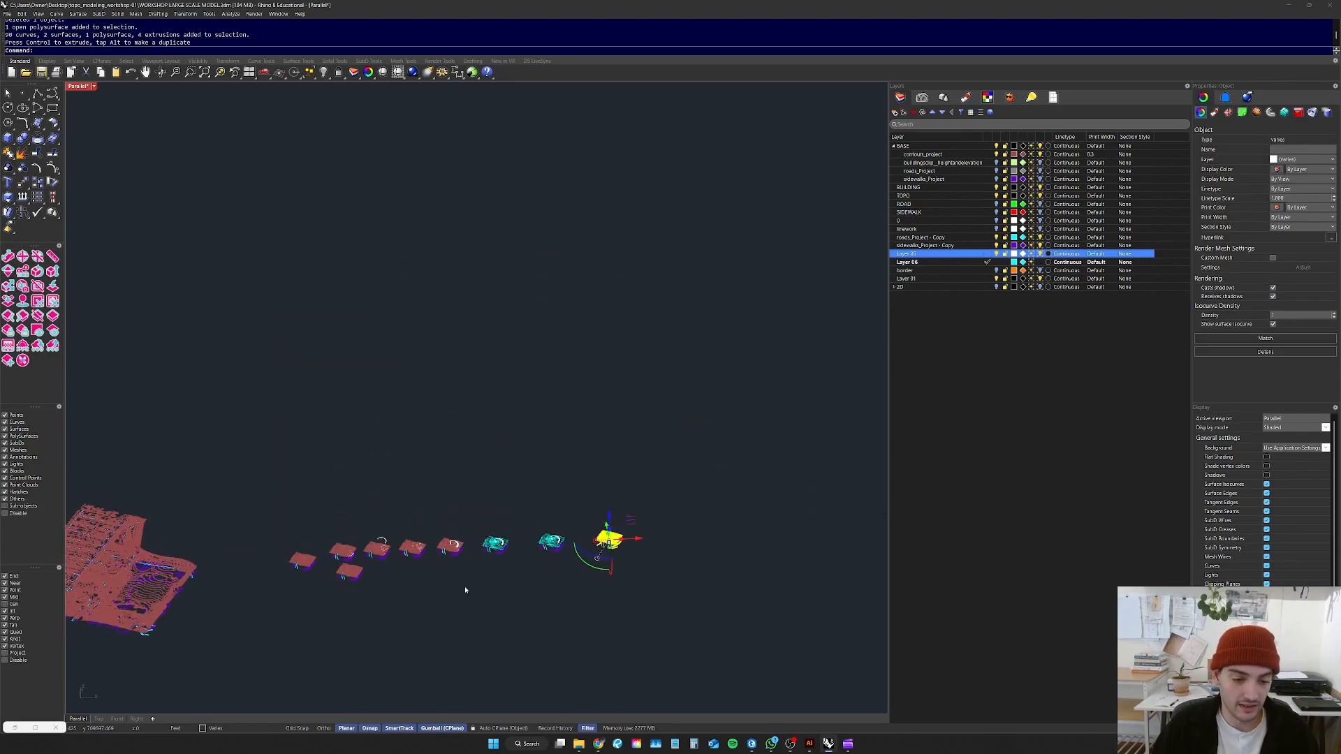
Step: Zoom to the duplicated set and examine the curved walls where they meet the terrain
{"action": "type", "text": "zs"}
{"action": "key", "text": "Return"}
{"action": "left_click", "coordinate": [793, 594]}
{"action": "scroll", "coordinate": [536, 390], "scroll_direction": "down", "scroll_amount": 4}
{"action": "right_click_drag", "start_coordinate": [537, 388], "coordinate": [585, 455]}
{"action": "scroll", "coordinate": [650, 395], "scroll_direction": "up", "scroll_amount": 10}
{"action": "right_click_drag", "start_coordinate": [646, 394], "coordinate": [691, 360]}
{"action": "right_click_drag", "start_coordinate": [231, 468], "coordinate": [270, 517]}
{"action": "scroll", "coordinate": [423, 425], "scroll_direction": "down", "scroll_amount": 6}
{"action": "scroll", "coordinate": [269, 517], "scroll_direction": "up", "scroll_amount": 2}
{"action": "scroll", "coordinate": [268, 518], "scroll_direction": "up", "scroll_amount": 2}
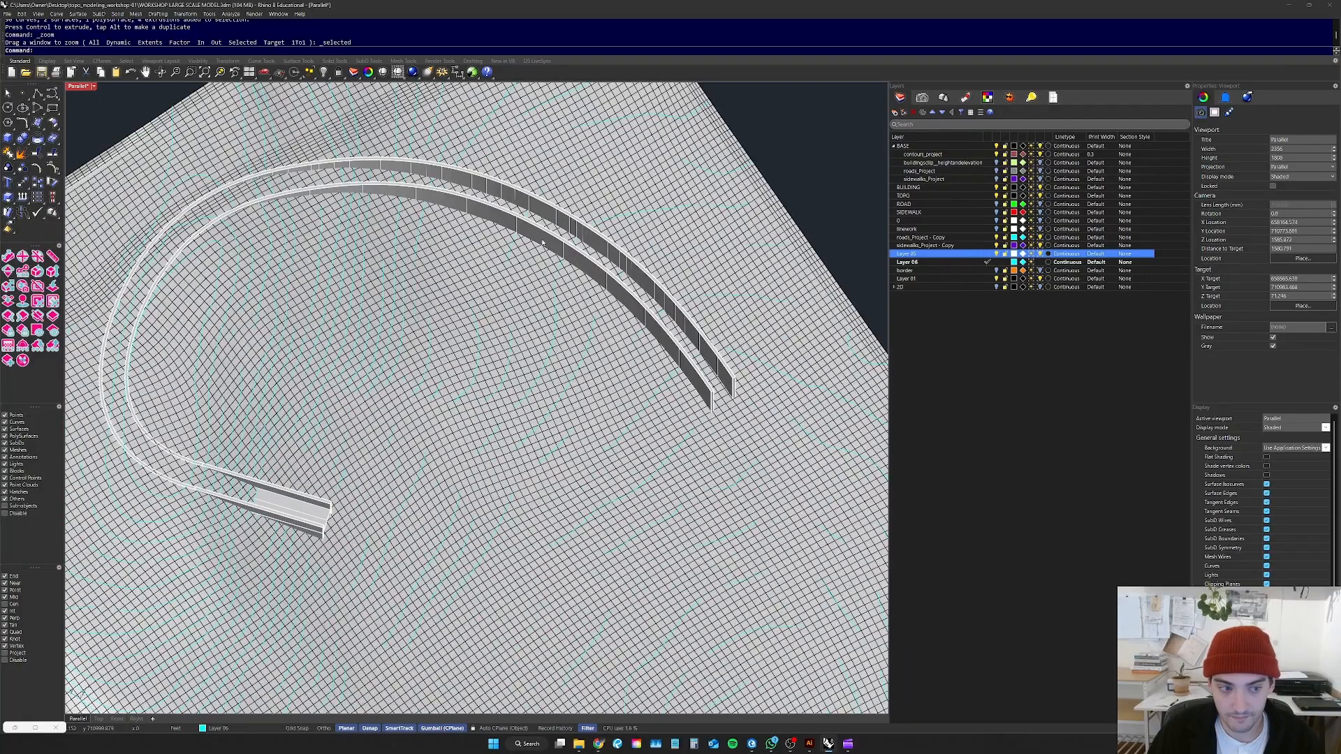
Step: Duplicate the four extrusions that make up the two curved walls beside the terrain, and zoom to the copies
{"action": "scroll", "coordinate": [388, 393], "scroll_direction": "down", "scroll_amount": 5}
{"action": "right_click_drag", "start_coordinate": [388, 392], "coordinate": [348, 446]}
{"action": "scroll", "coordinate": [348, 446], "scroll_direction": "up", "scroll_amount": 6}
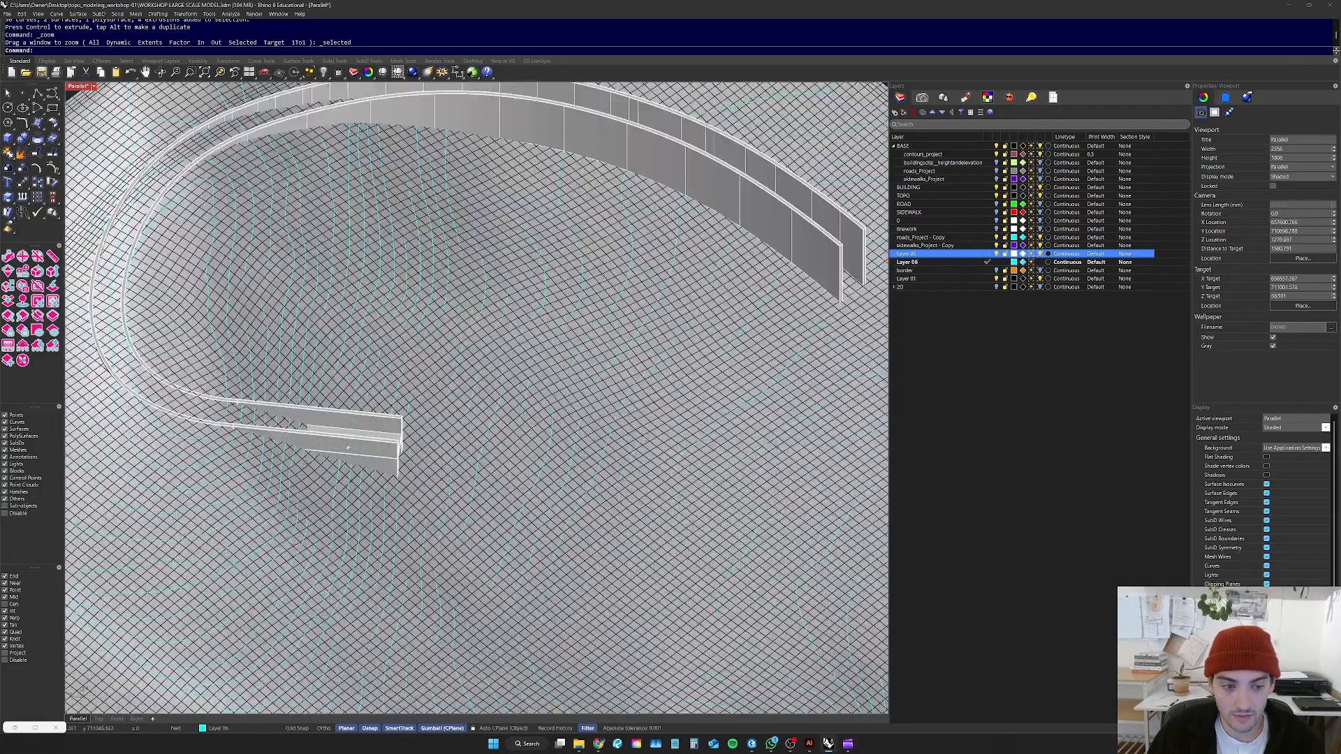
{"action": "left_click", "coordinate": [348, 447]}
{"action": "scroll", "coordinate": [322, 413], "scroll_direction": "up", "scroll_amount": 8}
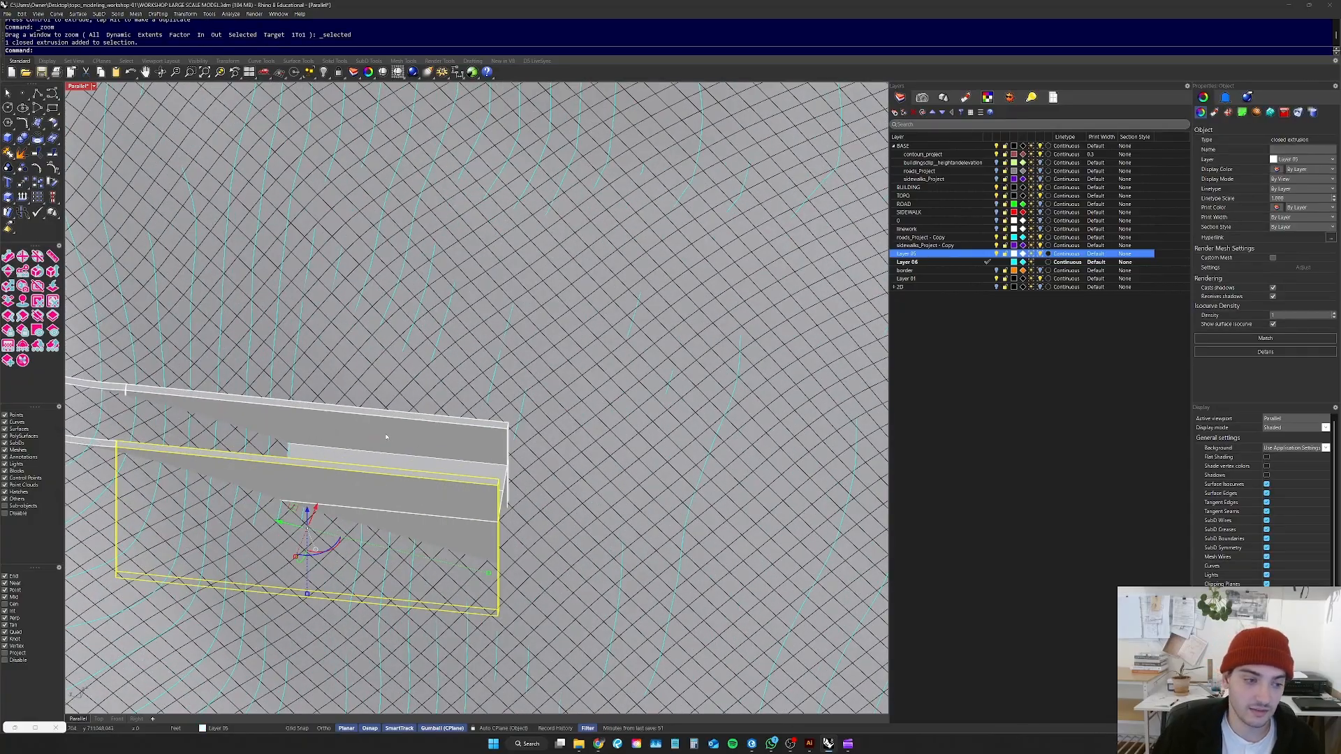
{"action": "left_click", "coordinate": [387, 436], "text": "shift"}
{"action": "middle_click", "coordinate": [461, 451]}
{"action": "right_click_drag", "start_coordinate": [305, 458], "coordinate": [343, 403]}
{"action": "scroll", "coordinate": [349, 398], "scroll_direction": "down", "scroll_amount": 6}
{"action": "scroll", "coordinate": [333, 403], "scroll_direction": "up", "scroll_amount": 4}
{"action": "scroll", "coordinate": [329, 421], "scroll_direction": "up", "scroll_amount": 10}
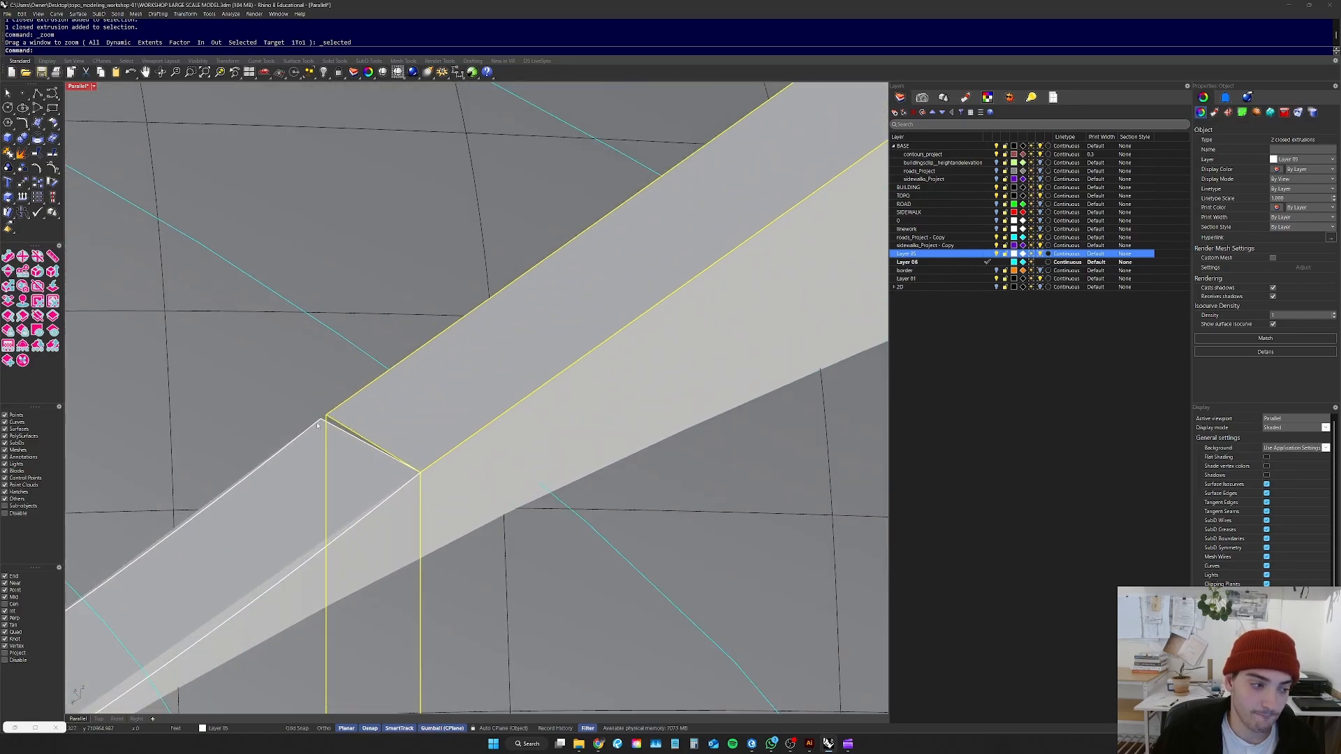
{"action": "left_click", "coordinate": [312, 439], "text": "shift"}
{"action": "scroll", "coordinate": [546, 469], "scroll_direction": "down", "scroll_amount": 15}
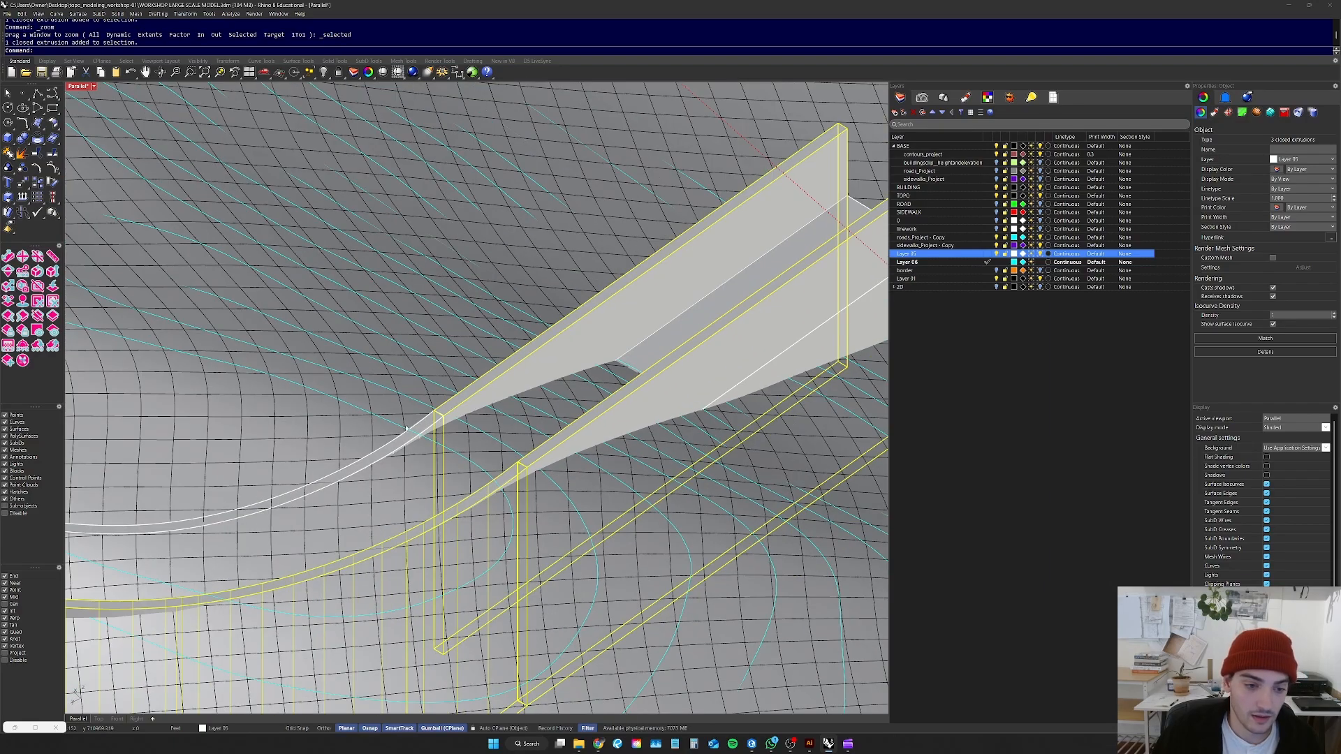
{"action": "scroll", "coordinate": [444, 427], "scroll_direction": "up", "scroll_amount": 10}
{"action": "left_click", "coordinate": [379, 412], "text": "shift"}
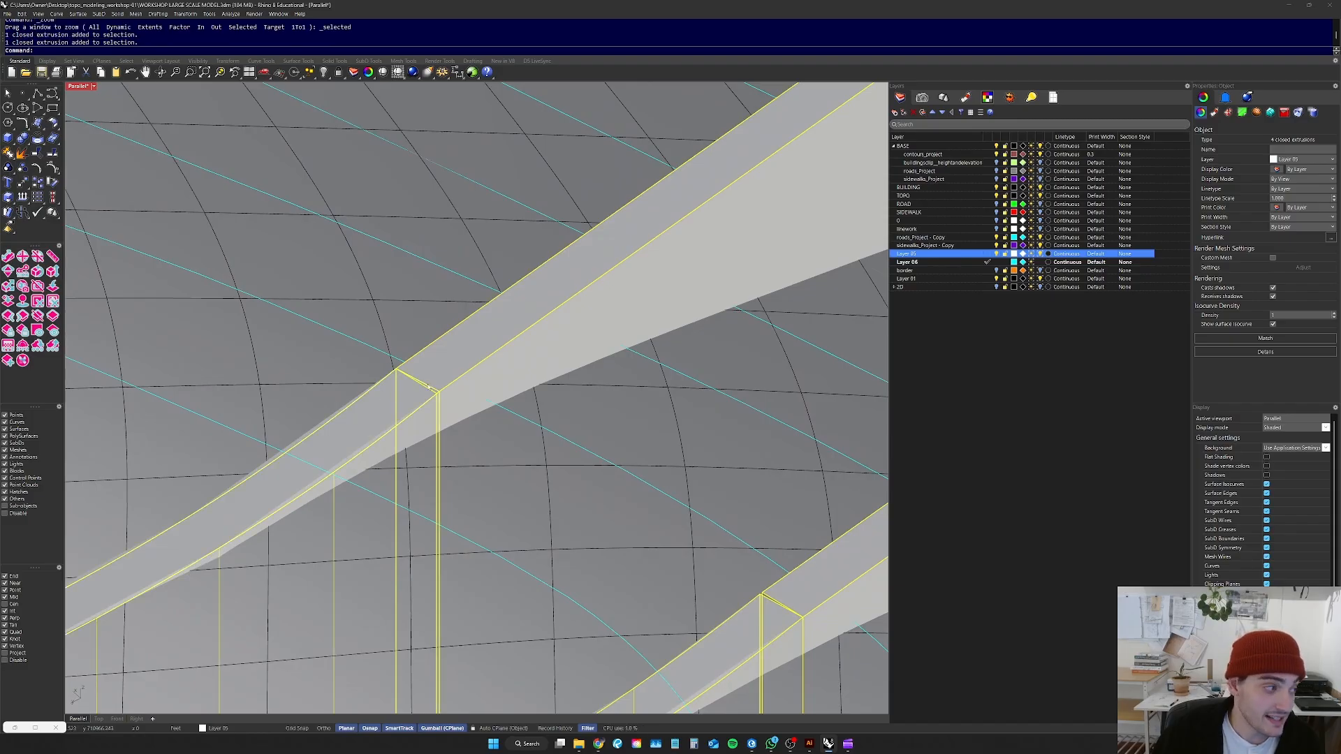
{"action": "scroll", "coordinate": [409, 387], "scroll_direction": "down", "scroll_amount": 20}
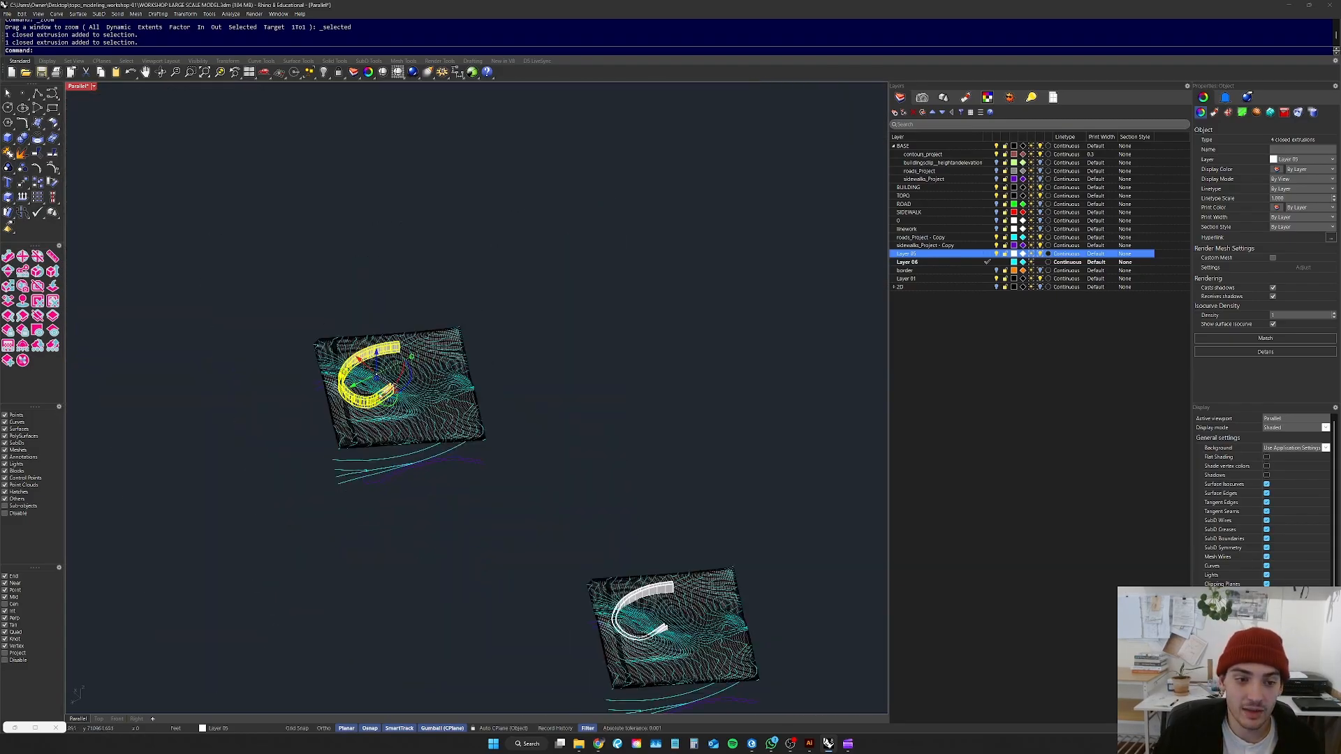
{"action": "right_click_drag", "start_coordinate": [480, 374], "coordinate": [540, 294]}
{"action": "scroll", "coordinate": [557, 293], "scroll_direction": "up", "scroll_amount": 12}
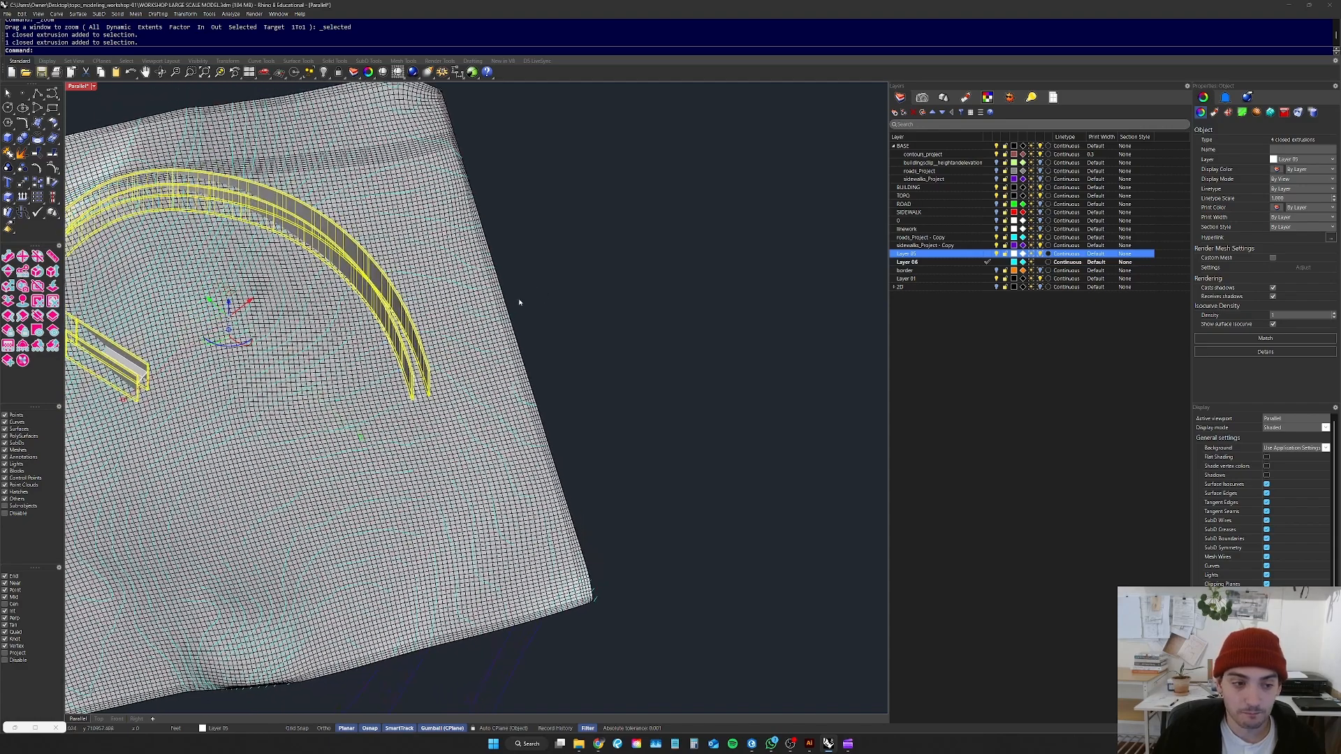
{"action": "scroll", "coordinate": [303, 321], "scroll_direction": "down", "scroll_amount": 8}
{"action": "left_click_drag", "start_coordinate": [280, 294], "coordinate": [714, 275], "text": "alt"}
{"action": "type", "text": "zs"}
{"action": "key", "text": "Return"}
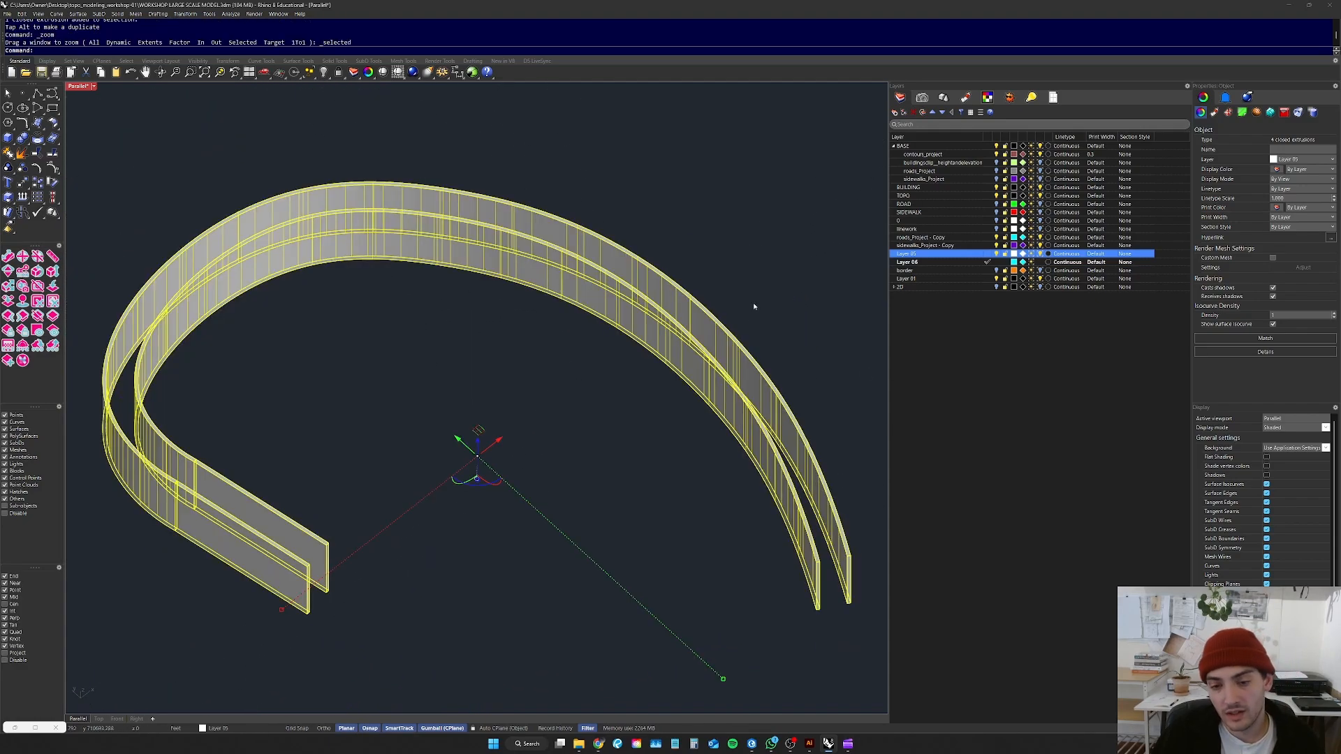
Step: Examine the copied walls, checking where the straight end segments meet the curved segments
{"action": "left_click", "coordinate": [812, 252]}
{"action": "scroll", "coordinate": [485, 334], "scroll_direction": "down", "scroll_amount": 4}
{"action": "right_click_drag", "start_coordinate": [482, 333], "coordinate": [594, 293]}
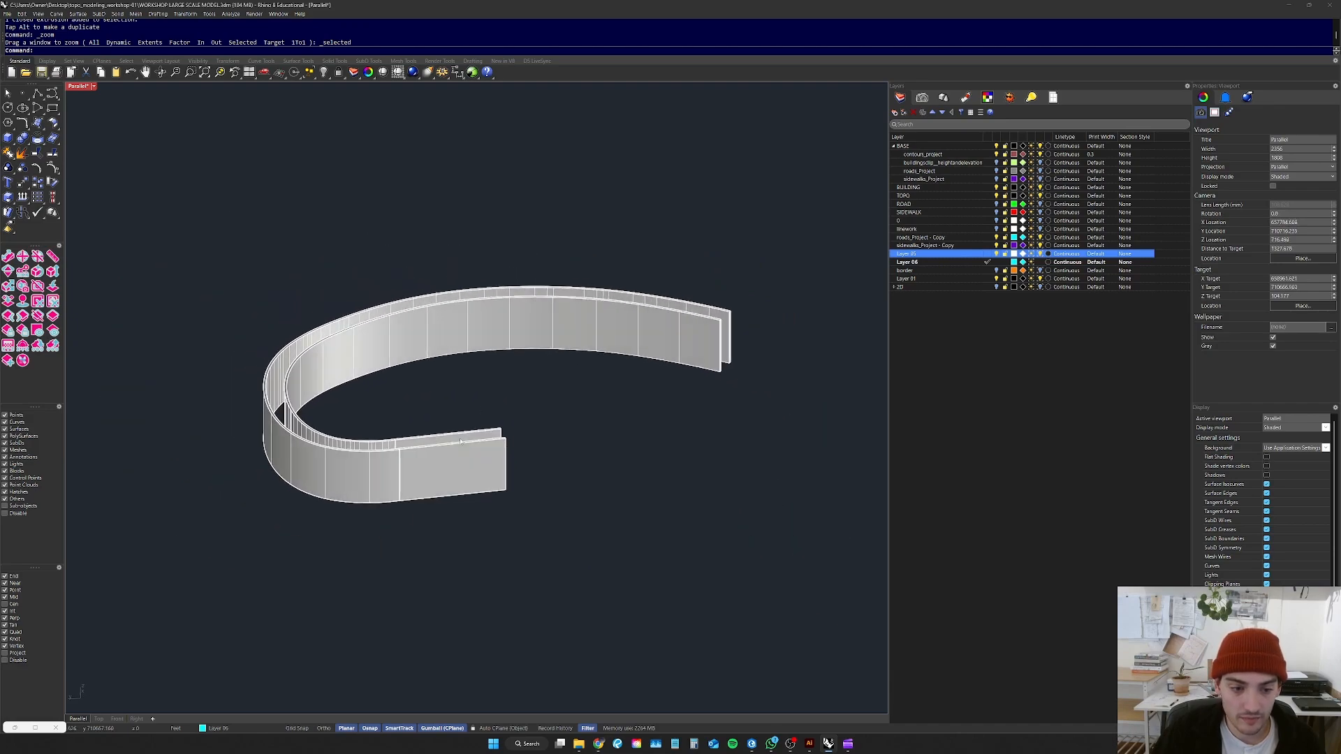
{"action": "left_click", "coordinate": [458, 461]}
{"action": "left_click", "coordinate": [569, 410]}
{"action": "left_click", "coordinate": [350, 469]}
{"action": "left_click", "coordinate": [603, 434]}
{"action": "right_click_drag", "start_coordinate": [603, 434], "coordinate": [653, 427]}
{"action": "left_click", "coordinate": [371, 472]}
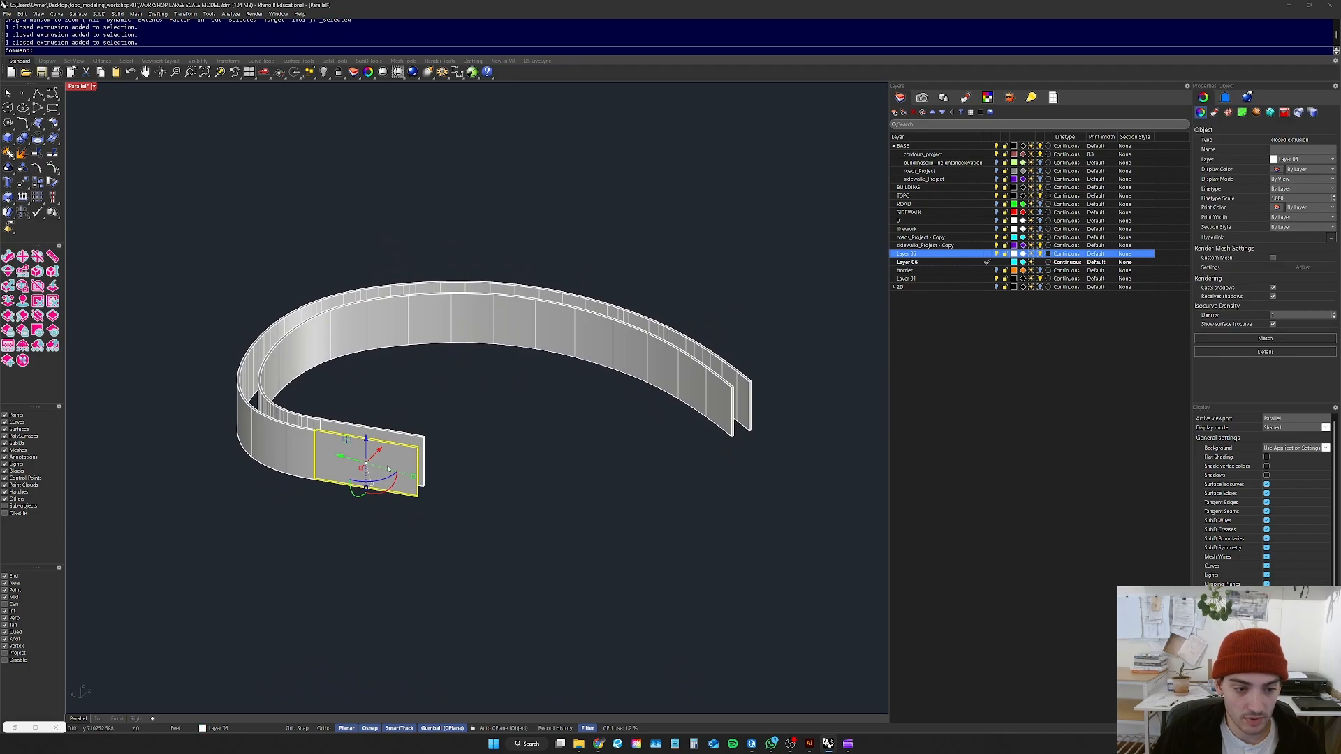
{"action": "scroll", "coordinate": [235, 421], "scroll_direction": "up", "scroll_amount": 10}
{"action": "left_click", "coordinate": [303, 423]}
{"action": "scroll", "coordinate": [489, 403], "scroll_direction": "down", "scroll_amount": 10}
Step: Explode all four copied wall extrusions into separate surfaces
{"action": "left_click_drag", "start_coordinate": [867, 258], "coordinate": [352, 547]}
{"action": "type", "text": "Expl"}
{"action": "key", "text": "Return"}
{"action": "left_click", "coordinate": [596, 474]}
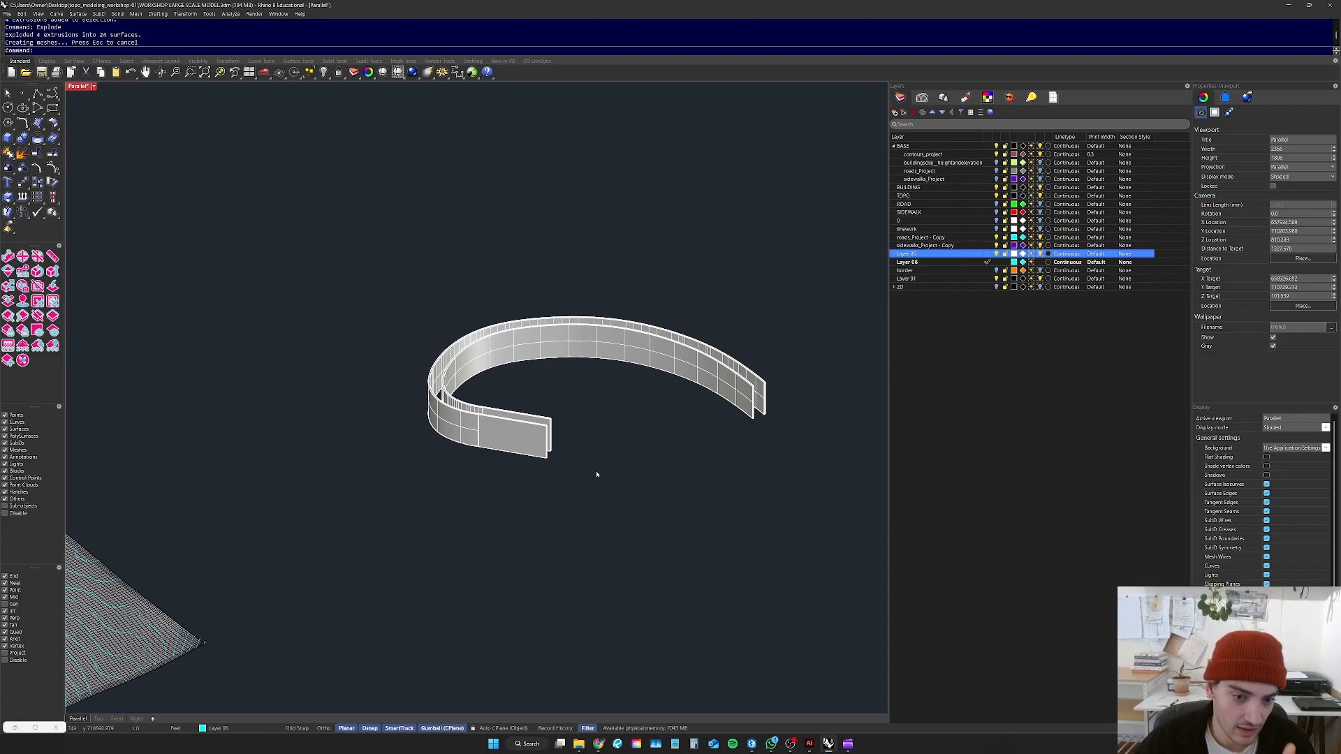
Step: Examine the exploded wall faces on the straight and curved segments from several angles
{"action": "scroll", "coordinate": [542, 377], "scroll_direction": "up", "scroll_amount": 3}
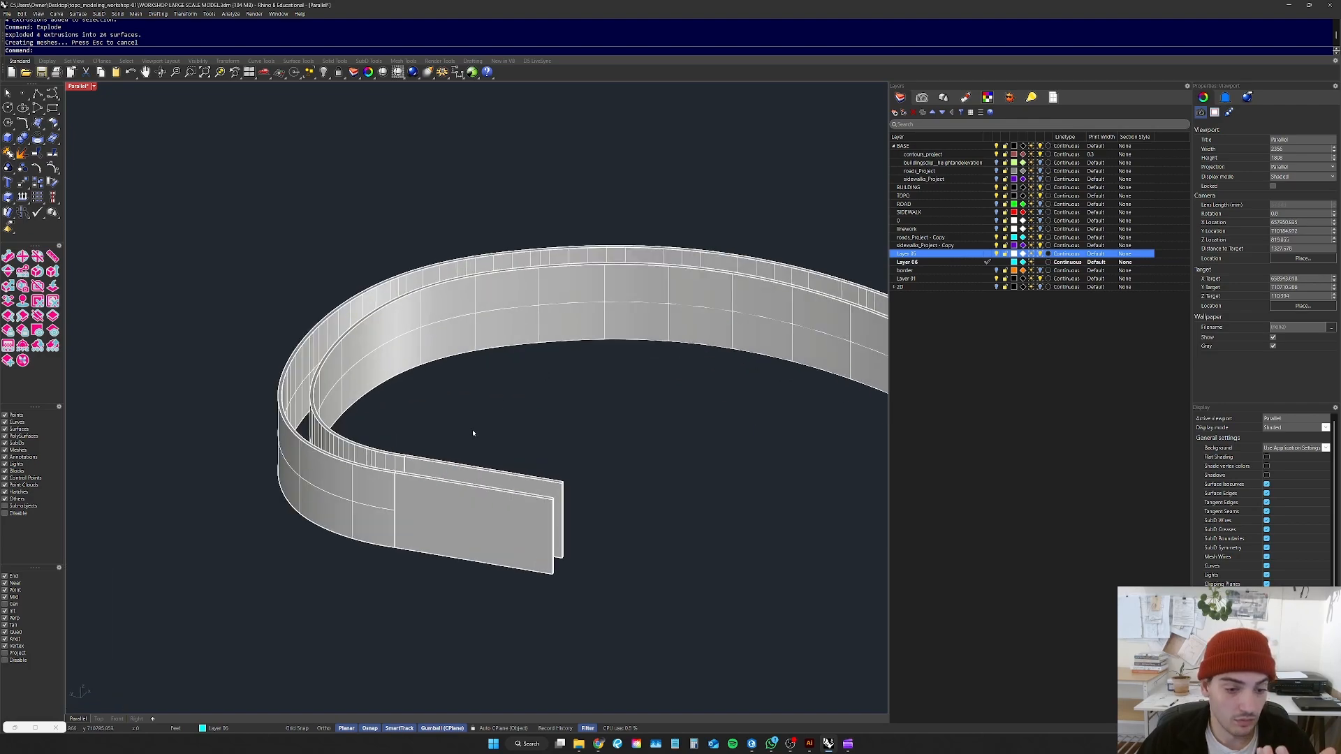
{"action": "scroll", "coordinate": [474, 432], "scroll_direction": "down", "scroll_amount": 6}
{"action": "scroll", "coordinate": [453, 453], "scroll_direction": "up", "scroll_amount": 9}
{"action": "left_click", "coordinate": [482, 486]}
{"action": "left_click", "coordinate": [572, 367]}
{"action": "scroll", "coordinate": [354, 424], "scroll_direction": "down", "scroll_amount": 8}
{"action": "right_click_drag", "start_coordinate": [412, 420], "coordinate": [321, 464]}
{"action": "scroll", "coordinate": [290, 368], "scroll_direction": "up", "scroll_amount": 9}
{"action": "right_click_drag", "start_coordinate": [290, 368], "coordinate": [343, 352]}
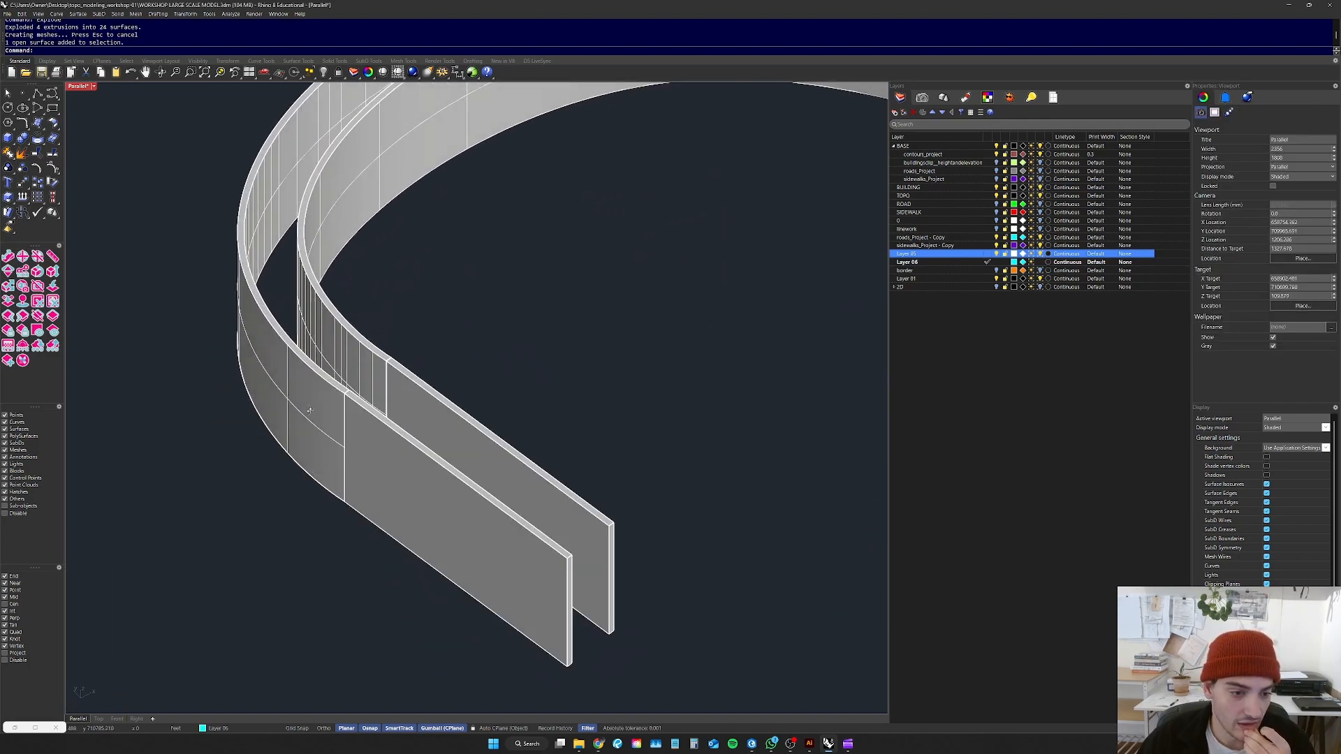
{"action": "left_click", "coordinate": [311, 408]}
{"action": "left_click", "coordinate": [554, 362]}
Step: Delete the vertical faces and other surplus surfaces of the exploded walls, keeping one flat strip per wall segment
{"action": "scroll", "coordinate": [311, 389], "scroll_direction": "down", "scroll_amount": 10}
{"action": "right_click_drag", "start_coordinate": [323, 404], "coordinate": [450, 350]}
{"action": "left_click_drag", "start_coordinate": [632, 411], "coordinate": [285, 442]}
{"action": "key", "text": "Delete"}
Step: Check that the remaining flat strips are separate pieces, moving a straight strip aside and undoing that move
{"action": "right_click_drag", "start_coordinate": [329, 397], "coordinate": [595, 312]}
{"action": "scroll", "coordinate": [613, 371], "scroll_direction": "up", "scroll_amount": 6}
{"action": "left_click", "coordinate": [598, 409]}
{"action": "left_click", "coordinate": [690, 352]}
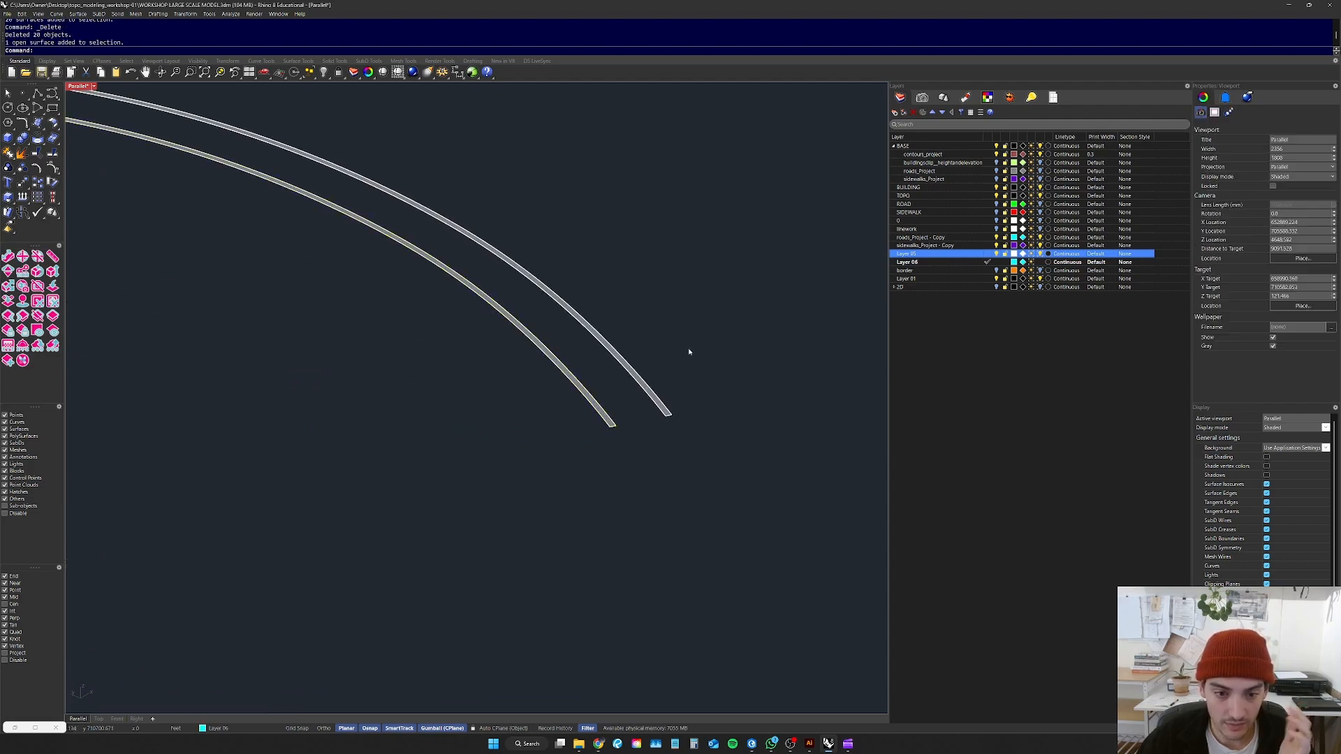
{"action": "scroll", "coordinate": [683, 356], "scroll_direction": "down", "scroll_amount": 9}
{"action": "scroll", "coordinate": [414, 375], "scroll_direction": "up", "scroll_amount": 8}
{"action": "scroll", "coordinate": [403, 381], "scroll_direction": "up", "scroll_amount": 2}
{"action": "left_click_drag", "start_coordinate": [434, 371], "coordinate": [312, 473]}
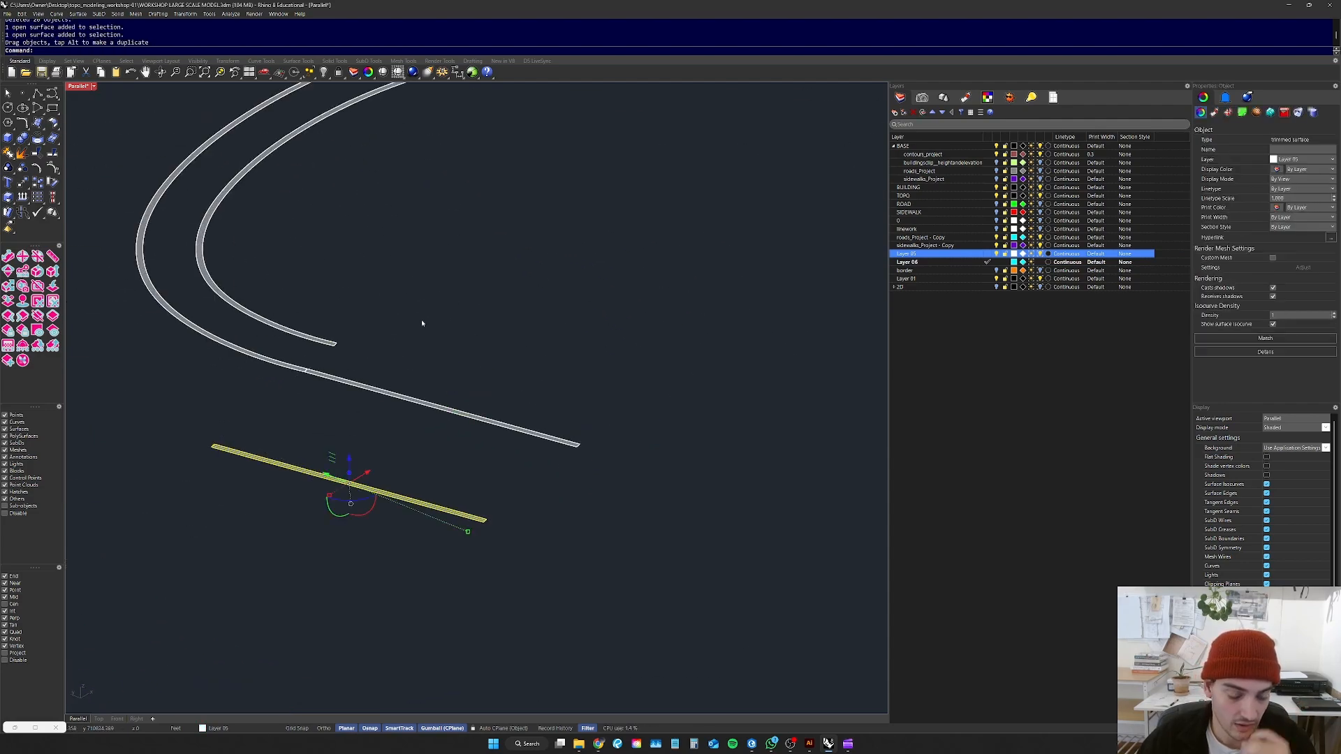
{"action": "key", "text": "ctrl+z"}
{"action": "left_click", "coordinate": [450, 298]}
Step: Duplicate the borders of all four flat wall strips as curves with DupBorder
{"action": "scroll", "coordinate": [274, 440], "scroll_direction": "down", "scroll_amount": 13}
{"action": "scroll", "coordinate": [353, 357], "scroll_direction": "up", "scroll_amount": 7}
{"action": "left_click_drag", "start_coordinate": [538, 247], "coordinate": [162, 568]}
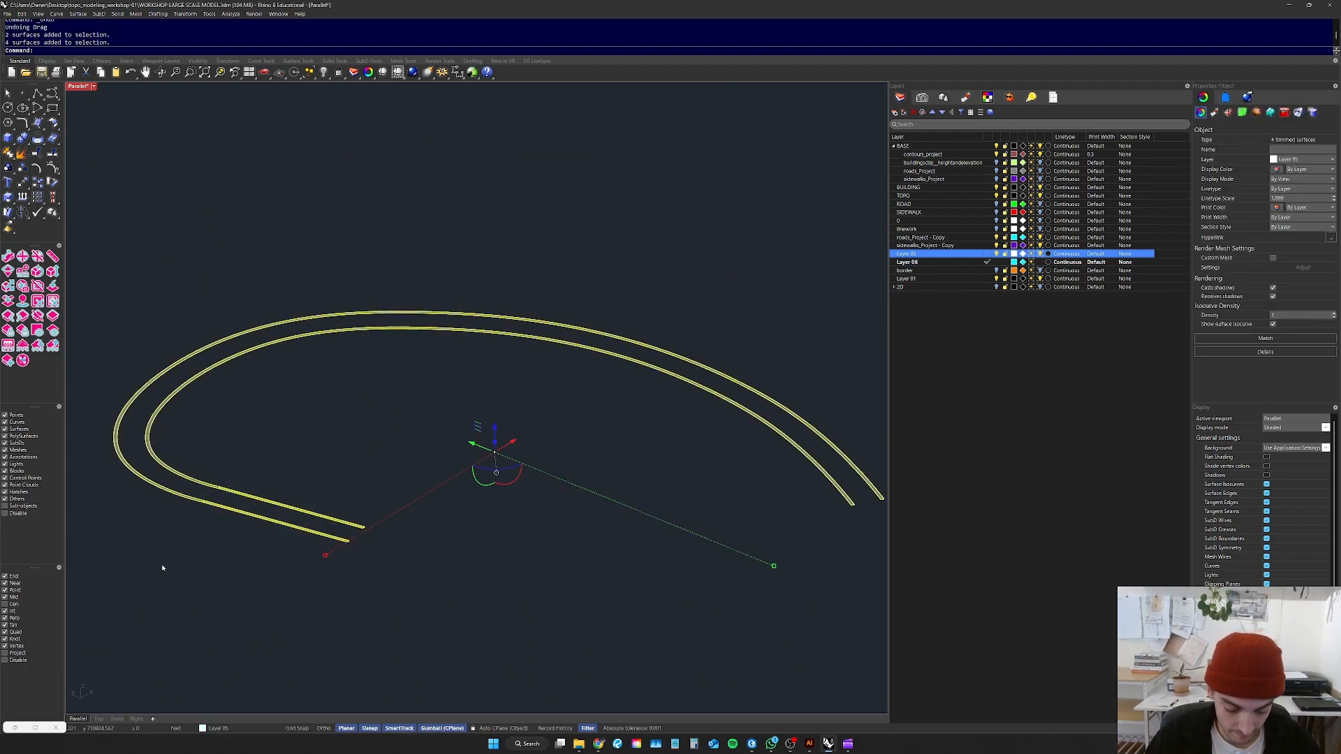
{"action": "key", "text": "Return"}
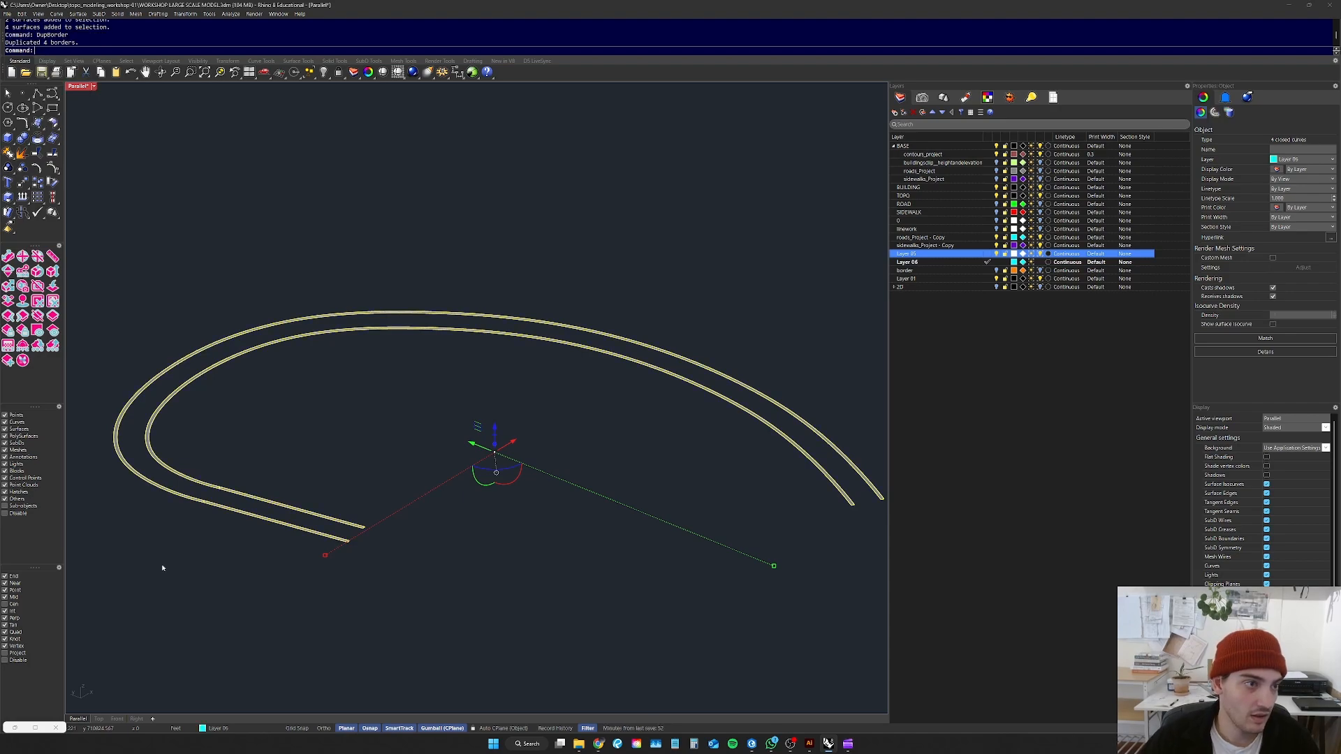
Step: Delete the strip surfaces while keeping their border curves, beginning with the inner wall's curved strip
{"action": "key", "text": "Escape"}
{"action": "scroll", "coordinate": [274, 534], "scroll_direction": "up", "scroll_amount": 8}
{"action": "left_click", "coordinate": [317, 507]}
{"action": "key", "text": "Delete"}
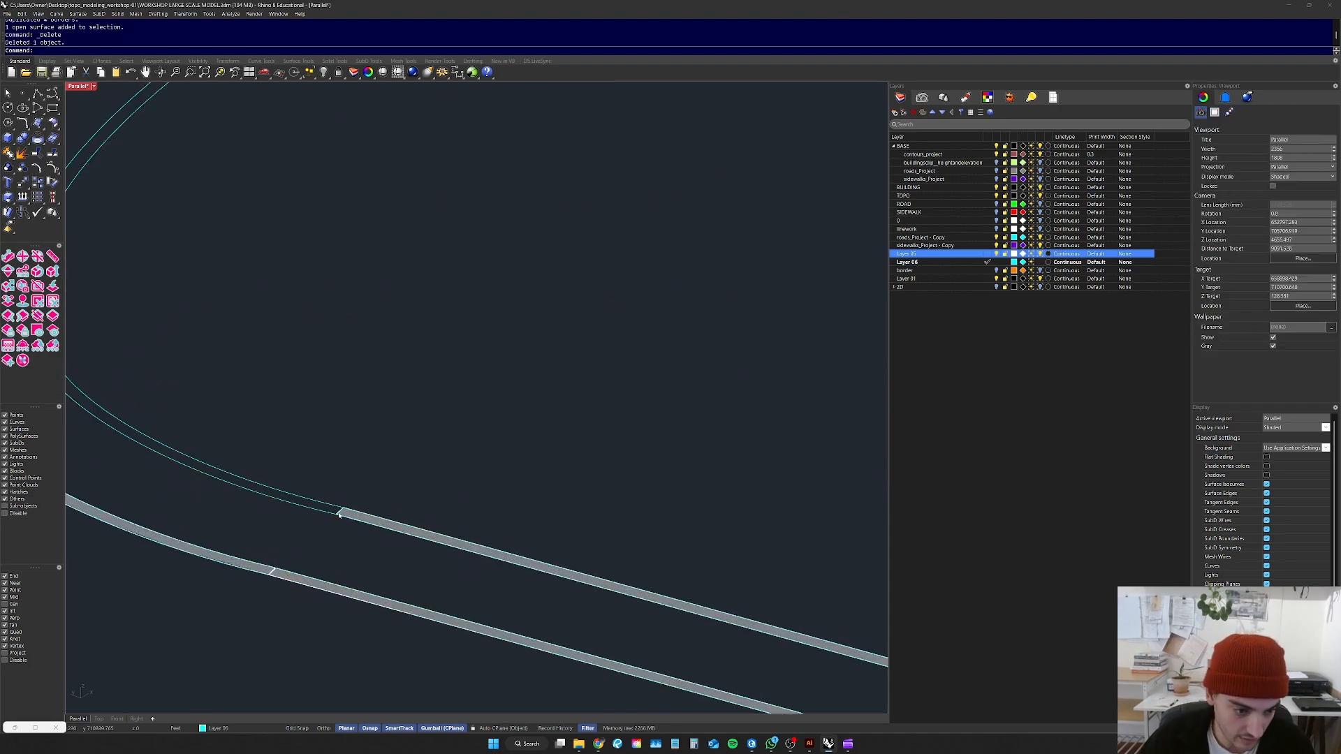
Step: Delete the remaining filled surfaces inside the two curved strips, keeping their boundary curves
{"action": "left_click", "coordinate": [345, 516]}
{"action": "left_click", "coordinate": [370, 543]}
{"action": "key", "text": "Delete"}
{"action": "left_click", "coordinate": [248, 566]}
{"action": "left_click", "coordinate": [274, 585]}
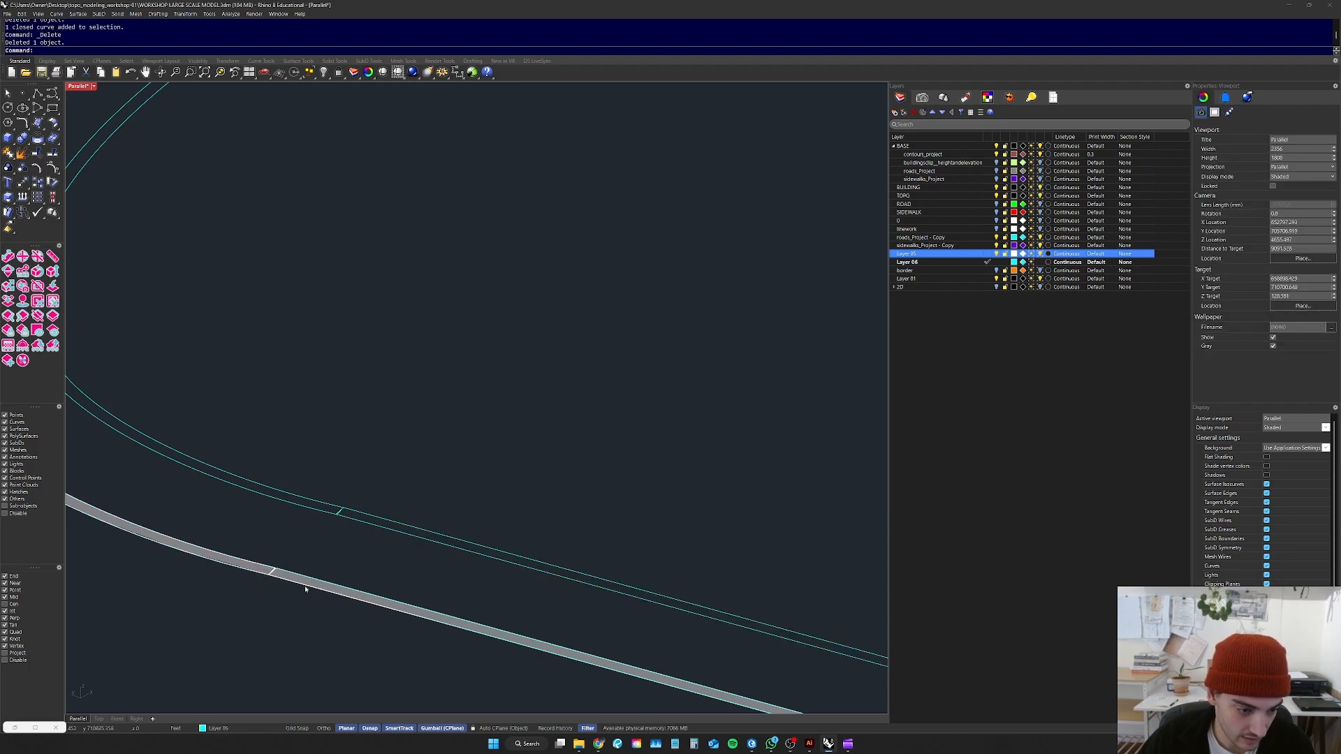
{"action": "key", "text": "ctrl+z"}
{"action": "left_click", "coordinate": [257, 607]}
{"action": "scroll", "coordinate": [254, 574], "scroll_direction": "up", "scroll_amount": 10}
{"action": "left_click", "coordinate": [267, 563]}
{"action": "key", "text": "Delete"}
{"action": "left_click", "coordinate": [394, 591]}
{"action": "key", "text": "Delete"}
{"action": "scroll", "coordinate": [298, 555], "scroll_direction": "down", "scroll_amount": 6}
{"action": "right_click_drag", "start_coordinate": [496, 578], "coordinate": [359, 574]}
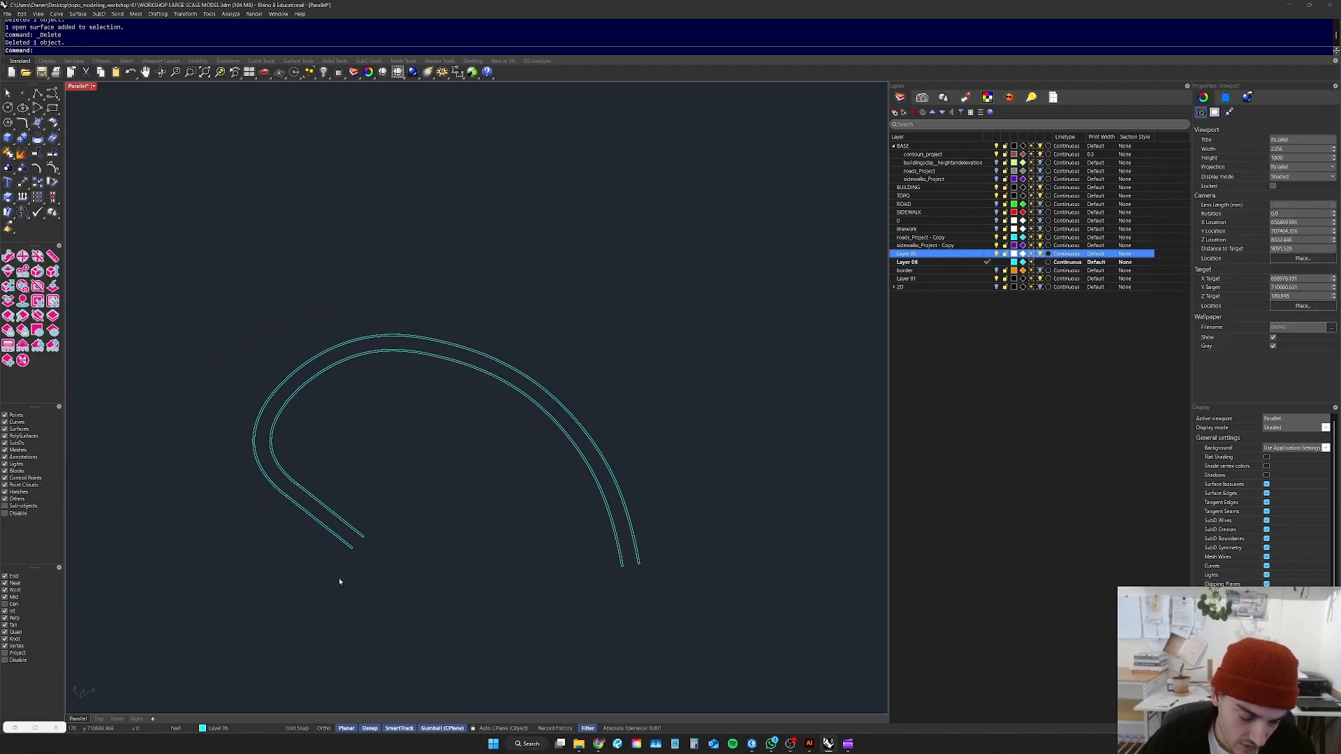
Step: Switch to the Top view and examine the joints between the curved and straight strip outlines
{"action": "left_click", "coordinate": [99, 719]}
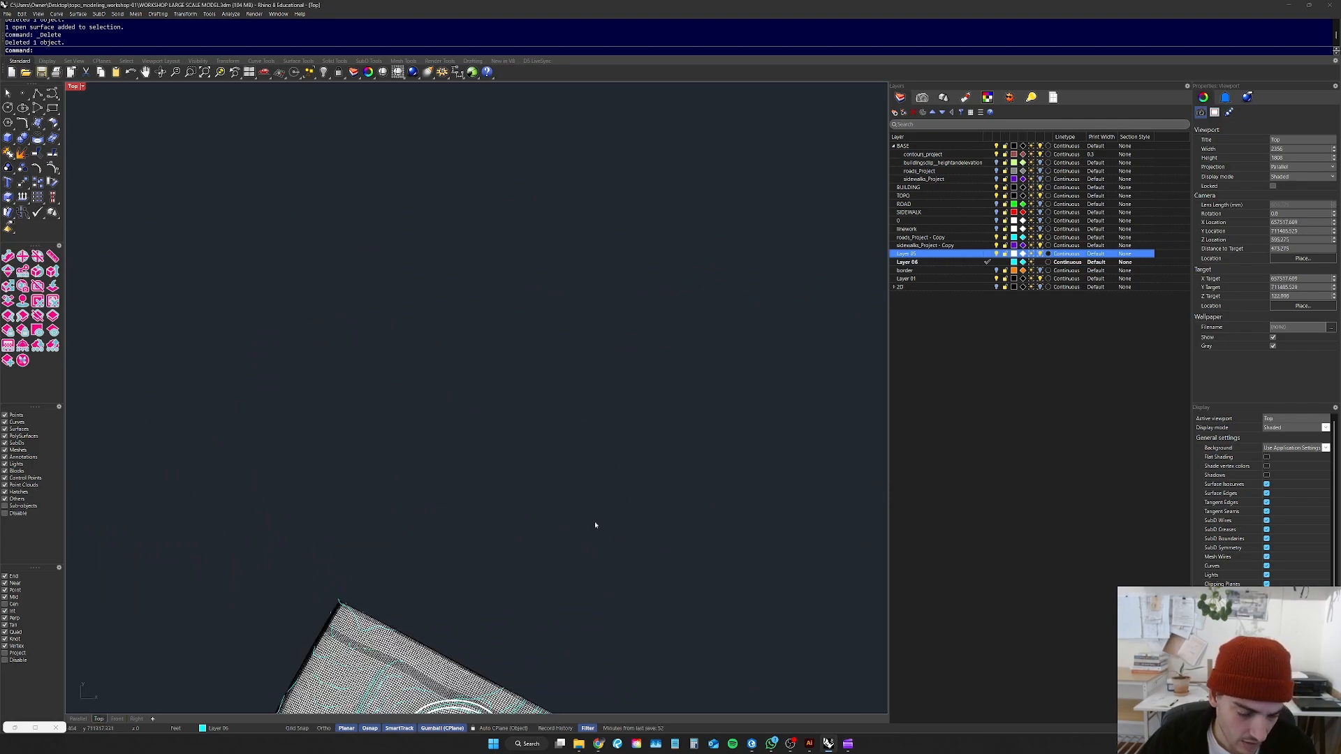
{"action": "left_click_drag", "start_coordinate": [745, 616], "coordinate": [704, 650]}
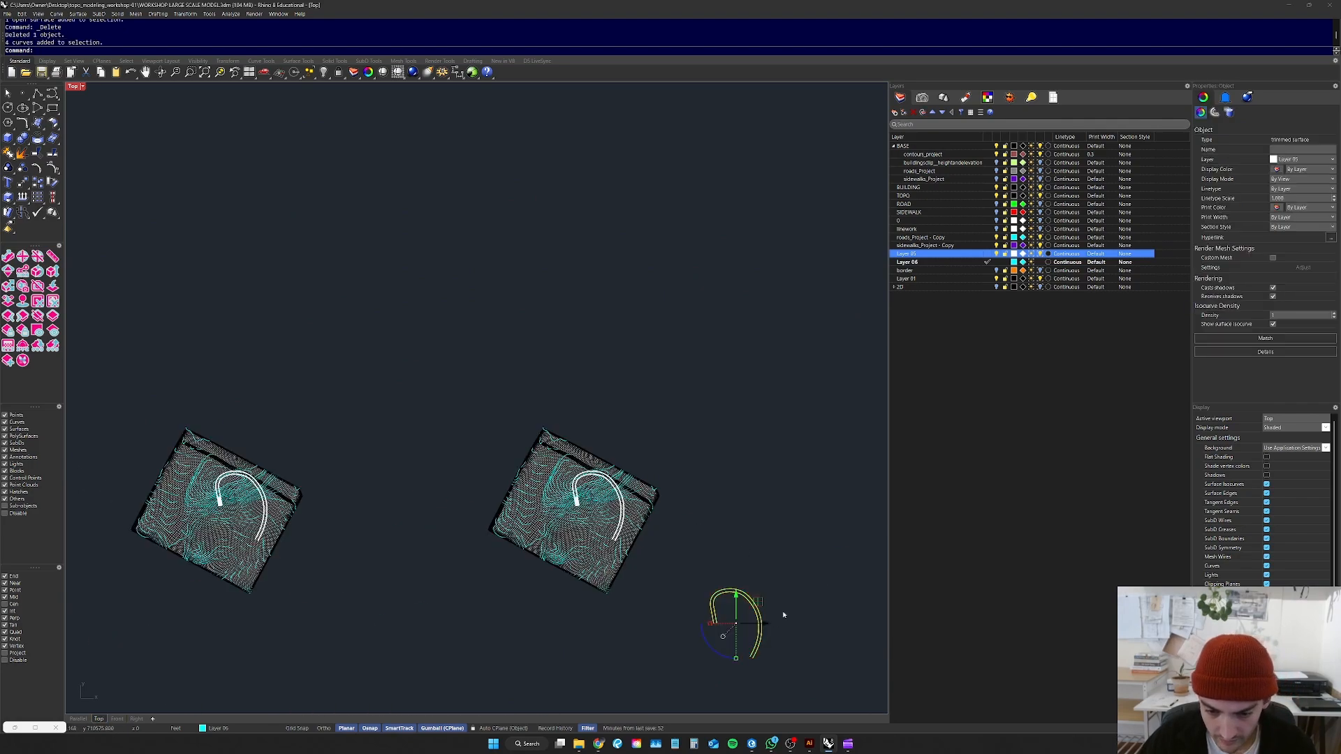
{"action": "type", "text": "zs"}
{"action": "key", "text": "space"}
{"action": "key", "text": "Escape"}
{"action": "right_click_drag", "start_coordinate": [266, 253], "coordinate": [328, 331]}
{"action": "scroll", "coordinate": [328, 331], "scroll_direction": "up", "scroll_amount": 6}
{"action": "scroll", "coordinate": [335, 366], "scroll_direction": "up", "scroll_amount": 10}
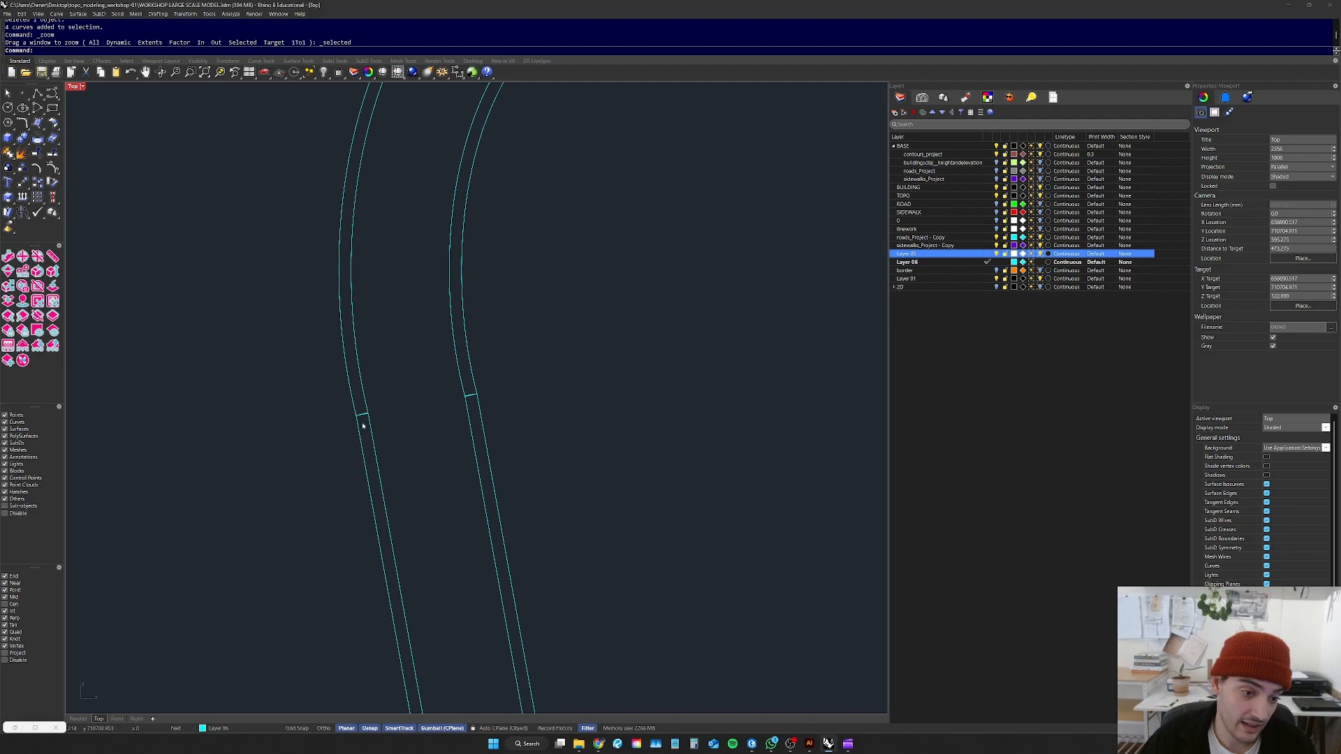
{"action": "scroll", "coordinate": [331, 369], "scroll_direction": "down", "scroll_amount": 5}
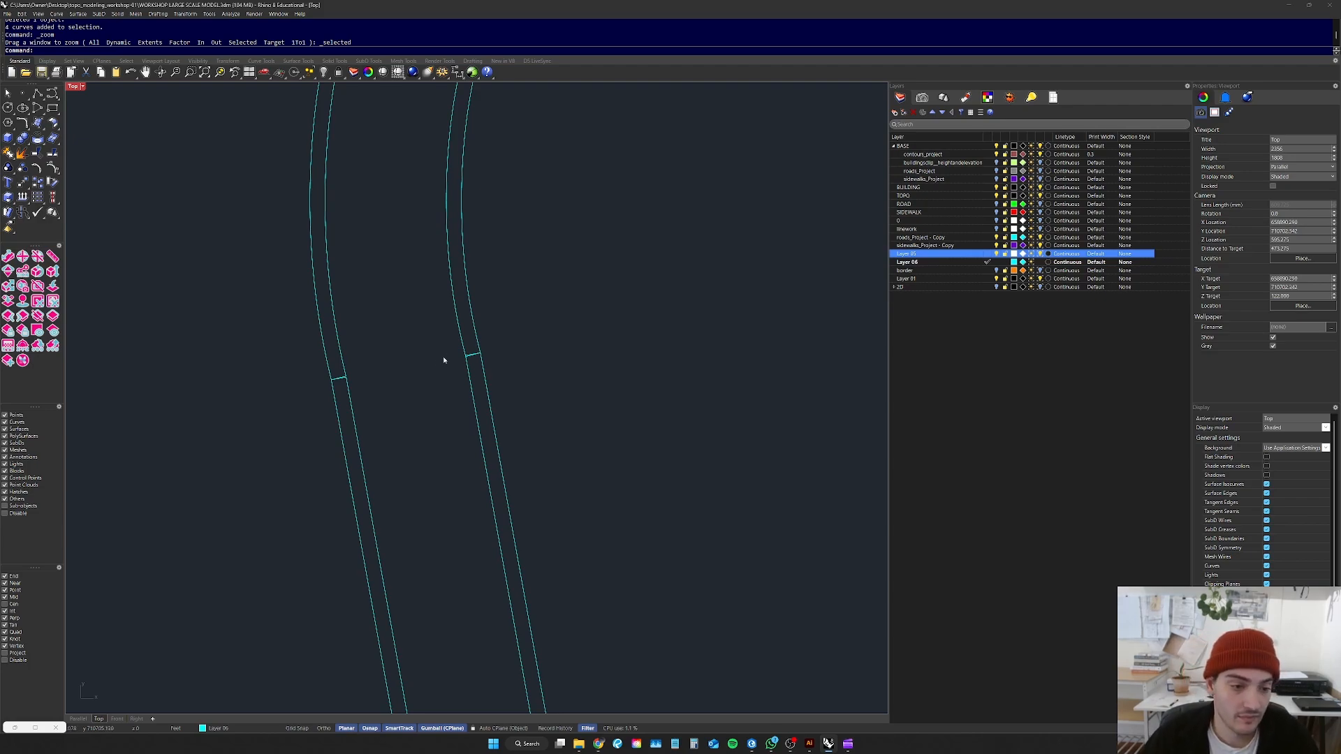
{"action": "scroll", "coordinate": [369, 387], "scroll_direction": "up", "scroll_amount": 3}
{"action": "right_click_drag", "start_coordinate": [369, 386], "coordinate": [510, 386]}
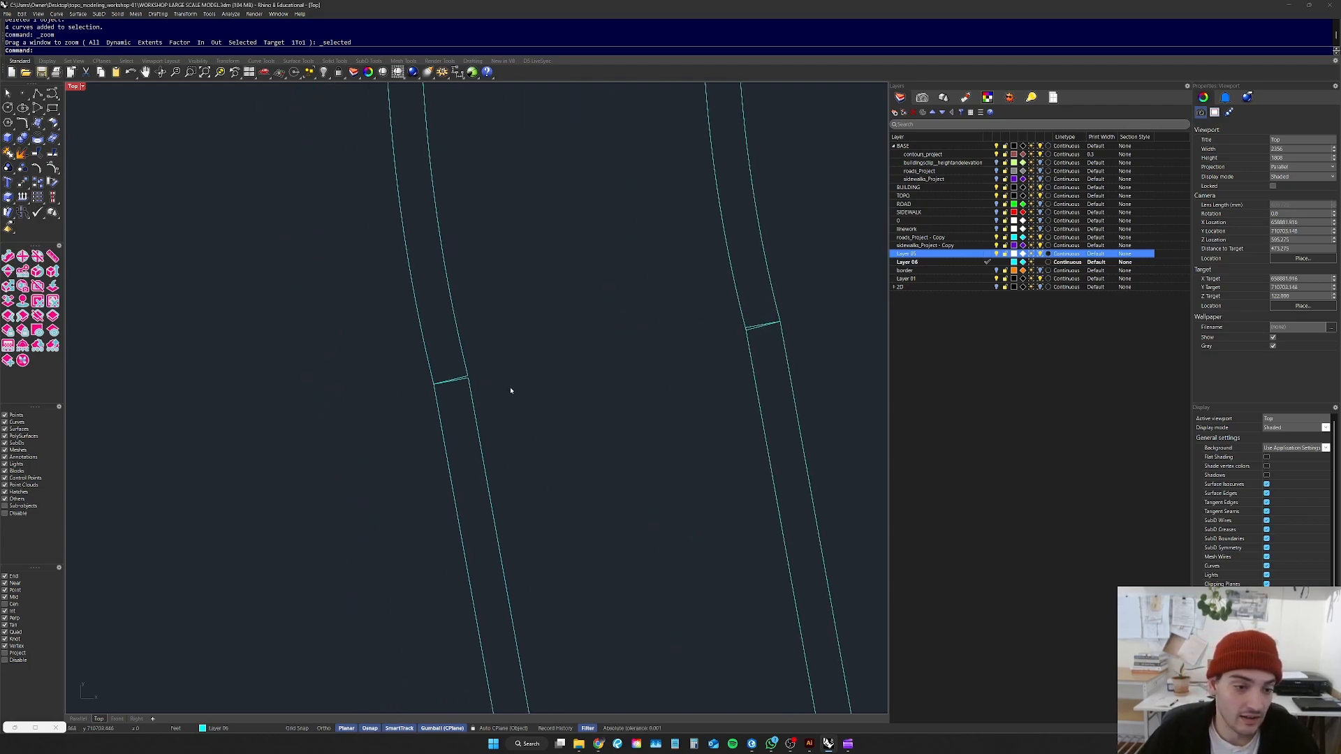
Step: Explode the four closed strip outlines into separate curve segments
{"action": "left_click", "coordinate": [472, 391]}
{"action": "scroll", "coordinate": [482, 391], "scroll_direction": "up", "scroll_amount": 5}
{"action": "scroll", "coordinate": [480, 410], "scroll_direction": "down", "scroll_amount": 10}
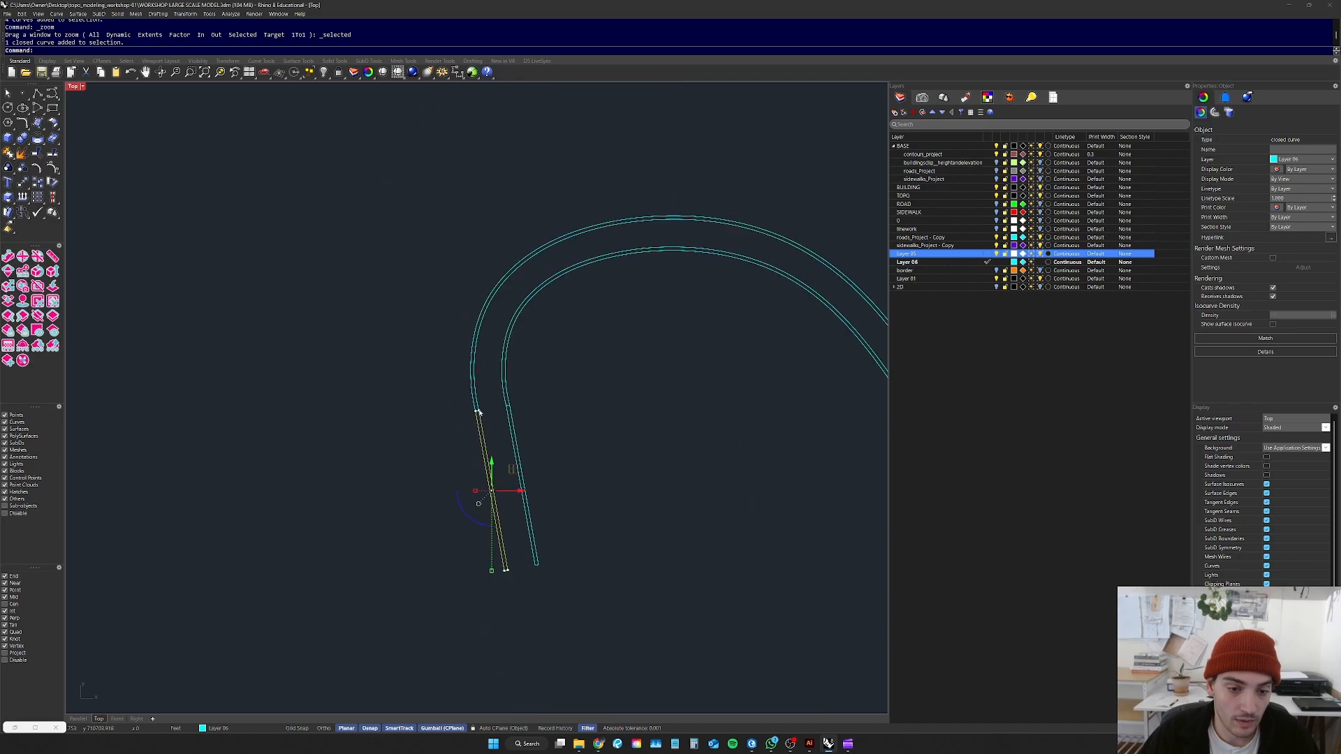
{"action": "left_click_drag", "start_coordinate": [723, 251], "coordinate": [412, 627]}
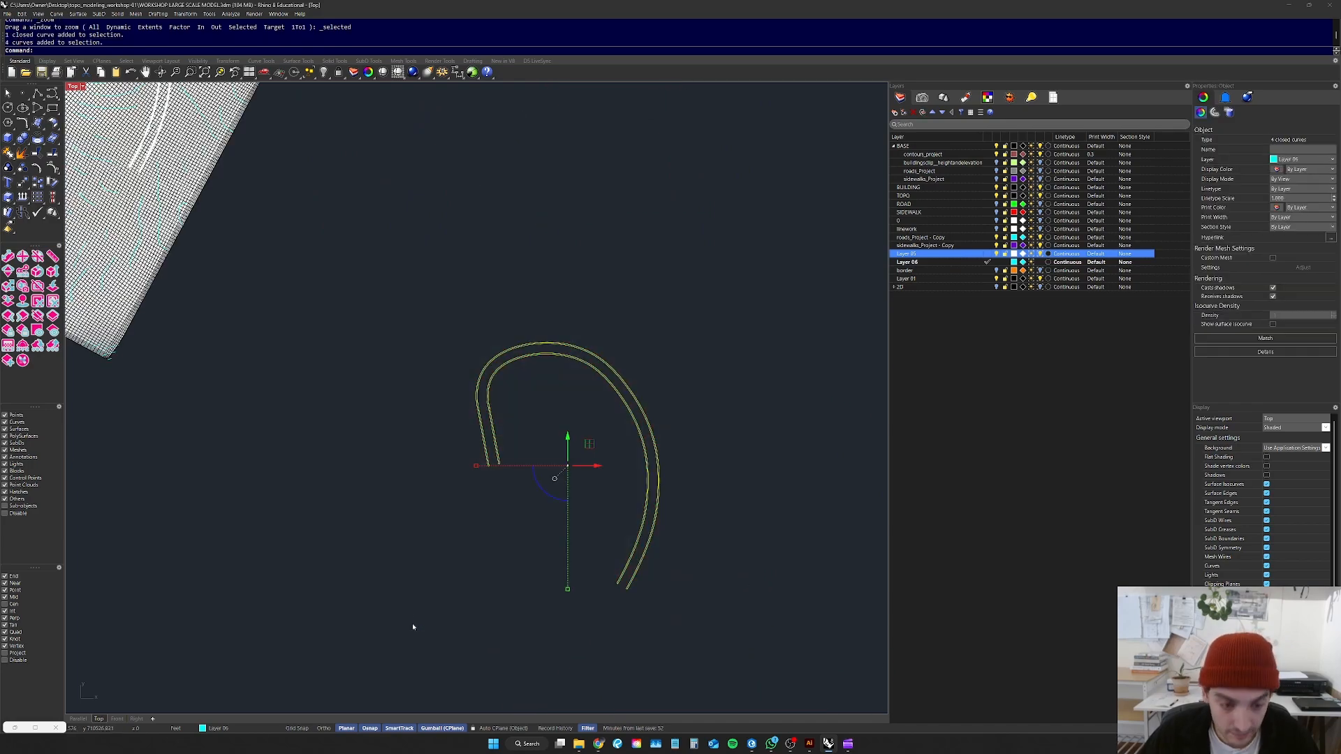
{"action": "key", "text": "Return"}
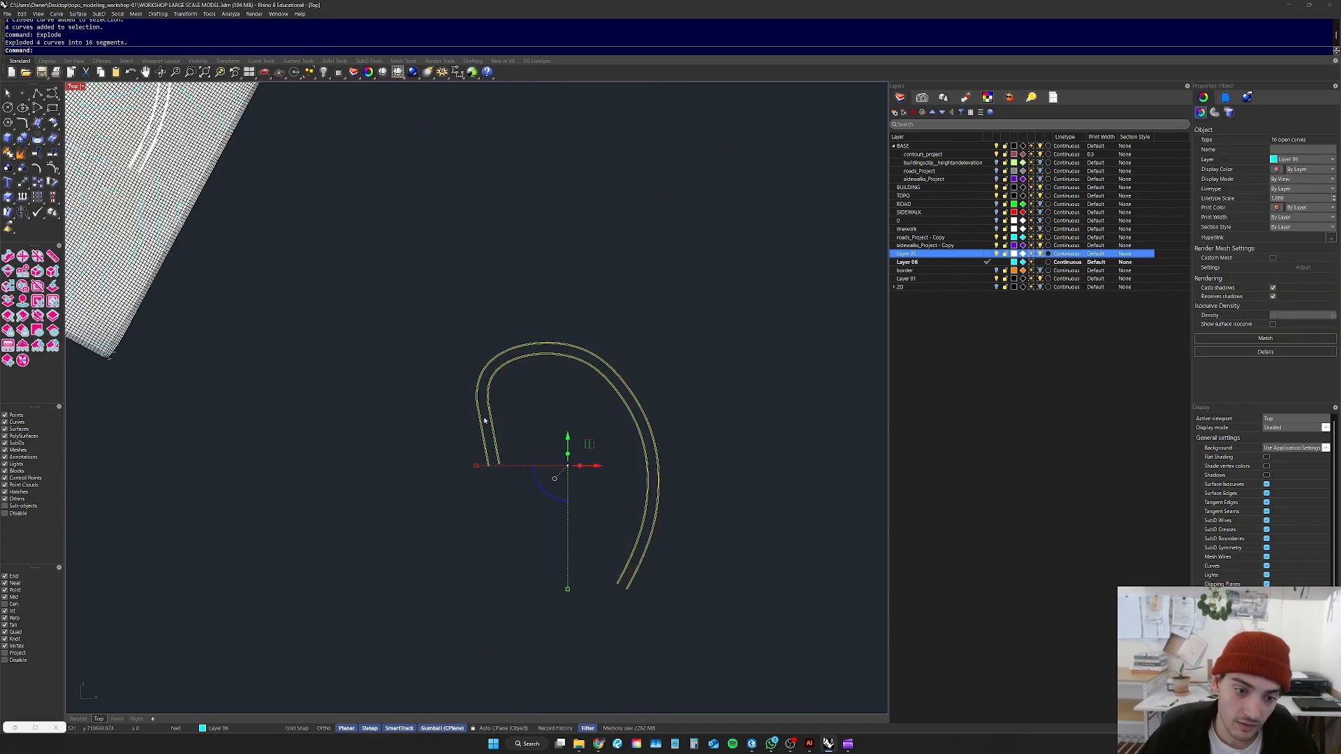
{"action": "scroll", "coordinate": [418, 437], "scroll_direction": "up", "scroll_amount": 6}
{"action": "key", "text": "Escape"}
Step: Check the overlapping segments at the outer strip's joint by selecting them individually
{"action": "scroll", "coordinate": [249, 544], "scroll_direction": "up", "scroll_amount": 8}
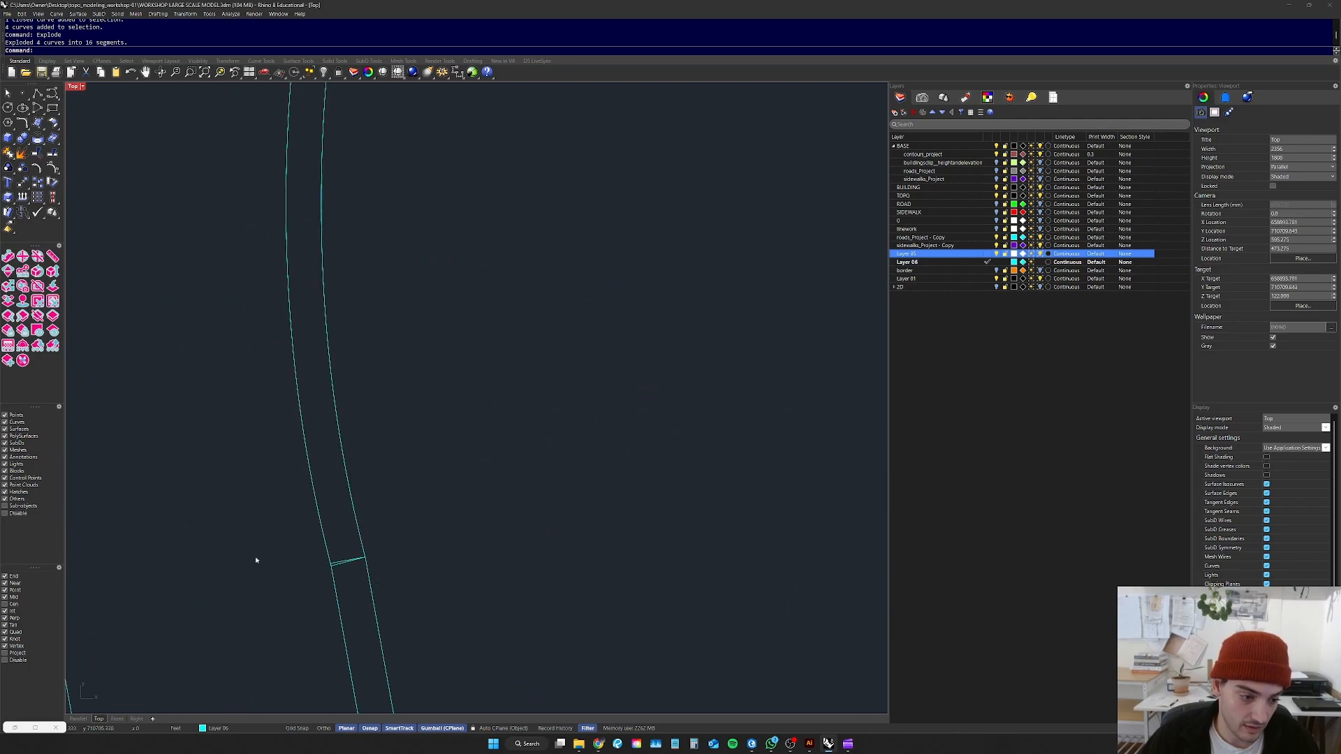
{"action": "left_click", "coordinate": [326, 541]}
{"action": "scroll", "coordinate": [351, 546], "scroll_direction": "up", "scroll_amount": 4}
{"action": "left_click", "coordinate": [367, 537]}
{"action": "left_click", "coordinate": [338, 568]}
{"action": "left_click", "coordinate": [391, 533]}
{"action": "left_click_drag", "start_coordinate": [380, 500], "coordinate": [283, 480]}
{"action": "left_click", "coordinate": [493, 477]}
Step: Delete the short cross segments at the joints of the outer and inner strips
{"action": "scroll", "coordinate": [480, 523], "scroll_direction": "down", "scroll_amount": 10}
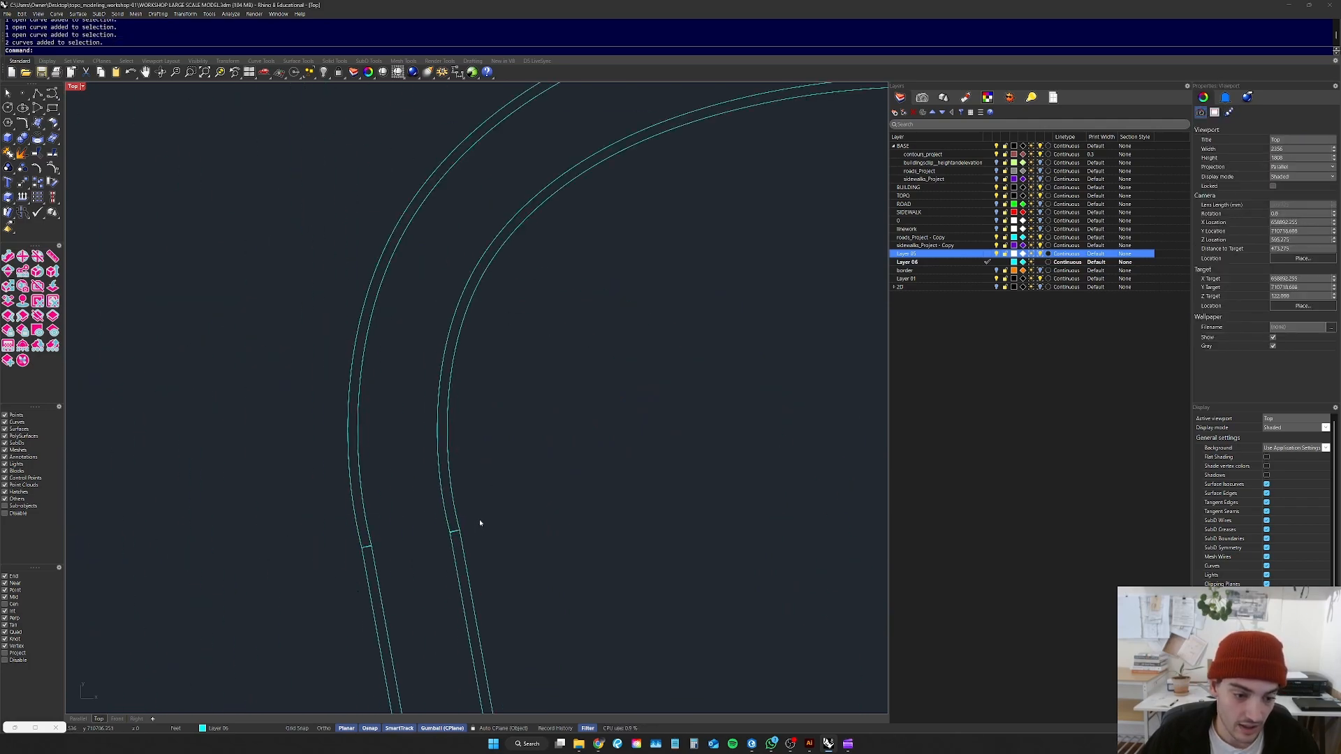
{"action": "scroll", "coordinate": [407, 598], "scroll_direction": "down", "scroll_amount": 3}
{"action": "scroll", "coordinate": [370, 607], "scroll_direction": "up", "scroll_amount": 7}
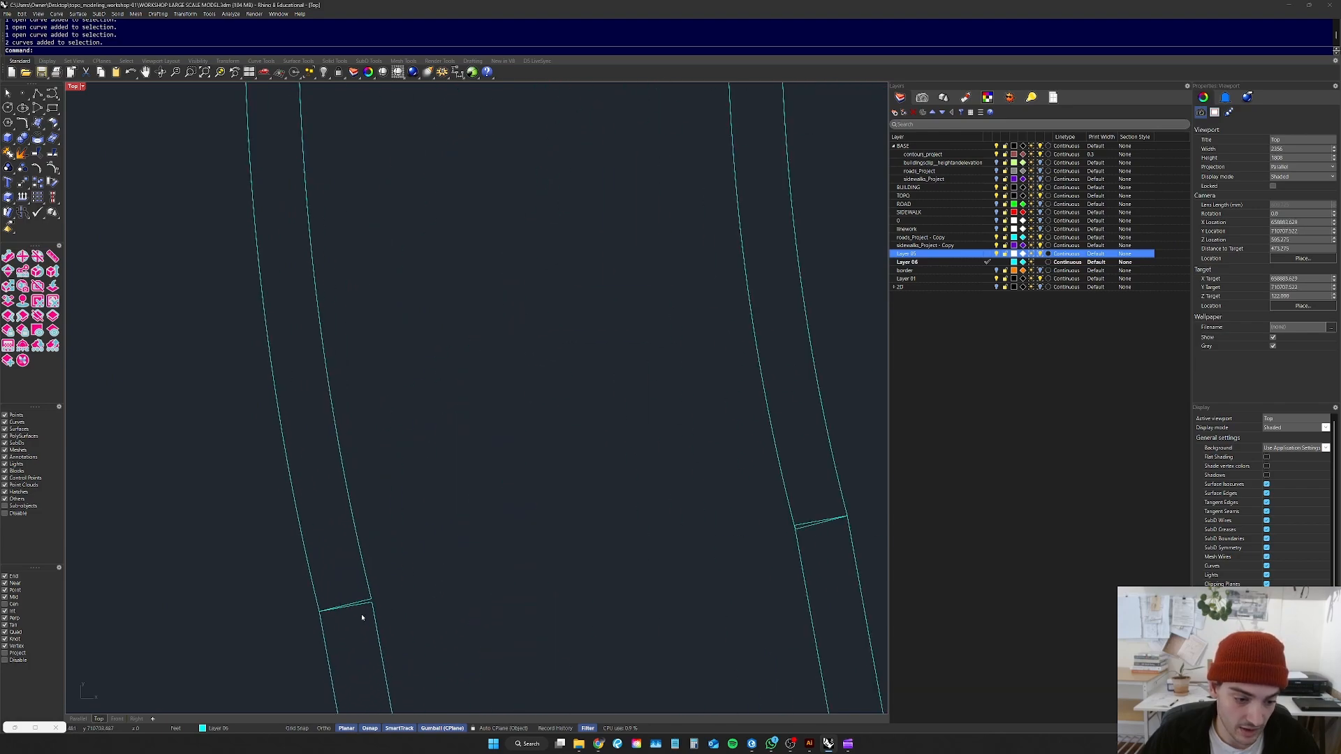
{"action": "left_click_drag", "start_coordinate": [356, 578], "coordinate": [397, 662]}
{"action": "key", "text": "Delete"}
{"action": "scroll", "coordinate": [829, 542], "scroll_direction": "up", "scroll_amount": 7}
{"action": "left_click_drag", "start_coordinate": [805, 508], "coordinate": [776, 472]}
{"action": "key", "text": "Delete"}
{"action": "scroll", "coordinate": [467, 427], "scroll_direction": "down", "scroll_amount": 14}
Step: Delete the short end segments closing the straight ends of both strips
{"action": "scroll", "coordinate": [433, 490], "scroll_direction": "down", "scroll_amount": 17}
{"action": "scroll", "coordinate": [451, 683], "scroll_direction": "up", "scroll_amount": 6}
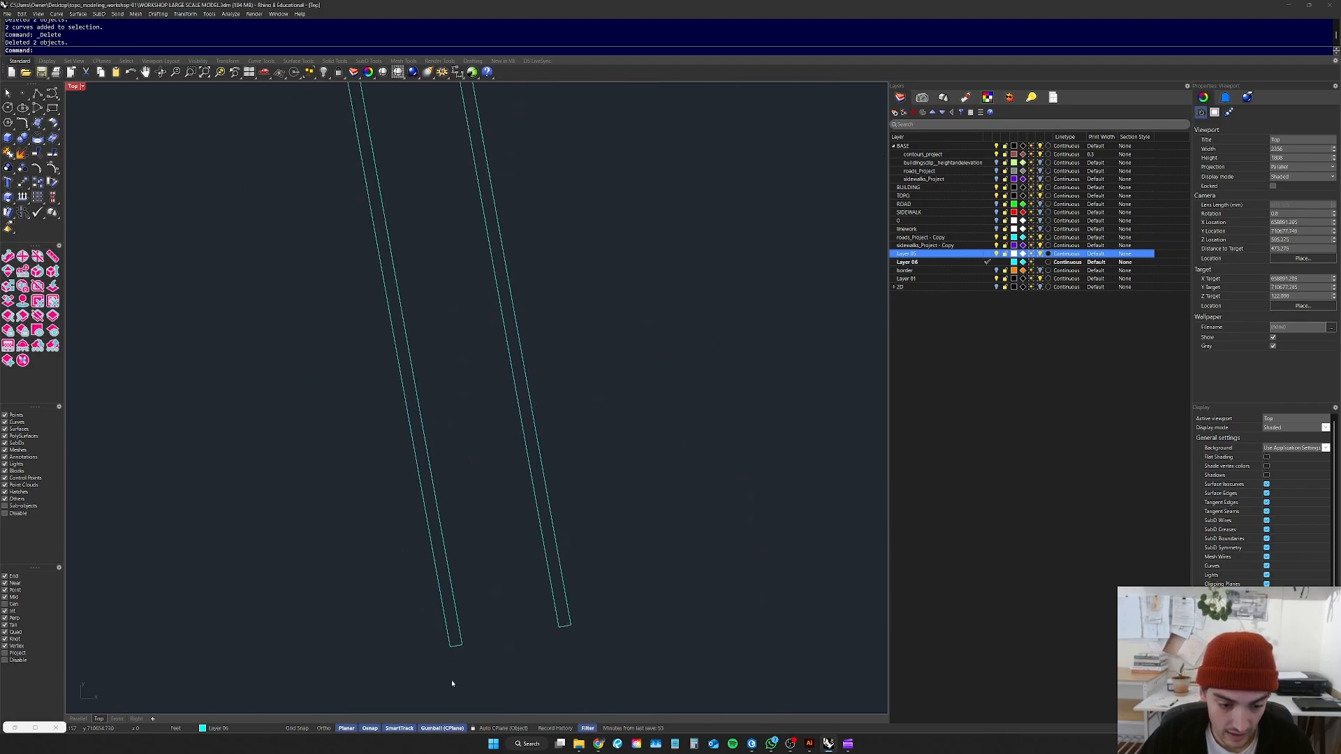
{"action": "scroll", "coordinate": [453, 632], "scroll_direction": "up", "scroll_amount": 3}
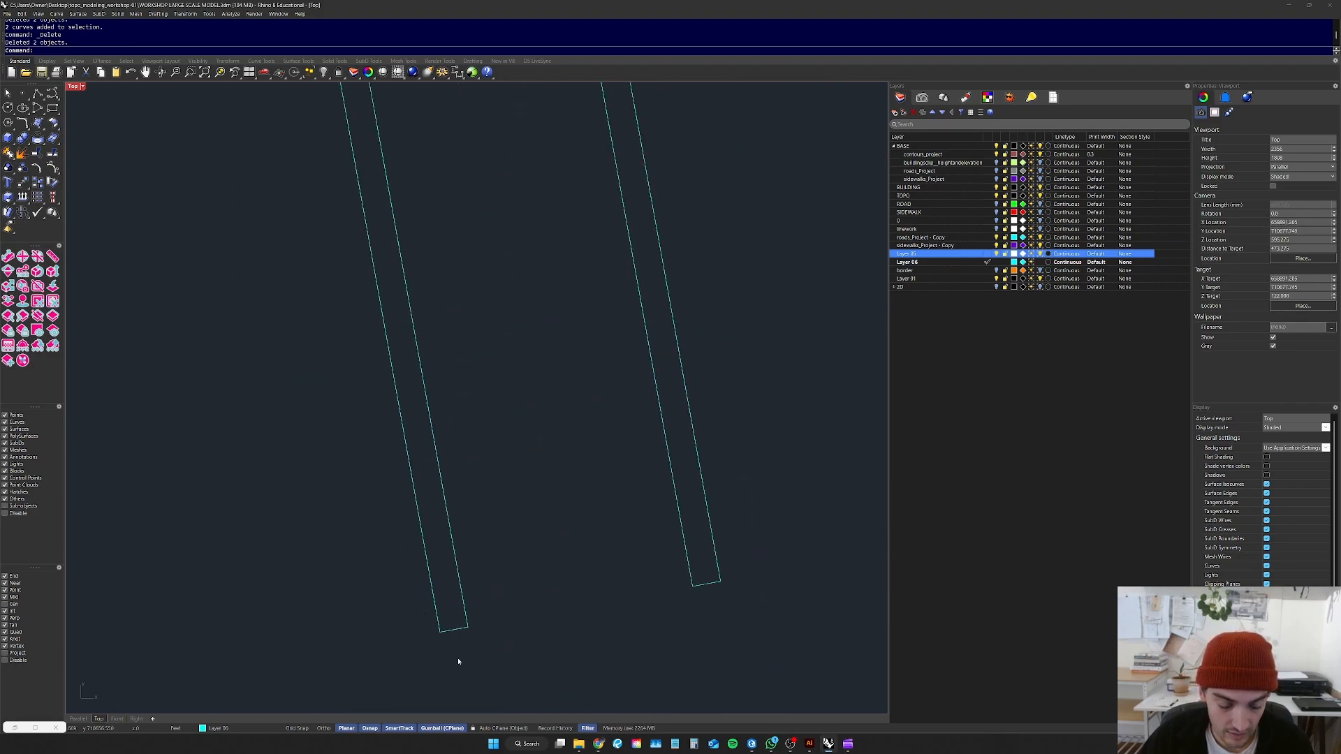
{"action": "left_click", "coordinate": [444, 614]}
{"action": "left_click", "coordinate": [500, 591]}
{"action": "left_click_drag", "start_coordinate": [468, 637], "coordinate": [463, 638]}
{"action": "key", "text": "Delete"}
{"action": "left_click_drag", "start_coordinate": [820, 513], "coordinate": [806, 556]}
{"action": "key", "text": "Delete"}
Step: Delete the redundant parallel segments of both strips, keeping a single line for each
{"action": "scroll", "coordinate": [546, 529], "scroll_direction": "down", "scroll_amount": 10}
{"action": "scroll", "coordinate": [541, 535], "scroll_direction": "down", "scroll_amount": 5}
{"action": "scroll", "coordinate": [500, 493], "scroll_direction": "up", "scroll_amount": 8}
{"action": "left_click_drag", "start_coordinate": [348, 609], "coordinate": [210, 660]}
{"action": "key", "text": "Delete"}
{"action": "scroll", "coordinate": [638, 500], "scroll_direction": "down", "scroll_amount": 5}
{"action": "scroll", "coordinate": [508, 465], "scroll_direction": "down", "scroll_amount": 3}
{"action": "scroll", "coordinate": [489, 482], "scroll_direction": "up", "scroll_amount": 10}
{"action": "scroll", "coordinate": [506, 473], "scroll_direction": "up", "scroll_amount": 2}
{"action": "left_click_drag", "start_coordinate": [517, 421], "coordinate": [423, 481]}
{"action": "left_click", "coordinate": [399, 502]}
Step: Snap the curved and straight segments' endpoints together at the outer line's joint
{"action": "scroll", "coordinate": [467, 470], "scroll_direction": "up", "scroll_amount": 8}
{"action": "left_click_drag", "start_coordinate": [485, 531], "coordinate": [457, 480]}
{"action": "scroll", "coordinate": [457, 480], "scroll_direction": "up", "scroll_amount": 4}
{"action": "left_click", "coordinate": [466, 470]}
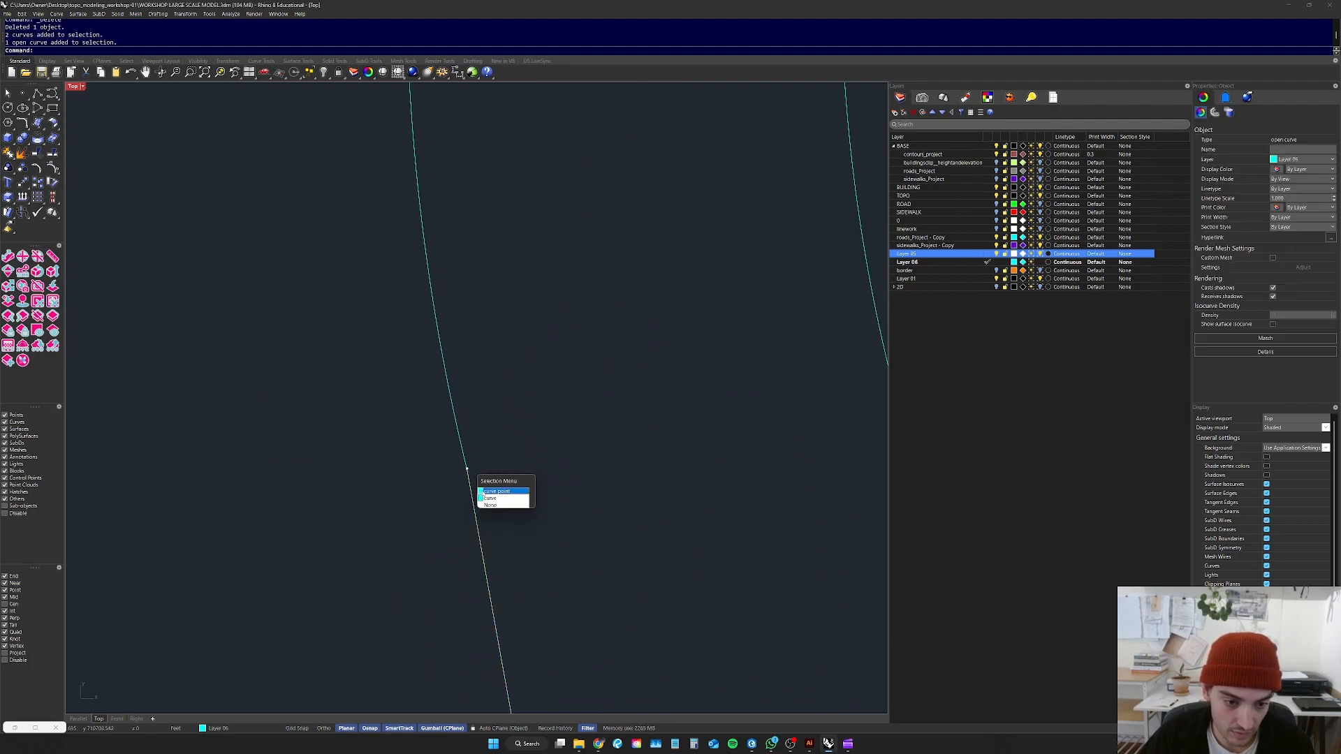
{"action": "left_click", "coordinate": [481, 493]}
{"action": "type", "text": "zs"}
{"action": "key", "text": "Return"}
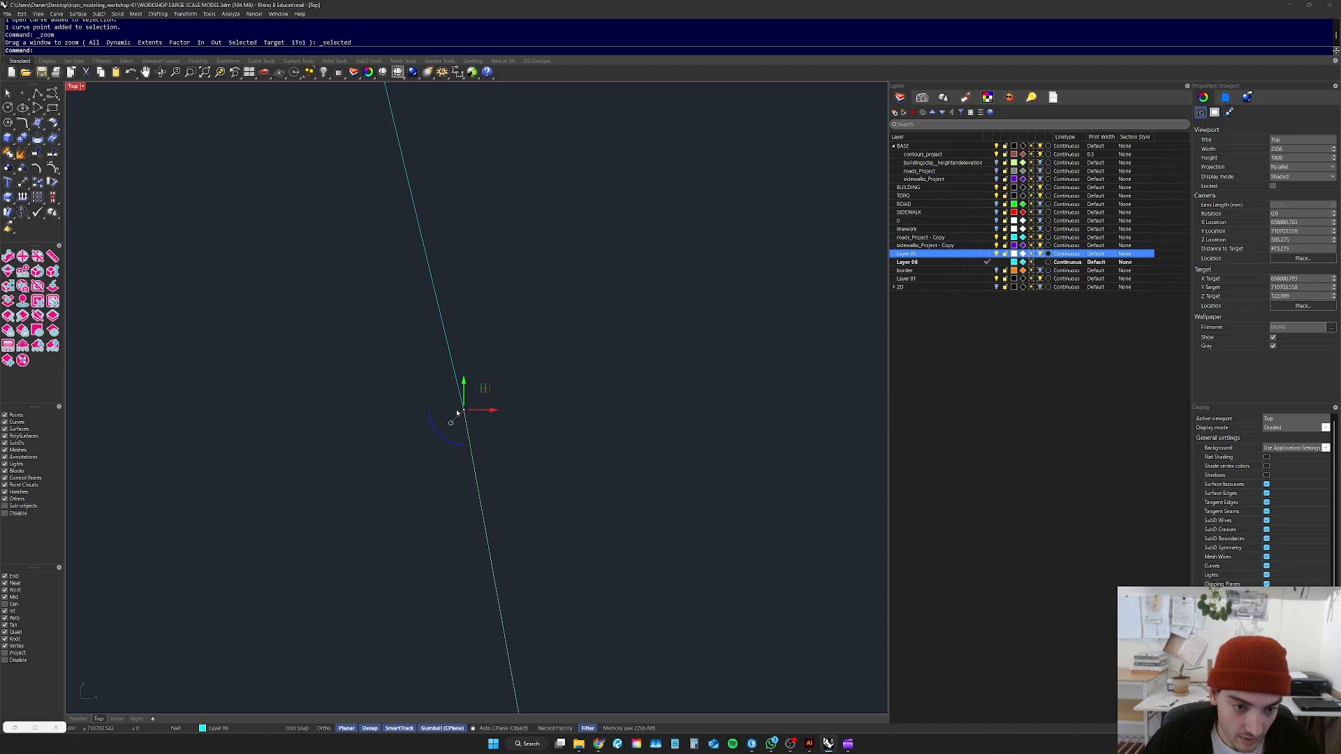
{"action": "left_click", "coordinate": [454, 377]}
{"action": "left_click", "coordinate": [463, 412]}
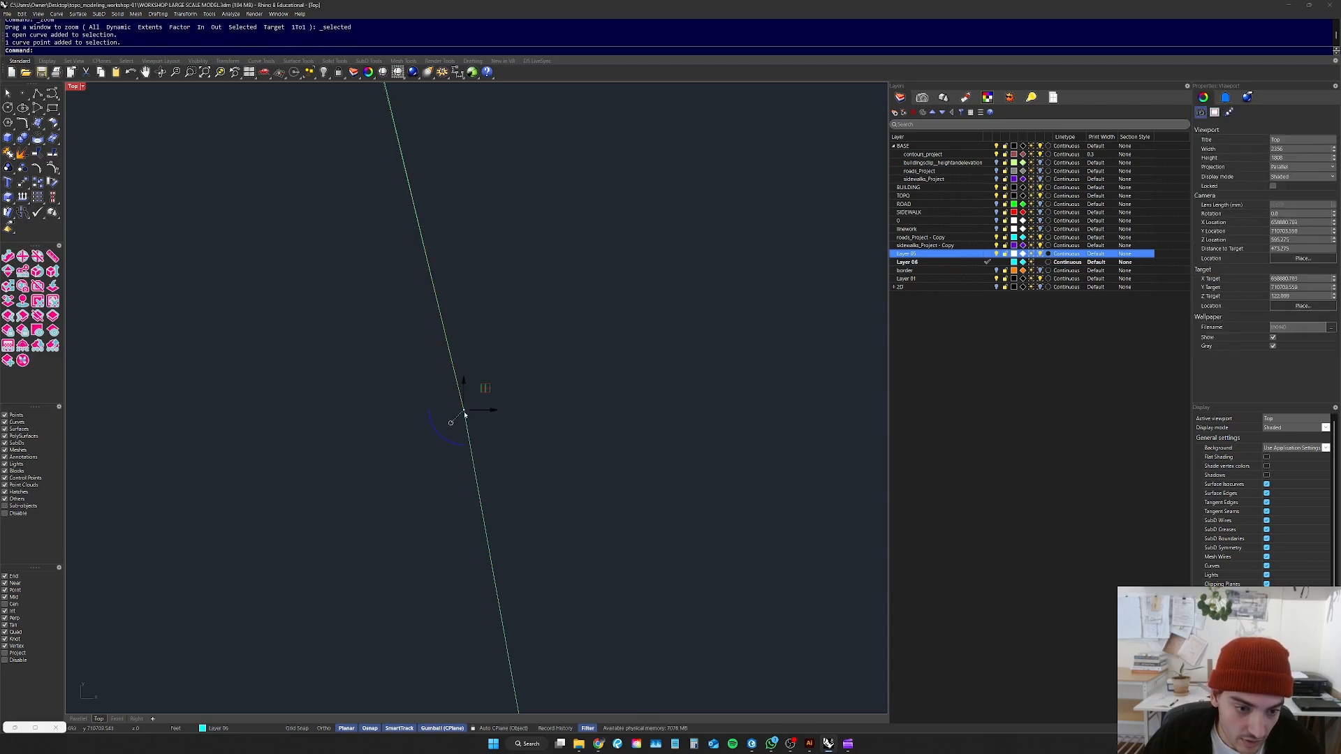
{"action": "mouse_move", "coordinate": [463, 412]}
{"action": "left_mouse_down"}
{"action": "mouse_move", "coordinate": [399, 418]}
{"action": "mouse_move", "coordinate": [463, 428]}
{"action": "mouse_move", "coordinate": [463, 410]}
{"action": "left_mouse_up"}
Step: Join the outer line's curved and straight segments into one open curve
{"action": "left_click_drag", "start_coordinate": [412, 449], "coordinate": [359, 485]}
{"action": "left_click_drag", "start_coordinate": [518, 329], "coordinate": [367, 452]}
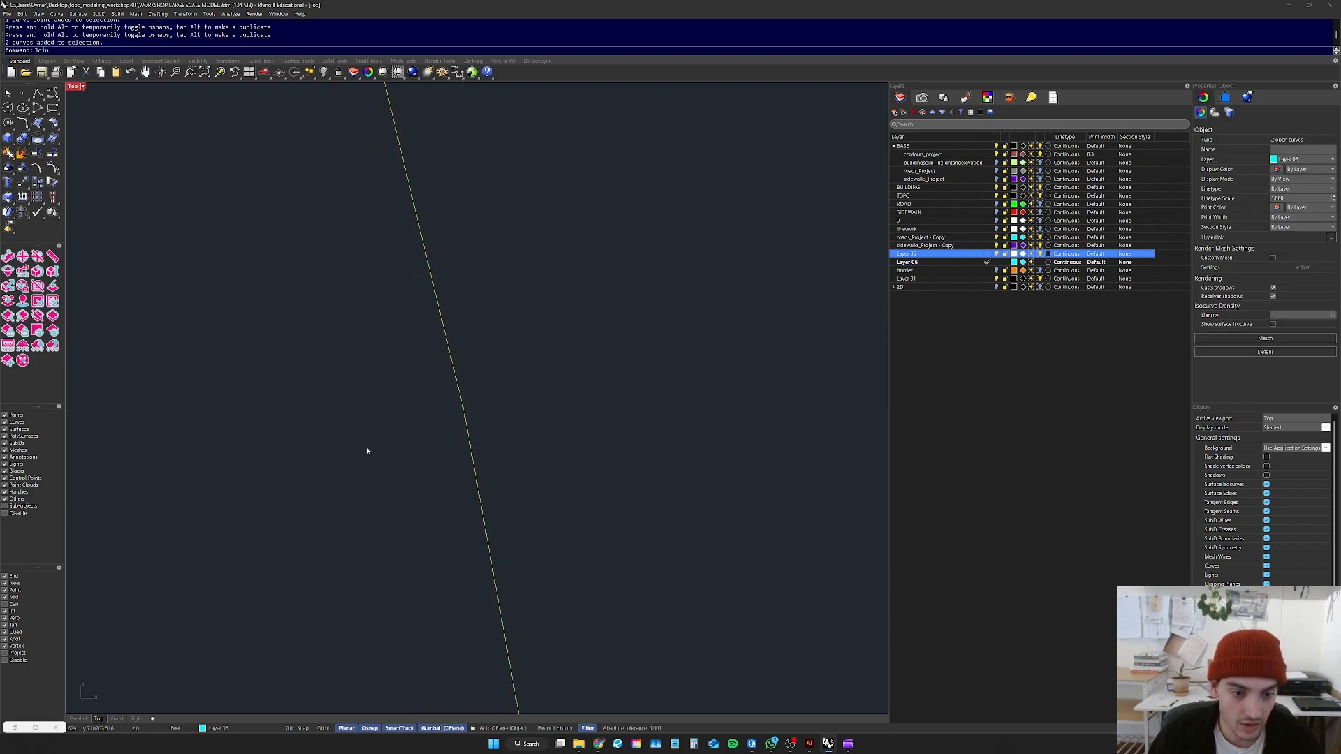
{"action": "key", "text": "Return"}
{"action": "key", "text": "Escape"}
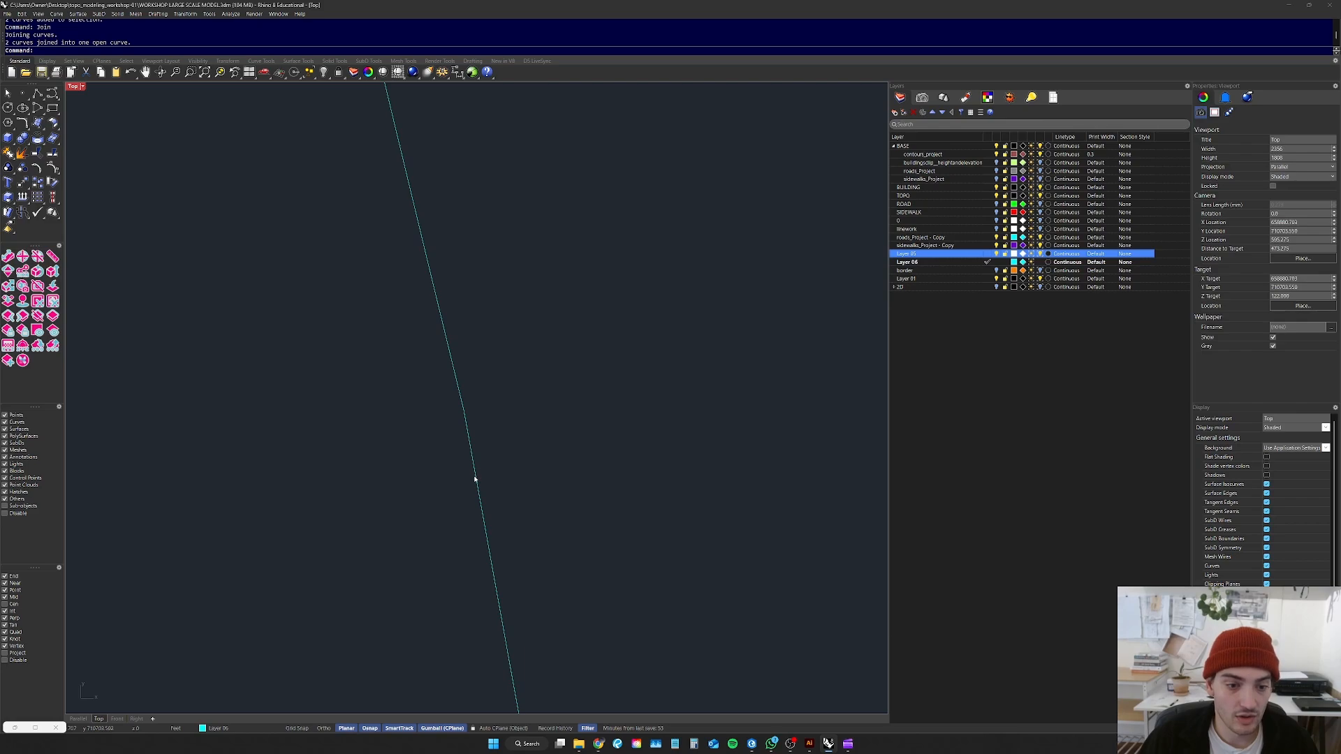
{"action": "left_click", "coordinate": [475, 479]}
{"action": "scroll", "coordinate": [347, 409], "scroll_direction": "down", "scroll_amount": 5}
Step: Try to snap the segment endpoints together at the inner line's joint
{"action": "scroll", "coordinate": [407, 398], "scroll_direction": "up", "scroll_amount": 4}
{"action": "left_click_drag", "start_coordinate": [559, 459], "coordinate": [500, 489]}
{"action": "scroll", "coordinate": [497, 438], "scroll_direction": "up", "scroll_amount": 3}
{"action": "left_click", "coordinate": [431, 437]}
{"action": "left_click", "coordinate": [440, 474]}
{"action": "left_click_drag", "start_coordinate": [443, 473], "coordinate": [494, 431]}
{"action": "key", "text": "ctrl+z"}
{"action": "left_click_drag", "start_coordinate": [439, 474], "coordinate": [454, 464]}
{"action": "left_click_drag", "start_coordinate": [454, 464], "coordinate": [505, 426]}
{"action": "key", "text": "Escape"}
{"action": "key", "text": "Escape"}
{"action": "key", "text": "ctrl+a"}
{"action": "key", "text": "ctrl+z"}
{"action": "key", "text": "ctrl+z"}
Step: Snap the segment endpoints together at the inner line's joint and join the two segments into one curve
{"action": "left_click", "coordinate": [435, 464]}
{"action": "scroll", "coordinate": [440, 472], "scroll_direction": "up", "scroll_amount": 8}
{"action": "left_click", "coordinate": [431, 475]}
{"action": "mouse_move", "coordinate": [431, 476]}
{"action": "left_mouse_down"}
{"action": "mouse_move", "coordinate": [457, 449]}
{"action": "mouse_move", "coordinate": [431, 473]}
{"action": "left_mouse_up"}
{"action": "left_click_drag", "start_coordinate": [559, 400], "coordinate": [317, 583]}
{"action": "type", "text": "Join"}
{"action": "key", "text": "Return"}
{"action": "scroll", "coordinate": [434, 380], "scroll_direction": "down", "scroll_amount": 15}
{"action": "scroll", "coordinate": [432, 451], "scroll_direction": "down", "scroll_amount": 20}
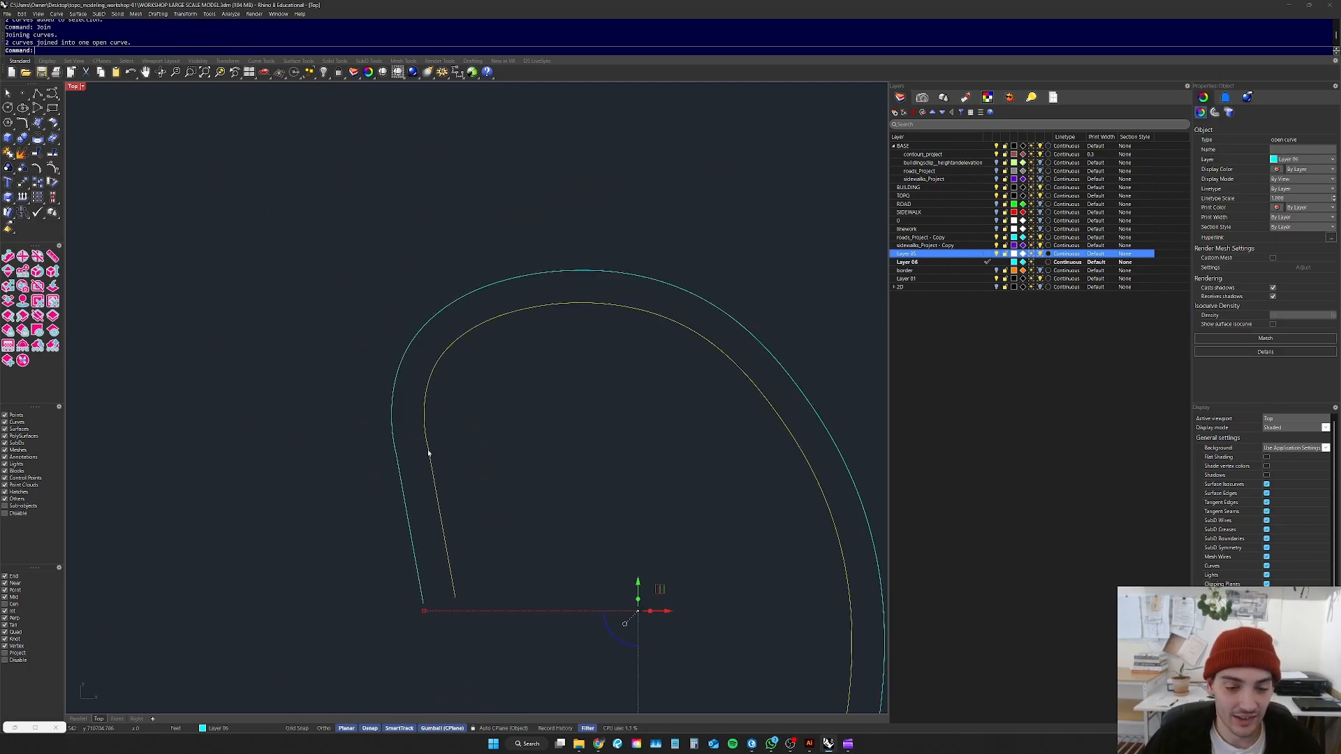
{"action": "key", "text": "Escape"}
Step: Return to the Parallel view and delete the leftover short segments at the ends of the two curves
{"action": "right_click_drag", "start_coordinate": [538, 433], "coordinate": [561, 398]}
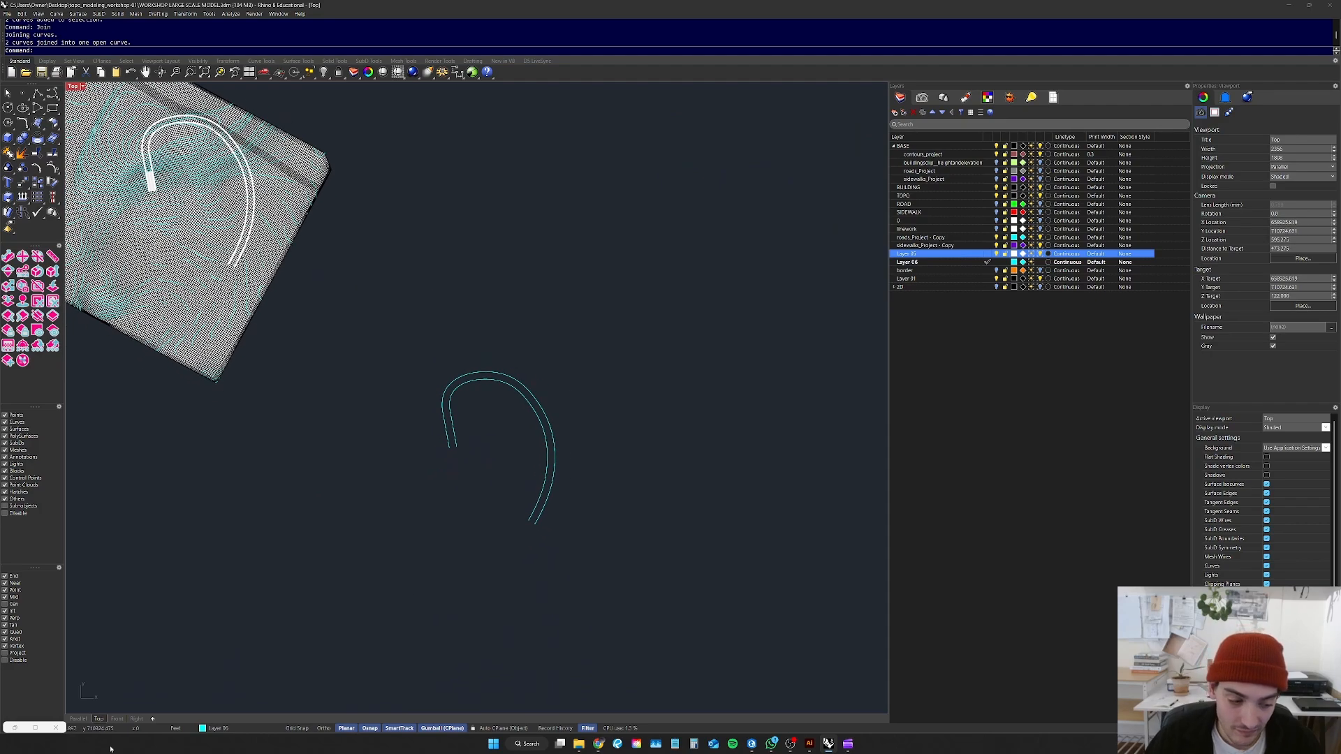
{"action": "left_click", "coordinate": [79, 719]}
{"action": "scroll", "coordinate": [545, 482], "scroll_direction": "down", "scroll_amount": 10}
{"action": "right_click_drag", "start_coordinate": [550, 512], "coordinate": [470, 547]}
{"action": "scroll", "coordinate": [586, 510], "scroll_direction": "up", "scroll_amount": 14}
{"action": "left_click_drag", "start_coordinate": [517, 524], "coordinate": [514, 521]}
{"action": "key", "text": "Delete"}
{"action": "left_click", "coordinate": [623, 513]}
{"action": "key", "text": "Delete"}
{"action": "scroll", "coordinate": [637, 460], "scroll_direction": "down", "scroll_amount": 16}
Step: Extrude the outer and inner curves vertically into two tall wall surfaces
{"action": "left_click_drag", "start_coordinate": [698, 305], "coordinate": [547, 365]}
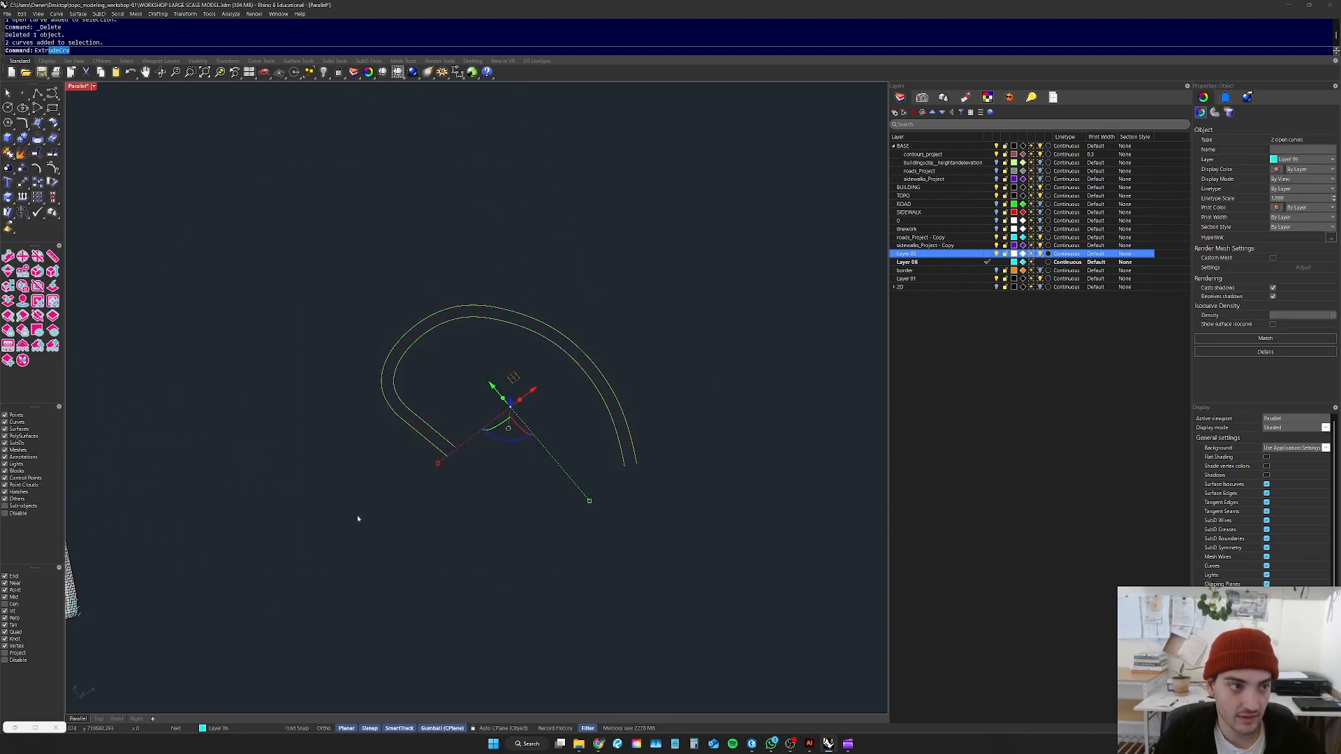
{"action": "key", "text": "Return"}
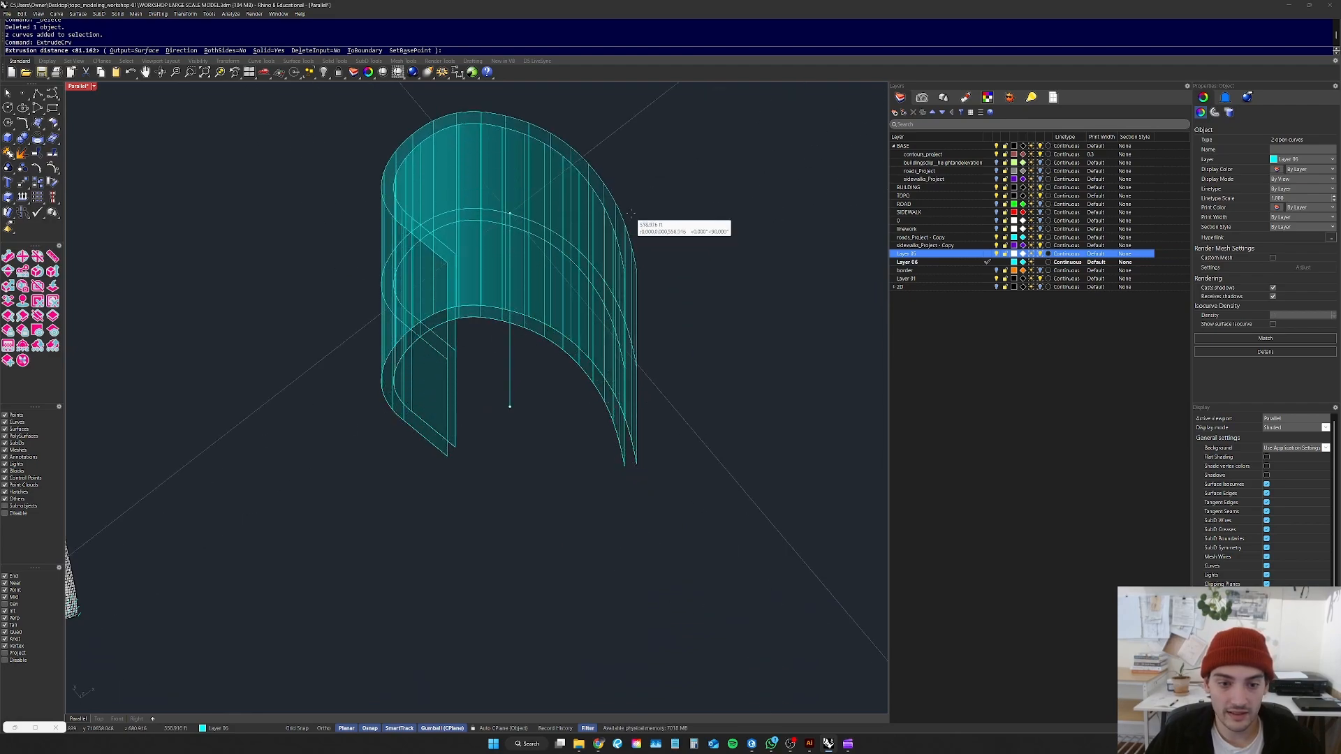
{"action": "left_click", "coordinate": [651, 241]}
{"action": "left_click", "coordinate": [751, 284]}
{"action": "scroll", "coordinate": [580, 333], "scroll_direction": "down", "scroll_amount": 8}
{"action": "right_click_drag", "start_coordinate": [580, 333], "coordinate": [623, 254]}
Step: Shorten both extruded walls vertically with Scale1D, using a bottom corner of the outer wall as the base point
{"action": "left_click_drag", "start_coordinate": [624, 255], "coordinate": [585, 312]}
{"action": "scroll", "coordinate": [621, 289], "scroll_direction": "up", "scroll_amount": 8}
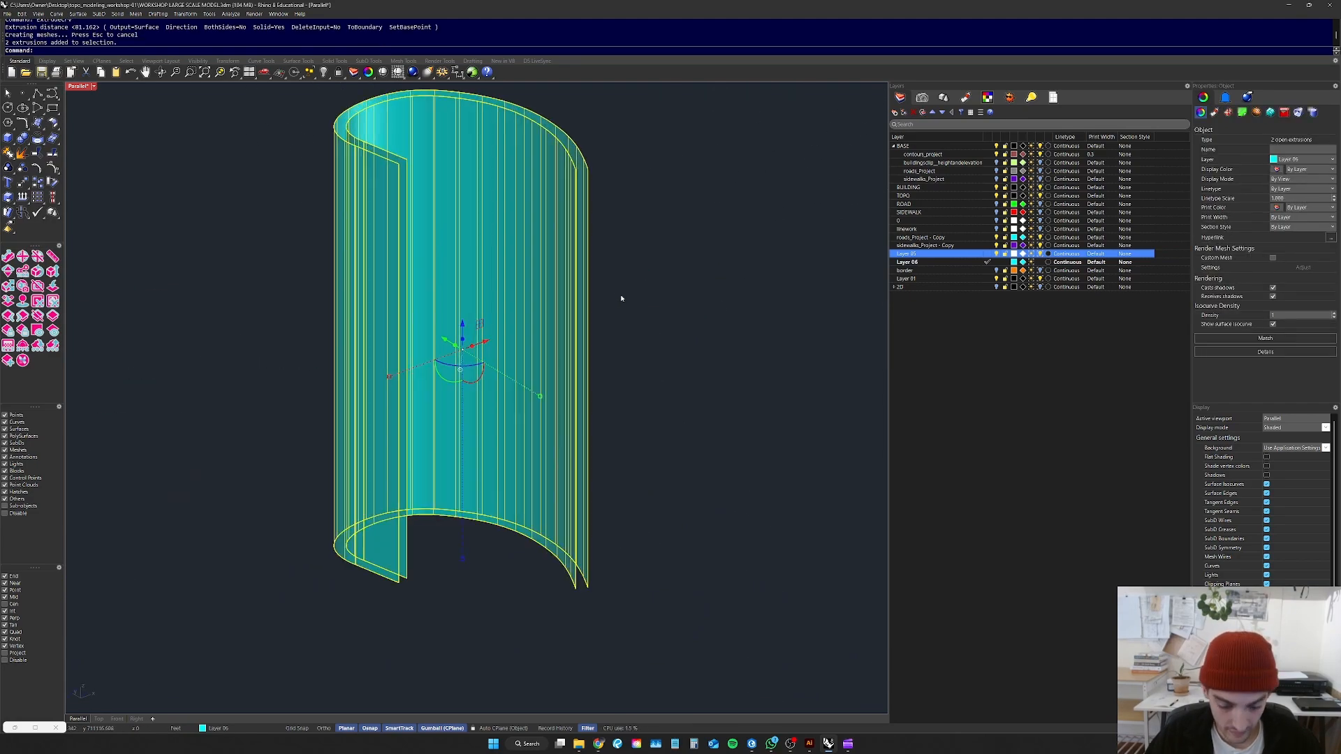
{"action": "key", "text": "Return"}
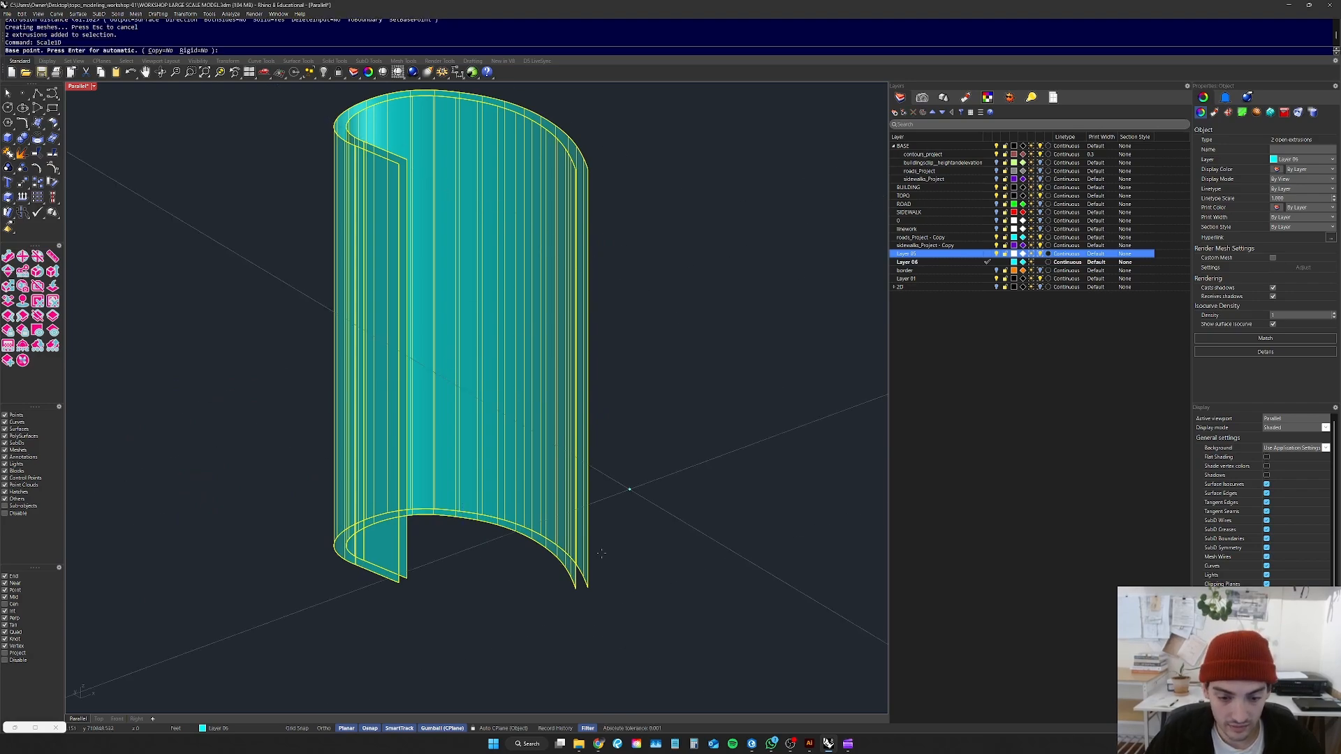
{"action": "left_click", "coordinate": [588, 587]}
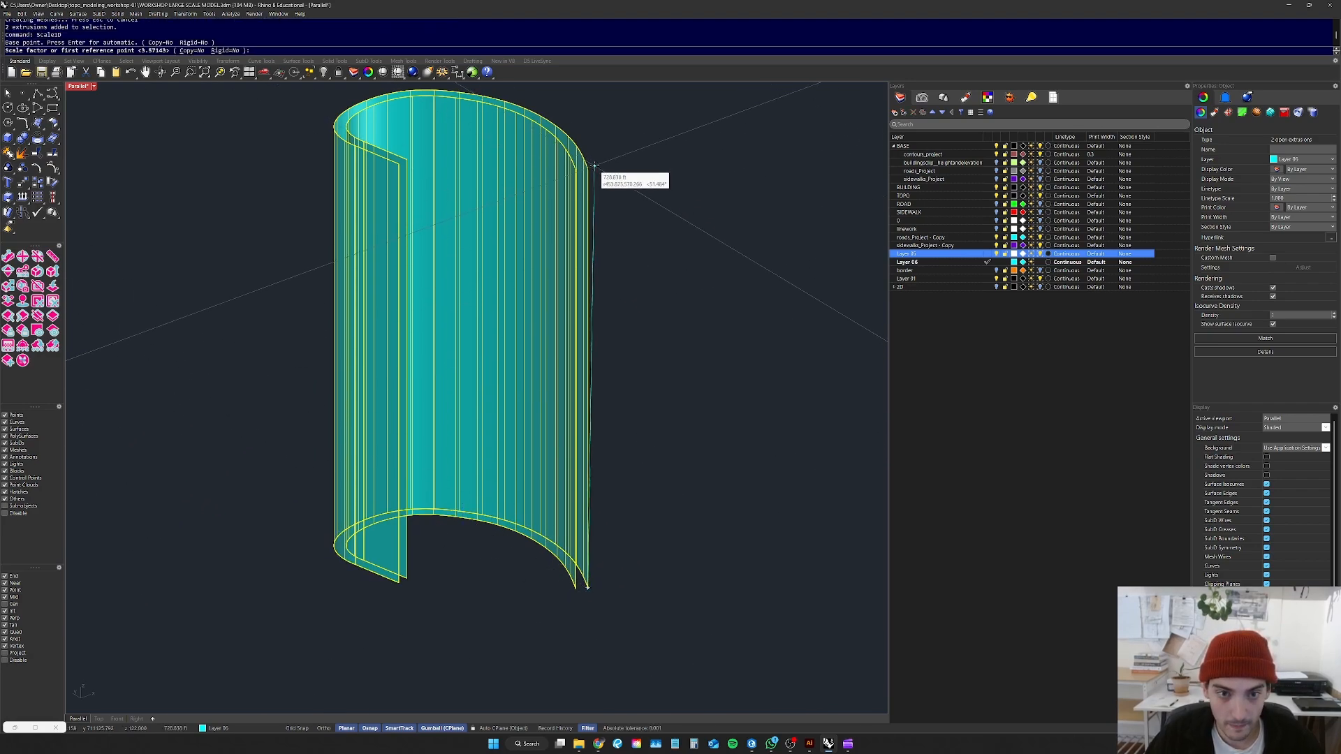
{"action": "left_click", "coordinate": [590, 170]}
{"action": "left_click", "coordinate": [626, 509]}
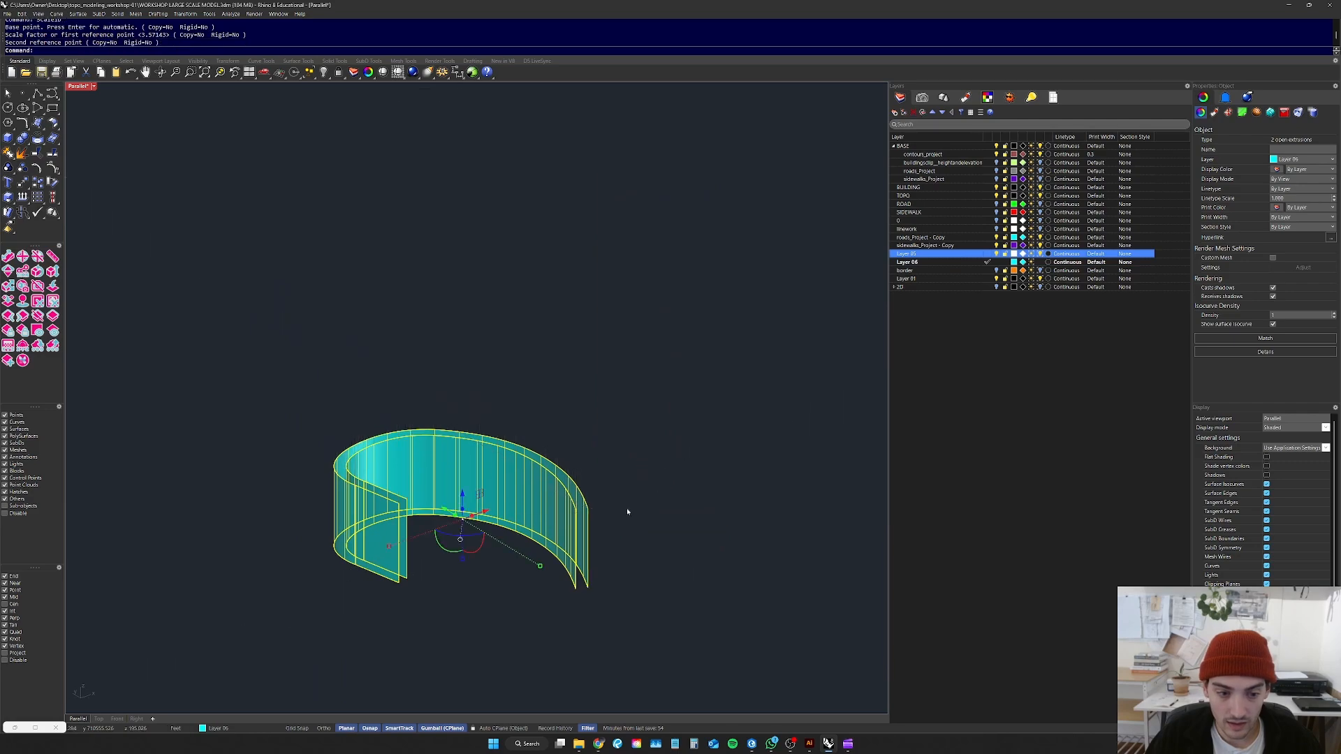
{"action": "scroll", "coordinate": [691, 470], "scroll_direction": "down", "scroll_amount": 5}
{"action": "scroll", "coordinate": [697, 446], "scroll_direction": "up", "scroll_amount": 2}
Step: Undo the accidental move of the extruded walls
{"action": "left_click_drag", "start_coordinate": [726, 442], "coordinate": [646, 504]}
{"action": "type", "text": "zs"}
{"action": "key", "text": "Return"}
{"action": "left_click", "coordinate": [697, 462]}
{"action": "left_click", "coordinate": [665, 576]}
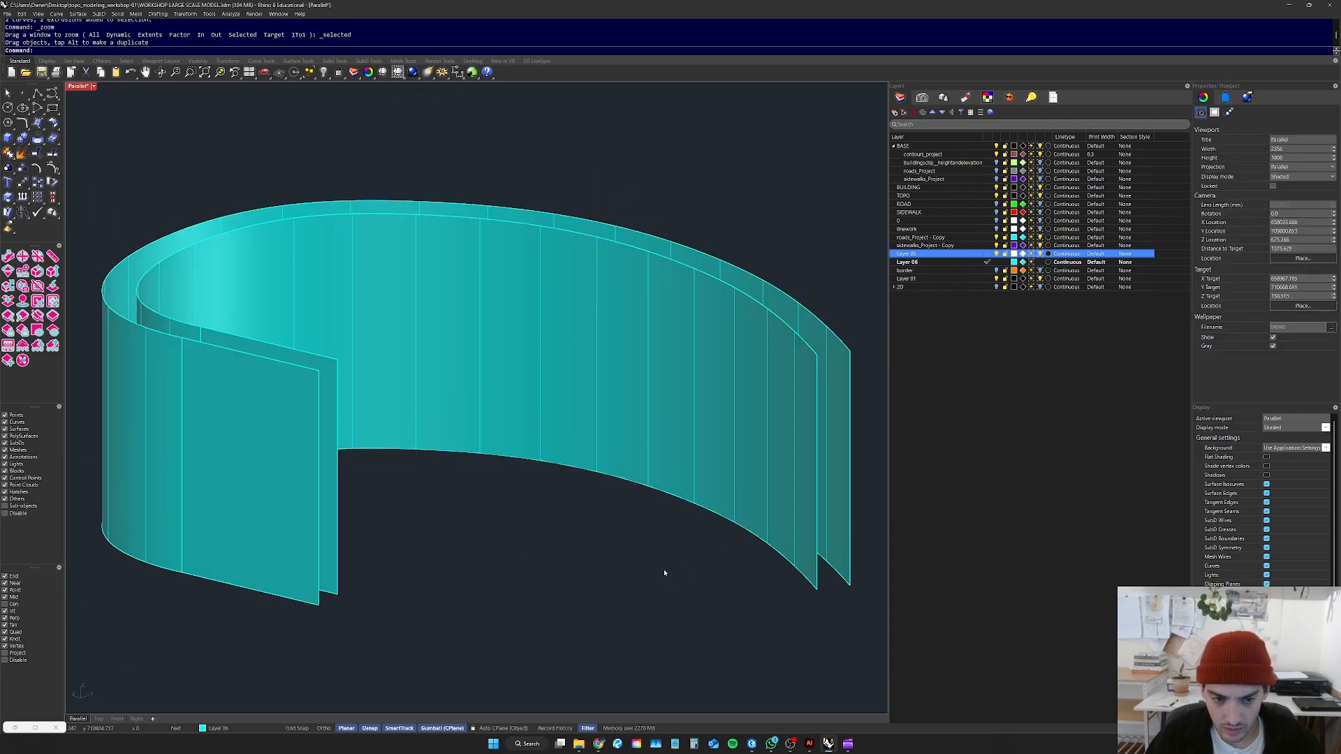
{"action": "key", "text": "ctrl+z"}
{"action": "left_click", "coordinate": [560, 500]}
{"action": "scroll", "coordinate": [592, 486], "scroll_direction": "down", "scroll_amount": 3}
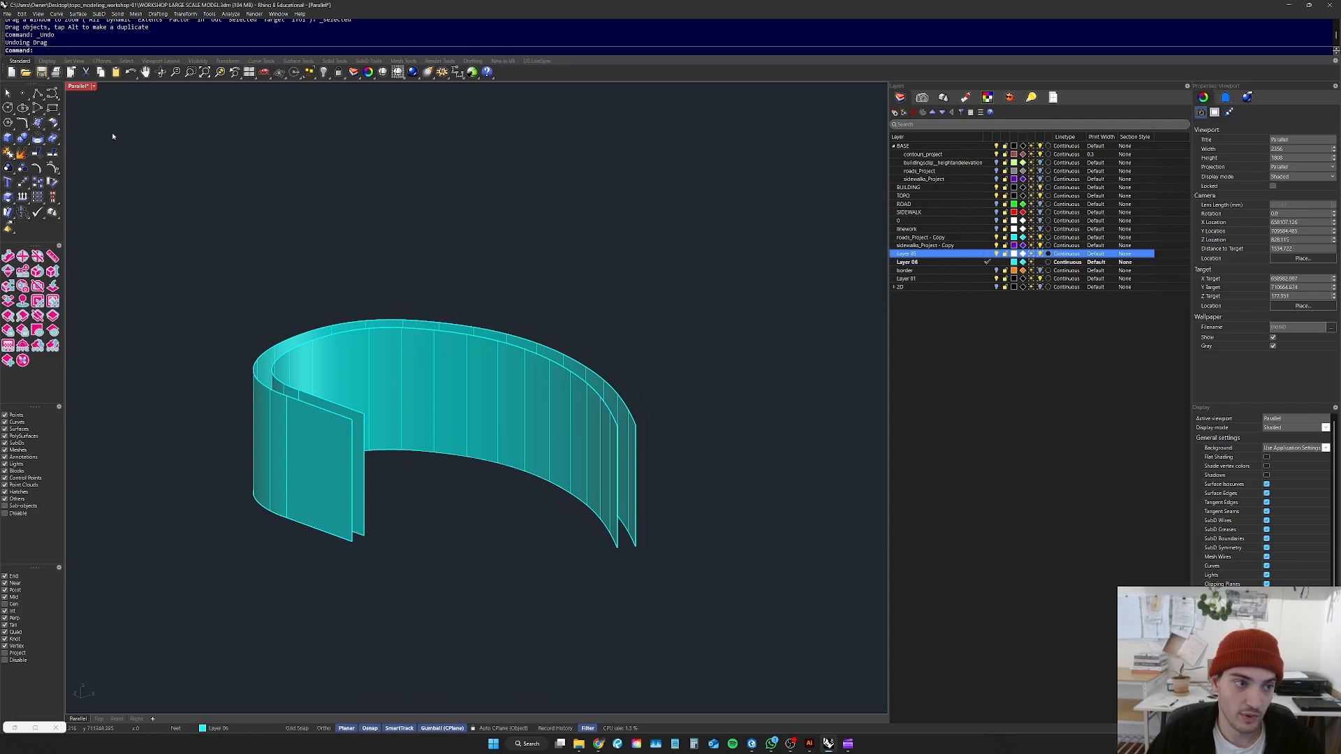
Step: Close the gap between the two walls at the long curved end with a four-corner surface
{"action": "left_click", "coordinate": [38, 123]}
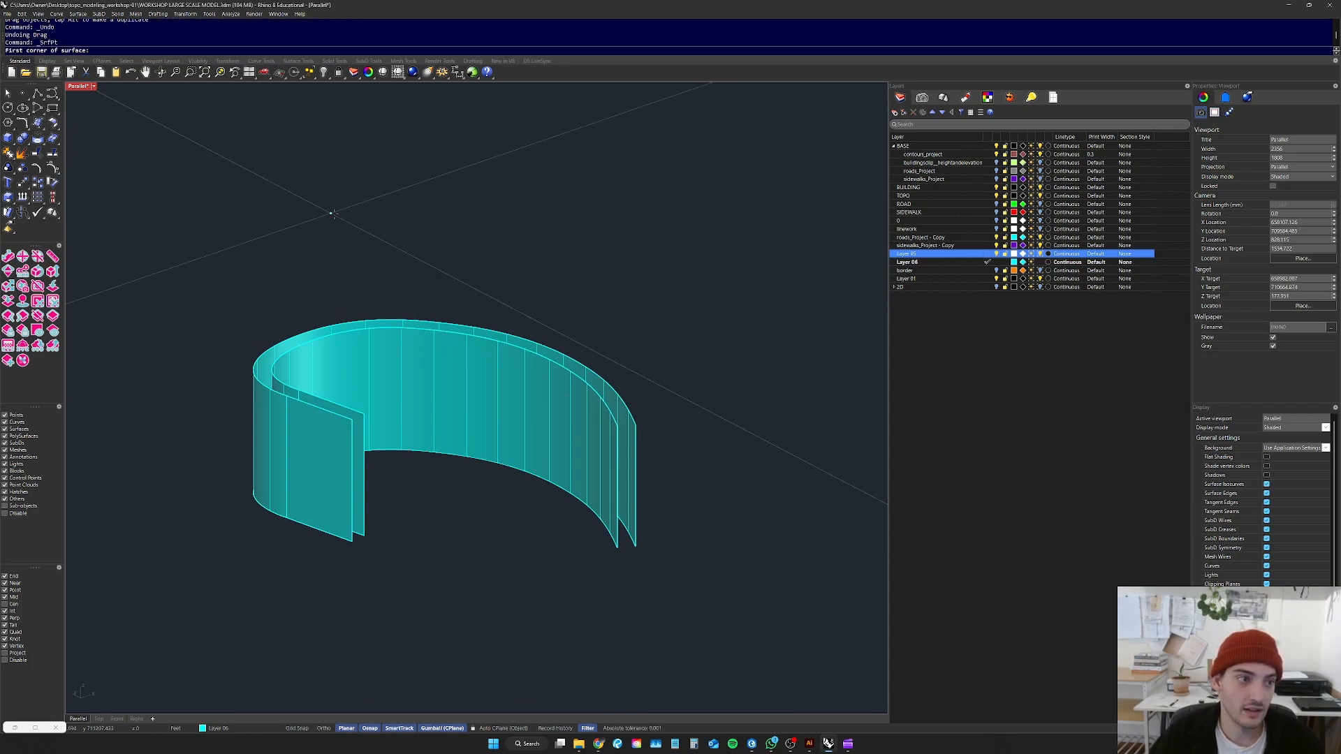
{"action": "scroll", "coordinate": [697, 536], "scroll_direction": "up", "scroll_amount": 4}
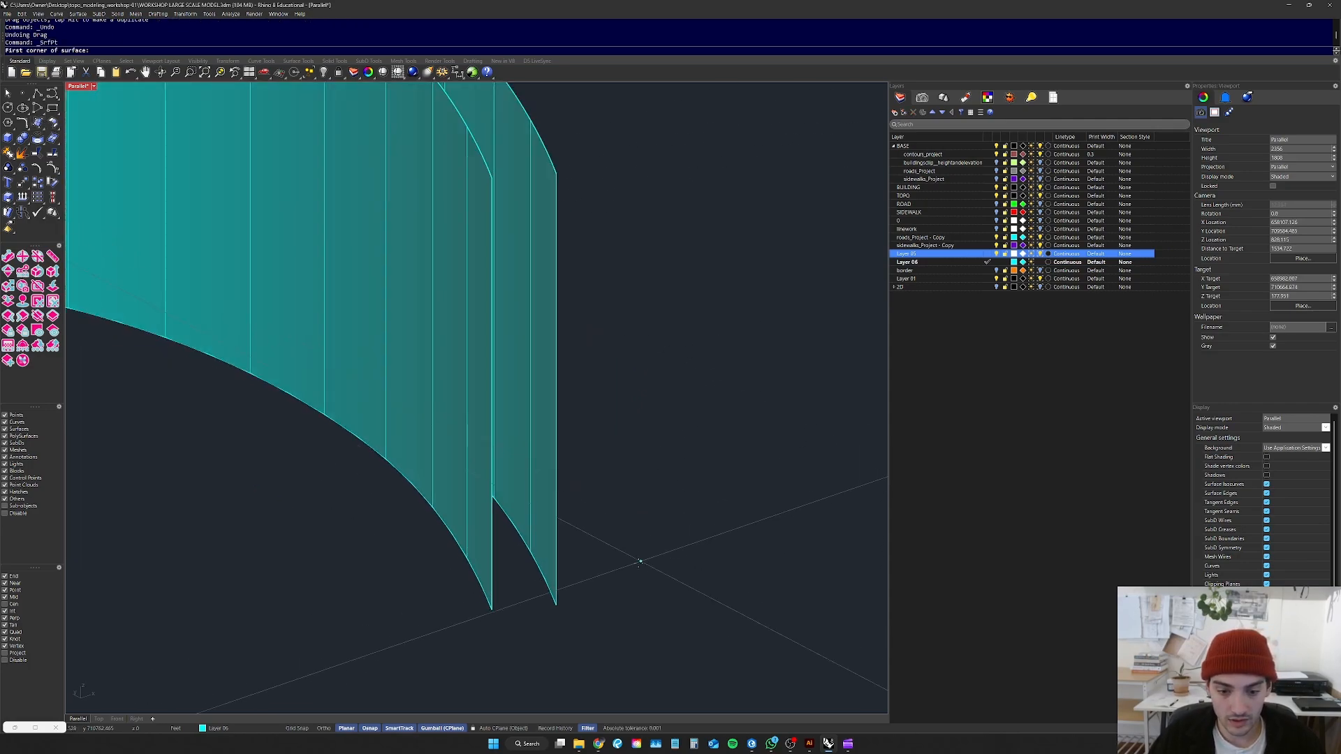
{"action": "left_click", "coordinate": [492, 609]}
{"action": "left_click", "coordinate": [556, 604]}
{"action": "left_click", "coordinate": [556, 173]}
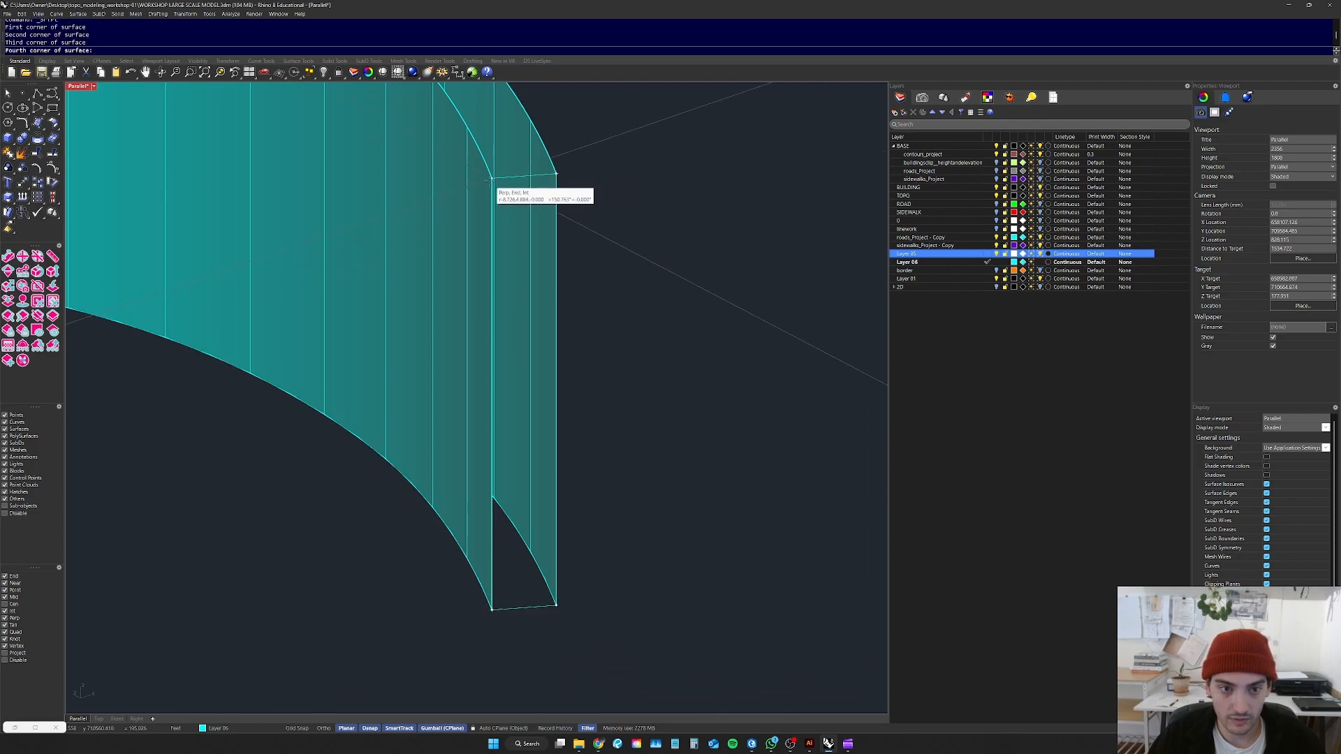
{"action": "left_click", "coordinate": [507, 177]}
Step: Close the gap between the two walls at the short straight end with a four-corner surface
{"action": "scroll", "coordinate": [719, 262], "scroll_direction": "down", "scroll_amount": 5}
{"action": "scroll", "coordinate": [422, 366], "scroll_direction": "up", "scroll_amount": 6}
{"action": "scroll", "coordinate": [422, 365], "scroll_direction": "up", "scroll_amount": 1}
{"action": "key", "text": "space"}
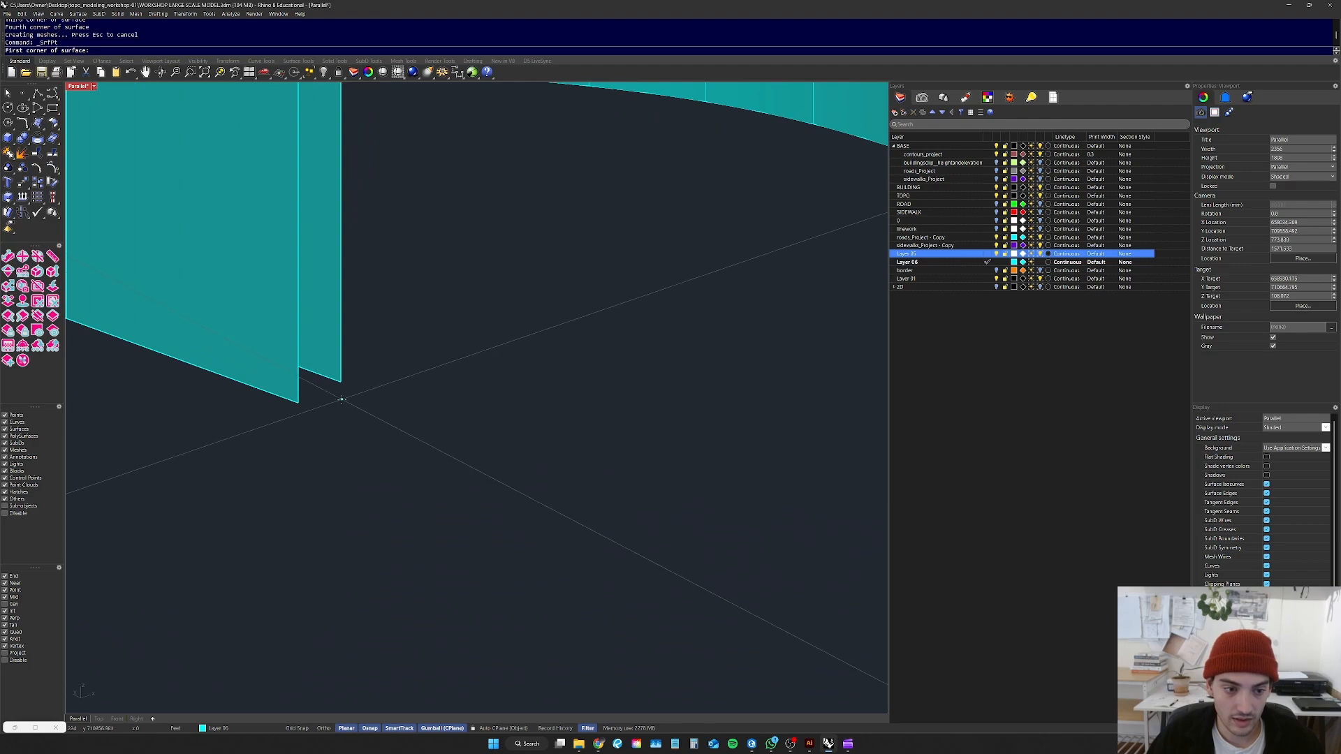
{"action": "left_click", "coordinate": [342, 382]}
{"action": "left_click", "coordinate": [300, 402]}
{"action": "scroll", "coordinate": [317, 409], "scroll_direction": "down", "scroll_amount": 3}
{"action": "scroll", "coordinate": [328, 332], "scroll_direction": "down", "scroll_amount": 3}
{"action": "scroll", "coordinate": [300, 300], "scroll_direction": "up", "scroll_amount": 4}
{"action": "left_click", "coordinate": [321, 281]}
{"action": "left_click", "coordinate": [321, 281]}
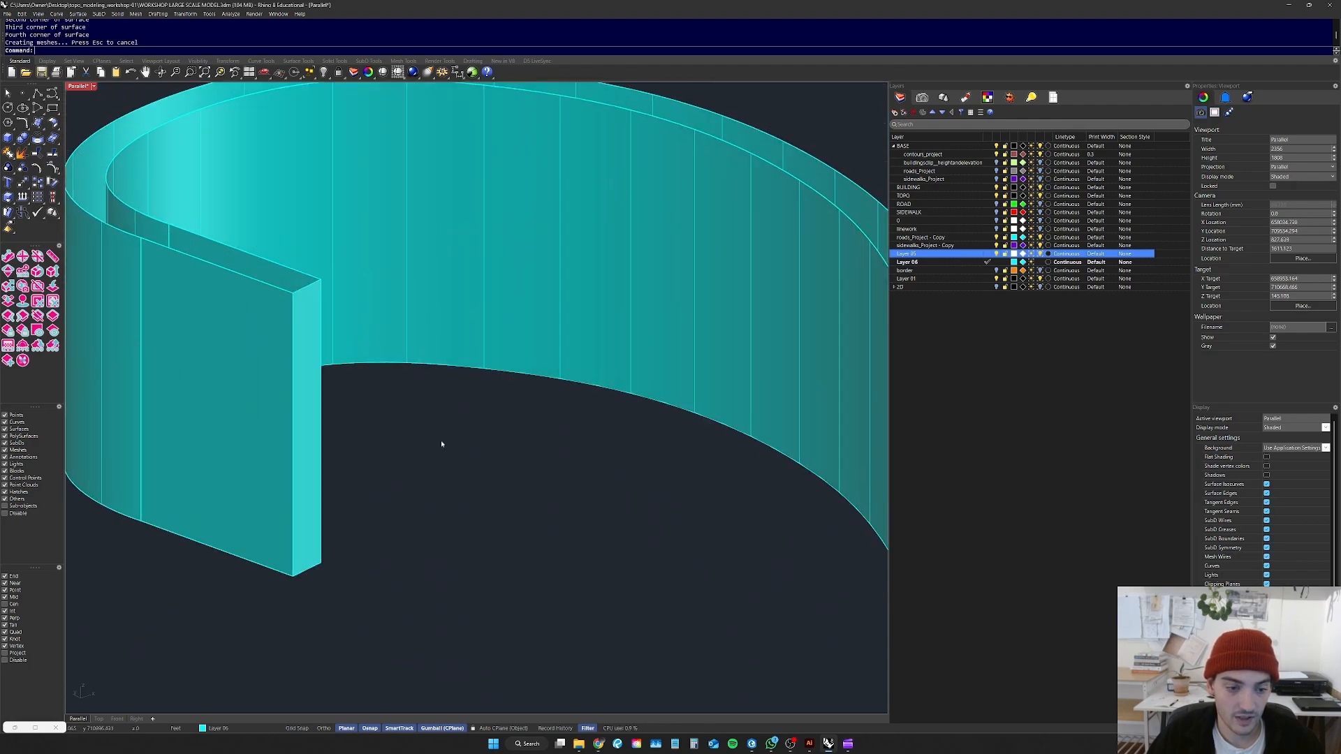
Step: Move the closed wall volume by the outer top corner of its long curved end onto the matching corner of the walls on the terrain
{"action": "scroll", "coordinate": [434, 442], "scroll_direction": "down", "scroll_amount": 5}
{"action": "scroll", "coordinate": [466, 440], "scroll_direction": "up", "scroll_amount": 2}
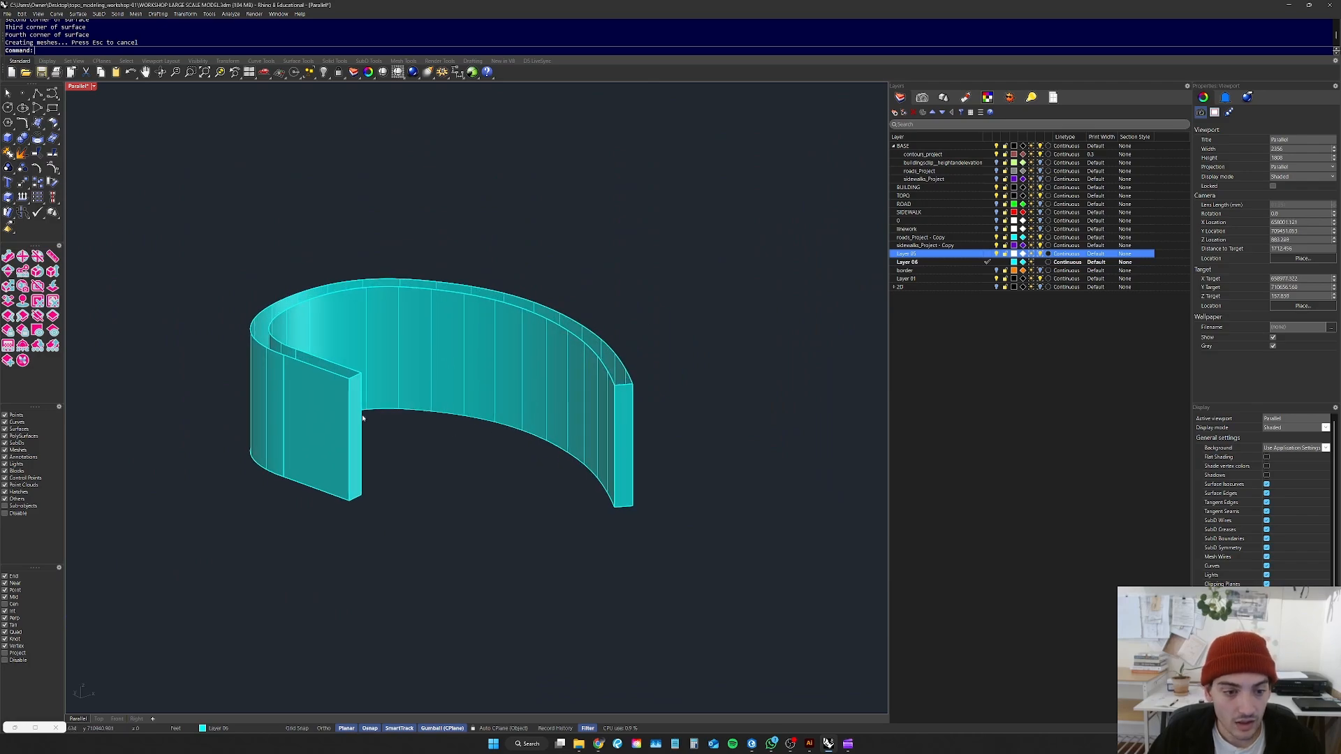
{"action": "right_click_drag", "start_coordinate": [580, 312], "coordinate": [618, 327]}
{"action": "scroll", "coordinate": [742, 249], "scroll_direction": "down", "scroll_amount": 5}
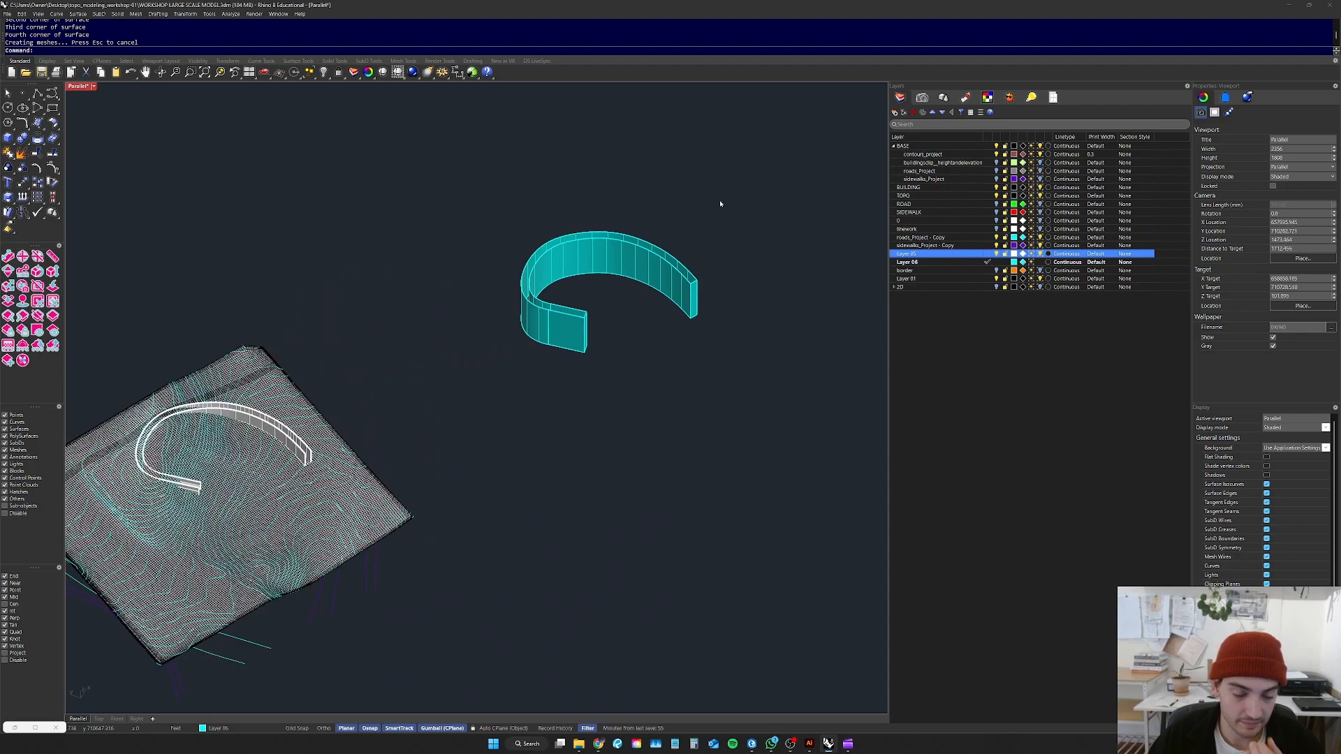
{"action": "scroll", "coordinate": [691, 208], "scroll_direction": "up", "scroll_amount": 3}
{"action": "left_click_drag", "start_coordinate": [766, 171], "coordinate": [490, 470]}
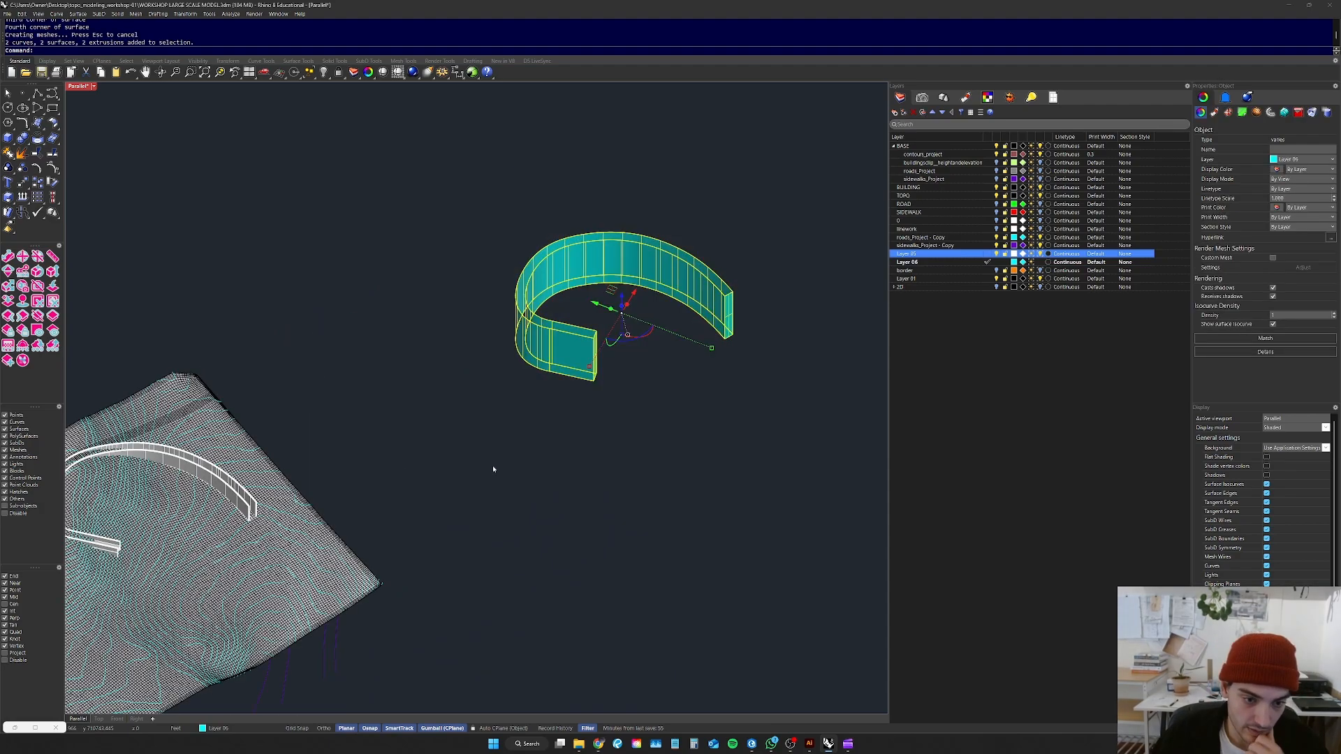
{"action": "key", "text": "Return"}
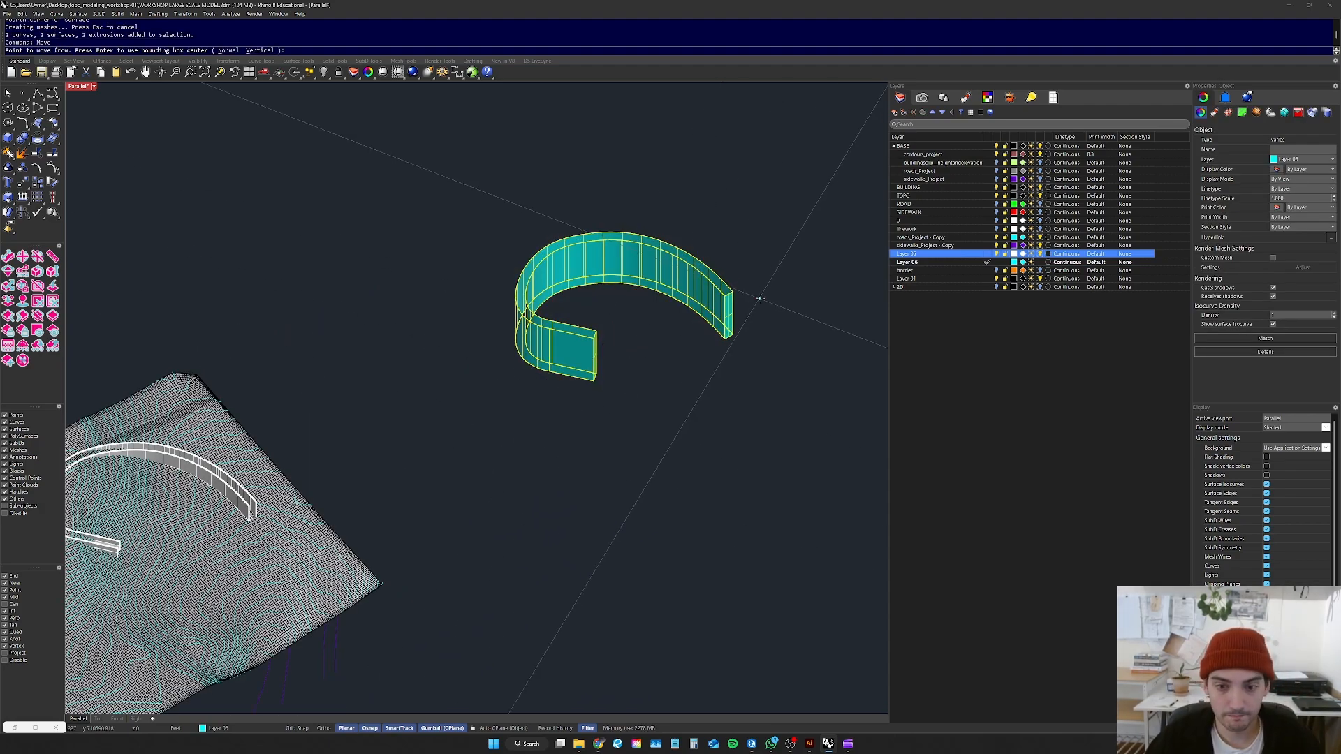
{"action": "scroll", "coordinate": [748, 299], "scroll_direction": "up", "scroll_amount": 4}
{"action": "scroll", "coordinate": [736, 335], "scroll_direction": "down", "scroll_amount": 3}
{"action": "scroll", "coordinate": [734, 370], "scroll_direction": "down", "scroll_amount": 4}
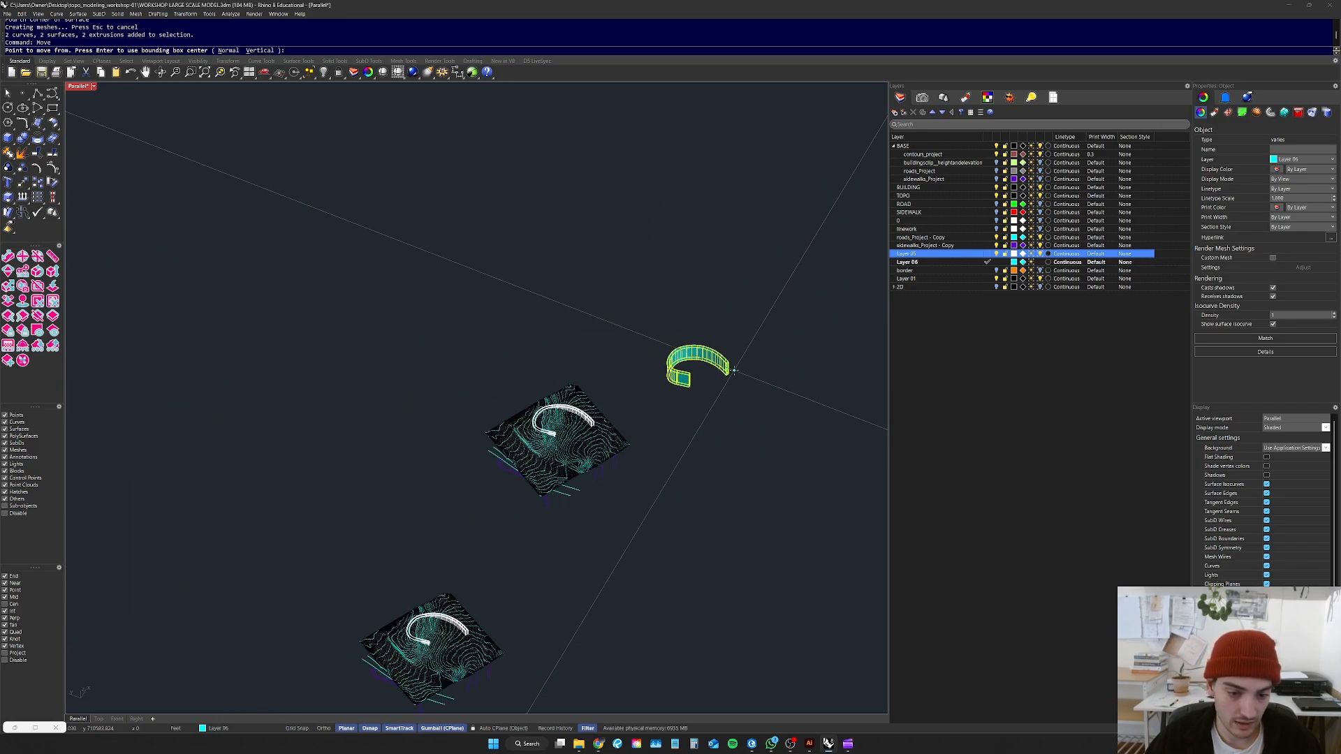
{"action": "scroll", "coordinate": [734, 370], "scroll_direction": "up", "scroll_amount": 6}
{"action": "left_click", "coordinate": [699, 245]}
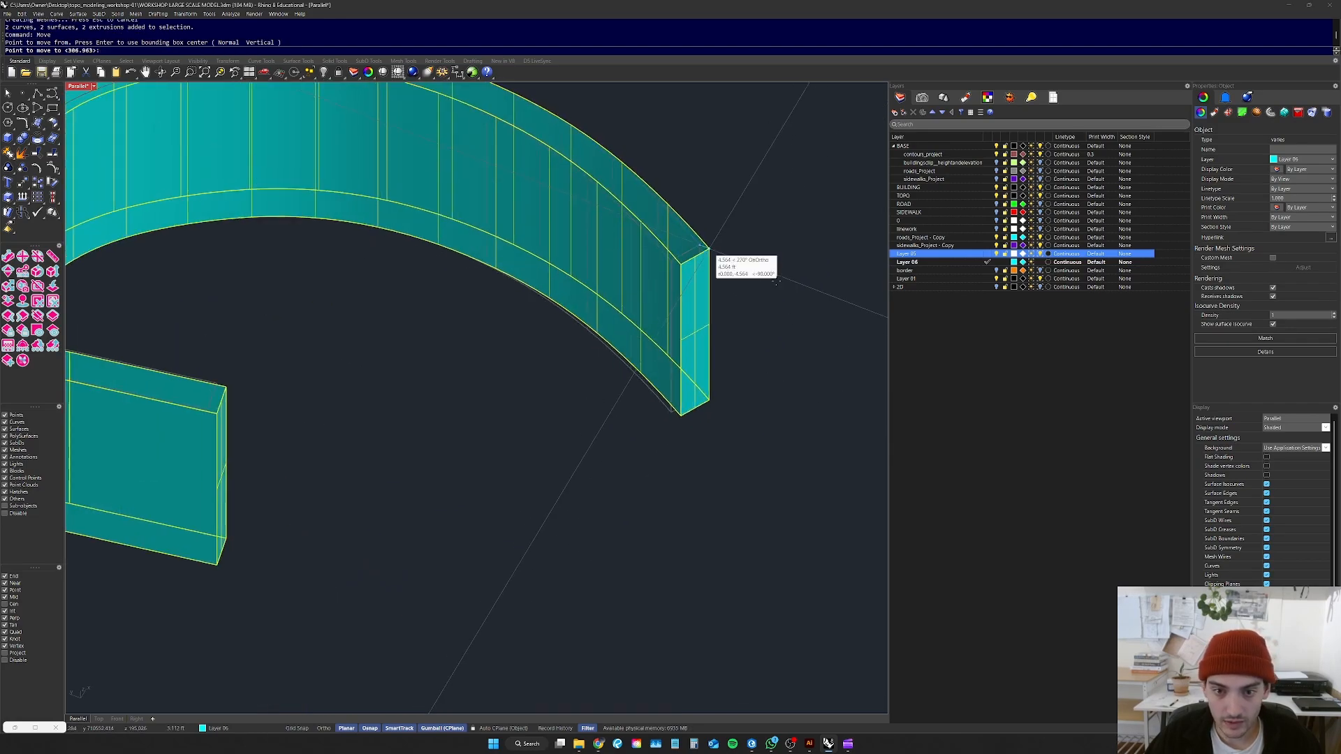
{"action": "scroll", "coordinate": [727, 365], "scroll_direction": "down", "scroll_amount": 5}
{"action": "scroll", "coordinate": [300, 535], "scroll_direction": "up", "scroll_amount": 8}
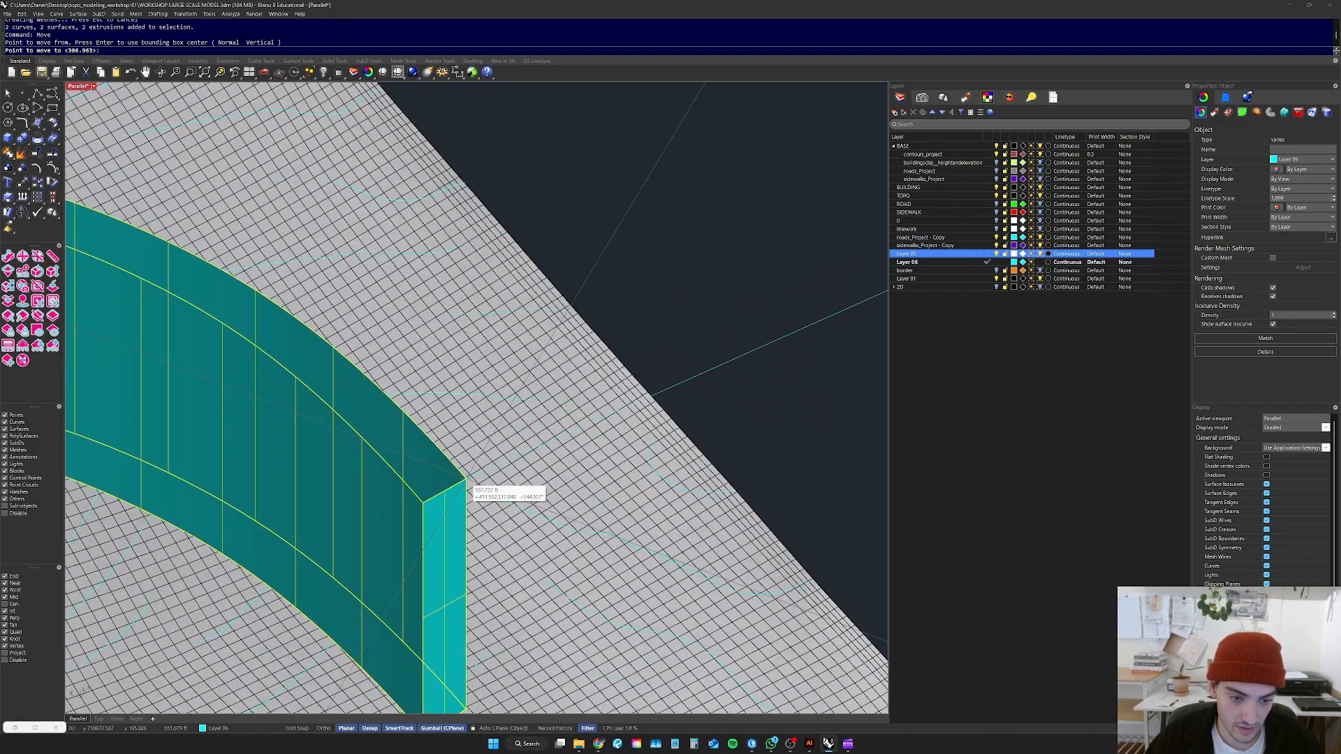
{"action": "left_click", "coordinate": [469, 483]}
Step: Raise the wall volume vertically so that it still cuts through the terrain surface
{"action": "scroll", "coordinate": [469, 483], "scroll_direction": "down", "scroll_amount": 5}
{"action": "right_click_drag", "start_coordinate": [664, 489], "coordinate": [631, 433]}
{"action": "left_click_drag", "start_coordinate": [457, 408], "coordinate": [458, 375]}
Step: Trim away the terrain surface enclosed between the walls, using the wall volume as the cutting object
{"action": "type", "text": "zs"}
{"action": "key", "text": "Return"}
{"action": "right_click_drag", "start_coordinate": [629, 335], "coordinate": [496, 447]}
{"action": "scroll", "coordinate": [482, 489], "scroll_direction": "down", "scroll_amount": 5}
{"action": "right_click_drag", "start_coordinate": [723, 255], "coordinate": [719, 234]}
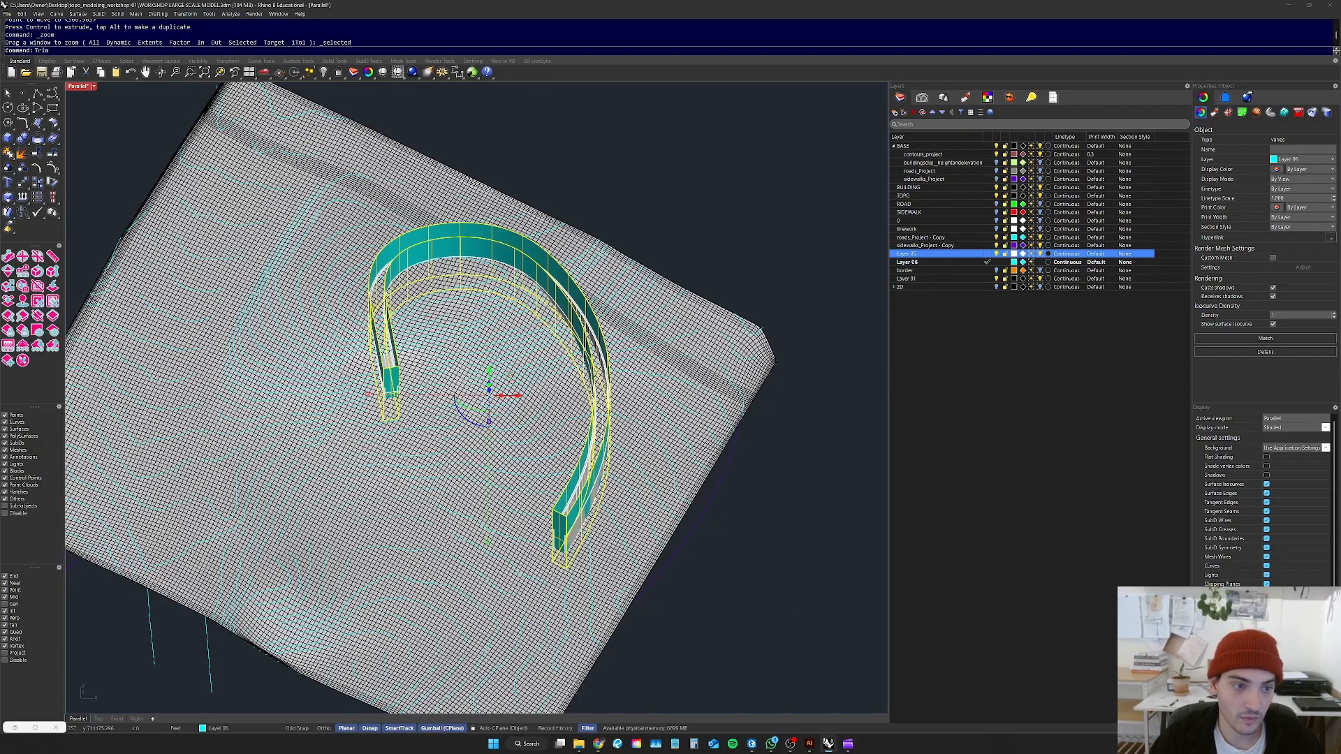
{"action": "key", "text": "Return"}
{"action": "scroll", "coordinate": [661, 368], "scroll_direction": "up", "scroll_amount": 6}
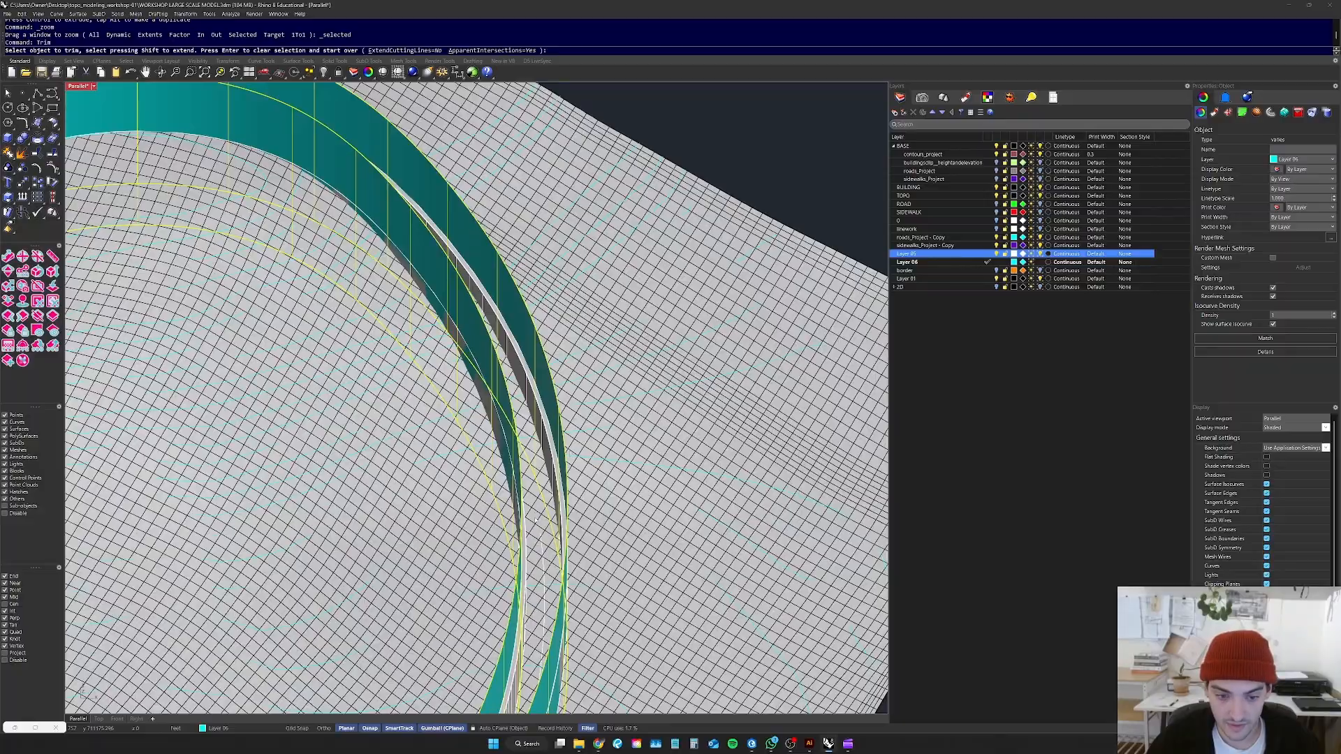
{"action": "scroll", "coordinate": [536, 505], "scroll_direction": "up", "scroll_amount": 5}
{"action": "left_click", "coordinate": [536, 505]}
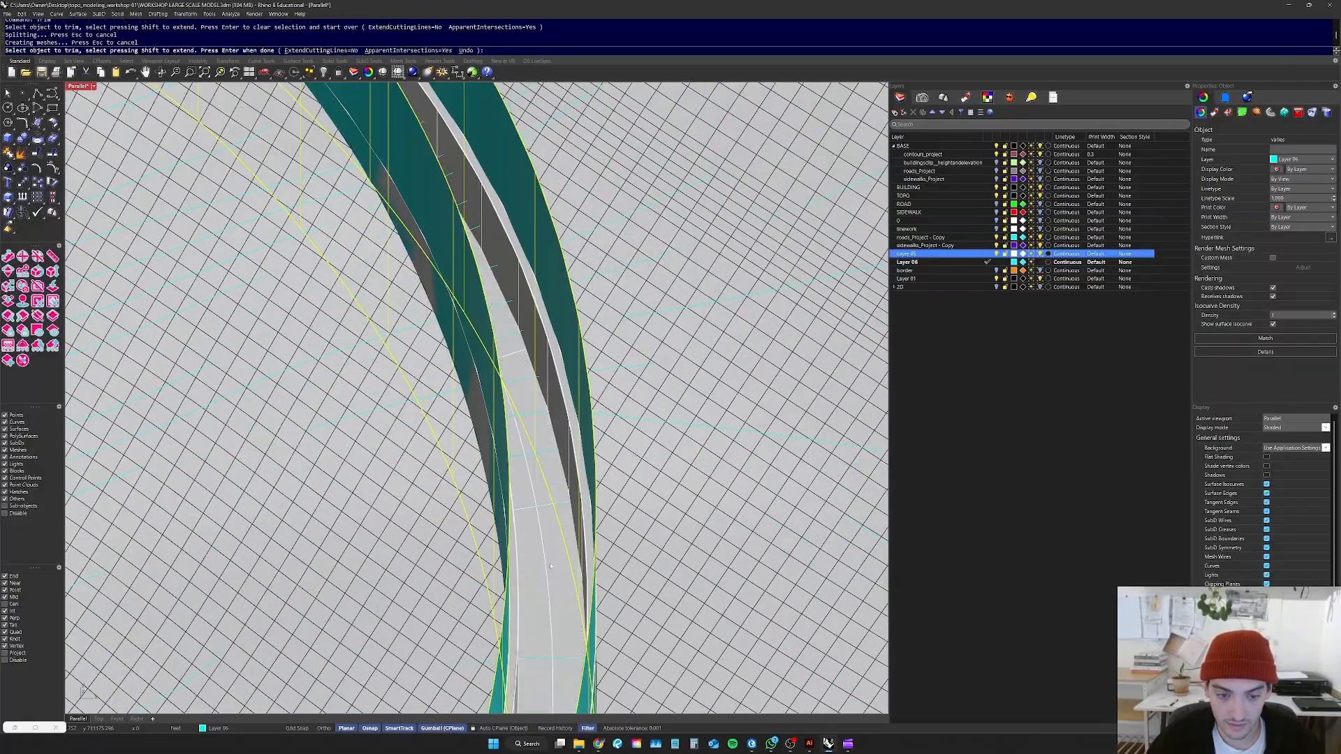
{"action": "scroll", "coordinate": [564, 456], "scroll_direction": "down", "scroll_amount": 5}
{"action": "scroll", "coordinate": [564, 456], "scroll_direction": "down", "scroll_amount": 6}
{"action": "right_click_drag", "start_coordinate": [564, 456], "coordinate": [615, 331]}
{"action": "key", "text": "Return"}
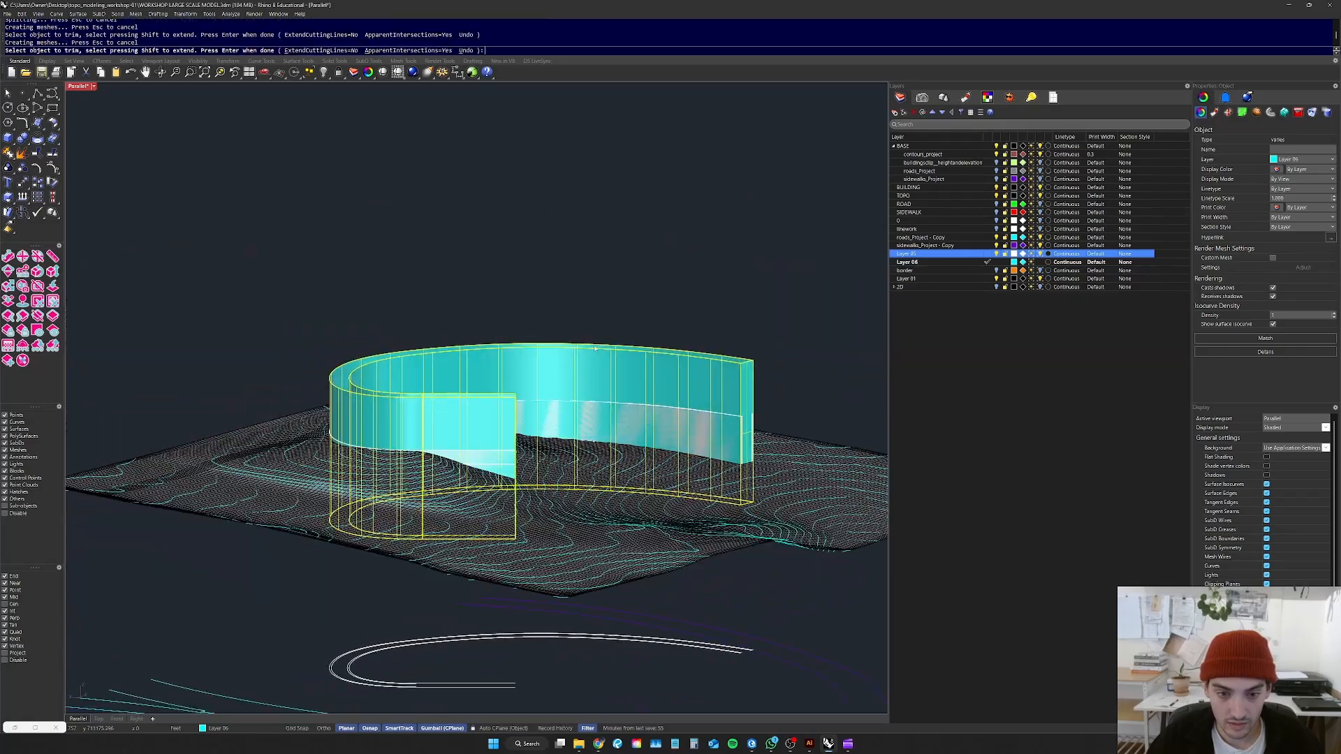
{"action": "key", "text": "Escape"}
Step: Select all pieces of the cutting wall volume and move them off the terrain to clear the curved strip
{"action": "scroll", "coordinate": [559, 315], "scroll_direction": "up", "scroll_amount": 4}
{"action": "left_click_drag", "start_coordinate": [585, 297], "coordinate": [476, 375]}
{"action": "scroll", "coordinate": [685, 365], "scroll_direction": "down", "scroll_amount": 3}
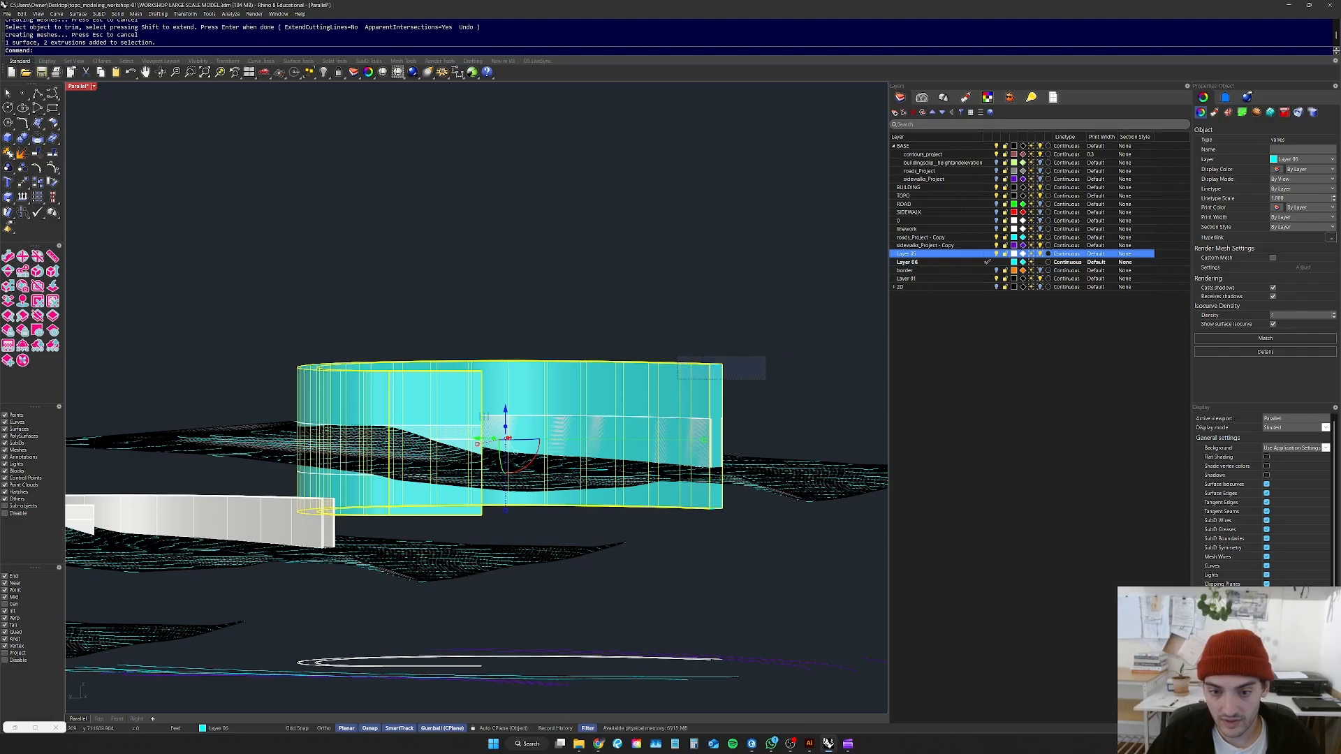
{"action": "left_click_drag", "start_coordinate": [678, 382], "coordinate": [675, 385]}
{"action": "type", "text": "zs"}
{"action": "key", "text": "Return"}
{"action": "right_click_drag", "start_coordinate": [545, 252], "coordinate": [441, 364]}
{"action": "scroll", "coordinate": [440, 363], "scroll_direction": "down", "scroll_amount": 11}
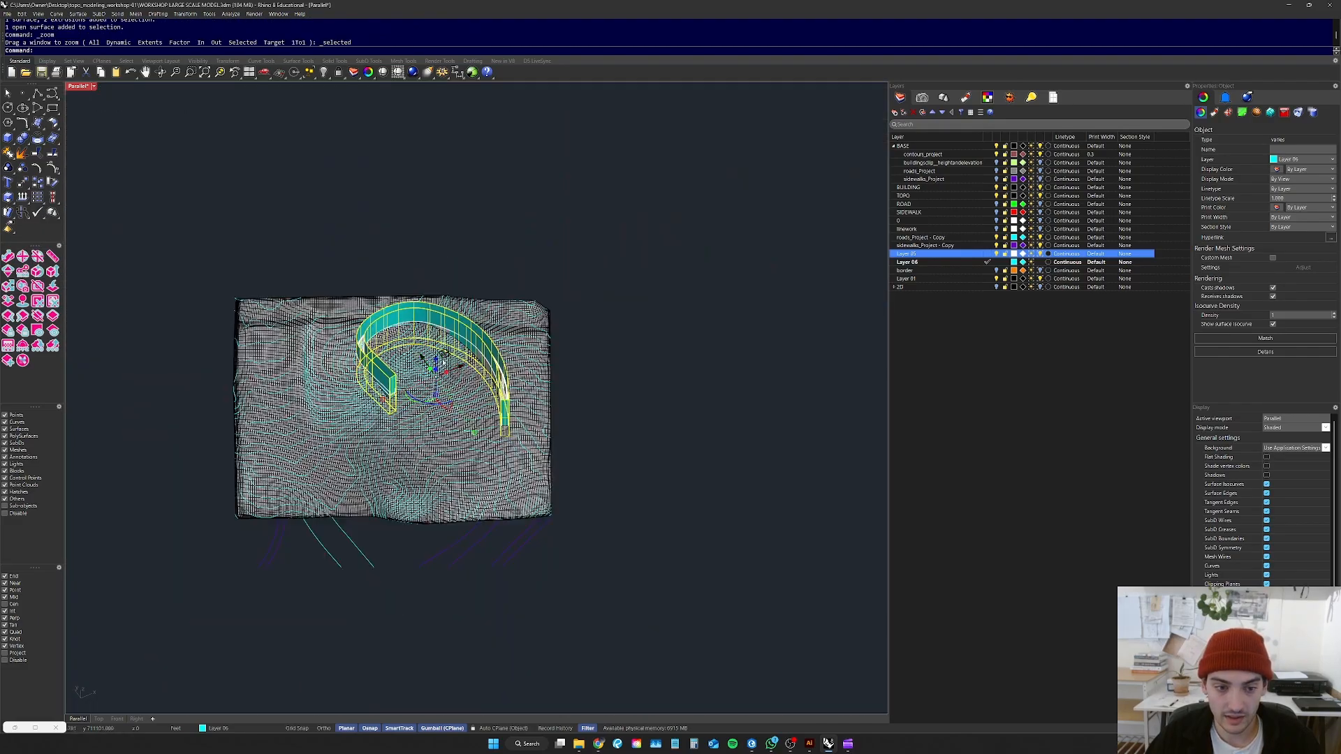
{"action": "left_click_drag", "start_coordinate": [447, 358], "coordinate": [741, 200]}
{"action": "left_click", "coordinate": [697, 359]}
{"action": "scroll", "coordinate": [402, 359], "scroll_direction": "up", "scroll_amount": 10}
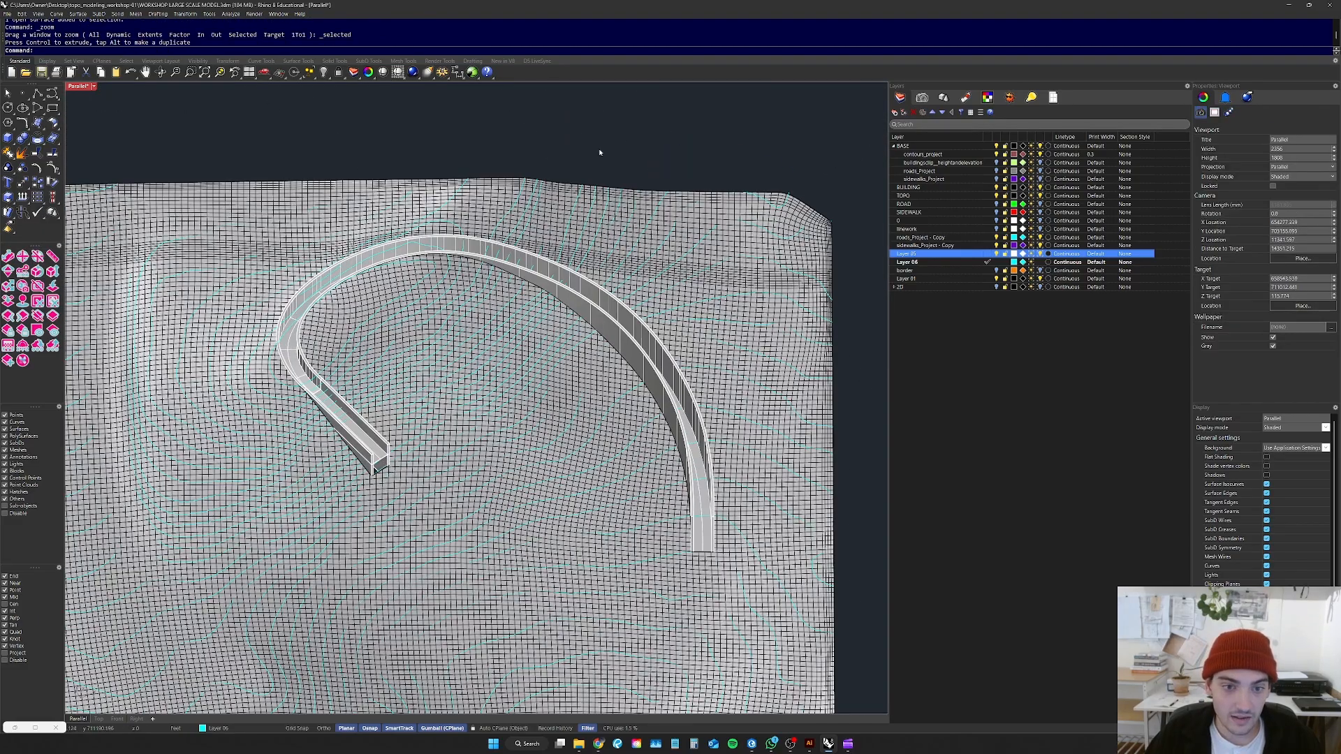
Step: Select the curved strip's geometry, then its surface alone, and zoom to each selection to inspect the trimmed area
{"action": "left_click_drag", "start_coordinate": [600, 150], "coordinate": [458, 385]}
{"action": "type", "text": "zs"}
{"action": "key", "text": "Return"}
{"action": "right_click_drag", "start_coordinate": [459, 386], "coordinate": [497, 259]}
{"action": "key", "text": "Escape"}
{"action": "scroll", "coordinate": [751, 368], "scroll_direction": "up", "scroll_amount": 10}
{"action": "right_click_drag", "start_coordinate": [751, 368], "coordinate": [545, 488]}
{"action": "scroll", "coordinate": [559, 447], "scroll_direction": "down", "scroll_amount": 10}
{"action": "scroll", "coordinate": [712, 510], "scroll_direction": "up", "scroll_amount": 11}
{"action": "right_click_drag", "start_coordinate": [726, 489], "coordinate": [778, 597]}
{"action": "left_click", "coordinate": [781, 599]}
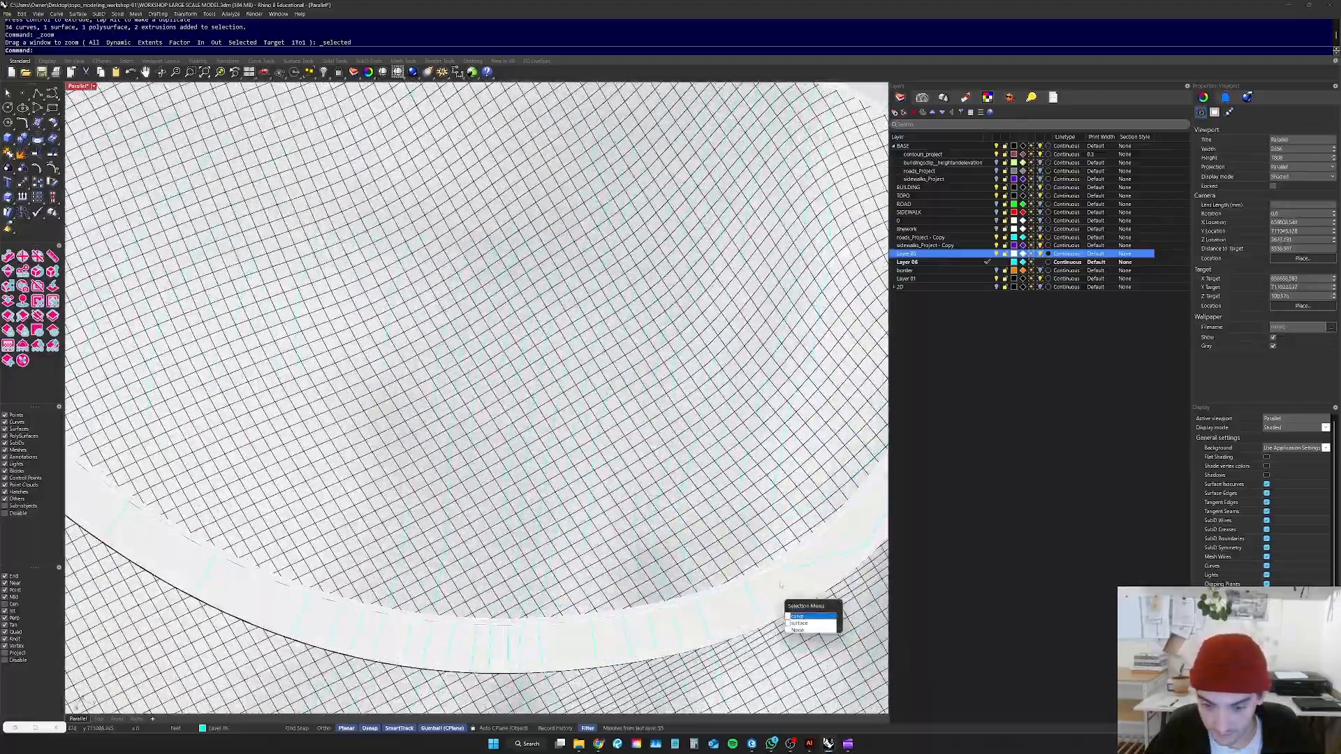
{"action": "left_click", "coordinate": [799, 623]}
{"action": "type", "text": "zs"}
{"action": "key", "text": "Return"}
{"action": "right_click_drag", "start_coordinate": [412, 552], "coordinate": [709, 397]}
{"action": "key", "text": "Escape"}
Step: Examine the curved walls and the strip surface between them from several angles against the terrain
{"action": "right_click_drag", "start_coordinate": [515, 389], "coordinate": [342, 447]}
{"action": "scroll", "coordinate": [688, 300], "scroll_direction": "up", "scroll_amount": 8}
{"action": "right_click_drag", "start_coordinate": [688, 300], "coordinate": [739, 403]}
{"action": "scroll", "coordinate": [739, 403], "scroll_direction": "up", "scroll_amount": 7}
{"action": "scroll", "coordinate": [739, 403], "scroll_direction": "down", "scroll_amount": 18}
{"action": "right_click_drag", "start_coordinate": [464, 351], "coordinate": [433, 328]}
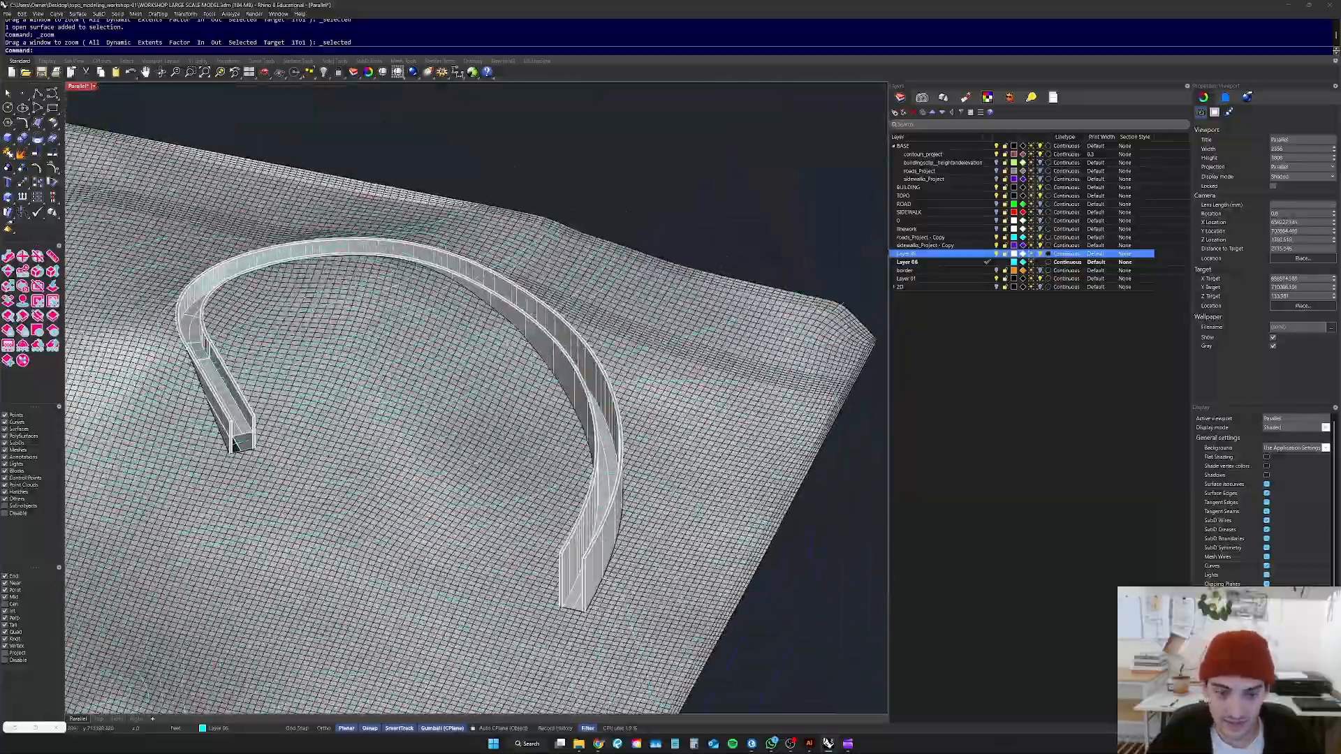
{"action": "scroll", "coordinate": [558, 371], "scroll_direction": "down", "scroll_amount": 14}
{"action": "scroll", "coordinate": [525, 366], "scroll_direction": "up", "scroll_amount": 8}
{"action": "right_click_drag", "start_coordinate": [525, 365], "coordinate": [513, 405]}
{"action": "scroll", "coordinate": [474, 412], "scroll_direction": "up", "scroll_amount": 5}
{"action": "scroll", "coordinate": [499, 339], "scroll_direction": "up", "scroll_amount": 5}
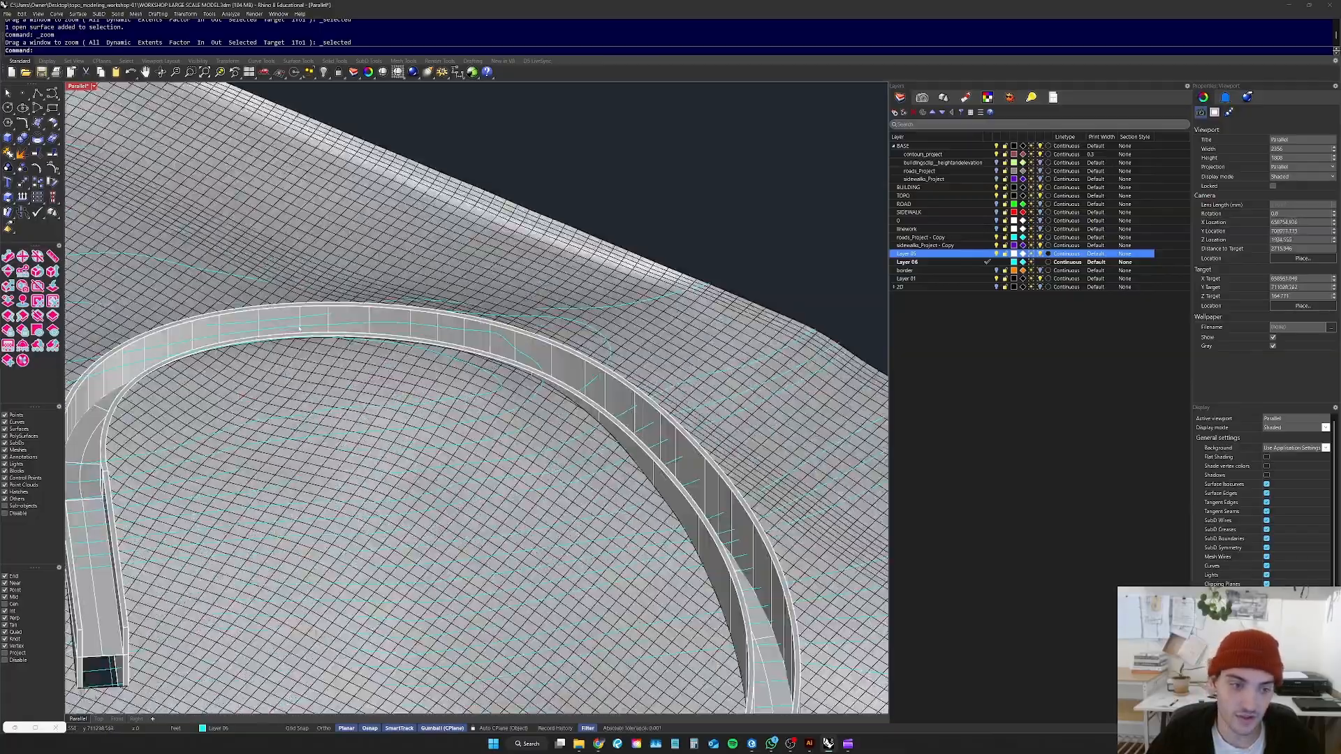
{"action": "scroll", "coordinate": [376, 335], "scroll_direction": "down", "scroll_amount": 11}
{"action": "scroll", "coordinate": [370, 360], "scroll_direction": "up", "scroll_amount": 10}
{"action": "right_click_drag", "start_coordinate": [370, 366], "coordinate": [419, 415]}
{"action": "scroll", "coordinate": [417, 425], "scroll_direction": "down", "scroll_amount": 5}
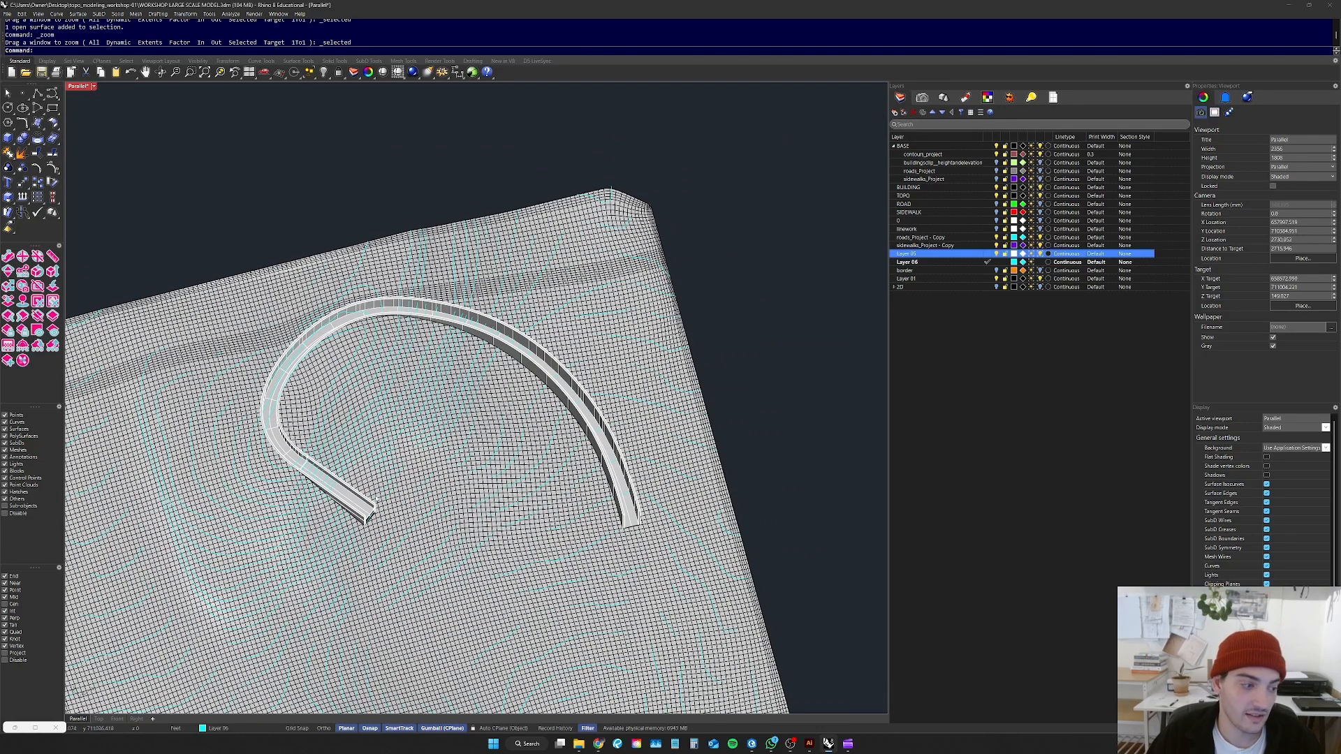
{"action": "scroll", "coordinate": [718, 374], "scroll_direction": "down", "scroll_amount": 6}
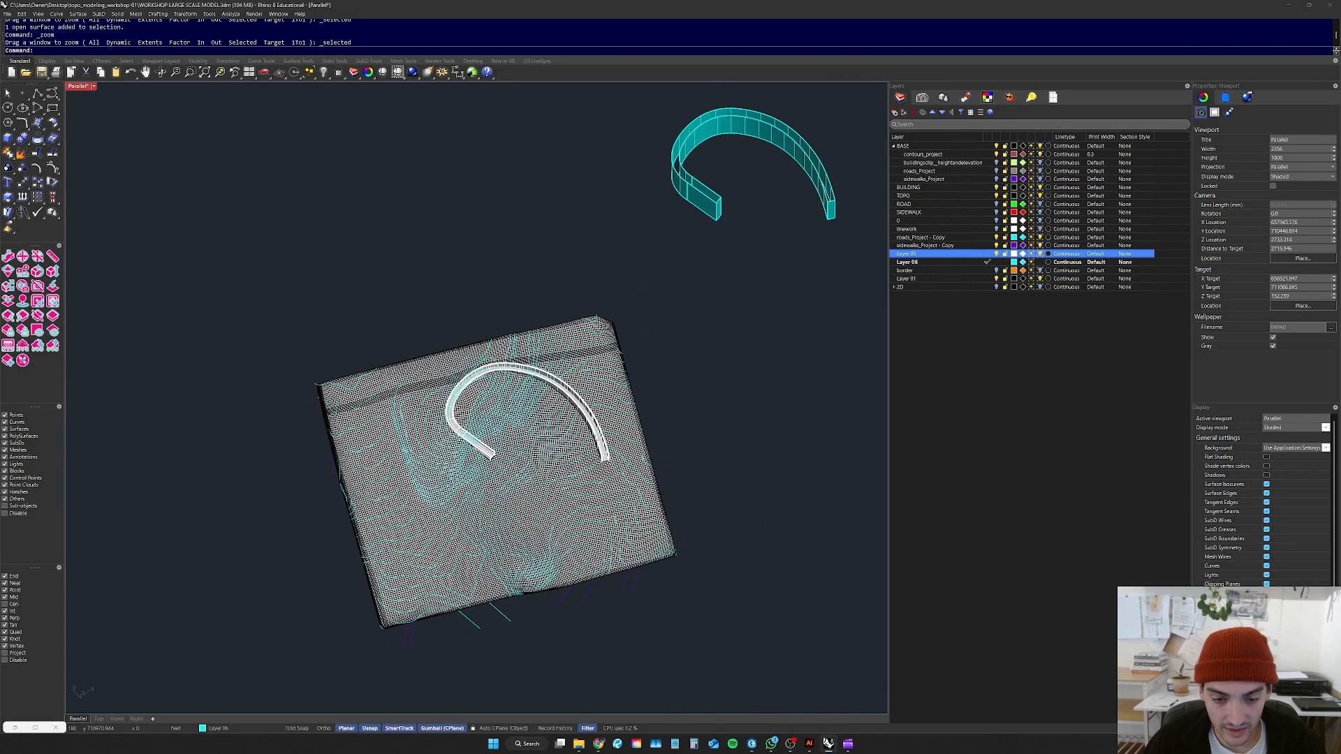
{"action": "scroll", "coordinate": [623, 386], "scroll_direction": "up", "scroll_amount": 8}
{"action": "mouse_move", "coordinate": [641, 362]}
{"action": "right_mouse_down"}
{"action": "mouse_move", "coordinate": [655, 332]}
{"action": "mouse_move", "coordinate": [501, 351]}
{"action": "mouse_move", "coordinate": [506, 328]}
{"action": "mouse_move", "coordinate": [616, 314]}
{"action": "mouse_move", "coordinate": [628, 341]}
{"action": "mouse_move", "coordinate": [655, 341]}
{"action": "right_mouse_up"}
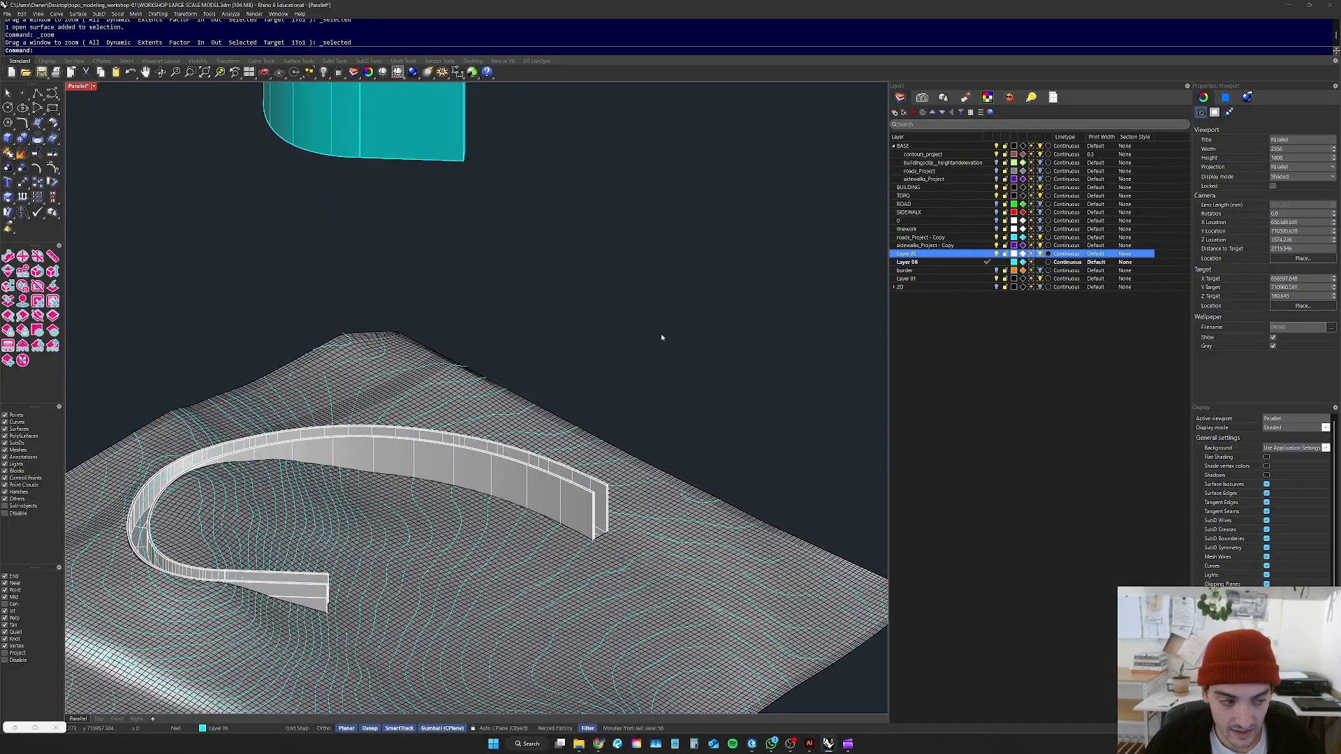
{"action": "right_click_drag", "start_coordinate": [583, 409], "coordinate": [326, 446]}
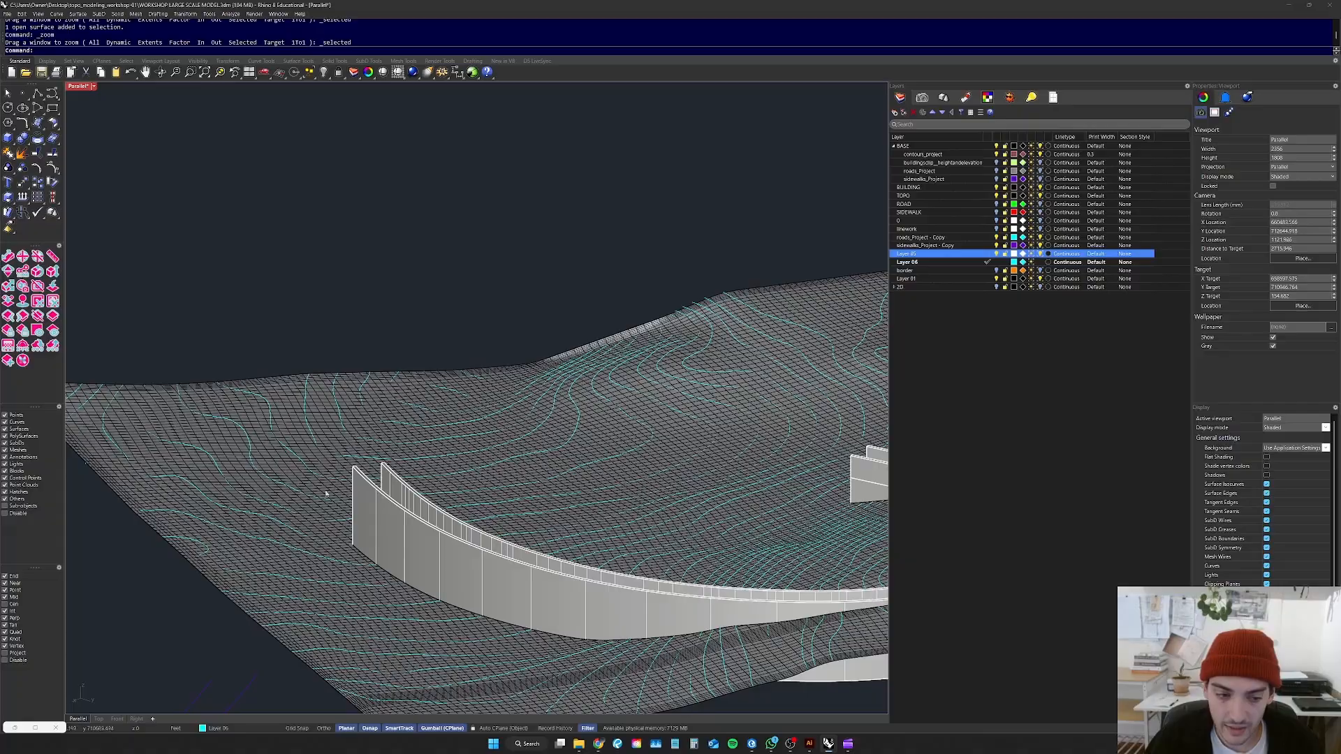
Step: Highlight the outer wall extrusion and examine how the walls meet the terrain at the long curved end
{"action": "left_click", "coordinate": [369, 508]}
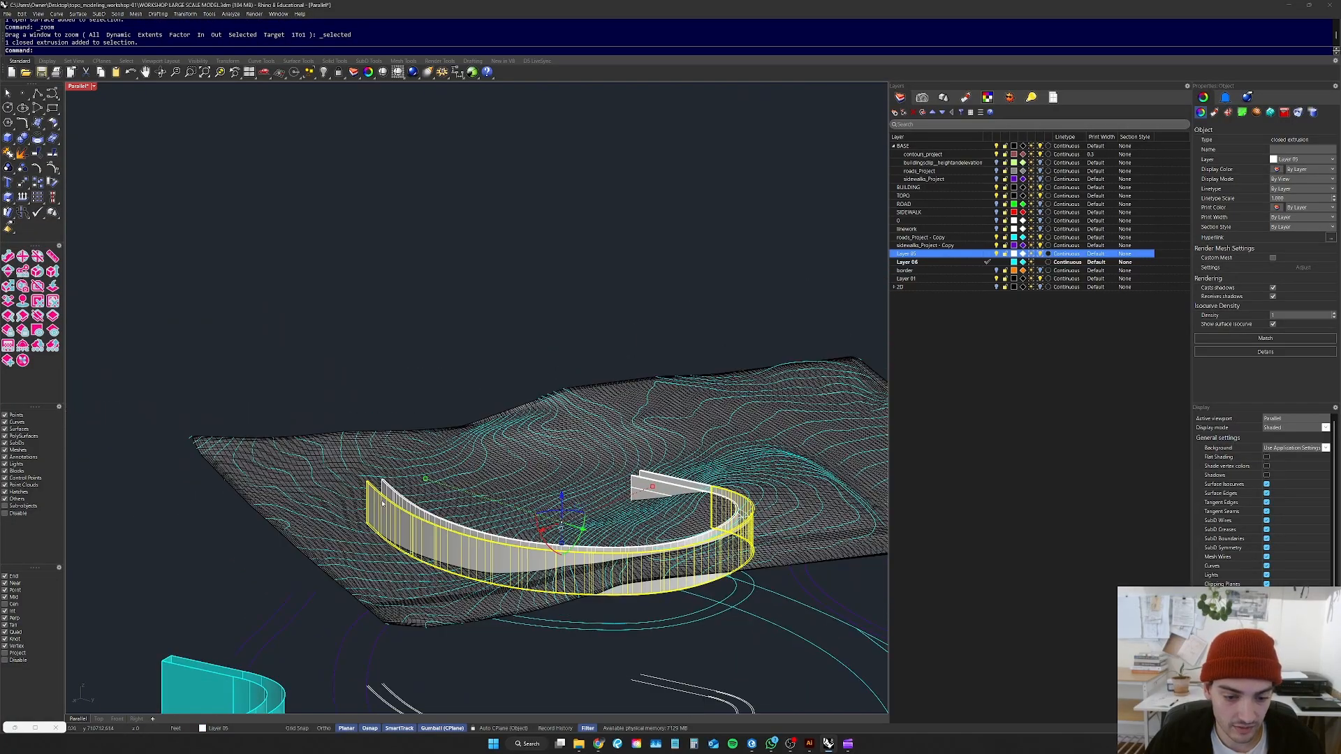
{"action": "right_click_drag", "start_coordinate": [538, 501], "coordinate": [565, 433]}
{"action": "left_click", "coordinate": [682, 444]}
{"action": "scroll", "coordinate": [643, 456], "scroll_direction": "up", "scroll_amount": 5}
{"action": "scroll", "coordinate": [461, 485], "scroll_direction": "down", "scroll_amount": 7}
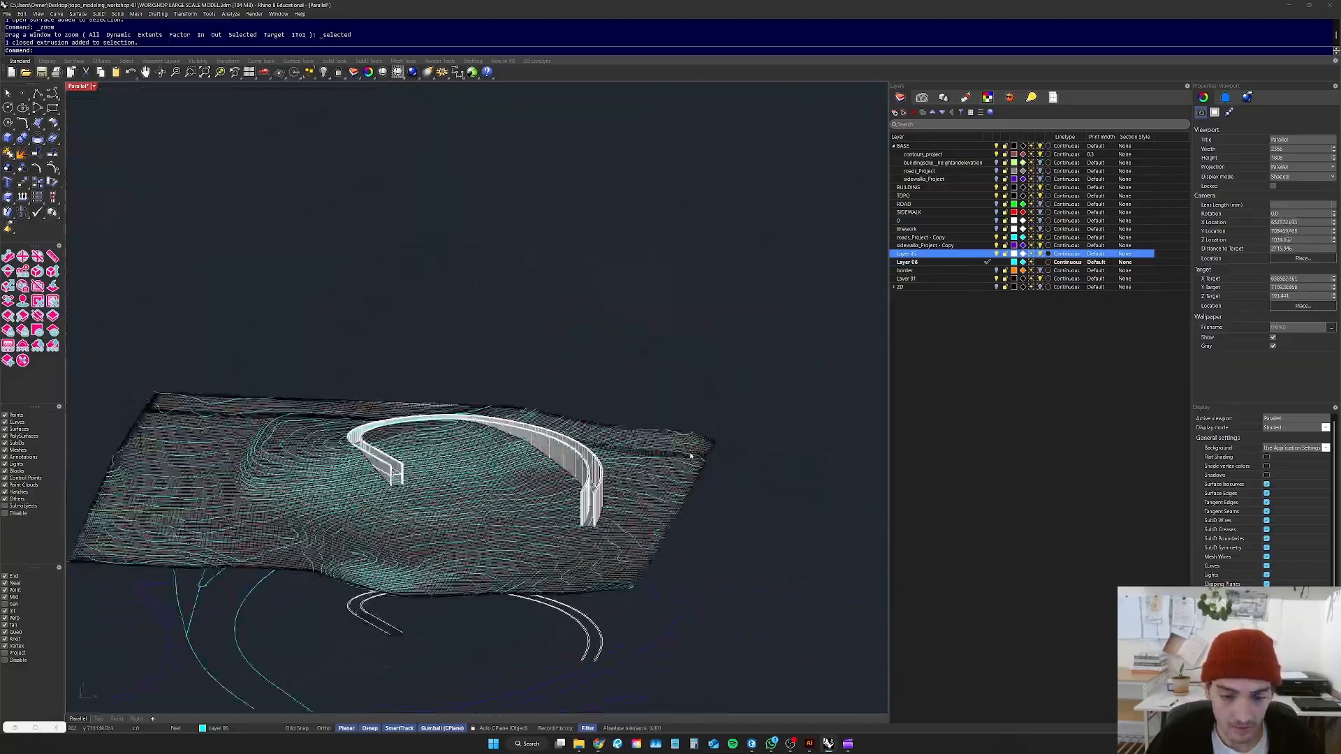
{"action": "scroll", "coordinate": [611, 497], "scroll_direction": "up", "scroll_amount": 8}
{"action": "right_click_drag", "start_coordinate": [611, 496], "coordinate": [619, 479]}
{"action": "scroll", "coordinate": [416, 550], "scroll_direction": "down", "scroll_amount": 8}
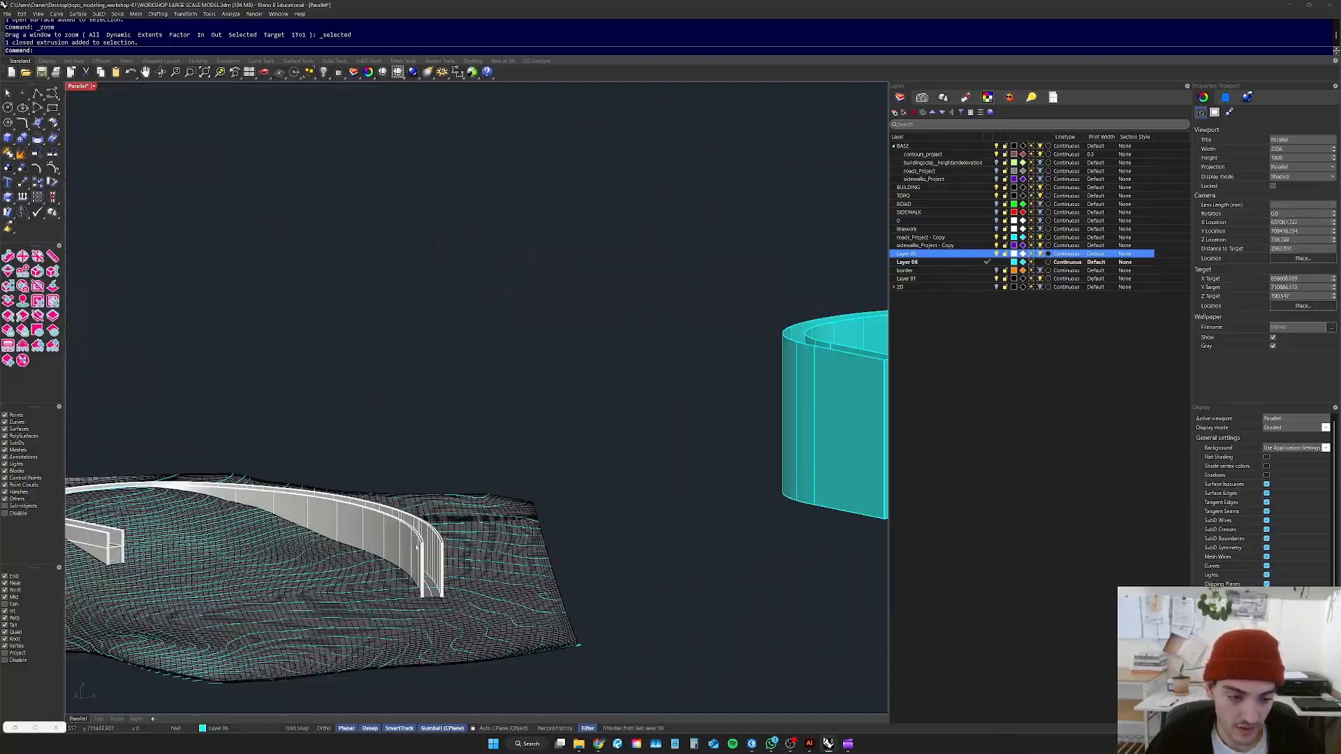
{"action": "scroll", "coordinate": [412, 543], "scroll_direction": "up", "scroll_amount": 9}
{"action": "right_click_drag", "start_coordinate": [413, 545], "coordinate": [420, 648]}
{"action": "scroll", "coordinate": [421, 650], "scroll_direction": "down", "scroll_amount": 9}
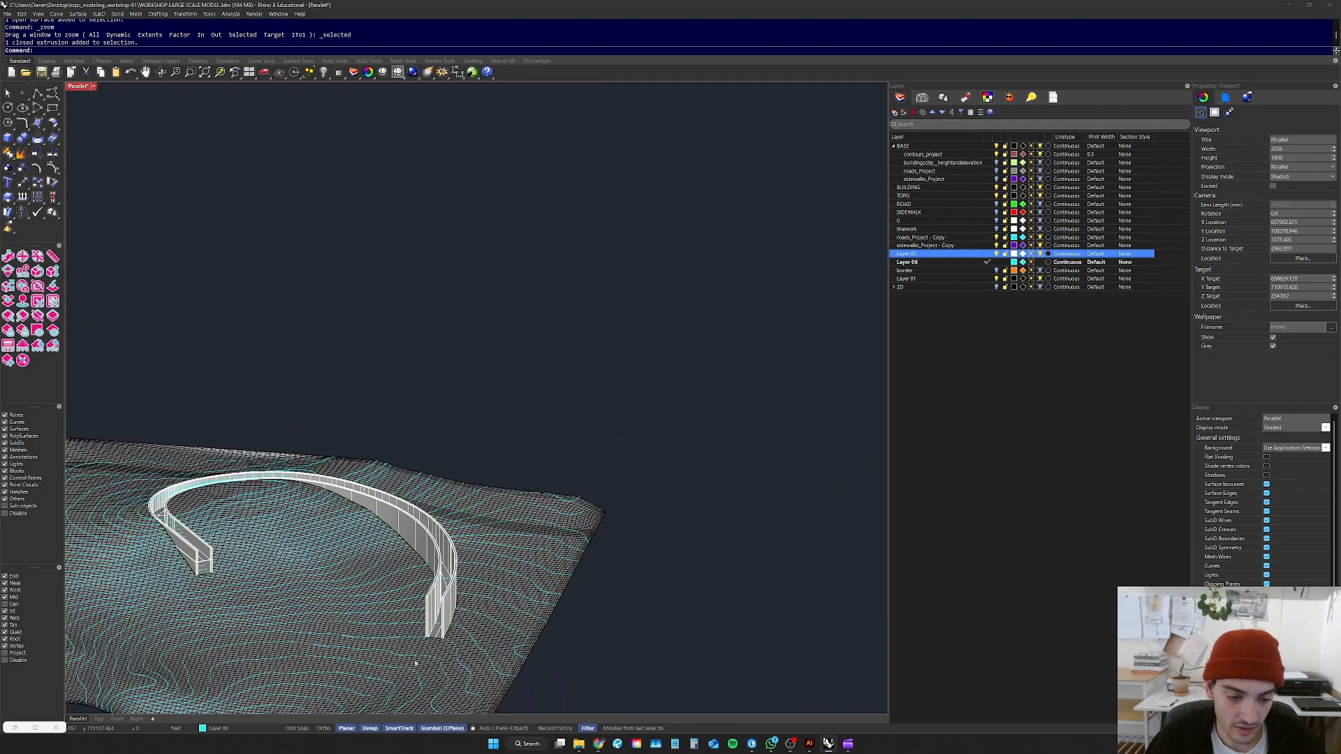
{"action": "scroll", "coordinate": [423, 651], "scroll_direction": "up", "scroll_amount": 4}
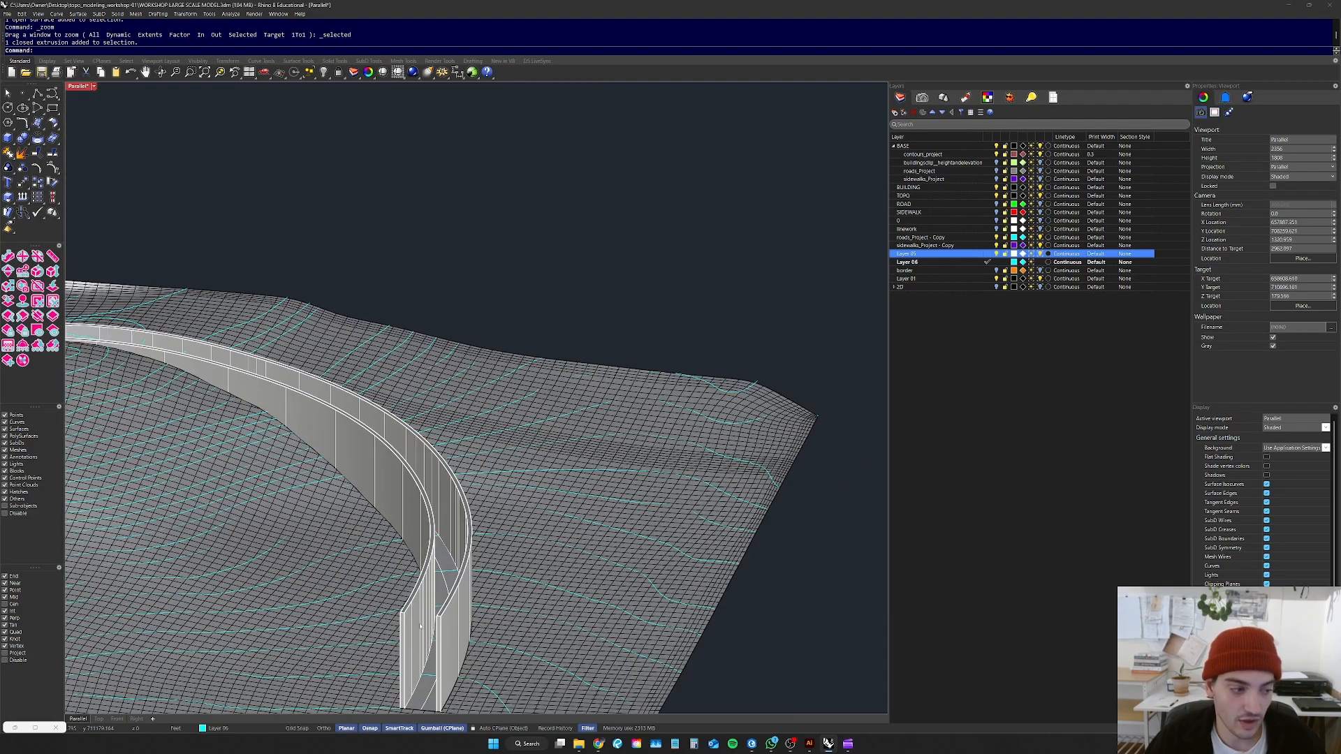
{"action": "scroll", "coordinate": [420, 627], "scroll_direction": "down", "scroll_amount": 9}
{"action": "scroll", "coordinate": [326, 559], "scroll_direction": "up", "scroll_amount": 8}
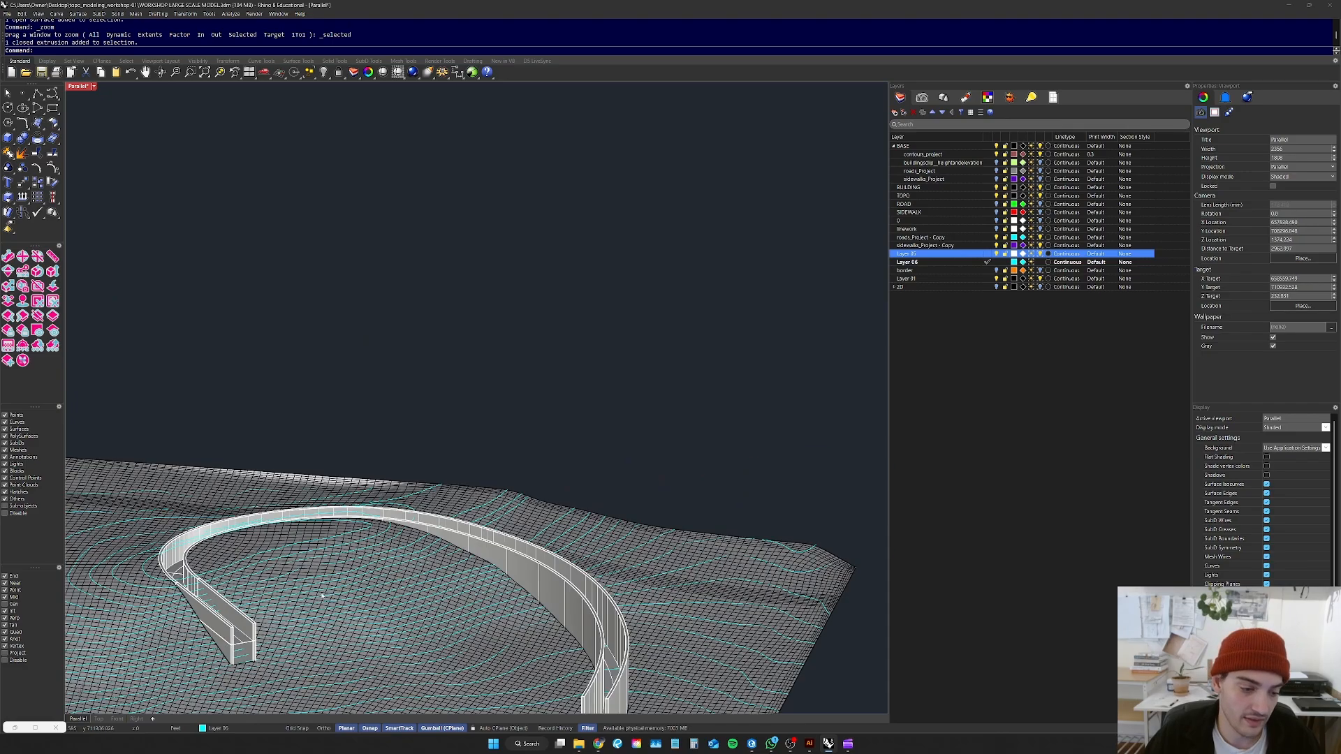
{"action": "right_click_drag", "start_coordinate": [327, 551], "coordinate": [347, 622]}
Step: Select the strip's pieces and surrounding geometry in turn to check which objects make up the model
{"action": "left_click", "coordinate": [351, 383]}
{"action": "left_click", "coordinate": [481, 168]}
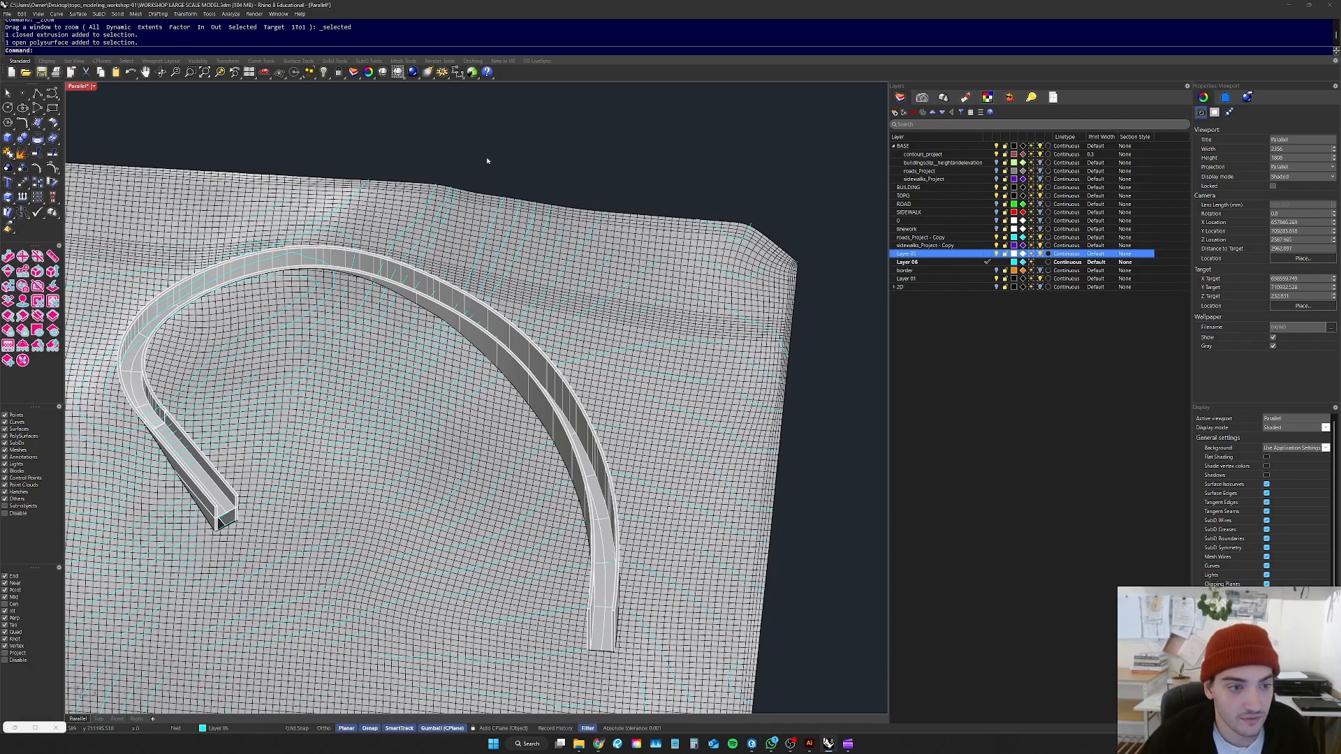
{"action": "scroll", "coordinate": [472, 176], "scroll_direction": "down", "scroll_amount": 4}
{"action": "left_click_drag", "start_coordinate": [651, 155], "coordinate": [258, 422]}
{"action": "left_click", "coordinate": [606, 296]}
{"action": "scroll", "coordinate": [448, 275], "scroll_direction": "up", "scroll_amount": 4}
{"action": "right_click_drag", "start_coordinate": [466, 310], "coordinate": [494, 261]}
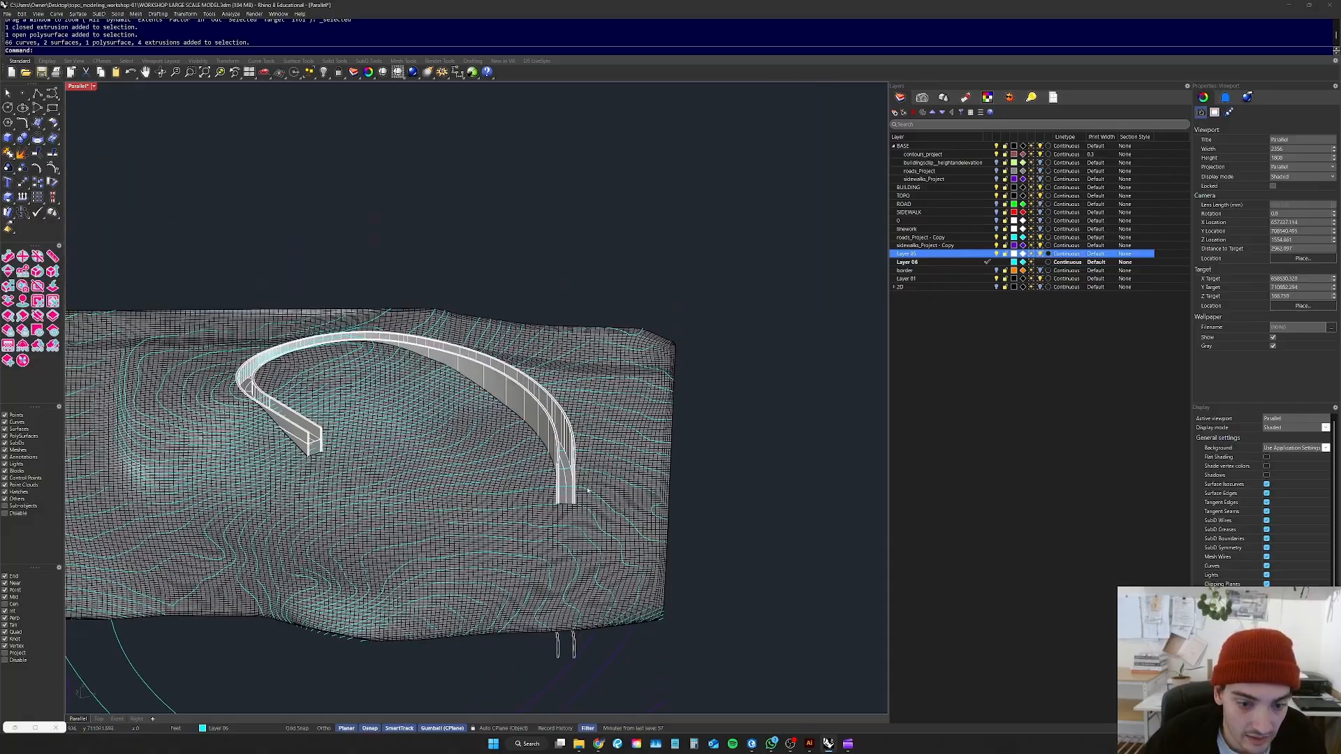
{"action": "scroll", "coordinate": [577, 488], "scroll_direction": "up", "scroll_amount": 8}
{"action": "scroll", "coordinate": [459, 445], "scroll_direction": "down", "scroll_amount": 7}
{"action": "right_click_drag", "start_coordinate": [457, 450], "coordinate": [424, 449]}
{"action": "scroll", "coordinate": [425, 449], "scroll_direction": "down", "scroll_amount": 6}
{"action": "scroll", "coordinate": [500, 441], "scroll_direction": "up", "scroll_amount": 14}
{"action": "left_click", "coordinate": [502, 460]}
{"action": "scroll", "coordinate": [503, 462], "scroll_direction": "down", "scroll_amount": 8}
{"action": "key", "text": "Escape"}
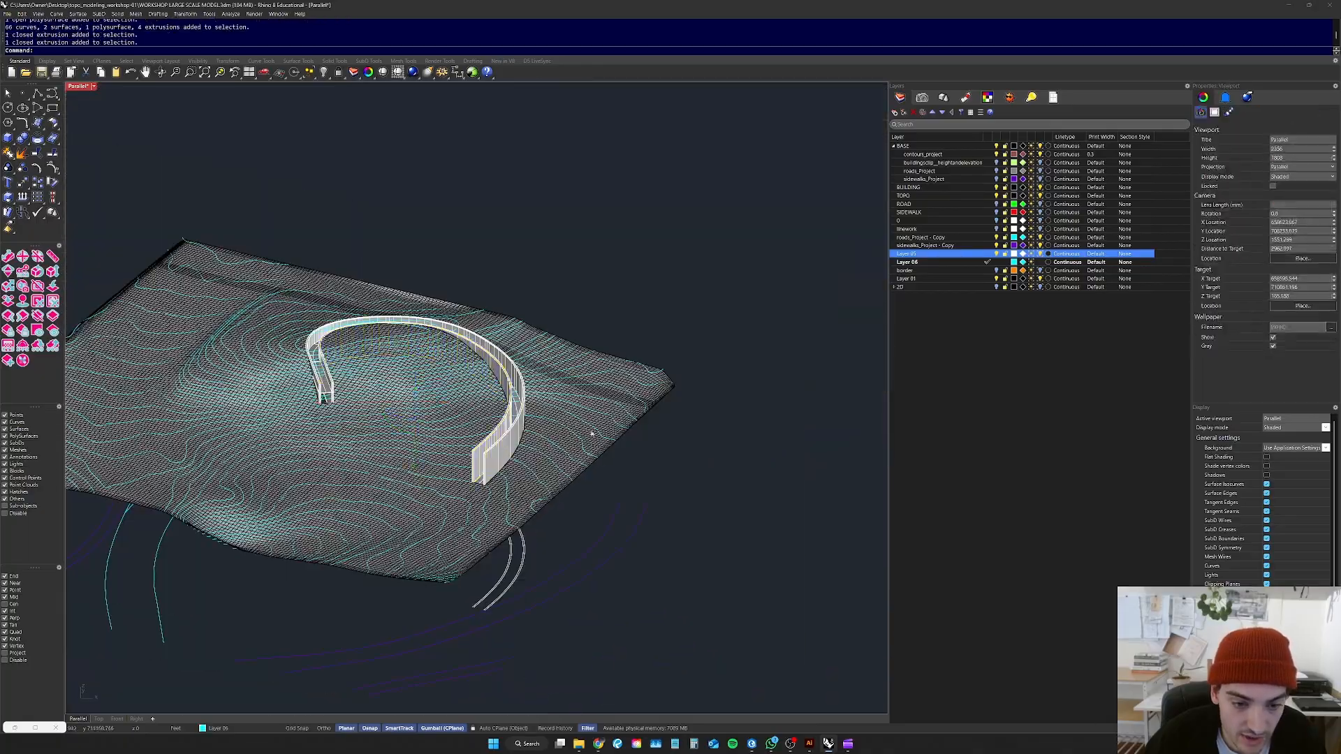
Step: Check the terrain polysurface and the outer wall extrusion individually and inspect the open end of the long curve
{"action": "scroll", "coordinate": [544, 473], "scroll_direction": "up", "scroll_amount": 10}
{"action": "left_click", "coordinate": [544, 474]}
{"action": "scroll", "coordinate": [545, 474], "scroll_direction": "down", "scroll_amount": 12}
{"action": "left_click", "coordinate": [625, 500]}
{"action": "scroll", "coordinate": [521, 476], "scroll_direction": "up", "scroll_amount": 10}
{"action": "left_click", "coordinate": [523, 471]}
{"action": "left_click", "coordinate": [378, 487]}
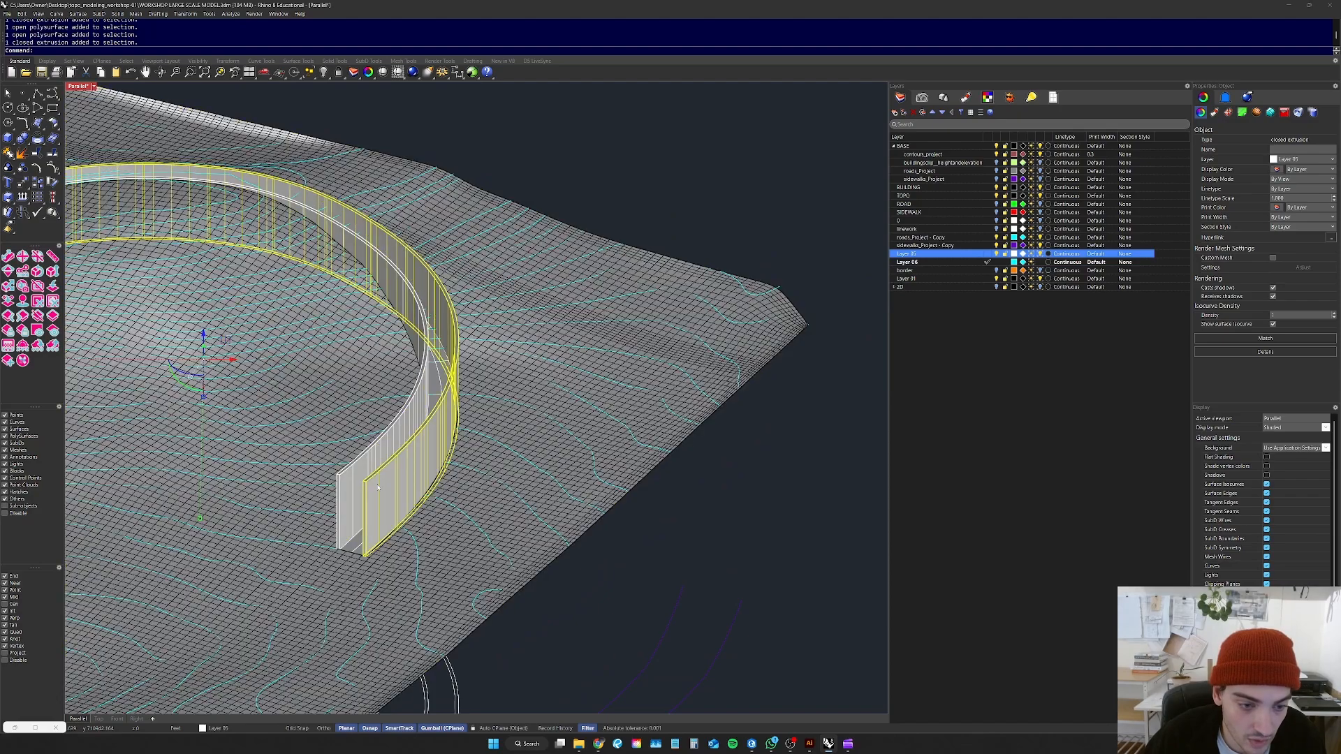
{"action": "left_click", "coordinate": [722, 490]}
{"action": "scroll", "coordinate": [411, 466], "scroll_direction": "down", "scroll_amount": 10}
{"action": "scroll", "coordinate": [411, 467], "scroll_direction": "up", "scroll_amount": 10}
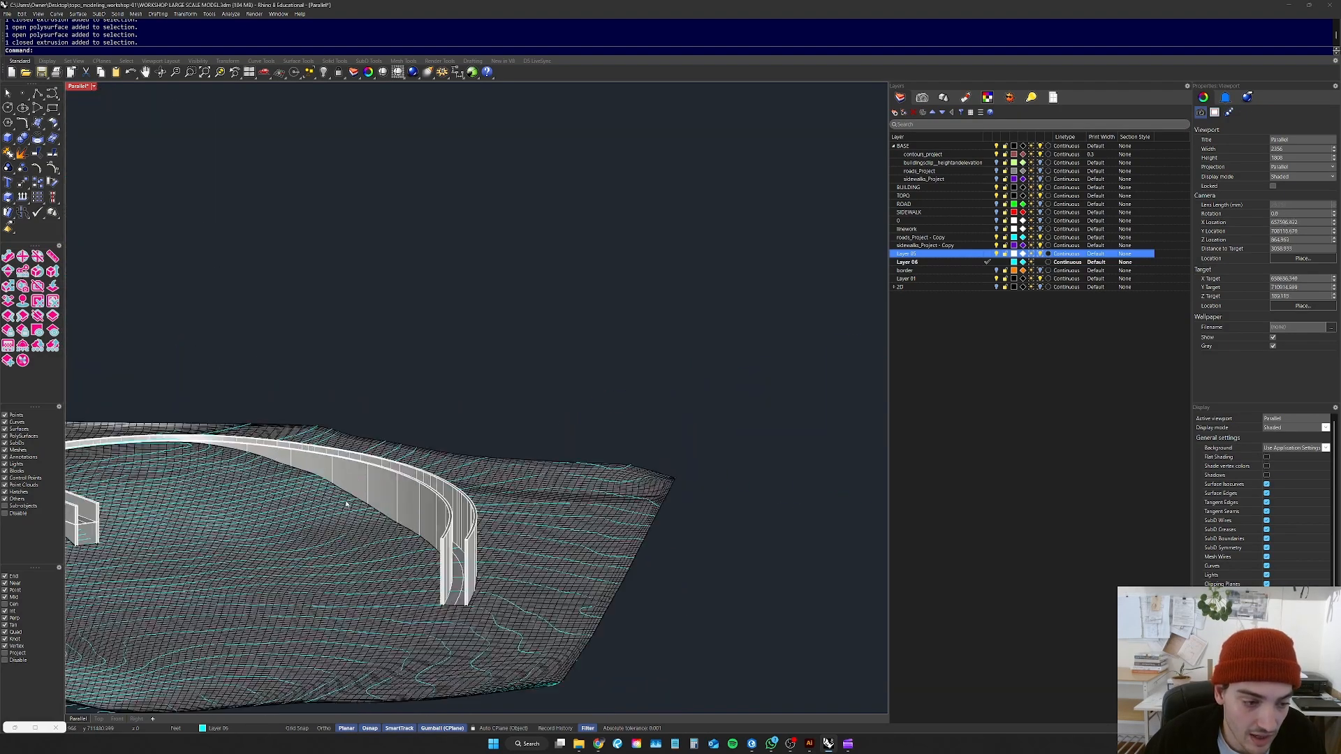
{"action": "scroll", "coordinate": [385, 497], "scroll_direction": "down", "scroll_amount": 5}
{"action": "scroll", "coordinate": [384, 498], "scroll_direction": "up", "scroll_amount": 8}
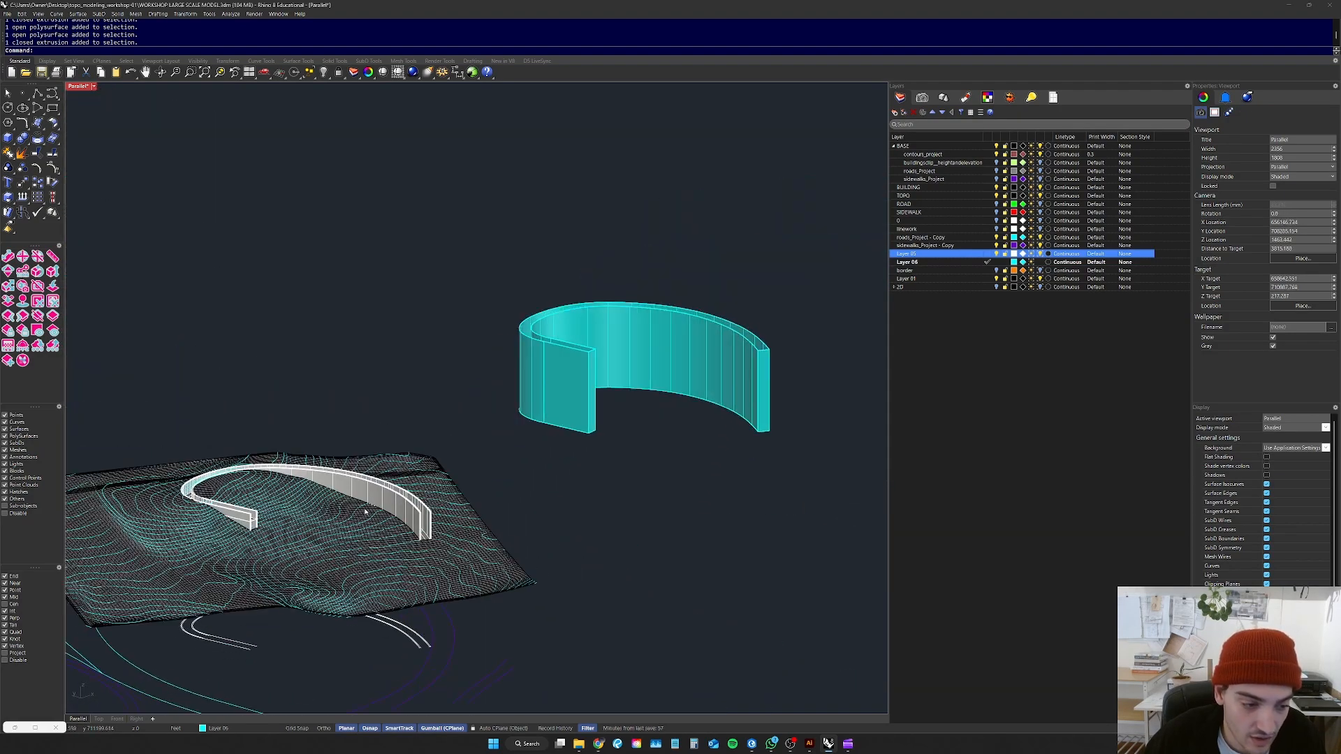
{"action": "scroll", "coordinate": [285, 504], "scroll_direction": "down", "scroll_amount": 6}
{"action": "scroll", "coordinate": [420, 478], "scroll_direction": "up", "scroll_amount": 6}
{"action": "right_click_drag", "start_coordinate": [420, 477], "coordinate": [342, 481]}
{"action": "scroll", "coordinate": [366, 448], "scroll_direction": "down", "scroll_amount": 8}
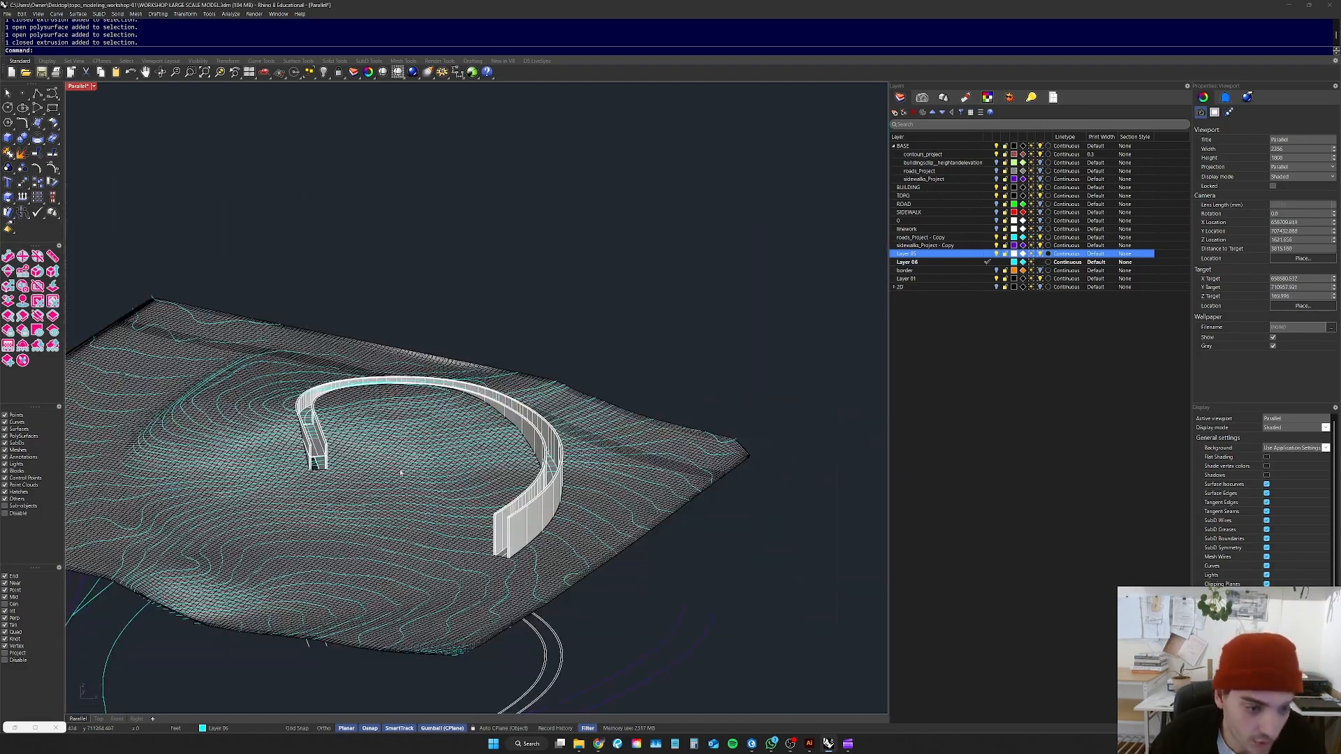
{"action": "scroll", "coordinate": [402, 468], "scroll_direction": "up", "scroll_amount": 6}
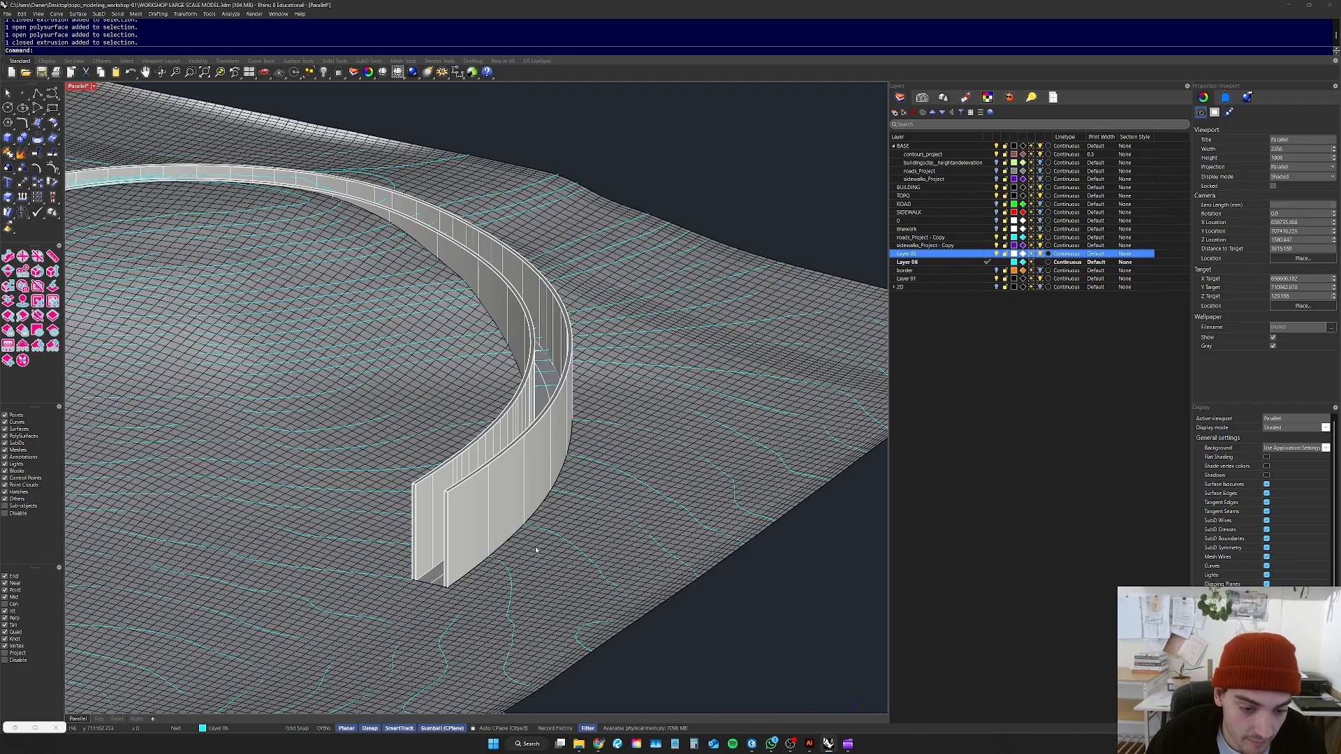
Step: Try to trim the part of the curved walls above the ground, using the terrain polysurface as the cutting object
{"action": "scroll", "coordinate": [479, 381], "scroll_direction": "down", "scroll_amount": 5}
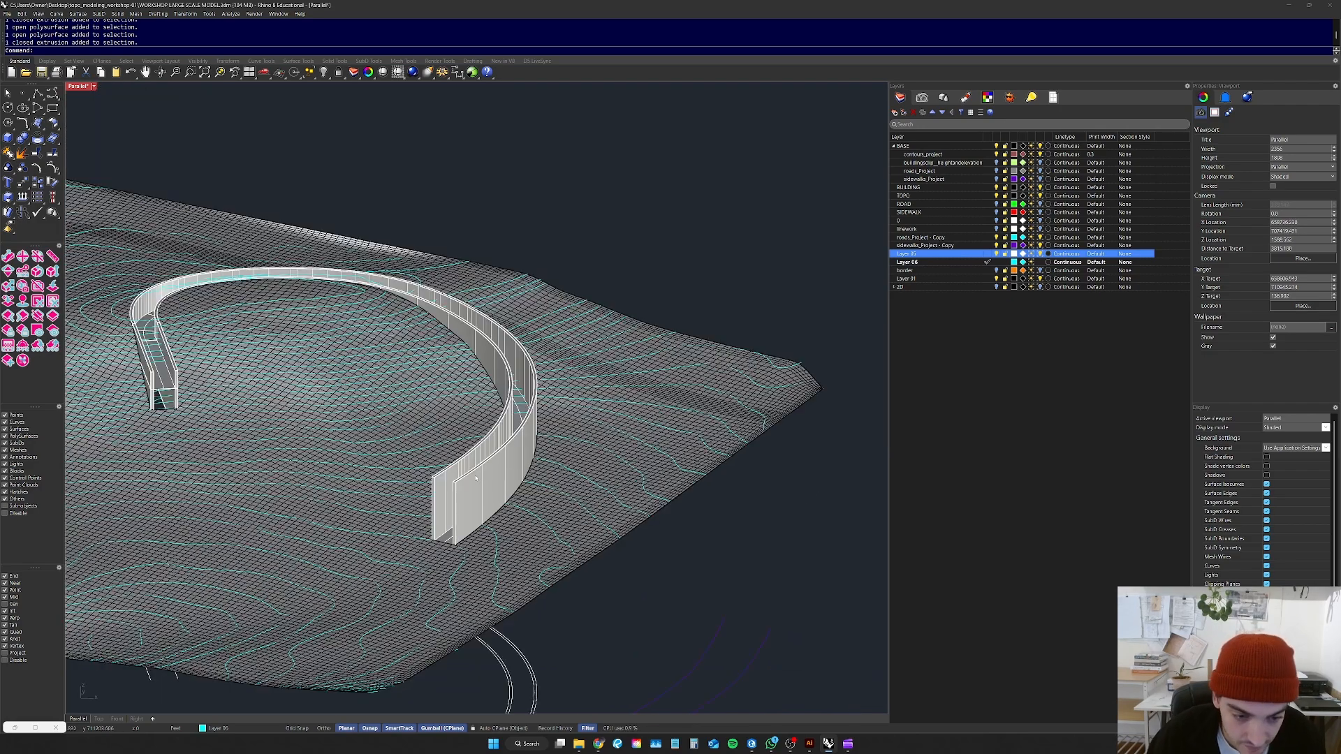
{"action": "scroll", "coordinate": [526, 515], "scroll_direction": "up", "scroll_amount": 4}
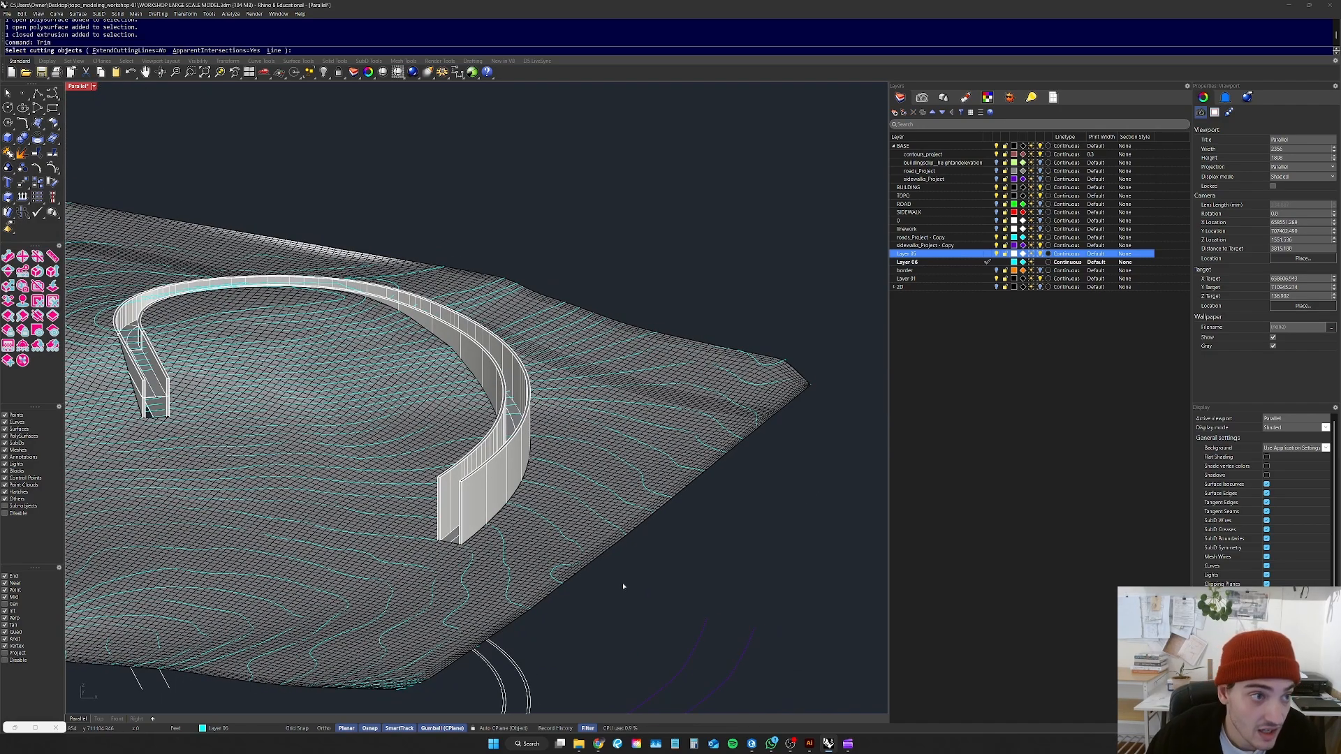
{"action": "left_click", "coordinate": [531, 549]}
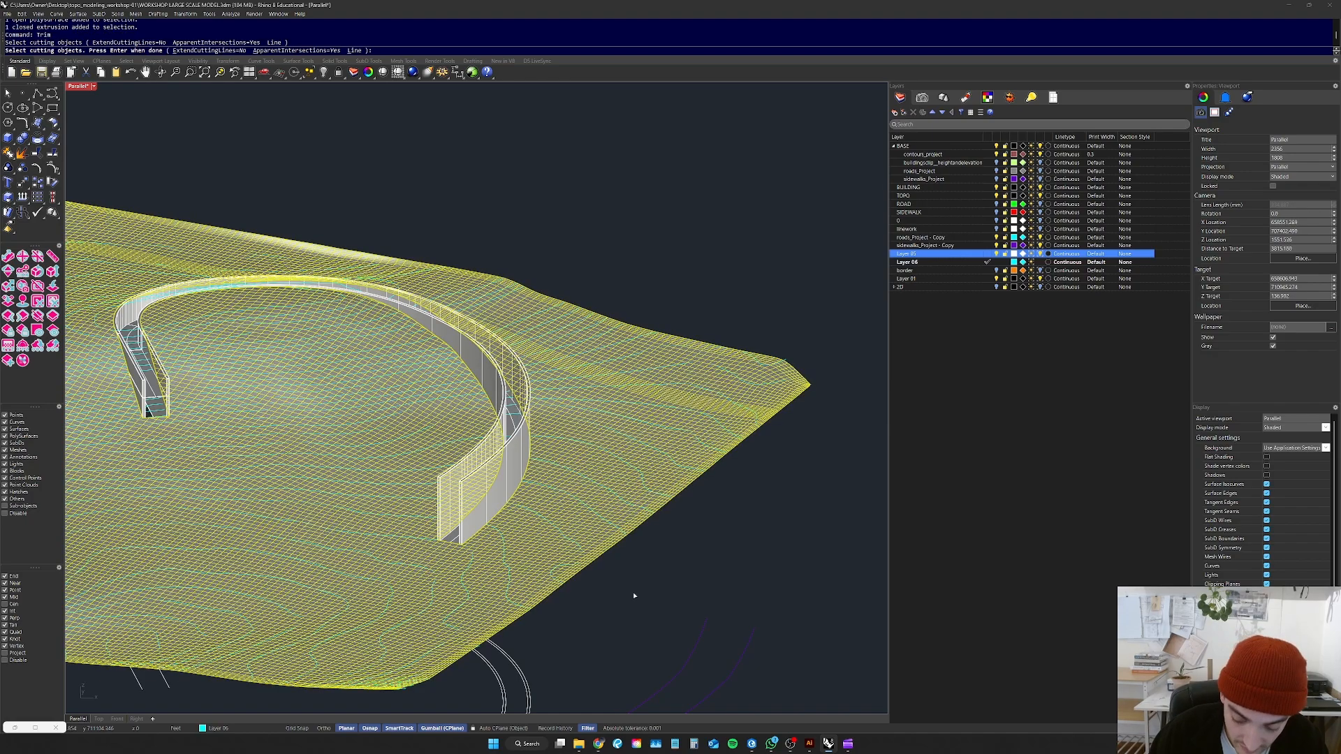
{"action": "right_click_drag", "start_coordinate": [627, 588], "coordinate": [735, 552]}
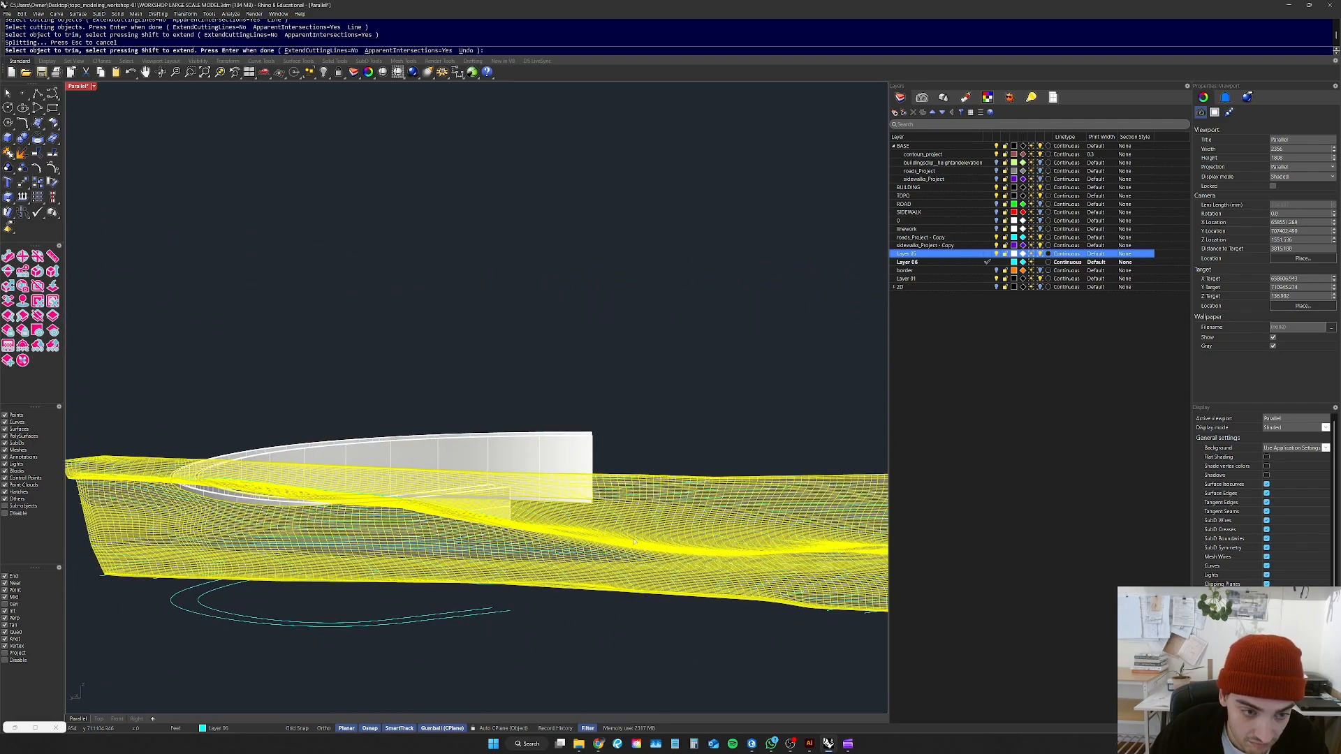
{"action": "left_click", "coordinate": [595, 430]}
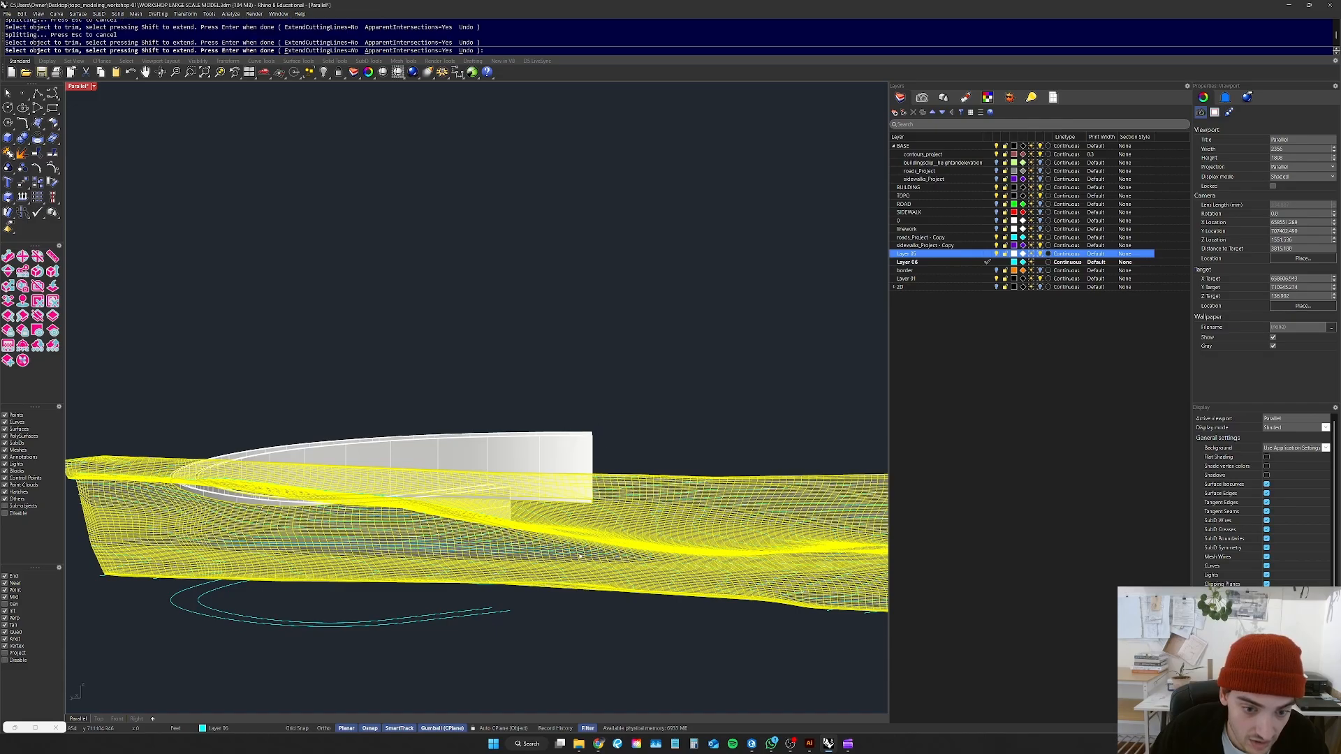
{"action": "scroll", "coordinate": [577, 541], "scroll_direction": "down", "scroll_amount": 4}
{"action": "right_click_drag", "start_coordinate": [577, 542], "coordinate": [564, 458]}
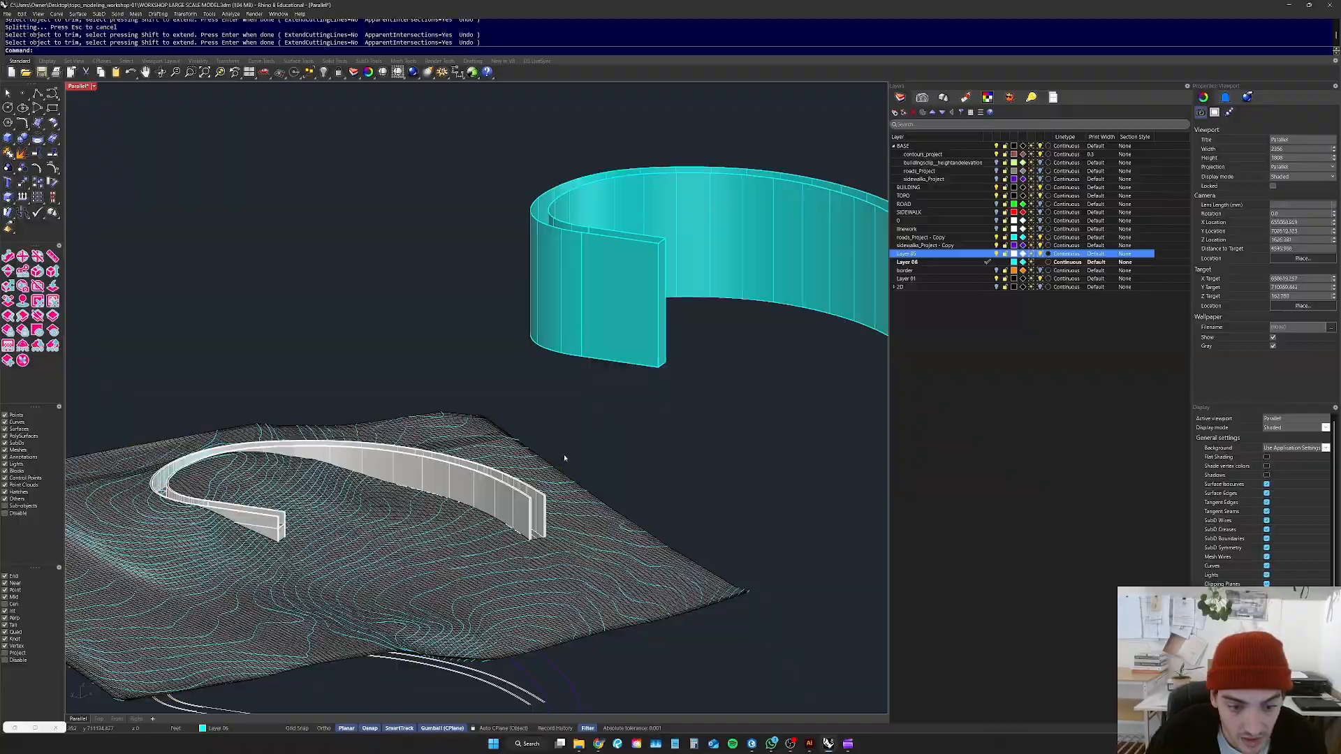
Step: Zoom to one of the curved wall extrusions and inspect where its ends meet the terrain
{"action": "scroll", "coordinate": [536, 500], "scroll_direction": "up", "scroll_amount": 9}
{"action": "left_click", "coordinate": [502, 513]}
{"action": "type", "text": "zs"}
{"action": "key", "text": "space"}
{"action": "right_click_drag", "start_coordinate": [646, 427], "coordinate": [482, 440]}
{"action": "scroll", "coordinate": [548, 466], "scroll_direction": "down", "scroll_amount": 6}
{"action": "scroll", "coordinate": [594, 398], "scroll_direction": "up", "scroll_amount": 9}
{"action": "right_click_drag", "start_coordinate": [594, 398], "coordinate": [469, 429]}
{"action": "scroll", "coordinate": [628, 455], "scroll_direction": "up", "scroll_amount": 8}
{"action": "right_click_drag", "start_coordinate": [628, 455], "coordinate": [542, 506]}
{"action": "scroll", "coordinate": [447, 447], "scroll_direction": "down", "scroll_amount": 6}
{"action": "key", "text": "Escape"}
Step: Zoom to the complete site model with terrain and walls and check its outer wall extrusion
{"action": "scroll", "coordinate": [367, 467], "scroll_direction": "up", "scroll_amount": 5}
{"action": "scroll", "coordinate": [315, 475], "scroll_direction": "down", "scroll_amount": 4}
{"action": "scroll", "coordinate": [308, 450], "scroll_direction": "up", "scroll_amount": 5}
{"action": "scroll", "coordinate": [329, 487], "scroll_direction": "down", "scroll_amount": 7}
{"action": "scroll", "coordinate": [457, 489], "scroll_direction": "down", "scroll_amount": 4}
{"action": "scroll", "coordinate": [578, 507], "scroll_direction": "down", "scroll_amount": 5}
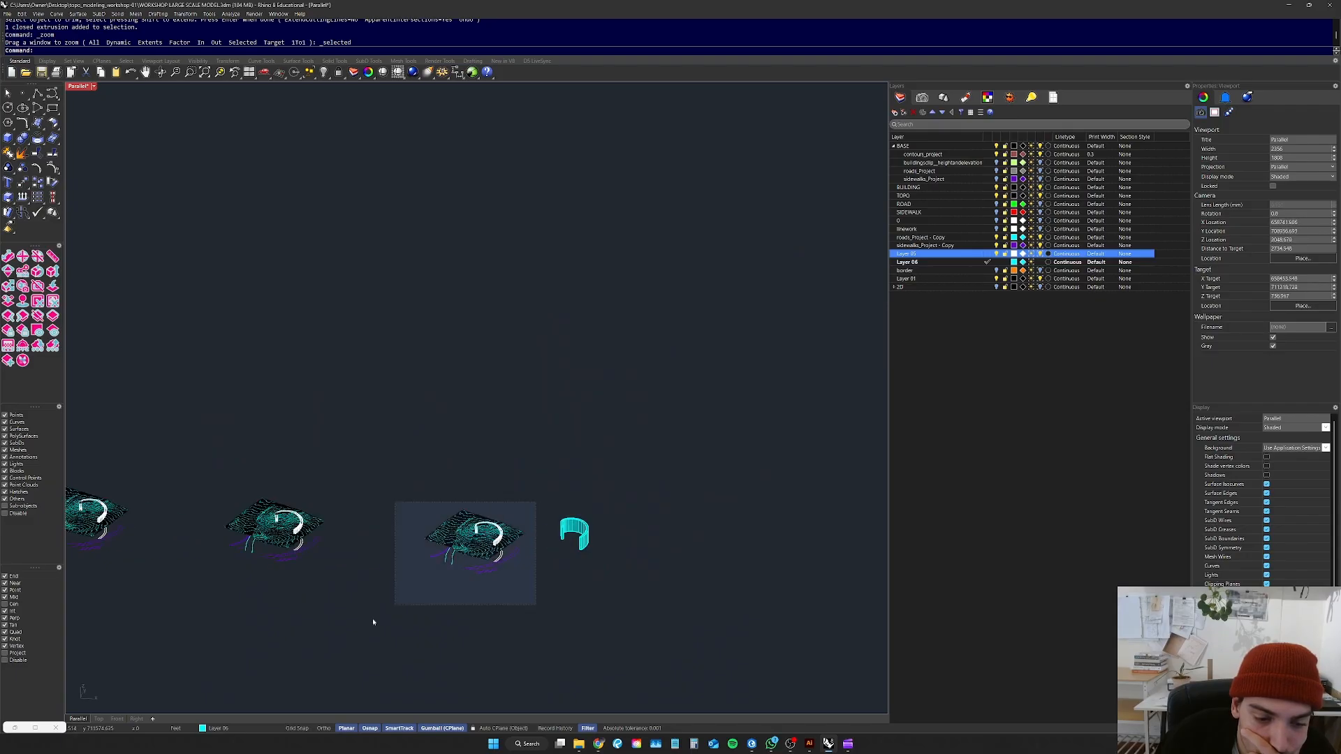
{"action": "left_click_drag", "start_coordinate": [496, 534], "coordinate": [444, 571]}
{"action": "middle_click", "coordinate": [471, 564]}
{"action": "left_click", "coordinate": [771, 588]}
{"action": "scroll", "coordinate": [669, 384], "scroll_direction": "up", "scroll_amount": 6}
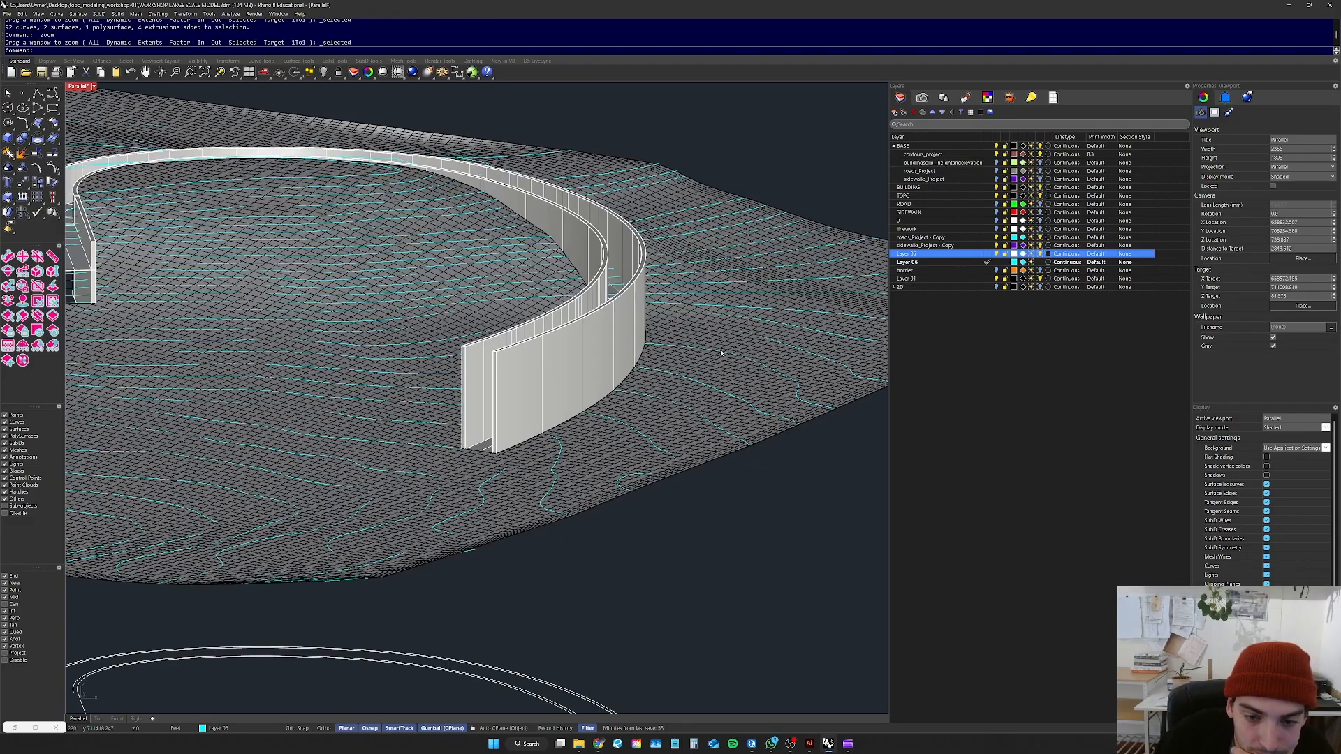
{"action": "right_click_drag", "start_coordinate": [615, 401], "coordinate": [700, 366]}
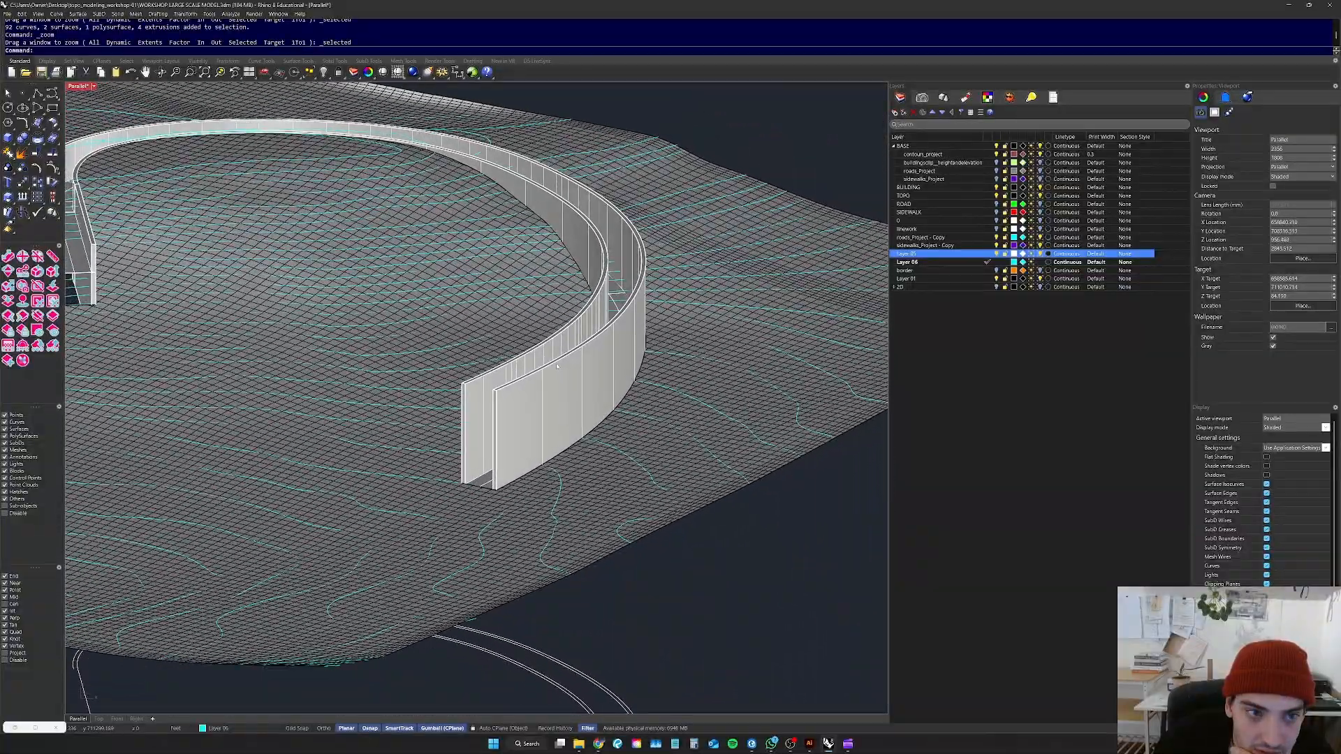
{"action": "scroll", "coordinate": [556, 366], "scroll_direction": "down", "scroll_amount": 5}
{"action": "right_click_drag", "start_coordinate": [557, 366], "coordinate": [723, 376]}
{"action": "left_click", "coordinate": [551, 384]}
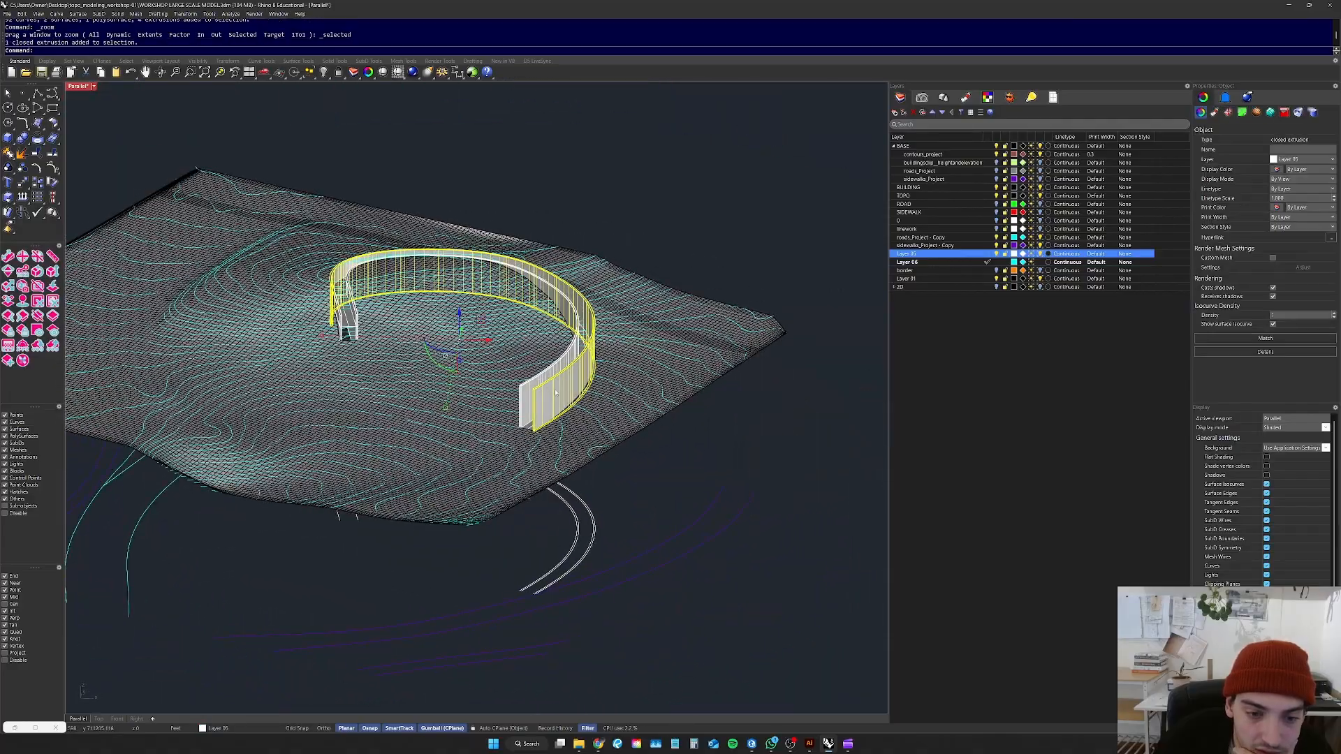
{"action": "left_click", "coordinate": [657, 471]}
Step: Examine the open short end of the walled strip and compare the site model with its neighbouring copies
{"action": "scroll", "coordinate": [377, 342], "scroll_direction": "up", "scroll_amount": 5}
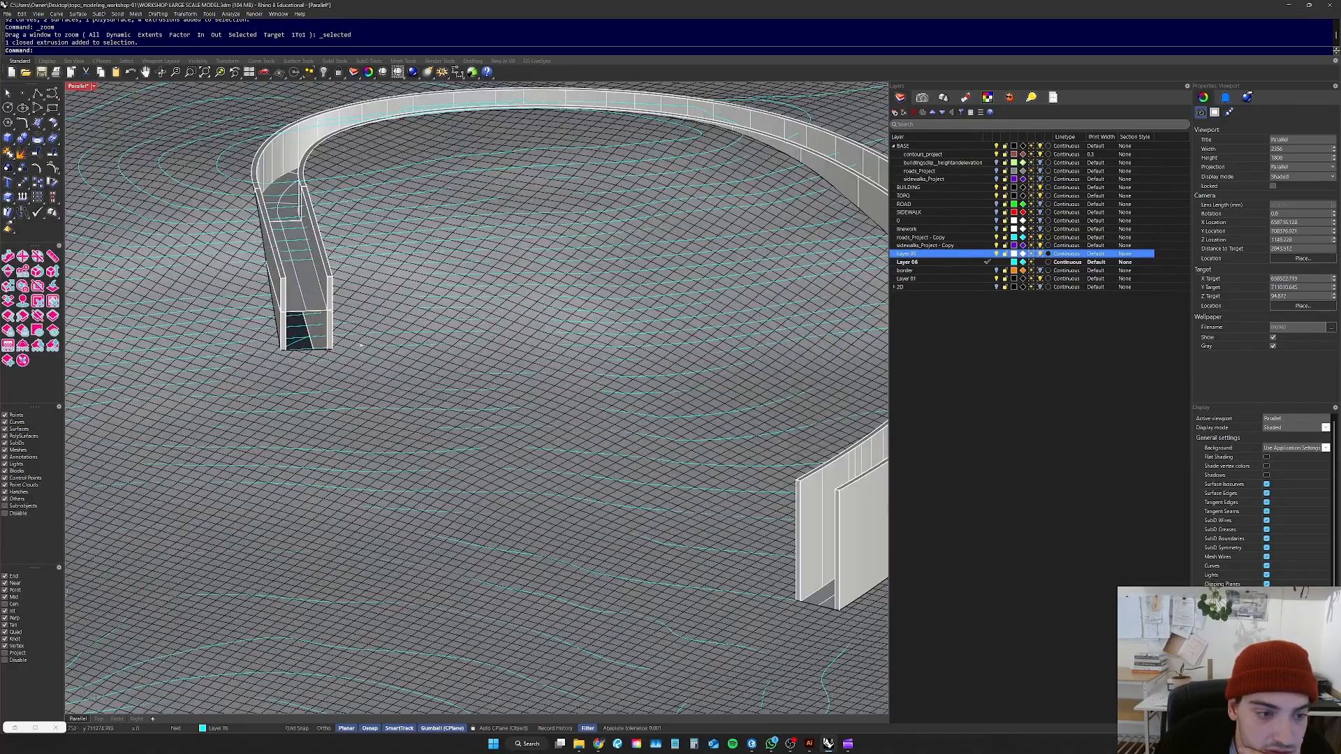
{"action": "scroll", "coordinate": [285, 334], "scroll_direction": "up", "scroll_amount": 3}
{"action": "scroll", "coordinate": [284, 335], "scroll_direction": "down", "scroll_amount": 8}
{"action": "right_click_drag", "start_coordinate": [285, 334], "coordinate": [354, 368]}
{"action": "scroll", "coordinate": [351, 336], "scroll_direction": "down", "scroll_amount": 6}
{"action": "scroll", "coordinate": [354, 368], "scroll_direction": "down", "scroll_amount": 6}
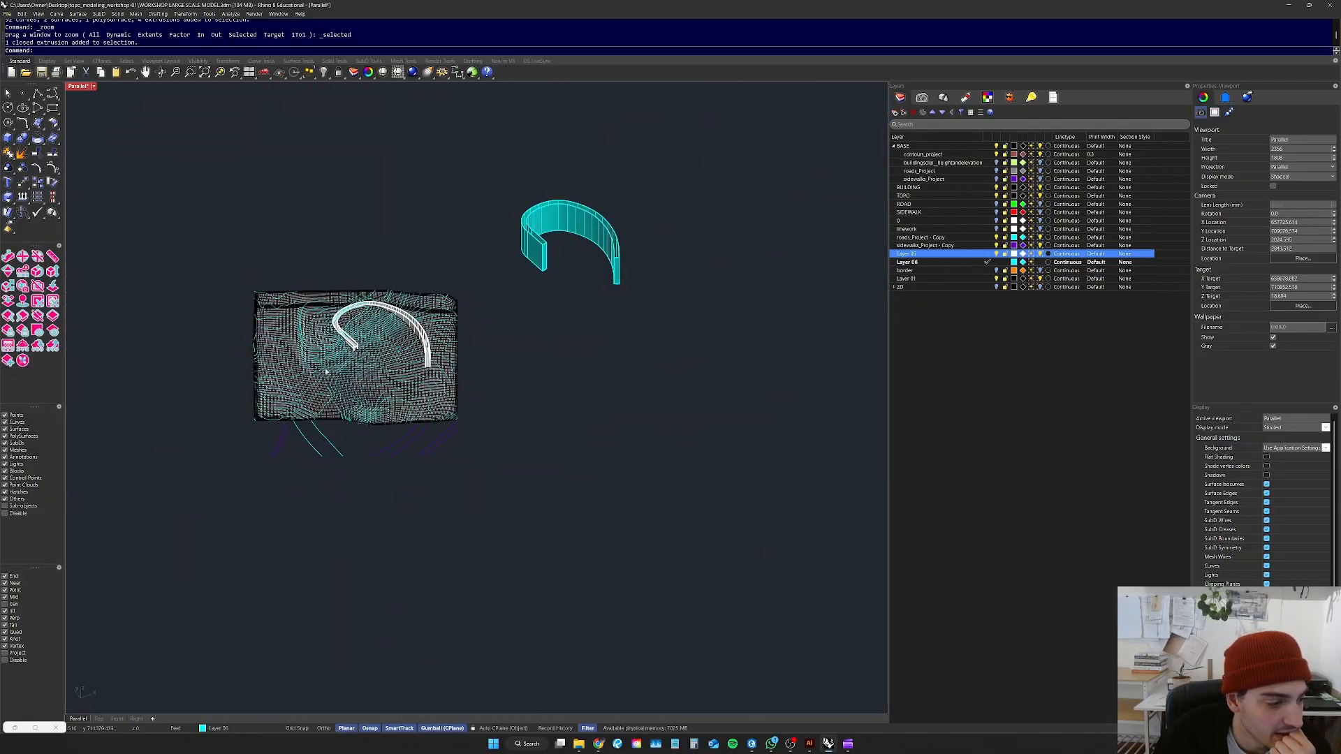
{"action": "scroll", "coordinate": [460, 366], "scroll_direction": "down", "scroll_amount": 4}
{"action": "scroll", "coordinate": [314, 380], "scroll_direction": "up", "scroll_amount": 6}
{"action": "scroll", "coordinate": [371, 379], "scroll_direction": "down", "scroll_amount": 10}
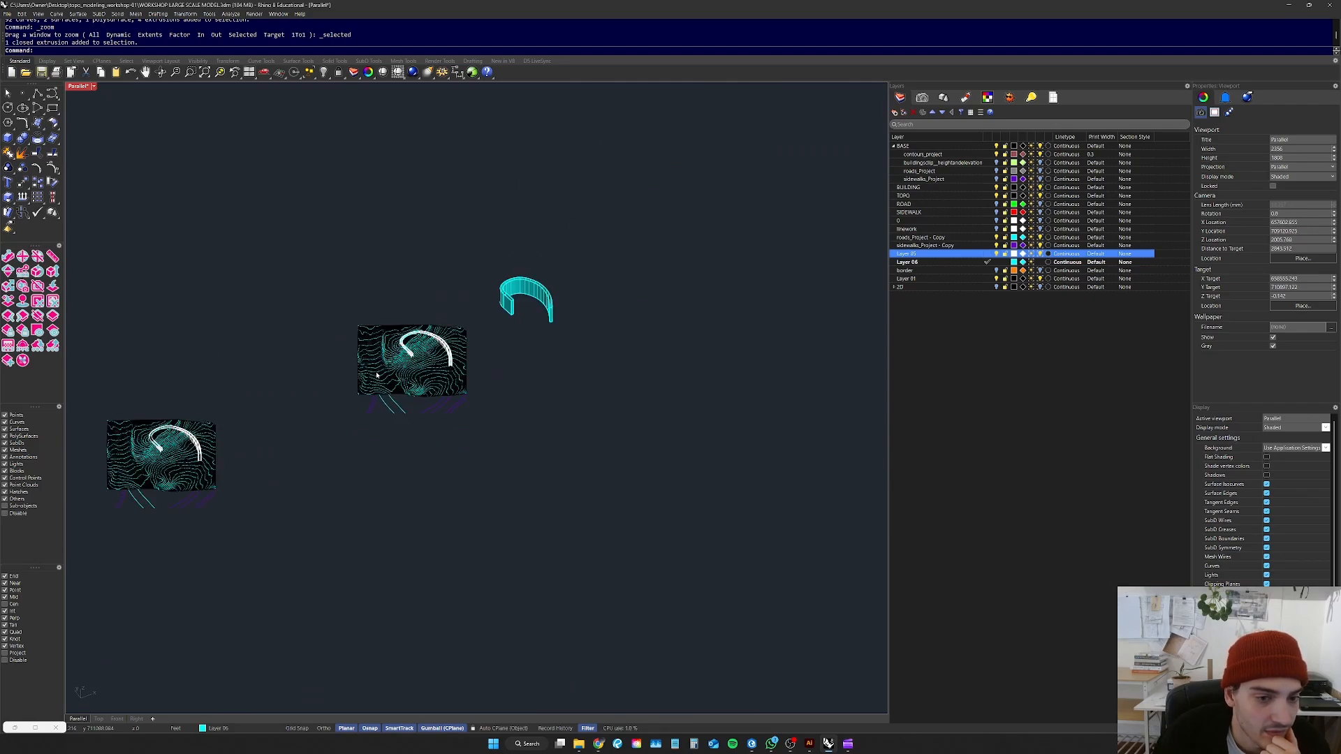
Step: Copy the terrain polysurface from the neighbouring site model into the current one, using the same top corner of the long wall end as reference
{"action": "scroll", "coordinate": [176, 429], "scroll_direction": "up", "scroll_amount": 12}
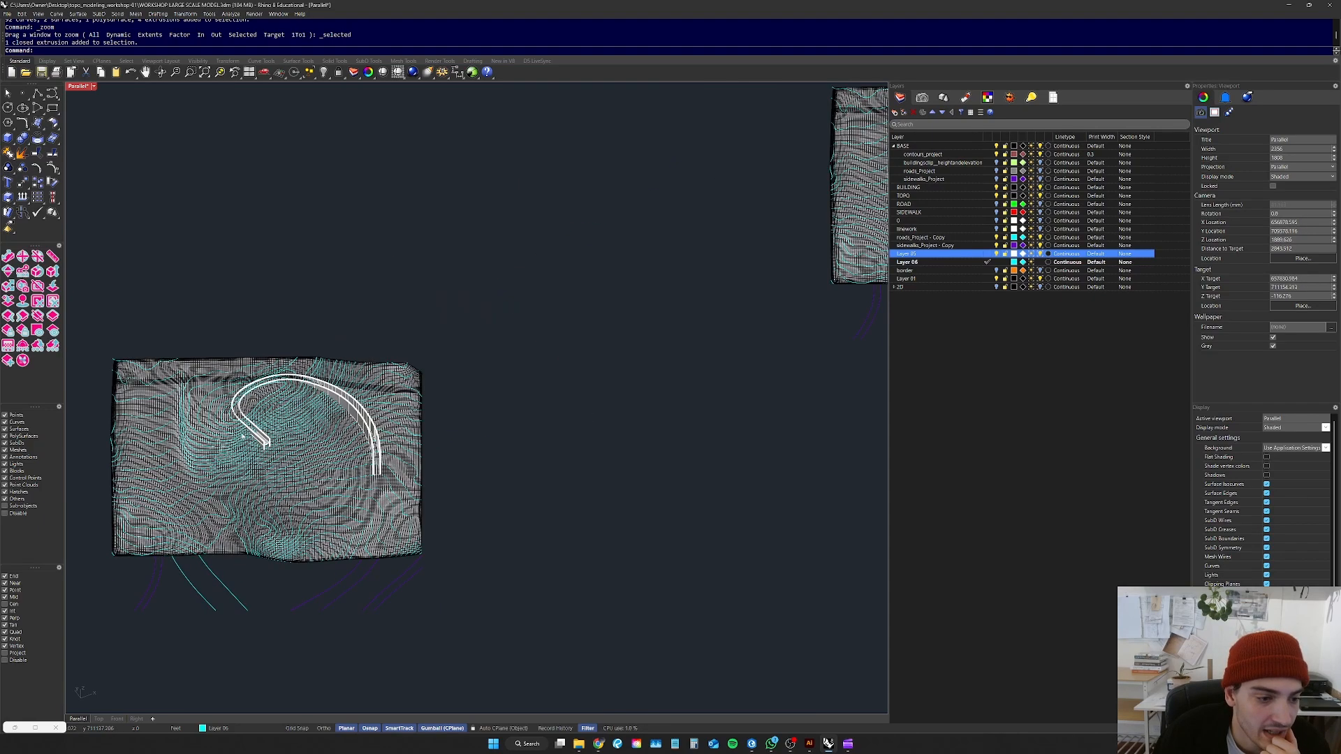
{"action": "left_click", "coordinate": [257, 401]}
{"action": "left_click", "coordinate": [491, 405]}
{"action": "left_click", "coordinate": [249, 407]}
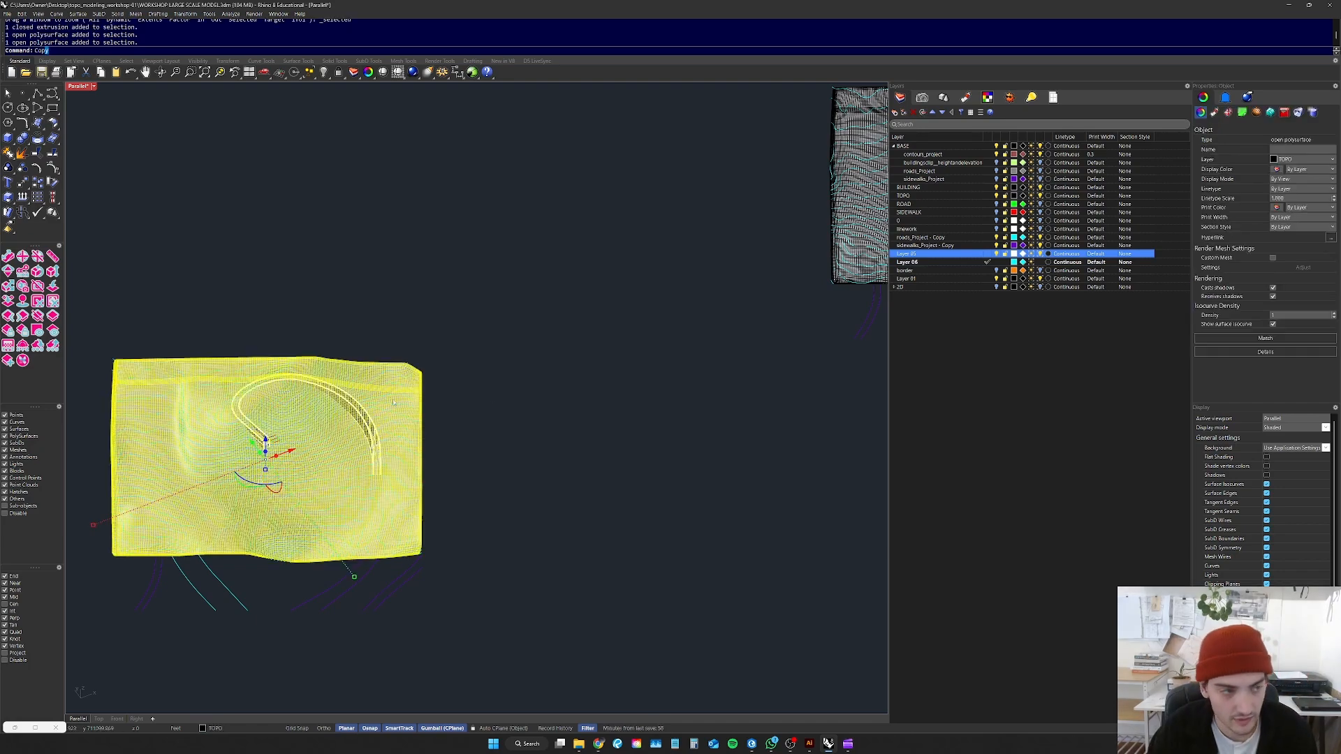
{"action": "scroll", "coordinate": [388, 486], "scroll_direction": "up", "scroll_amount": 10}
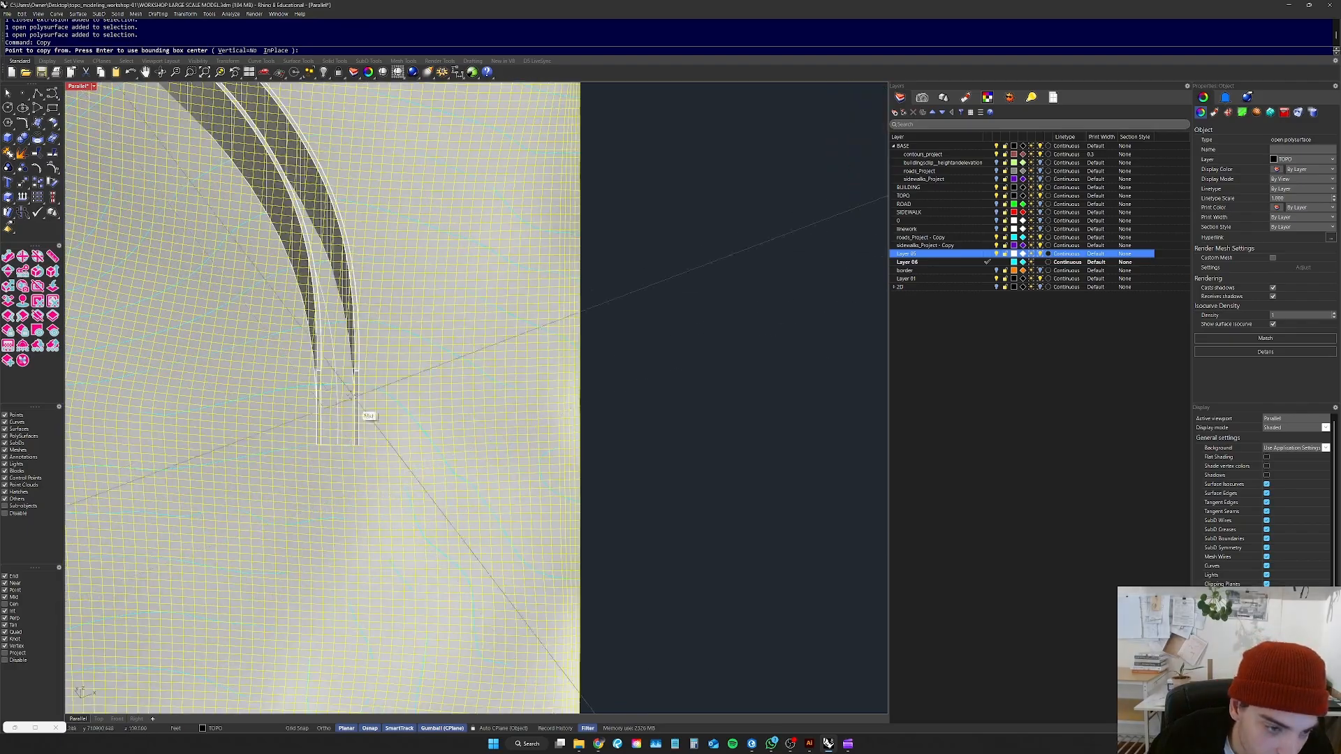
{"action": "scroll", "coordinate": [421, 373], "scroll_direction": "down", "scroll_amount": 5}
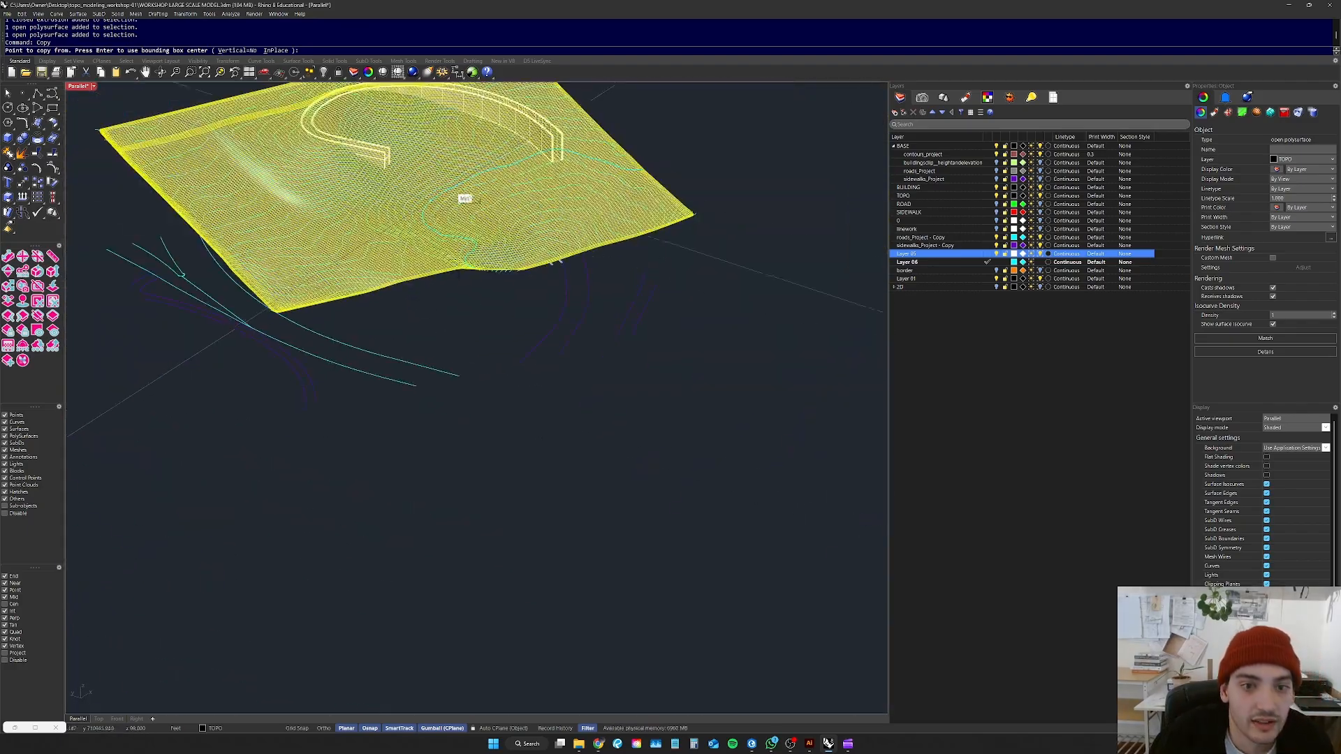
{"action": "scroll", "coordinate": [592, 107], "scroll_direction": "up", "scroll_amount": 10}
{"action": "scroll", "coordinate": [493, 207], "scroll_direction": "up", "scroll_amount": 3}
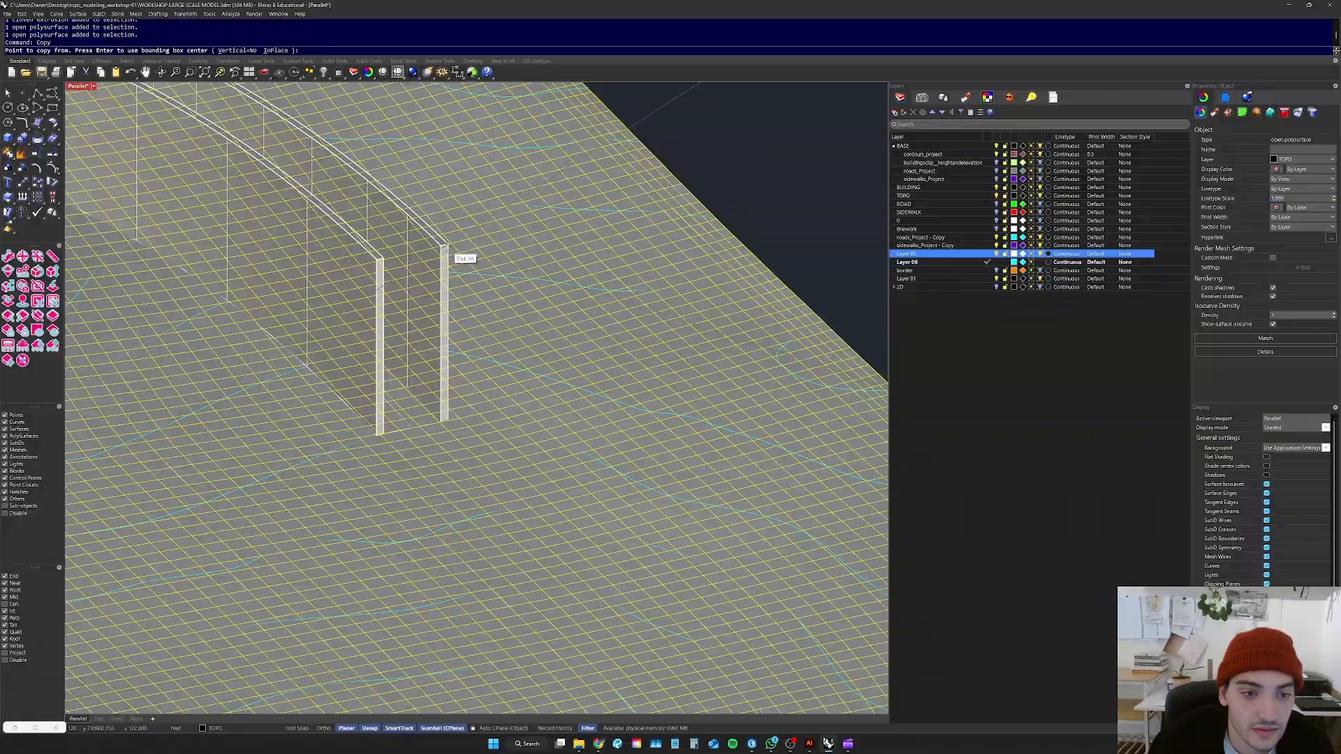
{"action": "left_click", "coordinate": [447, 246]}
{"action": "scroll", "coordinate": [391, 349], "scroll_direction": "down", "scroll_amount": 6}
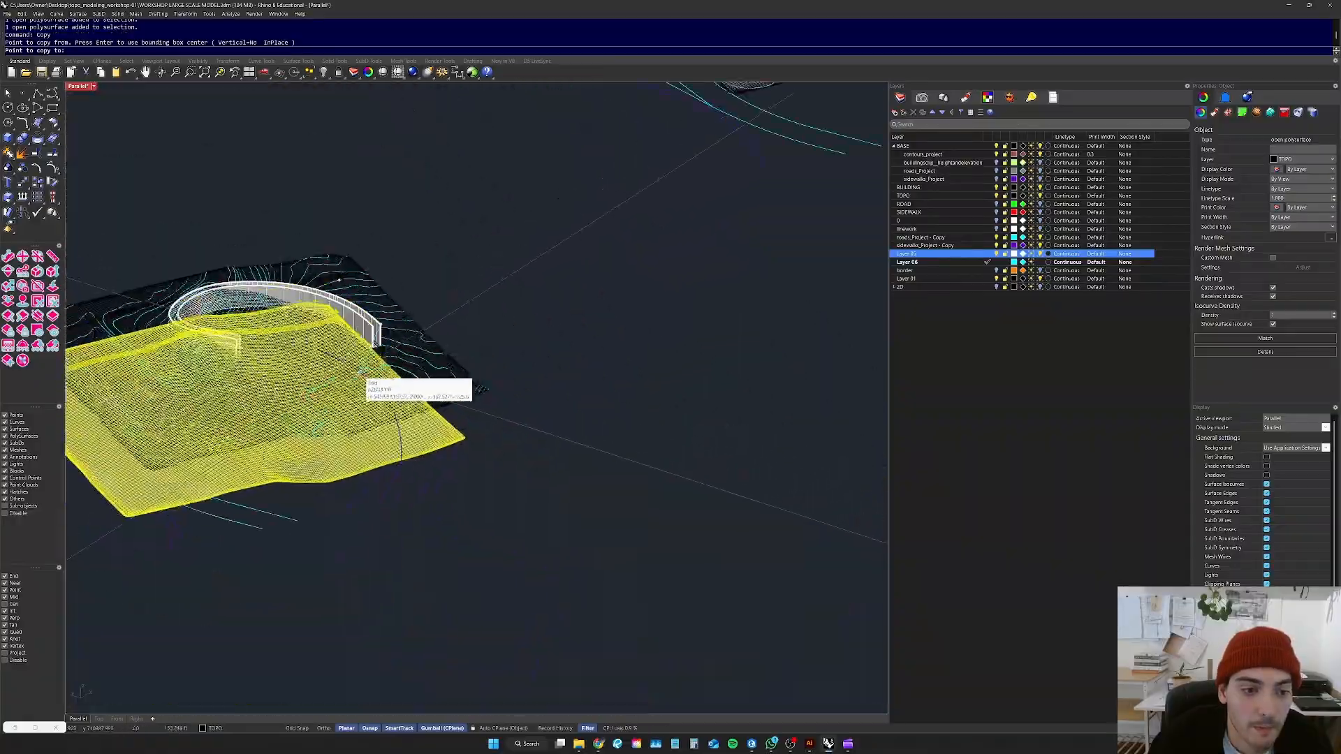
{"action": "scroll", "coordinate": [683, 241], "scroll_direction": "up", "scroll_amount": 12}
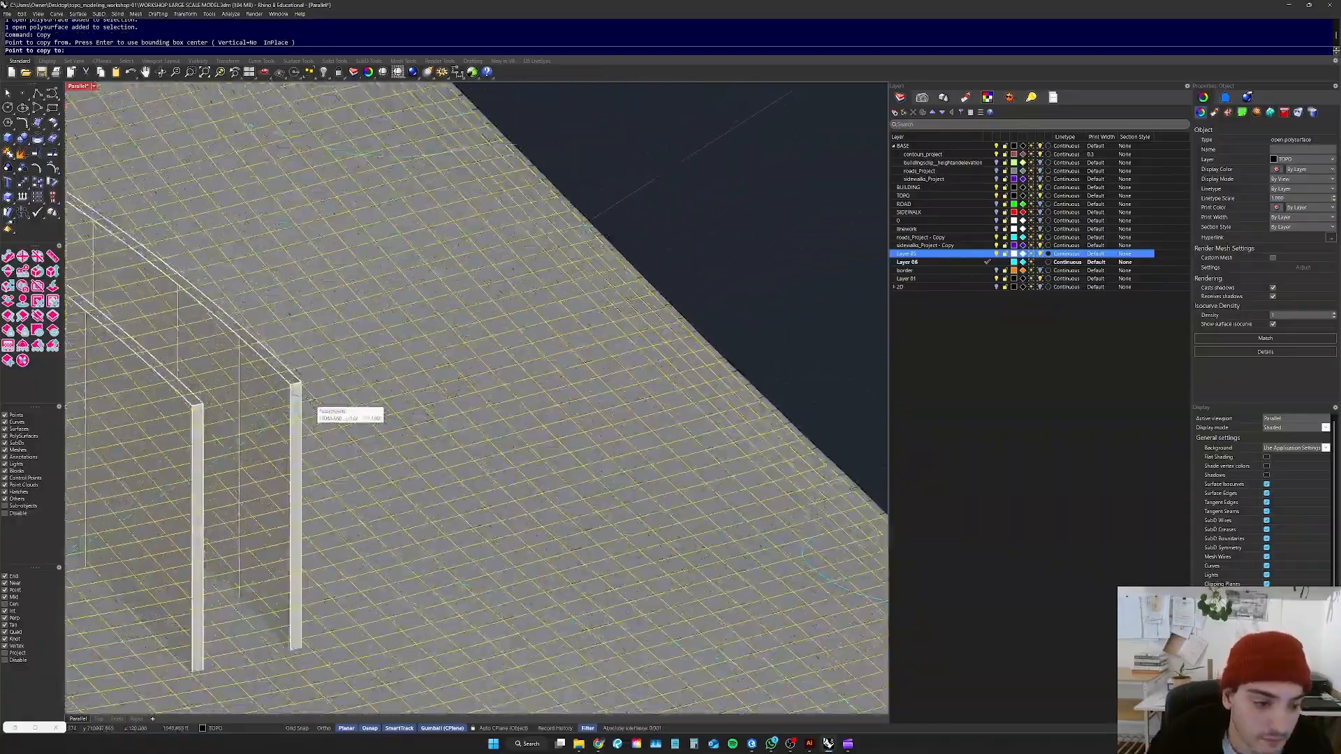
{"action": "left_click", "coordinate": [299, 382]}
{"action": "scroll", "coordinate": [646, 377], "scroll_direction": "down", "scroll_amount": 5}
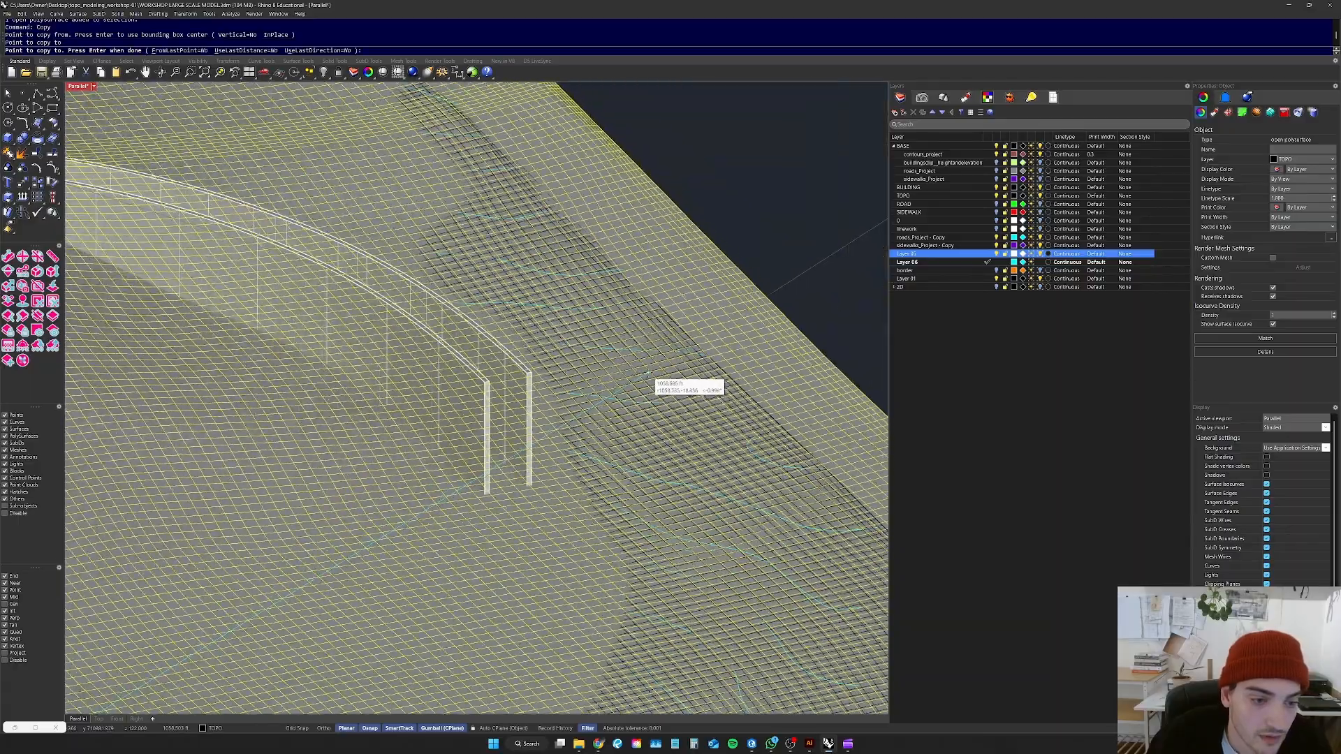
{"action": "key", "text": "Return"}
{"action": "scroll", "coordinate": [650, 375], "scroll_direction": "down", "scroll_amount": 8}
{"action": "key", "text": "Escape"}
Step: Zoom to a wall extrusion in the current model and examine the walls against the copied terrain
{"action": "mouse_move", "coordinate": [652, 375]}
{"action": "right_mouse_down"}
{"action": "mouse_move", "coordinate": [646, 464]}
{"action": "mouse_move", "coordinate": [660, 361]}
{"action": "right_mouse_up"}
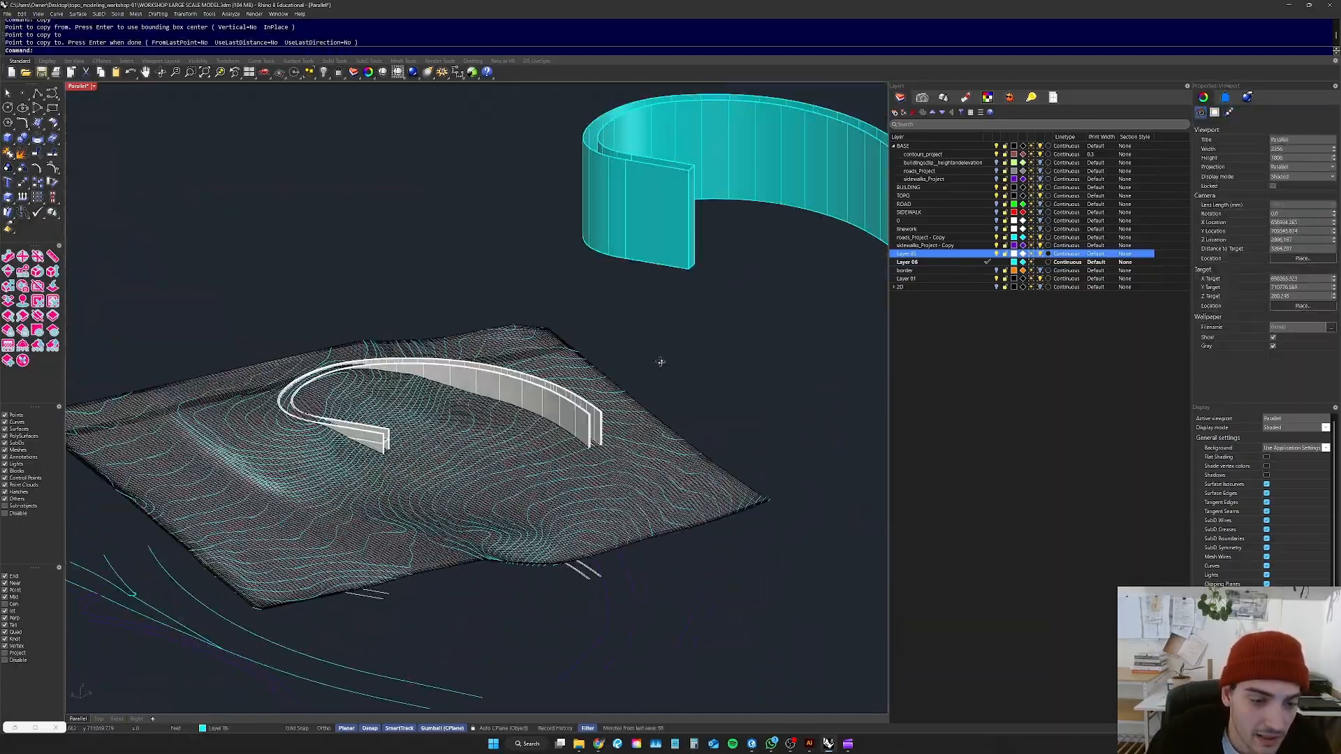
{"action": "right_click_drag", "start_coordinate": [339, 410], "coordinate": [332, 419]}
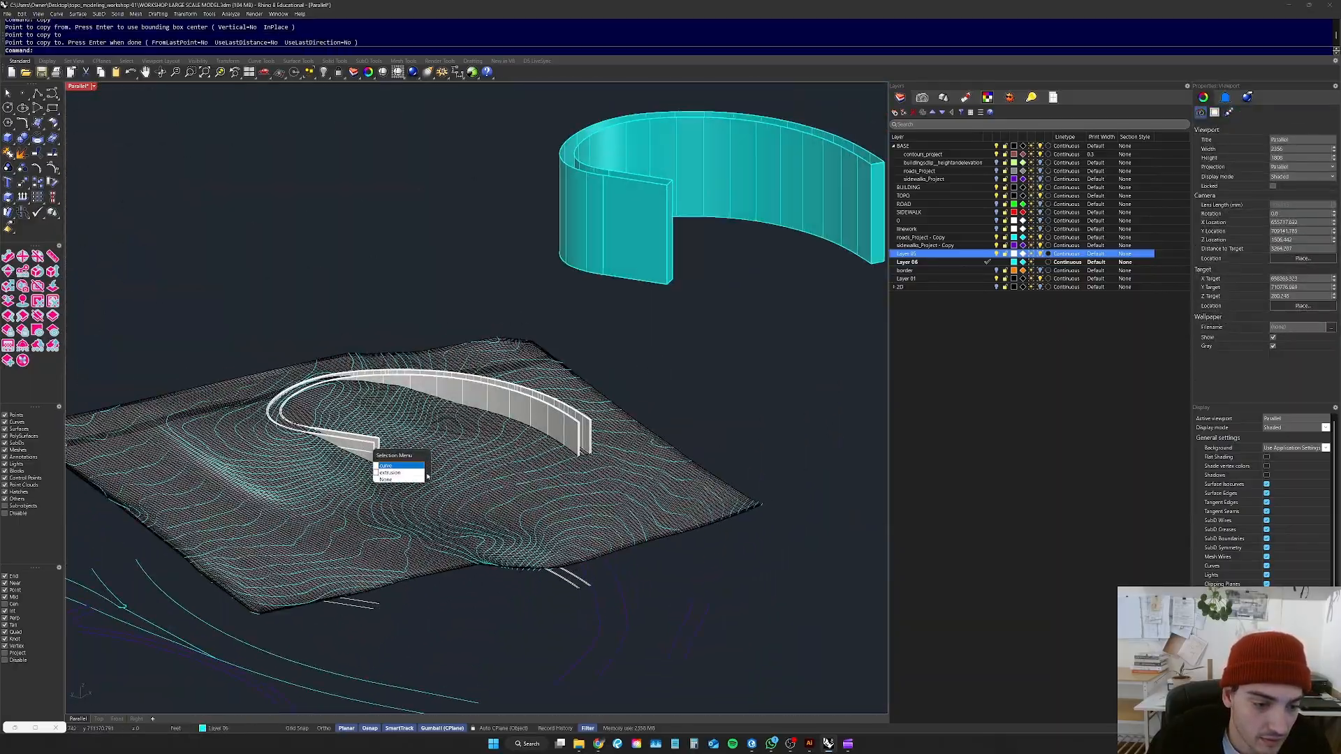
{"action": "left_click", "coordinate": [402, 472]}
{"action": "type", "text": "zs"}
{"action": "key", "text": "Return"}
{"action": "key", "text": "Escape"}
{"action": "right_click_drag", "start_coordinate": [532, 447], "coordinate": [461, 356]}
{"action": "scroll", "coordinate": [365, 398], "scroll_direction": "down", "scroll_amount": 8}
{"action": "scroll", "coordinate": [391, 412], "scroll_direction": "down", "scroll_amount": 9}
Step: Trim away the portions of the curved walls above the ground, using the copied terrain polysurface as the cutting object
{"action": "type", "text": "tr"}
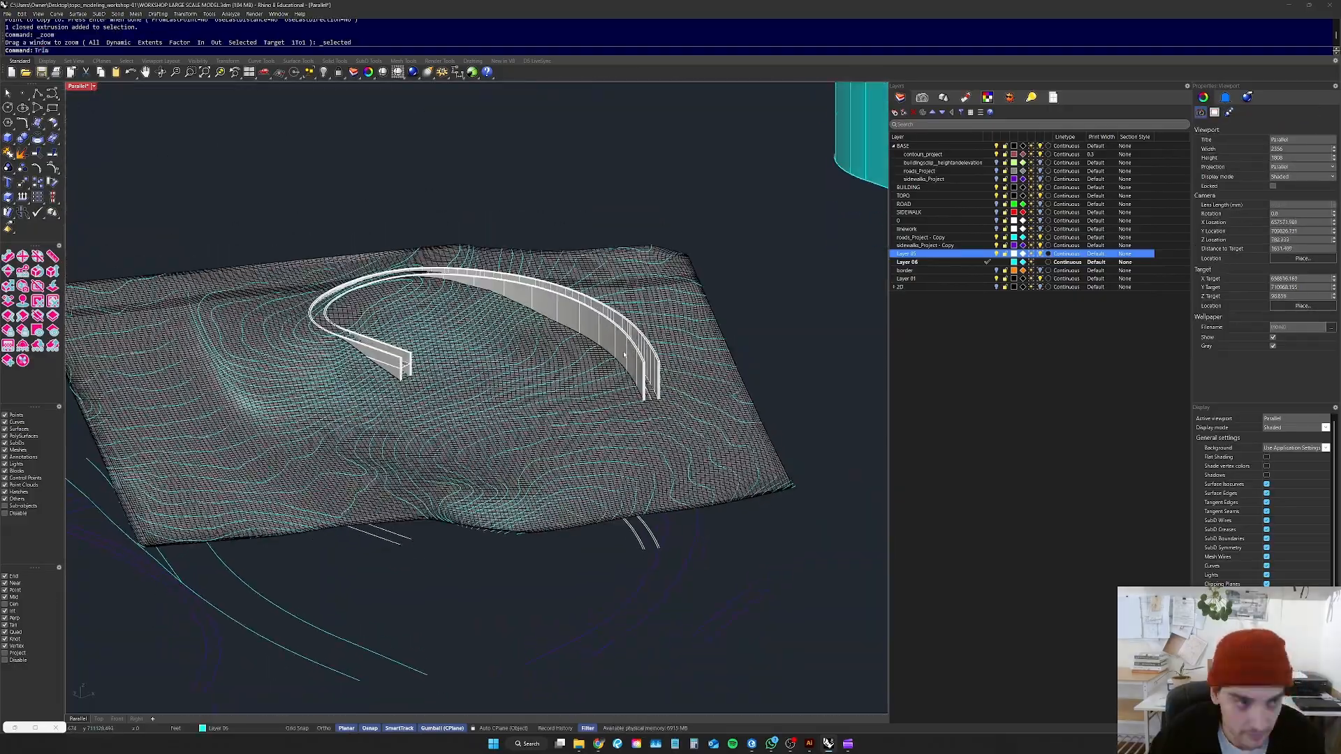
{"action": "scroll", "coordinate": [687, 475], "scroll_direction": "up", "scroll_amount": 3}
{"action": "left_click", "coordinate": [691, 519]}
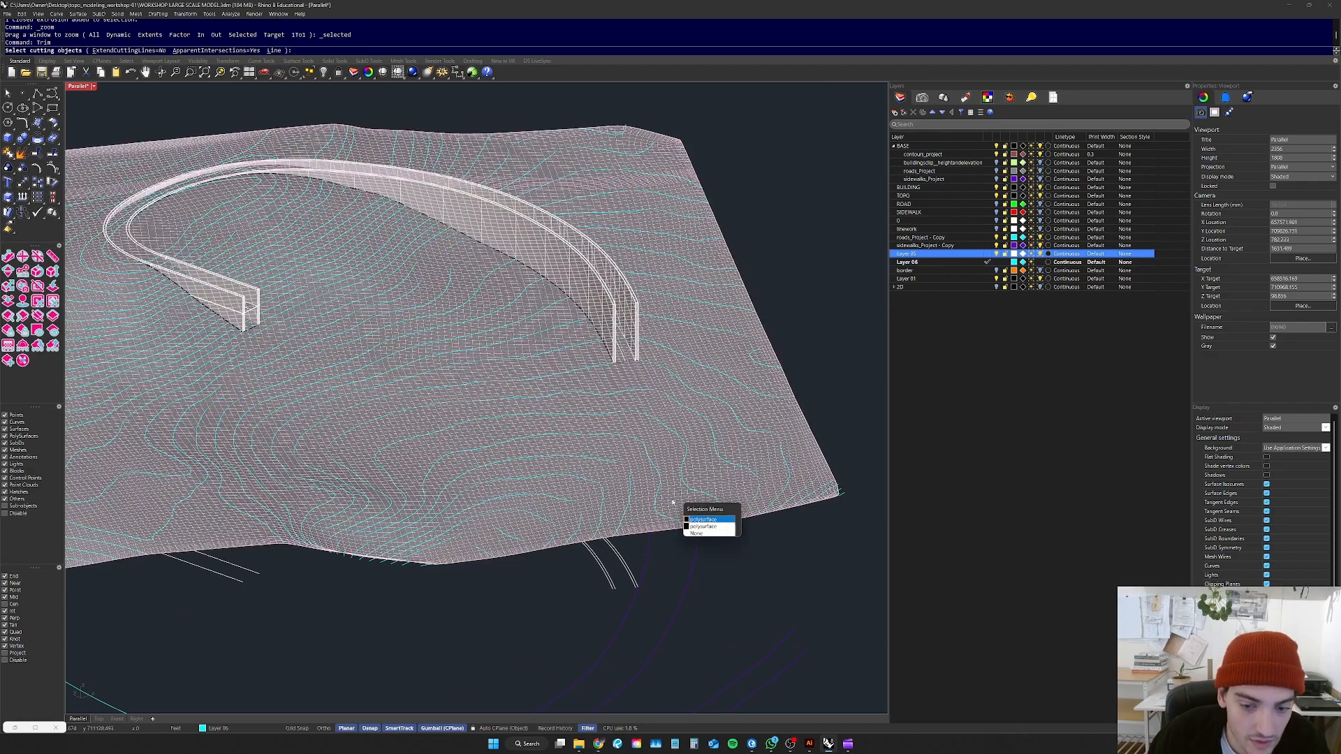
{"action": "left_click", "coordinate": [694, 519]}
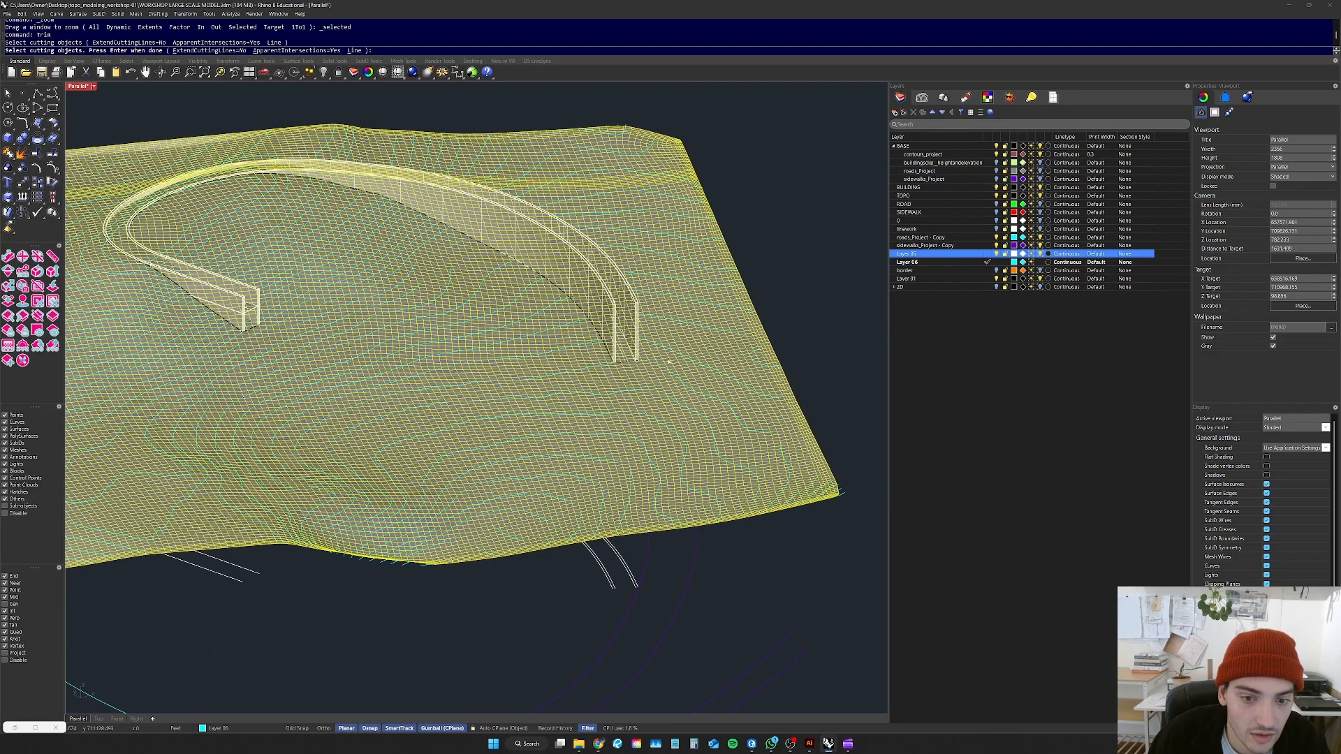
{"action": "scroll", "coordinate": [609, 337], "scroll_direction": "down", "scroll_amount": 6}
{"action": "right_click_drag", "start_coordinate": [572, 254], "coordinate": [523, 259]}
{"action": "scroll", "coordinate": [580, 297], "scroll_direction": "up", "scroll_amount": 5}
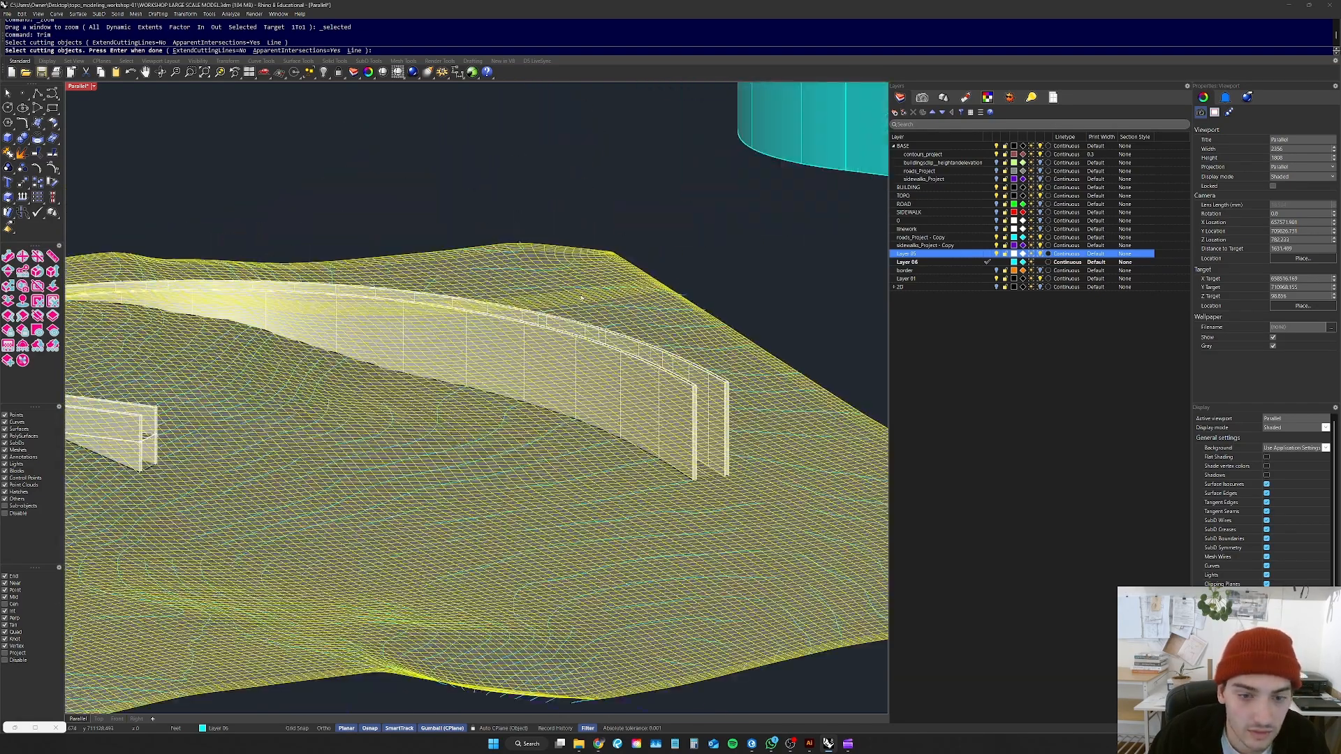
{"action": "right_click_drag", "start_coordinate": [705, 341], "coordinate": [739, 328]}
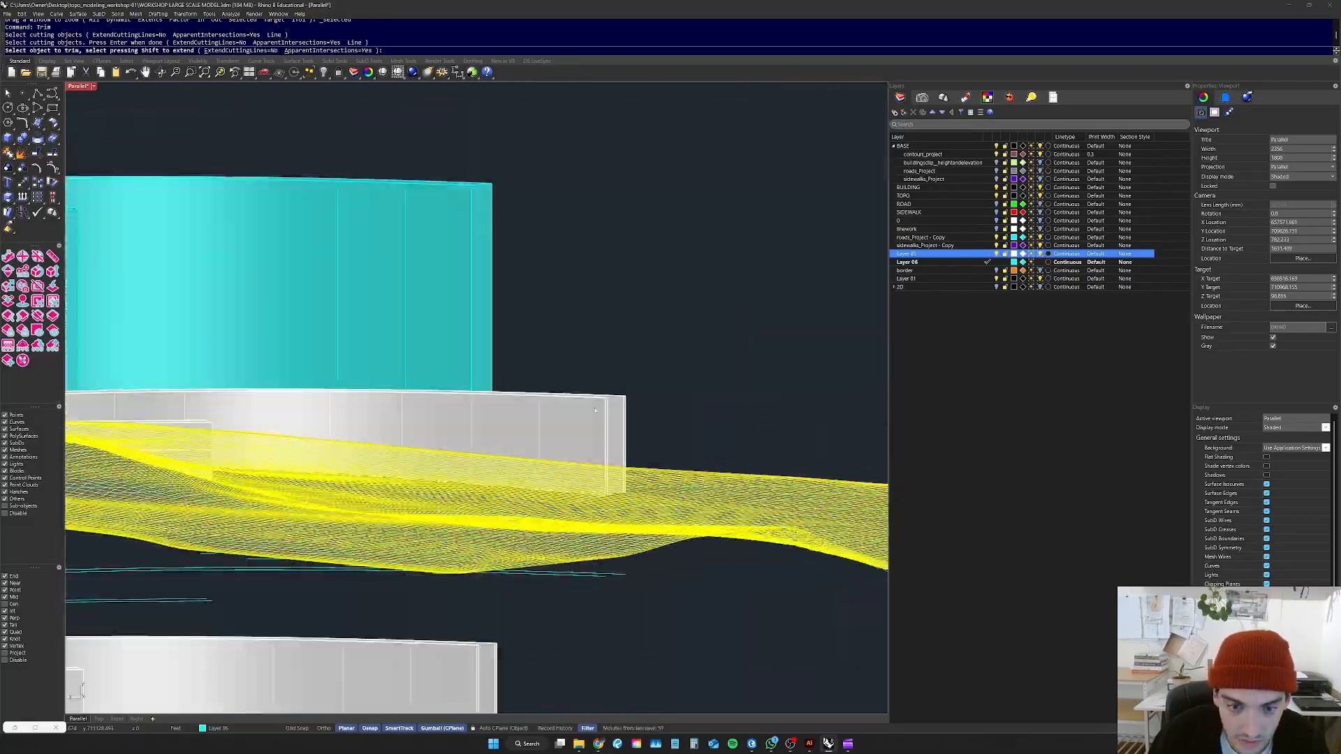
{"action": "left_click", "coordinate": [734, 474]}
{"action": "left_click", "coordinate": [610, 421]}
{"action": "scroll", "coordinate": [680, 419], "scroll_direction": "down", "scroll_amount": 4}
{"action": "right_click_drag", "start_coordinate": [676, 417], "coordinate": [713, 412]}
{"action": "scroll", "coordinate": [479, 412], "scroll_direction": "up", "scroll_amount": 3}
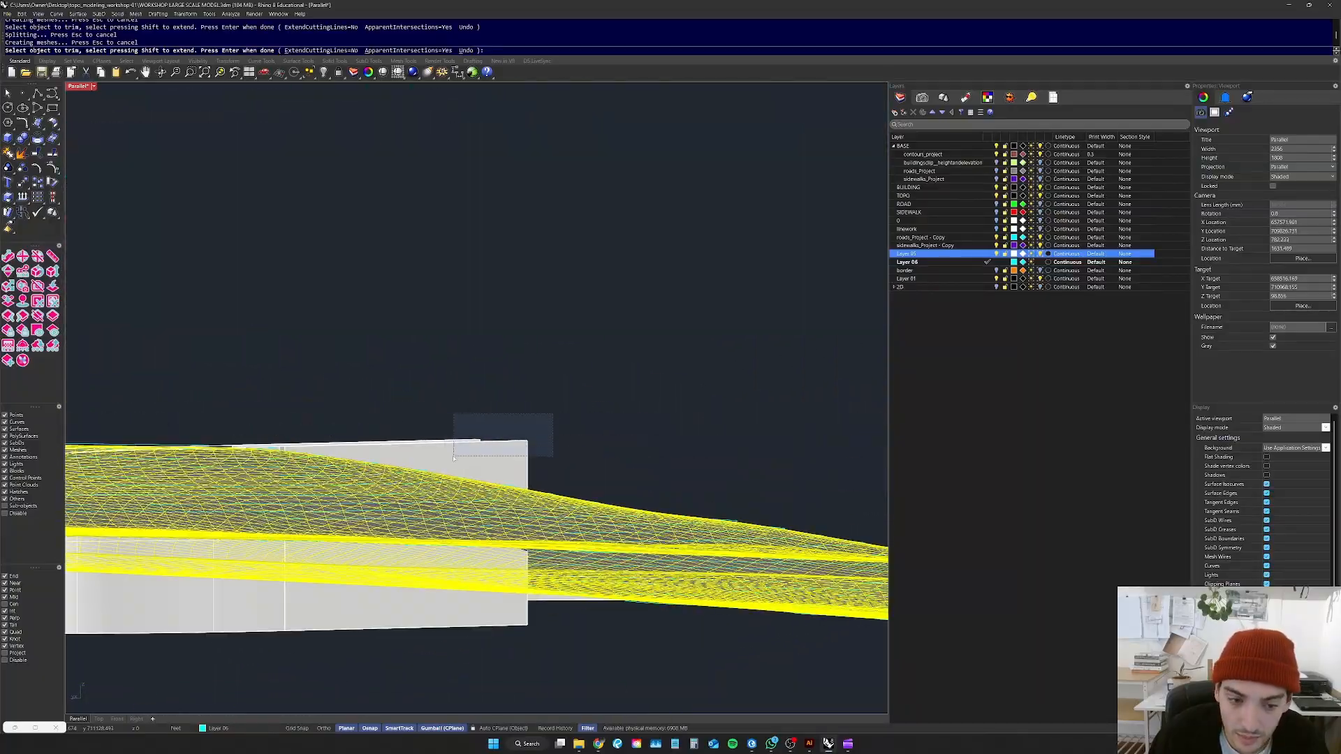
{"action": "mouse_move", "coordinate": [456, 446]}
{"action": "right_mouse_down"}
{"action": "mouse_move", "coordinate": [496, 429]}
{"action": "mouse_move", "coordinate": [453, 422]}
{"action": "right_mouse_up"}
{"action": "key", "text": "Escape"}
Step: Try deleting one of the two overlapping terrain polysurfaces and undo the deletion
{"action": "scroll", "coordinate": [410, 360], "scroll_direction": "down", "scroll_amount": 3}
{"action": "right_click_drag", "start_coordinate": [410, 360], "coordinate": [514, 505]}
{"action": "right_click_drag", "start_coordinate": [369, 446], "coordinate": [341, 378]}
{"action": "left_click", "coordinate": [325, 313]}
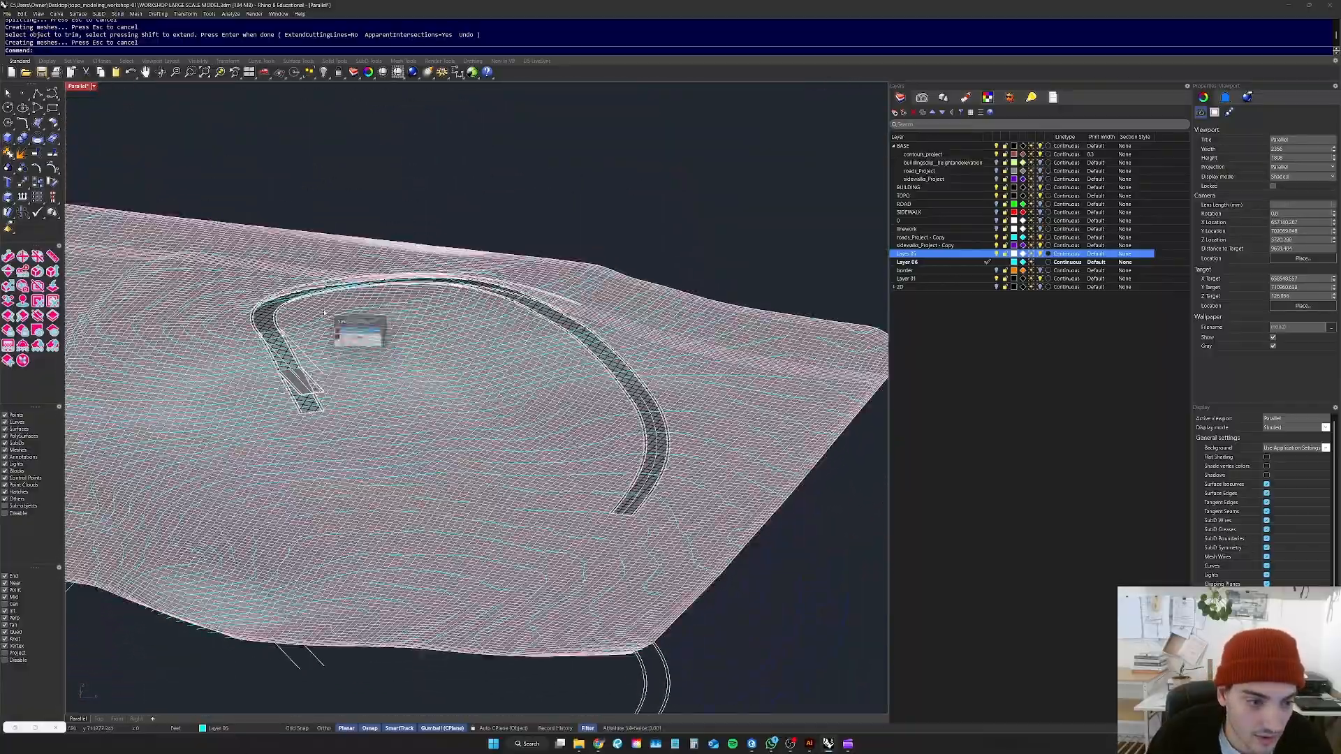
{"action": "left_click", "coordinate": [355, 332]}
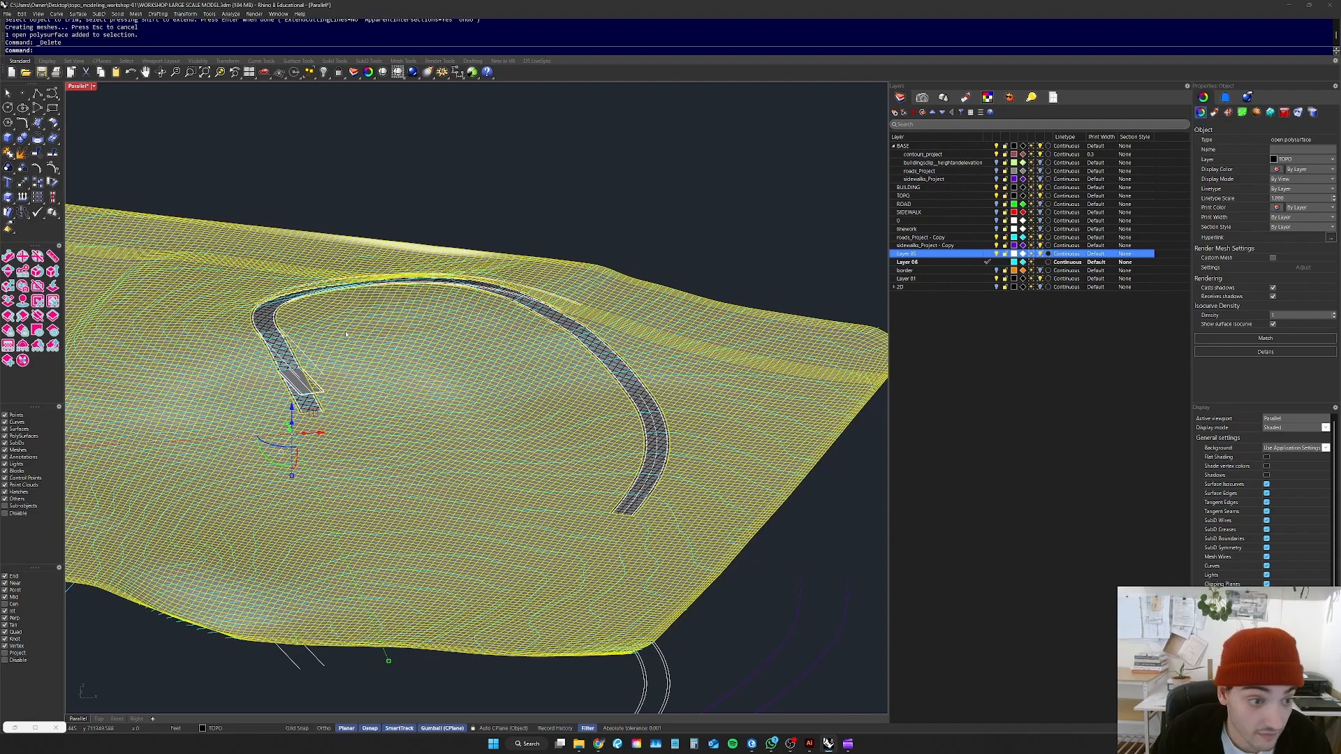
{"action": "key", "text": "Delete"}
{"action": "key", "text": "ctrl+z"}
{"action": "key", "text": "Escape"}
Step: Delete the other overlapping terrain polysurface and inspect the trimmed walls along the strip
{"action": "left_click", "coordinate": [454, 517]}
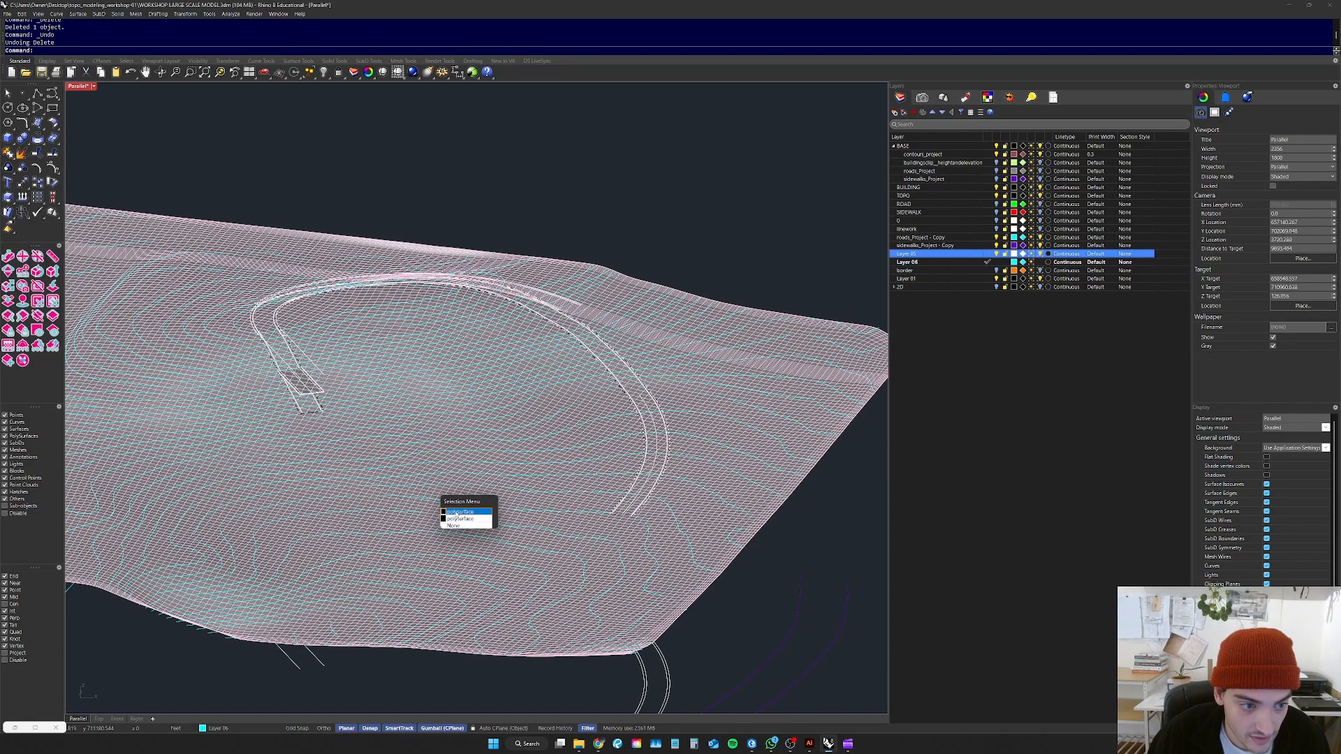
{"action": "left_click", "coordinate": [456, 512]}
{"action": "key", "text": "Delete"}
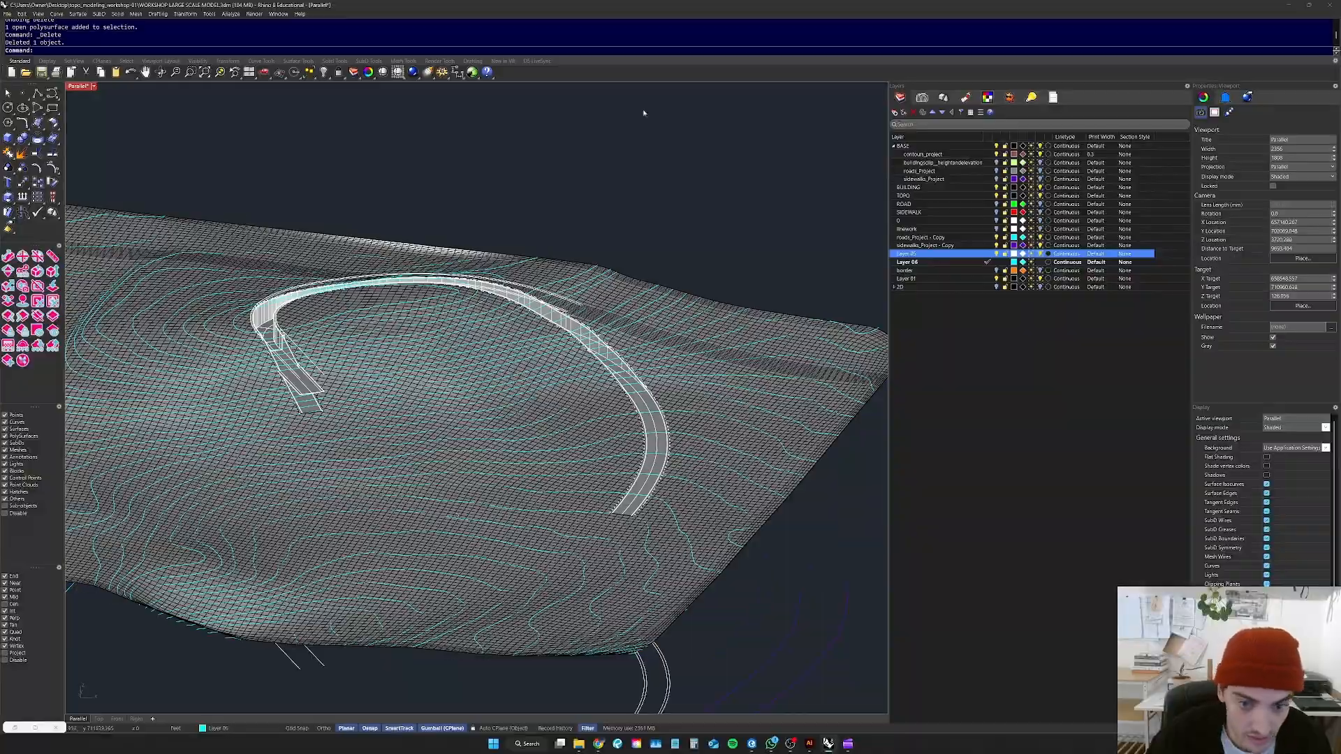
{"action": "right_click_drag", "start_coordinate": [669, 217], "coordinate": [609, 246]}
{"action": "scroll", "coordinate": [480, 270], "scroll_direction": "up", "scroll_amount": 8}
{"action": "scroll", "coordinate": [480, 270], "scroll_direction": "down", "scroll_amount": 10}
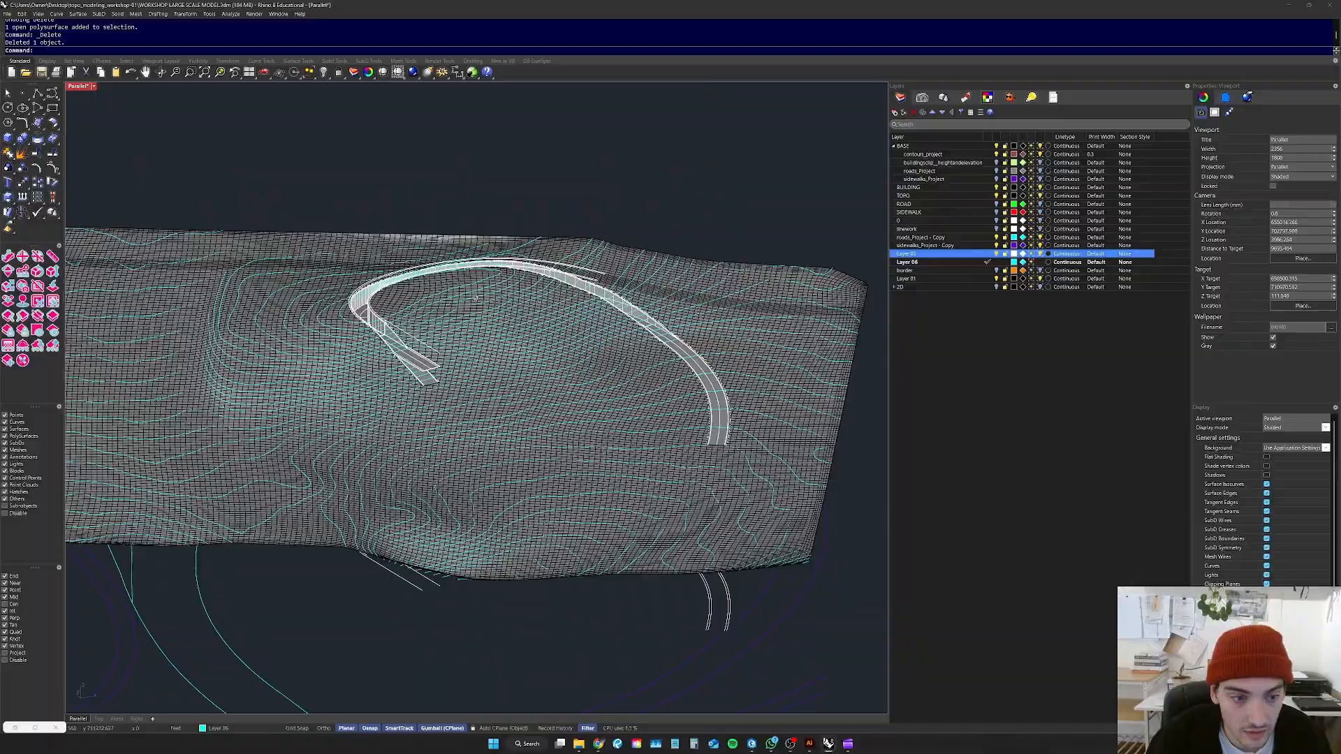
{"action": "scroll", "coordinate": [558, 289], "scroll_direction": "up", "scroll_amount": 10}
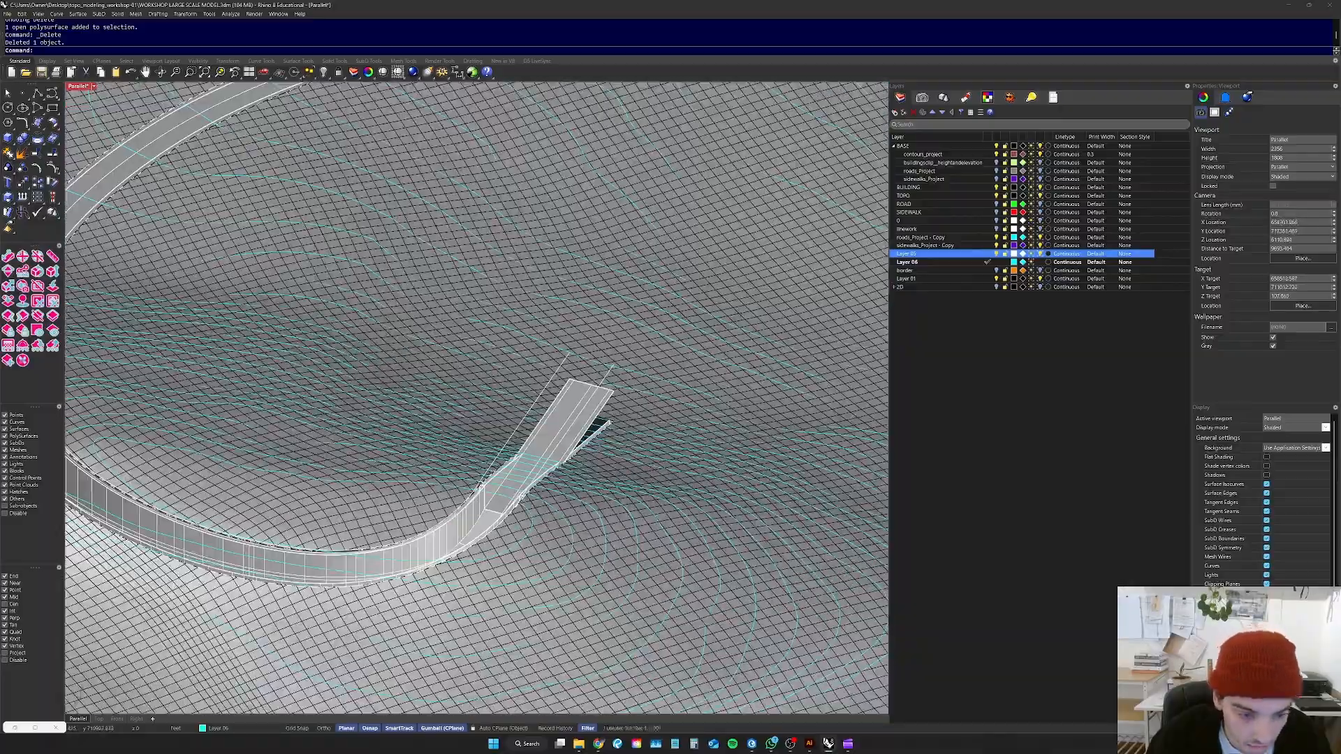
Step: Examine a trimmed wall polysurface and the curves above it, checking how they meet the terrain along the strip
{"action": "scroll", "coordinate": [566, 419], "scroll_direction": "up", "scroll_amount": 3}
{"action": "left_click", "coordinate": [566, 419]}
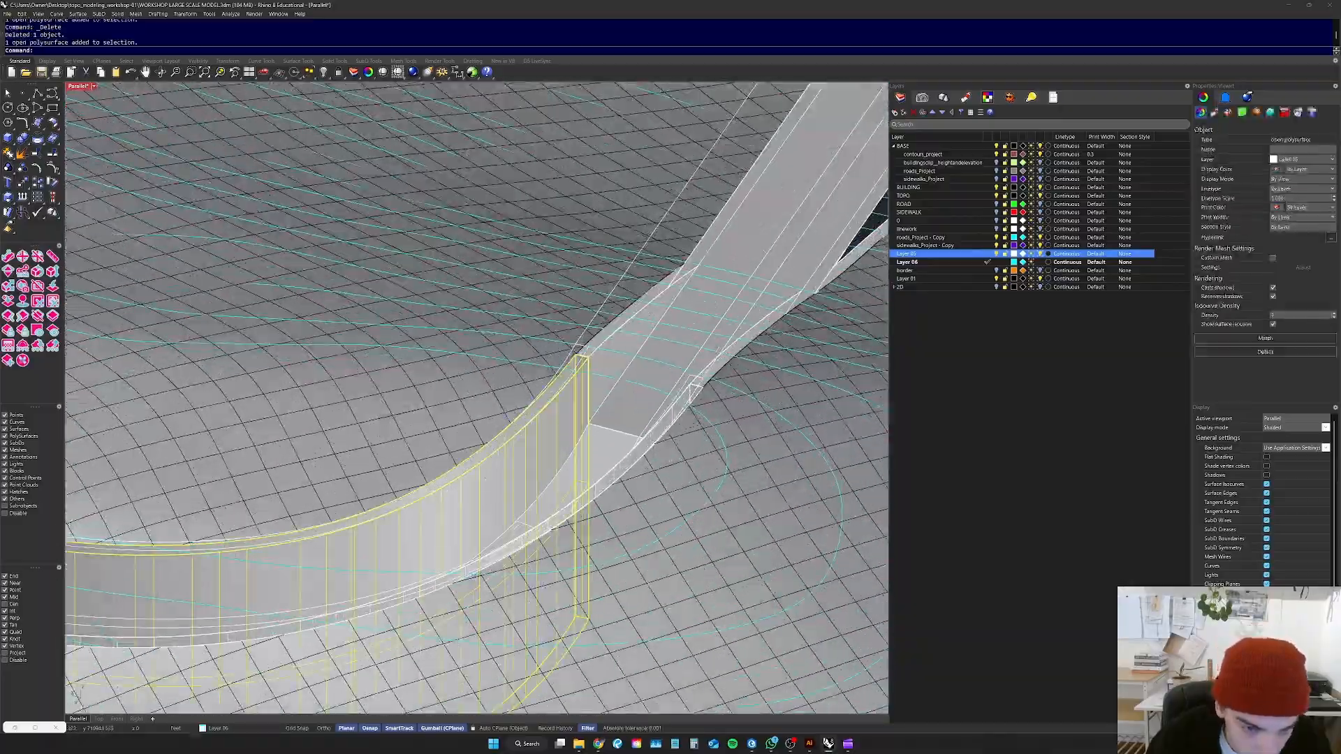
{"action": "scroll", "coordinate": [566, 419], "scroll_direction": "up", "scroll_amount": 5}
{"action": "scroll", "coordinate": [566, 418], "scroll_direction": "down", "scroll_amount": 10}
{"action": "right_click_drag", "start_coordinate": [566, 419], "coordinate": [319, 370]}
{"action": "scroll", "coordinate": [320, 370], "scroll_direction": "up", "scroll_amount": 6}
{"action": "scroll", "coordinate": [409, 371], "scroll_direction": "down", "scroll_amount": 6}
{"action": "right_click_drag", "start_coordinate": [409, 370], "coordinate": [681, 337]}
{"action": "right_click_drag", "start_coordinate": [461, 328], "coordinate": [727, 309]}
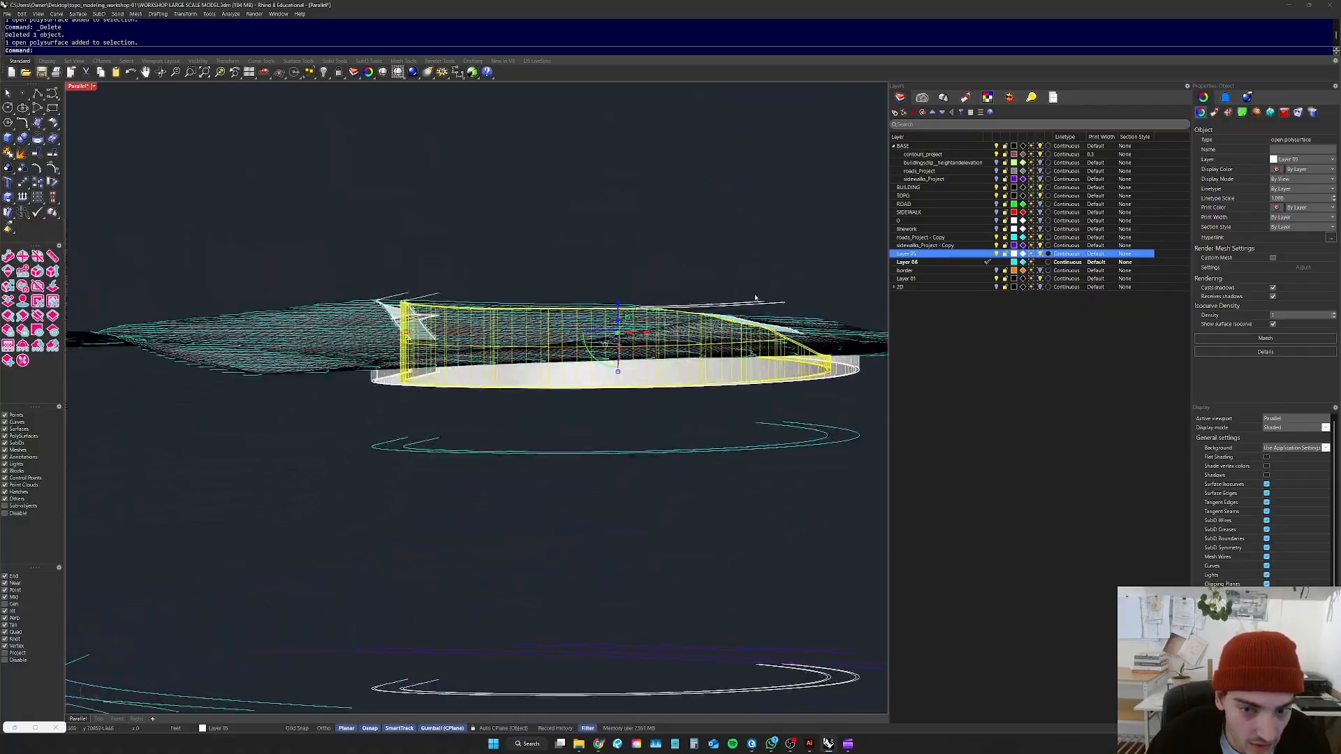
{"action": "left_click", "coordinate": [783, 292]}
{"action": "scroll", "coordinate": [509, 300], "scroll_direction": "down", "scroll_amount": 4}
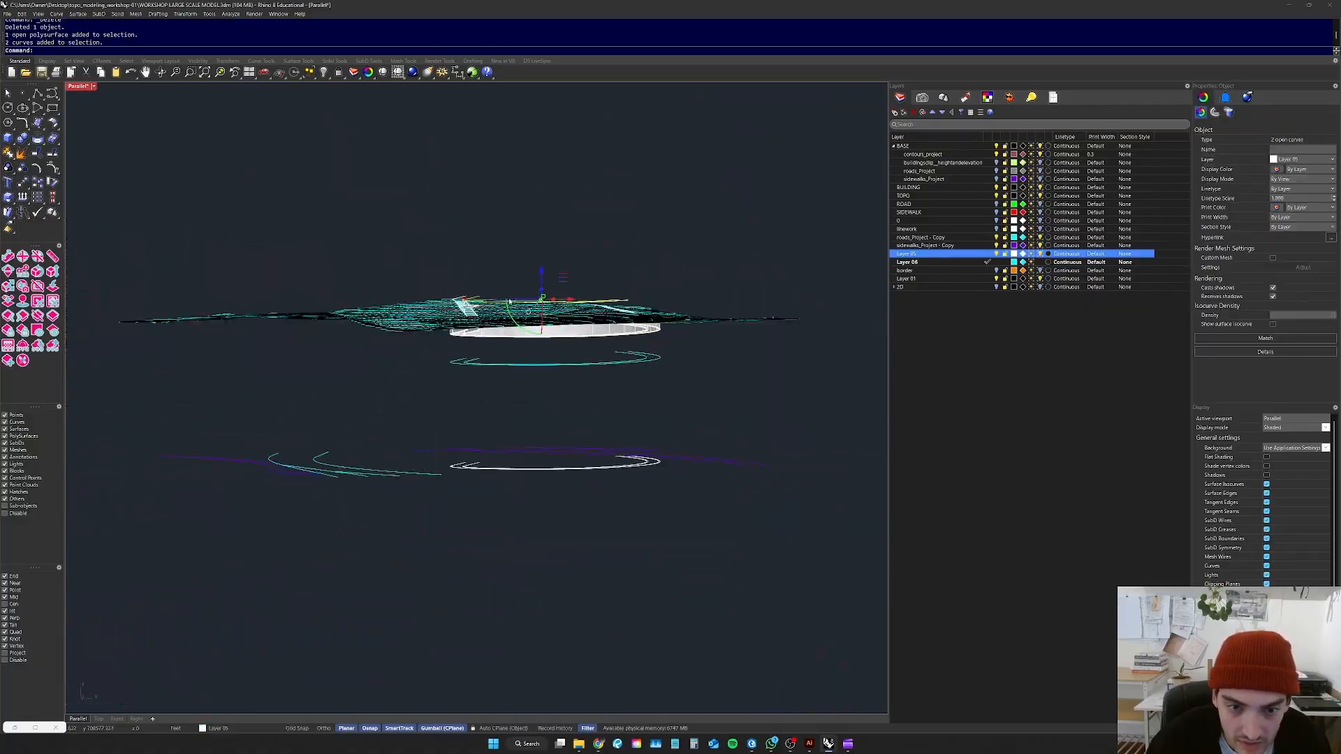
{"action": "left_click", "coordinate": [639, 291]}
{"action": "right_click_drag", "start_coordinate": [639, 292], "coordinate": [615, 405]}
{"action": "scroll", "coordinate": [552, 363], "scroll_direction": "up", "scroll_amount": 7}
{"action": "right_click_drag", "start_coordinate": [552, 363], "coordinate": [486, 264]}
{"action": "scroll", "coordinate": [529, 304], "scroll_direction": "up", "scroll_amount": 3}
{"action": "scroll", "coordinate": [528, 303], "scroll_direction": "up", "scroll_amount": 5}
{"action": "scroll", "coordinate": [514, 281], "scroll_direction": "down", "scroll_amount": 7}
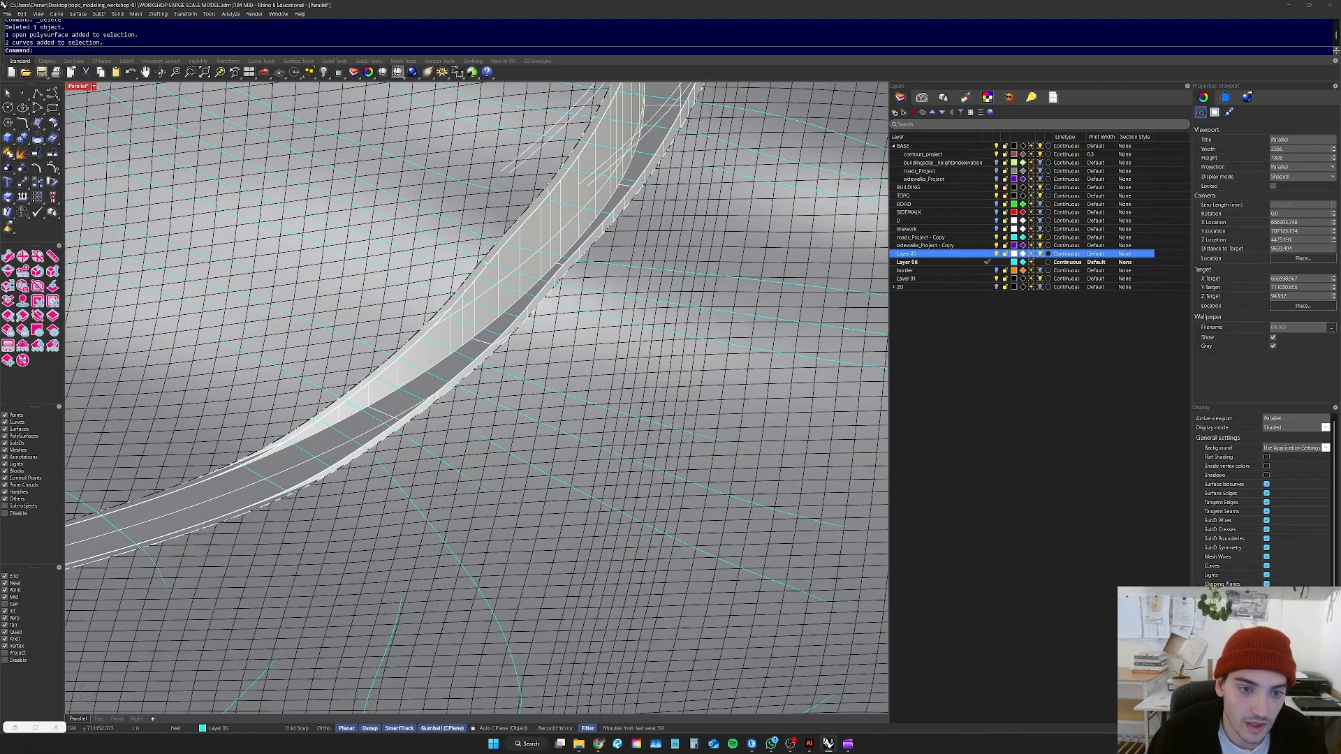
Step: Try to cap the trimmed open wall polysurface along the strip
{"action": "left_click", "coordinate": [509, 264]}
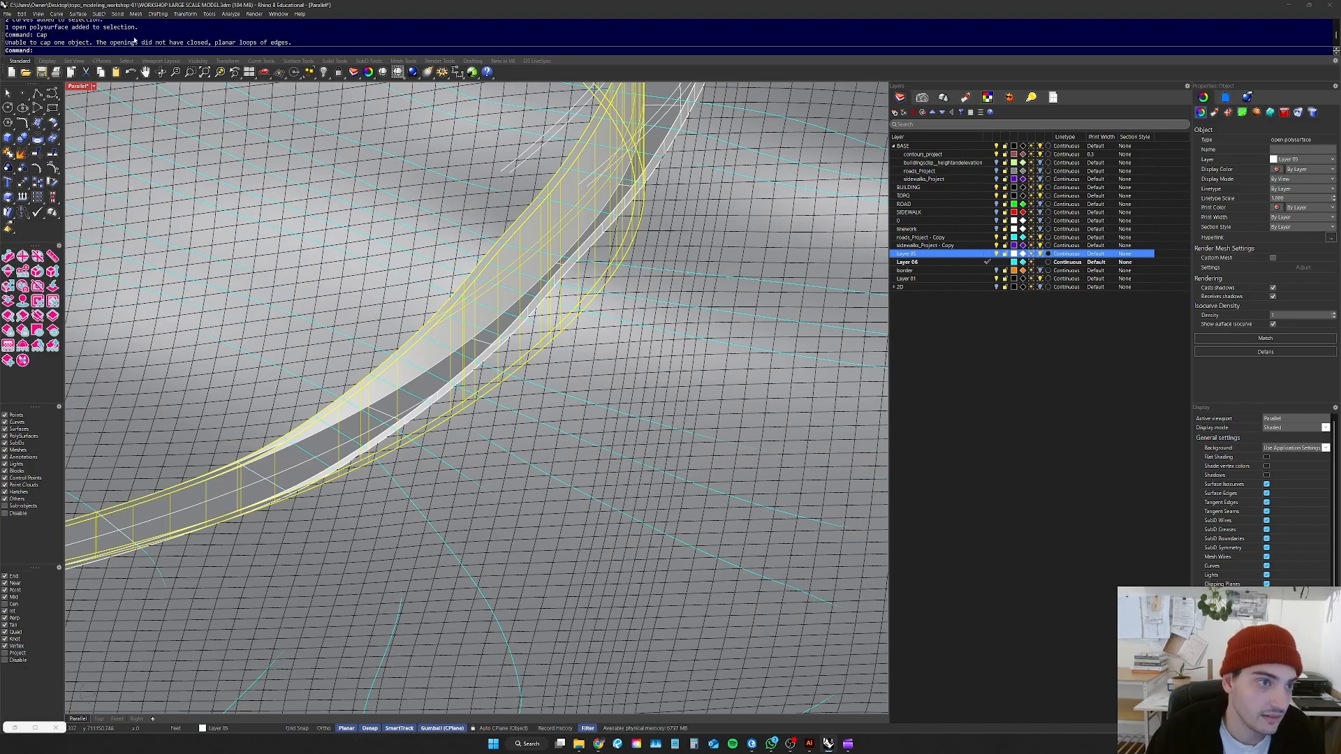
{"action": "scroll", "coordinate": [488, 262], "scroll_direction": "down", "scroll_amount": 9}
{"action": "key", "text": "Escape"}
Step: Examine the strip's open ends, its walls and the surrounding terrain, along with the spare wall extrusions beside the model
{"action": "right_click_drag", "start_coordinate": [489, 279], "coordinate": [599, 370]}
{"action": "scroll", "coordinate": [388, 236], "scroll_direction": "up", "scroll_amount": 8}
{"action": "scroll", "coordinate": [388, 236], "scroll_direction": "down", "scroll_amount": 12}
{"action": "scroll", "coordinate": [387, 236], "scroll_direction": "up", "scroll_amount": 9}
{"action": "scroll", "coordinate": [372, 270], "scroll_direction": "down", "scroll_amount": 7}
{"action": "right_click_drag", "start_coordinate": [222, 354], "coordinate": [227, 271]}
{"action": "scroll", "coordinate": [224, 341], "scroll_direction": "up", "scroll_amount": 10}
{"action": "scroll", "coordinate": [227, 271], "scroll_direction": "up", "scroll_amount": 10}
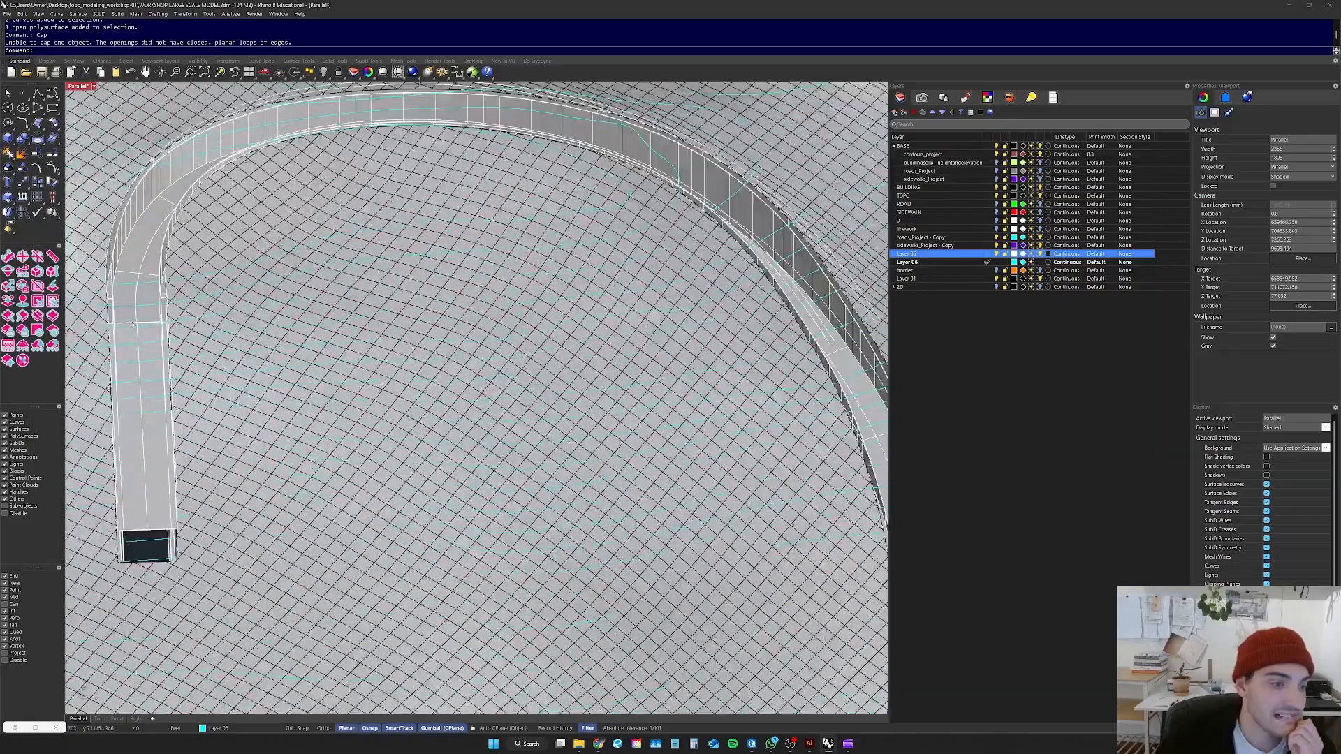
{"action": "scroll", "coordinate": [193, 278], "scroll_direction": "up", "scroll_amount": 3}
{"action": "scroll", "coordinate": [193, 277], "scroll_direction": "down", "scroll_amount": 6}
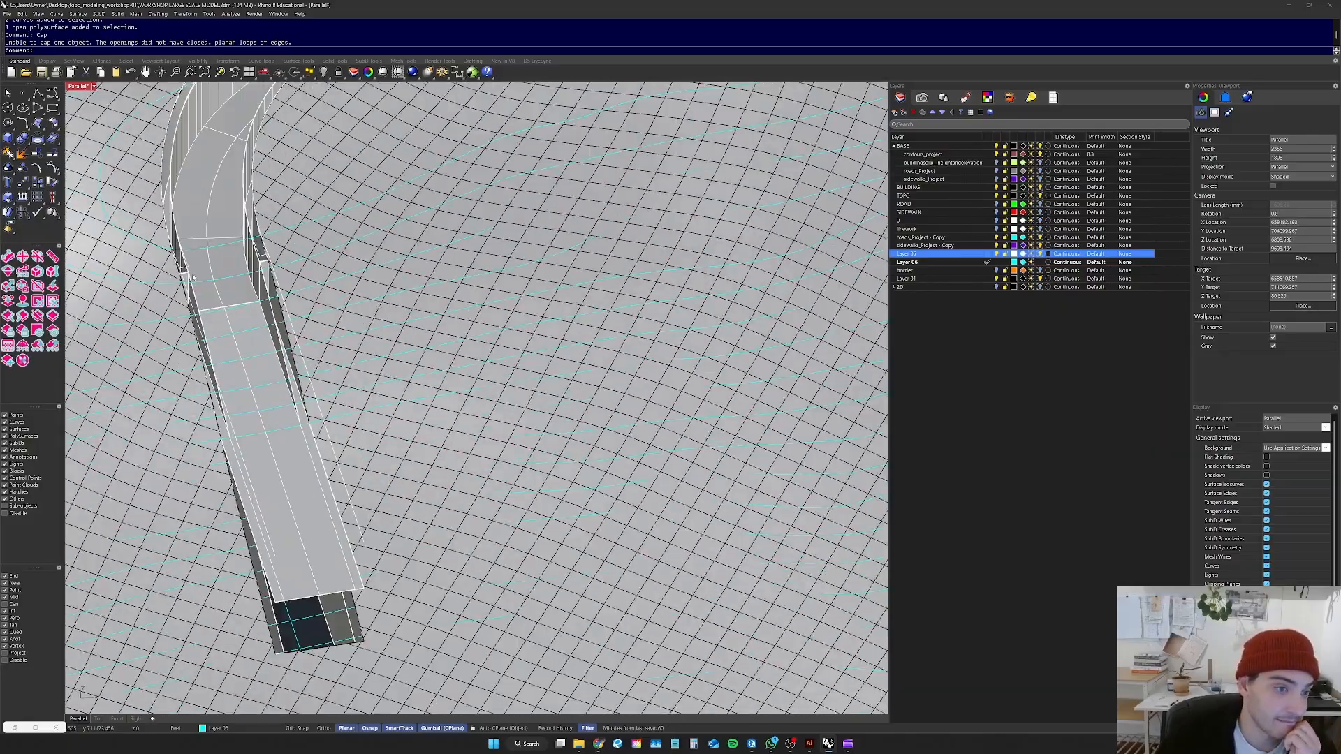
{"action": "scroll", "coordinate": [193, 278], "scroll_direction": "down", "scroll_amount": 6}
{"action": "scroll", "coordinate": [199, 270], "scroll_direction": "up", "scroll_amount": 4}
{"action": "scroll", "coordinate": [202, 267], "scroll_direction": "down", "scroll_amount": 3}
{"action": "scroll", "coordinate": [201, 267], "scroll_direction": "down", "scroll_amount": 2}
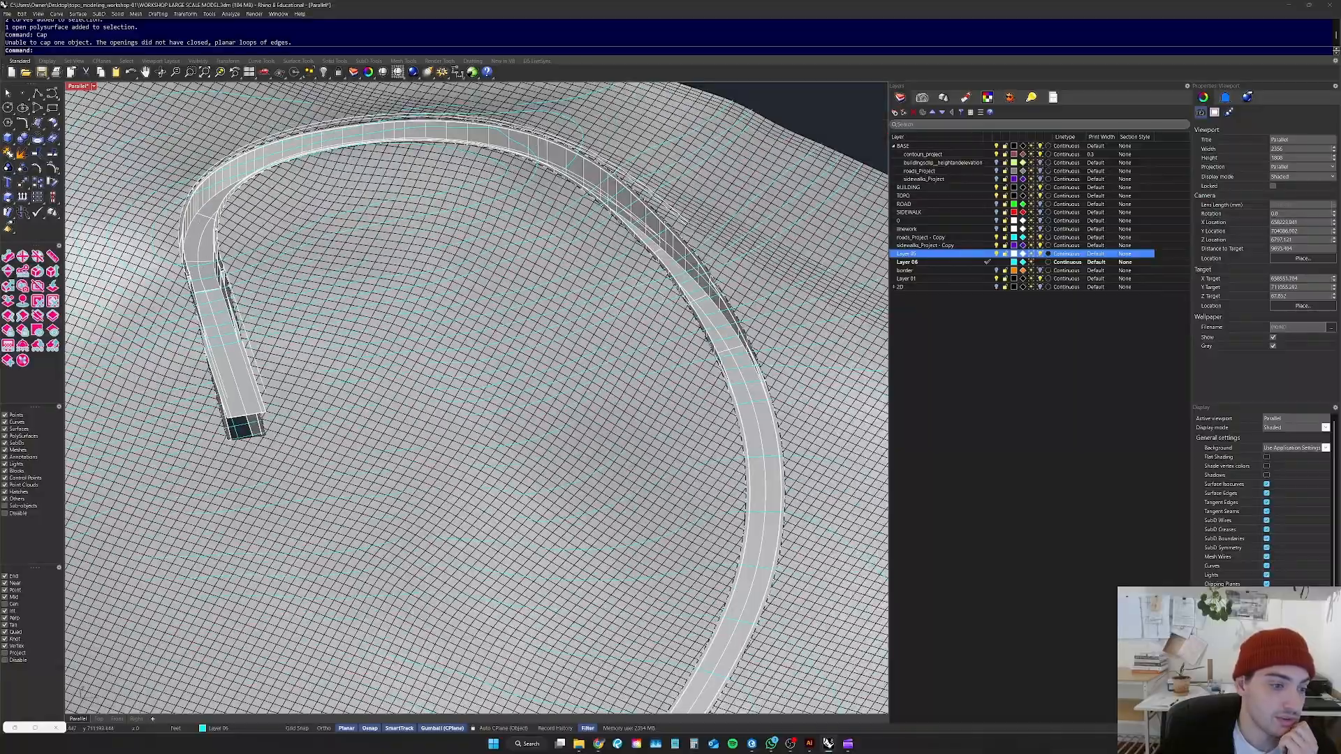
{"action": "scroll", "coordinate": [222, 239], "scroll_direction": "down", "scroll_amount": 6}
{"action": "right_click_drag", "start_coordinate": [227, 242], "coordinate": [196, 218]}
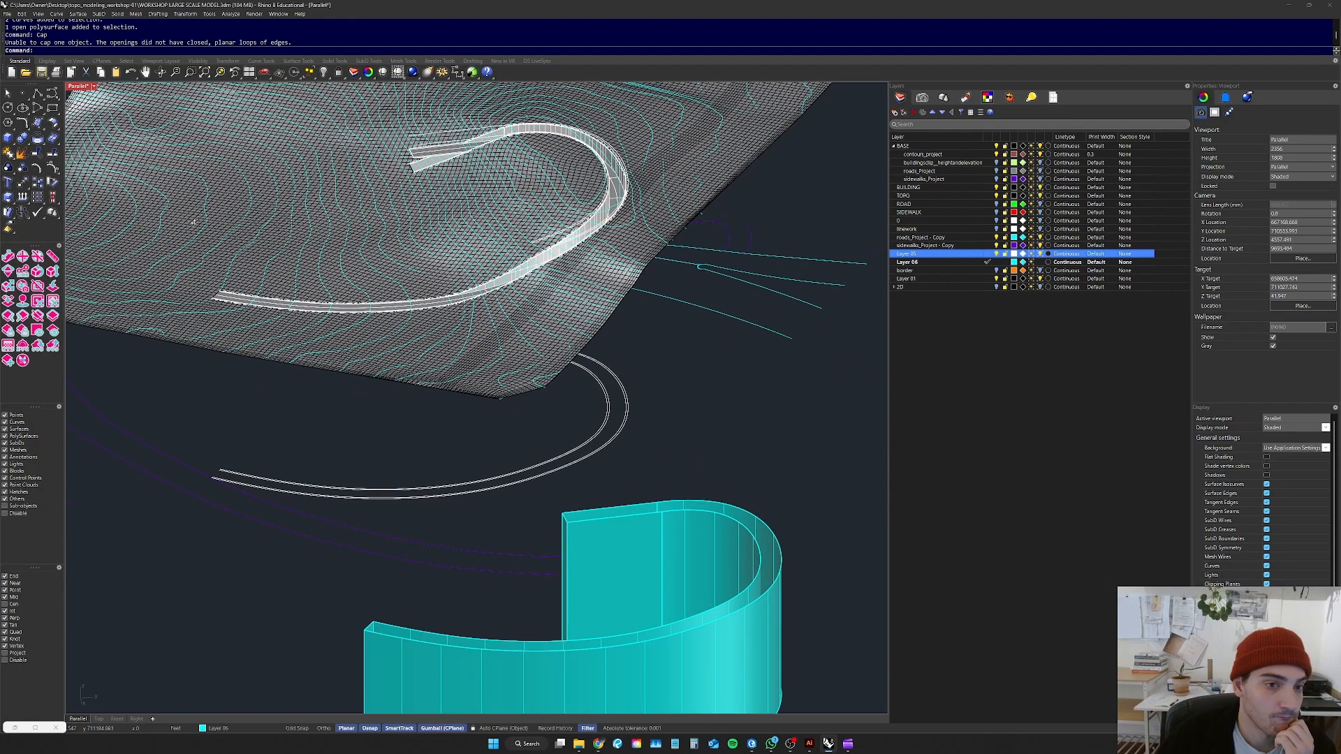
{"action": "scroll", "coordinate": [216, 264], "scroll_direction": "down", "scroll_amount": 5}
{"action": "right_click_drag", "start_coordinate": [216, 264], "coordinate": [363, 279]}
{"action": "scroll", "coordinate": [280, 314], "scroll_direction": "up", "scroll_amount": 5}
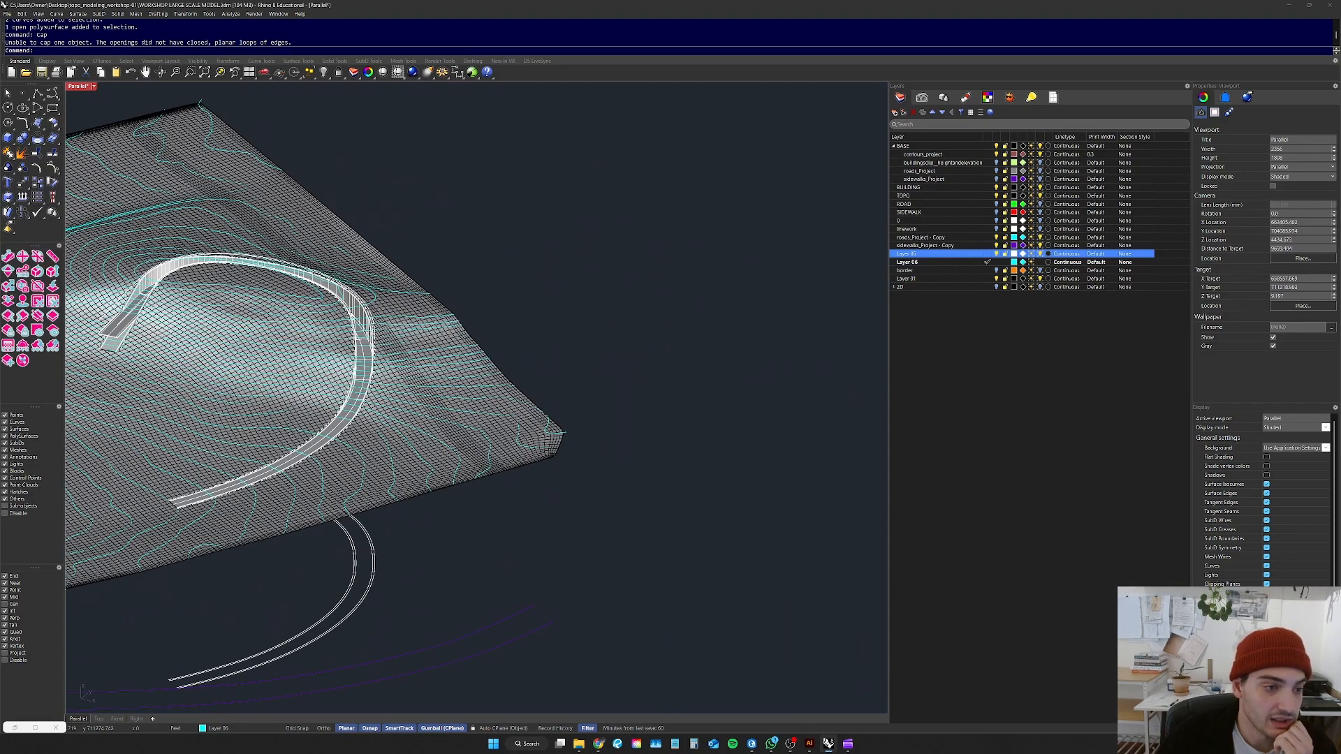
{"action": "scroll", "coordinate": [510, 292], "scroll_direction": "down", "scroll_amount": 5}
{"action": "right_click_drag", "start_coordinate": [510, 292], "coordinate": [531, 293]}
{"action": "scroll", "coordinate": [510, 292], "scroll_direction": "up", "scroll_amount": 5}
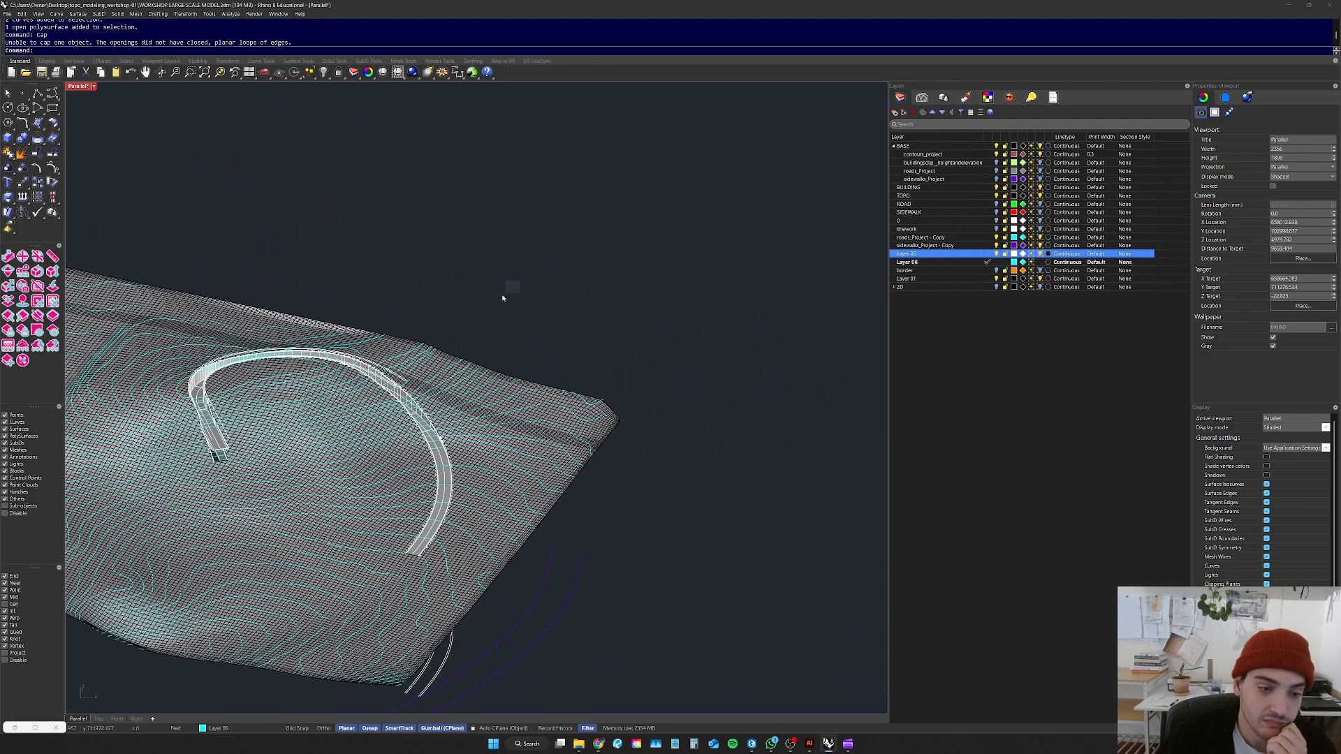
Step: Zoom to the spare curved wall extrusions and delete the two end surfaces that close the gap between them
{"action": "scroll", "coordinate": [367, 301], "scroll_direction": "down", "scroll_amount": 4}
{"action": "left_click_drag", "start_coordinate": [668, 334], "coordinate": [657, 328]}
{"action": "type", "text": "zs"}
{"action": "key", "text": "Return"}
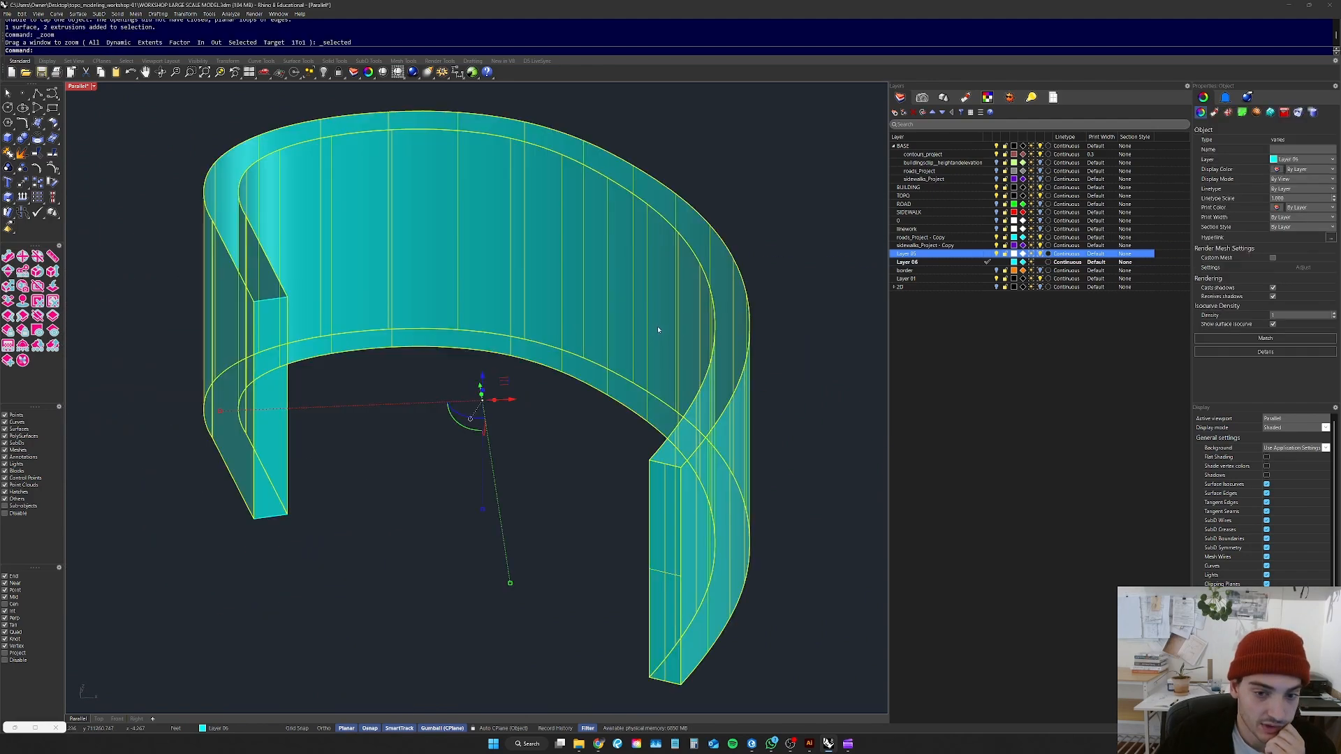
{"action": "left_click", "coordinate": [559, 430]}
{"action": "scroll", "coordinate": [419, 371], "scroll_direction": "down", "scroll_amount": 8}
{"action": "scroll", "coordinate": [327, 359], "scroll_direction": "up", "scroll_amount": 8}
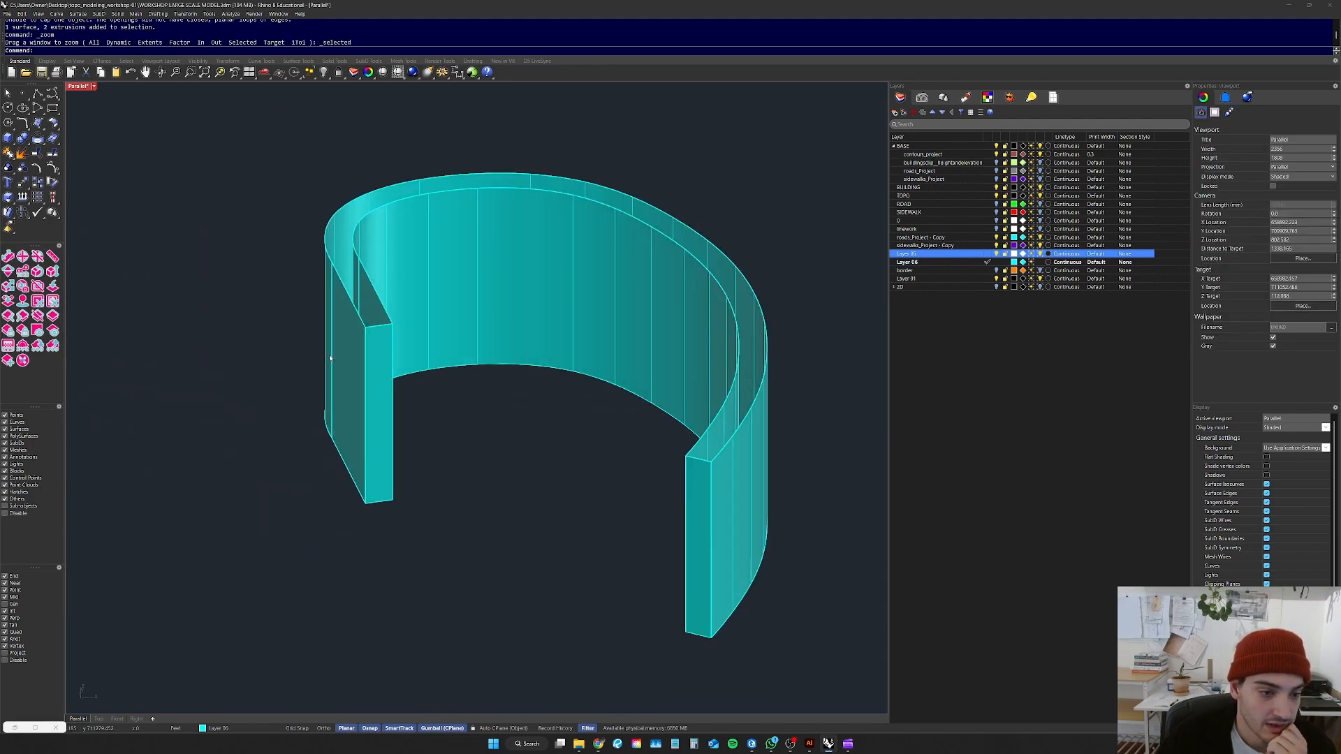
{"action": "scroll", "coordinate": [462, 362], "scroll_direction": "down", "scroll_amount": 4}
{"action": "scroll", "coordinate": [501, 393], "scroll_direction": "down", "scroll_amount": 3}
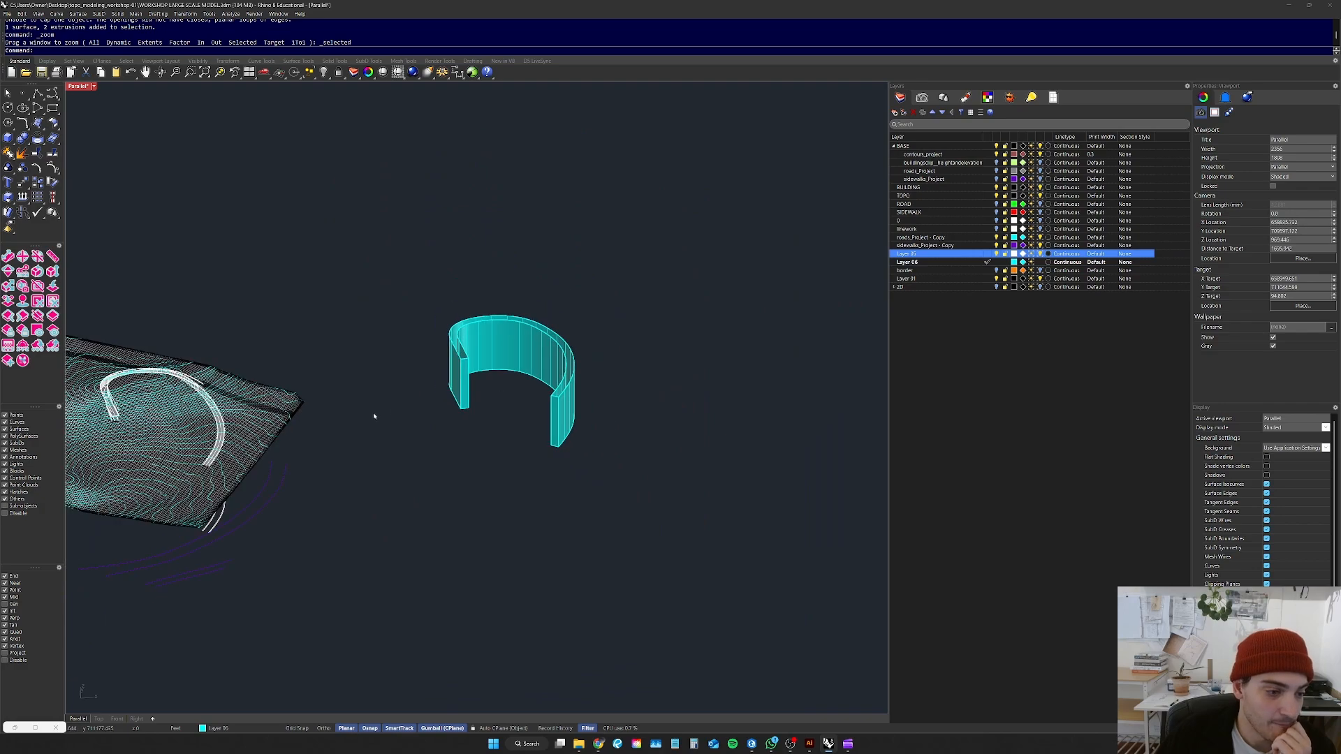
{"action": "scroll", "coordinate": [499, 379], "scroll_direction": "up", "scroll_amount": 8}
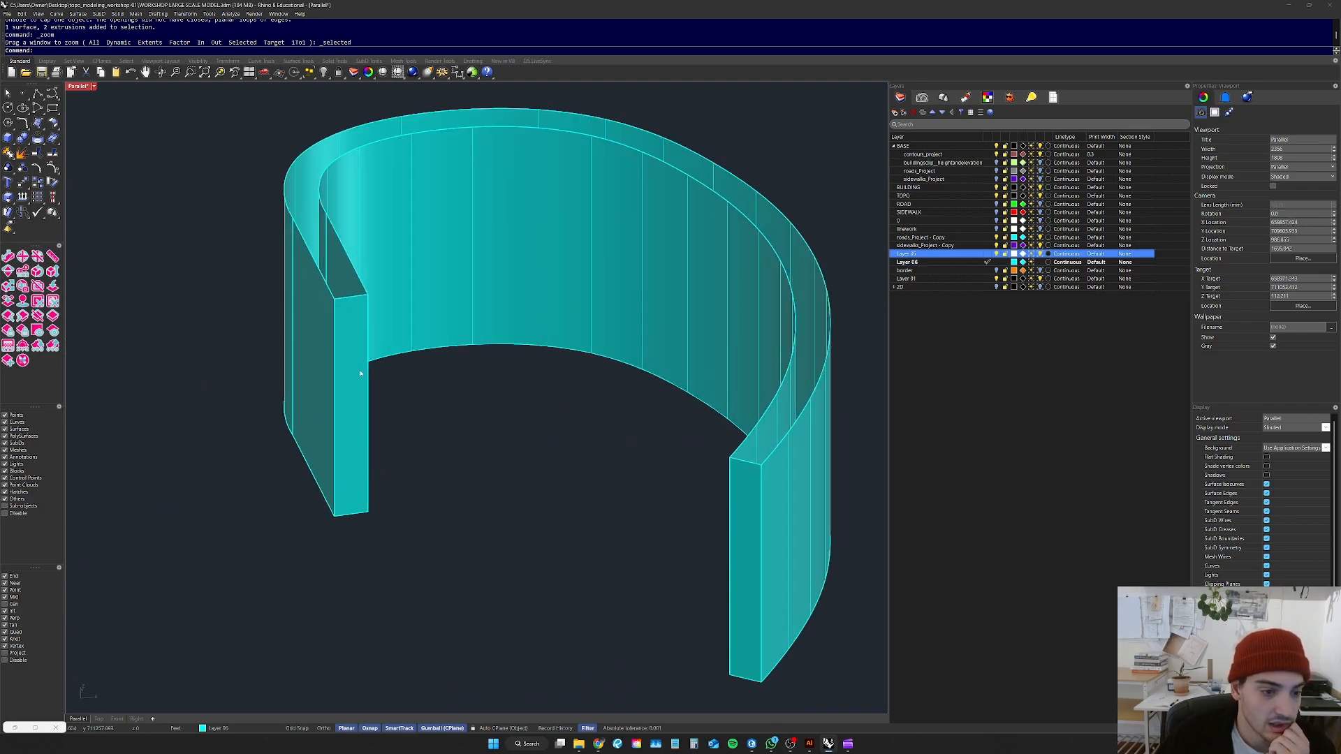
{"action": "left_click", "coordinate": [360, 374]}
{"action": "key", "text": "Delete"}
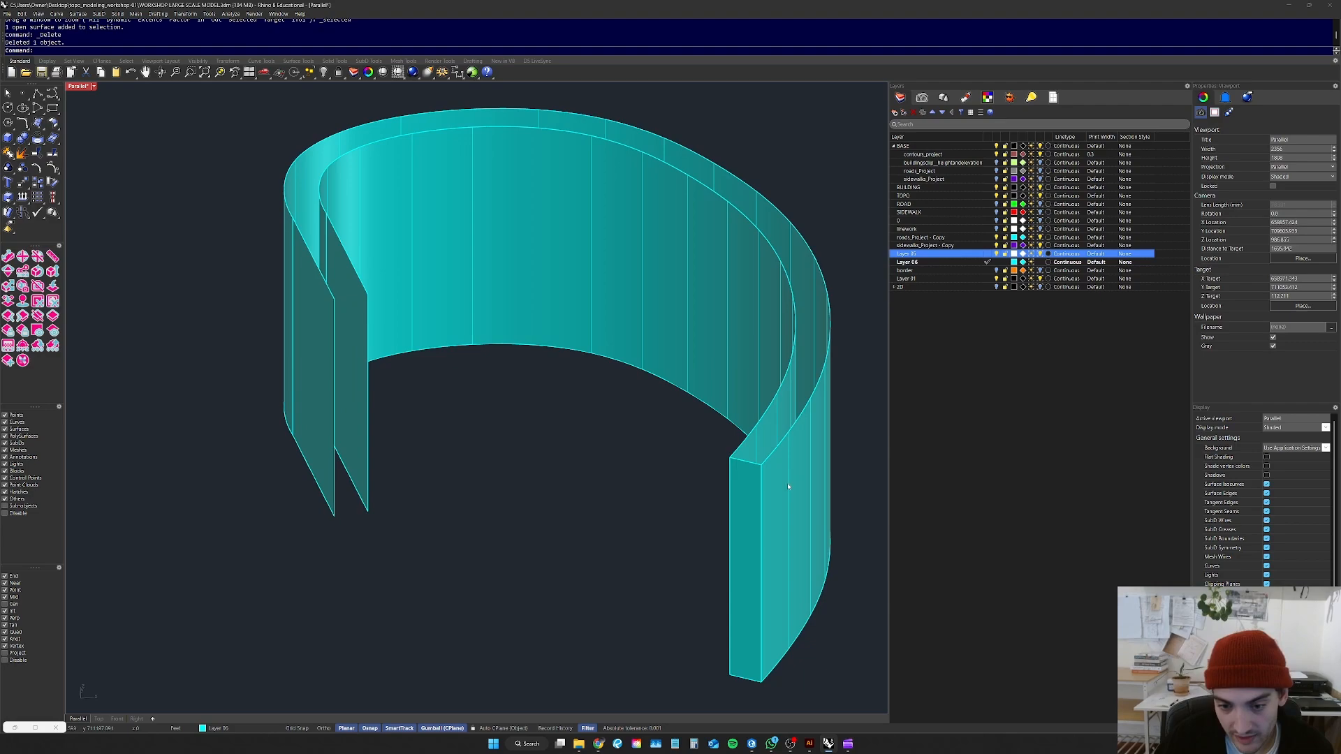
{"action": "left_click", "coordinate": [742, 479]}
{"action": "key", "text": "Delete"}
Step: Offset the outer curved wall surface by 1' toward the inner wall as a solid, deleting the input surface
{"action": "left_click", "coordinate": [831, 455]}
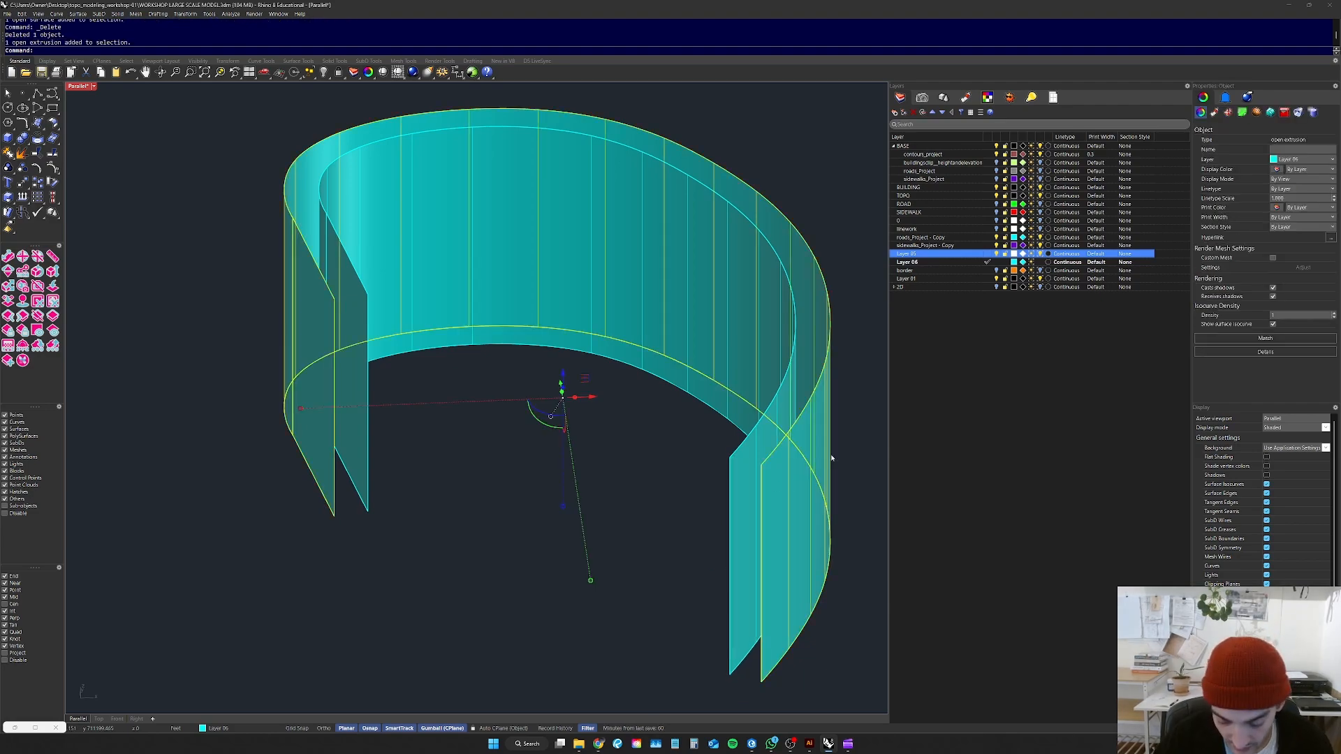
{"action": "type", "text": "OffsetSrf"}
{"action": "key", "text": "Return"}
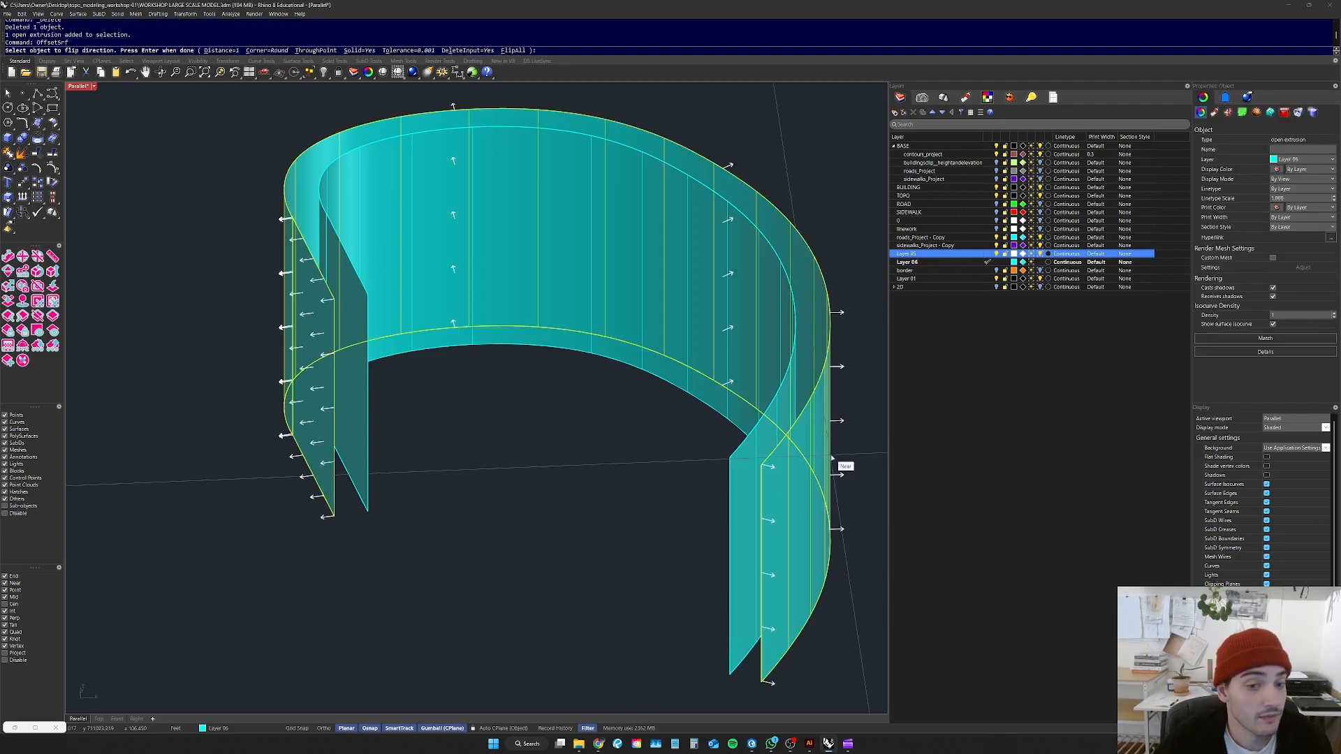
{"action": "left_click", "coordinate": [782, 470]}
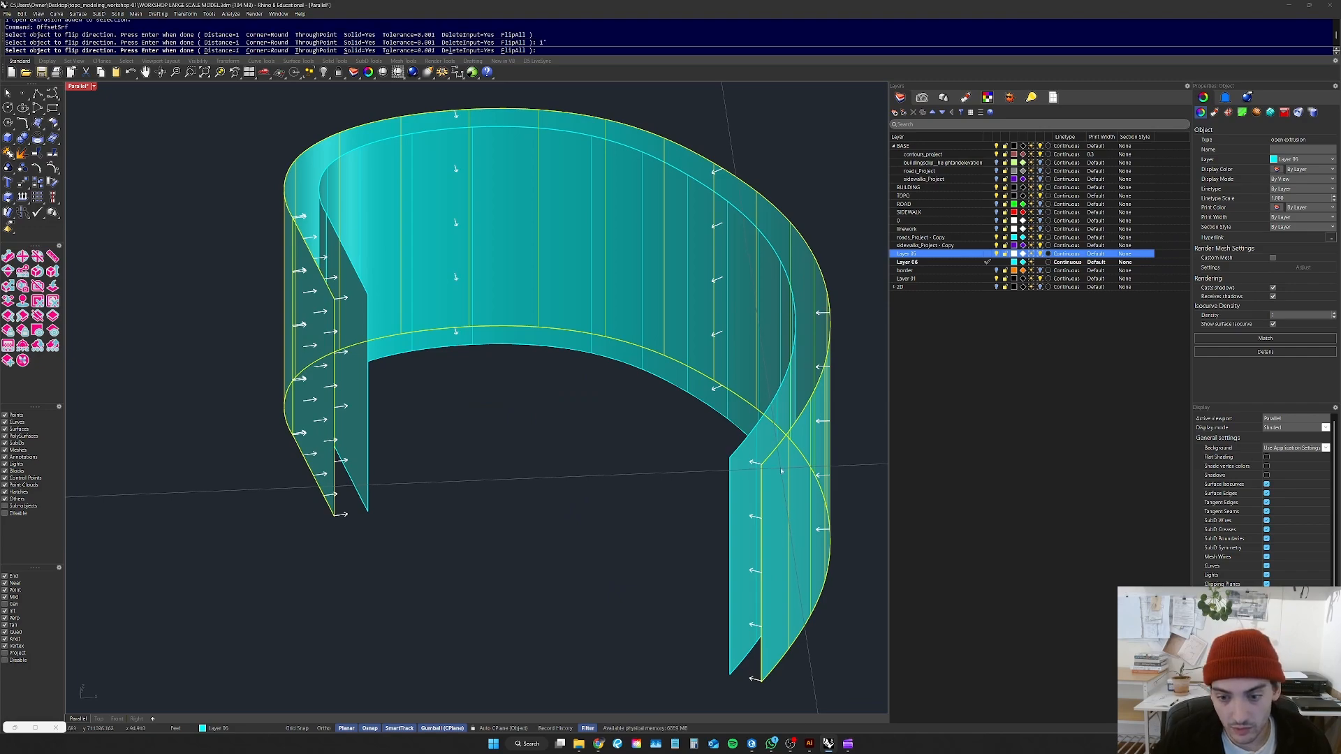
{"action": "key", "text": "Return"}
Step: Offset the inner curved wall surface by 1' toward the outer wall as a solid, flipping the offset direction
{"action": "left_click", "coordinate": [719, 452]}
{"action": "left_click", "coordinate": [742, 467]}
{"action": "key", "text": "Return"}
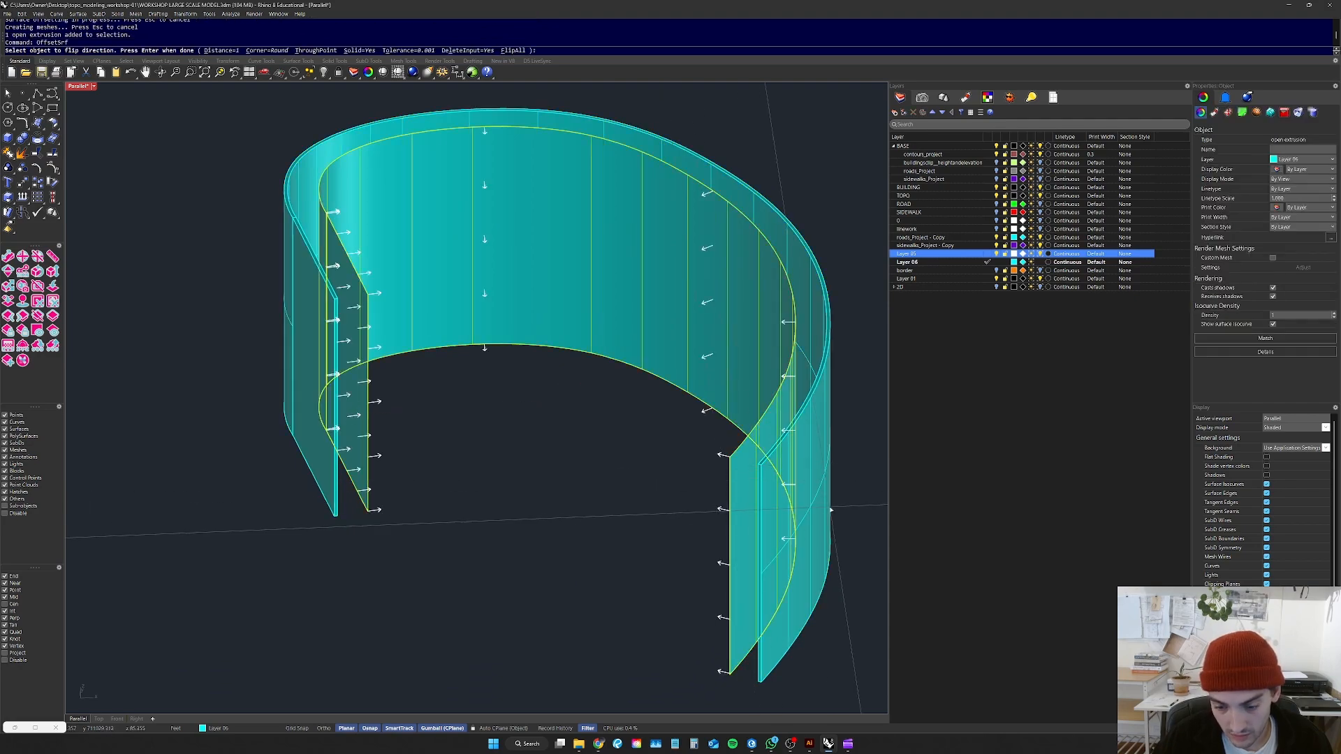
{"action": "left_click", "coordinate": [739, 438]}
{"action": "key", "text": "Return"}
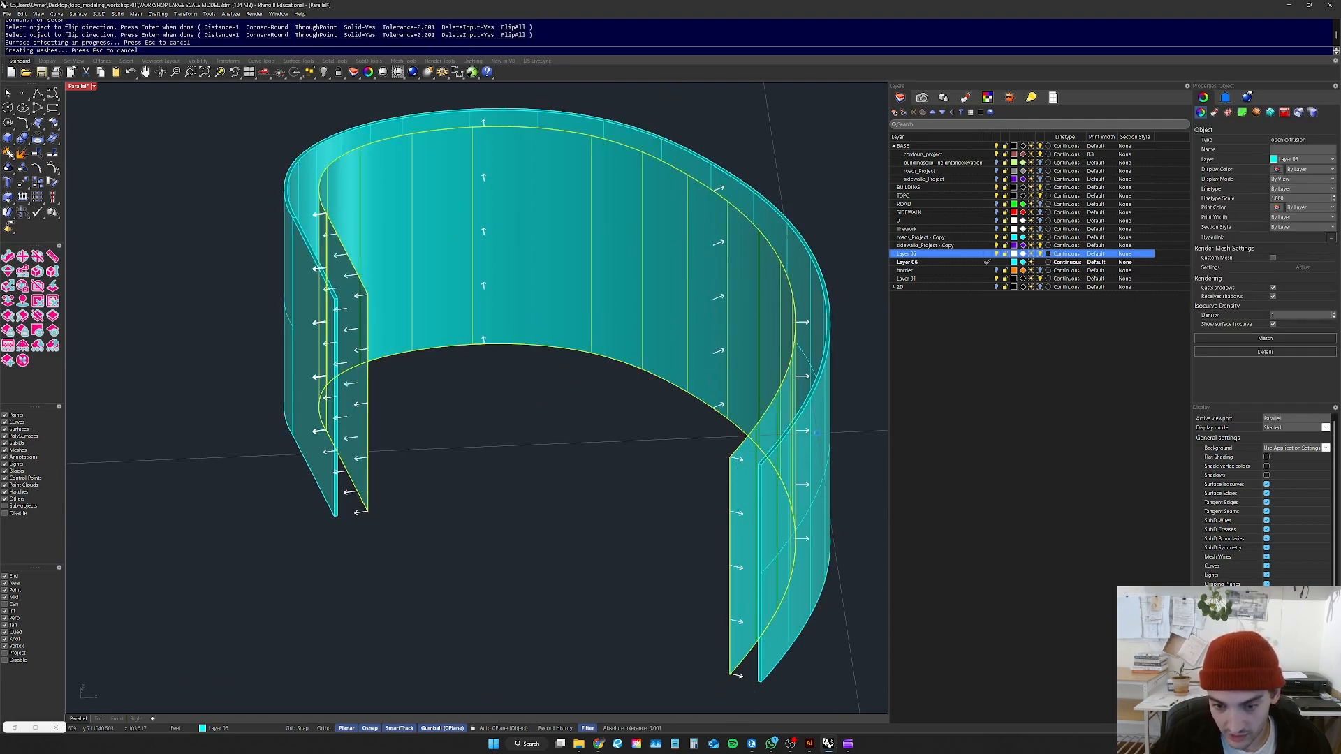
{"action": "key", "text": "Escape"}
Step: Move both solid wall polysurfaces onto the terrain model, aligning their open end with the end of the curved strip
{"action": "scroll", "coordinate": [646, 404], "scroll_direction": "down", "scroll_amount": 5}
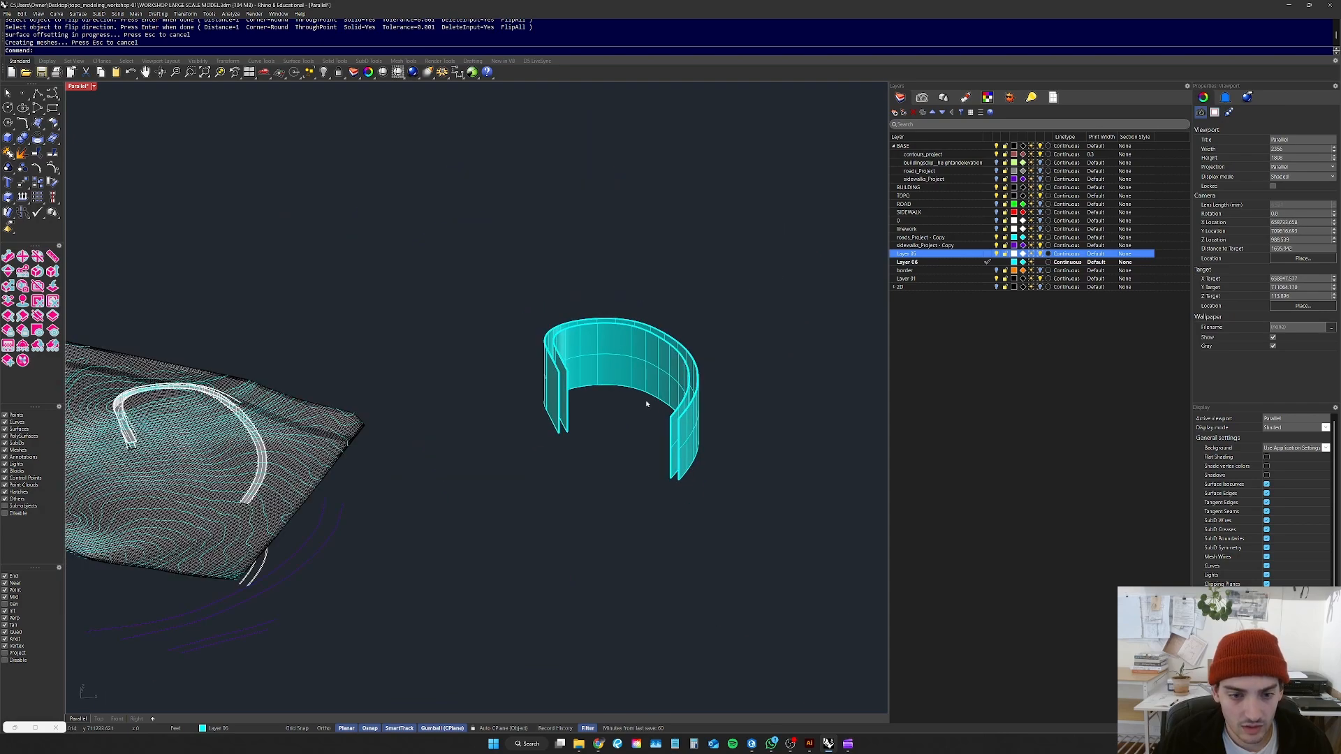
{"action": "left_click_drag", "start_coordinate": [791, 238], "coordinate": [497, 501]}
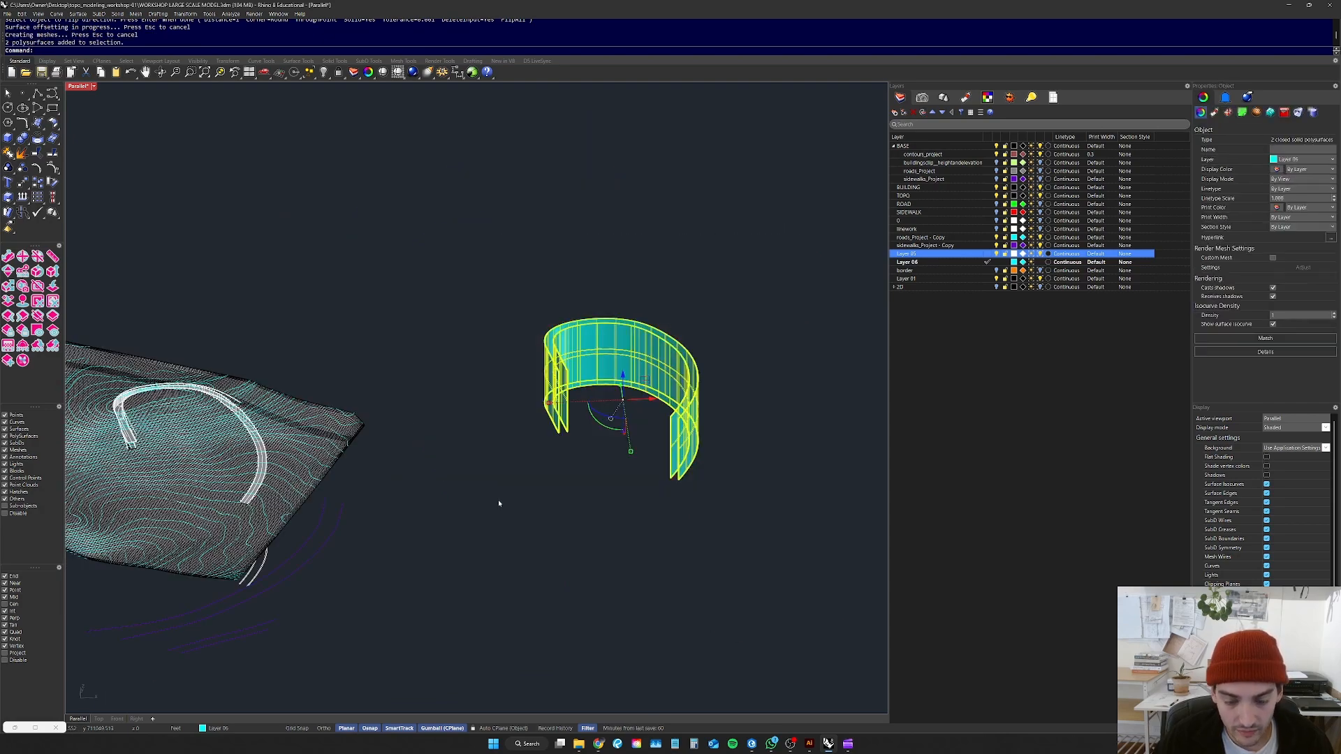
{"action": "type", "text": "Move"}
{"action": "key", "text": "Return"}
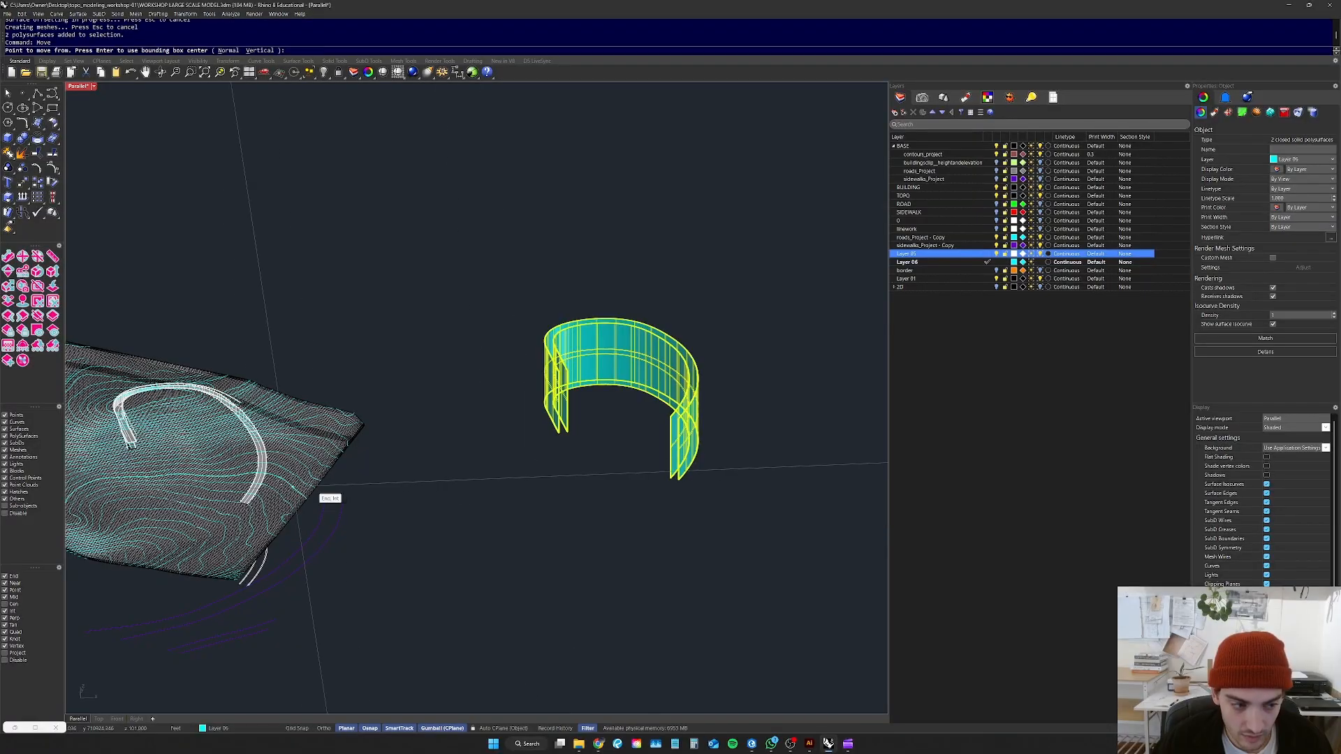
{"action": "scroll", "coordinate": [209, 458], "scroll_direction": "up", "scroll_amount": 8}
{"action": "scroll", "coordinate": [475, 516], "scroll_direction": "up", "scroll_amount": 8}
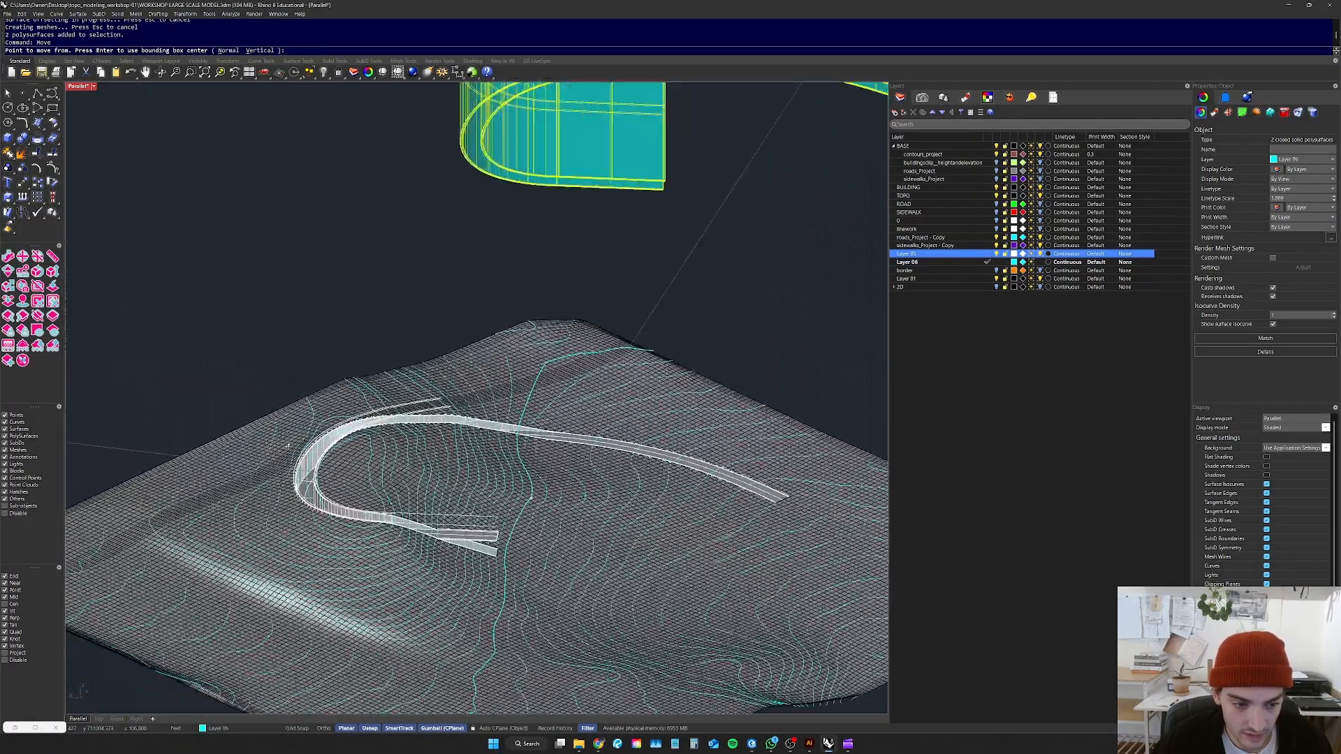
{"action": "right_click_drag", "start_coordinate": [415, 517], "coordinate": [482, 332]}
{"action": "right_click_drag", "start_coordinate": [358, 410], "coordinate": [230, 440]}
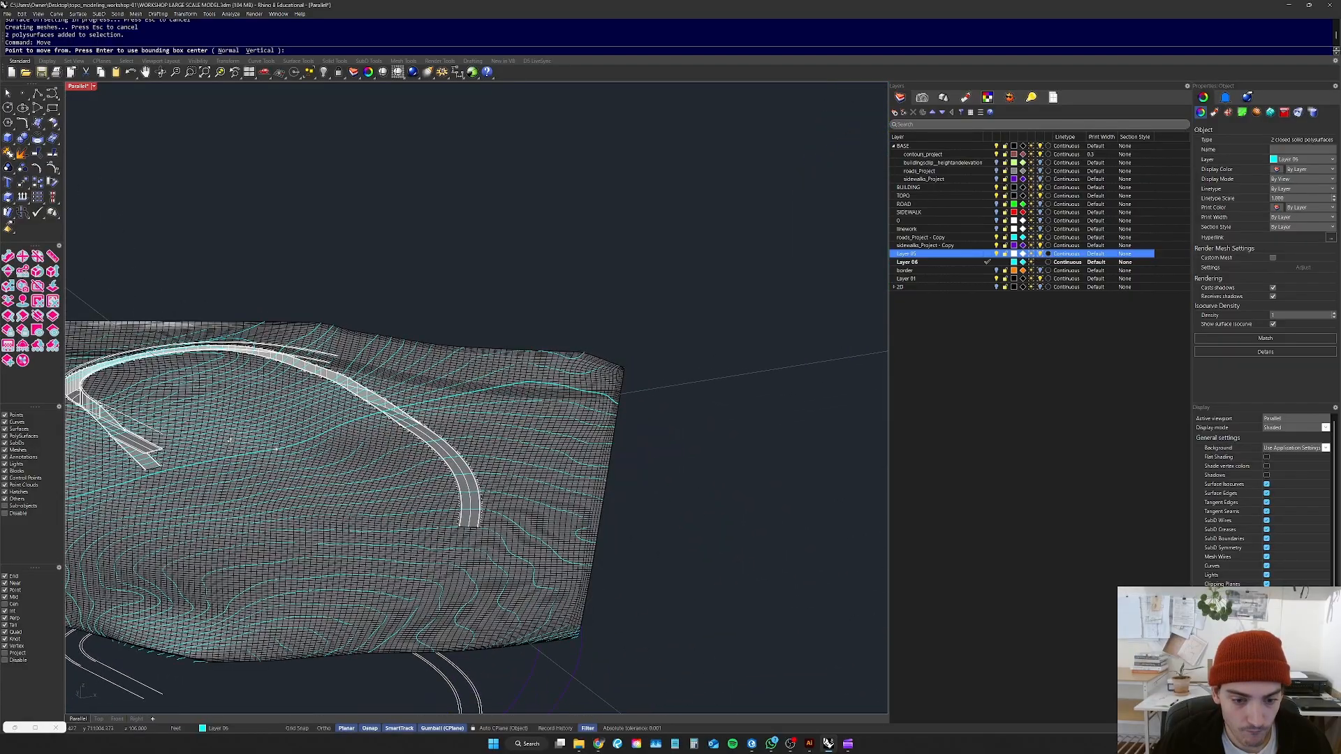
{"action": "scroll", "coordinate": [263, 436], "scroll_direction": "down", "scroll_amount": 7}
{"action": "scroll", "coordinate": [832, 404], "scroll_direction": "up", "scroll_amount": 8}
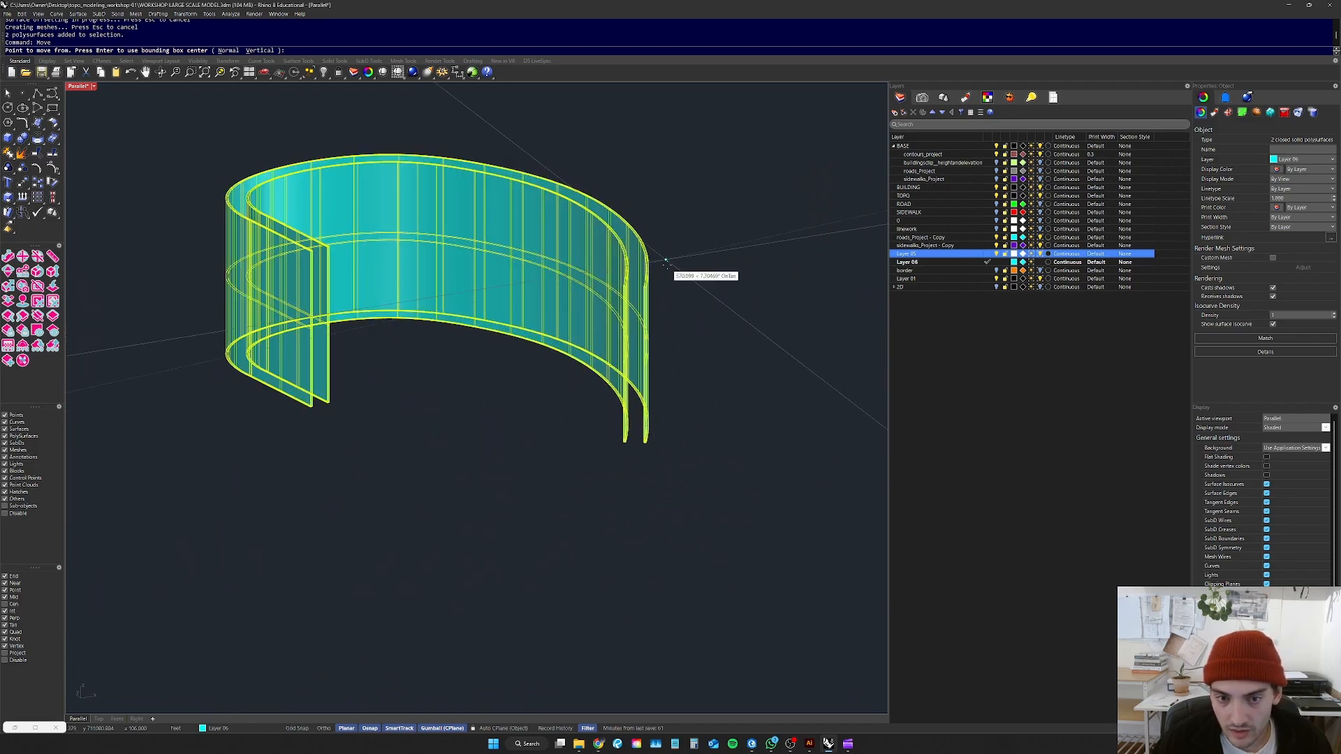
{"action": "scroll", "coordinate": [652, 291], "scroll_direction": "up", "scroll_amount": 9}
{"action": "left_click", "coordinate": [622, 301]}
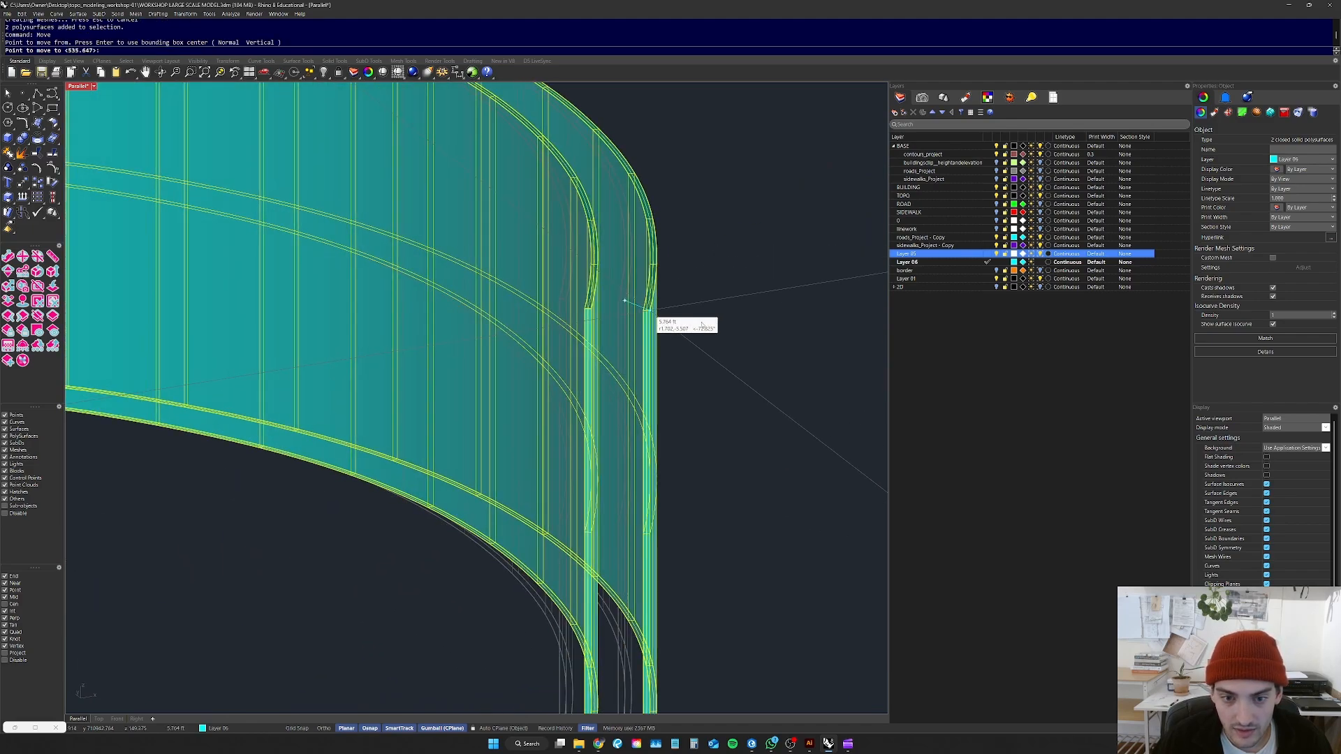
{"action": "scroll", "coordinate": [761, 342], "scroll_direction": "down", "scroll_amount": 10}
{"action": "scroll", "coordinate": [559, 384], "scroll_direction": "up", "scroll_amount": 12}
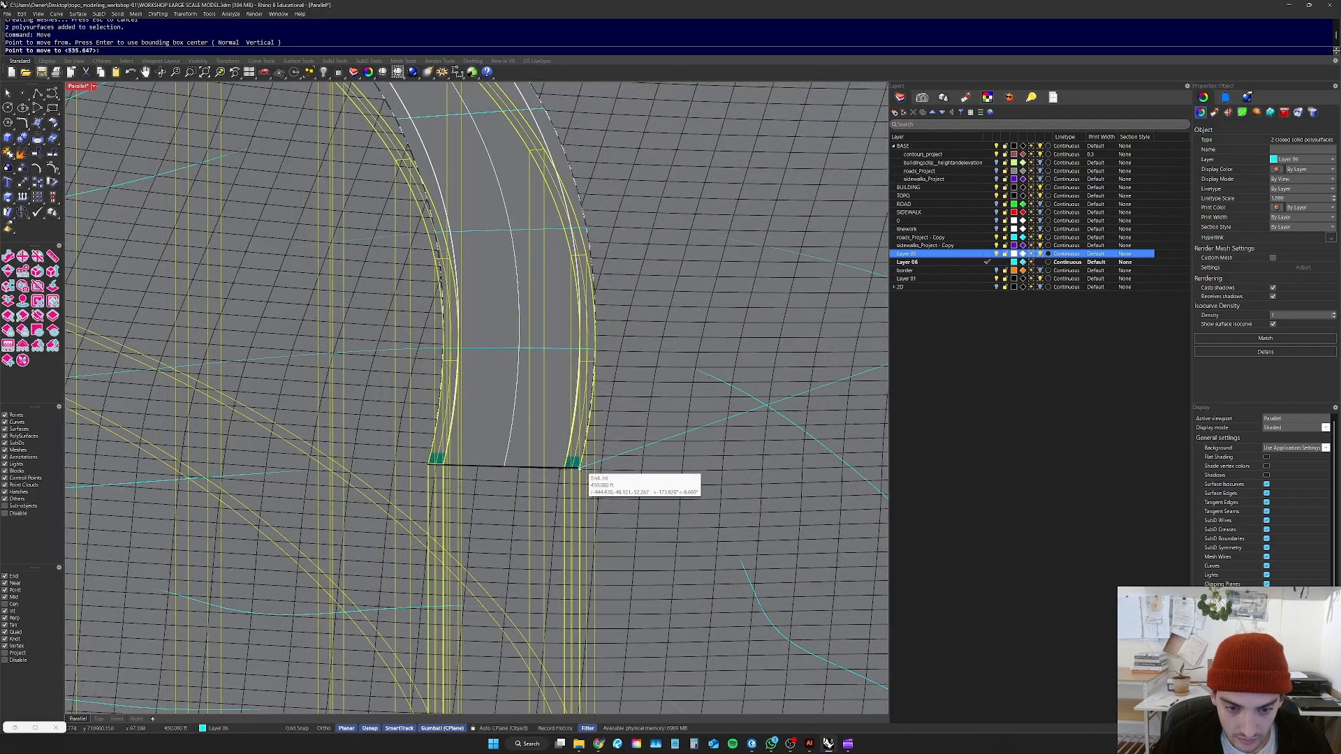
{"action": "scroll", "coordinate": [577, 466], "scroll_direction": "up", "scroll_amount": 5}
{"action": "left_click", "coordinate": [572, 476]}
Step: Raise both solid walls vertically so they cut through the terrain surface and extend above it
{"action": "scroll", "coordinate": [572, 477], "scroll_direction": "down", "scroll_amount": 10}
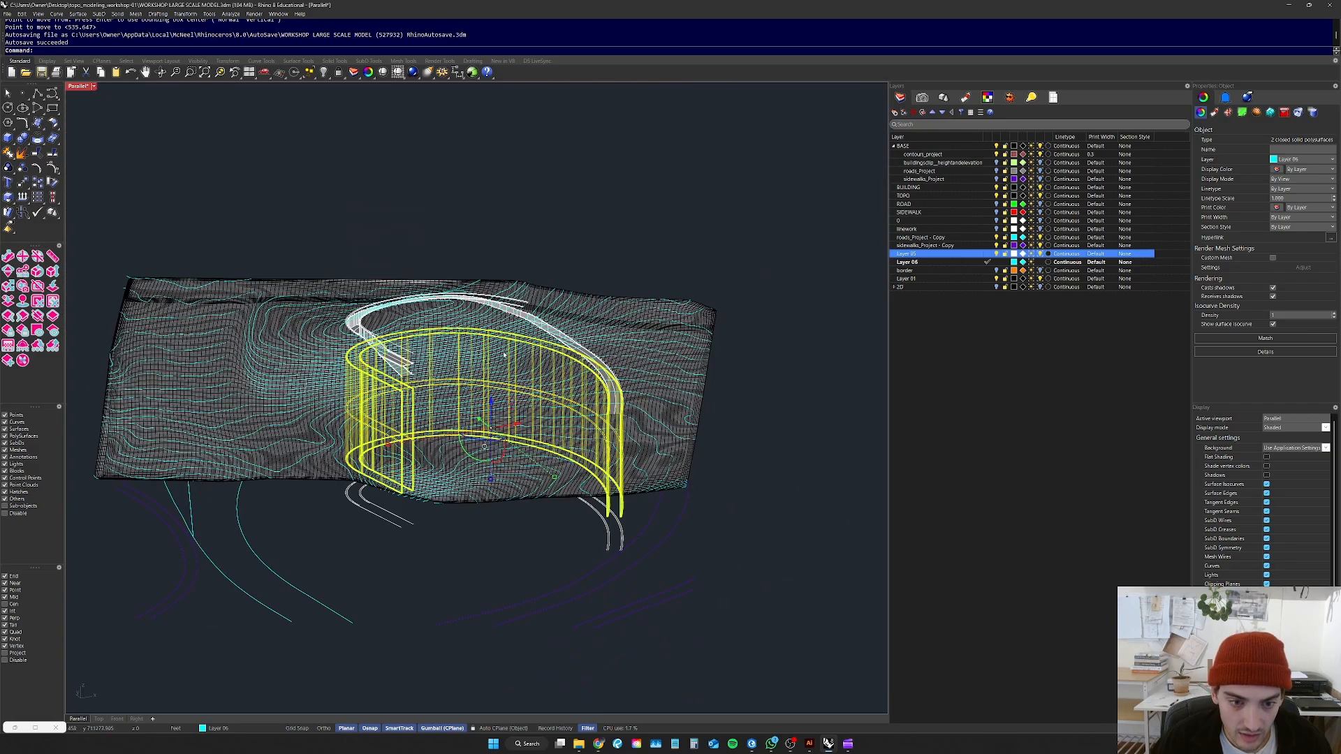
{"action": "right_click_drag", "start_coordinate": [520, 367], "coordinate": [507, 343]}
{"action": "left_click_drag", "start_coordinate": [493, 379], "coordinate": [494, 299]}
{"action": "left_click", "coordinate": [637, 203]}
Step: Select and zoom to the inner solid wall, then examine how both walls intersect the terrain
{"action": "scroll", "coordinate": [584, 249], "scroll_direction": "up", "scroll_amount": 8}
{"action": "left_click", "coordinate": [556, 308]}
{"action": "type", "text": "zs"}
{"action": "key", "text": "Return"}
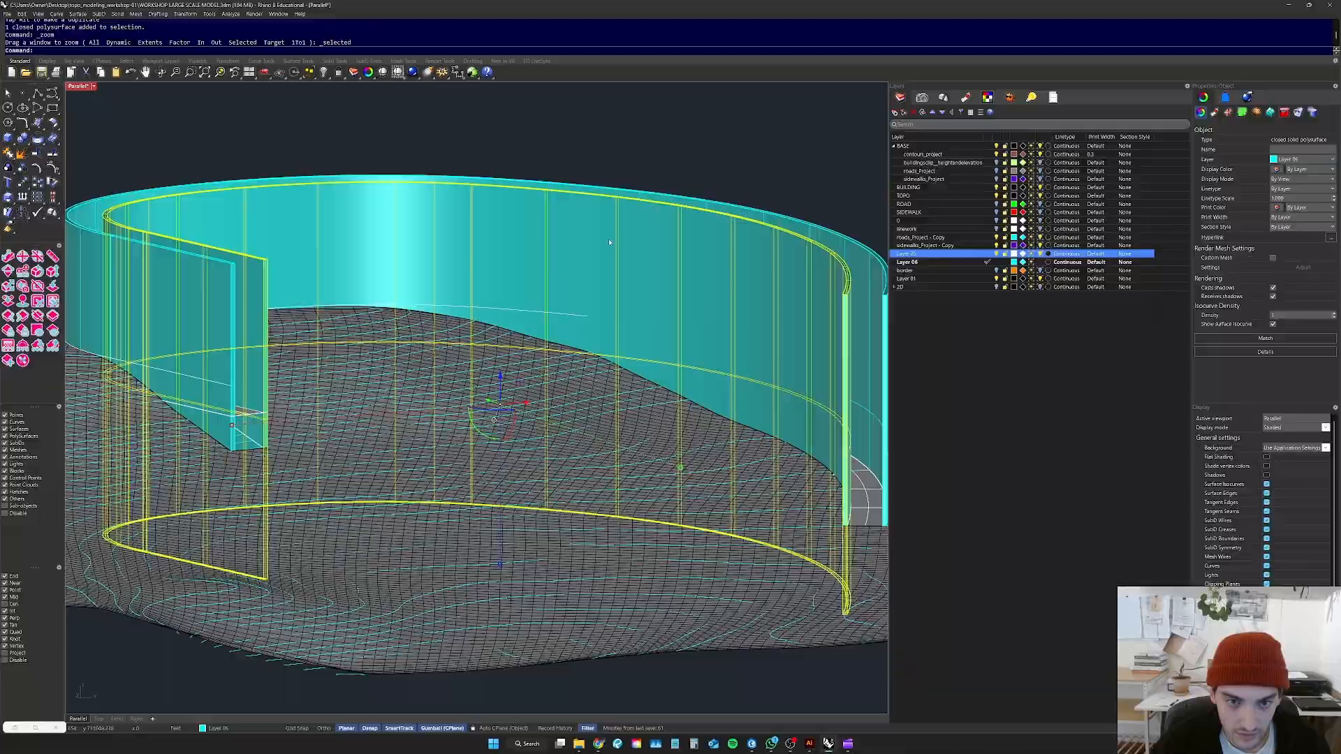
{"action": "left_click", "coordinate": [609, 241]}
{"action": "left_click", "coordinate": [610, 185]}
{"action": "scroll", "coordinate": [510, 244], "scroll_direction": "down", "scroll_amount": 6}
{"action": "right_click_drag", "start_coordinate": [510, 244], "coordinate": [329, 248]}
{"action": "right_click_drag", "start_coordinate": [461, 247], "coordinate": [559, 349]}
{"action": "scroll", "coordinate": [570, 366], "scroll_direction": "down", "scroll_amount": 6}
{"action": "scroll", "coordinate": [489, 345], "scroll_direction": "up", "scroll_amount": 15}
{"action": "scroll", "coordinate": [489, 345], "scroll_direction": "down", "scroll_amount": 15}
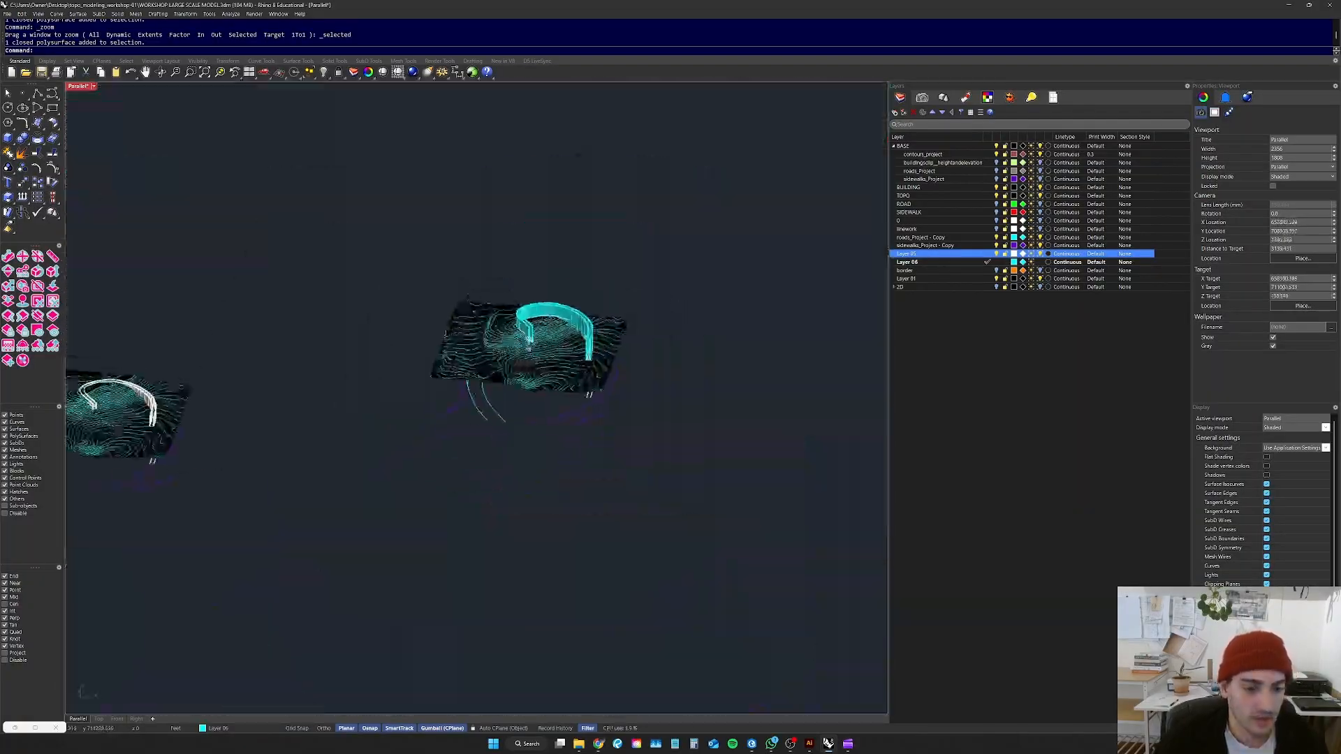
Step: Try to copy the original terrain polysurface onto the model with the solid walls, aligning it at the curved strip's far end
{"action": "right_click_drag", "start_coordinate": [204, 360], "coordinate": [241, 419]}
{"action": "scroll", "coordinate": [325, 384], "scroll_direction": "down", "scroll_amount": 6}
{"action": "scroll", "coordinate": [325, 383], "scroll_direction": "up", "scroll_amount": 6}
{"action": "scroll", "coordinate": [314, 400], "scroll_direction": "up", "scroll_amount": 5}
{"action": "left_click", "coordinate": [303, 415]}
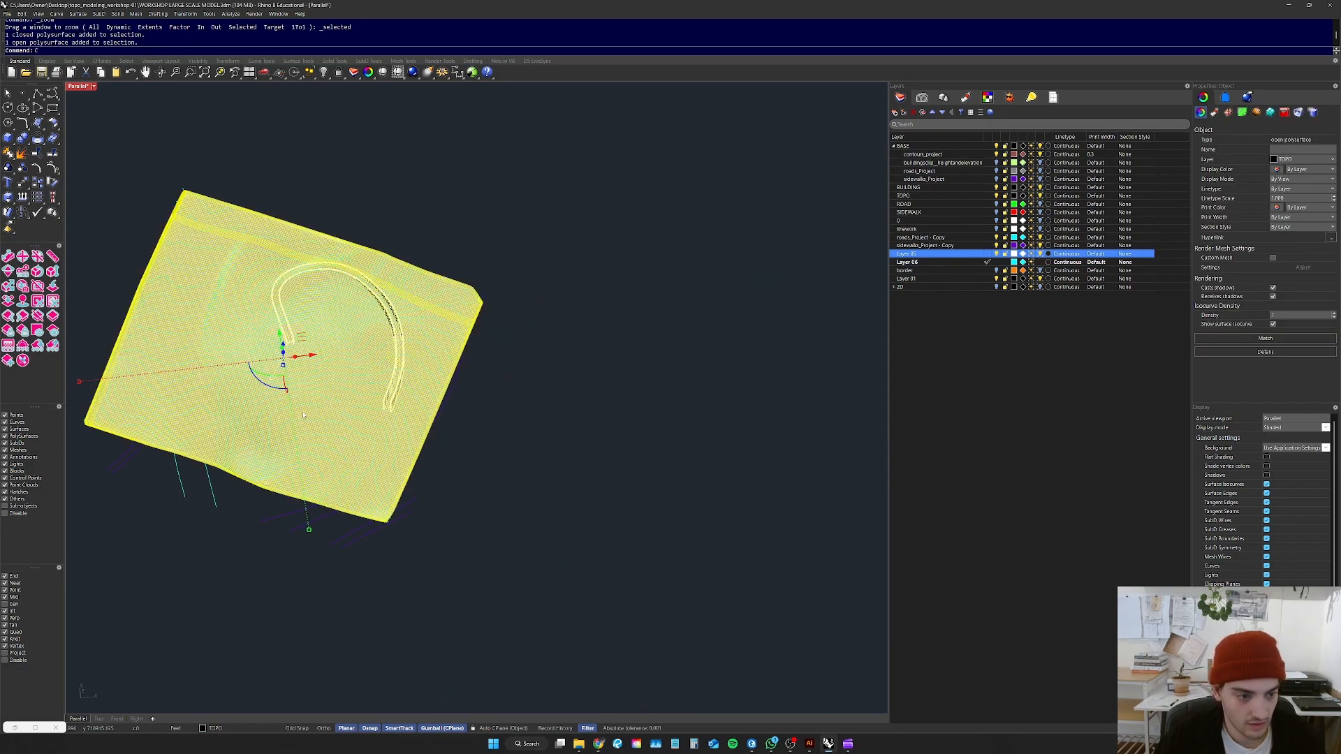
{"action": "key", "text": "Return"}
{"action": "scroll", "coordinate": [364, 347], "scroll_direction": "up", "scroll_amount": 10}
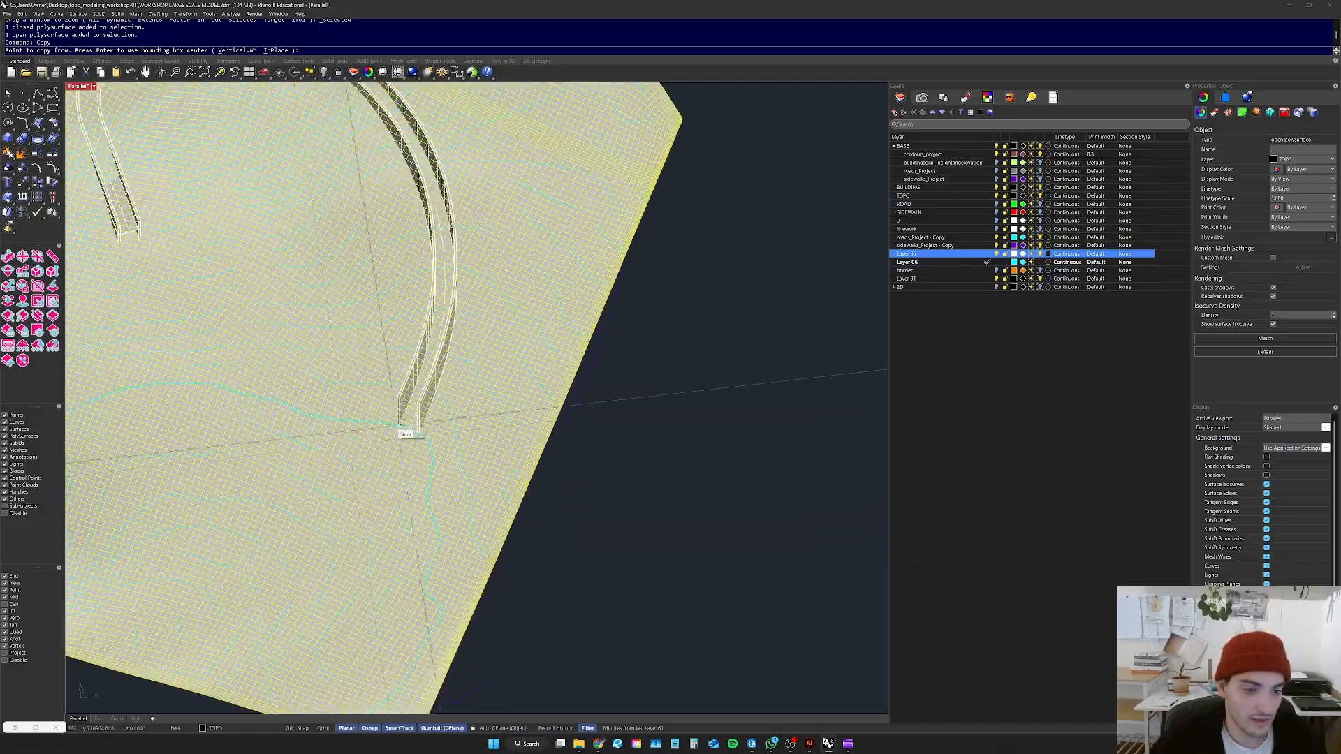
{"action": "left_click", "coordinate": [449, 378]}
{"action": "scroll", "coordinate": [449, 381], "scroll_direction": "down", "scroll_amount": 10}
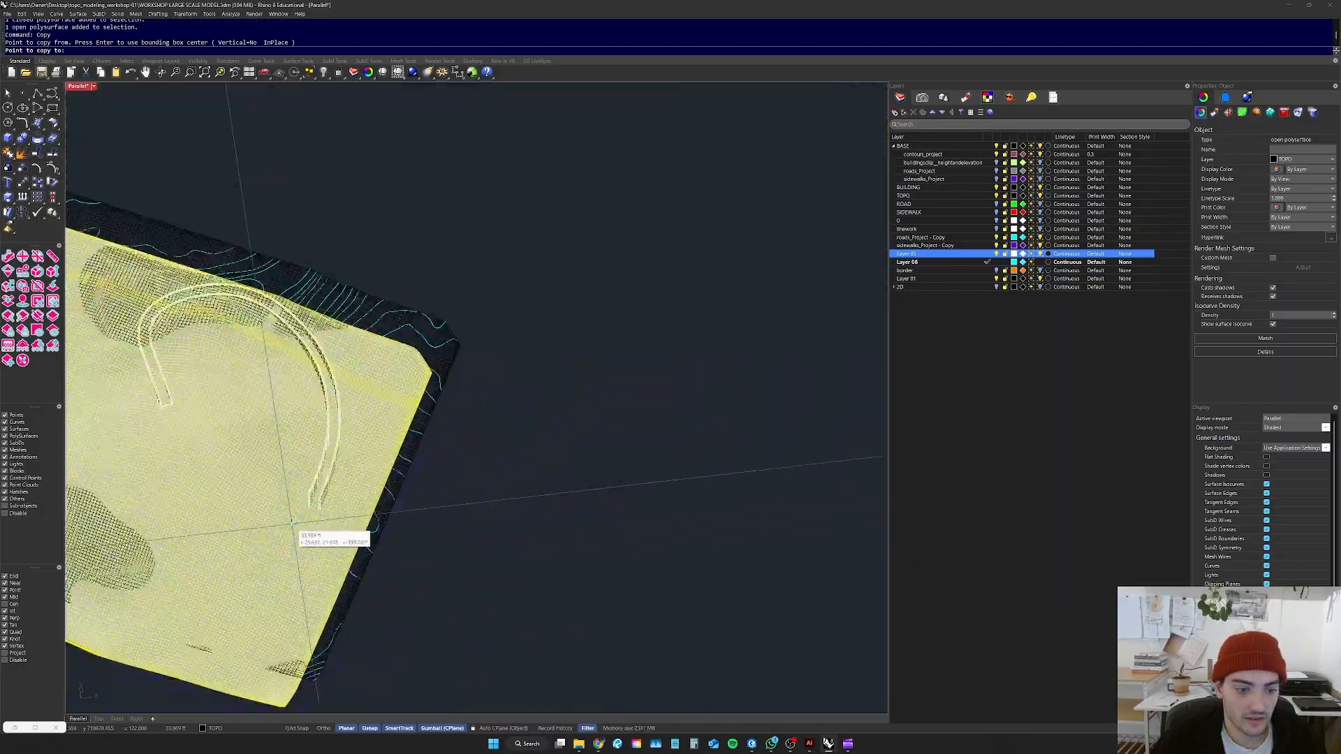
{"action": "scroll", "coordinate": [570, 497], "scroll_direction": "up", "scroll_amount": 10}
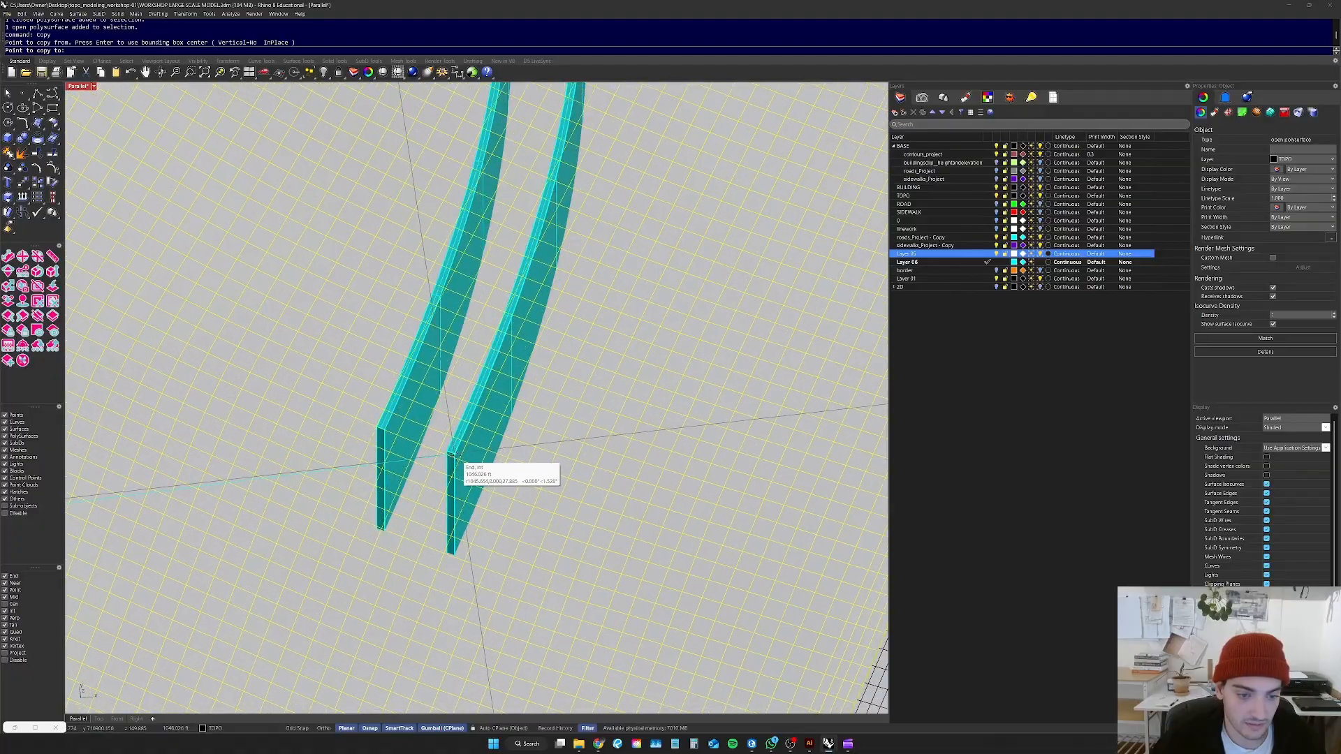
{"action": "left_click", "coordinate": [449, 458]}
{"action": "scroll", "coordinate": [698, 475], "scroll_direction": "down", "scroll_amount": 10}
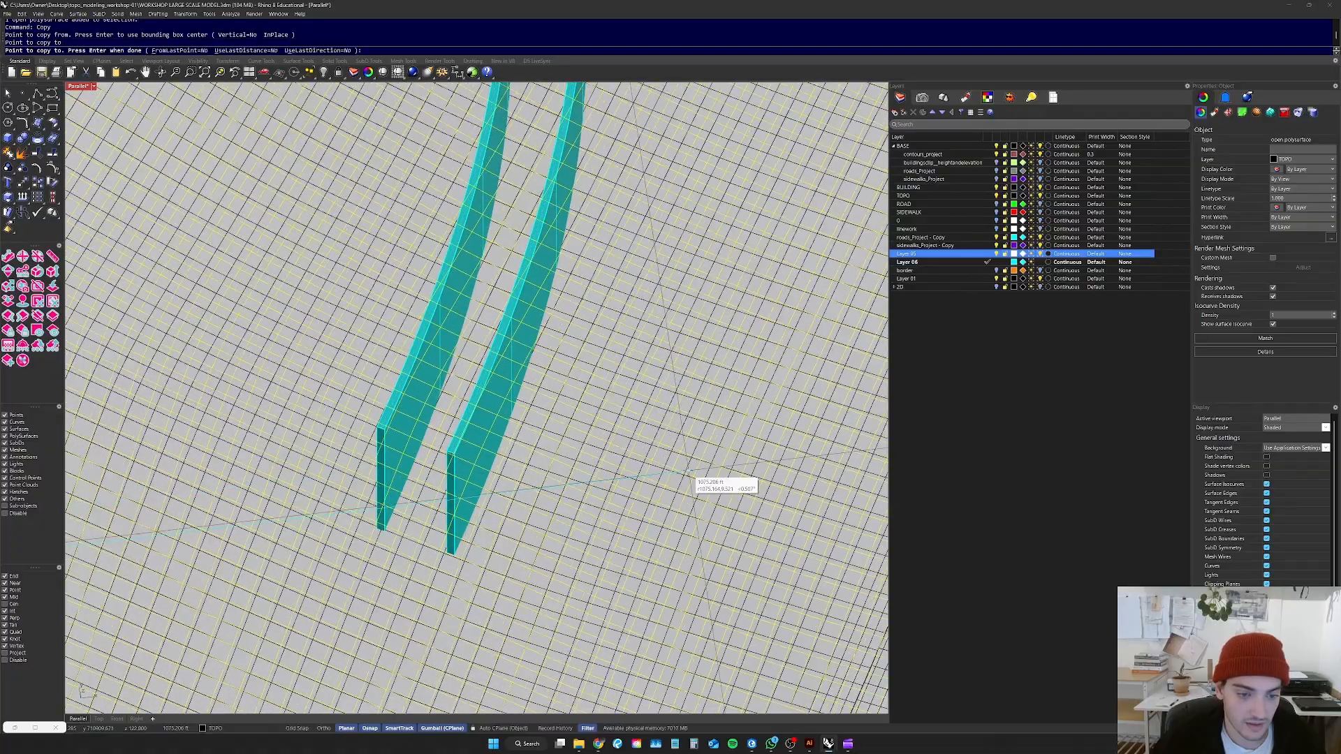
{"action": "key", "text": "Return"}
Step: Undo the last terrain copy after checking its fit against the walls
{"action": "right_click_drag", "start_coordinate": [675, 405], "coordinate": [620, 388]}
{"action": "scroll", "coordinate": [647, 381], "scroll_direction": "up", "scroll_amount": 5}
{"action": "key", "text": "ctrl+z"}
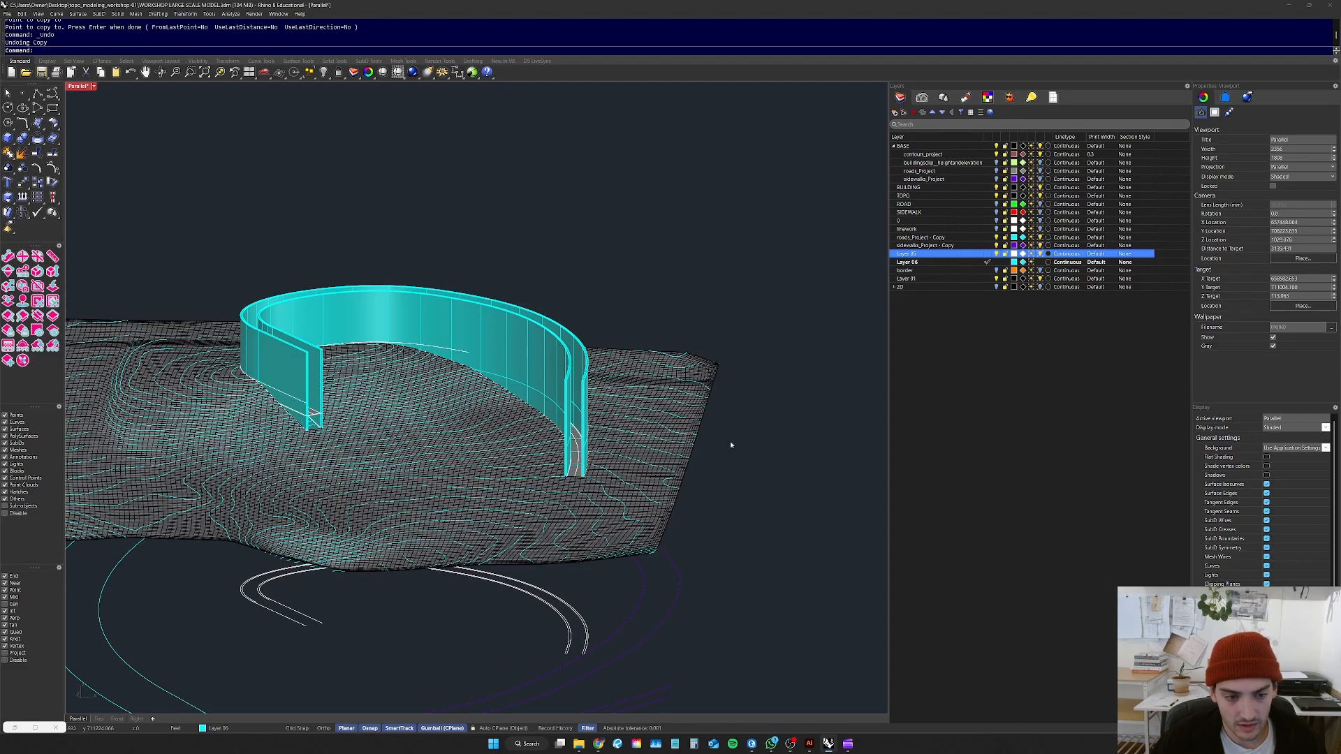
Step: Copy the original terrain polysurface onto the solid-wall model, using the midpoint of the curved strip's short end edge as base and target point
{"action": "scroll", "coordinate": [731, 445], "scroll_direction": "down", "scroll_amount": 5}
{"action": "right_click_drag", "start_coordinate": [211, 501], "coordinate": [421, 487], "text": "shift"}
{"action": "scroll", "coordinate": [421, 488], "scroll_direction": "up", "scroll_amount": 18}
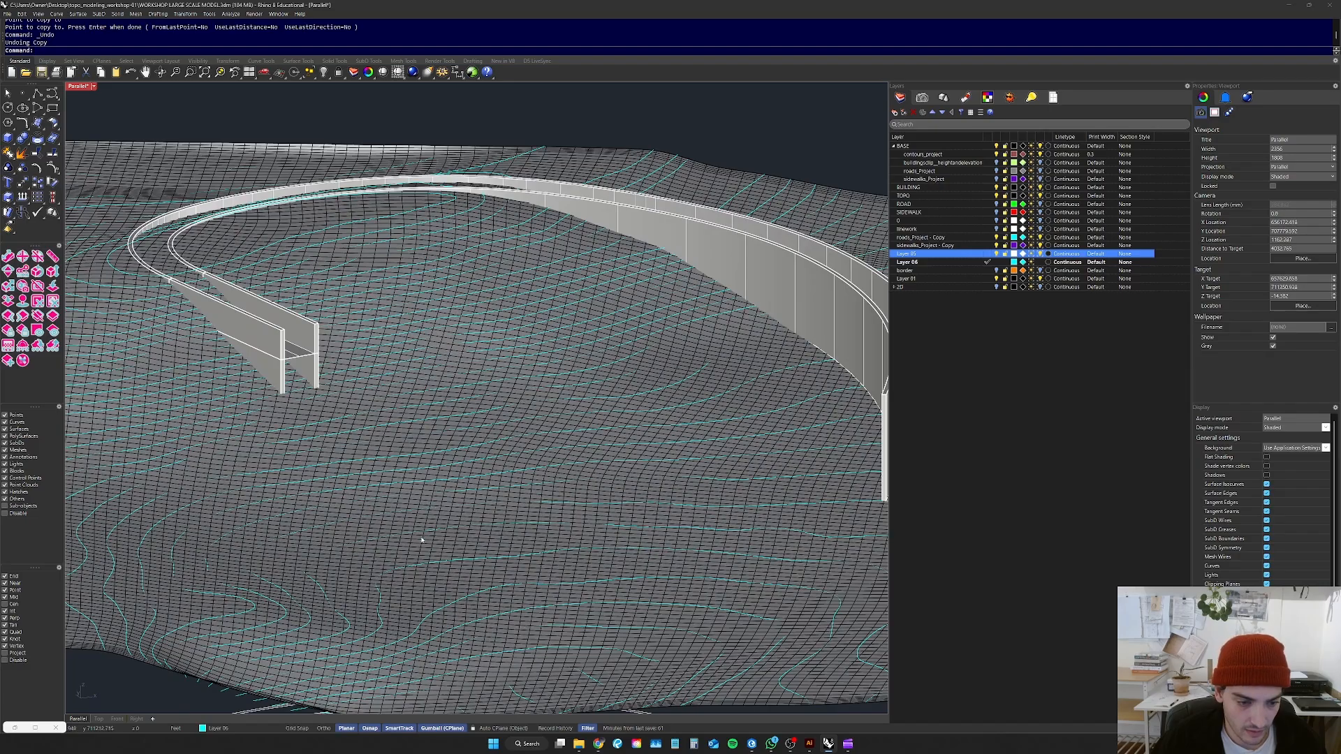
{"action": "left_click", "coordinate": [422, 545]}
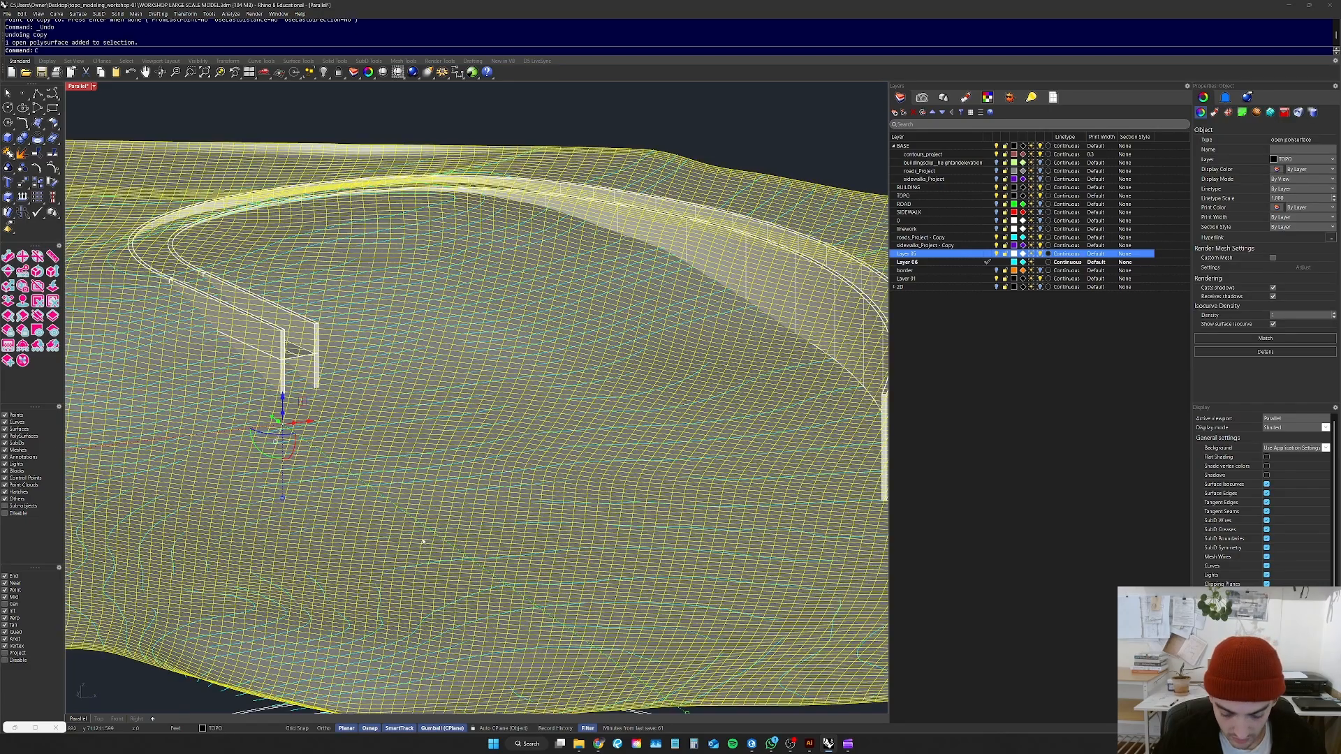
{"action": "scroll", "coordinate": [311, 378], "scroll_direction": "up", "scroll_amount": 6}
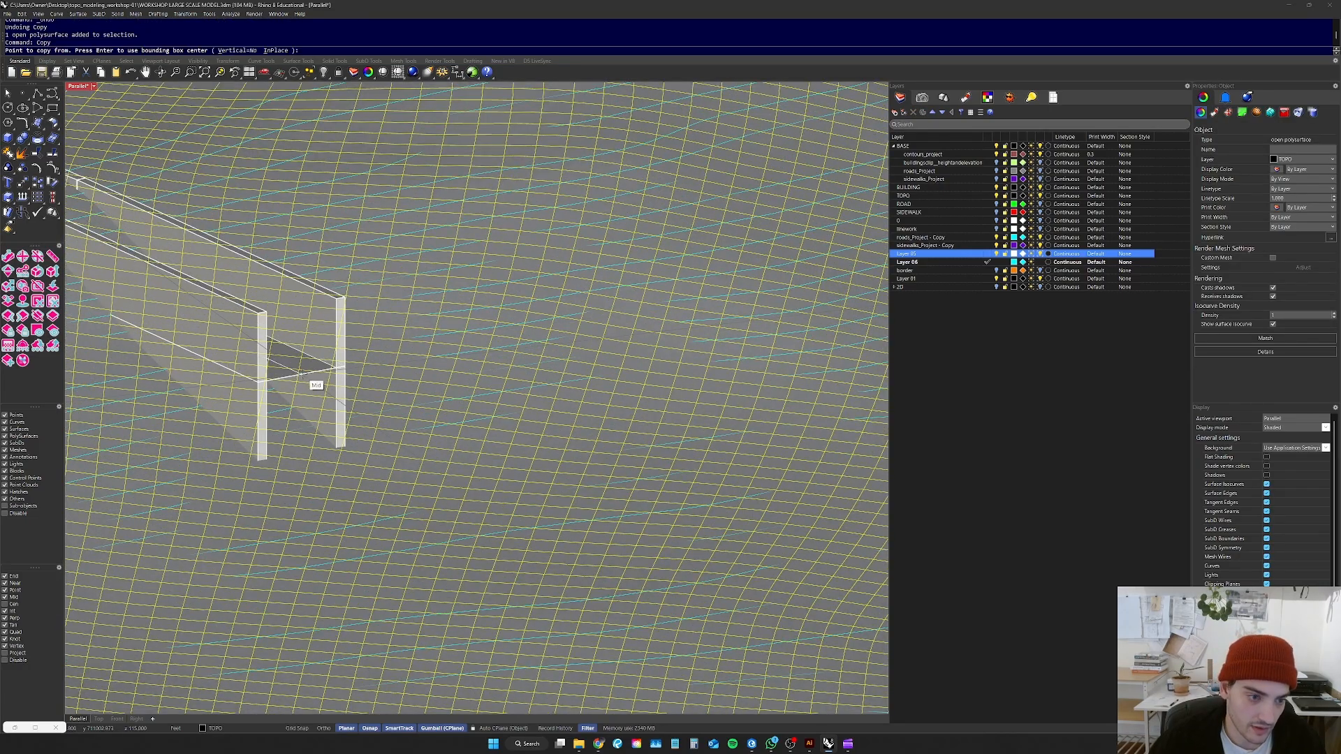
{"action": "left_click", "coordinate": [307, 381]}
{"action": "scroll", "coordinate": [308, 380], "scroll_direction": "down", "scroll_amount": 12}
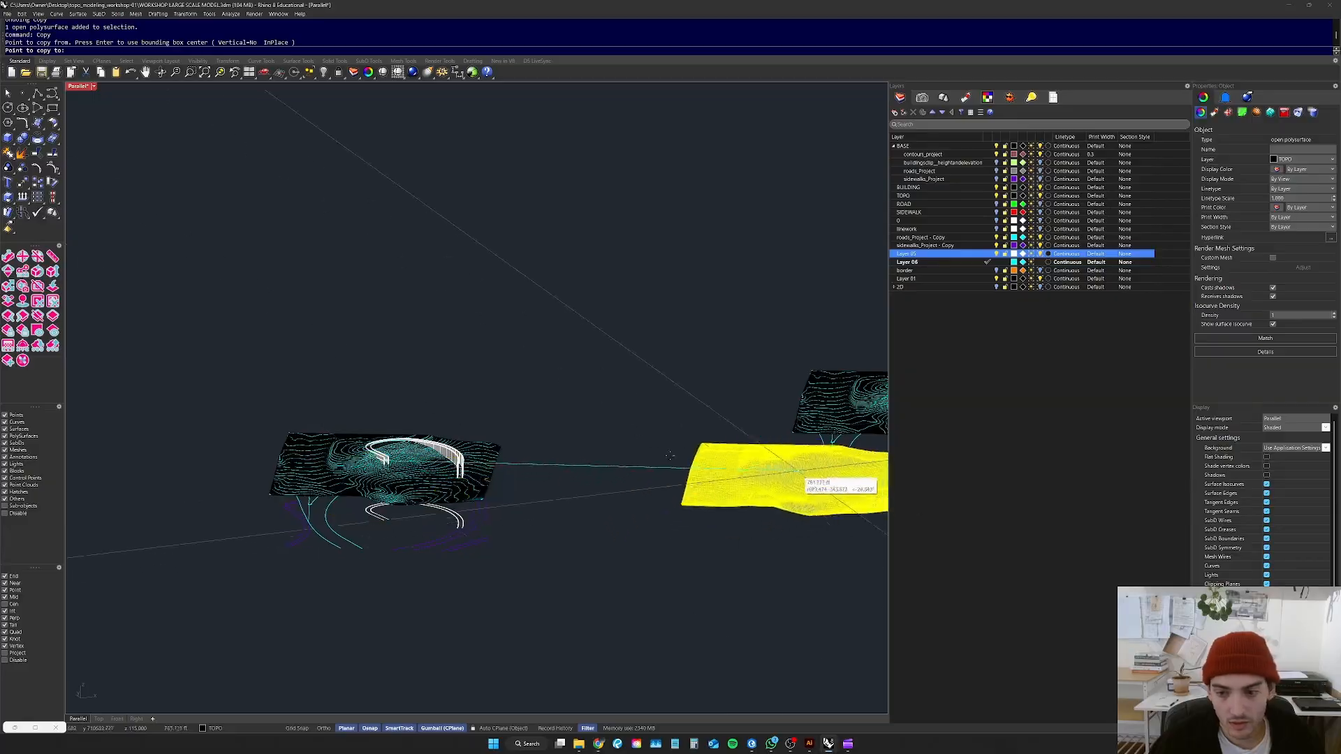
{"action": "scroll", "coordinate": [604, 447], "scroll_direction": "up", "scroll_amount": 15}
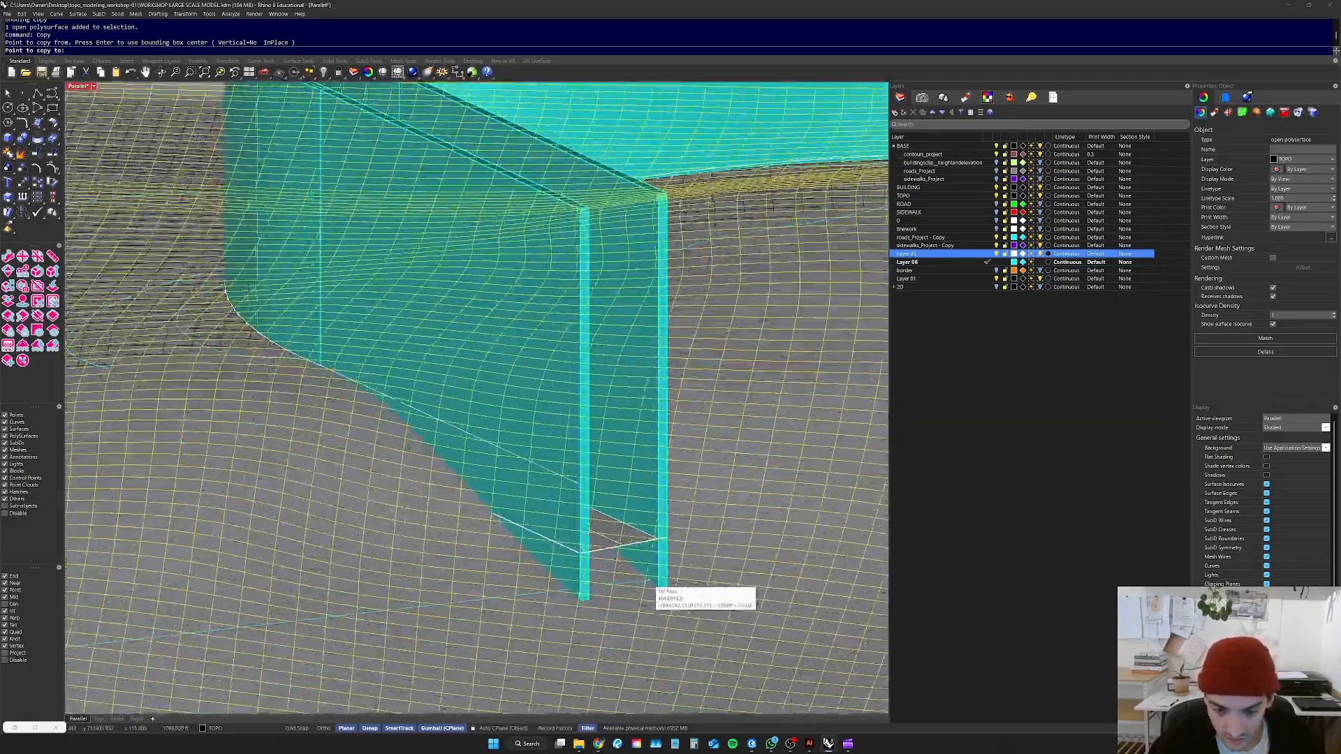
{"action": "scroll", "coordinate": [655, 587], "scroll_direction": "down", "scroll_amount": 4}
{"action": "left_click", "coordinate": [620, 546]}
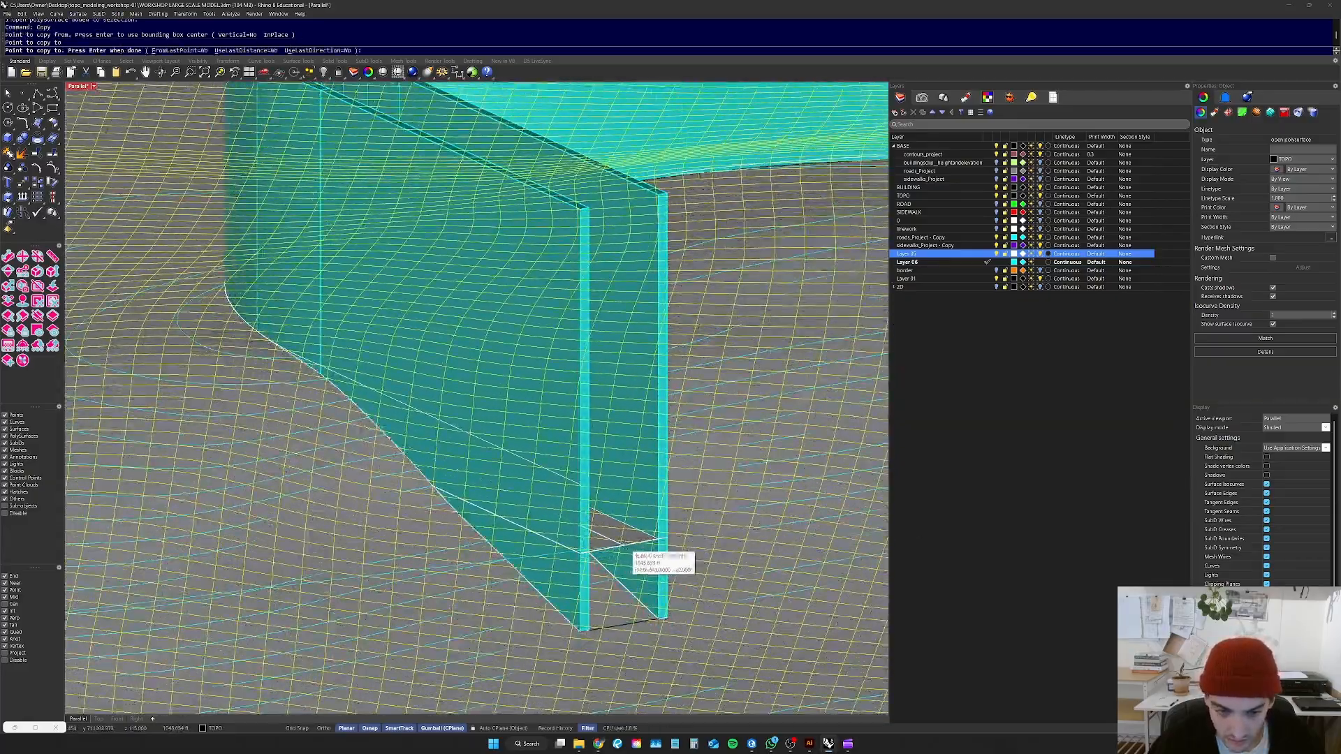
{"action": "scroll", "coordinate": [541, 458], "scroll_direction": "down", "scroll_amount": 5}
{"action": "key", "text": "Escape"}
Step: Trim away the portions of both solid walls above the terrain, using the terrain polysurface as the cutting object
{"action": "scroll", "coordinate": [451, 483], "scroll_direction": "down", "scroll_amount": 12}
{"action": "right_click_drag", "start_coordinate": [450, 483], "coordinate": [559, 494]}
{"action": "scroll", "coordinate": [482, 461], "scroll_direction": "up", "scroll_amount": 10}
{"action": "left_click", "coordinate": [482, 461]}
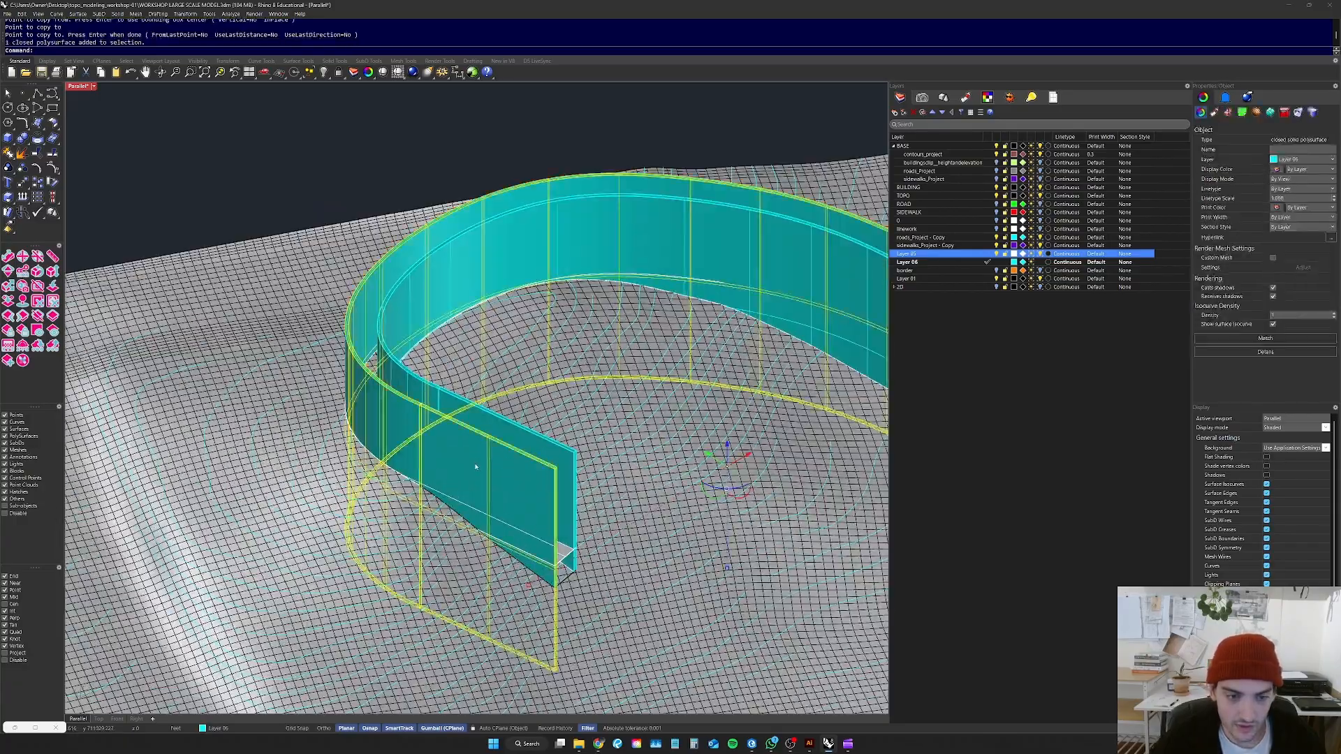
{"action": "scroll", "coordinate": [481, 461], "scroll_direction": "down", "scroll_amount": 8}
{"action": "left_click", "coordinate": [609, 322]}
{"action": "type", "text": "Trim"}
{"action": "key", "text": "Return"}
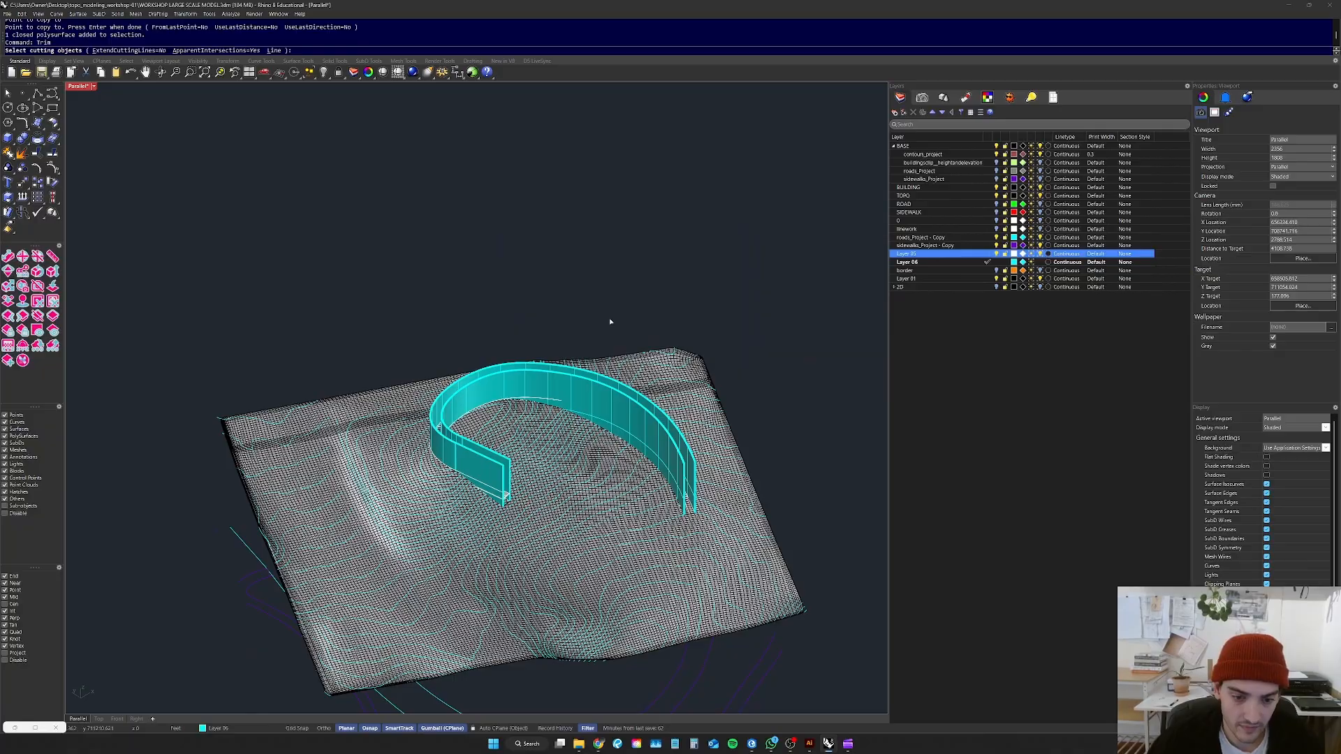
{"action": "scroll", "coordinate": [610, 323], "scroll_direction": "up", "scroll_amount": 8}
{"action": "left_click", "coordinate": [632, 473]}
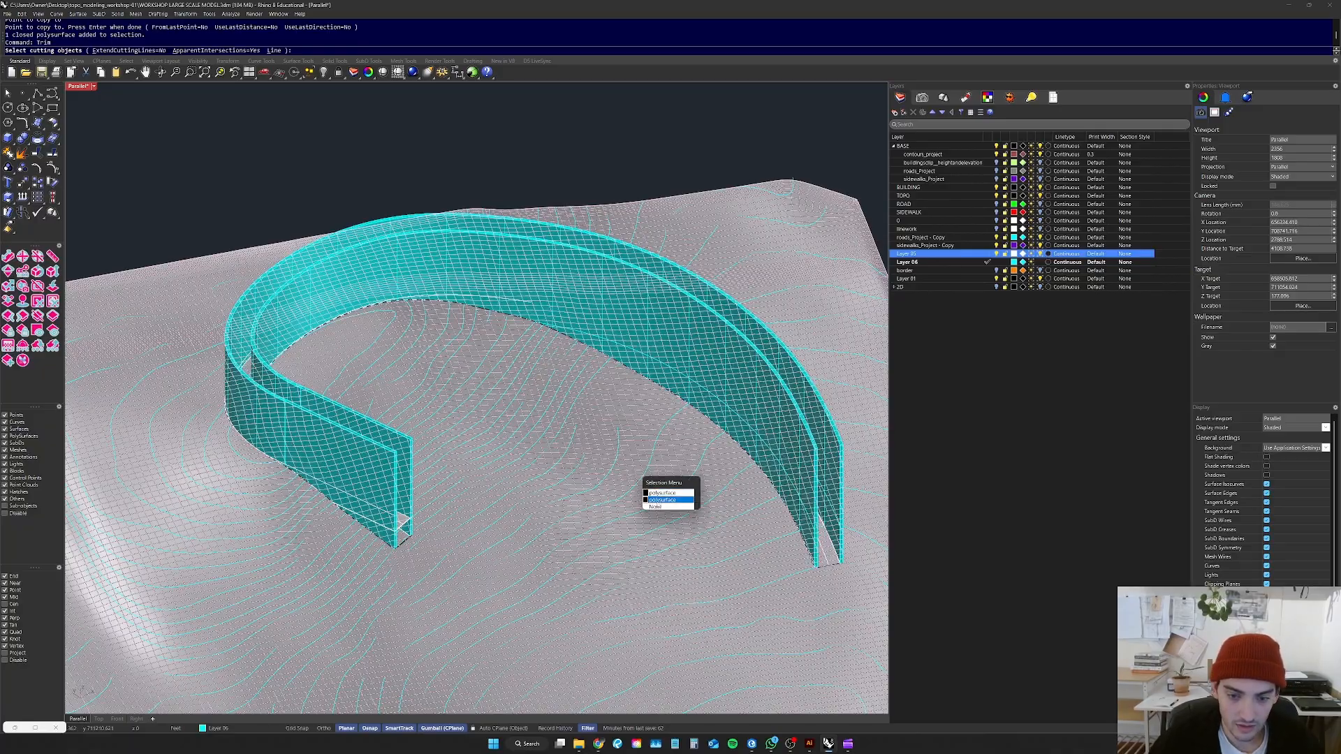
{"action": "left_click", "coordinate": [655, 502]}
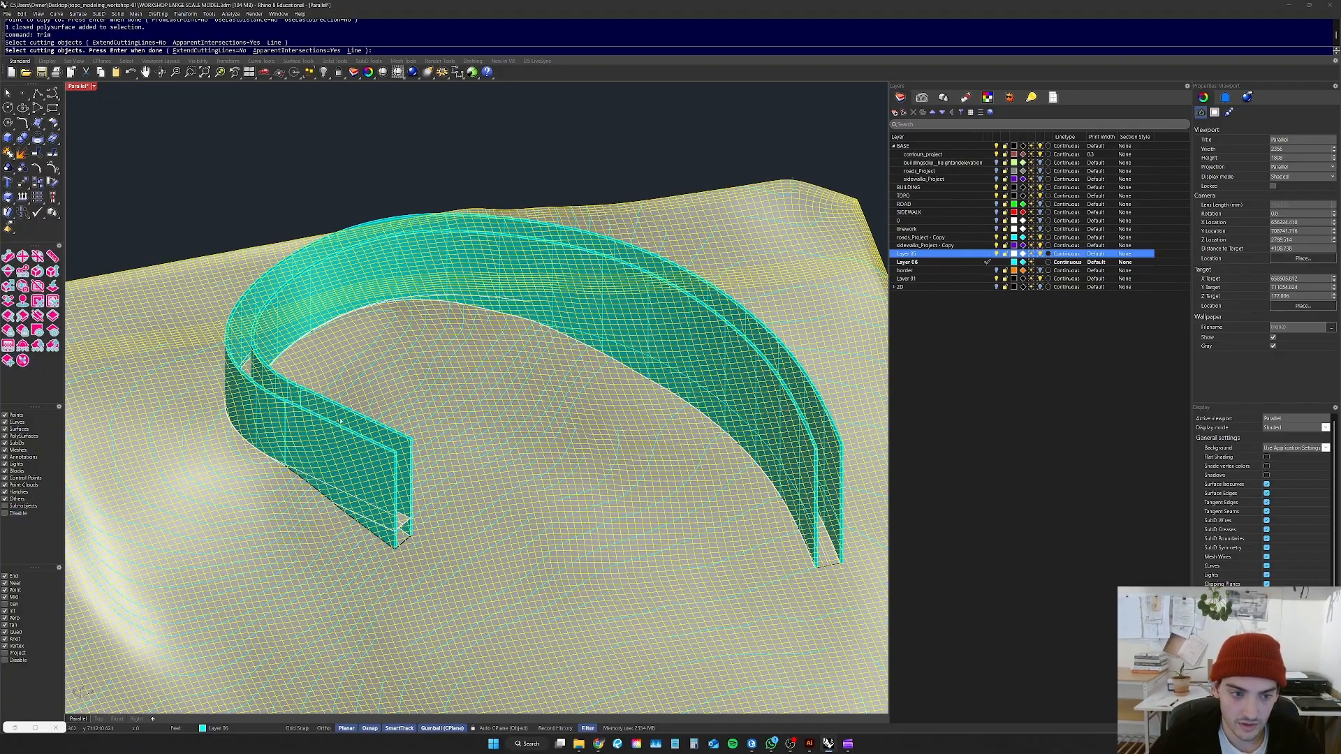
{"action": "scroll", "coordinate": [342, 429], "scroll_direction": "down", "scroll_amount": 6}
{"action": "right_click_drag", "start_coordinate": [342, 429], "coordinate": [493, 345]}
{"action": "key", "text": "Return"}
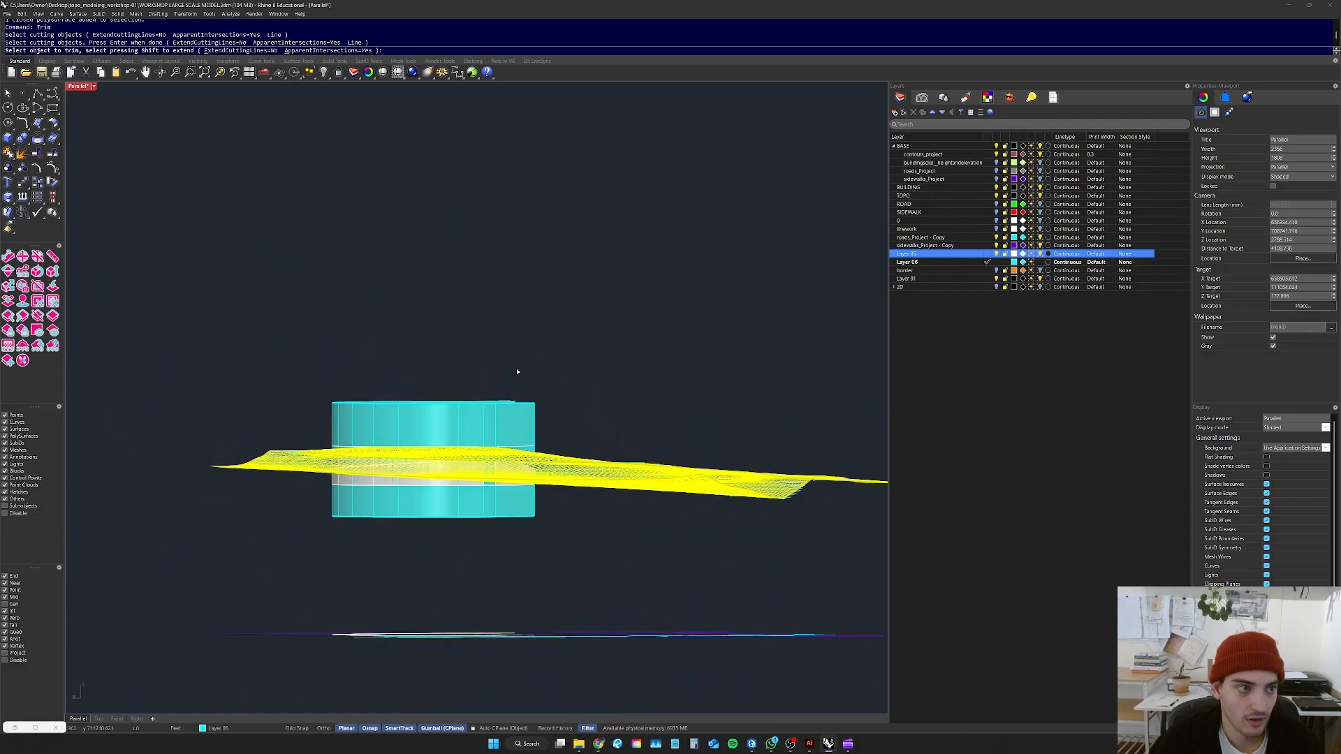
{"action": "scroll", "coordinate": [528, 400], "scroll_direction": "up", "scroll_amount": 6}
{"action": "left_click", "coordinate": [529, 440]}
{"action": "left_click", "coordinate": [511, 448]}
{"action": "right_click_drag", "start_coordinate": [533, 384], "coordinate": [443, 435]}
{"action": "key", "text": "Return"}
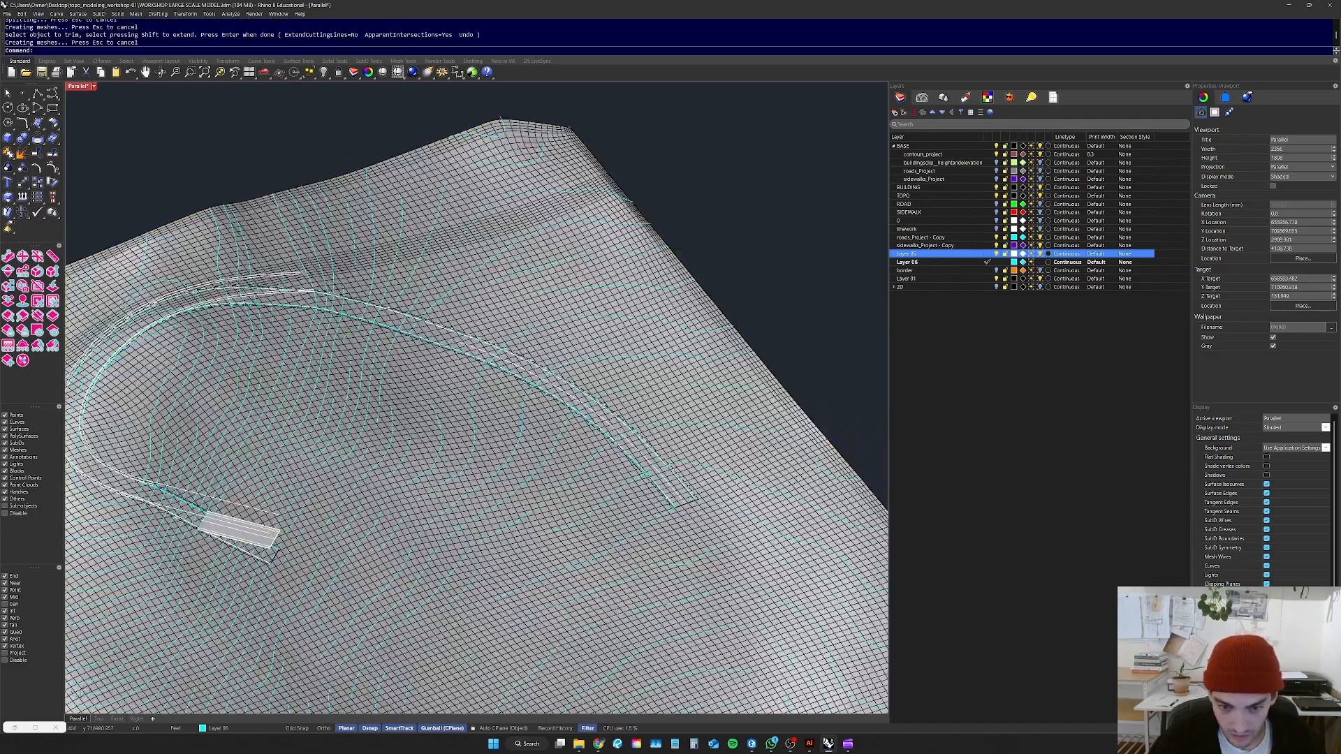
Step: Delete the overlapping terrain polysurface that covers the trimmed walls
{"action": "scroll", "coordinate": [515, 538], "scroll_direction": "up", "scroll_amount": 10}
{"action": "scroll", "coordinate": [497, 526], "scroll_direction": "down", "scroll_amount": 6}
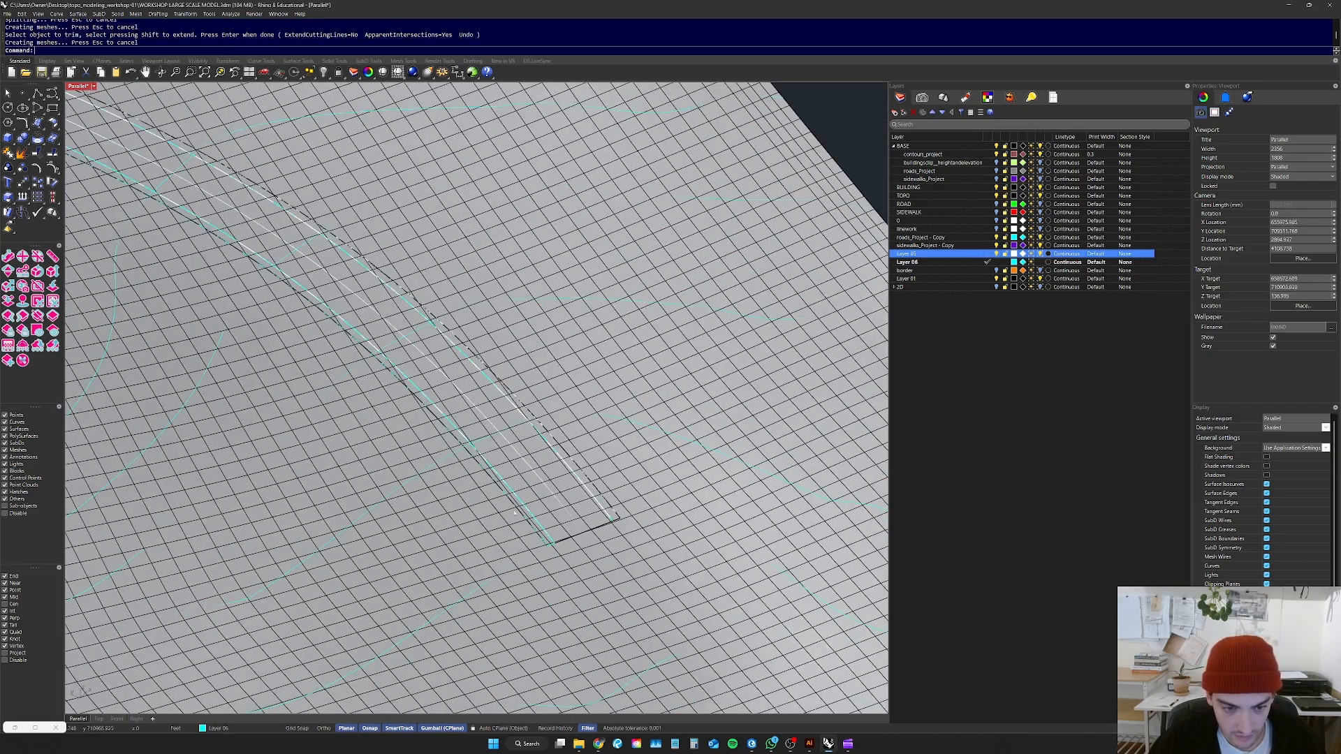
{"action": "left_click", "coordinate": [418, 530]}
{"action": "scroll", "coordinate": [441, 545], "scroll_direction": "down", "scroll_amount": 6}
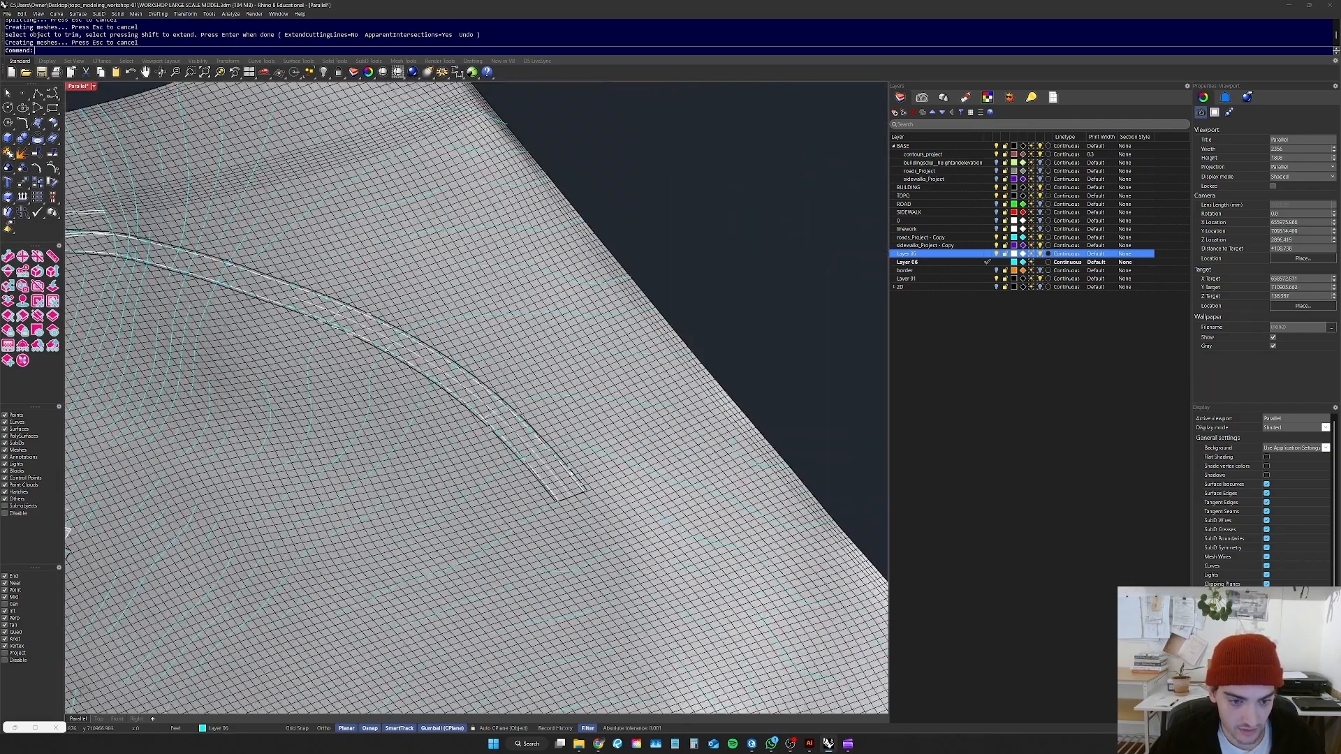
{"action": "left_click", "coordinate": [420, 474]}
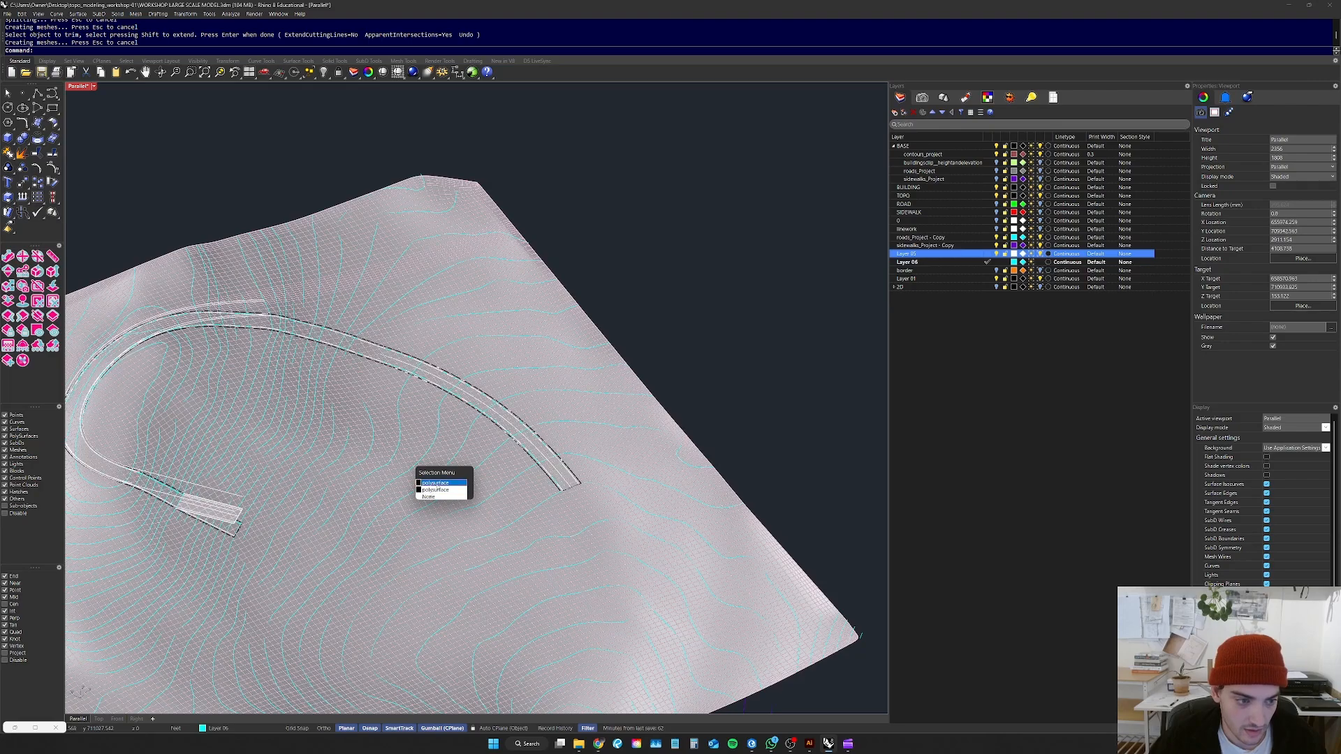
{"action": "left_click", "coordinate": [435, 482]}
{"action": "key", "text": "Delete"}
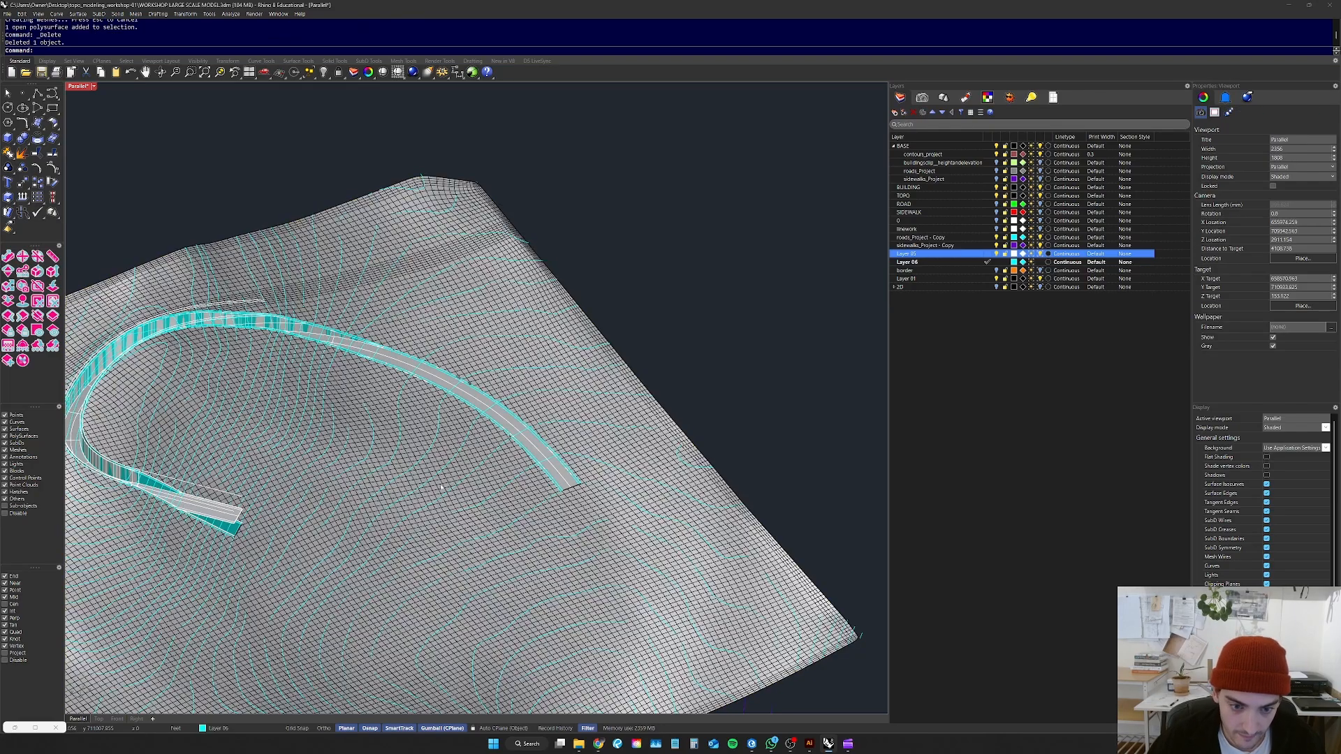
Step: Select and zoom to the inner wall polysurface on Layer 05, then examine how the walls meet the strip and terrain
{"action": "scroll", "coordinate": [489, 509], "scroll_direction": "up", "scroll_amount": 6}
{"action": "left_click", "coordinate": [522, 510]}
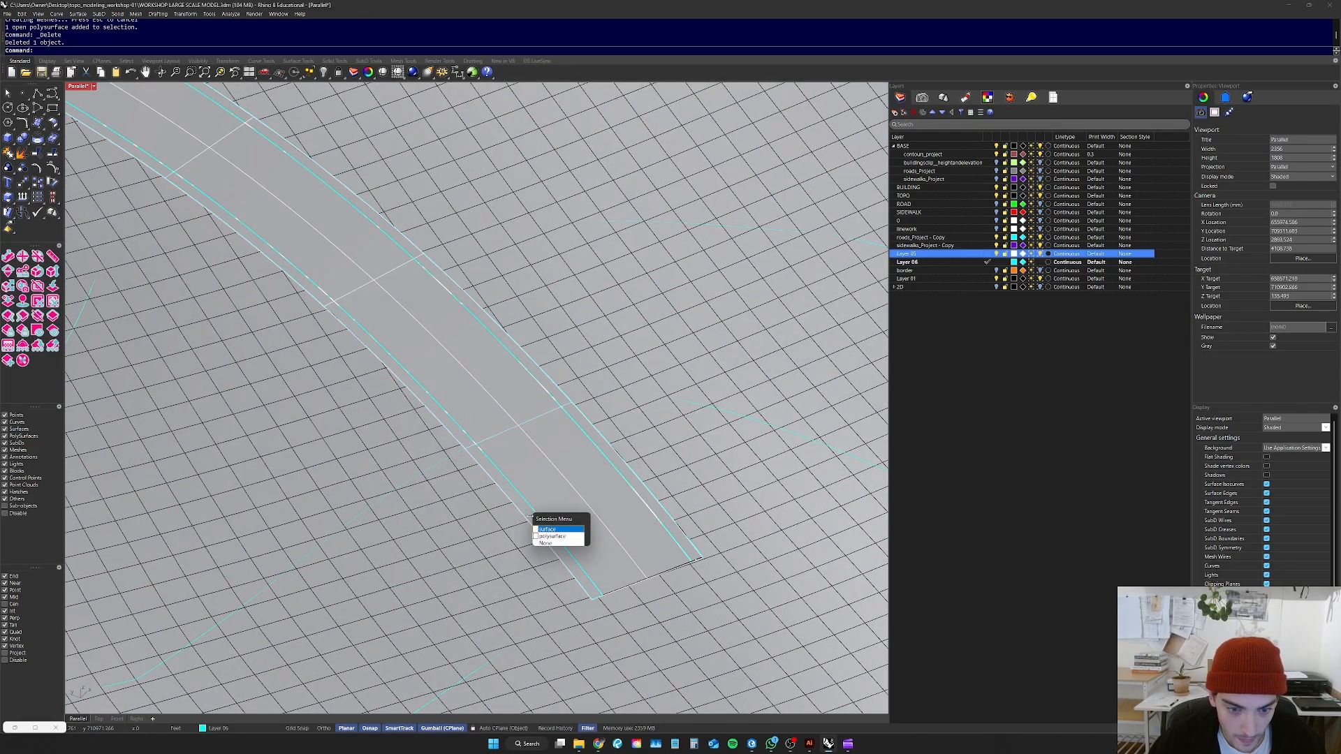
{"action": "left_click", "coordinate": [552, 532]}
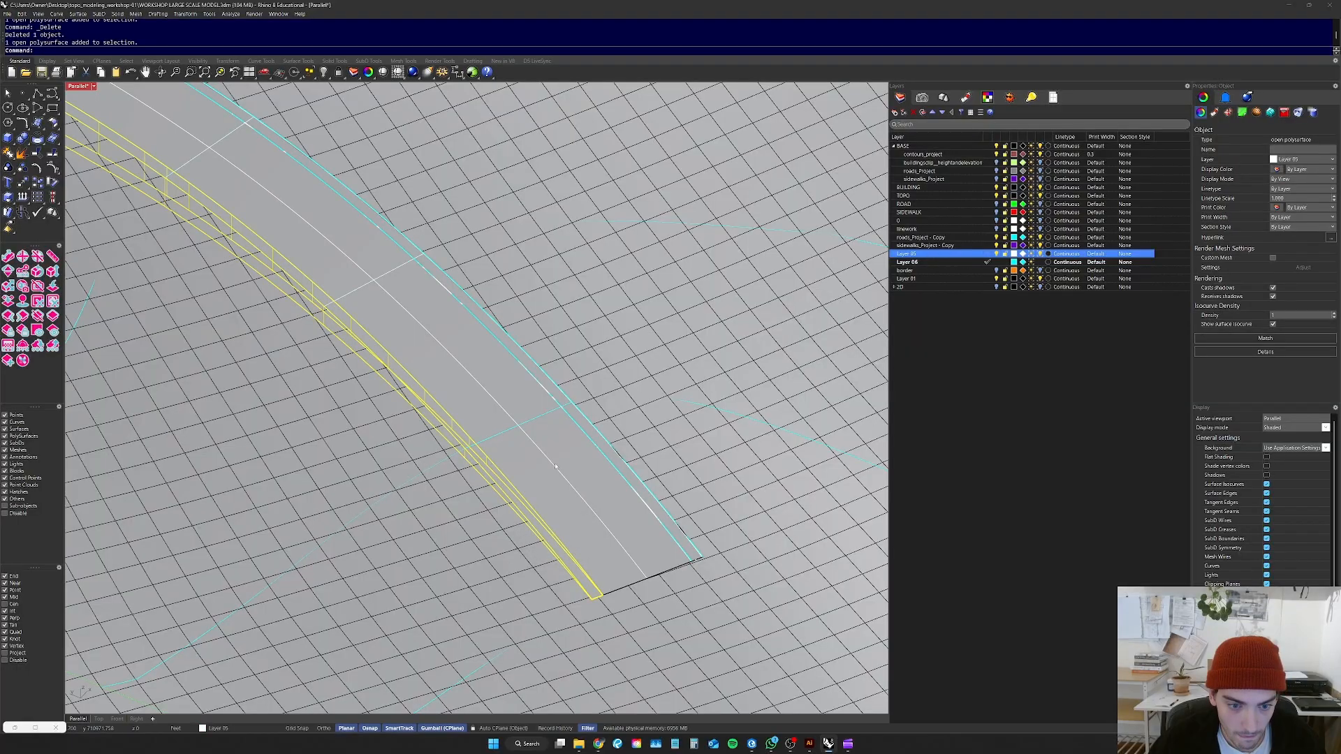
{"action": "type", "text": "zs"}
{"action": "key", "text": "Return"}
{"action": "right_click_drag", "start_coordinate": [513, 479], "coordinate": [335, 454]}
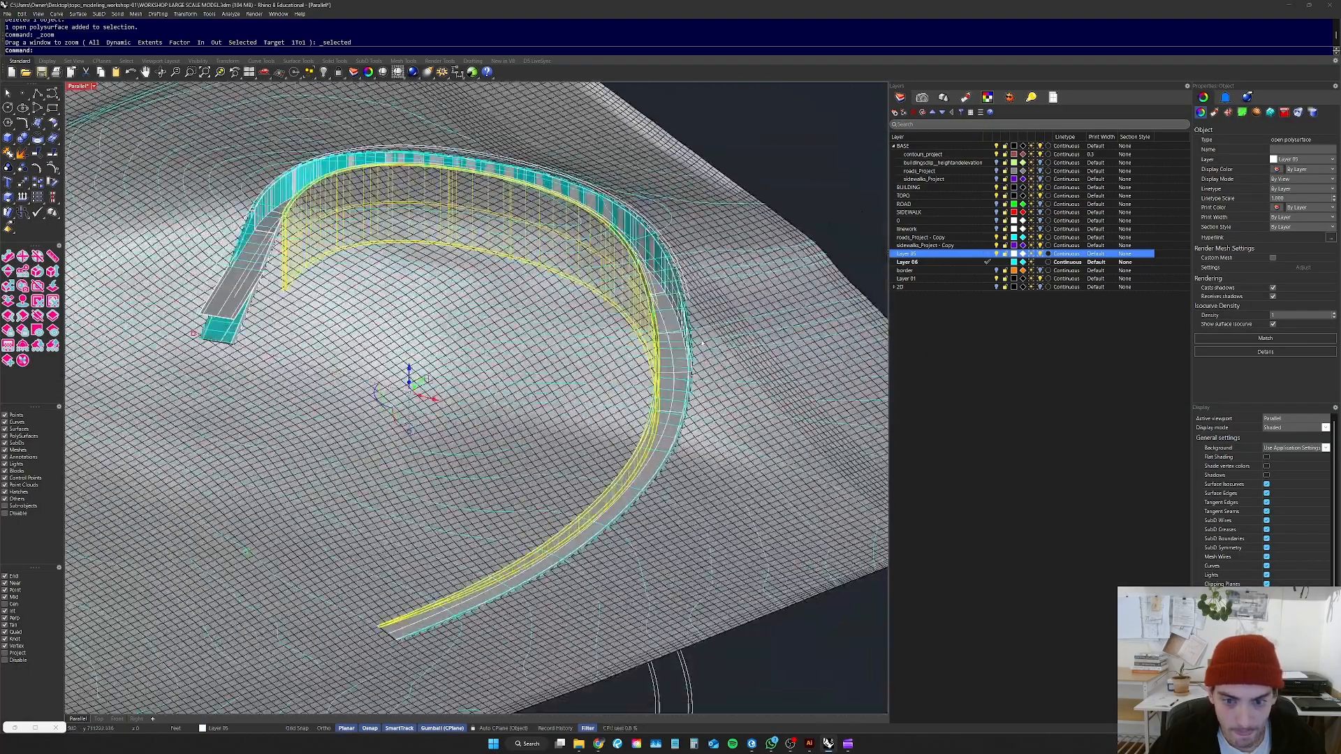
{"action": "scroll", "coordinate": [662, 431], "scroll_direction": "up", "scroll_amount": 8}
{"action": "key", "text": "Escape"}
{"action": "scroll", "coordinate": [663, 432], "scroll_direction": "down", "scroll_amount": 3}
{"action": "scroll", "coordinate": [662, 426], "scroll_direction": "up", "scroll_amount": 4}
{"action": "scroll", "coordinate": [662, 418], "scroll_direction": "down", "scroll_amount": 1}
{"action": "left_click", "coordinate": [663, 419]}
{"action": "scroll", "coordinate": [662, 419], "scroll_direction": "down", "scroll_amount": 8}
{"action": "right_click_drag", "start_coordinate": [662, 419], "coordinate": [736, 396]}
{"action": "scroll", "coordinate": [736, 396], "scroll_direction": "down", "scroll_amount": 9}
{"action": "scroll", "coordinate": [513, 438], "scroll_direction": "up", "scroll_amount": 9}
{"action": "right_click_drag", "start_coordinate": [461, 433], "coordinate": [493, 460]}
{"action": "scroll", "coordinate": [238, 227], "scroll_direction": "up", "scroll_amount": 6}
Step: Select the trimmed outer wall polysurface on Layer 06, raise it vertically clear of the terrain and zoom to it
{"action": "left_click", "coordinate": [304, 266]}
{"action": "left_click", "coordinate": [273, 251]}
{"action": "left_click", "coordinate": [256, 250]}
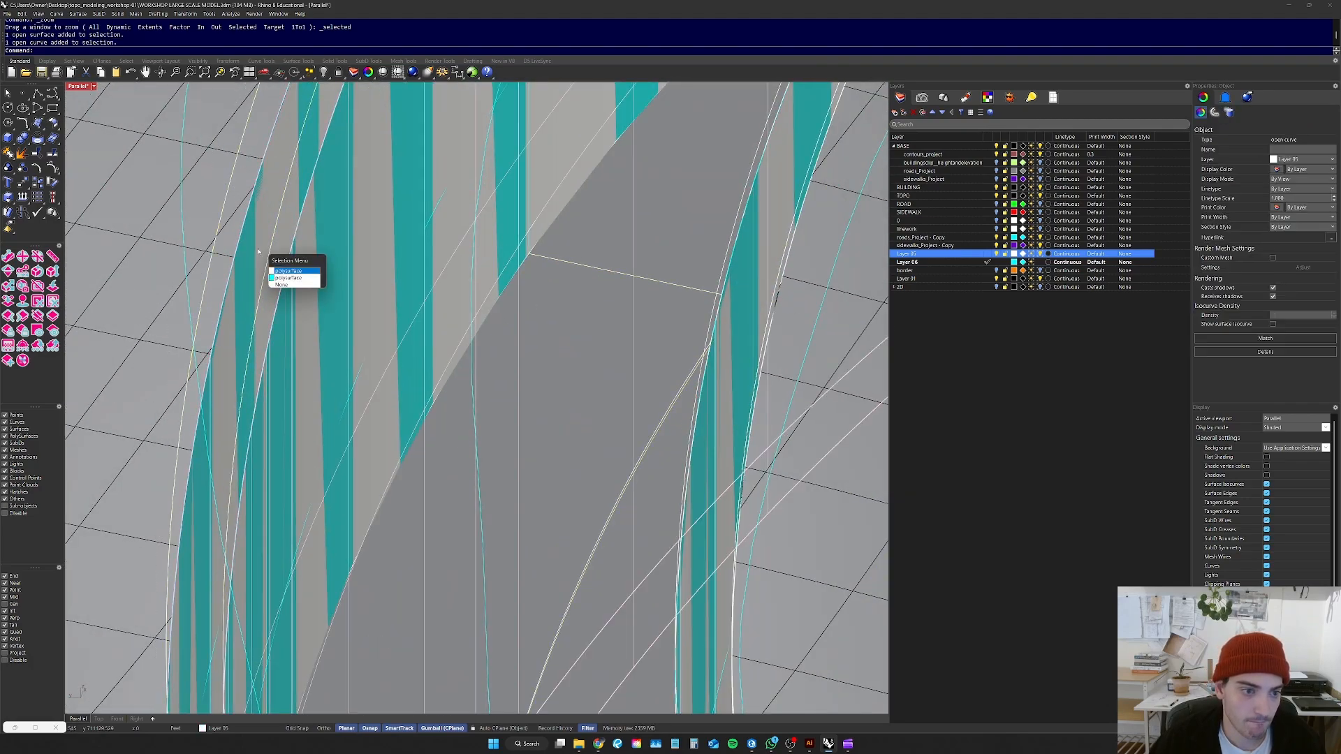
{"action": "left_click", "coordinate": [288, 276]}
{"action": "scroll", "coordinate": [370, 265], "scroll_direction": "down", "scroll_amount": 7}
{"action": "type", "text": "zs"}
{"action": "key", "text": "space"}
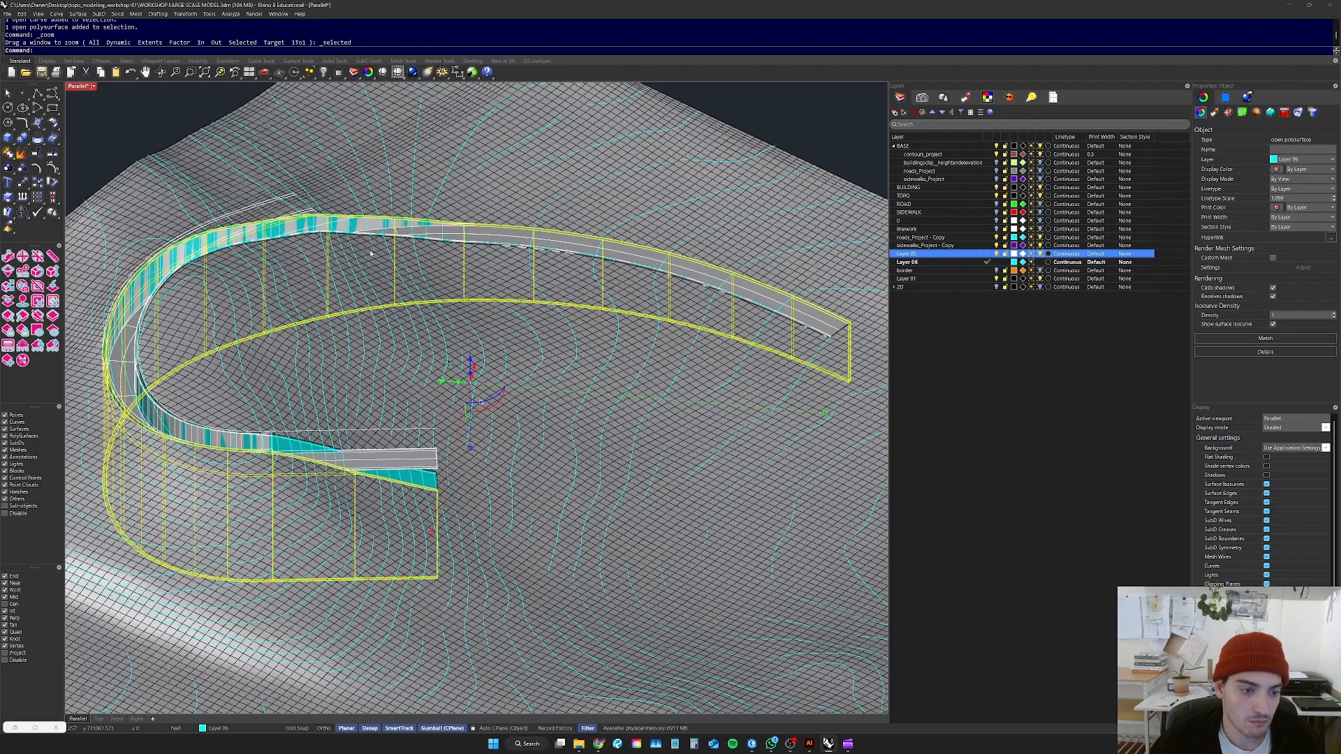
{"action": "scroll", "coordinate": [370, 279], "scroll_direction": "down", "scroll_amount": 7}
{"action": "left_click_drag", "start_coordinate": [404, 312], "coordinate": [307, 161]}
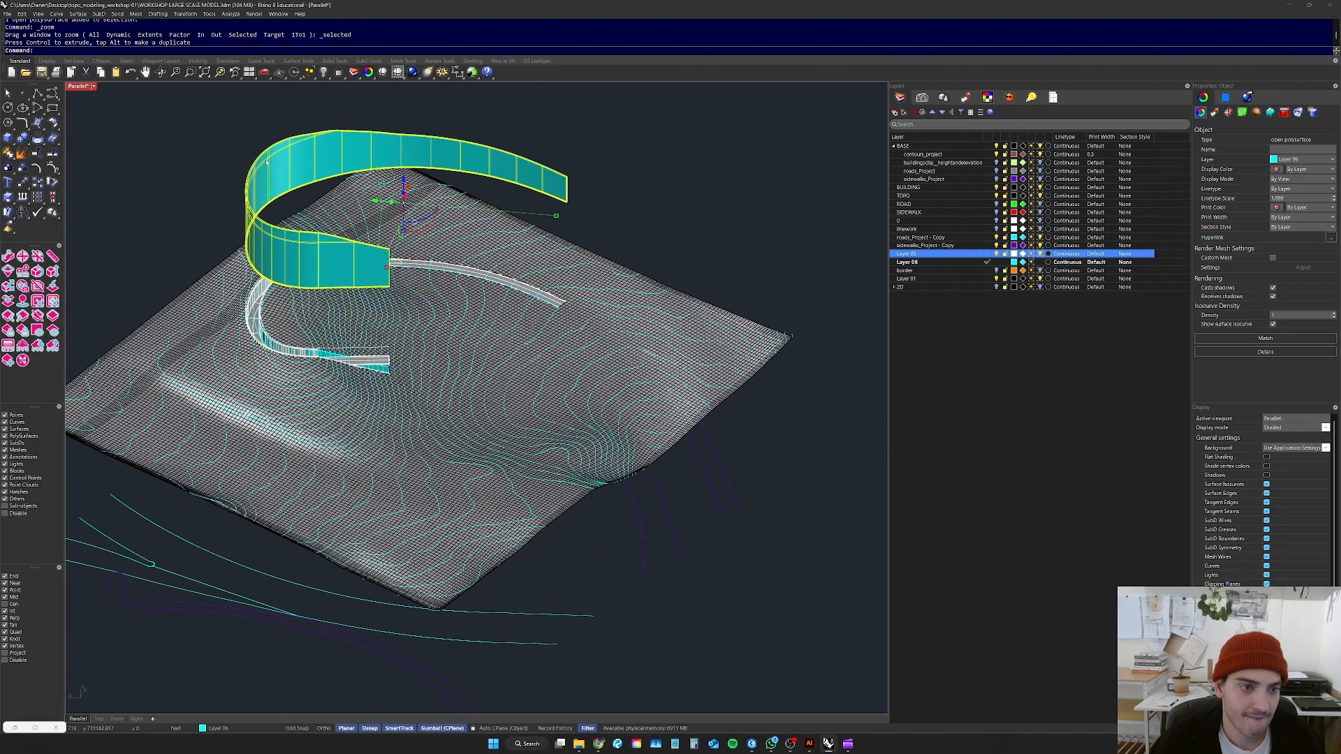
{"action": "left_click", "coordinate": [598, 103]}
{"action": "left_click_drag", "start_coordinate": [568, 144], "coordinate": [537, 175]}
{"action": "type", "text": "zs"}
{"action": "key", "text": "space"}
{"action": "left_click", "coordinate": [581, 170]}
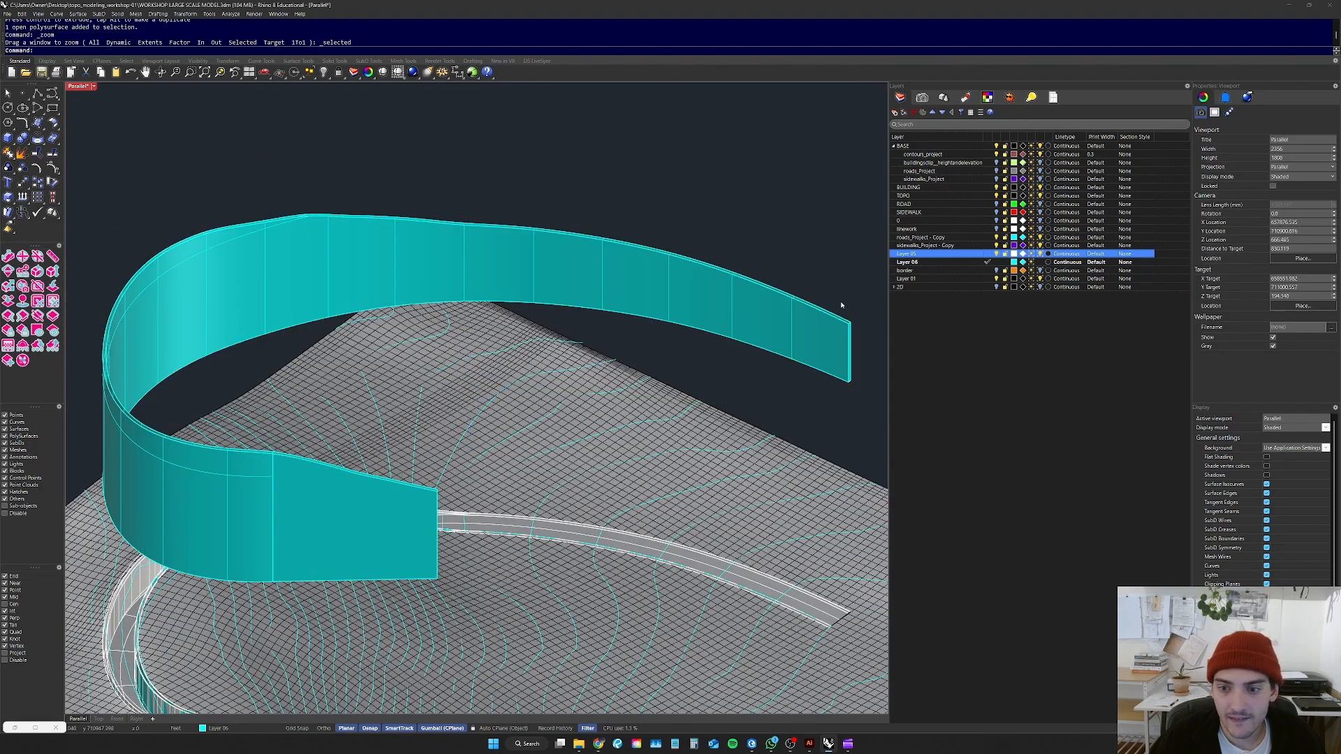
{"action": "scroll", "coordinate": [831, 307], "scroll_direction": "up", "scroll_amount": 10}
{"action": "right_click_drag", "start_coordinate": [798, 304], "coordinate": [775, 297]}
{"action": "type", "text": "tr"}
{"action": "key", "text": "space"}
{"action": "scroll", "coordinate": [529, 278], "scroll_direction": "down", "scroll_amount": 10}
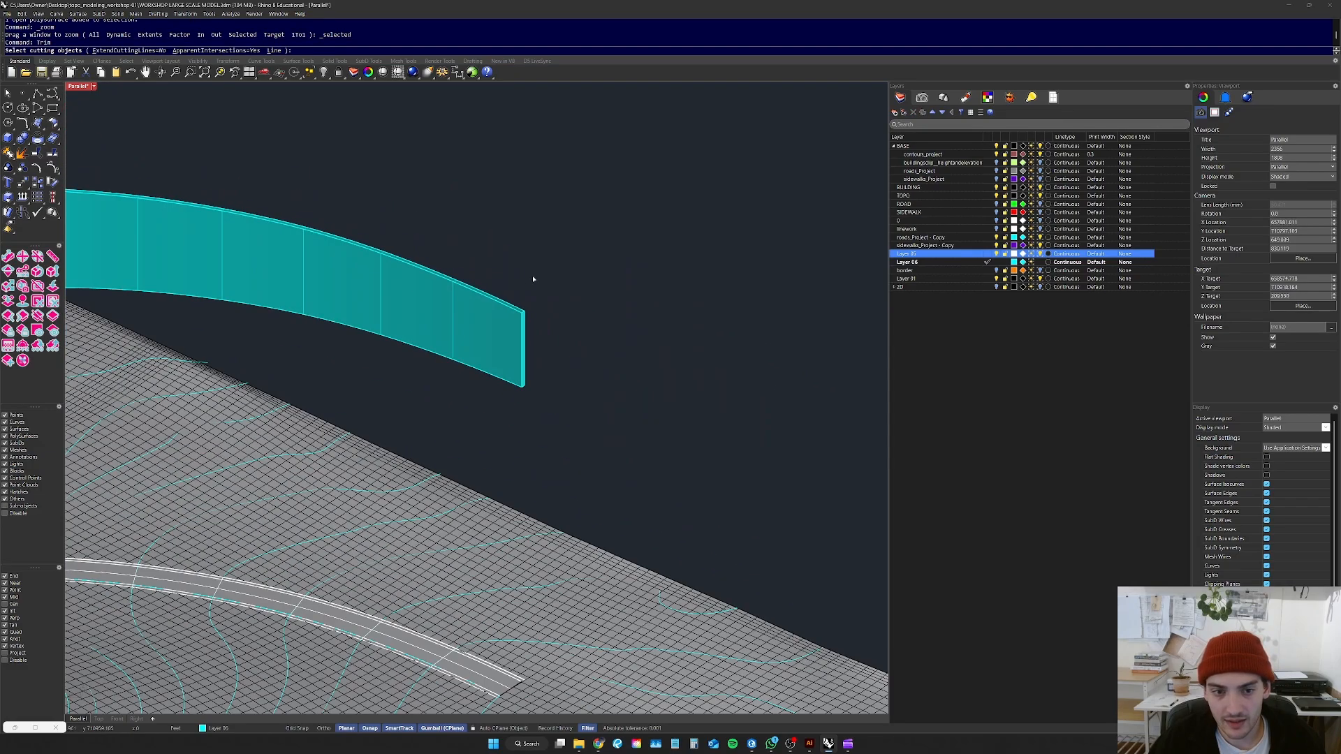
{"action": "right_click_drag", "start_coordinate": [529, 278], "coordinate": [528, 277]}
{"action": "scroll", "coordinate": [583, 303], "scroll_direction": "up", "scroll_amount": 10}
{"action": "right_click_drag", "start_coordinate": [634, 311], "coordinate": [682, 282]}
{"action": "left_click_drag", "start_coordinate": [668, 282], "coordinate": [564, 337]}
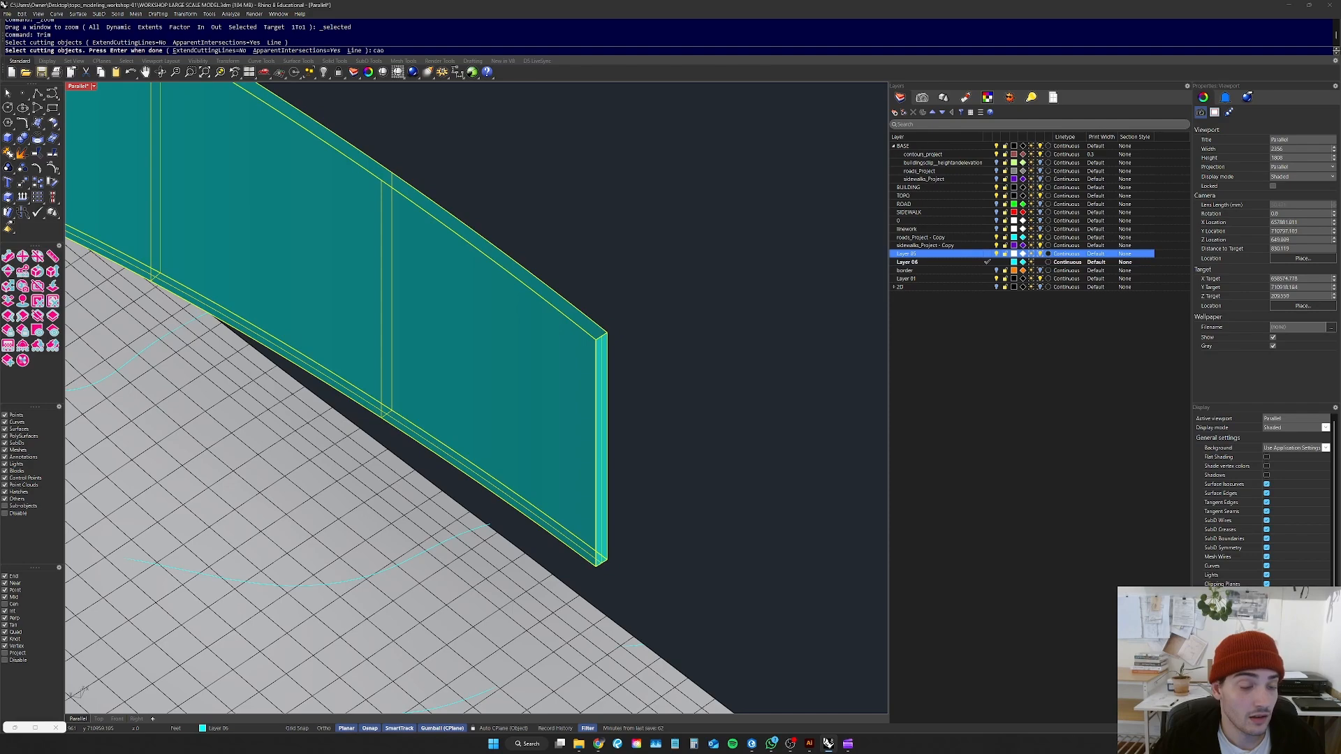
{"action": "key", "text": "Escape"}
Step: Try to cap the open top of the raised outer wall polysurface
{"action": "left_click_drag", "start_coordinate": [694, 297], "coordinate": [548, 360]}
{"action": "type", "text": "cap"}
{"action": "key", "text": "Return"}
{"action": "scroll", "coordinate": [546, 356], "scroll_direction": "down", "scroll_amount": 5}
{"action": "left_click", "coordinate": [651, 328]}
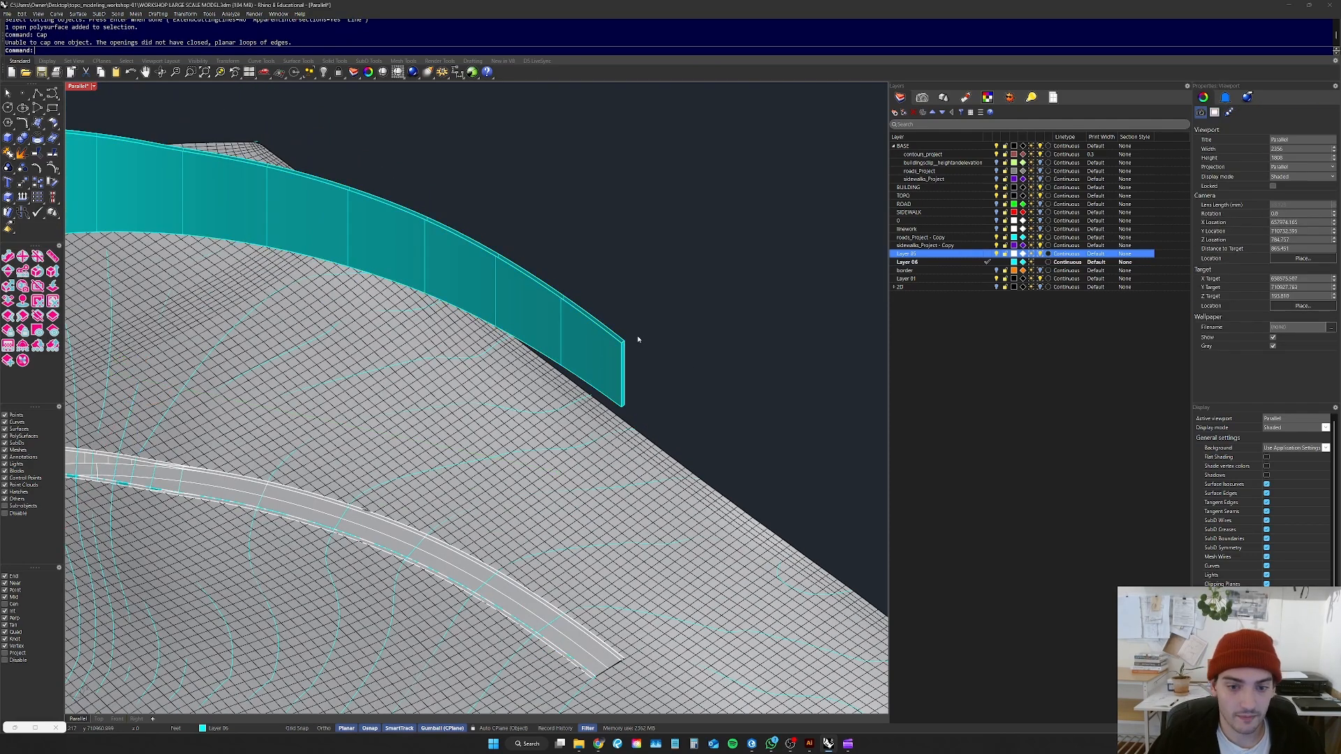
Step: Delete the raised outer wall and the remaining trimmed wall polysurface beside the curved strip
{"action": "left_click", "coordinate": [620, 346]}
{"action": "key", "text": "Delete"}
{"action": "scroll", "coordinate": [745, 297], "scroll_direction": "down", "scroll_amount": 12}
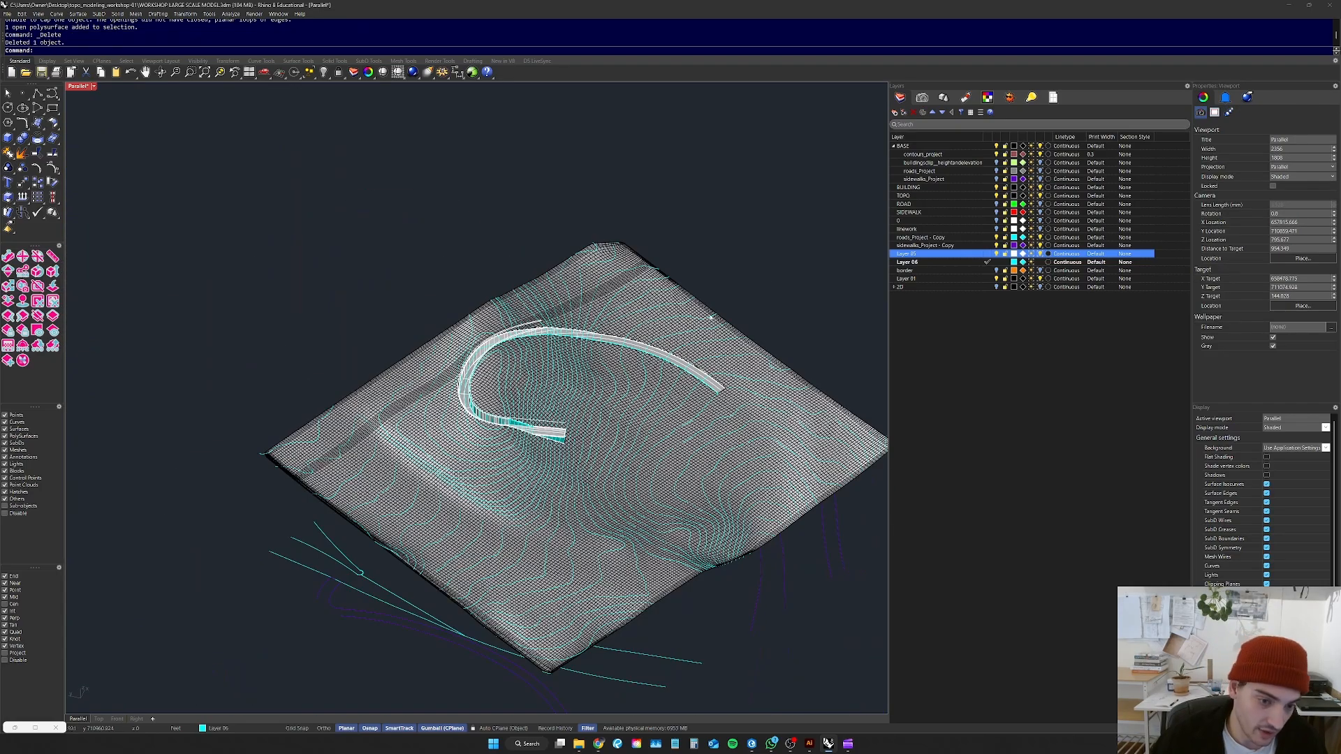
{"action": "scroll", "coordinate": [563, 420], "scroll_direction": "up", "scroll_amount": 15}
{"action": "left_click", "coordinate": [545, 550]}
{"action": "left_click", "coordinate": [581, 571]}
{"action": "key", "text": "Delete"}
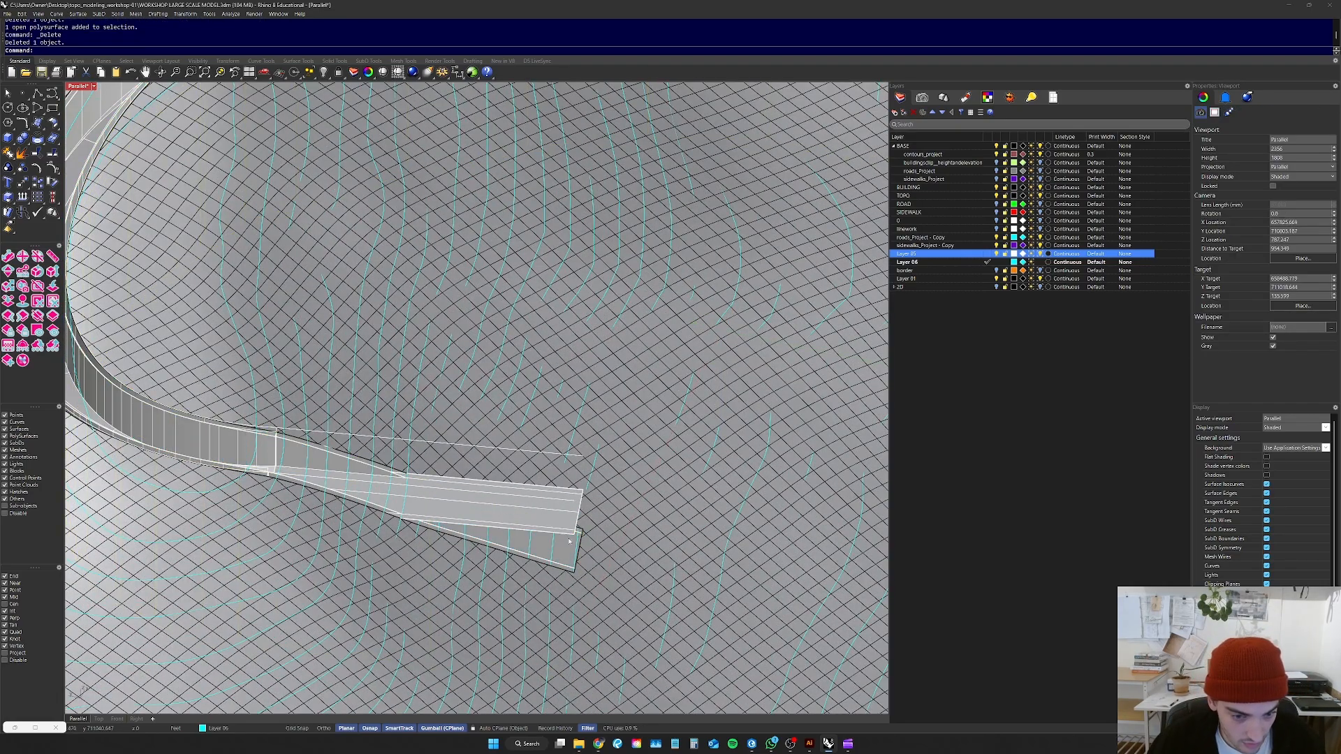
{"action": "scroll", "coordinate": [585, 551], "scroll_direction": "down", "scroll_amount": 5}
{"action": "scroll", "coordinate": [415, 493], "scroll_direction": "up", "scroll_amount": 8}
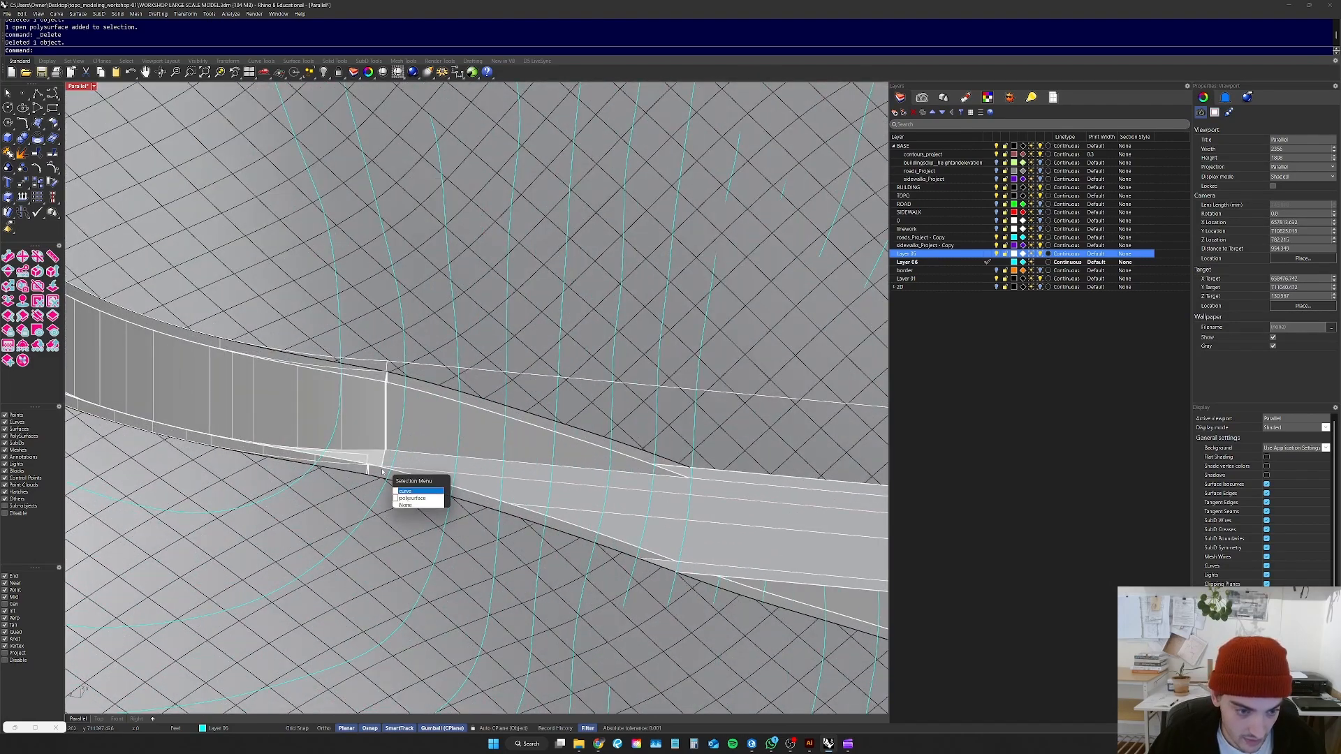
{"action": "left_click", "coordinate": [408, 491]}
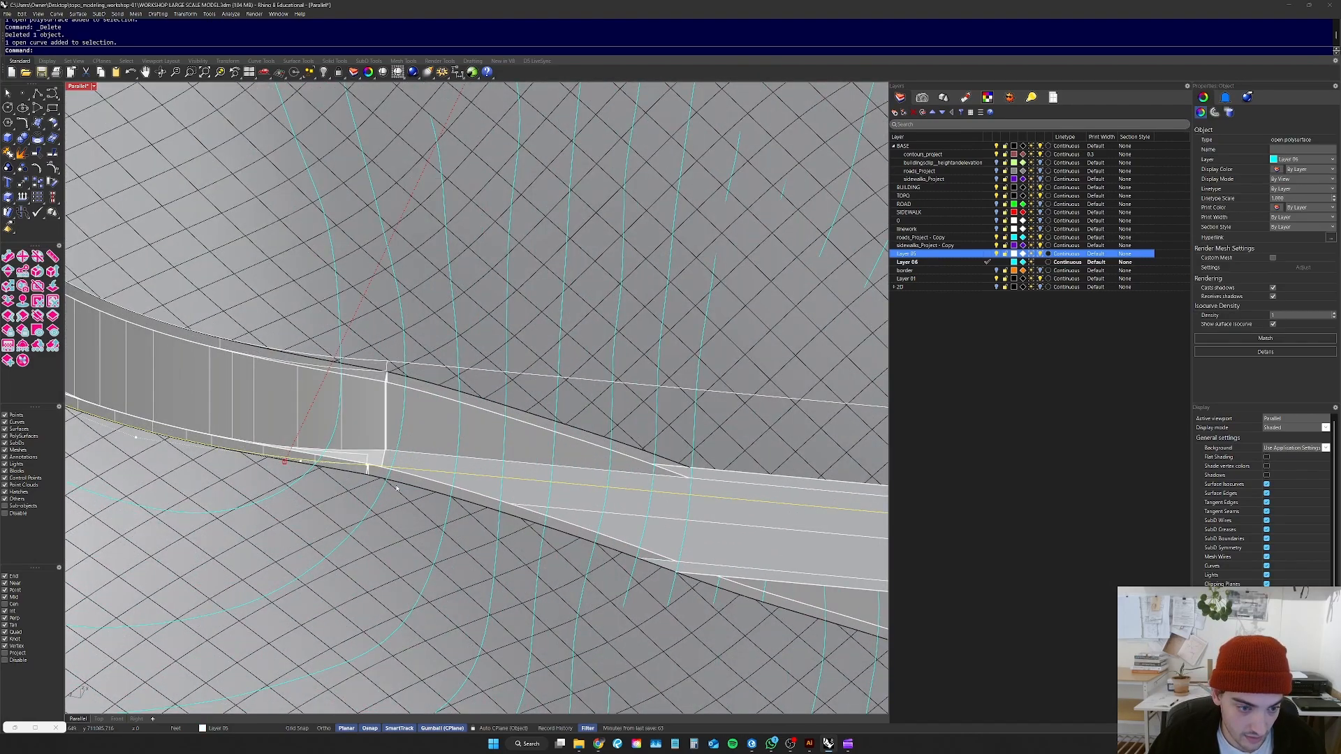
{"action": "scroll", "coordinate": [378, 474], "scroll_direction": "up", "scroll_amount": 5}
{"action": "left_click", "coordinate": [352, 443]}
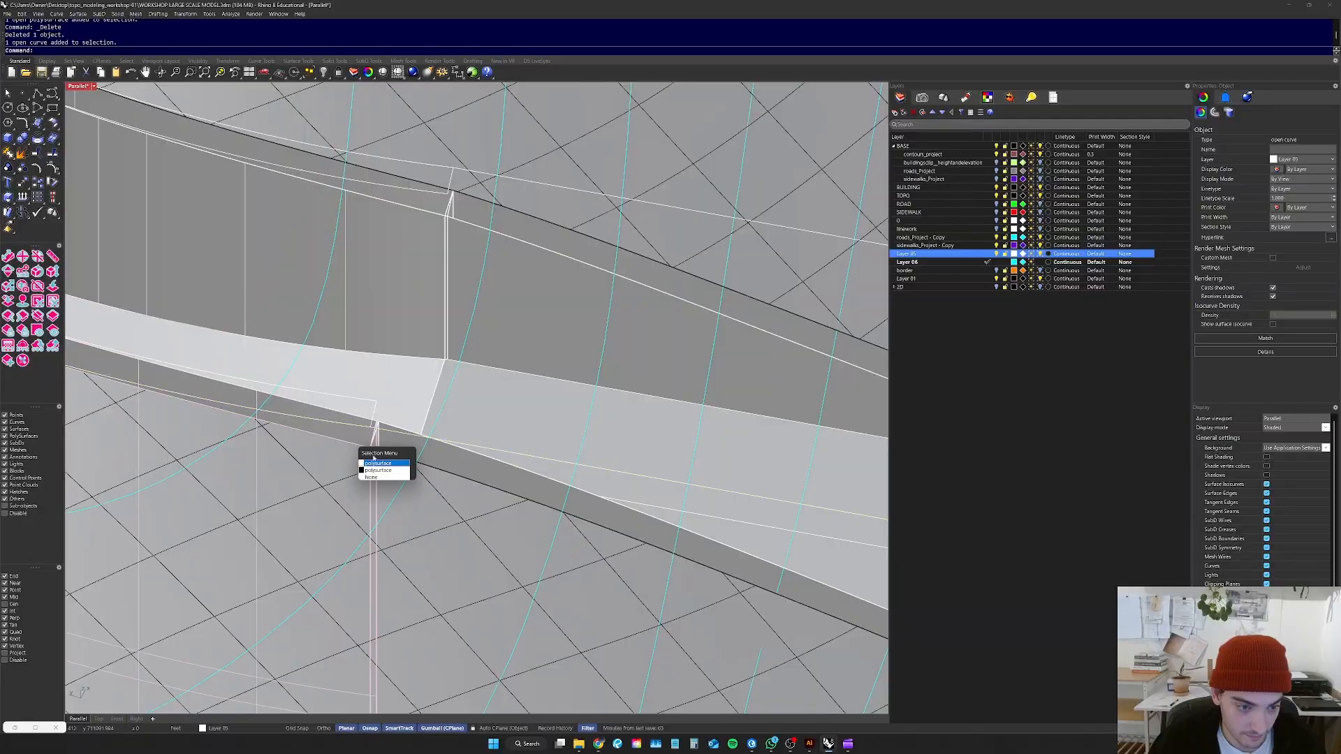
{"action": "left_click", "coordinate": [357, 401]}
{"action": "scroll", "coordinate": [391, 445], "scroll_direction": "down", "scroll_amount": 12}
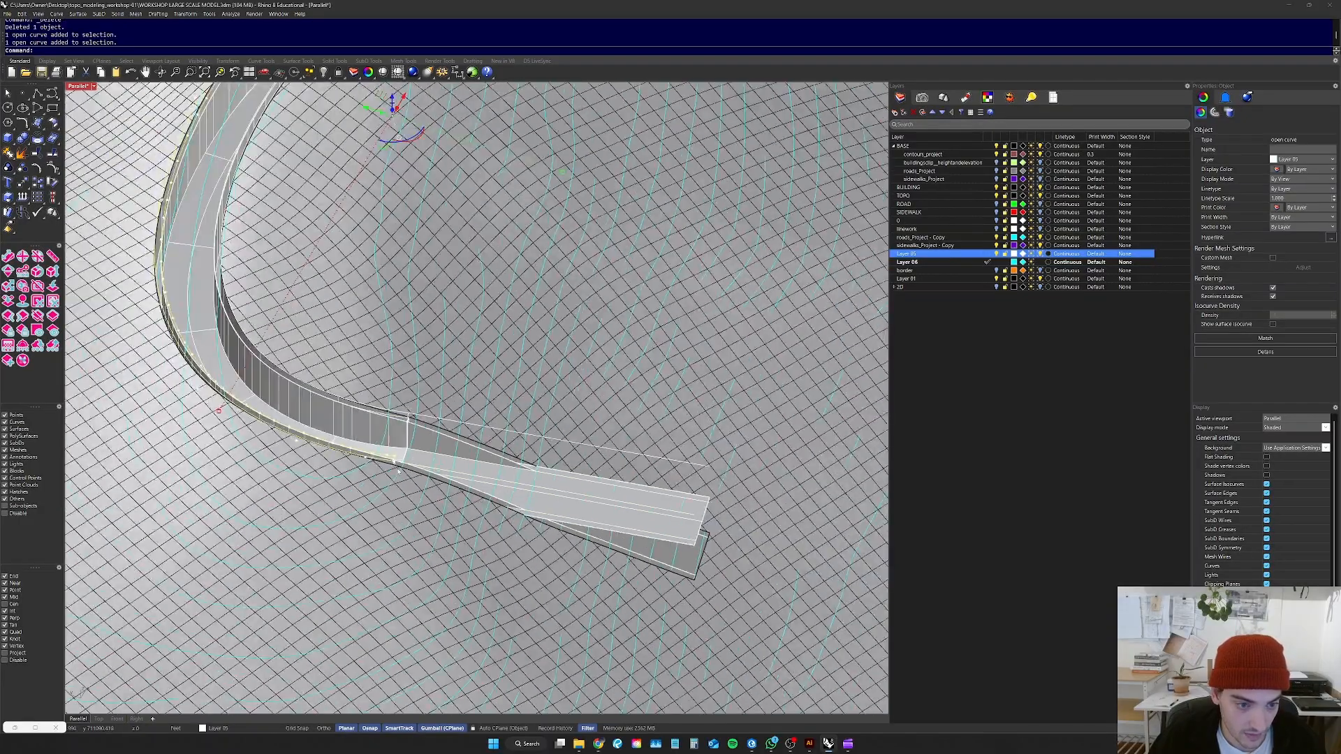
Step: Select the four wall polysurfaces along the curved strip, place a copy of them clear beside the terrain and zoom to it
{"action": "right_click_drag", "start_coordinate": [395, 449], "coordinate": [428, 463]}
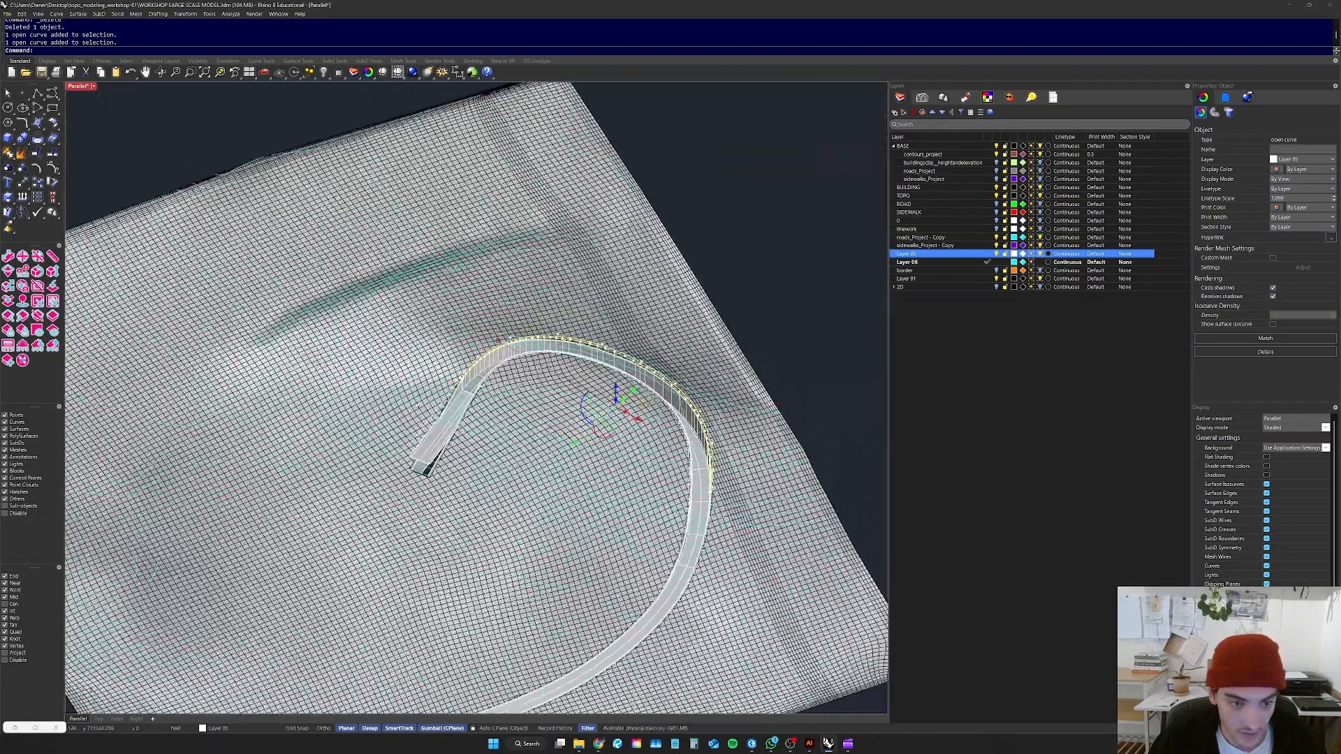
{"action": "scroll", "coordinate": [428, 464], "scroll_direction": "up", "scroll_amount": 10}
{"action": "left_click", "coordinate": [412, 303]}
{"action": "scroll", "coordinate": [412, 303], "scroll_direction": "up", "scroll_amount": 6}
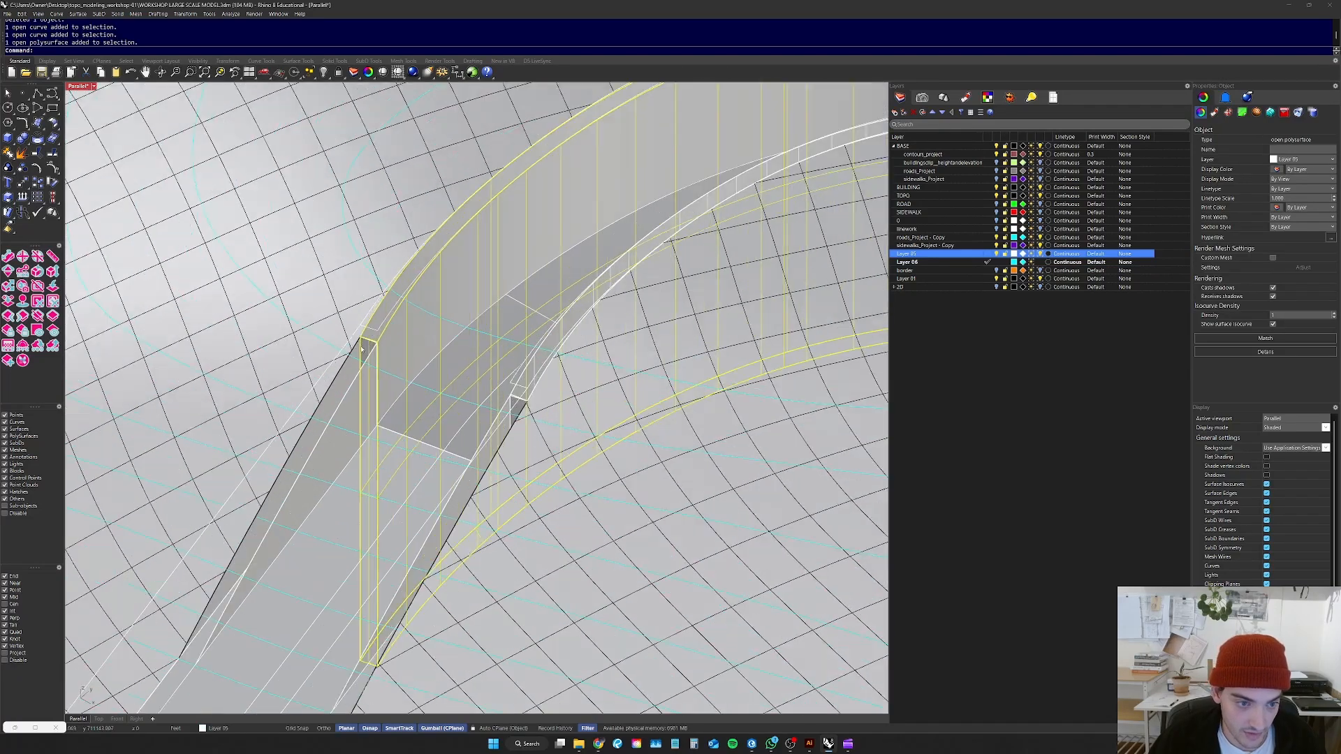
{"action": "left_click", "coordinate": [329, 400], "text": "shift"}
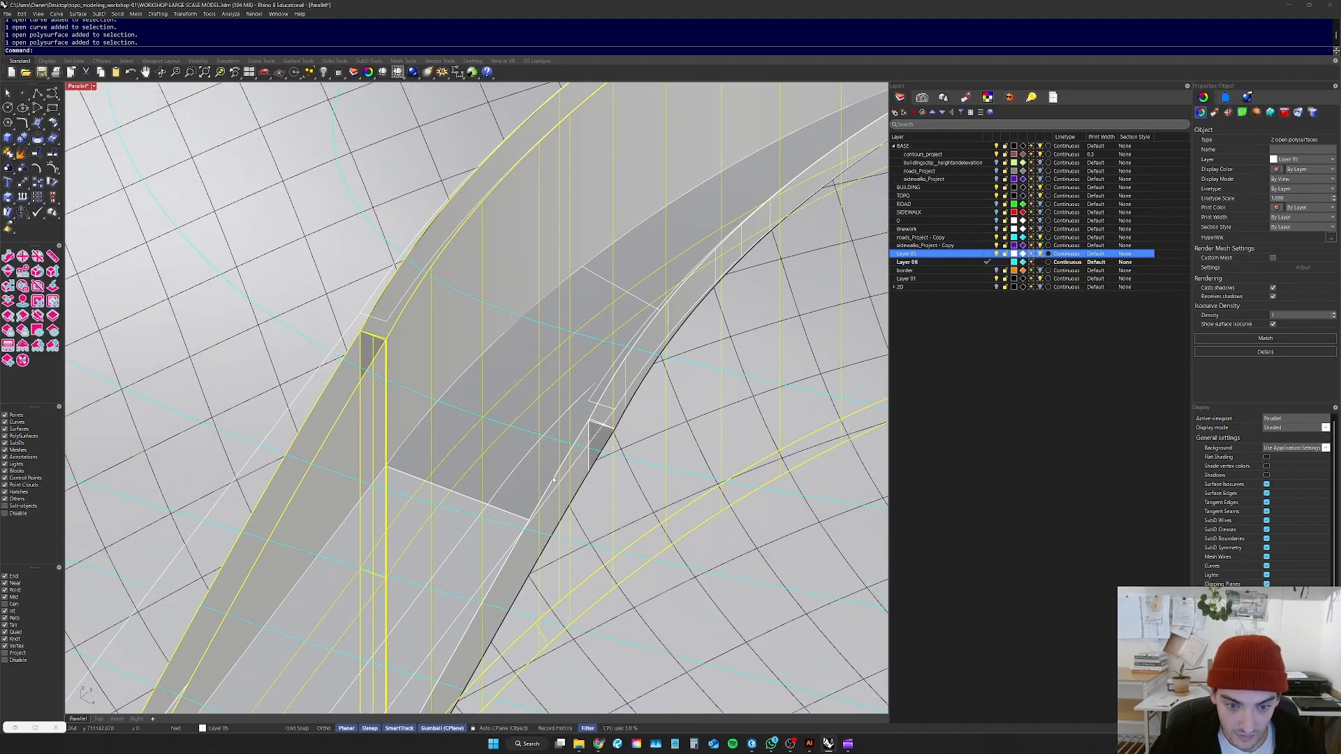
{"action": "scroll", "coordinate": [499, 412], "scroll_direction": "down", "scroll_amount": 12}
{"action": "right_click_drag", "start_coordinate": [498, 413], "coordinate": [557, 480]}
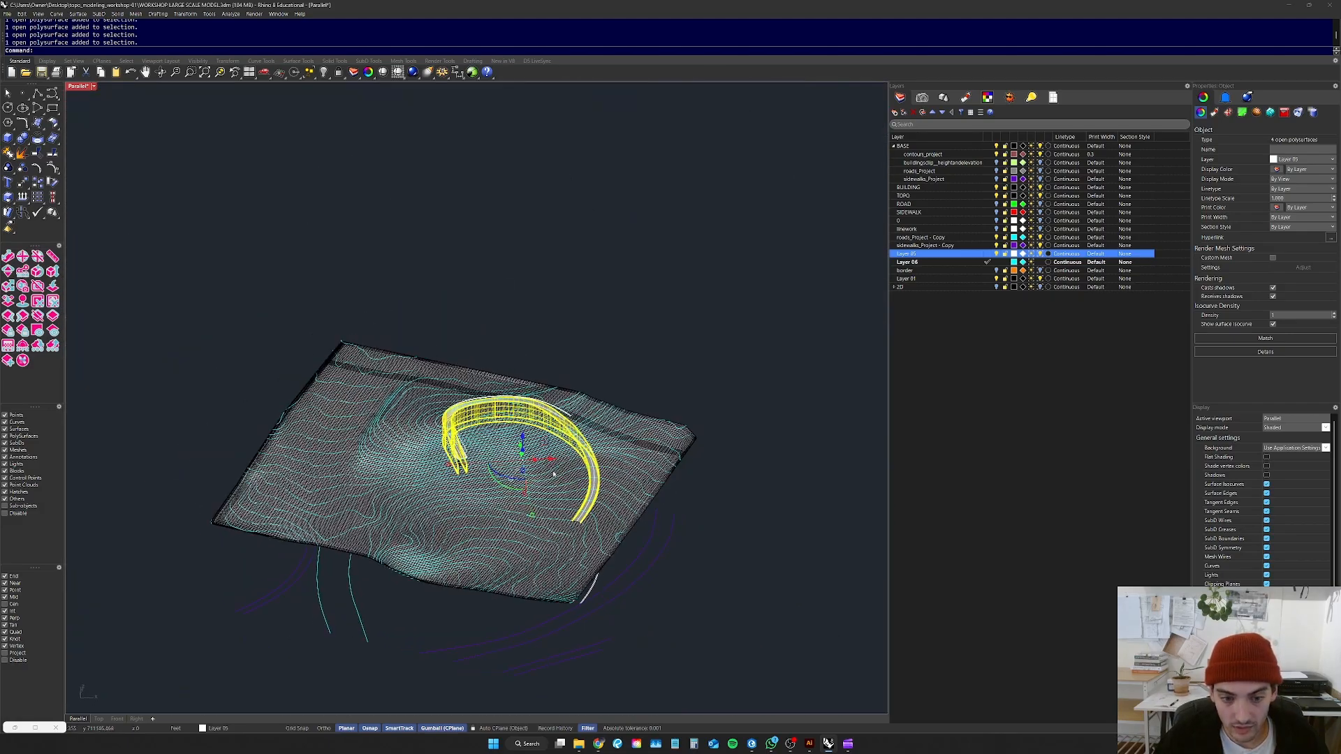
{"action": "left_click_drag", "start_coordinate": [552, 459], "coordinate": [885, 443], "text": "alt"}
{"action": "type", "text": "zs"}
{"action": "key", "text": "Return"}
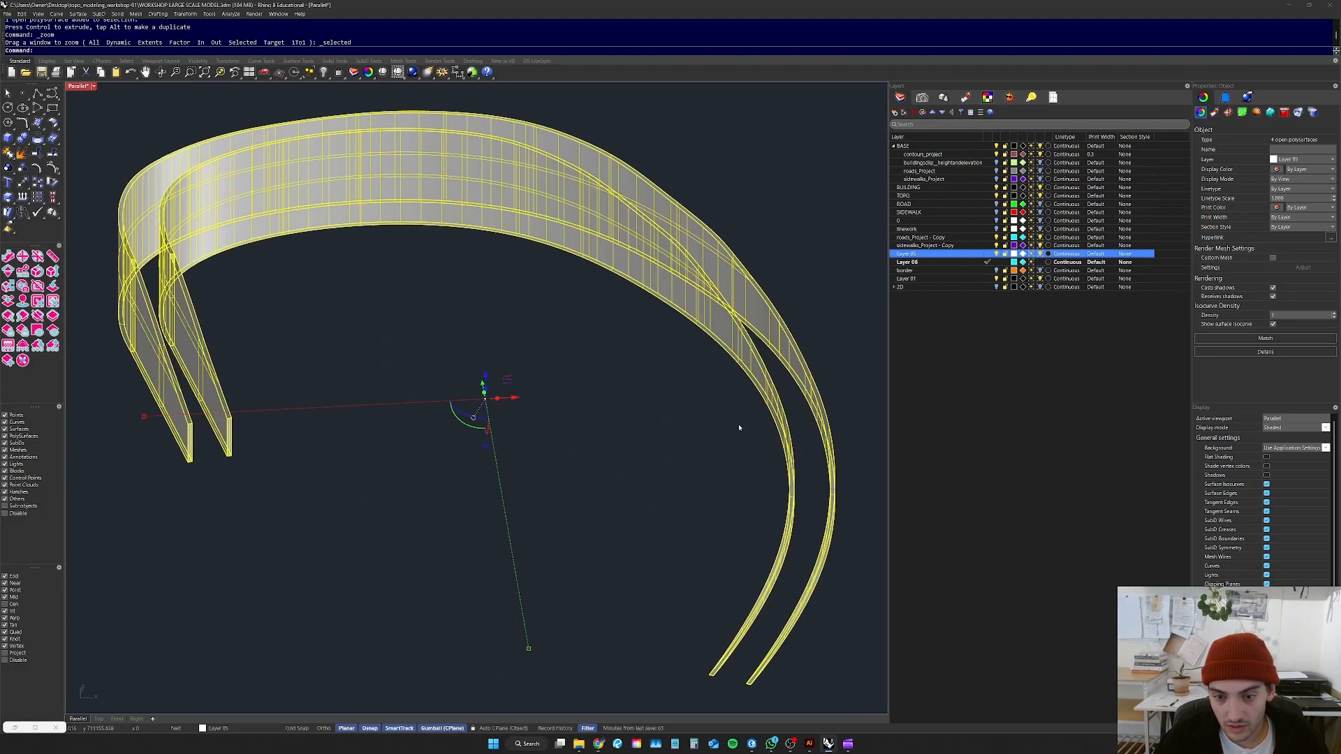
{"action": "left_click", "coordinate": [664, 470]}
Step: Explode the four copied wall polysurfaces into separate surfaces
{"action": "scroll", "coordinate": [805, 672], "scroll_direction": "up", "scroll_amount": 6}
{"action": "right_click_drag", "start_coordinate": [822, 650], "coordinate": [752, 534]}
{"action": "scroll", "coordinate": [736, 599], "scroll_direction": "down", "scroll_amount": 8}
{"action": "left_click_drag", "start_coordinate": [760, 261], "coordinate": [415, 449]}
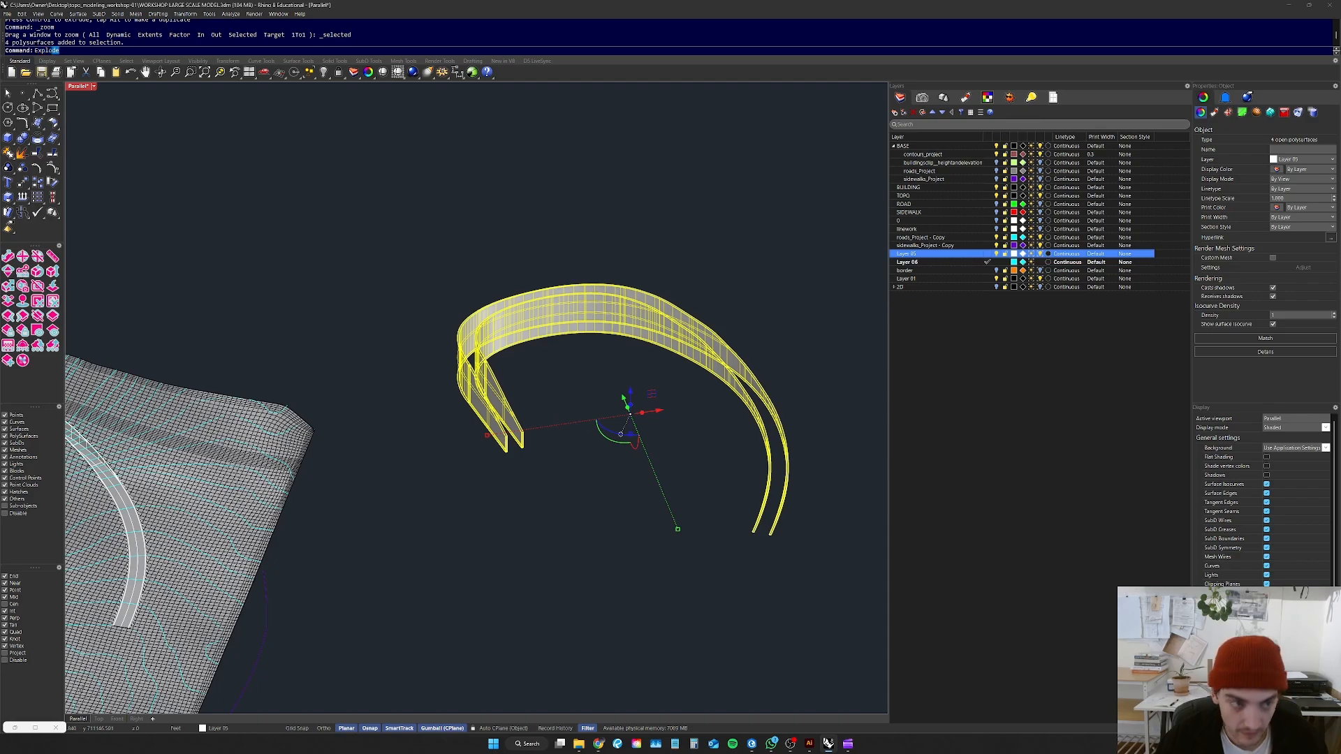
{"action": "key", "text": "Escape"}
Step: Try deleting a batch of the exploded wall surfaces, undo it, and try exploding the surfaces once more
{"action": "right_click_drag", "start_coordinate": [497, 447], "coordinate": [602, 413]}
{"action": "scroll", "coordinate": [401, 464], "scroll_direction": "up", "scroll_amount": 8}
{"action": "left_click_drag", "start_coordinate": [670, 453], "coordinate": [266, 486]}
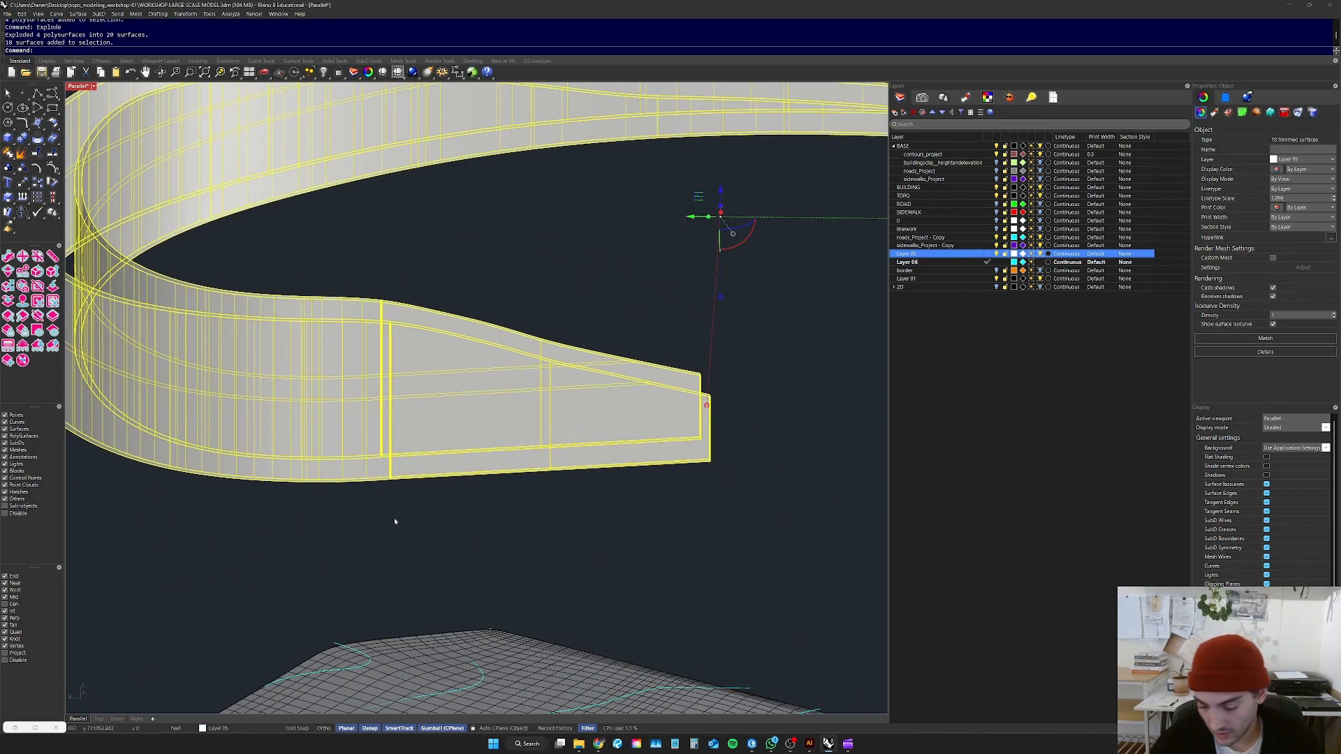
{"action": "key", "text": "Delete"}
{"action": "key", "text": "ctrl+z"}
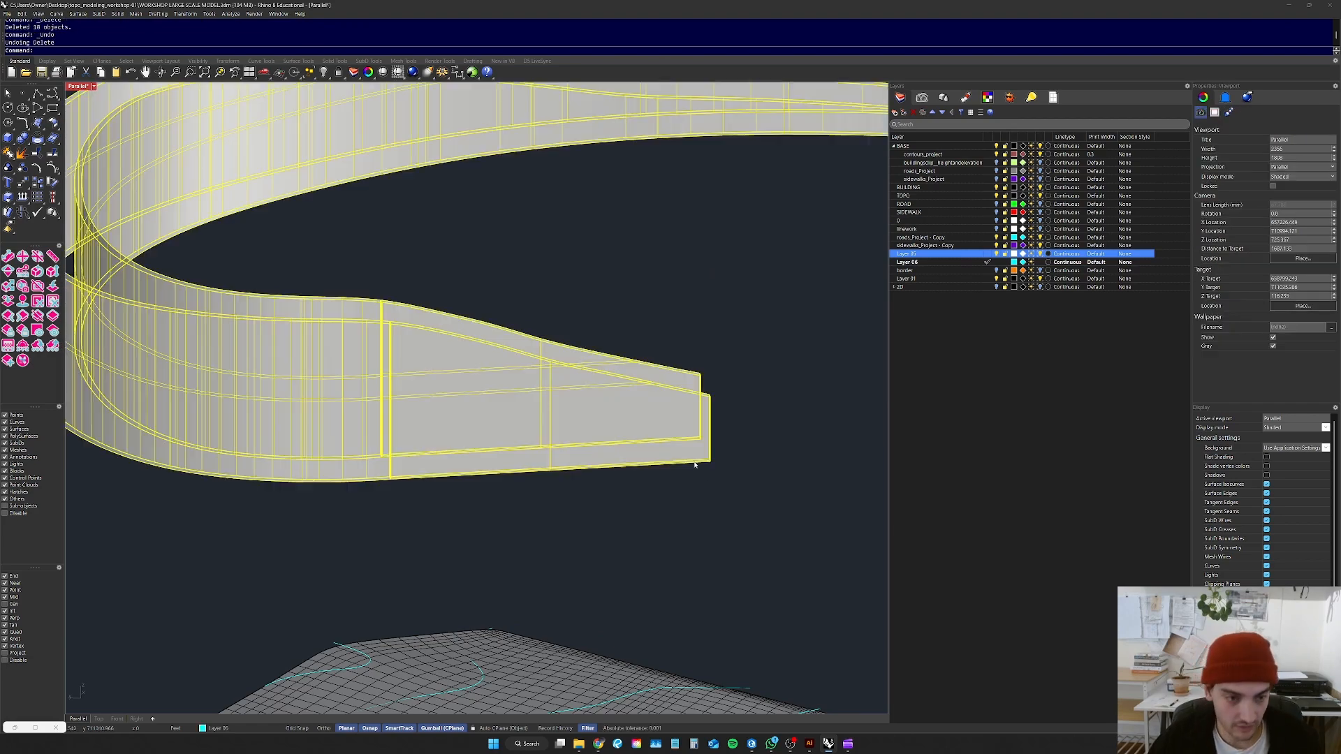
{"action": "left_click_drag", "start_coordinate": [499, 399], "coordinate": [196, 289]}
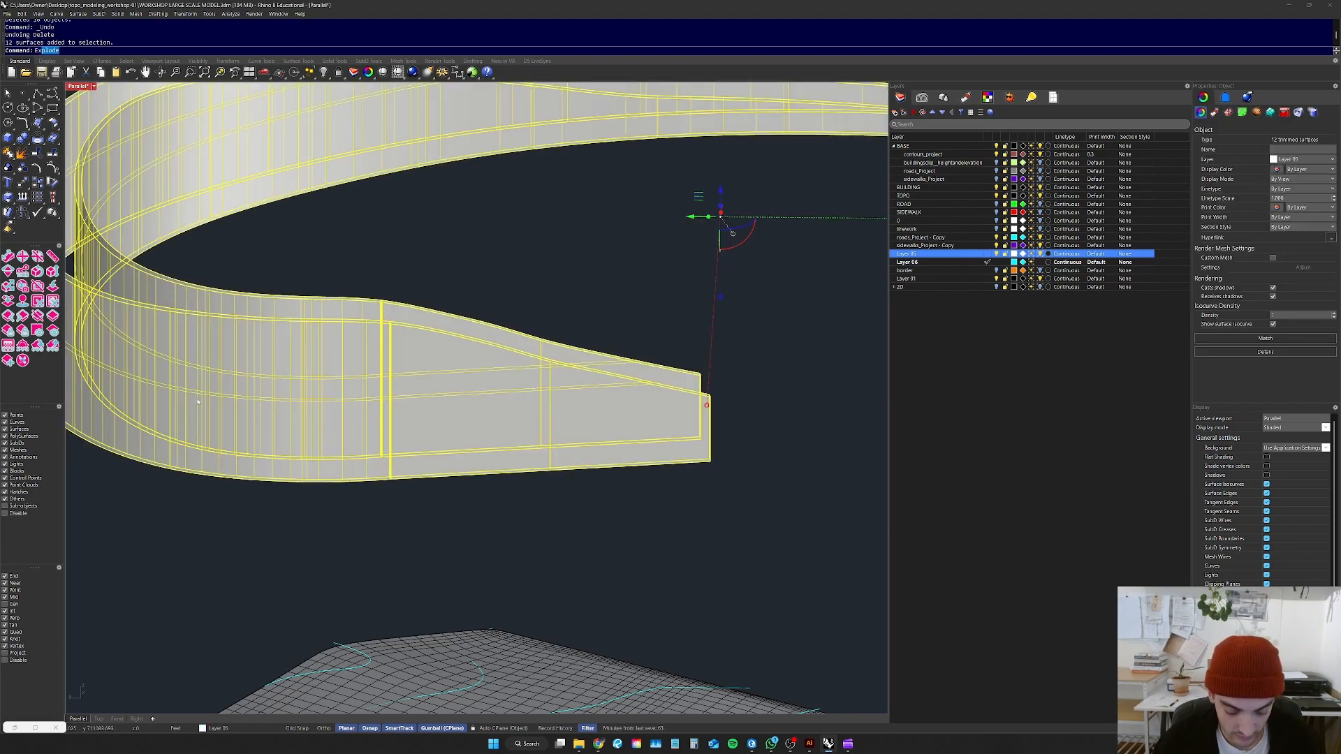
{"action": "key", "text": "Return"}
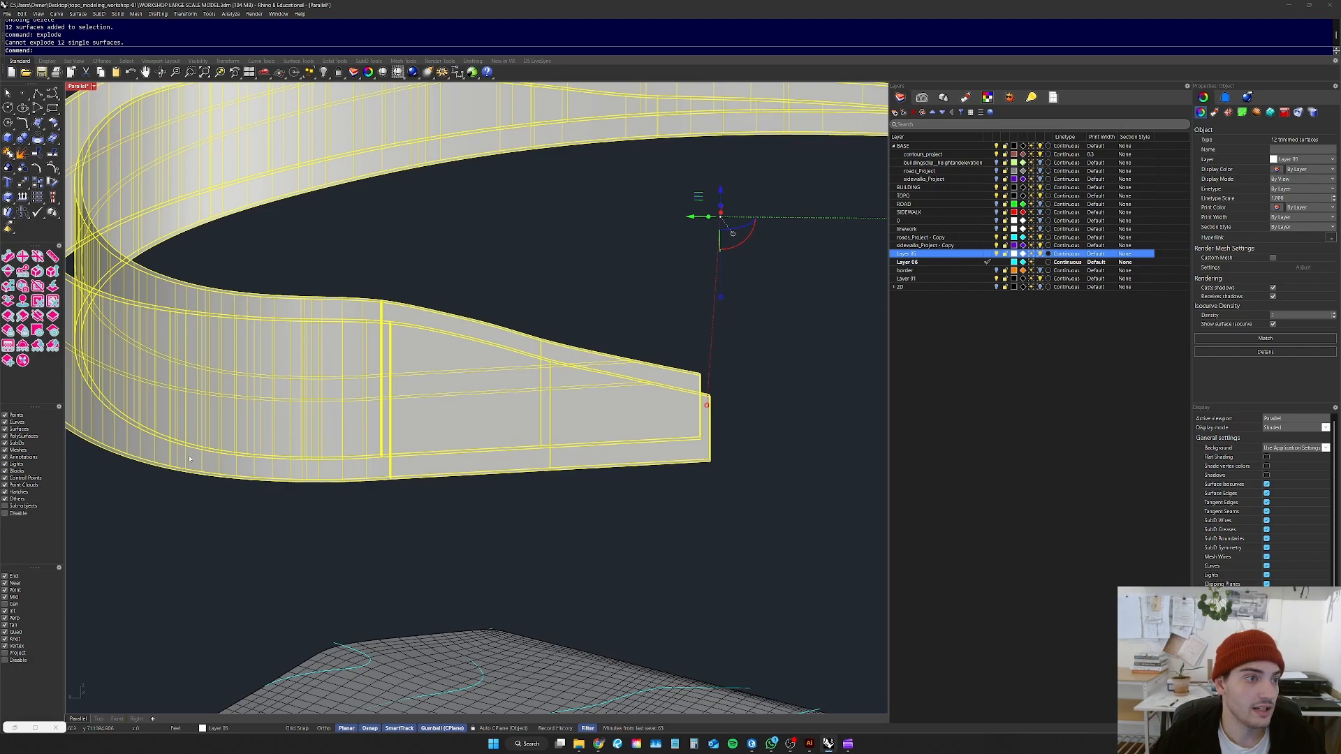
Step: Try deleting single side surfaces at the straight end of the copied outer wall, and undo both deletions
{"action": "left_click", "coordinate": [369, 500]}
{"action": "left_click", "coordinate": [363, 452]}
{"action": "left_click", "coordinate": [482, 460]}
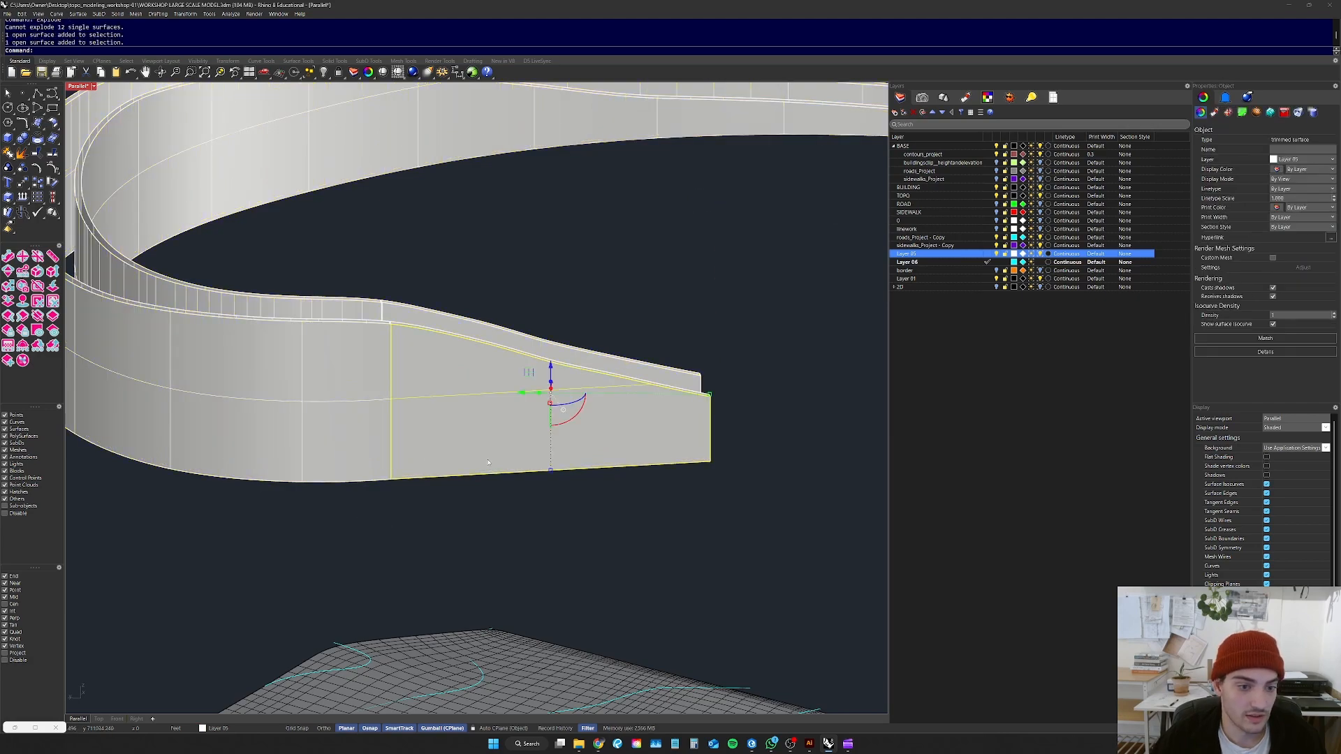
{"action": "key", "text": "Delete"}
{"action": "left_click", "coordinate": [440, 429]}
{"action": "key", "text": "Delete"}
{"action": "key", "text": "ctrl+z"}
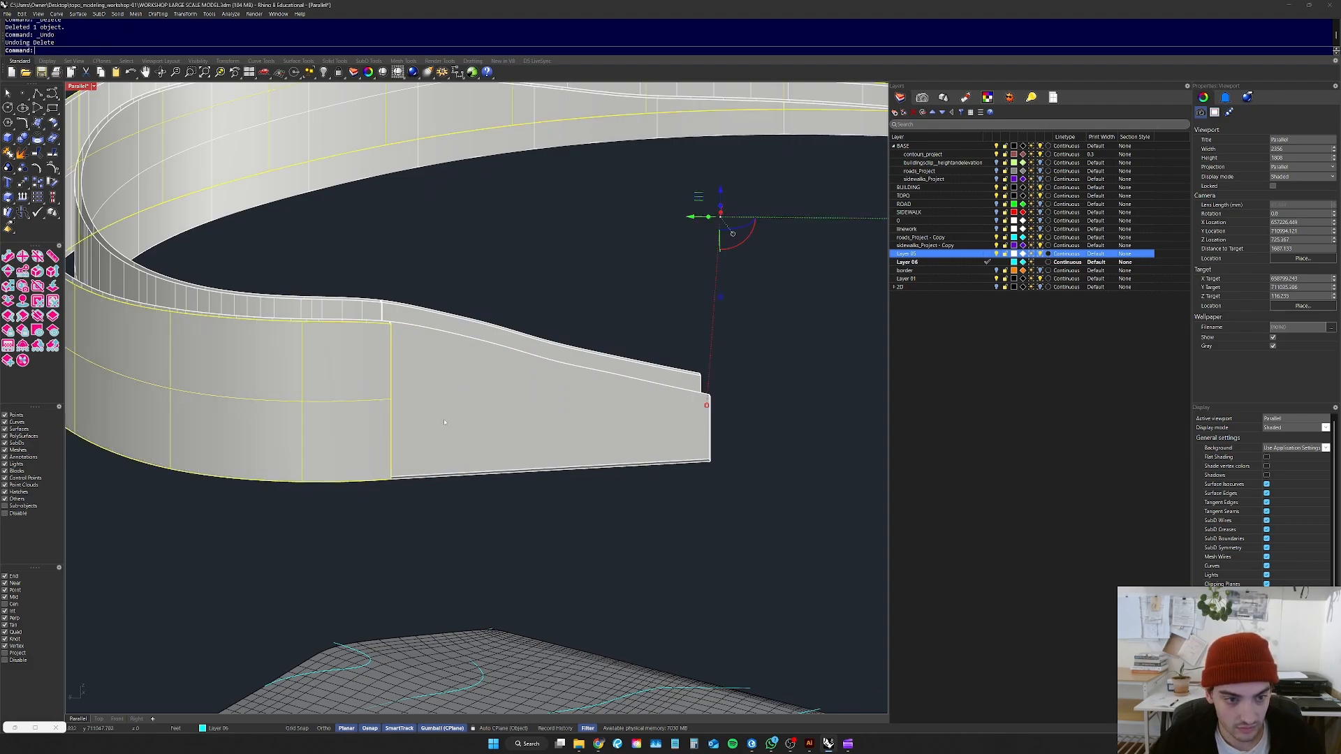
{"action": "key", "text": "ctrl+z"}
Step: Examine the copied walls from several sides, checking which surfaces form their curved and straight portions
{"action": "left_click", "coordinate": [768, 439]}
{"action": "right_click_drag", "start_coordinate": [768, 438], "coordinate": [704, 489]}
{"action": "scroll", "coordinate": [704, 489], "scroll_direction": "down", "scroll_amount": 3}
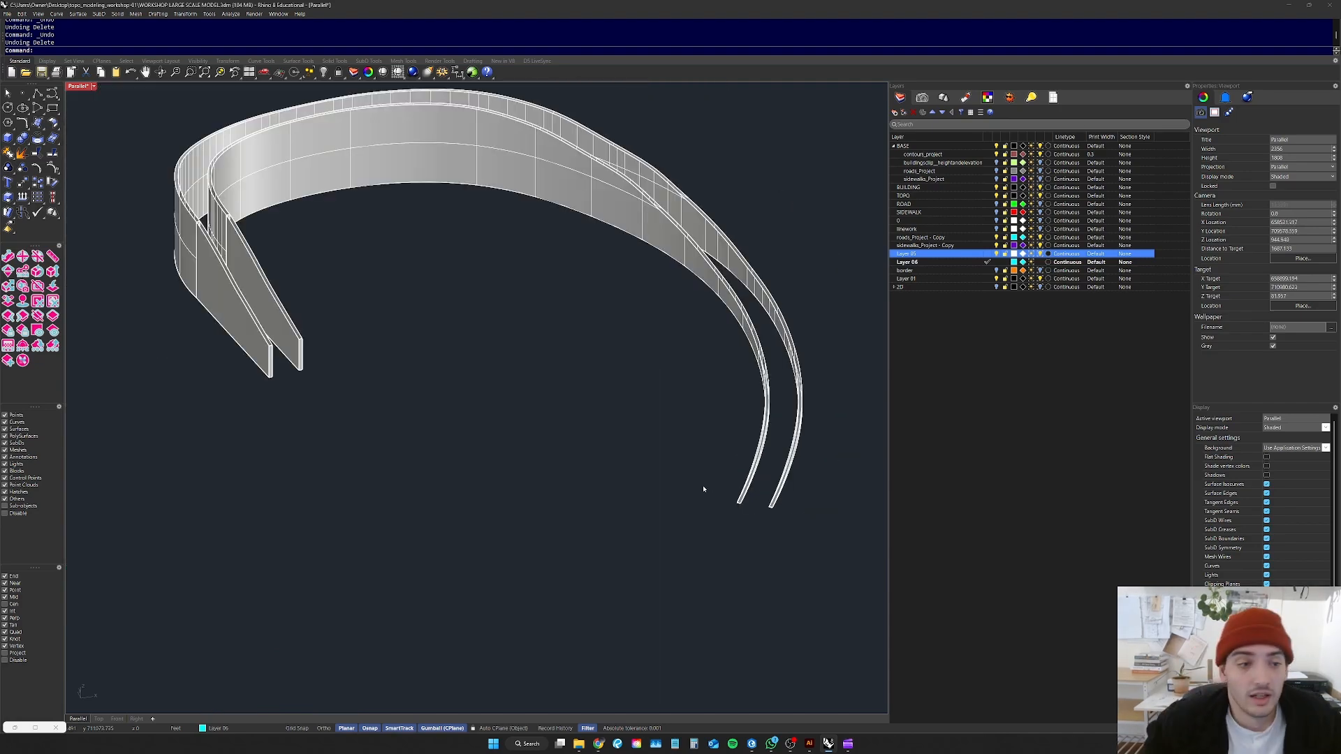
{"action": "scroll", "coordinate": [703, 489], "scroll_direction": "down", "scroll_amount": 1}
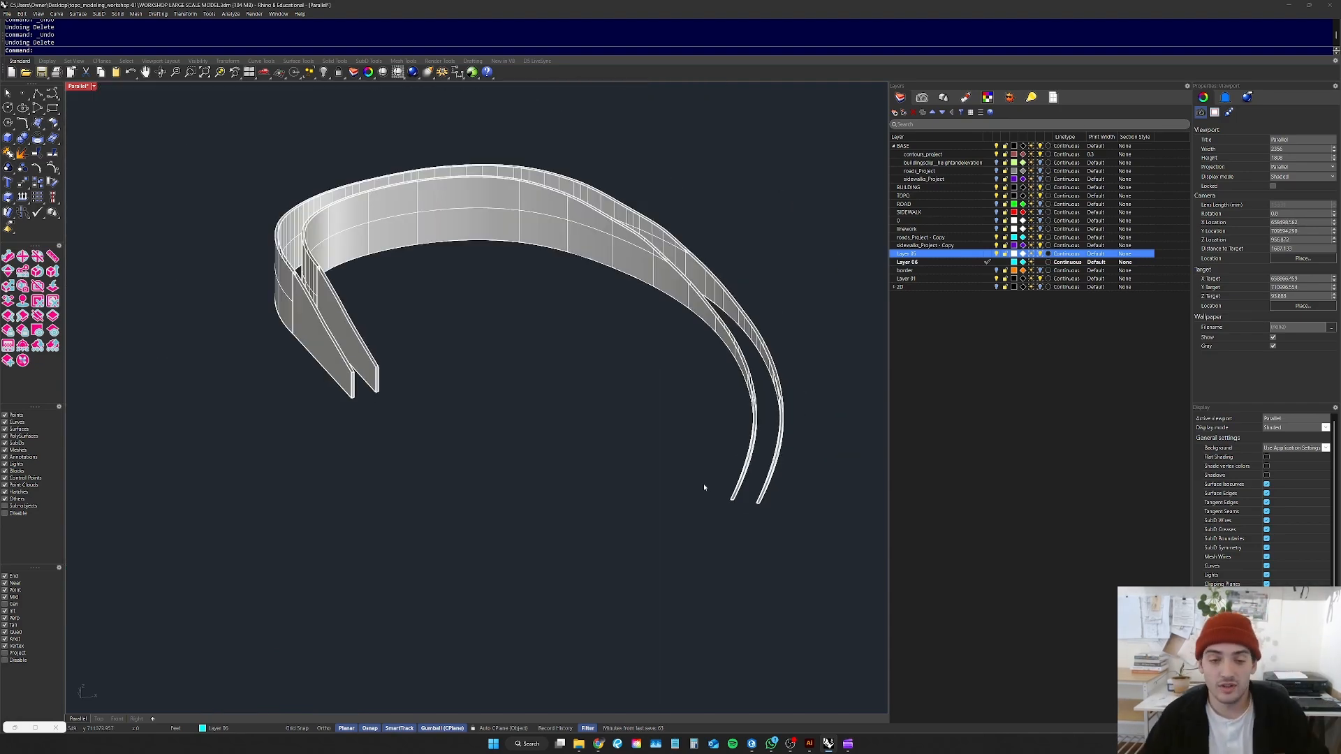
{"action": "scroll", "coordinate": [513, 322], "scroll_direction": "down", "scroll_amount": 1}
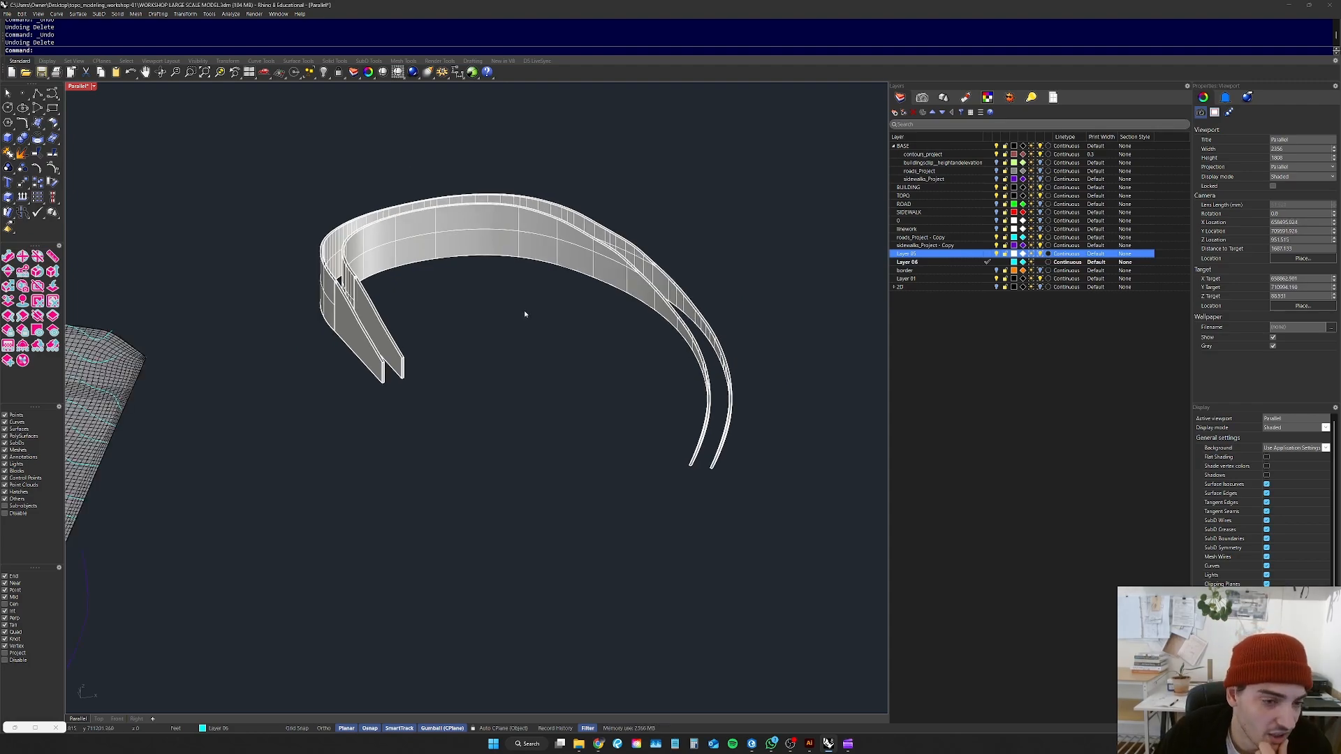
{"action": "right_click_drag", "start_coordinate": [515, 333], "coordinate": [682, 279]}
{"action": "left_click_drag", "start_coordinate": [723, 245], "coordinate": [485, 351]}
{"action": "type", "text": "zs"}
{"action": "key", "text": "space"}
{"action": "left_click", "coordinate": [557, 318]}
{"action": "right_click_drag", "start_coordinate": [557, 317], "coordinate": [663, 515]}
{"action": "scroll", "coordinate": [546, 335], "scroll_direction": "down", "scroll_amount": 2}
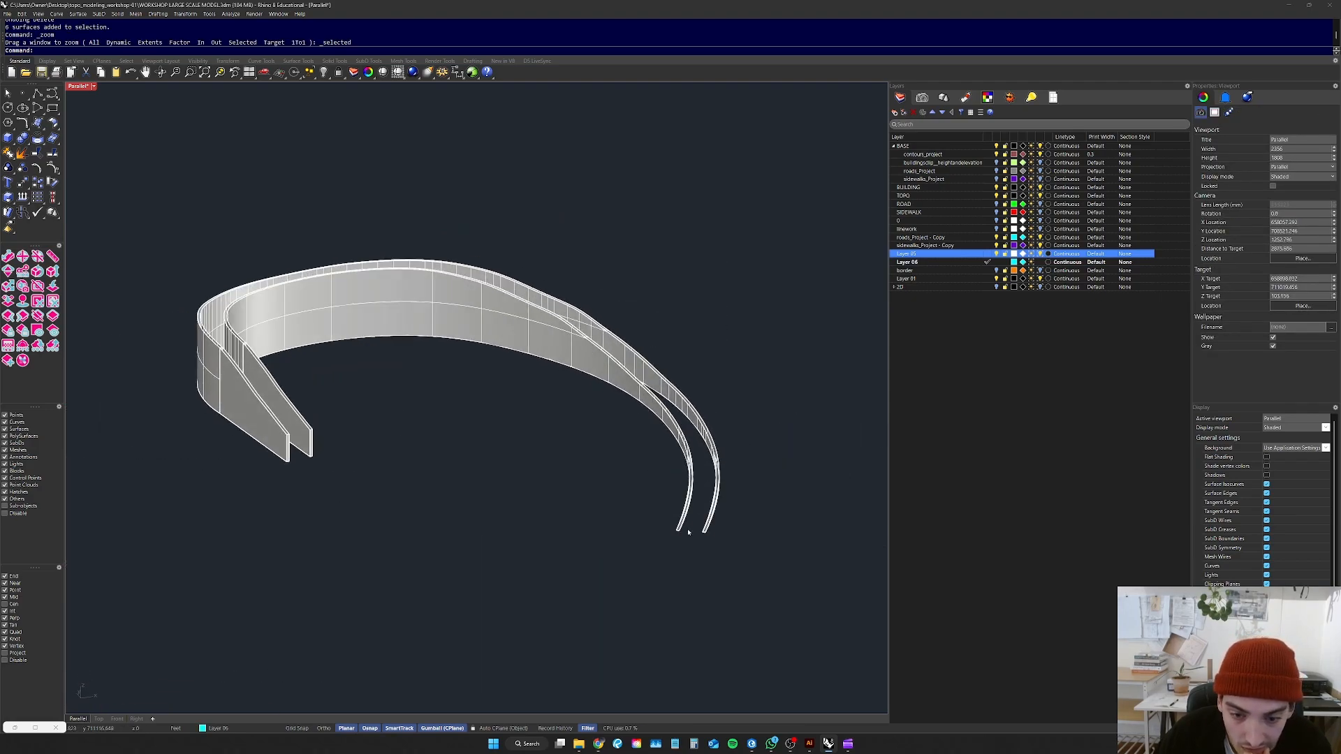
Step: Select the underside surface of the copied inner wall to check its extent along the curve
{"action": "scroll", "coordinate": [665, 516], "scroll_direction": "up", "scroll_amount": 5}
{"action": "left_click", "coordinate": [686, 481]}
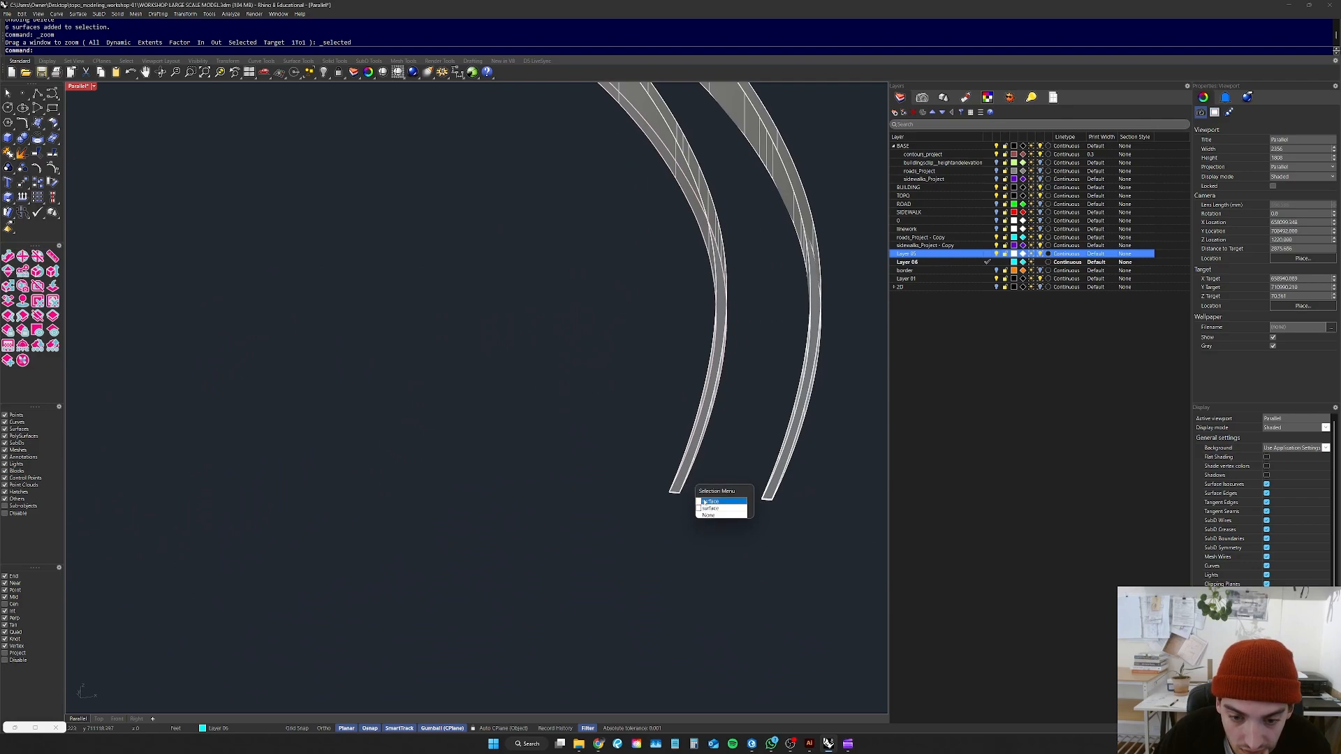
{"action": "left_click", "coordinate": [704, 500]}
{"action": "scroll", "coordinate": [703, 500], "scroll_direction": "down", "scroll_amount": 8}
{"action": "right_click_drag", "start_coordinate": [703, 497], "coordinate": [690, 473]}
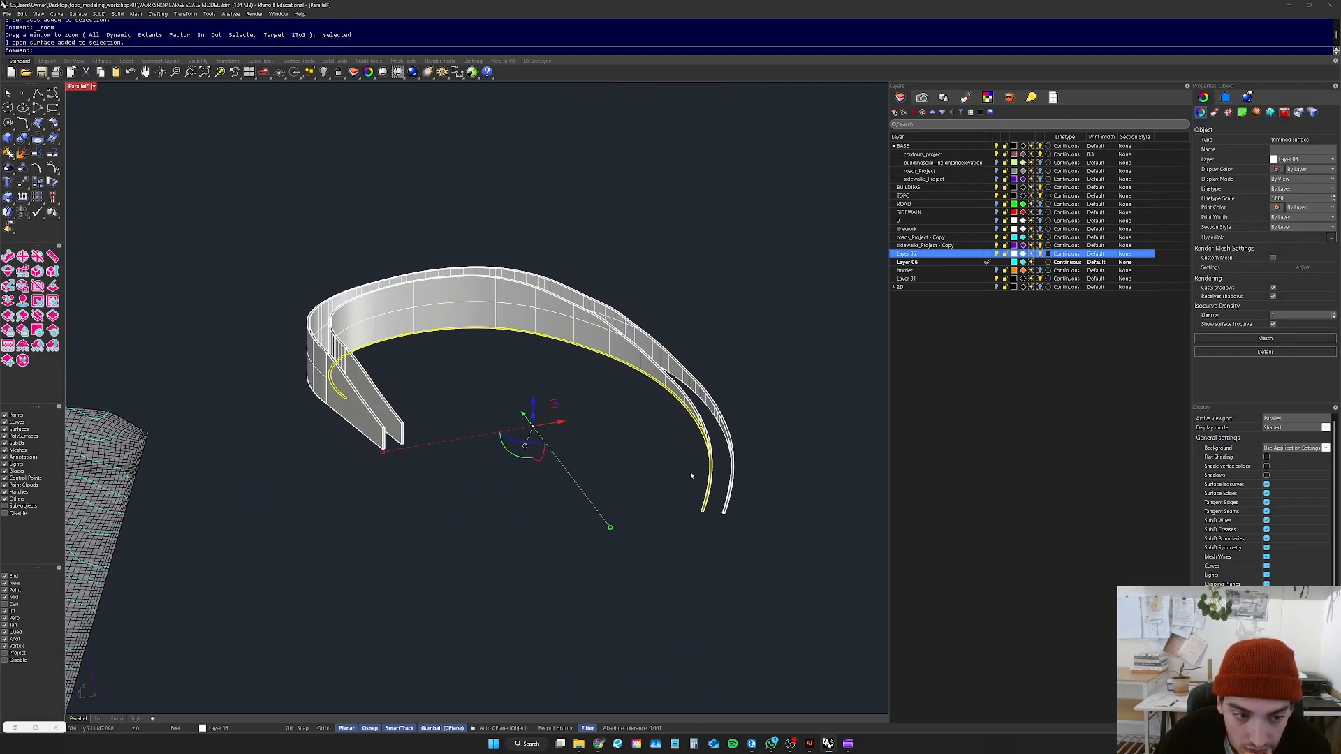
{"action": "left_click", "coordinate": [256, 412]}
Step: Duplicate the borders of the tall side surfaces of both copied walls, on the curved and straight portions, with DupBorder
{"action": "scroll", "coordinate": [296, 352], "scroll_direction": "up", "scroll_amount": 12}
{"action": "left_click", "coordinate": [389, 361]}
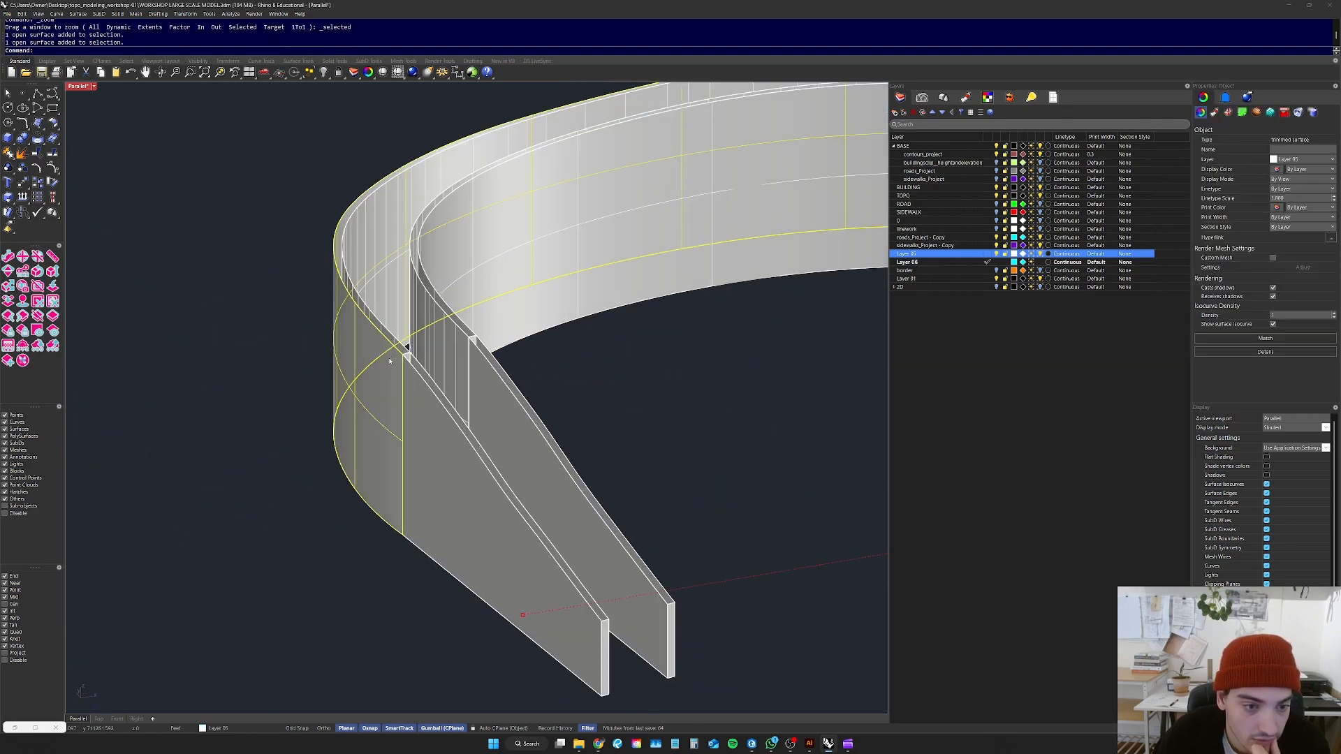
{"action": "scroll", "coordinate": [416, 338], "scroll_direction": "up", "scroll_amount": 4}
{"action": "left_click", "coordinate": [381, 355], "text": "shift"}
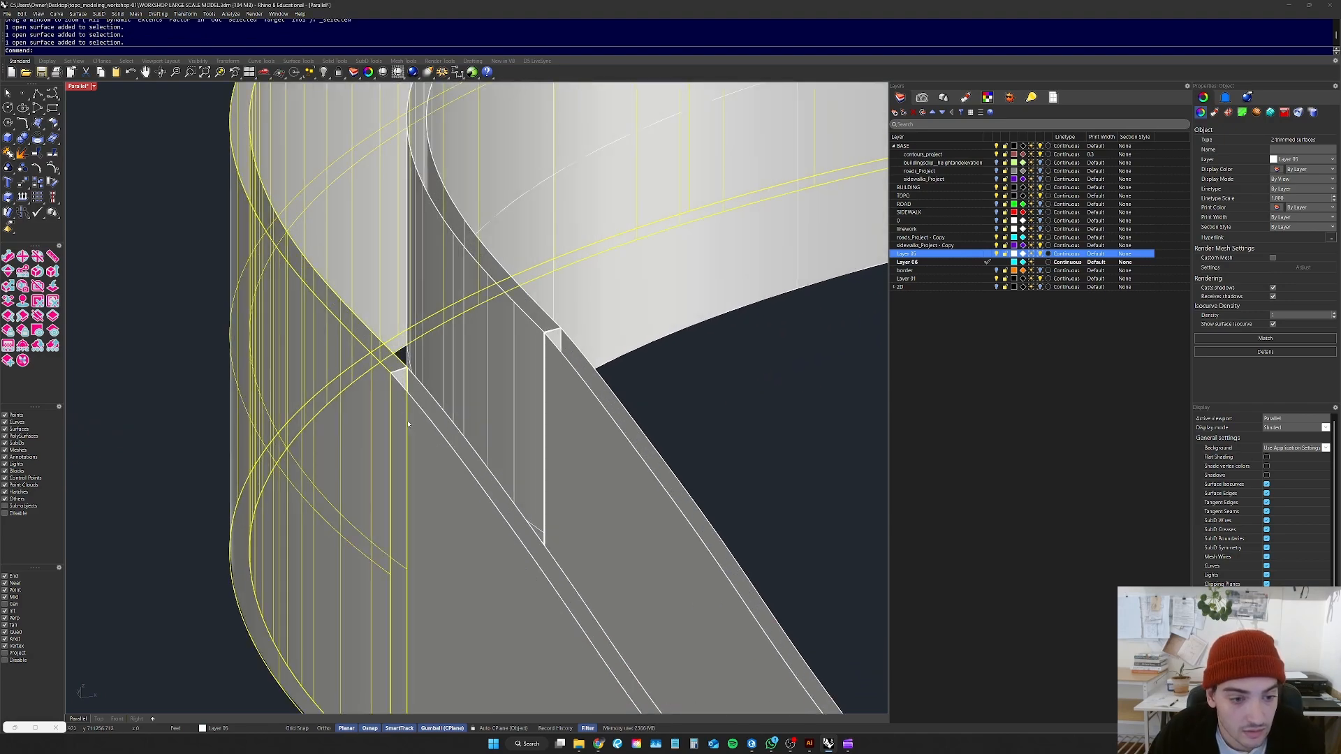
{"action": "left_click", "coordinate": [504, 338], "text": "shift"}
{"action": "left_click", "coordinate": [552, 340], "text": "shift"}
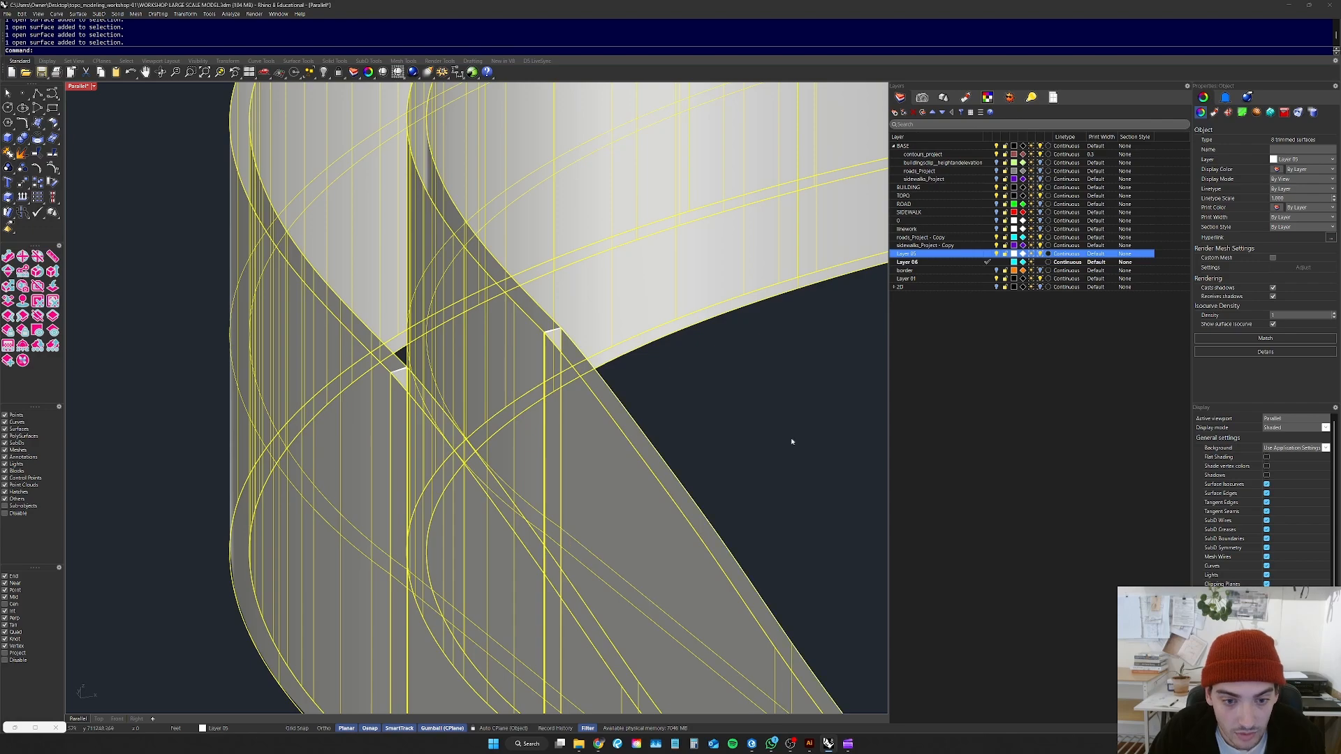
{"action": "type", "text": "Cup"}
{"action": "key", "text": "BackSpace"}
{"action": "key", "text": "BackSpace"}
{"action": "key", "text": "BackSpace"}
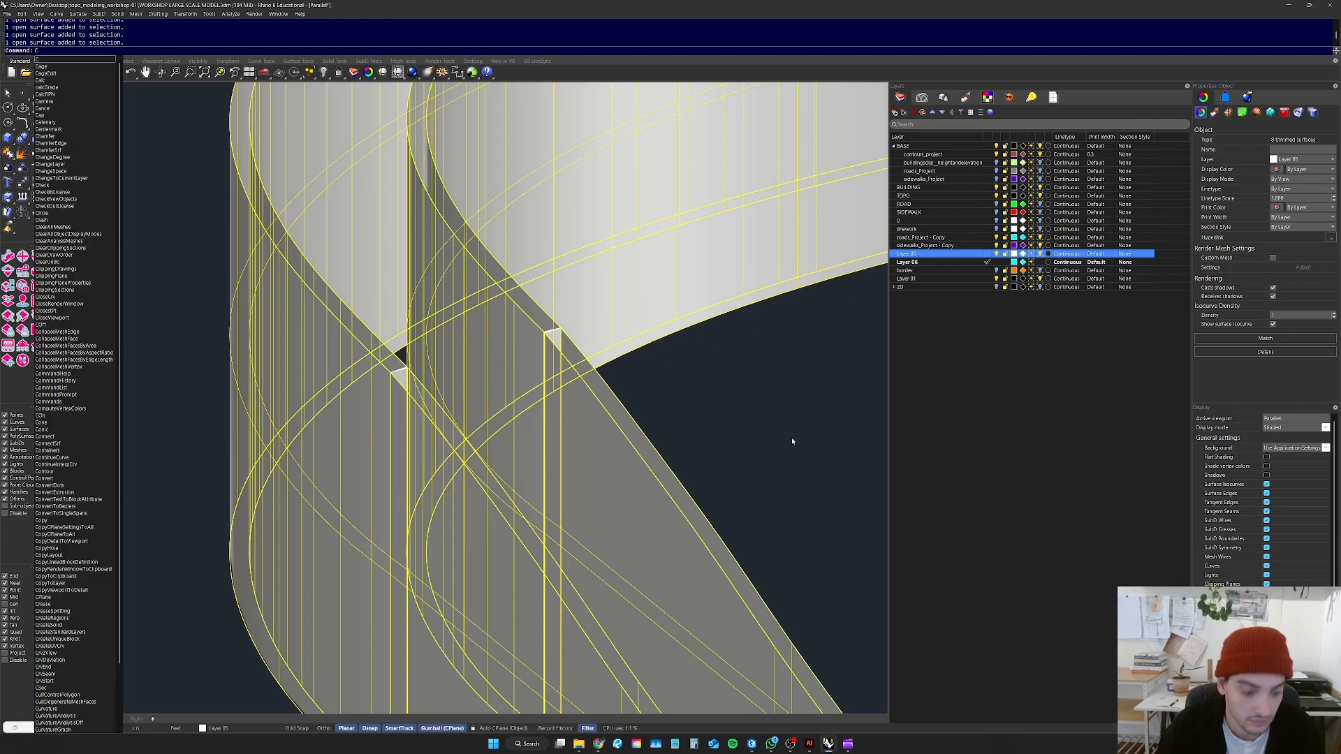
{"action": "type", "text": "Dup"}
{"action": "key", "text": "Return"}
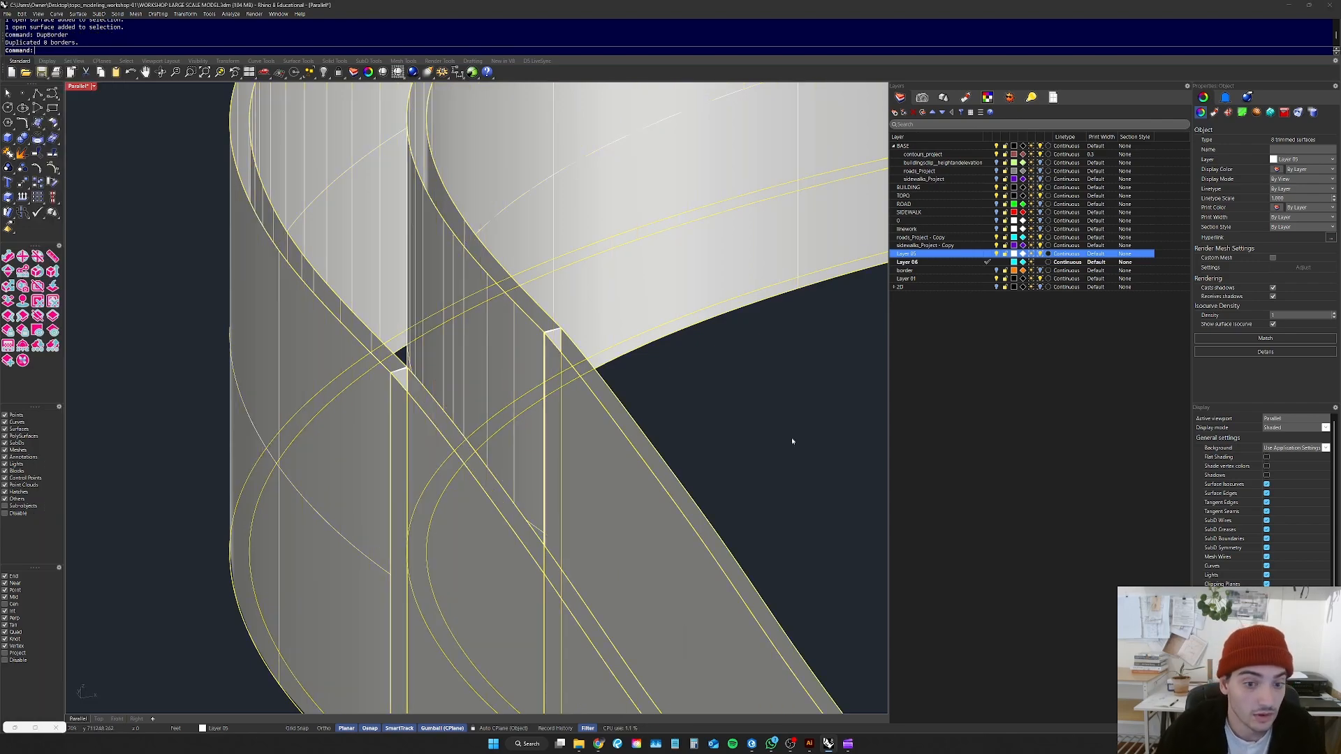
Step: Delete the tall curved side surfaces of both copied walls and the near straight side surfaces, keeping the duplicated border curves
{"action": "left_click", "coordinate": [773, 443]}
{"action": "left_click", "coordinate": [338, 496]}
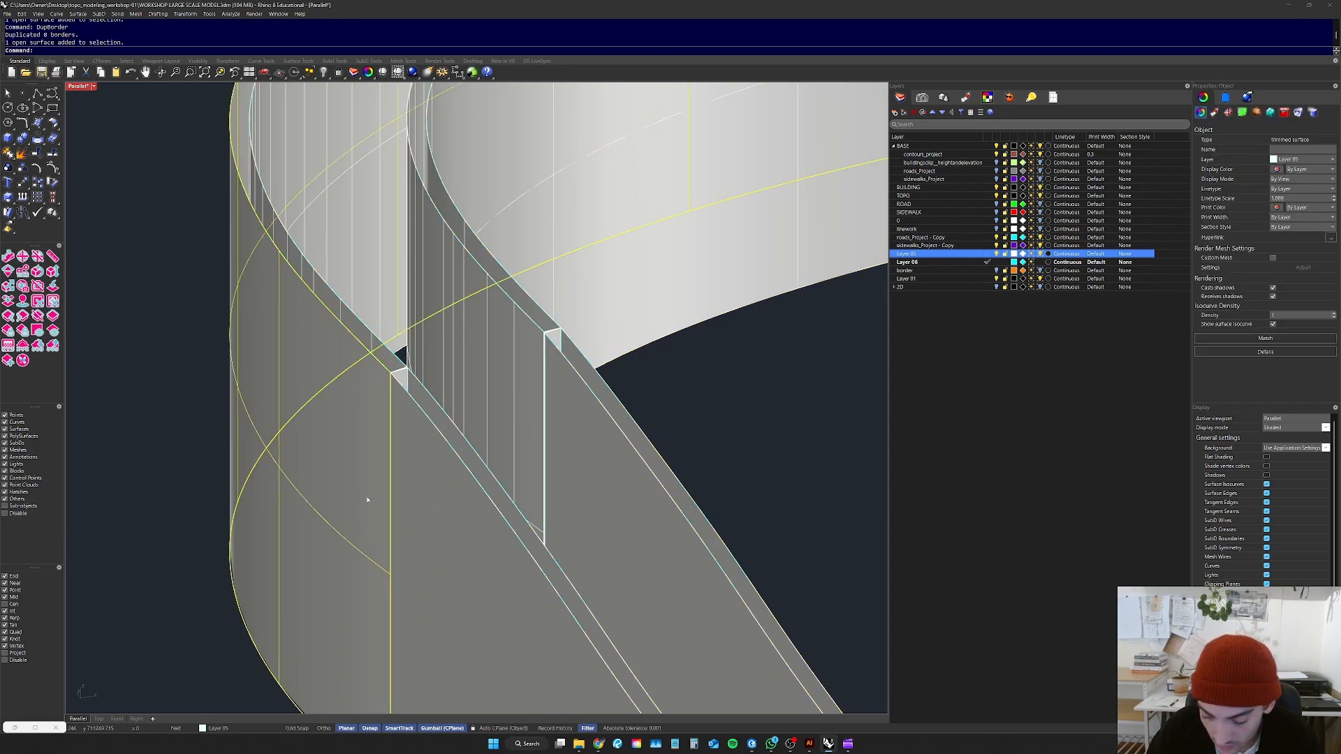
{"action": "key", "text": "Delete"}
{"action": "left_click", "coordinate": [426, 506]}
{"action": "key", "text": "Delete"}
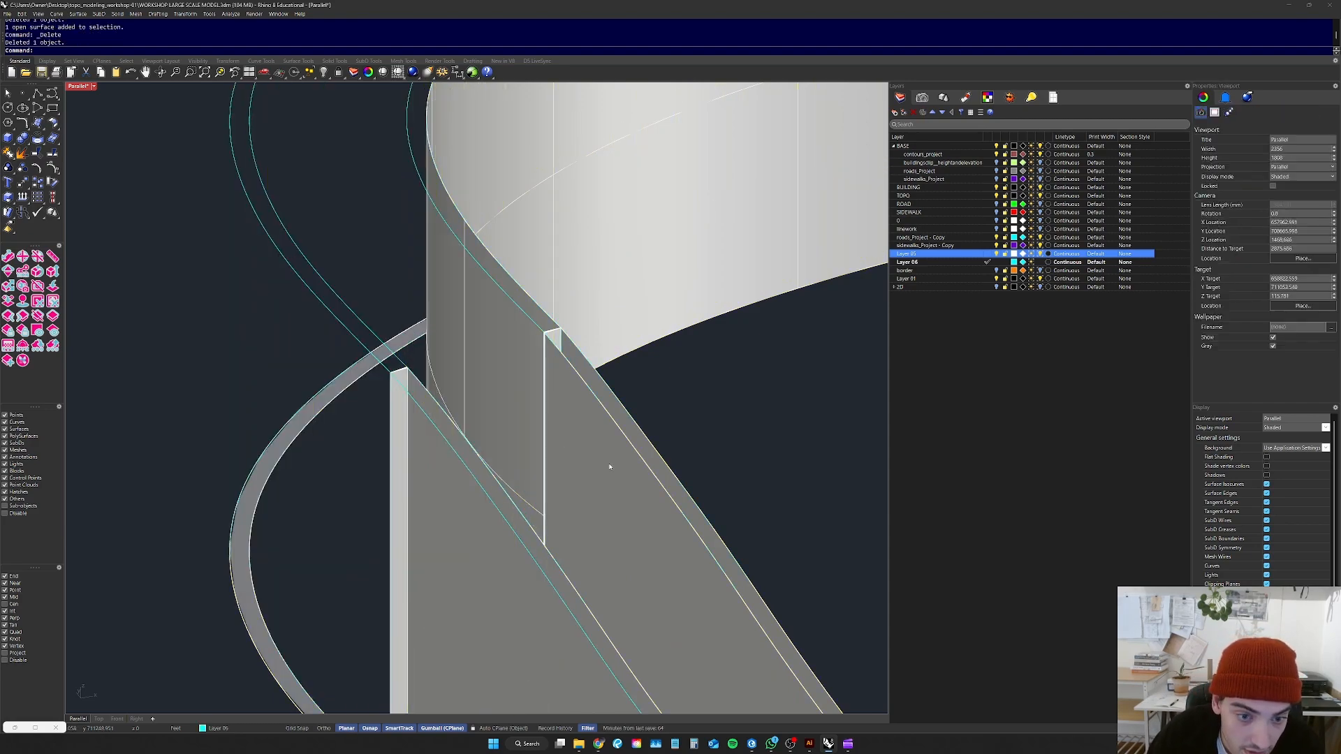
{"action": "left_click", "coordinate": [609, 466]}
{"action": "key", "text": "Delete"}
{"action": "left_click", "coordinate": [518, 396]}
{"action": "key", "text": "Delete"}
Step: Try deleting a closed border curve of the copied inner wall, and undo the deletion
{"action": "left_click", "coordinate": [560, 420]}
{"action": "left_click", "coordinate": [581, 440]}
{"action": "key", "text": "Delete"}
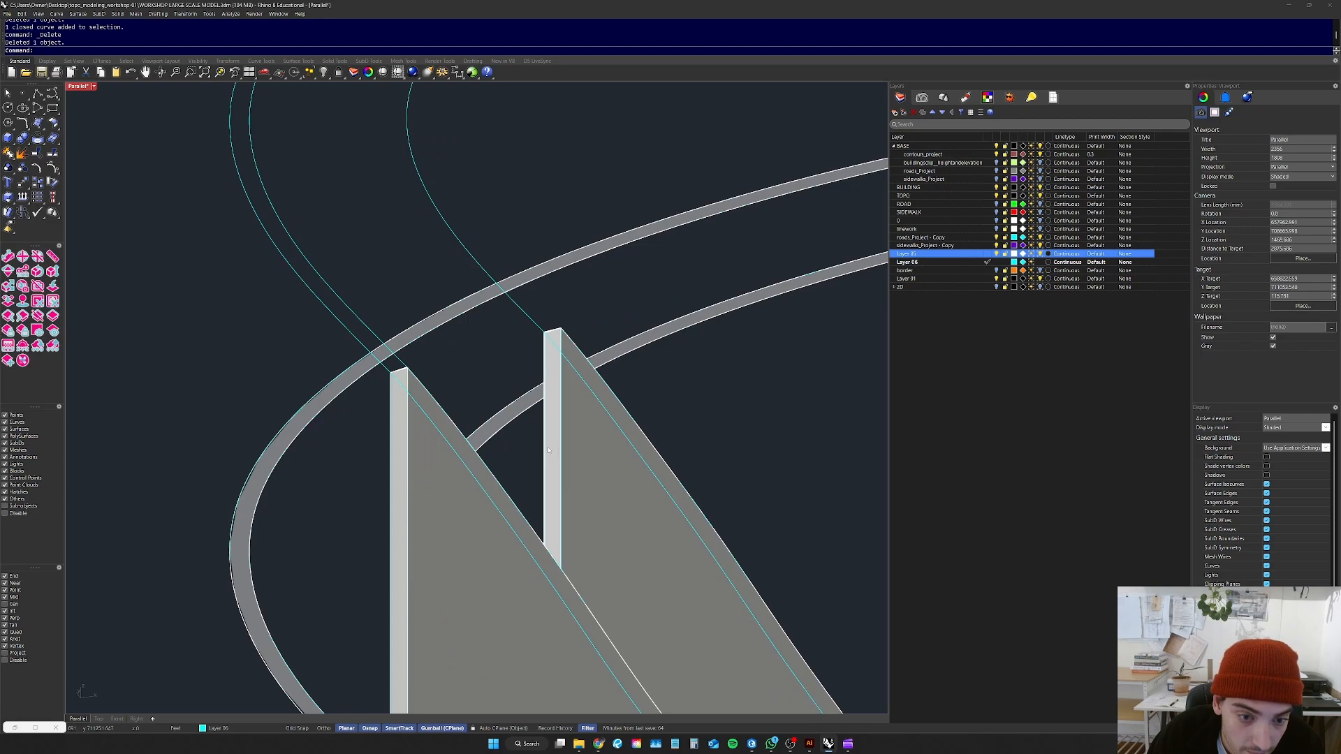
{"action": "key", "text": "ctrl+z"}
{"action": "key", "text": "Escape"}
Step: Delete the narrow vertical end surfaces of both walls where the curved portion meets the straight portion
{"action": "left_click", "coordinate": [551, 421]}
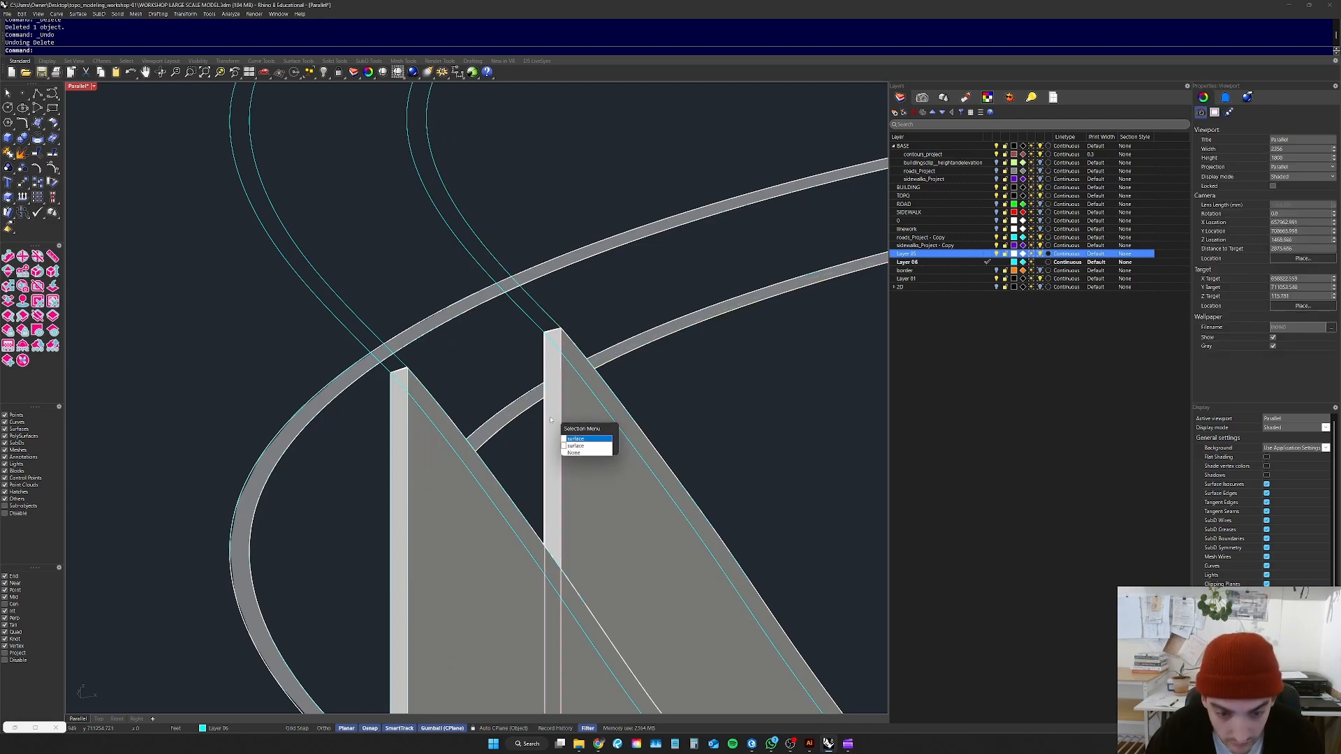
{"action": "left_click", "coordinate": [575, 438]}
{"action": "key", "text": "Delete"}
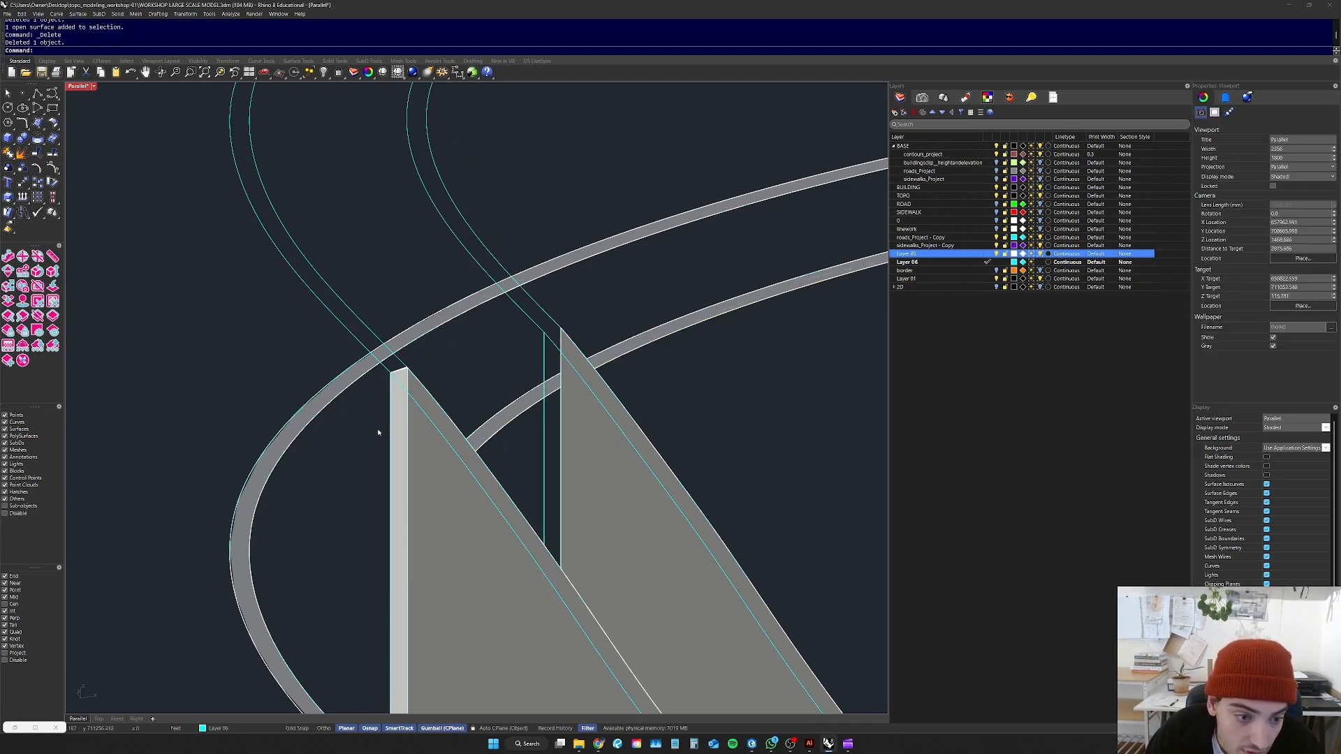
{"action": "left_click", "coordinate": [392, 419]}
{"action": "left_click", "coordinate": [418, 438]}
{"action": "key", "text": "Delete"}
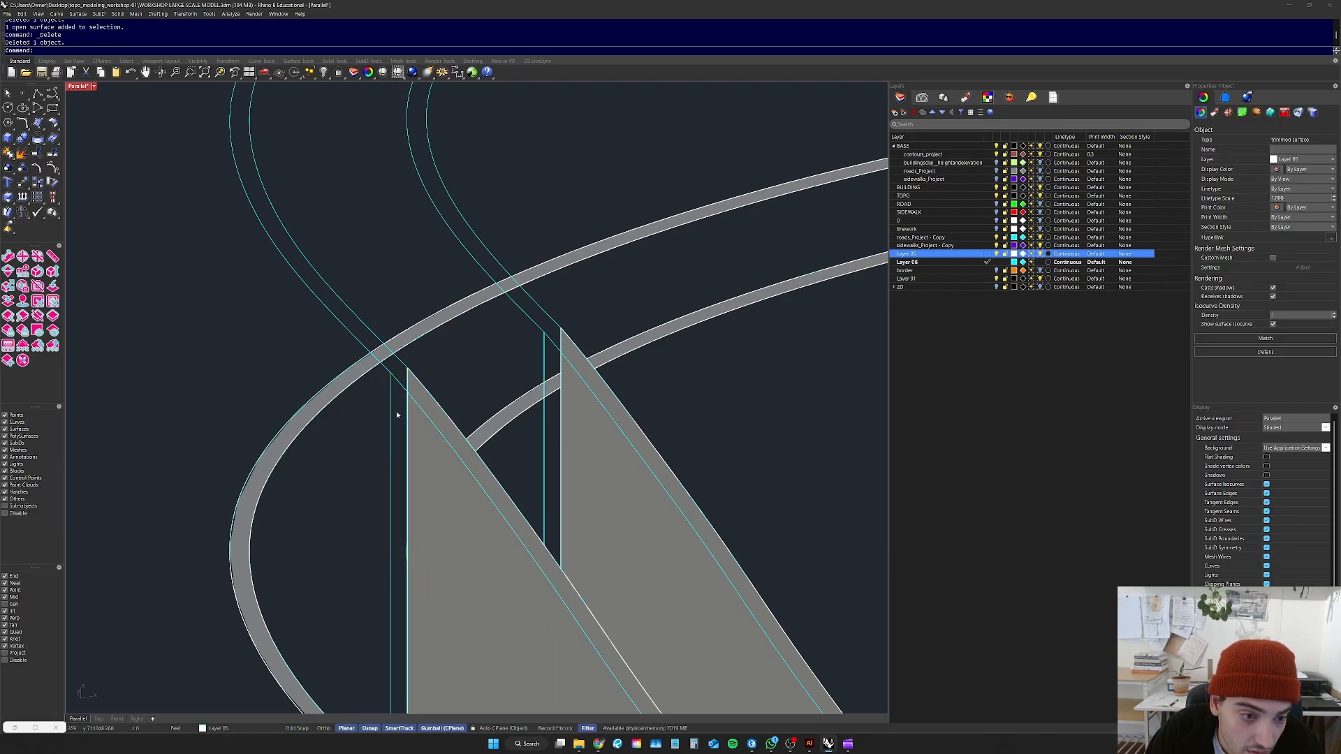
Step: Try deleting the objects around the curved part of the outer wall together, and undo the deletion
{"action": "left_click_drag", "start_coordinate": [296, 521], "coordinate": [211, 266]}
{"action": "key", "text": "Delete"}
{"action": "scroll", "coordinate": [464, 459], "scroll_direction": "down", "scroll_amount": 8}
{"action": "right_click_drag", "start_coordinate": [465, 461], "coordinate": [555, 457]}
{"action": "key", "text": "ctrl+z"}
{"action": "left_click", "coordinate": [447, 548]}
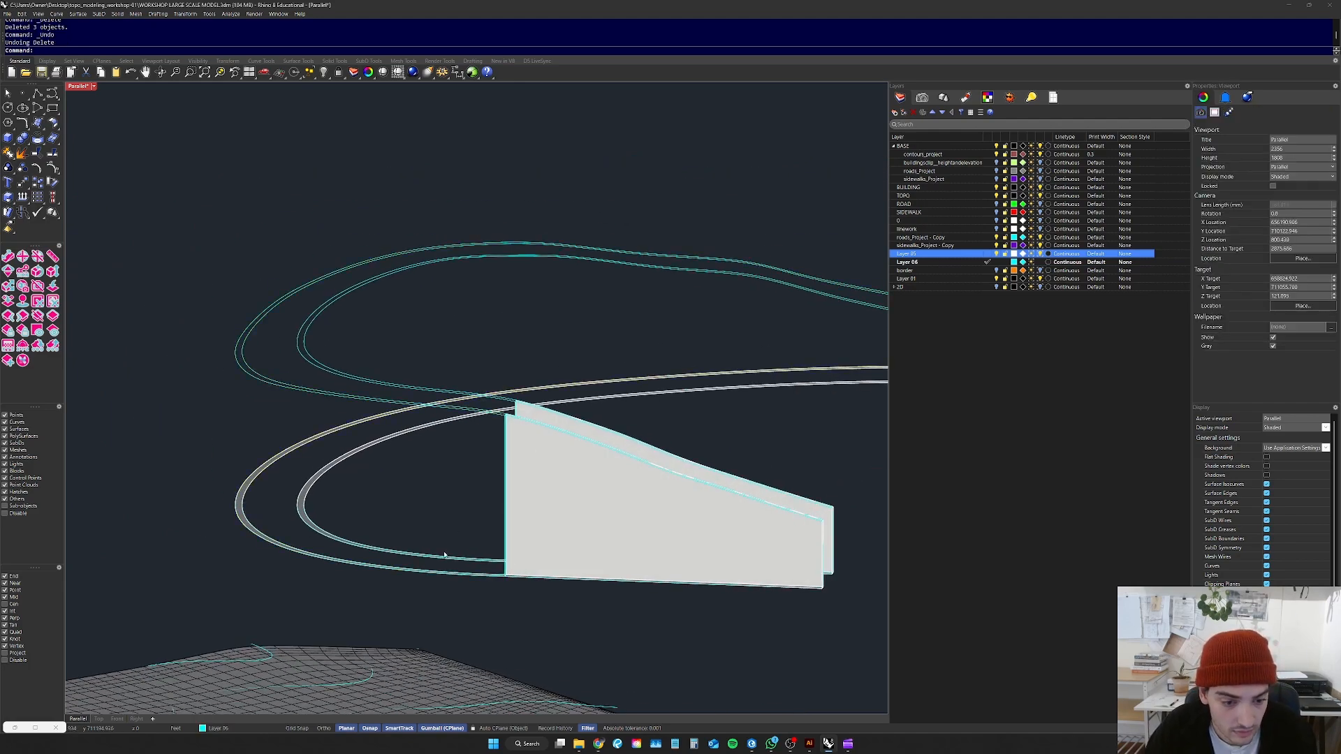
Step: Delete the remaining straight side surfaces of both copied walls, leaving their border curves and underside strips
{"action": "left_click", "coordinate": [589, 490]}
{"action": "key", "text": "Delete"}
{"action": "left_click", "coordinate": [524, 475]}
{"action": "key", "text": "Delete"}
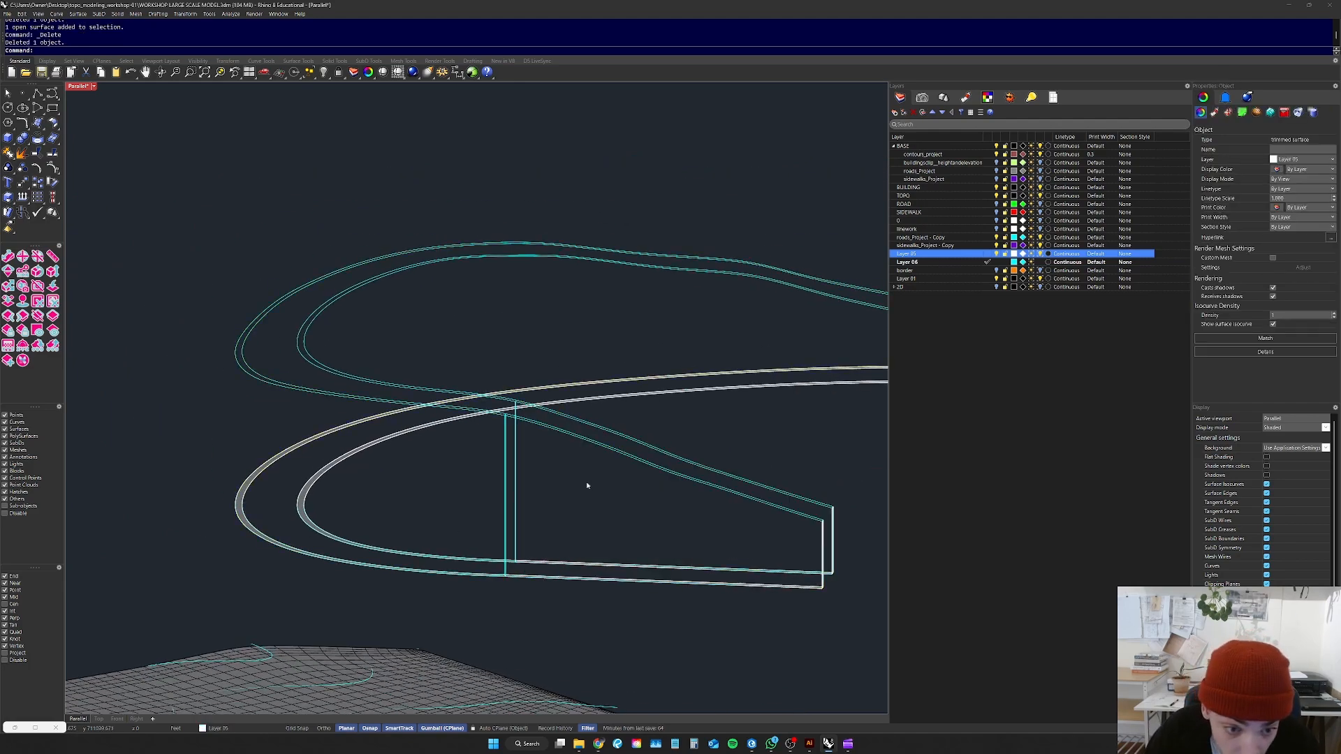
{"action": "right_click_drag", "start_coordinate": [592, 494], "coordinate": [411, 531]}
{"action": "scroll", "coordinate": [411, 531], "scroll_direction": "up", "scroll_amount": 3}
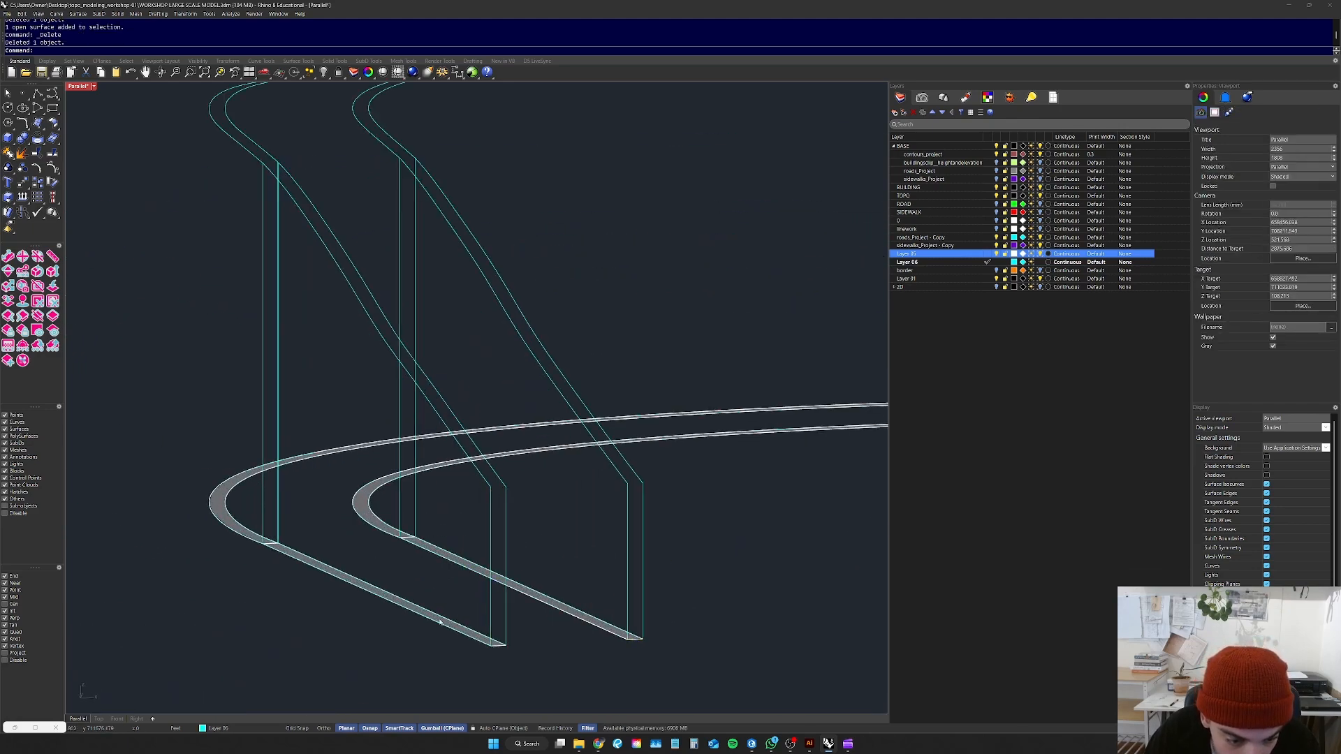
Step: Delete the narrow underside strip surfaces of both copied walls, keeping their border curves
{"action": "left_click", "coordinate": [453, 647]}
{"action": "scroll", "coordinate": [614, 629], "scroll_direction": "up", "scroll_amount": 5}
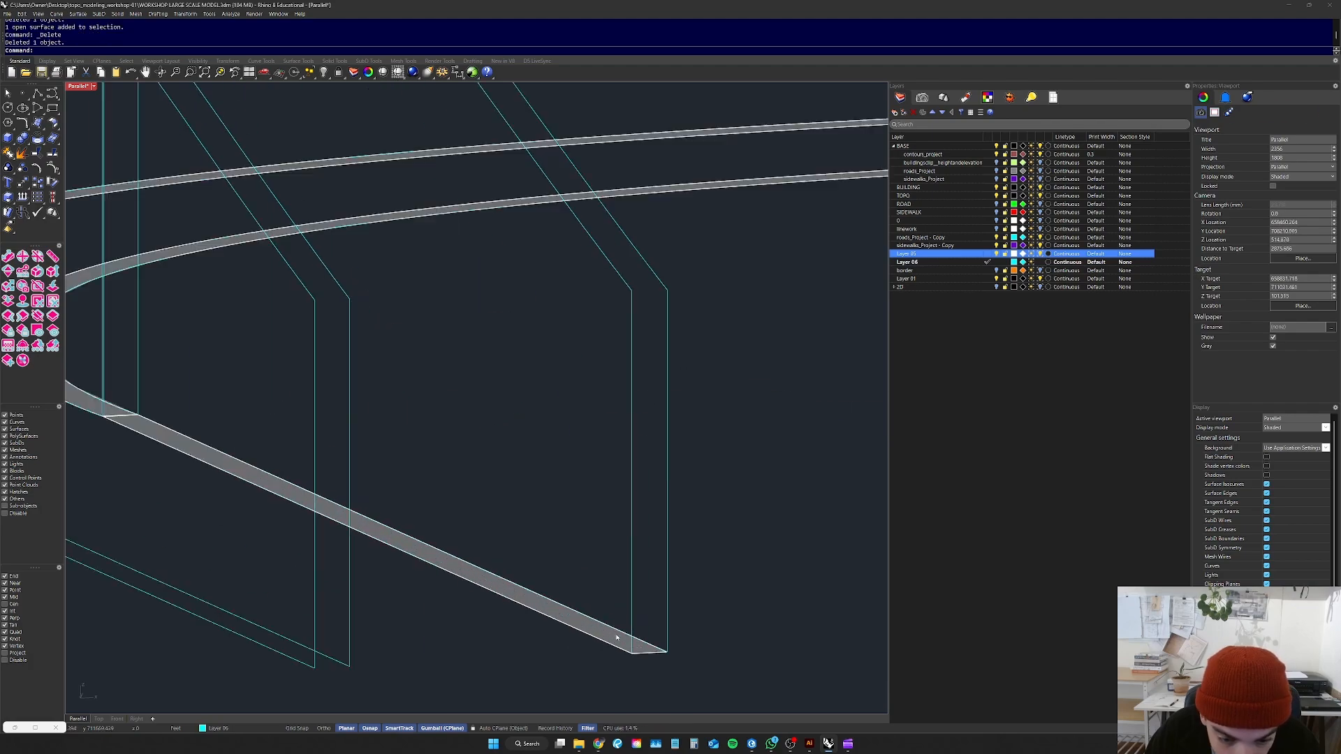
{"action": "scroll", "coordinate": [557, 627], "scroll_direction": "down", "scroll_amount": 8}
{"action": "left_click", "coordinate": [536, 623]}
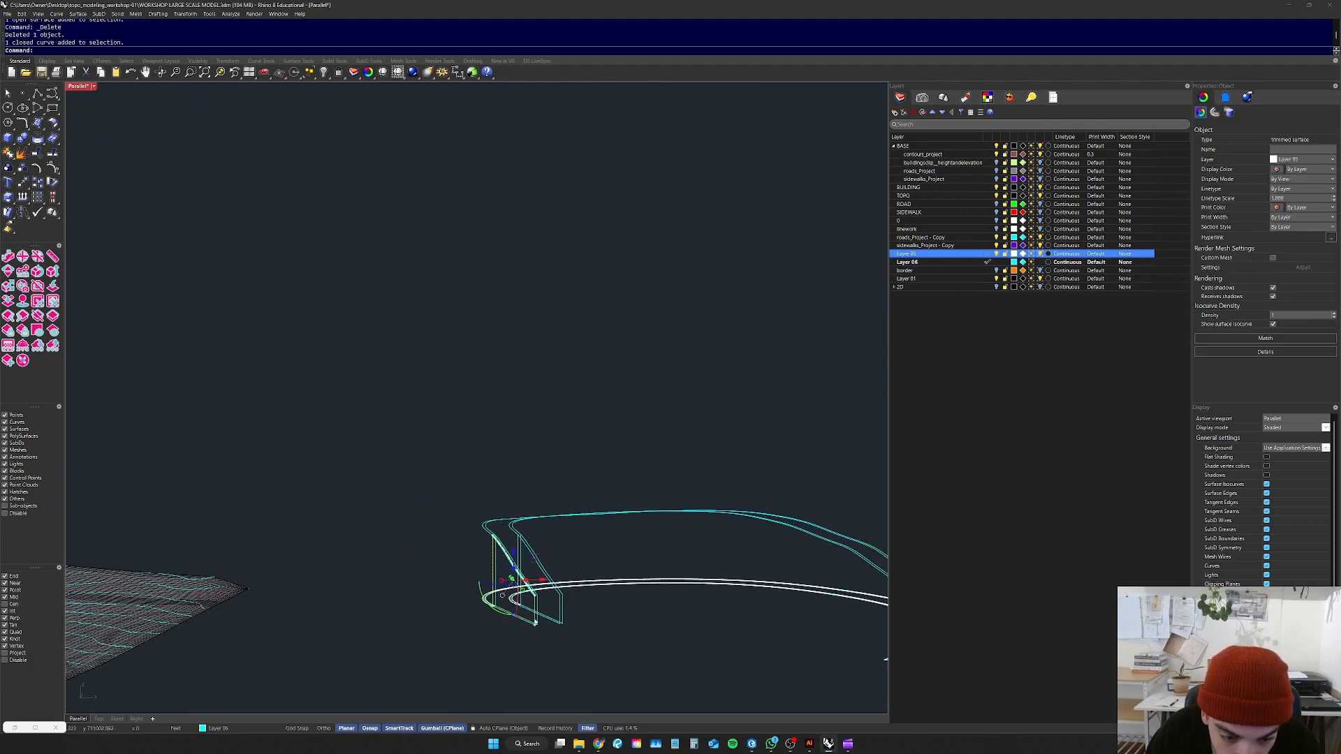
{"action": "scroll", "coordinate": [517, 625], "scroll_direction": "down", "scroll_amount": 4}
{"action": "left_click_drag", "start_coordinate": [808, 479], "coordinate": [824, 570]}
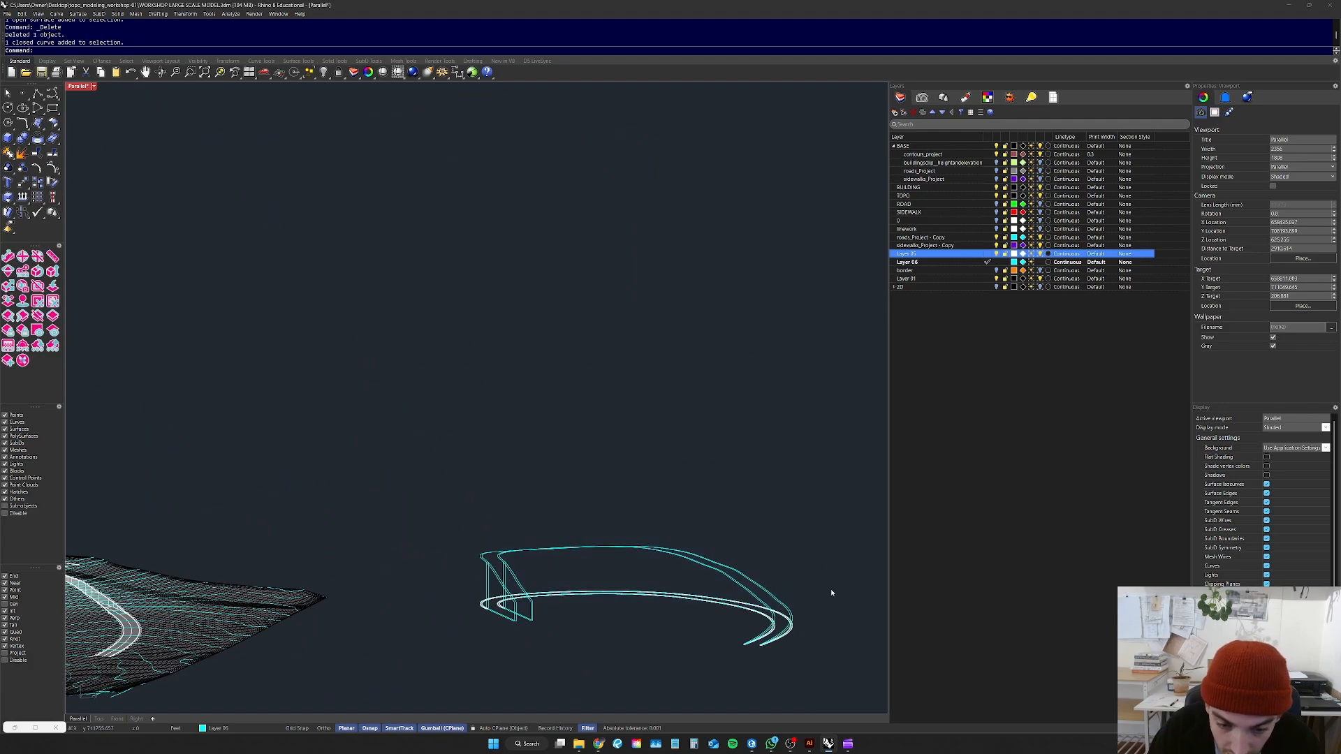
{"action": "scroll", "coordinate": [797, 646], "scroll_direction": "up", "scroll_amount": 11}
{"action": "scroll", "coordinate": [698, 601], "scroll_direction": "up", "scroll_amount": 3}
{"action": "left_click", "coordinate": [731, 589]}
{"action": "key", "text": "Delete"}
{"action": "left_click", "coordinate": [837, 593]}
{"action": "key", "text": "Delete"}
Step: Explode the border curves of both copied walls into separate segments
{"action": "scroll", "coordinate": [800, 601], "scroll_direction": "down", "scroll_amount": 12}
{"action": "left_click_drag", "start_coordinate": [821, 380], "coordinate": [137, 691]}
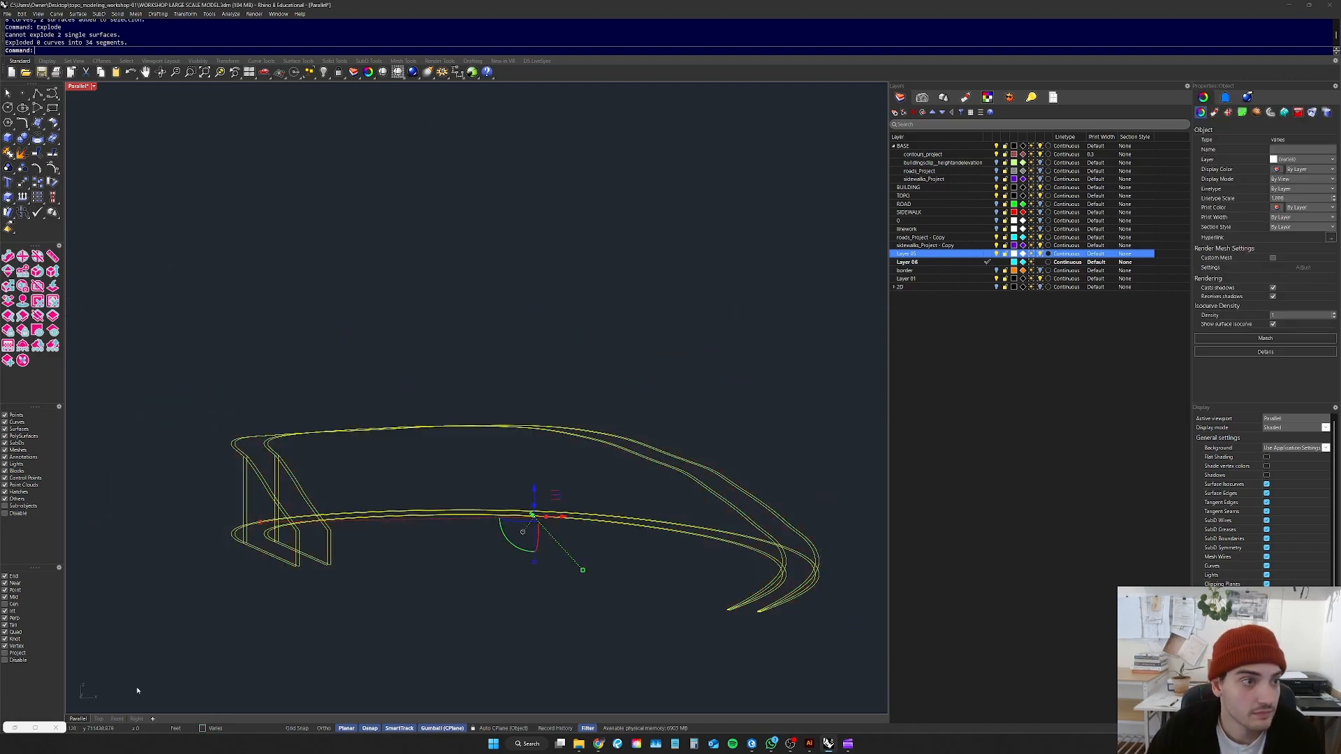
{"action": "key", "text": "Escape"}
{"action": "scroll", "coordinate": [452, 556], "scroll_direction": "up", "scroll_amount": 3}
Step: Delete the lower and vertical border segments of both walls so the upper edge curves remain
{"action": "left_click_drag", "start_coordinate": [455, 550], "coordinate": [237, 609]}
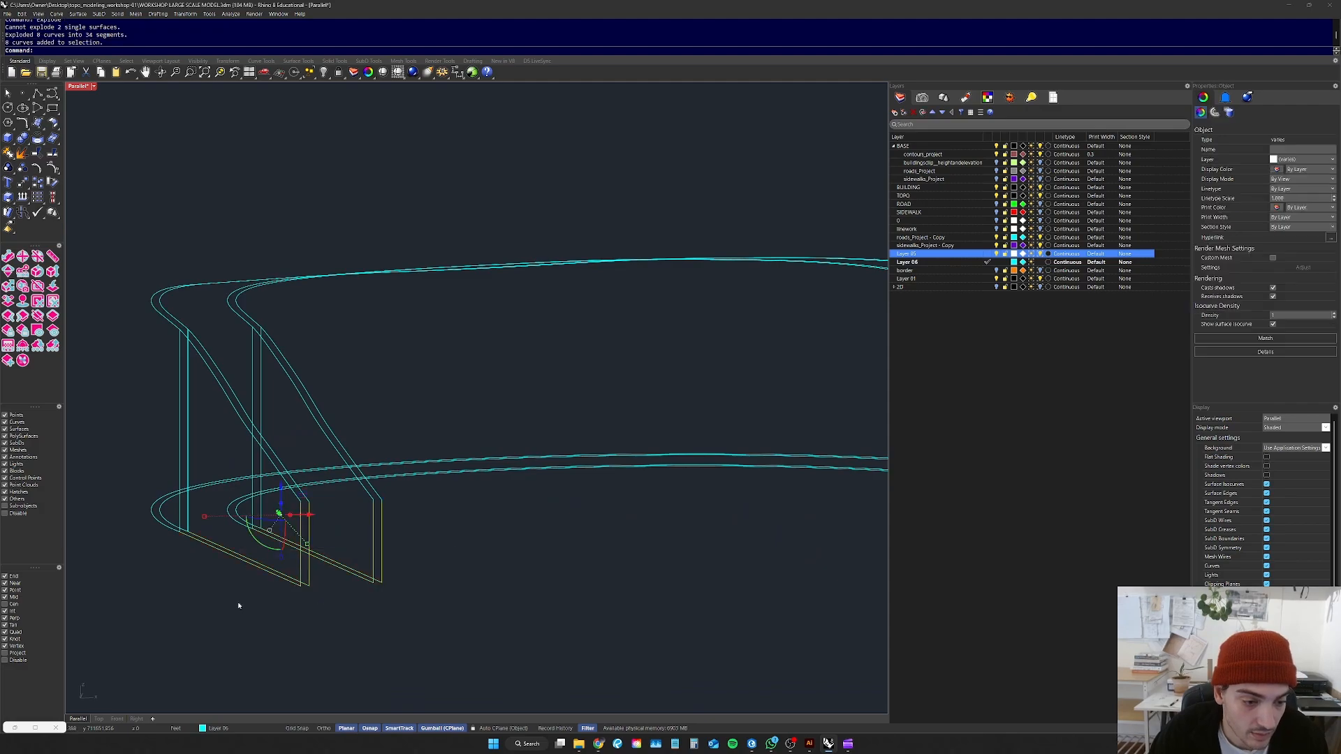
{"action": "scroll", "coordinate": [418, 539], "scroll_direction": "up", "scroll_amount": 2}
{"action": "scroll", "coordinate": [418, 539], "scroll_direction": "down", "scroll_amount": 8}
{"action": "key", "text": "Delete"}
{"action": "right_click_drag", "start_coordinate": [391, 544], "coordinate": [518, 551]}
{"action": "left_click_drag", "start_coordinate": [557, 549], "coordinate": [395, 609]}
{"action": "key", "text": "Delete"}
Step: Delete the small end surfaces and the leftover short curve at the far end of the curved walls
{"action": "right_click_drag", "start_coordinate": [542, 526], "coordinate": [722, 582]}
{"action": "scroll", "coordinate": [723, 582], "scroll_direction": "up", "scroll_amount": 6}
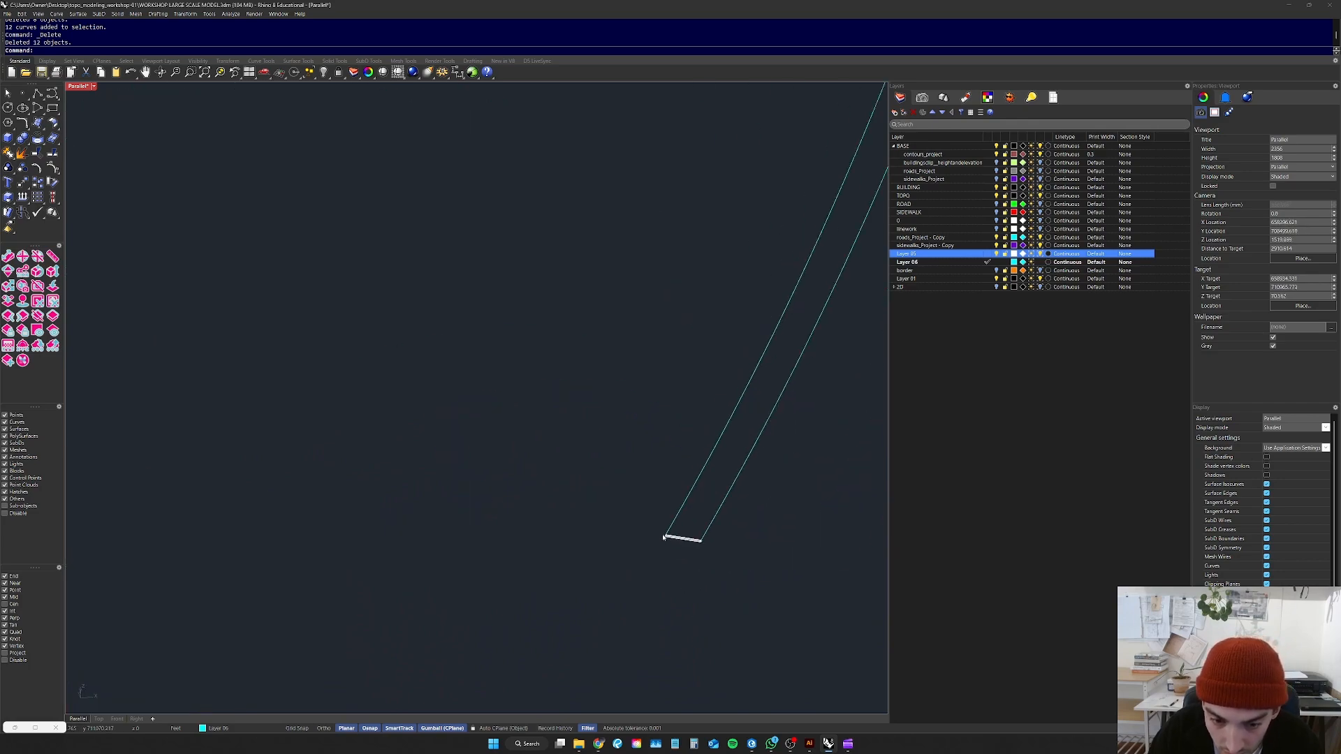
{"action": "scroll", "coordinate": [679, 539], "scroll_direction": "up", "scroll_amount": 3}
{"action": "left_click", "coordinate": [680, 539]}
{"action": "key", "text": "Delete"}
{"action": "scroll", "coordinate": [488, 569], "scroll_direction": "down", "scroll_amount": 2}
{"action": "scroll", "coordinate": [858, 614], "scroll_direction": "up", "scroll_amount": 3}
{"action": "left_click", "coordinate": [796, 609]}
{"action": "key", "text": "Delete"}
{"action": "right_click_drag", "start_coordinate": [844, 611], "coordinate": [506, 566]}
{"action": "left_click", "coordinate": [491, 560]}
{"action": "key", "text": "Delete"}
{"action": "scroll", "coordinate": [591, 572], "scroll_direction": "down", "scroll_amount": 5}
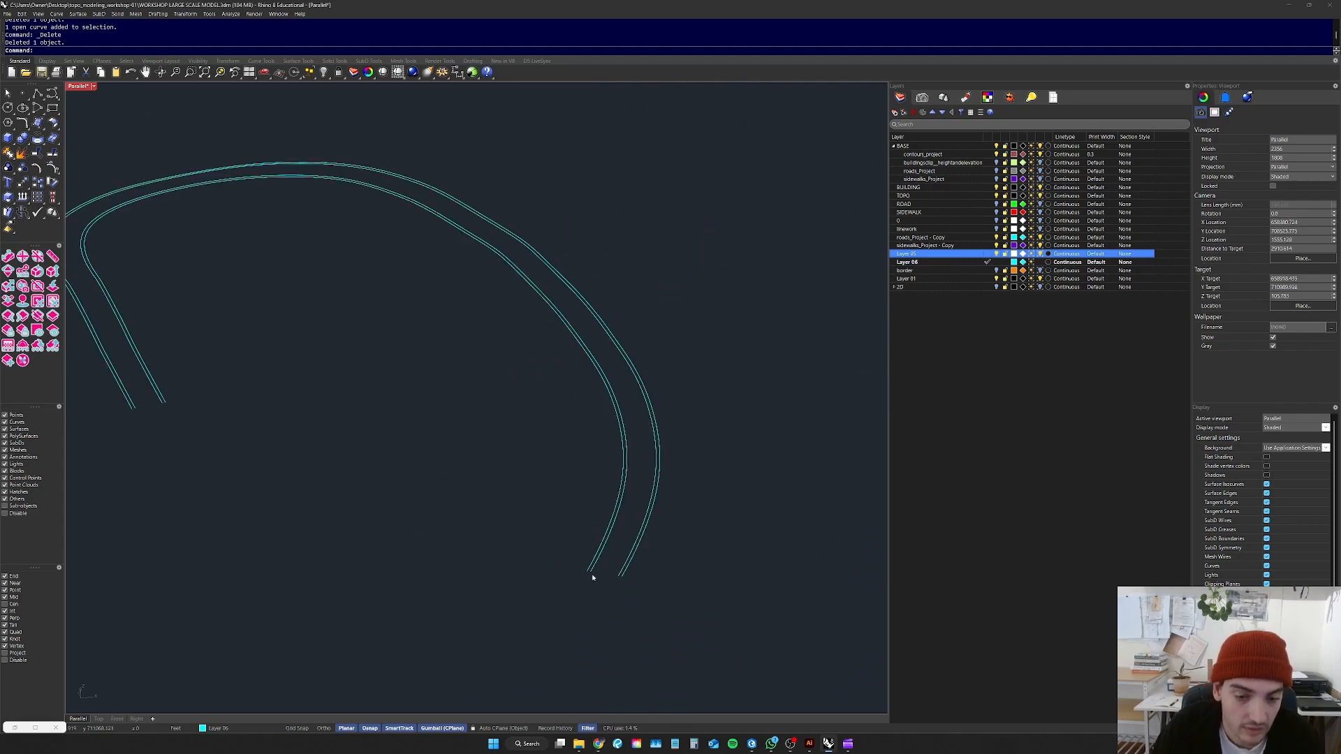
Step: In the top view, snap the end point of a curved edge curve onto the start of its adjoining straight segment
{"action": "scroll", "coordinate": [233, 390], "scroll_direction": "up", "scroll_amount": 6}
{"action": "right_click_drag", "start_coordinate": [231, 391], "coordinate": [222, 398]}
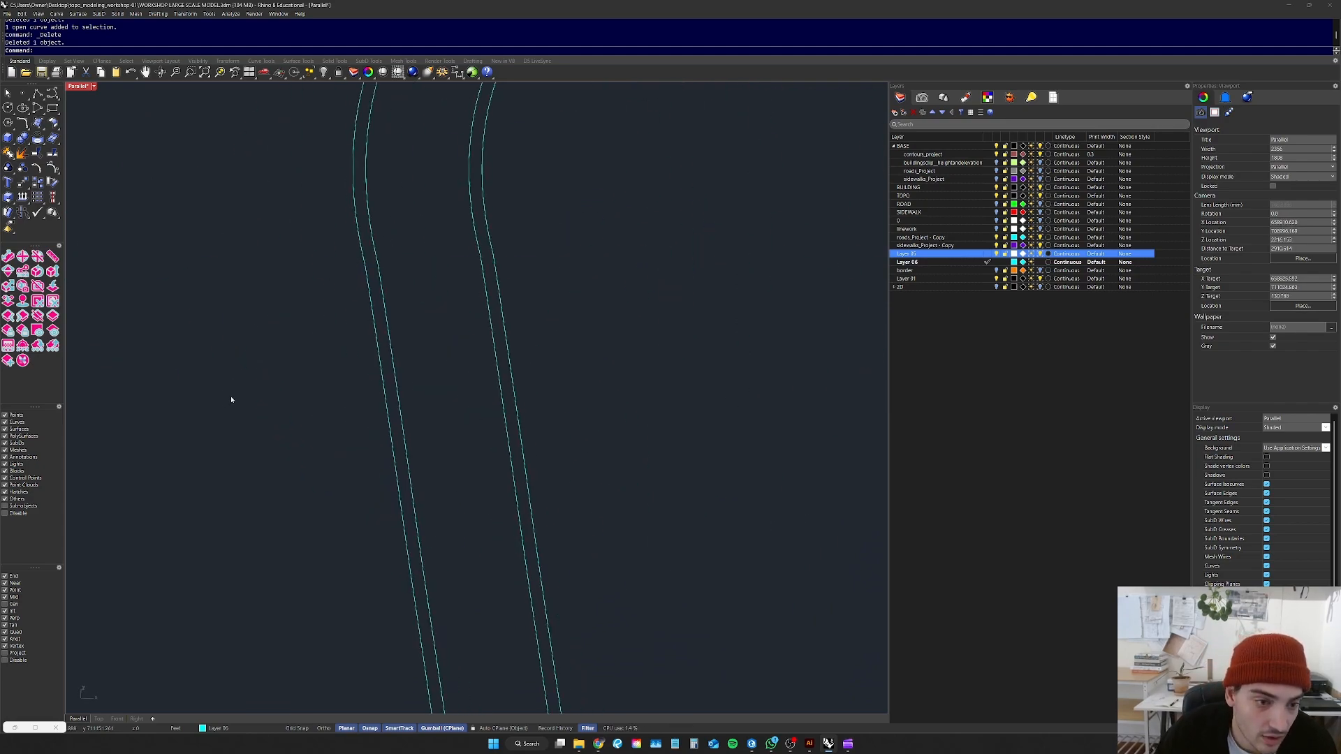
{"action": "scroll", "coordinate": [223, 398], "scroll_direction": "down", "scroll_amount": 6}
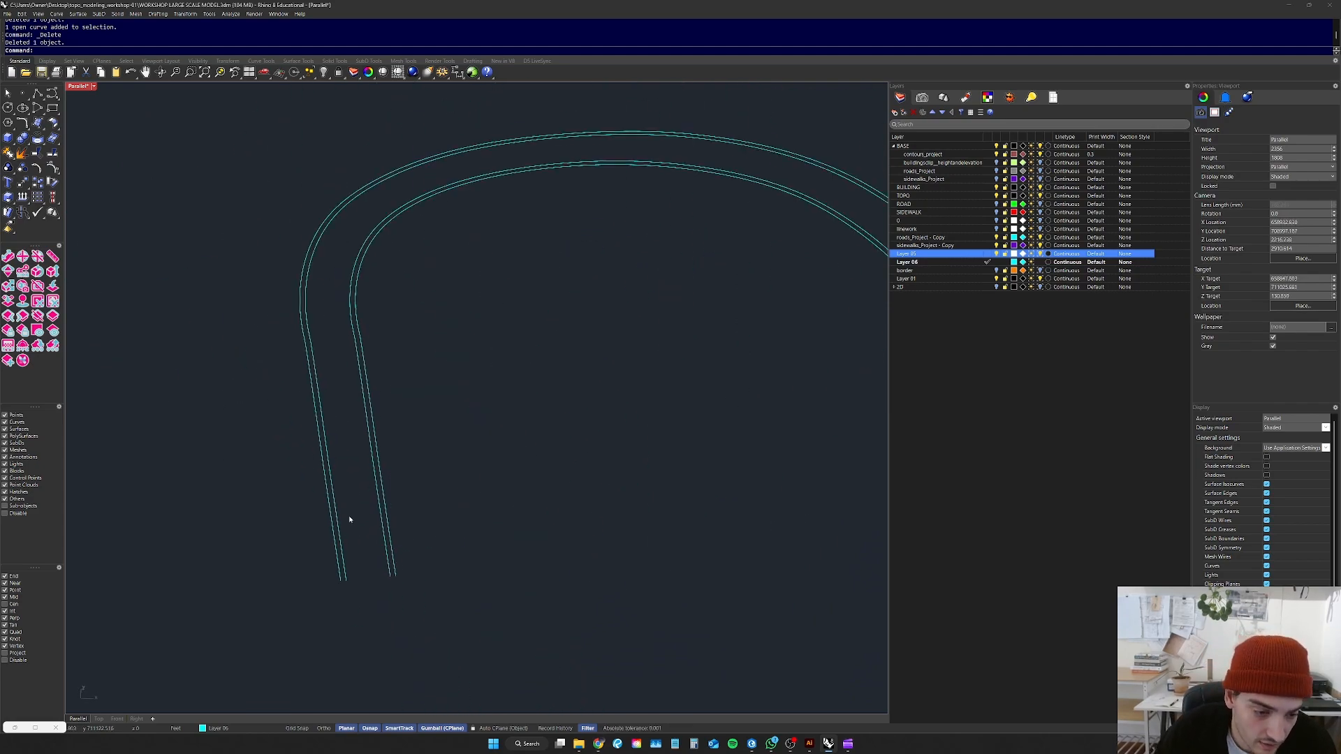
{"action": "left_click", "coordinate": [98, 718]}
{"action": "scroll", "coordinate": [596, 568], "scroll_direction": "down", "scroll_amount": 3}
{"action": "scroll", "coordinate": [465, 420], "scroll_direction": "up", "scroll_amount": 4}
{"action": "scroll", "coordinate": [465, 421], "scroll_direction": "up", "scroll_amount": 8}
{"action": "scroll", "coordinate": [525, 536], "scroll_direction": "up", "scroll_amount": 7}
{"action": "left_click_drag", "start_coordinate": [525, 536], "coordinate": [432, 572]}
{"action": "left_click_drag", "start_coordinate": [482, 526], "coordinate": [457, 532]}
{"action": "key", "text": "ctrl+z"}
{"action": "left_click", "coordinate": [480, 526]}
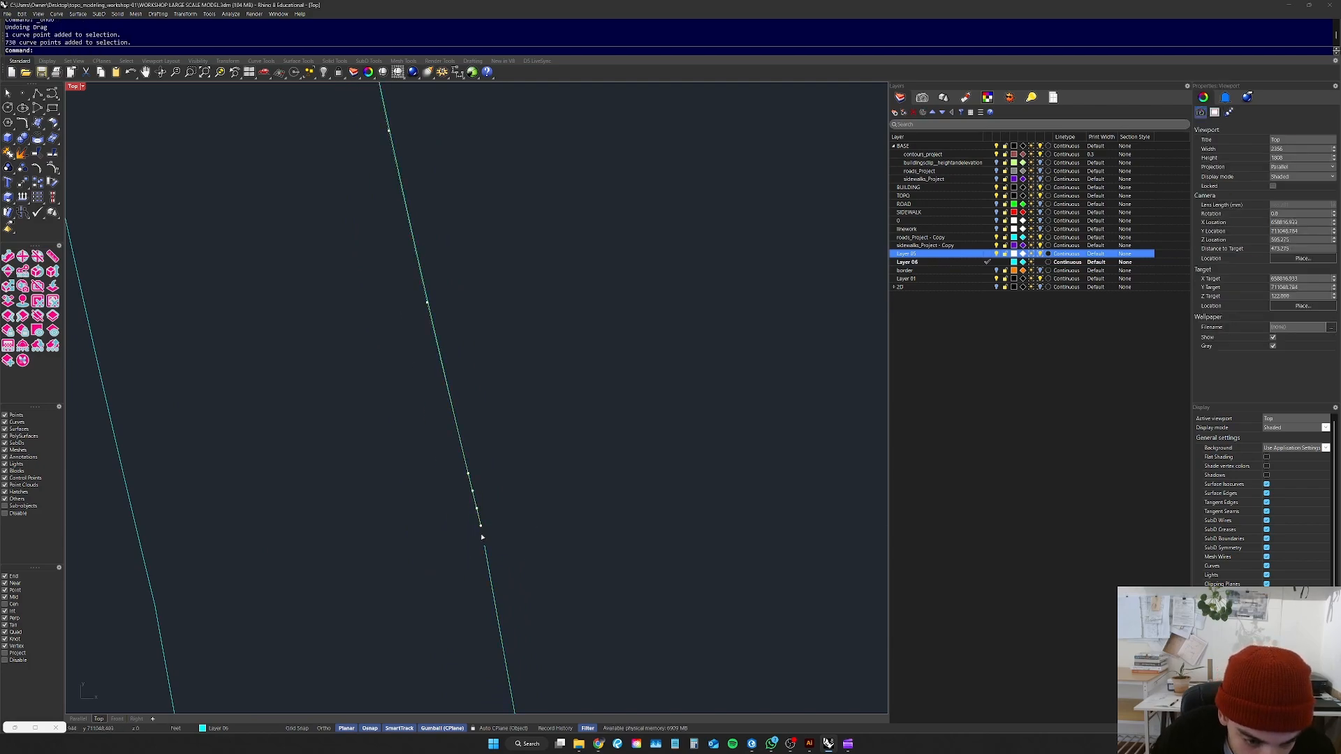
{"action": "key", "text": "ctrl+z"}
{"action": "mouse_move", "coordinate": [486, 544]}
{"action": "left_mouse_down"}
{"action": "mouse_move", "coordinate": [482, 533]}
{"action": "mouse_move", "coordinate": [485, 547]}
{"action": "left_mouse_up"}
{"action": "left_click", "coordinate": [380, 495]}
Step: Move the end point of the neighbouring edge curve to close its junction between curved and straight parts
{"action": "scroll", "coordinate": [382, 496], "scroll_direction": "down", "scroll_amount": 15}
{"action": "scroll", "coordinate": [590, 475], "scroll_direction": "up", "scroll_amount": 8}
{"action": "left_click", "coordinate": [384, 485]}
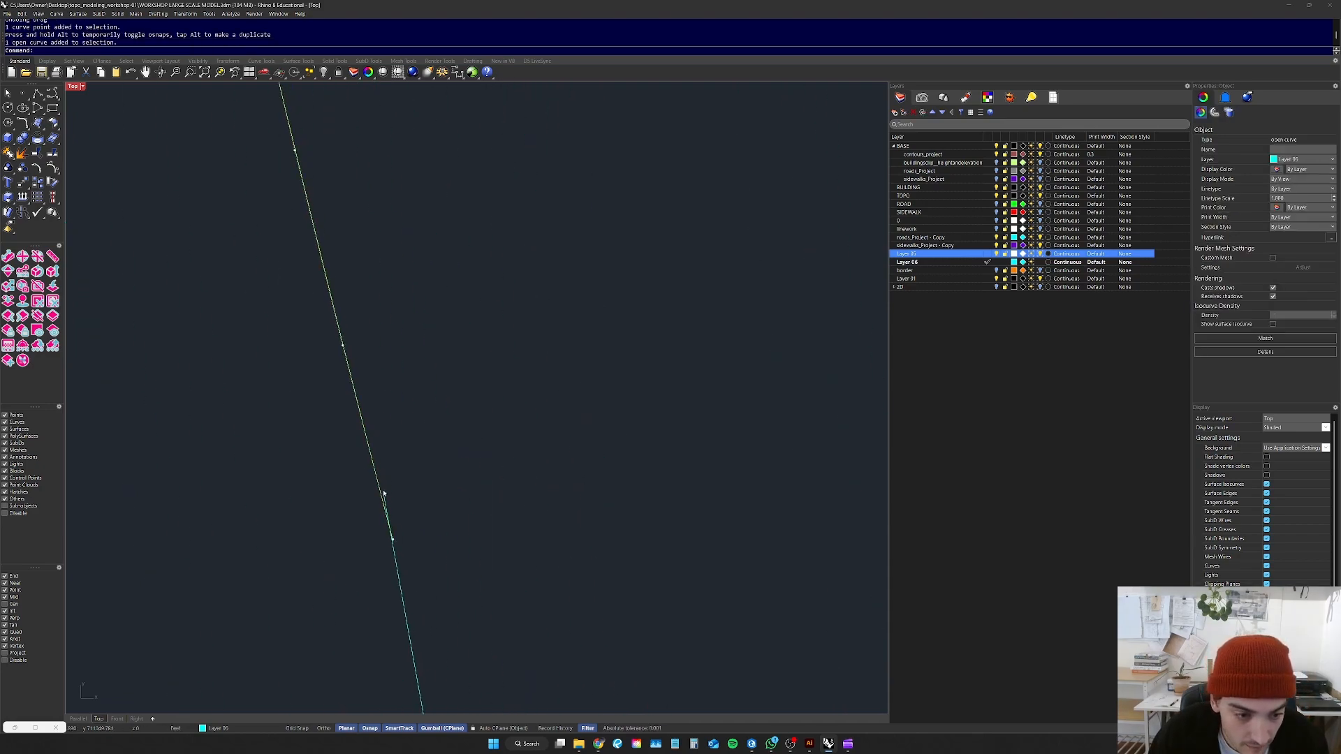
{"action": "left_click", "coordinate": [394, 542]}
{"action": "left_click_drag", "start_coordinate": [394, 542], "coordinate": [384, 495]}
{"action": "left_click", "coordinate": [593, 491]}
{"action": "scroll", "coordinate": [330, 442], "scroll_direction": "down", "scroll_amount": 13}
{"action": "scroll", "coordinate": [335, 447], "scroll_direction": "down", "scroll_amount": 5}
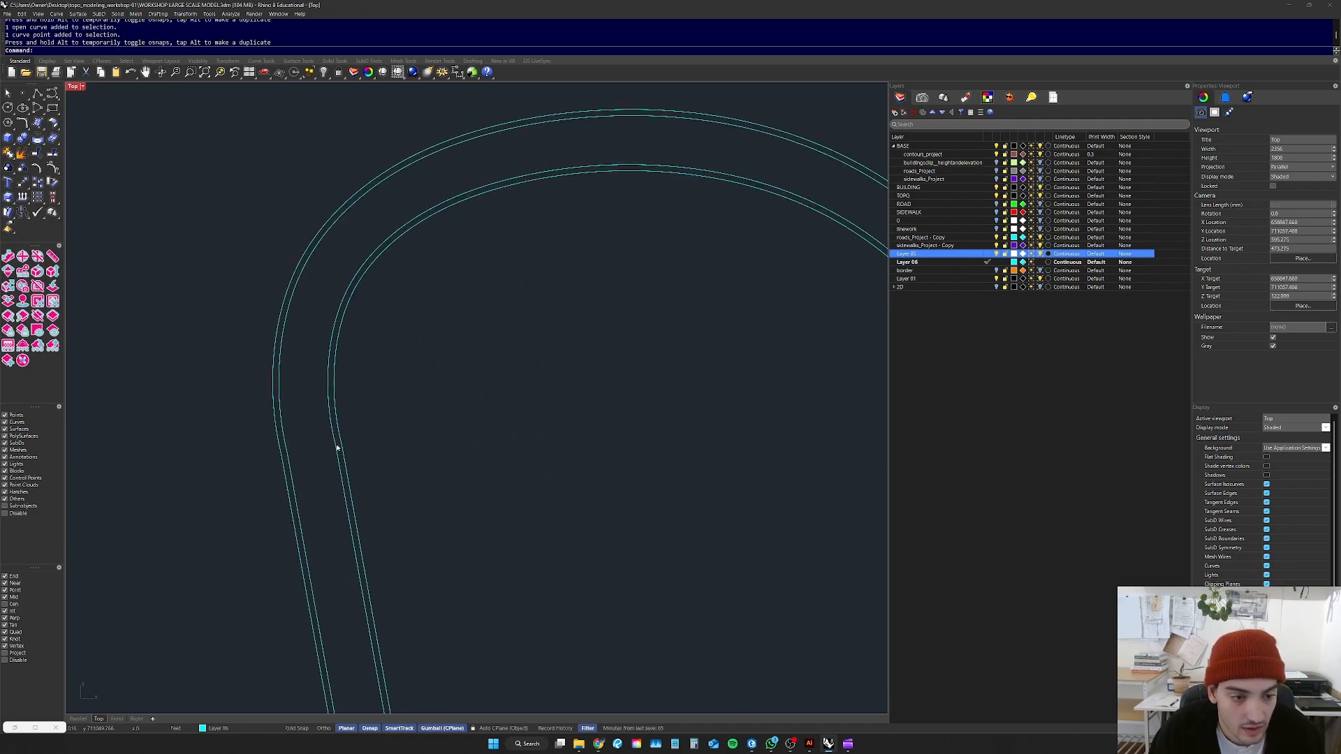
{"action": "scroll", "coordinate": [346, 450], "scroll_direction": "up", "scroll_amount": 5}
{"action": "scroll", "coordinate": [402, 427], "scroll_direction": "down", "scroll_amount": 5}
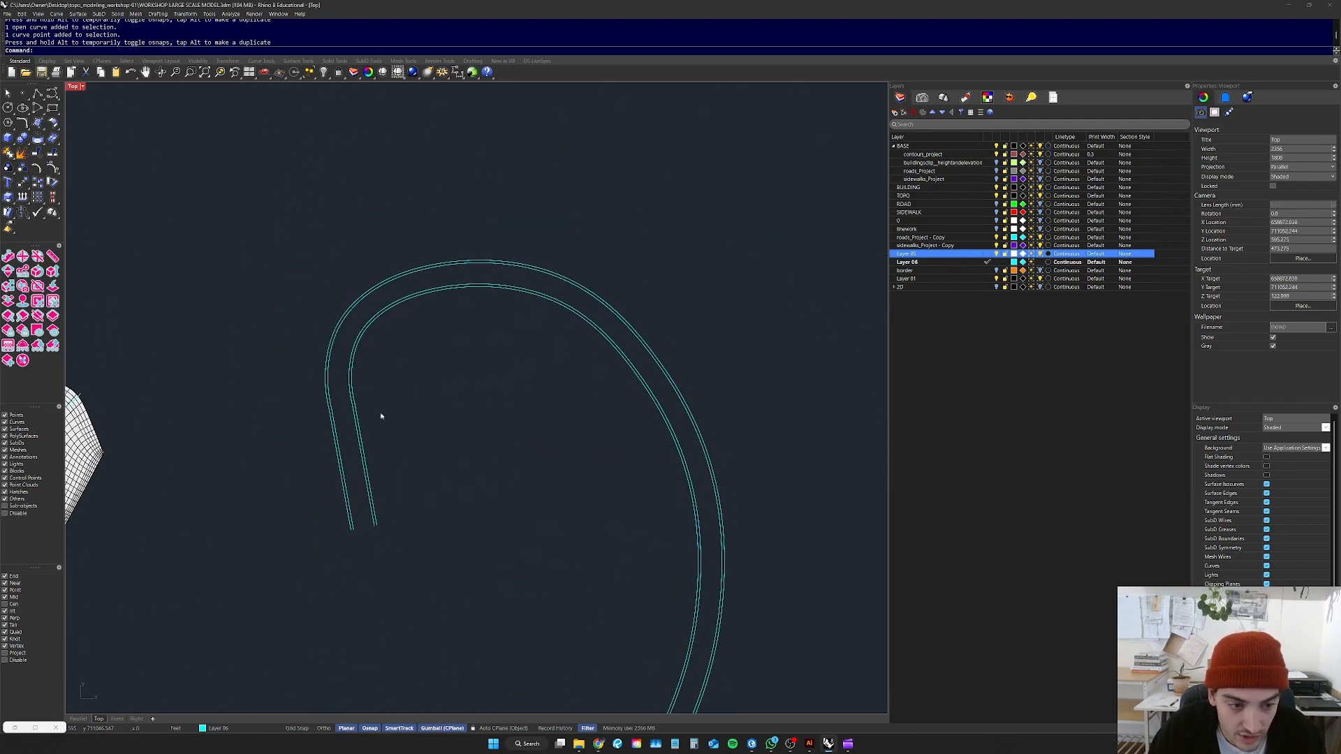
{"action": "scroll", "coordinate": [480, 482], "scroll_direction": "up", "scroll_amount": 6}
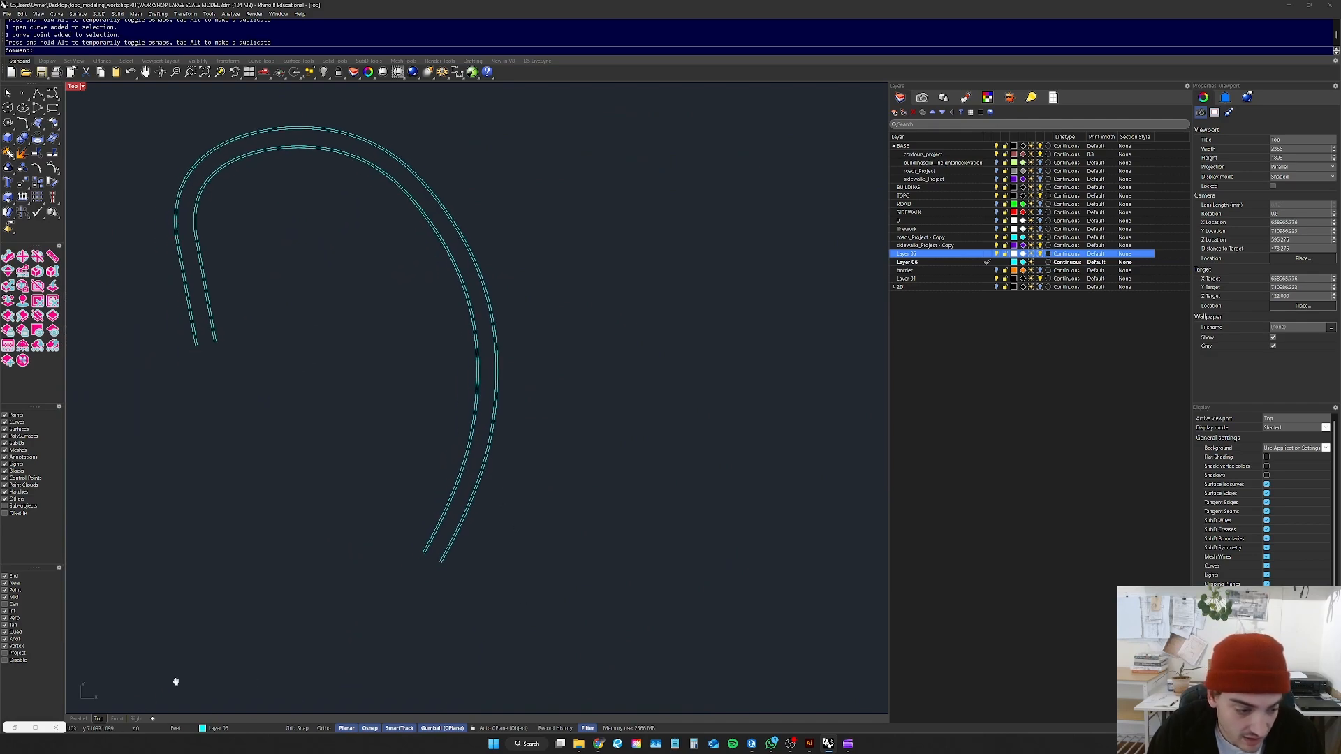
Step: In the parallel view, join the curved and straight segments of the outer wall's upper edge curves
{"action": "left_click", "coordinate": [78, 718]}
{"action": "scroll", "coordinate": [487, 500], "scroll_direction": "down", "scroll_amount": 7}
{"action": "right_click_drag", "start_coordinate": [579, 535], "coordinate": [582, 567]}
{"action": "scroll", "coordinate": [581, 567], "scroll_direction": "up", "scroll_amount": 7}
{"action": "scroll", "coordinate": [580, 550], "scroll_direction": "down", "scroll_amount": 7}
{"action": "left_click_drag", "start_coordinate": [564, 567], "coordinate": [547, 590]}
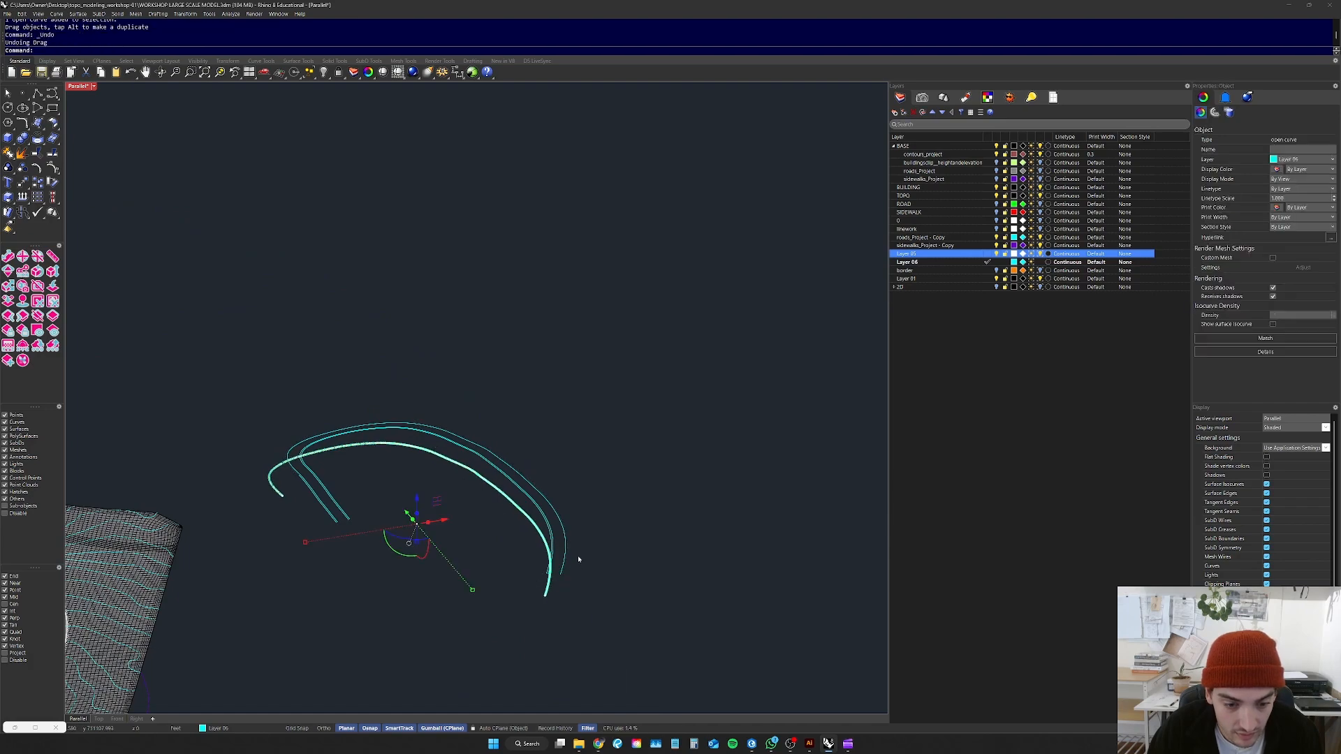
{"action": "scroll", "coordinate": [579, 559], "scroll_direction": "up", "scroll_amount": 5}
{"action": "key", "text": "ctrl+z"}
{"action": "scroll", "coordinate": [590, 538], "scroll_direction": "down", "scroll_amount": 5}
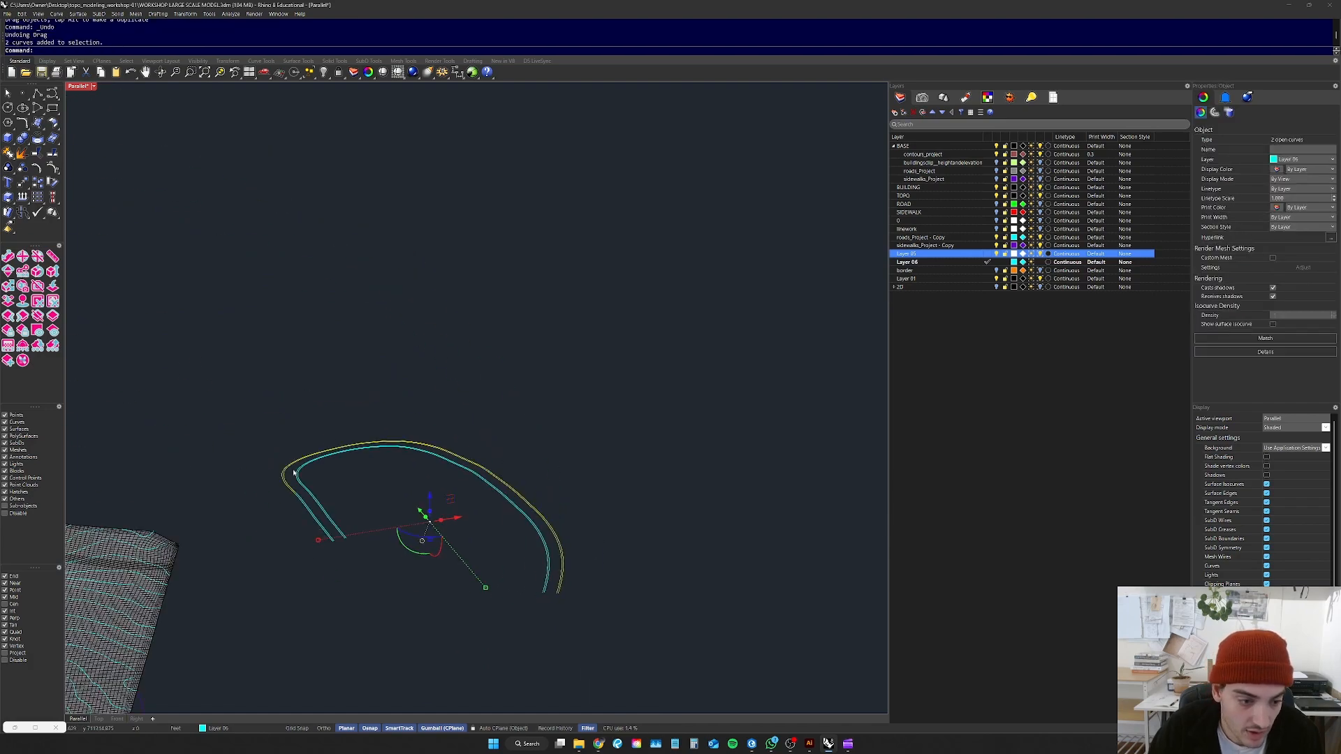
{"action": "scroll", "coordinate": [294, 473], "scroll_direction": "up", "scroll_amount": 5}
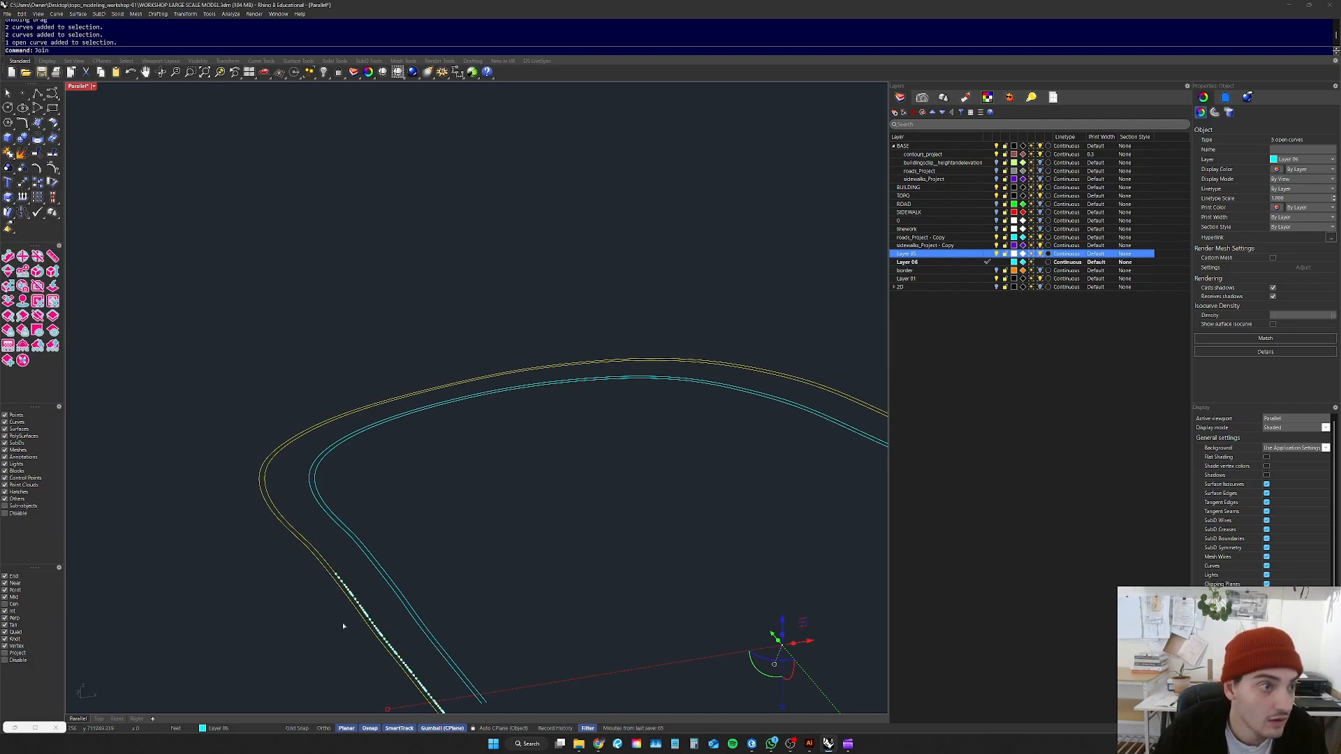
{"action": "left_click", "coordinate": [289, 575]}
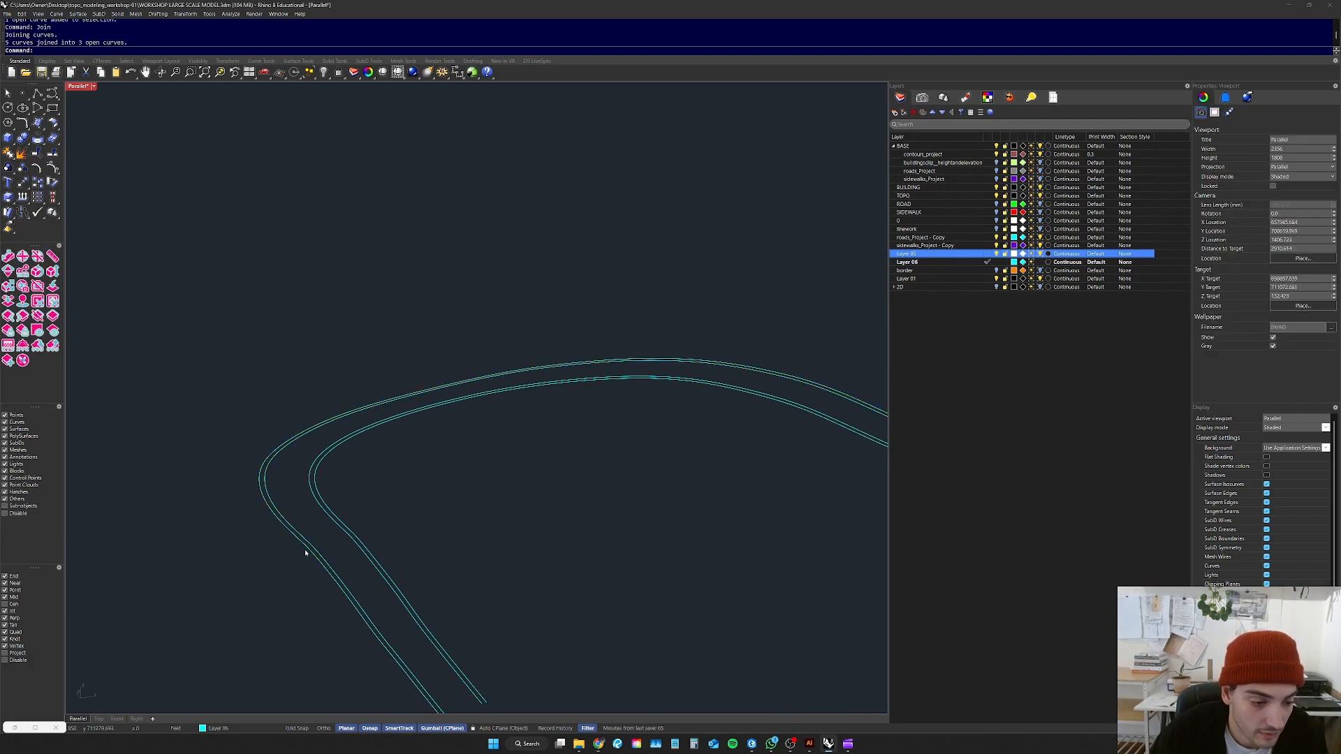
Step: Check which edge curve segments are joined where the curved part meets the straight part
{"action": "left_click", "coordinate": [307, 548]}
{"action": "left_click", "coordinate": [312, 544]}
{"action": "left_click", "coordinate": [353, 581]}
{"action": "scroll", "coordinate": [353, 581], "scroll_direction": "up", "scroll_amount": 6}
{"action": "left_click", "coordinate": [346, 572]}
{"action": "scroll", "coordinate": [324, 545], "scroll_direction": "up", "scroll_amount": 6}
{"action": "left_click_drag", "start_coordinate": [356, 583], "coordinate": [239, 538]}
{"action": "left_click_drag", "start_coordinate": [400, 601], "coordinate": [344, 585]}
{"action": "scroll", "coordinate": [422, 581], "scroll_direction": "down", "scroll_amount": 14}
{"action": "left_click", "coordinate": [421, 578]}
{"action": "scroll", "coordinate": [405, 569], "scroll_direction": "down", "scroll_amount": 8}
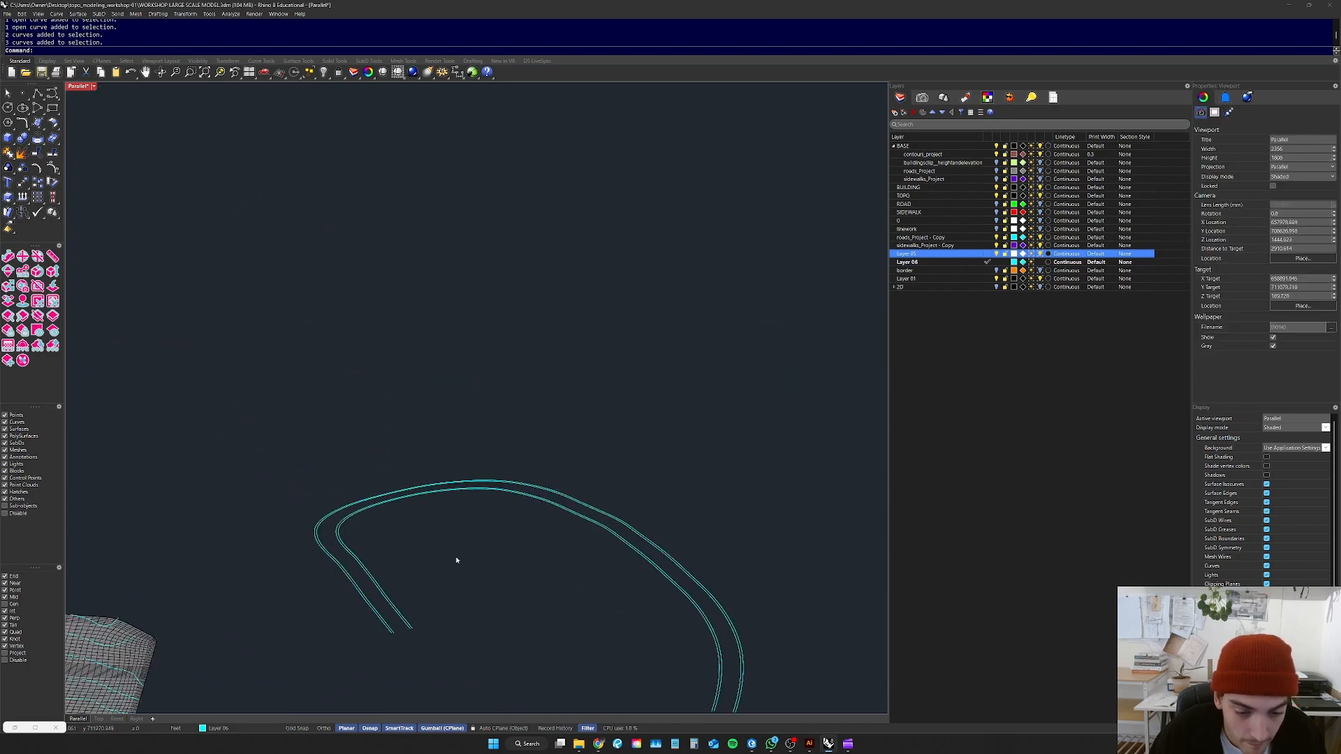
Step: Inspect the surfaces of the spare wall copy beside the terrain, and zoom to the four upper edge curves
{"action": "scroll", "coordinate": [395, 557], "scroll_direction": "down", "scroll_amount": 4}
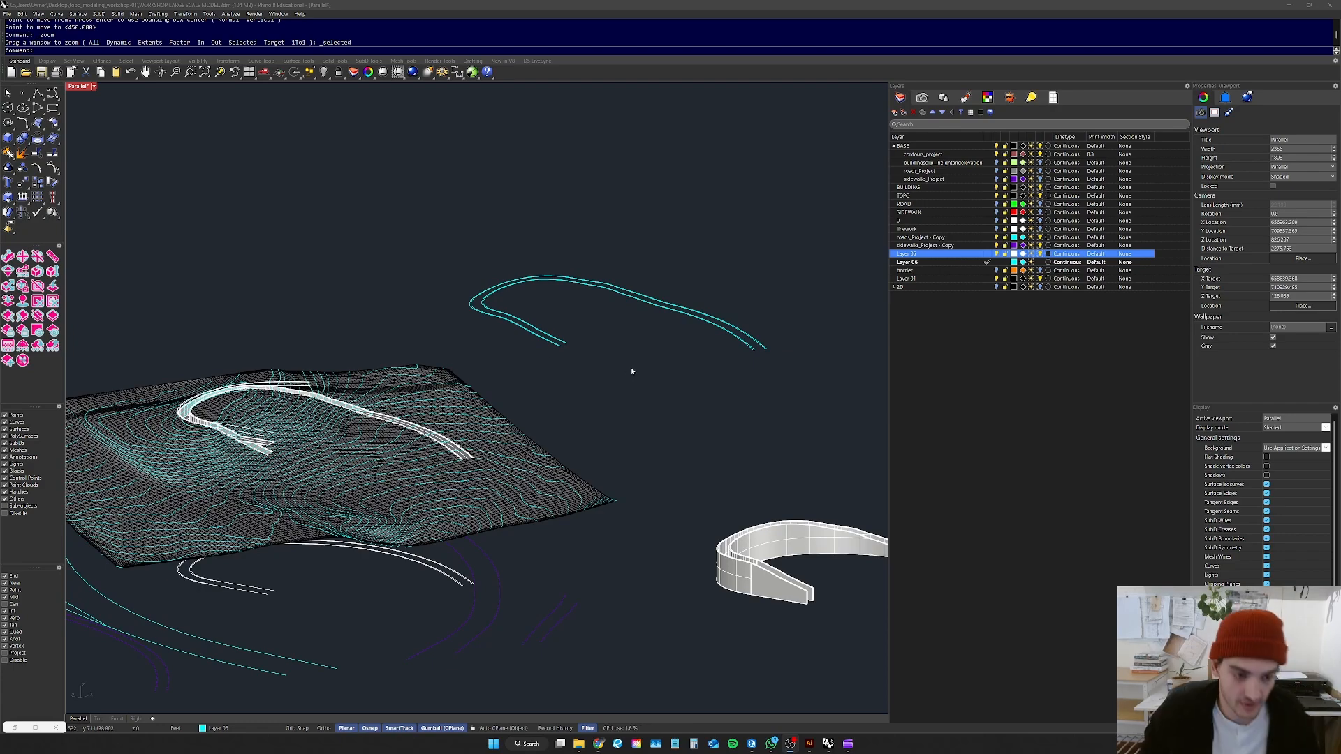
{"action": "left_click_drag", "start_coordinate": [877, 432], "coordinate": [725, 613]}
{"action": "scroll", "coordinate": [852, 551], "scroll_direction": "up", "scroll_amount": 12}
{"action": "left_click", "coordinate": [469, 570]}
{"action": "left_click", "coordinate": [468, 570]}
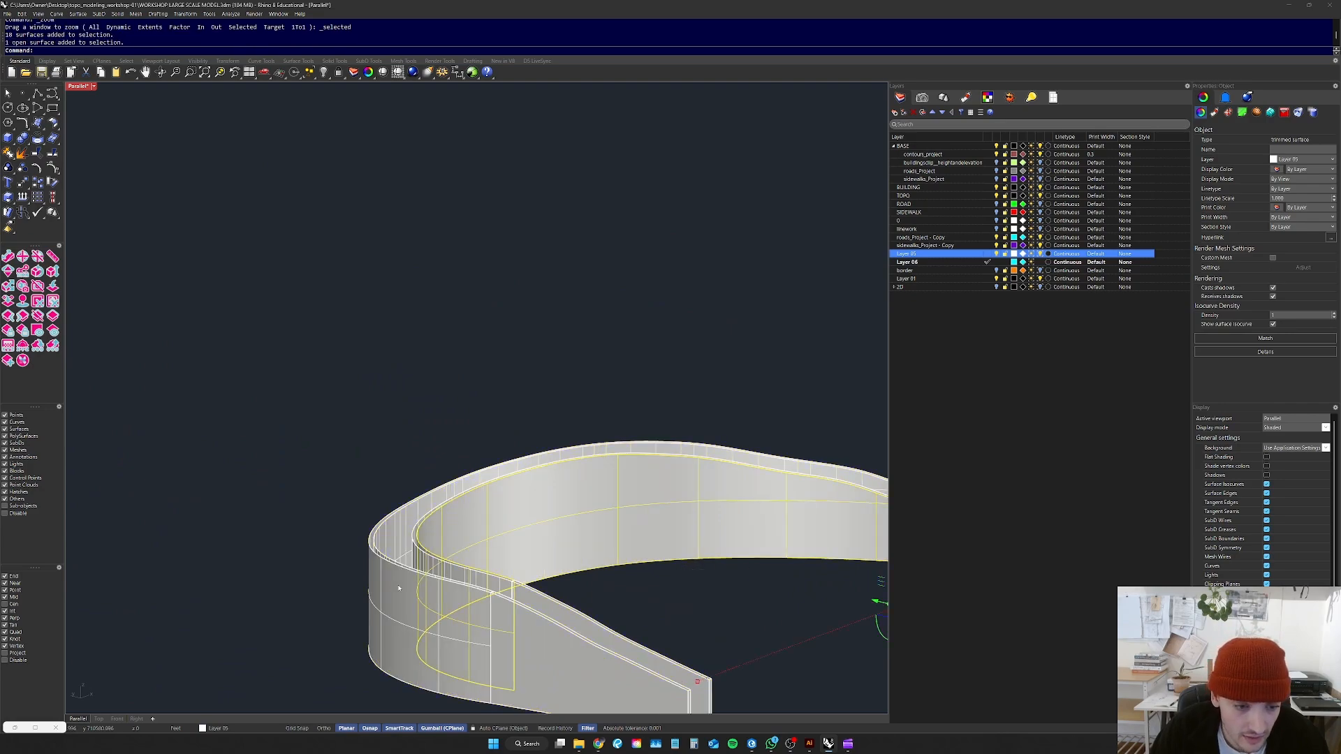
{"action": "scroll", "coordinate": [415, 567], "scroll_direction": "up", "scroll_amount": 8}
{"action": "left_click", "coordinate": [699, 598]}
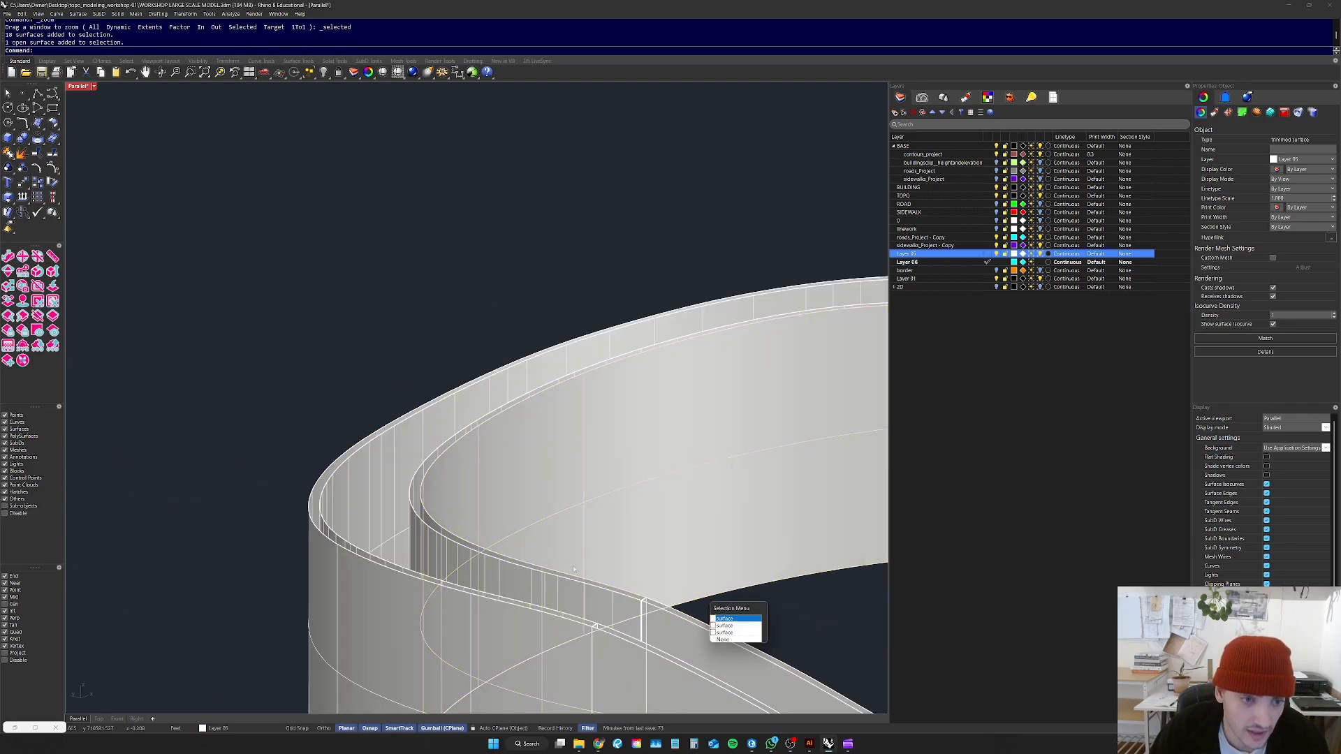
{"action": "left_click", "coordinate": [454, 353]}
{"action": "scroll", "coordinate": [454, 353], "scroll_direction": "down", "scroll_amount": 18}
{"action": "left_click_drag", "start_coordinate": [454, 124], "coordinate": [356, 233]}
{"action": "type", "text": "zs"}
{"action": "key", "text": "space"}
{"action": "left_click", "coordinate": [293, 497]}
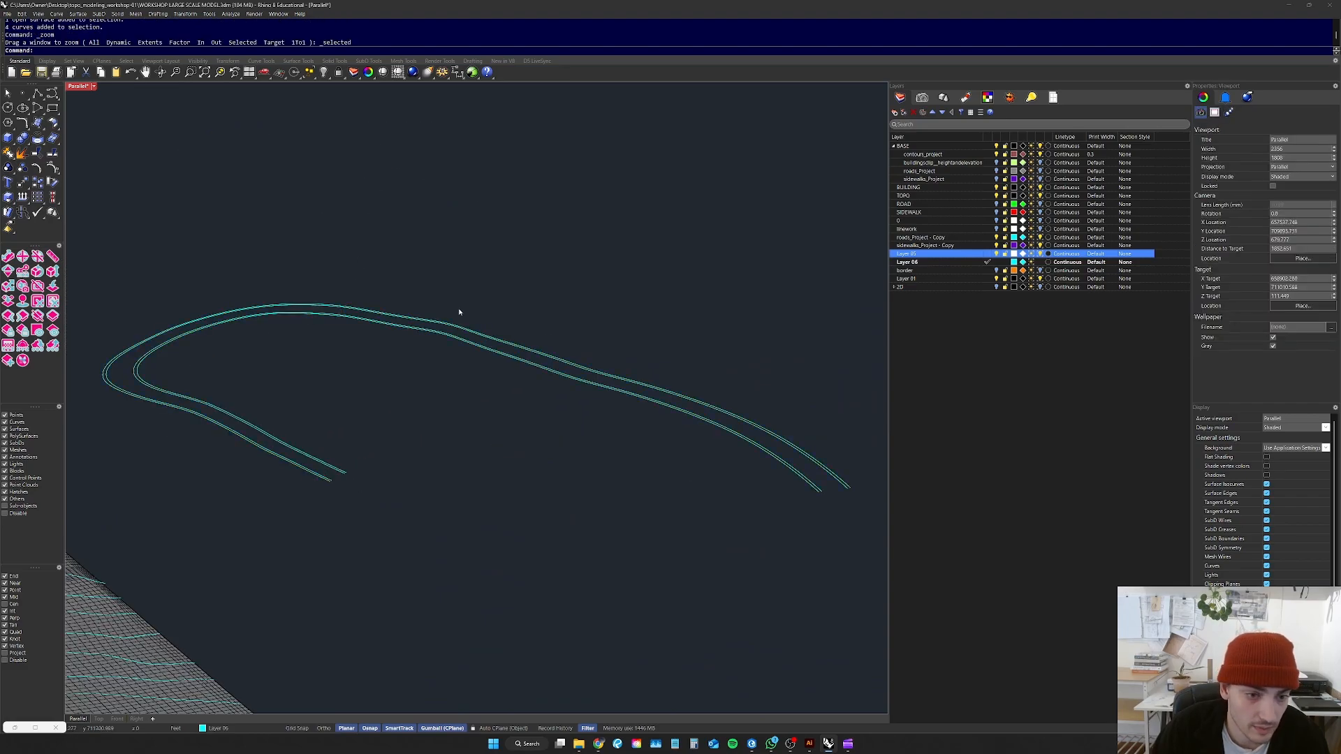
Step: Examine the overlapping strip and wall surfaces at the end of the straight section on the terrain
{"action": "scroll", "coordinate": [593, 493], "scroll_direction": "down", "scroll_amount": 14}
{"action": "scroll", "coordinate": [388, 508], "scroll_direction": "up", "scroll_amount": 20}
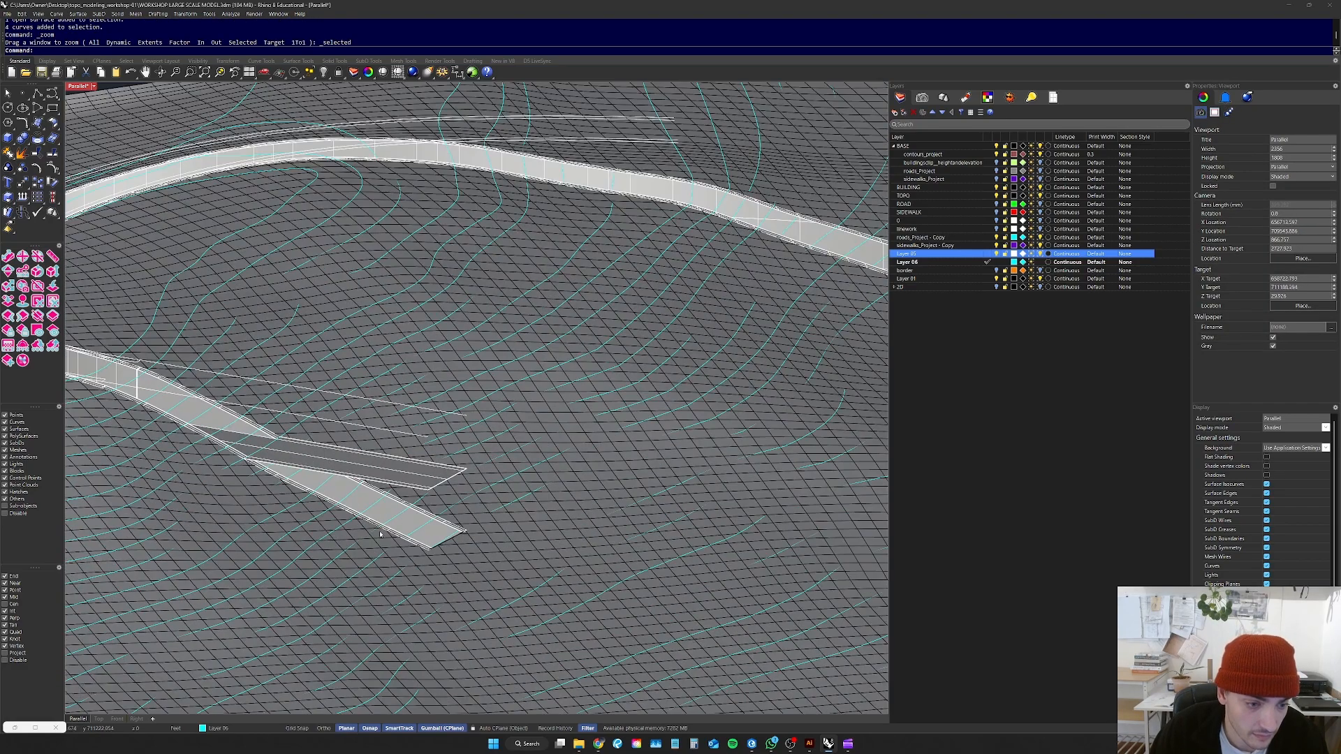
{"action": "scroll", "coordinate": [380, 535], "scroll_direction": "up", "scroll_amount": 5}
{"action": "left_click", "coordinate": [441, 576]}
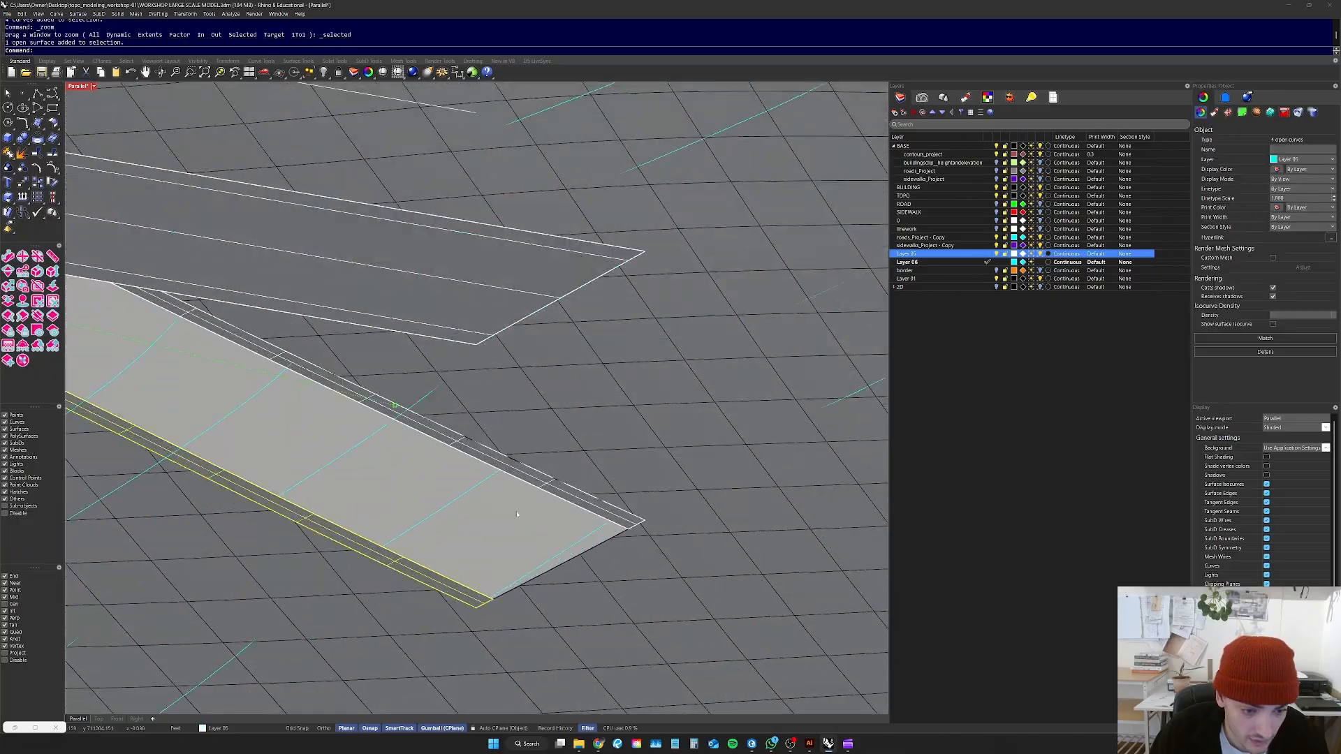
{"action": "left_click", "coordinate": [545, 484]}
{"action": "scroll", "coordinate": [370, 452], "scroll_direction": "down", "scroll_amount": 15}
{"action": "right_click_drag", "start_coordinate": [370, 453], "coordinate": [457, 336]}
{"action": "scroll", "coordinate": [288, 416], "scroll_direction": "up", "scroll_amount": 8}
{"action": "scroll", "coordinate": [351, 451], "scroll_direction": "down", "scroll_amount": 12}
{"action": "key", "text": "Escape"}
{"action": "scroll", "coordinate": [315, 451], "scroll_direction": "up", "scroll_amount": 10}
{"action": "scroll", "coordinate": [440, 345], "scroll_direction": "up", "scroll_amount": 9}
{"action": "scroll", "coordinate": [472, 304], "scroll_direction": "down", "scroll_amount": 7}
{"action": "right_click_drag", "start_coordinate": [475, 290], "coordinate": [509, 384]}
{"action": "scroll", "coordinate": [596, 454], "scroll_direction": "up", "scroll_amount": 10}
{"action": "scroll", "coordinate": [469, 300], "scroll_direction": "up", "scroll_amount": 9}
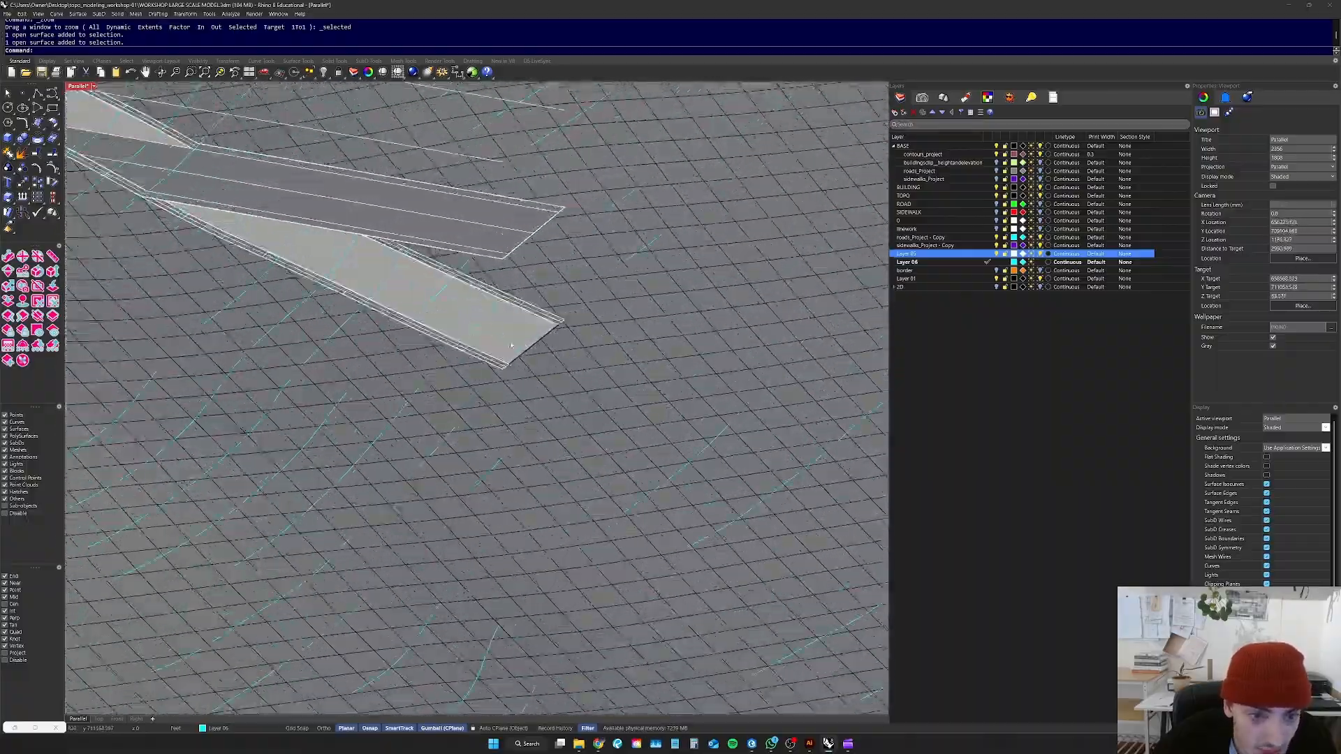
{"action": "left_click", "coordinate": [525, 339]}
{"action": "key", "text": "Escape"}
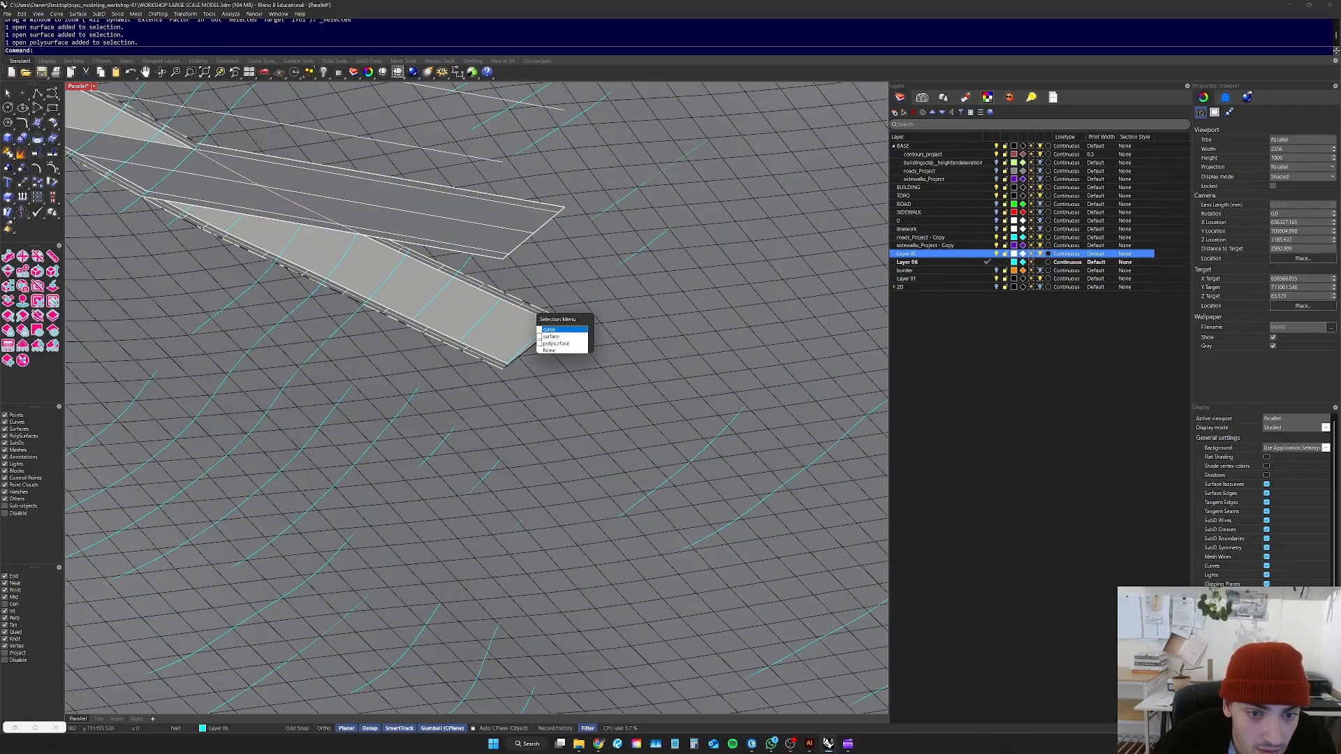
Step: Zoom to the selected object at the strip's end and study the flat and sloped strips from several angles
{"action": "left_click", "coordinate": [561, 339]}
{"action": "type", "text": "zs"}
{"action": "key", "text": "Return"}
{"action": "right_click_drag", "start_coordinate": [561, 342], "coordinate": [580, 489]}
{"action": "key", "text": "Escape"}
{"action": "key", "text": "Escape"}
{"action": "scroll", "coordinate": [384, 398], "scroll_direction": "down", "scroll_amount": 9}
{"action": "scroll", "coordinate": [695, 592], "scroll_direction": "up", "scroll_amount": 6}
{"action": "right_click_drag", "start_coordinate": [688, 587], "coordinate": [601, 488]}
{"action": "scroll", "coordinate": [601, 481], "scroll_direction": "down", "scroll_amount": 6}
{"action": "right_click_drag", "start_coordinate": [520, 369], "coordinate": [457, 389]}
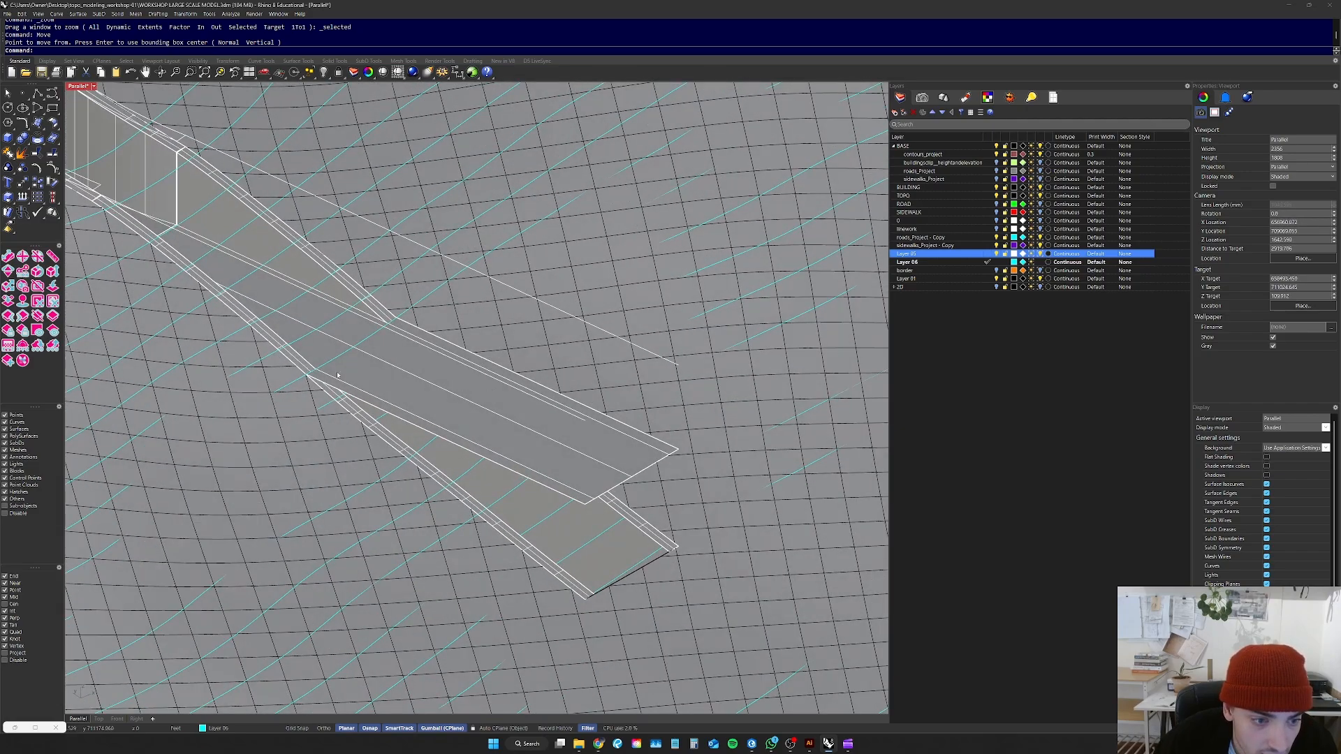
Step: Select the flat strip surface, its border curves and the narrow wall strips, and place them in open space off the terrain
{"action": "scroll", "coordinate": [353, 384], "scroll_direction": "up", "scroll_amount": 8}
{"action": "left_click", "coordinate": [342, 379]}
{"action": "scroll", "coordinate": [341, 378], "scroll_direction": "up", "scroll_amount": 3}
{"action": "scroll", "coordinate": [342, 378], "scroll_direction": "down", "scroll_amount": 5}
{"action": "scroll", "coordinate": [364, 403], "scroll_direction": "up", "scroll_amount": 4}
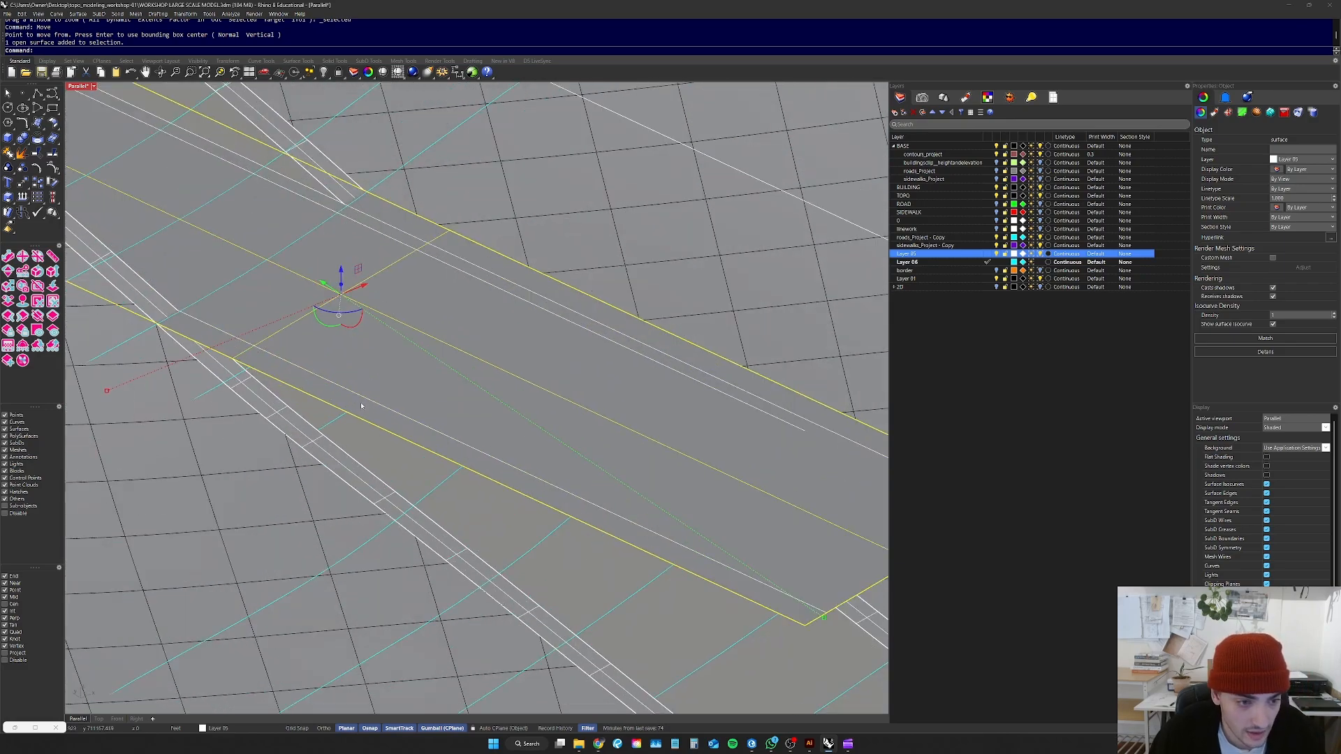
{"action": "left_click", "coordinate": [314, 376], "text": "shift"}
{"action": "scroll", "coordinate": [450, 266], "scroll_direction": "down", "scroll_amount": 4}
{"action": "mouse_move", "coordinate": [450, 266]}
{"action": "right_mouse_down"}
{"action": "mouse_move", "coordinate": [484, 241]}
{"action": "mouse_move", "coordinate": [456, 271]}
{"action": "mouse_move", "coordinate": [422, 371]}
{"action": "mouse_move", "coordinate": [477, 351]}
{"action": "right_mouse_up"}
{"action": "scroll", "coordinate": [484, 241], "scroll_direction": "up", "scroll_amount": 4}
{"action": "left_click", "coordinate": [448, 298], "text": "shift"}
{"action": "scroll", "coordinate": [452, 287], "scroll_direction": "down", "scroll_amount": 7}
{"action": "scroll", "coordinate": [421, 371], "scroll_direction": "up", "scroll_amount": 5}
{"action": "left_click", "coordinate": [535, 340], "text": "shift"}
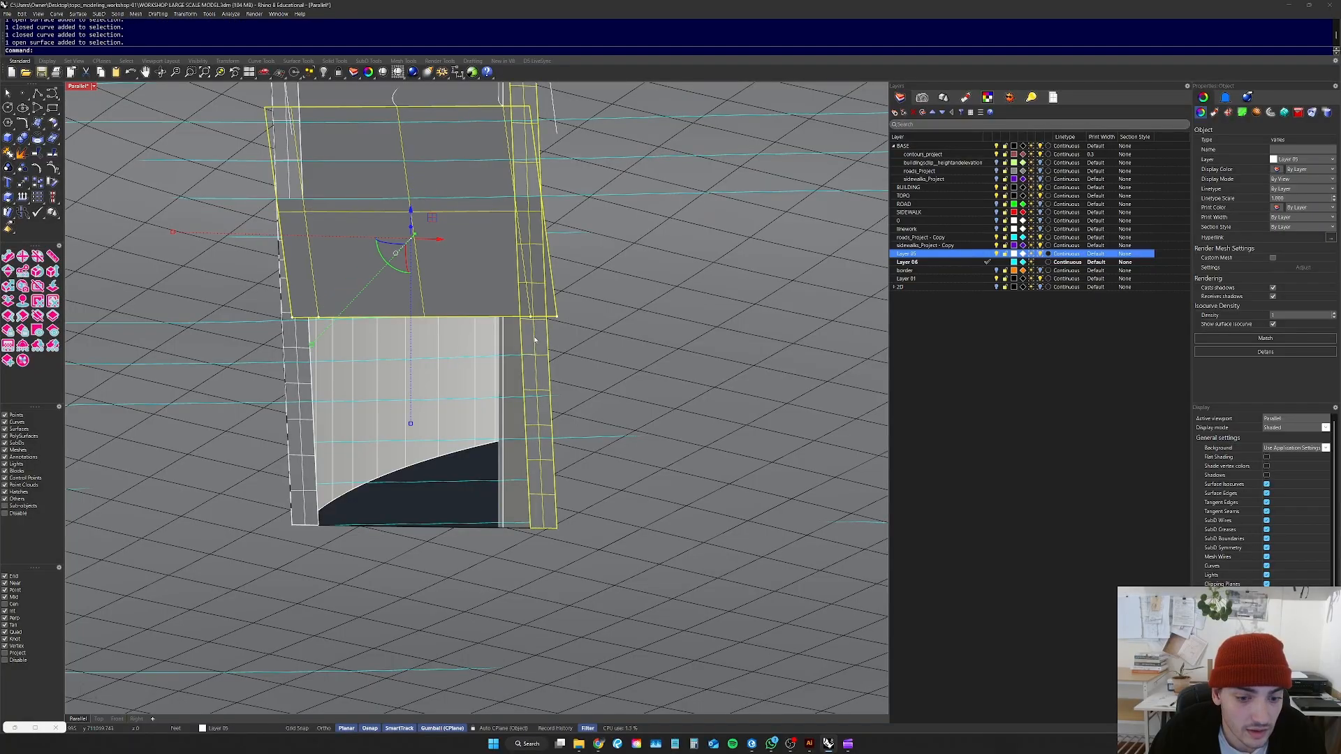
{"action": "scroll", "coordinate": [482, 335], "scroll_direction": "down", "scroll_amount": 12}
{"action": "right_click_drag", "start_coordinate": [426, 335], "coordinate": [498, 397]}
{"action": "scroll", "coordinate": [498, 400], "scroll_direction": "down", "scroll_amount": 8}
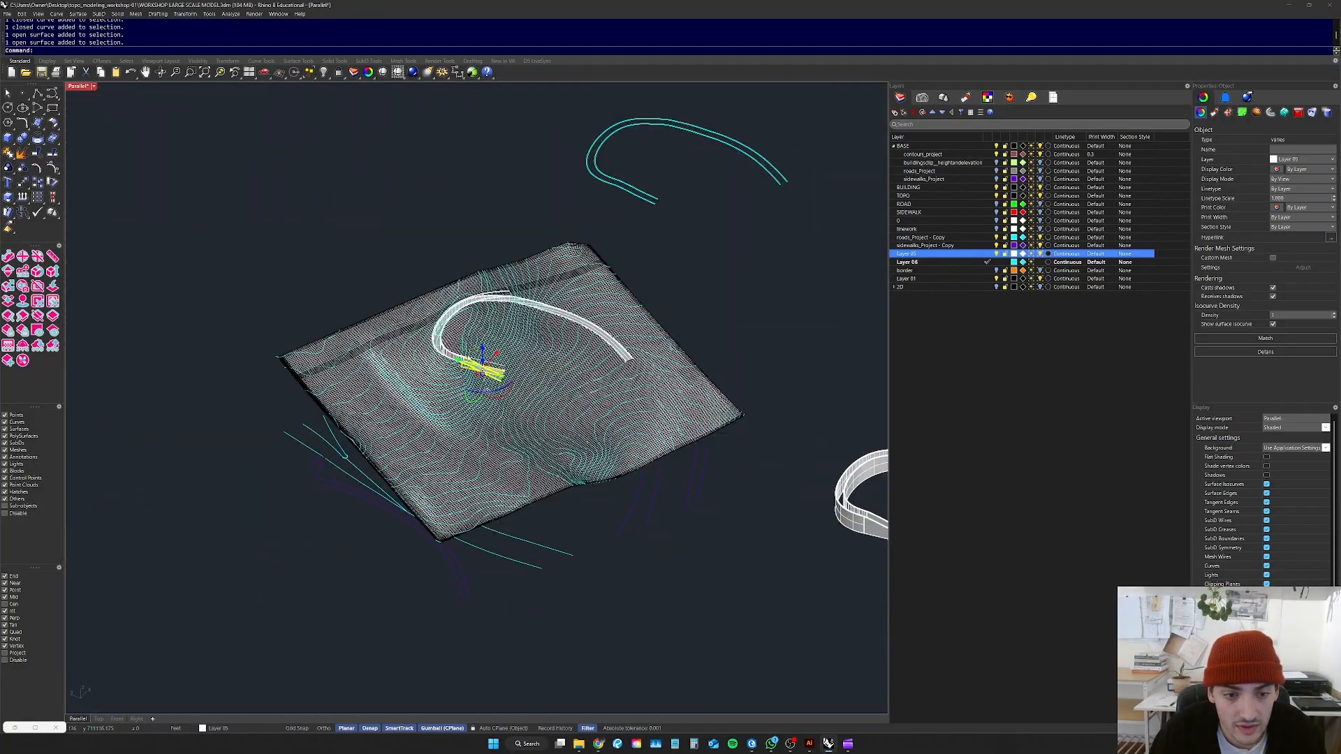
{"action": "left_click_drag", "start_coordinate": [473, 353], "coordinate": [727, 597]}
{"action": "type", "text": "zs"}
{"action": "key", "text": "Return"}
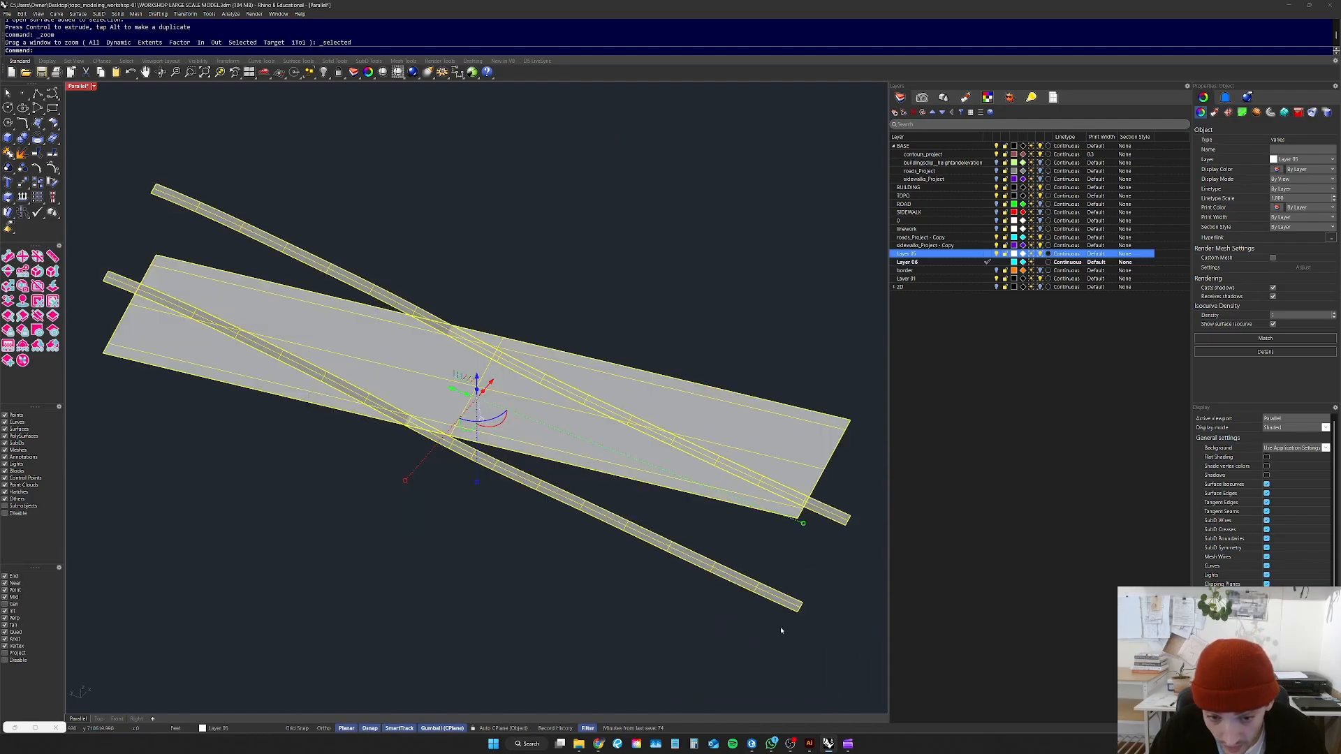
Step: Zoom to the flat strip surface and study it against the two narrow sloped wall strips
{"action": "left_click", "coordinate": [727, 615]}
{"action": "right_click_drag", "start_coordinate": [726, 617], "coordinate": [533, 509]}
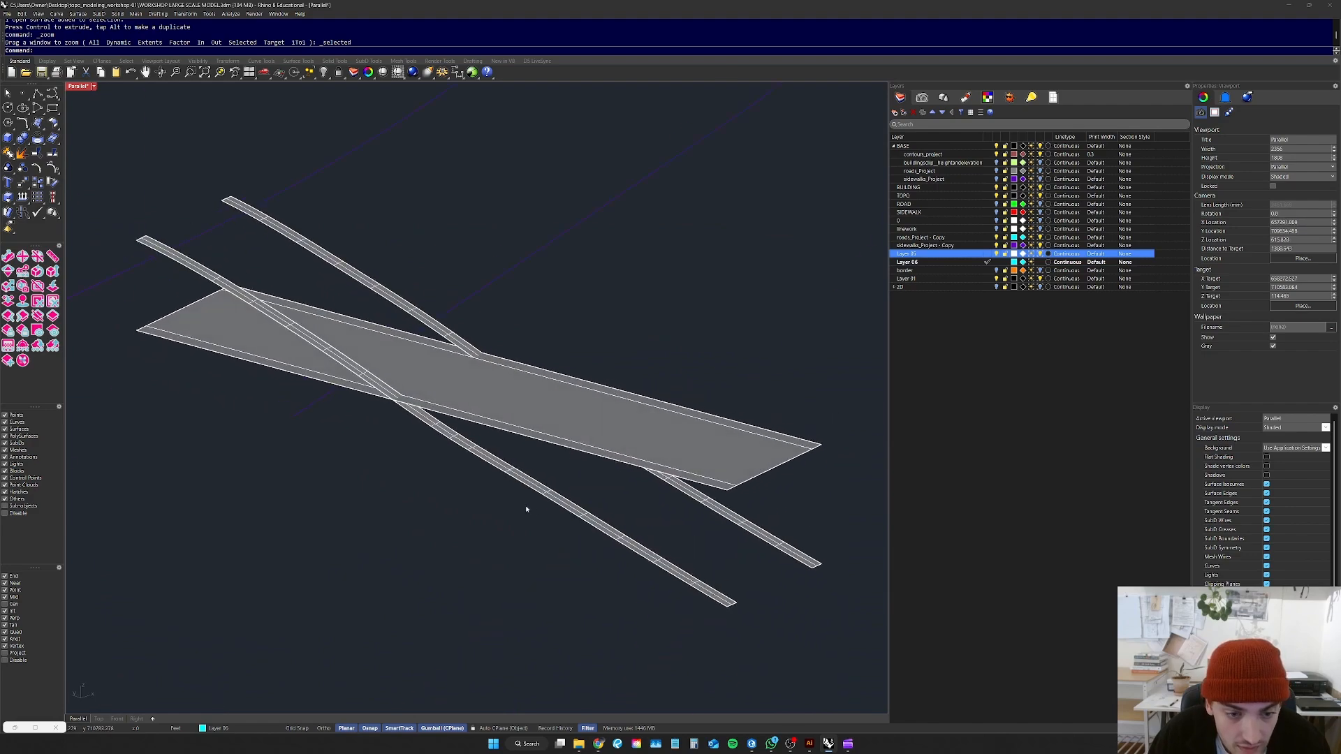
{"action": "scroll", "coordinate": [586, 494], "scroll_direction": "down", "scroll_amount": 5}
{"action": "left_click", "coordinate": [587, 494]}
{"action": "type", "text": "zs"}
{"action": "key", "text": "Return"}
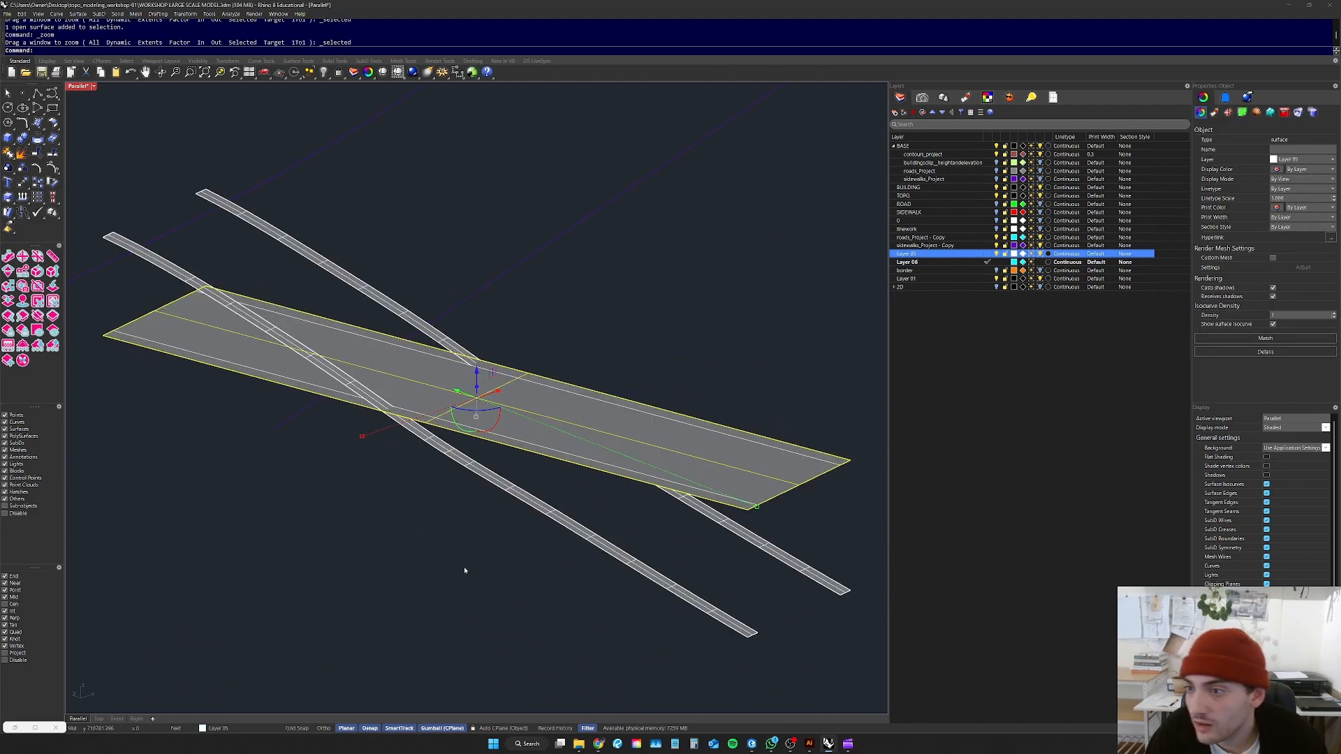
{"action": "right_click_drag", "start_coordinate": [462, 568], "coordinate": [433, 566]}
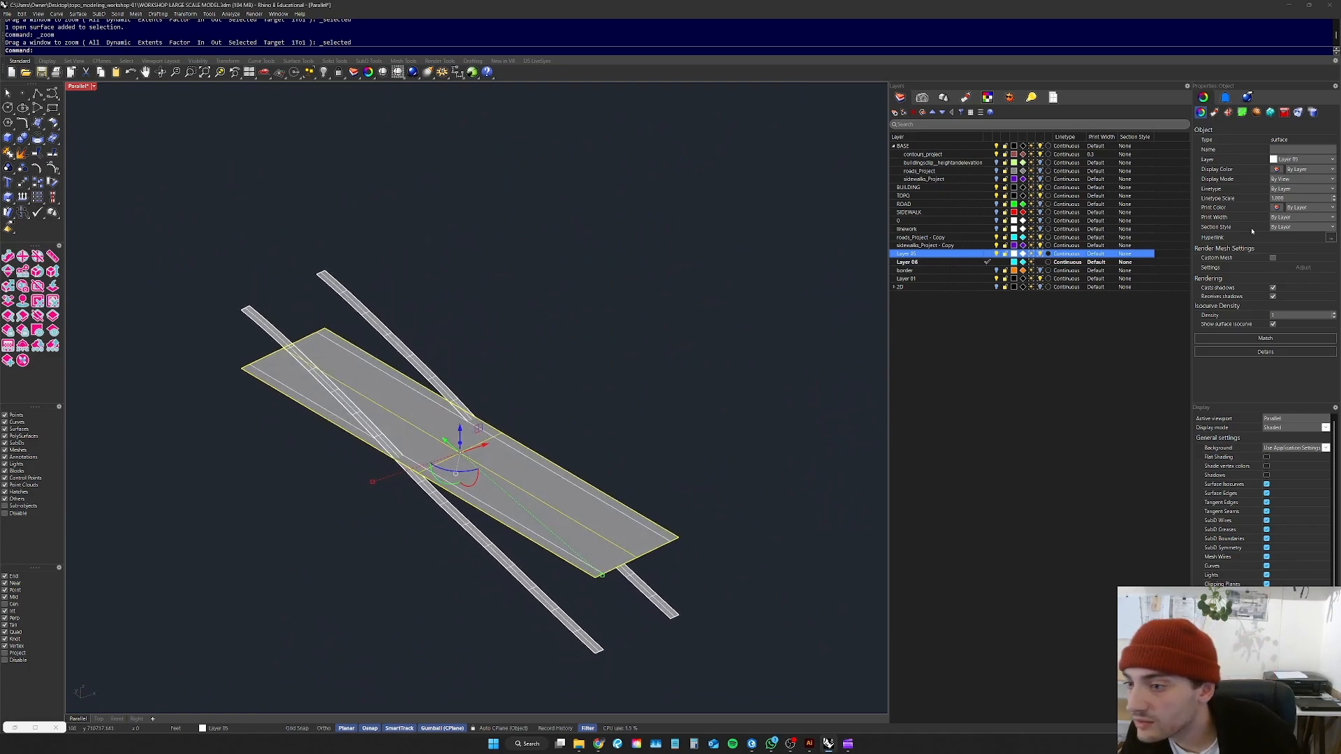
{"action": "left_click", "coordinate": [928, 99]}
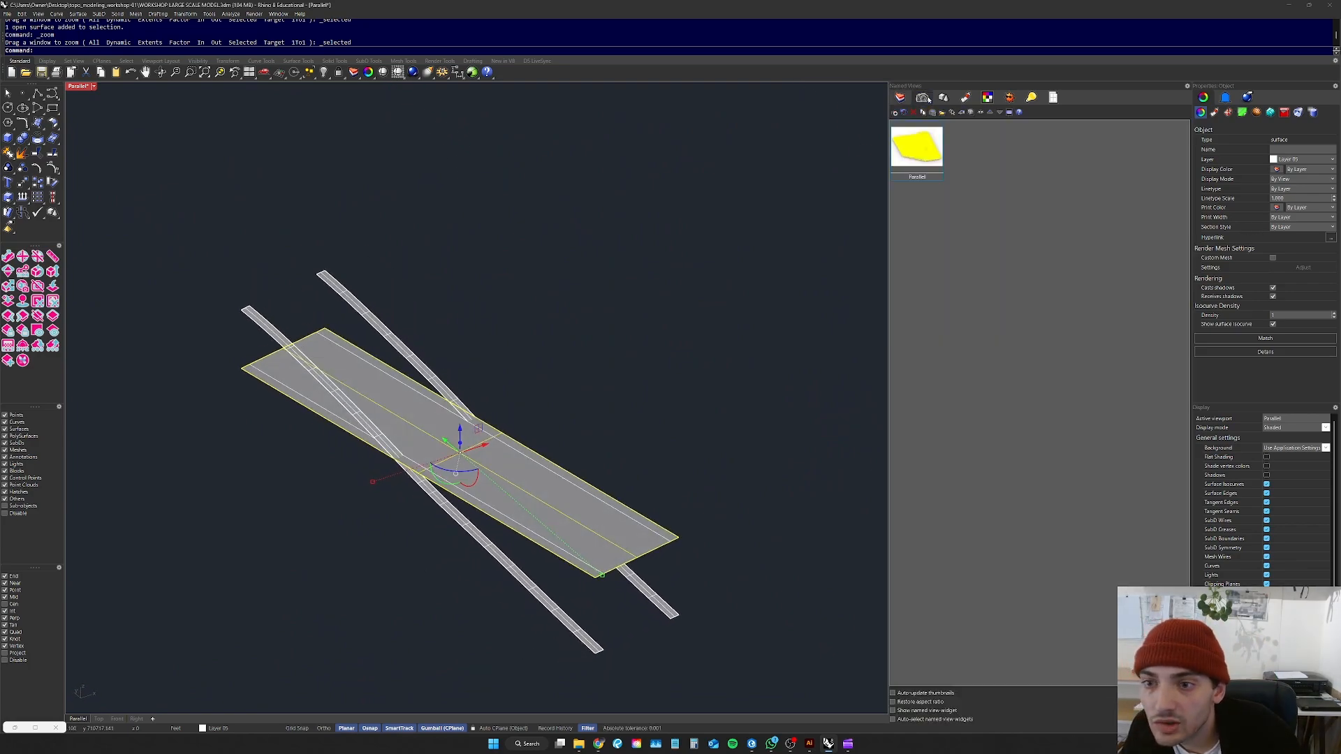
{"action": "left_click", "coordinate": [986, 100]}
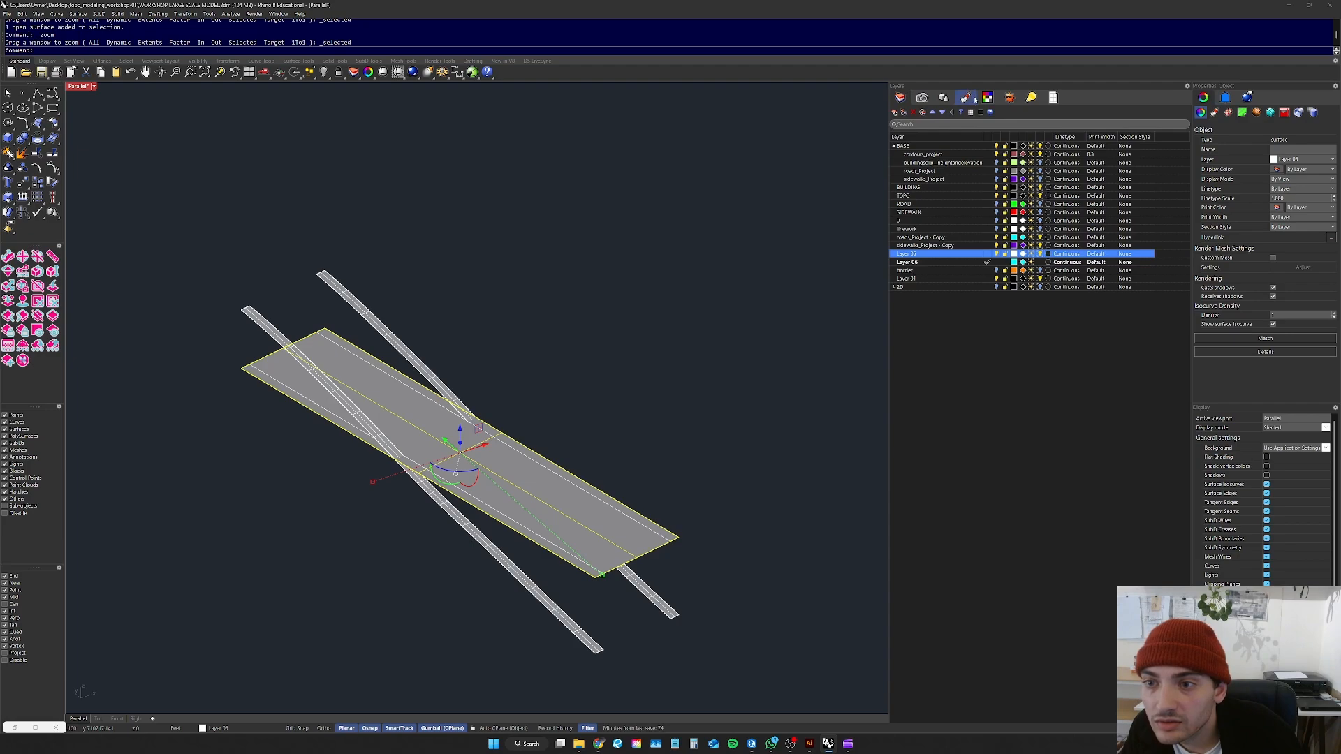
{"action": "left_click", "coordinate": [966, 99]}
{"action": "left_click", "coordinate": [945, 100]}
{"action": "left_click", "coordinate": [923, 100]}
{"action": "left_click", "coordinate": [905, 100]}
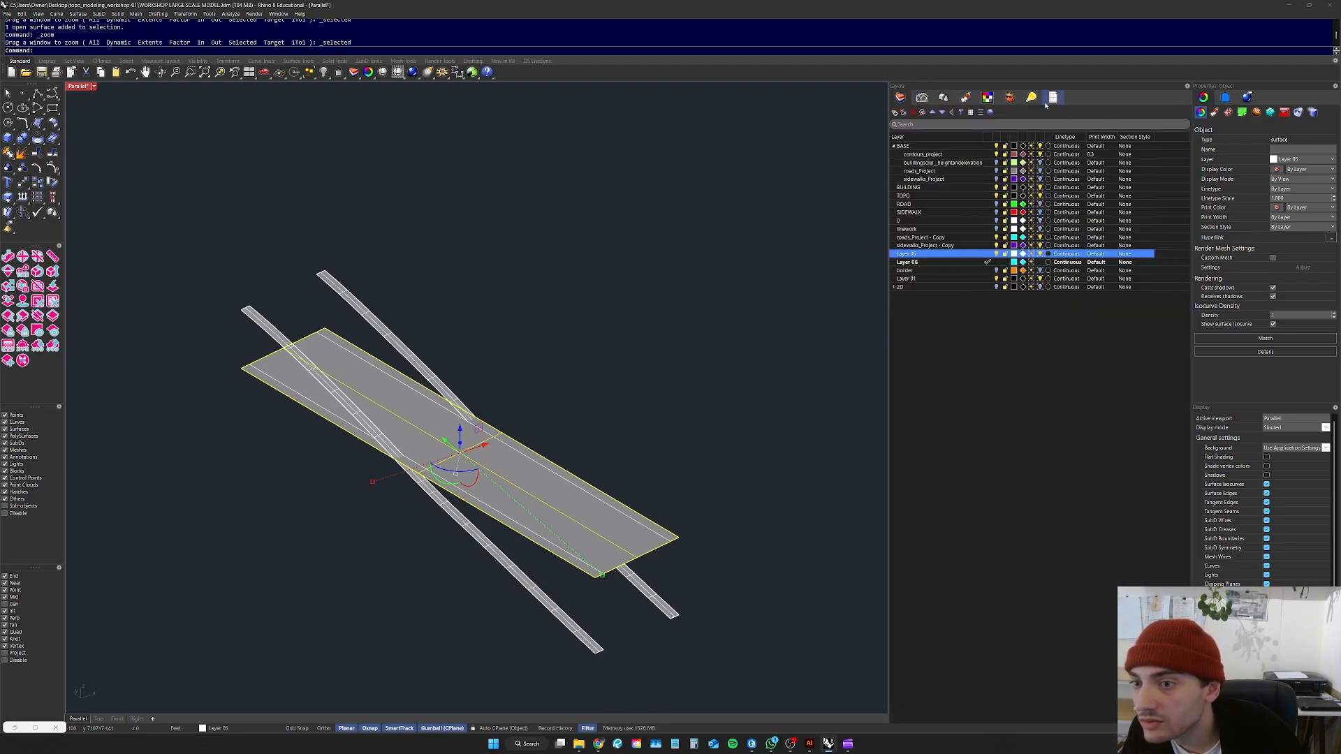
{"action": "left_click", "coordinate": [1227, 99]}
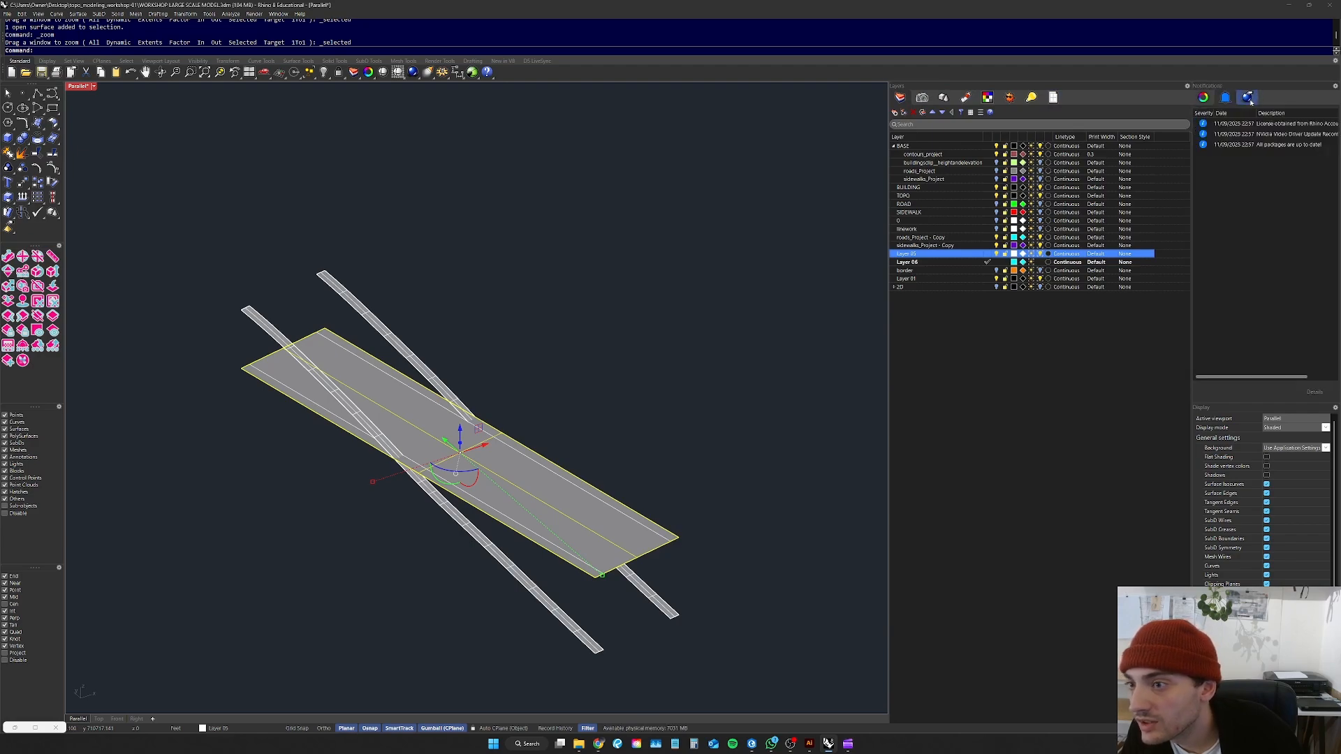
{"action": "left_click", "coordinate": [1202, 98]}
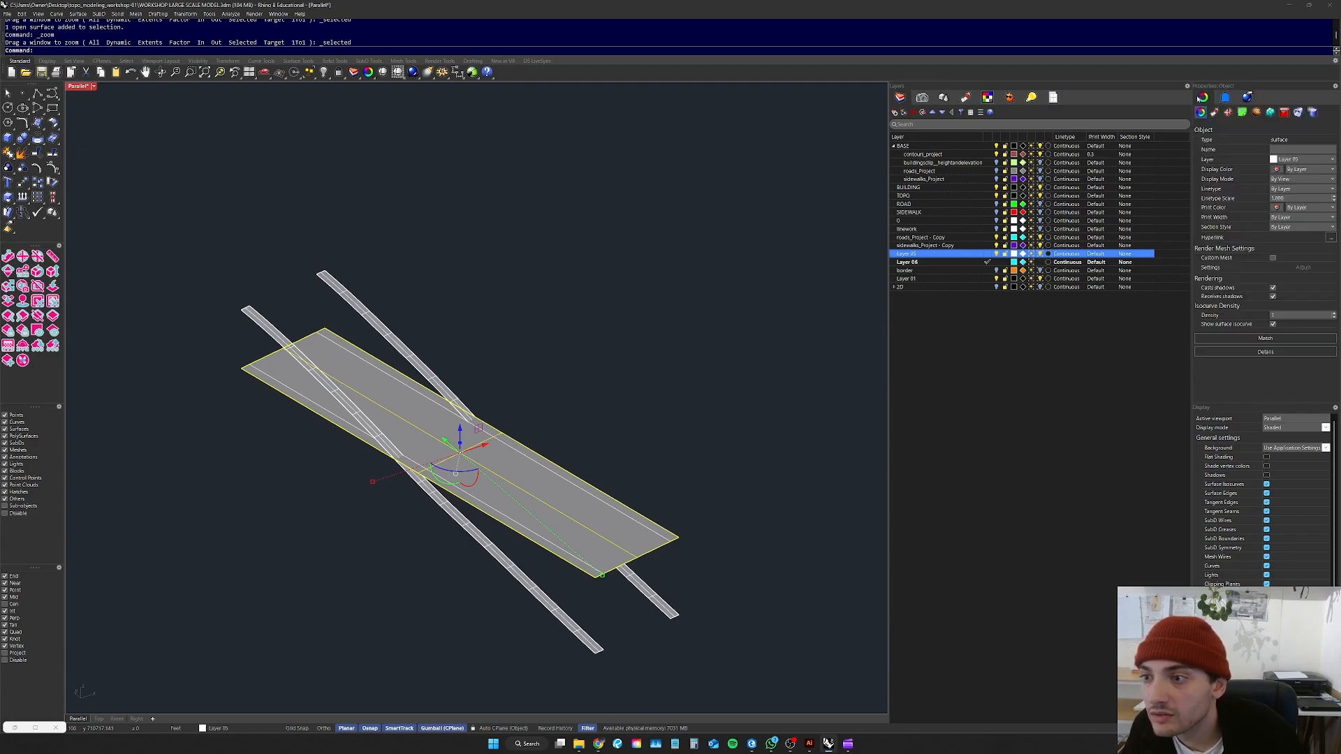
Step: Set the viewport projection to Perspective, and zoom to the strip surfaces
{"action": "left_click", "coordinate": [788, 329]}
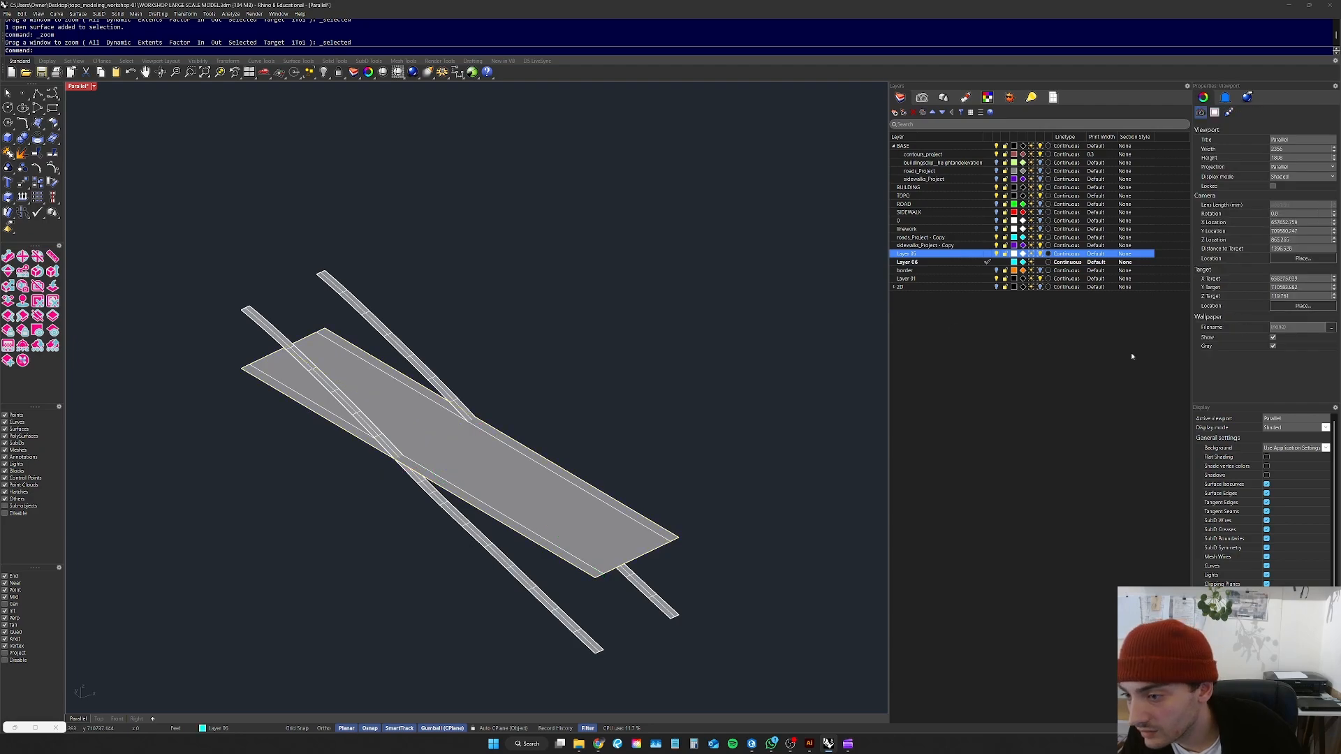
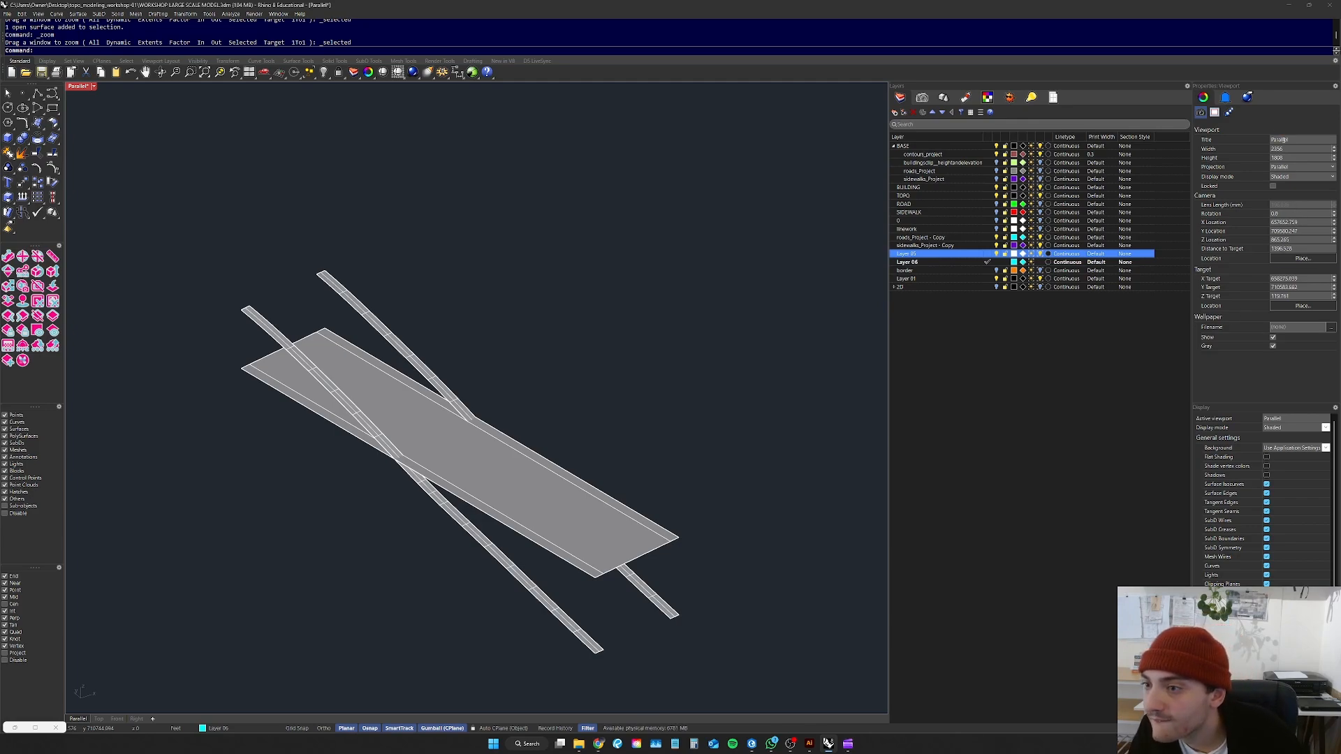
{"action": "left_click", "coordinate": [1299, 166]}
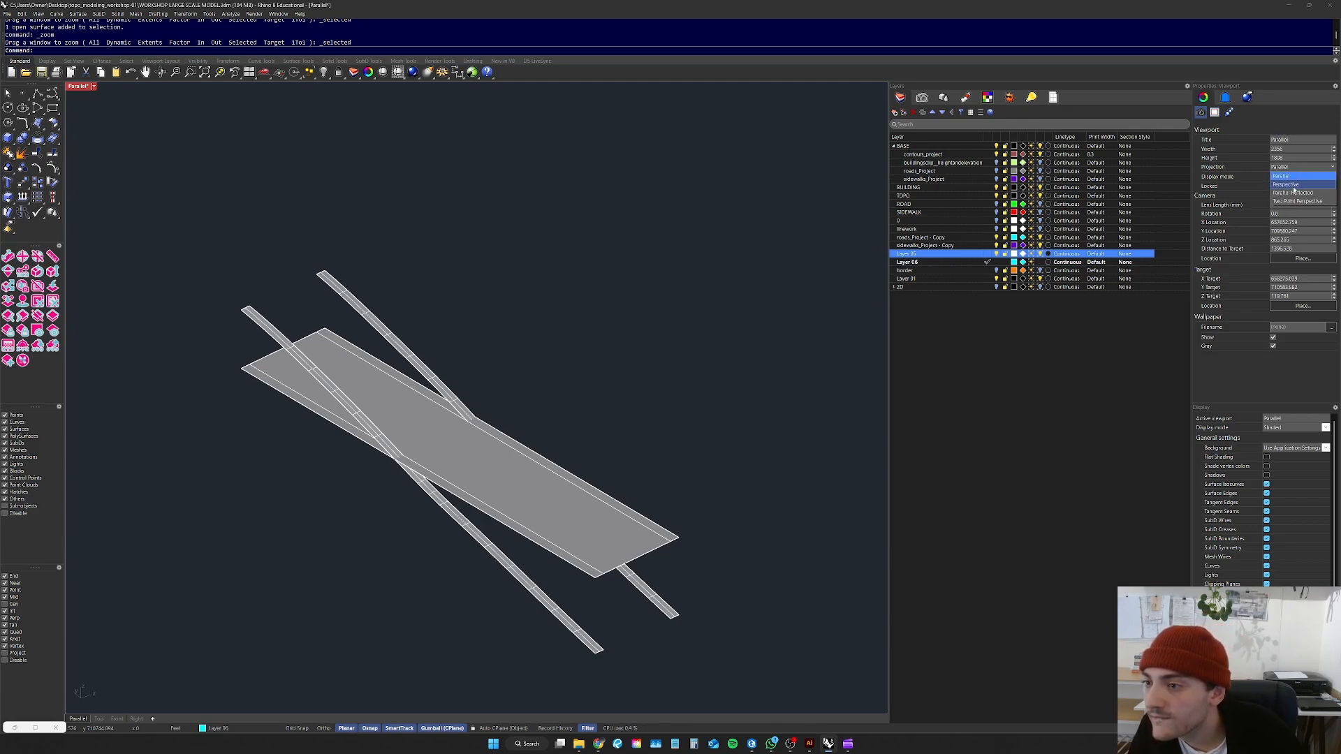
{"action": "left_click", "coordinate": [1294, 188]}
{"action": "scroll", "coordinate": [698, 320], "scroll_direction": "down", "scroll_amount": 5}
{"action": "scroll", "coordinate": [595, 387], "scroll_direction": "up", "scroll_amount": 9}
{"action": "left_click_drag", "start_coordinate": [590, 301], "coordinate": [376, 388]}
{"action": "type", "text": "zs"}
{"action": "key", "text": "Return"}
Step: Select the flat strip and the two narrow sloped wall strips, and duplicate their borders as curves
{"action": "left_click", "coordinate": [688, 333]}
{"action": "scroll", "coordinate": [686, 334], "scroll_direction": "down", "scroll_amount": 12}
{"action": "mouse_move", "coordinate": [684, 335]}
{"action": "right_mouse_down"}
{"action": "mouse_move", "coordinate": [697, 282]}
{"action": "mouse_move", "coordinate": [688, 311]}
{"action": "right_mouse_up"}
{"action": "scroll", "coordinate": [606, 373], "scroll_direction": "up", "scroll_amount": 11}
{"action": "right_click_drag", "start_coordinate": [610, 370], "coordinate": [597, 336]}
{"action": "scroll", "coordinate": [619, 350], "scroll_direction": "up", "scroll_amount": 7}
{"action": "scroll", "coordinate": [503, 460], "scroll_direction": "down", "scroll_amount": 5}
{"action": "right_click_drag", "start_coordinate": [487, 448], "coordinate": [518, 502]}
{"action": "left_click", "coordinate": [495, 535]}
{"action": "left_click", "coordinate": [643, 535], "text": "shift"}
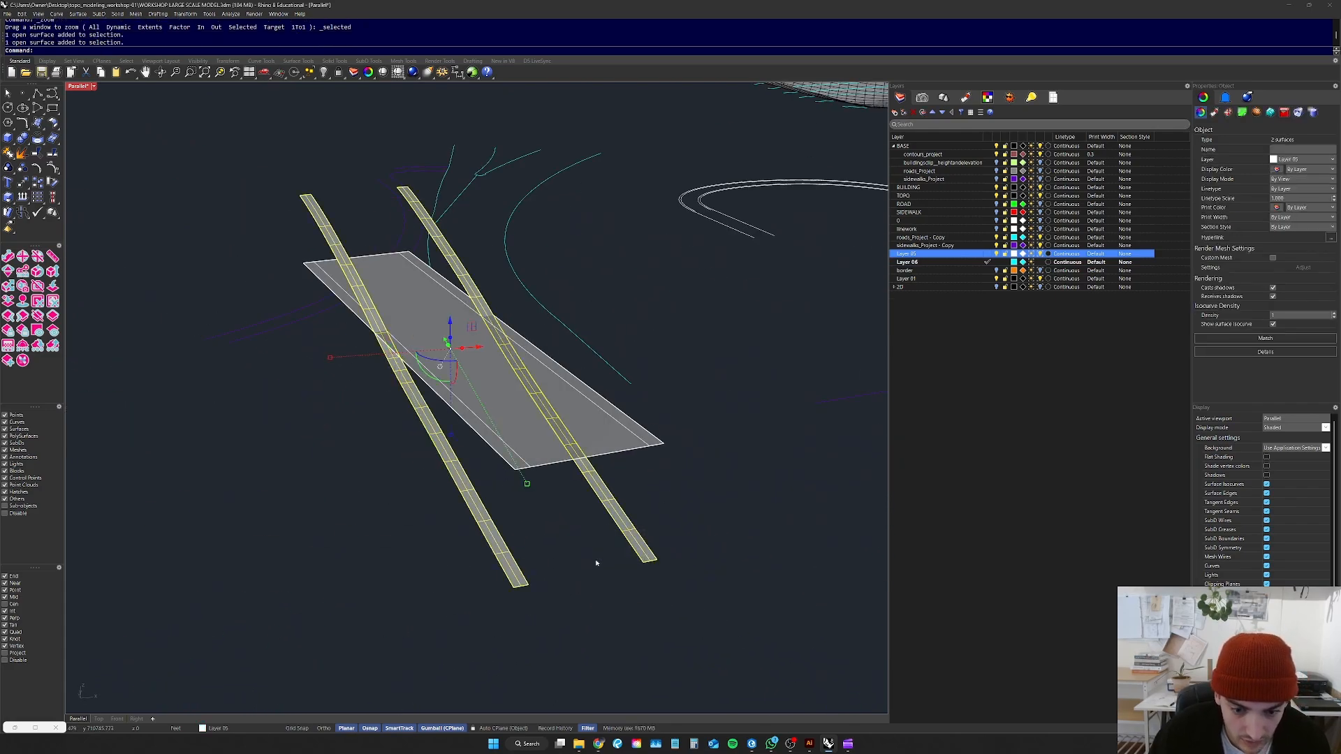
{"action": "left_click", "coordinate": [435, 314], "text": "shift"}
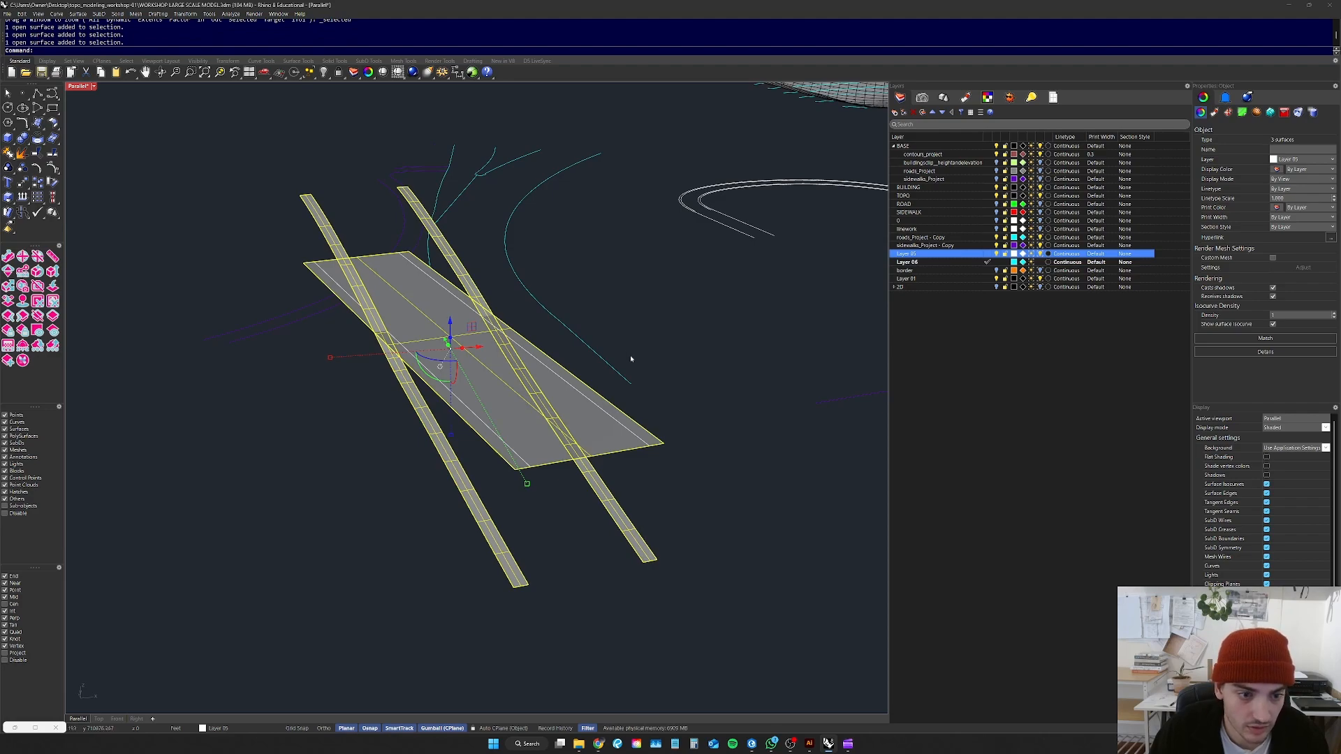
{"action": "key", "text": "Return"}
Step: Delete the flat strip surface and the two narrow wall strip surfaces, keeping their border curves
{"action": "left_click", "coordinate": [535, 417]}
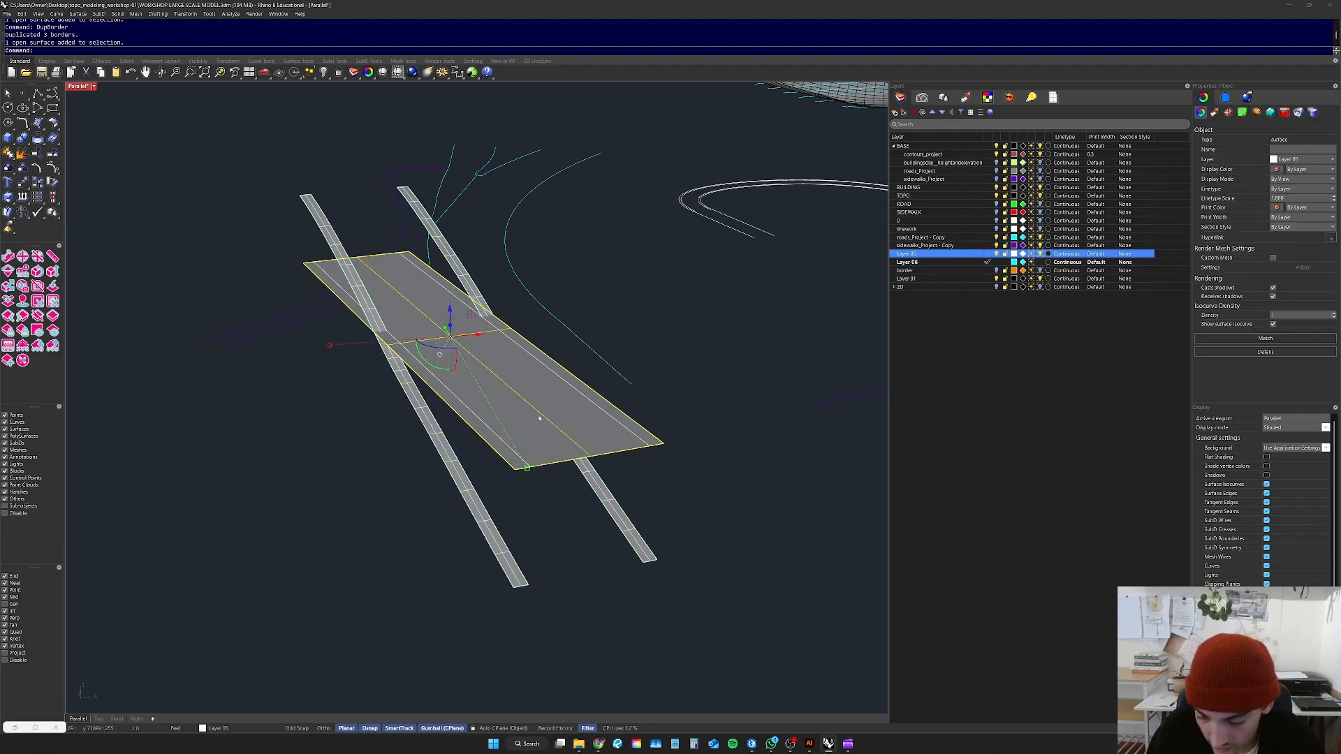
{"action": "key", "text": "Delete"}
{"action": "scroll", "coordinate": [535, 417], "scroll_direction": "up", "scroll_amount": 5}
{"action": "left_click", "coordinate": [527, 433]}
{"action": "key", "text": "Delete"}
{"action": "left_click", "coordinate": [298, 457]}
{"action": "key", "text": "Delete"}
Step: Examine where the sloped wall outlines cross the flat strip's curves
{"action": "scroll", "coordinate": [447, 426], "scroll_direction": "down", "scroll_amount": 10}
{"action": "right_click_drag", "start_coordinate": [503, 431], "coordinate": [552, 457]}
{"action": "scroll", "coordinate": [338, 422], "scroll_direction": "up", "scroll_amount": 10}
{"action": "scroll", "coordinate": [615, 431], "scroll_direction": "up", "scroll_amount": 6}
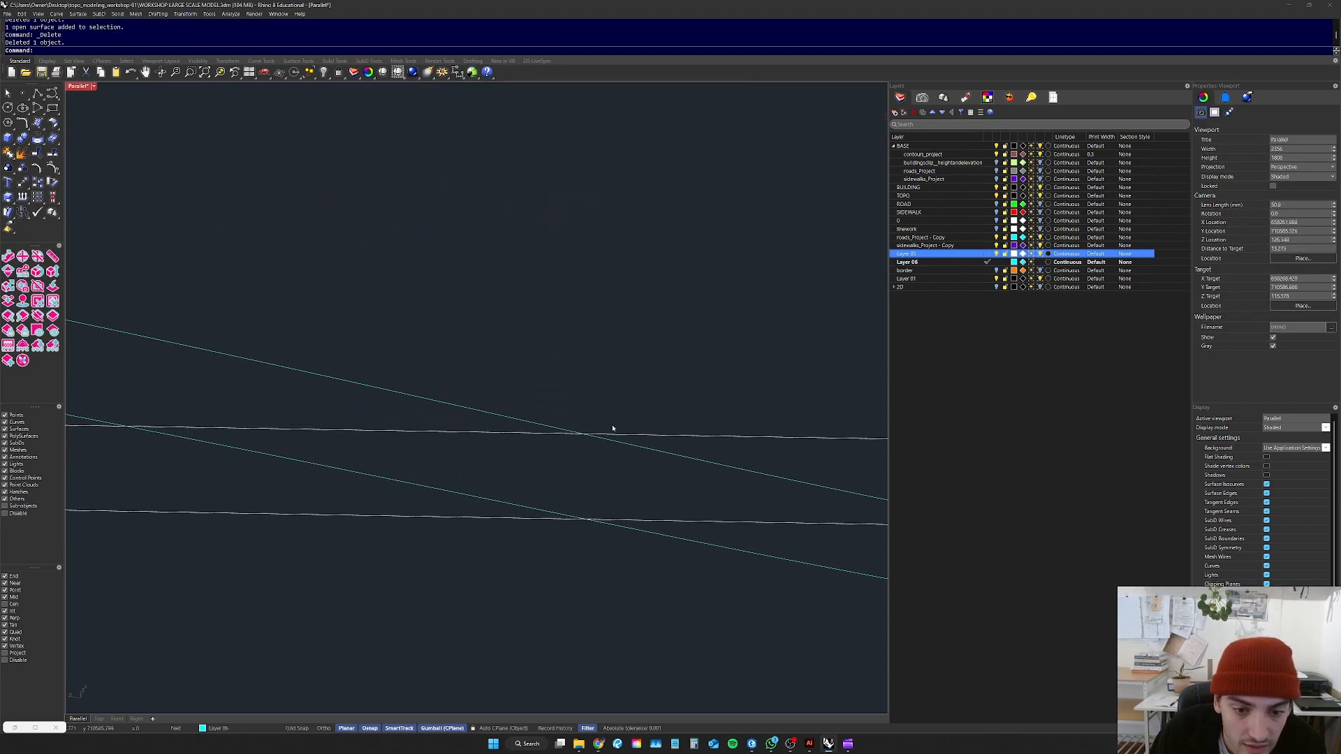
{"action": "left_click_drag", "start_coordinate": [608, 425], "coordinate": [587, 454]}
{"action": "left_click", "coordinate": [614, 416]}
{"action": "scroll", "coordinate": [496, 416], "scroll_direction": "down", "scroll_amount": 12}
{"action": "right_click_drag", "start_coordinate": [520, 395], "coordinate": [579, 354]}
{"action": "right_click_drag", "start_coordinate": [490, 327], "coordinate": [712, 380]}
{"action": "scroll", "coordinate": [712, 380], "scroll_direction": "down", "scroll_amount": 8}
{"action": "right_click_drag", "start_coordinate": [567, 364], "coordinate": [419, 335]}
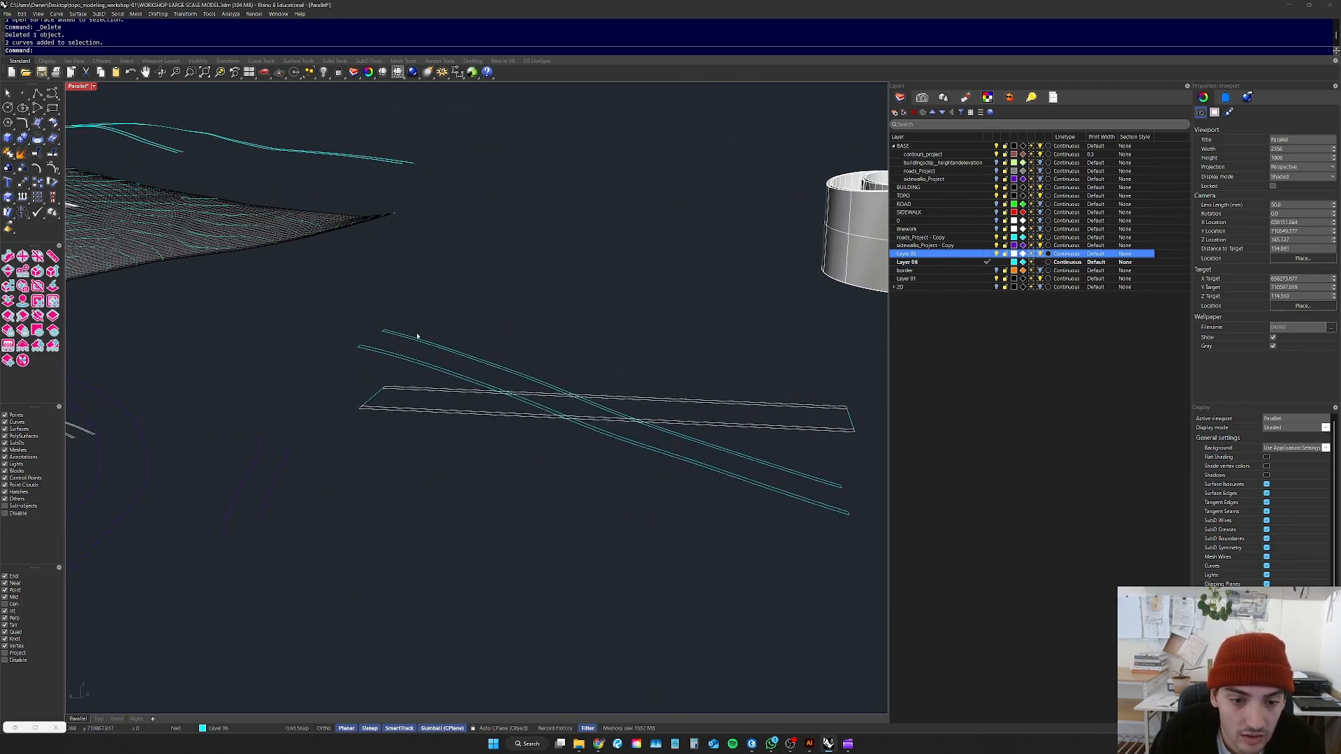
{"action": "scroll", "coordinate": [673, 384], "scroll_direction": "up", "scroll_amount": 8}
Step: Start a trim with all crossing curves selected, and cut off the sloped wall outlines before their crossing with the flat strip's curves
{"action": "left_click_drag", "start_coordinate": [498, 462], "coordinate": [356, 544]}
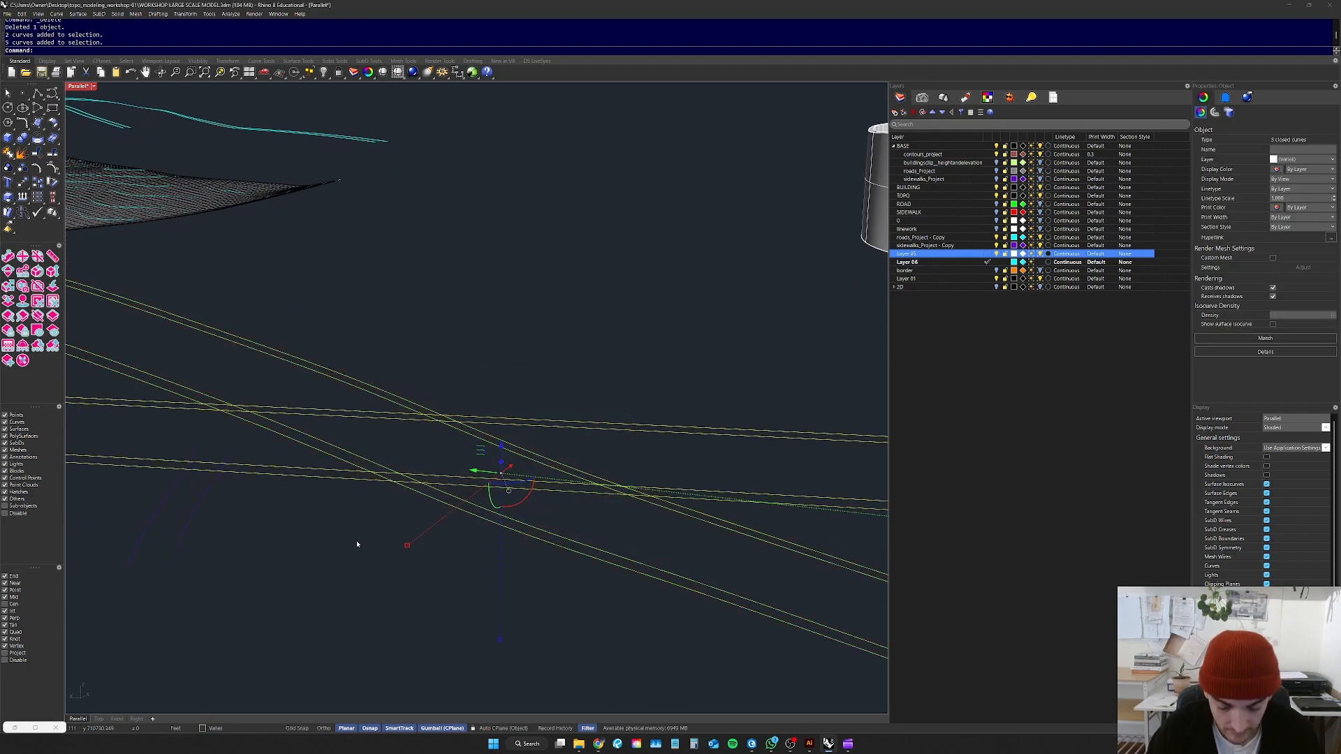
{"action": "type", "text": "trim"}
{"action": "key", "text": "Return"}
{"action": "left_click_drag", "start_coordinate": [350, 321], "coordinate": [278, 368]}
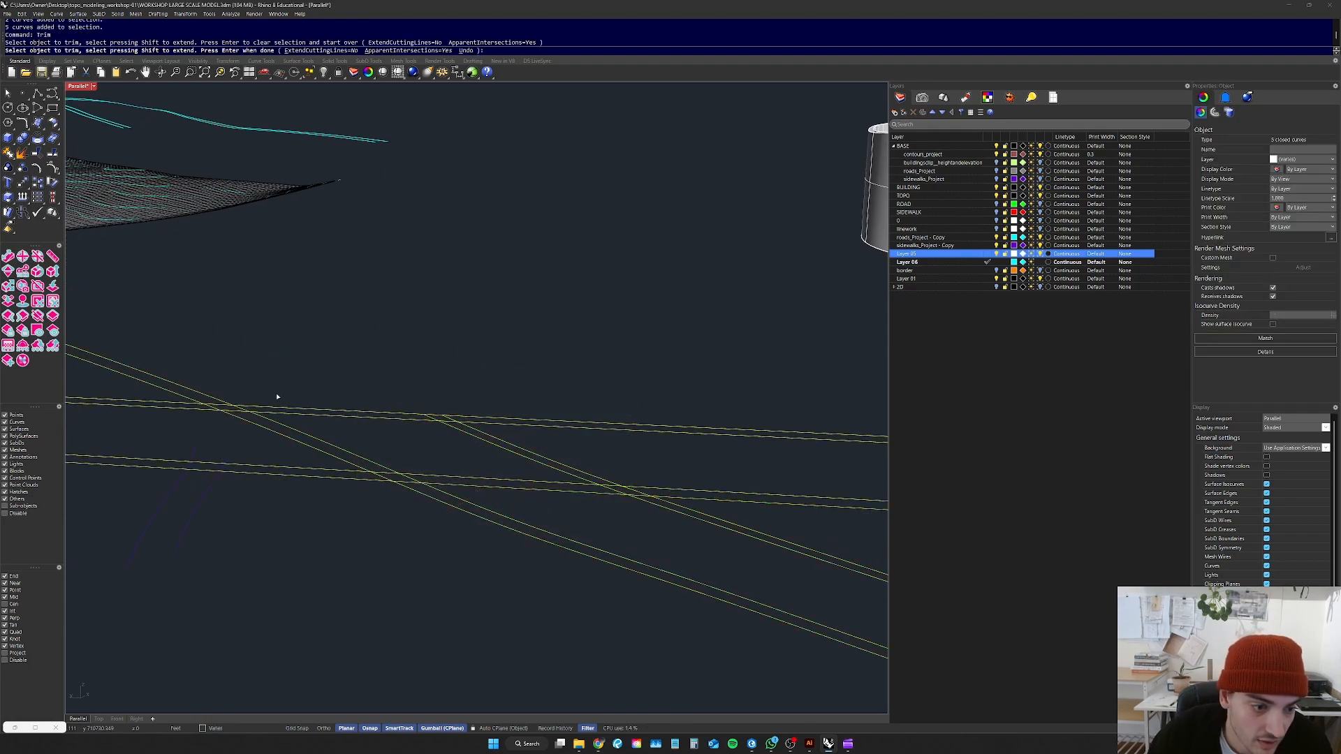
{"action": "right_click_drag", "start_coordinate": [275, 393], "coordinate": [329, 369]}
{"action": "left_click_drag", "start_coordinate": [323, 360], "coordinate": [251, 379]}
{"action": "mouse_move", "coordinate": [252, 380]}
{"action": "right_mouse_down"}
{"action": "mouse_move", "coordinate": [321, 367]}
{"action": "mouse_move", "coordinate": [266, 359]}
{"action": "right_mouse_up"}
{"action": "left_click_drag", "start_coordinate": [212, 371], "coordinate": [125, 333]}
Step: Trim the leftover stubs of the sloped wall outlines where they meet the flat strip's curves
{"action": "scroll", "coordinate": [368, 404], "scroll_direction": "up", "scroll_amount": 5}
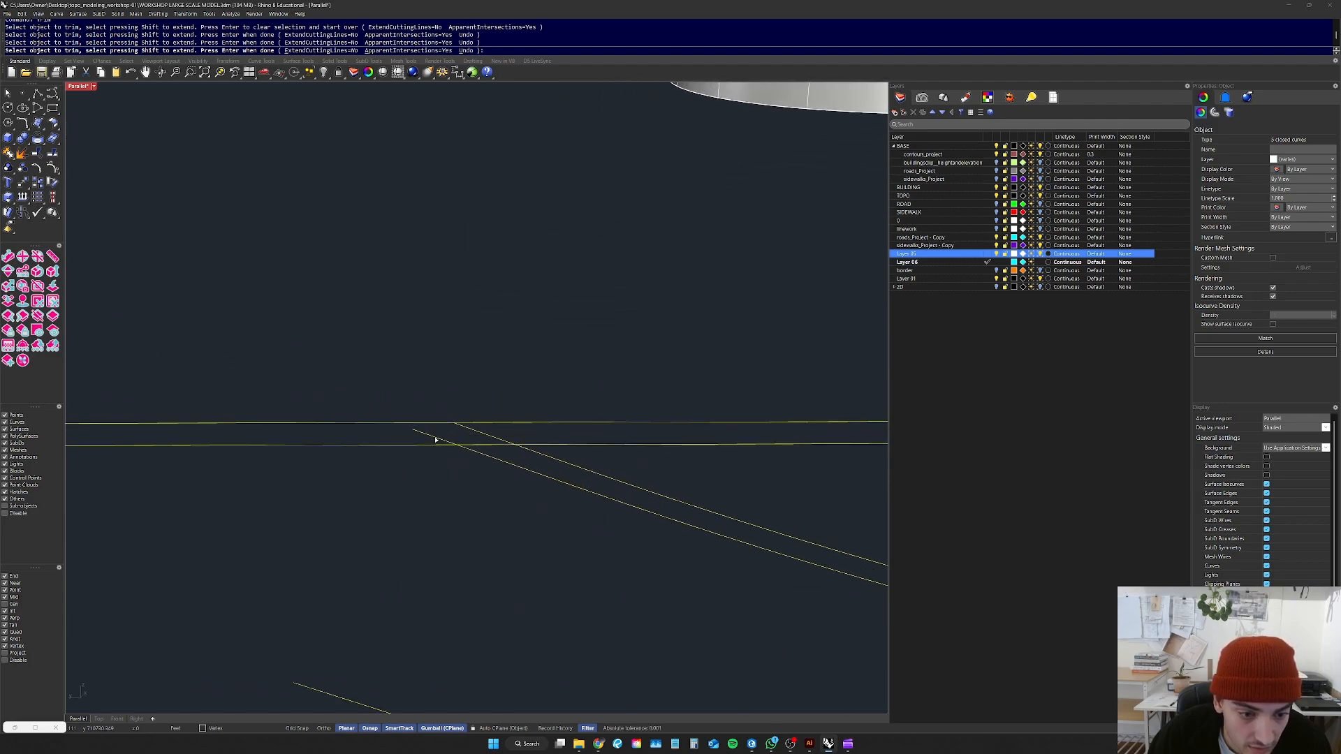
{"action": "scroll", "coordinate": [395, 485], "scroll_direction": "up", "scroll_amount": 2}
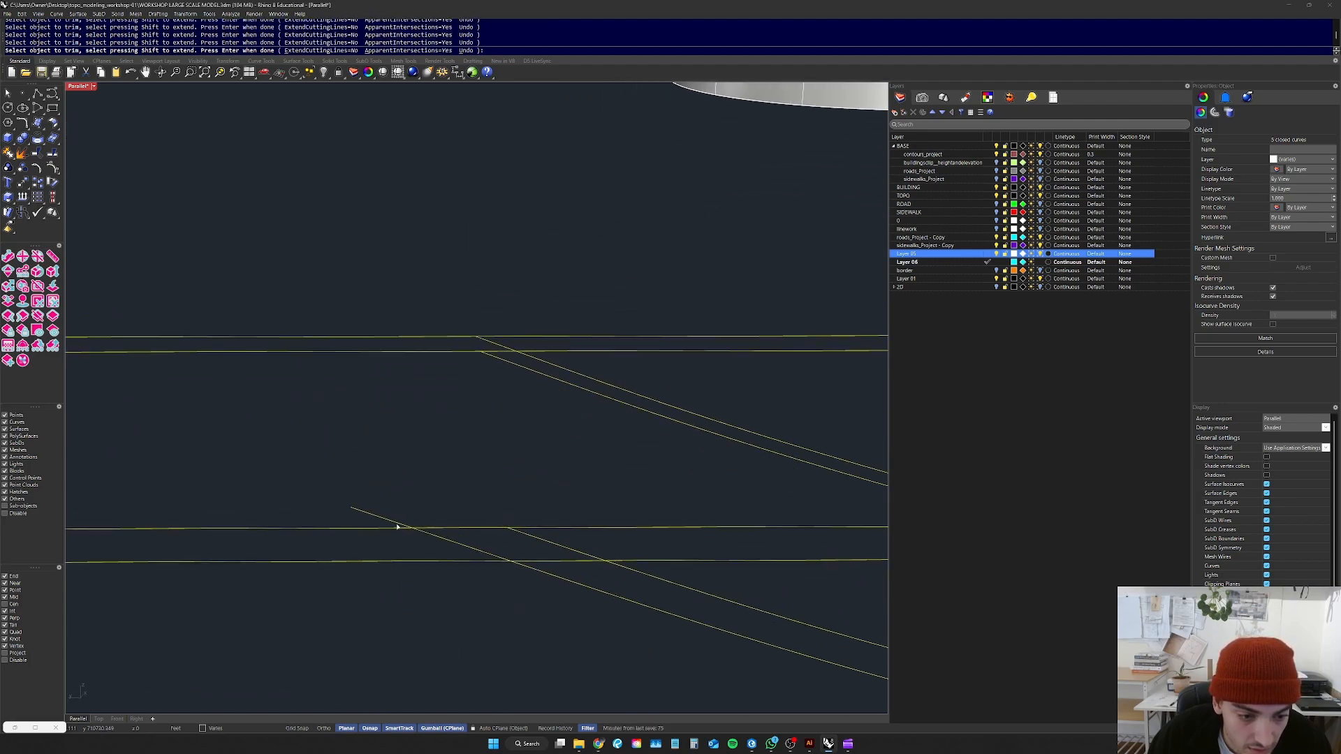
{"action": "scroll", "coordinate": [440, 530], "scroll_direction": "down", "scroll_amount": 2}
{"action": "left_click", "coordinate": [451, 522]}
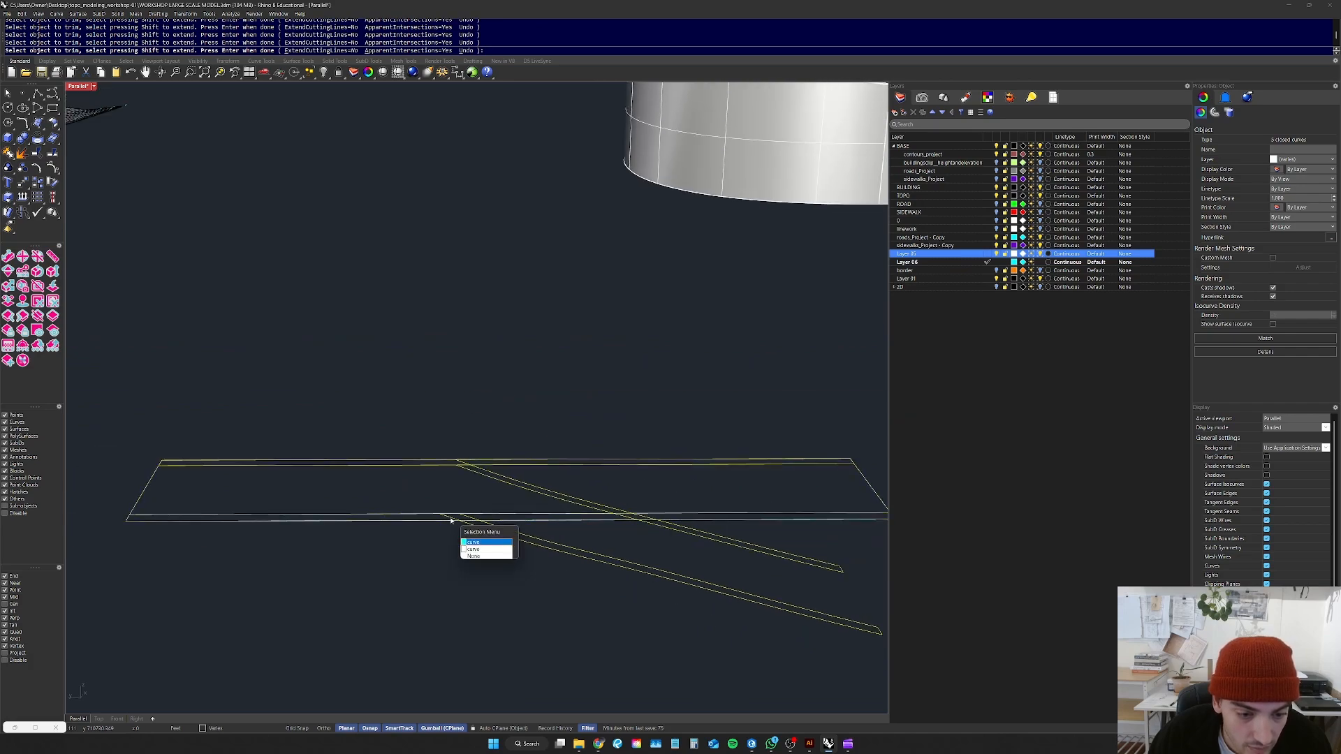
{"action": "left_click", "coordinate": [451, 520]}
{"action": "scroll", "coordinate": [452, 519], "scroll_direction": "down", "scroll_amount": 3}
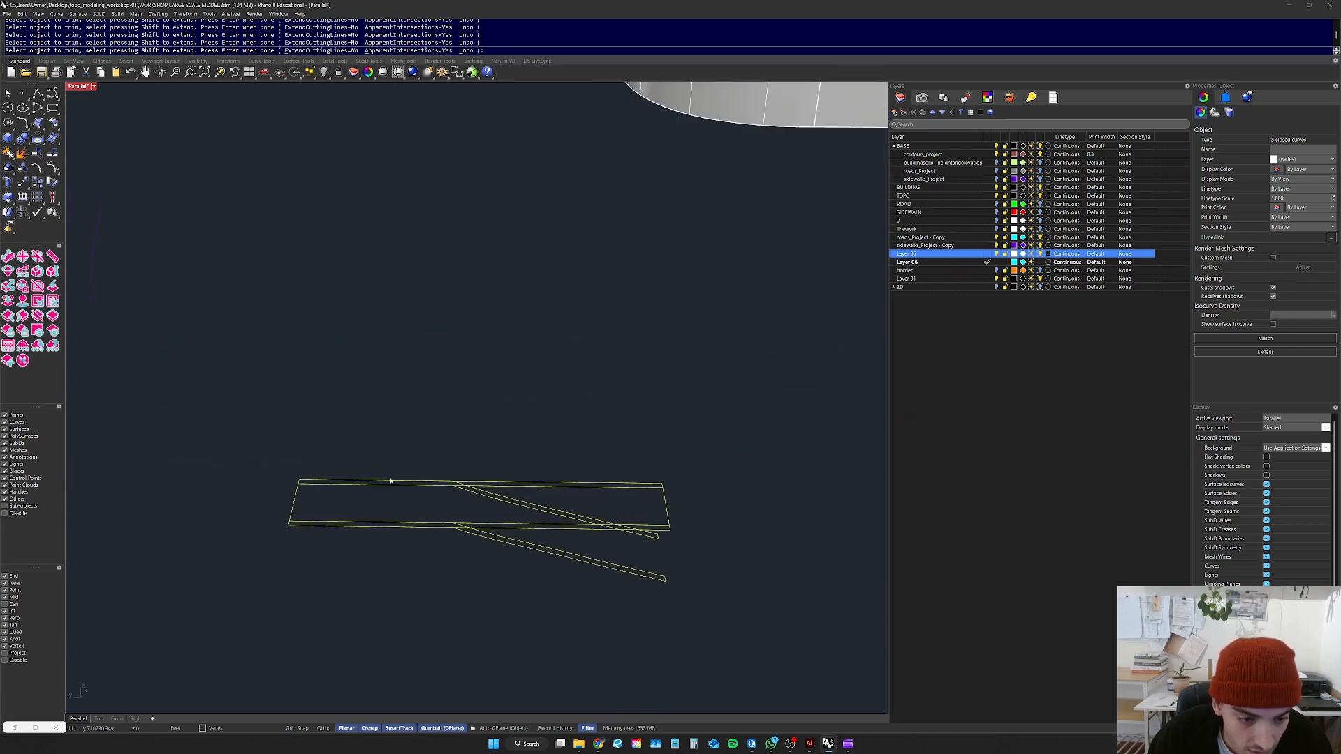
Step: Trim away the flat strip's curves and end line on the side before the crossing
{"action": "scroll", "coordinate": [411, 499], "scroll_direction": "up", "scroll_amount": 3}
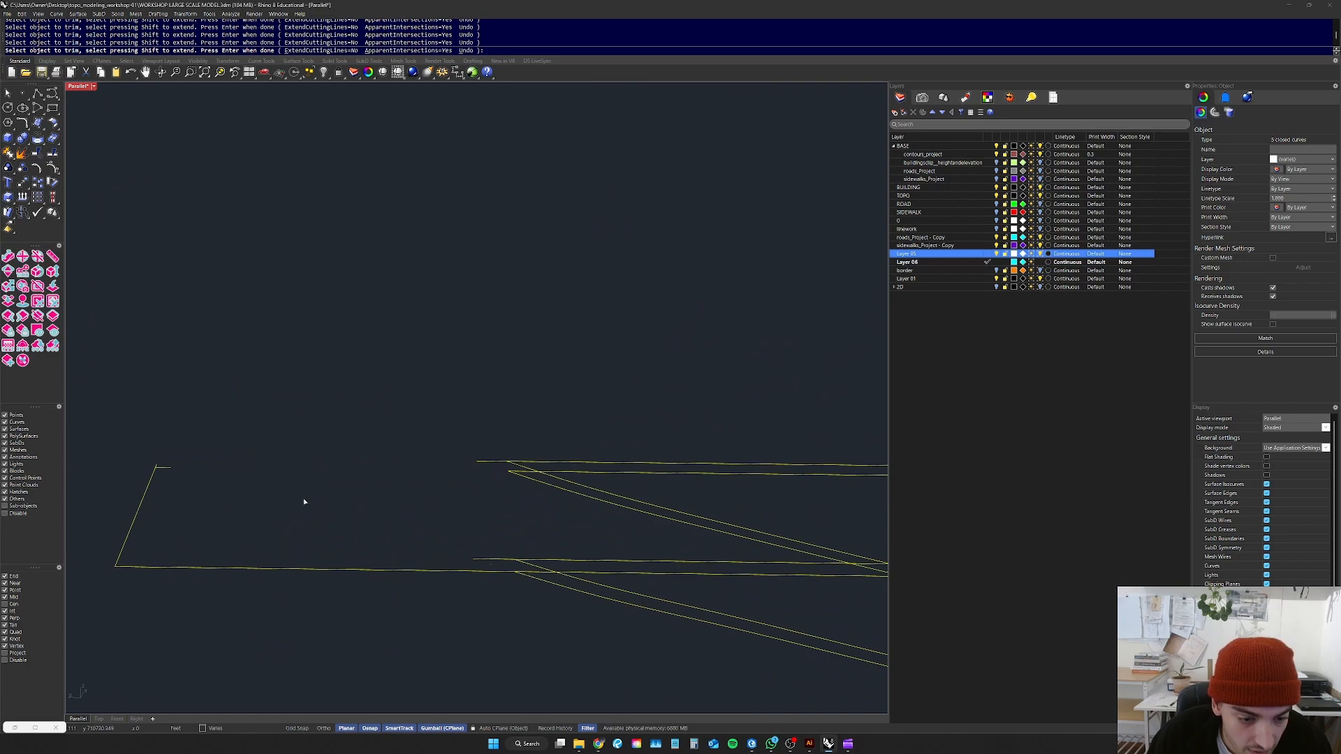
{"action": "left_click_drag", "start_coordinate": [188, 434], "coordinate": [108, 598]}
{"action": "scroll", "coordinate": [487, 572], "scroll_direction": "up", "scroll_amount": 3}
{"action": "left_click_drag", "start_coordinate": [463, 585], "coordinate": [338, 487]}
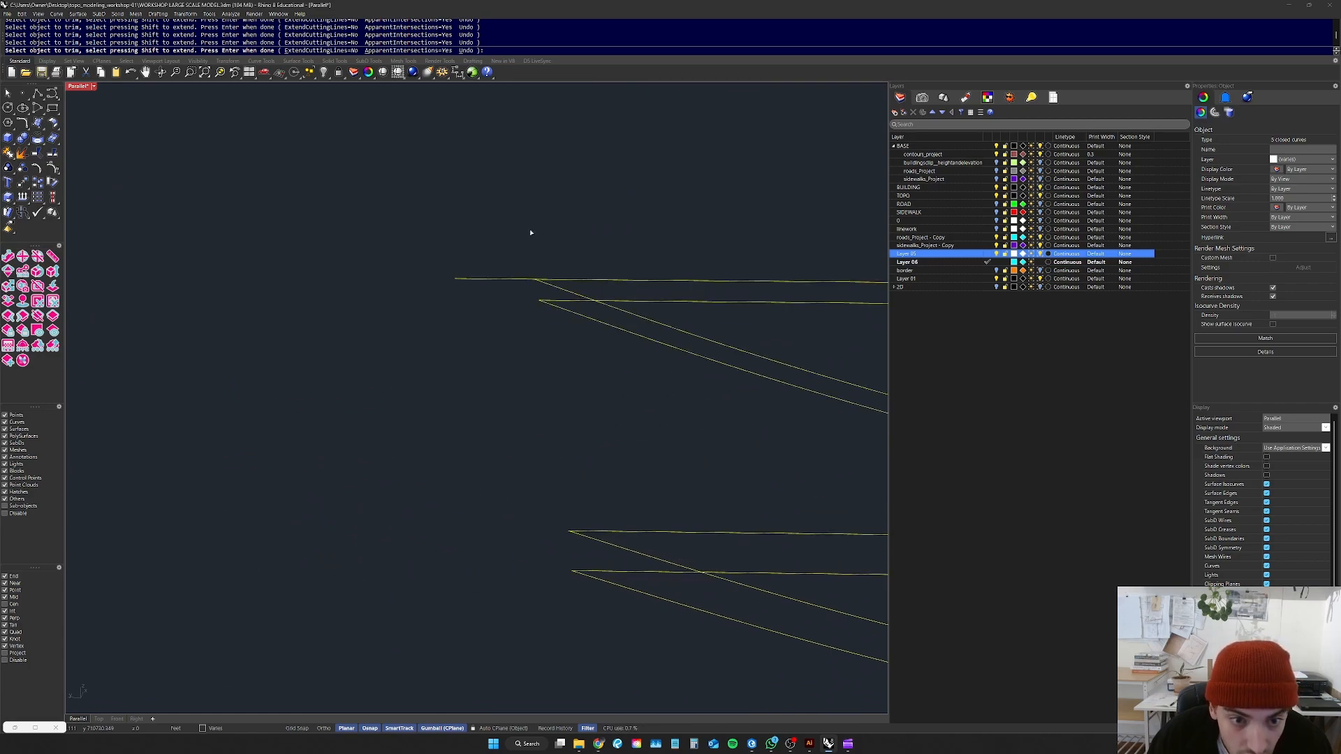
{"action": "scroll", "coordinate": [577, 336], "scroll_direction": "down", "scroll_amount": 3}
Step: Trim the rest of the flat strip's curves so only the sloped wall outlines past the crossing are kept, and end the trim
{"action": "left_click_drag", "start_coordinate": [813, 308], "coordinate": [725, 402]}
{"action": "right_click_drag", "start_coordinate": [590, 380], "coordinate": [729, 327]}
{"action": "left_click_drag", "start_coordinate": [776, 271], "coordinate": [469, 361]}
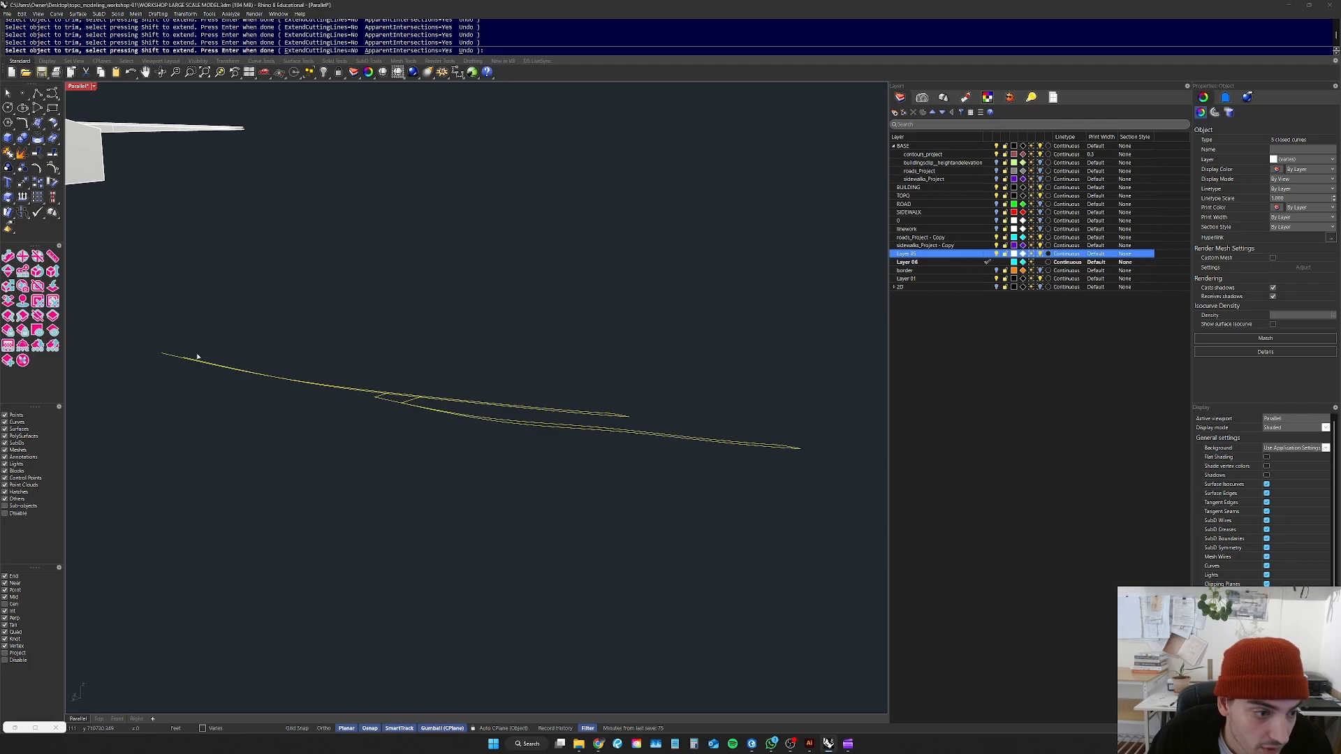
{"action": "right_click_drag", "start_coordinate": [335, 377], "coordinate": [428, 386]}
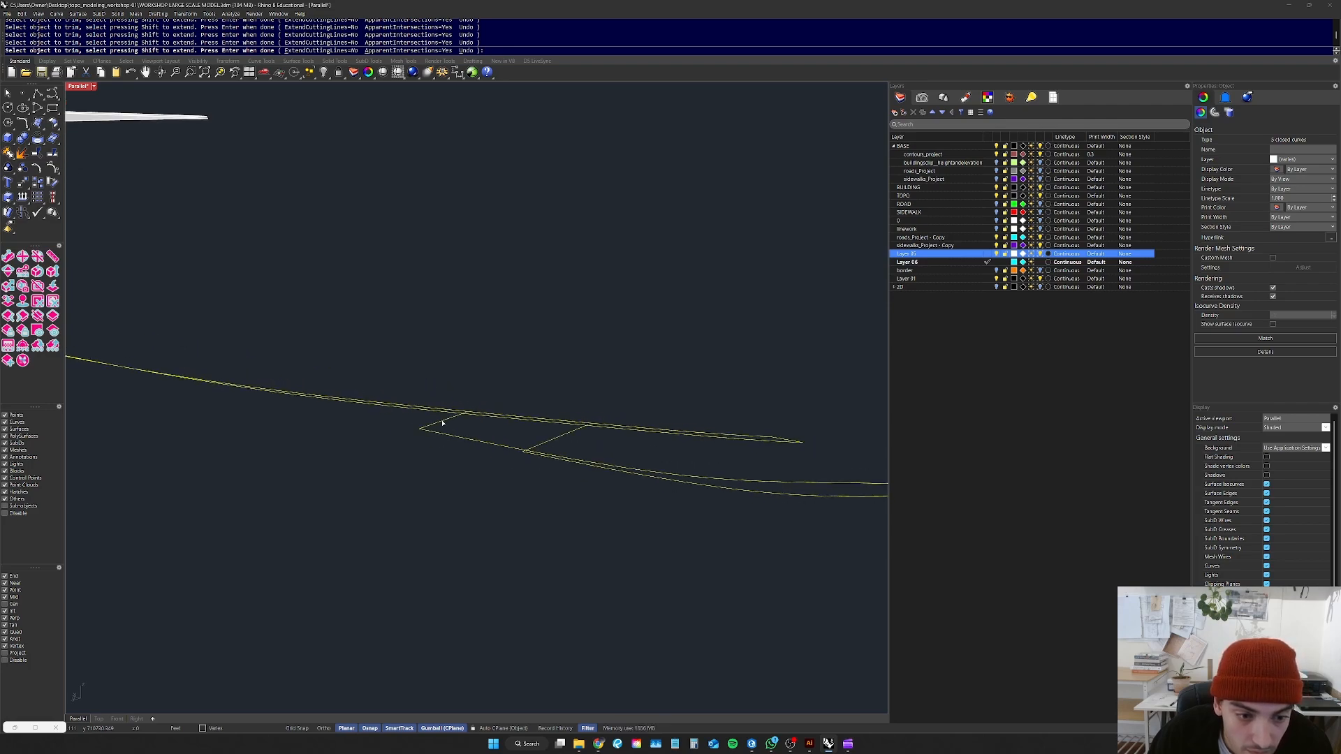
{"action": "left_click", "coordinate": [562, 434]}
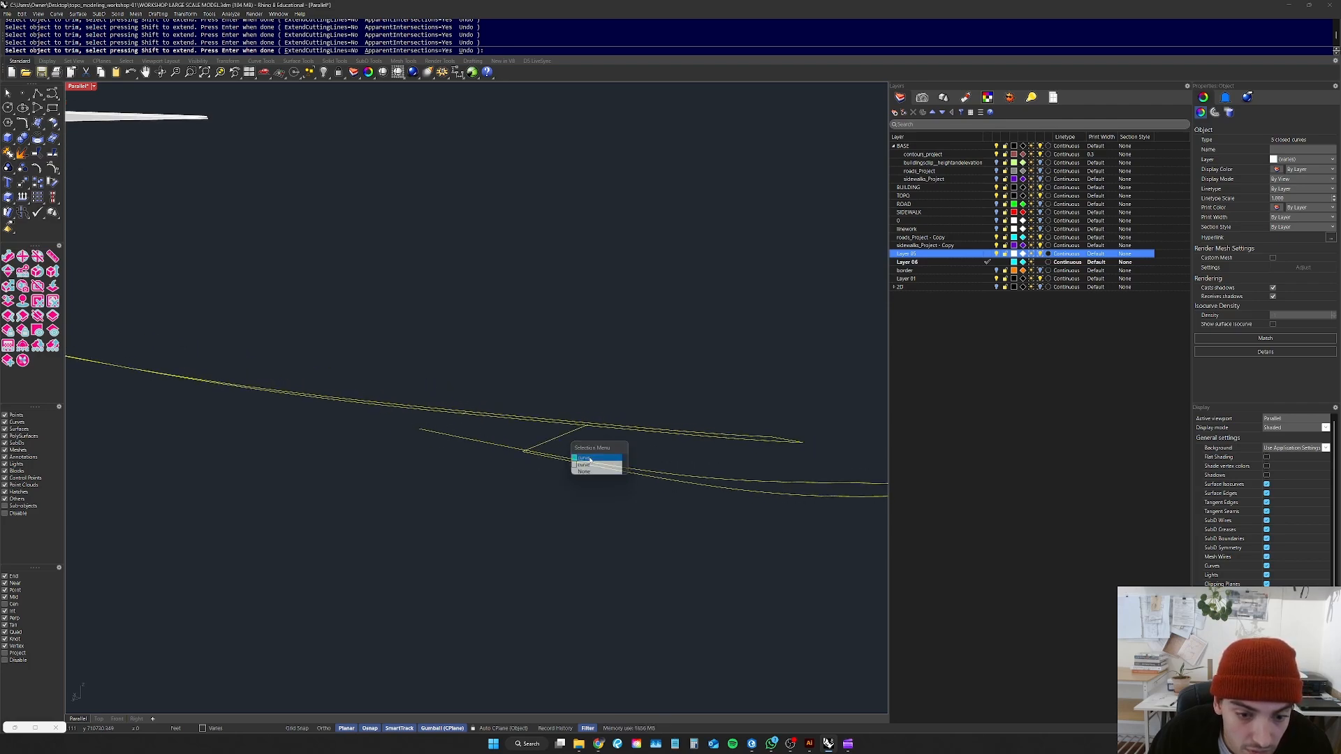
{"action": "left_click", "coordinate": [589, 459]}
{"action": "right_click_drag", "start_coordinate": [584, 437], "coordinate": [332, 491]}
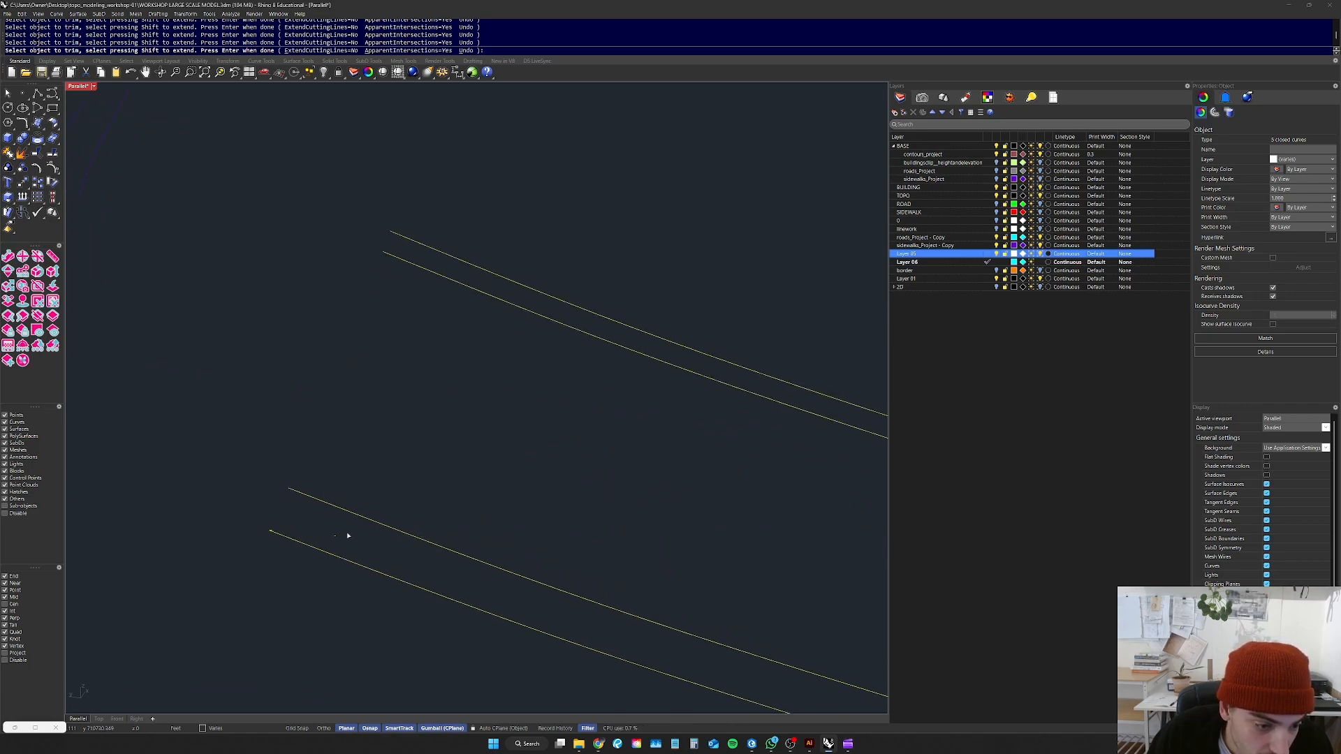
{"action": "scroll", "coordinate": [256, 537], "scroll_direction": "up", "scroll_amount": 10}
{"action": "scroll", "coordinate": [365, 517], "scroll_direction": "down", "scroll_amount": 10}
{"action": "key", "text": "Escape"}
{"action": "key", "text": "Escape"}
Step: Delete the tiny curve fragment at the trimmed end of the sloped wall outline
{"action": "scroll", "coordinate": [338, 512], "scroll_direction": "up", "scroll_amount": 5}
{"action": "scroll", "coordinate": [346, 513], "scroll_direction": "up", "scroll_amount": 2}
{"action": "left_click", "coordinate": [373, 522]}
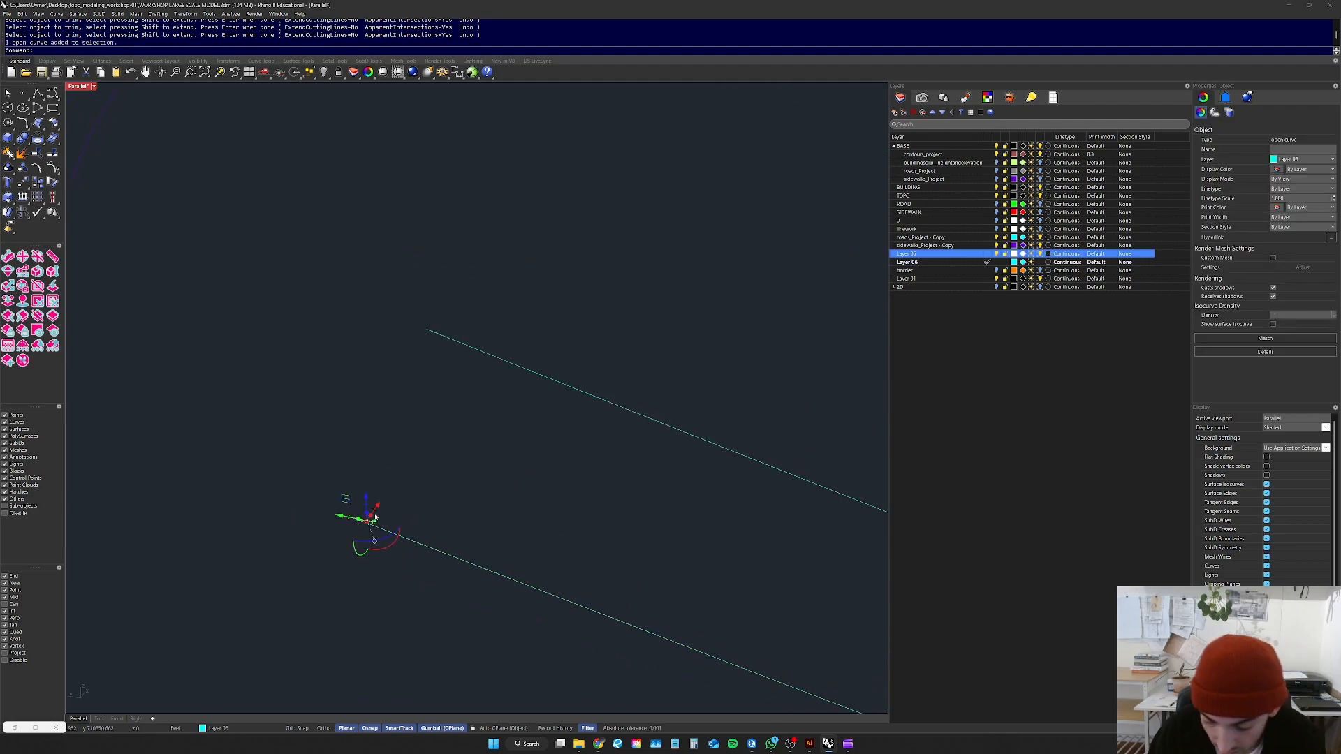
{"action": "key", "text": "Delete"}
Step: Select the two trimmed sloped wall outlines and move them together in the open space off the terrain
{"action": "scroll", "coordinate": [315, 480], "scroll_direction": "down", "scroll_amount": 5}
{"action": "scroll", "coordinate": [458, 514], "scroll_direction": "down", "scroll_amount": 9}
{"action": "mouse_move", "coordinate": [542, 423]}
{"action": "left_mouse_down"}
{"action": "mouse_move", "coordinate": [458, 513]}
{"action": "mouse_move", "coordinate": [584, 516]}
{"action": "left_mouse_up"}
{"action": "left_click", "coordinate": [563, 461]}
{"action": "left_click_drag", "start_coordinate": [467, 470], "coordinate": [407, 559]}
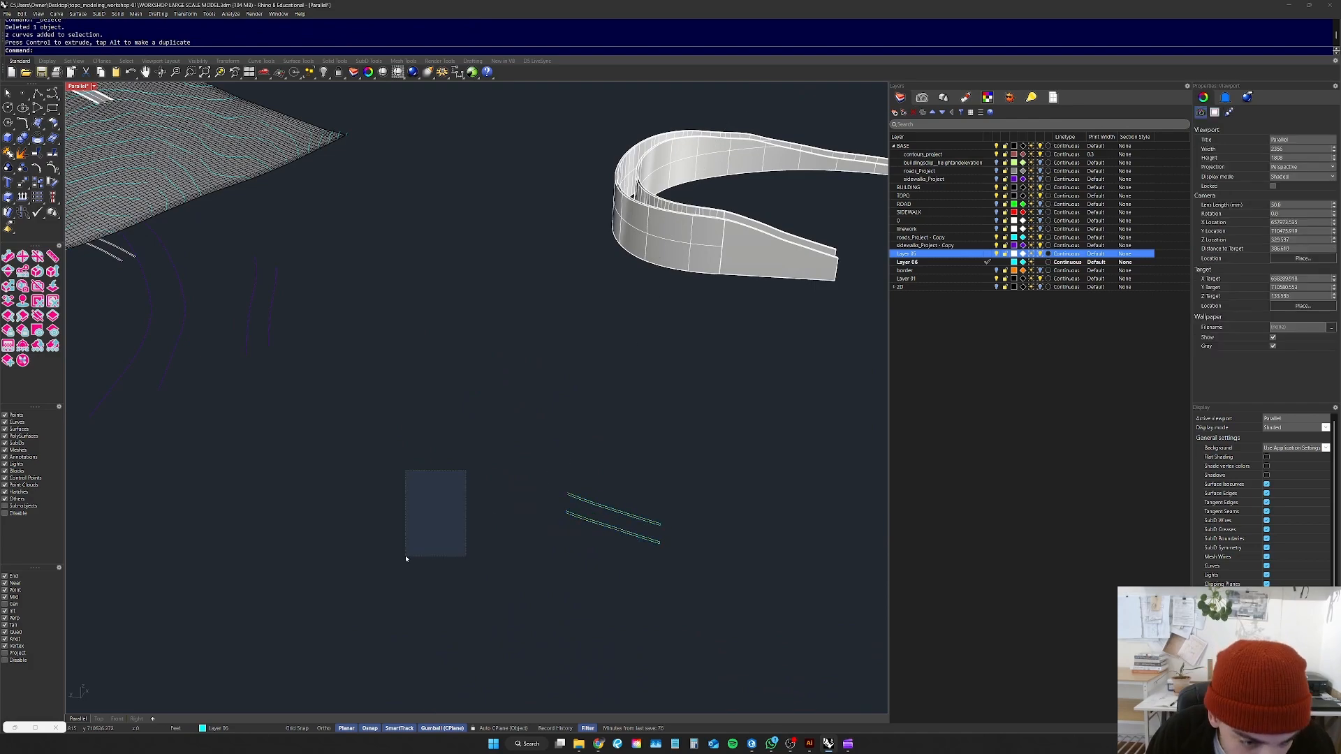
Step: Check the closed ends of the two trimmed wall outlines, and explode both outlines into separate segments
{"action": "scroll", "coordinate": [713, 522], "scroll_direction": "up", "scroll_amount": 6}
{"action": "scroll", "coordinate": [713, 522], "scroll_direction": "up", "scroll_amount": 2}
{"action": "left_click_drag", "start_coordinate": [727, 466], "coordinate": [479, 564]}
{"action": "left_click", "coordinate": [572, 585]}
{"action": "scroll", "coordinate": [604, 590], "scroll_direction": "up", "scroll_amount": 12}
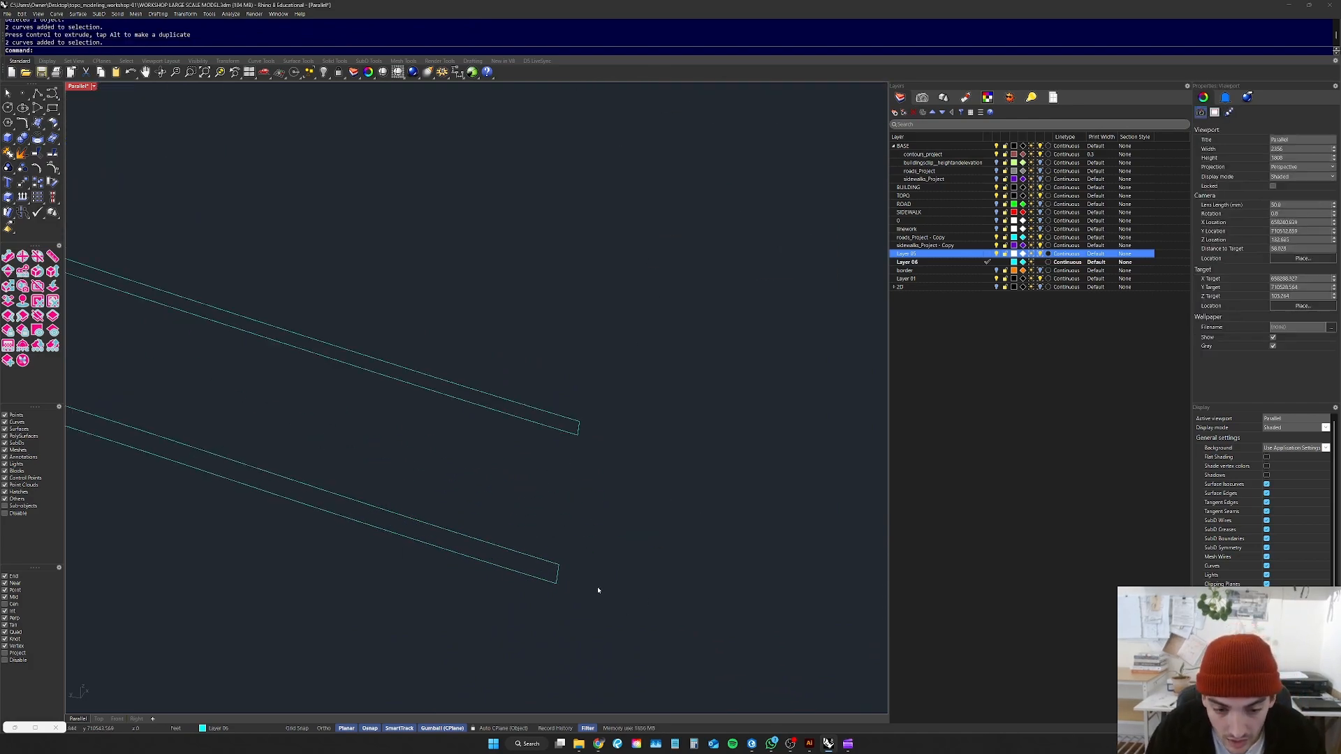
{"action": "left_click", "coordinate": [547, 578]}
{"action": "scroll", "coordinate": [597, 565], "scroll_direction": "down", "scroll_amount": 6}
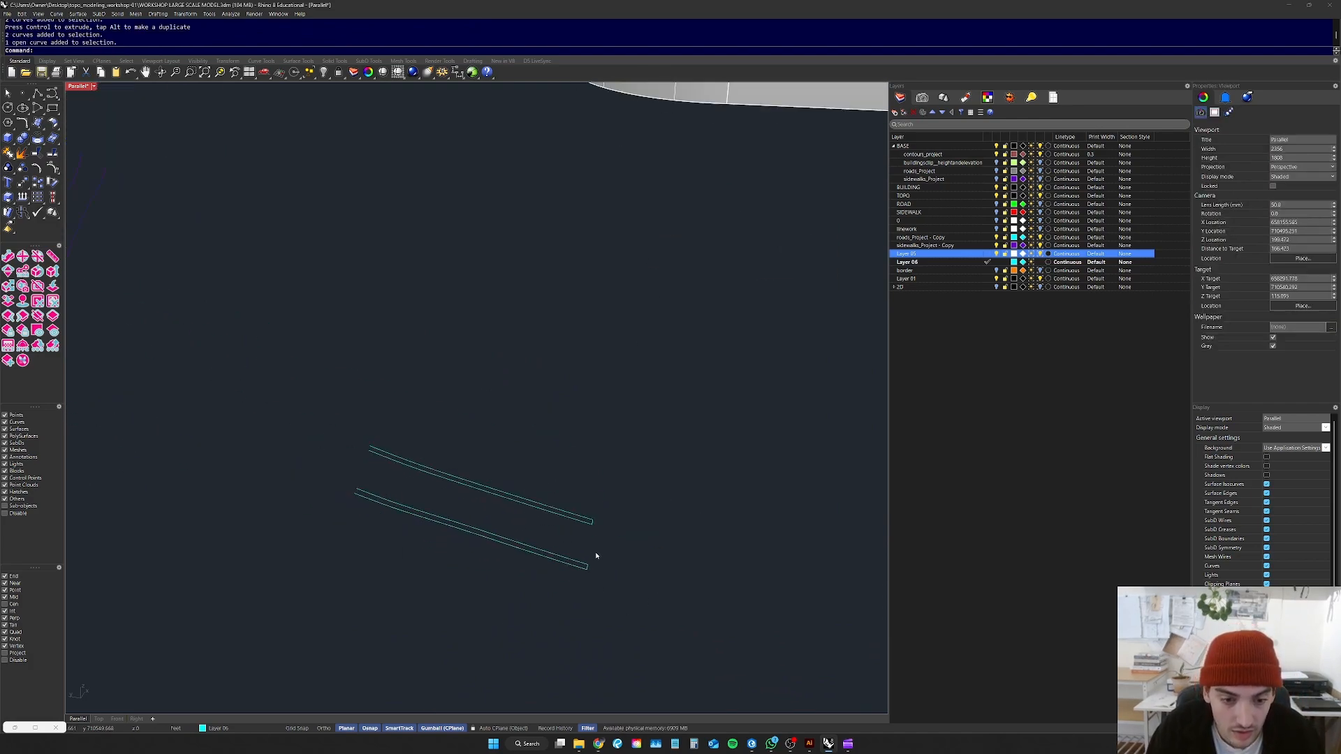
{"action": "left_click_drag", "start_coordinate": [542, 529], "coordinate": [347, 648]}
{"action": "key", "text": "Return"}
{"action": "left_click", "coordinate": [454, 610]}
Step: Delete the short end segments of both wall outlines, and check the long edge curves that are left
{"action": "scroll", "coordinate": [482, 566], "scroll_direction": "up", "scroll_amount": 5}
{"action": "left_click", "coordinate": [501, 509]}
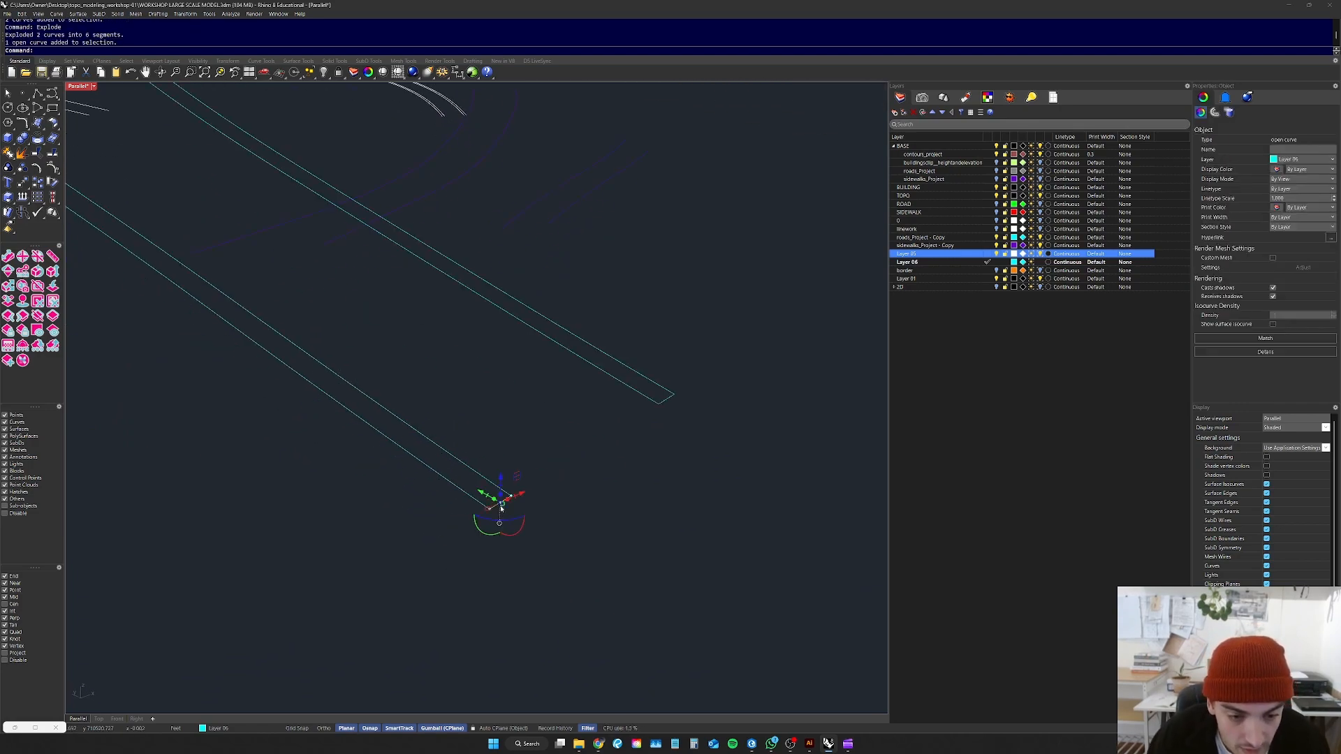
{"action": "key", "text": "Delete"}
{"action": "left_click", "coordinate": [670, 405]}
{"action": "scroll", "coordinate": [649, 556], "scroll_direction": "down", "scroll_amount": 5}
{"action": "left_click_drag", "start_coordinate": [677, 468], "coordinate": [480, 559]}
{"action": "left_click", "coordinate": [782, 583]}
{"action": "scroll", "coordinate": [520, 557], "scroll_direction": "down", "scroll_amount": 4}
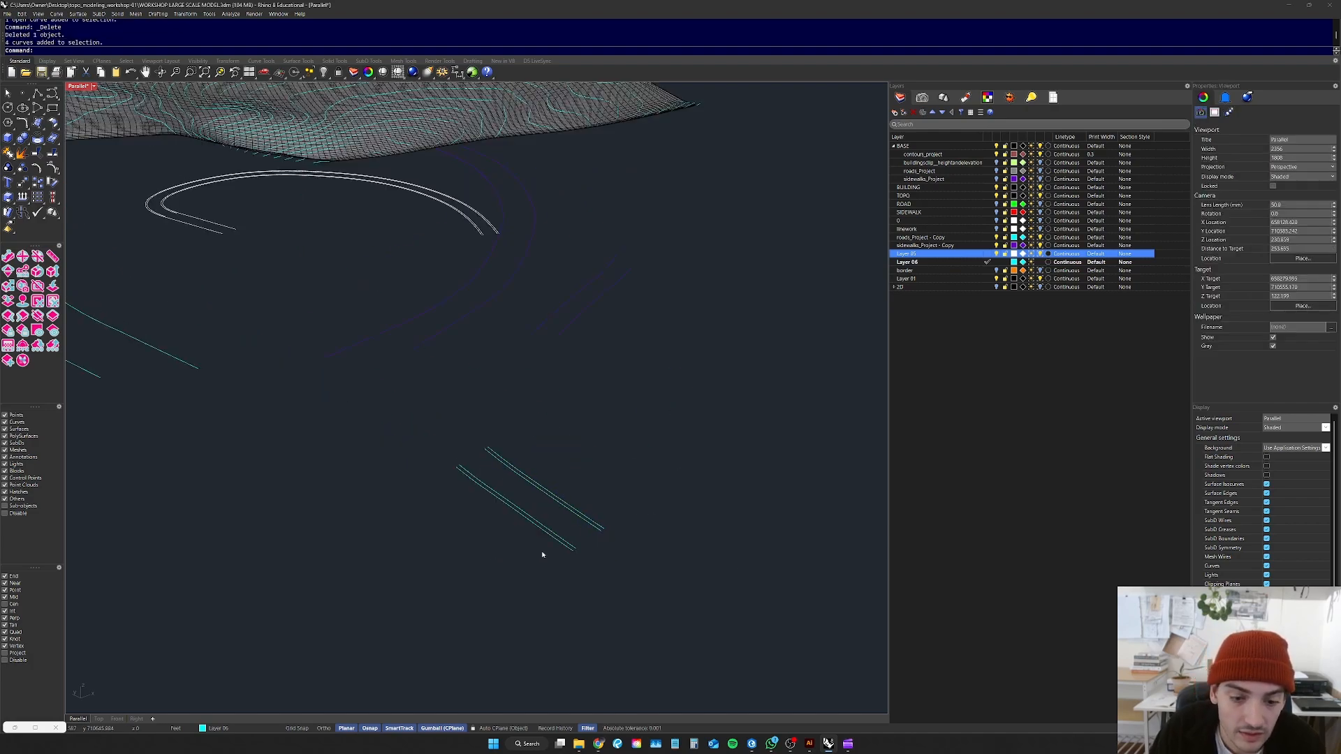
{"action": "right_click_drag", "start_coordinate": [533, 553], "coordinate": [449, 481]}
{"action": "scroll", "coordinate": [452, 514], "scroll_direction": "up", "scroll_amount": 5}
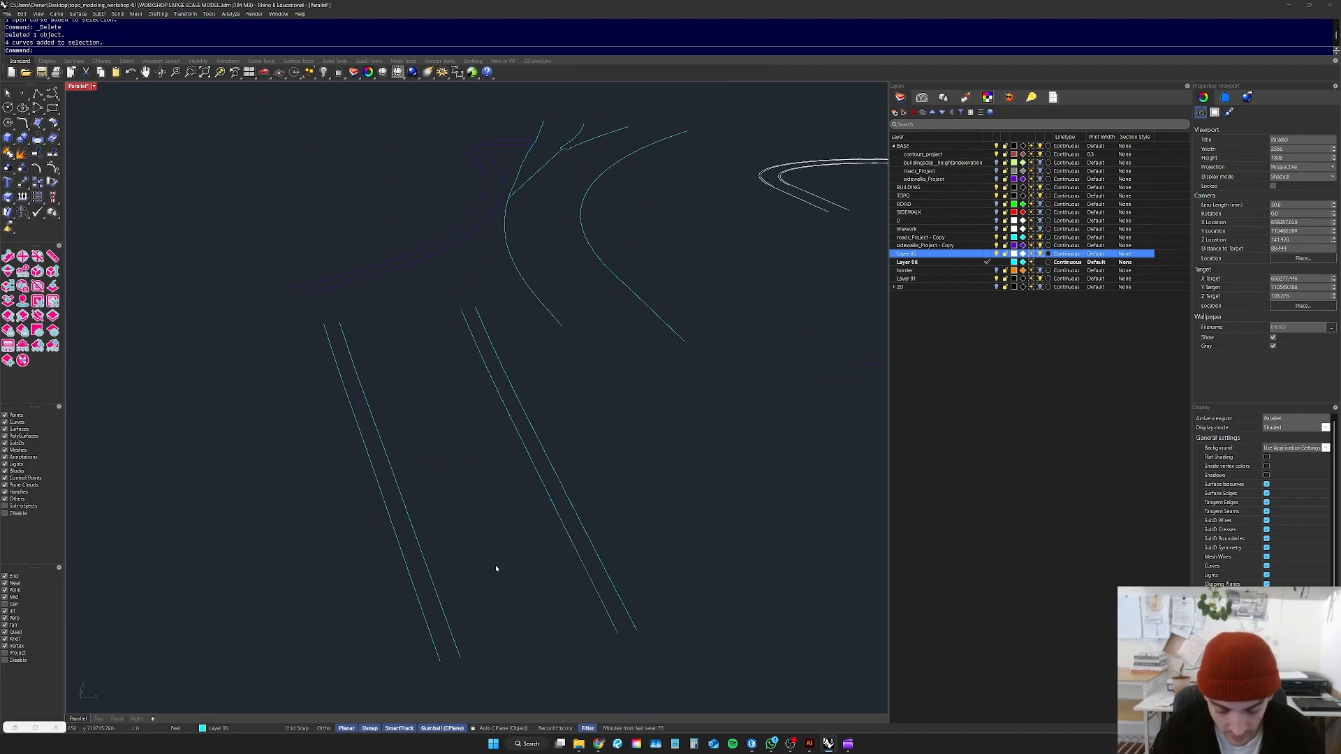
Step: Draw a line between the lower ends of the two inner wall edge curves to serve as a sweep profile
{"action": "type", "text": "line"}
{"action": "key", "text": "Return"}
{"action": "left_click", "coordinate": [460, 657]}
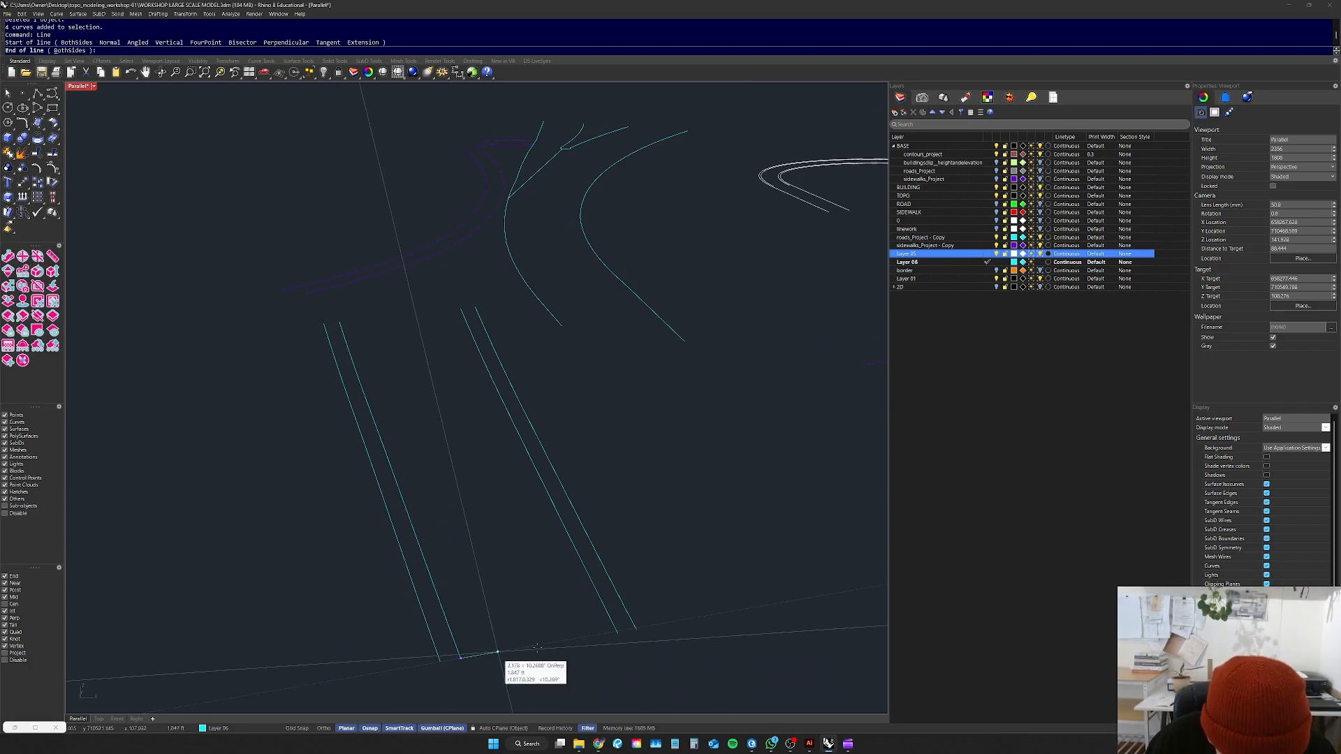
{"action": "left_click", "coordinate": [618, 633]}
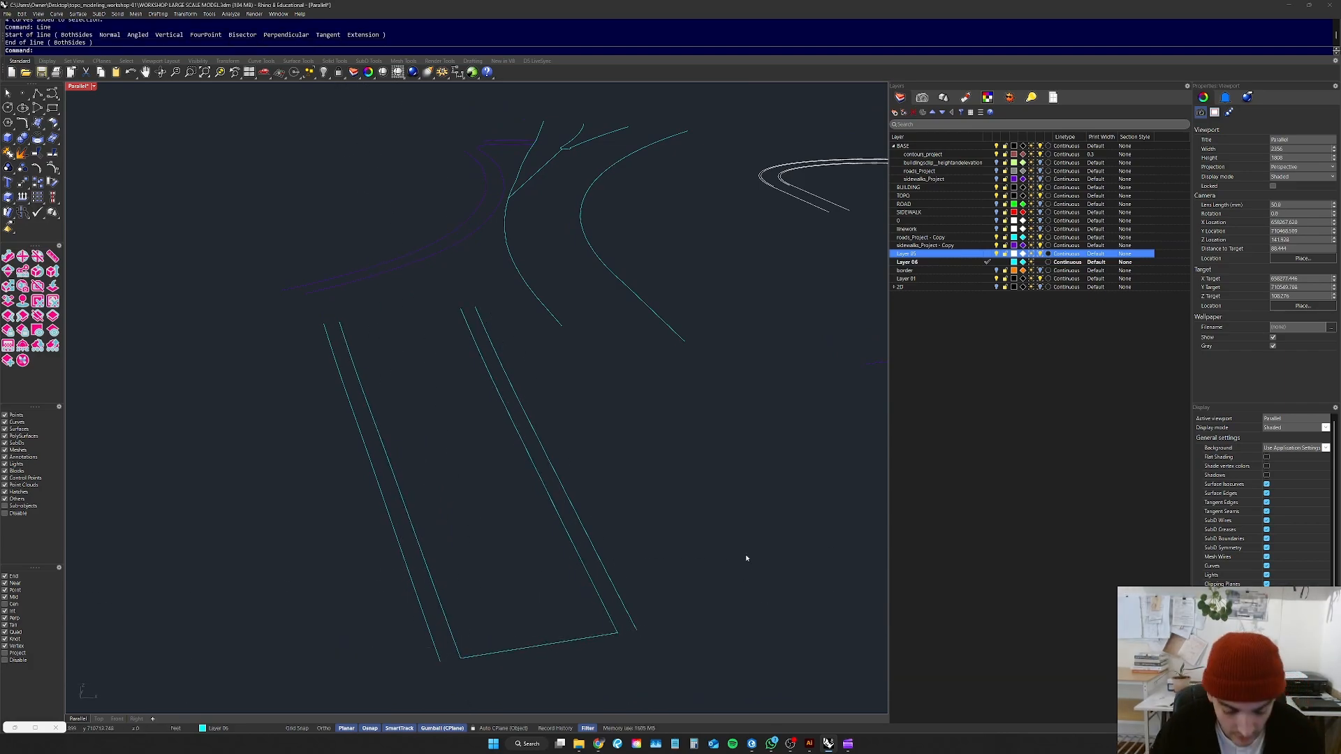
Step: Sweep the connecting line along the two inner edge curves with Sweep 2 Rails to form the sloped ramp surface
{"action": "key", "text": "Return"}
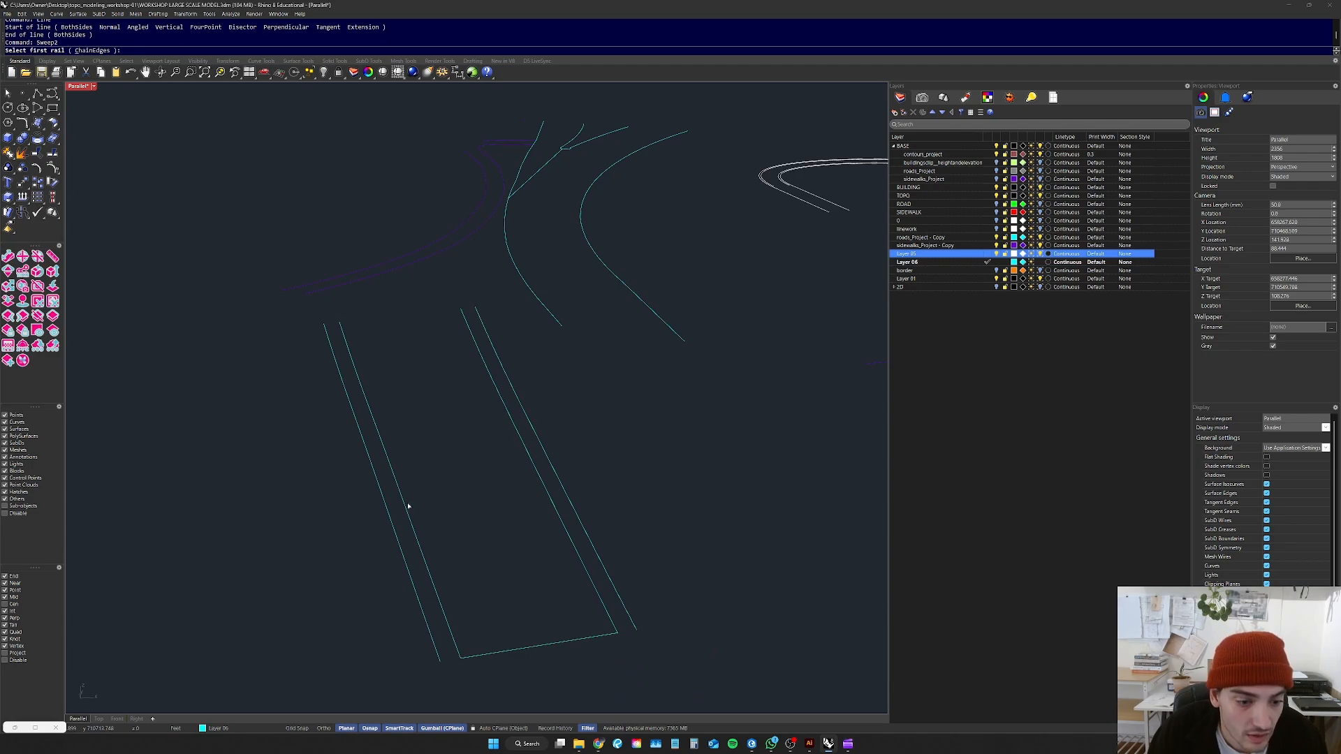
{"action": "left_click", "coordinate": [407, 504]}
{"action": "left_click", "coordinate": [552, 480]}
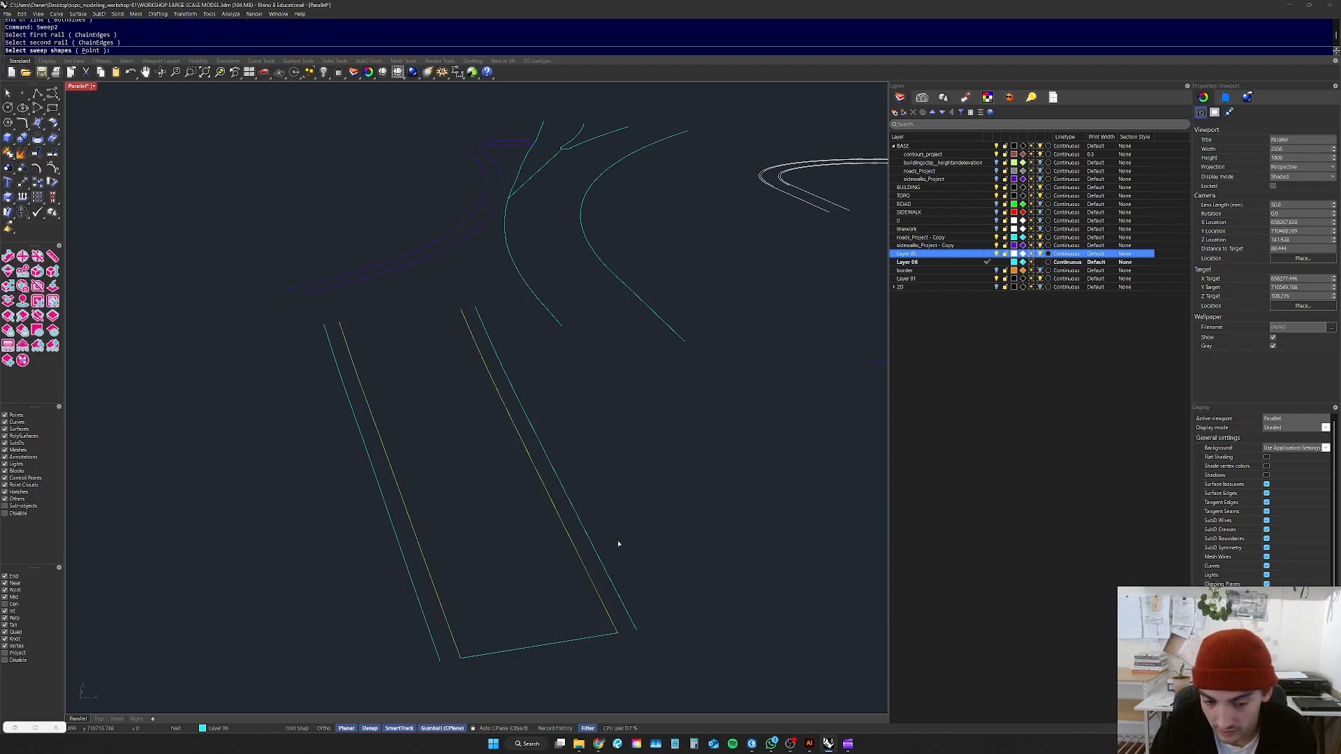
{"action": "left_click", "coordinate": [534, 661]}
{"action": "key", "text": "Return"}
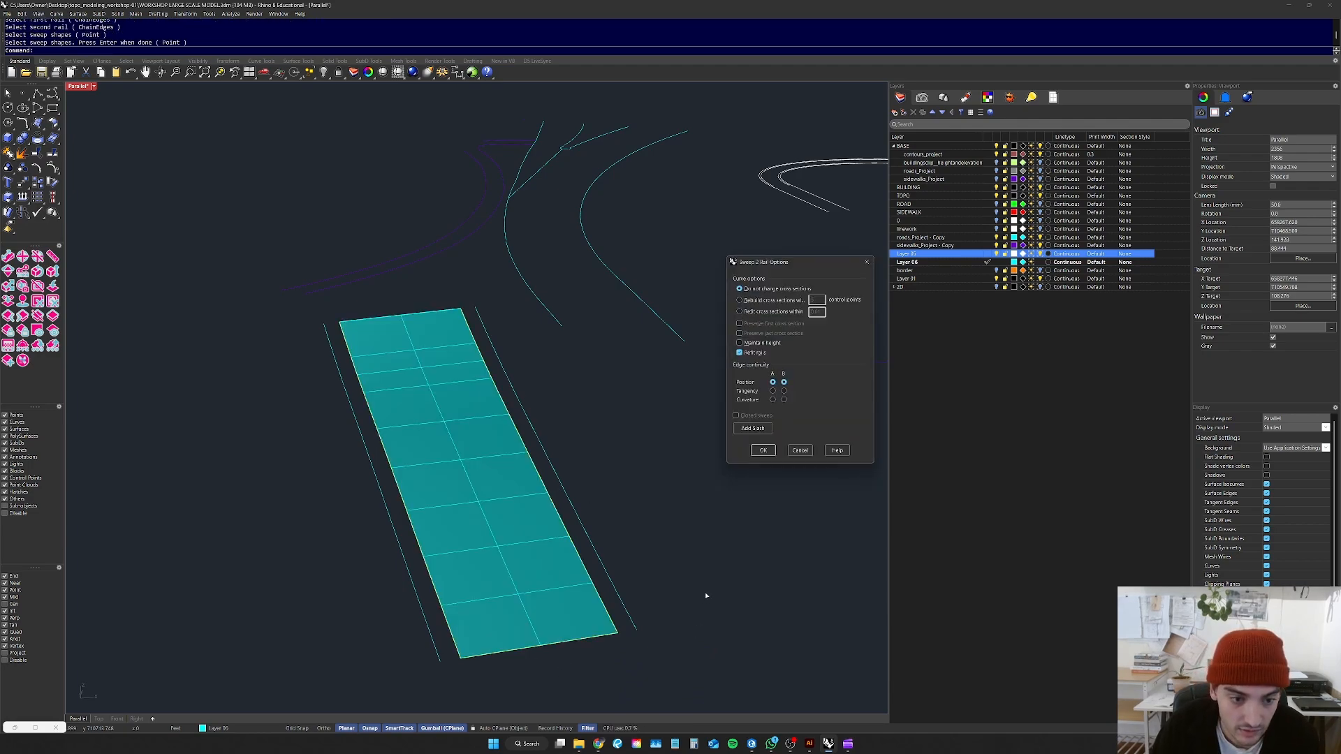
{"action": "key", "text": "Return"}
Step: Move the swept ramp surface by its lower corner onto the matching inner corner of the sloped wall on the terrain
{"action": "left_click", "coordinate": [500, 548]}
{"action": "type", "text": "Move"}
{"action": "key", "text": "Return"}
{"action": "left_click", "coordinate": [458, 657]}
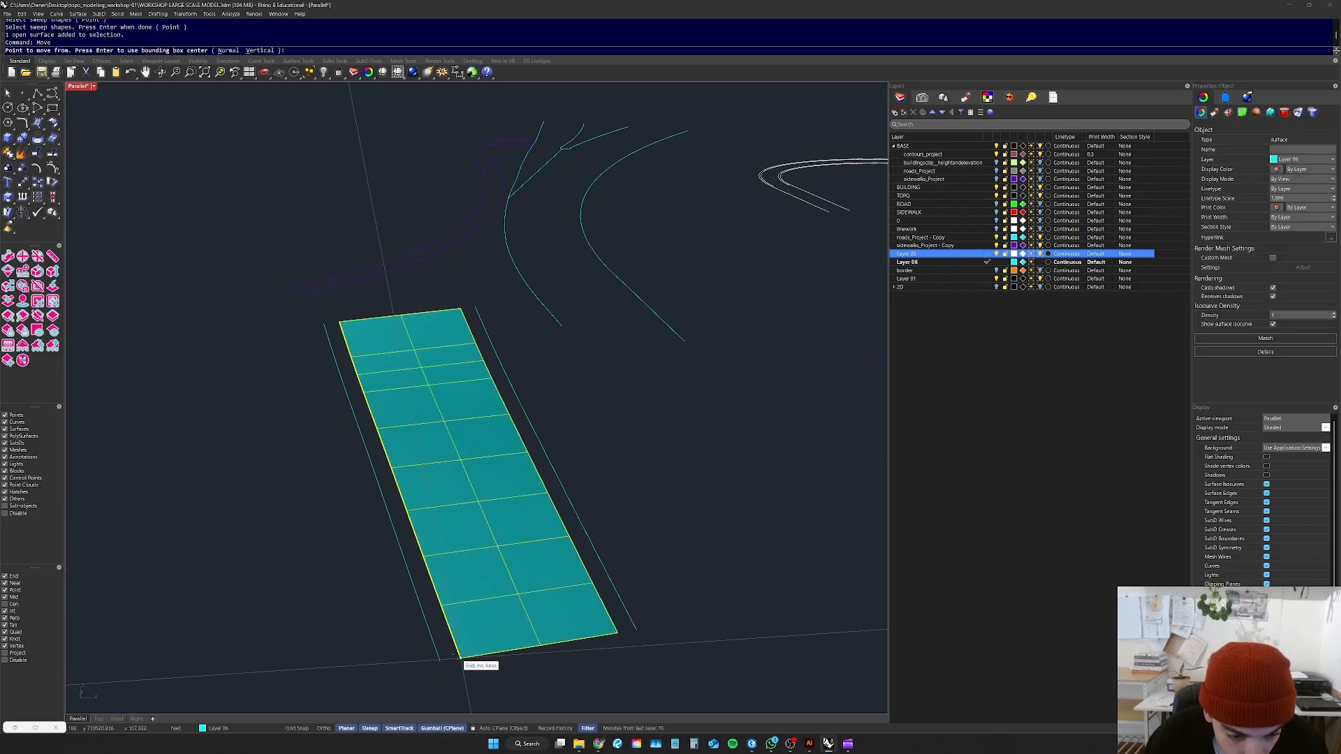
{"action": "scroll", "coordinate": [641, 520], "scroll_direction": "down", "scroll_amount": 15}
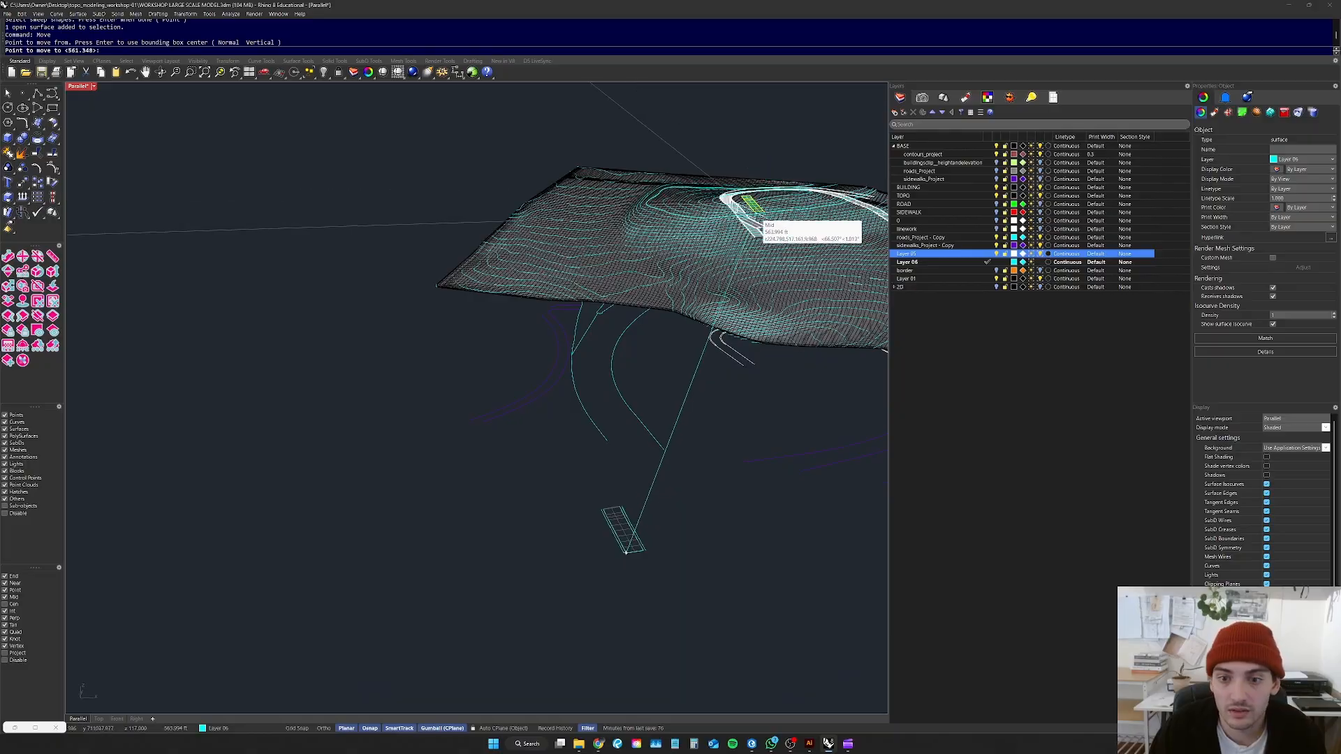
{"action": "scroll", "coordinate": [763, 216], "scroll_direction": "up", "scroll_amount": 7}
{"action": "scroll", "coordinate": [780, 236], "scroll_direction": "up", "scroll_amount": 10}
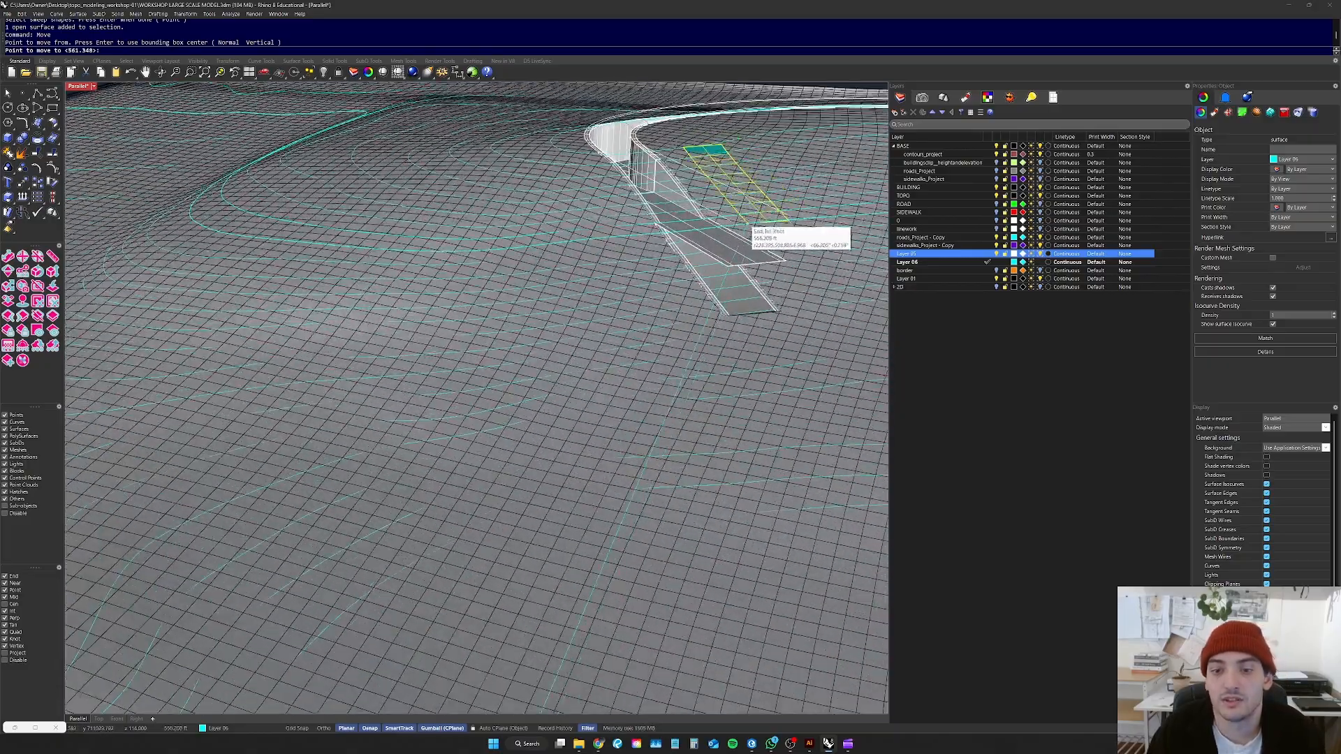
{"action": "scroll", "coordinate": [747, 338], "scroll_direction": "up", "scroll_amount": 10}
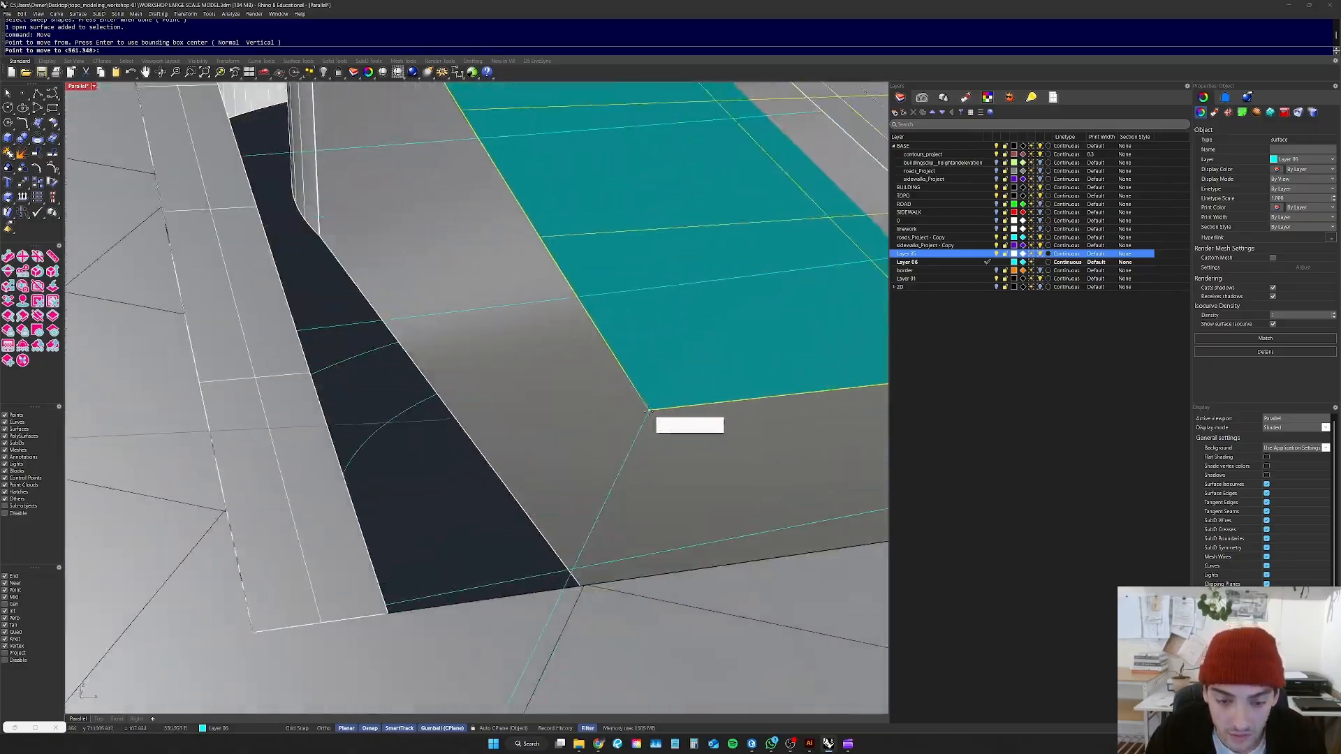
{"action": "scroll", "coordinate": [506, 599], "scroll_direction": "down", "scroll_amount": 5}
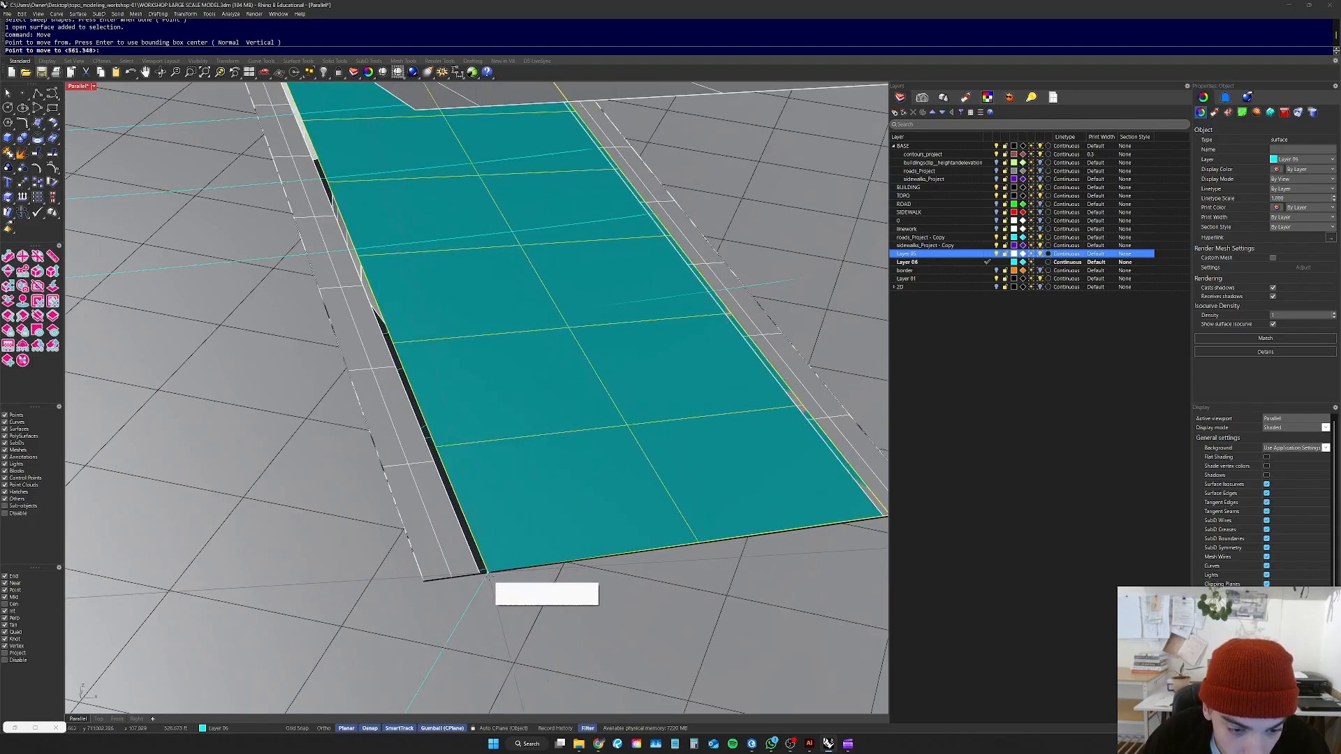
{"action": "left_click", "coordinate": [481, 577]}
Step: Check the placed ramp surface between the two sloped walls and change its object layer to Layer 05
{"action": "type", "text": "zs"}
{"action": "key", "text": "Return"}
{"action": "right_click_drag", "start_coordinate": [543, 501], "coordinate": [543, 461]}
{"action": "left_click", "coordinate": [542, 462]}
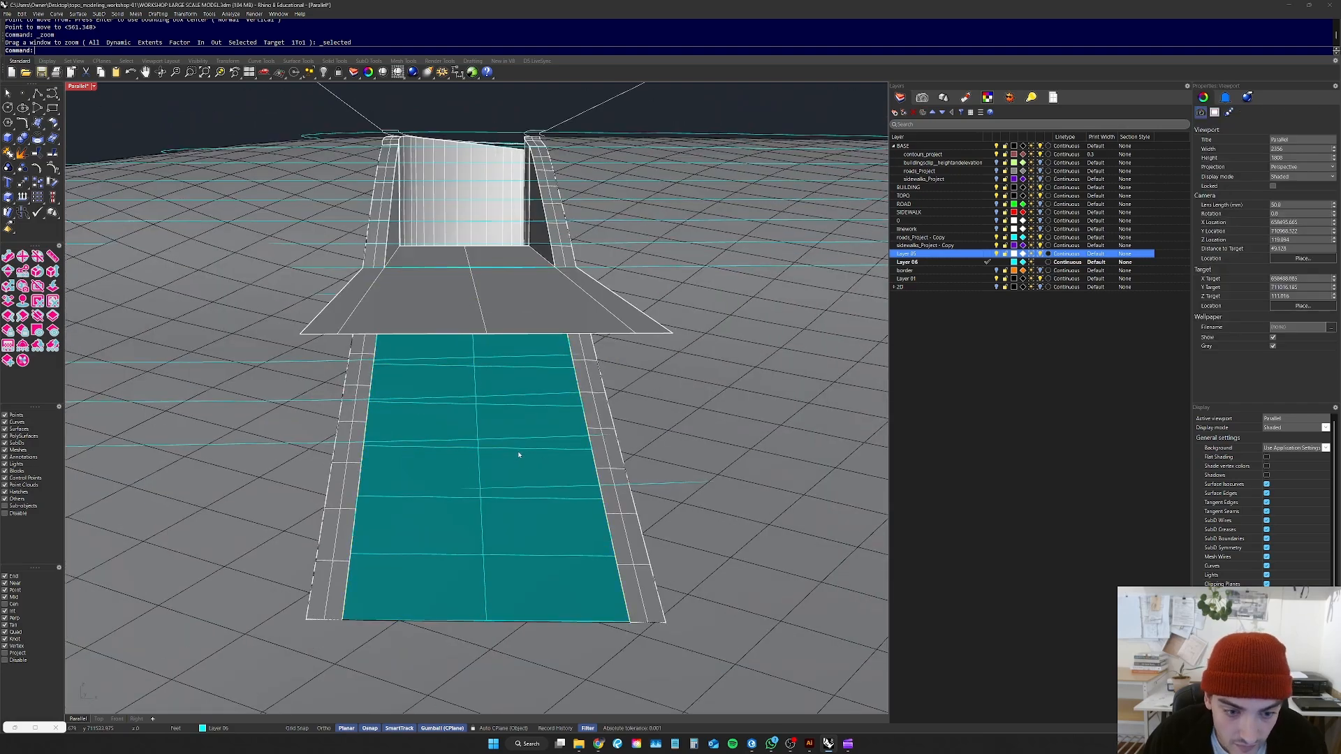
{"action": "right_click", "coordinate": [932, 257]}
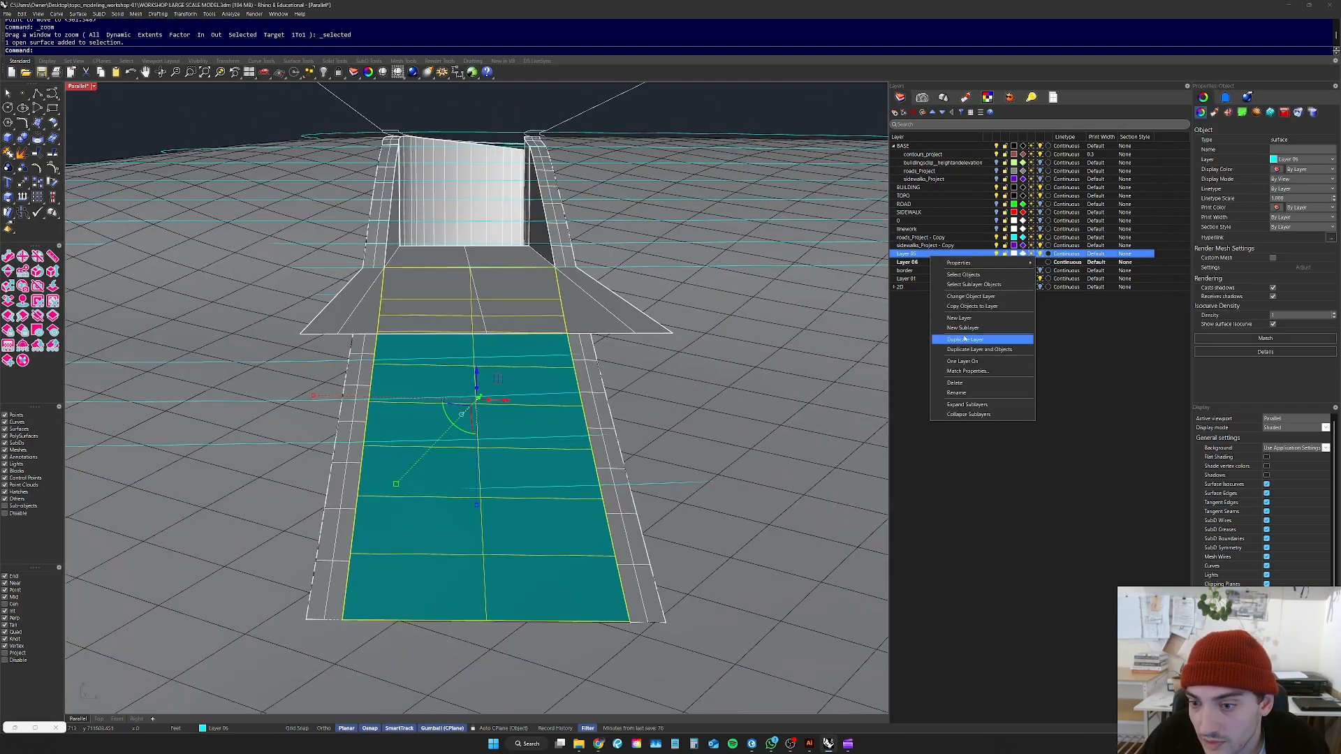
{"action": "left_click", "coordinate": [970, 299]}
{"action": "scroll", "coordinate": [556, 224], "scroll_direction": "down", "scroll_amount": 5}
{"action": "key", "text": "Escape"}
Step: Select the terrain, walls and surrounding curves together and frame them to examine what lies around the terrain
{"action": "right_click_drag", "start_coordinate": [506, 261], "coordinate": [635, 307]}
{"action": "scroll", "coordinate": [475, 377], "scroll_direction": "down", "scroll_amount": 10}
{"action": "scroll", "coordinate": [643, 328], "scroll_direction": "down", "scroll_amount": 7}
{"action": "left_click_drag", "start_coordinate": [634, 307], "coordinate": [337, 509]}
{"action": "scroll", "coordinate": [411, 460], "scroll_direction": "down", "scroll_amount": 5}
{"action": "left_click_drag", "start_coordinate": [402, 447], "coordinate": [612, 392], "text": "alt"}
{"action": "type", "text": "zs"}
{"action": "key", "text": "Return"}
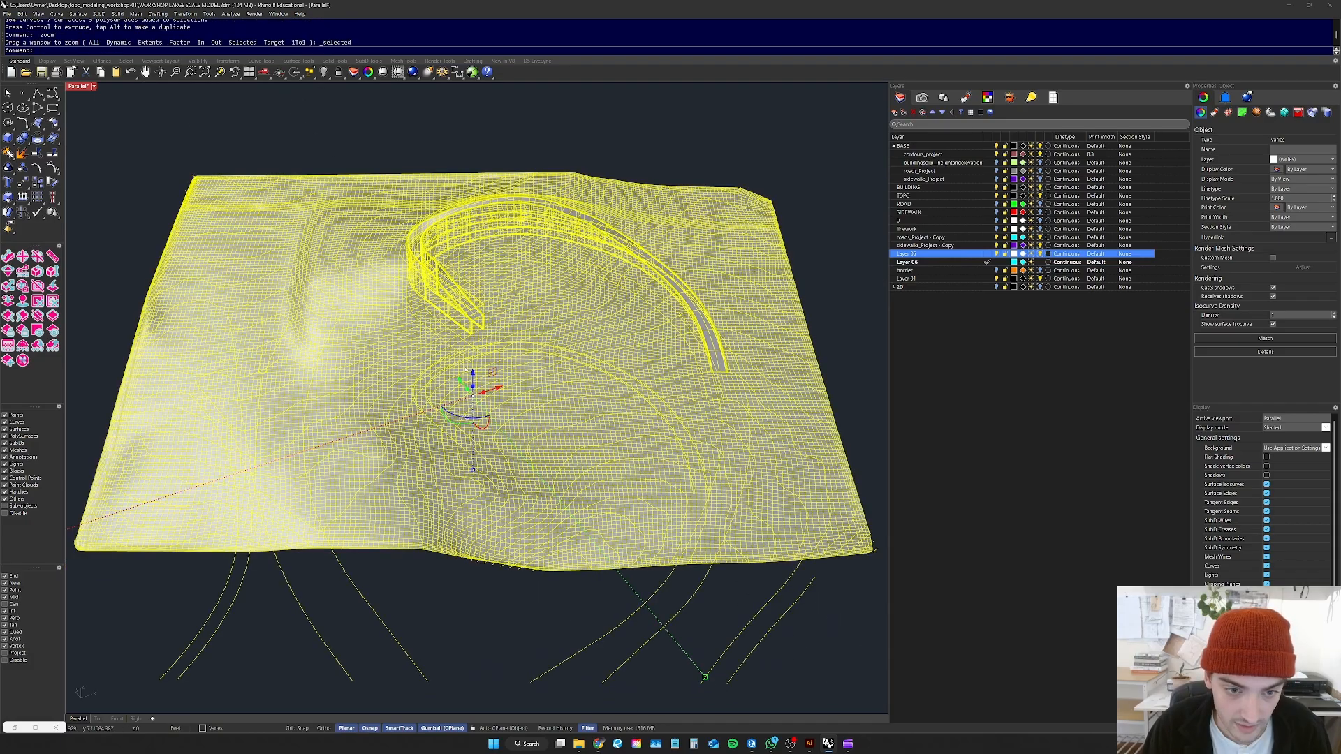
{"action": "scroll", "coordinate": [473, 381], "scroll_direction": "down", "scroll_amount": 10}
{"action": "left_click", "coordinate": [619, 416]}
Step: Select and delete two leftover curves near the curved walls
{"action": "mouse_move", "coordinate": [615, 412]}
{"action": "right_mouse_down"}
{"action": "mouse_move", "coordinate": [566, 363]}
{"action": "mouse_move", "coordinate": [566, 336]}
{"action": "mouse_move", "coordinate": [544, 347]}
{"action": "mouse_move", "coordinate": [577, 343]}
{"action": "right_mouse_up"}
{"action": "scroll", "coordinate": [567, 337], "scroll_direction": "up", "scroll_amount": 10}
{"action": "scroll", "coordinate": [210, 377], "scroll_direction": "up", "scroll_amount": 7}
{"action": "right_click_drag", "start_coordinate": [224, 374], "coordinate": [306, 348]}
{"action": "right_click_drag", "start_coordinate": [607, 366], "coordinate": [592, 365]}
{"action": "left_click_drag", "start_coordinate": [633, 426], "coordinate": [629, 422]}
{"action": "key", "text": "Delete"}
Step: Delete two more leftover curves in the model, seen from the side of the terrain
{"action": "scroll", "coordinate": [269, 374], "scroll_direction": "down", "scroll_amount": 3}
{"action": "right_click_drag", "start_coordinate": [264, 367], "coordinate": [293, 371]}
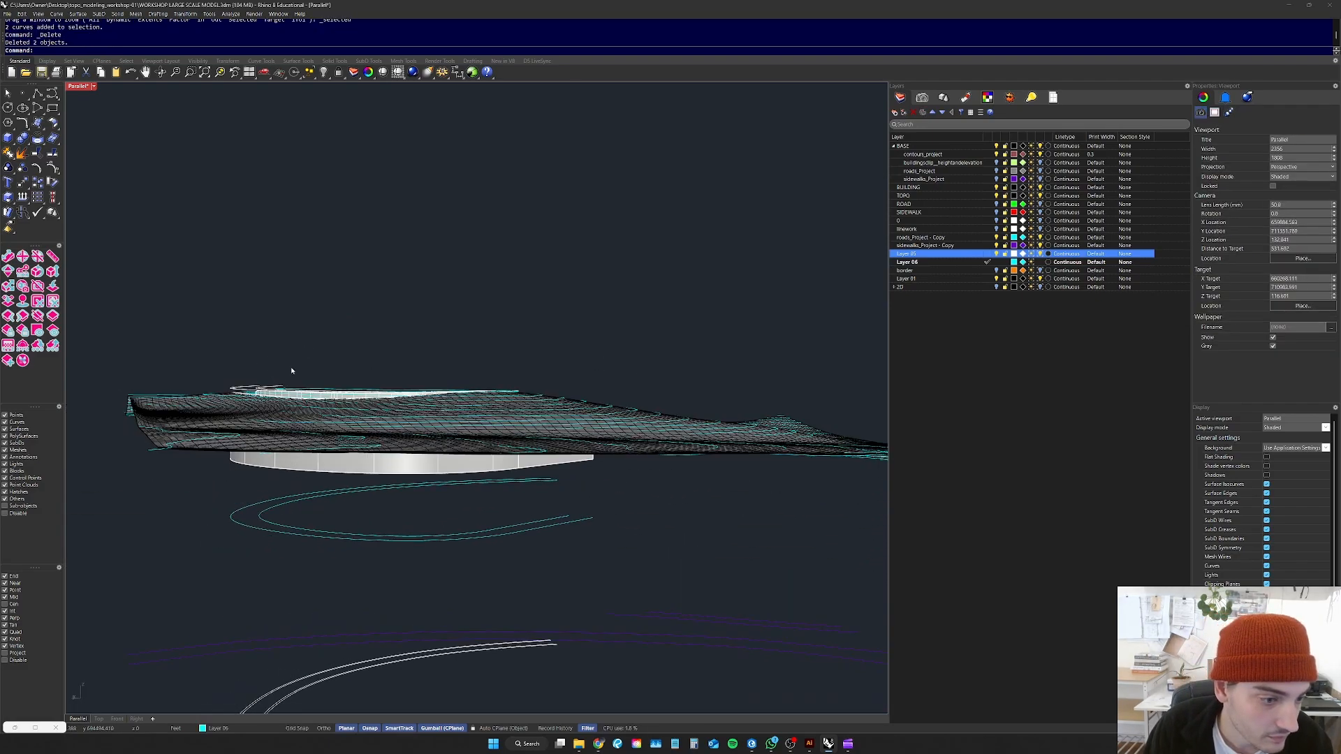
{"action": "scroll", "coordinate": [288, 381], "scroll_direction": "up", "scroll_amount": 8}
{"action": "left_click_drag", "start_coordinate": [295, 398], "coordinate": [149, 429]}
{"action": "key", "text": "Delete"}
Step: Examine the curved walls, the sloped ramp and the curves remaining over and below the terrain
{"action": "scroll", "coordinate": [359, 369], "scroll_direction": "down", "scroll_amount": 9}
{"action": "right_click_drag", "start_coordinate": [394, 357], "coordinate": [409, 402]}
{"action": "right_click_drag", "start_coordinate": [382, 299], "coordinate": [511, 346]}
{"action": "scroll", "coordinate": [400, 324], "scroll_direction": "down", "scroll_amount": 6}
{"action": "scroll", "coordinate": [511, 345], "scroll_direction": "down", "scroll_amount": 8}
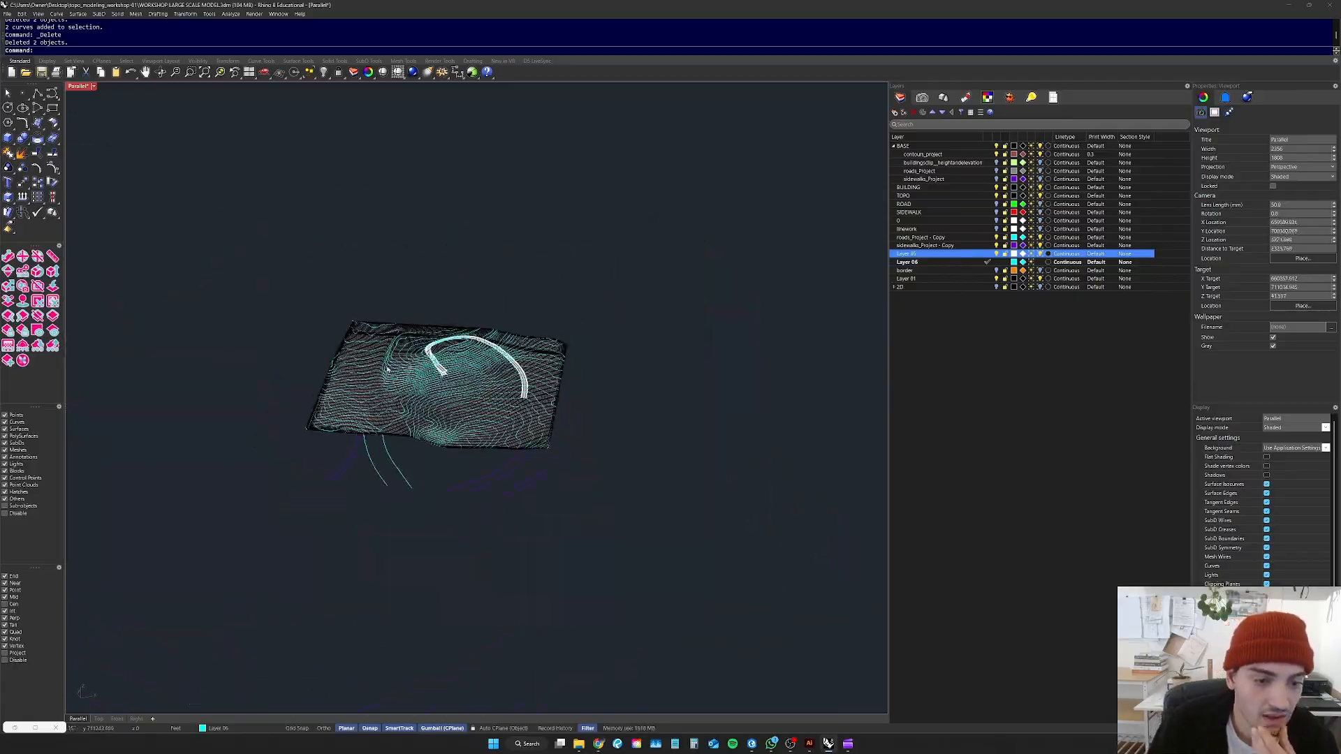
{"action": "scroll", "coordinate": [386, 368], "scroll_direction": "up", "scroll_amount": 8}
{"action": "scroll", "coordinate": [386, 369], "scroll_direction": "down", "scroll_amount": 5}
{"action": "right_click_drag", "start_coordinate": [386, 369], "coordinate": [442, 337]}
{"action": "scroll", "coordinate": [564, 383], "scroll_direction": "up", "scroll_amount": 6}
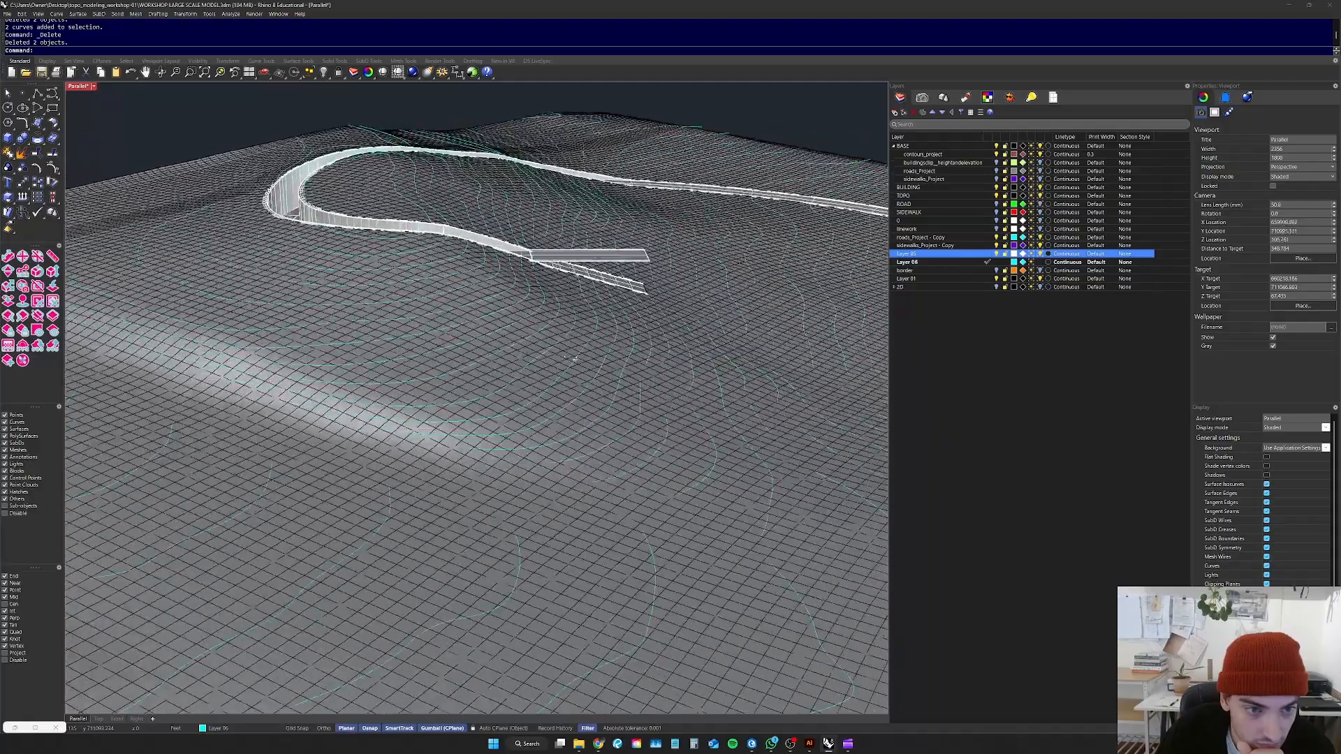
{"action": "right_click_drag", "start_coordinate": [564, 359], "coordinate": [577, 360]}
{"action": "scroll", "coordinate": [450, 243], "scroll_direction": "down", "scroll_amount": 6}
{"action": "right_click_drag", "start_coordinate": [488, 265], "coordinate": [543, 279]}
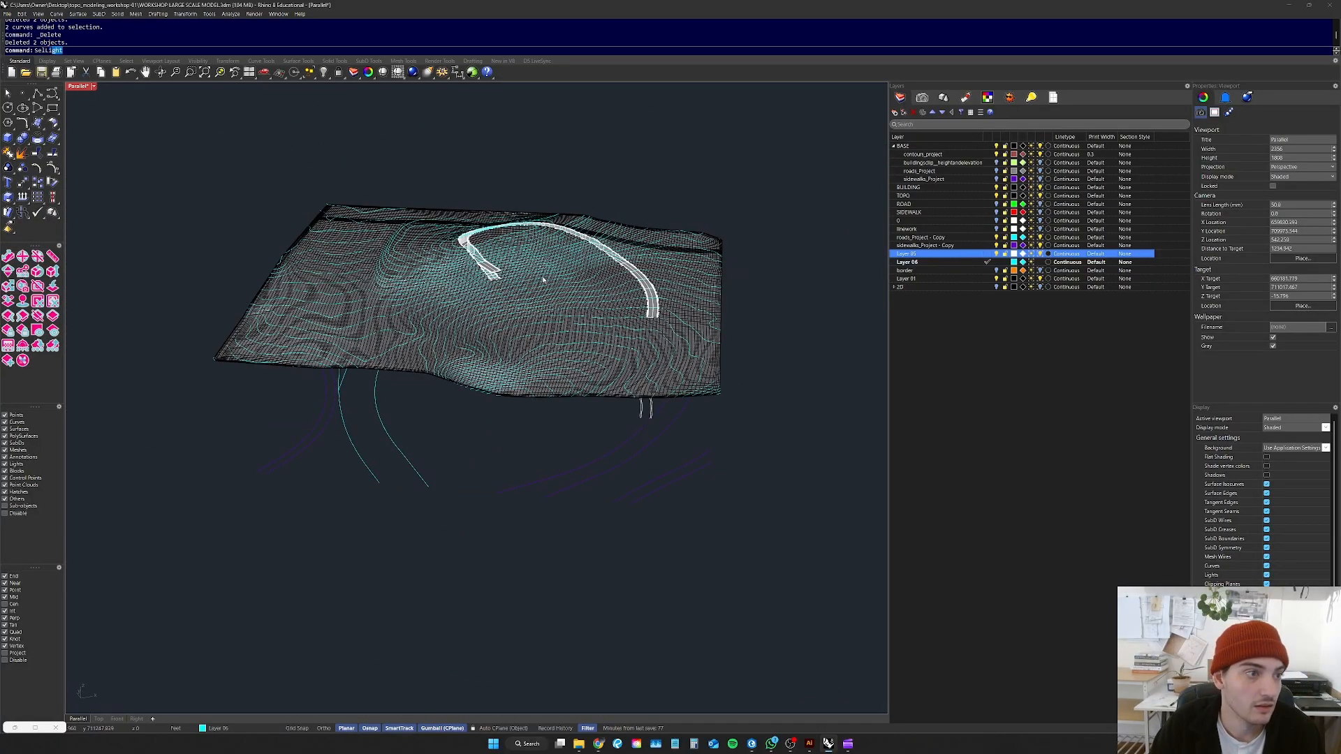
{"action": "key", "text": "Return"}
{"action": "scroll", "coordinate": [543, 279], "scroll_direction": "down", "scroll_amount": 5}
{"action": "scroll", "coordinate": [537, 300], "scroll_direction": "up", "scroll_amount": 8}
{"action": "key", "text": "Escape"}
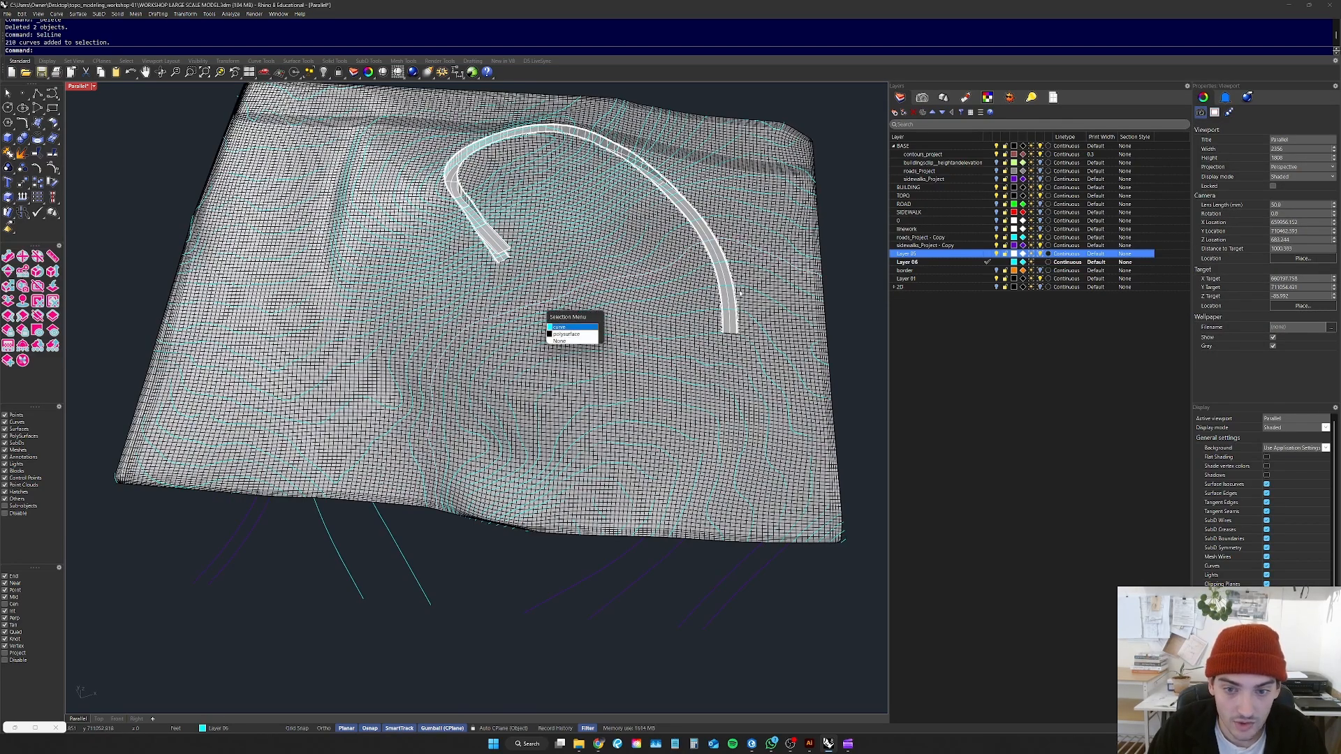
{"action": "scroll", "coordinate": [691, 300], "scroll_direction": "down", "scroll_amount": 2}
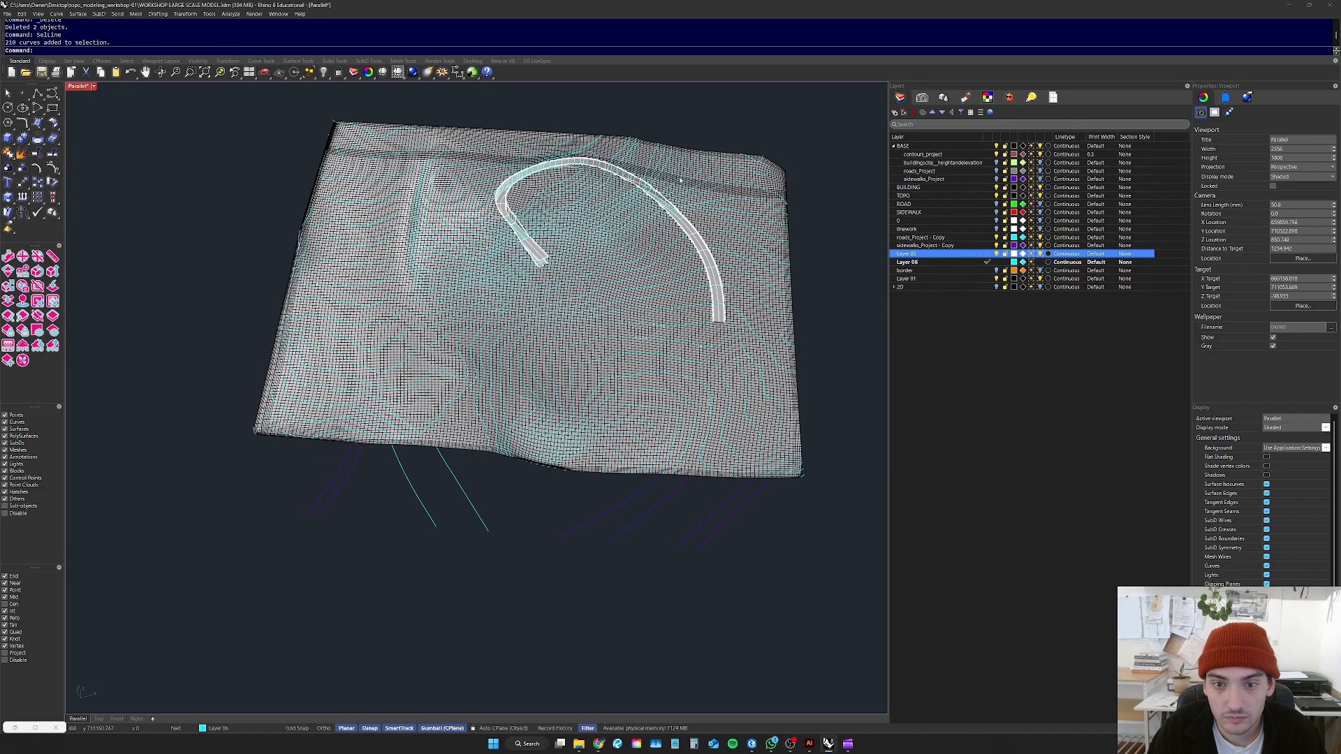
Step: Select the objects on Layer 06, narrow the selection, and delete the leftover curves
{"action": "right_click", "coordinate": [941, 263]}
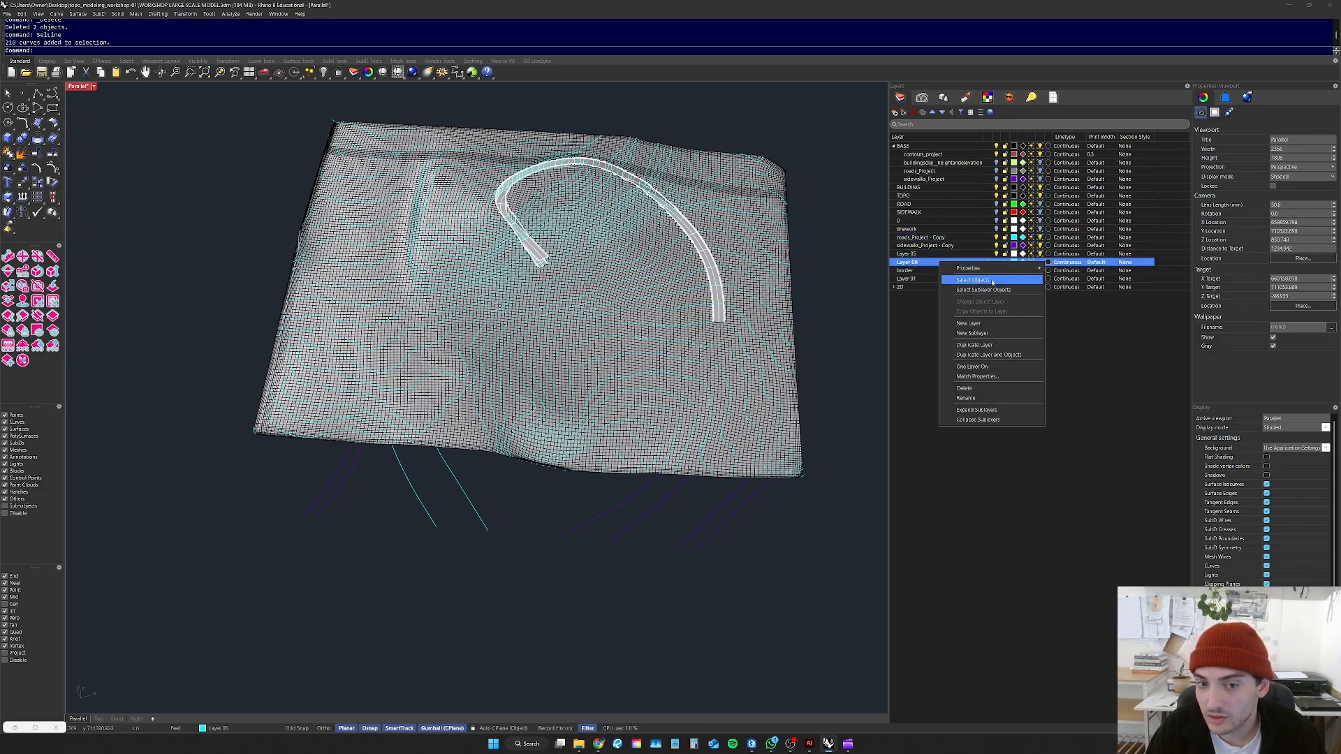
{"action": "left_click", "coordinate": [991, 280]}
{"action": "scroll", "coordinate": [570, 375], "scroll_direction": "down", "scroll_amount": 8}
{"action": "left_click_drag", "start_coordinate": [575, 352], "coordinate": [434, 516], "text": "ctrl"}
{"action": "key", "text": "ctrl+shift+e"}
{"action": "right_click_drag", "start_coordinate": [636, 369], "coordinate": [340, 438]}
{"action": "key", "text": "Delete"}
Step: Extrude the flat rectangular surface above the sloped ramp 1' downward with ExtrudeSrf
{"action": "scroll", "coordinate": [585, 447], "scroll_direction": "up", "scroll_amount": 9}
{"action": "scroll", "coordinate": [547, 394], "scroll_direction": "down", "scroll_amount": 9}
{"action": "scroll", "coordinate": [575, 376], "scroll_direction": "up", "scroll_amount": 6}
{"action": "scroll", "coordinate": [340, 438], "scroll_direction": "up", "scroll_amount": 4}
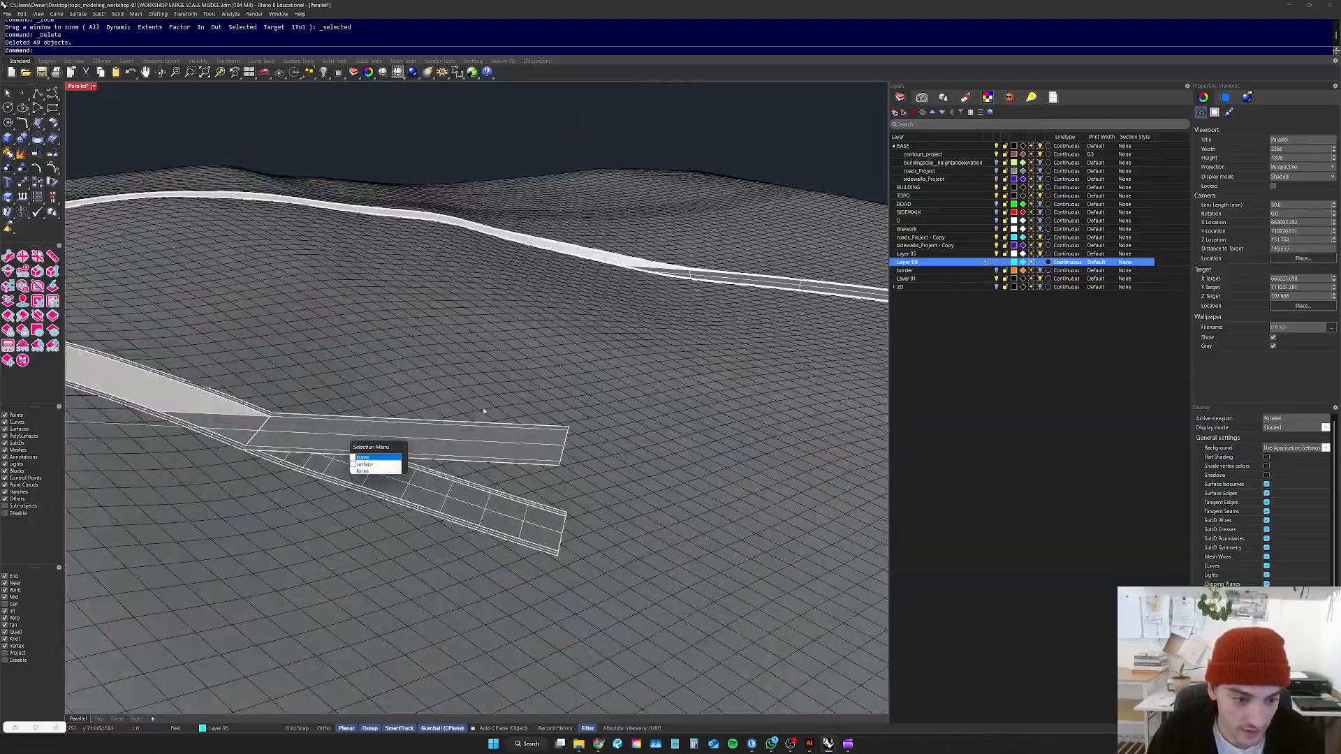
{"action": "left_click", "coordinate": [501, 452]}
{"action": "type", "text": "zs"}
{"action": "key", "text": "Return"}
{"action": "right_click_drag", "start_coordinate": [501, 451], "coordinate": [244, 422]}
{"action": "right_click_drag", "start_coordinate": [428, 393], "coordinate": [486, 402]}
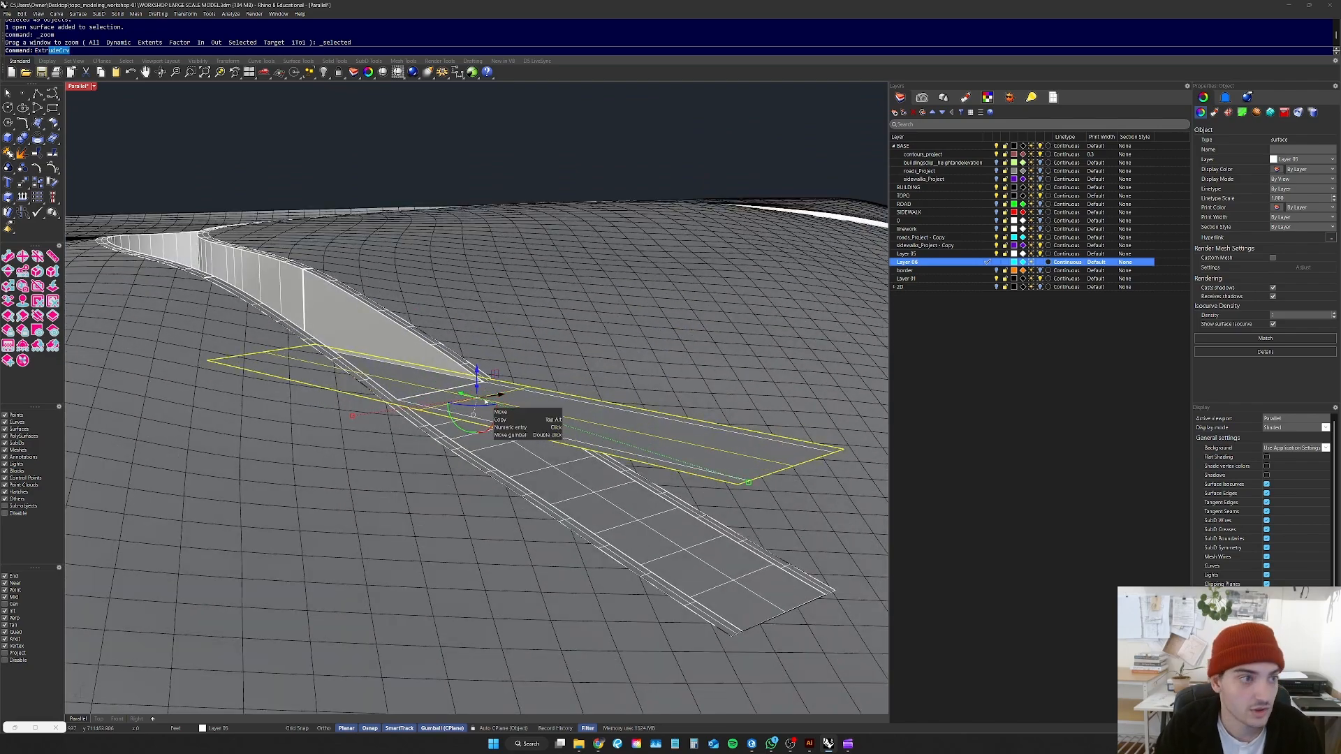
{"action": "type", "text": "udesrf"}
{"action": "key", "text": "Return"}
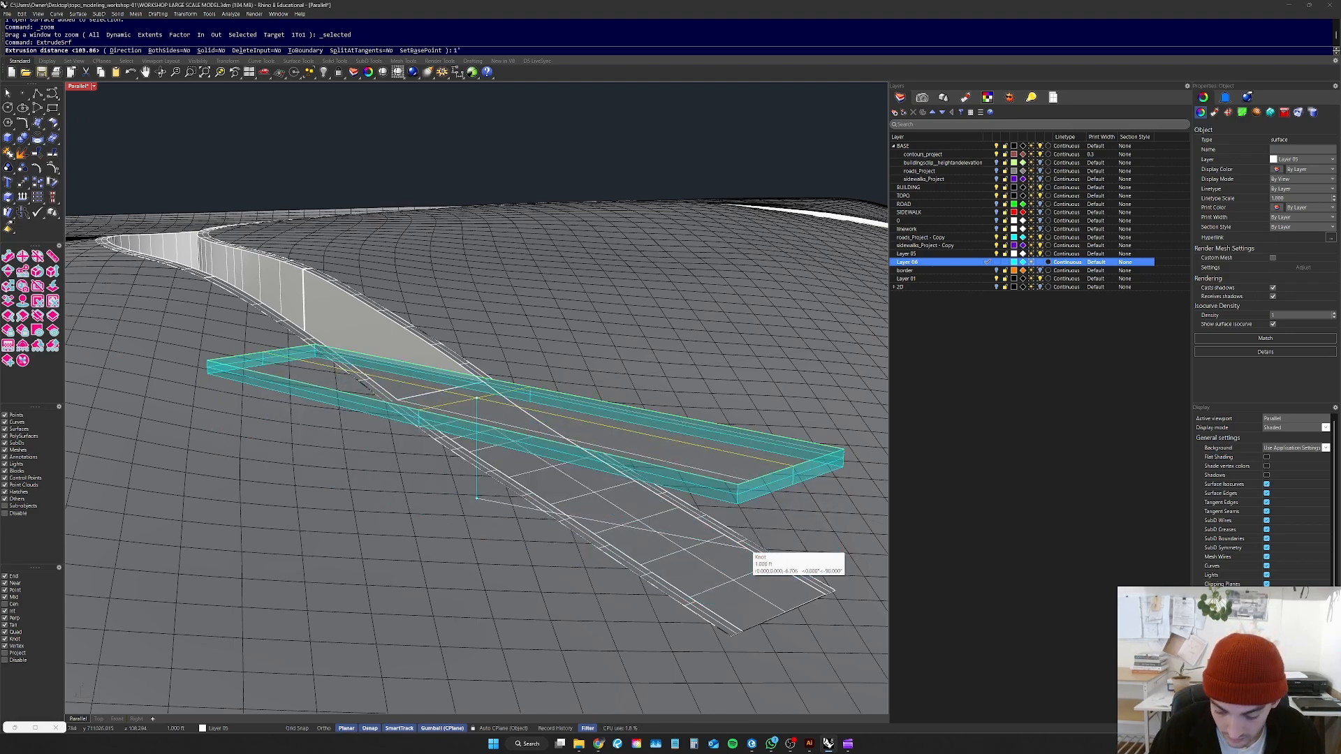
{"action": "type", "text": "1'"}
{"action": "key", "text": "Return"}
Step: Inspect the extruded slab from several sides and change its object layer to Layer 05
{"action": "scroll", "coordinate": [551, 503], "scroll_direction": "down", "scroll_amount": 9}
{"action": "left_click", "coordinate": [545, 338]}
{"action": "right_click_drag", "start_coordinate": [509, 417], "coordinate": [634, 526]}
{"action": "scroll", "coordinate": [585, 473], "scroll_direction": "up", "scroll_amount": 15}
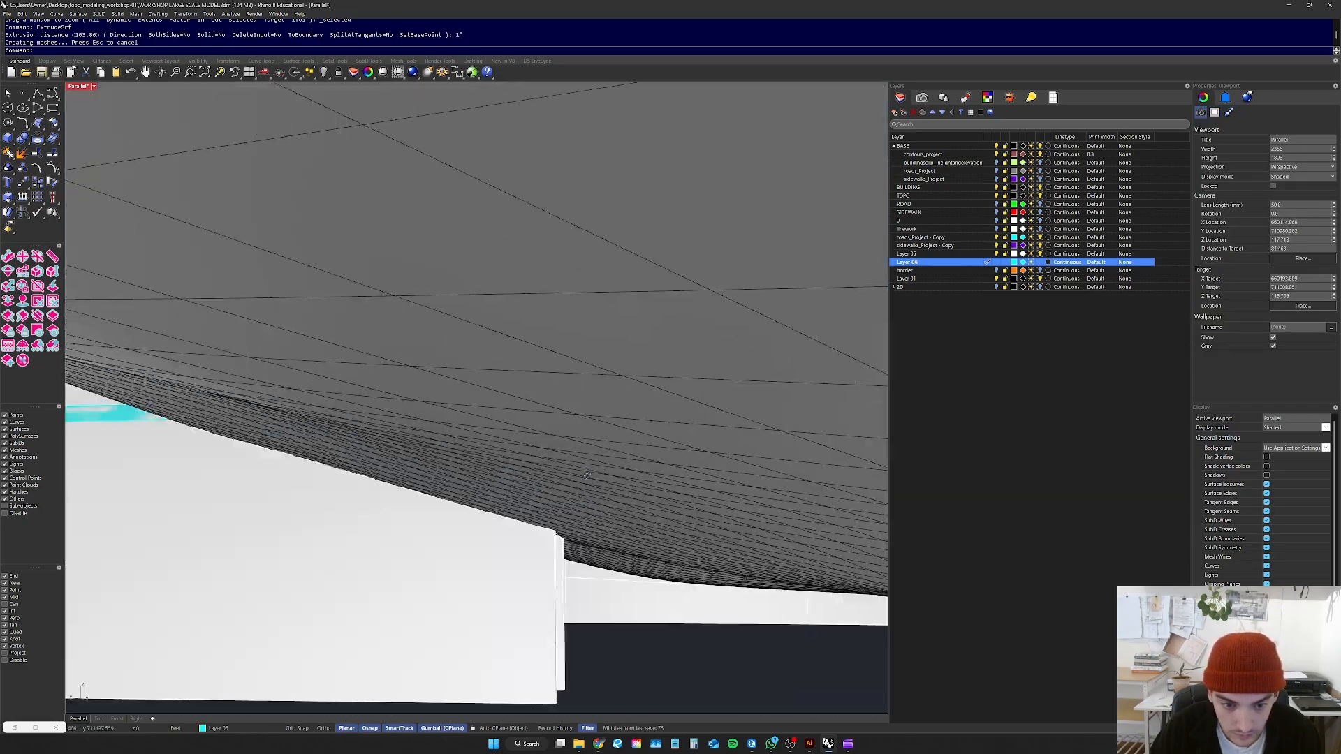
{"action": "scroll", "coordinate": [584, 473], "scroll_direction": "down", "scroll_amount": 5}
{"action": "right_click_drag", "start_coordinate": [543, 415], "coordinate": [539, 439]}
{"action": "left_click", "coordinate": [539, 439]}
{"action": "right_click", "coordinate": [905, 254]}
{"action": "left_click", "coordinate": [958, 291]}
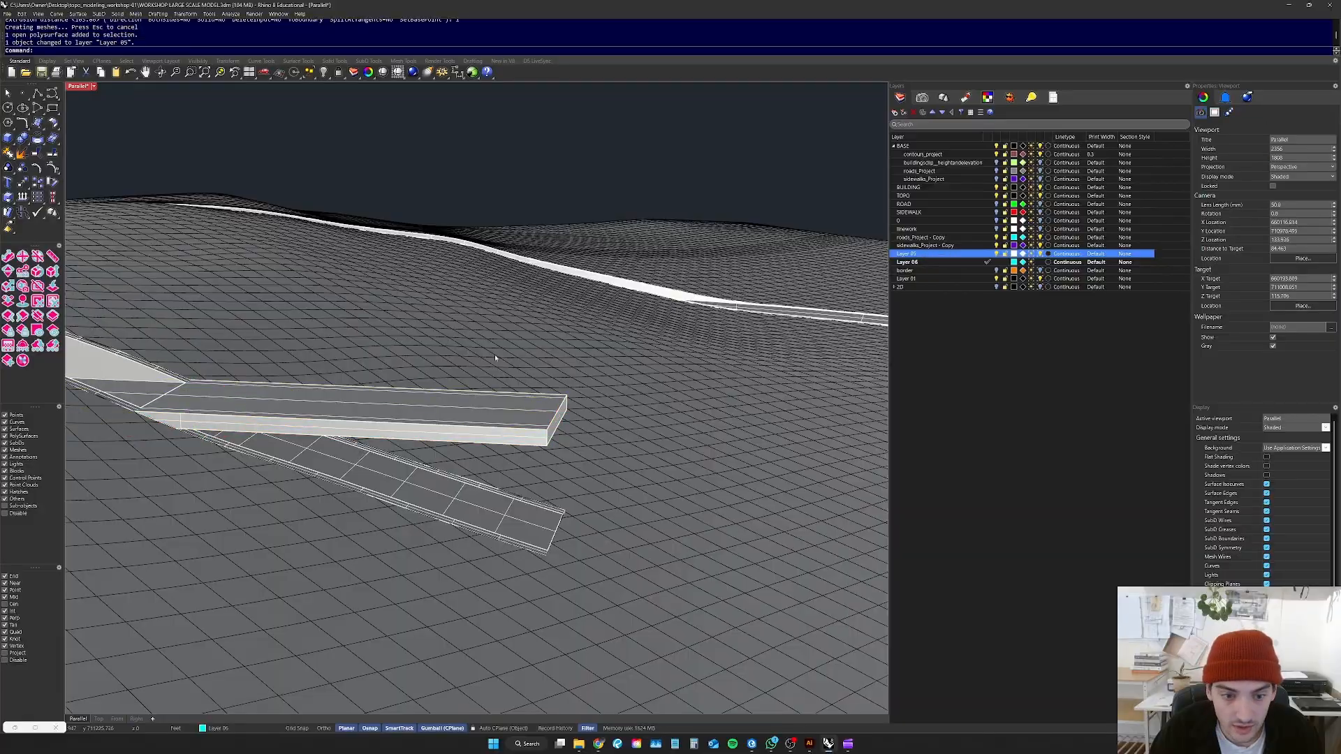
Step: Select the open extruded slab and cap it into a closed solid
{"action": "scroll", "coordinate": [495, 358], "scroll_direction": "down", "scroll_amount": 8}
{"action": "right_click_drag", "start_coordinate": [496, 357], "coordinate": [595, 338]}
{"action": "scroll", "coordinate": [445, 383], "scroll_direction": "up", "scroll_amount": 8}
{"action": "scroll", "coordinate": [559, 357], "scroll_direction": "up", "scroll_amount": 6}
{"action": "left_click", "coordinate": [595, 338]}
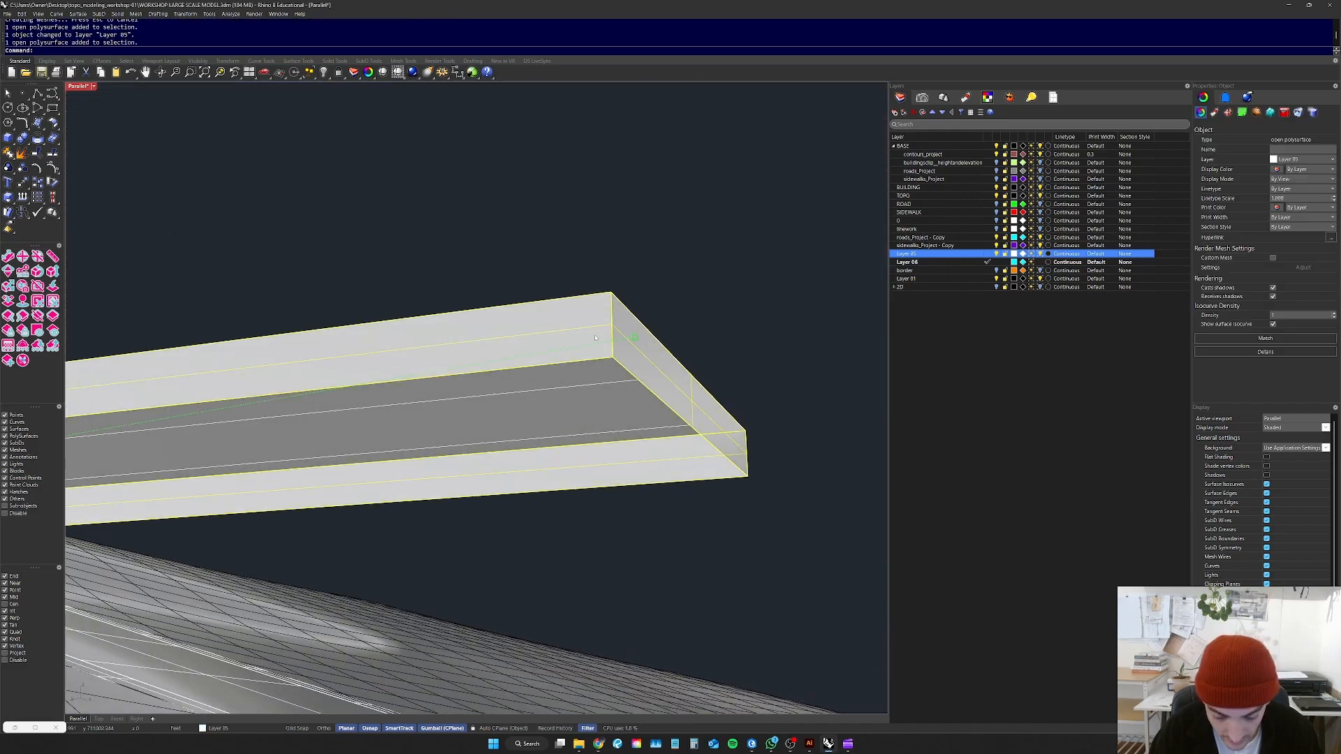
{"action": "scroll", "coordinate": [595, 338], "scroll_direction": "down", "scroll_amount": 8}
{"action": "right_click_drag", "start_coordinate": [613, 253], "coordinate": [586, 299]}
{"action": "scroll", "coordinate": [559, 280], "scroll_direction": "down", "scroll_amount": 3}
{"action": "left_click", "coordinate": [556, 240]}
Step: Draw a closed polyline on the slab's end face through its upper corners, both side edge midpoints and the bottom edge midpoint
{"action": "right_click_drag", "start_coordinate": [556, 240], "coordinate": [412, 301]}
{"action": "scroll", "coordinate": [525, 383], "scroll_direction": "up", "scroll_amount": 7}
{"action": "right_click_drag", "start_coordinate": [530, 386], "coordinate": [674, 388]}
{"action": "scroll", "coordinate": [525, 353], "scroll_direction": "up", "scroll_amount": 10}
{"action": "mouse_move", "coordinate": [521, 358]}
{"action": "right_mouse_down"}
{"action": "mouse_move", "coordinate": [532, 347]}
{"action": "mouse_move", "coordinate": [517, 350]}
{"action": "right_mouse_up"}
{"action": "scroll", "coordinate": [518, 350], "scroll_direction": "up", "scroll_amount": 3}
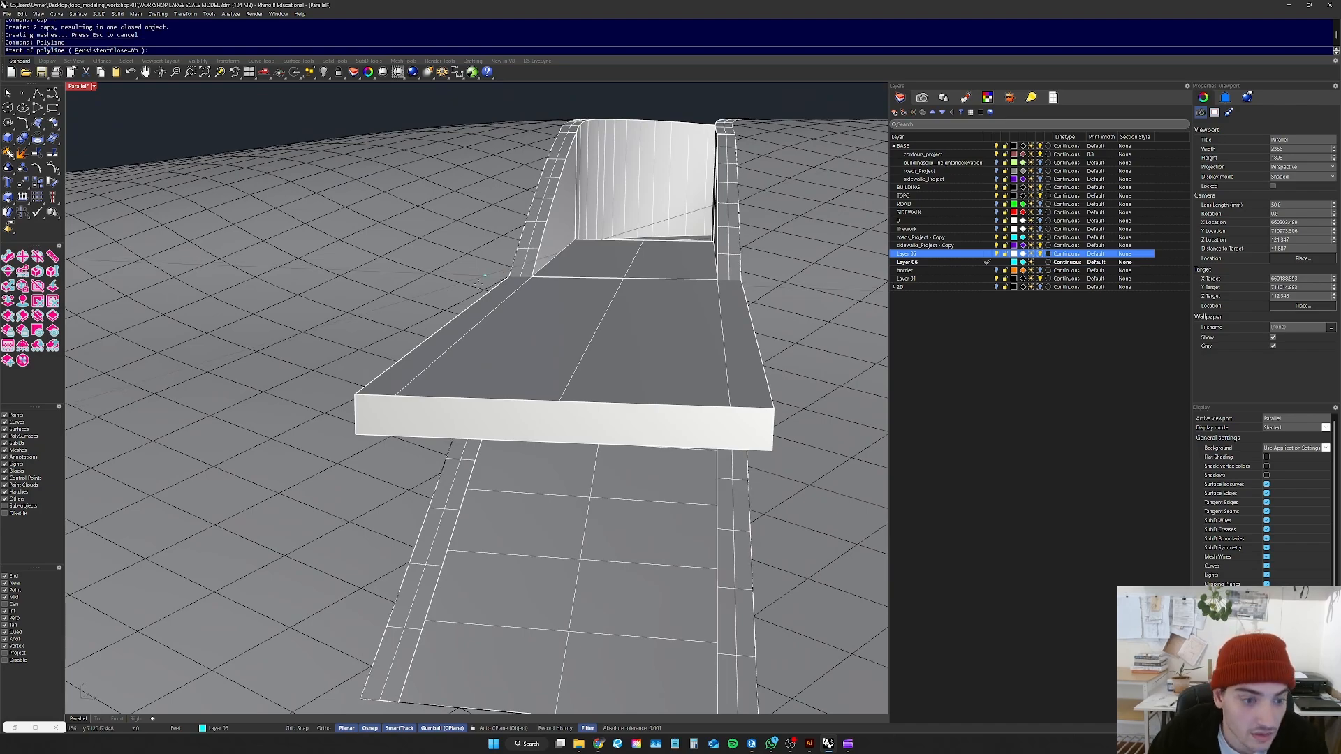
{"action": "left_click", "coordinate": [357, 397]}
{"action": "right_click_drag", "start_coordinate": [430, 402], "coordinate": [574, 409]}
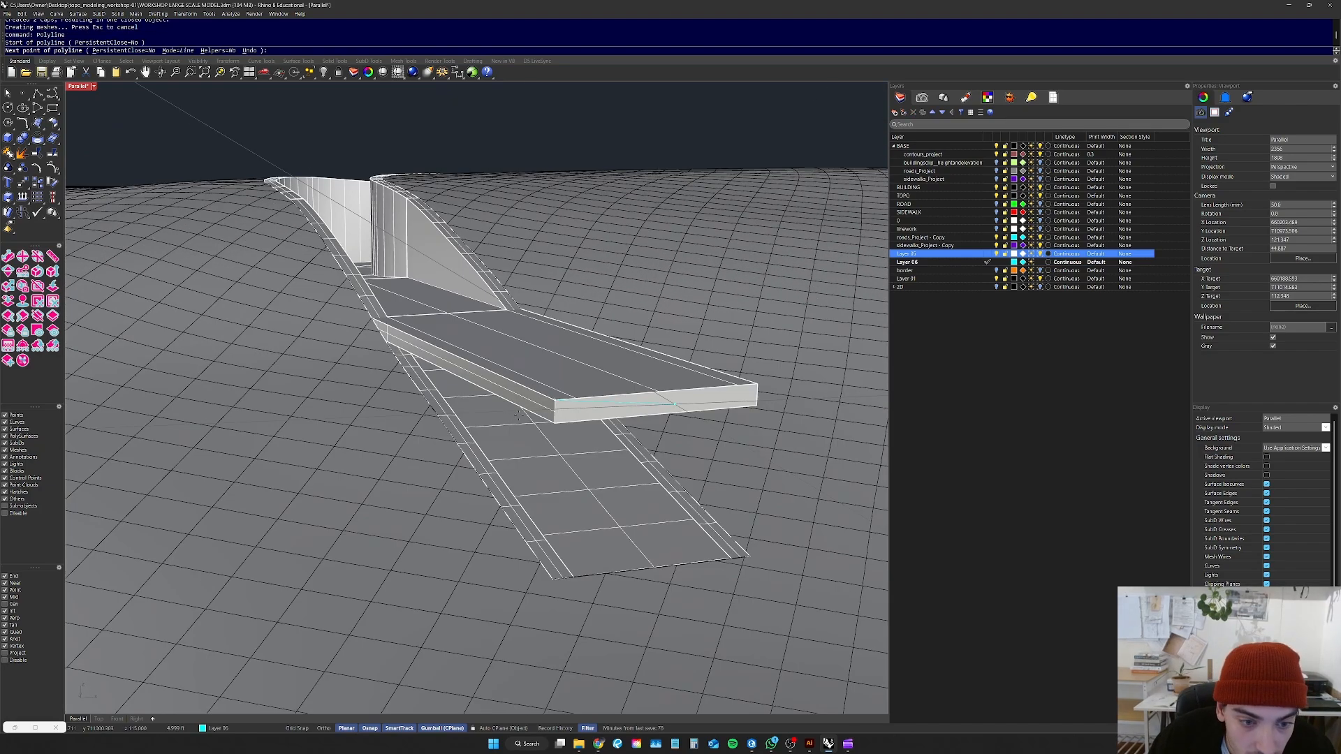
{"action": "scroll", "coordinate": [576, 410], "scroll_direction": "up", "scroll_amount": 8}
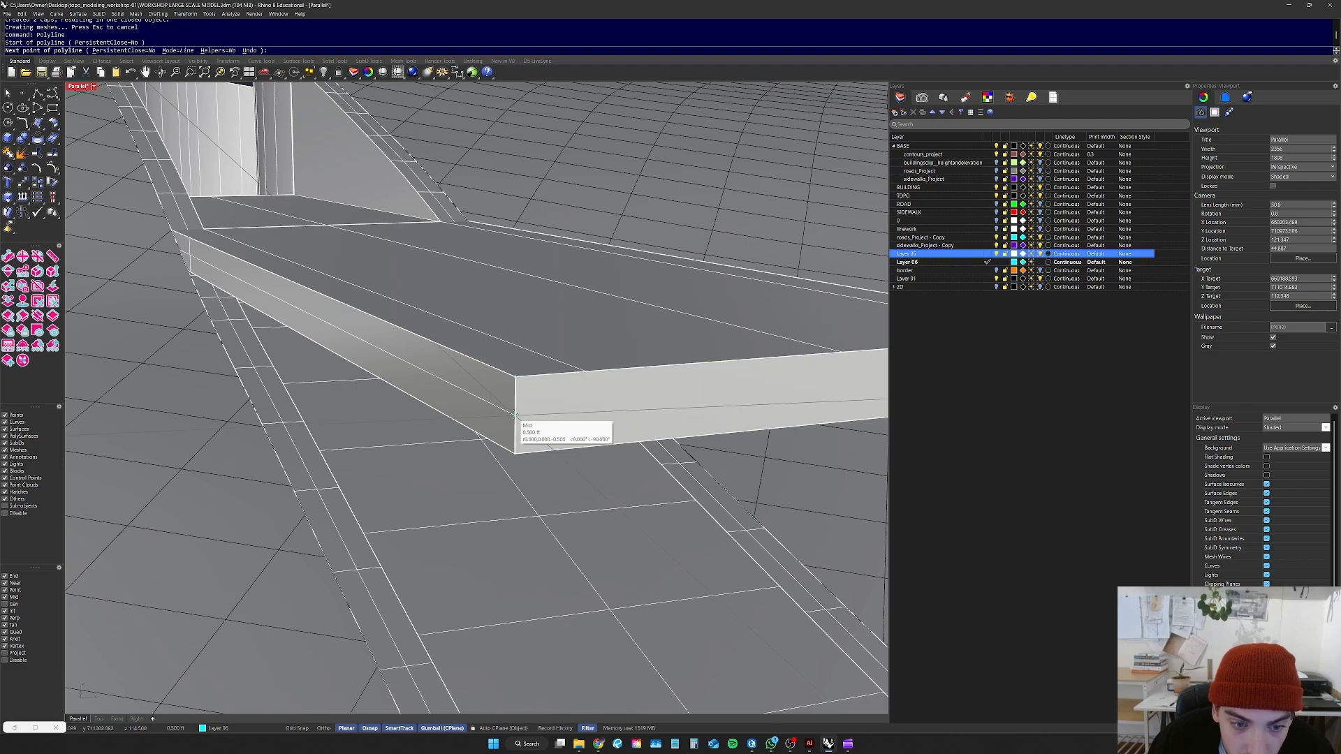
{"action": "left_click", "coordinate": [515, 415]}
{"action": "scroll", "coordinate": [514, 429], "scroll_direction": "down", "scroll_amount": 5}
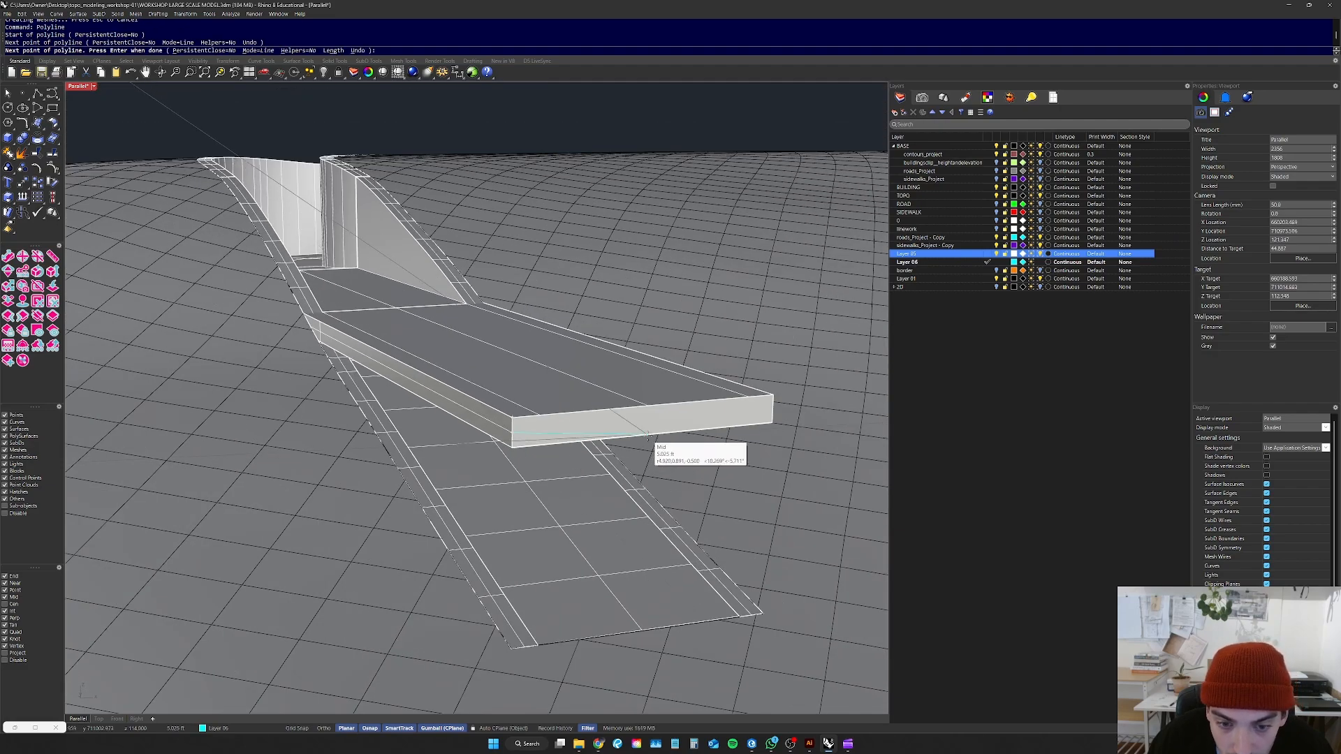
{"action": "left_click", "coordinate": [654, 440]}
{"action": "right_click_drag", "start_coordinate": [793, 406], "coordinate": [345, 439]}
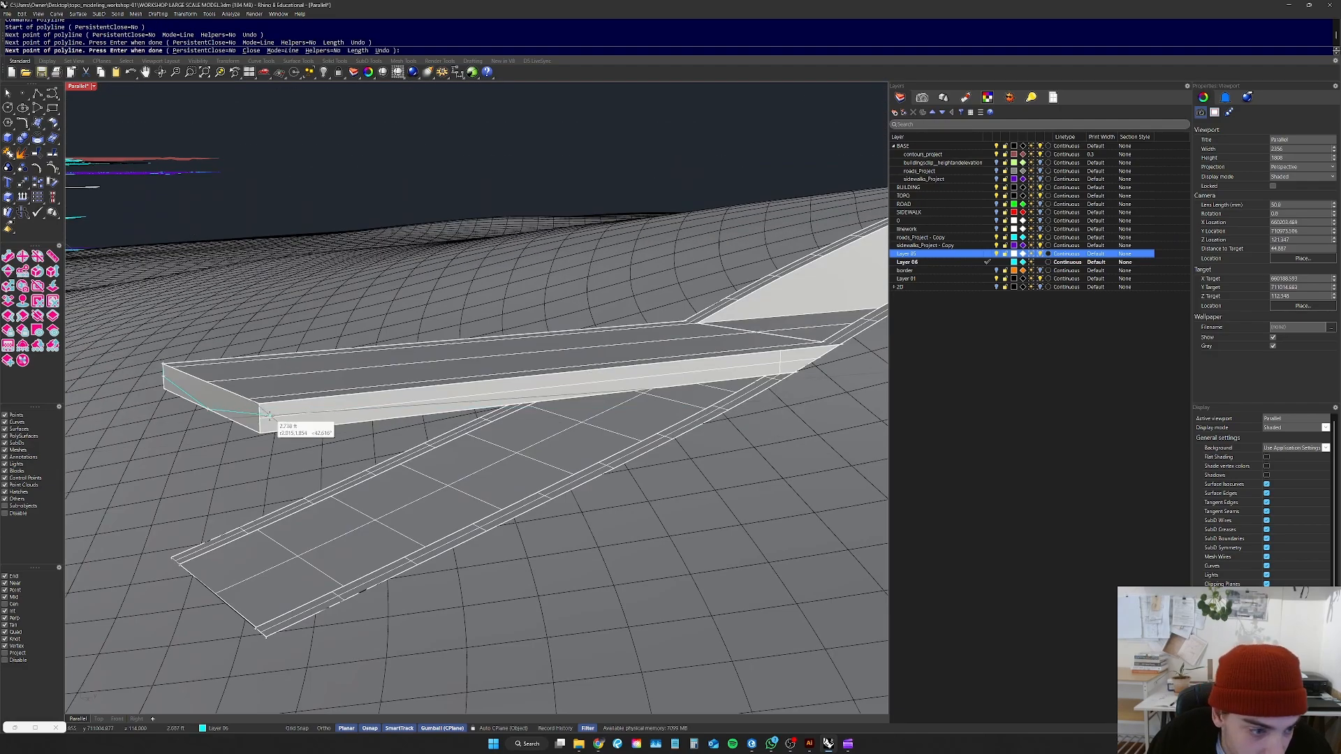
{"action": "left_click", "coordinate": [262, 416]}
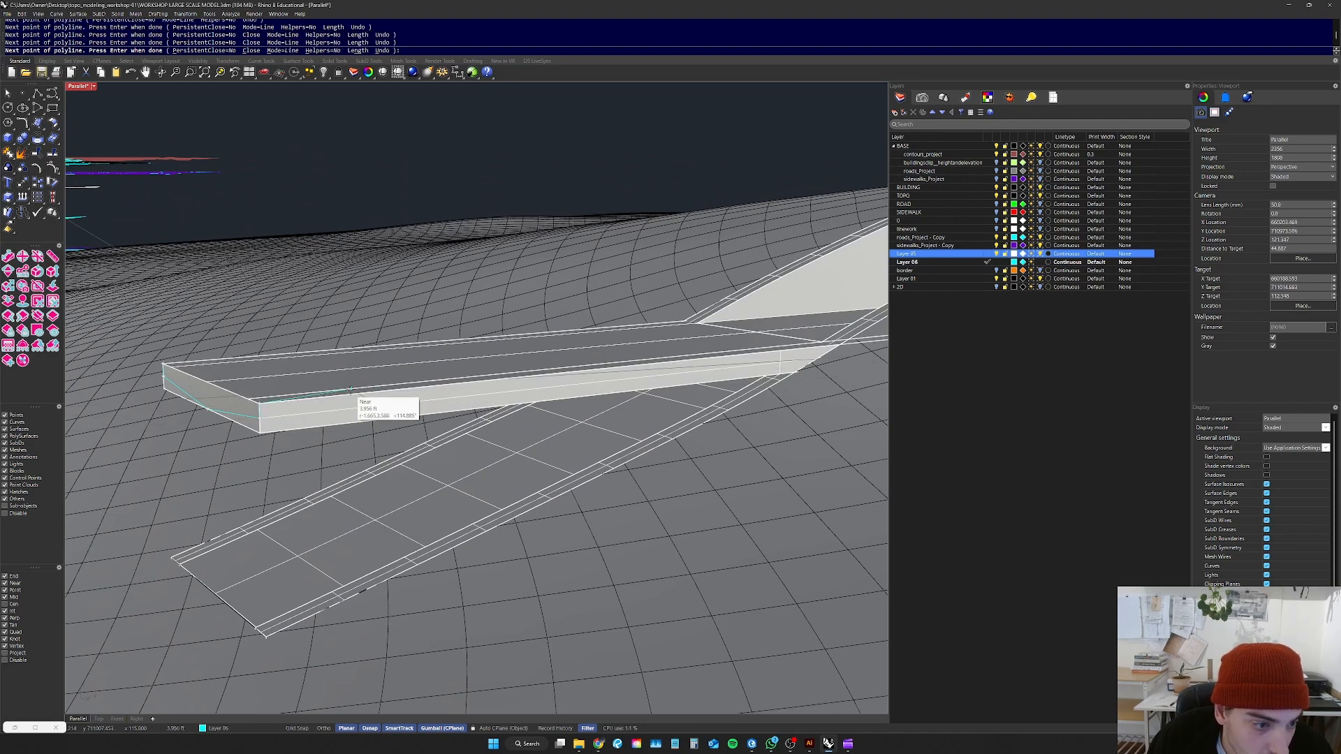
{"action": "scroll", "coordinate": [351, 390], "scroll_direction": "down", "scroll_amount": 2}
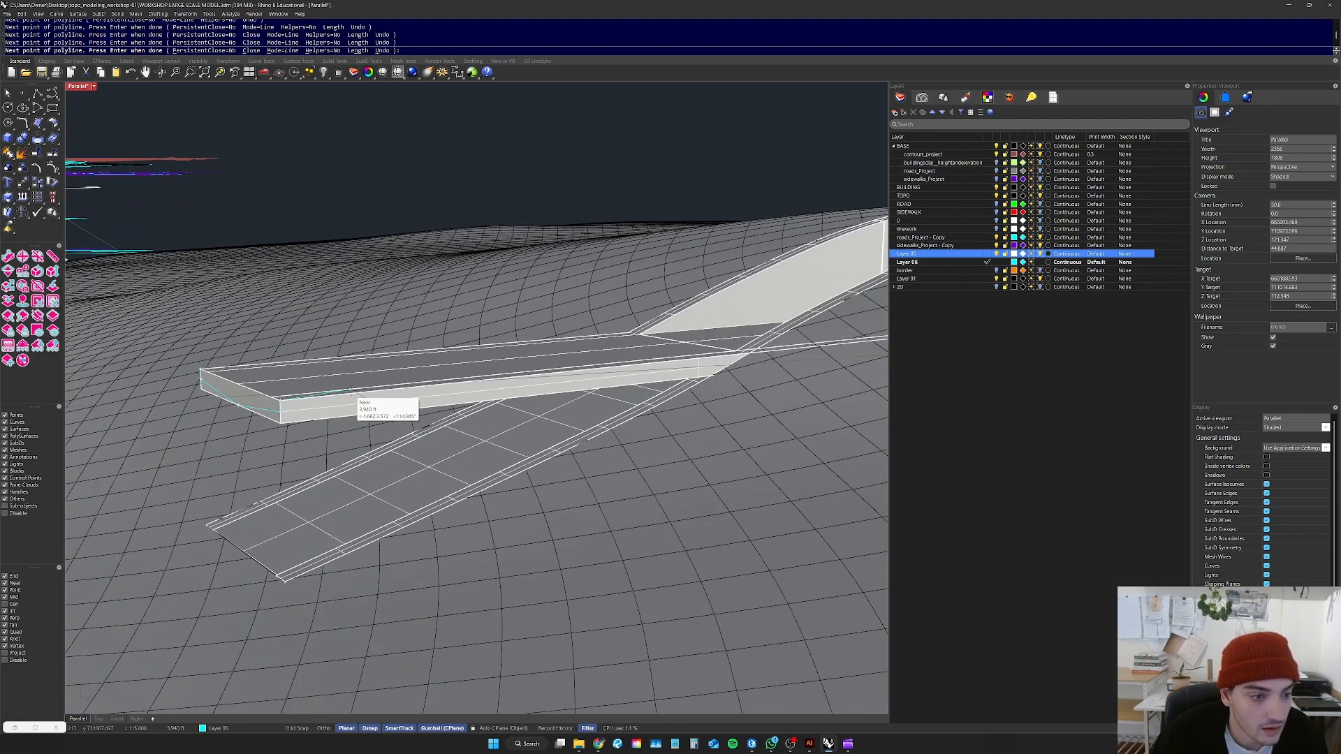
{"action": "scroll", "coordinate": [225, 382], "scroll_direction": "up", "scroll_amount": 3}
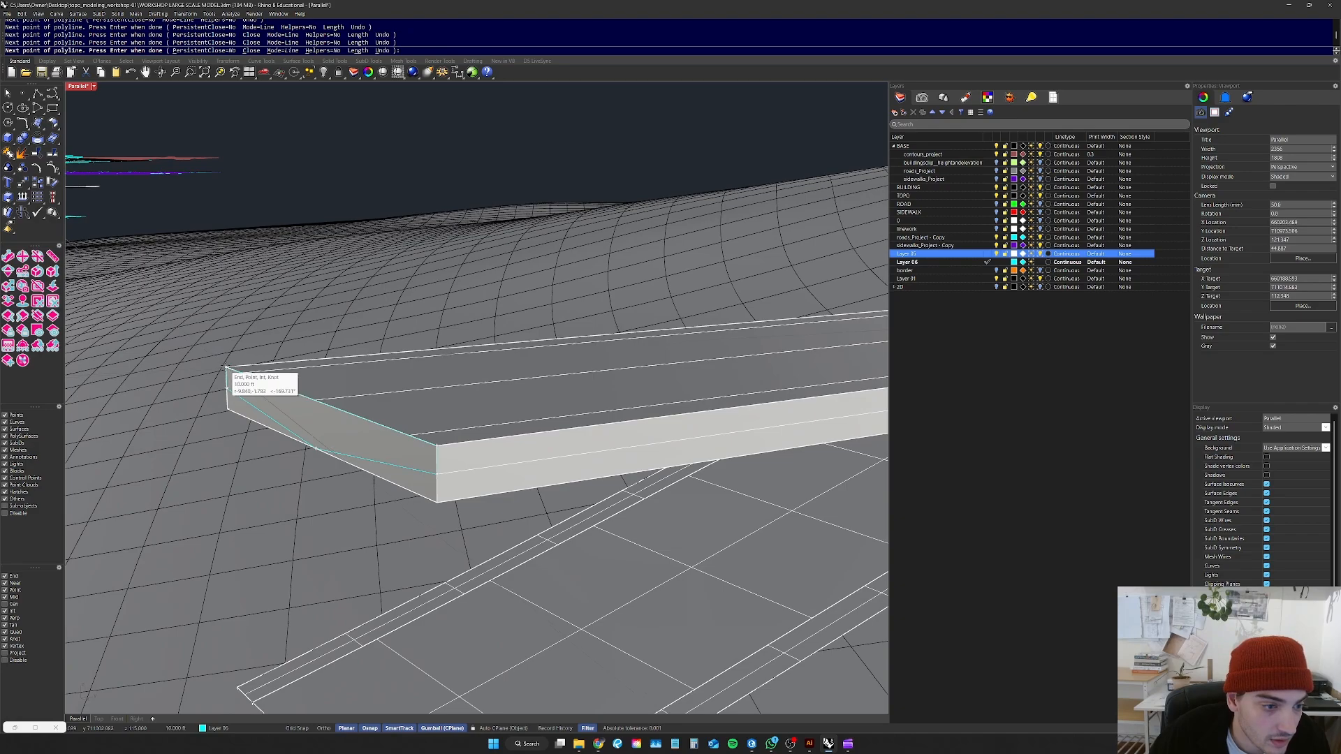
{"action": "scroll", "coordinate": [296, 363], "scroll_direction": "down", "scroll_amount": 6}
{"action": "right_click_drag", "start_coordinate": [299, 381], "coordinate": [442, 389]}
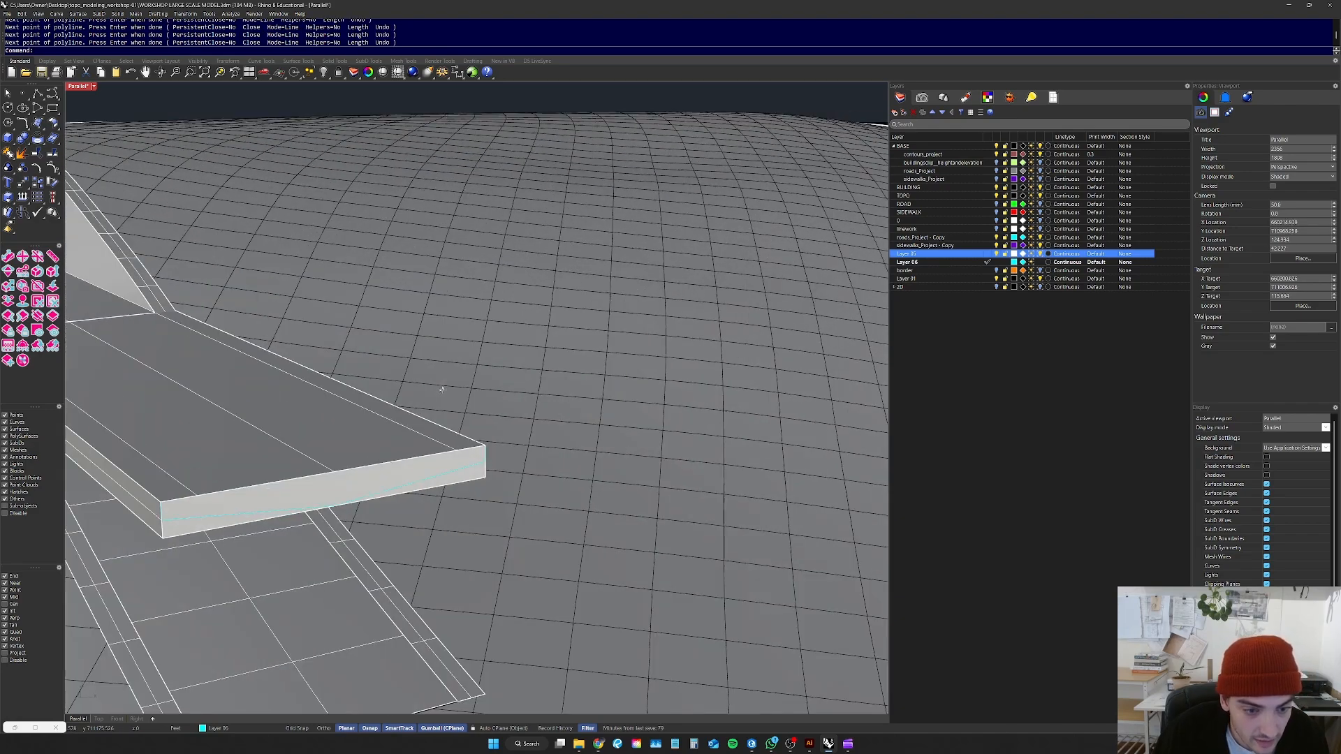
Step: Delete the rectangular capped slab solid while keeping the closed profile curve on its end face
{"action": "left_click", "coordinate": [393, 479]}
{"action": "scroll", "coordinate": [553, 463], "scroll_direction": "down", "scroll_amount": 4}
{"action": "key", "text": "Delete"}
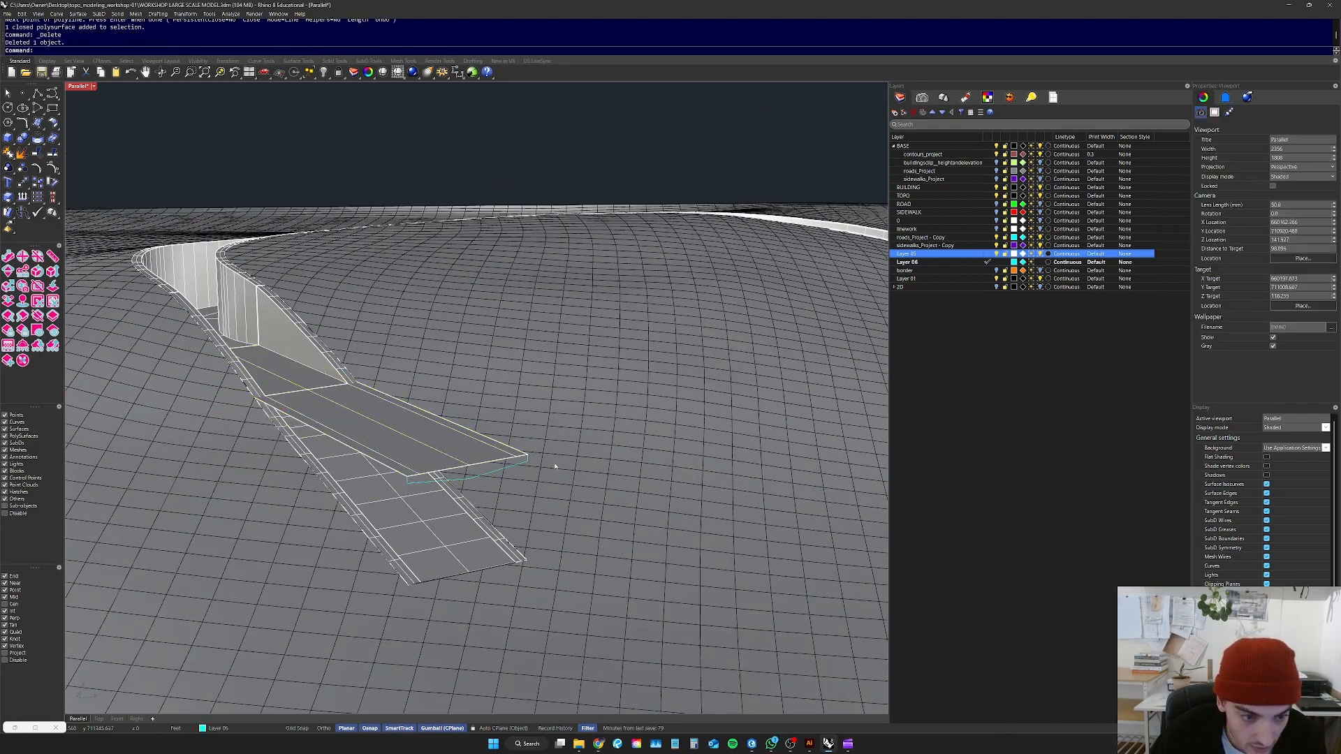
Step: Extrude the closed end profile as a solid back to the slab's original corner beside the sloped ramp
{"action": "right_click_drag", "start_coordinate": [444, 454], "coordinate": [496, 469]}
{"action": "left_click", "coordinate": [525, 488]}
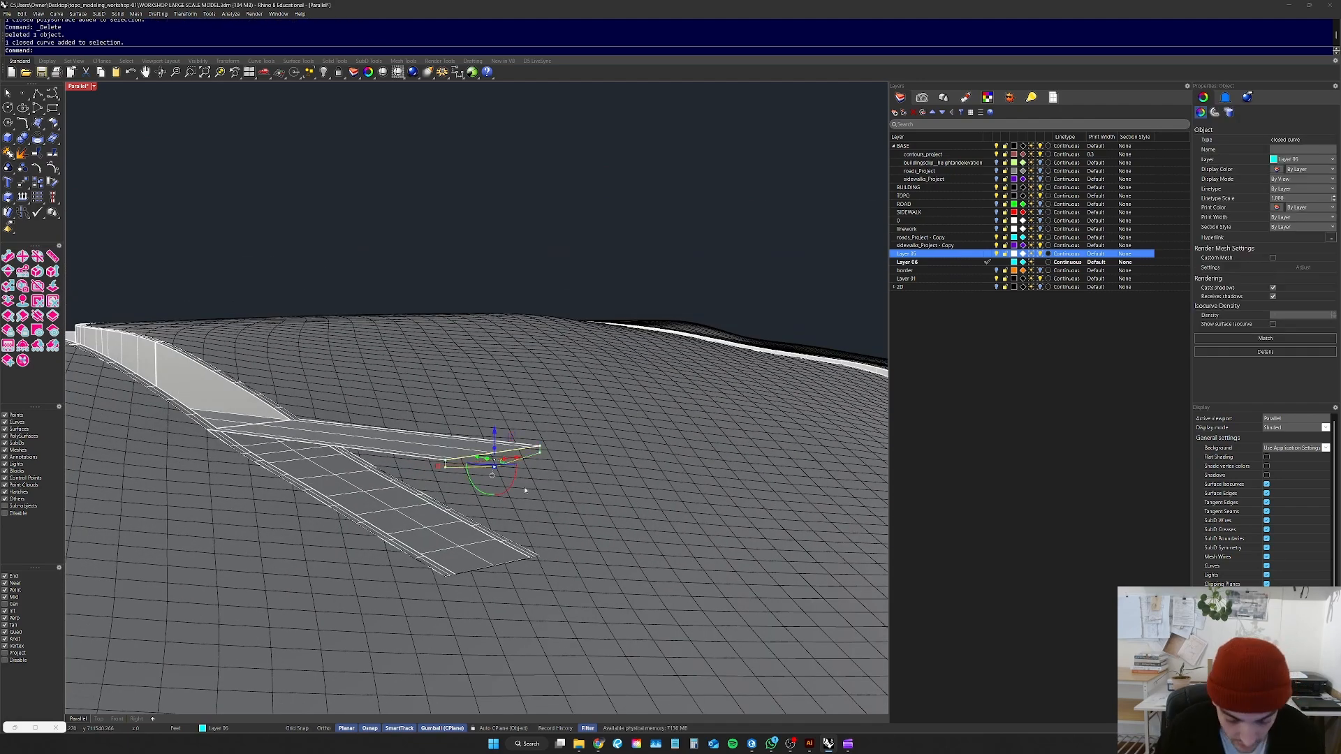
{"action": "type", "text": "Extr"}
{"action": "key", "text": "Return"}
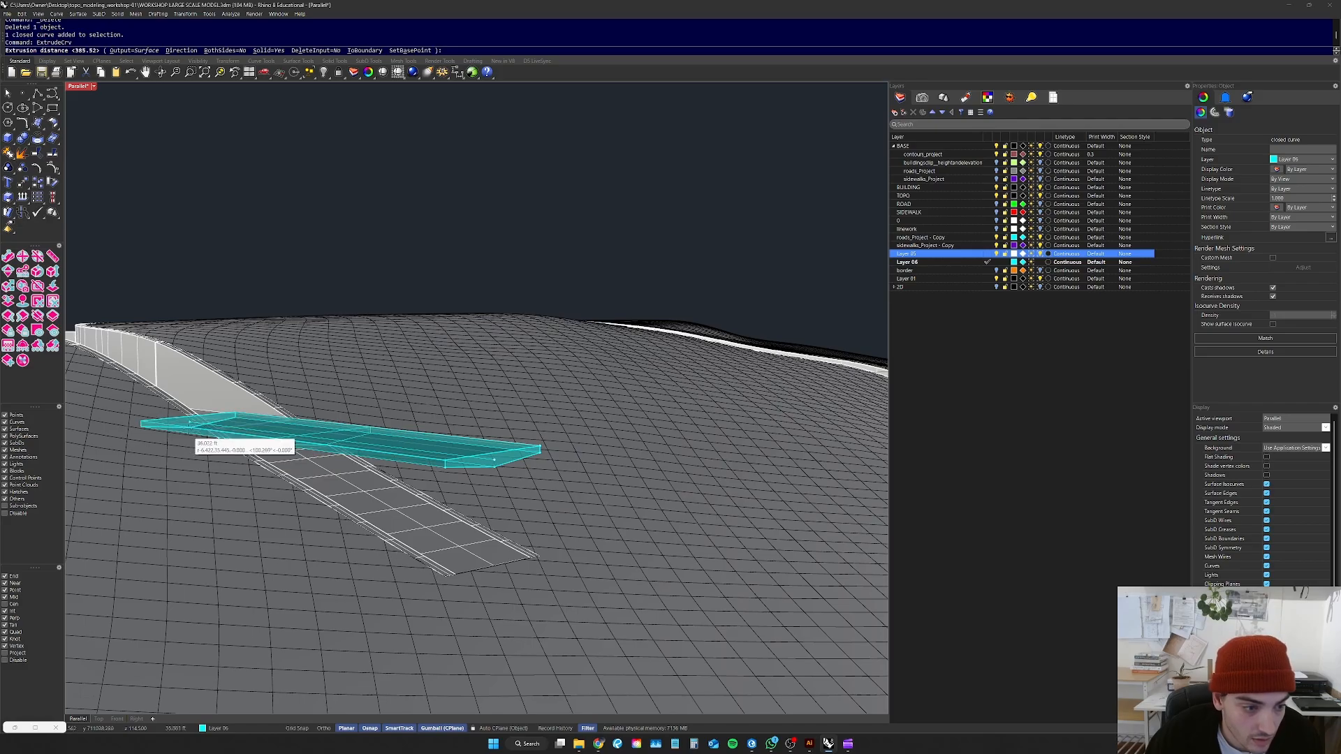
{"action": "scroll", "coordinate": [224, 442], "scroll_direction": "up", "scroll_amount": 5}
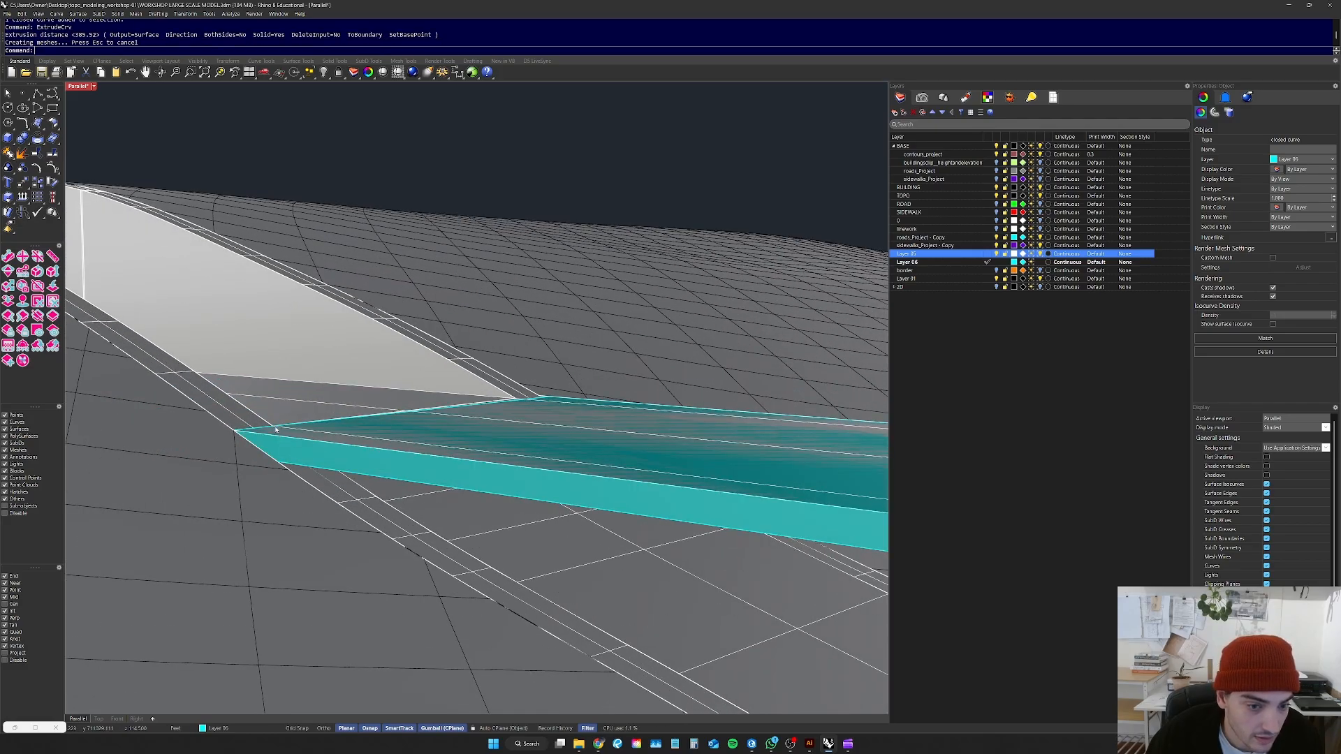
{"action": "left_click", "coordinate": [276, 430]}
{"action": "scroll", "coordinate": [524, 487], "scroll_direction": "down", "scroll_amount": 5}
Step: Change the object layer of the new tapered slab extrusion to Layer 05
{"action": "right_click_drag", "start_coordinate": [525, 489], "coordinate": [466, 505]}
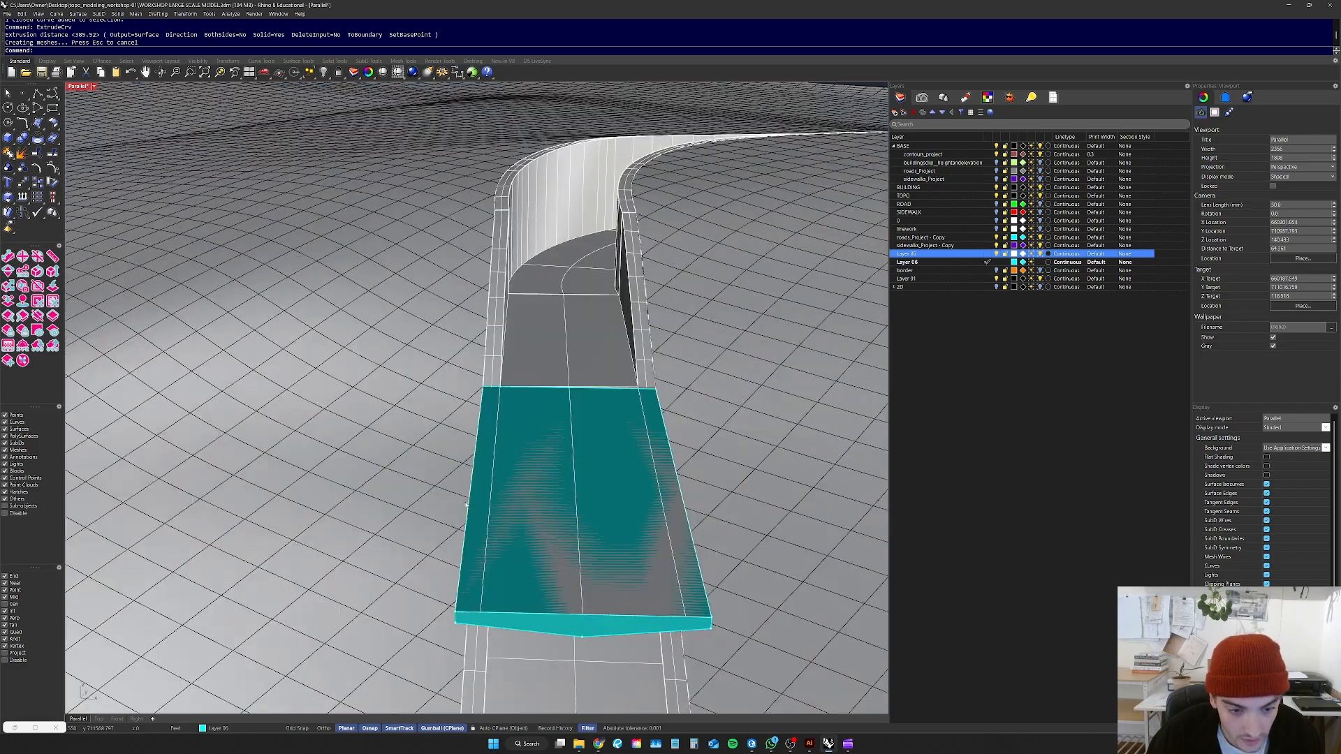
{"action": "left_click", "coordinate": [556, 628]}
{"action": "right_click", "coordinate": [930, 255]}
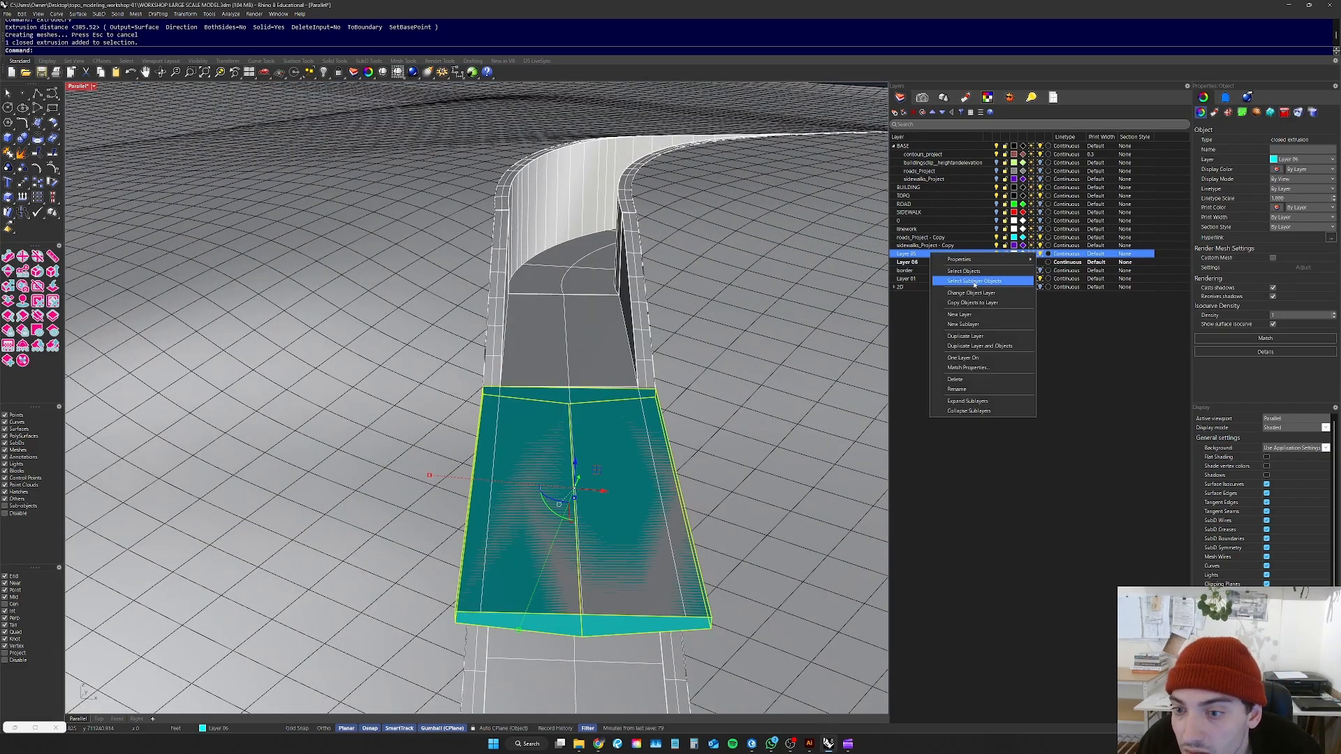
{"action": "left_click", "coordinate": [975, 296]}
{"action": "scroll", "coordinate": [481, 384], "scroll_direction": "down", "scroll_amount": 10}
{"action": "key", "text": "Escape"}
Step: Examine the tapered slab, ramp and curved walls from several angles against the terrain
{"action": "right_click_drag", "start_coordinate": [535, 461], "coordinate": [510, 306]}
{"action": "scroll", "coordinate": [517, 401], "scroll_direction": "up", "scroll_amount": 5}
{"action": "right_click_drag", "start_coordinate": [363, 317], "coordinate": [95, 350]}
{"action": "scroll", "coordinate": [407, 367], "scroll_direction": "down", "scroll_amount": 5}
{"action": "right_click_drag", "start_coordinate": [407, 366], "coordinate": [448, 351]}
{"action": "scroll", "coordinate": [447, 401], "scroll_direction": "up", "scroll_amount": 6}
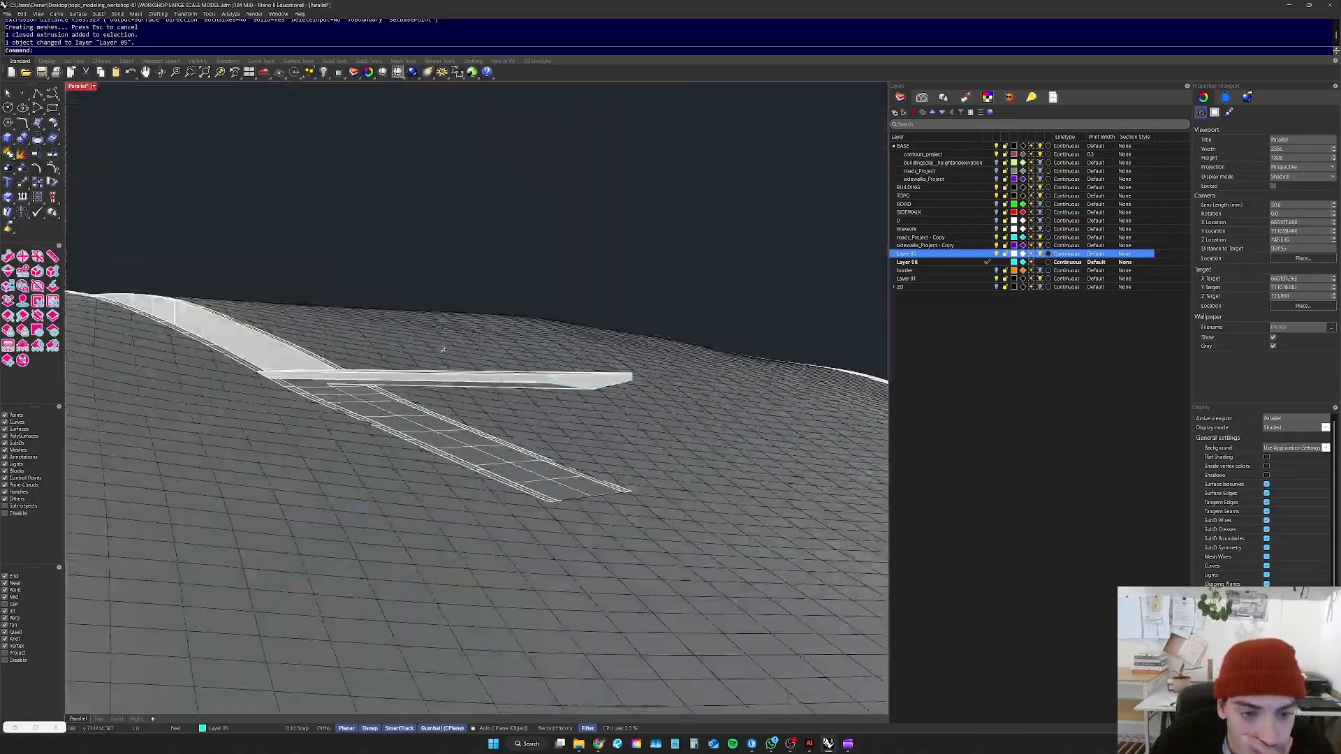
{"action": "right_click_drag", "start_coordinate": [243, 361], "coordinate": [455, 362]}
{"action": "scroll", "coordinate": [349, 377], "scroll_direction": "down", "scroll_amount": 4}
{"action": "scroll", "coordinate": [377, 363], "scroll_direction": "up", "scroll_amount": 5}
{"action": "scroll", "coordinate": [449, 343], "scroll_direction": "down", "scroll_amount": 8}
{"action": "scroll", "coordinate": [455, 364], "scroll_direction": "down", "scroll_amount": 8}
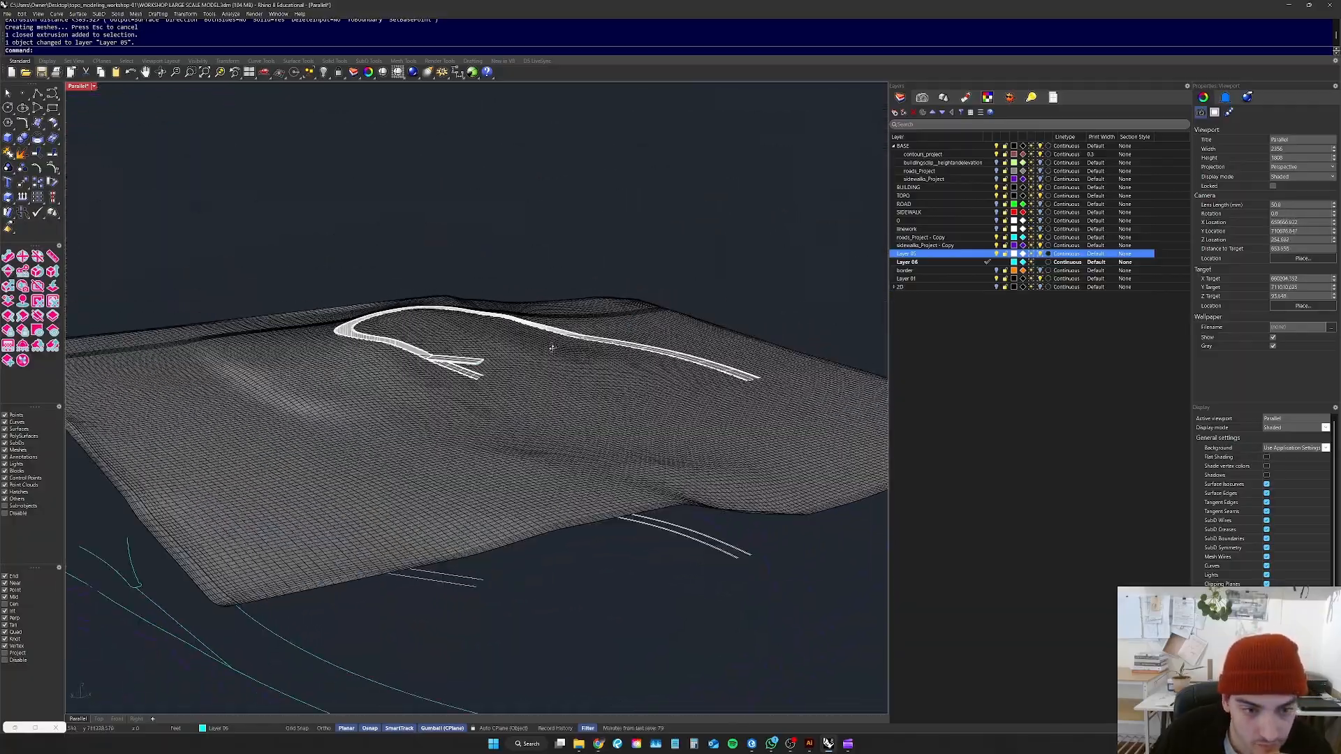
{"action": "scroll", "coordinate": [443, 350], "scroll_direction": "up", "scroll_amount": 6}
{"action": "scroll", "coordinate": [440, 359], "scroll_direction": "down", "scroll_amount": 4}
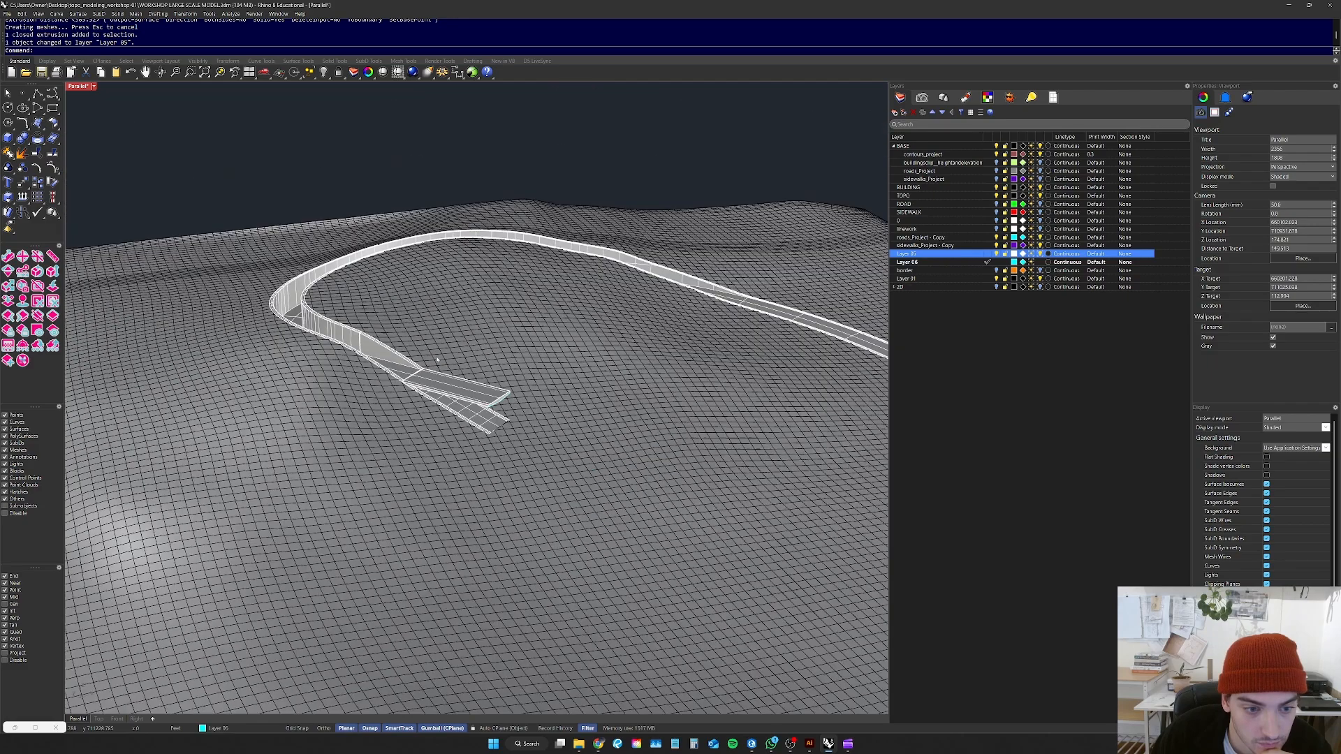
{"action": "scroll", "coordinate": [434, 363], "scroll_direction": "up", "scroll_amount": 5}
{"action": "left_click", "coordinate": [433, 386]}
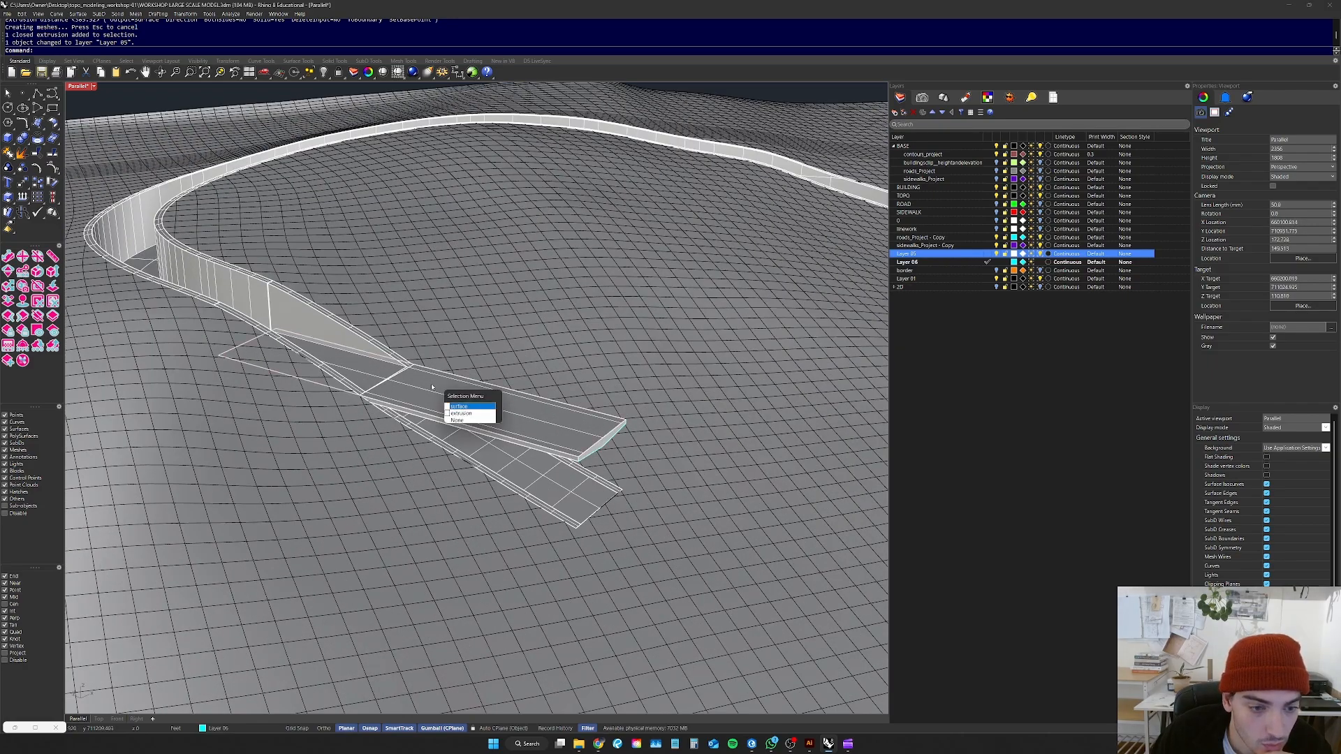
{"action": "key", "text": "Escape"}
Step: Draw an open polyline through the slab's four top corners along both long edges and the free end
{"action": "scroll", "coordinate": [519, 456], "scroll_direction": "up", "scroll_amount": 5}
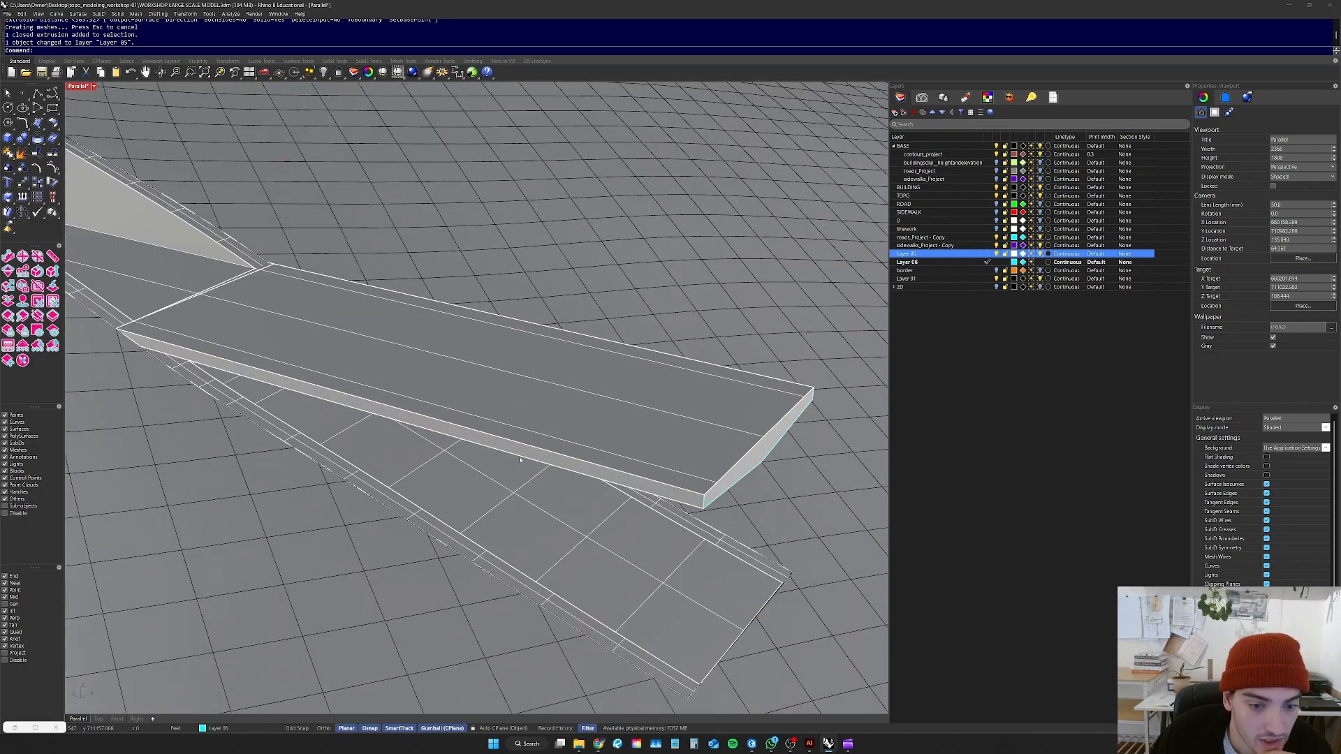
{"action": "scroll", "coordinate": [526, 450], "scroll_direction": "down", "scroll_amount": 6}
{"action": "right_click_drag", "start_coordinate": [520, 380], "coordinate": [480, 456]}
{"action": "scroll", "coordinate": [454, 453], "scroll_direction": "up", "scroll_amount": 6}
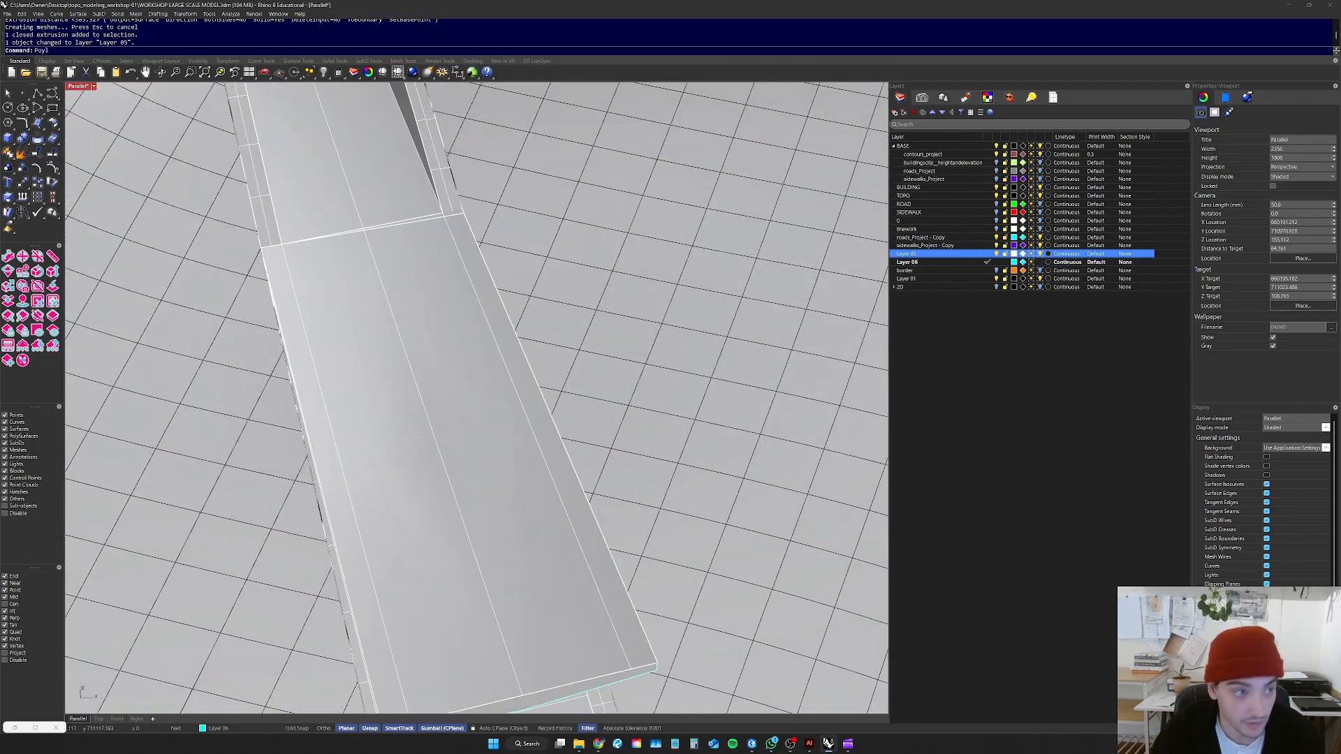
{"action": "type", "text": "line"}
{"action": "key", "text": "Return"}
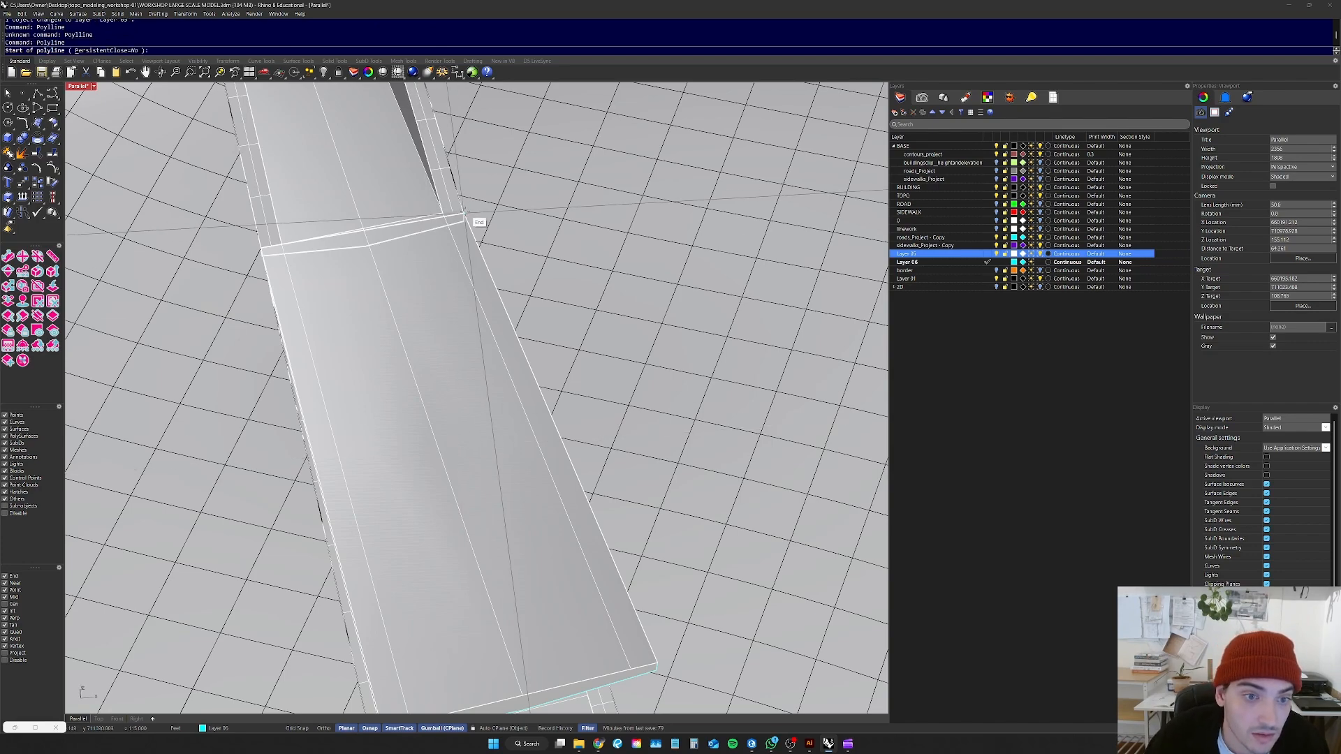
{"action": "scroll", "coordinate": [472, 227], "scroll_direction": "up", "scroll_amount": 3}
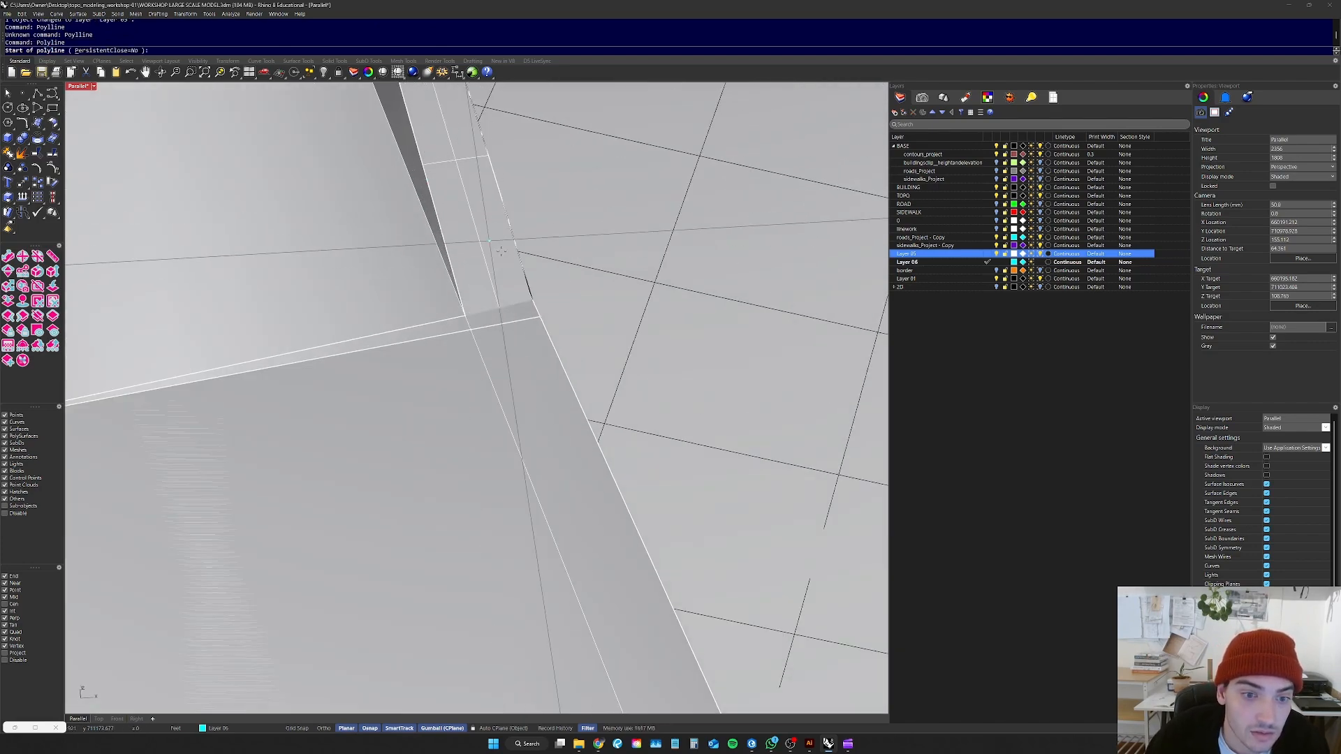
{"action": "left_click", "coordinate": [540, 313]}
{"action": "scroll", "coordinate": [608, 288], "scroll_direction": "down", "scroll_amount": 5}
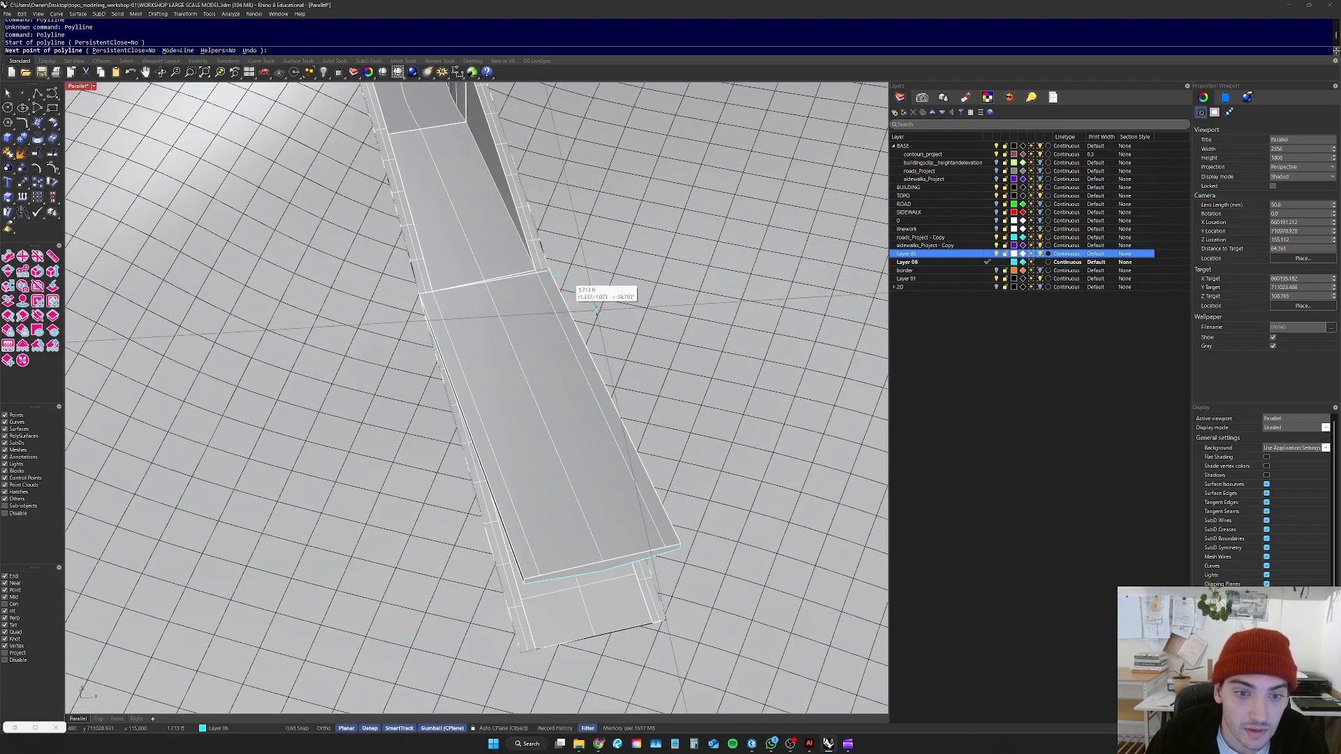
{"action": "left_click", "coordinate": [672, 515]}
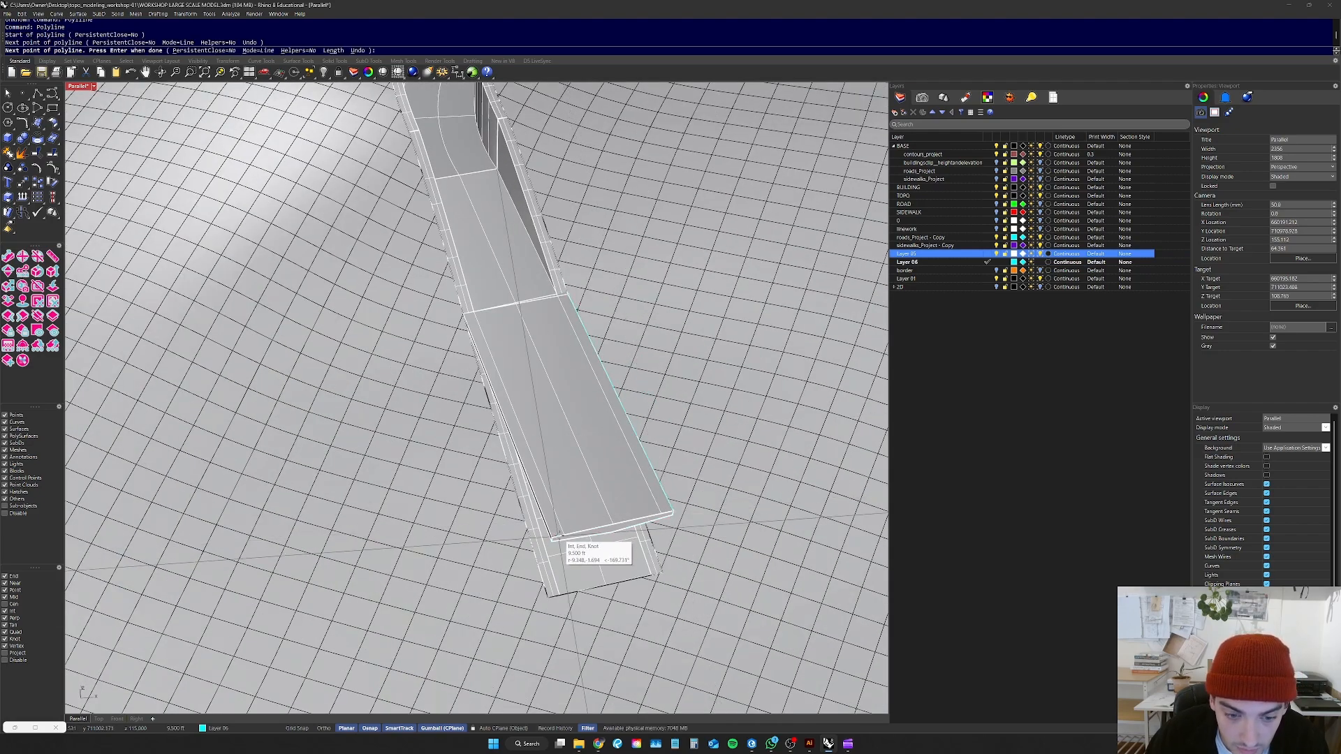
{"action": "left_click", "coordinate": [552, 540]}
{"action": "scroll", "coordinate": [472, 241], "scroll_direction": "up", "scroll_amount": 4}
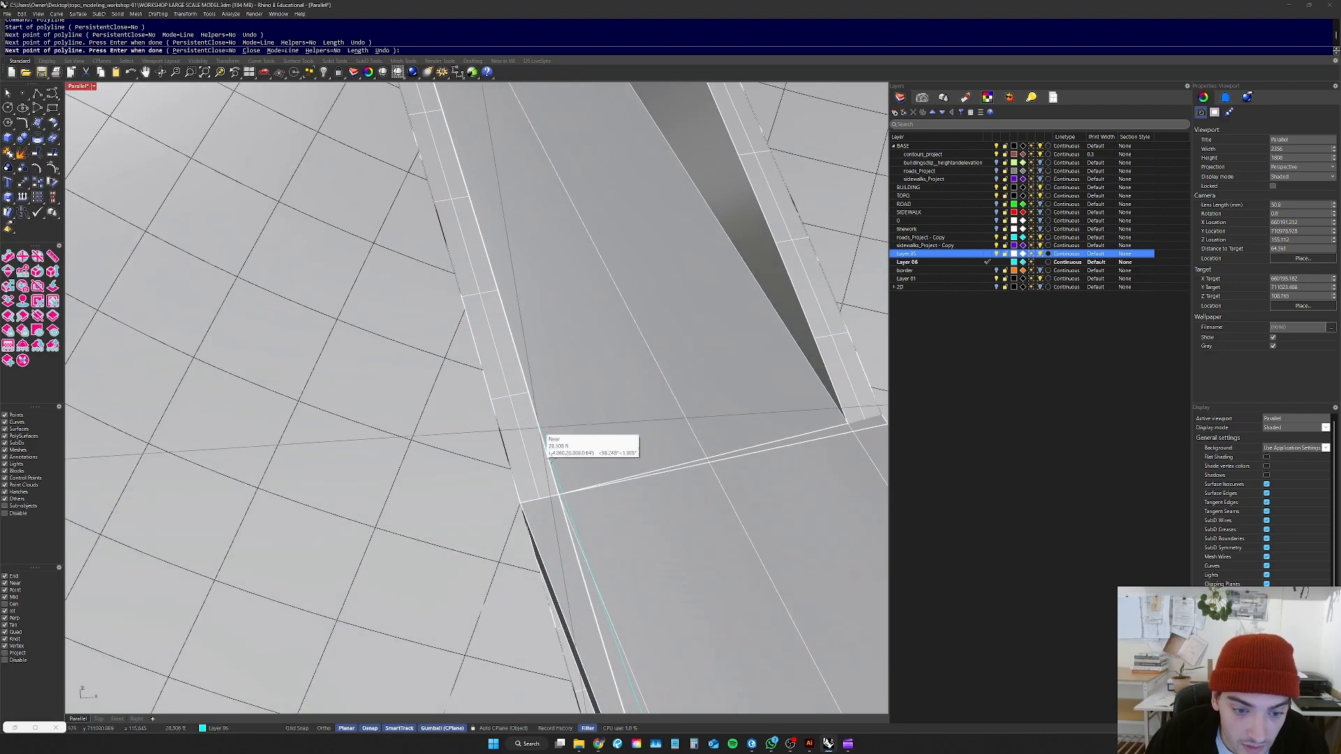
{"action": "left_click", "coordinate": [520, 502]}
{"action": "scroll", "coordinate": [556, 284], "scroll_direction": "down", "scroll_amount": 4}
{"action": "key", "text": "Return"}
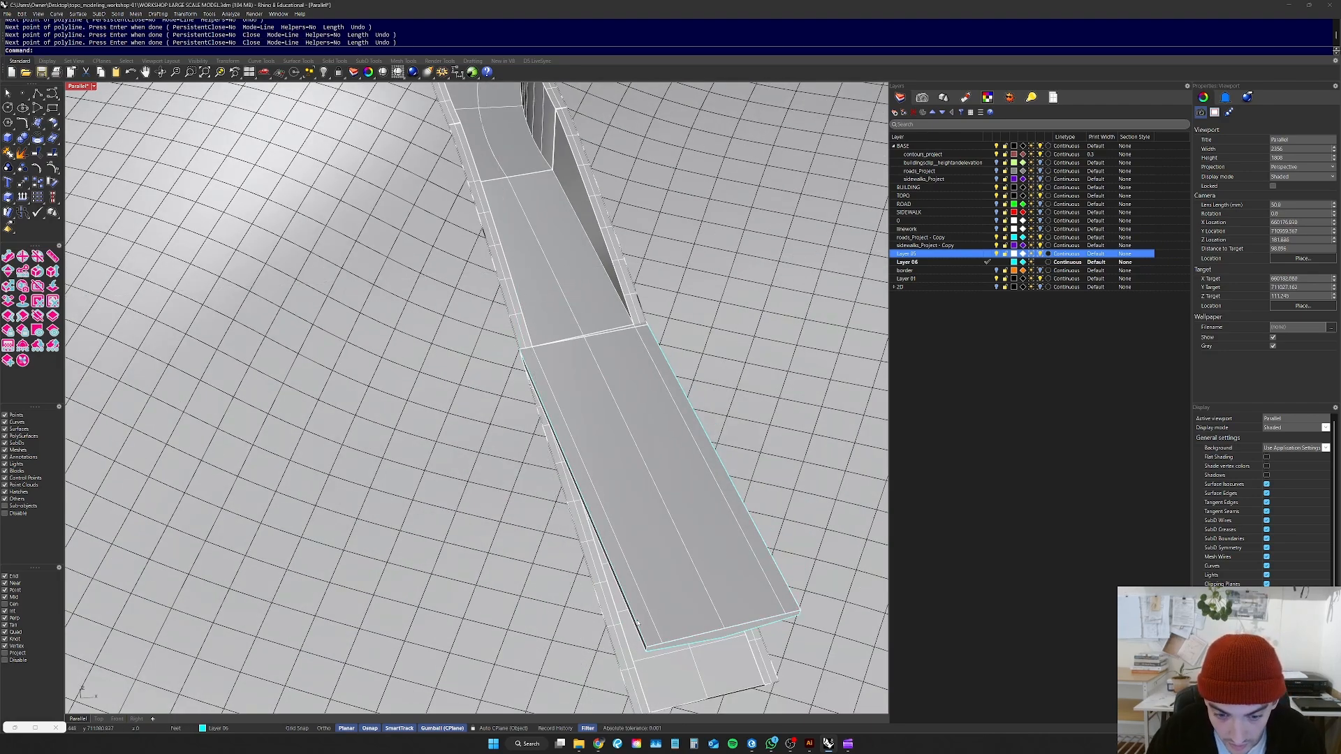
Step: Offset the open polyline along the slab's top edges 6" inward
{"action": "left_click", "coordinate": [661, 643]}
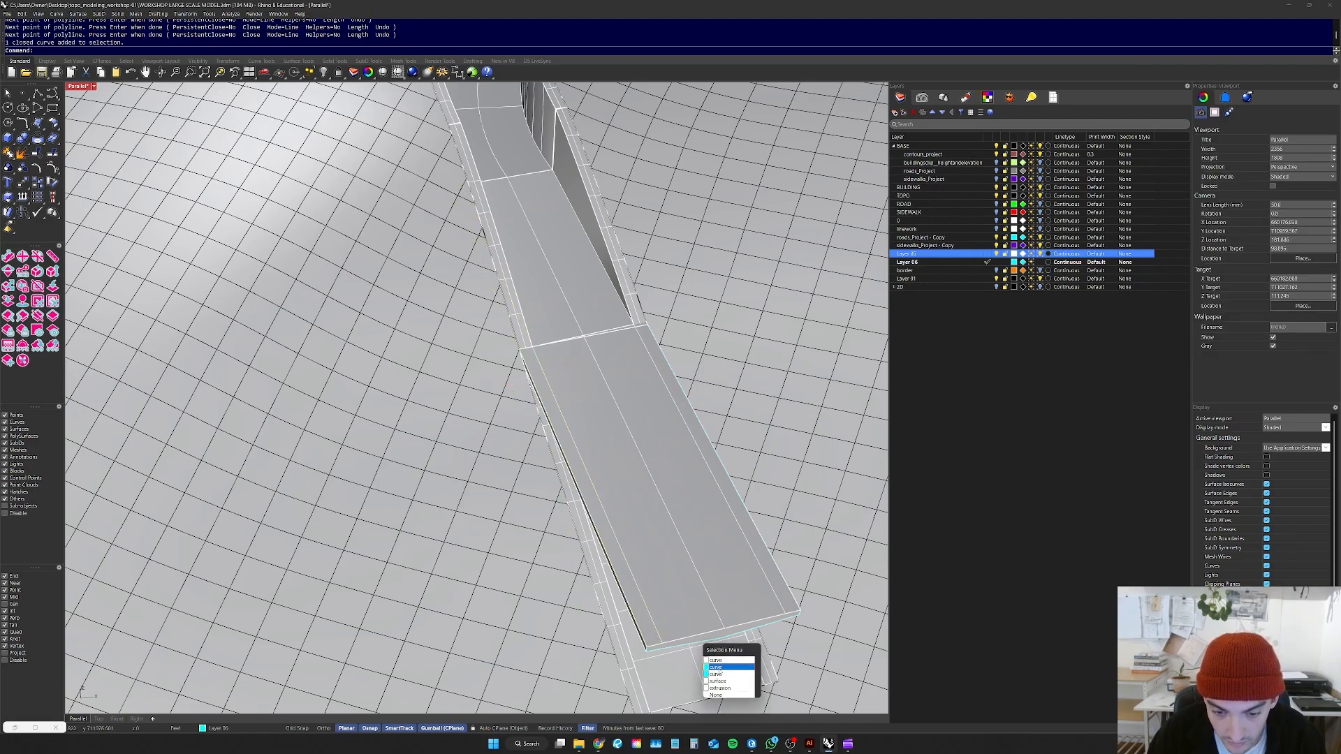
{"action": "left_click", "coordinate": [719, 670]}
{"action": "type", "text": "zs"}
{"action": "key", "text": "Return"}
{"action": "right_click_drag", "start_coordinate": [643, 559], "coordinate": [706, 567]}
{"action": "scroll", "coordinate": [531, 467], "scroll_direction": "down", "scroll_amount": 8}
{"action": "scroll", "coordinate": [424, 442], "scroll_direction": "up", "scroll_amount": 8}
{"action": "right_click_drag", "start_coordinate": [424, 443], "coordinate": [393, 458]}
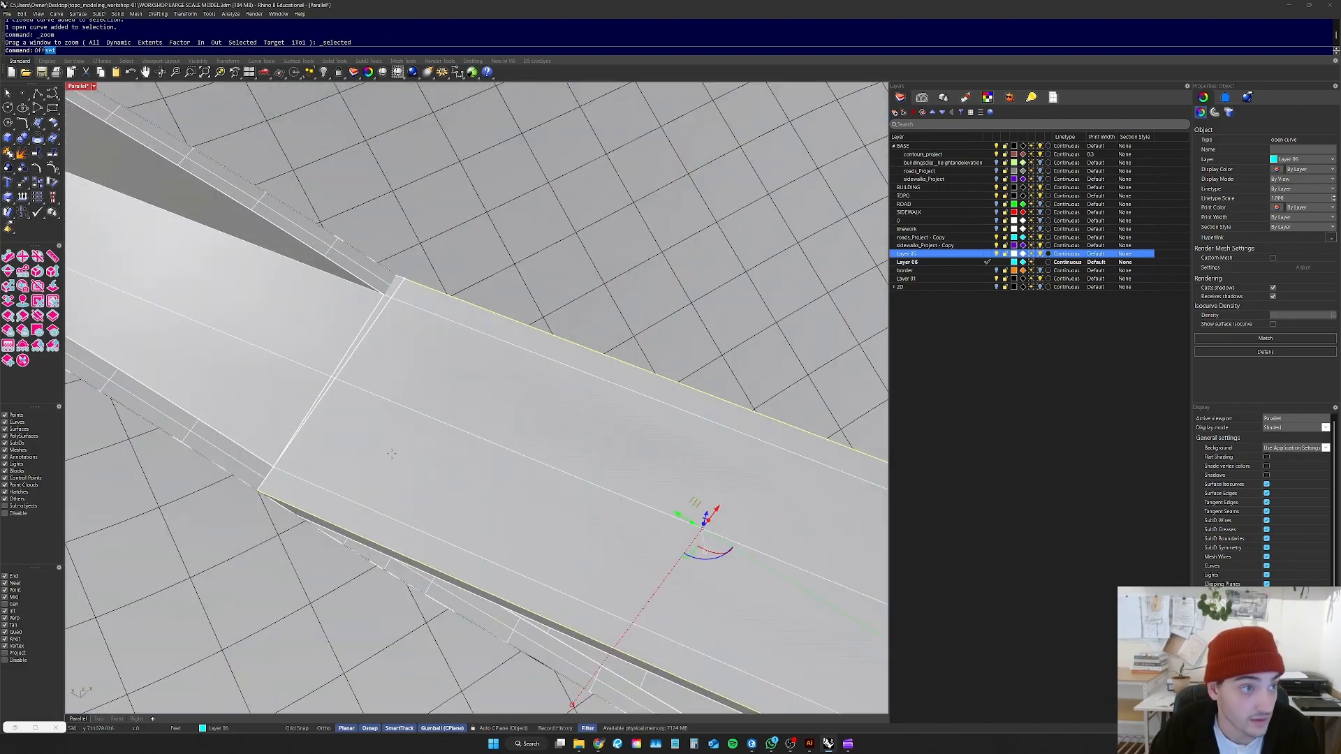
{"action": "type", "text": "Off"}
{"action": "key", "text": "Return"}
{"action": "type", "text": "6\""}
{"action": "key", "text": "Return"}
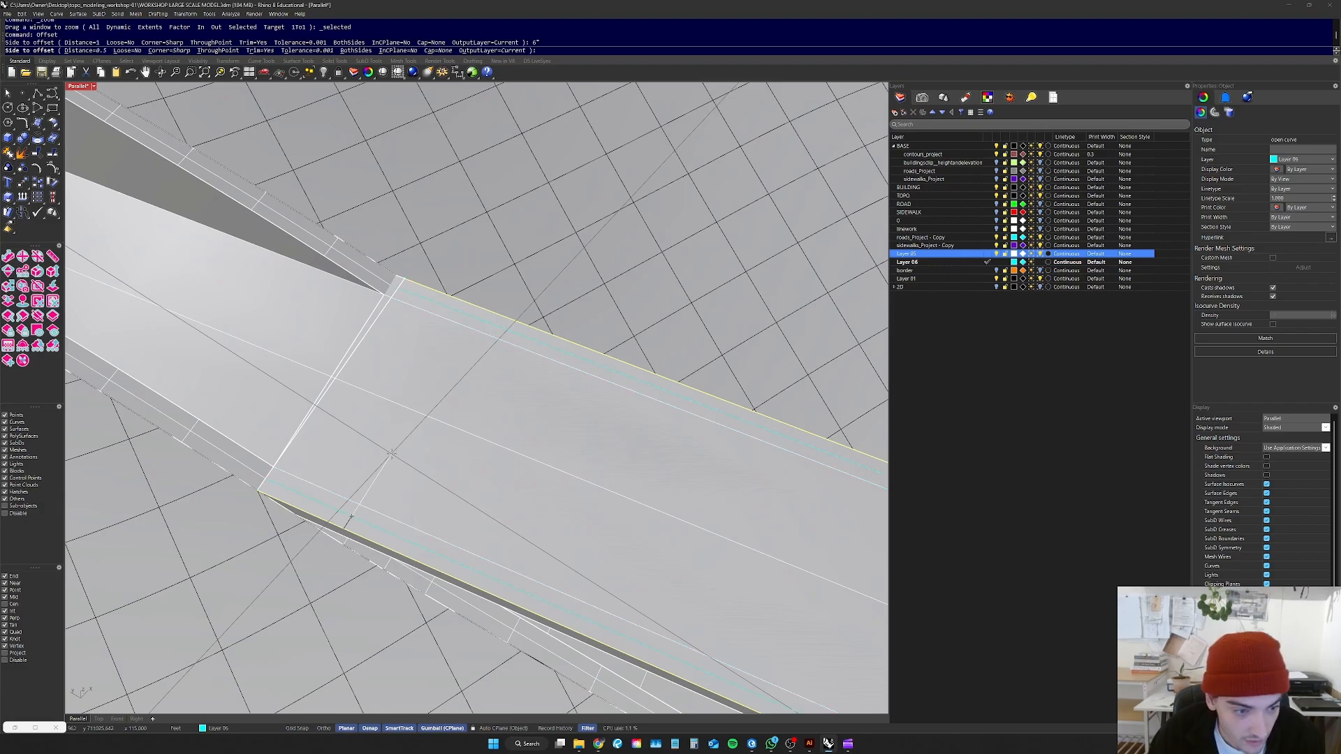
{"action": "left_click", "coordinate": [392, 454]}
{"action": "scroll", "coordinate": [392, 452], "scroll_direction": "down", "scroll_amount": 9}
{"action": "key", "text": "Escape"}
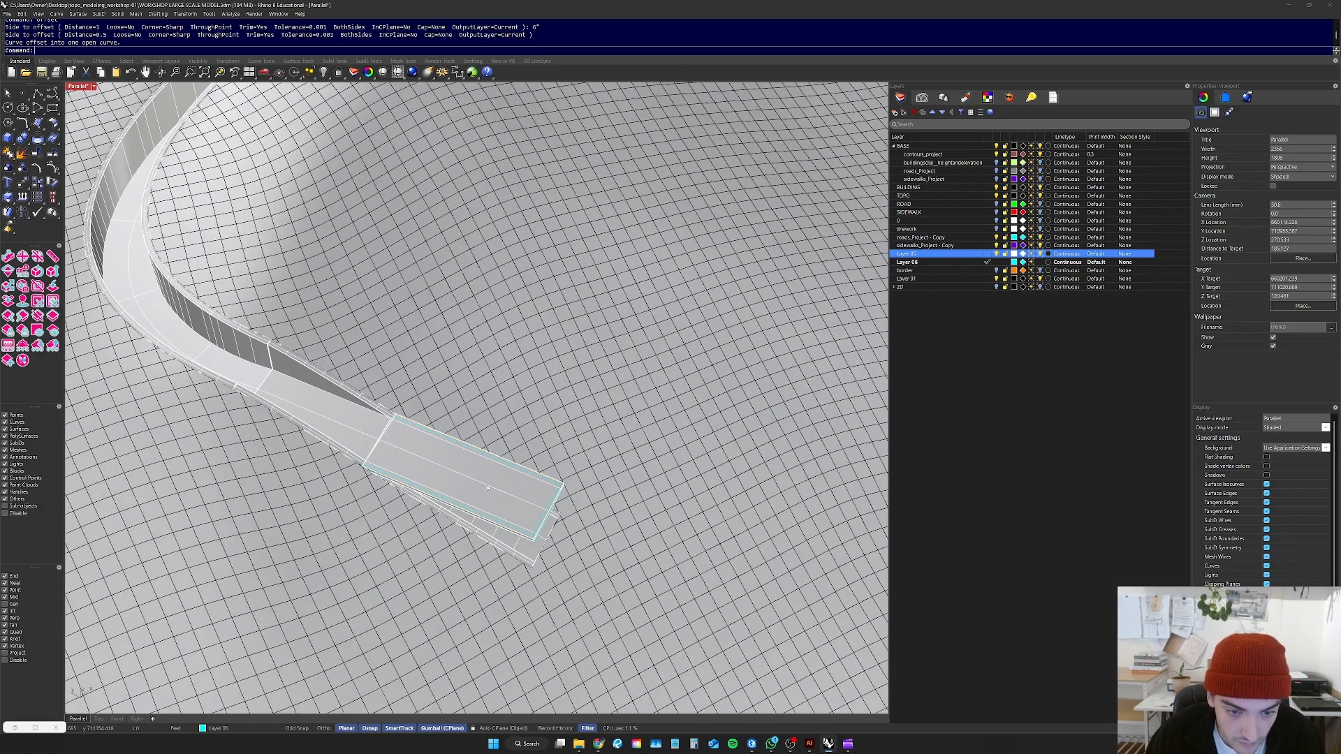
Step: Check the offset curve's position along the slab edges and where it meets the ramp
{"action": "right_click_drag", "start_coordinate": [509, 499], "coordinate": [633, 500]}
{"action": "scroll", "coordinate": [634, 499], "scroll_direction": "up", "scroll_amount": 7}
{"action": "left_click", "coordinate": [412, 525]}
{"action": "scroll", "coordinate": [411, 523], "scroll_direction": "down", "scroll_amount": 8}
{"action": "right_click_drag", "start_coordinate": [411, 524], "coordinate": [483, 460]}
{"action": "scroll", "coordinate": [483, 460], "scroll_direction": "up", "scroll_amount": 10}
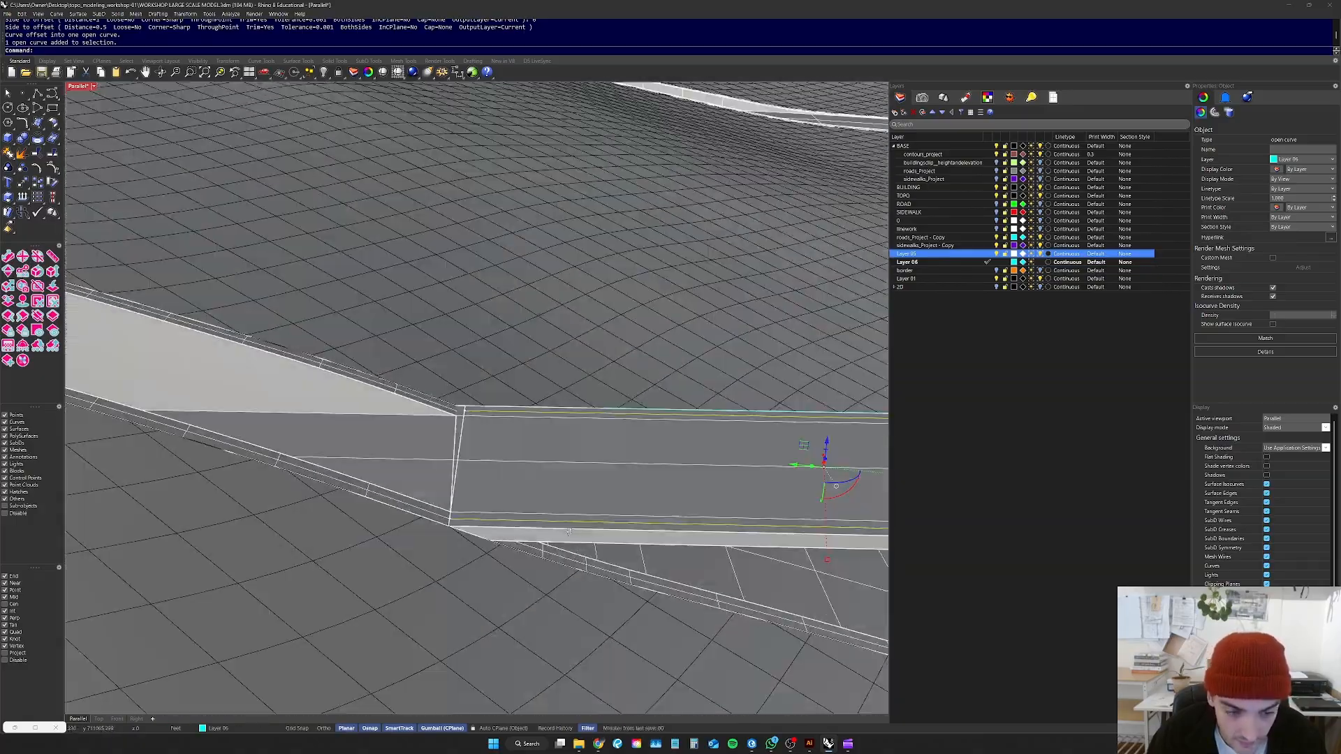
{"action": "scroll", "coordinate": [448, 512], "scroll_direction": "up", "scroll_amount": 4}
{"action": "right_click_drag", "start_coordinate": [569, 532], "coordinate": [413, 572]}
{"action": "key", "text": "Escape"}
{"action": "scroll", "coordinate": [483, 517], "scroll_direction": "down", "scroll_amount": 6}
{"action": "scroll", "coordinate": [412, 572], "scroll_direction": "up", "scroll_amount": 6}
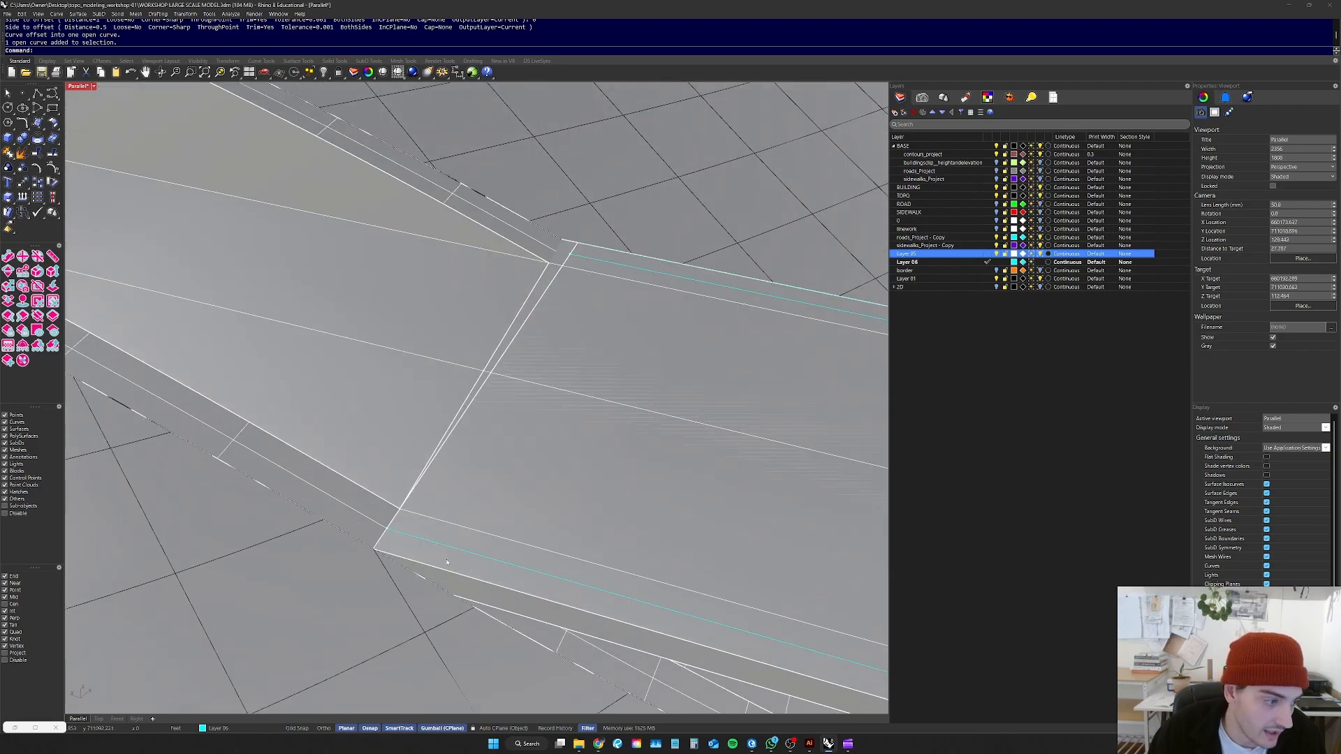
{"action": "scroll", "coordinate": [450, 564], "scroll_direction": "down", "scroll_amount": 3}
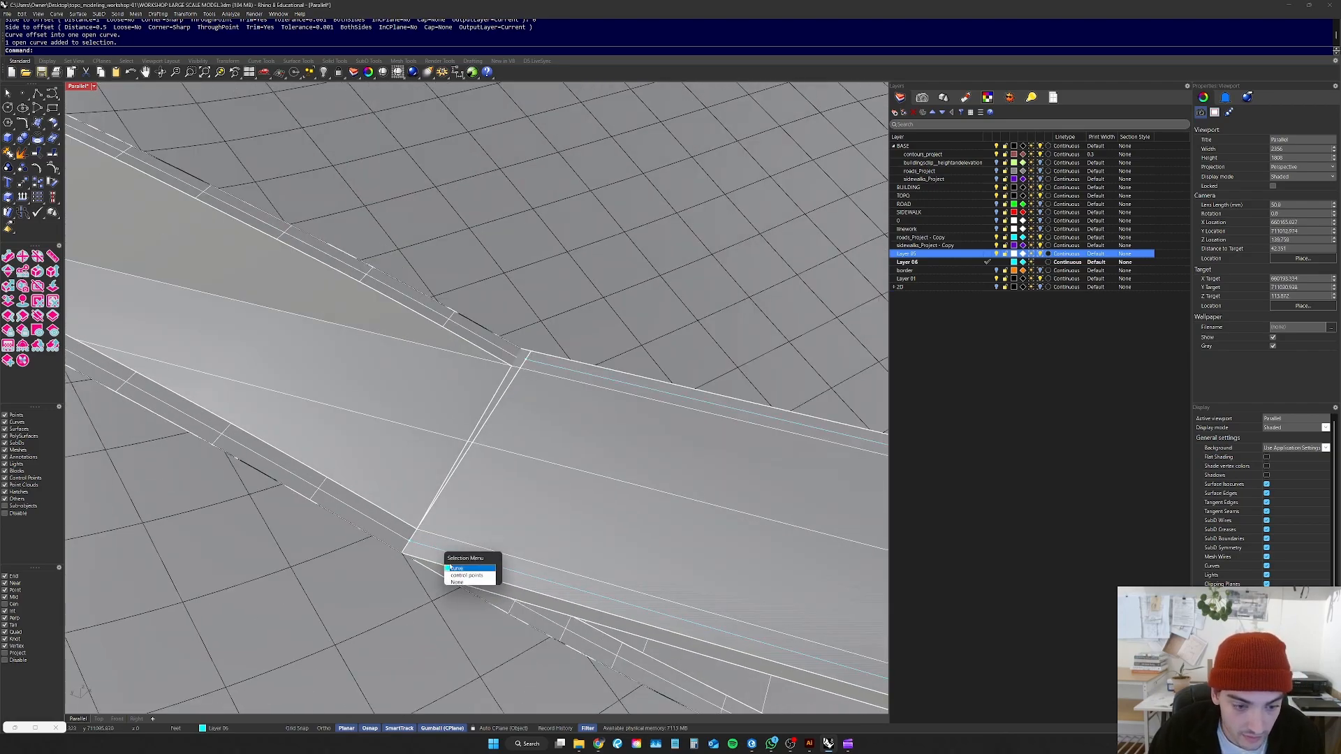
Step: Copy the offset curve 4' vertically above the slab, using its corner as the base point
{"action": "left_click", "coordinate": [455, 568]}
{"action": "scroll", "coordinate": [495, 484], "scroll_direction": "down", "scroll_amount": 6}
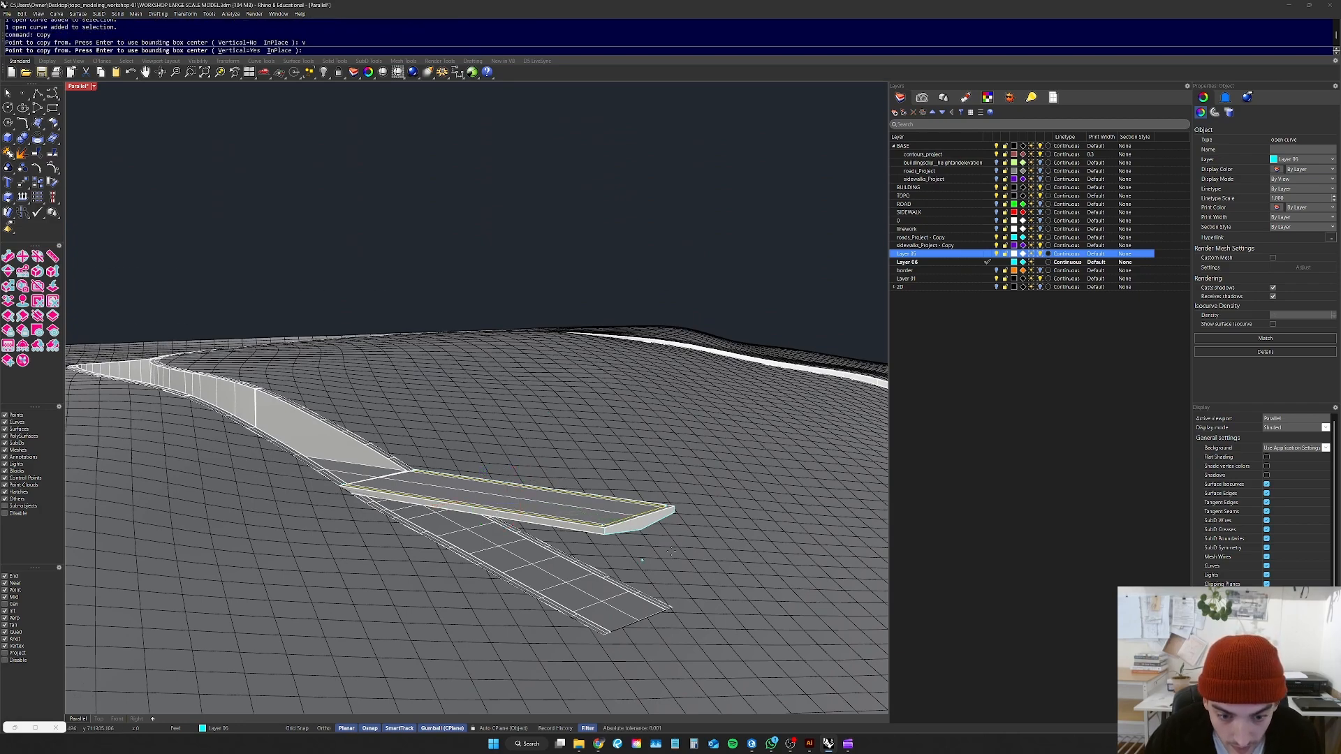
{"action": "scroll", "coordinate": [591, 518], "scroll_direction": "up", "scroll_amount": 5}
{"action": "left_click", "coordinate": [701, 514]}
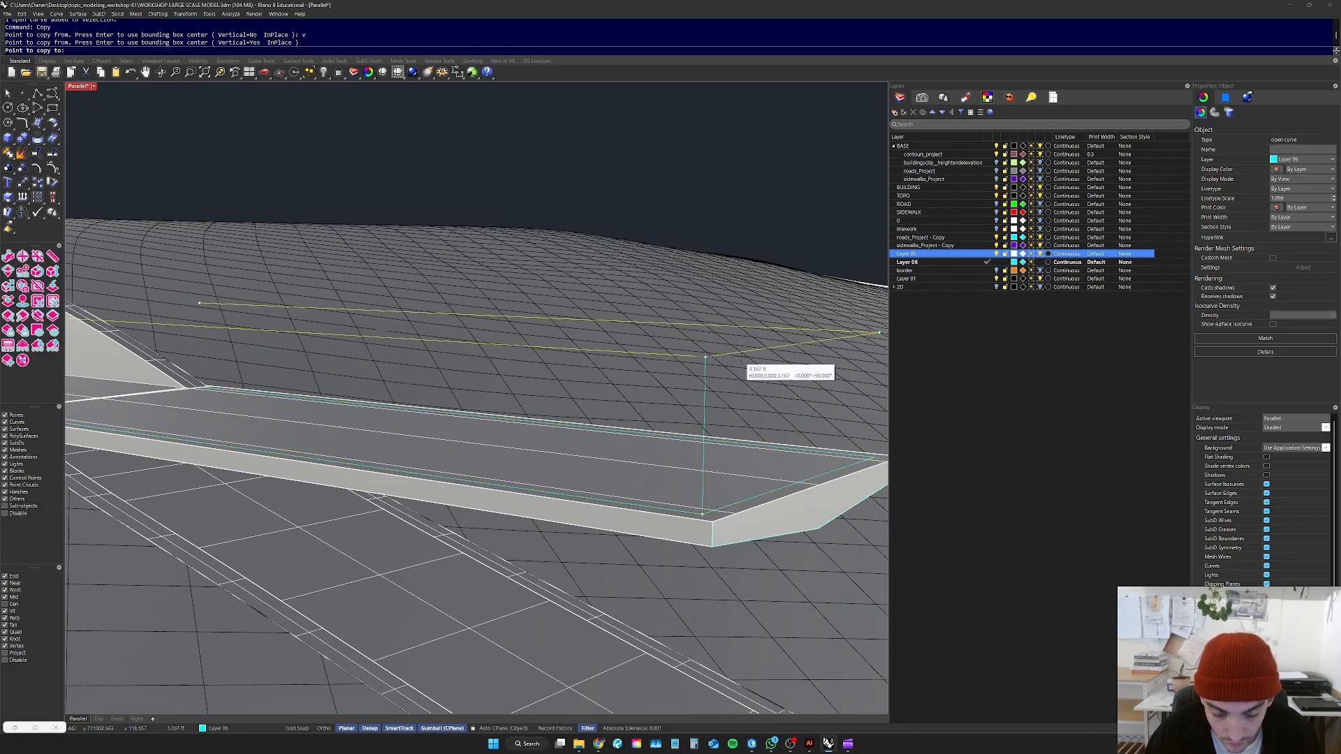
{"action": "type", "text": "4'"}
{"action": "key", "text": "Return"}
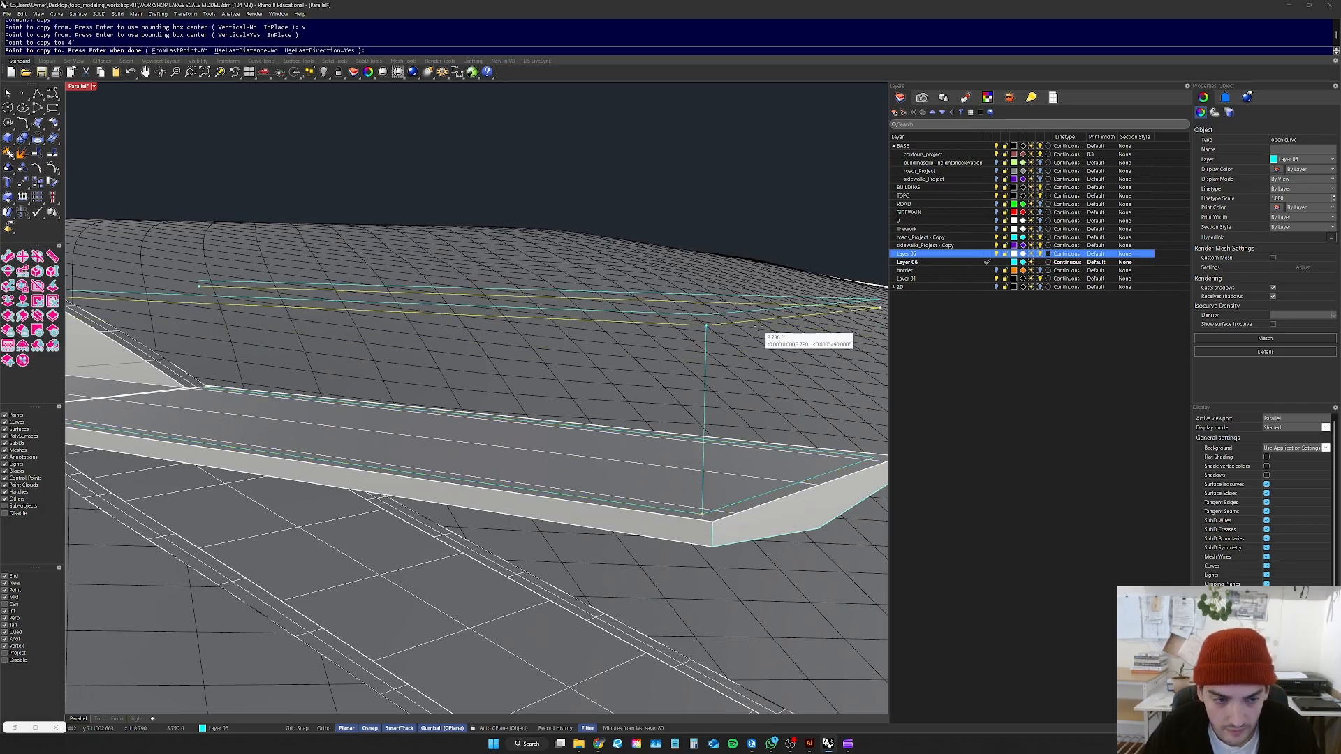
{"action": "scroll", "coordinate": [730, 353], "scroll_direction": "down", "scroll_amount": 4}
{"action": "key", "text": "Return"}
{"action": "scroll", "coordinate": [728, 354], "scroll_direction": "down", "scroll_amount": 4}
{"action": "right_click_drag", "start_coordinate": [772, 371], "coordinate": [808, 386]}
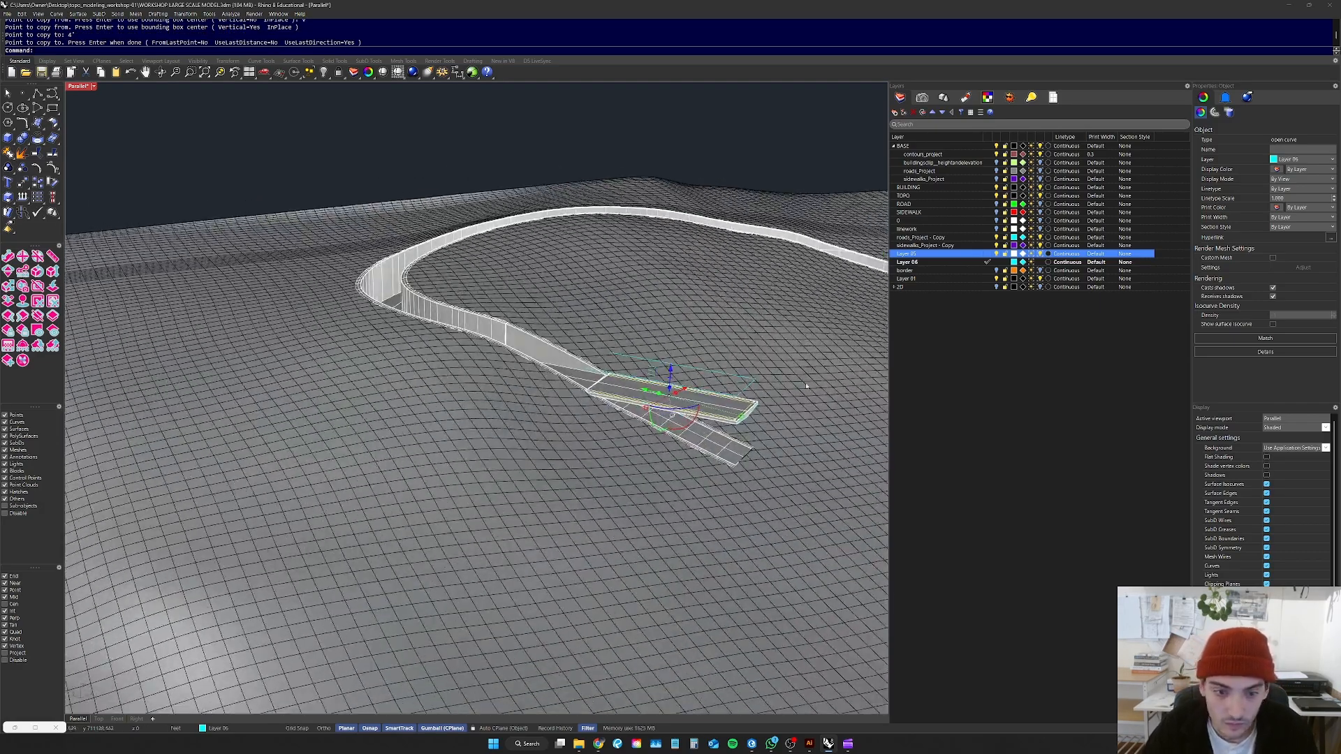
{"action": "key", "text": "Escape"}
Step: Create a pipe along the raised curve above the slab with start and end diameters of 2"
{"action": "scroll", "coordinate": [752, 385], "scroll_direction": "up", "scroll_amount": 5}
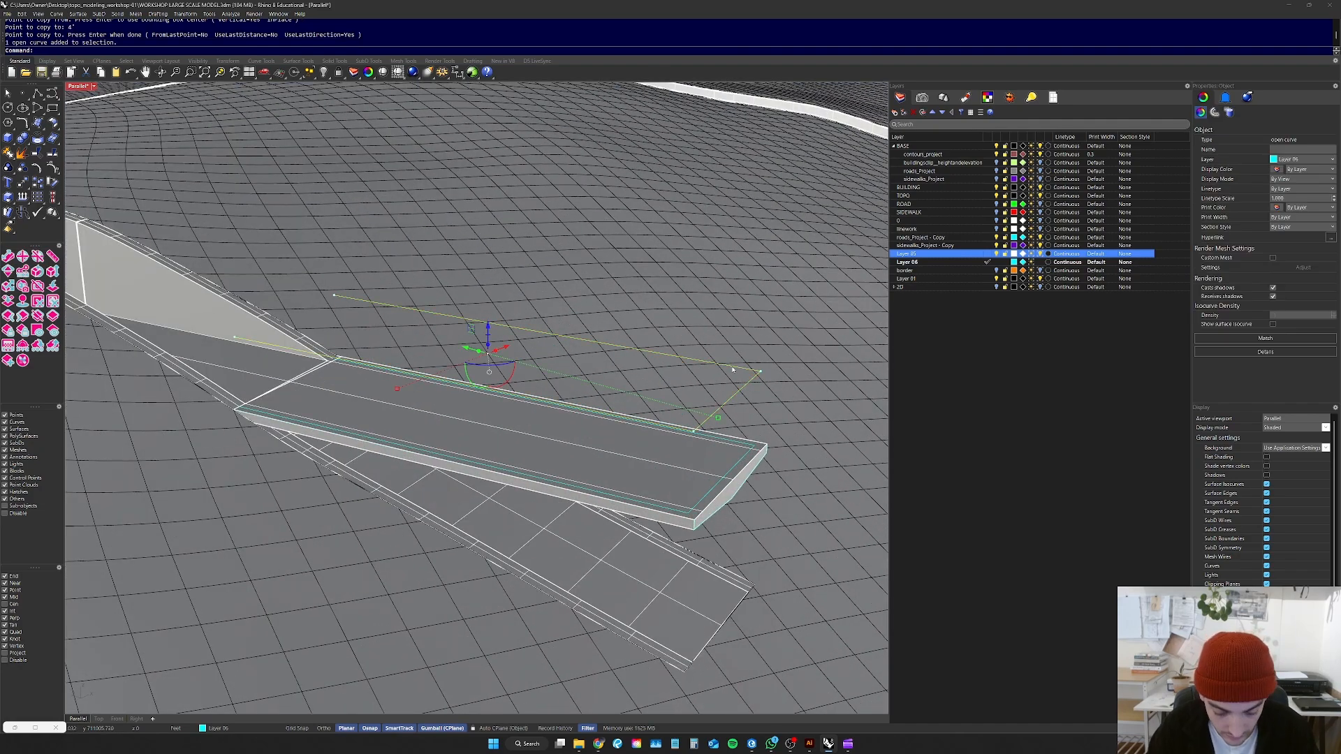
{"action": "key", "text": "Return"}
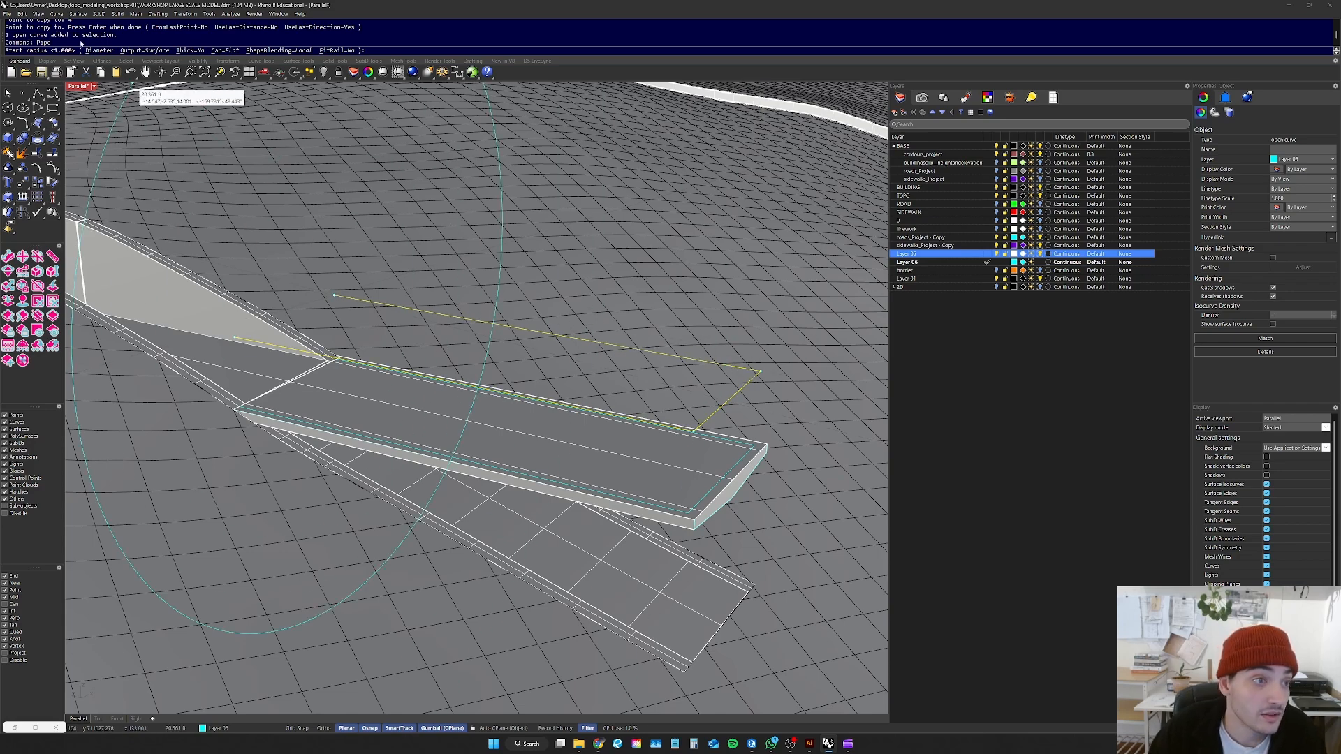
{"action": "left_click", "coordinate": [91, 51]}
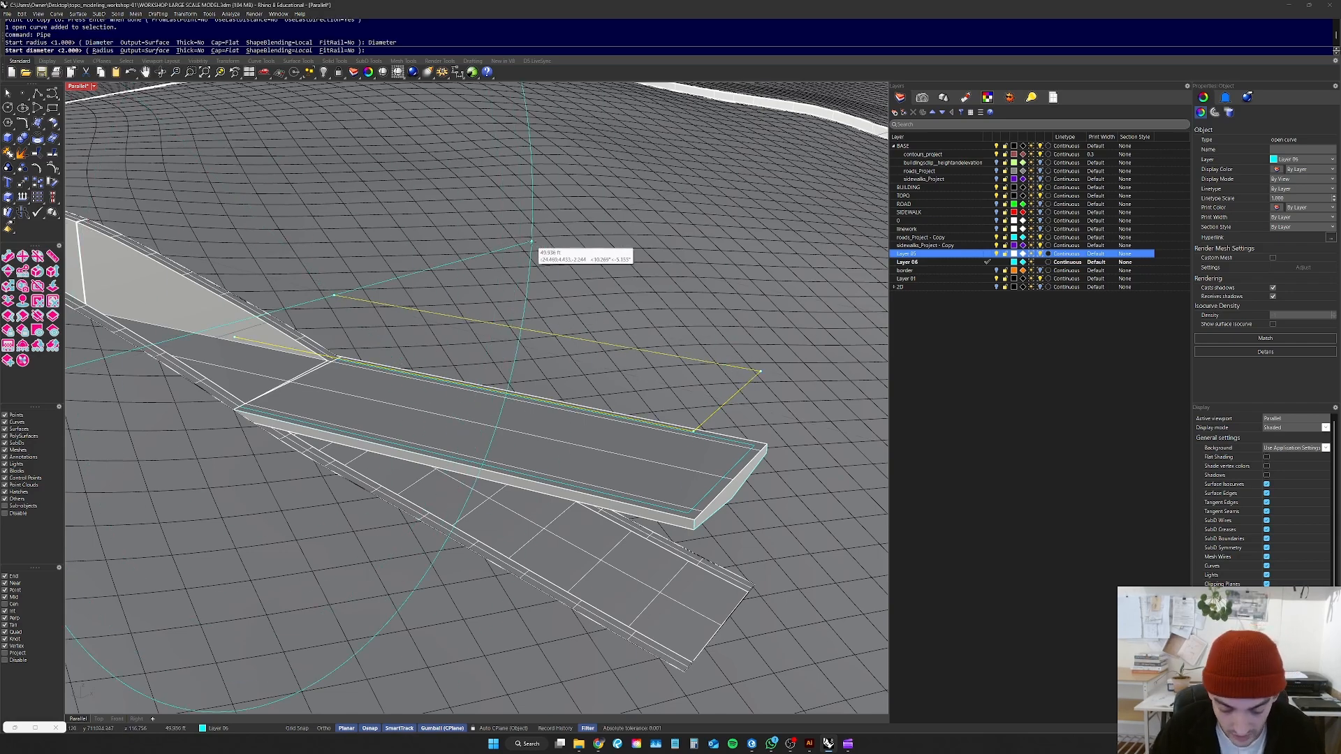
{"action": "type", "text": "1\""}
{"action": "type", "text": "2\""}
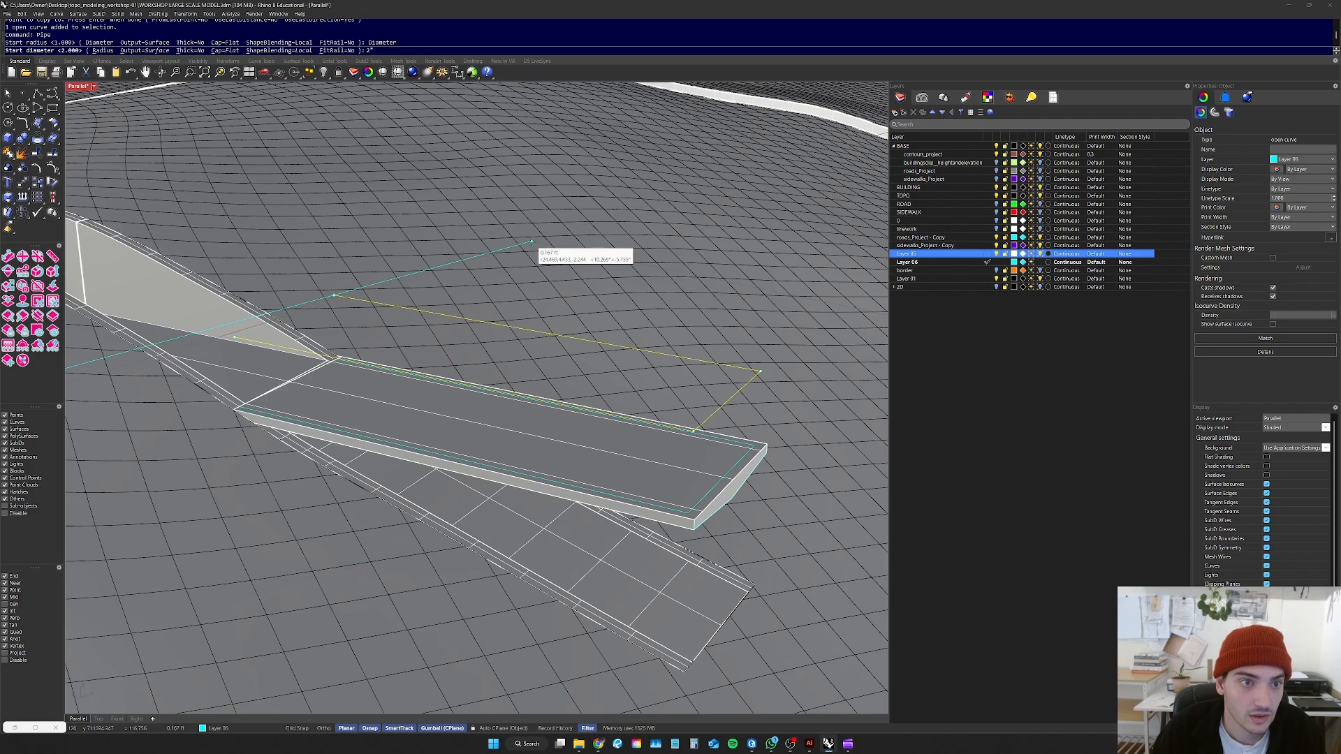
{"action": "key", "text": "Return"}
{"action": "type", "text": "2\""}
{"action": "key", "text": "Return"}
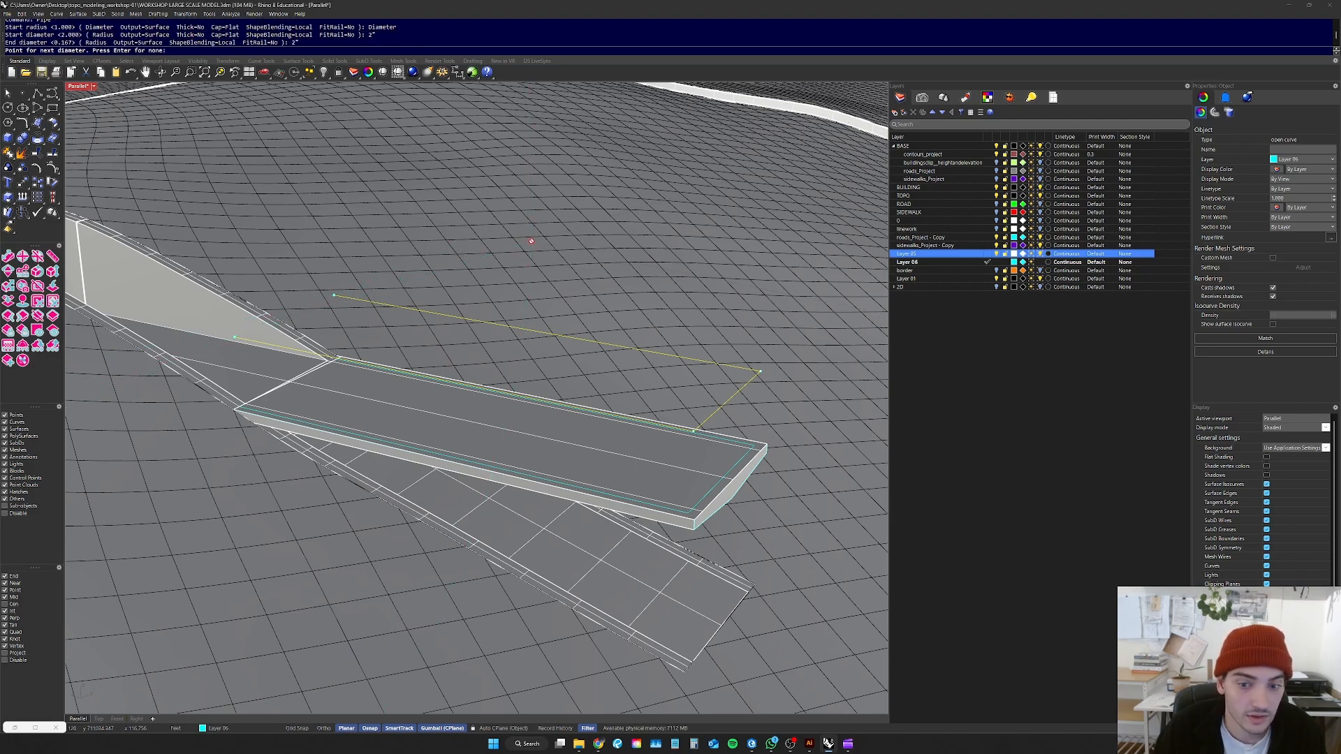
{"action": "key", "text": "Return"}
{"action": "key", "text": "Escape"}
{"action": "scroll", "coordinate": [637, 353], "scroll_direction": "up", "scroll_amount": 6}
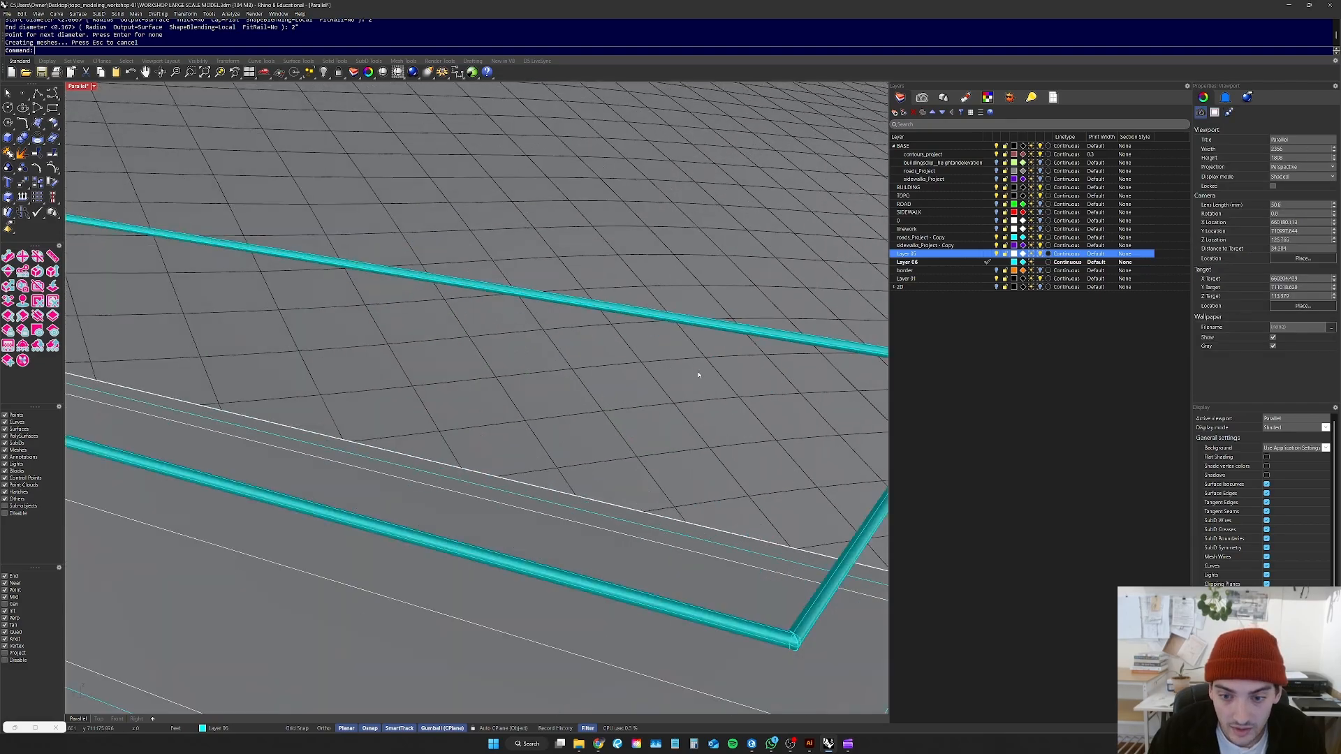
Step: Examine the new pipe rail up close and check its position above the slab
{"action": "left_click", "coordinate": [518, 253]}
{"action": "type", "text": "zs"}
{"action": "key", "text": "Return"}
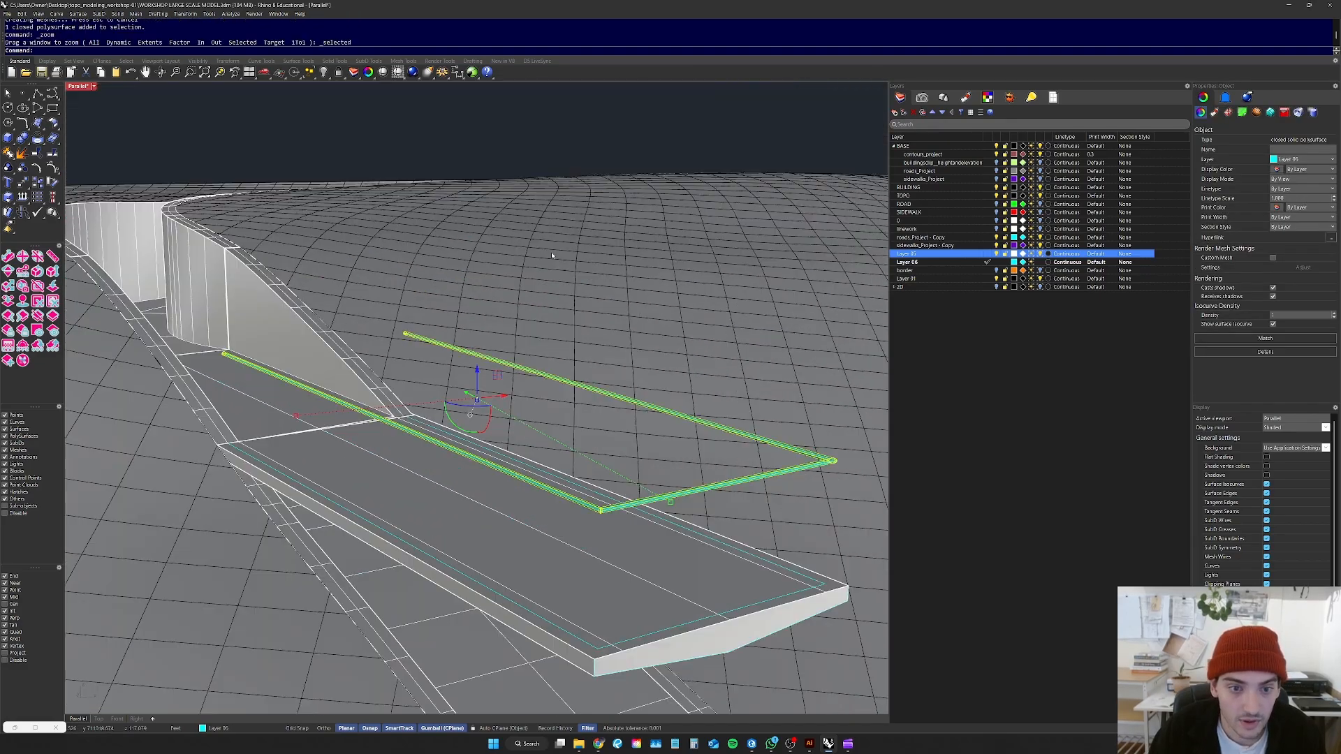
{"action": "scroll", "coordinate": [545, 350], "scroll_direction": "up", "scroll_amount": 4}
{"action": "right_click_drag", "start_coordinate": [545, 351], "coordinate": [241, 433]}
{"action": "scroll", "coordinate": [536, 431], "scroll_direction": "down", "scroll_amount": 3}
{"action": "key", "text": "Escape"}
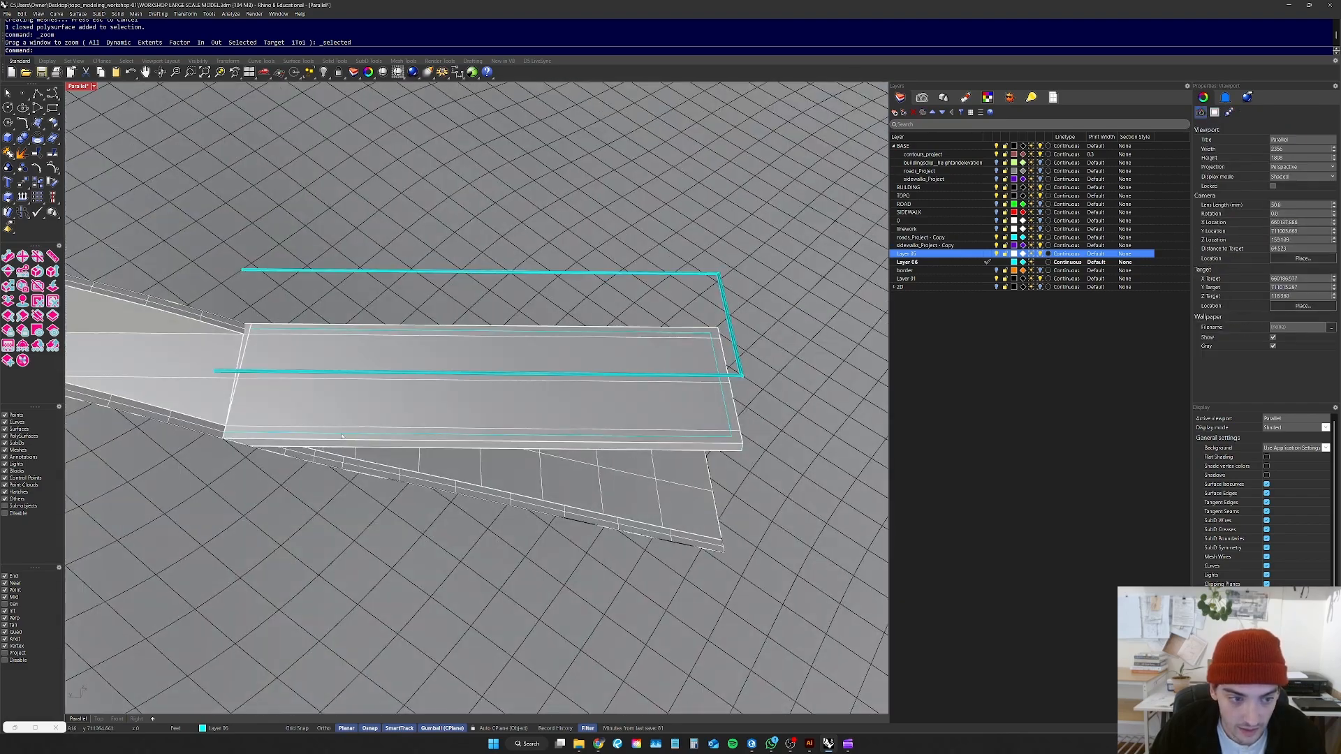
Step: Draw a vertical line from the end of the offset curve on the slab up to the end of the raised pipe rail
{"action": "scroll", "coordinate": [248, 427], "scroll_direction": "up", "scroll_amount": 8}
{"action": "key", "text": "Return"}
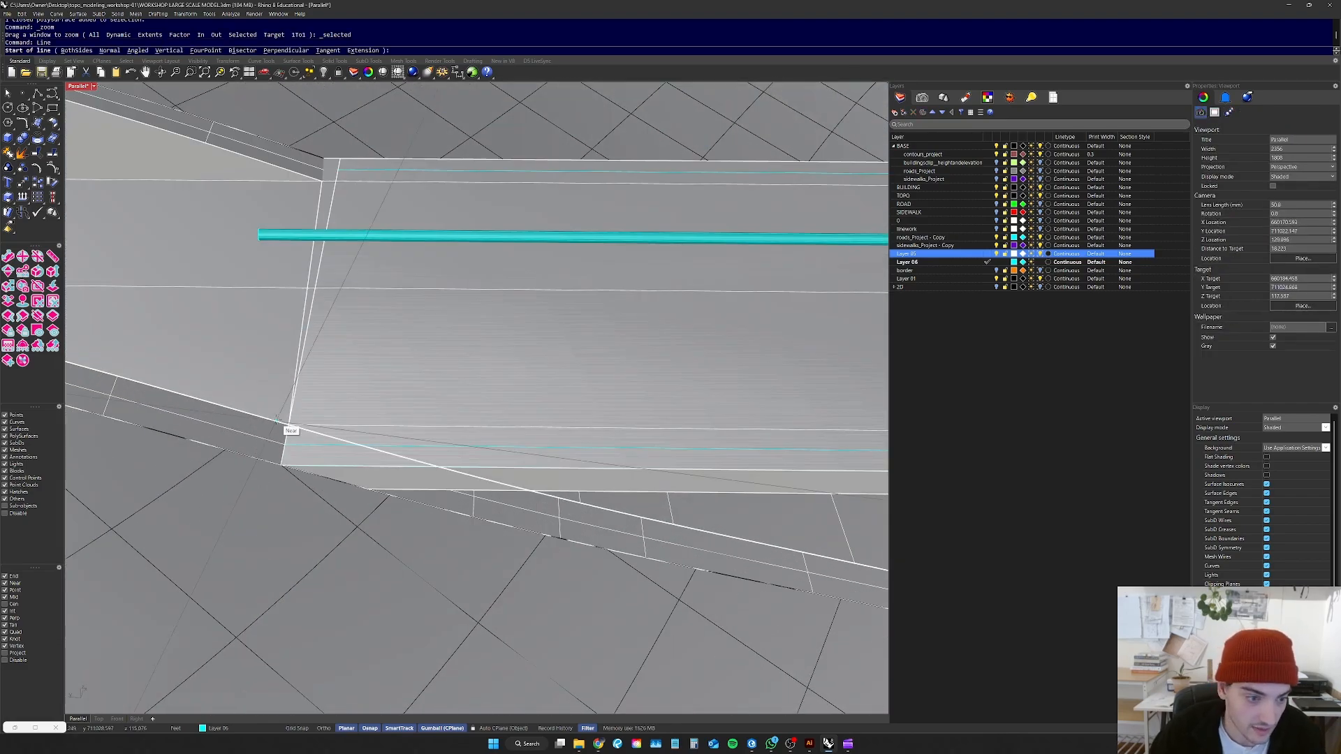
{"action": "scroll", "coordinate": [307, 450], "scroll_direction": "up", "scroll_amount": 3}
{"action": "left_click", "coordinate": [259, 454]}
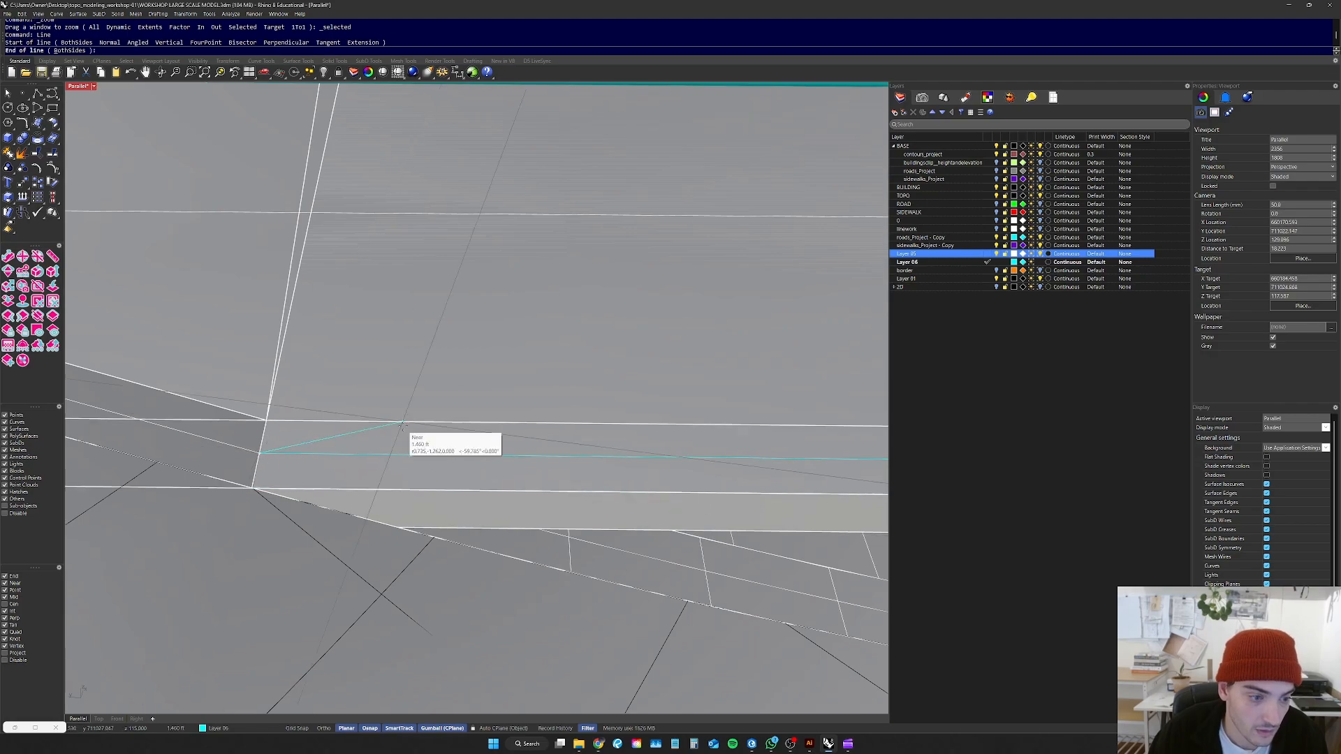
{"action": "scroll", "coordinate": [391, 423], "scroll_direction": "down", "scroll_amount": 6}
{"action": "scroll", "coordinate": [336, 301], "scroll_direction": "up", "scroll_amount": 4}
{"action": "right_click_drag", "start_coordinate": [380, 331], "coordinate": [445, 321]}
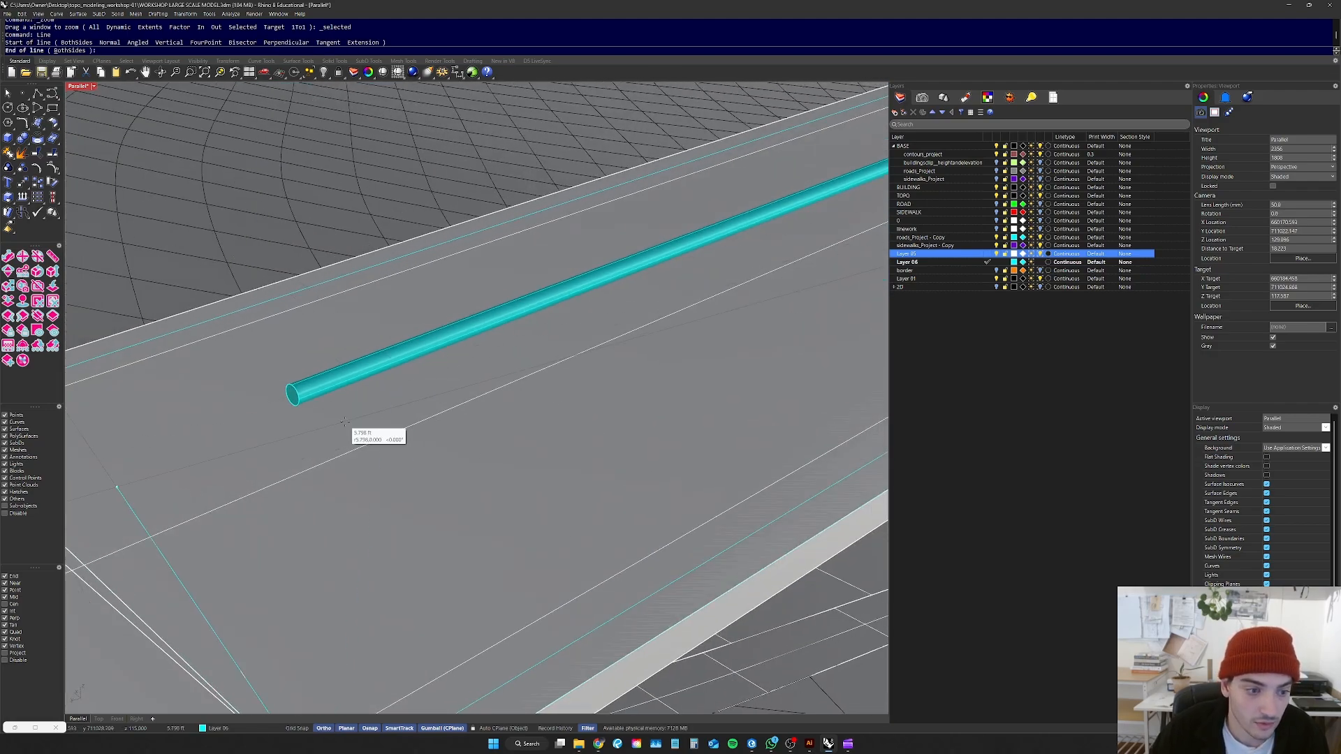
{"action": "left_click", "coordinate": [292, 395]}
{"action": "right_click_drag", "start_coordinate": [300, 405], "coordinate": [414, 412]}
{"action": "scroll", "coordinate": [321, 422], "scroll_direction": "up", "scroll_amount": 3}
Step: Create a pipe along the vertical line with start and end diameters of 2"
{"action": "left_click", "coordinate": [340, 407]}
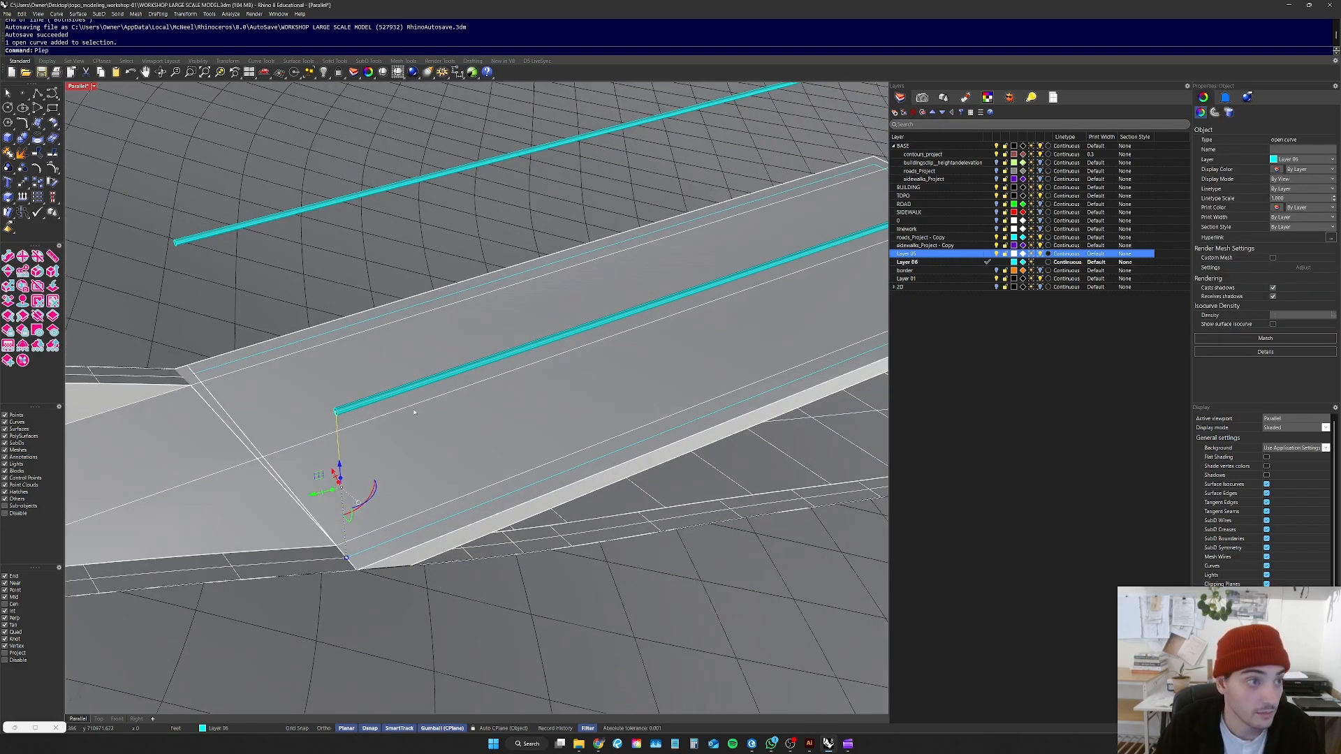
{"action": "key", "text": "Return"}
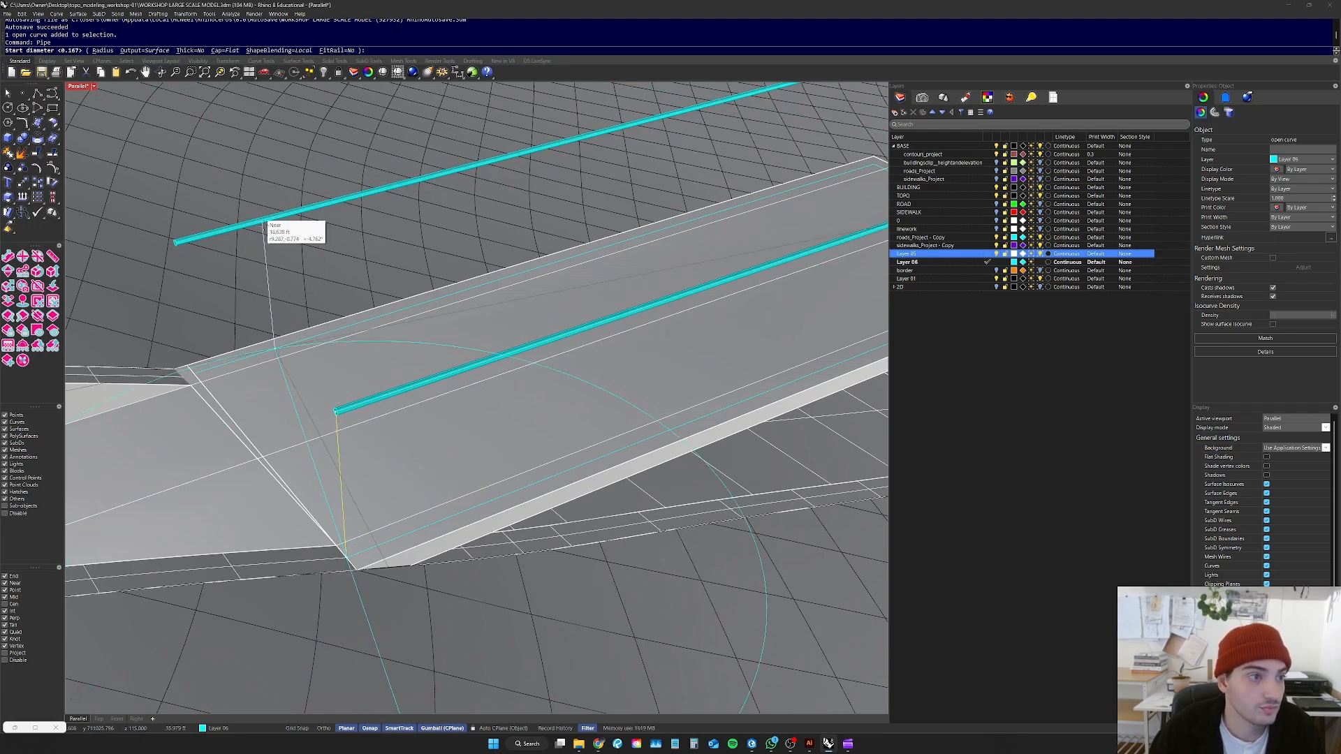
{"action": "type", "text": ".1\""}
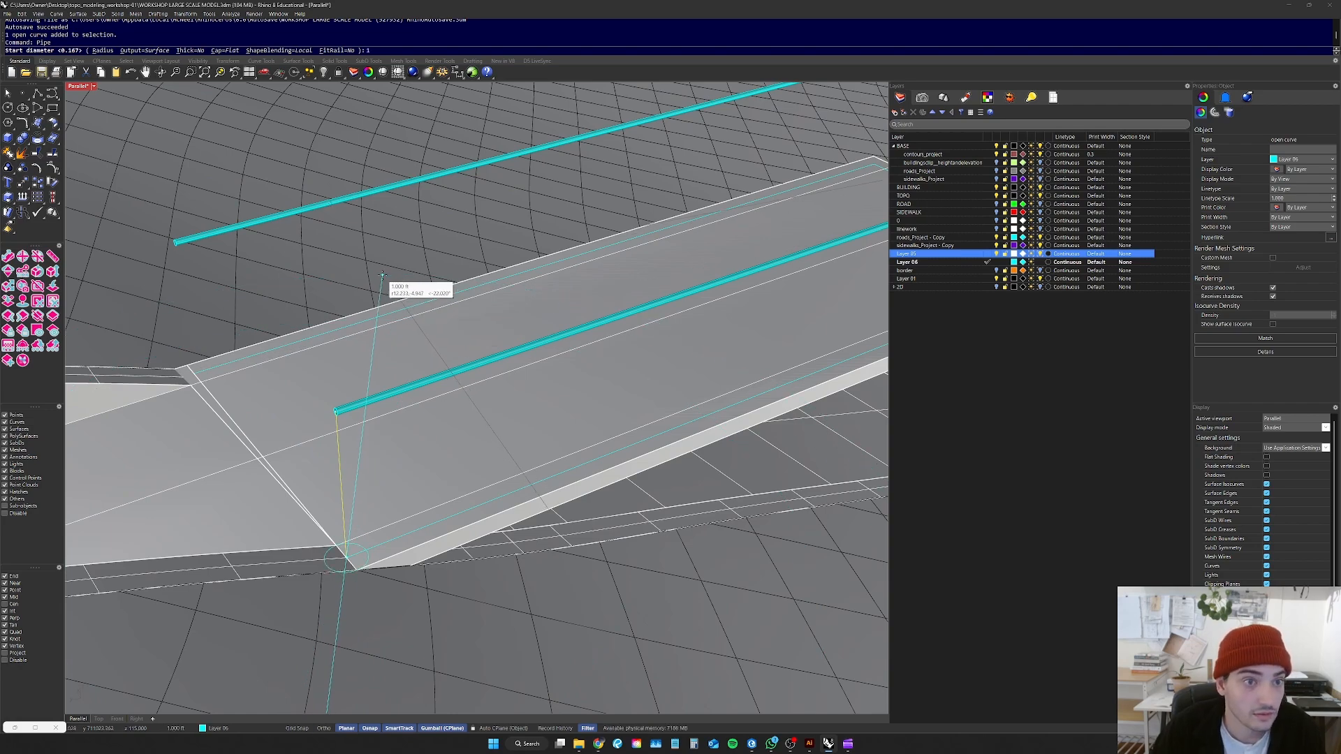
{"action": "key", "text": "Return"}
{"action": "key", "text": "F8"}
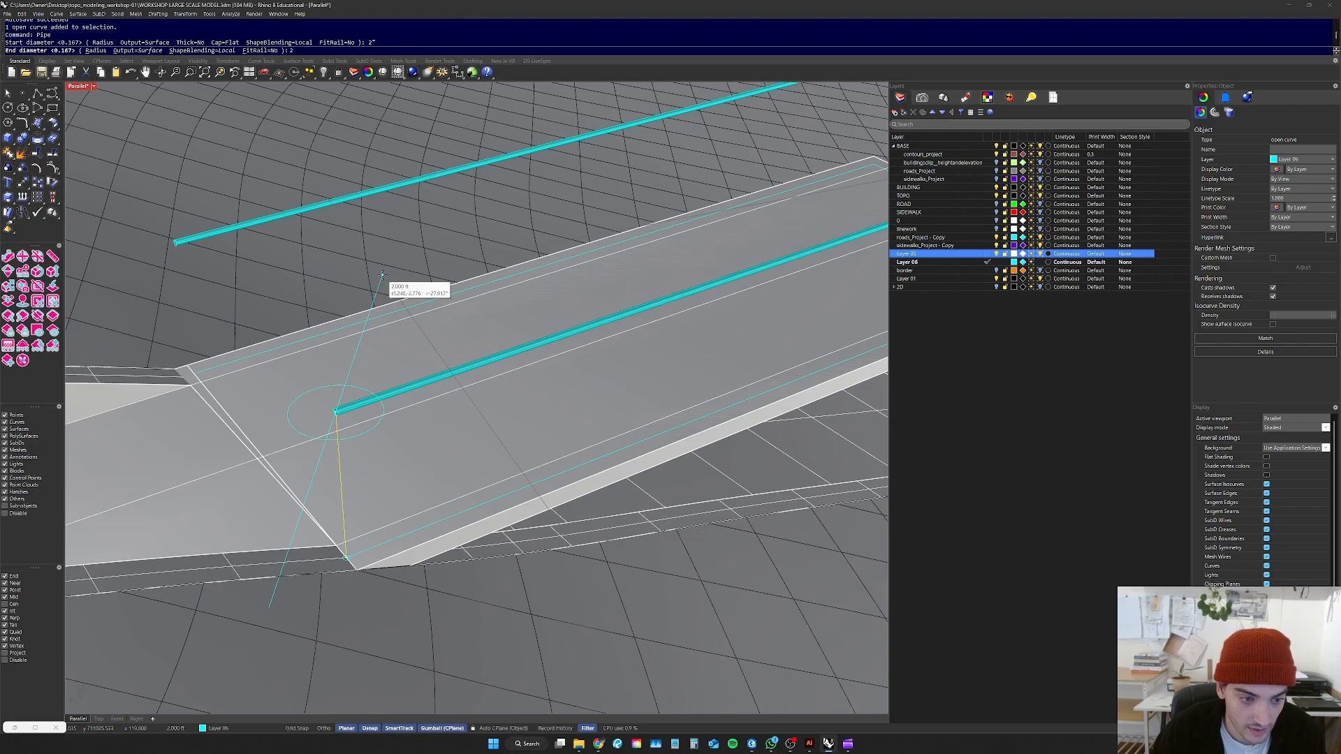
{"action": "key", "text": "Return"}
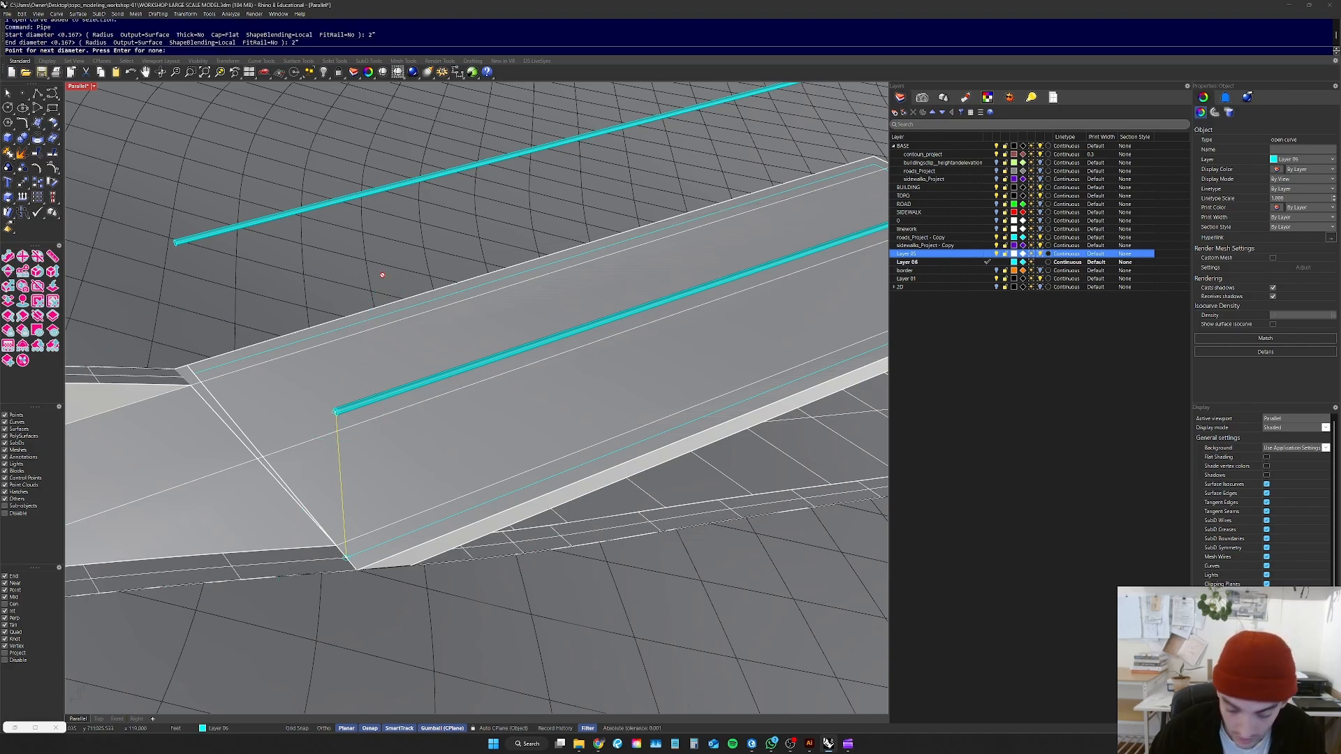
{"action": "key", "text": "Return"}
{"action": "key", "text": "Escape"}
Step: Examine the corner where the vertical post meets the end of the top rail
{"action": "scroll", "coordinate": [369, 427], "scroll_direction": "up", "scroll_amount": 5}
{"action": "right_click_drag", "start_coordinate": [412, 451], "coordinate": [302, 387]}
{"action": "scroll", "coordinate": [301, 386], "scroll_direction": "up", "scroll_amount": 14}
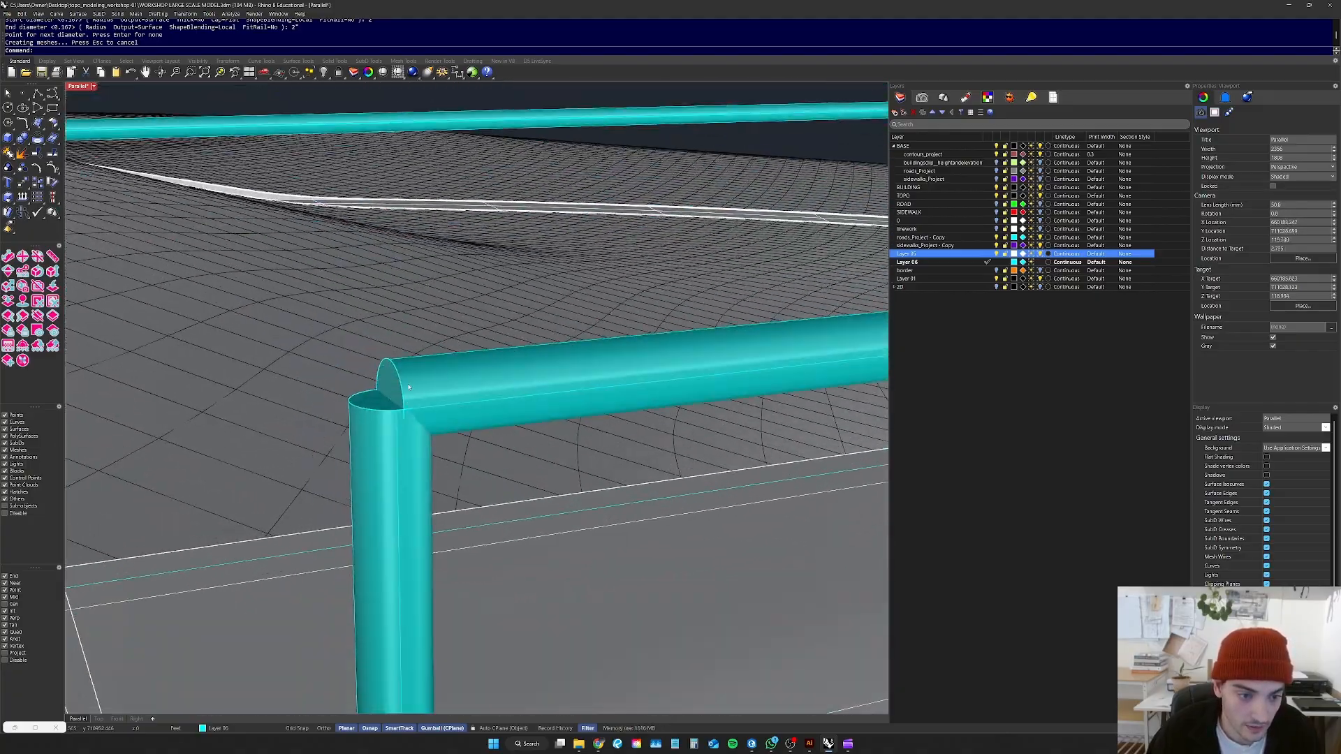
{"action": "scroll", "coordinate": [386, 383], "scroll_direction": "down", "scroll_amount": 12}
{"action": "scroll", "coordinate": [400, 391], "scroll_direction": "down", "scroll_amount": 10}
{"action": "scroll", "coordinate": [400, 393], "scroll_direction": "up", "scroll_amount": 9}
{"action": "left_click", "coordinate": [393, 405]}
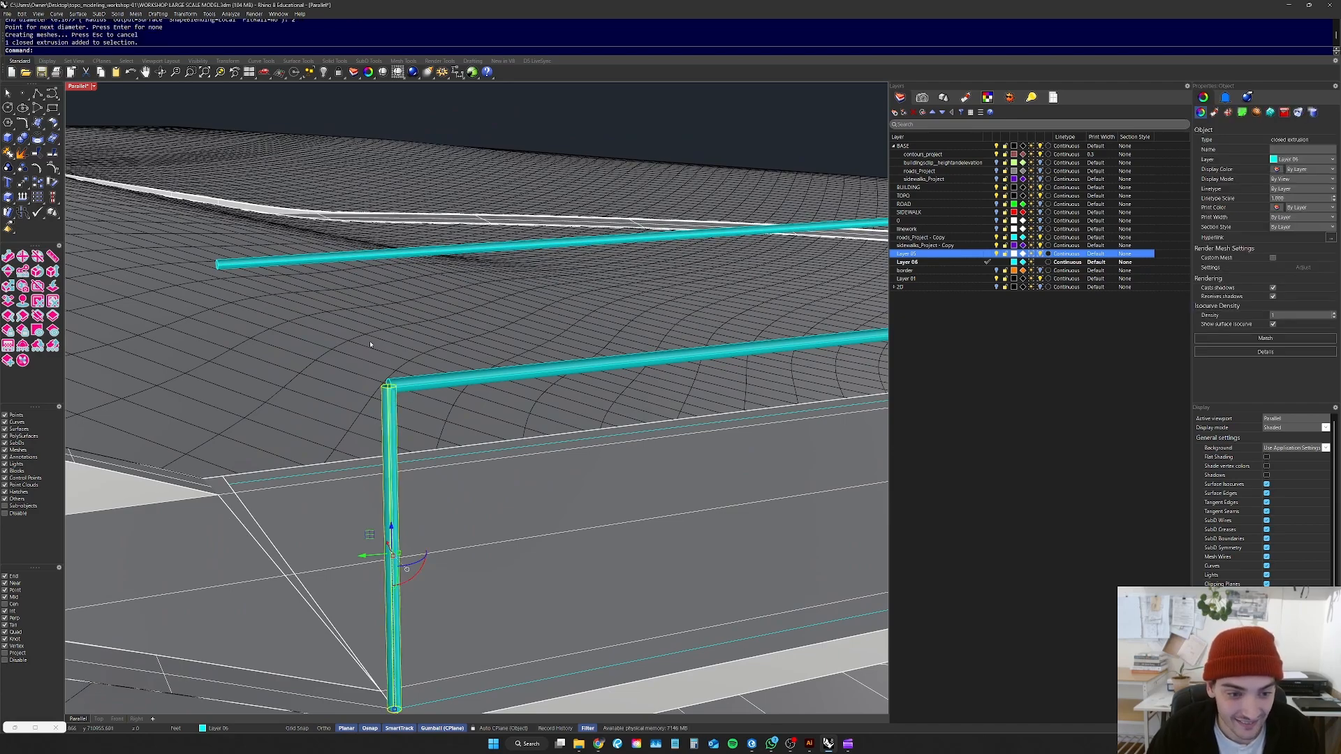
{"action": "key", "text": "Escape"}
{"action": "scroll", "coordinate": [388, 312], "scroll_direction": "down", "scroll_amount": 5}
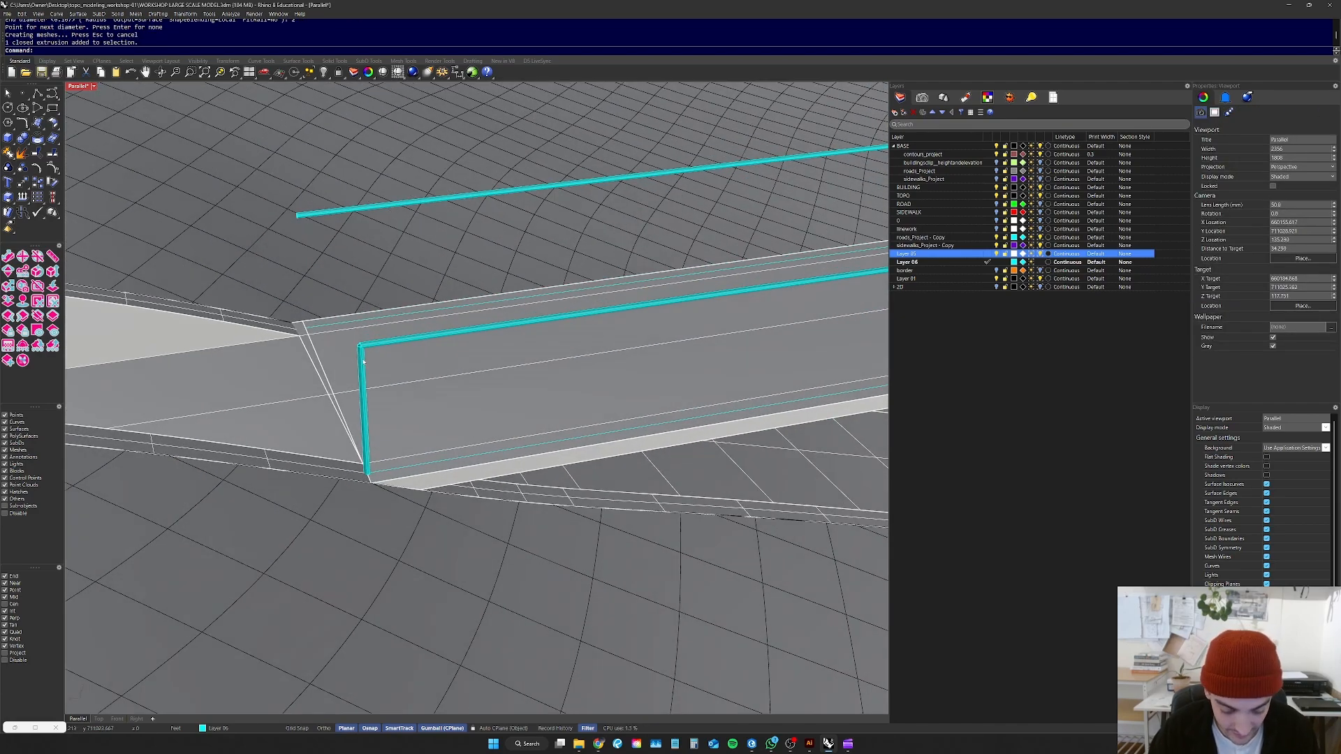
Step: Array the vertical post along the offset curve on the slab with ArrayCrv
{"action": "type", "text": "Ar"}
{"action": "key", "text": "Return"}
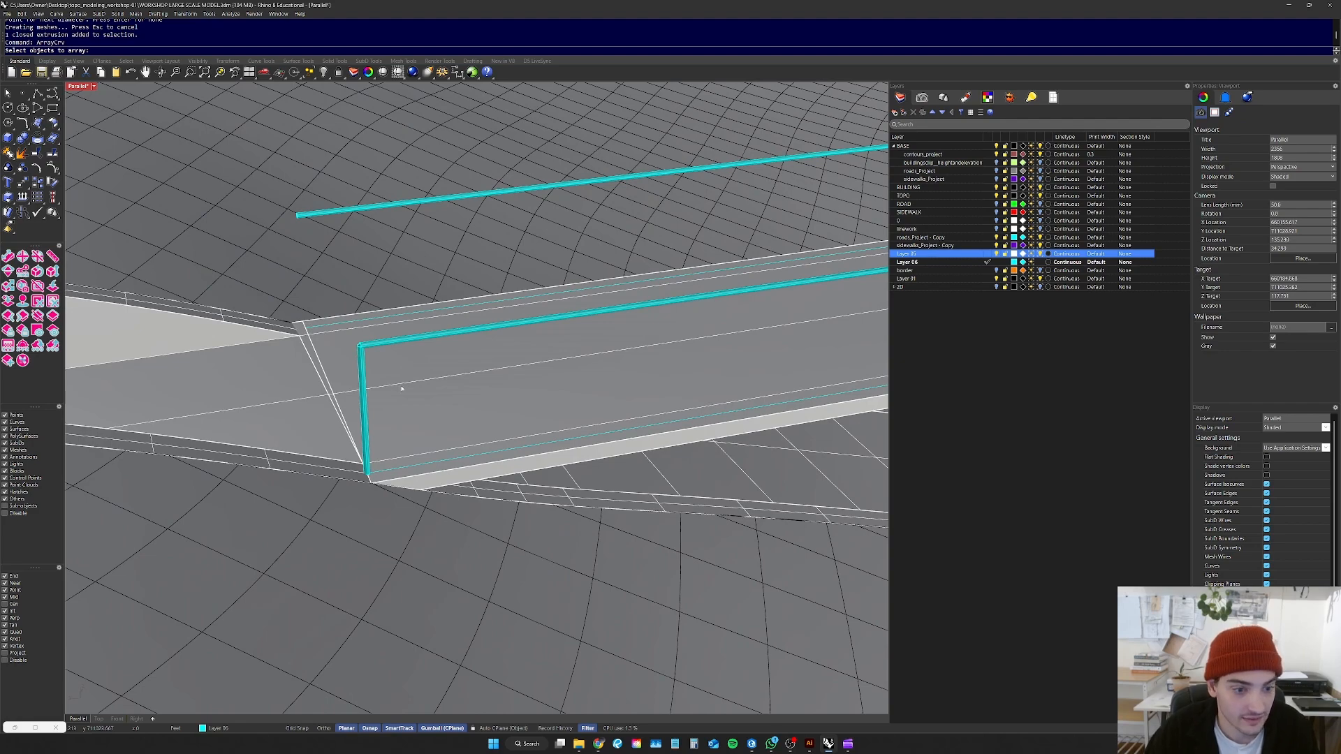
{"action": "scroll", "coordinate": [398, 386], "scroll_direction": "up", "scroll_amount": 3}
{"action": "left_click", "coordinate": [383, 339]}
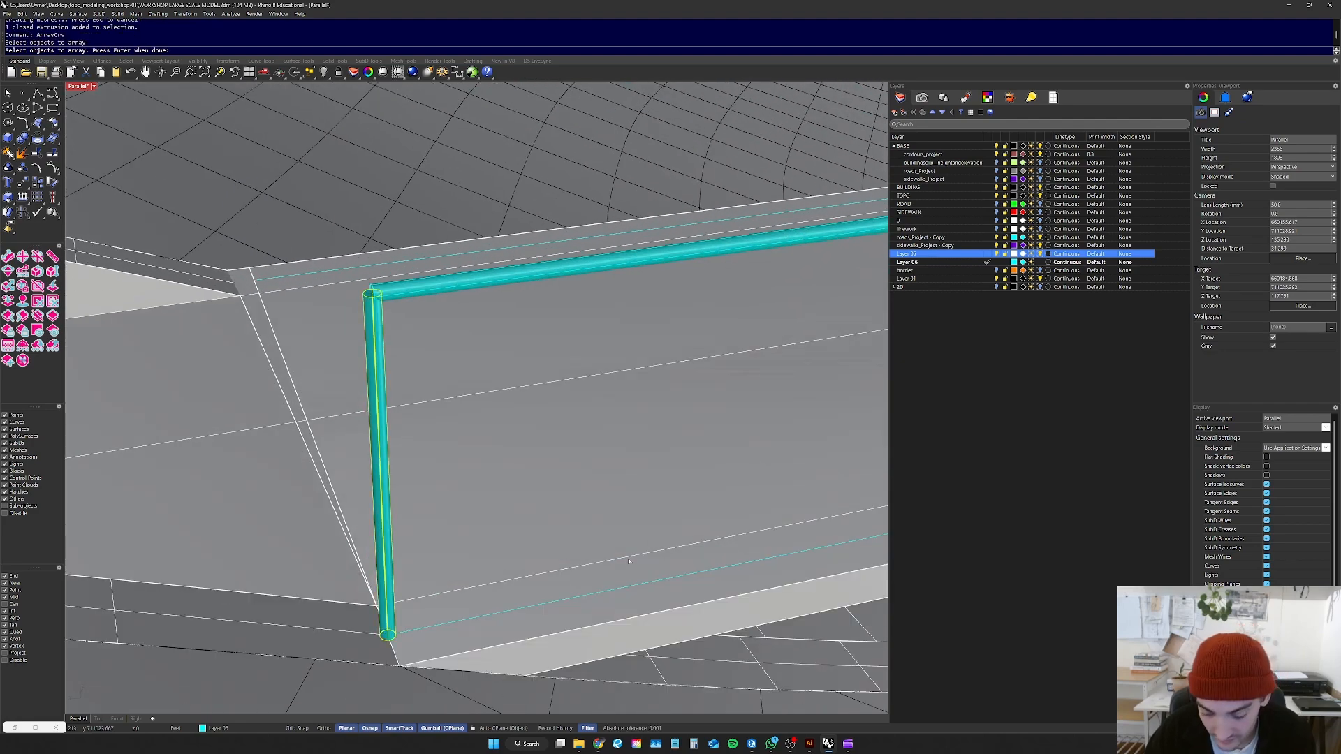
{"action": "key", "text": "Return"}
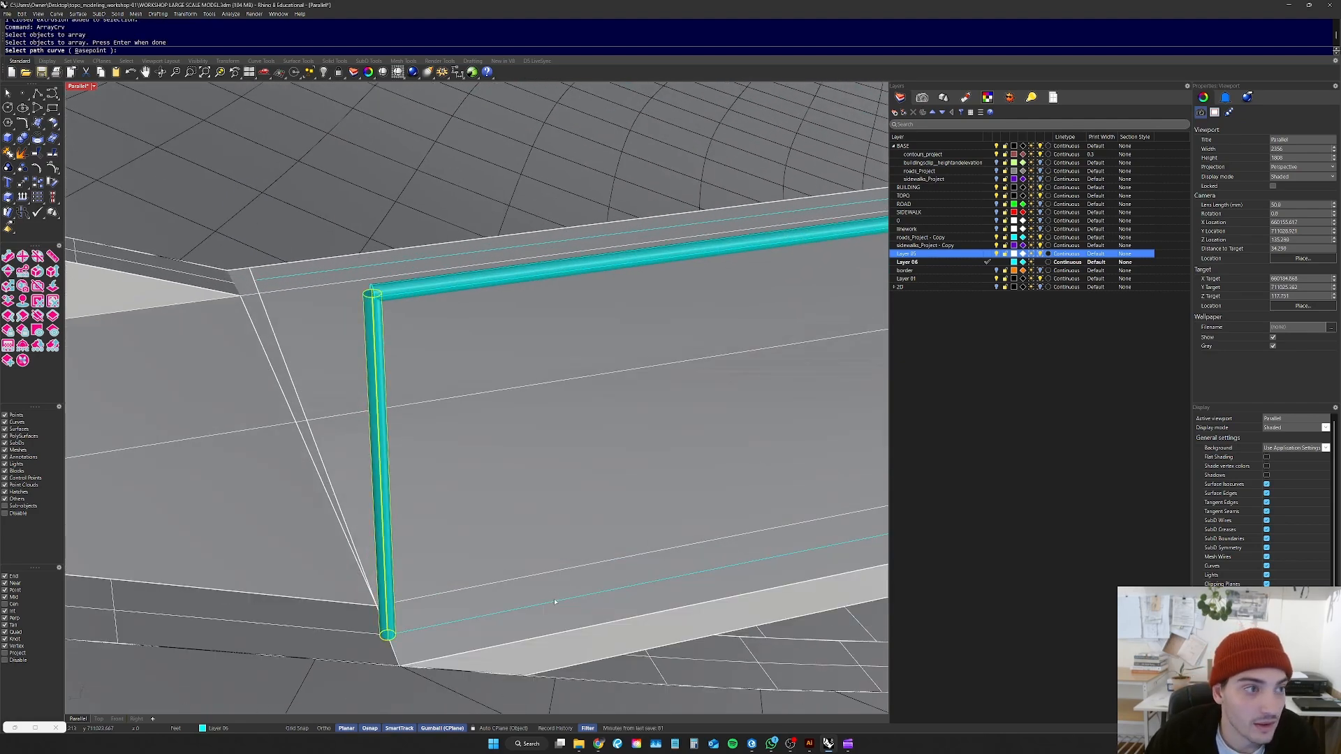
{"action": "left_click", "coordinate": [556, 599]}
{"action": "scroll", "coordinate": [467, 493], "scroll_direction": "down", "scroll_amount": 3}
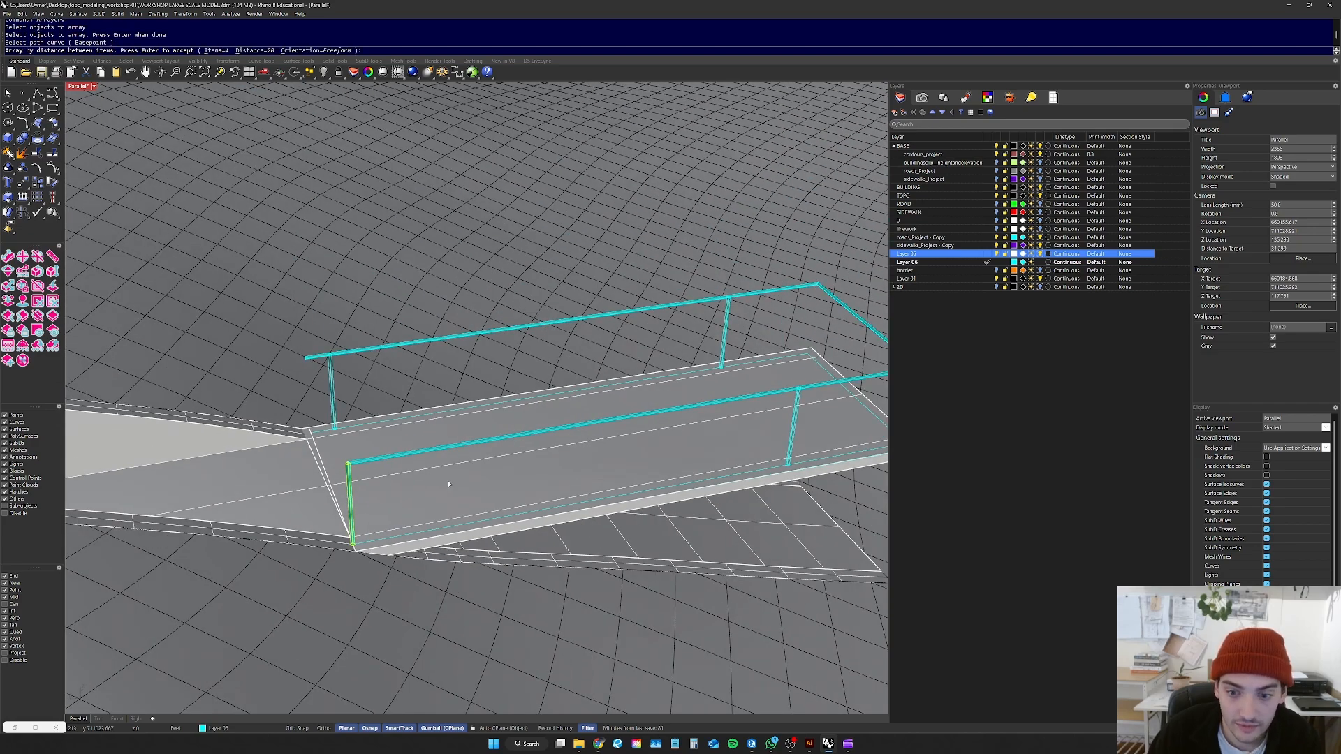
Step: Array the vertical railing post along the path curve with 1 ft between items
{"action": "left_click", "coordinate": [252, 52]}
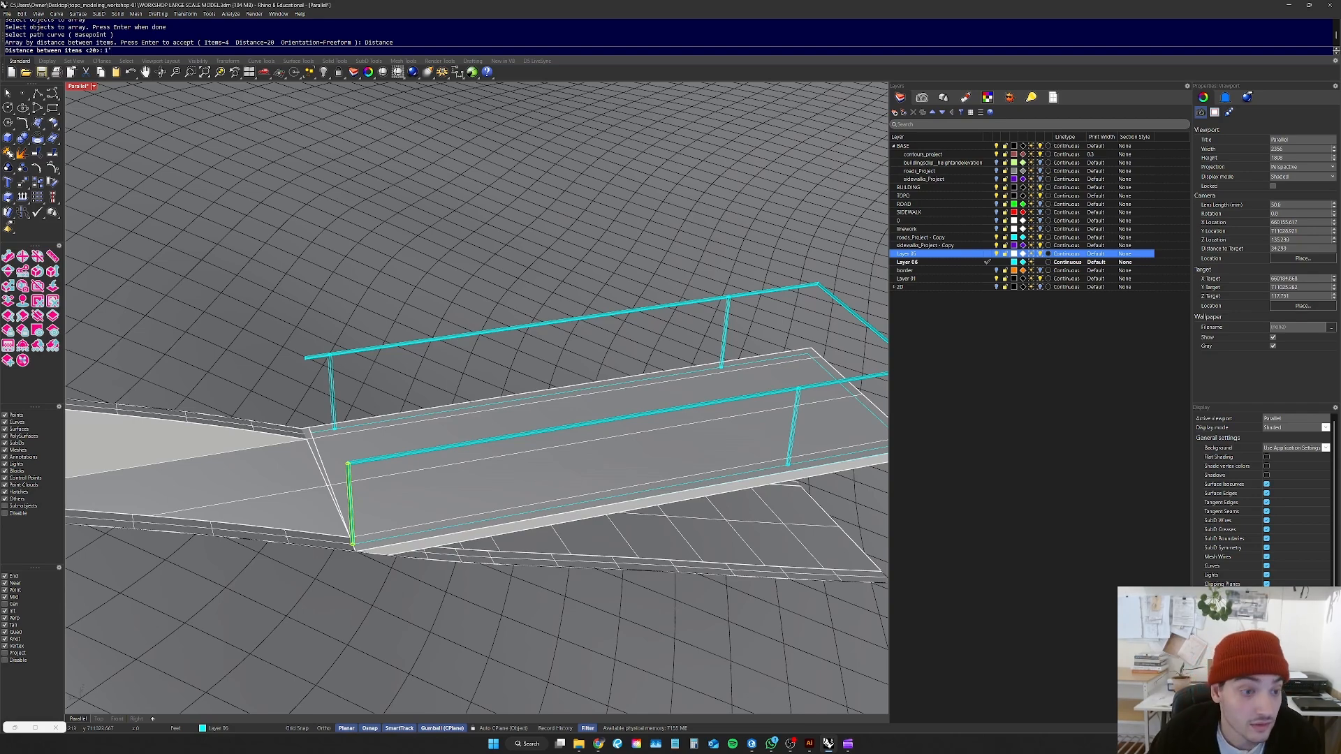
{"action": "type", "text": "1"}
{"action": "key", "text": "Return"}
{"action": "key", "text": "Return"}
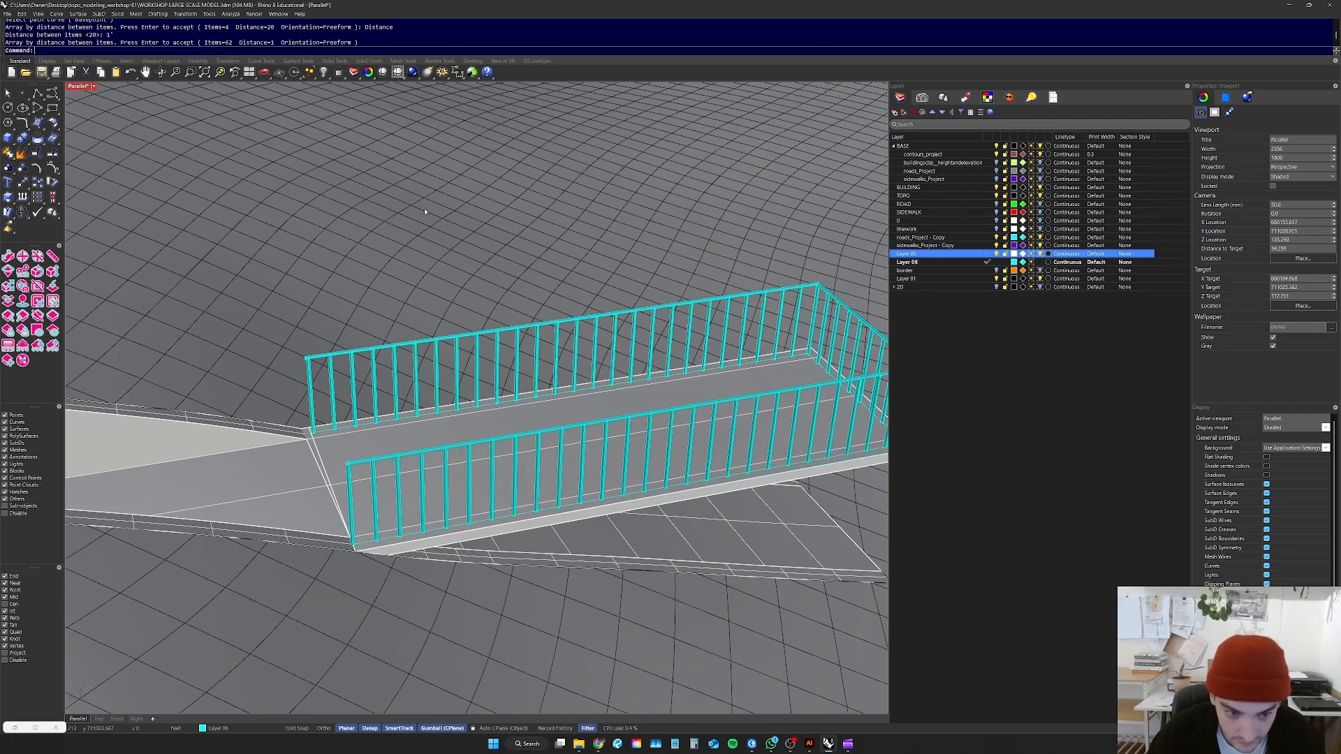
Step: Inspect the arrayed railing posts around the platform, both close up and against the surrounding terrain
{"action": "scroll", "coordinate": [425, 211], "scroll_direction": "down", "scroll_amount": 5}
{"action": "right_click_drag", "start_coordinate": [424, 211], "coordinate": [500, 262]}
{"action": "scroll", "coordinate": [611, 335], "scroll_direction": "up", "scroll_amount": 9}
{"action": "right_click_drag", "start_coordinate": [611, 336], "coordinate": [672, 301]}
{"action": "right_click_drag", "start_coordinate": [547, 278], "coordinate": [482, 282]}
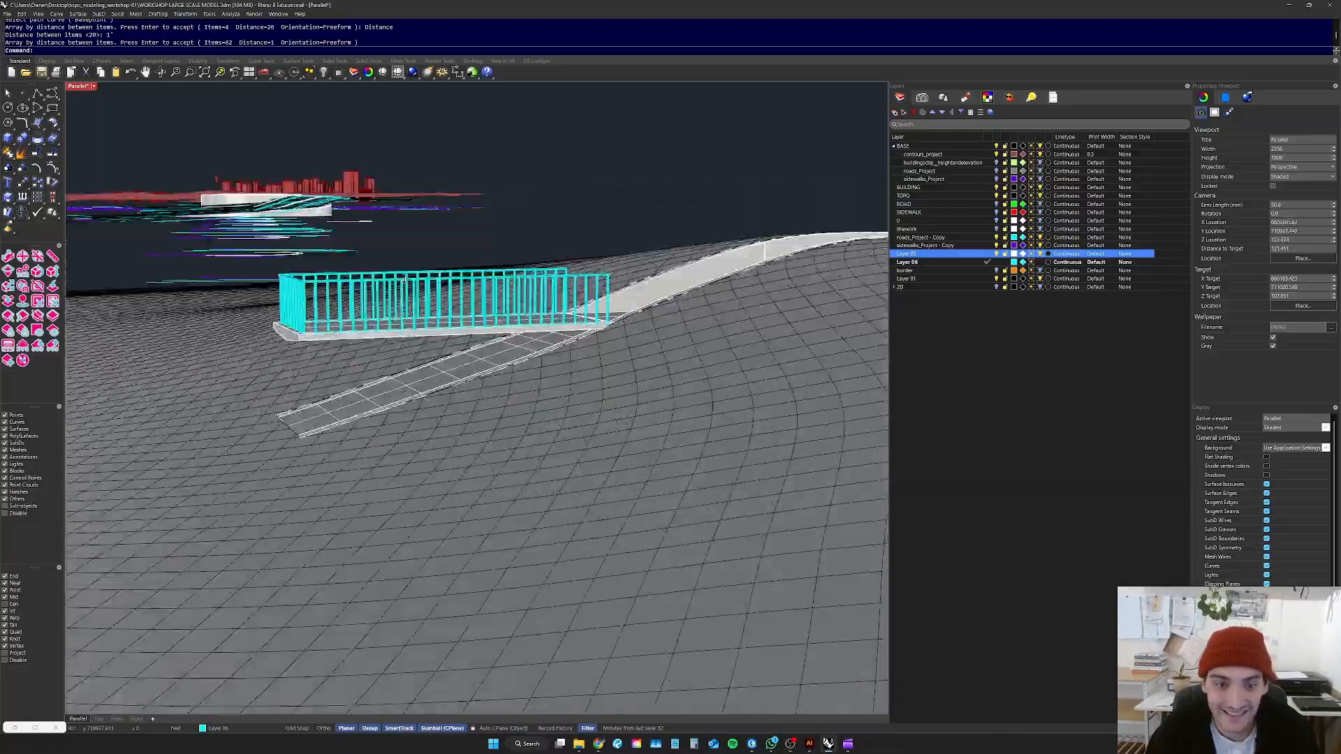
{"action": "scroll", "coordinate": [354, 280], "scroll_direction": "down", "scroll_amount": 5}
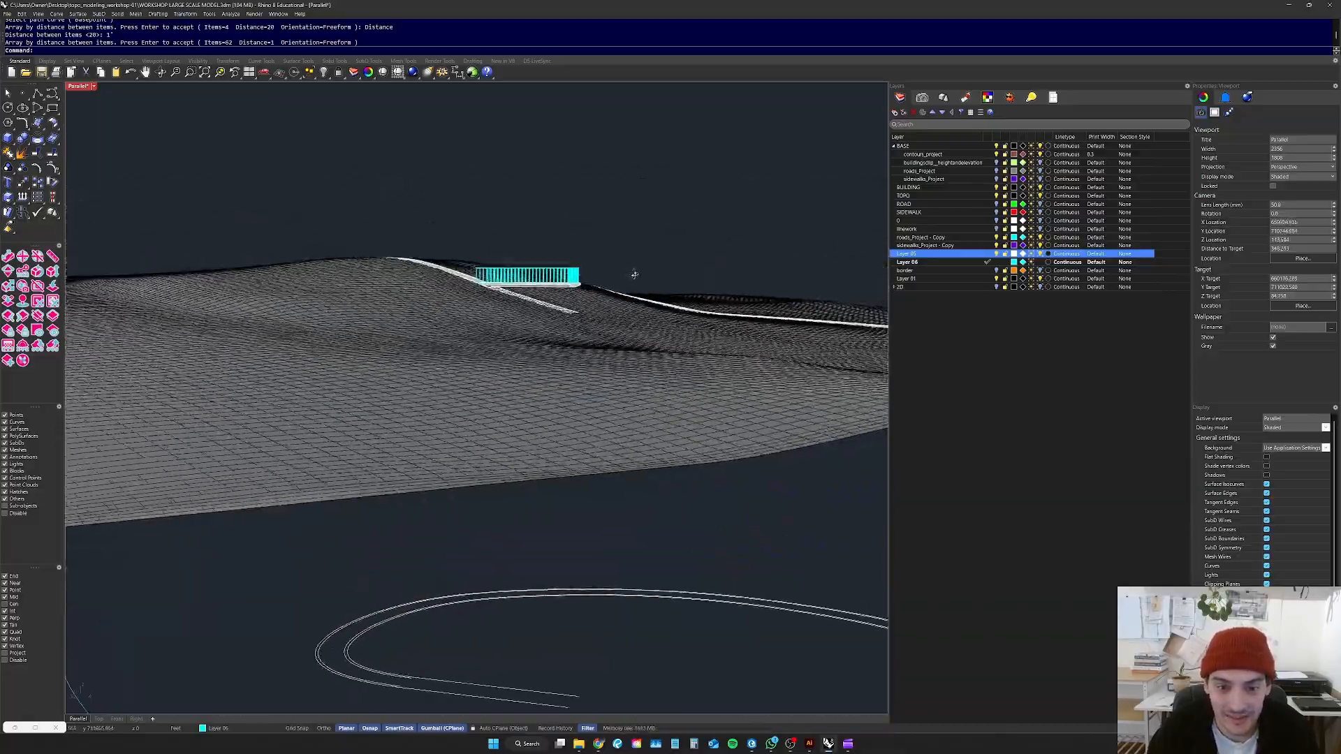
{"action": "scroll", "coordinate": [601, 280], "scroll_direction": "up", "scroll_amount": 6}
{"action": "right_click_drag", "start_coordinate": [489, 293], "coordinate": [461, 286]}
{"action": "scroll", "coordinate": [594, 283], "scroll_direction": "down", "scroll_amount": 5}
{"action": "scroll", "coordinate": [493, 293], "scroll_direction": "up", "scroll_amount": 8}
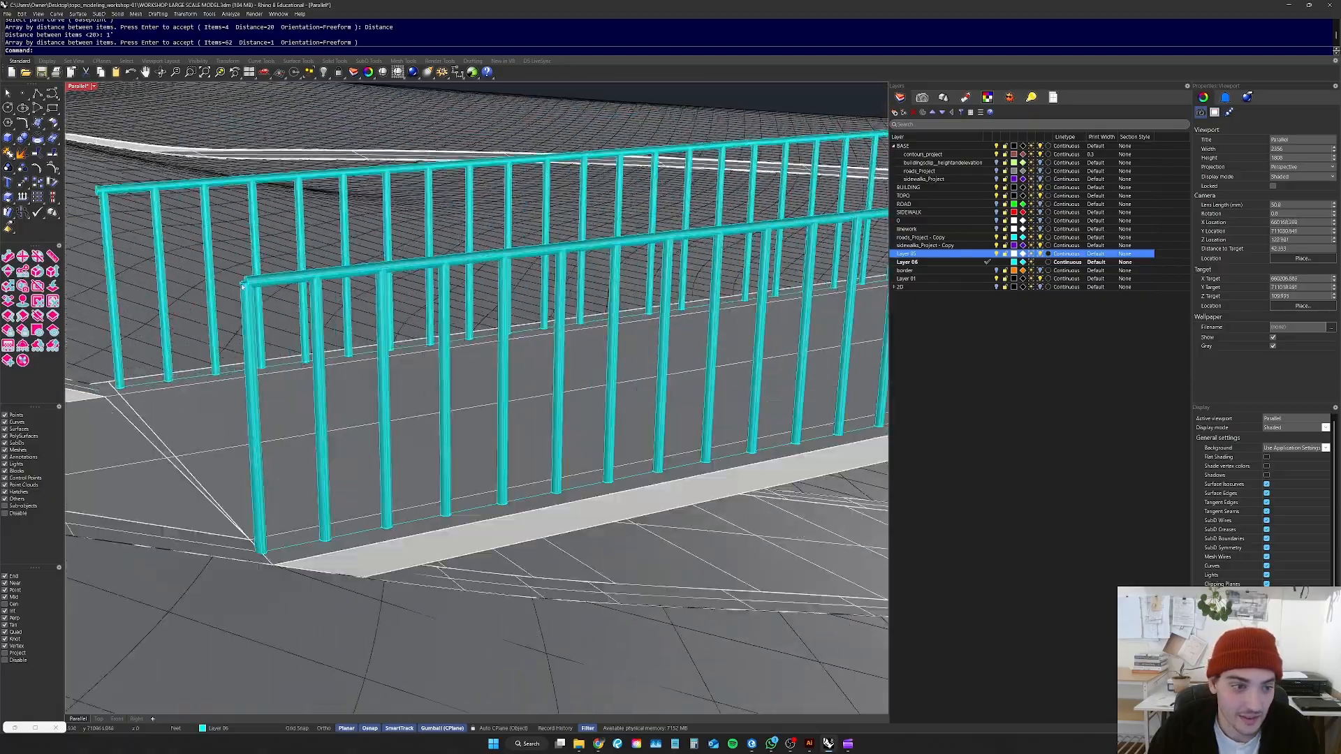
{"action": "scroll", "coordinate": [278, 295], "scroll_direction": "up", "scroll_amount": 6}
{"action": "scroll", "coordinate": [328, 290], "scroll_direction": "down", "scroll_amount": 10}
{"action": "right_click_drag", "start_coordinate": [336, 311], "coordinate": [174, 299]}
{"action": "scroll", "coordinate": [362, 309], "scroll_direction": "down", "scroll_amount": 7}
{"action": "right_click_drag", "start_coordinate": [362, 309], "coordinate": [289, 343]}
{"action": "right_click_drag", "start_coordinate": [393, 280], "coordinate": [543, 280]}
{"action": "scroll", "coordinate": [460, 289], "scroll_direction": "up", "scroll_amount": 10}
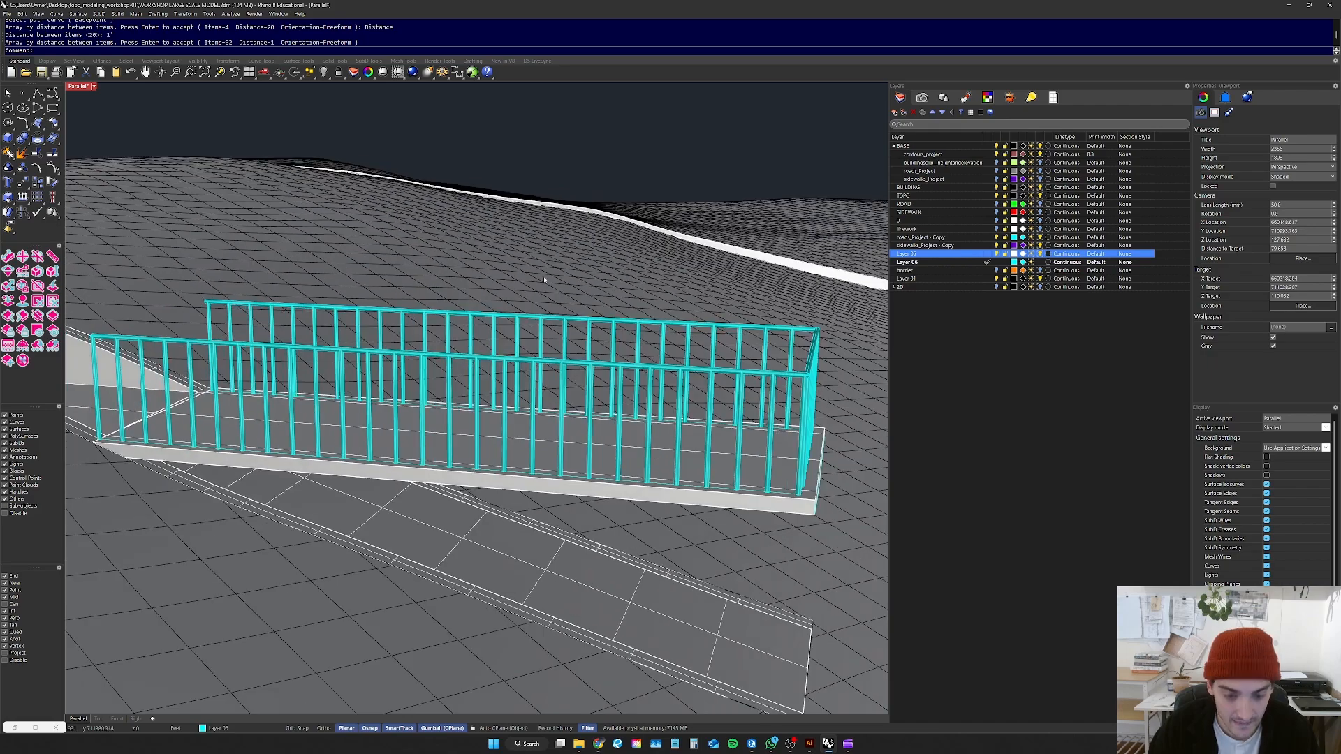
Step: Undo the post array and delete the single vertical post's curve and extrusion at the platform's open end
{"action": "key", "text": "ctrl+z"}
{"action": "scroll", "coordinate": [253, 377], "scroll_direction": "down", "scroll_amount": 3}
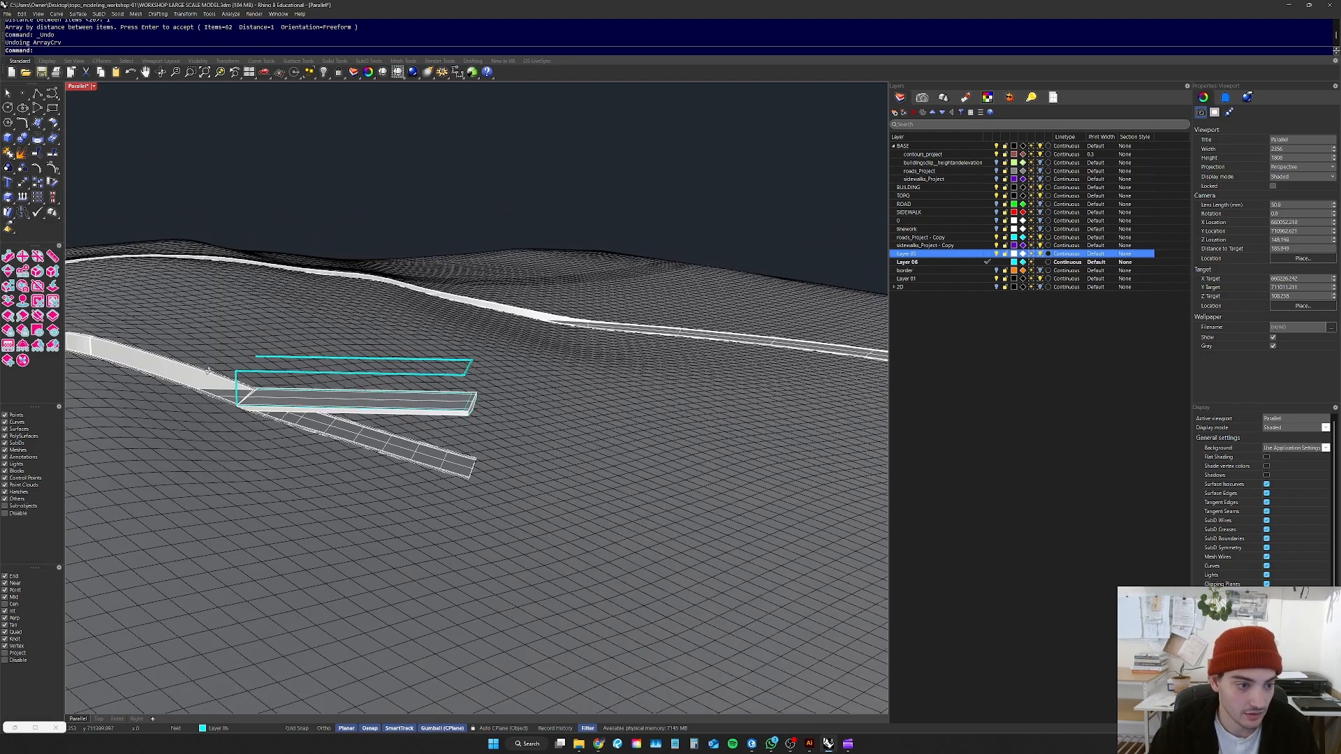
{"action": "scroll", "coordinate": [454, 545], "scroll_direction": "up", "scroll_amount": 8}
{"action": "left_click", "coordinate": [484, 563]}
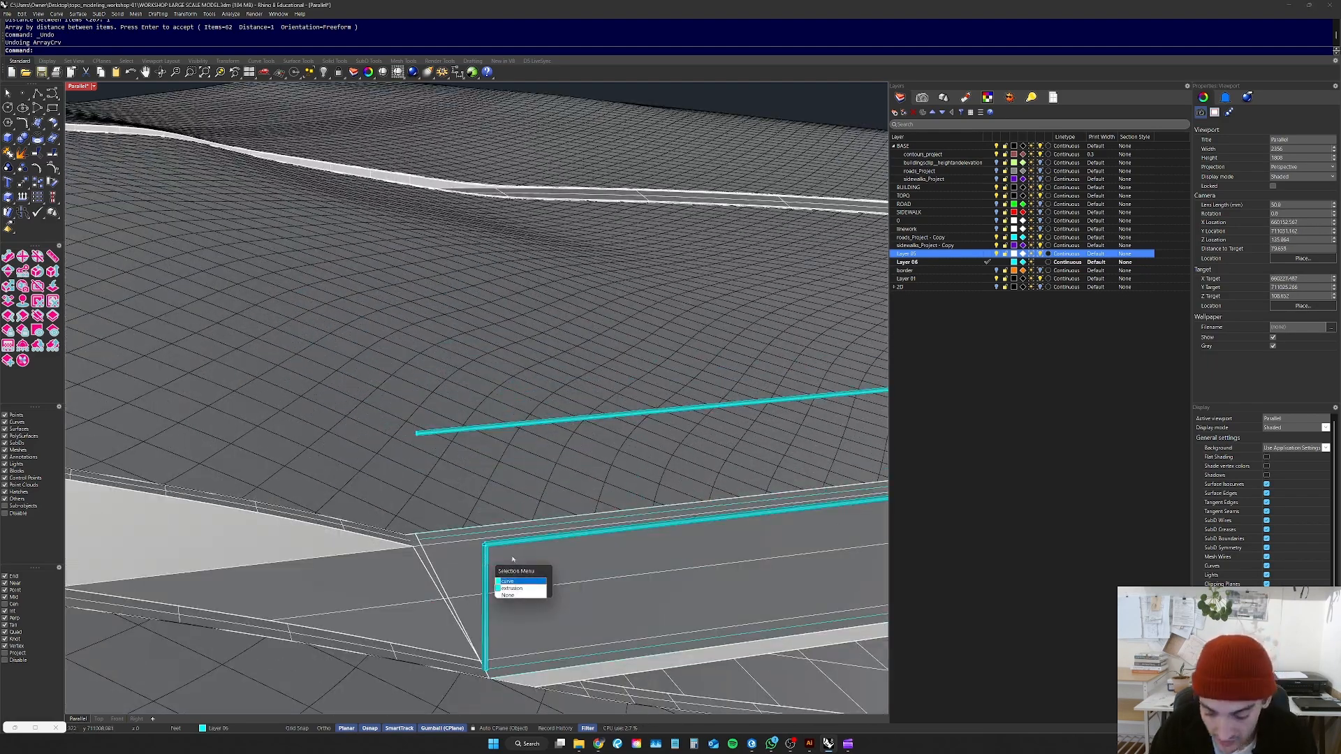
{"action": "key", "text": "Return"}
{"action": "key", "text": "Delete"}
{"action": "left_click", "coordinate": [488, 563]}
{"action": "key", "text": "Delete"}
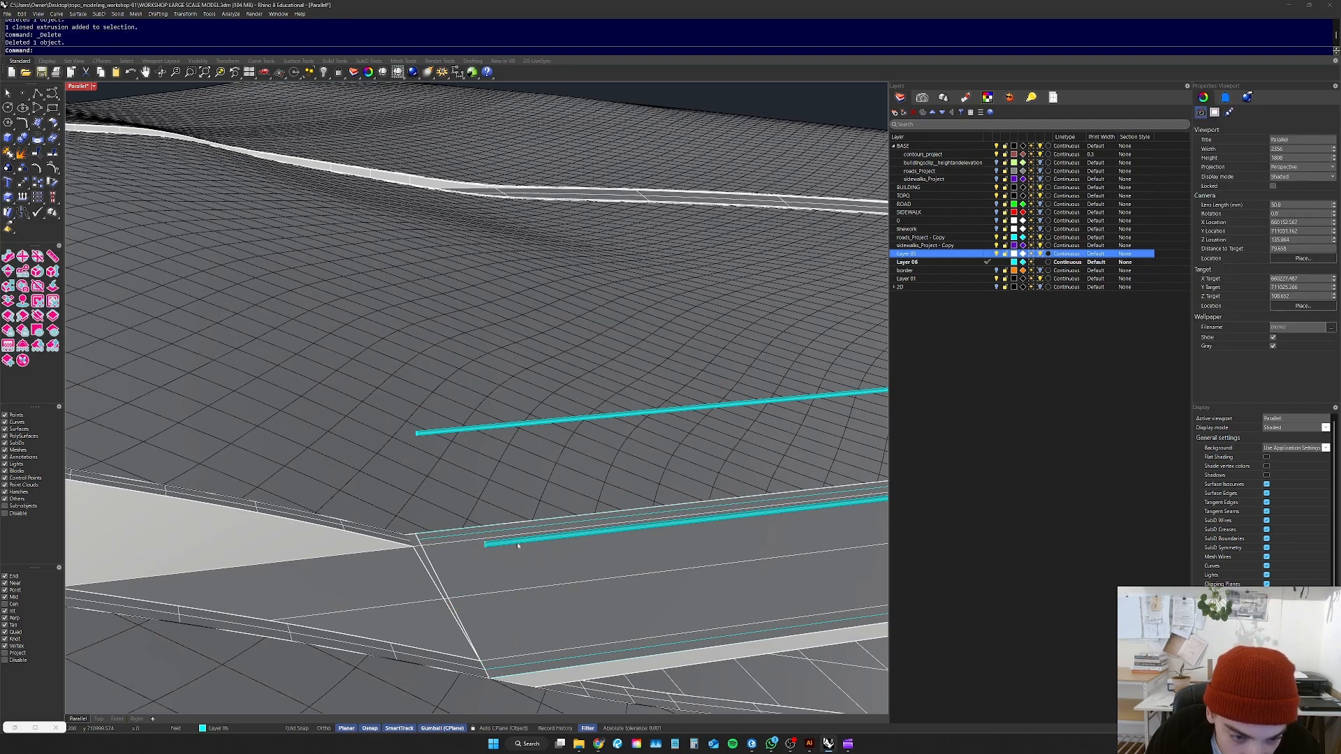
Step: Extrude the handrail curve about 4 ft down to the platform's edge as a railing panel
{"action": "left_click", "coordinate": [518, 546]}
{"action": "left_click", "coordinate": [539, 564]}
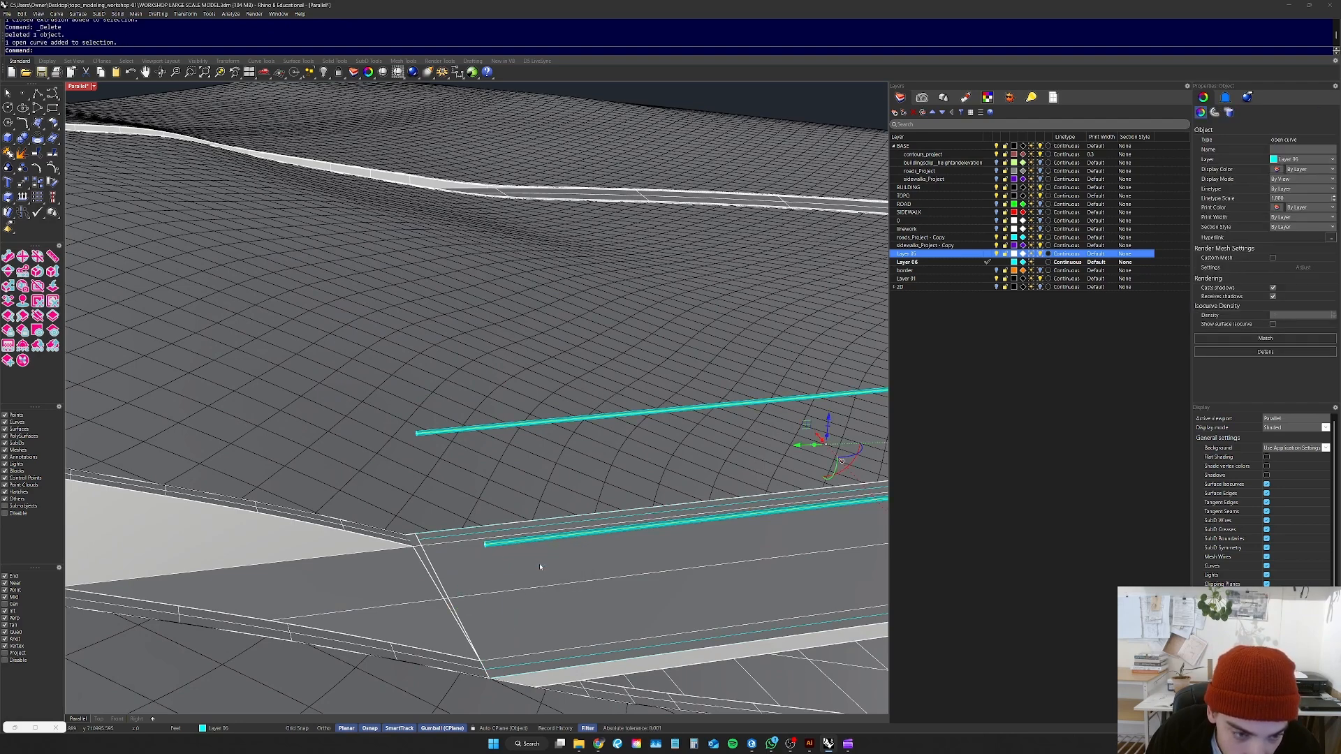
{"action": "key", "text": "Return"}
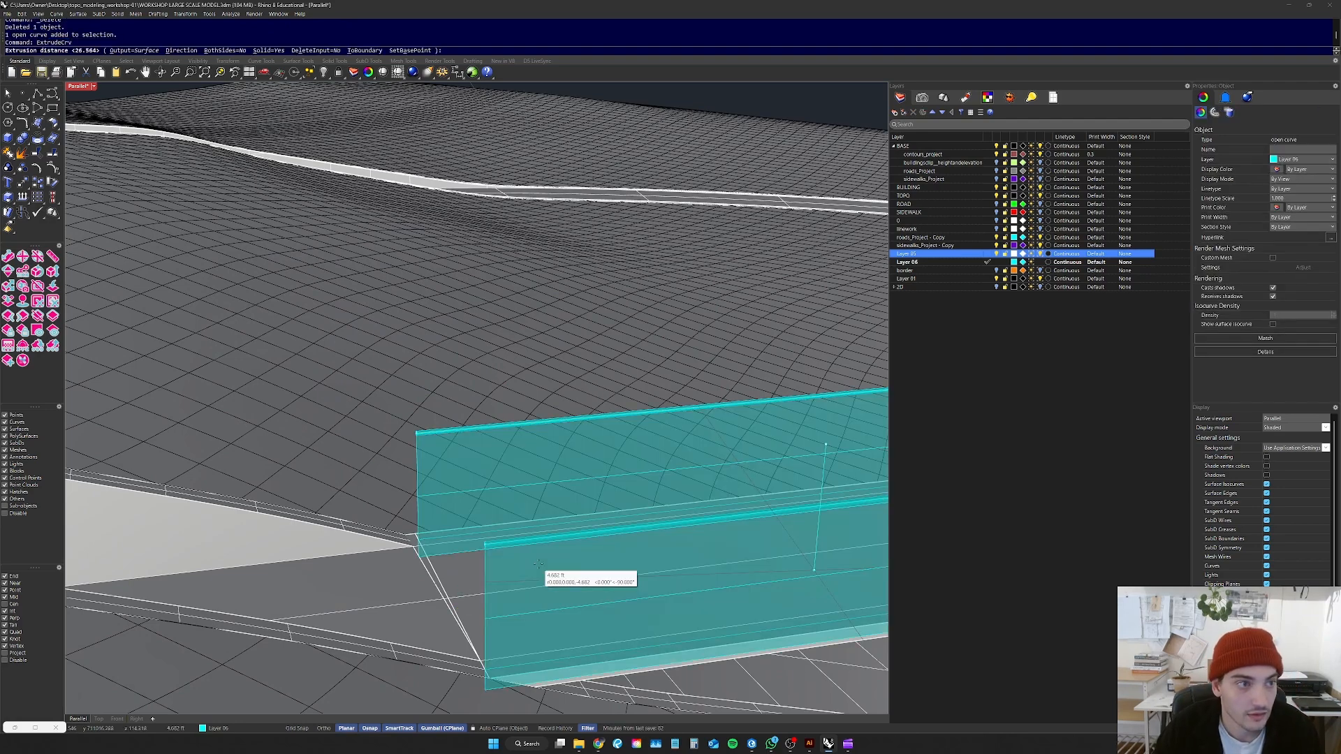
{"action": "left_click", "coordinate": [555, 669]}
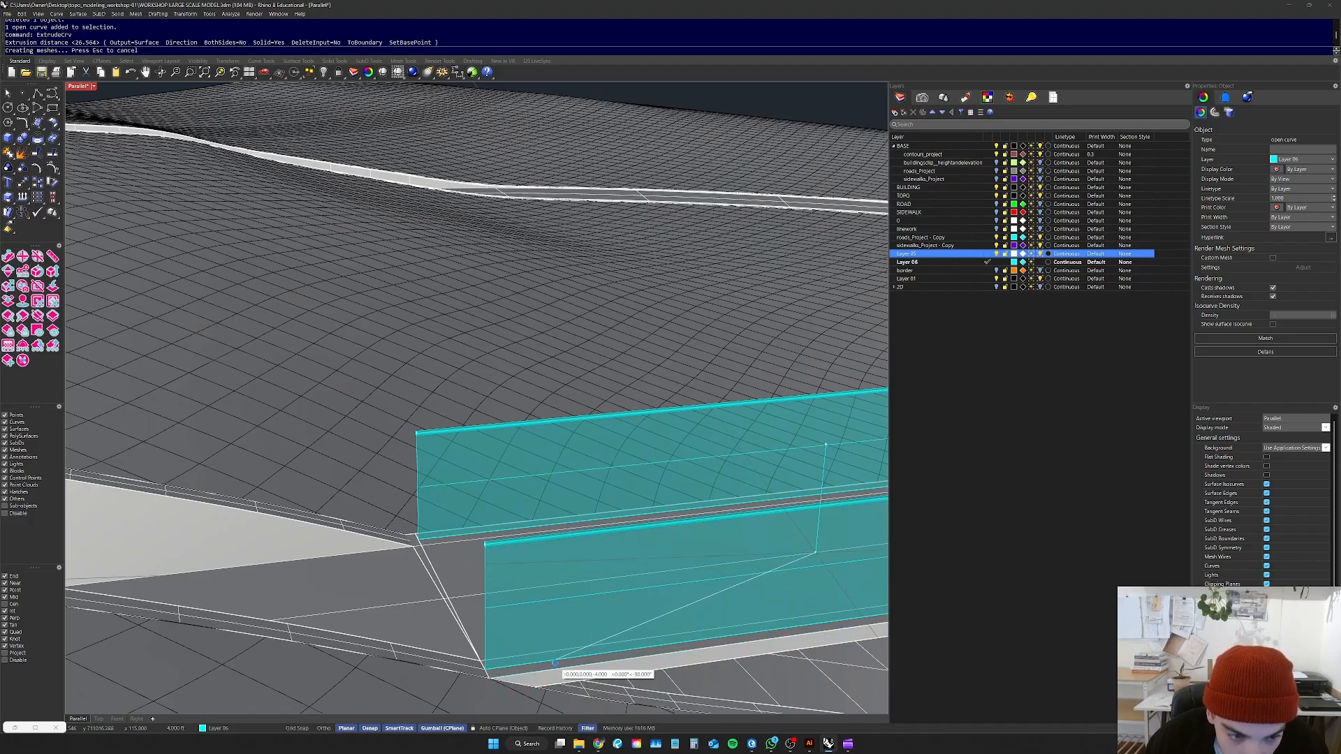
{"action": "scroll", "coordinate": [321, 614], "scroll_direction": "down", "scroll_amount": 8}
{"action": "scroll", "coordinate": [321, 613], "scroll_direction": "down", "scroll_amount": 2}
{"action": "key", "text": "Escape"}
{"action": "scroll", "coordinate": [476, 584], "scroll_direction": "up", "scroll_amount": 7}
{"action": "right_click_drag", "start_coordinate": [428, 563], "coordinate": [332, 517]}
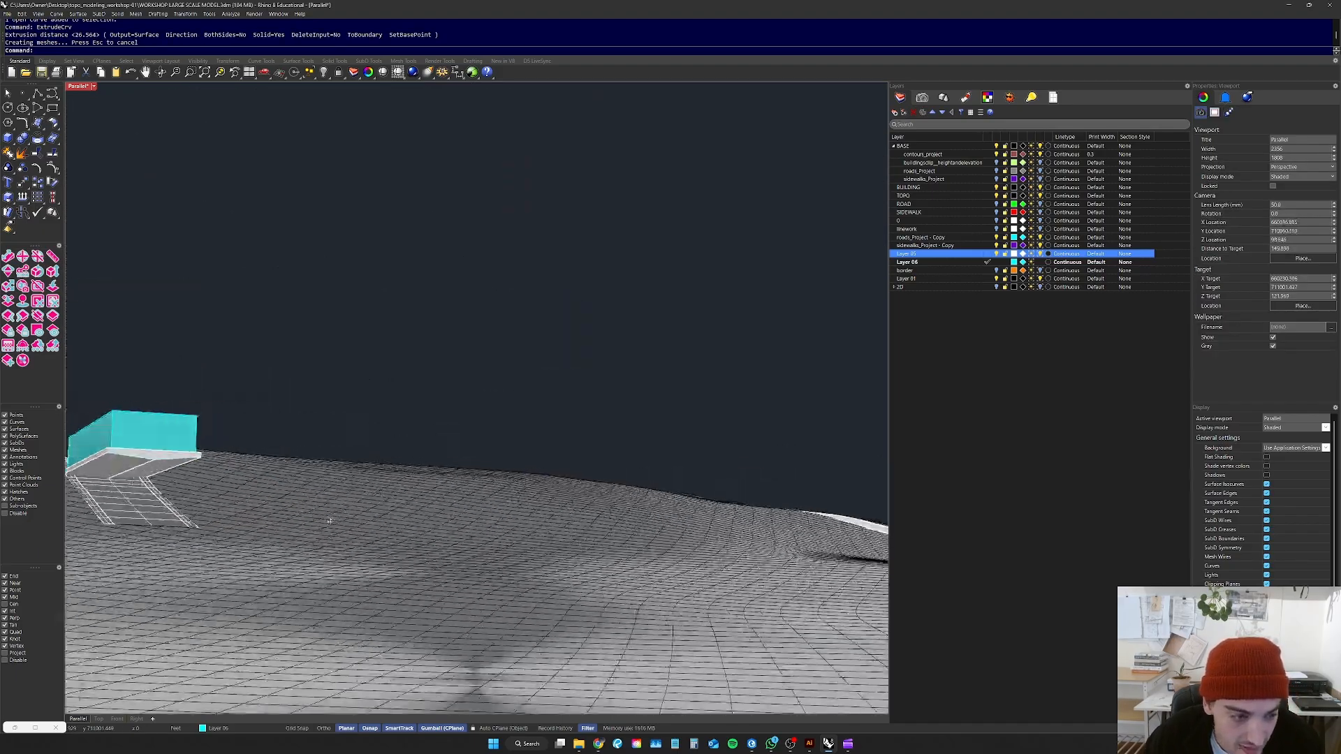
{"action": "scroll", "coordinate": [318, 520], "scroll_direction": "down", "scroll_amount": 10}
{"action": "scroll", "coordinate": [283, 520], "scroll_direction": "up", "scroll_amount": 8}
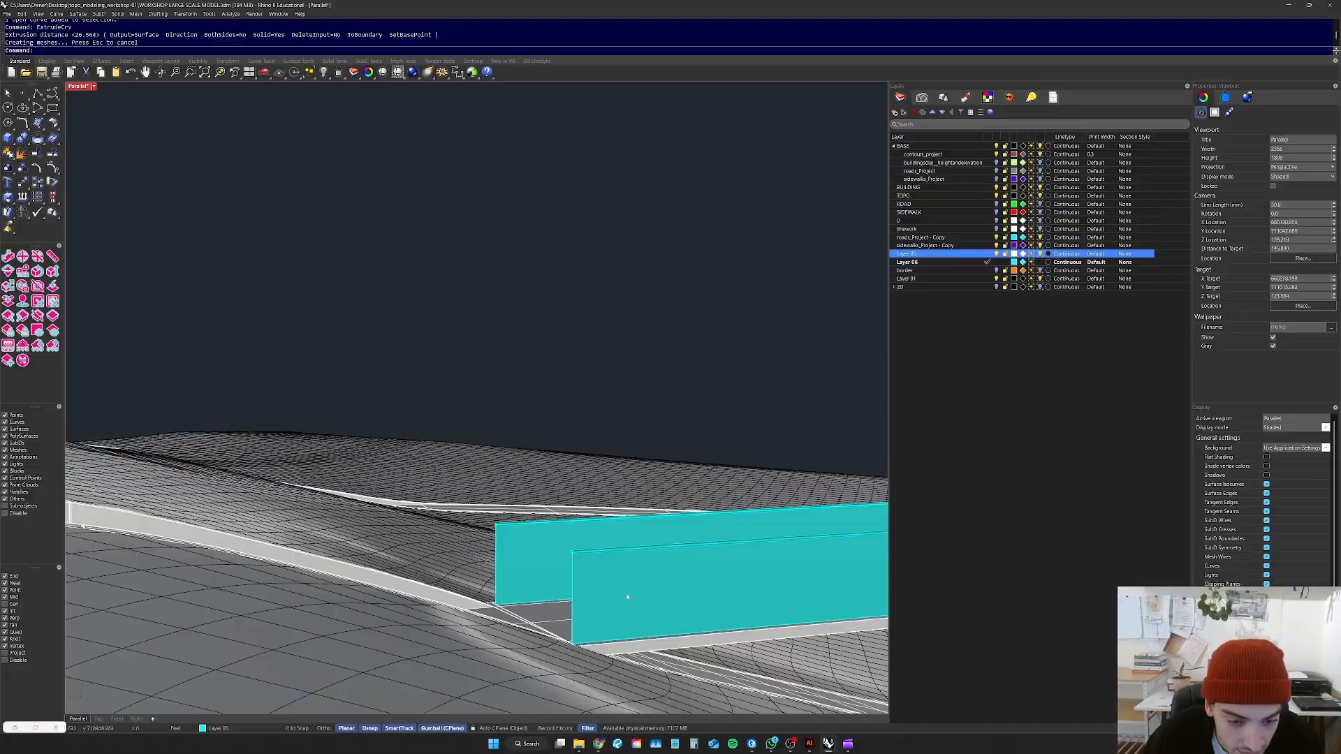
Step: Find the current terrain model among the copies and examine its road and new railing
{"action": "left_click", "coordinate": [627, 597]}
{"action": "scroll", "coordinate": [489, 559], "scroll_direction": "down", "scroll_amount": 10}
{"action": "right_click_drag", "start_coordinate": [488, 556], "coordinate": [440, 567]}
{"action": "type", "text": "zs"}
{"action": "key", "text": "Return"}
{"action": "right_click_drag", "start_coordinate": [482, 447], "coordinate": [481, 475]}
{"action": "key", "text": "Escape"}
{"action": "scroll", "coordinate": [398, 435], "scroll_direction": "up", "scroll_amount": 4}
{"action": "scroll", "coordinate": [559, 443], "scroll_direction": "down", "scroll_amount": 15}
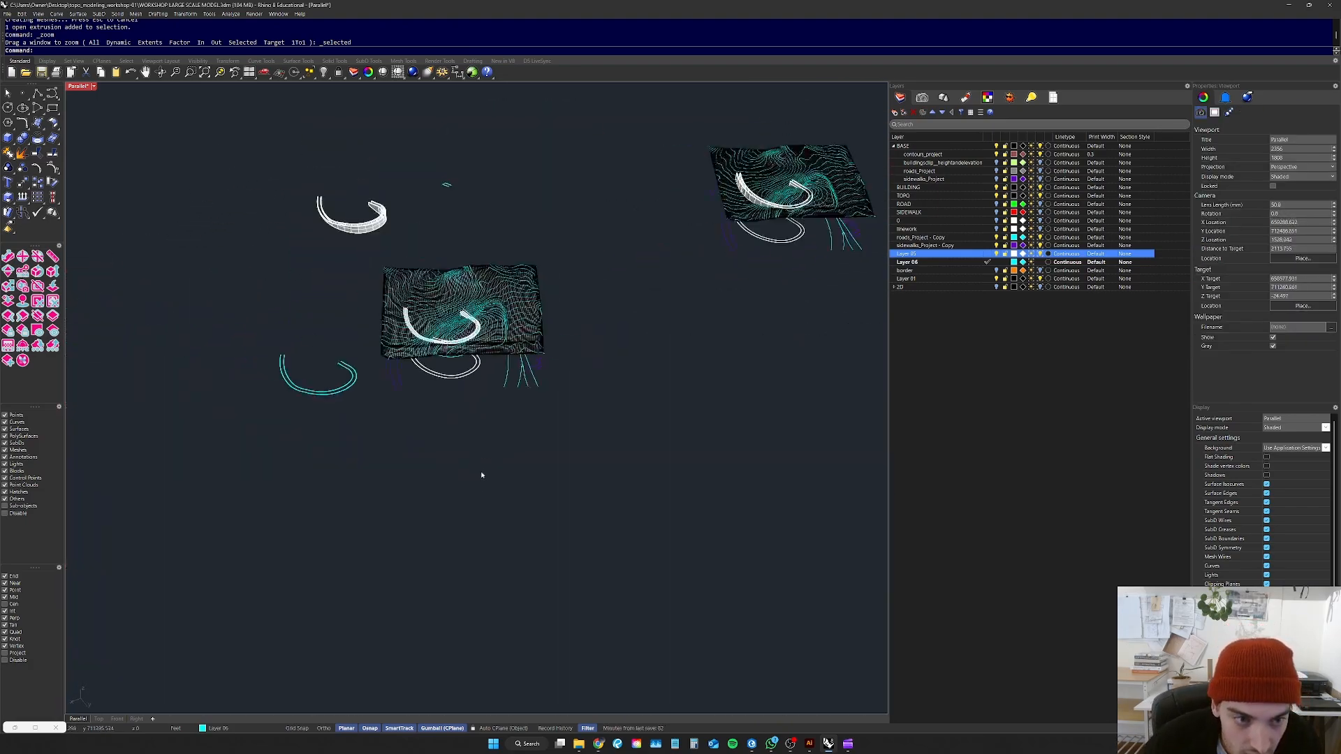
{"action": "scroll", "coordinate": [481, 474], "scroll_direction": "down", "scroll_amount": 10}
{"action": "type", "text": "zs"}
{"action": "key", "text": "Return"}
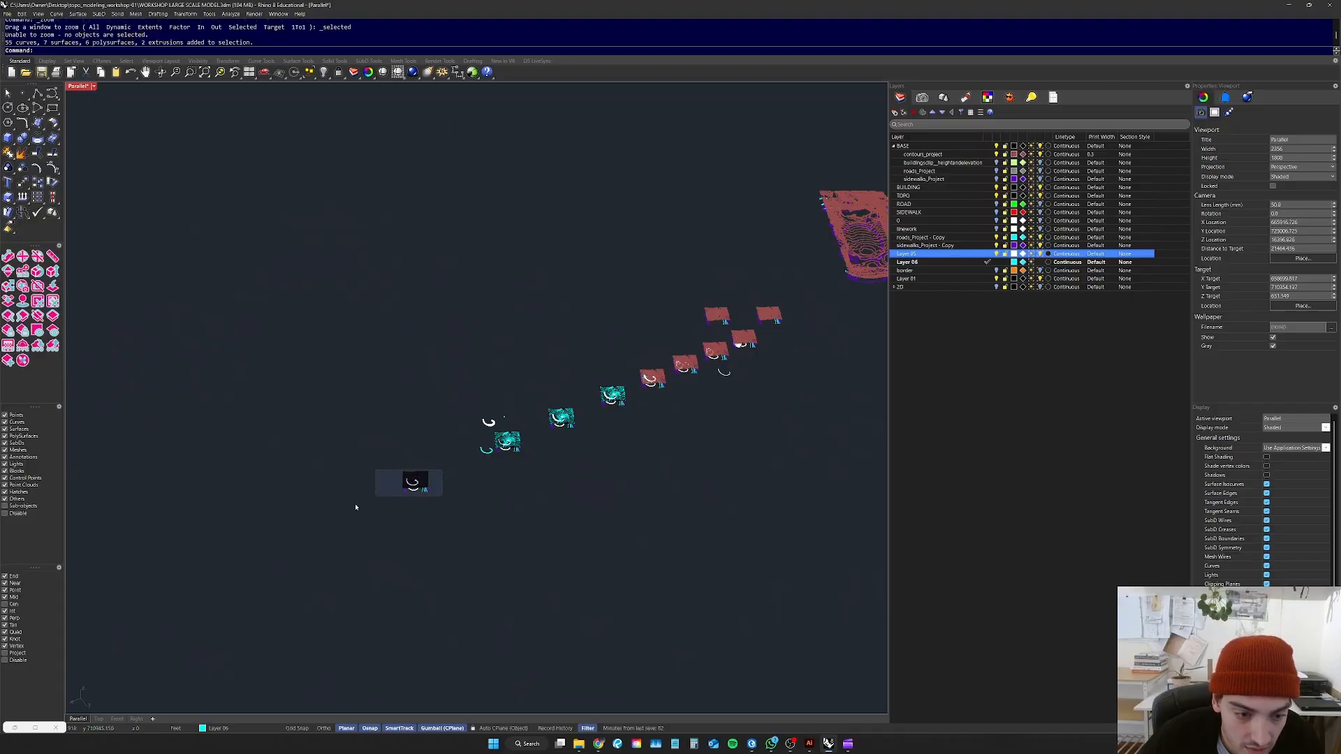
{"action": "left_click_drag", "start_coordinate": [356, 507], "coordinate": [352, 509]}
{"action": "type", "text": "zs"}
{"action": "key", "text": "Return"}
{"action": "left_click", "coordinate": [588, 584]}
{"action": "right_click_drag", "start_coordinate": [587, 584], "coordinate": [789, 541]}
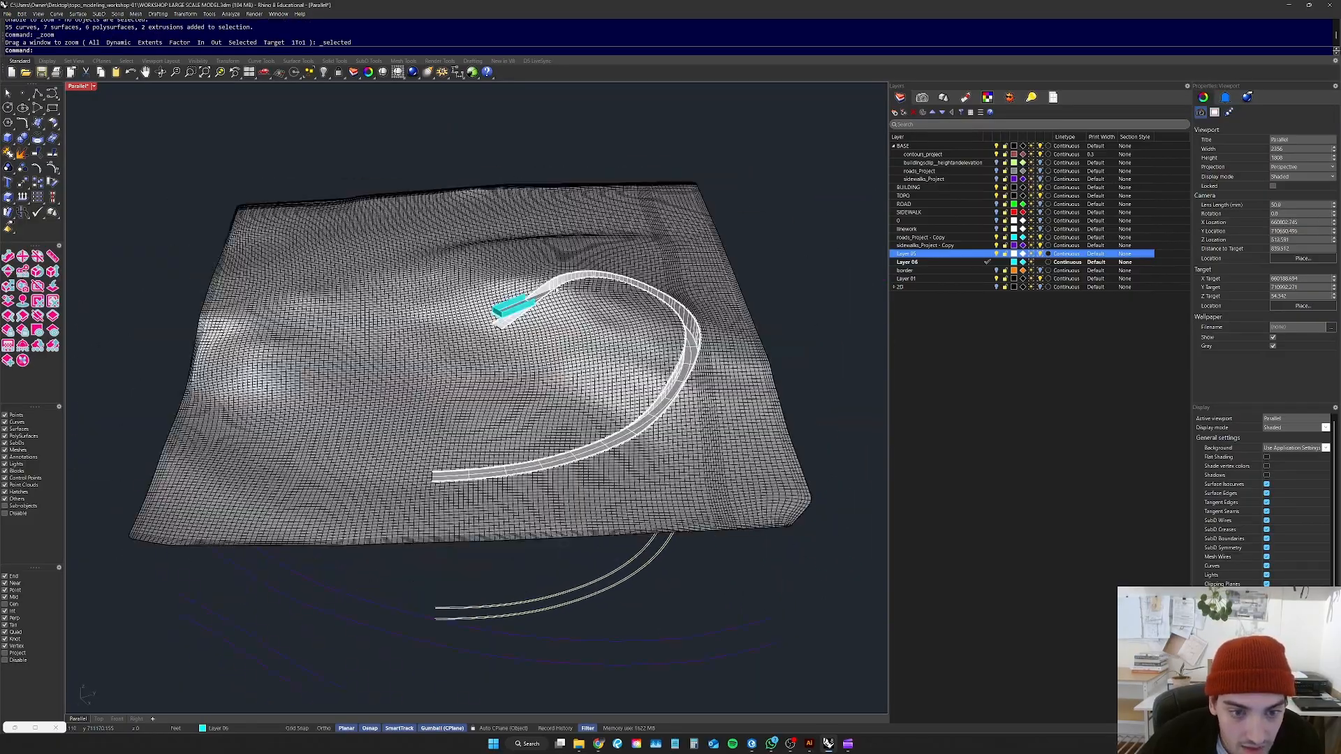
Step: Explode the extruded railing panel into separate surfaces
{"action": "scroll", "coordinate": [567, 298], "scroll_direction": "up", "scroll_amount": 5}
{"action": "left_click", "coordinate": [348, 347]}
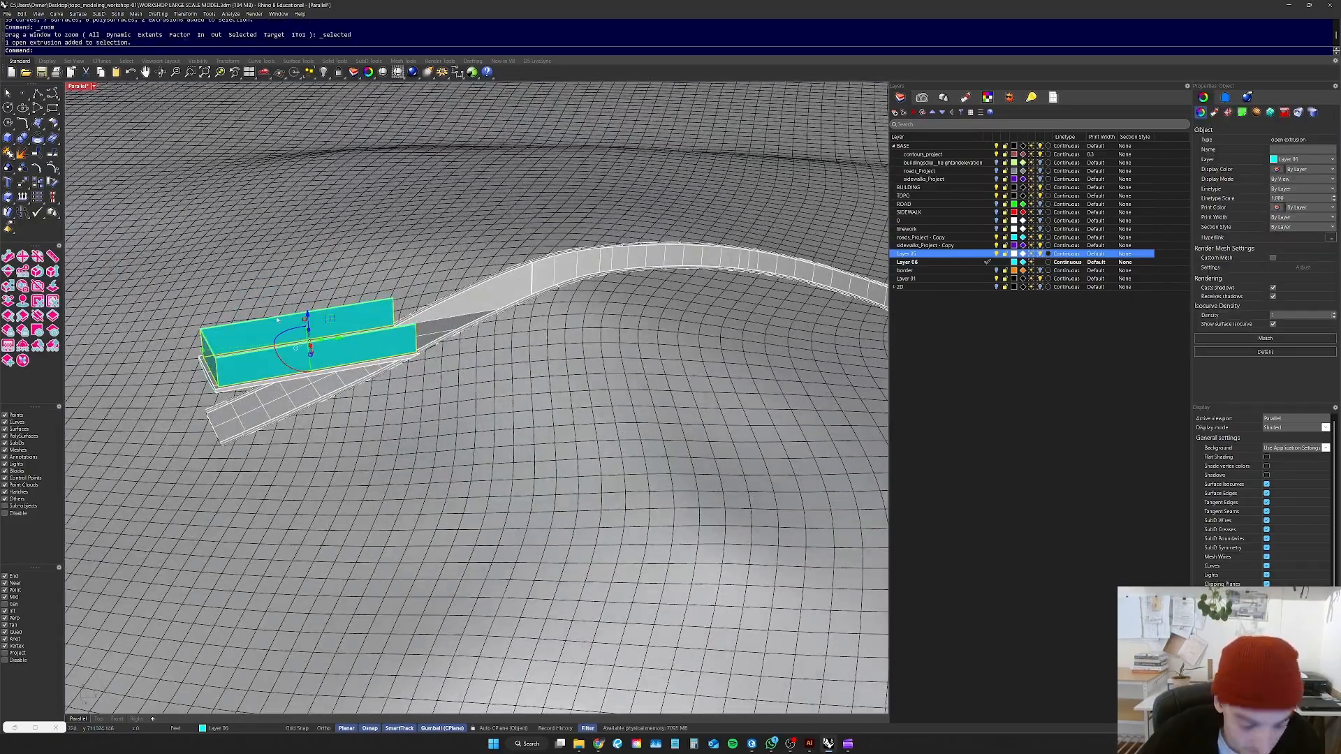
{"action": "key", "text": "Return"}
{"action": "key", "text": "Escape"}
Step: Stretch one long railing surface past the platform's open end to the sloping road edge with Scale1D
{"action": "left_click", "coordinate": [312, 358]}
{"action": "scroll", "coordinate": [300, 287], "scroll_direction": "up", "scroll_amount": 7}
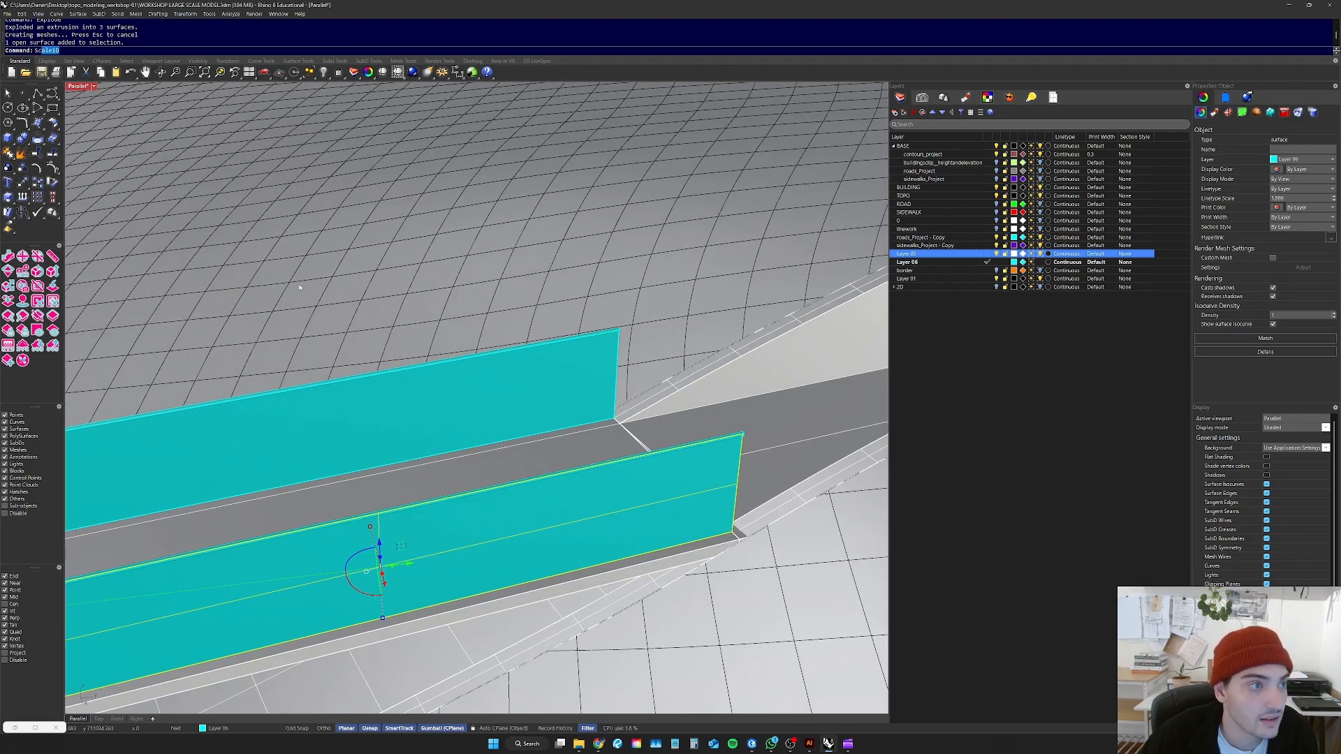
{"action": "key", "text": "Return"}
{"action": "scroll", "coordinate": [324, 434], "scroll_direction": "down", "scroll_amount": 6}
{"action": "left_click", "coordinate": [196, 457]}
{"action": "left_click", "coordinate": [522, 381]}
{"action": "scroll", "coordinate": [650, 353], "scroll_direction": "up", "scroll_amount": 3}
{"action": "scroll", "coordinate": [661, 347], "scroll_direction": "up", "scroll_amount": 2}
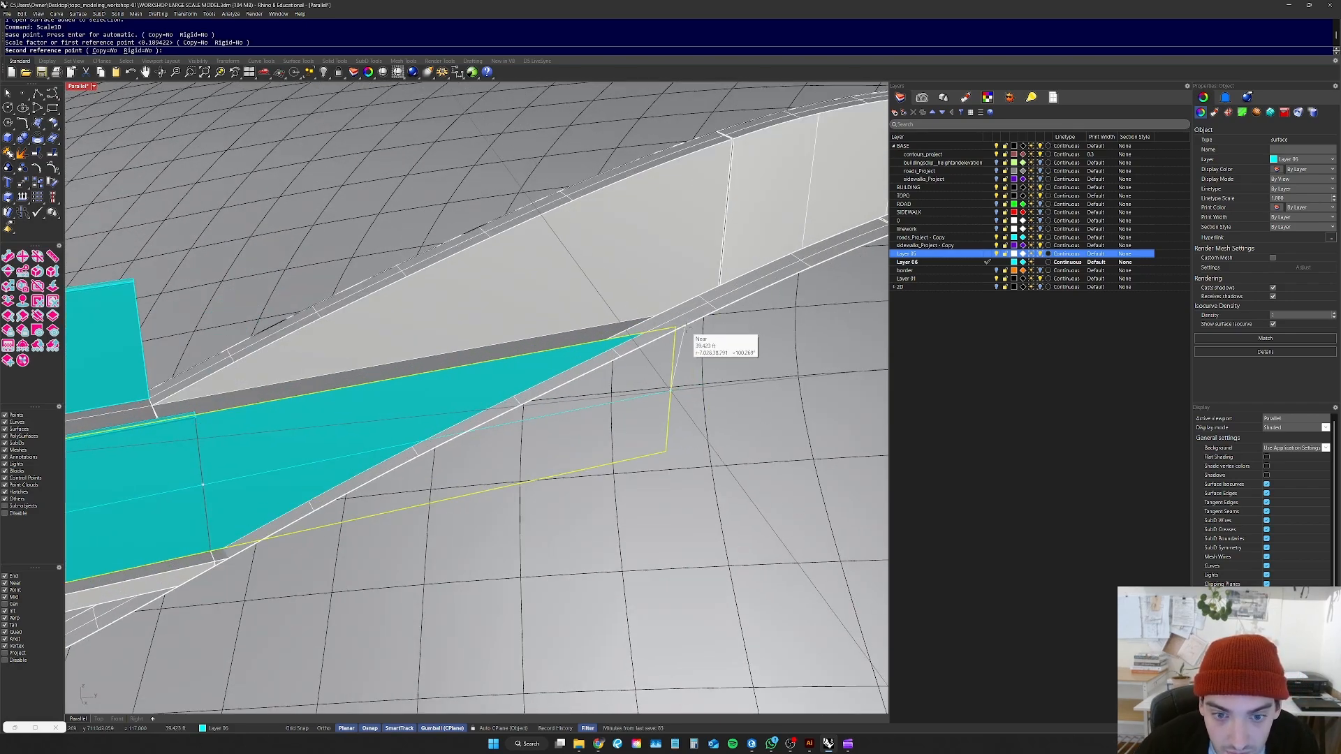
{"action": "left_click", "coordinate": [686, 328]}
{"action": "key", "text": "Escape"}
{"action": "scroll", "coordinate": [686, 328], "scroll_direction": "down", "scroll_amount": 8}
Step: Stretch the opposite long railing surface past the platform's open end into the road slope with Scale1D
{"action": "right_click_drag", "start_coordinate": [686, 328], "coordinate": [415, 280]}
{"action": "scroll", "coordinate": [415, 280], "scroll_direction": "up", "scroll_amount": 5}
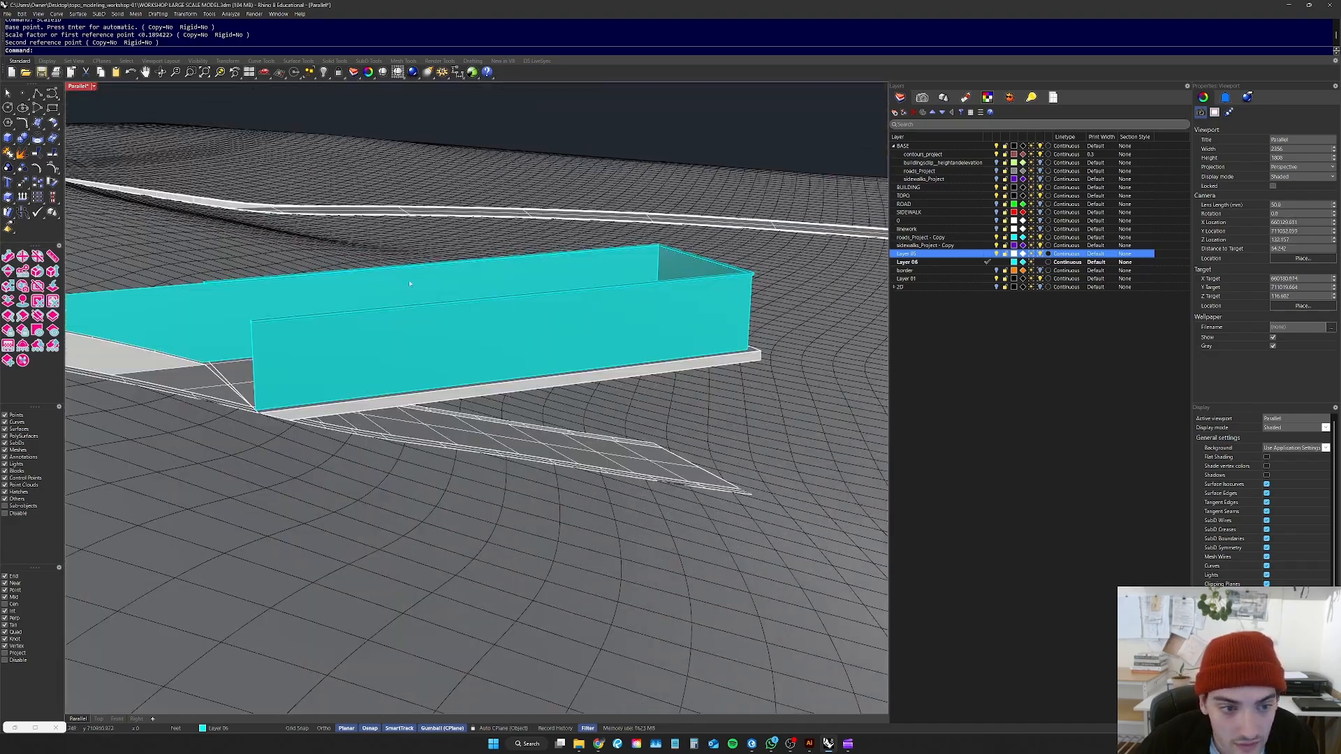
{"action": "left_click", "coordinate": [545, 346]}
{"action": "key", "text": "Return"}
{"action": "left_click", "coordinate": [750, 312]}
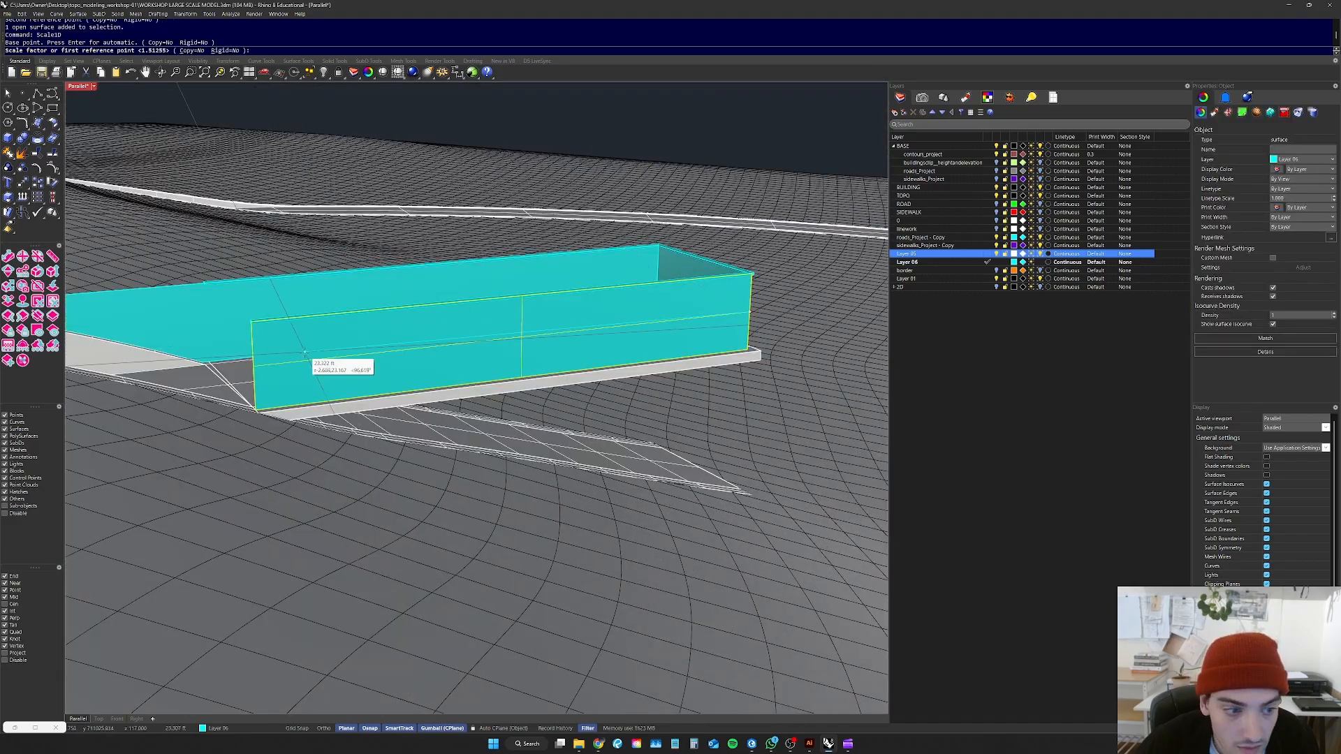
{"action": "left_click", "coordinate": [255, 367]}
{"action": "scroll", "coordinate": [332, 362], "scroll_direction": "down", "scroll_amount": 3}
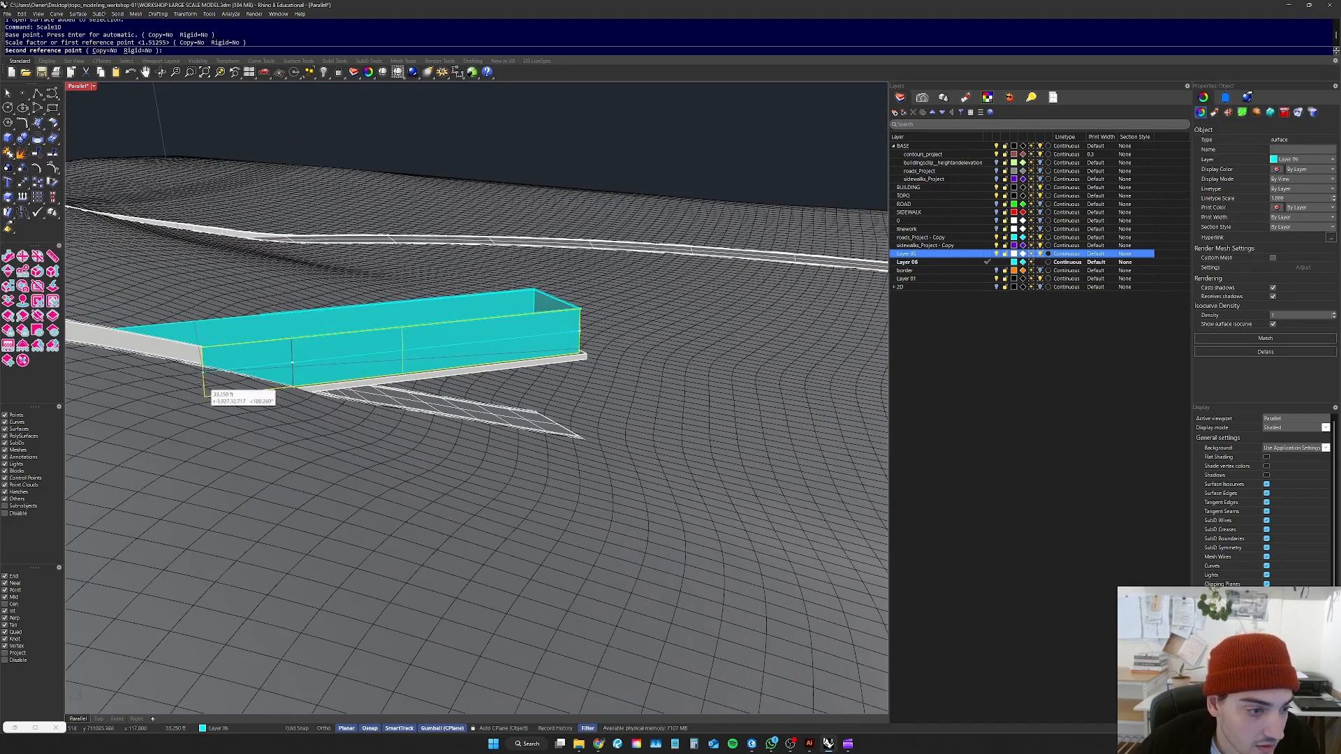
{"action": "scroll", "coordinate": [133, 363], "scroll_direction": "up", "scroll_amount": 4}
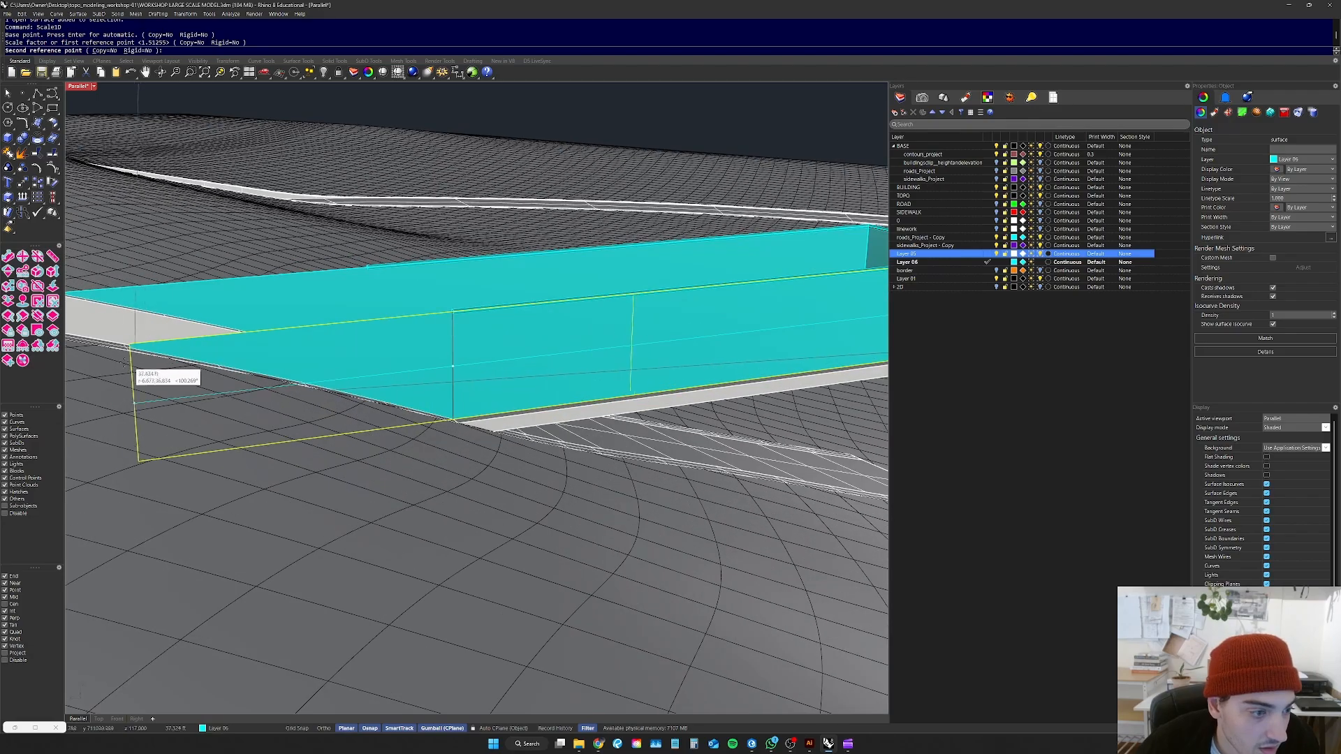
{"action": "left_click", "coordinate": [75, 363]}
{"action": "scroll", "coordinate": [328, 353], "scroll_direction": "down", "scroll_amount": 6}
{"action": "key", "text": "Escape"}
Step: Delete the solid handrail polysurface running along the top of the railing panels
{"action": "scroll", "coordinate": [314, 307], "scroll_direction": "up", "scroll_amount": 4}
{"action": "right_click_drag", "start_coordinate": [328, 280], "coordinate": [384, 354]}
{"action": "scroll", "coordinate": [385, 354], "scroll_direction": "up", "scroll_amount": 3}
{"action": "left_click", "coordinate": [367, 359]}
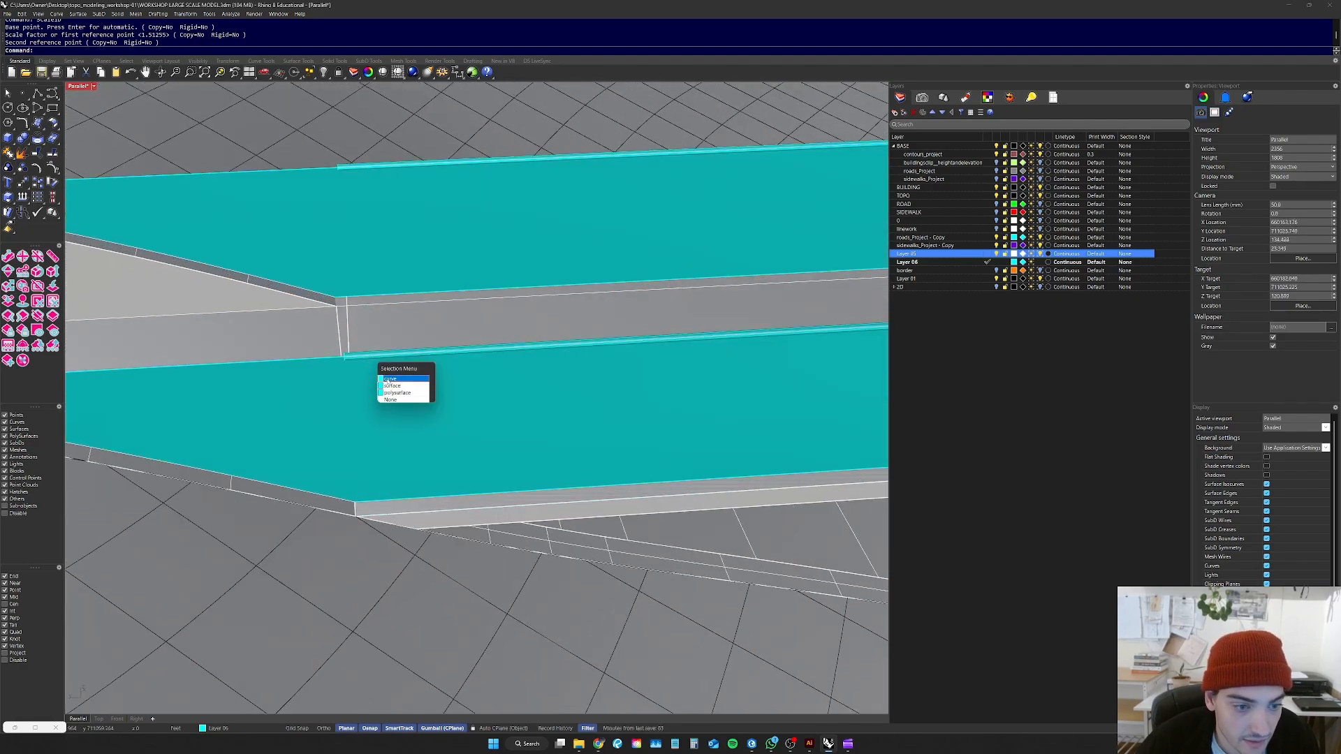
{"action": "left_click", "coordinate": [397, 392]}
{"action": "key", "text": "Delete"}
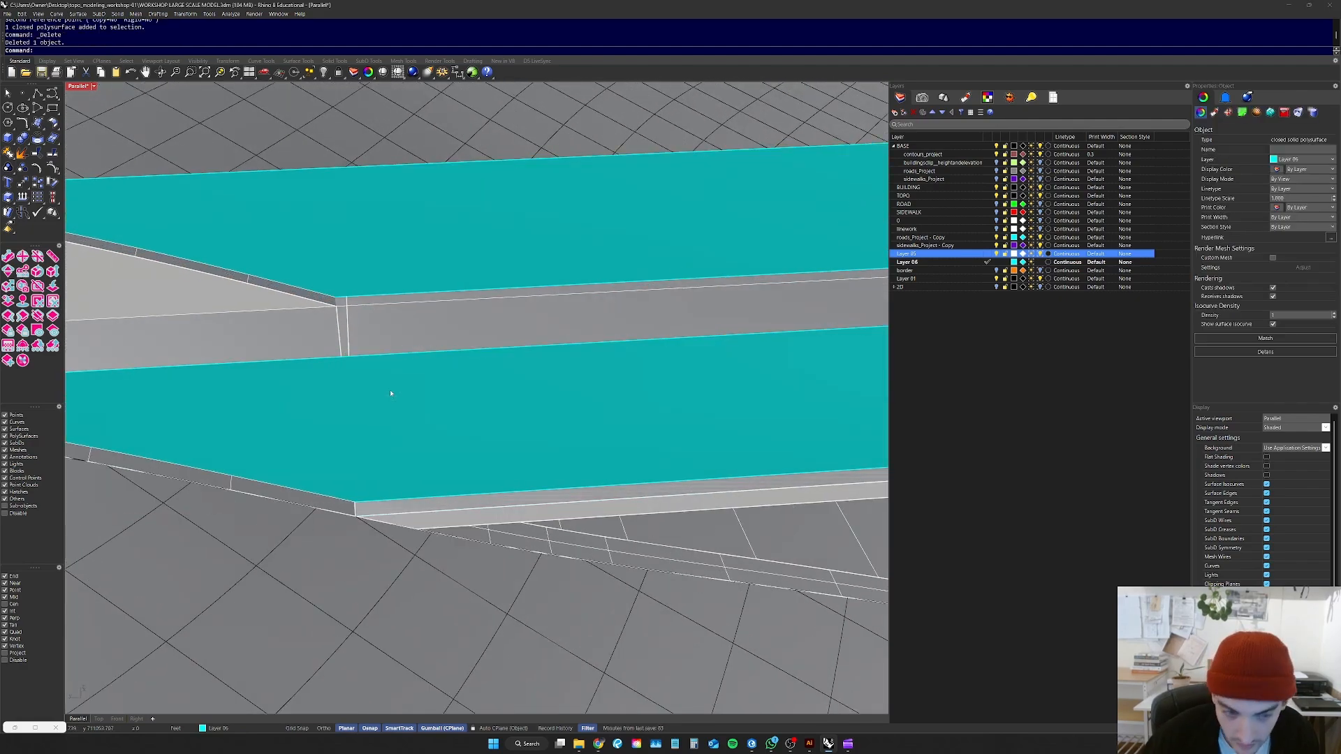
Step: Set the viewport to Ghosted display and move the handrail curve's end point to the stretched panel's upper corner
{"action": "scroll", "coordinate": [428, 337], "scroll_direction": "down", "scroll_amount": 5}
{"action": "left_click", "coordinate": [434, 343]}
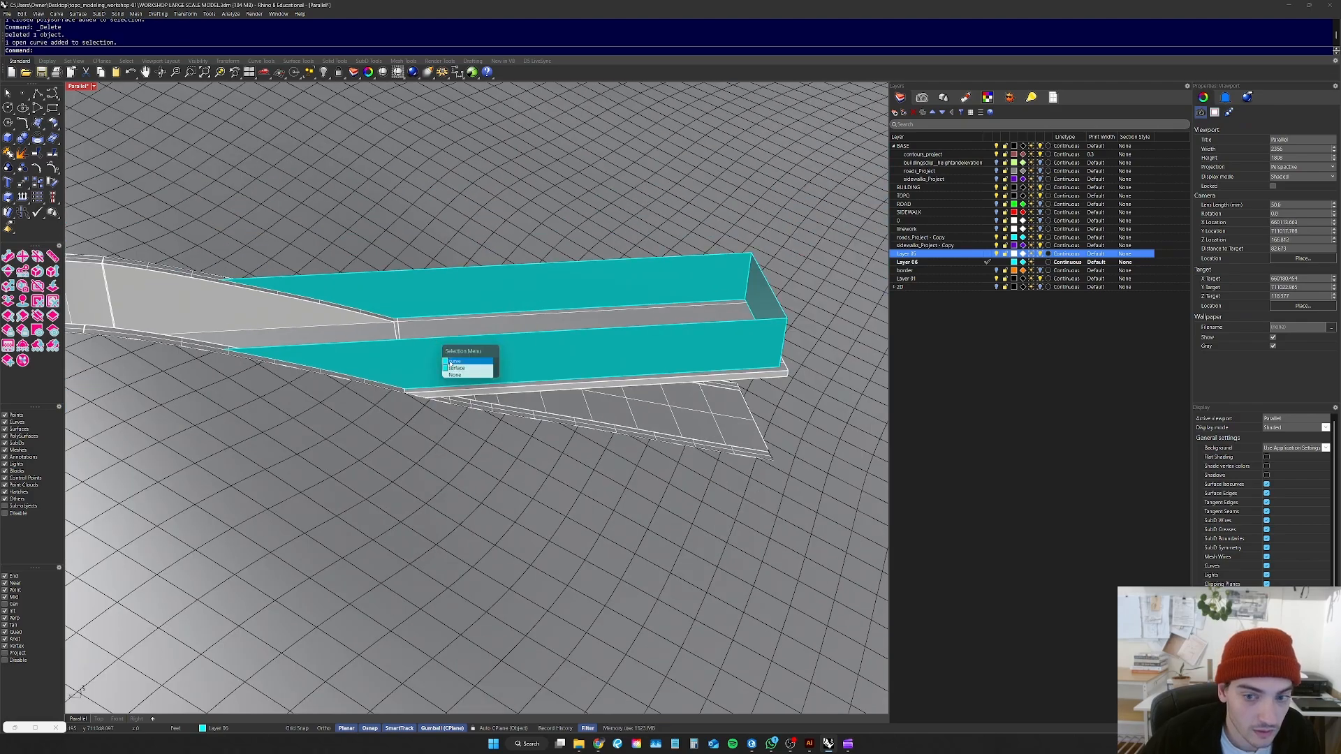
{"action": "left_click", "coordinate": [449, 362]}
{"action": "scroll", "coordinate": [440, 343], "scroll_direction": "up", "scroll_amount": 3}
{"action": "left_click", "coordinate": [420, 346]}
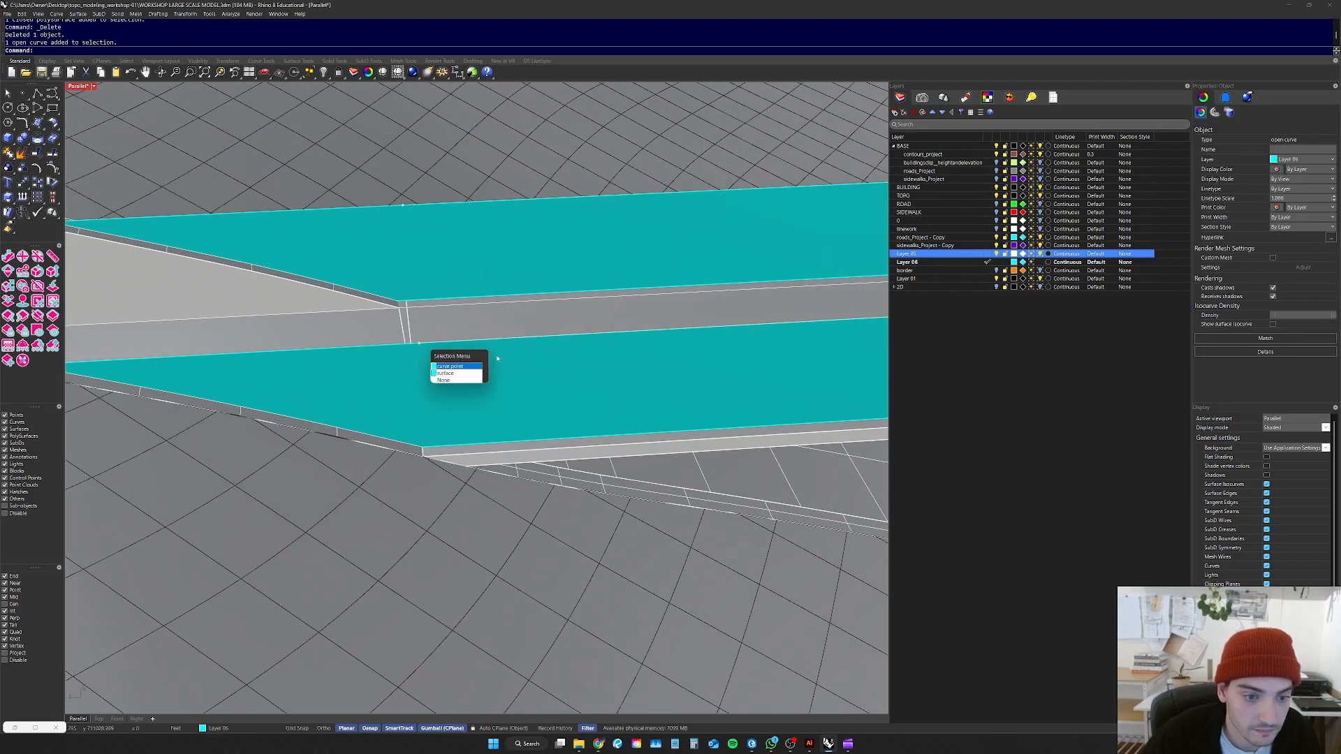
{"action": "left_click", "coordinate": [468, 366]}
{"action": "scroll", "coordinate": [531, 335], "scroll_direction": "down", "scroll_amount": 3}
{"action": "scroll", "coordinate": [522, 357], "scroll_direction": "up", "scroll_amount": 3}
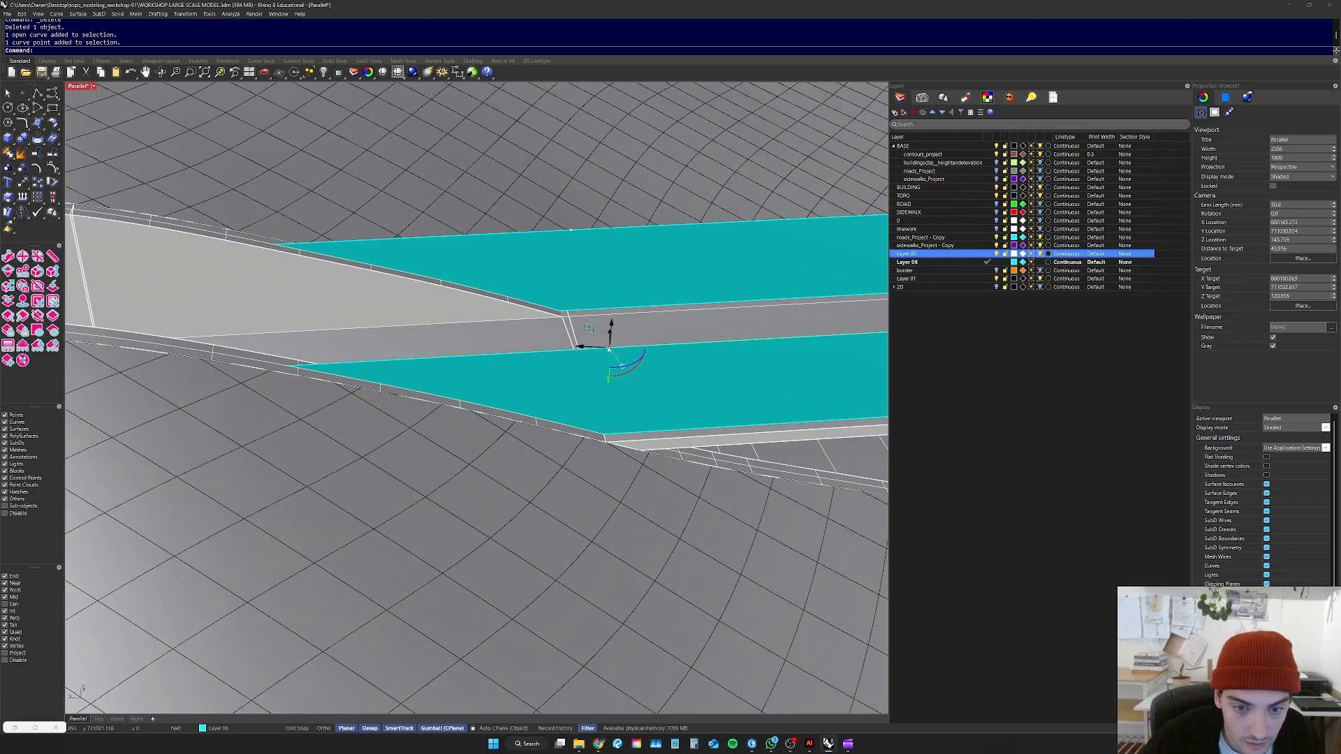
{"action": "left_click_drag", "start_coordinate": [609, 349], "coordinate": [302, 364]}
{"action": "key", "text": "ctrl+z"}
{"action": "left_click", "coordinate": [94, 86]}
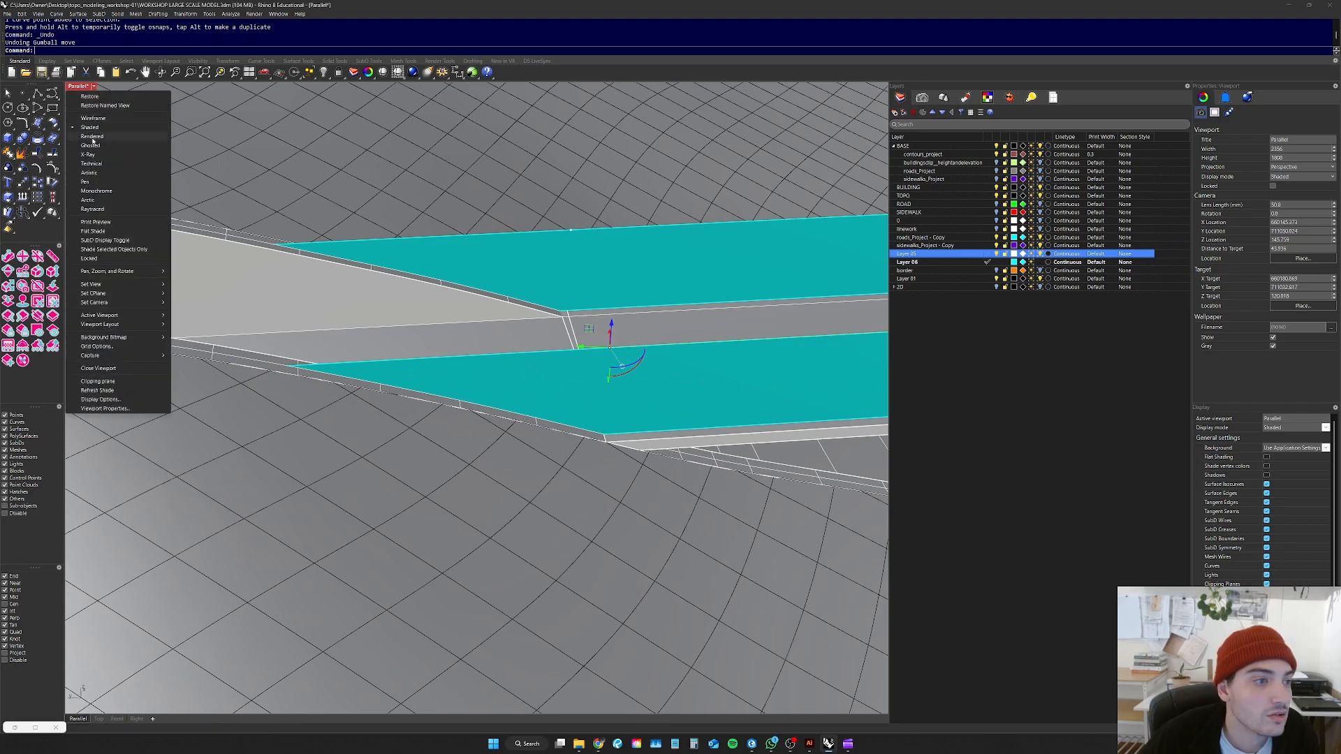
{"action": "left_click", "coordinate": [91, 146]}
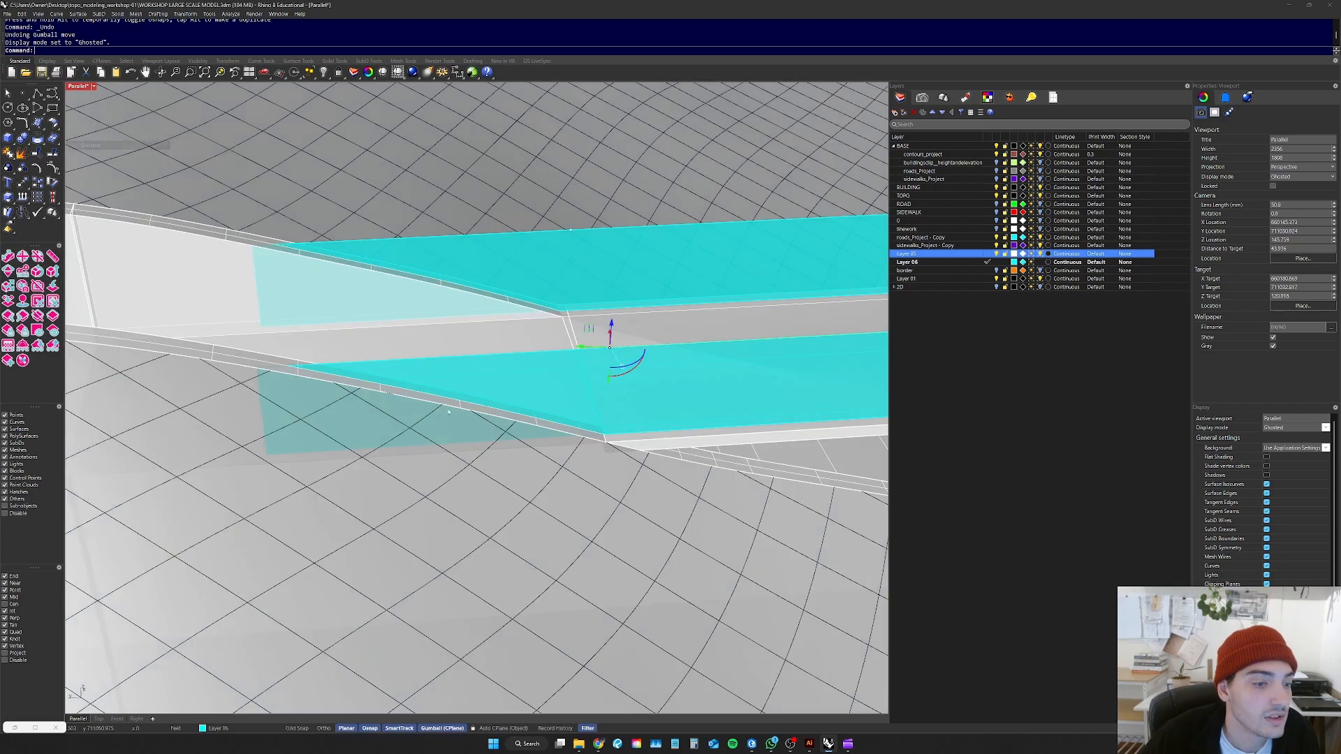
{"action": "left_click_drag", "start_coordinate": [609, 350], "coordinate": [258, 370]}
{"action": "key", "text": "ctrl+shift+e"}
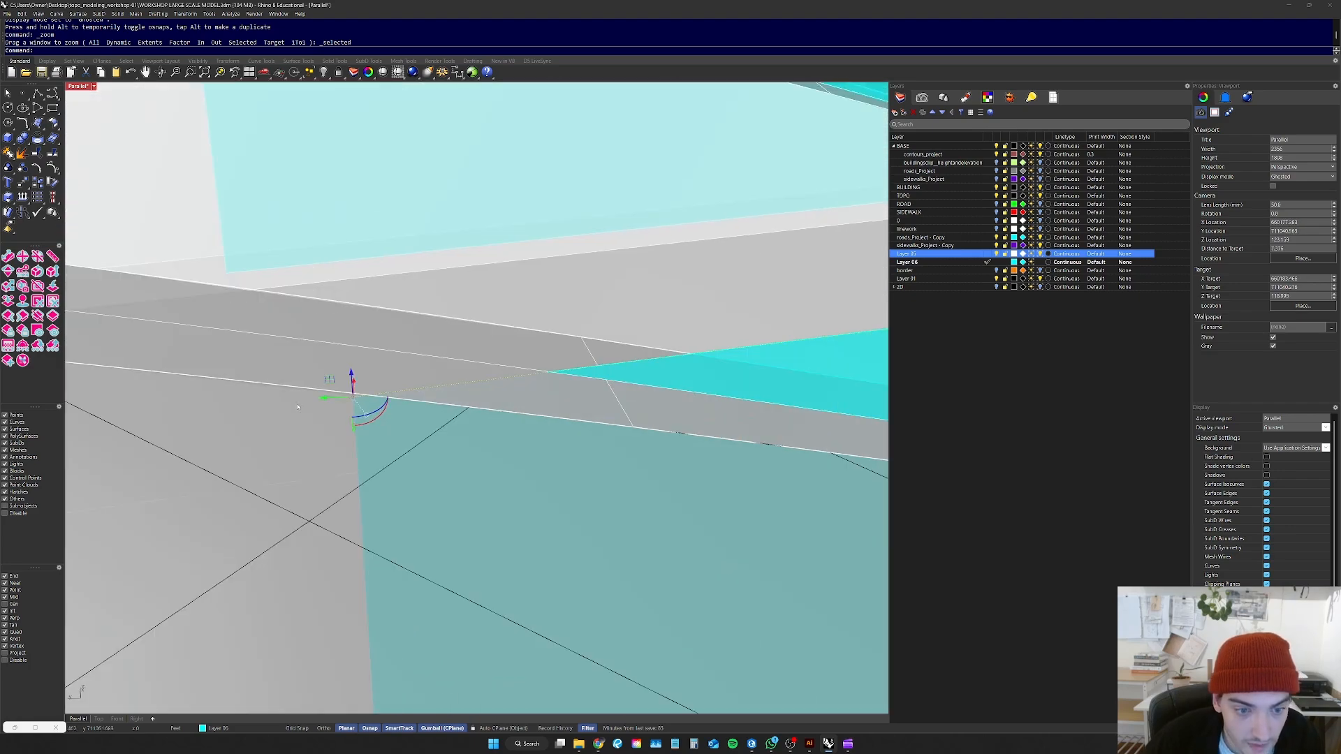
{"action": "scroll", "coordinate": [297, 407], "scroll_direction": "down", "scroll_amount": 9}
{"action": "right_click_drag", "start_coordinate": [297, 407], "coordinate": [251, 457]}
{"action": "scroll", "coordinate": [571, 253], "scroll_direction": "up", "scroll_amount": 4}
{"action": "left_click", "coordinate": [572, 258]}
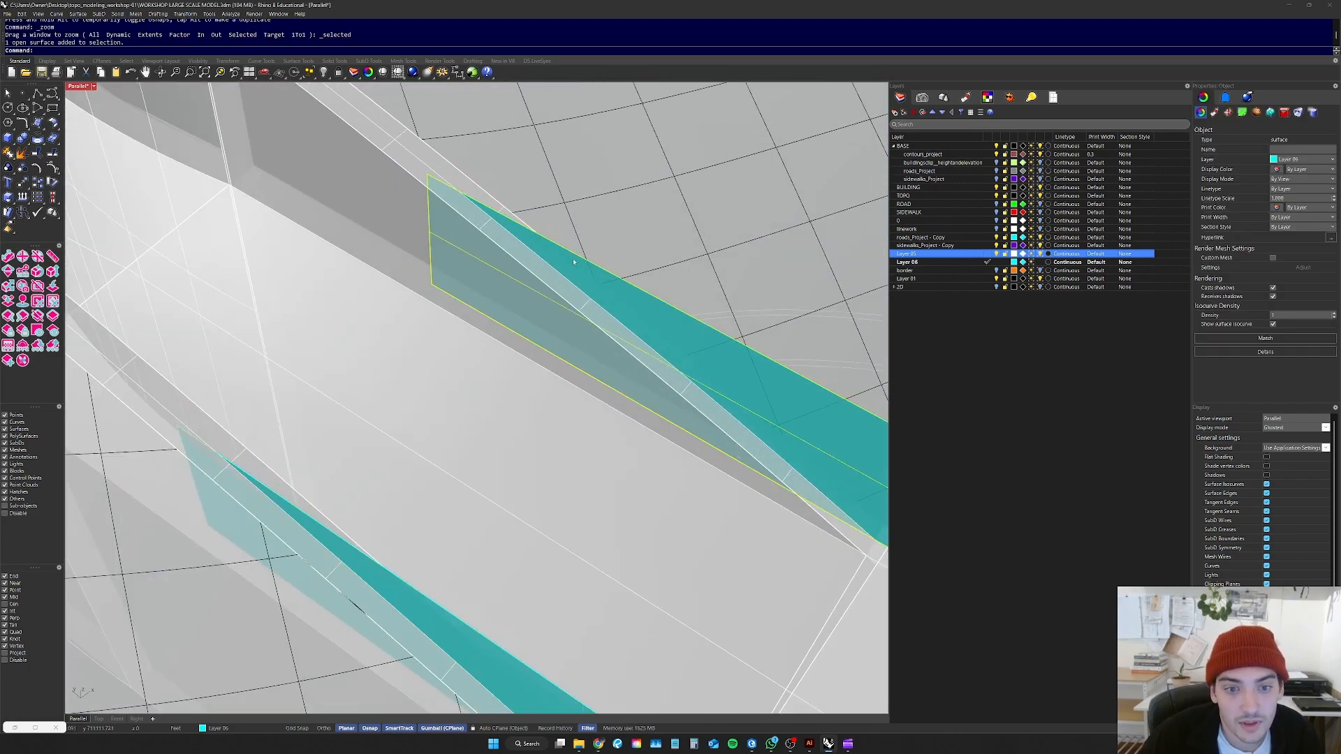
{"action": "left_click", "coordinate": [576, 258]}
{"action": "scroll", "coordinate": [576, 257], "scroll_direction": "down", "scroll_amount": 3}
{"action": "key", "text": "Escape"}
{"action": "left_click", "coordinate": [599, 297]}
{"action": "scroll", "coordinate": [639, 365], "scroll_direction": "down", "scroll_amount": 8}
{"action": "right_click_drag", "start_coordinate": [639, 364], "coordinate": [763, 355]}
{"action": "scroll", "coordinate": [764, 356], "scroll_direction": "up", "scroll_amount": 5}
{"action": "key", "text": "Escape"}
Step: Move the handrail curve's other end point to the upper corner of the opposite stretched railing panel
{"action": "left_click", "coordinate": [571, 290]}
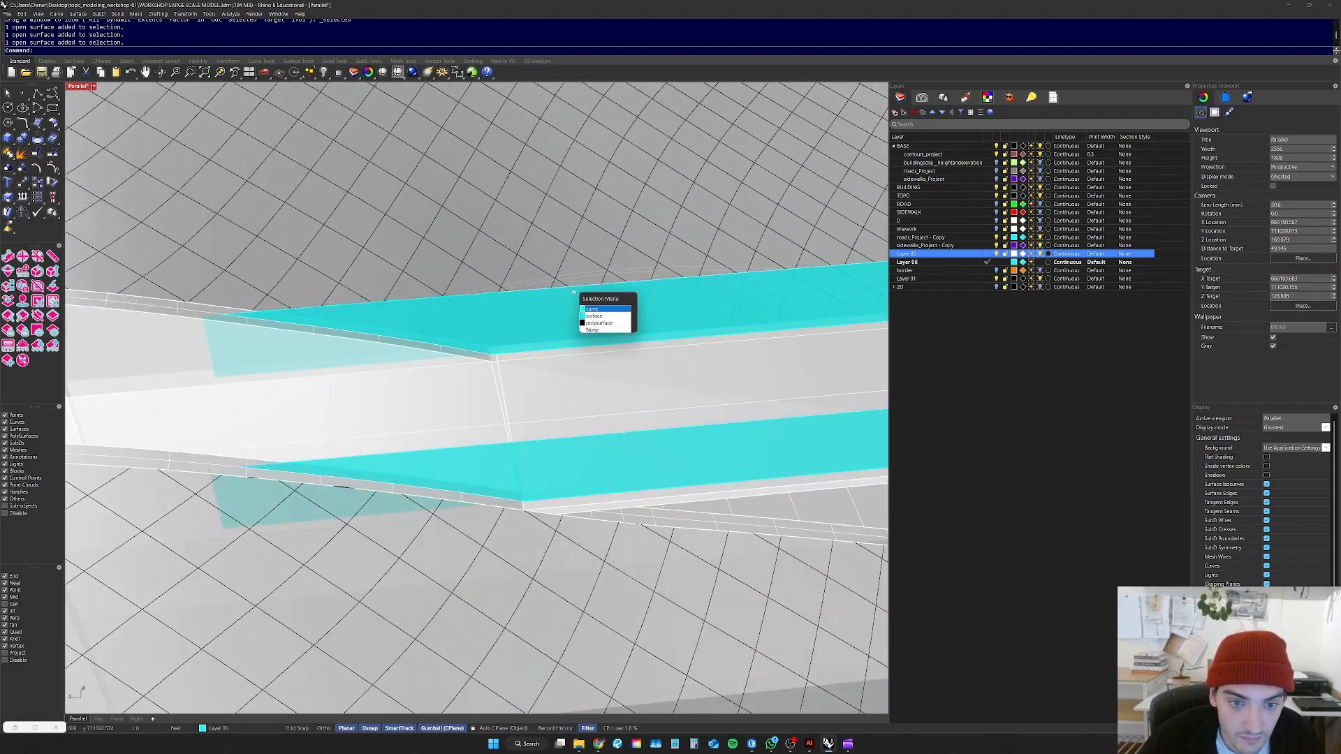
{"action": "left_click", "coordinate": [591, 308]}
{"action": "left_click", "coordinate": [497, 294]}
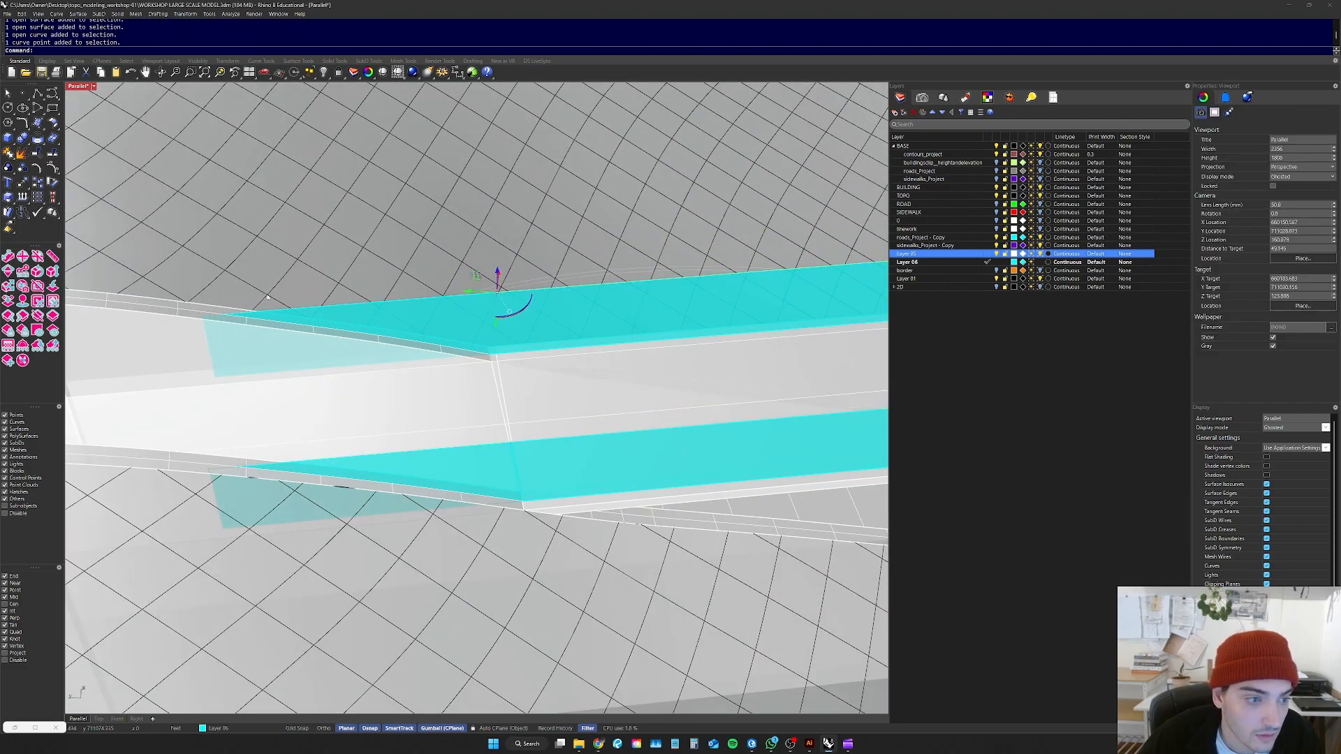
{"action": "scroll", "coordinate": [258, 305], "scroll_direction": "up", "scroll_amount": 6}
{"action": "right_click_drag", "start_coordinate": [259, 305], "coordinate": [447, 288]}
{"action": "scroll", "coordinate": [447, 288], "scroll_direction": "down", "scroll_amount": 6}
{"action": "scroll", "coordinate": [333, 336], "scroll_direction": "up", "scroll_amount": 4}
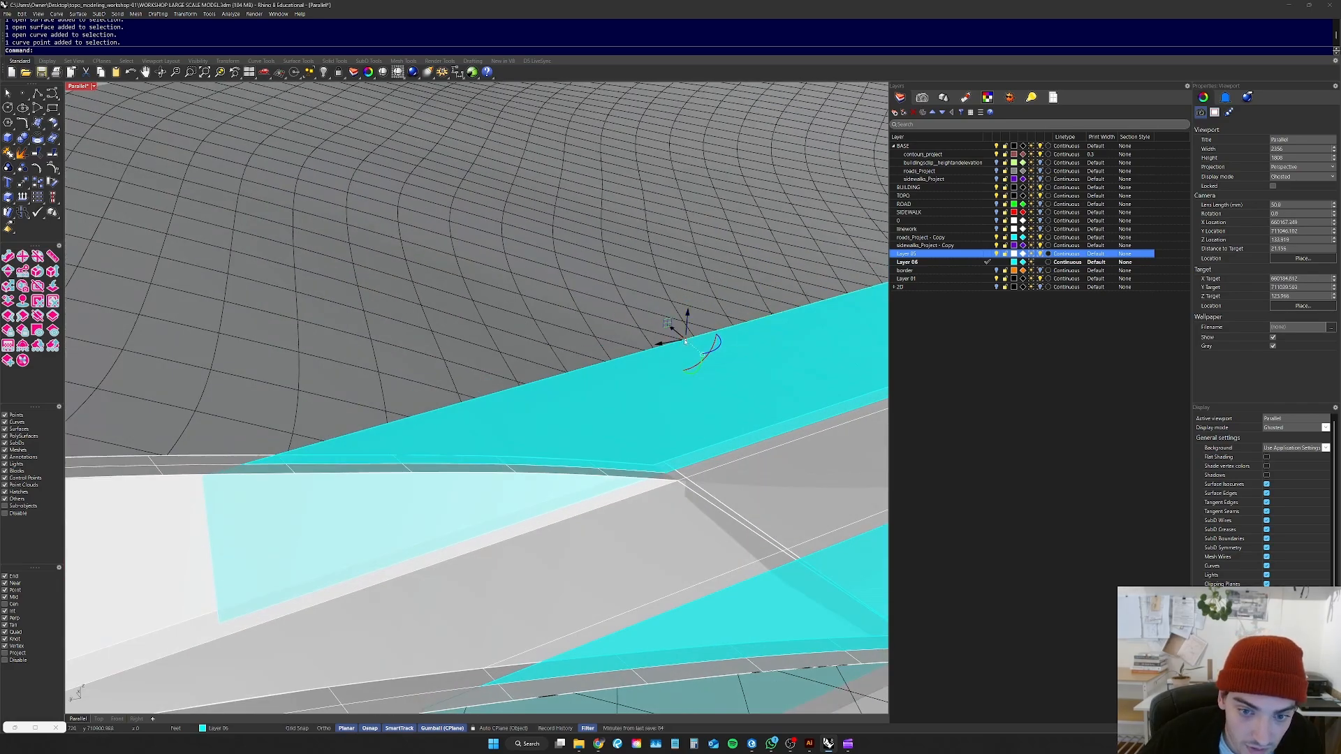
{"action": "left_click_drag", "start_coordinate": [686, 341], "coordinate": [203, 477]}
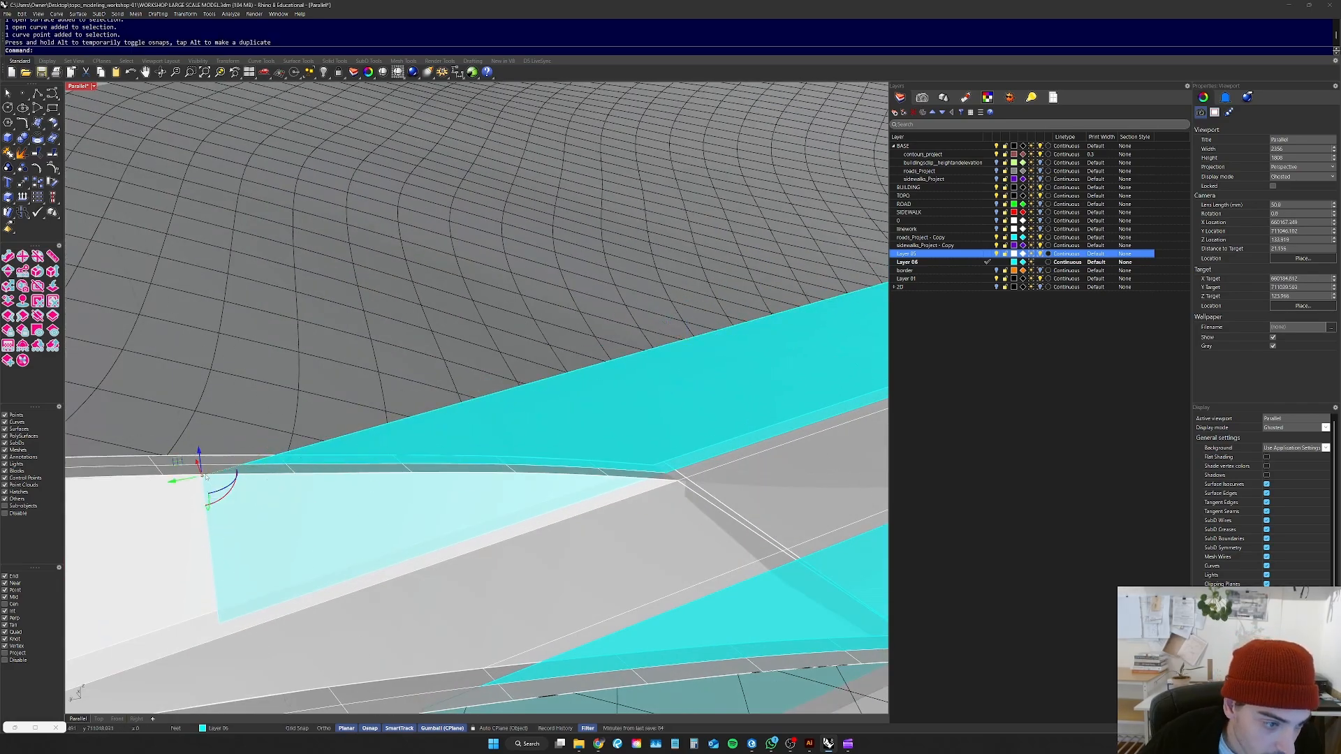
{"action": "scroll", "coordinate": [251, 448], "scroll_direction": "down", "scroll_amount": 8}
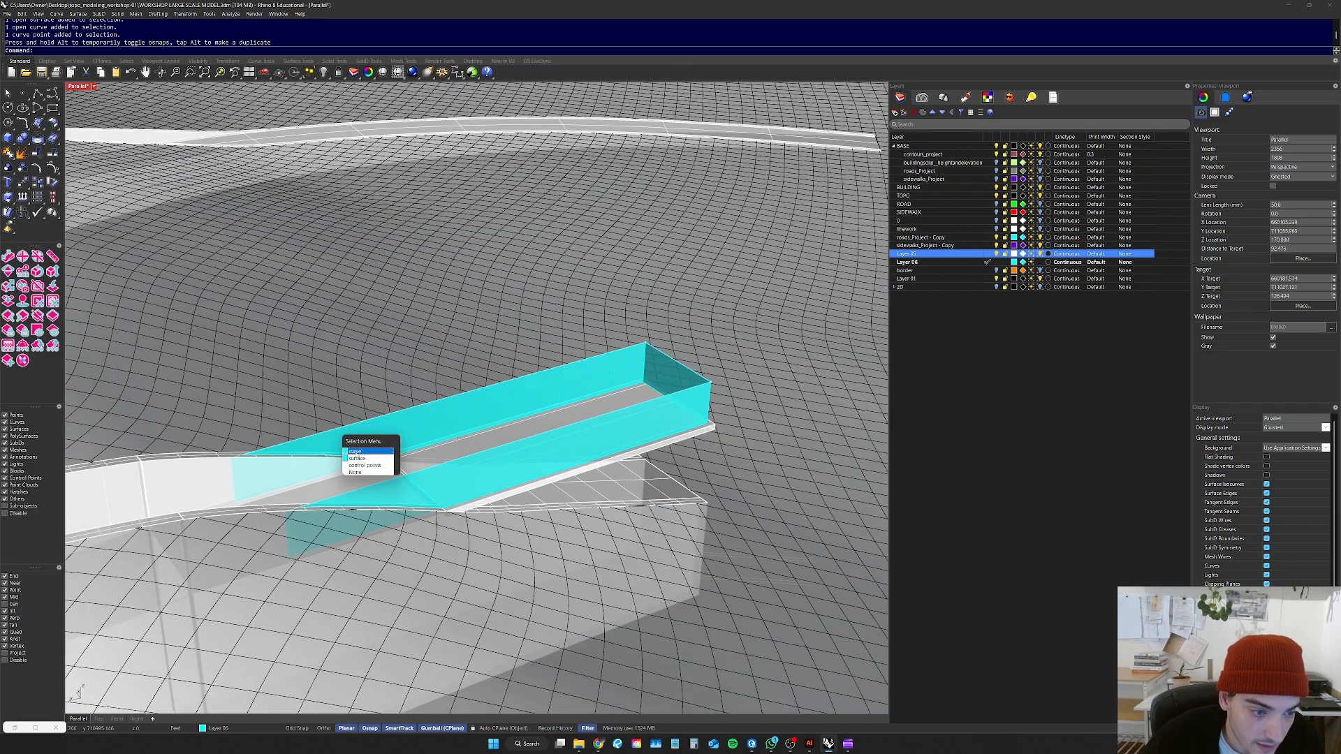
Step: Try to pipe the handrail curve with 1-inch start and end diameters, and undo the pipe
{"action": "left_click", "coordinate": [355, 452]}
{"action": "key", "text": "Return"}
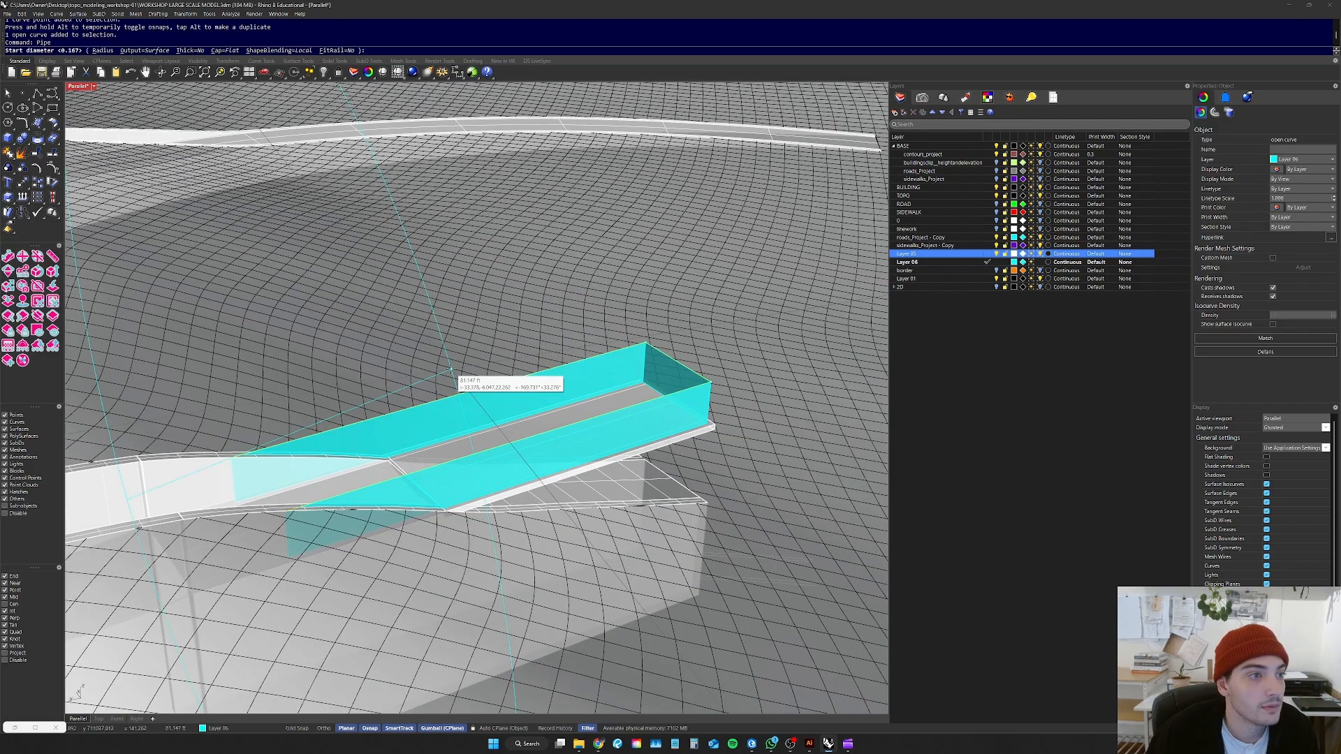
{"action": "type", "text": "1"}
{"action": "key", "text": "Return"}
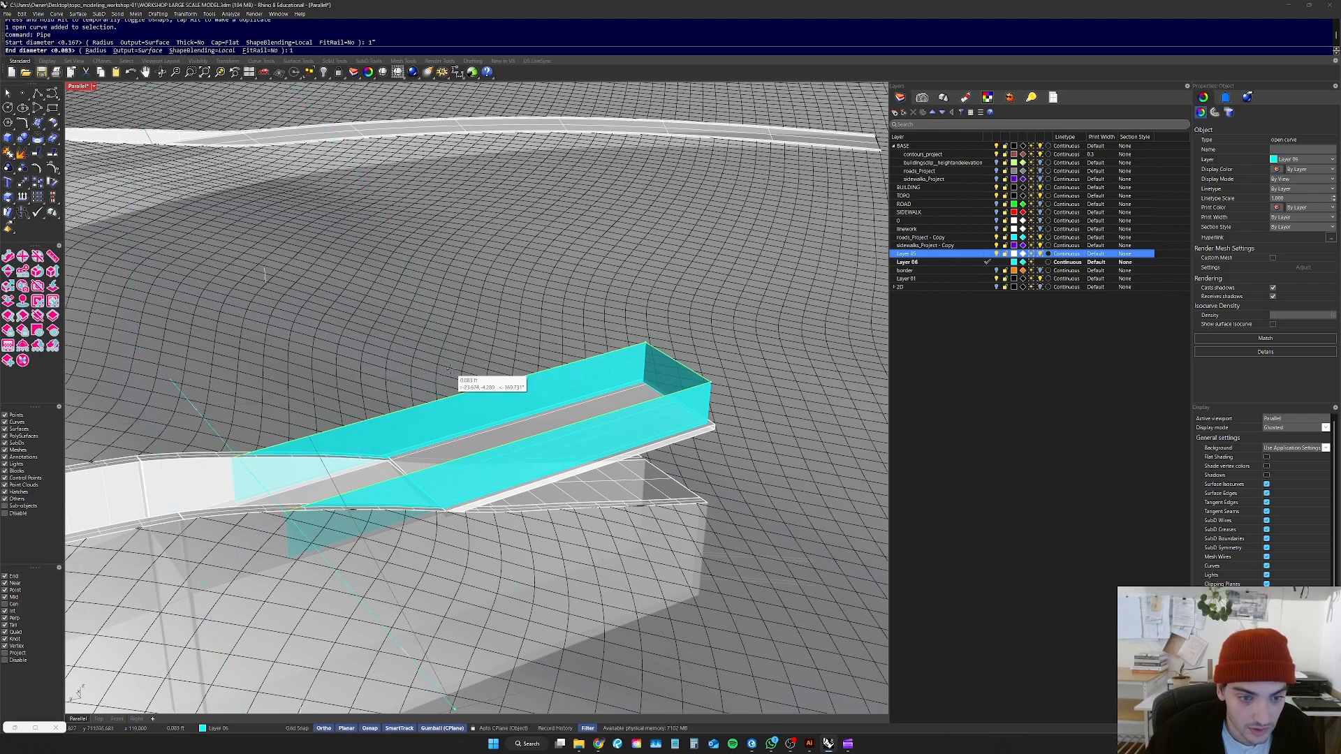
{"action": "type", "text": "1"}
{"action": "key", "text": "Return"}
{"action": "key", "text": "ctrl+z"}
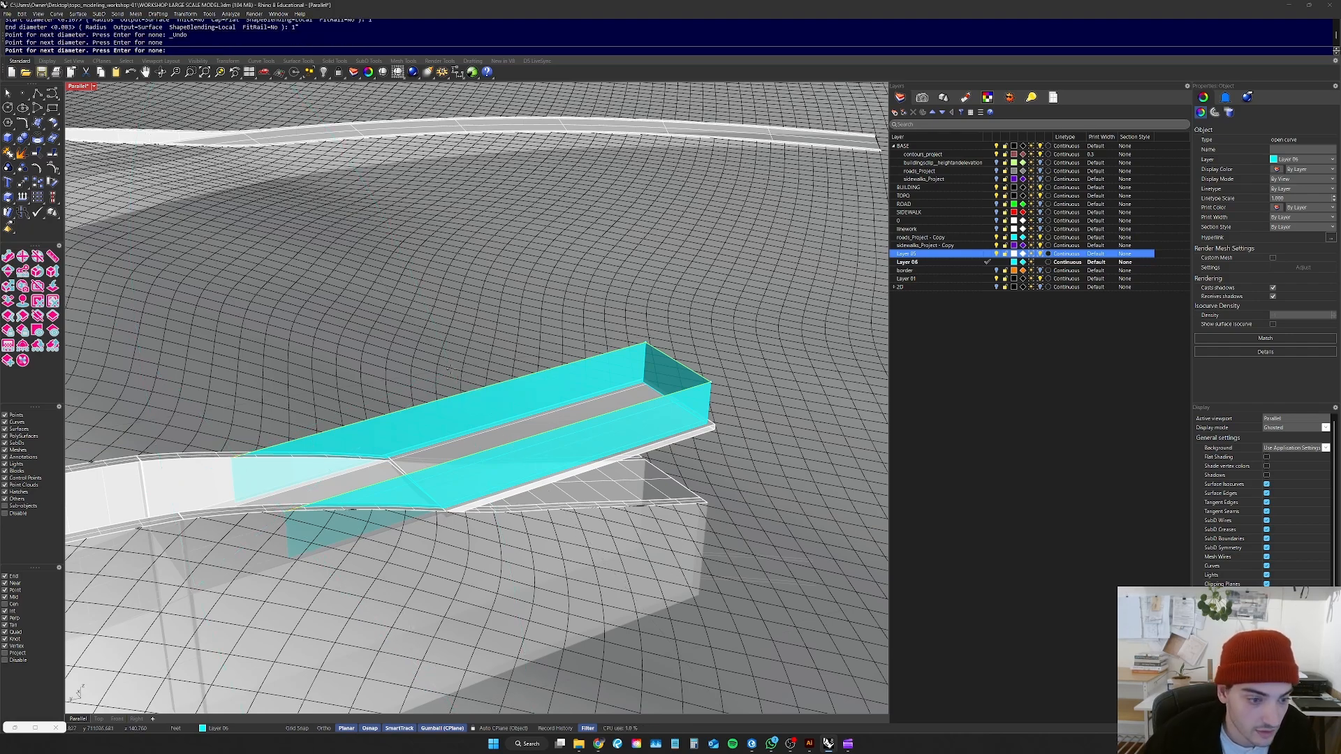
{"action": "scroll", "coordinate": [332, 514], "scroll_direction": "up", "scroll_amount": 5}
{"action": "key", "text": "Return"}
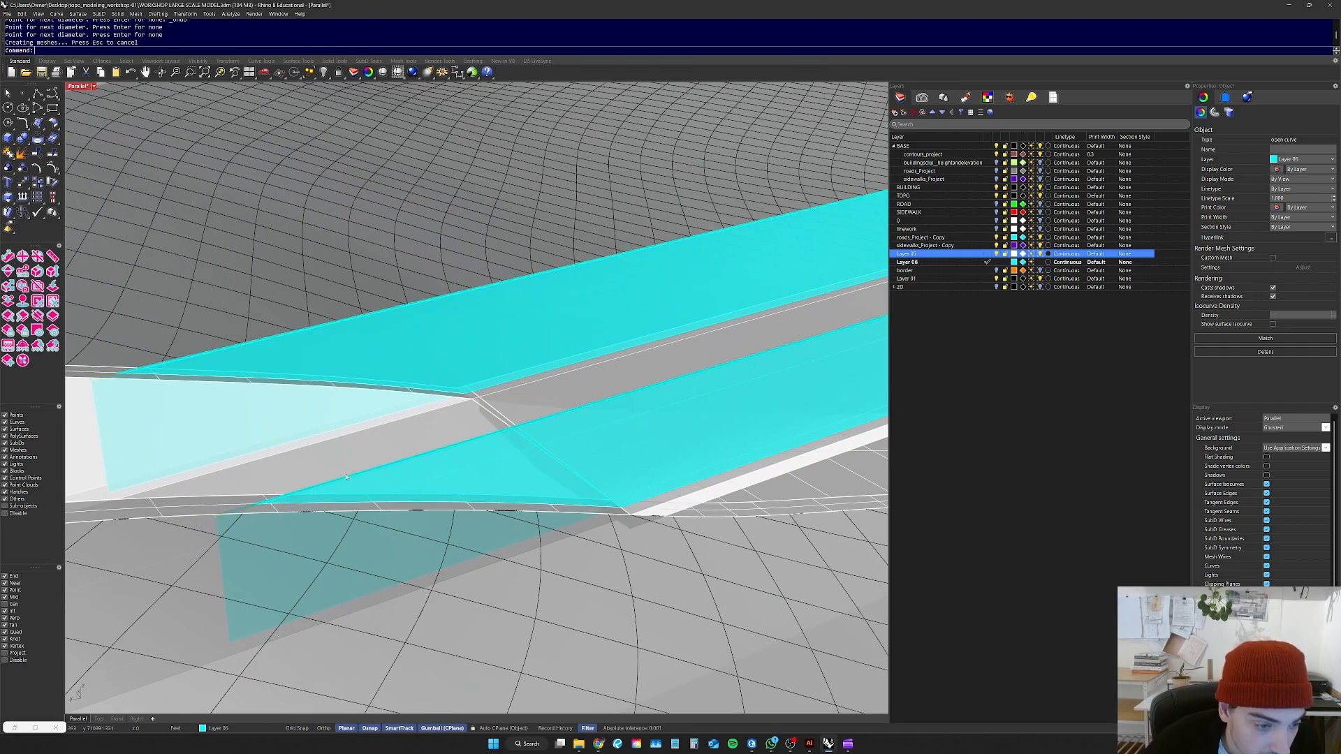
{"action": "scroll", "coordinate": [308, 491], "scroll_direction": "up", "scroll_amount": 3}
{"action": "left_click", "coordinate": [306, 489]}
{"action": "left_click", "coordinate": [318, 493]}
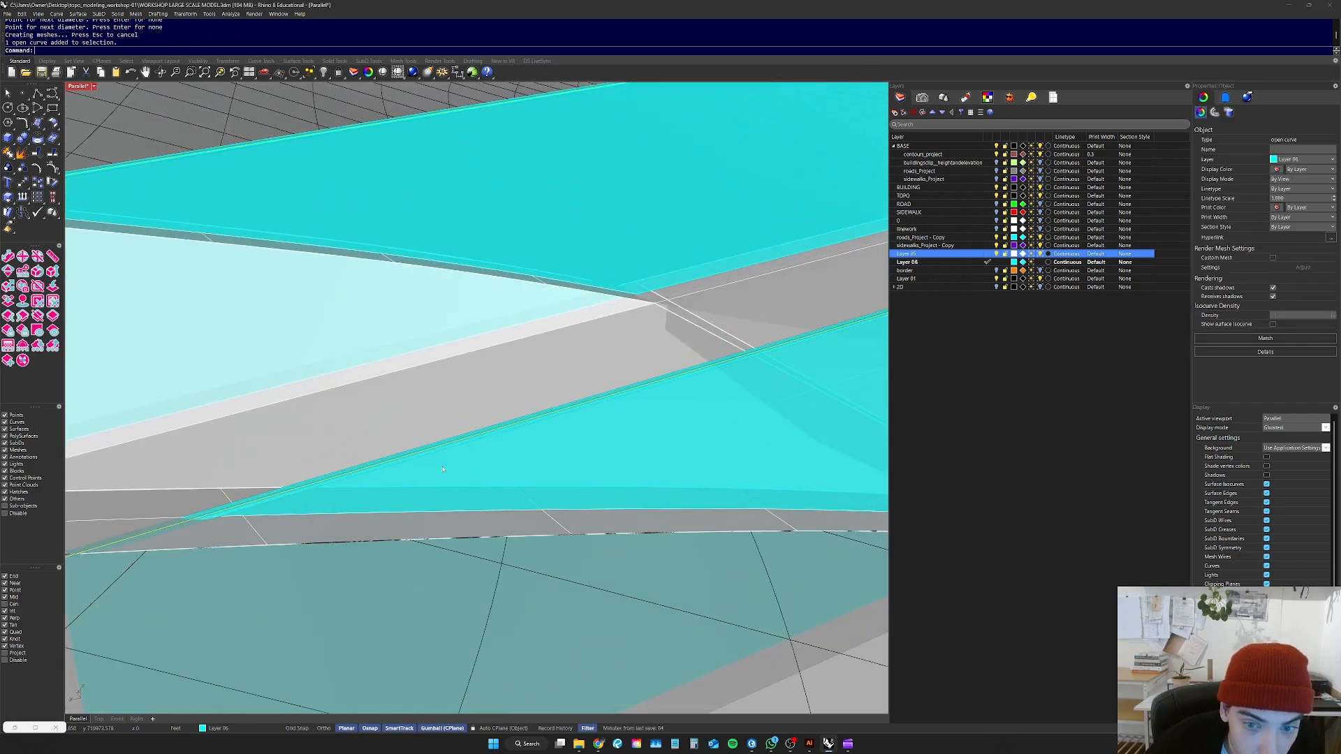
{"action": "key", "text": "ctrl+z"}
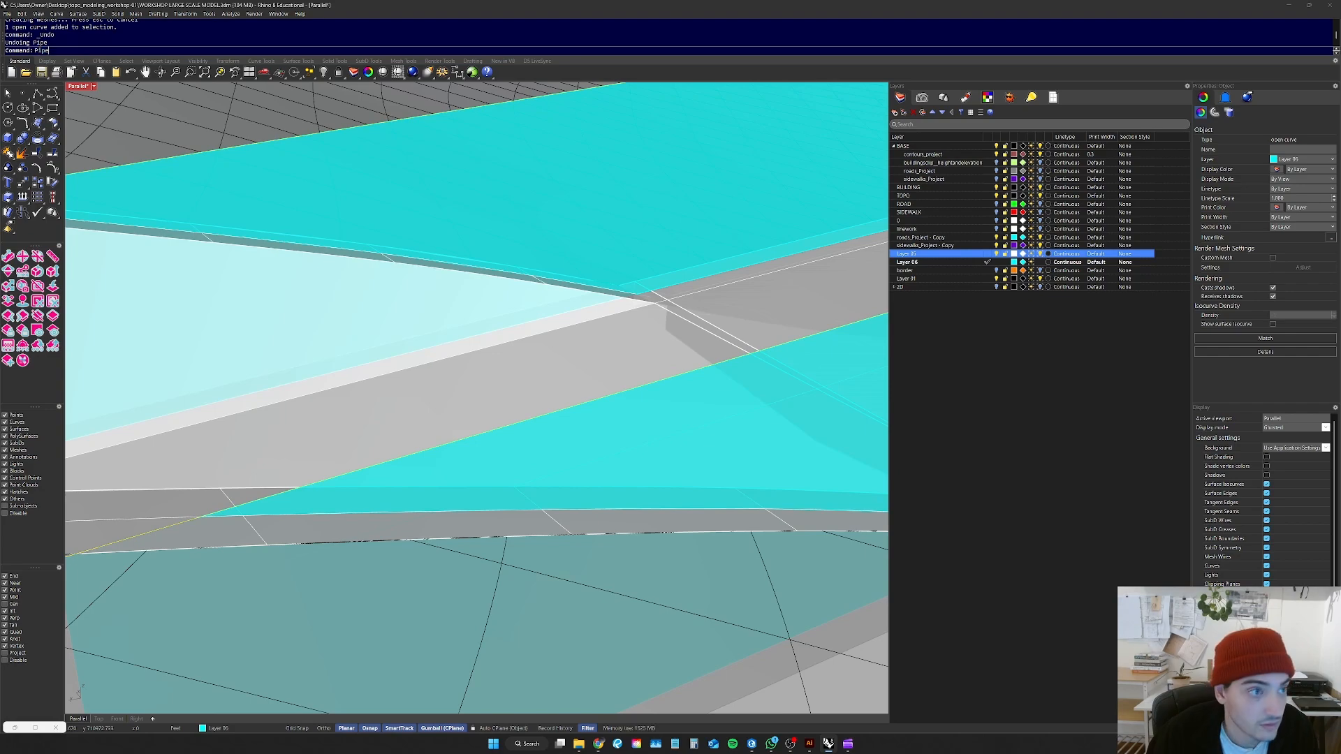
Step: Pipe the handrail curve with start and end diameters of 3 inches and no additional diameters
{"action": "key", "text": "Return"}
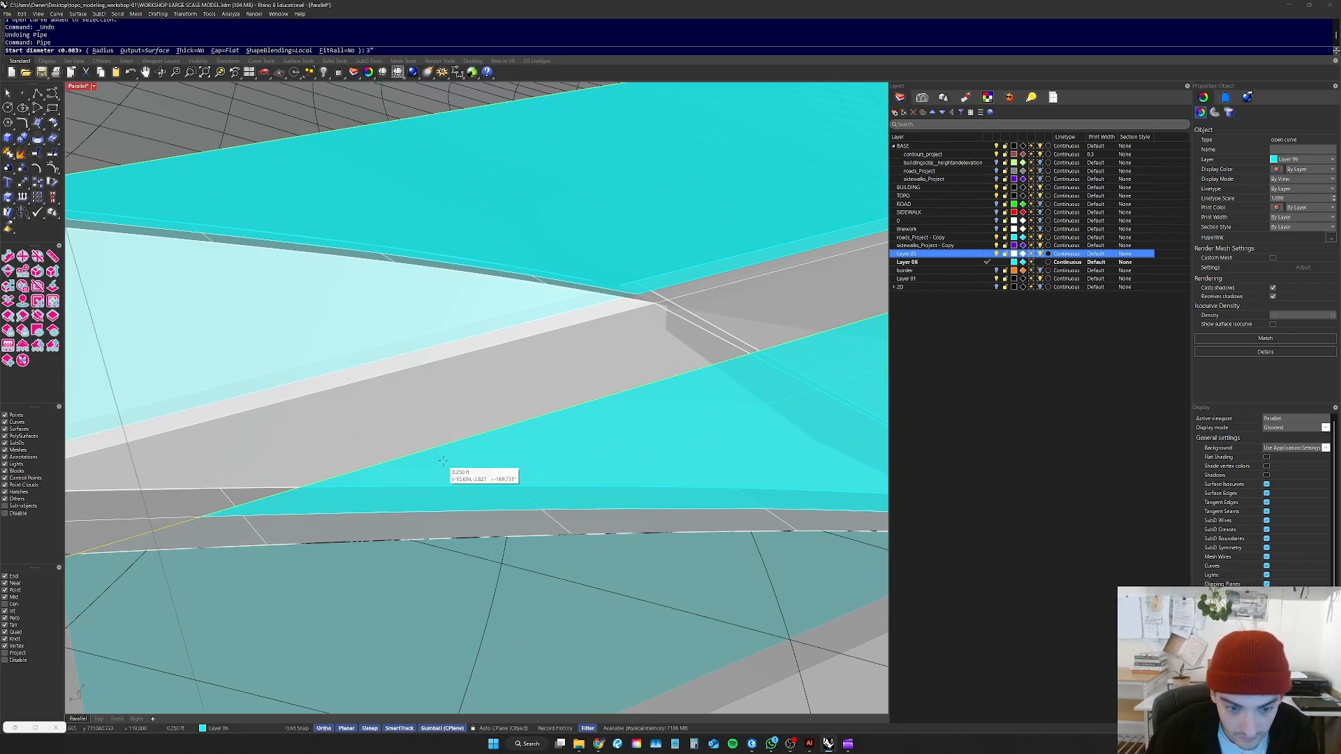
{"action": "type", "text": "3\""}
{"action": "key", "text": "Return"}
{"action": "type", "text": "3\""}
{"action": "key", "text": "Return"}
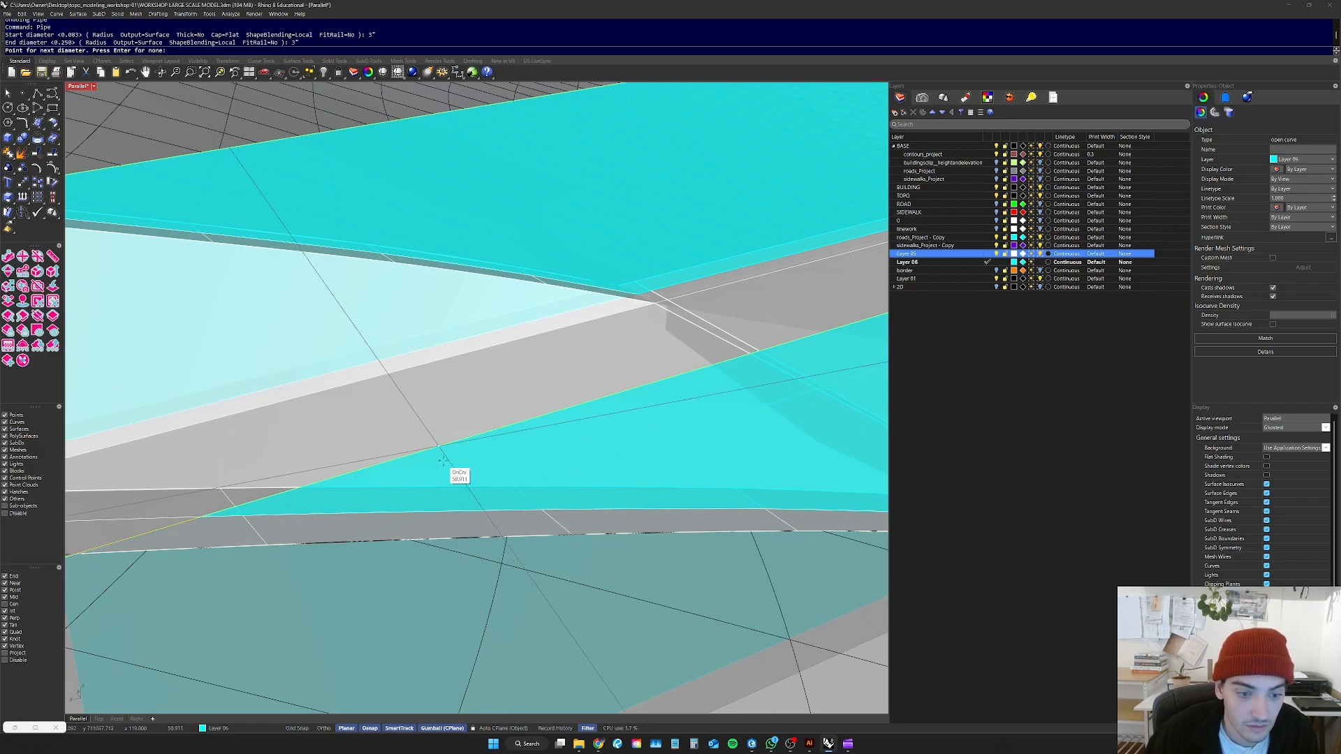
{"action": "key", "text": "Return"}
{"action": "scroll", "coordinate": [349, 482], "scroll_direction": "down", "scroll_amount": 8}
{"action": "key", "text": "Escape"}
Step: Set the viewport to Shaded display
{"action": "left_click", "coordinate": [93, 88]}
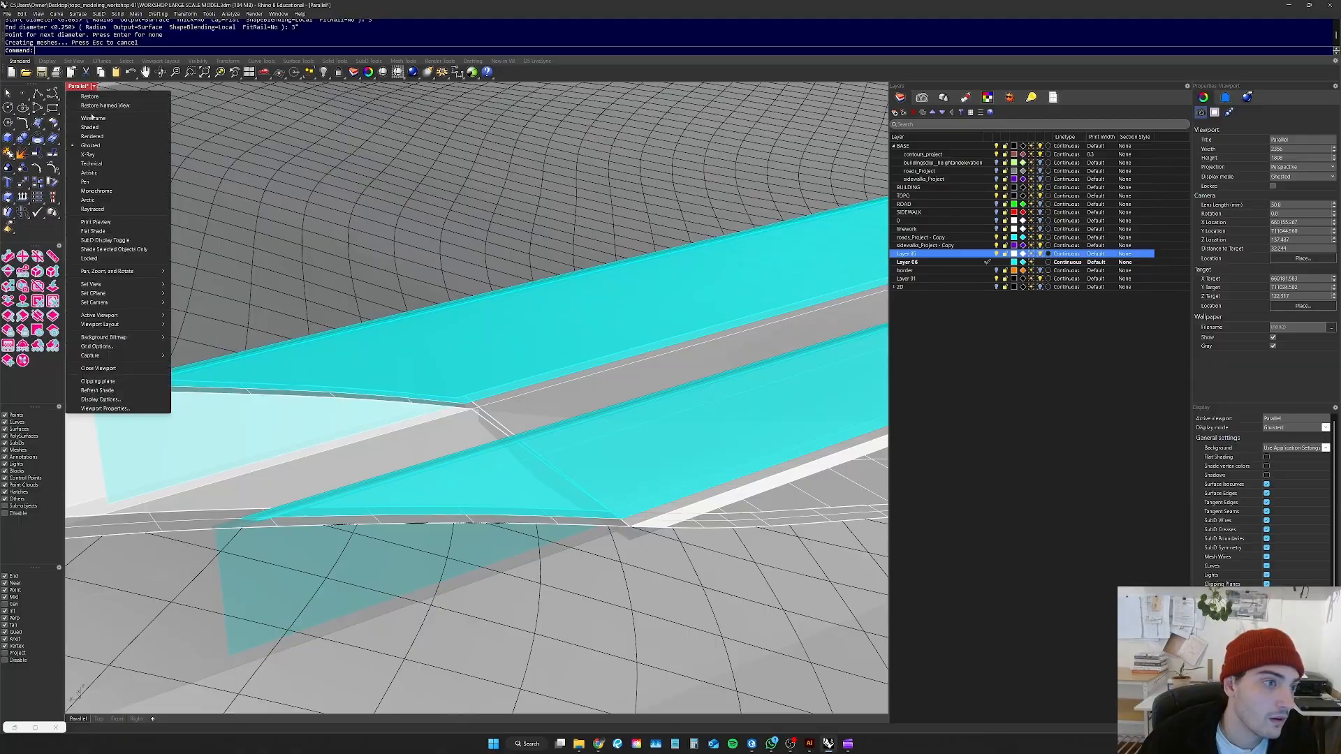
{"action": "left_click", "coordinate": [93, 129]}
{"action": "scroll", "coordinate": [219, 323], "scroll_direction": "down", "scroll_amount": 8}
{"action": "mouse_move", "coordinate": [218, 323]}
{"action": "right_mouse_down"}
{"action": "mouse_move", "coordinate": [449, 269]}
{"action": "mouse_move", "coordinate": [528, 382]}
{"action": "mouse_move", "coordinate": [702, 386]}
{"action": "mouse_move", "coordinate": [621, 388]}
{"action": "right_mouse_up"}
{"action": "scroll", "coordinate": [528, 381], "scroll_direction": "down", "scroll_amount": 4}
Step: Change the piped handrail polysurface to Layer 05
{"action": "scroll", "coordinate": [599, 371], "scroll_direction": "up", "scroll_amount": 10}
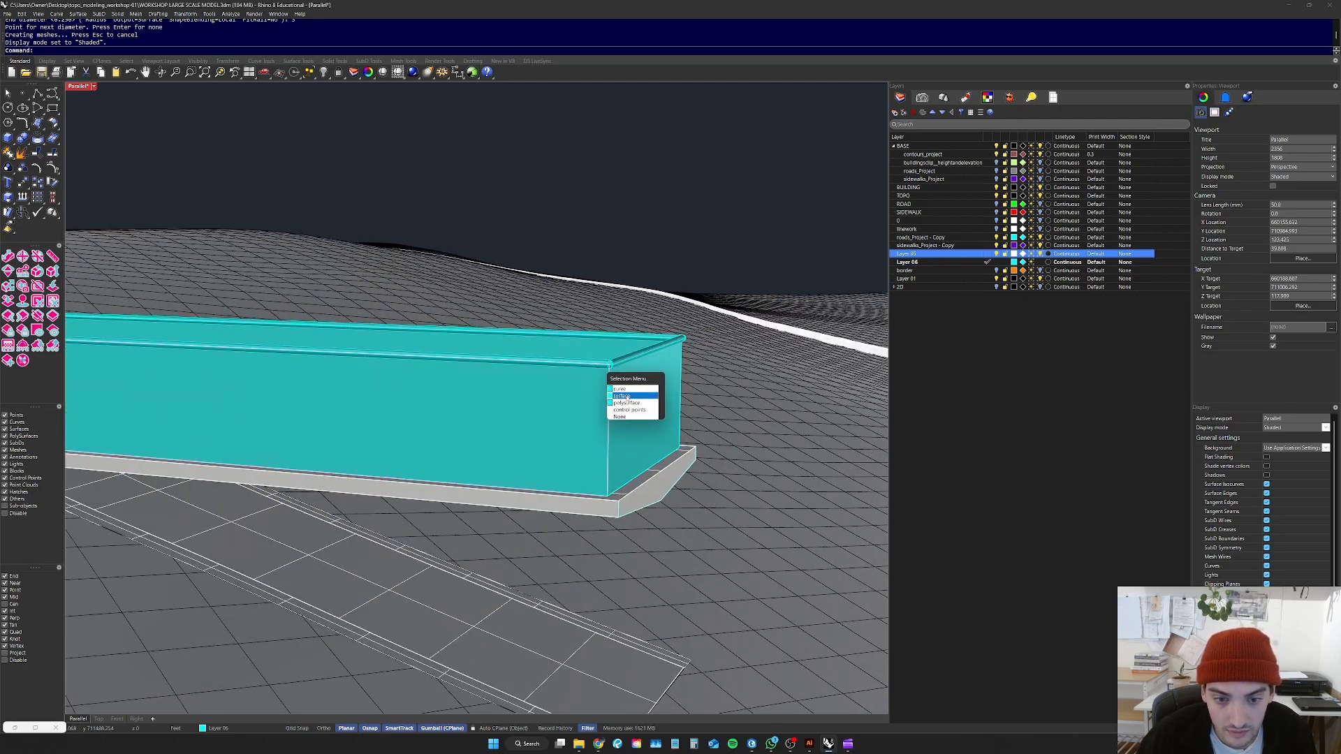
{"action": "left_click", "coordinate": [626, 396]}
{"action": "scroll", "coordinate": [618, 361], "scroll_direction": "up", "scroll_amount": 3}
{"action": "left_click", "coordinate": [640, 395]}
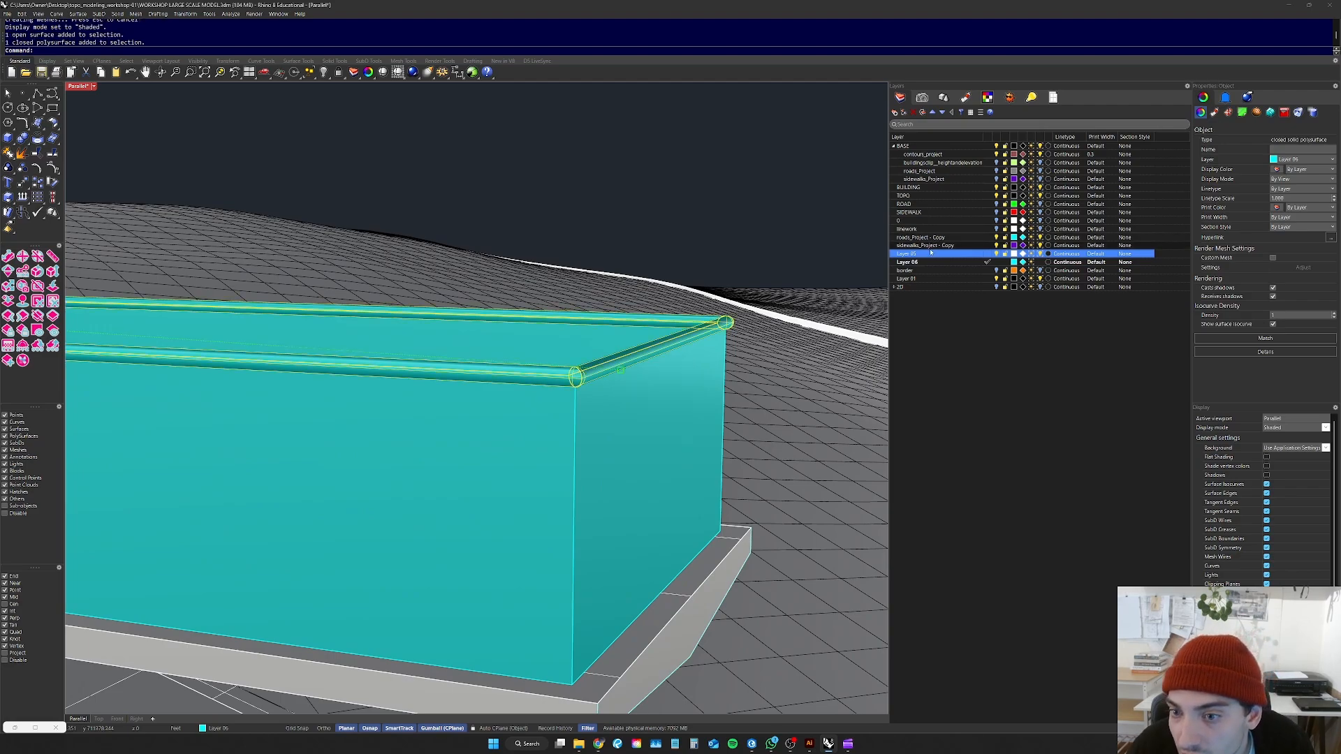
{"action": "right_click", "coordinate": [929, 257]}
{"action": "left_click", "coordinate": [964, 295]}
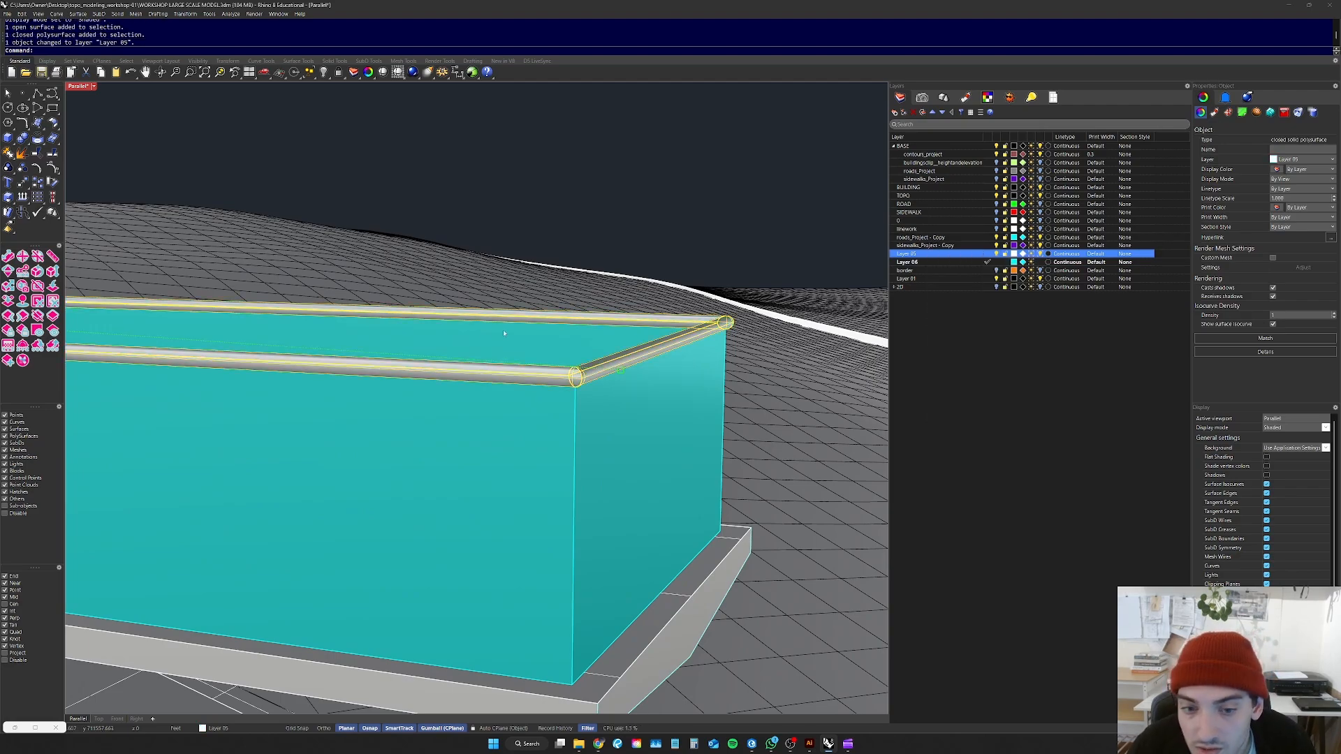
{"action": "scroll", "coordinate": [523, 334], "scroll_direction": "down", "scroll_amount": 3}
{"action": "key", "text": "Escape"}
Step: Examine the finished railing and the road strip below the platform from several angles
{"action": "scroll", "coordinate": [517, 330], "scroll_direction": "down", "scroll_amount": 2}
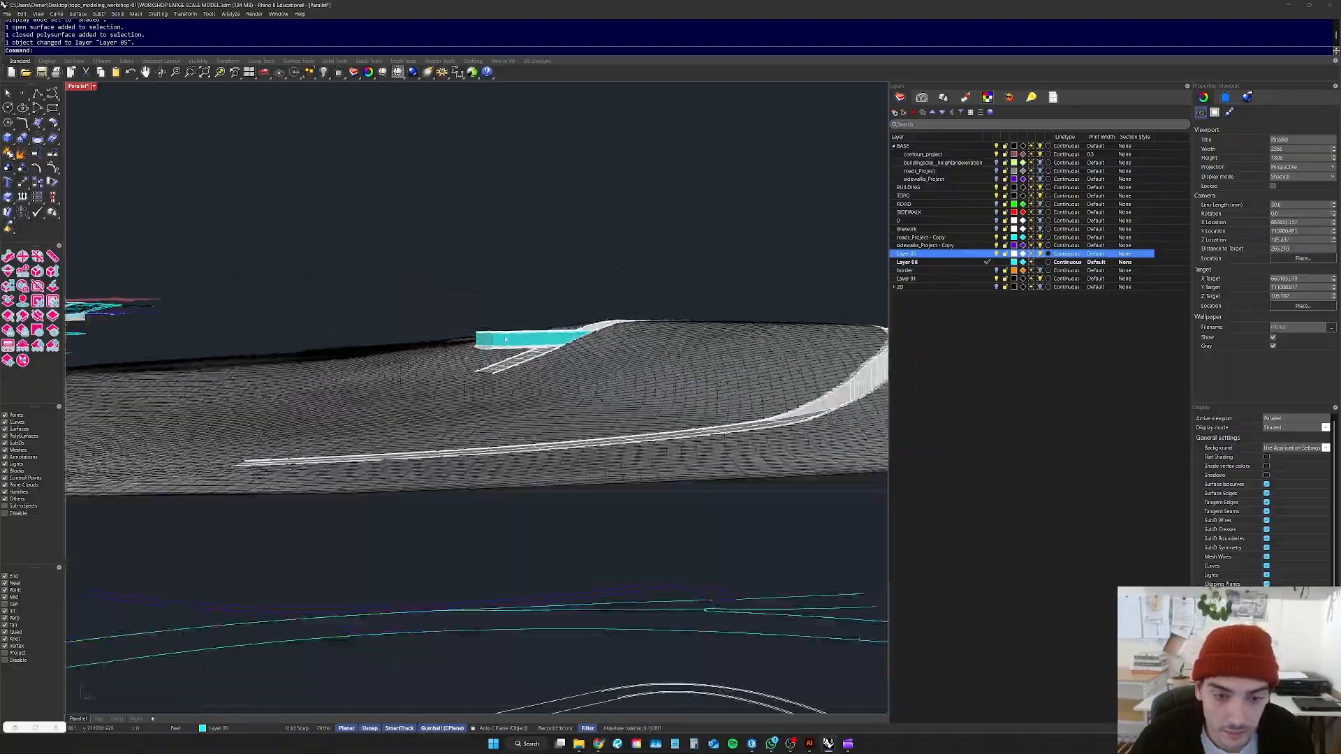
{"action": "right_click_drag", "start_coordinate": [481, 405], "coordinate": [426, 375]}
{"action": "scroll", "coordinate": [470, 347], "scroll_direction": "up", "scroll_amount": 10}
{"action": "left_click", "coordinate": [597, 366]}
{"action": "scroll", "coordinate": [510, 366], "scroll_direction": "down", "scroll_amount": 8}
{"action": "scroll", "coordinate": [558, 353], "scroll_direction": "up", "scroll_amount": 8}
{"action": "right_click_drag", "start_coordinate": [558, 353], "coordinate": [470, 400]}
{"action": "scroll", "coordinate": [622, 376], "scroll_direction": "up", "scroll_amount": 8}
{"action": "scroll", "coordinate": [593, 391], "scroll_direction": "down", "scroll_amount": 8}
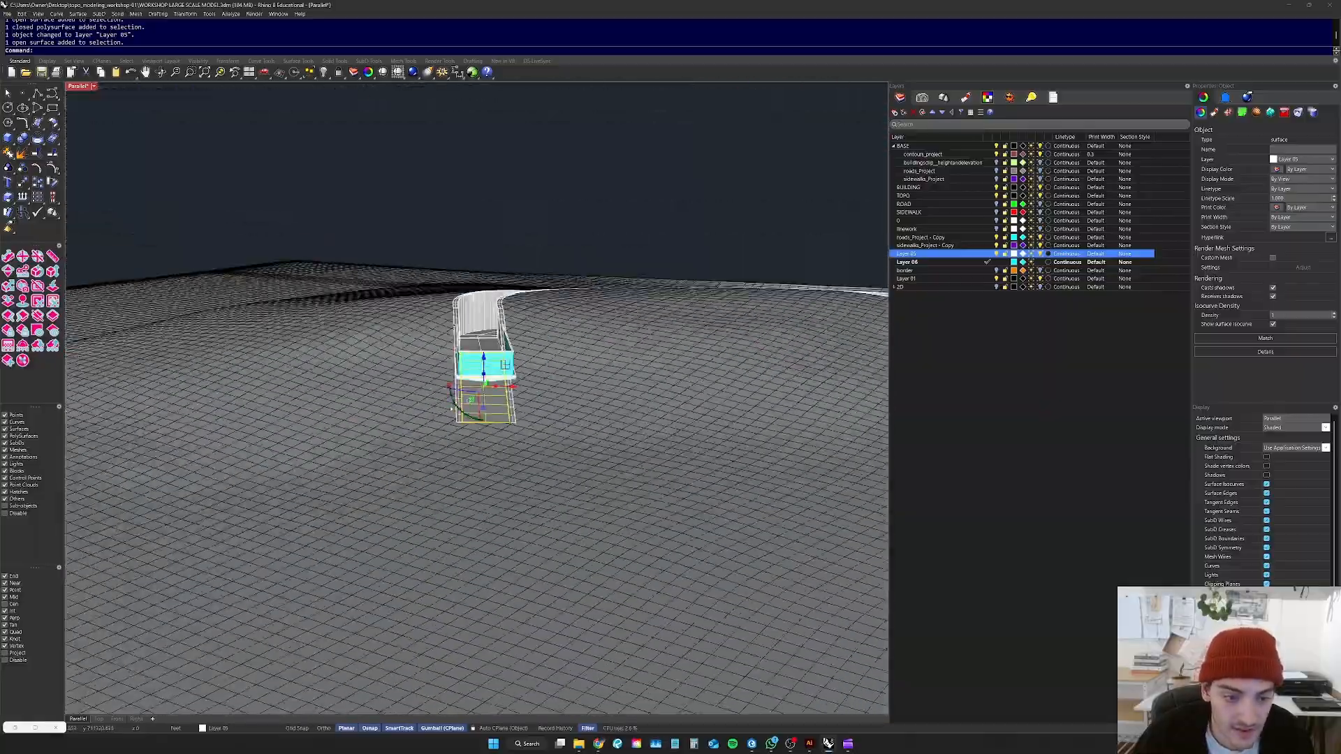
{"action": "key", "text": "Escape"}
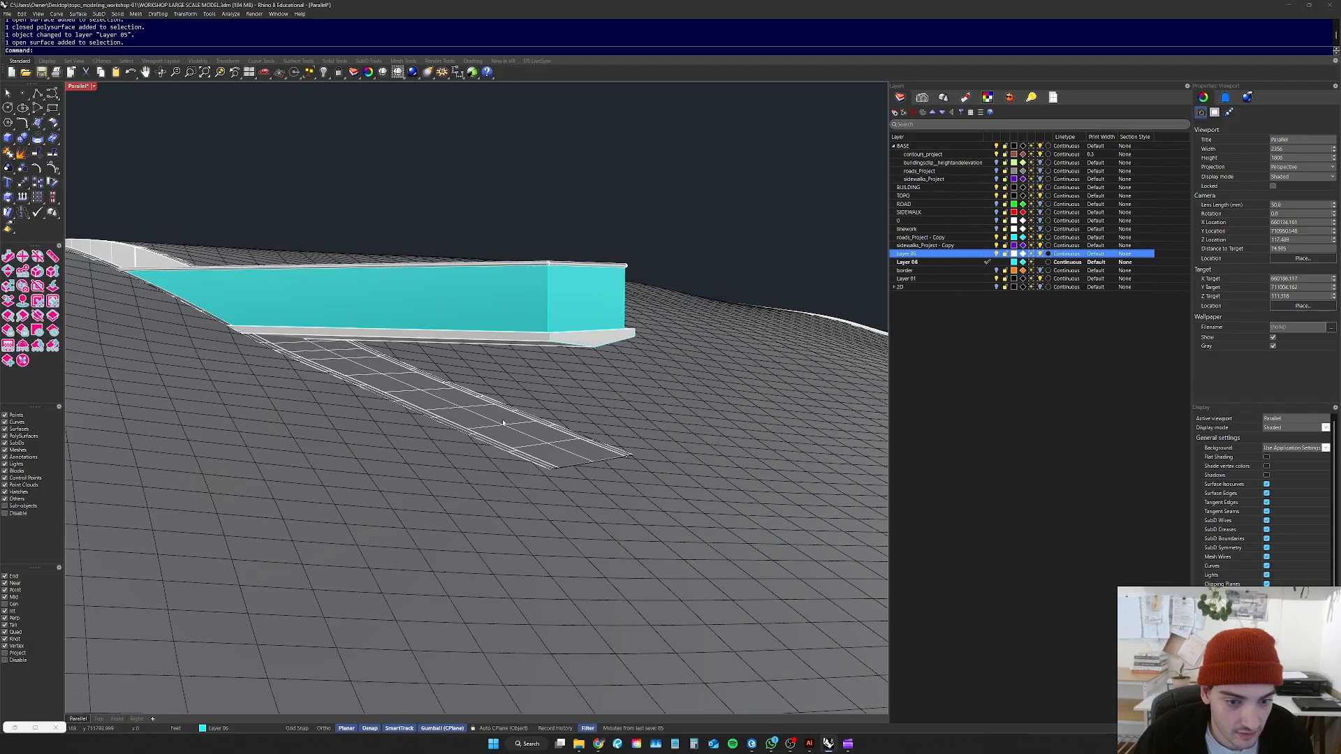
{"action": "scroll", "coordinate": [552, 433], "scroll_direction": "down", "scroll_amount": 5}
{"action": "right_click_drag", "start_coordinate": [408, 430], "coordinate": [463, 480]}
{"action": "scroll", "coordinate": [538, 418], "scroll_direction": "up", "scroll_amount": 12}
{"action": "left_click", "coordinate": [558, 437]}
{"action": "key", "text": "Escape"}
{"action": "scroll", "coordinate": [465, 416], "scroll_direction": "down", "scroll_amount": 10}
{"action": "scroll", "coordinate": [466, 486], "scroll_direction": "up", "scroll_amount": 7}
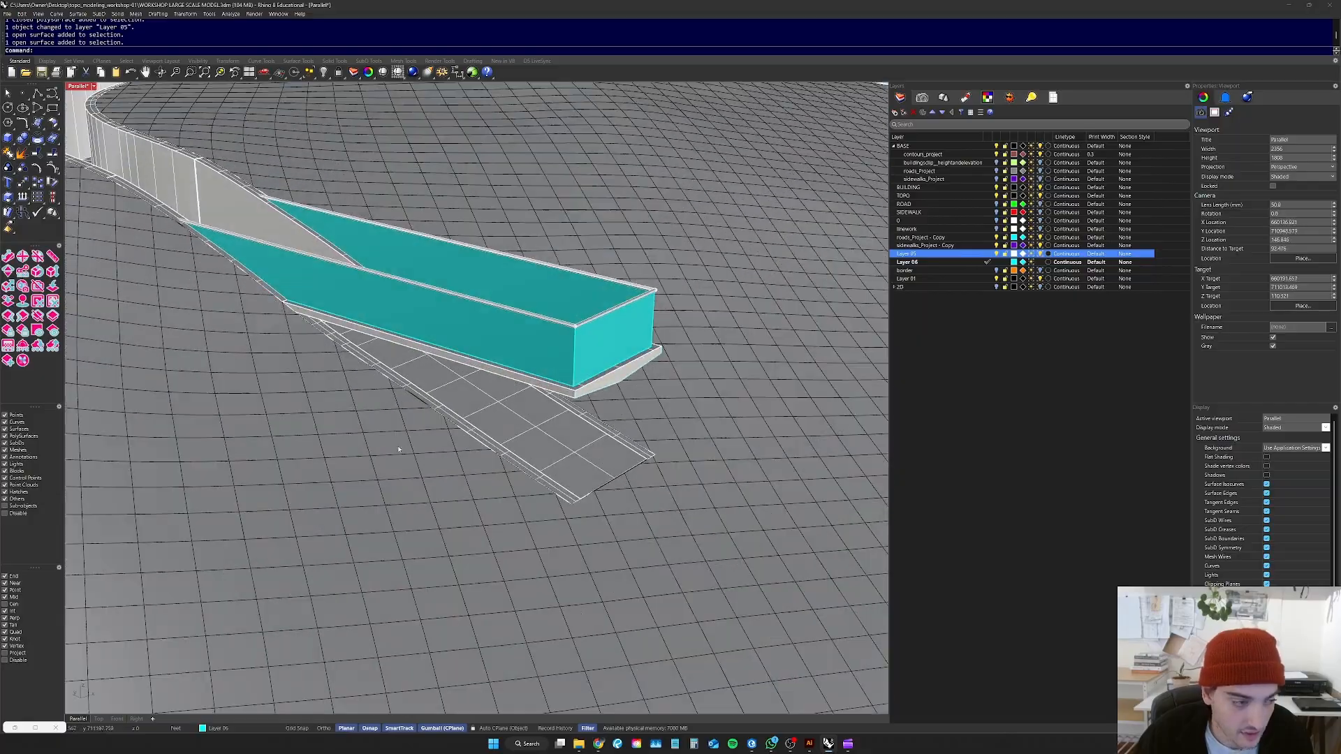
{"action": "scroll", "coordinate": [404, 450], "scroll_direction": "down", "scroll_amount": 14}
{"action": "right_click_drag", "start_coordinate": [614, 380], "coordinate": [489, 459]}
{"action": "scroll", "coordinate": [470, 405], "scroll_direction": "down", "scroll_amount": 5}
Step: Inspect the platform and the road strip beneath it in Rendered display, checking how its edges meet the terrain
{"action": "left_click", "coordinate": [94, 85]}
{"action": "left_click", "coordinate": [130, 136]}
{"action": "scroll", "coordinate": [413, 414], "scroll_direction": "up", "scroll_amount": 8}
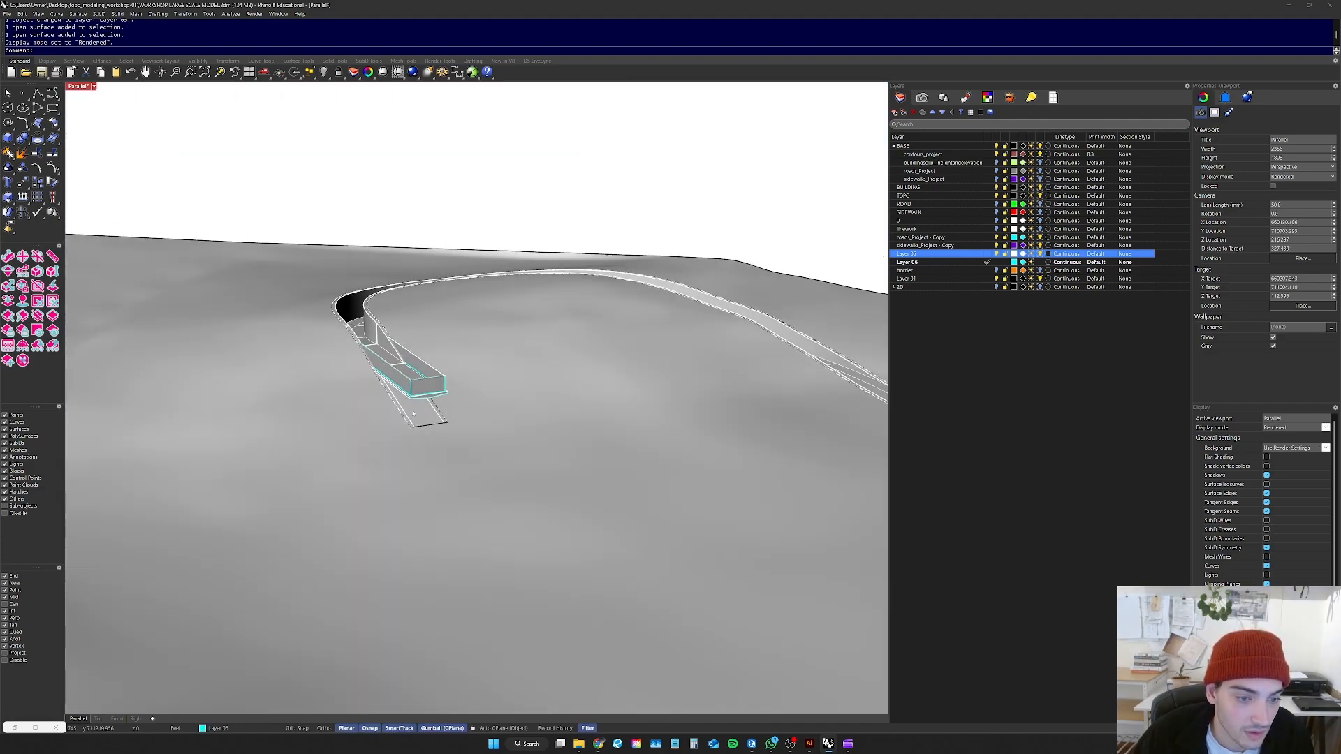
{"action": "scroll", "coordinate": [417, 428], "scroll_direction": "up", "scroll_amount": 8}
{"action": "left_click", "coordinate": [423, 400]}
{"action": "type", "text": "zs"}
{"action": "key", "text": "Return"}
{"action": "right_click_drag", "start_coordinate": [681, 593], "coordinate": [727, 511]}
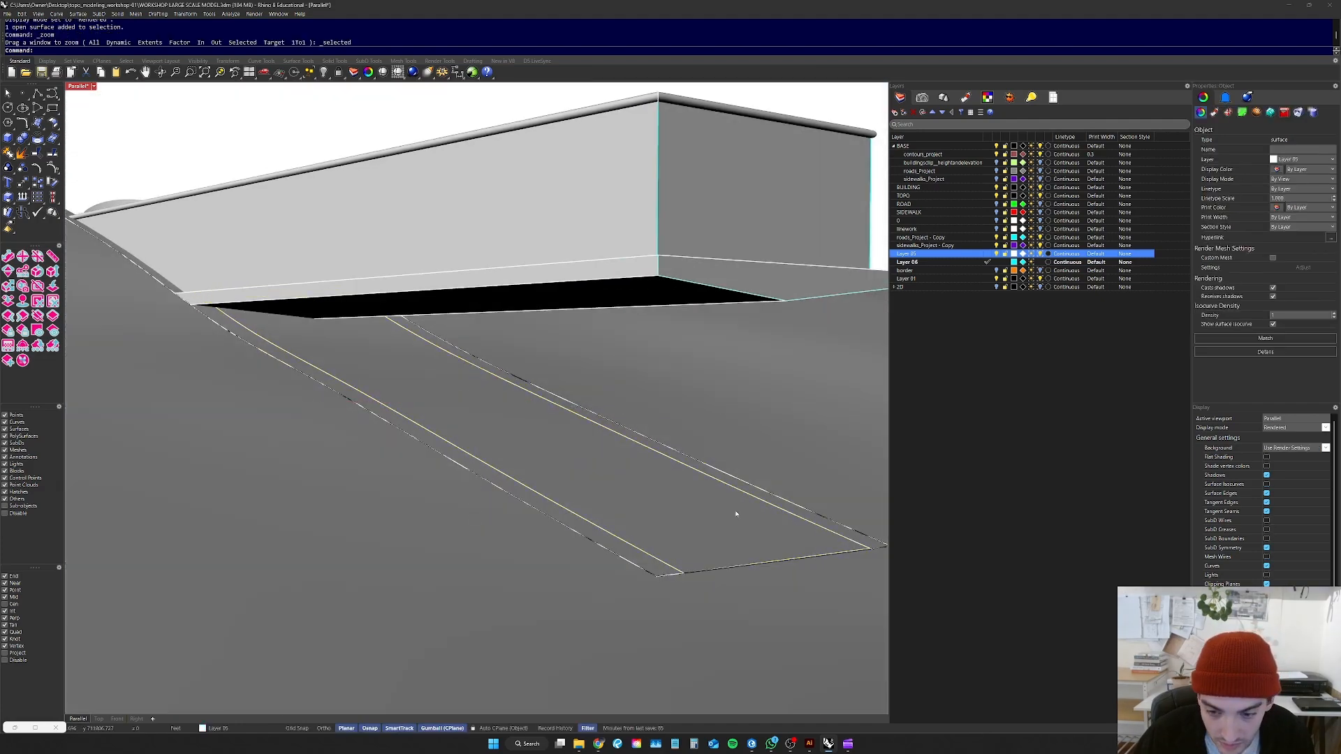
{"action": "key", "text": "Escape"}
{"action": "scroll", "coordinate": [668, 573], "scroll_direction": "up", "scroll_amount": 8}
{"action": "scroll", "coordinate": [543, 536], "scroll_direction": "down", "scroll_amount": 8}
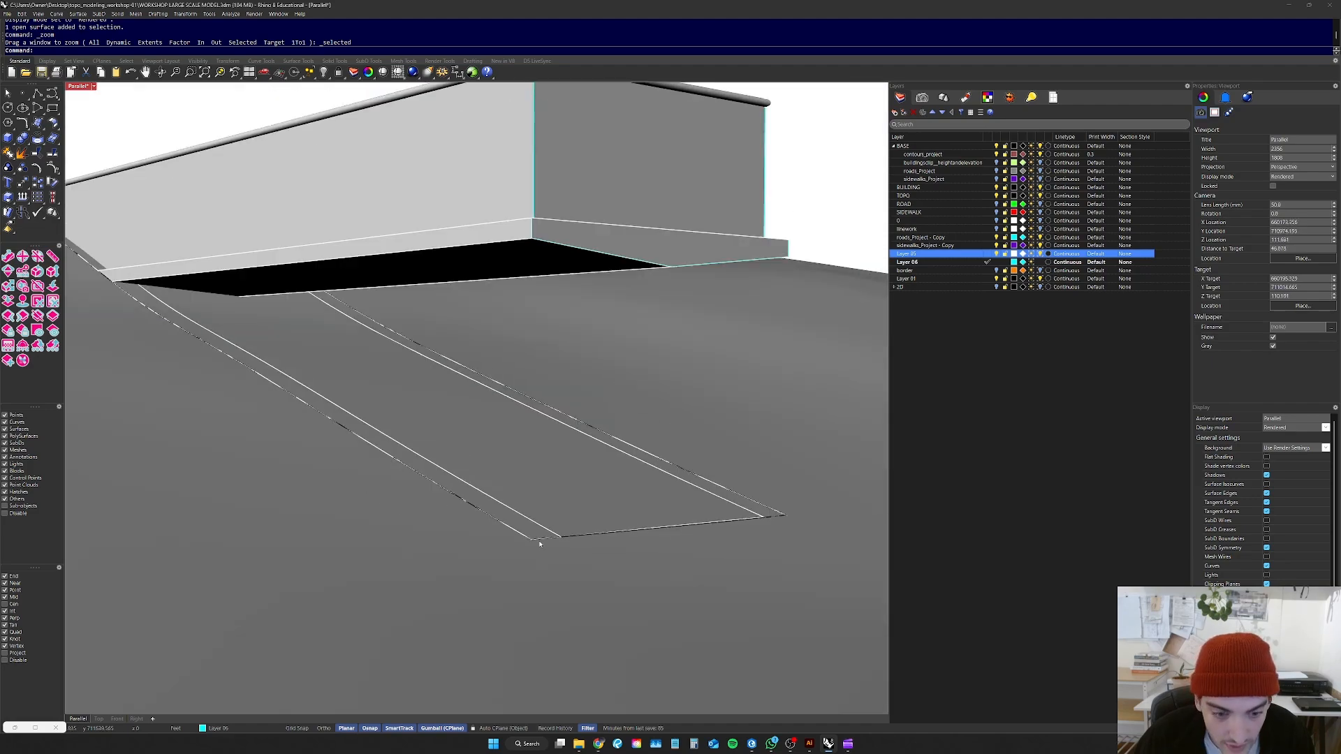
{"action": "left_click", "coordinate": [540, 544]}
{"action": "left_click", "coordinate": [561, 564]}
{"action": "scroll", "coordinate": [492, 499], "scroll_direction": "down", "scroll_amount": 11}
{"action": "key", "text": "Escape"}
{"action": "right_click_drag", "start_coordinate": [670, 426], "coordinate": [534, 485]}
{"action": "scroll", "coordinate": [463, 462], "scroll_direction": "down", "scroll_amount": 10}
{"action": "scroll", "coordinate": [463, 461], "scroll_direction": "up", "scroll_amount": 6}
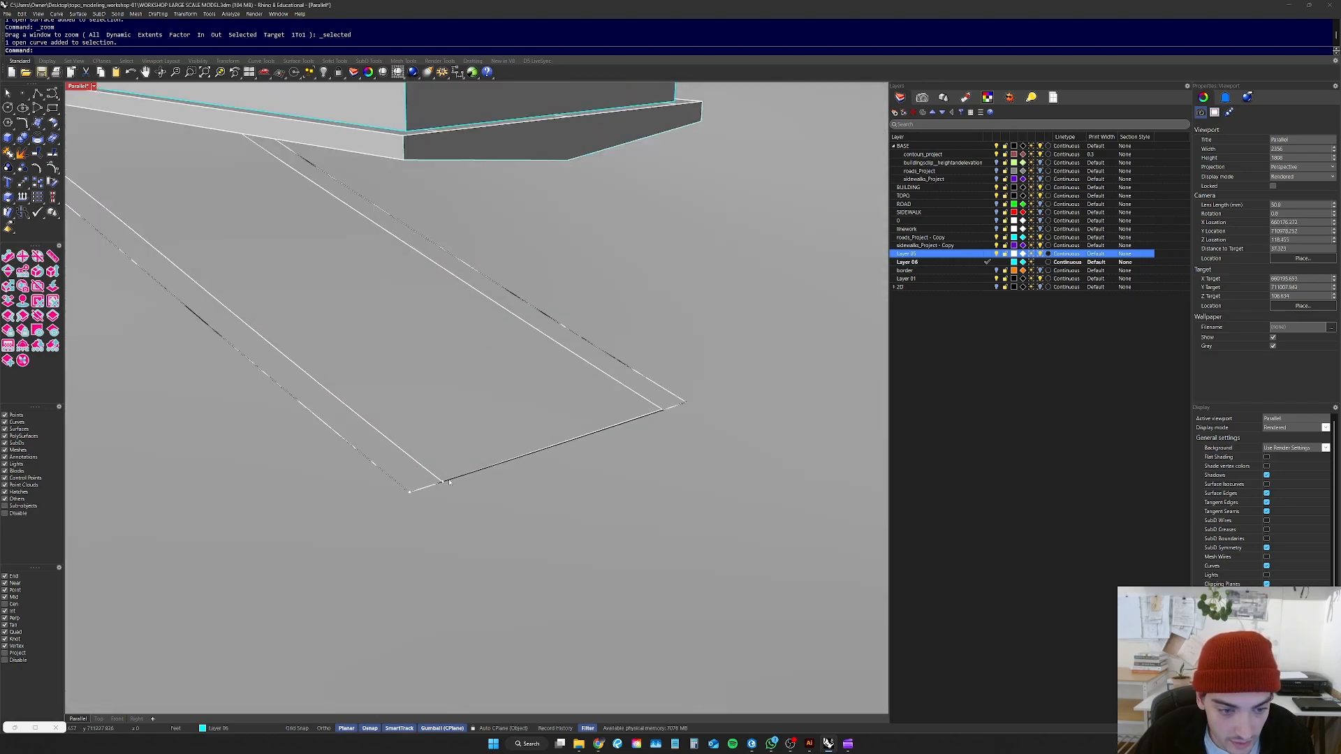
{"action": "scroll", "coordinate": [447, 467], "scroll_direction": "down", "scroll_amount": 12}
{"action": "scroll", "coordinate": [388, 475], "scroll_direction": "up", "scroll_amount": 12}
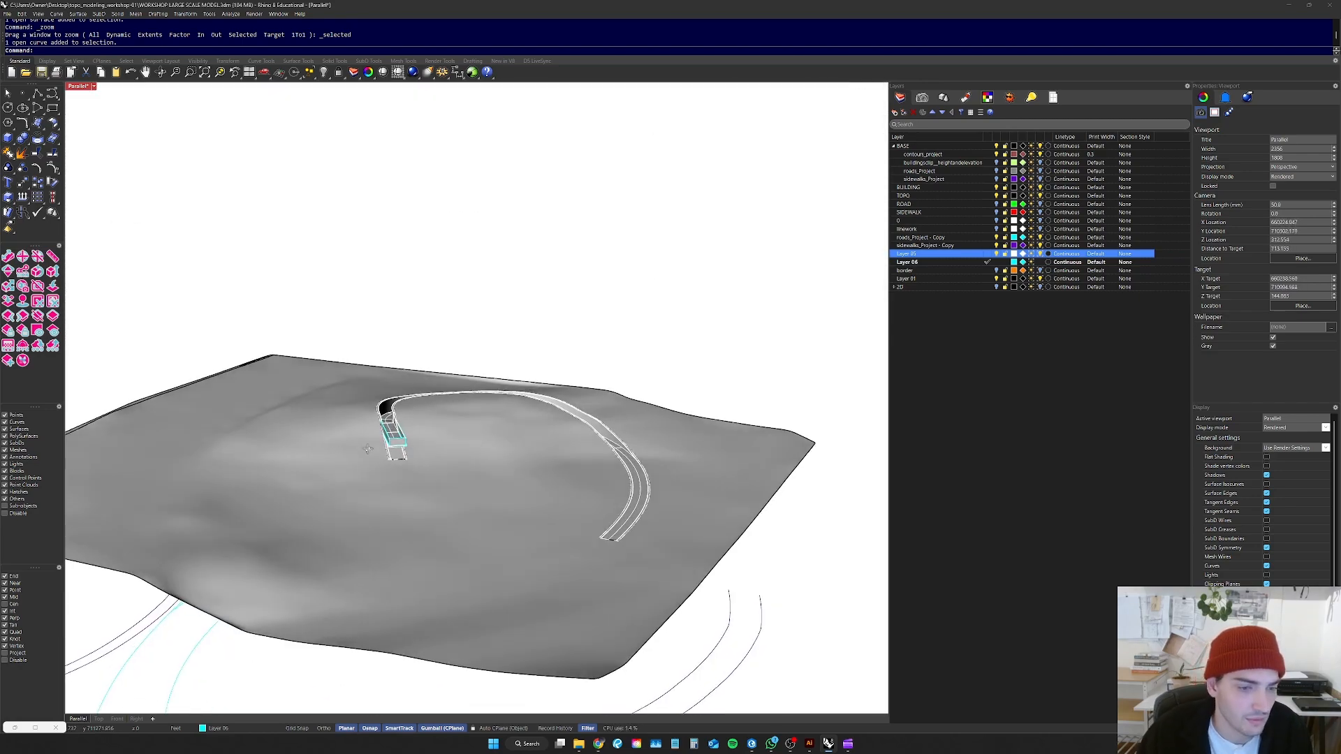
{"action": "scroll", "coordinate": [400, 475], "scroll_direction": "down", "scroll_amount": 3}
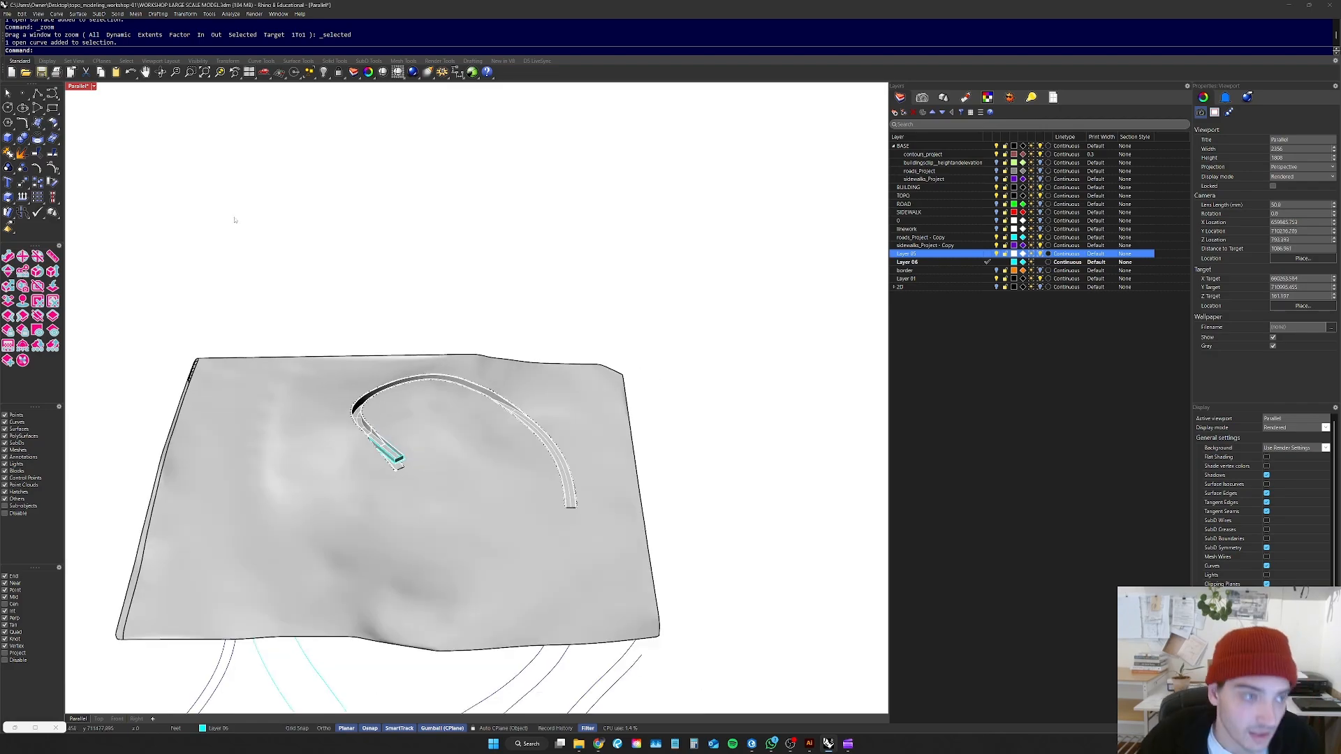
Step: Switch the viewport back to Shaded display
{"action": "left_click", "coordinate": [93, 86]}
{"action": "left_click", "coordinate": [105, 127]}
{"action": "scroll", "coordinate": [567, 286], "scroll_direction": "down", "scroll_amount": 5}
{"action": "scroll", "coordinate": [559, 334], "scroll_direction": "up", "scroll_amount": 8}
{"action": "right_click_drag", "start_coordinate": [653, 331], "coordinate": [555, 342]}
{"action": "scroll", "coordinate": [588, 356], "scroll_direction": "down", "scroll_amount": 7}
Step: Delete the white road curves on Layer 05 that lie below the terrain
{"action": "scroll", "coordinate": [604, 401], "scroll_direction": "up", "scroll_amount": 4}
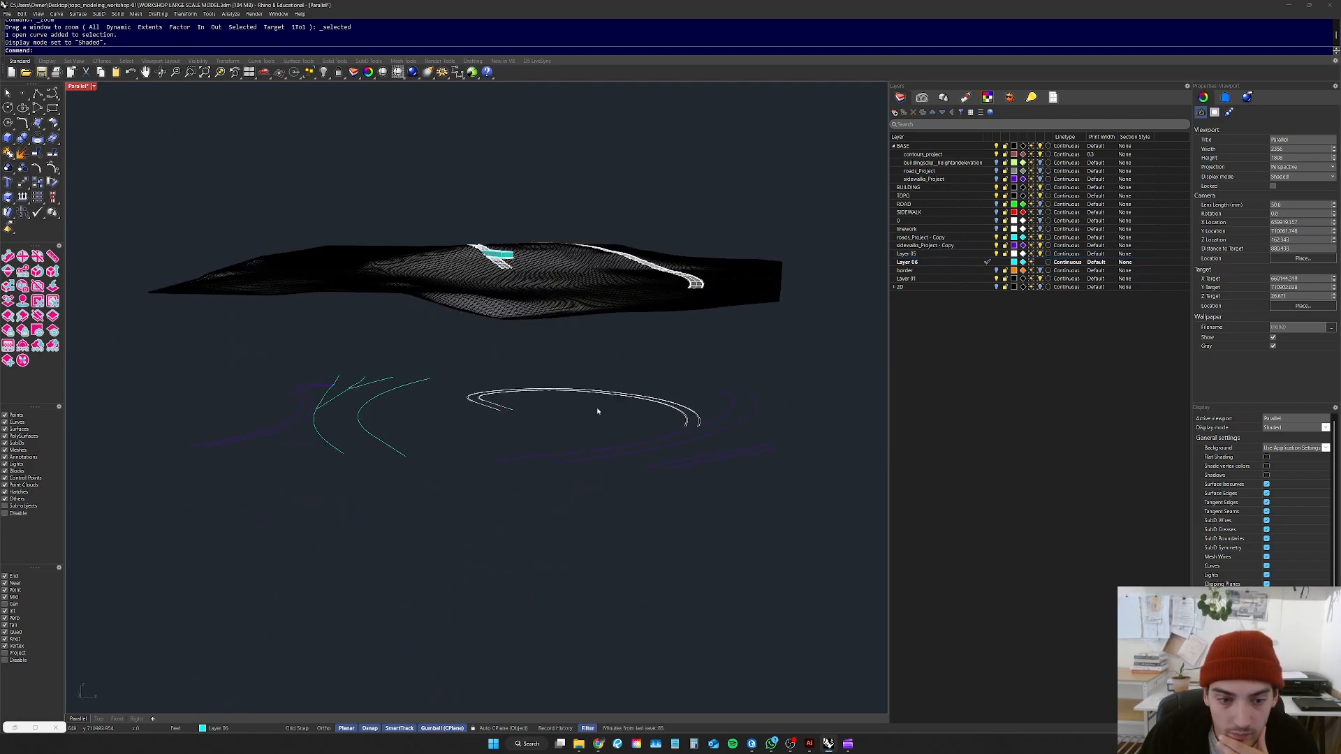
{"action": "left_click_drag", "start_coordinate": [489, 404], "coordinate": [483, 410]}
{"action": "scroll", "coordinate": [523, 392], "scroll_direction": "down", "scroll_amount": 2}
{"action": "key", "text": "Delete"}
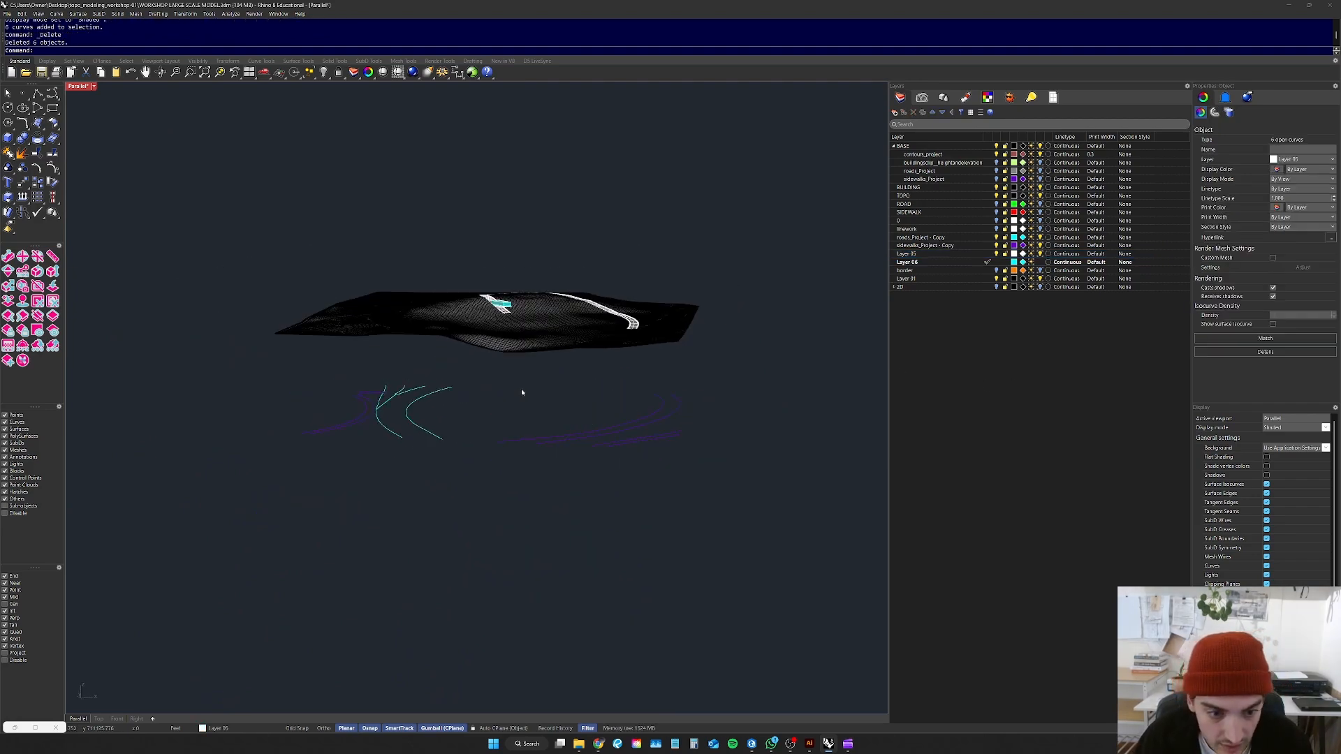
Step: Review the terrain, the curved road and the railed platform from overall and close-up views
{"action": "scroll", "coordinate": [519, 395], "scroll_direction": "down", "scroll_amount": 6}
{"action": "right_click_drag", "start_coordinate": [519, 349], "coordinate": [529, 383]}
{"action": "scroll", "coordinate": [548, 377], "scroll_direction": "up", "scroll_amount": 6}
{"action": "right_click_drag", "start_coordinate": [650, 381], "coordinate": [558, 371]}
{"action": "scroll", "coordinate": [740, 344], "scroll_direction": "up", "scroll_amount": 6}
{"action": "right_click_drag", "start_coordinate": [740, 343], "coordinate": [616, 347]}
{"action": "scroll", "coordinate": [699, 339], "scroll_direction": "down", "scroll_amount": 3}
{"action": "scroll", "coordinate": [463, 364], "scroll_direction": "down", "scroll_amount": 2}
{"action": "scroll", "coordinate": [462, 365], "scroll_direction": "down", "scroll_amount": 5}
{"action": "mouse_move", "coordinate": [462, 365]}
{"action": "right_mouse_down"}
{"action": "mouse_move", "coordinate": [485, 344]}
{"action": "mouse_move", "coordinate": [468, 354]}
{"action": "right_mouse_up"}
{"action": "scroll", "coordinate": [464, 357], "scroll_direction": "up", "scroll_amount": 11}
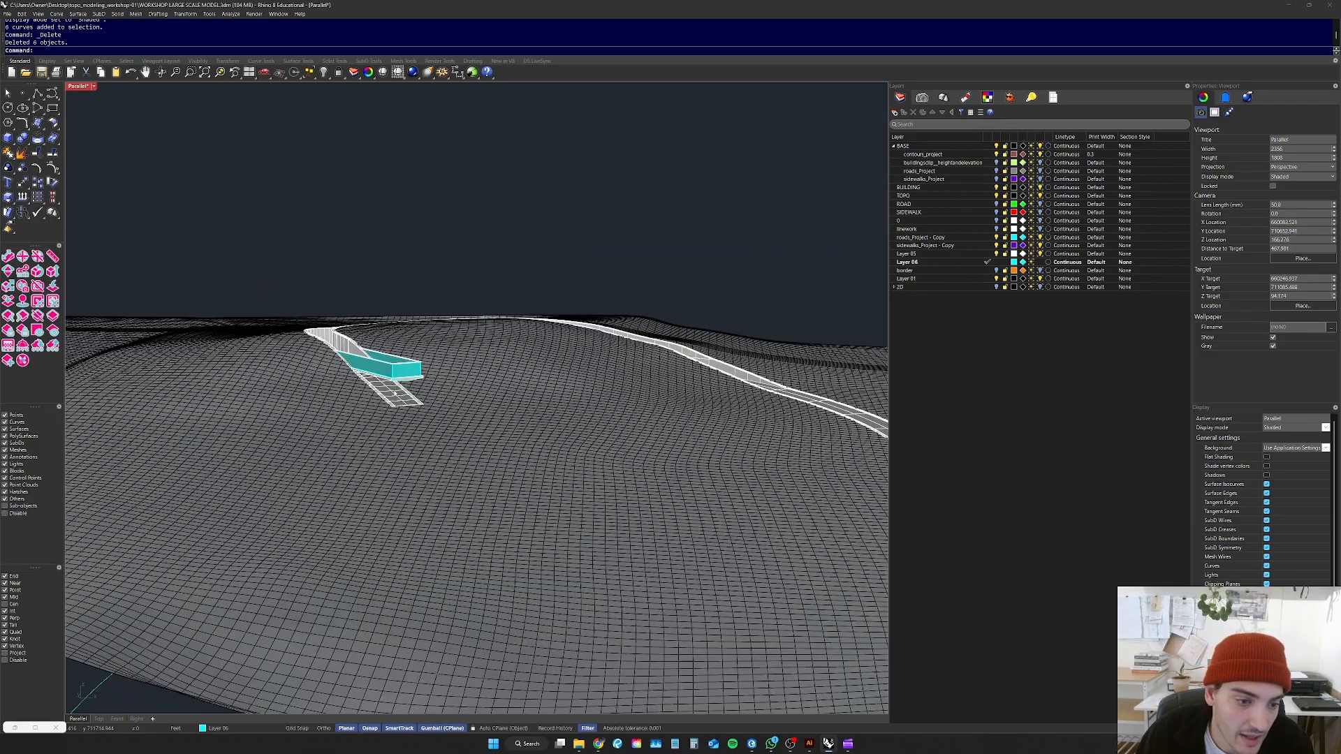
{"action": "scroll", "coordinate": [368, 327], "scroll_direction": "up", "scroll_amount": 15}
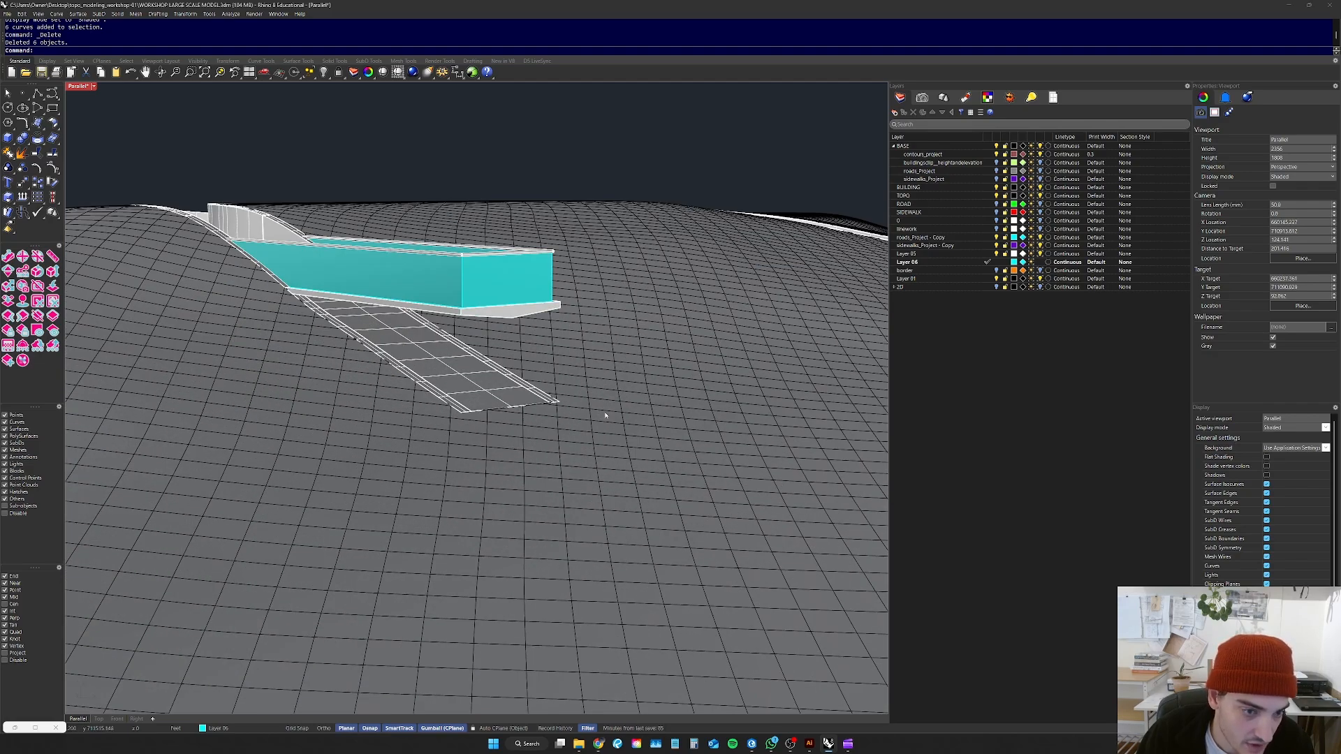
{"action": "scroll", "coordinate": [472, 308], "scroll_direction": "down", "scroll_amount": 5}
{"action": "scroll", "coordinate": [471, 308], "scroll_direction": "up", "scroll_amount": 8}
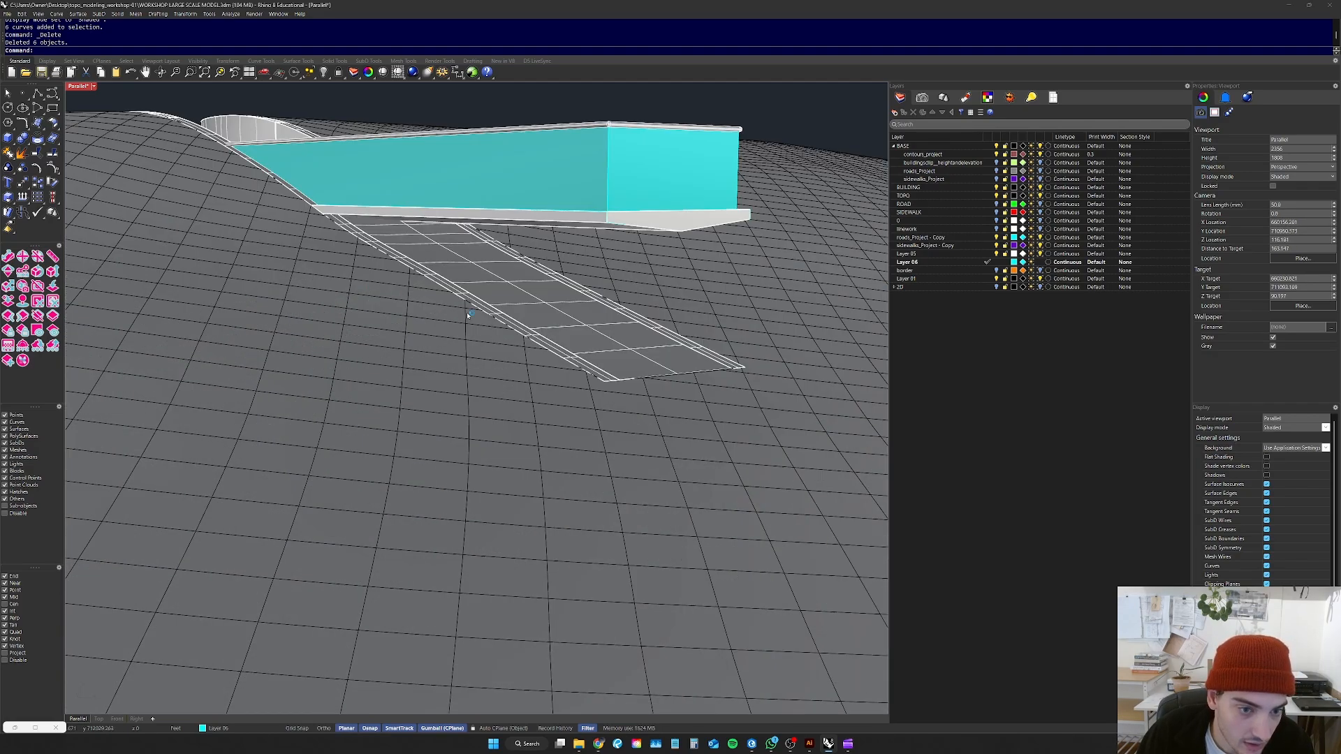
{"action": "right_click_drag", "start_coordinate": [471, 309], "coordinate": [468, 315]}
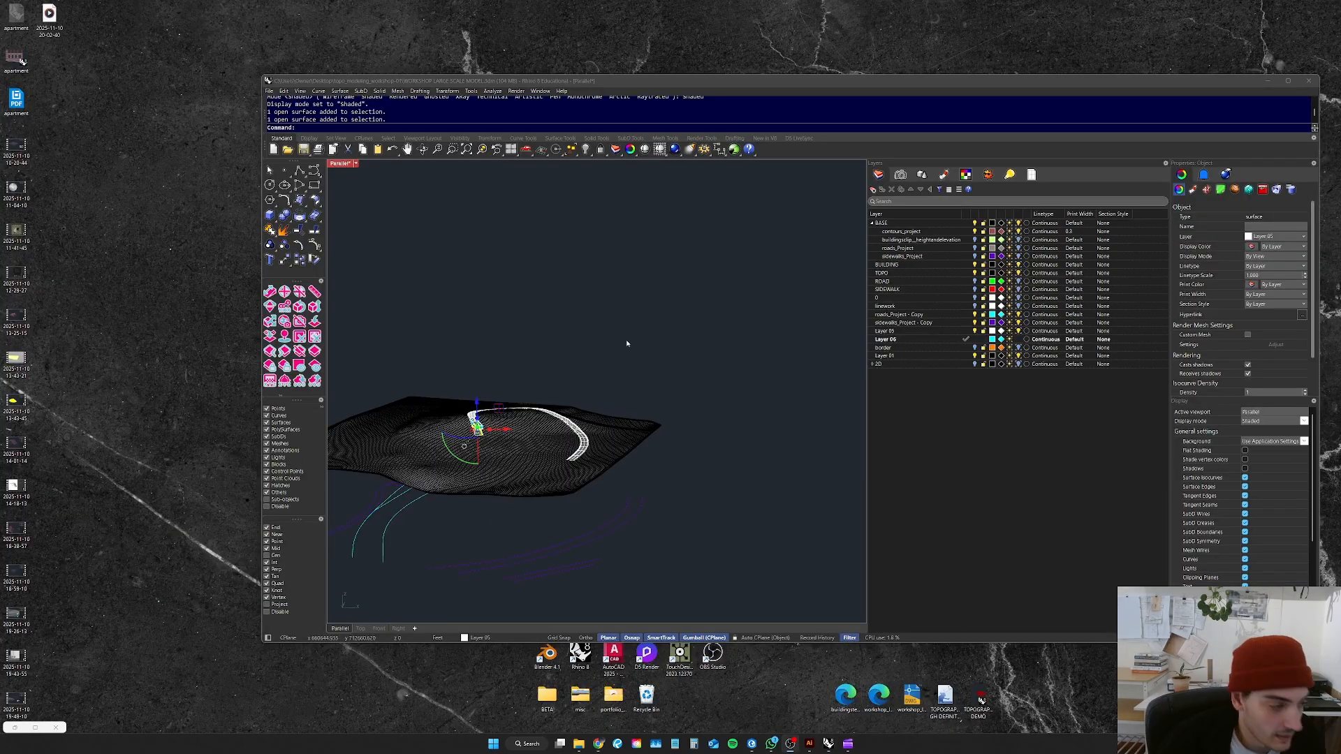
Step: Select the road surface strip below the platform and check where it sits on the terrain
{"action": "left_click", "coordinate": [561, 361]}
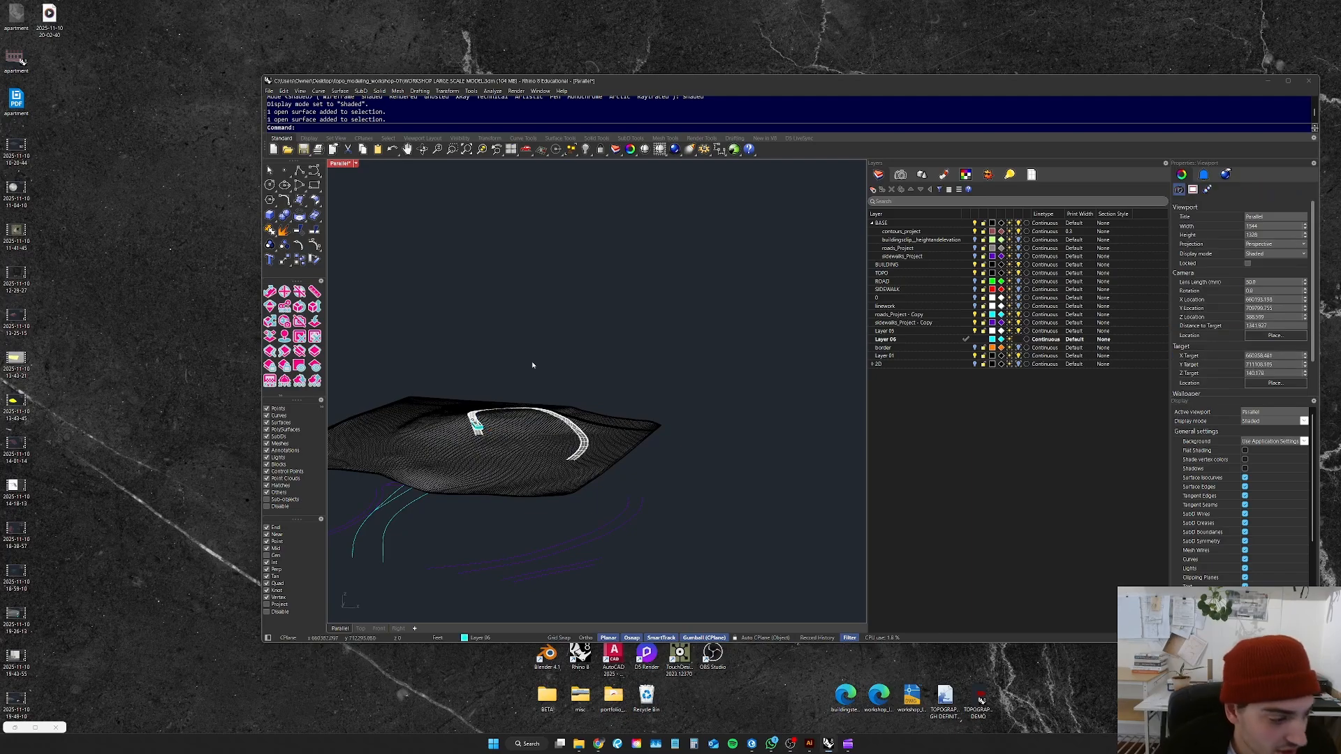
{"action": "right_click_drag", "start_coordinate": [535, 377], "coordinate": [554, 399]}
{"action": "scroll", "coordinate": [491, 456], "scroll_direction": "up", "scroll_amount": 4}
{"action": "right_click_drag", "start_coordinate": [492, 457], "coordinate": [500, 433]}
{"action": "scroll", "coordinate": [482, 434], "scroll_direction": "up", "scroll_amount": 9}
{"action": "scroll", "coordinate": [482, 436], "scroll_direction": "up", "scroll_amount": 7}
{"action": "left_click", "coordinate": [482, 440]}
{"action": "scroll", "coordinate": [477, 441], "scroll_direction": "down", "scroll_amount": 10}
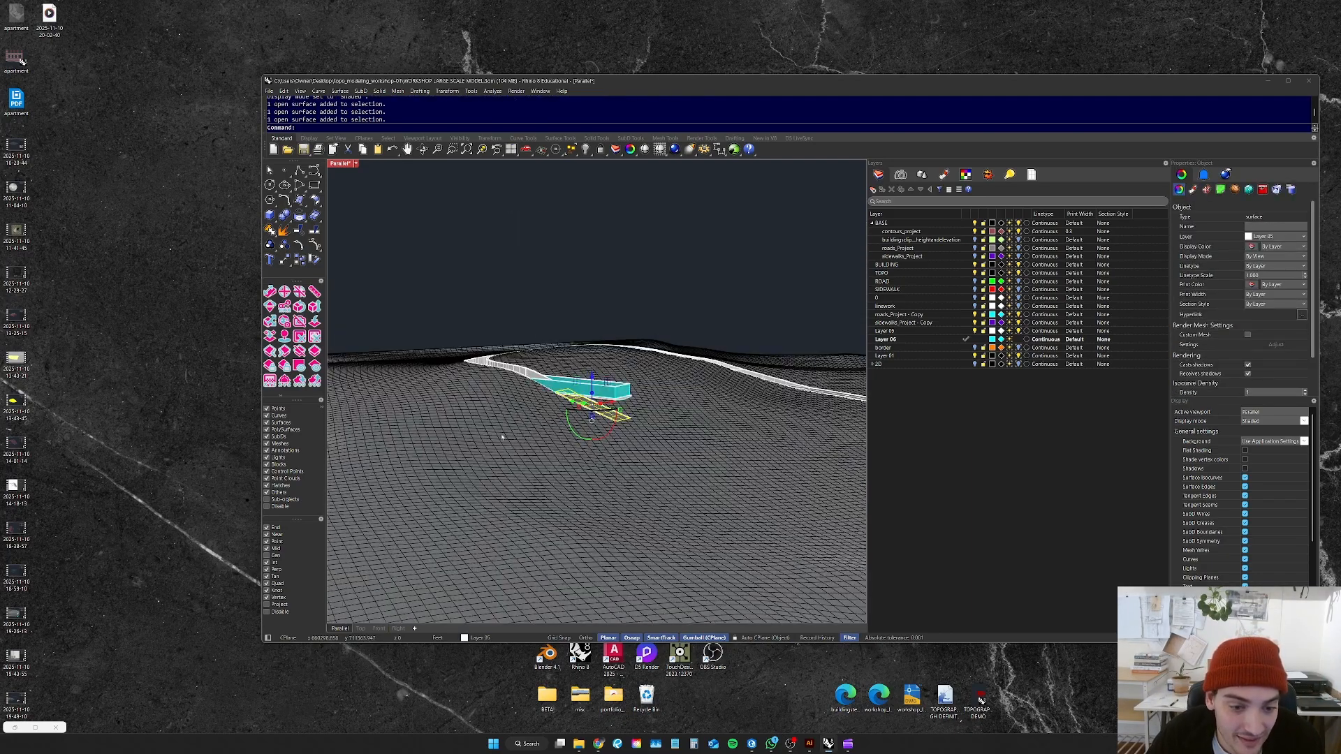
Step: Inspect the railed platform, the road strip below it and the whole terrain from close-up and overall views
{"action": "left_click", "coordinate": [500, 434]}
{"action": "scroll", "coordinate": [618, 423], "scroll_direction": "up", "scroll_amount": 9}
{"action": "scroll", "coordinate": [618, 424], "scroll_direction": "down", "scroll_amount": 5}
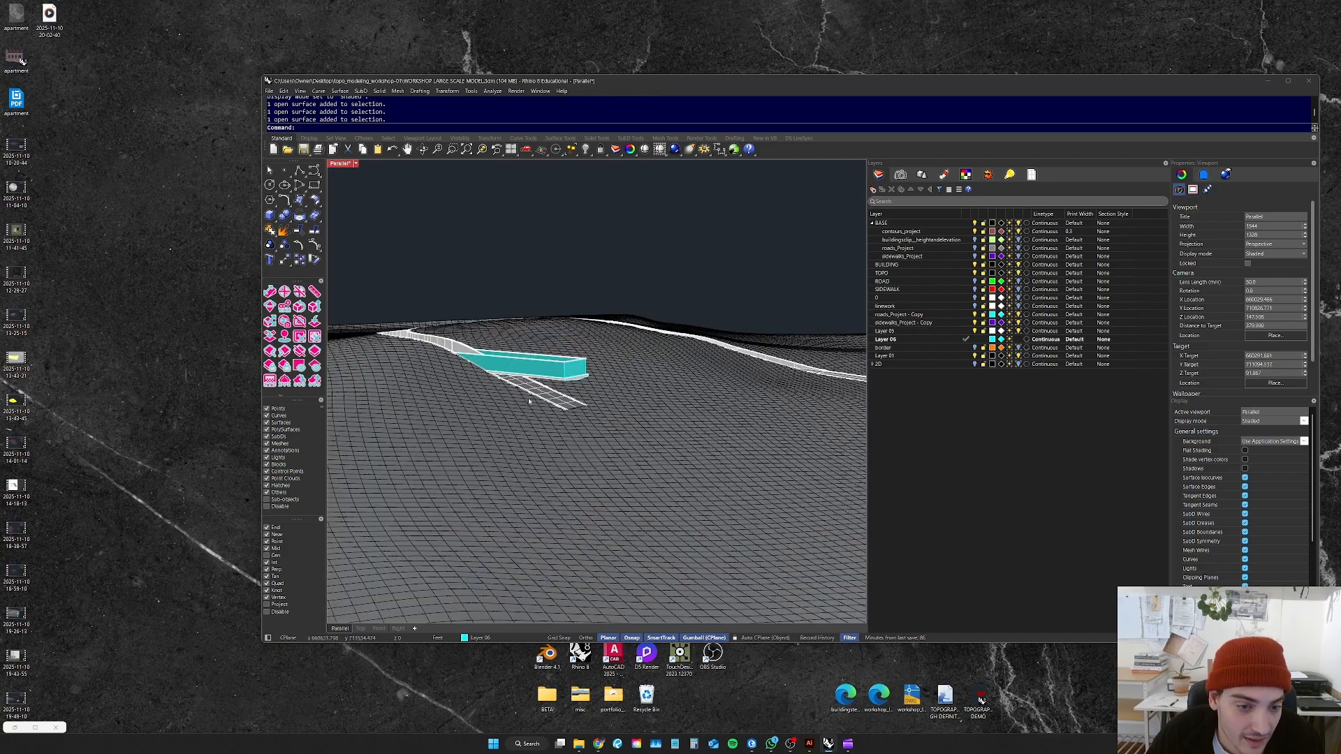
{"action": "scroll", "coordinate": [530, 403], "scroll_direction": "up", "scroll_amount": 5}
{"action": "scroll", "coordinate": [510, 398], "scroll_direction": "down", "scroll_amount": 2}
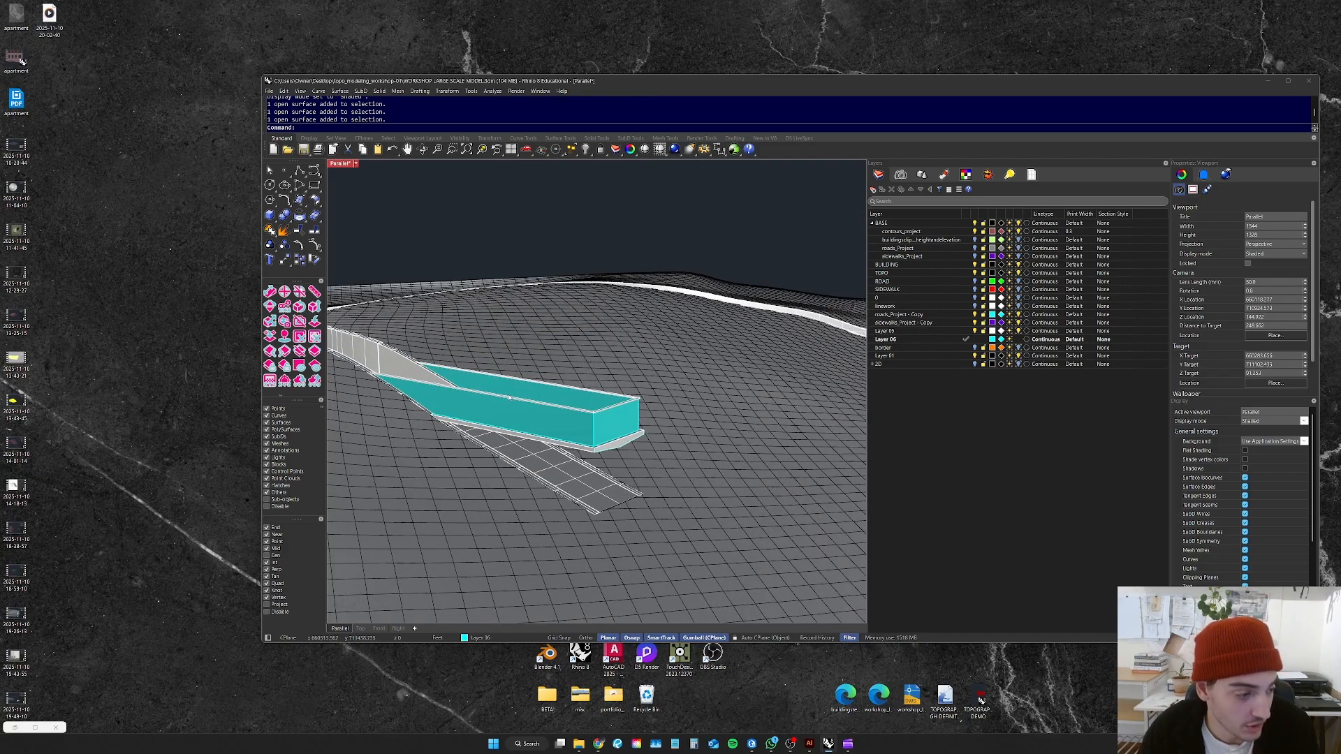
{"action": "scroll", "coordinate": [510, 397], "scroll_direction": "down", "scroll_amount": 5}
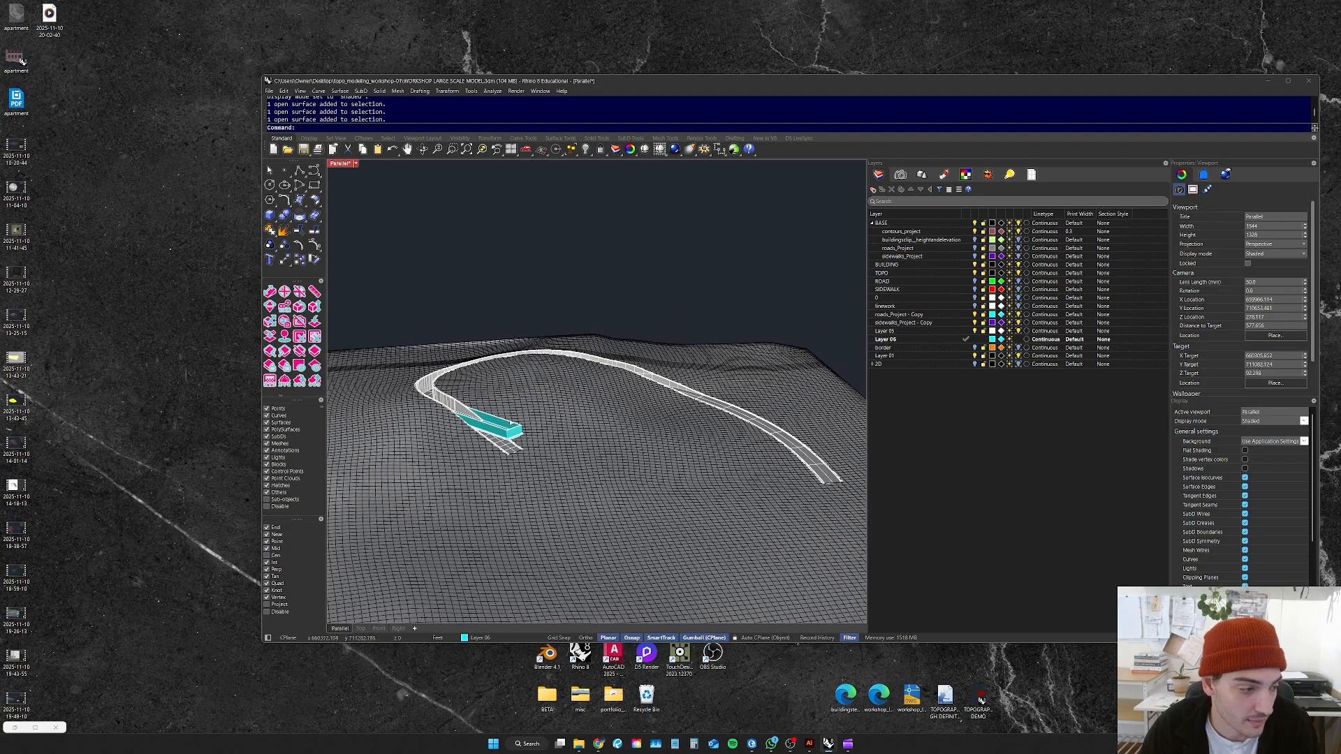
{"action": "scroll", "coordinate": [491, 429], "scroll_direction": "up", "scroll_amount": 4}
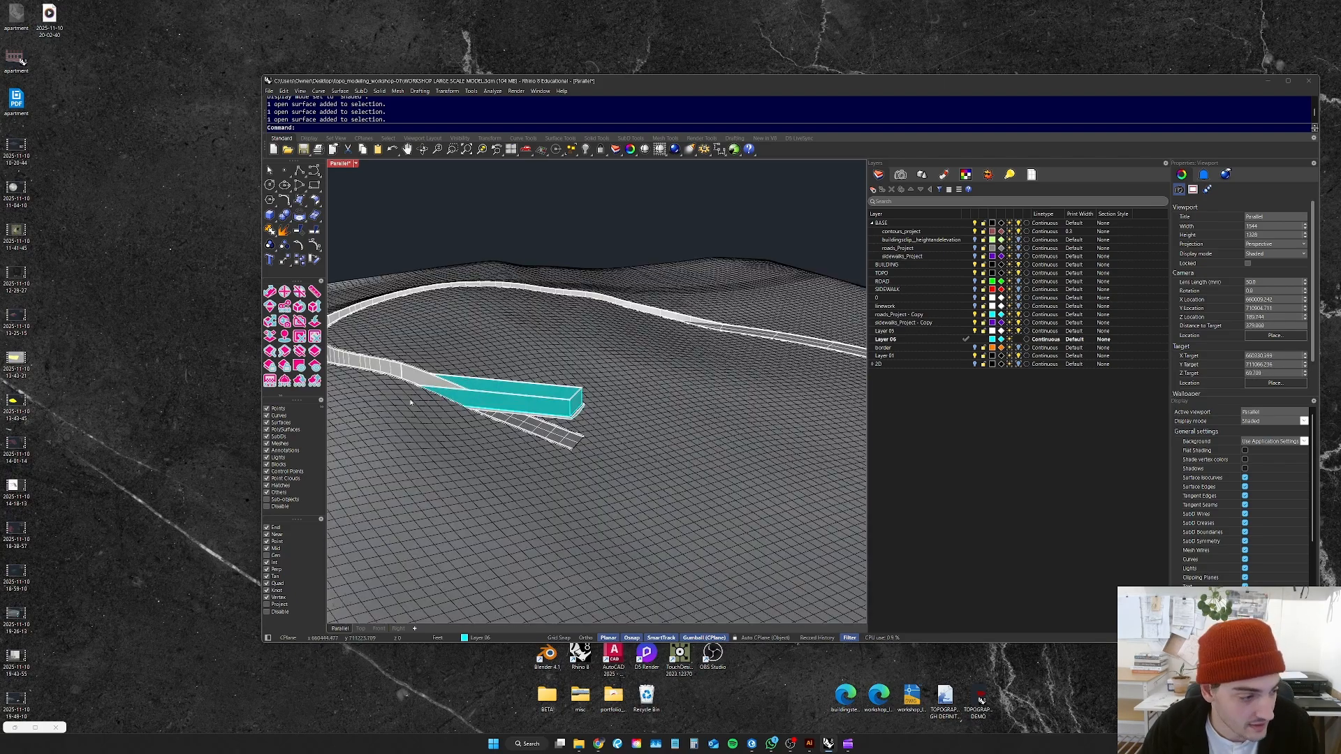
{"action": "scroll", "coordinate": [454, 447], "scroll_direction": "down", "scroll_amount": 4}
{"action": "right_click_drag", "start_coordinate": [453, 447], "coordinate": [562, 431]}
{"action": "scroll", "coordinate": [562, 429], "scroll_direction": "down", "scroll_amount": 4}
{"action": "scroll", "coordinate": [445, 448], "scroll_direction": "up", "scroll_amount": 12}
{"action": "right_click_drag", "start_coordinate": [445, 448], "coordinate": [474, 416]}
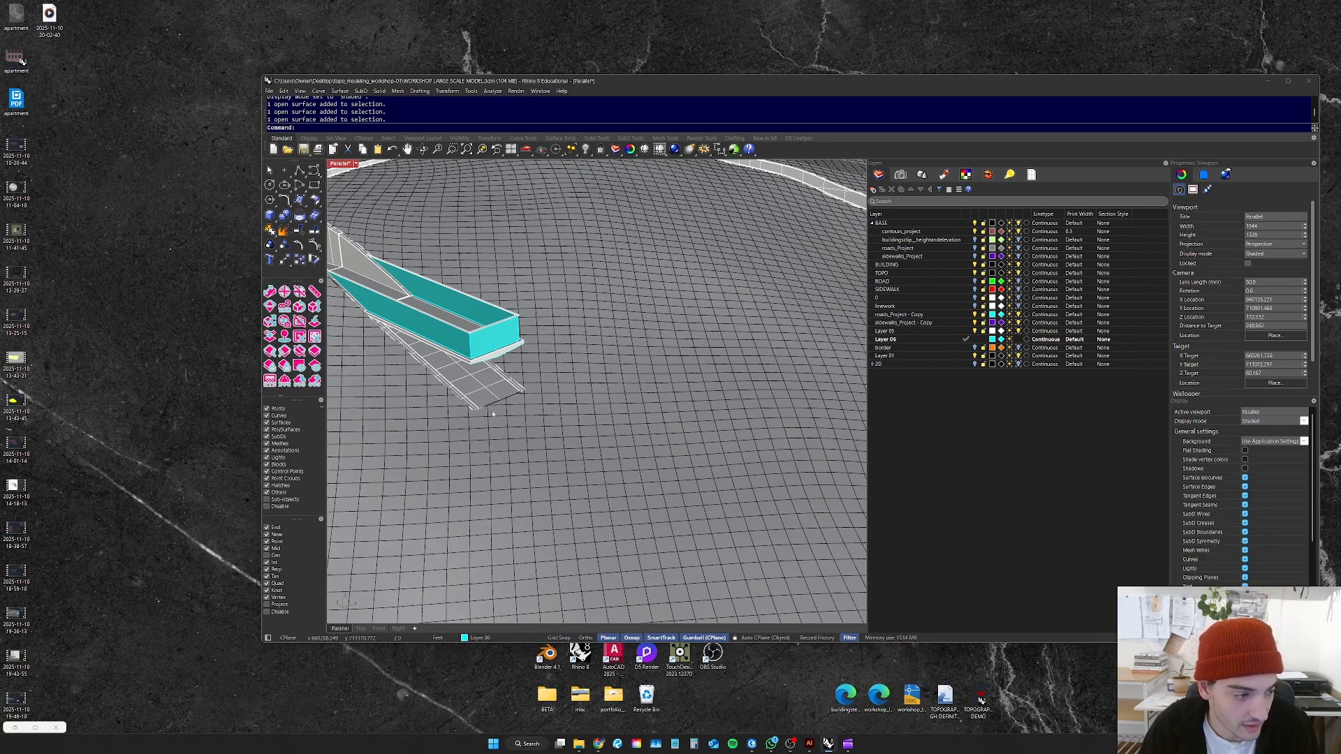
{"action": "scroll", "coordinate": [391, 391], "scroll_direction": "down", "scroll_amount": 20}
{"action": "scroll", "coordinate": [356, 405], "scroll_direction": "up", "scroll_amount": 8}
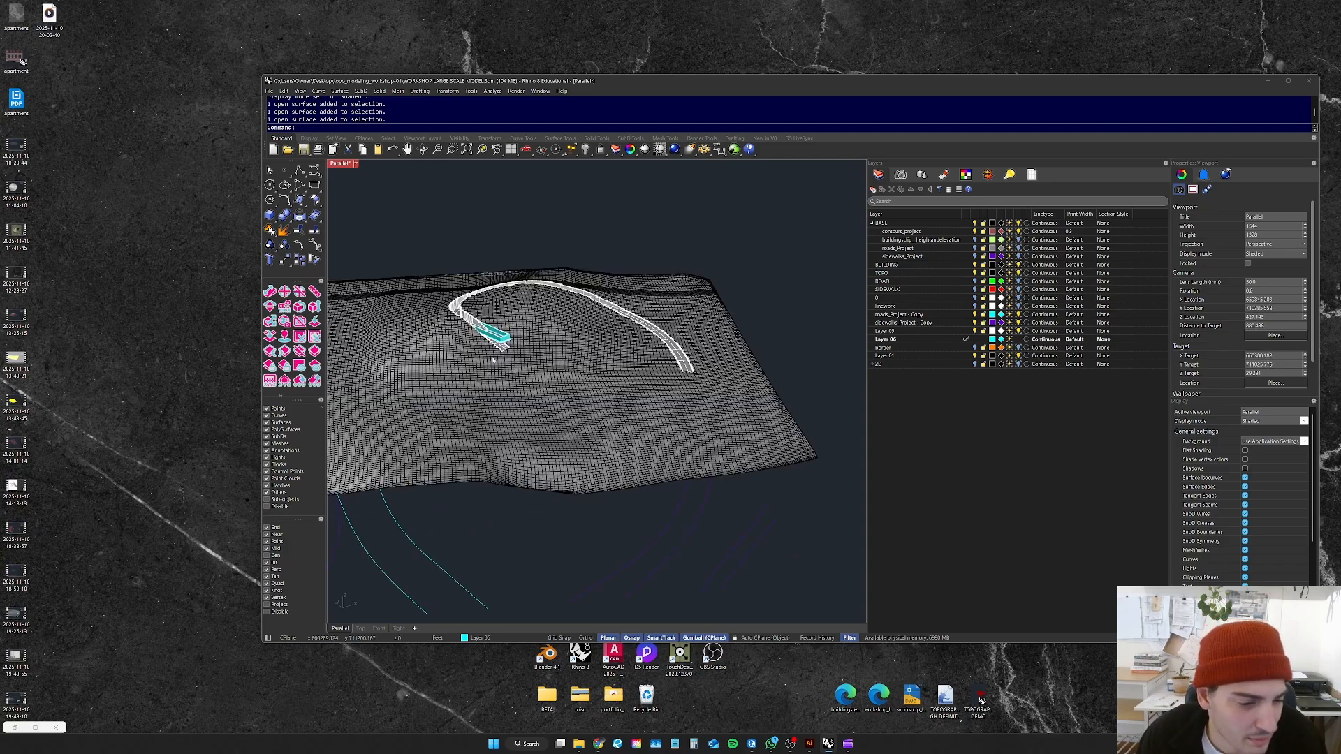
{"action": "right_click_drag", "start_coordinate": [492, 361], "coordinate": [502, 336]}
{"action": "scroll", "coordinate": [640, 490], "scroll_direction": "down", "scroll_amount": 8}
{"action": "scroll", "coordinate": [640, 491], "scroll_direction": "up", "scroll_amount": 6}
{"action": "right_click_drag", "start_coordinate": [629, 484], "coordinate": [703, 450]}
{"action": "scroll", "coordinate": [590, 449], "scroll_direction": "down", "scroll_amount": 5}
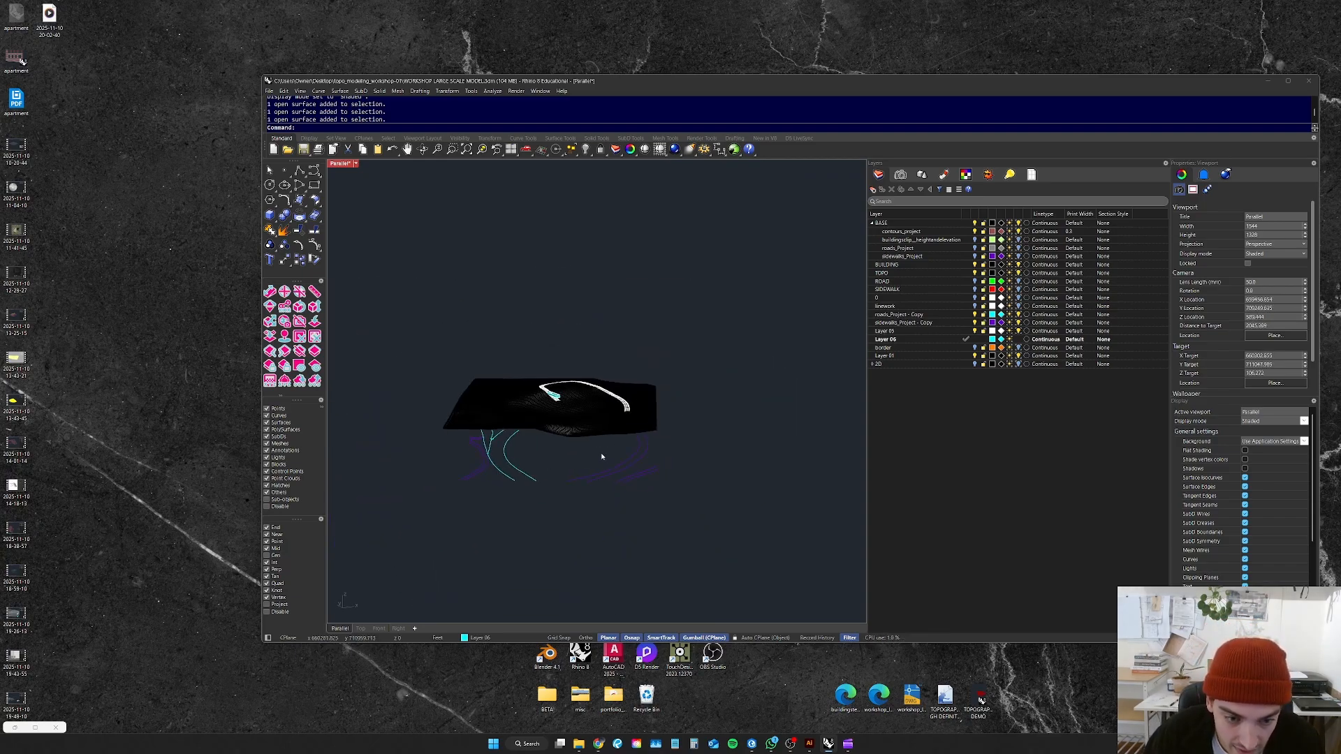
{"action": "left_click", "coordinate": [503, 408]}
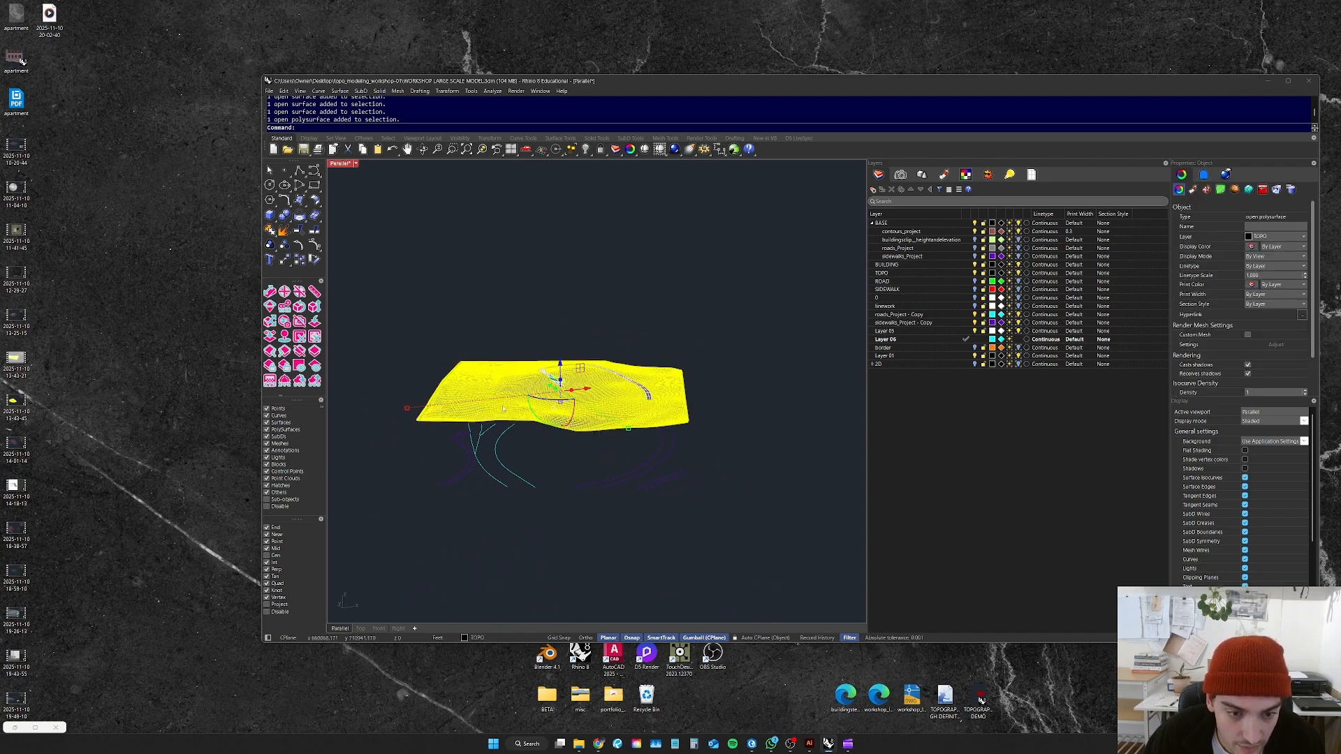
{"action": "key", "text": "Escape"}
{"action": "left_click_drag", "start_coordinate": [733, 449], "coordinate": [346, 523]}
{"action": "scroll", "coordinate": [504, 470], "scroll_direction": "up", "scroll_amount": 3}
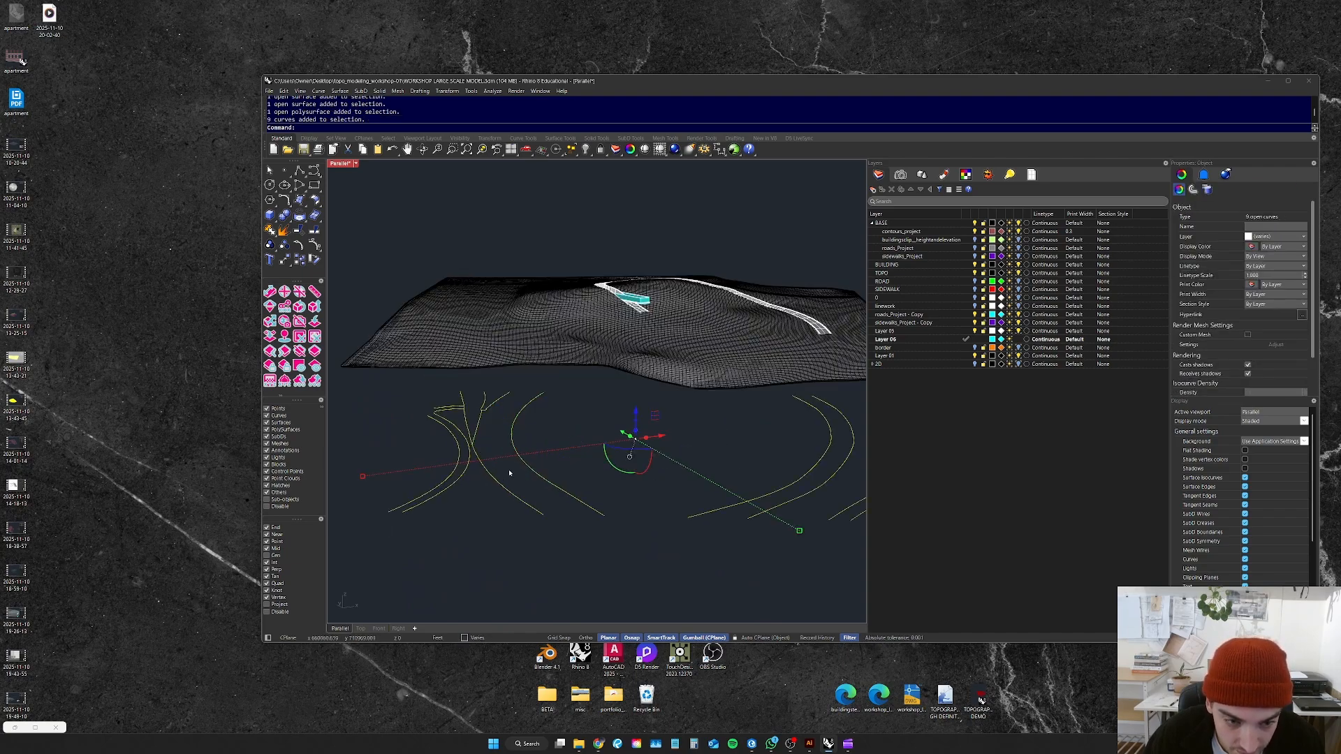
{"action": "scroll", "coordinate": [504, 470], "scroll_direction": "down", "scroll_amount": 5}
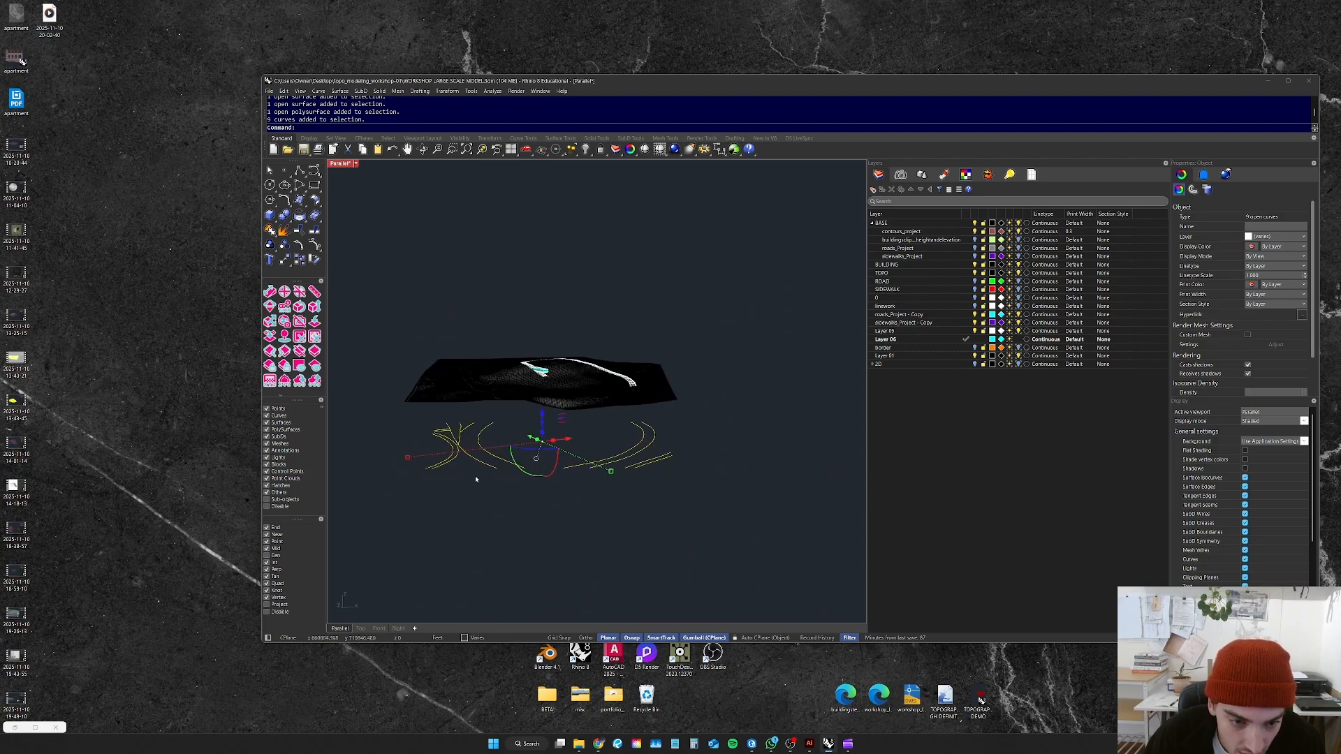
{"action": "key", "text": "Escape"}
Step: Project the road and sidewalk curves lying below the terrain onto the terrain polysurface along the CPlane Z direction
{"action": "right_click_drag", "start_coordinate": [482, 461], "coordinate": [537, 444]}
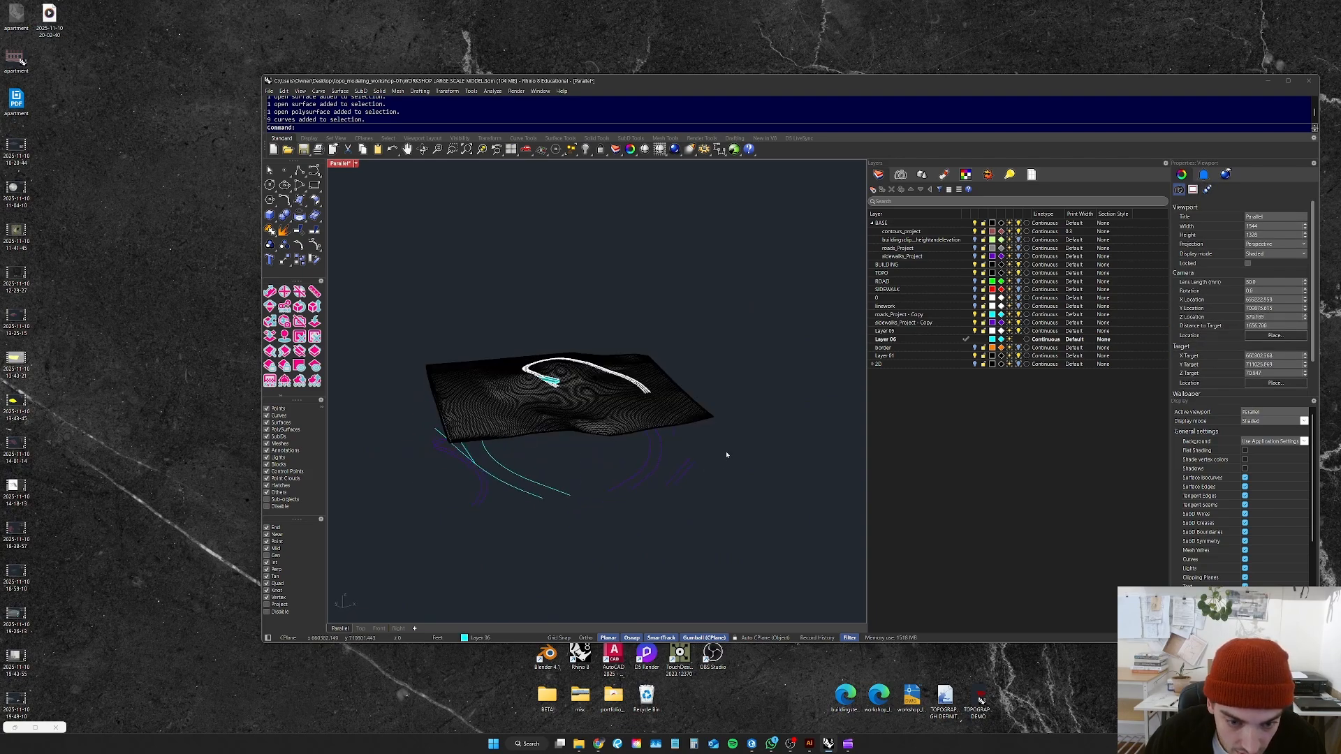
{"action": "left_click_drag", "start_coordinate": [712, 456], "coordinate": [424, 523]}
{"action": "right_click_drag", "start_coordinate": [684, 508], "coordinate": [664, 477]}
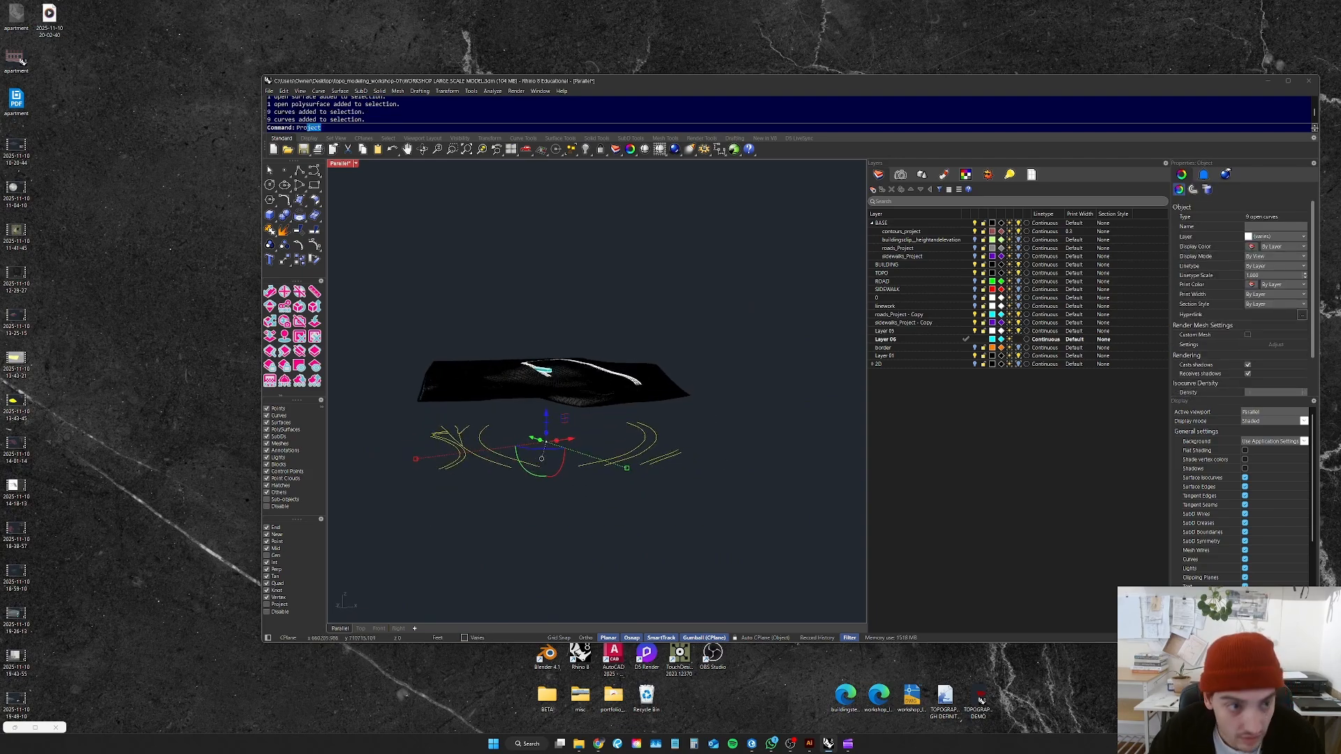
{"action": "type", "text": "Projecyt"}
{"action": "key", "text": "BackSpace"}
{"action": "key", "text": "BackSpace"}
{"action": "type", "text": "t"}
{"action": "key", "text": "Return"}
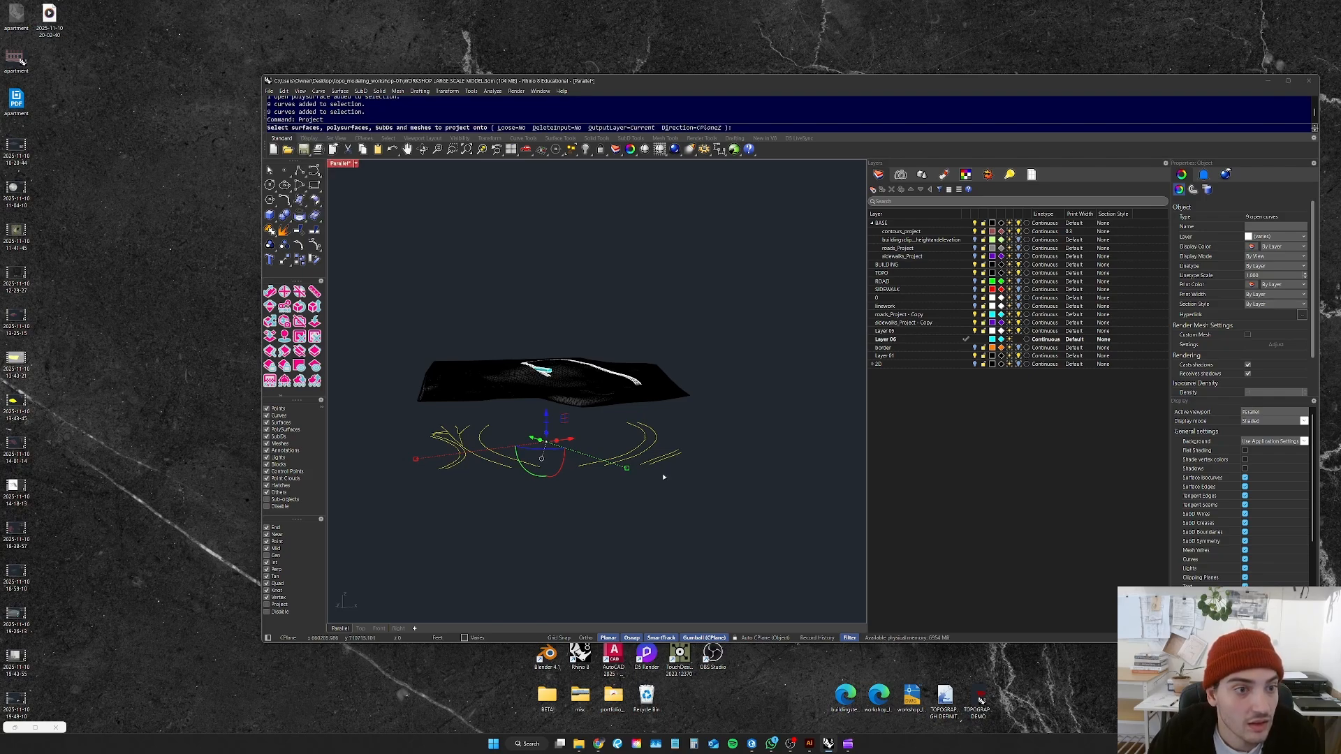
{"action": "right_click_drag", "start_coordinate": [674, 467], "coordinate": [663, 447]}
{"action": "left_click", "coordinate": [663, 444]}
{"action": "key", "text": "Return"}
{"action": "key", "text": "Escape"}
Step: Select the whole terrain model and zoom to the selection
{"action": "right_click_drag", "start_coordinate": [640, 445], "coordinate": [699, 350]}
{"action": "left_click_drag", "start_coordinate": [699, 350], "coordinate": [422, 395]}
{"action": "right_click_drag", "start_coordinate": [515, 380], "coordinate": [563, 441]}
{"action": "left_click_drag", "start_coordinate": [542, 428], "coordinate": [792, 402], "text": "alt"}
{"action": "type", "text": "zs"}
{"action": "key", "text": "Return"}
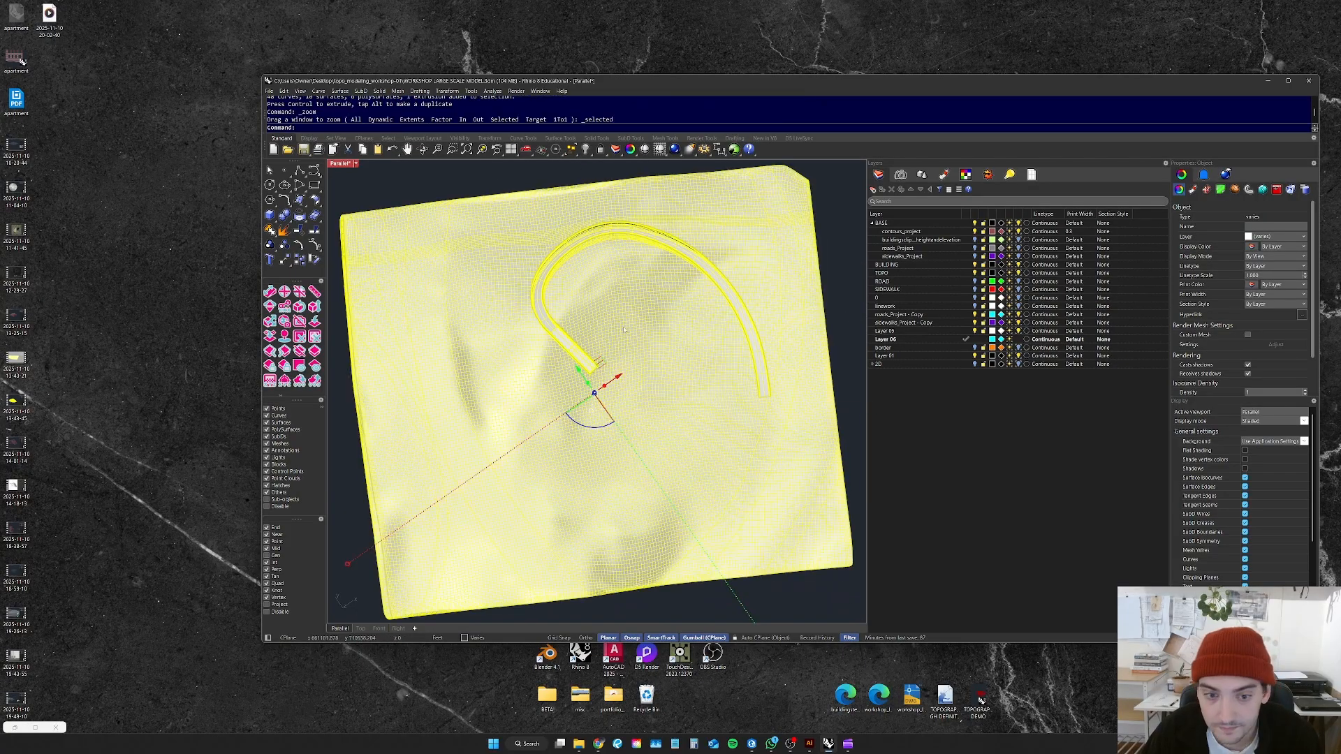
{"action": "scroll", "coordinate": [627, 333], "scroll_direction": "down", "scroll_amount": 6}
{"action": "right_click_drag", "start_coordinate": [703, 470], "coordinate": [697, 216]}
{"action": "key", "text": "Escape"}
Step: Examine how the projected curves lie on the terrain around the curved road and the platform
{"action": "scroll", "coordinate": [578, 357], "scroll_direction": "up", "scroll_amount": 11}
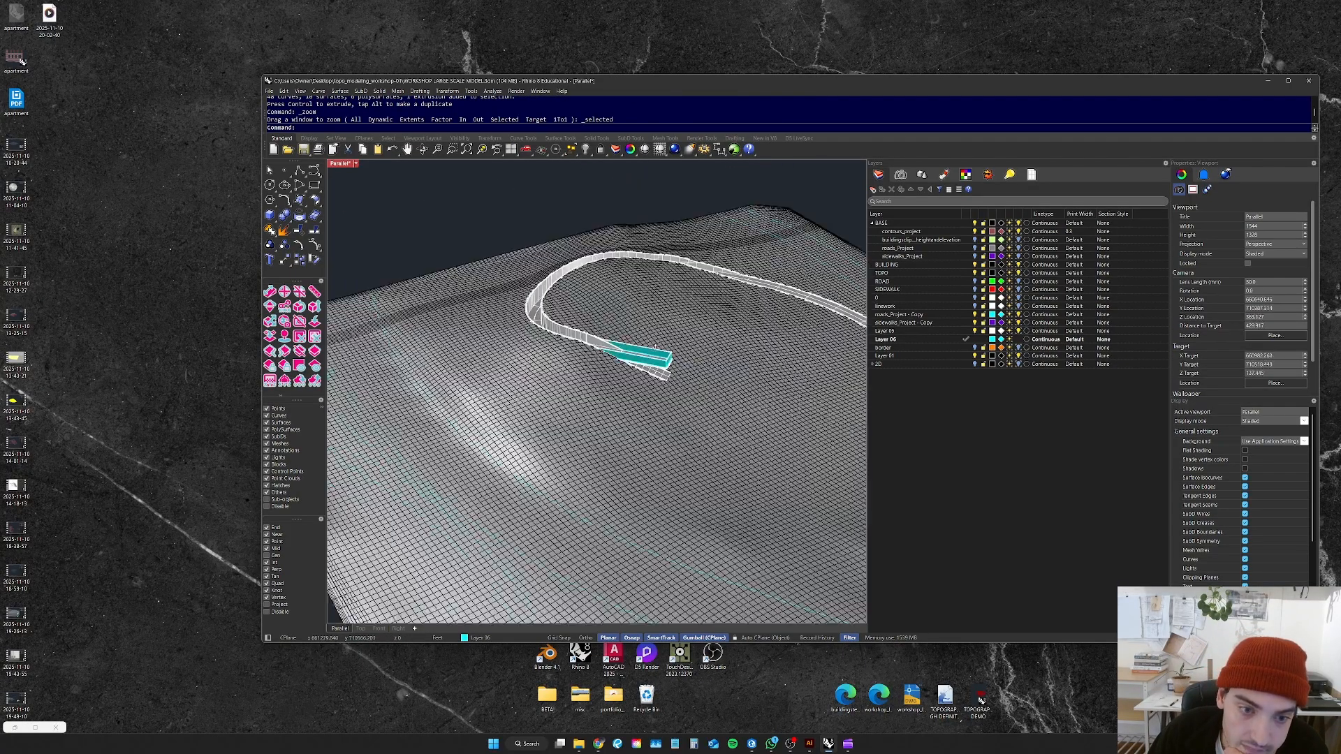
{"action": "right_click_drag", "start_coordinate": [666, 345], "coordinate": [452, 333]}
{"action": "scroll", "coordinate": [454, 334], "scroll_direction": "down", "scroll_amount": 10}
{"action": "right_click_drag", "start_coordinate": [479, 410], "coordinate": [573, 499]}
{"action": "scroll", "coordinate": [494, 450], "scroll_direction": "up", "scroll_amount": 9}
{"action": "scroll", "coordinate": [498, 437], "scroll_direction": "down", "scroll_amount": 5}
{"action": "scroll", "coordinate": [606, 396], "scroll_direction": "up", "scroll_amount": 9}
{"action": "scroll", "coordinate": [610, 395], "scroll_direction": "down", "scroll_amount": 6}
{"action": "right_click_drag", "start_coordinate": [609, 395], "coordinate": [616, 348]}
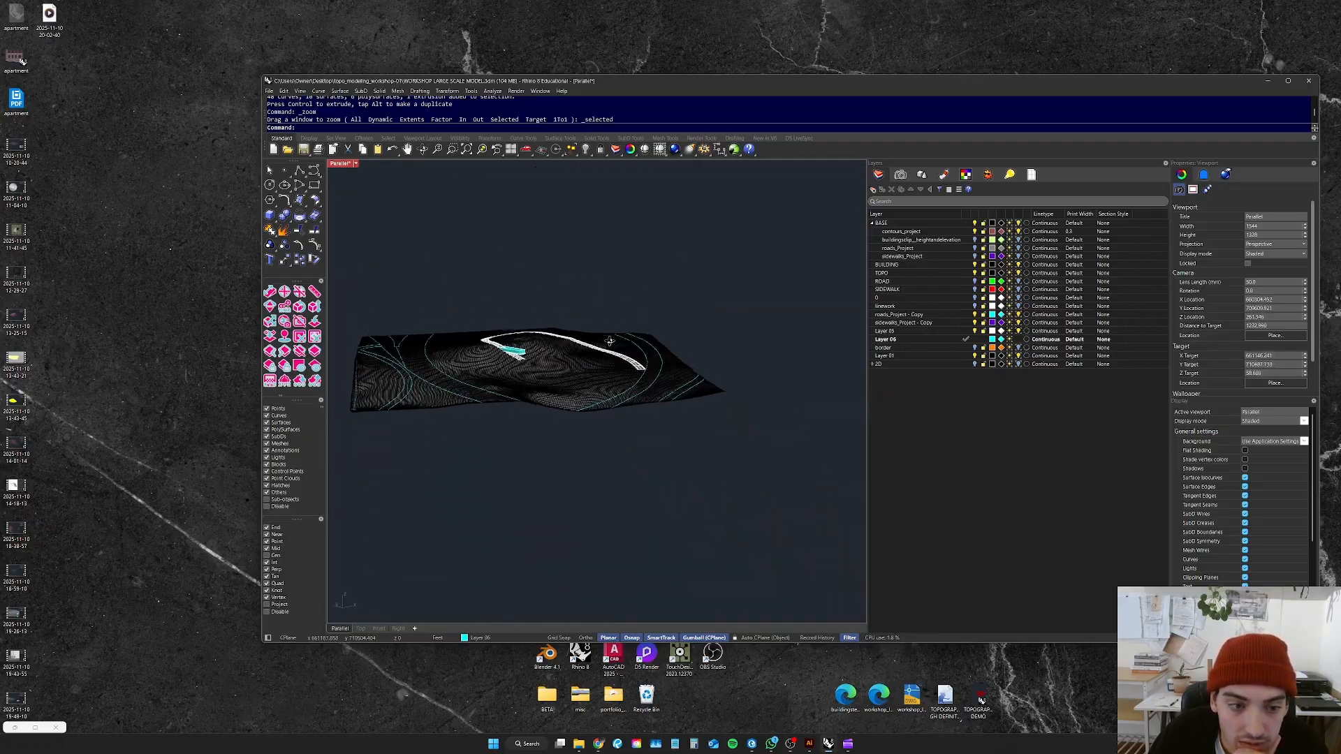
{"action": "scroll", "coordinate": [414, 371], "scroll_direction": "up", "scroll_amount": 10}
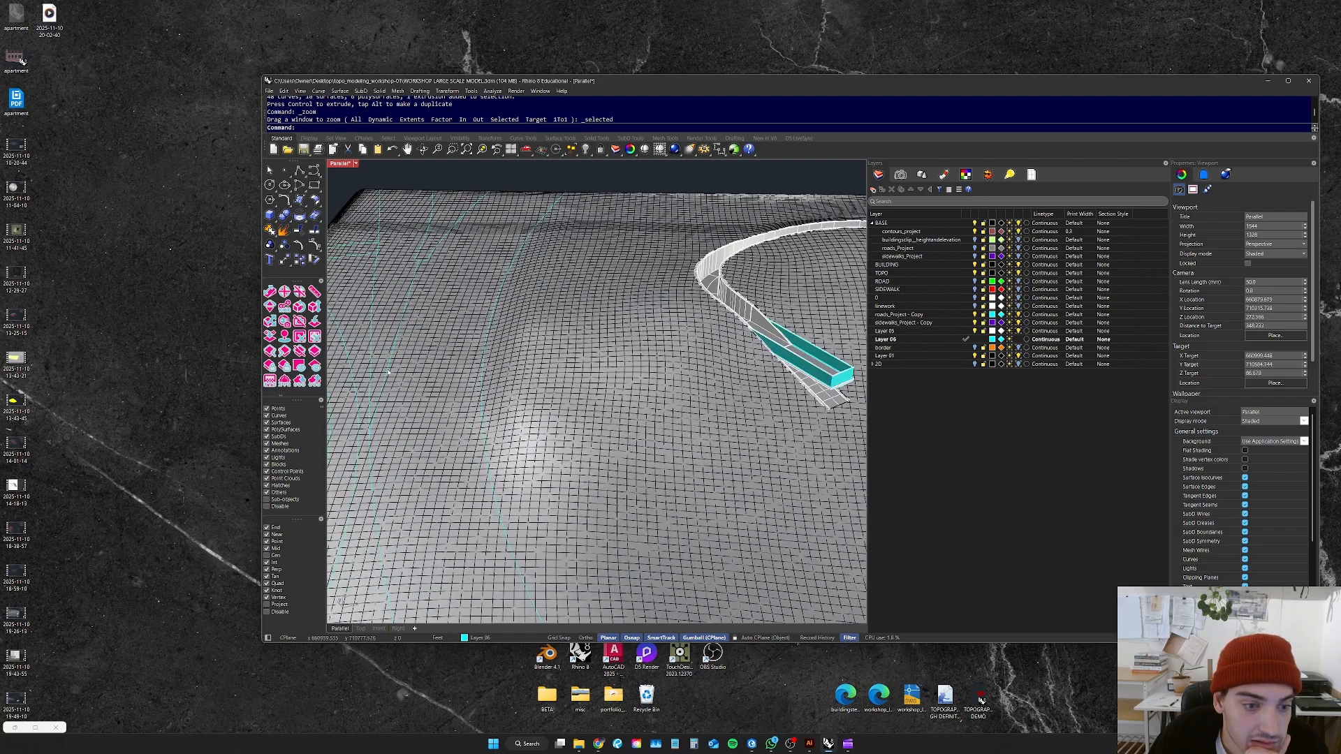
Step: Select one of the projected curves on the terrain and check its course across the whole site
{"action": "left_click", "coordinate": [388, 370]}
{"action": "left_click", "coordinate": [415, 388]}
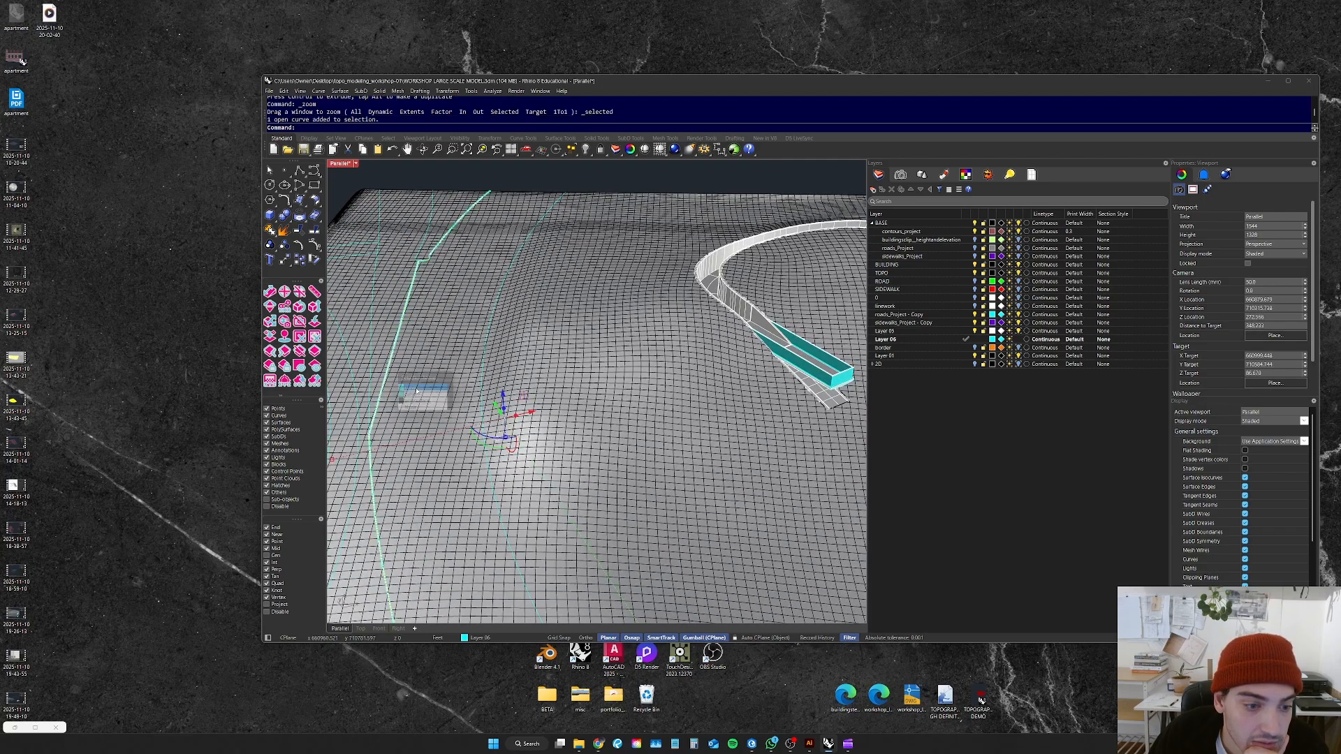
{"action": "scroll", "coordinate": [433, 398], "scroll_direction": "down", "scroll_amount": 6}
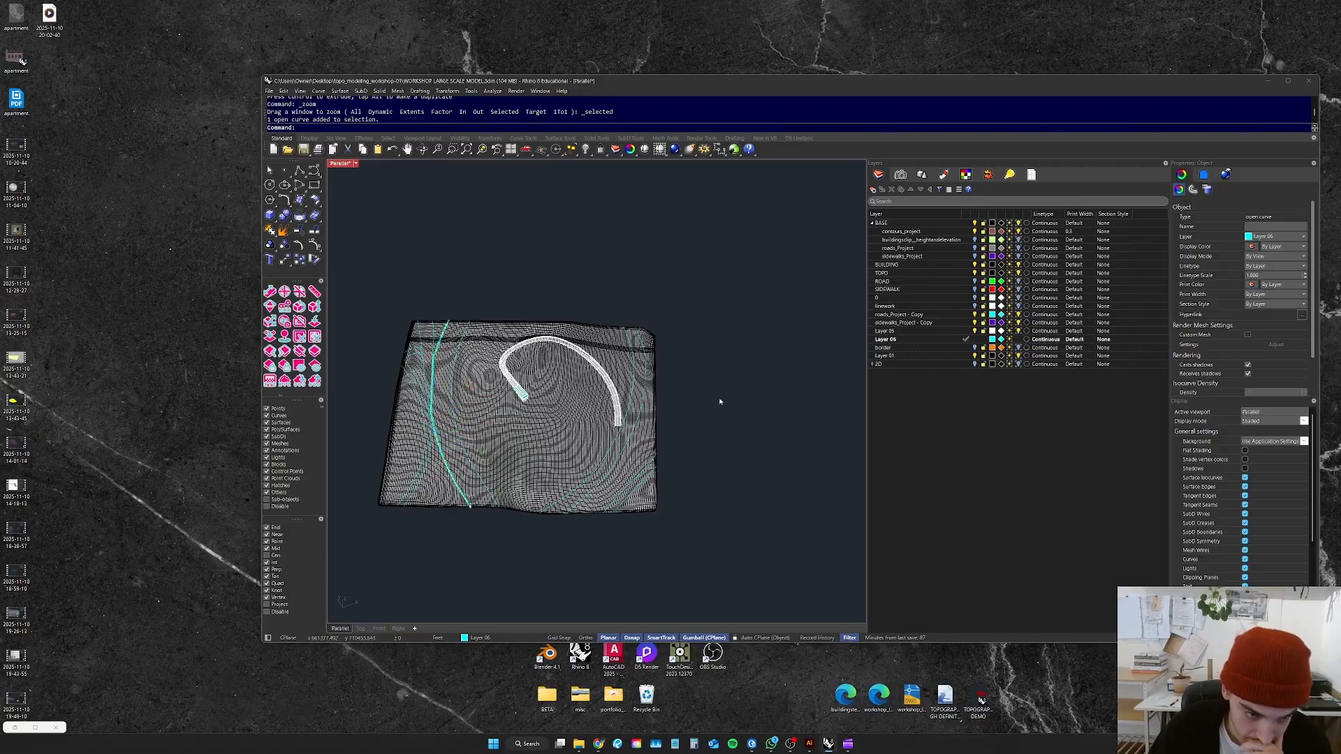
{"action": "left_click", "coordinate": [724, 401]}
{"action": "scroll", "coordinate": [375, 379], "scroll_direction": "up", "scroll_amount": 4}
{"action": "right_click_drag", "start_coordinate": [375, 379], "coordinate": [545, 377]}
{"action": "scroll", "coordinate": [434, 355], "scroll_direction": "down", "scroll_amount": 5}
{"action": "scroll", "coordinate": [434, 356], "scroll_direction": "up", "scroll_amount": 4}
{"action": "scroll", "coordinate": [546, 374], "scroll_direction": "down", "scroll_amount": 5}
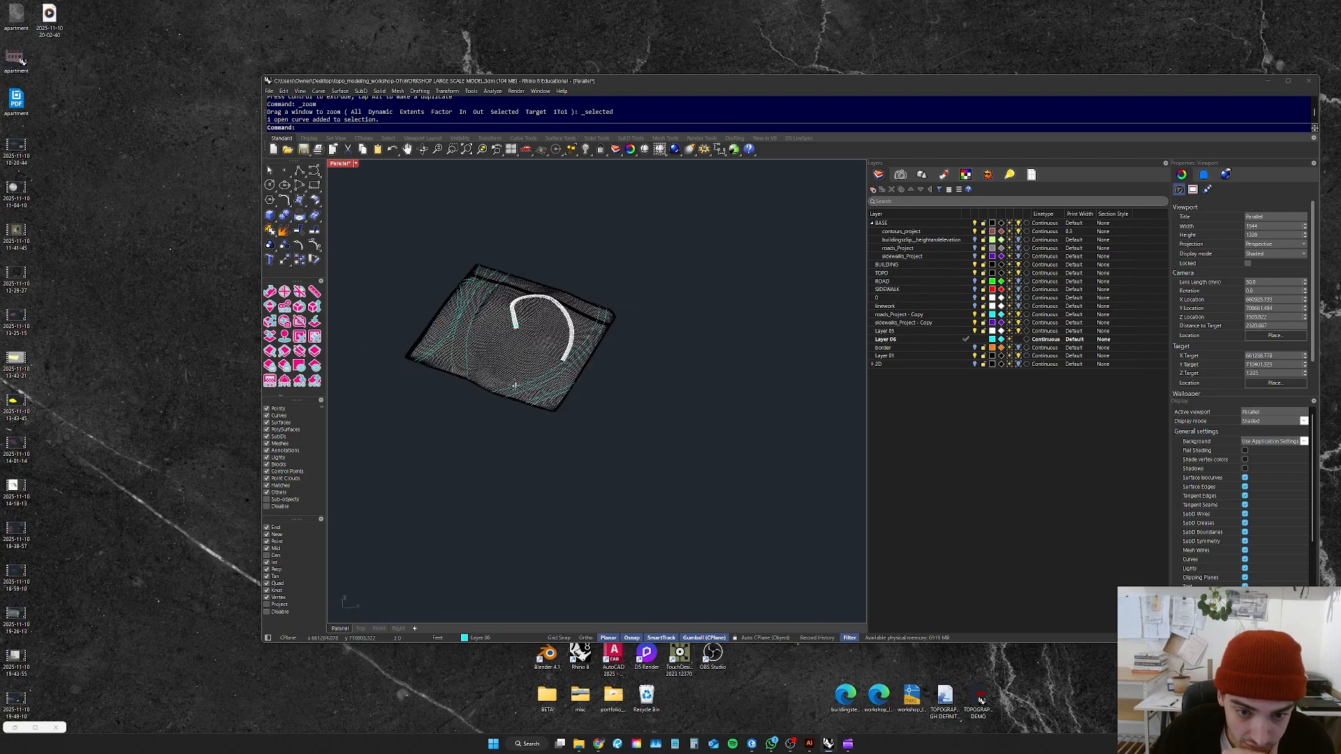
Step: Examine the projected curves near the terrain's edges and beside the end of the curved road
{"action": "scroll", "coordinate": [556, 370], "scroll_direction": "up", "scroll_amount": 9}
{"action": "left_click", "coordinate": [557, 391]}
{"action": "key", "text": "Escape"}
{"action": "scroll", "coordinate": [621, 405], "scroll_direction": "down", "scroll_amount": 7}
{"action": "right_click_drag", "start_coordinate": [621, 405], "coordinate": [629, 390]}
{"action": "scroll", "coordinate": [597, 419], "scroll_direction": "up", "scroll_amount": 7}
{"action": "scroll", "coordinate": [583, 391], "scroll_direction": "down", "scroll_amount": 6}
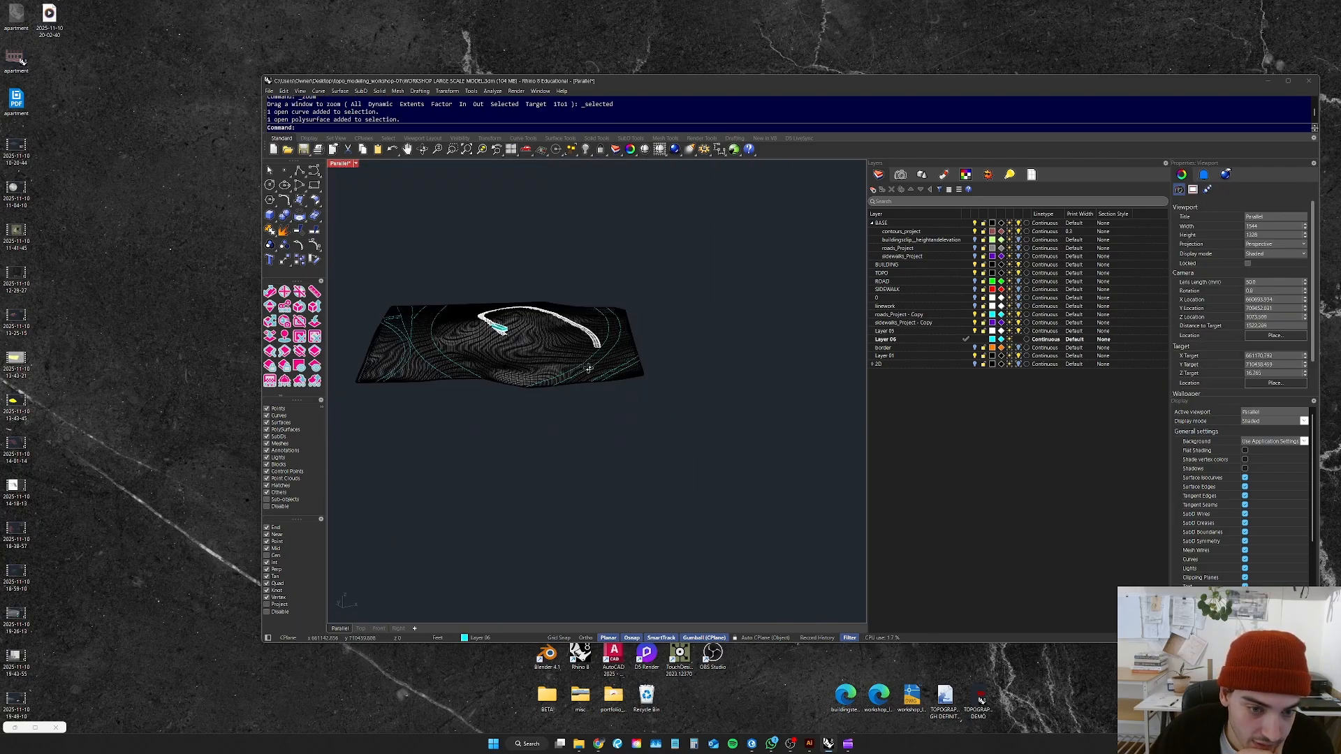
{"action": "left_click", "coordinate": [428, 348]}
{"action": "key", "text": "Escape"}
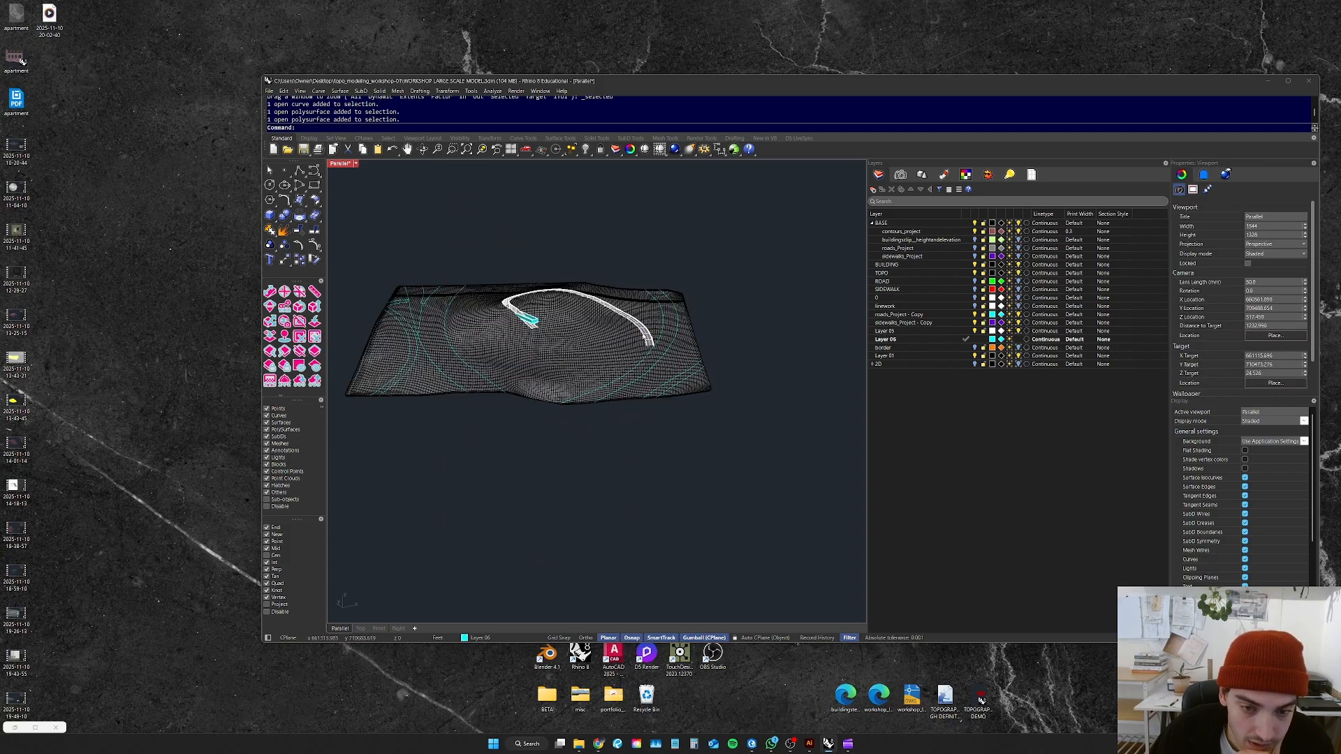
{"action": "scroll", "coordinate": [718, 375], "scroll_direction": "up", "scroll_amount": 6}
{"action": "scroll", "coordinate": [578, 473], "scroll_direction": "down", "scroll_amount": 8}
{"action": "right_click_drag", "start_coordinate": [578, 472], "coordinate": [585, 461]}
{"action": "scroll", "coordinate": [585, 461], "scroll_direction": "up", "scroll_amount": 8}
{"action": "scroll", "coordinate": [585, 461], "scroll_direction": "down", "scroll_amount": 6}
{"action": "scroll", "coordinate": [585, 461], "scroll_direction": "up", "scroll_amount": 3}
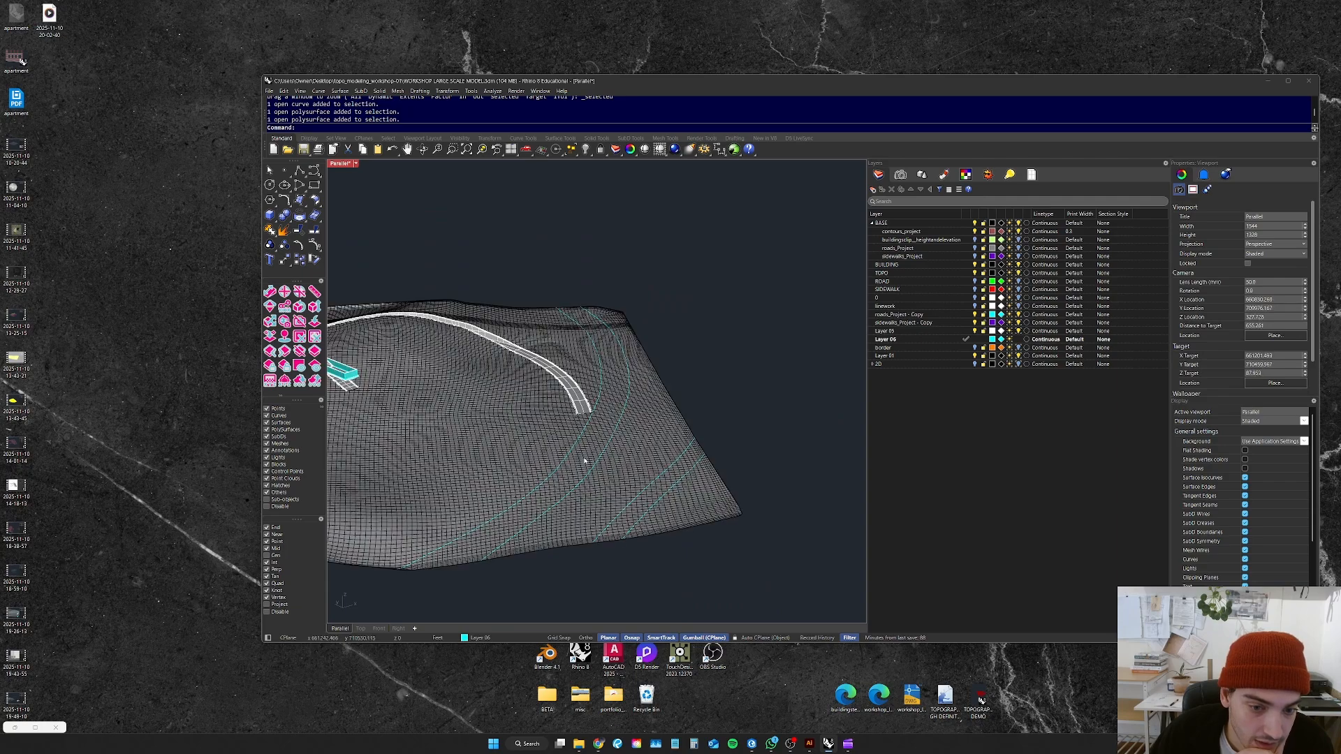
{"action": "scroll", "coordinate": [568, 469], "scroll_direction": "up", "scroll_amount": 4}
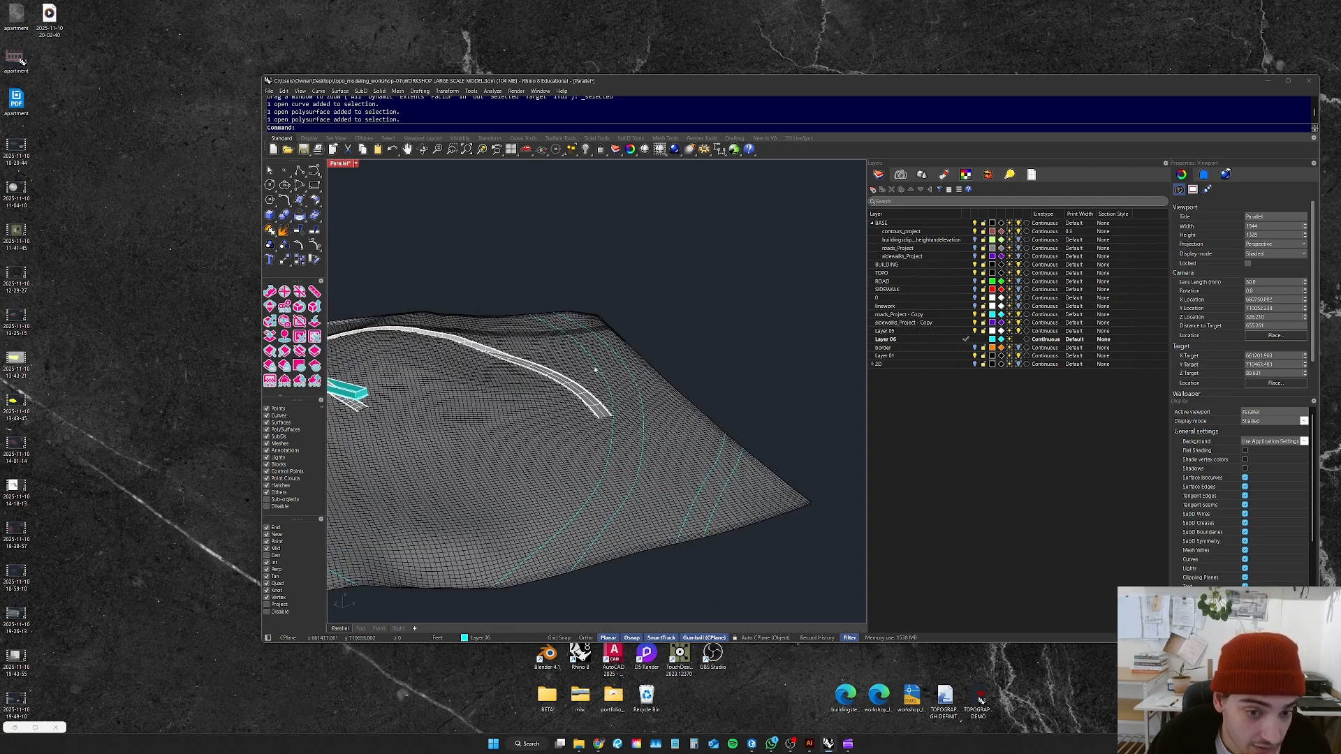
{"action": "scroll", "coordinate": [578, 457], "scroll_direction": "up", "scroll_amount": 4}
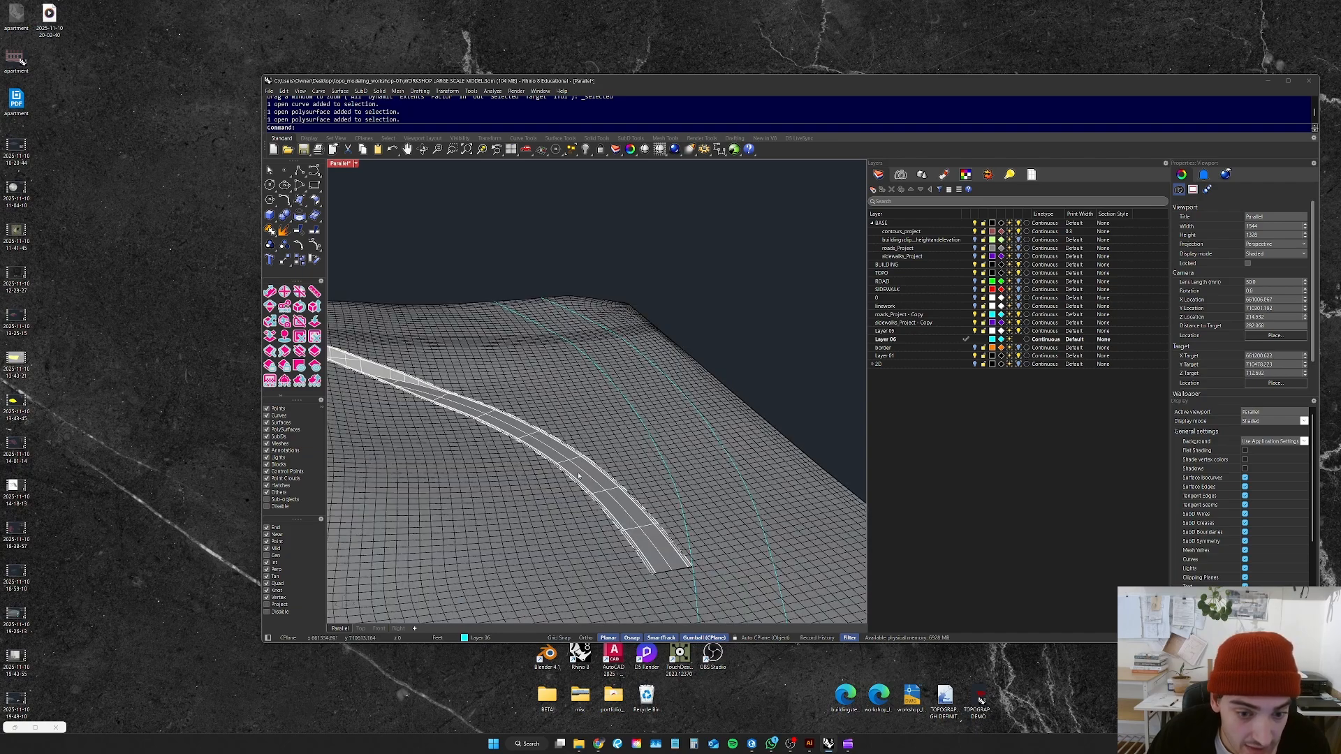
Step: Select the long curved road surface, zoom to it and check how it sits against the terrain
{"action": "left_click", "coordinate": [587, 488]}
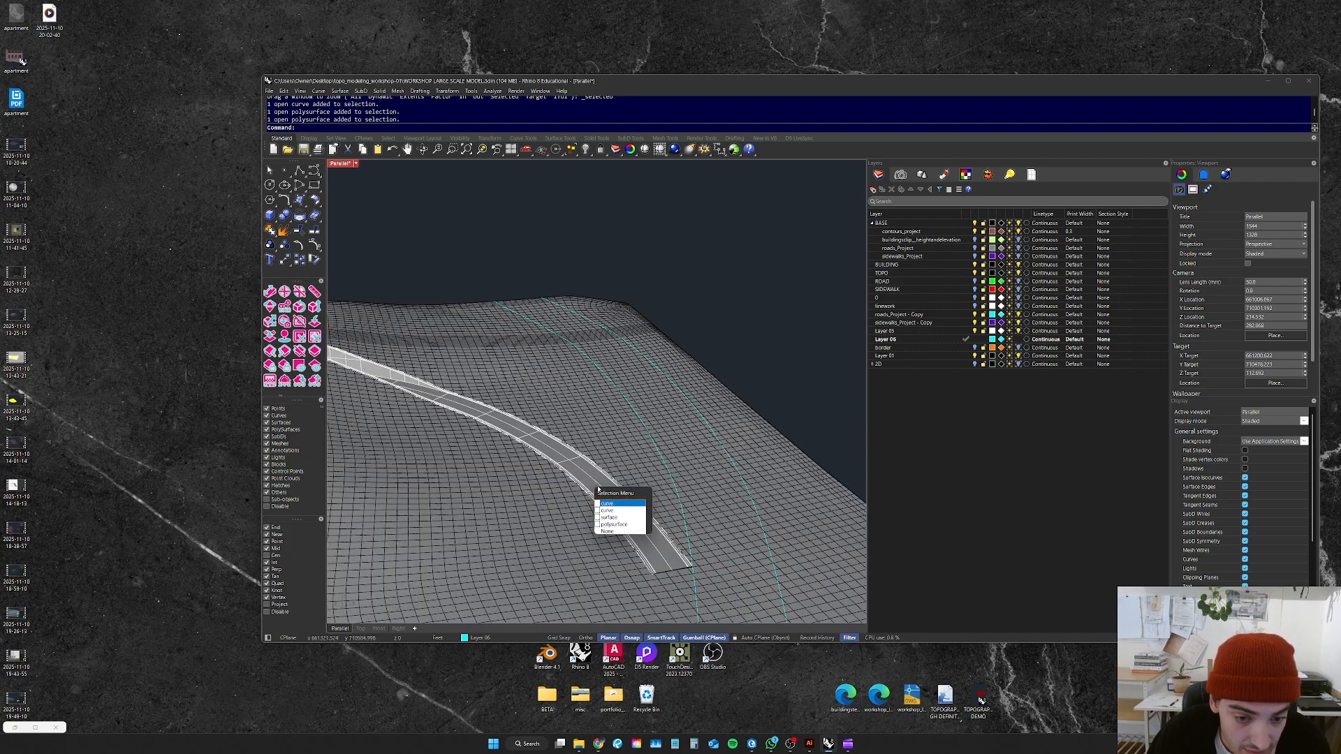
{"action": "left_click", "coordinate": [609, 517]}
{"action": "key", "text": "ctrl+alt+e"}
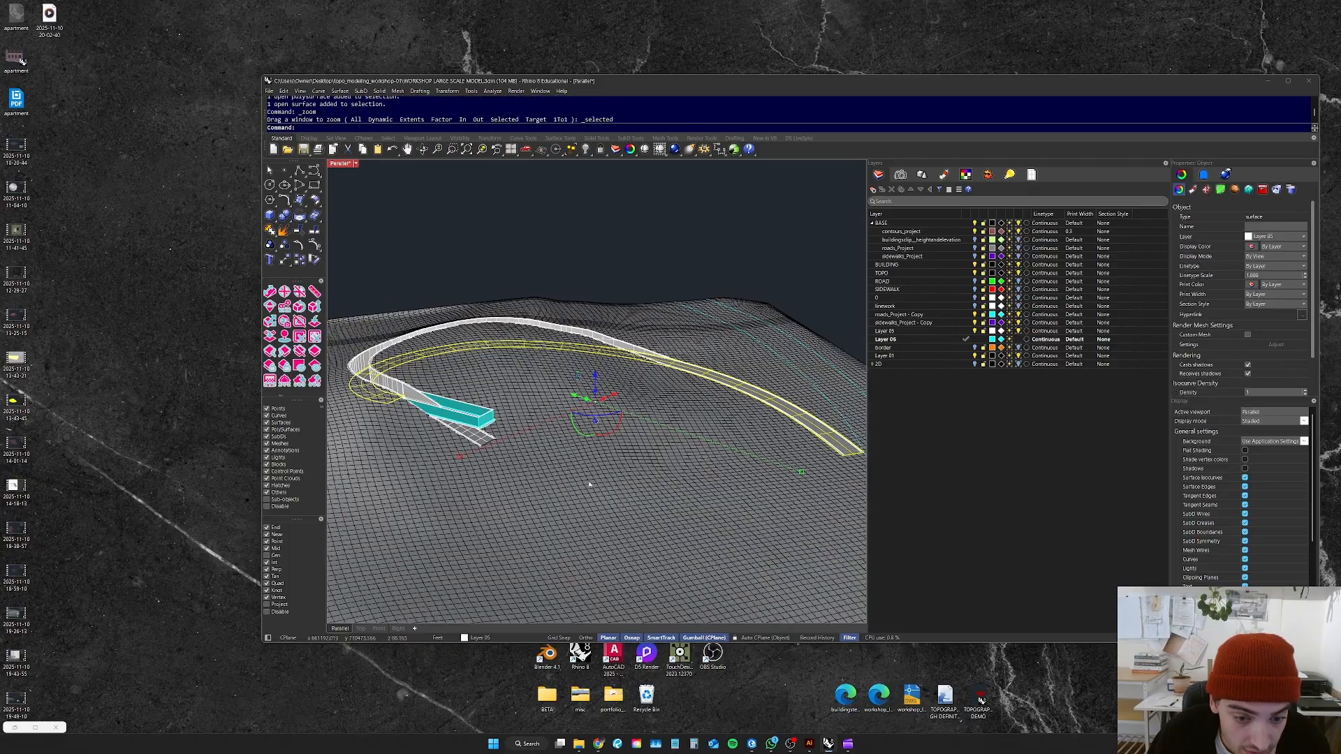
{"action": "scroll", "coordinate": [711, 441], "scroll_direction": "up", "scroll_amount": 5}
{"action": "right_click_drag", "start_coordinate": [709, 425], "coordinate": [683, 424]}
{"action": "scroll", "coordinate": [691, 432], "scroll_direction": "down", "scroll_amount": 6}
{"action": "key", "text": "Escape"}
{"action": "scroll", "coordinate": [628, 437], "scroll_direction": "down", "scroll_amount": 5}
{"action": "right_click_drag", "start_coordinate": [594, 434], "coordinate": [649, 466]}
{"action": "scroll", "coordinate": [621, 464], "scroll_direction": "down", "scroll_amount": 8}
{"action": "scroll", "coordinate": [556, 506], "scroll_direction": "up", "scroll_amount": 8}
{"action": "left_click", "coordinate": [555, 507]}
{"action": "scroll", "coordinate": [555, 506], "scroll_direction": "down", "scroll_amount": 8}
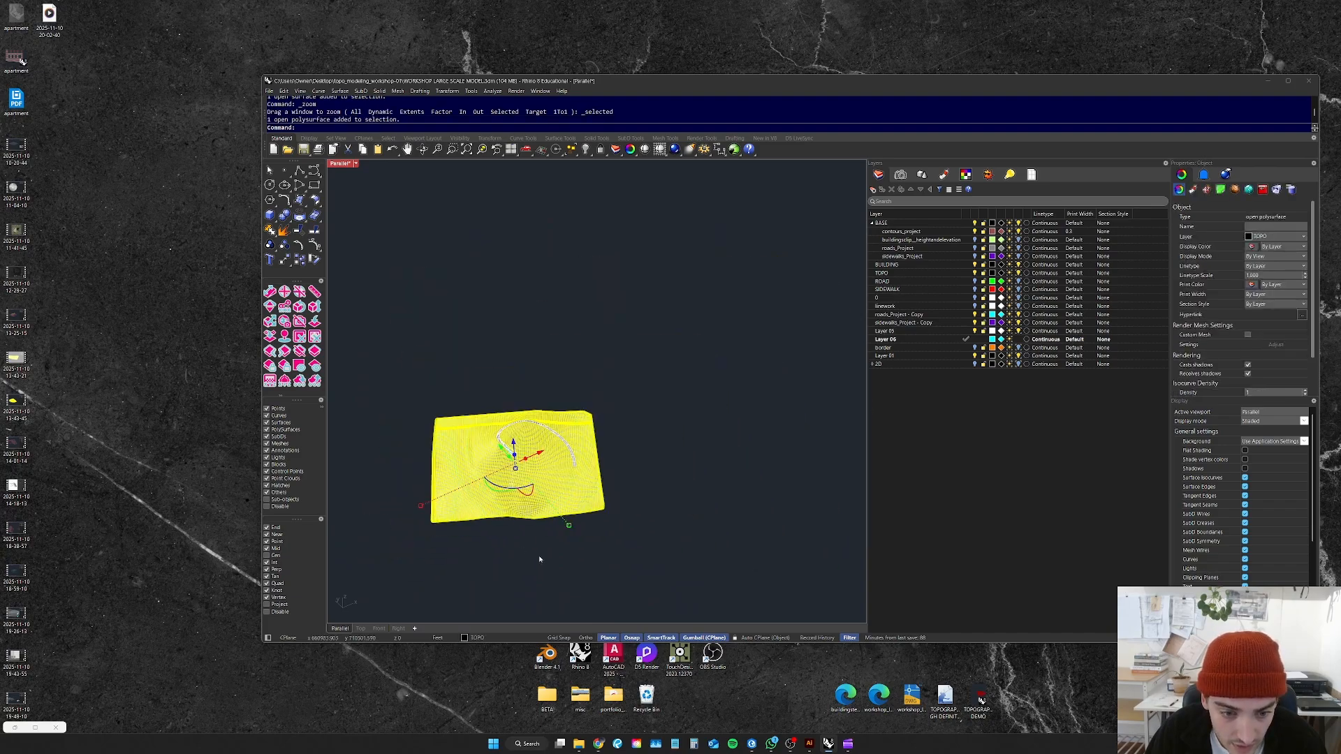
{"action": "key", "text": "Escape"}
{"action": "scroll", "coordinate": [539, 557], "scroll_direction": "up", "scroll_amount": 10}
{"action": "scroll", "coordinate": [461, 417], "scroll_direction": "down", "scroll_amount": 4}
{"action": "mouse_move", "coordinate": [475, 421]}
{"action": "right_mouse_down"}
{"action": "mouse_move", "coordinate": [461, 437]}
{"action": "mouse_move", "coordinate": [475, 417]}
{"action": "right_mouse_up"}
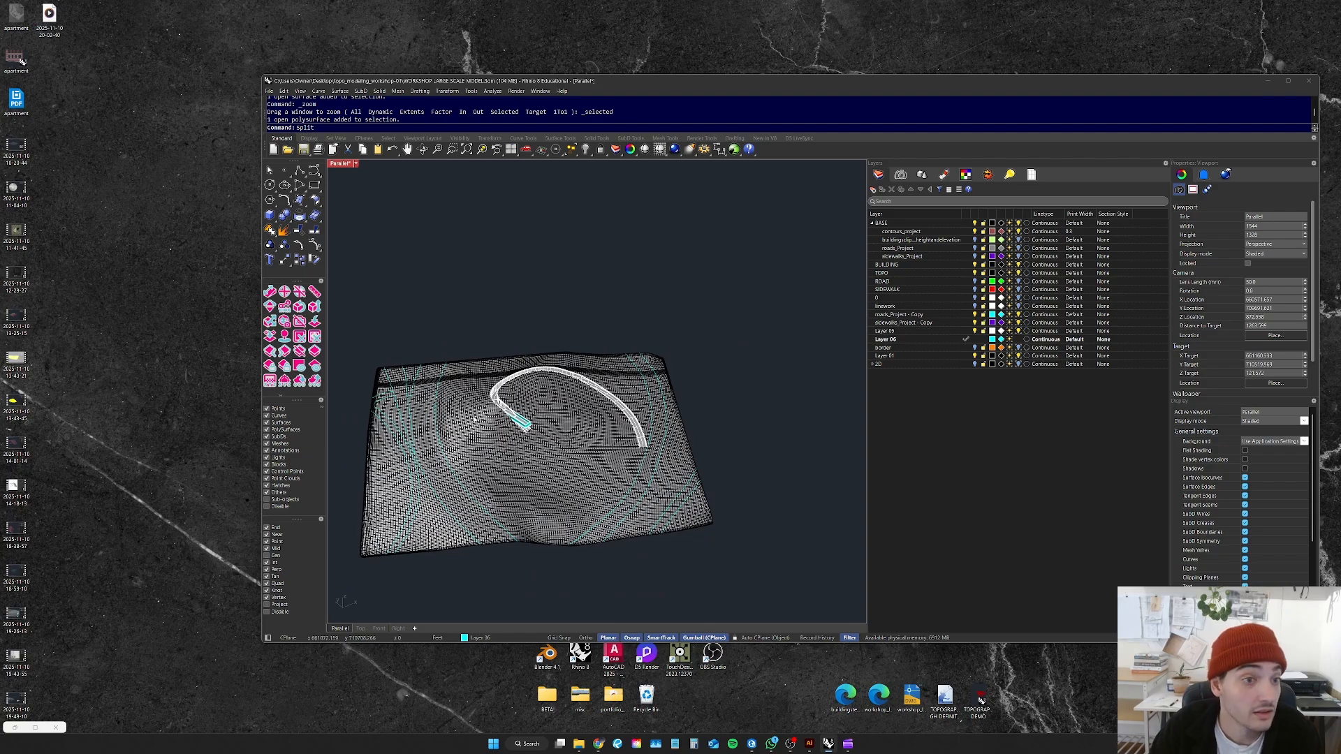
{"action": "key", "text": "Return"}
{"action": "left_click", "coordinate": [547, 466]}
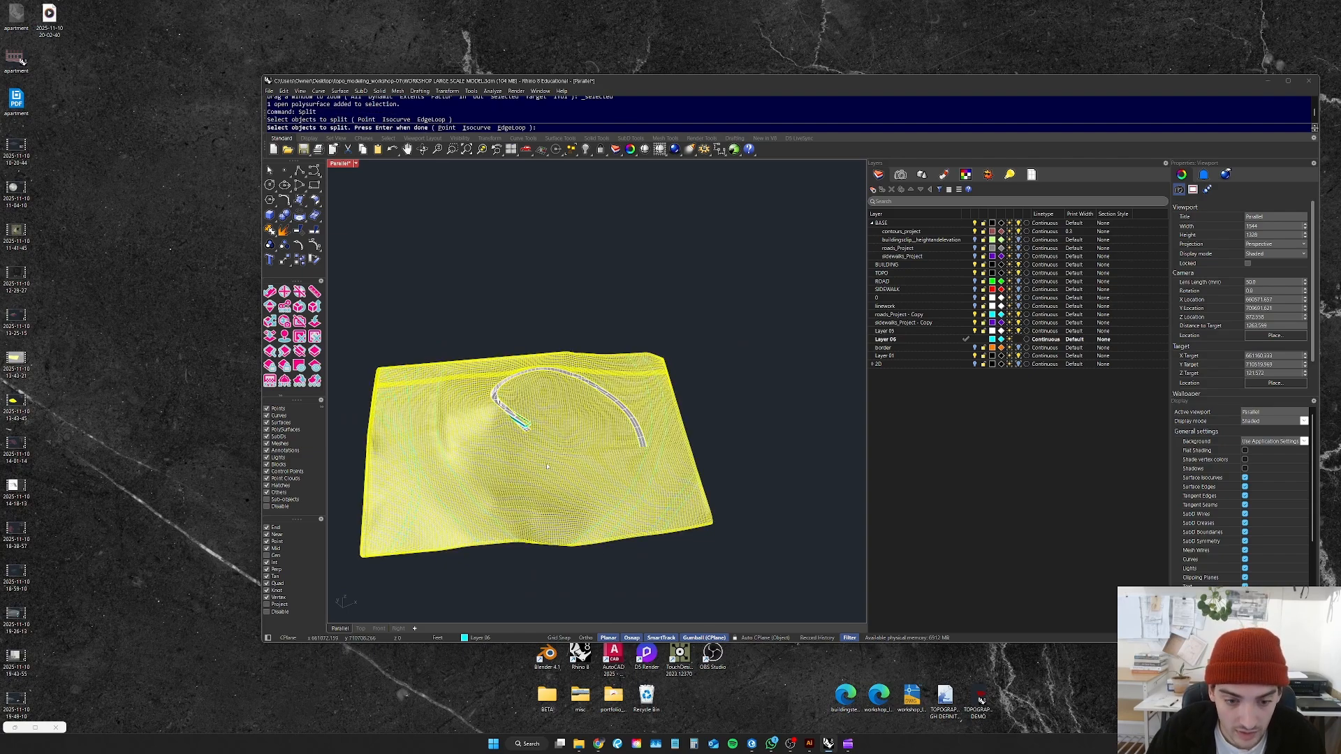
{"action": "key", "text": "Return"}
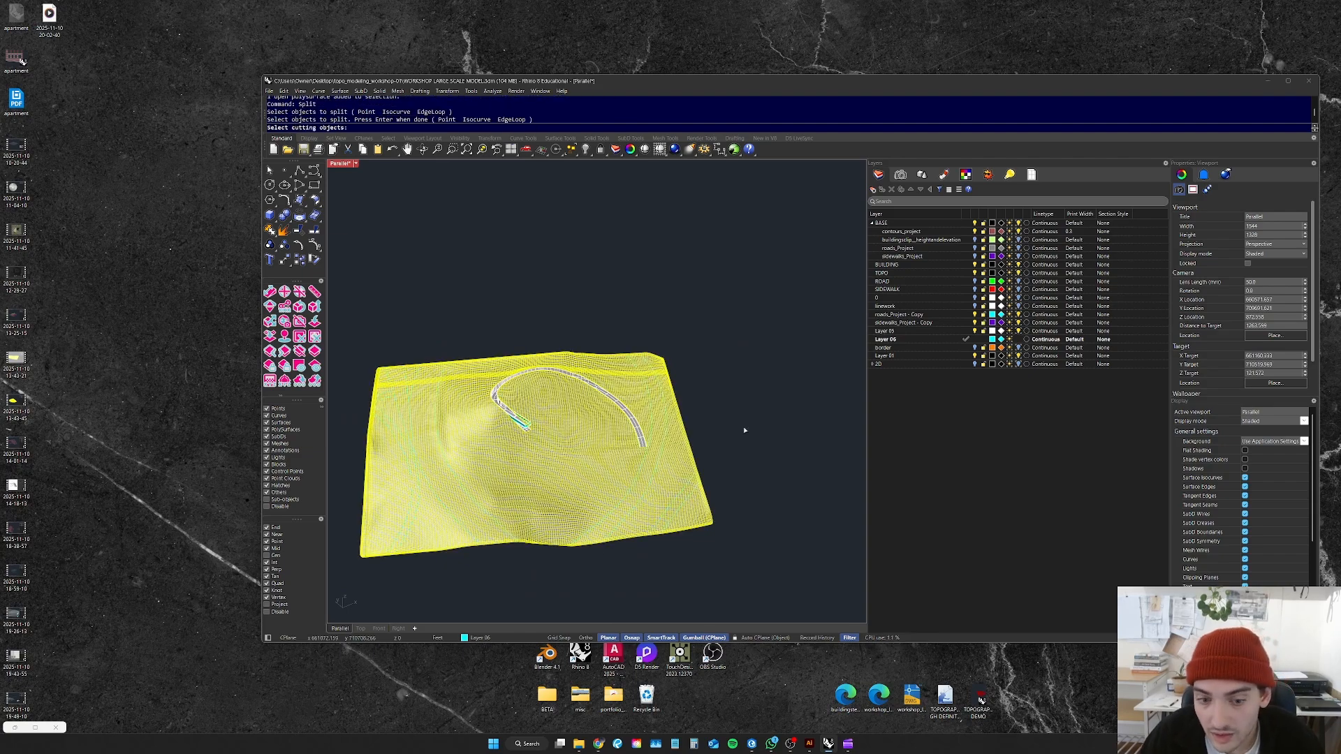
{"action": "scroll", "coordinate": [614, 411], "scroll_direction": "down", "scroll_amount": 6}
{"action": "scroll", "coordinate": [577, 400], "scroll_direction": "up", "scroll_amount": 8}
{"action": "left_click", "coordinate": [756, 467]}
{"action": "key", "text": "Return"}
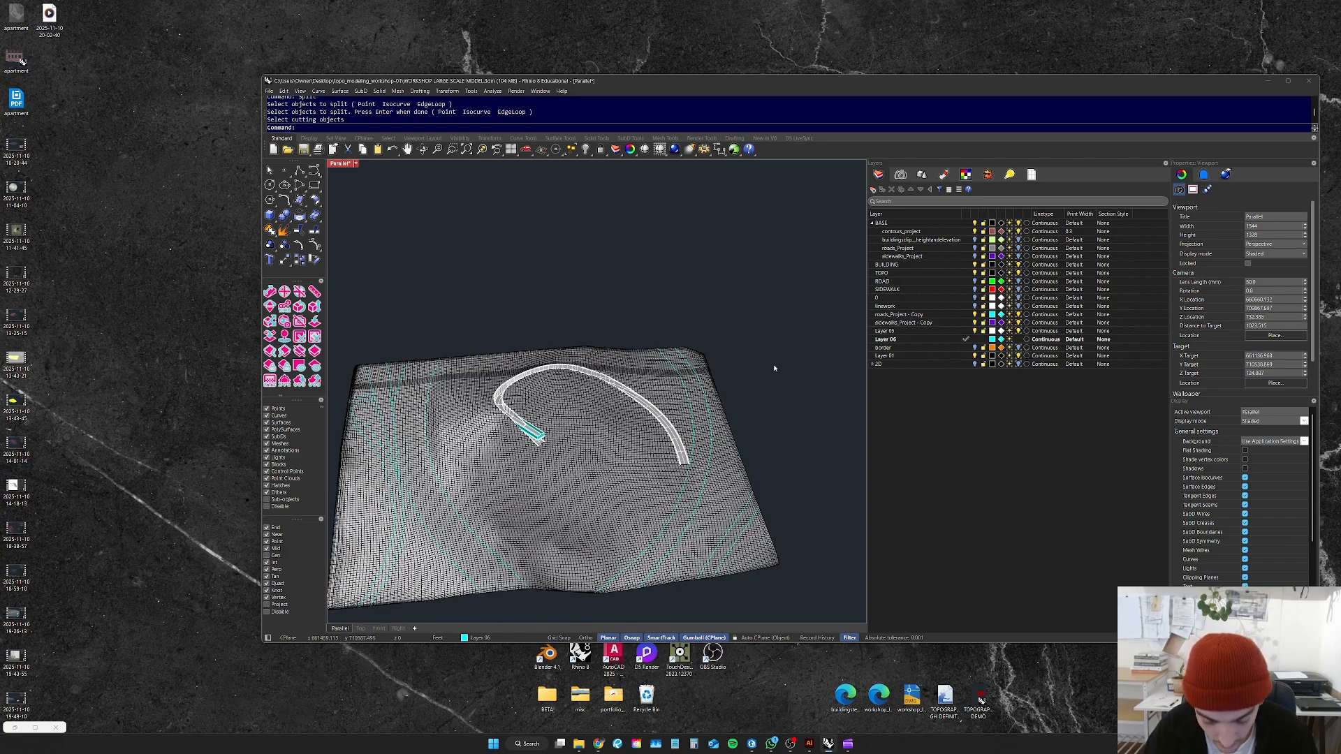
Step: Create a new layer below the Border layer and select the projected curves on both sides of the terrain, excluding the curved road surface
{"action": "left_click", "coordinate": [919, 347]}
{"action": "left_click", "coordinate": [873, 190]}
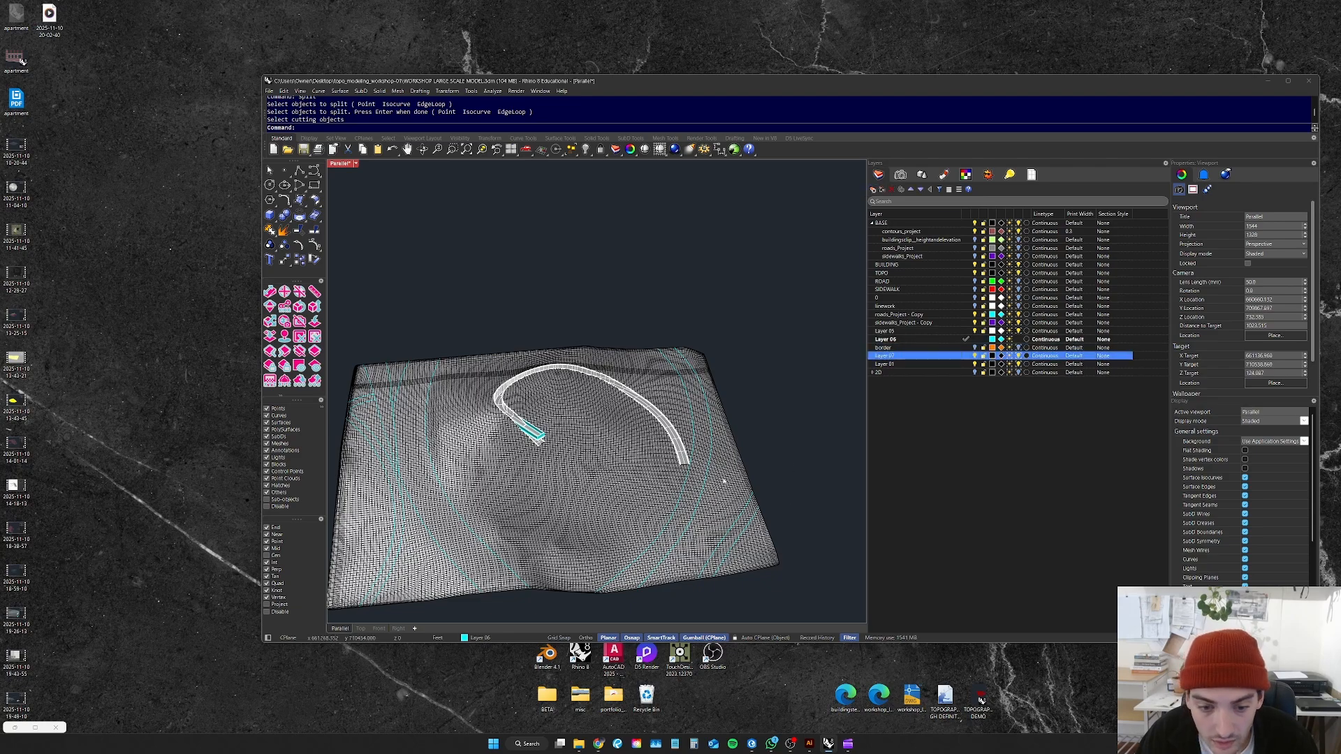
{"action": "scroll", "coordinate": [517, 454], "scroll_direction": "down", "scroll_amount": 5}
{"action": "left_click_drag", "start_coordinate": [398, 410], "coordinate": [525, 537]}
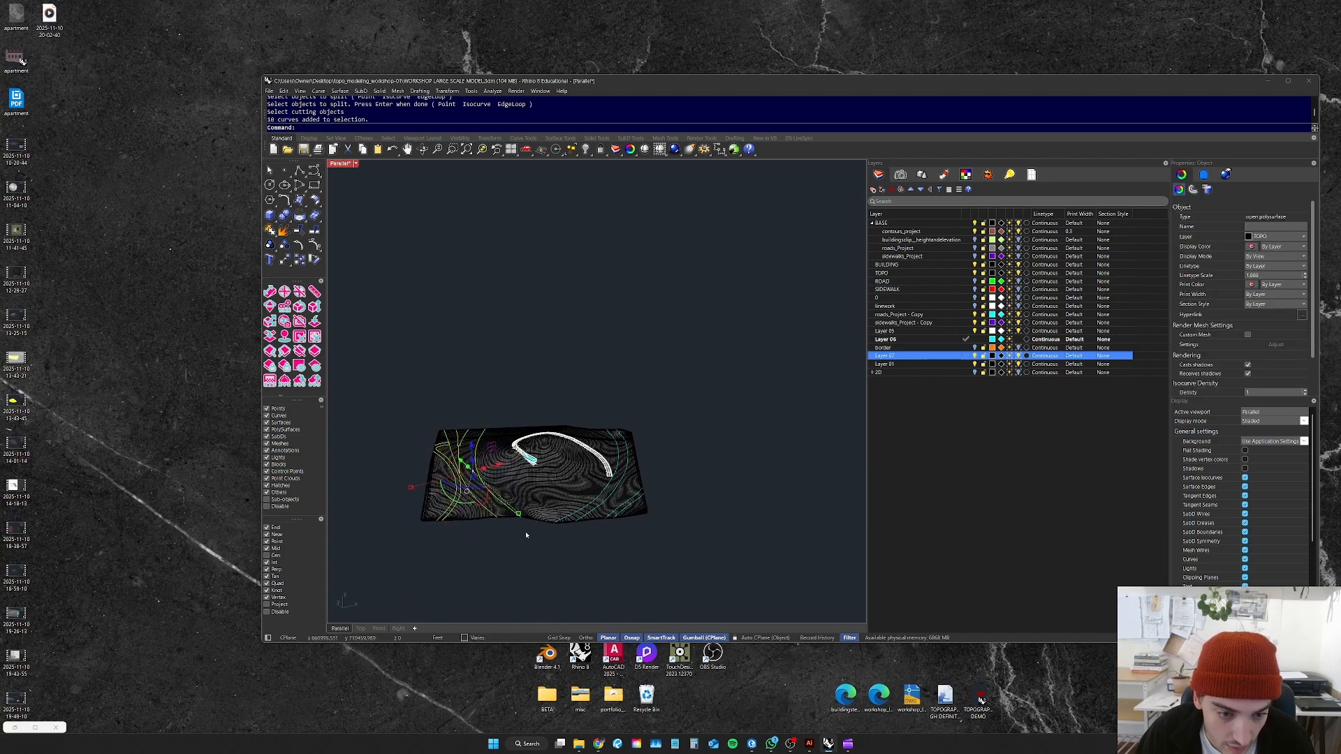
{"action": "scroll", "coordinate": [513, 430], "scroll_direction": "up", "scroll_amount": 3}
{"action": "left_click_drag", "start_coordinate": [569, 391], "coordinate": [674, 528], "text": "ctrl"}
{"action": "scroll", "coordinate": [556, 407], "scroll_direction": "down", "scroll_amount": 3}
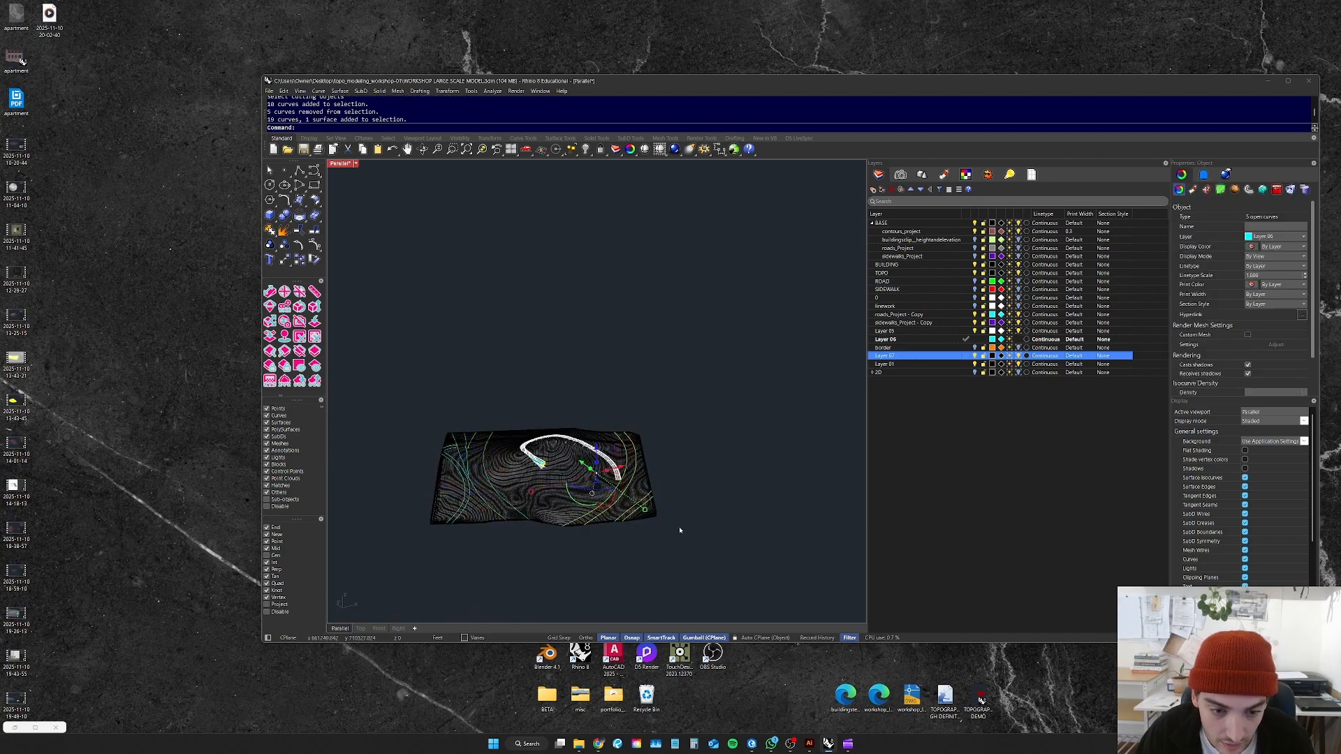
{"action": "left_click_drag", "start_coordinate": [402, 414], "coordinate": [546, 529]}
{"action": "scroll", "coordinate": [570, 415], "scroll_direction": "up", "scroll_amount": 5}
{"action": "left_click_drag", "start_coordinate": [625, 407], "coordinate": [466, 472], "text": "ctrl"}
{"action": "scroll", "coordinate": [567, 493], "scroll_direction": "down", "scroll_amount": 7}
{"action": "scroll", "coordinate": [567, 493], "scroll_direction": "down", "scroll_amount": 2}
Step: Remove the two short curves at the end of the curved road from the selection
{"action": "right_click_drag", "start_coordinate": [567, 493], "coordinate": [595, 523]}
{"action": "scroll", "coordinate": [595, 523], "scroll_direction": "up", "scroll_amount": 8}
{"action": "scroll", "coordinate": [595, 524], "scroll_direction": "up", "scroll_amount": 10}
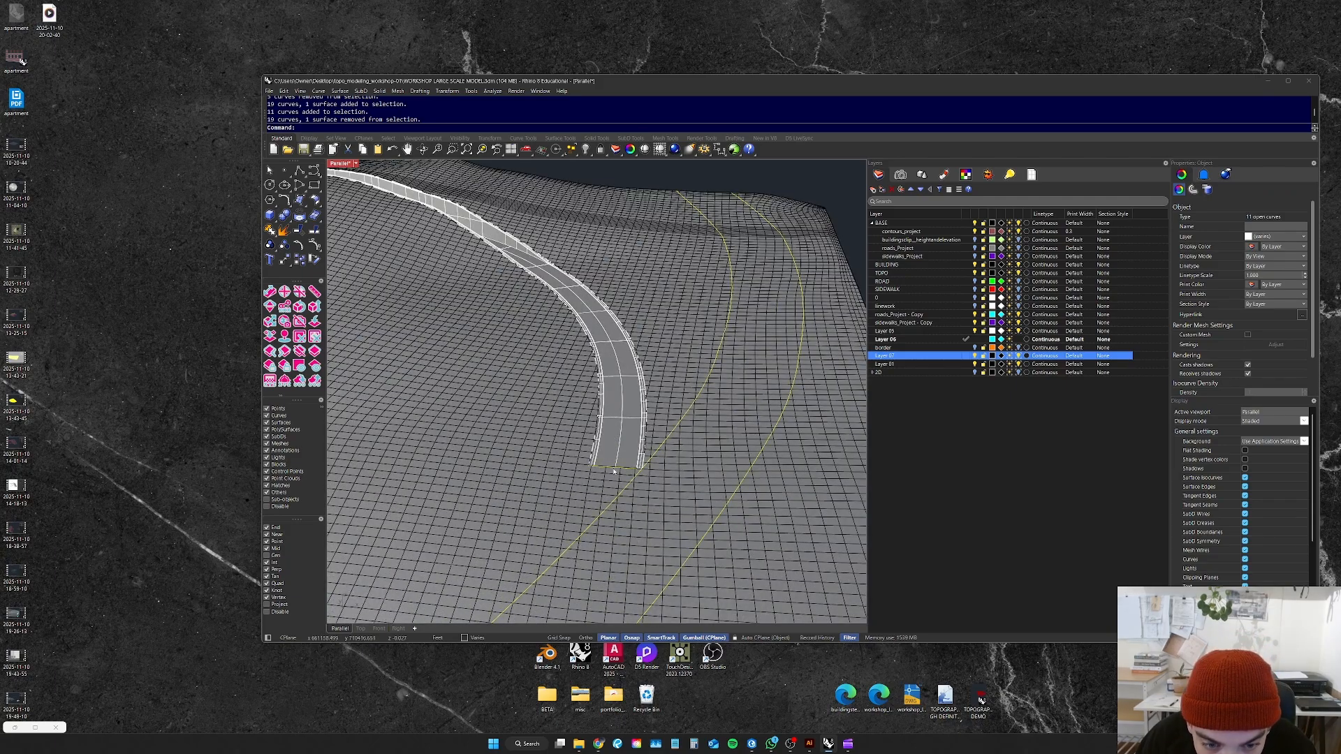
{"action": "left_click", "coordinate": [613, 472], "text": "ctrl"}
{"action": "left_click", "coordinate": [629, 471], "text": "ctrl"}
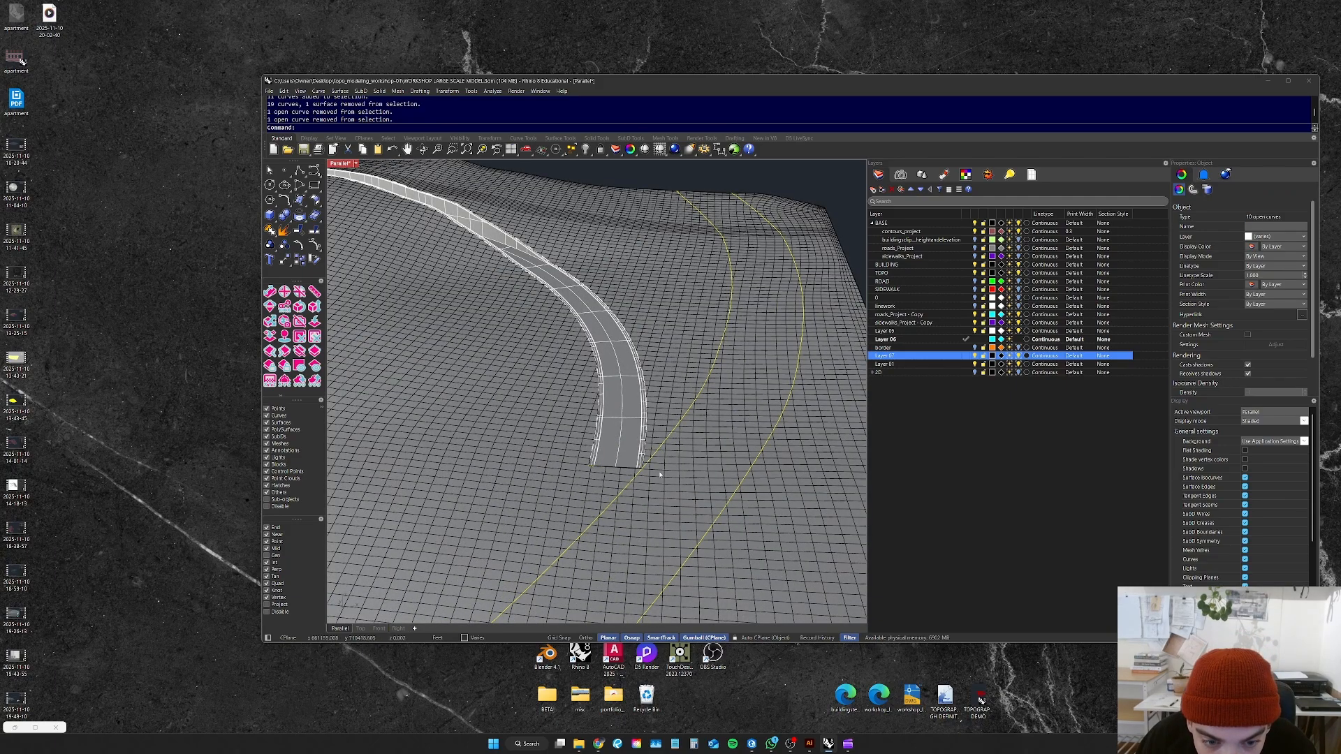
{"action": "scroll", "coordinate": [633, 463], "scroll_direction": "down", "scroll_amount": 10}
{"action": "right_click_drag", "start_coordinate": [630, 462], "coordinate": [626, 419]}
{"action": "scroll", "coordinate": [498, 436], "scroll_direction": "up", "scroll_amount": 8}
{"action": "scroll", "coordinate": [502, 435], "scroll_direction": "down", "scroll_amount": 1}
{"action": "scroll", "coordinate": [502, 435], "scroll_direction": "down", "scroll_amount": 5}
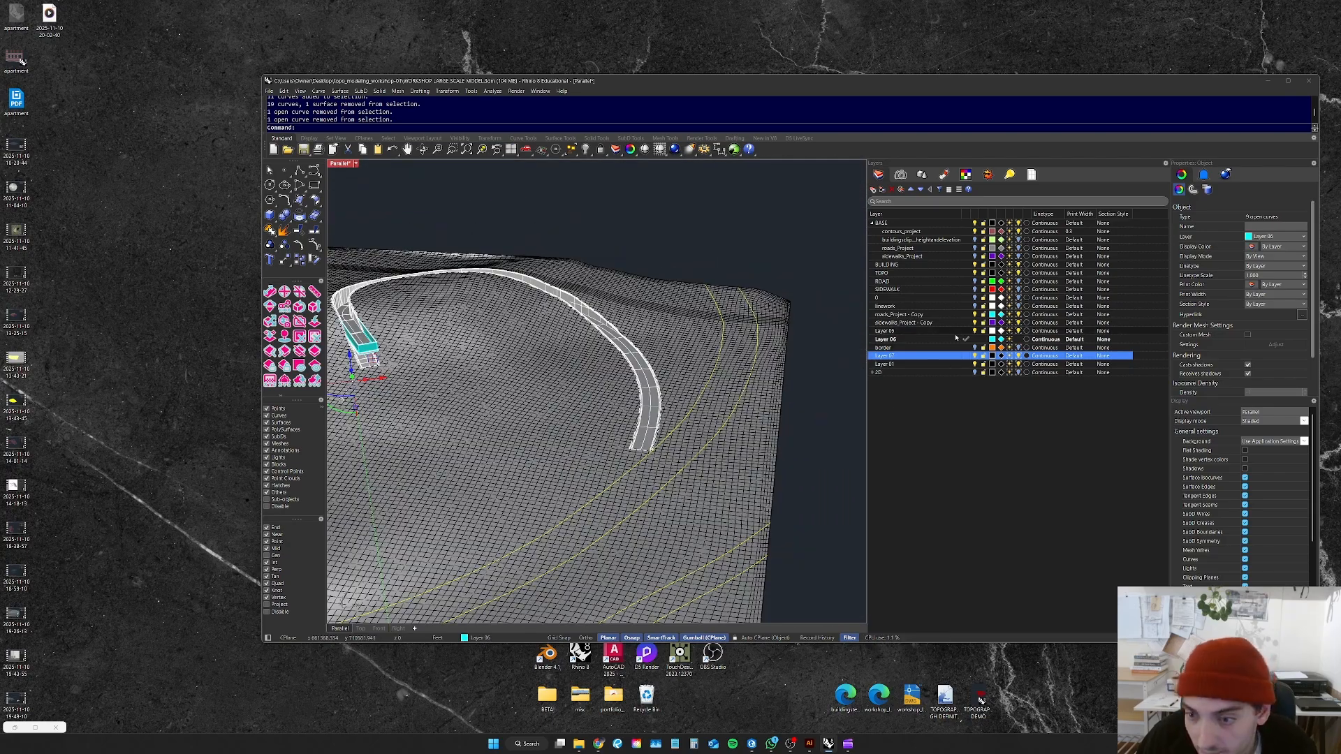
Step: Move the selected projected curves to Layer 07 and clear the selection
{"action": "right_click", "coordinate": [927, 358]}
{"action": "left_click", "coordinate": [973, 381]}
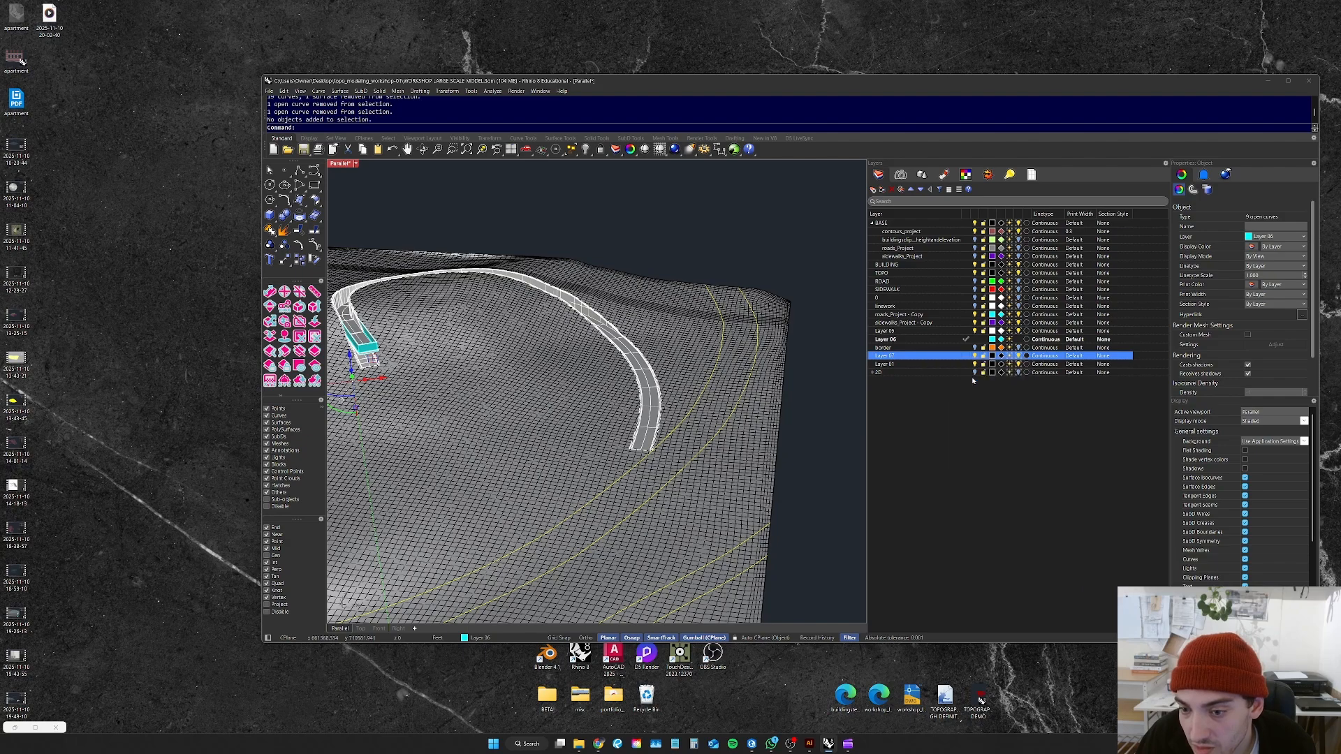
{"action": "right_click", "coordinate": [934, 360]}
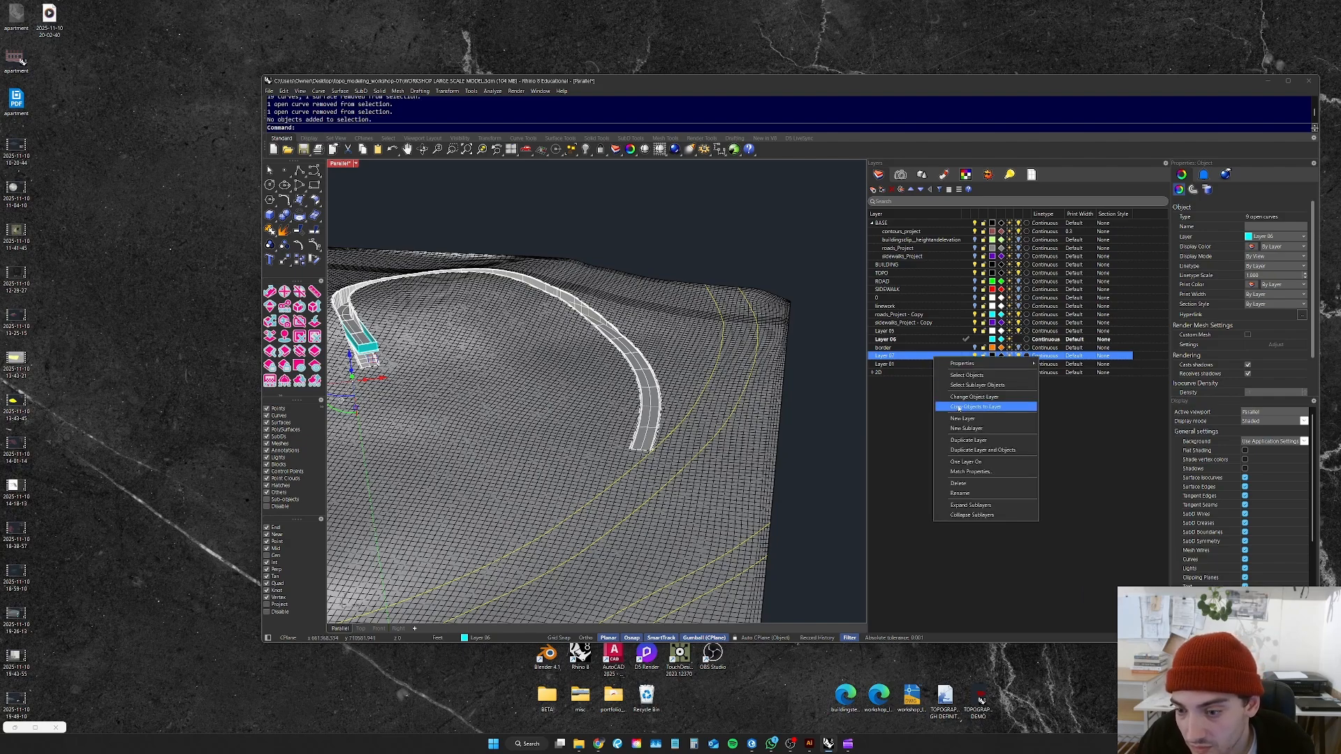
{"action": "left_click", "coordinate": [966, 399]}
{"action": "scroll", "coordinate": [674, 367], "scroll_direction": "down", "scroll_amount": 8}
{"action": "left_click", "coordinate": [559, 300]}
{"action": "right_click_drag", "start_coordinate": [558, 303], "coordinate": [595, 362]}
{"action": "scroll", "coordinate": [584, 381], "scroll_direction": "up", "scroll_amount": 7}
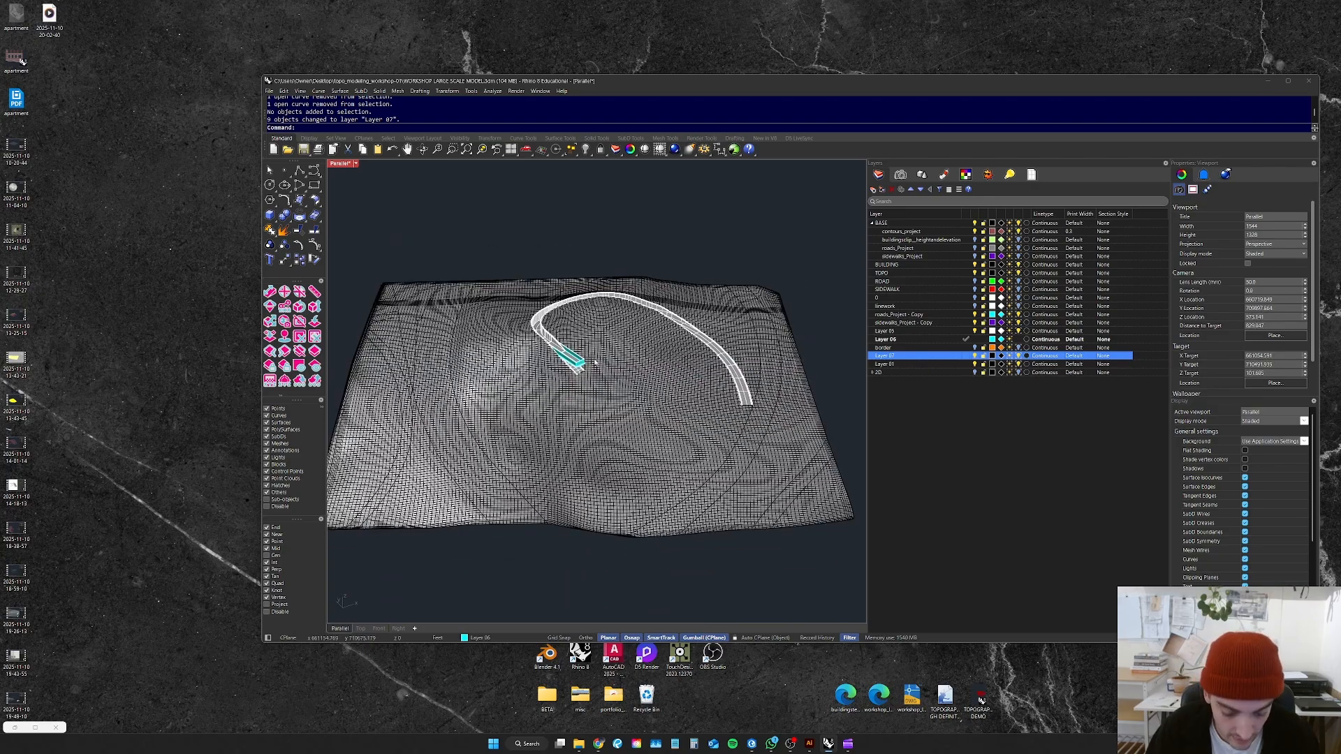
Step: Try to split the terrain surface with all the curves on Layer 07 as cutting objects
{"action": "key", "text": "Return"}
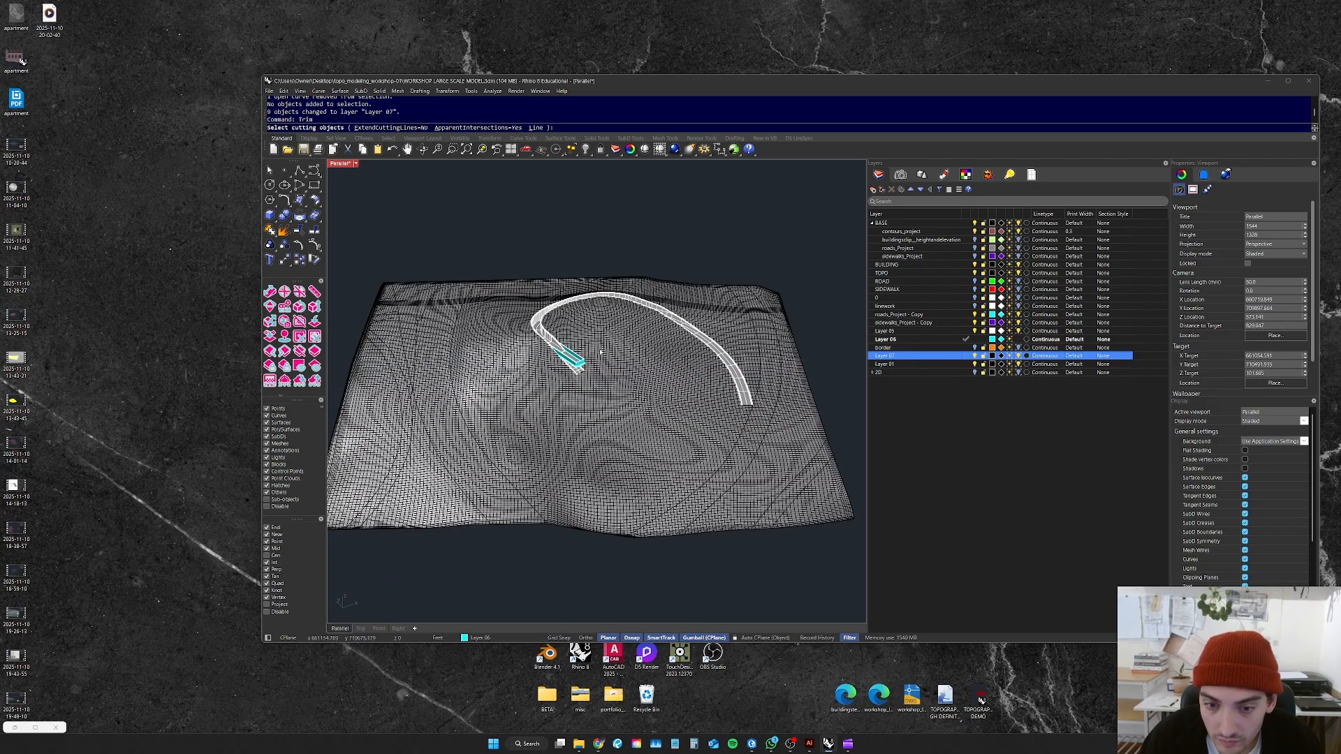
{"action": "key", "text": "Escape"}
{"action": "type", "text": "Sp"}
{"action": "key", "text": "Return"}
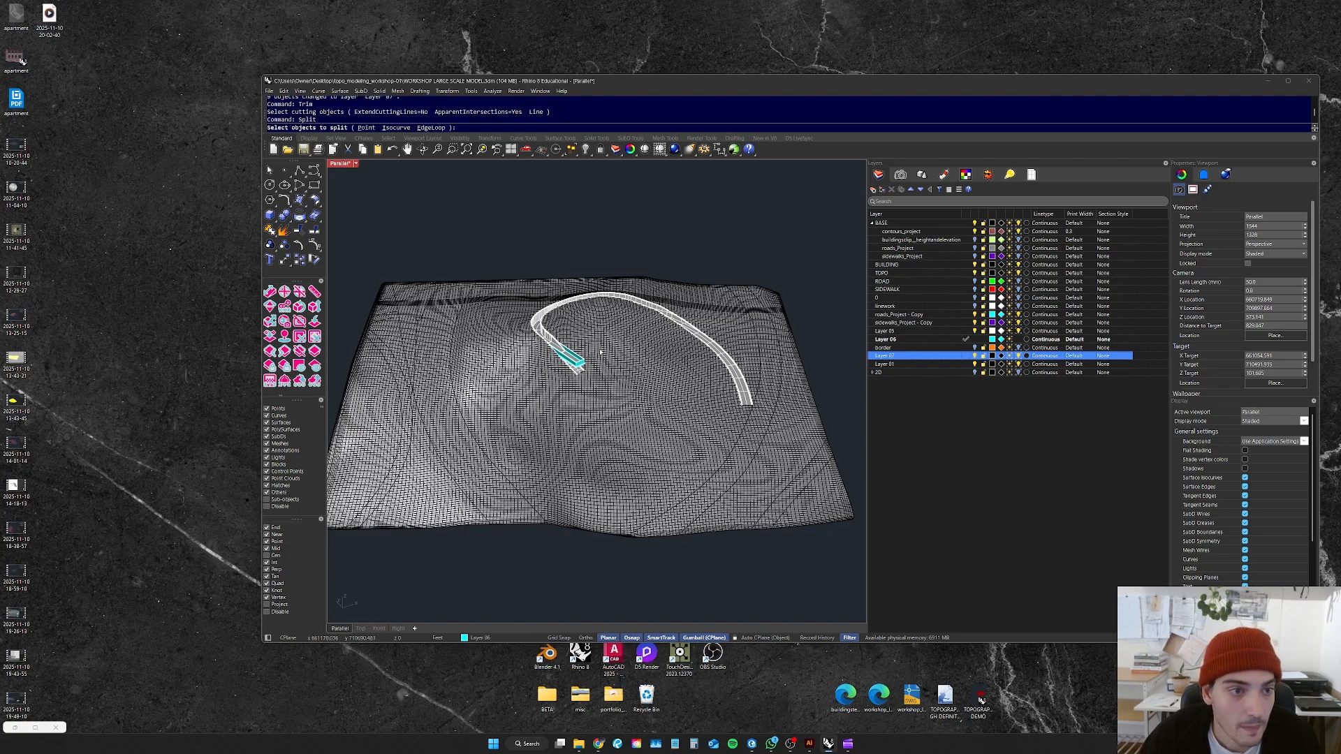
{"action": "left_click", "coordinate": [599, 349]}
{"action": "key", "text": "Return"}
{"action": "right_click", "coordinate": [918, 356]}
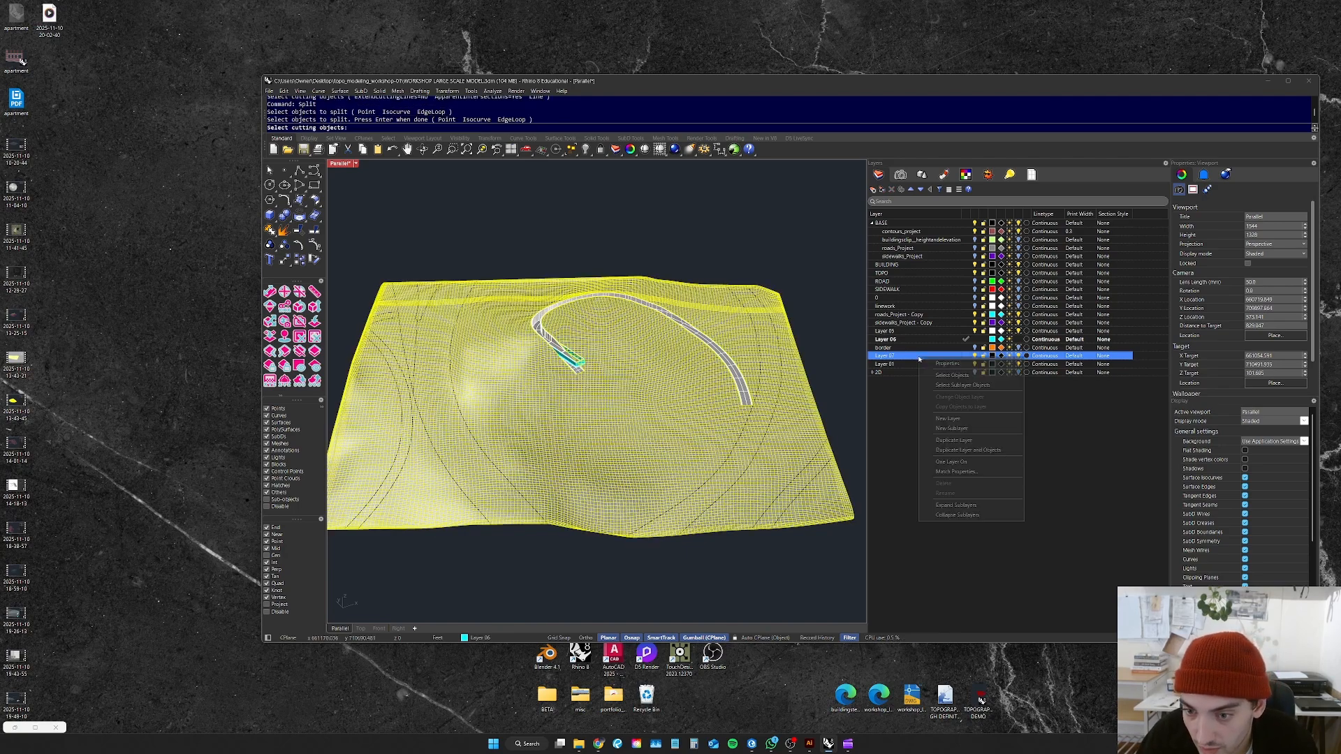
{"action": "left_click", "coordinate": [981, 386]}
{"action": "key", "text": "Return"}
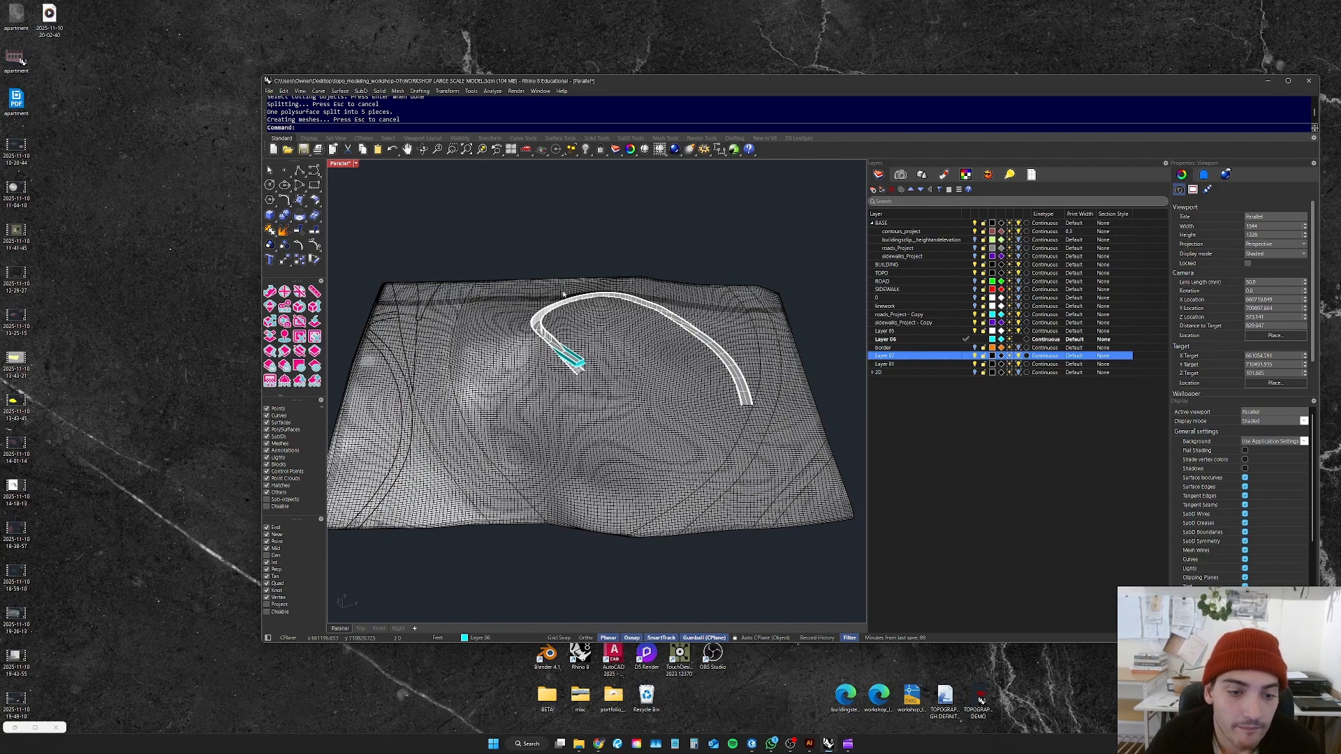
Step: Select the pieces of the split terrain one after another to check where it was cut
{"action": "left_click", "coordinate": [450, 392]}
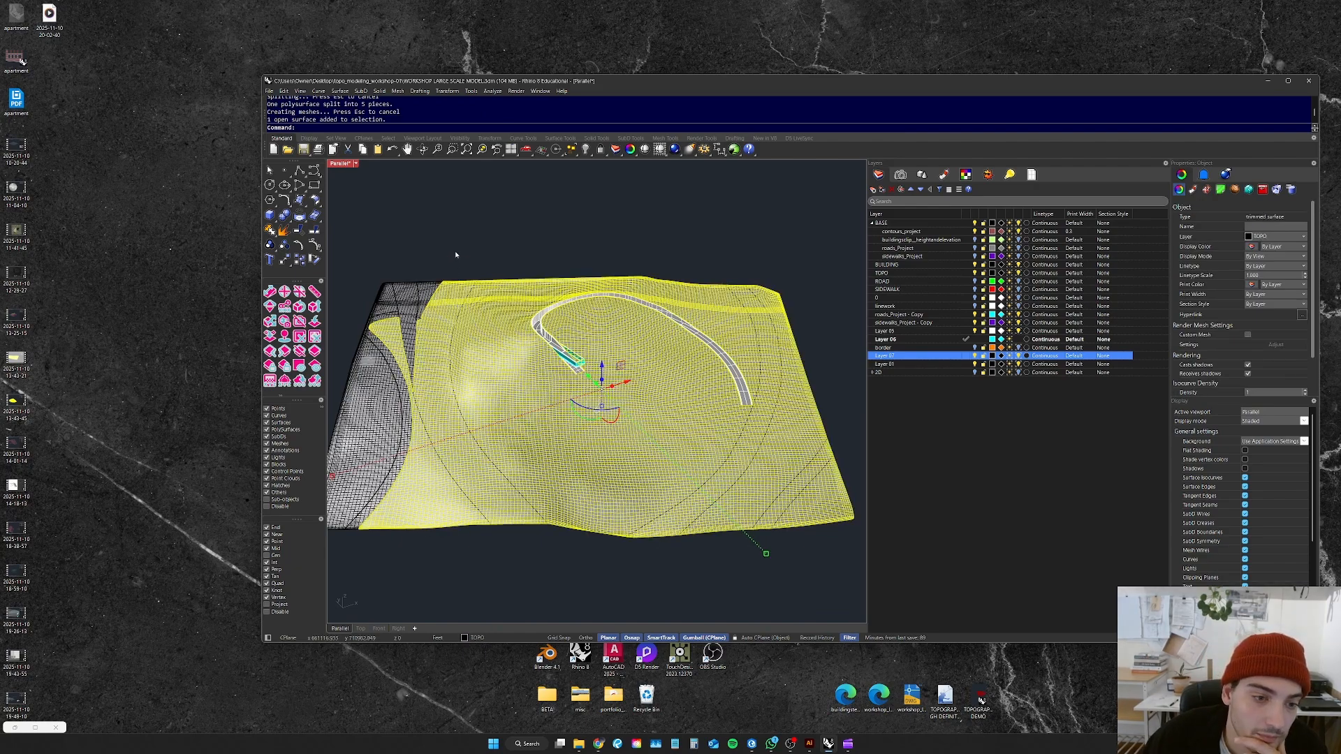
{"action": "key", "text": "Escape"}
{"action": "left_click", "coordinate": [392, 347]}
{"action": "left_click", "coordinate": [395, 373]}
{"action": "left_click", "coordinate": [418, 391]}
{"action": "left_click", "coordinate": [761, 409]}
{"action": "left_click", "coordinate": [804, 429]}
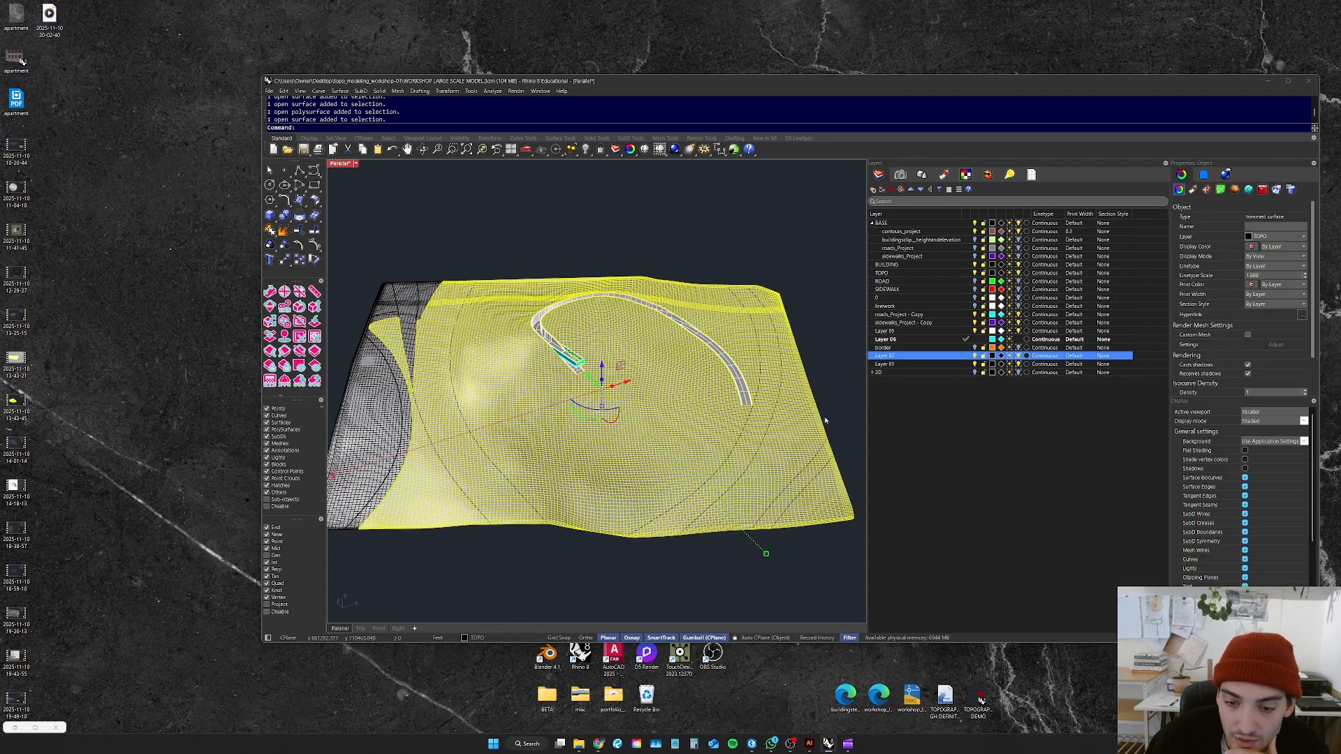
Step: Undo the terrain split and select the terrain to check that it is one piece
{"action": "left_click", "coordinate": [723, 228]}
{"action": "key", "text": "ctrl+z"}
{"action": "left_click", "coordinate": [723, 230]}
{"action": "left_click", "coordinate": [774, 421]}
{"action": "left_click", "coordinate": [803, 291]}
Step: Inspect up close where the projected curves meet the terrain's border and where they stop short of it
{"action": "right_click_drag", "start_coordinate": [803, 291], "coordinate": [618, 427]}
{"action": "scroll", "coordinate": [547, 404], "scroll_direction": "up", "scroll_amount": 6}
{"action": "scroll", "coordinate": [548, 404], "scroll_direction": "down", "scroll_amount": 6}
{"action": "scroll", "coordinate": [548, 489], "scroll_direction": "up", "scroll_amount": 5}
{"action": "left_click", "coordinate": [595, 481]}
{"action": "left_click", "coordinate": [758, 540]}
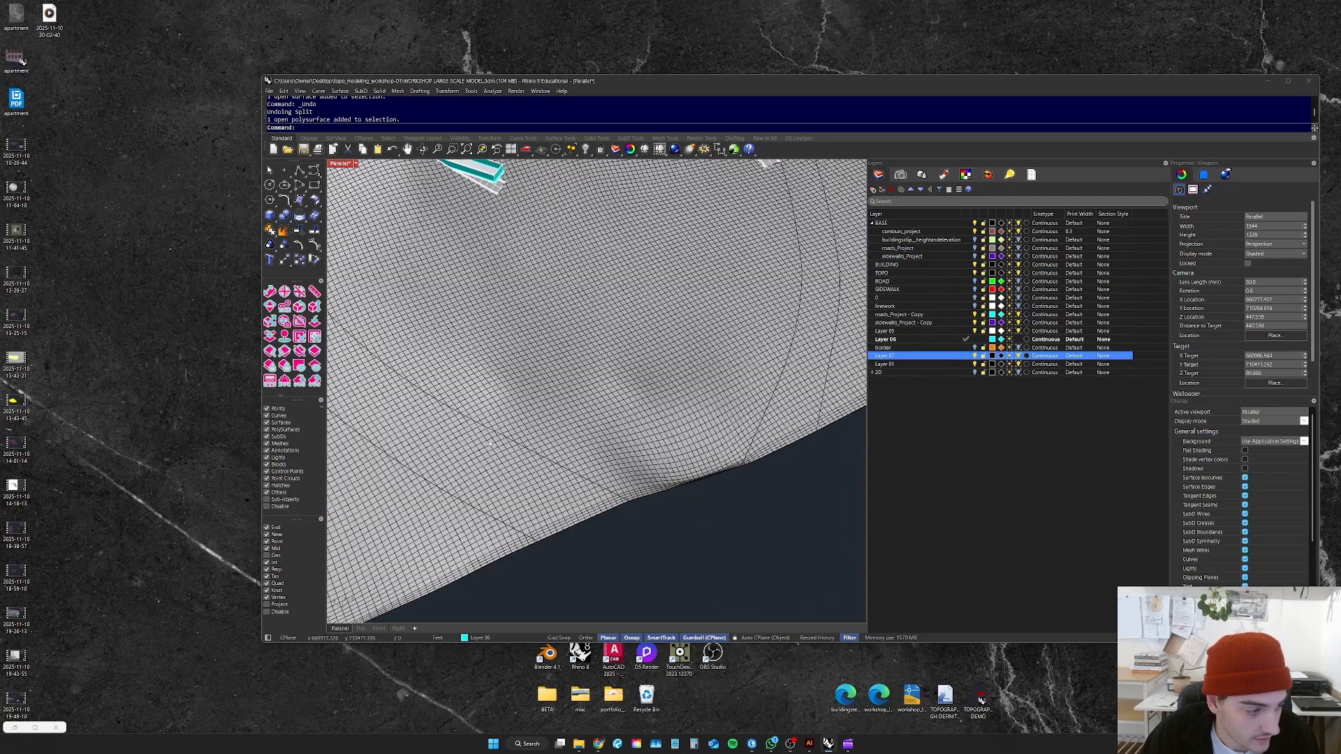
{"action": "scroll", "coordinate": [799, 434], "scroll_direction": "down", "scroll_amount": 8}
{"action": "right_click_drag", "start_coordinate": [799, 434], "coordinate": [775, 350]}
{"action": "scroll", "coordinate": [491, 429], "scroll_direction": "up", "scroll_amount": 6}
{"action": "right_click_drag", "start_coordinate": [491, 430], "coordinate": [648, 420]}
{"action": "scroll", "coordinate": [523, 391], "scroll_direction": "down", "scroll_amount": 10}
{"action": "right_click_drag", "start_coordinate": [744, 321], "coordinate": [629, 347]}
{"action": "scroll", "coordinate": [678, 346], "scroll_direction": "up", "scroll_amount": 8}
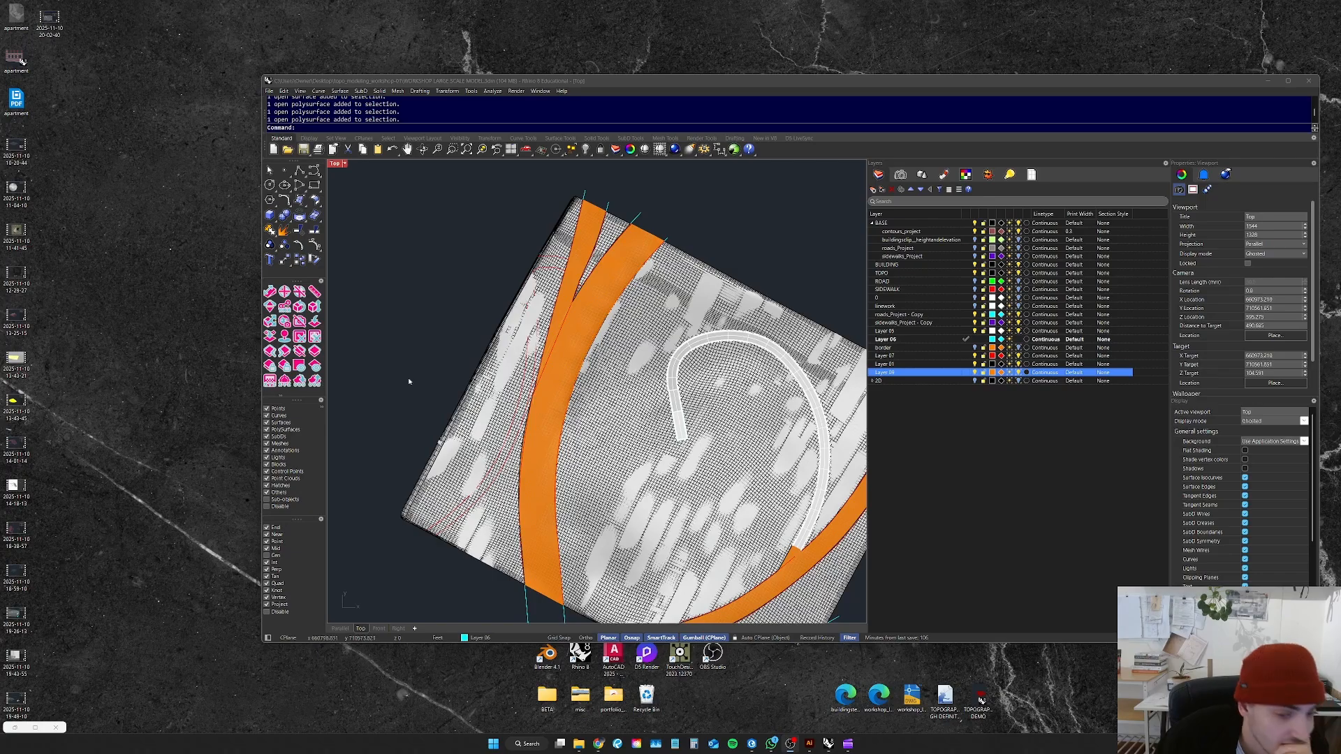
Step: In the Top view, start a degree 3 curve just outside the terrain's corner and trace the outer red projected curve inward
{"action": "scroll", "coordinate": [410, 381], "scroll_direction": "down", "scroll_amount": 2}
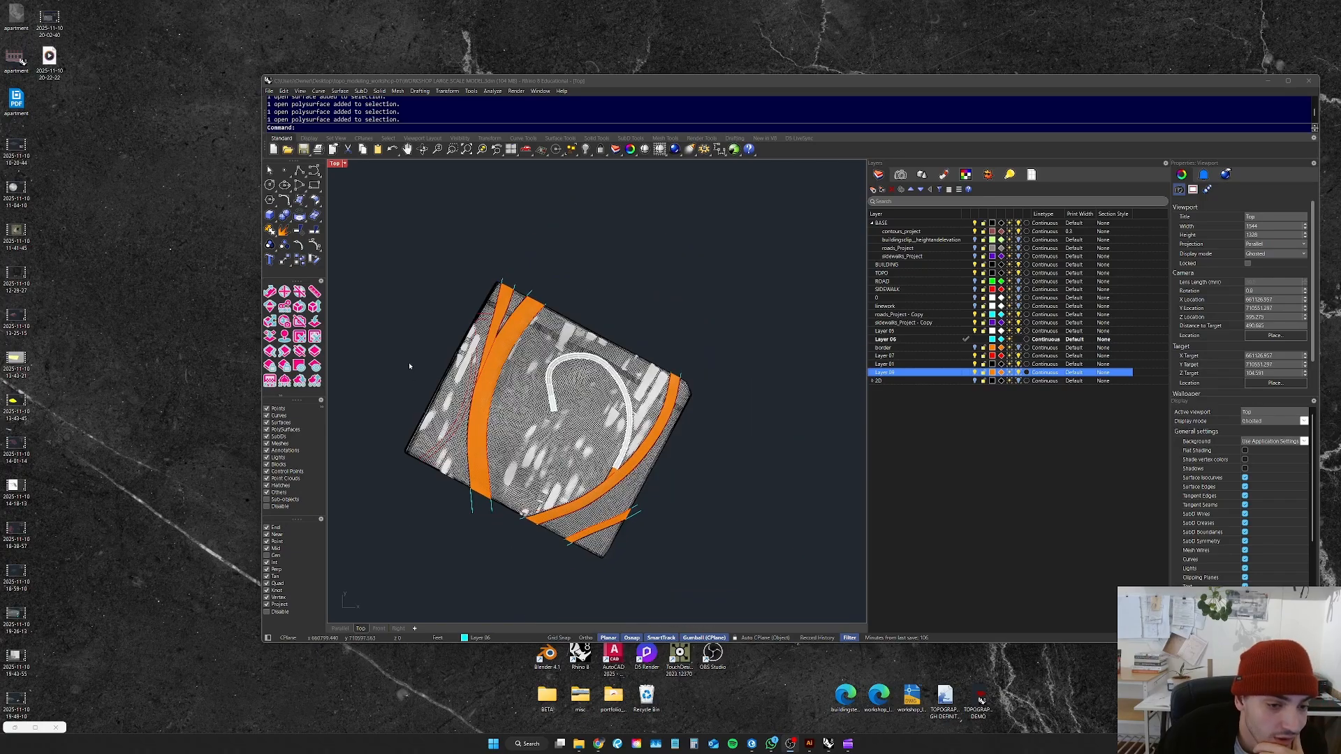
{"action": "scroll", "coordinate": [537, 370], "scroll_direction": "up", "scroll_amount": 4}
{"action": "scroll", "coordinate": [537, 371], "scroll_direction": "down", "scroll_amount": 4}
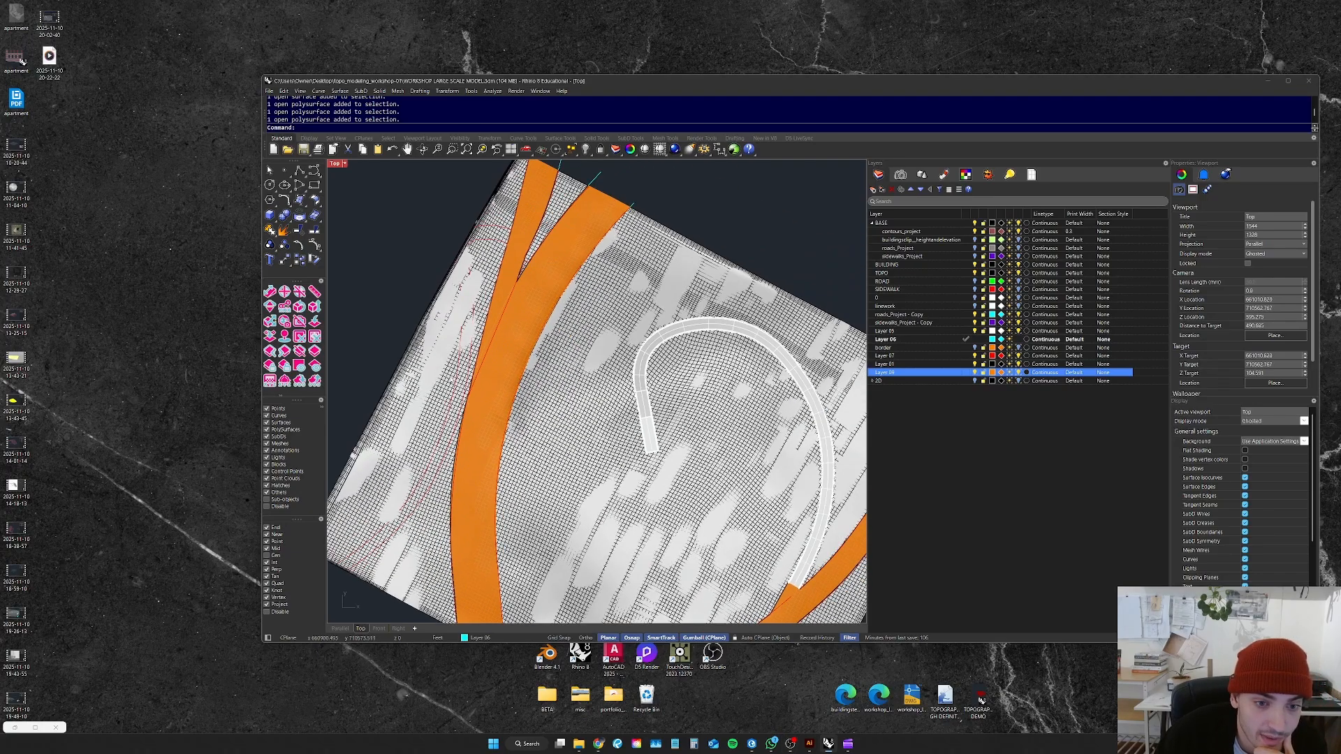
{"action": "scroll", "coordinate": [537, 371], "scroll_direction": "up", "scroll_amount": 6}
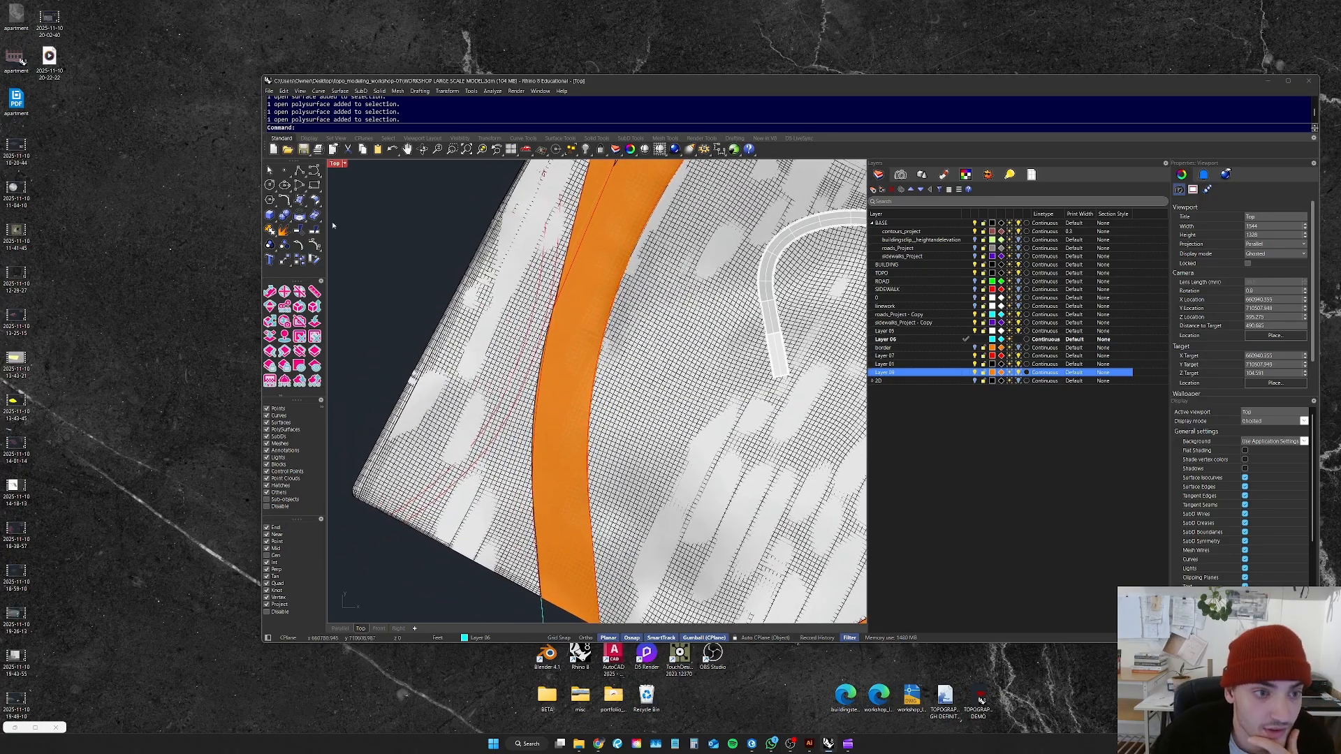
{"action": "left_click", "coordinate": [314, 170]}
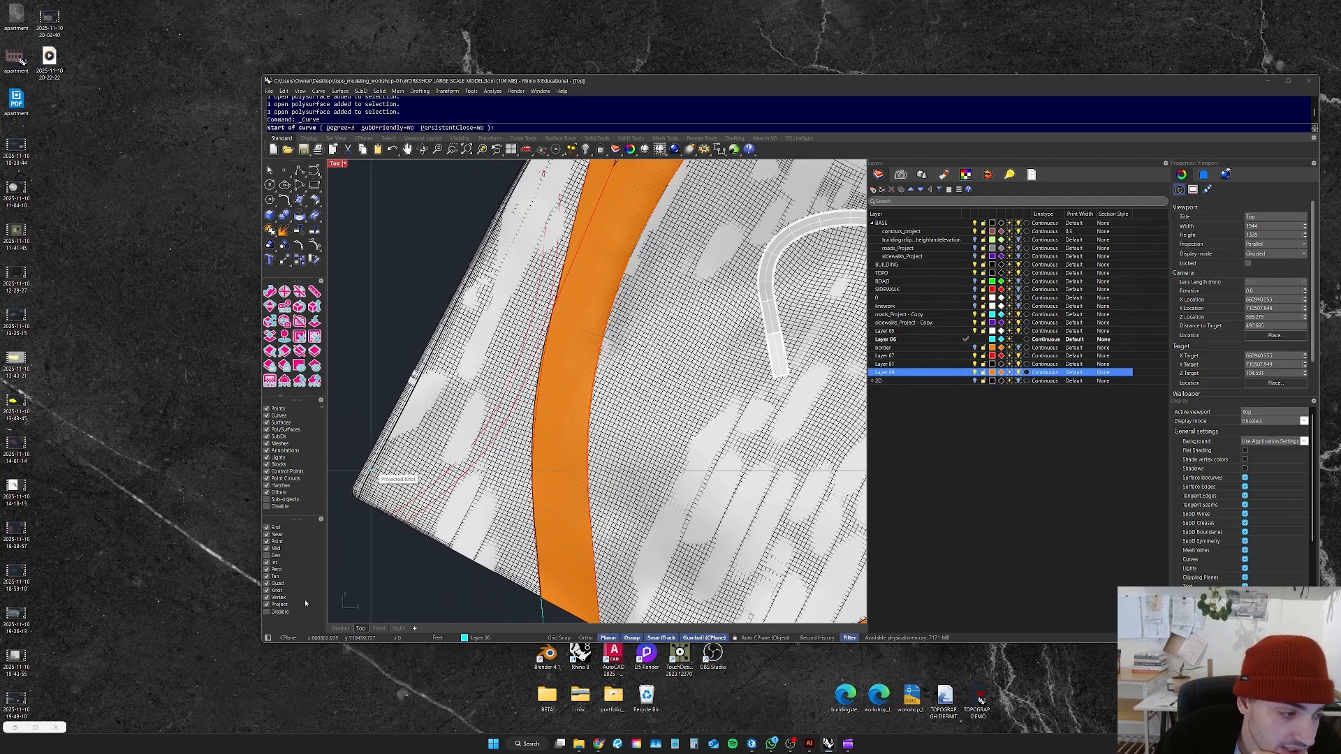
{"action": "scroll", "coordinate": [386, 500], "scroll_direction": "up", "scroll_amount": 3}
{"action": "scroll", "coordinate": [386, 500], "scroll_direction": "up", "scroll_amount": 2}
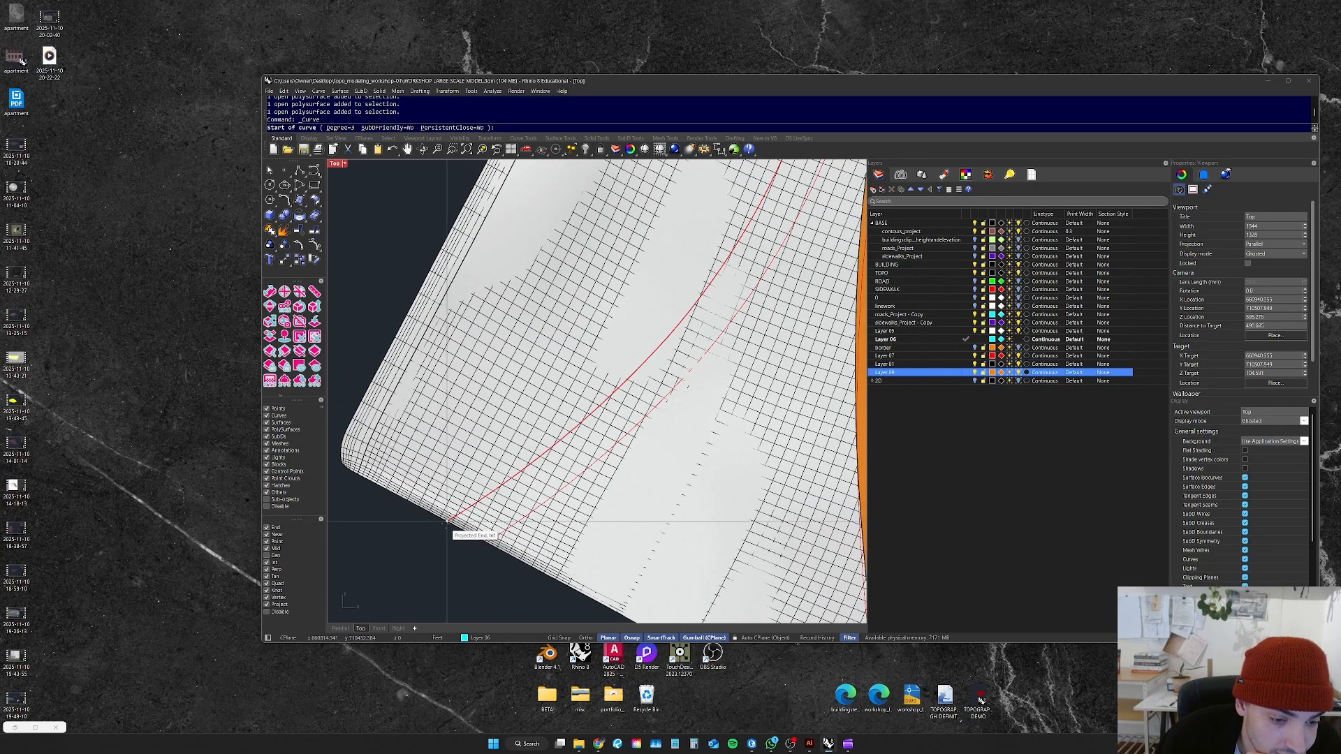
{"action": "left_click", "coordinate": [414, 542]}
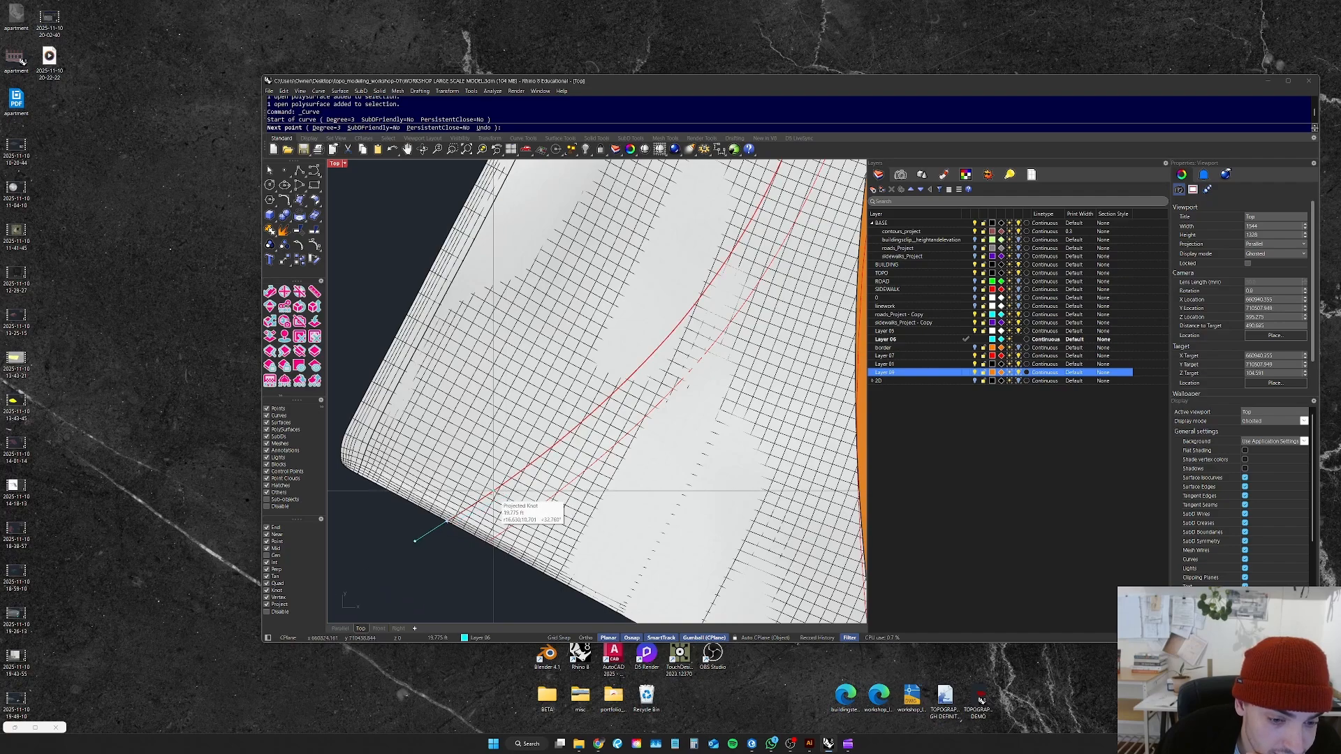
{"action": "left_click", "coordinate": [558, 461]}
{"action": "left_click", "coordinate": [580, 437]}
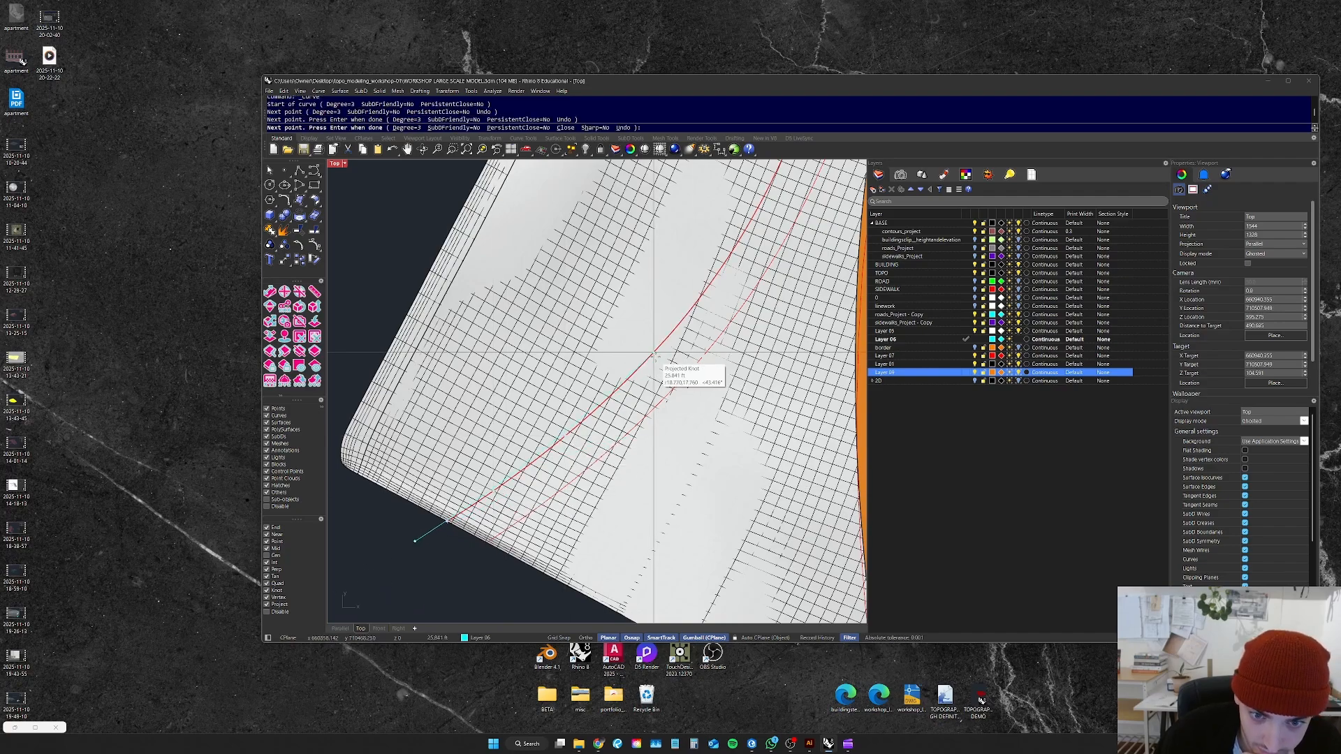
{"action": "left_click", "coordinate": [654, 352]}
{"action": "left_click", "coordinate": [733, 249]}
Step: Continue tracing the outer projected curve alongside the wide orange road and finish the curve beyond the terrain's edge
{"action": "right_click_drag", "start_coordinate": [734, 249], "coordinate": [552, 499]}
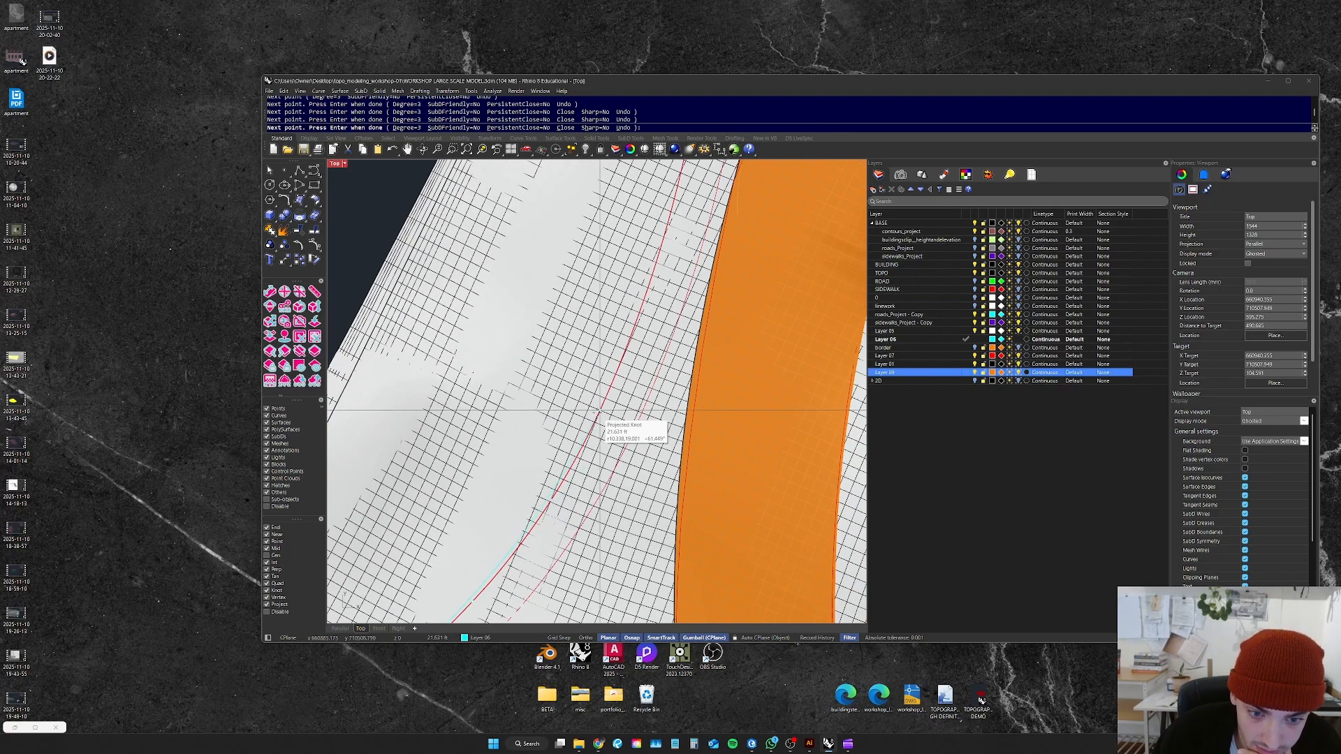
{"action": "left_click", "coordinate": [649, 287]}
{"action": "right_click_drag", "start_coordinate": [679, 245], "coordinate": [530, 474]}
{"action": "left_click", "coordinate": [528, 431]}
{"action": "left_click", "coordinate": [547, 308]}
{"action": "right_click_drag", "start_coordinate": [559, 286], "coordinate": [548, 453]}
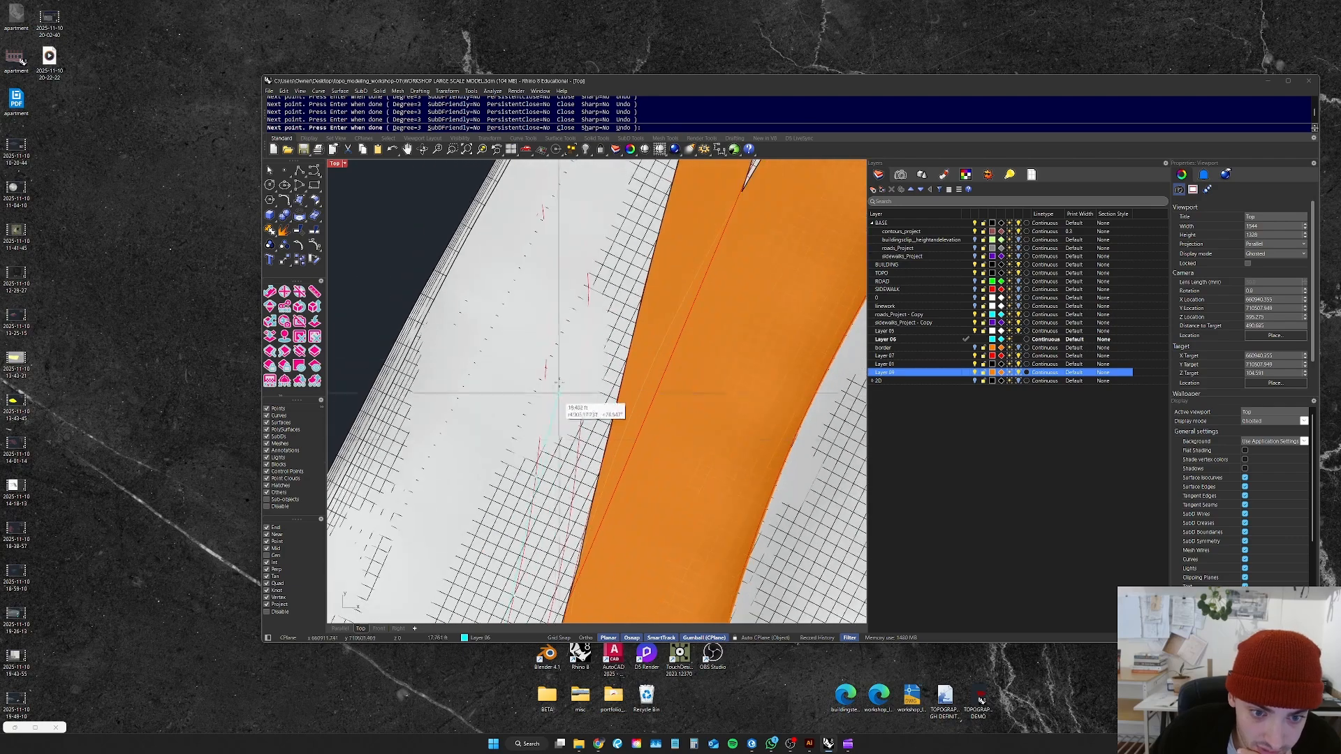
{"action": "right_click_drag", "start_coordinate": [570, 233], "coordinate": [558, 423]}
{"action": "left_click", "coordinate": [520, 296]}
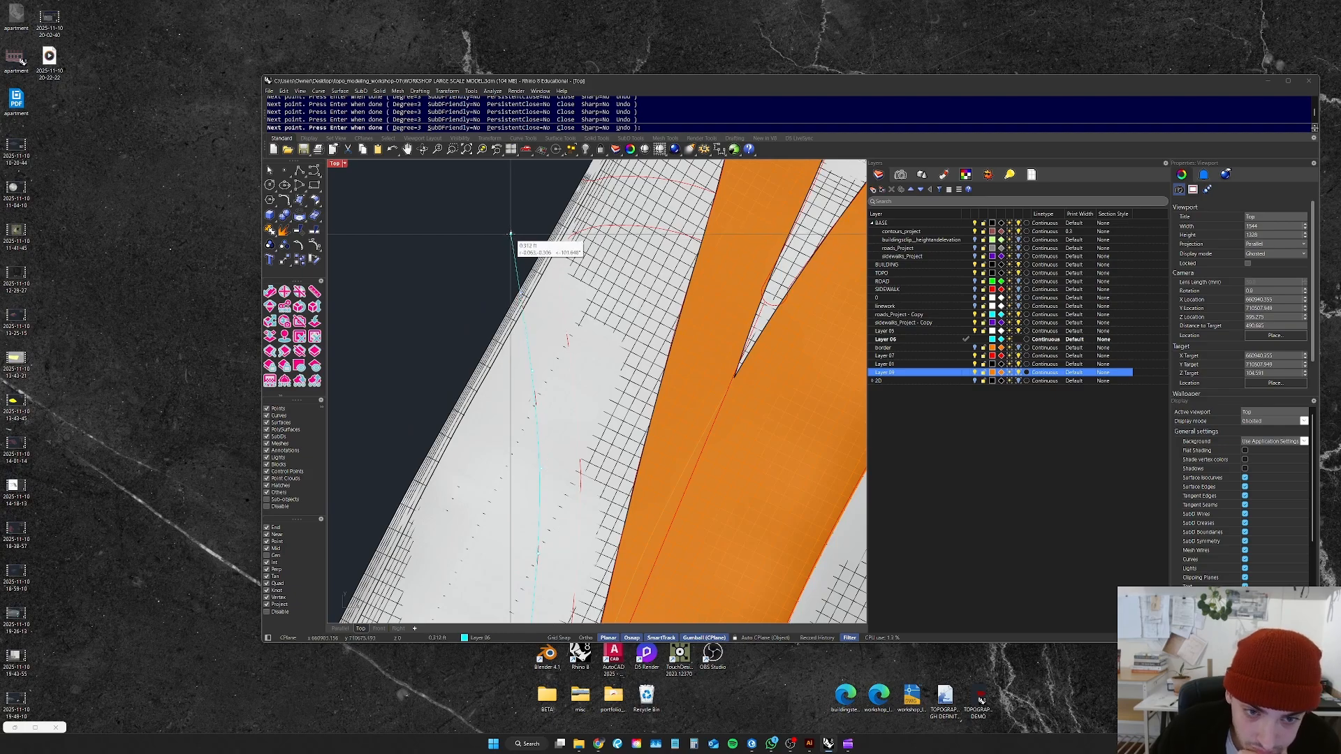
{"action": "right_click", "coordinate": [510, 234]}
{"action": "scroll", "coordinate": [515, 245], "scroll_direction": "down", "scroll_amount": 9}
{"action": "scroll", "coordinate": [533, 246], "scroll_direction": "up", "scroll_amount": 11}
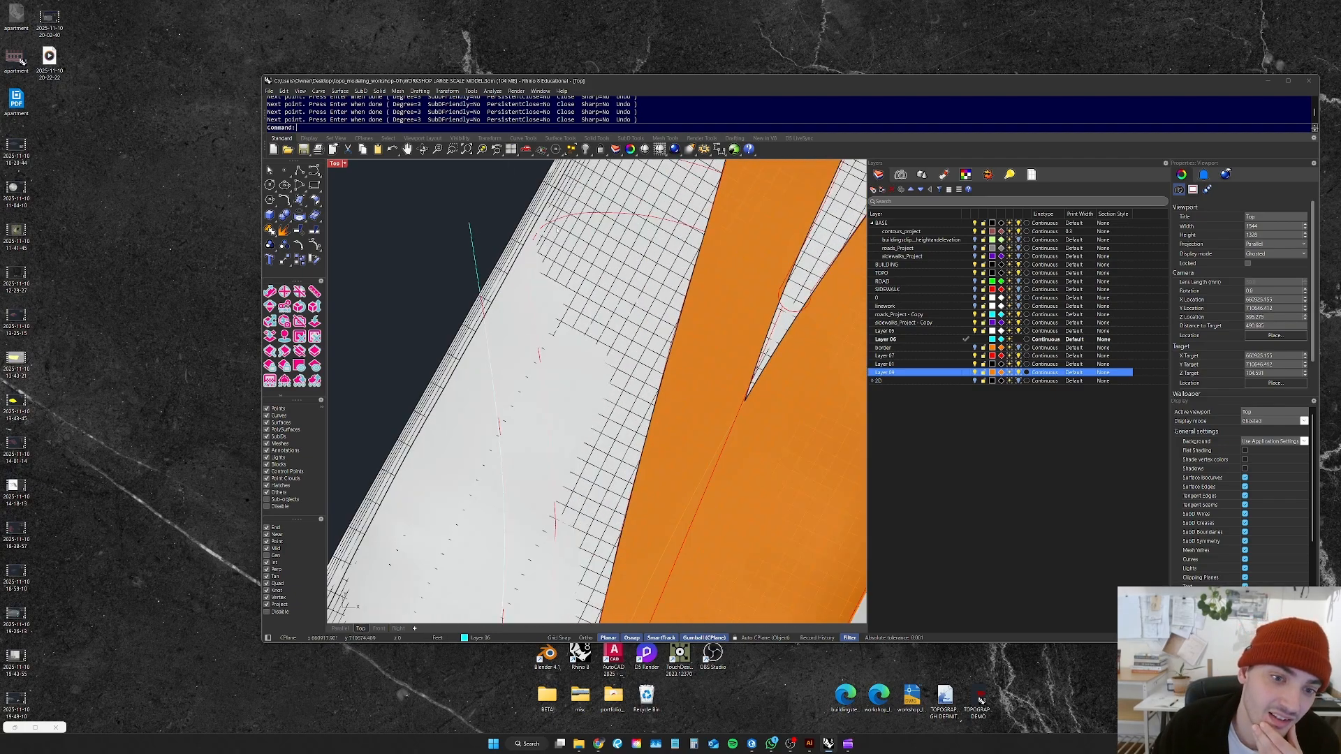
Step: Check the traced curve's course and how far its end extends past the terrain's edge
{"action": "right_click_drag", "start_coordinate": [617, 204], "coordinate": [520, 335]}
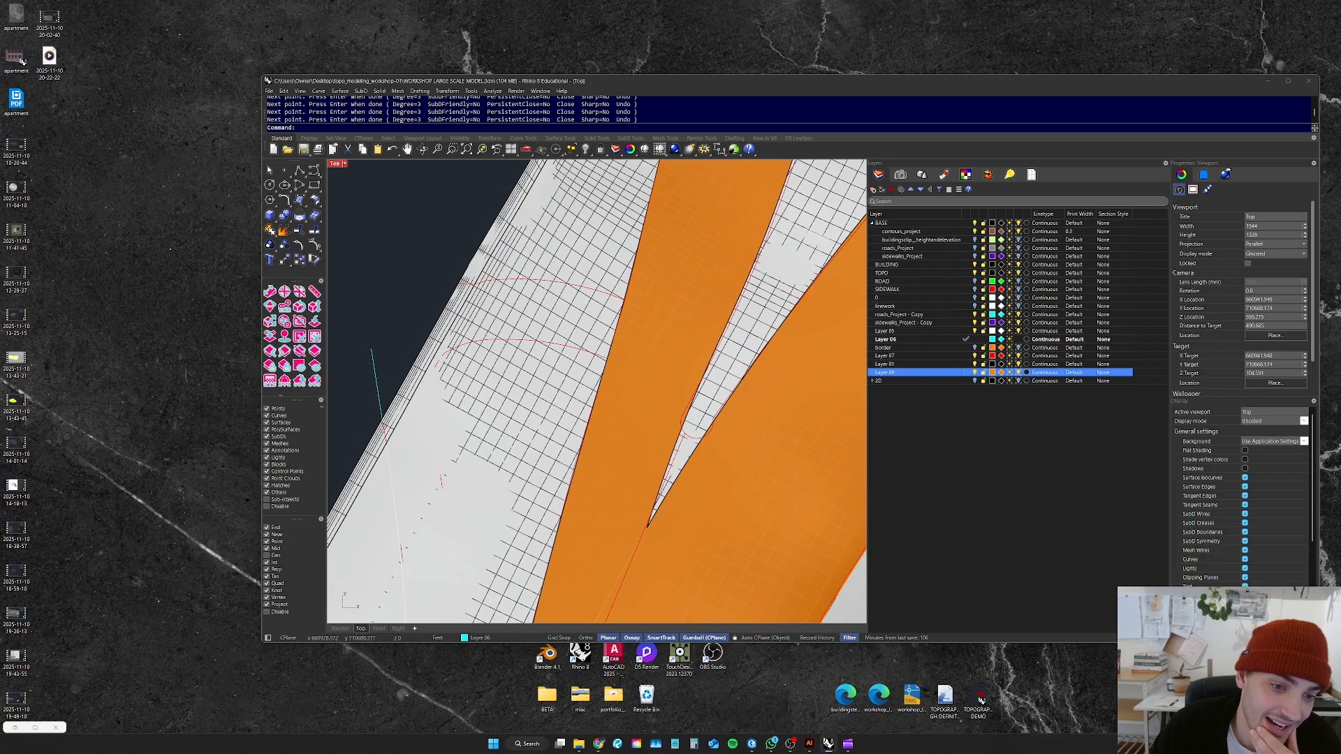
{"action": "scroll", "coordinate": [475, 298], "scroll_direction": "down", "scroll_amount": 7}
{"action": "scroll", "coordinate": [428, 282], "scroll_direction": "up", "scroll_amount": 9}
{"action": "left_click_drag", "start_coordinate": [441, 288], "coordinate": [392, 321]}
{"action": "scroll", "coordinate": [405, 311], "scroll_direction": "down", "scroll_amount": 2}
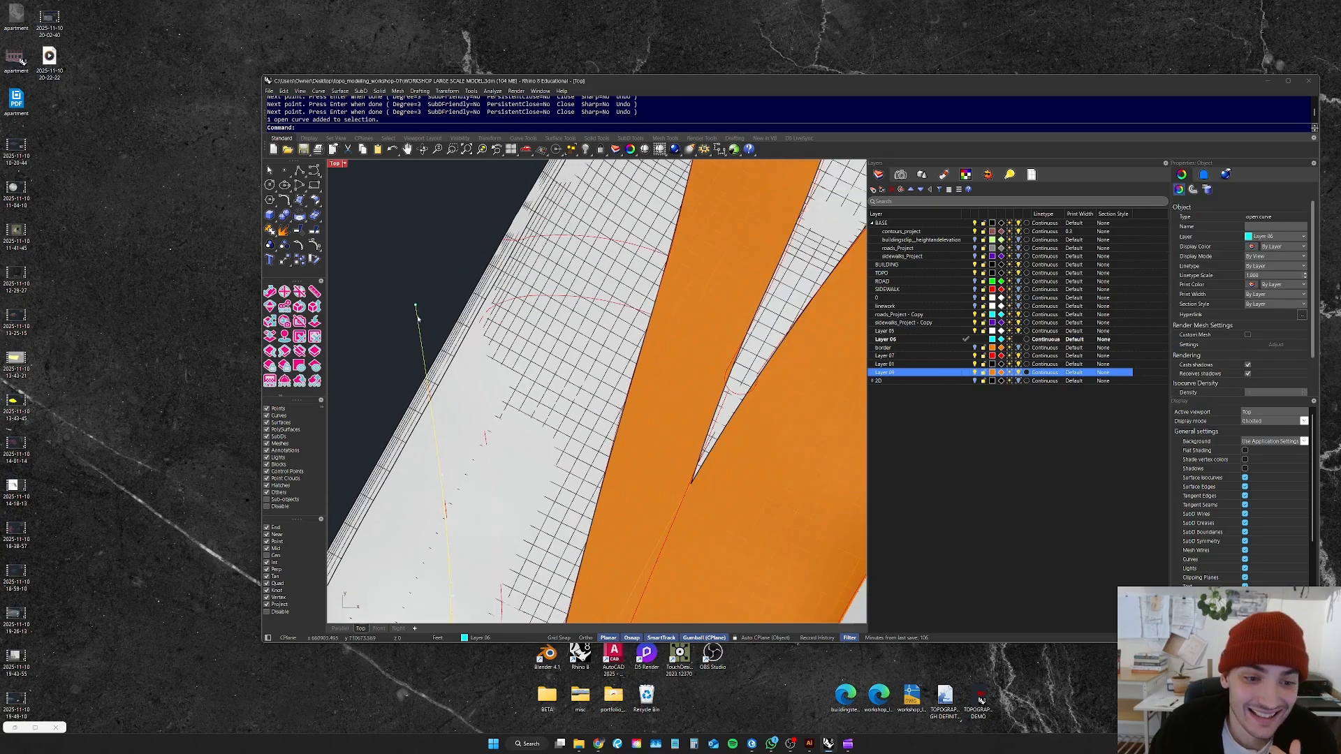
{"action": "scroll", "coordinate": [427, 314], "scroll_direction": "up", "scroll_amount": 6}
{"action": "left_click", "coordinate": [484, 249]}
{"action": "scroll", "coordinate": [449, 376], "scroll_direction": "down", "scroll_amount": 6}
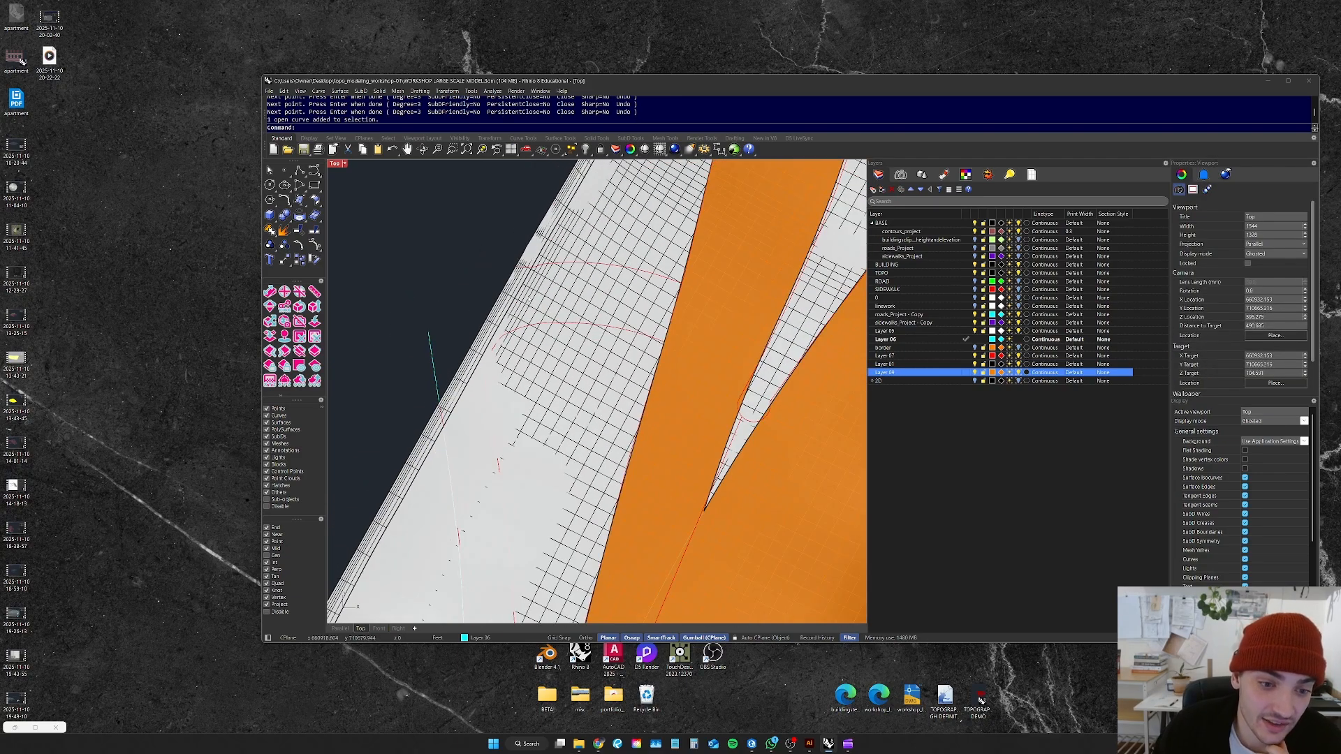
{"action": "scroll", "coordinate": [433, 362], "scroll_direction": "down", "scroll_amount": 6}
{"action": "scroll", "coordinate": [433, 362], "scroll_direction": "up", "scroll_amount": 6}
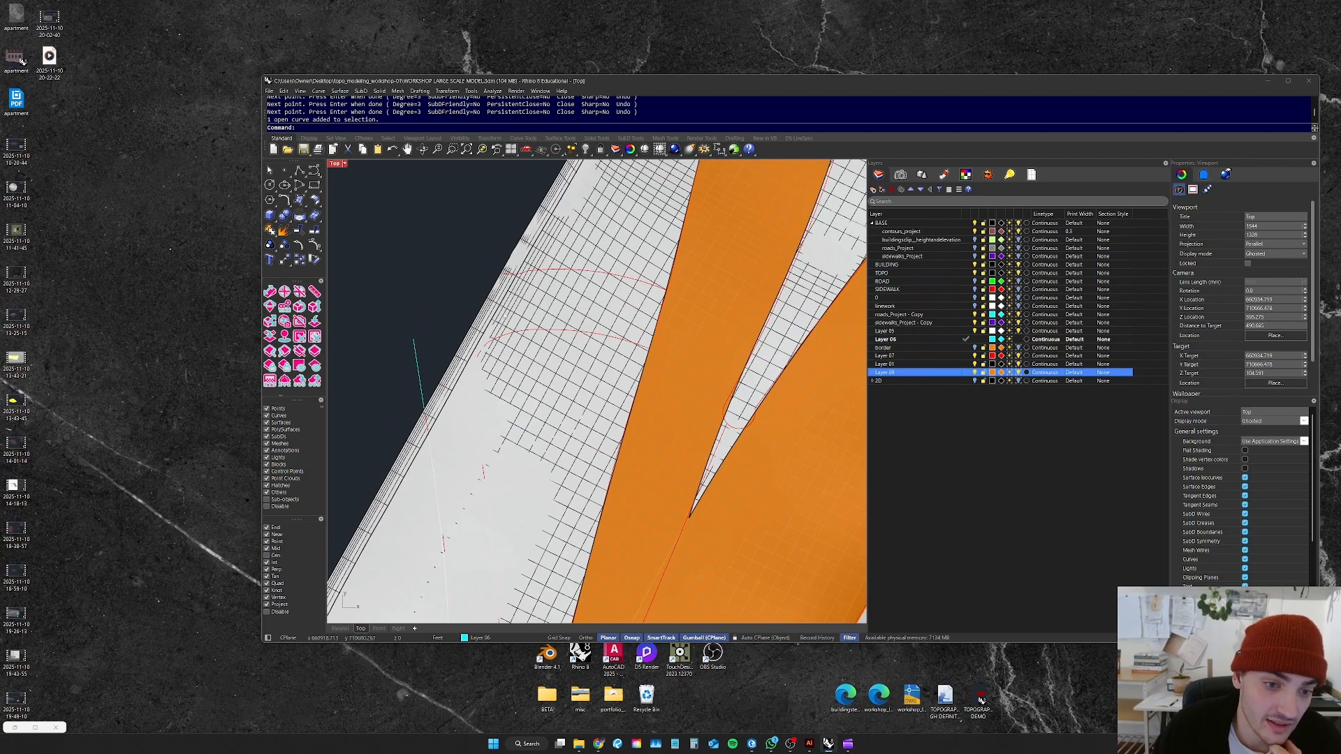
Step: Select the newly traced curve beside the terrain's outer edge and start the Offset command on it
{"action": "left_click_drag", "start_coordinate": [421, 326], "coordinate": [389, 346]}
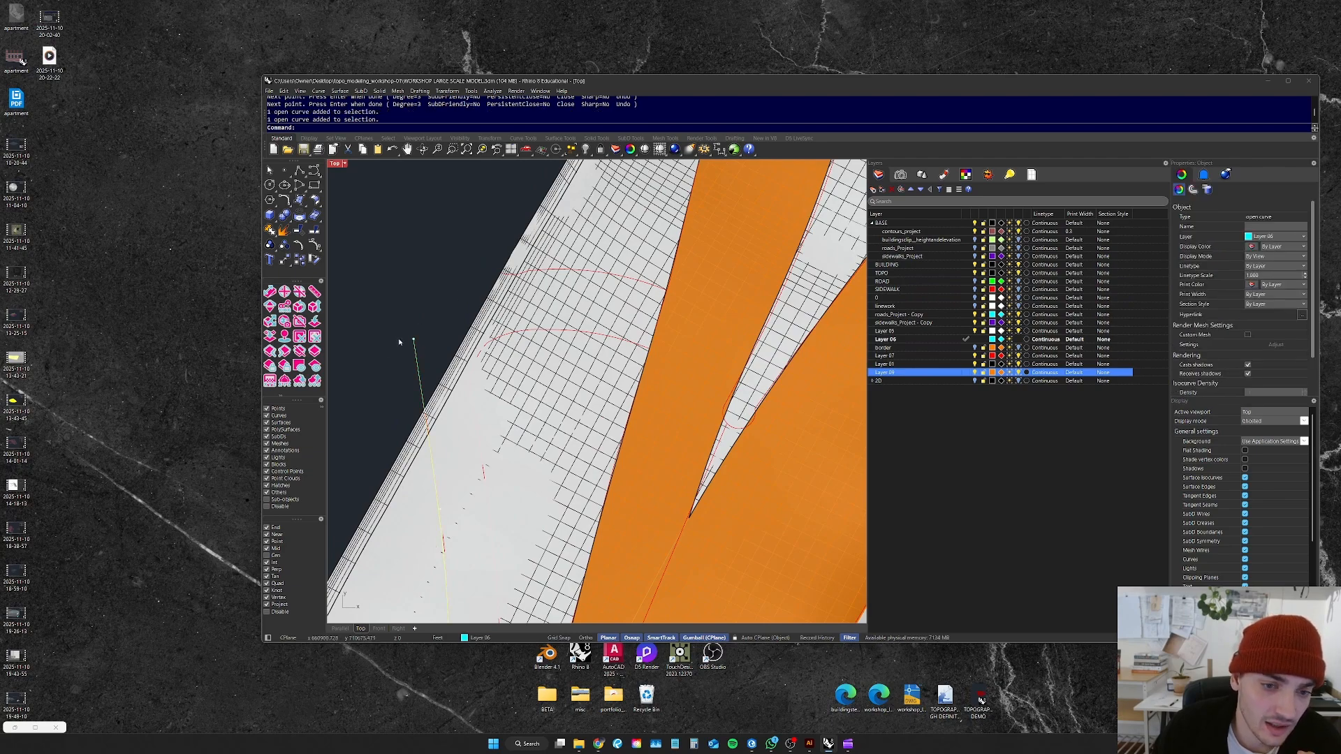
{"action": "scroll", "coordinate": [448, 315], "scroll_direction": "down", "scroll_amount": 8}
{"action": "left_click", "coordinate": [469, 292]}
{"action": "left_click_drag", "start_coordinate": [478, 256], "coordinate": [430, 336]}
{"action": "left_click", "coordinate": [428, 302]}
{"action": "scroll", "coordinate": [446, 336], "scroll_direction": "up", "scroll_amount": 10}
{"action": "left_click_drag", "start_coordinate": [440, 285], "coordinate": [402, 312]}
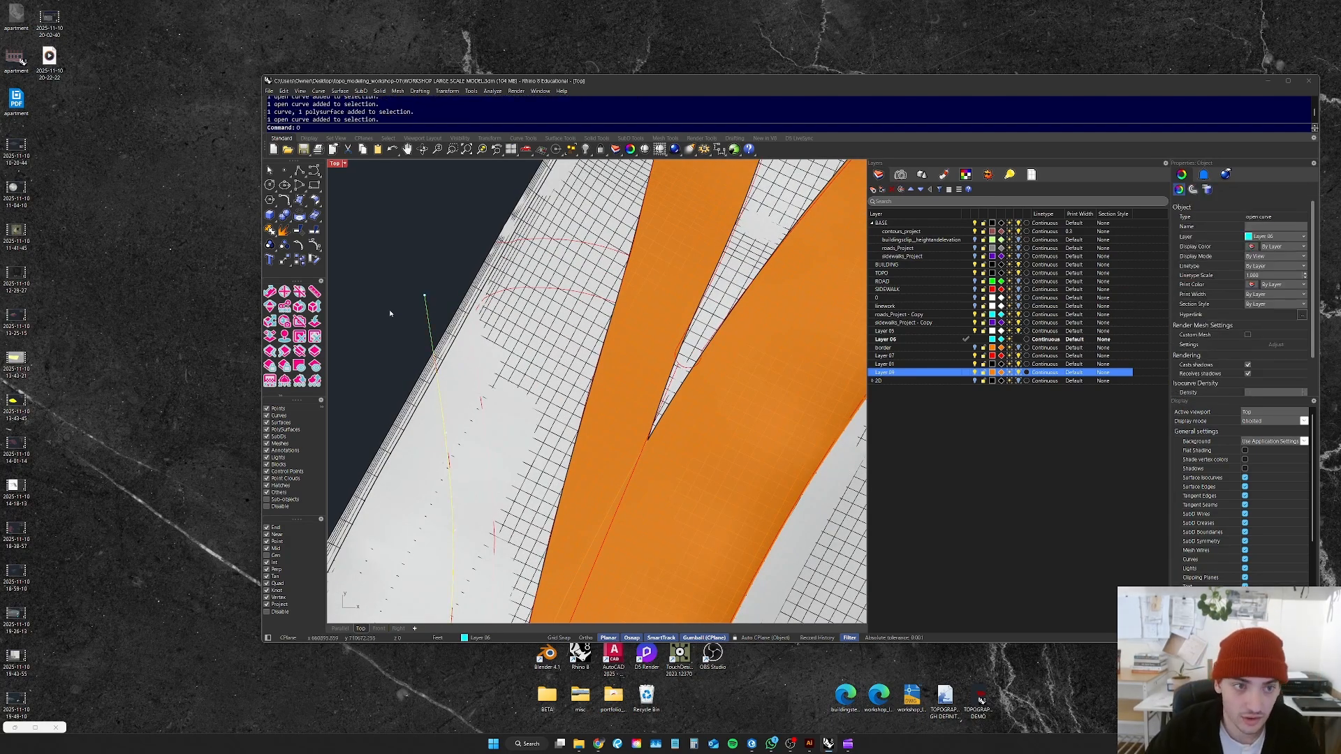
{"action": "key", "text": "Return"}
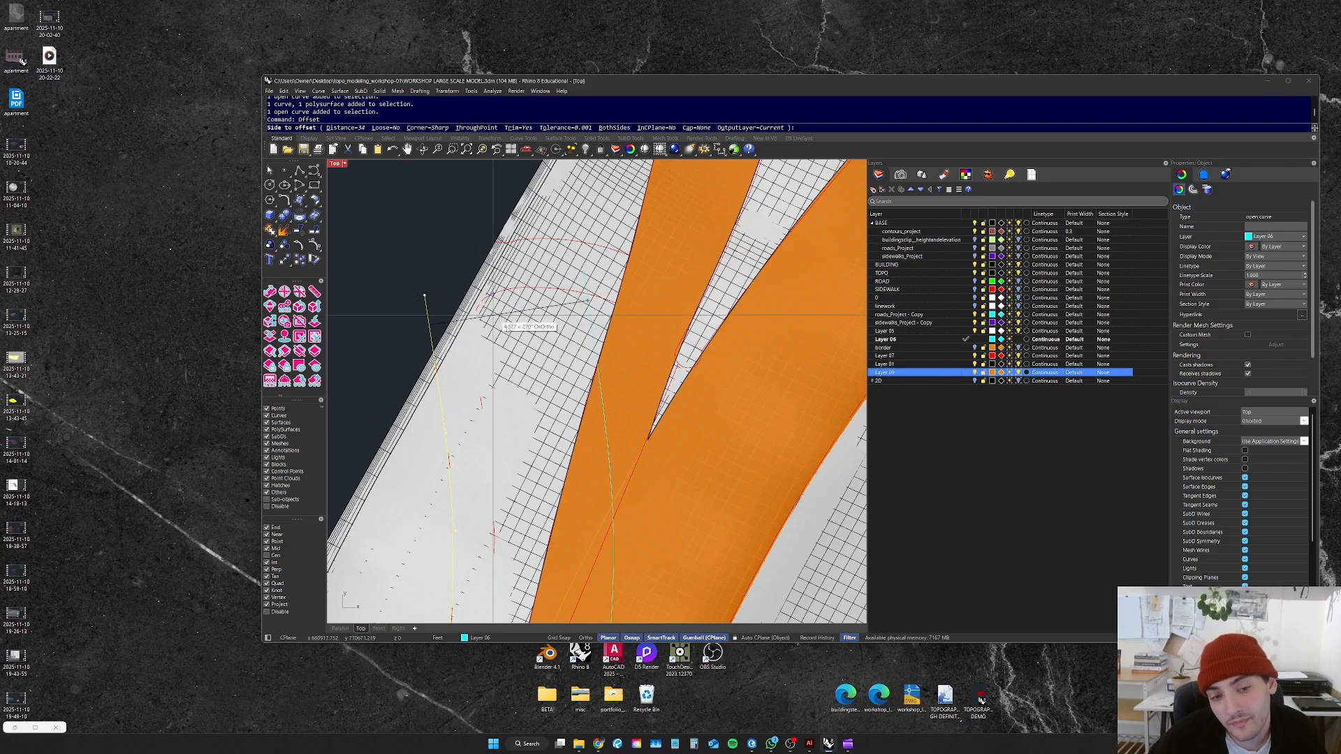
Step: Try a 10' offset distance on the traced curve and compare the preview with the projected inner curve along its length
{"action": "scroll", "coordinate": [424, 297], "scroll_direction": "down", "scroll_amount": 6}
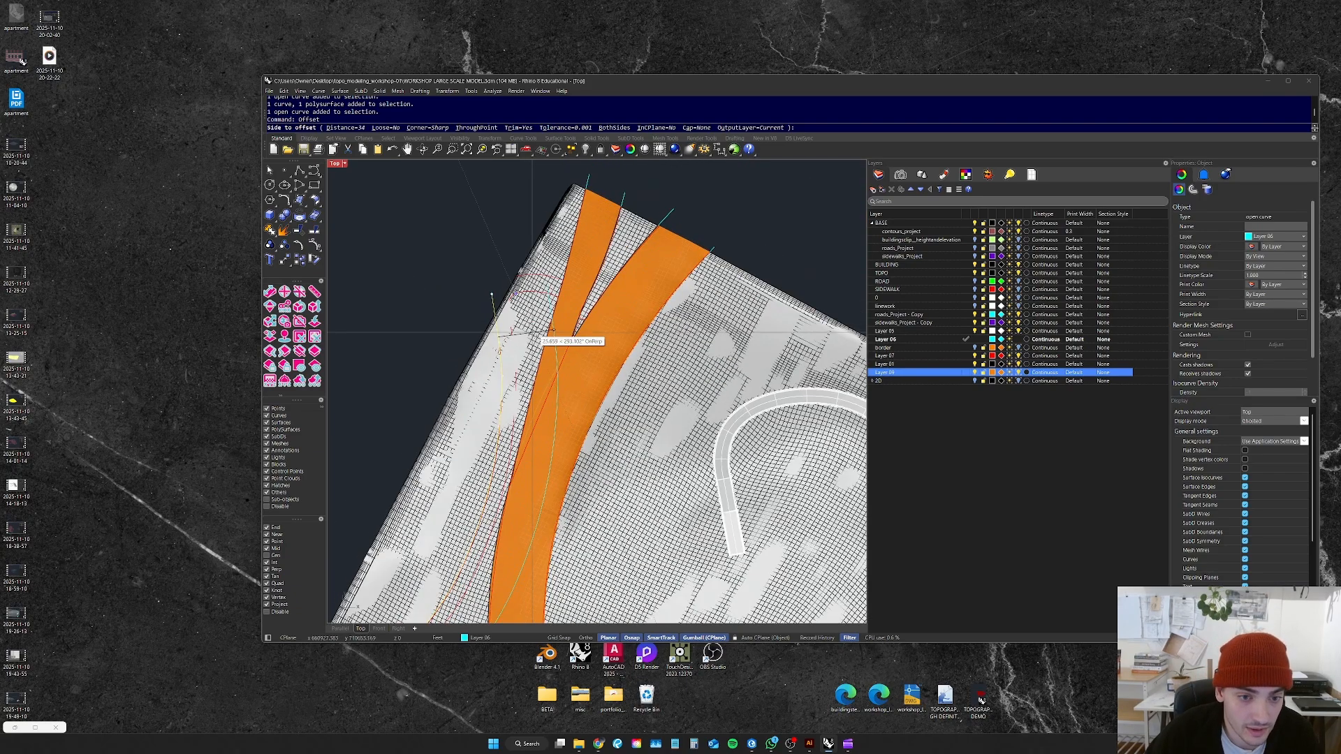
{"action": "scroll", "coordinate": [531, 419], "scroll_direction": "up", "scroll_amount": 5}
{"action": "scroll", "coordinate": [524, 552], "scroll_direction": "down", "scroll_amount": 4}
{"action": "scroll", "coordinate": [524, 419], "scroll_direction": "up", "scroll_amount": 6}
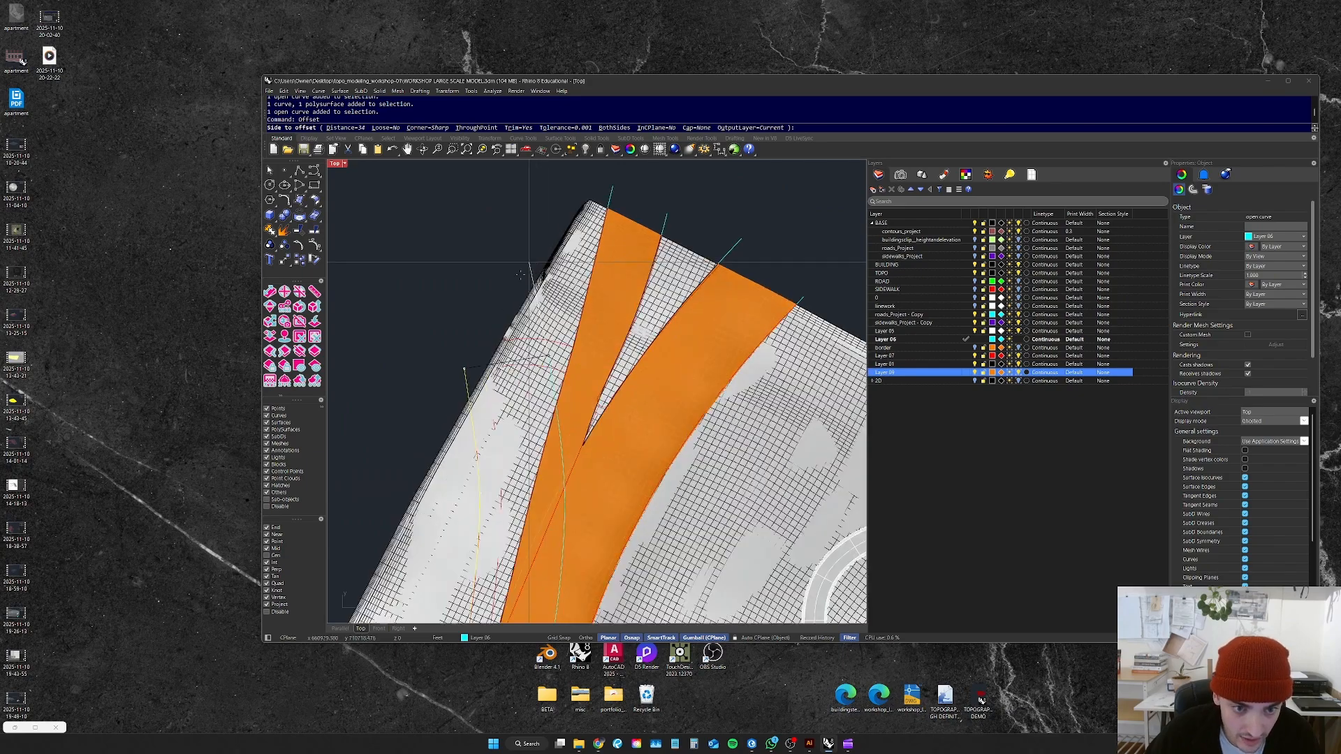
{"action": "scroll", "coordinate": [457, 373], "scroll_direction": "down", "scroll_amount": 2}
{"action": "scroll", "coordinate": [467, 386], "scroll_direction": "up", "scroll_amount": 3}
{"action": "scroll", "coordinate": [469, 388], "scroll_direction": "down", "scroll_amount": 4}
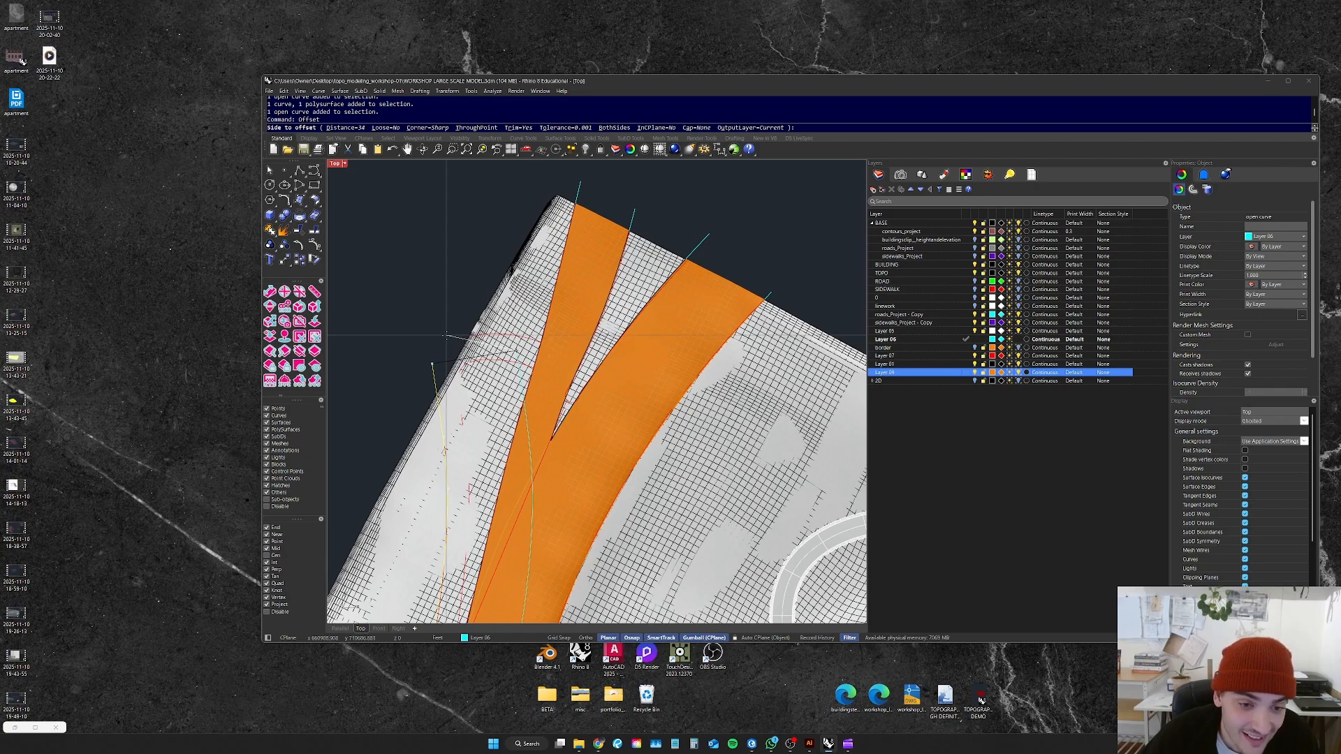
{"action": "scroll", "coordinate": [443, 340], "scroll_direction": "up", "scroll_amount": 2}
{"action": "scroll", "coordinate": [443, 338], "scroll_direction": "down", "scroll_amount": 2}
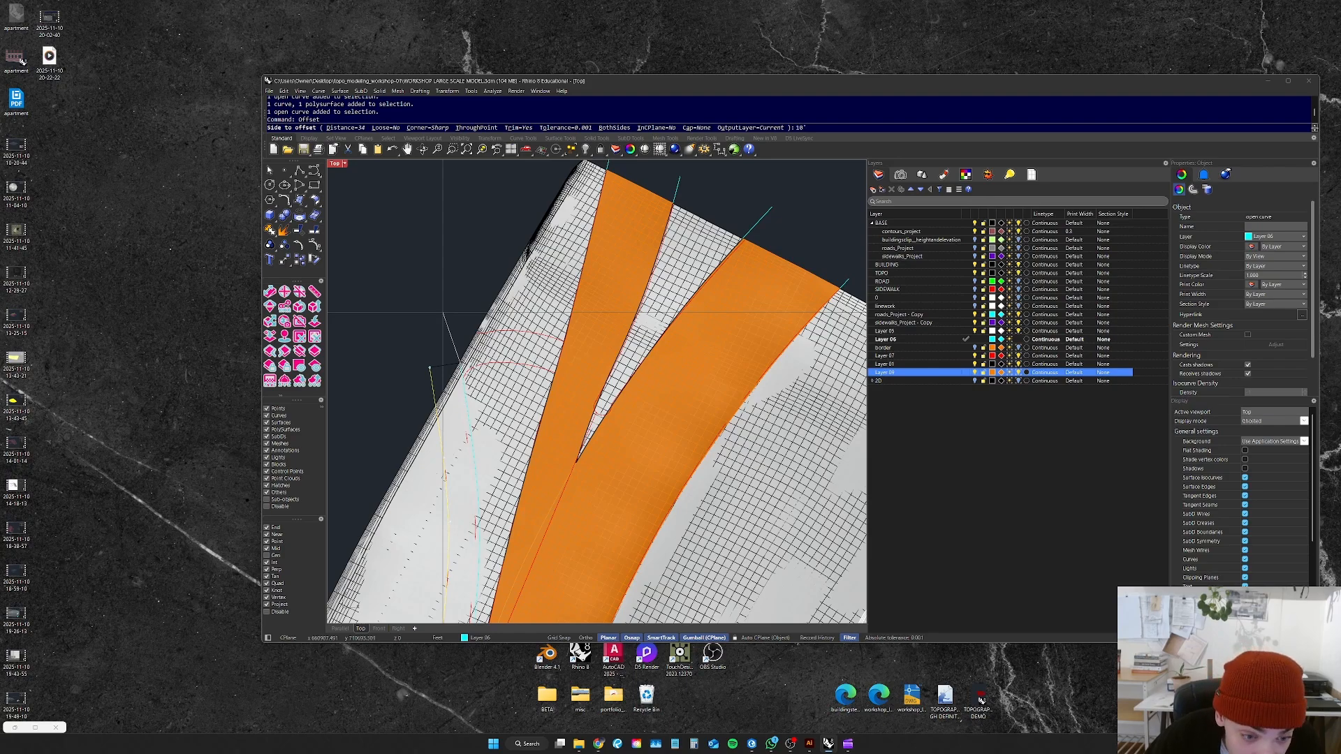
{"action": "scroll", "coordinate": [500, 395], "scroll_direction": "down", "scroll_amount": 9}
{"action": "scroll", "coordinate": [504, 557], "scroll_direction": "up", "scroll_amount": 10}
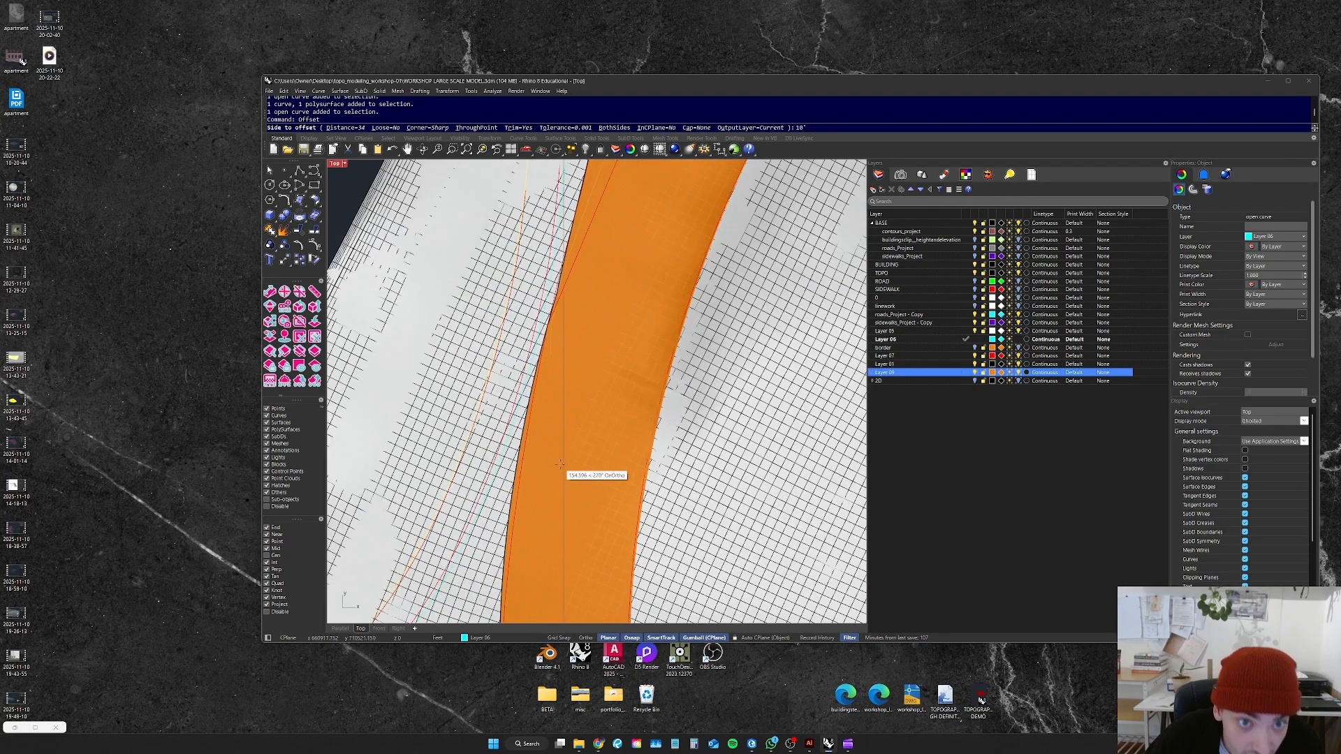
Step: Offset the traced curve 8' toward the wide orange road to form the narrow road's second edge
{"action": "key", "text": "BackSpace"}
{"action": "type", "text": "8'"}
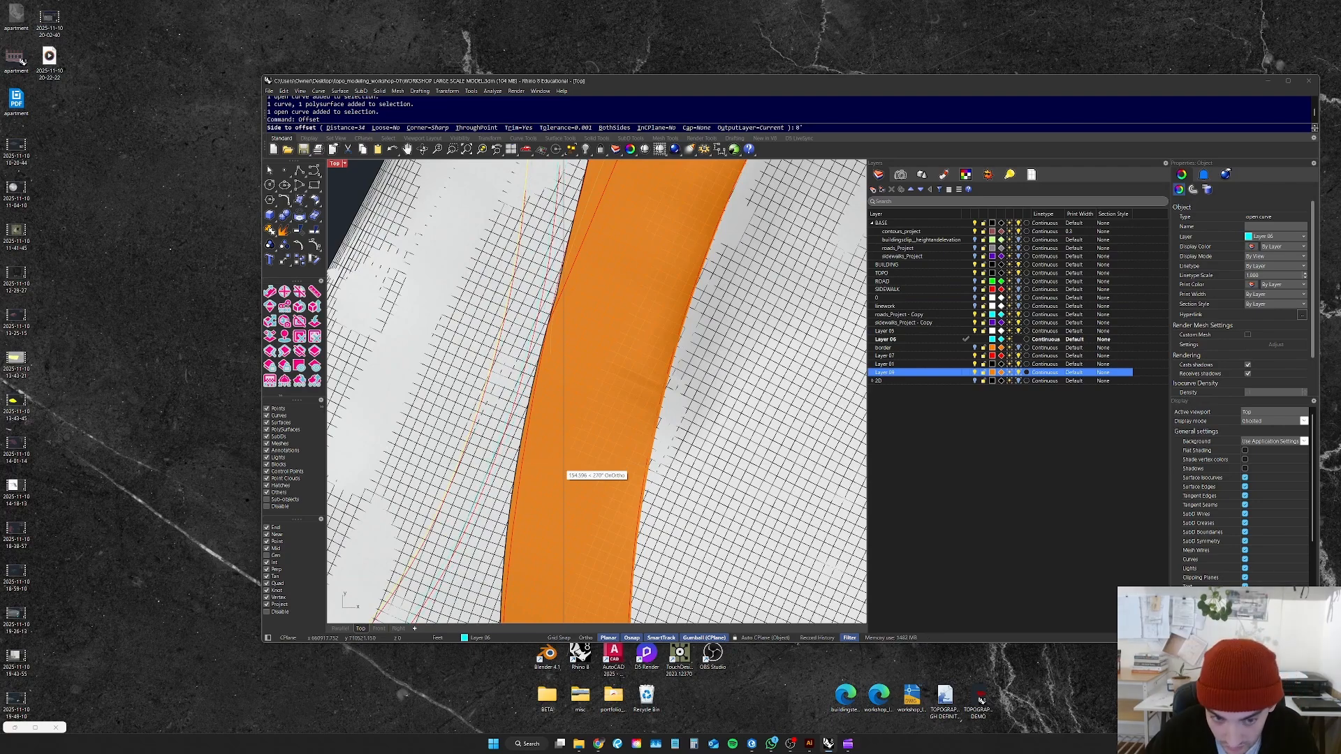
{"action": "scroll", "coordinate": [612, 441], "scroll_direction": "down", "scroll_amount": 5}
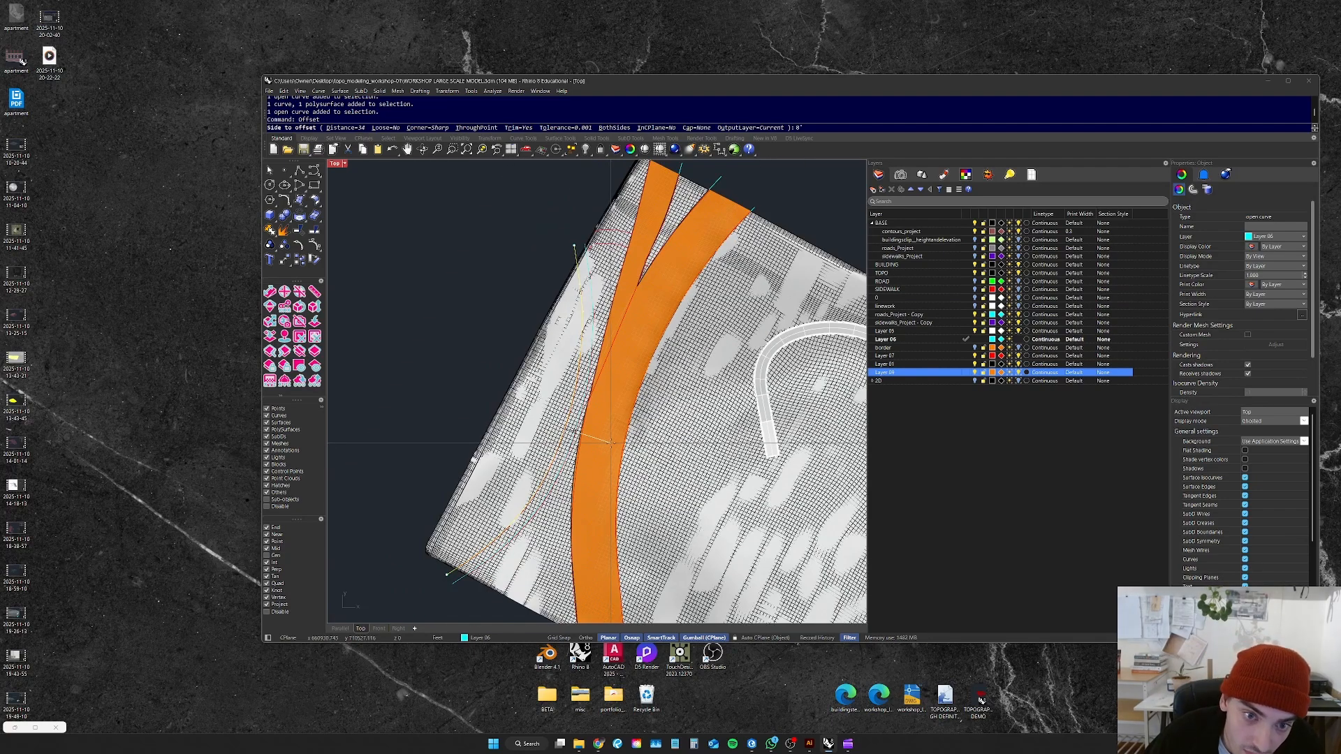
{"action": "left_click", "coordinate": [611, 442]}
{"action": "scroll", "coordinate": [487, 608], "scroll_direction": "up", "scroll_amount": 4}
{"action": "left_click", "coordinate": [471, 589]}
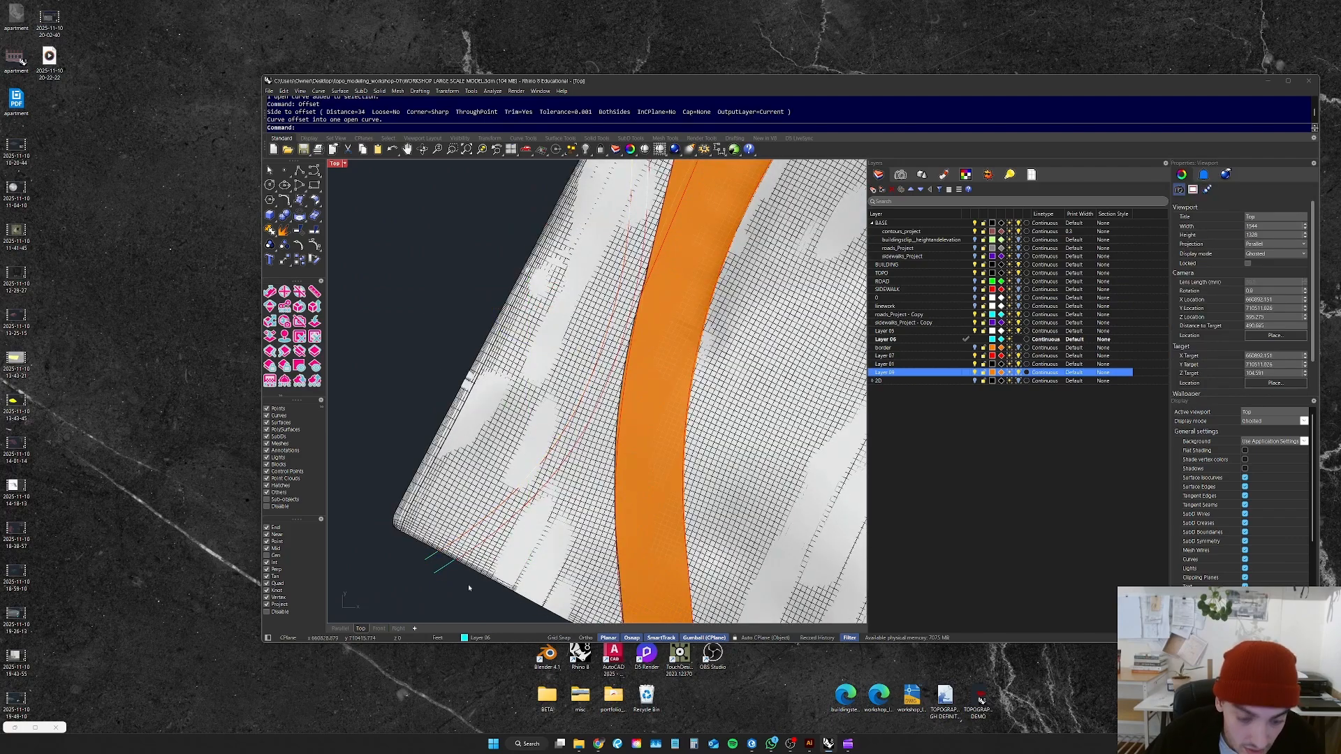
{"action": "type", "text": "trim"}
{"action": "key", "text": "Return"}
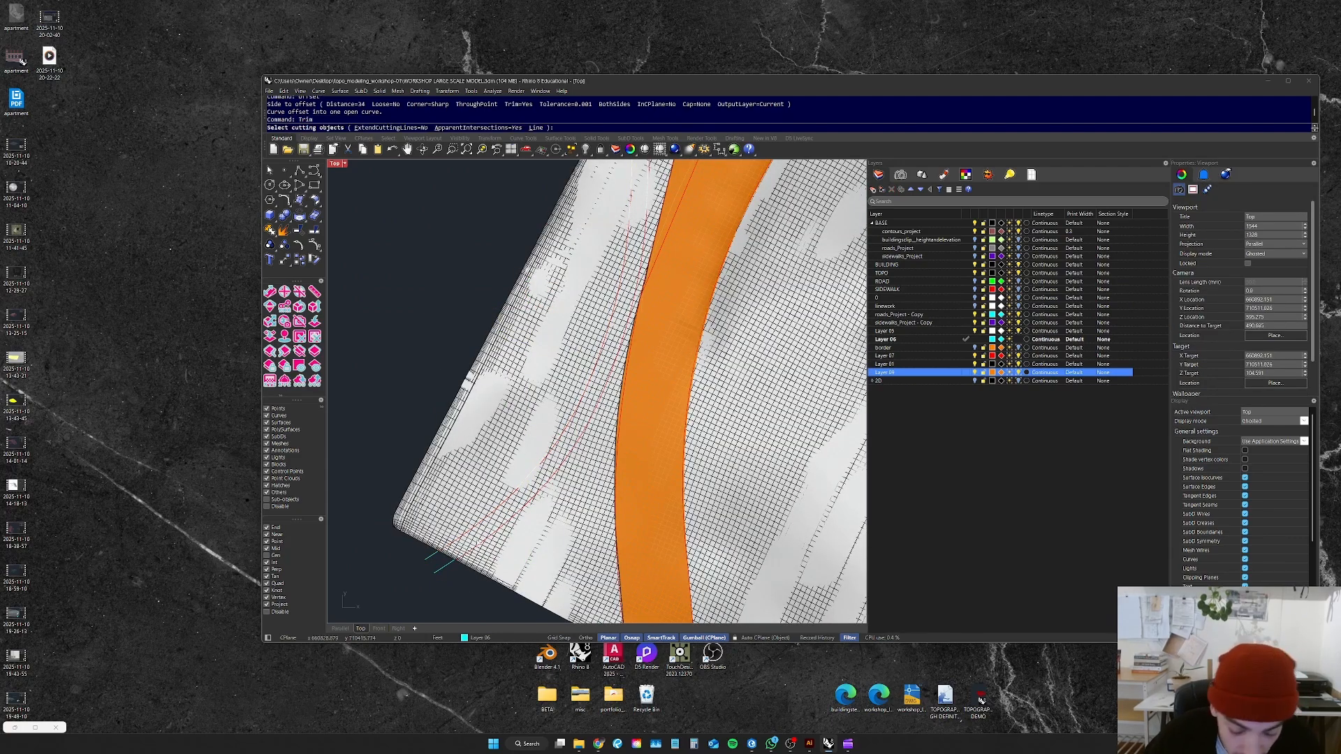
{"action": "key", "text": "Escape"}
Step: Split the terrain piece outside the wide orange road, using the traced curve and its offset as cutting objects
{"action": "type", "text": "Sp"}
{"action": "key", "text": "Return"}
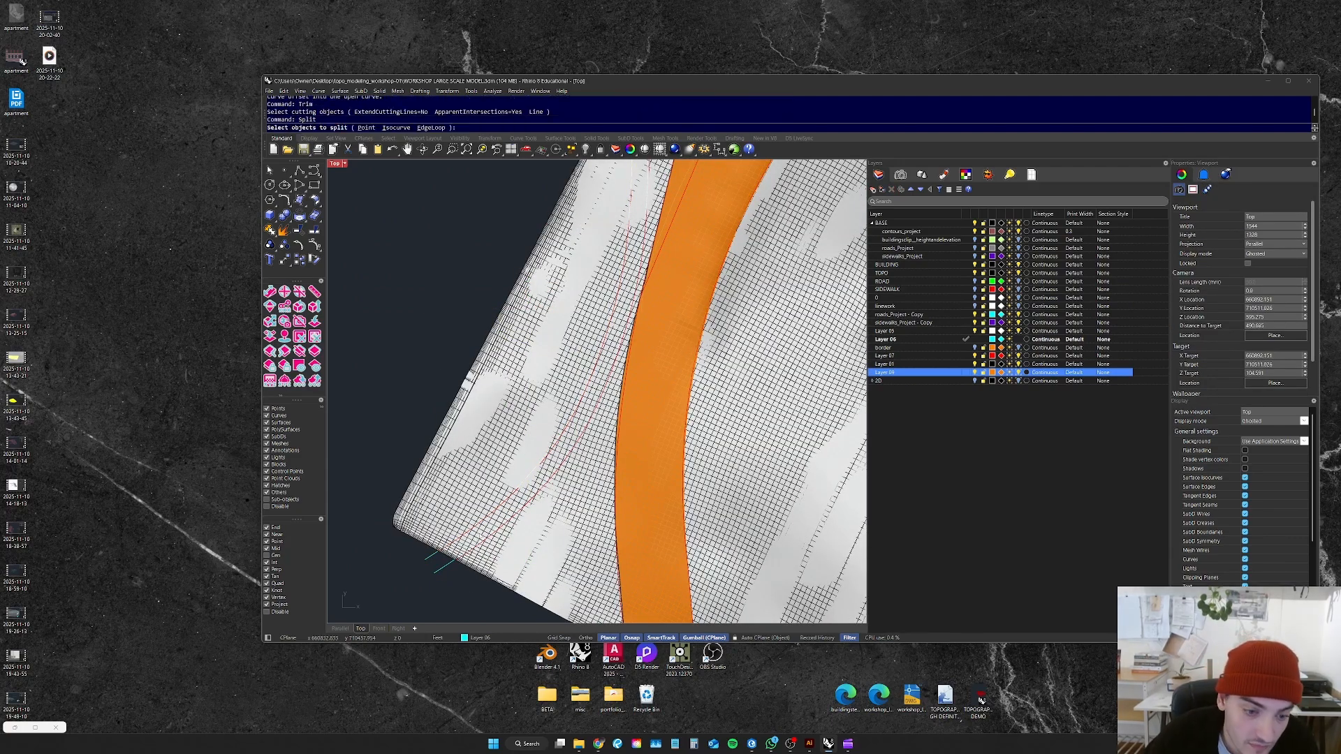
{"action": "left_click", "coordinate": [500, 521]}
{"action": "scroll", "coordinate": [513, 521], "scroll_direction": "down", "scroll_amount": 10}
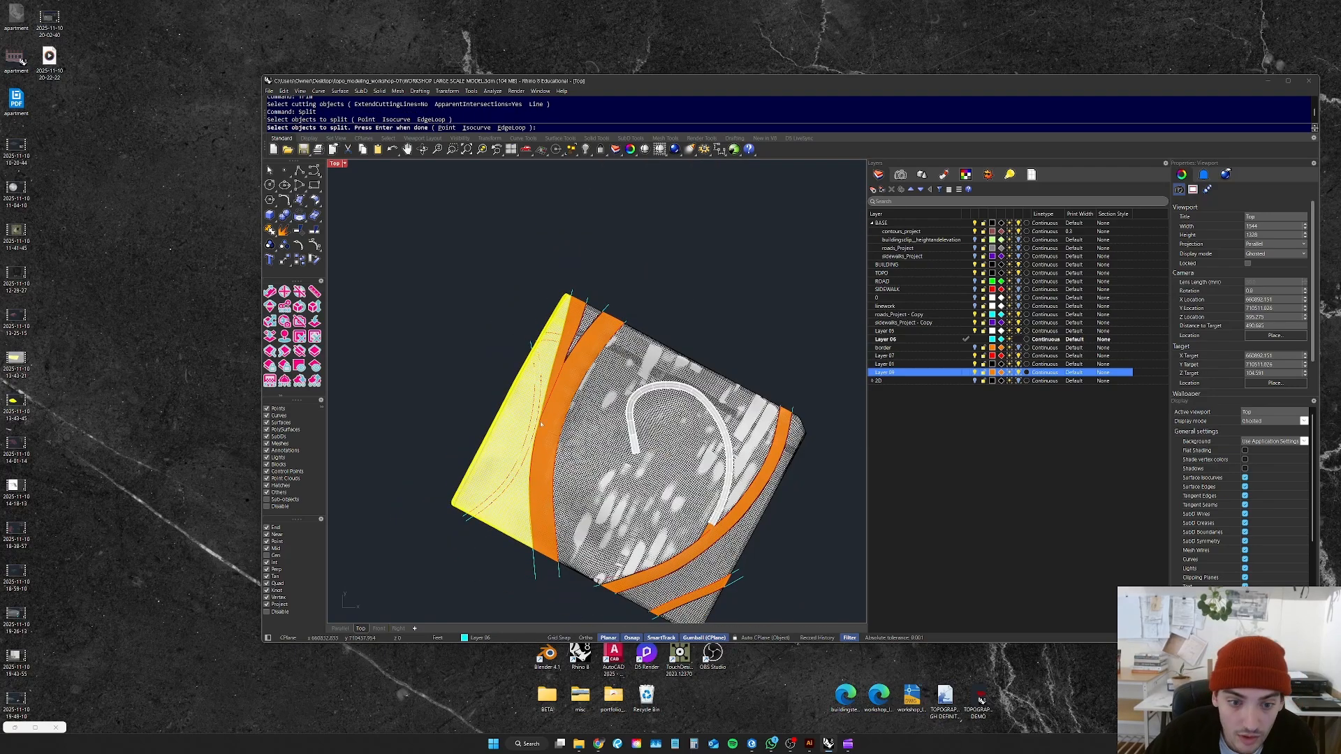
{"action": "scroll", "coordinate": [531, 412], "scroll_direction": "up", "scroll_amount": 5}
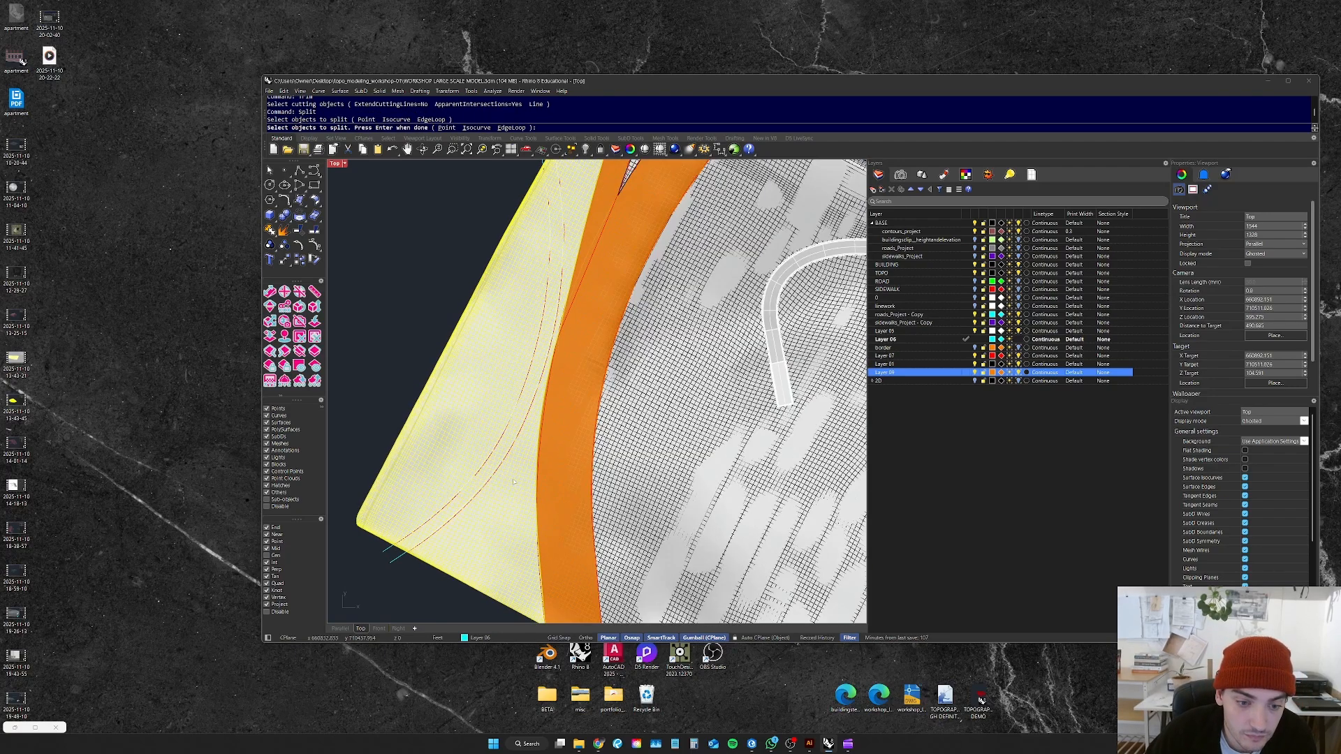
{"action": "key", "text": "Return"}
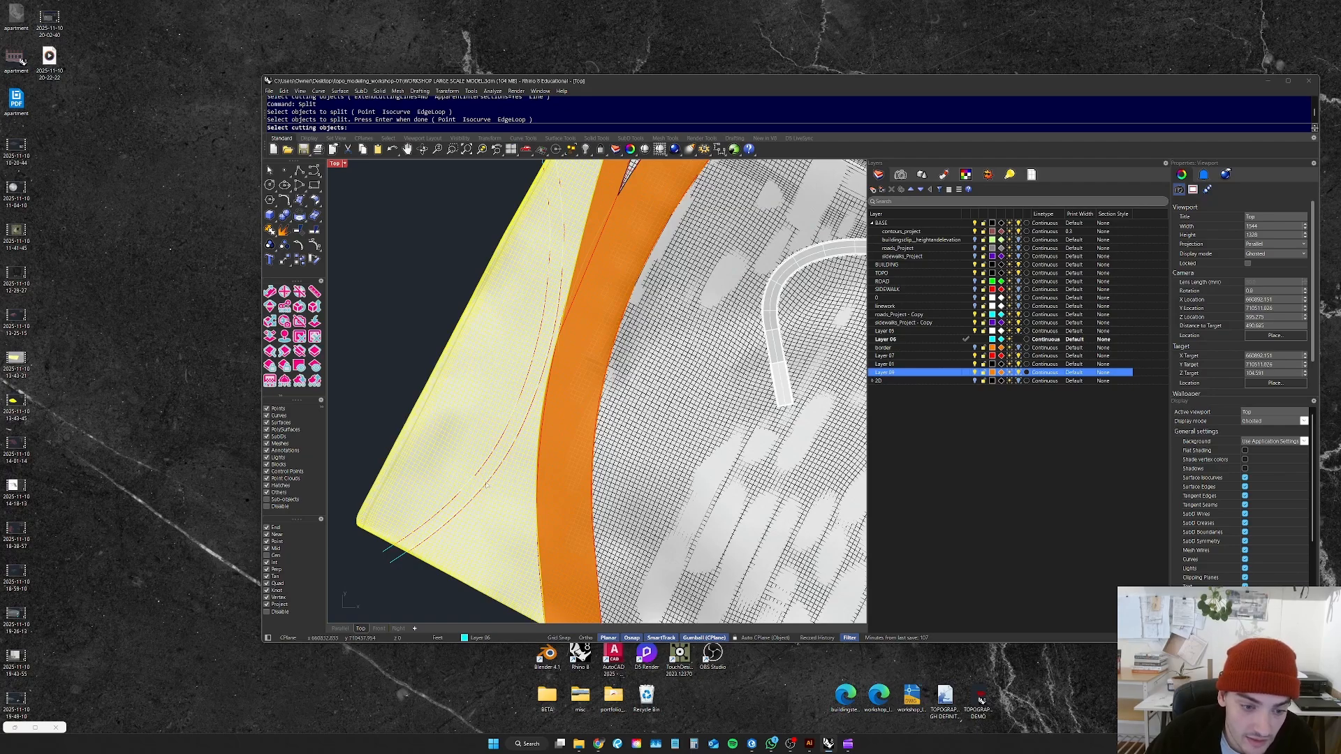
{"action": "scroll", "coordinate": [391, 563], "scroll_direction": "up", "scroll_amount": 3}
{"action": "left_click", "coordinate": [377, 550]}
{"action": "left_click", "coordinate": [358, 529]}
{"action": "scroll", "coordinate": [363, 534], "scroll_direction": "down", "scroll_amount": 6}
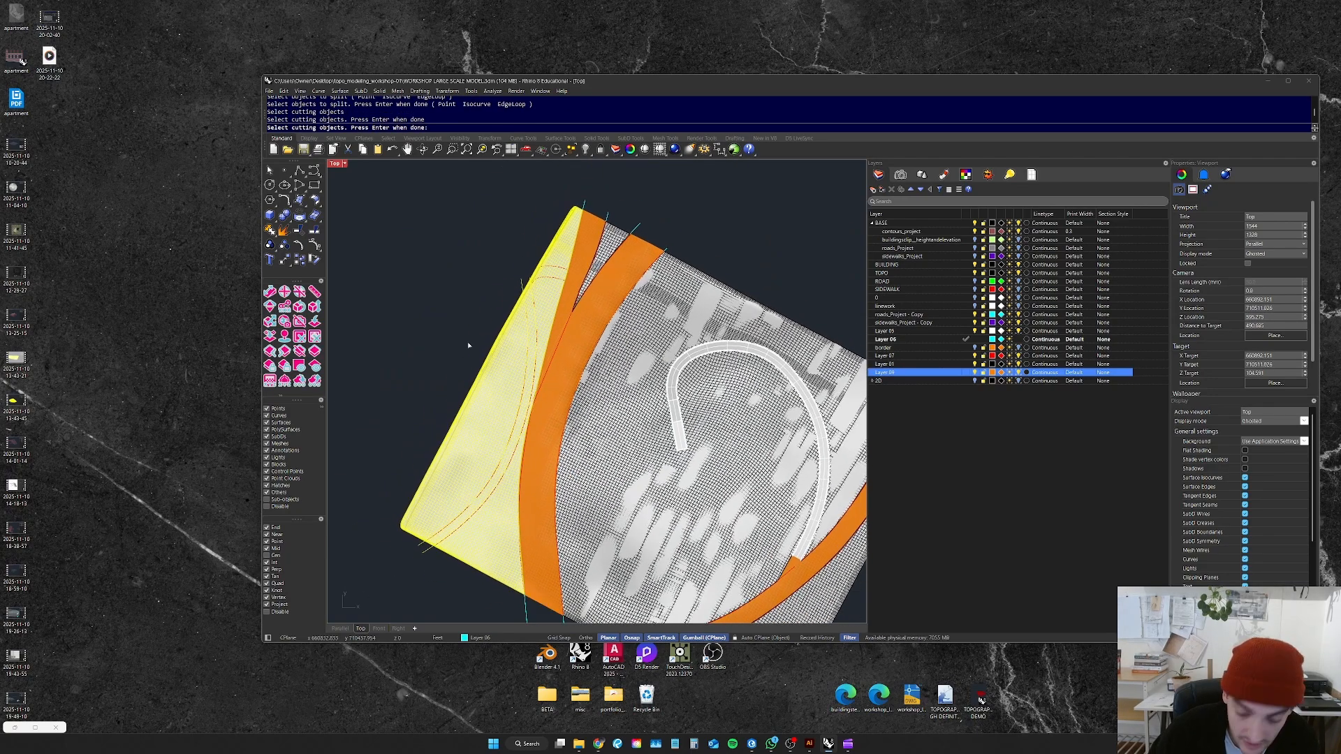
{"action": "key", "text": "Return"}
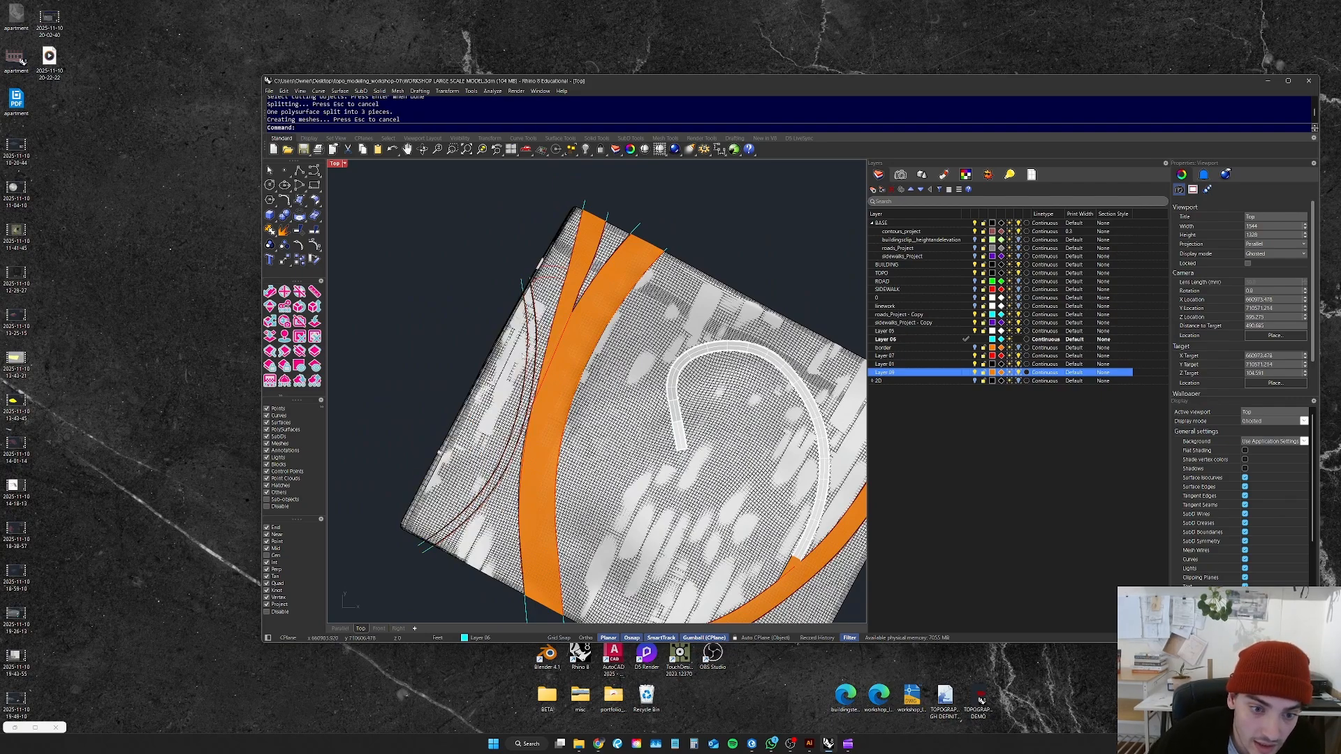
Step: Move the narrow strip between the two cutting curves to the orange Layer 09
{"action": "scroll", "coordinate": [545, 311], "scroll_direction": "up", "scroll_amount": 5}
{"action": "left_click", "coordinate": [537, 361]}
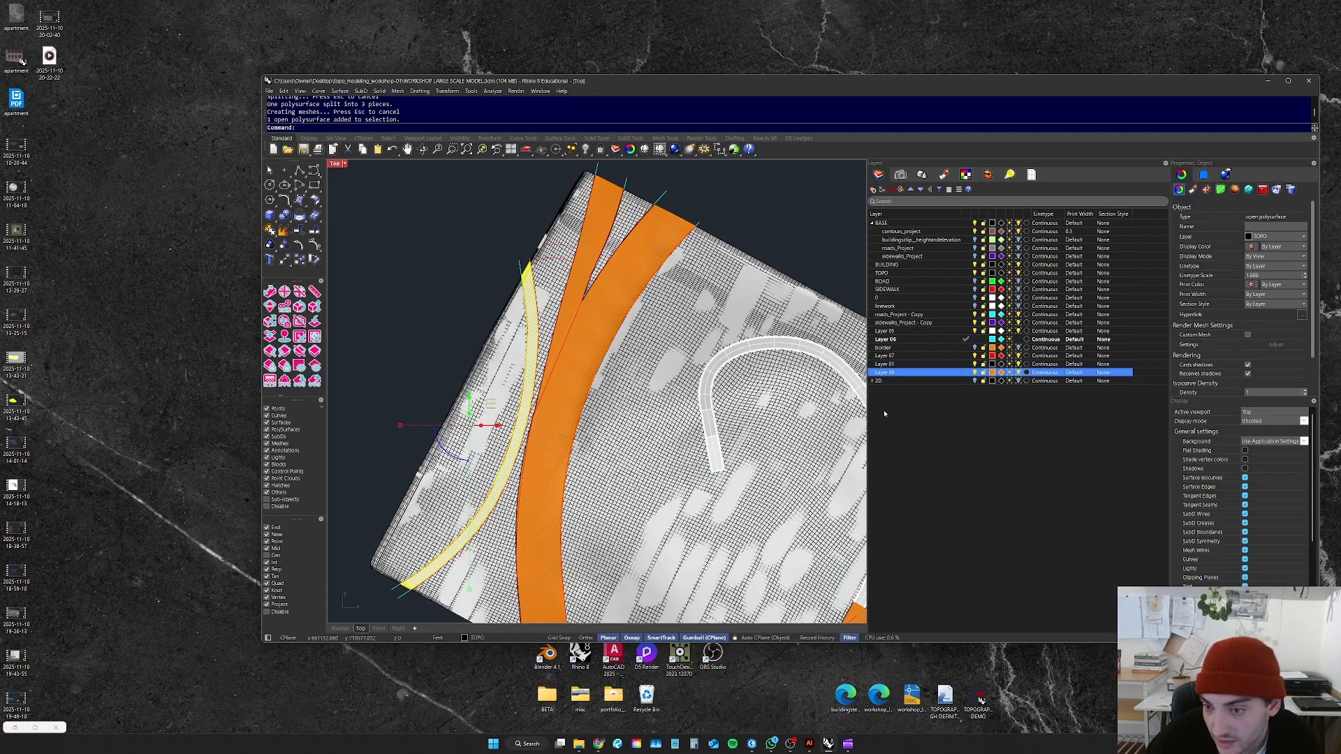
{"action": "right_click", "coordinate": [906, 377]}
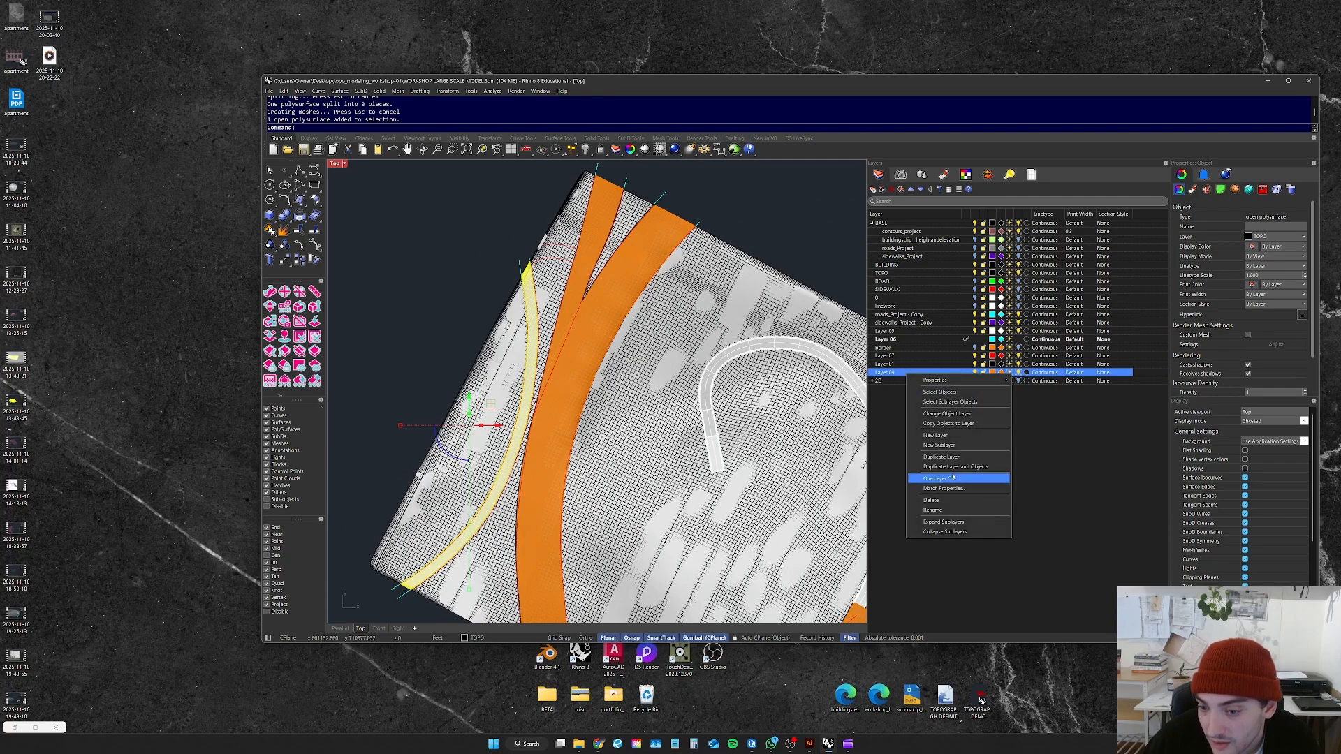
{"action": "left_click", "coordinate": [946, 413]}
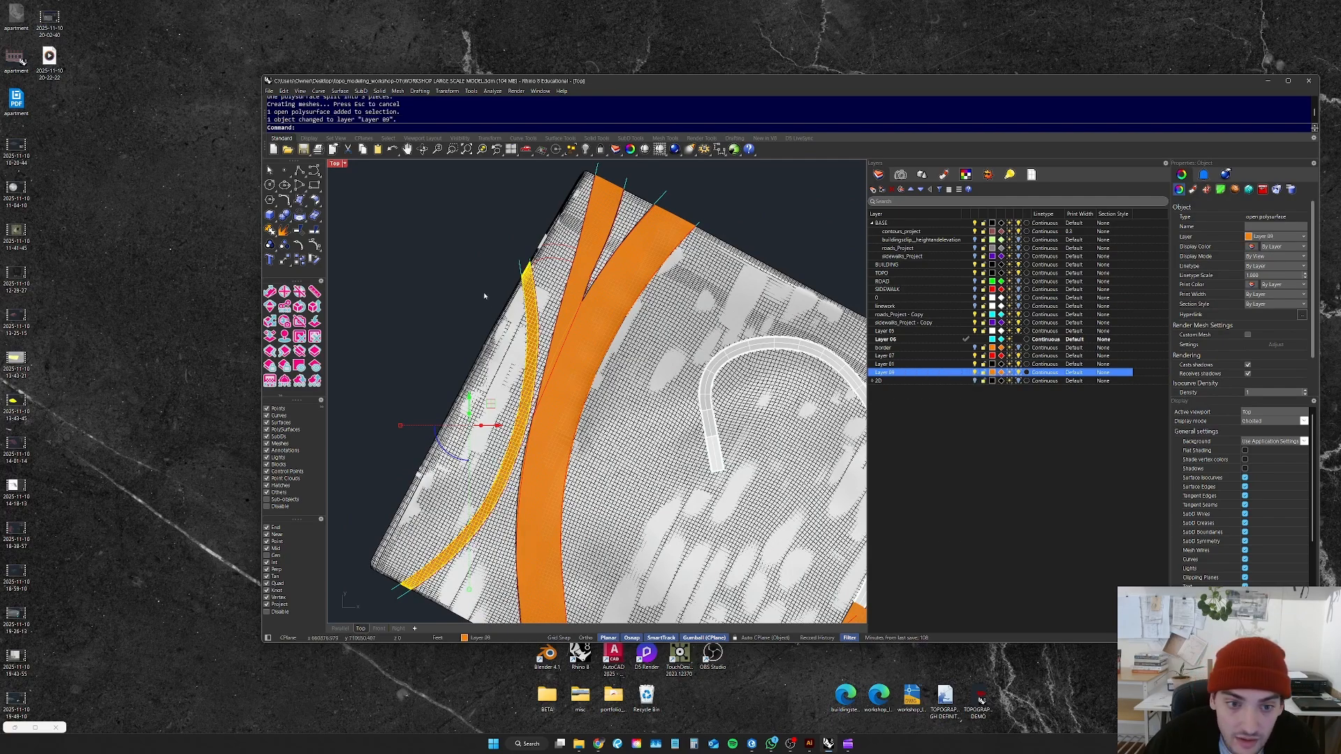
Step: Switch to the 3D view and select the wide road and the narrow strip in turn to examine them as separate pieces
{"action": "scroll", "coordinate": [493, 275], "scroll_direction": "down", "scroll_amount": 6}
{"action": "left_click", "coordinate": [341, 628]}
{"action": "right_click_drag", "start_coordinate": [545, 377], "coordinate": [679, 386]}
{"action": "scroll", "coordinate": [634, 389], "scroll_direction": "up", "scroll_amount": 8}
{"action": "left_click", "coordinate": [602, 373]}
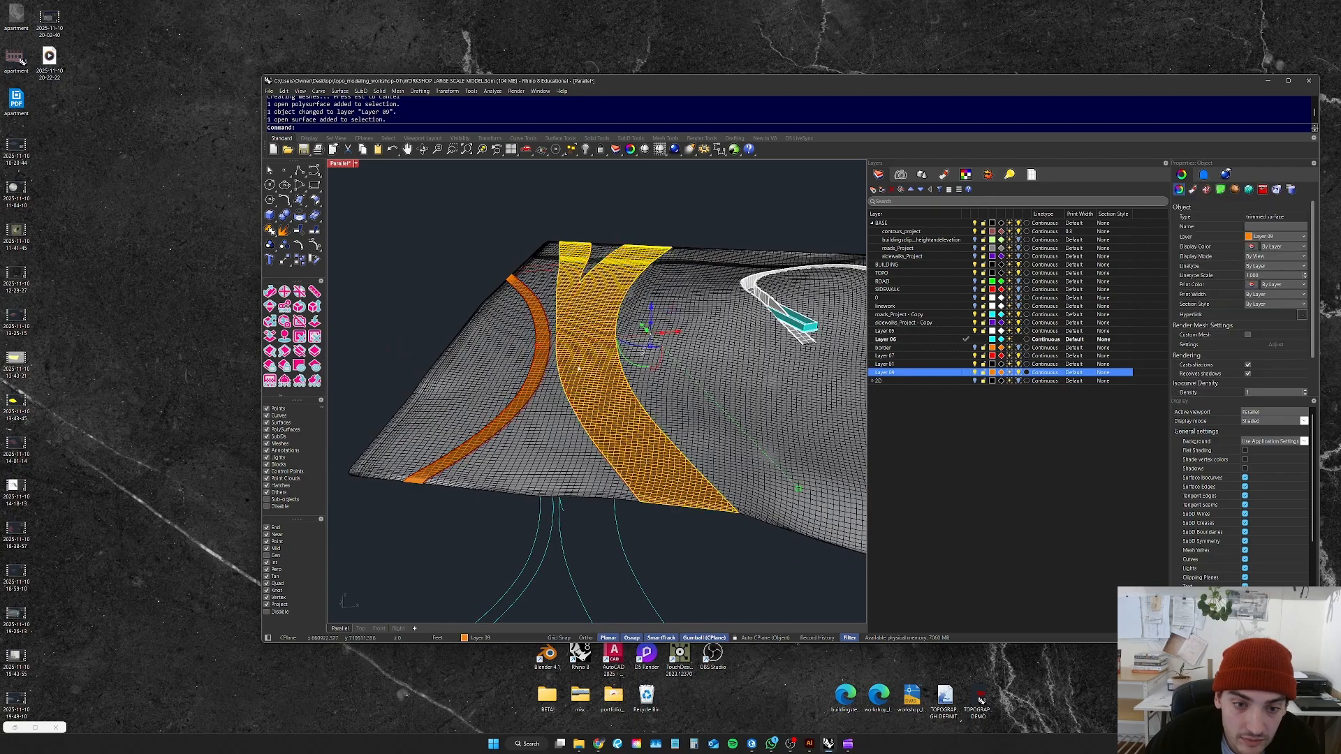
{"action": "left_click", "coordinate": [540, 359]}
{"action": "left_click", "coordinate": [357, 270]}
{"action": "scroll", "coordinate": [553, 320], "scroll_direction": "down", "scroll_amount": 6}
{"action": "scroll", "coordinate": [555, 322], "scroll_direction": "down", "scroll_amount": 2}
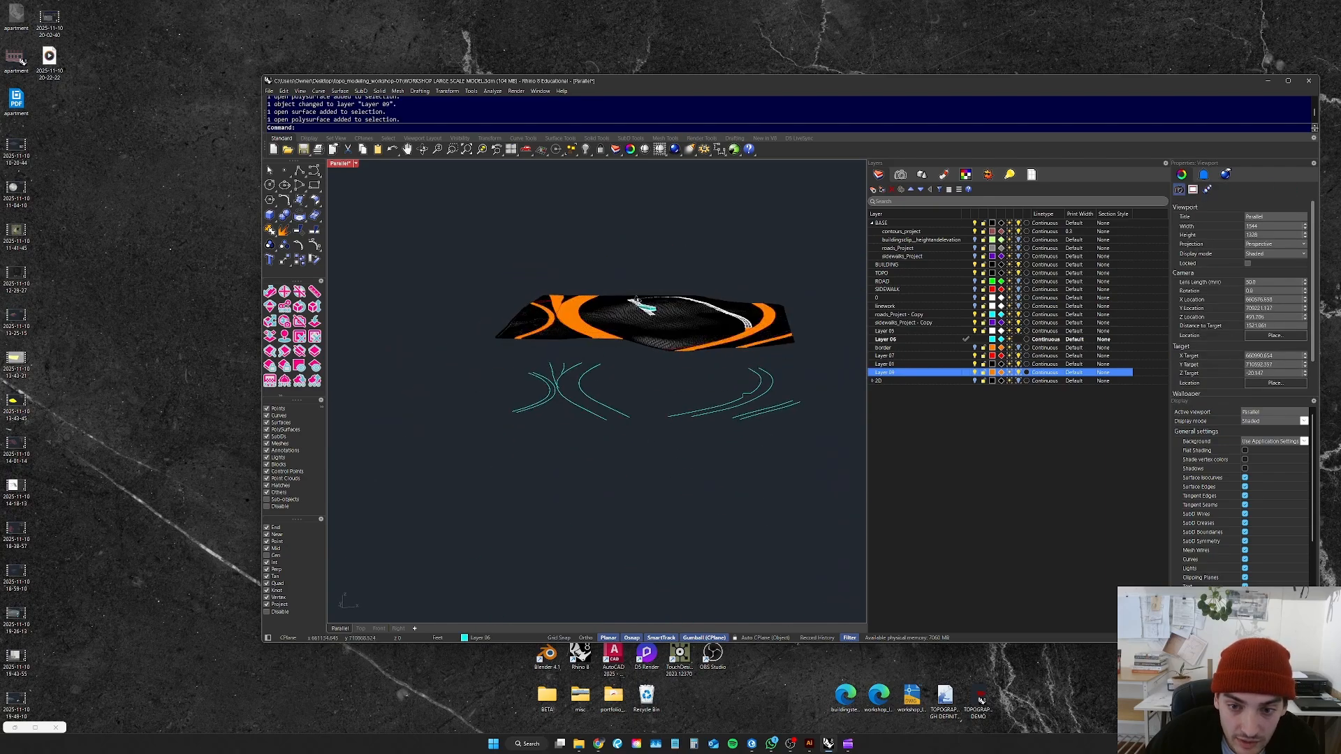
Step: Examine the split terrain and the road curves lying beneath it, from the overall model to the wide road at a low angle
{"action": "scroll", "coordinate": [647, 314], "scroll_direction": "up", "scroll_amount": 10}
{"action": "scroll", "coordinate": [647, 314], "scroll_direction": "up", "scroll_amount": 5}
{"action": "scroll", "coordinate": [647, 313], "scroll_direction": "down", "scroll_amount": 10}
{"action": "right_click_drag", "start_coordinate": [586, 342], "coordinate": [639, 354]}
{"action": "scroll", "coordinate": [639, 354], "scroll_direction": "up", "scroll_amount": 3}
{"action": "scroll", "coordinate": [640, 355], "scroll_direction": "down", "scroll_amount": 5}
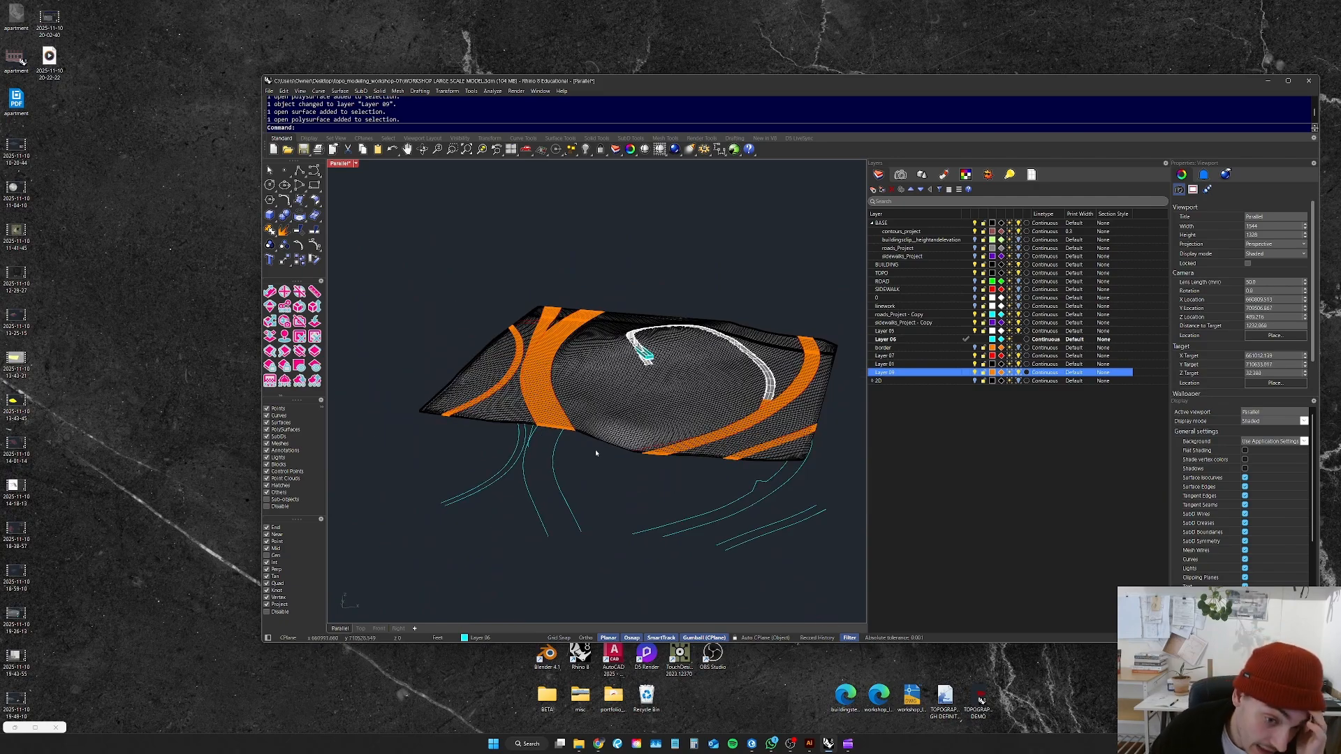
{"action": "scroll", "coordinate": [582, 439], "scroll_direction": "down", "scroll_amount": 2}
{"action": "scroll", "coordinate": [675, 423], "scroll_direction": "up", "scroll_amount": 4}
{"action": "right_click_drag", "start_coordinate": [673, 422], "coordinate": [679, 405]}
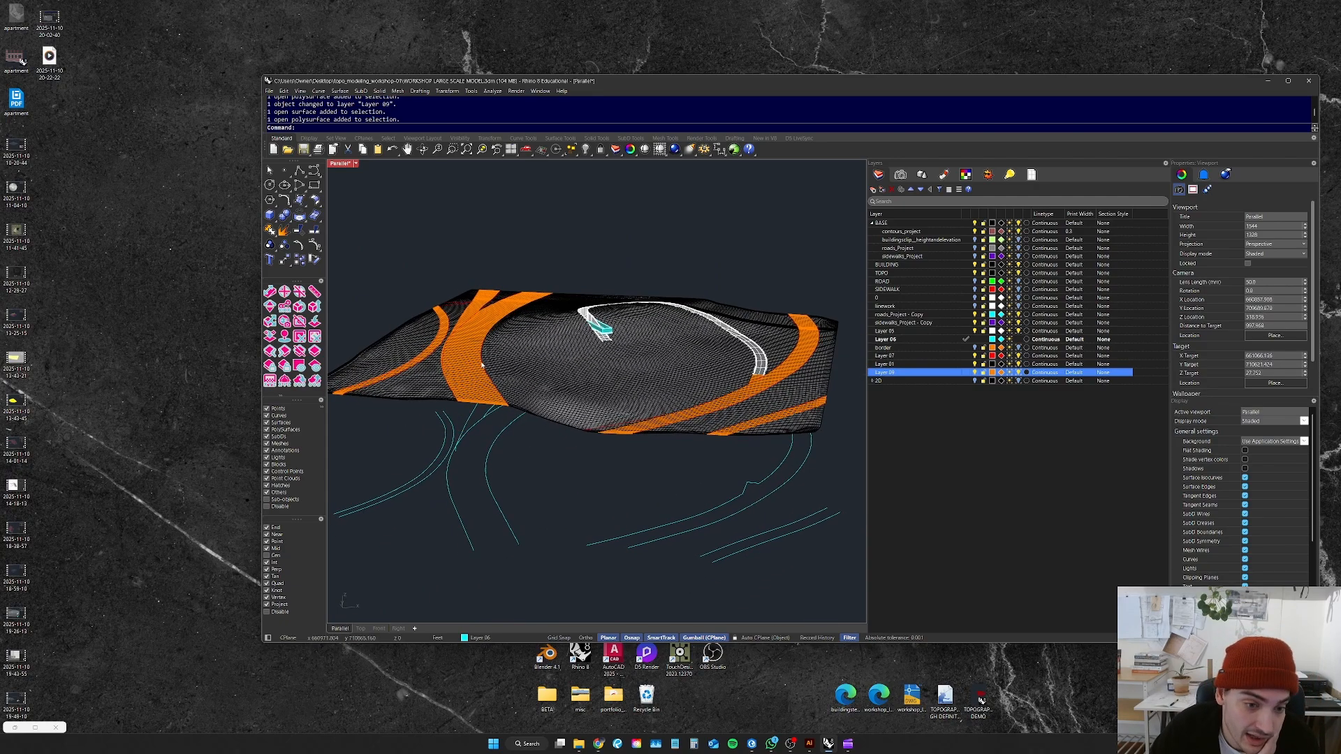
{"action": "scroll", "coordinate": [491, 378], "scroll_direction": "up", "scroll_amount": 8}
{"action": "right_click_drag", "start_coordinate": [491, 378], "coordinate": [498, 368]}
Step: Select the wide orange road and probe the area around it to check which surface each part belongs to
{"action": "left_click", "coordinate": [534, 309]}
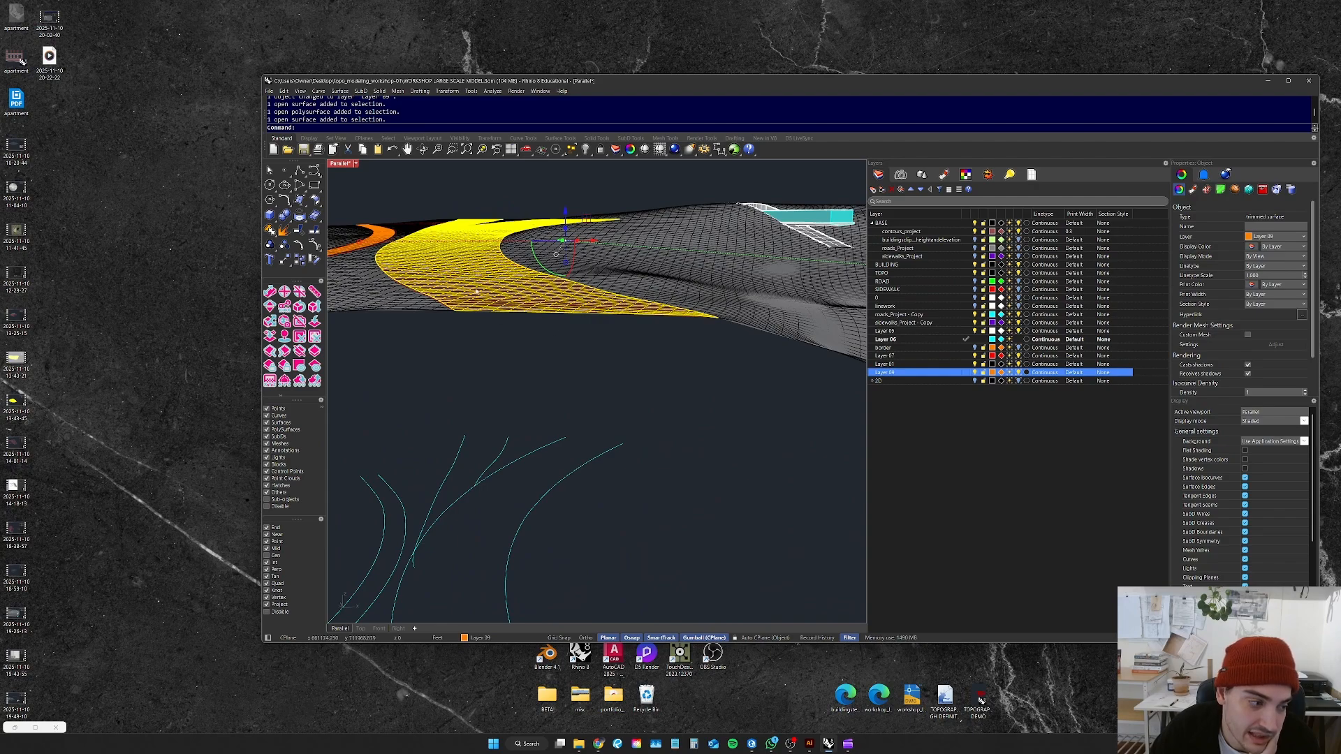
{"action": "left_click", "coordinate": [577, 349]}
{"action": "scroll", "coordinate": [503, 364], "scroll_direction": "down", "scroll_amount": 5}
{"action": "left_click", "coordinate": [492, 329]}
{"action": "left_click", "coordinate": [536, 365]}
{"action": "left_click", "coordinate": [511, 335]}
{"action": "left_click", "coordinate": [578, 380]}
{"action": "mouse_move", "coordinate": [578, 381]}
{"action": "right_mouse_down"}
{"action": "mouse_move", "coordinate": [565, 391]}
{"action": "mouse_move", "coordinate": [580, 383]}
{"action": "right_mouse_up"}
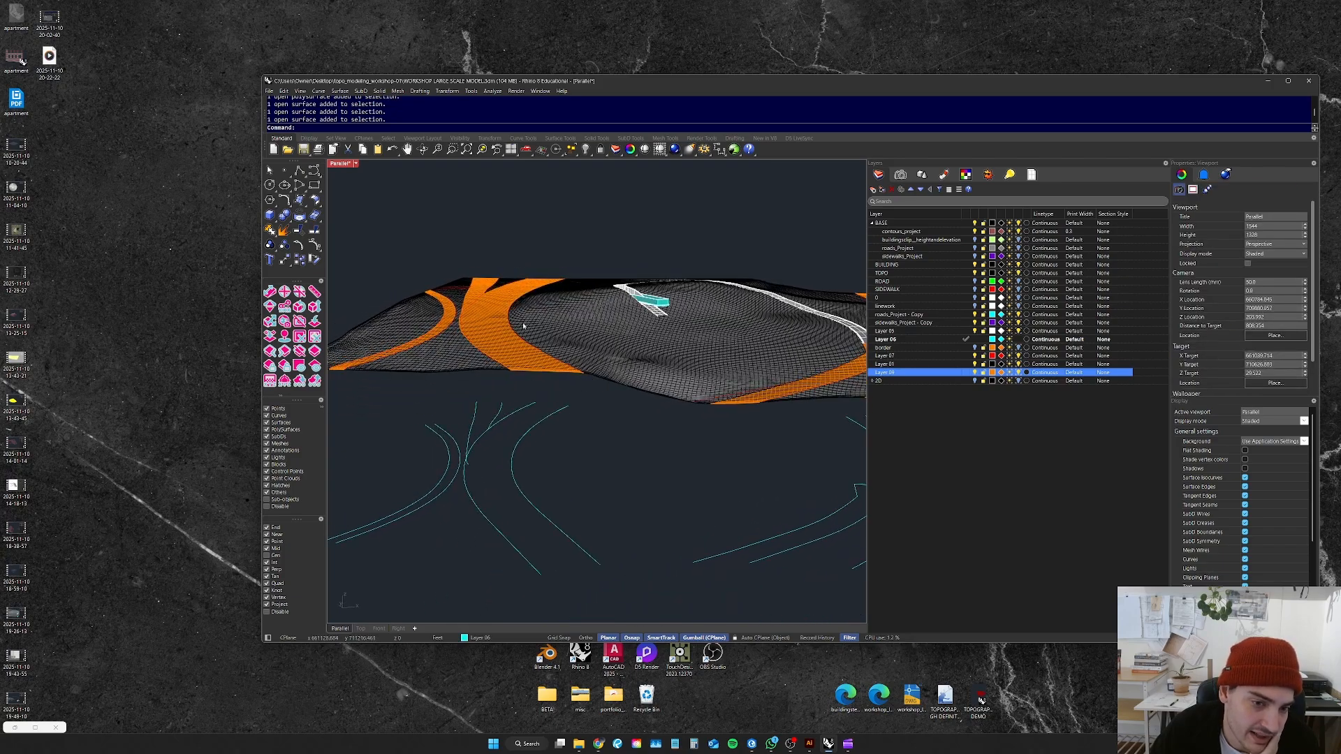
Step: Examine all the orange road strips across the terrain from several sides, both close up and as a whole
{"action": "right_click_drag", "start_coordinate": [574, 385], "coordinate": [572, 400]}
{"action": "scroll", "coordinate": [491, 480], "scroll_direction": "up", "scroll_amount": 5}
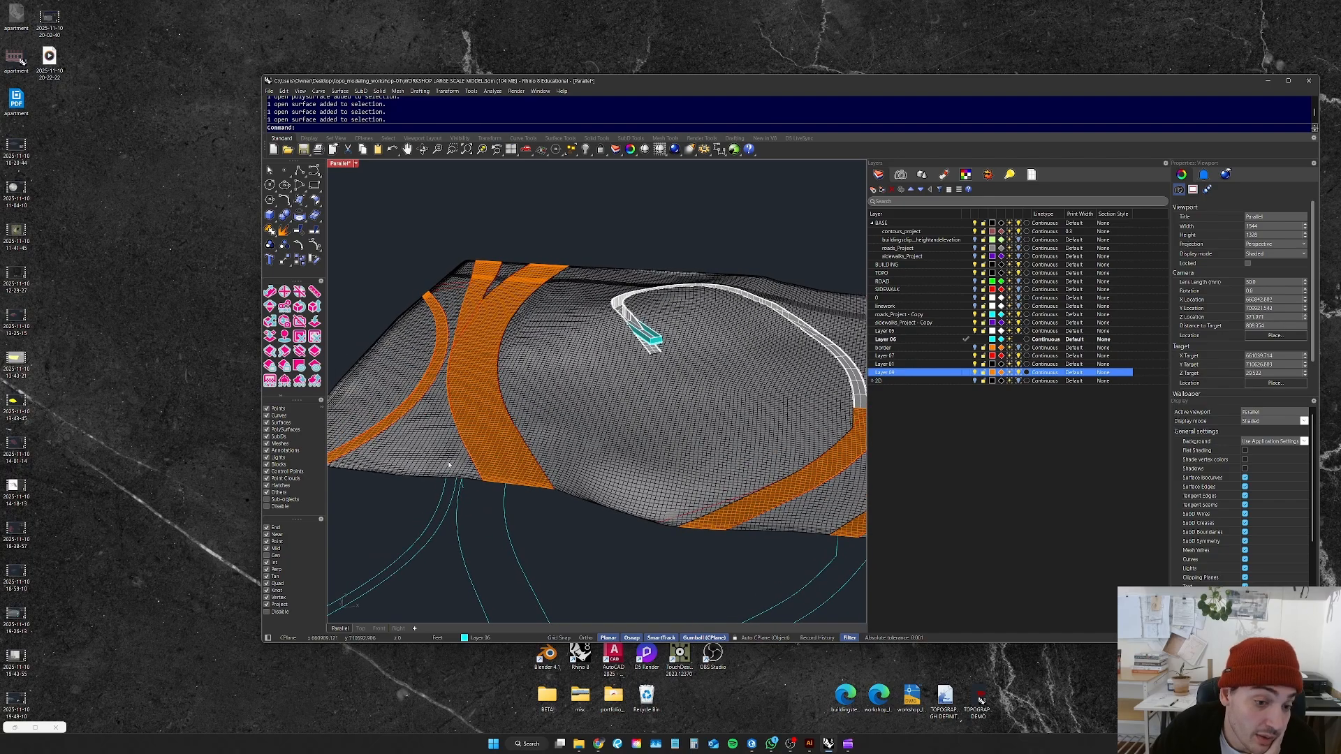
{"action": "scroll", "coordinate": [524, 308], "scroll_direction": "down", "scroll_amount": 6}
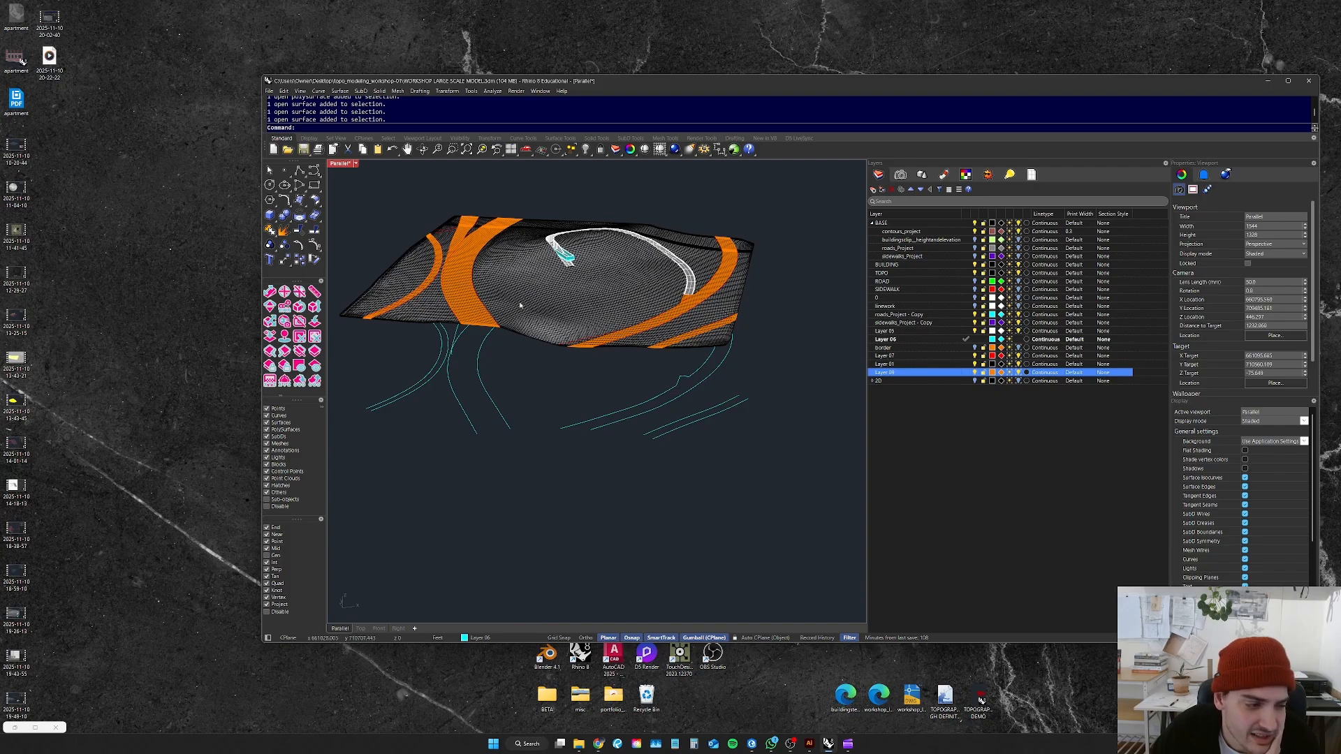
{"action": "mouse_move", "coordinate": [522, 306]}
{"action": "right_mouse_down"}
{"action": "mouse_move", "coordinate": [510, 320]}
{"action": "mouse_move", "coordinate": [565, 306]}
{"action": "mouse_move", "coordinate": [524, 302]}
{"action": "right_mouse_up"}
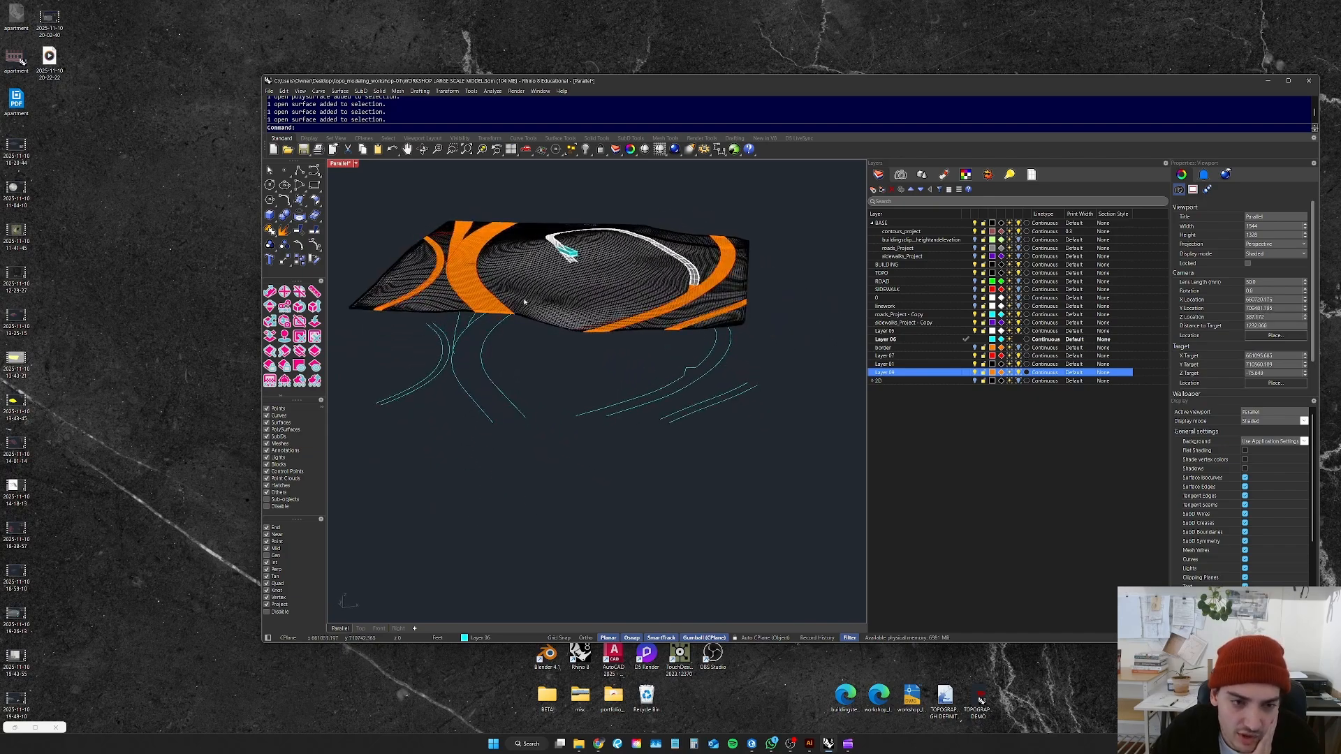
{"action": "scroll", "coordinate": [398, 305], "scroll_direction": "up", "scroll_amount": 5}
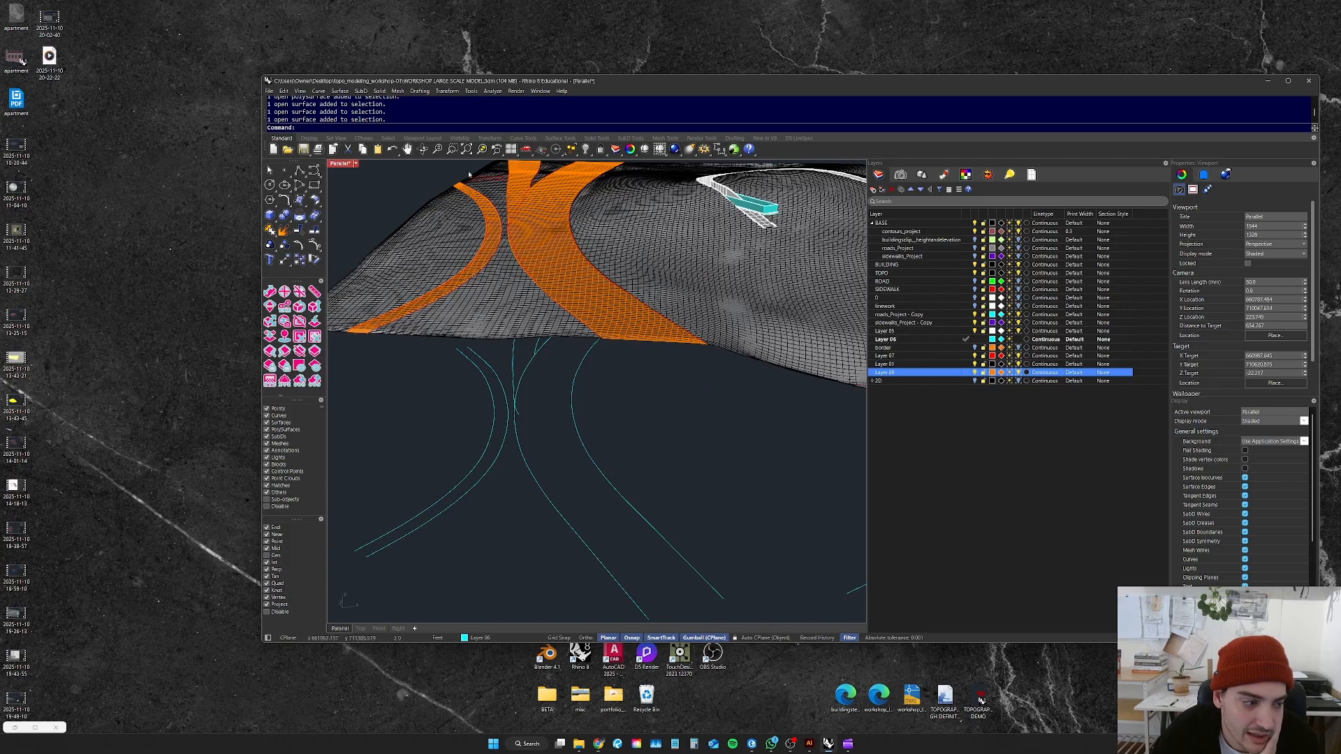
{"action": "scroll", "coordinate": [472, 214], "scroll_direction": "down", "scroll_amount": 5}
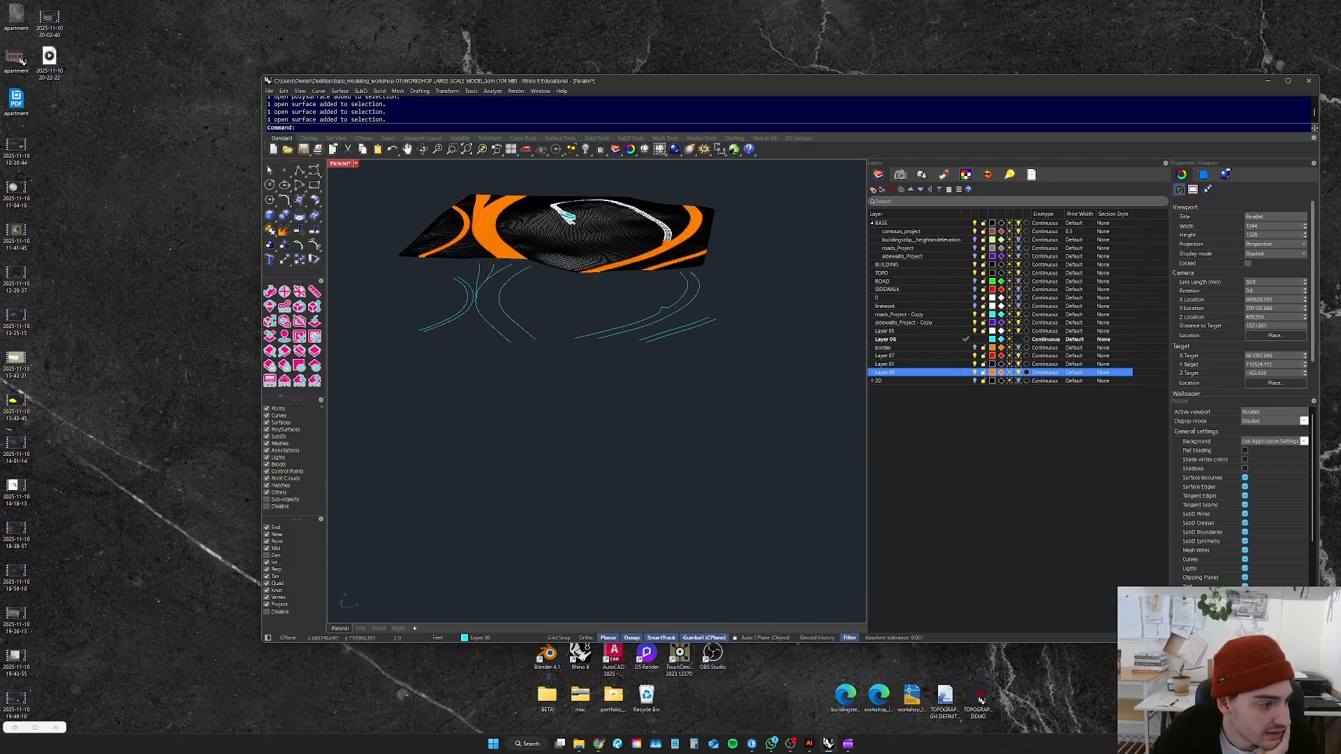
{"action": "scroll", "coordinate": [563, 280], "scroll_direction": "up", "scroll_amount": 8}
{"action": "right_click_drag", "start_coordinate": [564, 281], "coordinate": [424, 270]}
{"action": "scroll", "coordinate": [495, 320], "scroll_direction": "down", "scroll_amount": 8}
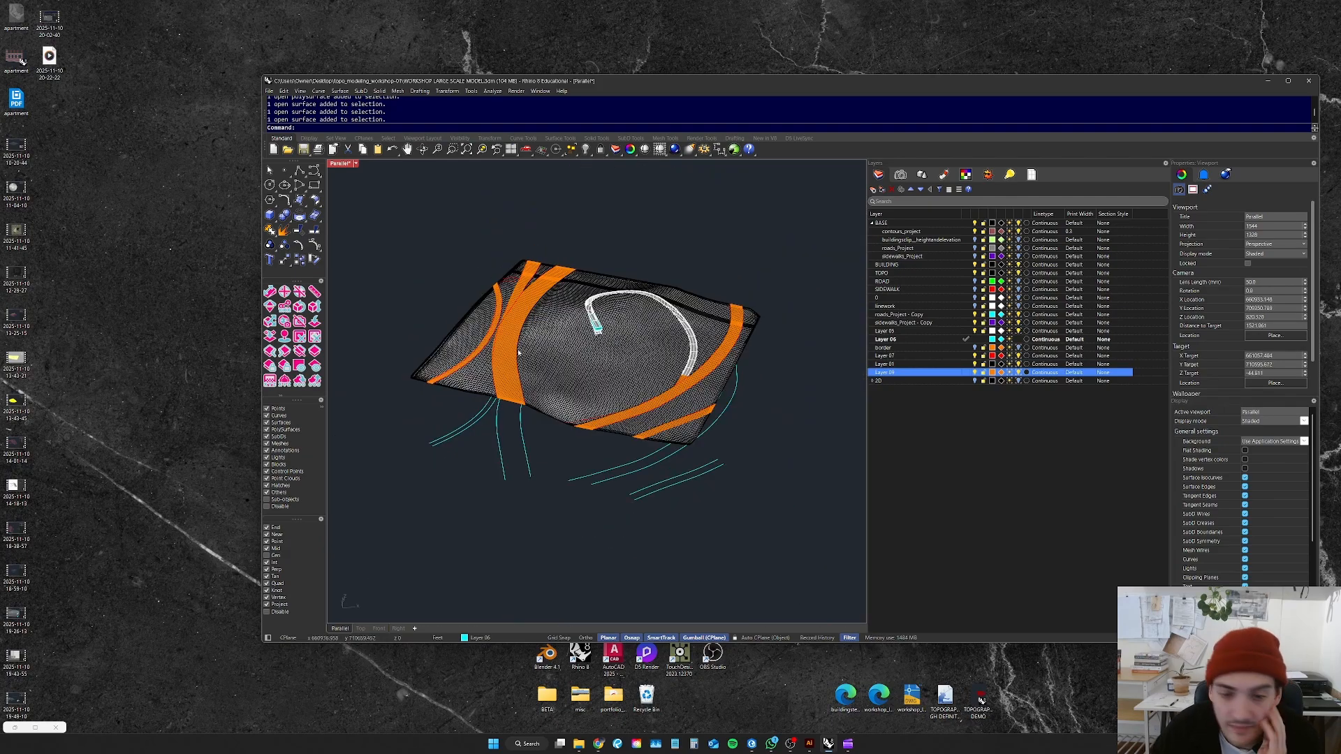
{"action": "scroll", "coordinate": [507, 353], "scroll_direction": "up", "scroll_amount": 8}
{"action": "scroll", "coordinate": [507, 350], "scroll_direction": "down", "scroll_amount": 8}
{"action": "right_click_drag", "start_coordinate": [506, 347], "coordinate": [772, 270]}
{"action": "scroll", "coordinate": [597, 315], "scroll_direction": "up", "scroll_amount": 6}
{"action": "scroll", "coordinate": [669, 315], "scroll_direction": "down", "scroll_amount": 6}
{"action": "scroll", "coordinate": [743, 262], "scroll_direction": "up", "scroll_amount": 6}
{"action": "scroll", "coordinate": [677, 285], "scroll_direction": "down", "scroll_amount": 6}
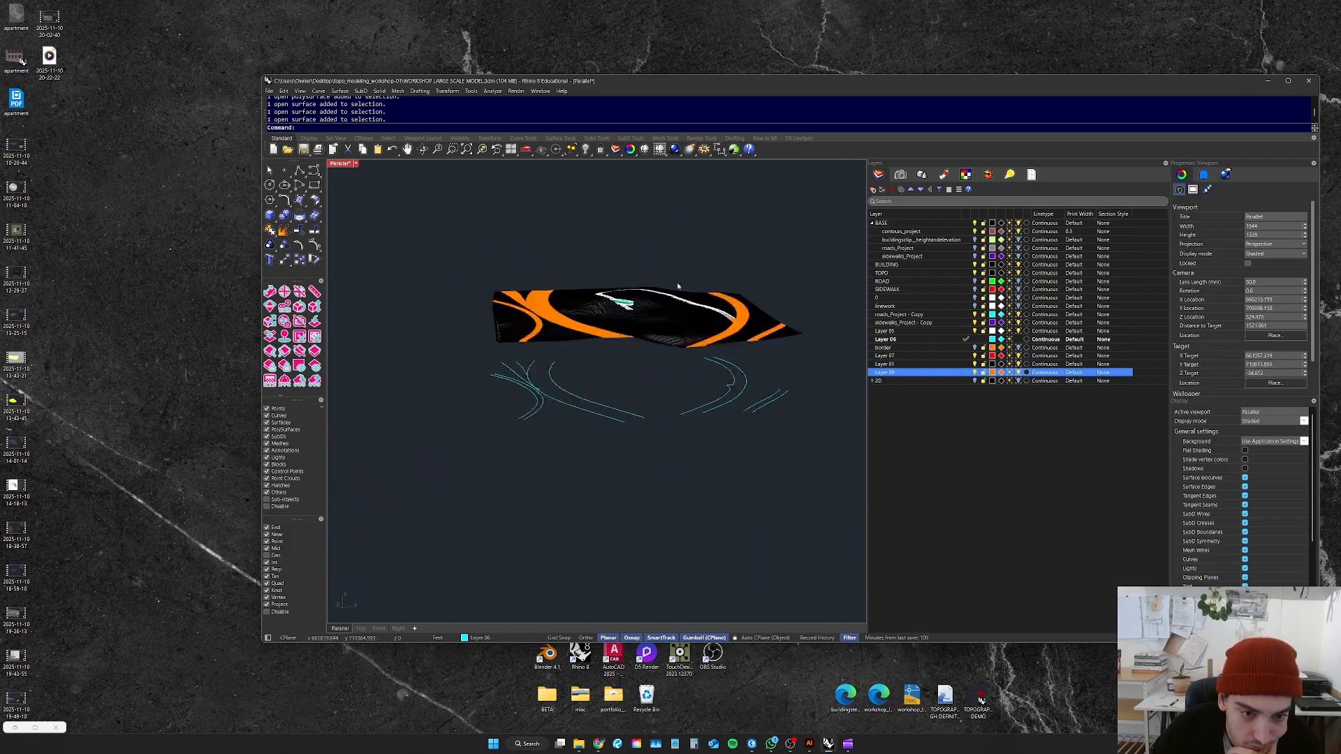
{"action": "scroll", "coordinate": [606, 313], "scroll_direction": "up", "scroll_amount": 2}
{"action": "right_click_drag", "start_coordinate": [607, 314], "coordinate": [380, 350]}
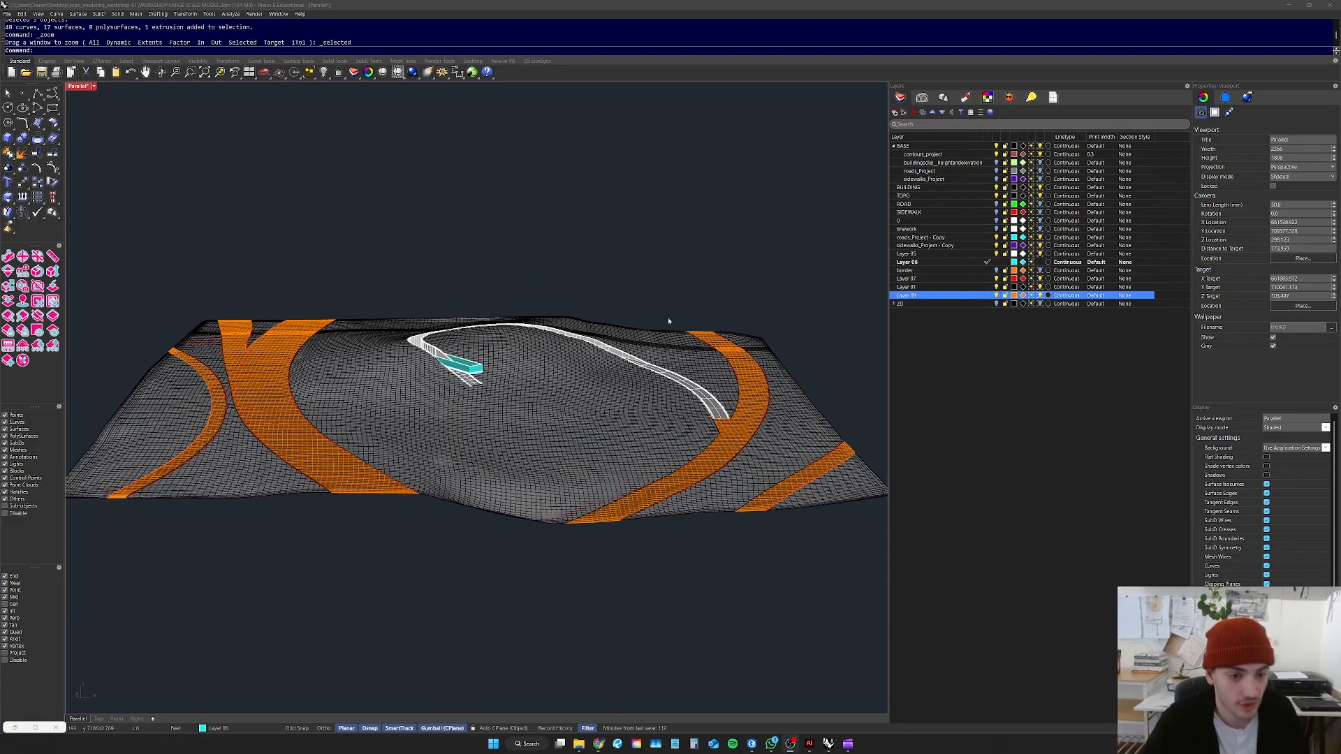
Step: Examine the split terrain with its orange roads and the white curved path from varying angles and distances
{"action": "scroll", "coordinate": [433, 224], "scroll_direction": "down", "scroll_amount": 5}
{"action": "left_click_drag", "start_coordinate": [665, 209], "coordinate": [264, 361]}
{"action": "type", "text": "zs"}
{"action": "key", "text": "space"}
{"action": "left_click", "coordinate": [602, 314]}
{"action": "right_click_drag", "start_coordinate": [601, 314], "coordinate": [572, 313]}
{"action": "scroll", "coordinate": [580, 319], "scroll_direction": "up", "scroll_amount": 4}
{"action": "scroll", "coordinate": [592, 294], "scroll_direction": "down", "scroll_amount": 6}
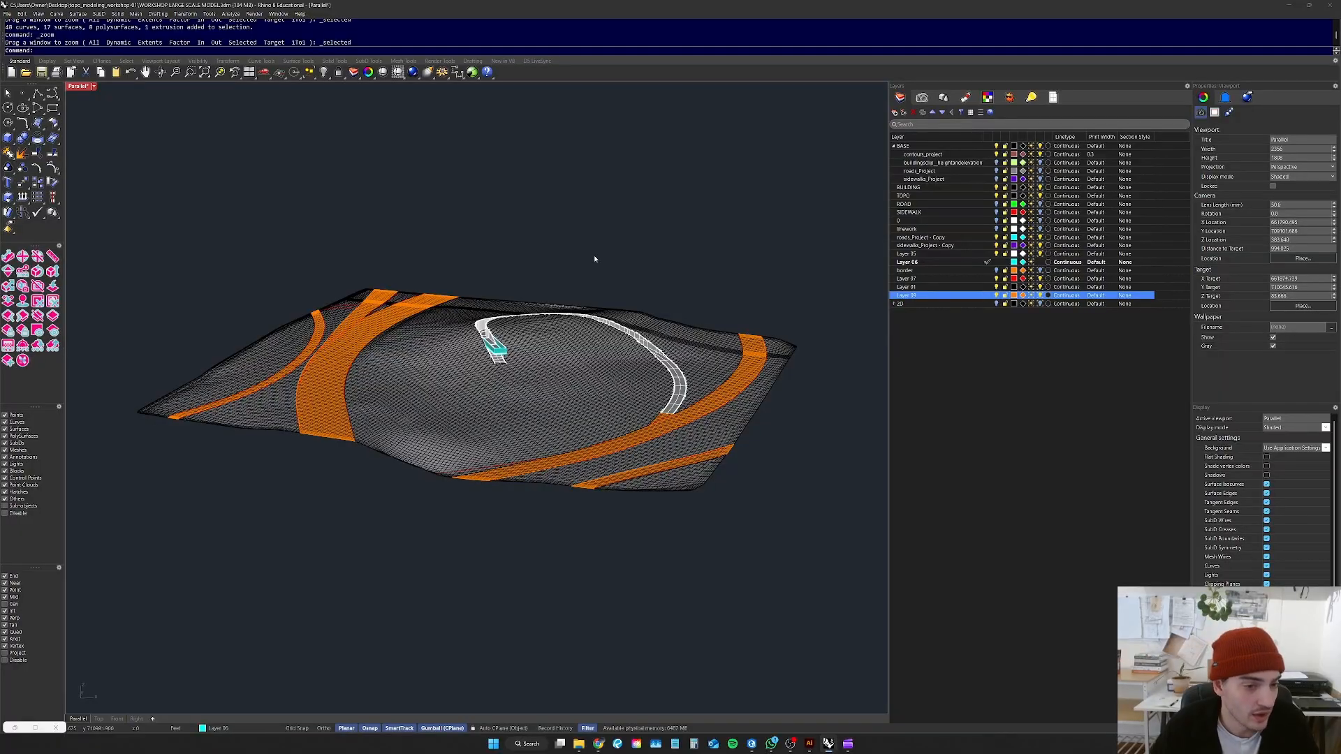
{"action": "scroll", "coordinate": [488, 340], "scroll_direction": "up", "scroll_amount": 14}
{"action": "scroll", "coordinate": [487, 339], "scroll_direction": "down", "scroll_amount": 12}
{"action": "mouse_move", "coordinate": [488, 339]}
{"action": "right_mouse_down"}
{"action": "mouse_move", "coordinate": [463, 424]}
{"action": "mouse_move", "coordinate": [510, 340]}
{"action": "right_mouse_up"}
{"action": "scroll", "coordinate": [509, 349], "scroll_direction": "down", "scroll_amount": 4}
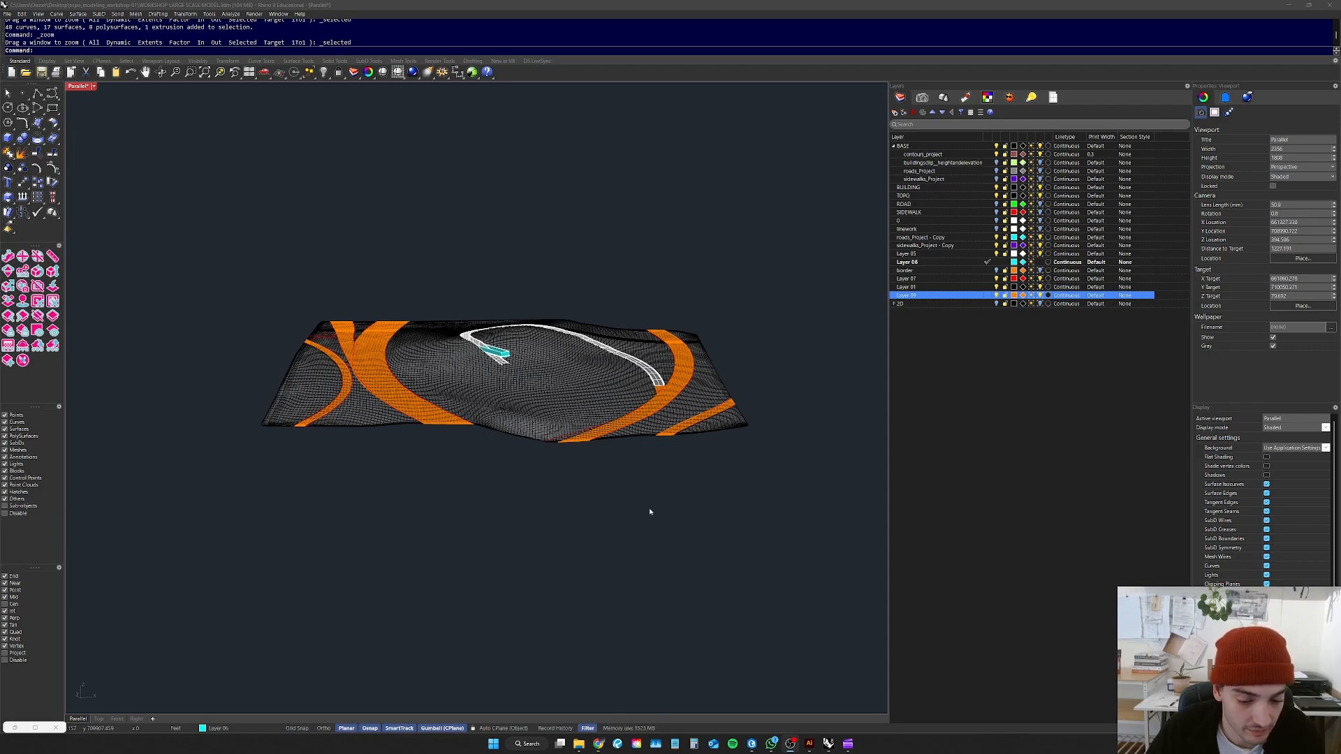
{"action": "right_click_drag", "start_coordinate": [626, 647], "coordinate": [502, 444]}
{"action": "scroll", "coordinate": [536, 447], "scroll_direction": "down", "scroll_amount": 5}
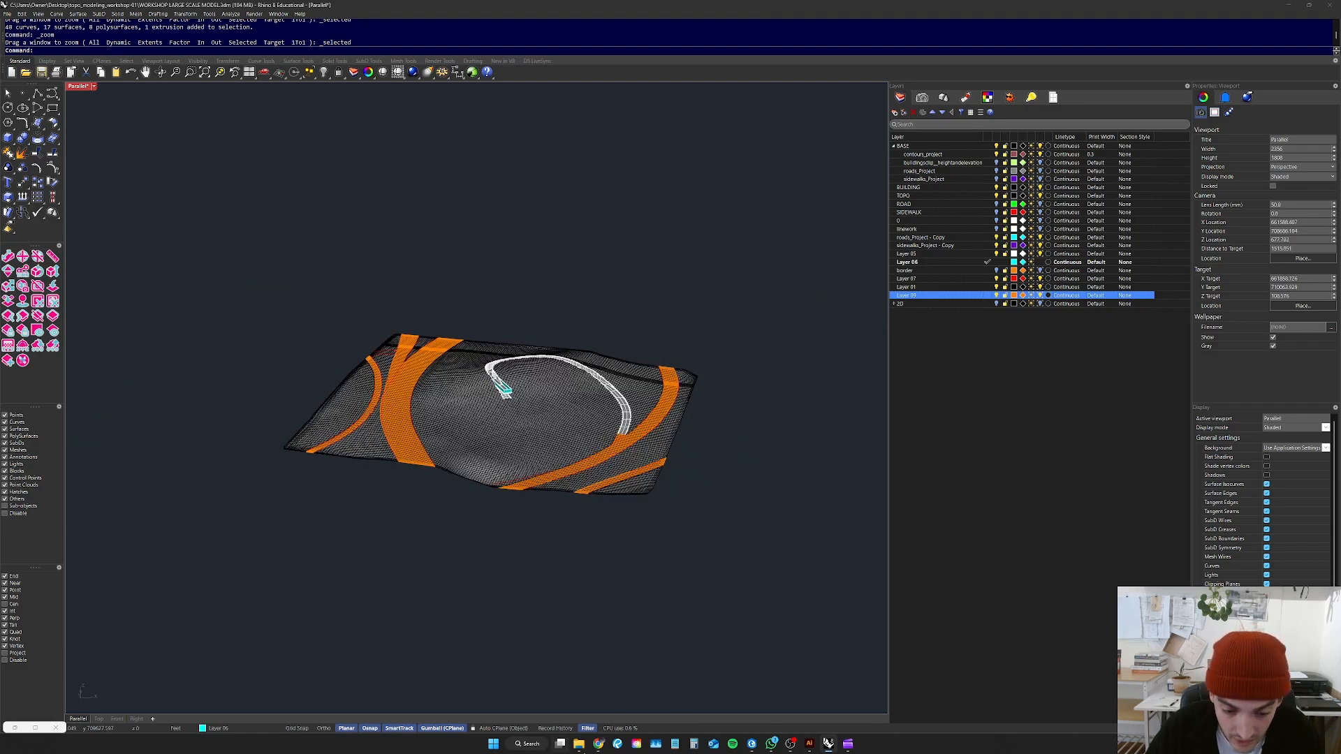
Step: Switch to the Google Earth street-level view of West Dr in Chrome and place its window beside the model
{"action": "right_click", "coordinate": [598, 744]}
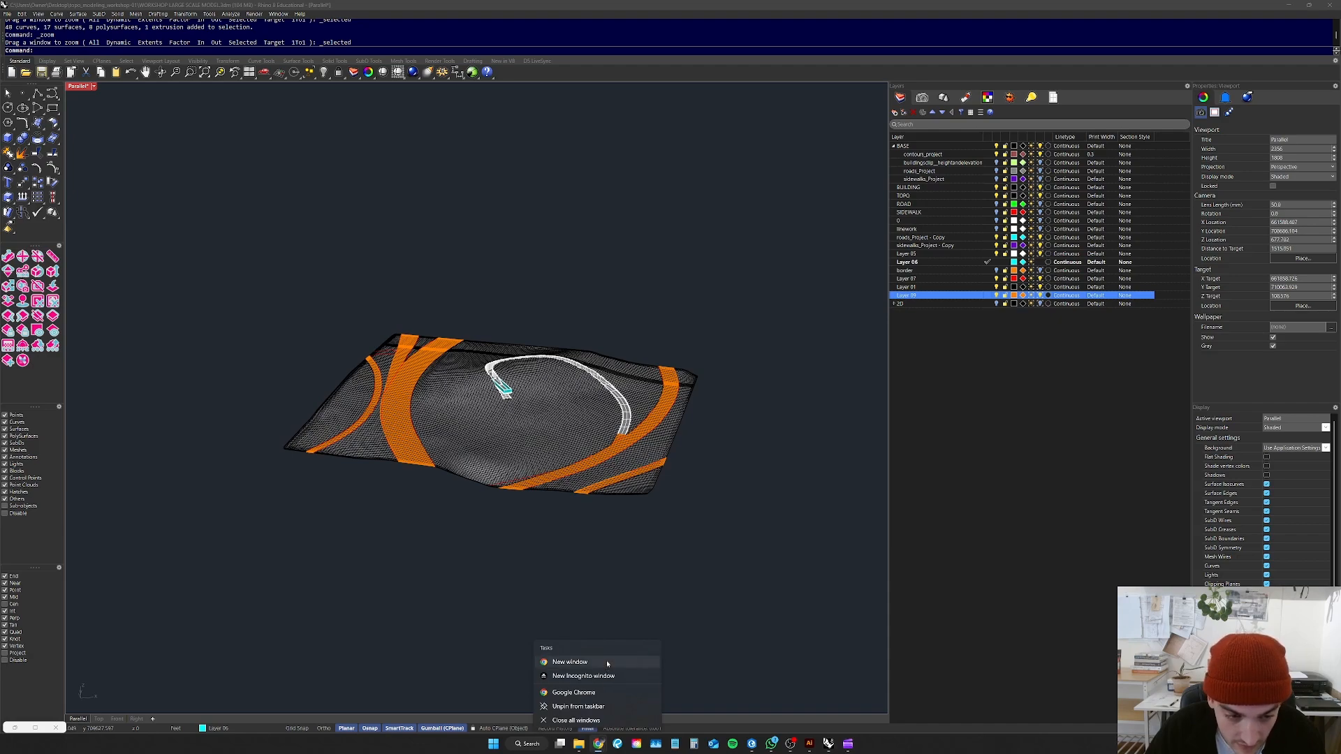
{"action": "left_click", "coordinate": [608, 662]}
{"action": "left_click", "coordinate": [599, 406]}
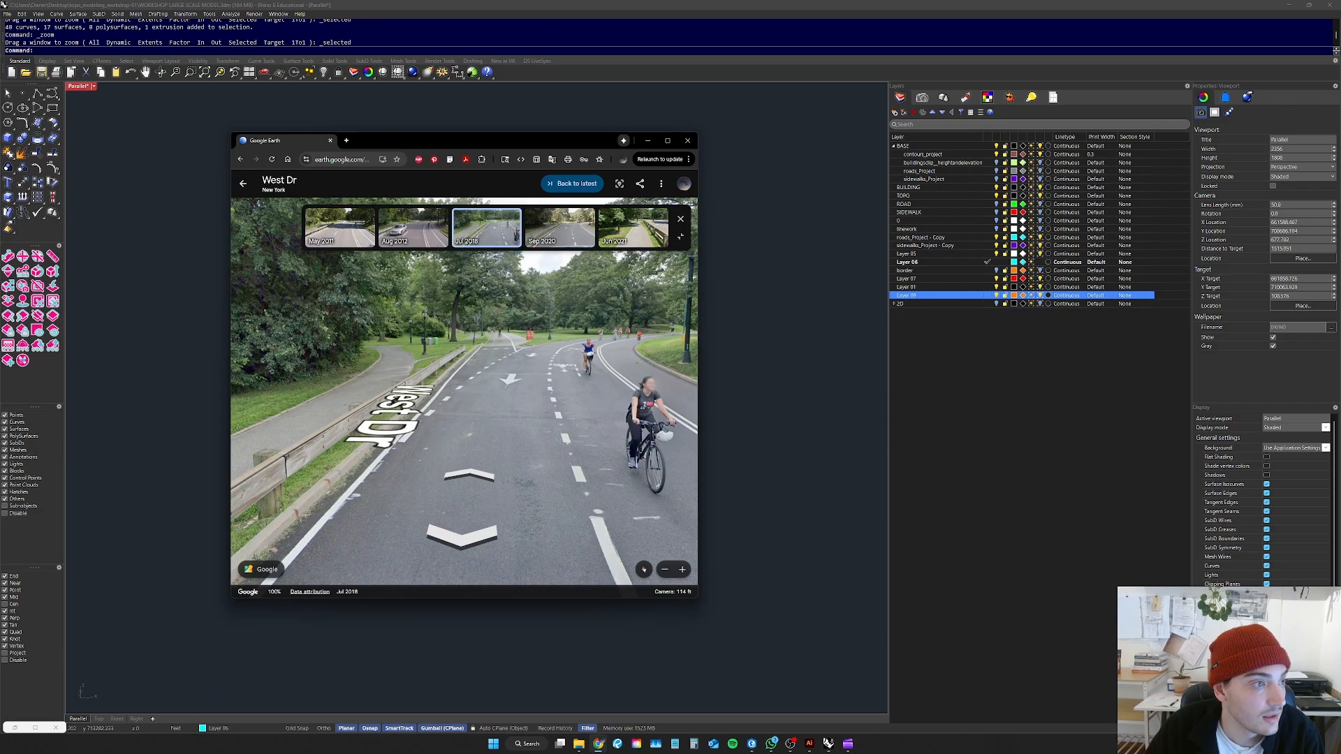
{"action": "left_click_drag", "start_coordinate": [514, 142], "coordinate": [896, 123]}
{"action": "right_click_drag", "start_coordinate": [389, 385], "coordinate": [385, 402]}
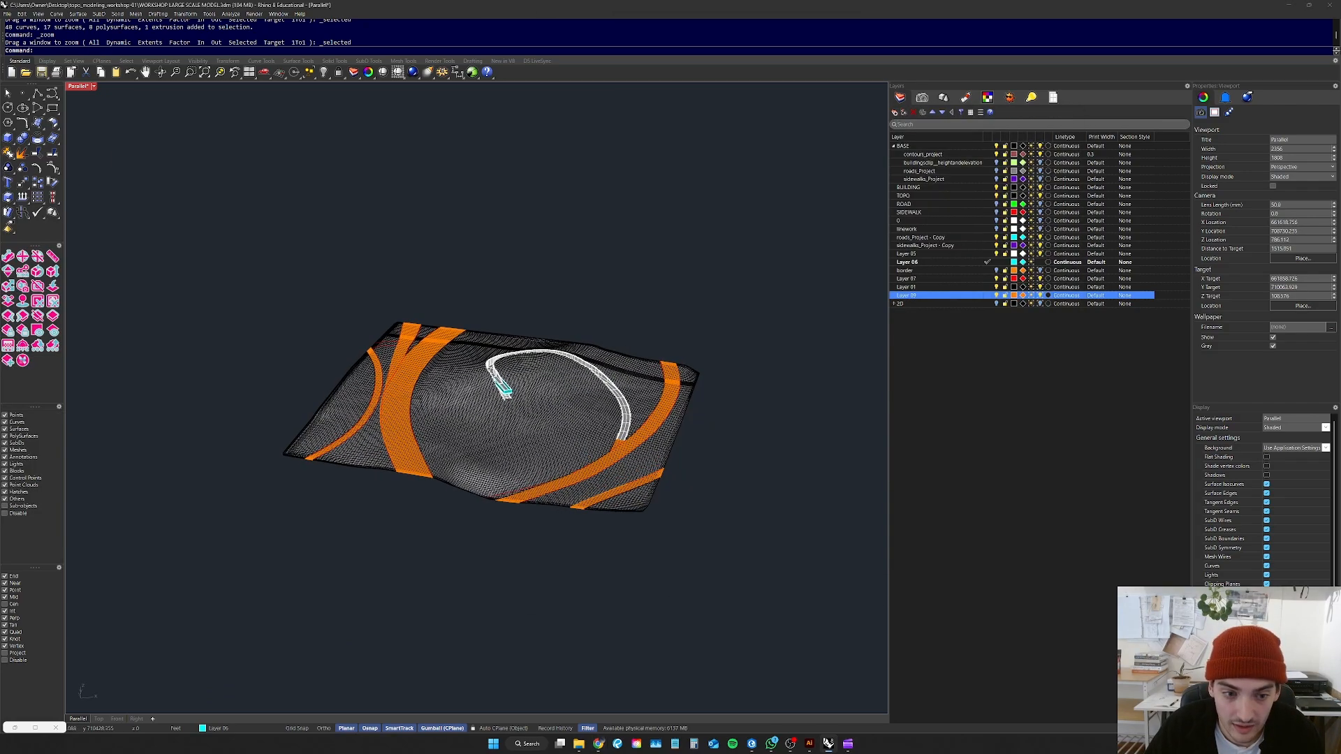
{"action": "scroll", "coordinate": [386, 407], "scroll_direction": "up", "scroll_amount": 6}
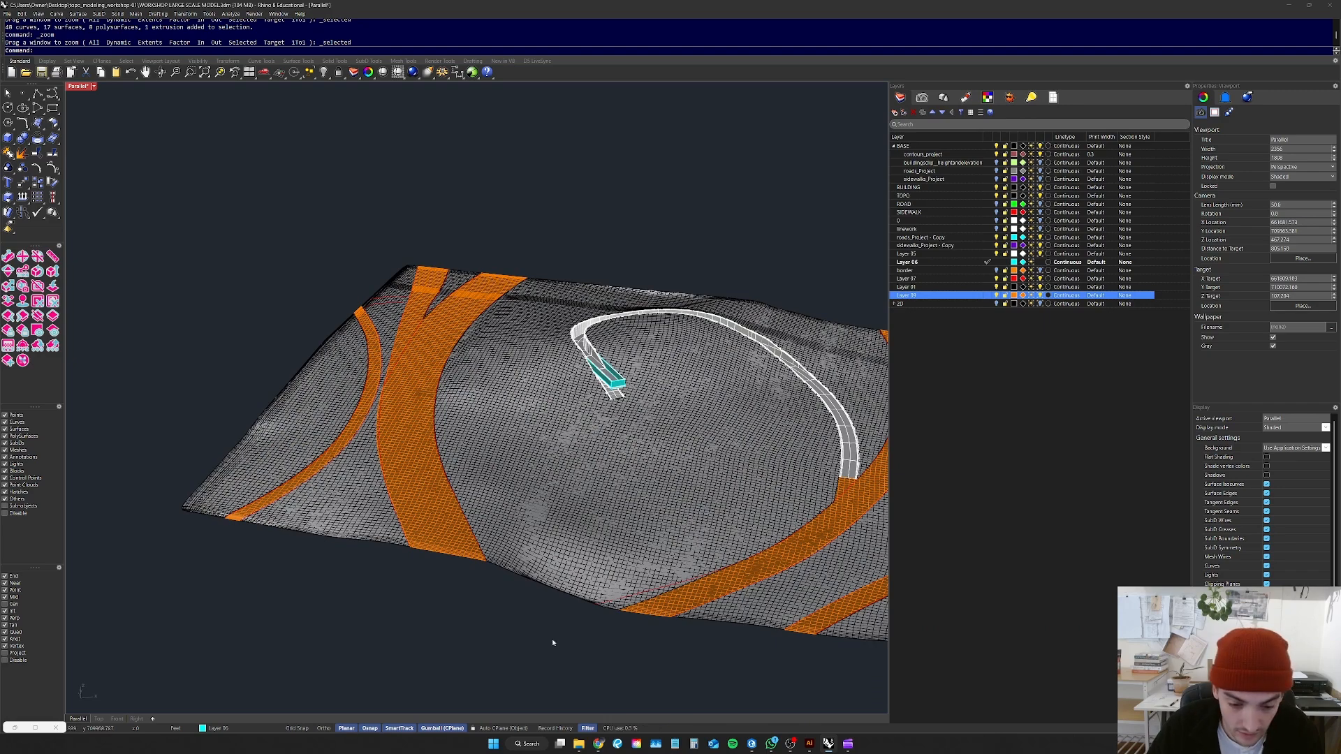
{"action": "mouse_move", "coordinate": [597, 746]}
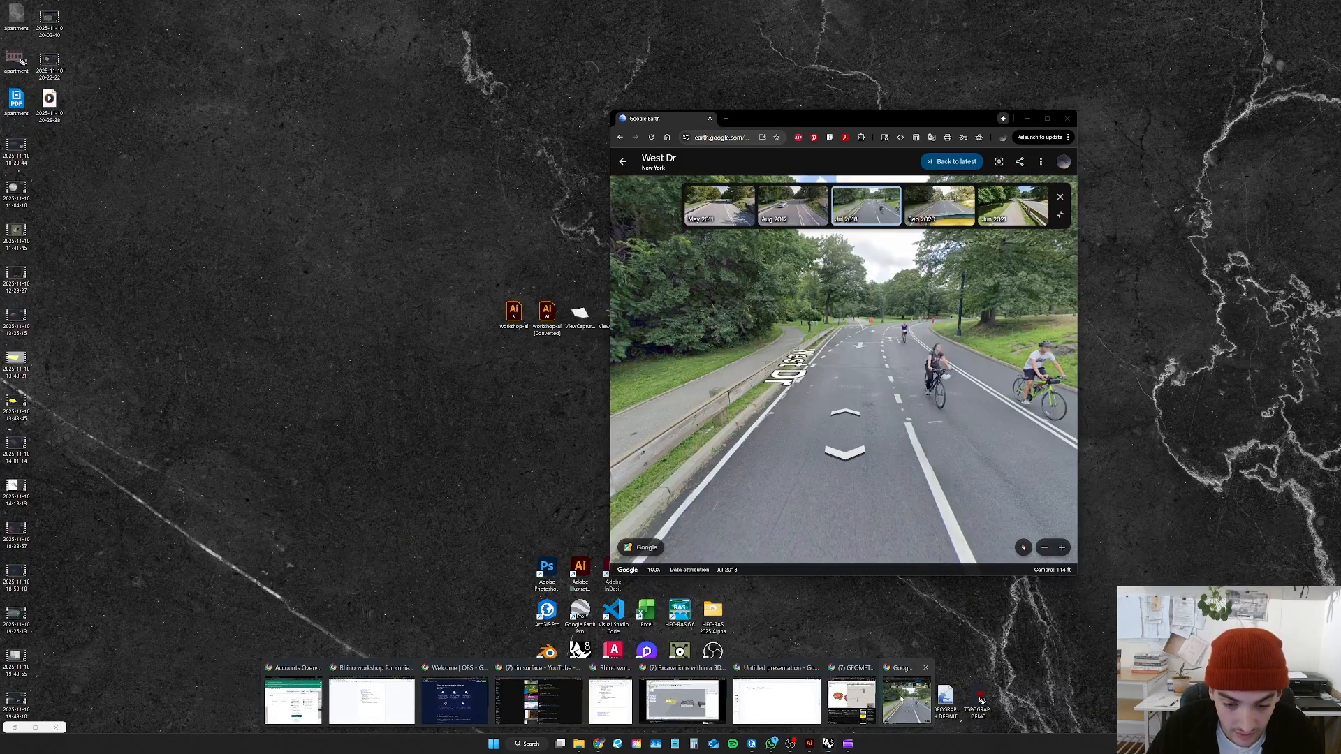
{"action": "left_click", "coordinate": [906, 702]}
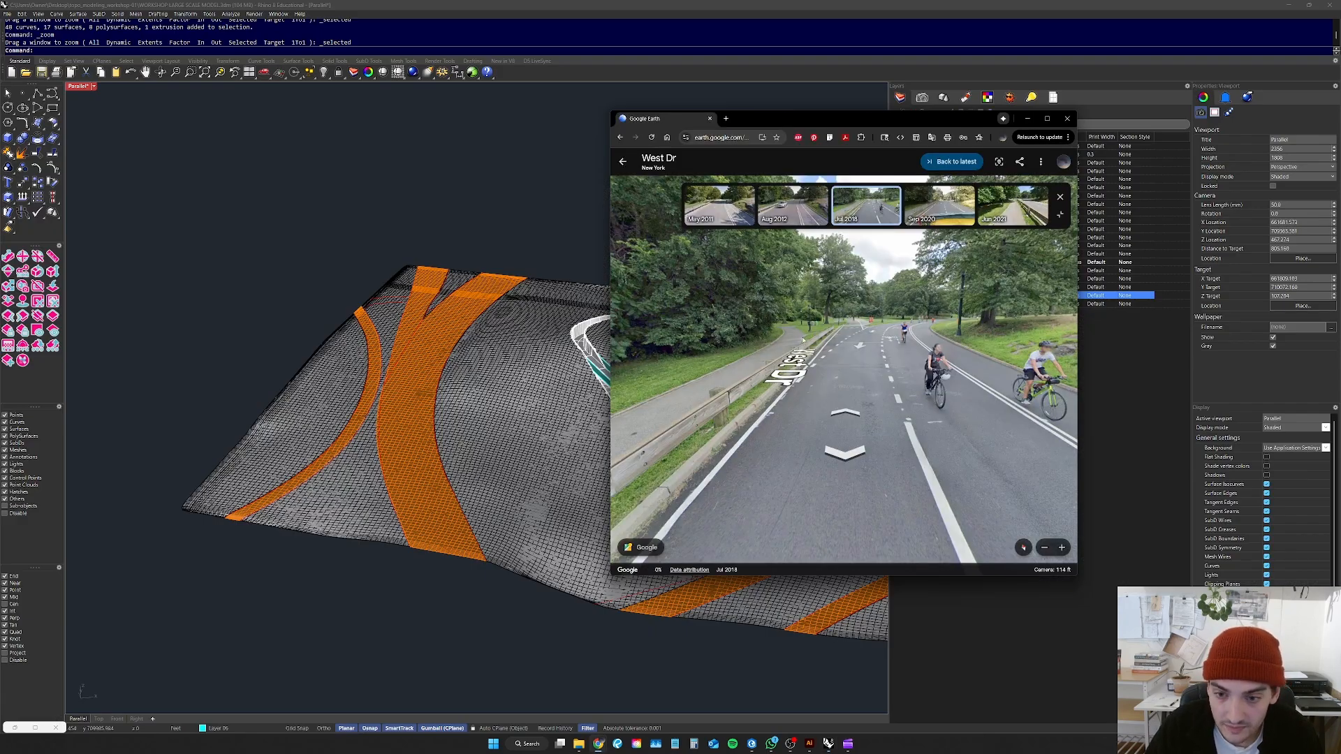
Step: Examine the curb and fence along West Dr, and the rocky slope across the road, in the street-level imagery
{"action": "left_click_drag", "start_coordinate": [872, 323], "coordinate": [754, 433]}
{"action": "left_click", "coordinate": [754, 433]}
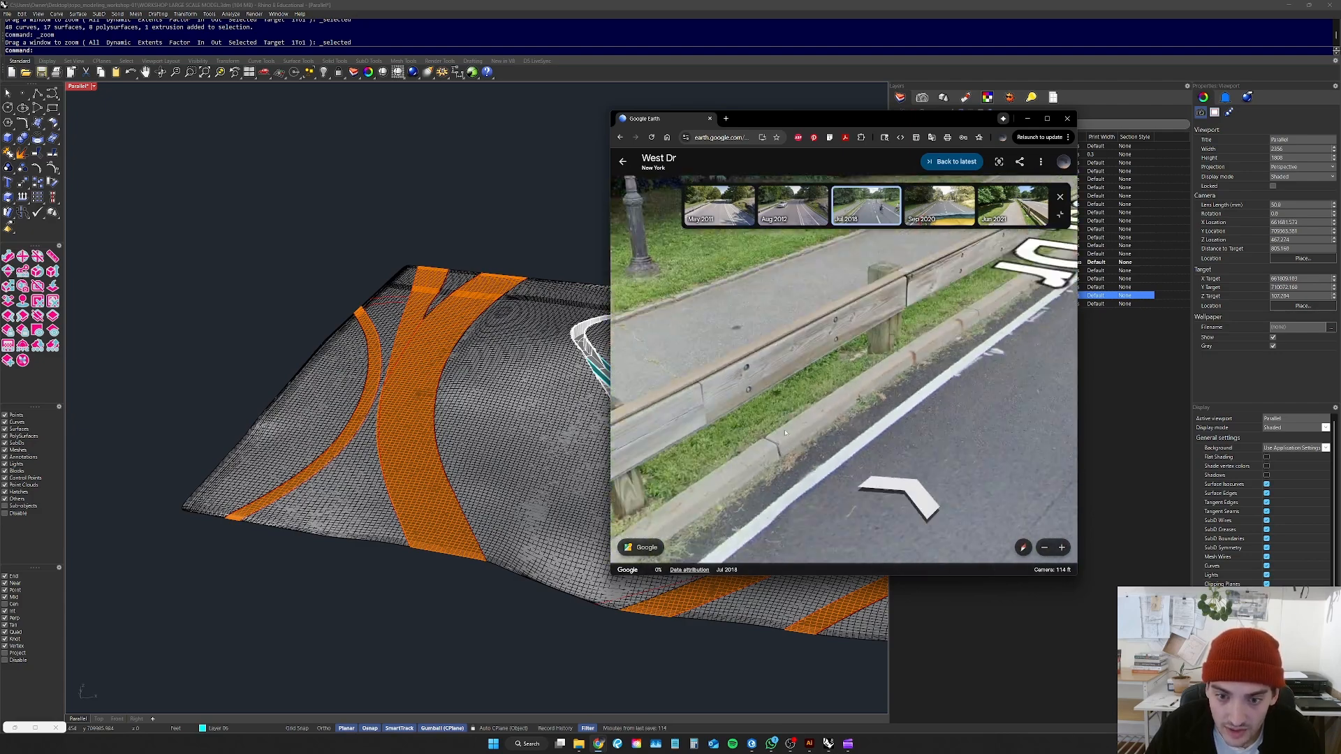
{"action": "left_click_drag", "start_coordinate": [945, 300], "coordinate": [774, 396]}
{"action": "left_click_drag", "start_coordinate": [998, 377], "coordinate": [825, 449]}
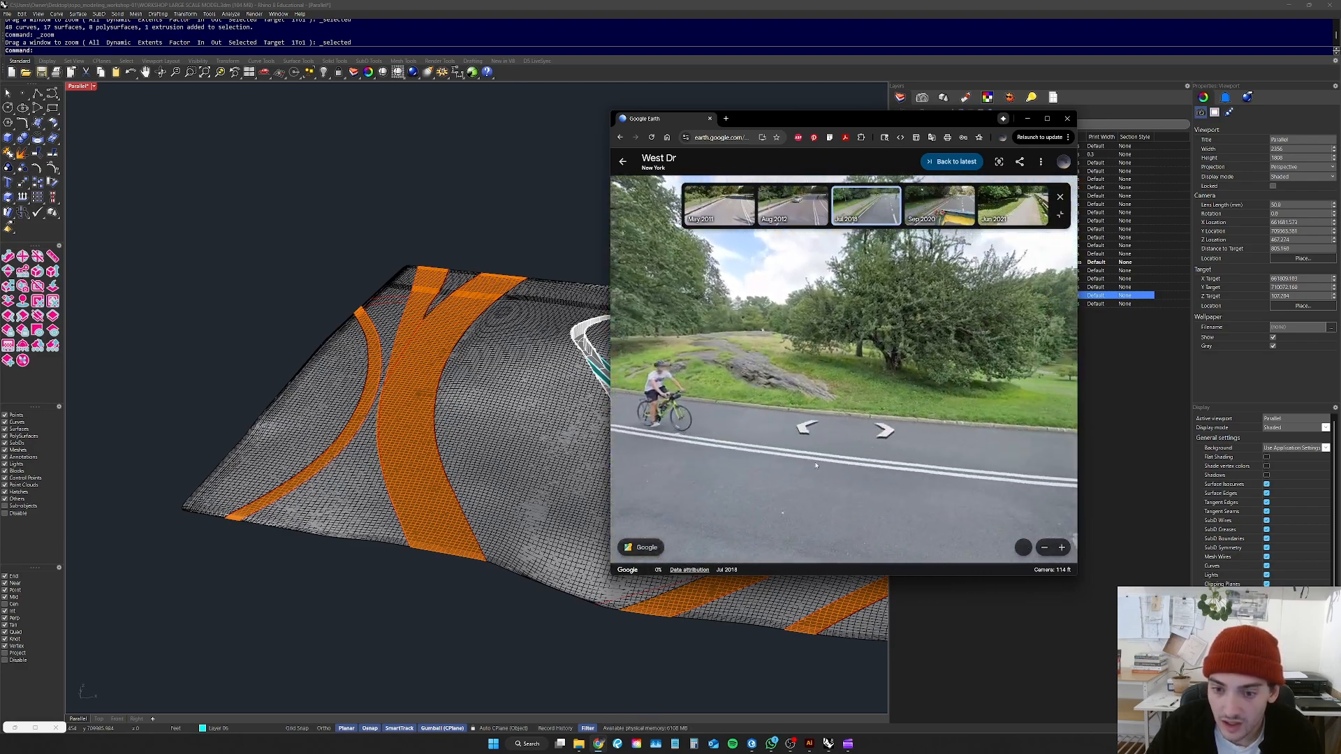
{"action": "left_click", "coordinate": [804, 357]}
{"action": "left_click_drag", "start_coordinate": [1013, 370], "coordinate": [847, 380]}
{"action": "left_click_drag", "start_coordinate": [1048, 391], "coordinate": [941, 426]}
{"action": "left_click", "coordinate": [939, 425]}
{"action": "left_click_drag", "start_coordinate": [649, 412], "coordinate": [862, 421]}
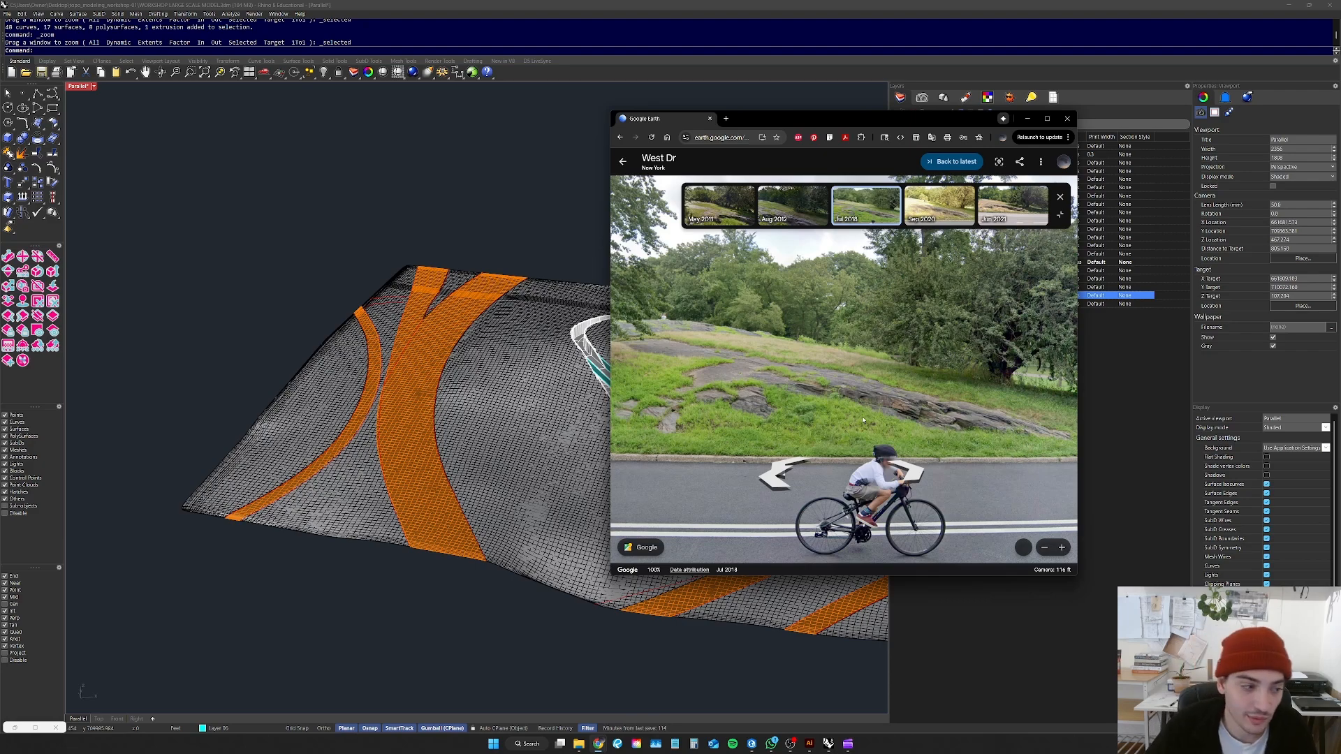
Step: Follow West Dr to the road fork to study how the lanes meet the grass, and close the browser window
{"action": "scroll", "coordinate": [881, 380], "scroll_direction": "down", "scroll_amount": 3}
{"action": "left_click_drag", "start_coordinate": [915, 394], "coordinate": [757, 402]}
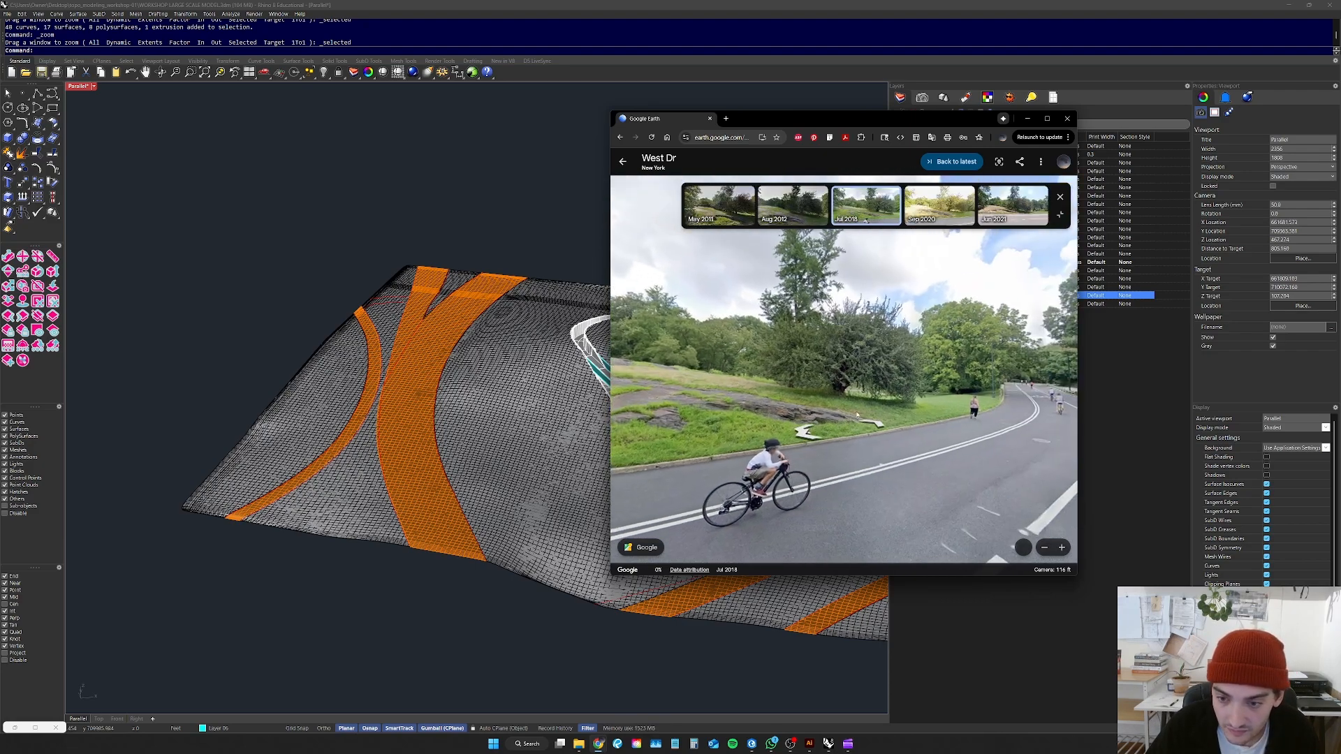
{"action": "left_click", "coordinate": [978, 442]}
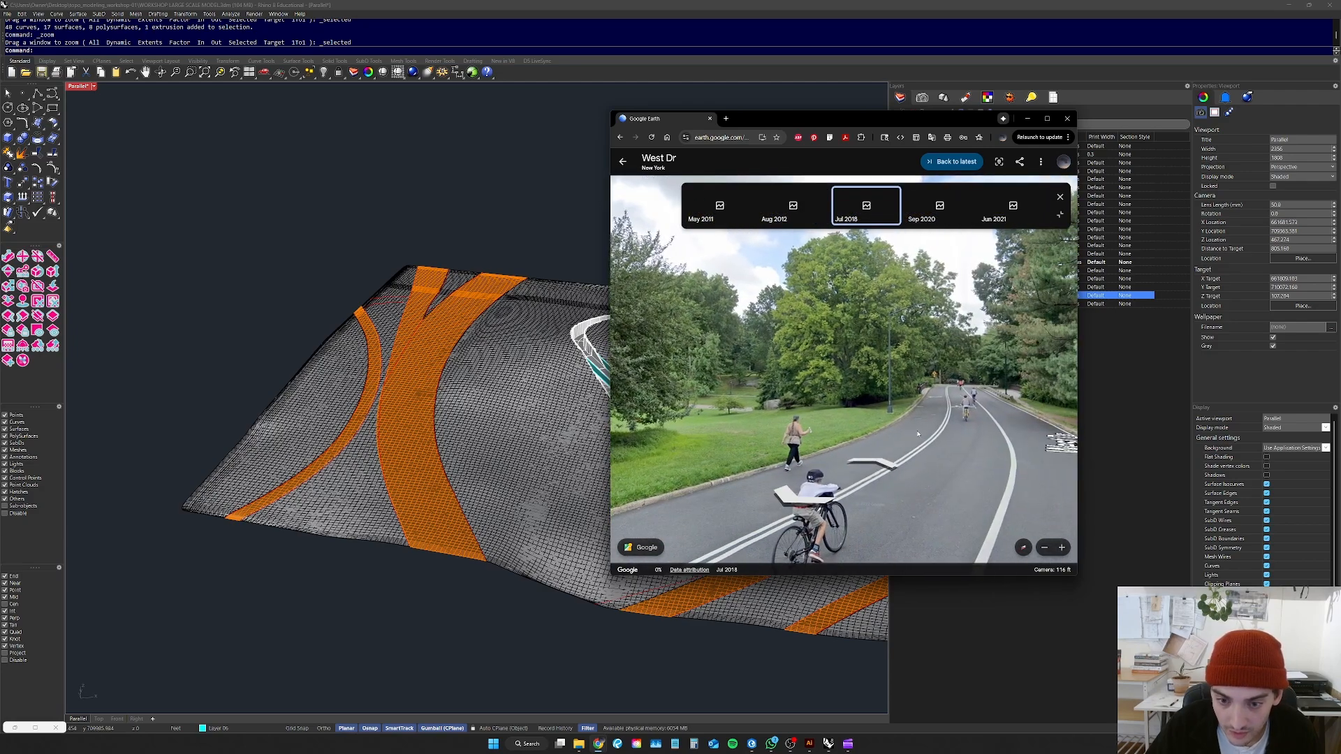
{"action": "left_click", "coordinate": [917, 434]}
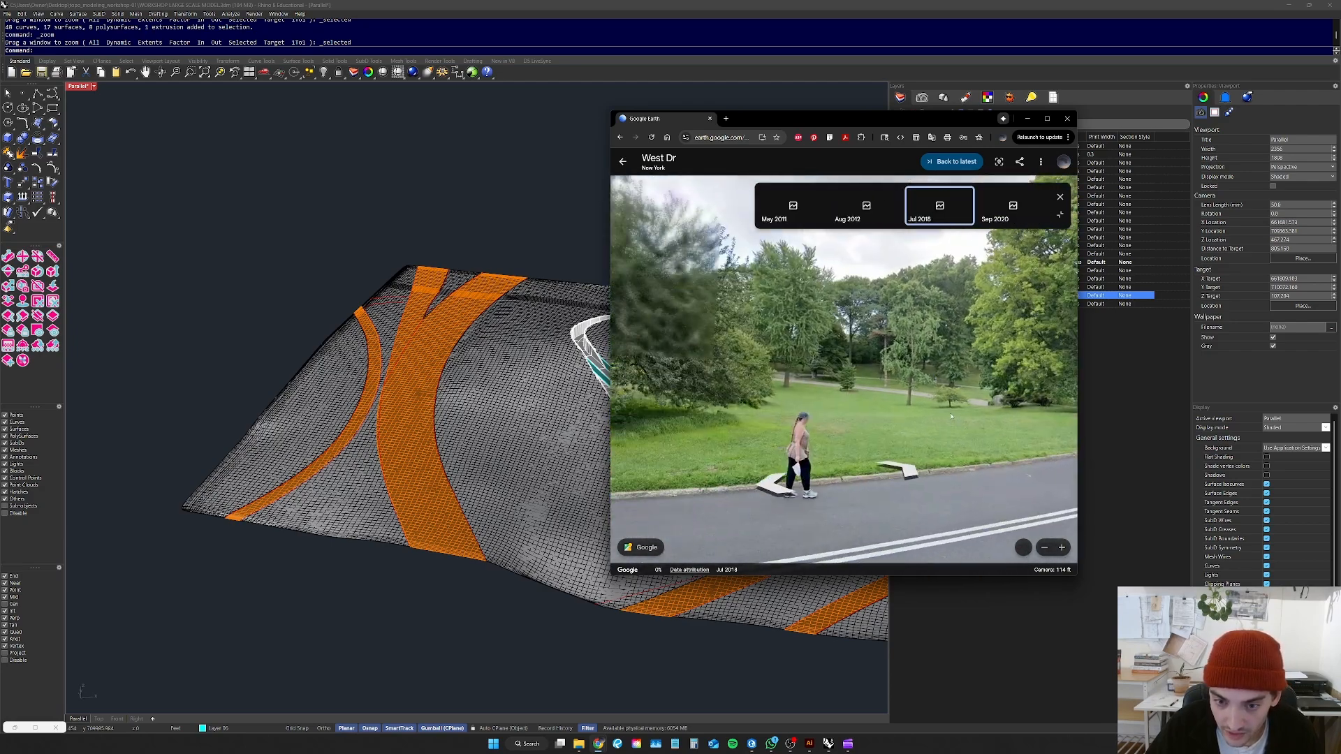
{"action": "left_click_drag", "start_coordinate": [946, 417], "coordinate": [1034, 413]}
{"action": "left_click", "coordinate": [978, 410]}
{"action": "left_click_drag", "start_coordinate": [989, 404], "coordinate": [798, 393]}
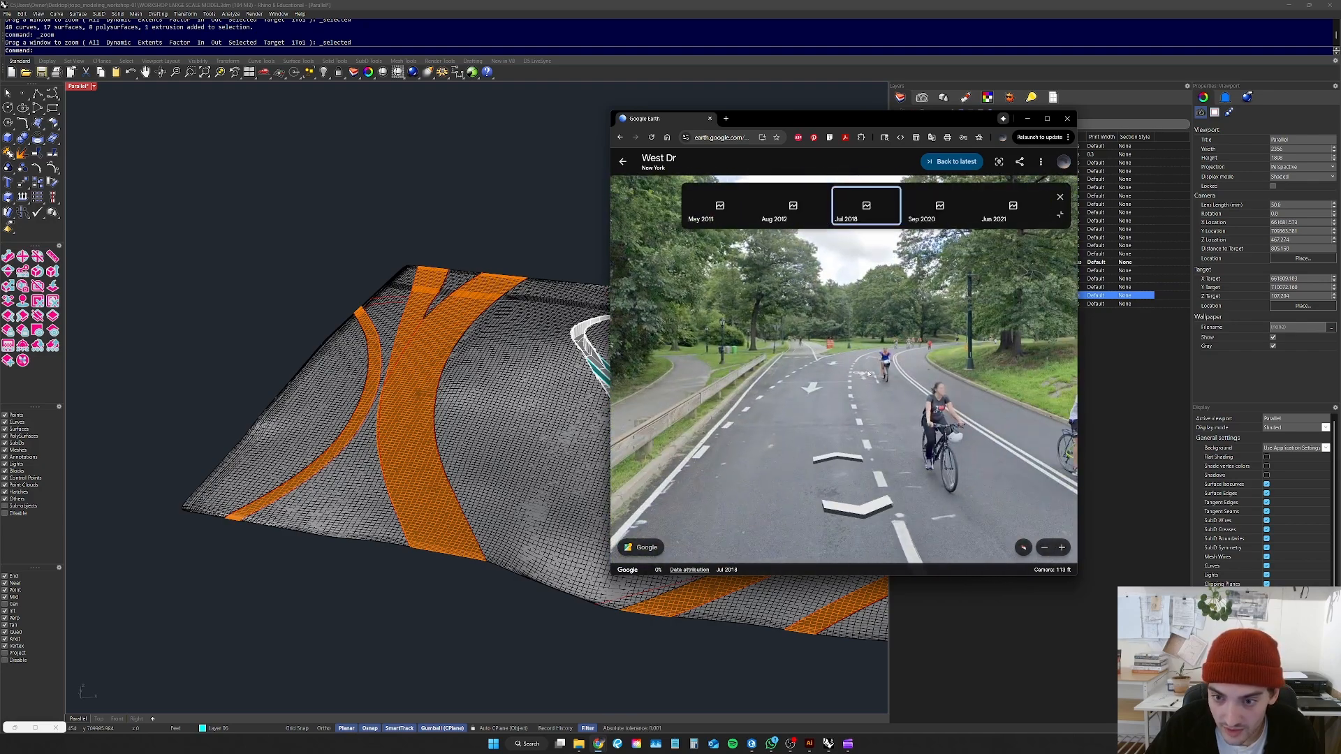
{"action": "left_click", "coordinate": [868, 373]}
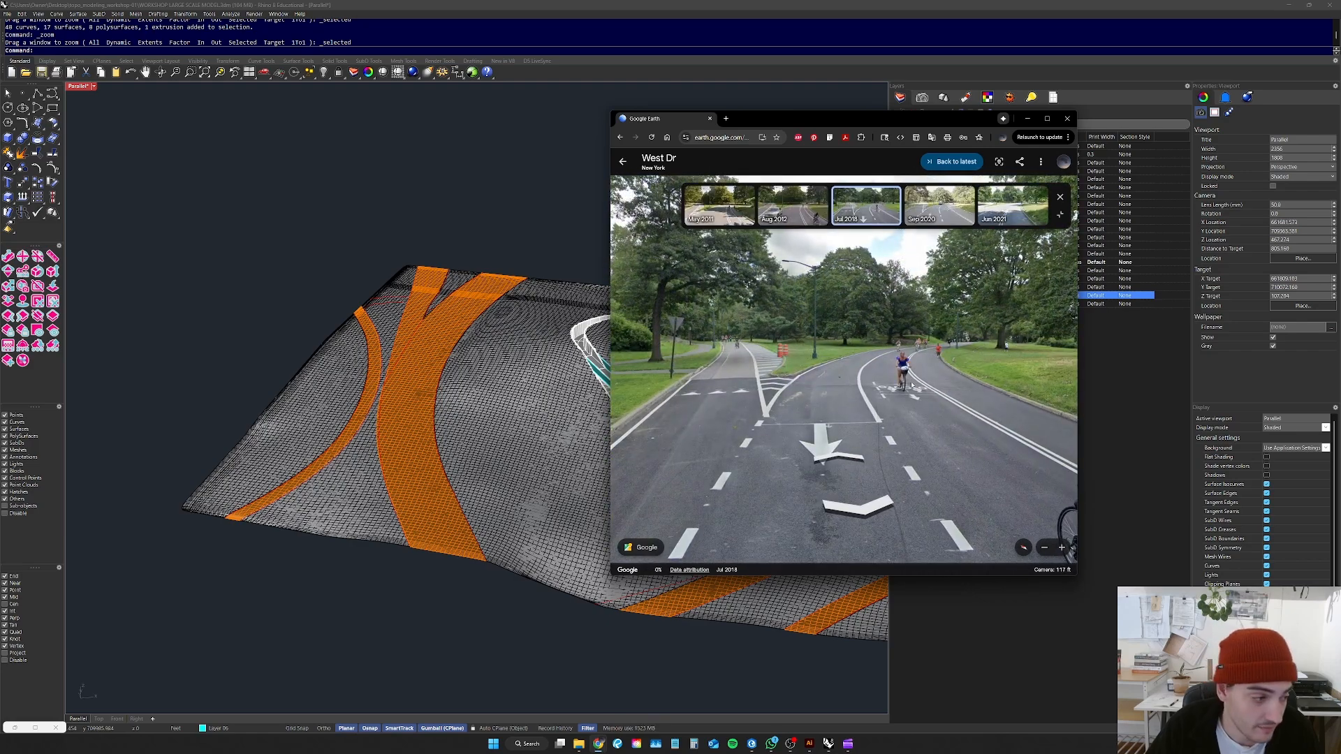
{"action": "left_click", "coordinate": [858, 381]}
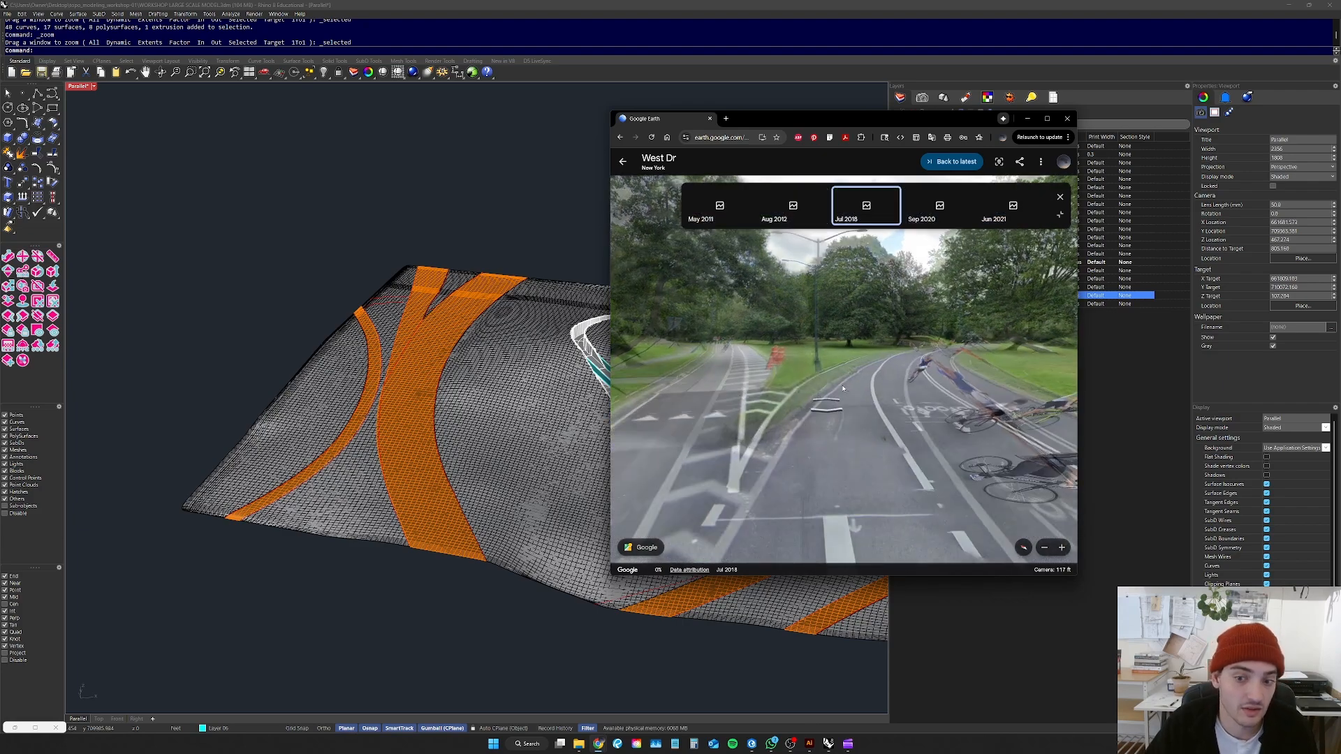
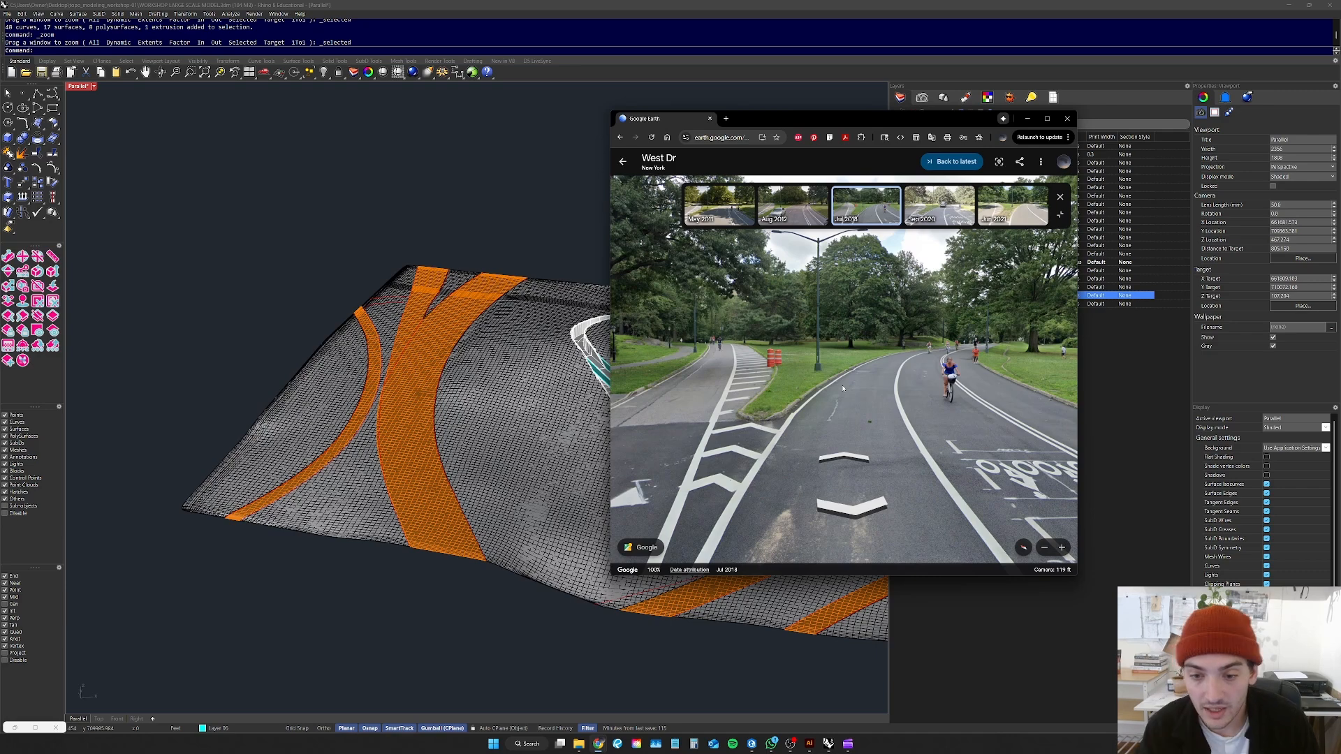
{"action": "left_click", "coordinate": [866, 389]}
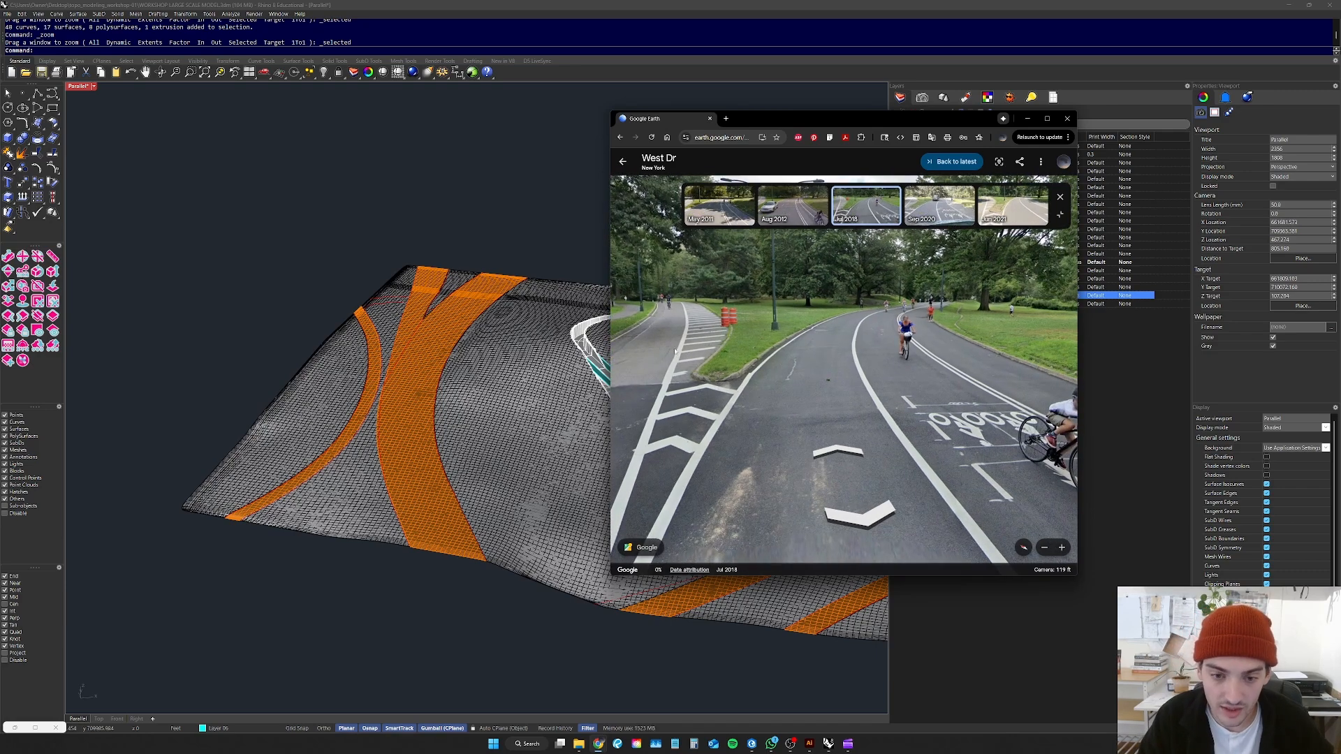
{"action": "left_click", "coordinate": [787, 370]}
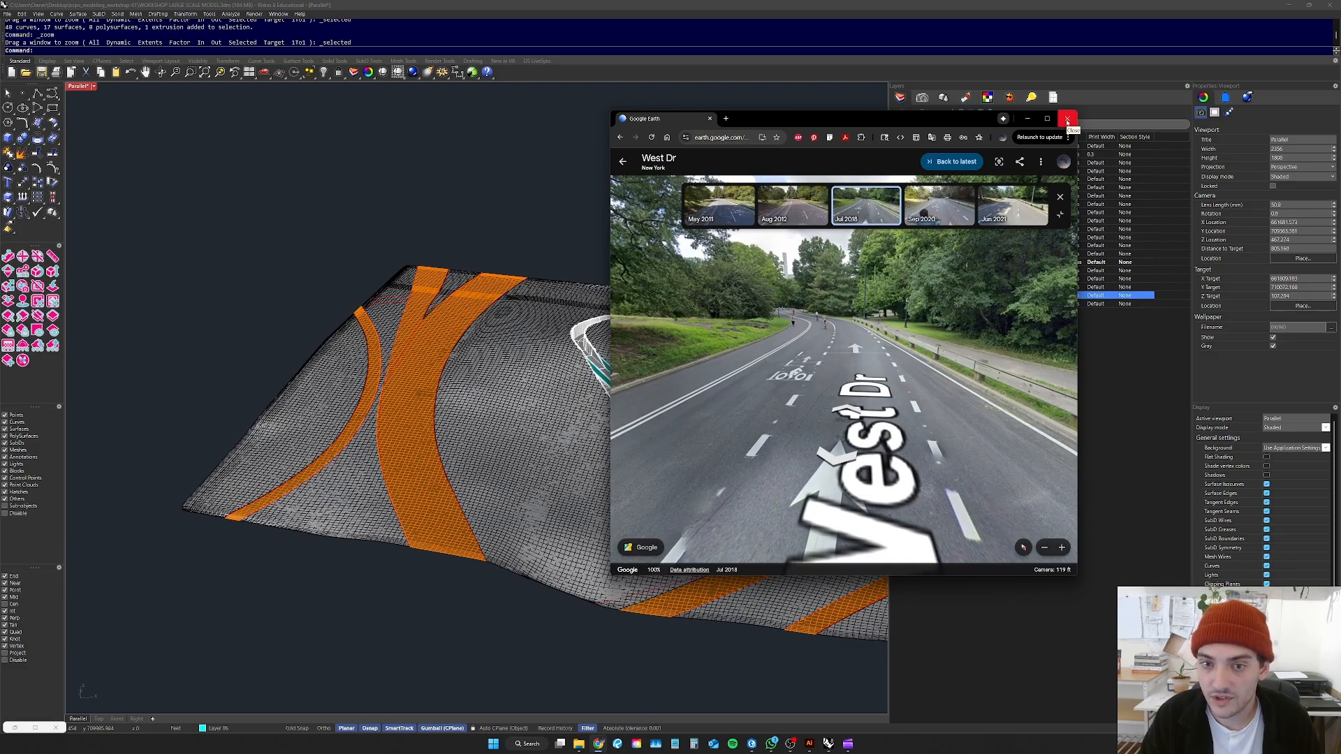
{"action": "left_click", "coordinate": [1067, 123]}
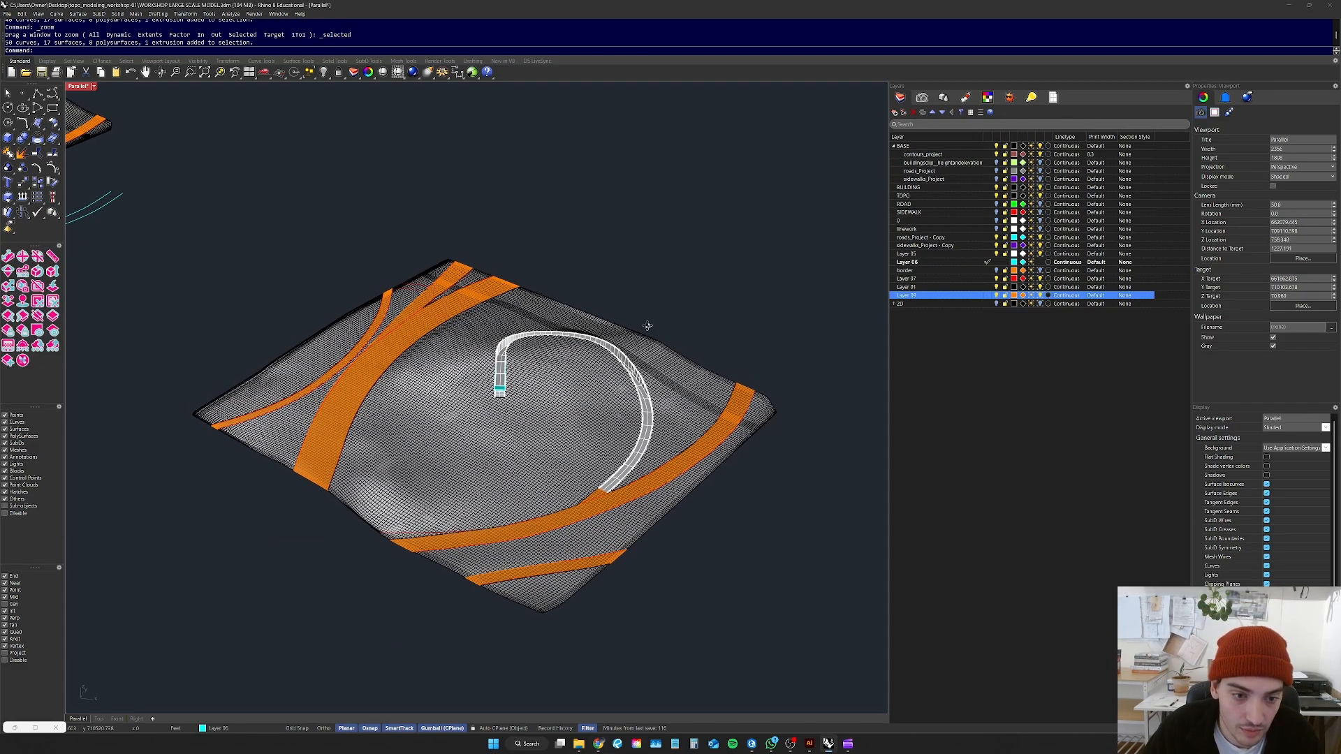
Step: Examine the terrain and its neighbouring copy in Rhino, zooming between the road strips and the overall layout
{"action": "right_click_drag", "start_coordinate": [647, 326], "coordinate": [595, 377]}
{"action": "scroll", "coordinate": [643, 326], "scroll_direction": "up", "scroll_amount": 6}
{"action": "scroll", "coordinate": [639, 319], "scroll_direction": "down", "scroll_amount": 6}
{"action": "scroll", "coordinate": [577, 331], "scroll_direction": "down", "scroll_amount": 6}
{"action": "scroll", "coordinate": [566, 341], "scroll_direction": "up", "scroll_amount": 5}
{"action": "scroll", "coordinate": [566, 342], "scroll_direction": "up", "scroll_amount": 2}
{"action": "scroll", "coordinate": [576, 358], "scroll_direction": "down", "scroll_amount": 4}
{"action": "scroll", "coordinate": [578, 351], "scroll_direction": "up", "scroll_amount": 4}
{"action": "scroll", "coordinate": [579, 354], "scroll_direction": "down", "scroll_amount": 6}
{"action": "right_click_drag", "start_coordinate": [638, 533], "coordinate": [651, 502]}
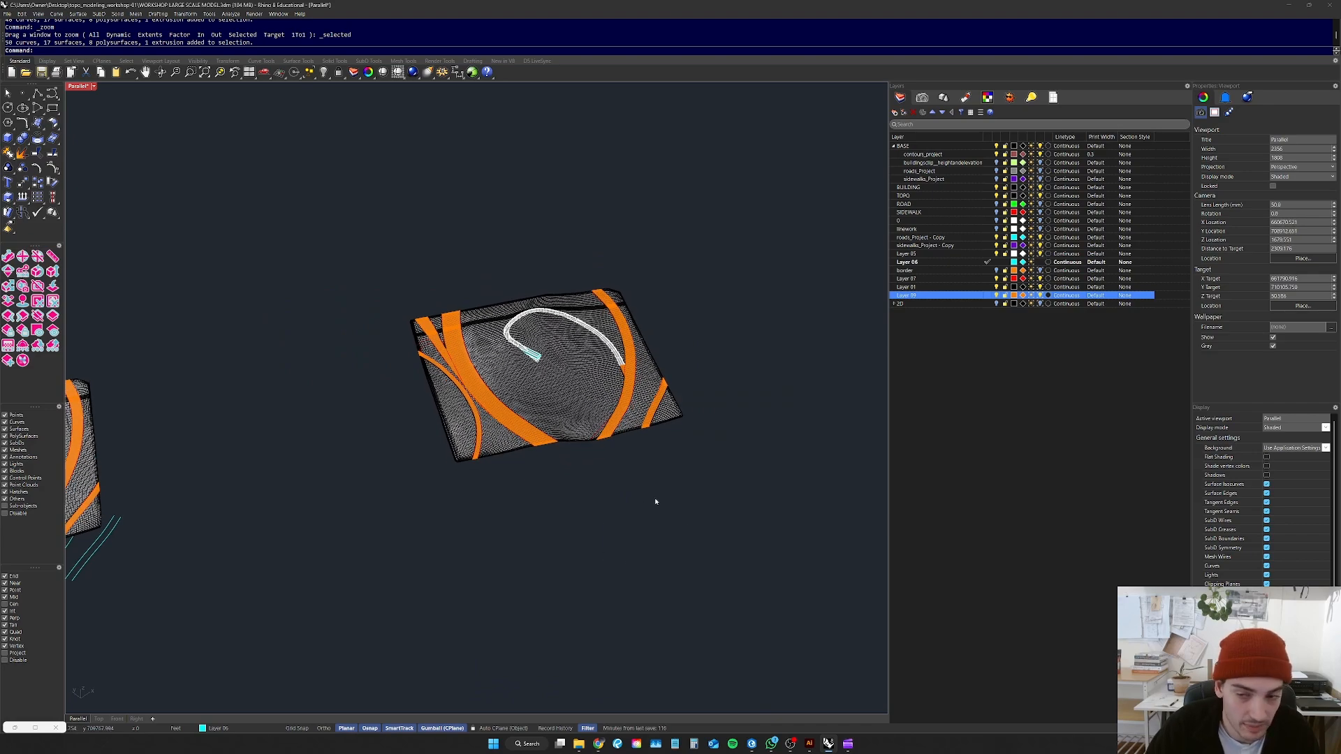
Step: Add a new layer below the orange road layer and make it the current layer
{"action": "left_click", "coordinate": [894, 112]}
{"action": "left_click", "coordinate": [988, 303]}
{"action": "left_click", "coordinate": [986, 342]}
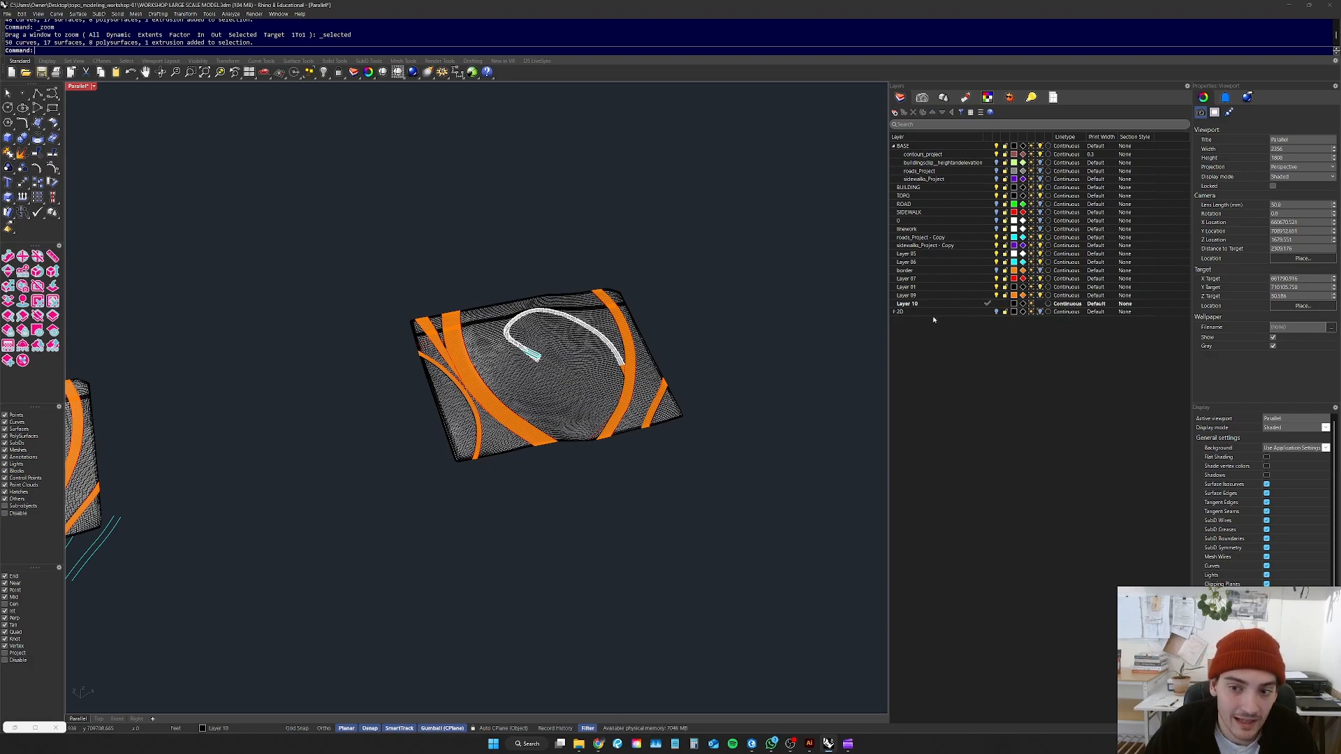
{"action": "right_click_drag", "start_coordinate": [669, 366], "coordinate": [584, 357]}
{"action": "scroll", "coordinate": [583, 359], "scroll_direction": "up", "scroll_amount": 8}
{"action": "left_click", "coordinate": [581, 358]}
{"action": "left_click", "coordinate": [505, 188]}
{"action": "scroll", "coordinate": [505, 188], "scroll_direction": "down", "scroll_amount": 4}
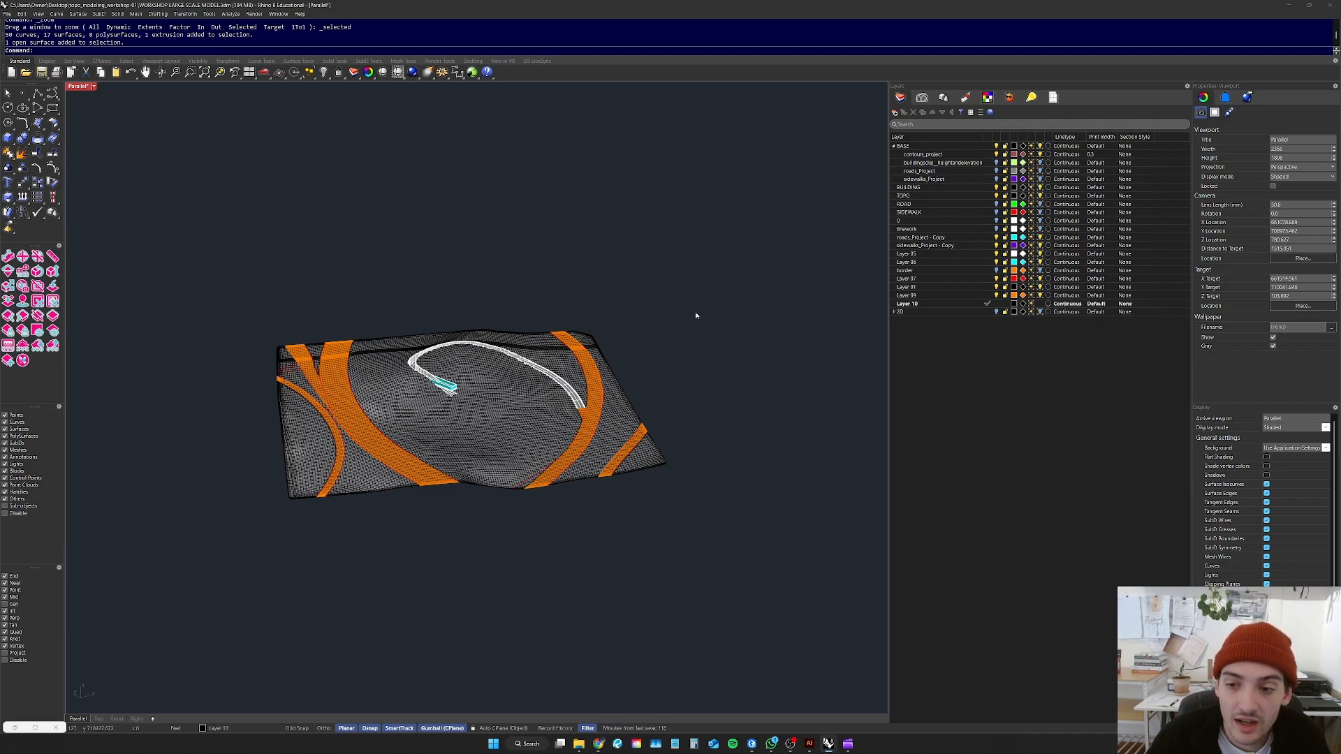
Step: Toggle the Project snap setting and draw a large flat rectangle in the empty space in front of the newest terrain copy
{"action": "right_click_drag", "start_coordinate": [716, 447], "coordinate": [727, 425]}
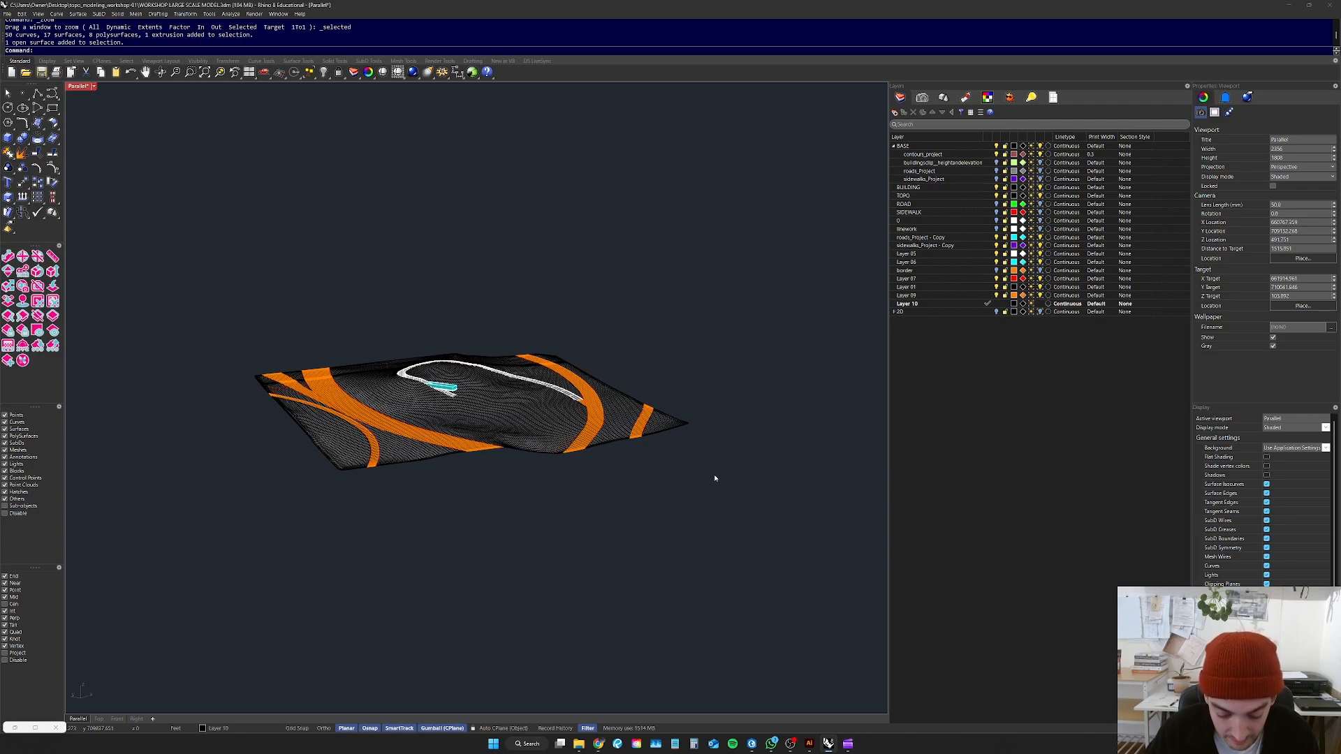
{"action": "type", "text": "Re"}
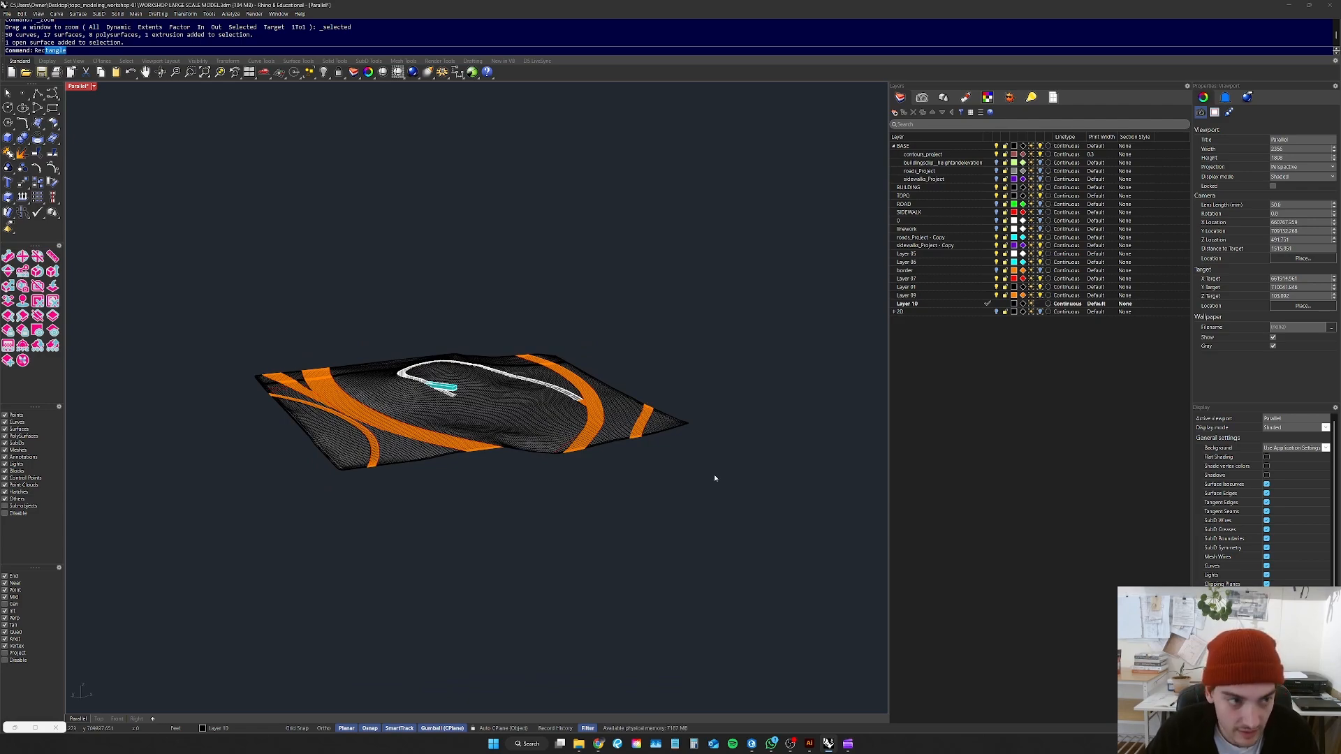
{"action": "type", "text": "ct"}
{"action": "key", "text": "Return"}
{"action": "scroll", "coordinate": [699, 478], "scroll_direction": "down", "scroll_amount": 6}
{"action": "right_click_drag", "start_coordinate": [698, 478], "coordinate": [504, 639]}
{"action": "left_click", "coordinate": [18, 653]}
{"action": "left_click", "coordinate": [474, 578]}
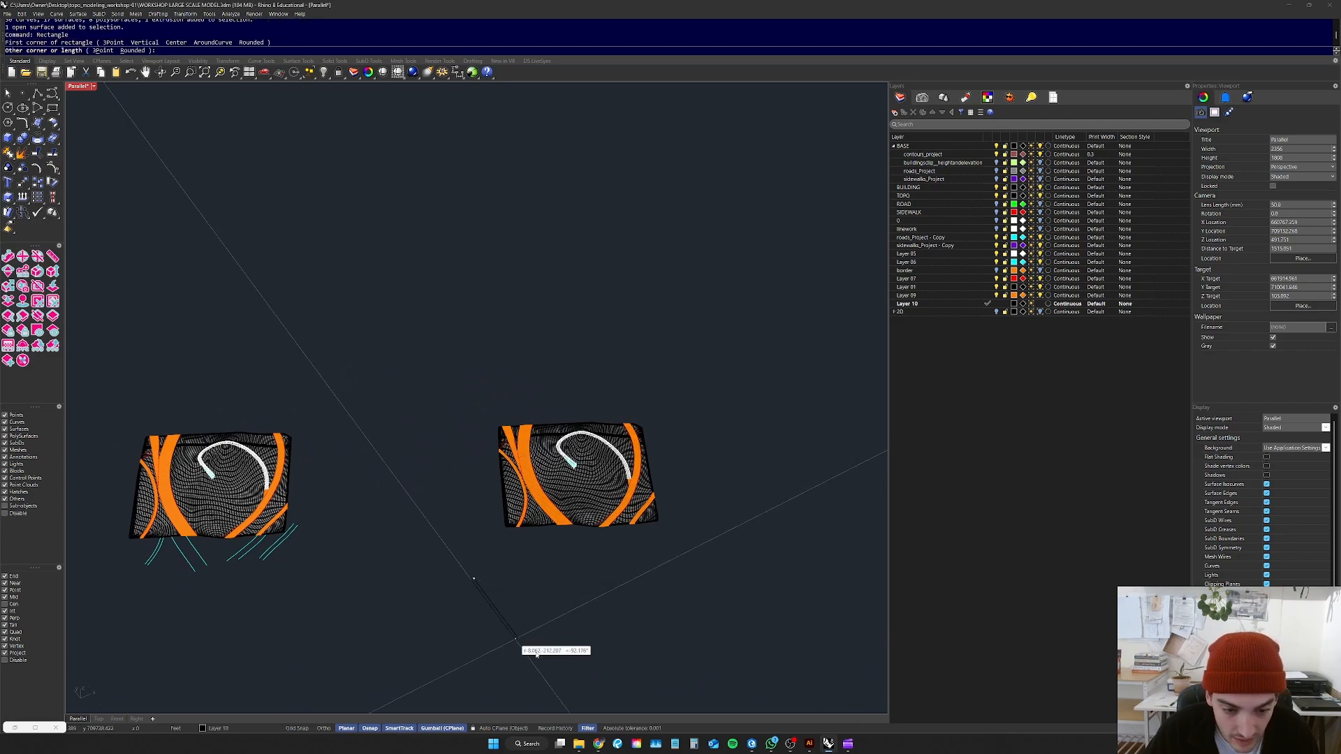
{"action": "left_click", "coordinate": [861, 613]}
{"action": "scroll", "coordinate": [703, 507], "scroll_direction": "down", "scroll_amount": 5}
{"action": "scroll", "coordinate": [703, 540], "scroll_direction": "up", "scroll_amount": 5}
{"action": "right_click_drag", "start_coordinate": [702, 539], "coordinate": [650, 497]}
{"action": "key", "text": "Escape"}
Step: Undo the first gumball rotation of the rectangle and rotate it again so that it stands upright beside the terrain
{"action": "left_click_drag", "start_coordinate": [801, 482], "coordinate": [514, 567]}
{"action": "left_click", "coordinate": [612, 534]}
{"action": "left_click", "coordinate": [634, 507]}
{"action": "key", "text": "ctrl+z"}
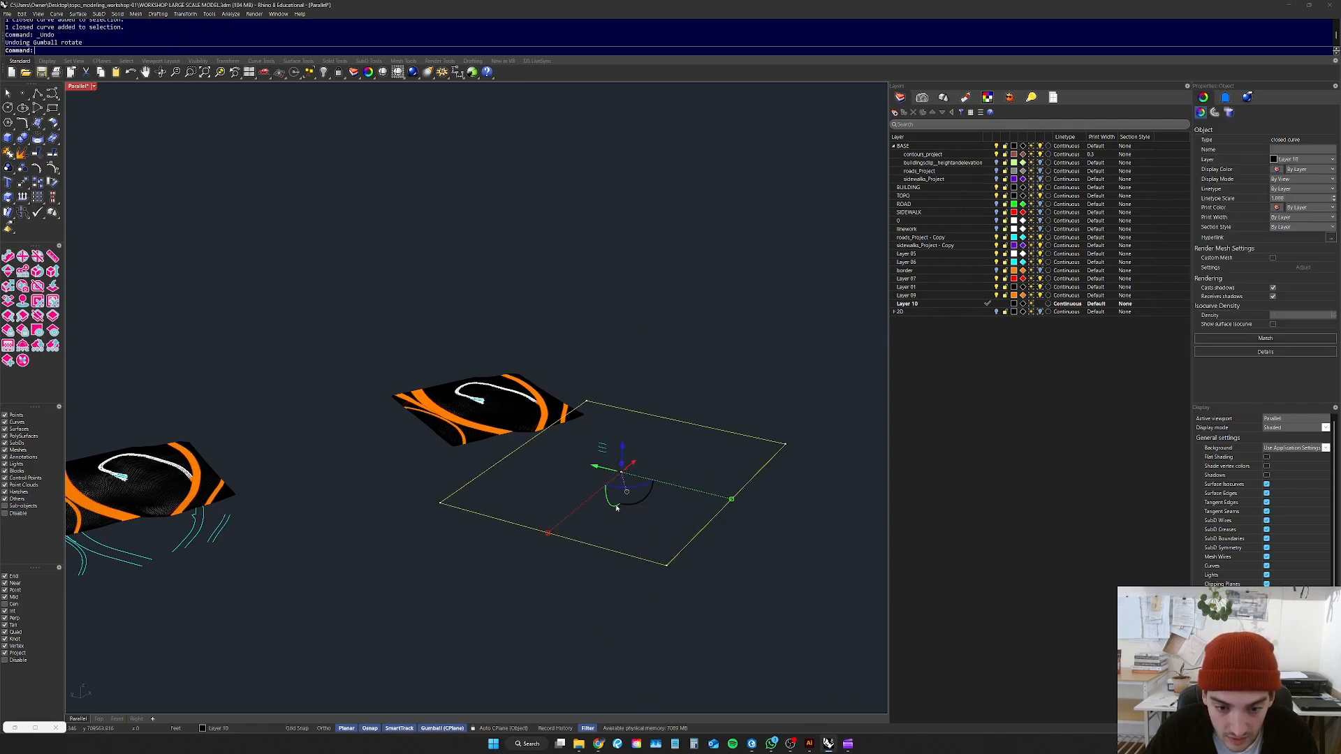
{"action": "left_click_drag", "start_coordinate": [639, 500], "coordinate": [594, 520]}
{"action": "left_click", "coordinate": [764, 493]}
Step: Select the upright rectangle and check its placement relative to the terrain from above and from the side
{"action": "mouse_move", "coordinate": [569, 452]}
{"action": "right_mouse_down"}
{"action": "mouse_move", "coordinate": [653, 449]}
{"action": "mouse_move", "coordinate": [568, 464]}
{"action": "right_mouse_up"}
{"action": "left_click", "coordinate": [650, 362]}
{"action": "right_click_drag", "start_coordinate": [650, 362], "coordinate": [615, 393]}
{"action": "scroll", "coordinate": [615, 394], "scroll_direction": "down", "scroll_amount": 3}
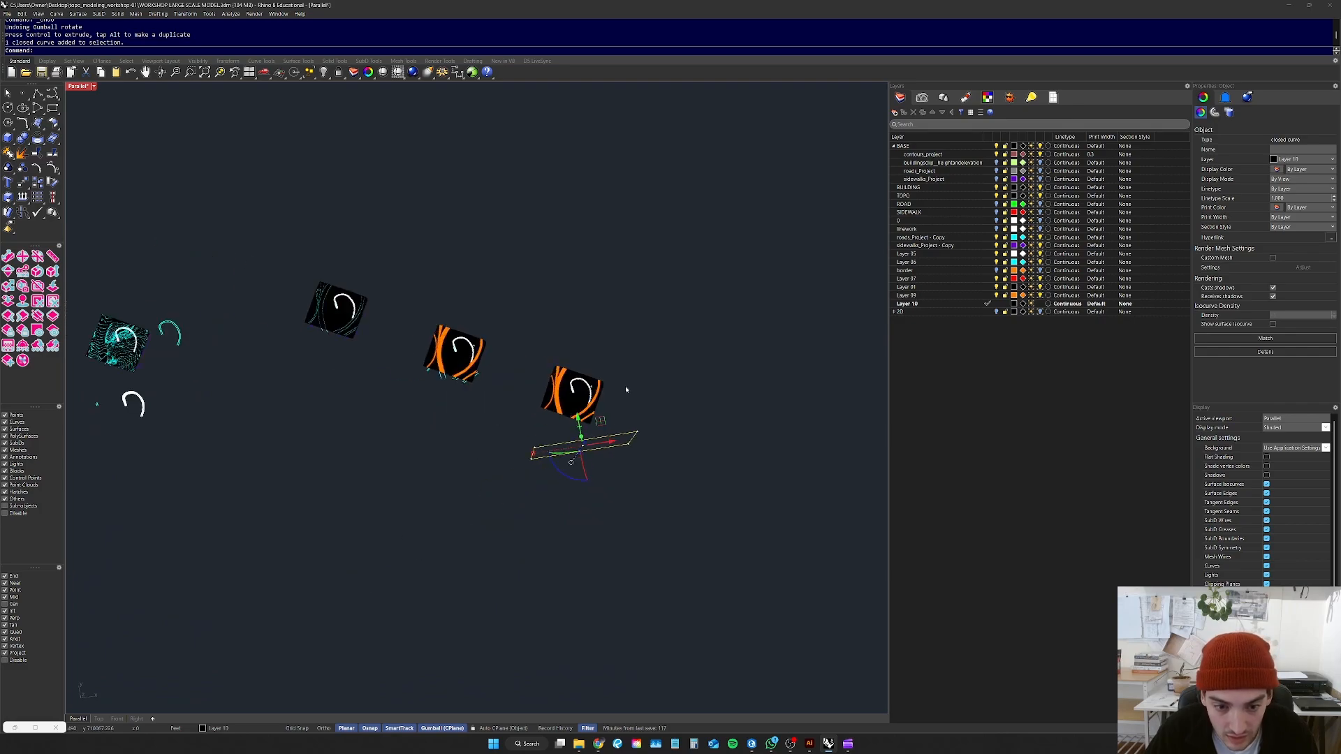
{"action": "scroll", "coordinate": [622, 421], "scroll_direction": "up", "scroll_amount": 5}
{"action": "left_click_drag", "start_coordinate": [703, 431], "coordinate": [634, 491]}
{"action": "right_click_drag", "start_coordinate": [629, 465], "coordinate": [691, 348]}
{"action": "left_click", "coordinate": [727, 336]}
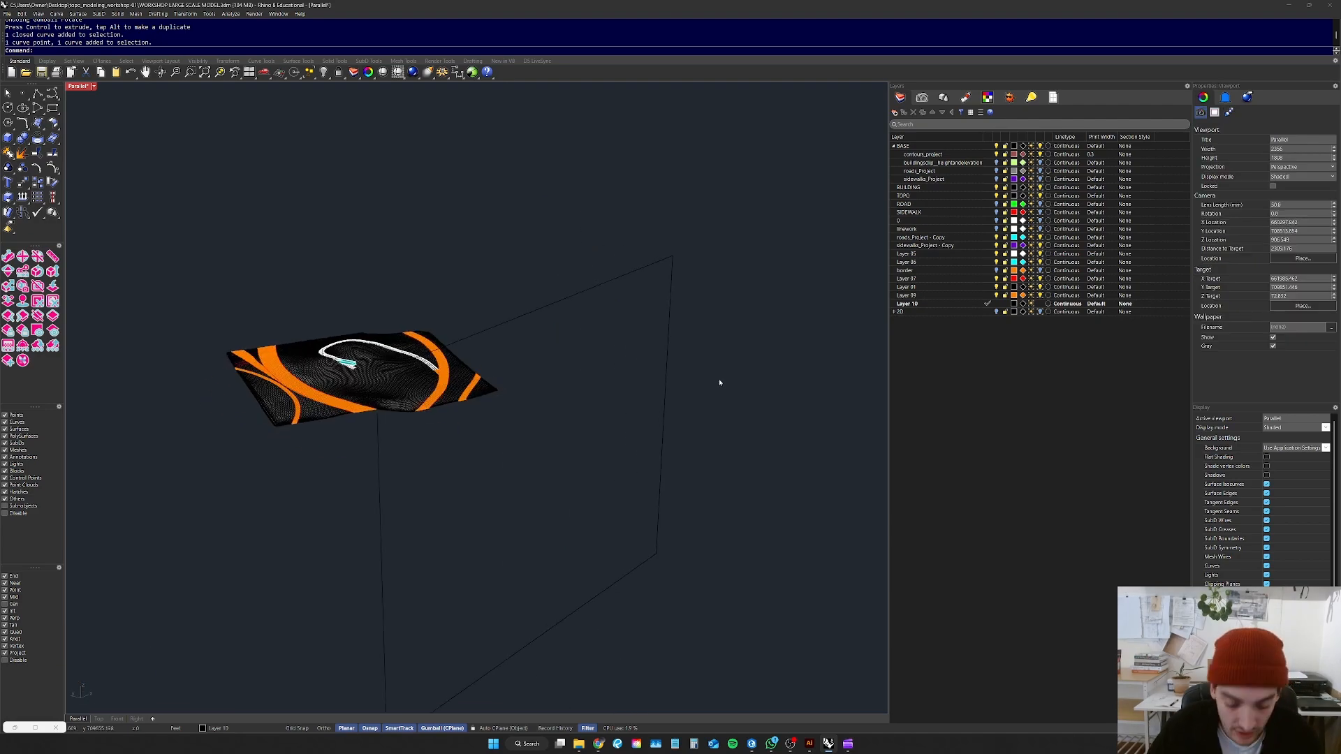
{"action": "type", "text": "CP"}
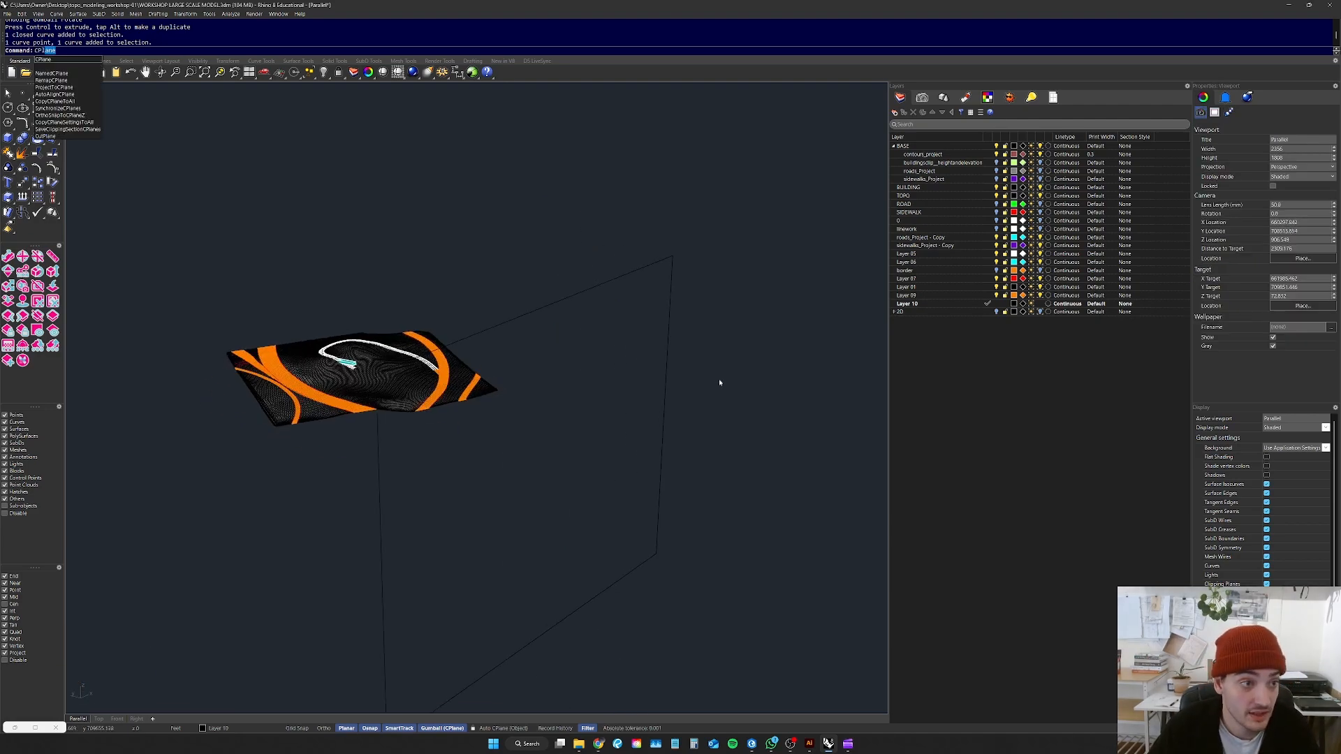
{"action": "key", "text": "BackSpace"}
{"action": "type", "text": "l"}
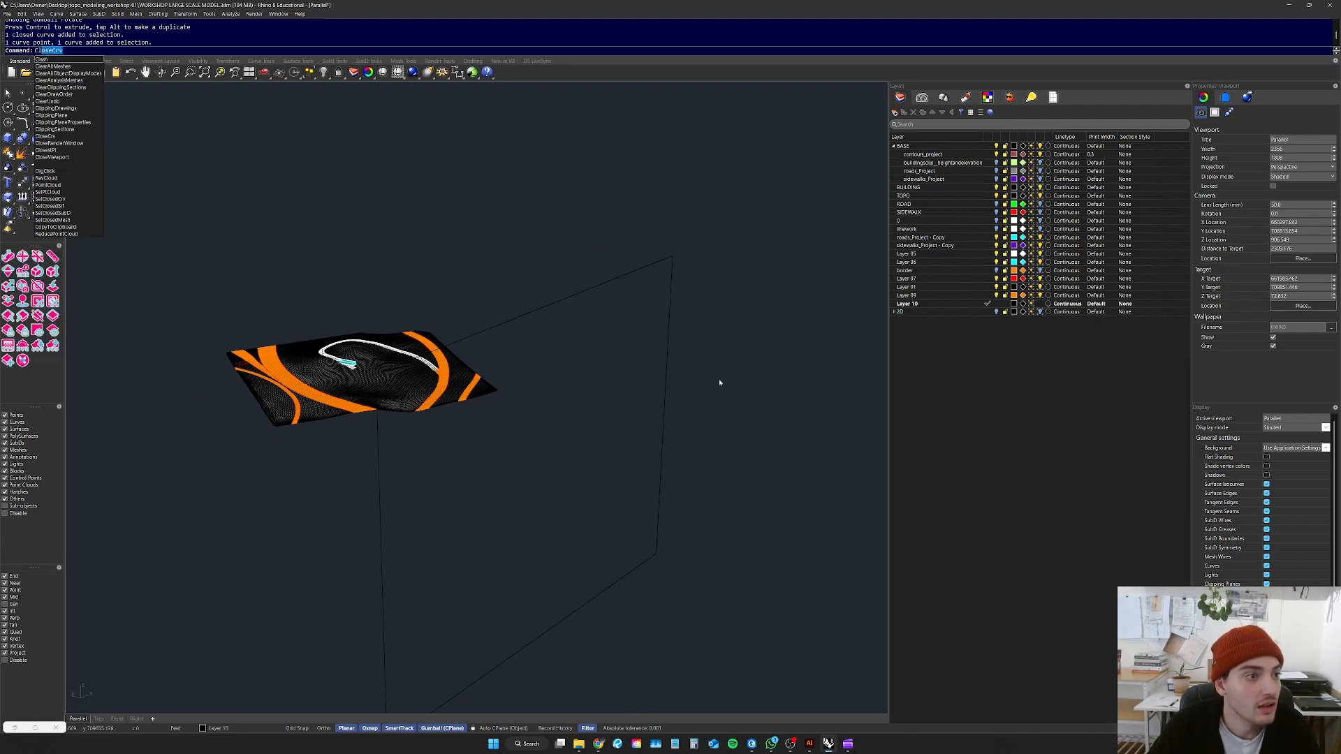
{"action": "type", "text": "ippingP"}
{"action": "key", "text": "Return"}
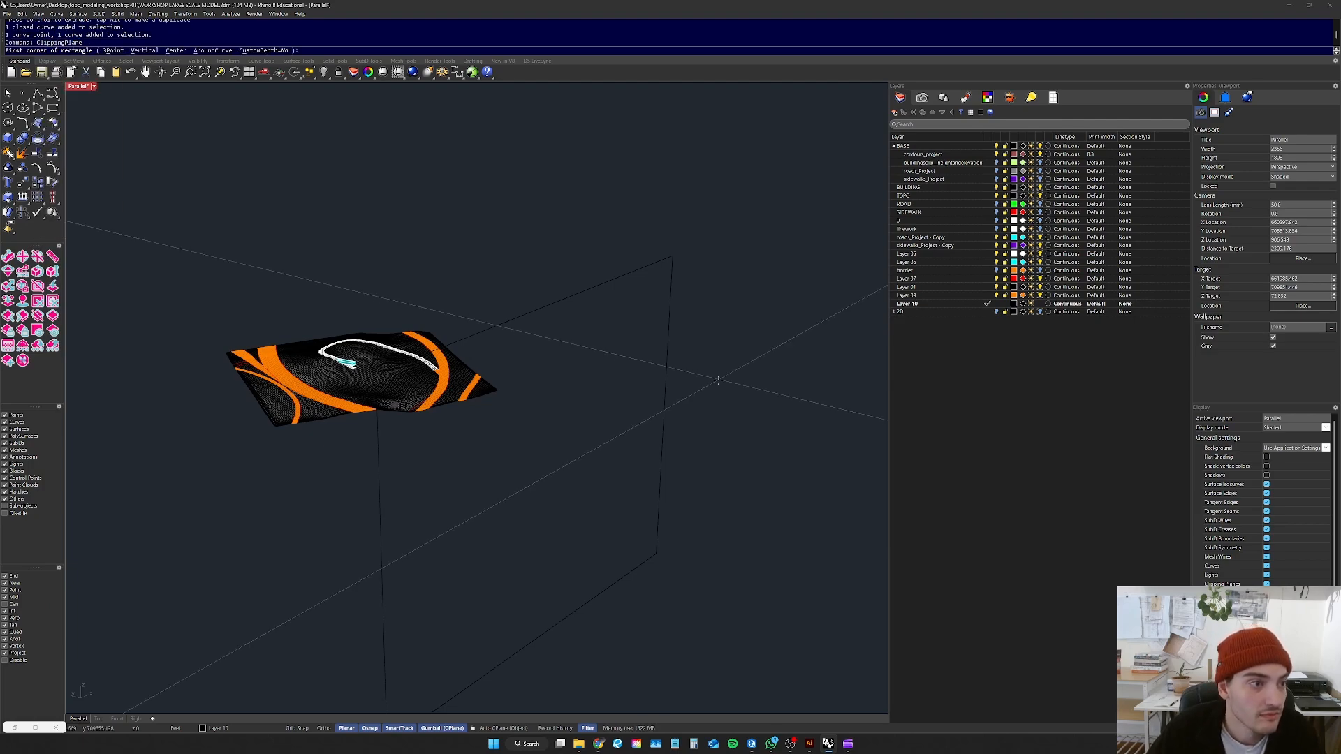
{"action": "scroll", "coordinate": [651, 444], "scroll_direction": "down", "scroll_amount": 6}
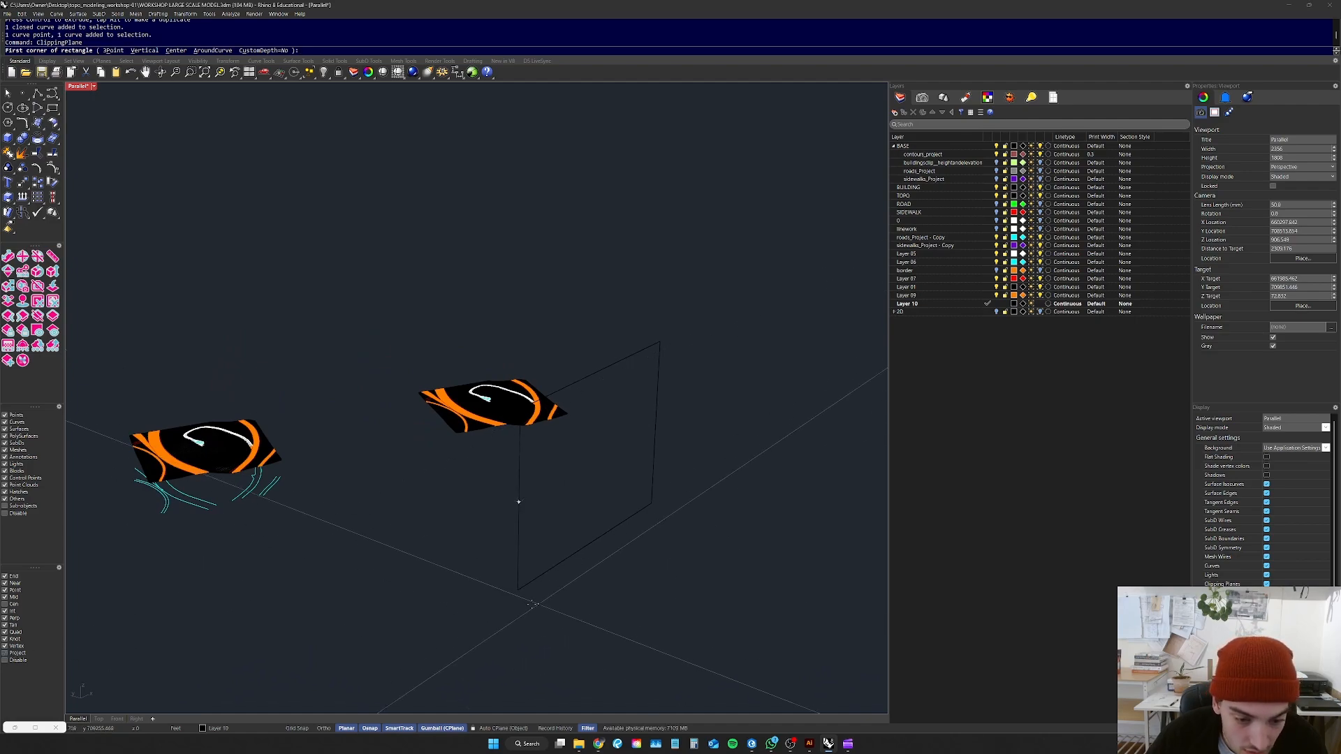
{"action": "left_click", "coordinate": [519, 593]}
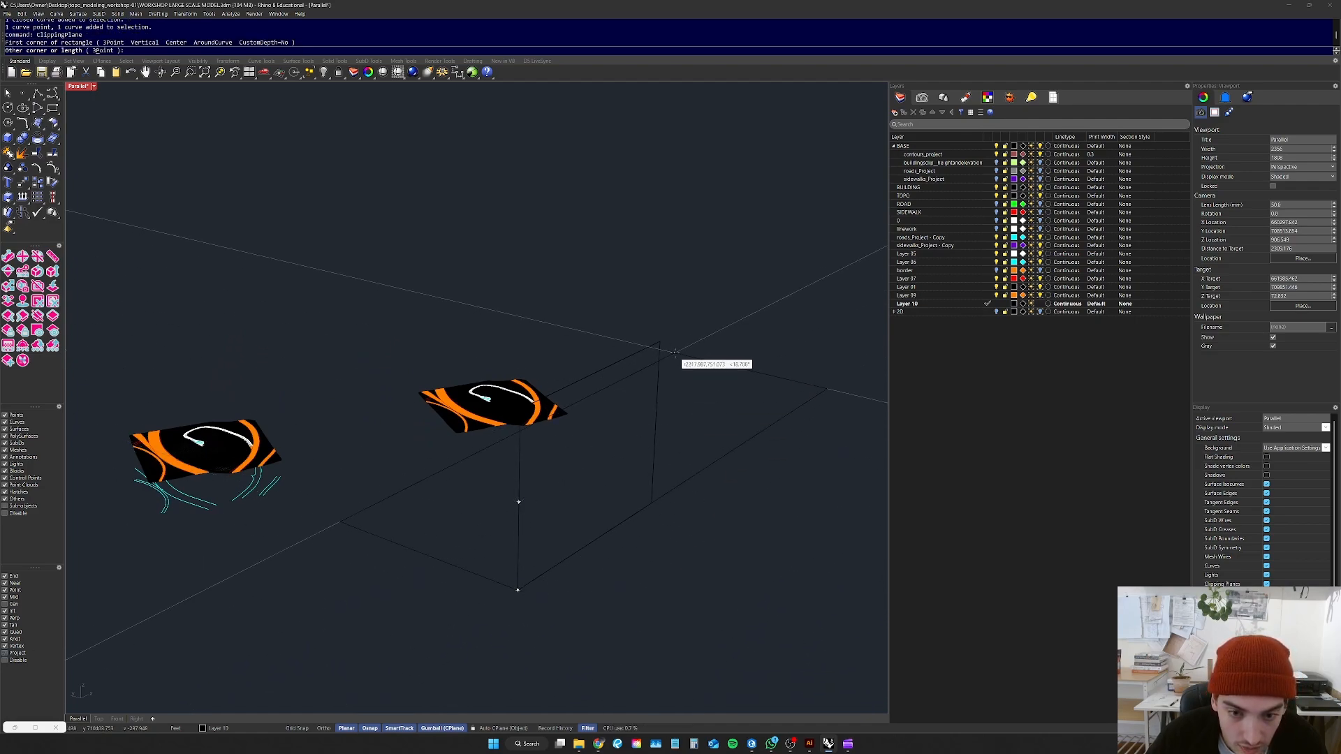
{"action": "key", "text": "Escape"}
Step: Create a vertical clipping plane with its edge on the upright rectangle's base and its height at the rectangle's upper corner
{"action": "key", "text": "space"}
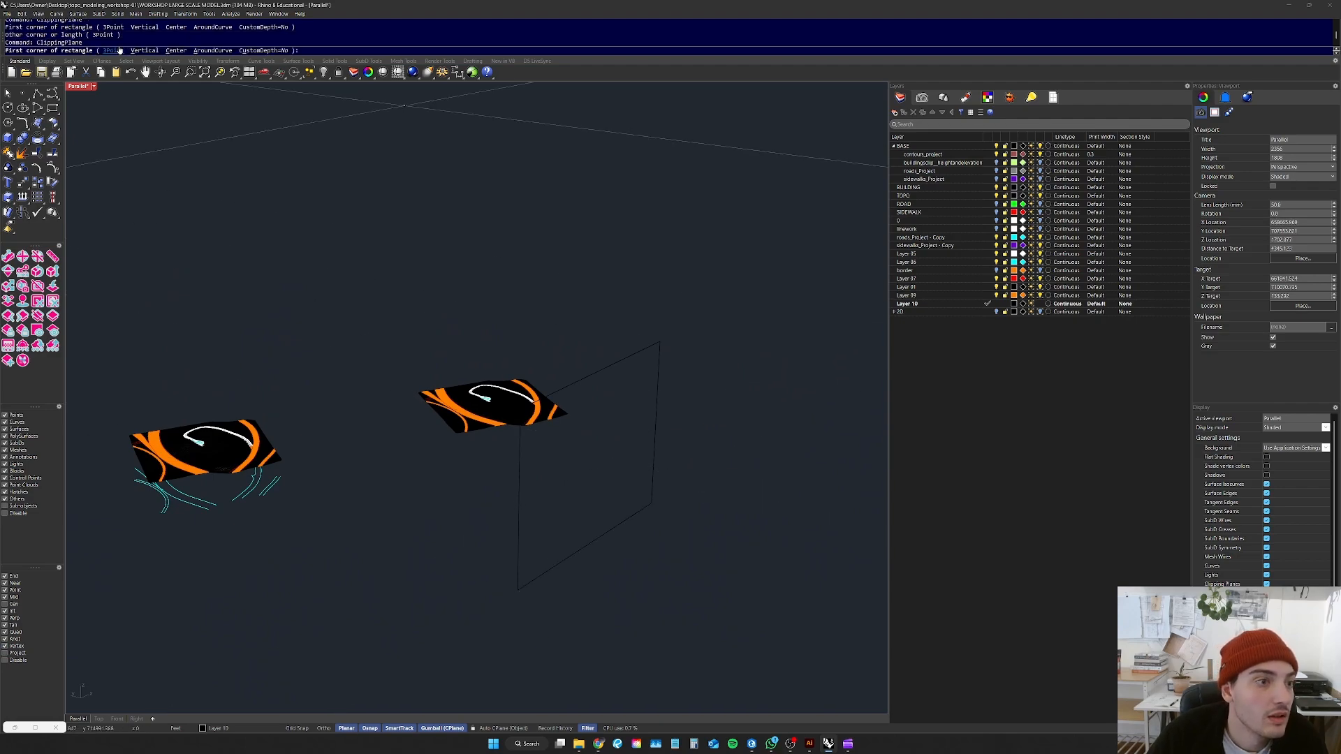
{"action": "left_click", "coordinate": [145, 51]}
{"action": "left_click", "coordinate": [517, 590]}
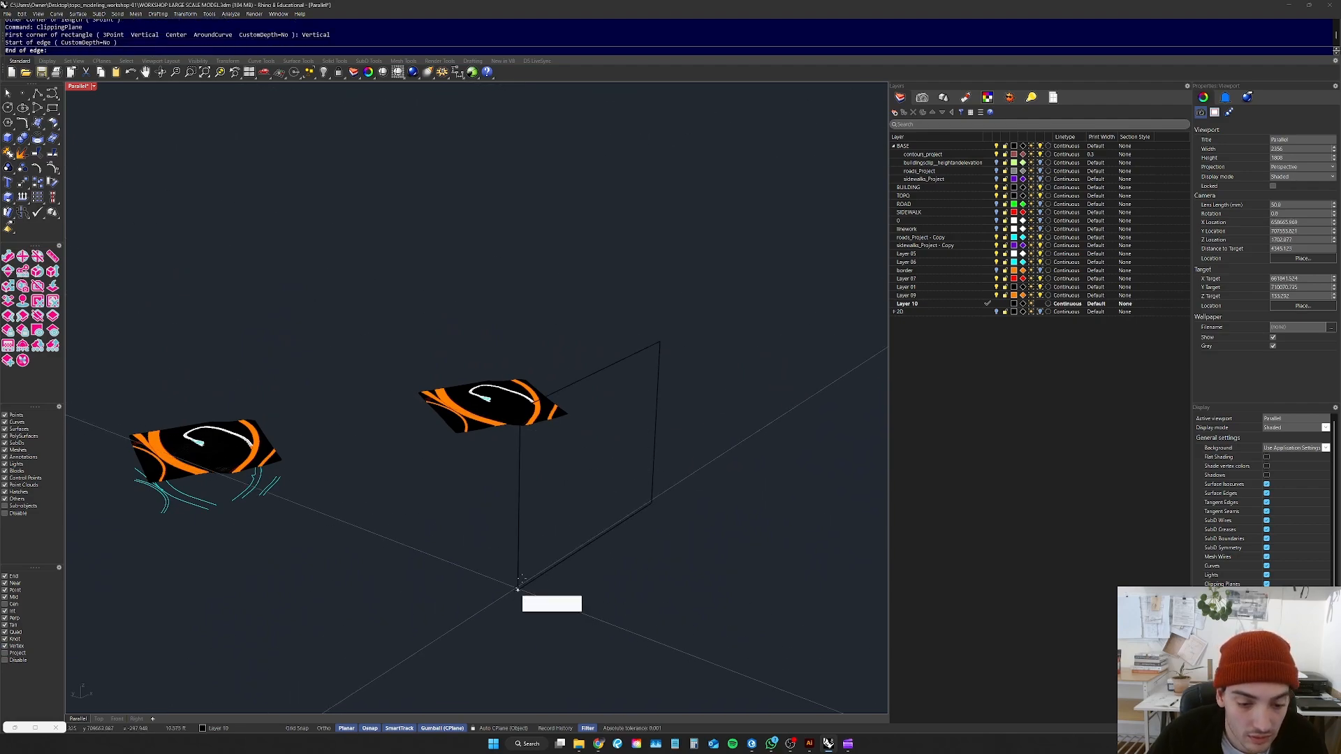
{"action": "left_click", "coordinate": [653, 504]}
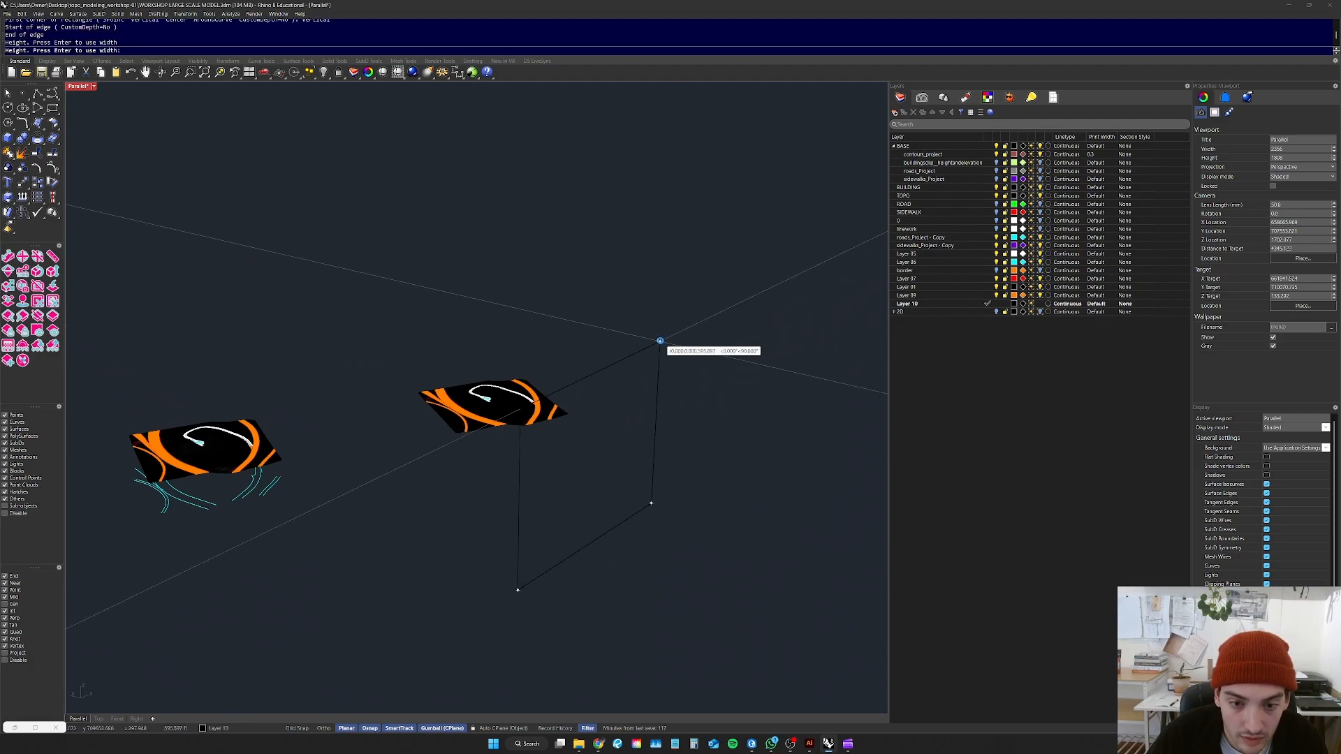
{"action": "left_click", "coordinate": [605, 453]}
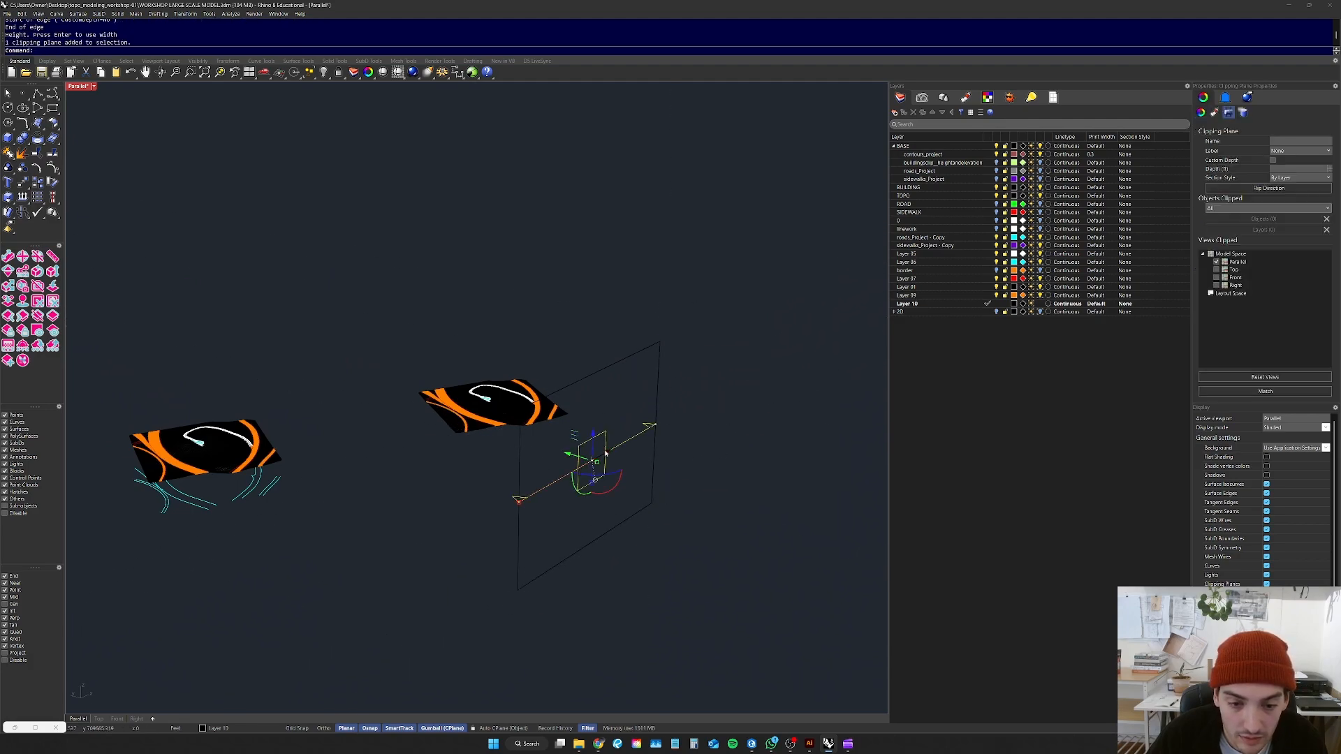
Step: Move the clipping plane toward the terrain copy, perpendicular to its face, and deselect it
{"action": "scroll", "coordinate": [607, 452], "scroll_direction": "down", "scroll_amount": 4}
{"action": "right_click_drag", "start_coordinate": [606, 453], "coordinate": [635, 485]}
{"action": "scroll", "coordinate": [571, 403], "scroll_direction": "up", "scroll_amount": 7}
{"action": "left_click_drag", "start_coordinate": [626, 463], "coordinate": [600, 458]}
{"action": "scroll", "coordinate": [654, 355], "scroll_direction": "up", "scroll_amount": 7}
{"action": "scroll", "coordinate": [649, 363], "scroll_direction": "up", "scroll_amount": 2}
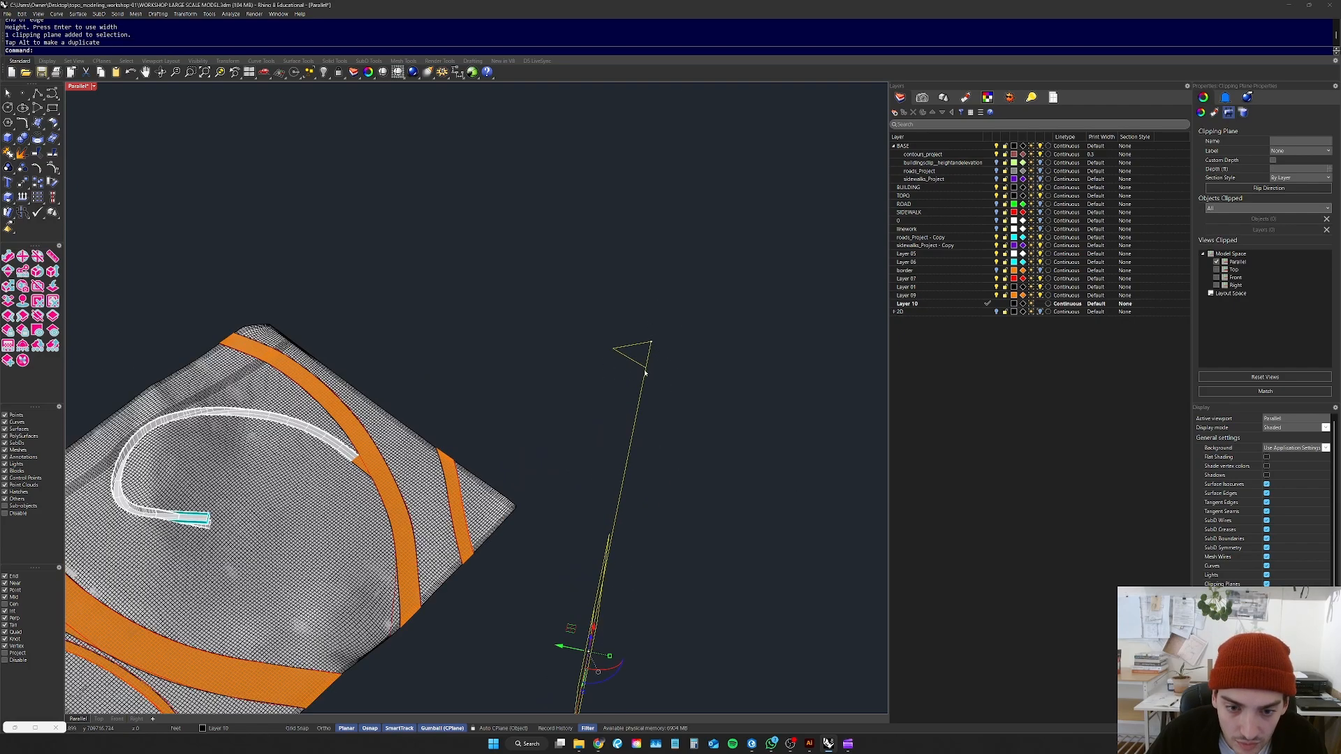
{"action": "scroll", "coordinate": [617, 347], "scroll_direction": "down", "scroll_amount": 5}
{"action": "mouse_move", "coordinate": [570, 472]}
{"action": "left_mouse_down"}
{"action": "mouse_move", "coordinate": [482, 459]}
{"action": "mouse_move", "coordinate": [526, 447]}
{"action": "mouse_move", "coordinate": [548, 461]}
{"action": "left_mouse_up"}
{"action": "left_click", "coordinate": [626, 431]}
{"action": "scroll", "coordinate": [565, 416], "scroll_direction": "up", "scroll_amount": 6}
{"action": "right_click_drag", "start_coordinate": [564, 417], "coordinate": [419, 372]}
{"action": "scroll", "coordinate": [419, 372], "scroll_direction": "down", "scroll_amount": 5}
Step: Reselect the clipping plane and push it on into the terrain copy to section the model through the curved ramp
{"action": "left_click", "coordinate": [472, 551]}
{"action": "scroll", "coordinate": [487, 554], "scroll_direction": "up", "scroll_amount": 3}
{"action": "right_click_drag", "start_coordinate": [487, 554], "coordinate": [391, 506]}
{"action": "left_click_drag", "start_coordinate": [406, 470], "coordinate": [543, 465]}
{"action": "left_click", "coordinate": [450, 488]}
{"action": "right_click_drag", "start_coordinate": [449, 488], "coordinate": [552, 532]}
{"action": "left_click", "coordinate": [670, 468]}
{"action": "right_click_drag", "start_coordinate": [626, 416], "coordinate": [567, 392]}
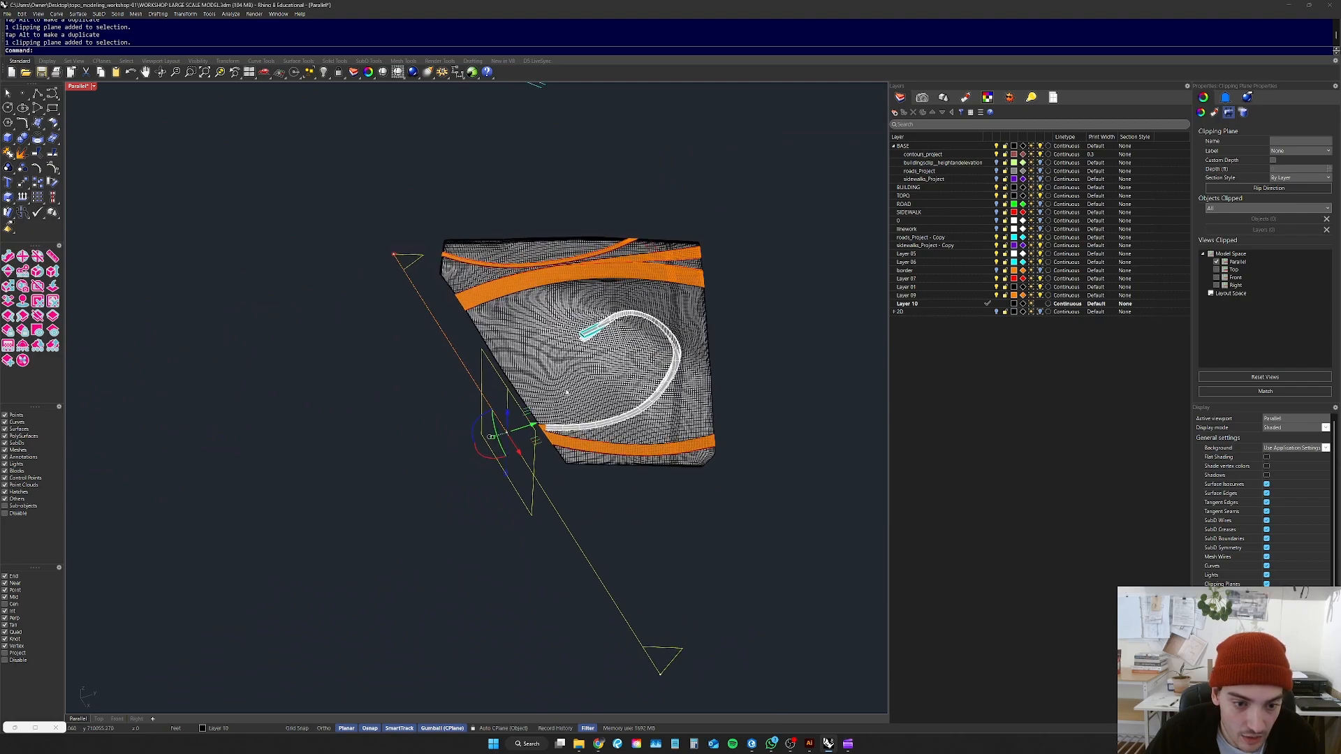
{"action": "left_click_drag", "start_coordinate": [536, 426], "coordinate": [621, 410]}
{"action": "left_click", "coordinate": [748, 384]}
Step: Examine the sectioned terrain and the ramp walls beneath it from the side and close up
{"action": "right_click_drag", "start_coordinate": [699, 412], "coordinate": [737, 335]}
{"action": "scroll", "coordinate": [344, 413], "scroll_direction": "up", "scroll_amount": 4}
{"action": "right_click_drag", "start_coordinate": [344, 413], "coordinate": [529, 419]}
{"action": "scroll", "coordinate": [530, 419], "scroll_direction": "up", "scroll_amount": 3}
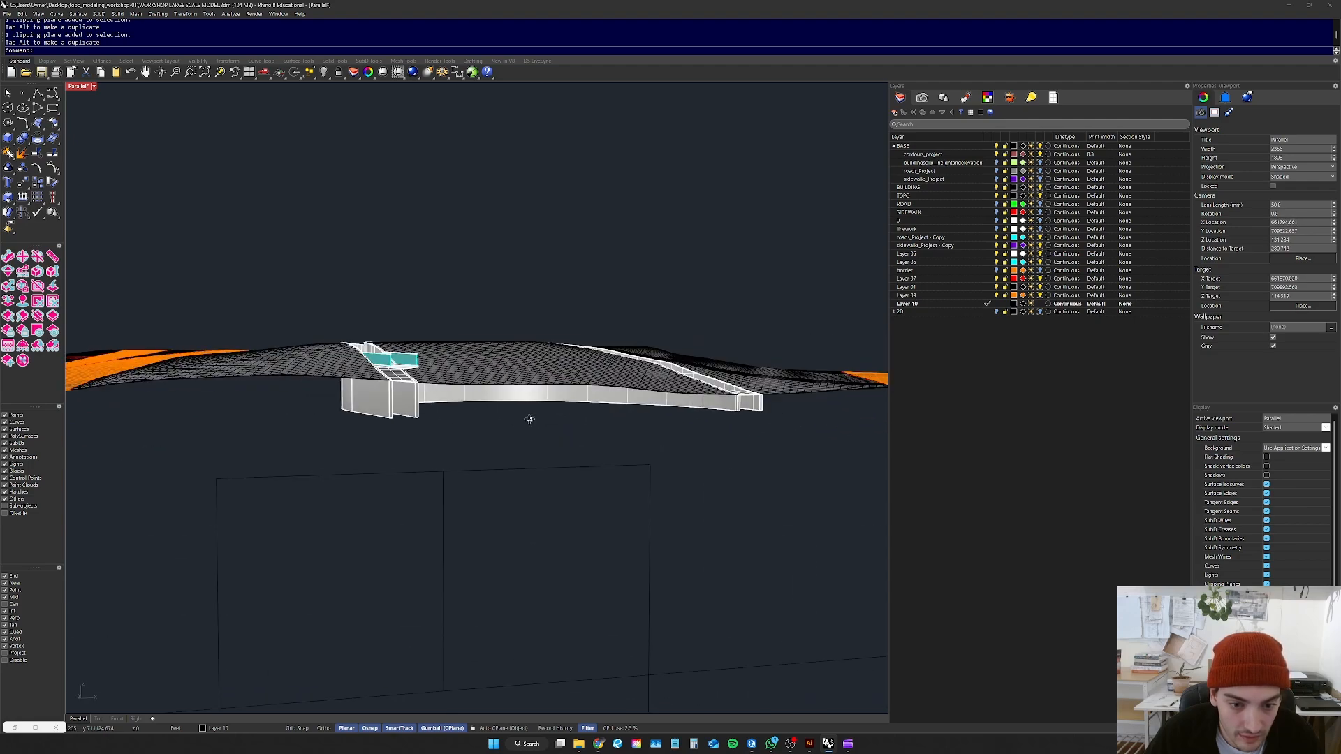
{"action": "scroll", "coordinate": [388, 407], "scroll_direction": "down", "scroll_amount": 3}
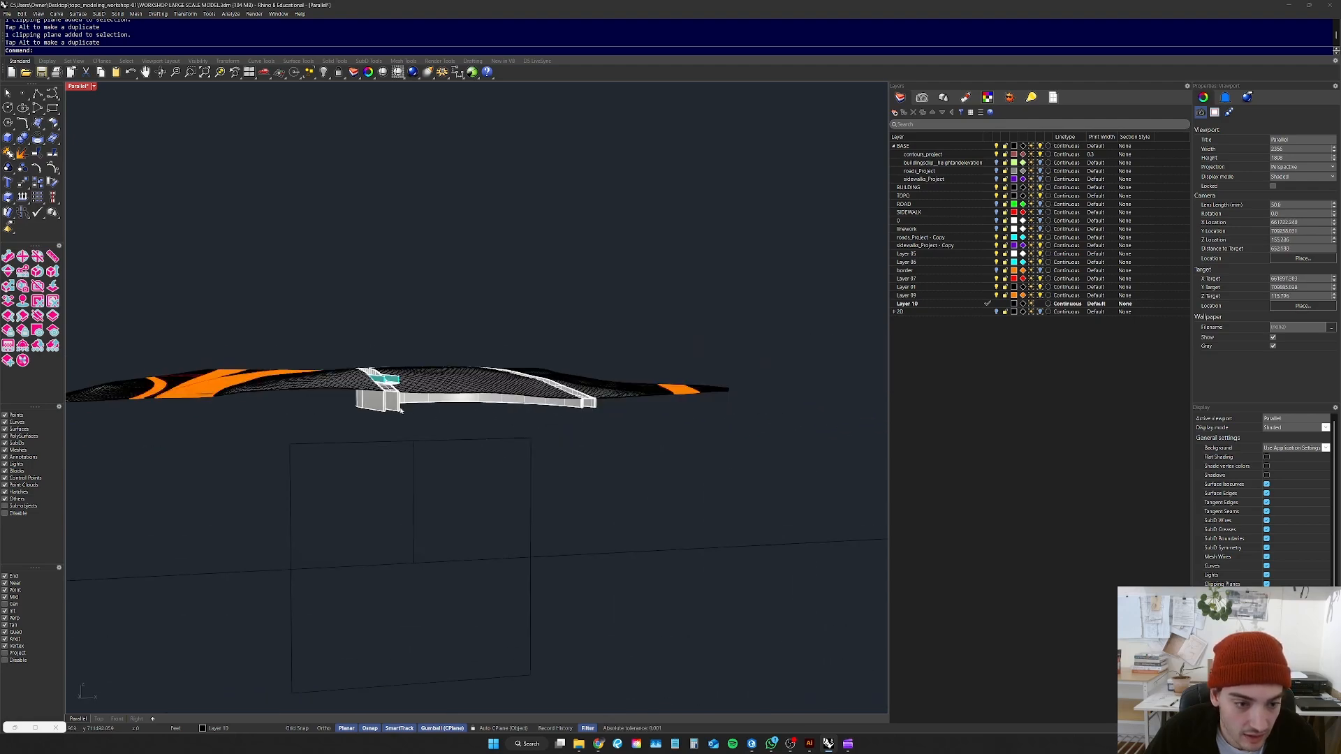
{"action": "scroll", "coordinate": [401, 412], "scroll_direction": "down", "scroll_amount": 4}
{"action": "scroll", "coordinate": [320, 422], "scroll_direction": "up", "scroll_amount": 3}
{"action": "scroll", "coordinate": [502, 423], "scroll_direction": "down", "scroll_amount": 3}
{"action": "right_click_drag", "start_coordinate": [502, 423], "coordinate": [493, 402]}
{"action": "scroll", "coordinate": [586, 406], "scroll_direction": "up", "scroll_amount": 5}
{"action": "right_click_drag", "start_coordinate": [581, 402], "coordinate": [608, 392]}
{"action": "left_click", "coordinate": [614, 476]}
{"action": "right_click_drag", "start_coordinate": [614, 476], "coordinate": [591, 519]}
Step: Select the clipping plane again and shift its cutting position slightly near the ramp
{"action": "left_click_drag", "start_coordinate": [500, 357], "coordinate": [518, 381]}
{"action": "left_click", "coordinate": [509, 386]}
{"action": "left_click", "coordinate": [505, 362]}
{"action": "left_click", "coordinate": [518, 383]}
{"action": "left_click", "coordinate": [519, 359]}
{"action": "left_click", "coordinate": [676, 383]}
{"action": "right_click_drag", "start_coordinate": [587, 307], "coordinate": [697, 341]}
{"action": "left_click", "coordinate": [549, 370]}
{"action": "scroll", "coordinate": [517, 360], "scroll_direction": "up", "scroll_amount": 8}
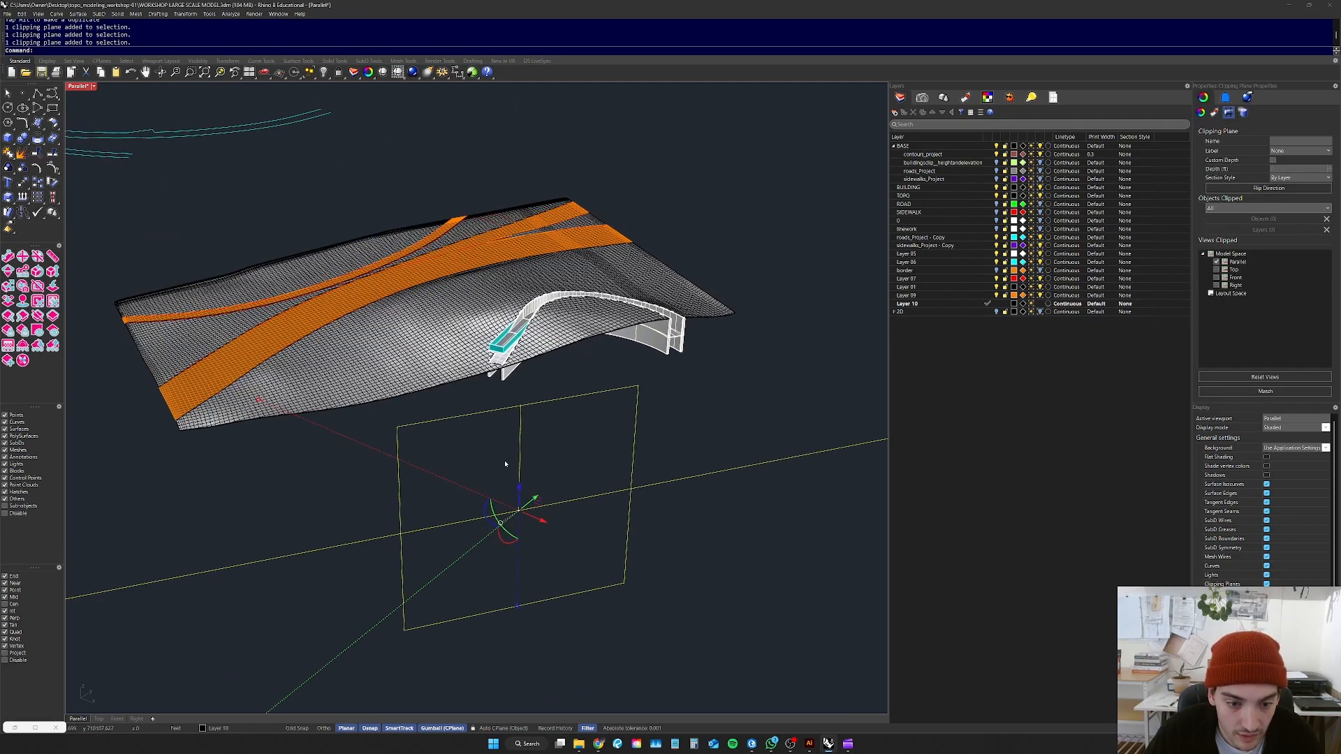
{"action": "right_click_drag", "start_coordinate": [547, 503], "coordinate": [524, 554]}
{"action": "scroll", "coordinate": [578, 324], "scroll_direction": "down", "scroll_amount": 7}
{"action": "mouse_move", "coordinate": [615, 316]}
{"action": "left_mouse_down"}
{"action": "mouse_move", "coordinate": [615, 298]}
{"action": "mouse_move", "coordinate": [609, 311]}
{"action": "left_mouse_up"}
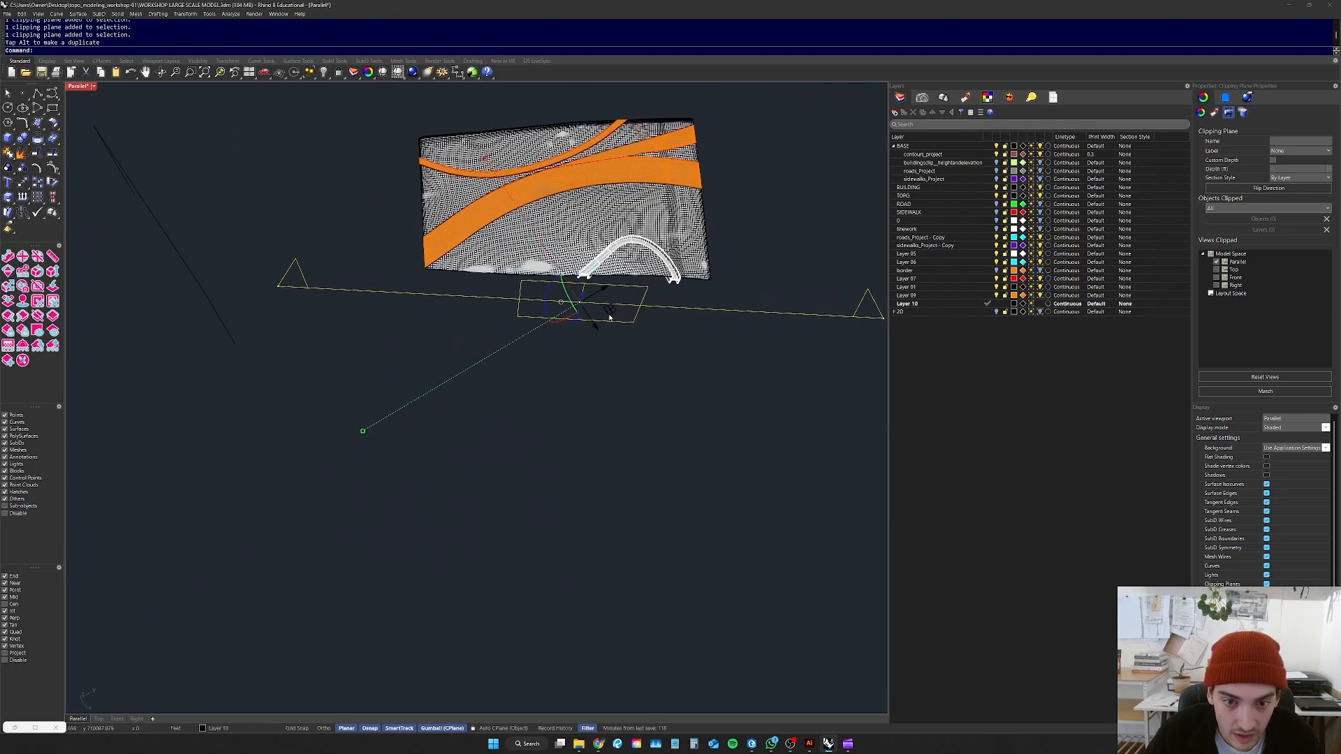
{"action": "left_click", "coordinate": [643, 383]}
Step: Zoom to the selected sectioned terrain and inspect the cut from the front and from farther away
{"action": "scroll", "coordinate": [598, 293], "scroll_direction": "down", "scroll_amount": 6}
{"action": "right_click_drag", "start_coordinate": [599, 294], "coordinate": [625, 222]}
{"action": "scroll", "coordinate": [637, 349], "scroll_direction": "up", "scroll_amount": 11}
{"action": "left_click_drag", "start_coordinate": [771, 366], "coordinate": [613, 458]}
{"action": "type", "text": "zs"}
{"action": "key", "text": "space"}
{"action": "right_click_drag", "start_coordinate": [614, 458], "coordinate": [599, 432]}
{"action": "scroll", "coordinate": [467, 320], "scroll_direction": "up", "scroll_amount": 10}
{"action": "right_click_drag", "start_coordinate": [467, 320], "coordinate": [494, 353]}
{"action": "scroll", "coordinate": [494, 353], "scroll_direction": "down", "scroll_amount": 5}
{"action": "right_click_drag", "start_coordinate": [568, 374], "coordinate": [747, 384]}
{"action": "left_click", "coordinate": [757, 383]}
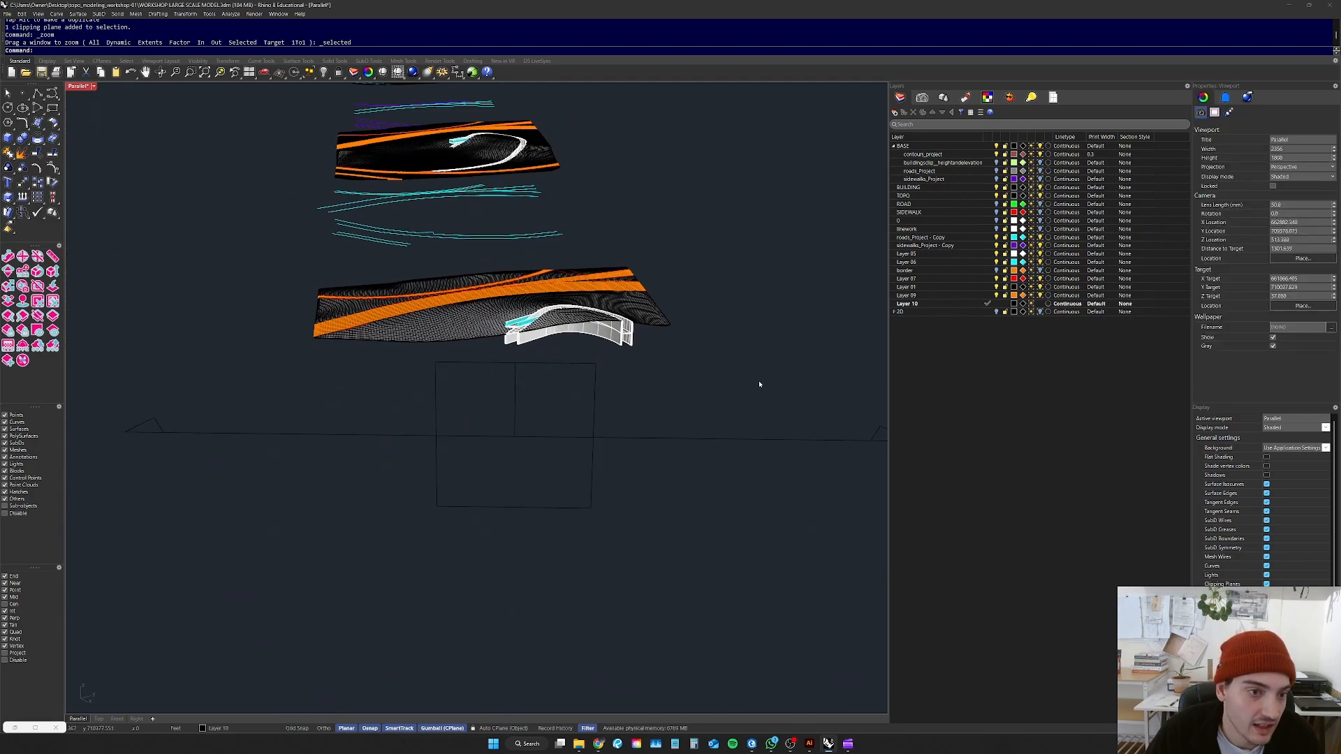
{"action": "scroll", "coordinate": [757, 383], "scroll_direction": "down", "scroll_amount": 5}
{"action": "scroll", "coordinate": [703, 392], "scroll_direction": "up", "scroll_amount": 5}
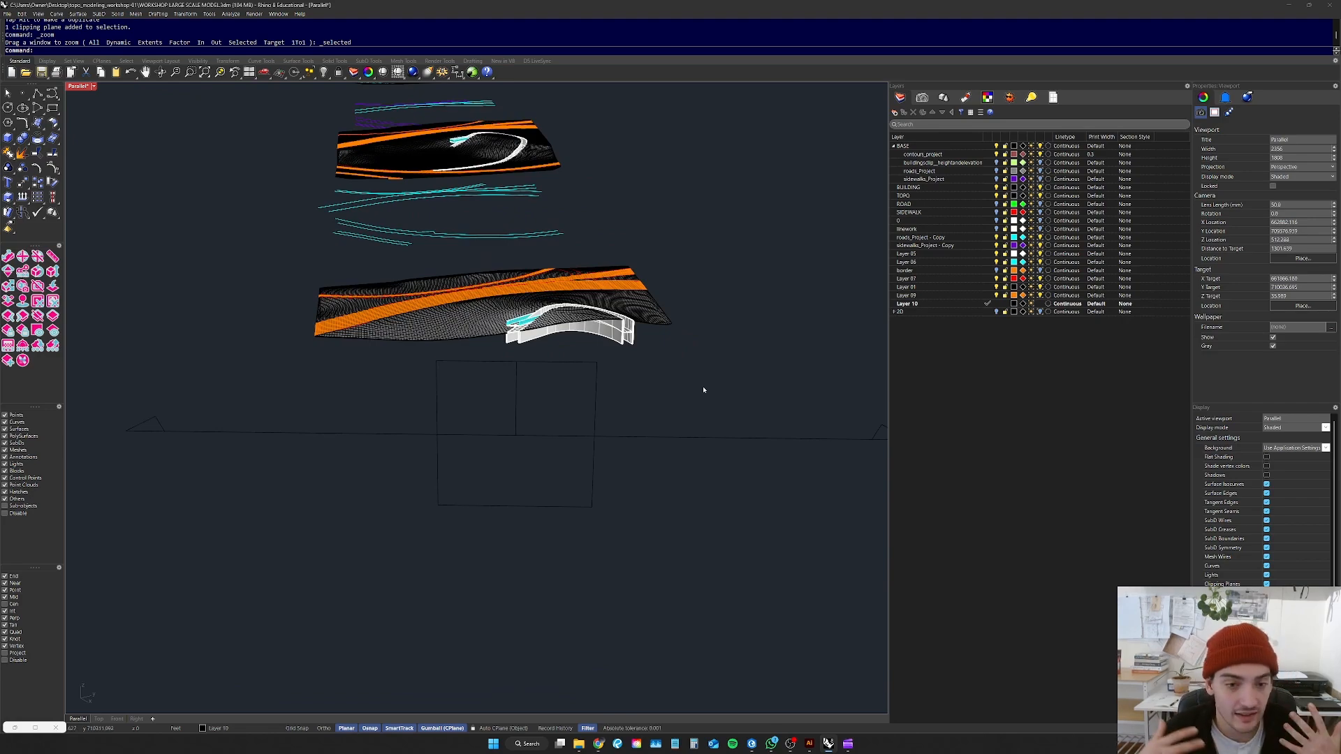
Step: Undo back through the clipping plane work and the last copy, and show the model in the Top view
{"action": "key", "text": "ctrl+z"}
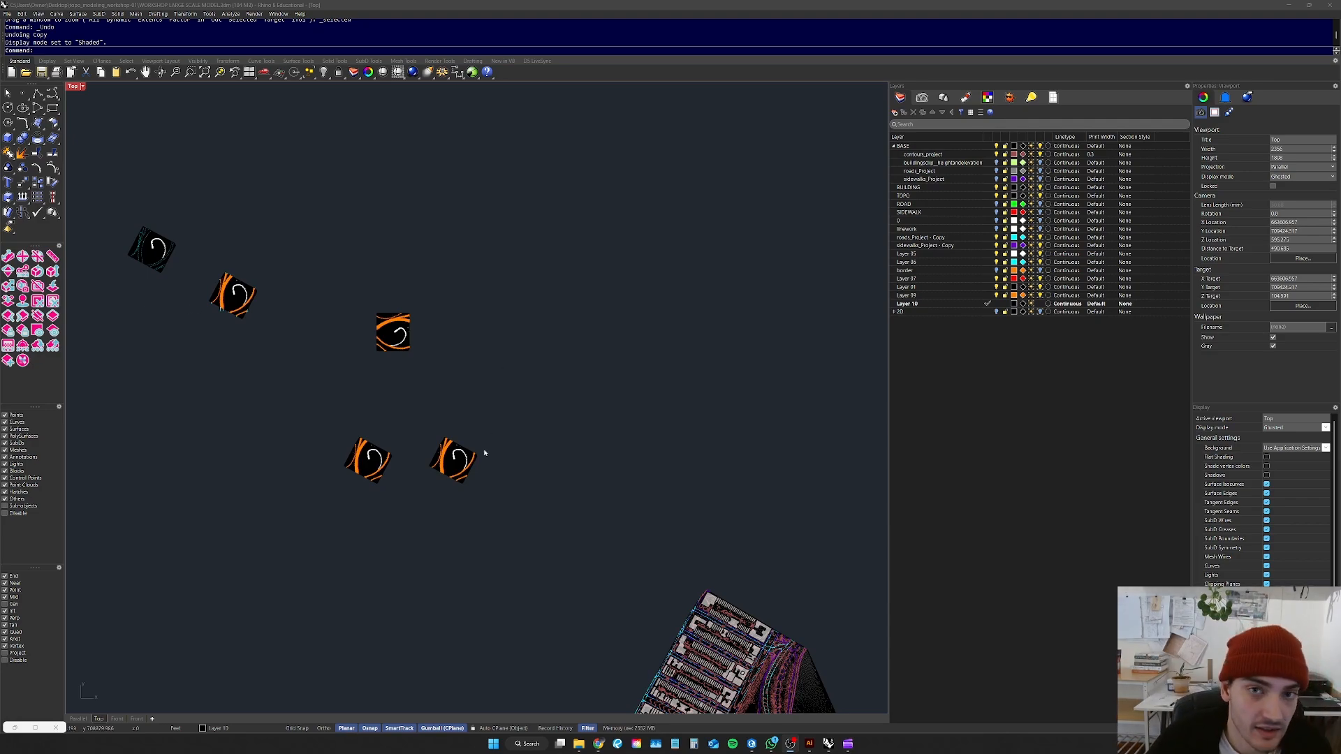
{"action": "scroll", "coordinate": [477, 448], "scroll_direction": "down", "scroll_amount": 3}
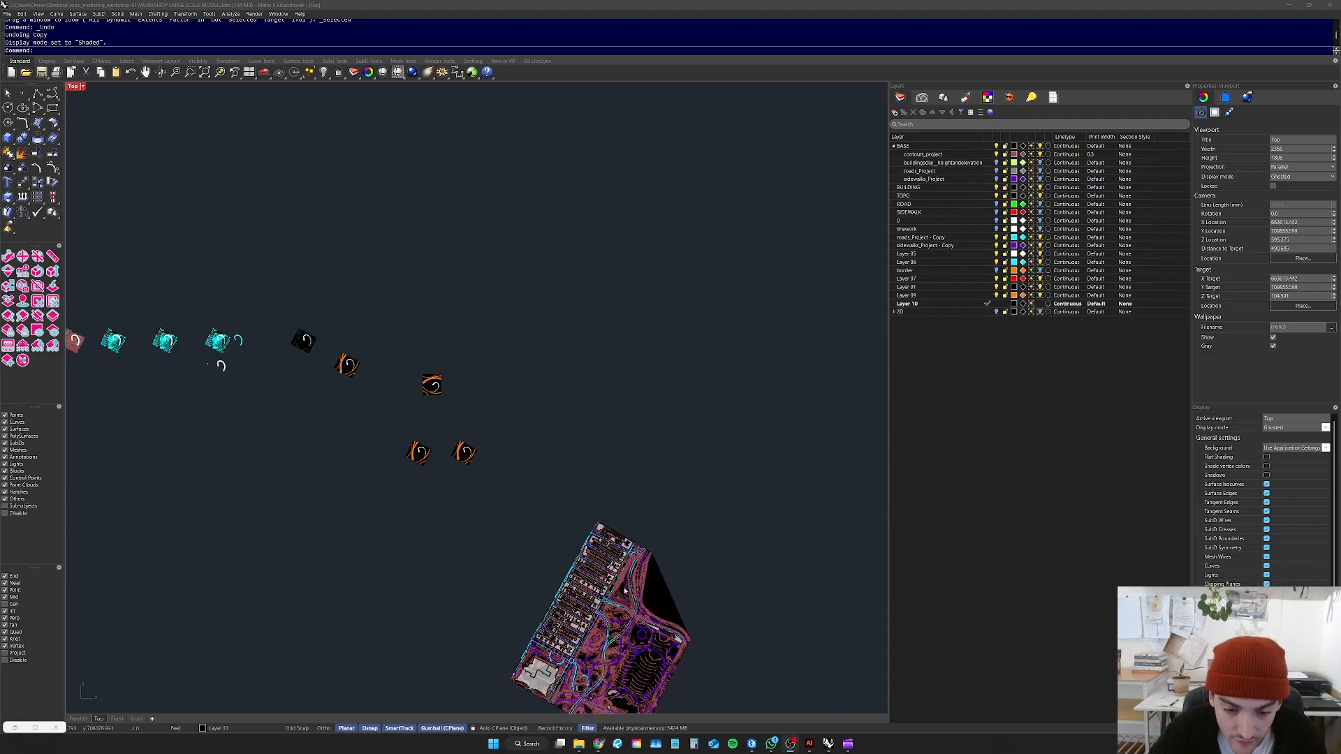
{"action": "right_click_drag", "start_coordinate": [625, 591], "coordinate": [563, 464]}
{"action": "scroll", "coordinate": [519, 502], "scroll_direction": "up", "scroll_amount": 4}
{"action": "scroll", "coordinate": [519, 500], "scroll_direction": "down", "scroll_amount": 2}
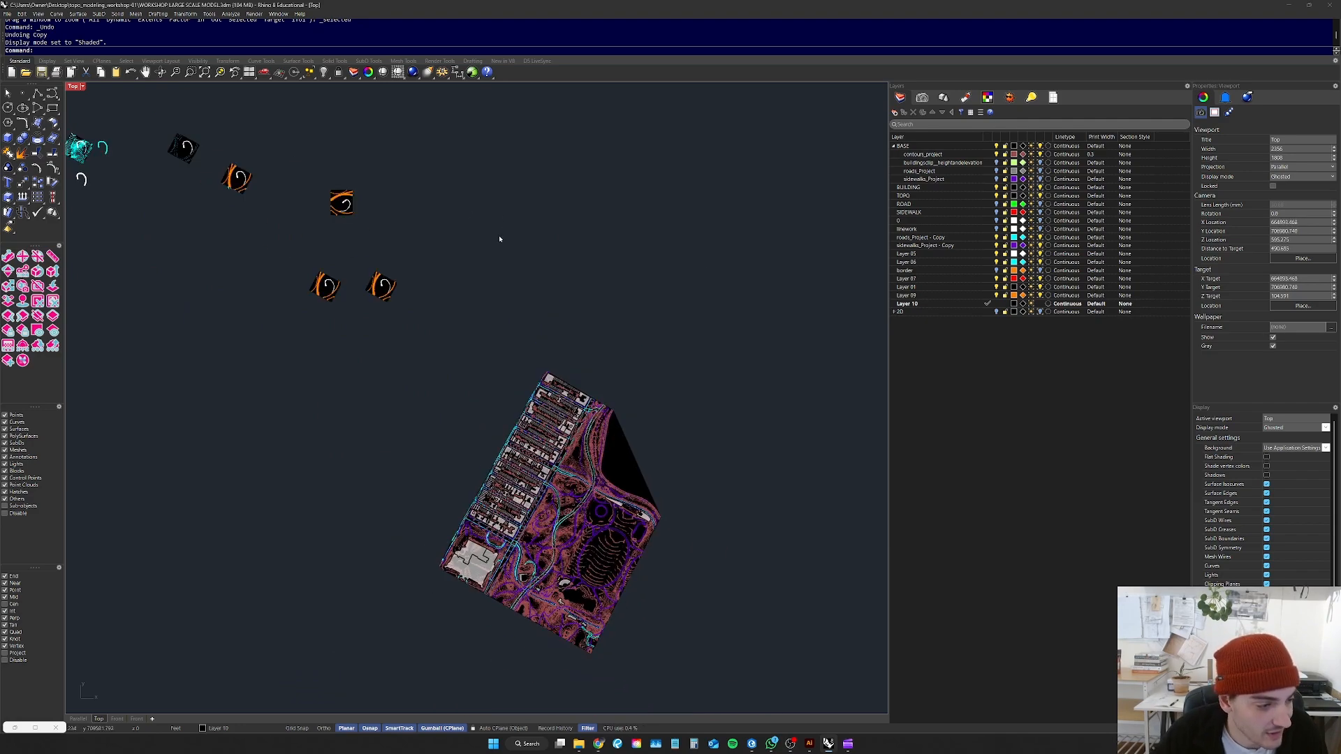
{"action": "scroll", "coordinate": [408, 293], "scroll_direction": "up", "scroll_amount": 3}
Step: Compare the terrain copies and the full city model from above, ending on the rightmost unrotated terrain copy
{"action": "left_click_drag", "start_coordinate": [519, 185], "coordinate": [326, 375]}
{"action": "key", "text": "ctrl+shift+e"}
{"action": "scroll", "coordinate": [391, 349], "scroll_direction": "down", "scroll_amount": 5}
{"action": "key", "text": "Escape"}
{"action": "right_click_drag", "start_coordinate": [572, 548], "coordinate": [384, 340]}
{"action": "scroll", "coordinate": [384, 340], "scroll_direction": "down", "scroll_amount": 5}
{"action": "scroll", "coordinate": [684, 575], "scroll_direction": "up", "scroll_amount": 4}
{"action": "right_click_drag", "start_coordinate": [684, 574], "coordinate": [618, 410]}
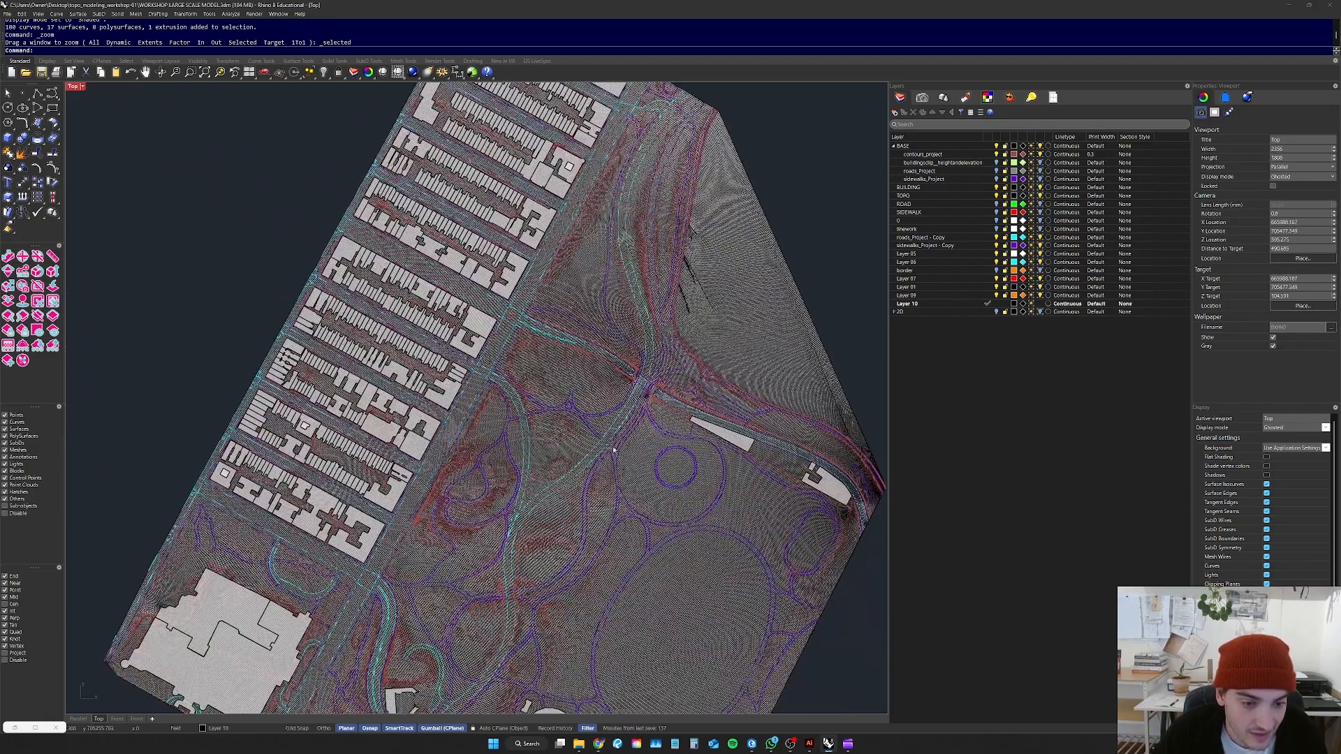
{"action": "scroll", "coordinate": [618, 411], "scroll_direction": "down", "scroll_amount": 4}
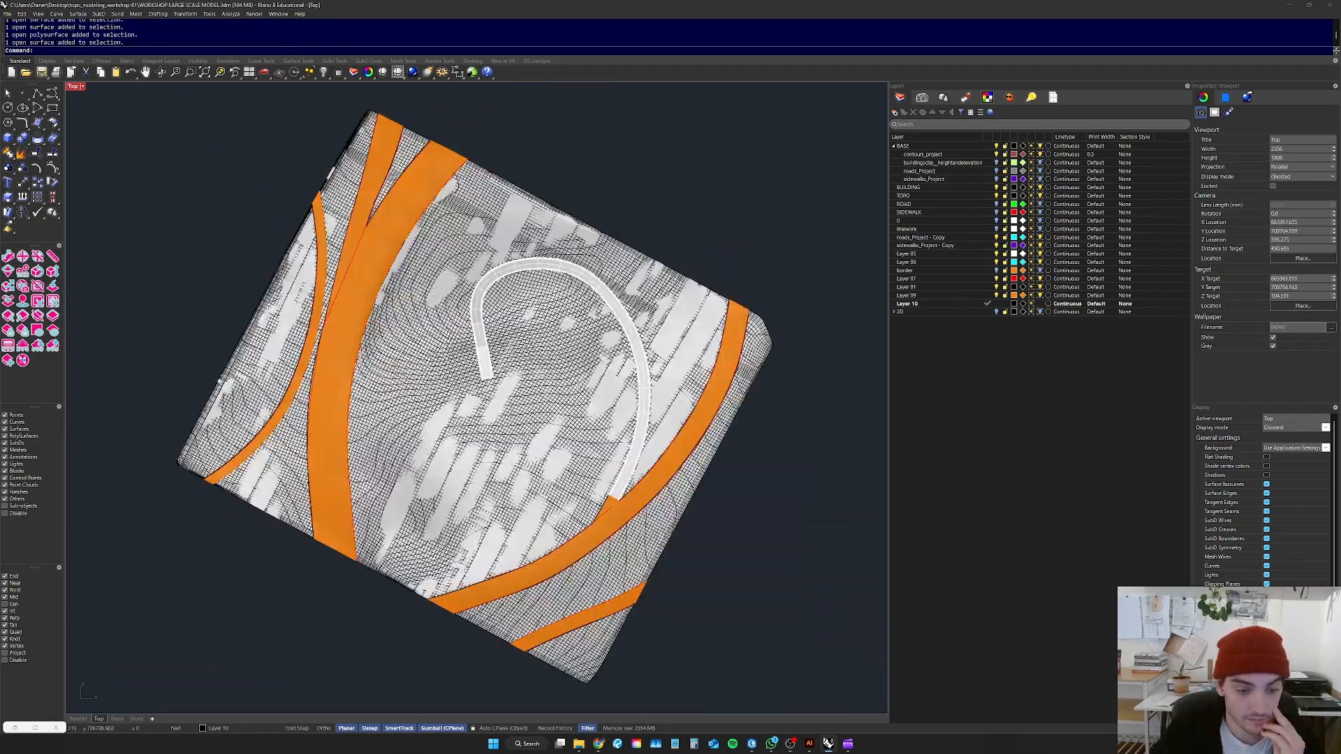
{"action": "scroll", "coordinate": [382, 433], "scroll_direction": "down", "scroll_amount": 4}
{"action": "right_click_drag", "start_coordinate": [423, 323], "coordinate": [507, 232]}
{"action": "scroll", "coordinate": [507, 232], "scroll_direction": "up", "scroll_amount": 4}
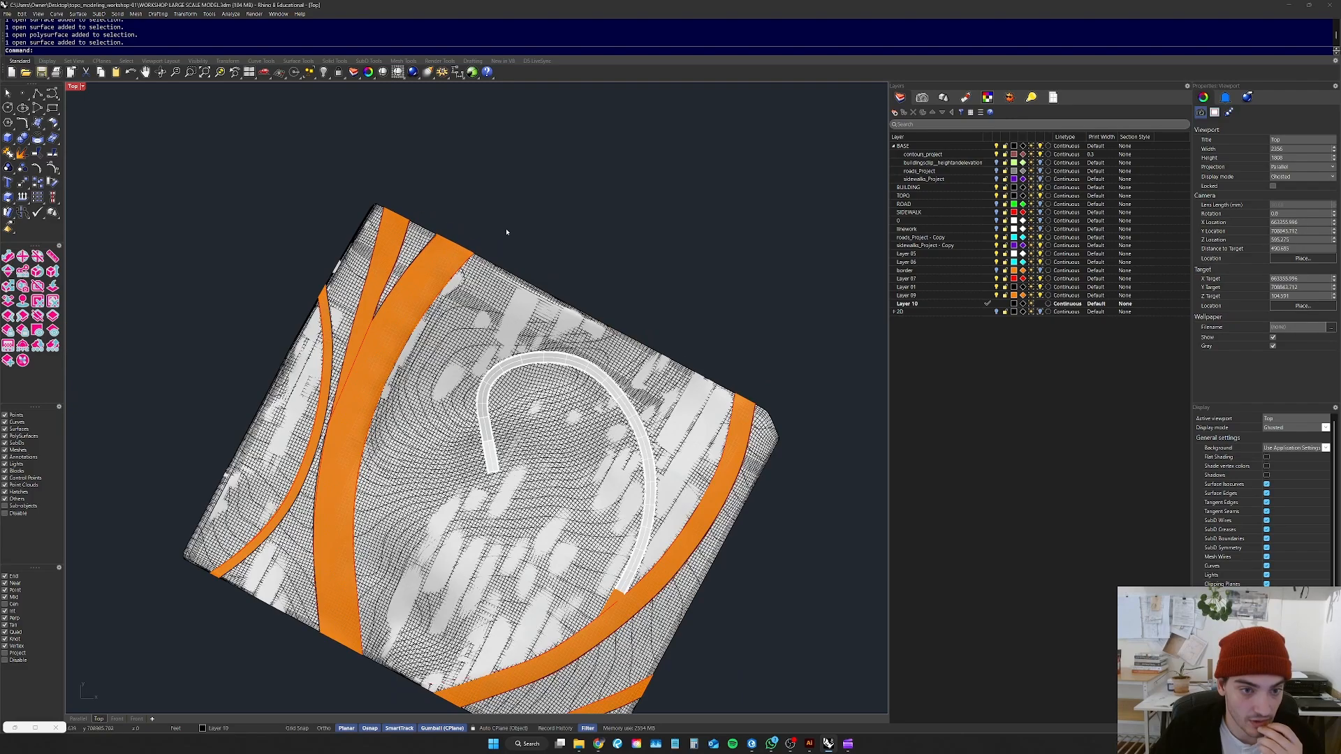
{"action": "scroll", "coordinate": [451, 217], "scroll_direction": "down", "scroll_amount": 3}
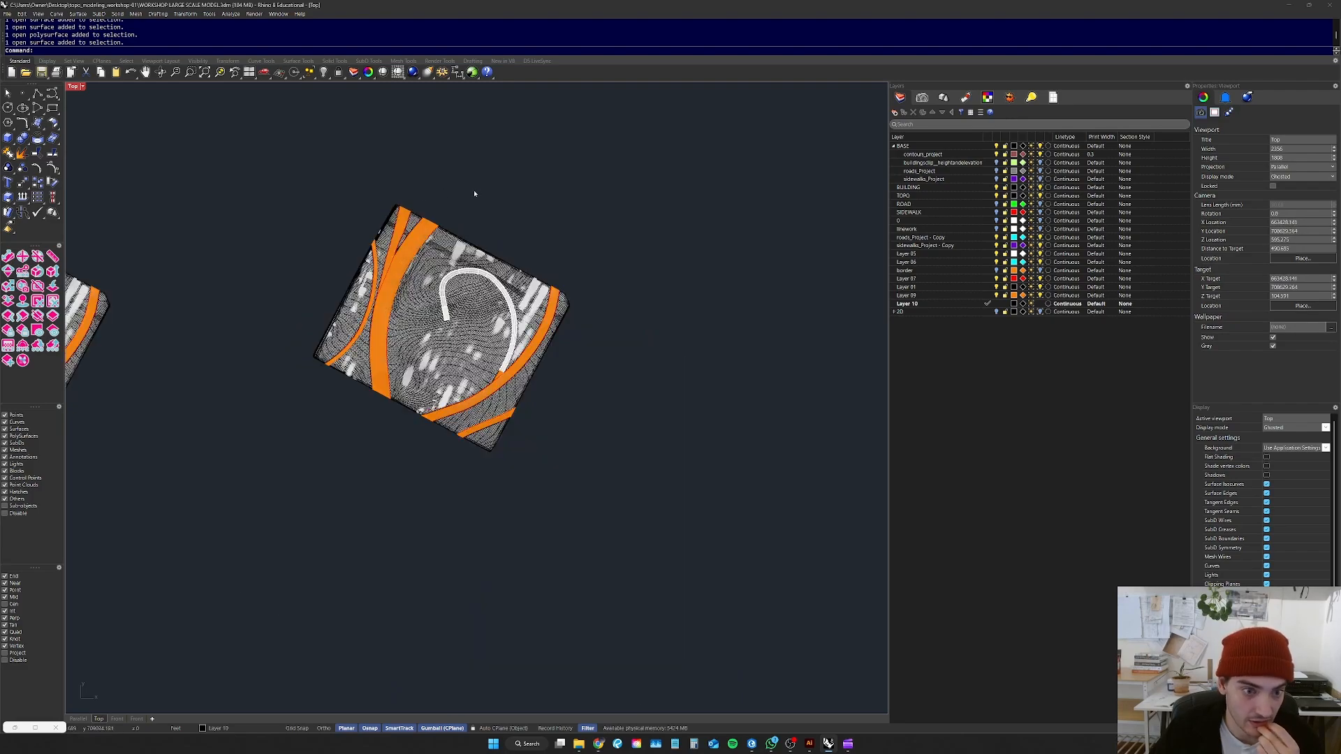
{"action": "scroll", "coordinate": [470, 198], "scroll_direction": "up", "scroll_amount": 3}
{"action": "scroll", "coordinate": [472, 196], "scroll_direction": "down", "scroll_amount": 8}
{"action": "right_click_drag", "start_coordinate": [473, 197], "coordinate": [511, 336]}
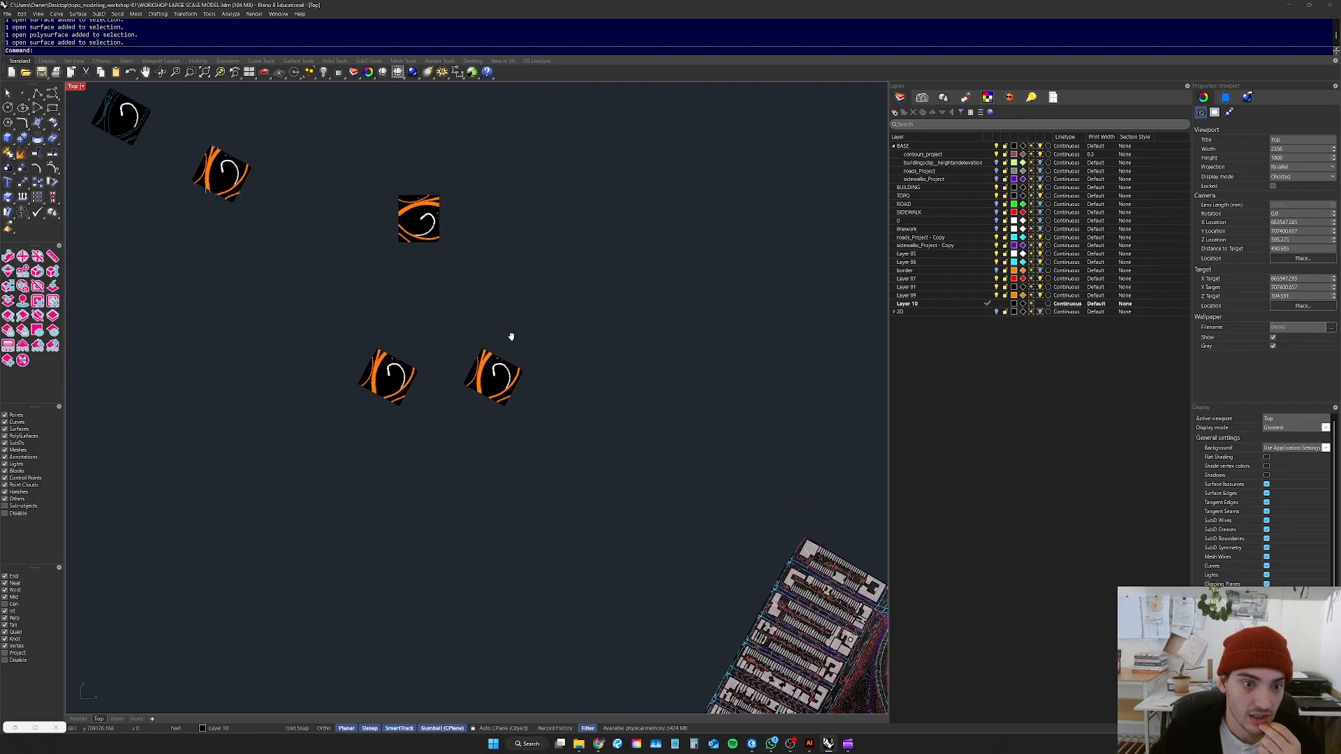
{"action": "scroll", "coordinate": [503, 355], "scroll_direction": "up", "scroll_amount": 10}
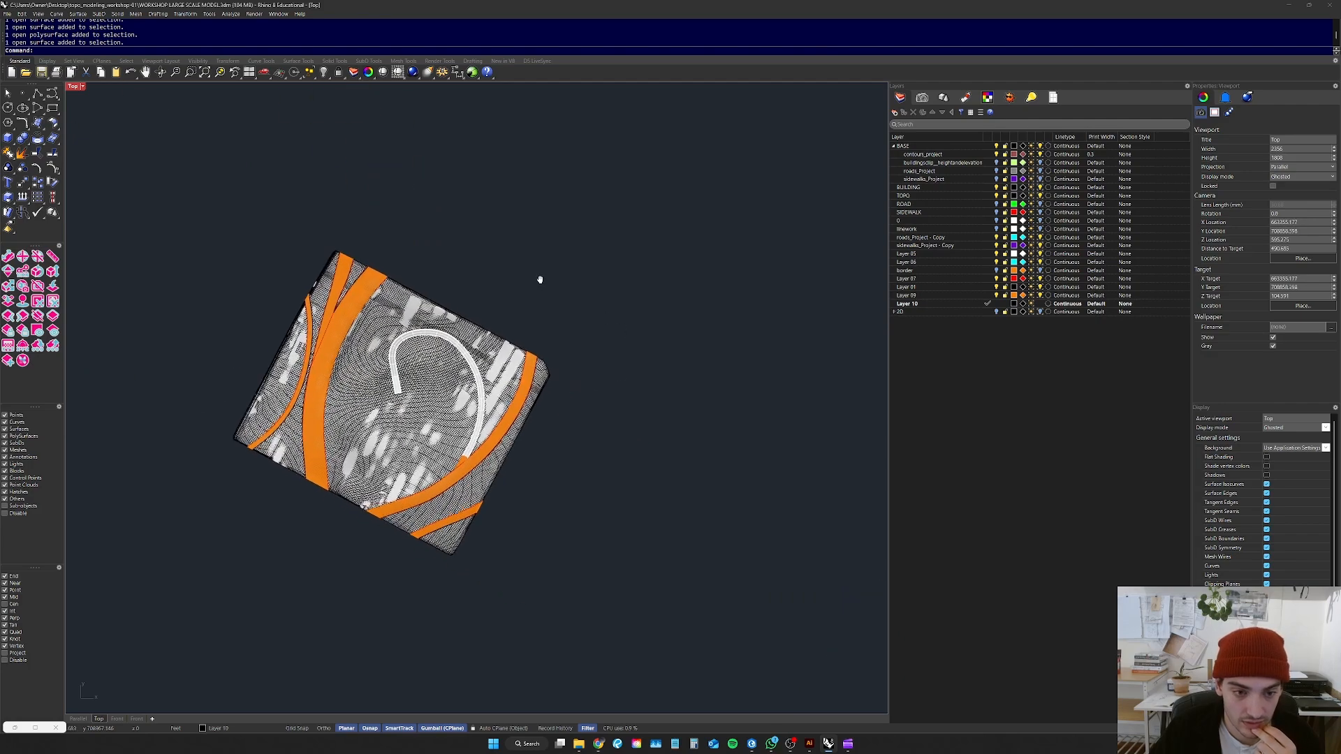
Step: Draw a rectangle beside the terrain copy's upper edge and rotate it about 28 degrees clockwise to parallel the terrain's sides
{"action": "type", "text": "rec"}
{"action": "key", "text": "Return"}
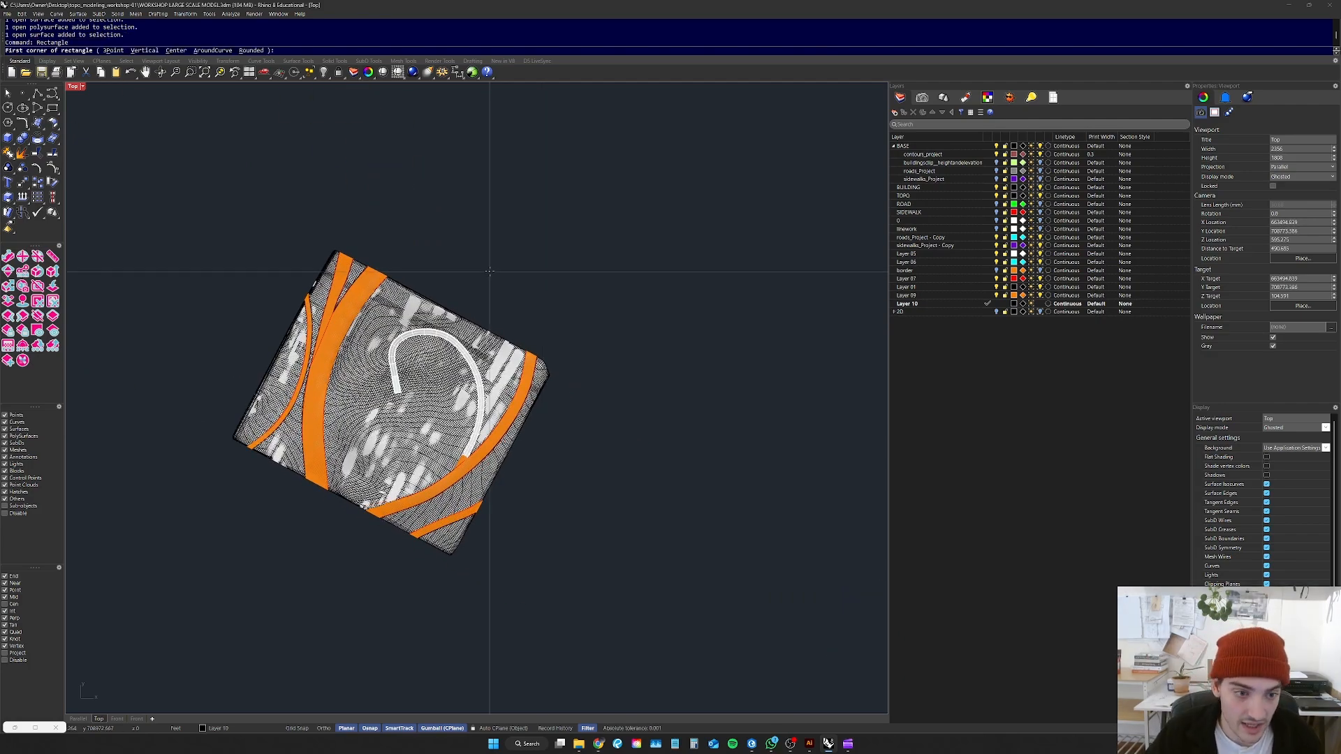
{"action": "left_click", "coordinate": [491, 220]}
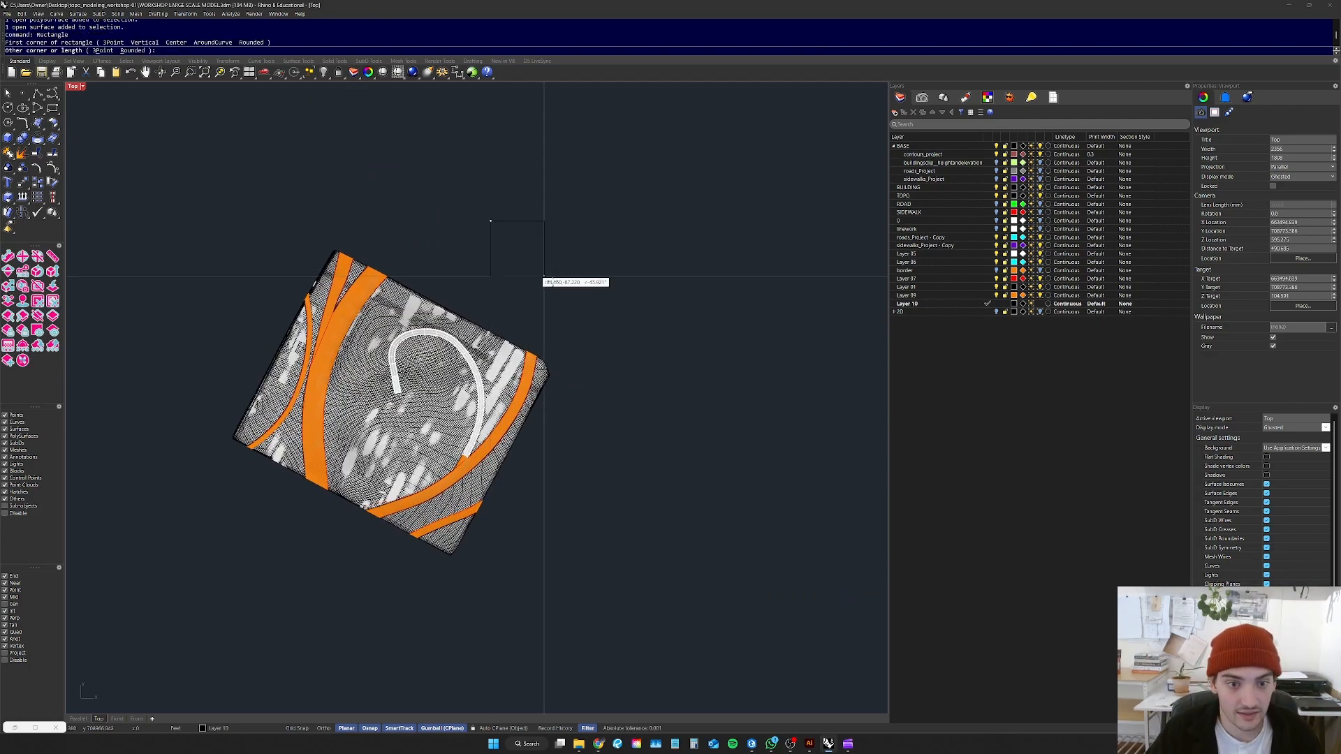
{"action": "left_click", "coordinate": [641, 328]}
{"action": "left_click_drag", "start_coordinate": [535, 302], "coordinate": [516, 289]}
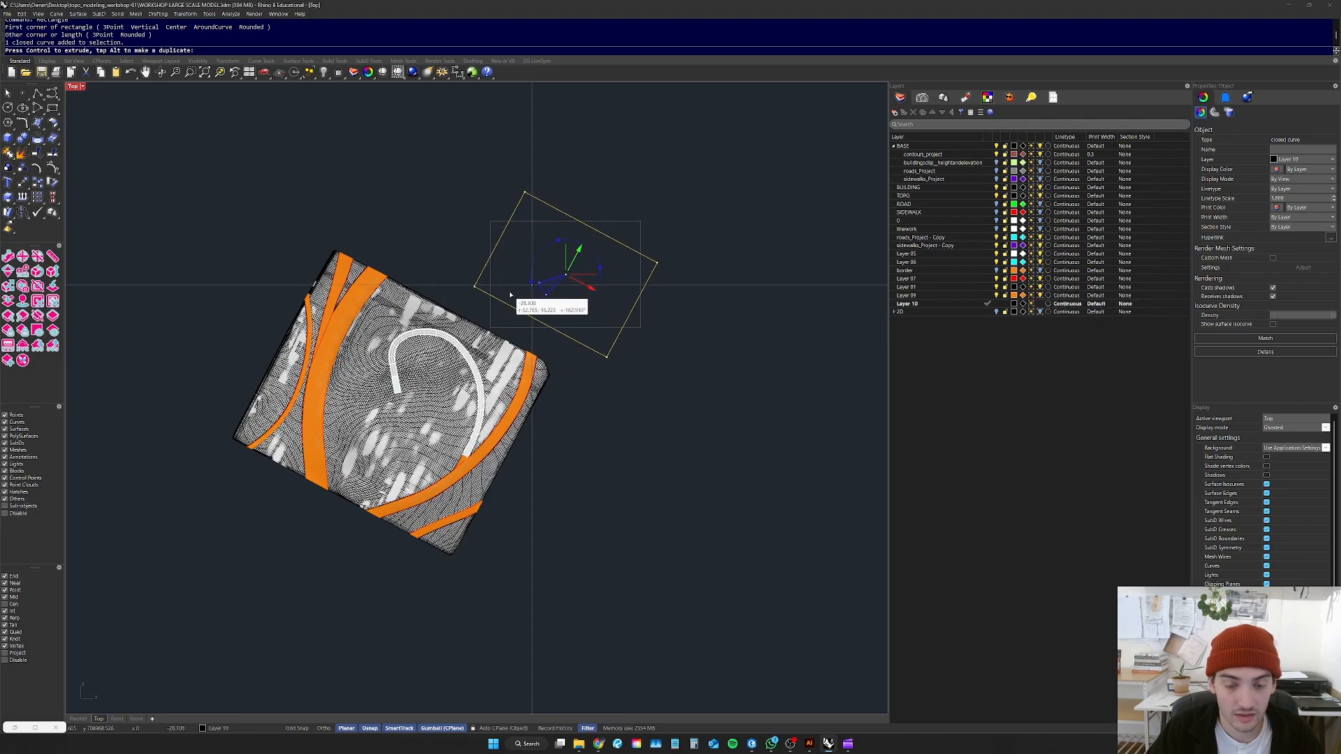
{"action": "left_click_drag", "start_coordinate": [507, 298], "coordinate": [509, 298]}
Step: Move the rectangle onto the terrain copy, placing its upper corner just outside the terrain's uppermost rounded corner
{"action": "left_click_drag", "start_coordinate": [596, 265], "coordinate": [399, 337]}
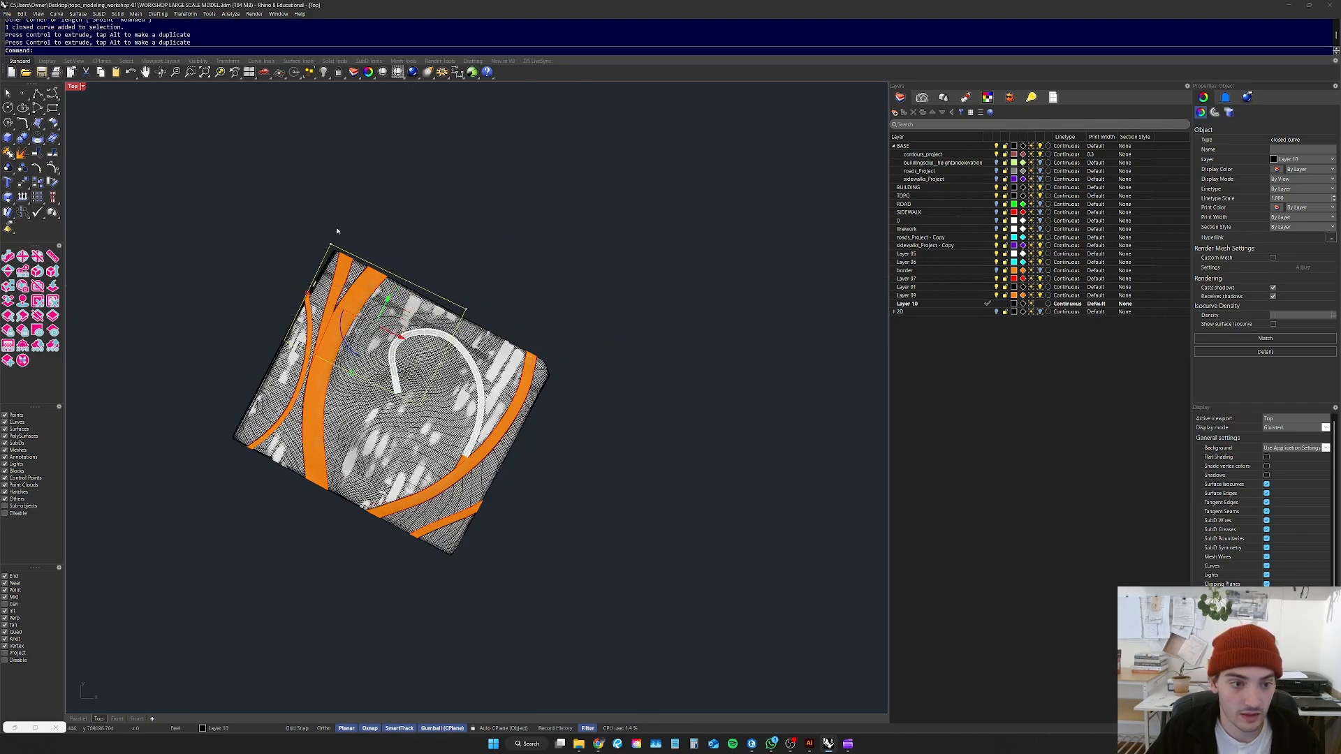
{"action": "scroll", "coordinate": [329, 252], "scroll_direction": "up", "scroll_amount": 8}
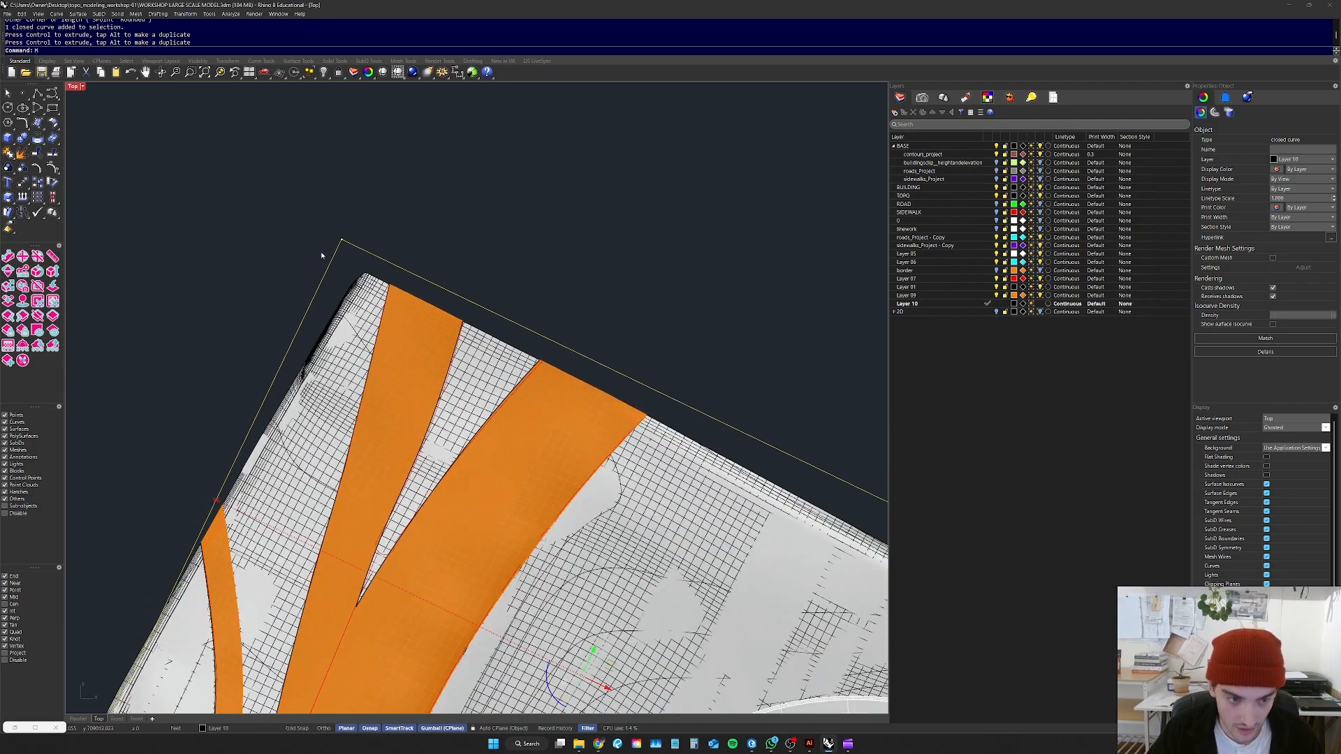
{"action": "key", "text": "Return"}
{"action": "scroll", "coordinate": [285, 240], "scroll_direction": "up", "scroll_amount": 3}
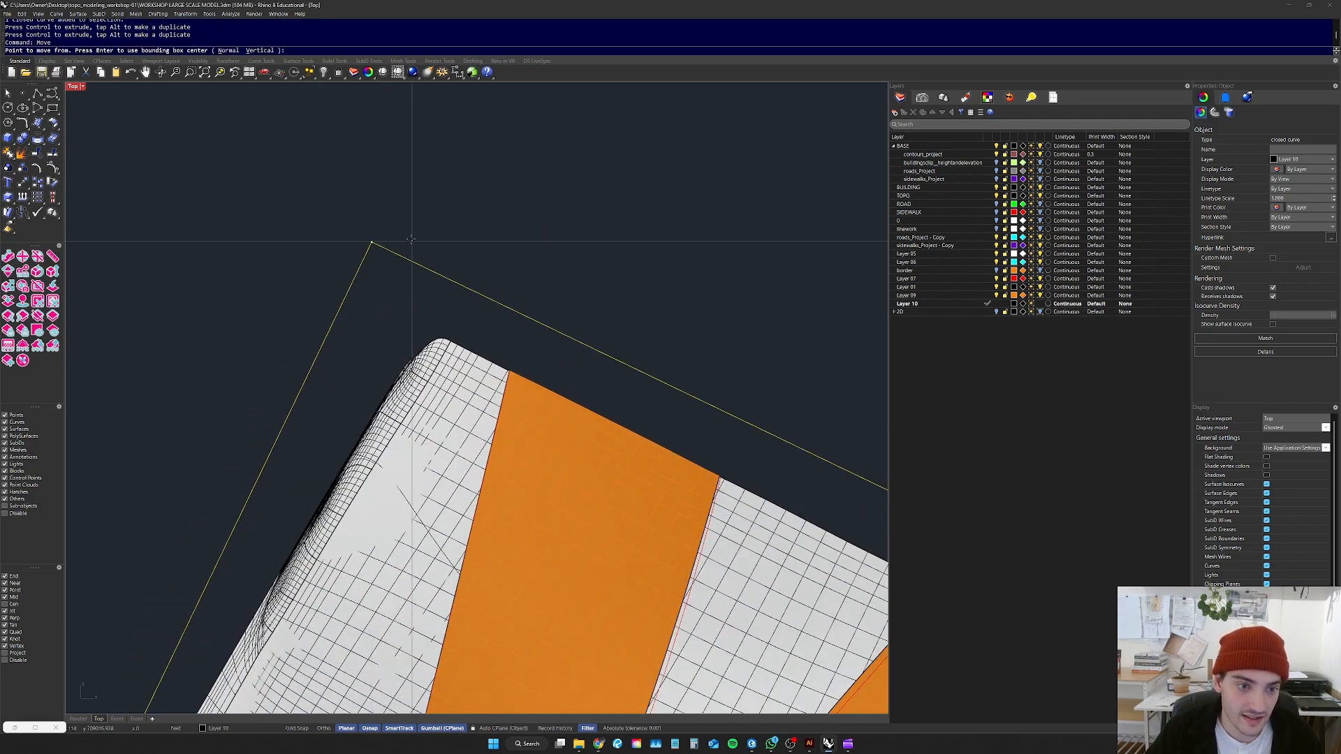
{"action": "left_click", "coordinate": [370, 245]}
{"action": "scroll", "coordinate": [380, 251], "scroll_direction": "down", "scroll_amount": 3}
{"action": "scroll", "coordinate": [398, 272], "scroll_direction": "up", "scroll_amount": 6}
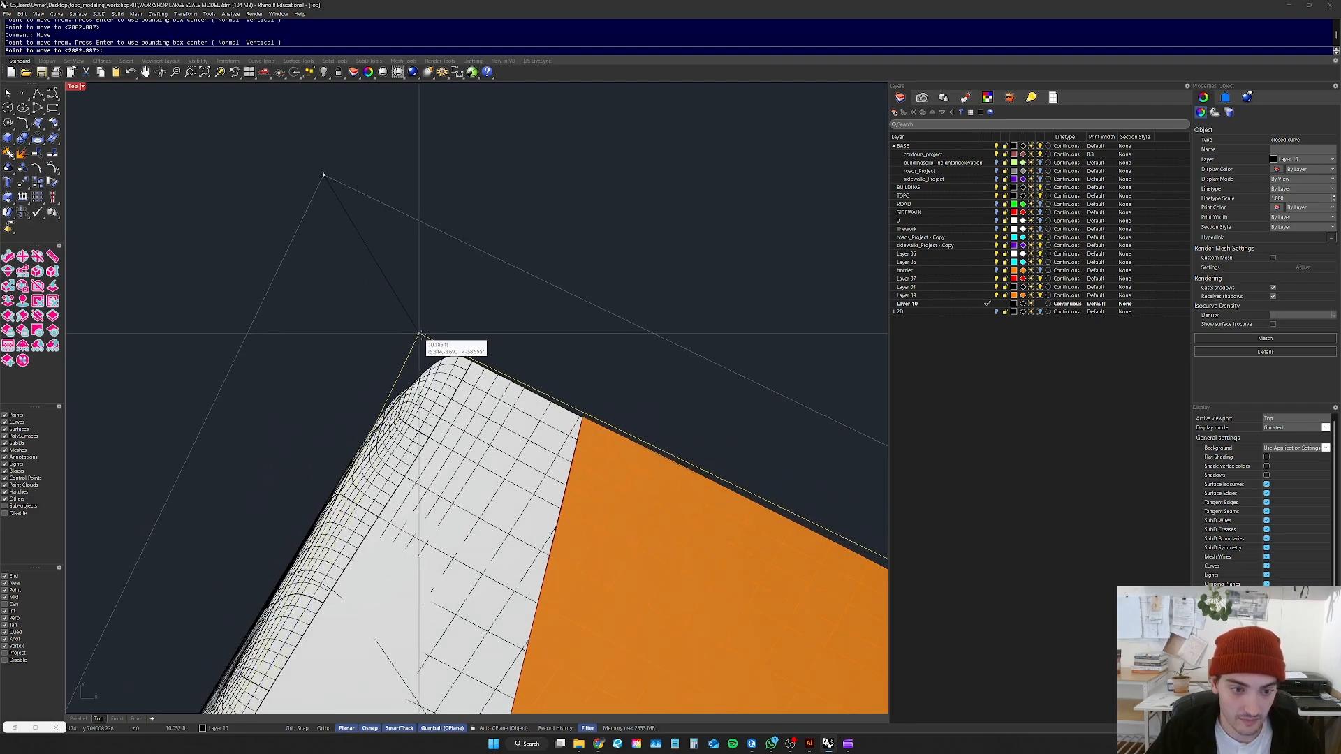
{"action": "left_click", "coordinate": [424, 342]}
{"action": "scroll", "coordinate": [335, 324], "scroll_direction": "down", "scroll_amount": 3}
{"action": "scroll", "coordinate": [657, 454], "scroll_direction": "up", "scroll_amount": 6}
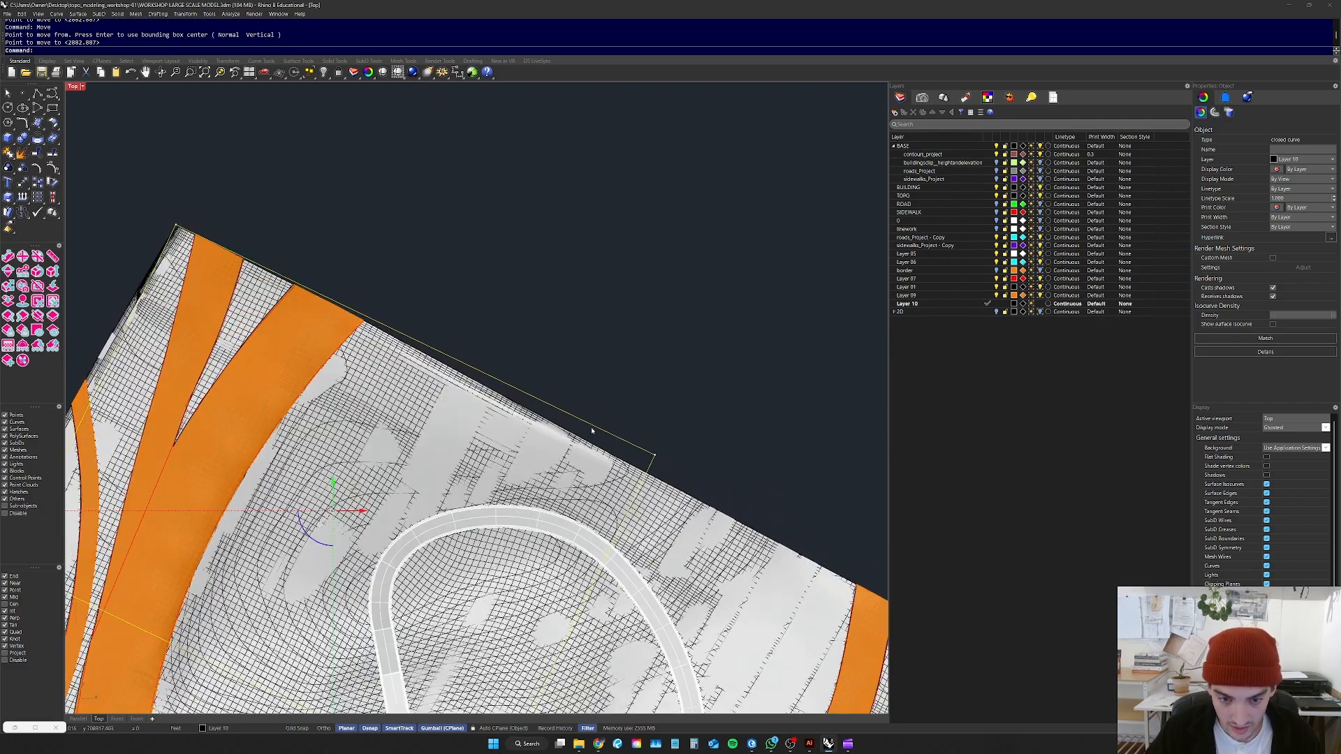
{"action": "left_click", "coordinate": [664, 463]}
{"action": "scroll", "coordinate": [664, 462], "scroll_direction": "down", "scroll_amount": 6}
{"action": "scroll", "coordinate": [535, 436], "scroll_direction": "up", "scroll_amount": 3}
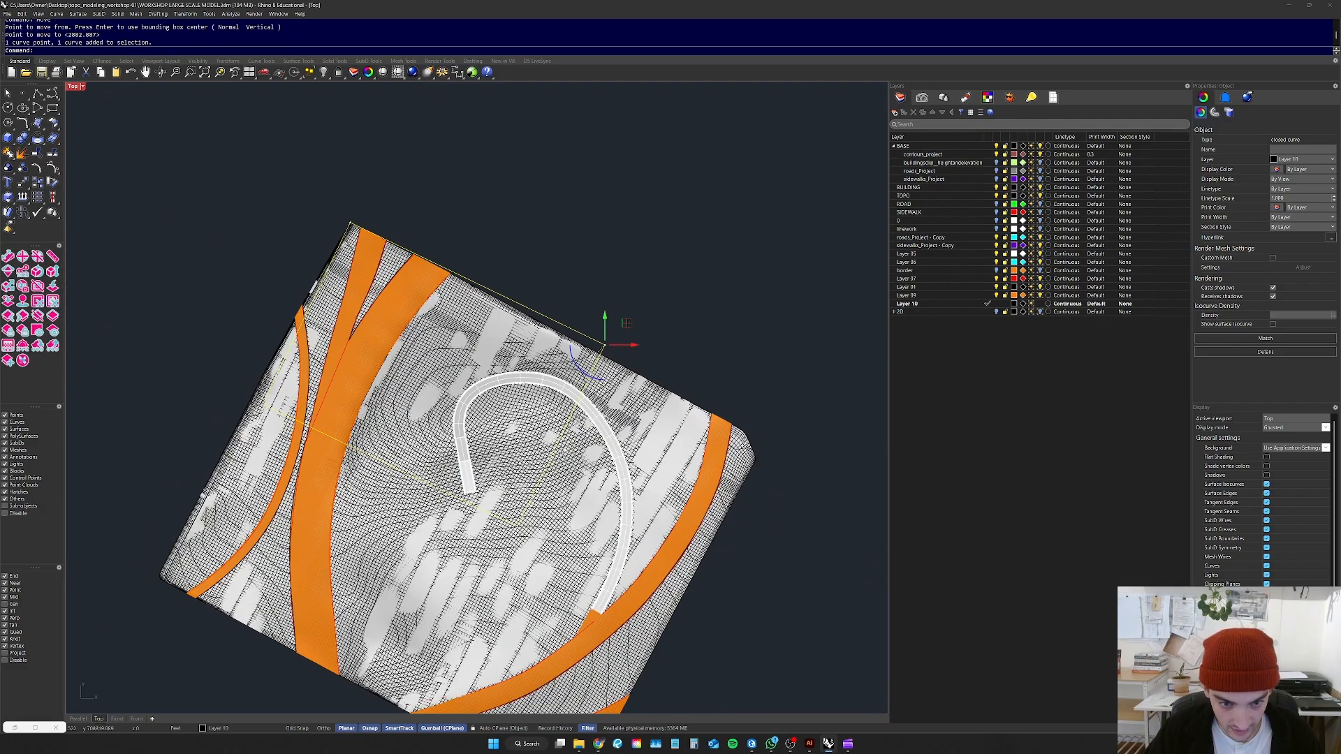
{"action": "key", "text": "Return"}
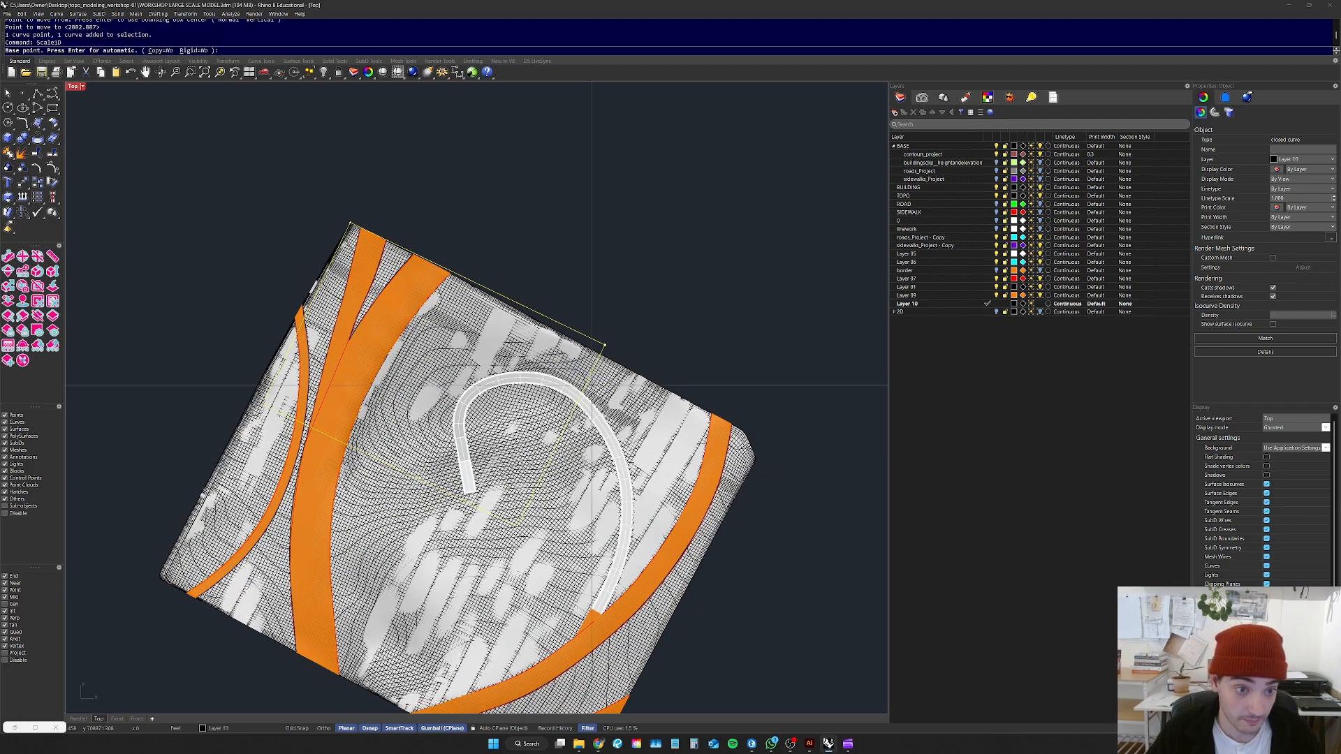
{"action": "scroll", "coordinate": [236, 225], "scroll_direction": "up", "scroll_amount": 3}
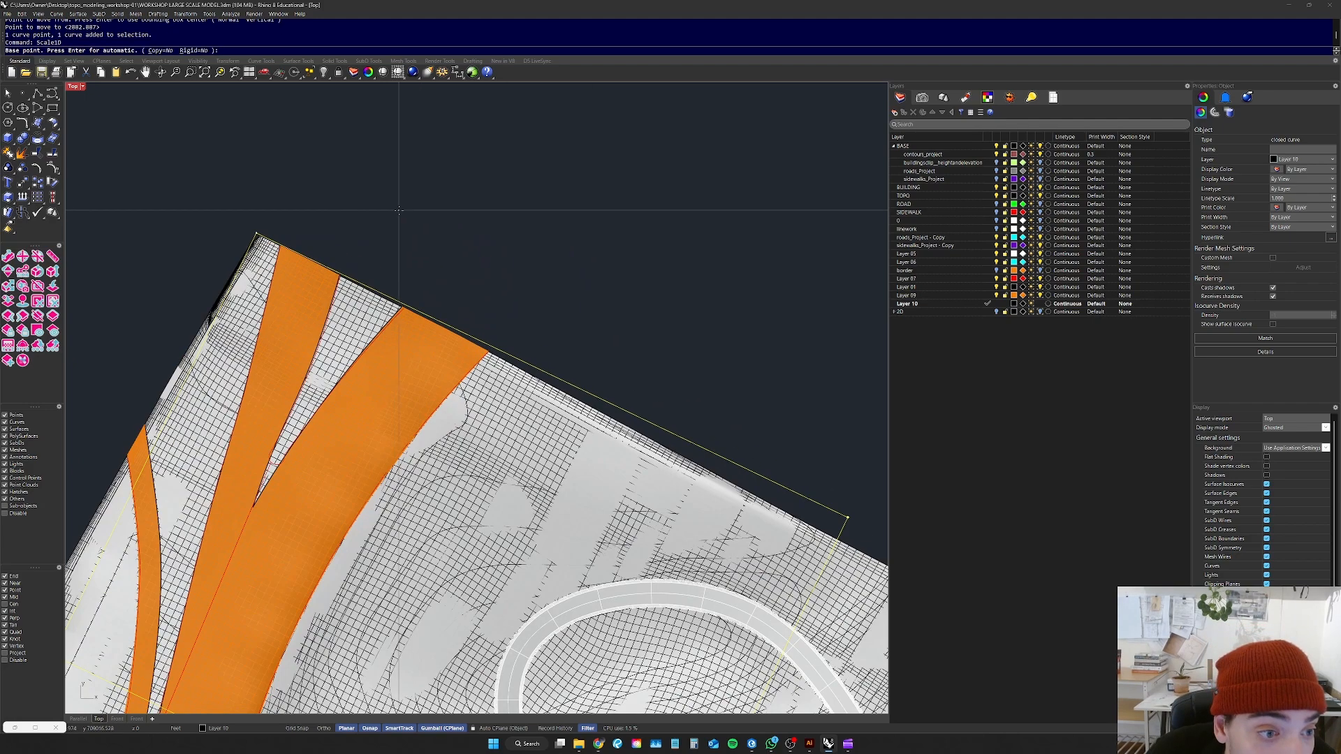
{"action": "left_click", "coordinate": [255, 232]}
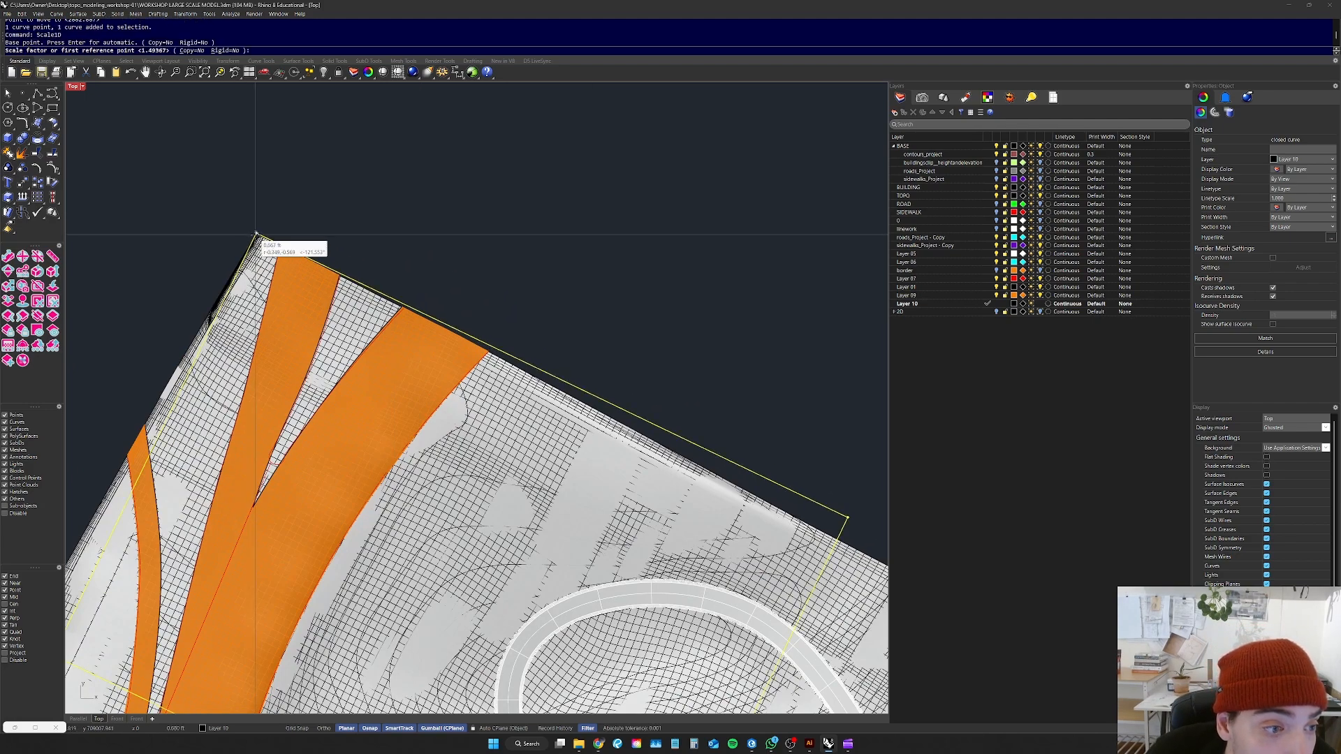
{"action": "left_click", "coordinate": [845, 519]}
{"action": "scroll", "coordinate": [797, 500], "scroll_direction": "down", "scroll_amount": 4}
{"action": "scroll", "coordinate": [768, 535], "scroll_direction": "up", "scroll_amount": 2}
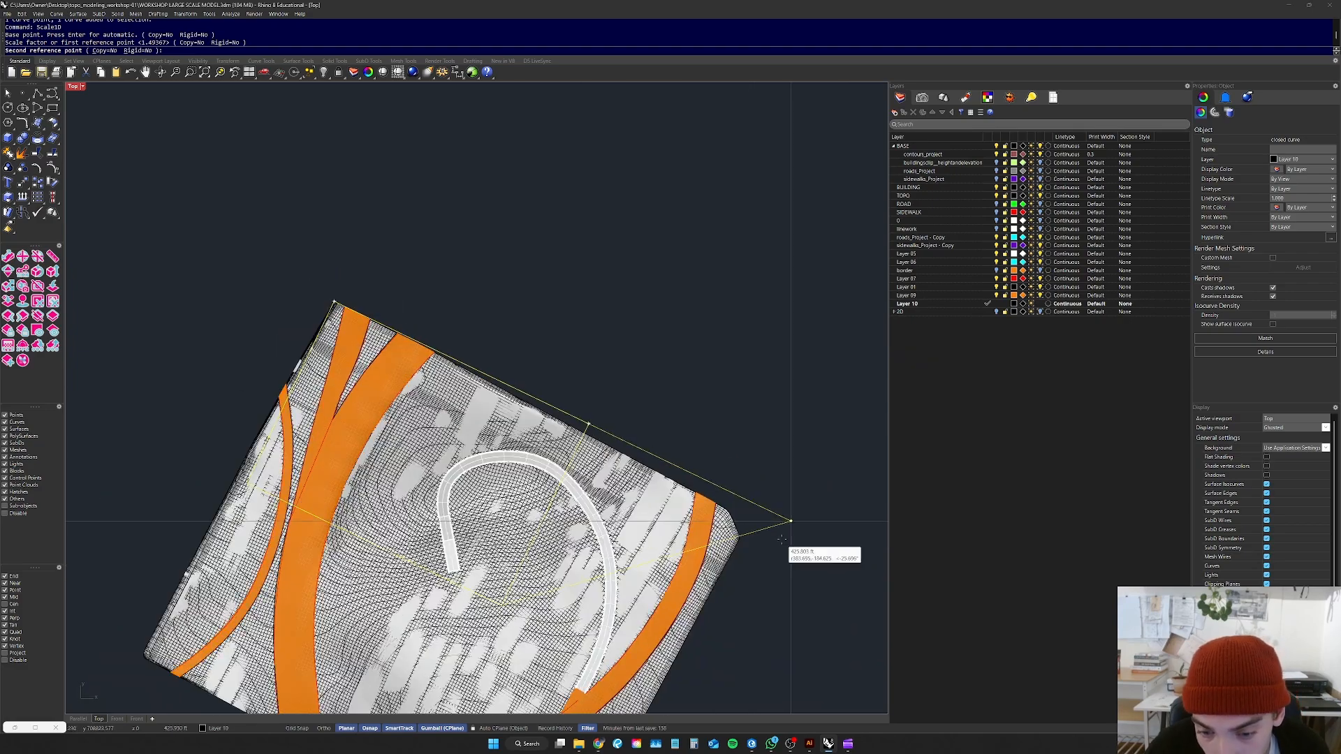
{"action": "left_click", "coordinate": [588, 424]}
{"action": "key", "text": "Escape"}
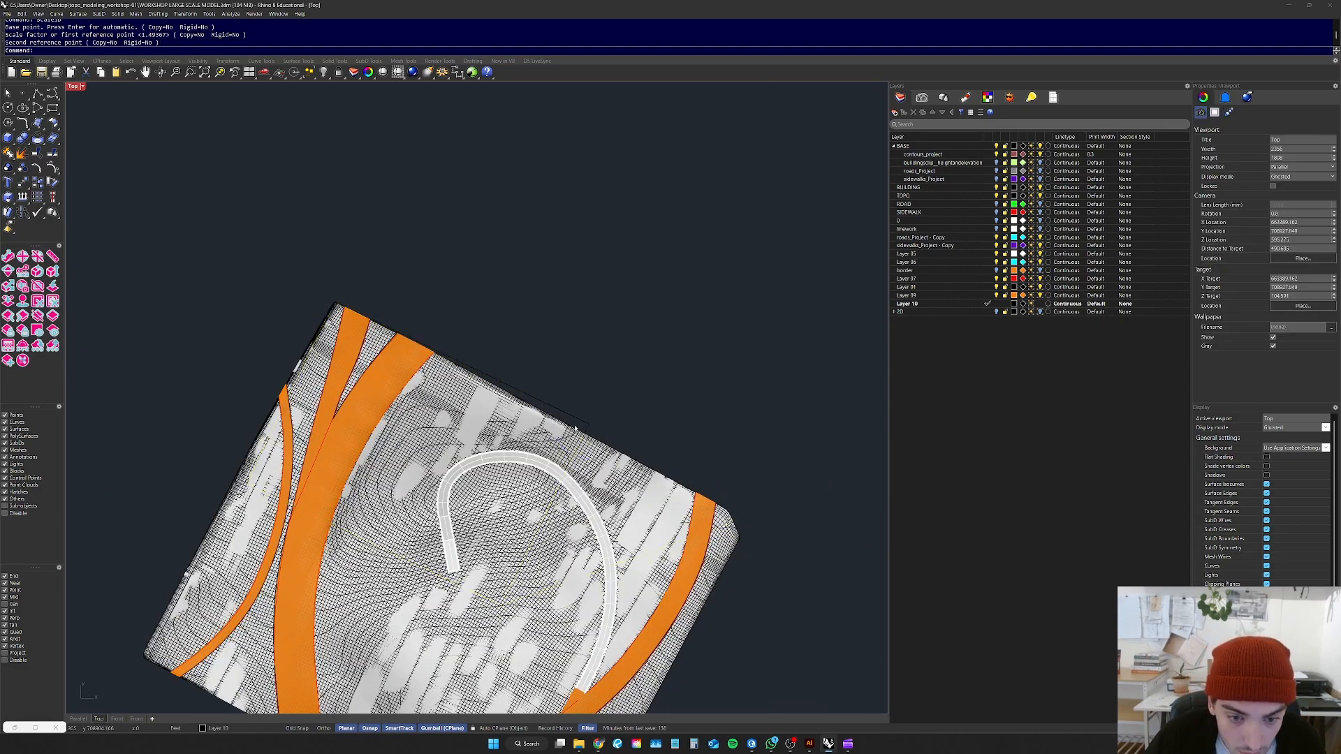
Step: Scale the rectangle in one direction from its uppermost corner along its upper edge until it reaches just past the terrain copy's rightmost corner
{"action": "scroll", "coordinate": [574, 428], "scroll_direction": "up", "scroll_amount": 3}
{"action": "left_click", "coordinate": [598, 422]}
{"action": "scroll", "coordinate": [591, 422], "scroll_direction": "down", "scroll_amount": 5}
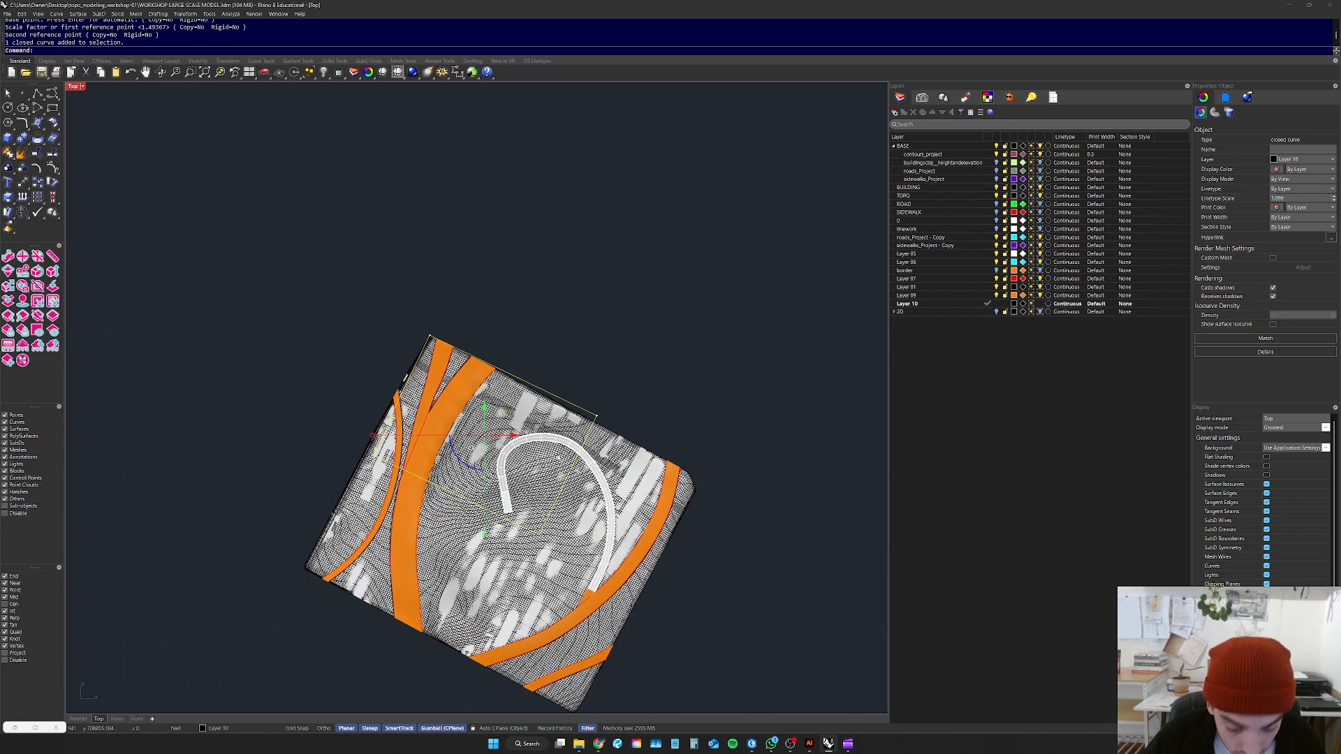
{"action": "key", "text": "Return"}
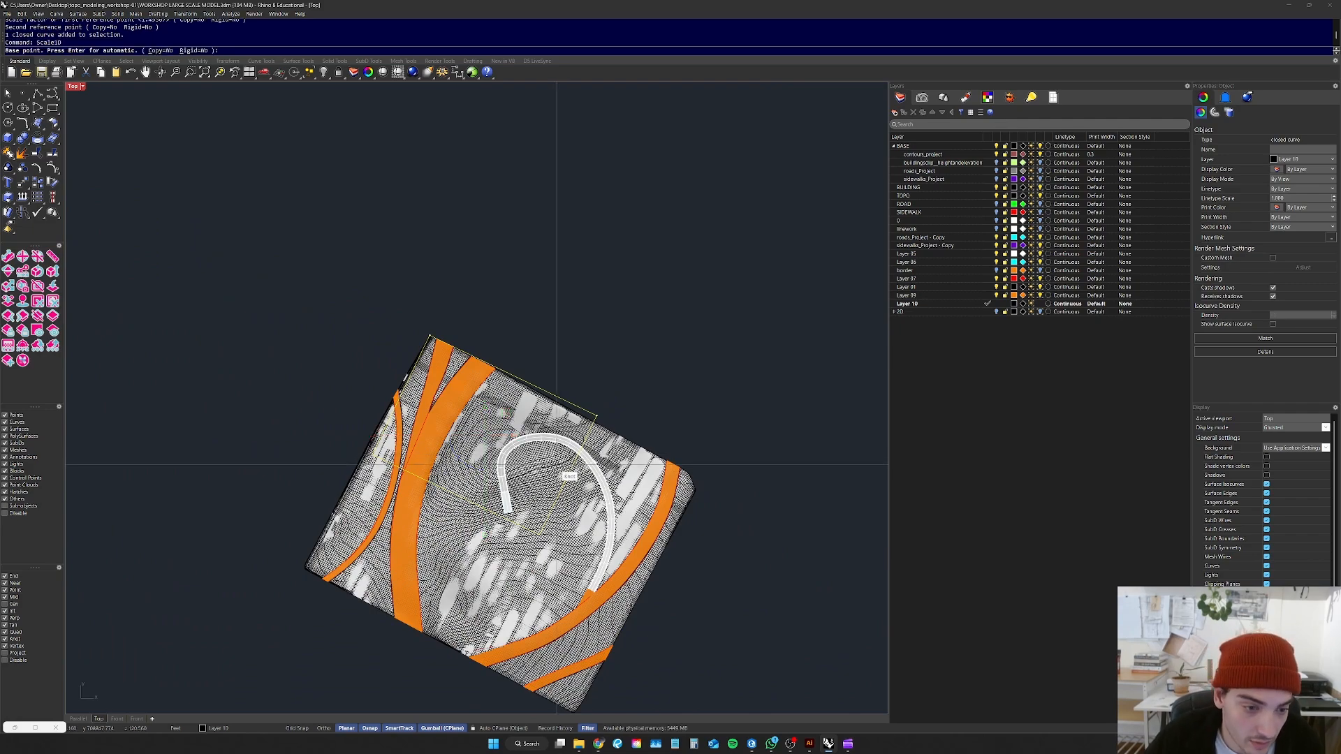
{"action": "scroll", "coordinate": [430, 337], "scroll_direction": "up", "scroll_amount": 8}
{"action": "left_click", "coordinate": [401, 318]}
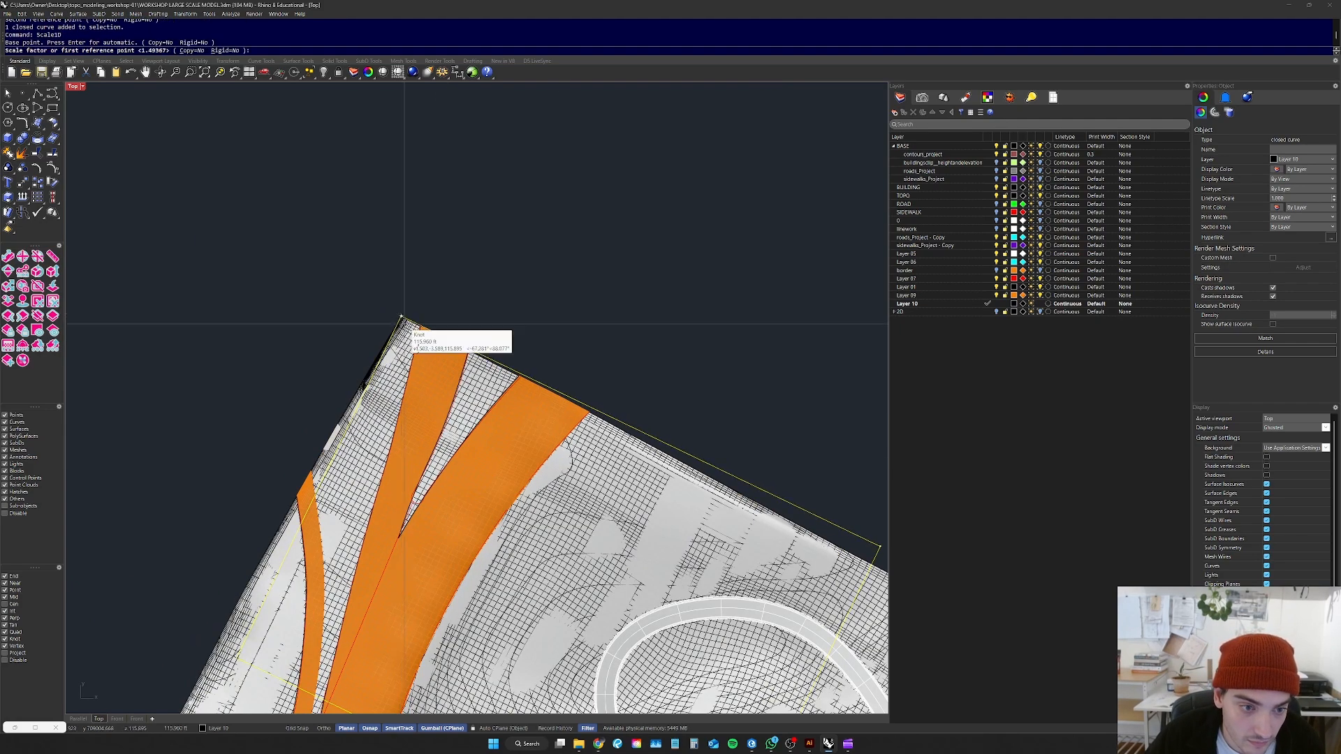
{"action": "left_click", "coordinate": [879, 547]}
{"action": "scroll", "coordinate": [638, 434], "scroll_direction": "down", "scroll_amount": 3}
{"action": "scroll", "coordinate": [852, 567], "scroll_direction": "down", "scroll_amount": 2}
{"action": "scroll", "coordinate": [846, 545], "scroll_direction": "up", "scroll_amount": 5}
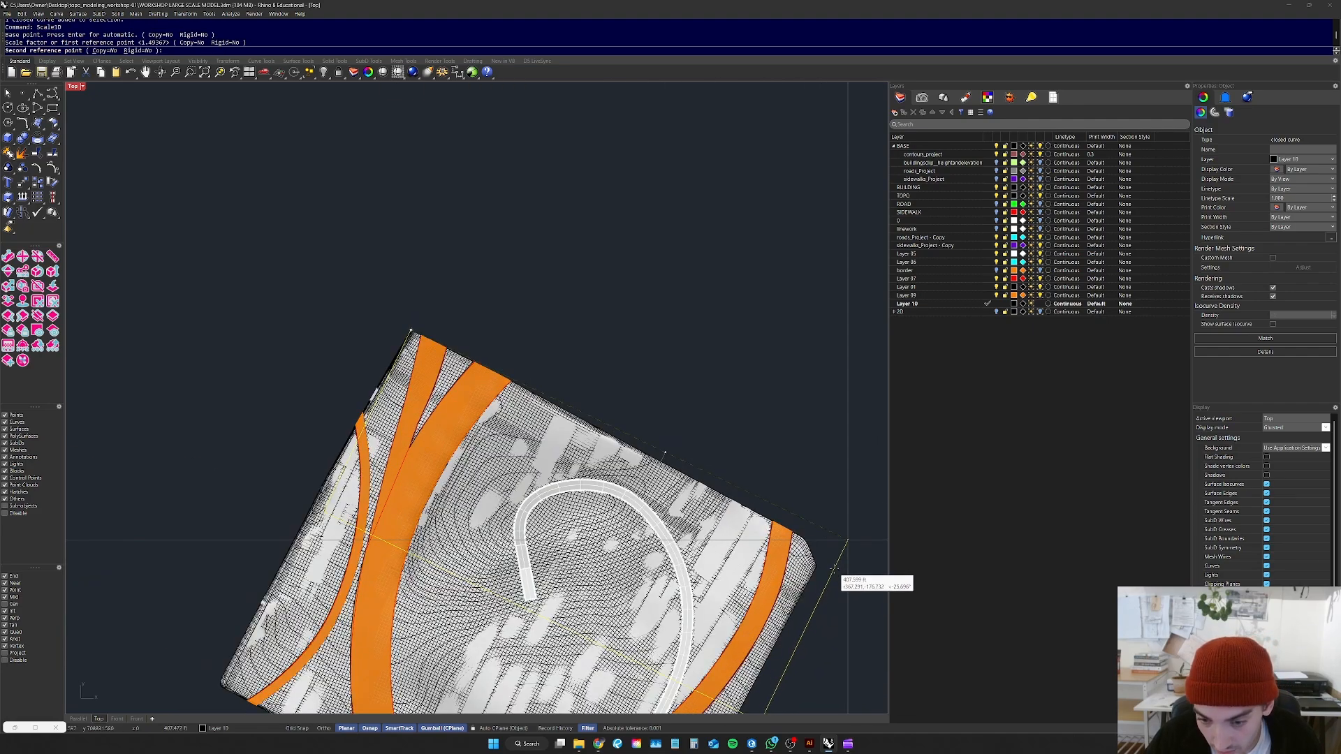
{"action": "left_click", "coordinate": [835, 566]}
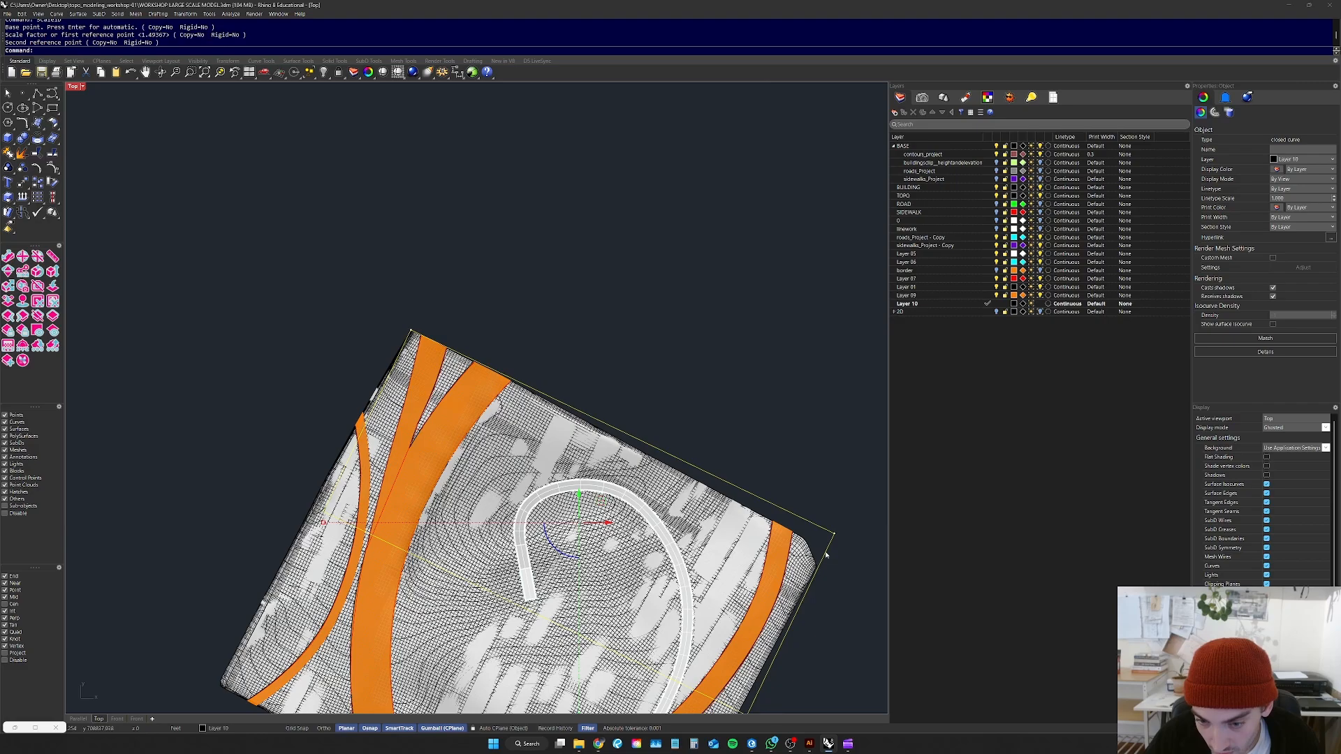
Step: Nudge the rectangle slightly up and toward the terrain copy so its side lies close along the terrain's right edge
{"action": "scroll", "coordinate": [825, 555], "scroll_direction": "down", "scroll_amount": 5}
{"action": "scroll", "coordinate": [770, 531], "scroll_direction": "up", "scroll_amount": 5}
{"action": "left_click_drag", "start_coordinate": [754, 482], "coordinate": [725, 470]}
{"action": "key", "text": "Escape"}
{"action": "scroll", "coordinate": [751, 493], "scroll_direction": "up", "scroll_amount": 4}
{"action": "scroll", "coordinate": [725, 470], "scroll_direction": "down", "scroll_amount": 4}
{"action": "scroll", "coordinate": [618, 521], "scroll_direction": "up", "scroll_amount": 2}
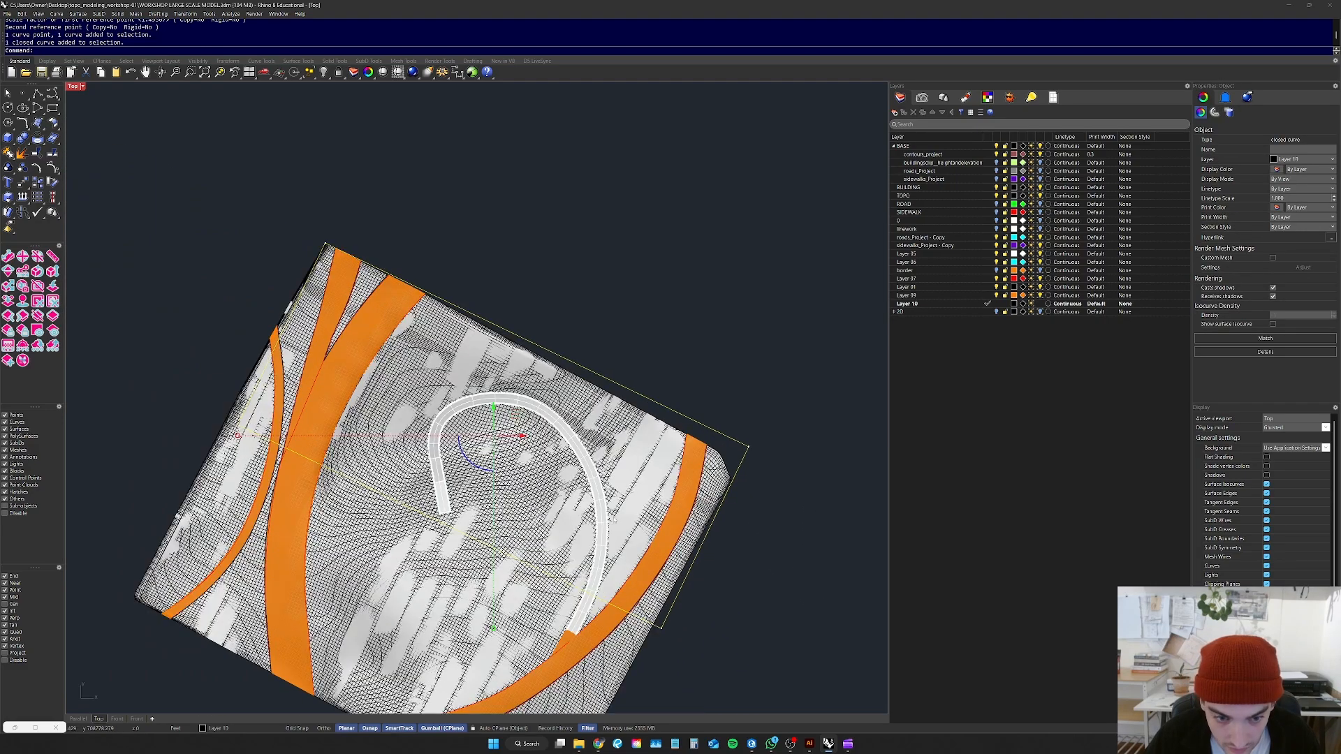
{"action": "scroll", "coordinate": [447, 503], "scroll_direction": "up", "scroll_amount": 3}
{"action": "scroll", "coordinate": [447, 503], "scroll_direction": "down", "scroll_amount": 5}
{"action": "scroll", "coordinate": [446, 503], "scroll_direction": "up", "scroll_amount": 5}
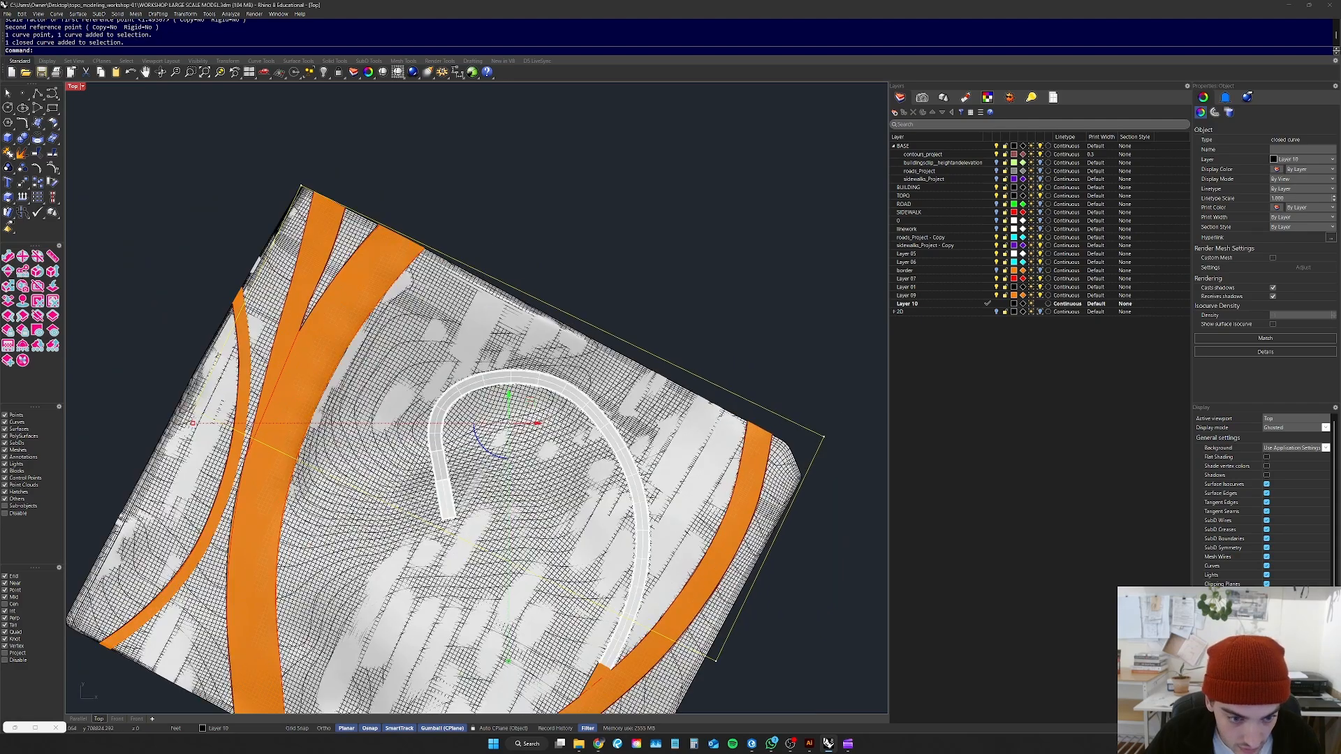
{"action": "scroll", "coordinate": [497, 439], "scroll_direction": "down", "scroll_amount": 3}
{"action": "left_click_drag", "start_coordinate": [484, 449], "coordinate": [485, 447]}
{"action": "left_click_drag", "start_coordinate": [533, 405], "coordinate": [522, 405]}
{"action": "scroll", "coordinate": [291, 374], "scroll_direction": "up", "scroll_amount": 10}
{"action": "scroll", "coordinate": [290, 398], "scroll_direction": "down", "scroll_amount": 14}
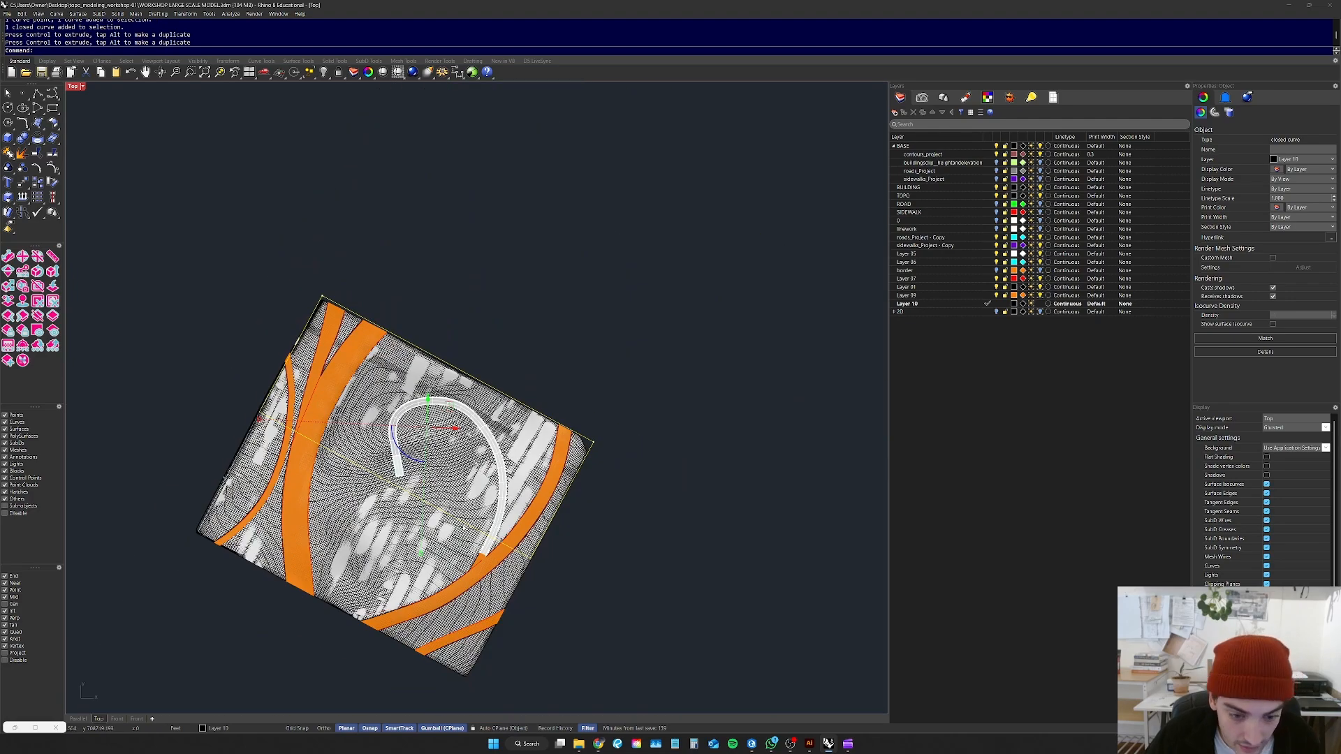
Step: Move the rectangle's lower right corner point along the terrain's right side to just beyond the terrain's lowest corner
{"action": "scroll", "coordinate": [570, 563], "scroll_direction": "up", "scroll_amount": 8}
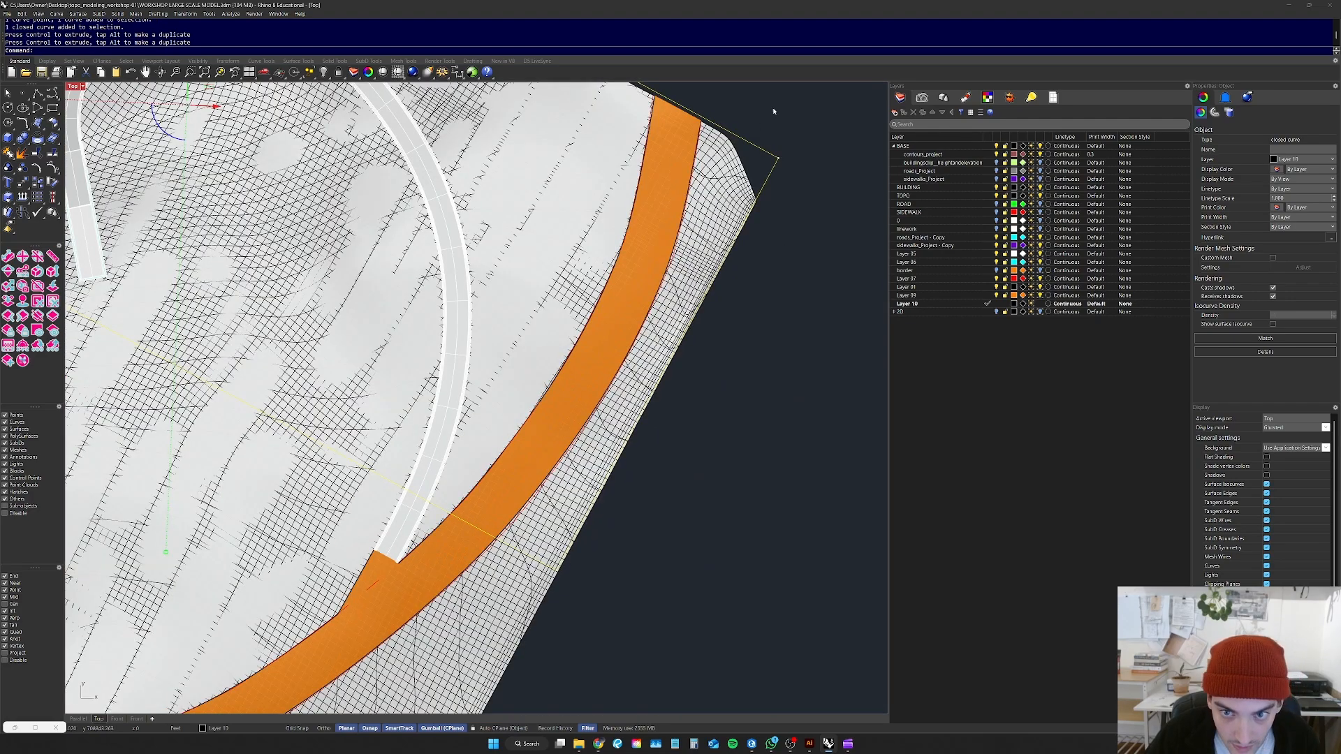
{"action": "left_click", "coordinate": [753, 150]}
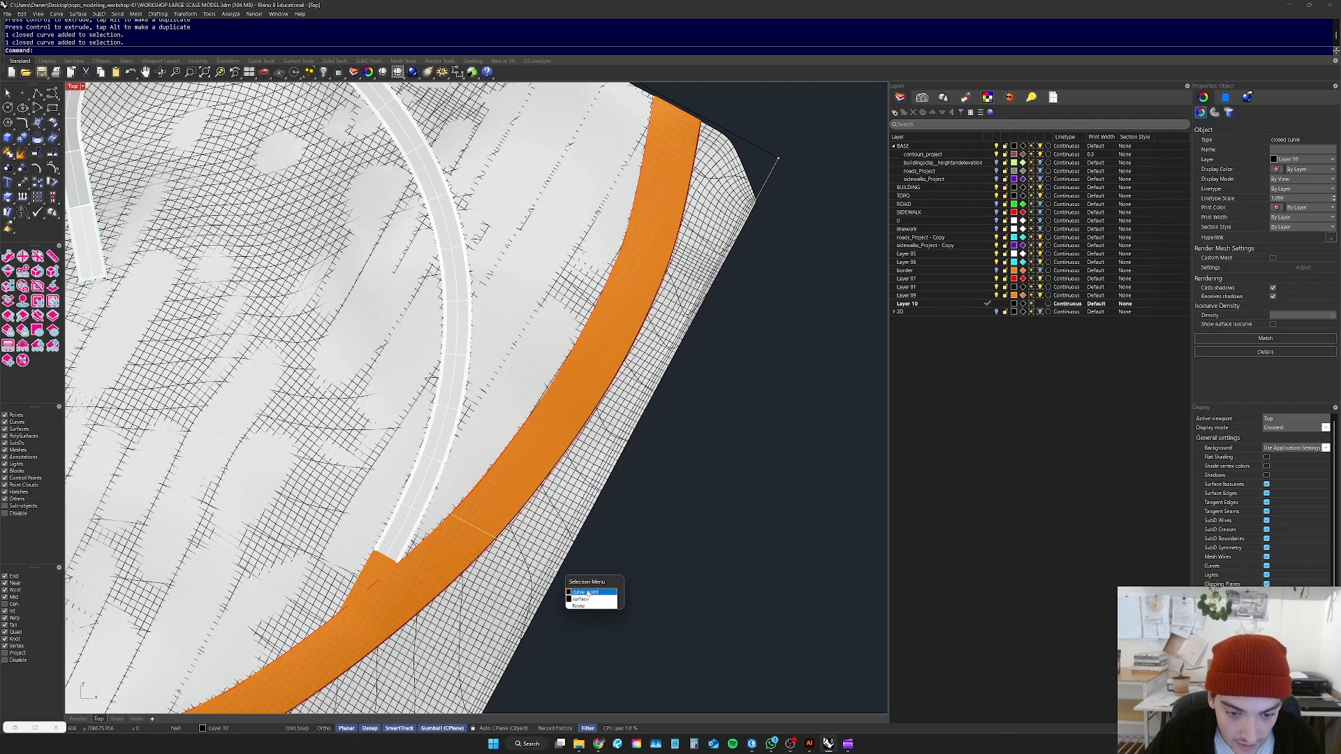
{"action": "left_click", "coordinate": [587, 592]}
{"action": "scroll", "coordinate": [614, 479], "scroll_direction": "down", "scroll_amount": 12}
{"action": "left_click_drag", "start_coordinate": [616, 492], "coordinate": [552, 613]}
{"action": "right_click_drag", "start_coordinate": [551, 613], "coordinate": [648, 633]}
Step: Move the rectangle's lower left corner point along the terrain's left side to just beyond the terrain's lower left corner
{"action": "scroll", "coordinate": [368, 303], "scroll_direction": "up", "scroll_amount": 11}
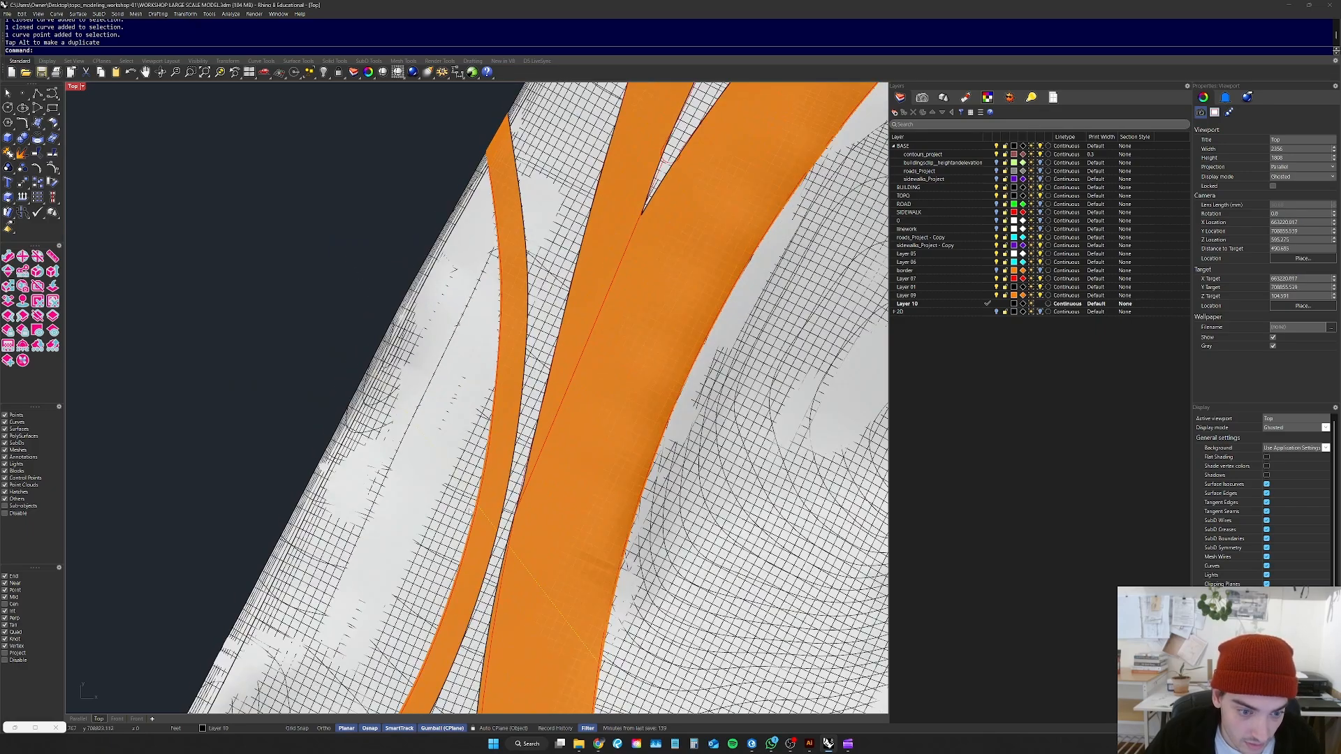
{"action": "left_click", "coordinate": [376, 374]}
{"action": "left_click", "coordinate": [392, 397]}
{"action": "scroll", "coordinate": [437, 338], "scroll_direction": "down", "scroll_amount": 14}
{"action": "left_click_drag", "start_coordinate": [447, 324], "coordinate": [381, 445]}
{"action": "scroll", "coordinate": [433, 293], "scroll_direction": "up", "scroll_amount": 5}
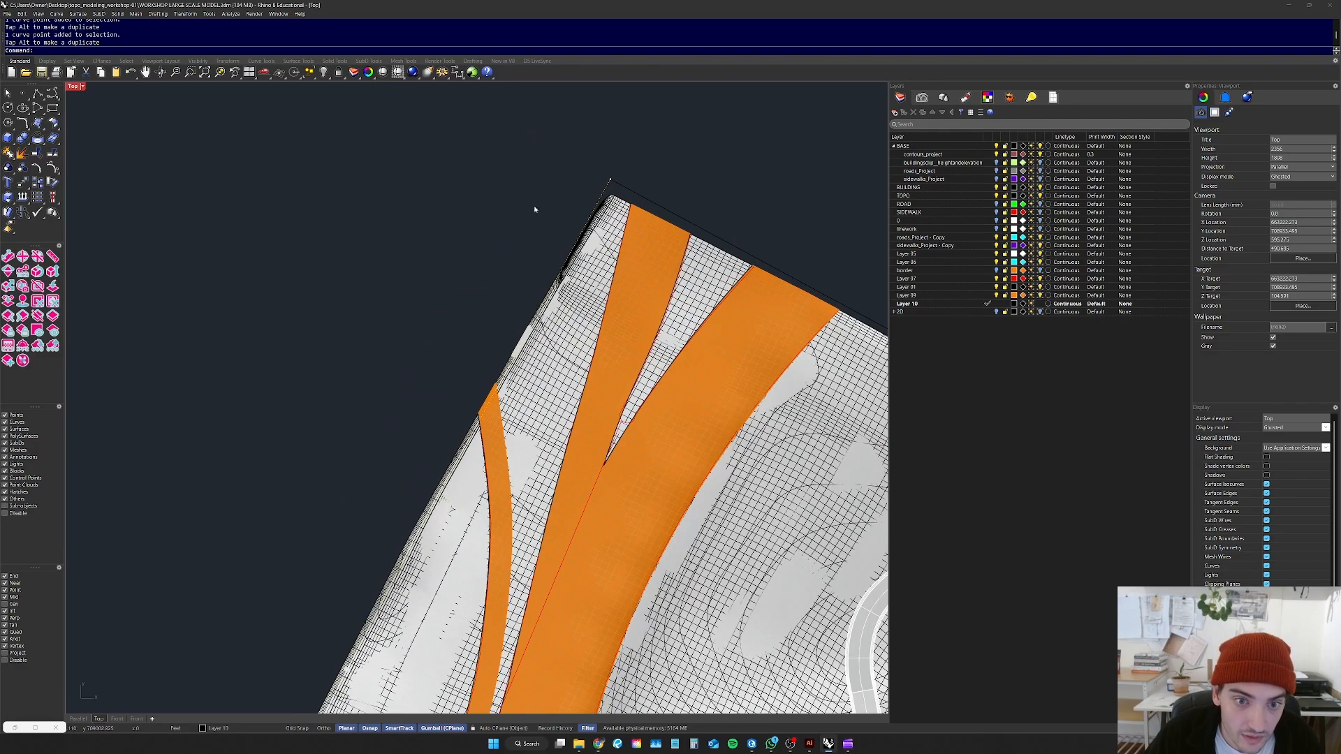
Step: Move the boundary's uppermost corner point slightly closer to the terrain's top corner
{"action": "scroll", "coordinate": [529, 198], "scroll_direction": "up", "scroll_amount": 3}
{"action": "left_click_drag", "start_coordinate": [608, 199], "coordinate": [606, 201]}
{"action": "mouse_move", "coordinate": [664, 147]}
{"action": "left_mouse_down"}
{"action": "mouse_move", "coordinate": [654, 143]}
{"action": "mouse_move", "coordinate": [660, 158]}
{"action": "left_mouse_up"}
{"action": "scroll", "coordinate": [660, 160], "scroll_direction": "down", "scroll_amount": 9}
Step: Shift the boundary's lower left corner point slightly outward so the outline clears the terrain's lower left corner
{"action": "scroll", "coordinate": [420, 624], "scroll_direction": "up", "scroll_amount": 8}
{"action": "left_click", "coordinate": [364, 634]}
{"action": "scroll", "coordinate": [352, 640], "scroll_direction": "down", "scroll_amount": 3}
{"action": "left_click_drag", "start_coordinate": [387, 604], "coordinate": [370, 600]}
{"action": "scroll", "coordinate": [315, 551], "scroll_direction": "down", "scroll_amount": 5}
{"action": "scroll", "coordinate": [341, 570], "scroll_direction": "up", "scroll_amount": 5}
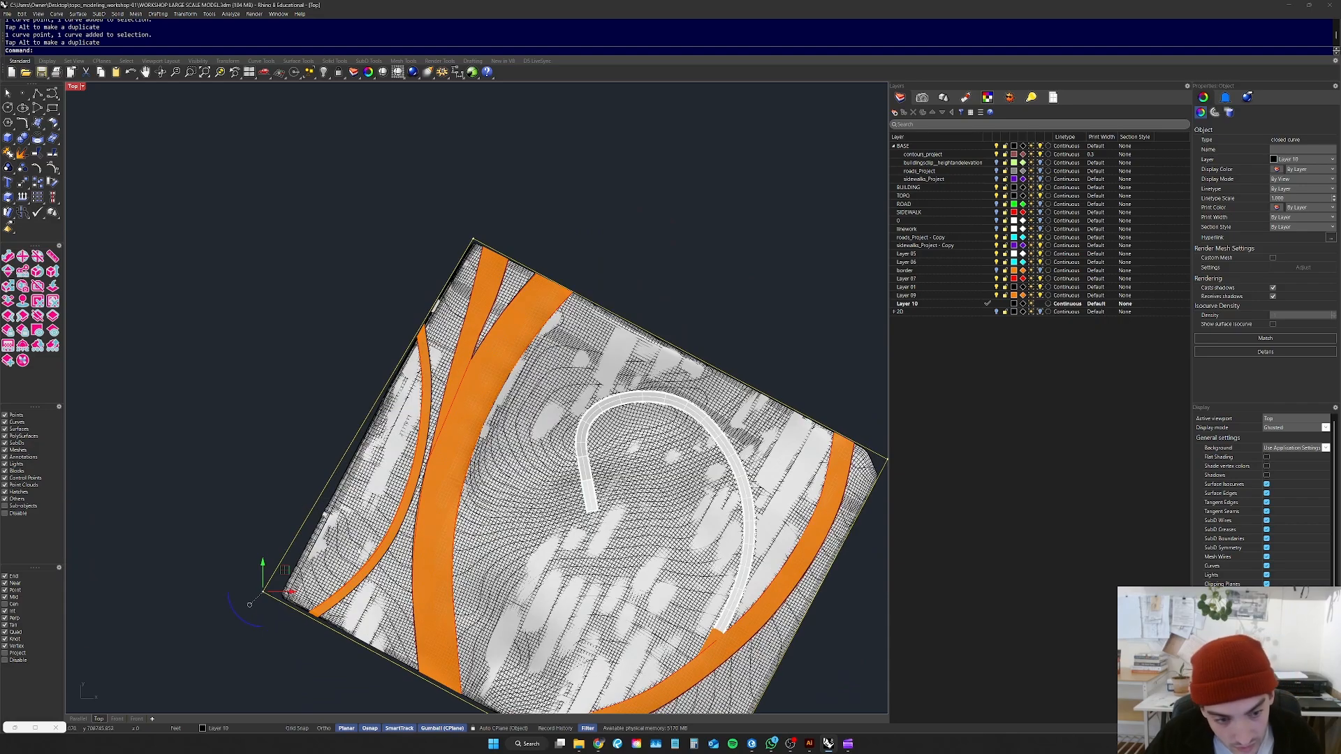
Step: Insert a control point on the boundary curve's left side, midway along the terrain's edge
{"action": "scroll", "coordinate": [283, 570], "scroll_direction": "up", "scroll_amount": 3}
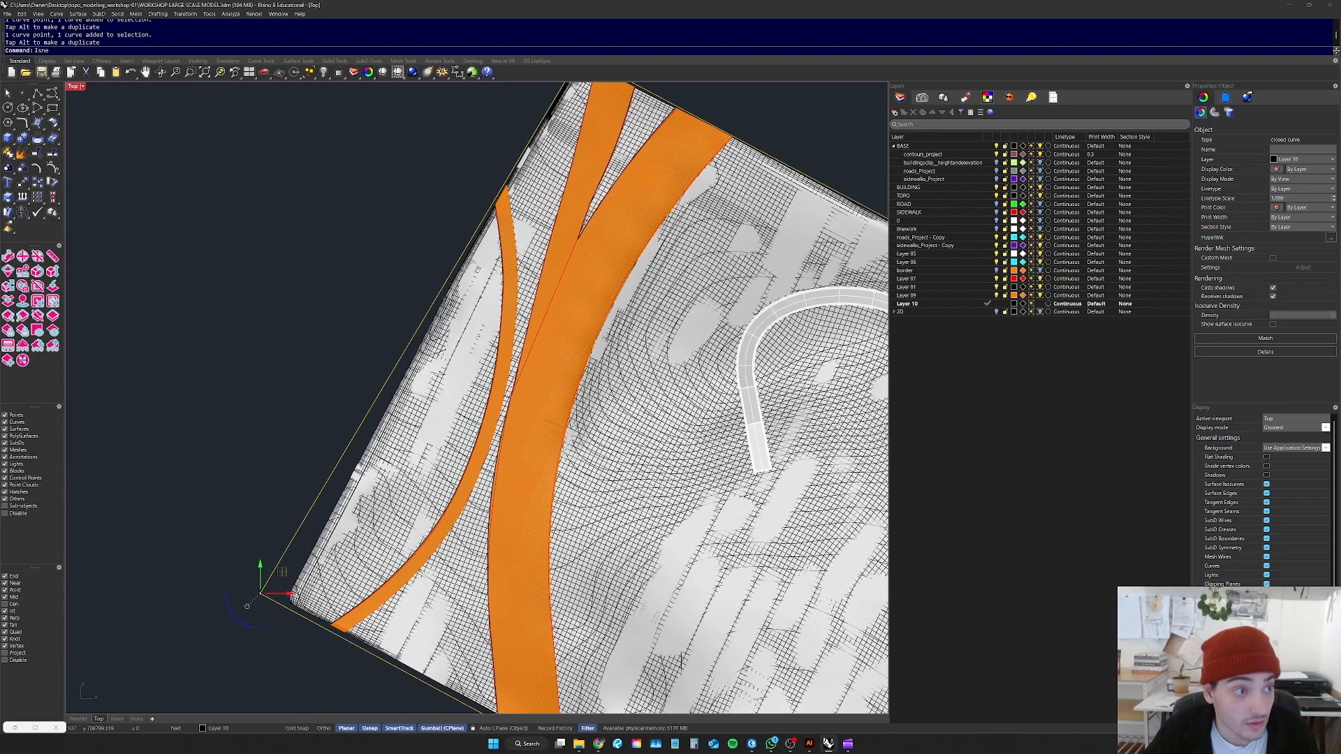
{"action": "key", "text": "BackSpace"}
{"action": "type", "text": "nsetcontr"}
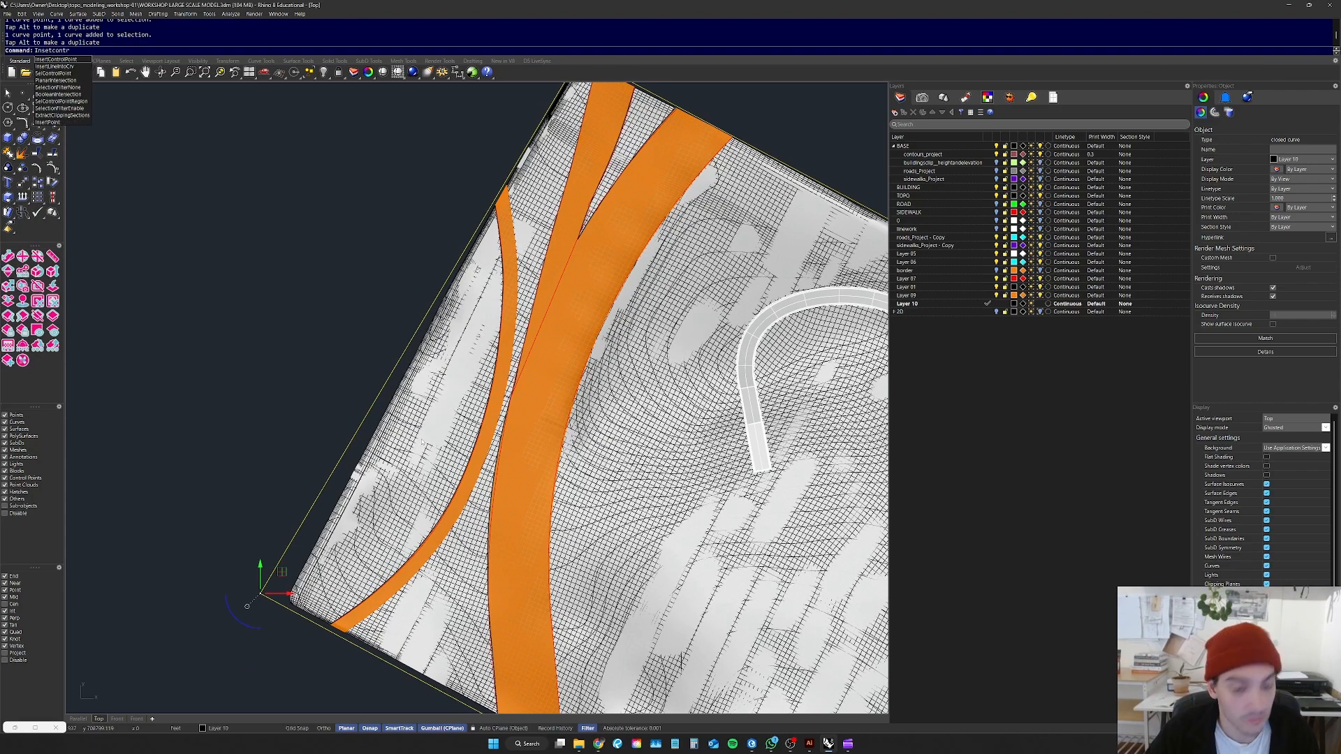
{"action": "key", "text": "Return"}
{"action": "left_click", "coordinate": [353, 440]}
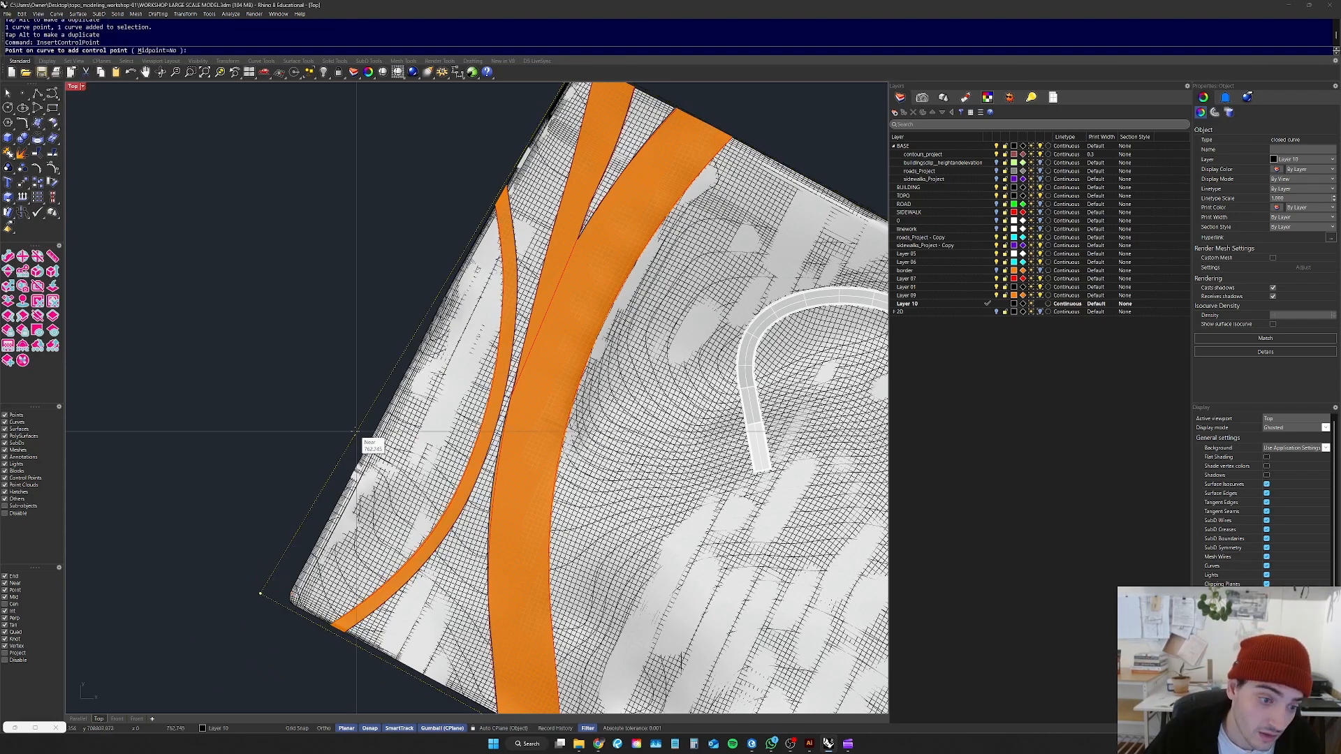
{"action": "key", "text": "Return"}
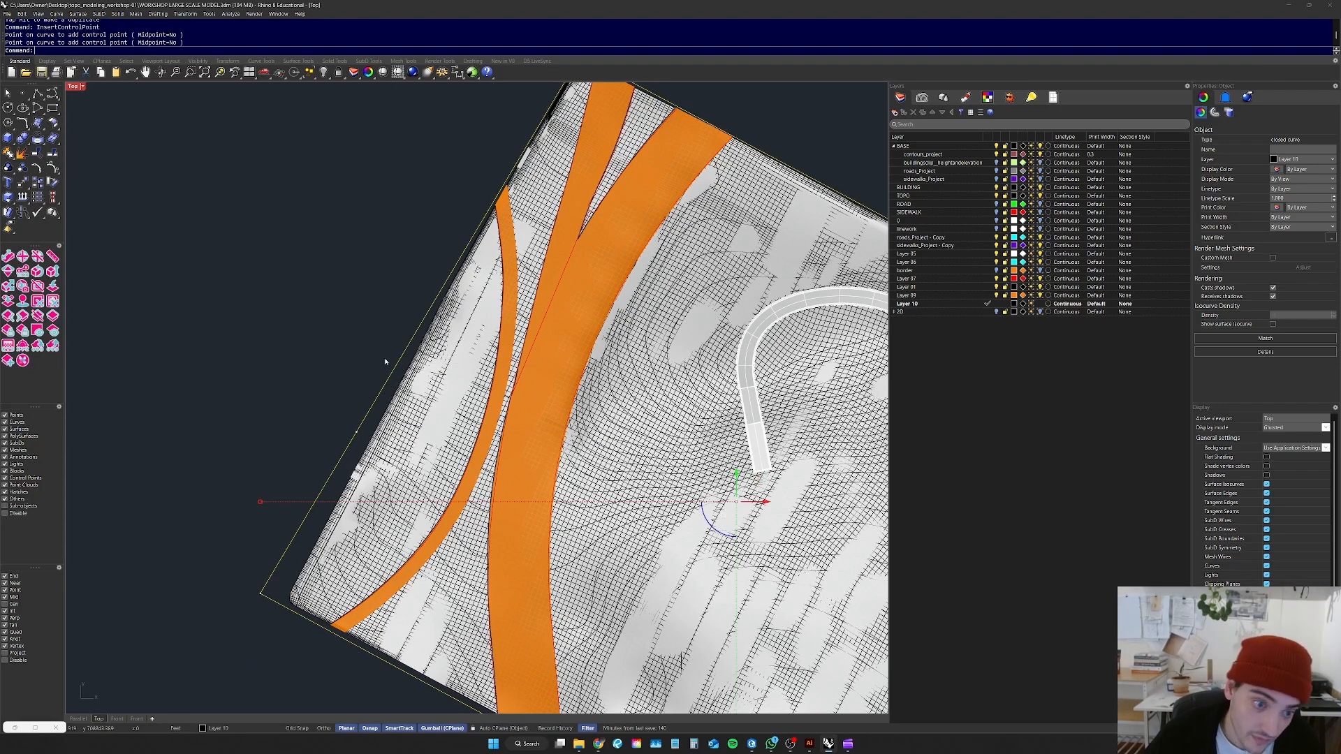
Step: Move the inserted control point up the left side and pull the lower left corner point in close to the terrain's edge
{"action": "left_click", "coordinate": [355, 432]}
{"action": "left_click_drag", "start_coordinate": [378, 412], "coordinate": [450, 289]}
{"action": "mouse_move", "coordinate": [292, 574]}
{"action": "left_mouse_down"}
{"action": "mouse_move", "coordinate": [236, 619]}
{"action": "mouse_move", "coordinate": [303, 584]}
{"action": "left_mouse_up"}
{"action": "key", "text": "Escape"}
{"action": "key", "text": "Escape"}
{"action": "key", "text": "Escape"}
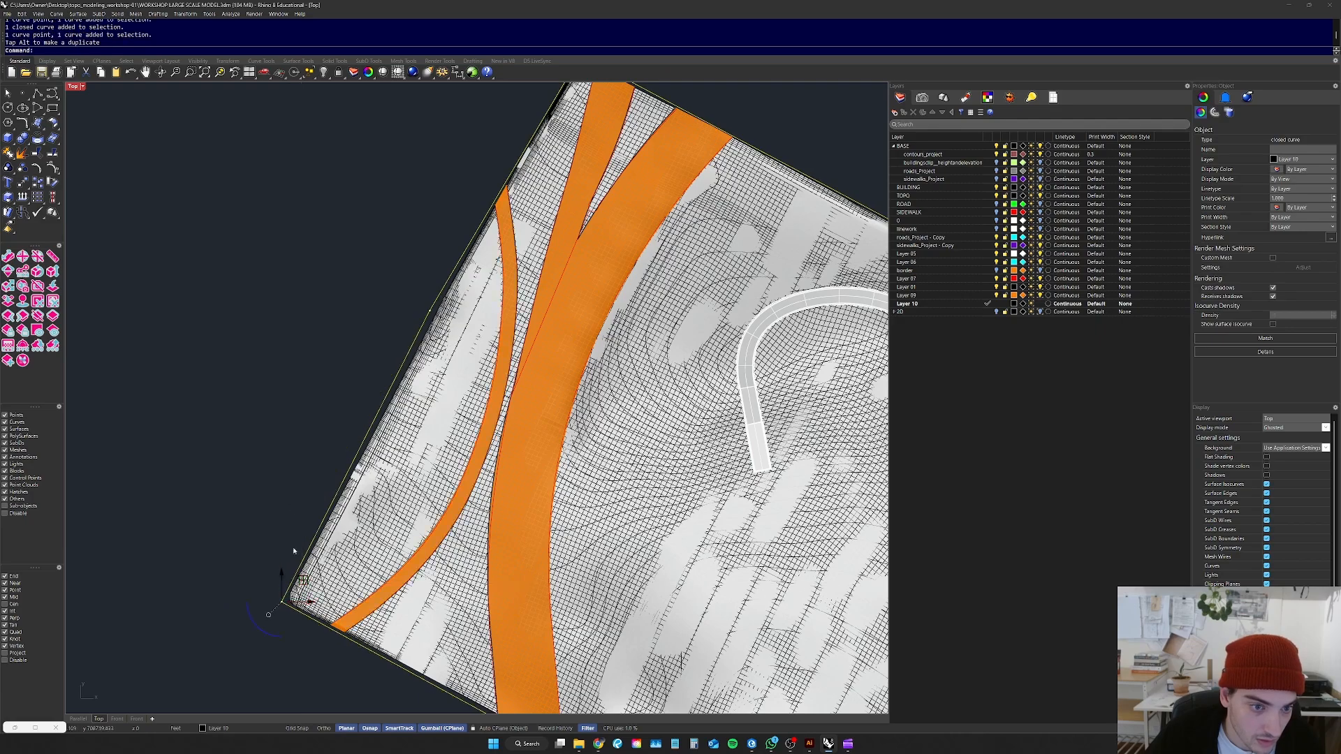
Step: Start copying the split terrain together with its boundary curve, taking the base point on the orange road's outer edge near the curved walkway
{"action": "scroll", "coordinate": [437, 263], "scroll_direction": "down", "scroll_amount": 5}
{"action": "scroll", "coordinate": [398, 308], "scroll_direction": "up", "scroll_amount": 6}
{"action": "scroll", "coordinate": [444, 291], "scroll_direction": "down", "scroll_amount": 8}
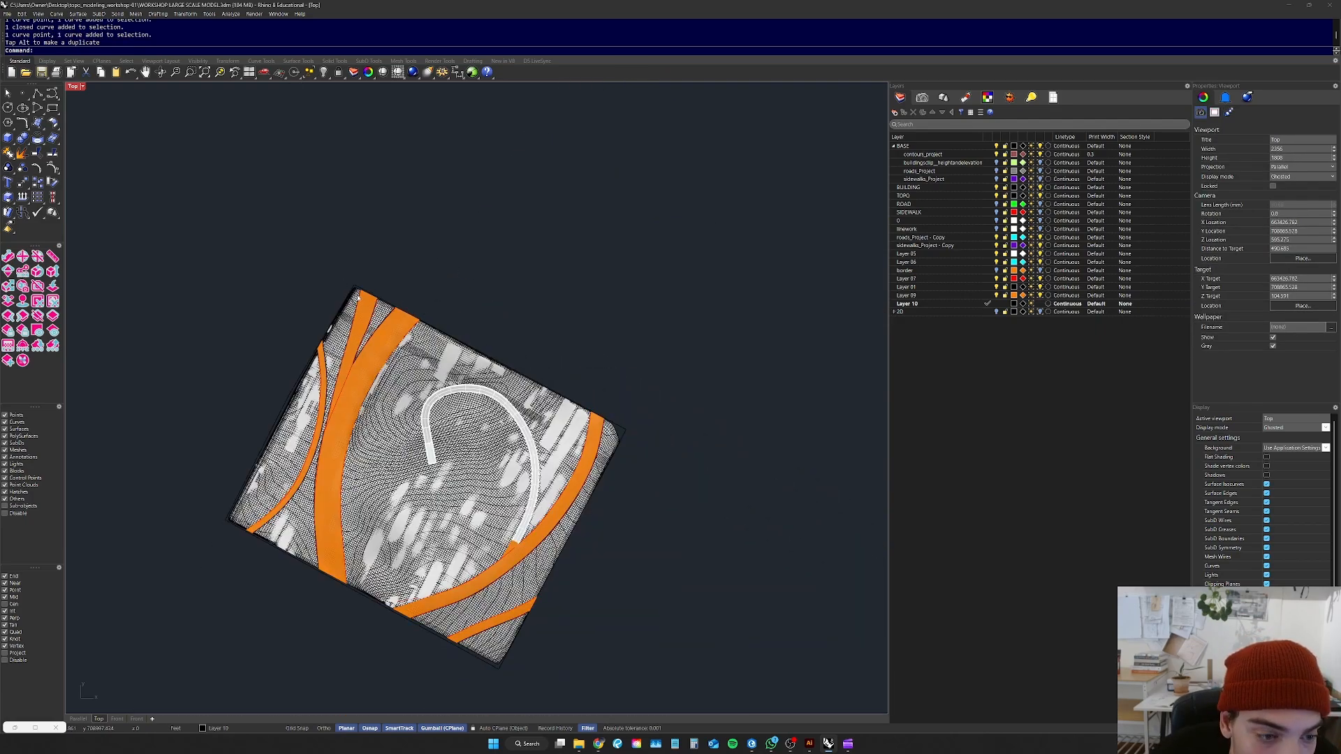
{"action": "scroll", "coordinate": [349, 335], "scroll_direction": "up", "scroll_amount": 6}
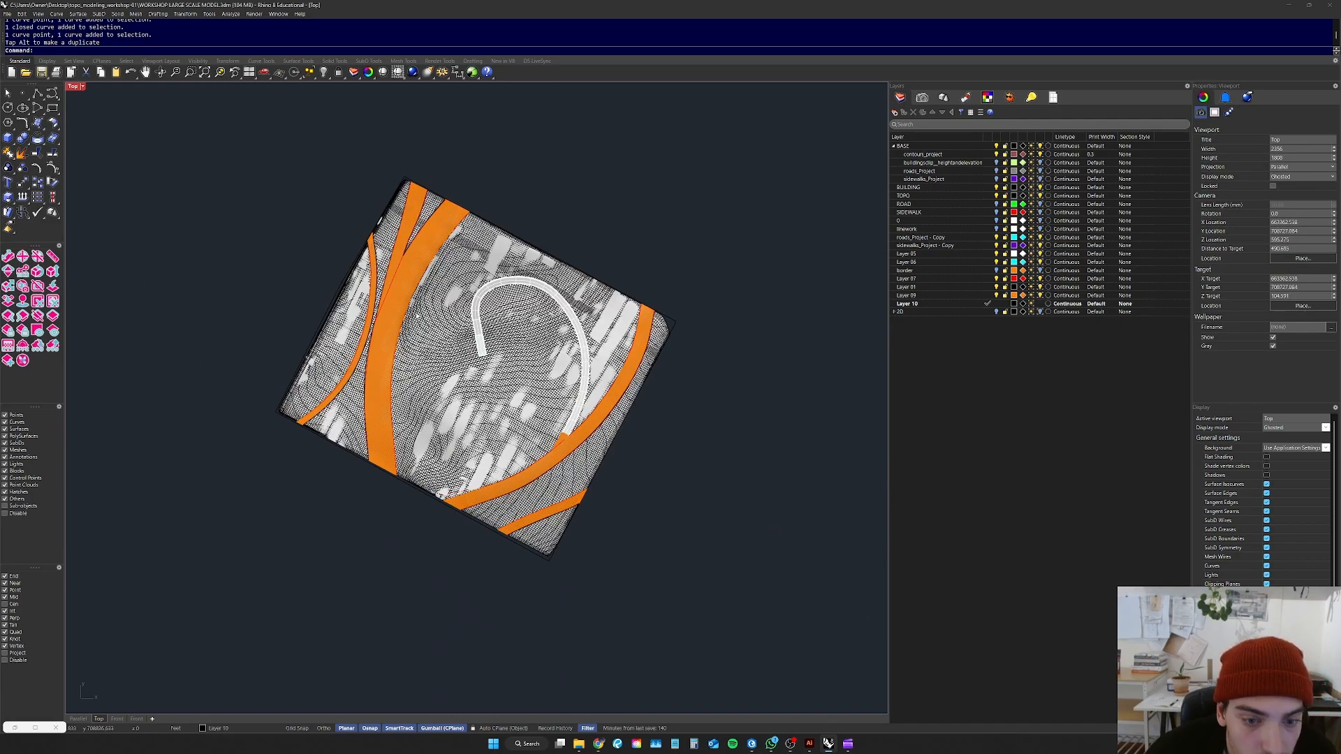
{"action": "scroll", "coordinate": [433, 328], "scroll_direction": "down", "scroll_amount": 5}
{"action": "scroll", "coordinate": [433, 328], "scroll_direction": "up", "scroll_amount": 5}
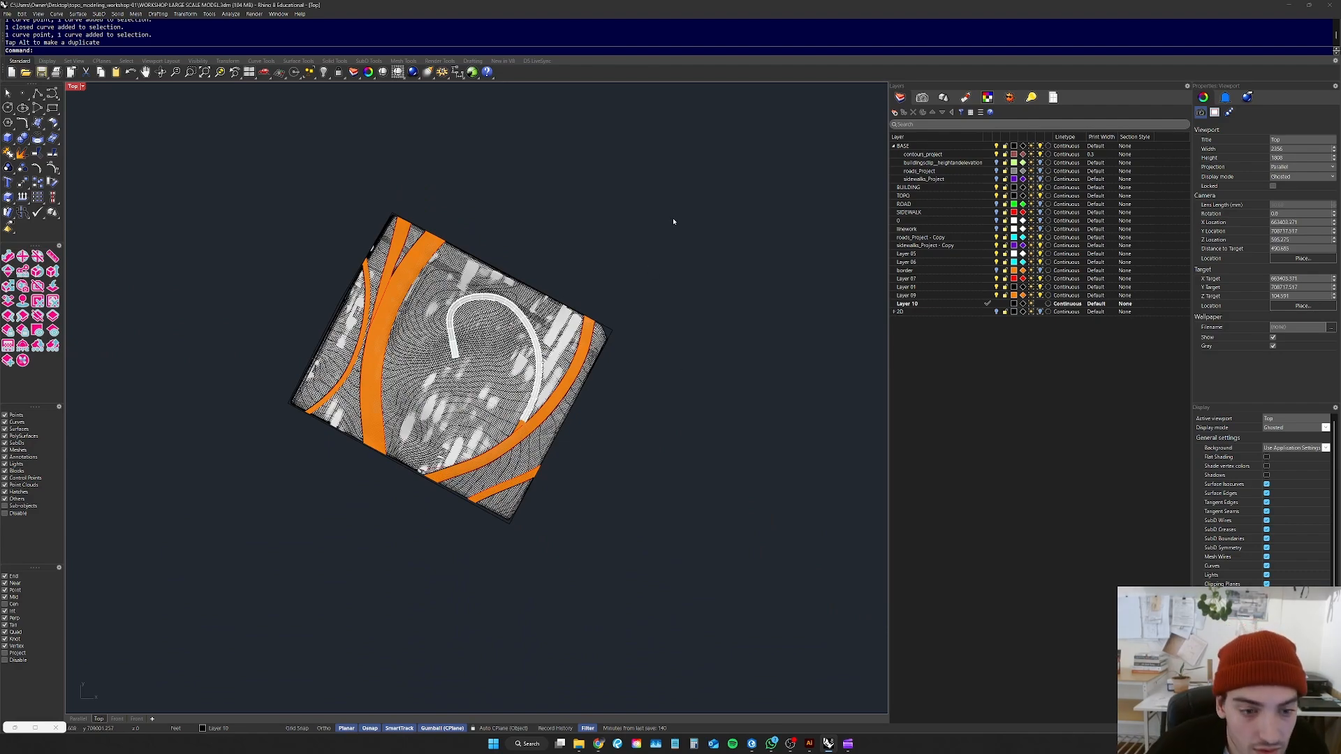
{"action": "left_click_drag", "start_coordinate": [657, 169], "coordinate": [243, 546]}
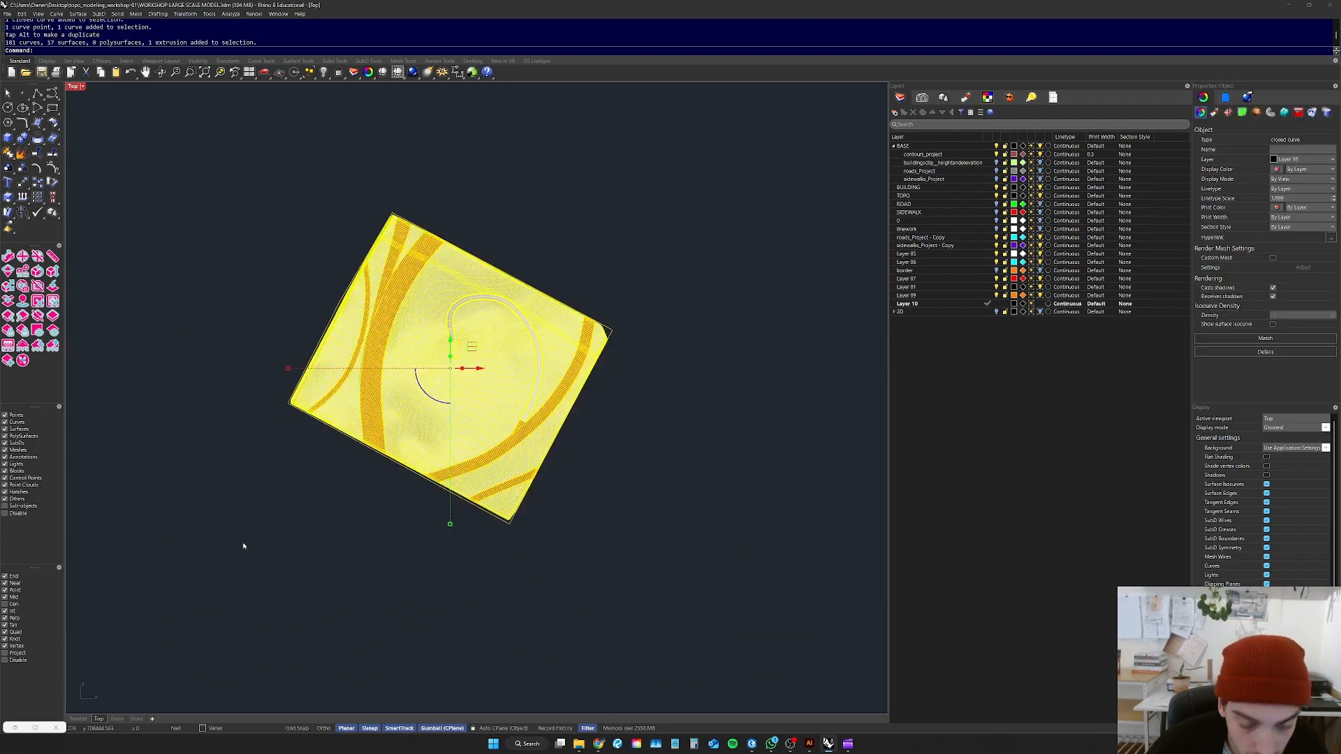
{"action": "type", "text": "opy"}
{"action": "key", "text": "Return"}
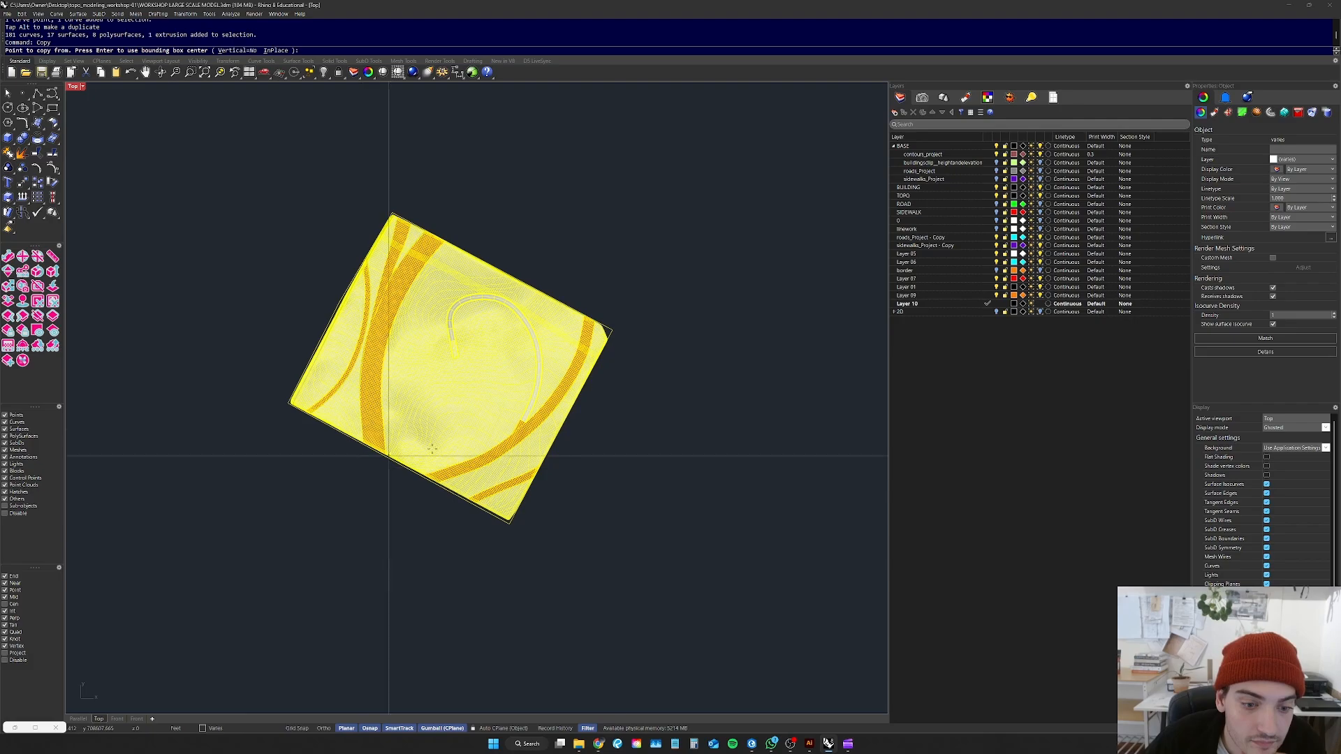
{"action": "scroll", "coordinate": [489, 460], "scroll_direction": "up", "scroll_amount": 5}
{"action": "scroll", "coordinate": [461, 447], "scroll_direction": "up", "scroll_amount": 3}
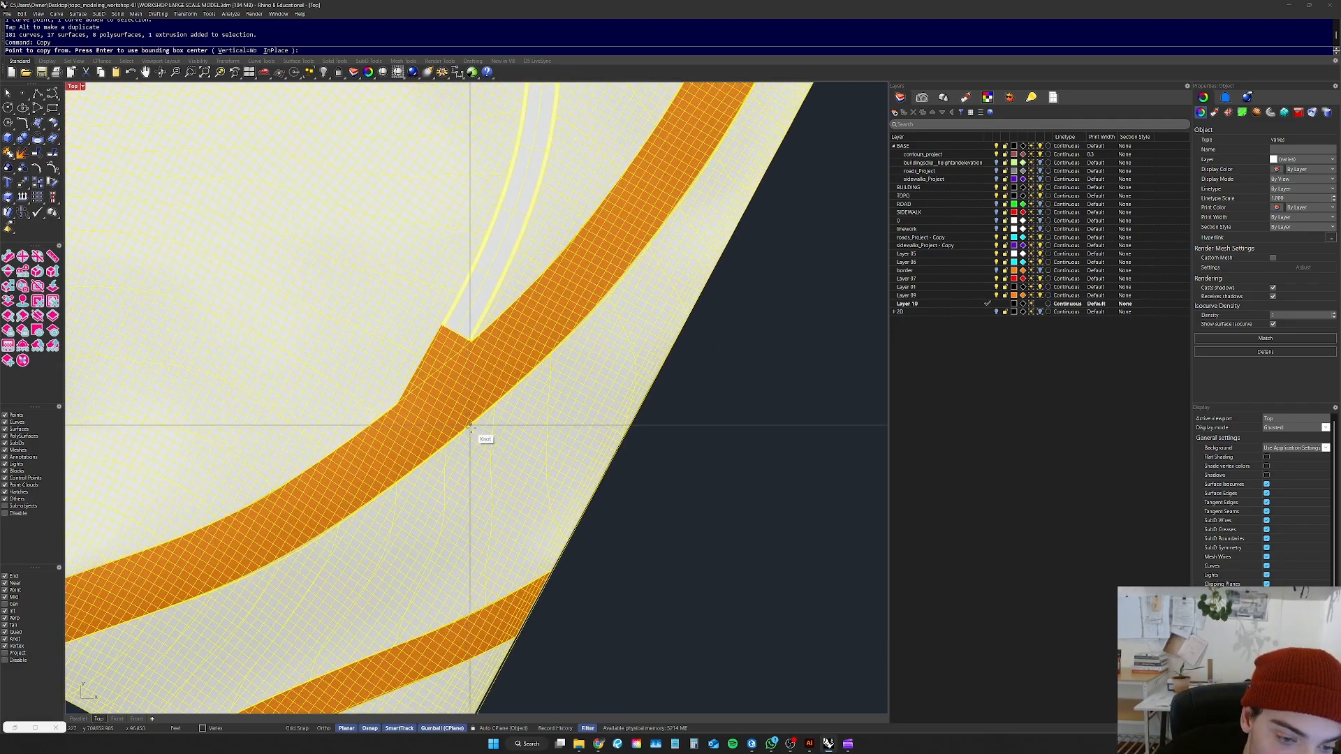
{"action": "left_click", "coordinate": [471, 428]}
Step: Bring the copy over its site in the city model and set the Top view to the Rendered display mode
{"action": "scroll", "coordinate": [461, 461], "scroll_direction": "down", "scroll_amount": 10}
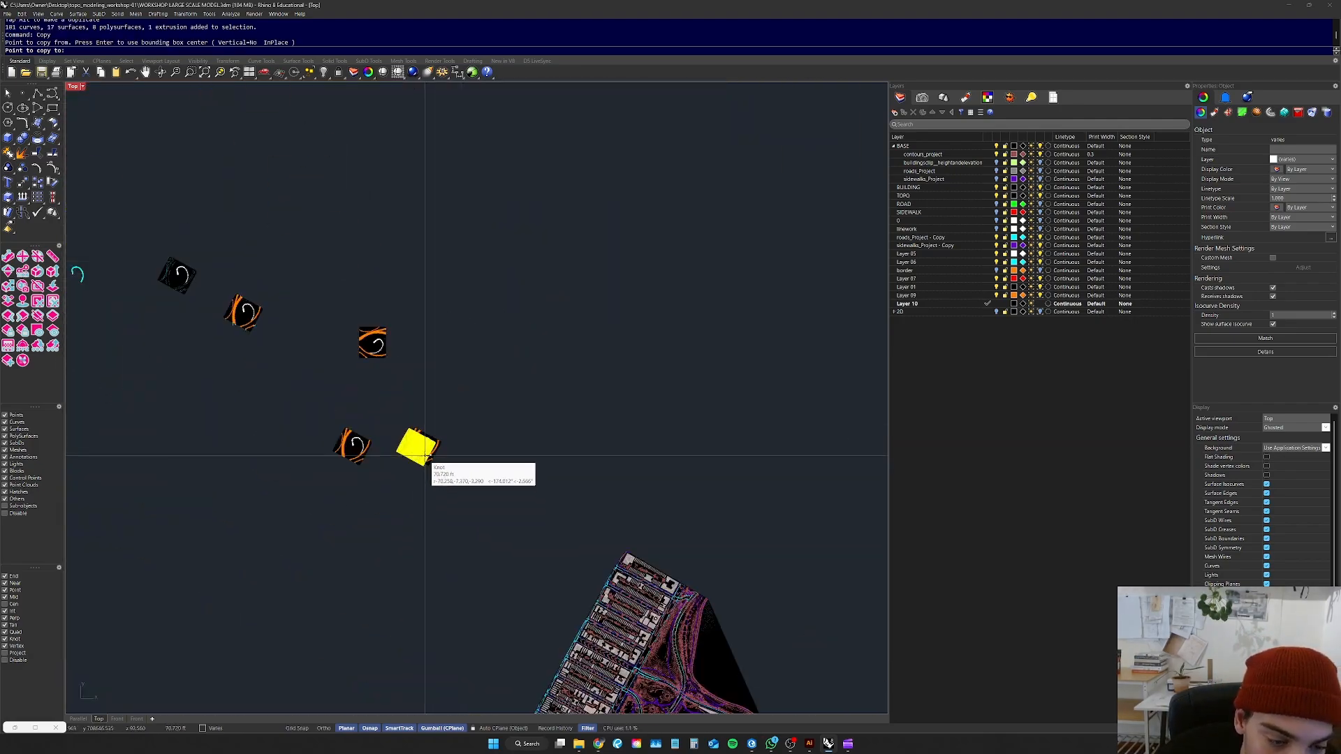
{"action": "scroll", "coordinate": [427, 459], "scroll_direction": "down", "scroll_amount": 3}
{"action": "scroll", "coordinate": [597, 695], "scroll_direction": "up", "scroll_amount": 4}
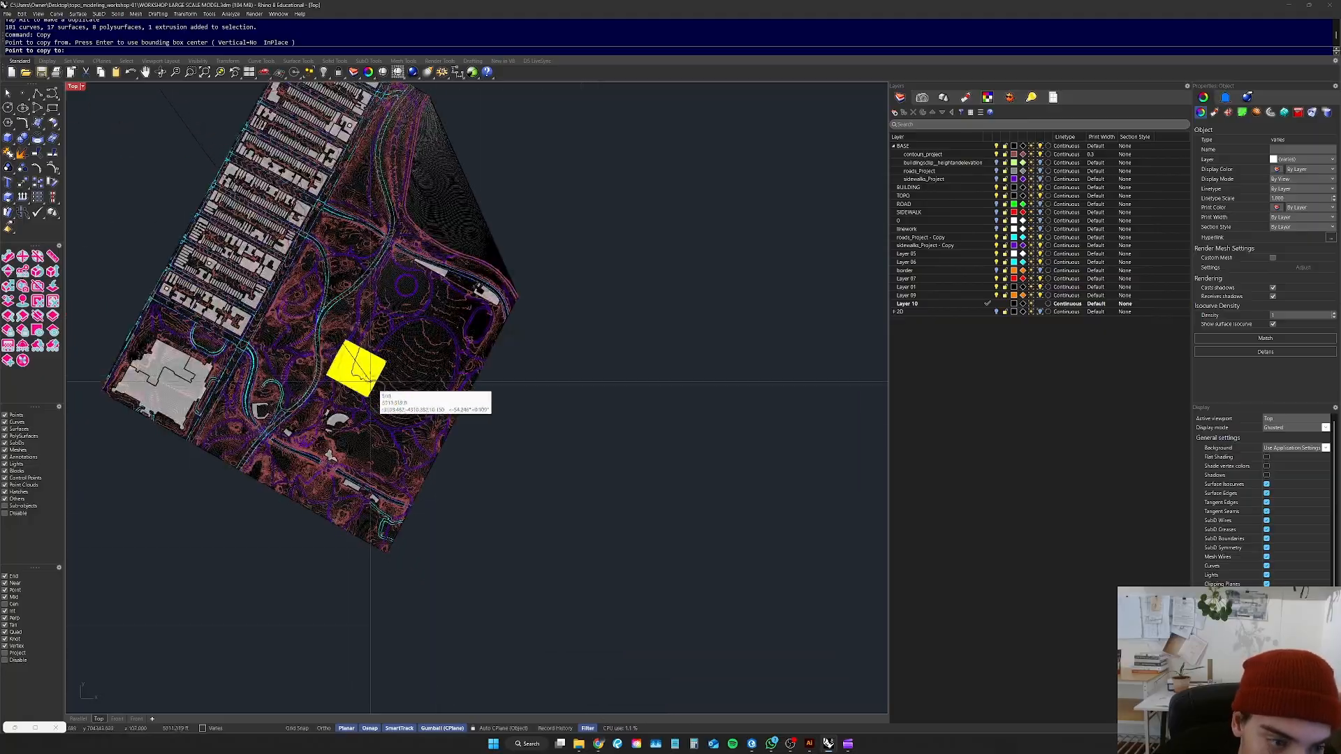
{"action": "scroll", "coordinate": [292, 316], "scroll_direction": "up", "scroll_amount": 3}
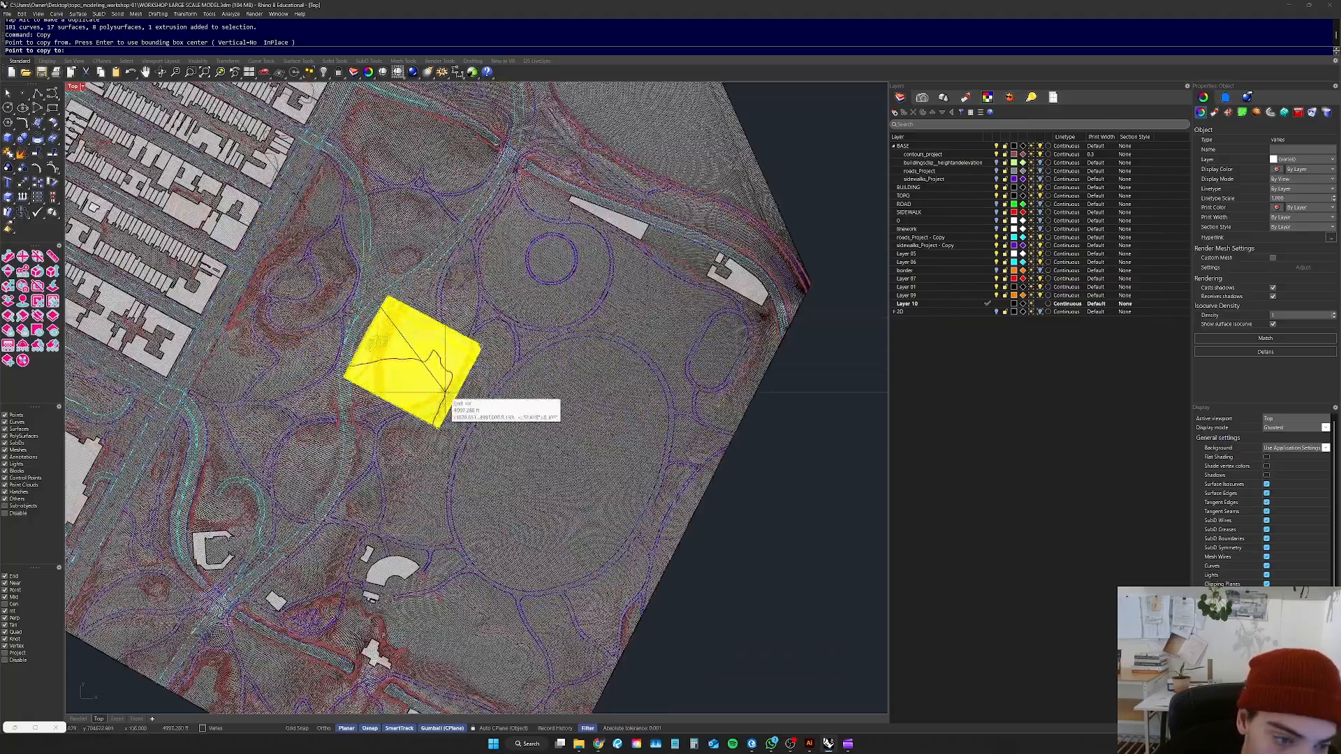
{"action": "scroll", "coordinate": [439, 399], "scroll_direction": "up", "scroll_amount": 5}
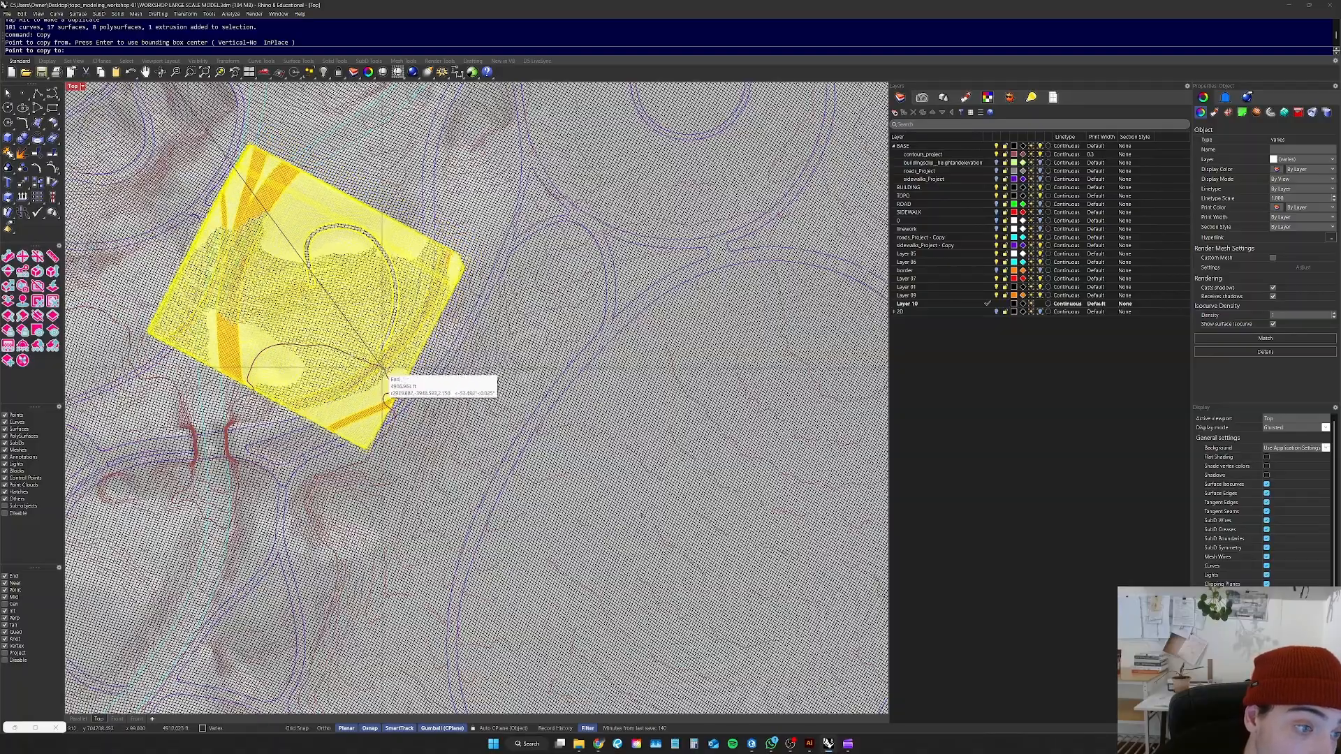
{"action": "scroll", "coordinate": [362, 409], "scroll_direction": "up", "scroll_amount": 4}
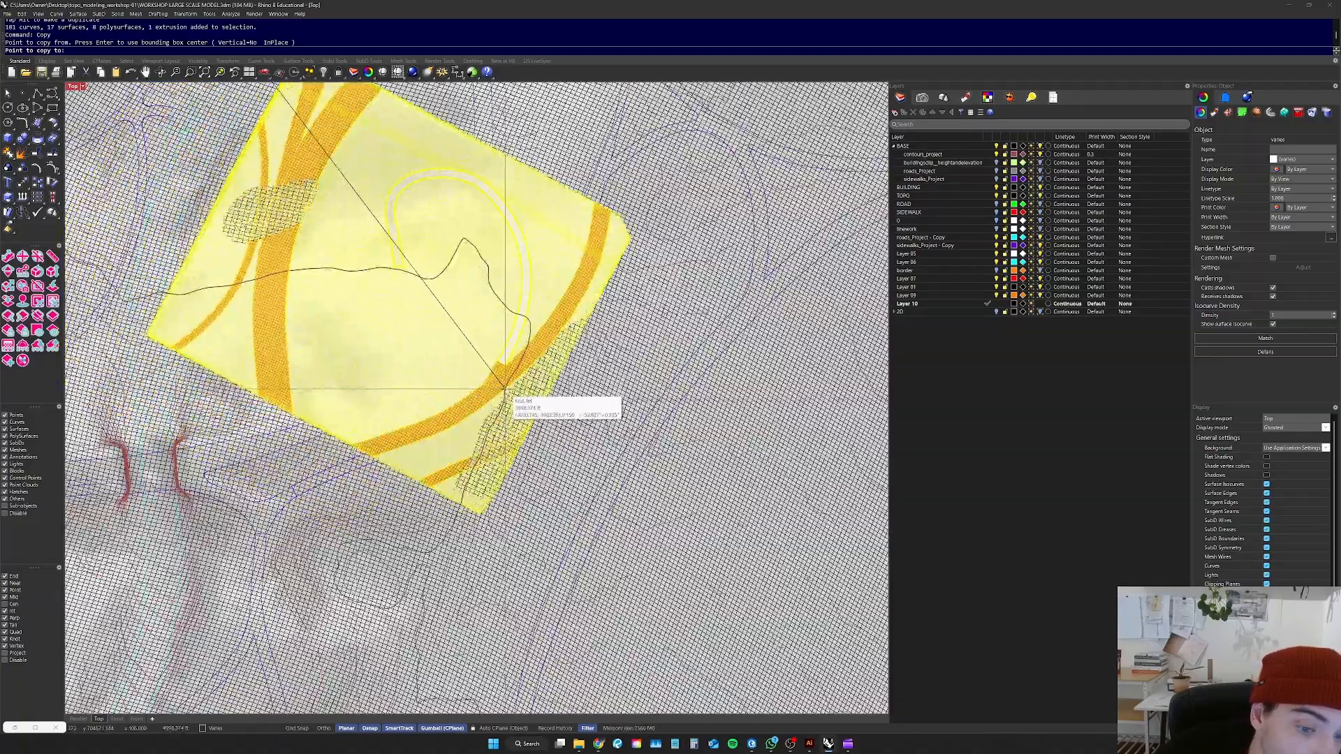
{"action": "scroll", "coordinate": [505, 391], "scroll_direction": "down", "scroll_amount": 2}
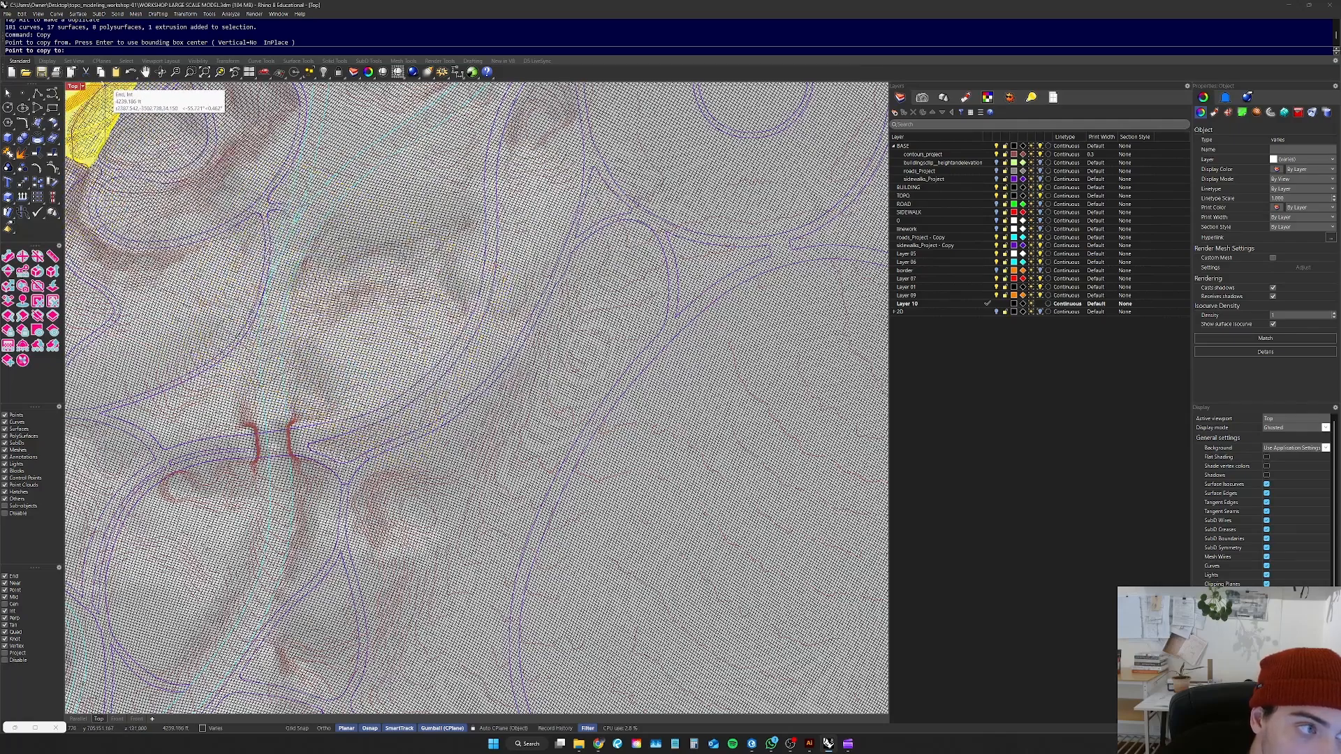
{"action": "left_click", "coordinate": [82, 86]}
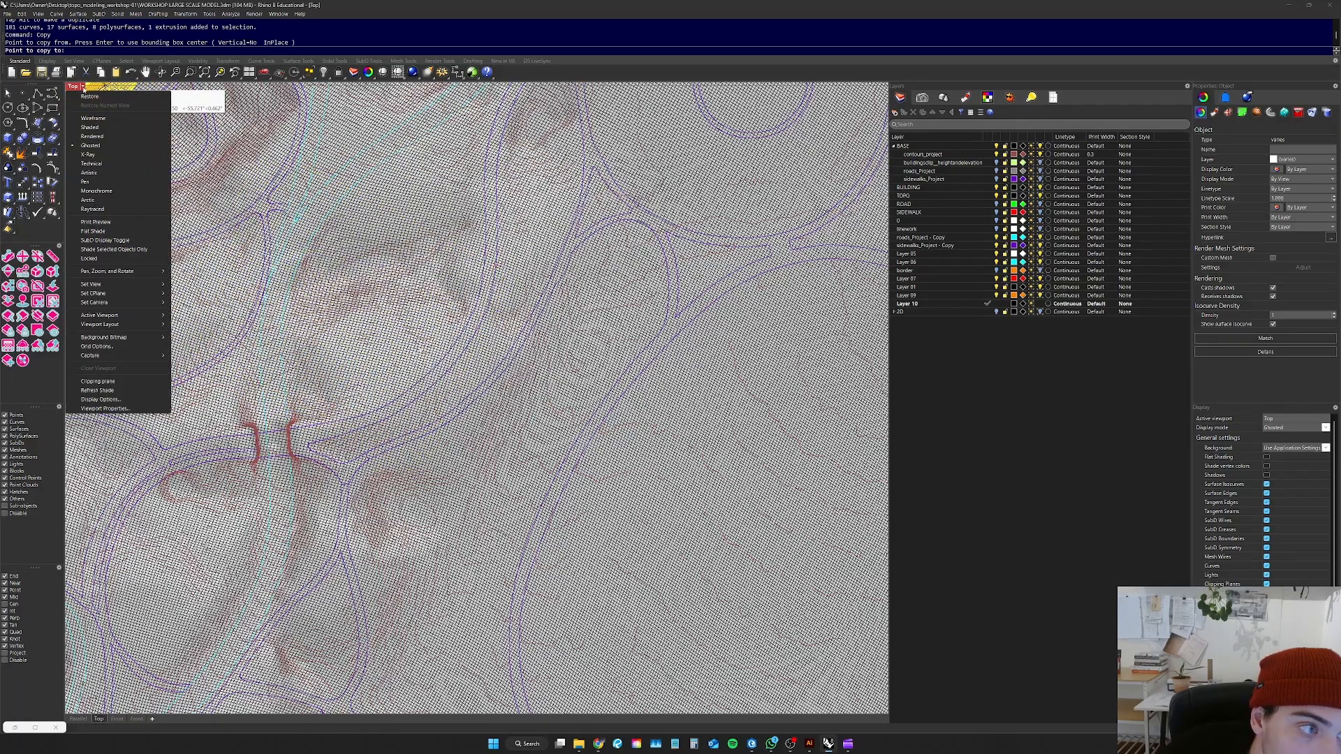
{"action": "left_click", "coordinate": [95, 137]}
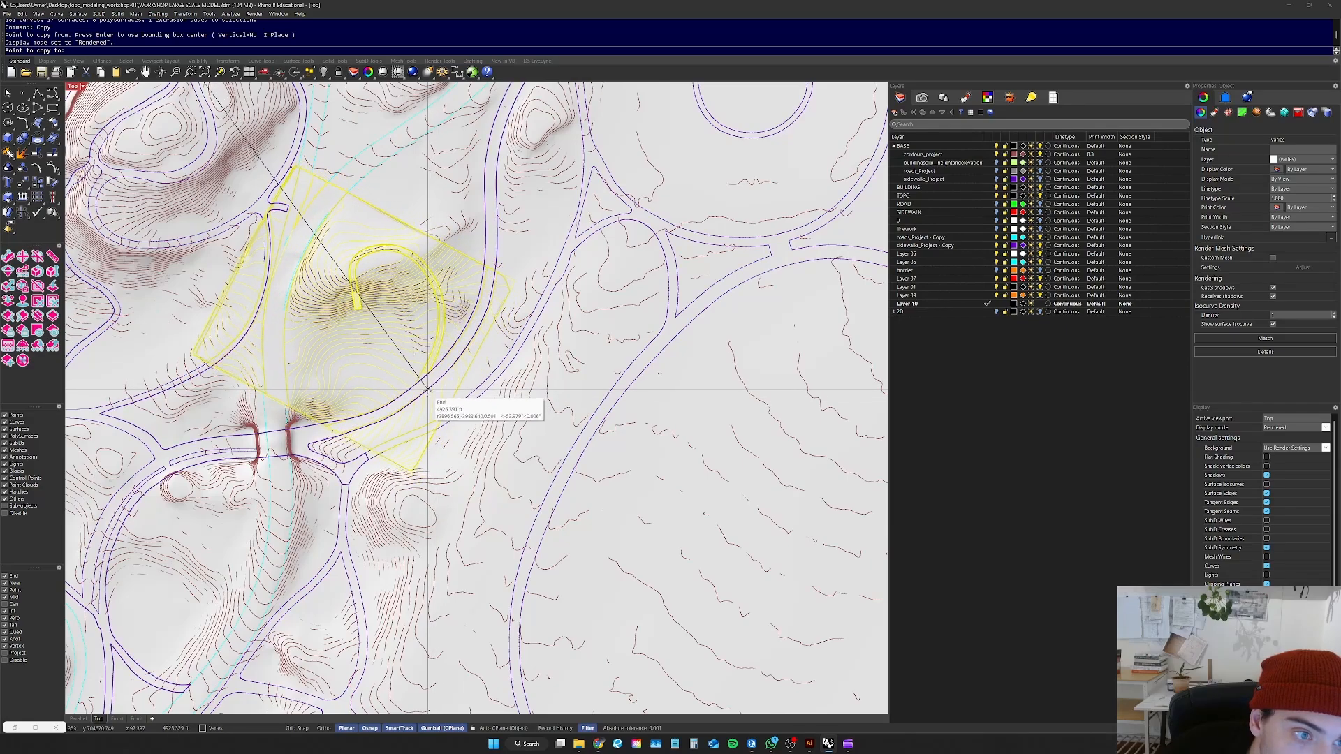
Step: Place the copied terrain and boundary so its road edge aligns with the matching path in the city model, and finish copying
{"action": "scroll", "coordinate": [423, 396], "scroll_direction": "up", "scroll_amount": 1}
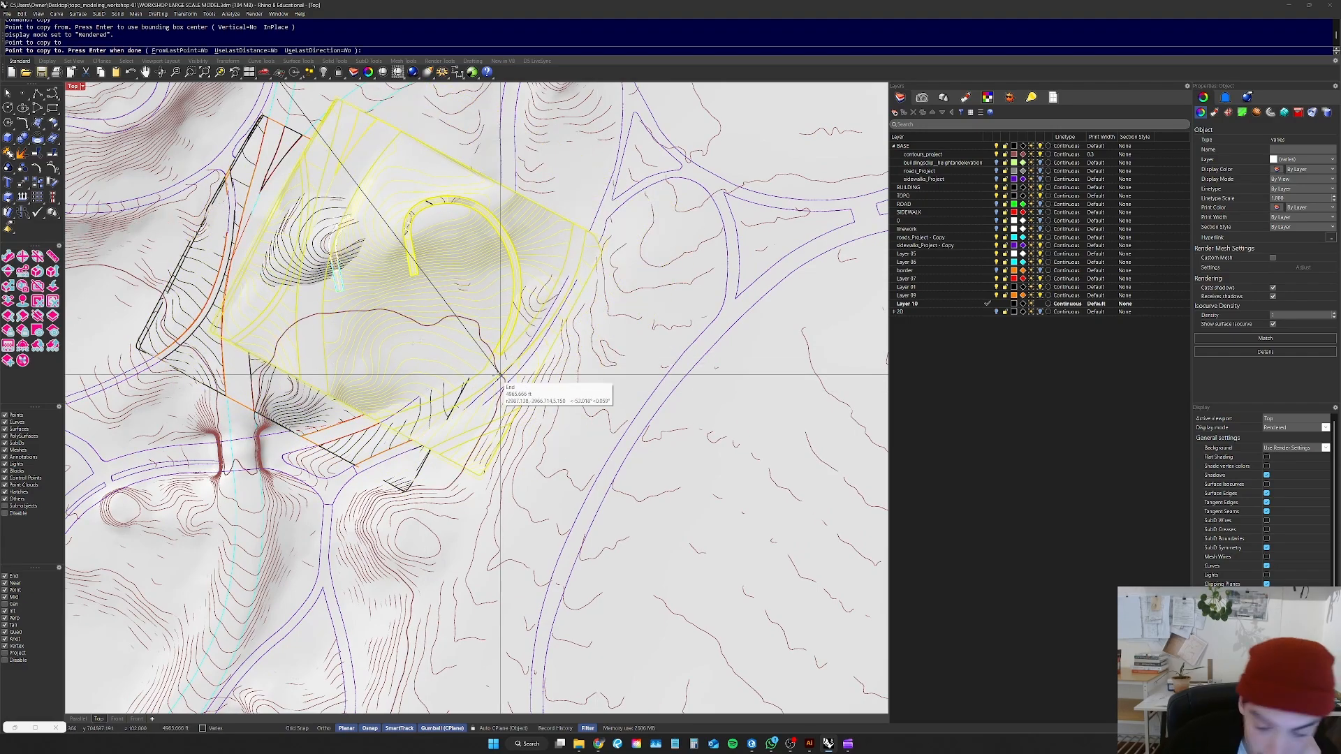
{"action": "left_click", "coordinate": [498, 378]}
{"action": "key", "text": "Return"}
{"action": "scroll", "coordinate": [498, 378], "scroll_direction": "down", "scroll_amount": 3}
{"action": "scroll", "coordinate": [225, 354], "scroll_direction": "up", "scroll_amount": 6}
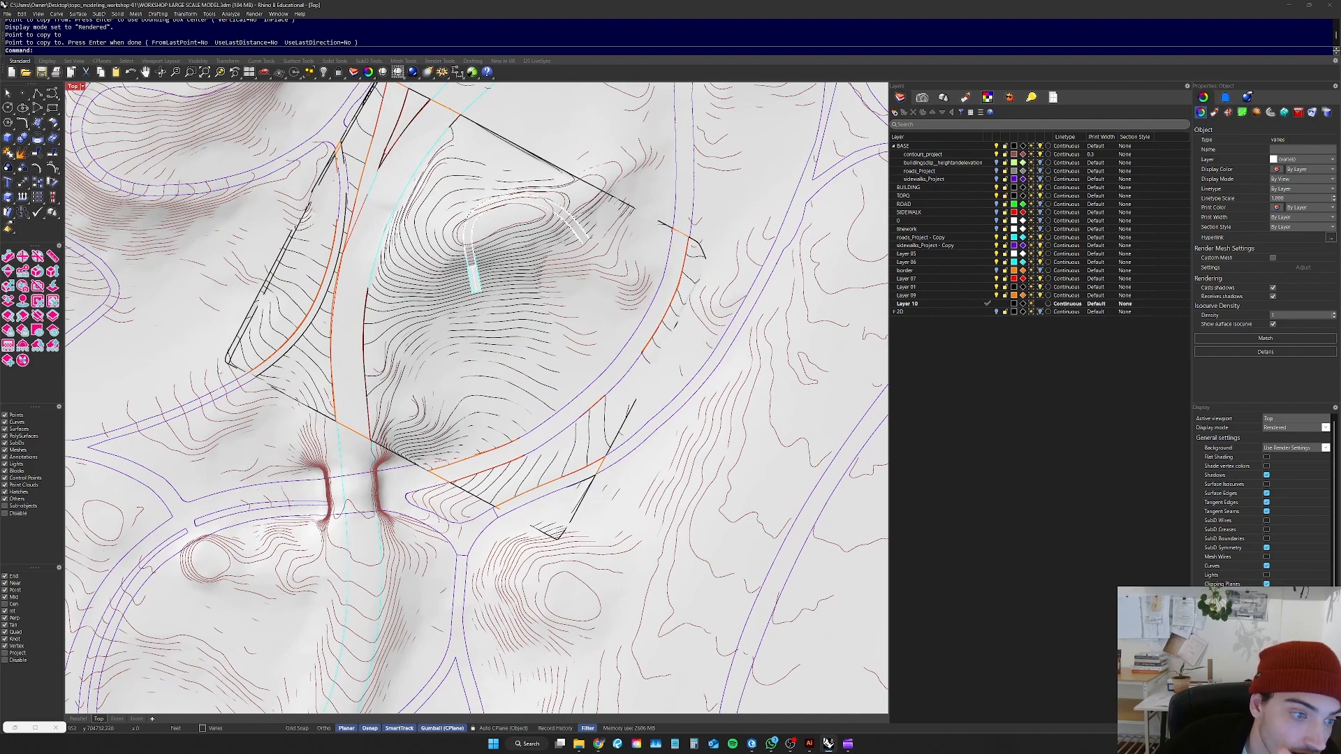
Step: Select the placed terrain's western edge strip in the Top view and inspect it zoomed in within the Parallel view
{"action": "scroll", "coordinate": [225, 354], "scroll_direction": "up", "scroll_amount": 1}
{"action": "left_click", "coordinate": [246, 358]}
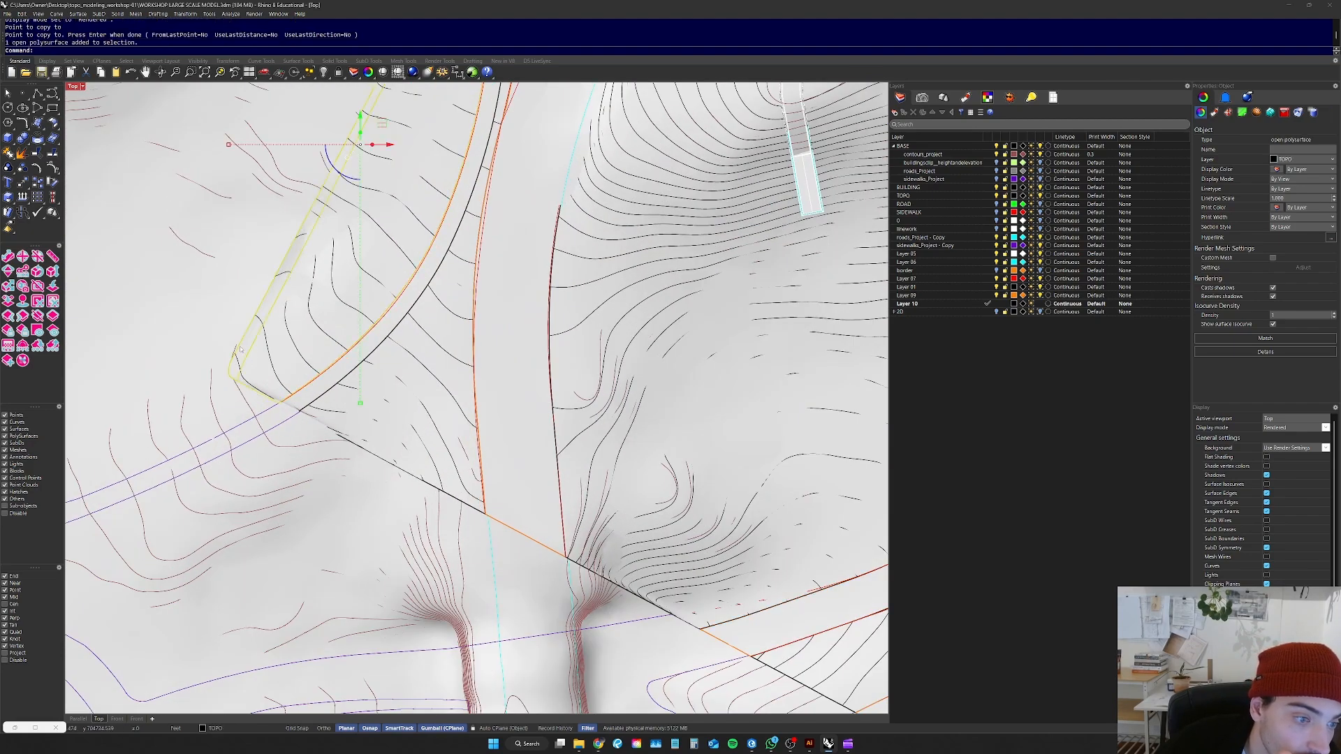
{"action": "left_click", "coordinate": [268, 371]}
{"action": "scroll", "coordinate": [265, 377], "scroll_direction": "down", "scroll_amount": 5}
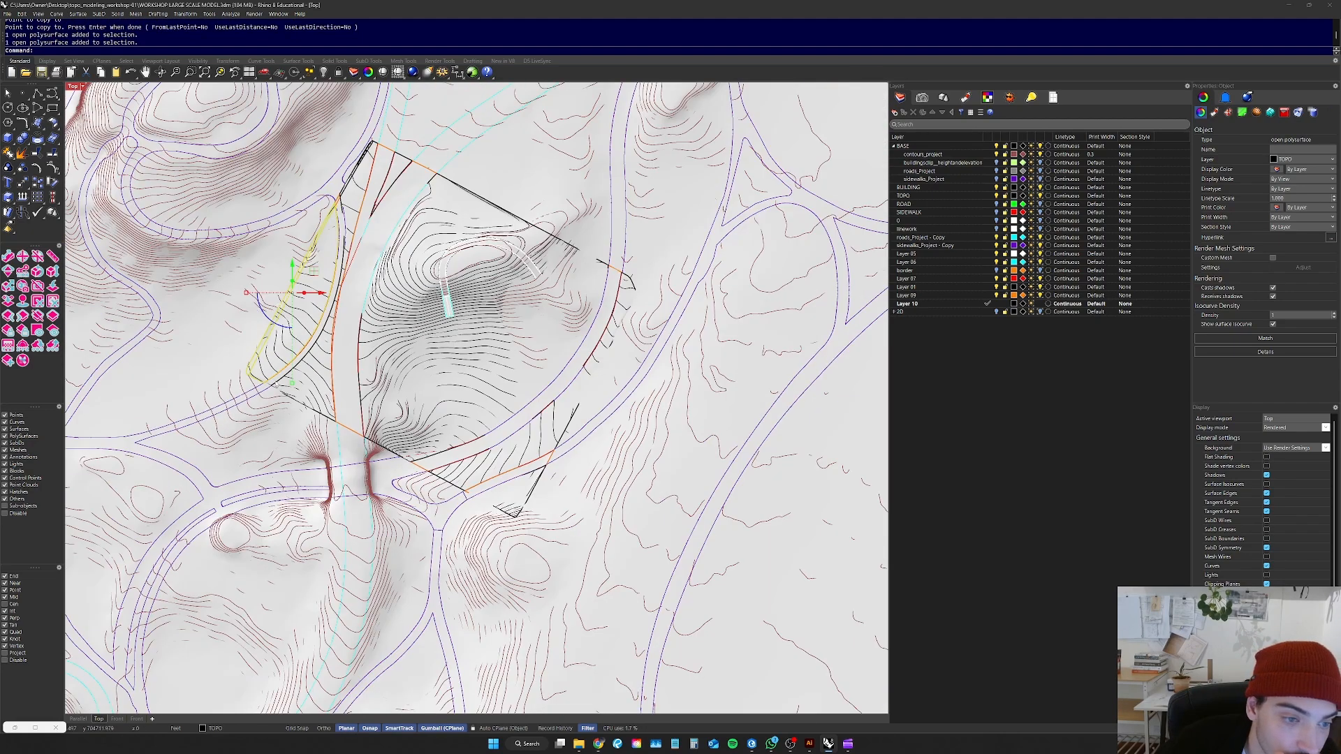
{"action": "left_click", "coordinate": [78, 718]}
{"action": "type", "text": "zs"}
{"action": "key", "text": "space"}
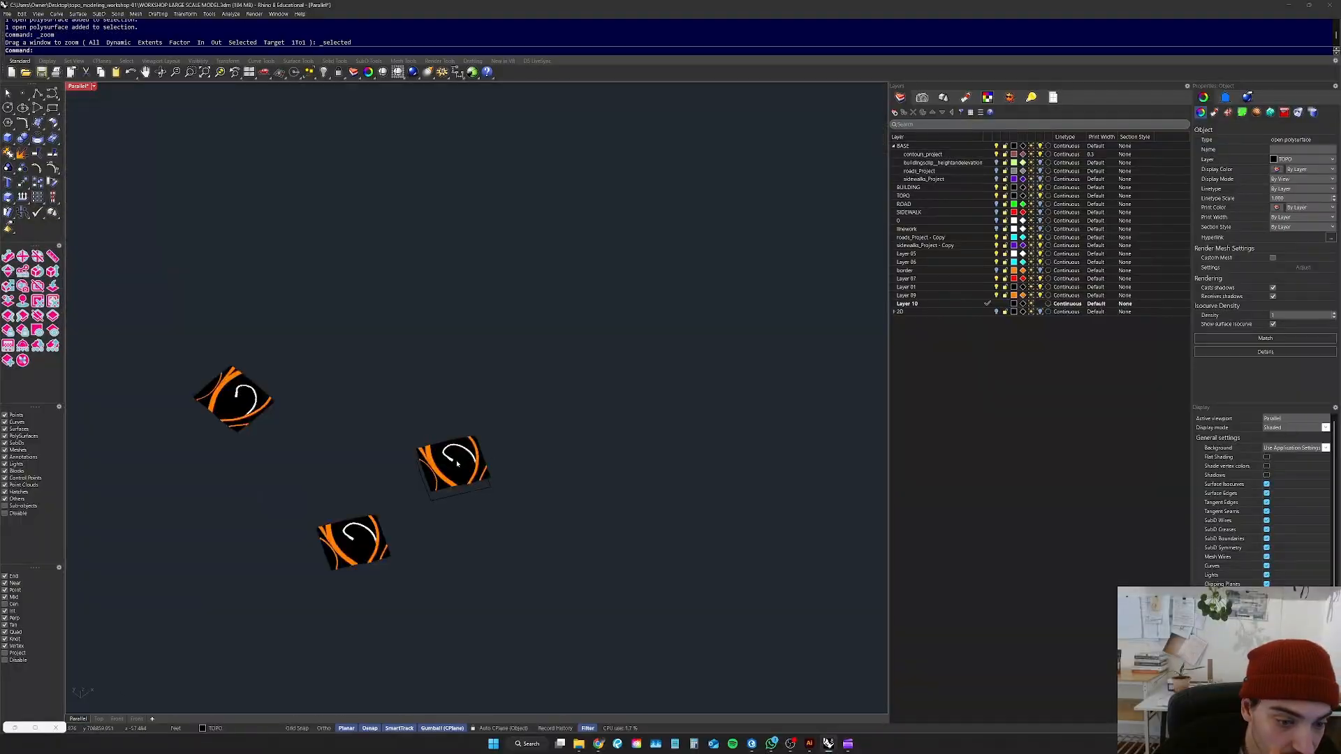
{"action": "right_click_drag", "start_coordinate": [538, 579], "coordinate": [574, 230]}
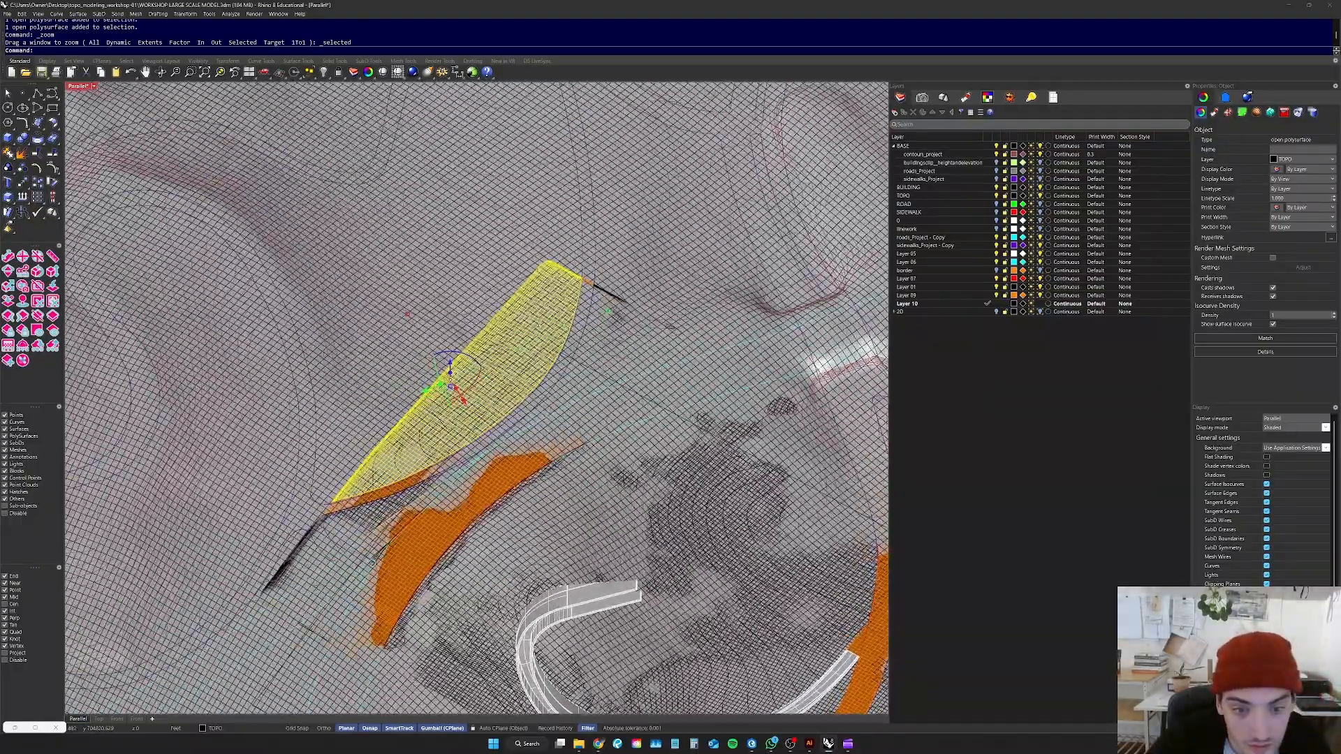
{"action": "key", "text": "Escape"}
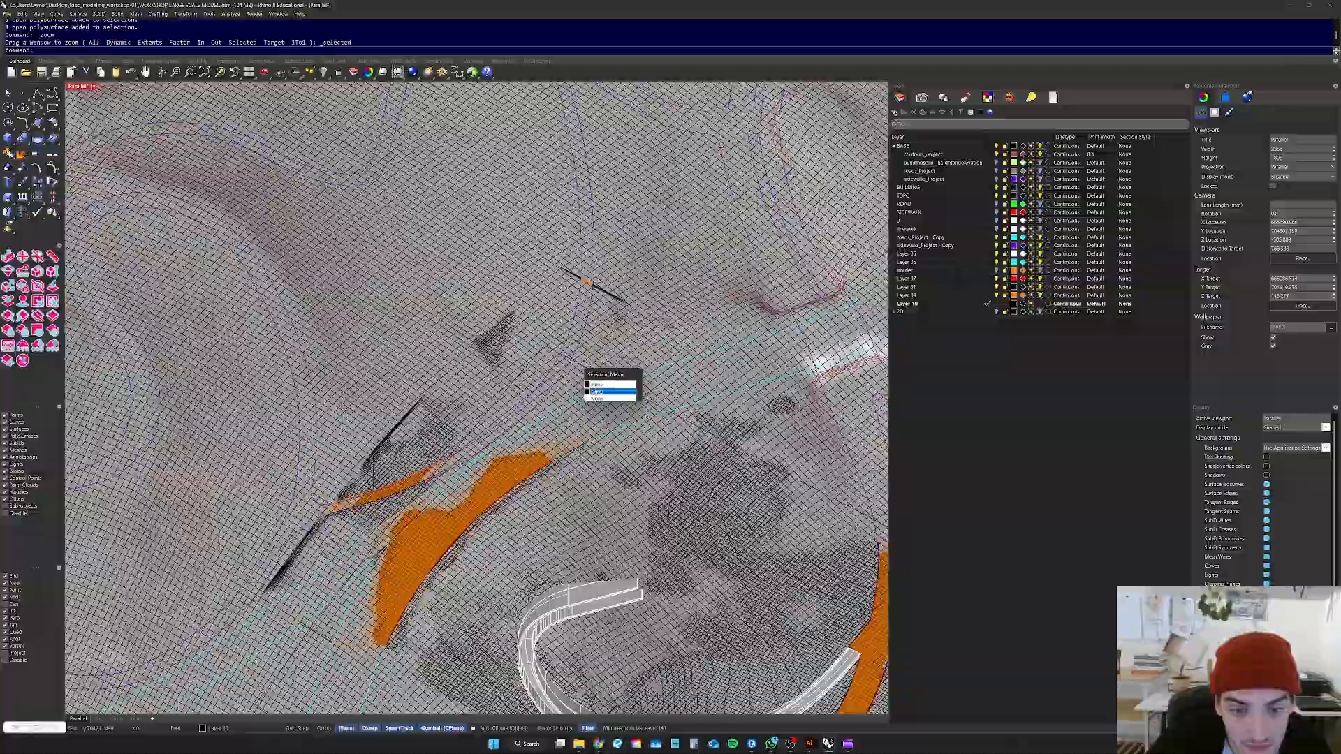
Step: Select the boundary curve below the placed terrain and hide the contours_project layer
{"action": "left_click", "coordinate": [602, 385]}
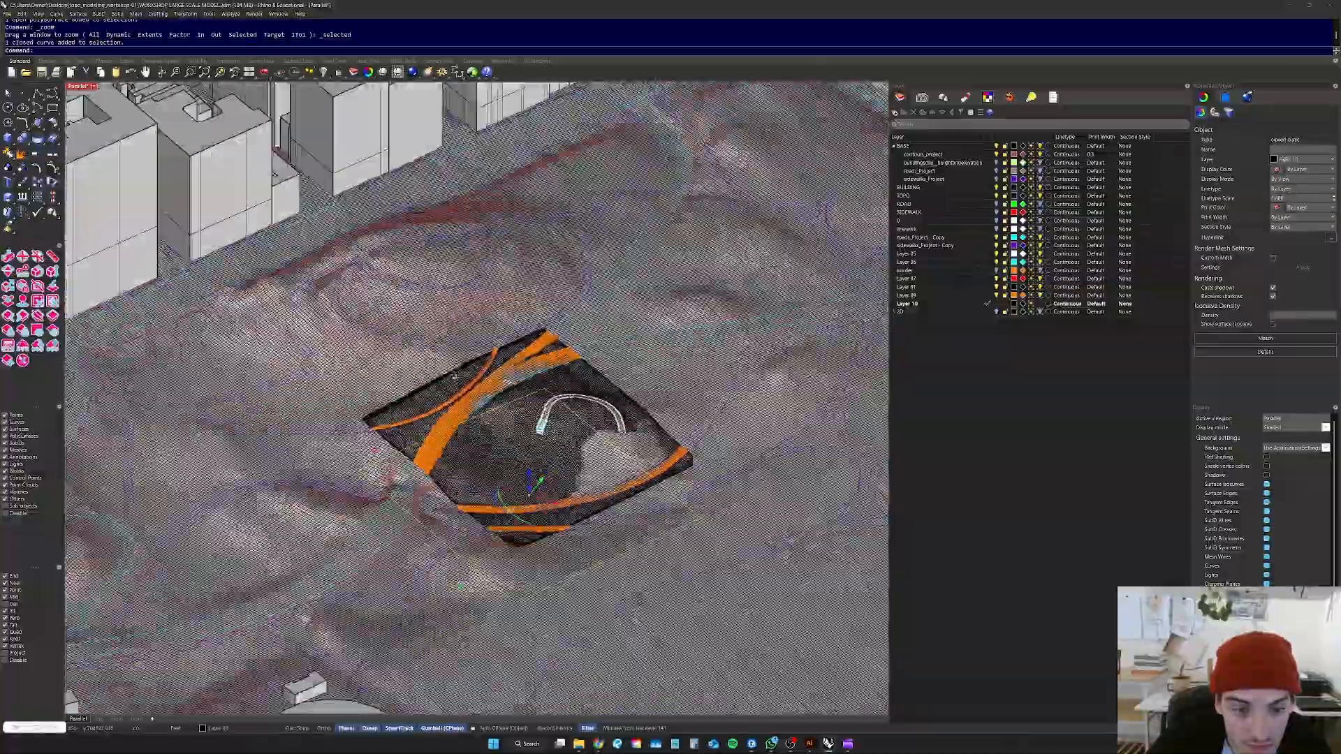
{"action": "right_click_drag", "start_coordinate": [454, 375], "coordinate": [531, 391]}
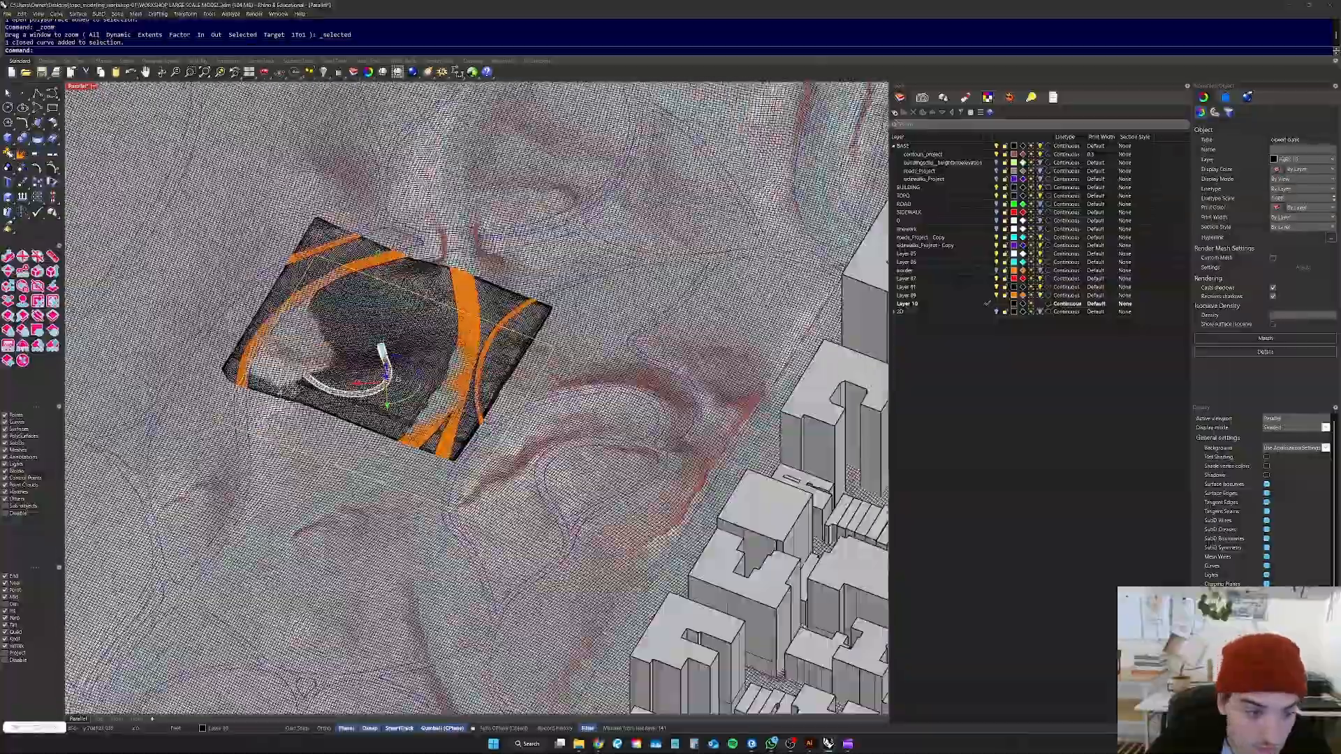
{"action": "right_click_drag", "start_coordinate": [239, 354], "coordinate": [231, 349]}
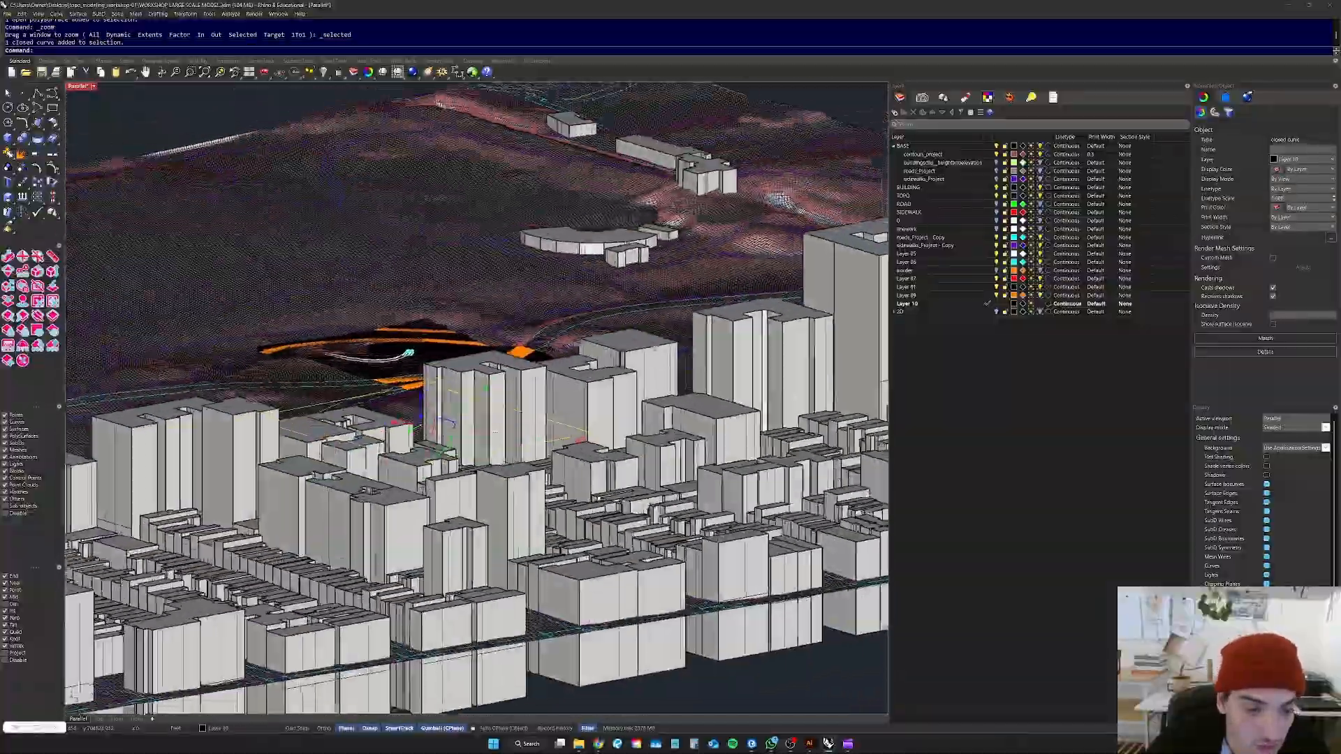
{"action": "right_click_drag", "start_coordinate": [655, 348], "coordinate": [654, 379]}
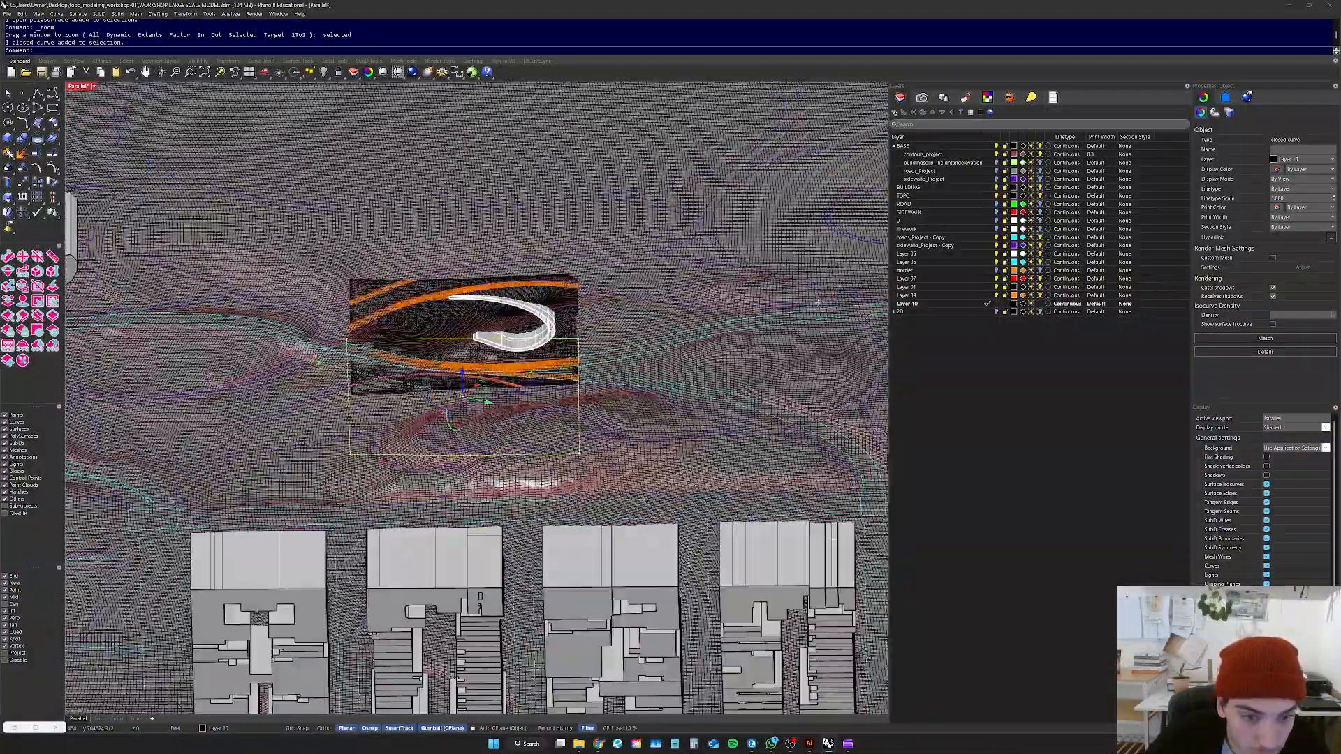
{"action": "right_click_drag", "start_coordinate": [817, 302], "coordinate": [782, 335]}
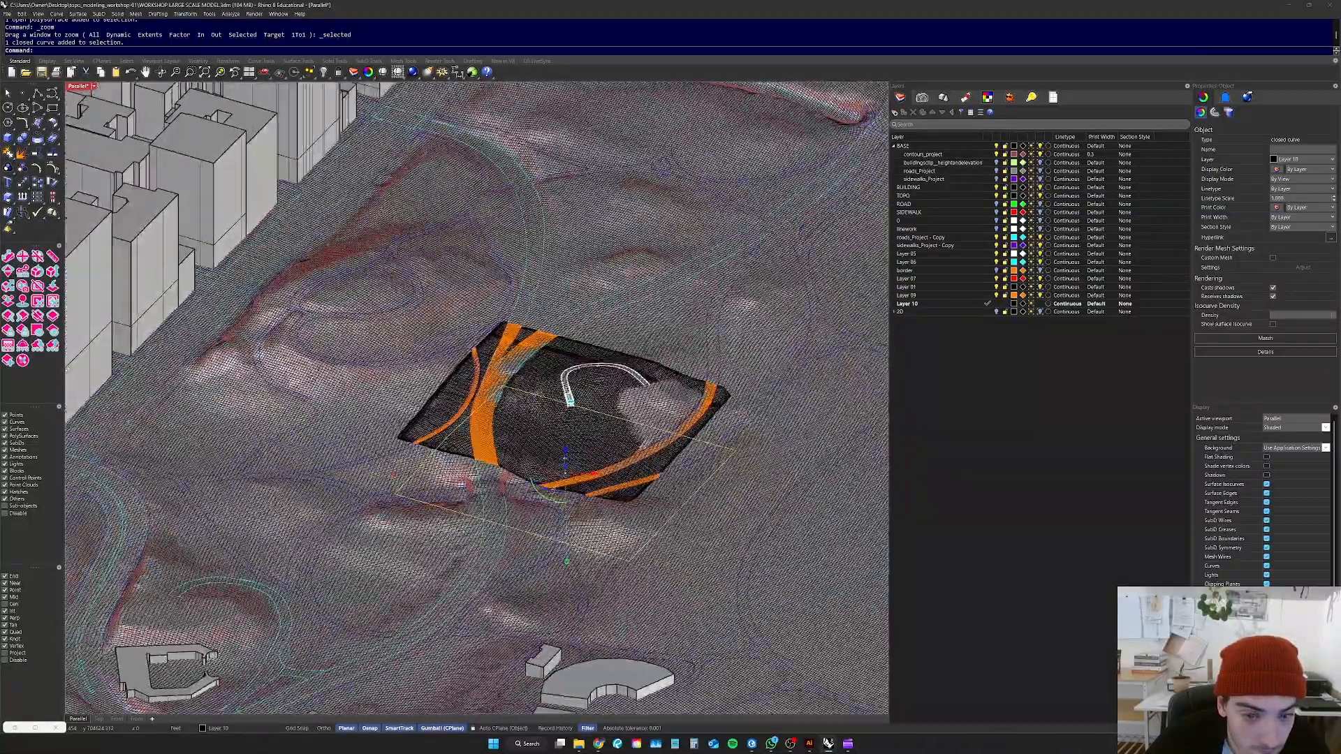
{"action": "right_click_drag", "start_coordinate": [754, 363], "coordinate": [651, 335]}
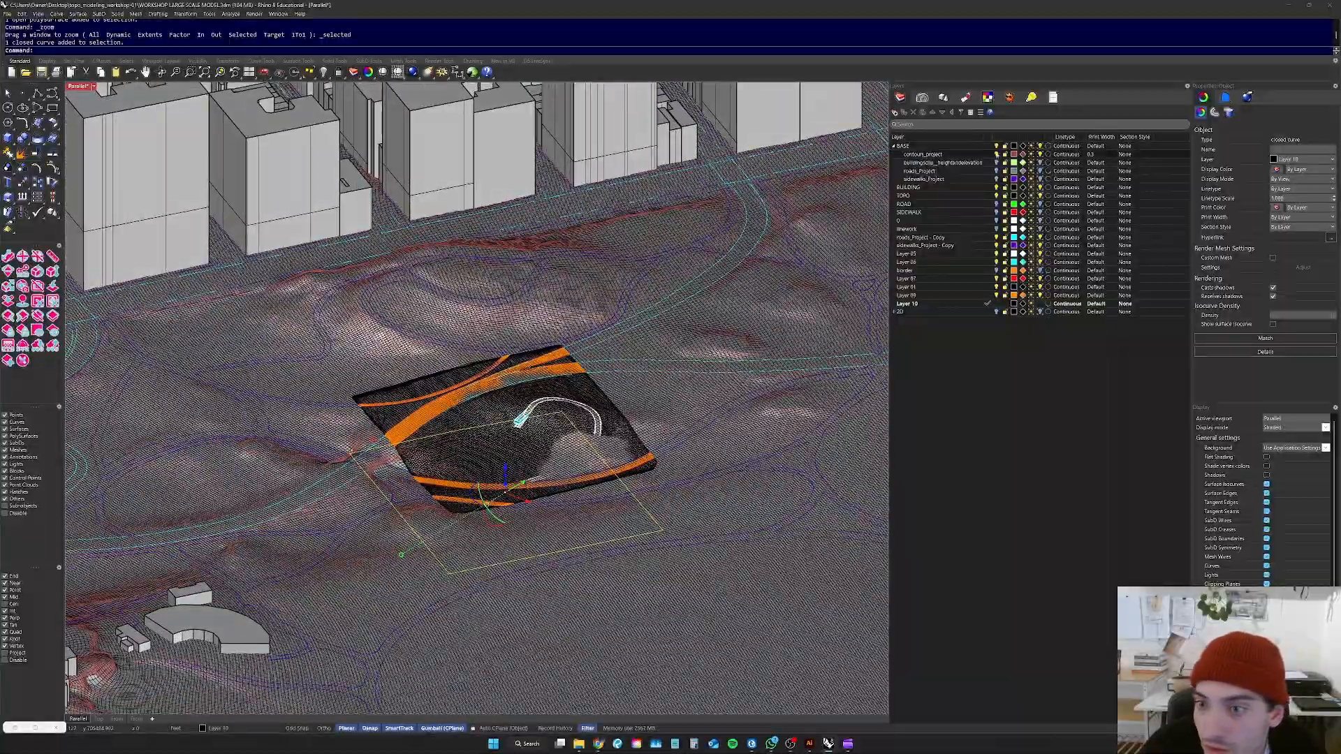
{"action": "left_click", "coordinate": [996, 154]}
Step: Try to cut the city terrain inside the boundary curve with the Trim command
{"action": "right_click_drag", "start_coordinate": [434, 343], "coordinate": [477, 227]}
{"action": "type", "text": "trim"}
{"action": "key", "text": "Return"}
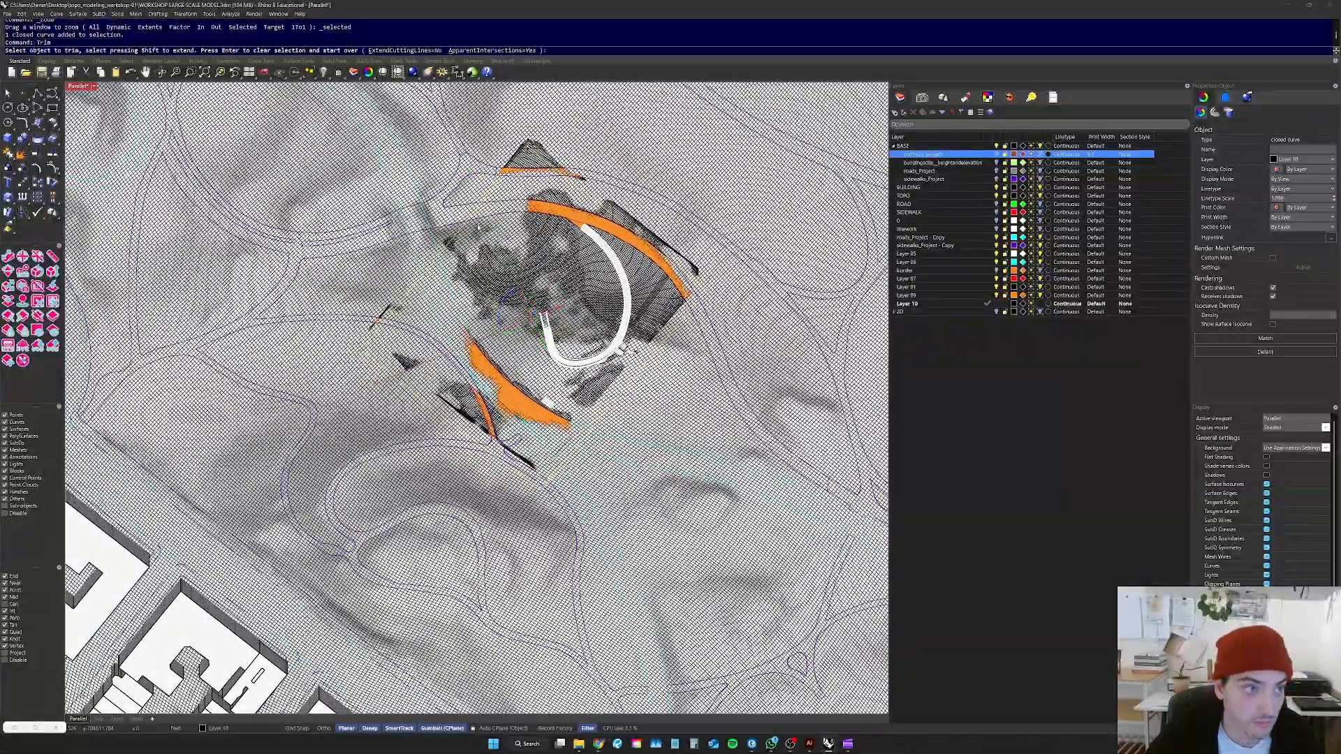
{"action": "left_click", "coordinate": [445, 299]}
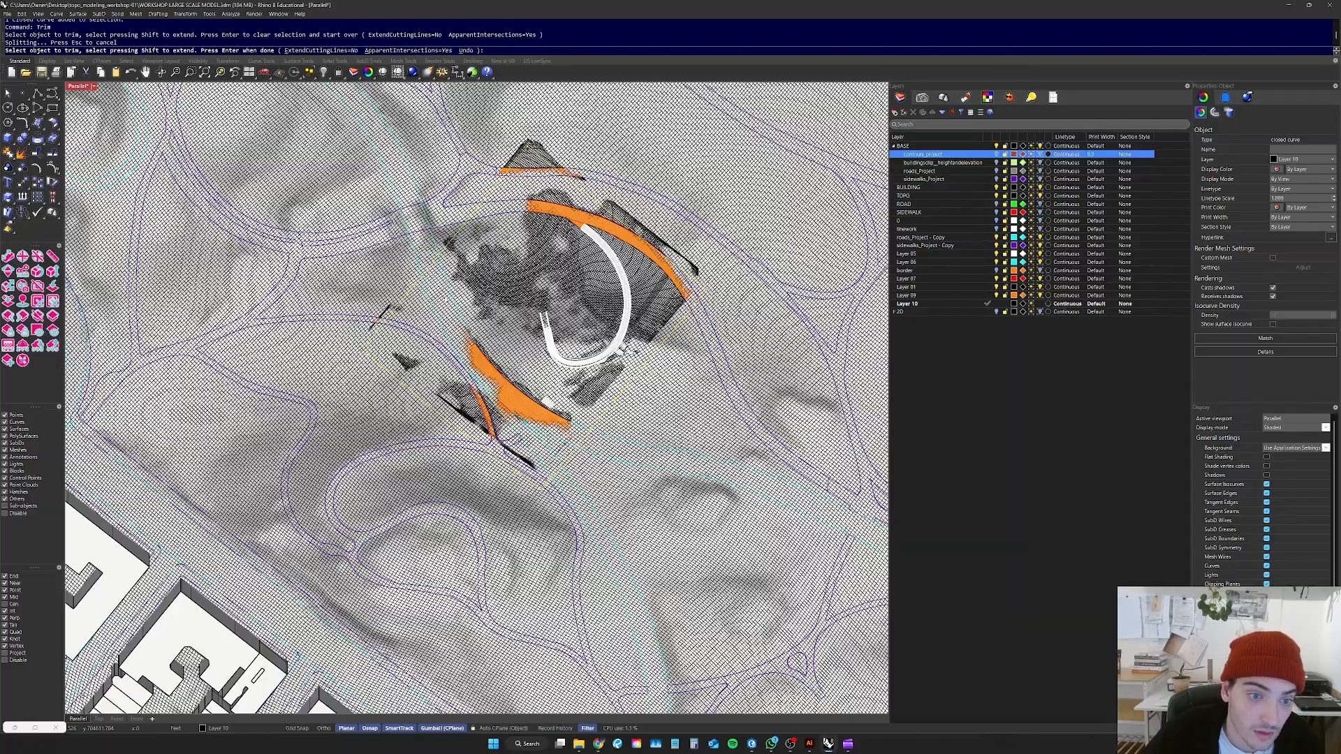
{"action": "right_click_drag", "start_coordinate": [569, 183], "coordinate": [577, 369]}
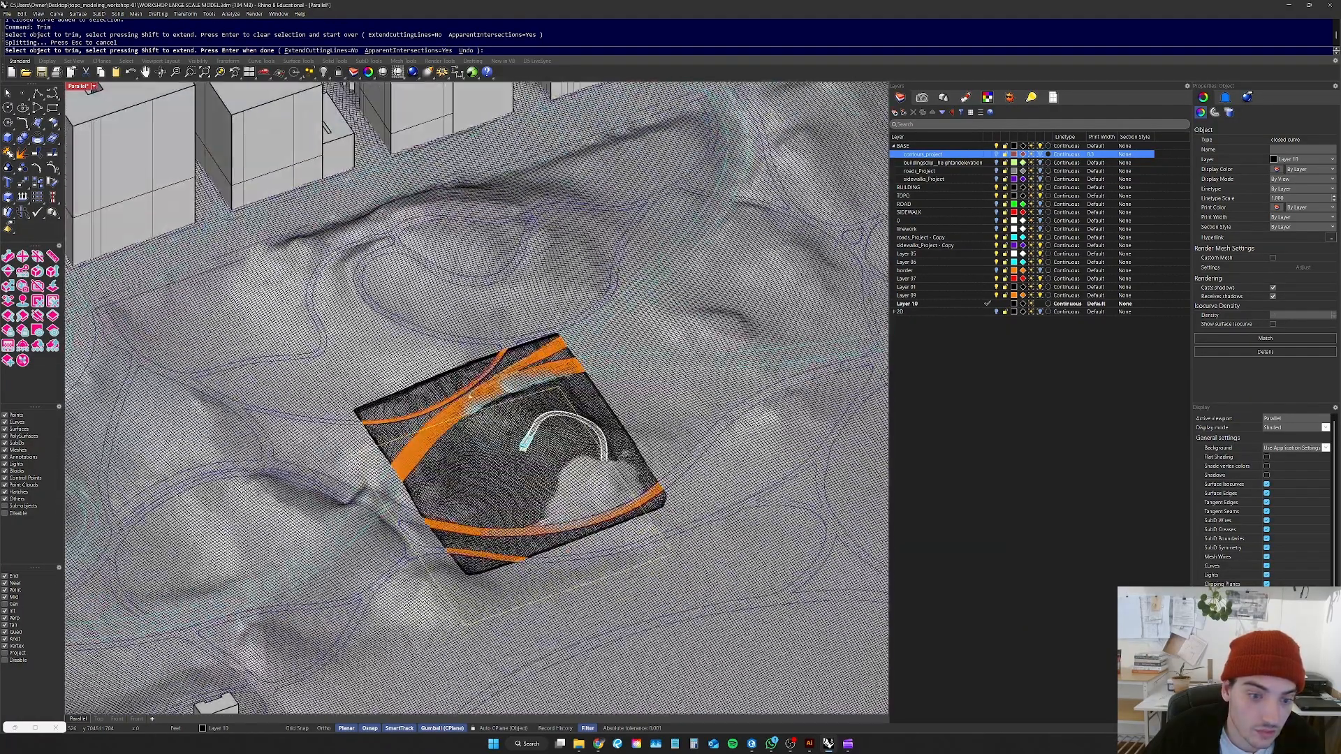
{"action": "key", "text": "Return"}
Step: Trim away the city terrain mesh inside the boundary curve with MeshTrim
{"action": "type", "text": "MeshTrim"}
{"action": "key", "text": "Return"}
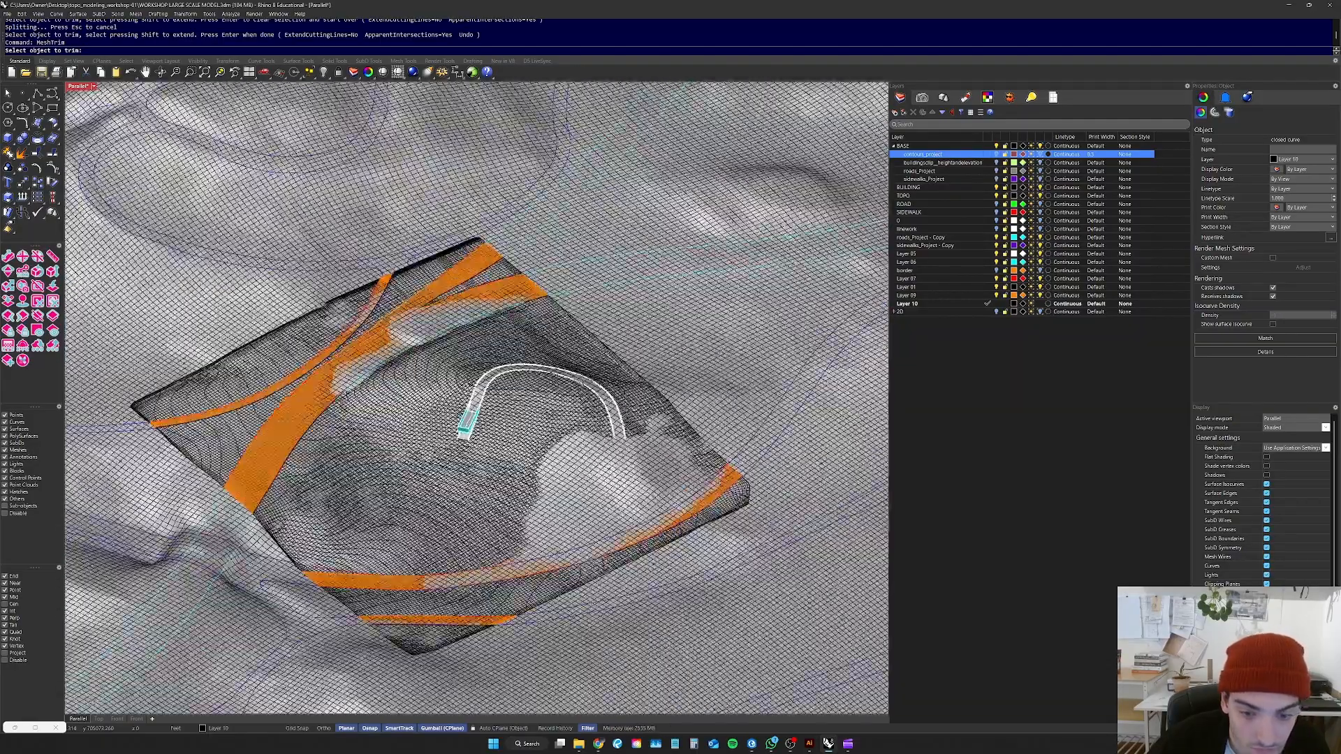
{"action": "left_click", "coordinate": [588, 493]}
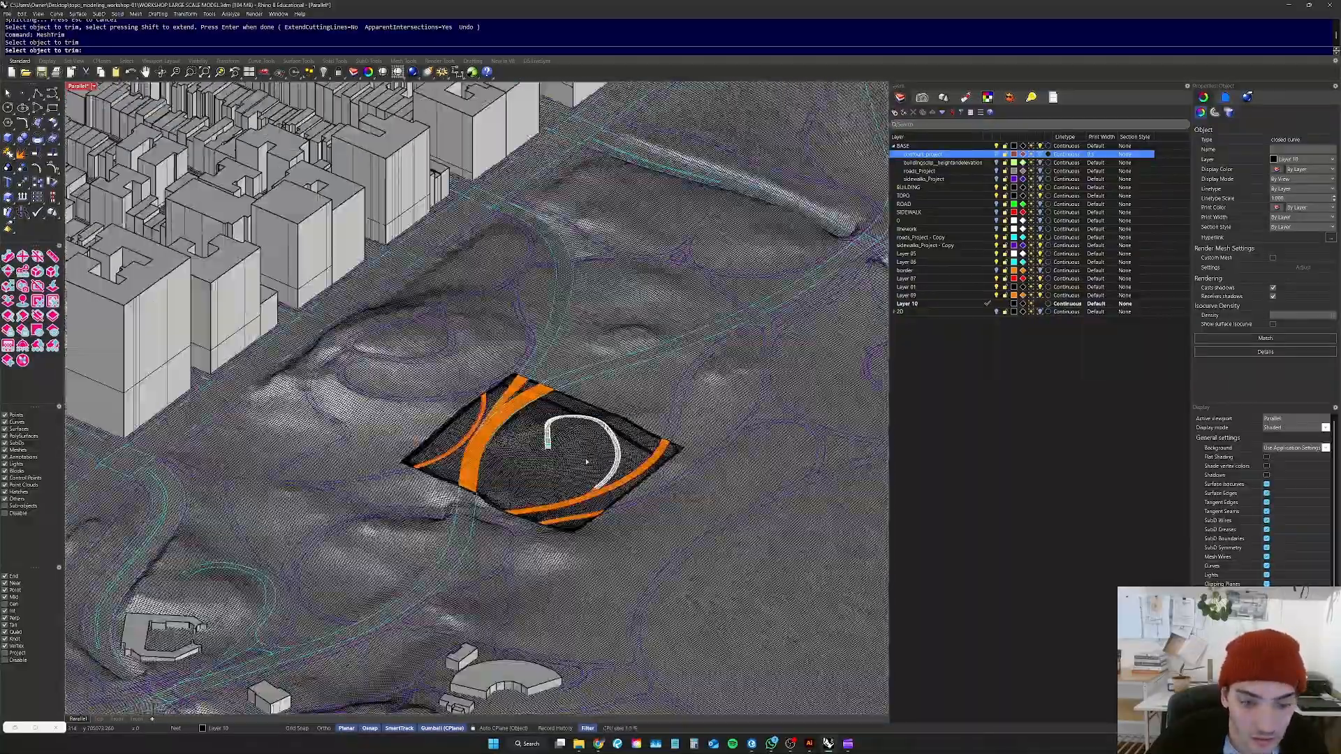
Step: Examine the seam between the placed terrain and the trimmed city mesh up close, finish the trim, and review the whole model
{"action": "right_click_drag", "start_coordinate": [587, 461], "coordinate": [488, 520]}
{"action": "scroll", "coordinate": [550, 588], "scroll_direction": "up", "scroll_amount": 6}
{"action": "right_click_drag", "start_coordinate": [551, 588], "coordinate": [398, 349]}
{"action": "scroll", "coordinate": [634, 408], "scroll_direction": "up", "scroll_amount": 7}
{"action": "scroll", "coordinate": [583, 391], "scroll_direction": "up", "scroll_amount": 5}
{"action": "scroll", "coordinate": [552, 352], "scroll_direction": "down", "scroll_amount": 3}
{"action": "scroll", "coordinate": [531, 352], "scroll_direction": "up", "scroll_amount": 5}
{"action": "scroll", "coordinate": [628, 377], "scroll_direction": "down", "scroll_amount": 5}
{"action": "right_click_drag", "start_coordinate": [671, 405], "coordinate": [716, 412]}
{"action": "scroll", "coordinate": [688, 354], "scroll_direction": "down", "scroll_amount": 4}
{"action": "scroll", "coordinate": [308, 419], "scroll_direction": "up", "scroll_amount": 7}
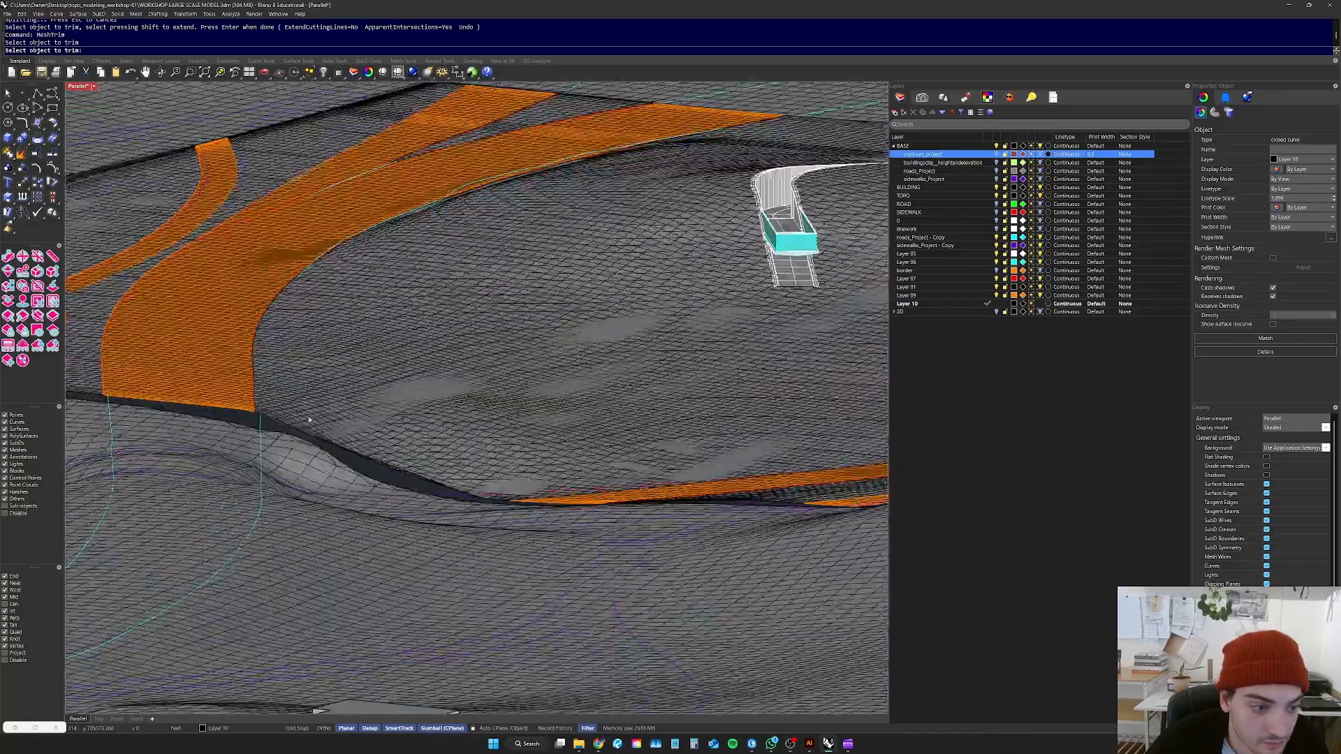
{"action": "scroll", "coordinate": [310, 419], "scroll_direction": "down", "scroll_amount": 4}
{"action": "left_click", "coordinate": [309, 419]}
{"action": "key", "text": "Return"}
{"action": "scroll", "coordinate": [432, 440], "scroll_direction": "down", "scroll_amount": 12}
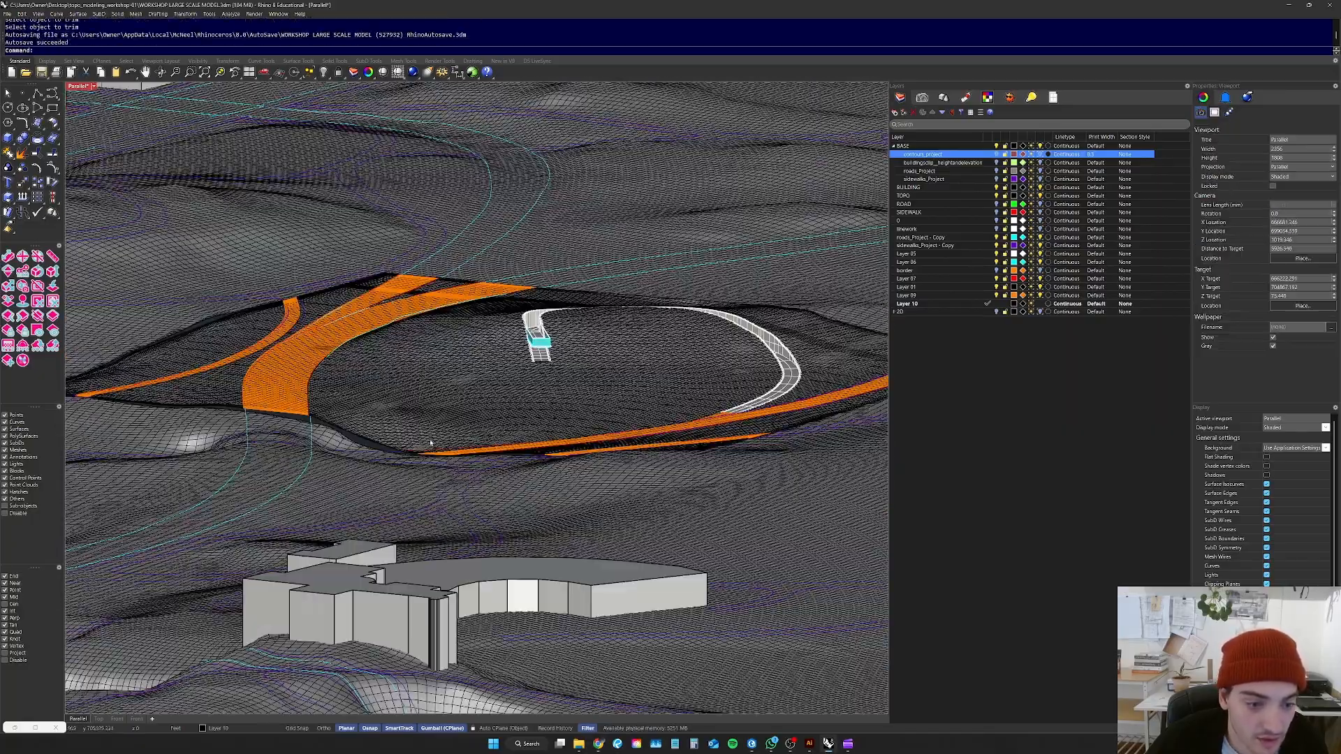
{"action": "scroll", "coordinate": [437, 443], "scroll_direction": "down", "scroll_amount": 8}
{"action": "right_click_drag", "start_coordinate": [437, 443], "coordinate": [676, 400]}
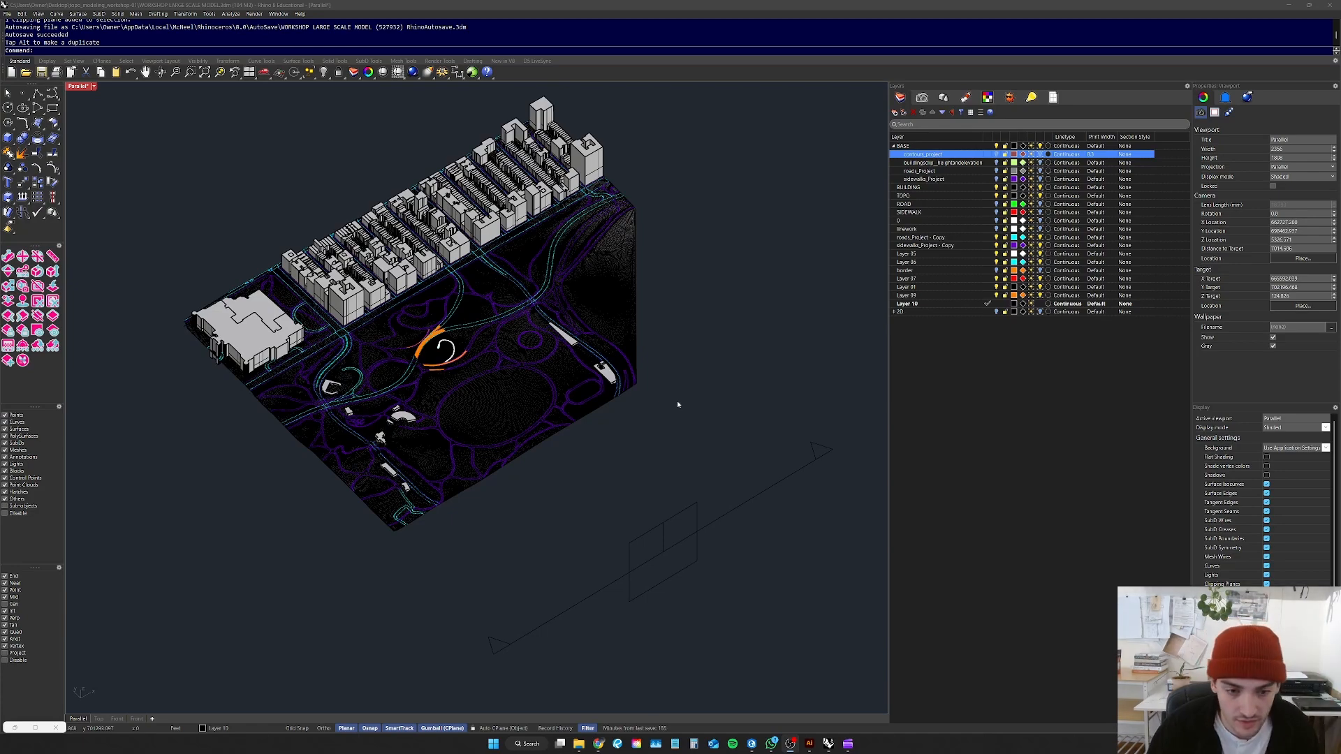
Step: Select the clipping plane beside the city model and move it so it cuts through the placed terrain
{"action": "left_click_drag", "start_coordinate": [814, 565], "coordinate": [696, 425]}
{"action": "scroll", "coordinate": [634, 463], "scroll_direction": "down", "scroll_amount": 6}
{"action": "right_click_drag", "start_coordinate": [634, 461], "coordinate": [694, 448]}
{"action": "scroll", "coordinate": [645, 481], "scroll_direction": "up", "scroll_amount": 6}
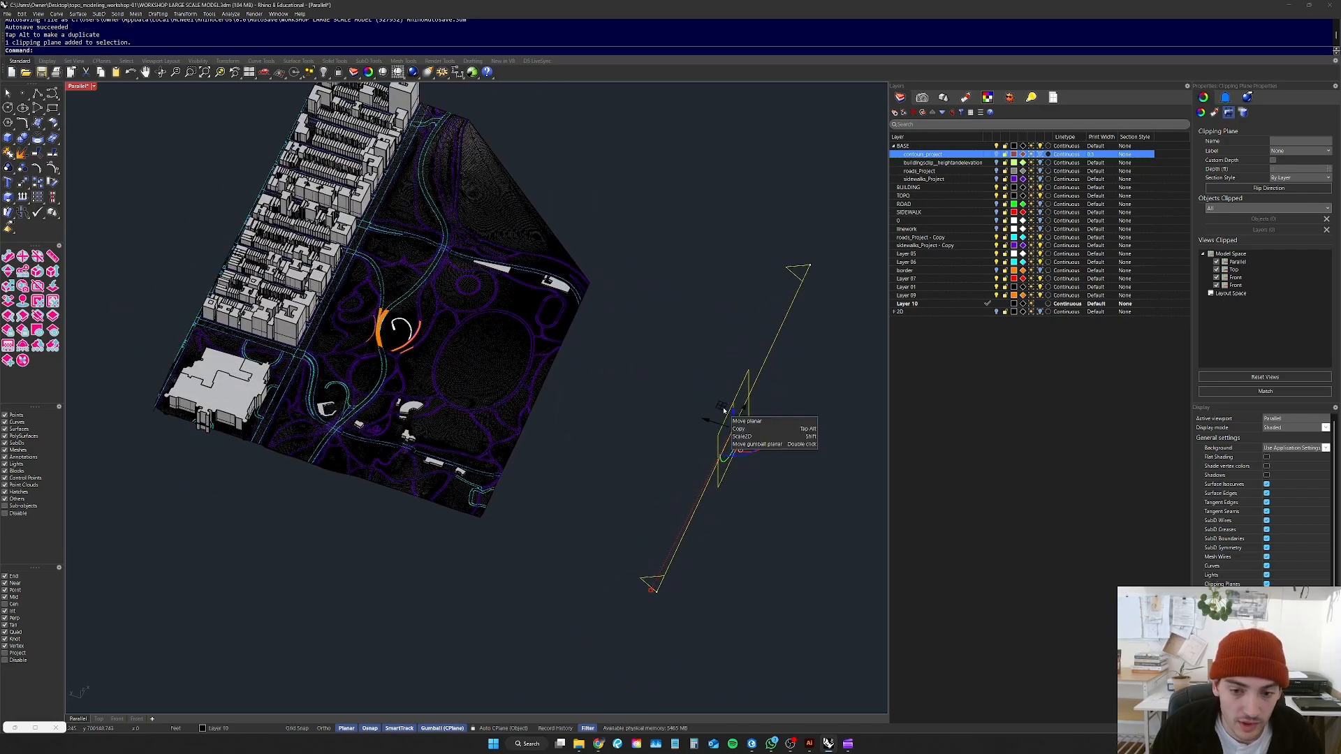
{"action": "left_click_drag", "start_coordinate": [723, 411], "coordinate": [383, 329]}
Step: Shift the clipping plane outward so it lies just beyond the outer edge of the placed terrain
{"action": "type", "text": "zs"}
{"action": "key", "text": "space"}
{"action": "right_click_drag", "start_coordinate": [615, 447], "coordinate": [548, 405]}
{"action": "scroll", "coordinate": [491, 372], "scroll_direction": "up", "scroll_amount": 9}
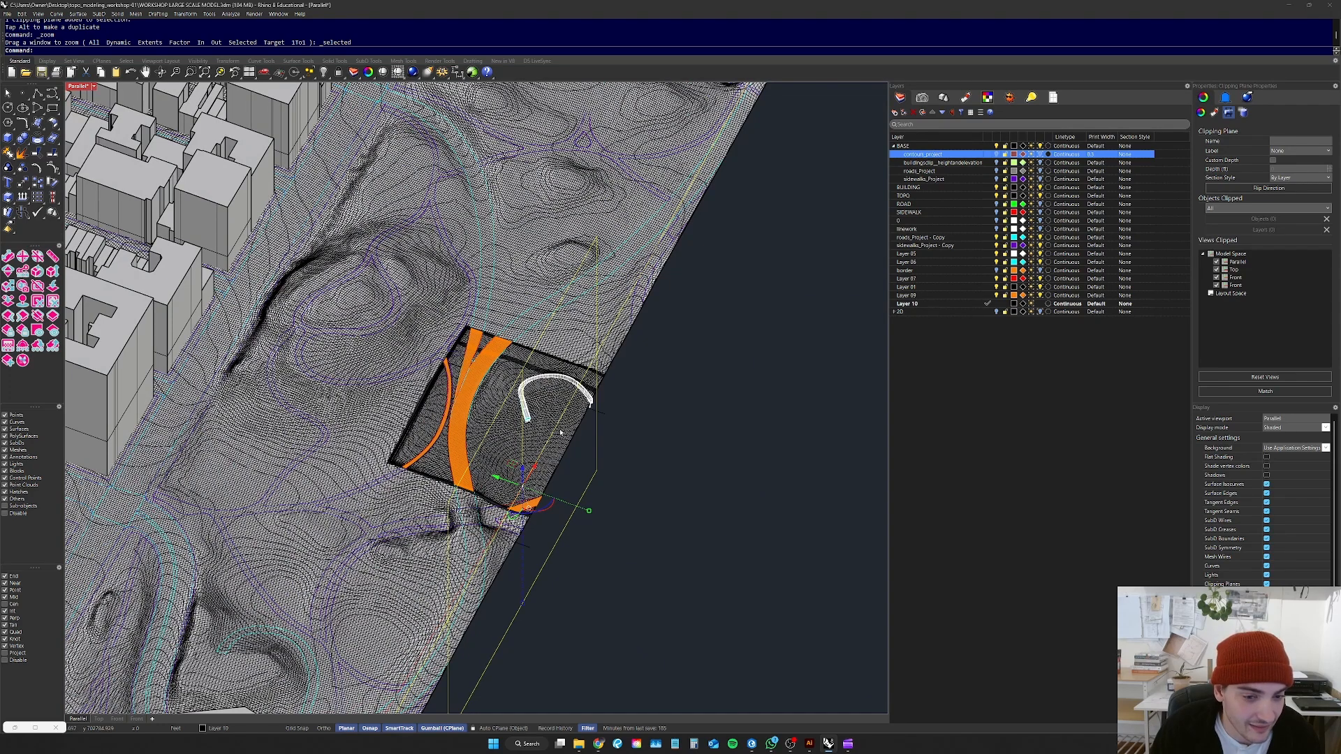
{"action": "left_click_drag", "start_coordinate": [520, 512], "coordinate": [587, 520]}
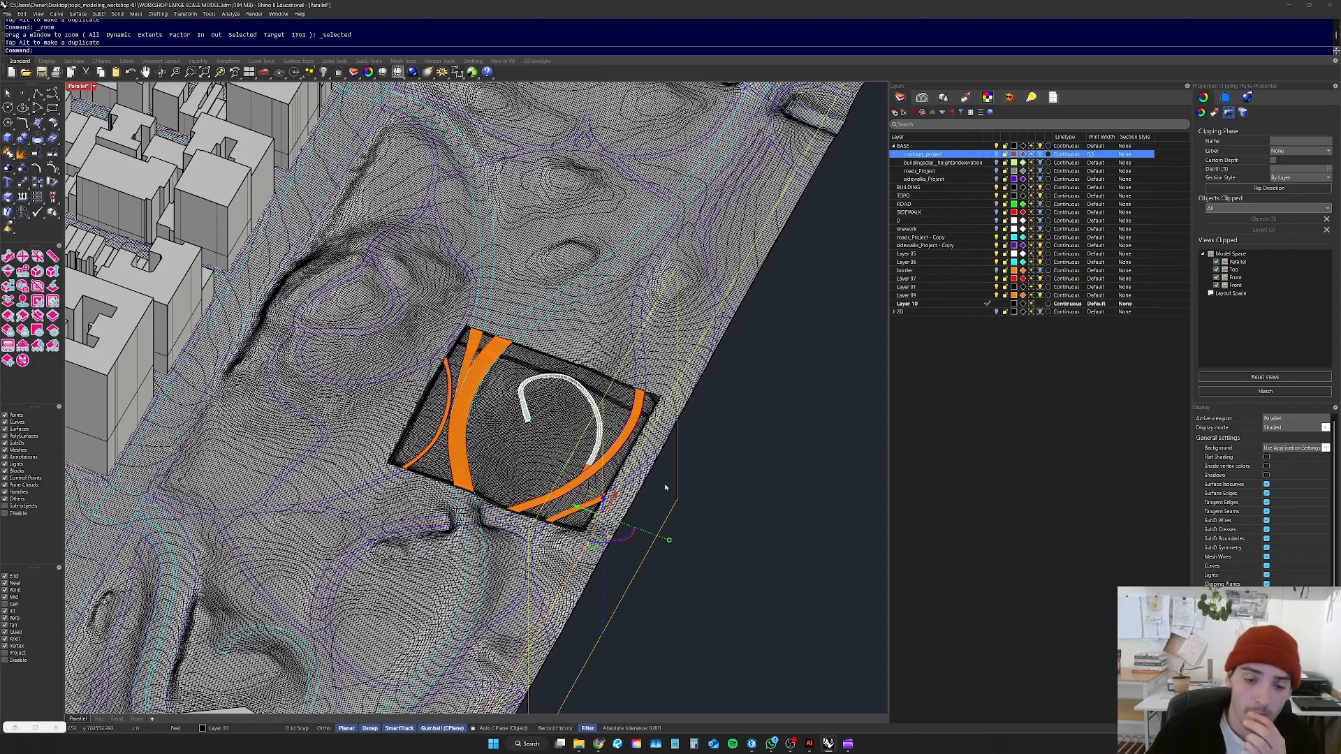
{"action": "mouse_move", "coordinate": [579, 507]}
{"action": "left_mouse_down"}
{"action": "mouse_move", "coordinate": [672, 529]}
{"action": "mouse_move", "coordinate": [497, 489]}
{"action": "mouse_move", "coordinate": [611, 508]}
{"action": "mouse_move", "coordinate": [581, 506]}
{"action": "left_mouse_up"}
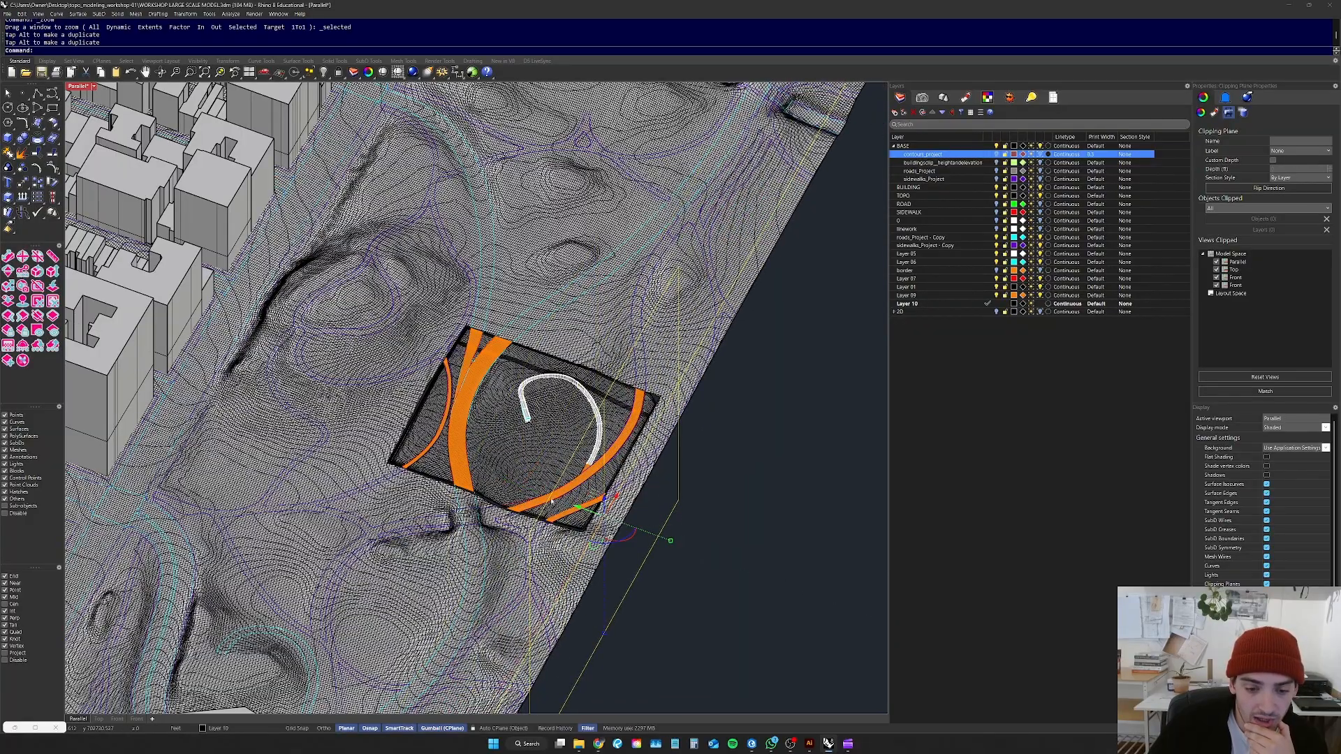
Step: Examine the clipped terrain from a low angle, check the Top view, and open the Front view
{"action": "scroll", "coordinate": [552, 501], "scroll_direction": "down", "scroll_amount": 7}
{"action": "right_click_drag", "start_coordinate": [557, 504], "coordinate": [527, 398]}
{"action": "scroll", "coordinate": [577, 481], "scroll_direction": "up", "scroll_amount": 9}
{"action": "right_click_drag", "start_coordinate": [604, 467], "coordinate": [168, 677]}
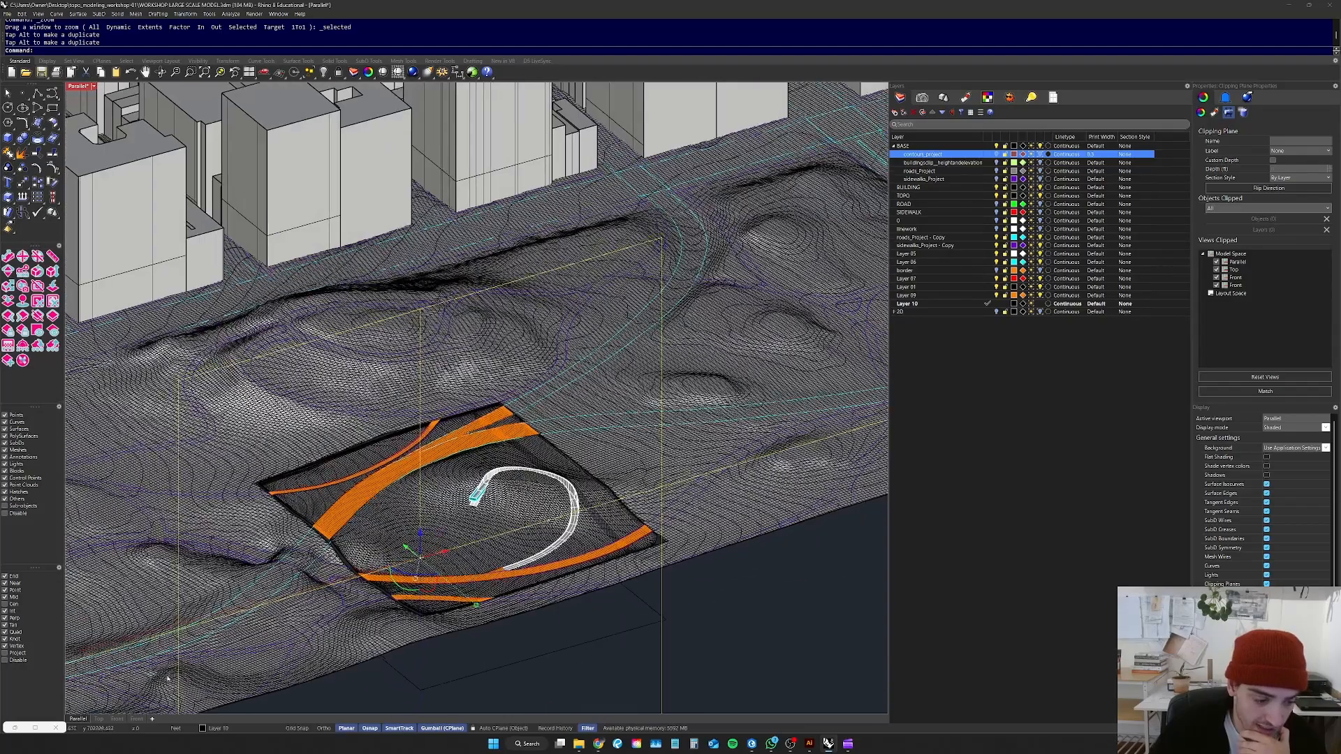
{"action": "left_click", "coordinate": [118, 719]}
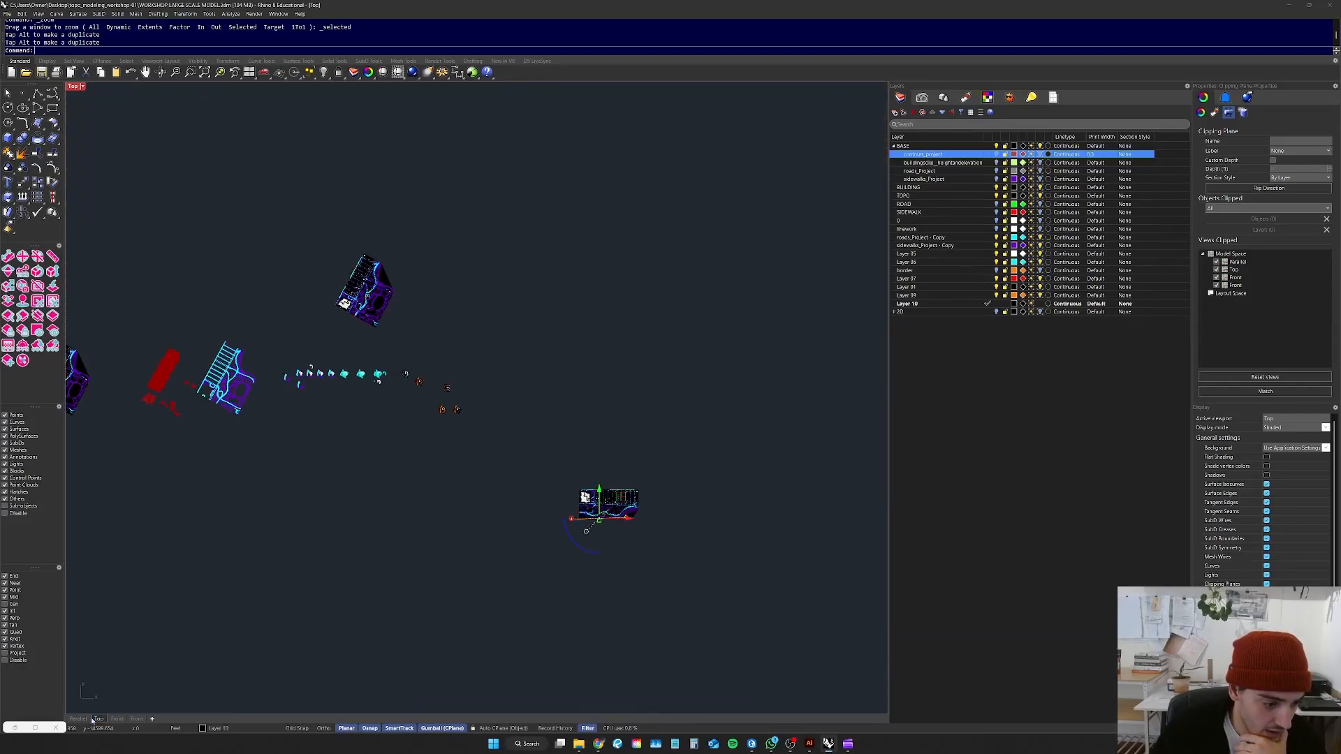
{"action": "left_click", "coordinate": [78, 719]}
{"action": "left_click", "coordinate": [99, 719]}
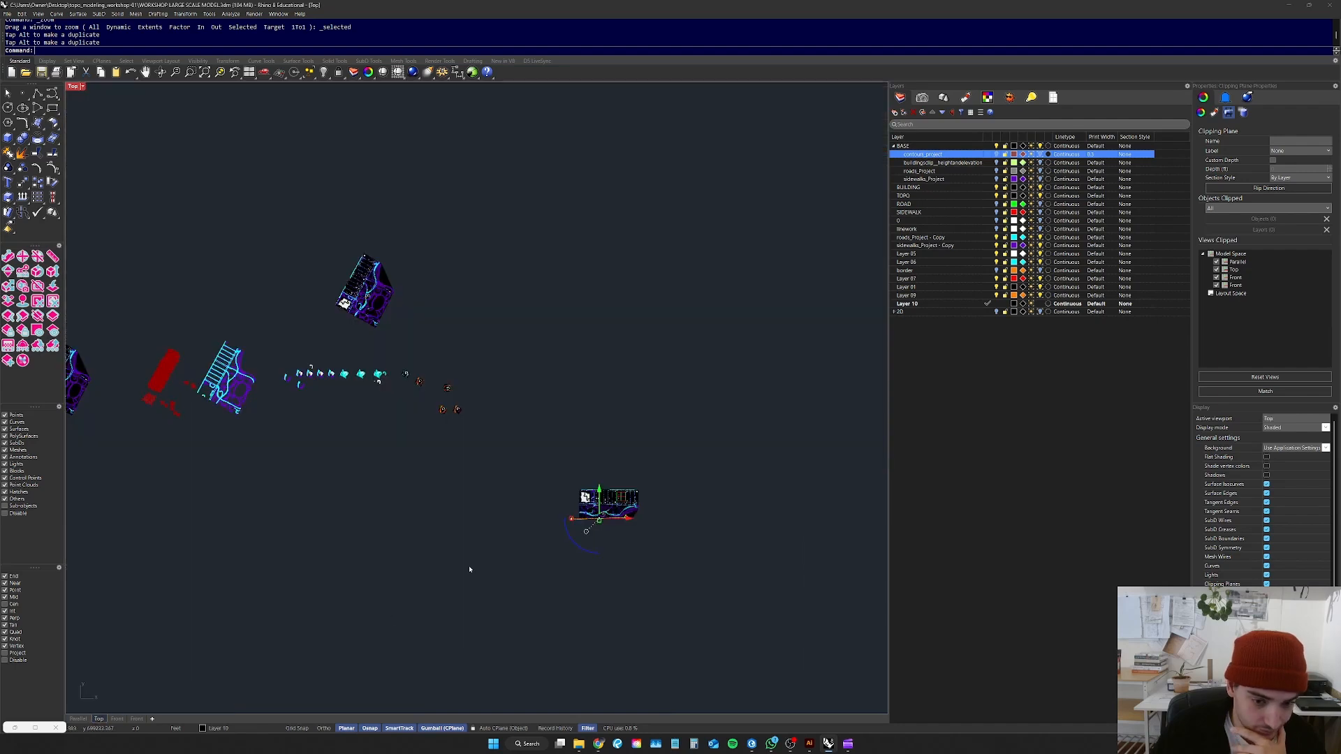
{"action": "left_click", "coordinate": [119, 719]}
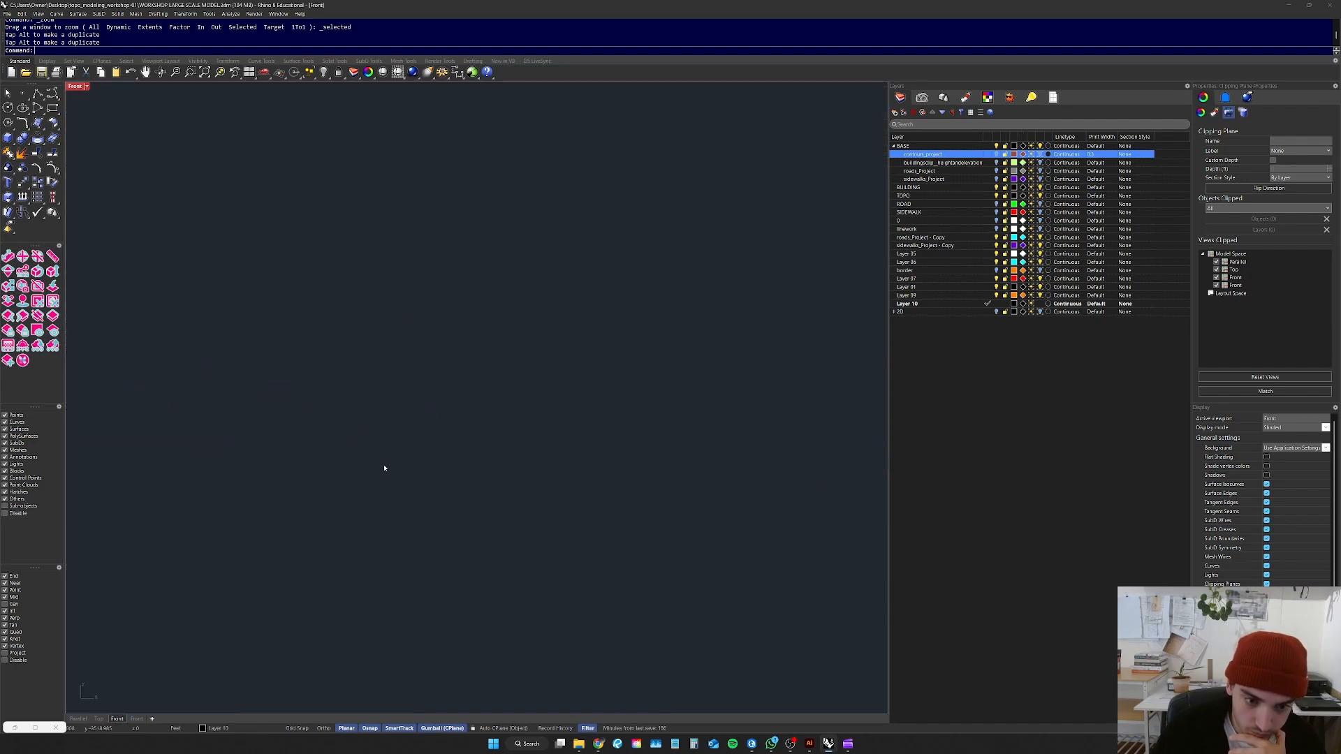
Step: Frame the city model crossed by the clipping plane in the Front view with Zoom Selected
{"action": "left_click_drag", "start_coordinate": [777, 394], "coordinate": [538, 564]}
{"action": "type", "text": "zs"}
{"action": "key", "text": "Return"}
{"action": "left_click", "coordinate": [703, 496]}
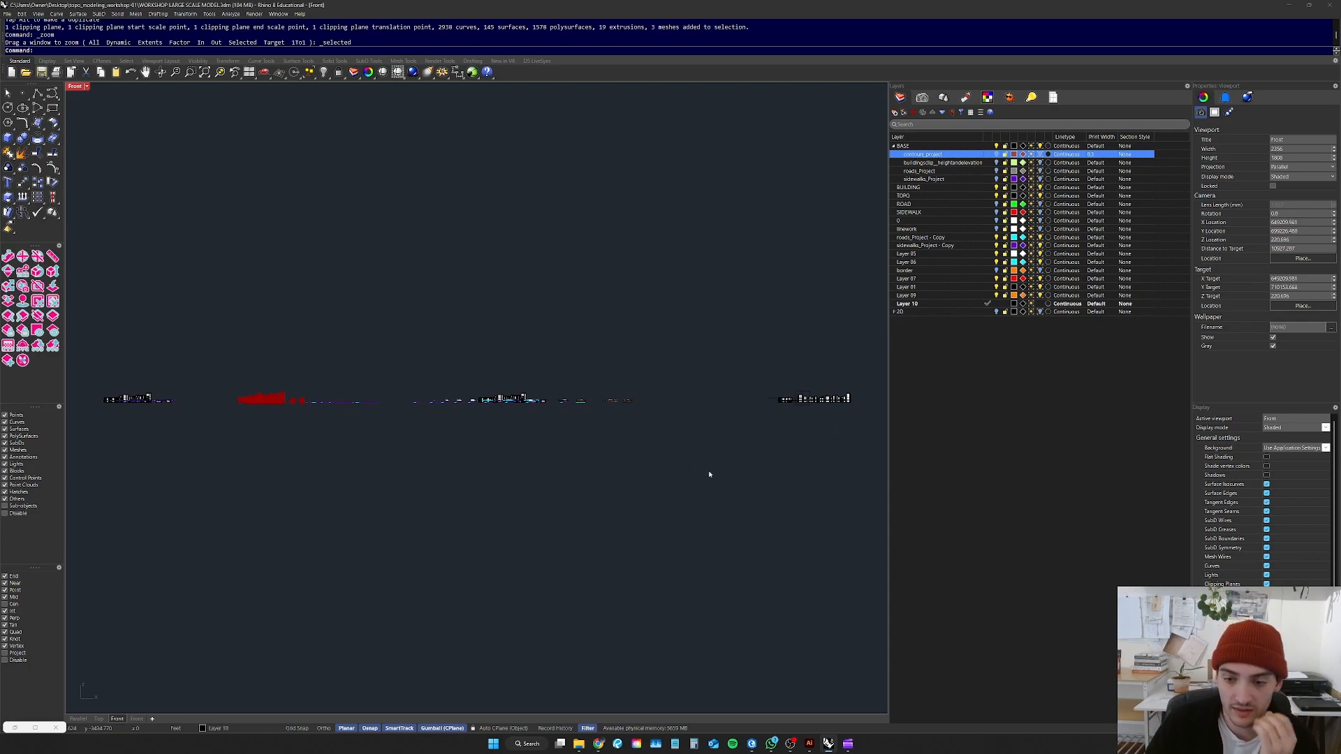
{"action": "left_click_drag", "start_coordinate": [867, 371], "coordinate": [708, 447]}
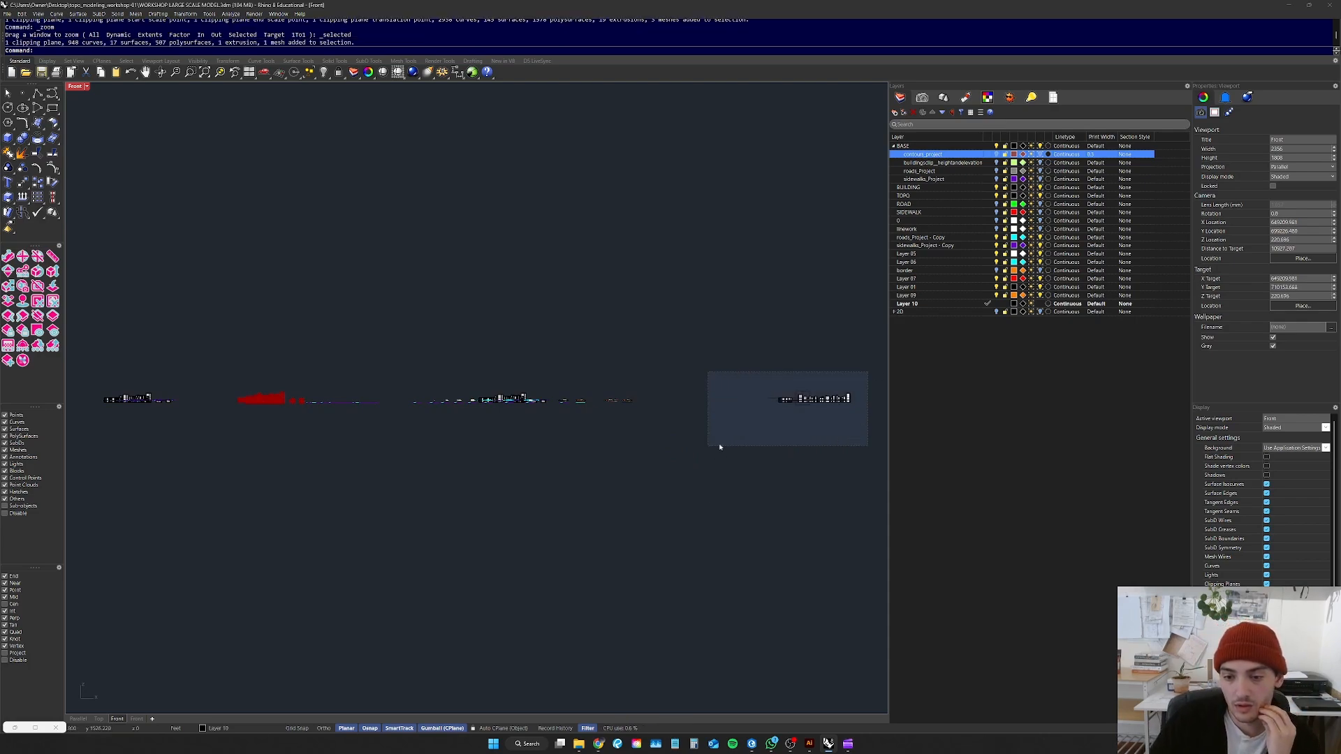
{"action": "type", "text": "zs"}
{"action": "key", "text": "Return"}
{"action": "left_click", "coordinate": [685, 312]}
{"action": "scroll", "coordinate": [419, 422], "scroll_direction": "up", "scroll_amount": 6}
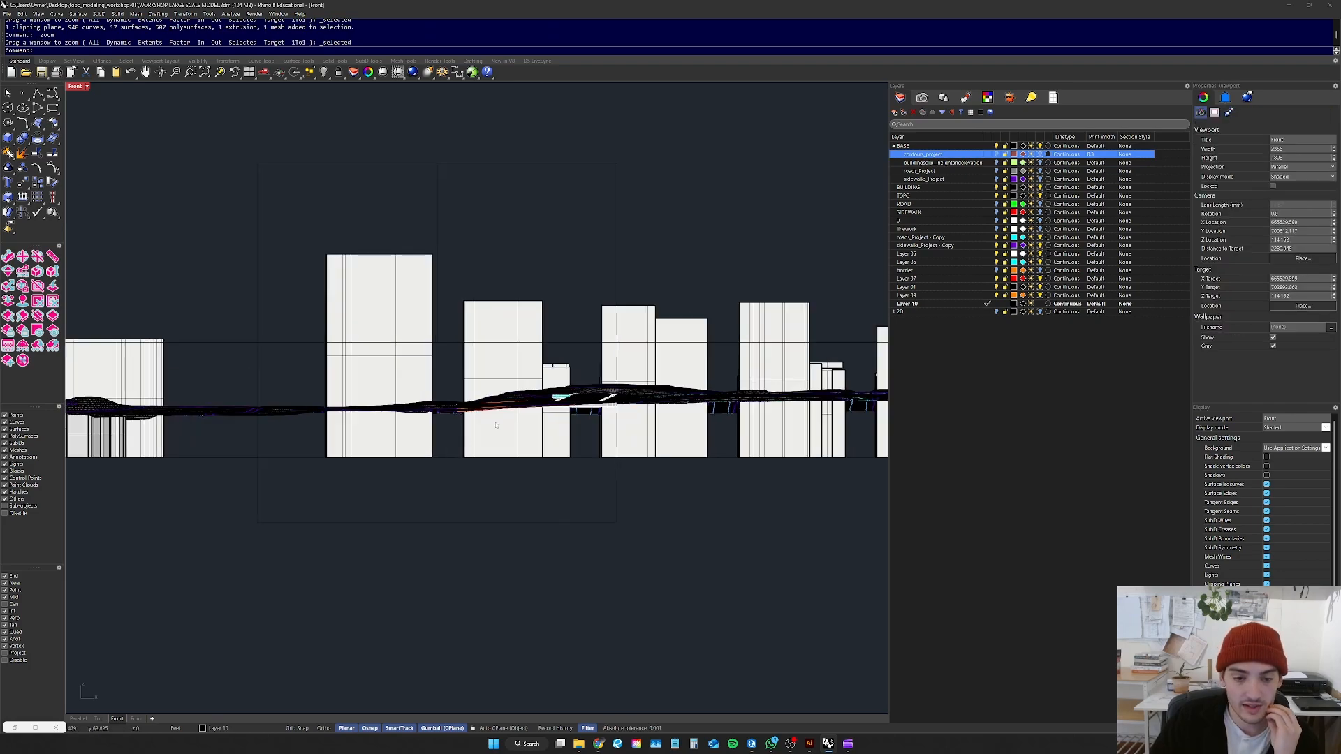
Step: Inspect the terrain section in the Front view, select the clipping plane, and check its position in the Top view
{"action": "scroll", "coordinate": [459, 417], "scroll_direction": "down", "scroll_amount": 6}
{"action": "scroll", "coordinate": [613, 475], "scroll_direction": "up", "scroll_amount": 10}
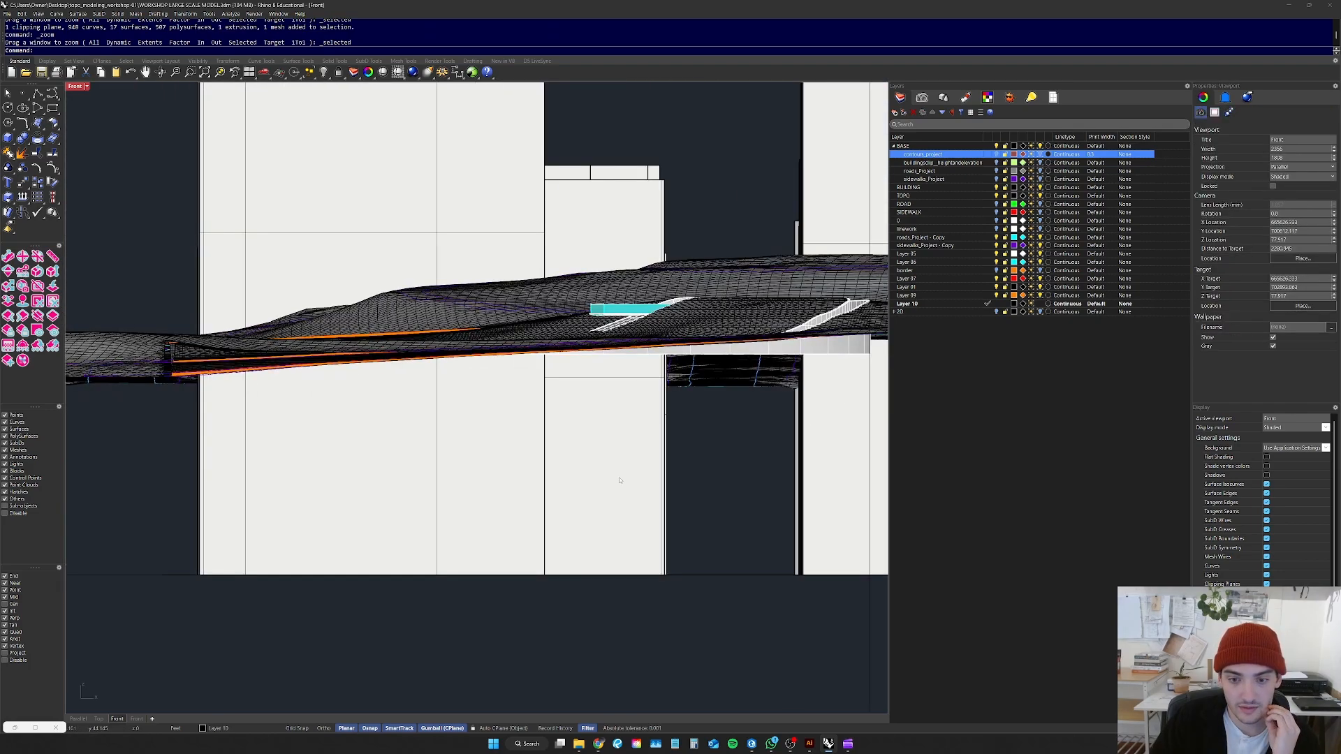
{"action": "scroll", "coordinate": [615, 489], "scroll_direction": "down", "scroll_amount": 12}
{"action": "left_click_drag", "start_coordinate": [632, 577], "coordinate": [469, 655]}
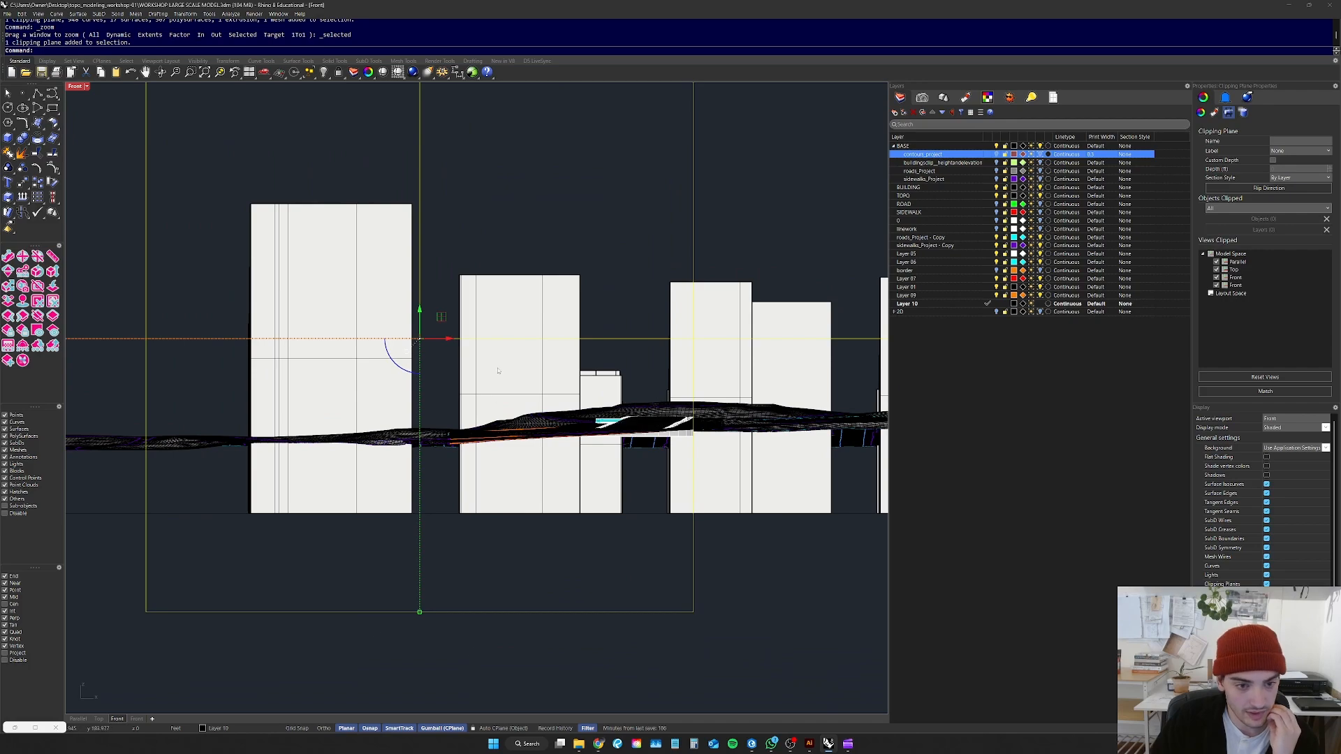
{"action": "left_click", "coordinate": [101, 719]}
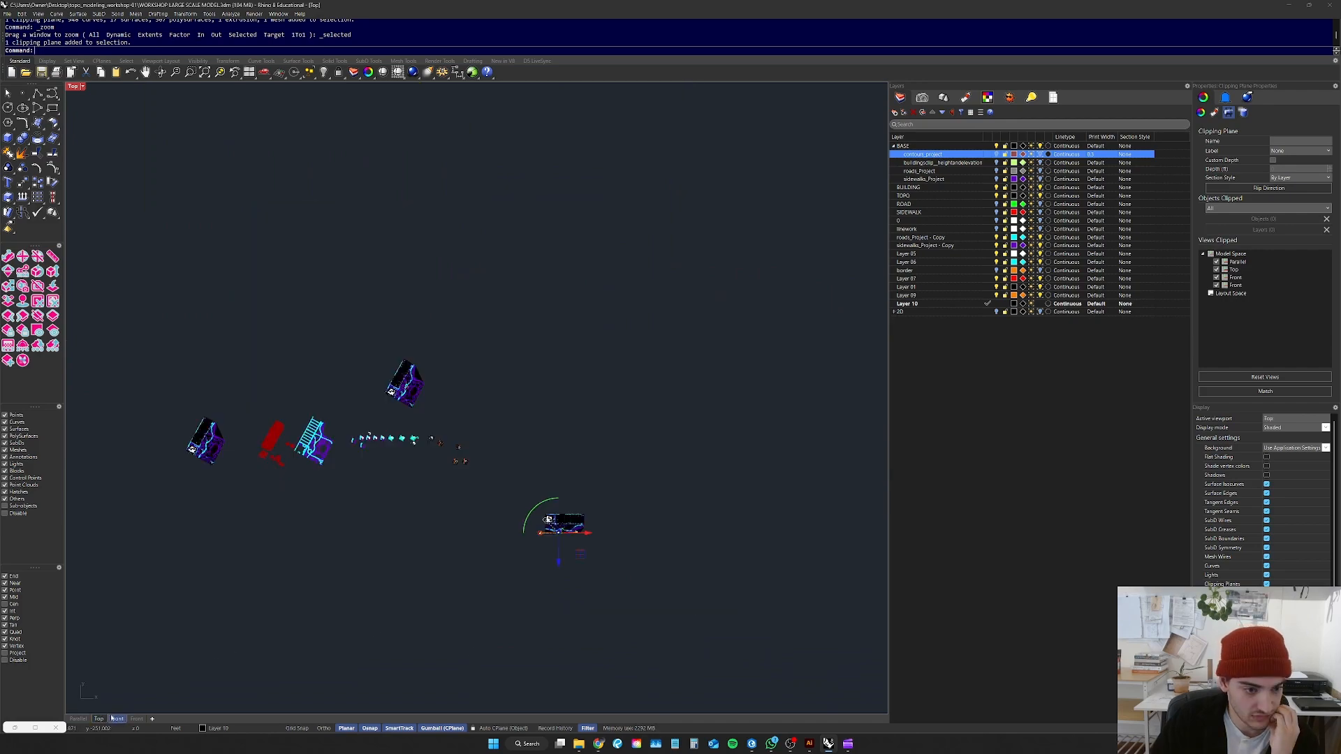
{"action": "scroll", "coordinate": [563, 539], "scroll_direction": "up", "scroll_amount": 8}
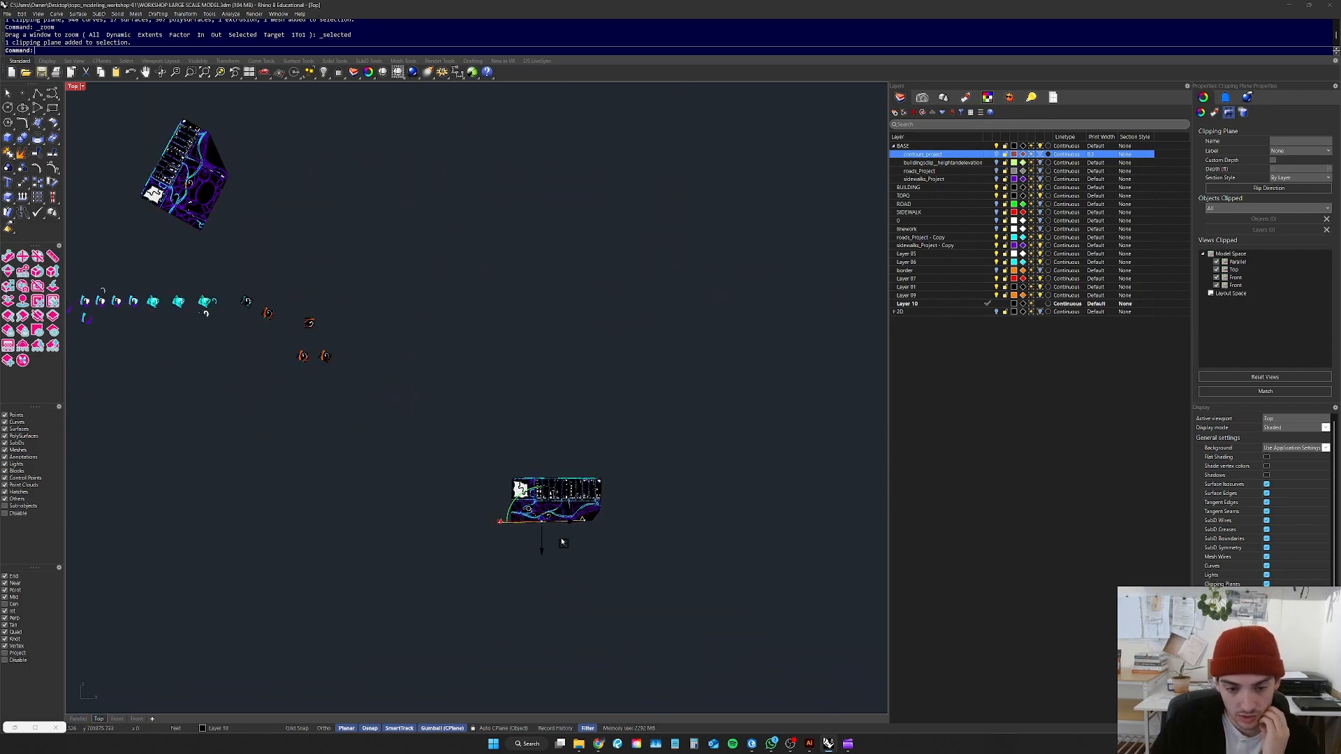
Step: Examine the terrain section in the second Front view and toggle the clipping plane for that view
{"action": "left_click", "coordinate": [138, 719]}
{"action": "scroll", "coordinate": [535, 521], "scroll_direction": "down", "scroll_amount": 6}
{"action": "scroll", "coordinate": [625, 552], "scroll_direction": "up", "scroll_amount": 4}
{"action": "scroll", "coordinate": [626, 462], "scroll_direction": "up", "scroll_amount": 6}
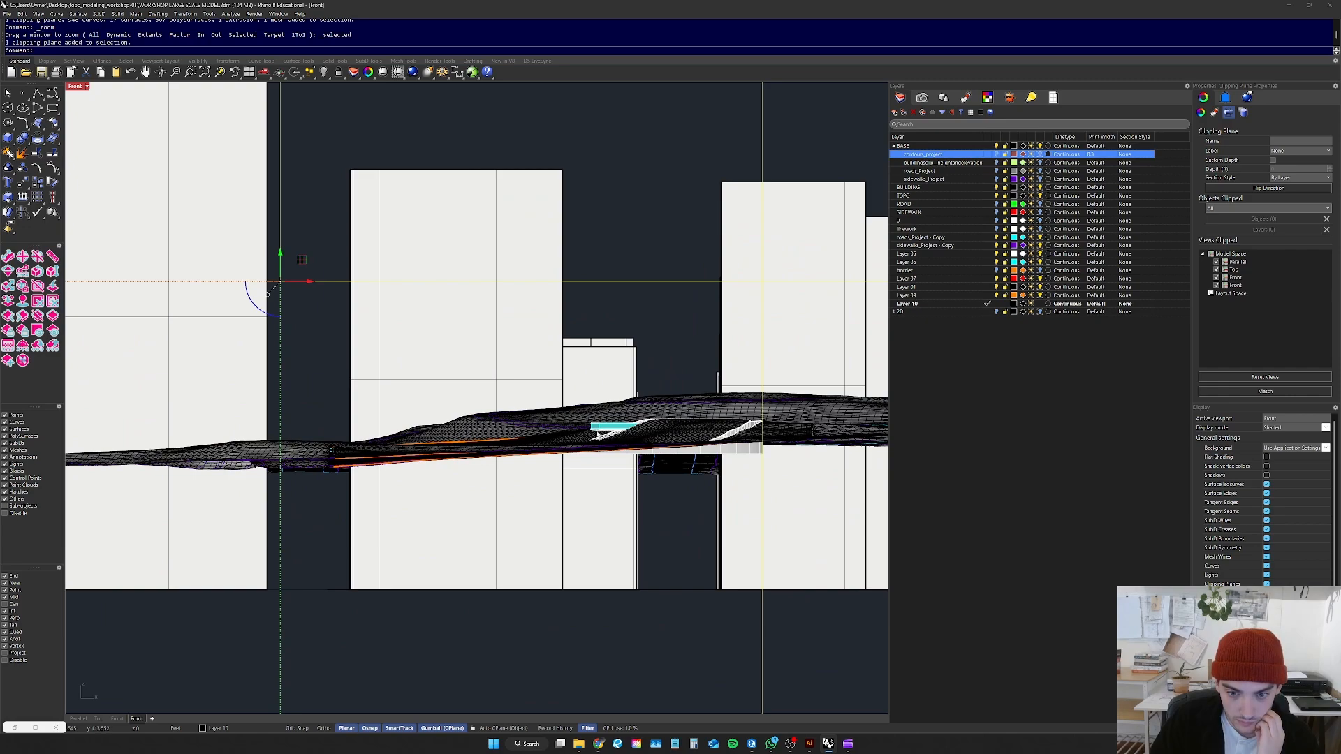
{"action": "scroll", "coordinate": [450, 442], "scroll_direction": "down", "scroll_amount": 5}
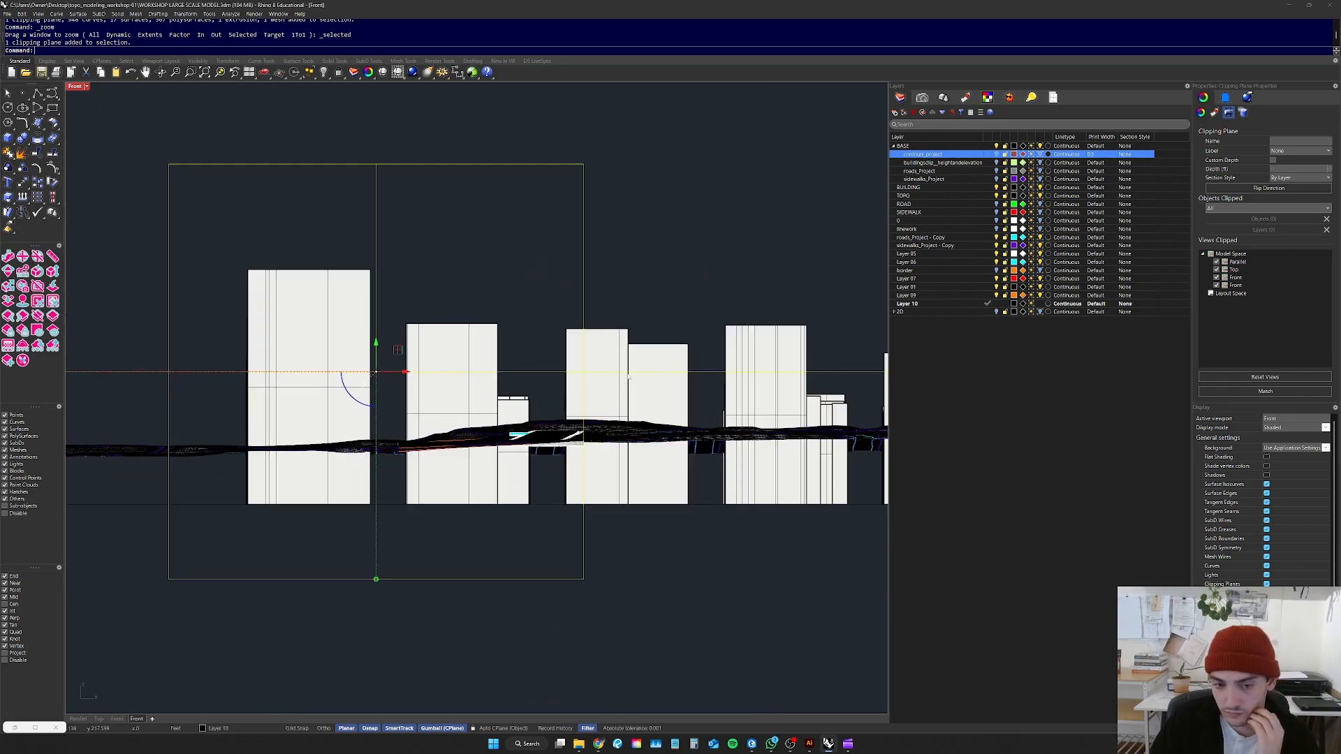
{"action": "scroll", "coordinate": [459, 480], "scroll_direction": "up", "scroll_amount": 8}
{"action": "scroll", "coordinate": [459, 480], "scroll_direction": "down", "scroll_amount": 5}
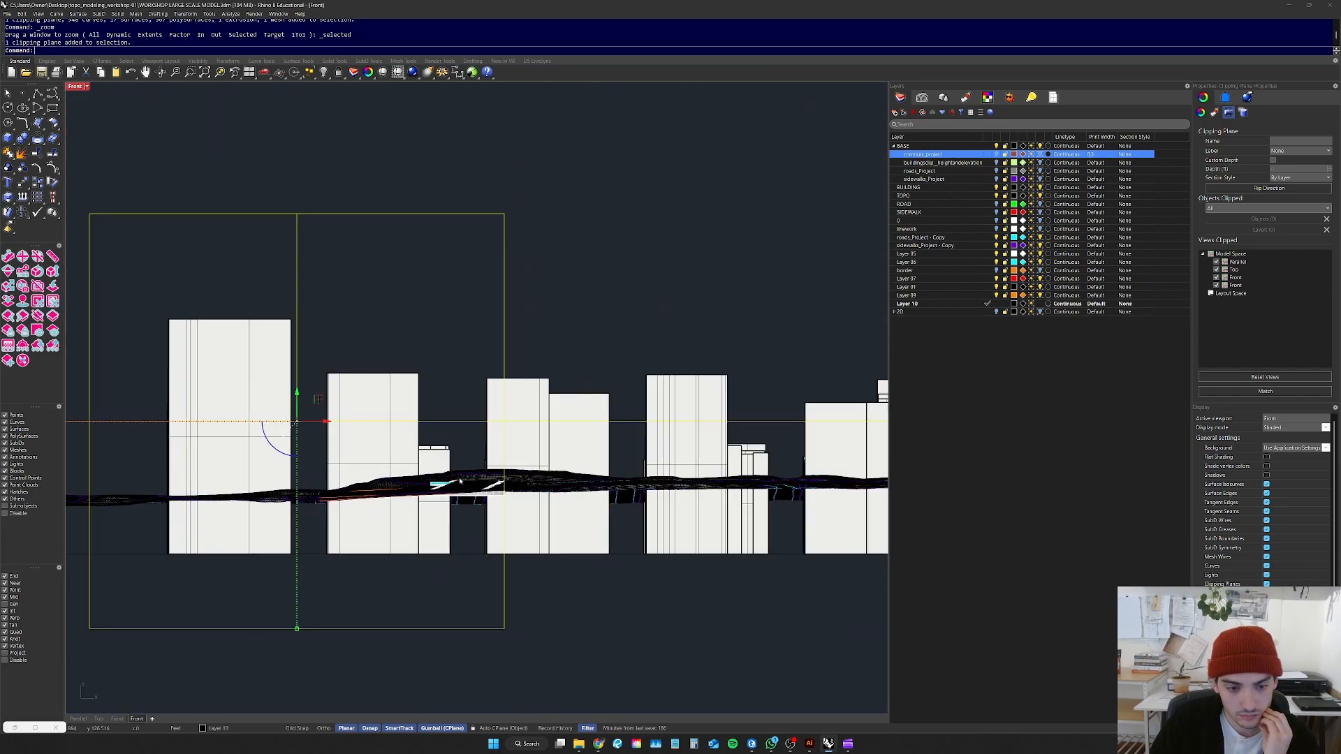
{"action": "scroll", "coordinate": [584, 477], "scroll_direction": "up", "scroll_amount": 3}
{"action": "scroll", "coordinate": [457, 510], "scroll_direction": "up", "scroll_amount": 4}
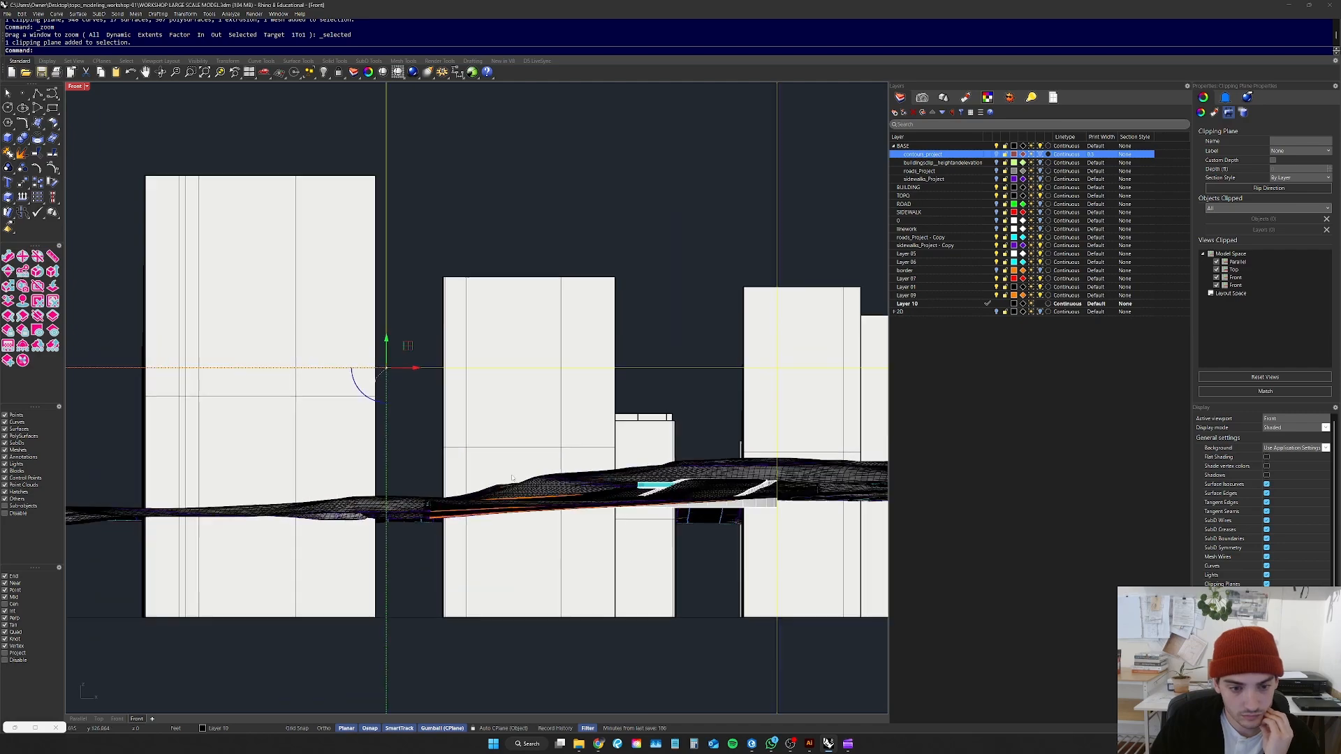
{"action": "left_click", "coordinate": [1216, 285]}
{"action": "left_click", "coordinate": [1217, 286]}
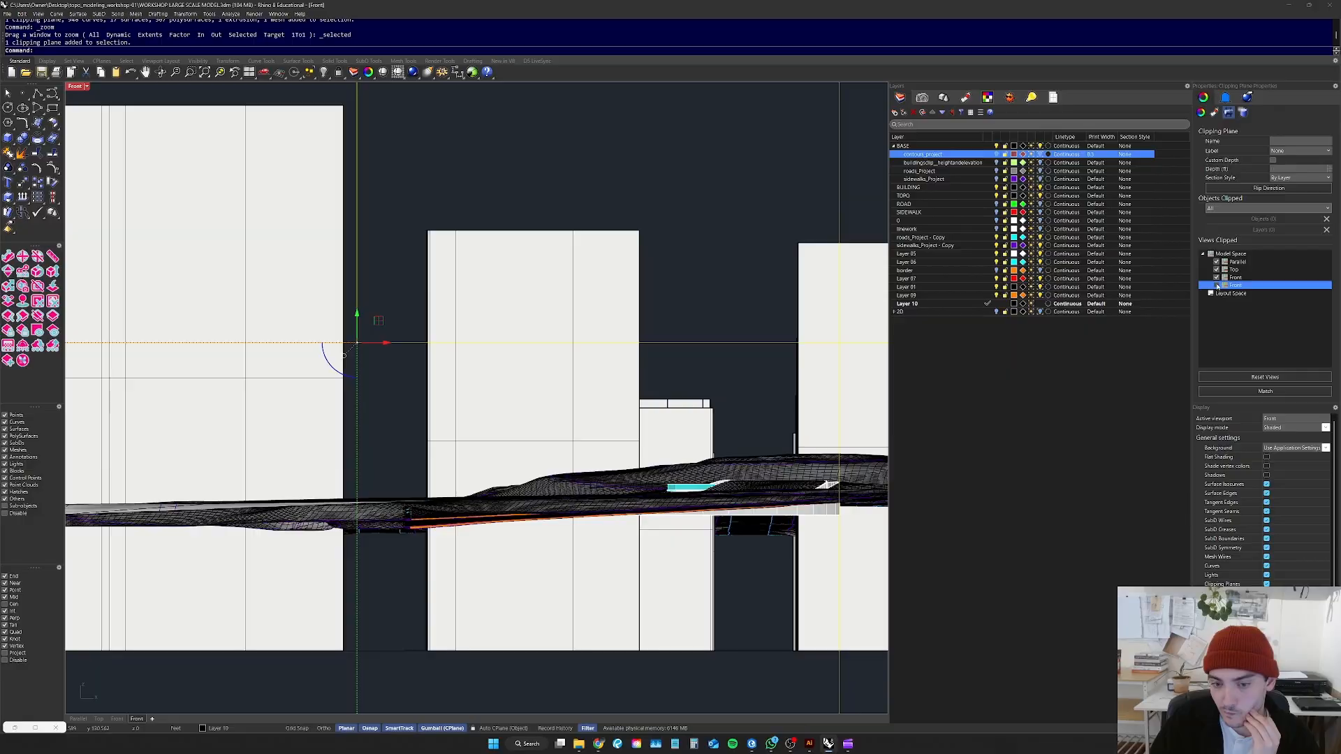
{"action": "scroll", "coordinate": [850, 508], "scroll_direction": "up", "scroll_amount": 5}
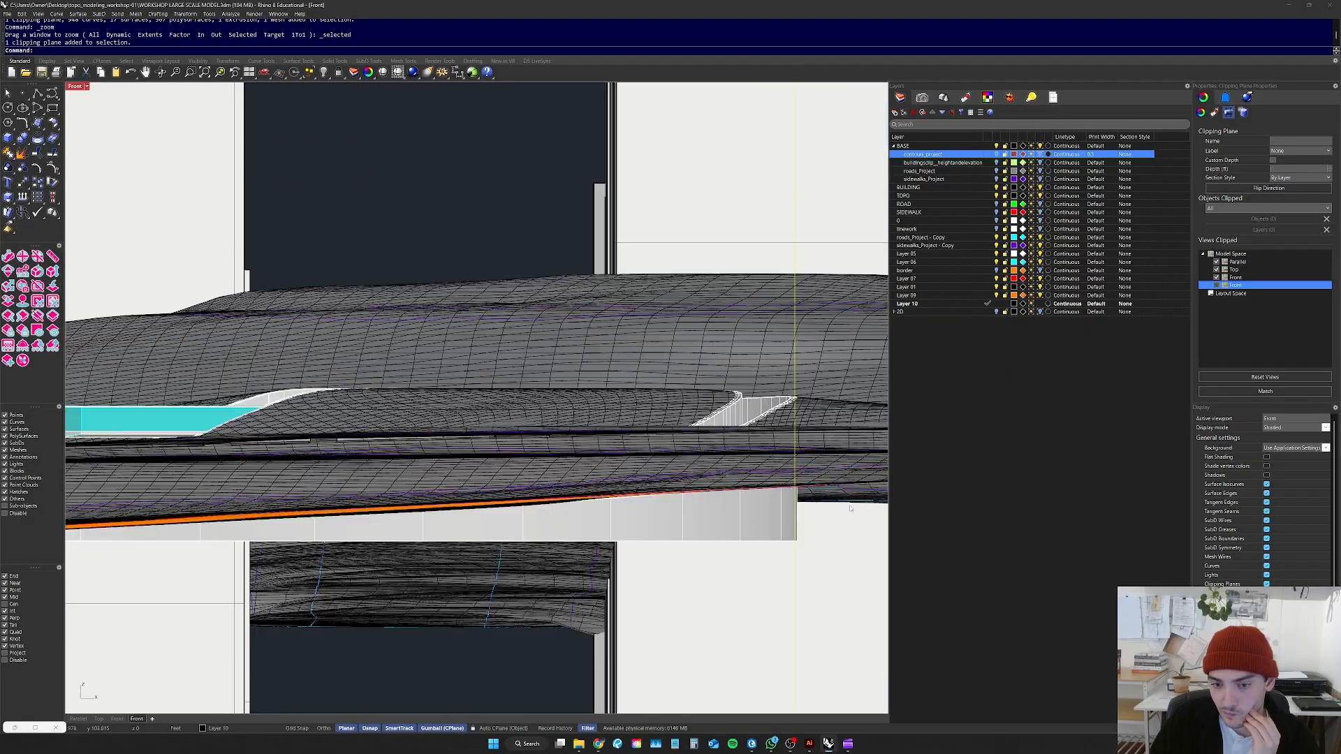
Step: In the Parallel view, move the clipping plane inward so it cuts across the white curved path on the placed terrain
{"action": "left_click", "coordinate": [70, 720]}
{"action": "scroll", "coordinate": [524, 513], "scroll_direction": "down", "scroll_amount": 3}
{"action": "right_click_drag", "start_coordinate": [518, 515], "coordinate": [556, 593]}
{"action": "scroll", "coordinate": [546, 612], "scroll_direction": "up", "scroll_amount": 3}
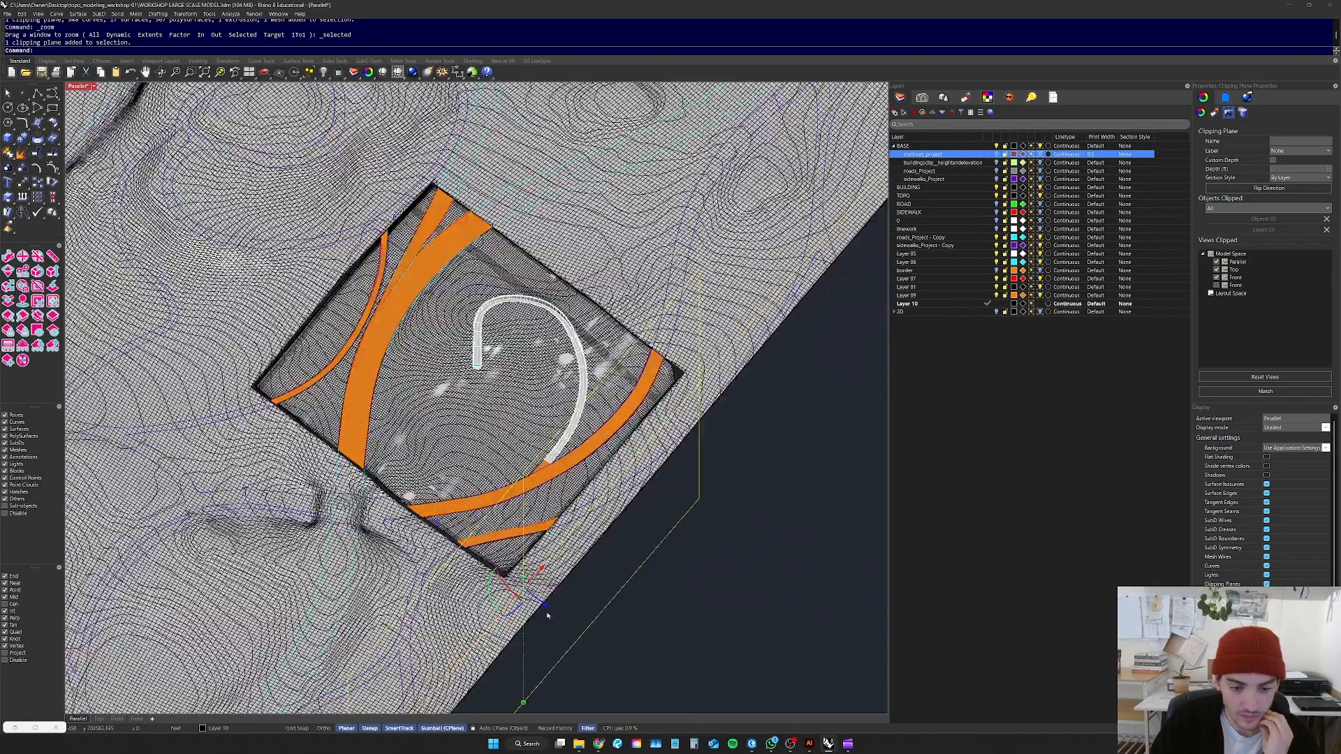
{"action": "left_click_drag", "start_coordinate": [551, 609], "coordinate": [419, 487]}
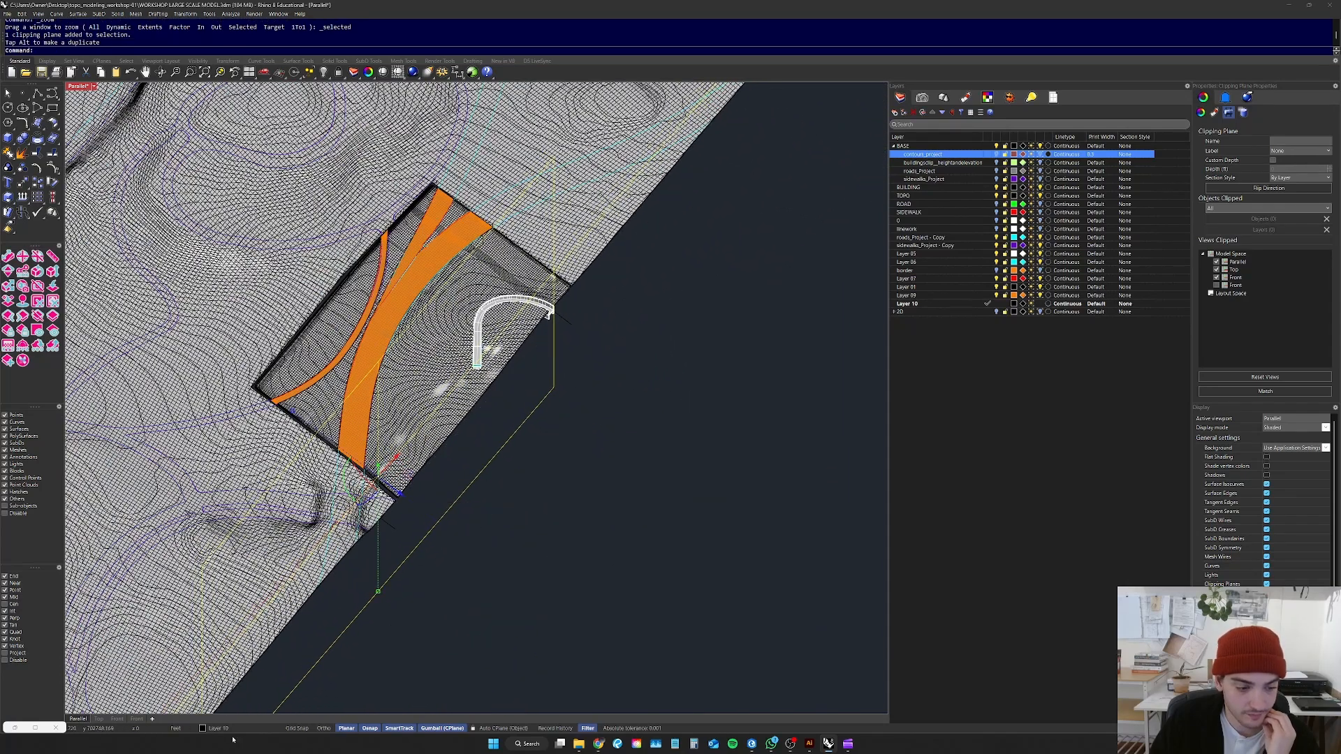
Step: Set the original Front view's projection to Perspective and frame the section through the terrain and curved wall
{"action": "left_click", "coordinate": [117, 719]}
{"action": "scroll", "coordinate": [507, 442], "scroll_direction": "down", "scroll_amount": 3}
{"action": "scroll", "coordinate": [601, 454], "scroll_direction": "up", "scroll_amount": 5}
{"action": "left_click", "coordinate": [703, 365]}
{"action": "scroll", "coordinate": [663, 453], "scroll_direction": "up", "scroll_amount": 5}
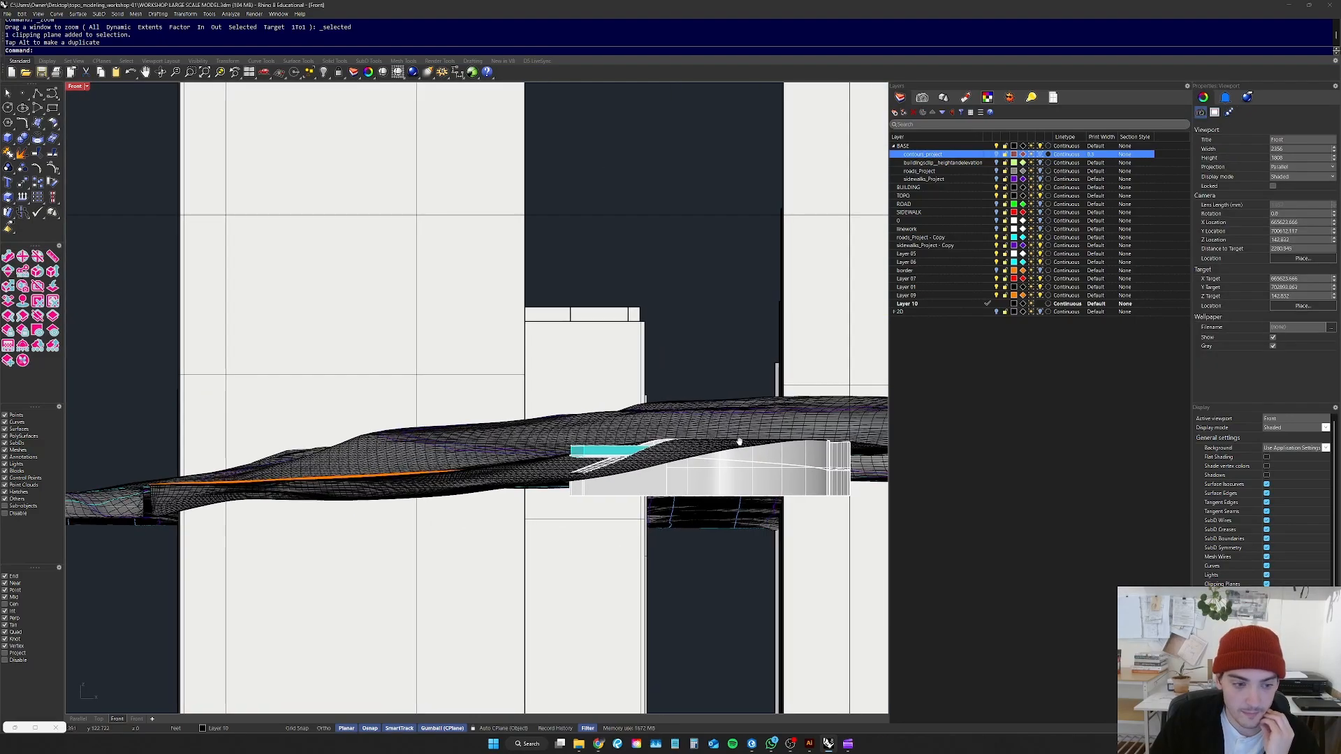
{"action": "right_click_drag", "start_coordinate": [708, 449], "coordinate": [654, 462]}
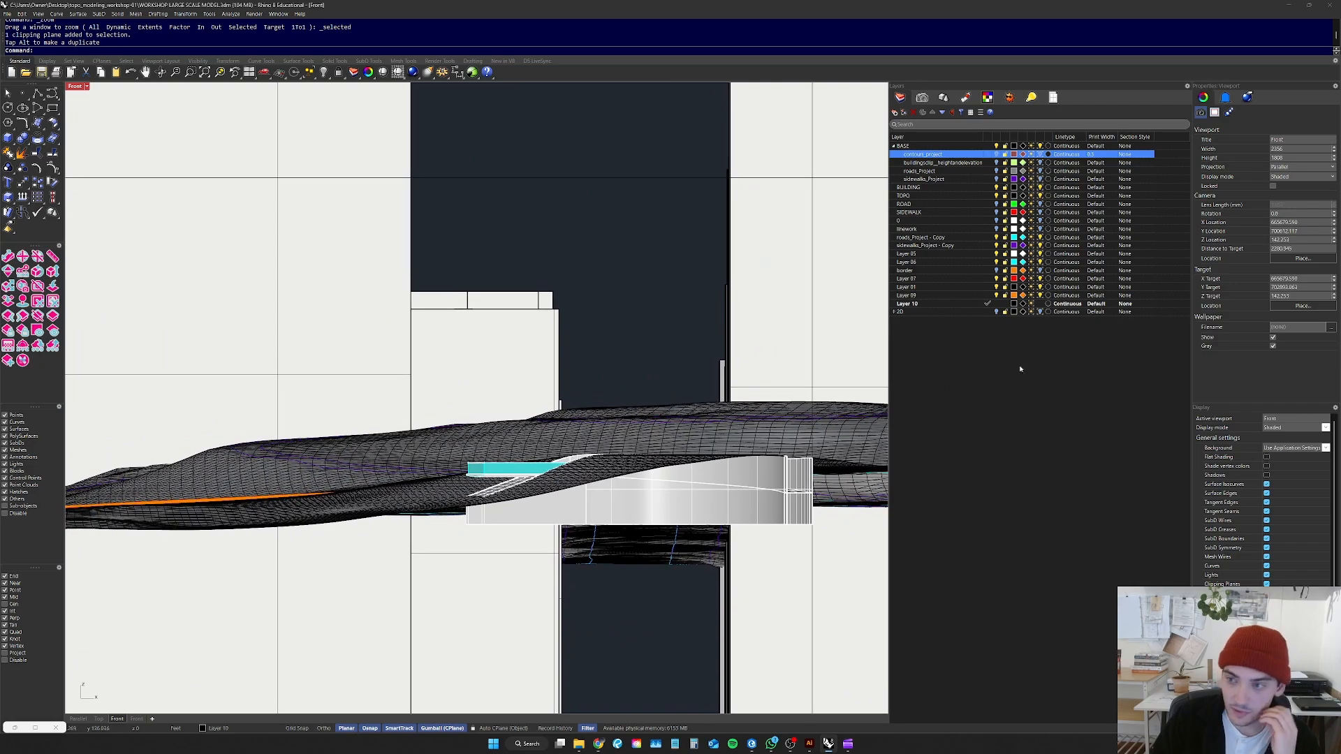
{"action": "left_click", "coordinate": [1297, 166]}
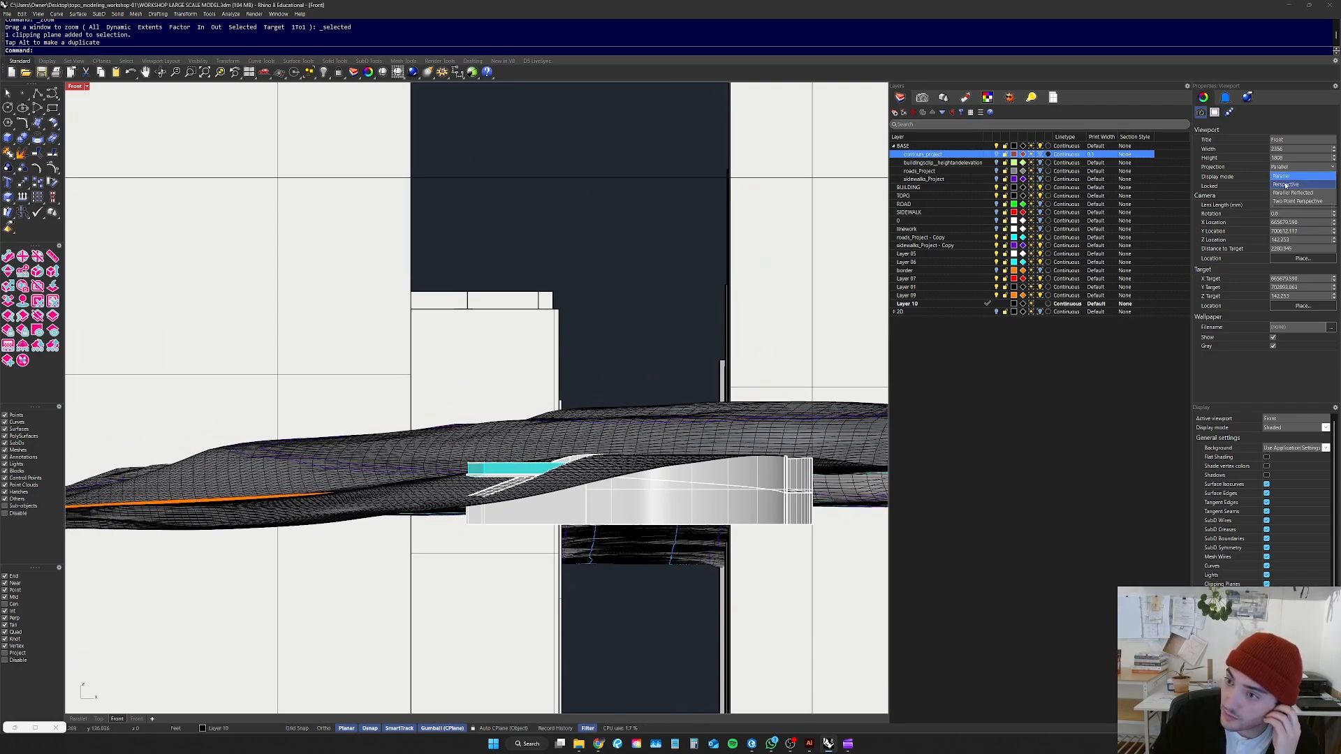
{"action": "left_click", "coordinate": [1293, 180]}
{"action": "scroll", "coordinate": [392, 437], "scroll_direction": "up", "scroll_amount": 8}
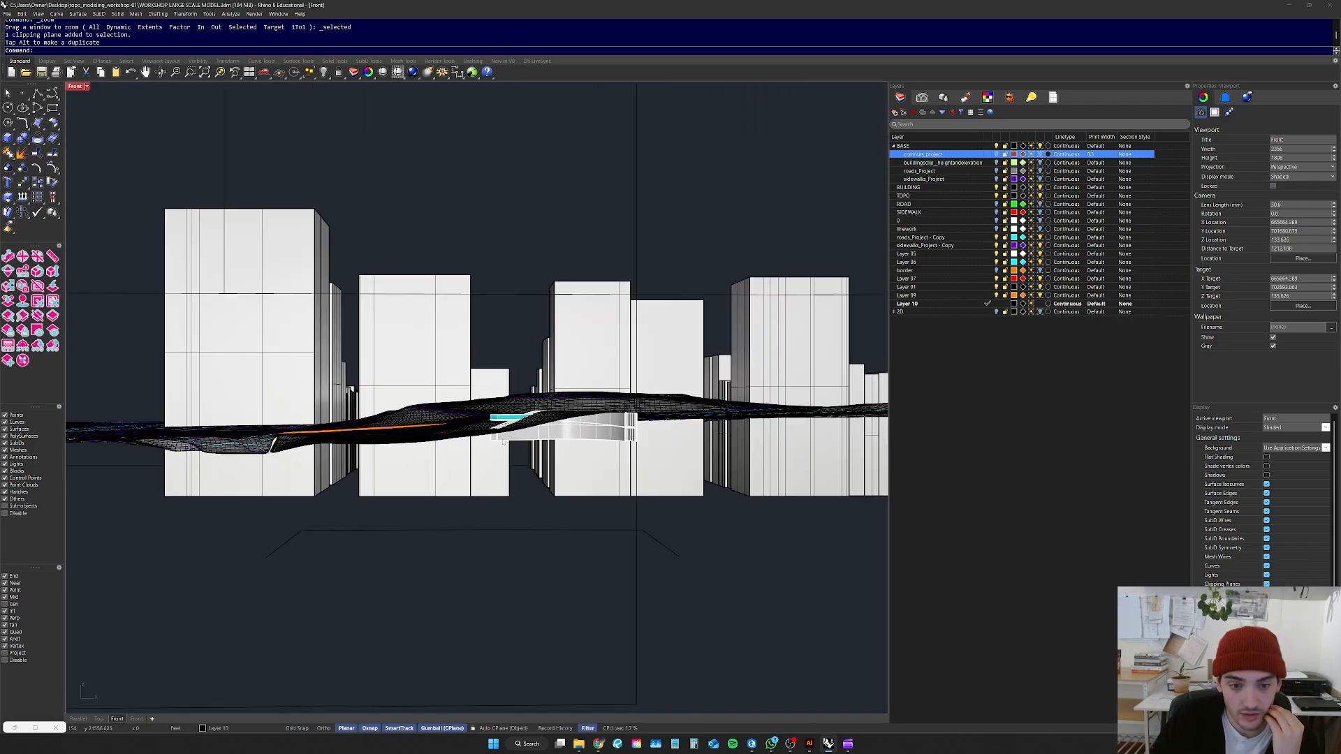
{"action": "scroll", "coordinate": [349, 403], "scroll_direction": "up", "scroll_amount": 2}
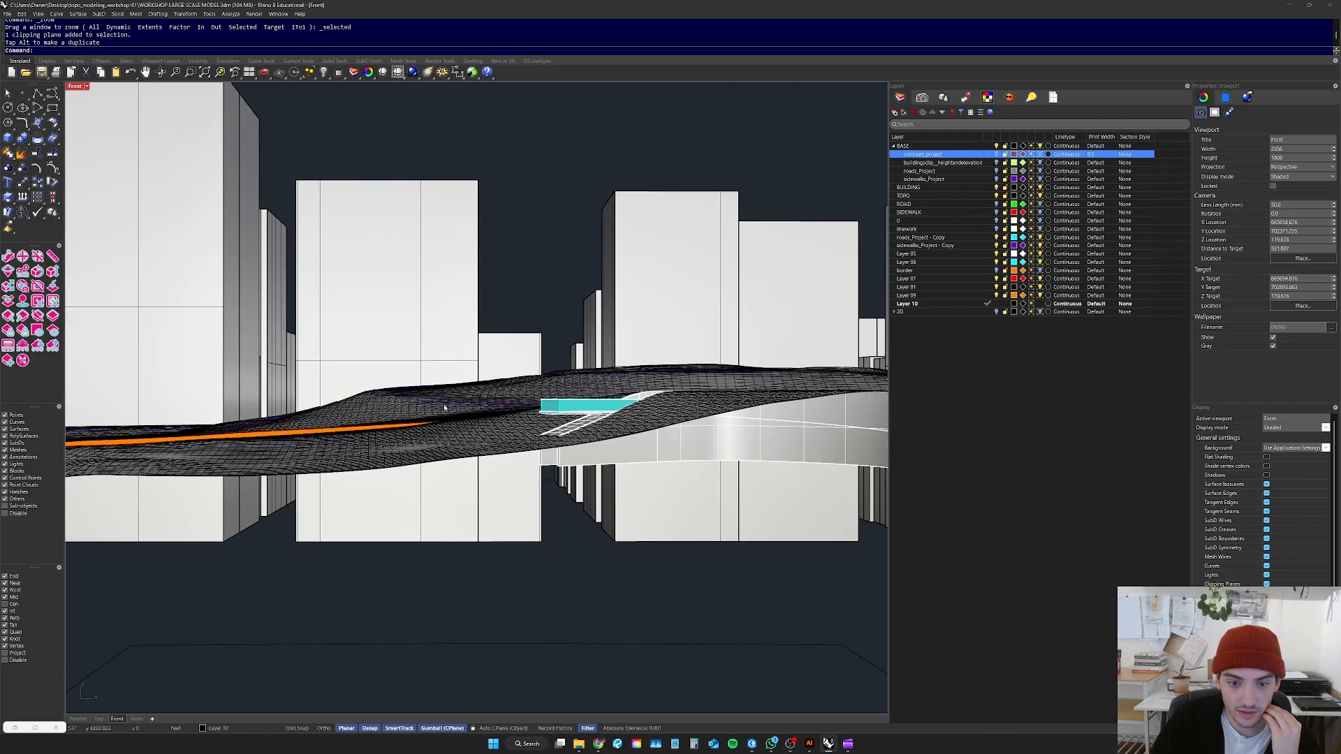
Step: Switch the Front view to the Rendered display mode and examine the perspective section along the terrain
{"action": "left_click", "coordinate": [87, 86]}
{"action": "left_click", "coordinate": [85, 137]}
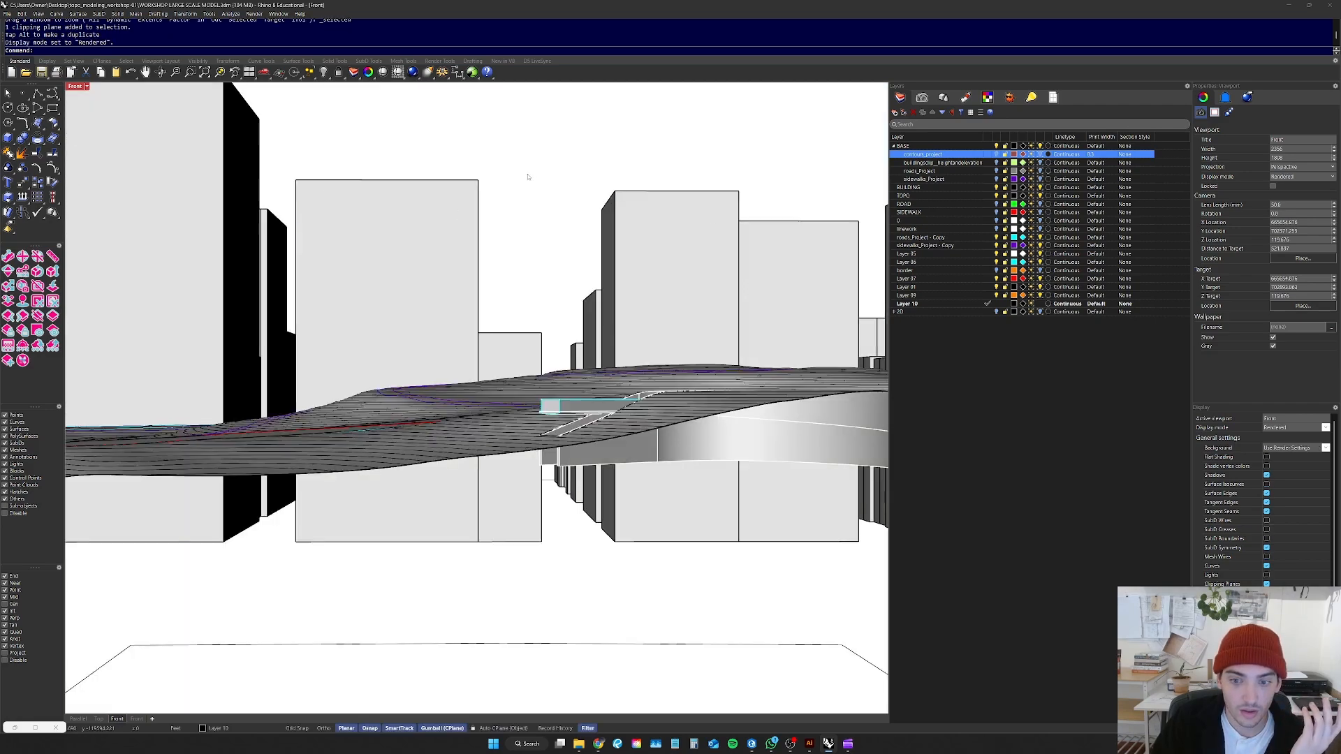
{"action": "scroll", "coordinate": [582, 356], "scroll_direction": "down", "scroll_amount": 2}
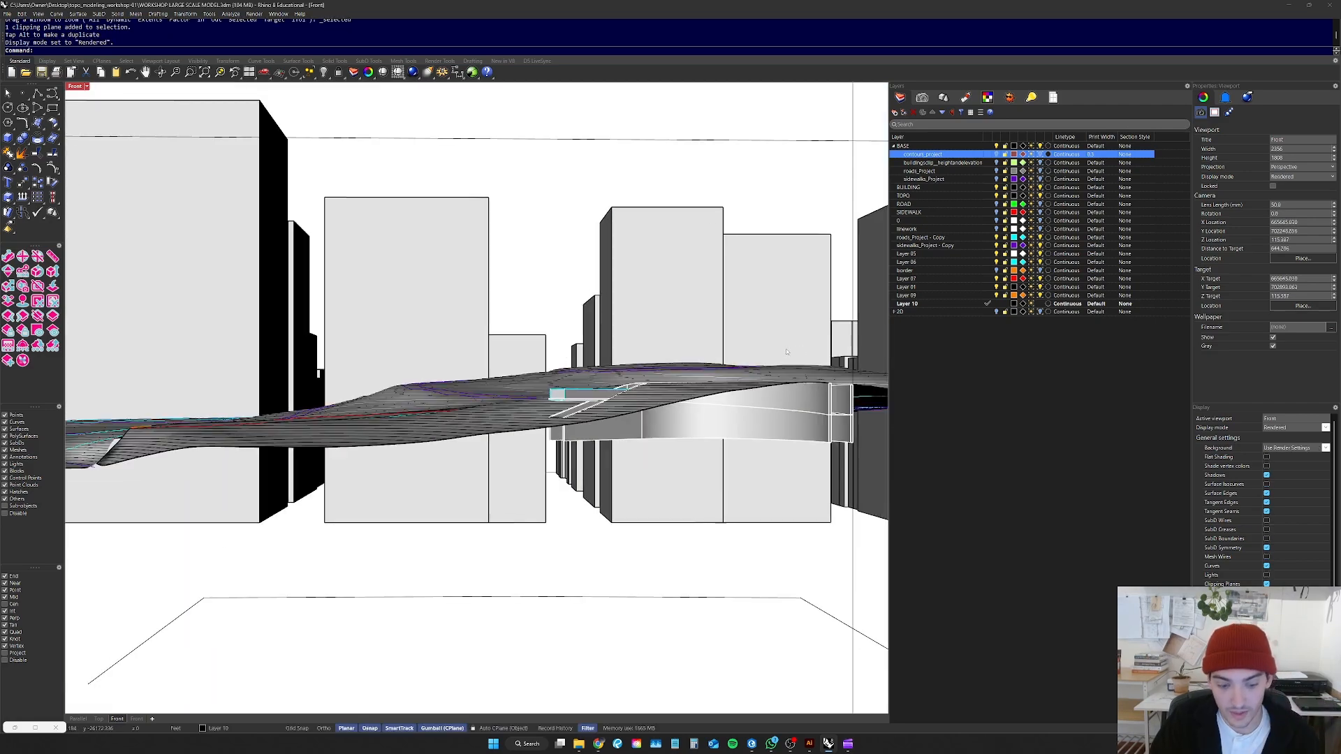
{"action": "scroll", "coordinate": [641, 364], "scroll_direction": "up", "scroll_amount": 2}
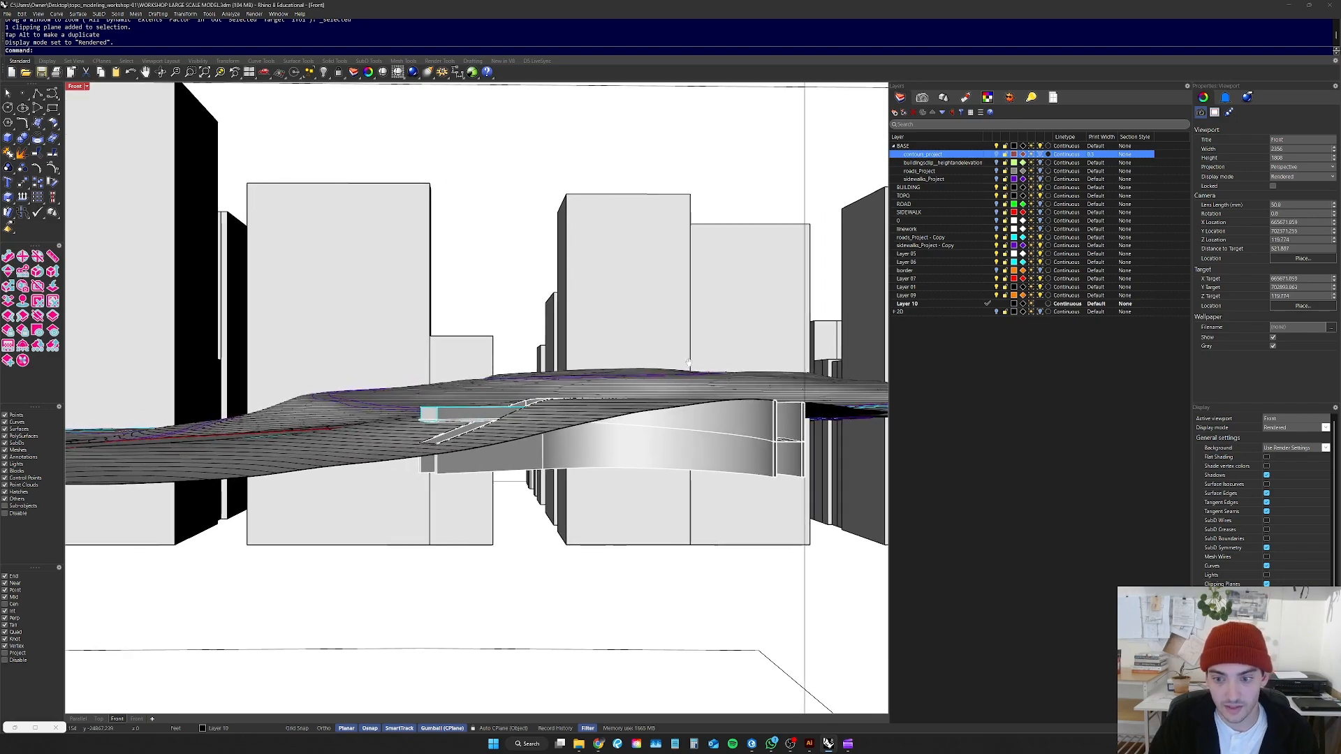
{"action": "right_click_drag", "start_coordinate": [642, 363], "coordinate": [731, 363], "text": "shift"}
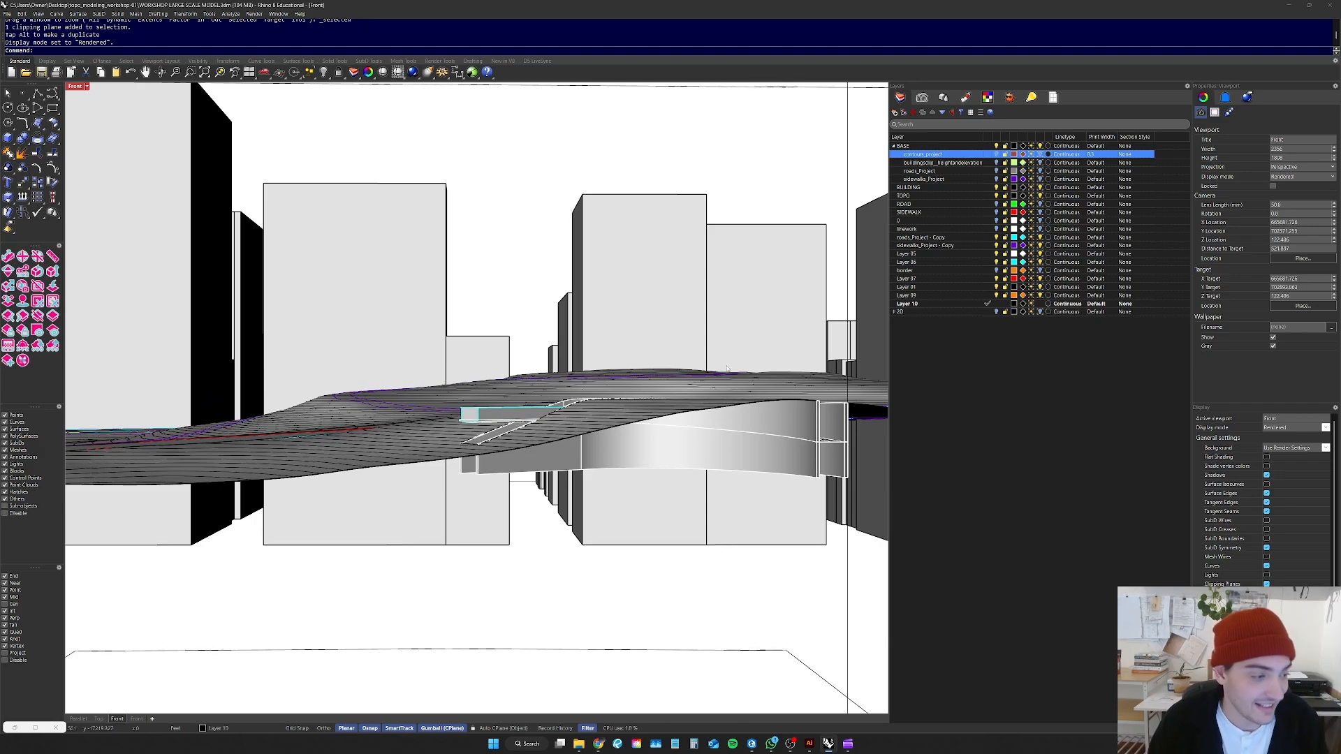
{"action": "right_click_drag", "start_coordinate": [509, 444], "coordinate": [252, 439], "text": "shift"}
{"action": "right_click_drag", "start_coordinate": [328, 379], "coordinate": [715, 373], "text": "shift"}
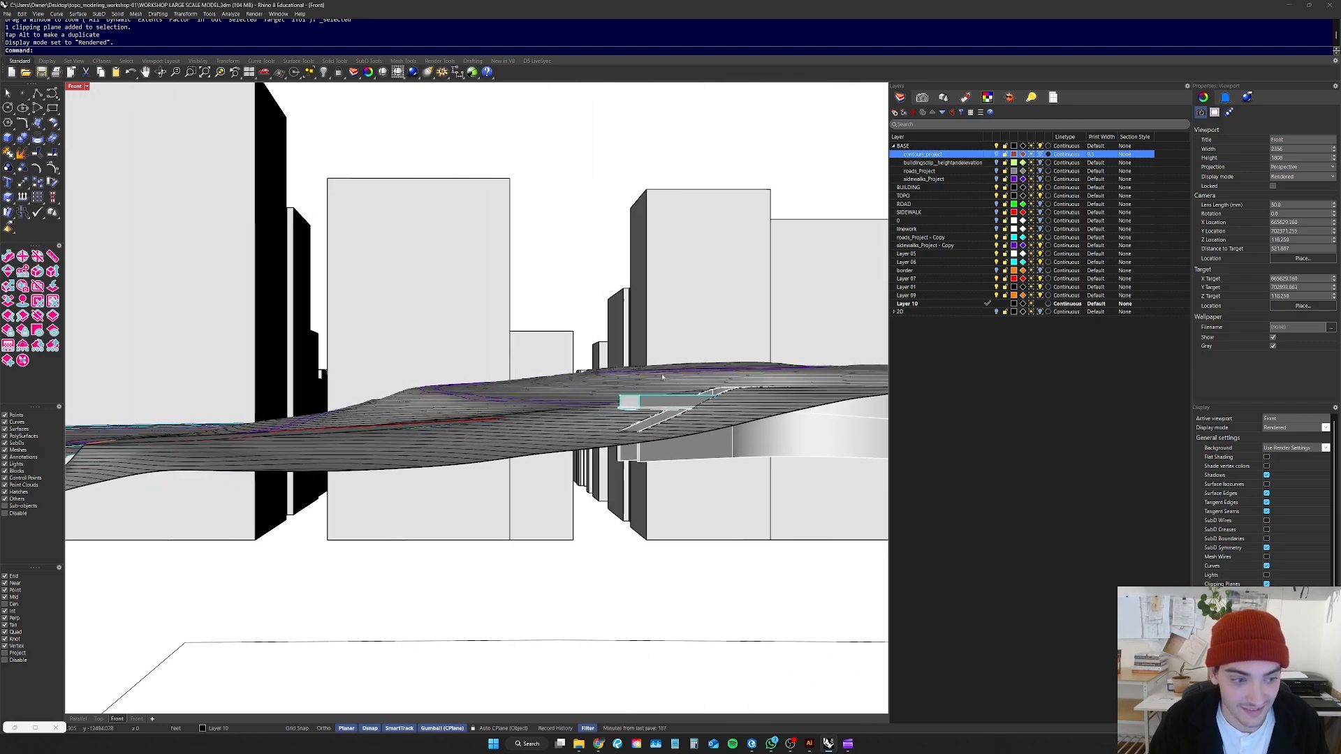
{"action": "right_click_drag", "start_coordinate": [300, 407], "coordinate": [455, 395], "text": "shift"}
{"action": "right_click_drag", "start_coordinate": [565, 393], "coordinate": [334, 449], "text": "shift"}
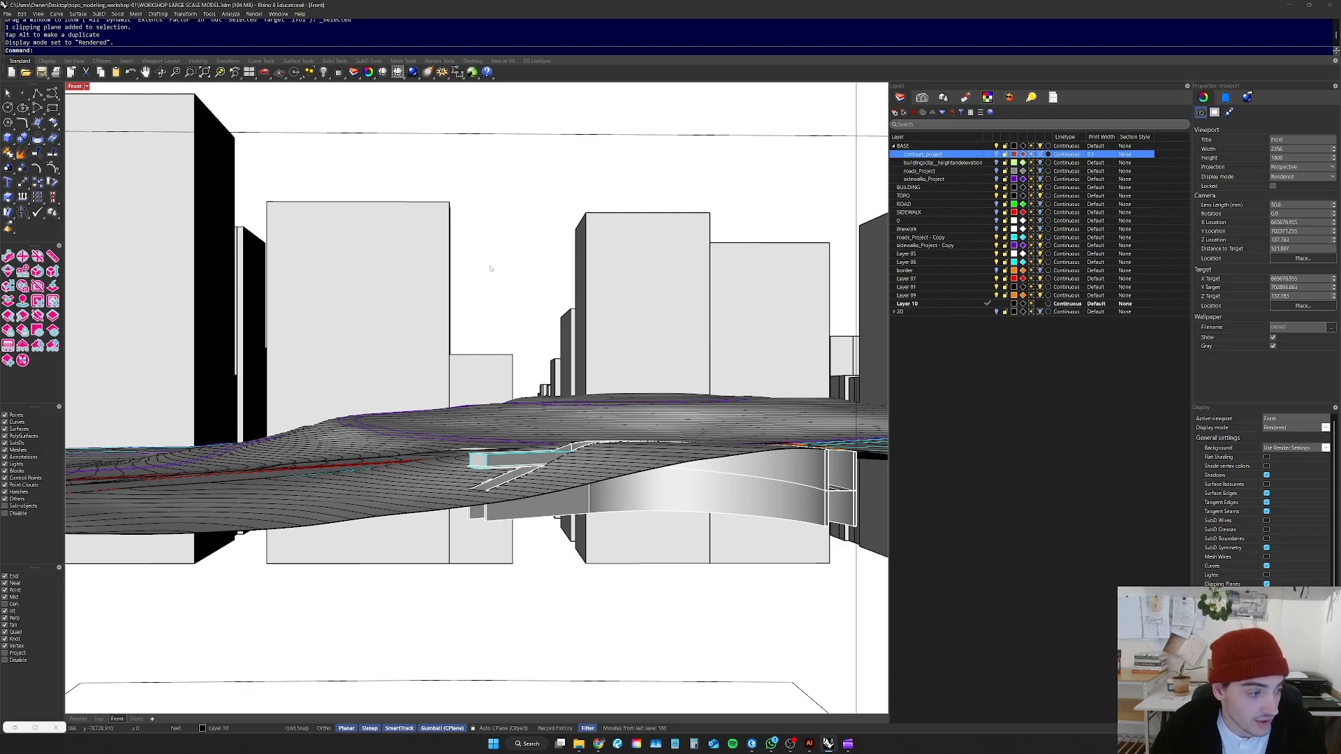
Step: Switch to the Parallel view and set it to a northeast (NE) isometric view of the model
{"action": "left_click", "coordinate": [82, 720]}
{"action": "right_click_drag", "start_coordinate": [493, 398], "coordinate": [482, 446]}
{"action": "scroll", "coordinate": [400, 492], "scroll_direction": "up", "scroll_amount": 8}
{"action": "type", "text": "Isometric"}
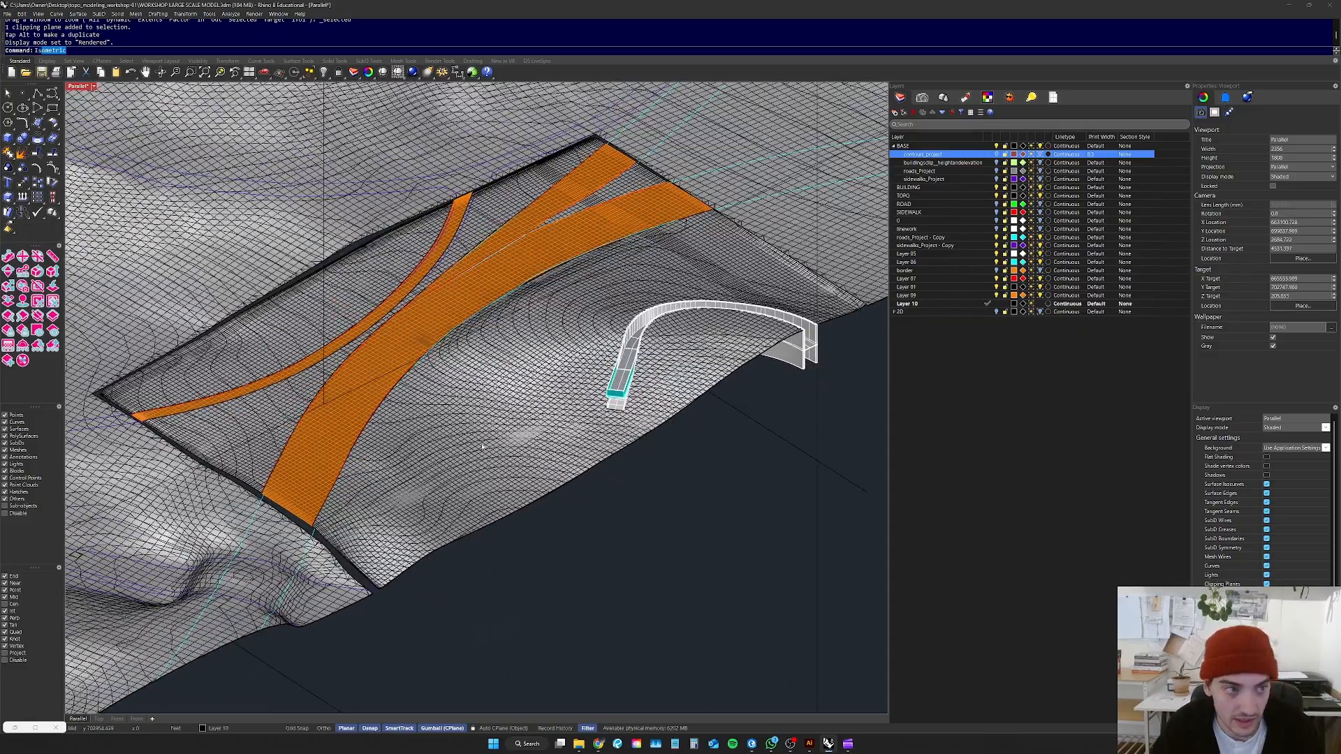
{"action": "key", "text": "Return"}
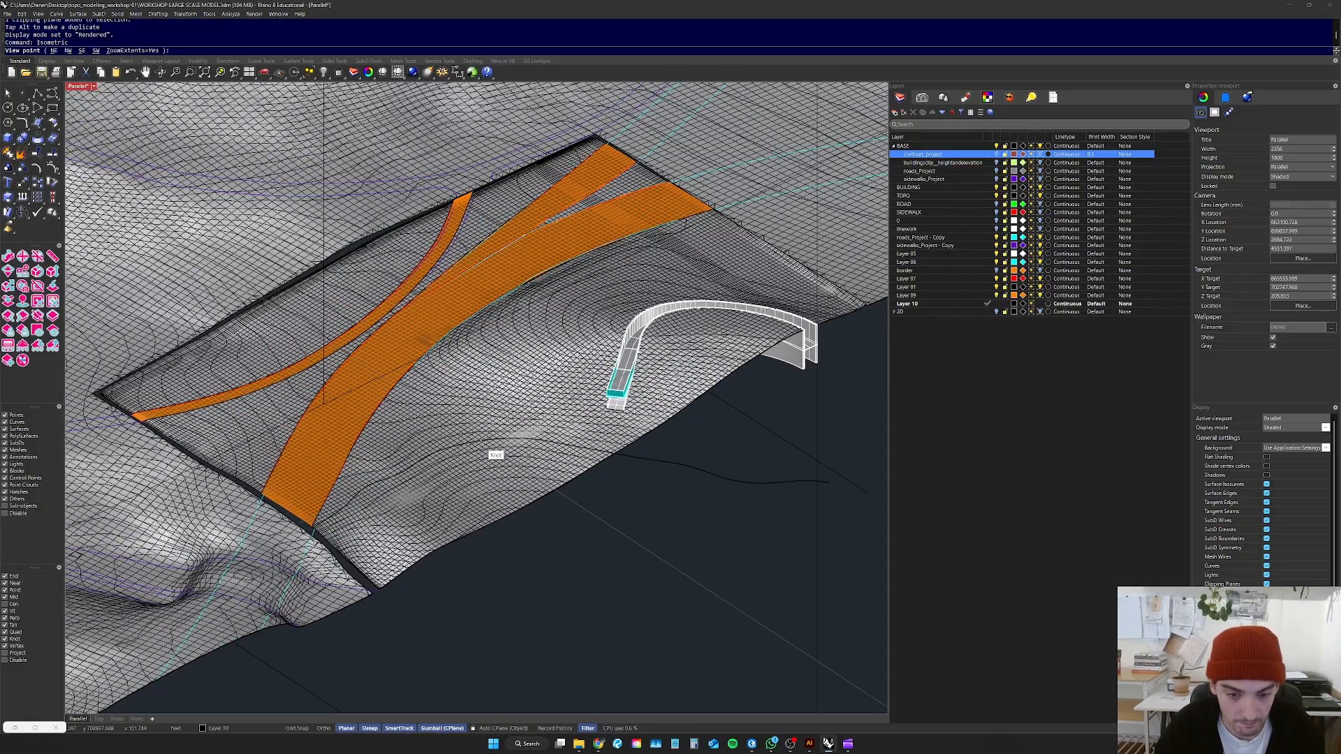
{"action": "type", "text": "ne"}
{"action": "key", "text": "Return"}
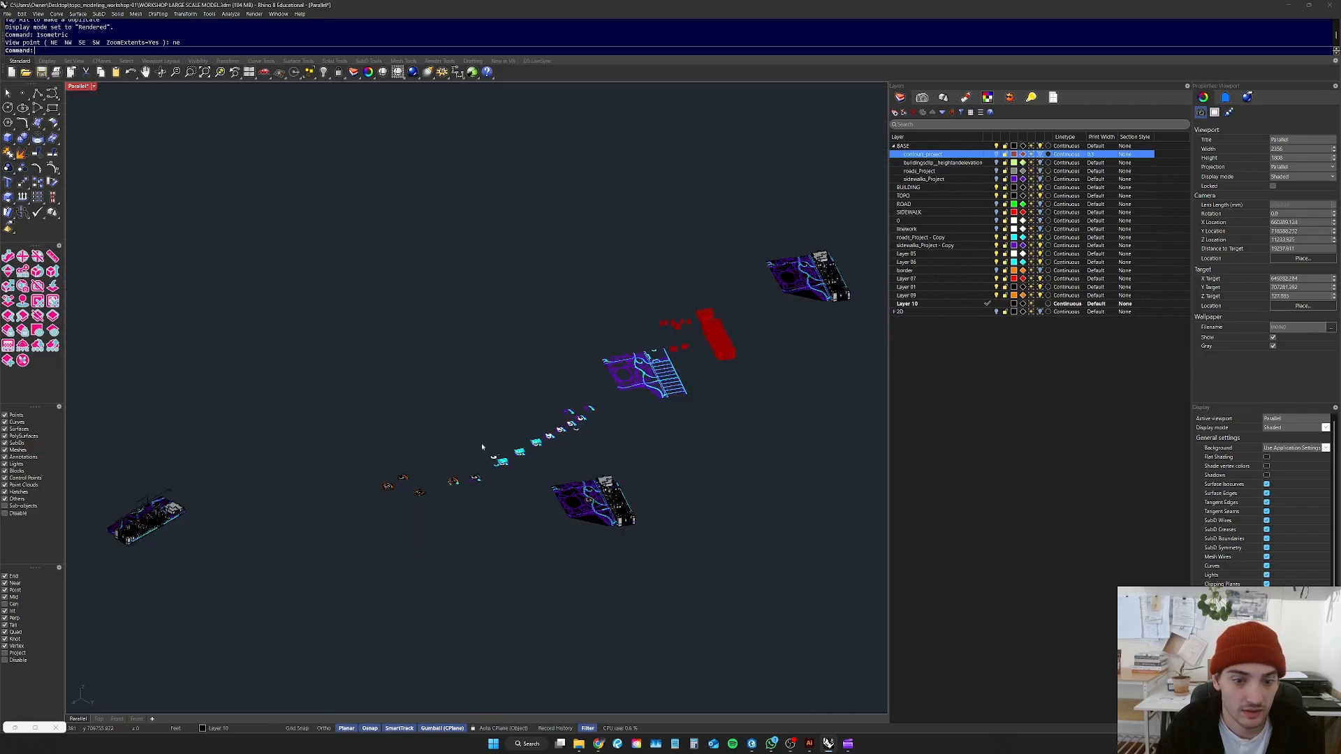
Step: Select the full city model containing the placed terrain and zoom the Parallel view to it, then clear the selection
{"action": "type", "text": "zs"}
{"action": "key", "text": "Return"}
{"action": "scroll", "coordinate": [517, 460], "scroll_direction": "down", "scroll_amount": 3}
{"action": "scroll", "coordinate": [419, 538], "scroll_direction": "up", "scroll_amount": 10}
{"action": "scroll", "coordinate": [606, 469], "scroll_direction": "down", "scroll_amount": 5}
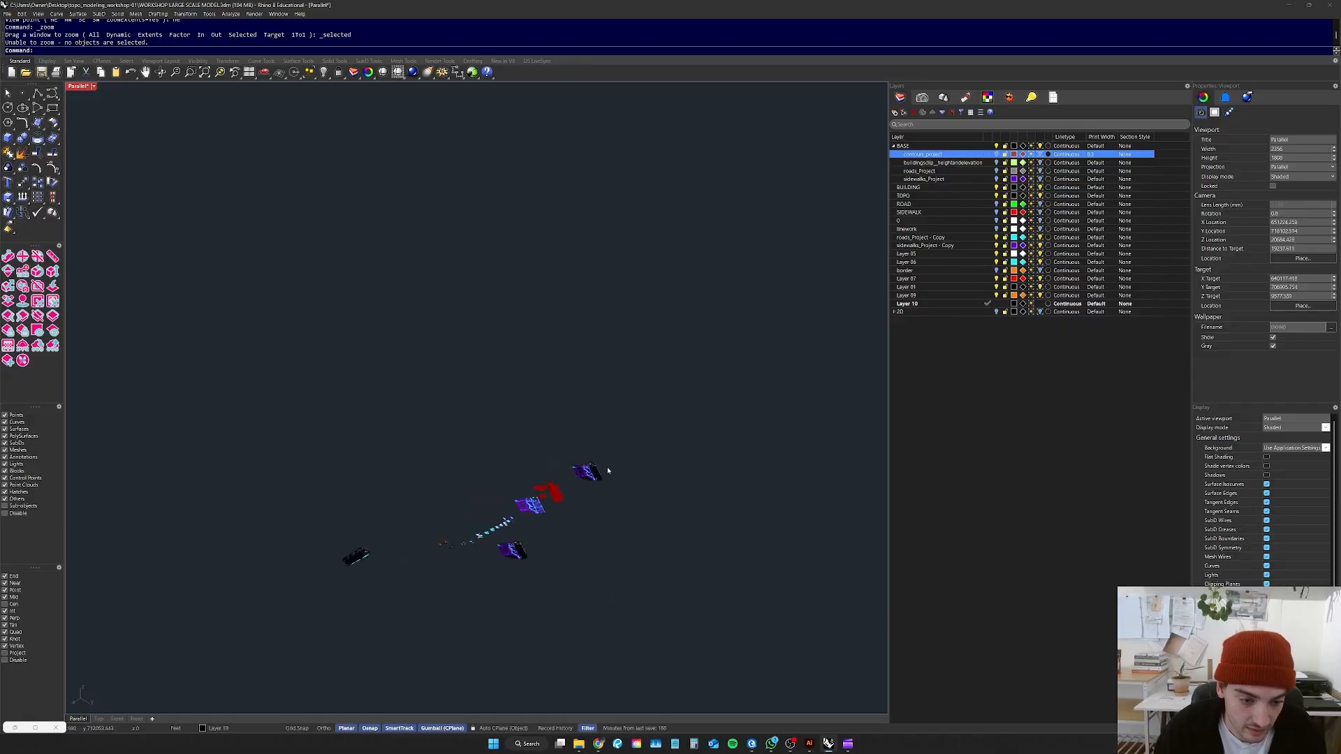
{"action": "scroll", "coordinate": [576, 508], "scroll_direction": "up", "scroll_amount": 4}
{"action": "left_click_drag", "start_coordinate": [346, 453], "coordinate": [214, 515]}
{"action": "type", "text": "zs"}
{"action": "key", "text": "Return"}
{"action": "left_click", "coordinate": [247, 361]}
{"action": "right_click_drag", "start_coordinate": [248, 361], "coordinate": [528, 427]}
Step: Examine the isometric section cut through the placed terrain and the white curved path, both close up and within the city model
{"action": "scroll", "coordinate": [487, 455], "scroll_direction": "up", "scroll_amount": 7}
{"action": "scroll", "coordinate": [528, 429], "scroll_direction": "up", "scroll_amount": 8}
{"action": "scroll", "coordinate": [614, 412], "scroll_direction": "down", "scroll_amount": 6}
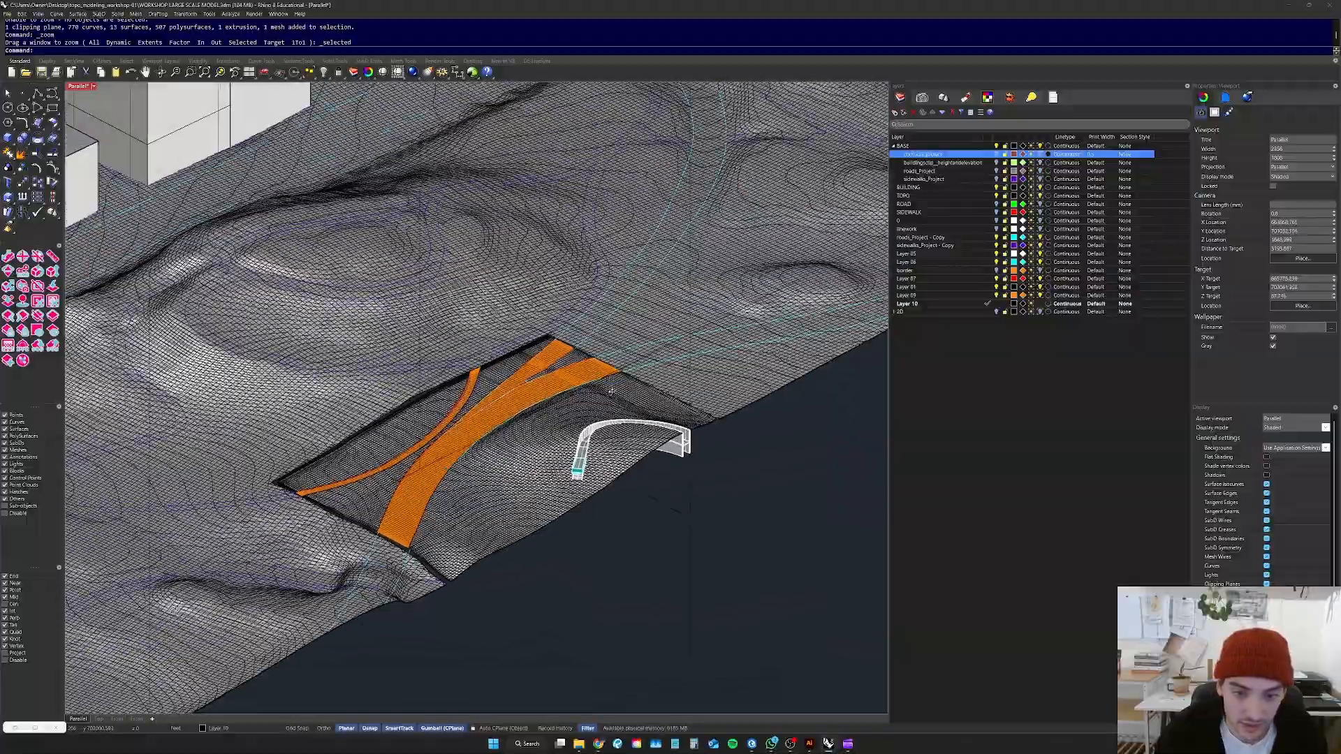
{"action": "scroll", "coordinate": [599, 434], "scroll_direction": "up", "scroll_amount": 6}
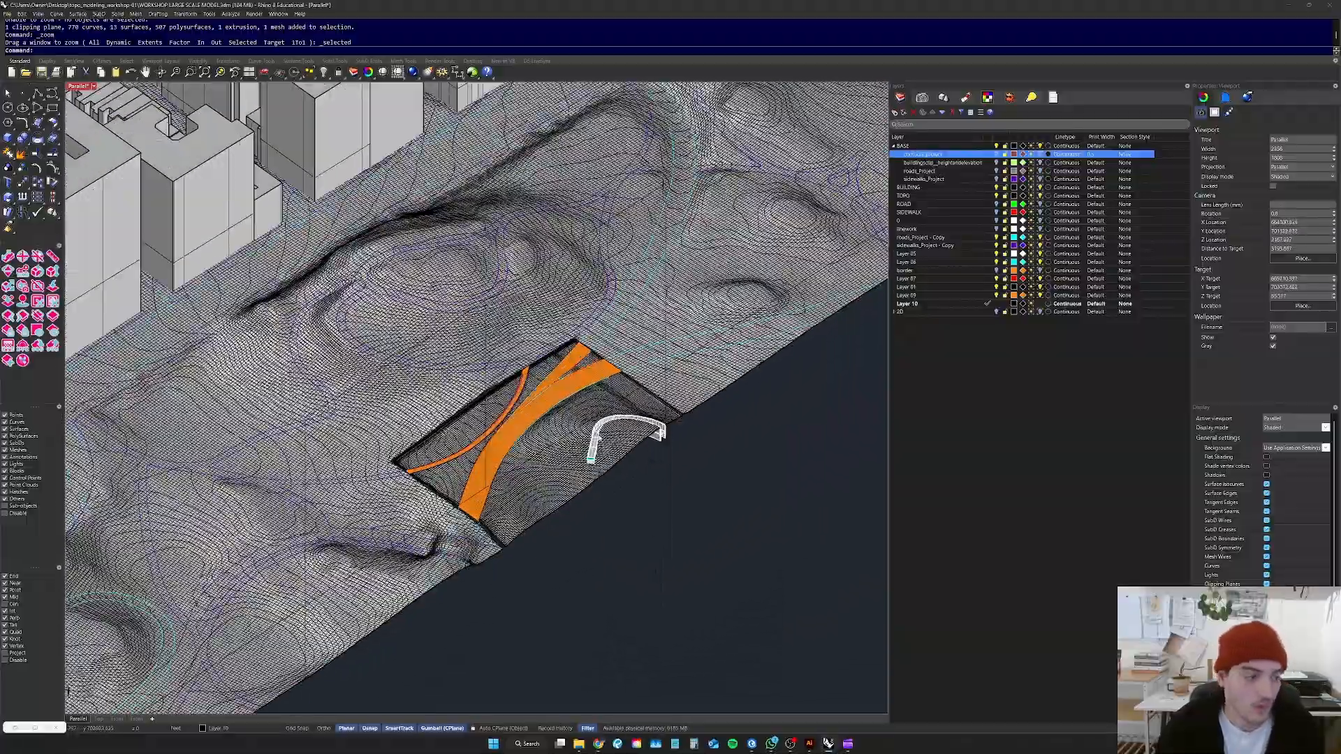
{"action": "right_click_drag", "start_coordinate": [656, 491], "coordinate": [667, 479]}
{"action": "scroll", "coordinate": [670, 475], "scroll_direction": "up", "scroll_amount": 2}
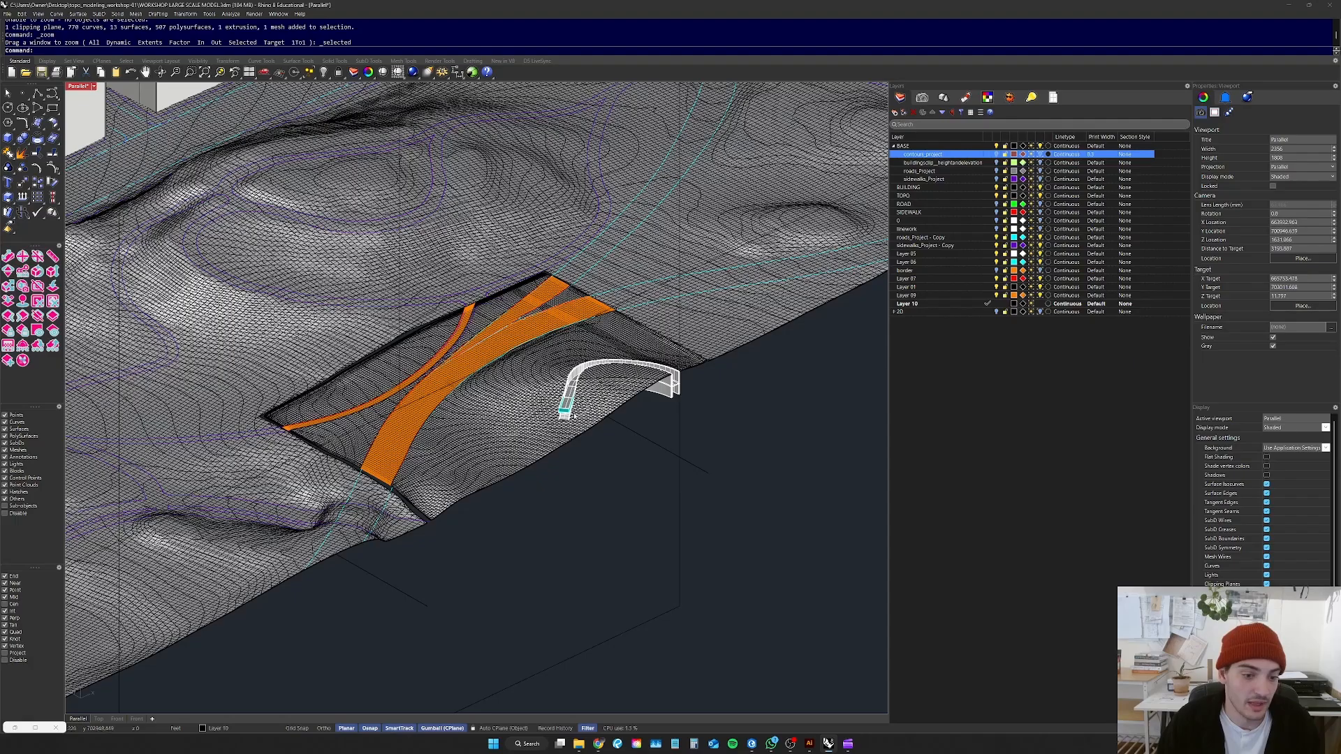
{"action": "scroll", "coordinate": [589, 410], "scroll_direction": "up", "scroll_amount": 8}
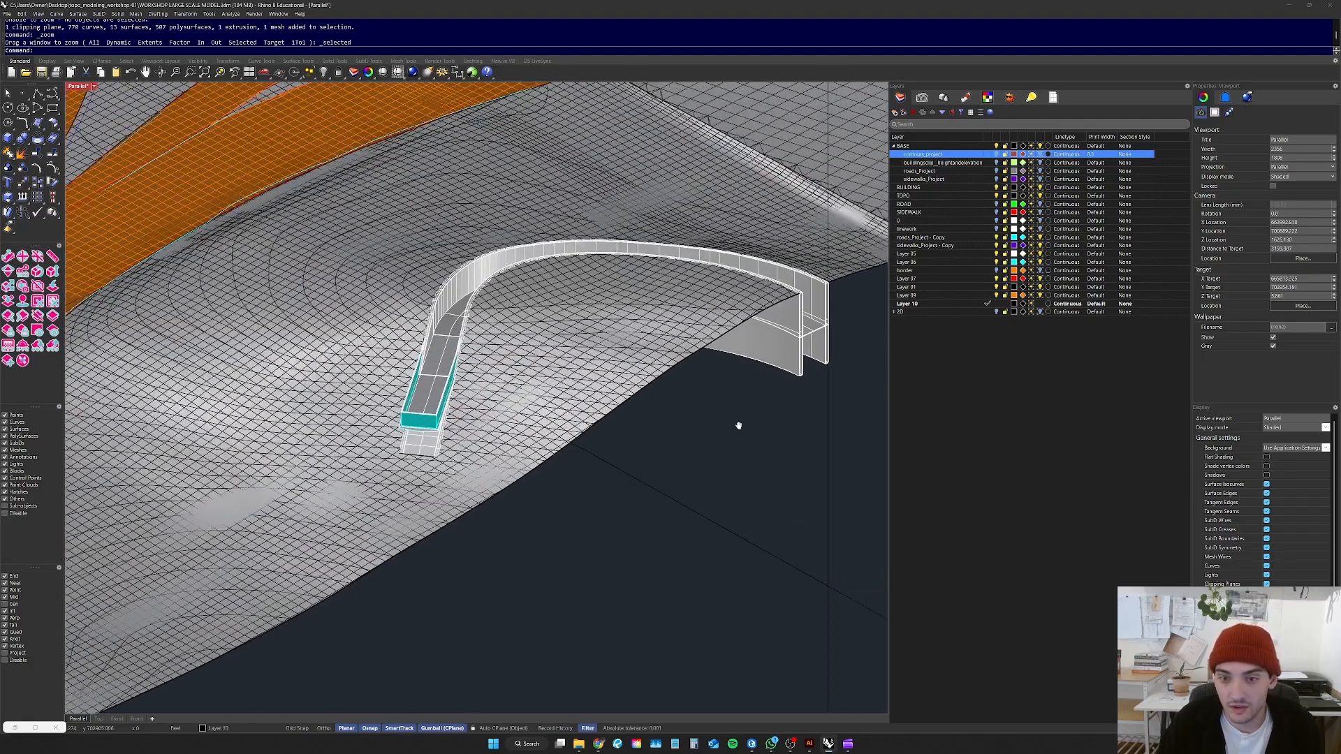
{"action": "right_click_drag", "start_coordinate": [724, 375], "coordinate": [672, 441], "text": "shift"}
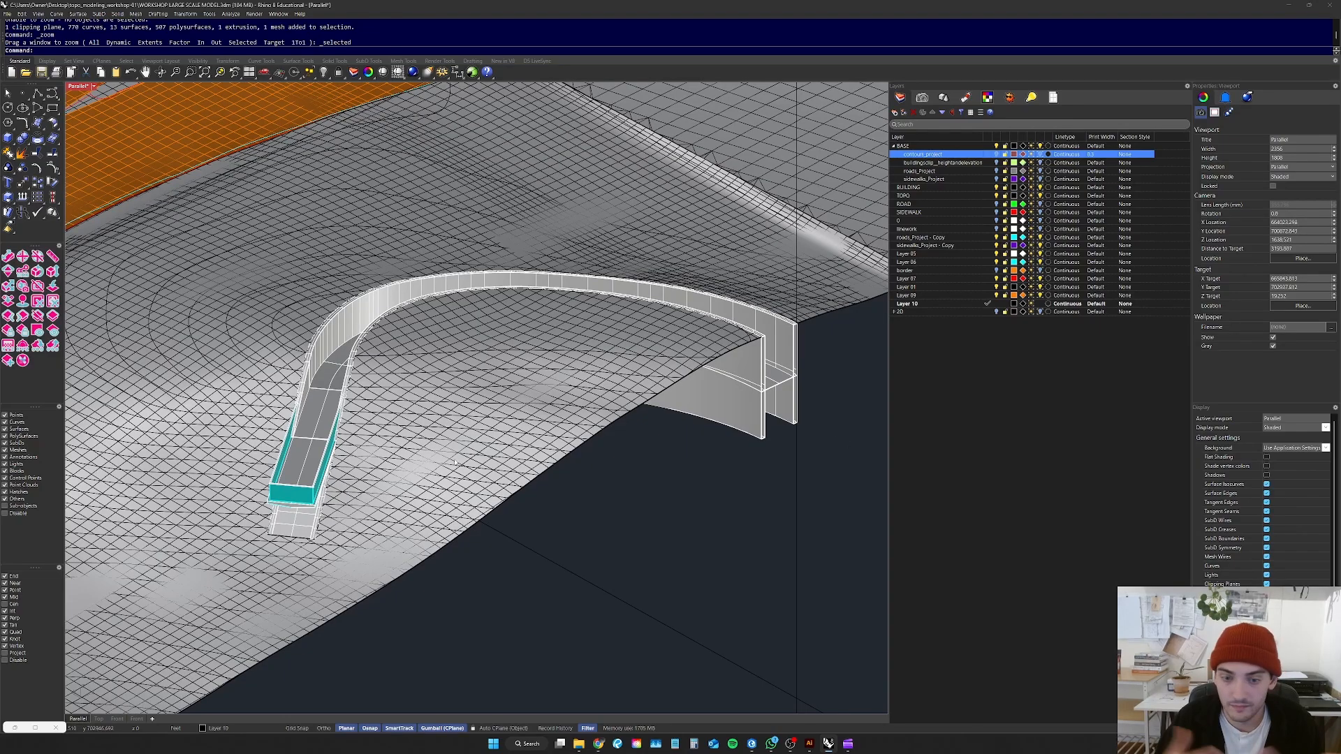
{"action": "scroll", "coordinate": [455, 463], "scroll_direction": "down", "scroll_amount": 10}
{"action": "scroll", "coordinate": [489, 423], "scroll_direction": "up", "scroll_amount": 2}
{"action": "scroll", "coordinate": [580, 409], "scroll_direction": "up", "scroll_amount": 2}
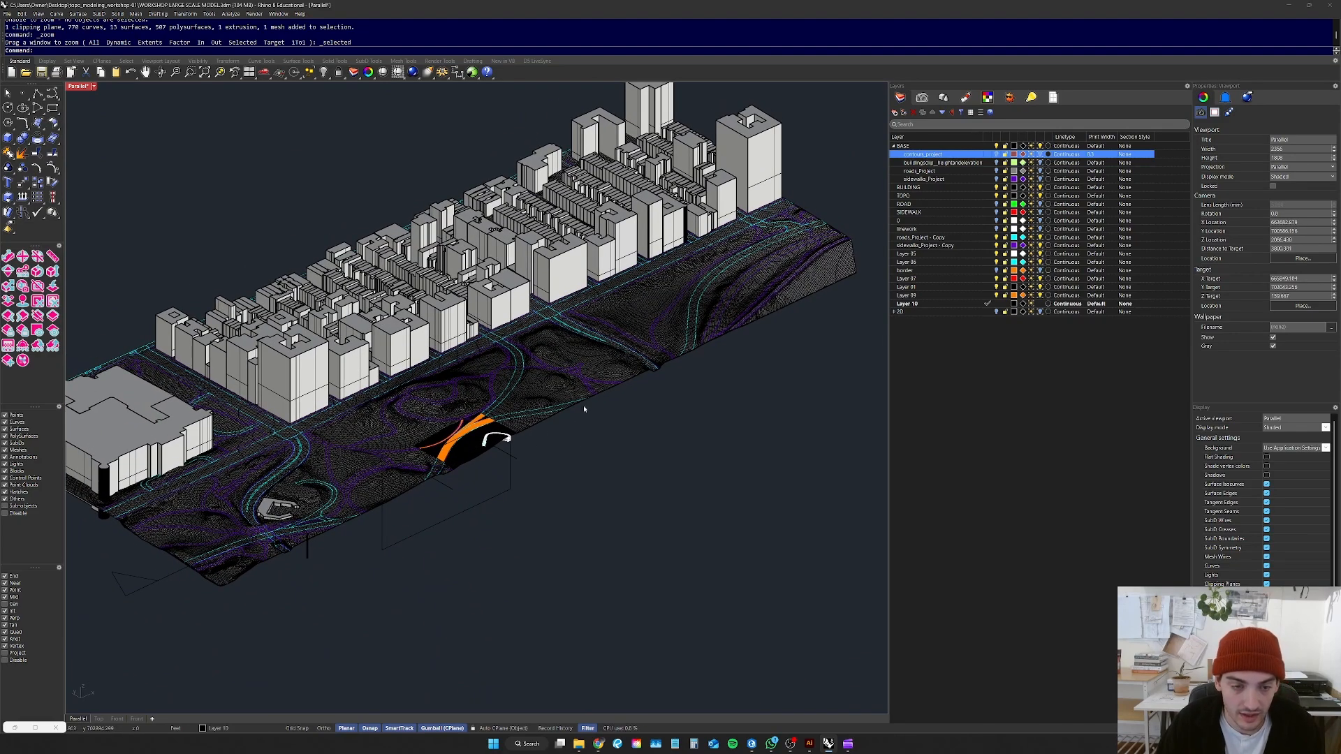
Step: Examine the clipped city model from other angles and select the clipping plane along the terrain's cut edge, clearing the selection again
{"action": "right_click_drag", "start_coordinate": [716, 426], "coordinate": [309, 342]}
{"action": "scroll", "coordinate": [310, 342], "scroll_direction": "up", "scroll_amount": 12}
{"action": "scroll", "coordinate": [309, 342], "scroll_direction": "down", "scroll_amount": 8}
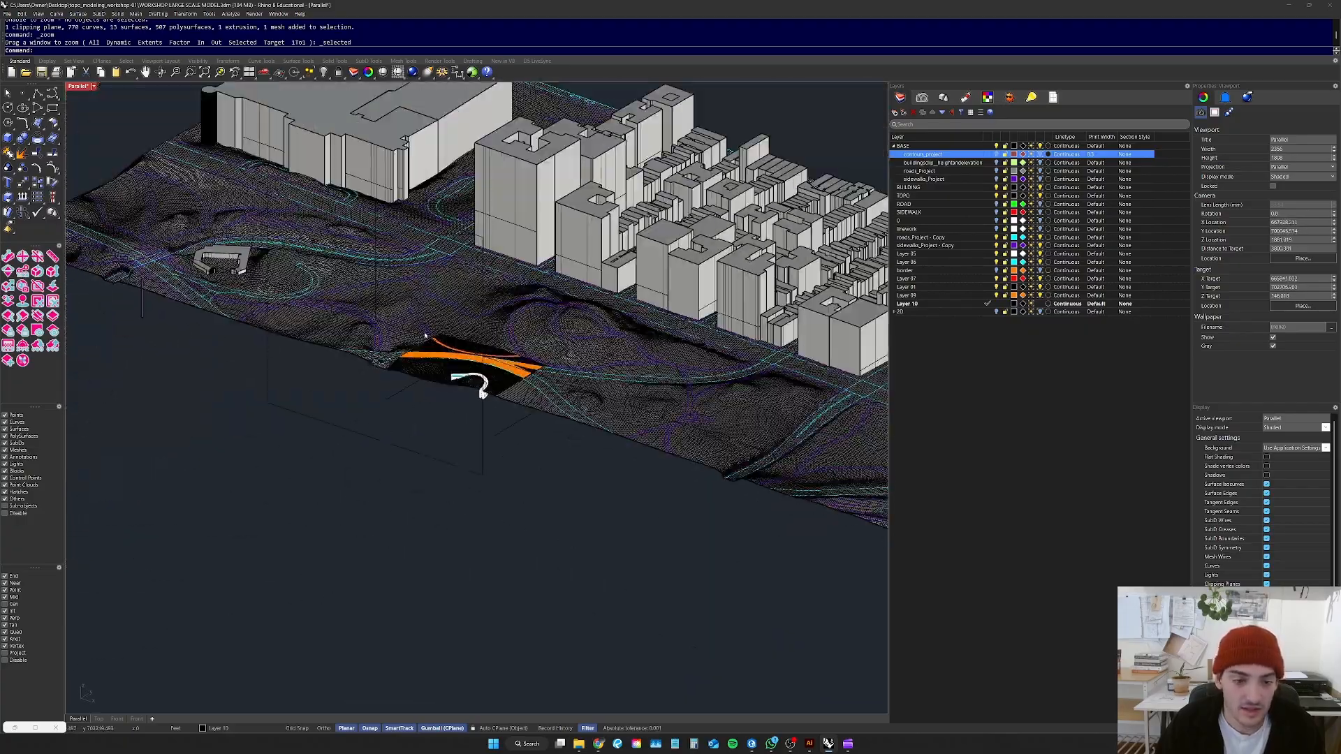
{"action": "left_click_drag", "start_coordinate": [505, 560], "coordinate": [384, 602]}
{"action": "scroll", "coordinate": [391, 591], "scroll_direction": "down", "scroll_amount": 6}
{"action": "right_click_drag", "start_coordinate": [391, 590], "coordinate": [457, 599]}
{"action": "scroll", "coordinate": [468, 583], "scroll_direction": "up", "scroll_amount": 6}
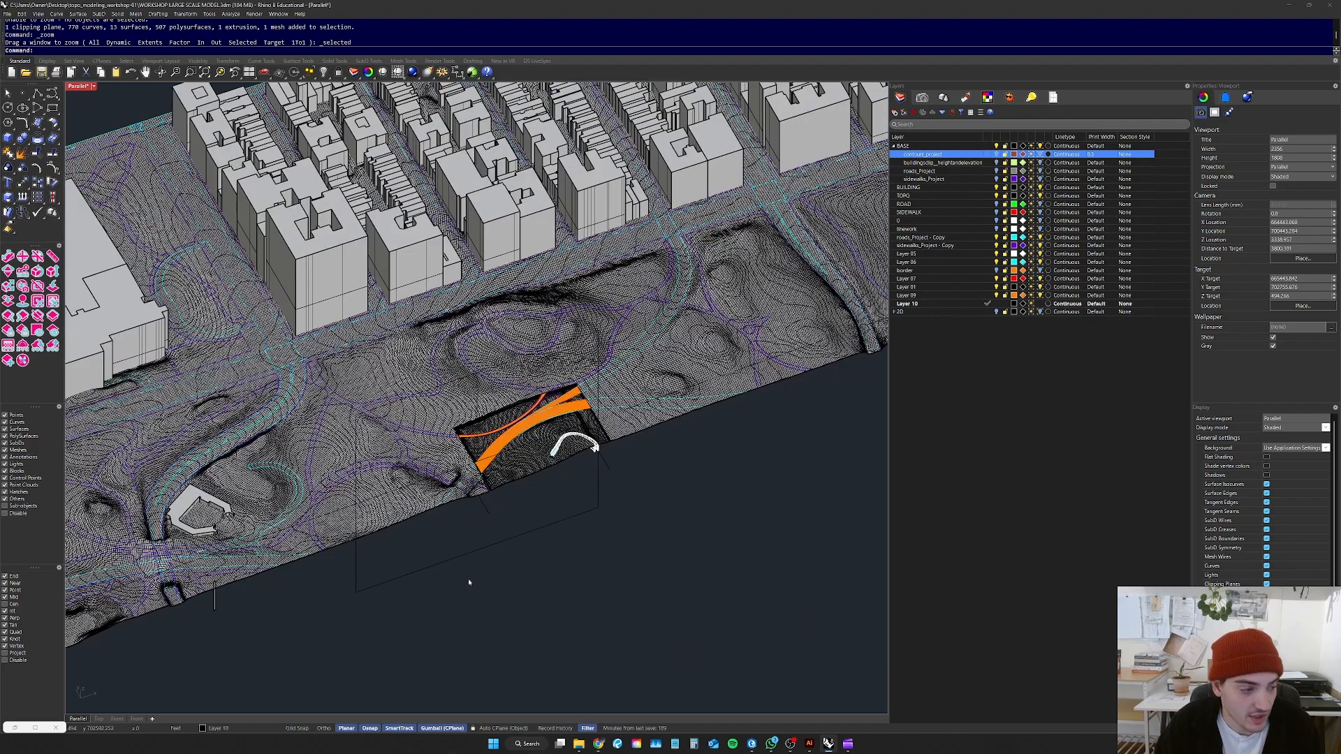
{"action": "left_click_drag", "start_coordinate": [640, 512], "coordinate": [539, 580]}
{"action": "left_click", "coordinate": [666, 564]}
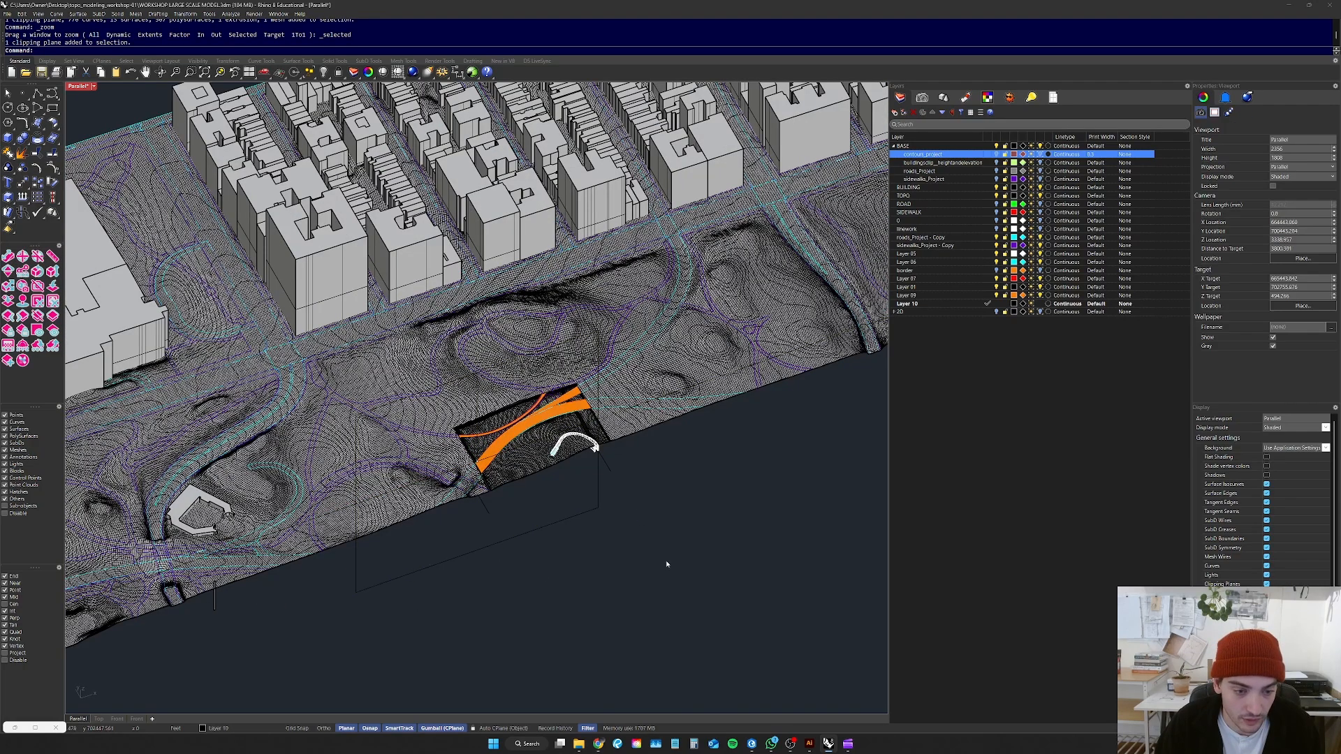
{"action": "left_click_drag", "start_coordinate": [642, 517], "coordinate": [585, 551]}
{"action": "left_click", "coordinate": [649, 523]}
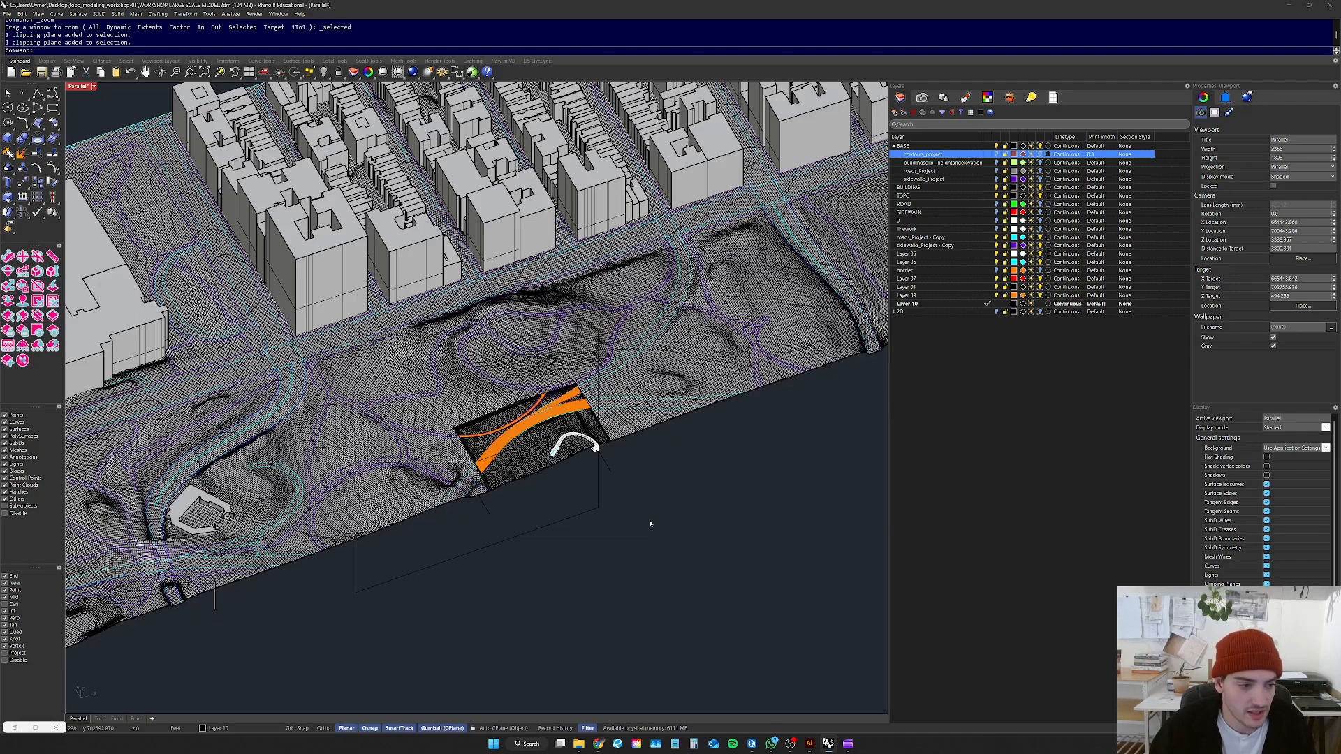
Step: Minimize the Rhino model, open a maximized new Google Chrome window with the personal profile and go to cargo.site
{"action": "left_click", "coordinate": [1287, 5]}
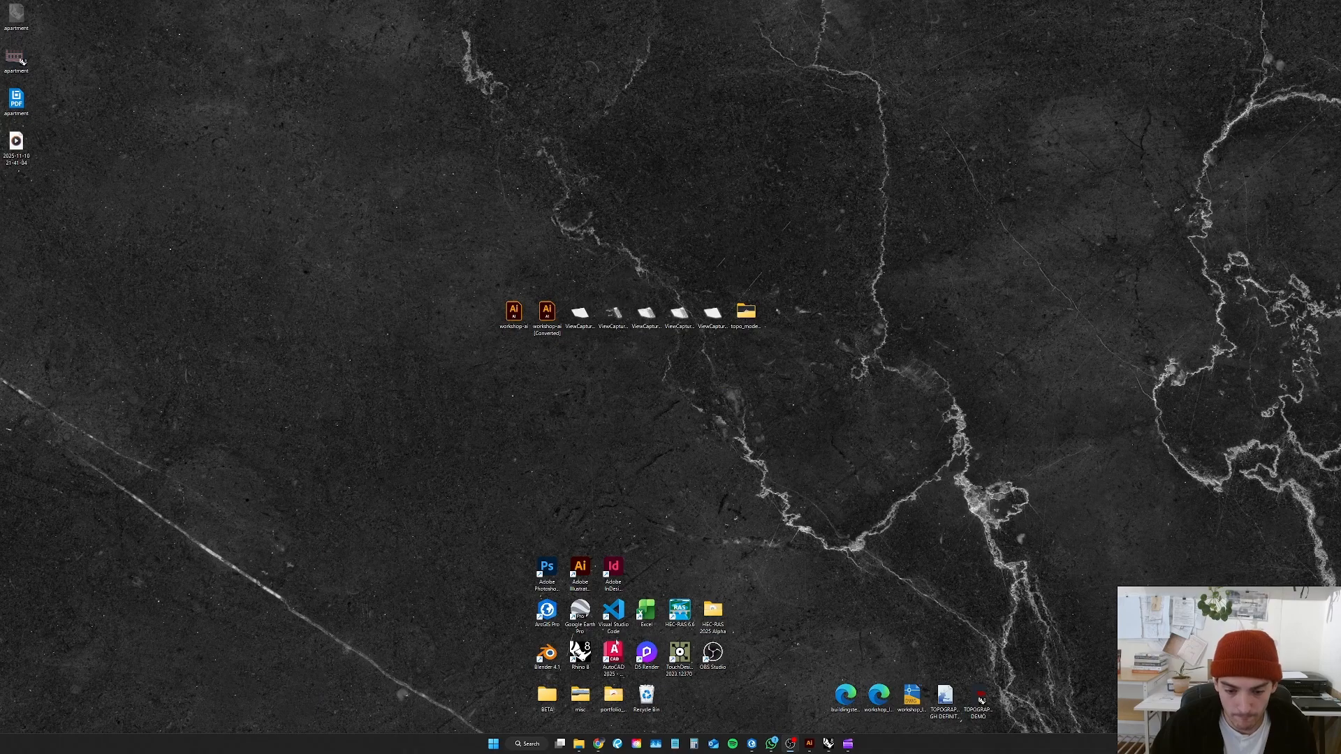
{"action": "right_click", "coordinate": [599, 743]}
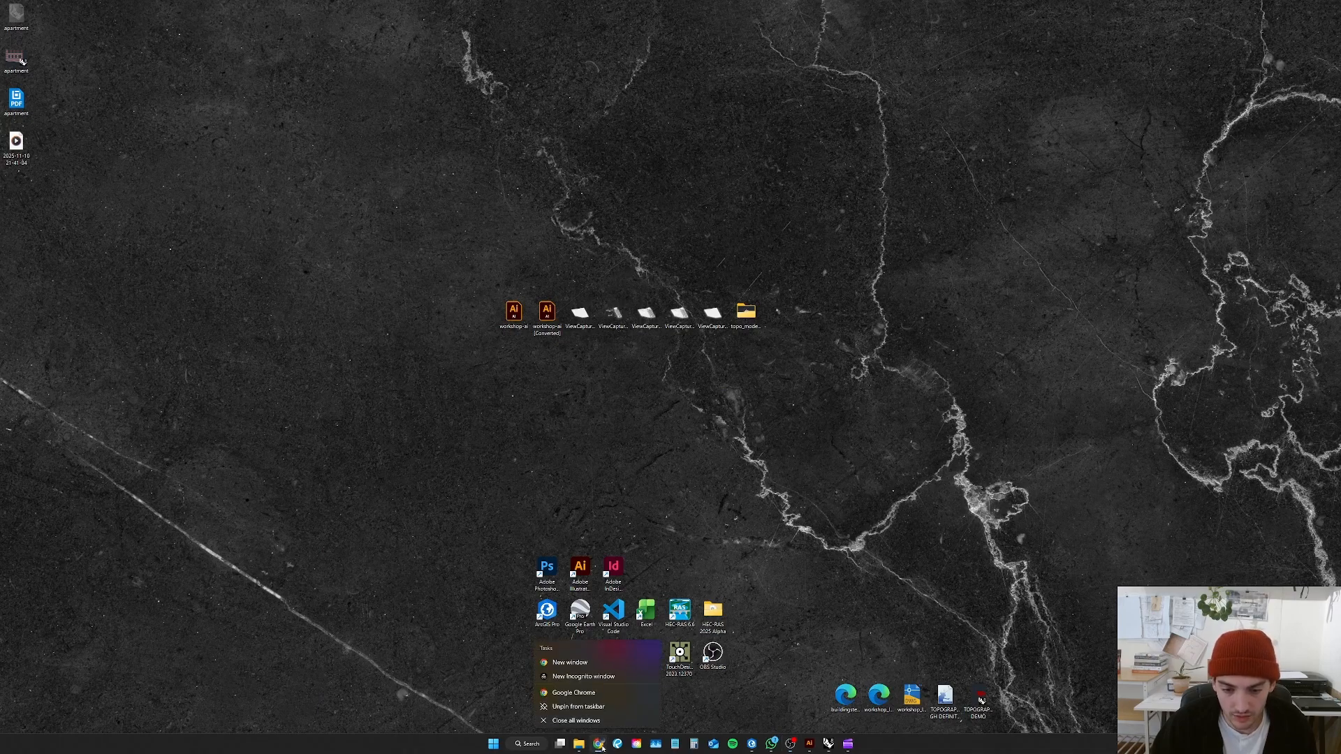
{"action": "left_click", "coordinate": [613, 664]}
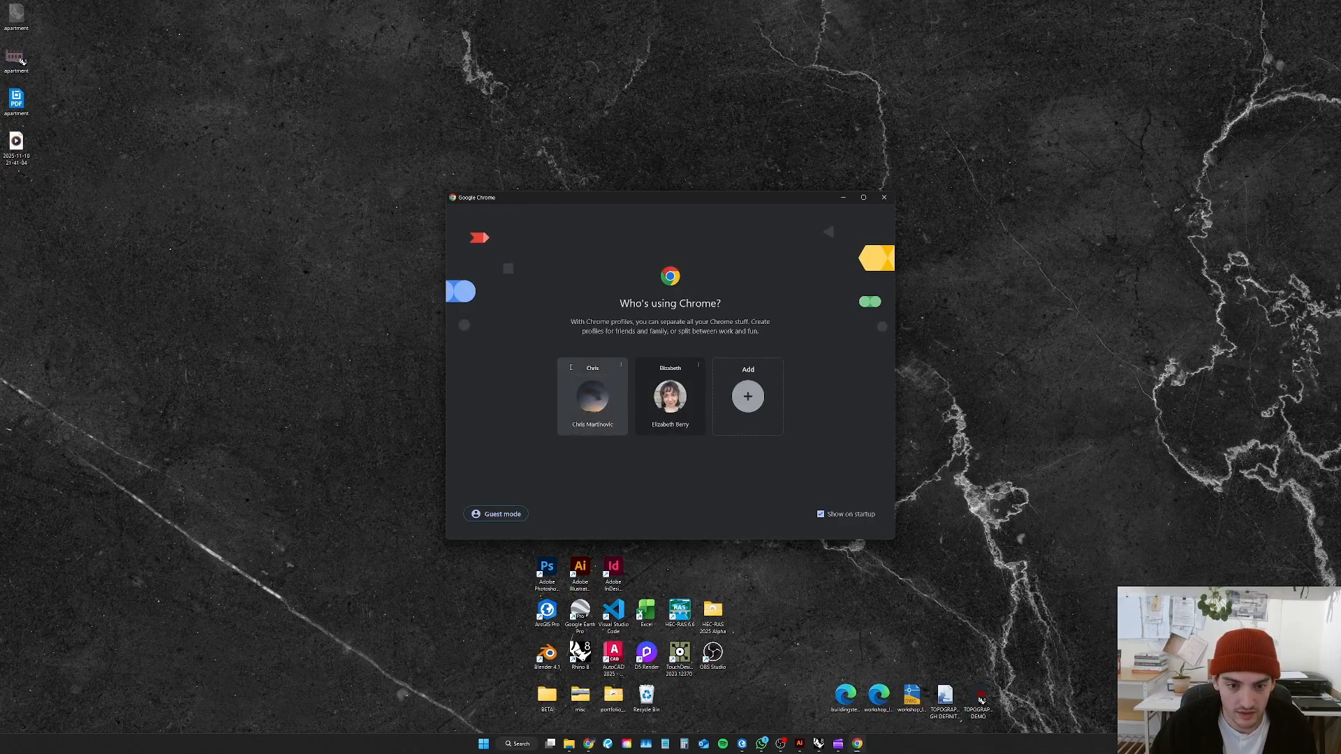
{"action": "left_click", "coordinate": [590, 396]}
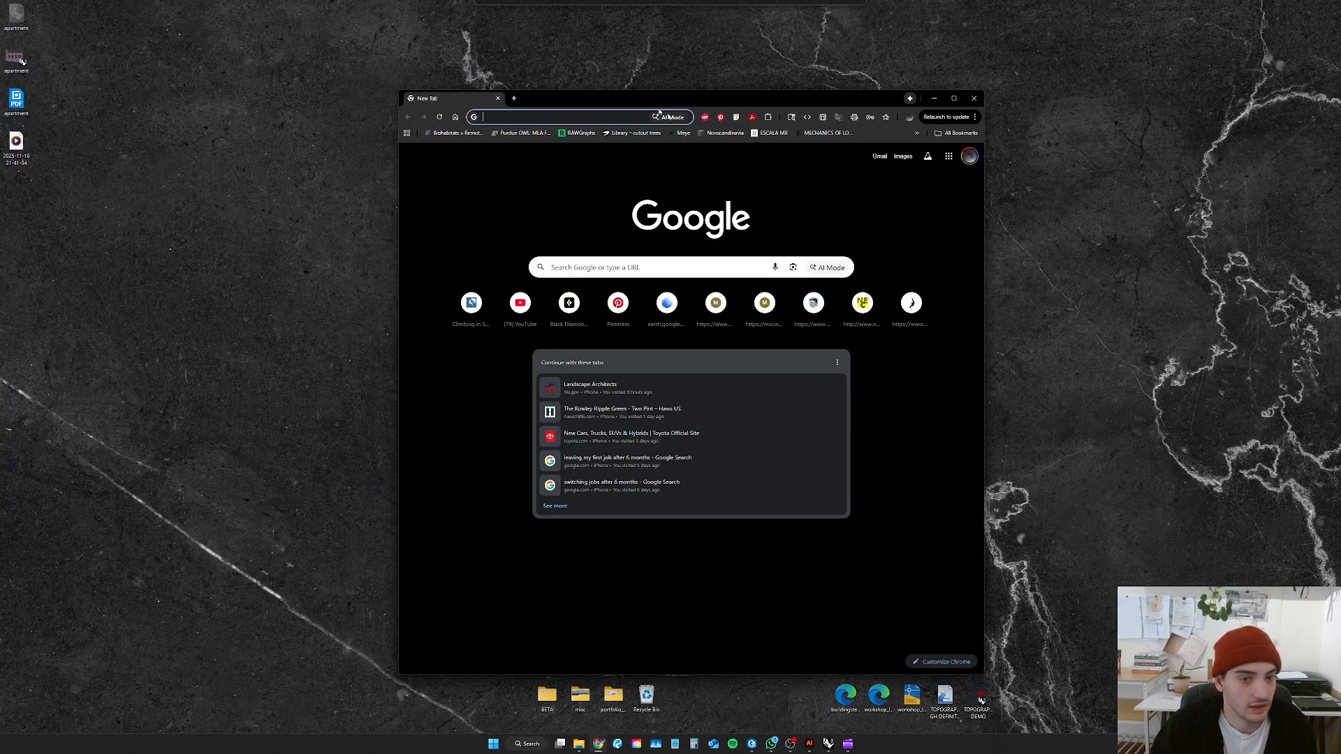
{"action": "left_click_drag", "start_coordinate": [648, 96], "coordinate": [606, 1]}
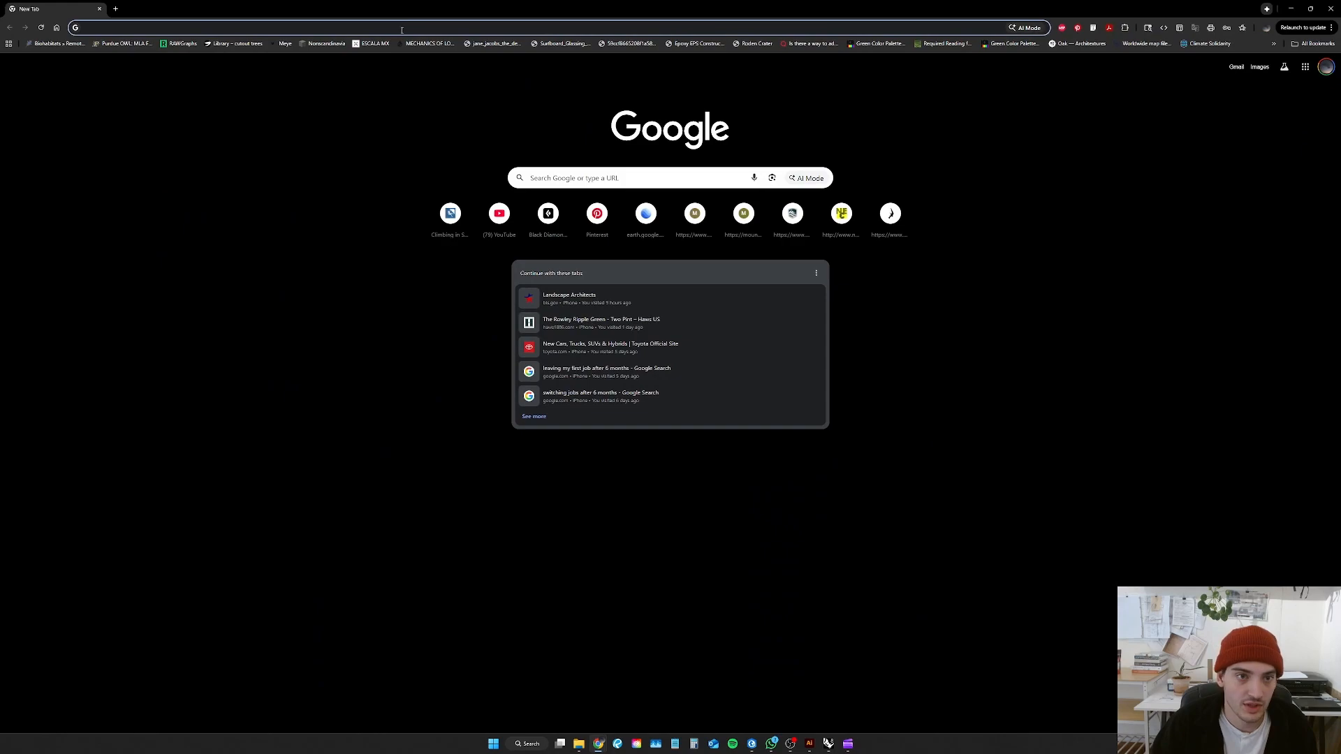
{"action": "left_click", "coordinate": [402, 30]}
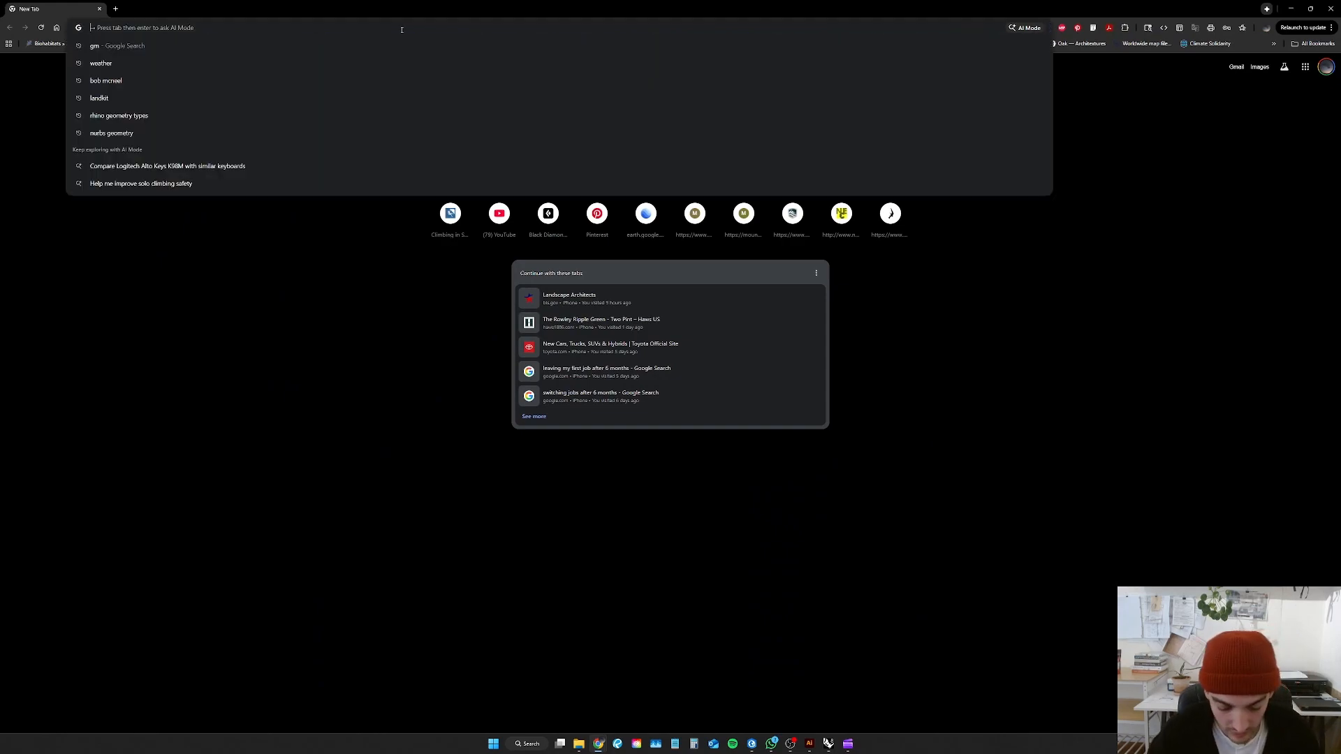
{"action": "type", "text": "cargo.site"}
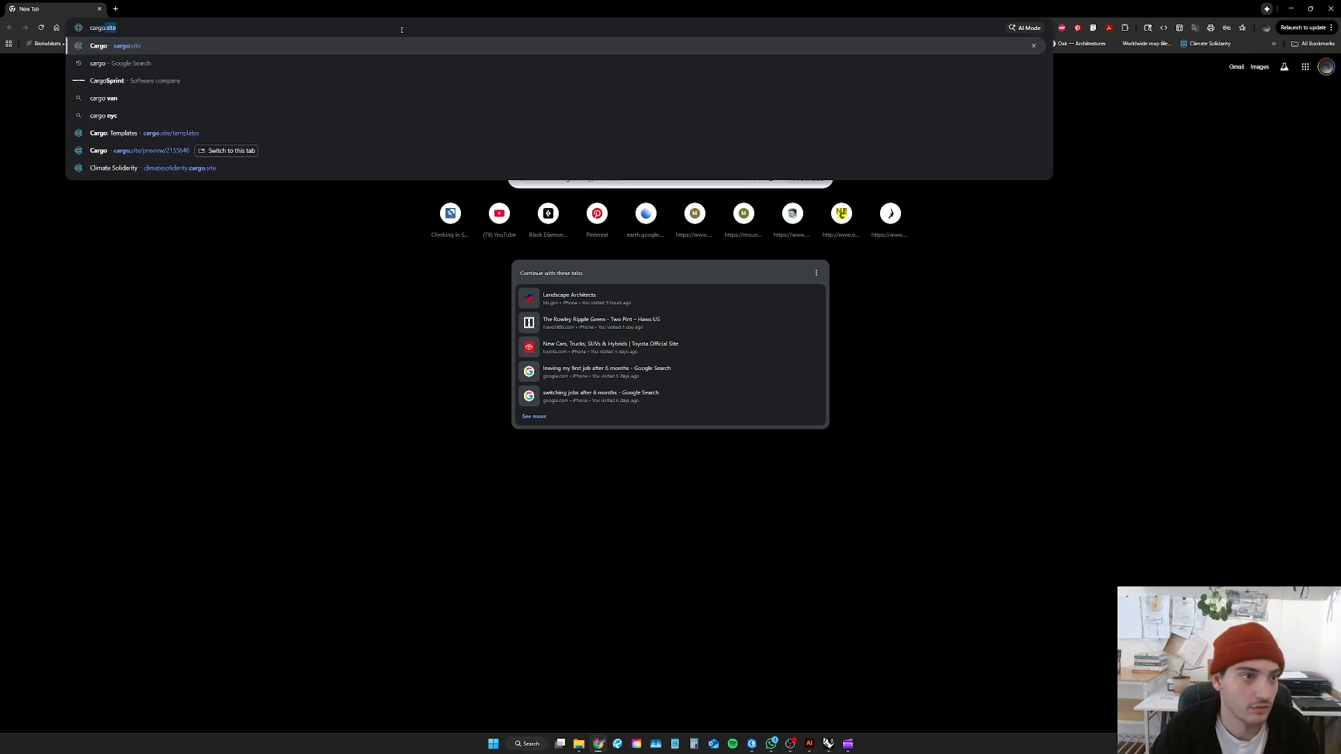
{"action": "key", "text": "Return"}
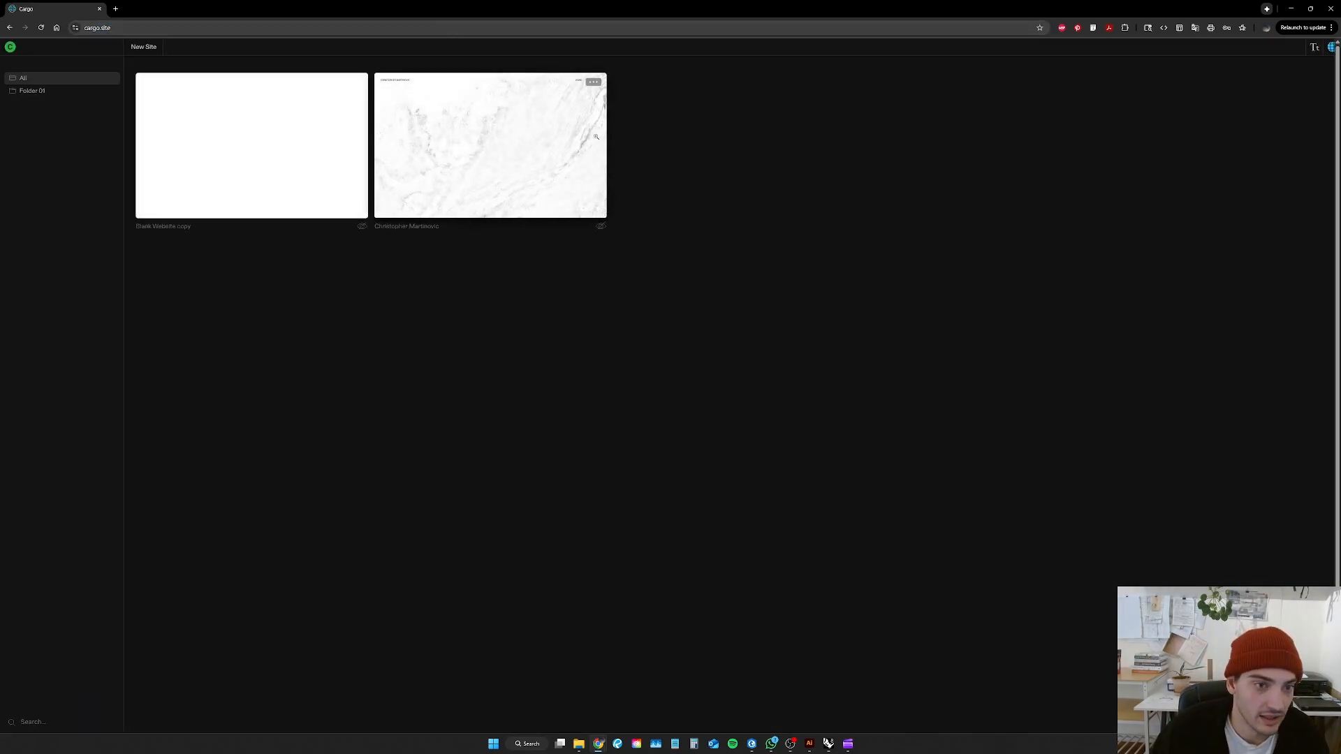
Step: Preview the portfolio site and open the analysis and framework spread of the second Landscape project under Work
{"action": "left_click", "coordinate": [575, 115]}
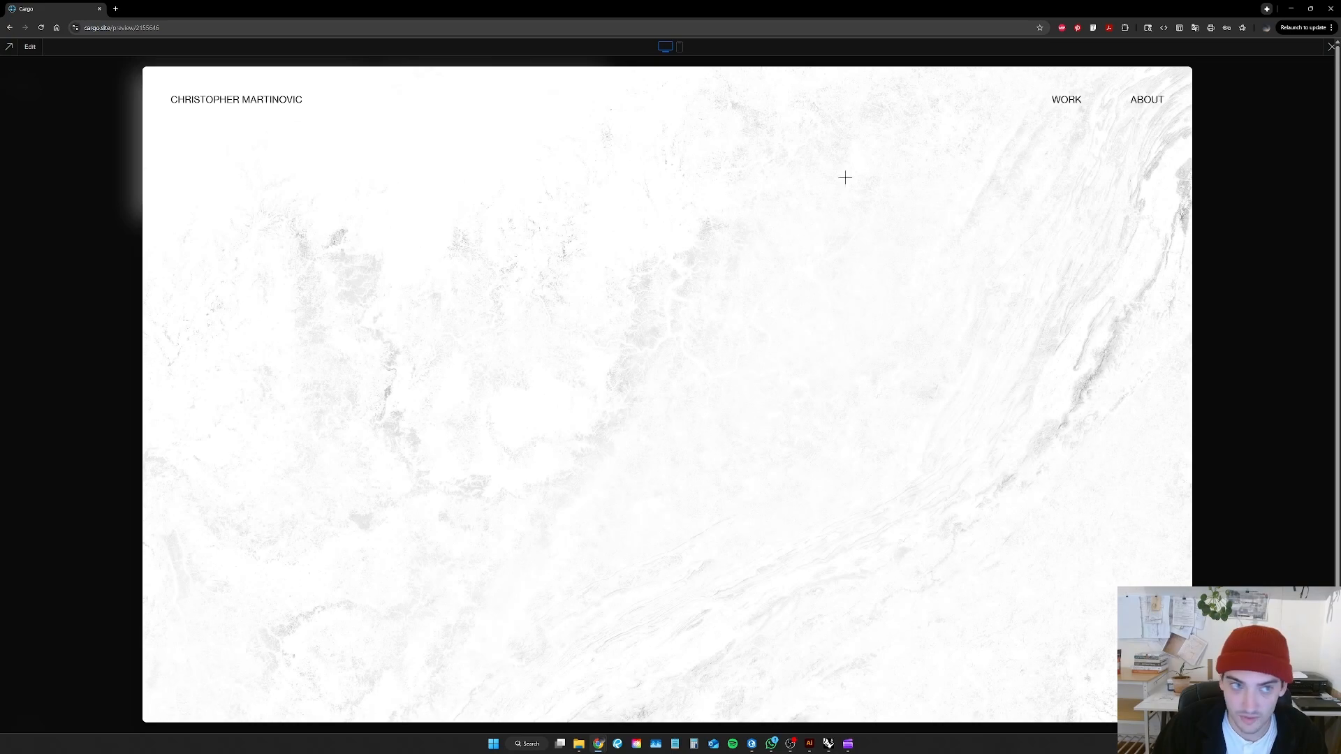
{"action": "left_click", "coordinate": [1061, 101]}
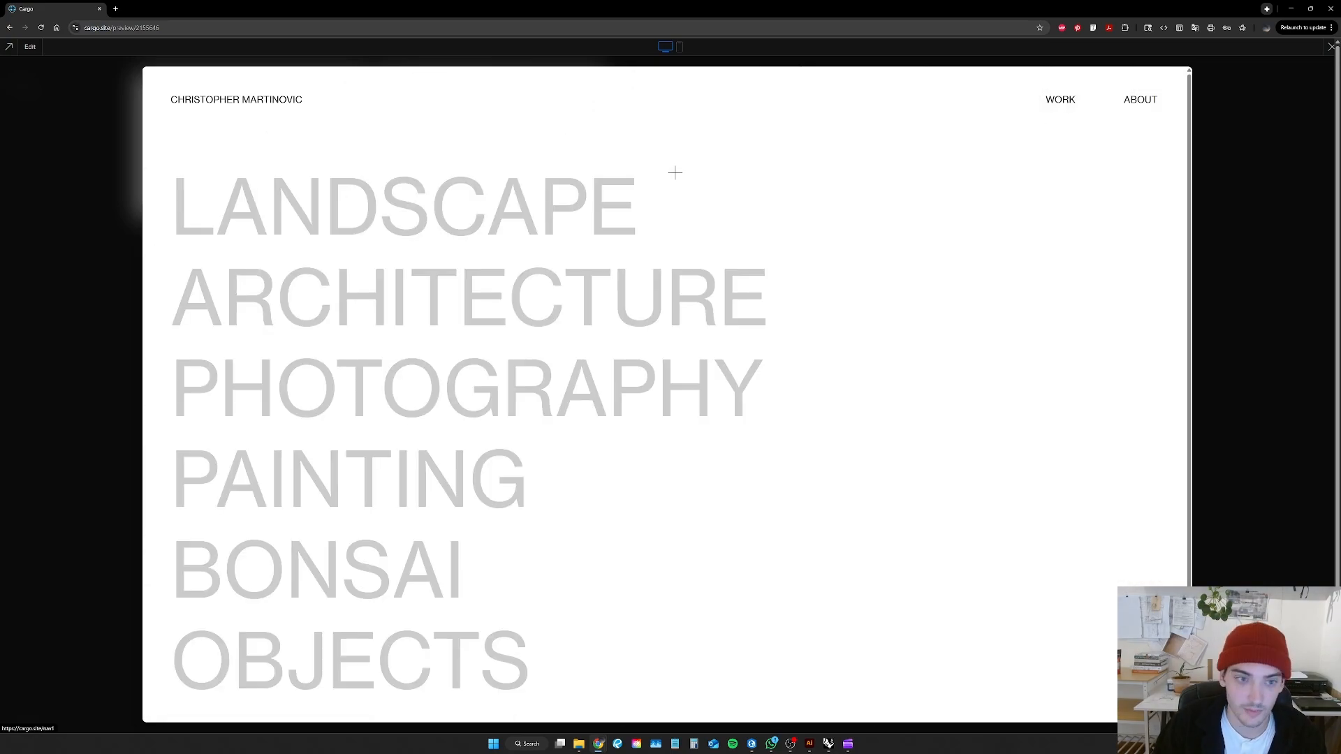
{"action": "left_click", "coordinate": [390, 205]}
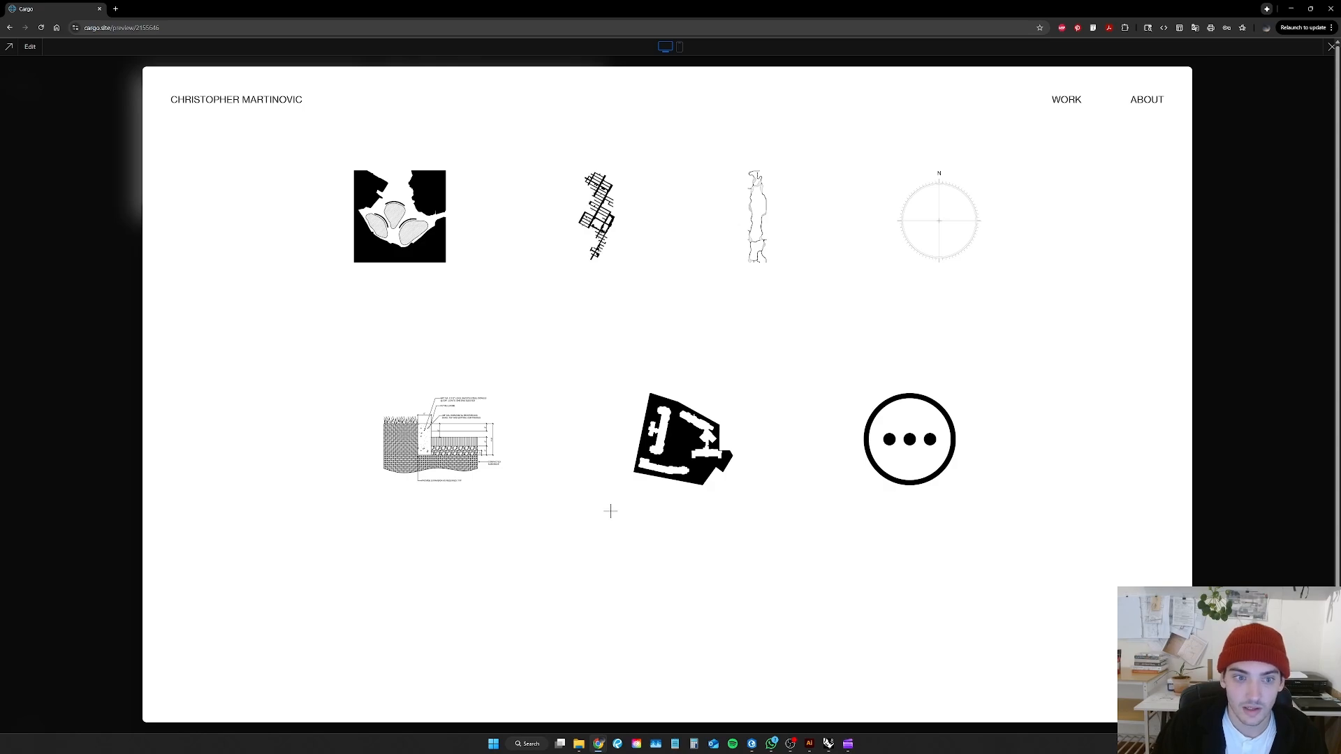
{"action": "left_click", "coordinate": [597, 217]}
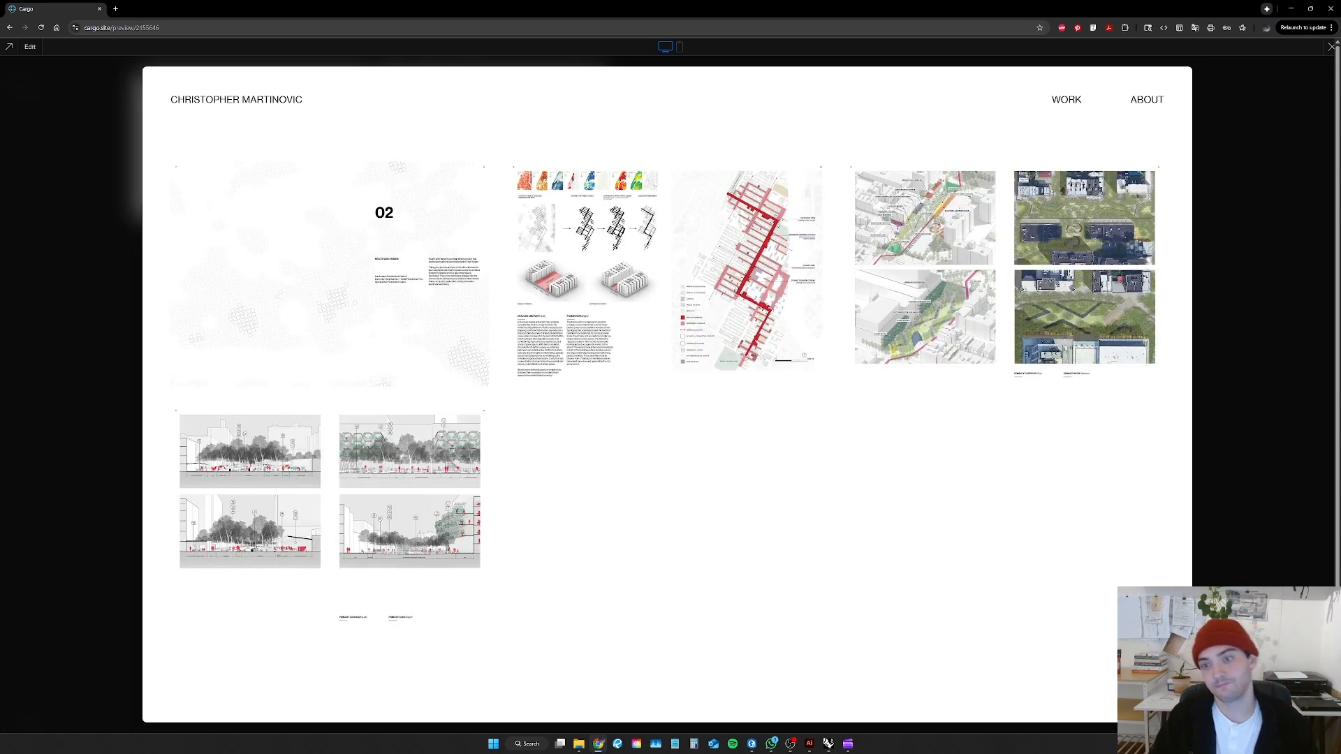
{"action": "left_click", "coordinate": [811, 278]}
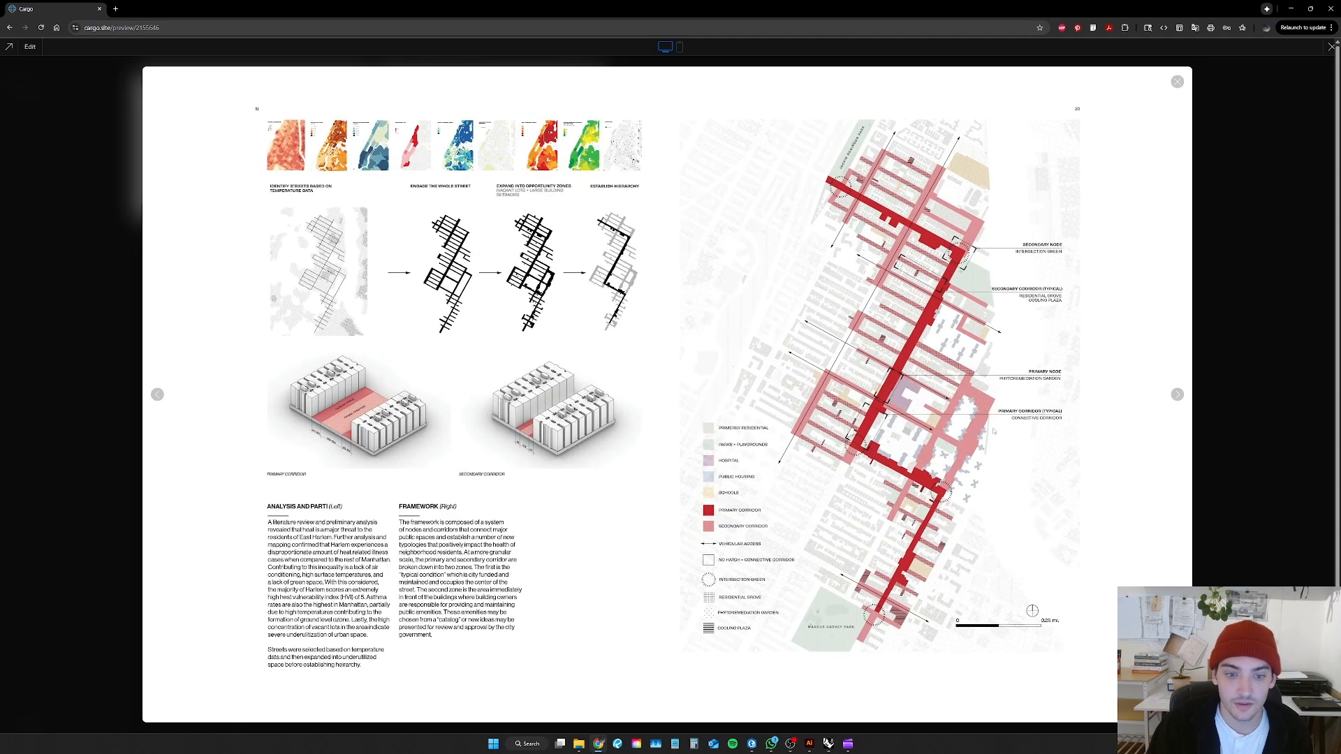
Step: Examine the project's framework, axonometric, plan and section perspective spreads, then reduce the maximized browser window to a floating size
{"action": "left_click", "coordinate": [1176, 395]}
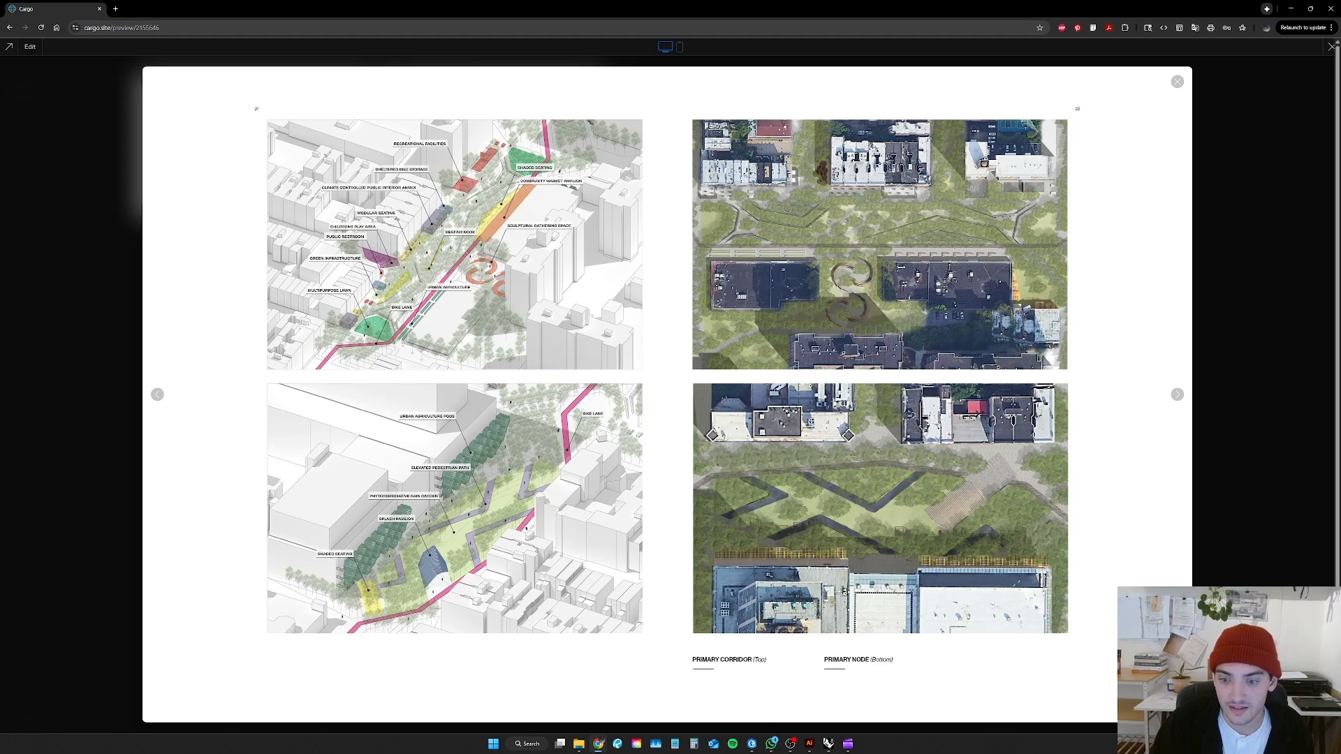
{"action": "left_click", "coordinate": [1177, 396]}
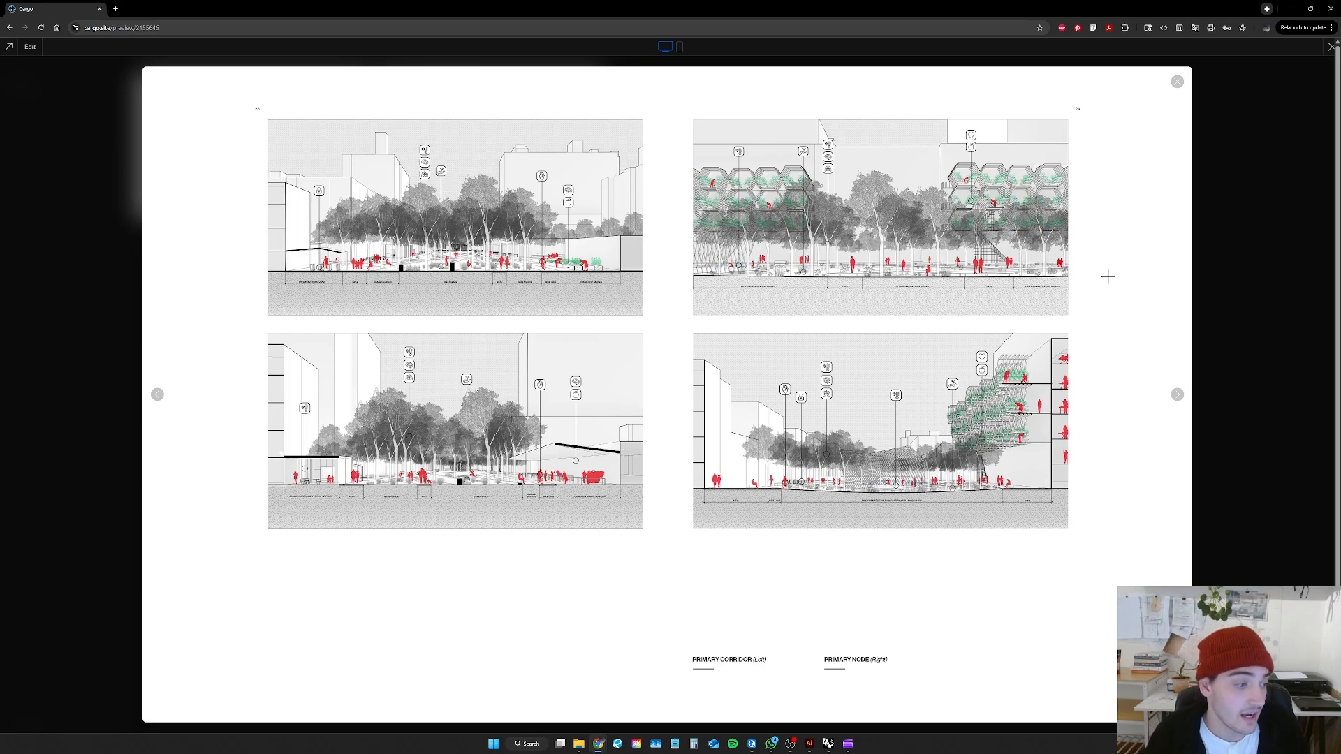
{"action": "left_click", "coordinate": [1175, 395]}
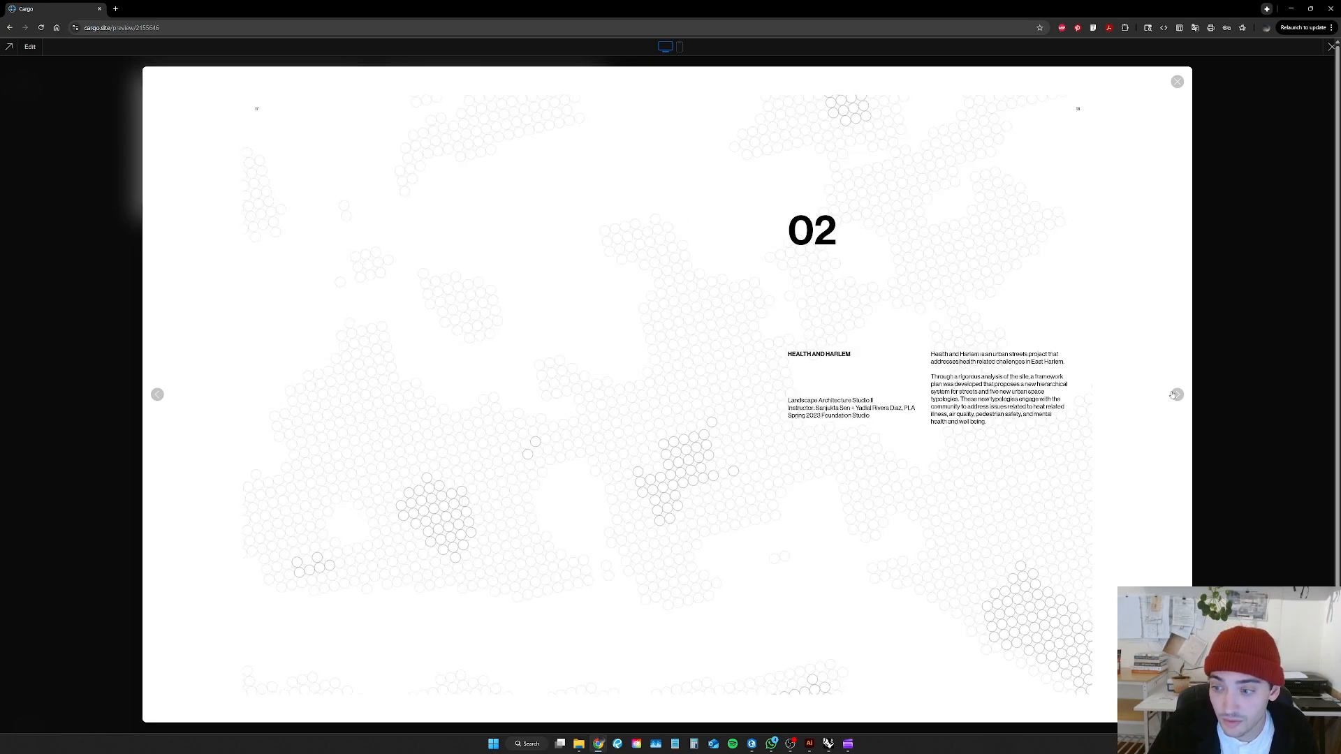
{"action": "left_click", "coordinate": [157, 396]}
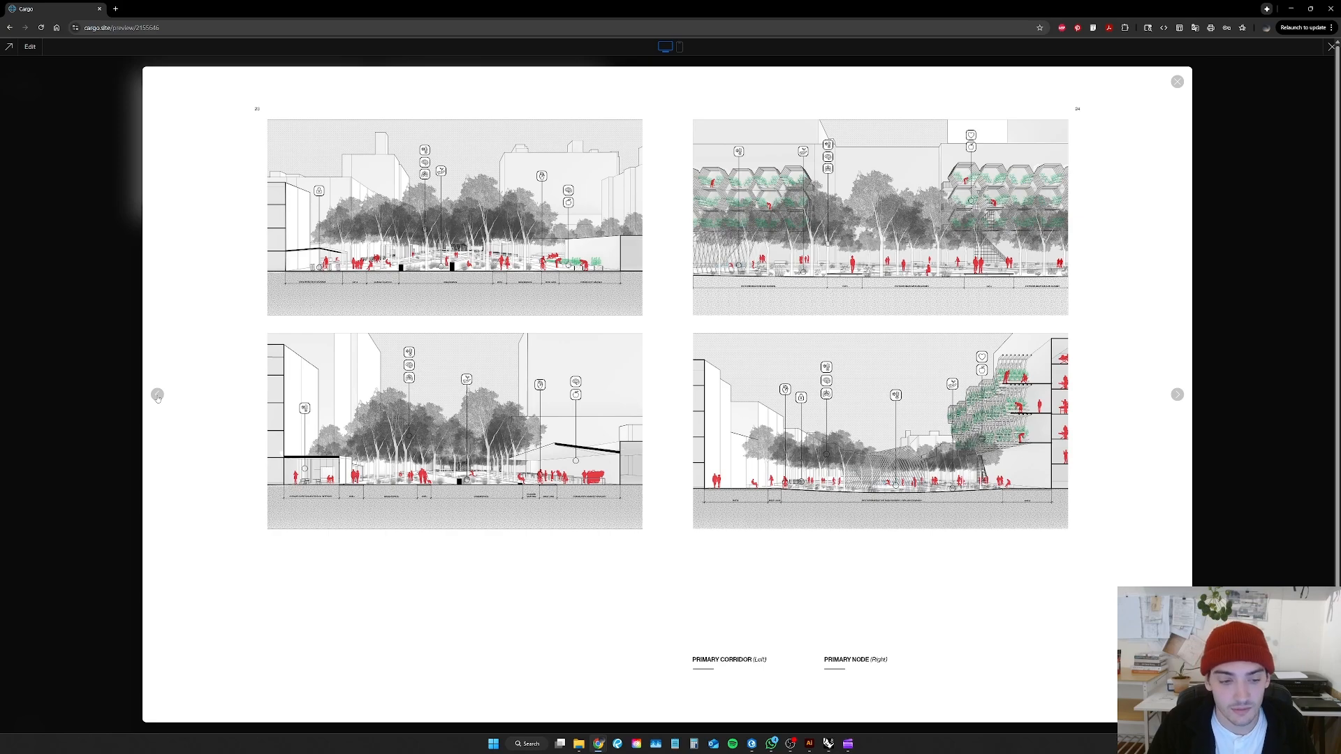
{"action": "left_click", "coordinate": [157, 395]}
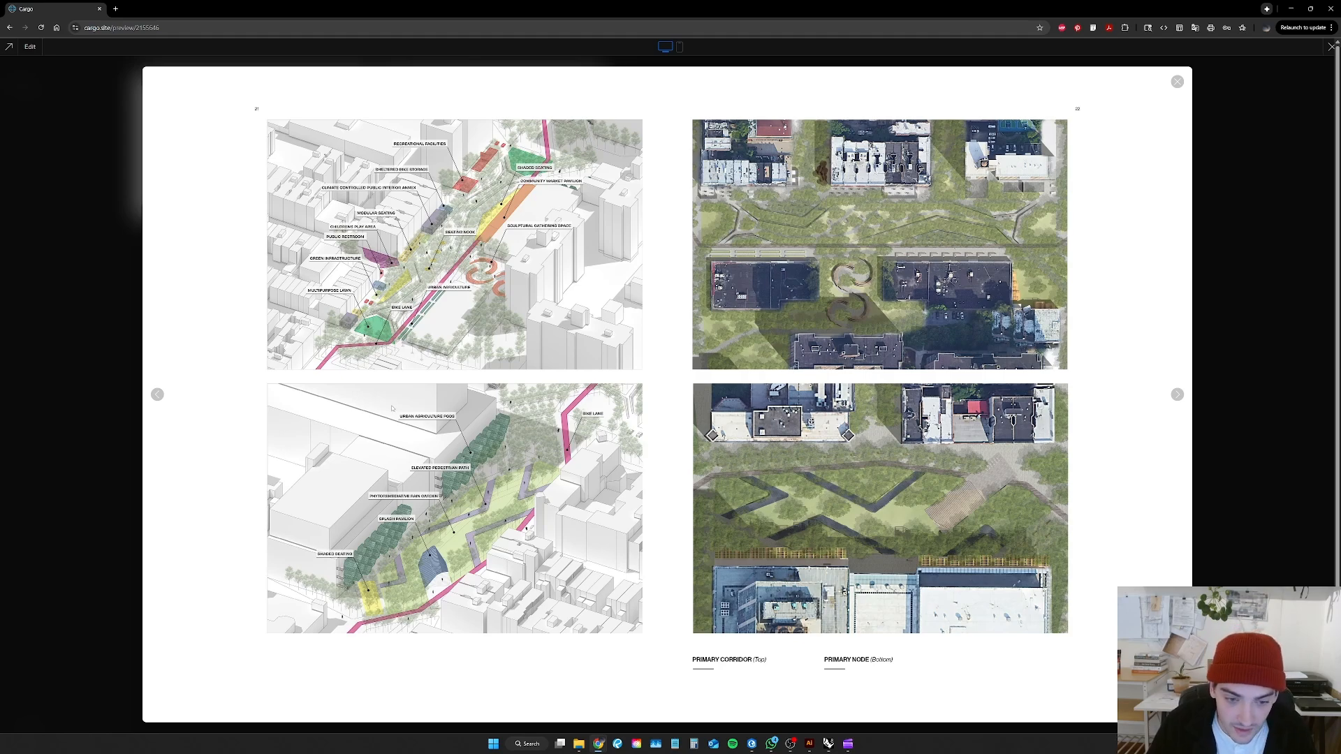
{"action": "left_click", "coordinate": [157, 395]}
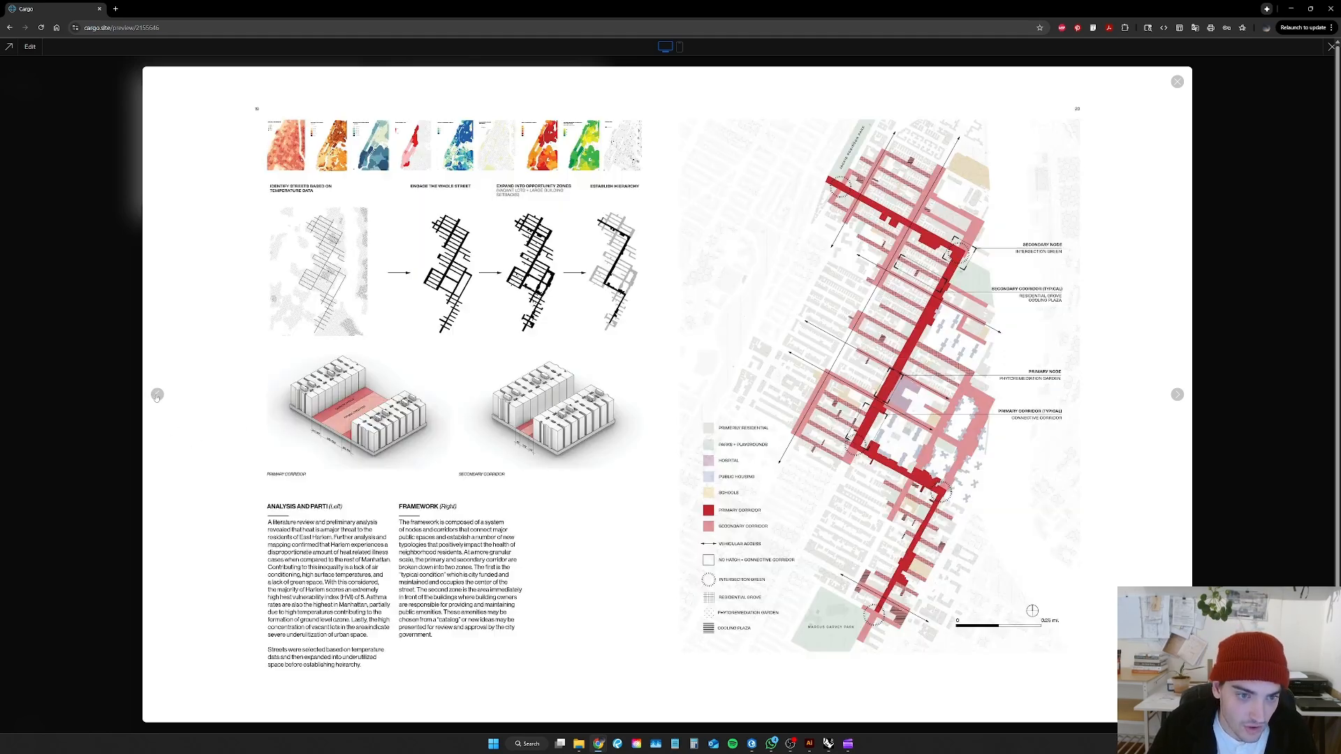
{"action": "left_click", "coordinate": [1177, 396]}
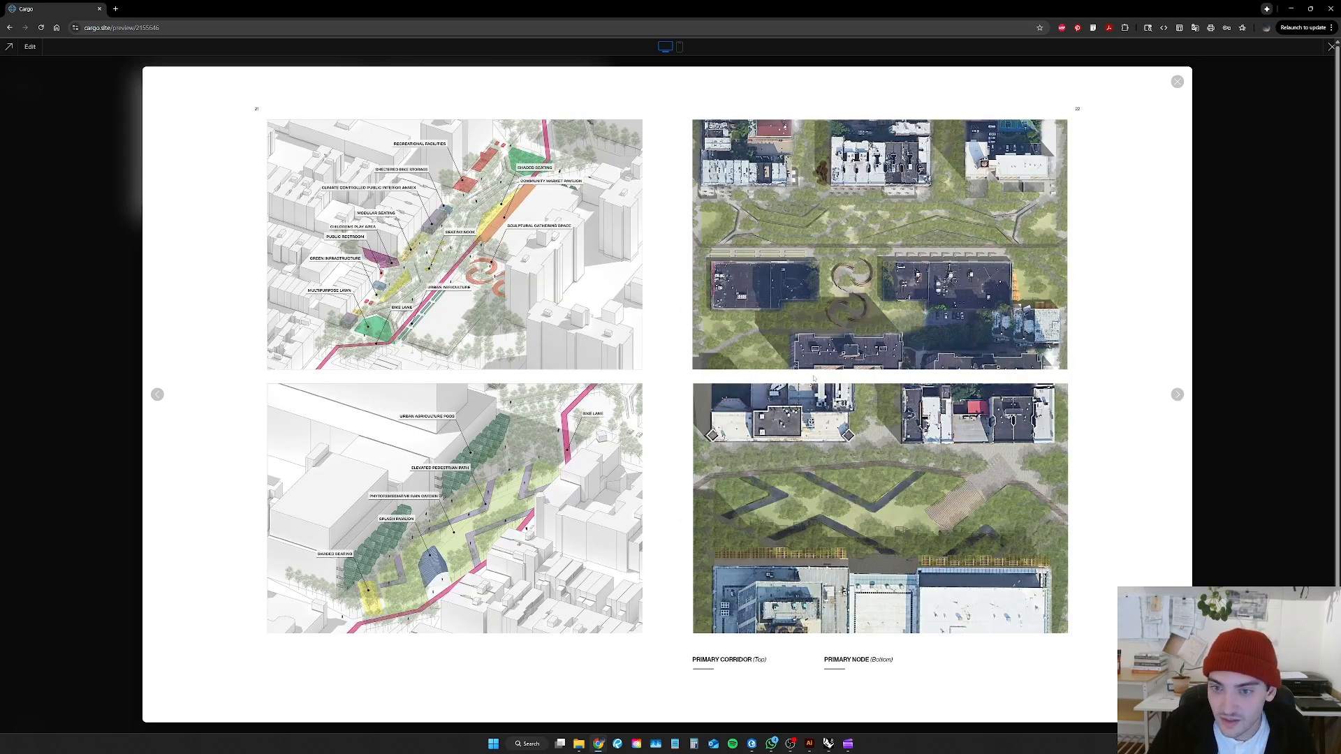
{"action": "left_click", "coordinate": [1177, 395]}
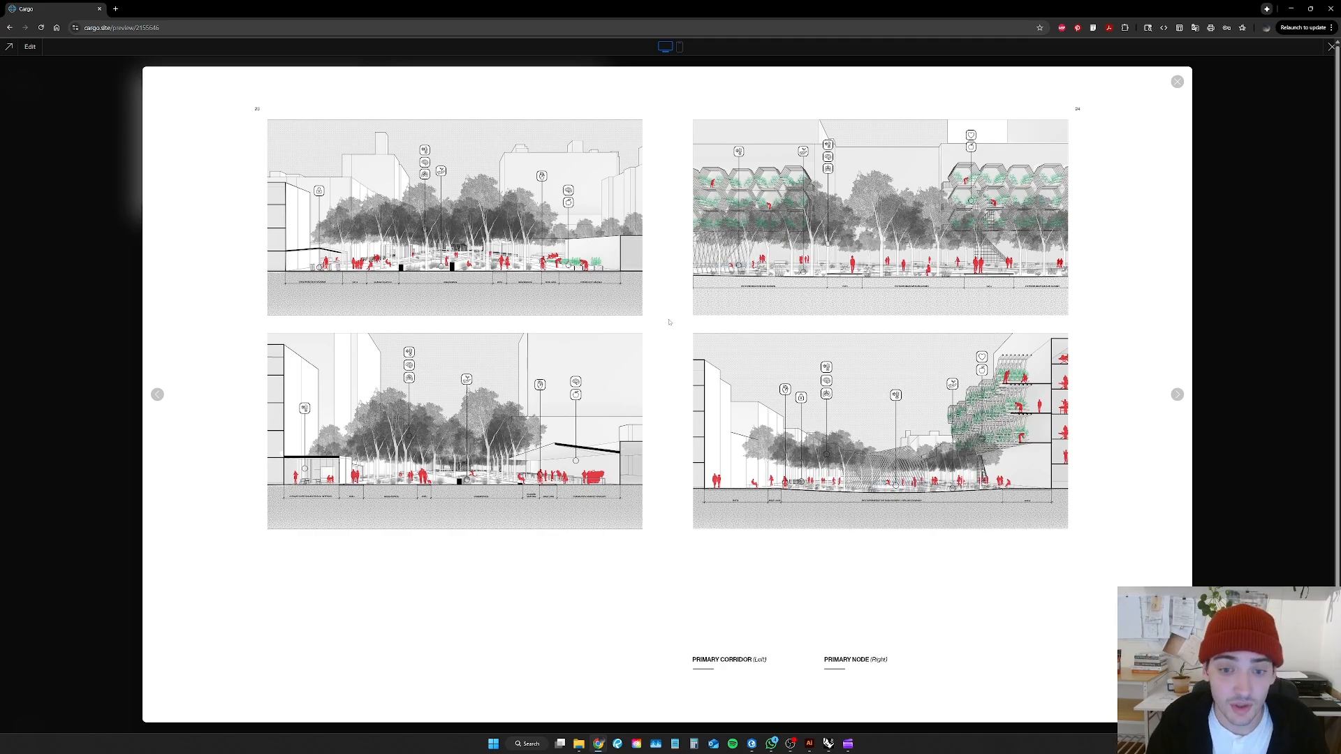
{"action": "left_click_drag", "start_coordinate": [685, 3], "coordinate": [633, 56]}
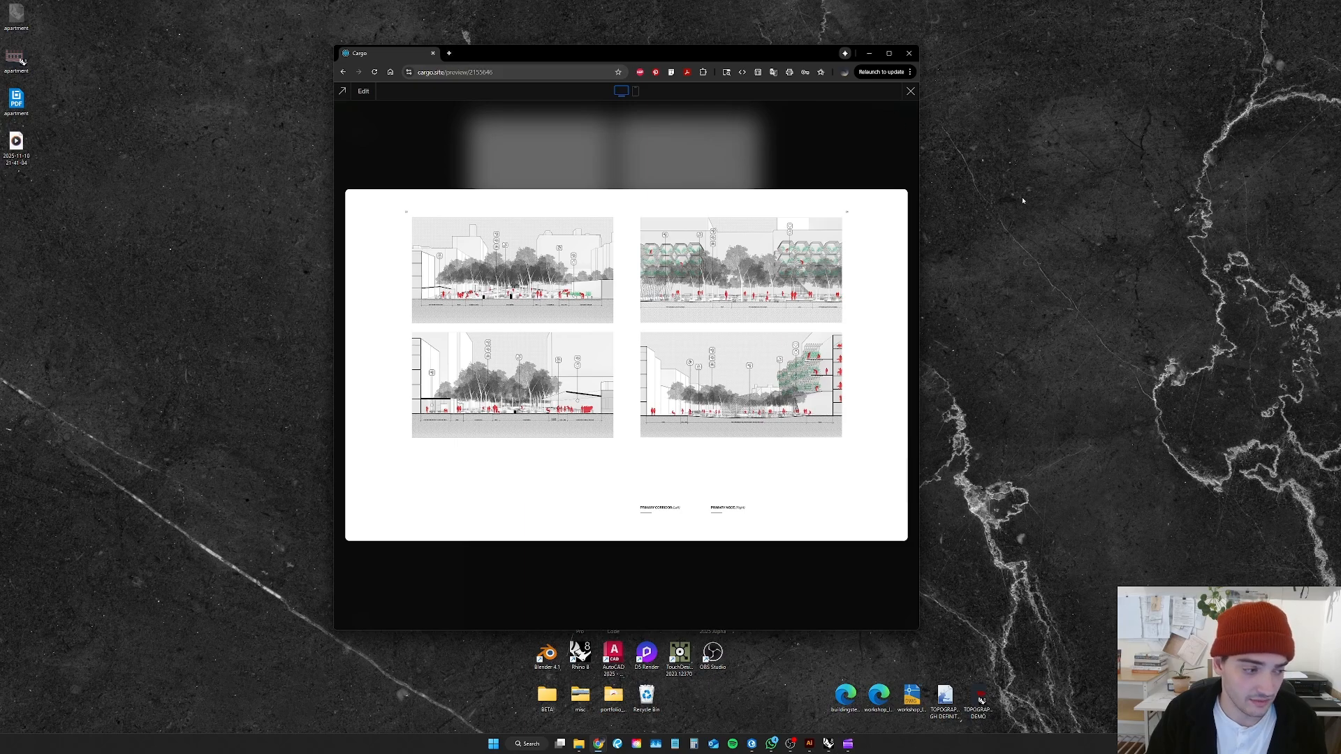
{"action": "left_click_drag", "start_coordinate": [1037, 247], "coordinate": [1014, 276]}
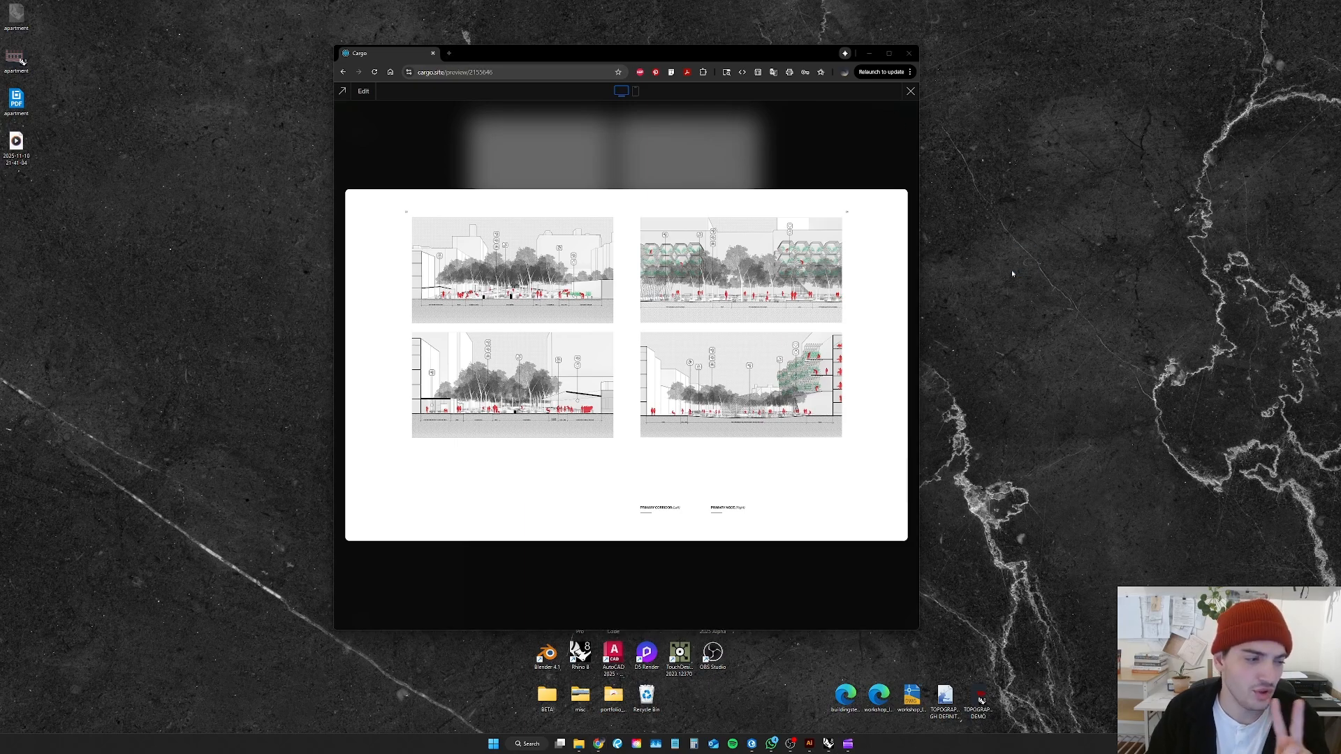